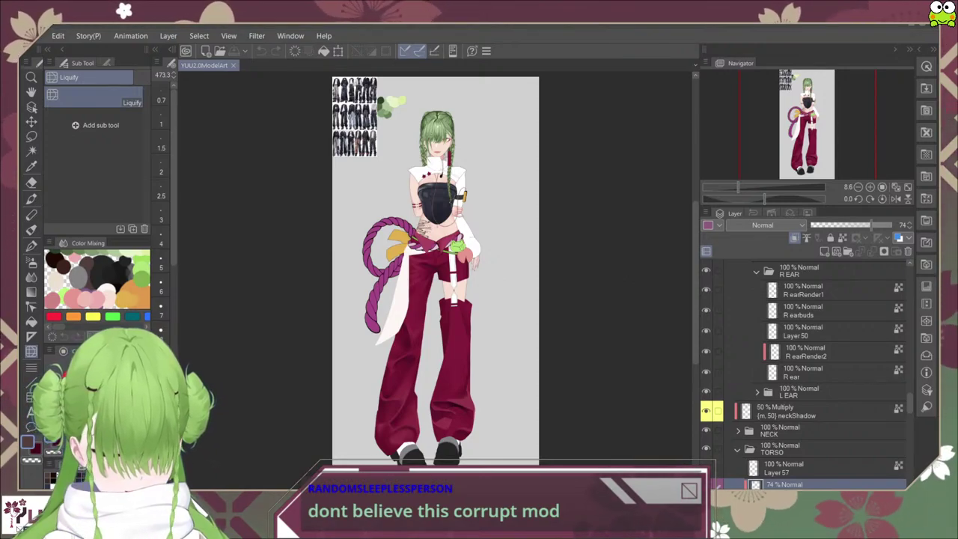
# Step: Collapse the Navigator and make the bucketHat layer and Layer 30 visible in CORRECT FOLDER
pyautogui.scroll(5, 804, 375)
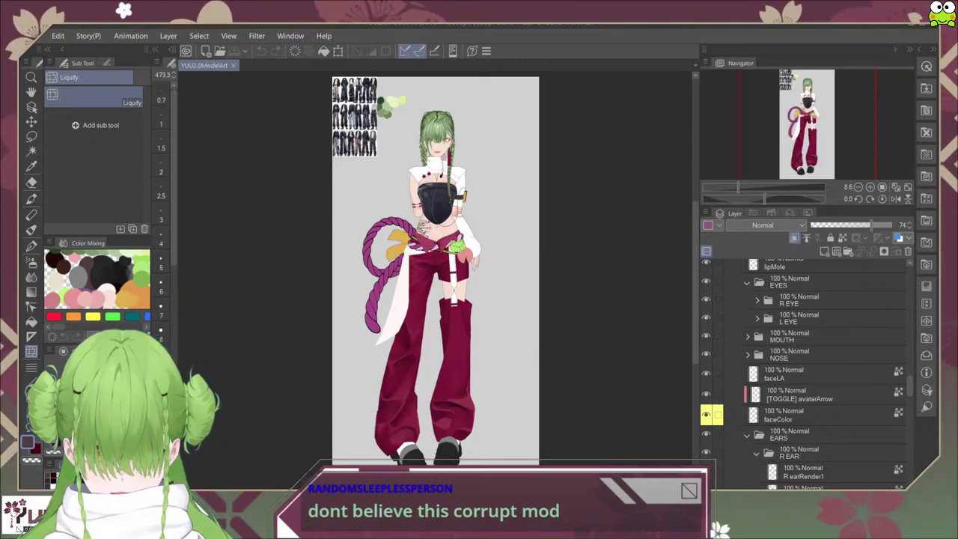
pyautogui.click(705, 63)
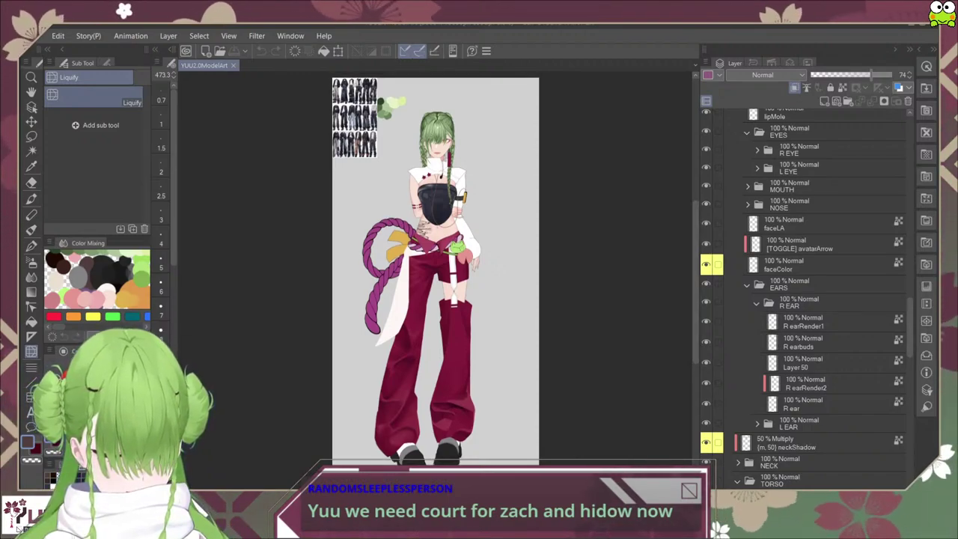
pyautogui.scroll(5, 803, 282)
pyautogui.scroll(10, 803, 282)
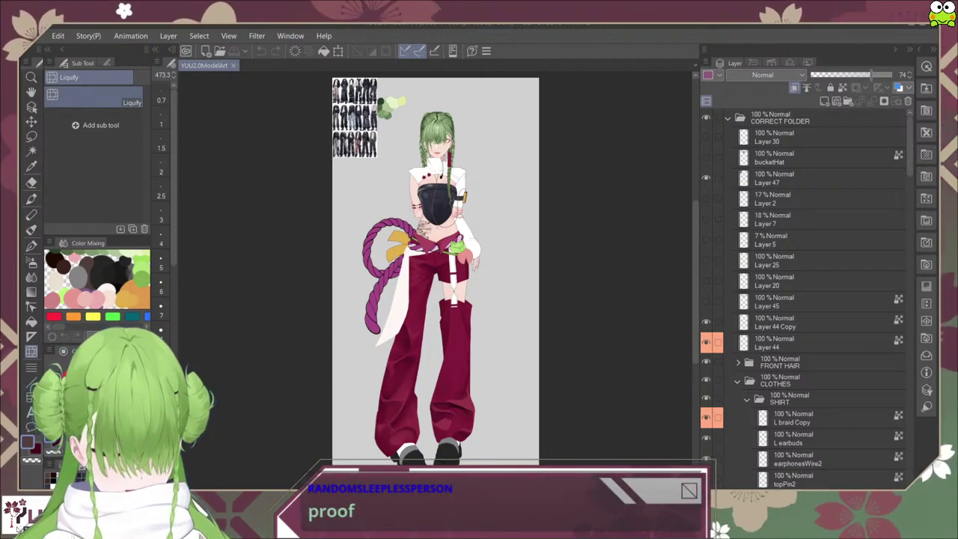
pyautogui.click(706, 157)
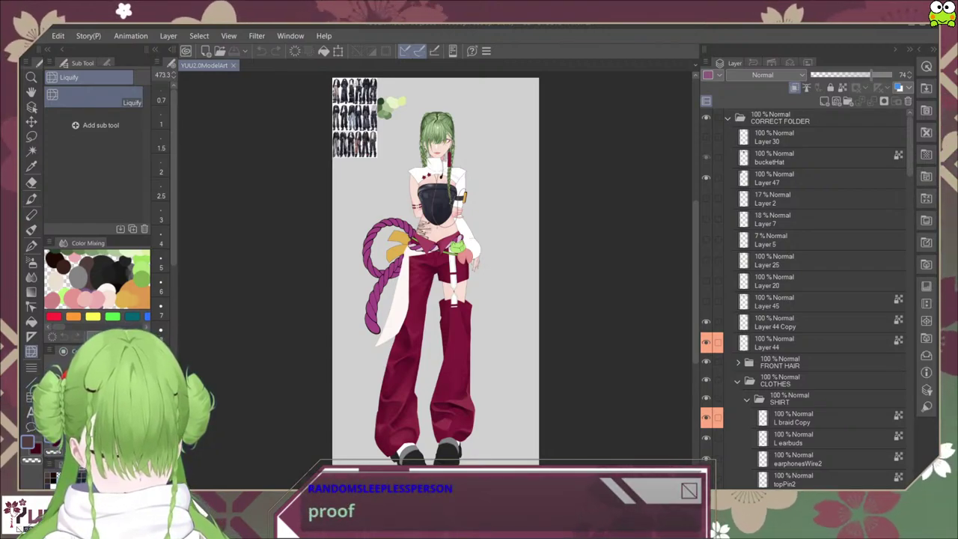
pyautogui.click(706, 137)
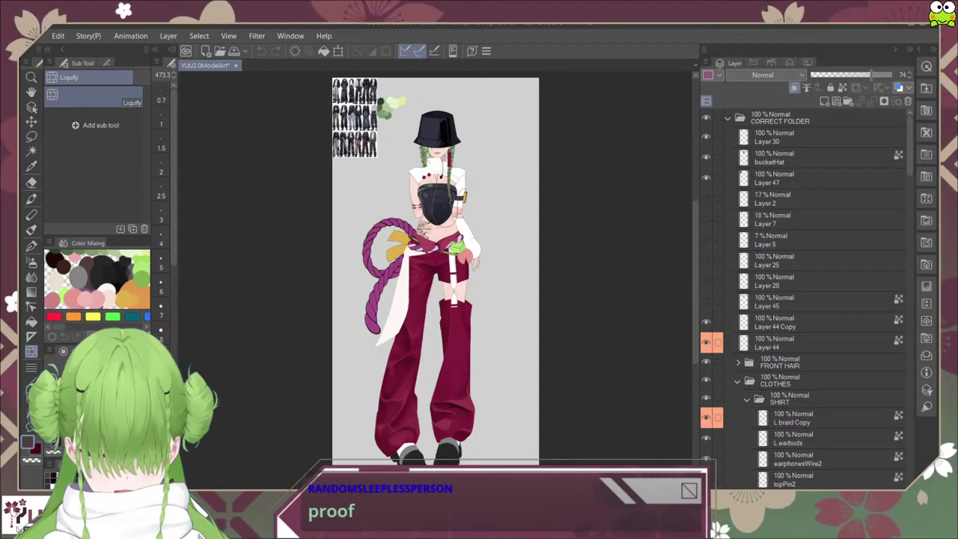
# Step: Select the bucketHat layer and soften the top edge of the crown's wide black reflection with the シャープ水彩のばし blending brush
pyautogui.scroll(-2, 583, 260)
pyautogui.scroll(5, 506, 266)
pyautogui.scroll(2, 506, 266)
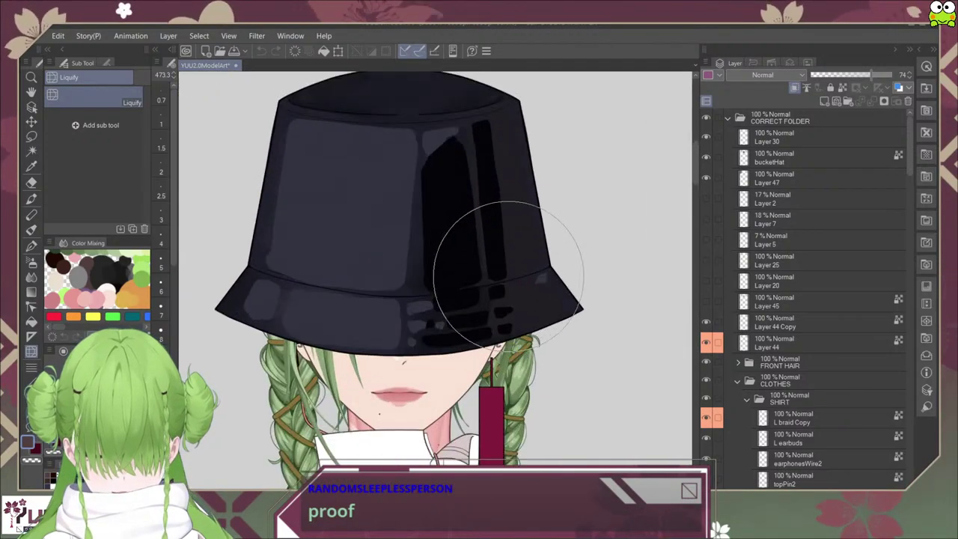
pyautogui.scroll(-1, 487, 293)
pyautogui.scroll(1, 487, 293)
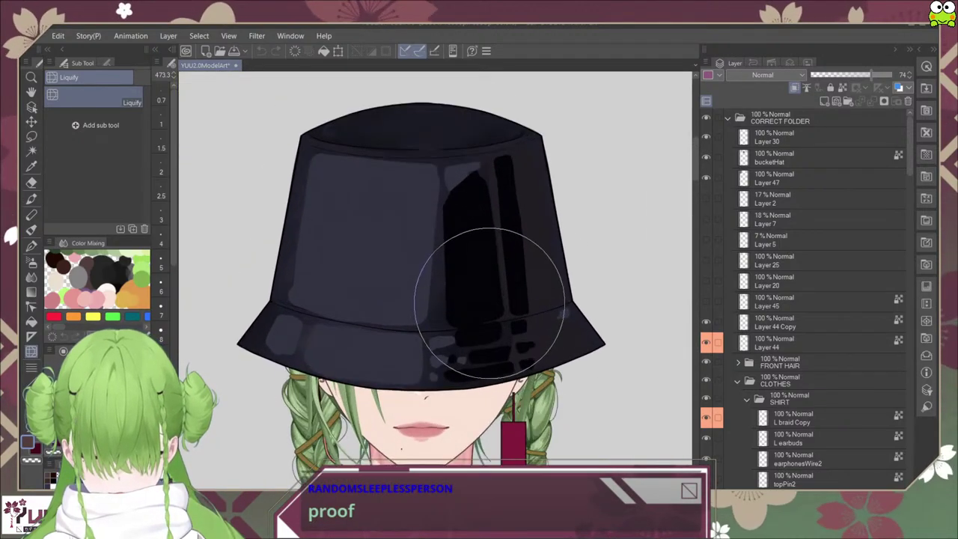
pyautogui.press('b')
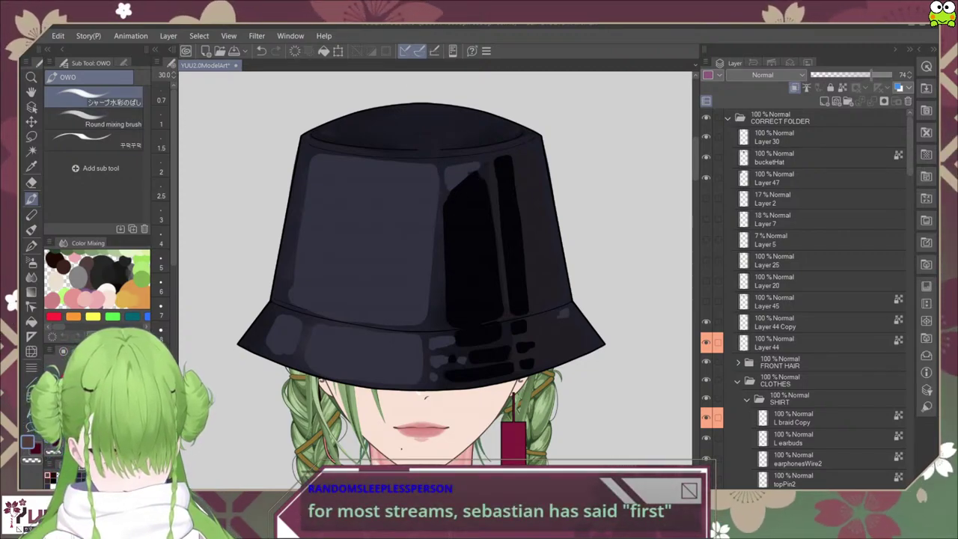
pyautogui.click(793, 157)
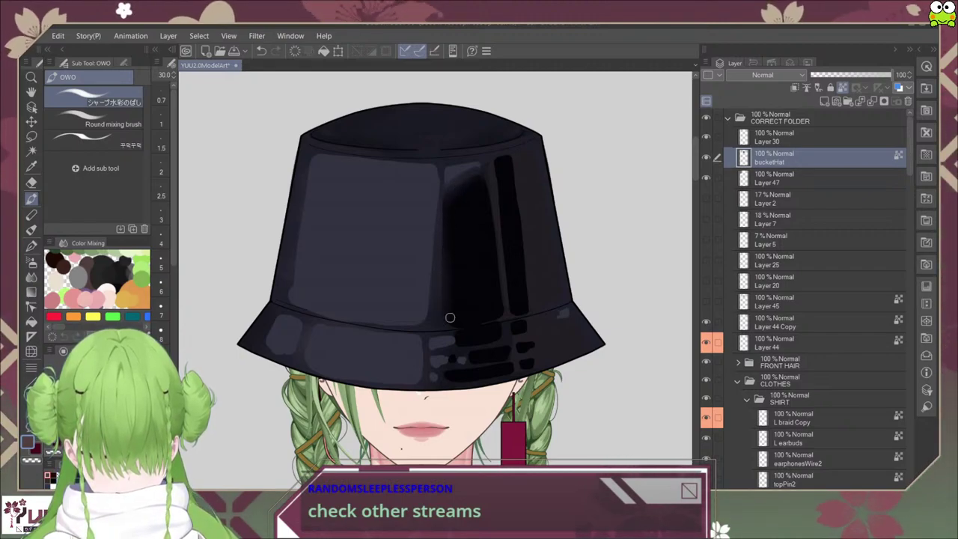
# Step: Blend the left edge of the crown's wide black reflection and the light gap beside the narrow black stripe
pyautogui.scroll(-3, 456, 300)
pyautogui.scroll(-5, 517, 289)
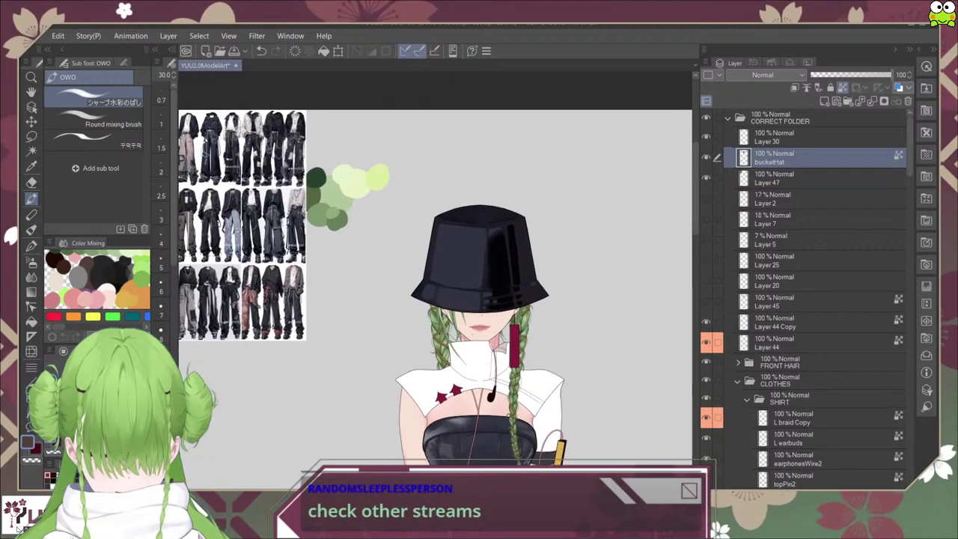
pyautogui.moveTo(534, 192); pyautogui.dragTo(533, 203)
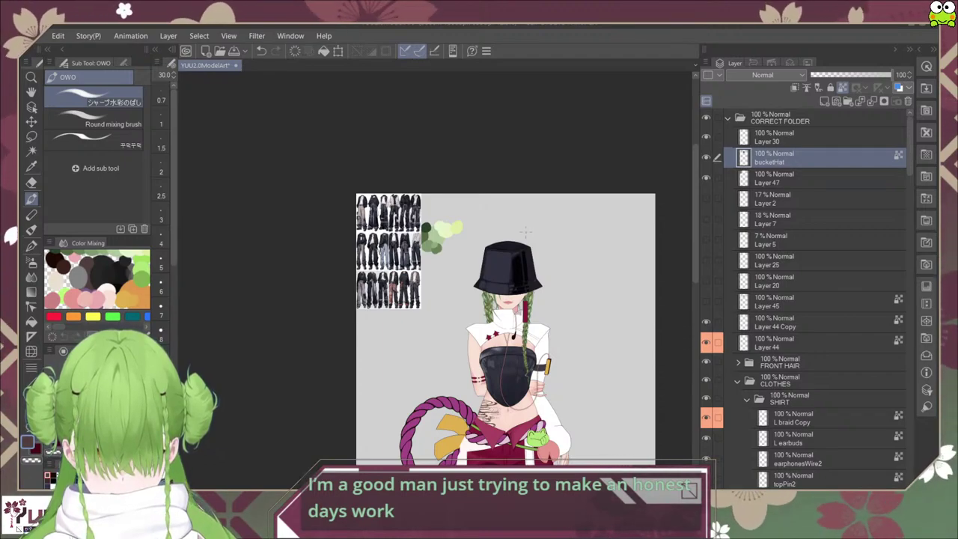
pyautogui.scroll(5, 511, 258)
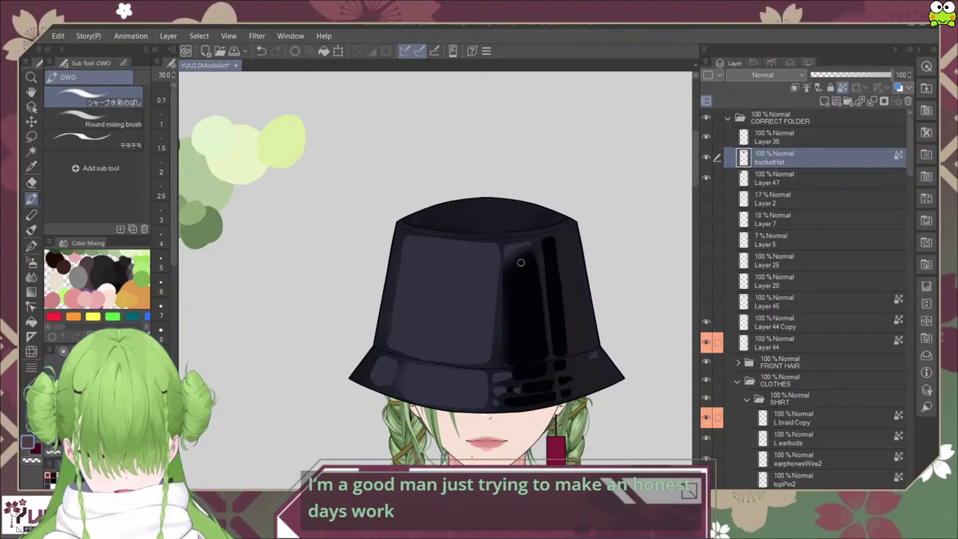
pyautogui.scroll(2, 520, 252)
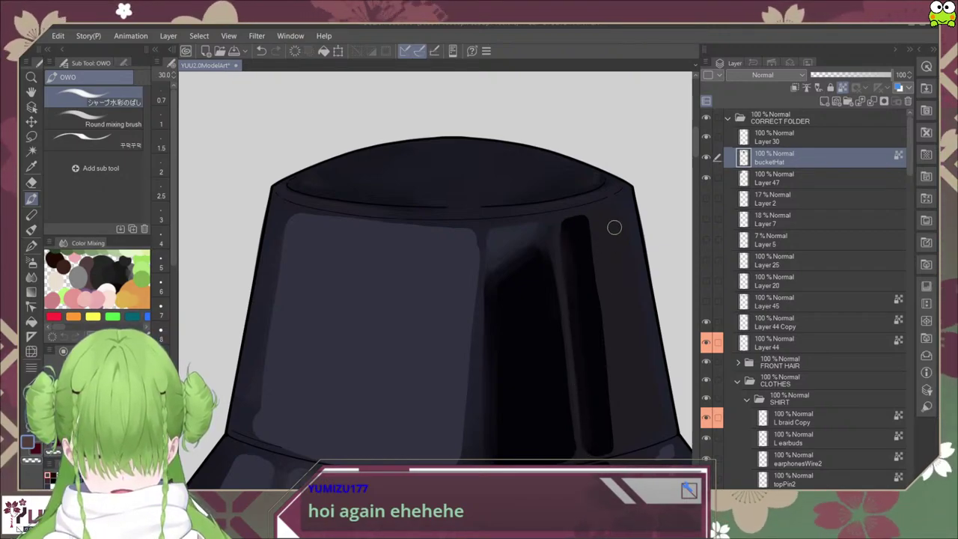
pyautogui.moveTo(561, 344); pyautogui.dragTo(573, 312)
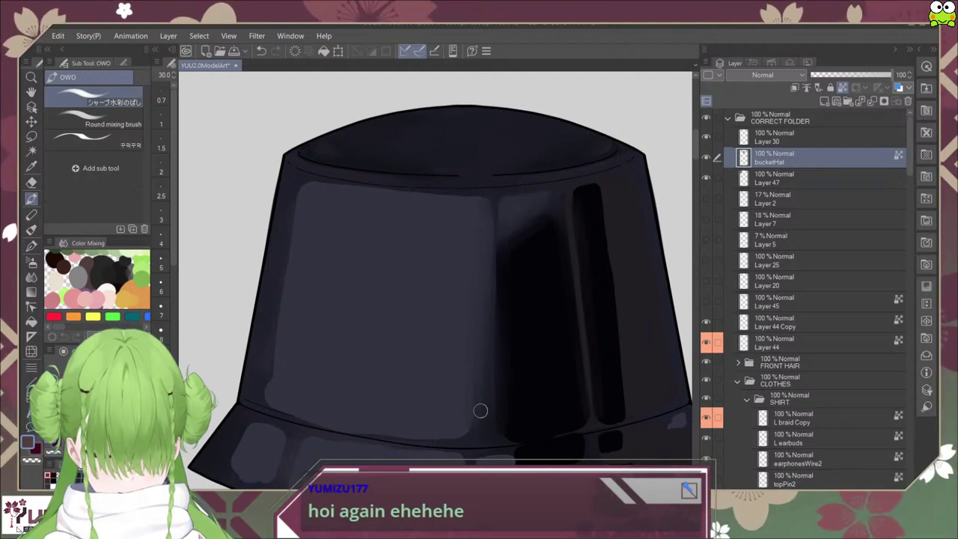
# Step: Soften the right edge of the narrow black stripe on the hat's crown into the surrounding dark grey
pyautogui.scroll(-5, 476, 409)
pyautogui.scroll(5, 523, 389)
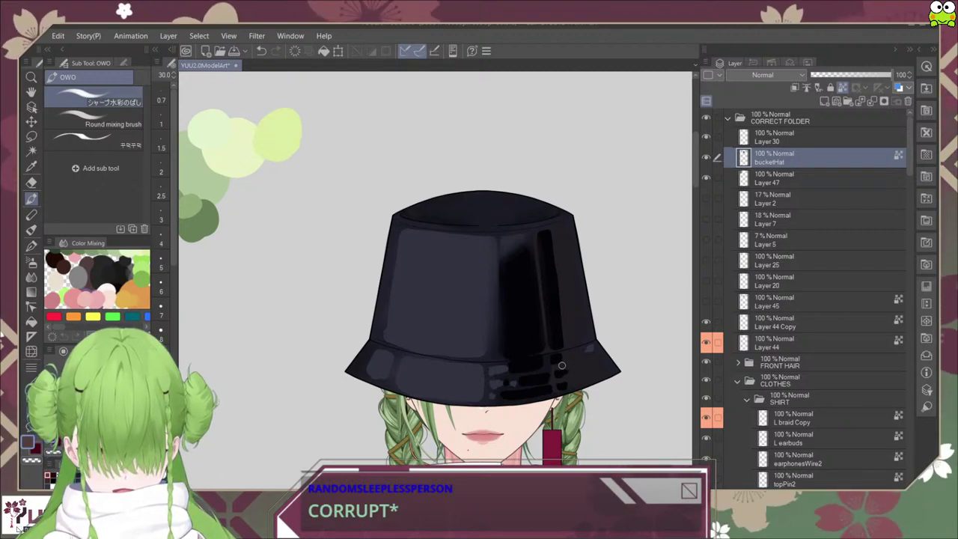
pyautogui.scroll(3, 554, 356)
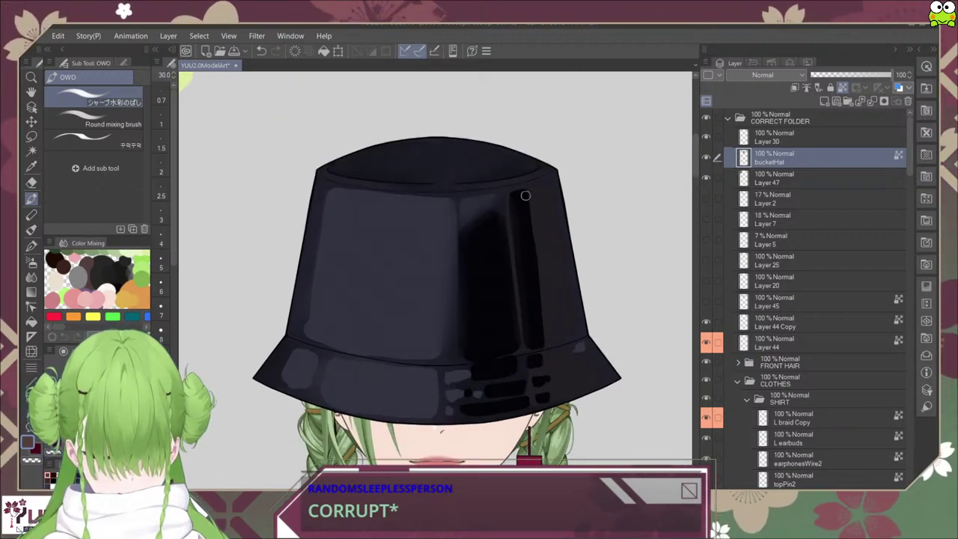
pyautogui.moveTo(542, 329); pyautogui.dragTo(532, 213)
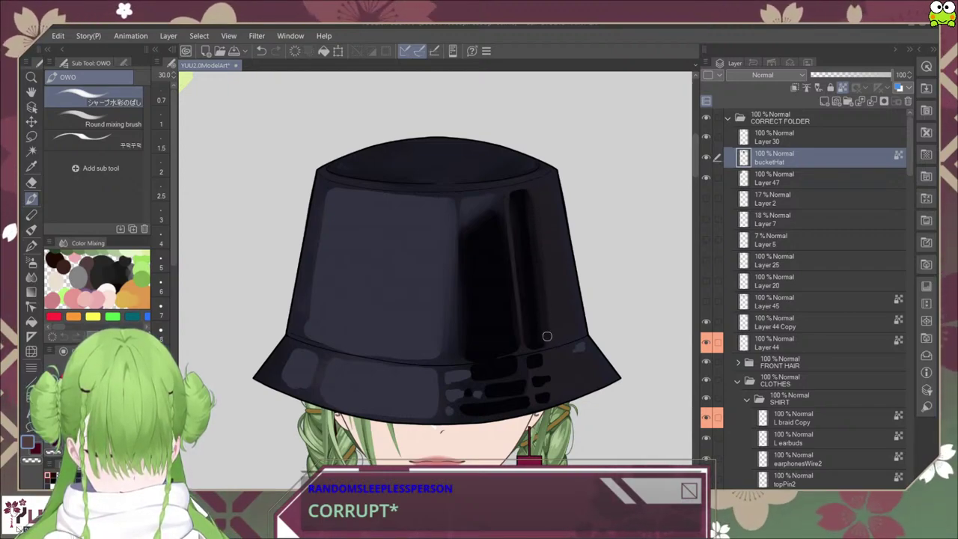
pyautogui.scroll(2, 537, 352)
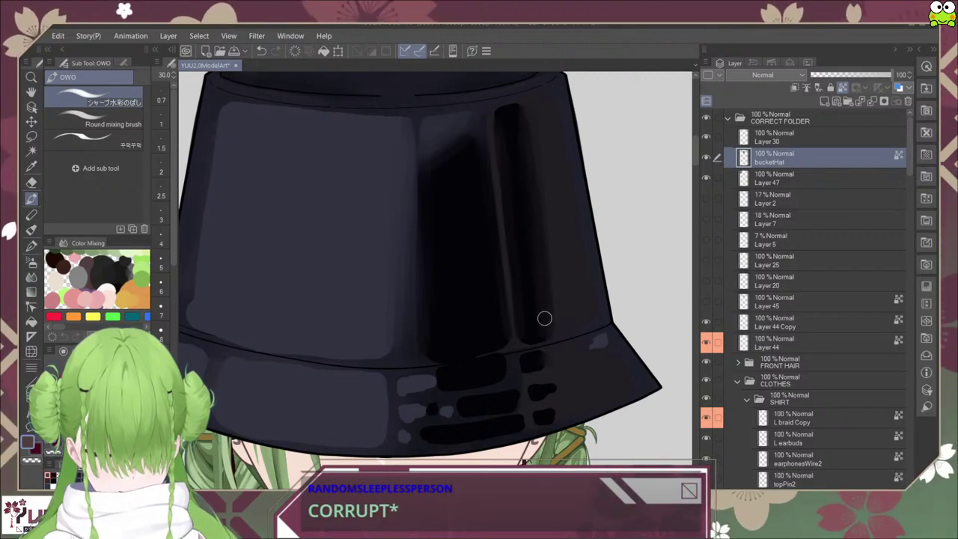
pyautogui.scroll(-1, 519, 204)
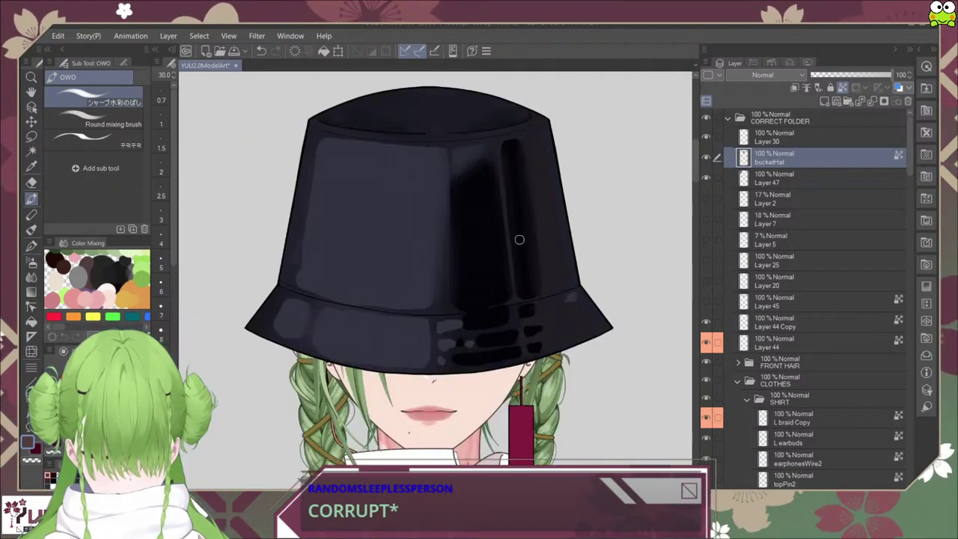
# Step: Blend the small light and dark patches on the brim below the black reflection, and soften the small highlight at the brim's left end
pyautogui.moveTo(501, 264); pyautogui.dragTo(524, 246)
pyautogui.scroll(1, 490, 315)
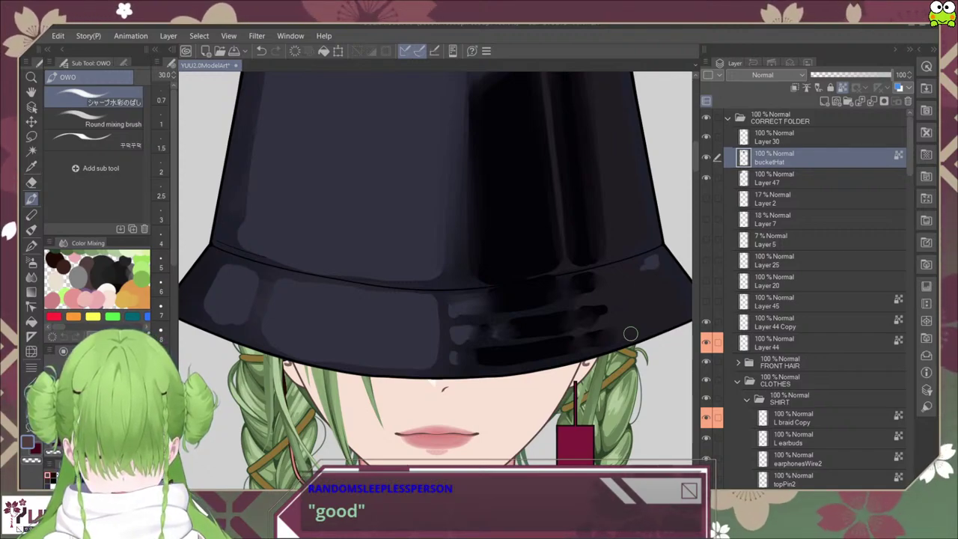
pyautogui.moveTo(344, 294); pyautogui.dragTo(425, 298)
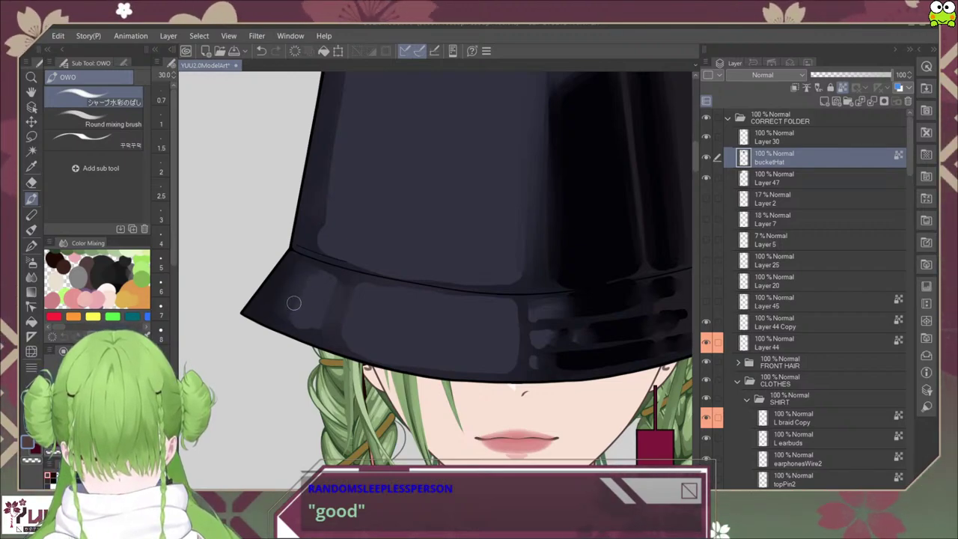
# Step: Blend the right edge of the brim's large highlight into the neighbouring dark patches
pyautogui.scroll(-3, 300, 342)
pyautogui.scroll(-1, 448, 395)
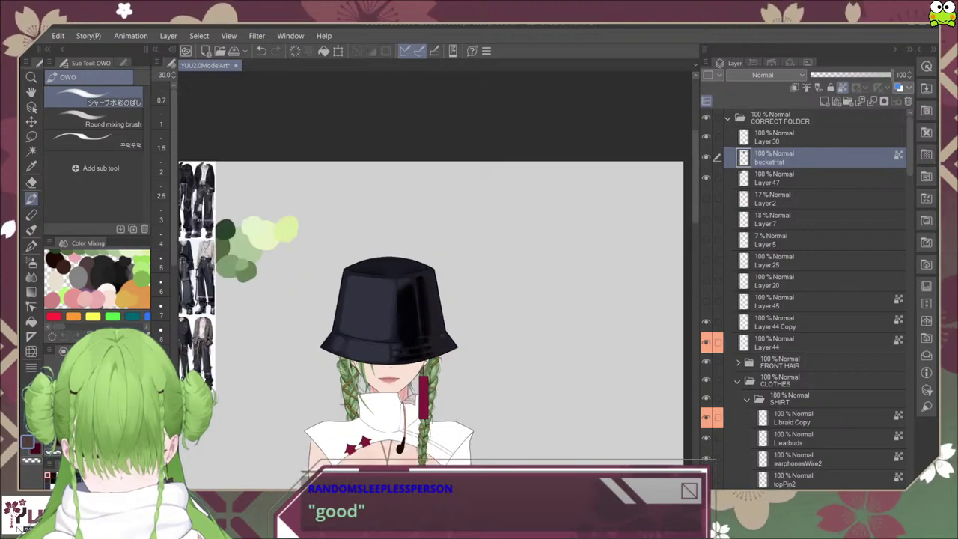
pyautogui.scroll(-2, 476, 386)
pyautogui.scroll(5, 458, 331)
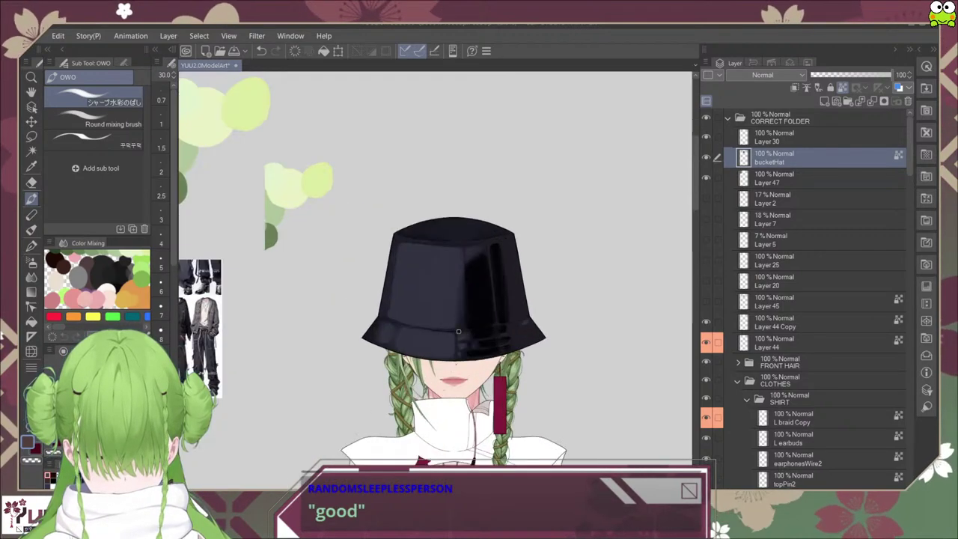
pyautogui.scroll(5, 457, 331)
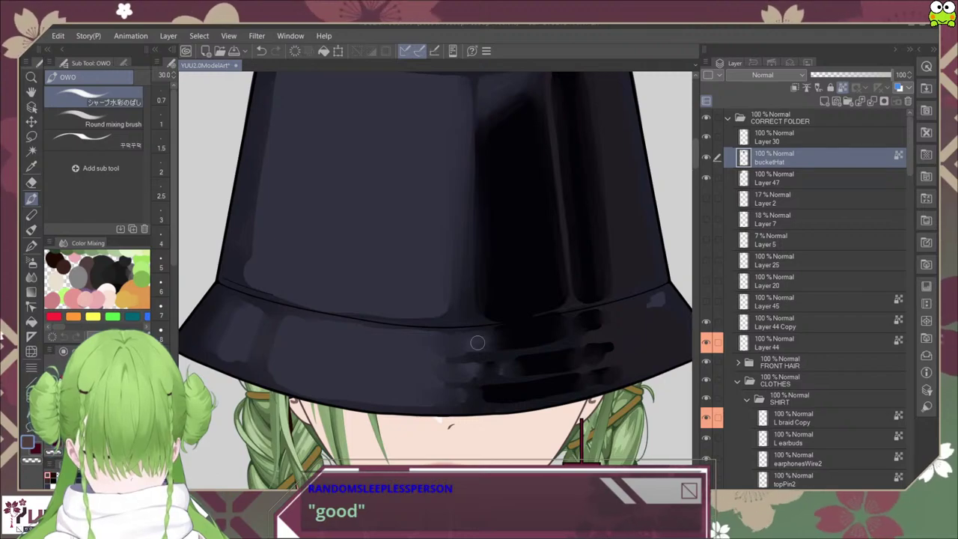
# Step: Smooth the dark patches on the brim's right half and blend the light streak between the crown's black reflections
pyautogui.scroll(-4, 476, 341)
pyautogui.scroll(-3, 557, 365)
pyautogui.moveTo(559, 370); pyautogui.dragTo(557, 358)
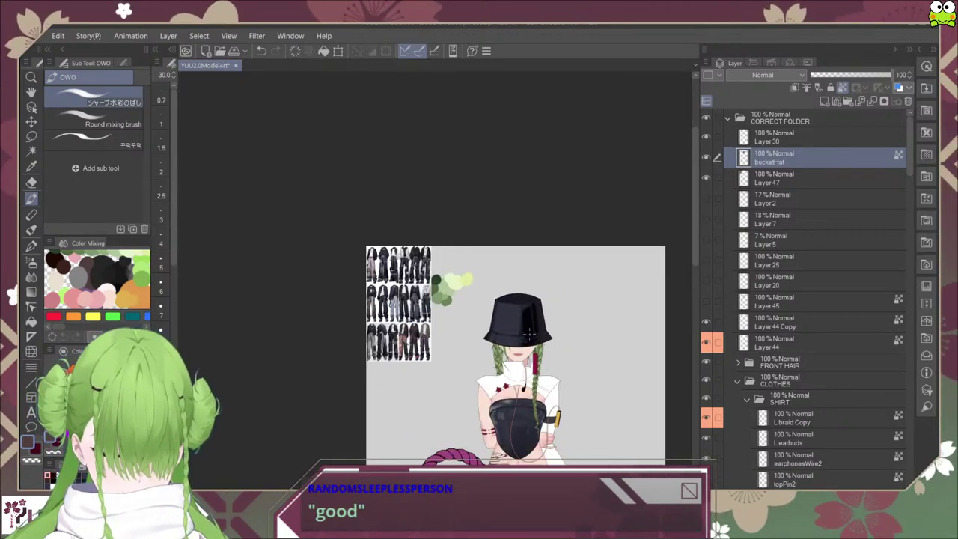
pyautogui.scroll(2, 529, 334)
pyautogui.scroll(2, 529, 334)
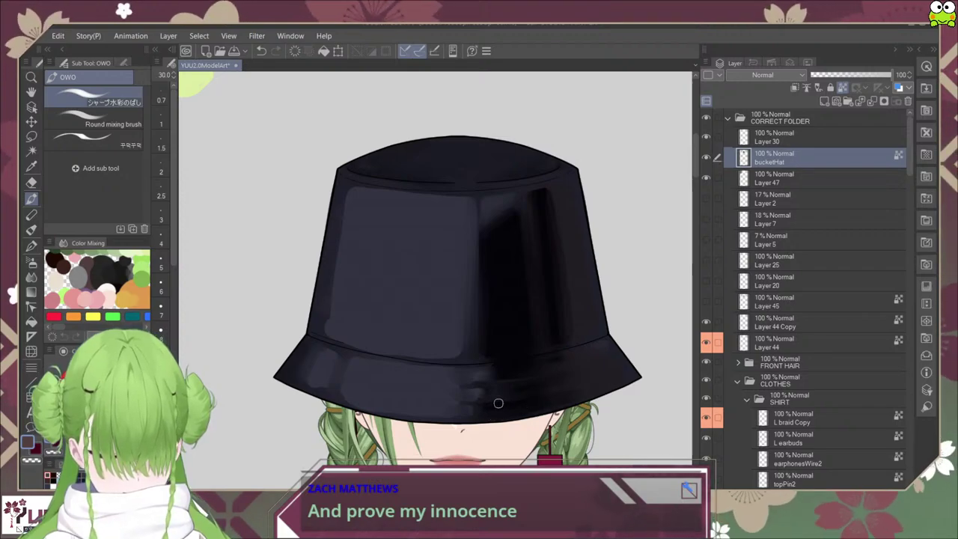
# Step: Blend away the remaining light and dark blotches at the middle of the brim into a smooth gradient
pyautogui.scroll(-4, 606, 378)
pyautogui.scroll(-4, 568, 329)
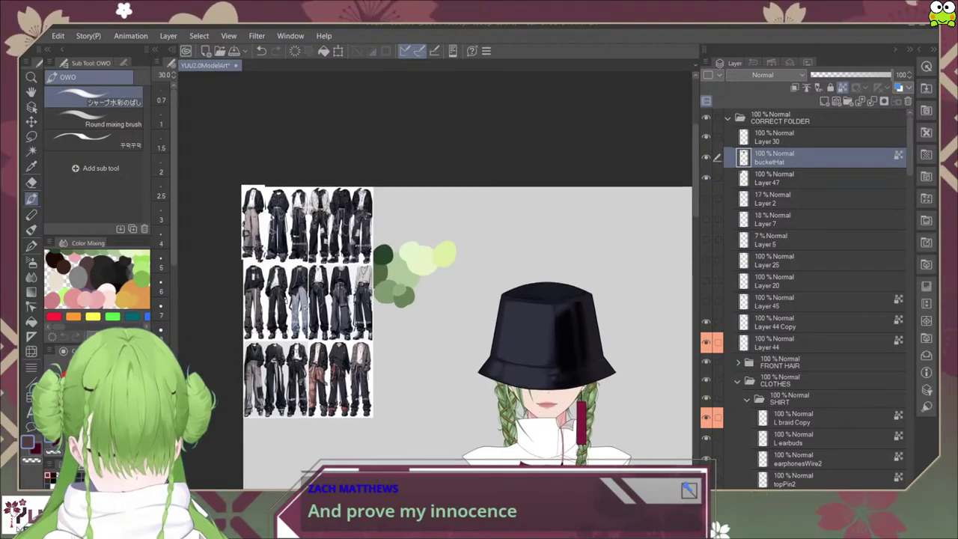
pyautogui.scroll(8, 584, 349)
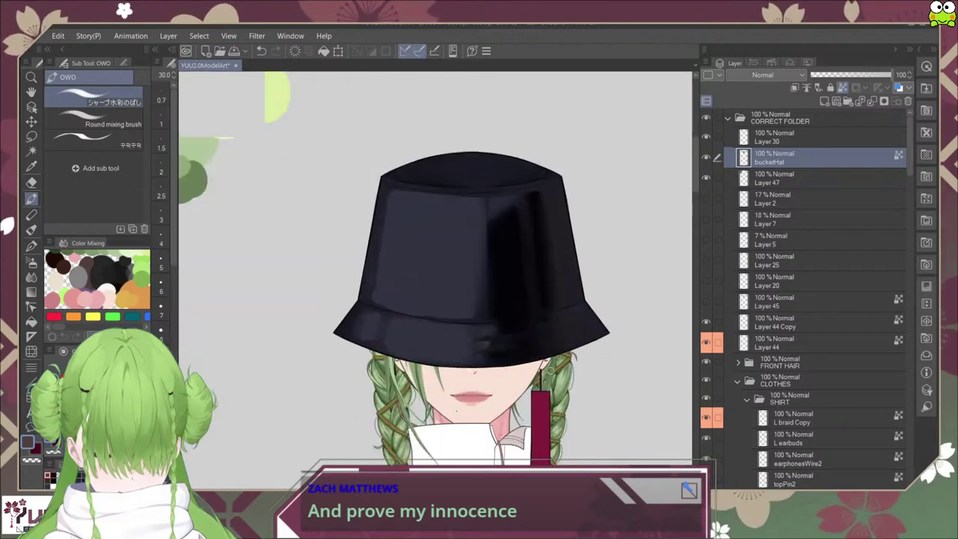
pyautogui.scroll(3, 513, 371)
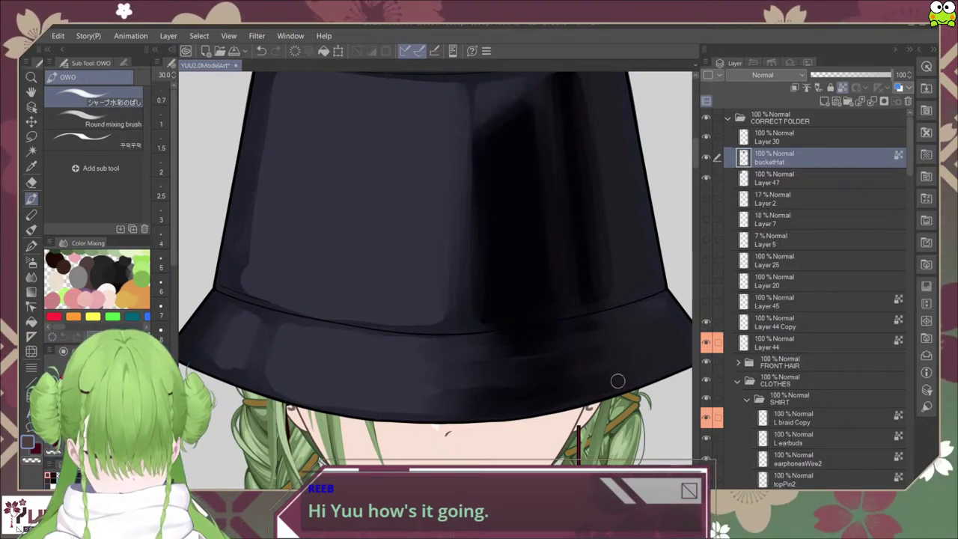
# Step: Rotate the canvas sideways and smooth the brim's shading along its length, including the highlights toward its left end
pyautogui.scroll(-2, 654, 376)
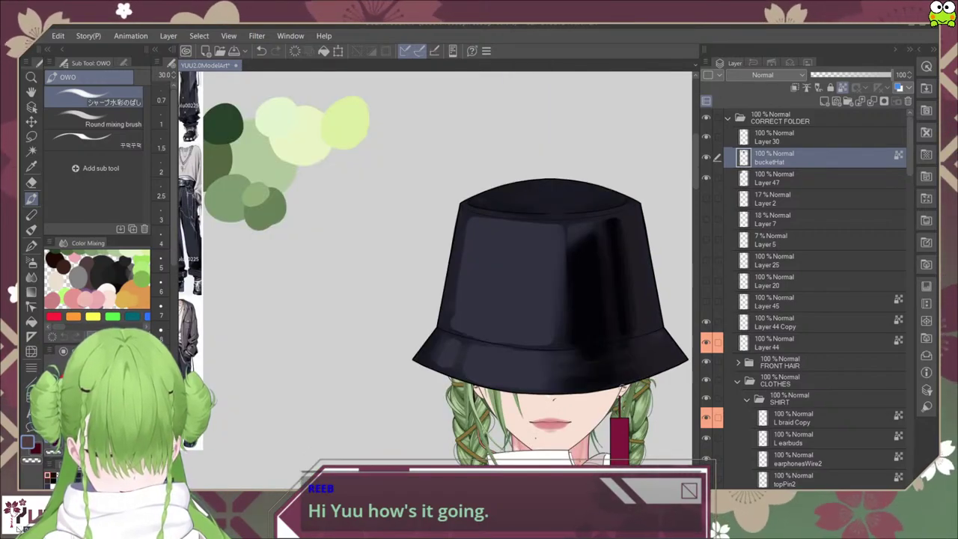
pyautogui.moveTo(553, 405); pyautogui.dragTo(282, 353)
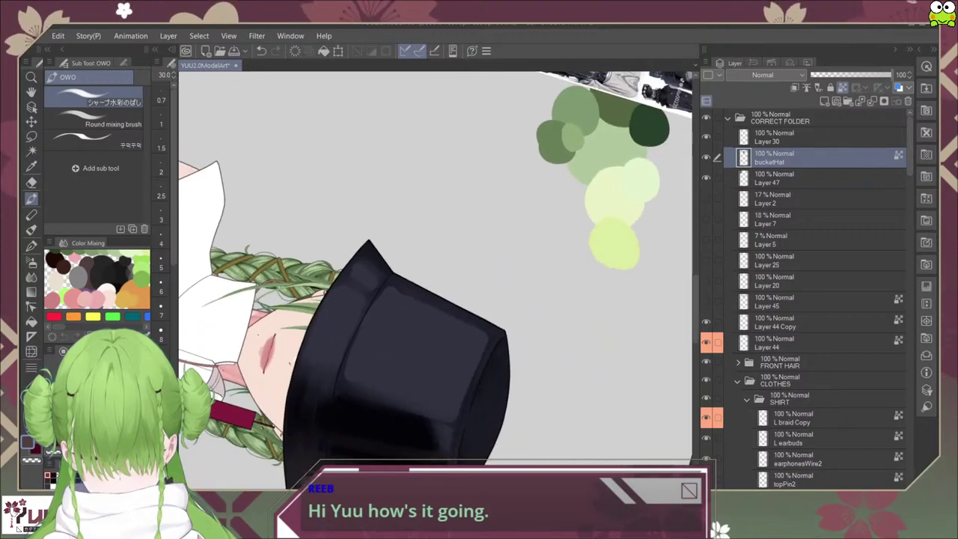
pyautogui.scroll(4, 475, 232)
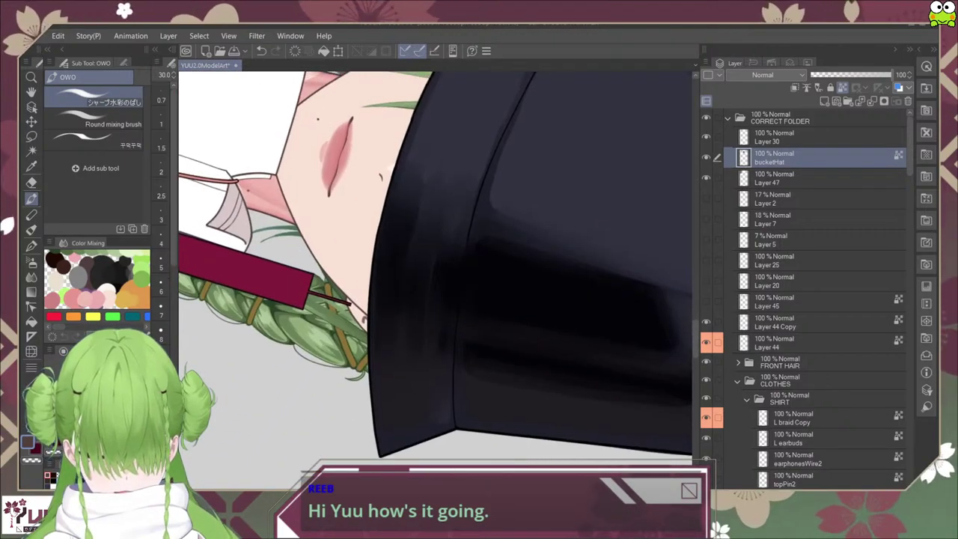
pyautogui.moveTo(472, 178); pyautogui.dragTo(453, 277)
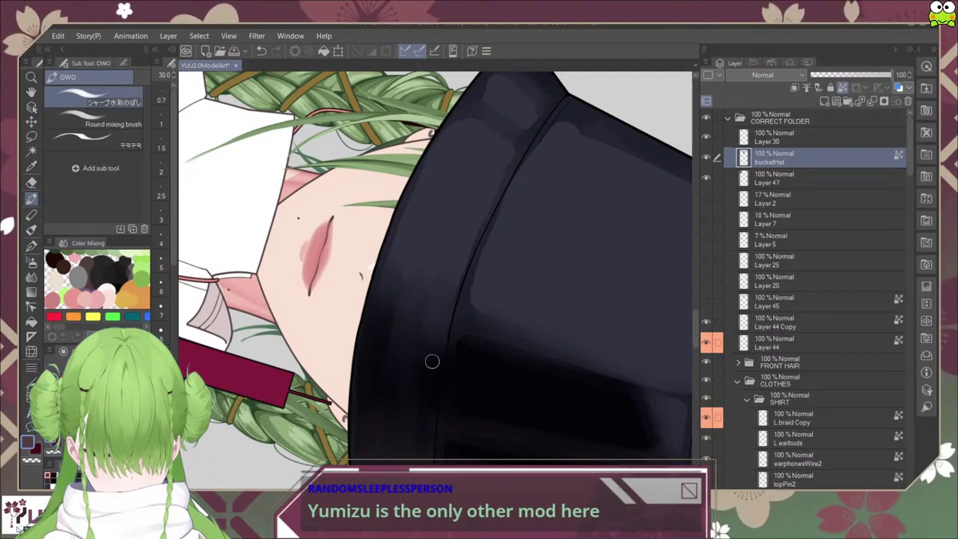
pyautogui.moveTo(426, 291); pyautogui.dragTo(412, 371)
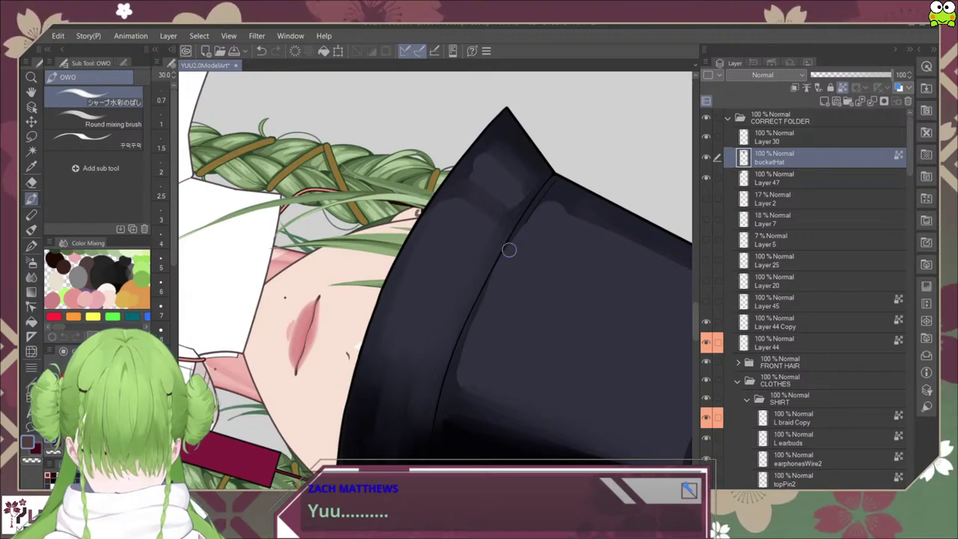
pyautogui.moveTo(526, 253); pyautogui.dragTo(520, 294)
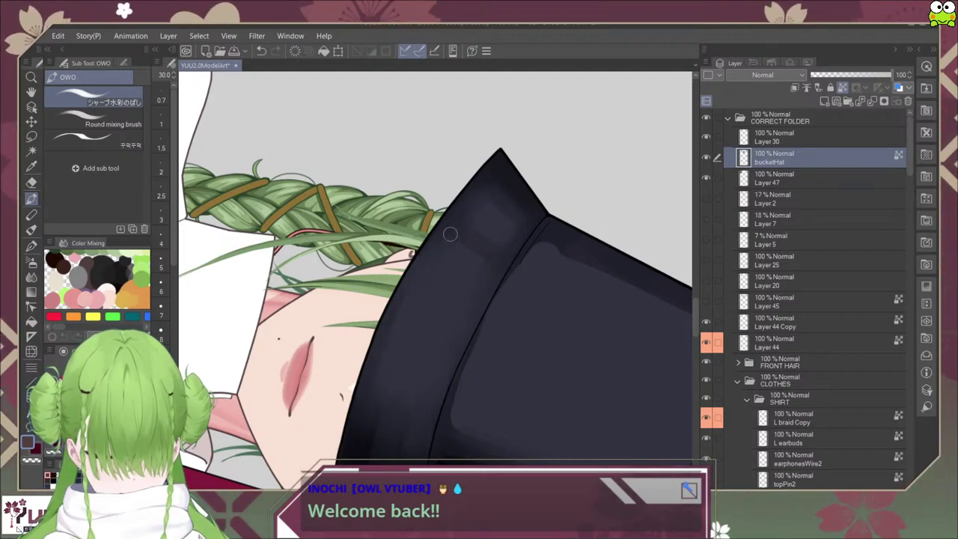
# Step: Finish smoothing the shading at the brim's left end and return the rotated canvas to its upright orientation
pyautogui.scroll(-6, 398, 336)
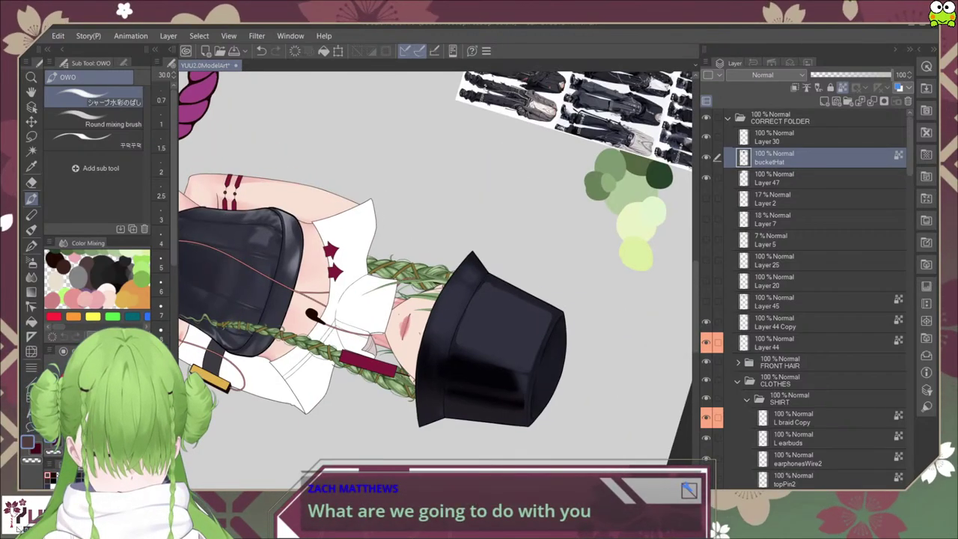
pyautogui.scroll(6, 466, 277)
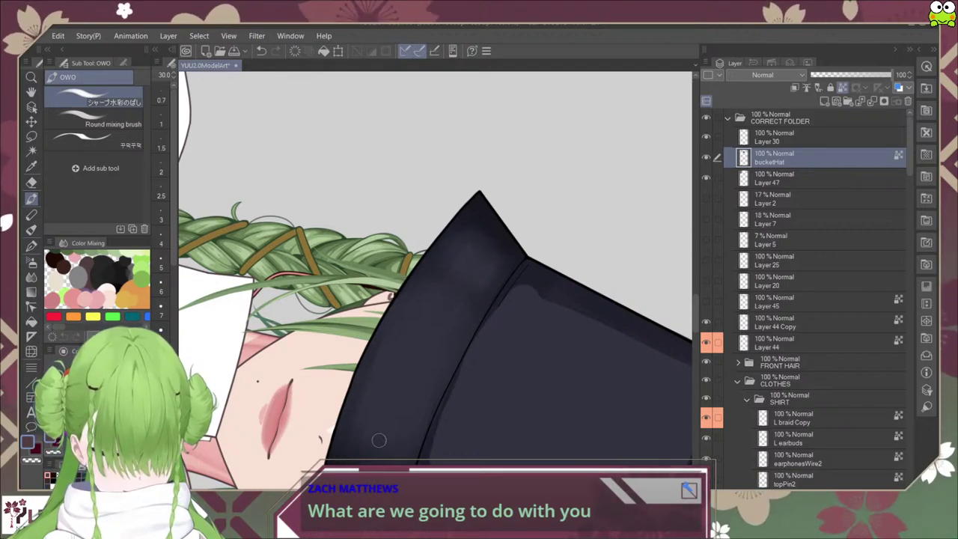
pyautogui.hotkey('ctrl', '@')
pyautogui.scroll(-5, 509, 353)
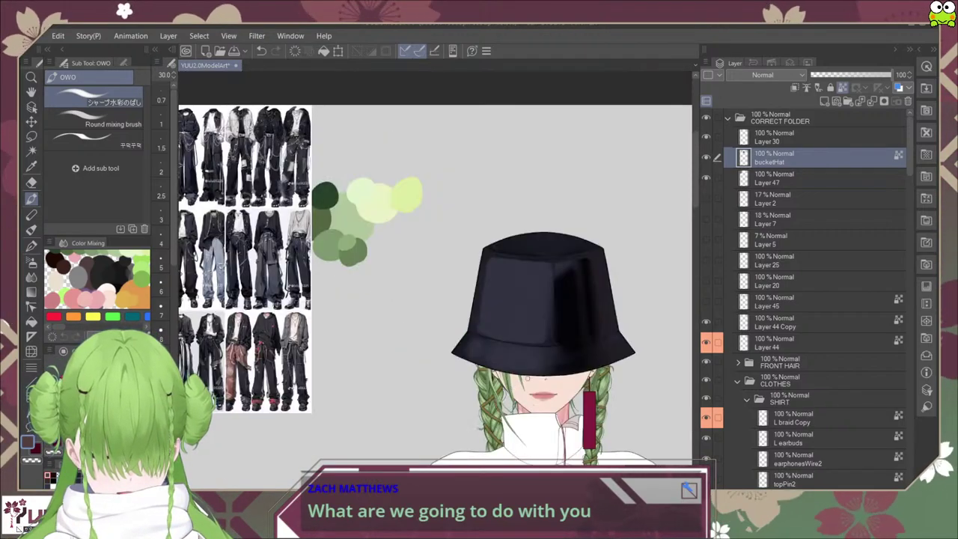
pyautogui.scroll(-2, 529, 352)
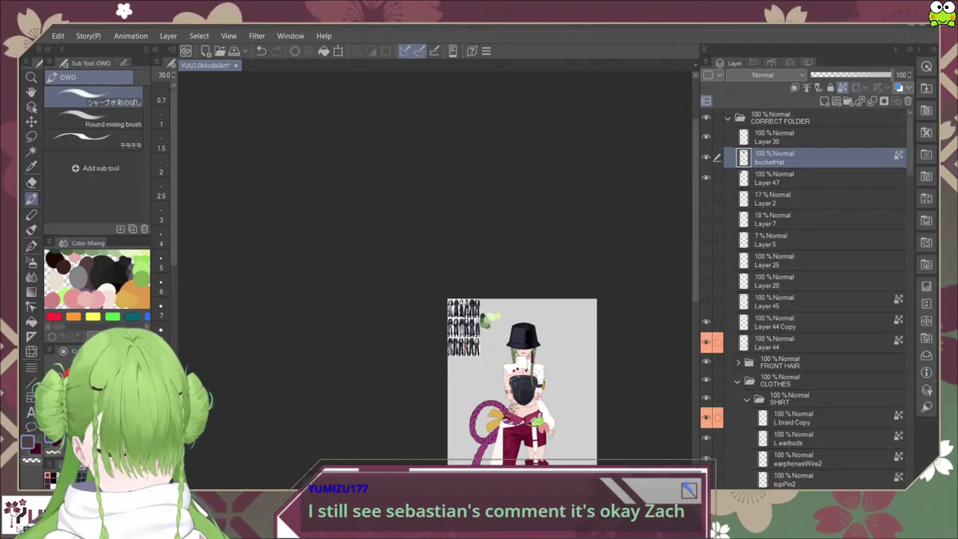
pyautogui.scroll(6, 546, 299)
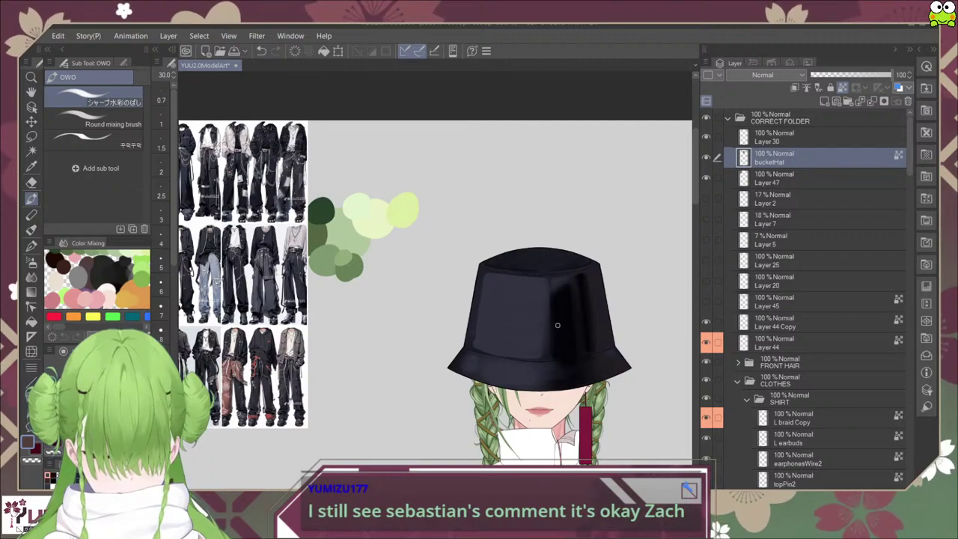
# Step: Rotate the canvas to refine the shading where the black reflection meets the crown's upper edge, and reset the rotation
pyautogui.moveTo(546, 214); pyautogui.dragTo(418, 398)
pyautogui.scroll(4, 415, 383)
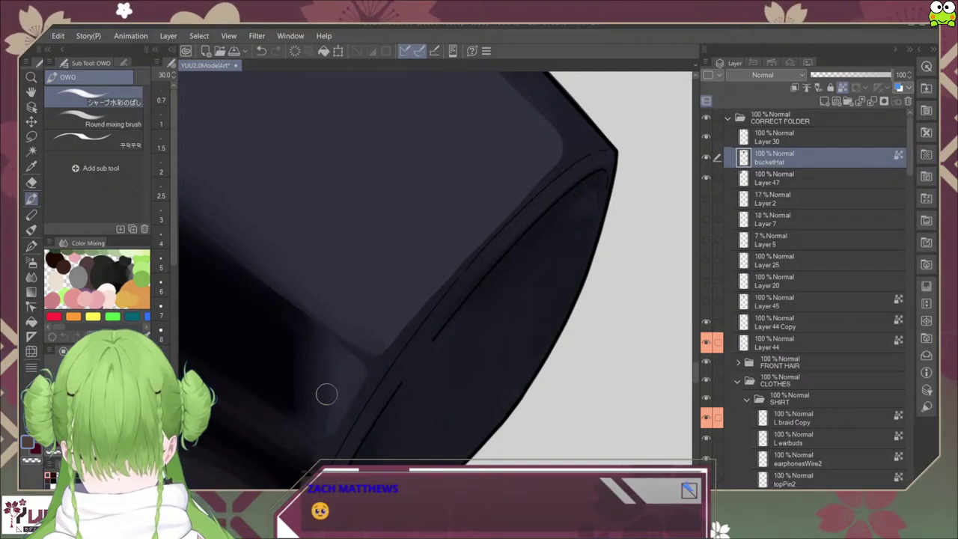
pyautogui.hotkey('ctrl', '@')
# Step: Examine the hat's overall shading against the whole character, both close up and from a distance
pyautogui.scroll(-5, 494, 449)
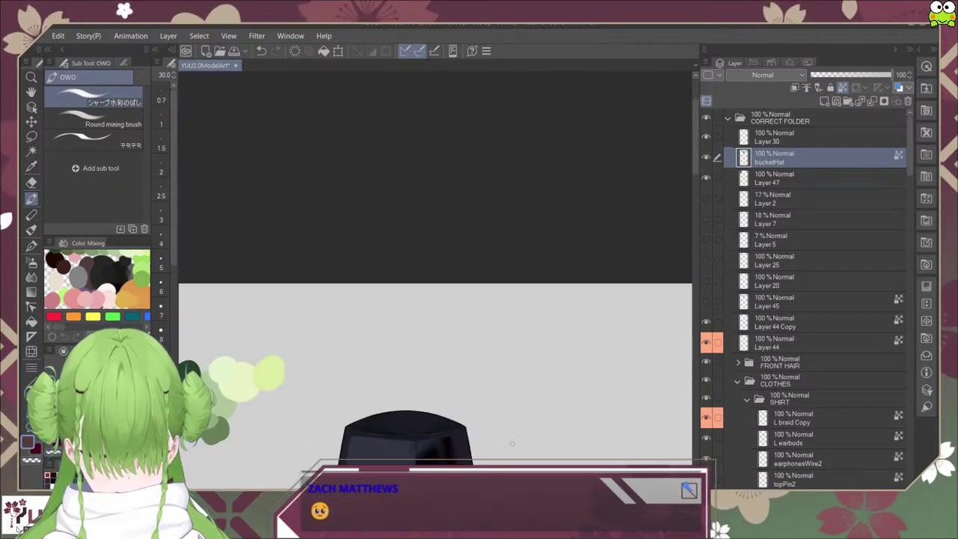
pyautogui.moveTo(501, 445); pyautogui.dragTo(549, 307)
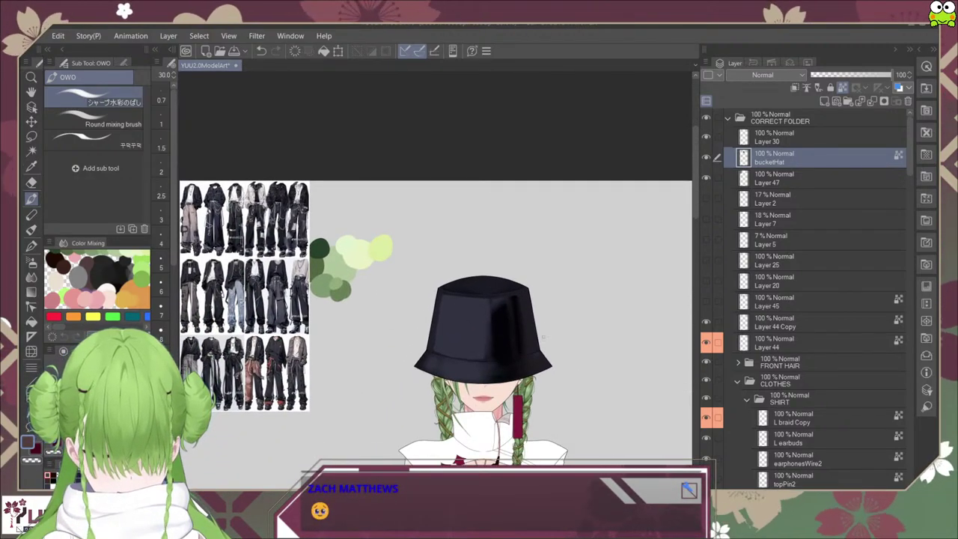
pyautogui.scroll(-4, 553, 345)
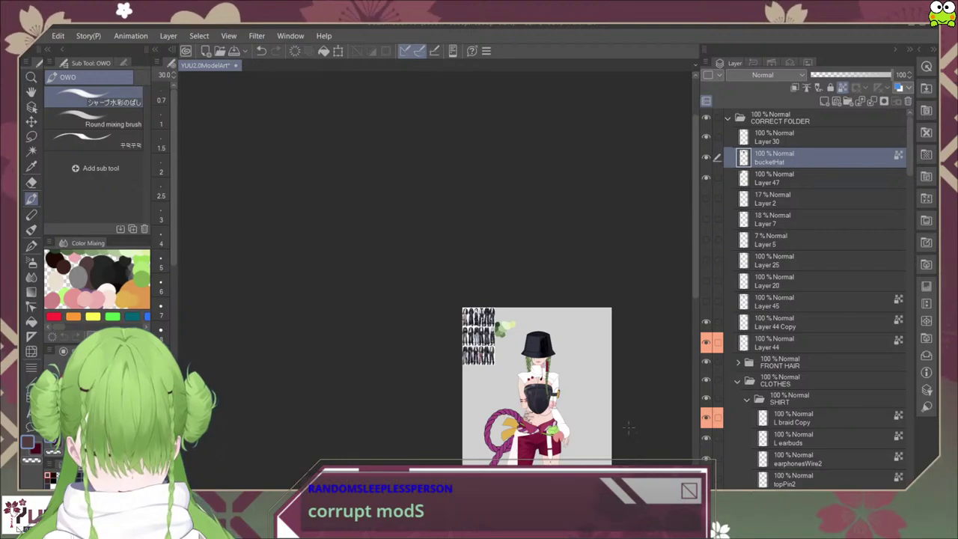
pyautogui.moveTo(629, 427); pyautogui.dragTo(560, 362)
pyautogui.scroll(5, 531, 328)
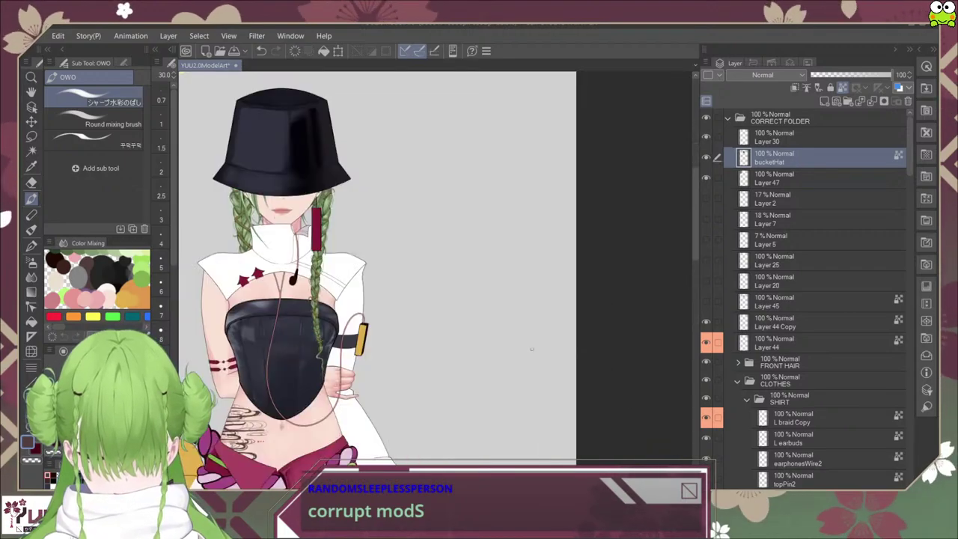
pyautogui.scroll(-5, 531, 349)
pyautogui.scroll(2, 603, 360)
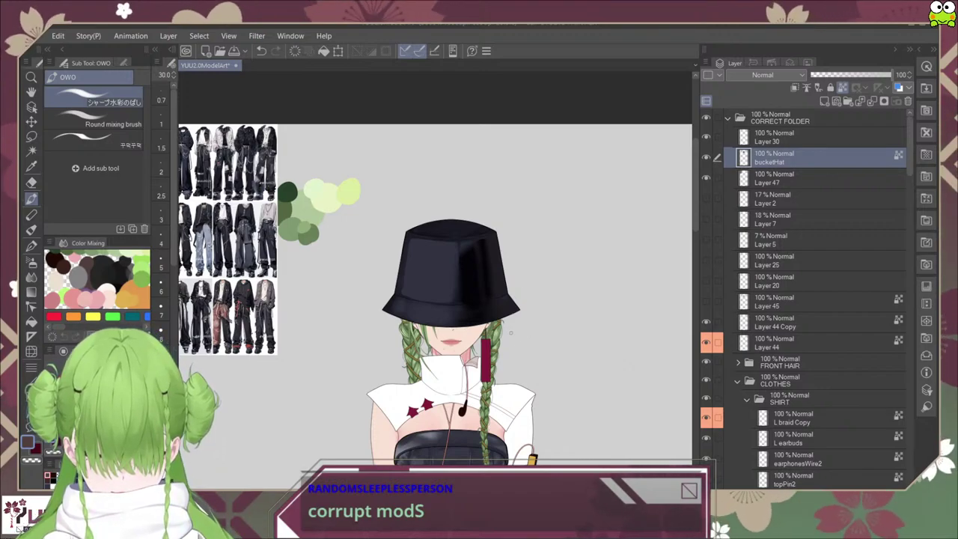
# Step: Use the Round mixing brush to extend the crown's black reflection to the seam and start its dark edge on the brim
pyautogui.scroll(4, 511, 332)
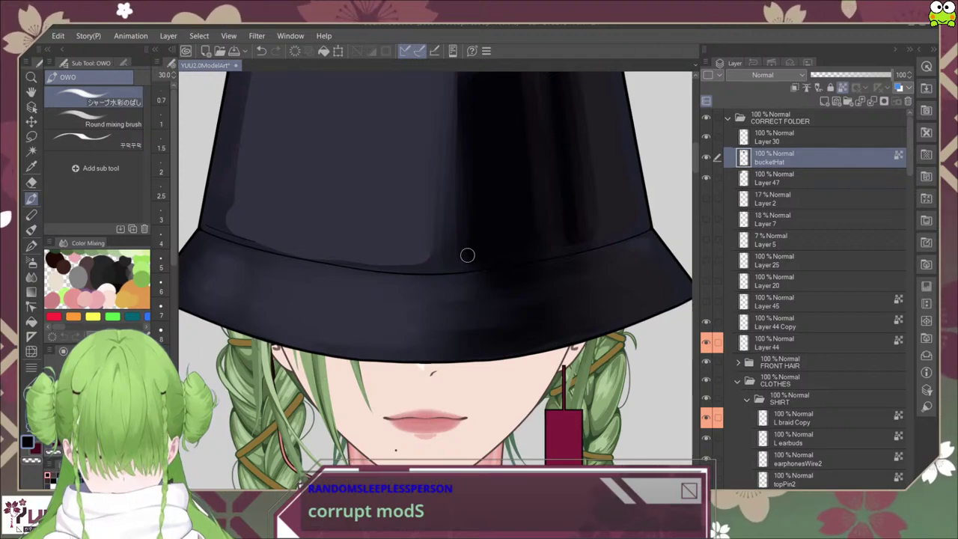
pyautogui.click(94, 118)
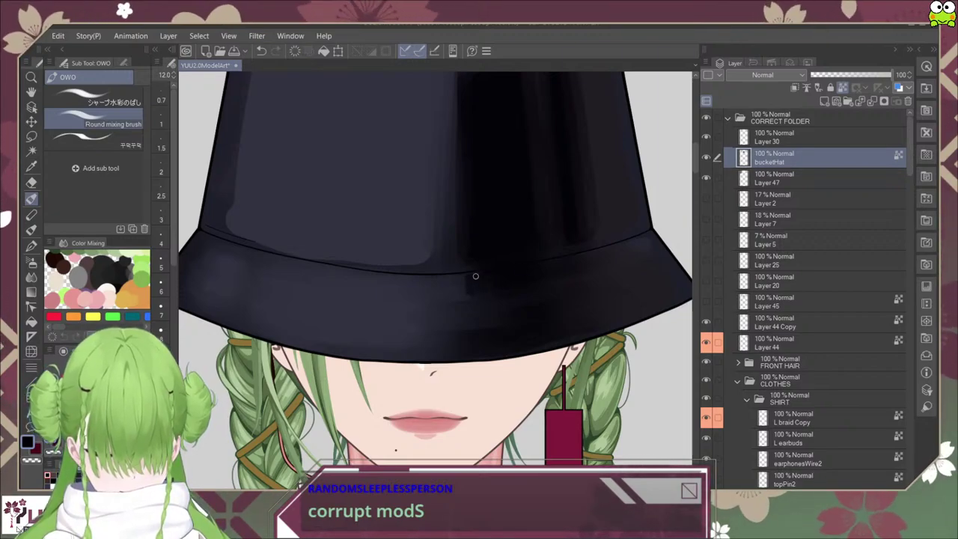
pyautogui.scroll(2, 524, 273)
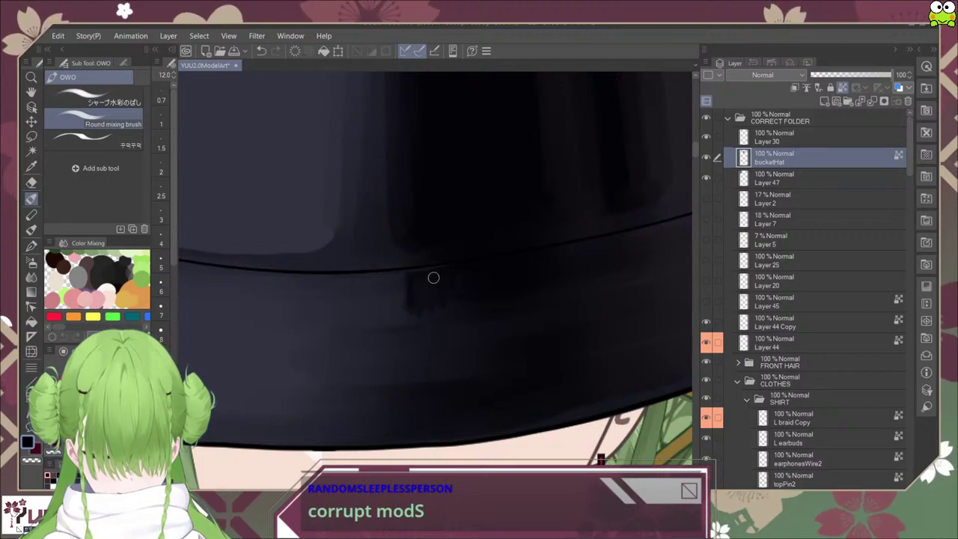
pyautogui.moveTo(408, 277)
pyautogui.mouseDown()
pyautogui.moveTo(436, 274)
pyautogui.moveTo(438, 248)
pyautogui.moveTo(401, 255)
pyautogui.moveTo(443, 254)
pyautogui.mouseUp()
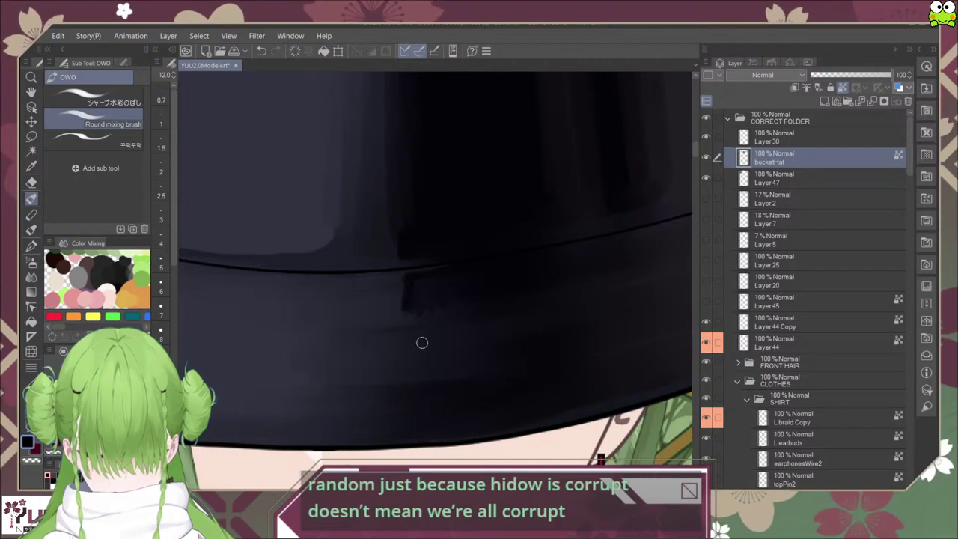
pyautogui.scroll(-2, 455, 312)
pyautogui.scroll(3, 464, 323)
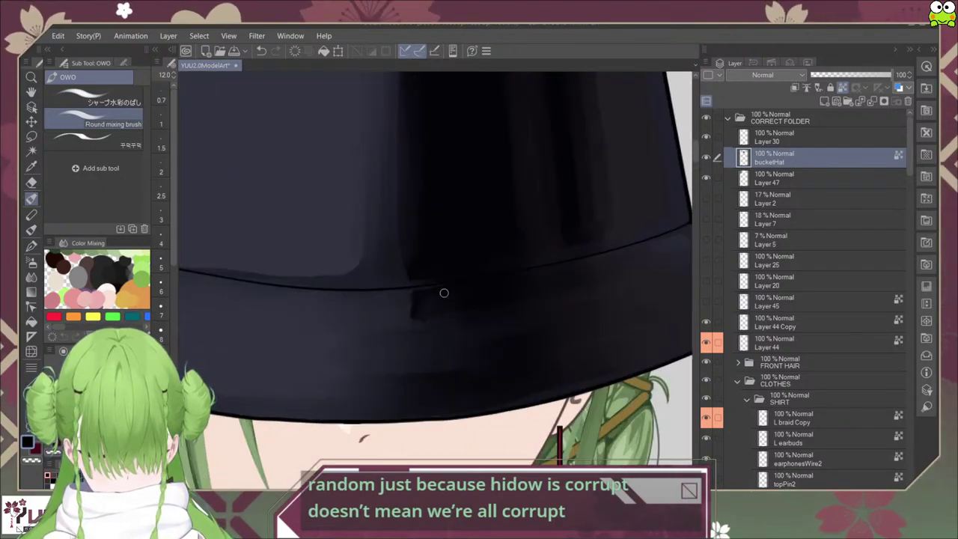
# Step: Blend the new dark patch below the seam into the brim's right half with the シャープ水彩のばし brush
pyautogui.click(95, 97)
pyautogui.moveTo(434, 303)
pyautogui.mouseDown()
pyautogui.moveTo(469, 293)
pyautogui.moveTo(430, 300)
pyautogui.moveTo(501, 305)
pyautogui.mouseUp()
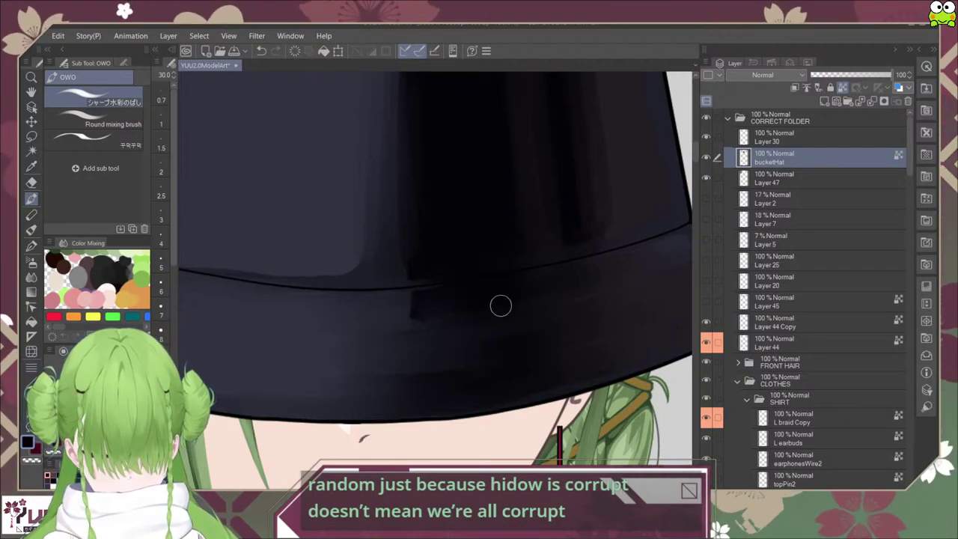
pyautogui.scroll(-5, 501, 306)
pyautogui.scroll(3, 508, 324)
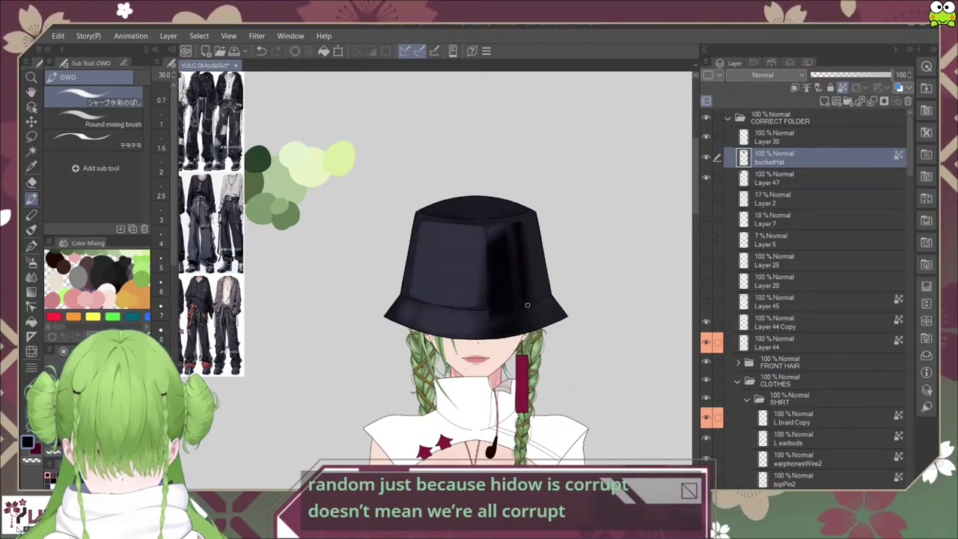
pyautogui.scroll(5, 497, 305)
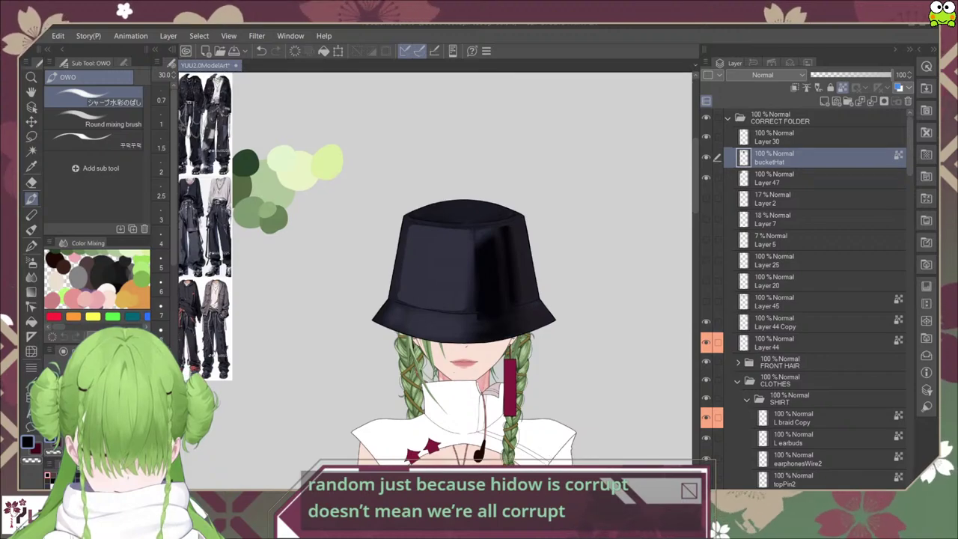
# Step: Paint a crisp, slanted left edge for the brim's dark reflection from the seam to the lower outline with the Round mixing brush
pyautogui.click(97, 119)
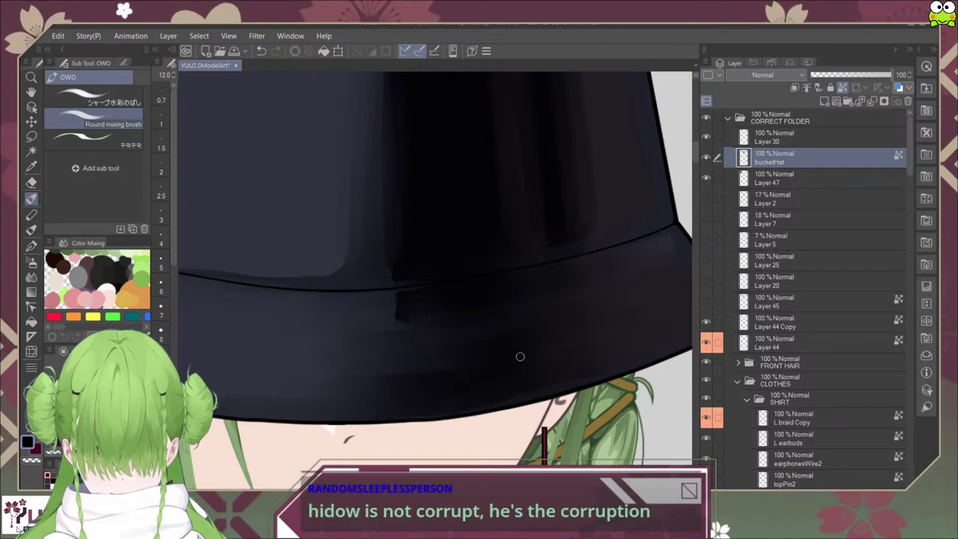
pyautogui.moveTo(474, 332); pyautogui.dragTo(476, 319)
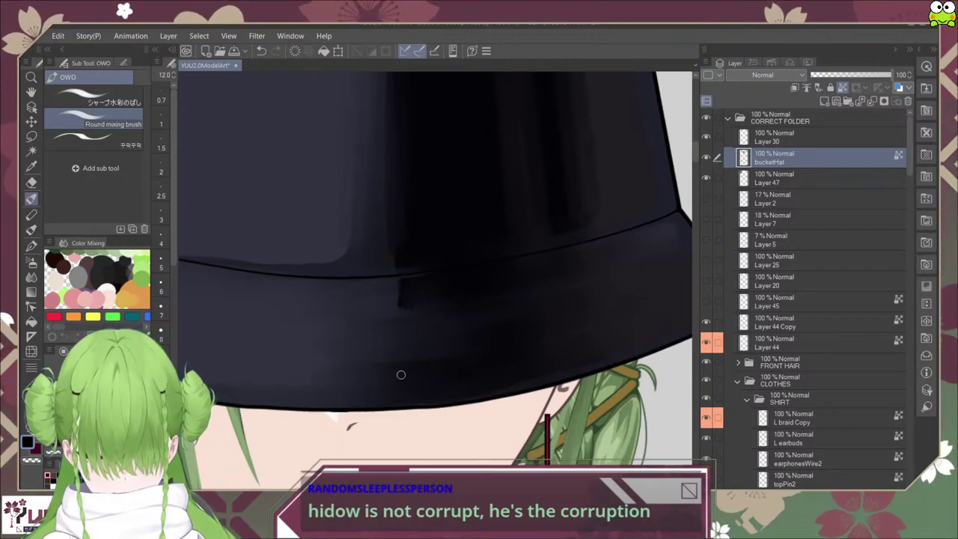
pyautogui.scroll(-5, 420, 307)
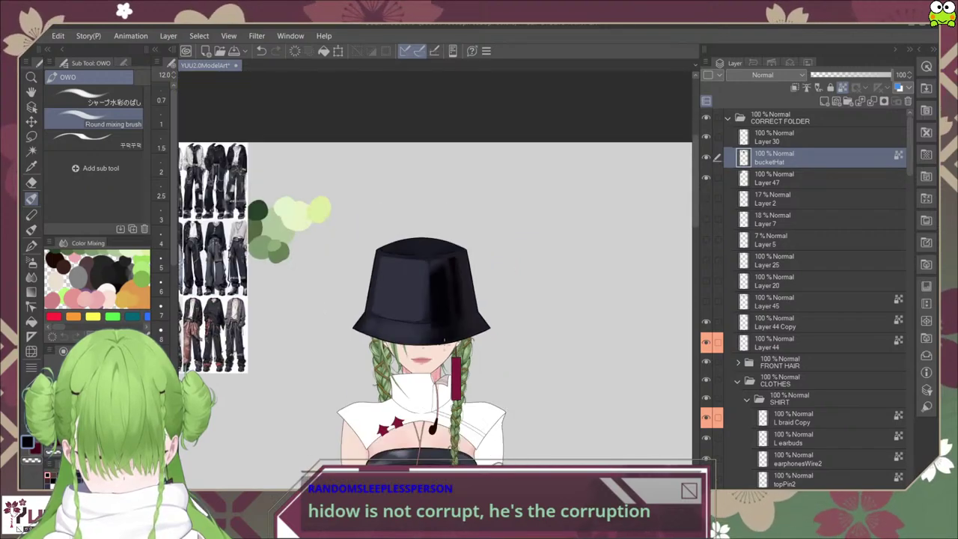
pyautogui.scroll(3, 448, 343)
pyautogui.hotkey('ctrl', '+')
pyautogui.hotkey('ctrl', '+')
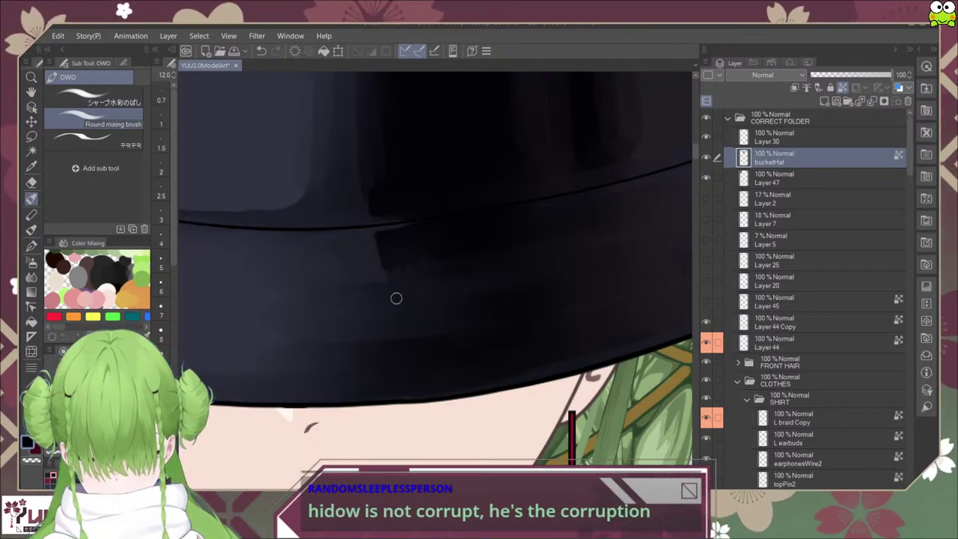
pyautogui.moveTo(393, 294); pyautogui.dragTo(402, 333)
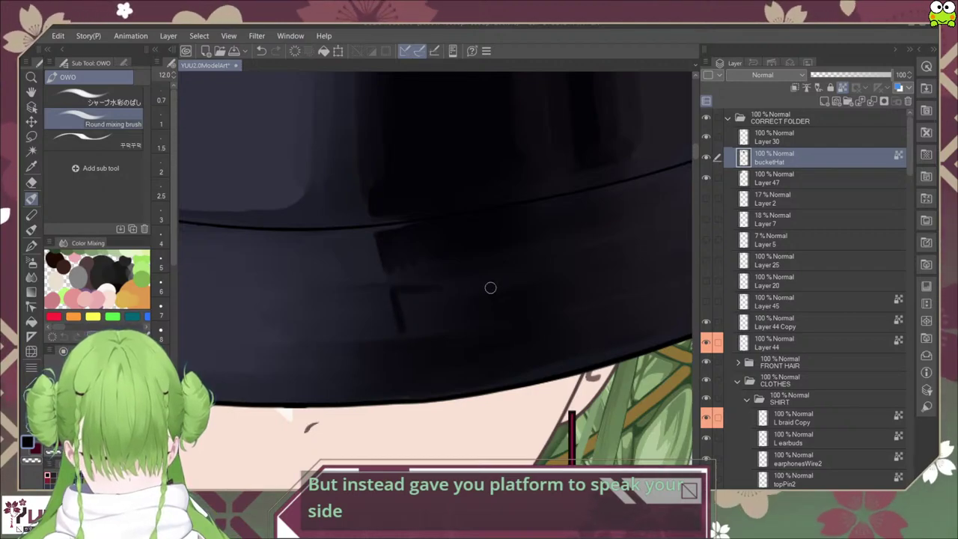
pyautogui.scroll(-5, 489, 285)
pyautogui.scroll(5, 515, 292)
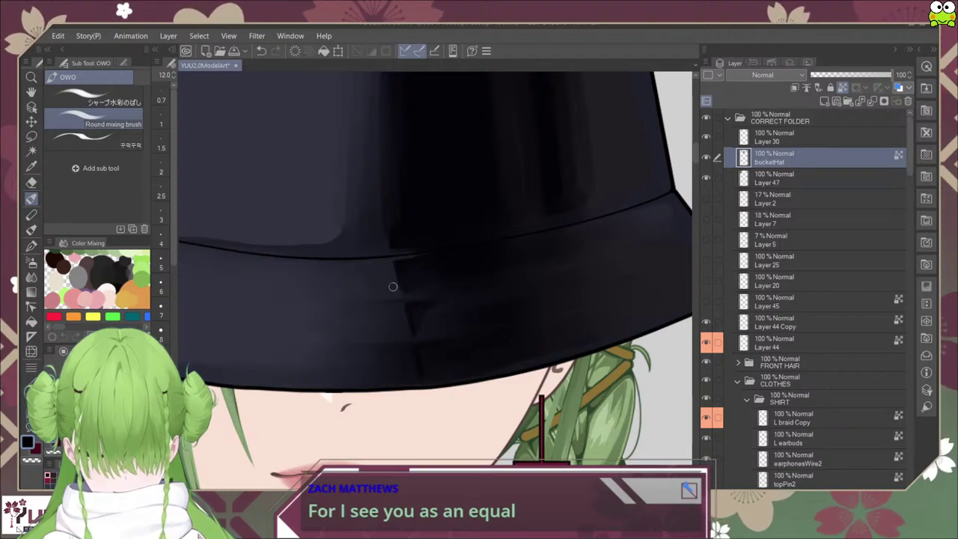
# Step: Sample the lighter brim colour to clean up the lit side of the reflection's edge, and blend the streaks on its dark side
pyautogui.keyDown('alt'); pyautogui.click(391, 316); pyautogui.keyUp('alt')
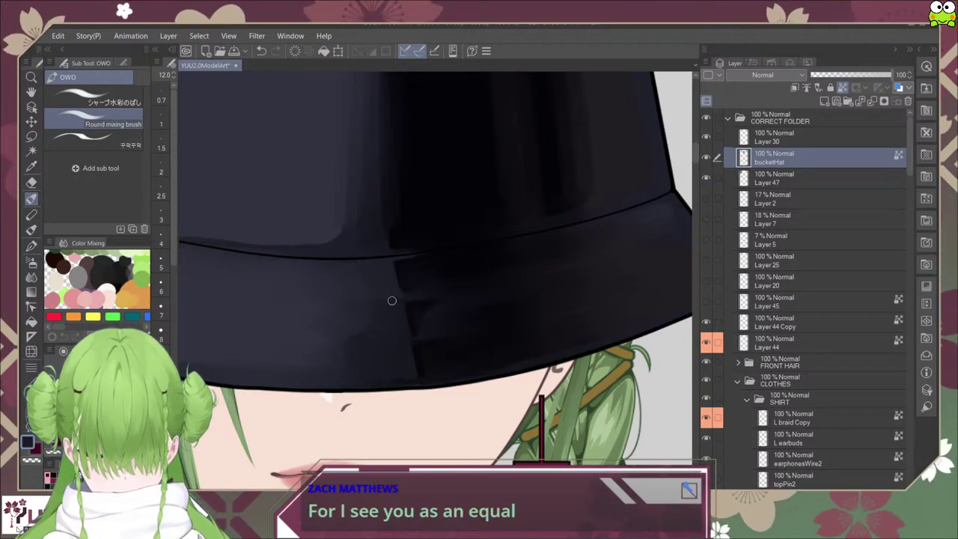
pyautogui.scroll(-10, 400, 332)
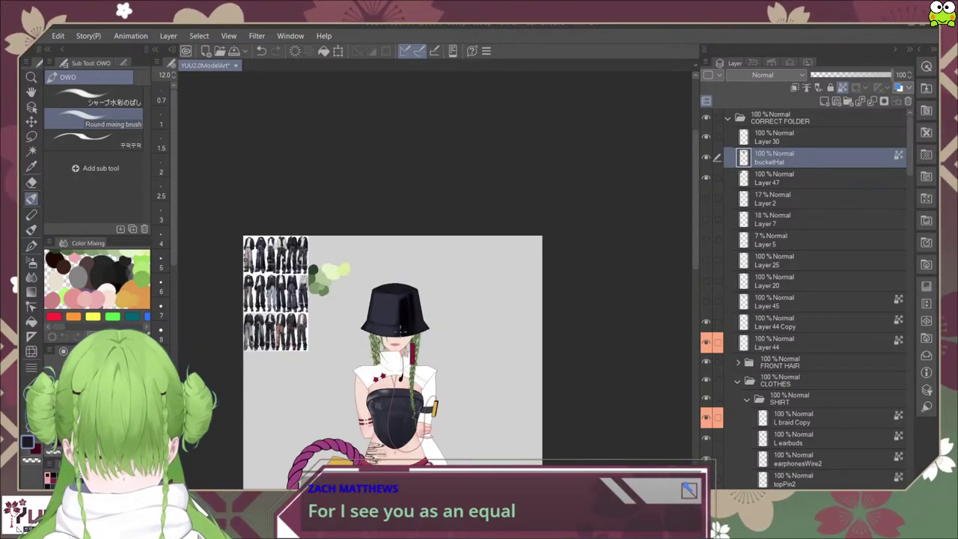
pyautogui.moveTo(425, 340); pyautogui.dragTo(444, 344)
pyautogui.scroll(10, 423, 329)
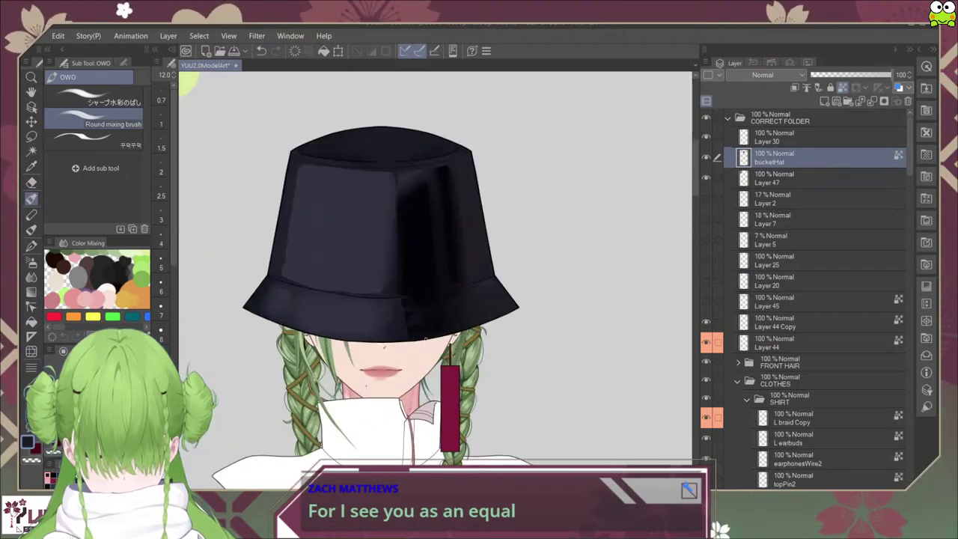
pyautogui.scroll(-8, 440, 278)
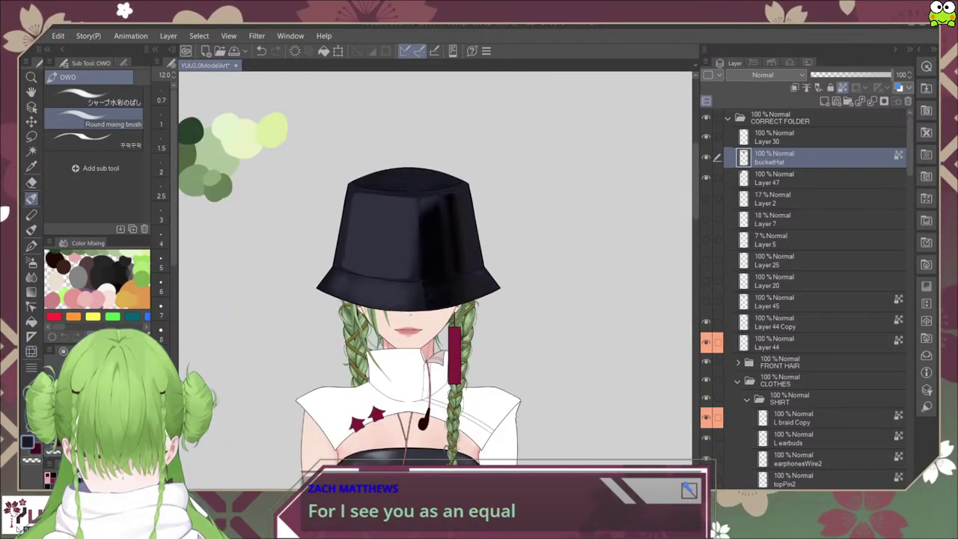
pyautogui.scroll(10, 427, 314)
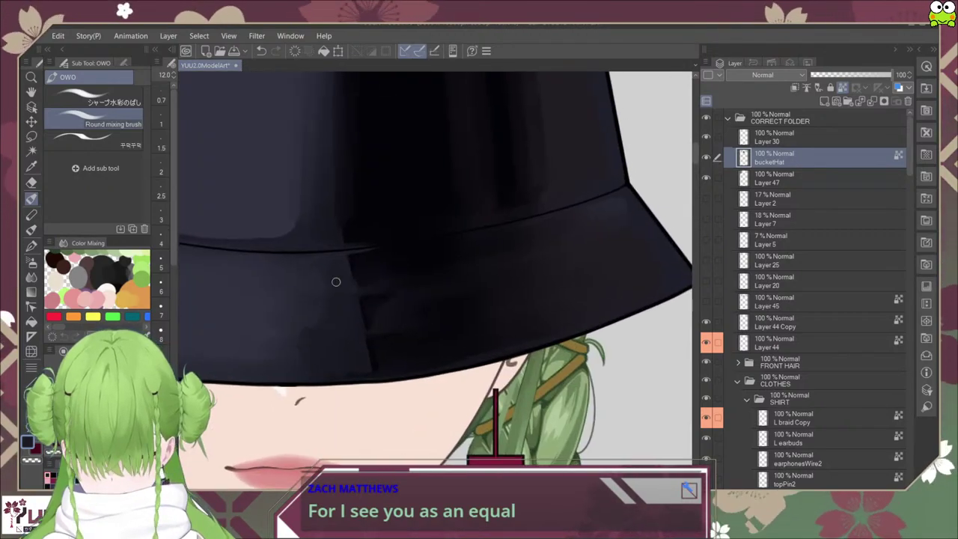
pyautogui.click(104, 98)
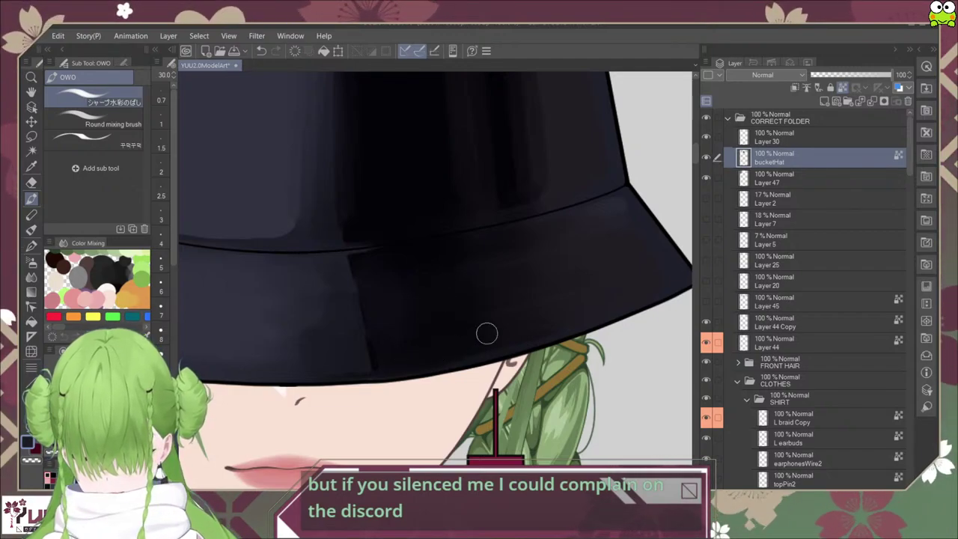
# Step: Undo the Round mixing brush stroke at the seam and paint a thin light highlight under the seam line with the 꾸덕꾸덕 brush
pyautogui.scroll(3, 344, 252)
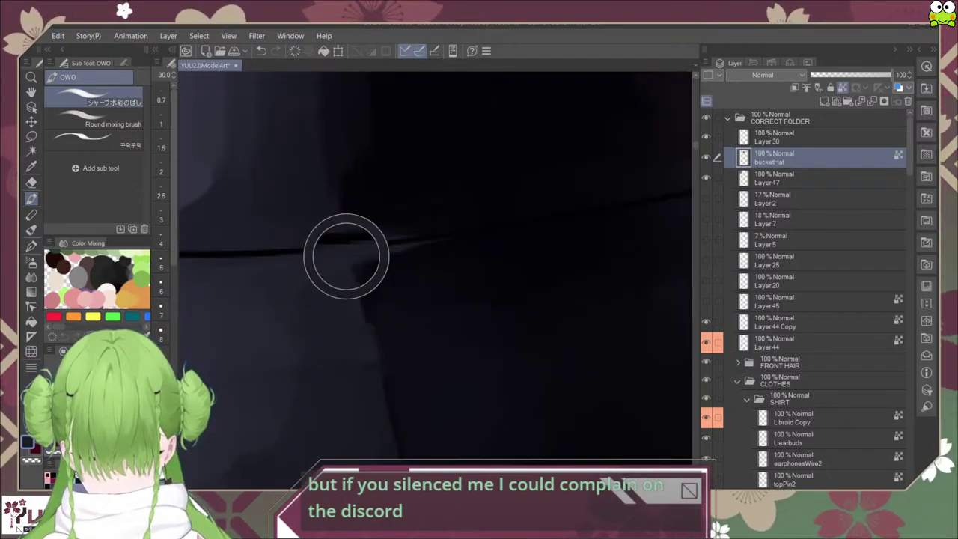
pyautogui.click(112, 119)
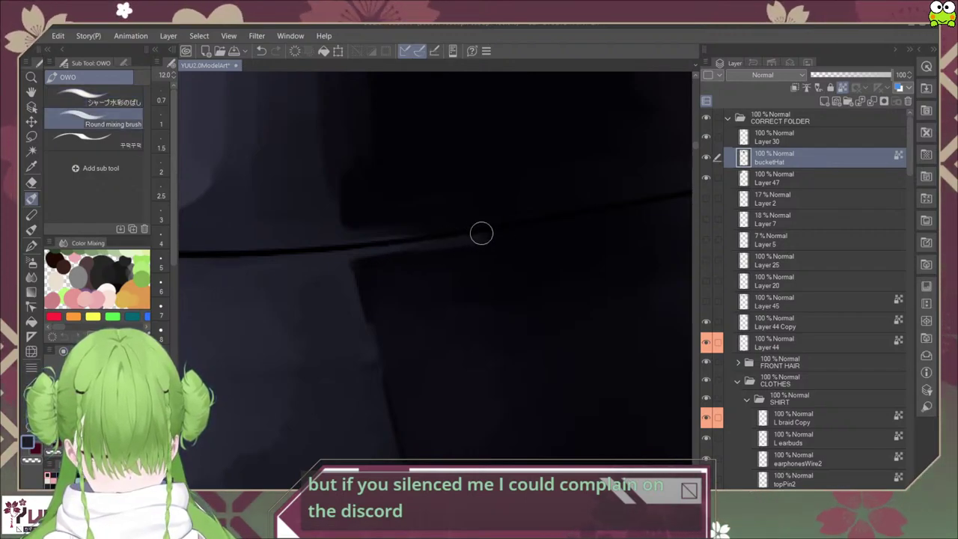
pyautogui.hotkey('ctrl', 'z')
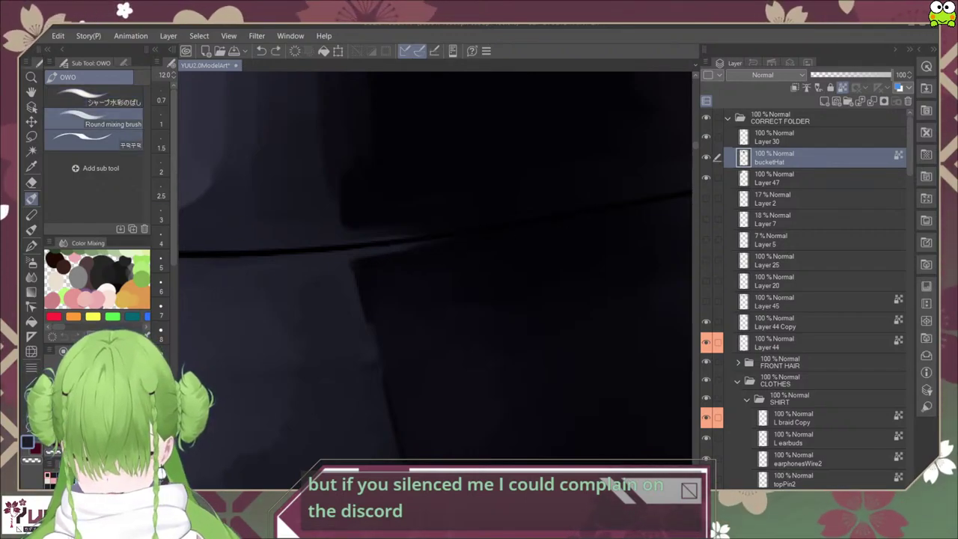
pyautogui.click(105, 140)
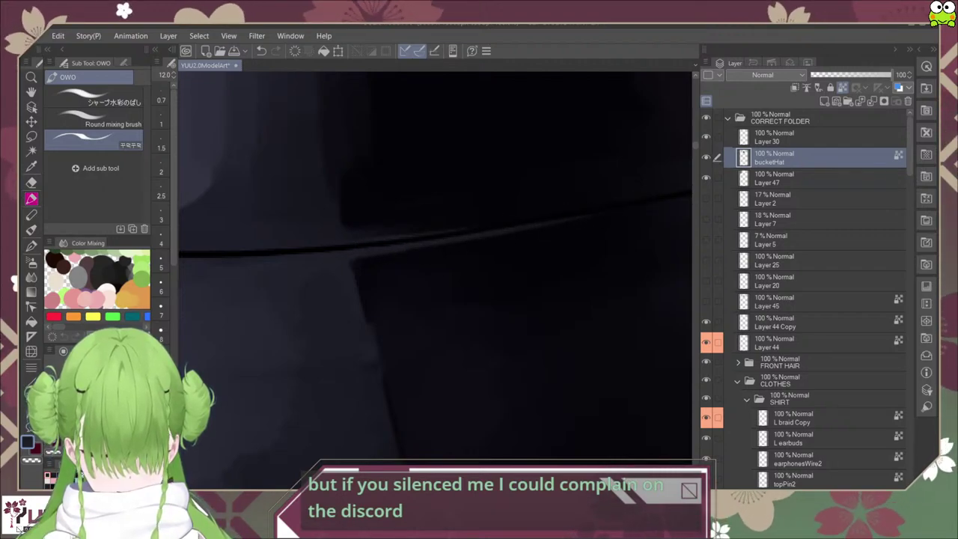
# Step: Sharpen and straighten the lower part of the slanted left edge of the brim's dark reflection with the Round mixing brush
pyautogui.hotkey('ctrl', '-')
pyautogui.hotkey('ctrl', '-')
pyautogui.hotkey('ctrl', '-')
pyautogui.hotkey('ctrl', '-')
pyautogui.hotkey('ctrl', '-')
pyautogui.scroll(-3, 483, 345)
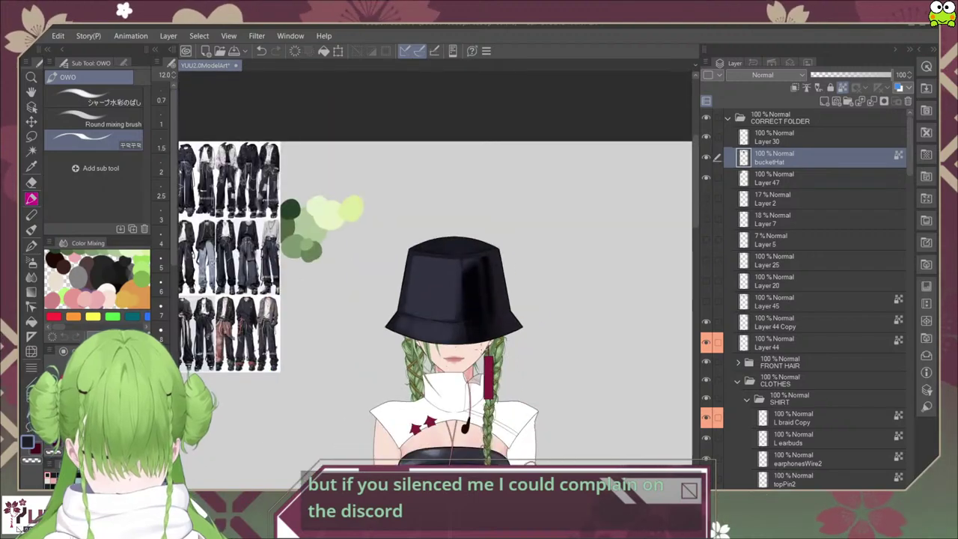
pyautogui.moveTo(484, 347); pyautogui.dragTo(490, 333)
pyautogui.scroll(5, 482, 313)
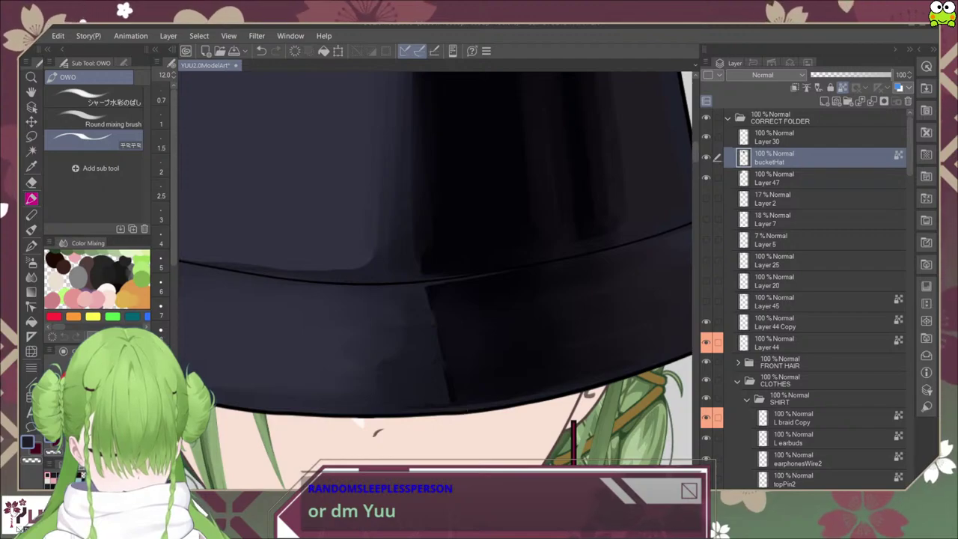
pyautogui.scroll(2, 524, 404)
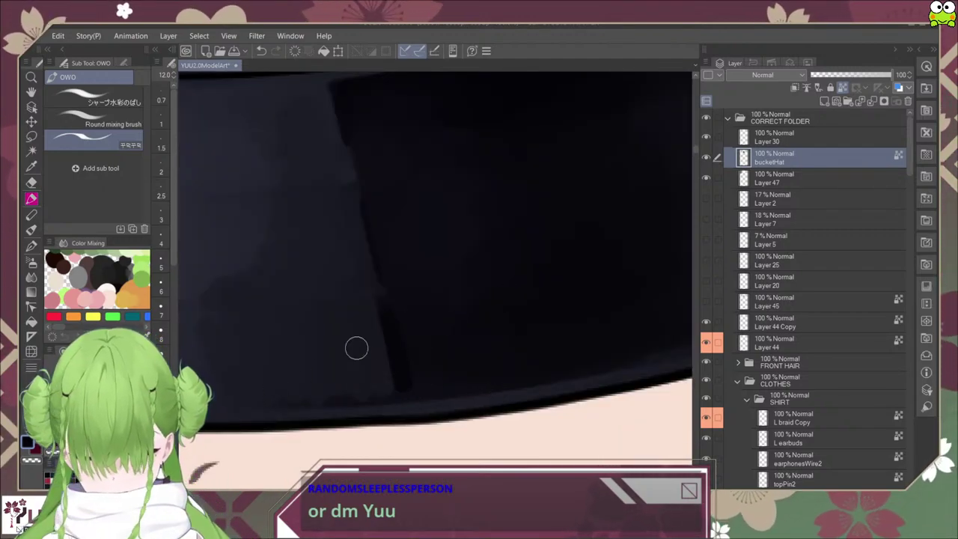
pyautogui.click(105, 119)
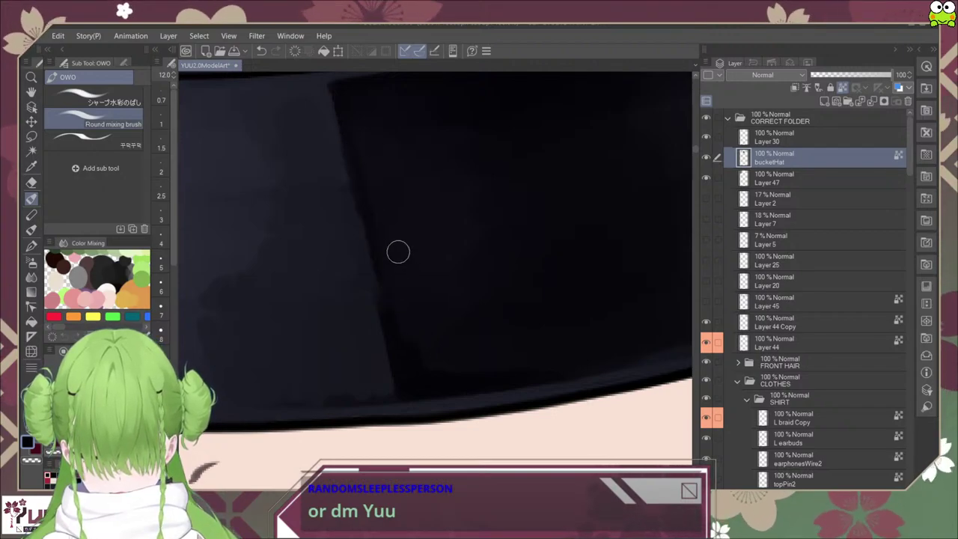
# Step: Scribble lighter grey strokes inside the left part of the brim's dark reflection with the Round mixing brush
pyautogui.scroll(-3, 398, 251)
pyautogui.scroll(3, 424, 252)
pyautogui.scroll(-3, 408, 250)
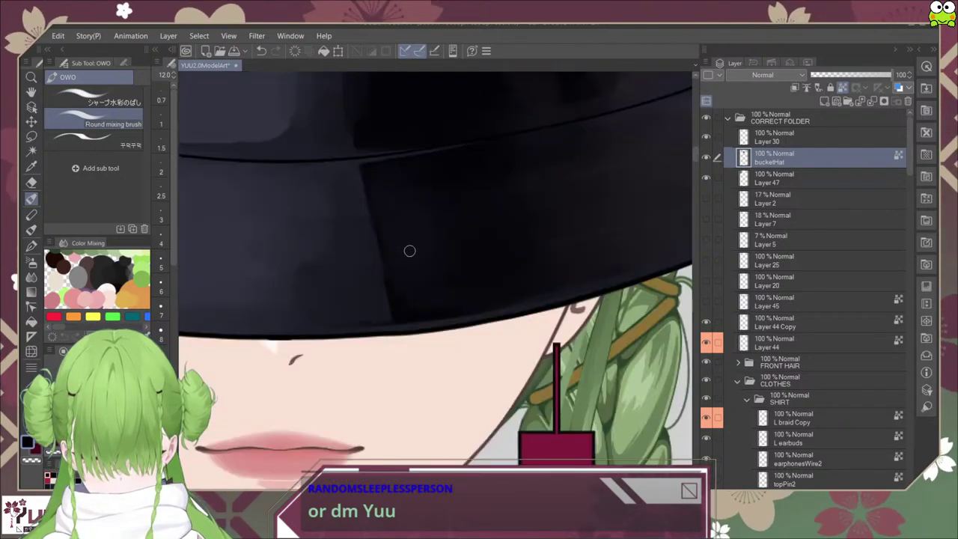
pyautogui.scroll(2, 389, 224)
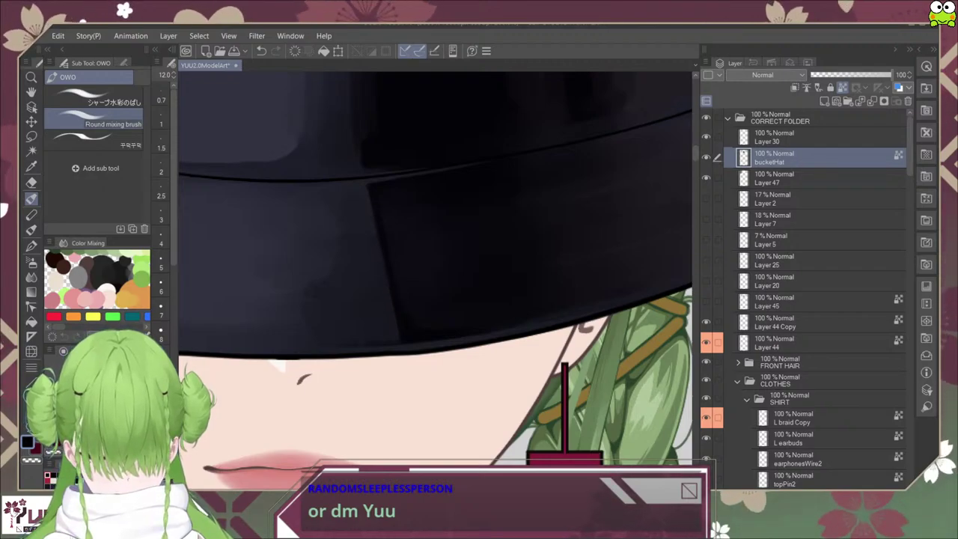
pyautogui.scroll(2, 581, 231)
pyautogui.scroll(-1, 412, 301)
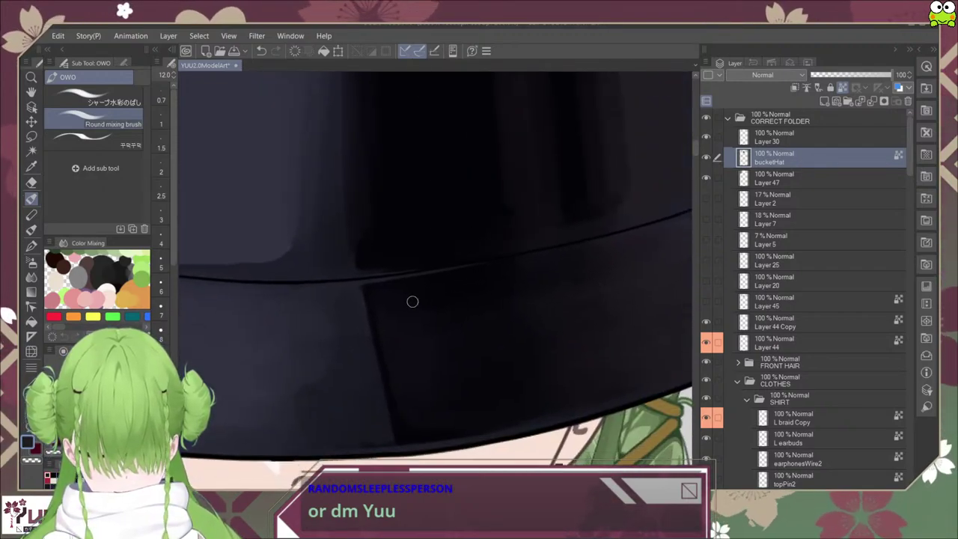
pyautogui.moveTo(412, 301)
pyautogui.mouseDown()
pyautogui.moveTo(394, 322)
pyautogui.moveTo(427, 326)
pyautogui.moveTo(410, 367)
pyautogui.moveTo(448, 400)
pyautogui.mouseUp()
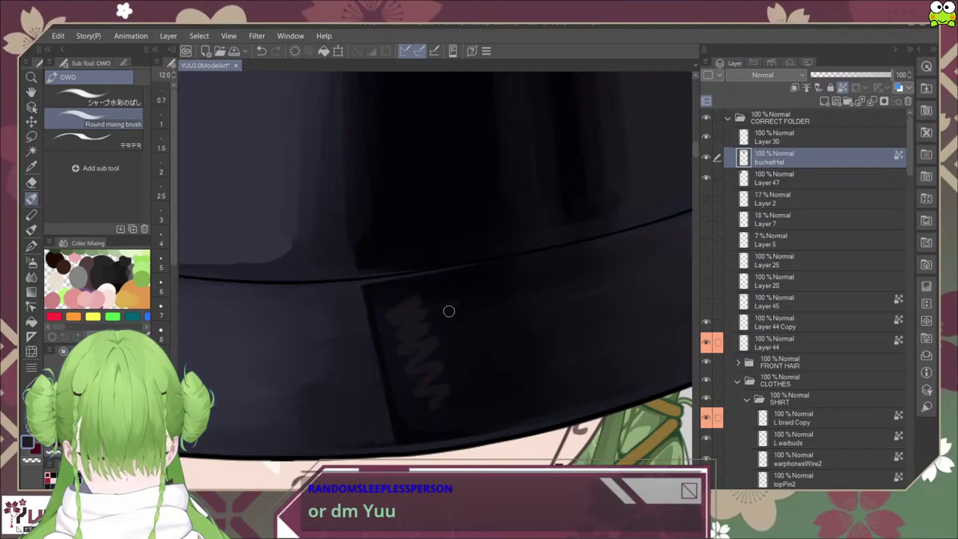
pyautogui.moveTo(449, 310)
pyautogui.mouseDown()
pyautogui.moveTo(447, 350)
pyautogui.moveTo(484, 376)
pyautogui.moveTo(463, 325)
pyautogui.moveTo(495, 382)
pyautogui.moveTo(505, 290)
pyautogui.moveTo(530, 352)
pyautogui.moveTo(560, 330)
pyautogui.moveTo(550, 314)
pyautogui.moveTo(538, 311)
pyautogui.moveTo(535, 343)
pyautogui.mouseUp()
# Step: Blend the grey strokes smoothly into the brim's dark reflection with the シャープ水彩のばし brush
pyautogui.click(94, 97)
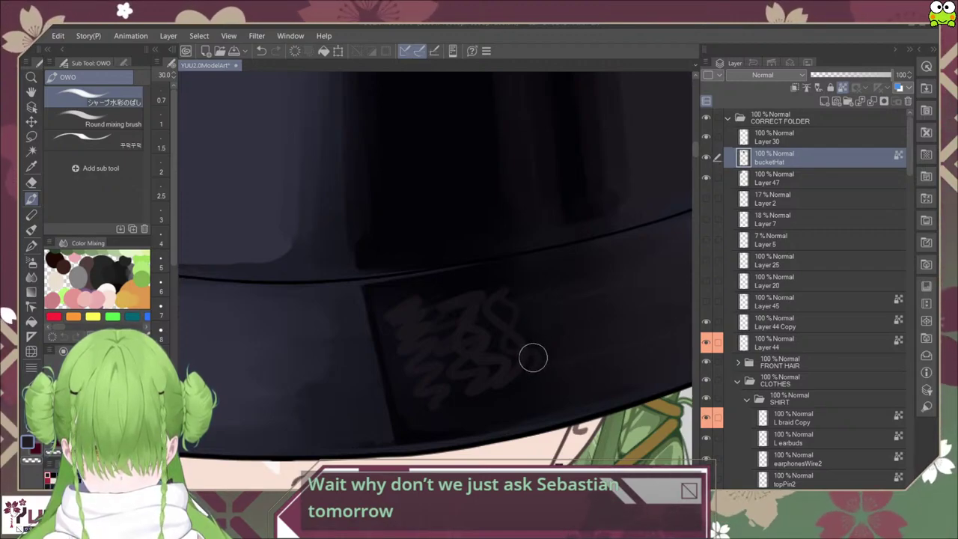
pyautogui.moveTo(510, 391)
pyautogui.mouseDown()
pyautogui.moveTo(485, 398)
pyautogui.moveTo(409, 381)
pyautogui.moveTo(420, 375)
pyautogui.moveTo(397, 326)
pyautogui.moveTo(404, 305)
pyautogui.moveTo(408, 348)
pyautogui.moveTo(386, 314)
pyautogui.moveTo(406, 416)
pyautogui.moveTo(389, 298)
pyautogui.moveTo(414, 294)
pyautogui.moveTo(440, 308)
pyautogui.moveTo(495, 300)
pyautogui.moveTo(453, 368)
pyautogui.moveTo(463, 388)
pyautogui.moveTo(501, 360)
pyautogui.moveTo(516, 318)
pyautogui.moveTo(467, 311)
pyautogui.mouseUp()
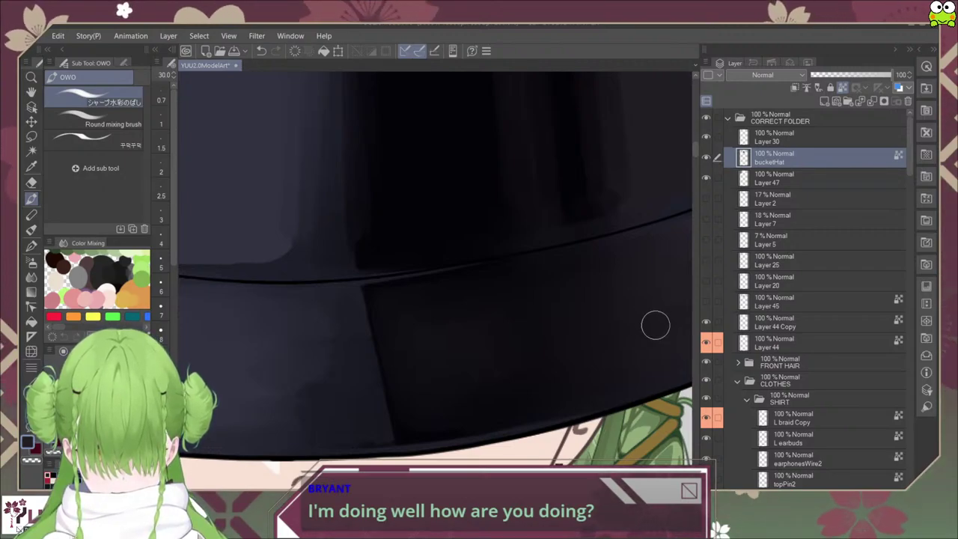
pyautogui.scroll(-2, 660, 328)
pyautogui.moveTo(663, 329); pyautogui.dragTo(598, 315)
pyautogui.scroll(-2, 596, 334)
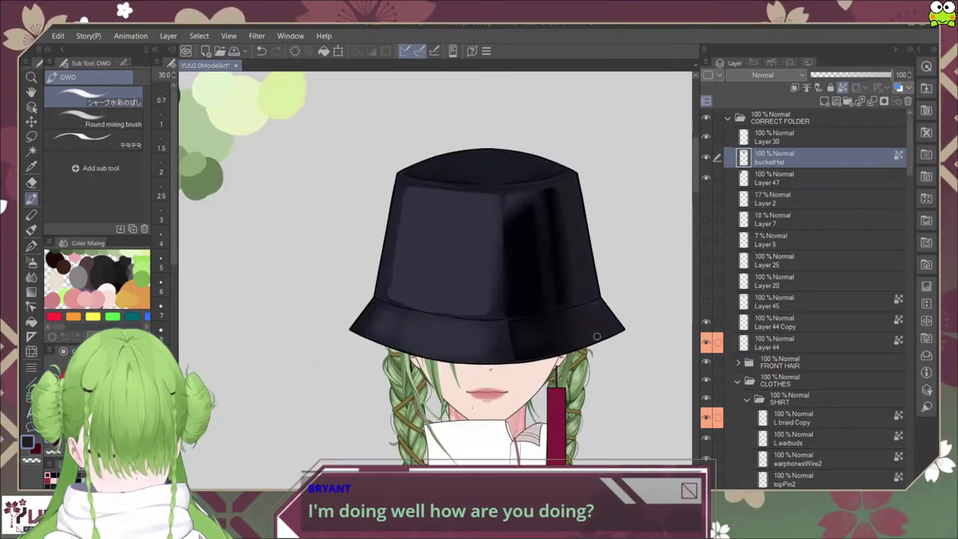
# Step: Paint a thin light highlight along the slanted left edge of the brim's dark reflection with the Round mixing brush
pyautogui.scroll(3, 523, 329)
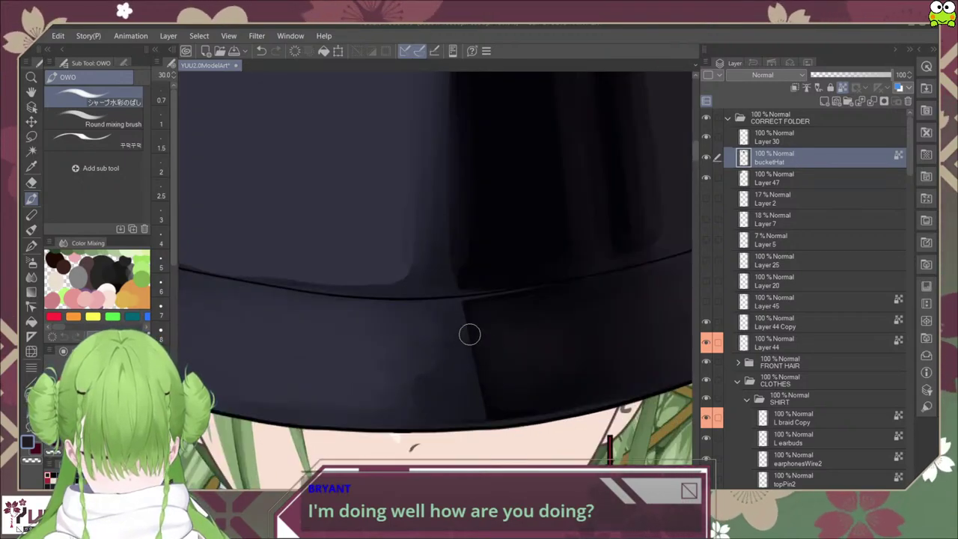
pyautogui.scroll(1, 464, 337)
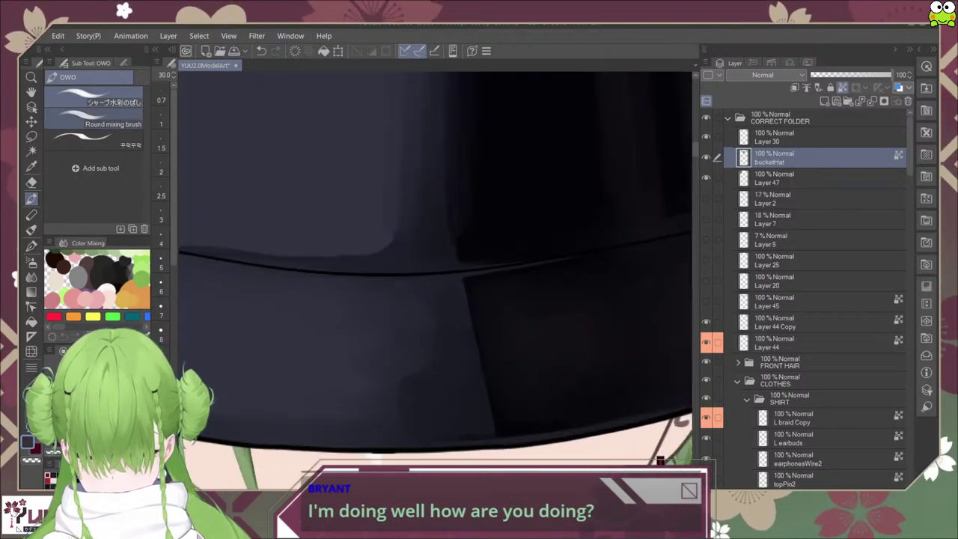
pyautogui.click(94, 119)
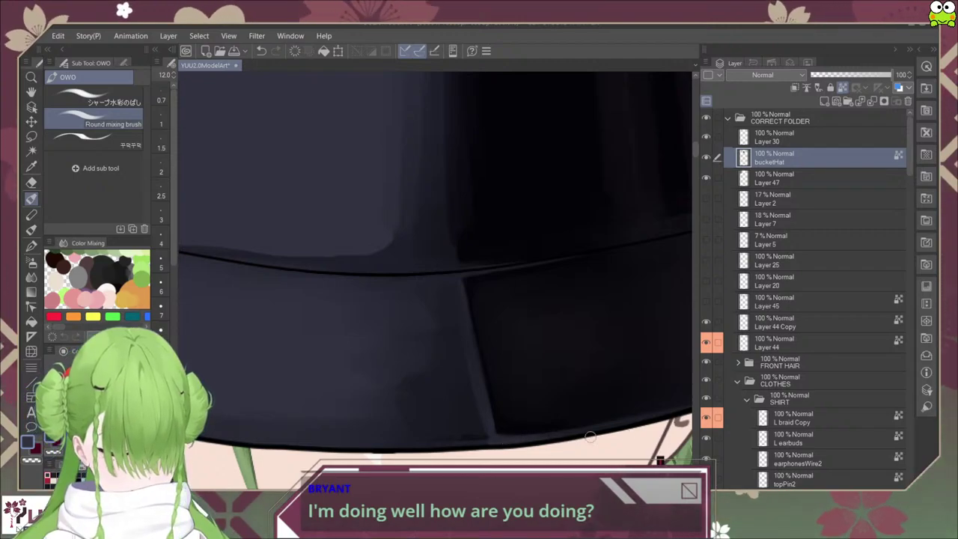
pyautogui.hotkey('ctrl', '-')
pyautogui.hotkey('ctrl', '-')
pyautogui.hotkey('ctrl', '-')
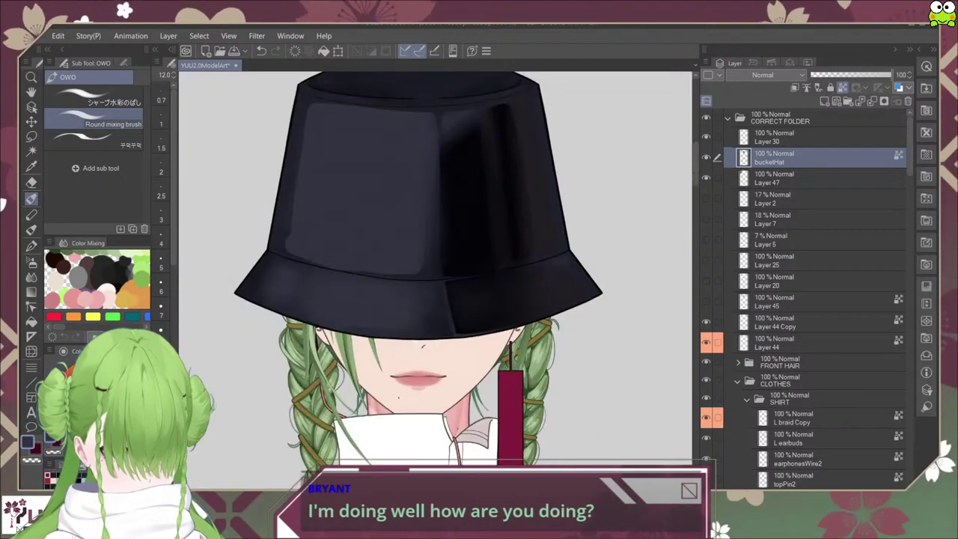
pyautogui.moveTo(461, 342); pyautogui.dragTo(480, 396)
pyautogui.hotkey('ctrl', '+')
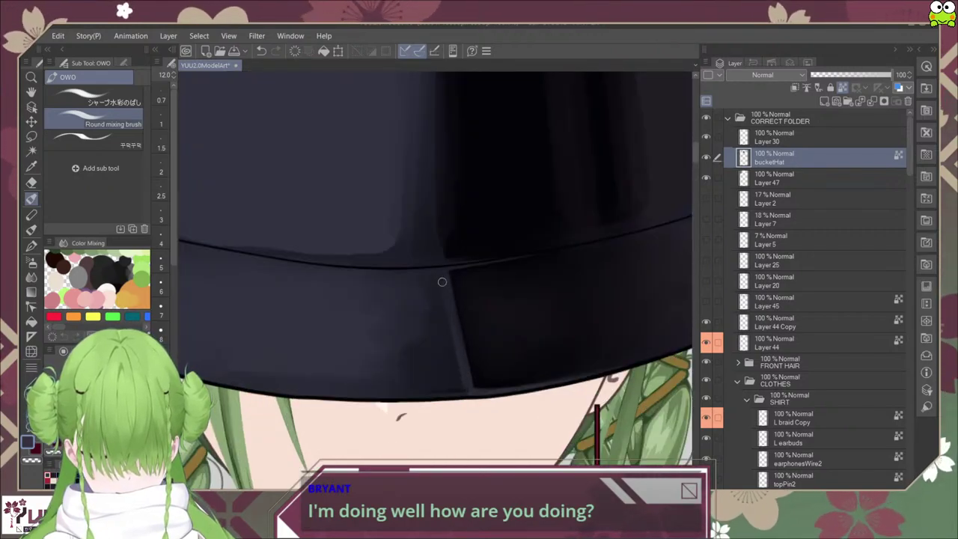
# Step: Blend the edge highlight and the patchy tones on the brim's lit side with the シャープ水彩のばし brush, using sizes 17 and 25
pyautogui.click(94, 97)
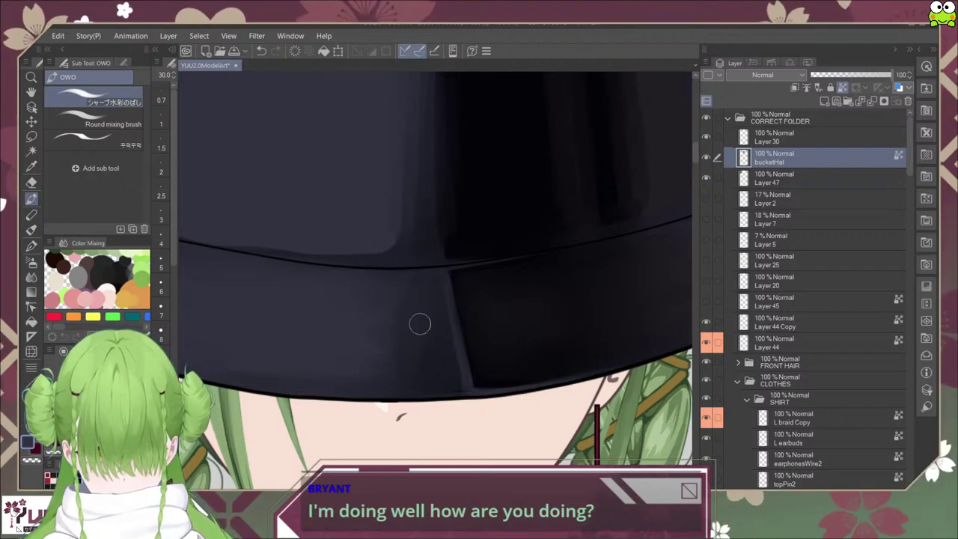
pyautogui.moveTo(453, 379); pyautogui.dragTo(475, 395)
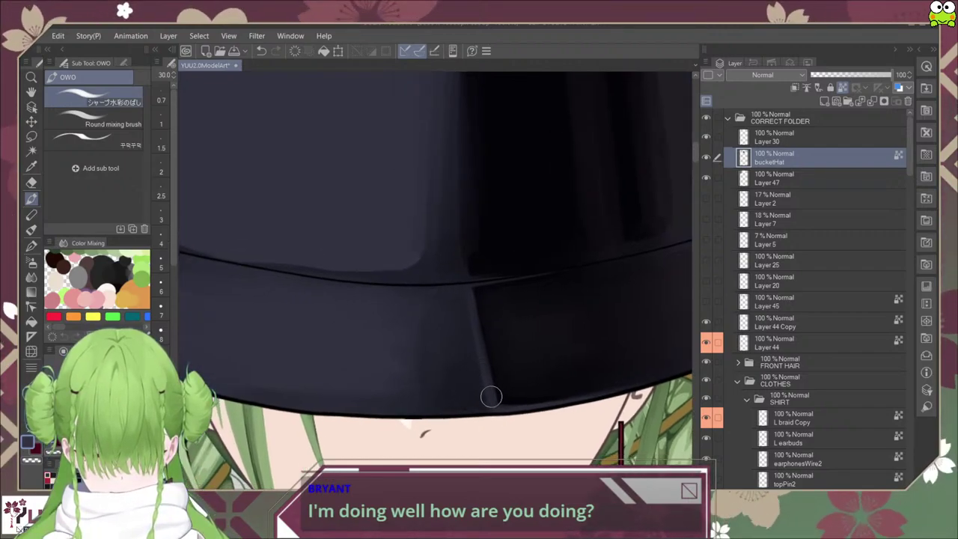
pyautogui.scroll(1, 478, 359)
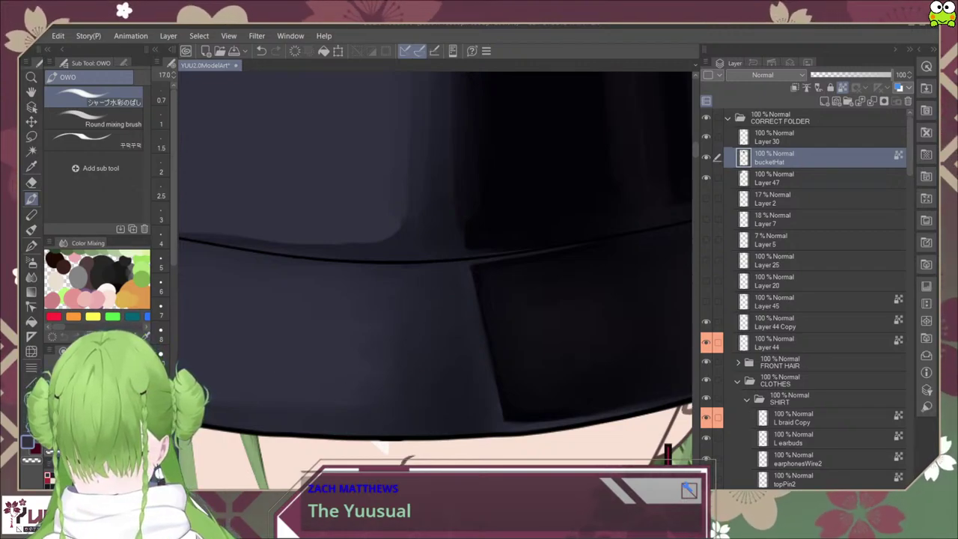
pyautogui.press(']')
pyautogui.press(']')
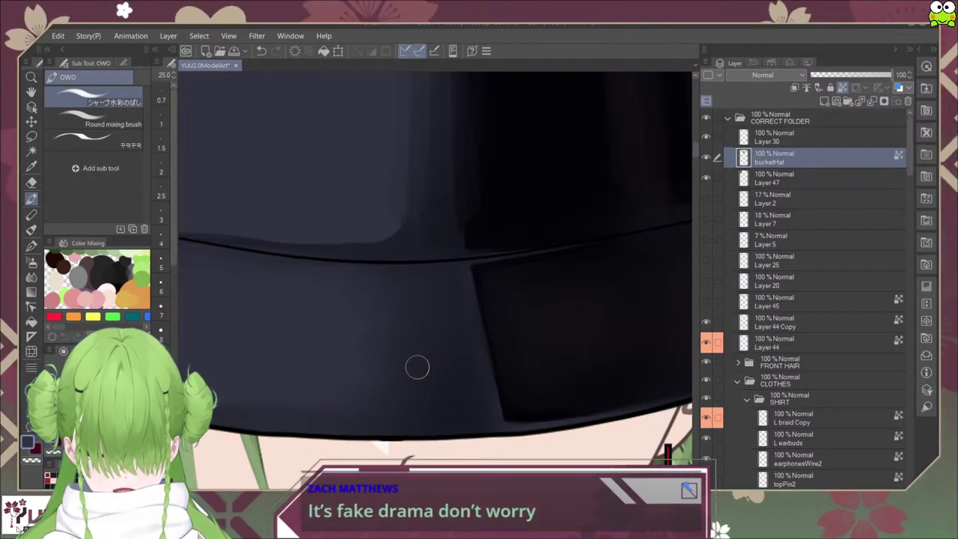
# Step: Darken and sharpen the left edge of the crown's black reflection down to the seam with the Round mixing brush
pyautogui.scroll(-4, 459, 327)
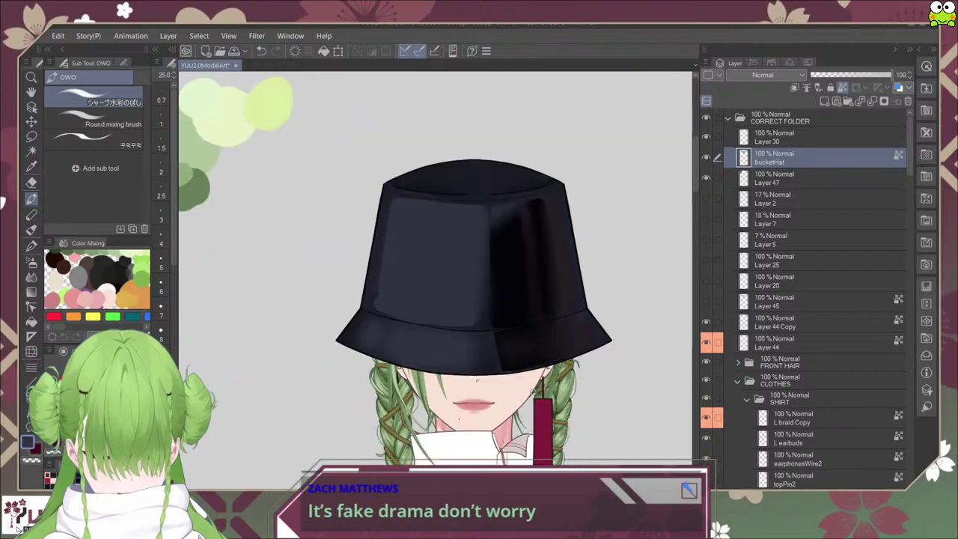
pyautogui.scroll(6, 499, 341)
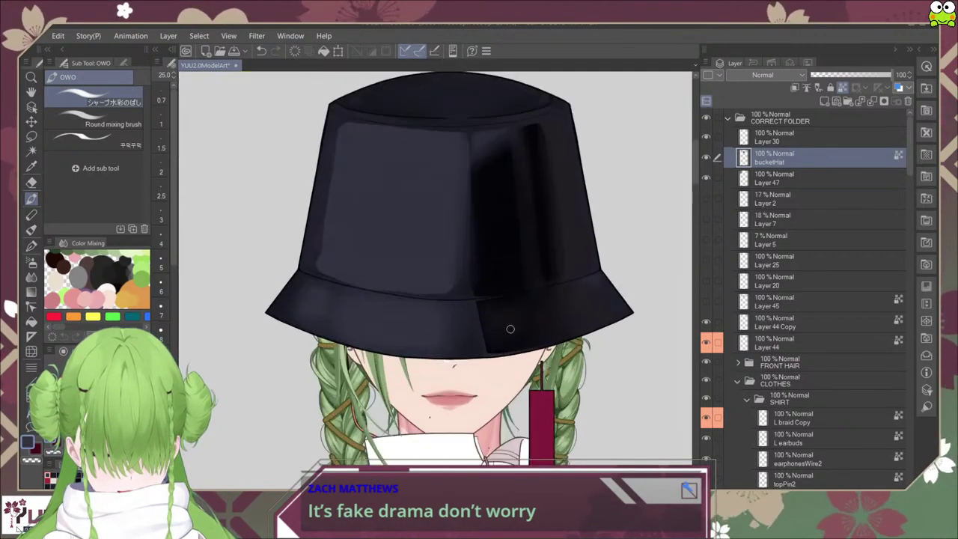
pyautogui.scroll(-6, 489, 338)
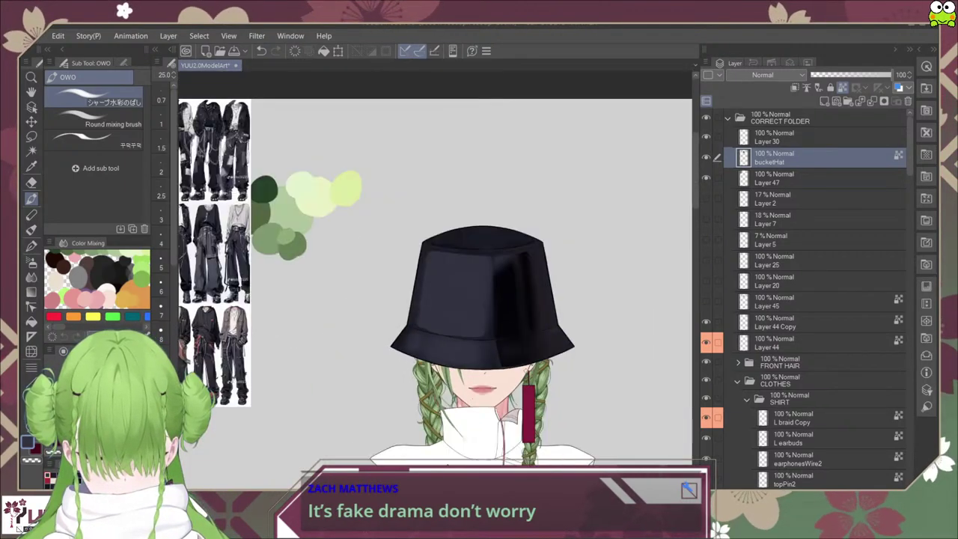
pyautogui.scroll(-2, 529, 348)
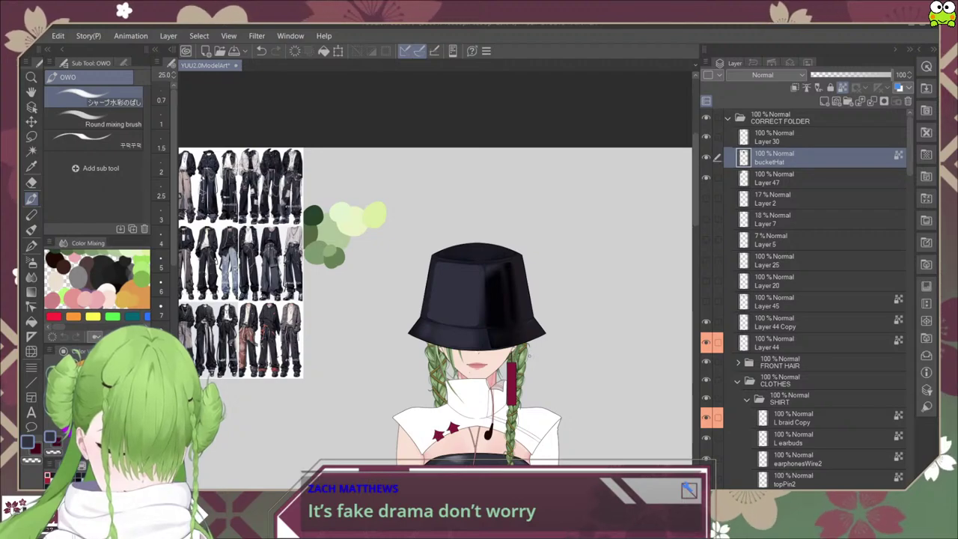
pyautogui.scroll(3, 508, 362)
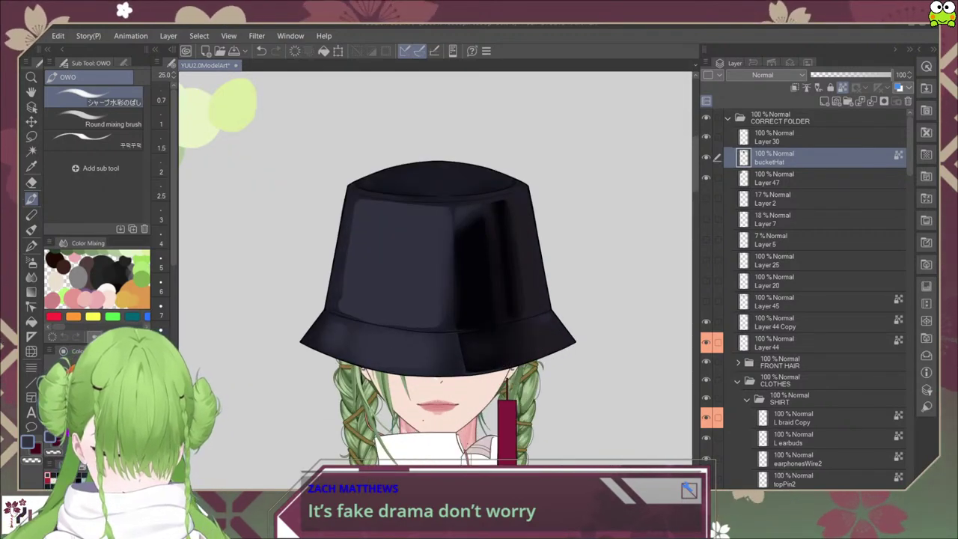
pyautogui.scroll(4, 496, 368)
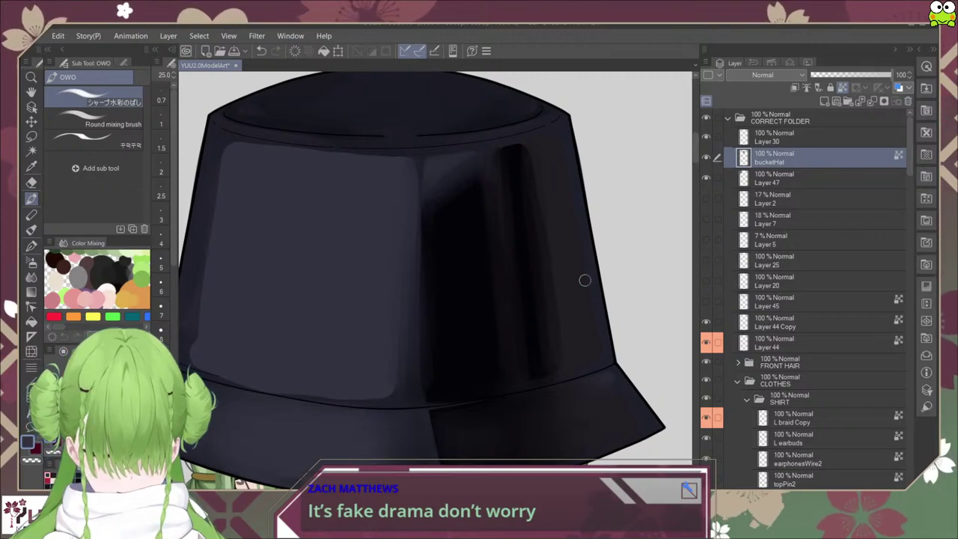
pyautogui.scroll(3, 501, 382)
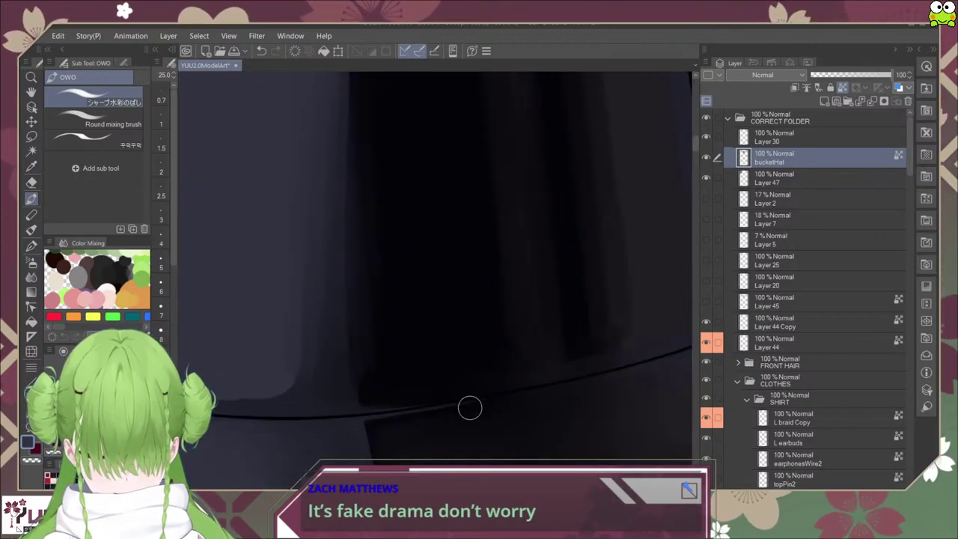
pyautogui.scroll(-1, 469, 407)
pyautogui.click(96, 119)
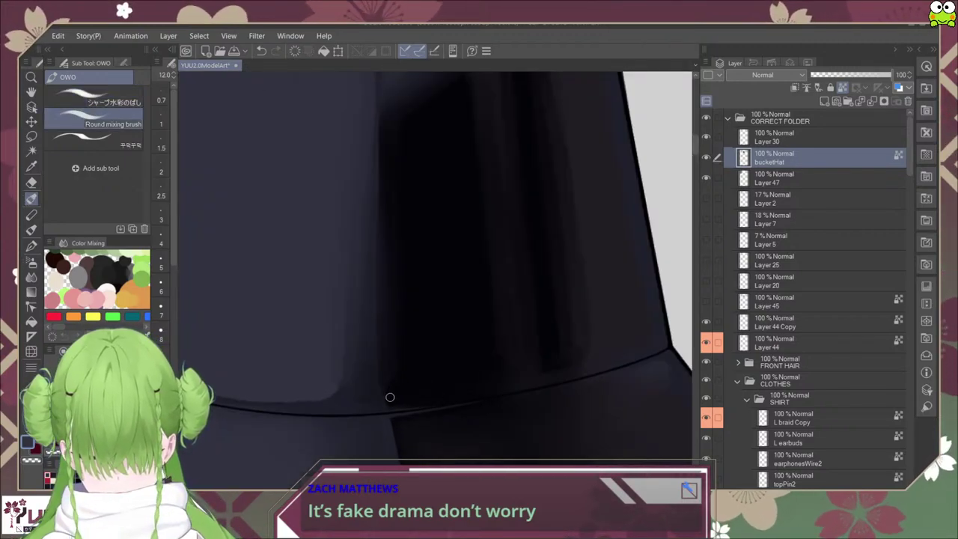
pyautogui.moveTo(390, 397); pyautogui.dragTo(389, 380)
pyautogui.hotkey('ctrl', 'z')
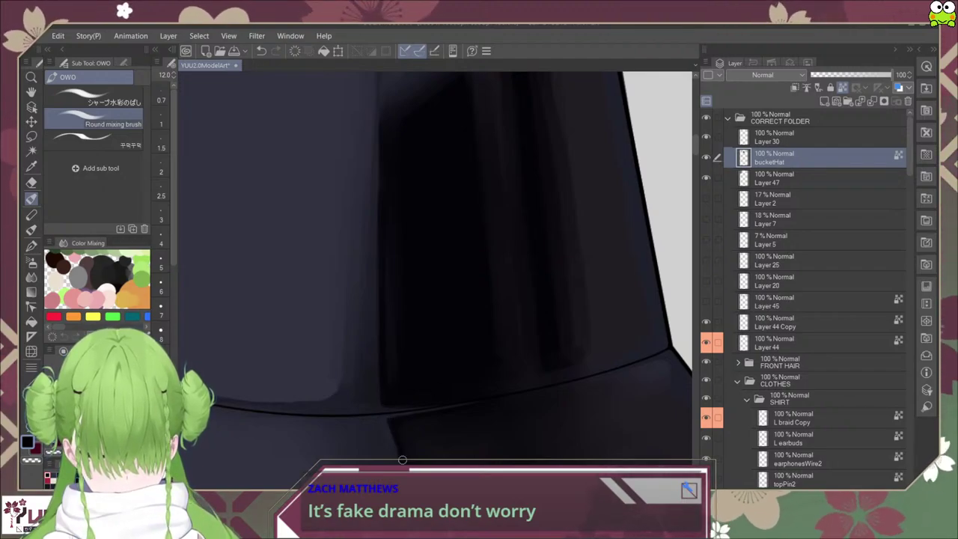
# Step: Fill the top of the crown's black reflection with black and paint over the grey streaks down its shaded side with the Round mixing brush
pyautogui.scroll(-3, 409, 421)
pyautogui.scroll(-3, 506, 278)
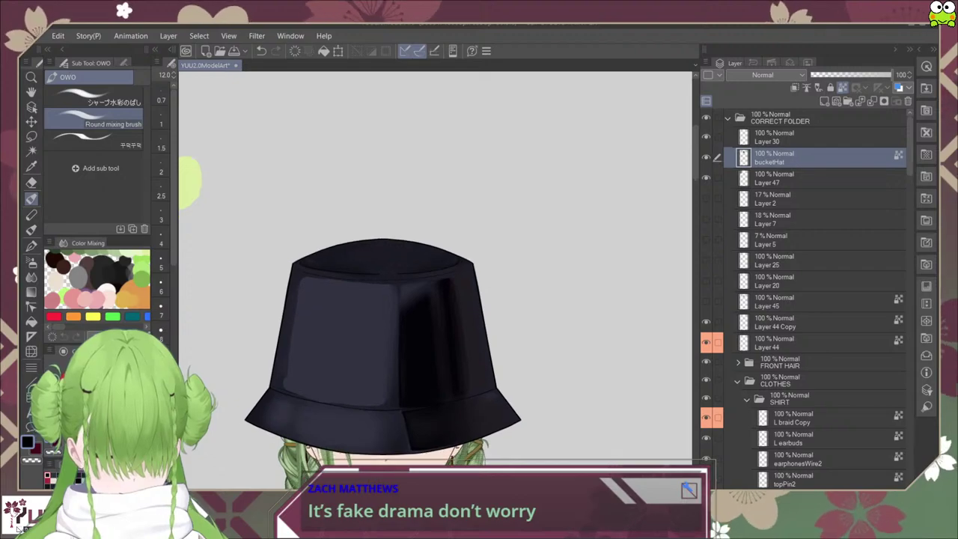
pyautogui.moveTo(498, 349); pyautogui.dragTo(497, 356)
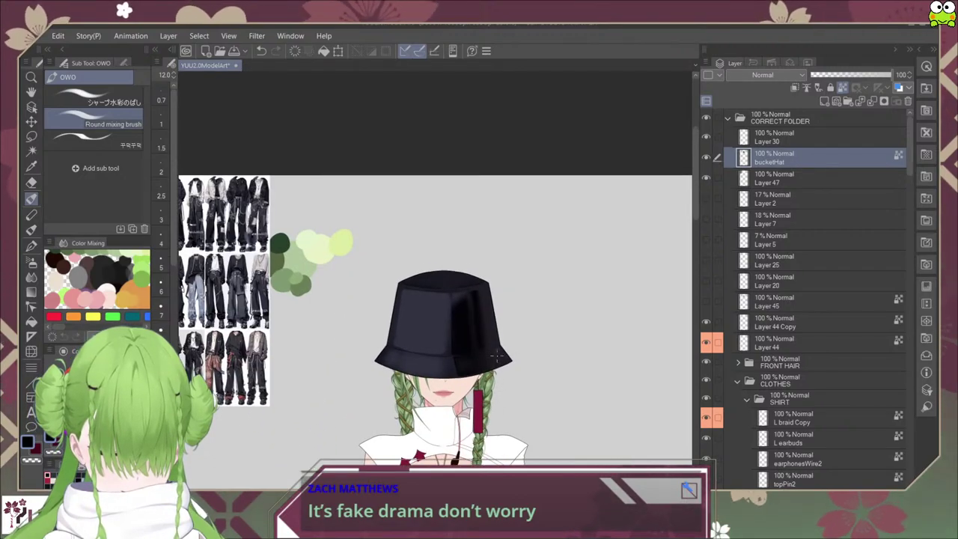
pyautogui.scroll(5, 456, 320)
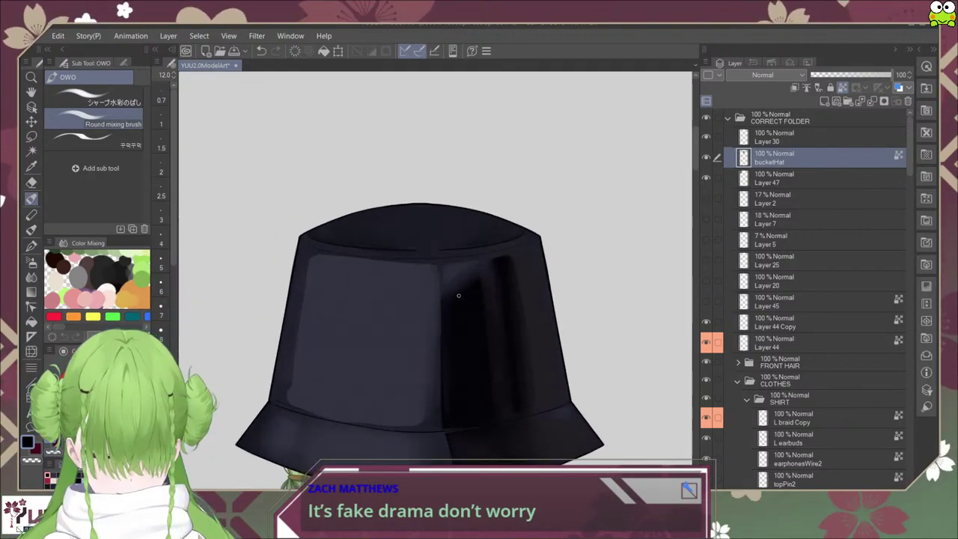
pyautogui.moveTo(424, 253); pyautogui.dragTo(427, 366)
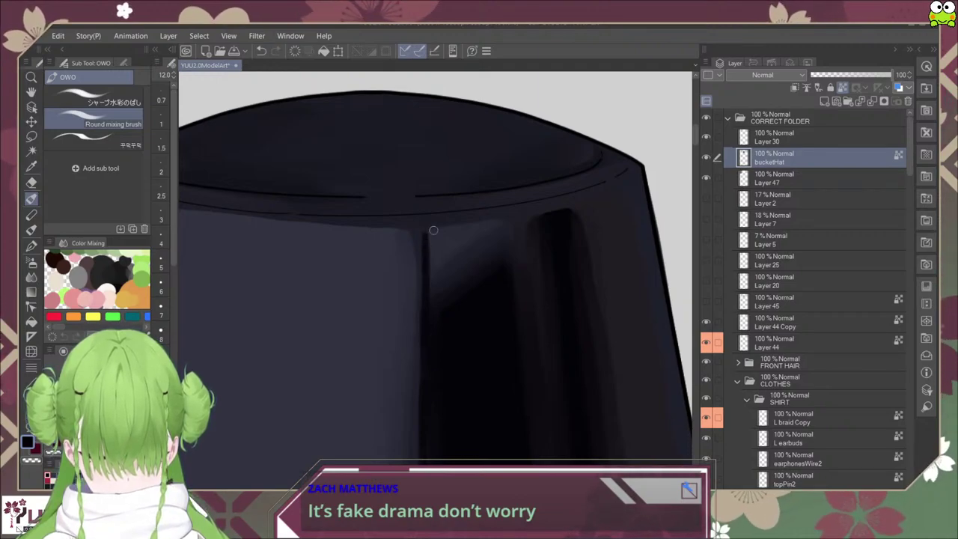
pyautogui.moveTo(421, 229)
pyautogui.mouseDown()
pyautogui.moveTo(610, 203)
pyautogui.moveTo(471, 251)
pyautogui.moveTo(432, 234)
pyautogui.moveTo(433, 312)
pyautogui.moveTo(438, 240)
pyautogui.moveTo(452, 238)
pyautogui.moveTo(447, 249)
pyautogui.moveTo(493, 226)
pyautogui.moveTo(449, 296)
pyautogui.moveTo(491, 258)
pyautogui.mouseUp()
pyautogui.moveTo(439, 311)
pyautogui.mouseDown()
pyautogui.moveTo(493, 280)
pyautogui.moveTo(517, 235)
pyautogui.moveTo(548, 222)
pyautogui.moveTo(492, 239)
pyautogui.moveTo(538, 238)
pyautogui.moveTo(500, 265)
pyautogui.moveTo(515, 281)
pyautogui.moveTo(502, 348)
pyautogui.mouseUp()
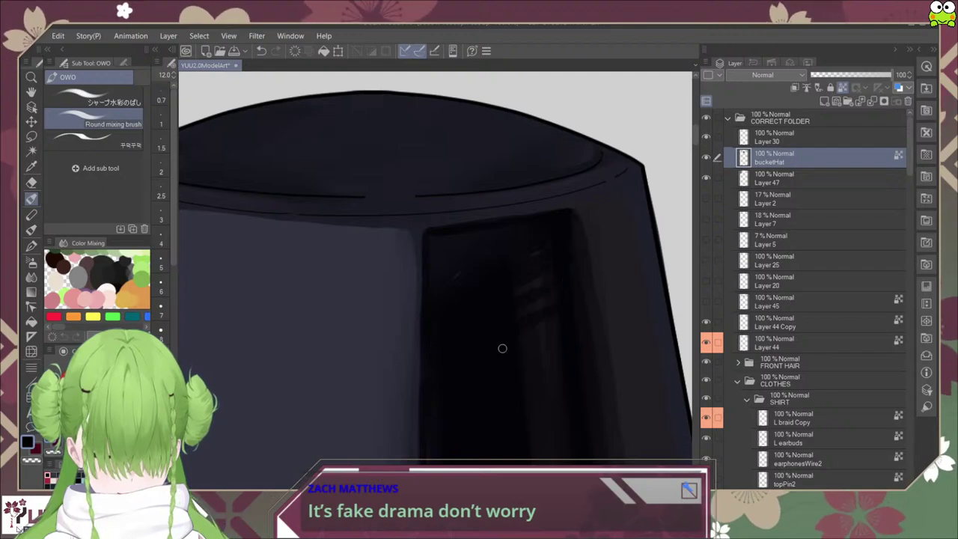
pyautogui.scroll(-3, 548, 336)
pyautogui.scroll(5, 573, 398)
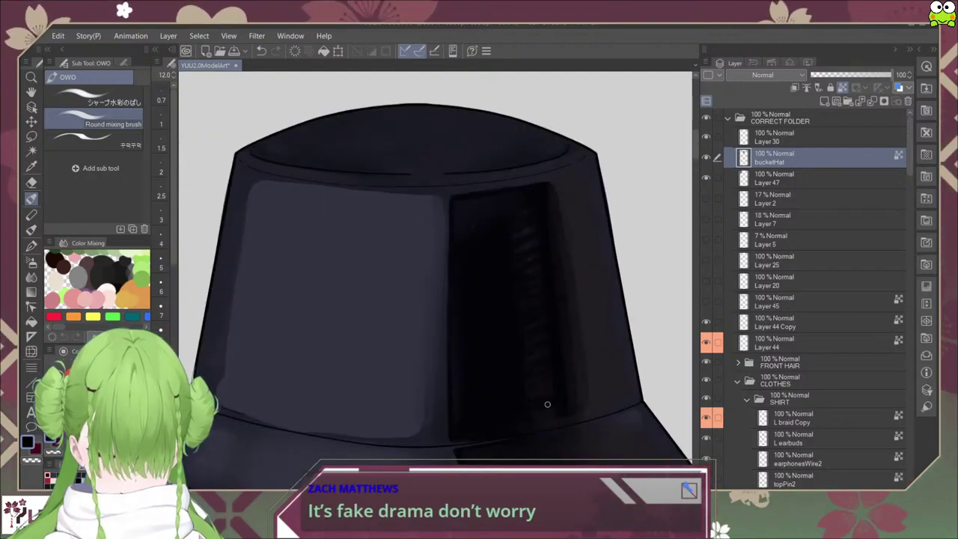
# Step: Refine the top edge of the crown's black reflection along the rim and extend it past its upper right corner with the Round mixing brush
pyautogui.scroll(-2, 547, 404)
pyautogui.scroll(-1, 529, 288)
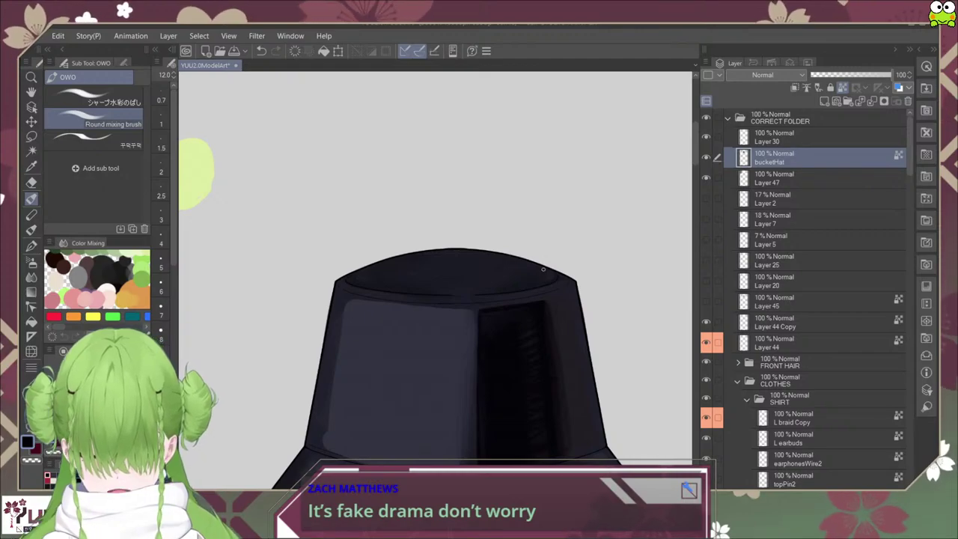
pyautogui.scroll(2, 498, 306)
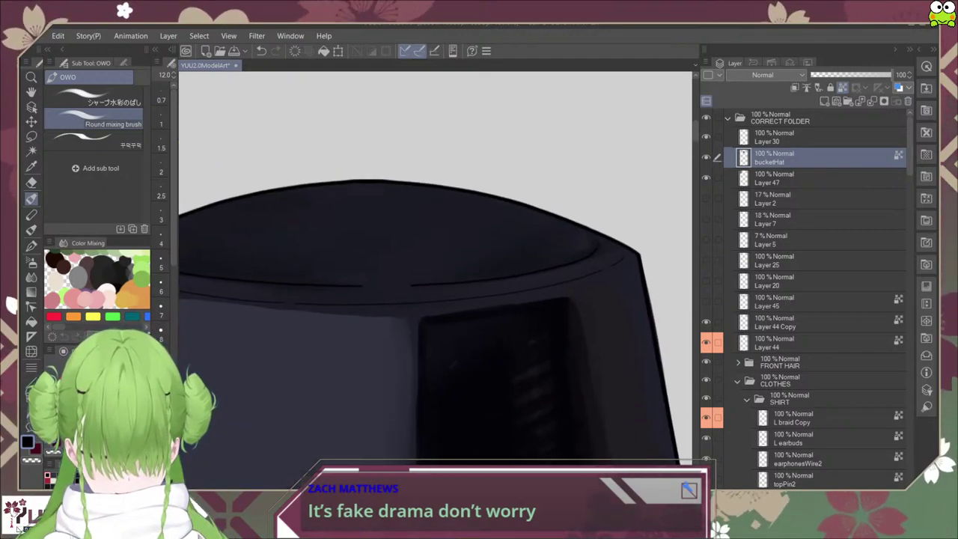
pyautogui.scroll(2, 421, 327)
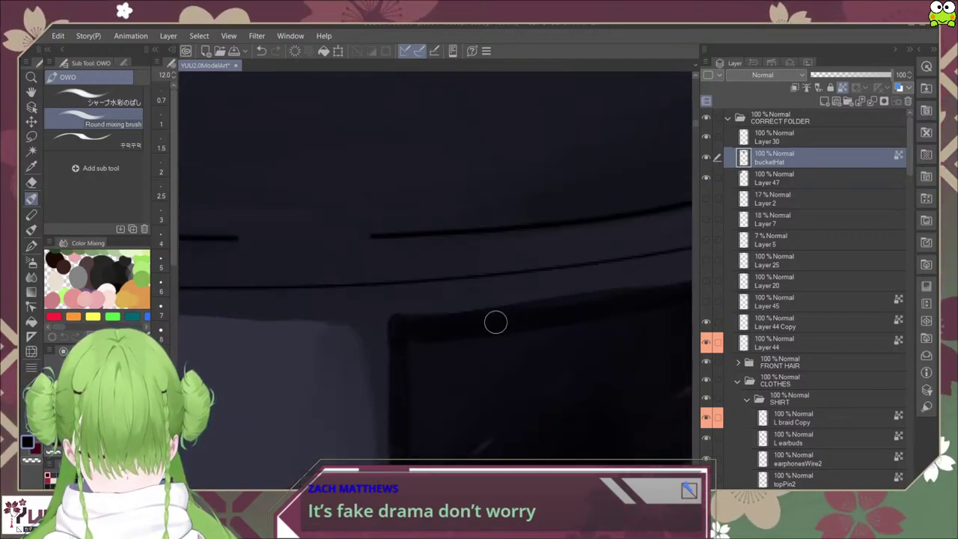
pyautogui.scroll(-2, 474, 331)
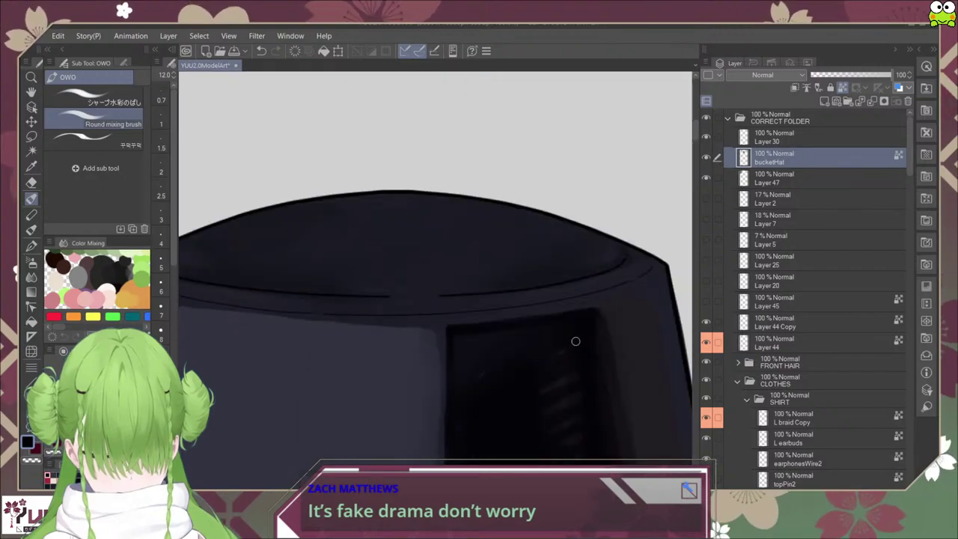
pyautogui.moveTo(575, 341); pyautogui.dragTo(470, 333)
pyautogui.moveTo(275, 451); pyautogui.dragTo(309, 476)
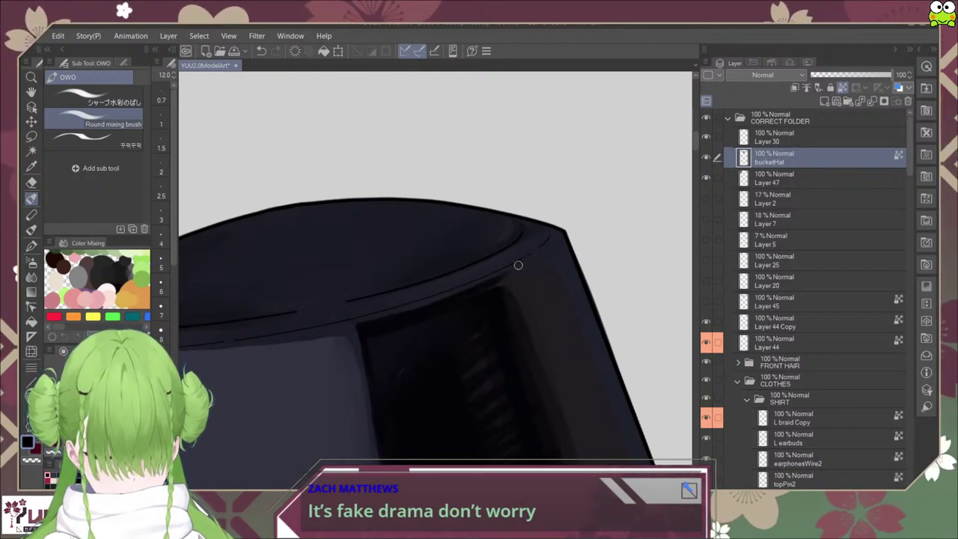
pyautogui.scroll(-3, 548, 248)
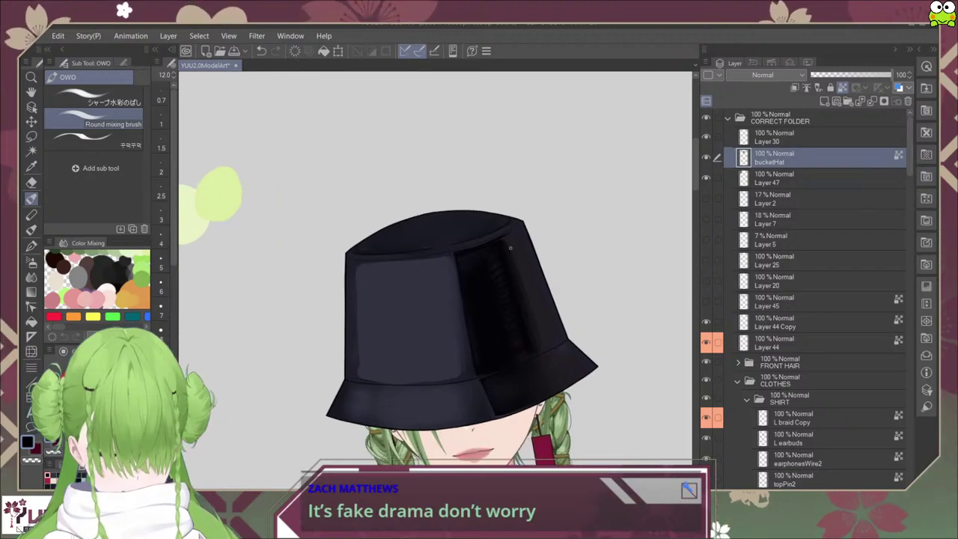
pyautogui.scroll(5, 472, 246)
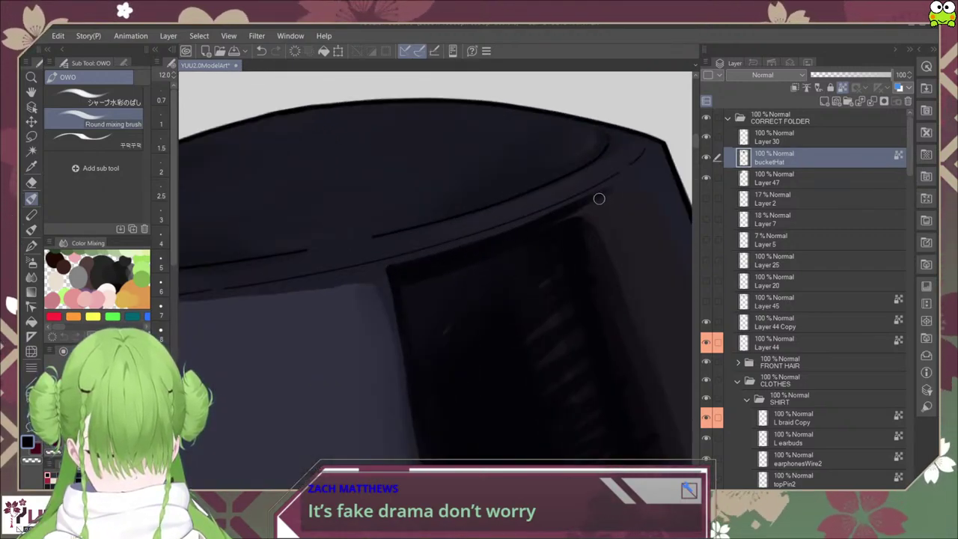
pyautogui.scroll(-4, 598, 198)
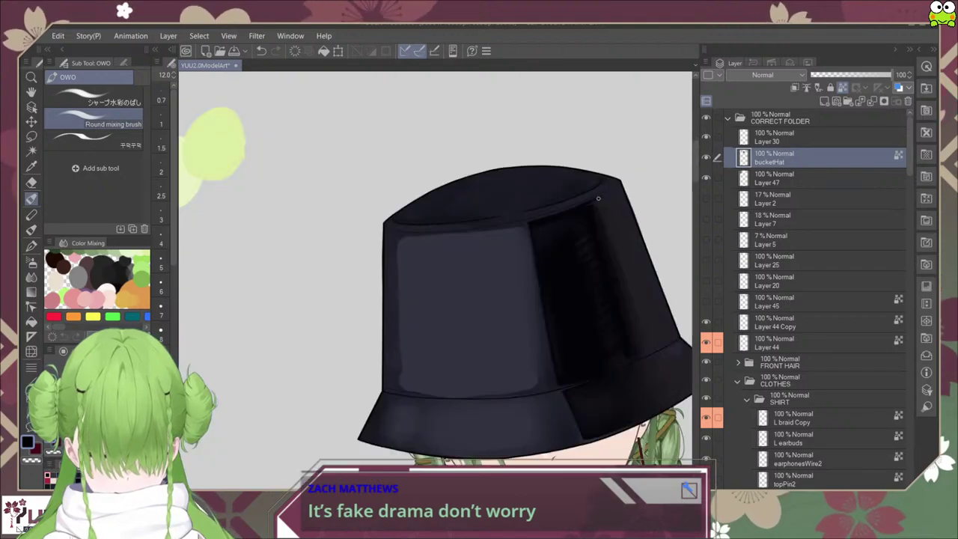
pyautogui.scroll(3, 557, 254)
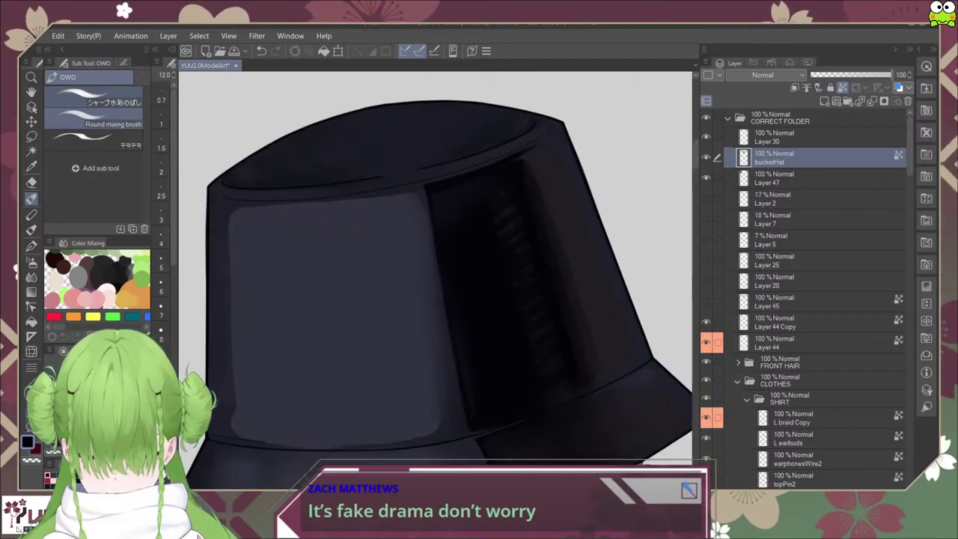
# Step: Blend the streaks on the crown's shaded side into a smooth black-to-grey gradient with the シャープ水彩のばし brush at size 50
pyautogui.click(97, 102)
pyautogui.moveTo(173, 179); pyautogui.dragTo(173, 264)
pyautogui.click(162, 355)
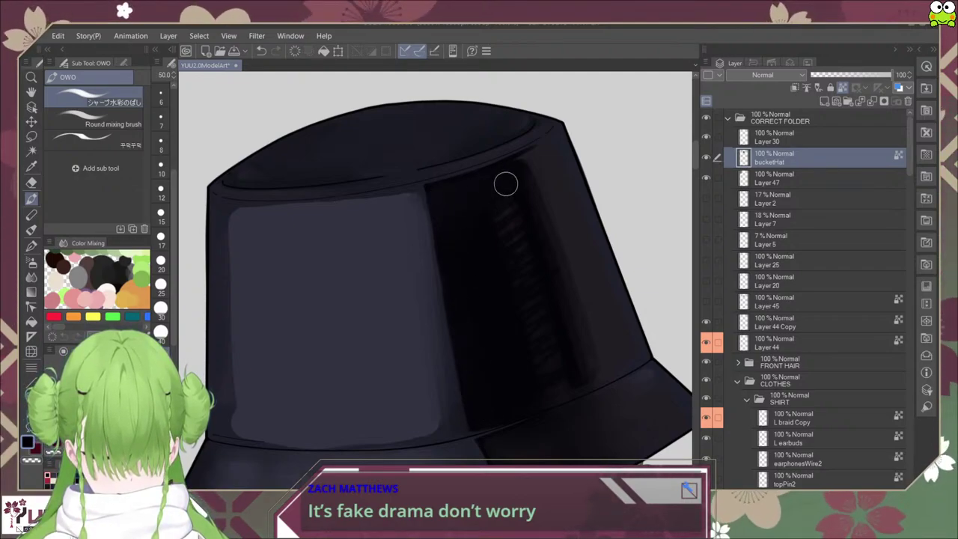
pyautogui.moveTo(505, 183)
pyautogui.mouseDown()
pyautogui.moveTo(536, 167)
pyautogui.moveTo(487, 218)
pyautogui.moveTo(534, 257)
pyautogui.moveTo(497, 307)
pyautogui.moveTo(552, 306)
pyautogui.moveTo(542, 353)
pyautogui.moveTo(562, 355)
pyautogui.moveTo(553, 379)
pyautogui.moveTo(532, 392)
pyautogui.moveTo(564, 367)
pyautogui.mouseUp()
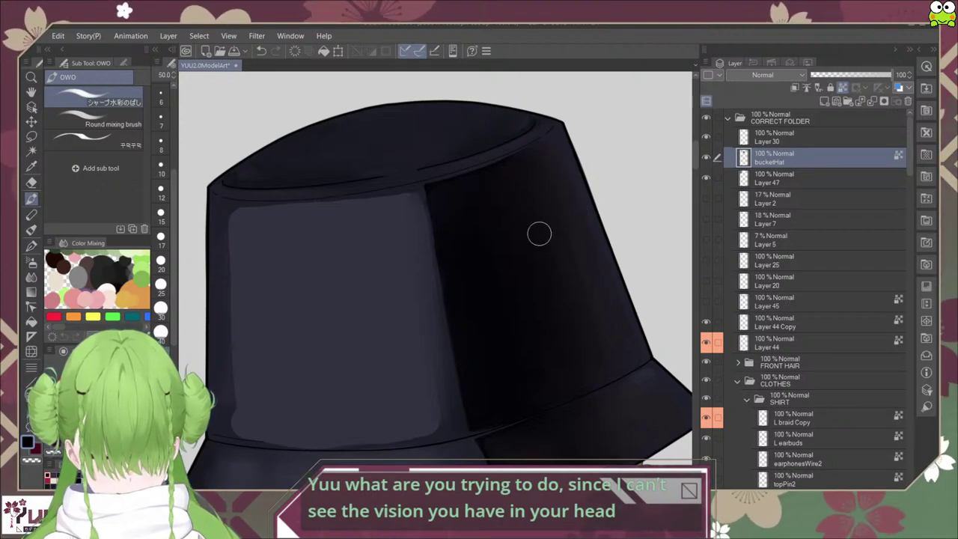
# Step: Straighten the rotated canvas and examine the hat's shading together with the rest of the character
pyautogui.scroll(-5, 592, 352)
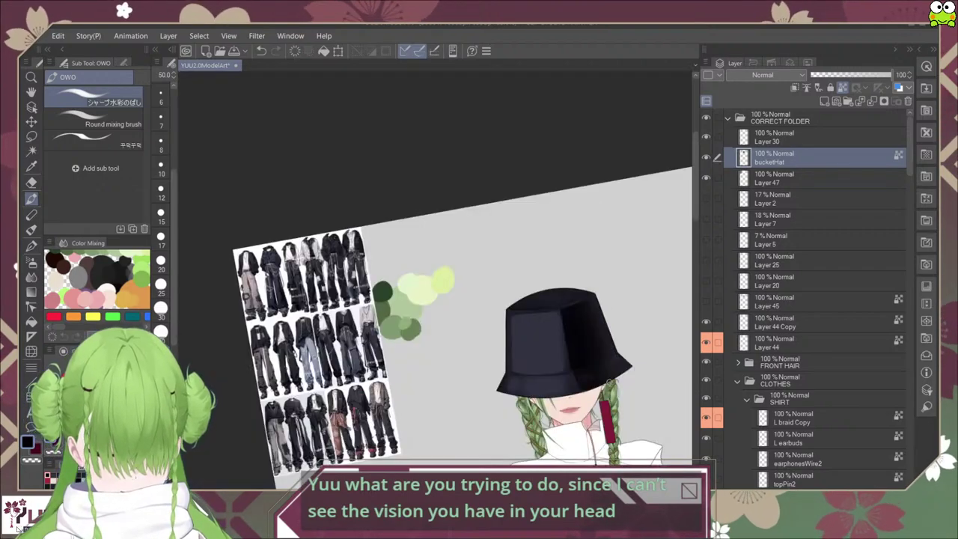
pyautogui.moveTo(620, 367); pyautogui.dragTo(557, 358)
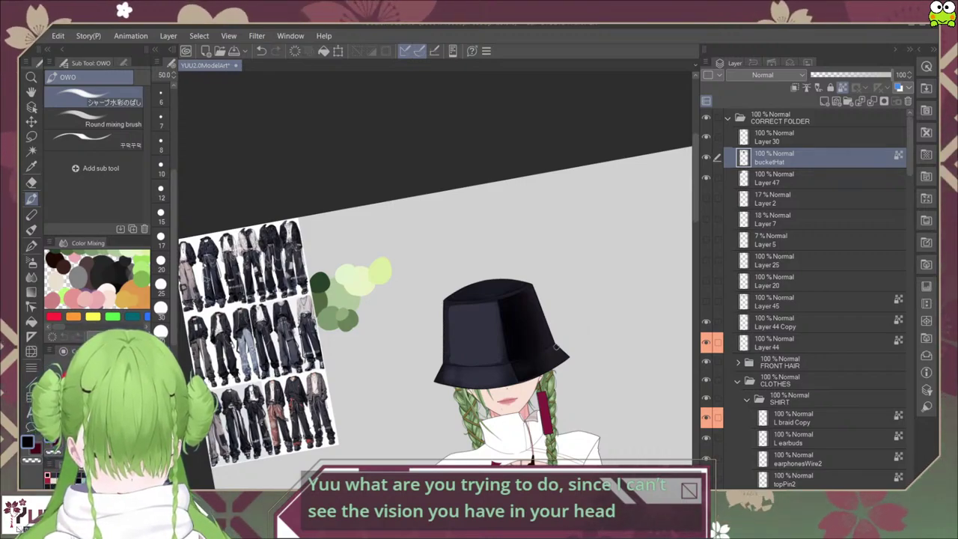
pyautogui.scroll(2, 557, 347)
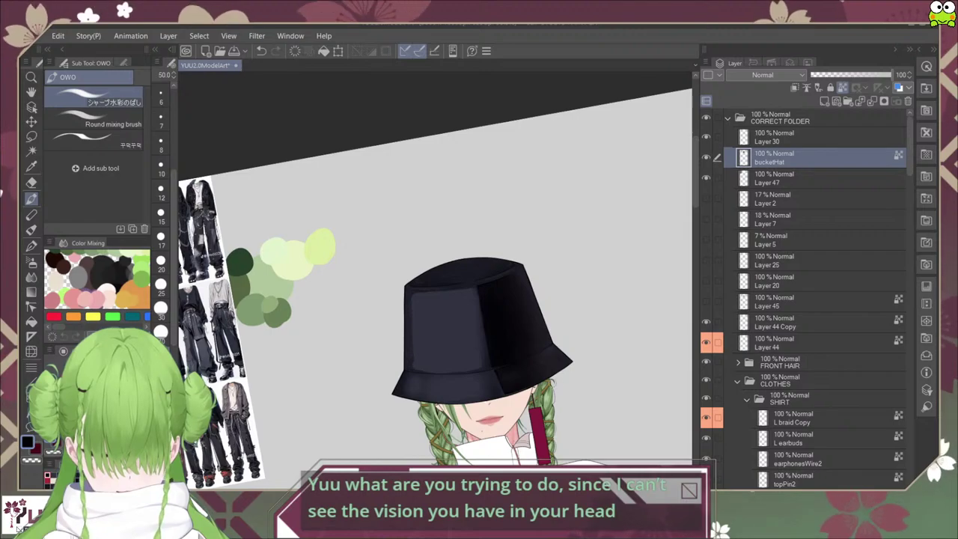
pyautogui.moveTo(494, 344); pyautogui.dragTo(448, 271)
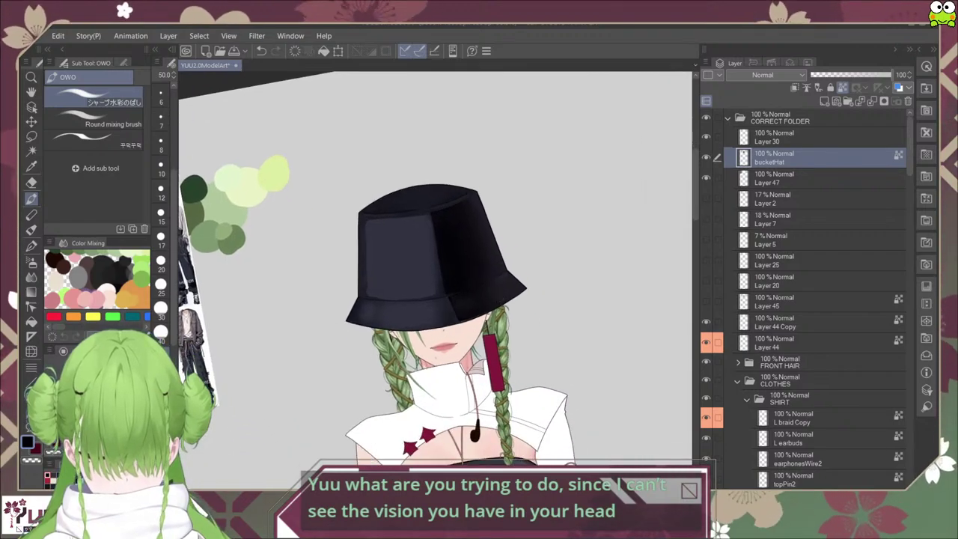
pyautogui.hotkey('ctrl', '@')
pyautogui.scroll(-3, 372, 485)
pyautogui.moveTo(428, 423); pyautogui.dragTo(448, 351)
pyautogui.scroll(-4, 461, 329)
pyautogui.scroll(7, 449, 350)
pyautogui.scroll(1, 449, 351)
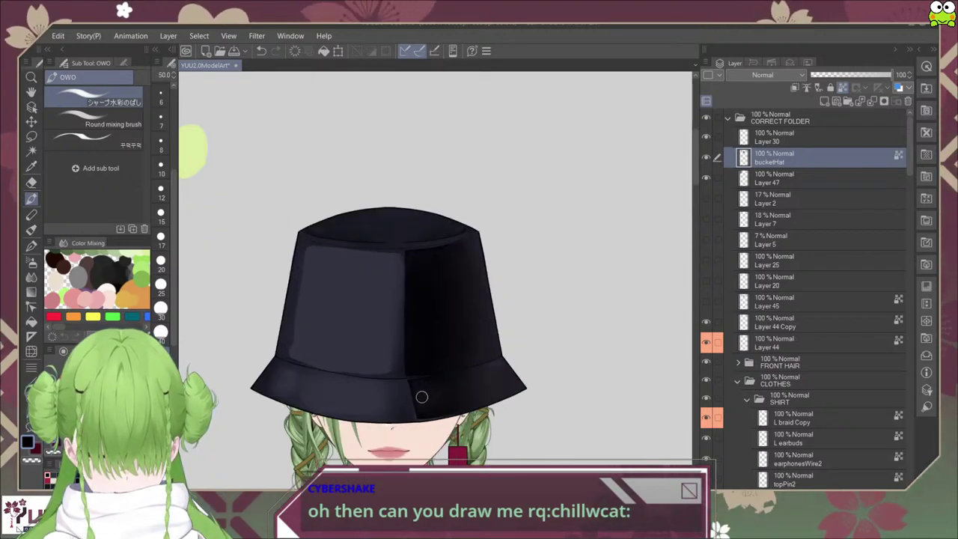
# Step: Smooth the corner and slanted edge of the brim's dark reflection below the crown seam with the シャープ水彩のばし brush at size 25
pyautogui.scroll(1, 421, 396)
pyautogui.scroll(1, 425, 396)
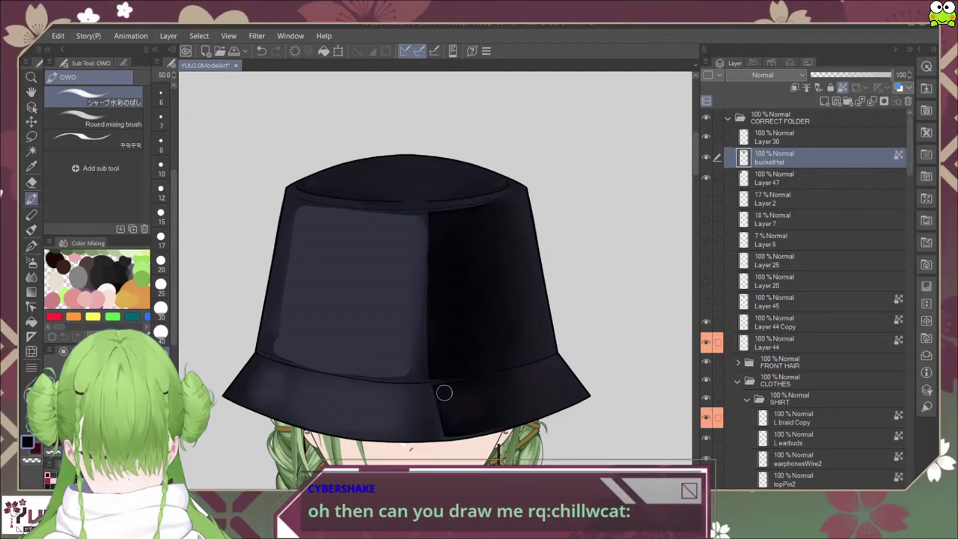
pyautogui.scroll(3, 454, 419)
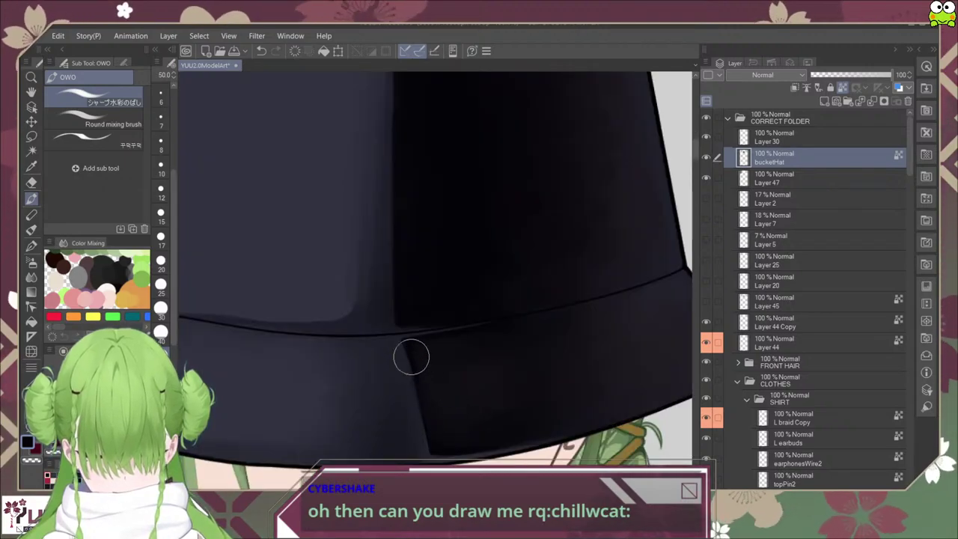
pyautogui.click(161, 287)
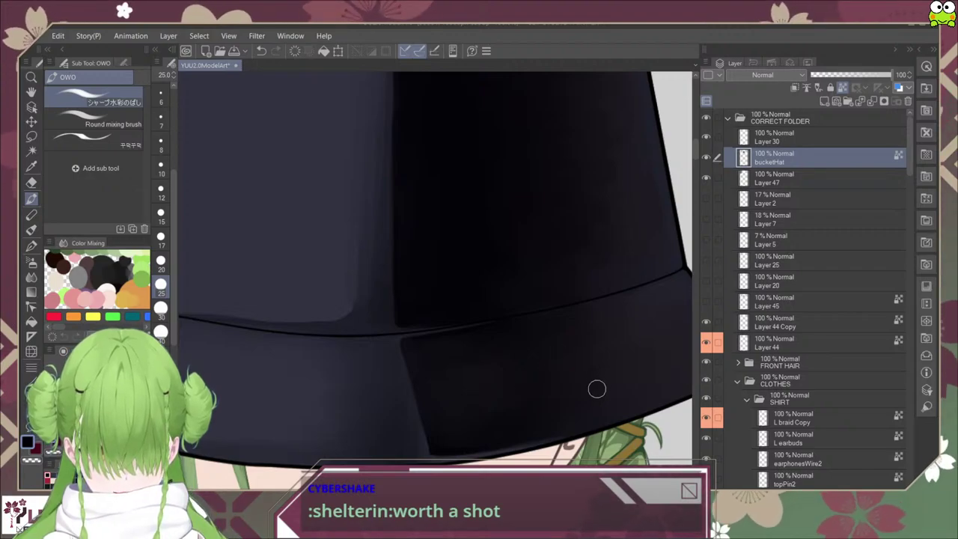
pyautogui.scroll(-5, 586, 384)
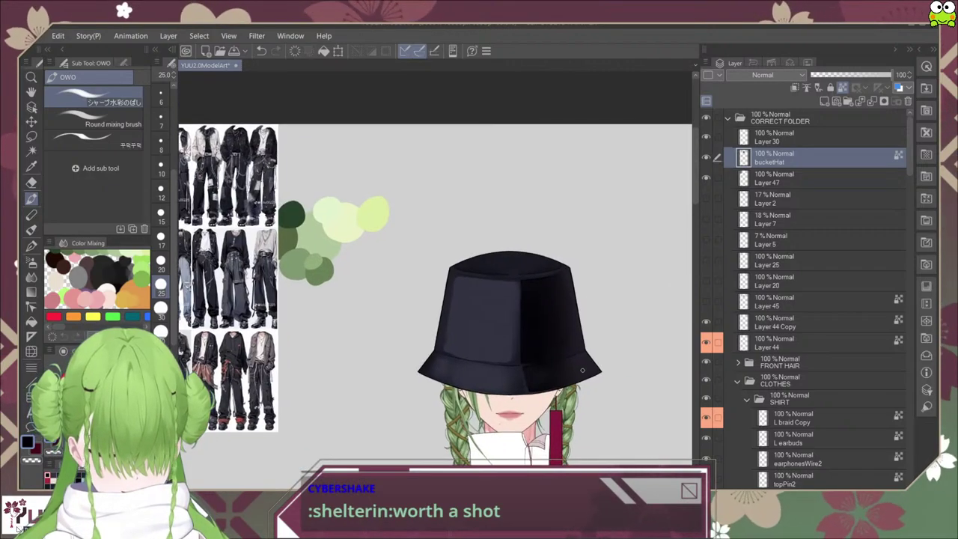
pyautogui.scroll(2, 582, 370)
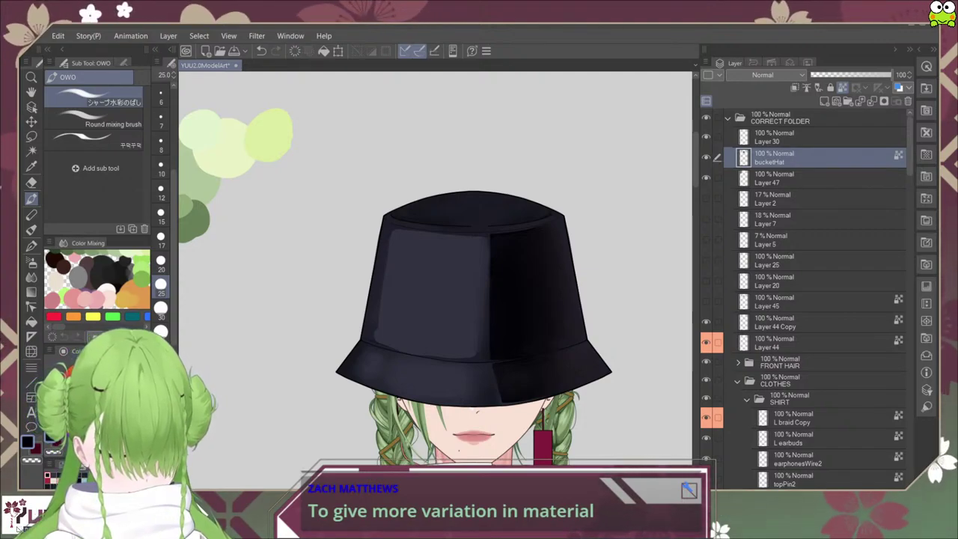
# Step: Paste the black bucket hat reference photo on a new layer above Layer 7 and place it in the empty area beside the character's head
pyautogui.click(793, 281)
pyautogui.click(793, 219)
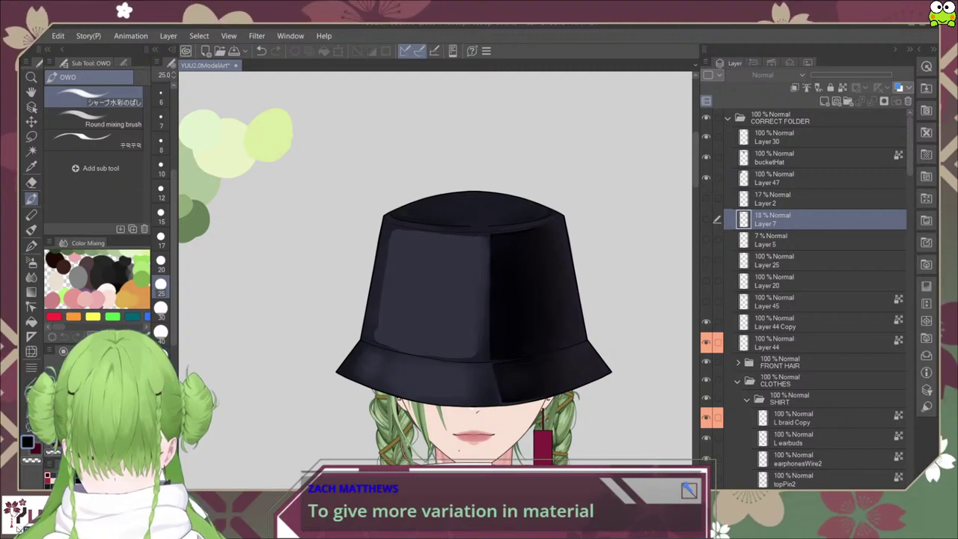
pyautogui.hotkey('ctrl', 'shift', 'n')
pyautogui.scroll(-5, 415, 243)
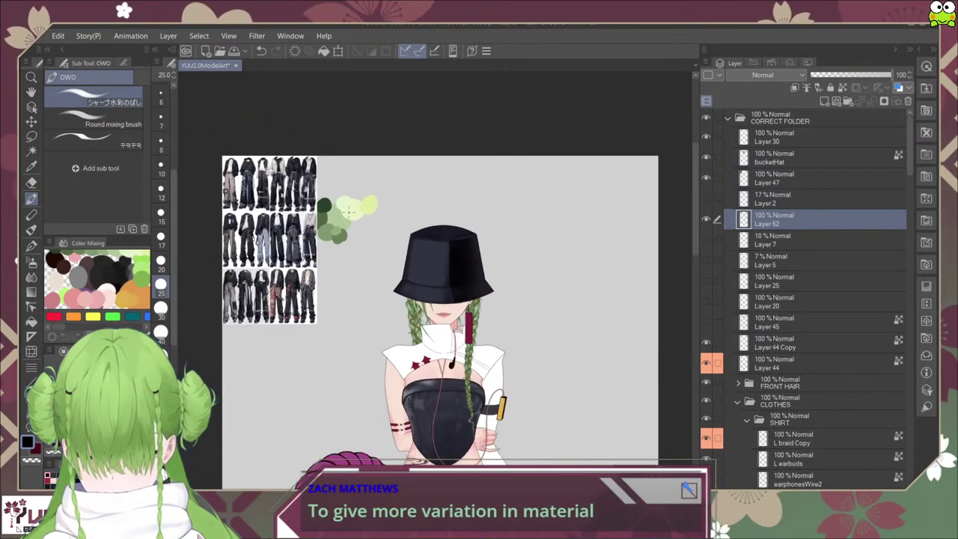
pyautogui.hotkey('ctrl', 't')
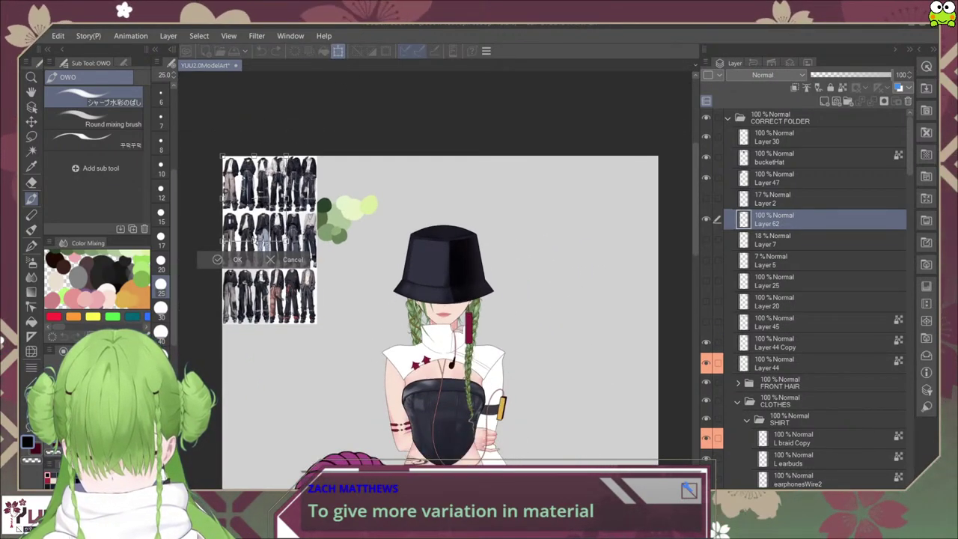
pyautogui.hotkey('ctrl', 'v')
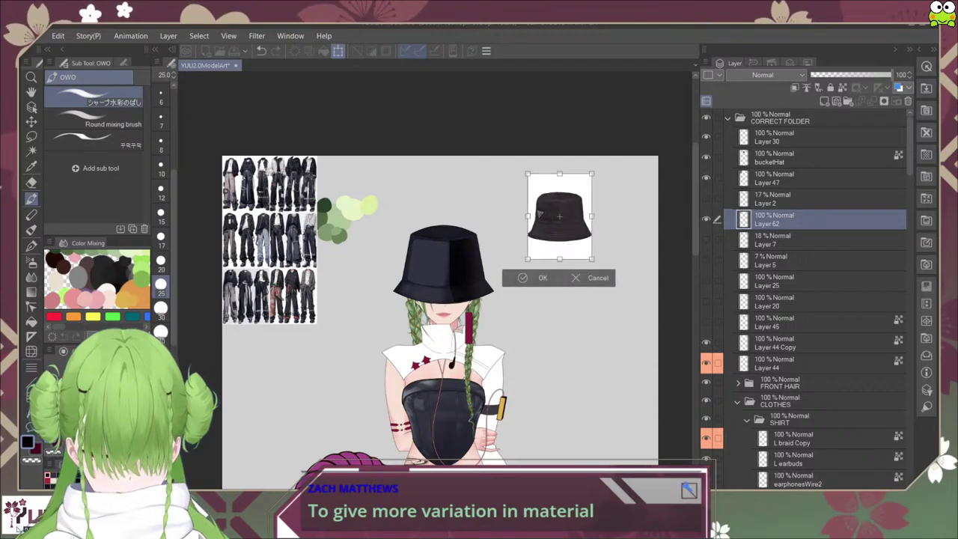
pyautogui.scroll(2, 555, 226)
pyautogui.scroll(2, 558, 212)
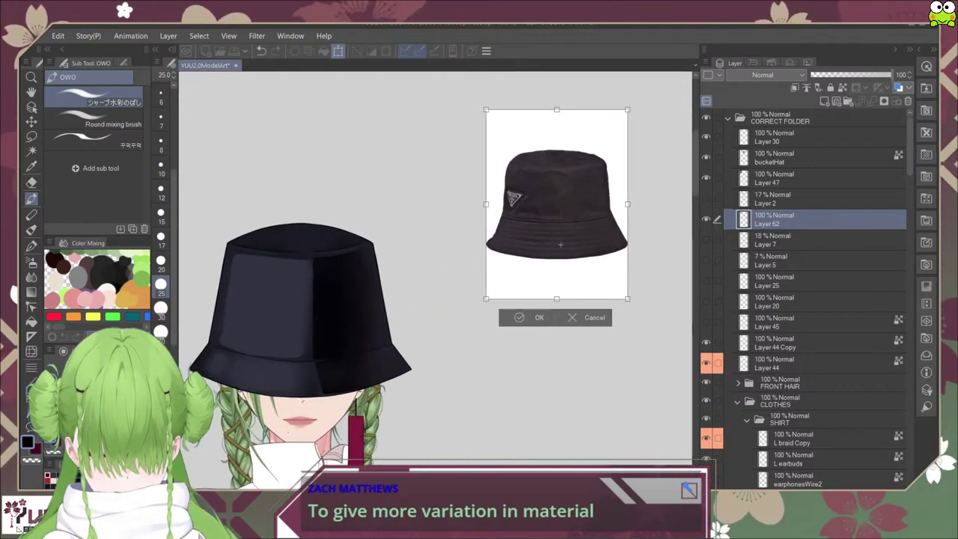
pyautogui.scroll(3, 558, 265)
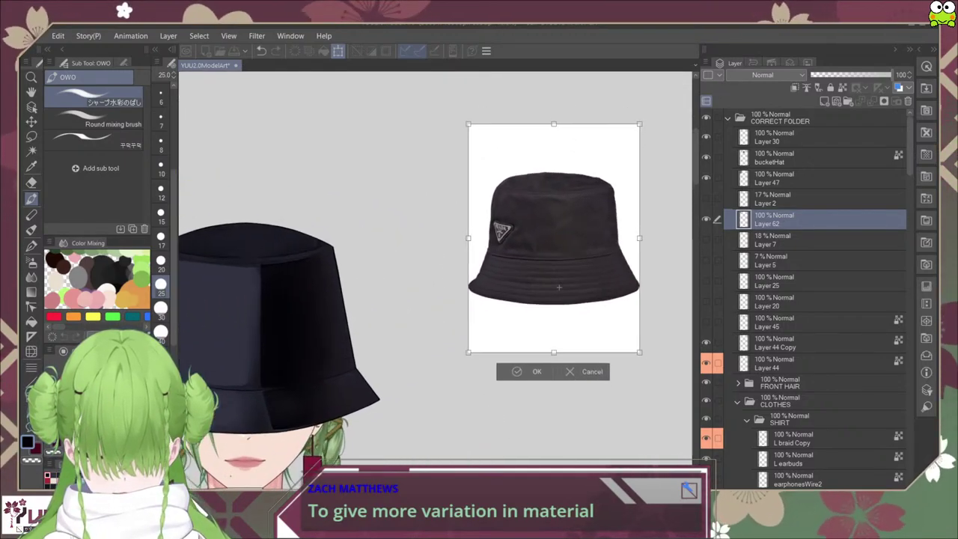
pyautogui.scroll(1, 558, 288)
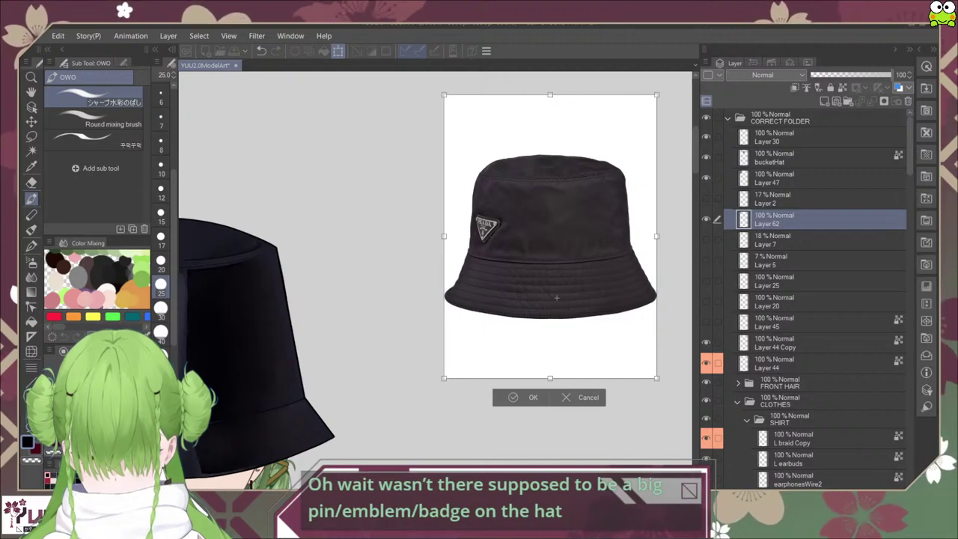
pyautogui.press('Return')
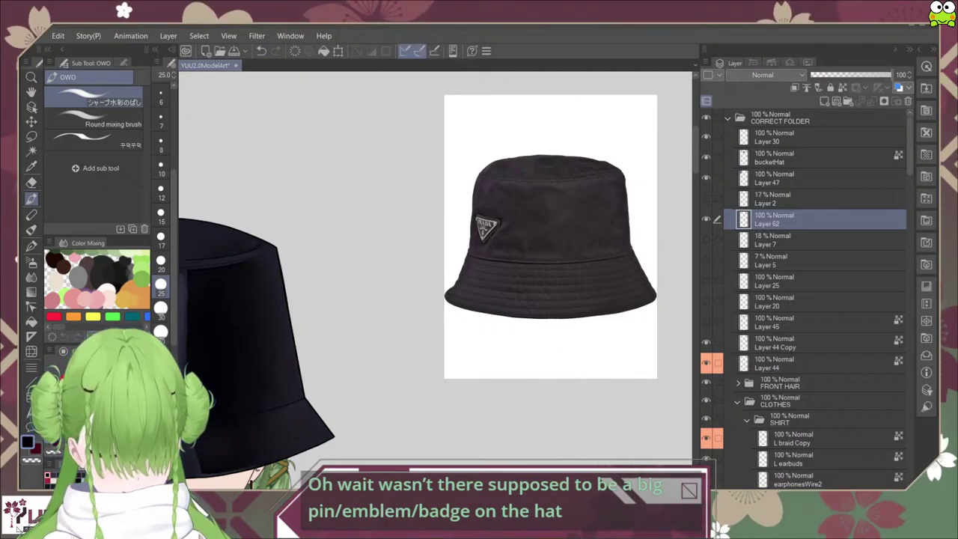
# Step: Compare the painted hat's shading and shape with the bucket hat reference photo, close up and from a distance
pyautogui.moveTo(247, 359); pyautogui.dragTo(496, 322)
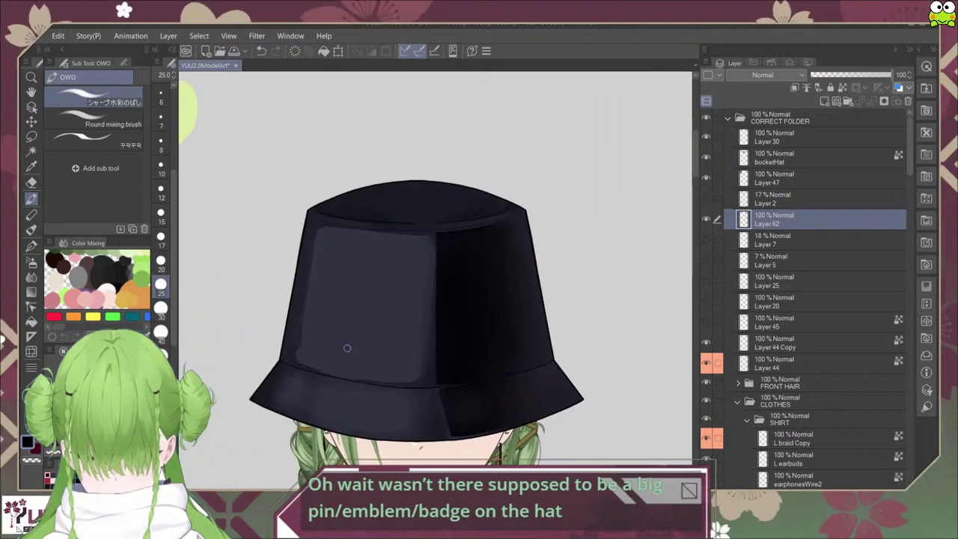
pyautogui.moveTo(329, 337); pyautogui.dragTo(139, 358)
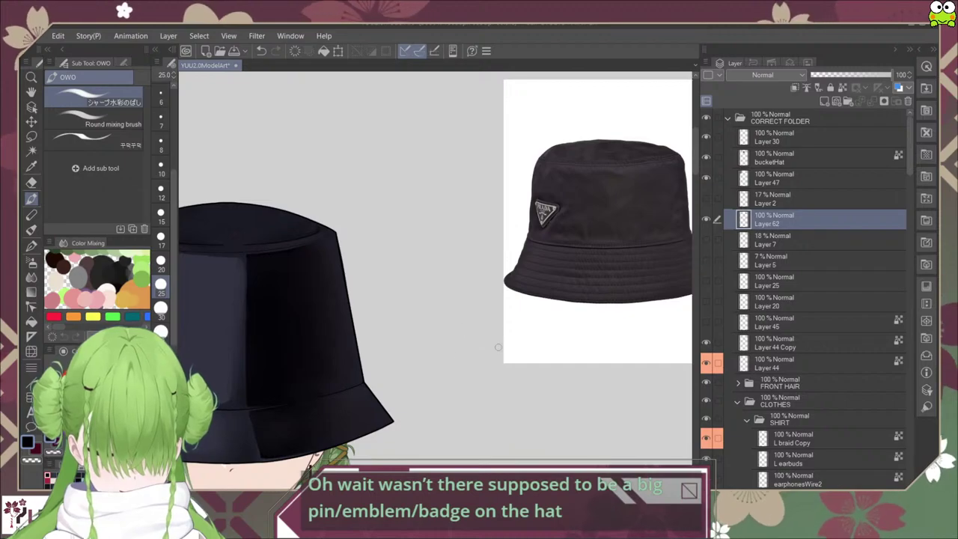
pyautogui.scroll(2, 498, 346)
pyautogui.scroll(1, 456, 359)
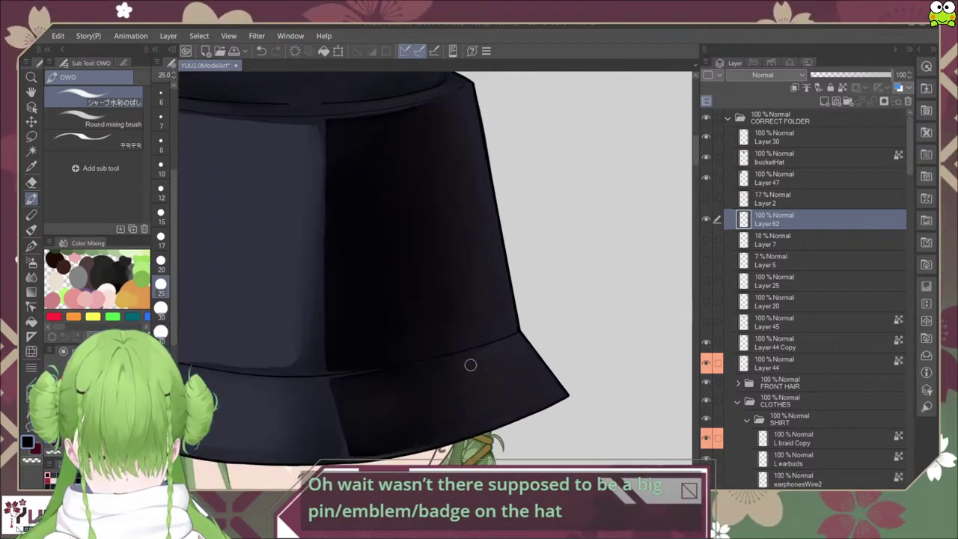
pyautogui.scroll(-3, 470, 364)
pyautogui.scroll(1, 456, 377)
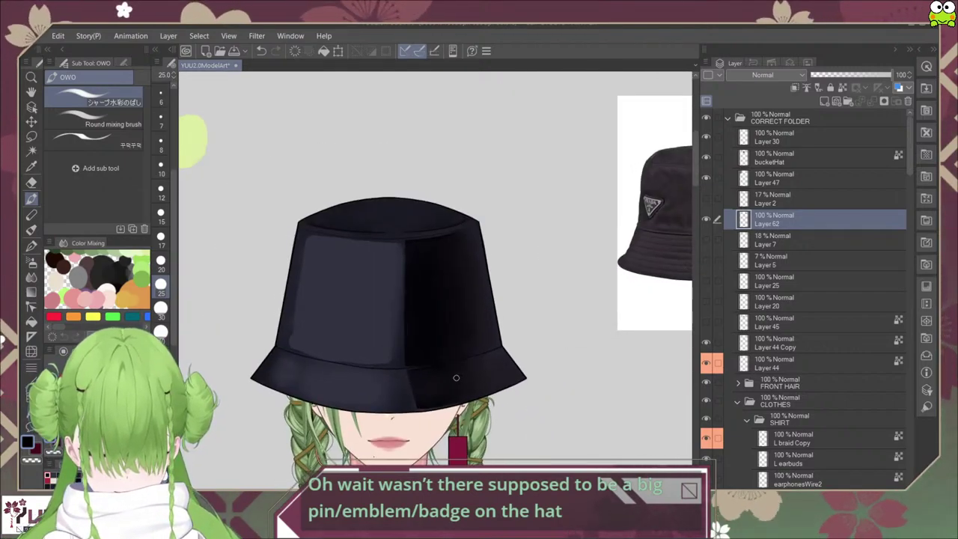
pyautogui.scroll(3, 455, 377)
pyautogui.scroll(-3, 472, 349)
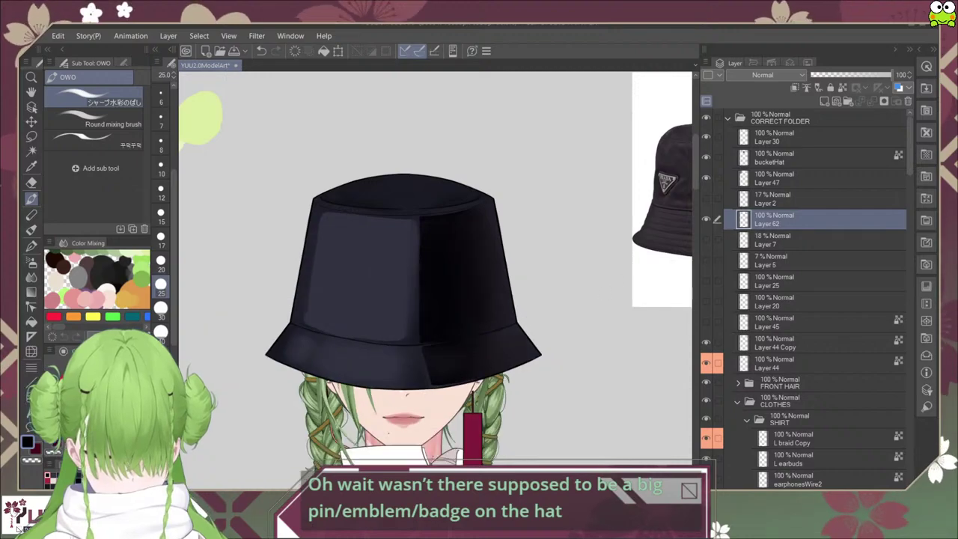
pyautogui.moveTo(472, 348); pyautogui.dragTo(370, 341)
pyautogui.scroll(2, 371, 342)
pyautogui.scroll(-2, 382, 346)
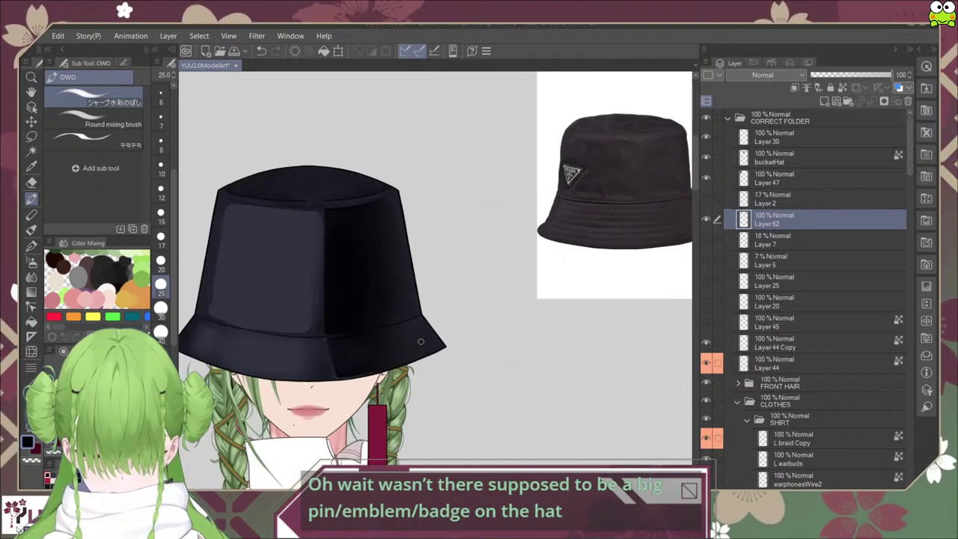
# Step: Select the bucketHat layer, hiding and showing it to check which parts of the hat it contains
pyautogui.click(786, 157)
pyautogui.click(706, 157)
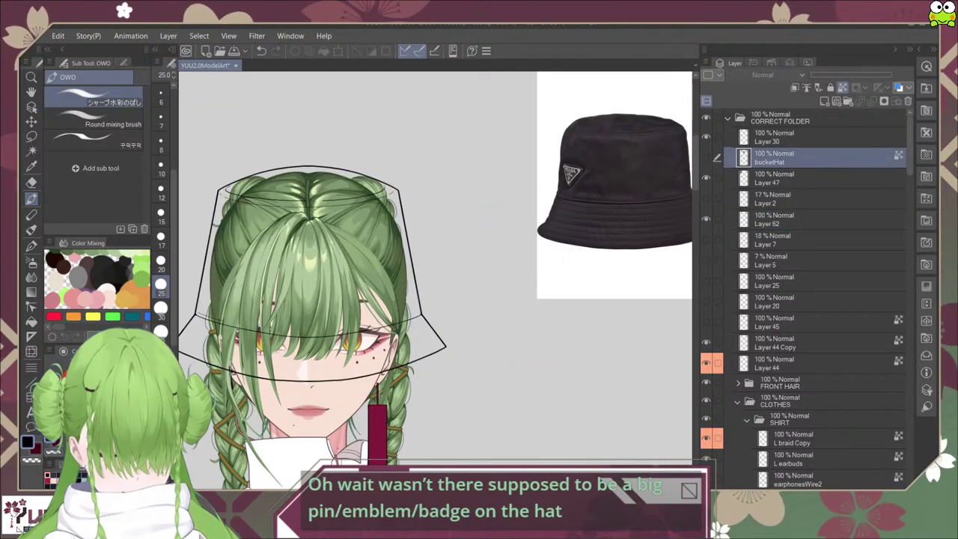
pyautogui.click(705, 157)
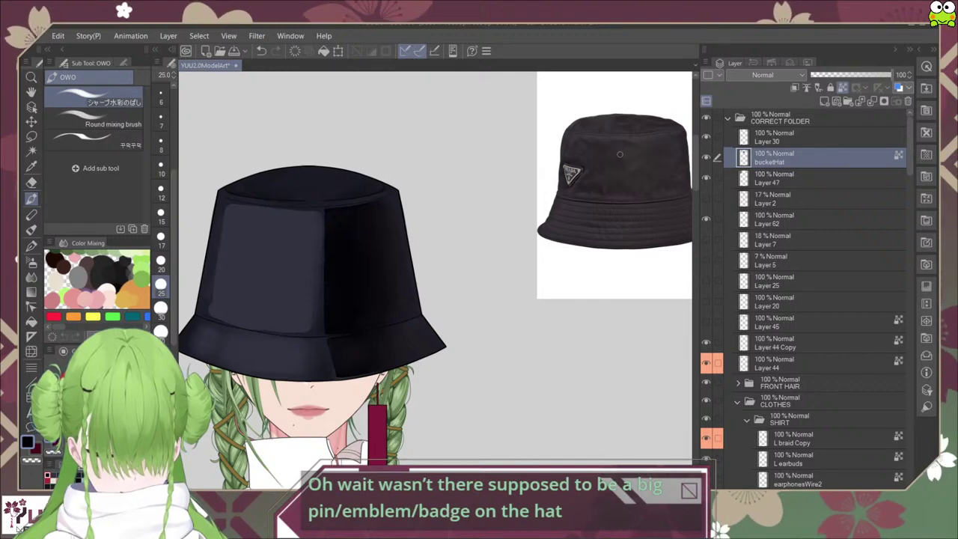
# Step: Examine the fabric shading in the bucket hat photo and the black outfit references against the painted hat
pyautogui.scroll(-4, 555, 292)
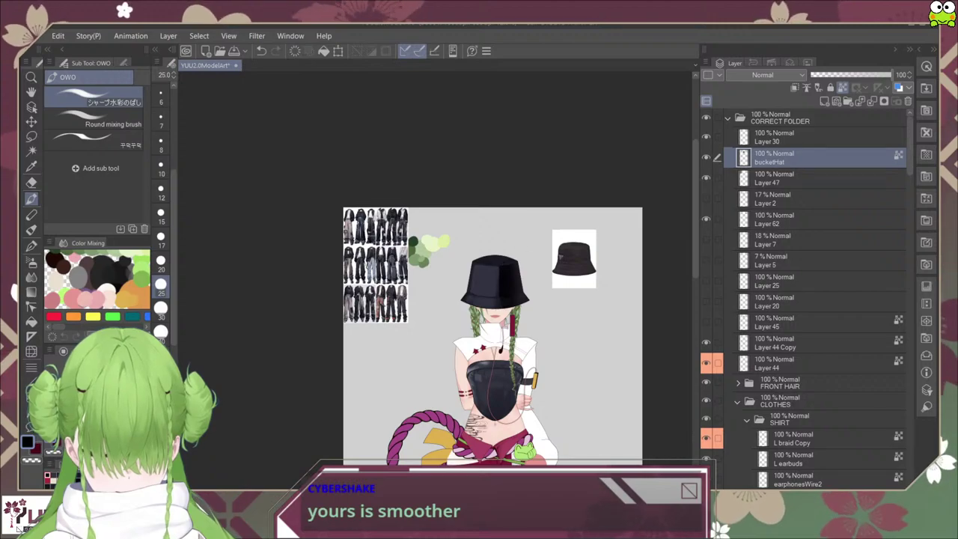
pyautogui.scroll(5, 582, 257)
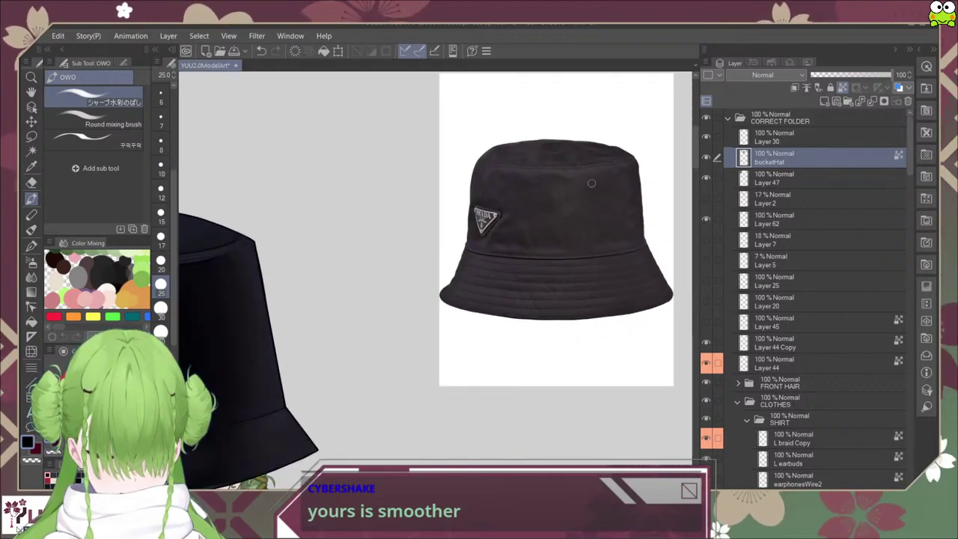
pyautogui.scroll(5, 591, 183)
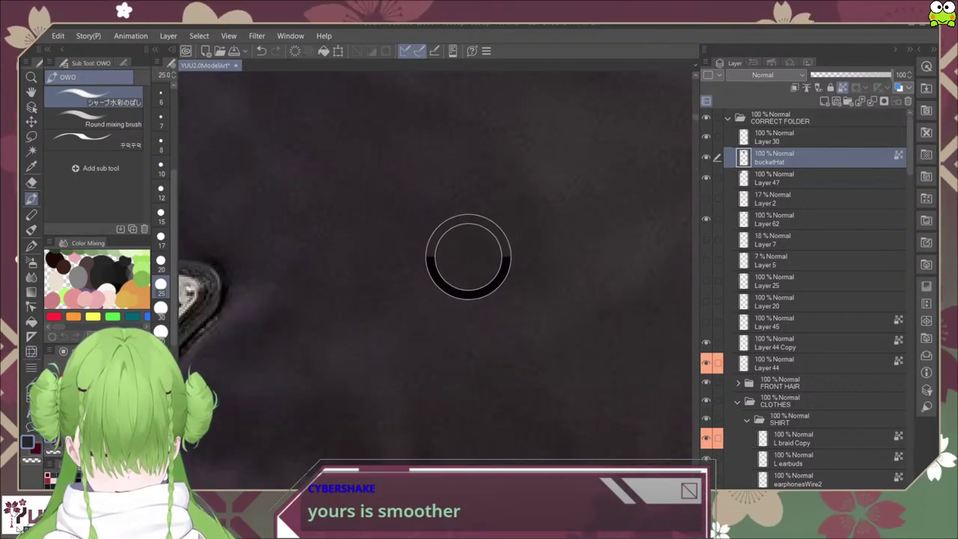
pyautogui.scroll(-5, 479, 259)
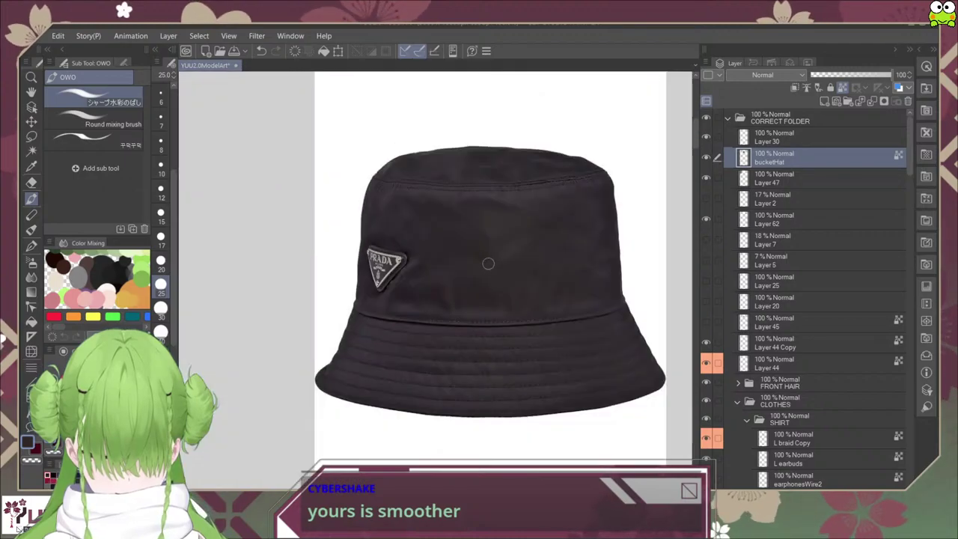
pyautogui.scroll(-1, 489, 271)
pyautogui.moveTo(182, 405); pyautogui.dragTo(536, 273)
pyautogui.scroll(-2, 529, 288)
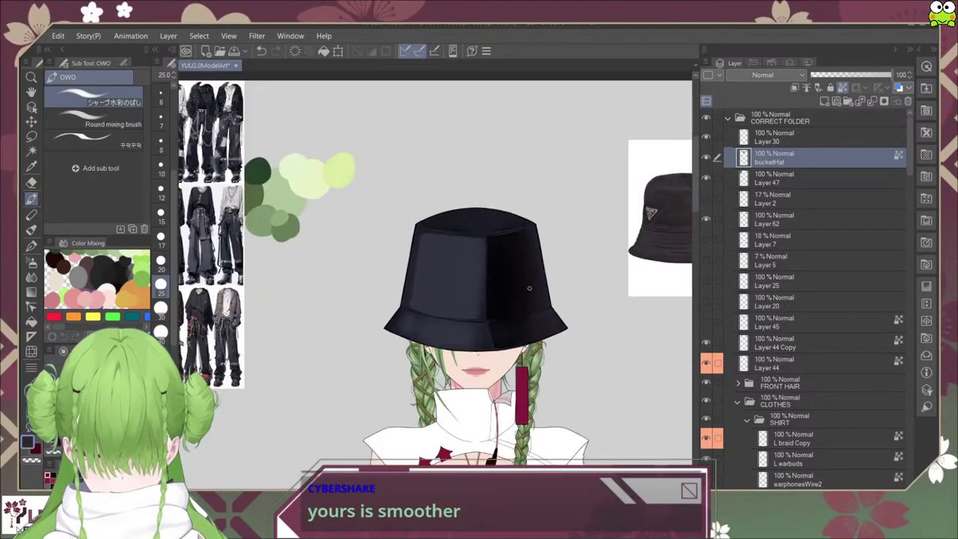
pyautogui.moveTo(192, 177); pyautogui.dragTo(381, 333)
pyautogui.scroll(8, 381, 333)
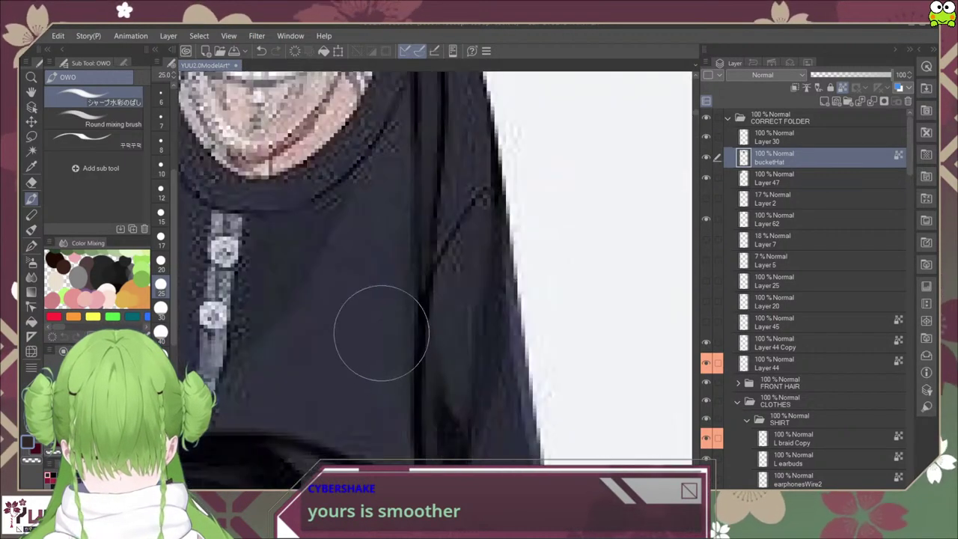
pyautogui.scroll(-9, 353, 347)
pyautogui.moveTo(685, 397); pyautogui.dragTo(477, 329)
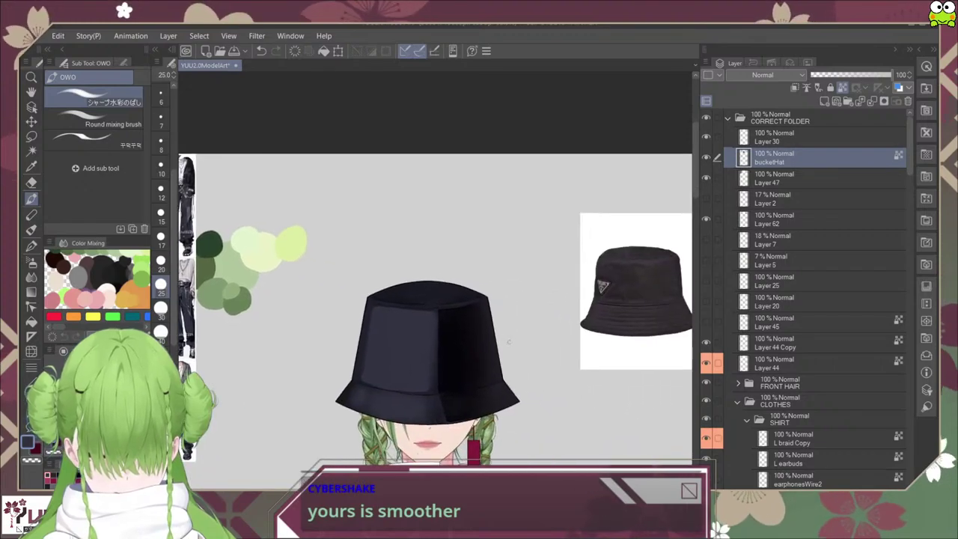
pyautogui.scroll(3, 508, 341)
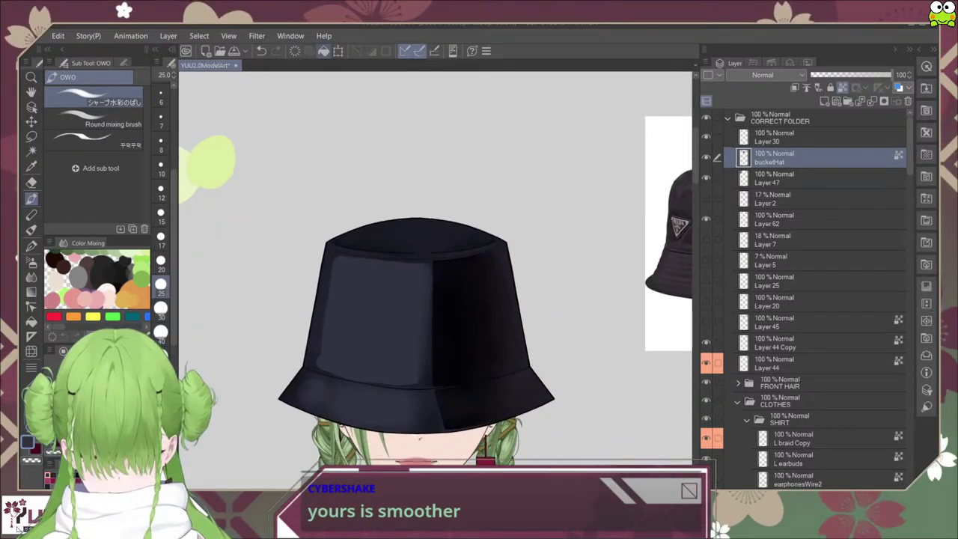
# Step: Fill the whole bucketHat layer with flat dark navy to clear the glossy shading
pyautogui.click(324, 51)
pyautogui.moveTo(673, 374); pyautogui.dragTo(547, 362)
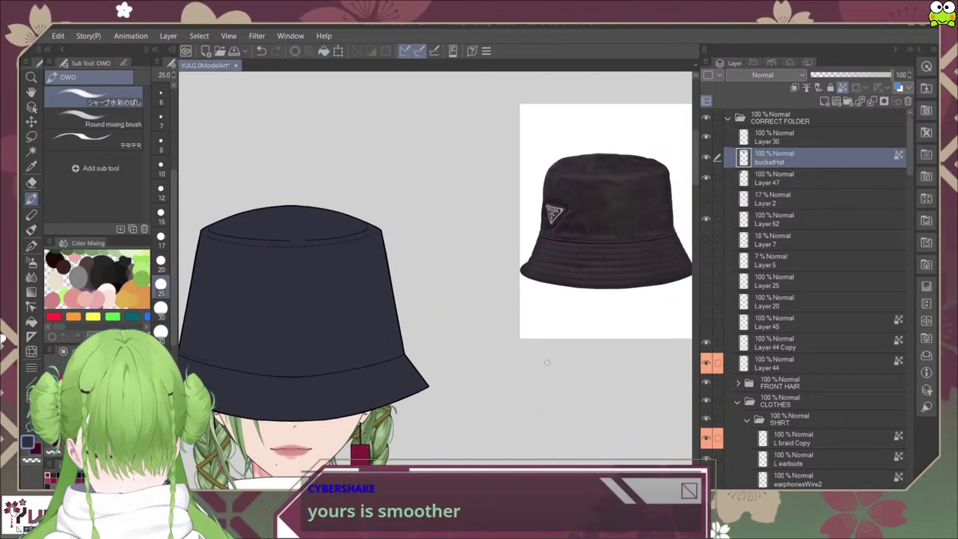
pyautogui.scroll(-3, 546, 362)
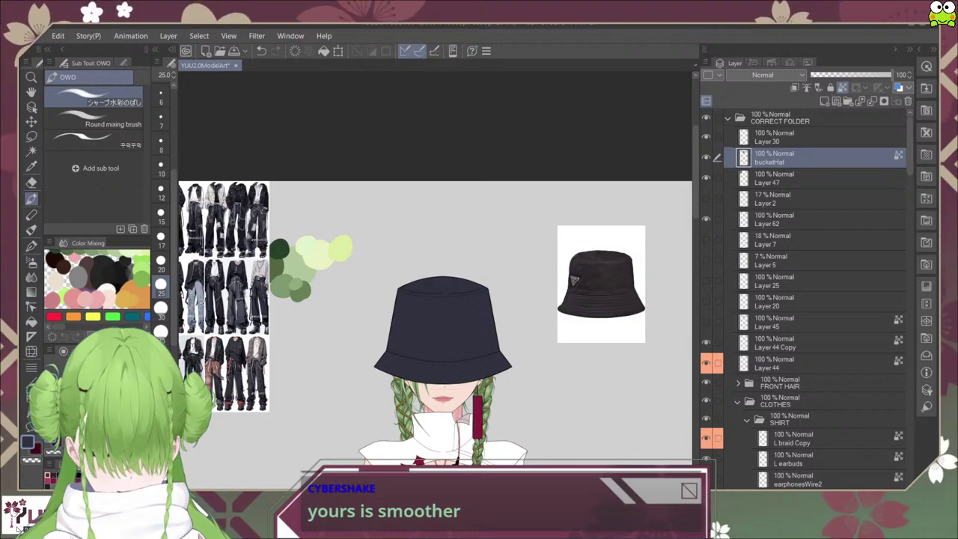
pyautogui.scroll(5, 500, 383)
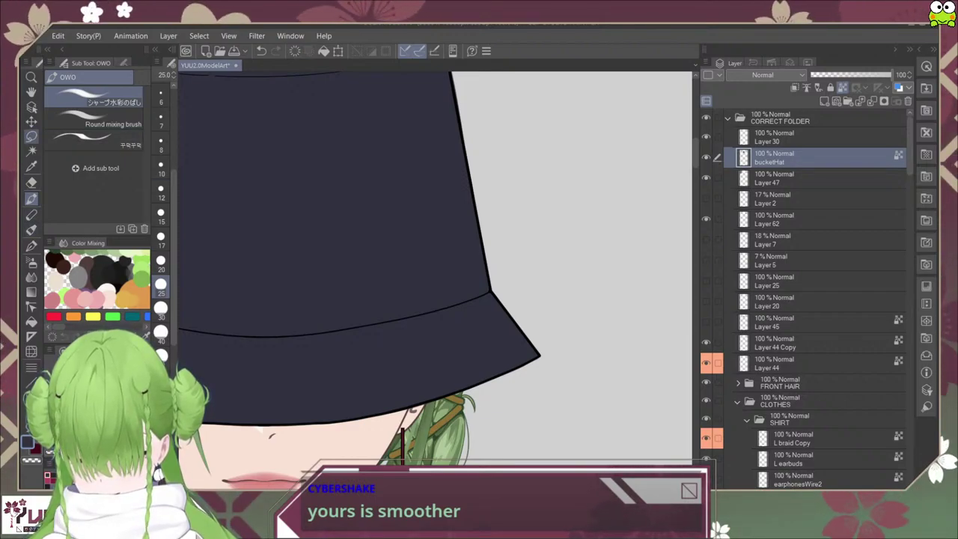
# Step: Show the vertical centre-line ruler of Layer 1 near the end of the layer stack and choose the G-pen at size 10
pyautogui.scroll(-5, 804, 300)
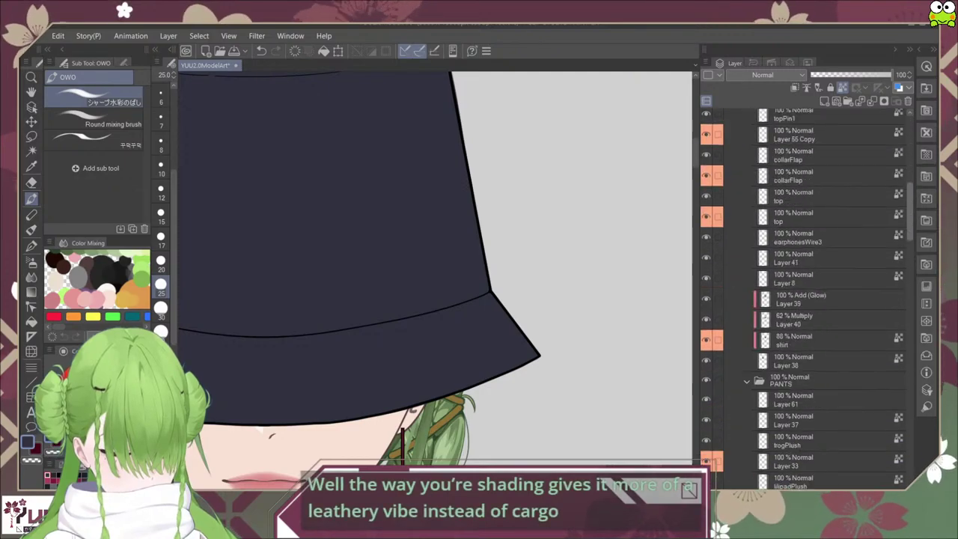
pyautogui.scroll(-5, 804, 299)
pyautogui.moveTo(322, 292); pyautogui.dragTo(554, 264)
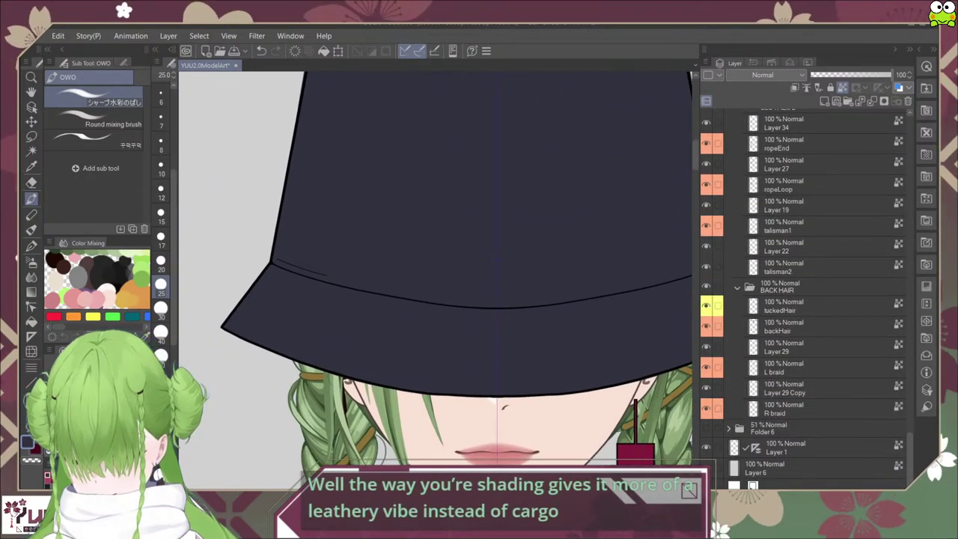
pyautogui.click(31, 245)
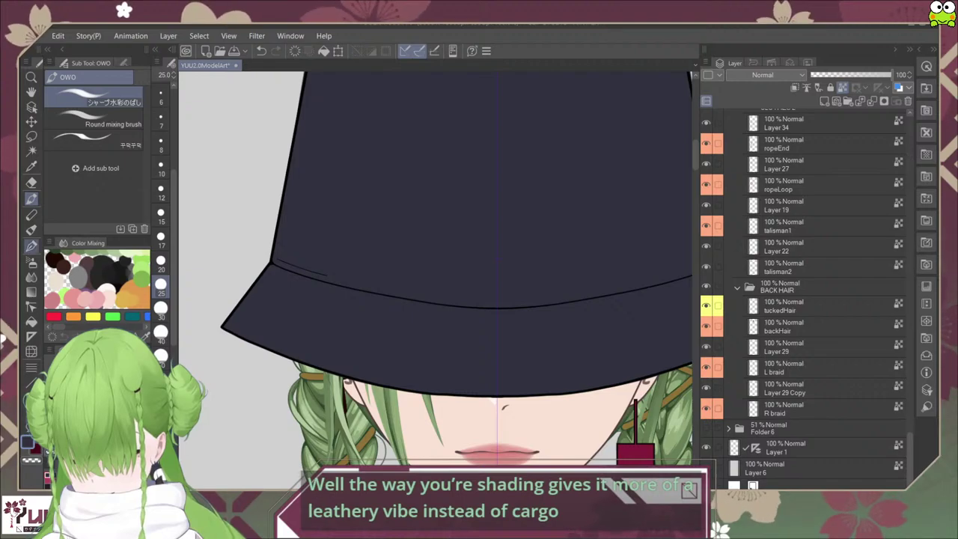
pyautogui.moveTo(662, 329); pyautogui.dragTo(424, 386)
pyautogui.scroll(2, 519, 393)
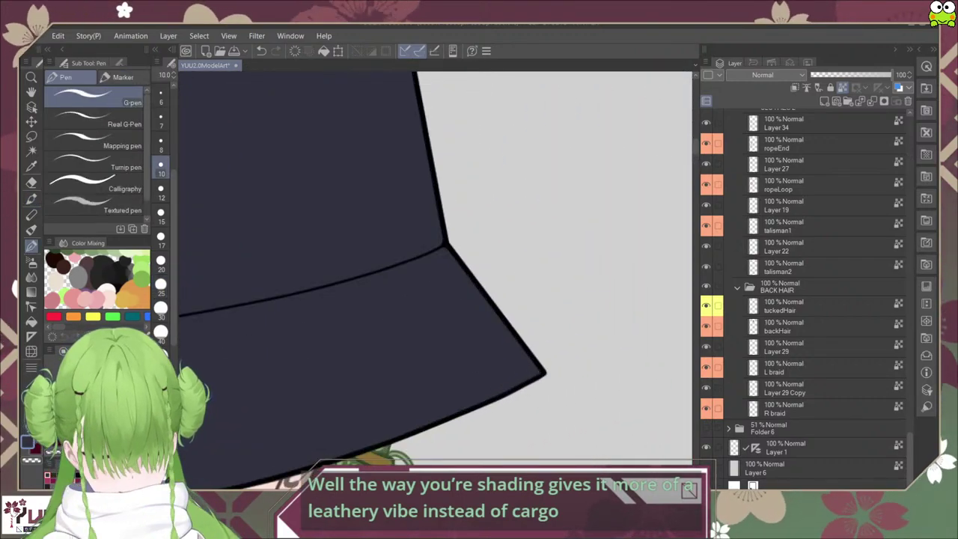
pyautogui.moveTo(909, 460); pyautogui.dragTo(909, 138)
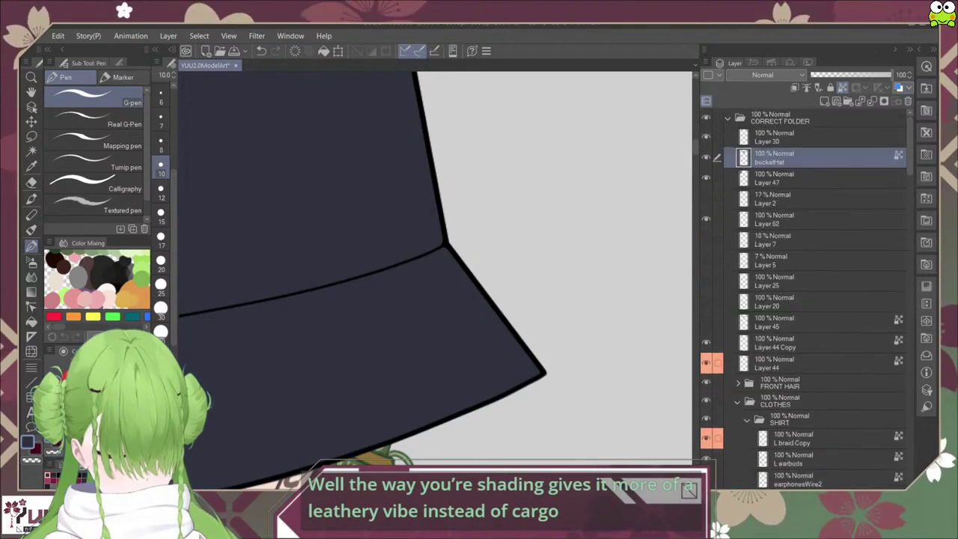
# Step: Add a new layer above the hat's line art on Layer 30 and pick up the outline's black as drawing colour
pyautogui.click(793, 137)
pyautogui.click(706, 137)
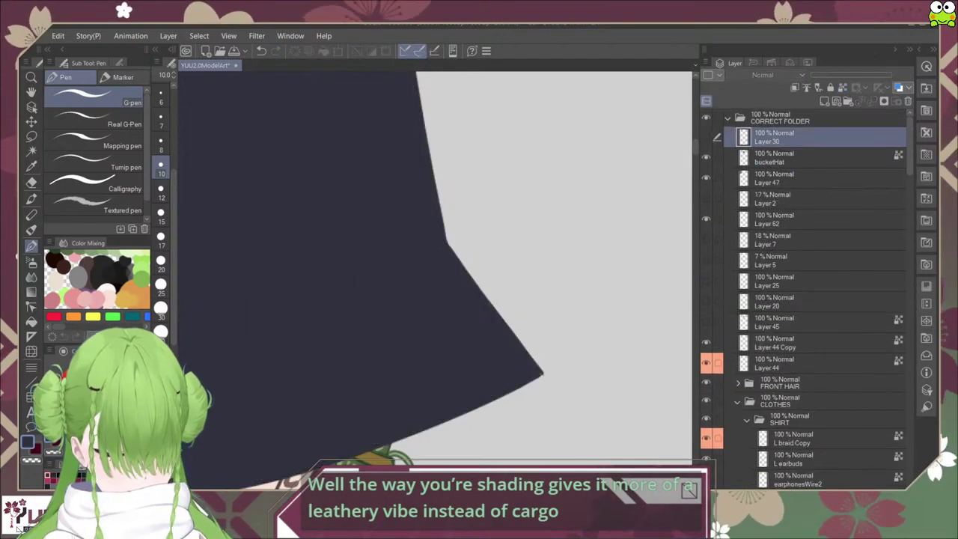
pyautogui.click(706, 137)
pyautogui.click(823, 101)
pyautogui.hotkey('ctrl', '-')
pyautogui.hotkey('ctrl', '-')
pyautogui.hotkey('ctrl', '-')
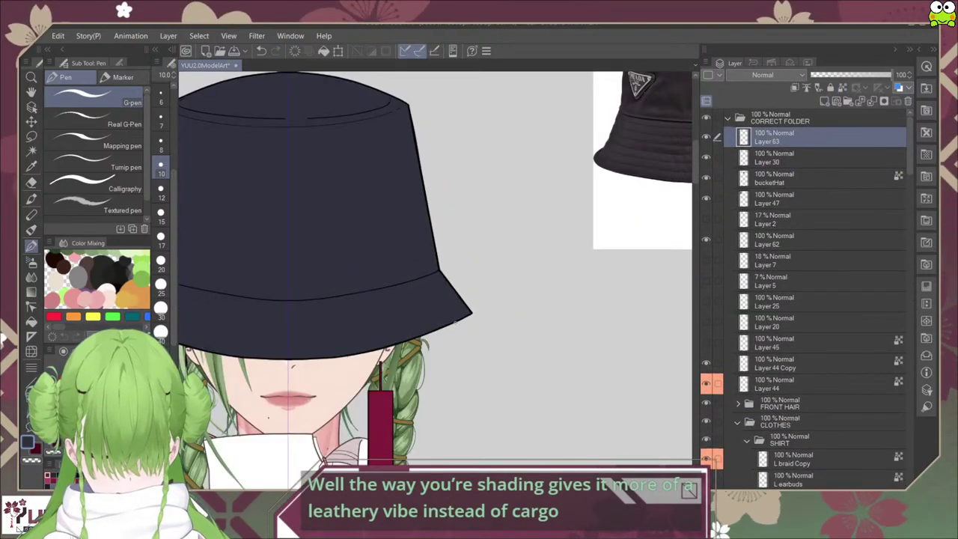
pyautogui.keyDown('alt'); pyautogui.click(457, 321); pyautogui.keyUp('alt')
pyautogui.moveTo(457, 320); pyautogui.dragTo(451, 317)
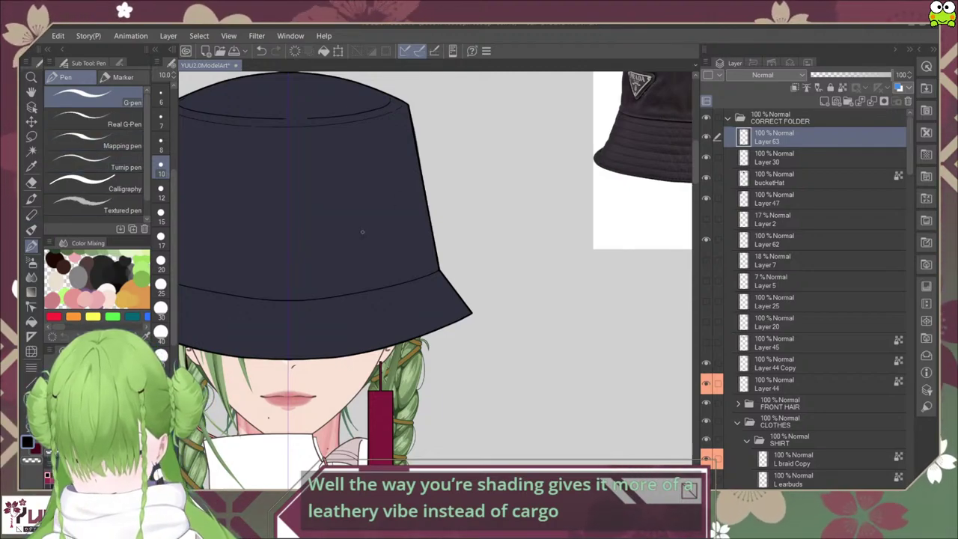
# Step: Switch to the Milli pen marker and set its brush size to 6
pyautogui.click(123, 77)
pyautogui.click(94, 119)
pyautogui.click(94, 98)
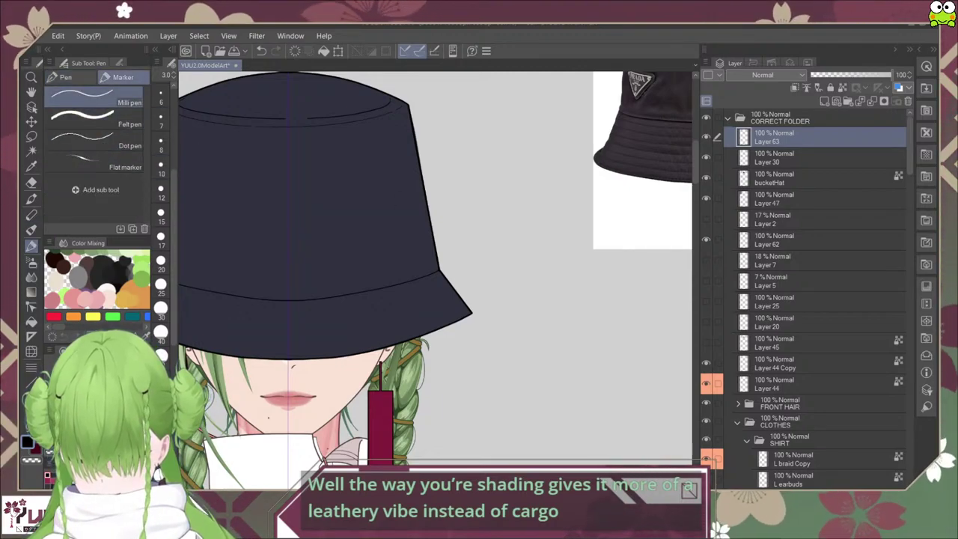
pyautogui.scroll(3, 446, 323)
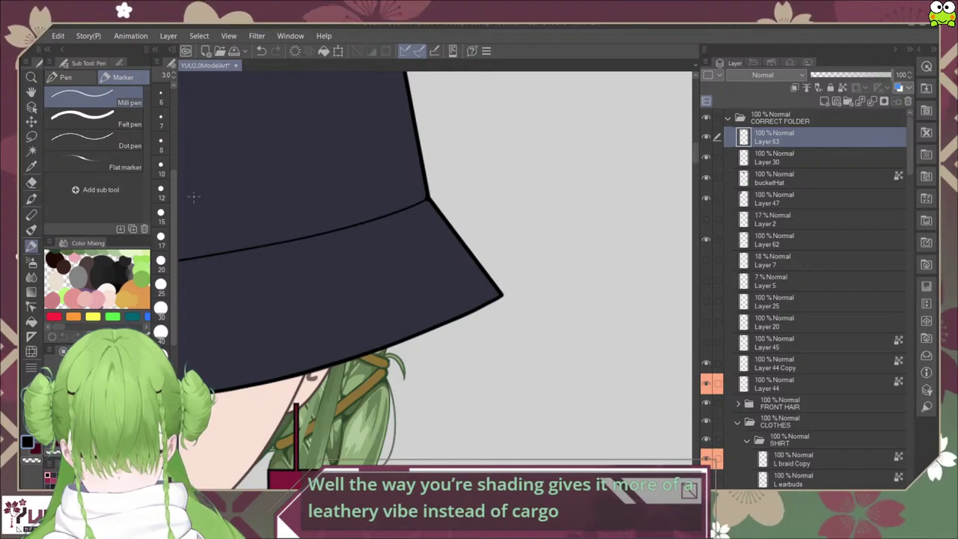
pyautogui.click(161, 168)
pyautogui.press(']')
pyautogui.press('[')
pyautogui.press('[')
pyautogui.press('[')
pyautogui.press('[')
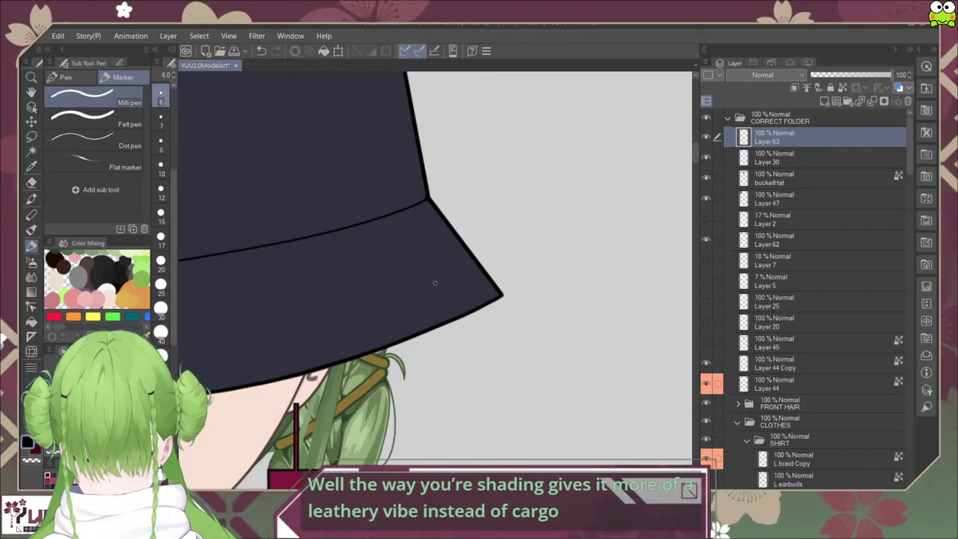
# Step: Draw a curved black line inside the brim's pointed corner to round it off like the reference hat
pyautogui.scroll(-5, 435, 282)
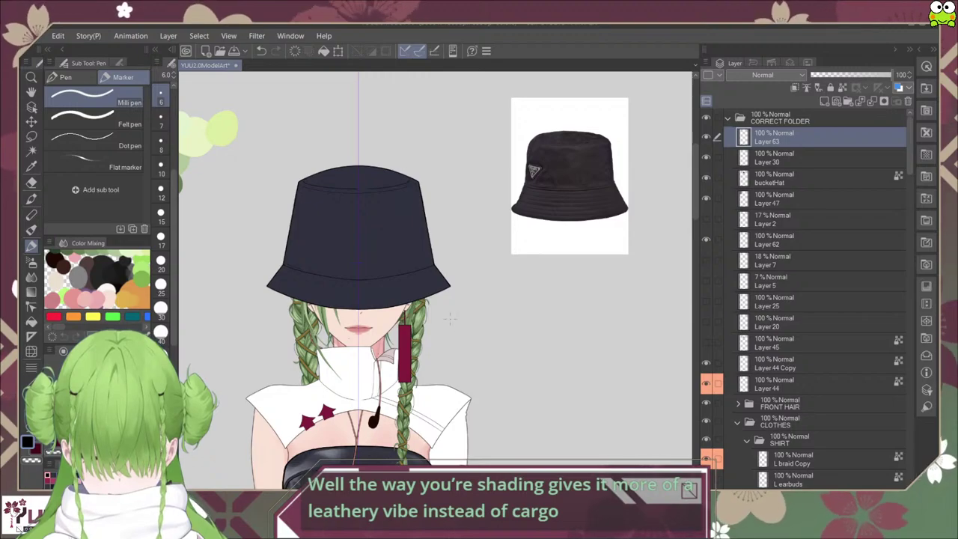
pyautogui.moveTo(472, 259); pyautogui.dragTo(505, 289)
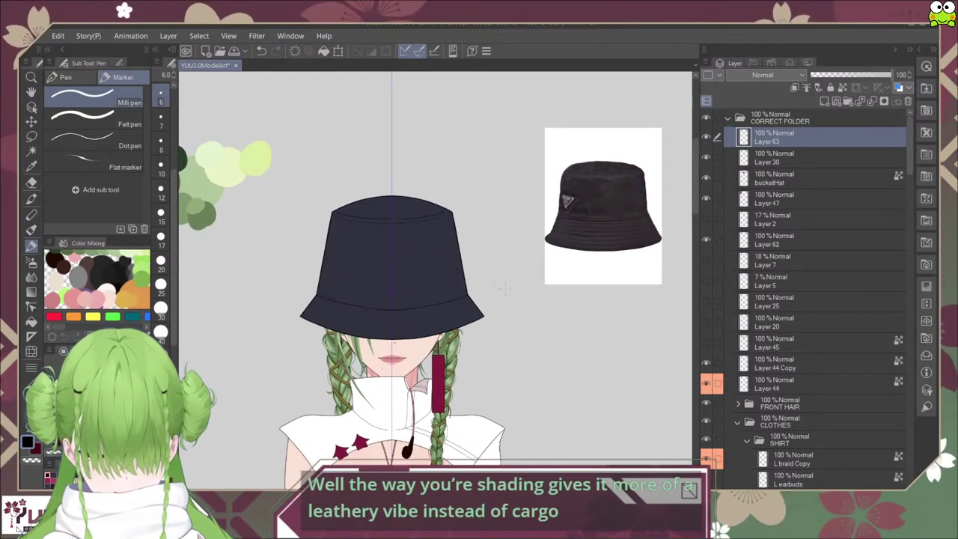
pyautogui.scroll(5, 465, 317)
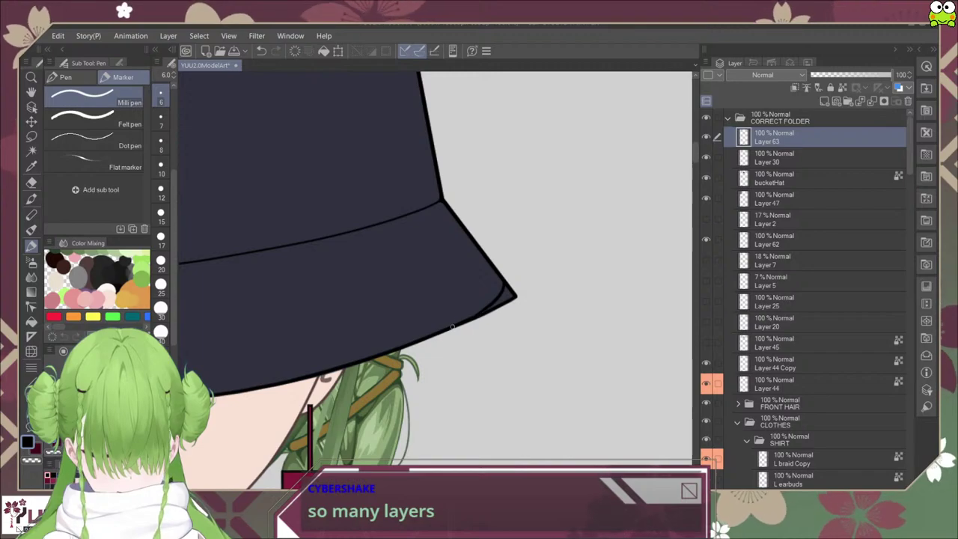
pyautogui.scroll(-6, 451, 327)
pyautogui.scroll(2, 503, 312)
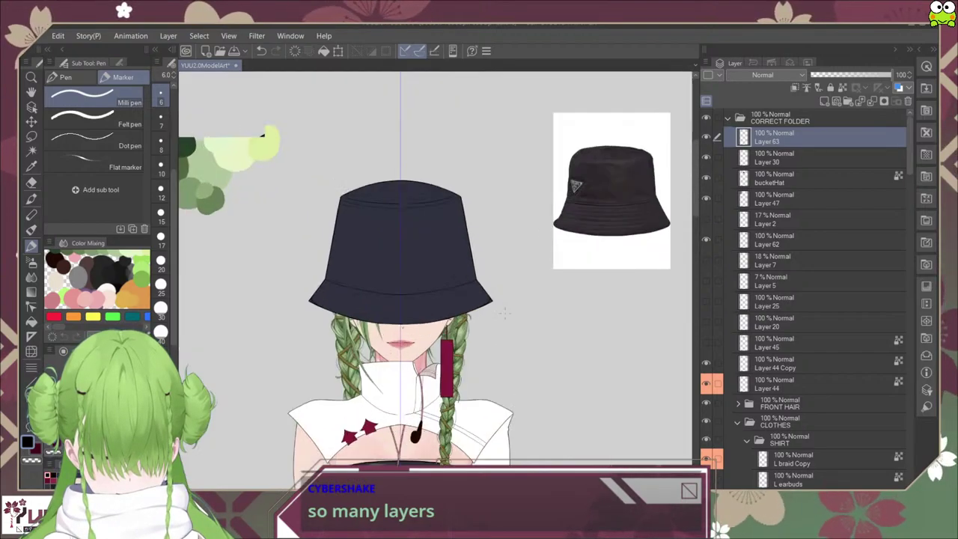
pyautogui.scroll(2, 503, 313)
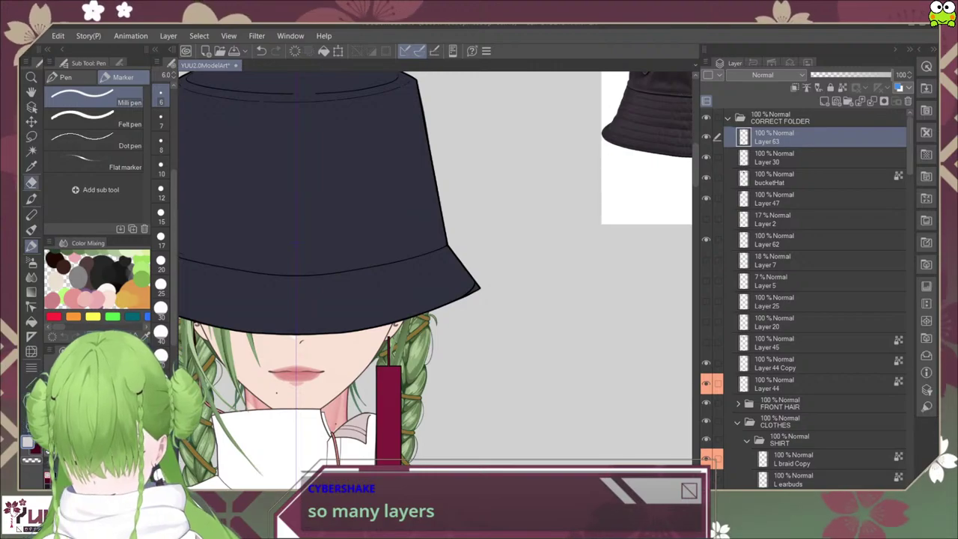
# Step: Try to erase the brim's pointed corner outside the curved line with the Felt pen at size 10, and undo it
pyautogui.scroll(3, 484, 266)
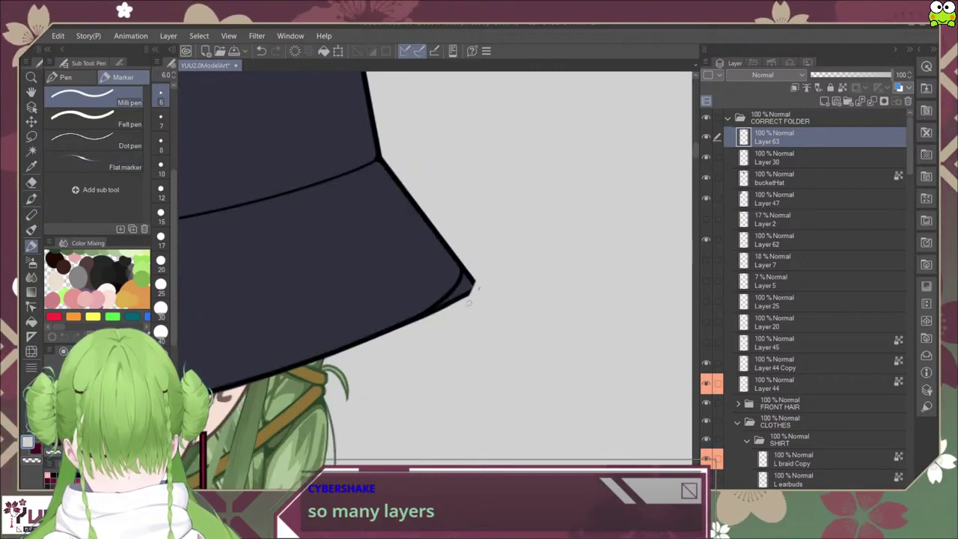
pyautogui.click(97, 118)
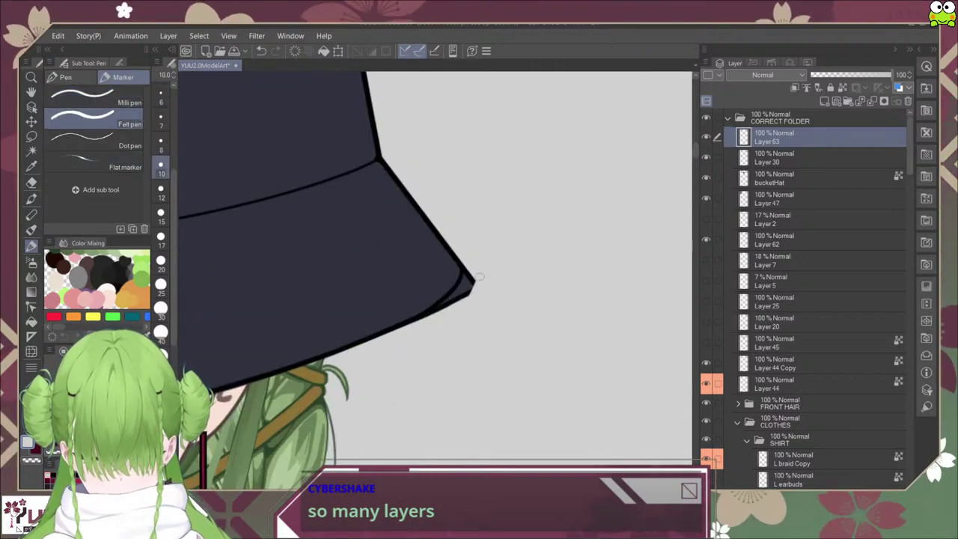
pyautogui.moveTo(469, 274)
pyautogui.mouseDown()
pyautogui.moveTo(425, 320)
pyautogui.moveTo(455, 299)
pyautogui.moveTo(441, 309)
pyautogui.moveTo(469, 266)
pyautogui.mouseUp()
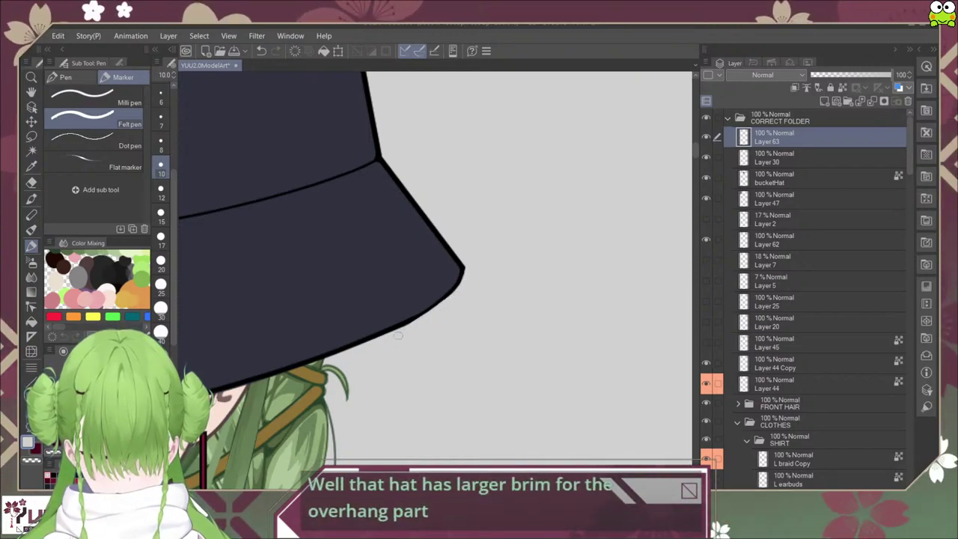
pyautogui.scroll(-5, 498, 259)
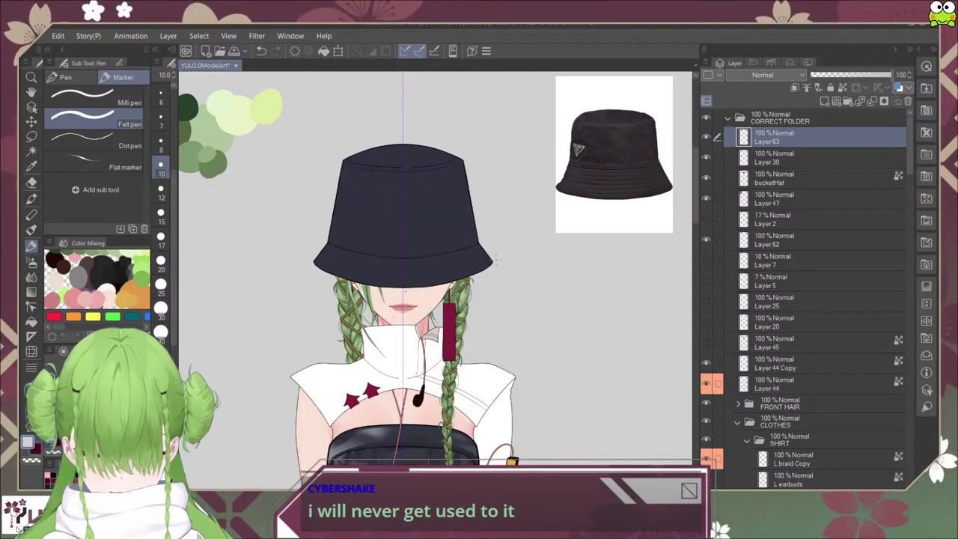
pyautogui.scroll(5, 495, 259)
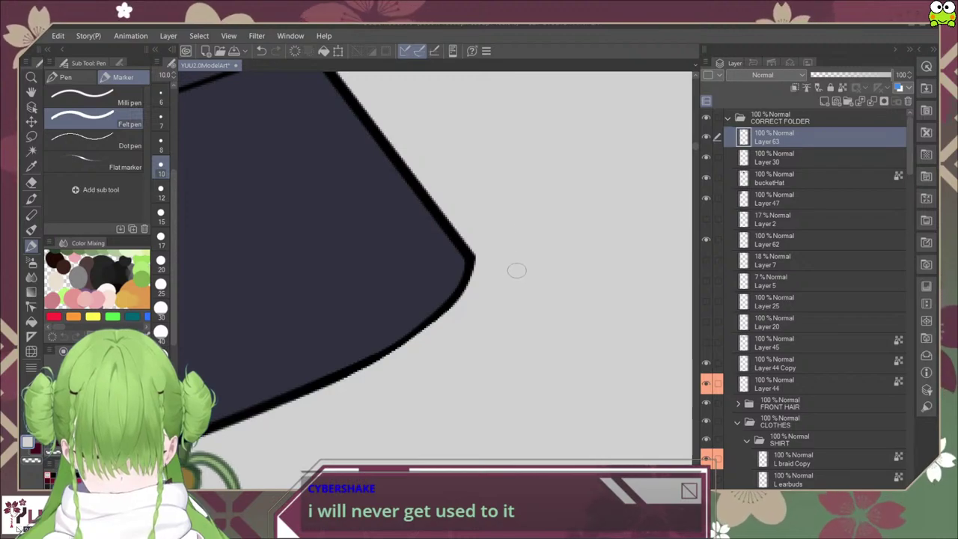
pyautogui.hotkey('ctrl', 'z')
pyautogui.hotkey('ctrl', 'z')
pyautogui.hotkey('ctrl', 'z')
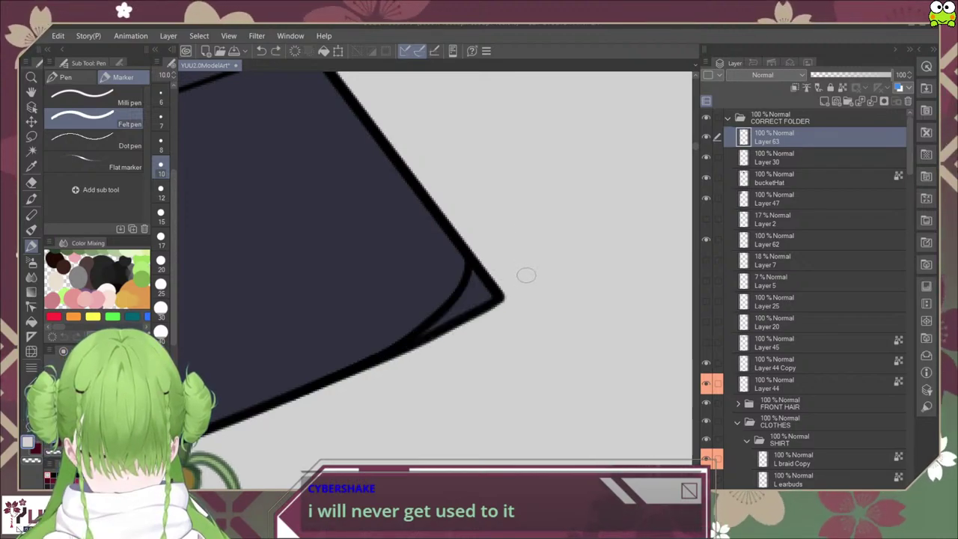
# Step: Erase the dark fill of the bucketHat layer outside the curved brim corner with the Snap eraser at size 25
pyautogui.click(792, 179)
pyautogui.moveTo(499, 277); pyautogui.dragTo(477, 318)
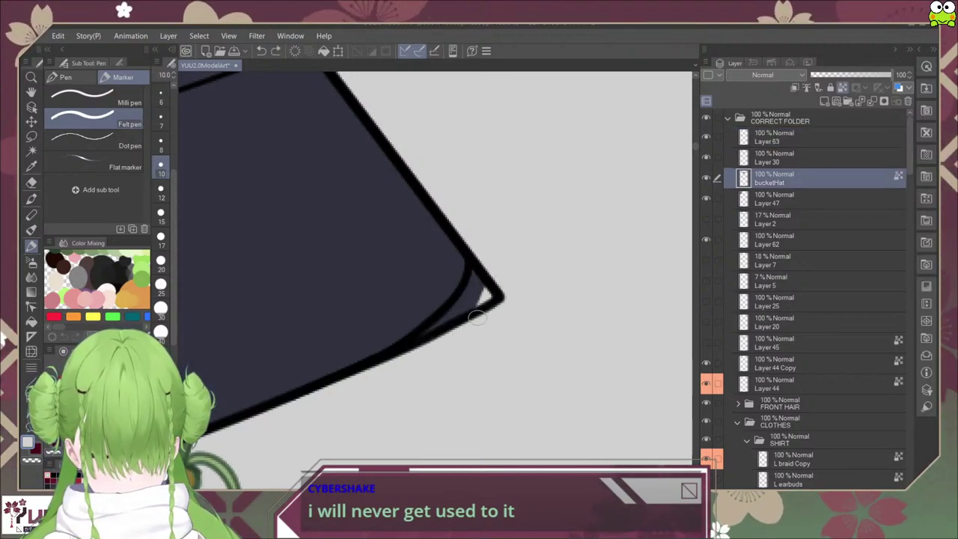
pyautogui.hotkey('ctrl', 'z')
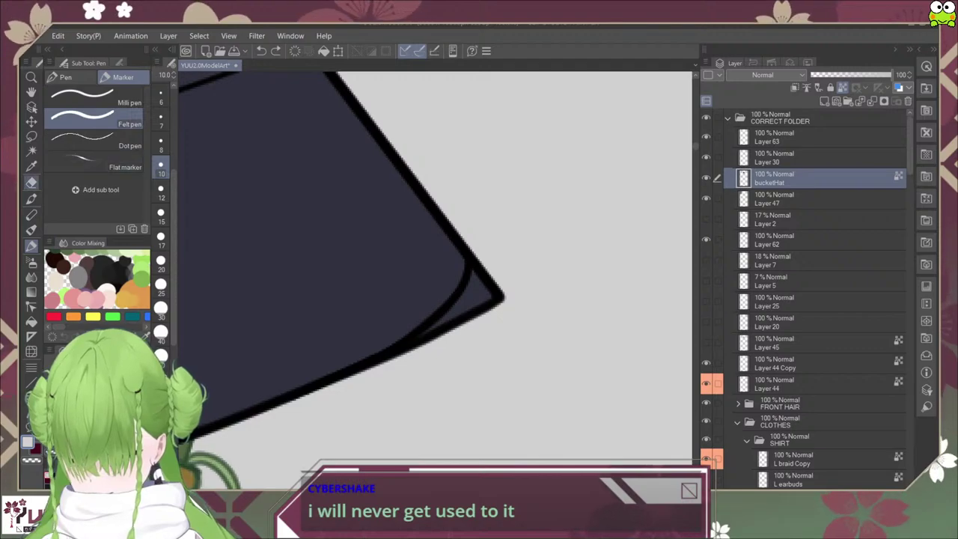
pyautogui.click(32, 182)
pyautogui.moveTo(495, 265); pyautogui.dragTo(486, 302)
pyautogui.moveTo(496, 266)
pyautogui.mouseDown()
pyautogui.moveTo(450, 342)
pyautogui.moveTo(406, 379)
pyautogui.moveTo(465, 319)
pyautogui.mouseUp()
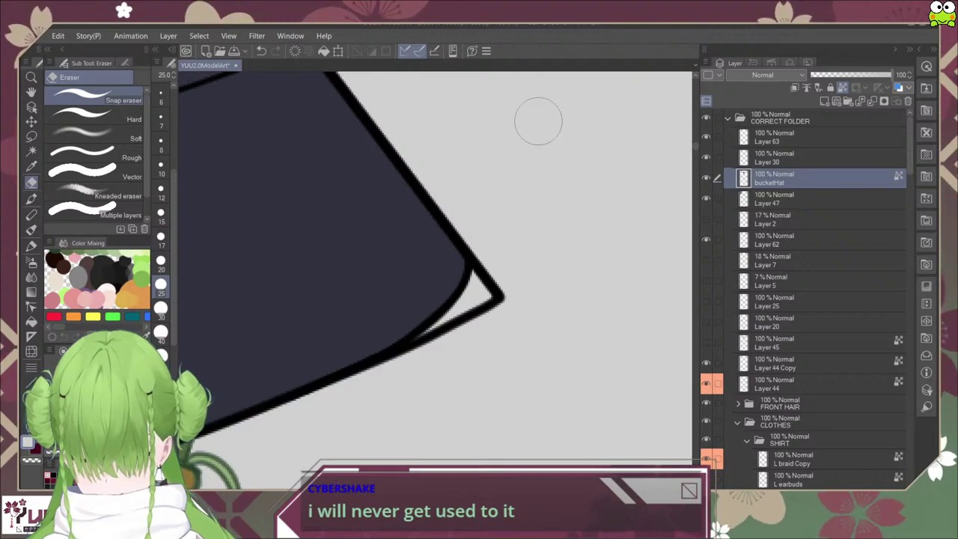
# Step: Erase the old pointed tip of the outline on Layer 30 up to the new rounded brim corner
pyautogui.press('p')
pyautogui.click(814, 158)
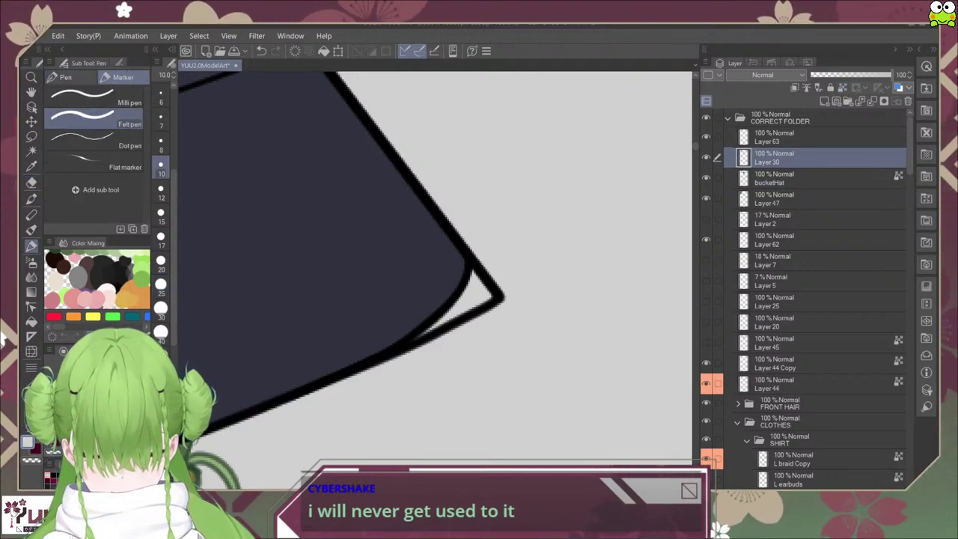
pyautogui.moveTo(497, 278); pyautogui.dragTo(502, 294)
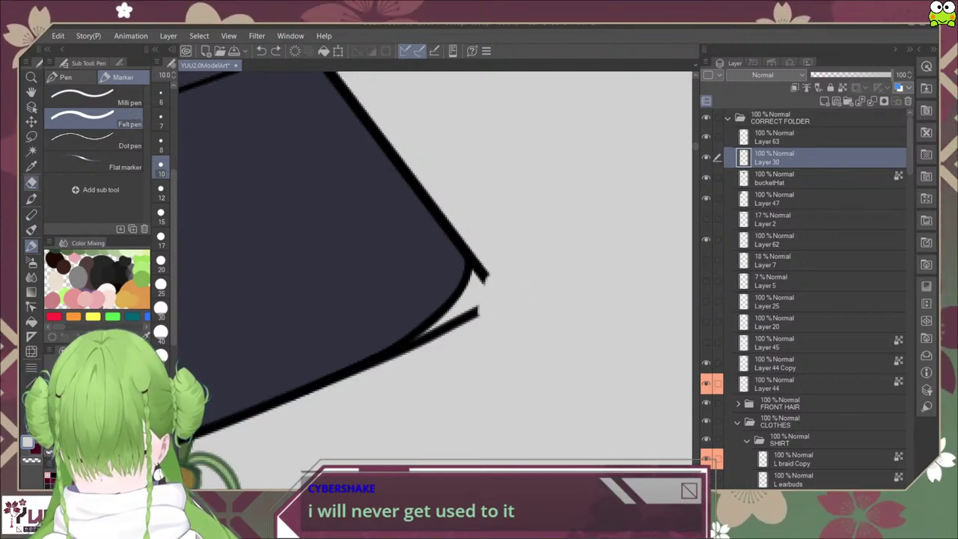
pyautogui.click(31, 183)
pyautogui.moveTo(510, 274)
pyautogui.mouseDown()
pyautogui.moveTo(478, 321)
pyautogui.moveTo(402, 376)
pyautogui.mouseUp()
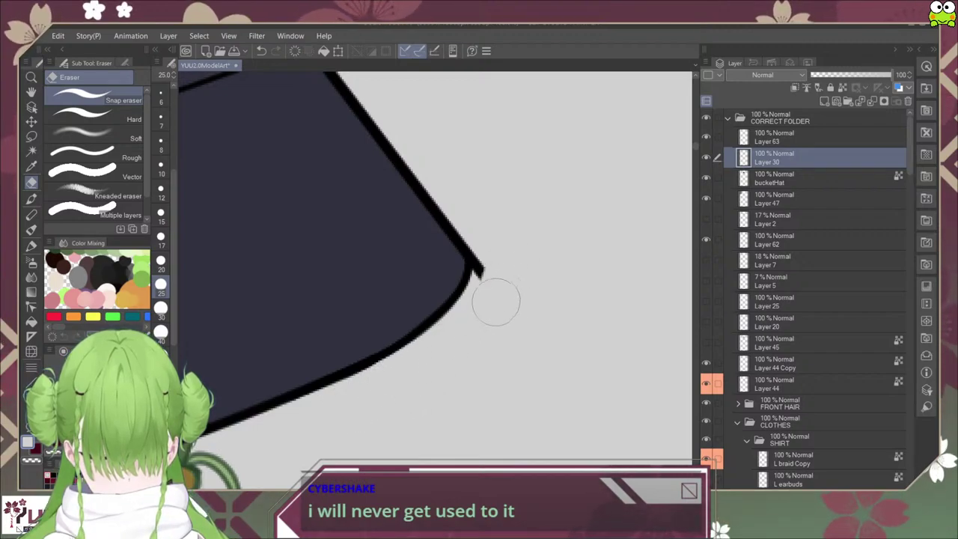
pyautogui.moveTo(494, 295); pyautogui.dragTo(492, 284)
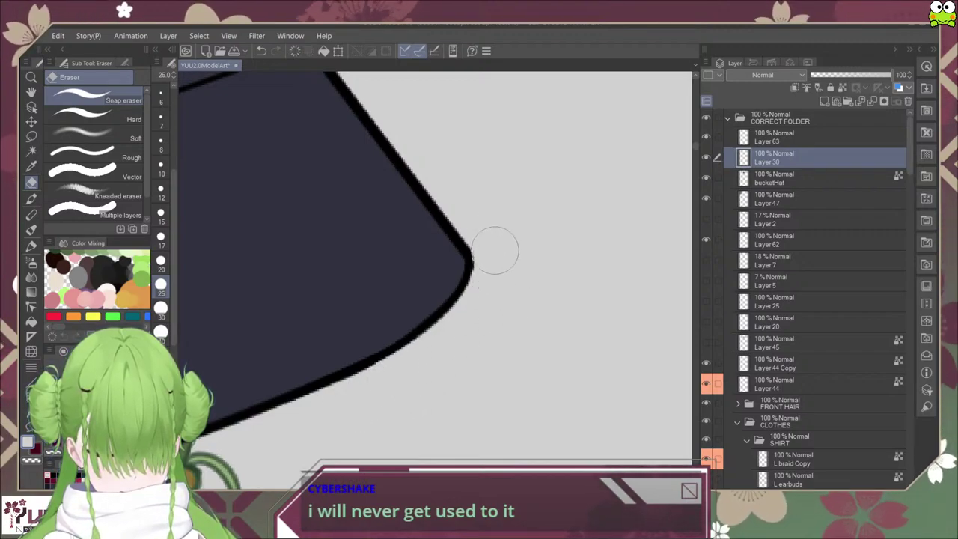
# Step: Compare the drawn hat's overall shape and brim flare with the bucket hat in the reference photo
pyautogui.scroll(-3, 493, 291)
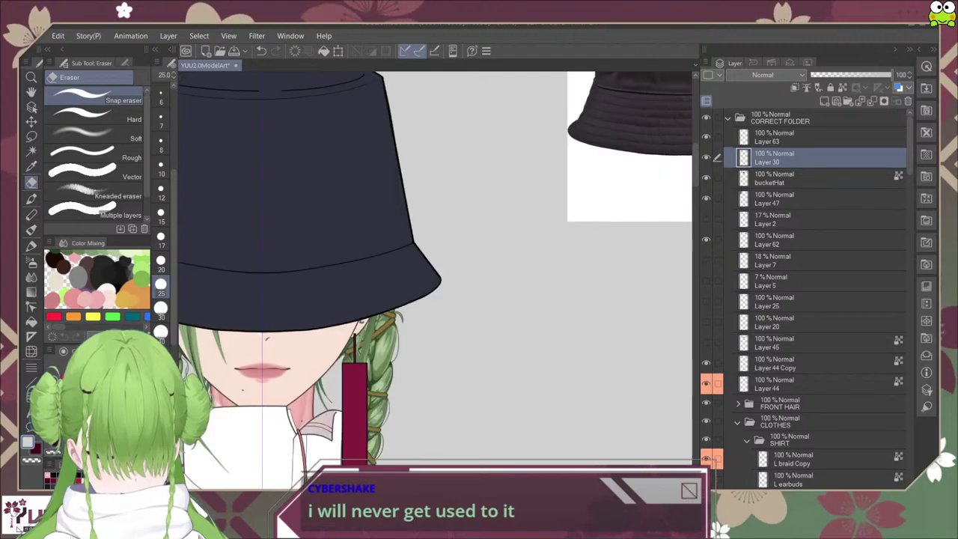
pyautogui.scroll(-3, 507, 317)
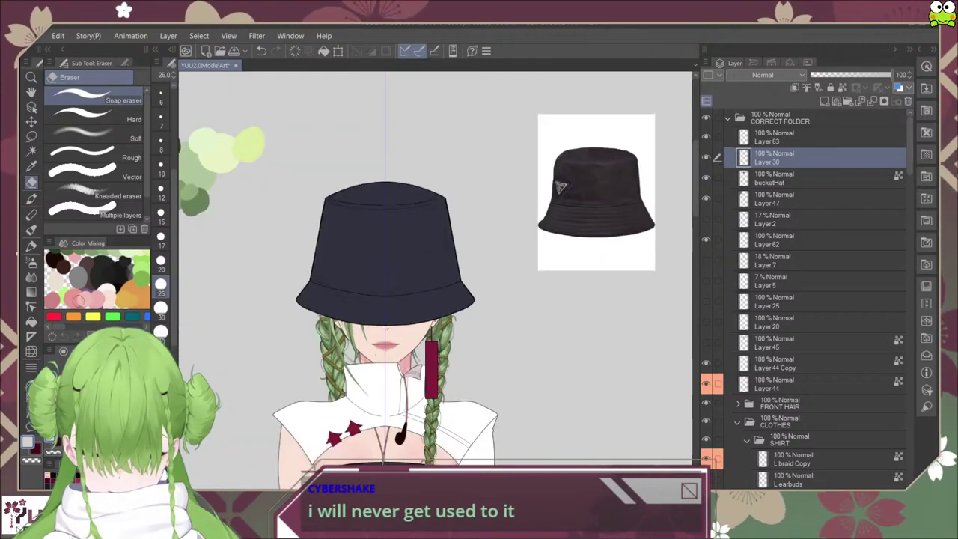
pyautogui.scroll(3, 467, 295)
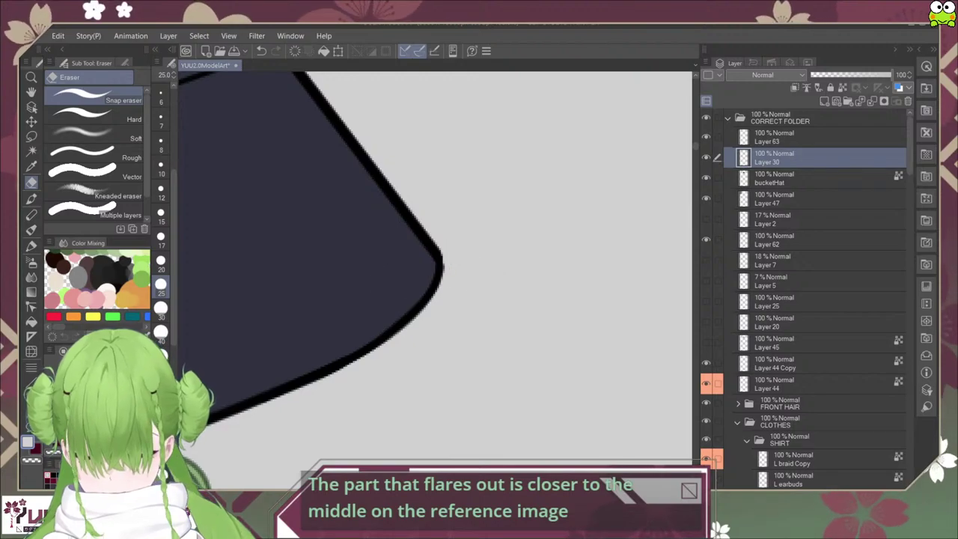
pyautogui.press('p')
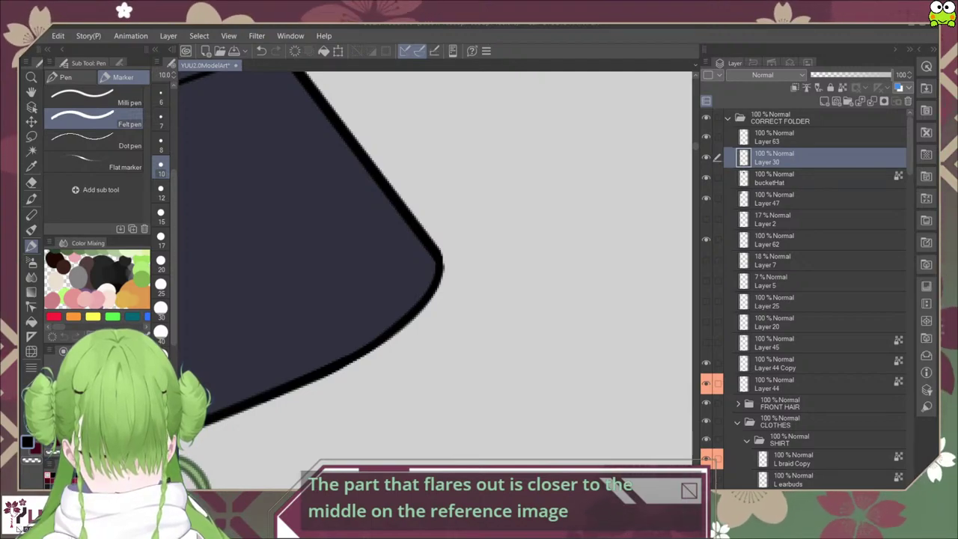
pyautogui.hotkey('ctrl', '-')
pyautogui.hotkey('ctrl', '-')
pyautogui.hotkey('ctrl', '-')
pyautogui.hotkey('ctrl', '-')
pyautogui.hotkey('ctrl', '-')
pyautogui.hotkey('ctrl', '-')
pyautogui.hotkey('ctrl', '-')
pyautogui.hotkey('ctrl', '-')
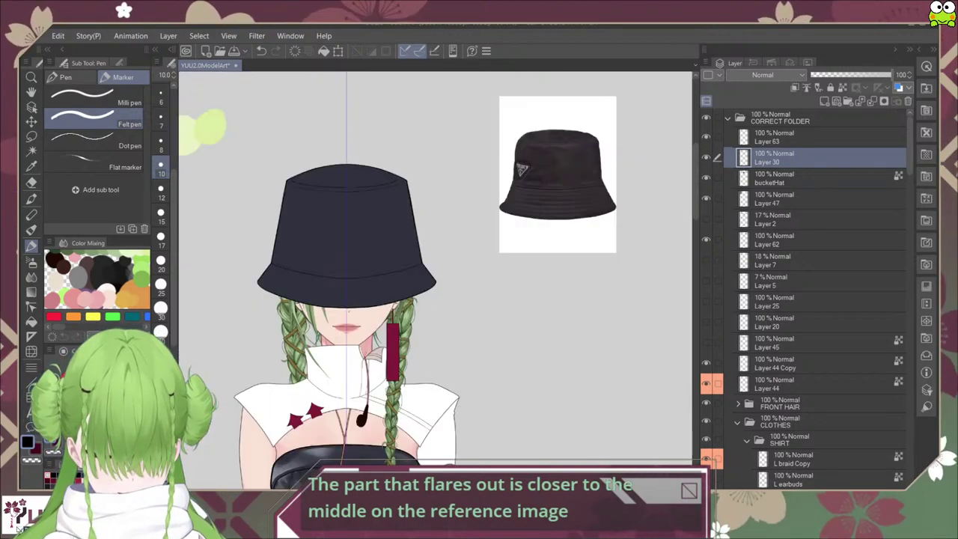
pyautogui.moveTo(571, 247); pyautogui.dragTo(561, 262)
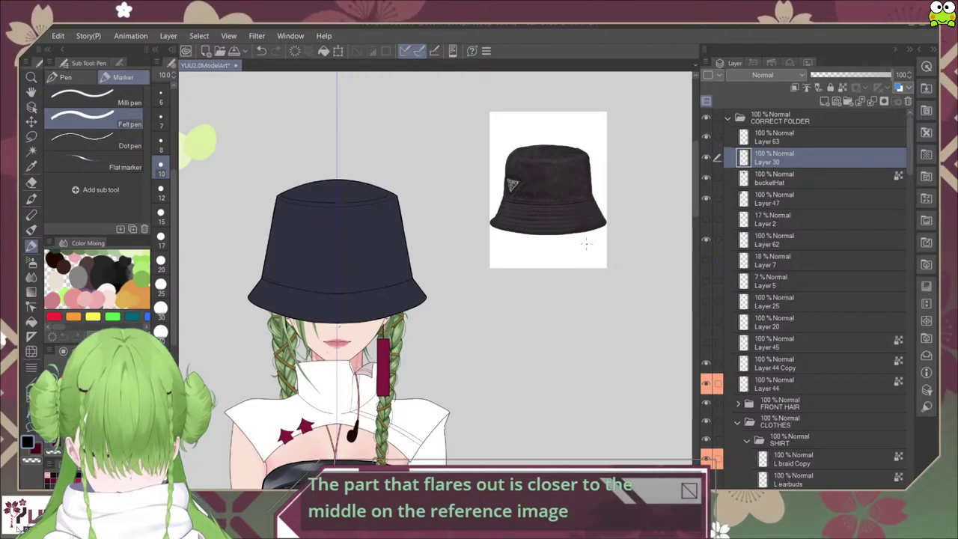
pyautogui.scroll(8, 586, 244)
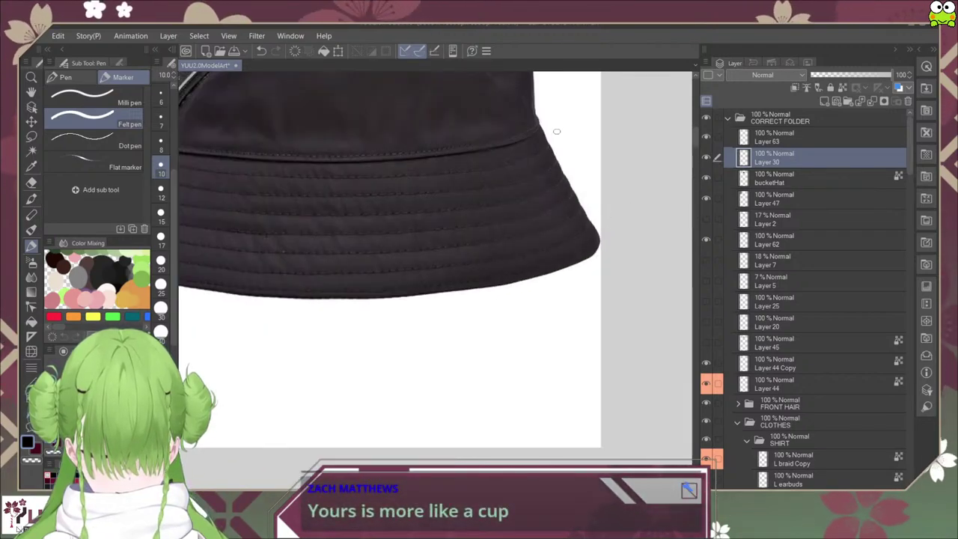
pyautogui.scroll(-6, 596, 269)
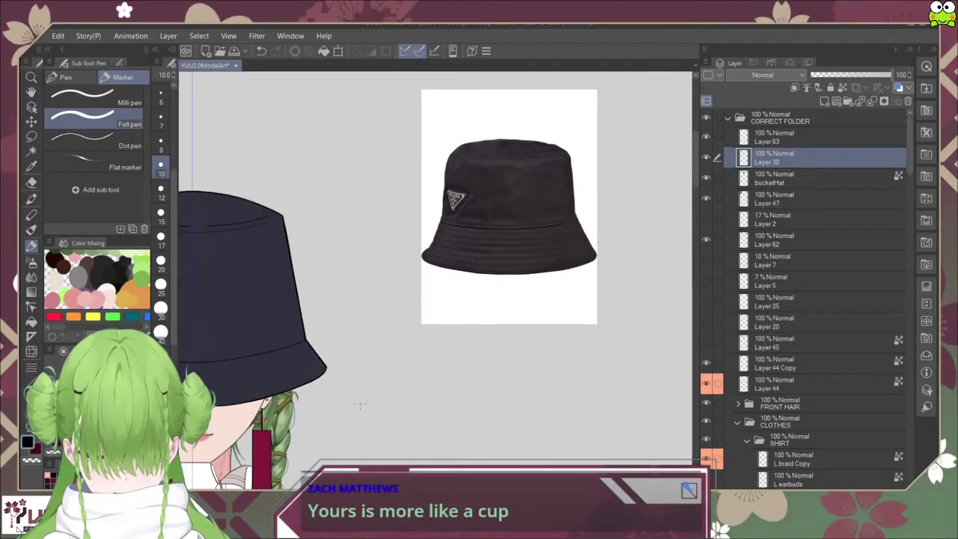
pyautogui.scroll(5, 360, 404)
pyautogui.scroll(-3, 453, 250)
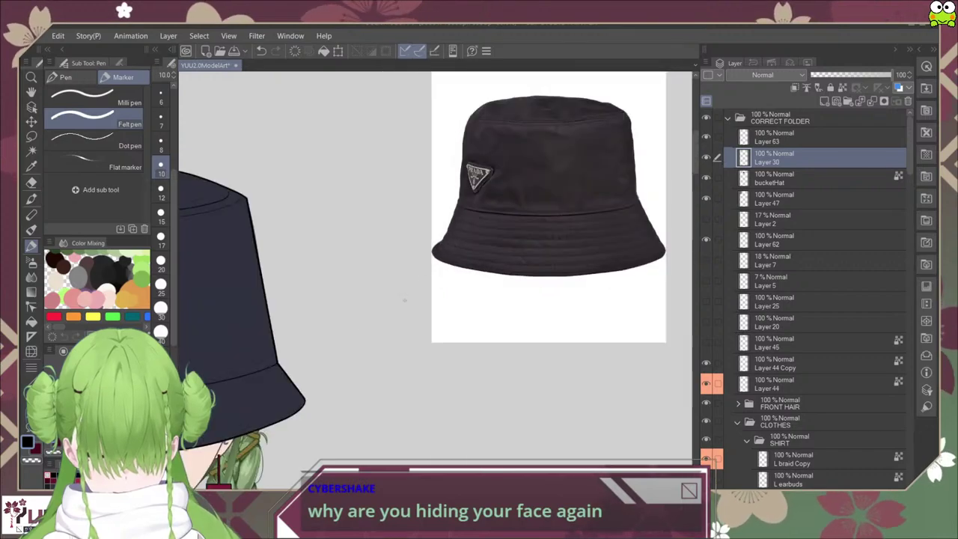
# Step: Make Layer 63 the active layer and choose the Straight line tool at size 7 for reshaping the brim
pyautogui.moveTo(405, 300); pyautogui.dragTo(550, 221)
pyautogui.scroll(5, 468, 289)
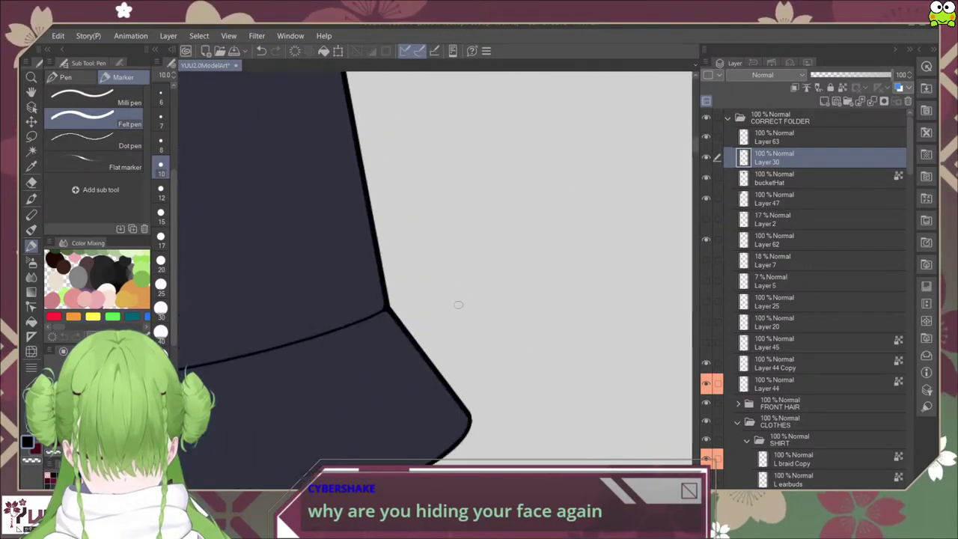
pyautogui.scroll(-1, 457, 333)
pyautogui.scroll(1, 434, 349)
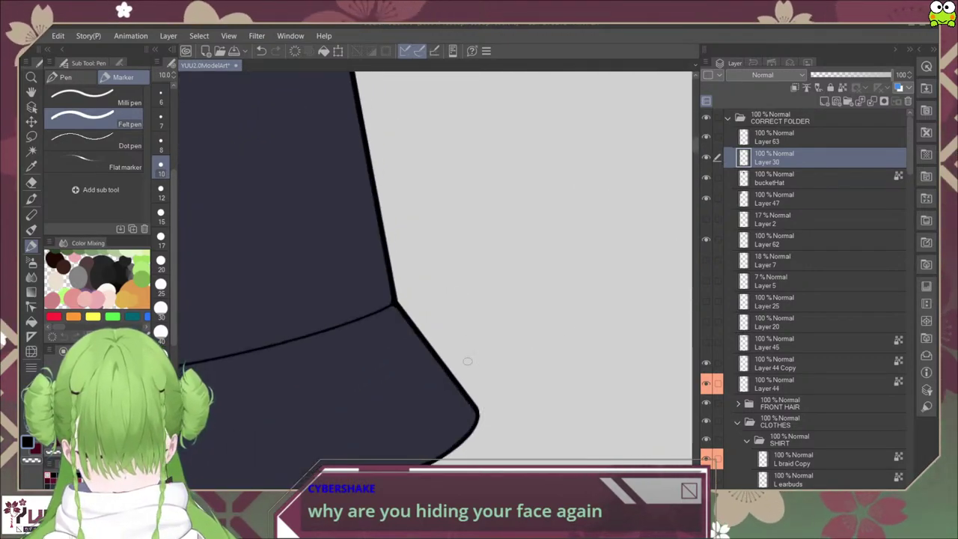
pyautogui.scroll(-2, 514, 372)
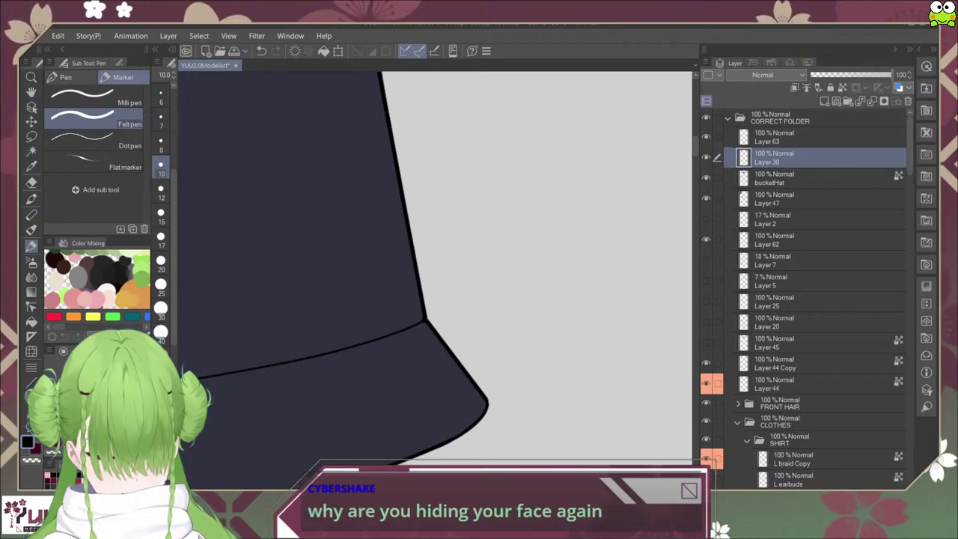
pyautogui.click(808, 138)
pyautogui.moveTo(487, 409); pyautogui.dragTo(453, 441)
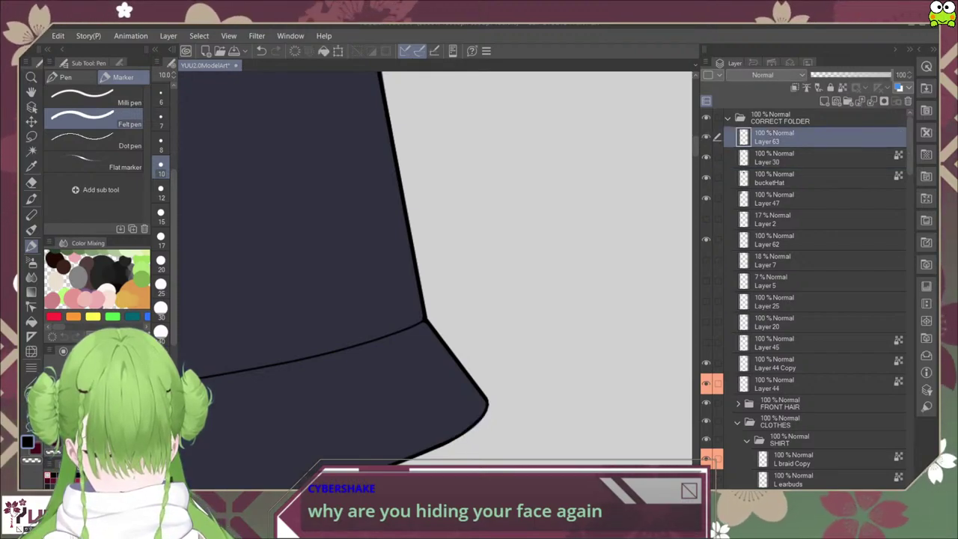
pyautogui.scroll(1, 505, 416)
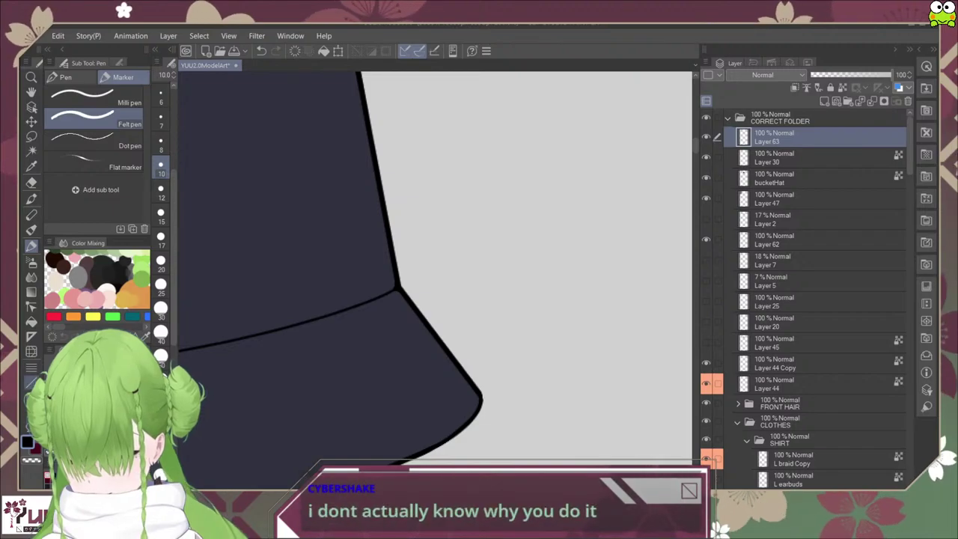
pyautogui.press('u')
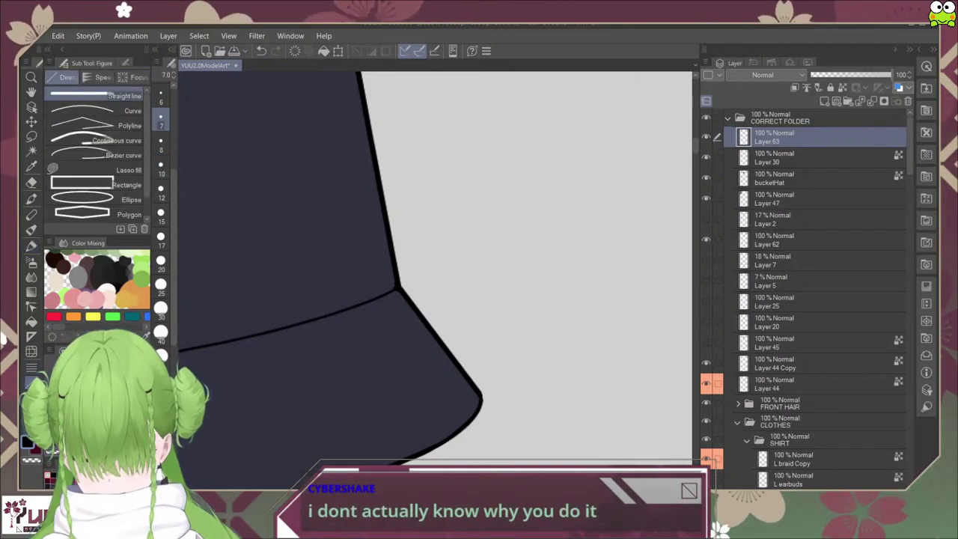
# Step: Try a straight line from well above the seam on the crown's side edge down to the rounded brim corner
pyautogui.moveTo(383, 208); pyautogui.dragTo(483, 391)
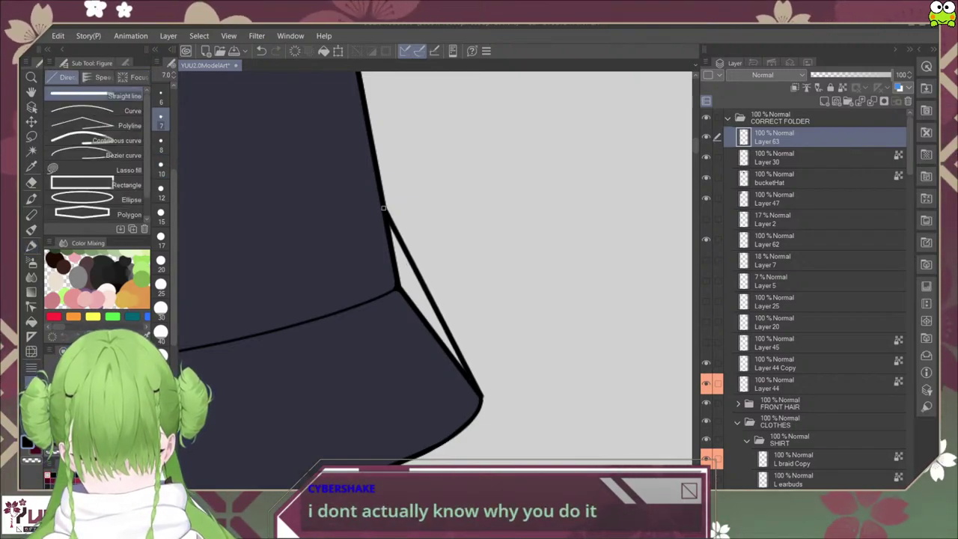
pyautogui.scroll(-3, 483, 390)
pyautogui.scroll(-2, 481, 389)
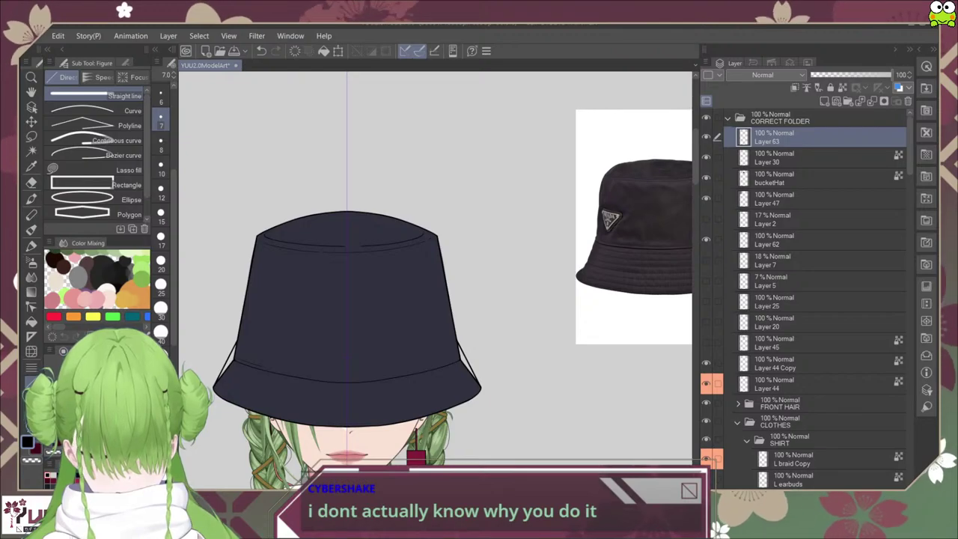
pyautogui.scroll(4, 480, 389)
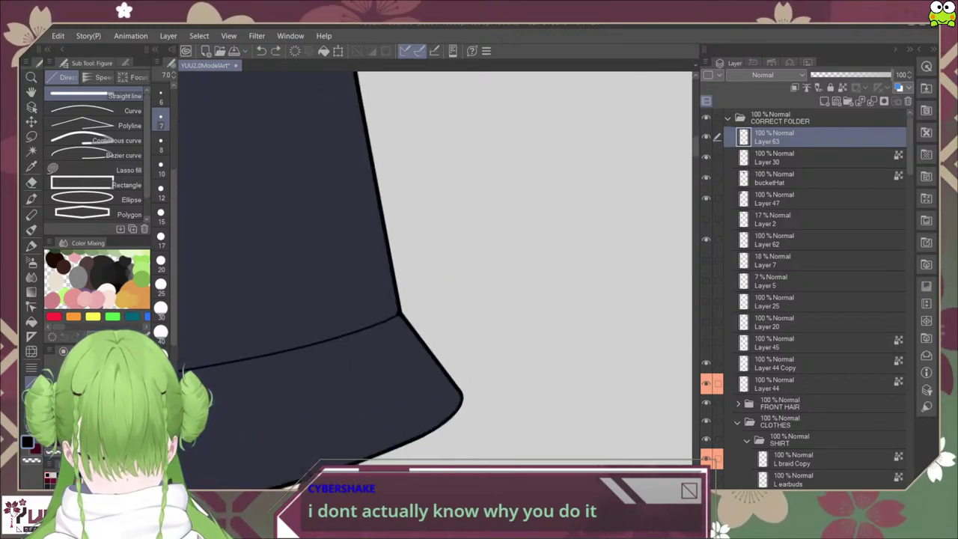
# Step: Draw a straight line from slightly above the seam on the crown's side edge down to the rounded brim corner
pyautogui.moveTo(393, 276); pyautogui.dragTo(452, 378)
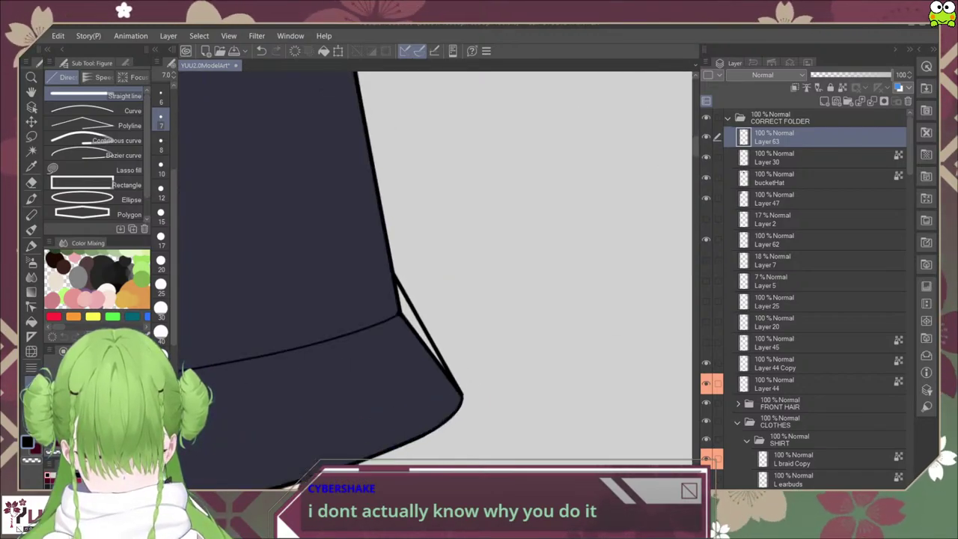
pyautogui.hotkey('ctrl', 'z')
pyautogui.moveTo(392, 272); pyautogui.dragTo(460, 391)
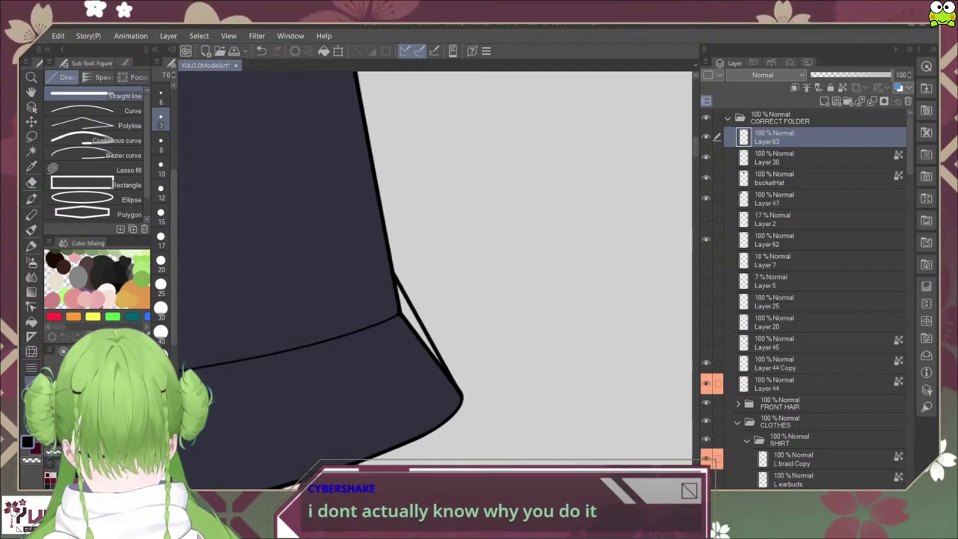
# Step: Erase the old side outline on Layer 30 inside the new straight line, from the lower crown to the brim corner
pyautogui.press('e')
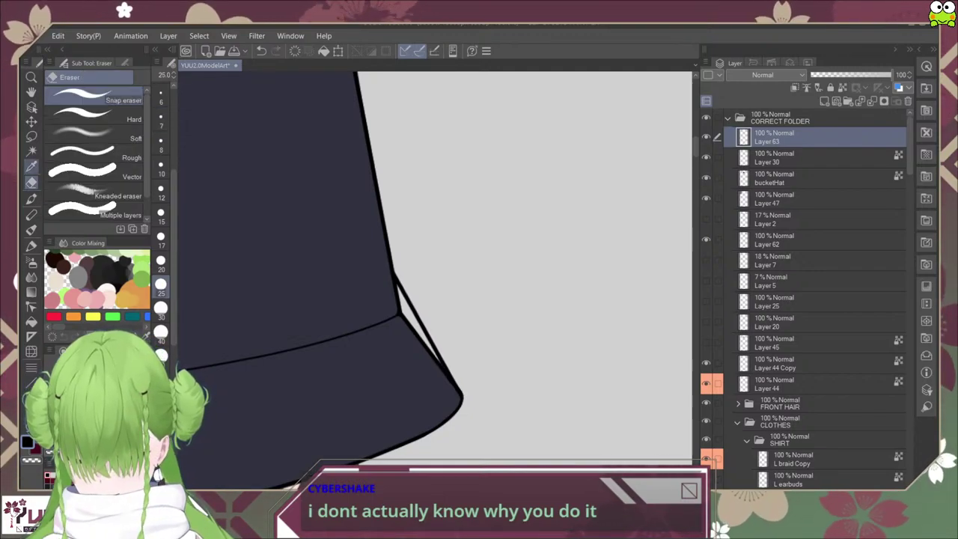
pyautogui.click(808, 158)
pyautogui.moveTo(389, 297)
pyautogui.mouseDown()
pyautogui.moveTo(413, 343)
pyautogui.moveTo(404, 333)
pyautogui.mouseUp()
pyautogui.moveTo(384, 274)
pyautogui.mouseDown()
pyautogui.moveTo(404, 319)
pyautogui.moveTo(384, 270)
pyautogui.moveTo(440, 379)
pyautogui.mouseUp()
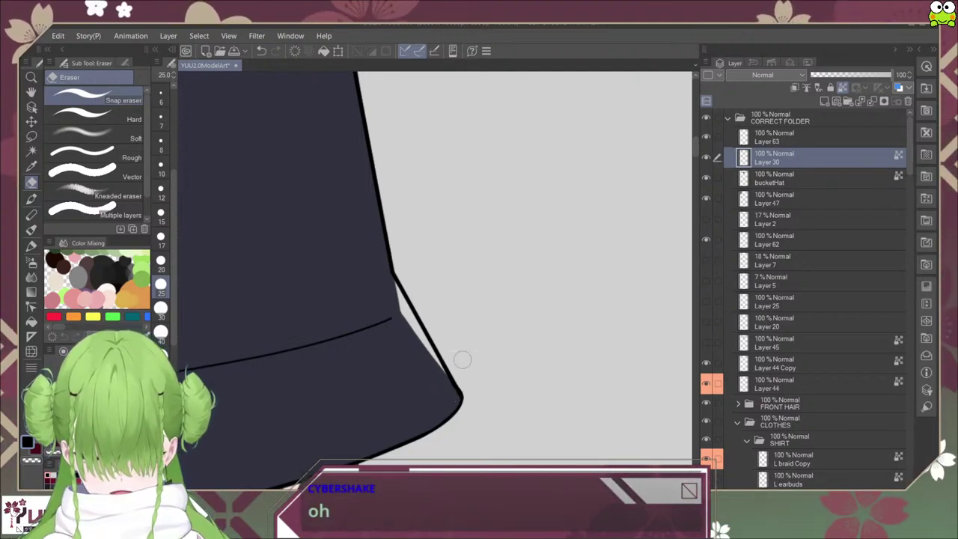
pyautogui.click(792, 178)
pyautogui.scroll(5, 473, 383)
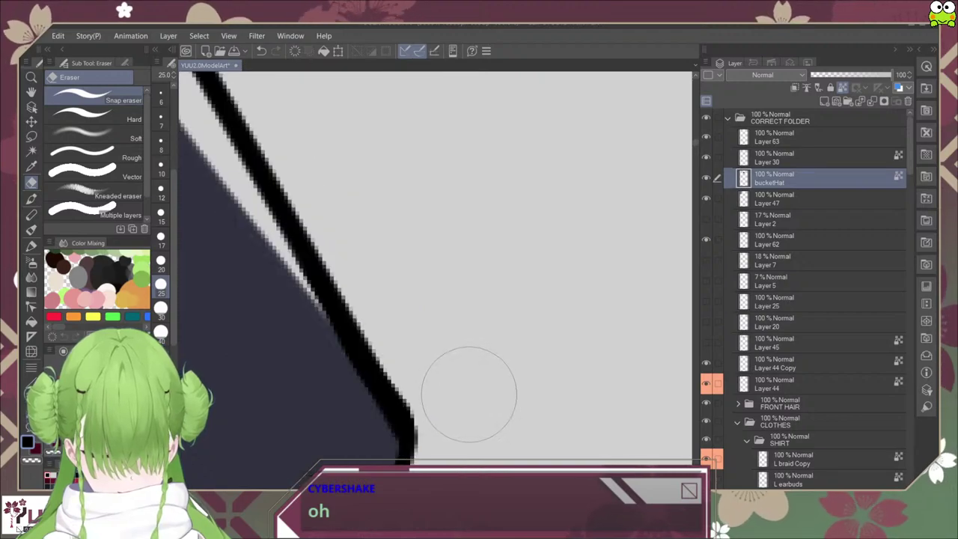
pyautogui.click(791, 136)
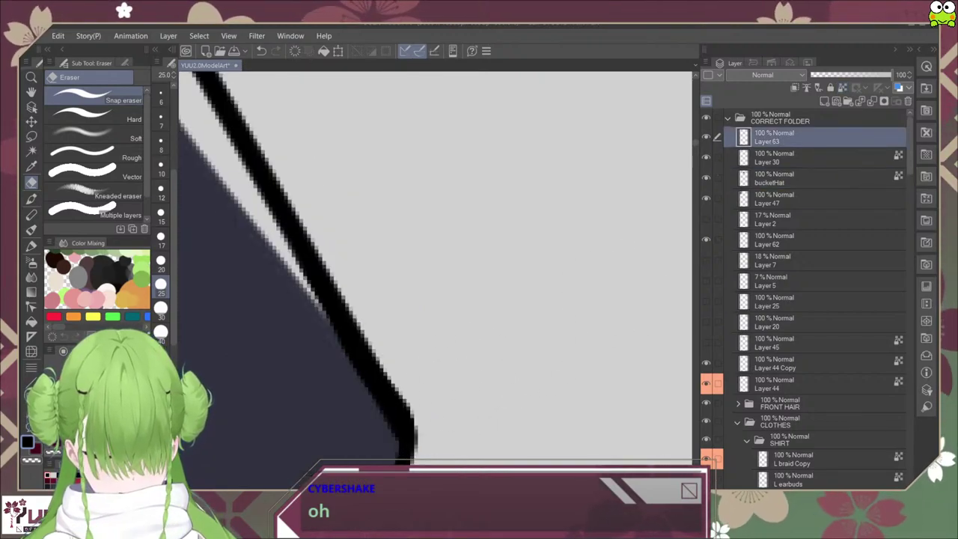
pyautogui.click(791, 158)
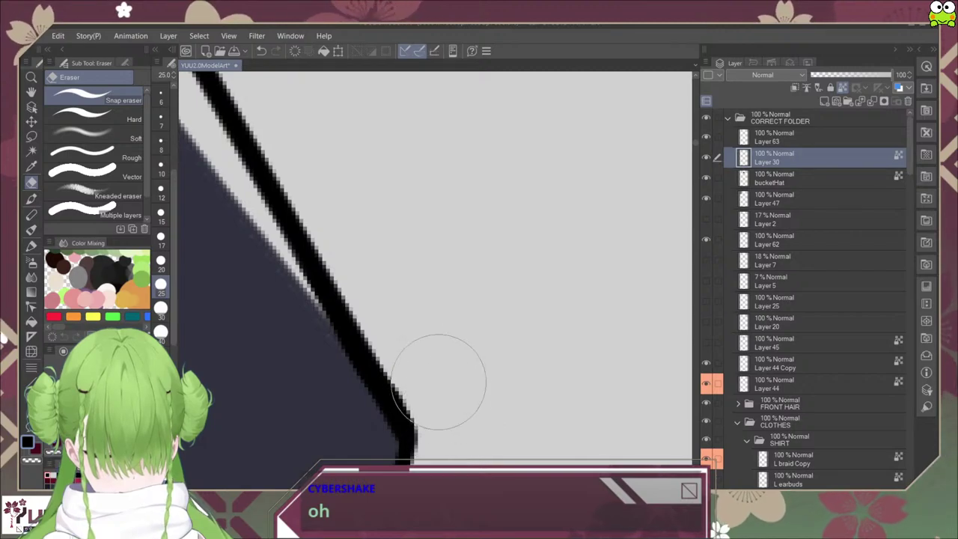
pyautogui.scroll(-5, 460, 406)
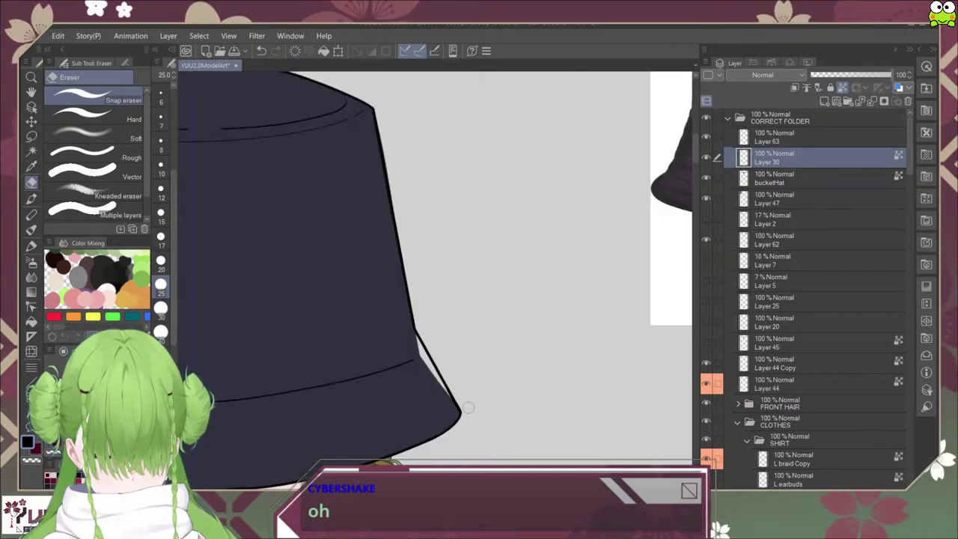
pyautogui.scroll(5, 483, 430)
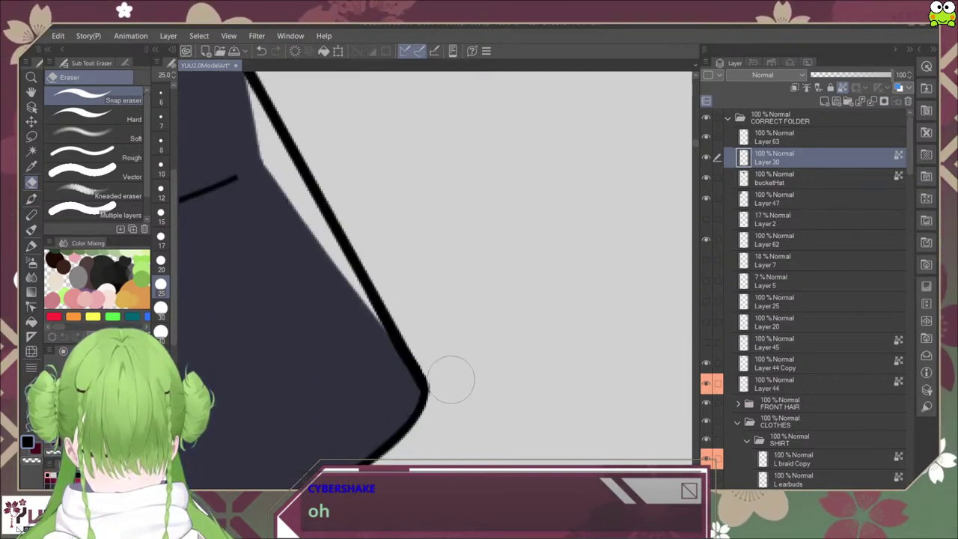
pyautogui.scroll(-5, 456, 389)
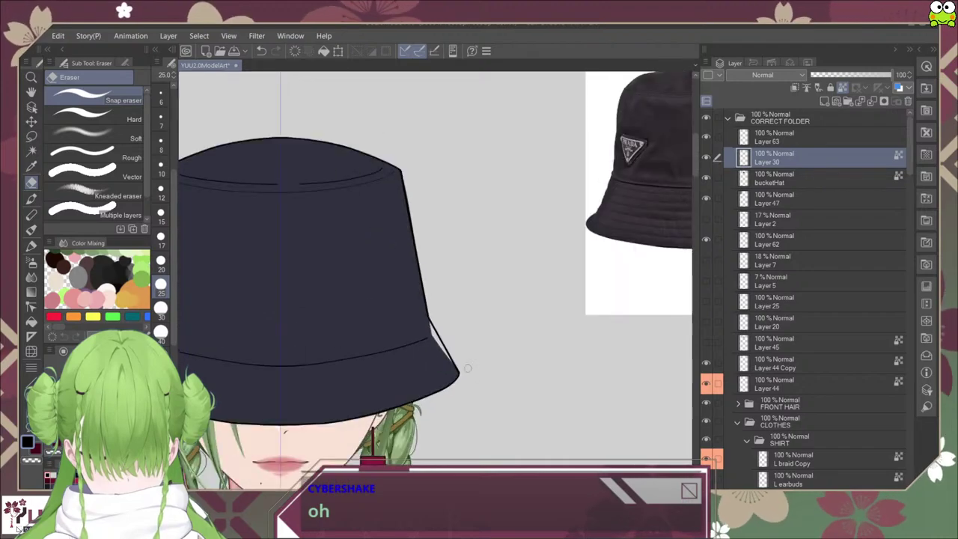
# Step: Erase the old curved seam line between crown and brim across the hat on Layer 30
pyautogui.scroll(3, 449, 376)
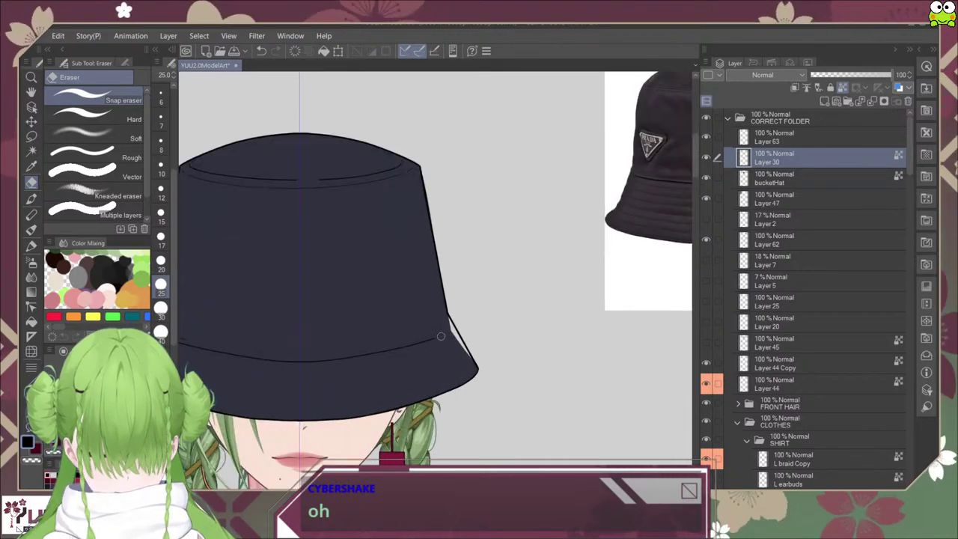
pyautogui.moveTo(422, 343); pyautogui.dragTo(327, 363)
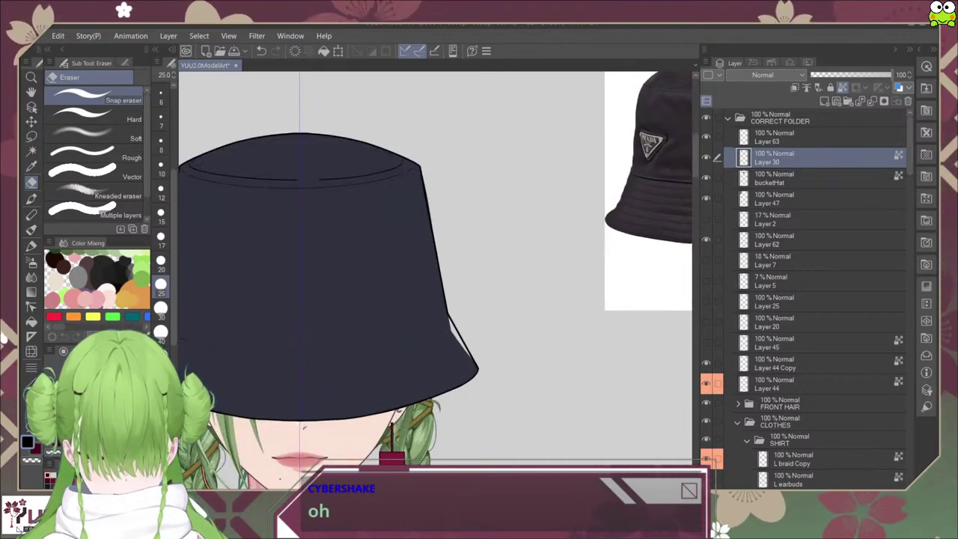
pyautogui.moveTo(202, 345); pyautogui.dragTo(267, 341)
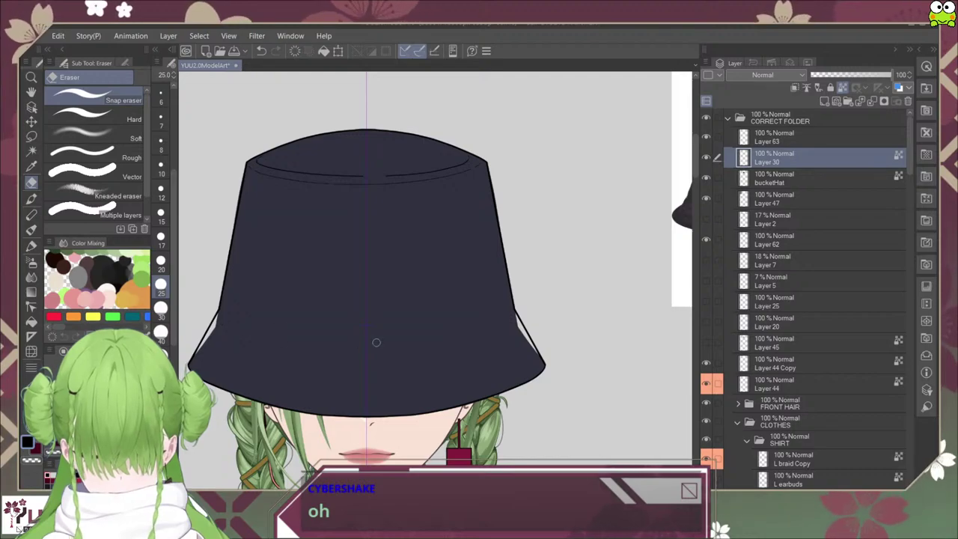
# Step: With bucketHat, Layer 63 and Layer 30 selected, fill the gap inside the new brim side line with the hat's sampled navy
pyautogui.click(815, 178)
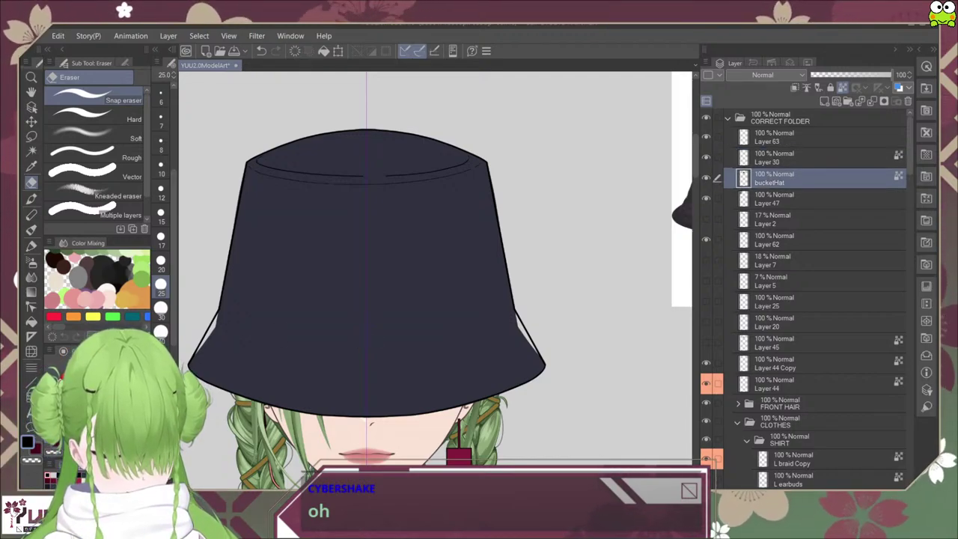
pyautogui.keyDown('ctrl'); pyautogui.click(816, 137); pyautogui.keyUp('ctrl')
pyautogui.keyDown('ctrl'); pyautogui.click(815, 158); pyautogui.keyUp('ctrl')
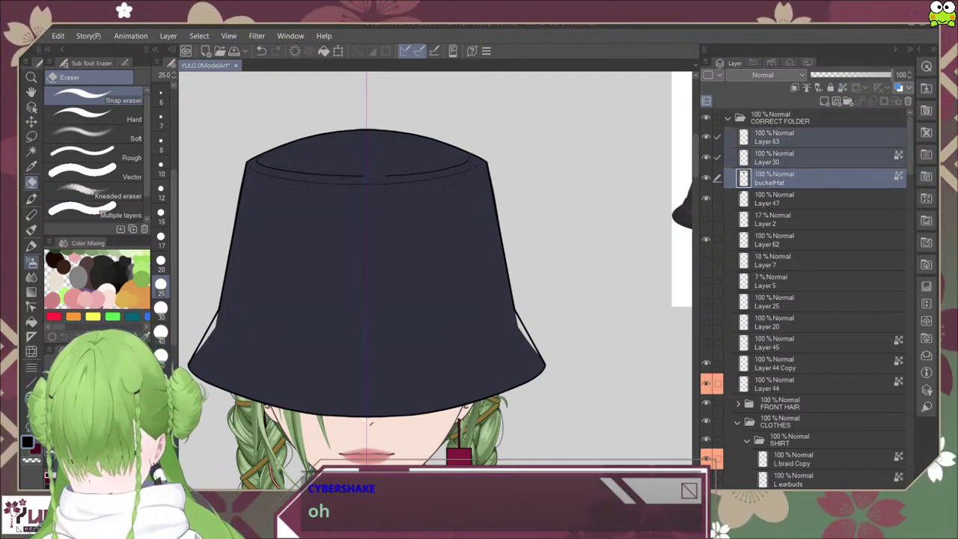
pyautogui.click(31, 262)
pyautogui.click(31, 321)
pyautogui.keyDown('alt'); pyautogui.click(347, 271); pyautogui.keyUp('alt')
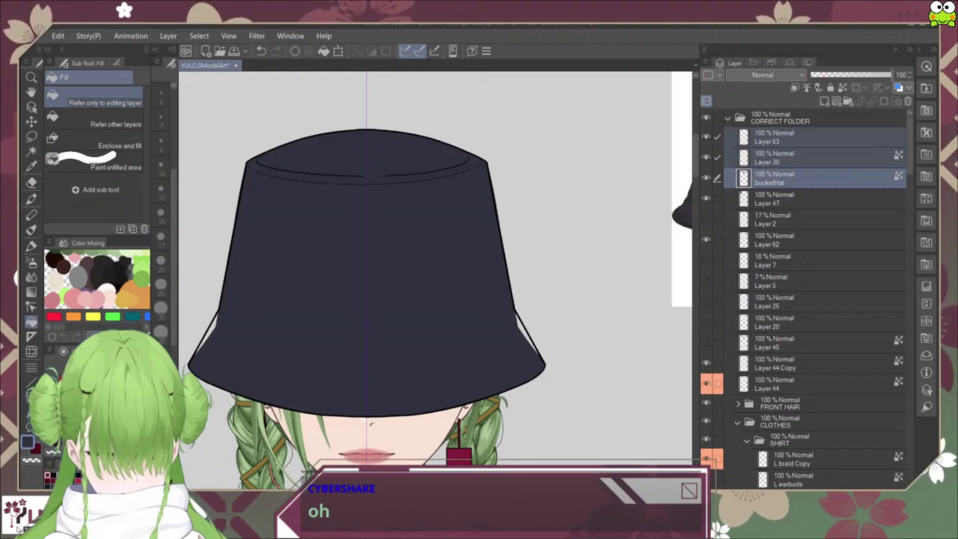
pyautogui.scroll(3, 523, 333)
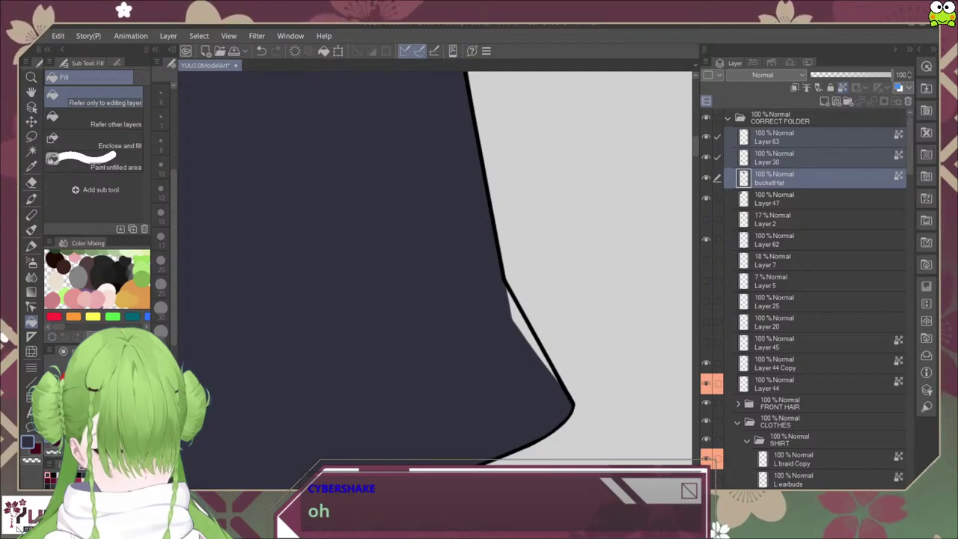
pyautogui.click(524, 325)
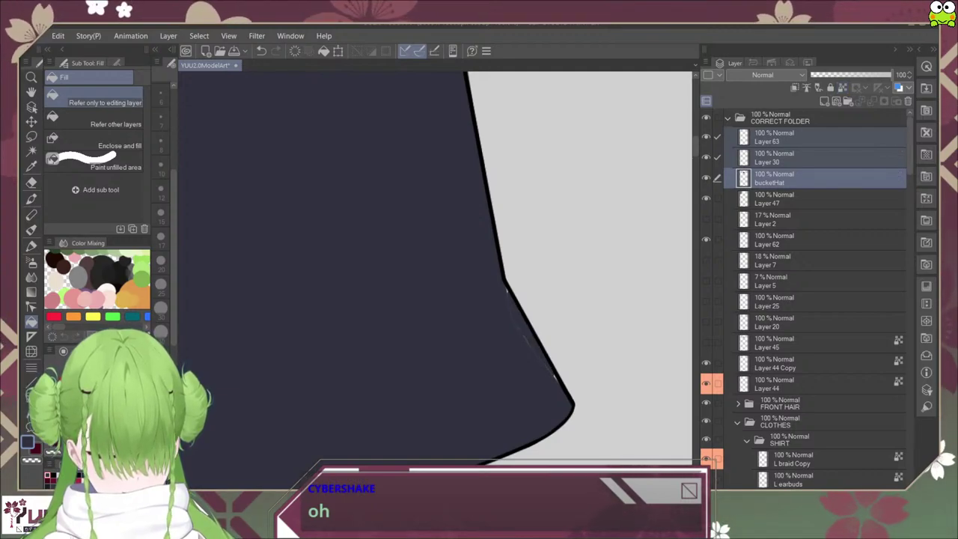
# Step: Cover the leftover slivers beside the brim line with the G-pen at size 10 and lock transparent pixels on the three selected hat layers
pyautogui.press('p')
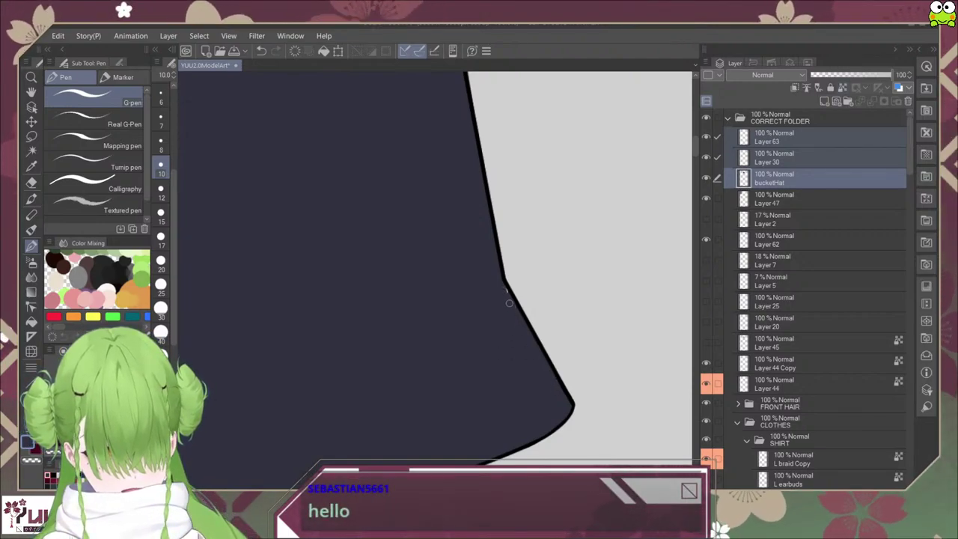
pyautogui.scroll(-5, 561, 399)
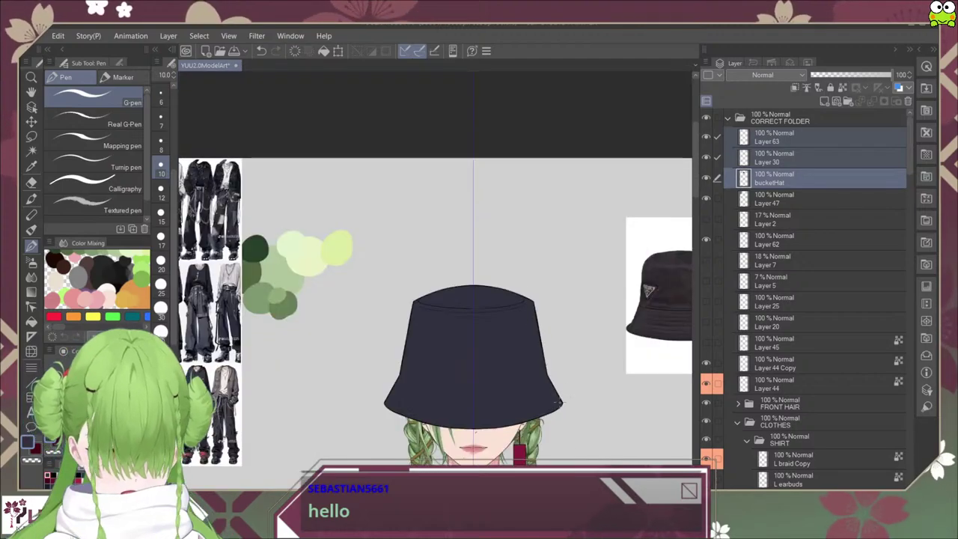
pyautogui.moveTo(578, 436); pyautogui.dragTo(543, 393)
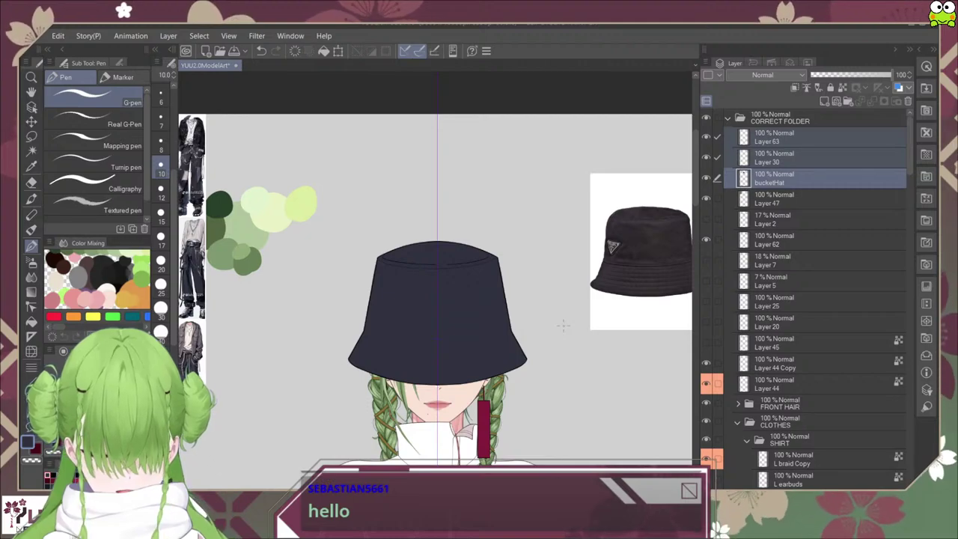
pyautogui.click(843, 88)
pyautogui.click(815, 178)
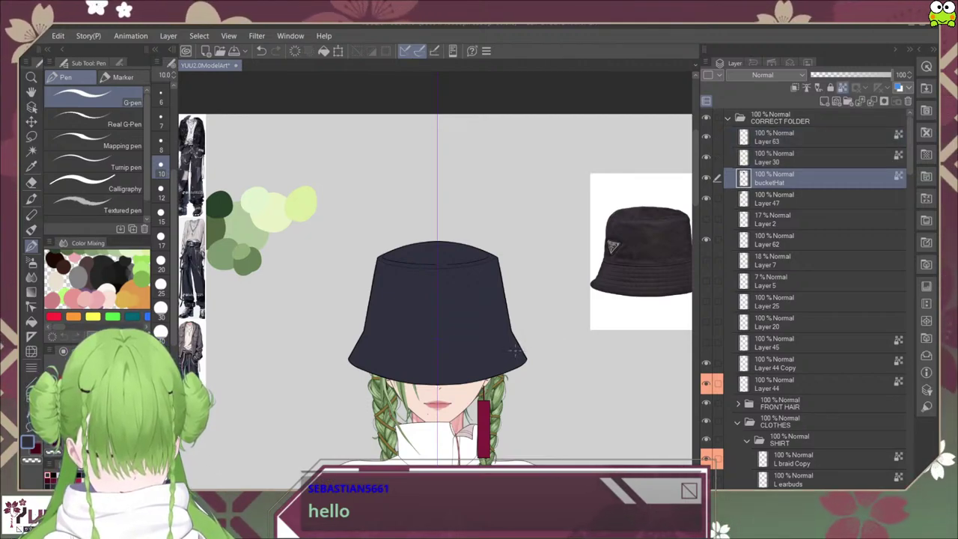
# Step: Unlock transparent pixels on Layer 63 and round the inside of the brim corner's black outline with the Milli pen at size 6
pyautogui.scroll(3, 502, 361)
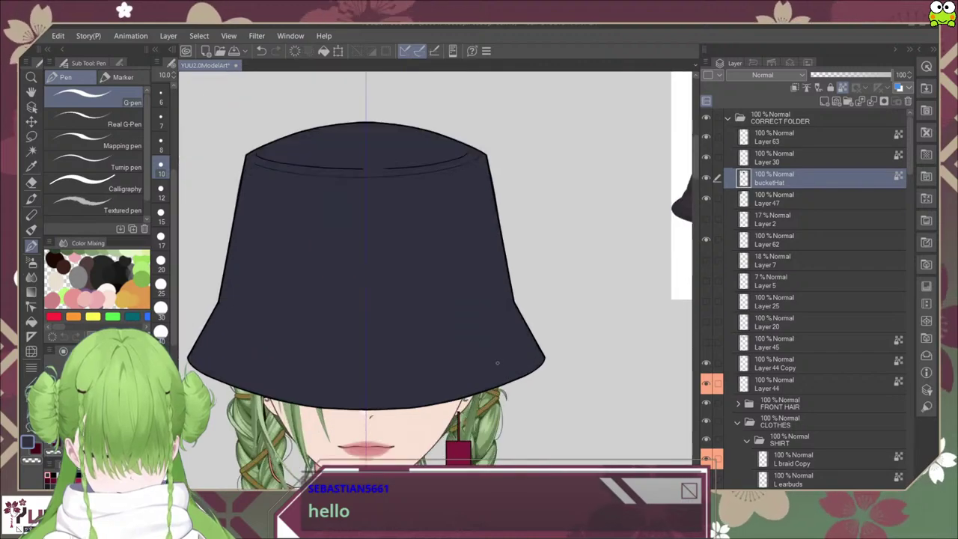
pyautogui.moveTo(520, 299); pyautogui.dragTo(524, 300)
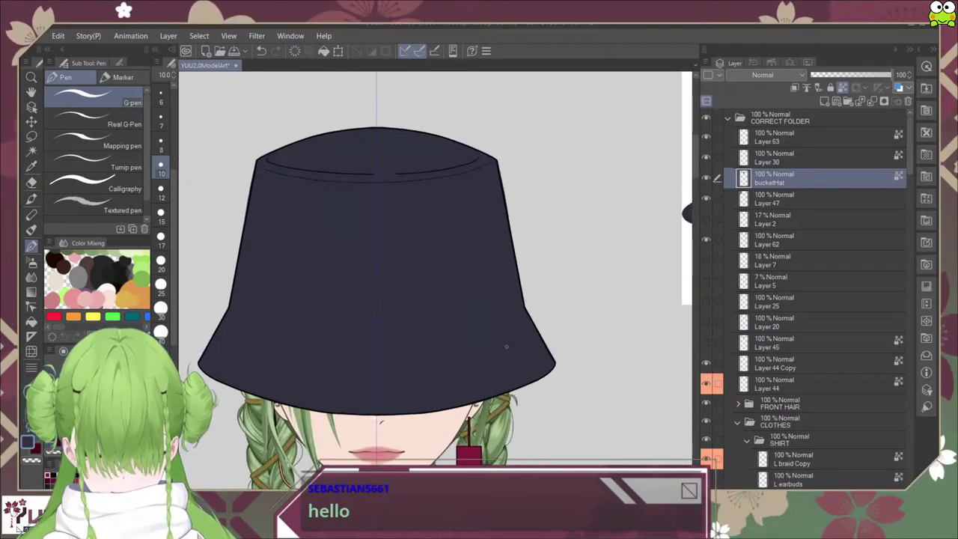
pyautogui.scroll(4, 512, 338)
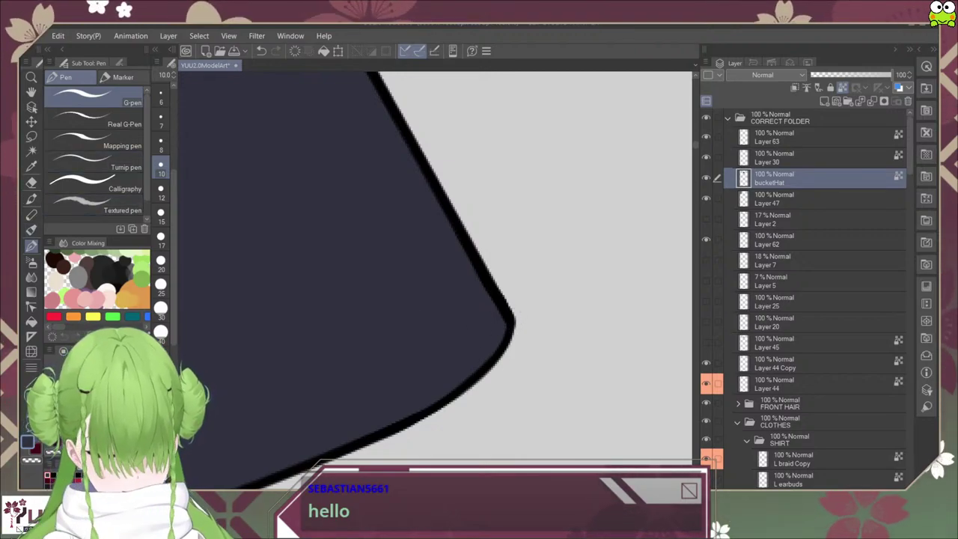
pyautogui.click(817, 137)
pyautogui.click(843, 88)
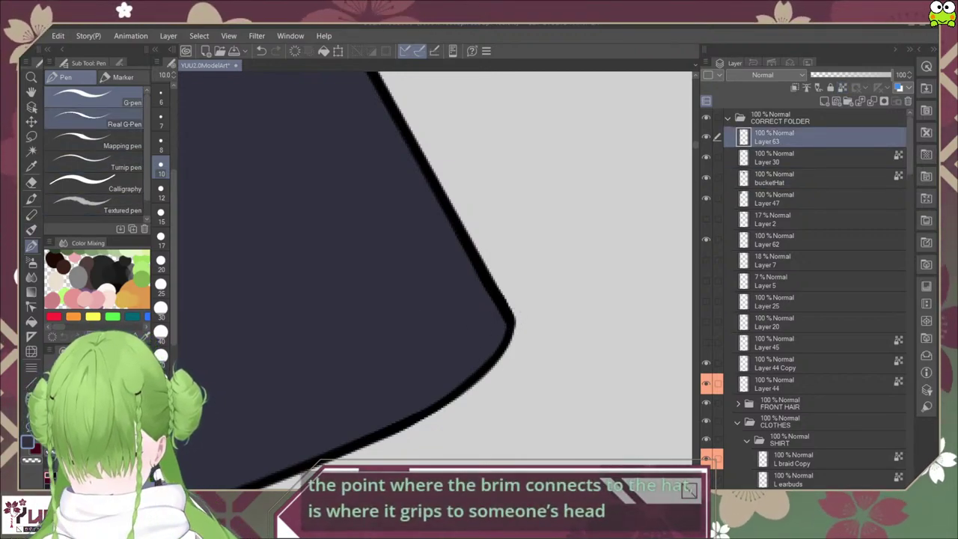
pyautogui.click(122, 77)
pyautogui.click(112, 98)
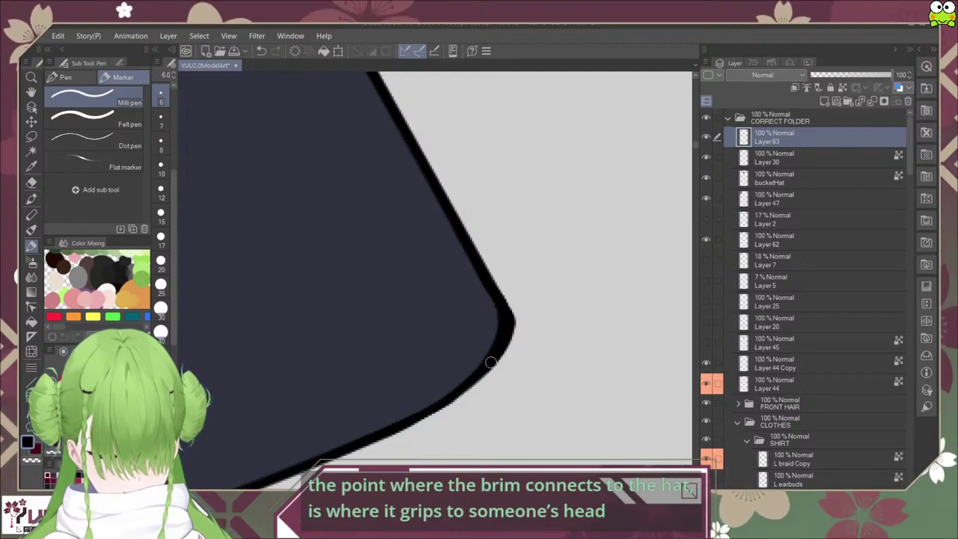
pyautogui.scroll(-7, 504, 284)
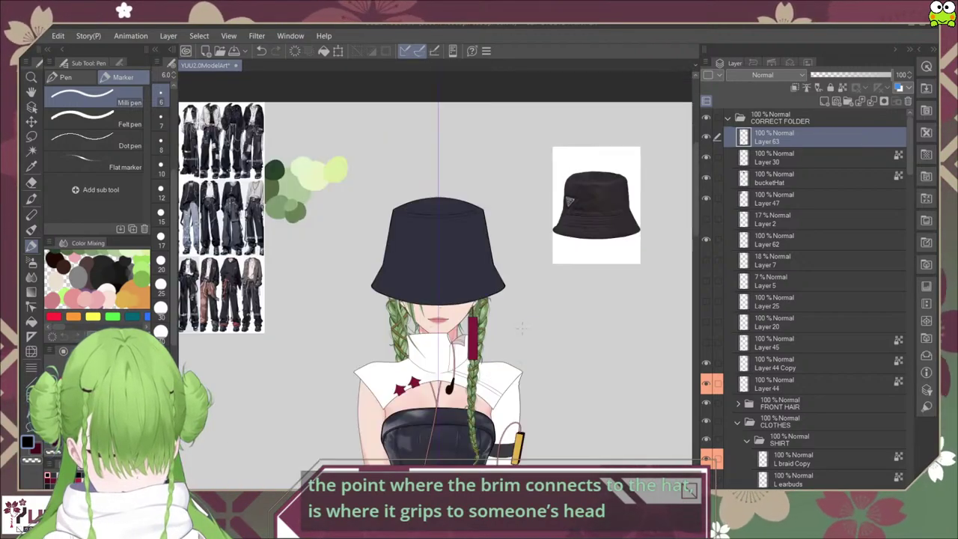
pyautogui.scroll(5, 504, 288)
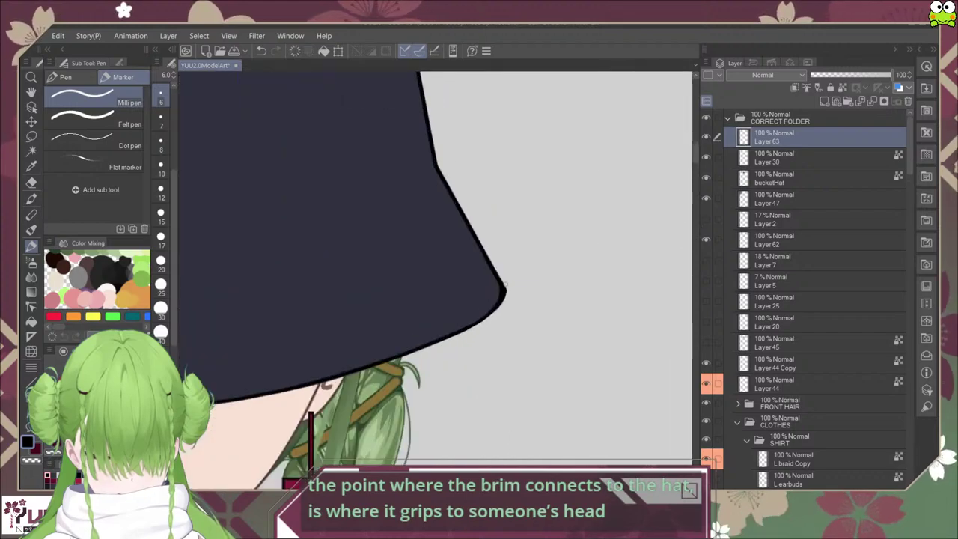
pyautogui.scroll(2, 504, 288)
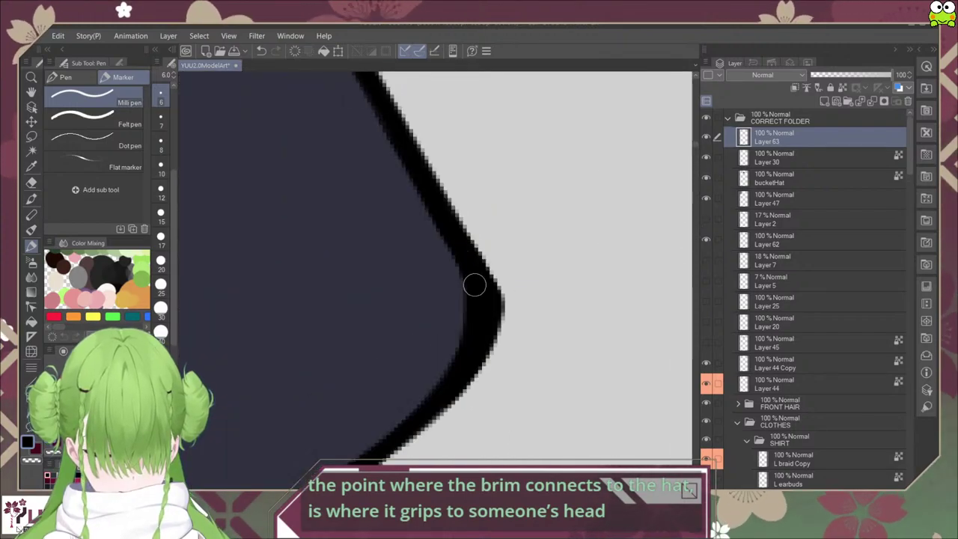
# Step: Merge Layer 63 down into Layer 30 and check the merged outline by toggling its visibility
pyautogui.click(815, 157)
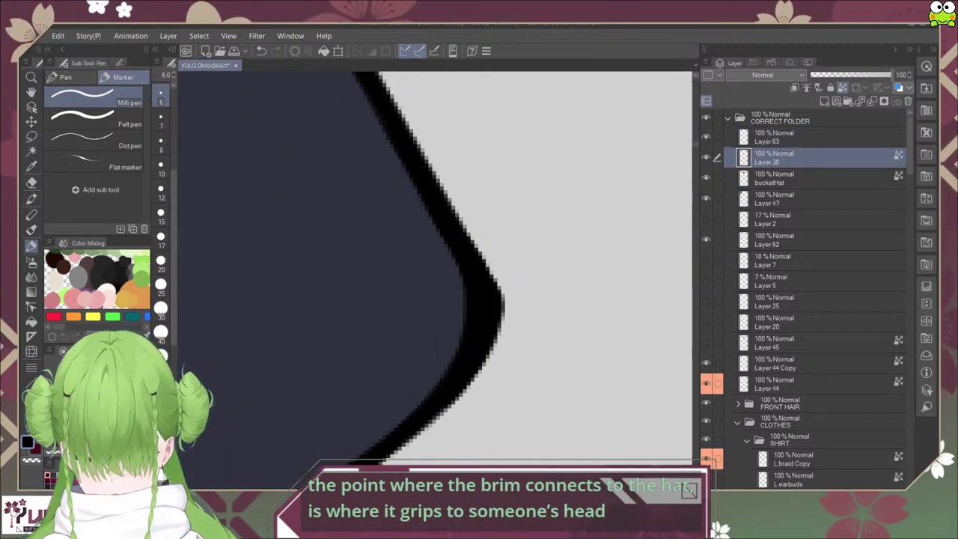
pyautogui.click(830, 137)
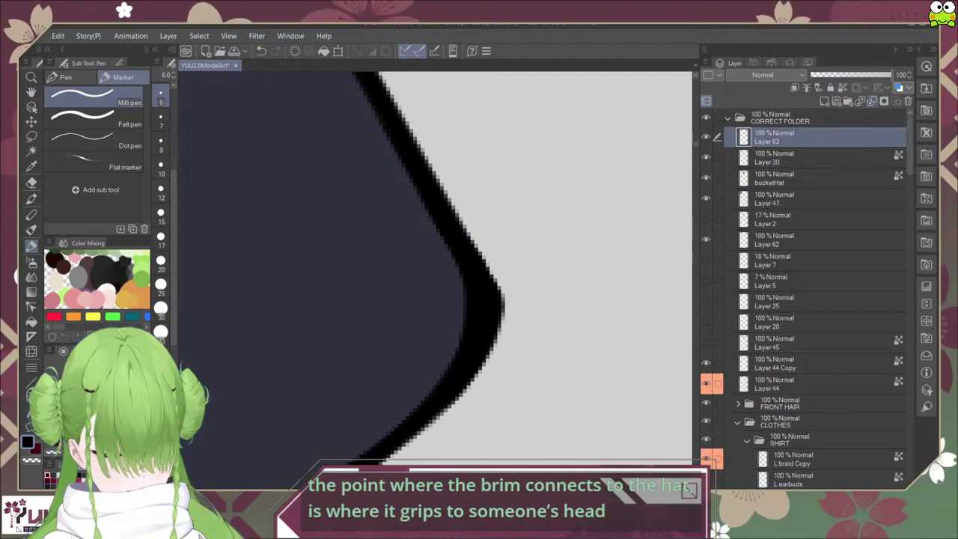
pyautogui.click(872, 101)
pyautogui.click(705, 136)
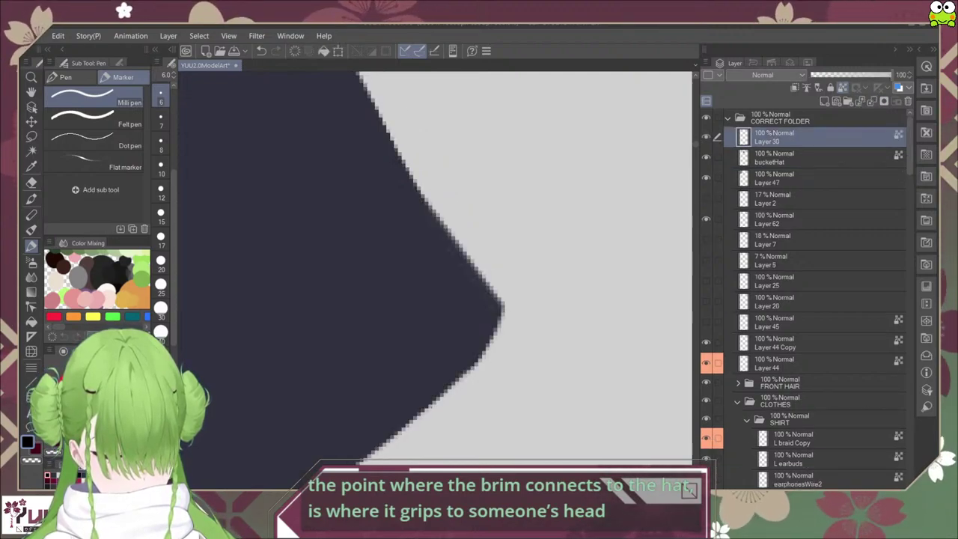
pyautogui.click(705, 137)
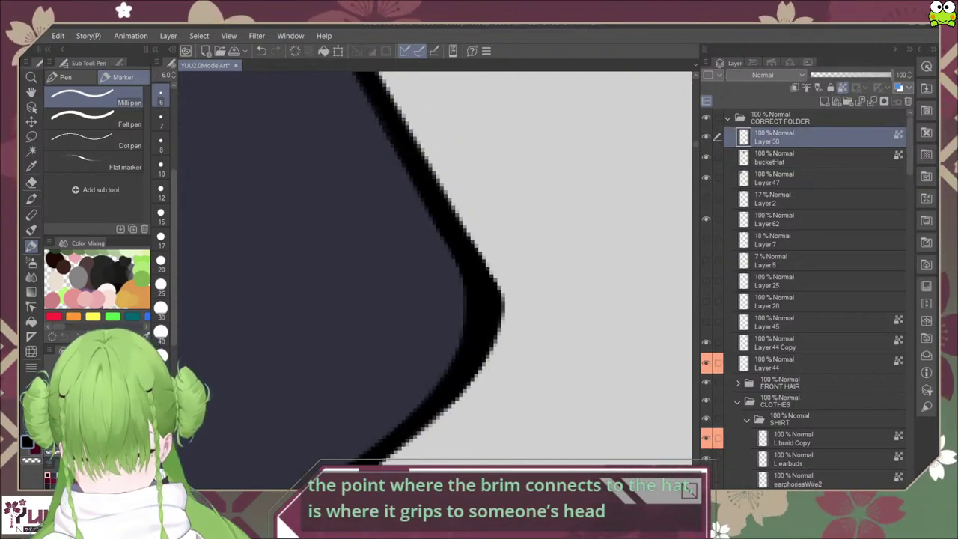
# Step: Trim the outer edge of the brim corner outline on Layer 30 with the Snap eraser at size 12, and make bucketHat the active layer
pyautogui.press('e')
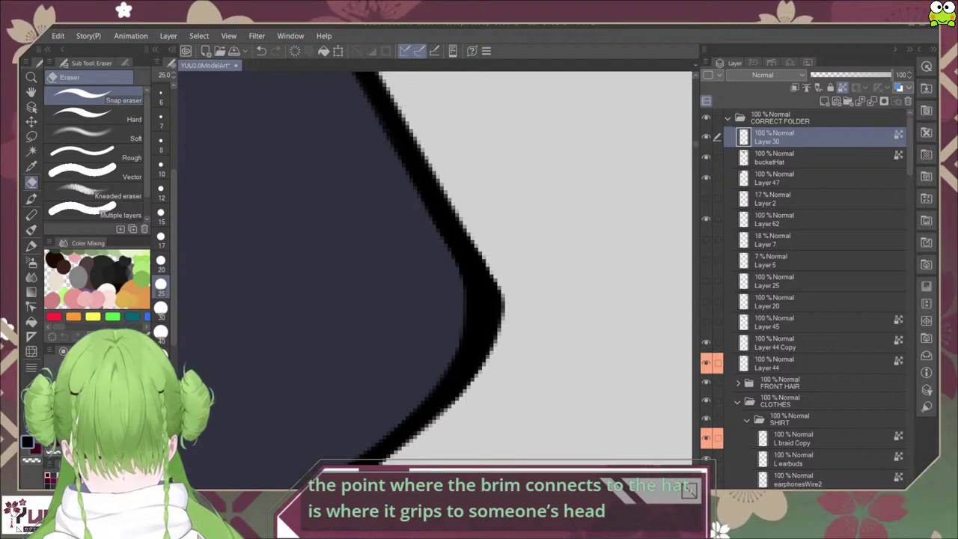
pyautogui.press('[')
pyautogui.press('[')
pyautogui.press('[')
pyautogui.press('[')
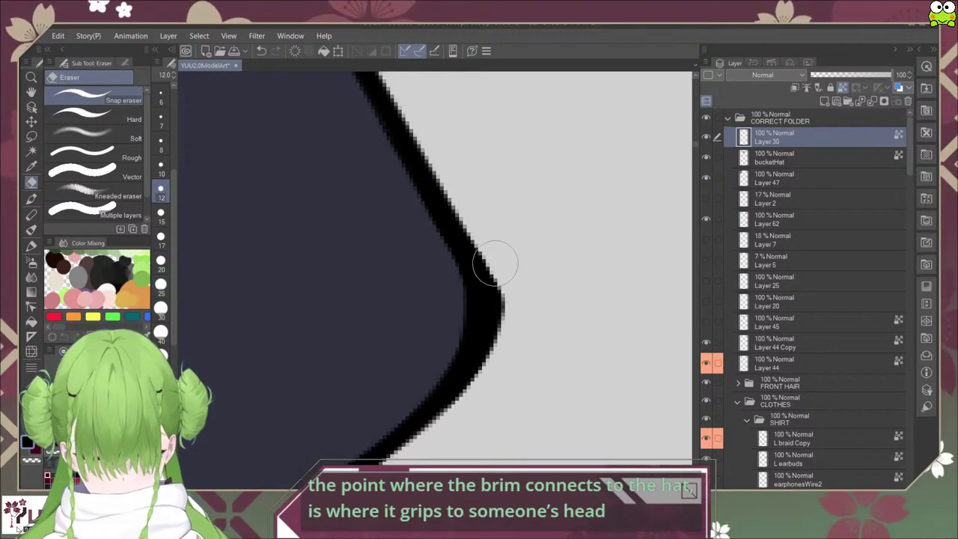
pyautogui.moveTo(503, 295)
pyautogui.mouseDown()
pyautogui.moveTo(494, 359)
pyautogui.moveTo(502, 281)
pyautogui.moveTo(494, 370)
pyautogui.mouseUp()
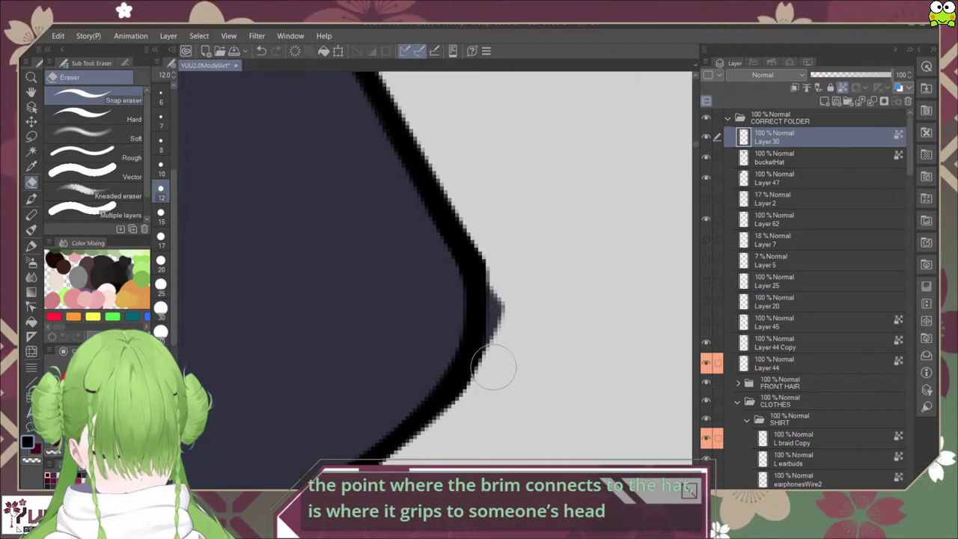
pyautogui.moveTo(447, 428)
pyautogui.mouseDown()
pyautogui.moveTo(477, 391)
pyautogui.moveTo(505, 327)
pyautogui.mouseUp()
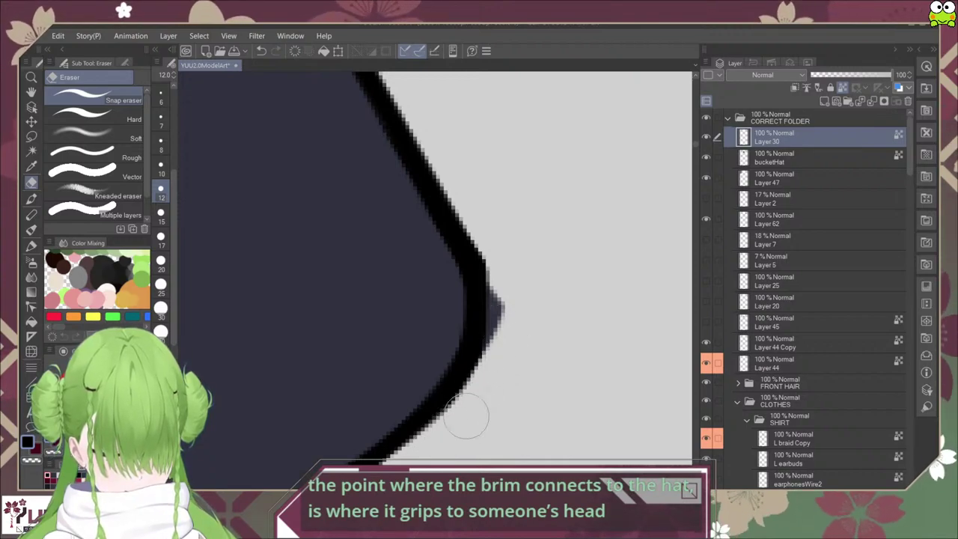
pyautogui.scroll(-5, 519, 337)
pyautogui.click(774, 158)
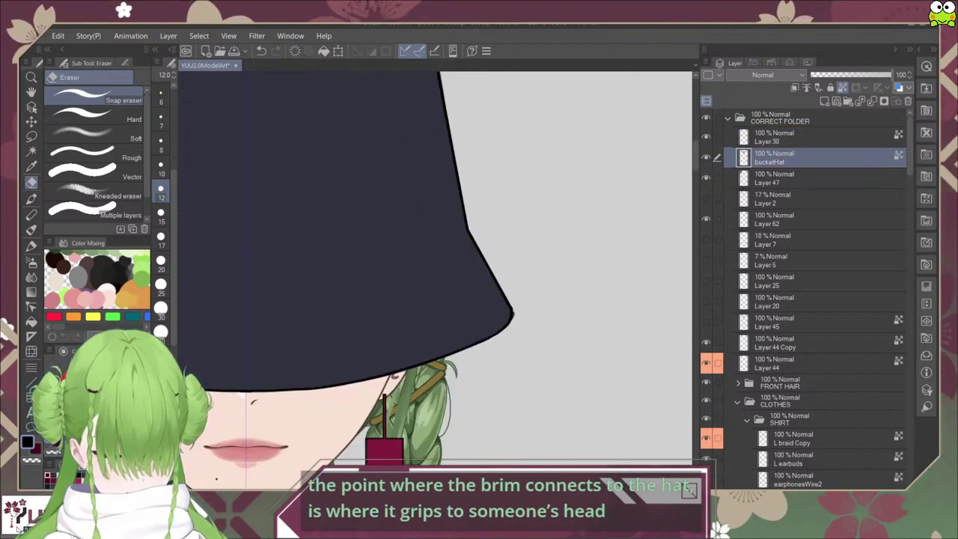
# Step: Smooth the kink on the outer edge of the brim corner outline on Layer 30 with the Snap eraser at size 12
pyautogui.scroll(5, 515, 316)
pyautogui.moveTo(517, 305)
pyautogui.mouseDown()
pyautogui.moveTo(514, 281)
pyautogui.moveTo(505, 338)
pyautogui.mouseUp()
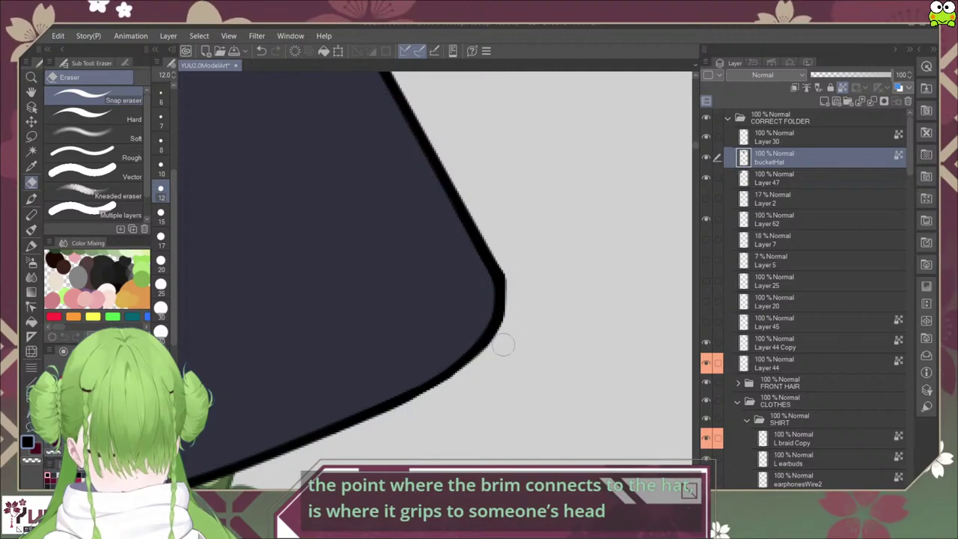
pyautogui.hotkey('alt', ']')
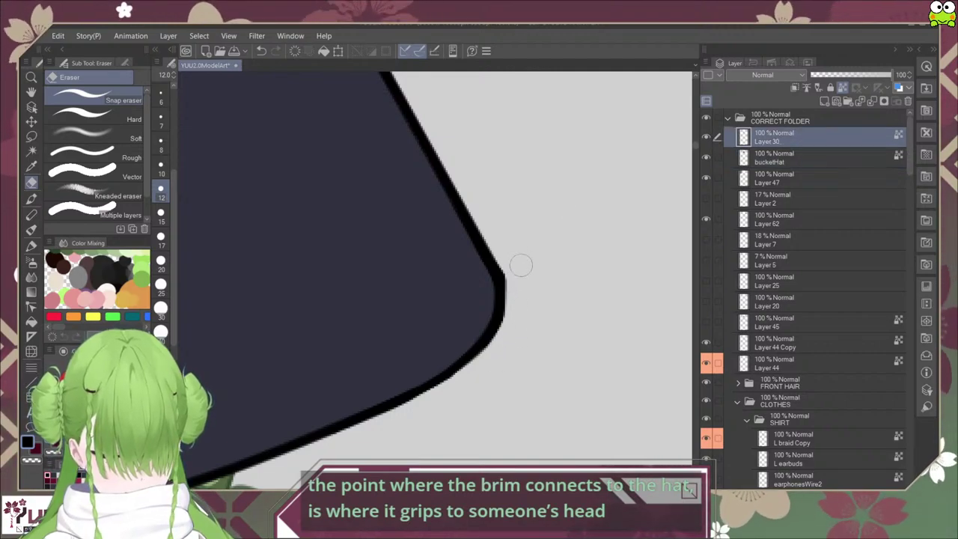
pyautogui.scroll(2, 519, 265)
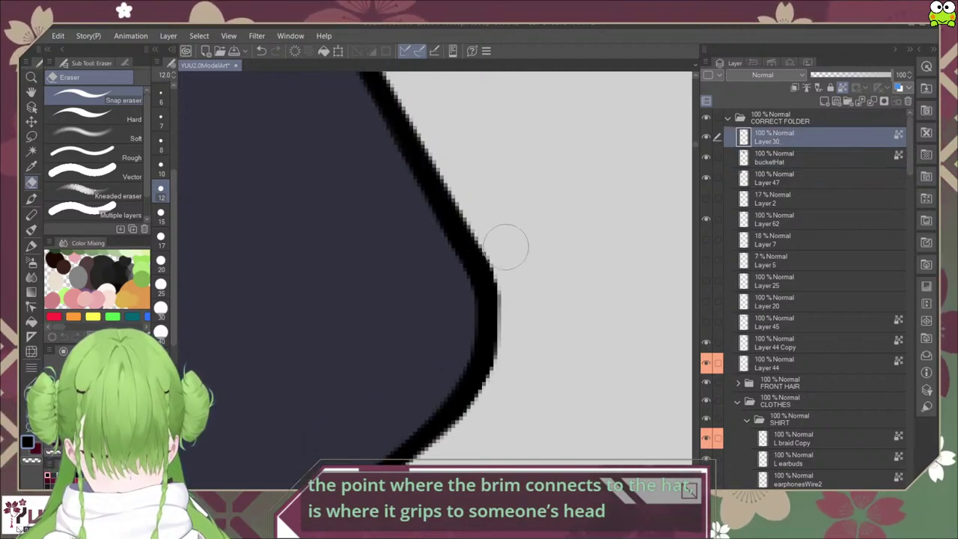
pyautogui.scroll(-5, 524, 307)
pyautogui.scroll(-1, 546, 366)
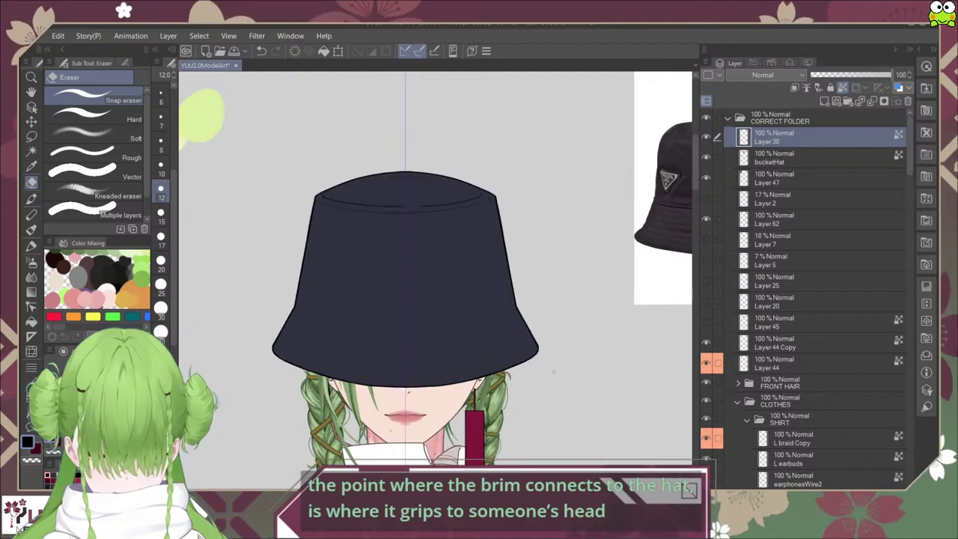
pyautogui.scroll(-3, 553, 374)
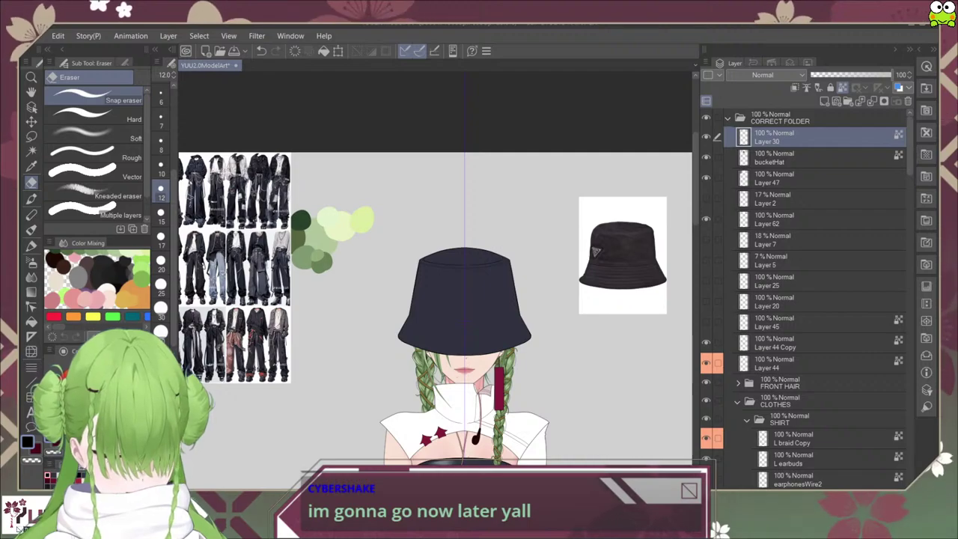
pyautogui.scroll(2, 522, 341)
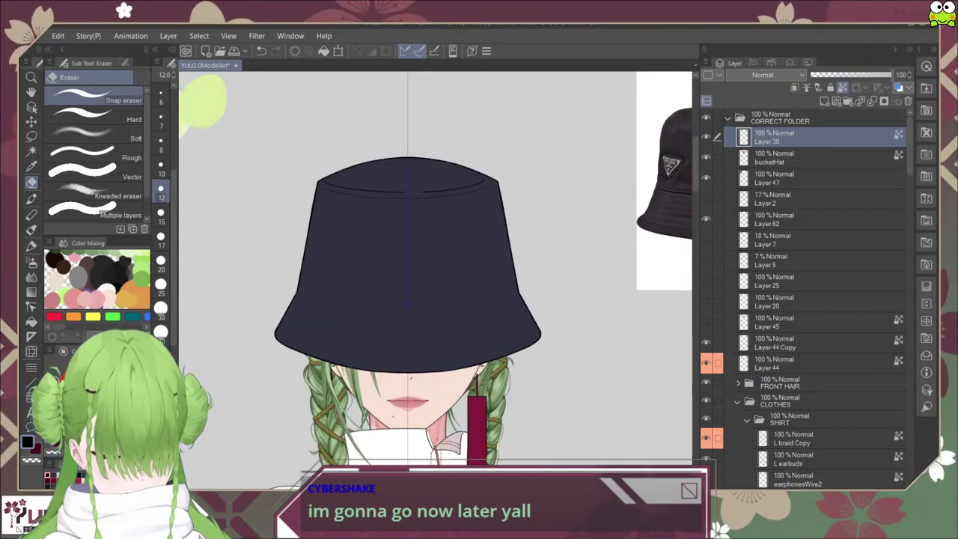
# Step: Make bucketHat the active layer, with the Milli pen at size 6 and orange-yellow as the drawing colour
pyautogui.click(808, 158)
pyautogui.moveTo(889, 75)
pyautogui.mouseDown()
pyautogui.moveTo(873, 75)
pyautogui.moveTo(890, 75)
pyautogui.mouseUp()
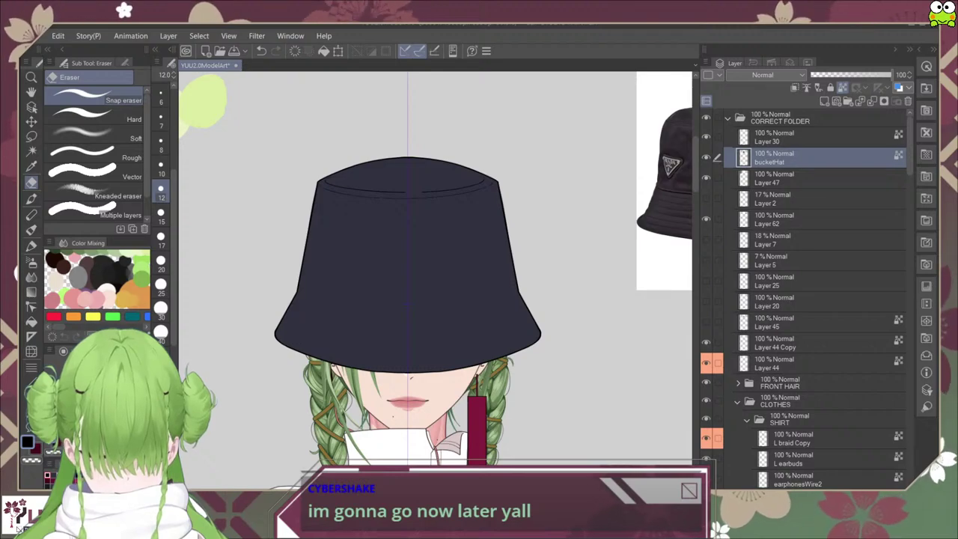
pyautogui.click(32, 245)
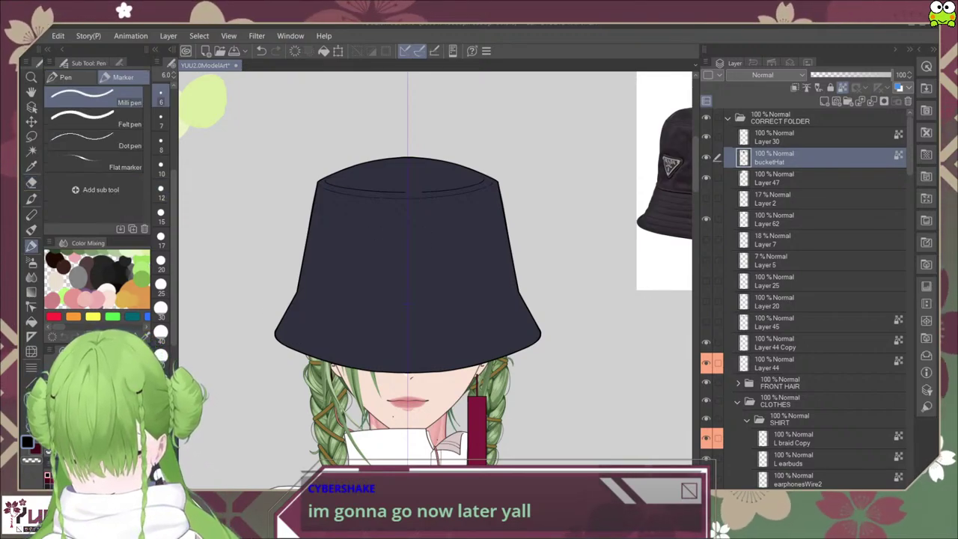
pyautogui.scroll(4, 424, 193)
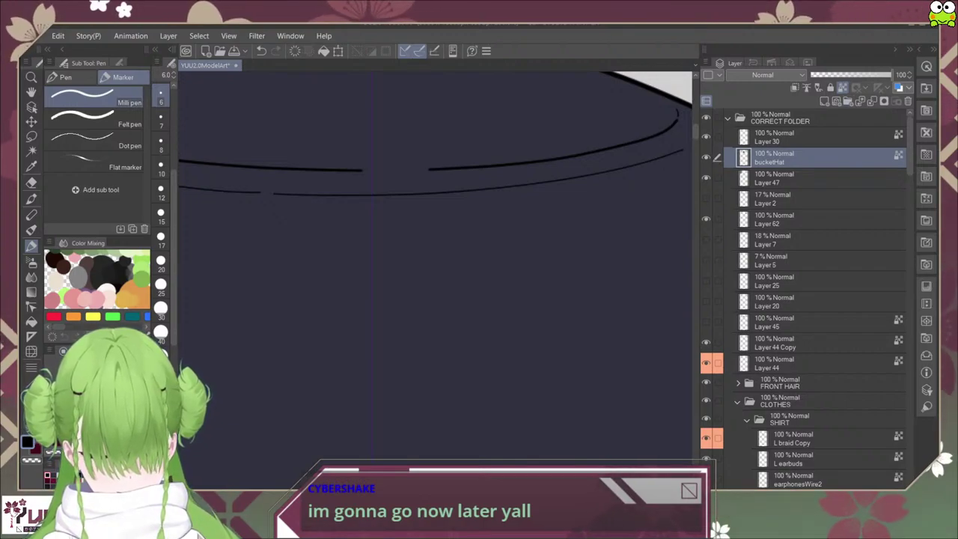
pyautogui.click(128, 296)
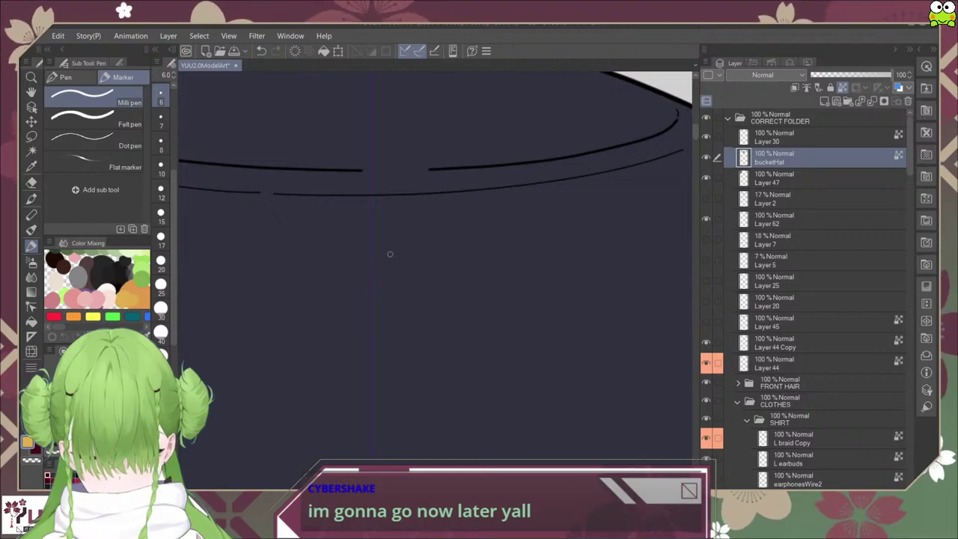
pyautogui.scroll(-5, 389, 254)
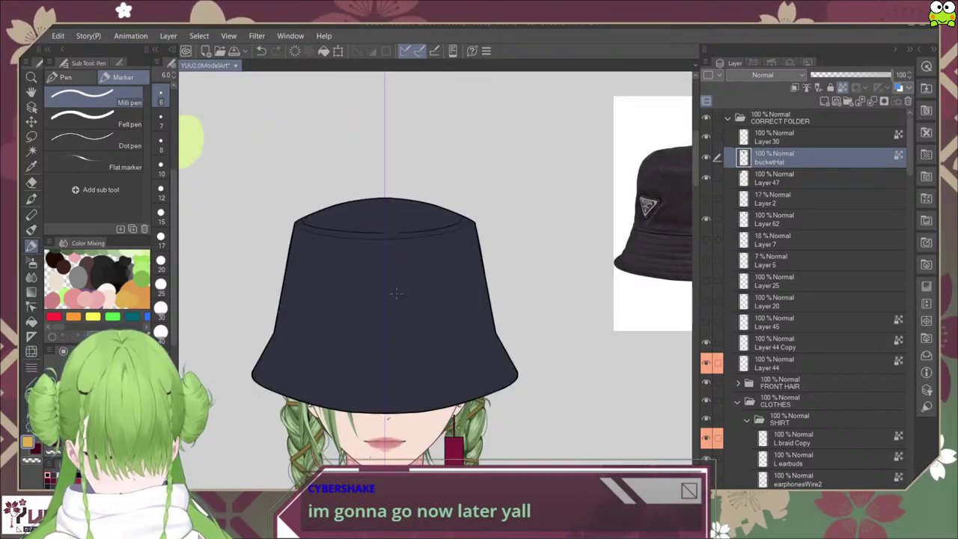
pyautogui.scroll(5, 395, 292)
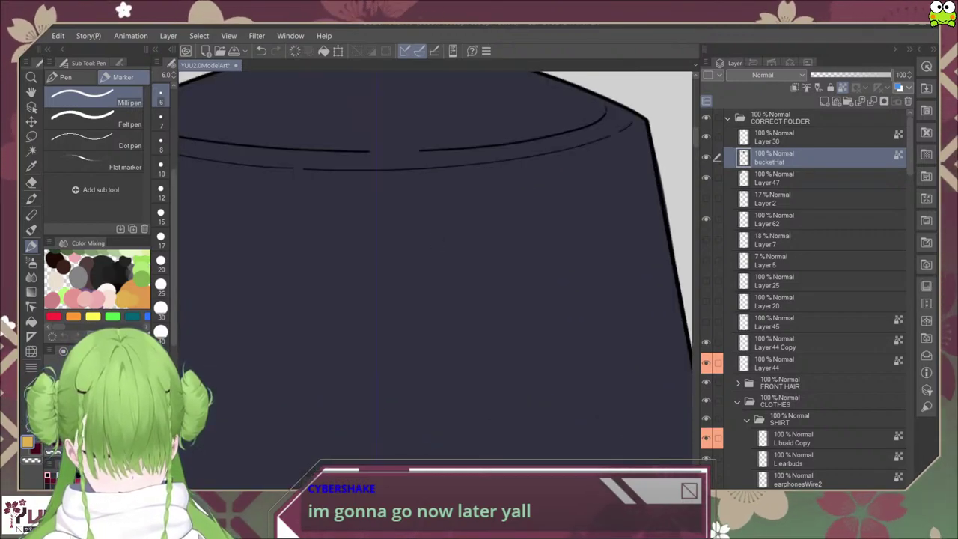
# Step: Lower the bucketHat layer's opacity to 65% to compare the hat shape with the head underneath
pyautogui.click(864, 75)
pyautogui.scroll(-5, 454, 234)
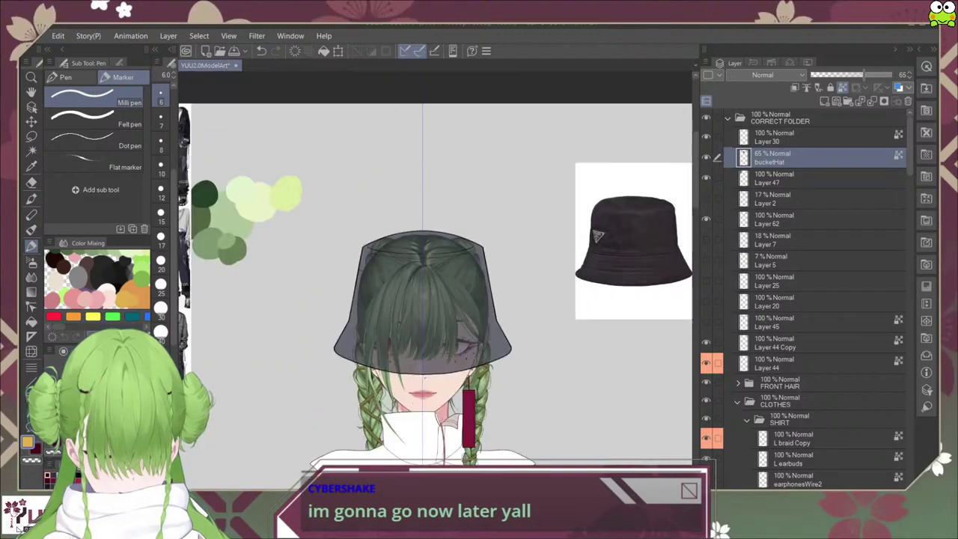
pyautogui.scroll(5, 479, 343)
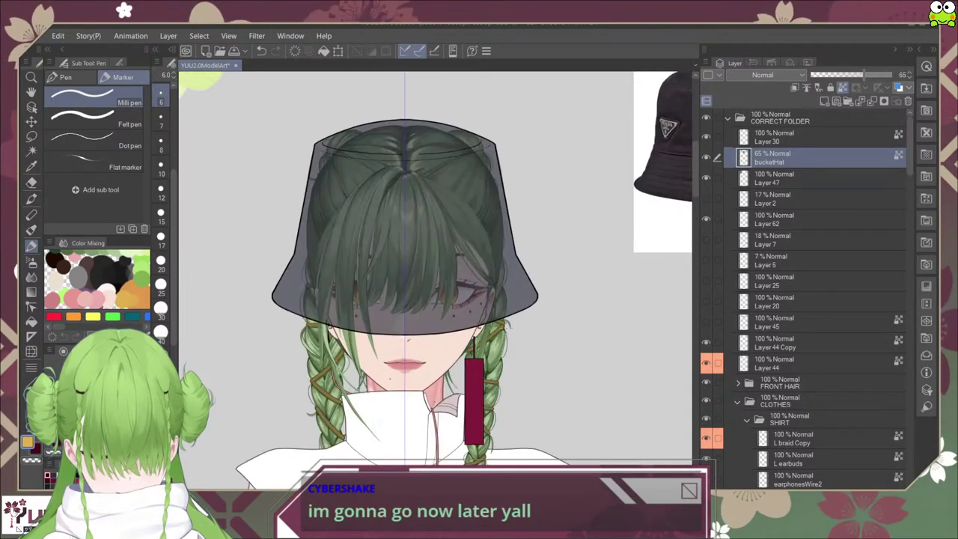
pyautogui.scroll(-5, 502, 325)
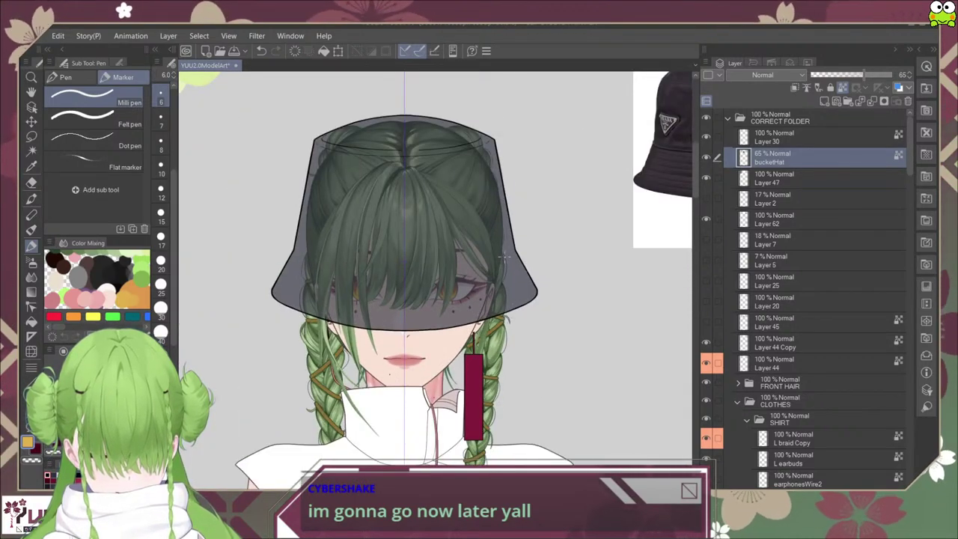
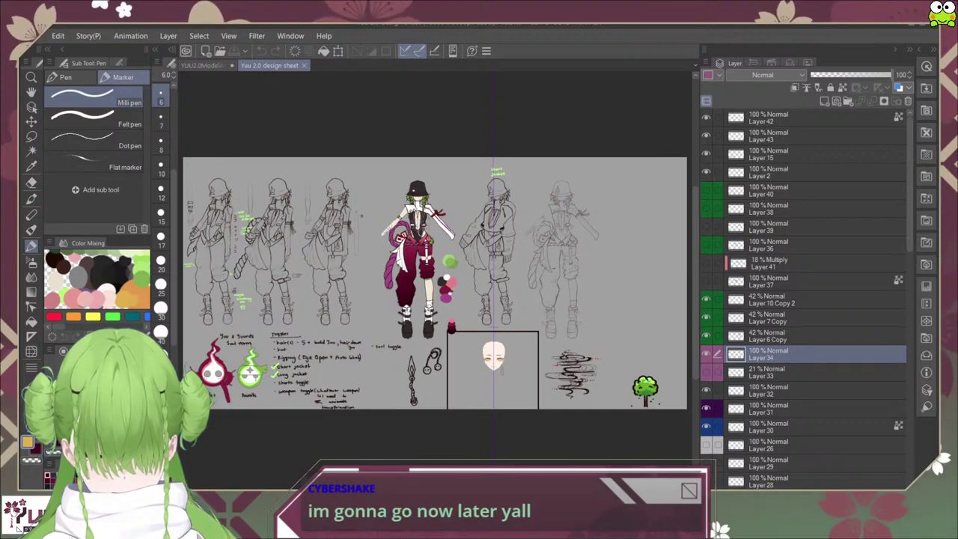
# Step: Examine the hat's brim and crown on the Yuu 2.0 design sheet, and set bucketHat's opacity to 100% back in the model artwork
pyautogui.scroll(10, 430, 193)
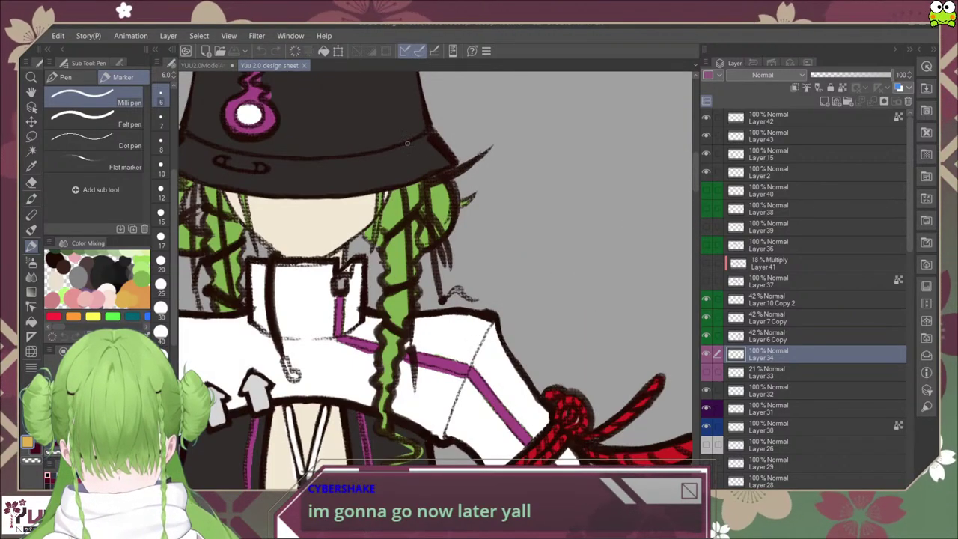
pyautogui.click(206, 66)
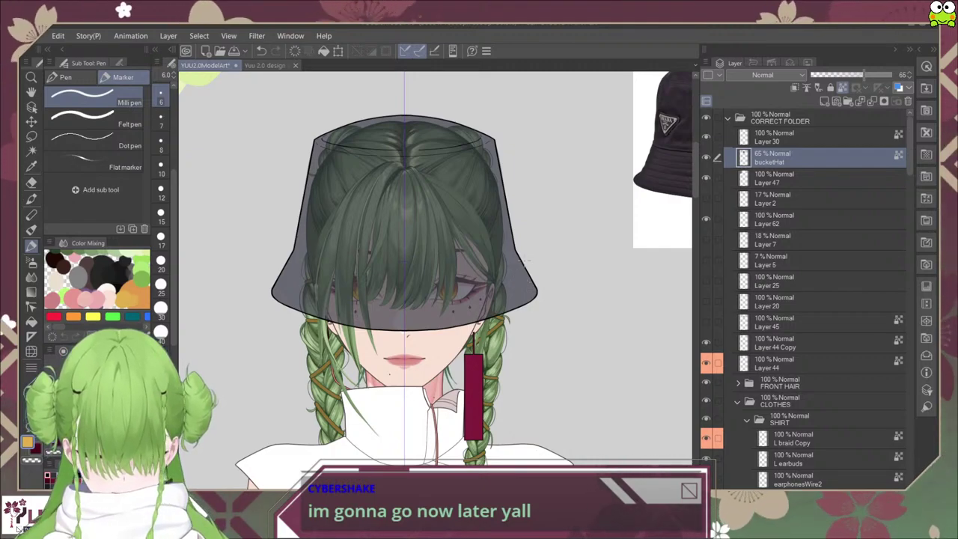
pyautogui.hotkey('ctrl', 'Tab')
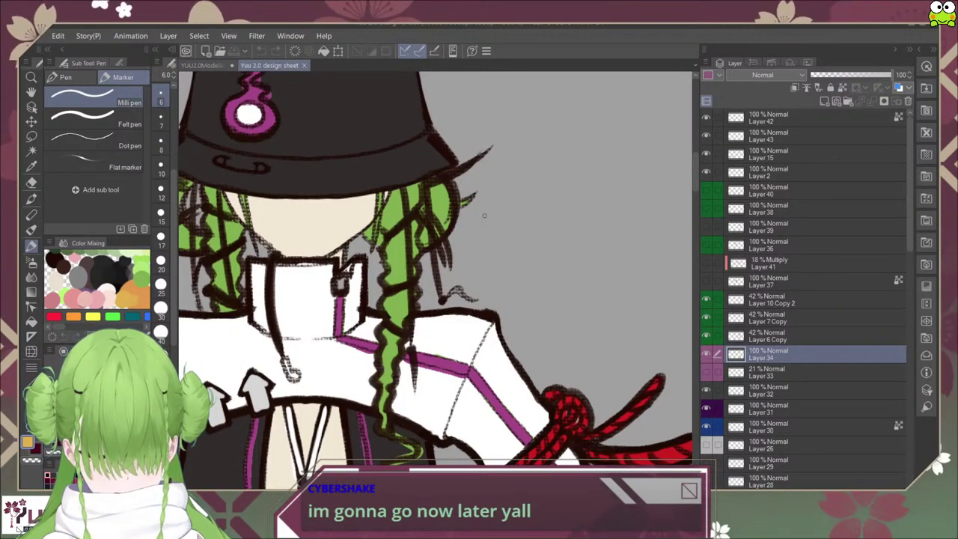
pyautogui.moveTo(472, 229); pyautogui.dragTo(534, 329)
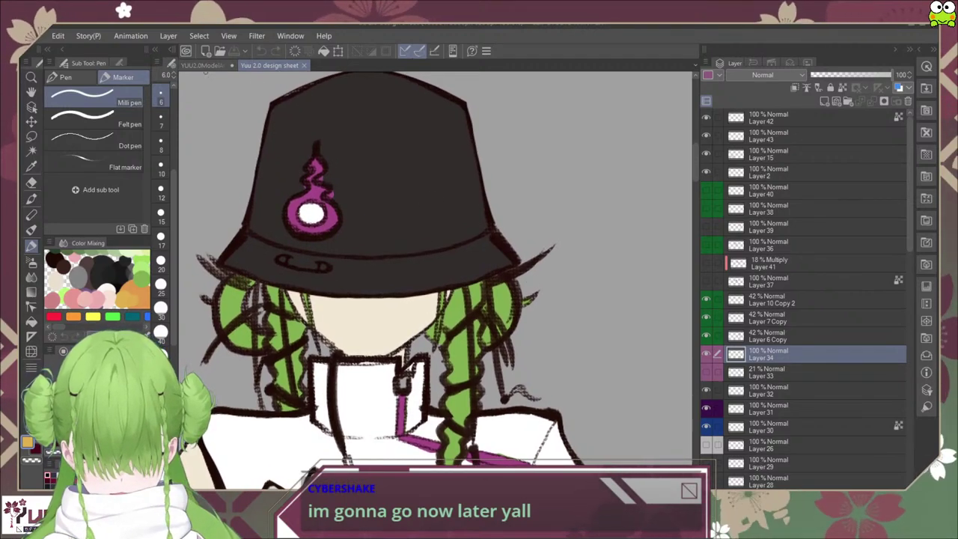
pyautogui.click(202, 65)
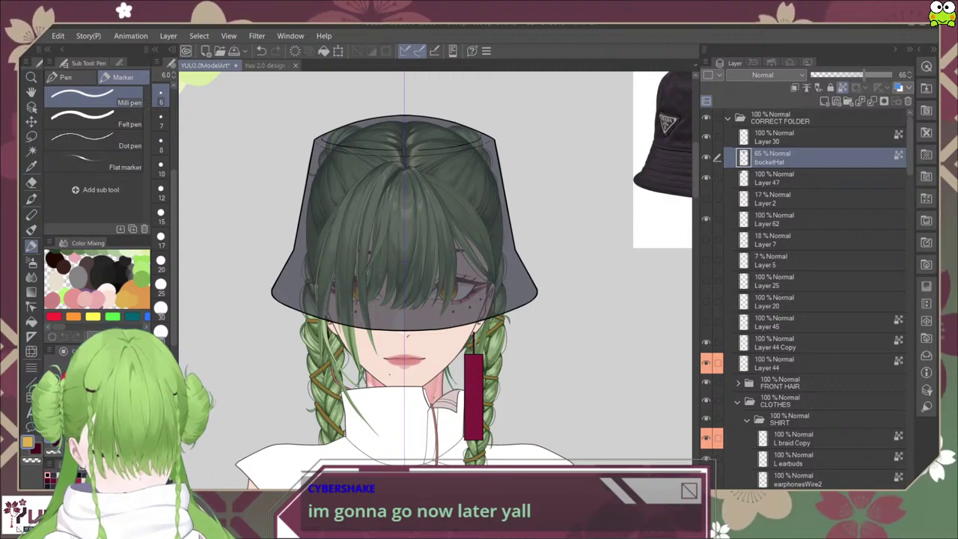
pyautogui.click(891, 74)
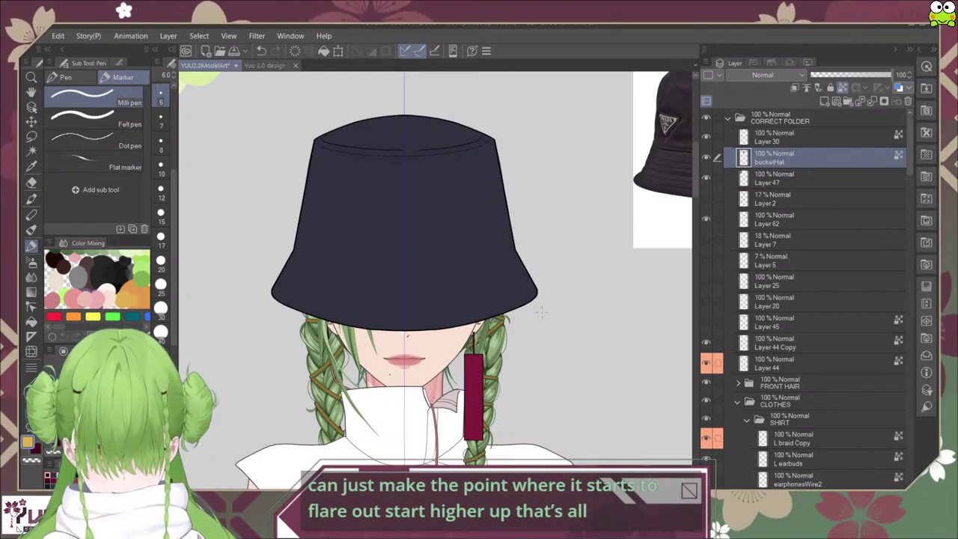
# Step: Add a new layer above Layer 30 and choose the Felt pen at size 10 for sketching on it
pyautogui.scroll(4, 541, 302)
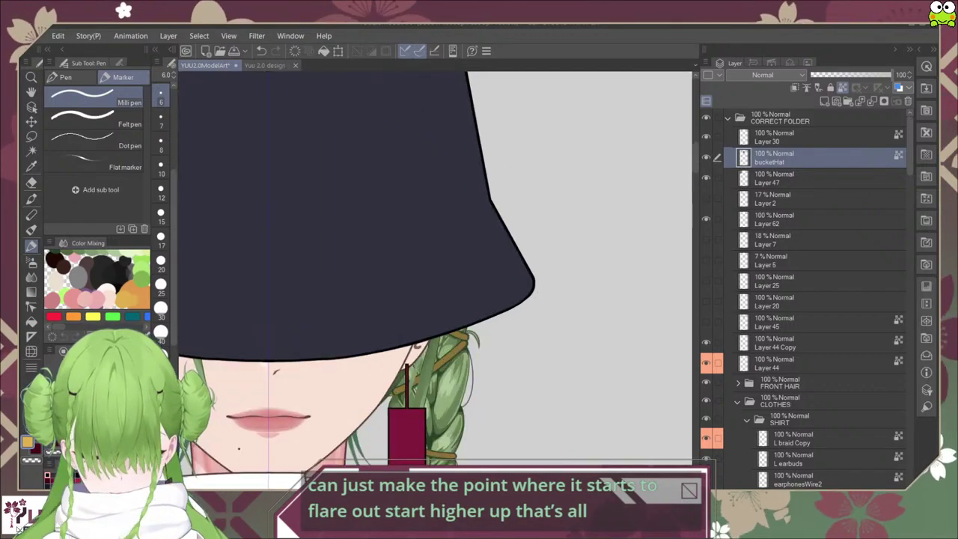
pyautogui.click(824, 101)
pyautogui.moveTo(816, 157); pyautogui.dragTo(815, 130)
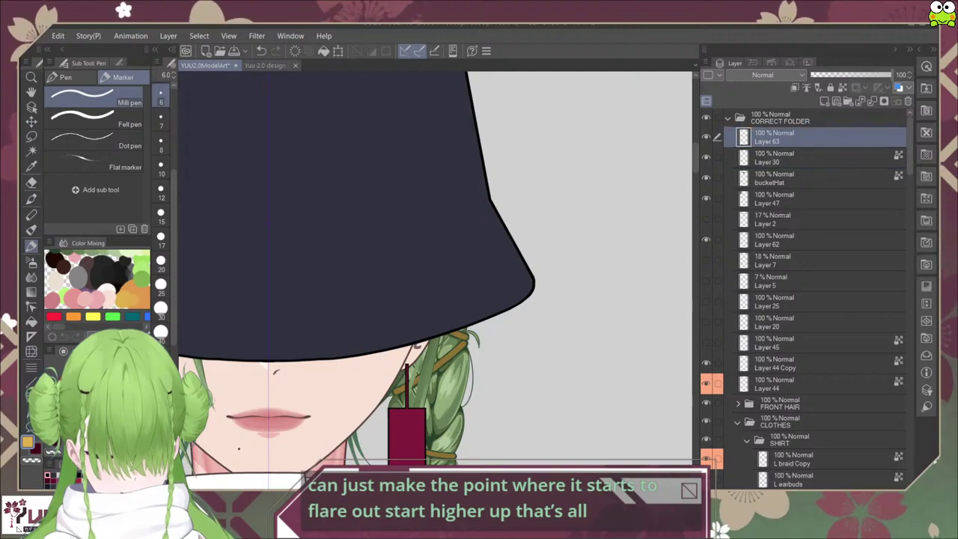
pyautogui.scroll(-4, 496, 282)
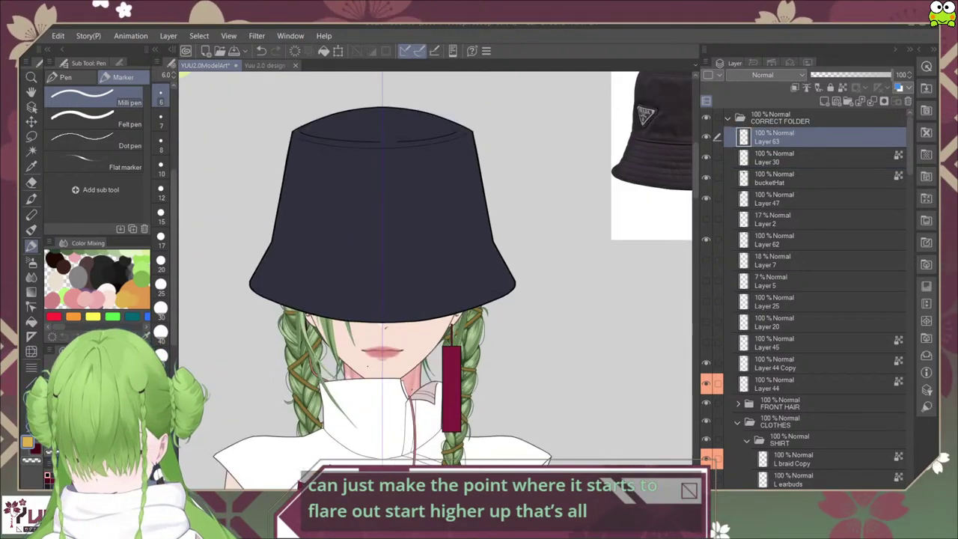
pyautogui.click(93, 118)
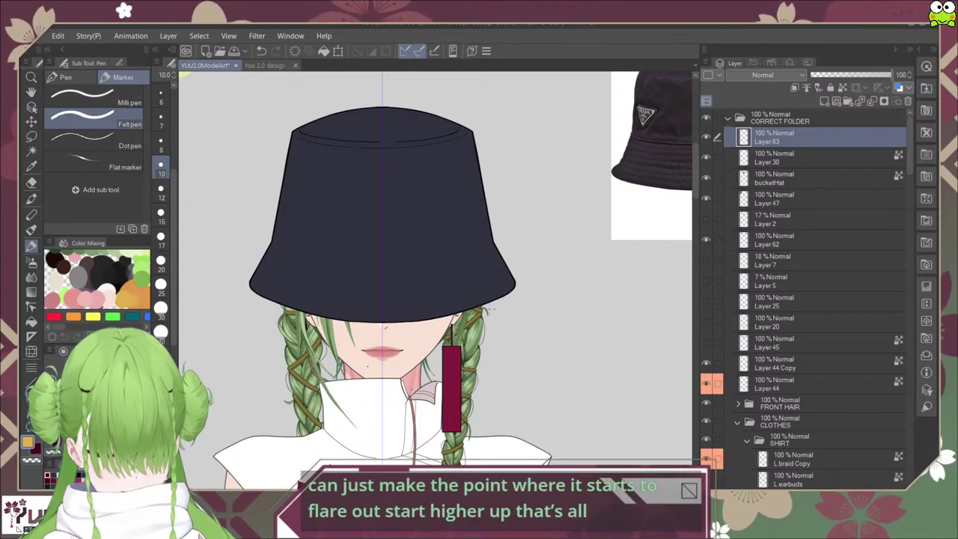
pyautogui.moveTo(490, 308)
pyautogui.mouseDown()
pyautogui.moveTo(531, 327)
pyautogui.moveTo(610, 306)
pyautogui.moveTo(572, 312)
pyautogui.mouseUp()
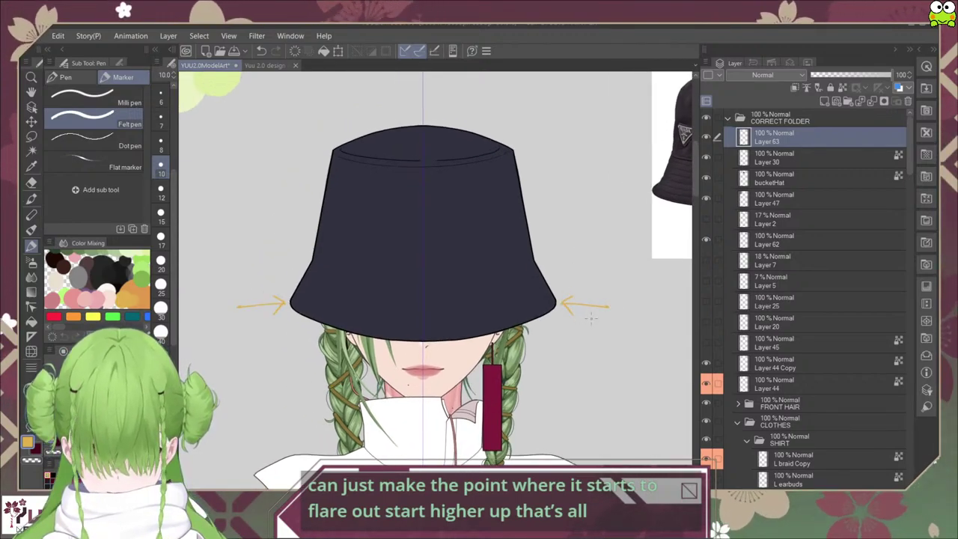
pyautogui.hotkey('ctrl', 'z')
pyautogui.hotkey('ctrl', 'z')
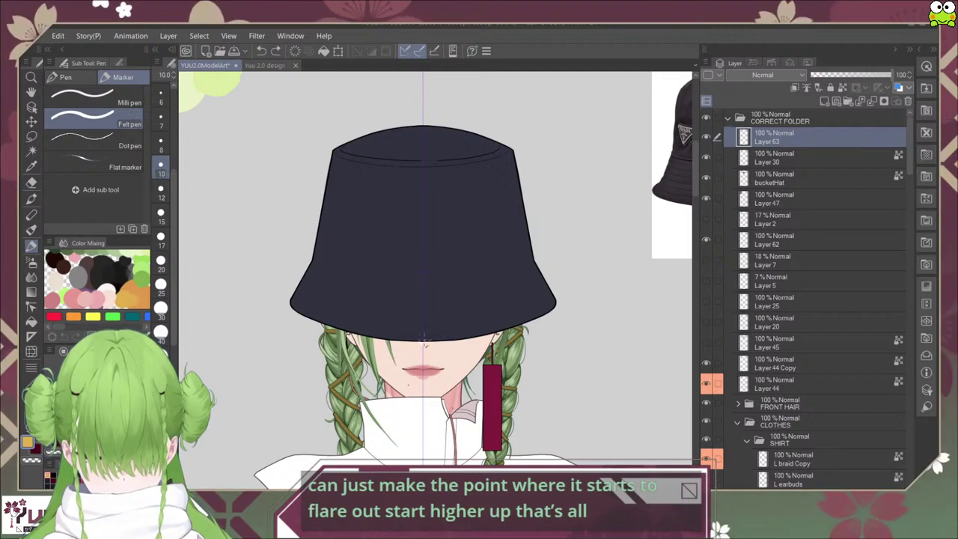
# Step: Sketch a narrower brim over the hat in orange-yellow on Layer 63, with a higher curved seam, slanted sides and a curved lower edge
pyautogui.moveTo(446, 341)
pyautogui.mouseDown()
pyautogui.moveTo(519, 318)
pyautogui.moveTo(548, 293)
pyautogui.moveTo(505, 324)
pyautogui.moveTo(425, 340)
pyautogui.moveTo(483, 334)
pyautogui.moveTo(537, 302)
pyautogui.mouseUp()
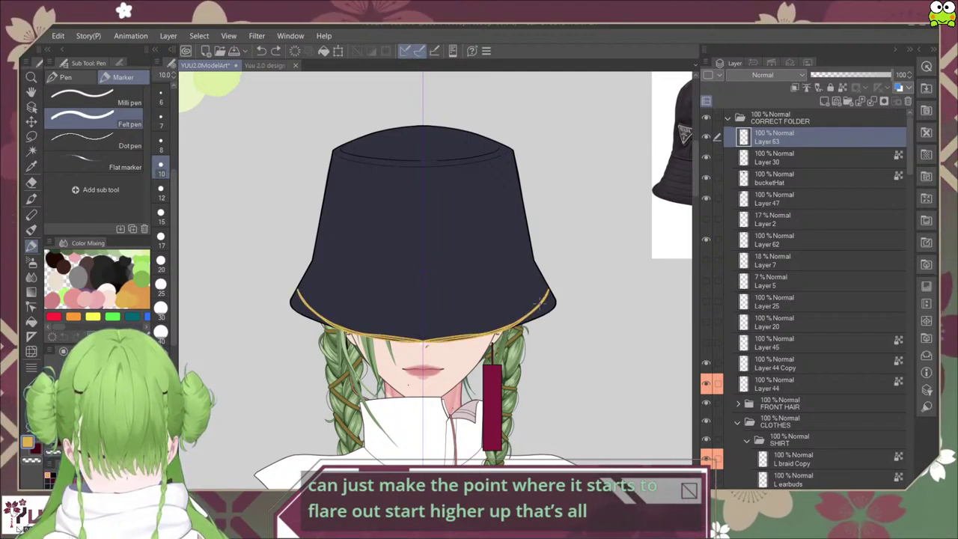
pyautogui.moveTo(532, 241)
pyautogui.mouseDown()
pyautogui.moveTo(549, 281)
pyautogui.moveTo(469, 264)
pyautogui.moveTo(429, 271)
pyautogui.mouseUp()
pyautogui.moveTo(526, 248); pyautogui.dragTo(530, 243)
pyautogui.moveTo(423, 273)
pyautogui.mouseDown()
pyautogui.moveTo(504, 260)
pyautogui.moveTo(532, 244)
pyautogui.mouseUp()
pyautogui.moveTo(424, 341); pyautogui.dragTo(532, 308)
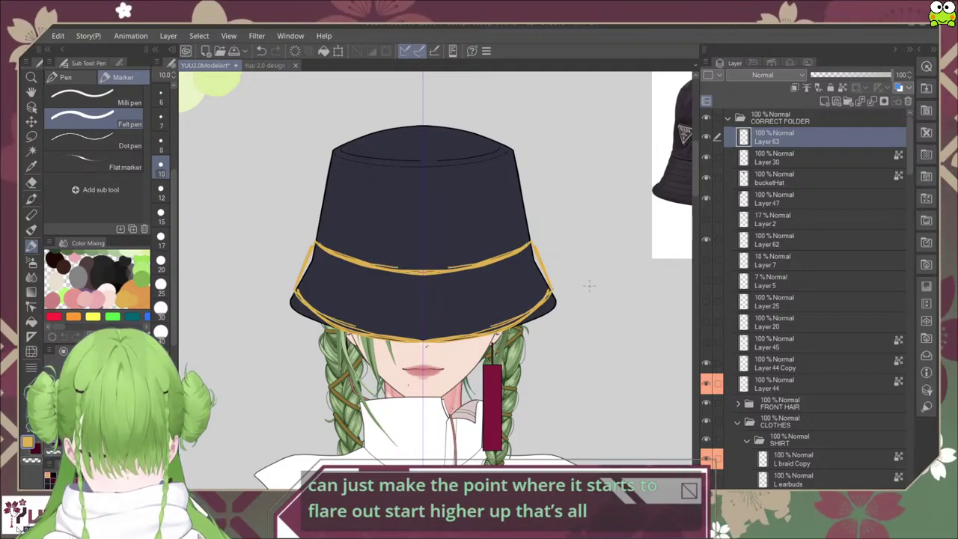
pyautogui.scroll(-2, 573, 300)
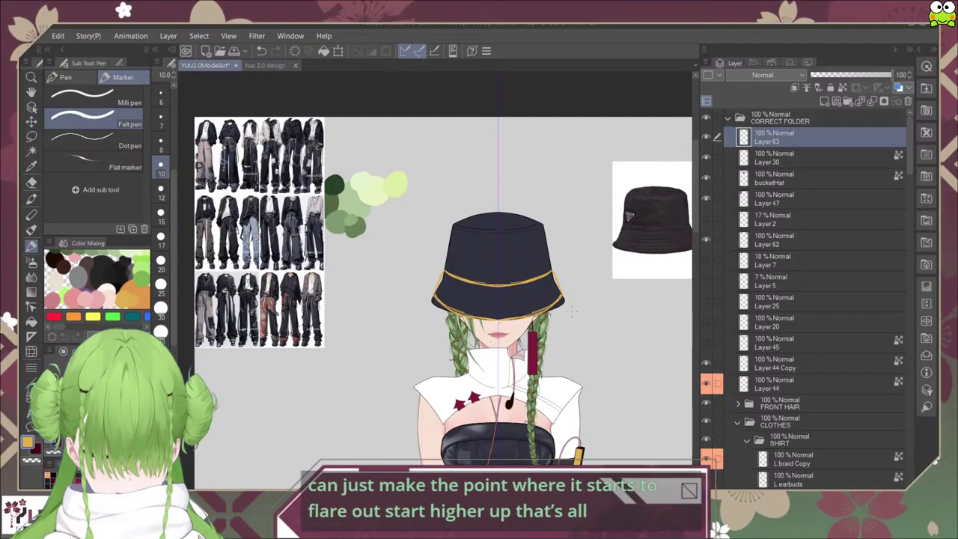
pyautogui.moveTo(598, 295); pyautogui.dragTo(564, 301)
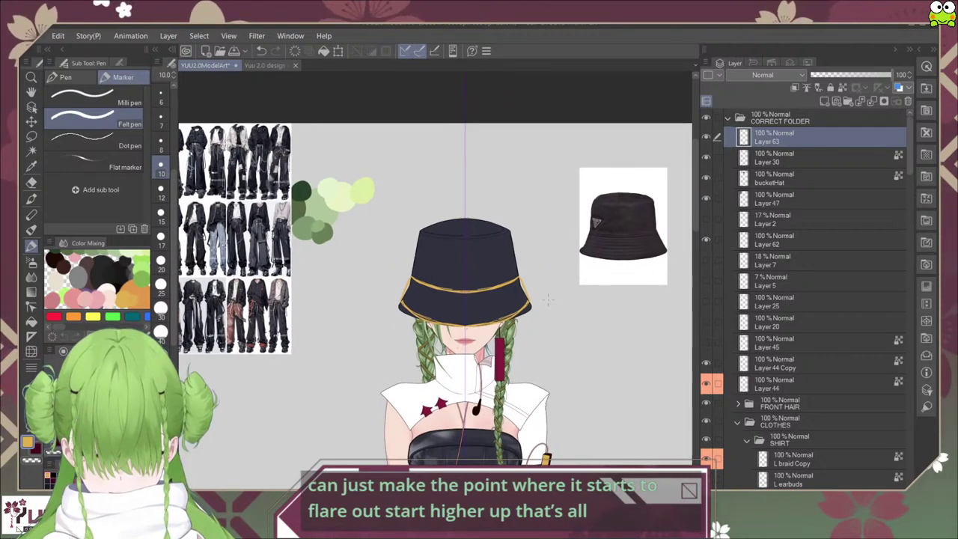
pyautogui.scroll(1, 547, 299)
pyautogui.scroll(1, 535, 312)
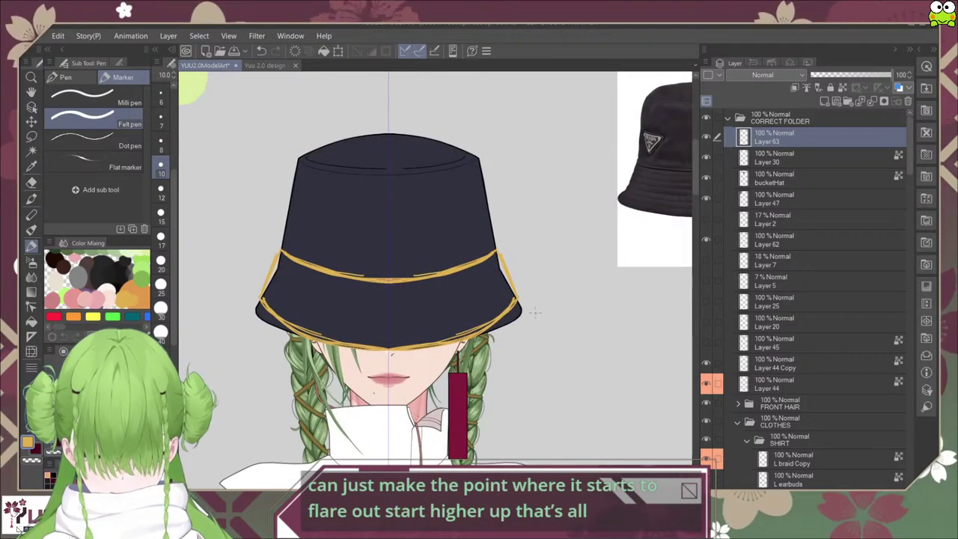
pyautogui.moveTo(534, 305); pyautogui.dragTo(552, 308)
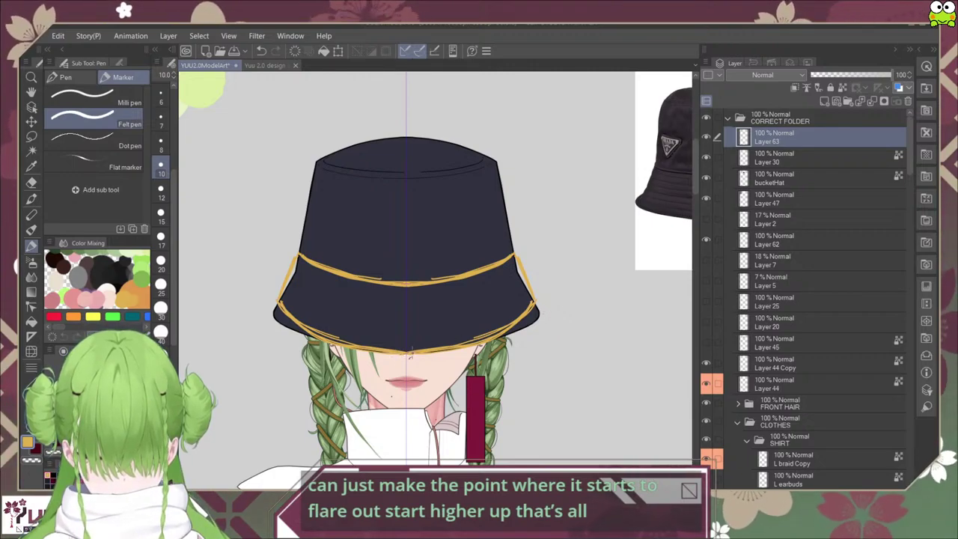
# Step: Undo the most recent strokes of the orange-yellow brim sketch on Layer 63
pyautogui.hotkey('ctrl', 'z')
pyautogui.hotkey('ctrl', 'z')
pyautogui.hotkey('ctrl', 'z')
pyautogui.hotkey('ctrl', 'z')
pyautogui.hotkey('ctrl', 'z')
pyautogui.hotkey('ctrl', 'z')
pyautogui.hotkey('ctrl', 'z')
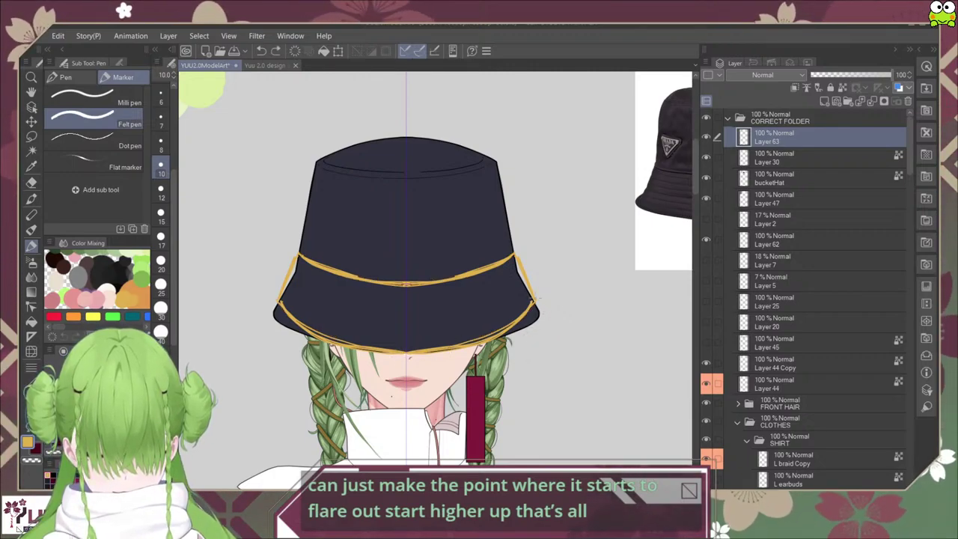
# Step: Bracket the brim's height on both sides of the hat, and undo all the orange-yellow strokes so Layer 63 is empty
pyautogui.moveTo(537, 251)
pyautogui.mouseDown()
pyautogui.moveTo(561, 255)
pyautogui.moveTo(543, 329)
pyautogui.mouseUp()
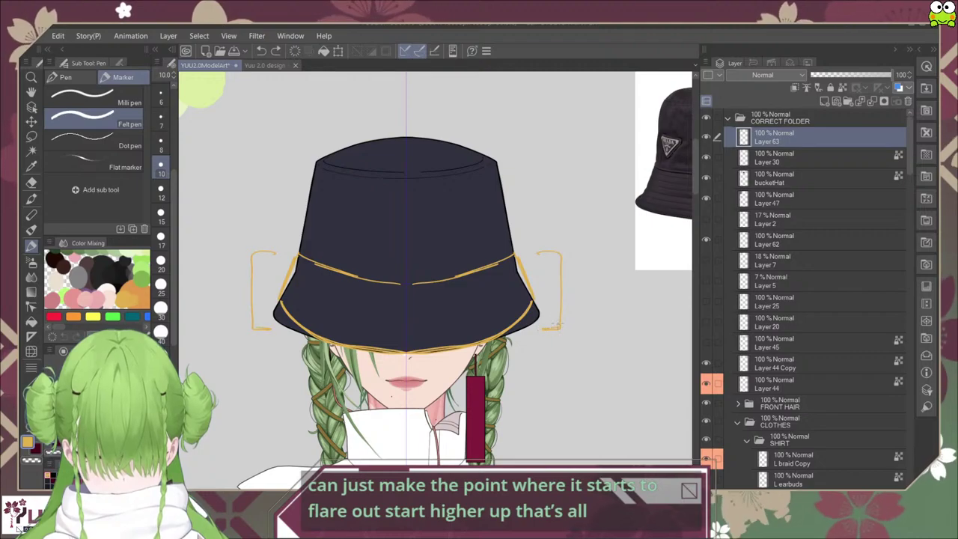
pyautogui.moveTo(538, 260)
pyautogui.mouseDown()
pyautogui.moveTo(566, 319)
pyautogui.moveTo(544, 329)
pyautogui.mouseUp()
pyautogui.hotkey('ctrl', 'z')
pyautogui.hotkey('ctrl', 'z')
pyautogui.hotkey('ctrl', 'z')
pyautogui.hotkey('ctrl', 'z')
pyautogui.hotkey('ctrl', 'z')
pyautogui.hotkey('ctrl', 'z')
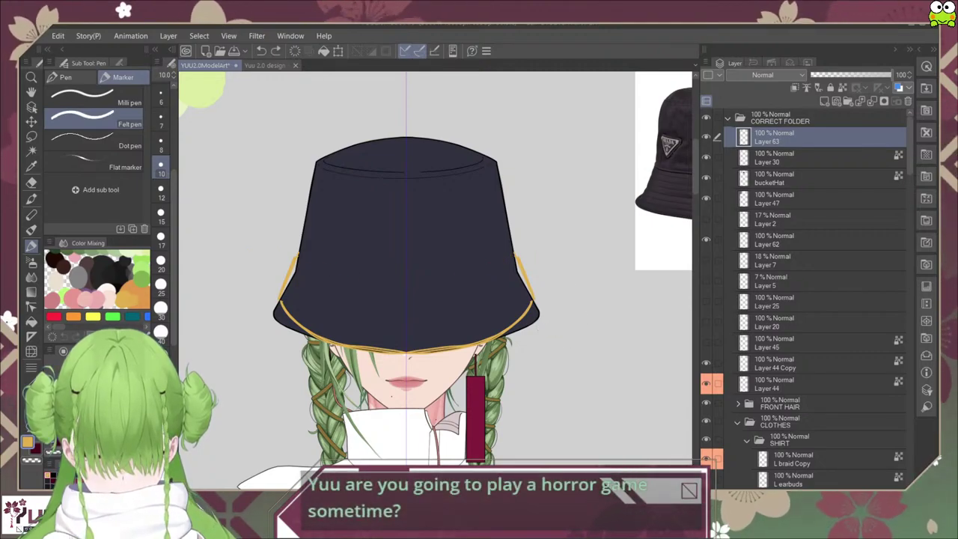
pyautogui.hotkey('ctrl', 'z')
pyautogui.hotkey('ctrl', 'z')
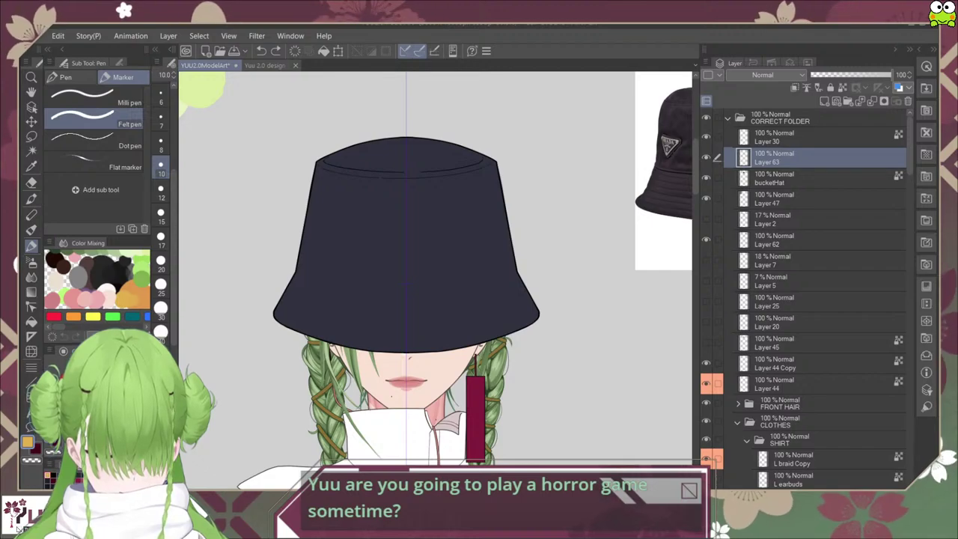
pyautogui.hotkey('ctrl', 'y')
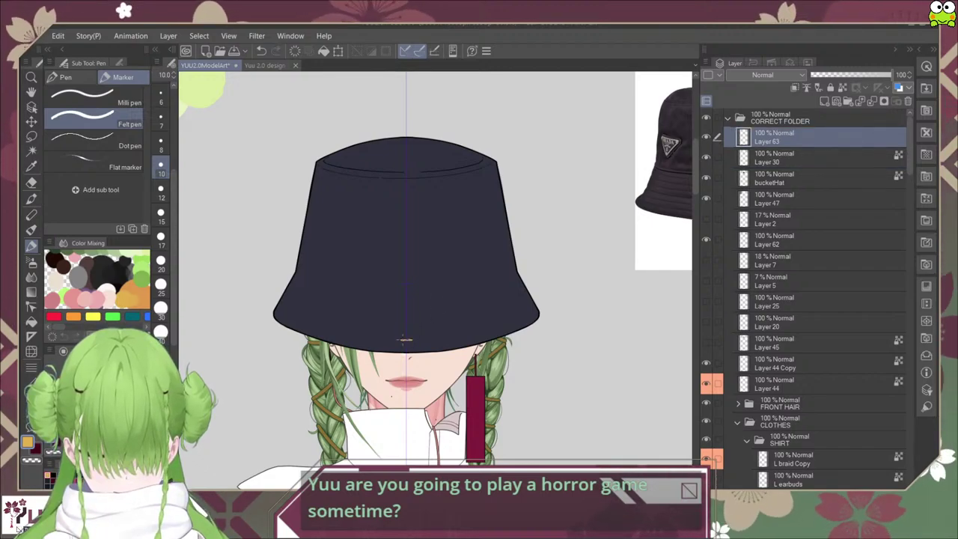
# Step: Try sketching a curved brim line slightly above the hat's lower edge on Layer 63, and undo it
pyautogui.moveTo(425, 337)
pyautogui.mouseDown()
pyautogui.moveTo(527, 298)
pyautogui.moveTo(412, 340)
pyautogui.moveTo(526, 300)
pyautogui.mouseUp()
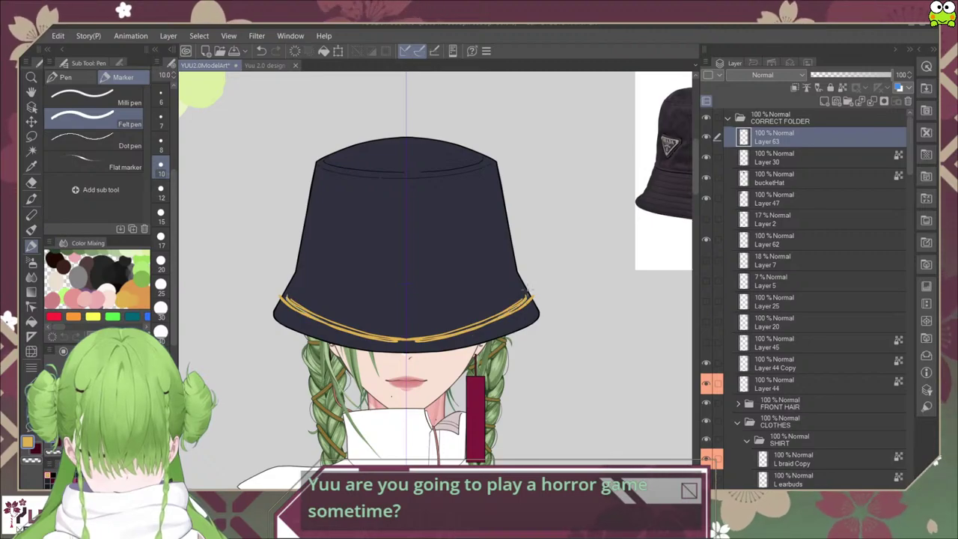
pyautogui.hotkey('ctrl', 'z')
pyautogui.hotkey('ctrl', 'z')
pyautogui.hotkey('ctrl', 'z')
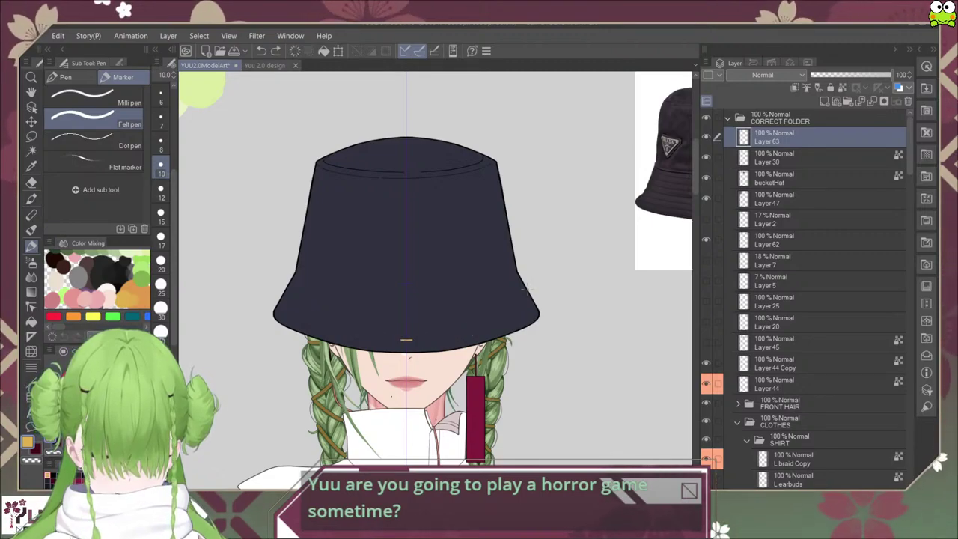
# Step: Sketch an orange-yellow curve along the hat's lower edge, cutting inside both brim corners
pyautogui.moveTo(404, 353)
pyautogui.mouseDown()
pyautogui.moveTo(495, 334)
pyautogui.moveTo(536, 308)
pyautogui.mouseUp()
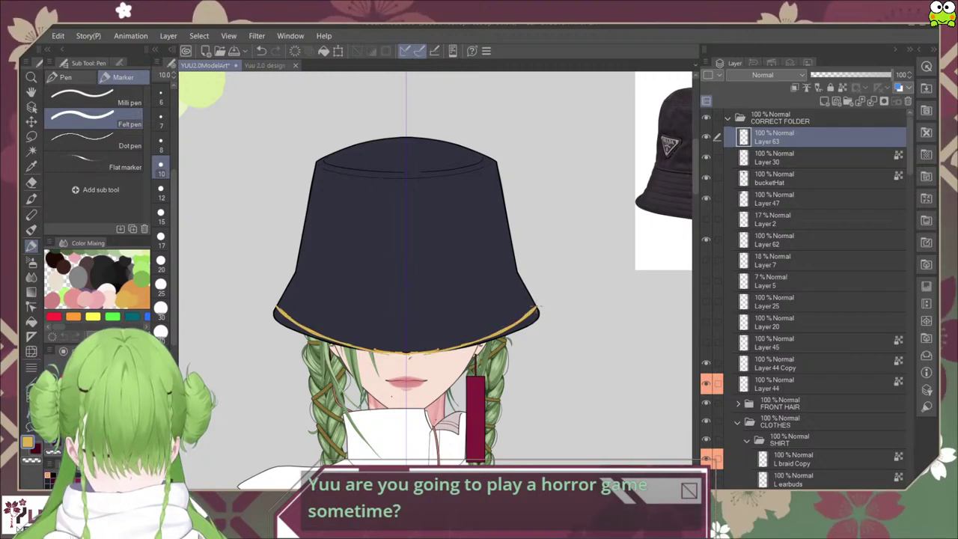
pyautogui.scroll(-2, 533, 310)
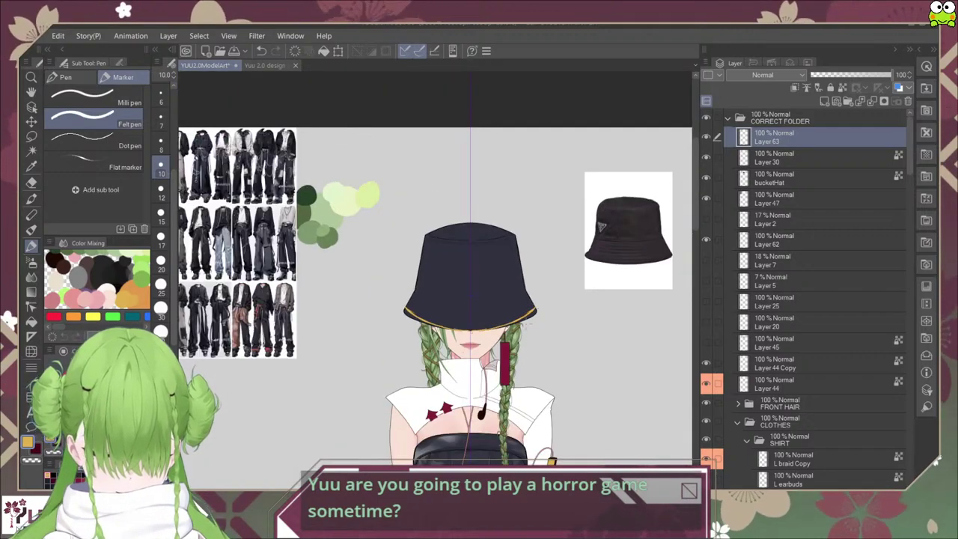
pyautogui.scroll(2, 525, 296)
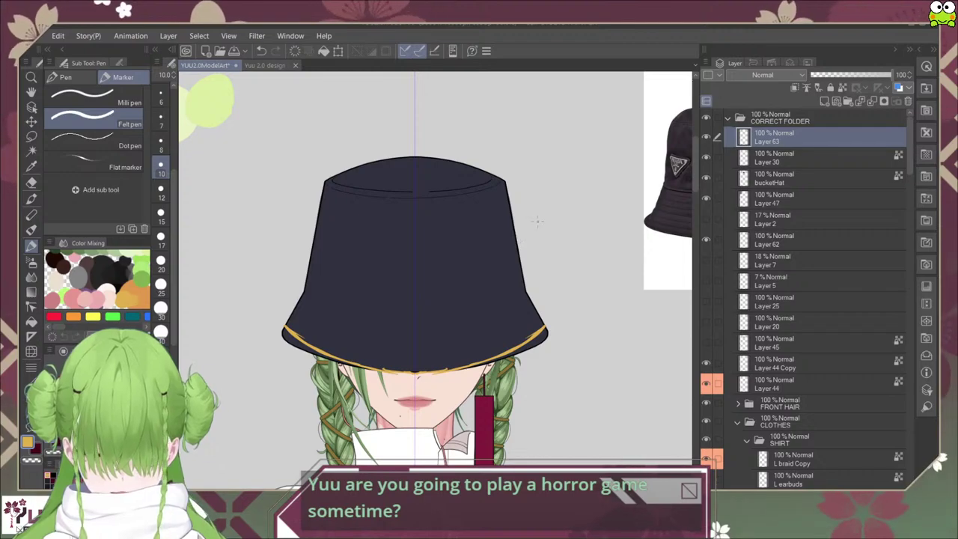
# Step: Try mirrored diagonal strokes in the empty area above the crown, and undo them
pyautogui.moveTo(460, 144); pyautogui.dragTo(514, 105)
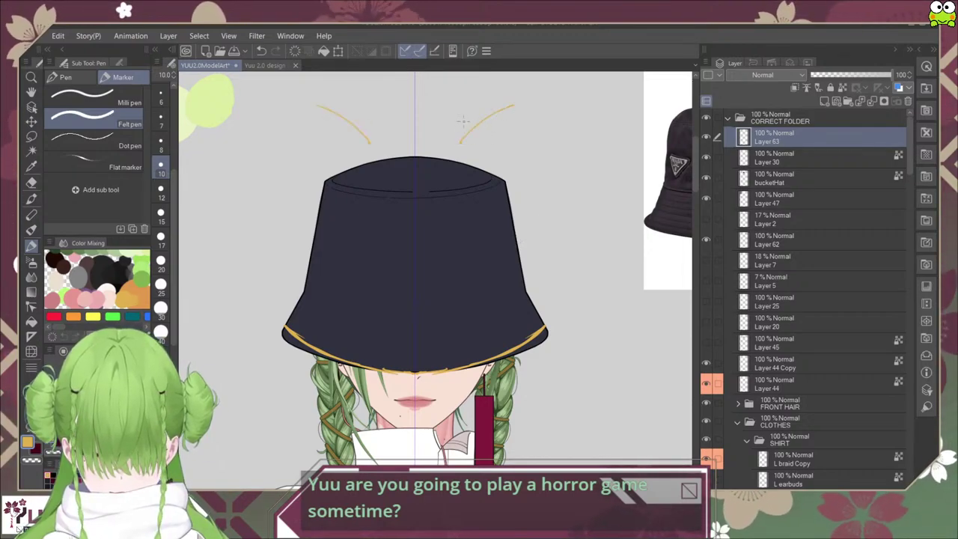
pyautogui.moveTo(460, 120); pyautogui.dragTo(484, 140)
pyautogui.hotkey('ctrl', 'z')
pyautogui.hotkey('ctrl', 'z')
pyautogui.hotkey('ctrl', 'z')
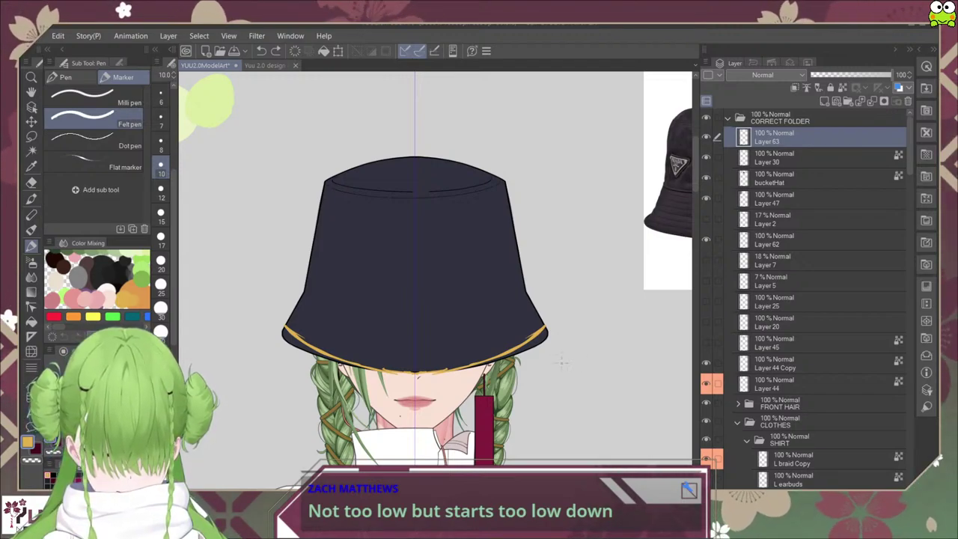
# Step: Thicken the orange-yellow curve along the hat's lower edge into a more continuous line
pyautogui.moveTo(465, 348); pyautogui.dragTo(484, 334)
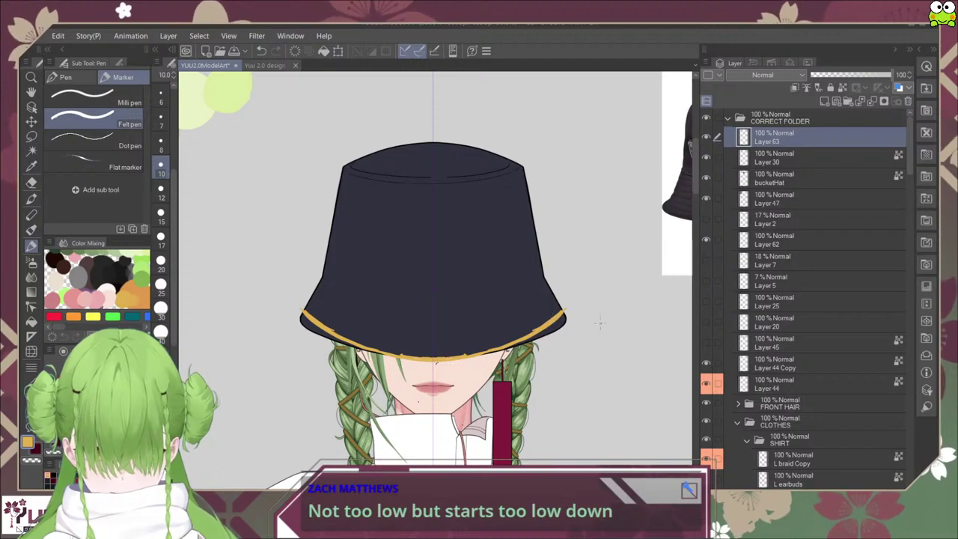
pyautogui.moveTo(434, 299)
pyautogui.mouseDown()
pyautogui.moveTo(397, 308)
pyautogui.moveTo(403, 326)
pyautogui.moveTo(409, 321)
pyautogui.mouseUp()
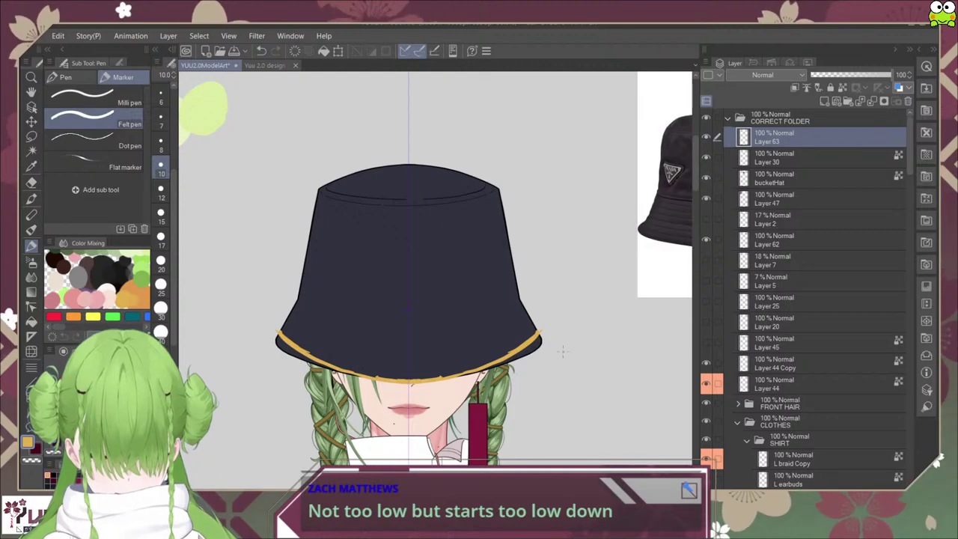
# Step: Examine the hat and its sketched lower edge against the reference hat and the full figure
pyautogui.scroll(-3, 560, 350)
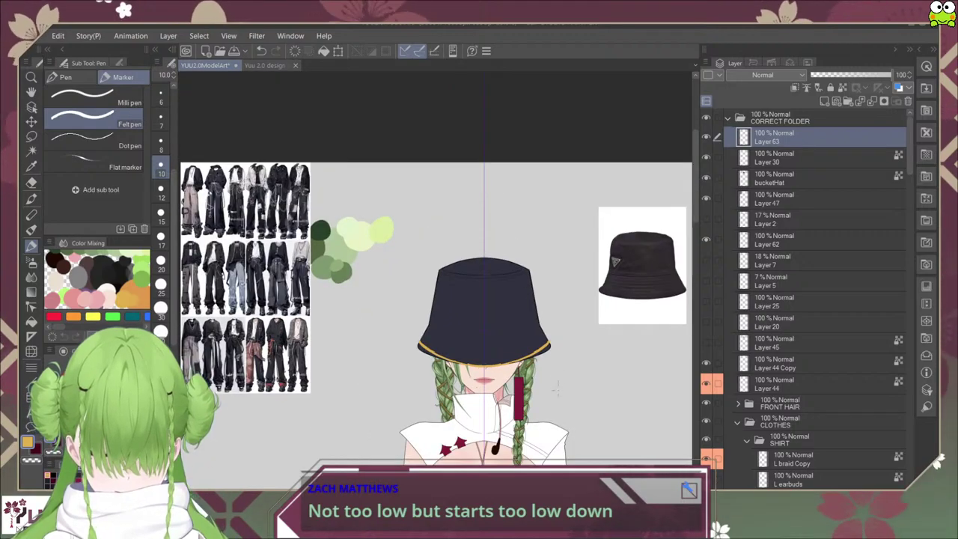
pyautogui.scroll(2, 556, 388)
pyautogui.scroll(3, 544, 405)
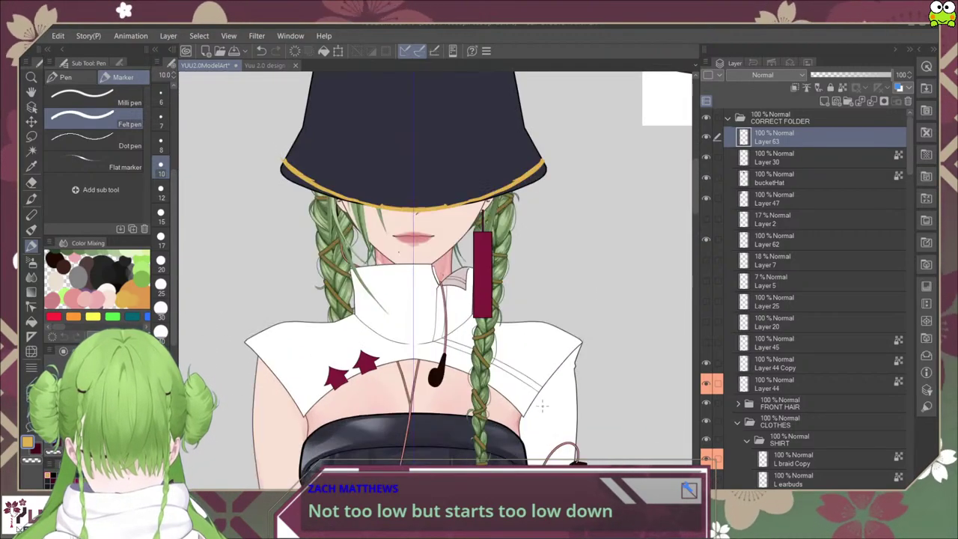
pyautogui.scroll(5, 513, 303)
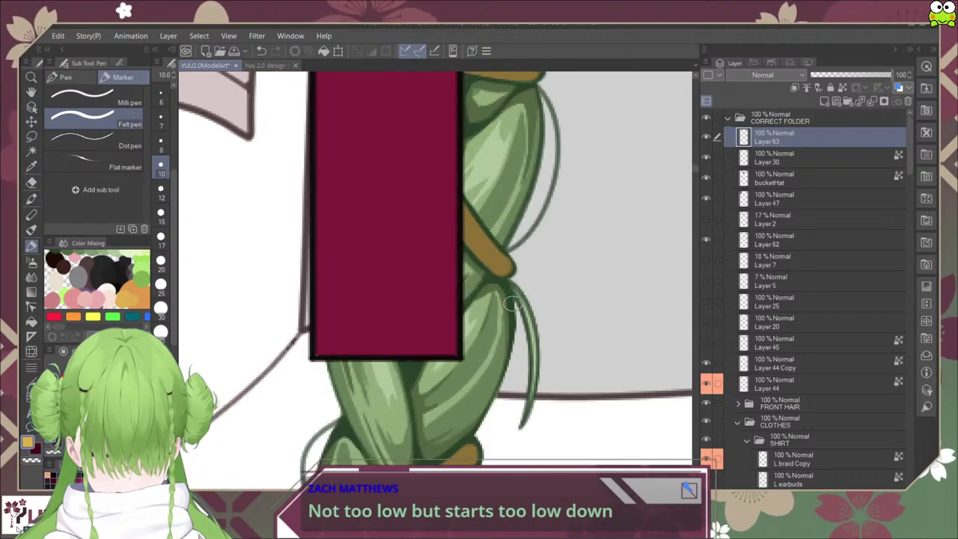
pyautogui.scroll(-5, 511, 307)
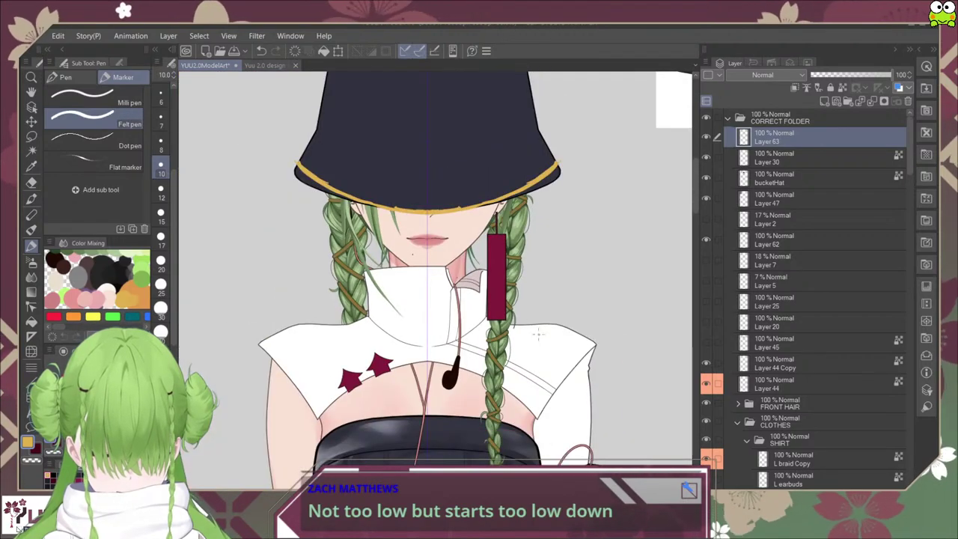
pyautogui.scroll(4, 536, 323)
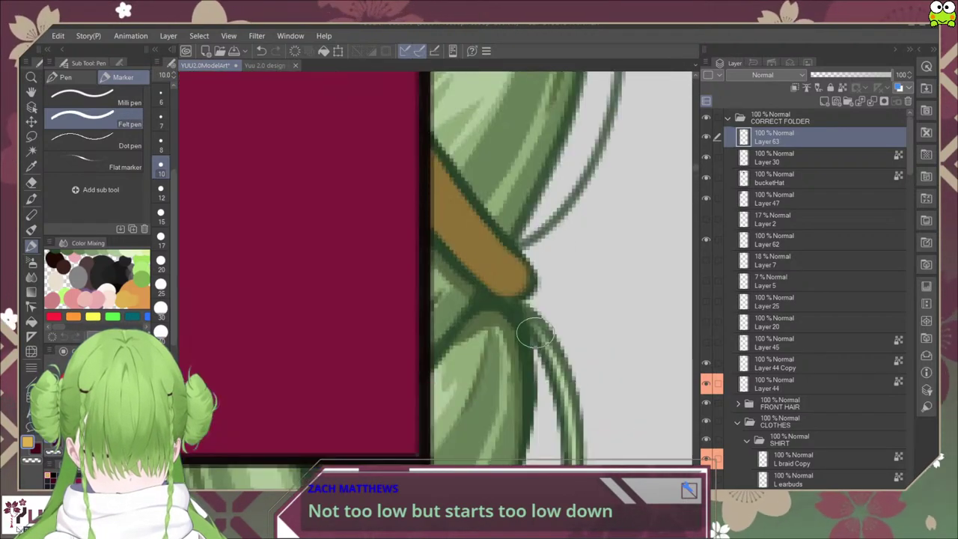
pyautogui.scroll(3, 532, 335)
pyautogui.scroll(-6, 534, 335)
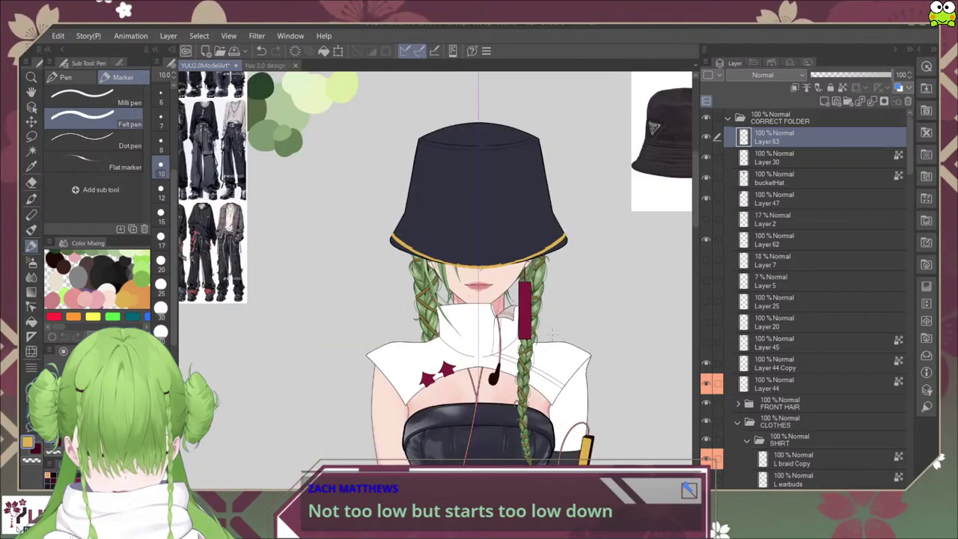
pyautogui.scroll(-5, 534, 335)
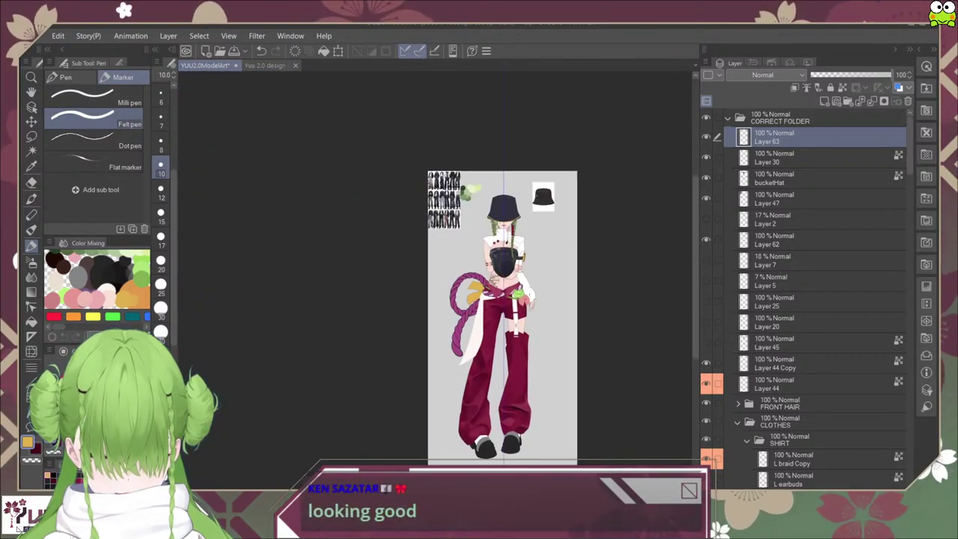
pyautogui.scroll(6, 526, 287)
pyautogui.moveTo(524, 254); pyautogui.dragTo(543, 397)
pyautogui.moveTo(509, 210); pyautogui.dragTo(536, 323)
pyautogui.scroll(3, 536, 324)
pyautogui.scroll(-1, 540, 320)
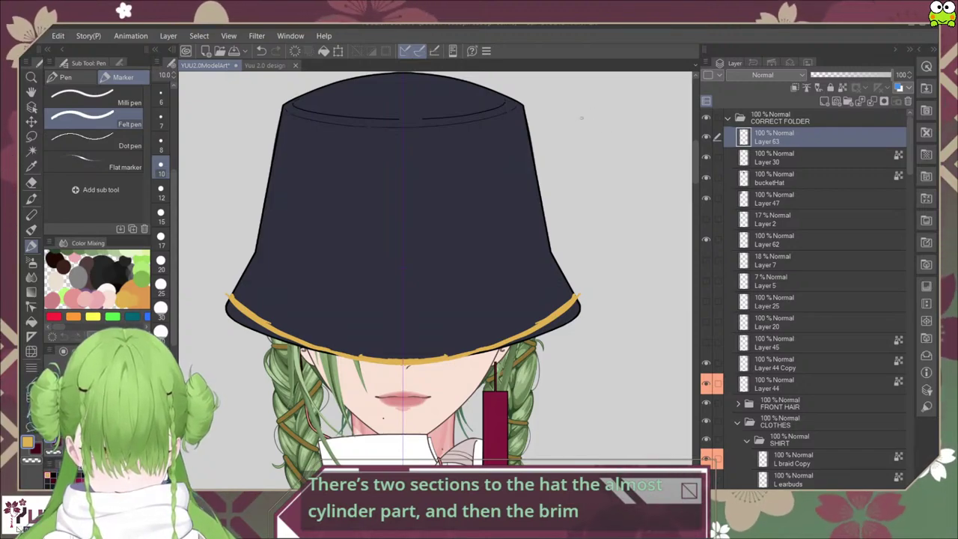
# Step: Draw orange-yellow brackets on both sides of the hat, marking the crown section and the brim section, and reinforce their lines
pyautogui.moveTo(568, 104)
pyautogui.mouseDown()
pyautogui.moveTo(569, 238)
pyautogui.moveTo(559, 248)
pyautogui.moveTo(599, 287)
pyautogui.moveTo(593, 313)
pyautogui.mouseUp()
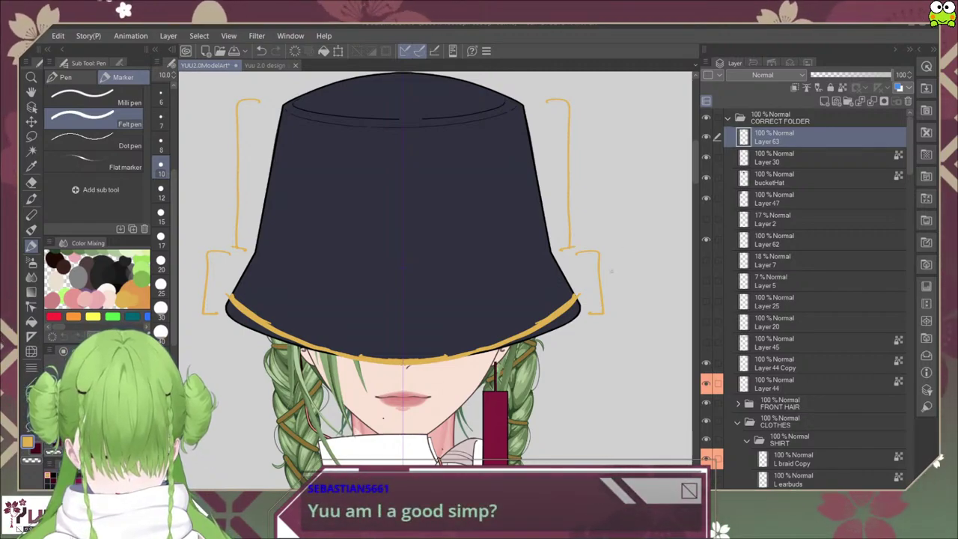
pyautogui.moveTo(577, 253)
pyautogui.mouseDown()
pyautogui.moveTo(598, 315)
pyautogui.moveTo(599, 284)
pyautogui.mouseUp()
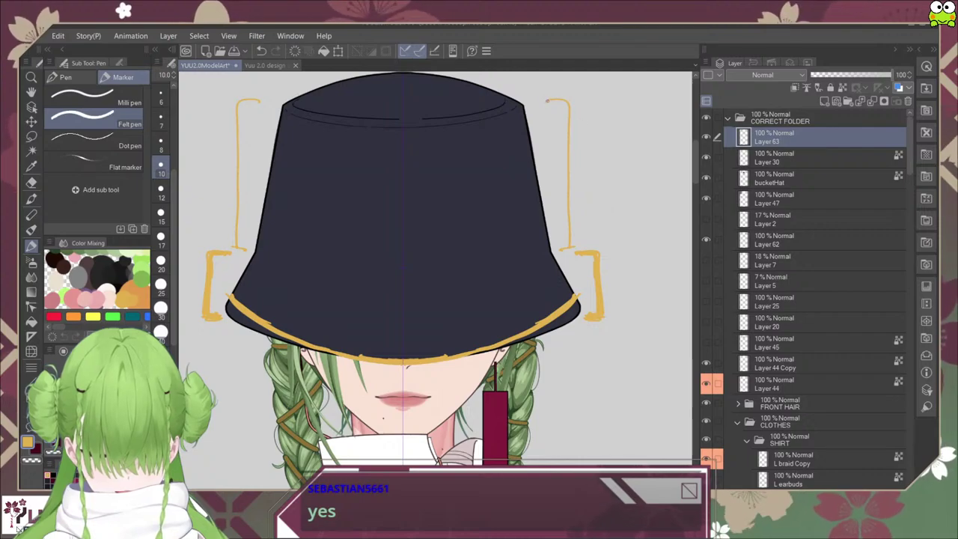
pyautogui.moveTo(548, 100)
pyautogui.mouseDown()
pyautogui.moveTo(579, 216)
pyautogui.moveTo(576, 245)
pyautogui.moveTo(567, 248)
pyautogui.moveTo(570, 105)
pyautogui.moveTo(548, 98)
pyautogui.mouseUp()
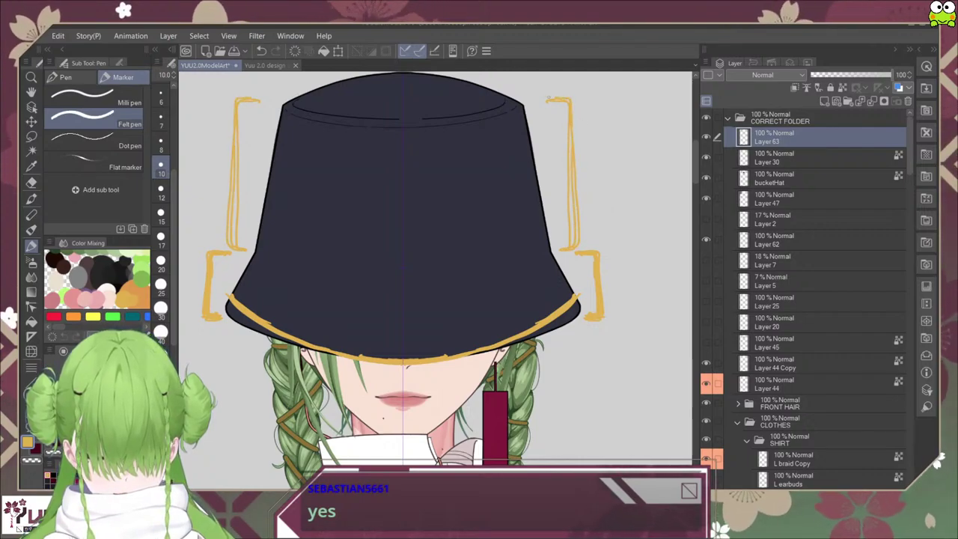
# Step: Try small marks beside the crown brackets and another stroke beside the brim brackets, undoing each attempt
pyautogui.moveTo(589, 146); pyautogui.dragTo(593, 166)
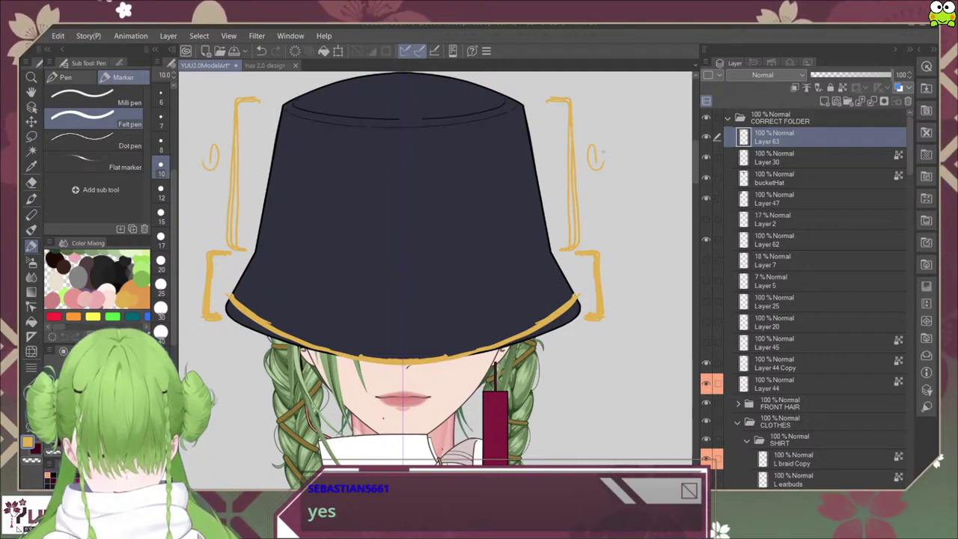
pyautogui.hotkey('ctrl', 'z')
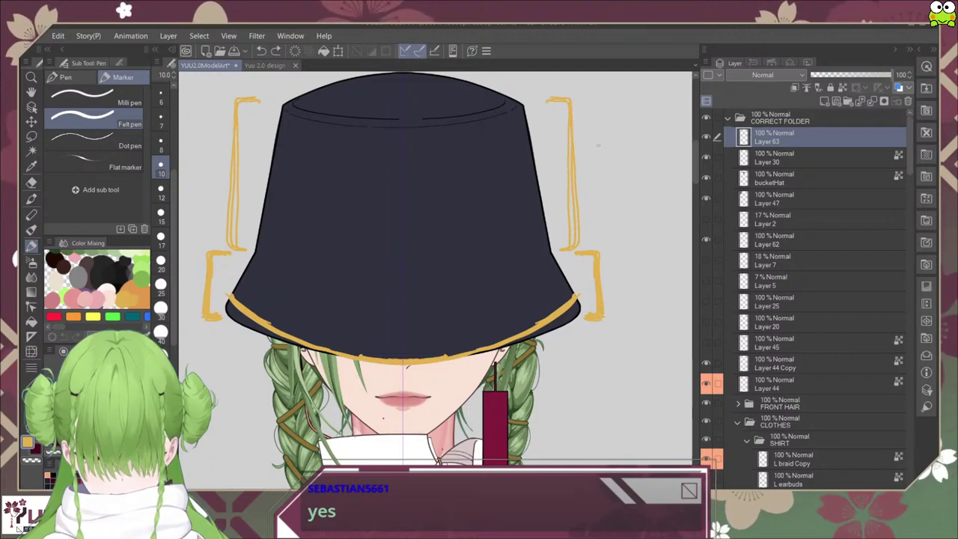
pyautogui.moveTo(596, 141); pyautogui.dragTo(606, 154)
pyautogui.hotkey('ctrl', 'z')
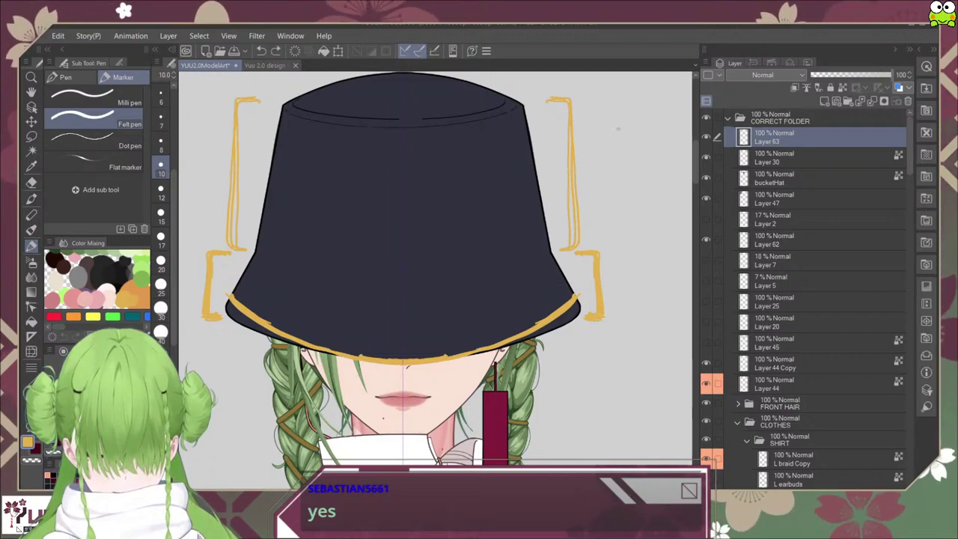
pyautogui.moveTo(615, 253)
pyautogui.mouseDown()
pyautogui.moveTo(622, 285)
pyautogui.moveTo(612, 317)
pyautogui.mouseUp()
pyautogui.hotkey('ctrl', 'z')
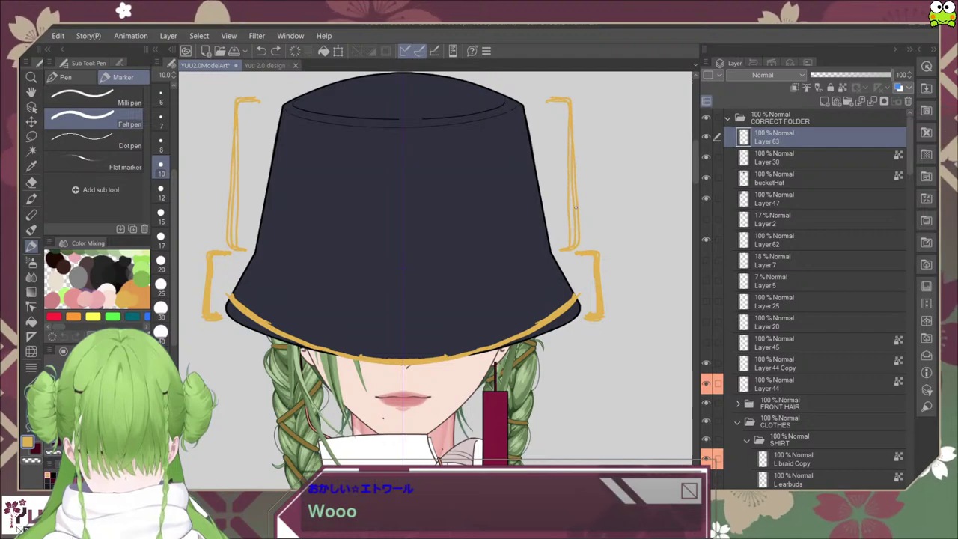
# Step: Examine the bracketed crown-to-brim proportions against the whole character and the reference hat
pyautogui.scroll(-2, 575, 207)
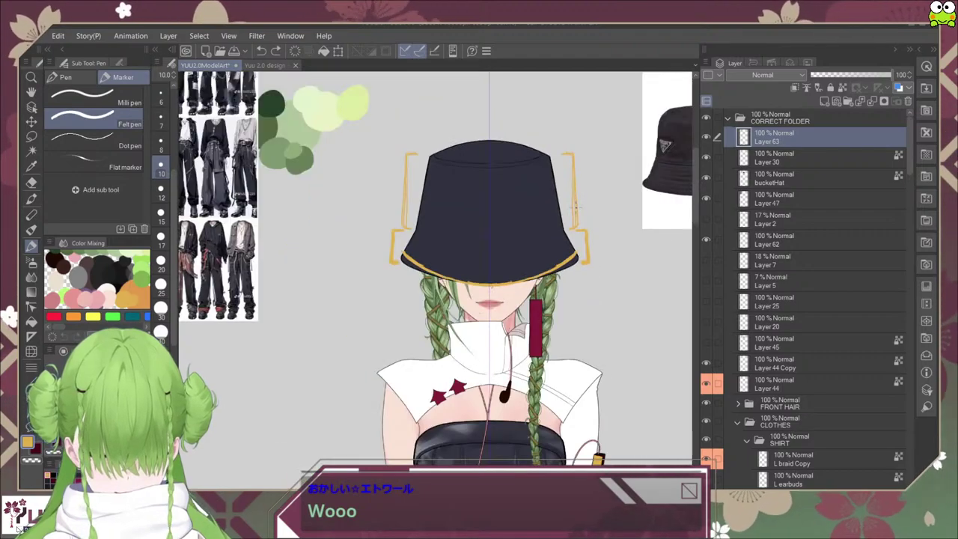
pyautogui.moveTo(575, 207); pyautogui.dragTo(553, 189)
pyautogui.scroll(-3, 573, 246)
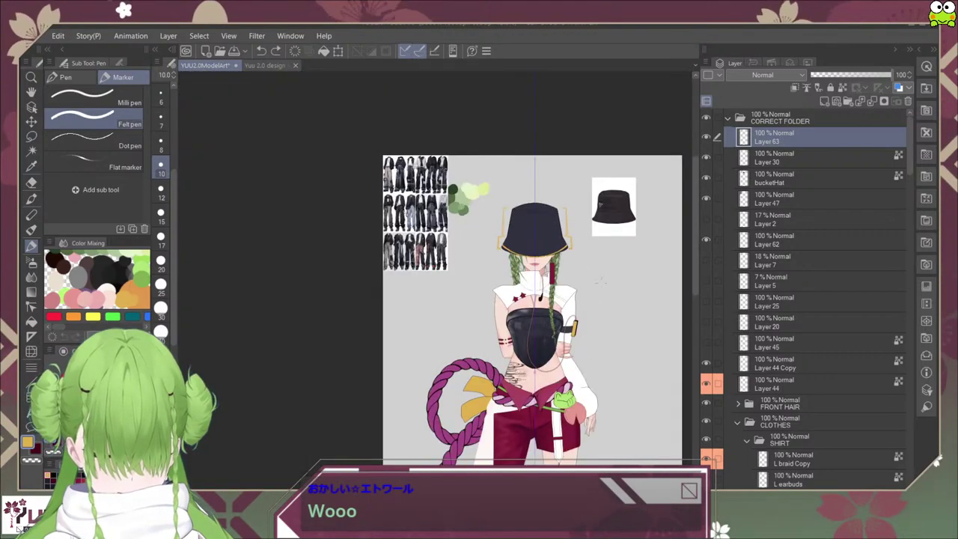
pyautogui.moveTo(574, 245); pyautogui.dragTo(535, 156)
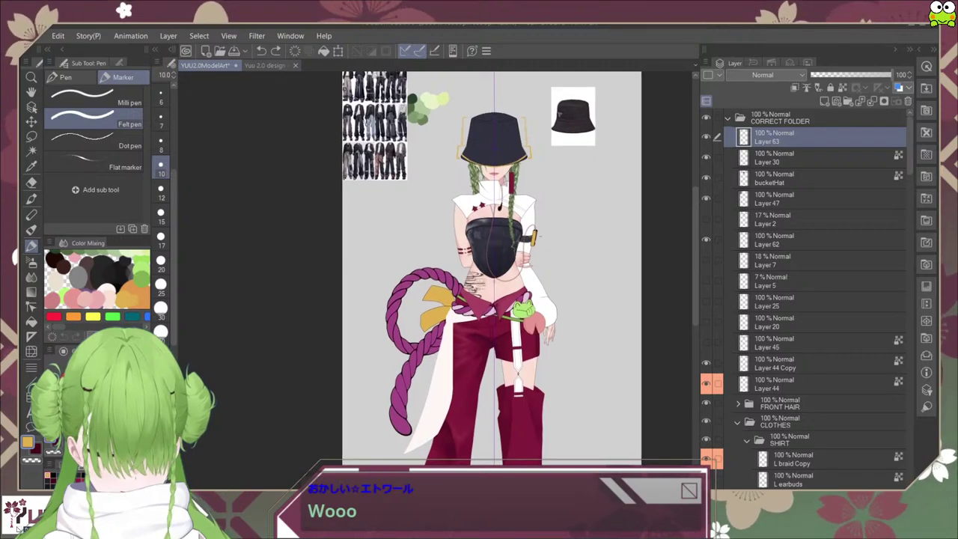
pyautogui.scroll(6, 540, 228)
pyautogui.scroll(-3, 542, 225)
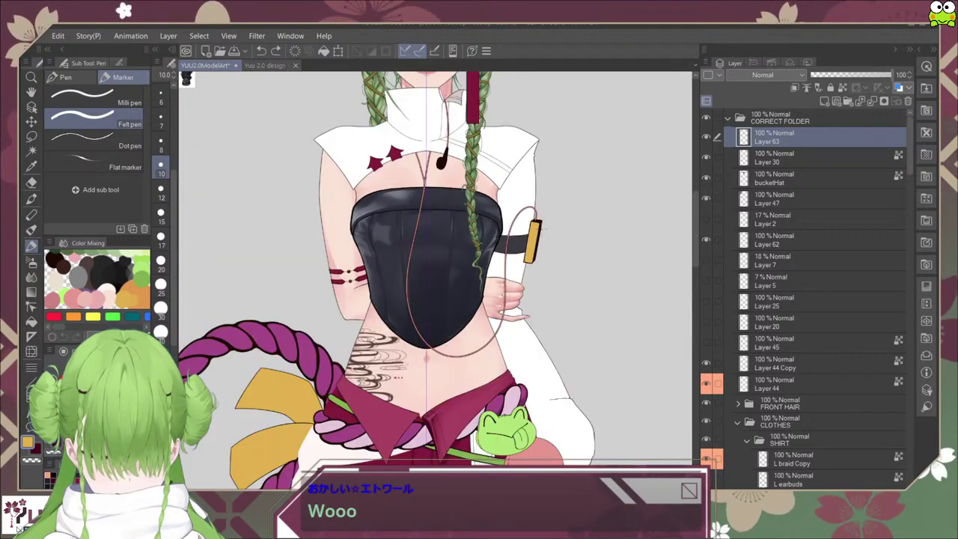
pyautogui.moveTo(544, 229); pyautogui.dragTo(566, 373)
pyautogui.scroll(6, 468, 286)
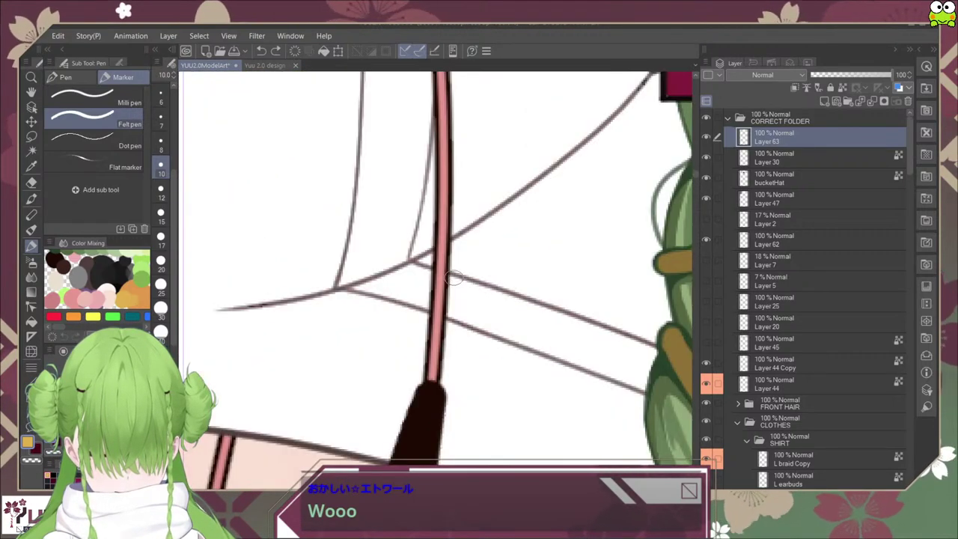
pyautogui.hotkey('ctrl', '-')
pyautogui.hotkey('ctrl', '-')
pyautogui.hotkey('ctrl', '-')
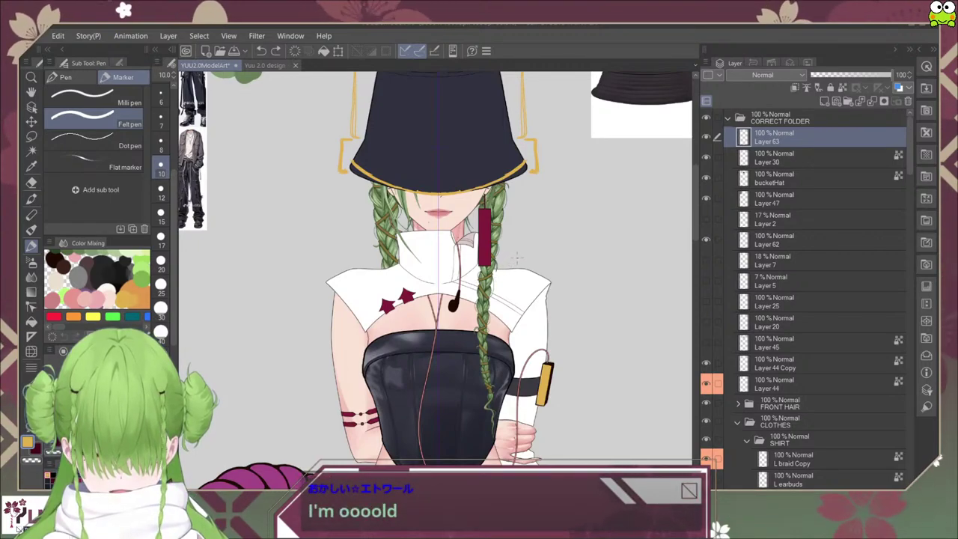
pyautogui.moveTo(531, 256); pyautogui.dragTo(537, 292)
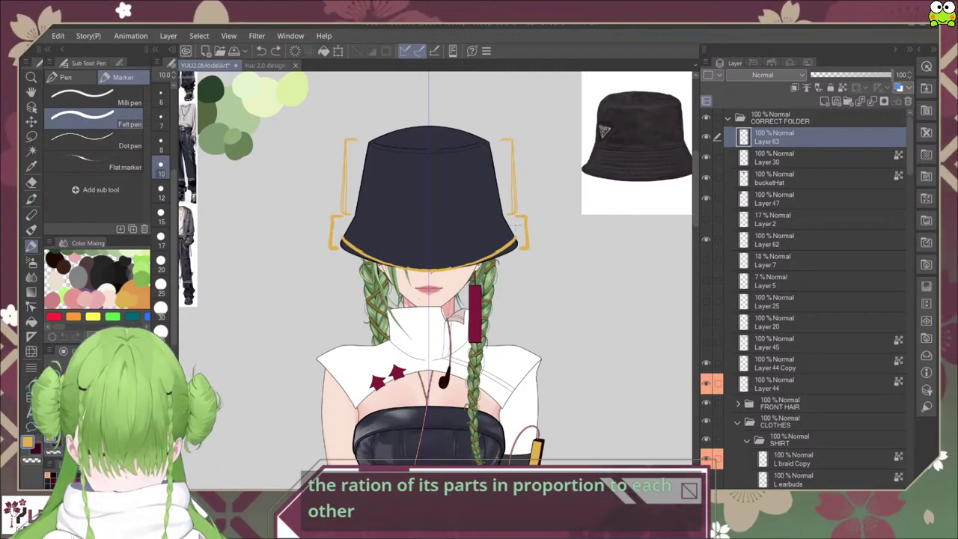
# Step: Try orange-yellow brim side lines and a curved crown-to-brim seam starting above the brim brackets, undoing the strokes
pyautogui.scroll(2, 515, 234)
pyautogui.moveTo(449, 240); pyautogui.dragTo(505, 294)
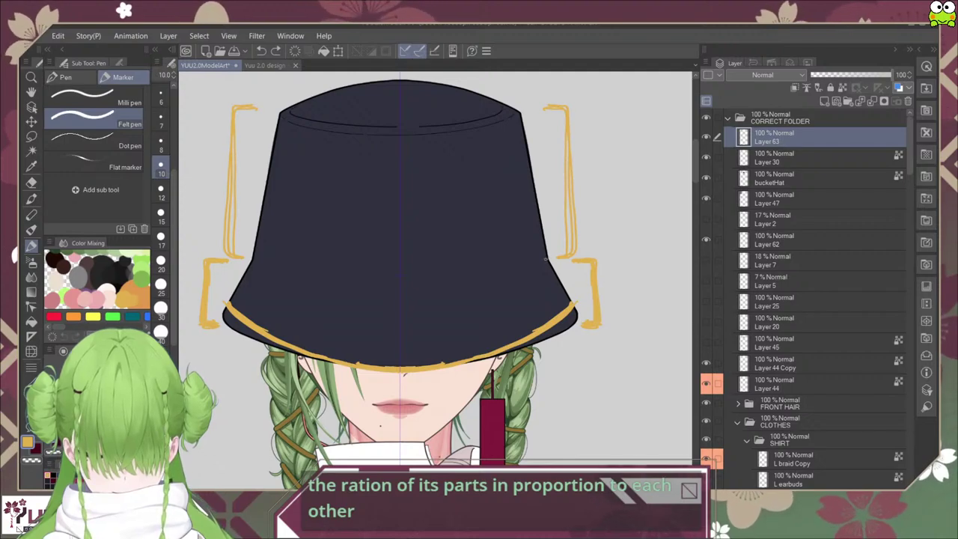
pyautogui.moveTo(539, 240); pyautogui.dragTo(566, 297)
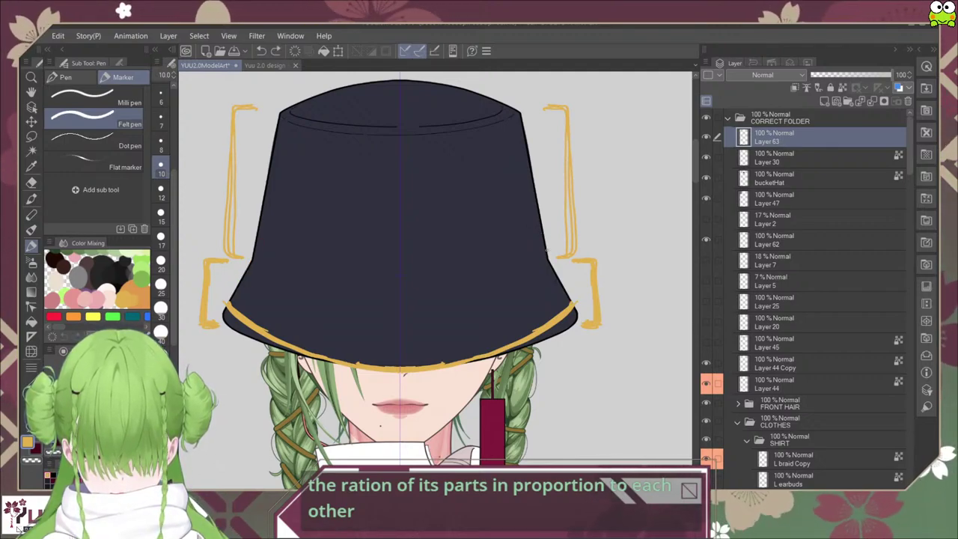
pyautogui.hotkey('ctrl', 'z')
pyautogui.moveTo(573, 301)
pyautogui.mouseDown()
pyautogui.moveTo(547, 239)
pyautogui.moveTo(446, 261)
pyautogui.mouseUp()
pyautogui.moveTo(528, 243); pyautogui.dragTo(460, 263)
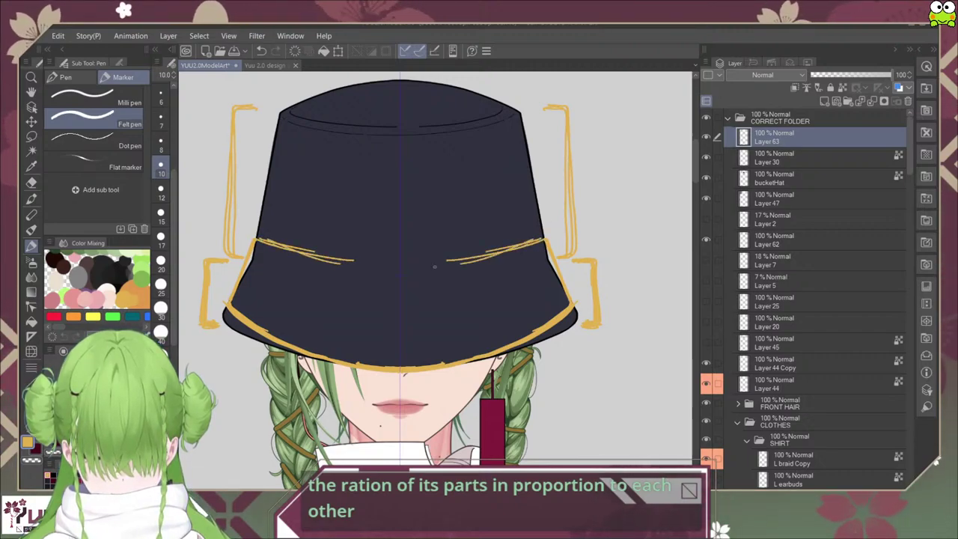
pyautogui.moveTo(401, 271); pyautogui.dragTo(463, 261)
pyautogui.moveTo(518, 248); pyautogui.dragTo(400, 271)
pyautogui.hotkey('ctrl', 'z')
pyautogui.hotkey('ctrl', 'z')
pyautogui.hotkey('ctrl', 'z')
pyautogui.hotkey('ctrl', 'z')
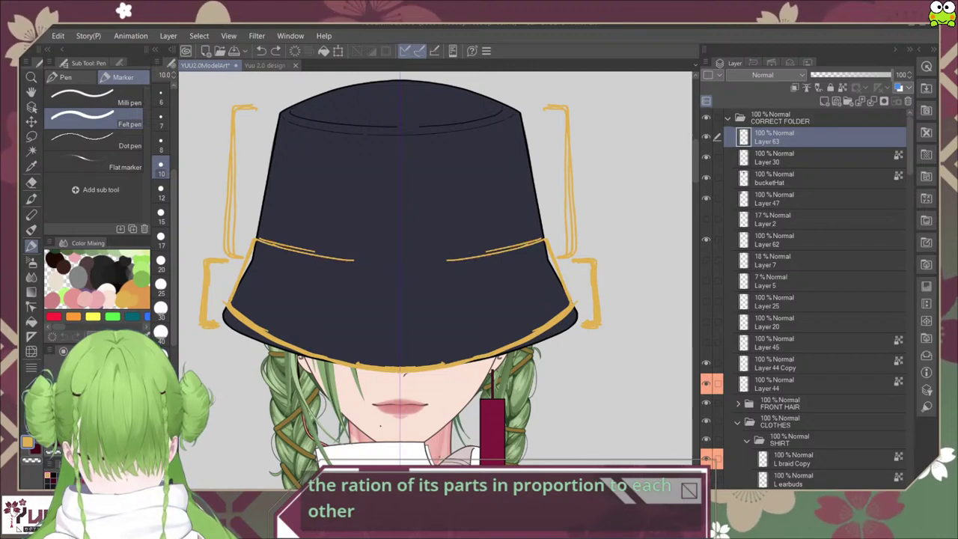
pyautogui.hotkey('ctrl', 'z')
pyautogui.hotkey('ctrl', 'z')
pyautogui.hotkey('ctrl', 'z')
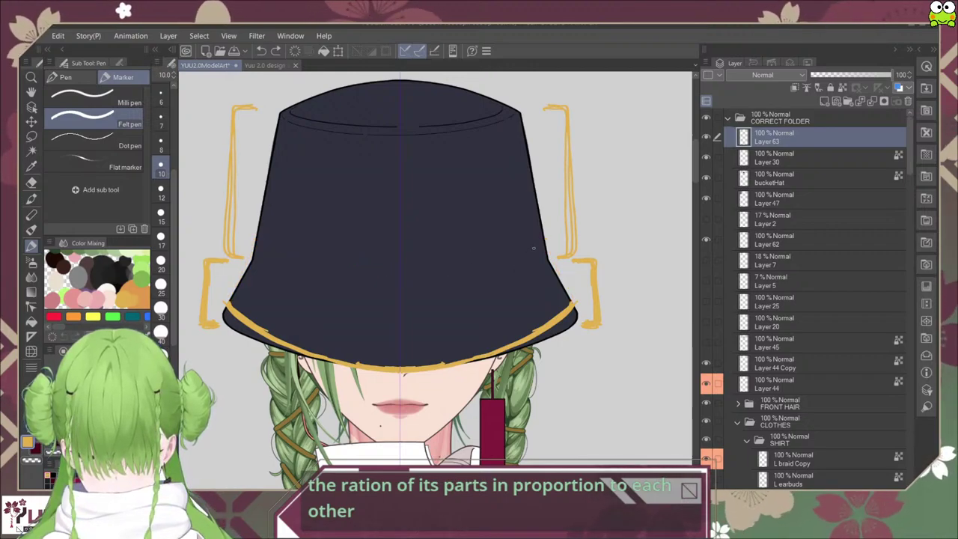
# Step: Sketch the brim's flared sides and a curved crown-to-brim seam starting level with the tops of the brim brackets
pyautogui.moveTo(548, 262)
pyautogui.mouseDown()
pyautogui.moveTo(573, 303)
pyautogui.moveTo(548, 263)
pyautogui.moveTo(450, 288)
pyautogui.mouseUp()
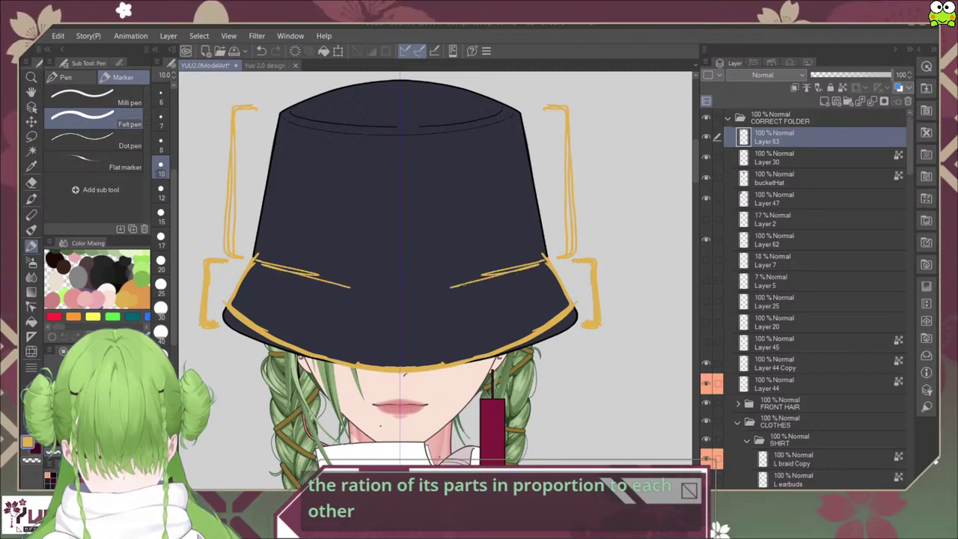
pyautogui.moveTo(515, 271)
pyautogui.mouseDown()
pyautogui.moveTo(404, 303)
pyautogui.moveTo(526, 268)
pyautogui.moveTo(449, 293)
pyautogui.mouseUp()
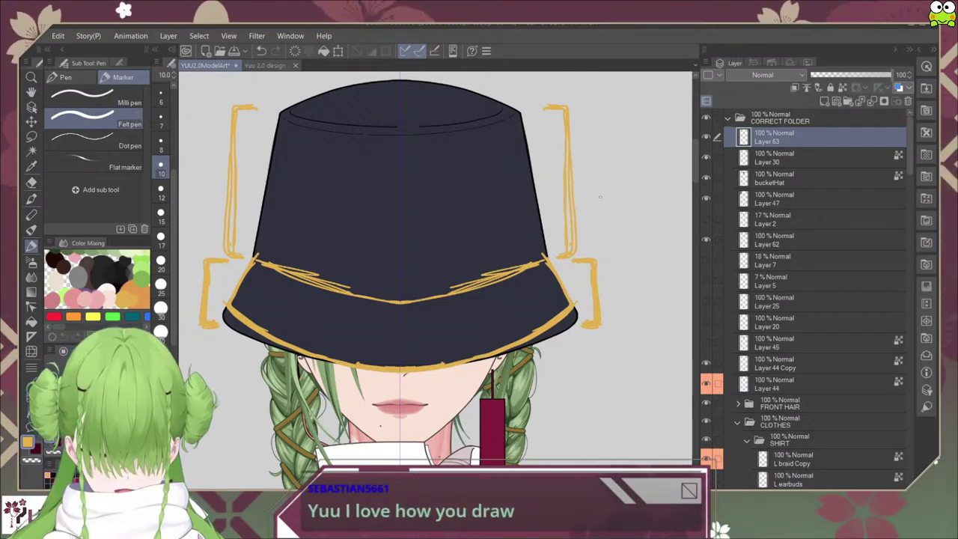
pyautogui.scroll(-3, 599, 197)
pyautogui.scroll(5, 540, 263)
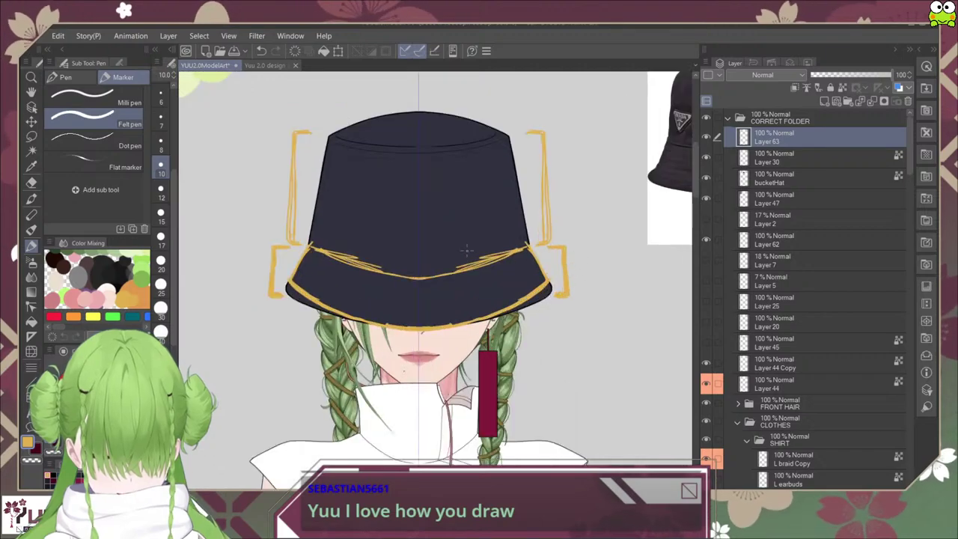
pyautogui.scroll(-2, 415, 279)
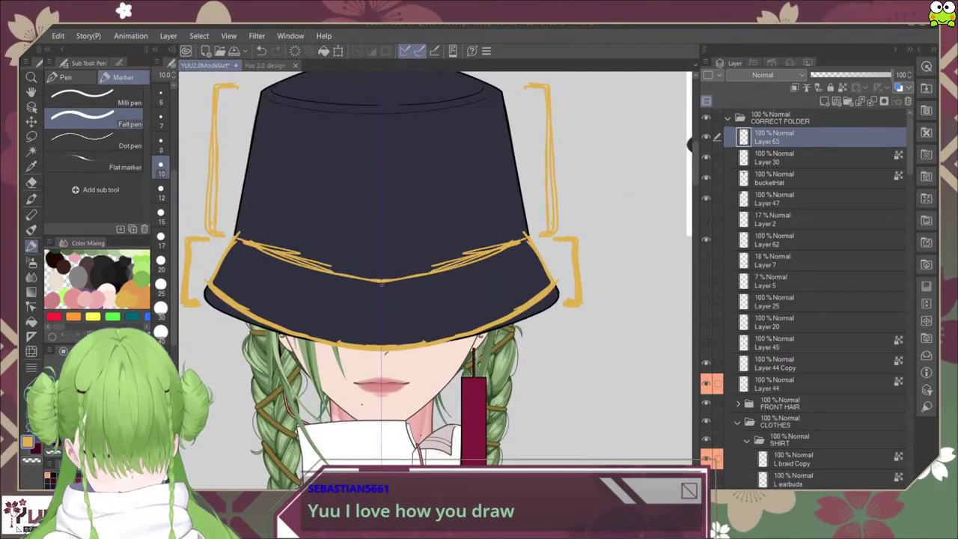
pyautogui.moveTo(382, 280)
pyautogui.mouseDown()
pyautogui.moveTo(526, 240)
pyautogui.moveTo(397, 283)
pyautogui.mouseUp()
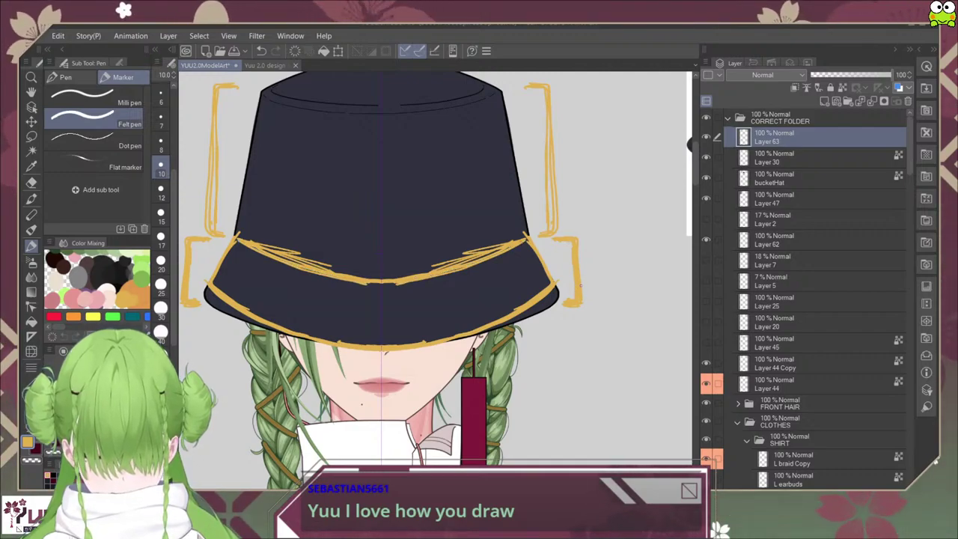
# Step: Thin the rough seam sketch with the Snap eraser and redraw its centre and ends as one clean curve
pyautogui.press('e')
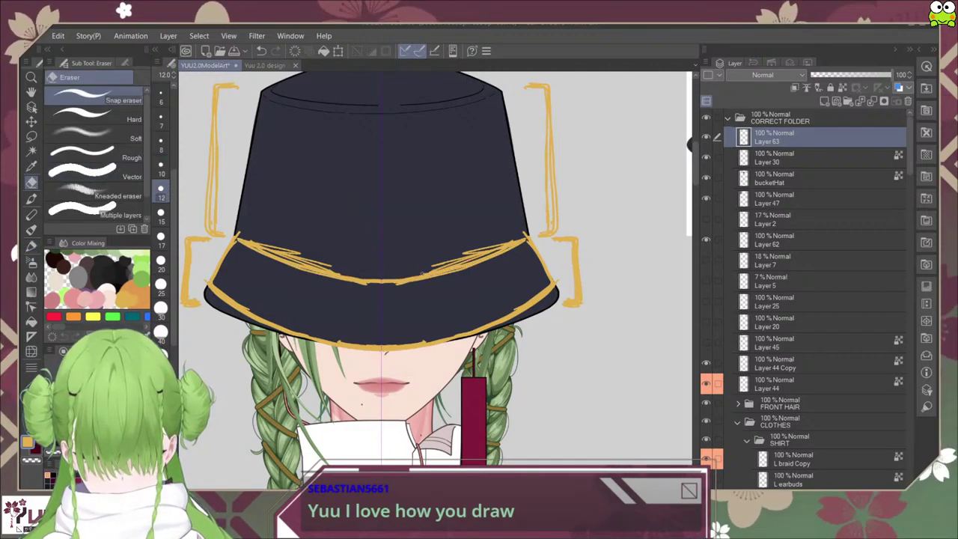
pyautogui.moveTo(422, 274); pyautogui.dragTo(527, 239)
pyautogui.moveTo(526, 240); pyautogui.dragTo(433, 267)
pyautogui.moveTo(505, 245); pyautogui.dragTo(466, 257)
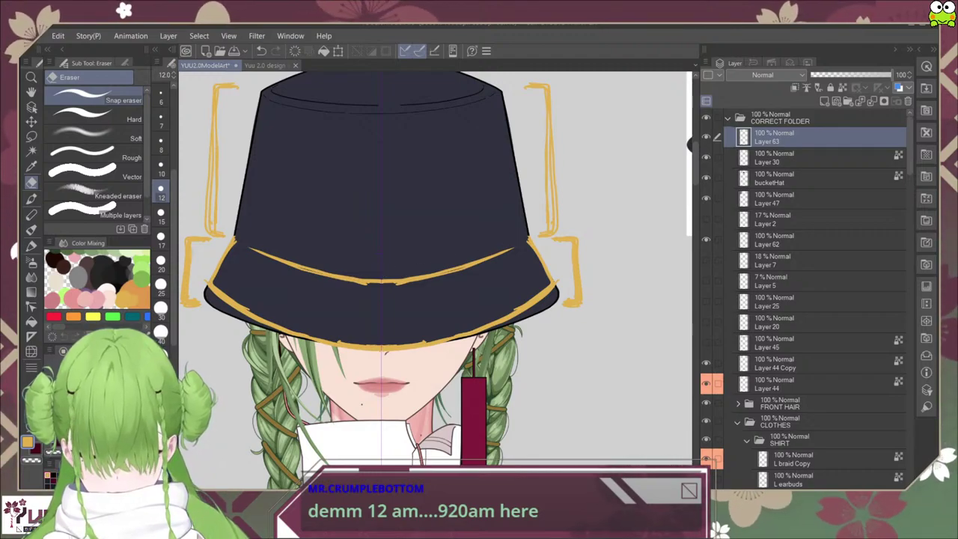
pyautogui.click(160, 429)
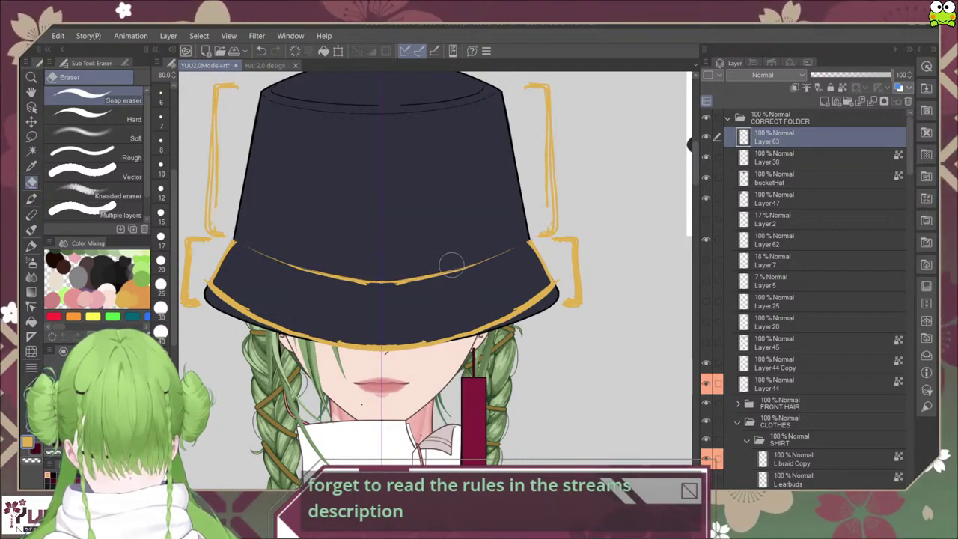
pyautogui.press('p')
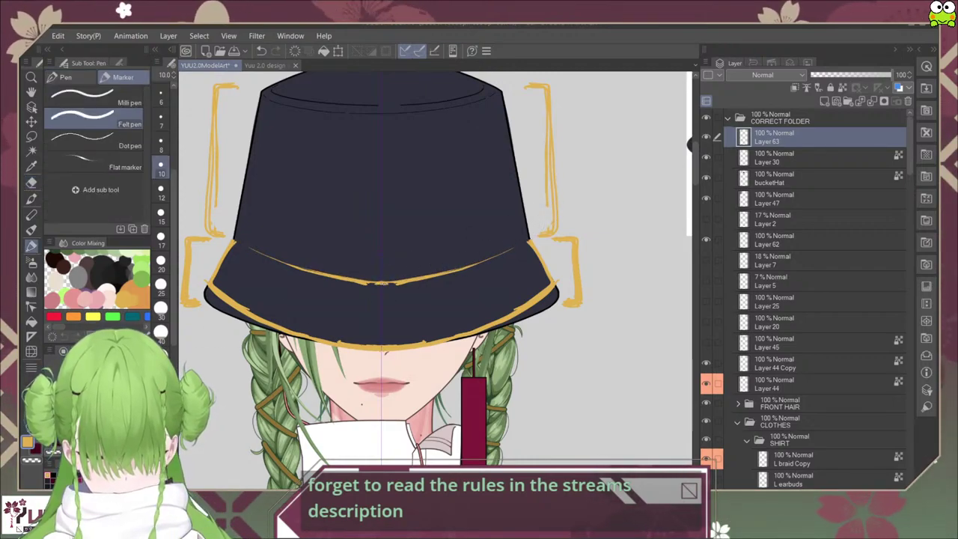
pyautogui.moveTo(383, 284); pyautogui.dragTo(407, 281)
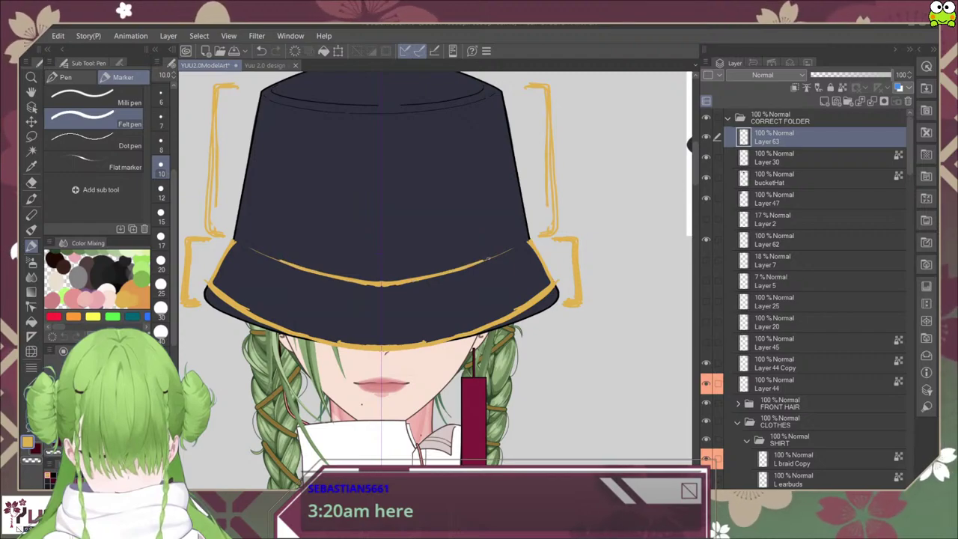
pyautogui.moveTo(281, 261); pyautogui.dragTo(233, 240)
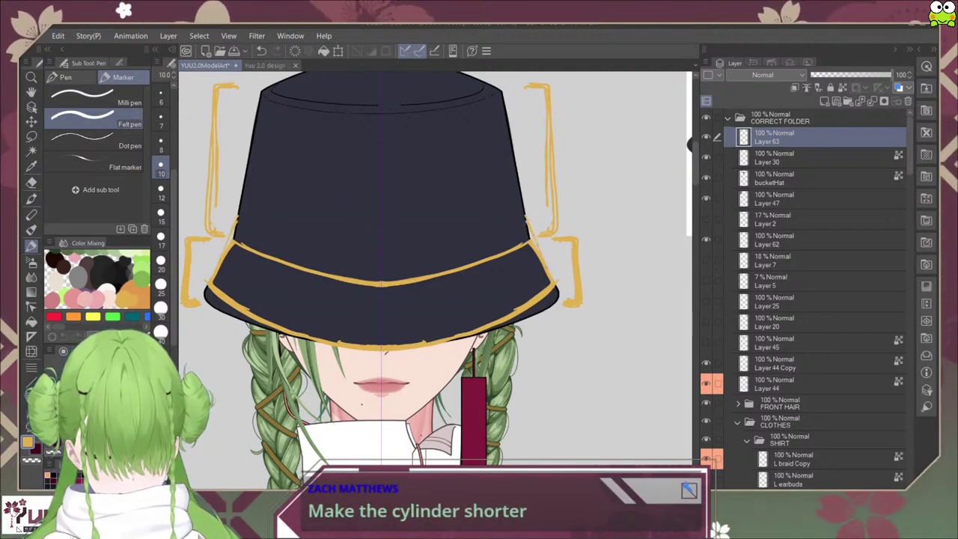
# Step: Sketch a second crown-to-brim seam slightly higher on the hat and erase the lower seam
pyautogui.moveTo(544, 266)
pyautogui.mouseDown()
pyautogui.moveTo(525, 218)
pyautogui.moveTo(403, 256)
pyautogui.mouseUp()
pyautogui.moveTo(270, 229)
pyautogui.mouseDown()
pyautogui.moveTo(362, 256)
pyautogui.moveTo(406, 256)
pyautogui.moveTo(500, 228)
pyautogui.moveTo(382, 257)
pyautogui.mouseUp()
pyautogui.moveTo(383, 258); pyautogui.dragTo(496, 228)
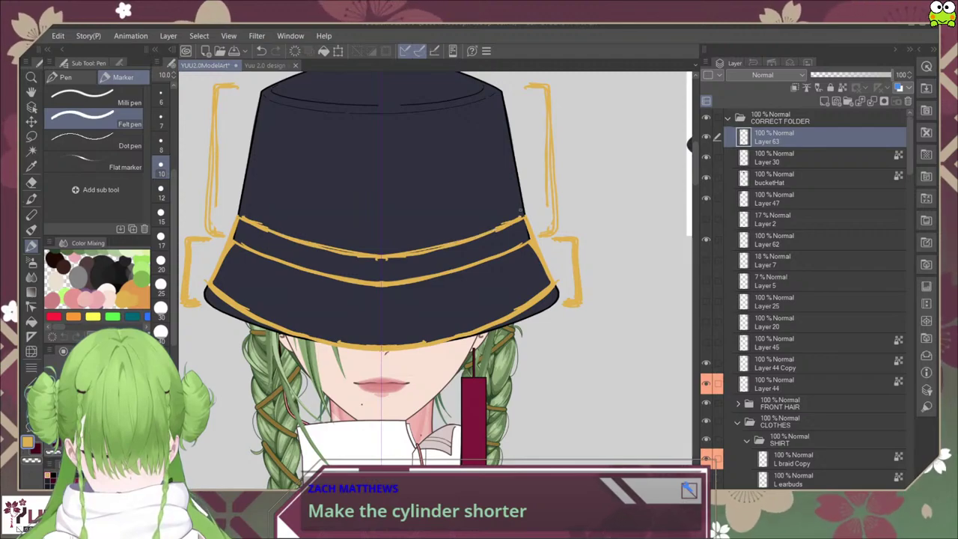
pyautogui.moveTo(441, 282)
pyautogui.mouseDown()
pyautogui.moveTo(367, 282)
pyautogui.moveTo(520, 254)
pyautogui.mouseUp()
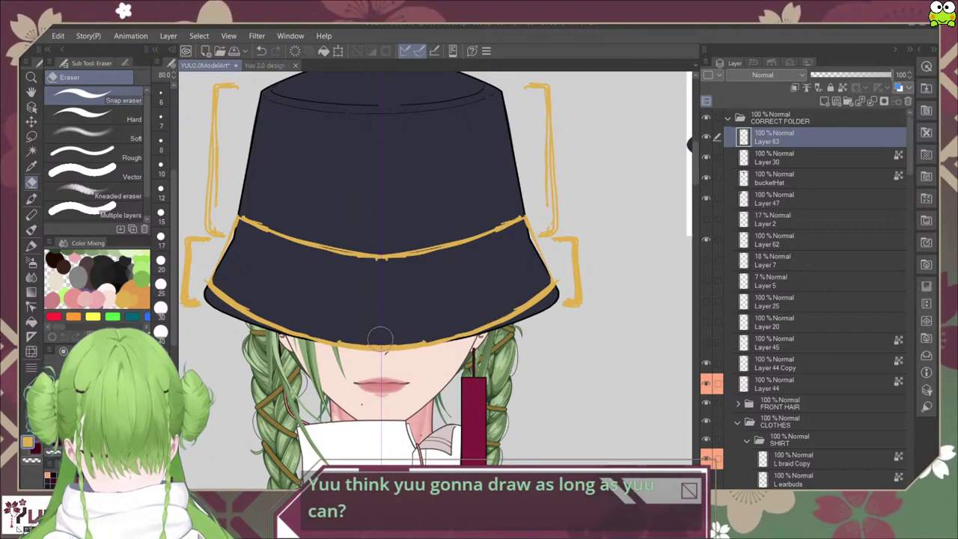
# Step: Thin the sketched lower edge of the brim with the eraser and erase the proportion brackets on both sides
pyautogui.moveTo(376, 340)
pyautogui.mouseDown()
pyautogui.moveTo(459, 327)
pyautogui.moveTo(539, 284)
pyautogui.mouseUp()
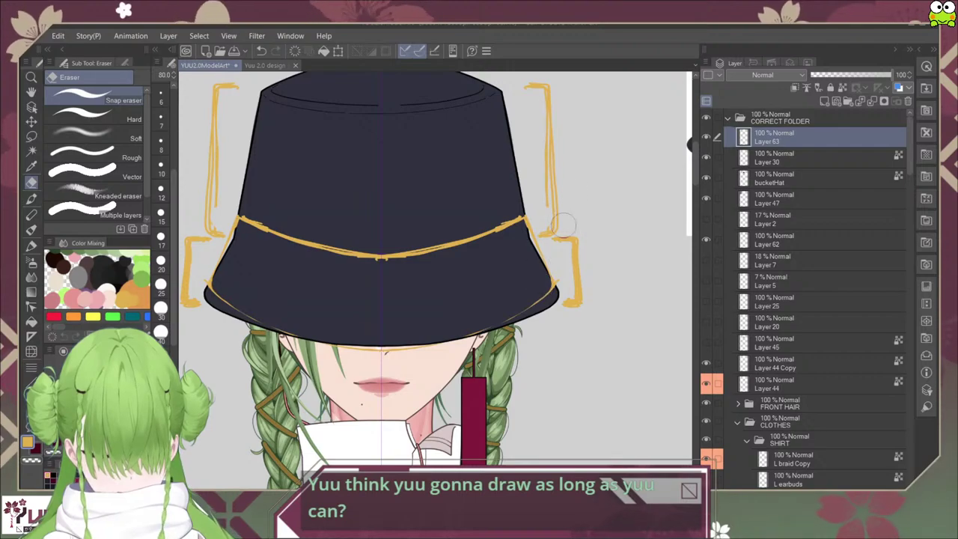
pyautogui.scroll(-5, 562, 283)
pyautogui.scroll(4, 572, 279)
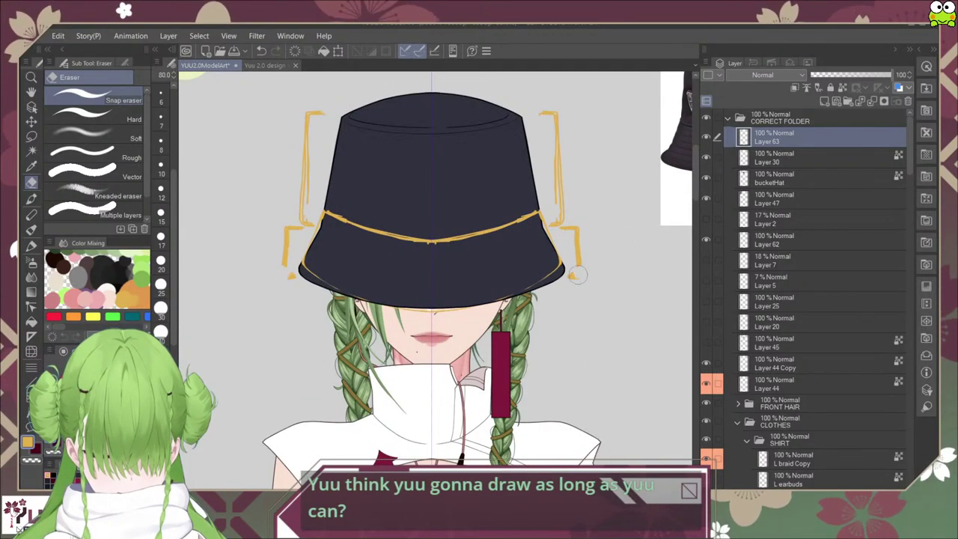
pyautogui.moveTo(577, 276)
pyautogui.mouseDown()
pyautogui.moveTo(565, 223)
pyautogui.moveTo(565, 235)
pyautogui.moveTo(555, 222)
pyautogui.moveTo(561, 153)
pyautogui.mouseUp()
pyautogui.scroll(-3, 590, 277)
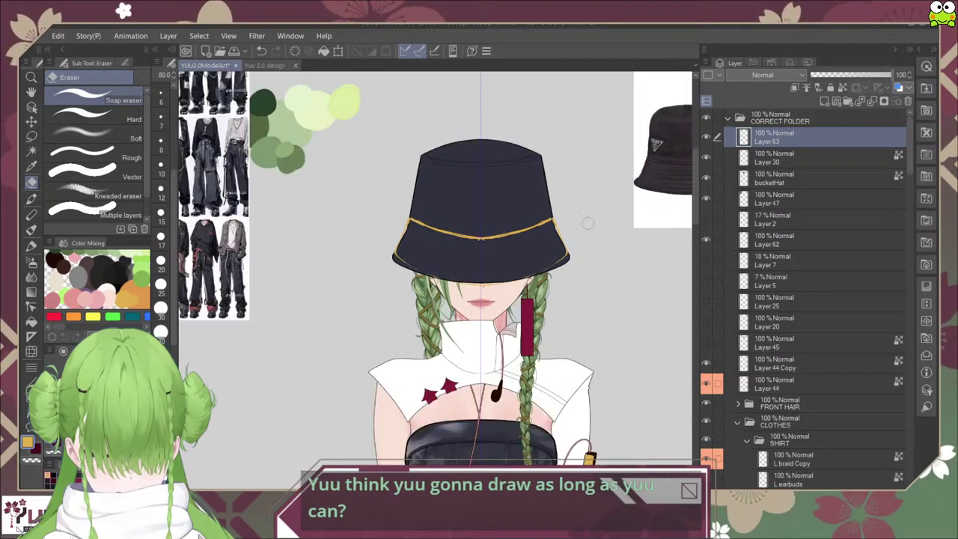
# Step: Lower the opacity of sketch Layer 63 to 56% and add a new layer directly above Layer 30
pyautogui.moveTo(594, 237); pyautogui.dragTo(532, 271)
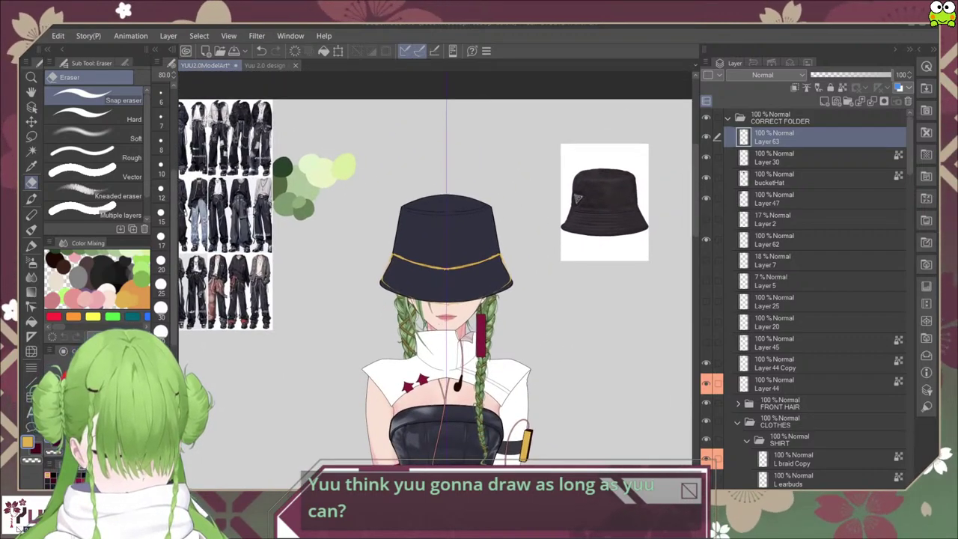
pyautogui.click(870, 75)
pyautogui.moveTo(867, 75); pyautogui.dragTo(858, 75)
pyautogui.click(811, 158)
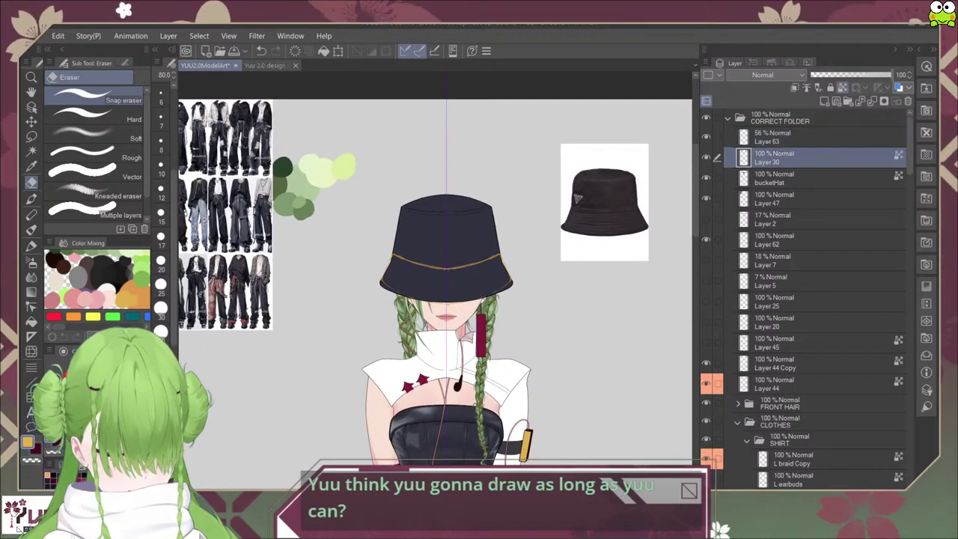
pyautogui.hotkey('ctrl', 'shift', 'n')
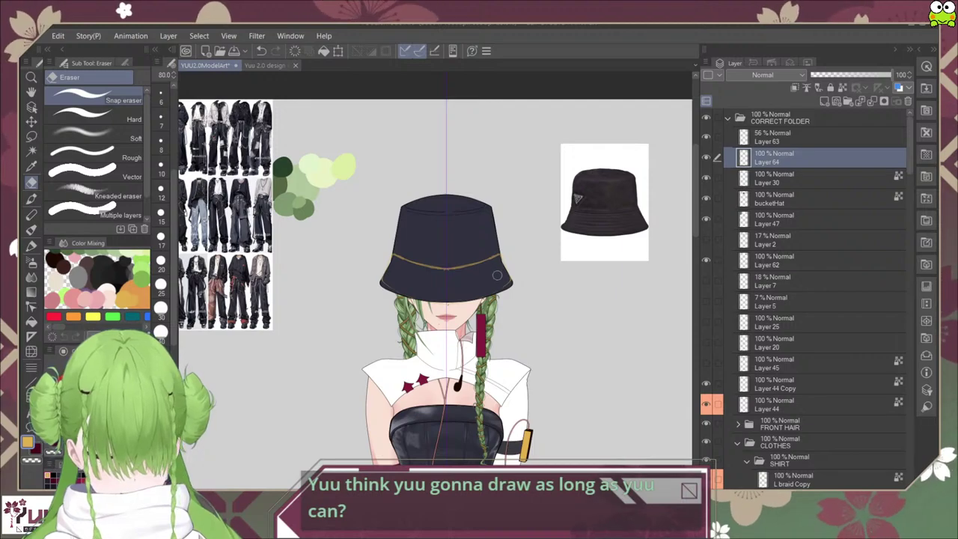
# Step: Set up the Milli pen marker at size 6 with a near-black colour for line work on the hat
pyautogui.scroll(3, 498, 278)
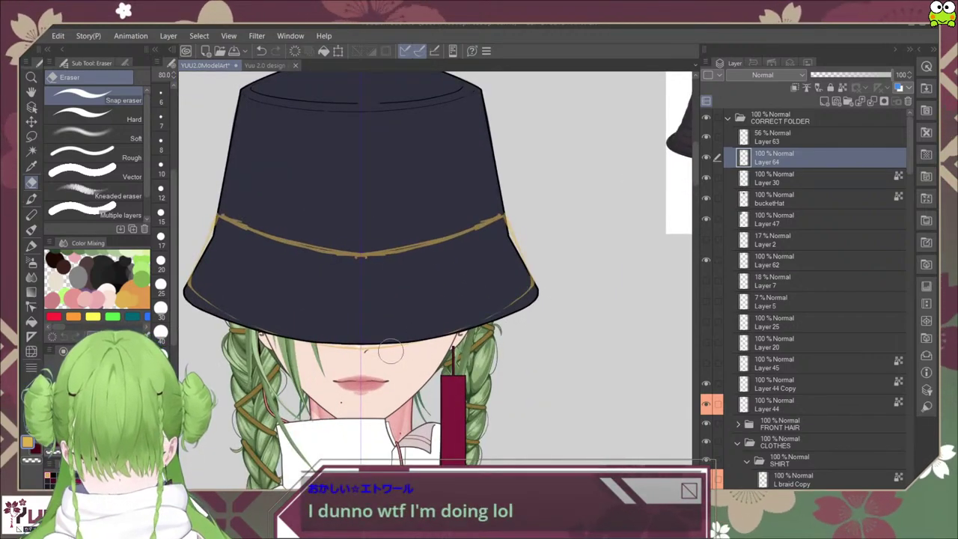
pyautogui.press('p')
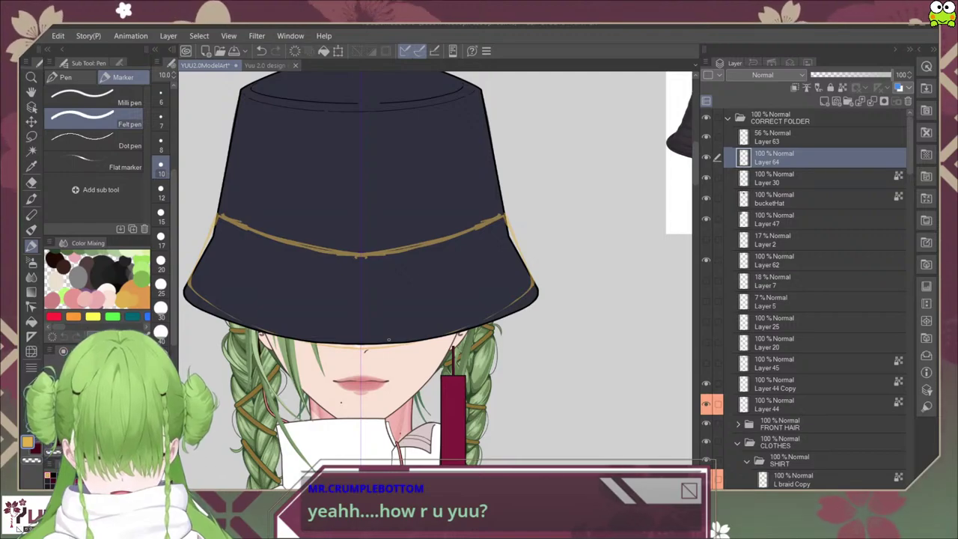
pyautogui.moveTo(361, 299); pyautogui.dragTo(388, 301)
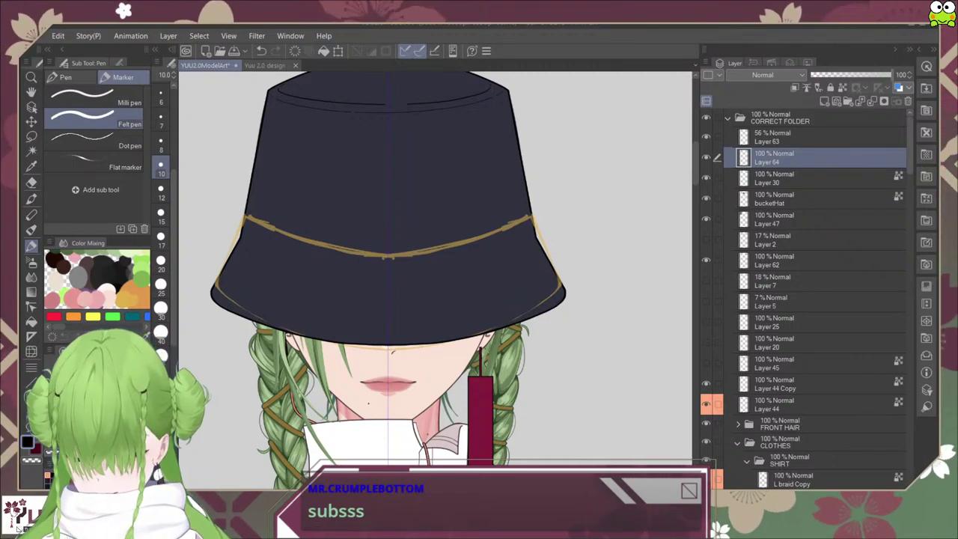
pyautogui.scroll(3, 403, 351)
pyautogui.click(114, 99)
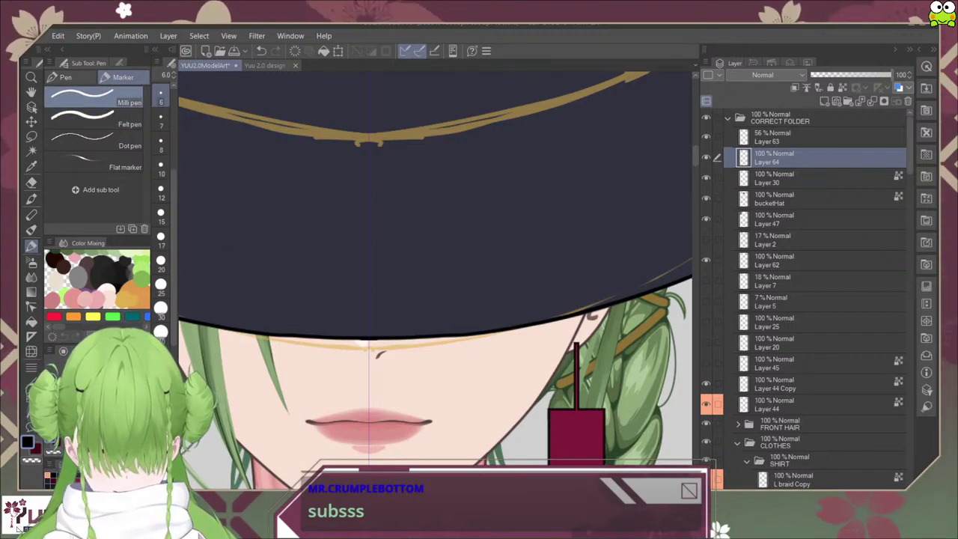
# Step: Try near-black strokes along the curved front seam of the crown's top with the canvas rotated, undoing each attempt
pyautogui.scroll(-3, 442, 289)
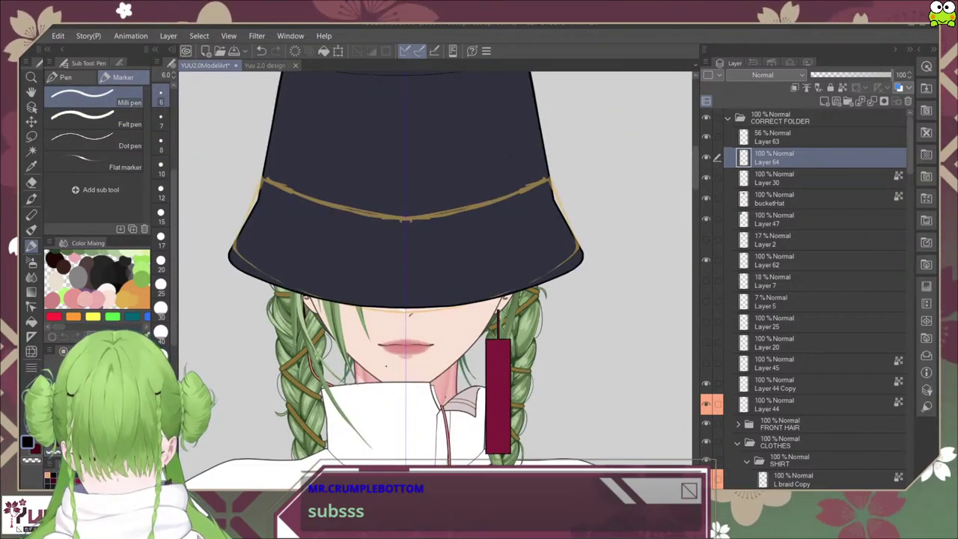
pyautogui.moveTo(496, 284); pyautogui.dragTo(401, 330)
pyautogui.moveTo(528, 203); pyautogui.dragTo(461, 271)
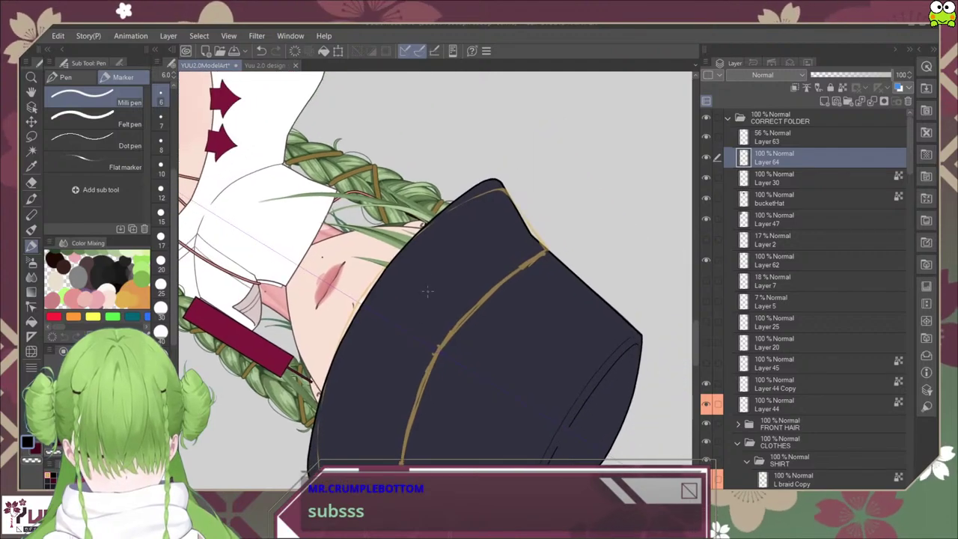
pyautogui.scroll(3, 462, 271)
pyautogui.scroll(-4, 461, 270)
pyautogui.moveTo(524, 323); pyautogui.dragTo(509, 308)
pyautogui.scroll(3, 509, 308)
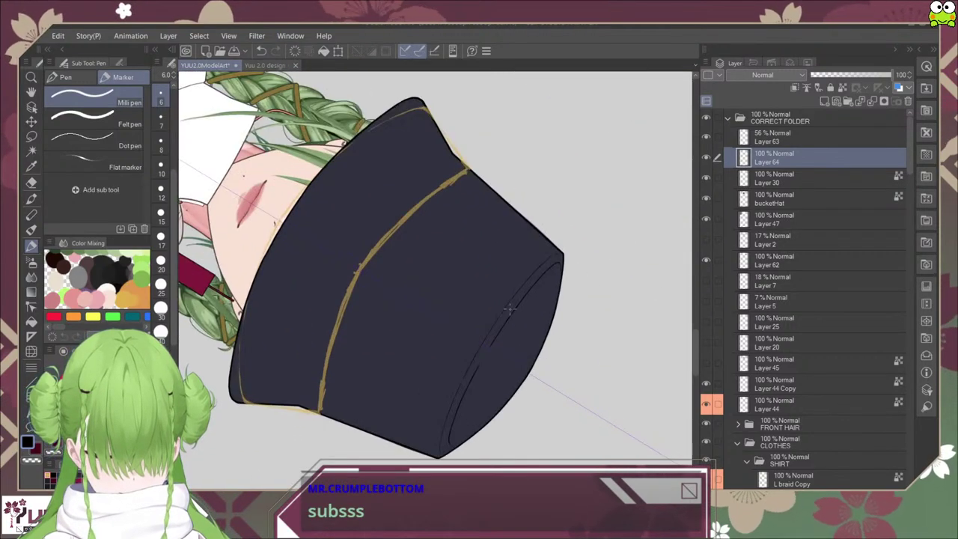
pyautogui.moveTo(557, 256)
pyautogui.mouseDown()
pyautogui.moveTo(520, 281)
pyautogui.moveTo(471, 352)
pyautogui.moveTo(442, 427)
pyautogui.mouseUp()
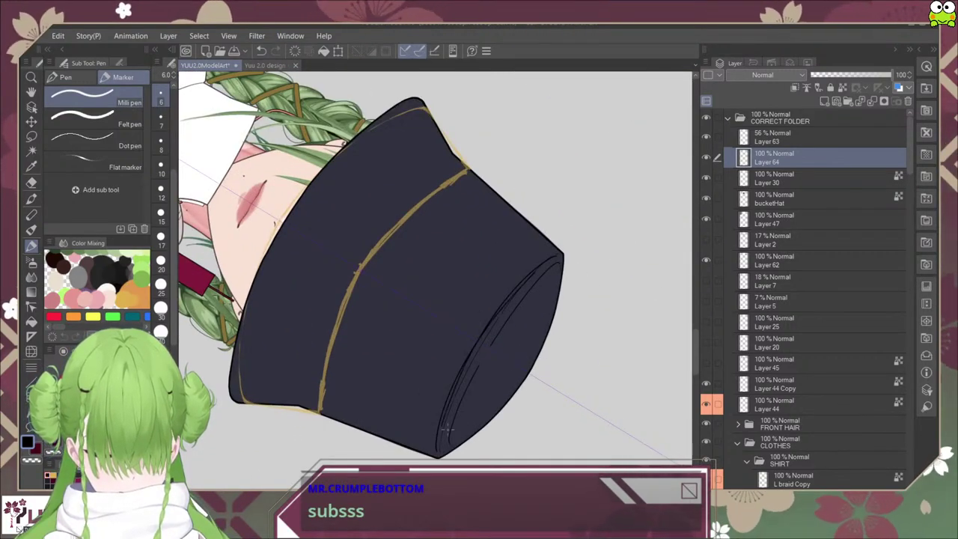
pyautogui.hotkey('ctrl', 'z')
pyautogui.moveTo(534, 274)
pyautogui.mouseDown()
pyautogui.moveTo(481, 344)
pyautogui.moveTo(450, 435)
pyautogui.mouseUp()
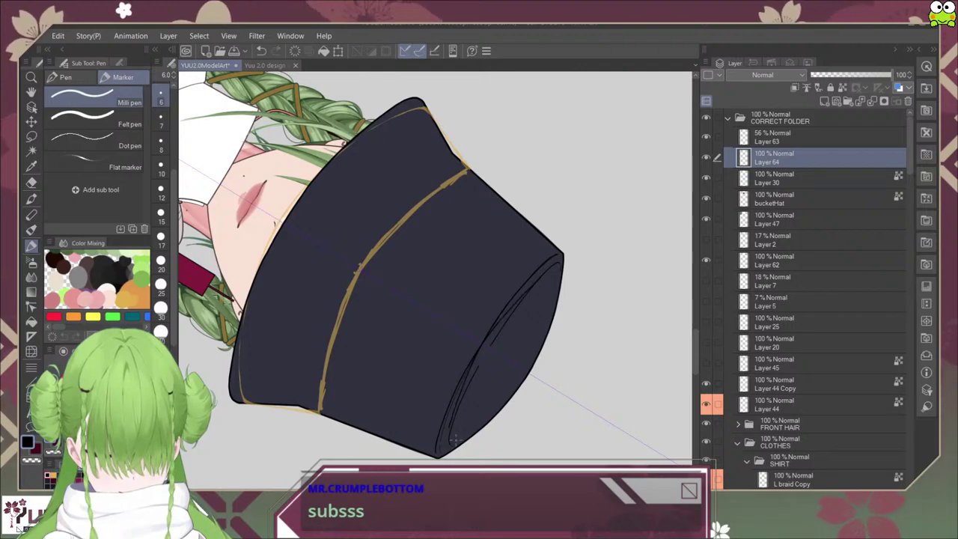
pyautogui.hotkey('ctrl', 'z')
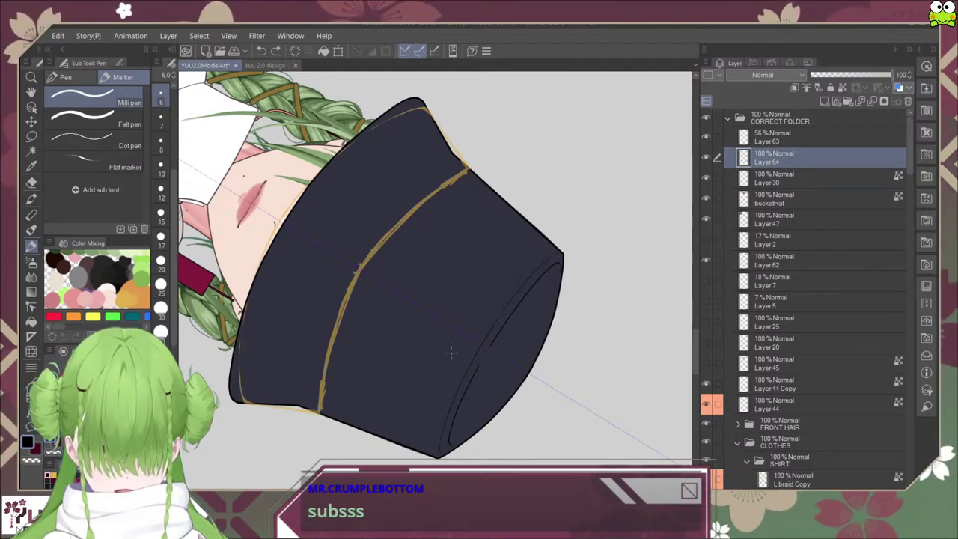
pyautogui.moveTo(545, 258)
pyautogui.mouseDown()
pyautogui.moveTo(460, 385)
pyautogui.moveTo(450, 416)
pyautogui.mouseUp()
pyautogui.hotkey('ctrl', 'z')
pyautogui.moveTo(398, 306); pyautogui.dragTo(464, 294)
pyautogui.scroll(1, 464, 296)
pyautogui.scroll(-1, 461, 304)
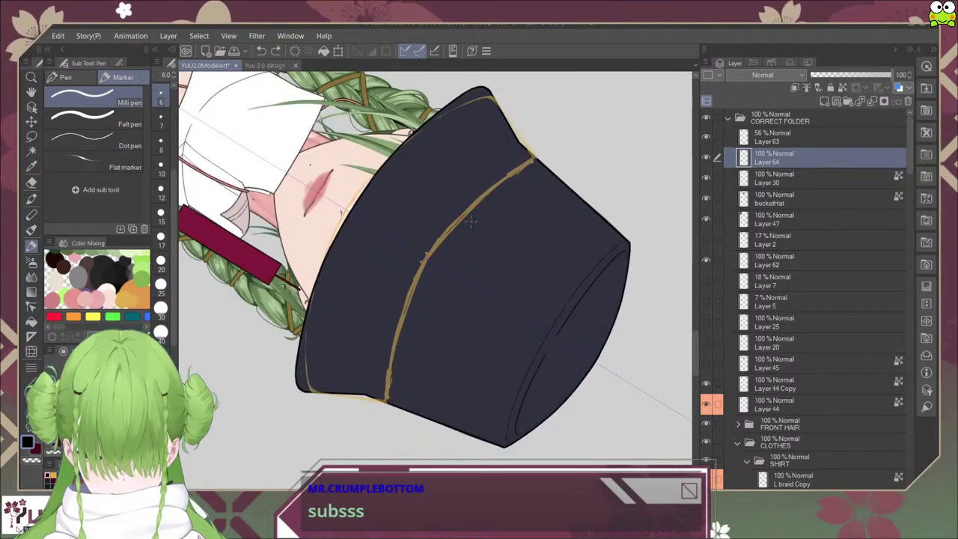
# Step: Try a short near-black stroke along the sketched lower edge of the brim, beside the face's centre line
pyautogui.moveTo(457, 138); pyautogui.dragTo(415, 207)
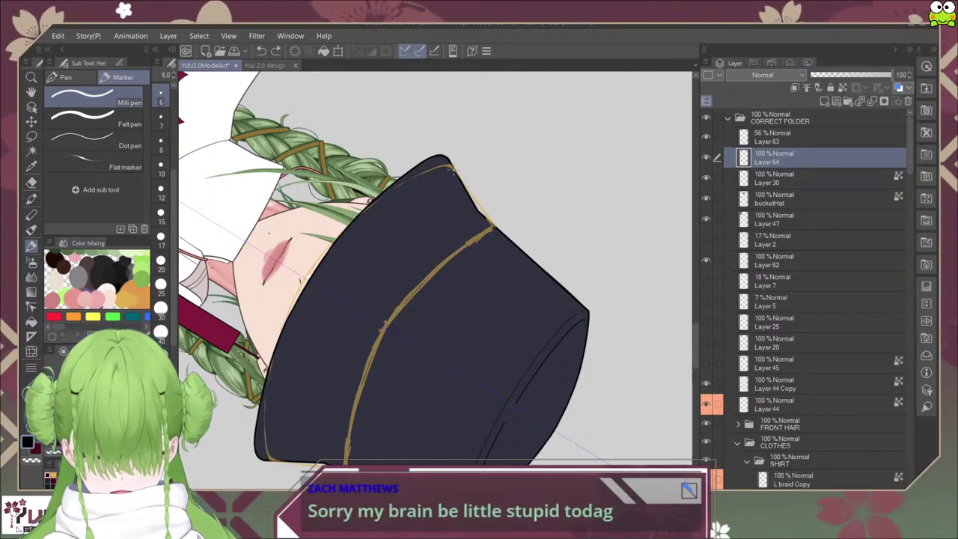
pyautogui.scroll(3, 327, 274)
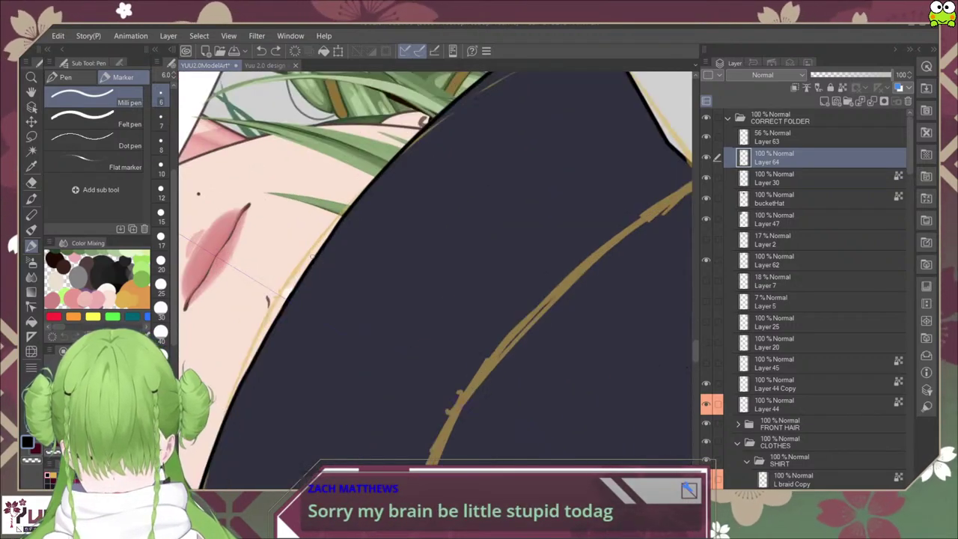
pyautogui.scroll(-3, 327, 273)
pyautogui.moveTo(322, 270); pyautogui.dragTo(308, 292)
pyautogui.scroll(3, 299, 287)
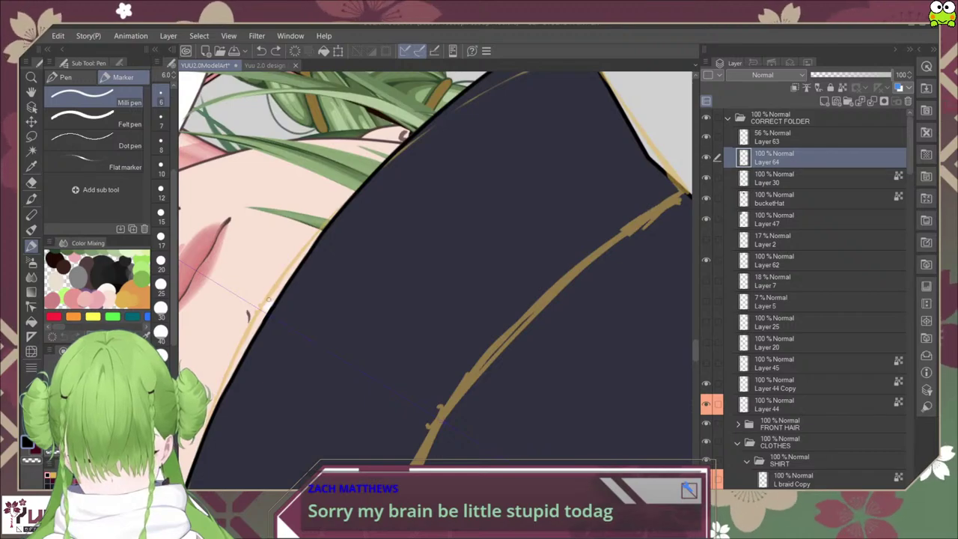
pyautogui.scroll(-2, 267, 300)
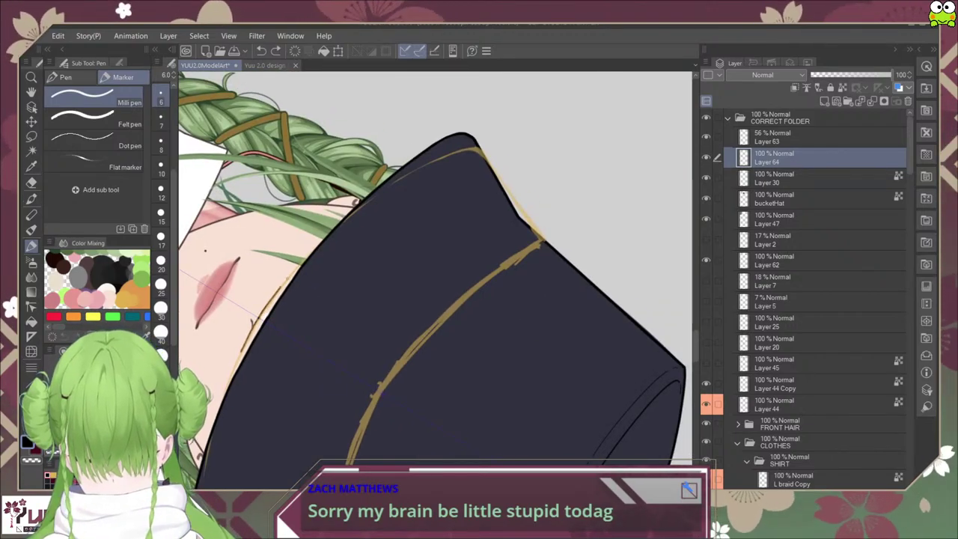
# Step: Set the Milli pen to size 7 and try a longer stroke along the brim's sketched lower edge
pyautogui.click(160, 144)
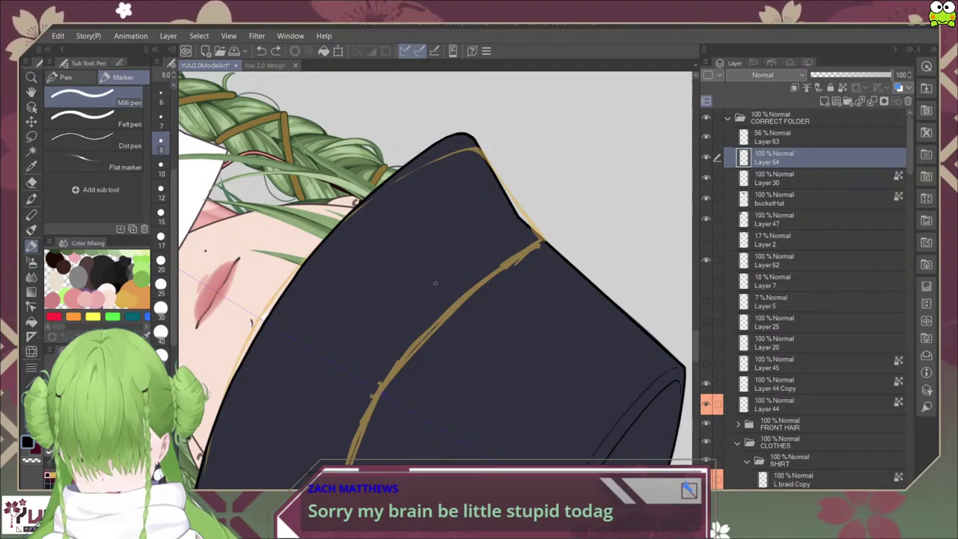
pyautogui.click(161, 96)
pyautogui.click(161, 120)
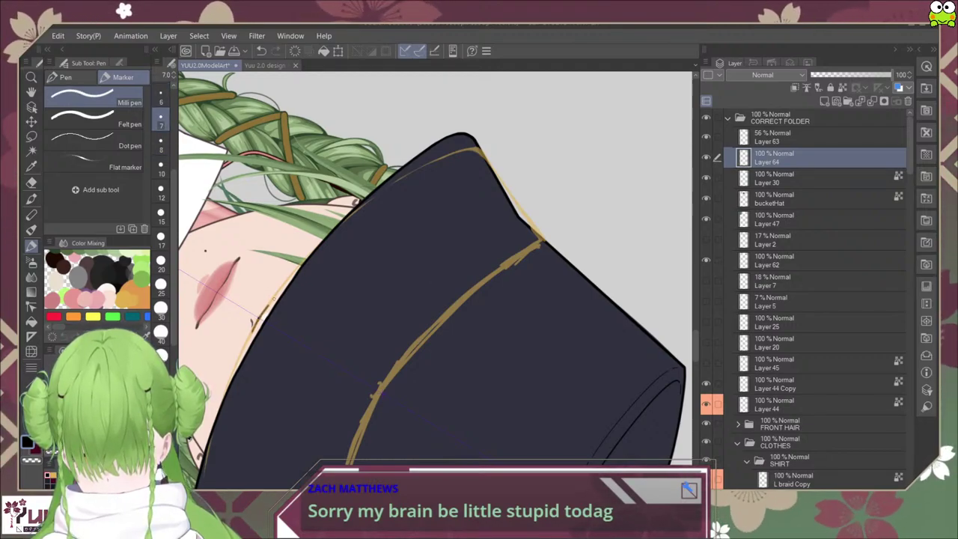
pyautogui.moveTo(274, 299); pyautogui.dragTo(238, 362)
# Step: Lock the transparent pixels of sketch Layer 63 and move it below line-work Layer 64
pyautogui.click(793, 137)
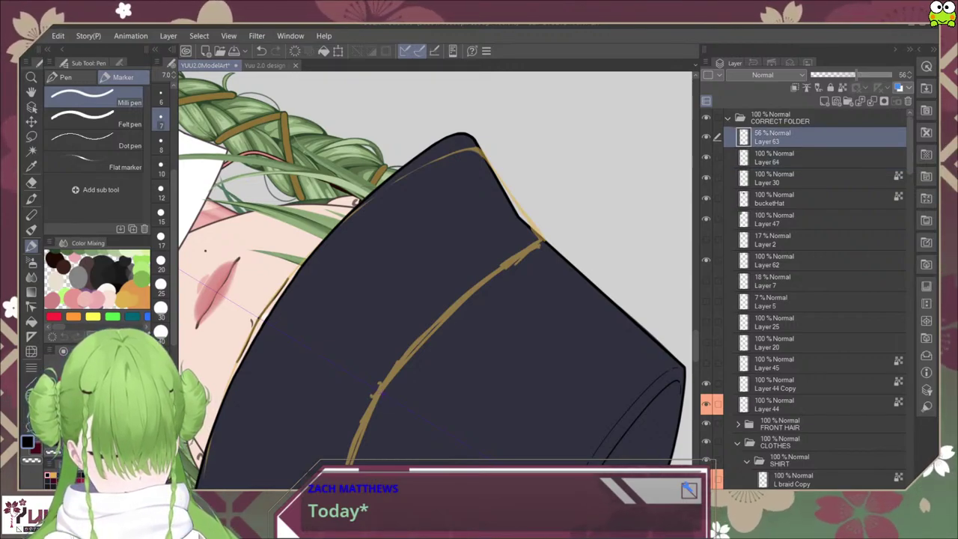
pyautogui.click(842, 87)
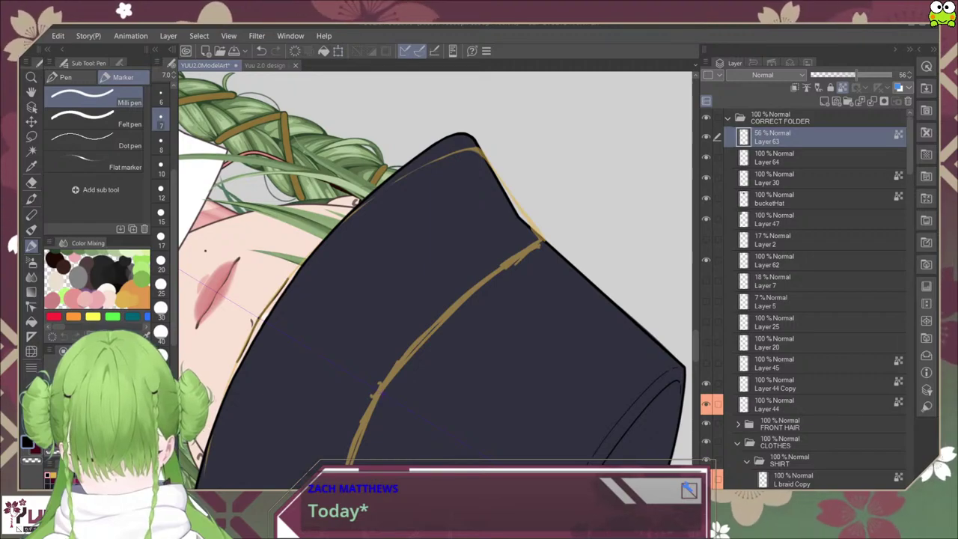
pyautogui.click(706, 136)
pyautogui.click(705, 136)
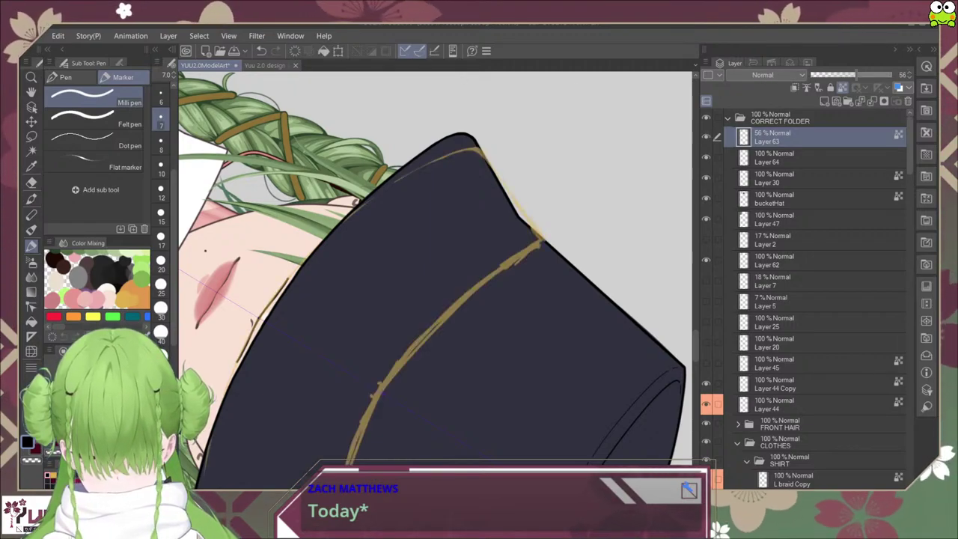
pyautogui.moveTo(793, 137); pyautogui.dragTo(793, 166)
pyautogui.click(793, 137)
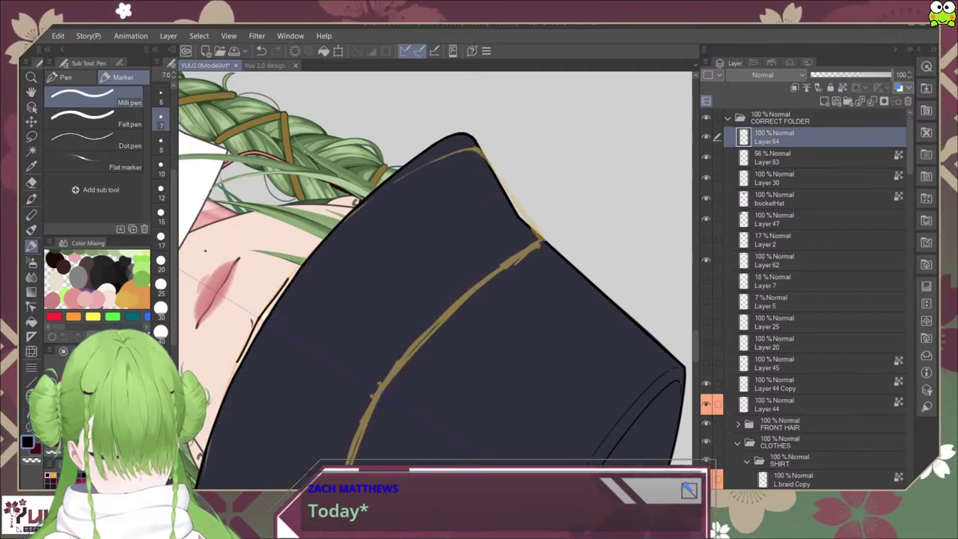
# Step: Lower the opacity of sketch Layer 63 to 45% and make Layer 64 the active layer again
pyautogui.click(793, 157)
pyautogui.click(847, 75)
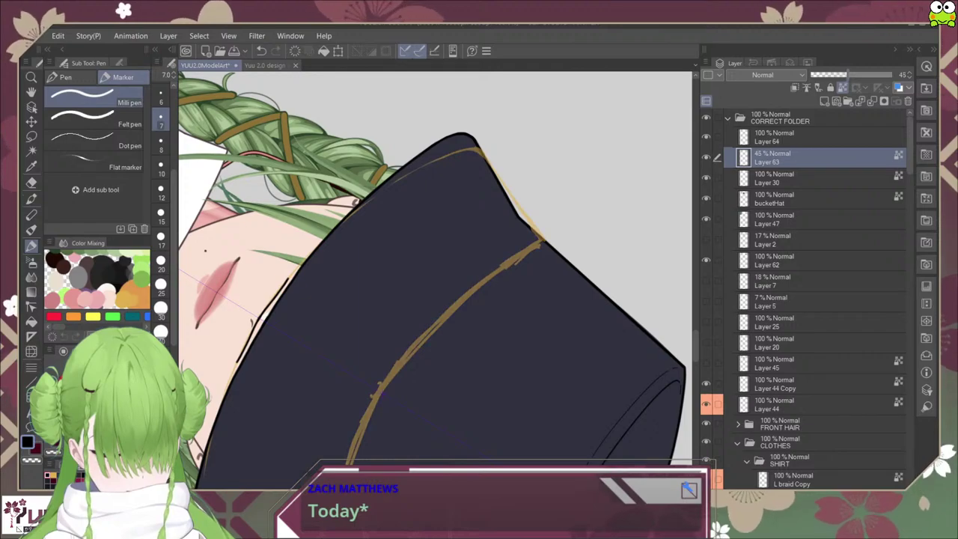
pyautogui.click(793, 138)
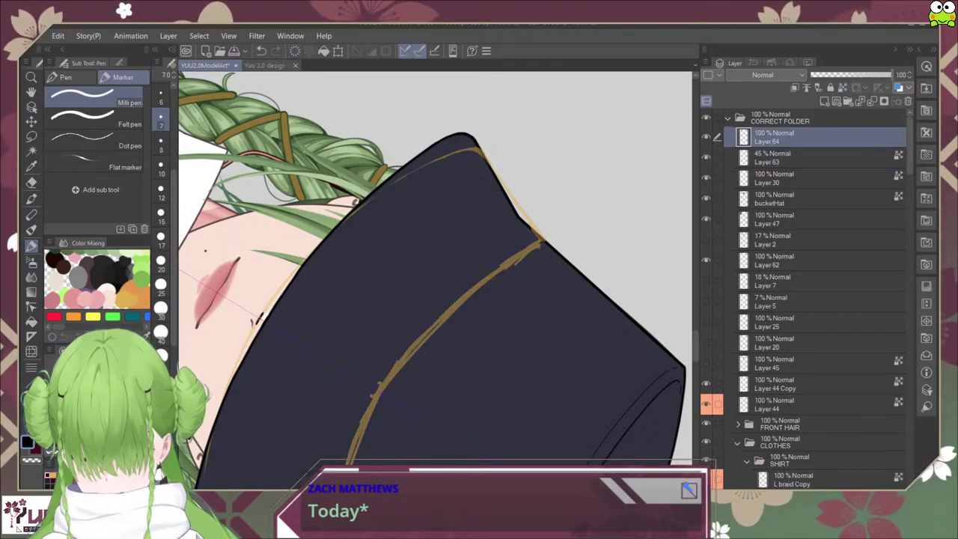
# Step: Ink the hat brim's lower edge along the sketch line on Layer 64 with the Milli pen at size 8
pyautogui.moveTo(264, 307); pyautogui.dragTo(253, 327)
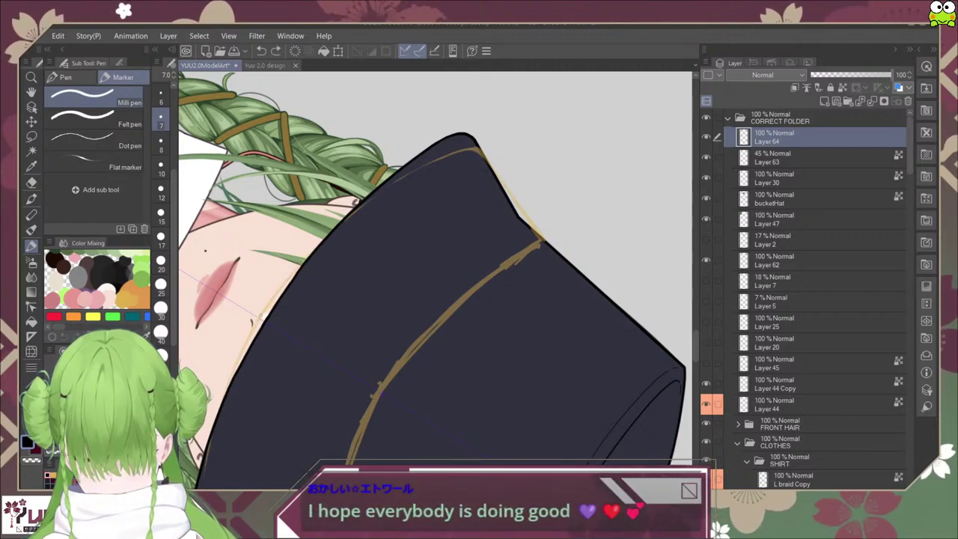
pyautogui.press(']')
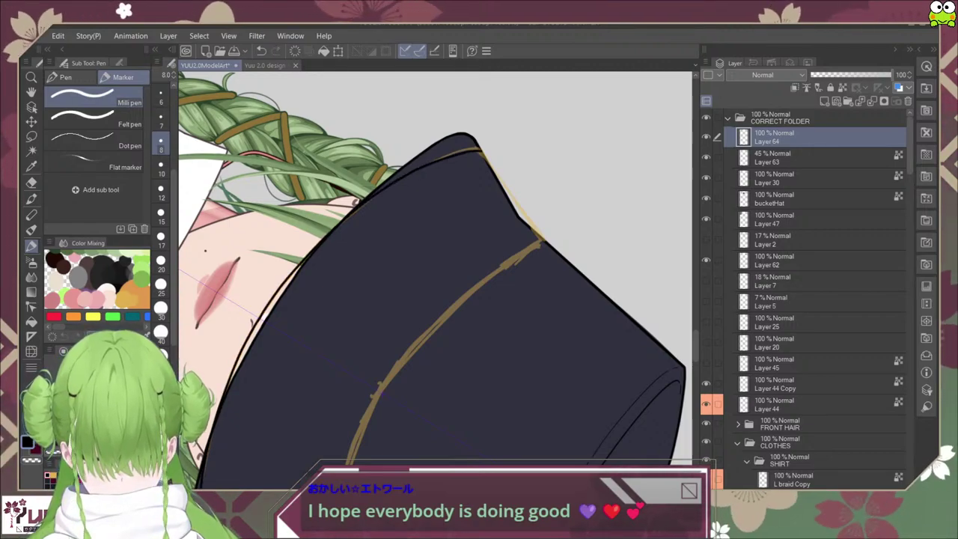
pyautogui.hotkey('ctrl', '@')
pyautogui.scroll(4, 314, 315)
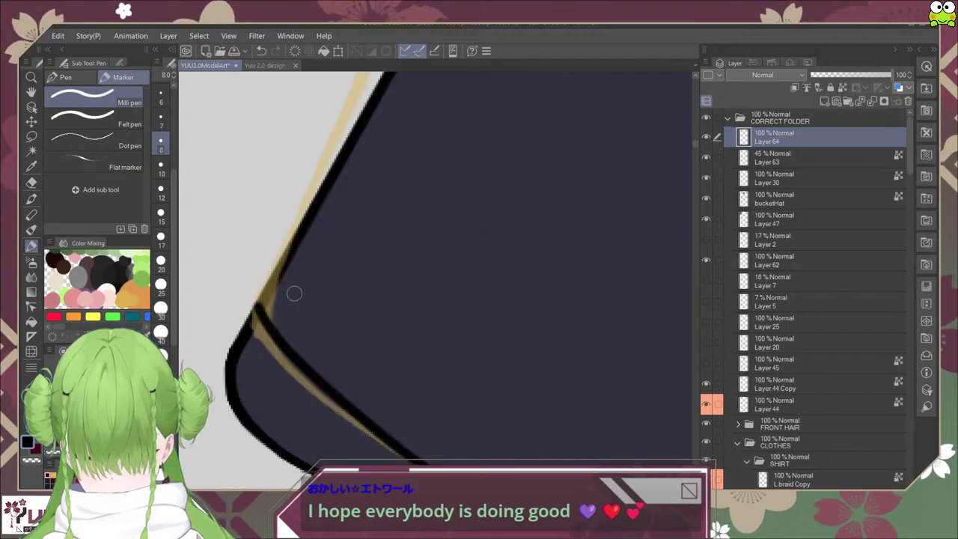
pyautogui.scroll(-3, 294, 310)
pyautogui.scroll(1, 308, 322)
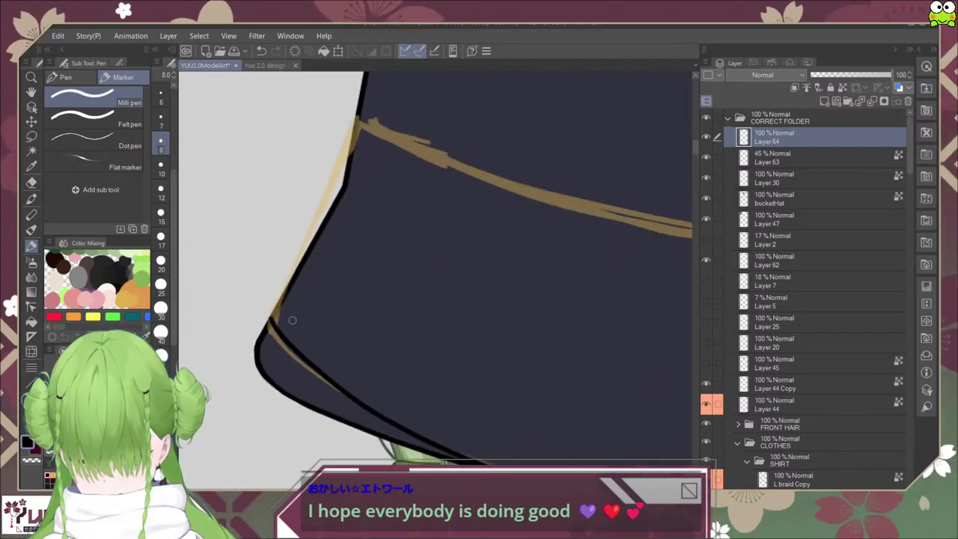
pyautogui.scroll(2, 291, 329)
pyautogui.moveTo(282, 350); pyautogui.dragTo(258, 295)
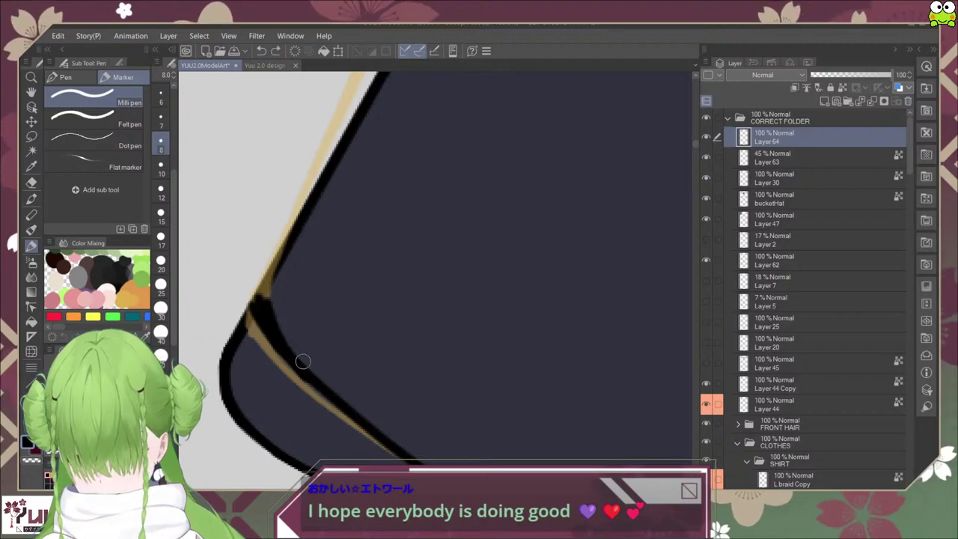
pyautogui.hotkey('ctrl', 'z')
pyautogui.hotkey('ctrl', 'z')
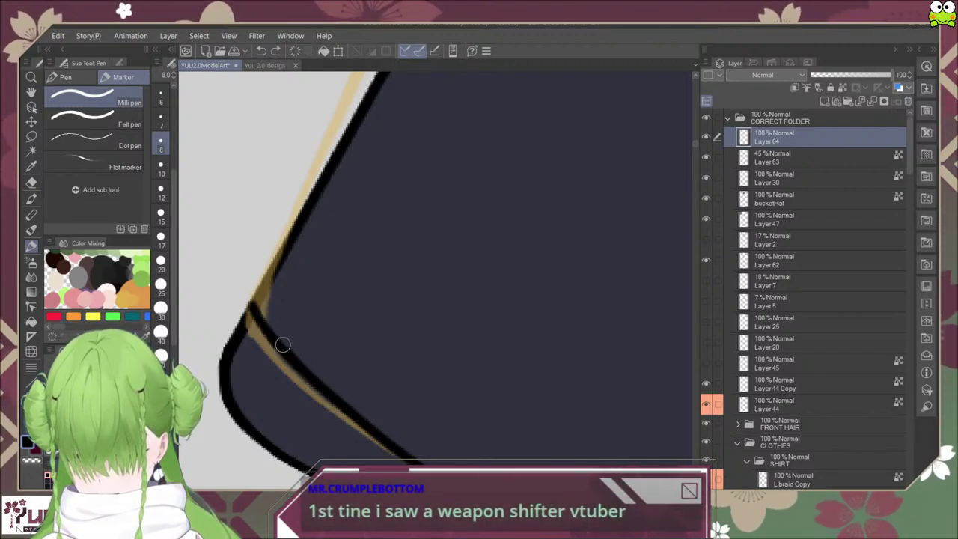
# Step: Ink a rounded corner joining the brim's side to its lower edge line on Layer 64
pyautogui.moveTo(267, 311)
pyautogui.mouseDown()
pyautogui.moveTo(271, 268)
pyautogui.moveTo(289, 246)
pyautogui.moveTo(271, 286)
pyautogui.moveTo(278, 333)
pyautogui.moveTo(332, 398)
pyautogui.mouseUp()
pyautogui.hotkey('ctrl', 'z')
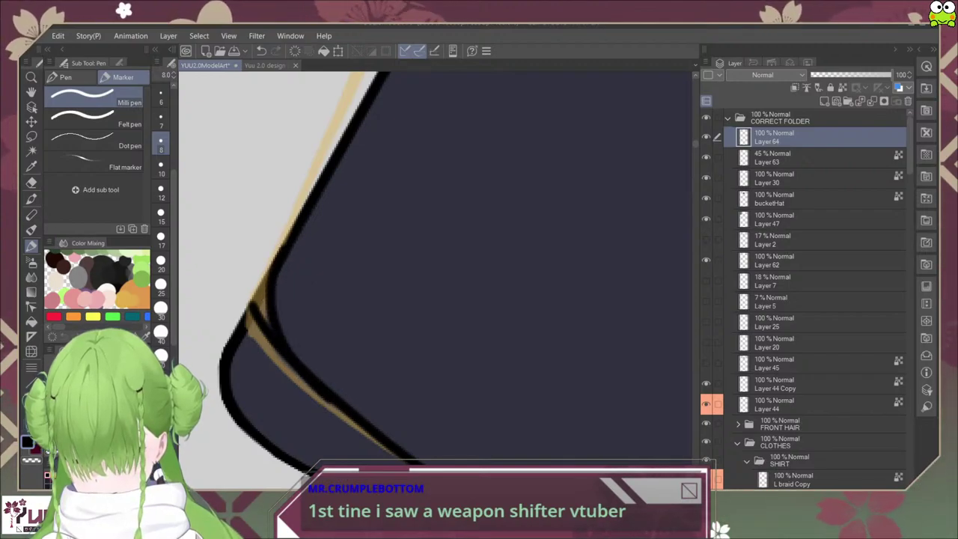
# Step: Draw a straight size 7 line along the brim's side, from the rounded corner up to the sketched hat band
pyautogui.hotkey('ctrl', '-')
pyautogui.hotkey('ctrl', '-')
pyautogui.hotkey('ctrl', '-')
pyautogui.moveTo(569, 196); pyautogui.dragTo(520, 235)
pyautogui.hotkey('ctrl', '+')
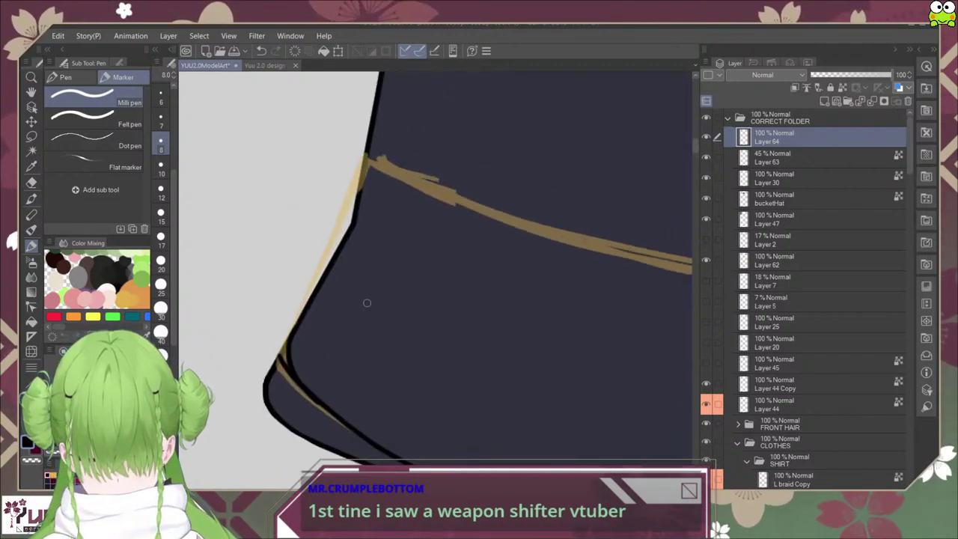
pyautogui.moveTo(366, 302); pyautogui.dragTo(326, 315)
pyautogui.press('u')
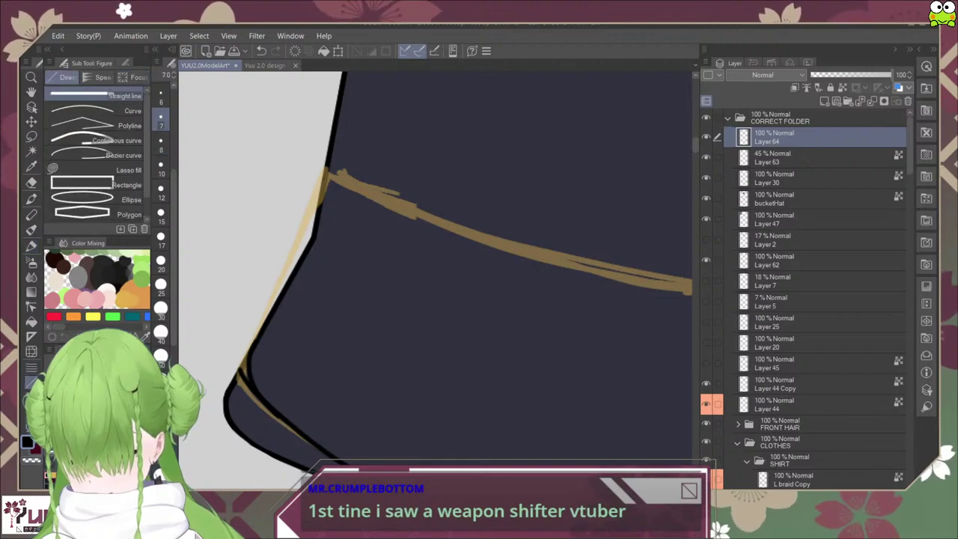
pyautogui.moveTo(251, 352); pyautogui.dragTo(327, 179)
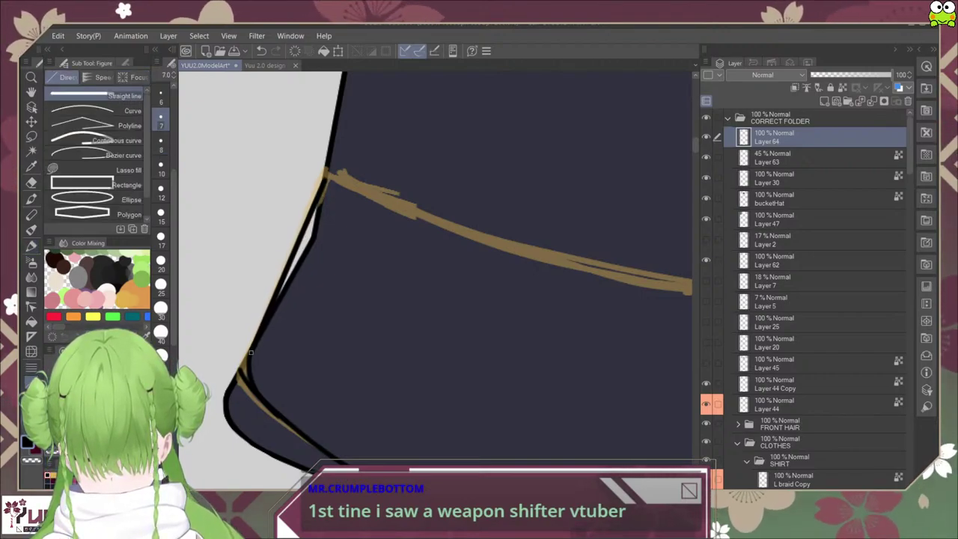
# Step: Erase the pointed end of the lower edge line outside the rounded brim corner on Layer 64, with the eraser at size 12
pyautogui.moveTo(299, 361); pyautogui.dragTo(288, 307)
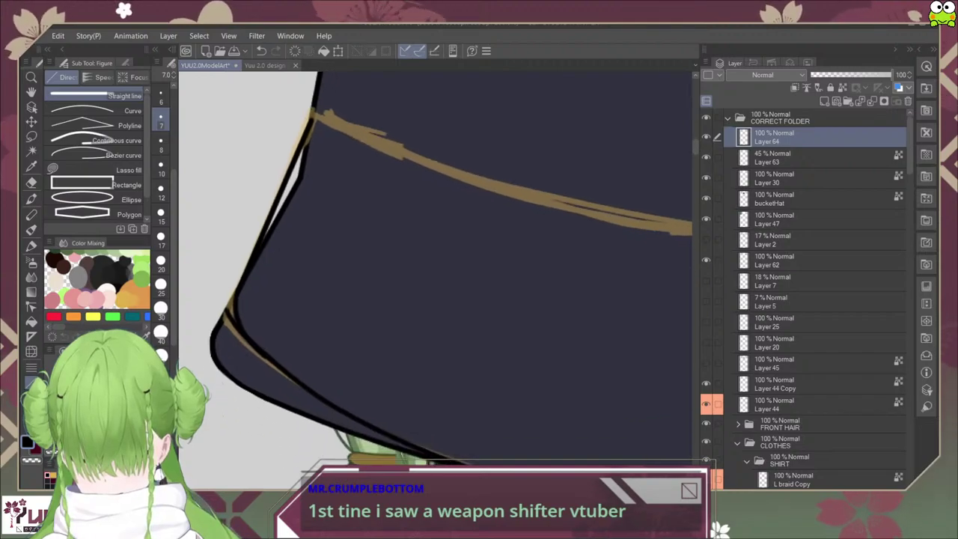
pyautogui.scroll(2, 284, 308)
pyautogui.scroll(-2, 284, 308)
pyautogui.press('e')
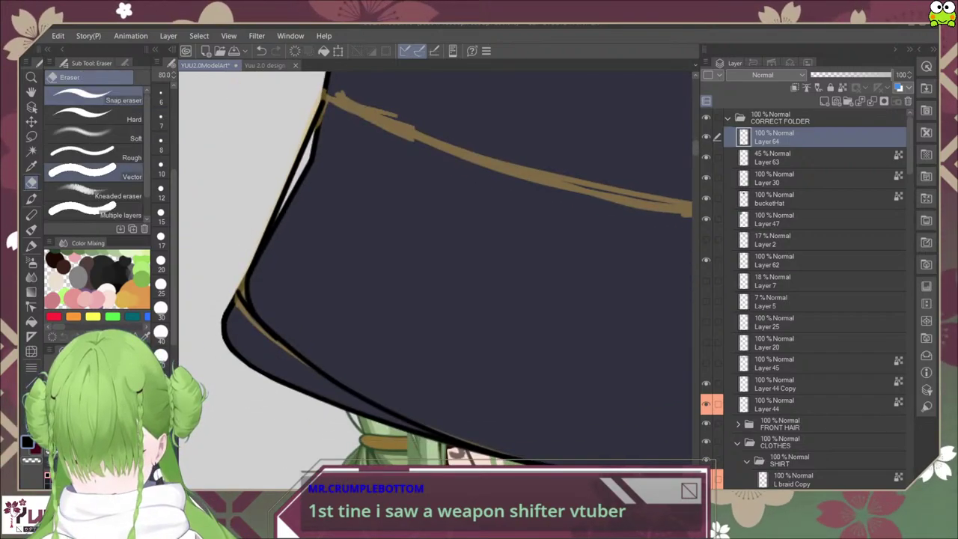
pyautogui.scroll(3, 307, 333)
pyautogui.click(160, 236)
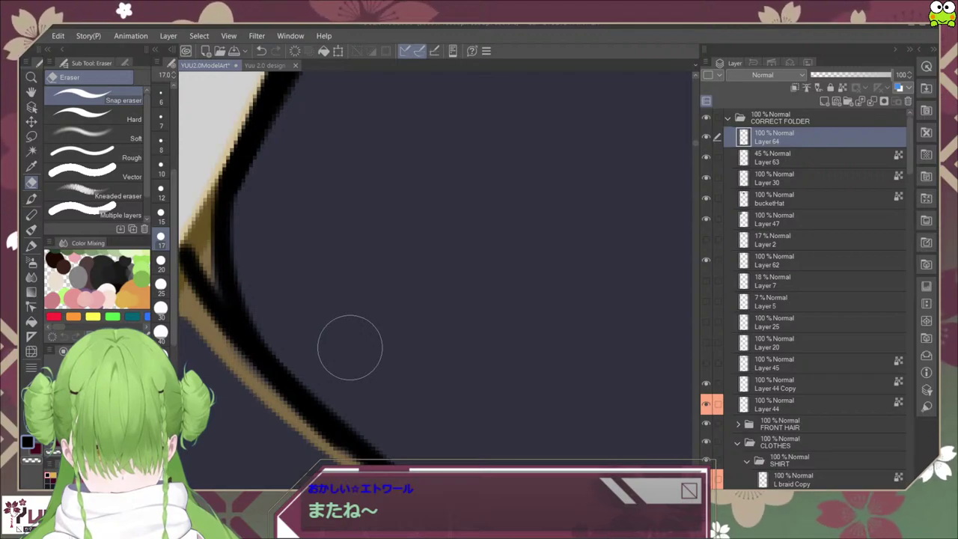
pyautogui.scroll(-2, 352, 343)
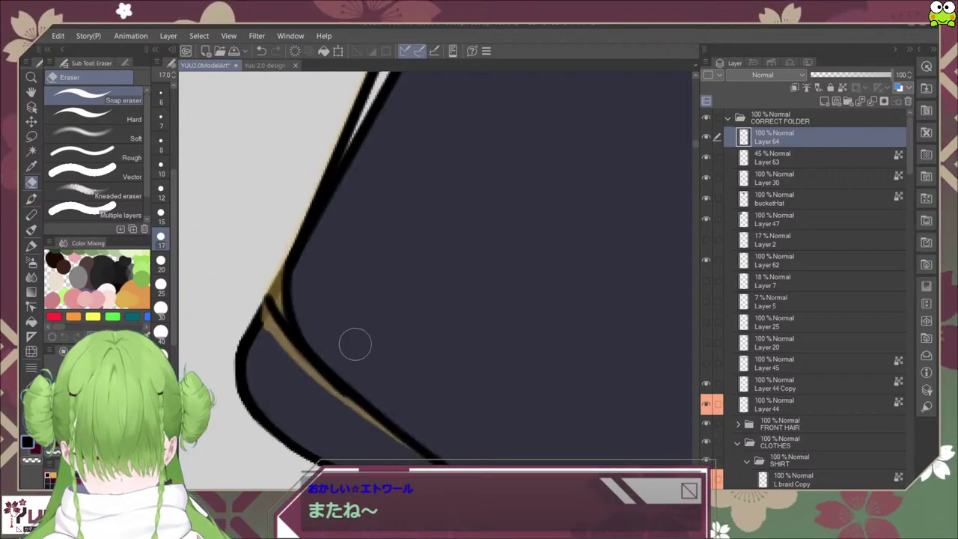
pyautogui.scroll(-1, 349, 346)
pyautogui.press('[')
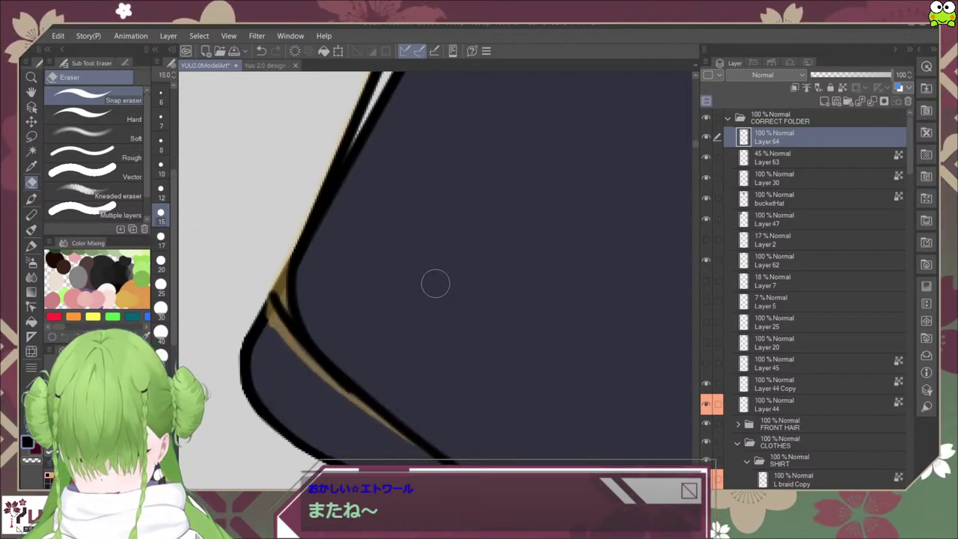
pyautogui.press('[')
pyautogui.moveTo(274, 286)
pyautogui.mouseDown()
pyautogui.moveTo(294, 349)
pyautogui.moveTo(272, 289)
pyautogui.moveTo(288, 336)
pyautogui.moveTo(277, 241)
pyautogui.mouseUp()
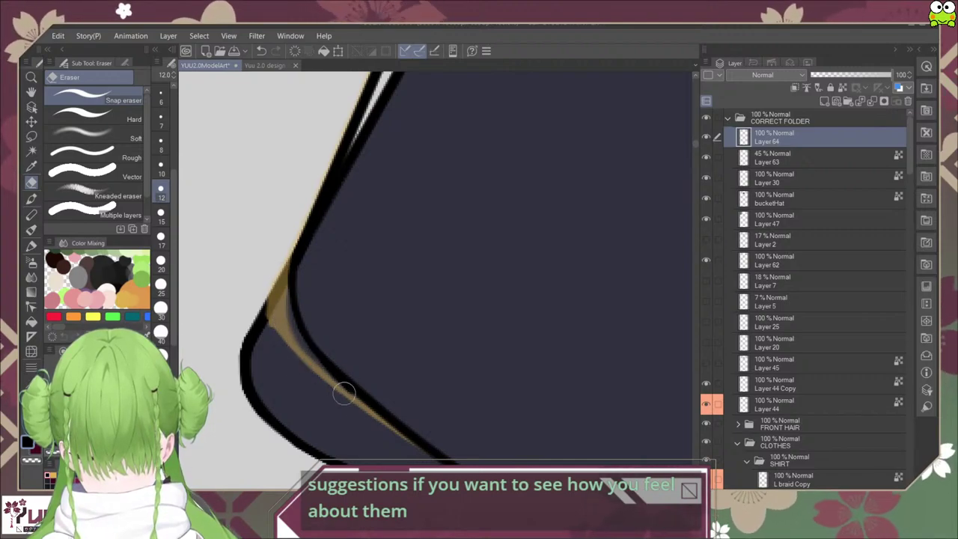
# Step: Thicken the line of the rounded brim corner with the Milli pen at size 8
pyautogui.press('p')
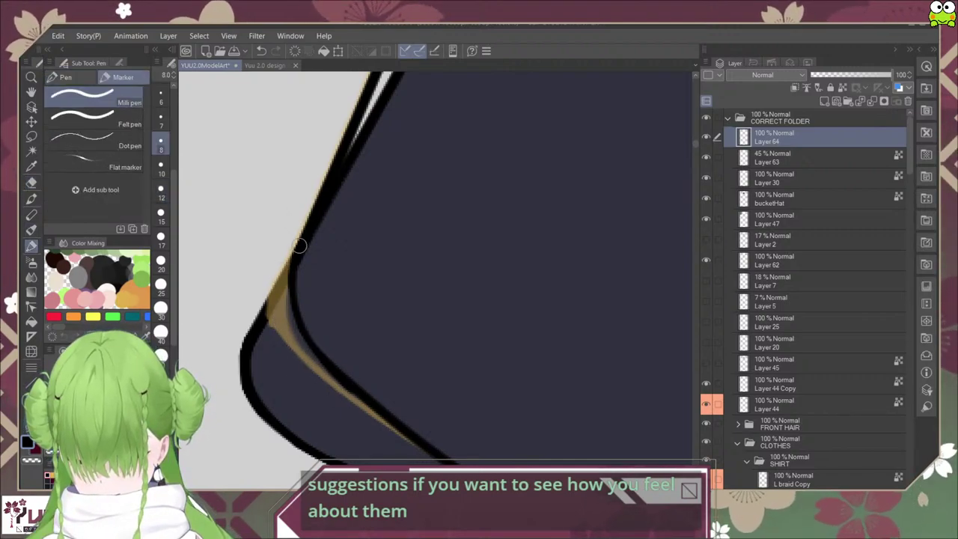
pyautogui.moveTo(294, 278)
pyautogui.mouseDown()
pyautogui.moveTo(301, 326)
pyautogui.moveTo(325, 364)
pyautogui.mouseUp()
pyautogui.hotkey('ctrl', 'z')
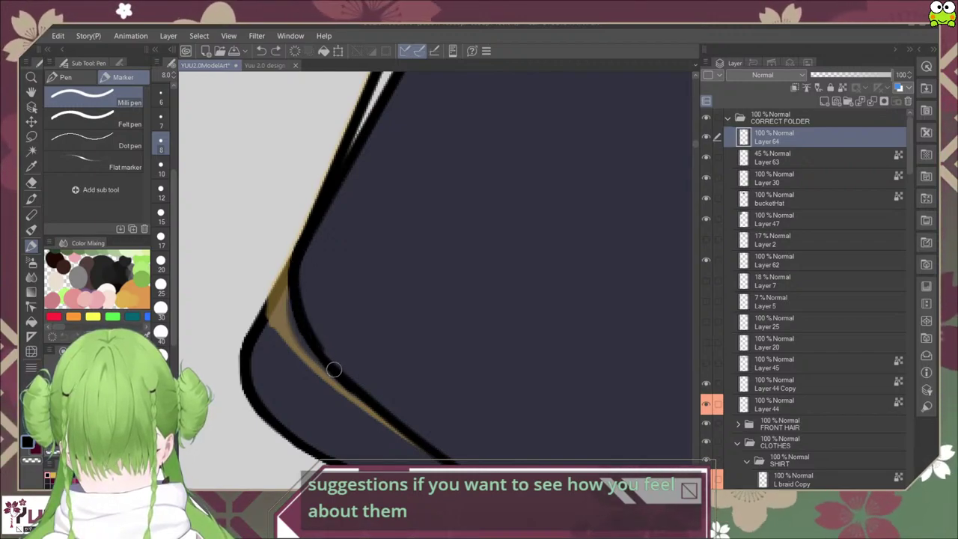
# Step: Erase the old inner side line of the brim between the hat band and the corner on Layer 30
pyautogui.scroll(-5, 399, 411)
pyautogui.moveTo(526, 387); pyautogui.dragTo(220, 313)
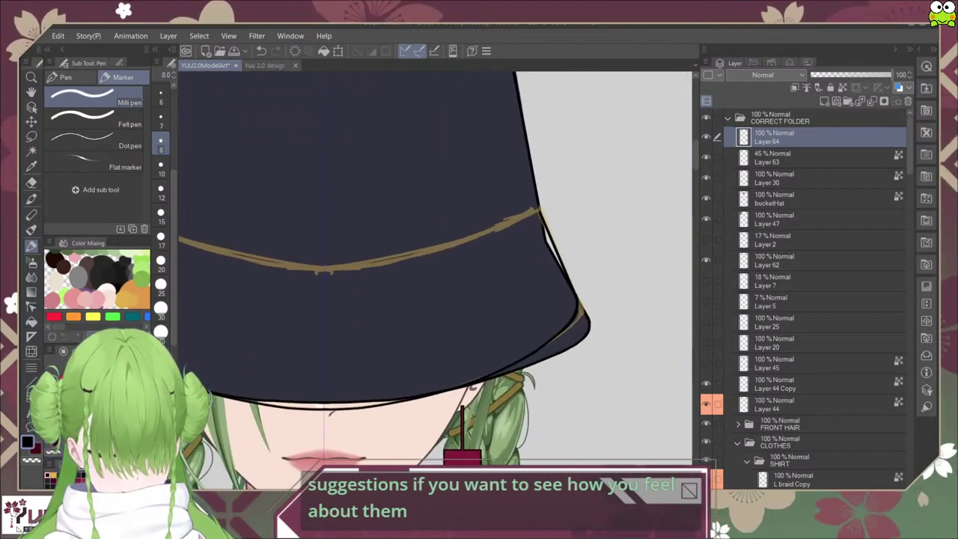
pyautogui.click(816, 158)
pyautogui.moveTo(352, 321); pyautogui.dragTo(516, 315)
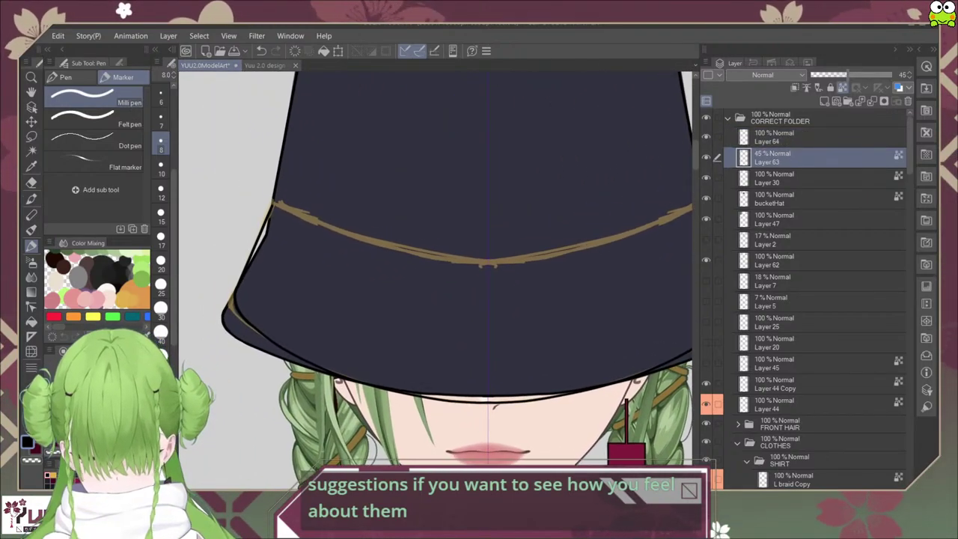
pyautogui.press('e')
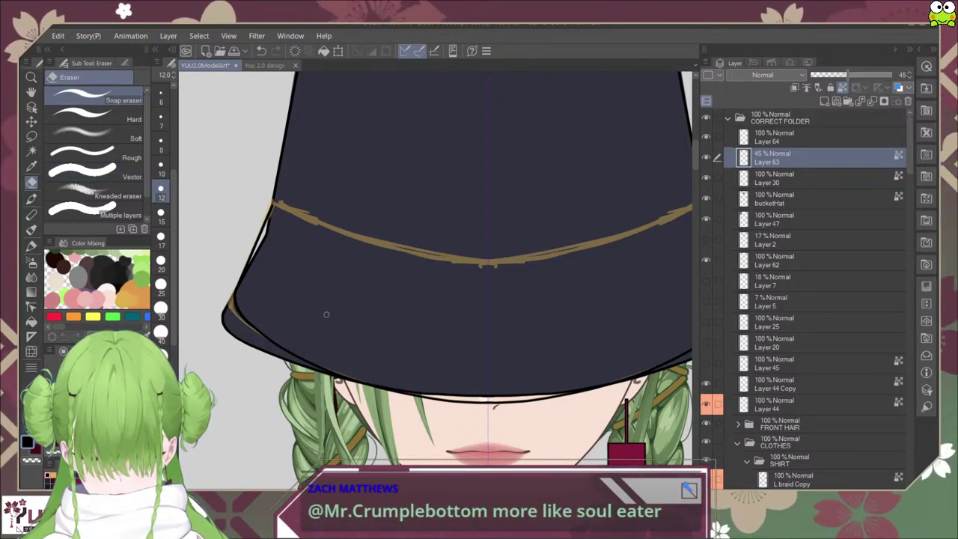
pyautogui.scroll(3, 322, 314)
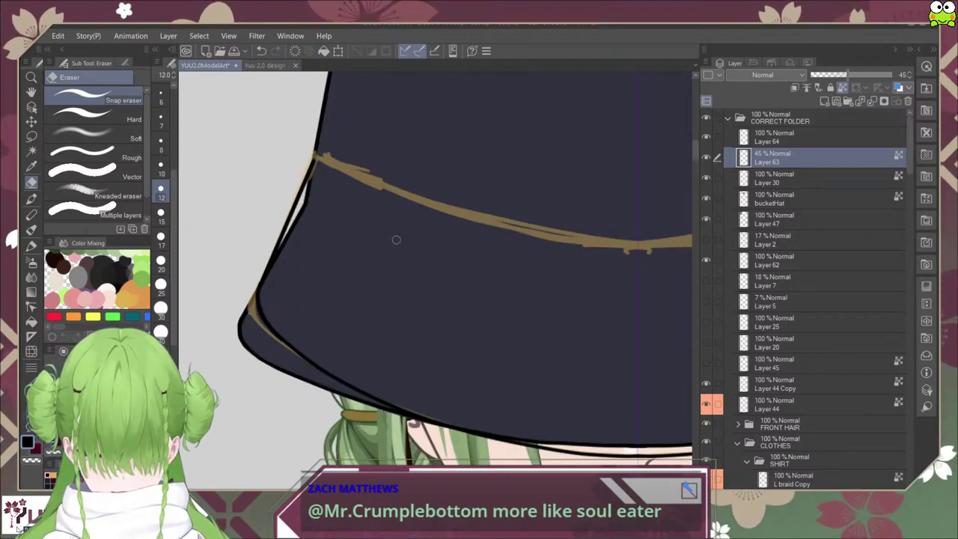
pyautogui.scroll(1, 305, 215)
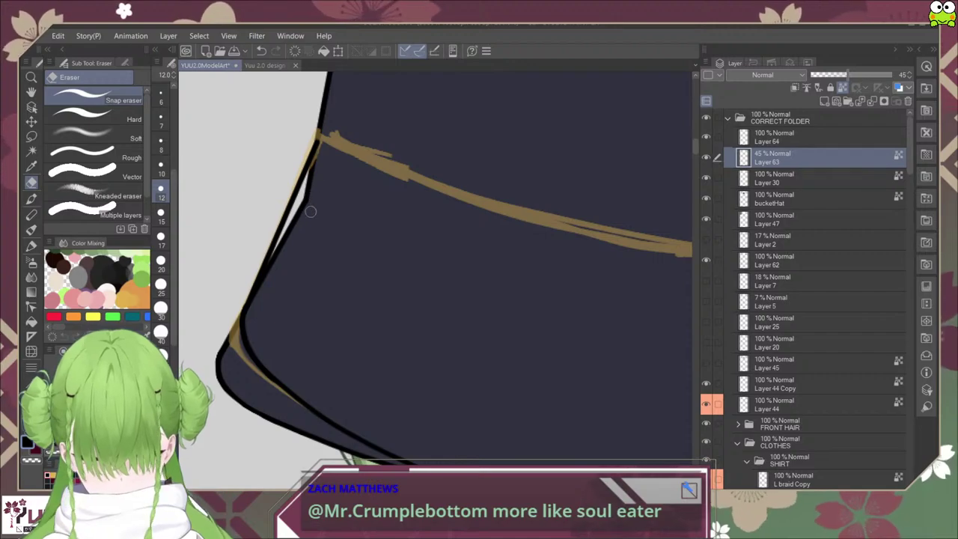
pyautogui.click(793, 178)
pyautogui.click(706, 178)
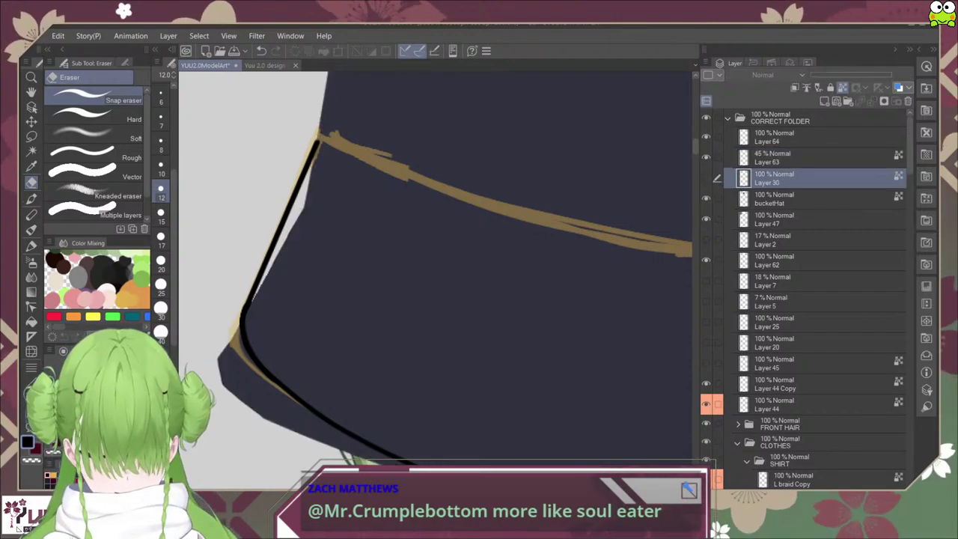
pyautogui.hotkey('ctrl', 'z')
pyautogui.moveTo(311, 191)
pyautogui.mouseDown()
pyautogui.moveTo(264, 290)
pyautogui.moveTo(275, 259)
pyautogui.mouseUp()
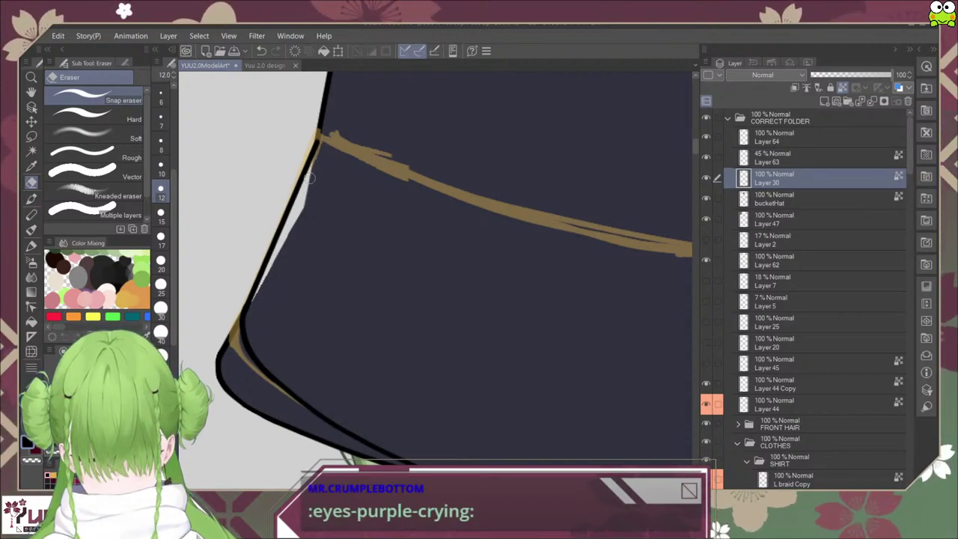
# Step: Hide the Layer 63 sketch and erase the old outer brim corner line on Layer 30
pyautogui.click(808, 157)
pyautogui.click(705, 157)
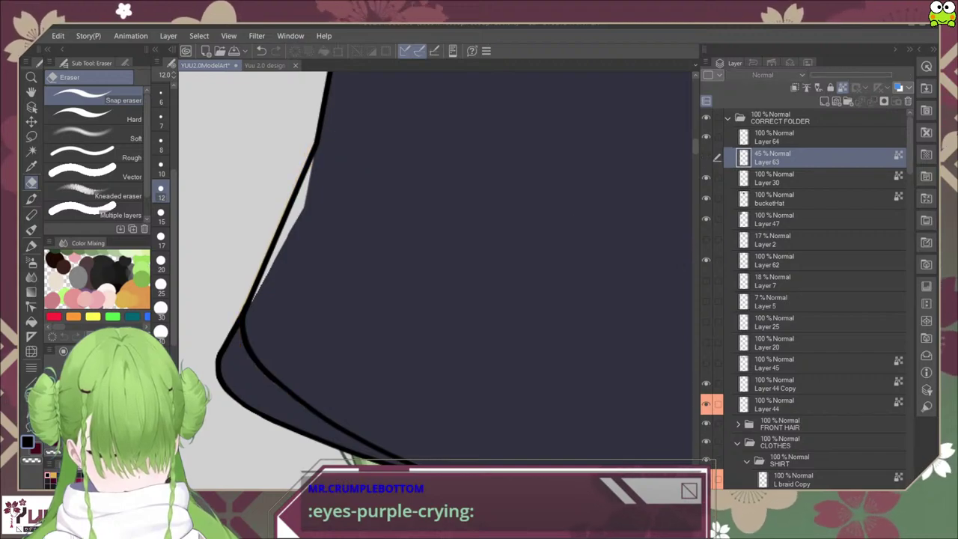
pyautogui.moveTo(299, 300); pyautogui.dragTo(316, 266)
pyautogui.click(808, 178)
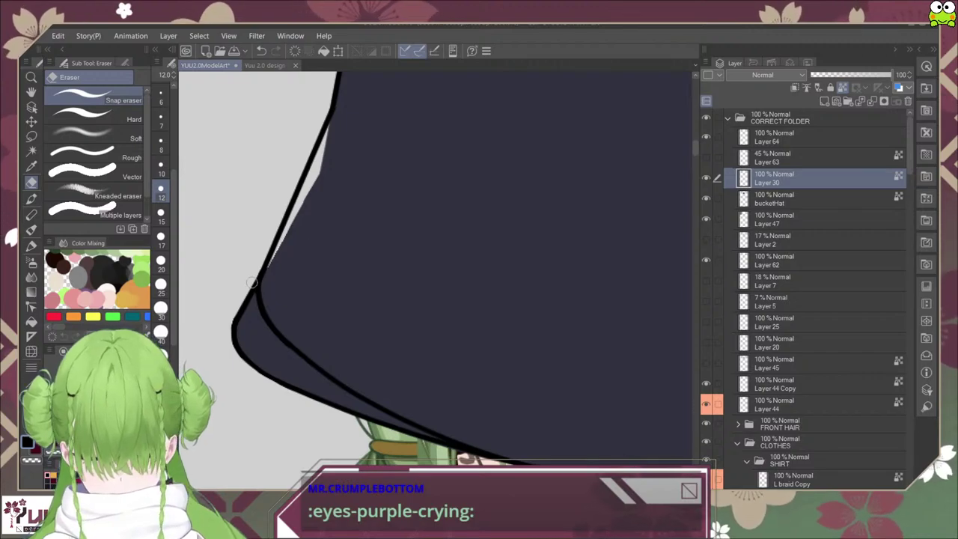
pyautogui.moveTo(246, 303)
pyautogui.mouseDown()
pyautogui.moveTo(260, 259)
pyautogui.moveTo(242, 330)
pyautogui.mouseUp()
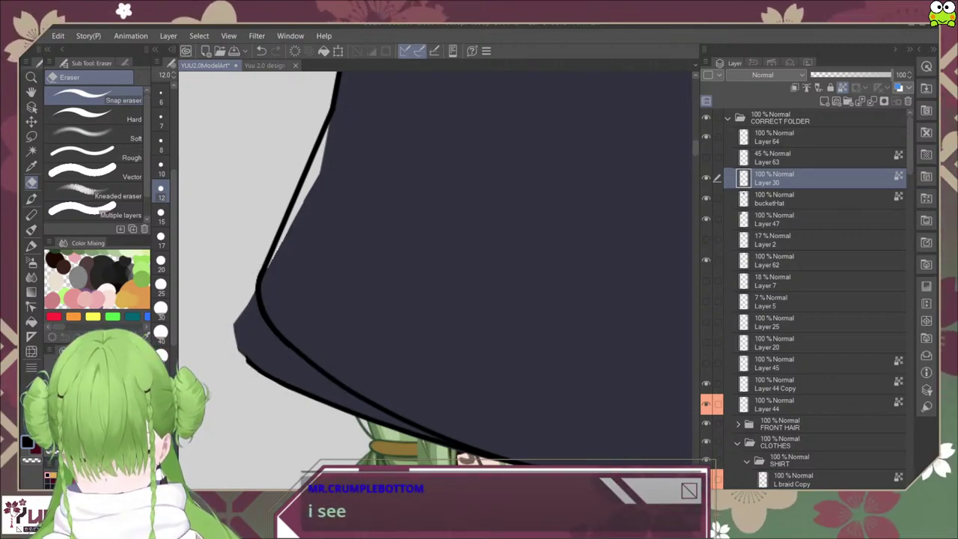
# Step: Erase the rest of the old lower brim line outside the new outline on Layer 30
pyautogui.hotkey('shift', 'space')
pyautogui.press('space')
pyautogui.moveTo(404, 368); pyautogui.dragTo(398, 315)
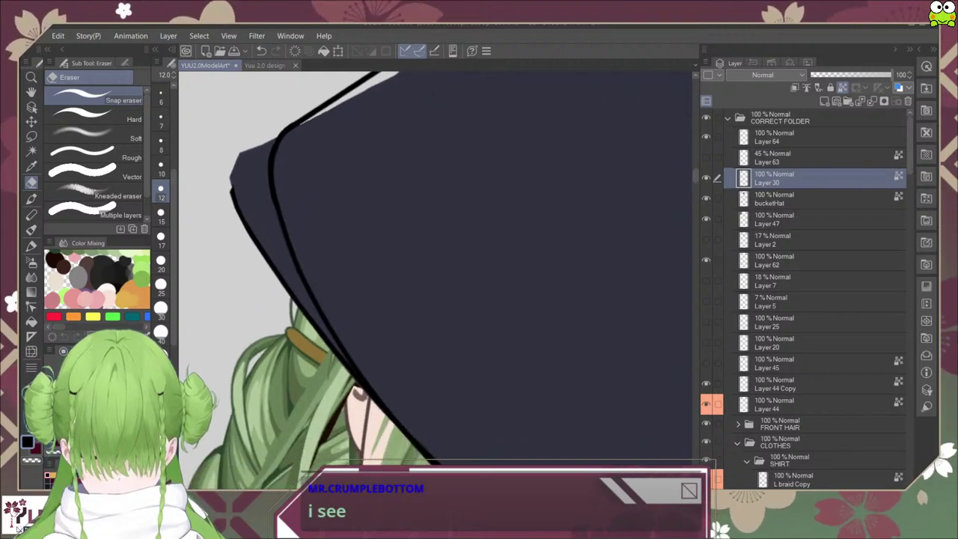
pyautogui.moveTo(230, 181)
pyautogui.mouseDown()
pyautogui.moveTo(256, 213)
pyautogui.moveTo(327, 358)
pyautogui.mouseUp()
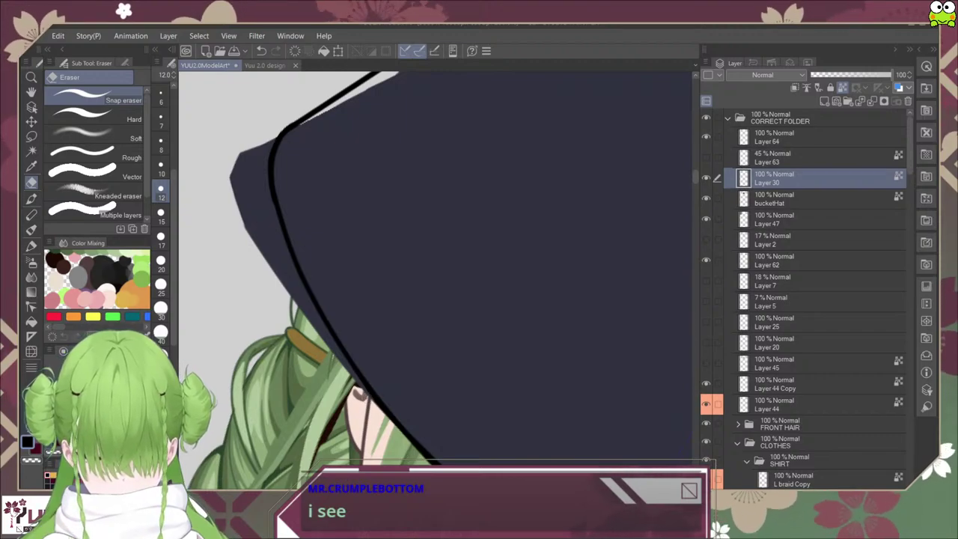
# Step: Erase the bucketHat layer's fill outside the new brim corner and lower edge, enlarging the eraser to size 30
pyautogui.hotkey('ctrl', '@')
pyautogui.scroll(-6, 365, 449)
pyautogui.moveTo(568, 450); pyautogui.dragTo(553, 414)
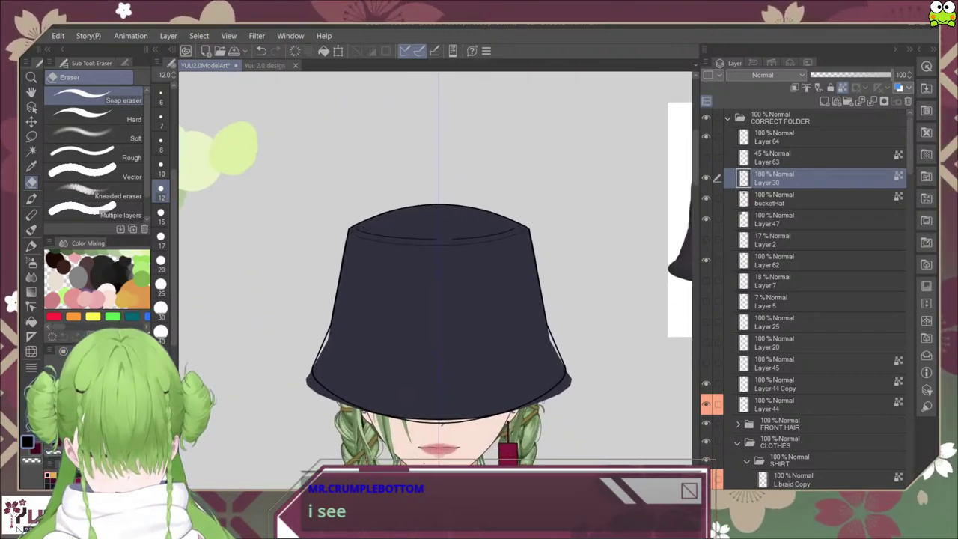
pyautogui.scroll(1, 553, 415)
pyautogui.click(786, 199)
pyautogui.scroll(1, 537, 416)
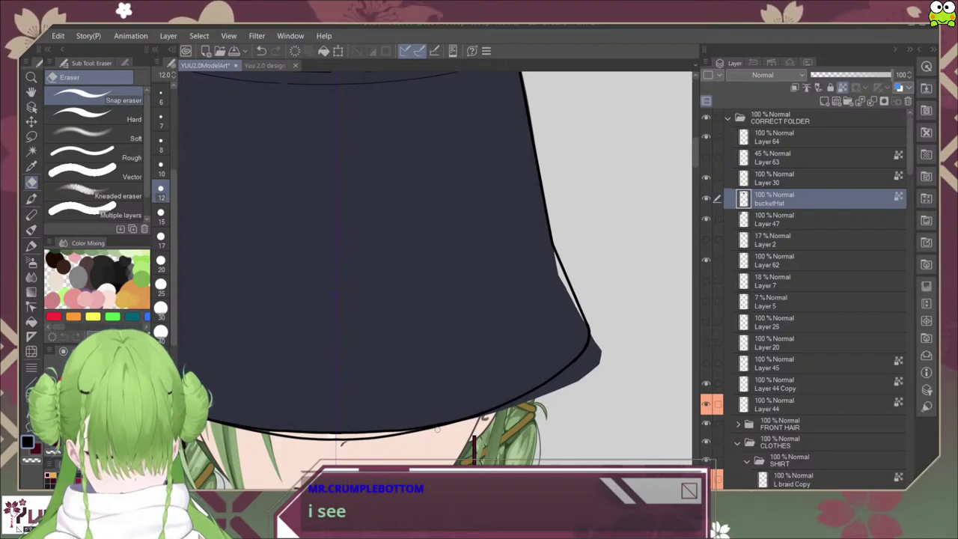
pyautogui.moveTo(515, 402)
pyautogui.mouseDown()
pyautogui.moveTo(600, 352)
pyautogui.moveTo(560, 388)
pyautogui.moveTo(608, 363)
pyautogui.moveTo(555, 392)
pyautogui.mouseUp()
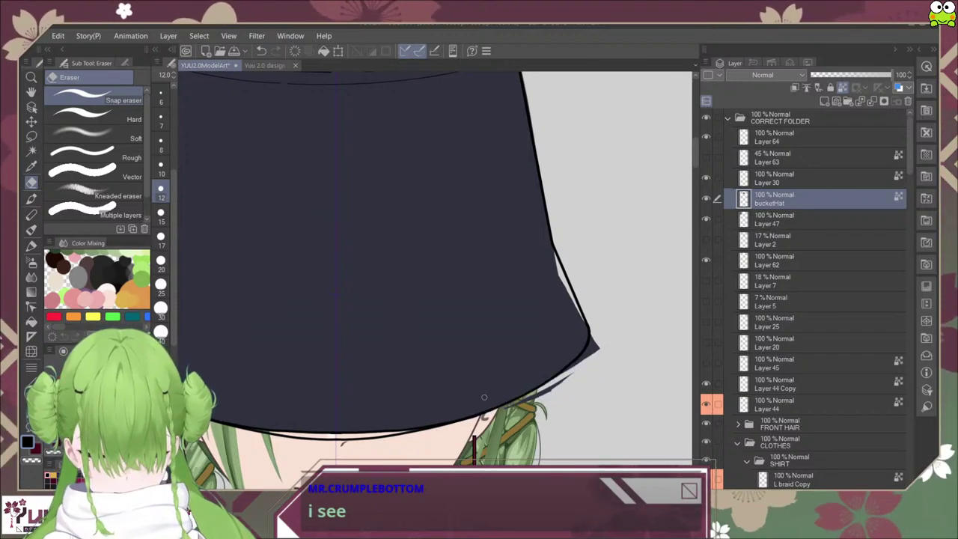
pyautogui.click(161, 310)
pyautogui.moveTo(500, 420); pyautogui.dragTo(587, 367)
pyautogui.scroll(2, 567, 392)
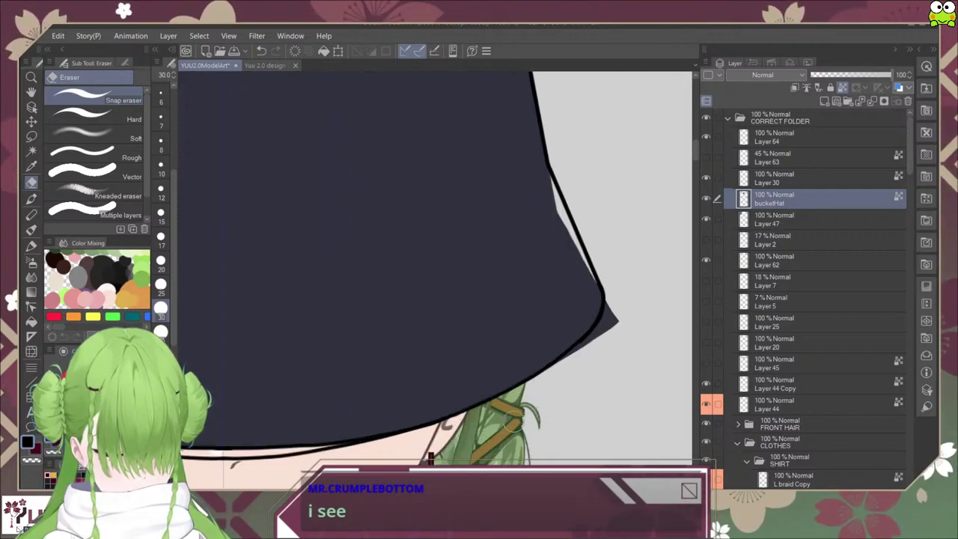
pyautogui.moveTo(559, 371)
pyautogui.mouseDown()
pyautogui.moveTo(620, 318)
pyautogui.moveTo(613, 306)
pyautogui.moveTo(572, 361)
pyautogui.mouseUp()
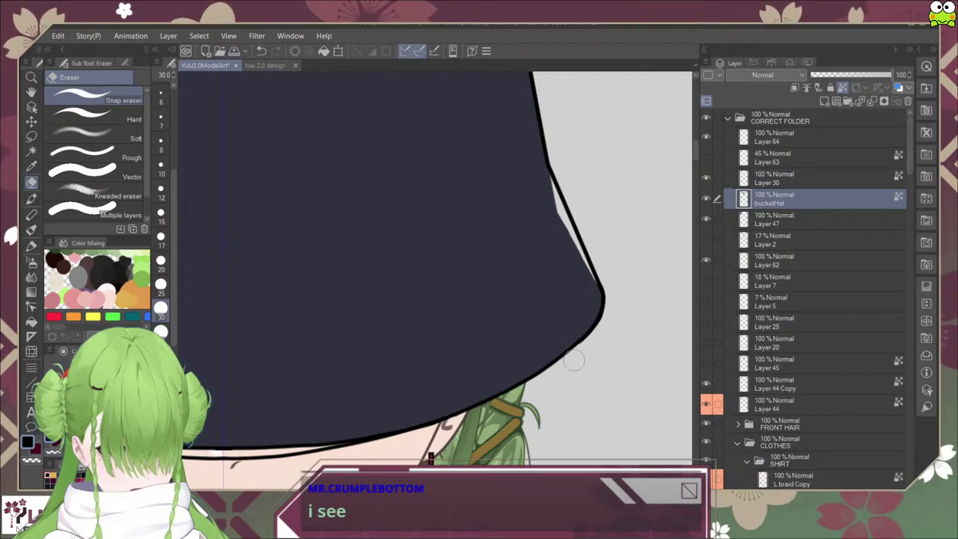
# Step: Erase the old lower brim line inside the new outline above the mouth on Layer 30
pyautogui.moveTo(400, 454); pyautogui.dragTo(269, 415)
pyautogui.click(808, 178)
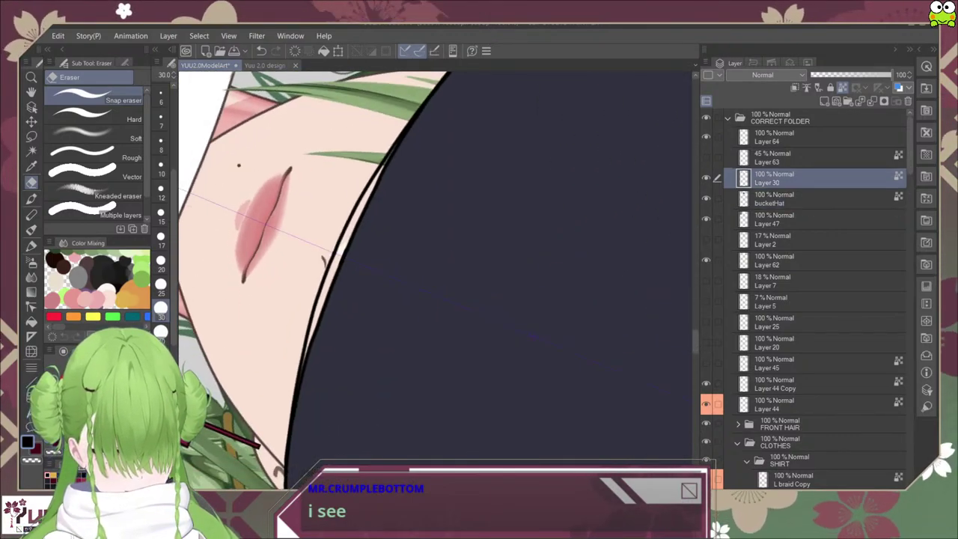
pyautogui.moveTo(333, 283); pyautogui.dragTo(320, 336)
pyautogui.moveTo(342, 271); pyautogui.dragTo(303, 417)
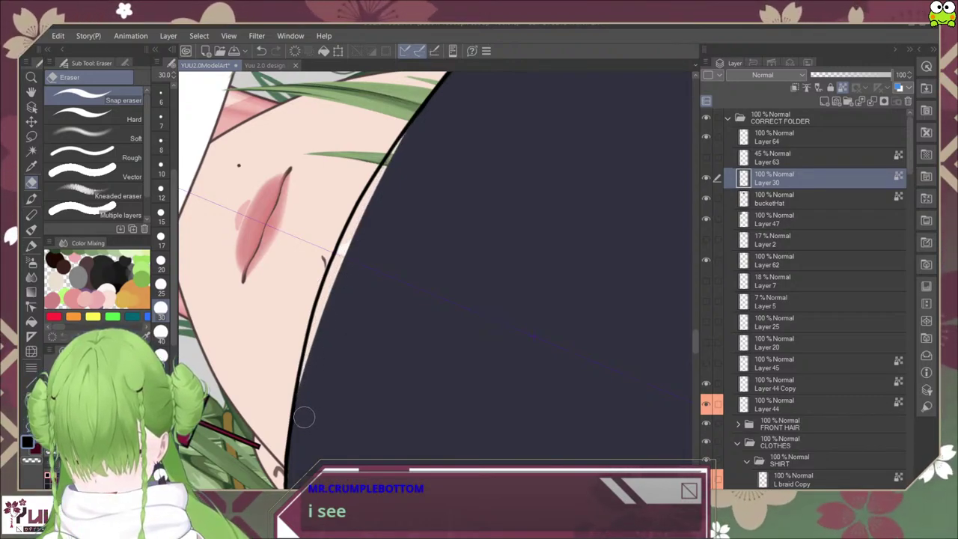
pyautogui.moveTo(309, 377); pyautogui.dragTo(302, 435)
pyautogui.moveTo(306, 394); pyautogui.dragTo(298, 448)
pyautogui.moveTo(299, 410); pyautogui.dragTo(292, 462)
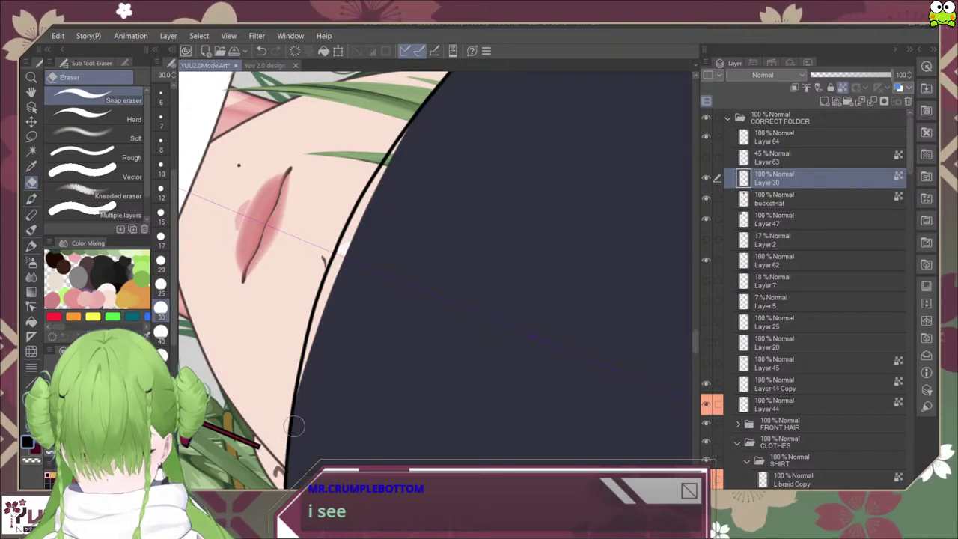
pyautogui.scroll(-3, 296, 441)
pyautogui.moveTo(358, 387); pyautogui.dragTo(367, 297)
pyautogui.scroll(2, 378, 228)
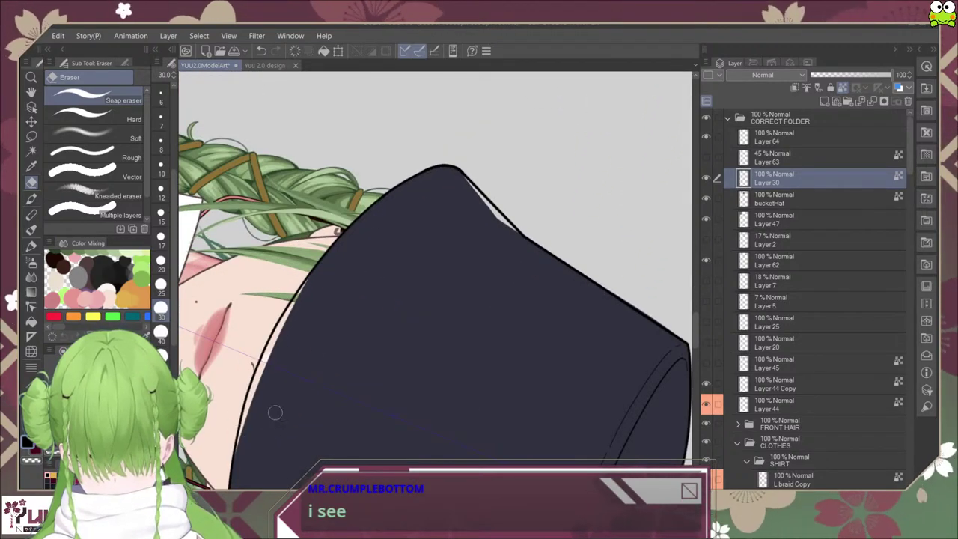
pyautogui.moveTo(271, 412); pyautogui.dragTo(307, 297)
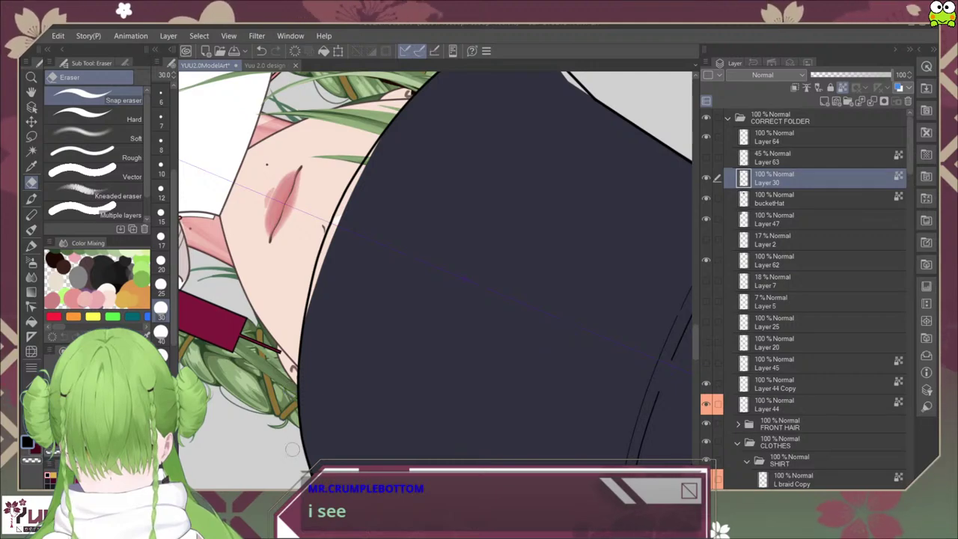
pyautogui.moveTo(358, 214); pyautogui.dragTo(335, 271)
pyautogui.scroll(-2, 334, 270)
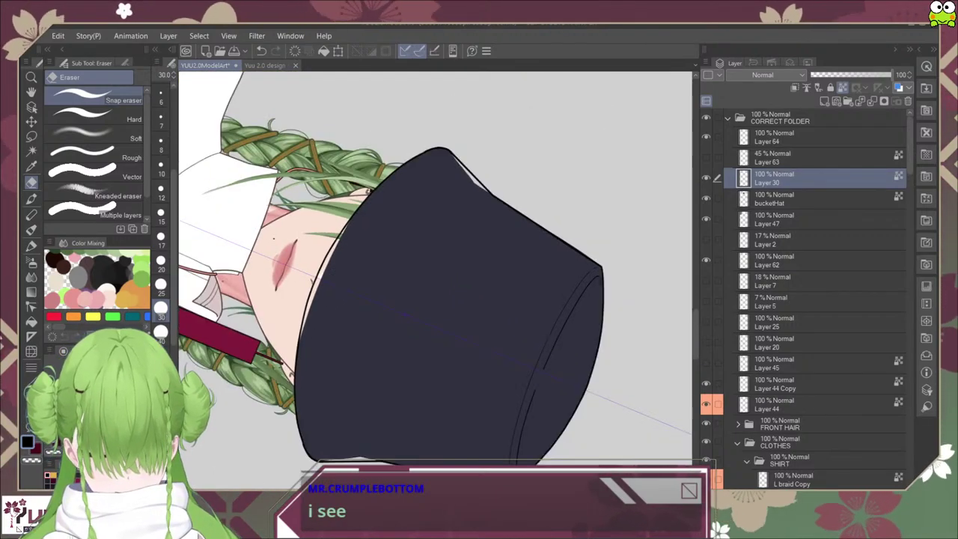
# Step: Trim the outer edge of the new brim corner line on Layer 64 with the eraser at size 12
pyautogui.hotkey('ctrl', '@')
pyautogui.moveTo(633, 377); pyautogui.dragTo(598, 327)
pyautogui.scroll(-1, 598, 326)
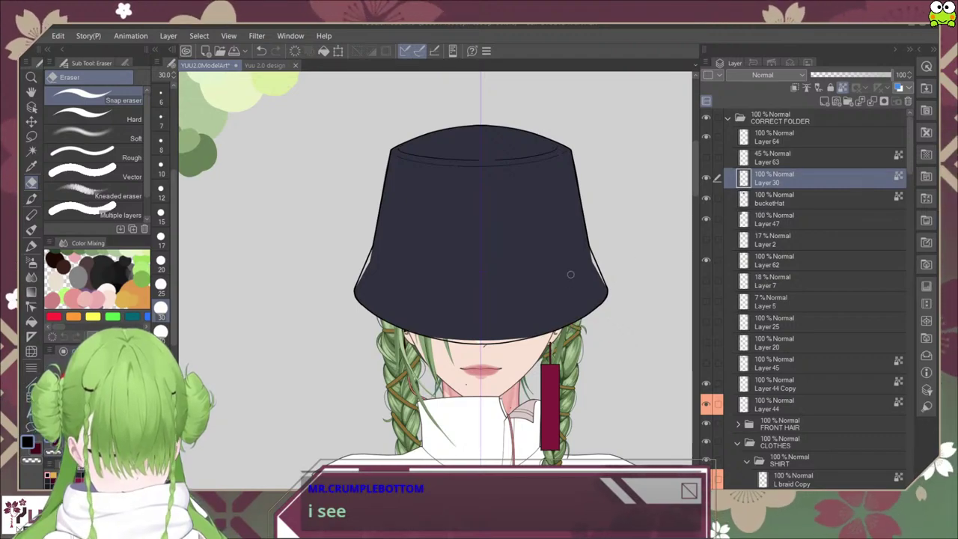
pyautogui.scroll(2, 577, 294)
pyautogui.scroll(1, 640, 315)
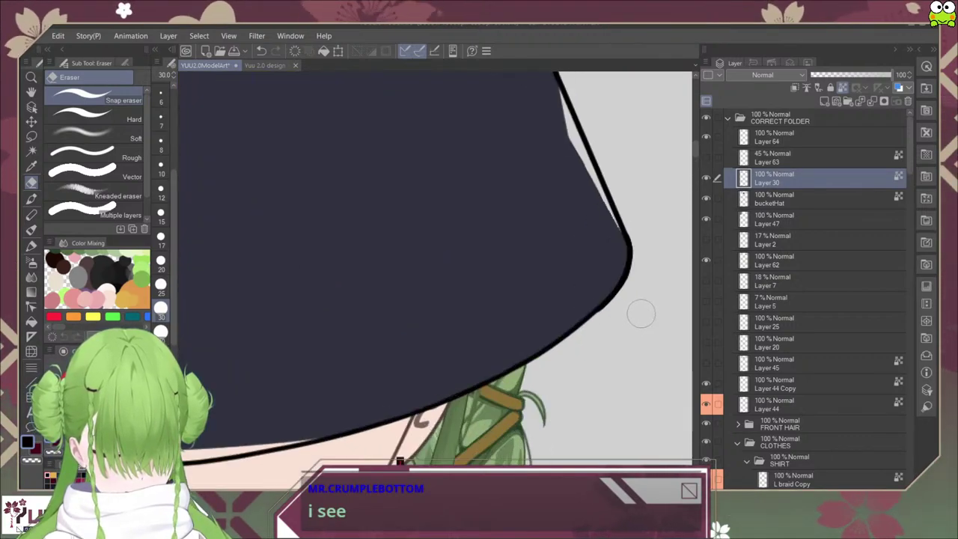
pyautogui.click(808, 158)
pyautogui.click(773, 137)
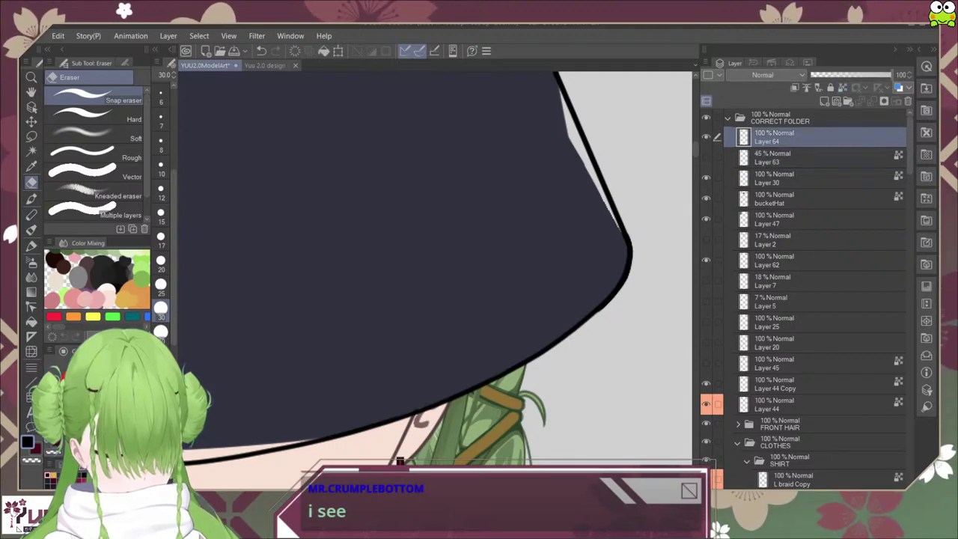
pyautogui.scroll(2, 609, 318)
pyautogui.moveTo(629, 314); pyautogui.dragTo(431, 380)
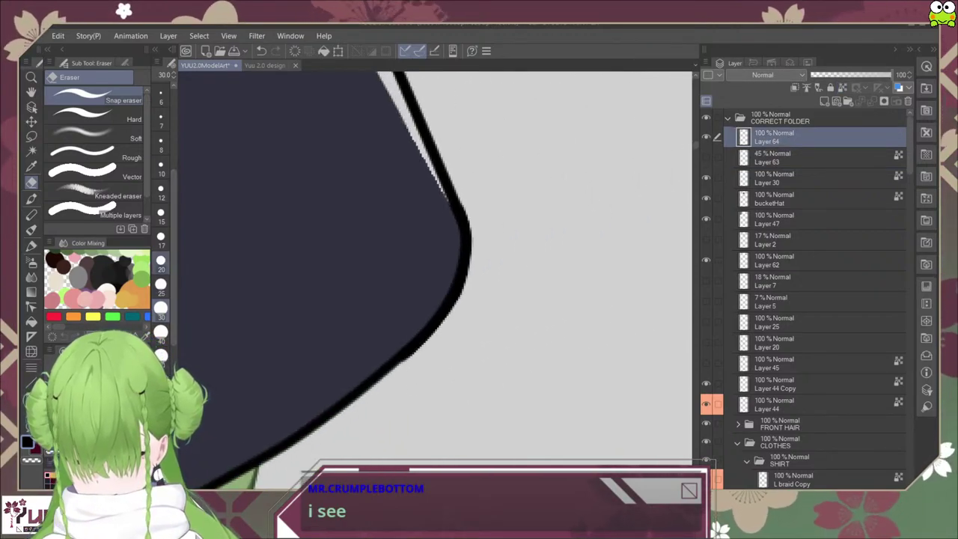
pyautogui.click(161, 193)
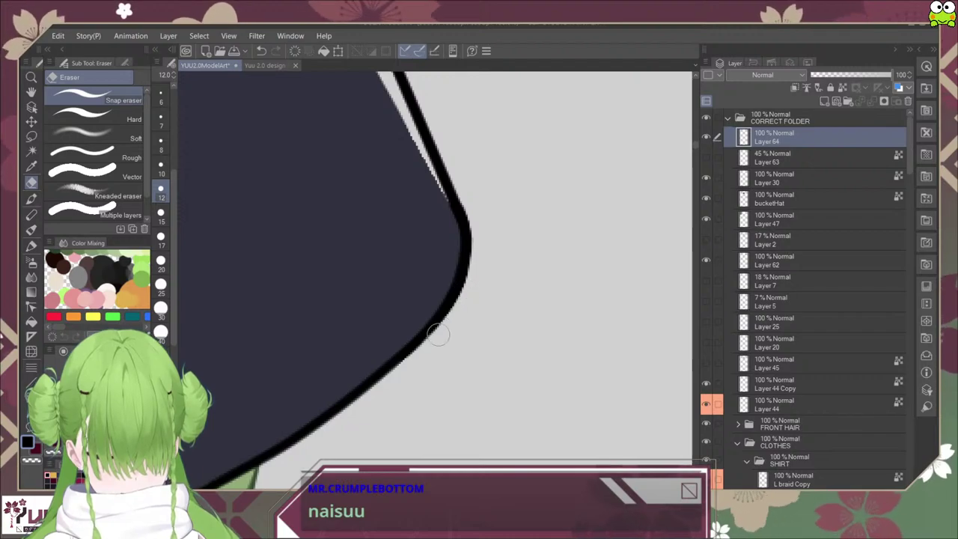
pyautogui.moveTo(423, 348); pyautogui.dragTo(467, 280)
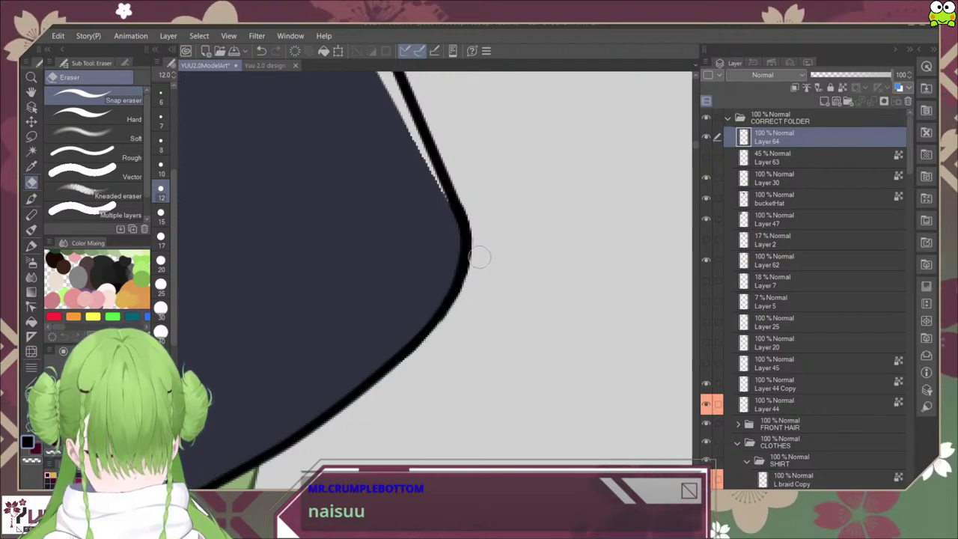
pyautogui.hotkey('ctrl', 'z')
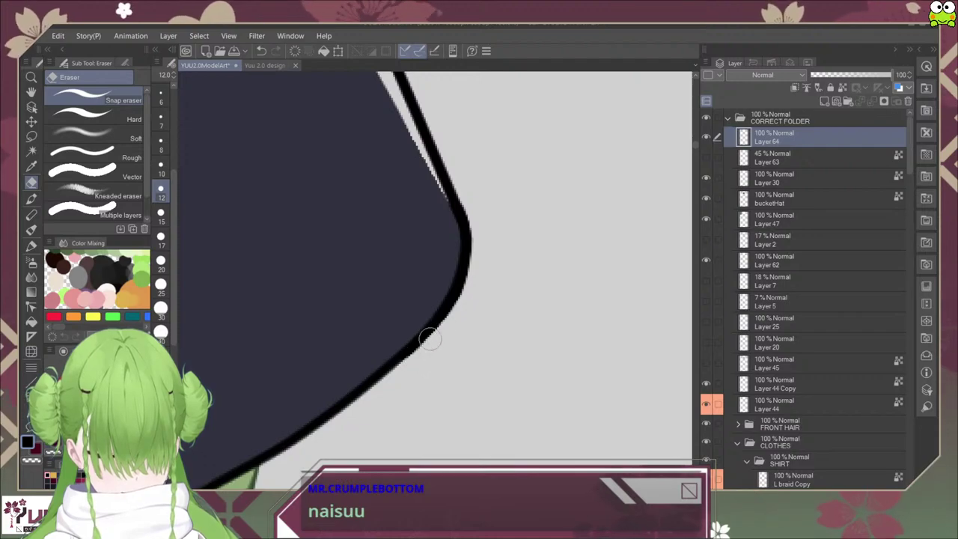
pyautogui.moveTo(429, 339); pyautogui.dragTo(466, 289)
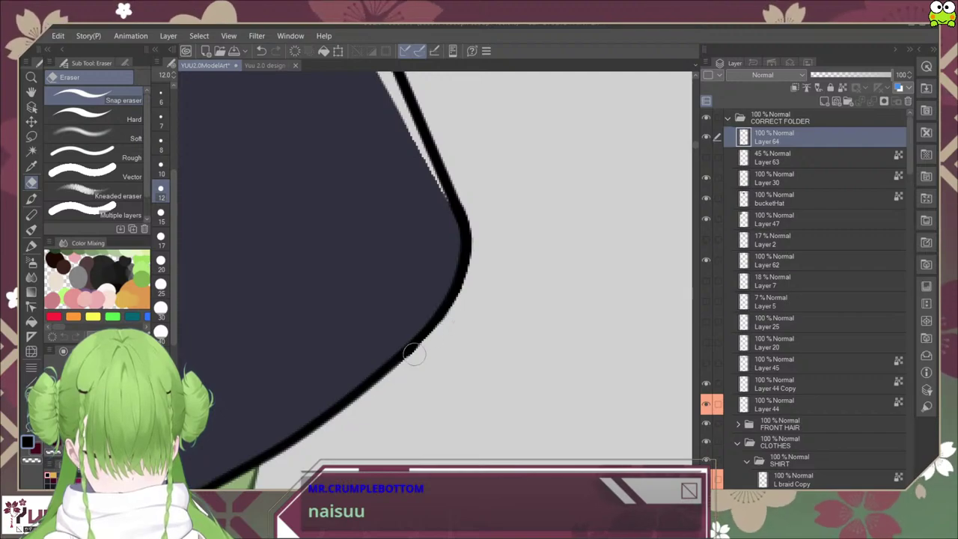
# Step: Touch up the brim corner line on Layer 64 with the Milli pen at size 6
pyautogui.press('p')
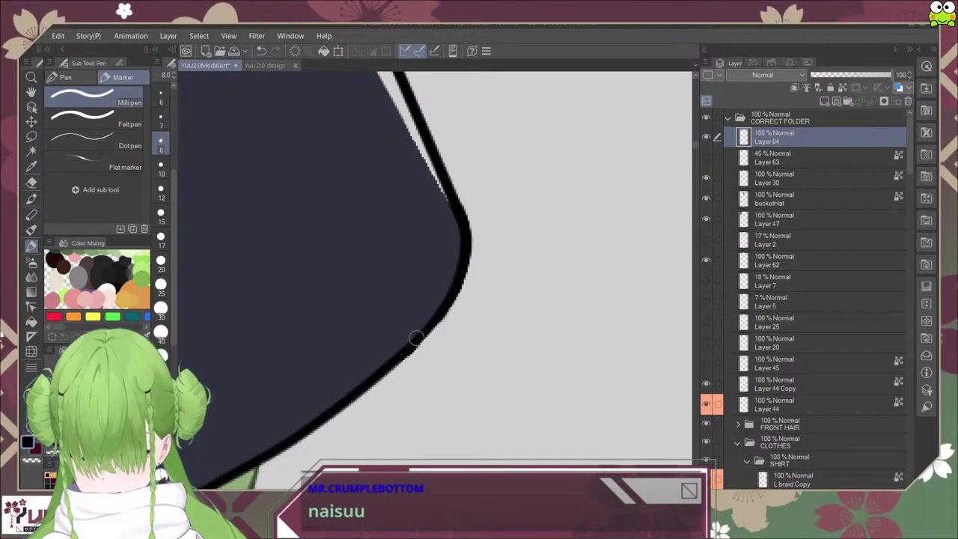
pyautogui.press('[')
pyautogui.press('[')
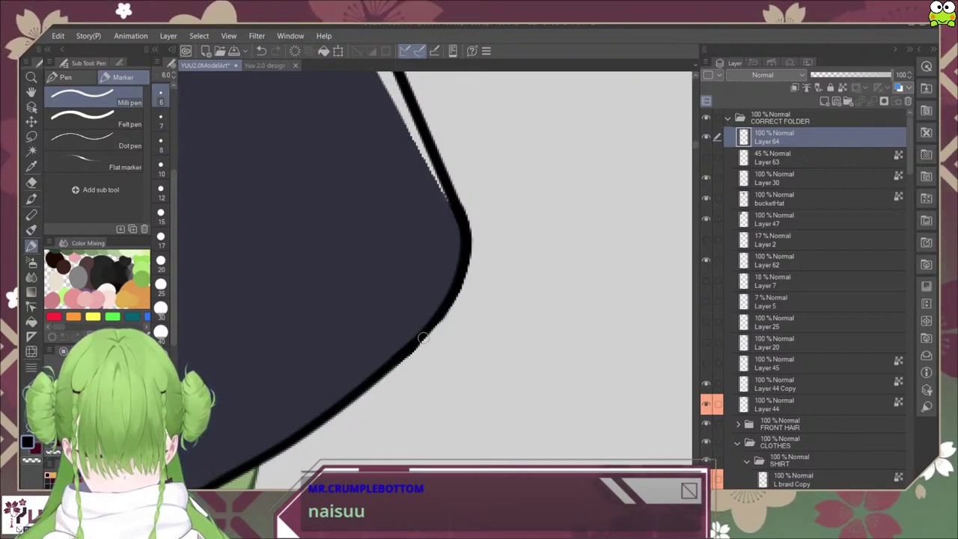
pyautogui.scroll(-4, 479, 224)
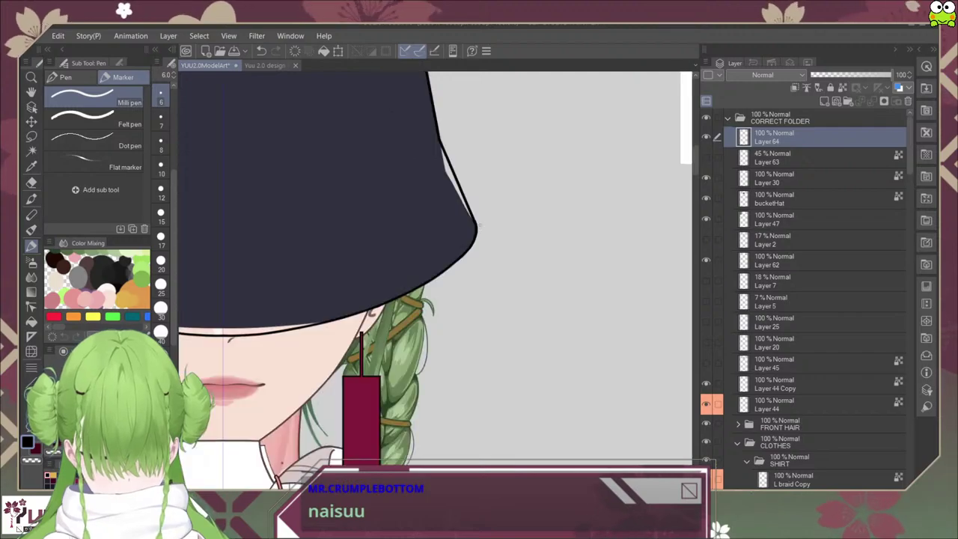
pyautogui.scroll(-2, 478, 225)
pyautogui.scroll(8, 398, 249)
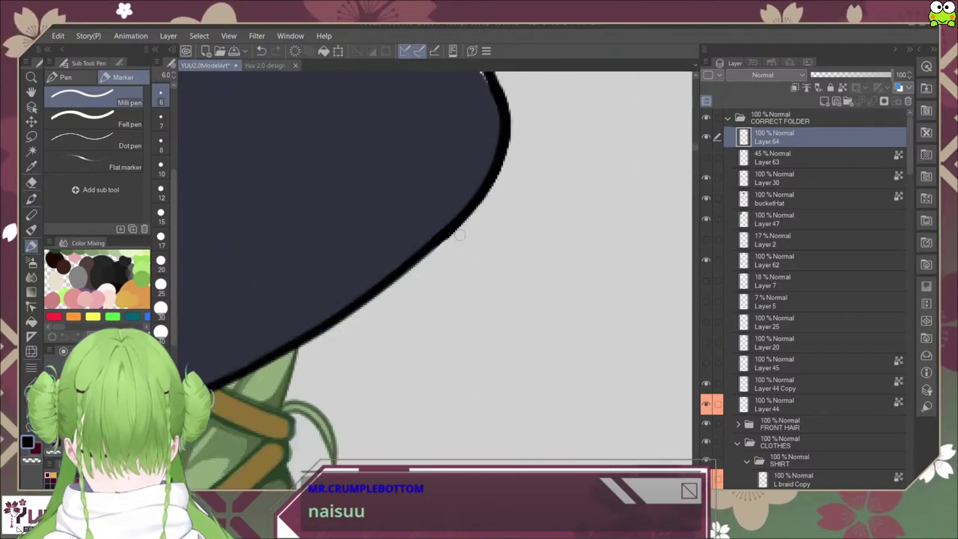
pyautogui.scroll(-2, 399, 249)
pyautogui.scroll(1, 410, 250)
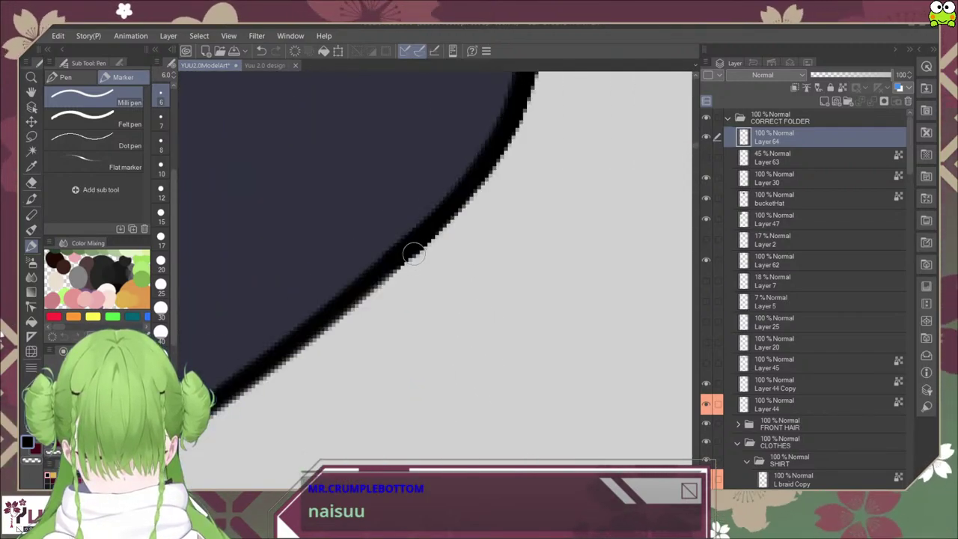
pyautogui.scroll(-3, 378, 281)
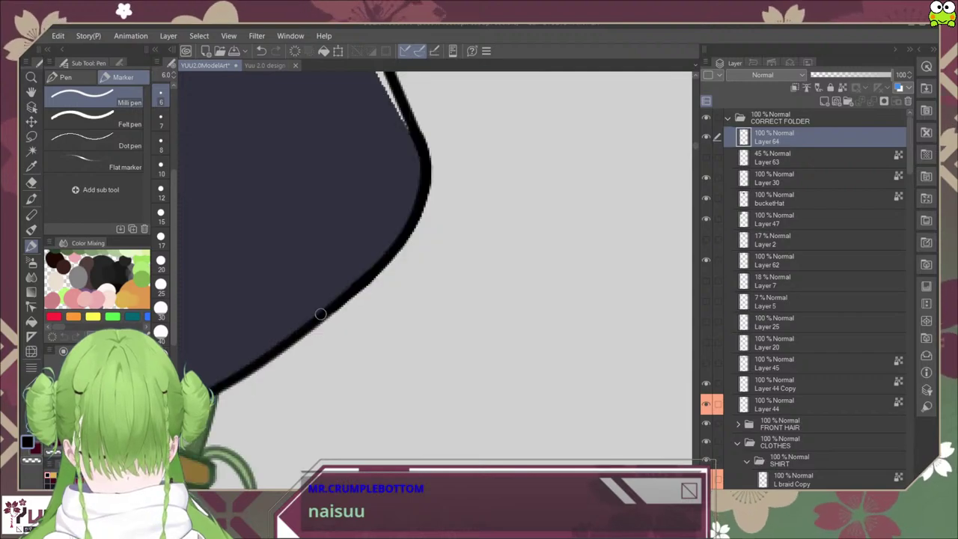
# Step: Fill the gap beside the brim's side line on the bucketHat layer with the Felt pen, using the sampled navy hat colour
pyautogui.scroll(-3, 389, 314)
pyautogui.moveTo(352, 323); pyautogui.dragTo(500, 307)
pyautogui.click(808, 199)
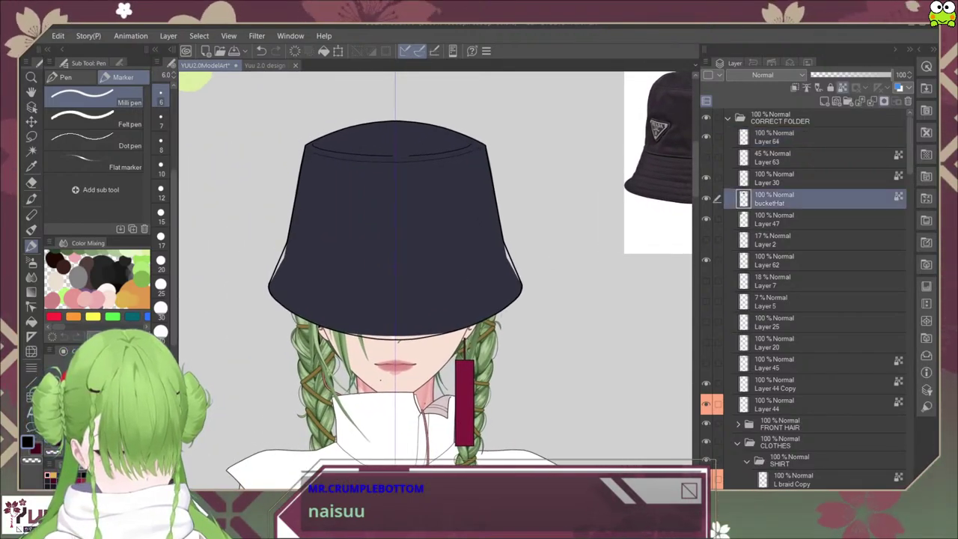
pyautogui.keyDown('alt'); pyautogui.click(449, 251); pyautogui.keyUp('alt')
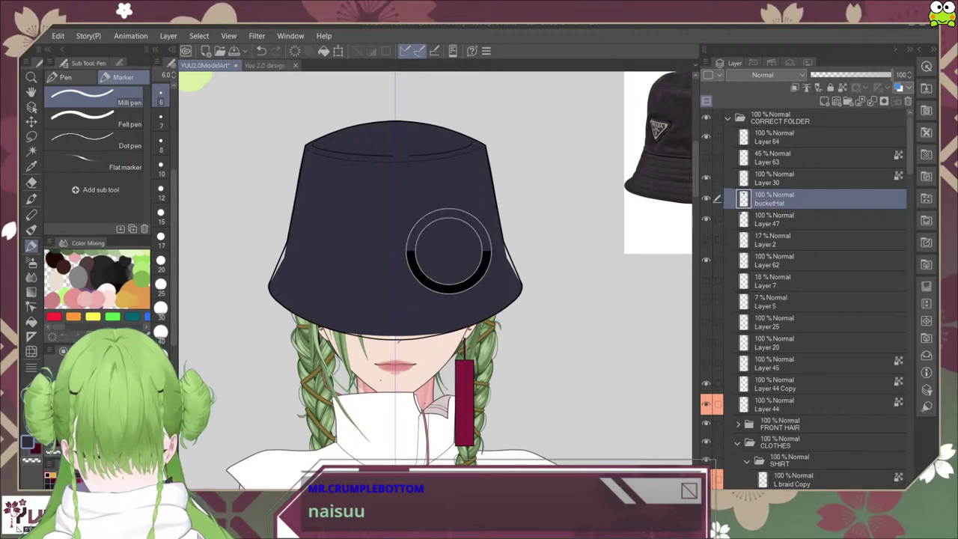
pyautogui.click(96, 118)
pyautogui.scroll(2, 301, 269)
pyautogui.scroll(1, 240, 283)
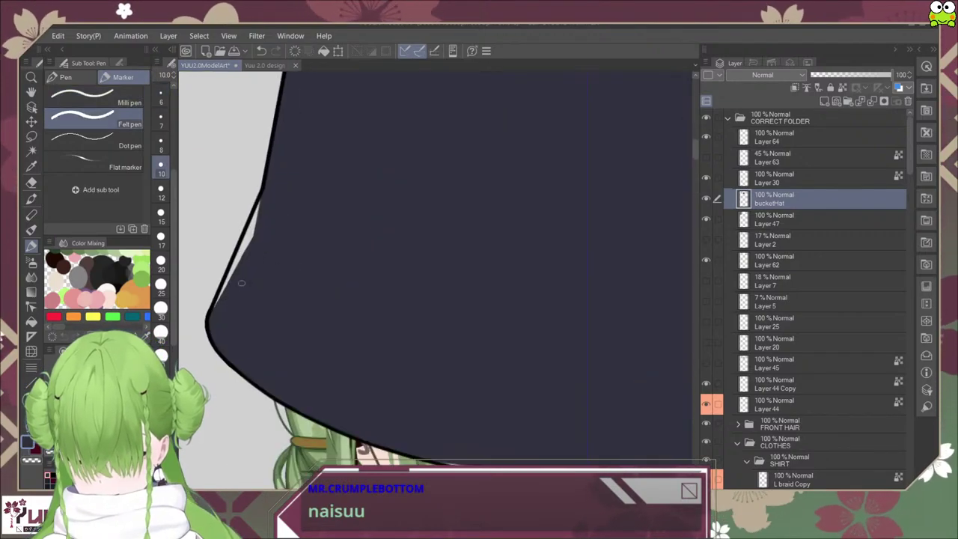
pyautogui.moveTo(259, 212); pyautogui.dragTo(223, 294)
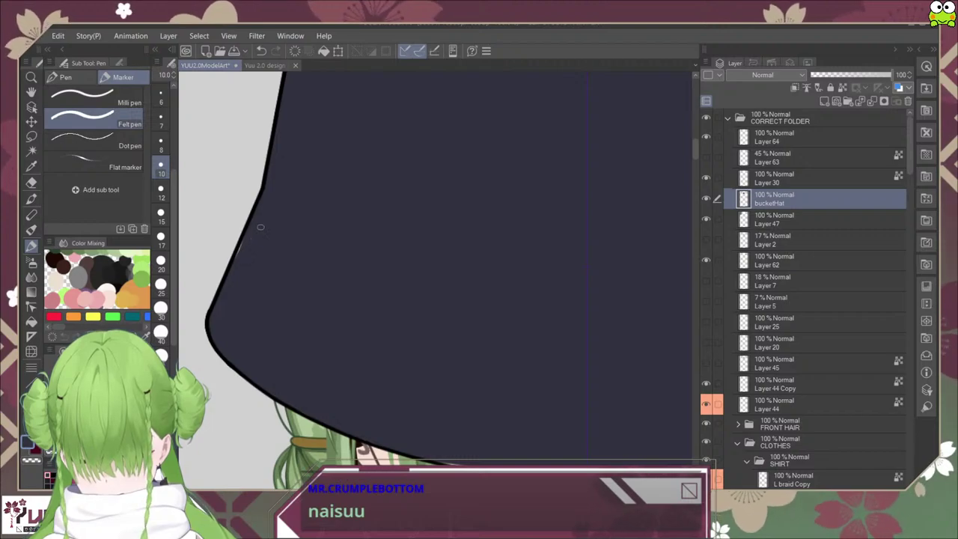
pyautogui.moveTo(261, 226); pyautogui.dragTo(223, 296)
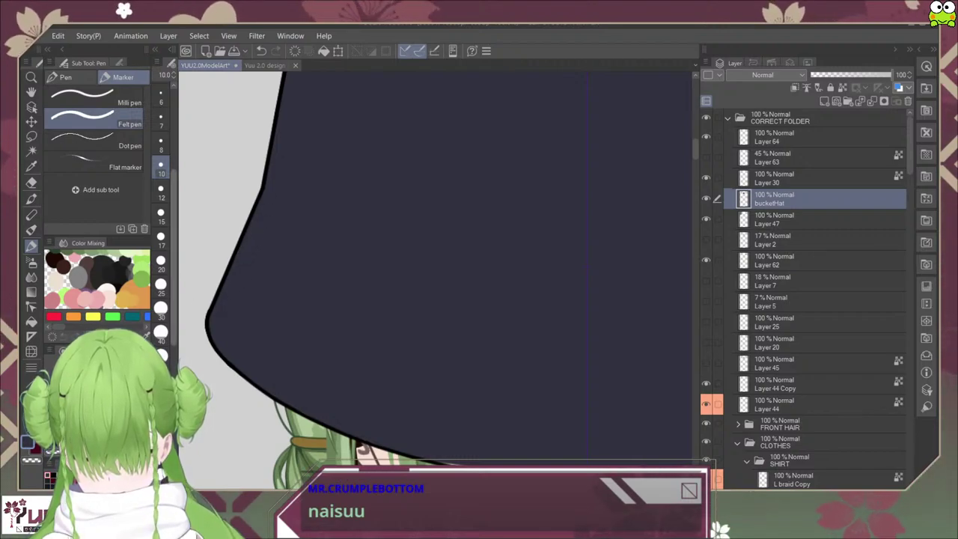
# Step: Fill the gap along the lower brim line above the mouth on the bucketHat layer with the Felt pen at size 17
pyautogui.click(161, 240)
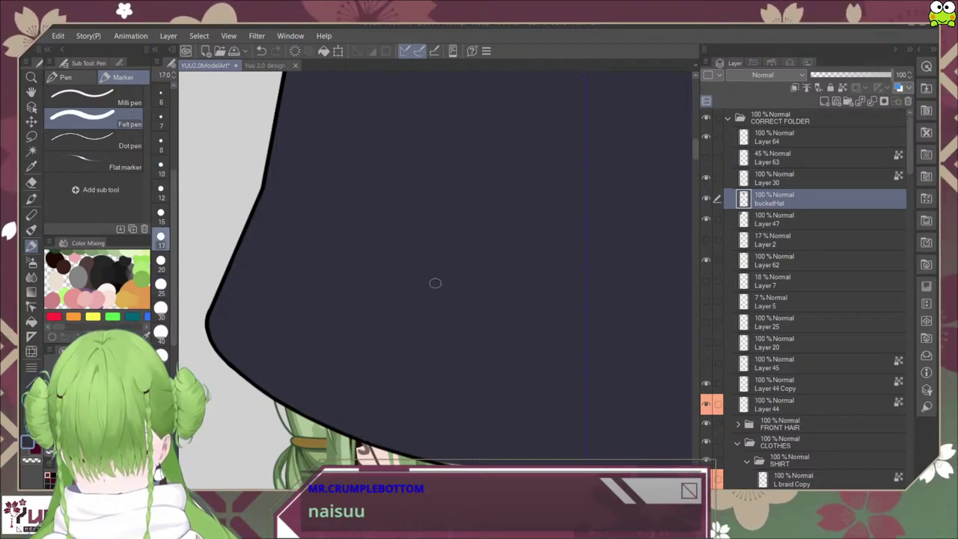
pyautogui.press('^')
pyautogui.scroll(-5, 435, 283)
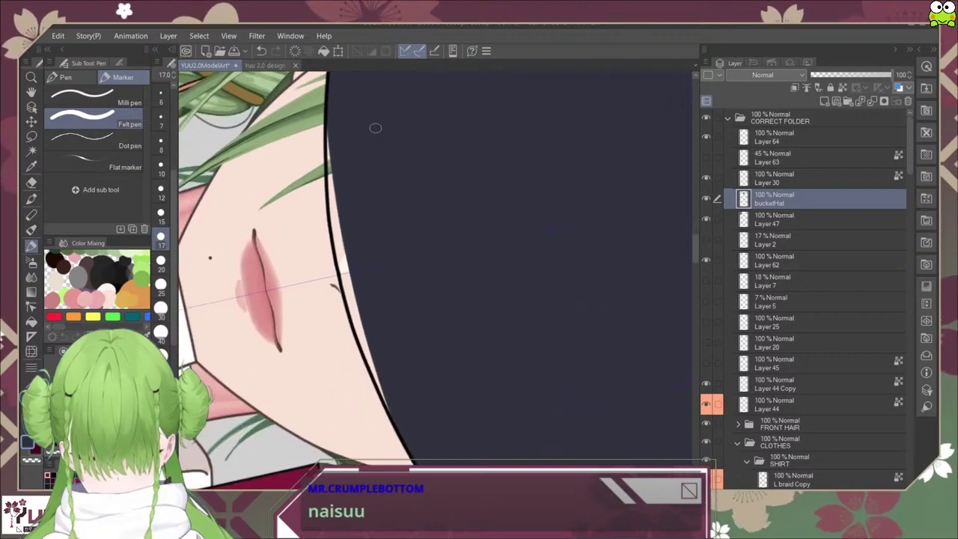
pyautogui.moveTo(329, 148); pyautogui.dragTo(379, 378)
pyautogui.moveTo(332, 173); pyautogui.dragTo(351, 299)
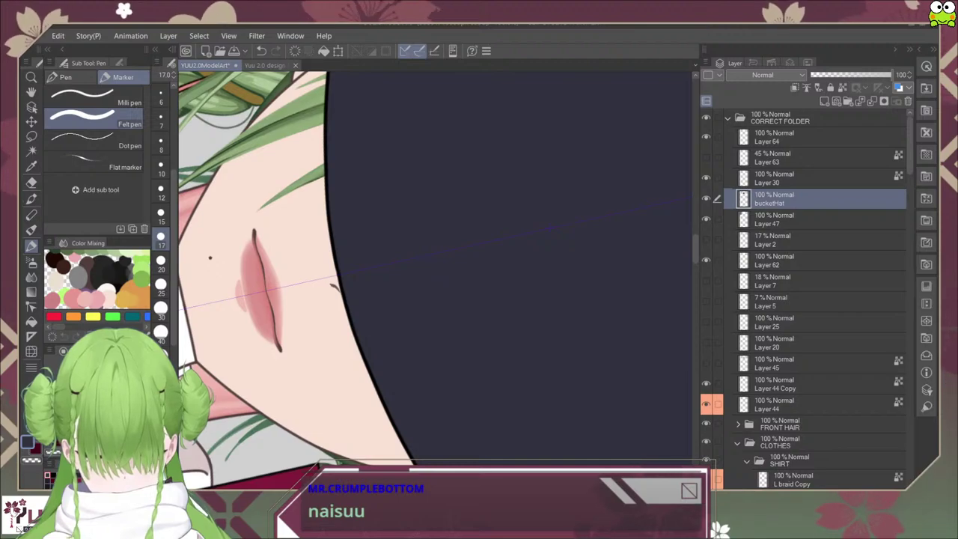
pyautogui.hotkey('ctrl', '@')
pyautogui.scroll(-3, 376, 483)
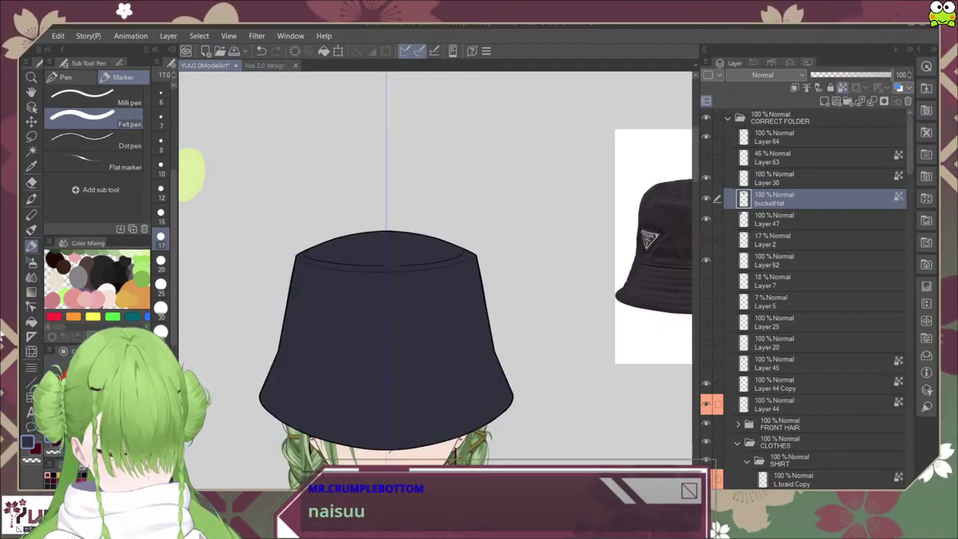
# Step: Move the hidden Layer 63 above Layer 64, and merge both layers down into Layer 30
pyautogui.click(815, 136)
pyautogui.moveTo(815, 137); pyautogui.dragTo(816, 166)
pyautogui.click(815, 137)
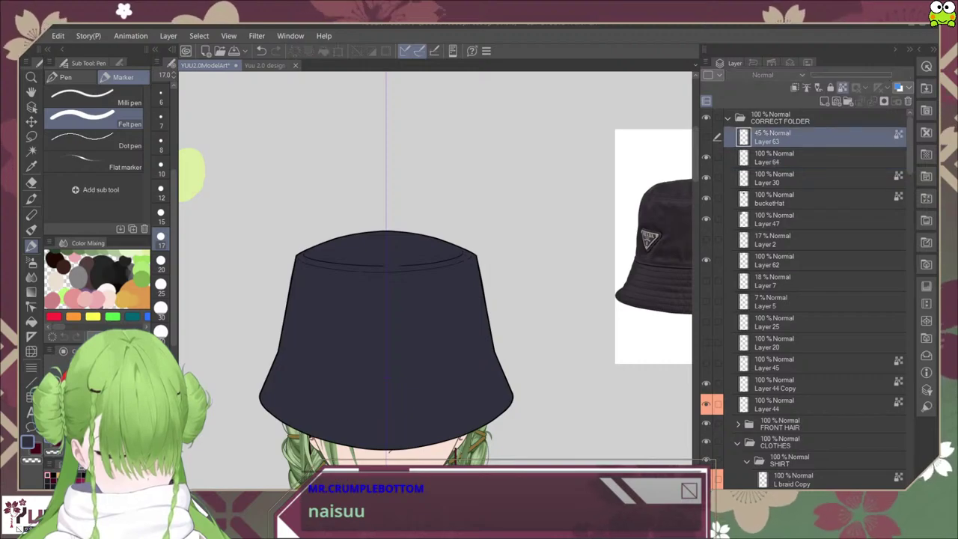
pyautogui.hotkey('ctrl', 'e')
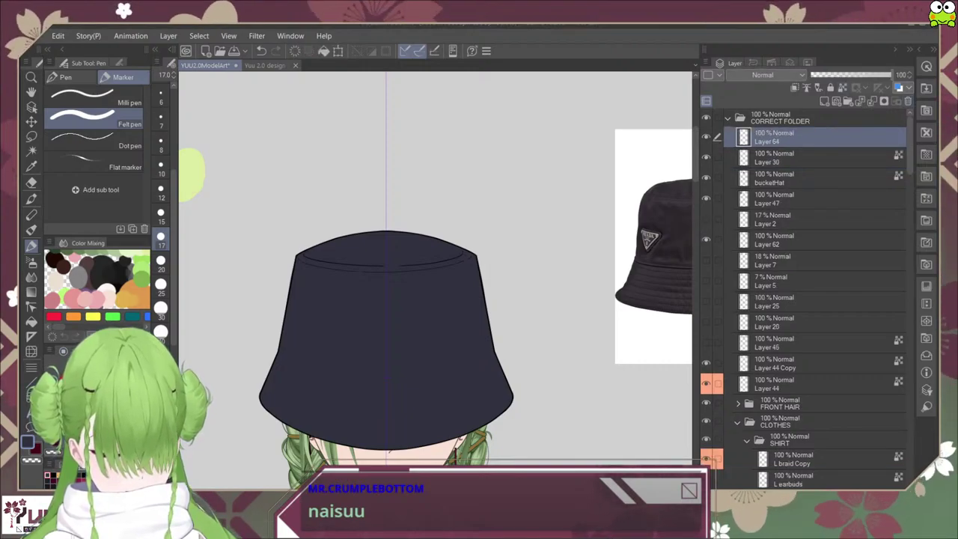
pyautogui.hotkey('ctrl', 'e')
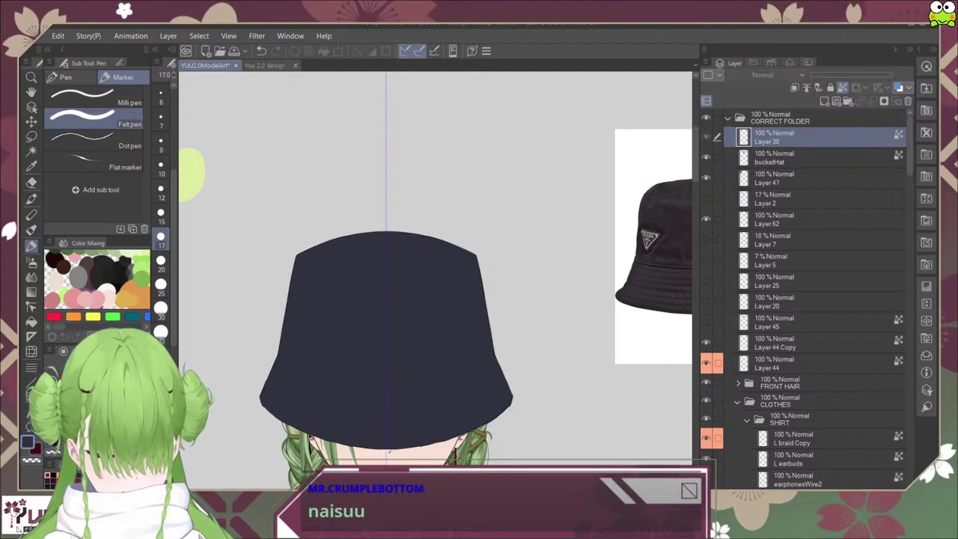
pyautogui.scroll(-2, 515, 402)
pyautogui.moveTo(515, 402); pyautogui.dragTo(512, 362)
pyautogui.scroll(2, 490, 350)
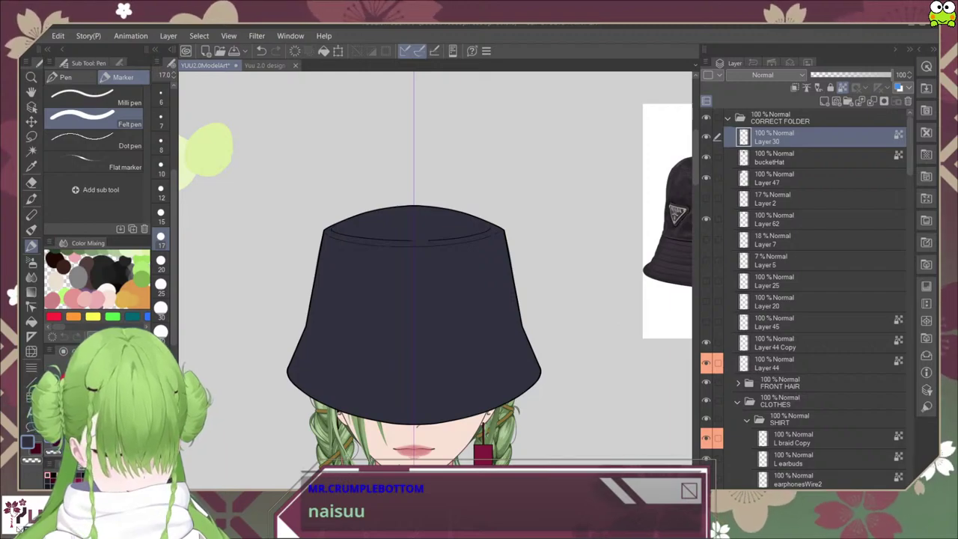
# Step: Make the bucketHat layer active and sample the dark navy-black of the black shirt in the outfit reference sheet
pyautogui.click(778, 158)
pyautogui.moveTo(597, 331); pyautogui.dragTo(442, 335)
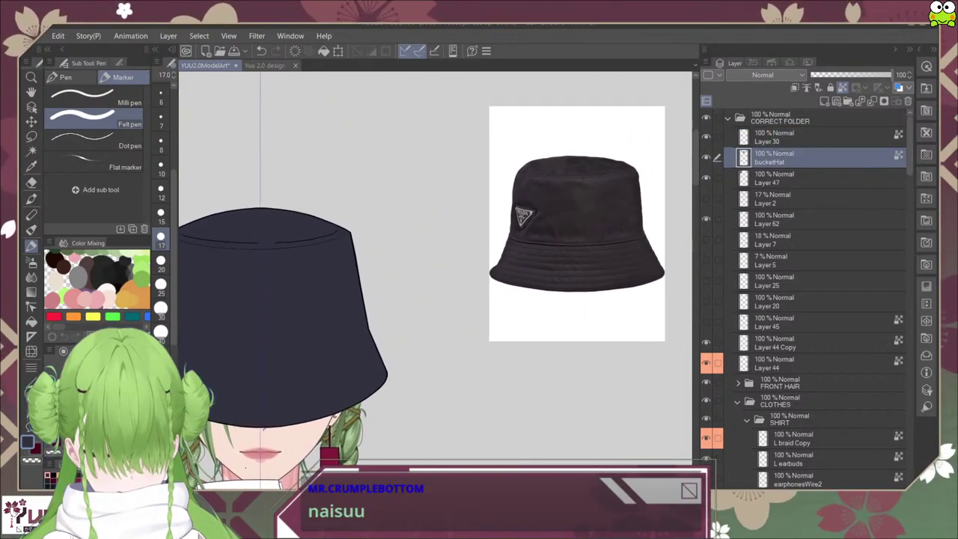
pyautogui.moveTo(371, 339); pyautogui.dragTo(555, 306)
pyautogui.scroll(2, 559, 312)
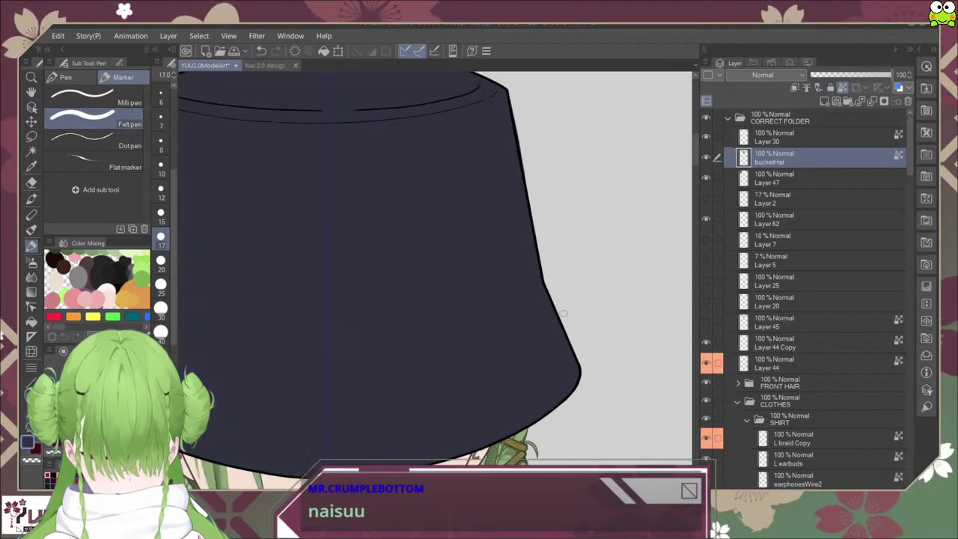
pyautogui.scroll(-1, 564, 318)
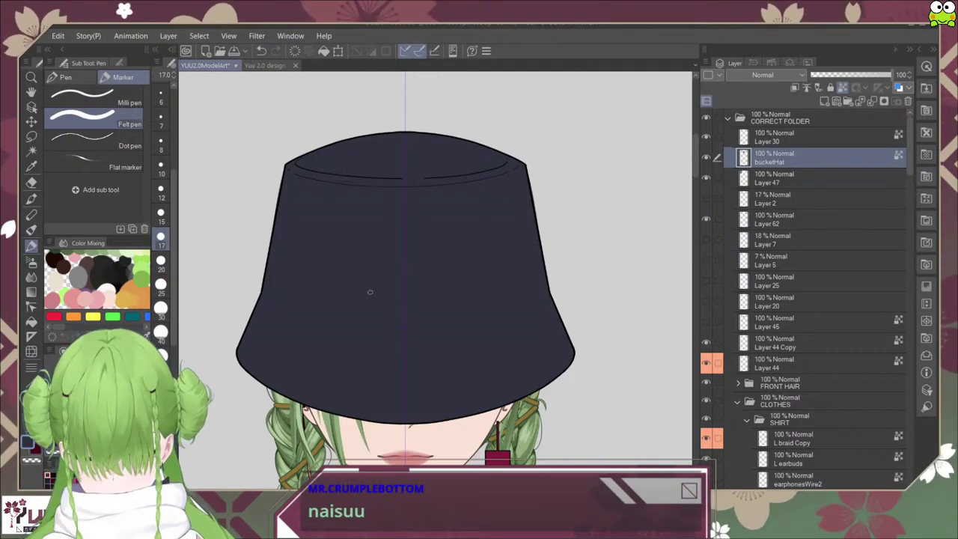
pyautogui.scroll(-3, 368, 291)
pyautogui.moveTo(368, 291); pyautogui.dragTo(597, 367)
pyautogui.scroll(8, 374, 263)
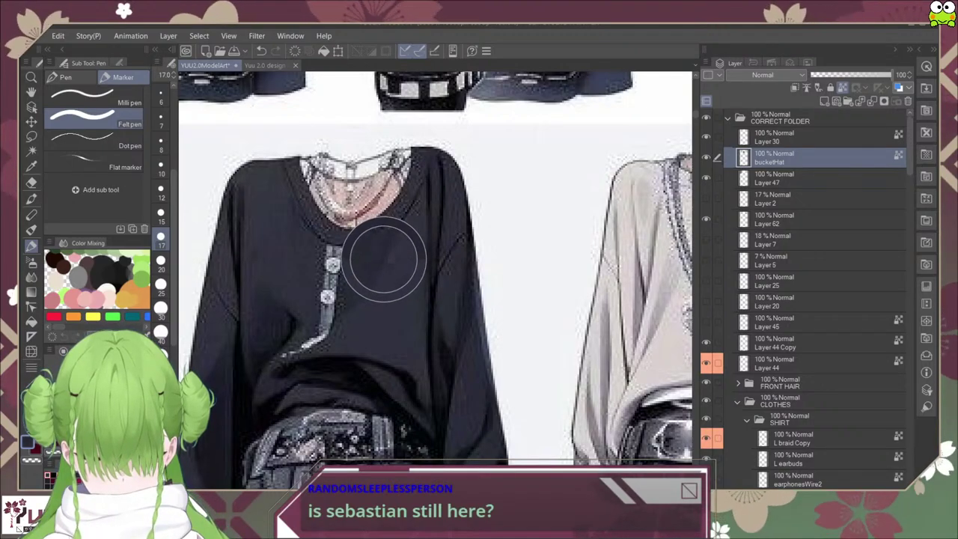
pyautogui.scroll(-6, 383, 258)
pyautogui.scroll(-2, 609, 386)
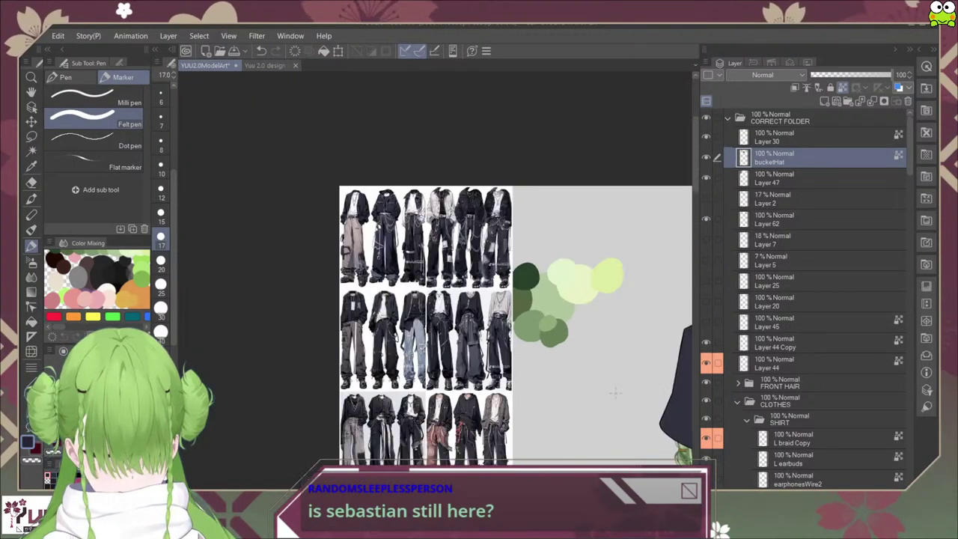
# Step: Paint a curved shadow band across the hat along the brim seam with the Felt pen at size 17, using the sampled dark colour
pyautogui.moveTo(643, 404); pyautogui.dragTo(340, 357)
pyautogui.scroll(1, 403, 462)
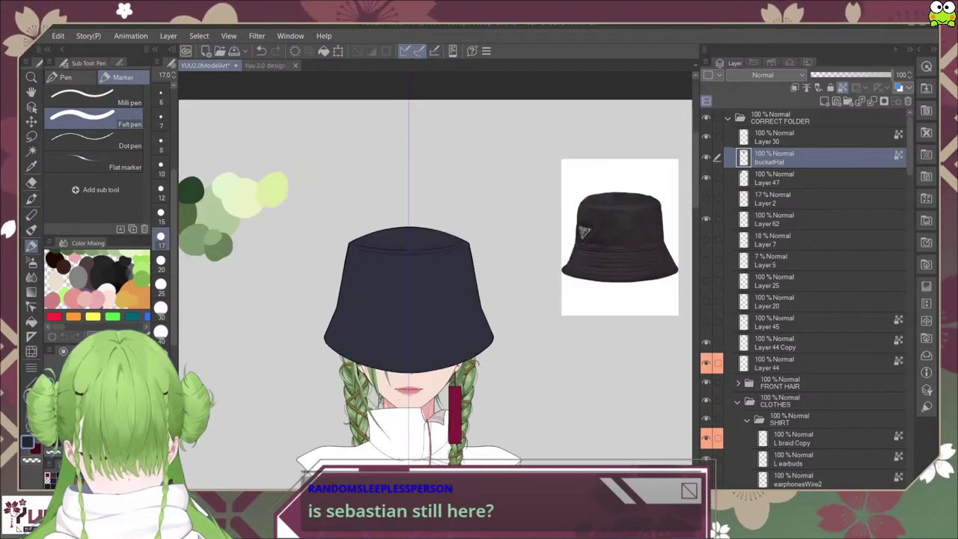
pyautogui.moveTo(403, 456); pyautogui.dragTo(261, 250)
pyautogui.scroll(2, 418, 182)
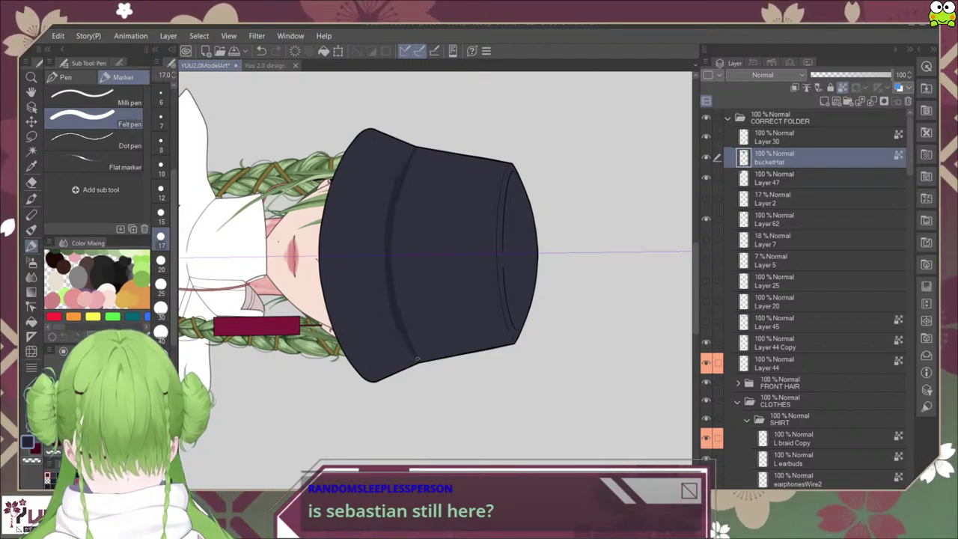
# Step: Compare the hat's new brim shadow with the shaded black top and the hat reference at several zoom levels
pyautogui.hscroll(-7, 434, 281)
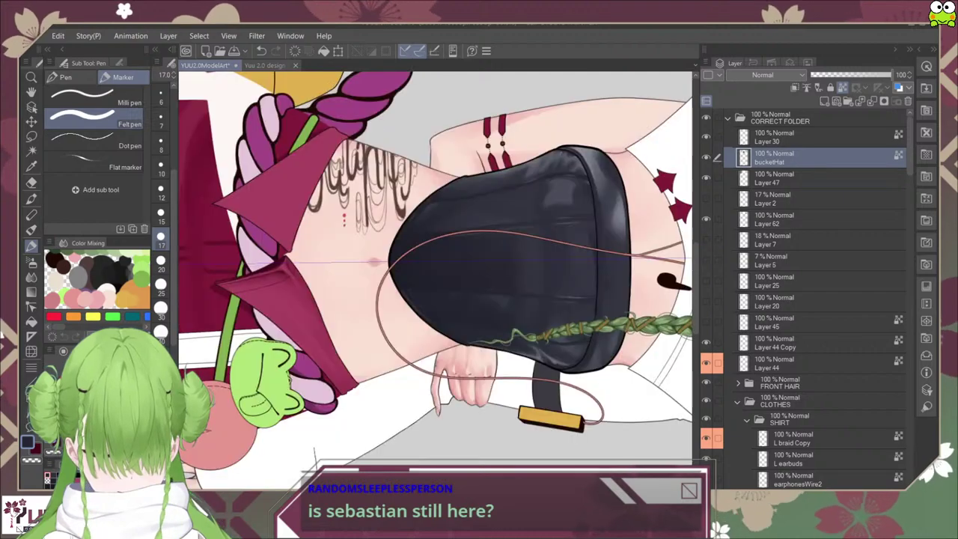
pyautogui.hotkey('ctrl', '@')
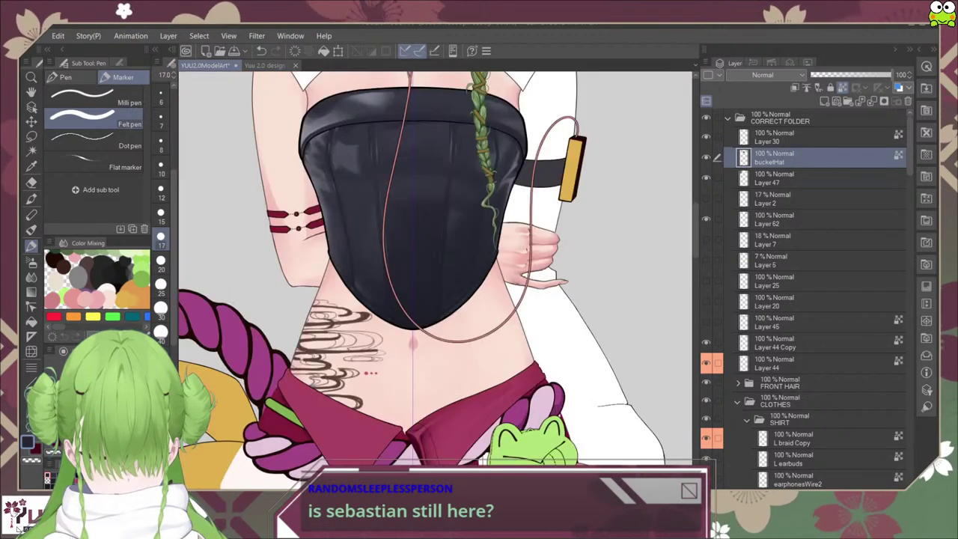
pyautogui.moveTo(482, 142); pyautogui.dragTo(469, 313)
pyautogui.moveTo(479, 119); pyautogui.dragTo(490, 429)
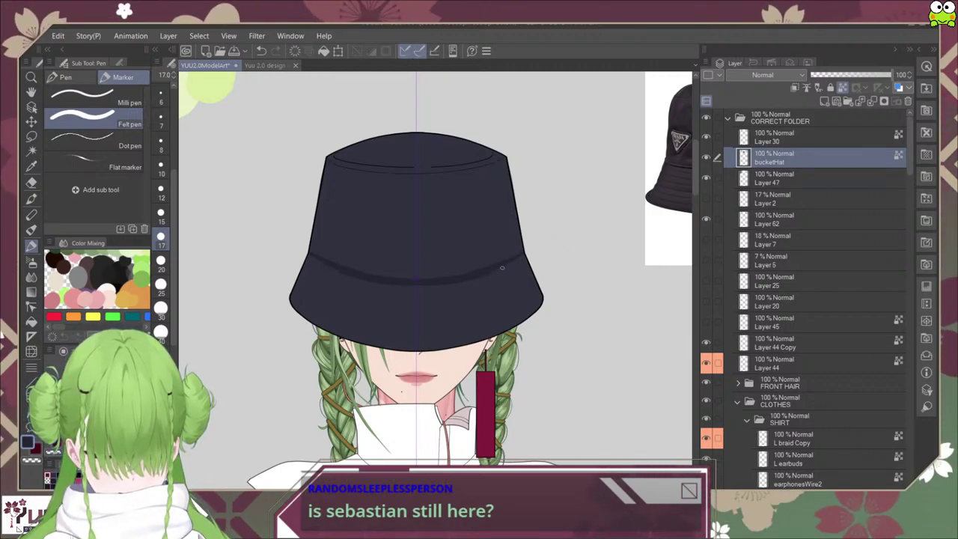
pyautogui.scroll(2, 503, 275)
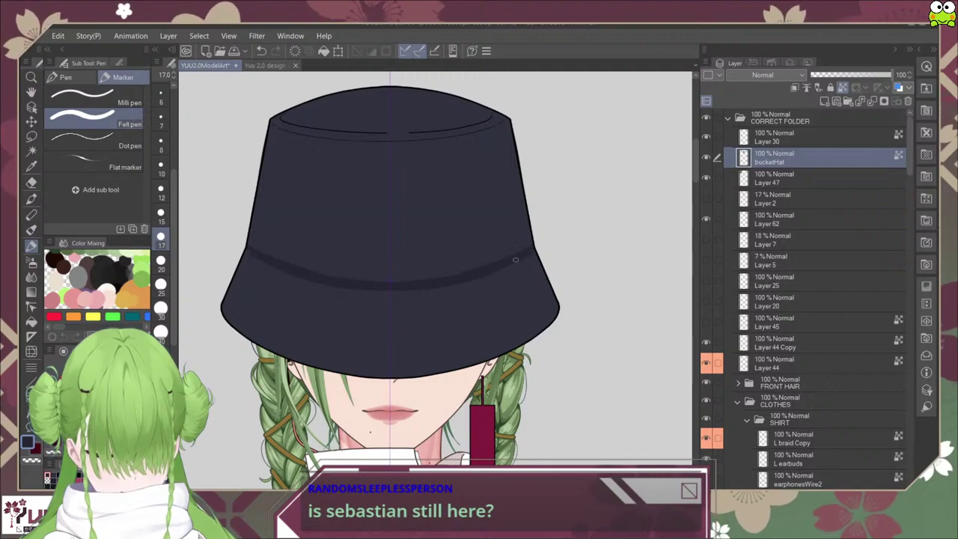
pyautogui.scroll(-4, 516, 264)
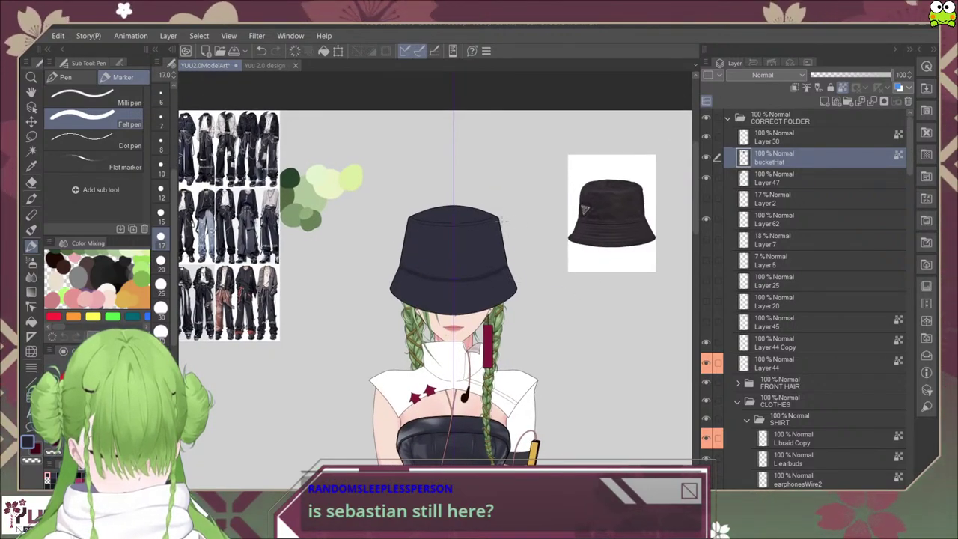
pyautogui.scroll(2, 473, 229)
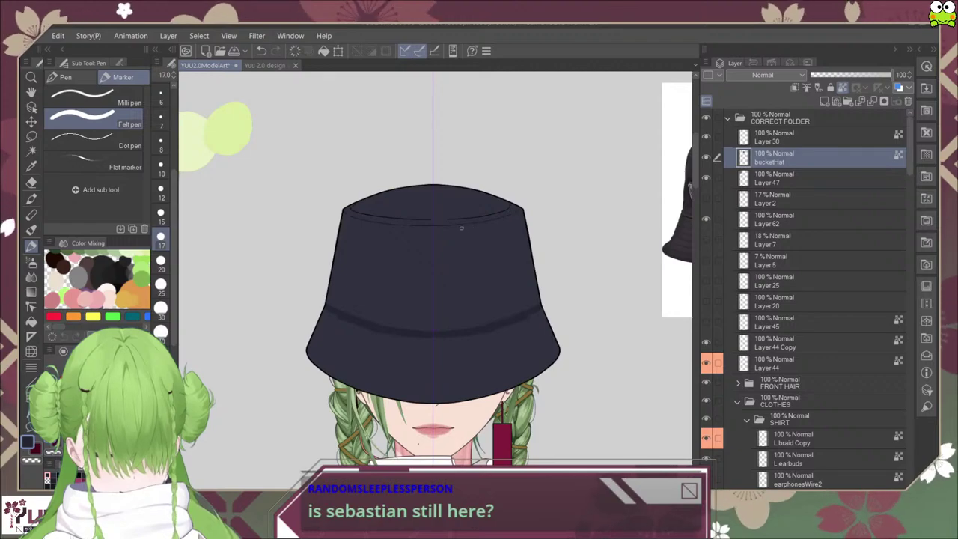
pyautogui.scroll(-2, 459, 222)
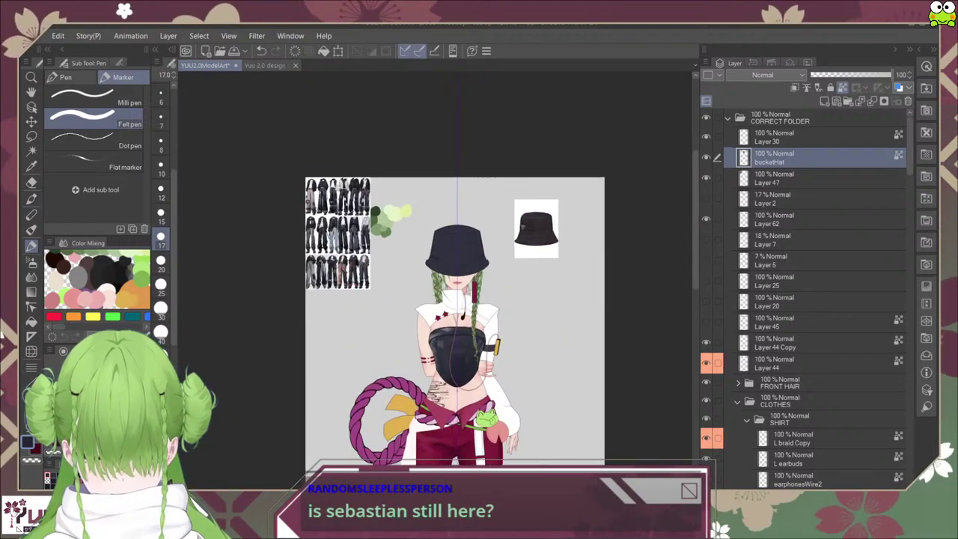
# Step: Sample grey from the trousers in the outfit reference and paint a highlight along the hat's crown seam with the Felt pen
pyautogui.scroll(3, 419, 225)
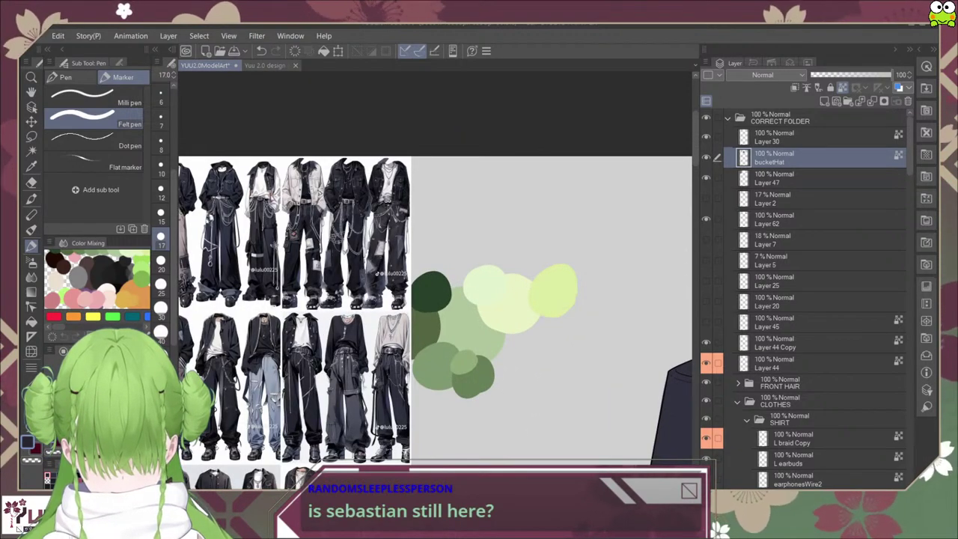
pyautogui.scroll(3, 346, 329)
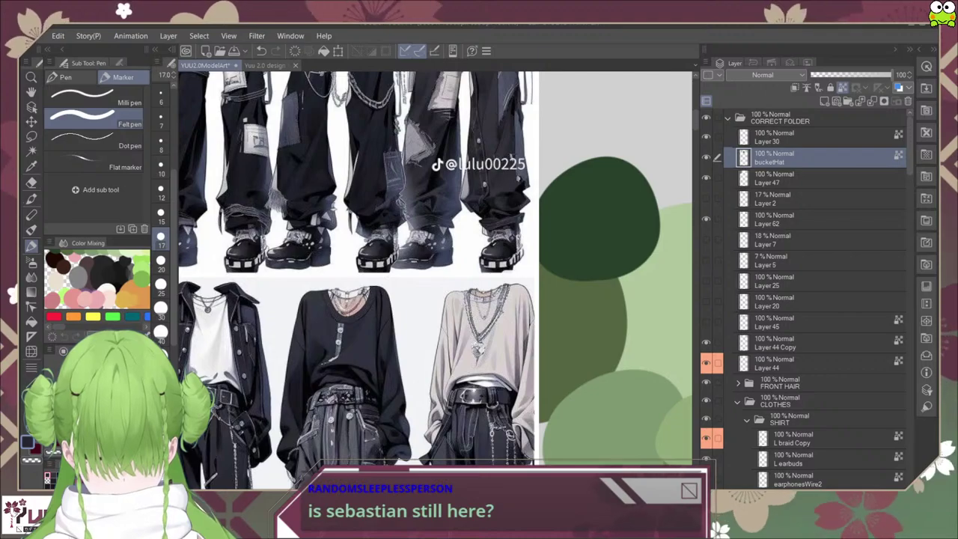
pyautogui.scroll(3, 364, 355)
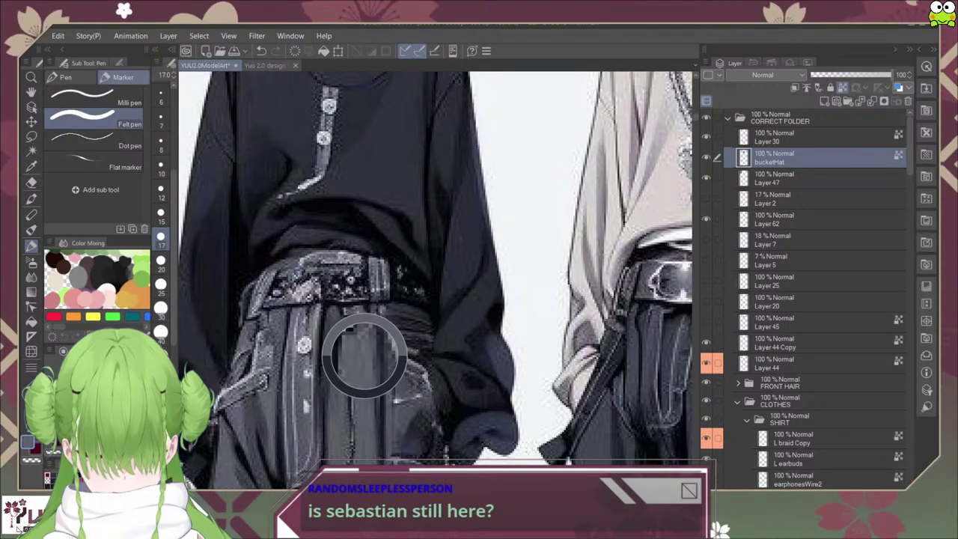
pyautogui.scroll(-5, 364, 355)
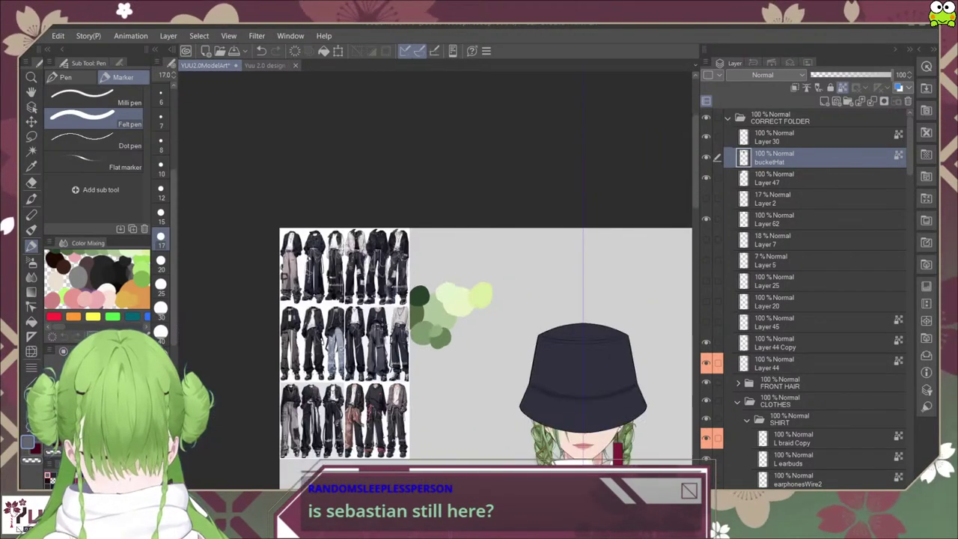
pyautogui.scroll(1, 591, 331)
pyautogui.moveTo(602, 334); pyautogui.dragTo(523, 307)
pyautogui.scroll(2, 523, 307)
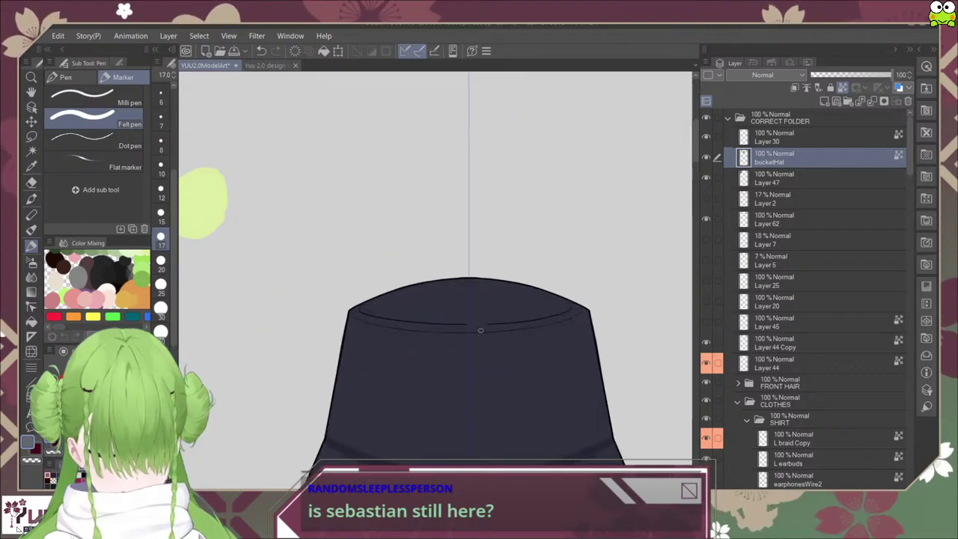
pyautogui.moveTo(481, 329)
pyautogui.mouseDown()
pyautogui.moveTo(503, 327)
pyautogui.moveTo(478, 329)
pyautogui.moveTo(554, 322)
pyautogui.moveTo(469, 334)
pyautogui.moveTo(576, 316)
pyautogui.moveTo(477, 337)
pyautogui.mouseUp()
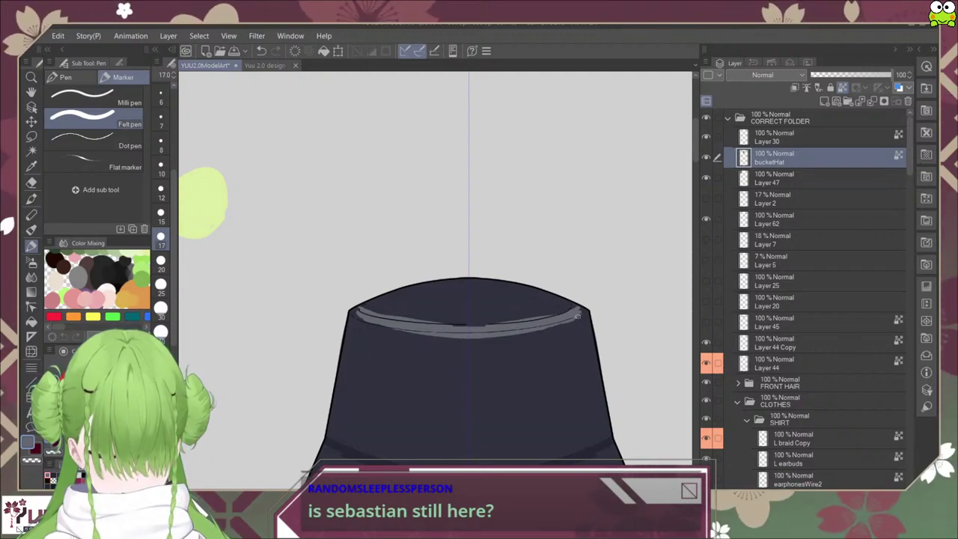
# Step: Sample a darker blended grey from the edge between the crown seam highlight and the navy hat fill
pyautogui.scroll(-10, 808, 299)
pyautogui.scroll(-10, 808, 299)
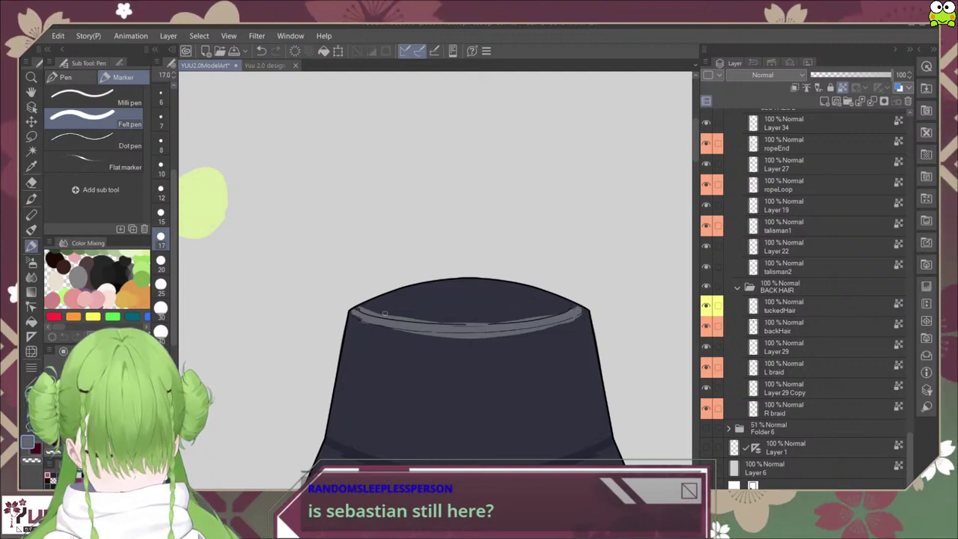
pyautogui.scroll(-5, 389, 312)
pyautogui.scroll(5, 414, 325)
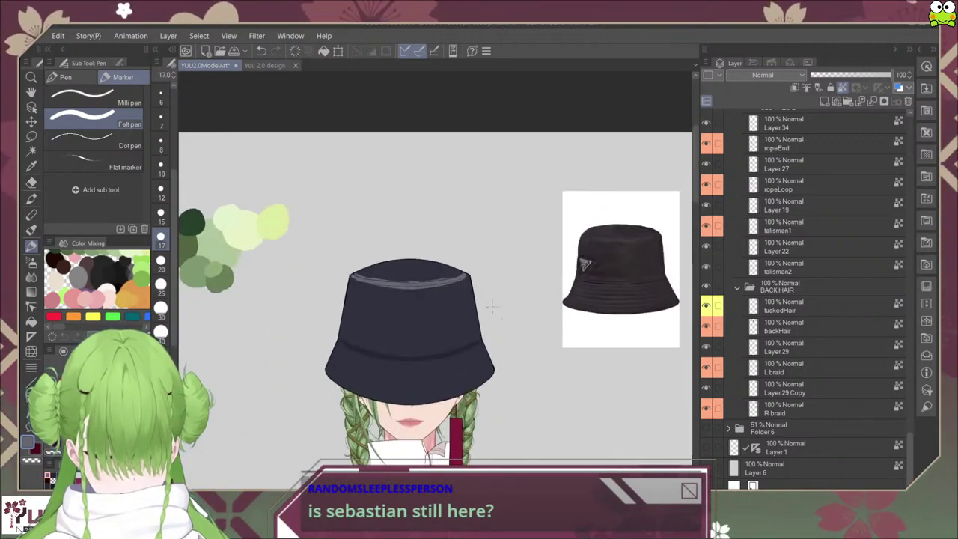
pyautogui.scroll(6, 403, 306)
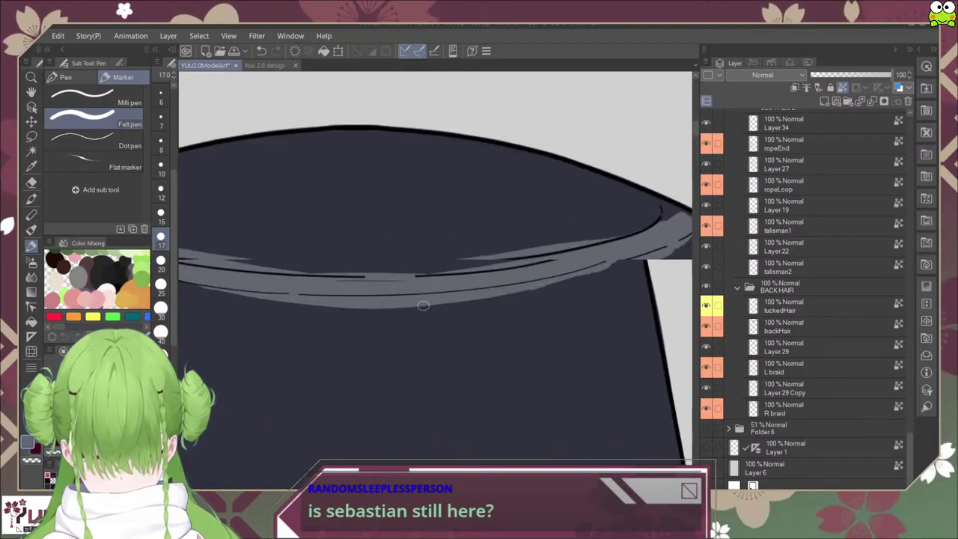
pyautogui.scroll(2, 403, 306)
pyautogui.scroll(-8, 348, 301)
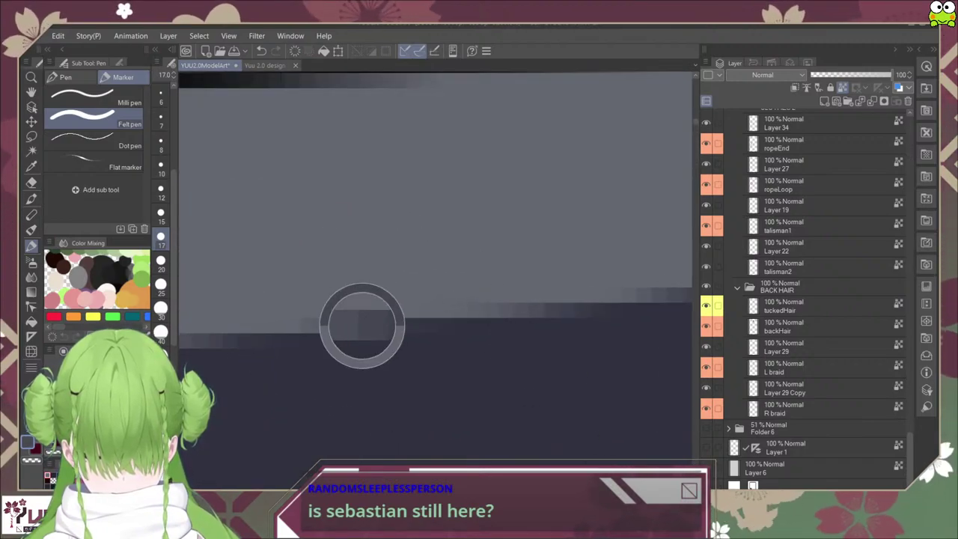
pyautogui.scroll(-4, 396, 313)
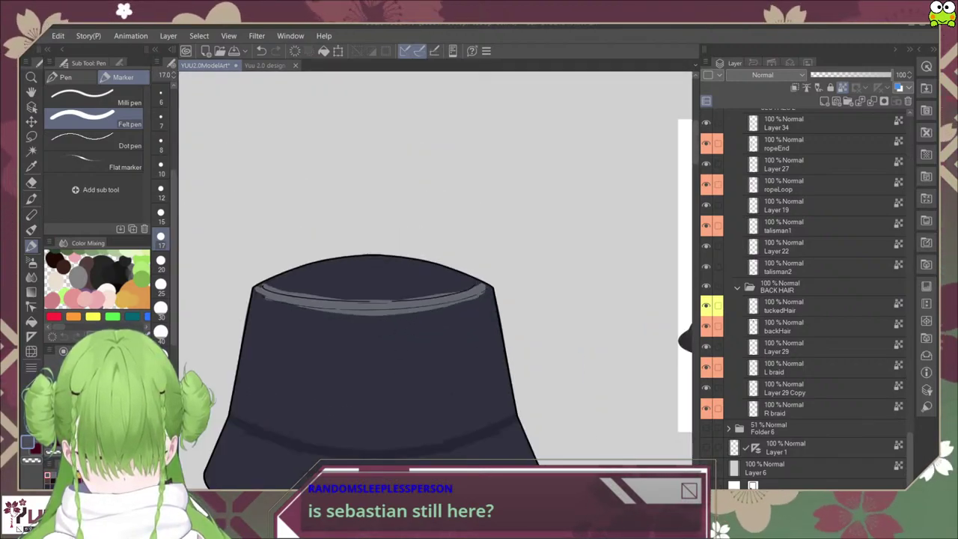
pyautogui.moveTo(397, 313); pyautogui.dragTo(452, 248)
# Step: Undo the light grey crown seam strokes and repaint the highlight along the seam with the Felt pen in the darker sampled grey
pyautogui.click(261, 51)
pyautogui.click(261, 51)
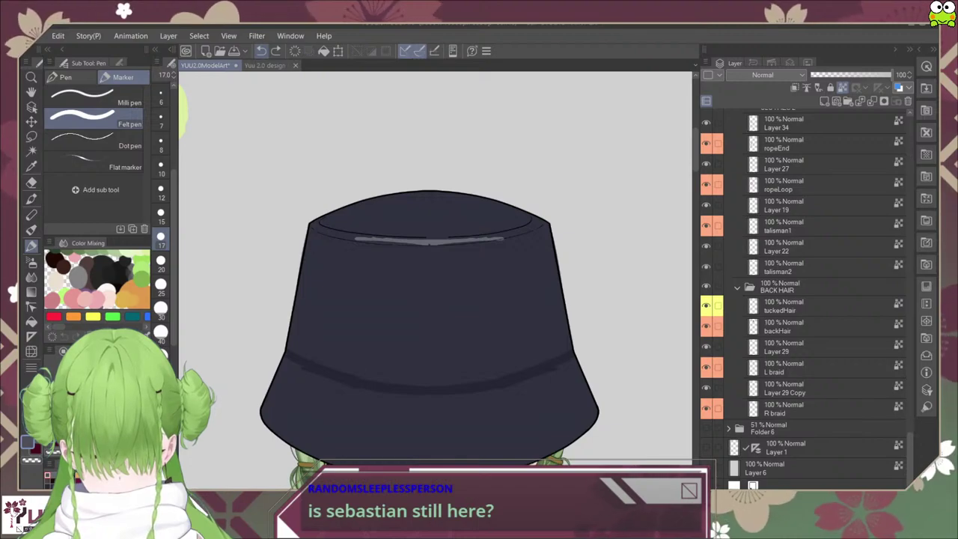
pyautogui.hotkey('ctrl', 'z')
pyautogui.hotkey('ctrl', 'z')
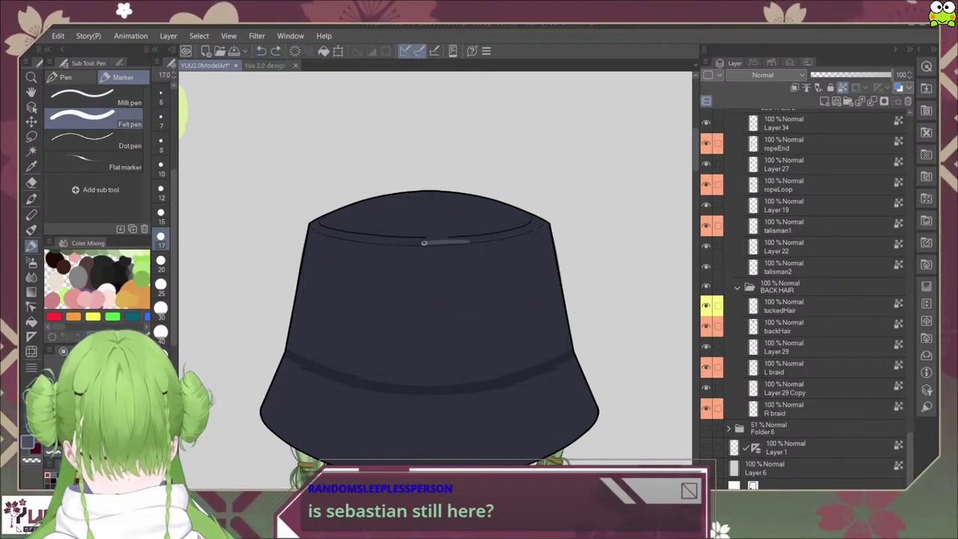
pyautogui.moveTo(527, 227)
pyautogui.mouseDown()
pyautogui.moveTo(457, 244)
pyautogui.moveTo(319, 223)
pyautogui.mouseUp()
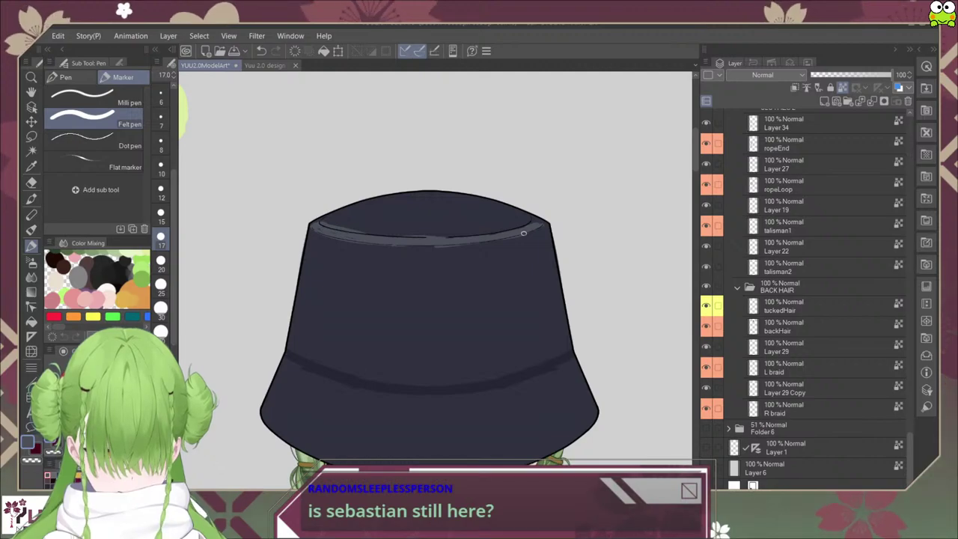
# Step: Sample the near-black fold shadow on the black shirt in the outfit reference sheet
pyautogui.scroll(-3, 546, 358)
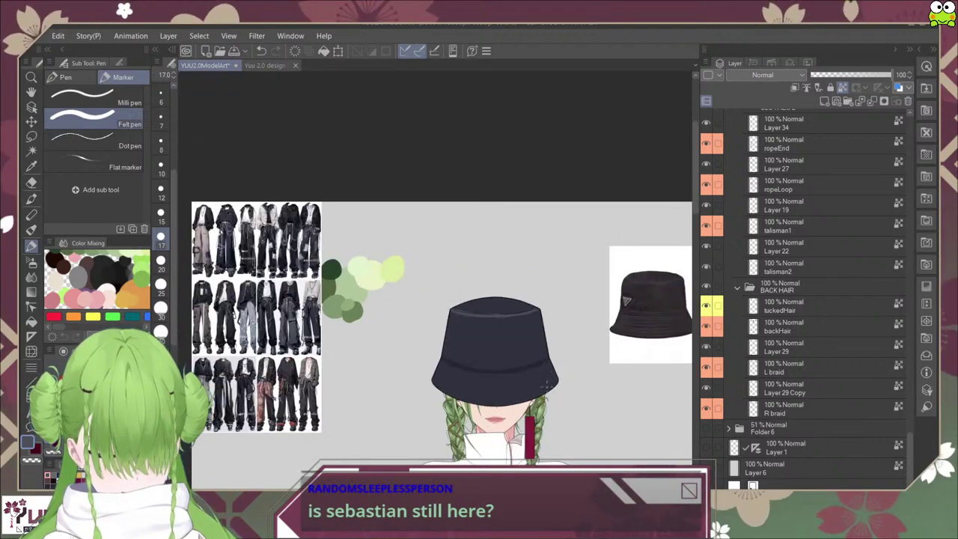
pyautogui.moveTo(301, 291); pyautogui.dragTo(393, 278)
pyautogui.scroll(1, 392, 276)
pyautogui.scroll(6, 344, 290)
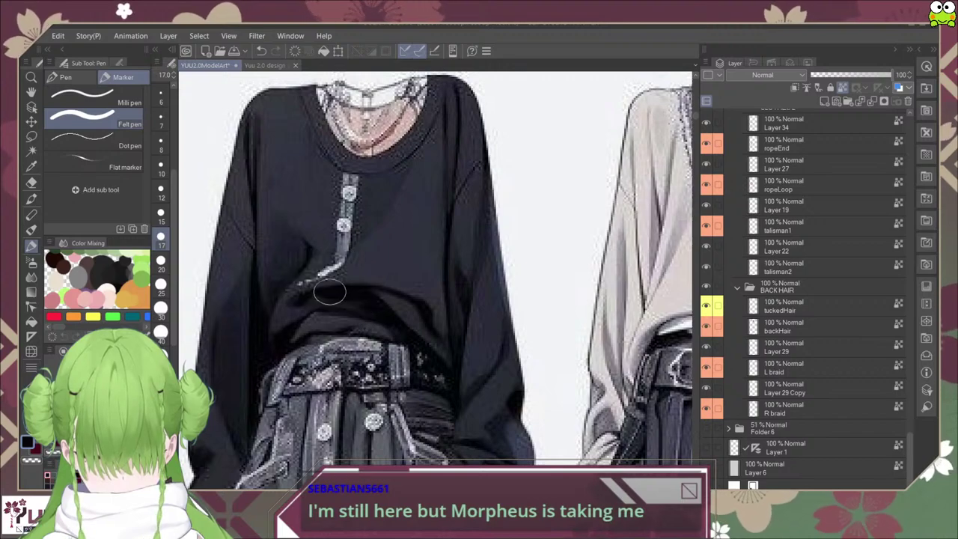
# Step: Switch to the Round mixing brush and darken one end of the hat's brim seam at size 12 with the sampled near-black
pyautogui.click(31, 182)
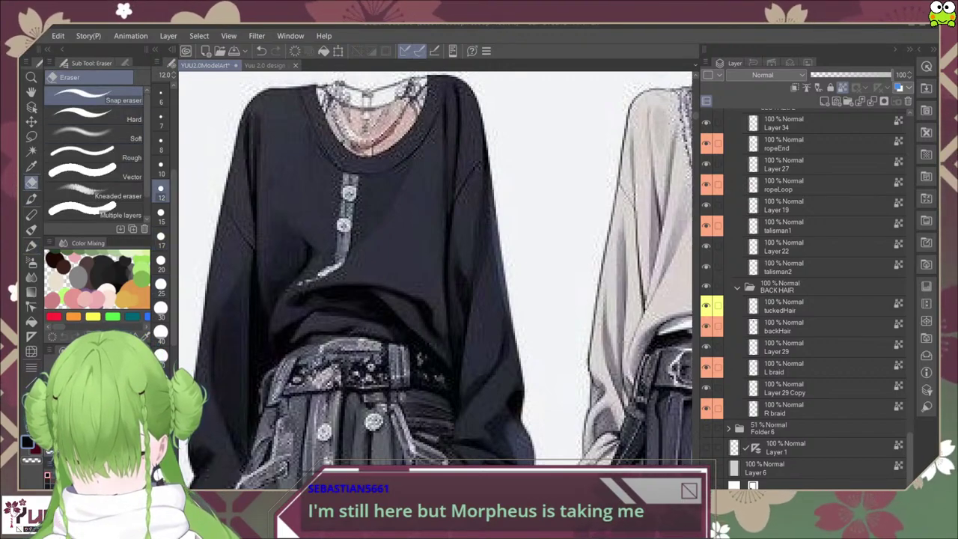
pyautogui.click(32, 199)
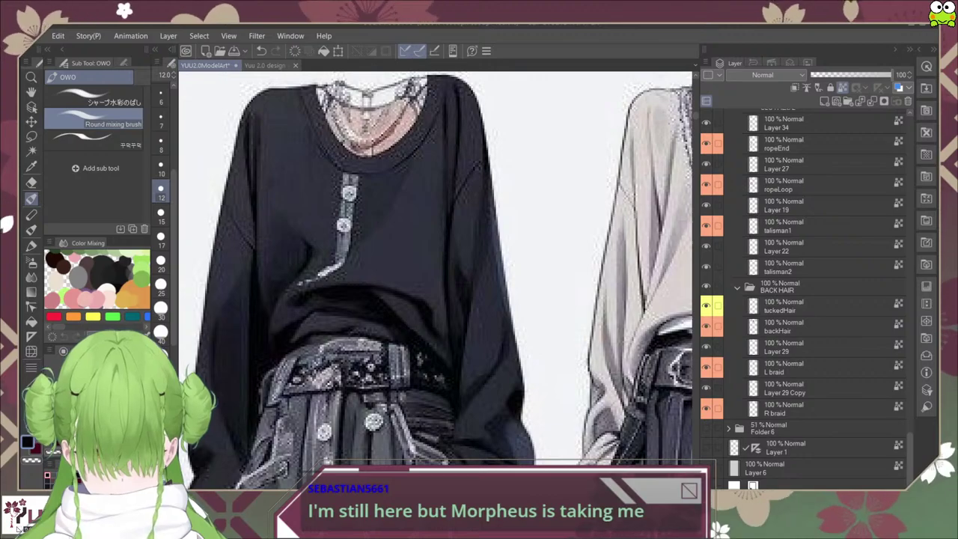
pyautogui.scroll(-7, 432, 277)
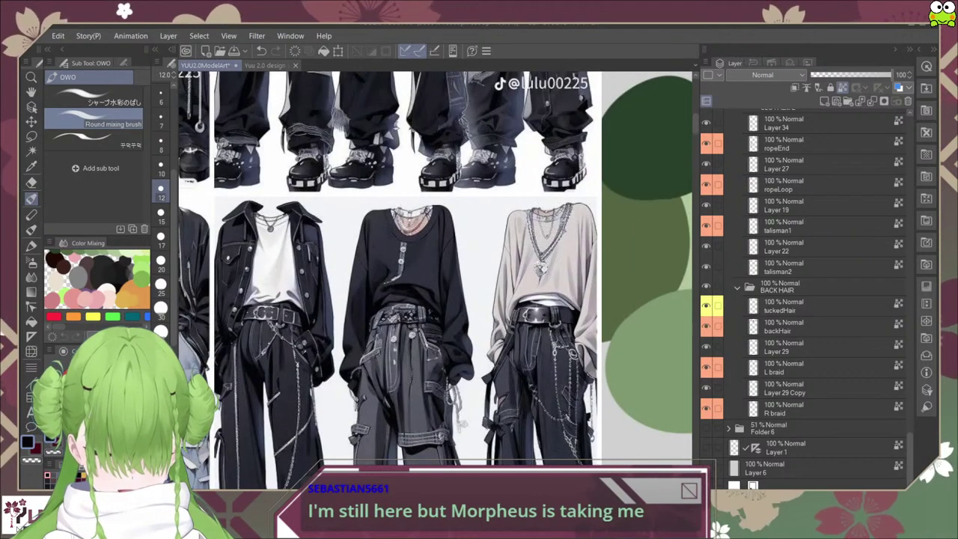
pyautogui.moveTo(643, 381); pyautogui.dragTo(469, 337)
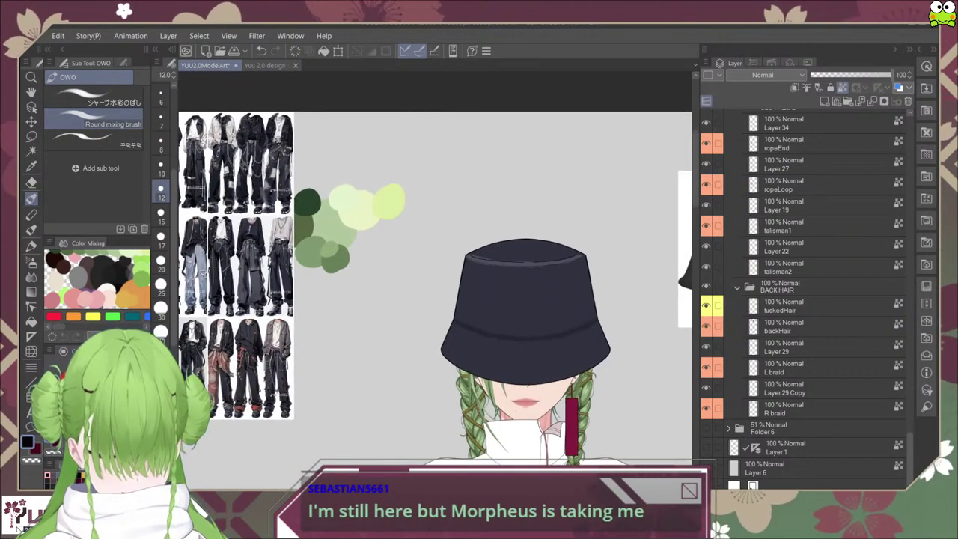
pyautogui.scroll(4, 575, 344)
pyautogui.moveTo(575, 344); pyautogui.dragTo(359, 328)
pyautogui.moveTo(448, 270); pyautogui.dragTo(454, 358)
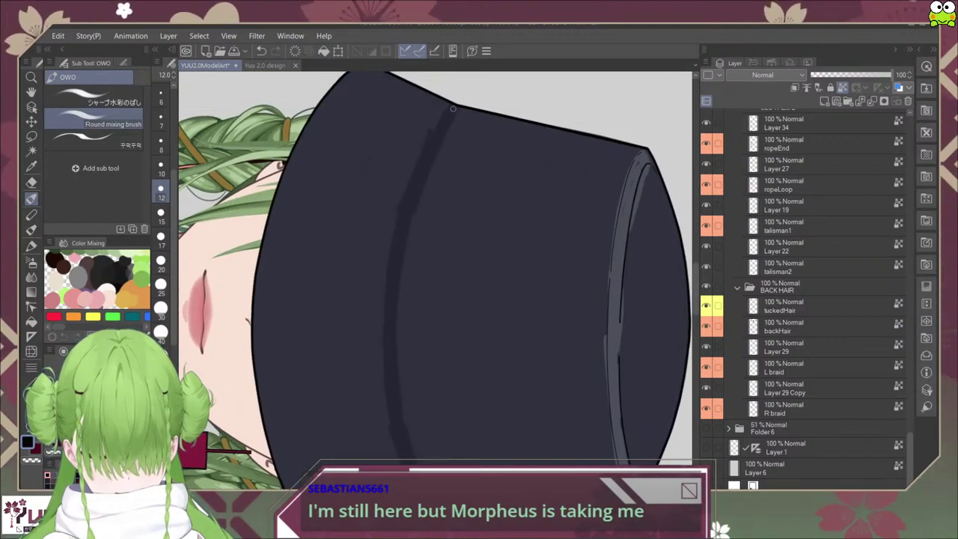
pyautogui.moveTo(442, 127); pyautogui.dragTo(431, 149)
pyautogui.moveTo(452, 110); pyautogui.dragTo(443, 123)
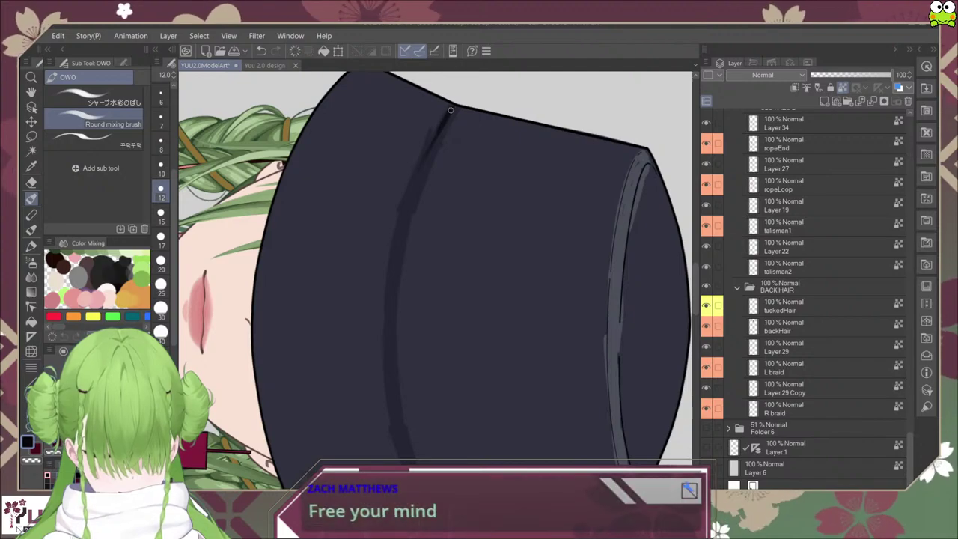
pyautogui.scroll(-3, 444, 118)
pyautogui.moveTo(509, 329); pyautogui.dragTo(432, 334)
pyautogui.moveTo(439, 283); pyautogui.dragTo(511, 295)
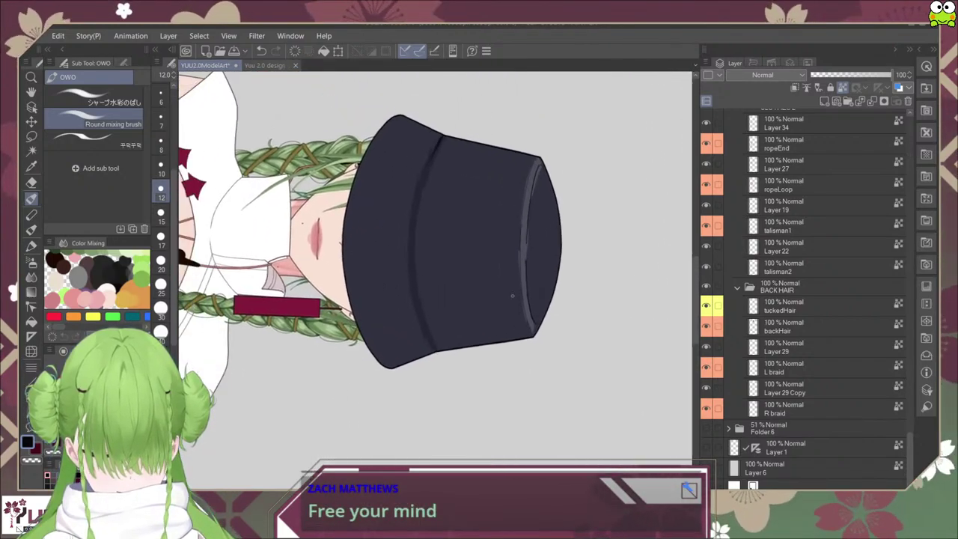
pyautogui.scroll(2, 428, 161)
pyautogui.scroll(-1, 433, 154)
# Step: Set the brush size to 25 and extend the near-black shading along the brim seam from its end toward the centre
pyautogui.click(160, 286)
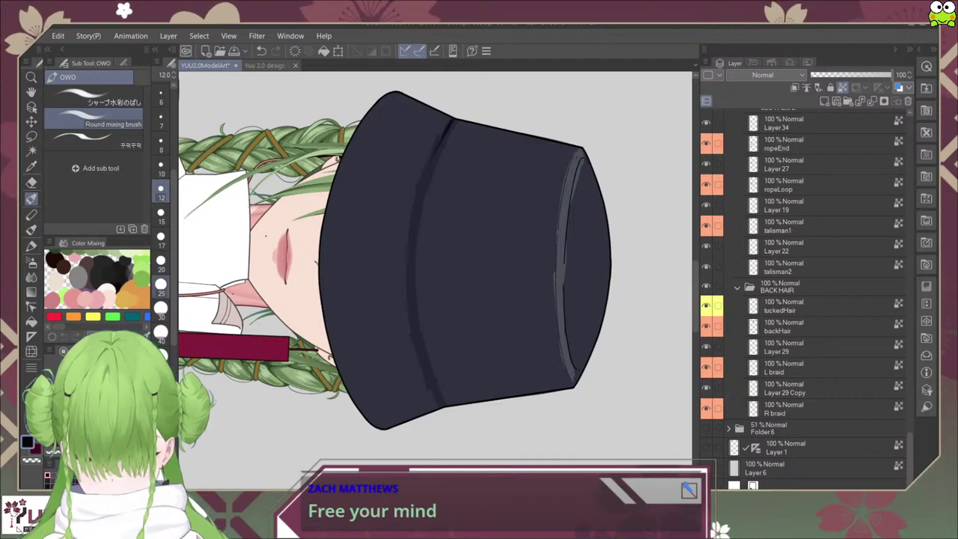
pyautogui.scroll(2, 432, 134)
pyautogui.moveTo(466, 99)
pyautogui.mouseDown()
pyautogui.moveTo(425, 175)
pyautogui.moveTo(391, 276)
pyautogui.mouseUp()
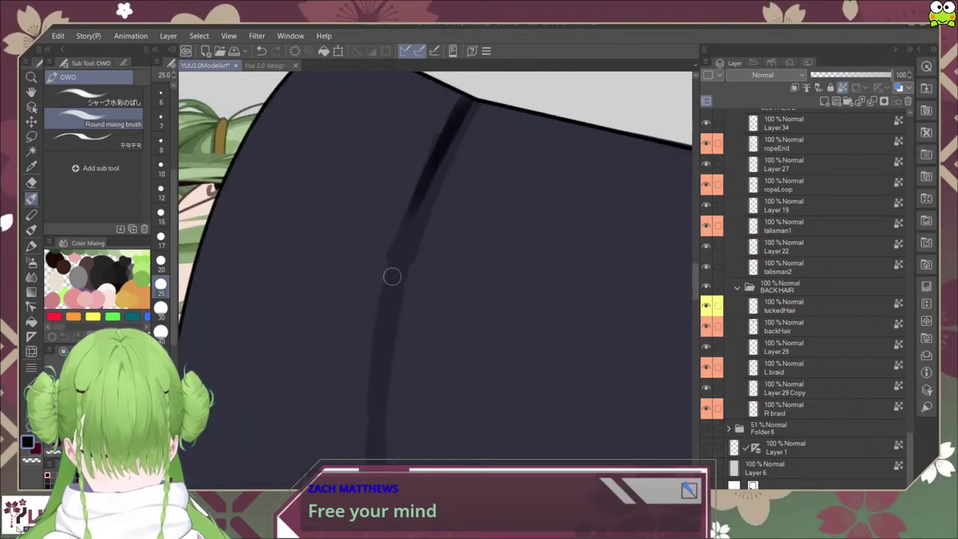
pyautogui.moveTo(454, 129); pyautogui.dragTo(385, 300)
pyautogui.moveTo(469, 101)
pyautogui.mouseDown()
pyautogui.moveTo(383, 309)
pyautogui.moveTo(420, 185)
pyautogui.moveTo(389, 288)
pyautogui.moveTo(378, 351)
pyautogui.moveTo(383, 436)
pyautogui.mouseUp()
pyautogui.scroll(-5, 383, 436)
pyautogui.scroll(2, 413, 341)
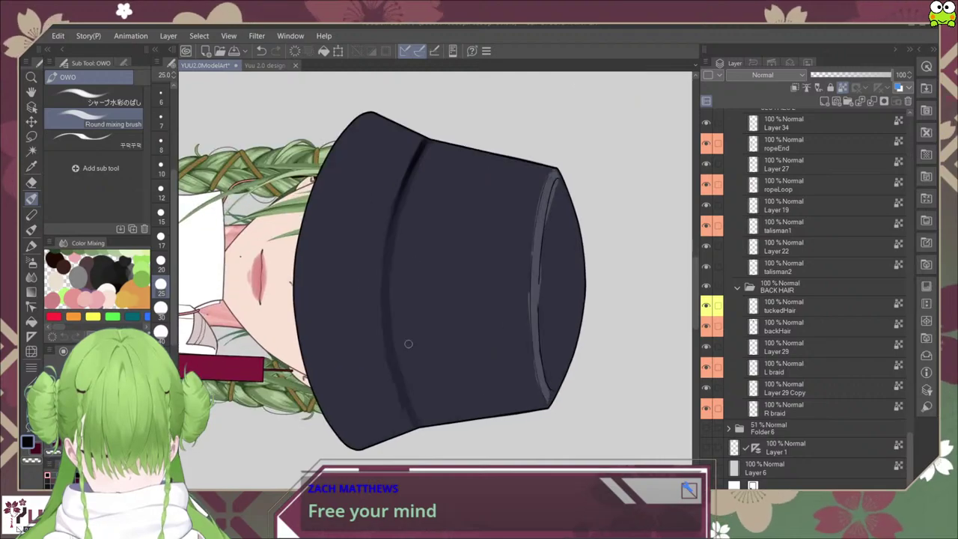
pyautogui.hotkey('ctrl', '@')
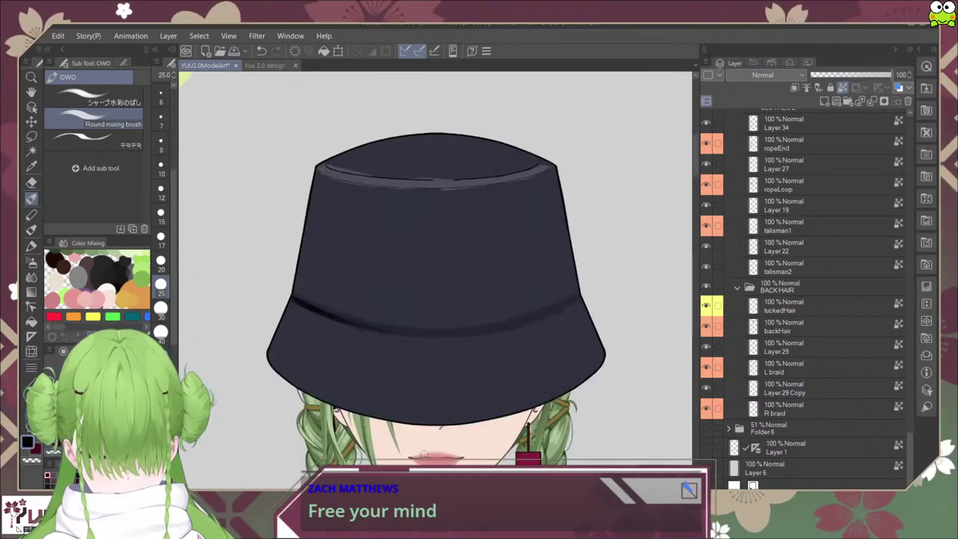
# Step: Undo the near-black brim seam strokes and resample a dark shade from the black shirt in the outfit reference sheet
pyautogui.hotkey('ctrl', 'z')
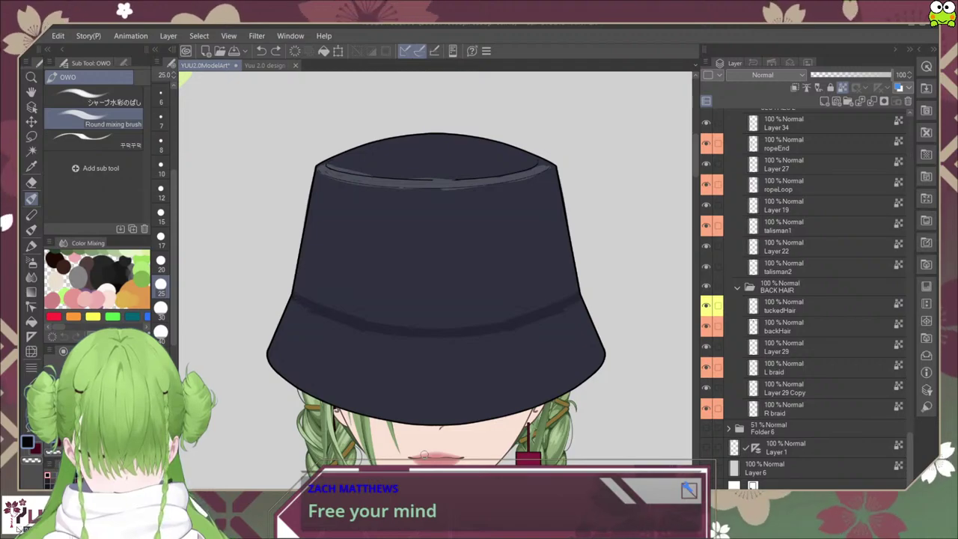
pyautogui.scroll(-2, 424, 455)
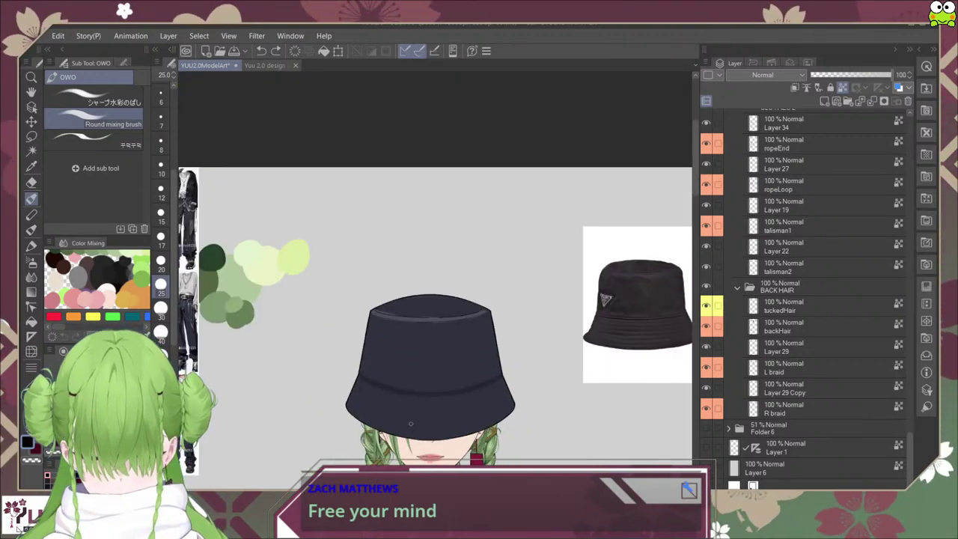
pyautogui.scroll(-1, 424, 455)
pyautogui.moveTo(225, 294); pyautogui.dragTo(380, 301)
pyautogui.scroll(3, 380, 301)
pyautogui.scroll(2, 385, 369)
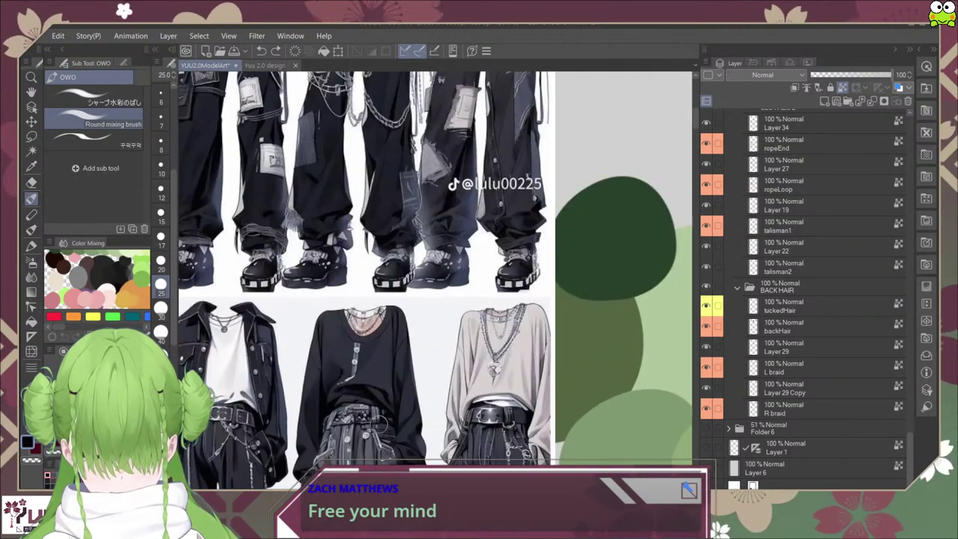
pyautogui.scroll(3, 372, 395)
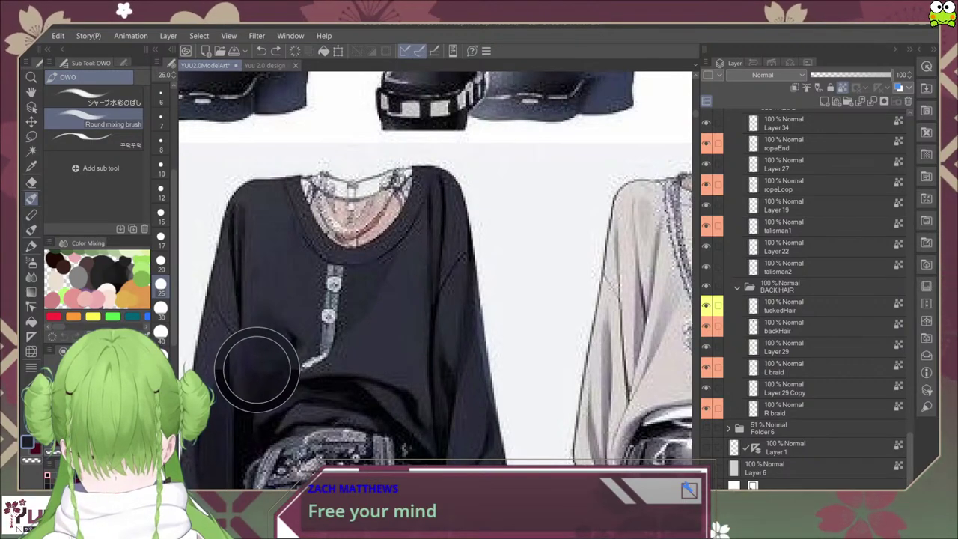
pyautogui.scroll(-5, 262, 364)
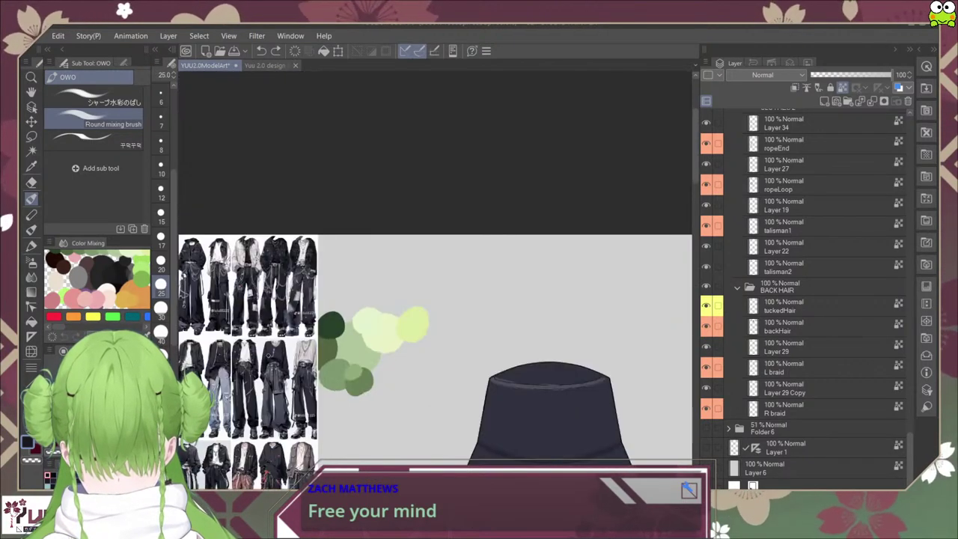
# Step: Repaint the shadow along the whole brim seam with the Round mixing brush at size 25 in the resampled dark shade
pyautogui.scroll(4, 569, 419)
pyautogui.moveTo(509, 342)
pyautogui.mouseDown()
pyautogui.moveTo(535, 360)
pyautogui.moveTo(538, 379)
pyautogui.moveTo(440, 431)
pyautogui.moveTo(385, 423)
pyautogui.mouseUp()
pyautogui.hotkey('ctrl', 'z')
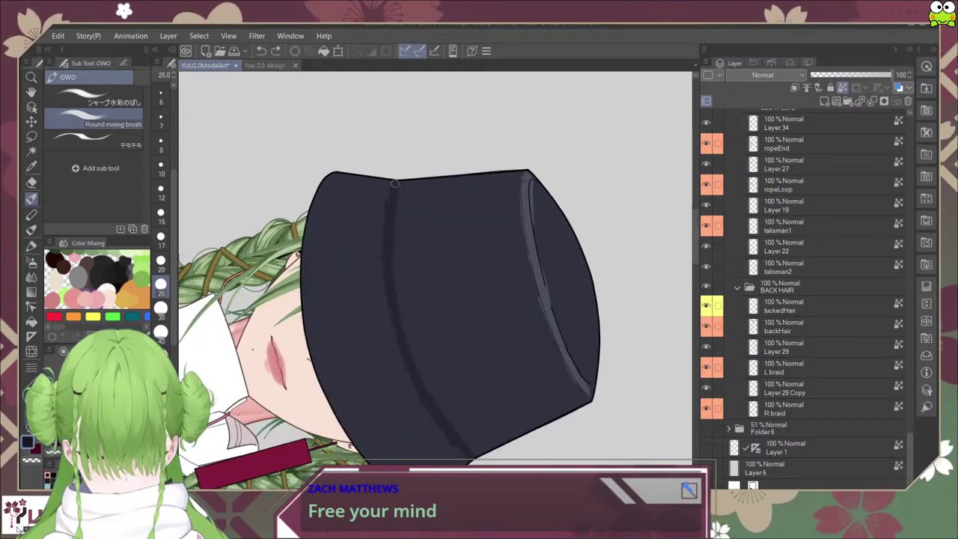
pyautogui.moveTo(389, 187); pyautogui.dragTo(387, 287)
pyautogui.moveTo(394, 186)
pyautogui.mouseDown()
pyautogui.moveTo(385, 297)
pyautogui.moveTo(392, 188)
pyautogui.moveTo(401, 331)
pyautogui.mouseUp()
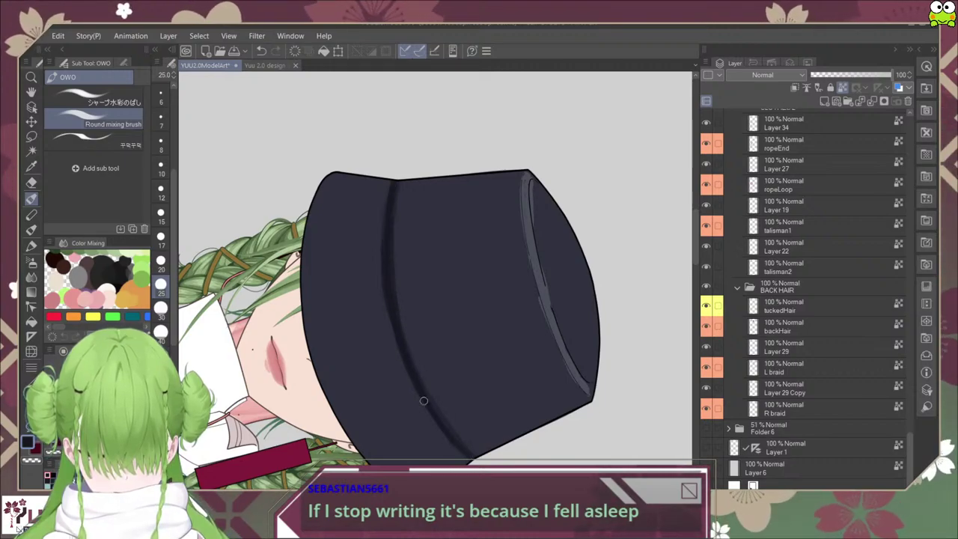
# Step: Soften the brim seam's shading with the シャープ水彩のばし brush
pyautogui.click(95, 97)
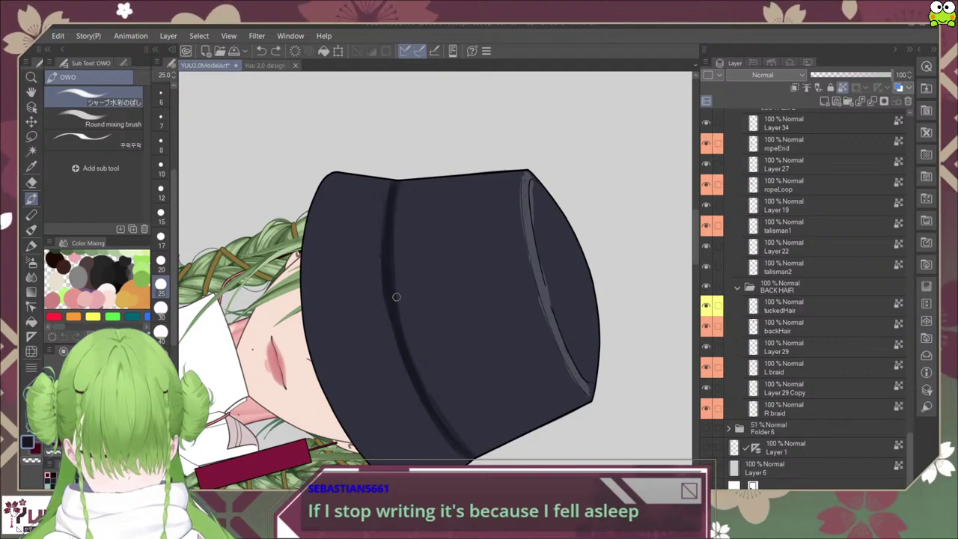
pyautogui.scroll(-4, 396, 296)
pyautogui.scroll(4, 417, 348)
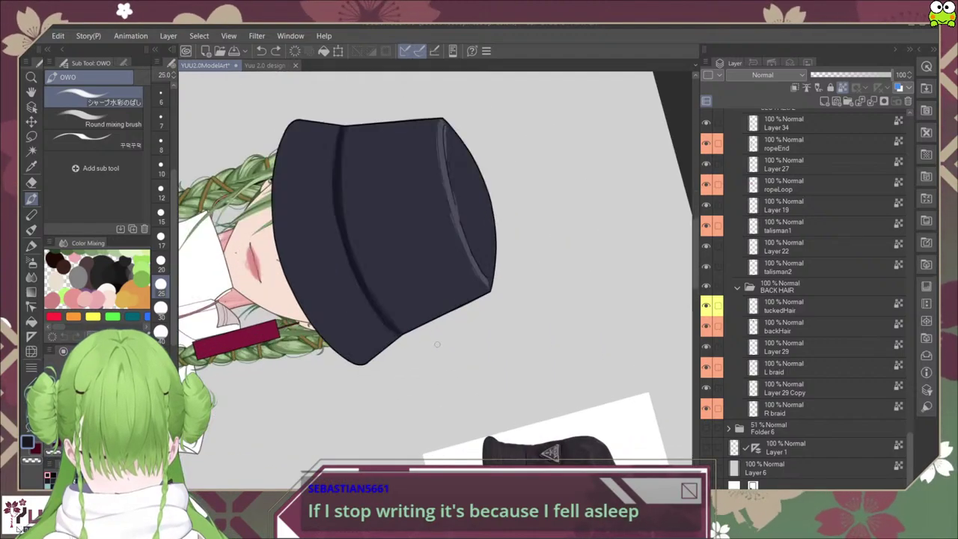
pyautogui.press('r')
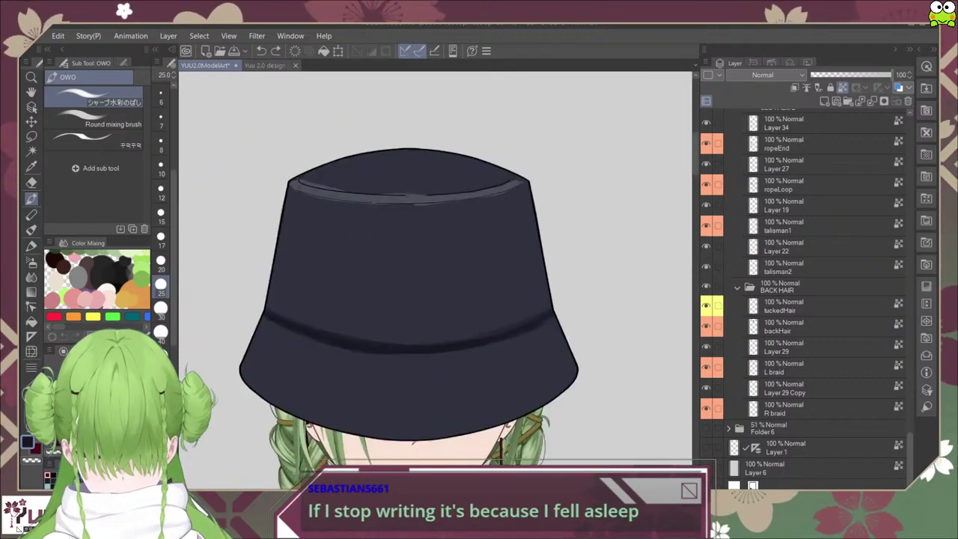
pyautogui.scroll(-4, 396, 464)
pyautogui.moveTo(400, 456); pyautogui.dragTo(456, 363)
pyautogui.scroll(4, 463, 352)
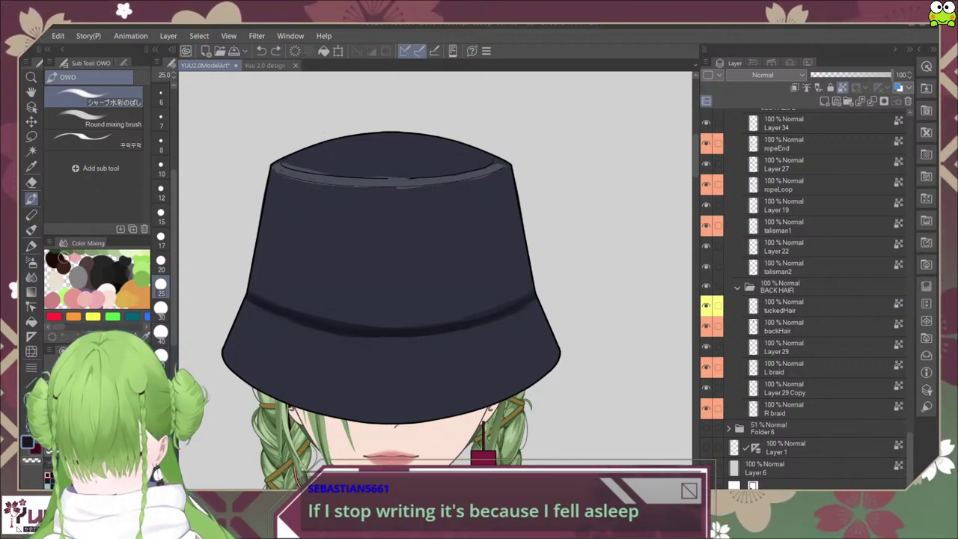
# Step: Switch back to the Round mixing brush, undo a trial stroke and paint a faint diagonal crease across the front of the crown
pyautogui.click(93, 118)
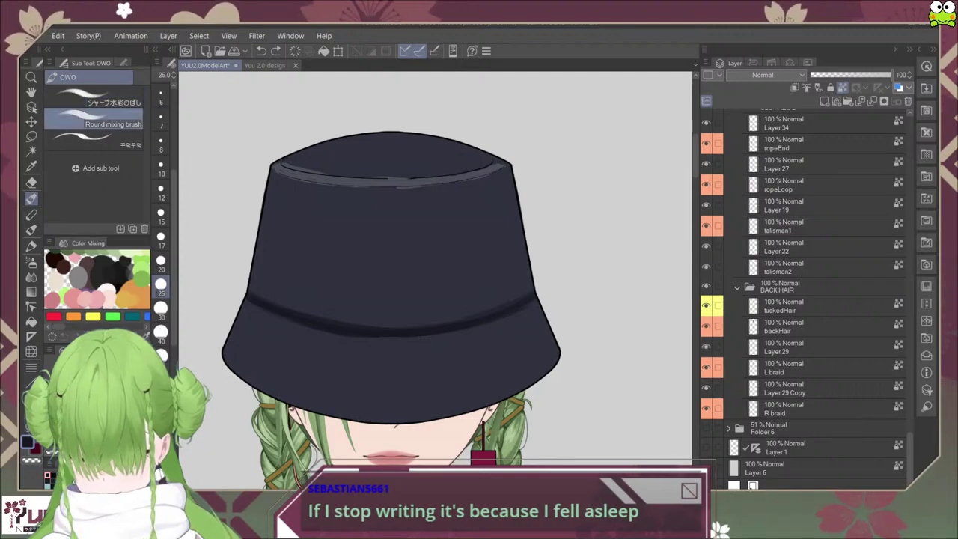
pyautogui.moveTo(289, 169)
pyautogui.mouseDown()
pyautogui.moveTo(322, 191)
pyautogui.moveTo(340, 225)
pyautogui.mouseUp()
pyautogui.hotkey('ctrl', 'z')
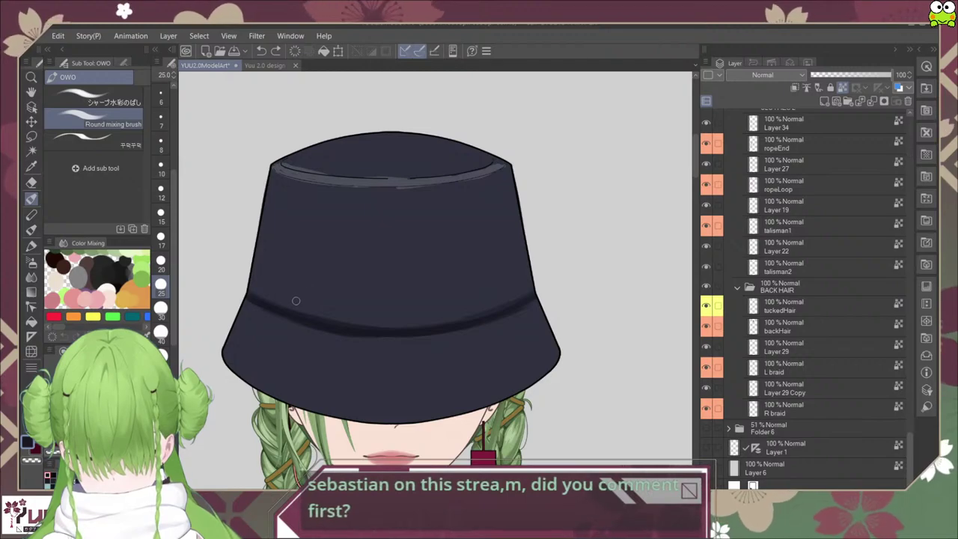
pyautogui.moveTo(297, 303)
pyautogui.mouseDown()
pyautogui.moveTo(345, 274)
pyautogui.moveTo(399, 216)
pyautogui.moveTo(315, 293)
pyautogui.mouseUp()
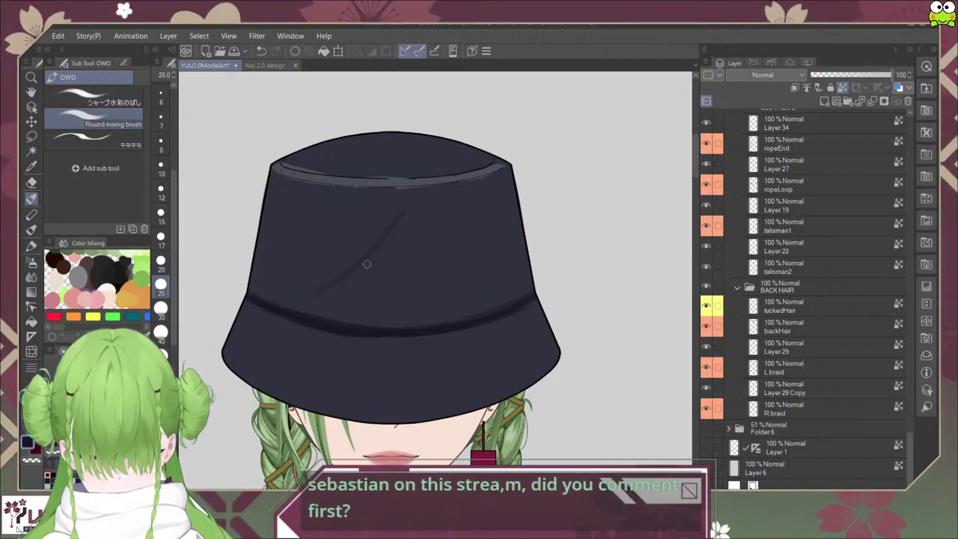
# Step: Paint a dark vertical crease from the crown seam down to the brim seam, undoing and redrawing the stroke until it fits
pyautogui.moveTo(405, 200); pyautogui.dragTo(402, 331)
pyautogui.hotkey('ctrl', 'z')
pyautogui.moveTo(410, 196); pyautogui.dragTo(409, 288)
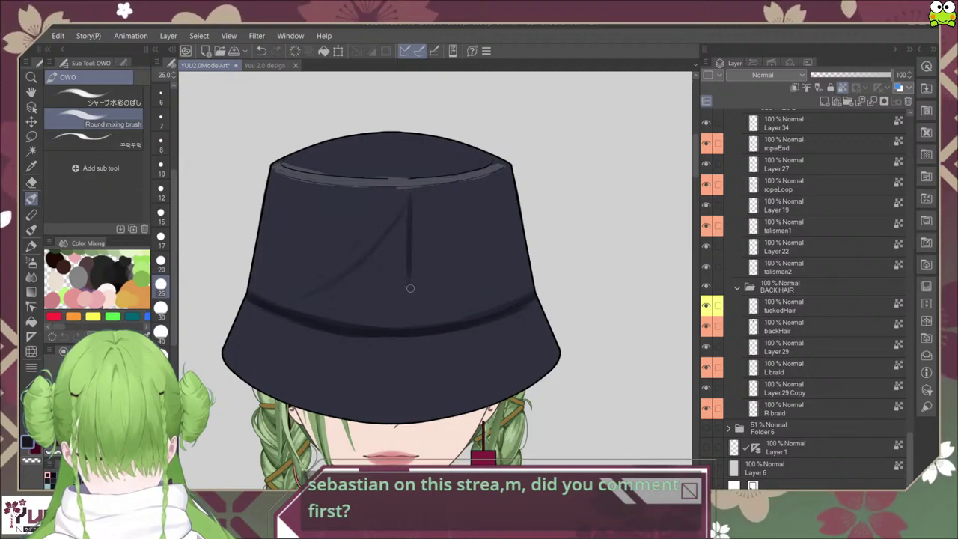
pyautogui.hotkey('ctrl', 'z')
pyautogui.moveTo(409, 199)
pyautogui.mouseDown()
pyautogui.moveTo(426, 296)
pyautogui.moveTo(421, 273)
pyautogui.moveTo(413, 305)
pyautogui.moveTo(418, 278)
pyautogui.mouseUp()
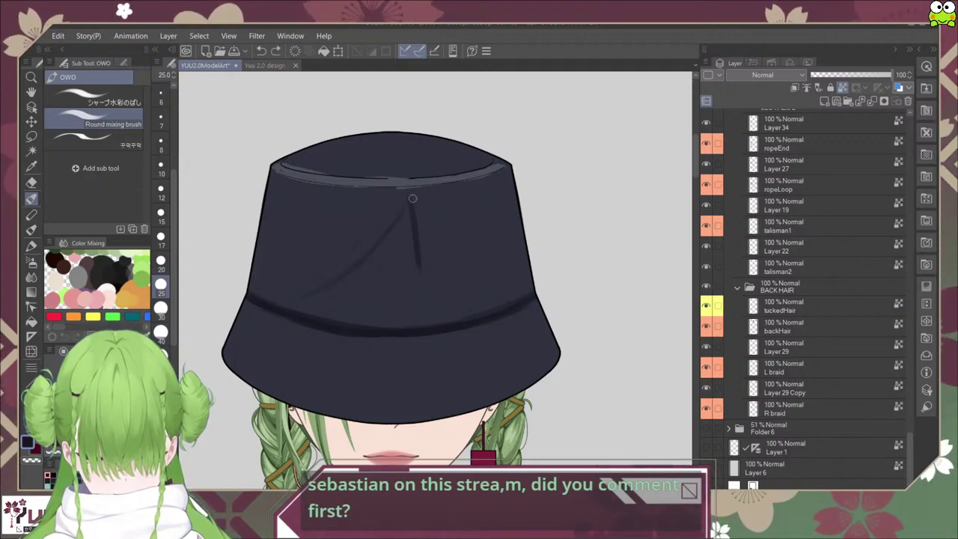
pyautogui.hotkey('ctrl', 'z')
pyautogui.moveTo(408, 191); pyautogui.dragTo(414, 301)
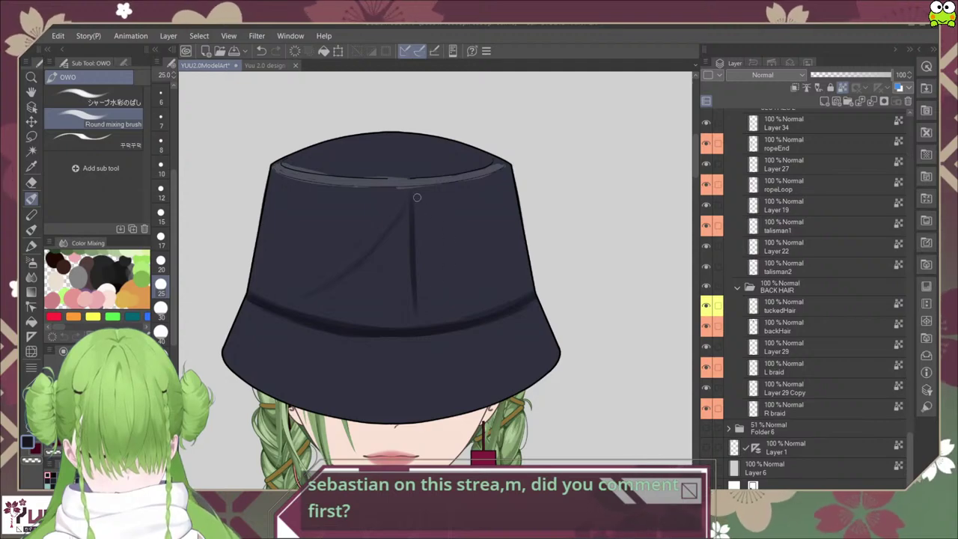
# Step: Outline the crown panel to the right of the vertical crease with dark strokes and scribble shadow inside it
pyautogui.moveTo(414, 196); pyautogui.dragTo(496, 182)
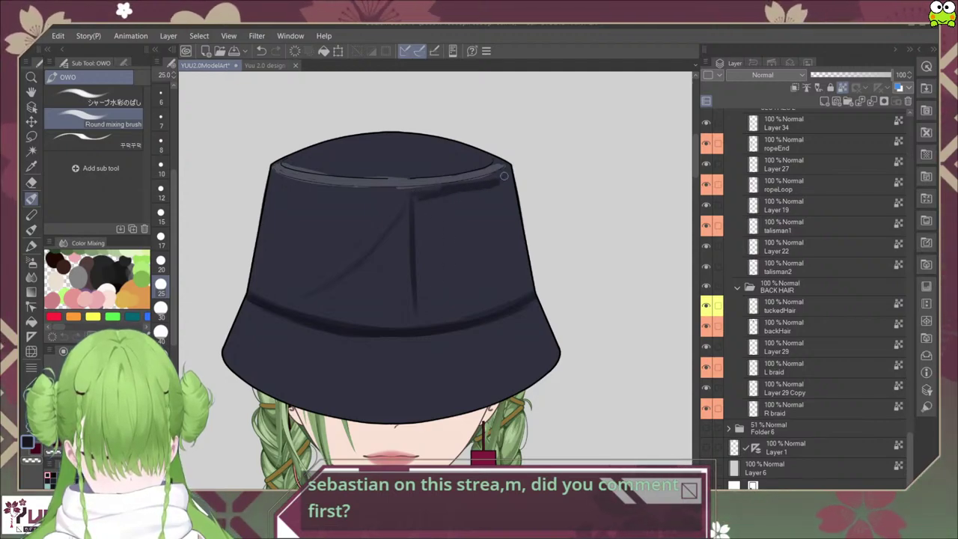
pyautogui.moveTo(431, 205)
pyautogui.mouseDown()
pyautogui.moveTo(496, 184)
pyautogui.moveTo(523, 279)
pyautogui.mouseUp()
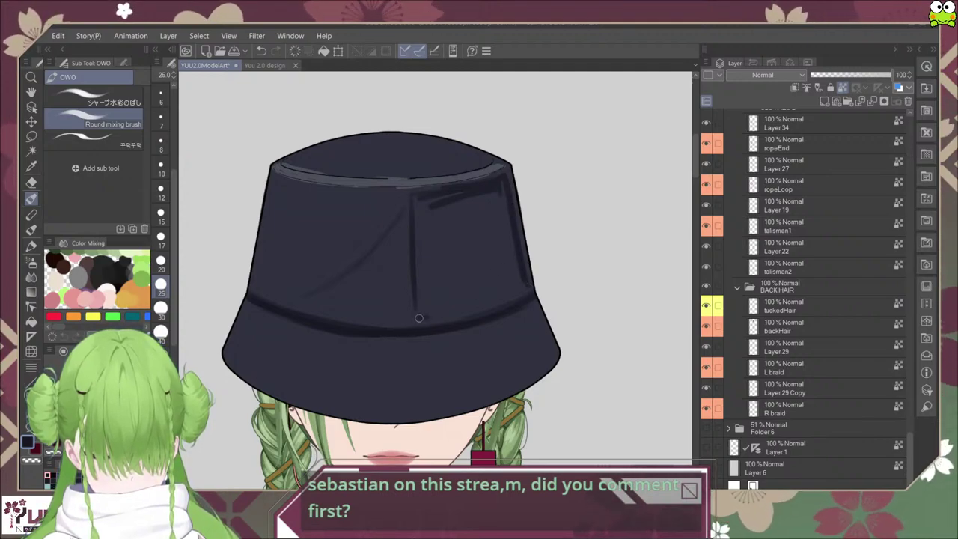
pyautogui.moveTo(418, 318)
pyautogui.mouseDown()
pyautogui.moveTo(528, 287)
pyautogui.moveTo(501, 304)
pyautogui.moveTo(417, 320)
pyautogui.moveTo(527, 287)
pyautogui.mouseUp()
pyautogui.moveTo(453, 204)
pyautogui.mouseDown()
pyautogui.moveTo(471, 219)
pyautogui.moveTo(456, 242)
pyautogui.moveTo(481, 247)
pyautogui.moveTo(456, 274)
pyautogui.moveTo(507, 282)
pyautogui.mouseUp()
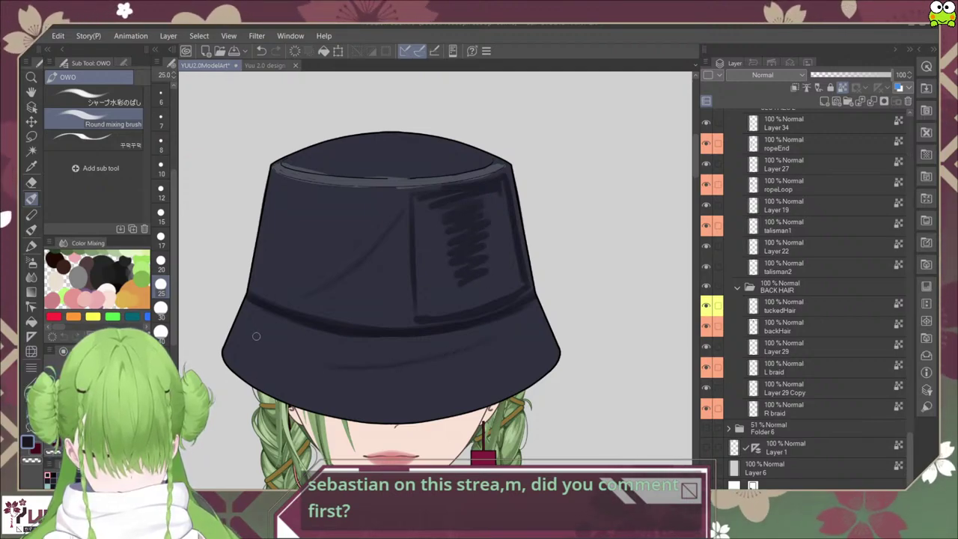
# Step: Paint dark curved lines across the brim, following the curve of the hat's lower edge
pyautogui.moveTo(258, 335); pyautogui.dragTo(506, 337)
pyautogui.moveTo(277, 348); pyautogui.dragTo(523, 351)
pyautogui.moveTo(277, 366)
pyautogui.mouseDown()
pyautogui.moveTo(383, 379)
pyautogui.moveTo(520, 359)
pyautogui.mouseUp()
pyautogui.moveTo(267, 372); pyautogui.dragTo(431, 383)
pyautogui.moveTo(313, 398); pyautogui.dragTo(503, 374)
# Step: Paint a vertical seam and edge shading on the brim's right side, and hatch shadow over the crown panel above it
pyautogui.moveTo(424, 342); pyautogui.dragTo(443, 408)
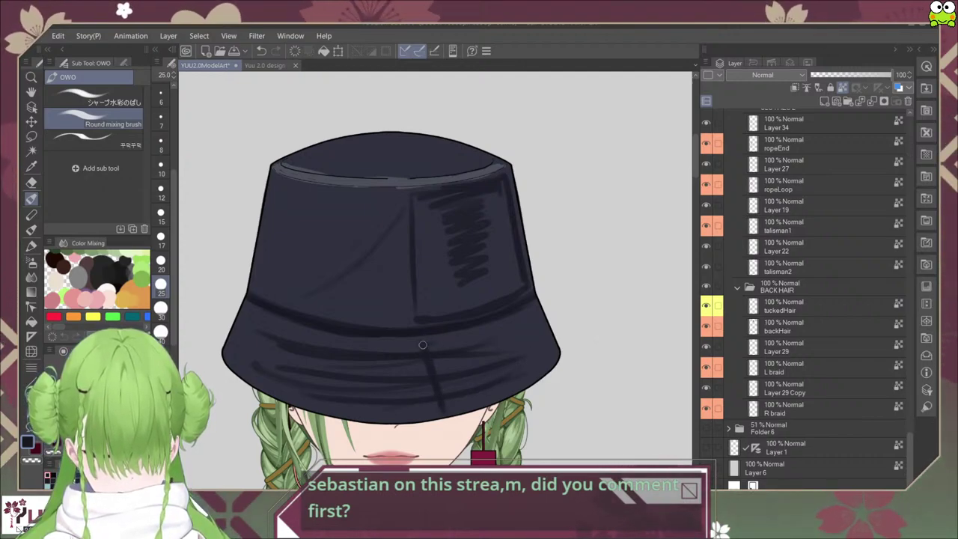
pyautogui.moveTo(440, 338); pyautogui.dragTo(454, 342)
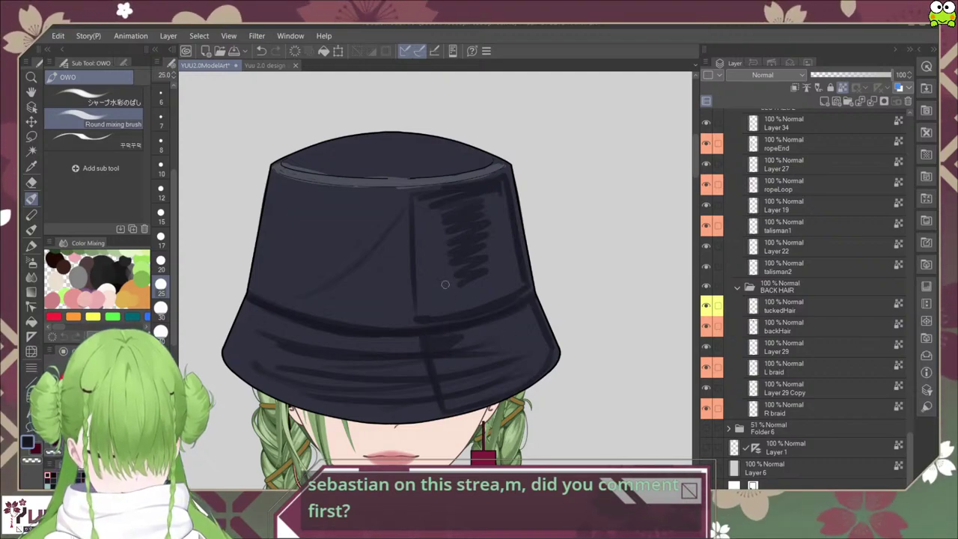
pyautogui.moveTo(426, 216)
pyautogui.mouseDown()
pyautogui.moveTo(503, 193)
pyautogui.moveTo(478, 223)
pyautogui.moveTo(514, 245)
pyautogui.moveTo(483, 273)
pyautogui.moveTo(490, 281)
pyautogui.moveTo(516, 273)
pyautogui.moveTo(501, 294)
pyautogui.mouseUp()
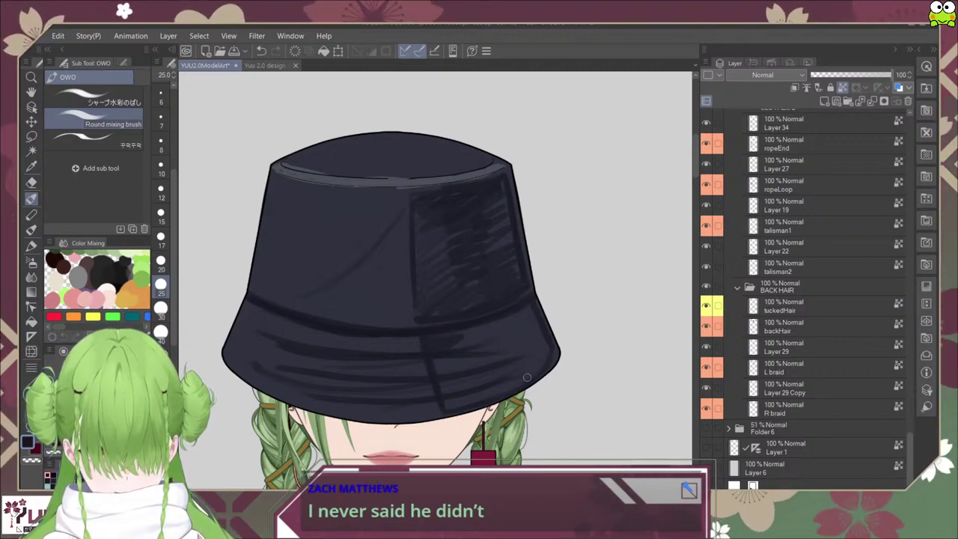
pyautogui.moveTo(527, 377); pyautogui.dragTo(529, 355)
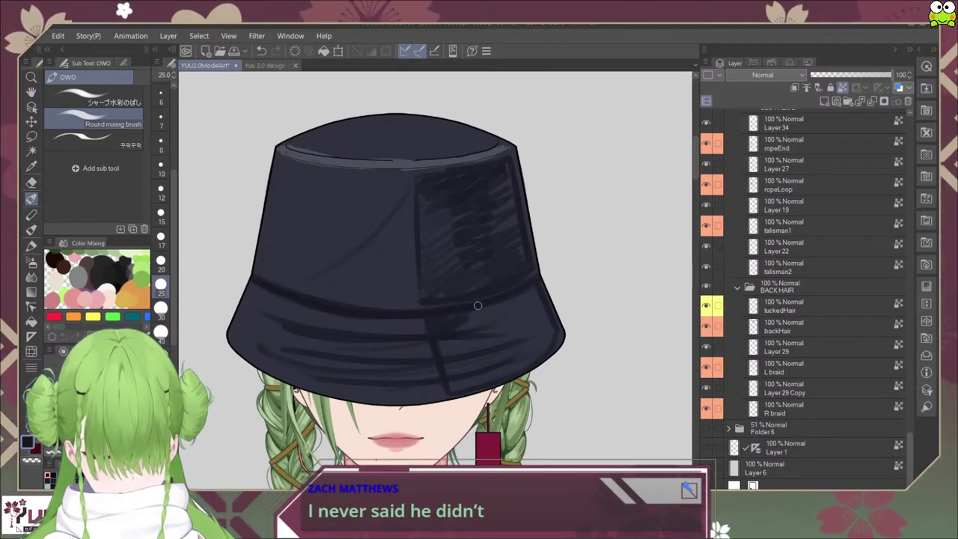
# Step: Hatch shadow over the brim's right section and shade a triangular shadow beside the vertical crease with the Round mixing brush
pyautogui.moveTo(497, 319)
pyautogui.mouseDown()
pyautogui.moveTo(515, 367)
pyautogui.moveTo(527, 356)
pyautogui.moveTo(520, 349)
pyautogui.moveTo(471, 365)
pyautogui.moveTo(504, 327)
pyautogui.moveTo(490, 324)
pyautogui.moveTo(452, 351)
pyautogui.moveTo(474, 356)
pyautogui.moveTo(468, 386)
pyautogui.mouseUp()
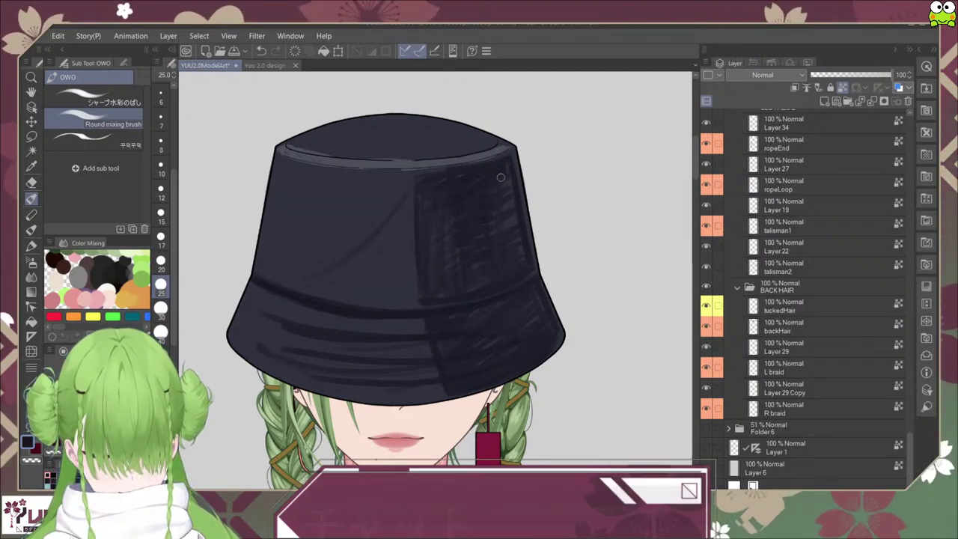
pyautogui.click(113, 98)
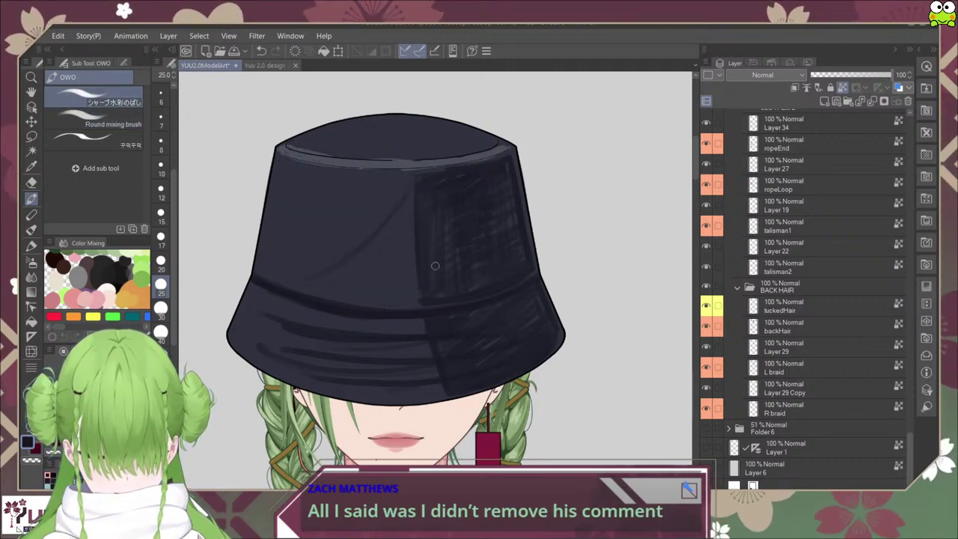
pyautogui.click(112, 121)
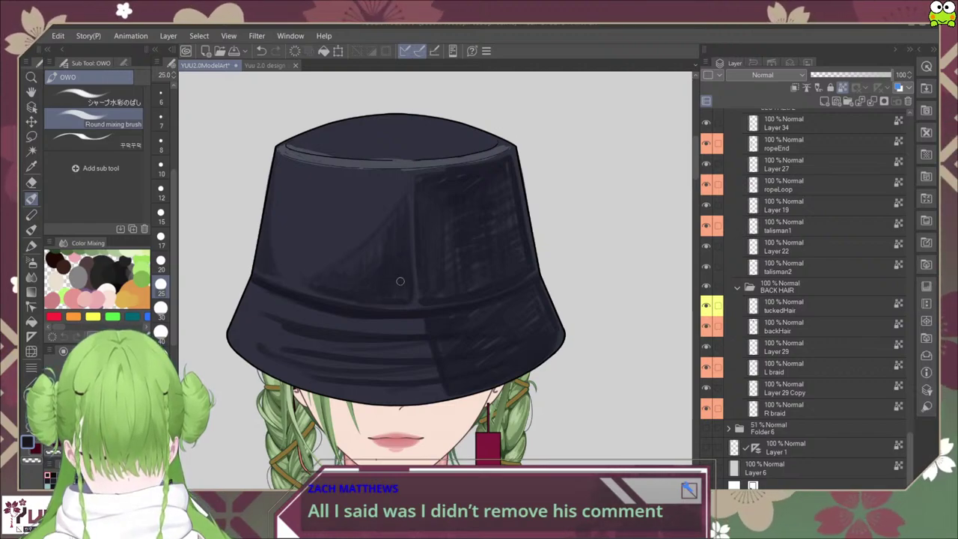
# Step: Smooth the hatching on the right crown panel and right brim section using the シャープ水彩のばし brush at sizes 80 and 60
pyautogui.click(94, 97)
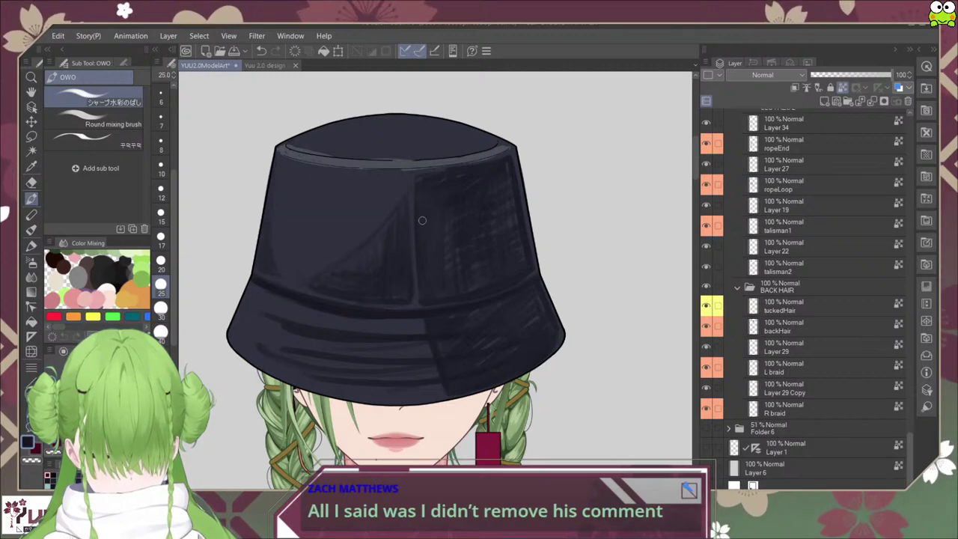
pyautogui.click(161, 429)
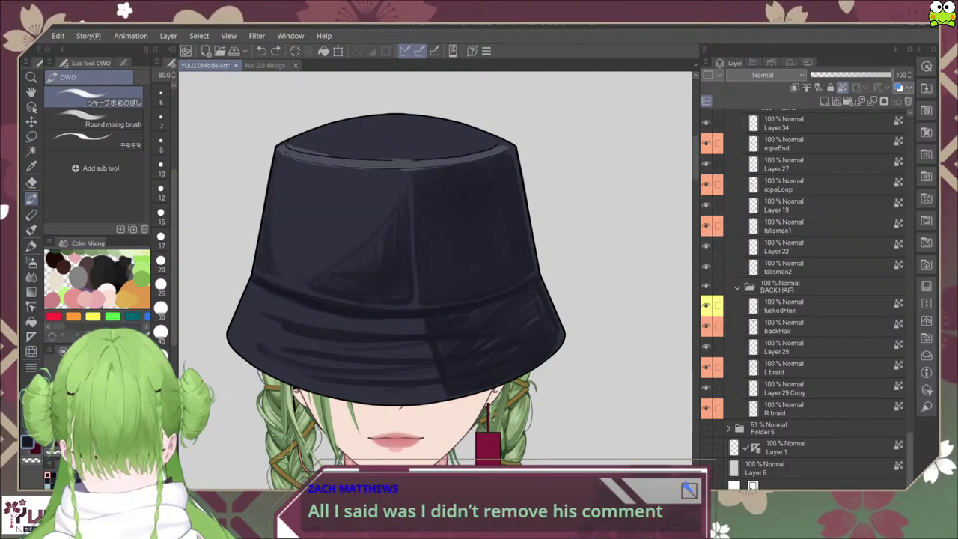
pyautogui.click(162, 379)
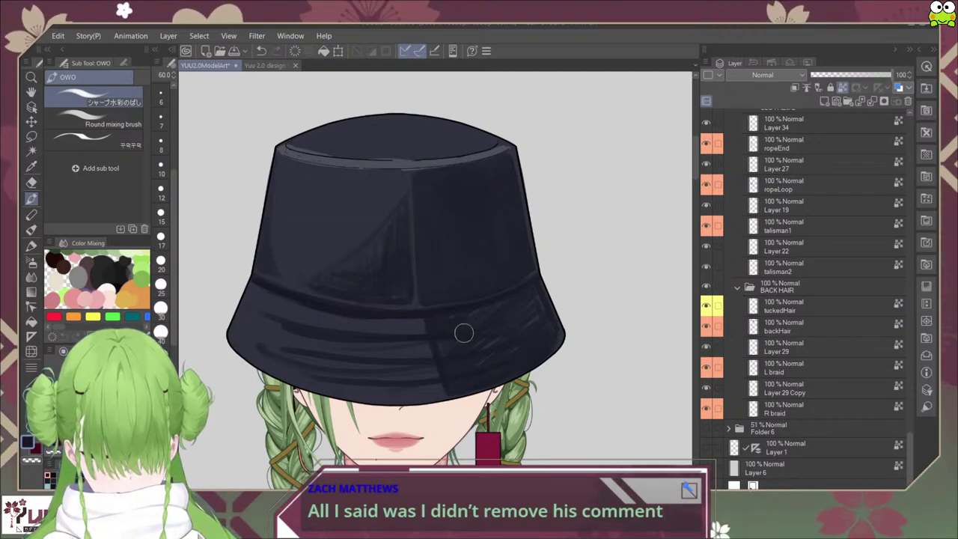
pyautogui.moveTo(443, 334)
pyautogui.mouseDown()
pyautogui.moveTo(499, 323)
pyautogui.moveTo(454, 361)
pyautogui.moveTo(488, 361)
pyautogui.mouseUp()
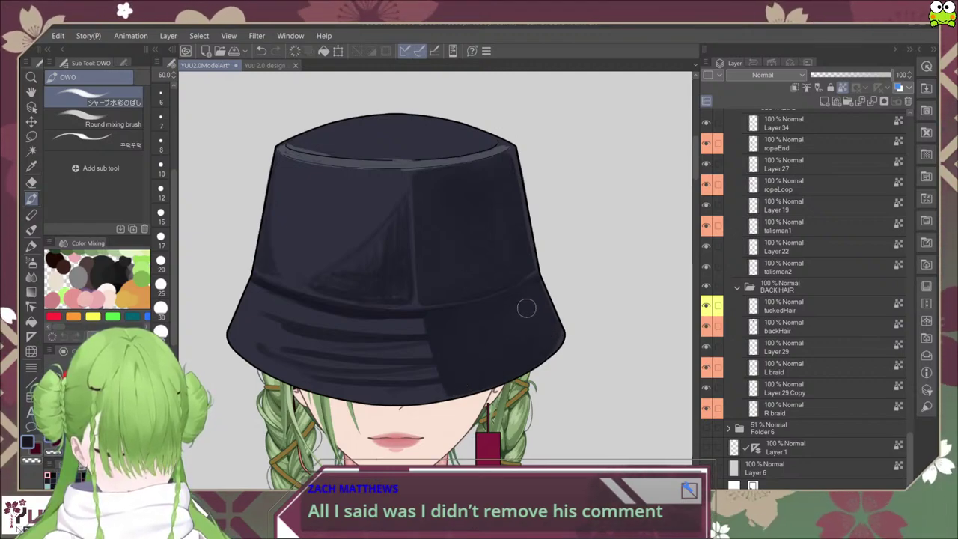
# Step: Blend the triangular shadow on the crown to the left of the vertical crease into a soft gradient
pyautogui.scroll(-6, 527, 314)
pyautogui.scroll(6, 532, 359)
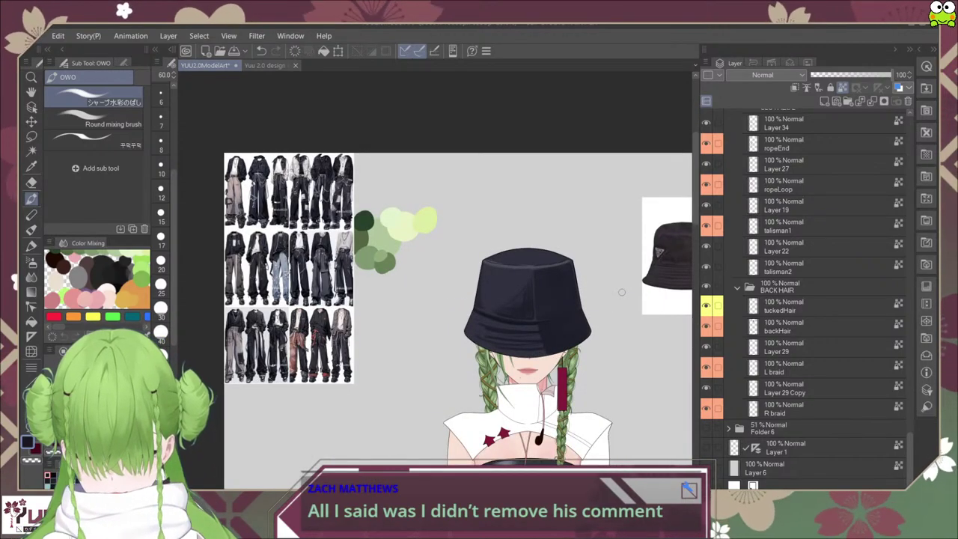
pyautogui.scroll(4, 587, 302)
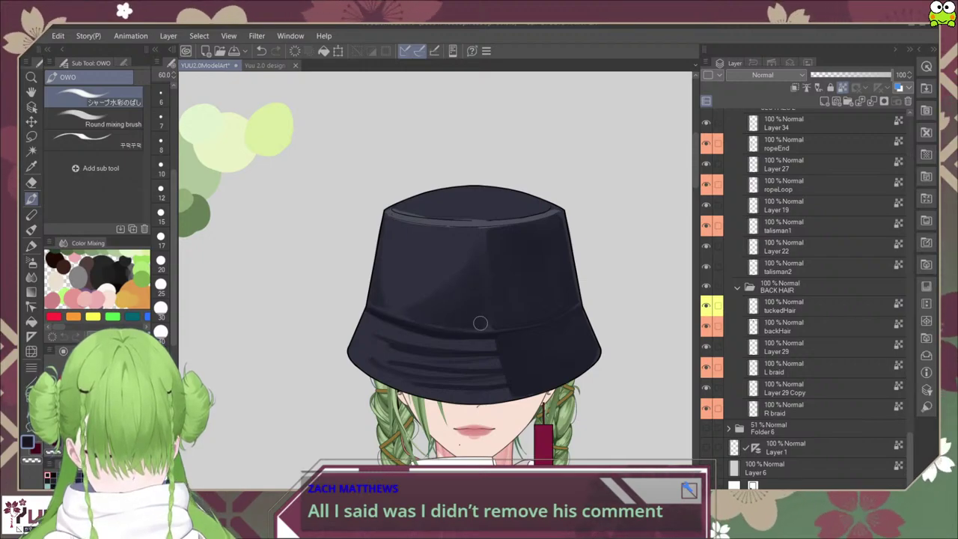
pyautogui.scroll(-5, 497, 310)
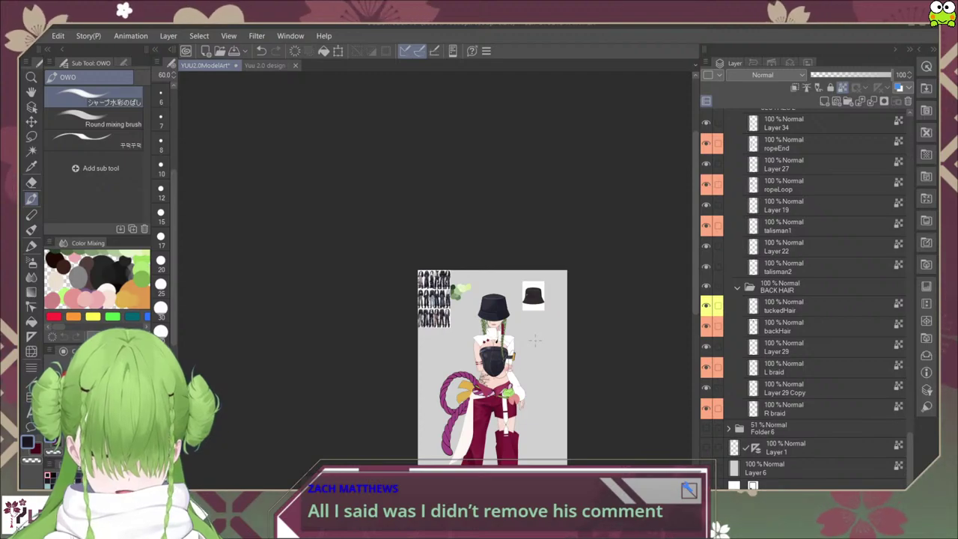
# Step: Sample the lighter crown colour and paint a thin light seam along the vertical crease with the Round mixing brush
pyautogui.scroll(5, 502, 297)
pyautogui.scroll(1, 483, 274)
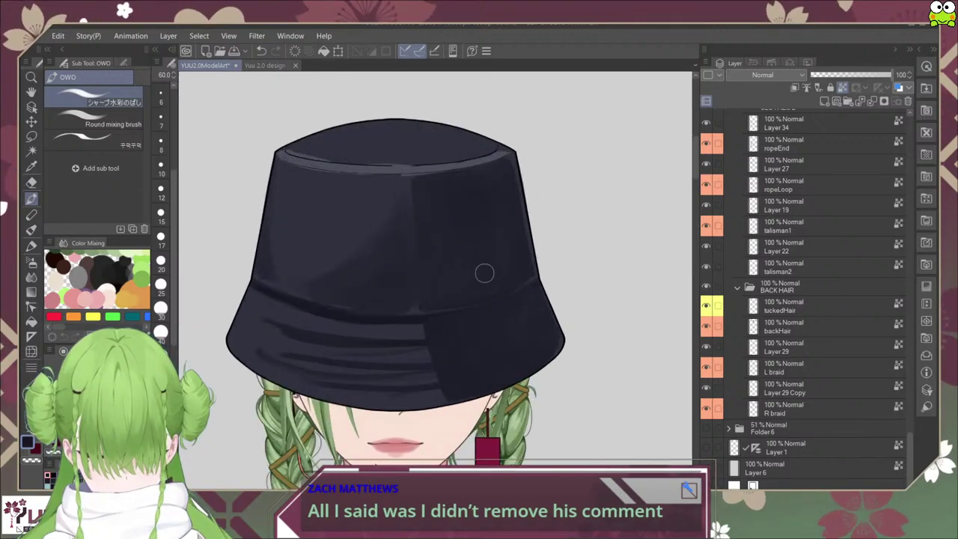
pyautogui.keyDown('alt'); pyautogui.click(367, 203); pyautogui.keyUp('alt')
pyautogui.click(93, 119)
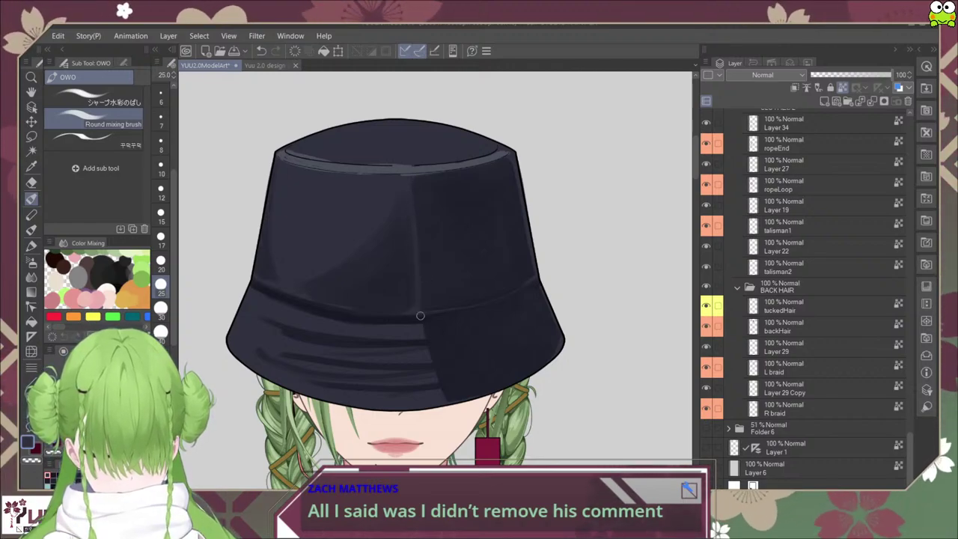
# Step: Refine the top of the vertical seam and the right end of the brim seam with the Round mixing brush at size 15
pyautogui.scroll(-4, 423, 265)
pyautogui.scroll(5, 437, 266)
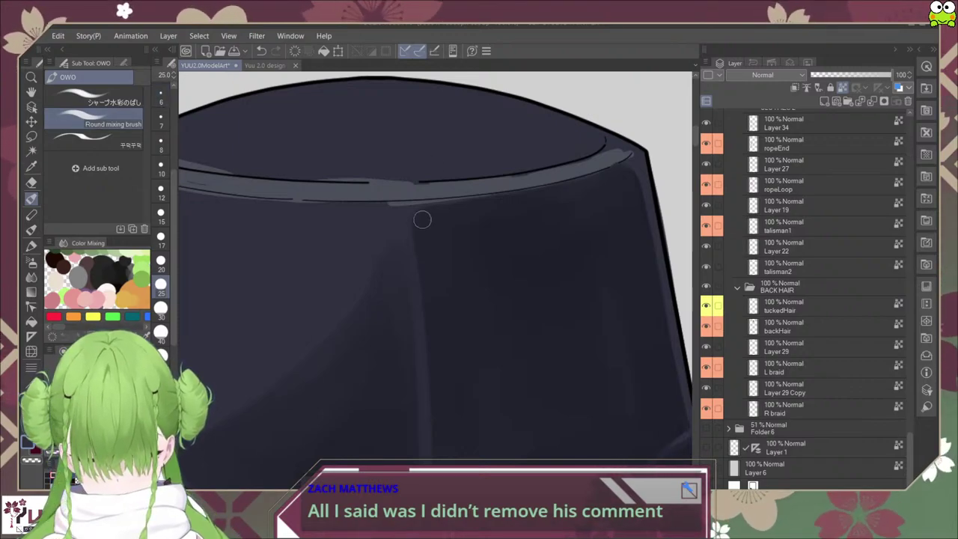
pyautogui.click(161, 216)
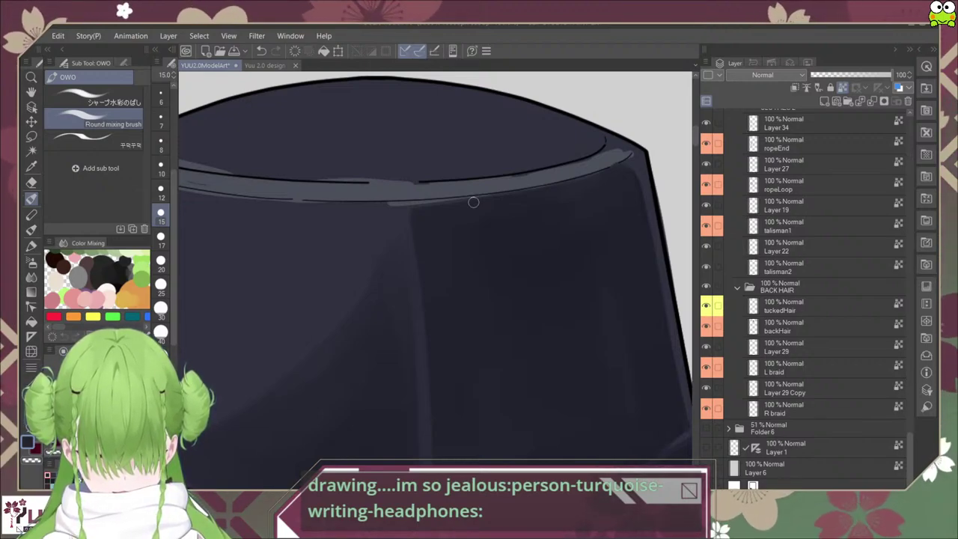
pyautogui.scroll(-3, 473, 202)
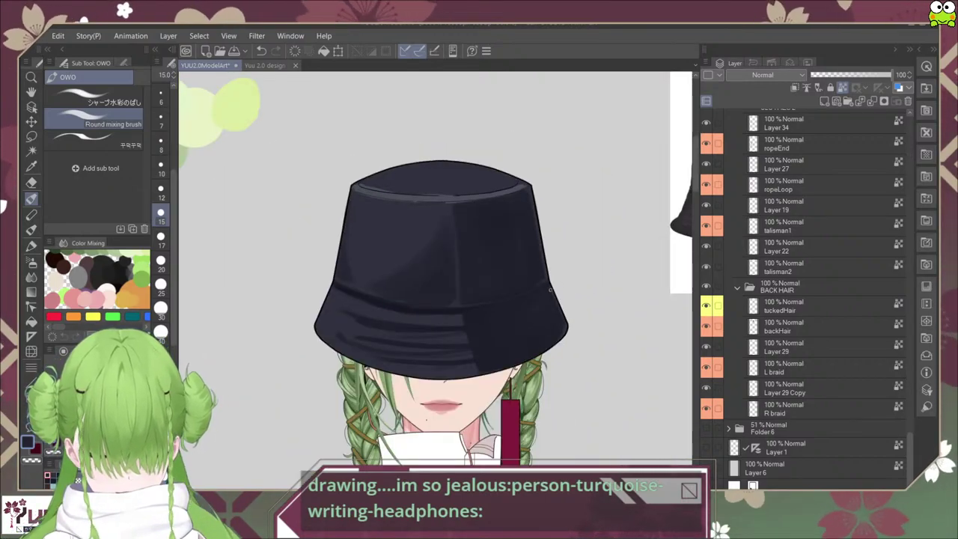
pyautogui.scroll(3, 550, 288)
pyautogui.scroll(2, 550, 284)
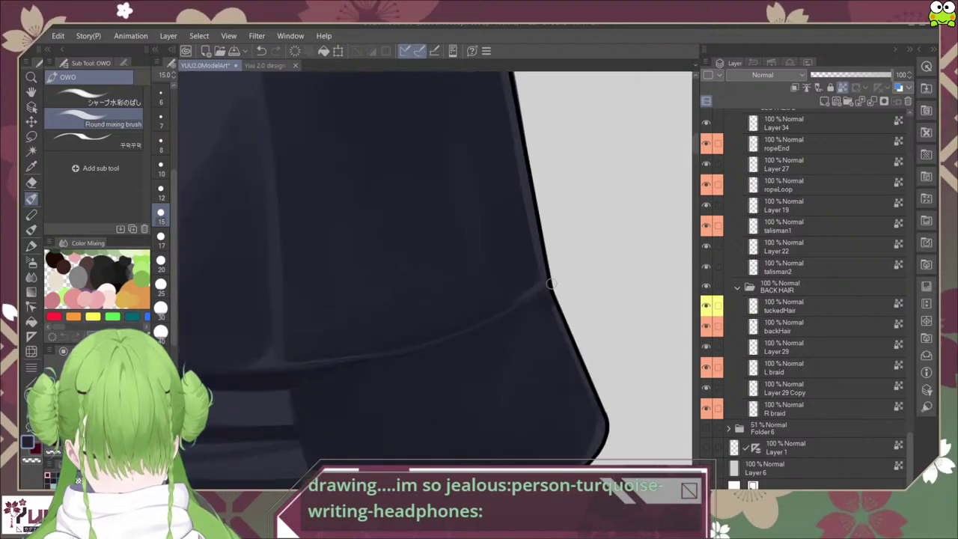
pyautogui.scroll(-5, 558, 266)
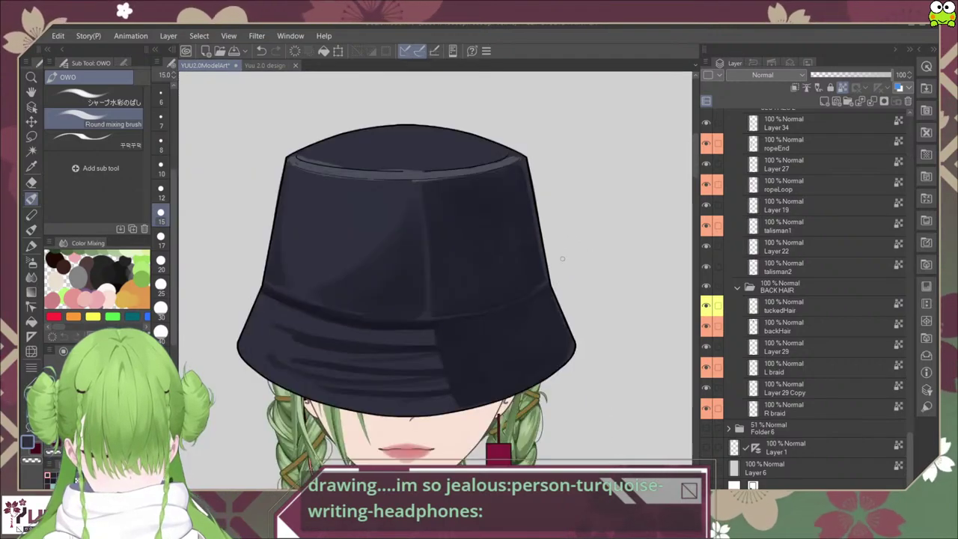
pyautogui.scroll(5, 548, 277)
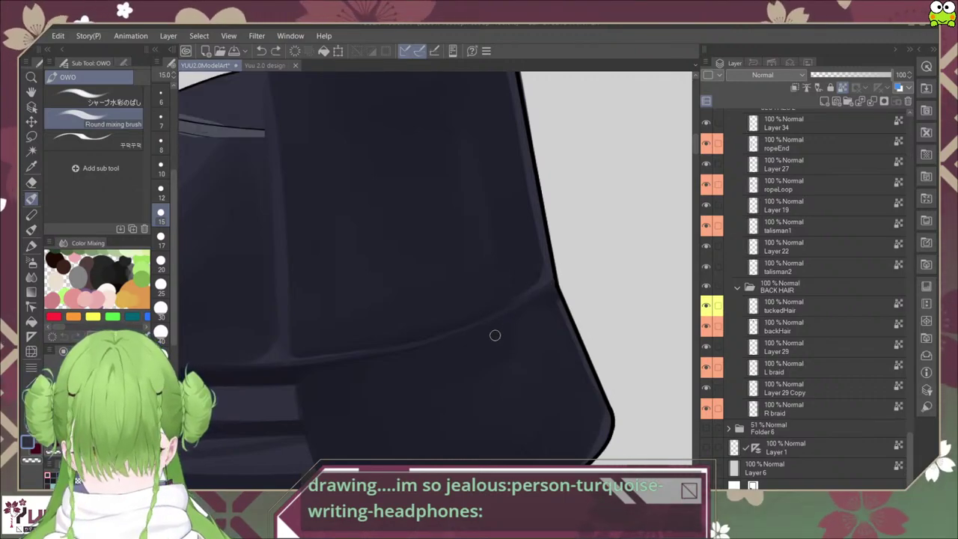
# Step: Examine the hat's shading from a distance against the reference hat and the full character
pyautogui.scroll(-5, 494, 335)
pyautogui.scroll(-2, 537, 344)
pyautogui.scroll(-4, 537, 345)
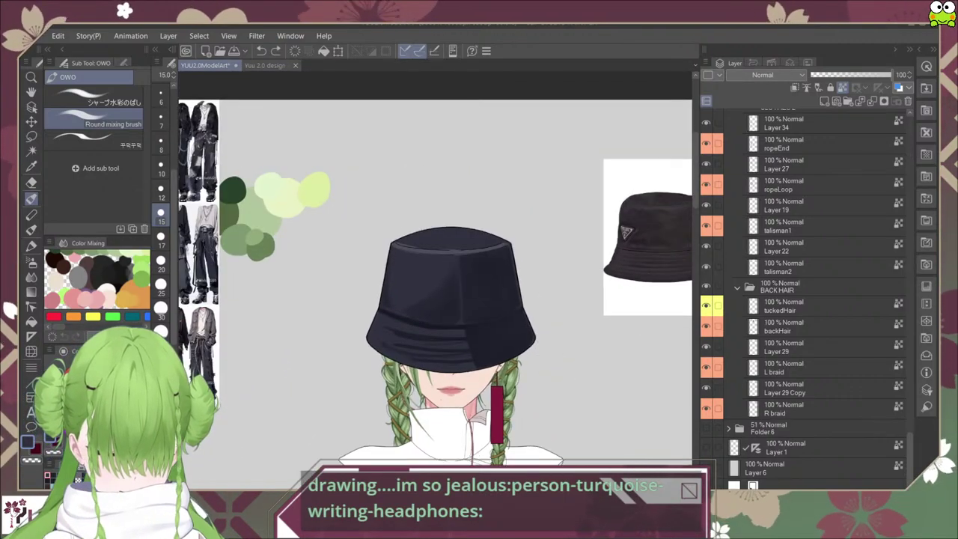
pyautogui.scroll(5, 523, 352)
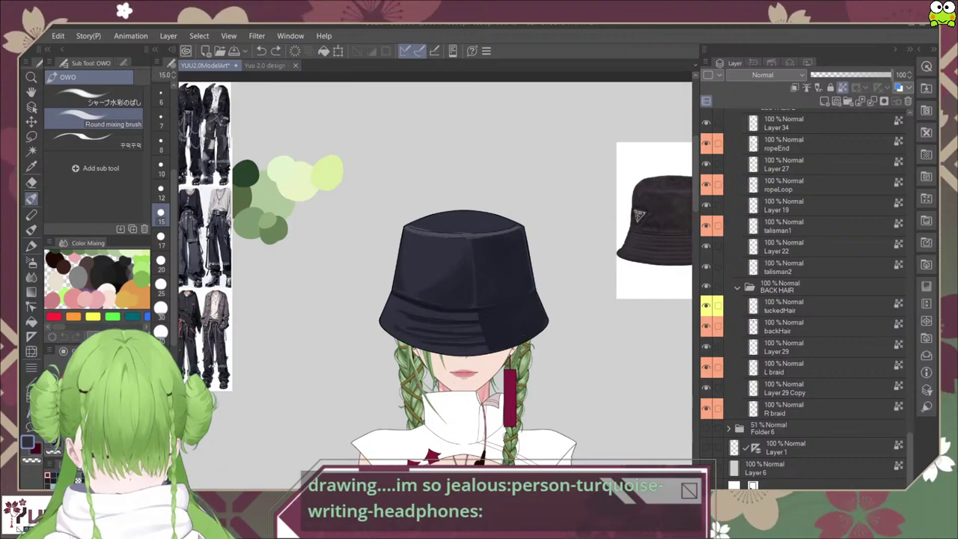
pyautogui.scroll(3, 475, 287)
pyautogui.scroll(1, 498, 303)
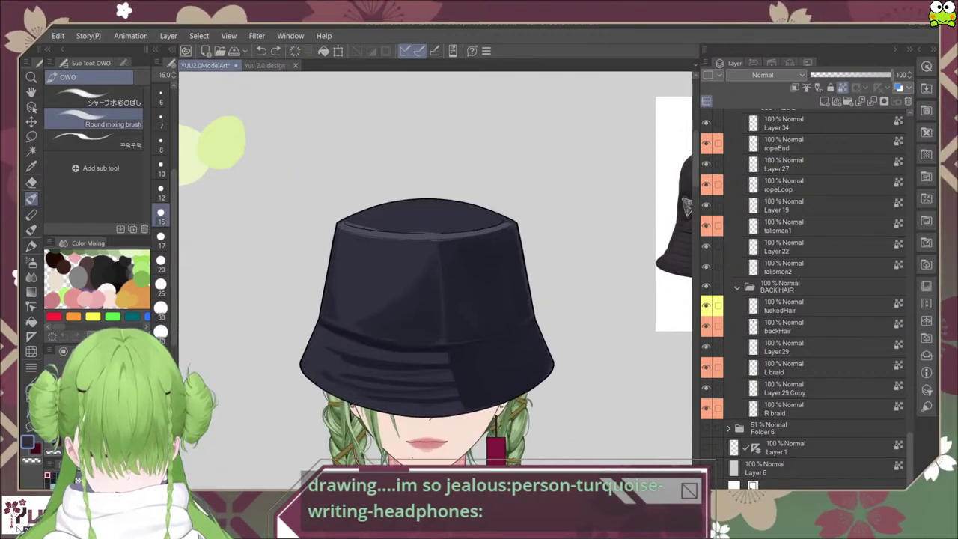
pyautogui.scroll(1, 494, 299)
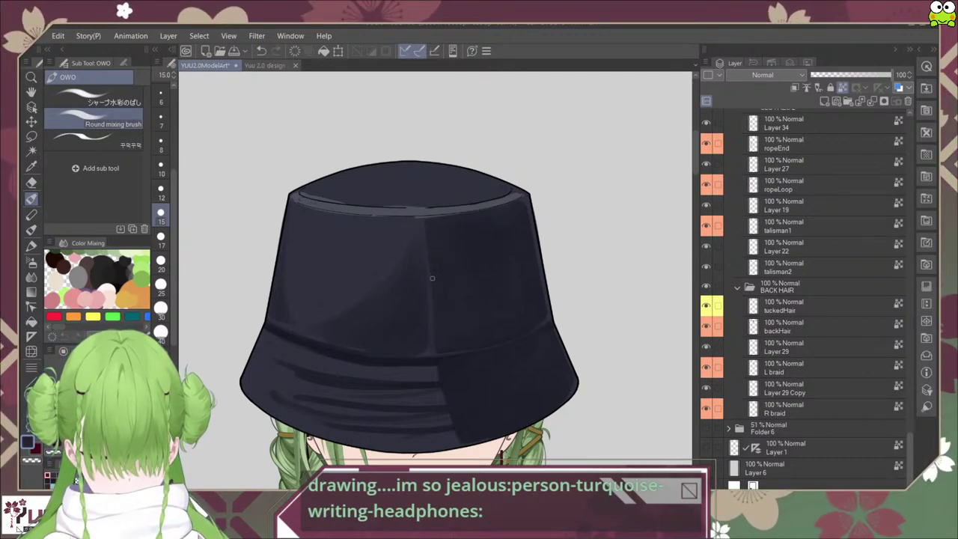
pyautogui.scroll(-8, 443, 348)
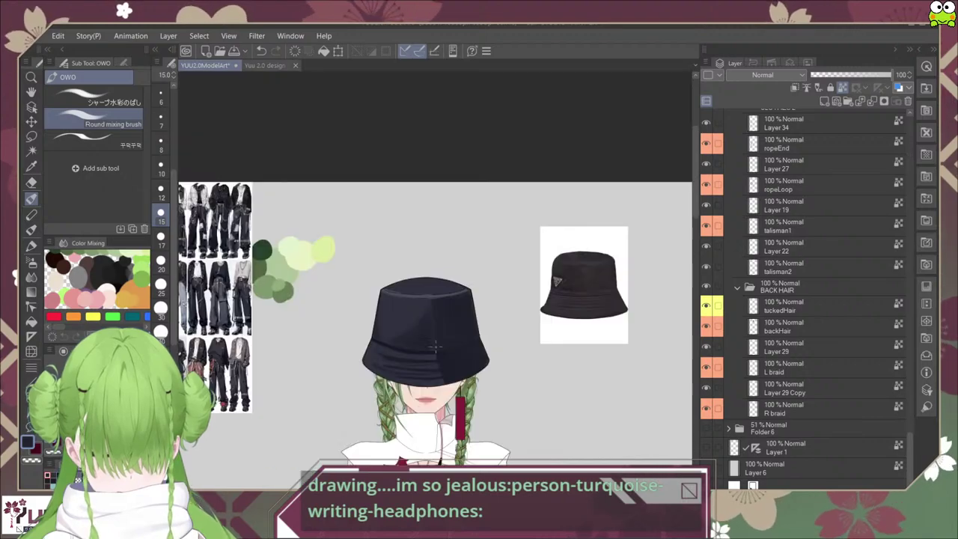
pyautogui.moveTo(490, 406); pyautogui.dragTo(500, 327)
pyautogui.scroll(6, 475, 348)
pyautogui.scroll(-5, 474, 347)
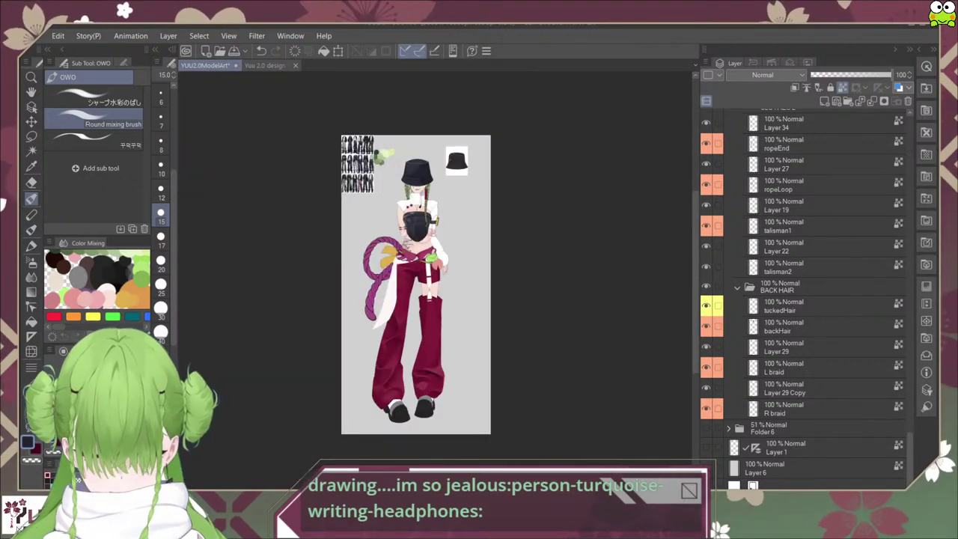
pyautogui.moveTo(474, 347); pyautogui.dragTo(525, 387)
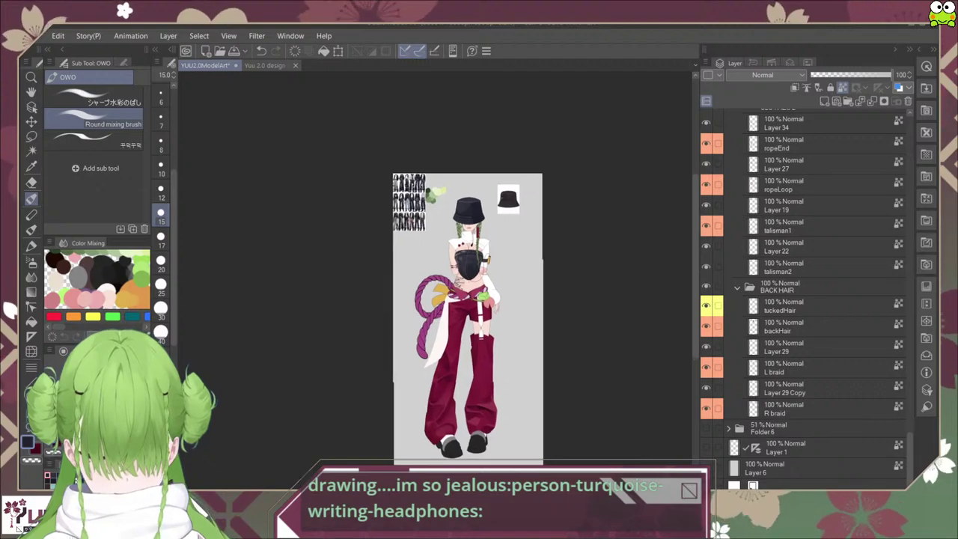
pyautogui.scroll(8, 471, 213)
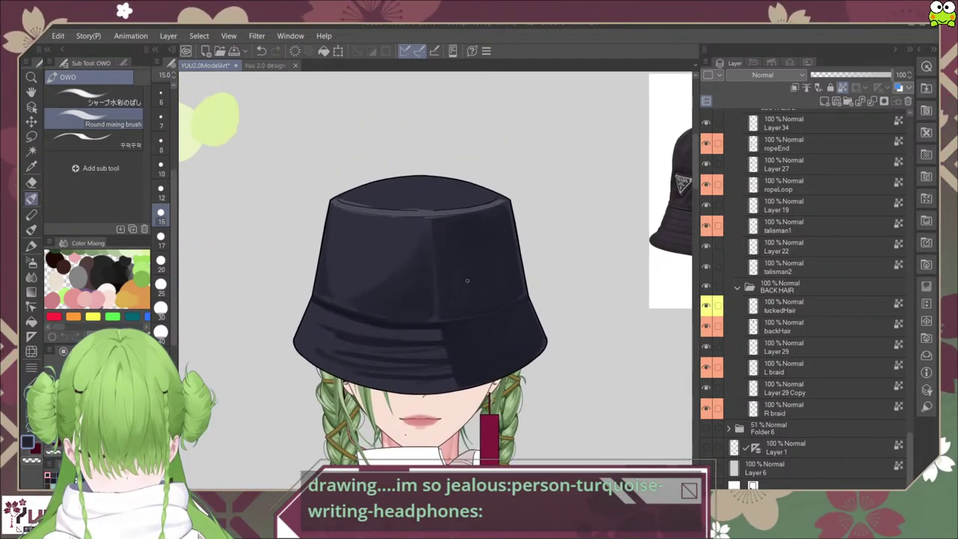
# Step: Undo the last brush stroke and soften the shadow left of the vertical seam with the シャープ水彩のばし brush at size 40
pyautogui.scroll(3, 467, 280)
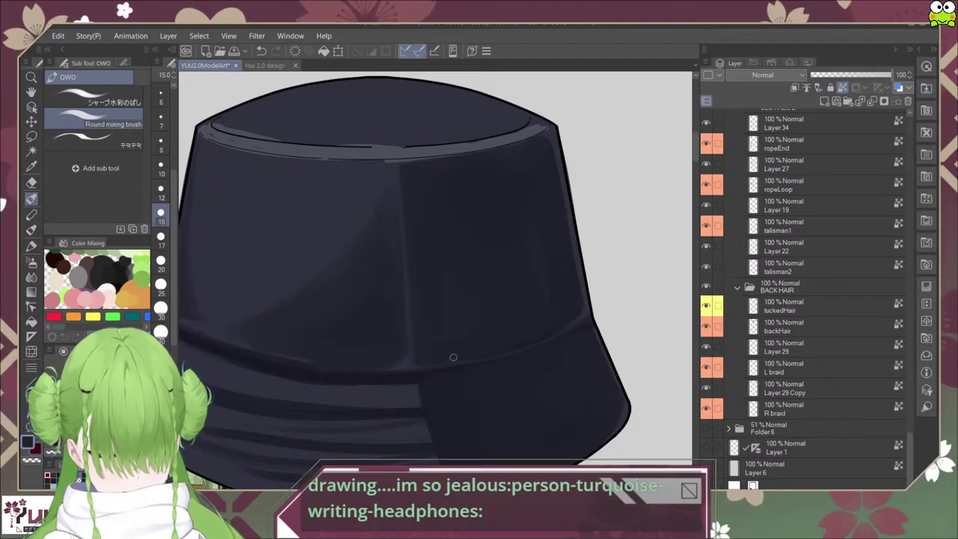
pyautogui.scroll(-3, 585, 331)
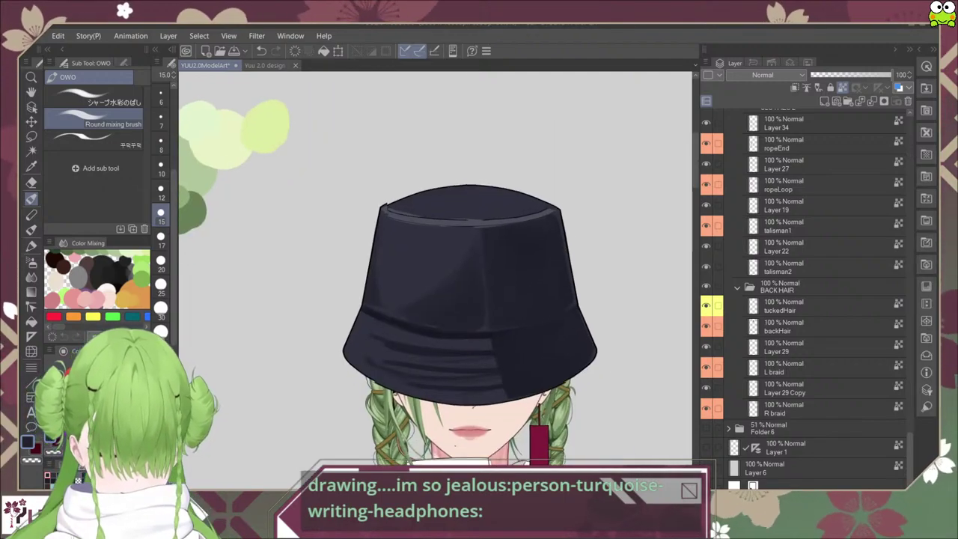
pyautogui.hotkey('ctrl', 'z')
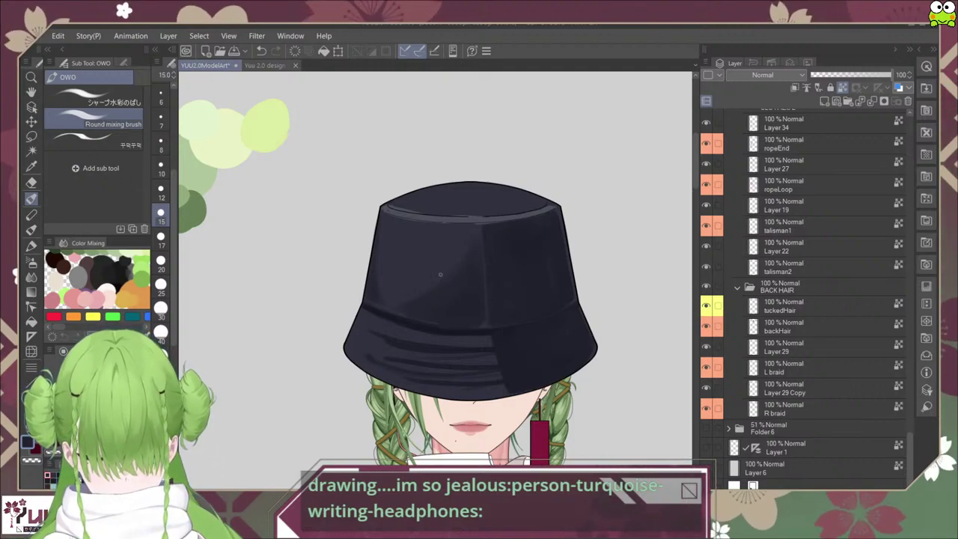
pyautogui.scroll(2, 474, 253)
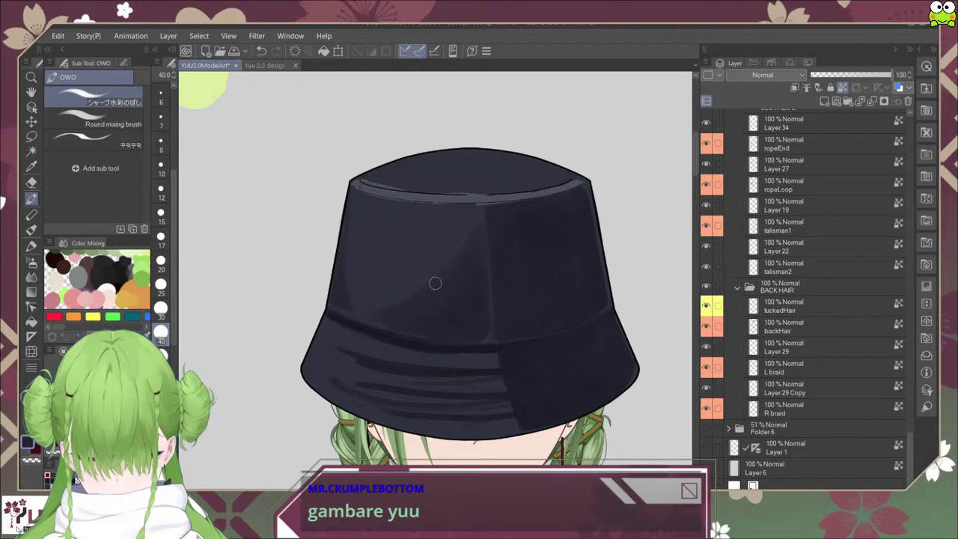
pyautogui.scroll(1, 434, 282)
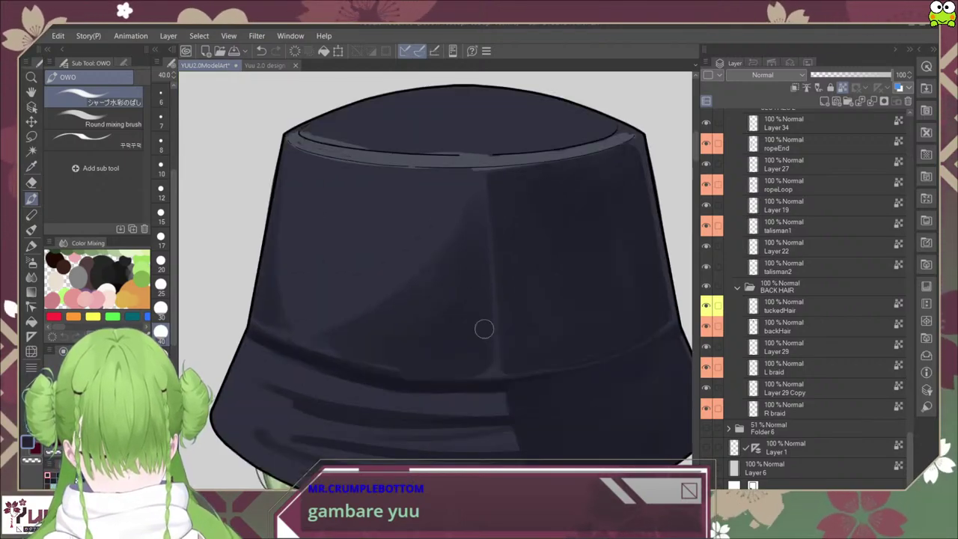
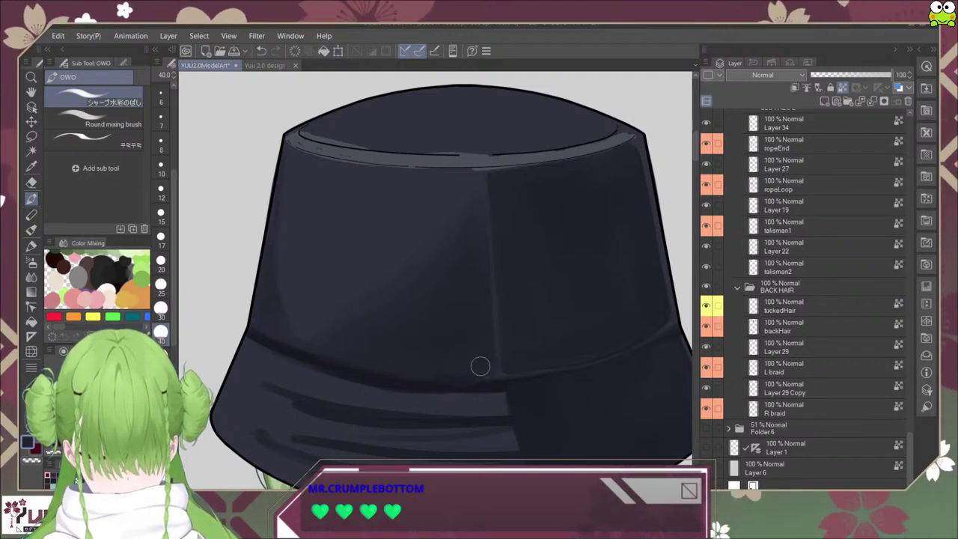
pyautogui.scroll(-8, 480, 366)
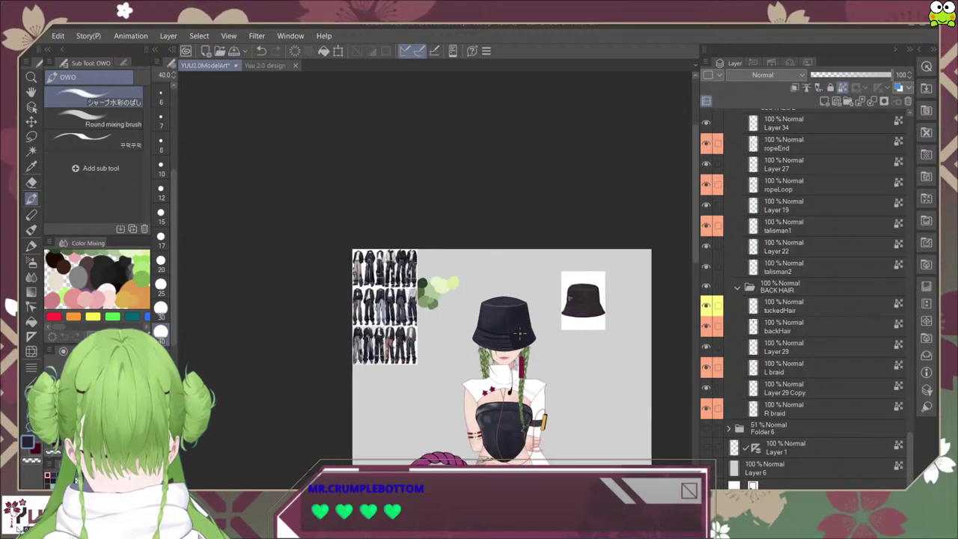
pyautogui.scroll(8, 519, 331)
pyautogui.scroll(-6, 512, 323)
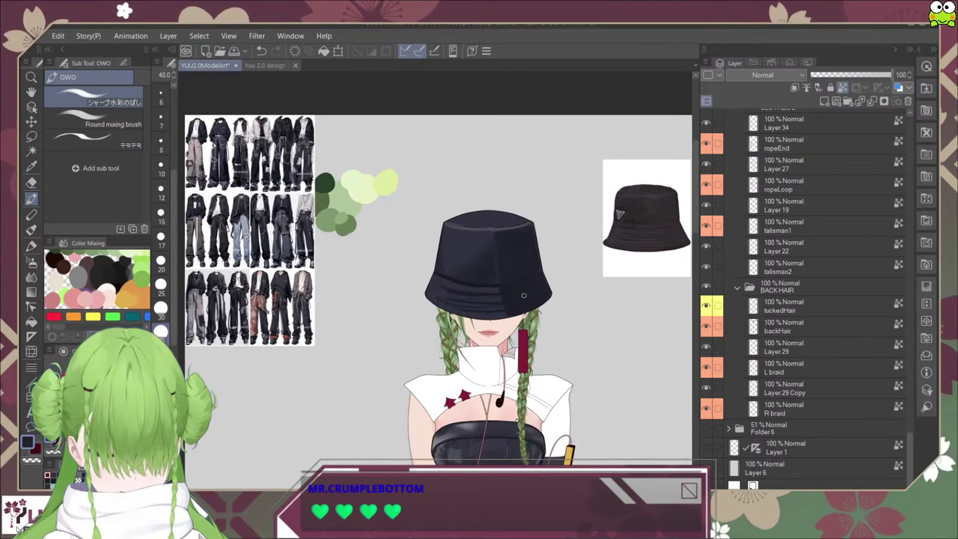
pyautogui.scroll(8, 500, 329)
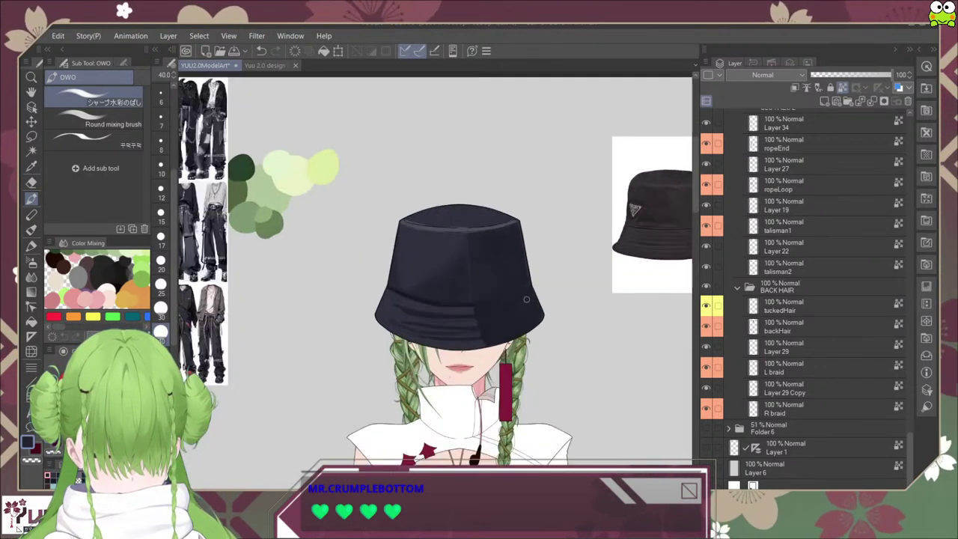
# Step: Paint darker vertical shadows on the crown's right panel with the Round mixing brush at size 15 and blend them with the シャープ水彩のばし brush at size 40
pyautogui.scroll(4, 500, 330)
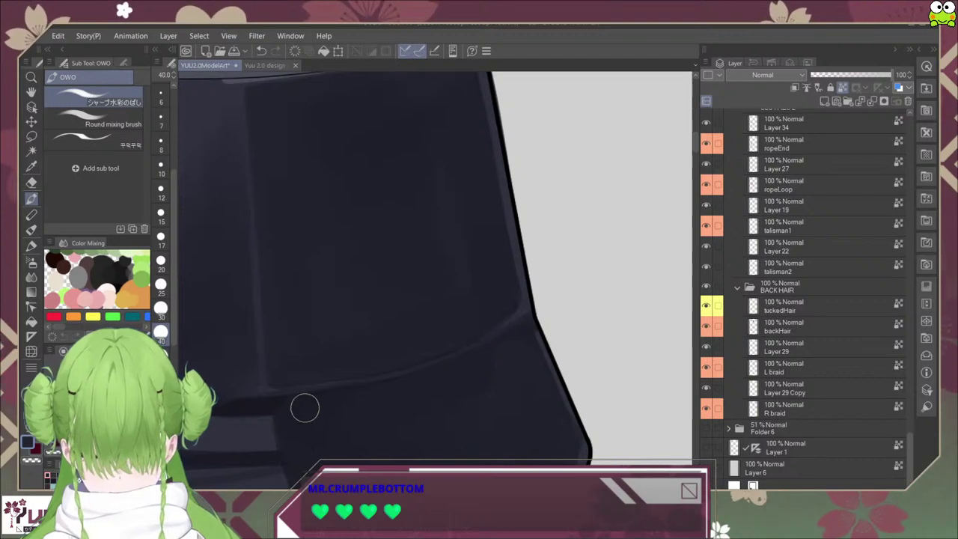
pyautogui.click(94, 119)
pyautogui.scroll(-2, 463, 320)
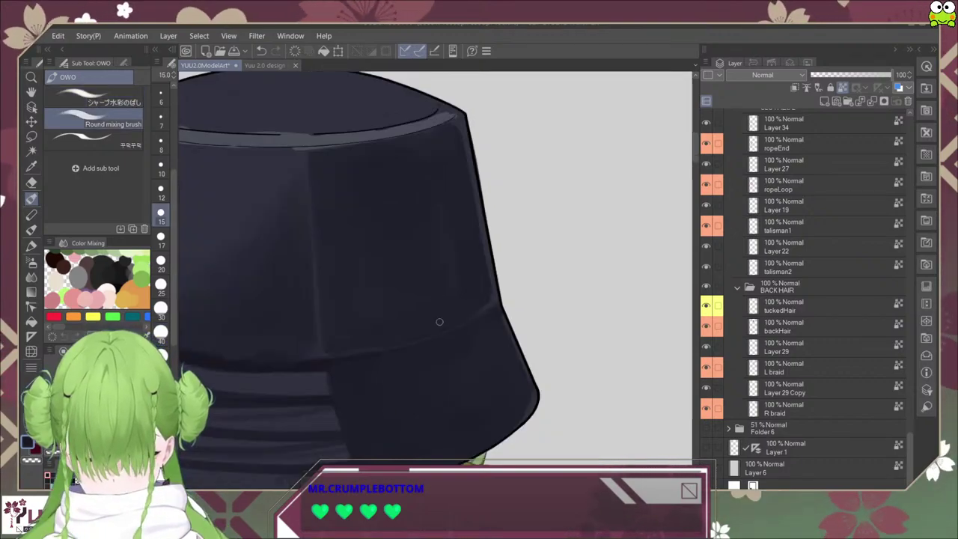
pyautogui.moveTo(466, 319)
pyautogui.mouseDown()
pyautogui.moveTo(405, 342)
pyautogui.moveTo(459, 323)
pyautogui.moveTo(417, 319)
pyautogui.mouseUp()
pyautogui.moveTo(420, 287); pyautogui.dragTo(434, 228)
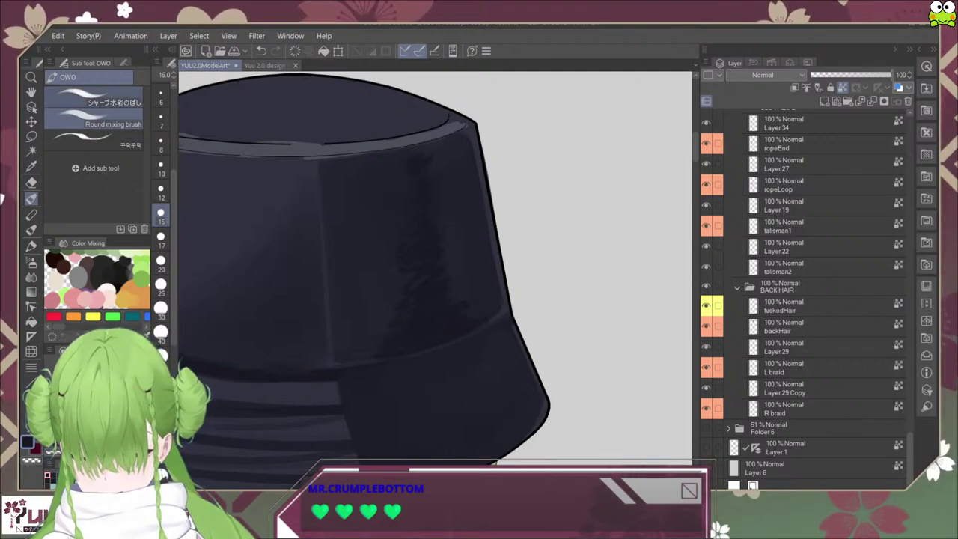
pyautogui.click(94, 97)
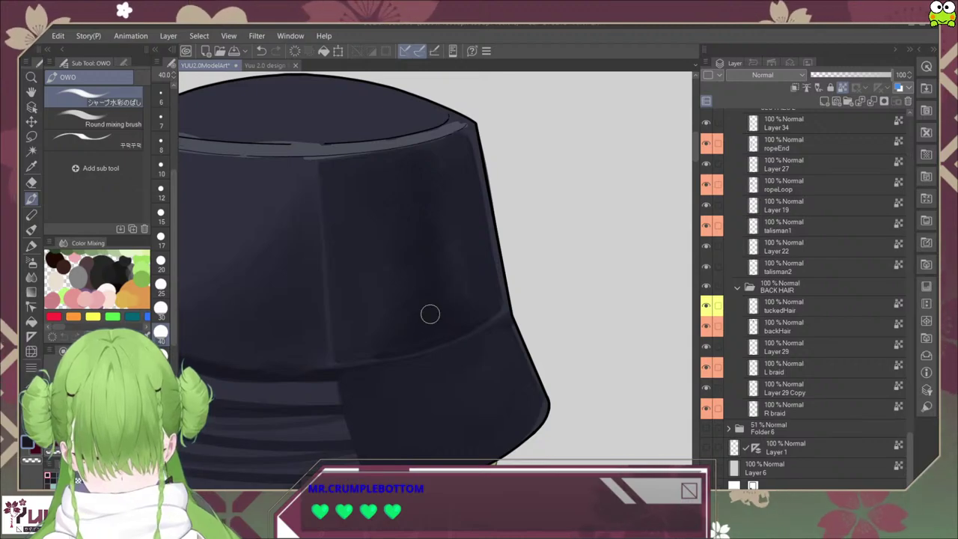
# Step: Examine the fold shading on the character's red trousers and compare it with the overall look of the hat
pyautogui.scroll(-5, 429, 314)
pyautogui.moveTo(374, 449); pyautogui.dragTo(516, 258)
pyautogui.moveTo(485, 486); pyautogui.dragTo(470, 361)
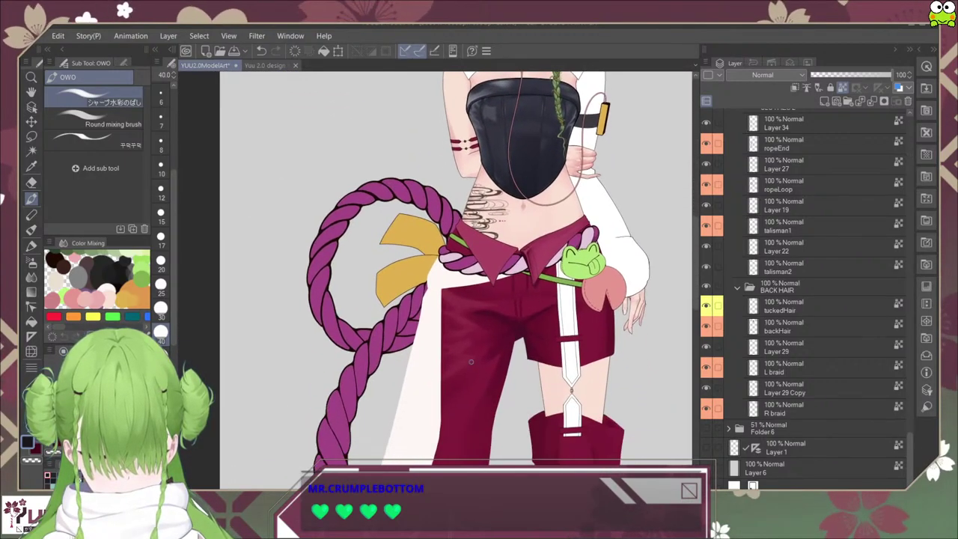
pyautogui.scroll(3, 471, 362)
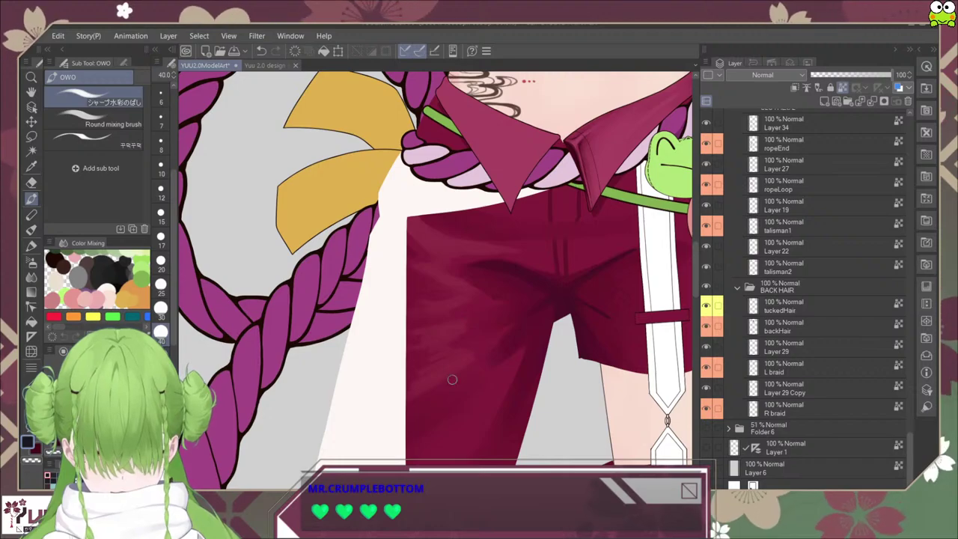
pyautogui.scroll(-4, 588, 325)
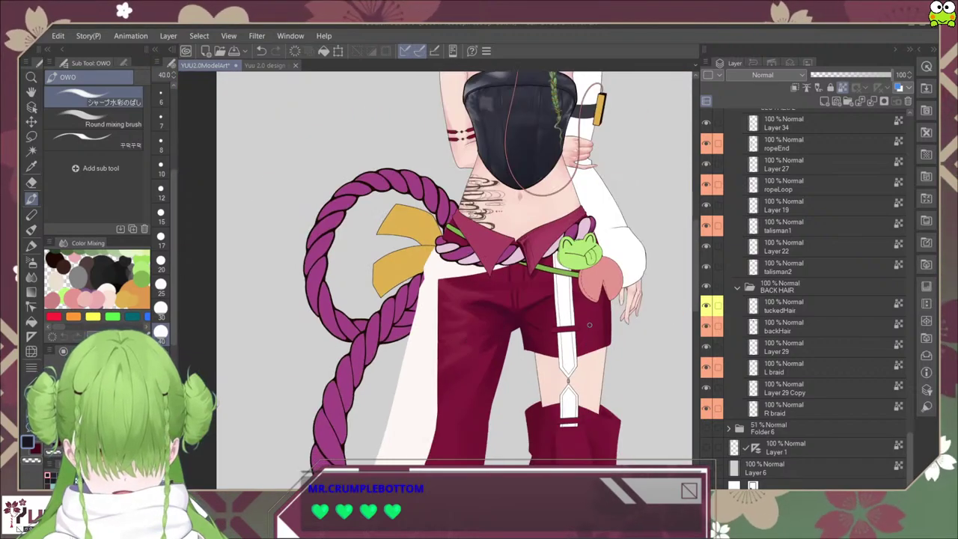
pyautogui.moveTo(589, 324); pyautogui.dragTo(571, 414)
pyautogui.moveTo(538, 202); pyautogui.dragTo(540, 414)
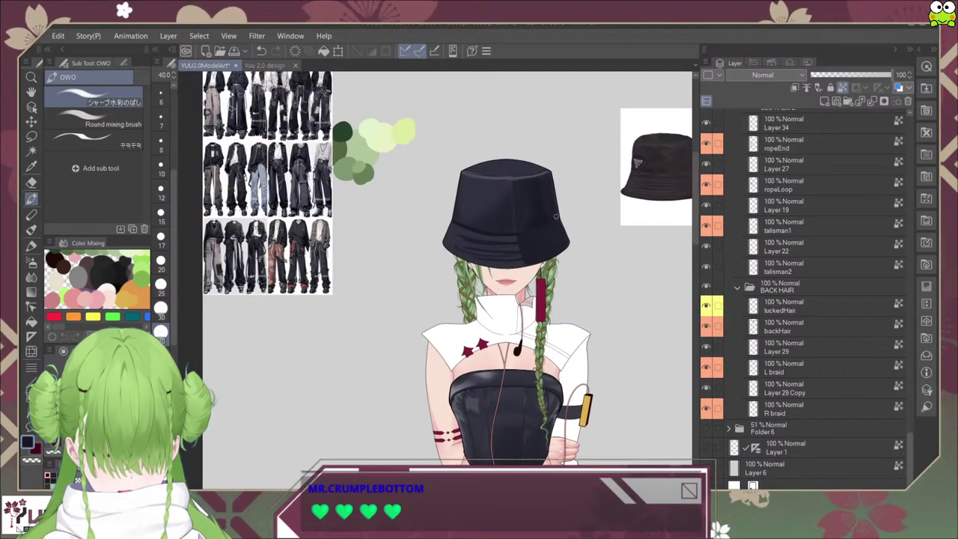
# Step: Paint dark curved creases across the right section of the brim with the Round mixing brush at size 15, following the reference hat
pyautogui.scroll(4, 555, 216)
pyautogui.click(105, 121)
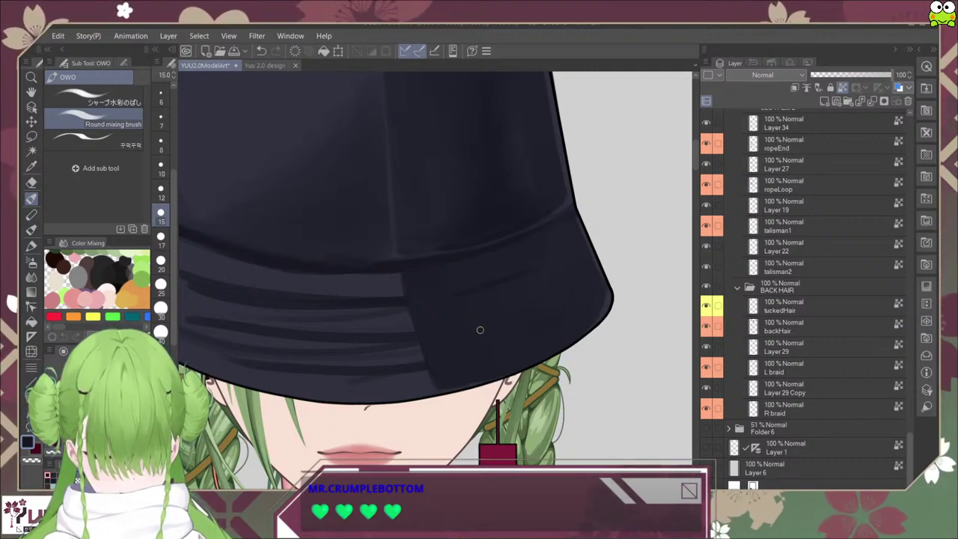
pyautogui.scroll(-5, 582, 284)
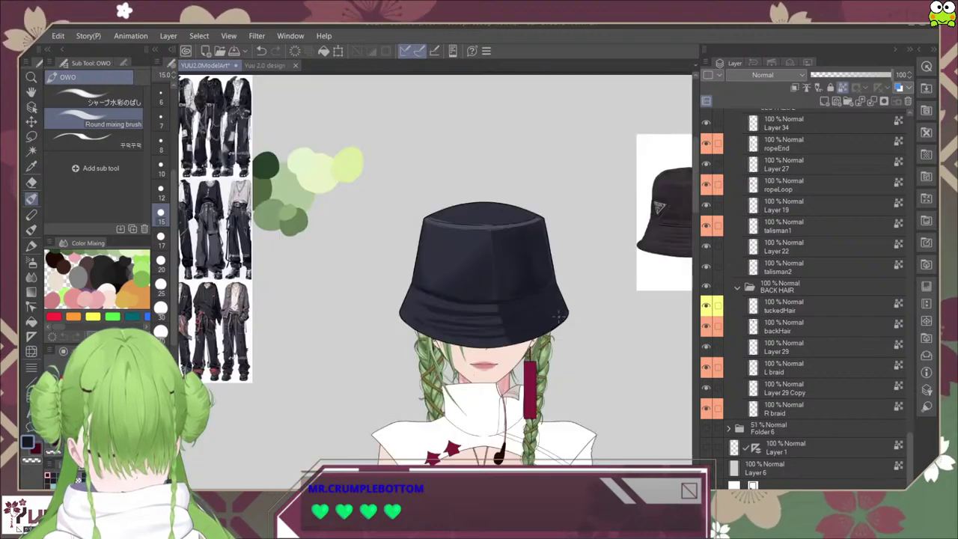
pyautogui.moveTo(674, 262); pyautogui.dragTo(562, 308)
pyautogui.scroll(3, 618, 293)
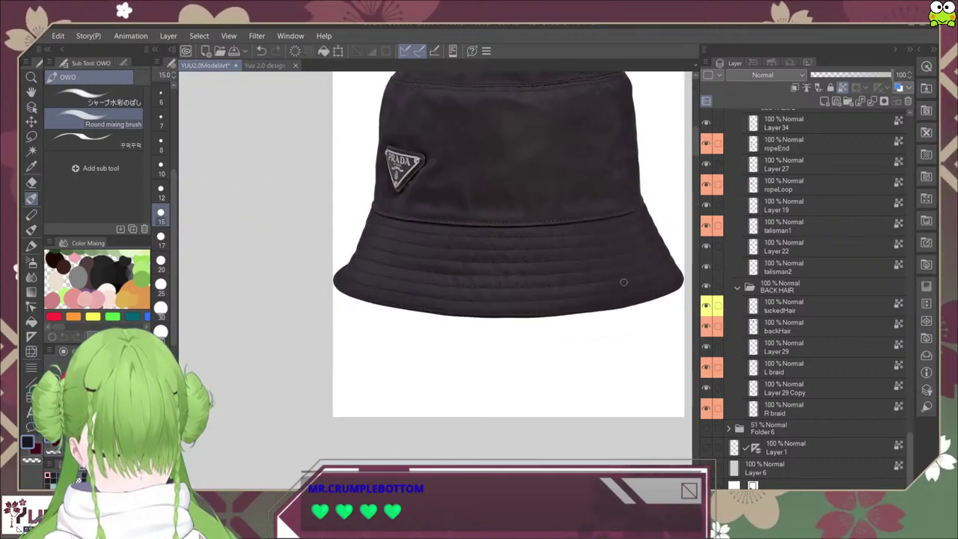
pyautogui.scroll(-3, 568, 327)
pyautogui.moveTo(411, 377); pyautogui.dragTo(505, 309)
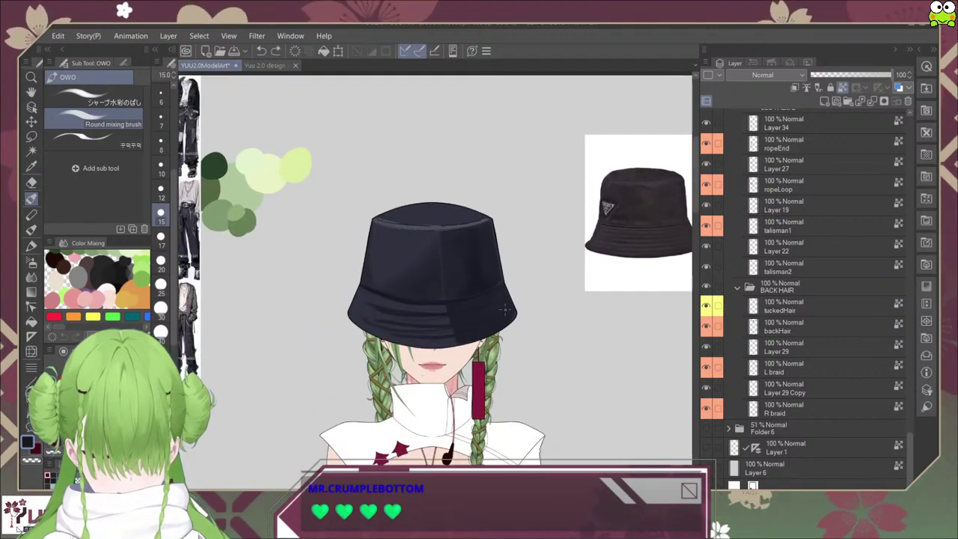
pyautogui.scroll(5, 490, 320)
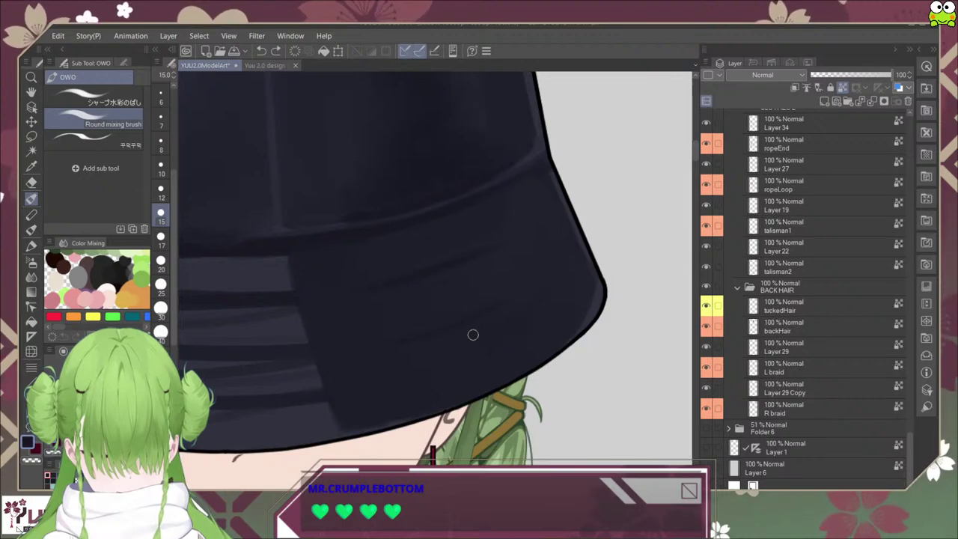
pyautogui.moveTo(358, 290); pyautogui.dragTo(511, 240)
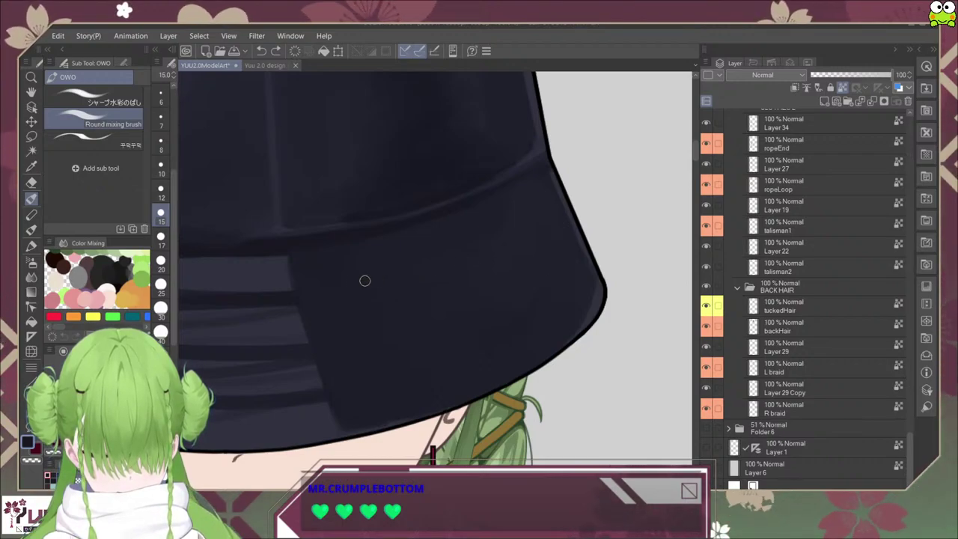
pyautogui.moveTo(445, 251); pyautogui.dragTo(341, 278)
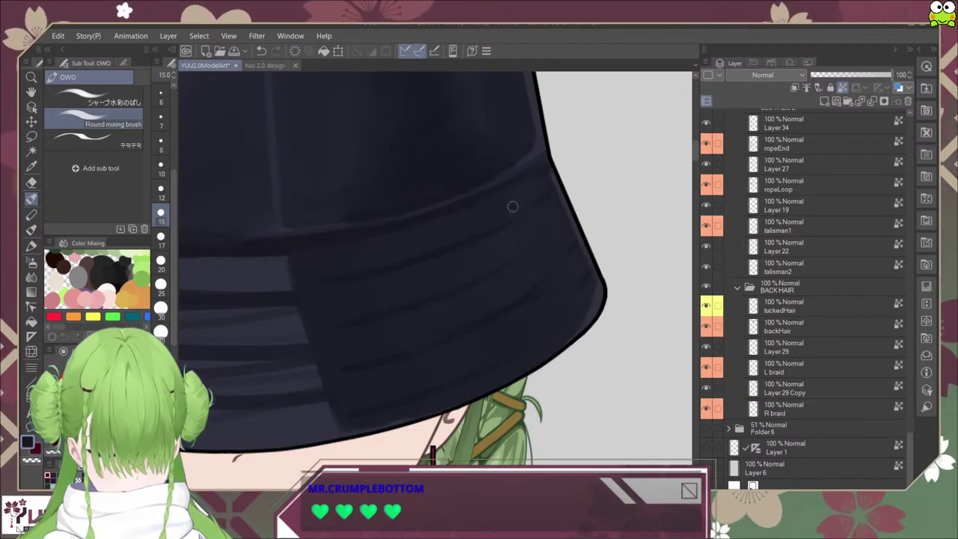
pyautogui.scroll(-3, 549, 223)
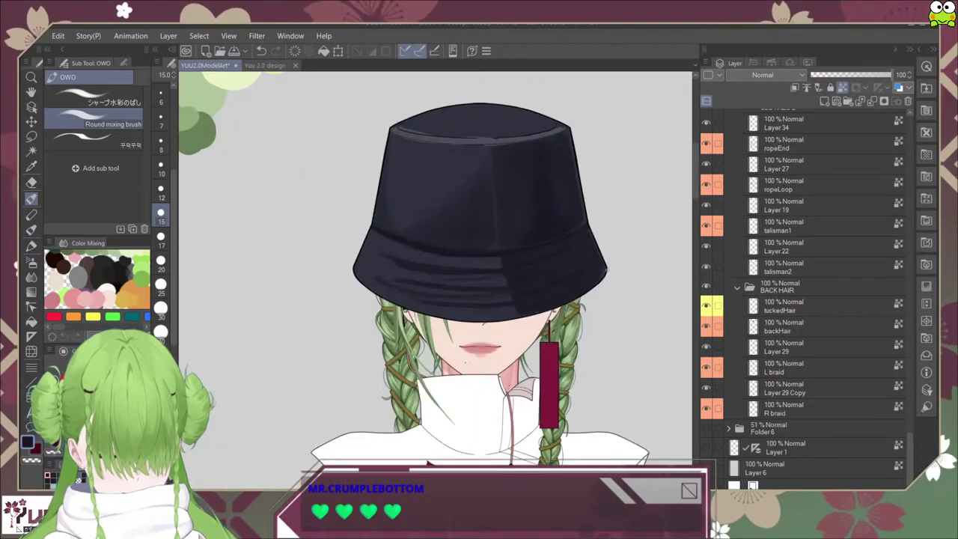
# Step: Touch up the crease ends and the light rim along the brim's right outer edge with the Round mixing brush
pyautogui.scroll(3, 542, 270)
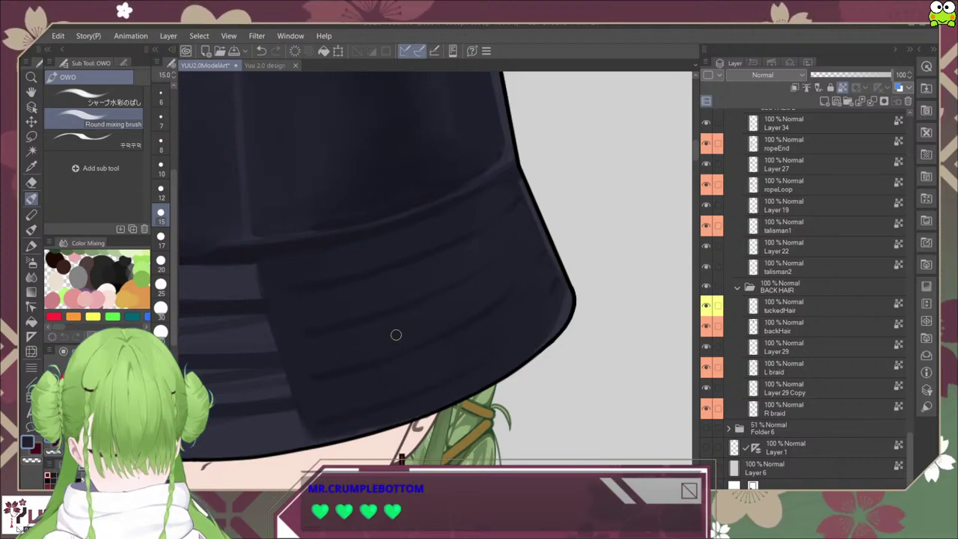
pyautogui.scroll(-3, 397, 336)
pyautogui.scroll(2, 419, 351)
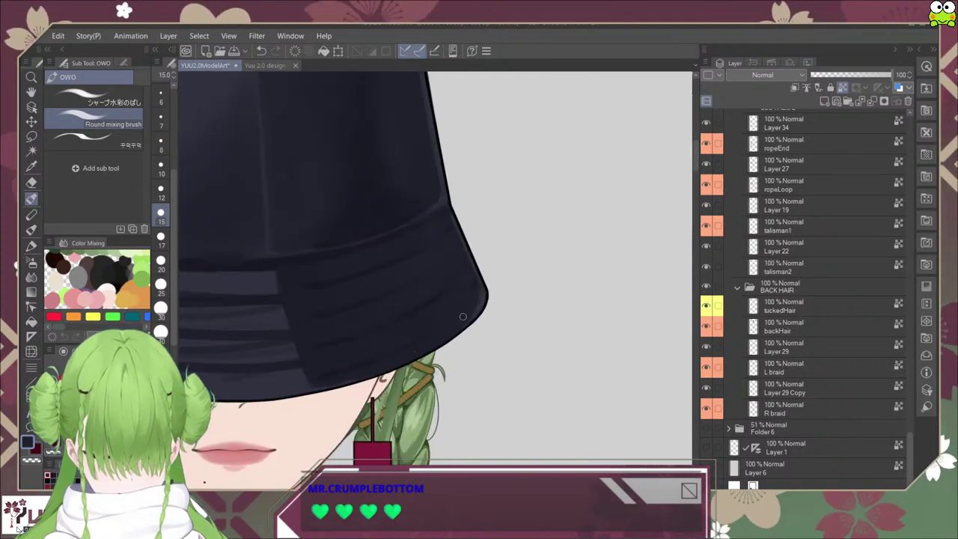
pyautogui.scroll(2, 483, 294)
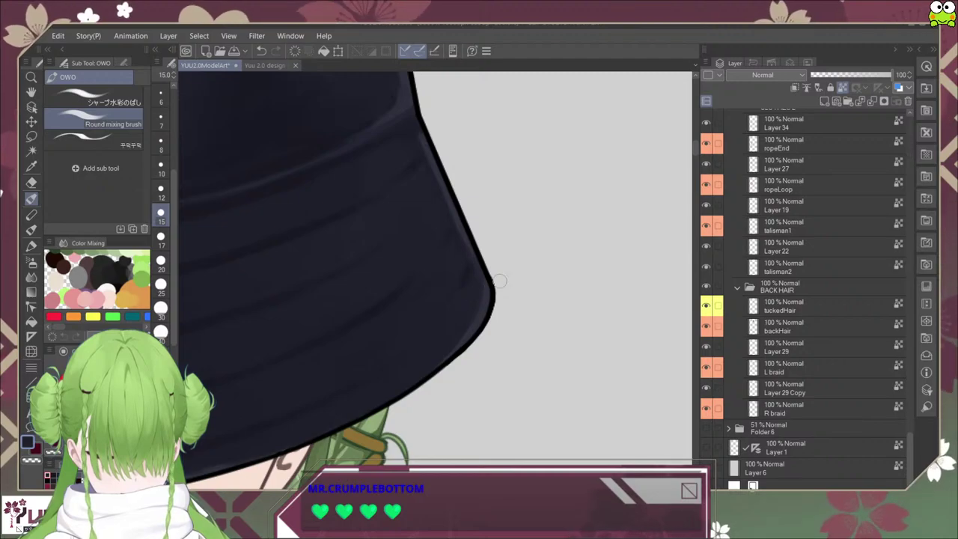
pyautogui.moveTo(408, 227); pyautogui.dragTo(457, 315)
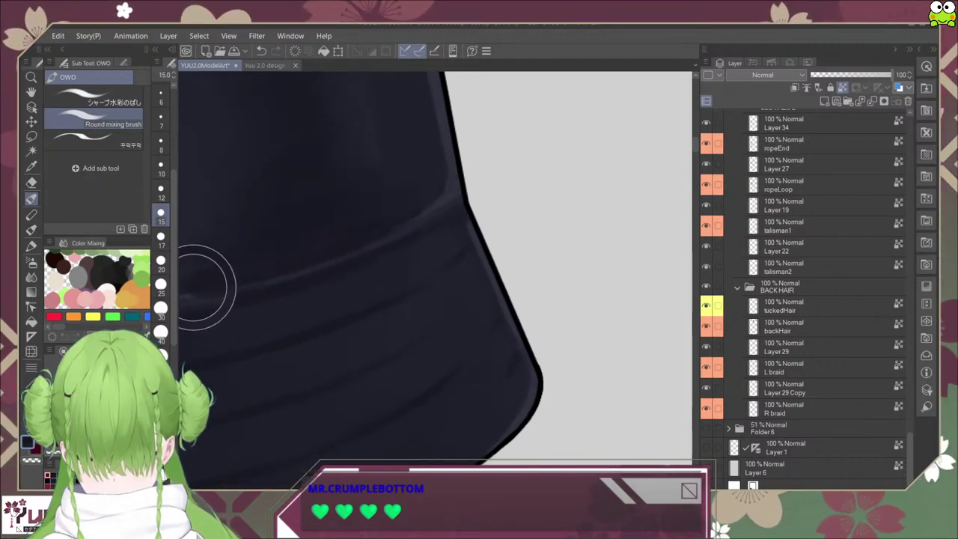
pyautogui.moveTo(490, 286); pyautogui.dragTo(478, 300)
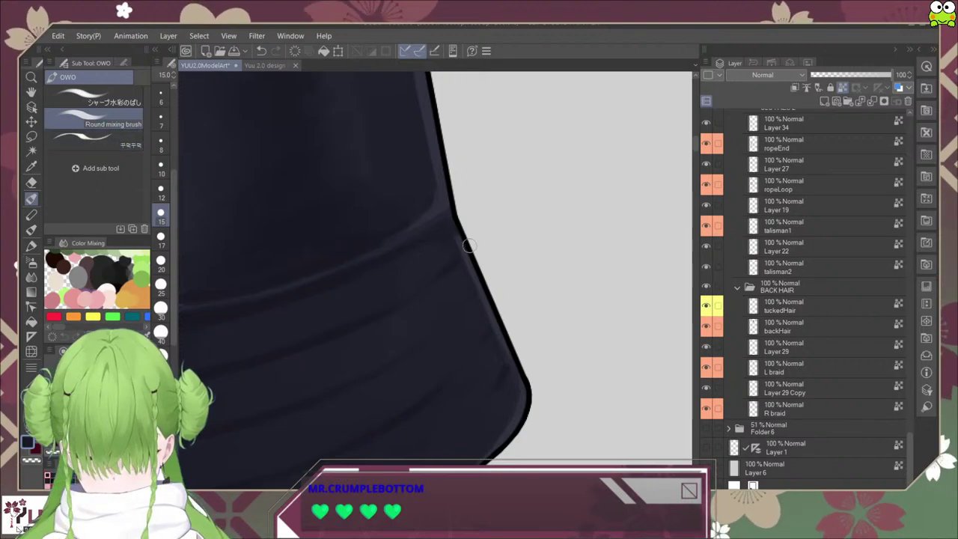
# Step: Deepen the fold shadow just below the brim seam where it meets the hat's right outline
pyautogui.scroll(2, 468, 246)
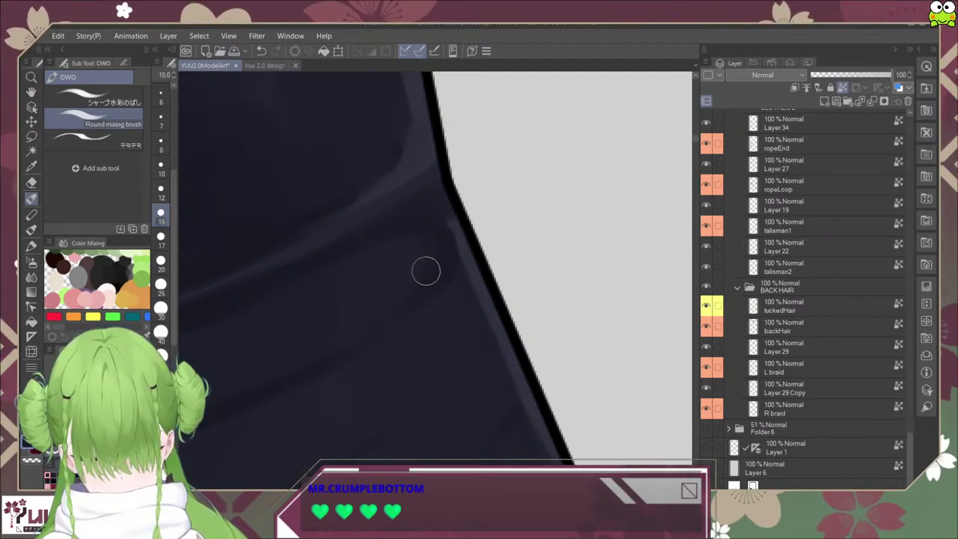
pyautogui.scroll(-5, 407, 303)
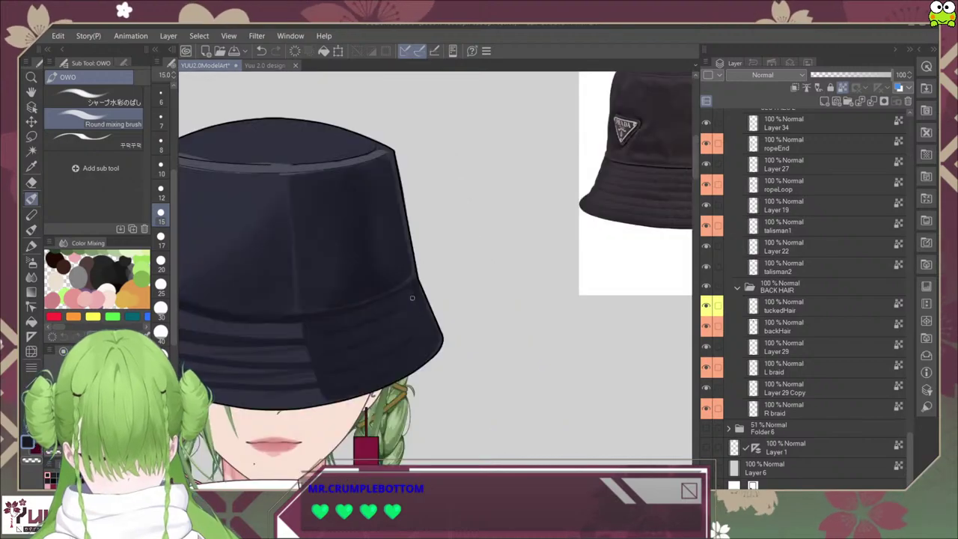
pyautogui.scroll(6, 449, 213)
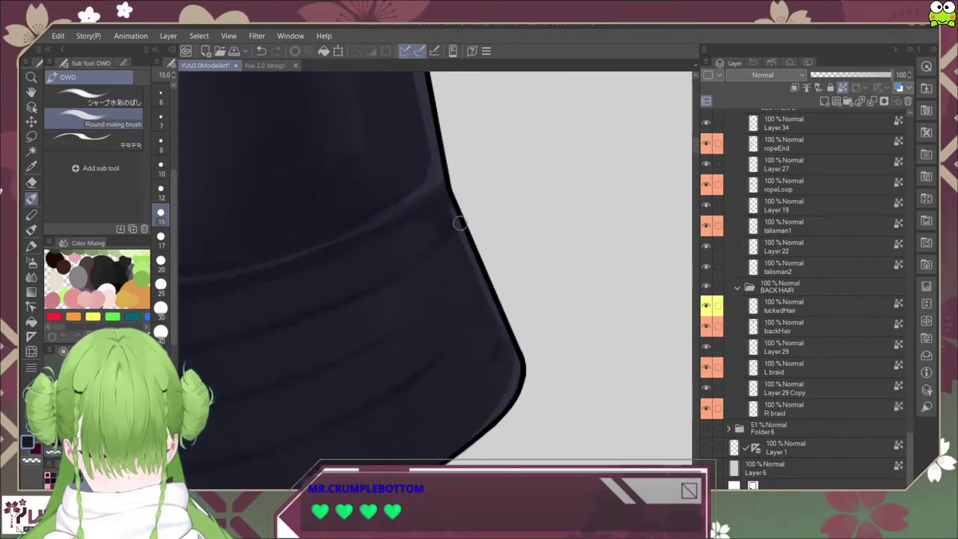
pyautogui.moveTo(440, 192); pyautogui.dragTo(457, 243)
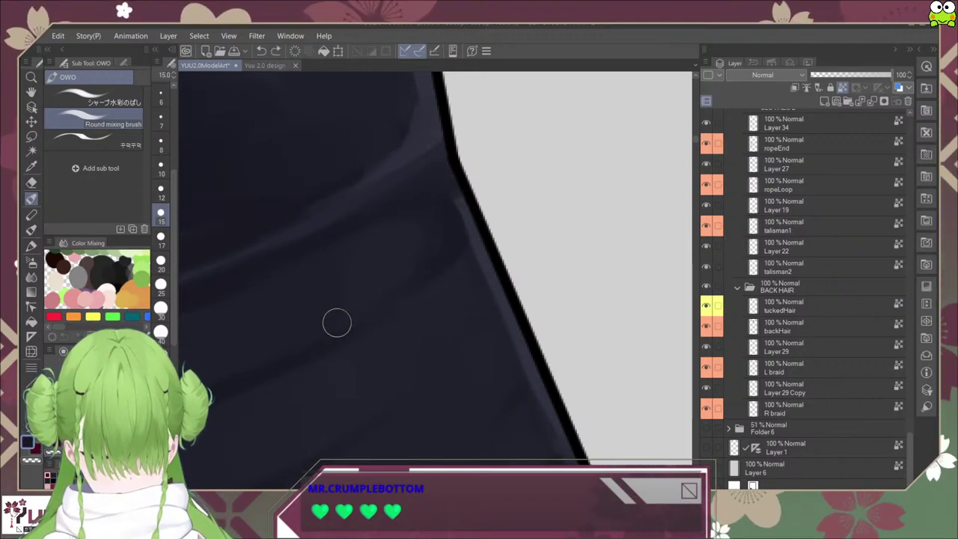
pyautogui.scroll(-1, 312, 338)
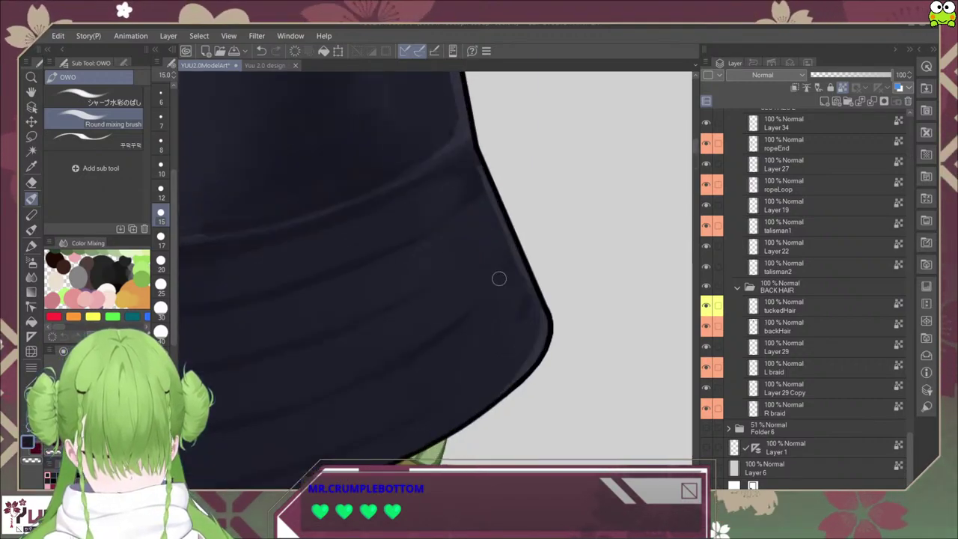
pyautogui.moveTo(499, 278); pyautogui.dragTo(467, 307)
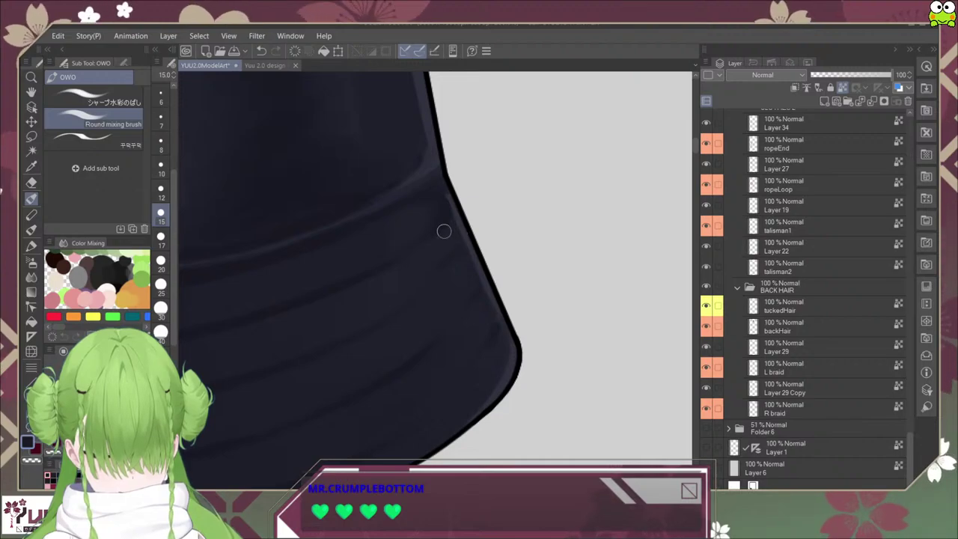
# Step: Reduce the Round mixing brush to size 10, undo the last stroke and paint a finer crease near the brim's upper right edge
pyautogui.scroll(3, 443, 232)
pyautogui.scroll(-2, 442, 247)
pyautogui.press('[')
pyautogui.press('[')
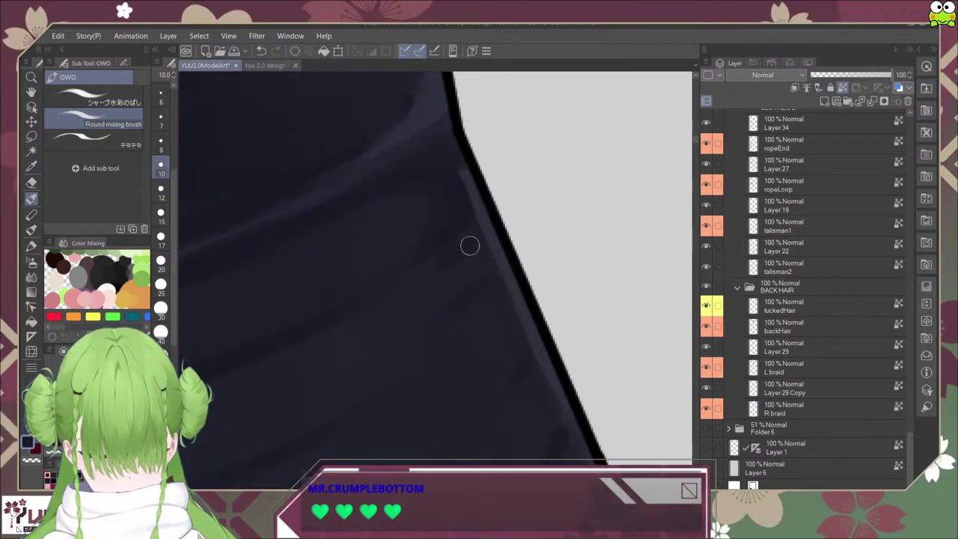
pyautogui.moveTo(471, 251); pyautogui.dragTo(443, 267)
pyautogui.hotkey('ctrl', 'z')
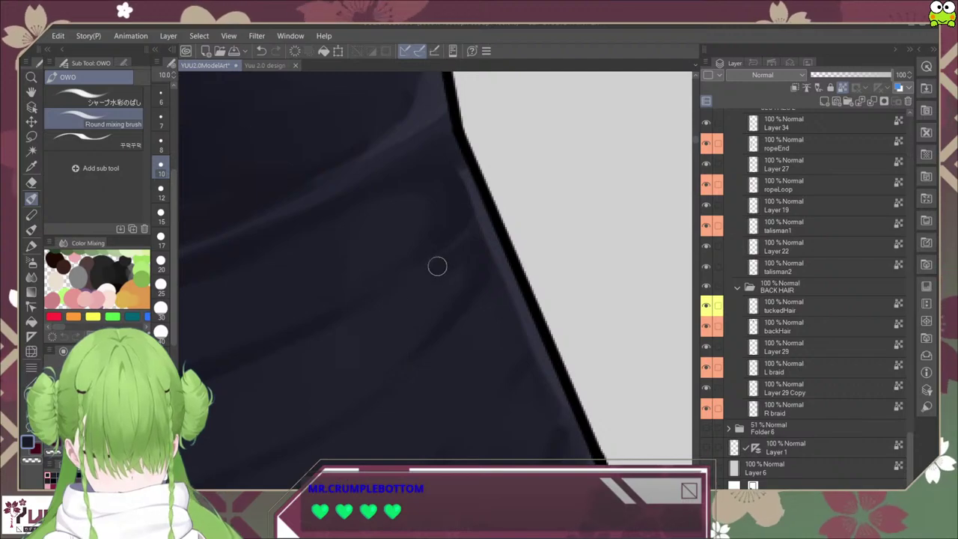
pyautogui.scroll(-5, 394, 290)
pyautogui.moveTo(412, 342); pyautogui.dragTo(450, 327)
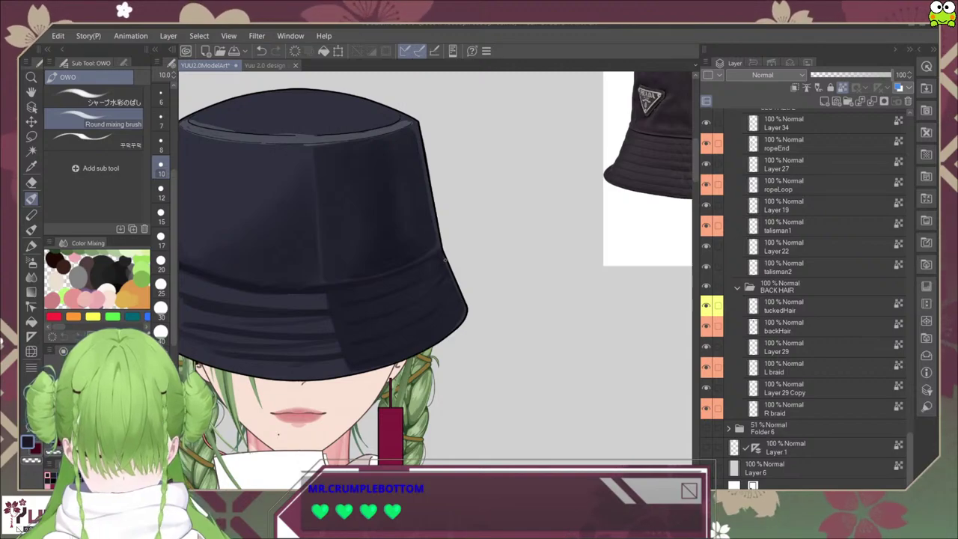
# Step: Add short, fine slanted creases along the right end of the brim with the Round mixing brush at size 10
pyautogui.scroll(3, 446, 259)
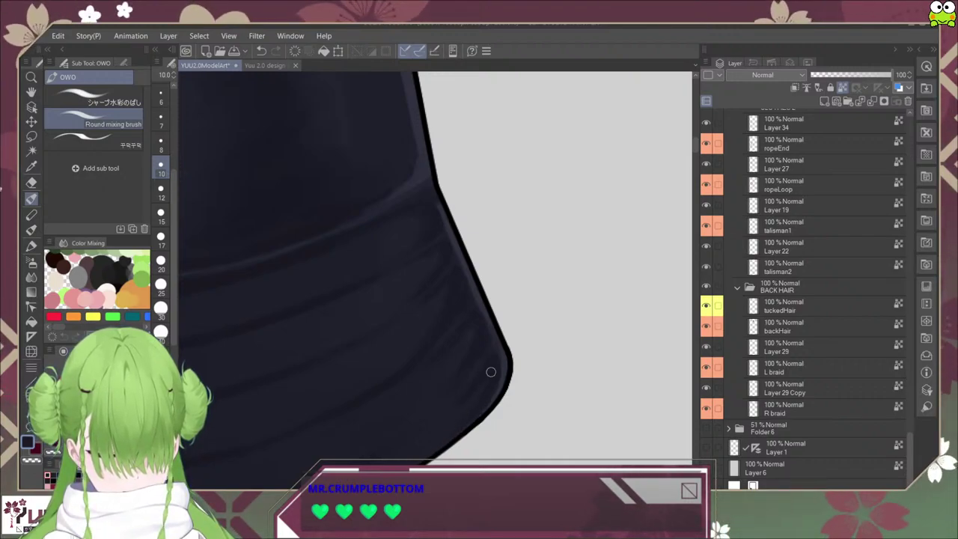
pyautogui.scroll(-1, 436, 423)
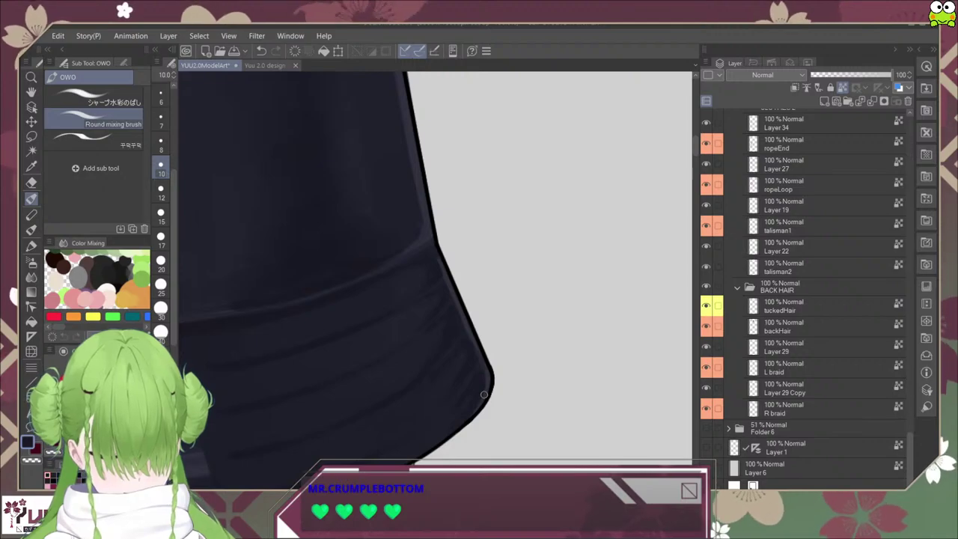
pyautogui.scroll(-3, 484, 394)
pyautogui.moveTo(483, 396); pyautogui.dragTo(520, 334)
pyautogui.scroll(4, 513, 341)
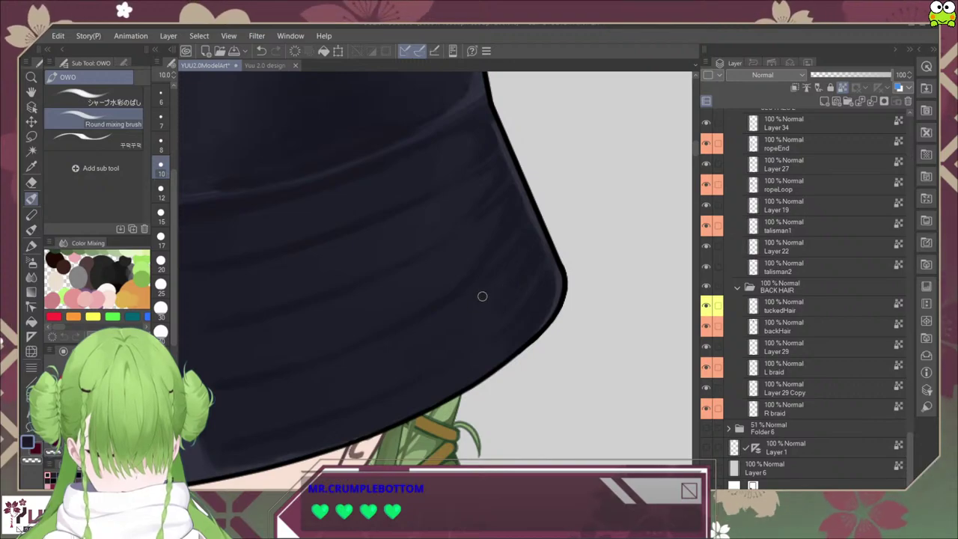
pyautogui.scroll(-3, 477, 288)
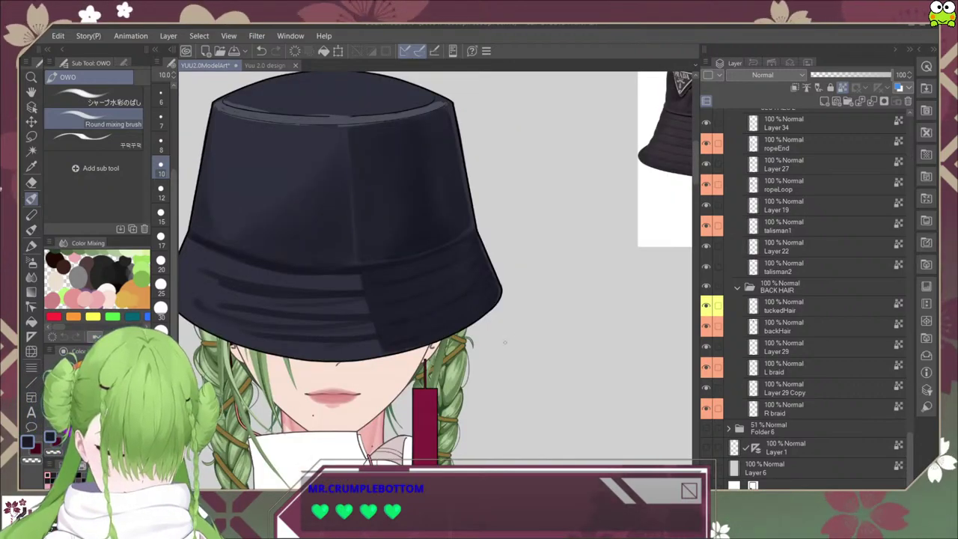
pyautogui.scroll(-5, 504, 342)
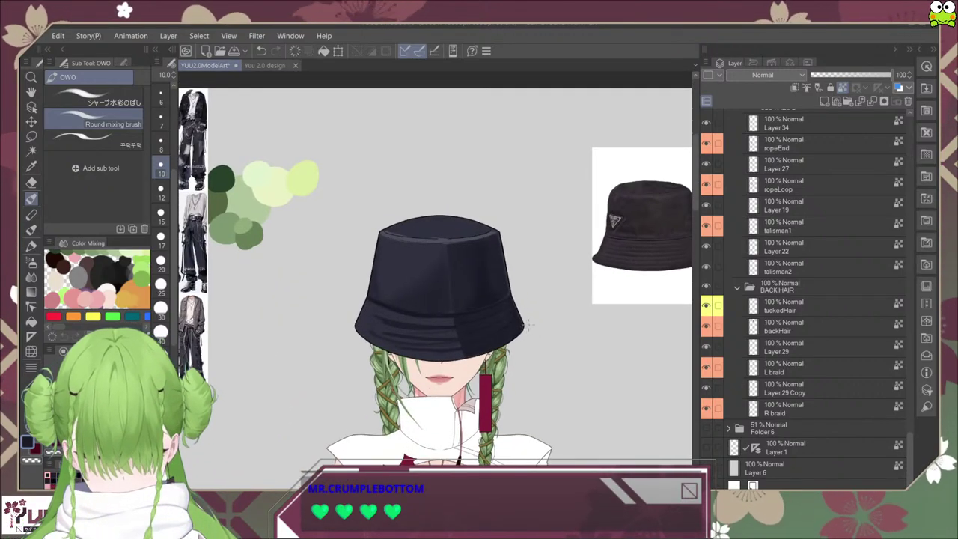
# Step: Refine the faint creases on the brim's shaded right section with the Round mixing brush, and undo the last stroke
pyautogui.scroll(3, 529, 324)
pyautogui.scroll(2, 516, 324)
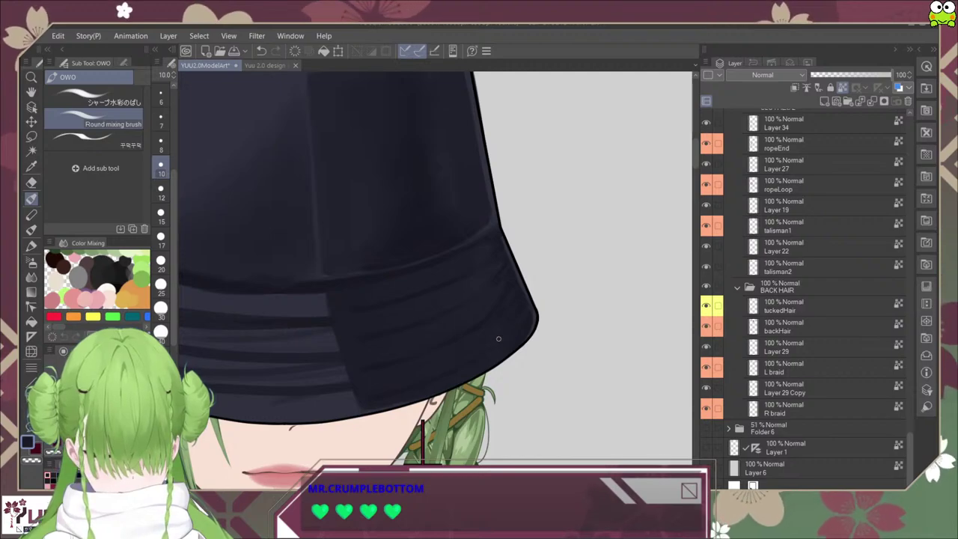
pyautogui.scroll(1, 503, 314)
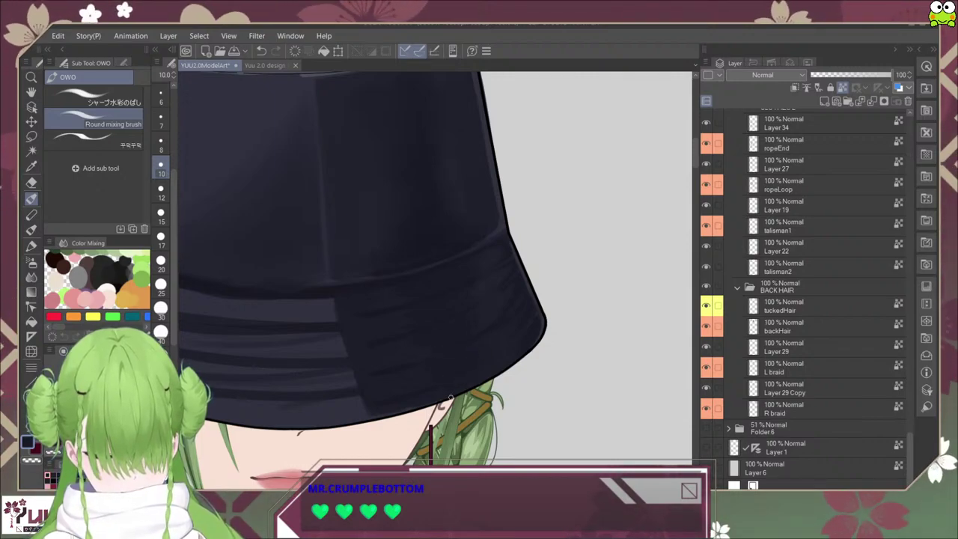
pyautogui.scroll(-3, 494, 351)
pyautogui.scroll(-1, 501, 355)
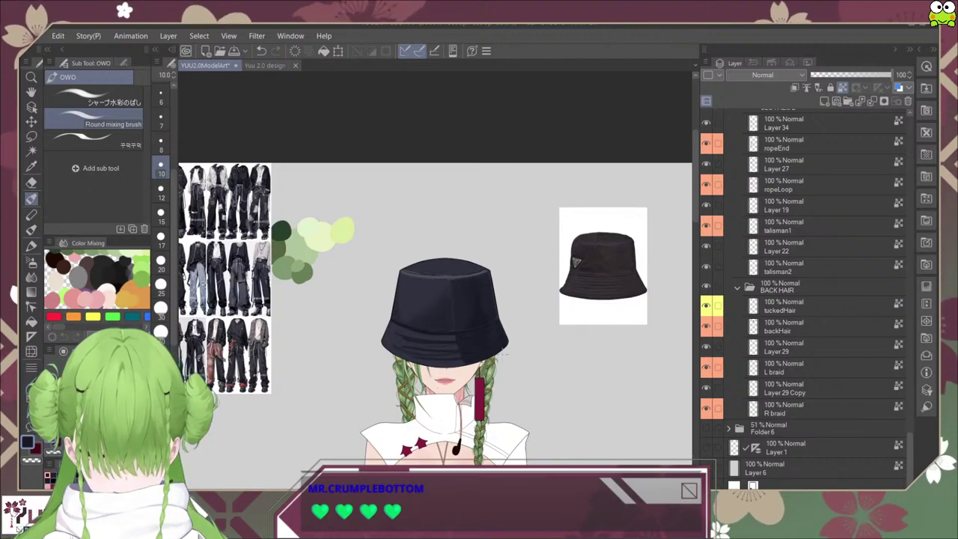
pyautogui.scroll(-5, 503, 354)
pyautogui.scroll(8, 503, 351)
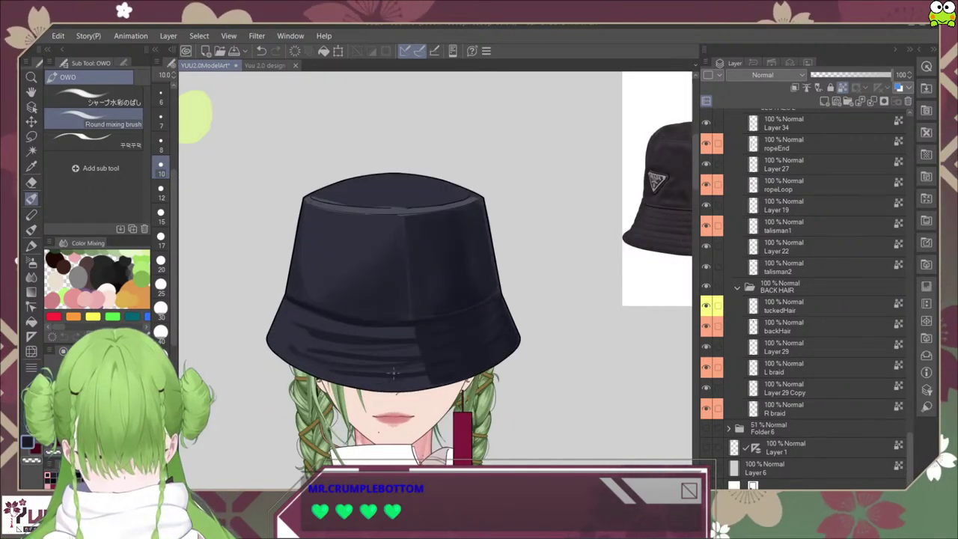
pyautogui.hotkey('ctrl', 'z')
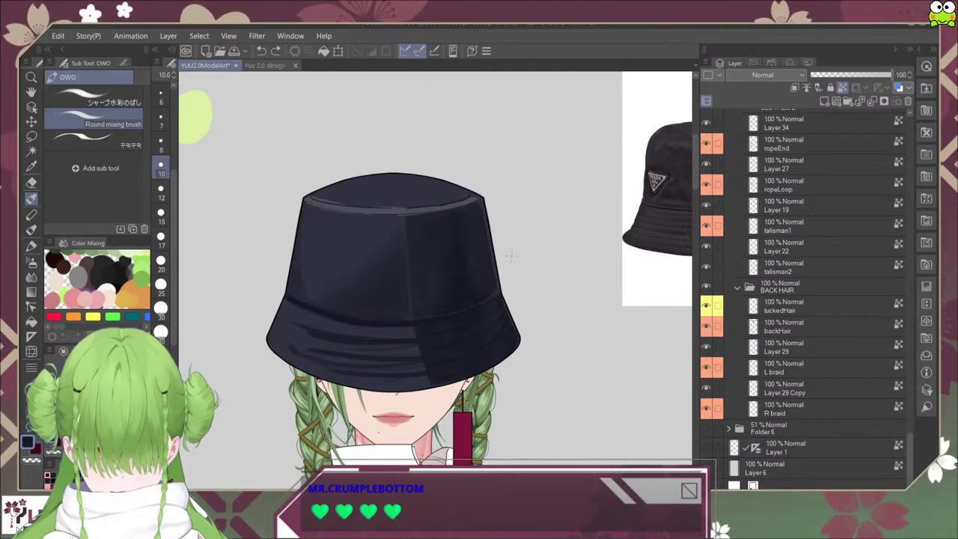
# Step: Soften the creases on the brim's shaded right section with the シャープ水彩のばし blending brush at size 40
pyautogui.scroll(2, 494, 364)
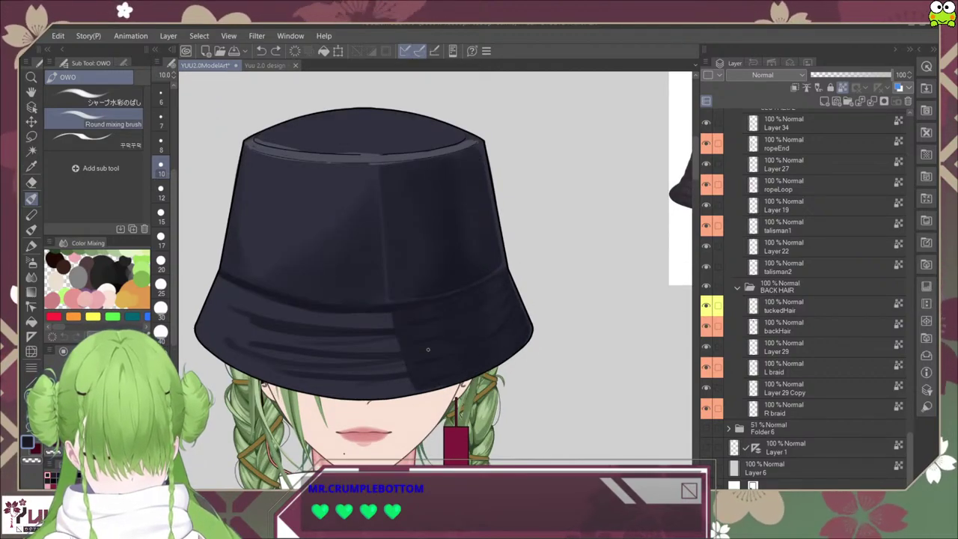
pyautogui.click(105, 98)
pyautogui.scroll(2, 460, 317)
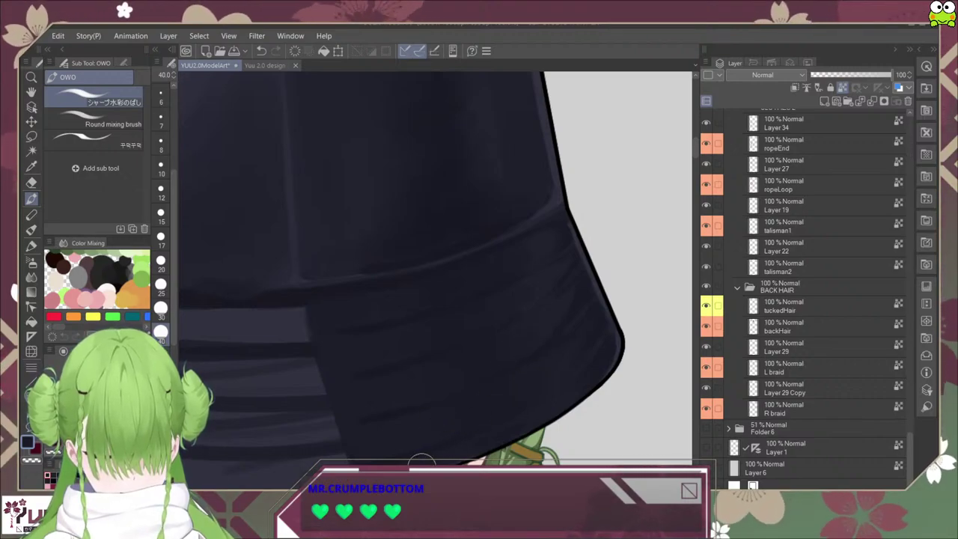
pyautogui.scroll(-5, 555, 407)
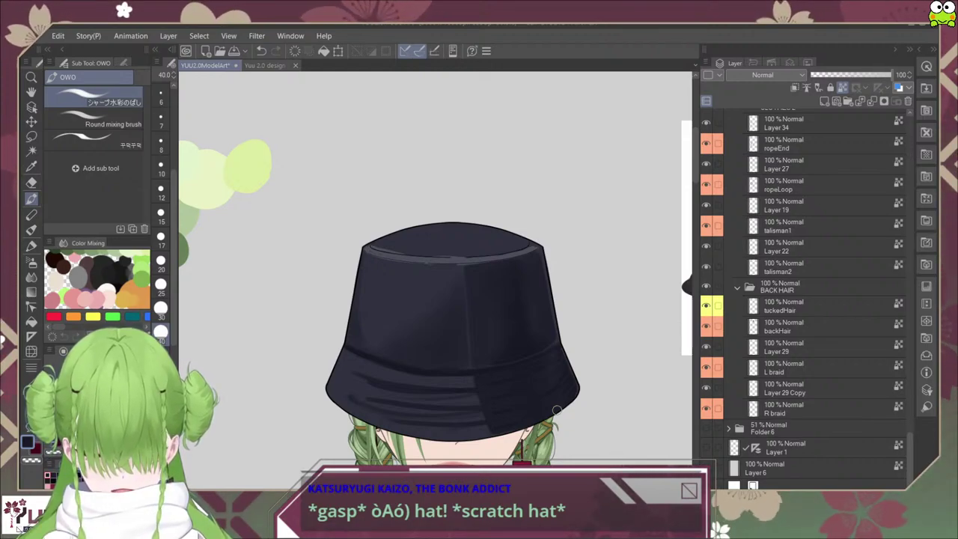
pyautogui.scroll(3, 557, 412)
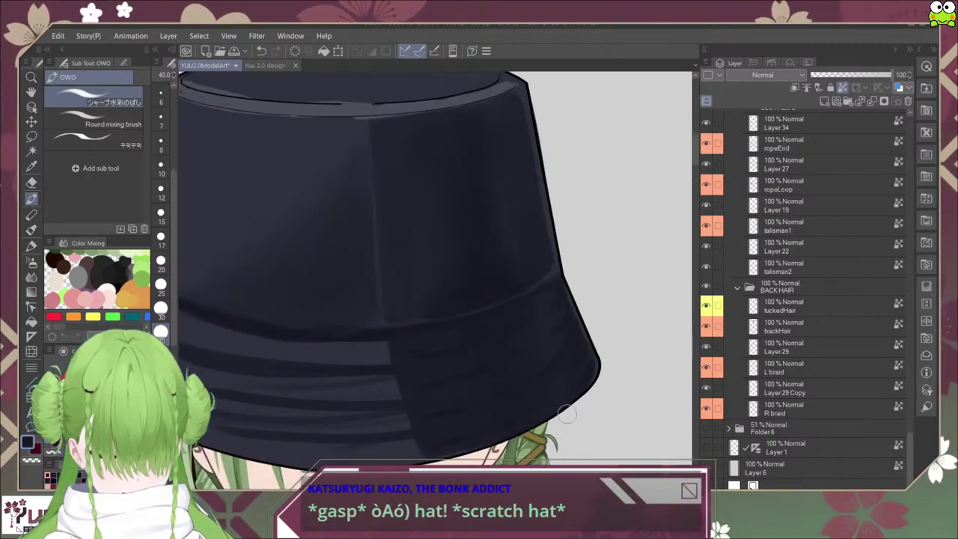
pyautogui.moveTo(557, 410); pyautogui.dragTo(544, 365)
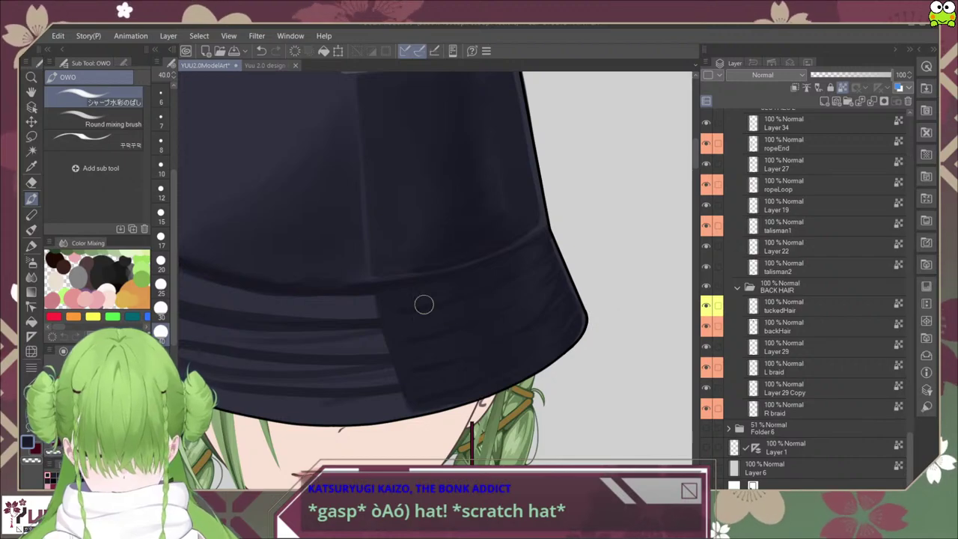
# Step: Sample the light rim colour and paint a light slanted crease inward from the brim's right outline at brush size 12
pyautogui.click(93, 140)
pyautogui.scroll(3, 571, 281)
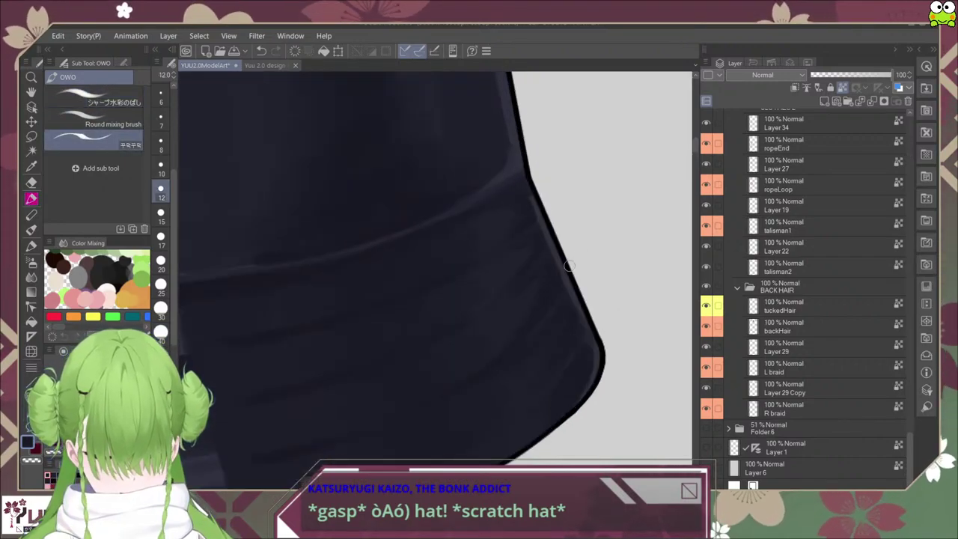
pyautogui.keyDown('alt'); pyautogui.click(566, 279); pyautogui.keyUp('alt')
pyautogui.scroll(3, 532, 224)
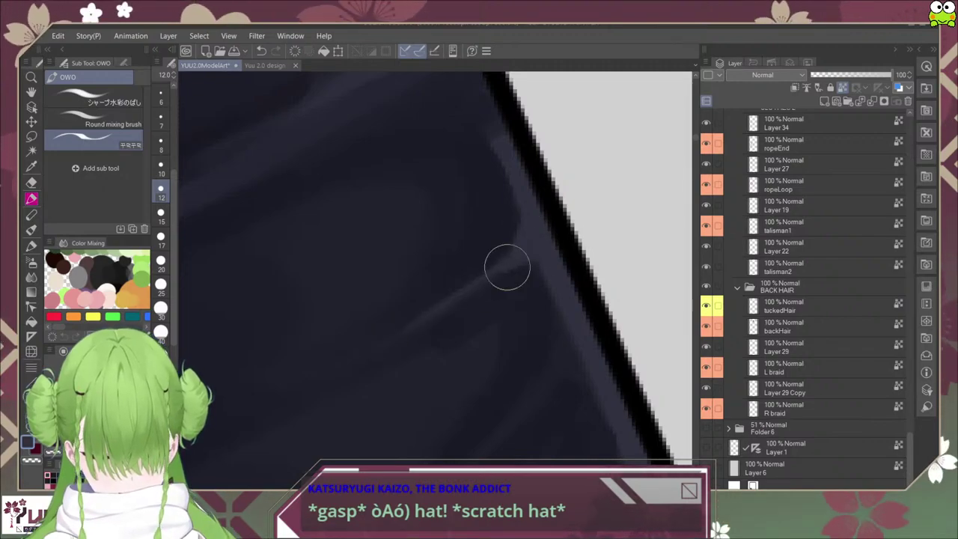
pyautogui.moveTo(532, 258); pyautogui.dragTo(351, 359)
pyautogui.moveTo(506, 267); pyautogui.dragTo(255, 398)
pyautogui.scroll(-5, 254, 398)
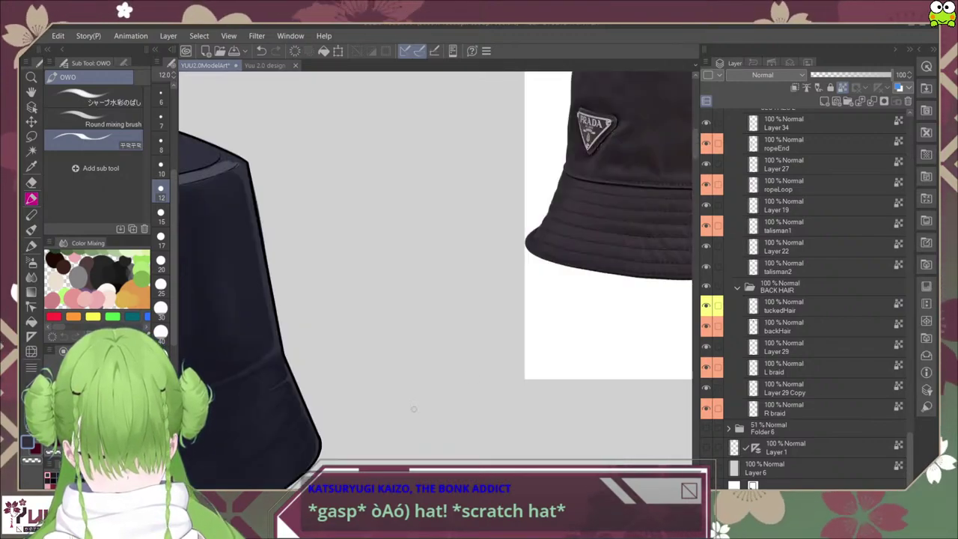
# Step: Refine the light rim where the brim seam meets the hat's right outline at brush size 12
pyautogui.moveTo(413, 408); pyautogui.dragTo(668, 288)
pyautogui.scroll(4, 547, 255)
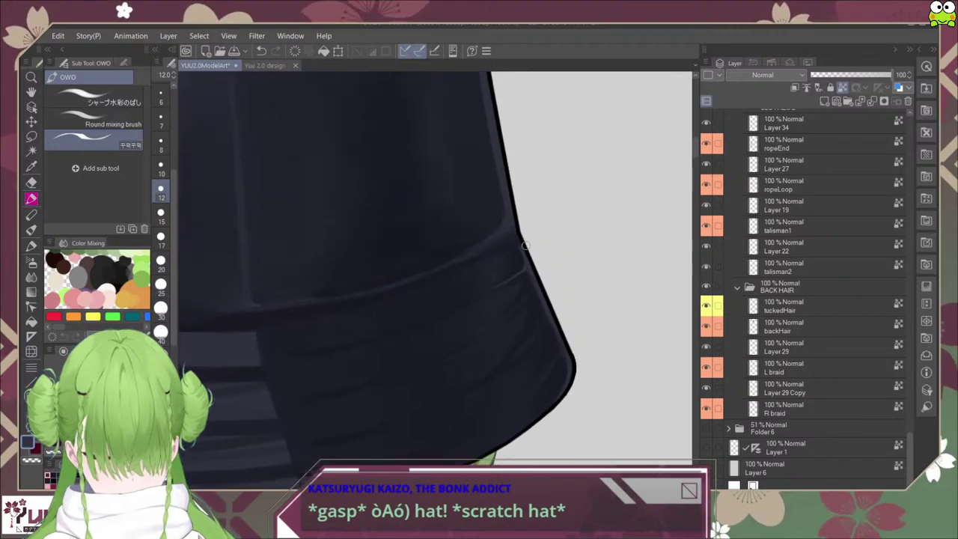
pyautogui.scroll(1, 525, 243)
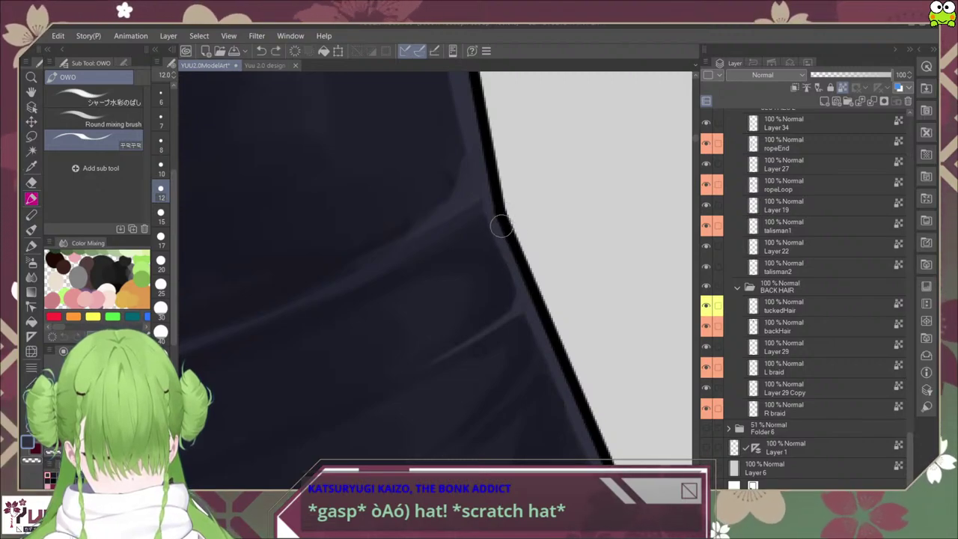
pyautogui.moveTo(504, 256); pyautogui.dragTo(492, 235)
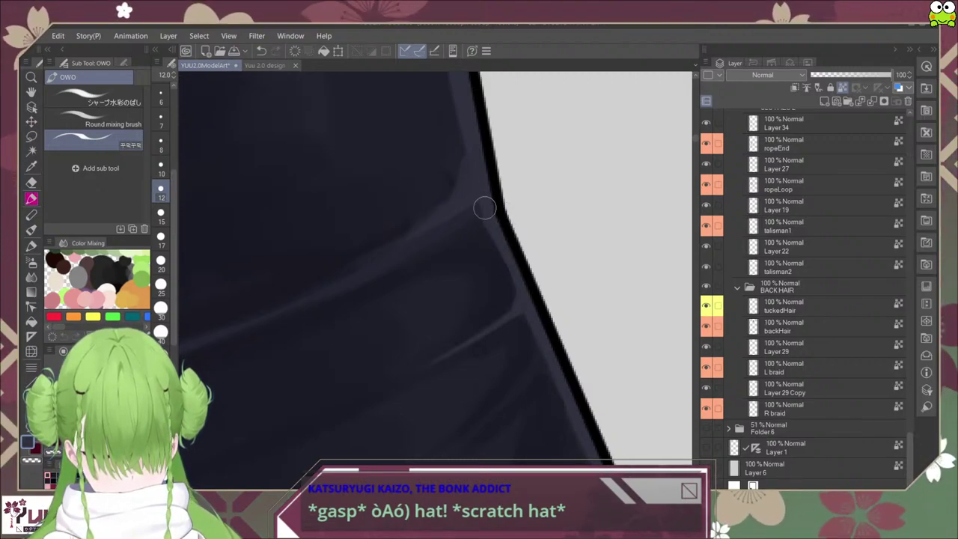
pyautogui.scroll(-4, 457, 273)
pyautogui.scroll(3, 488, 273)
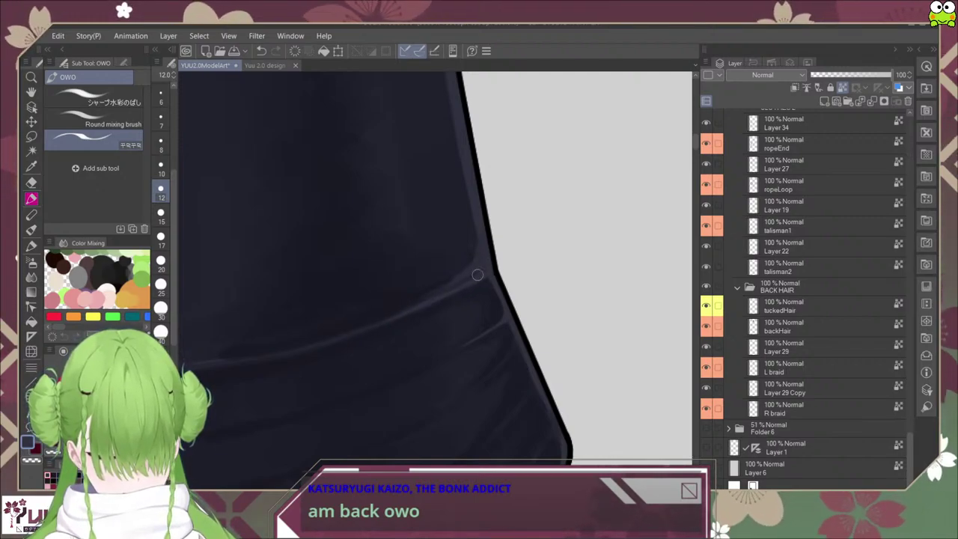
pyautogui.scroll(2, 479, 262)
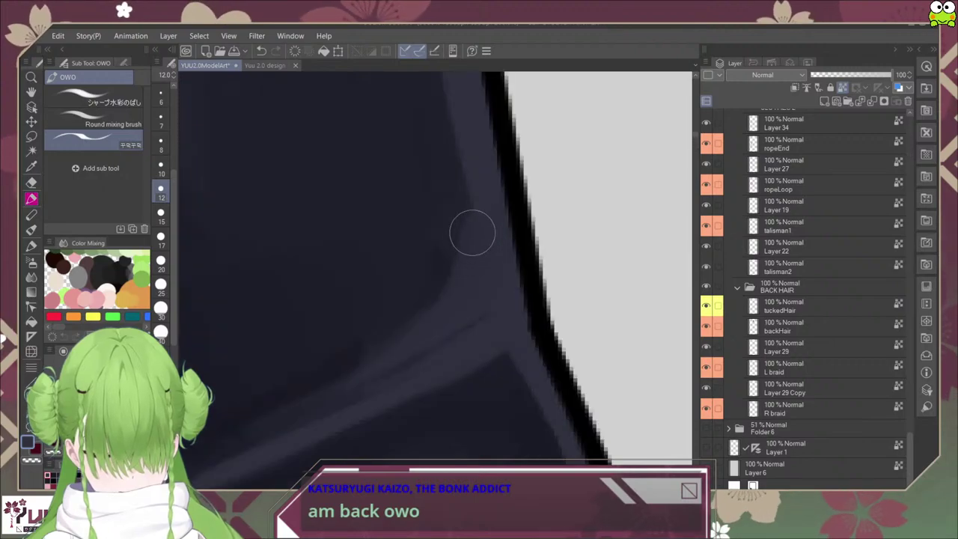
# Step: Reshape the shadow above the brim seam's right end with the Round mixing brush, and blend it with the シャープ水彩のばし brush at size 40
pyautogui.click(94, 120)
pyautogui.moveTo(454, 215); pyautogui.dragTo(465, 256)
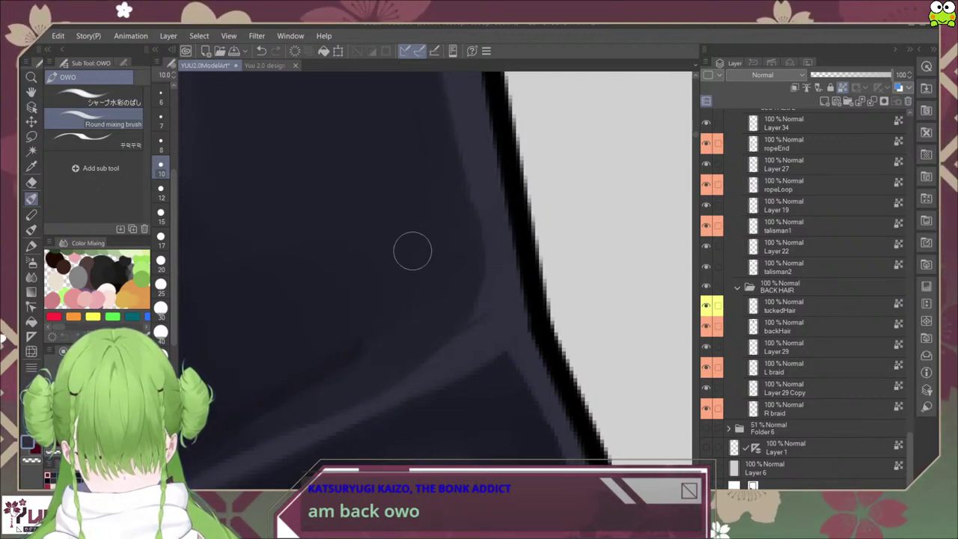
pyautogui.click(104, 99)
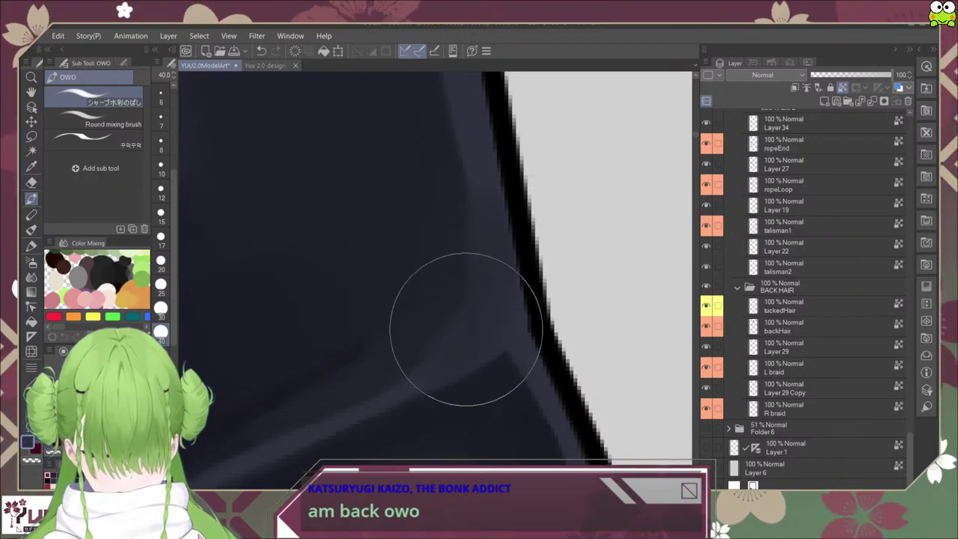
pyautogui.scroll(-6, 424, 383)
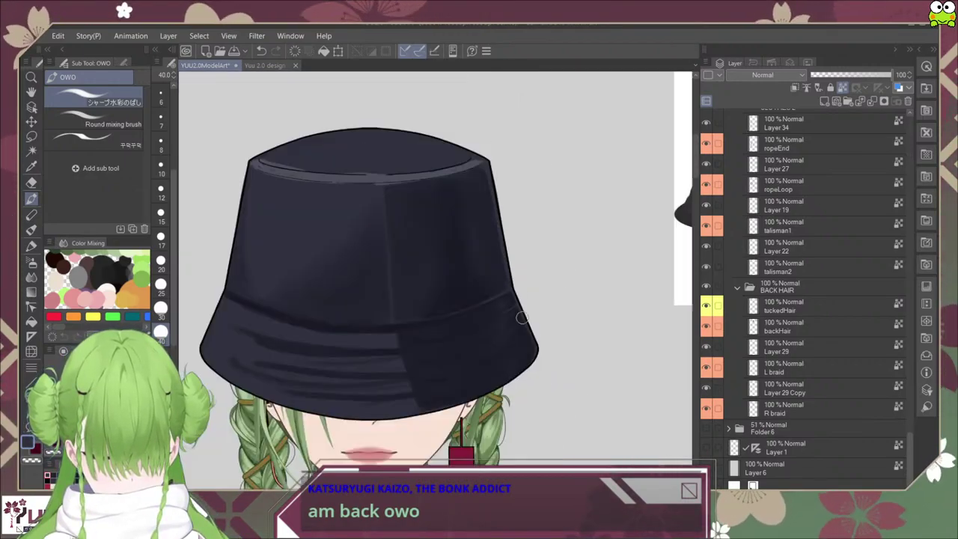
# Step: Round off the dark shadow corners above and below the brim seam's right end with the Round mixing brush at size 10
pyautogui.scroll(-3, 424, 383)
pyautogui.scroll(3, 523, 322)
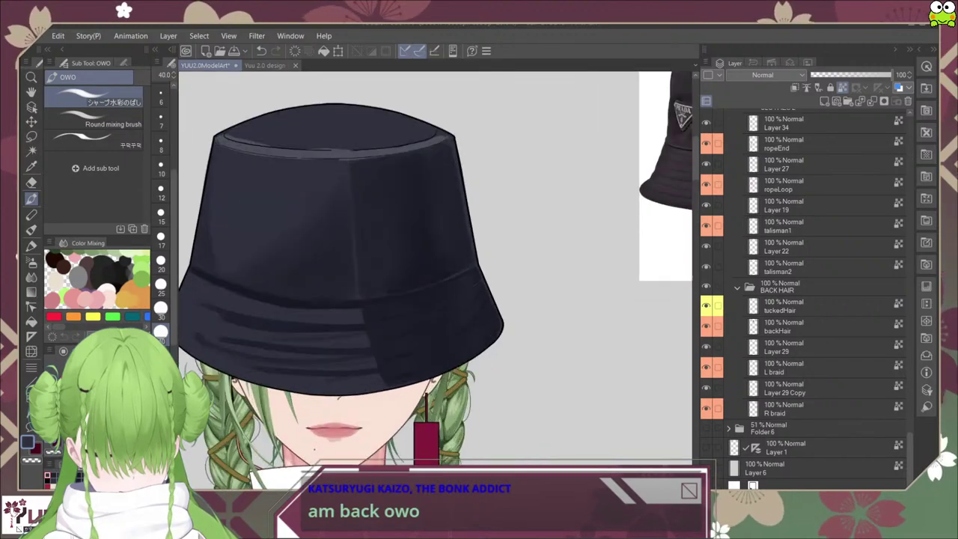
pyautogui.scroll(5, 490, 311)
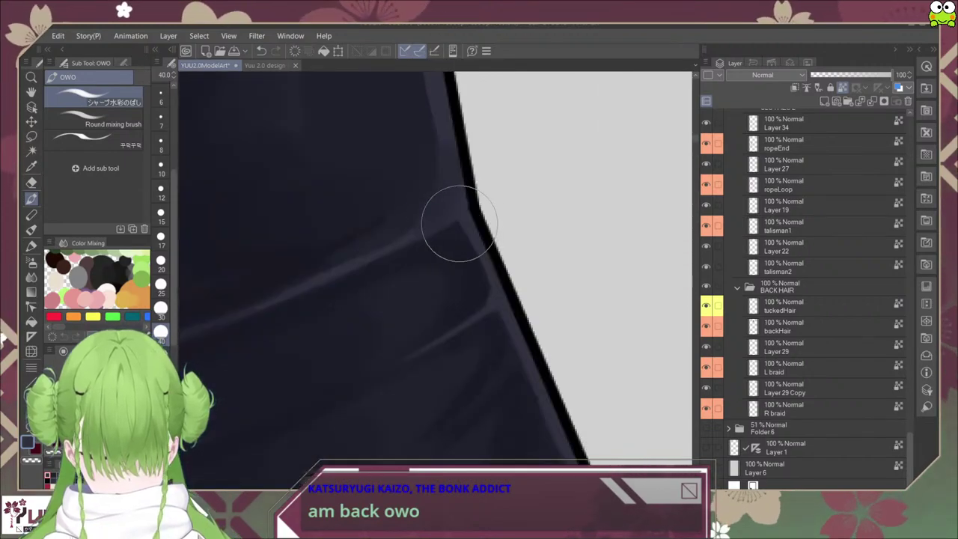
pyautogui.click(116, 119)
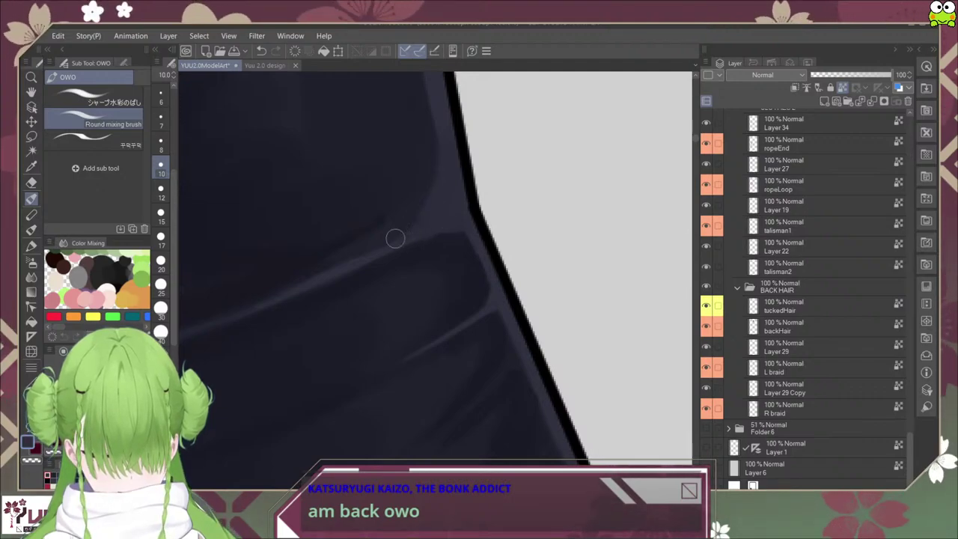
pyautogui.scroll(-4, 422, 222)
pyautogui.moveTo(457, 303); pyautogui.dragTo(485, 306)
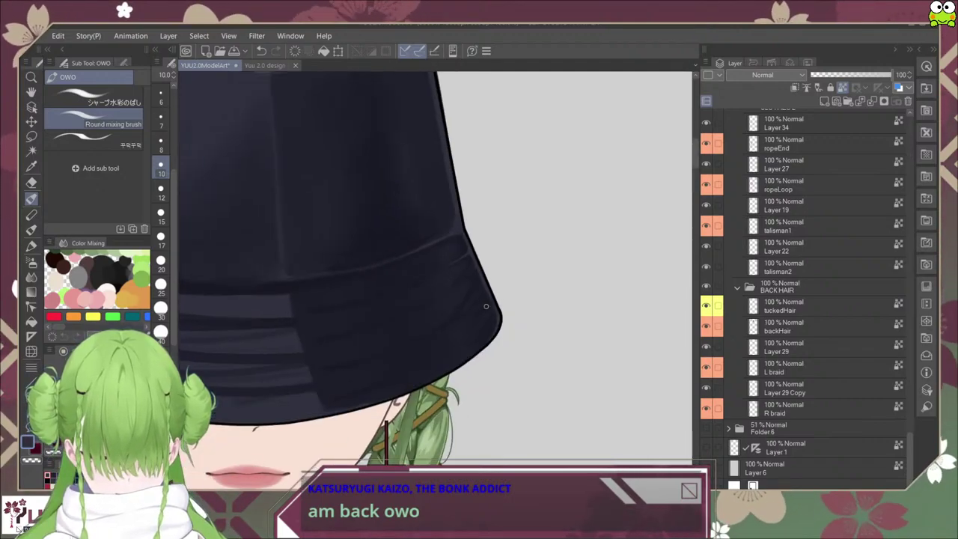
# Step: Paint several short light creases branching inward from the brim's right rim with the Round mixing brush at size 10
pyautogui.scroll(-2, 485, 306)
pyautogui.scroll(4, 479, 297)
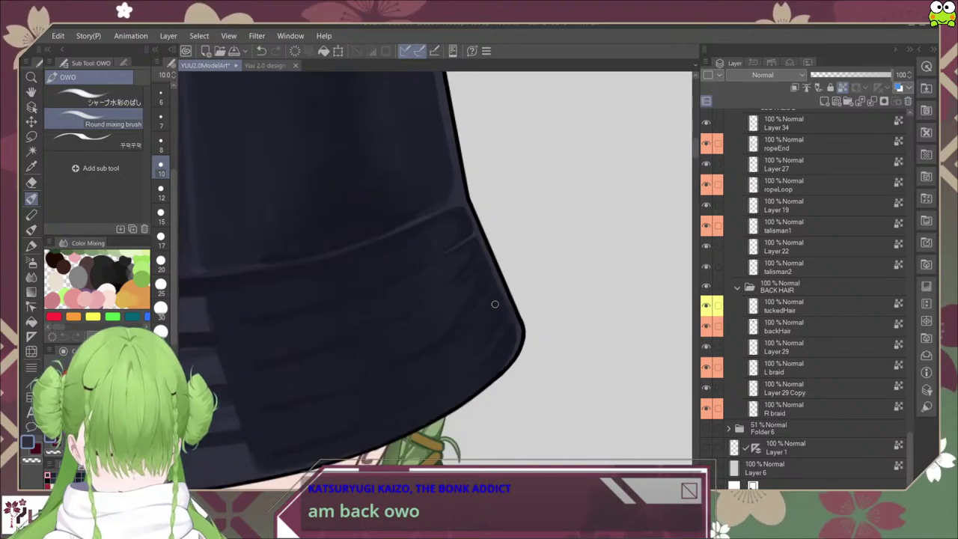
pyautogui.scroll(-2, 492, 306)
pyautogui.scroll(2, 479, 239)
pyautogui.scroll(-2, 478, 241)
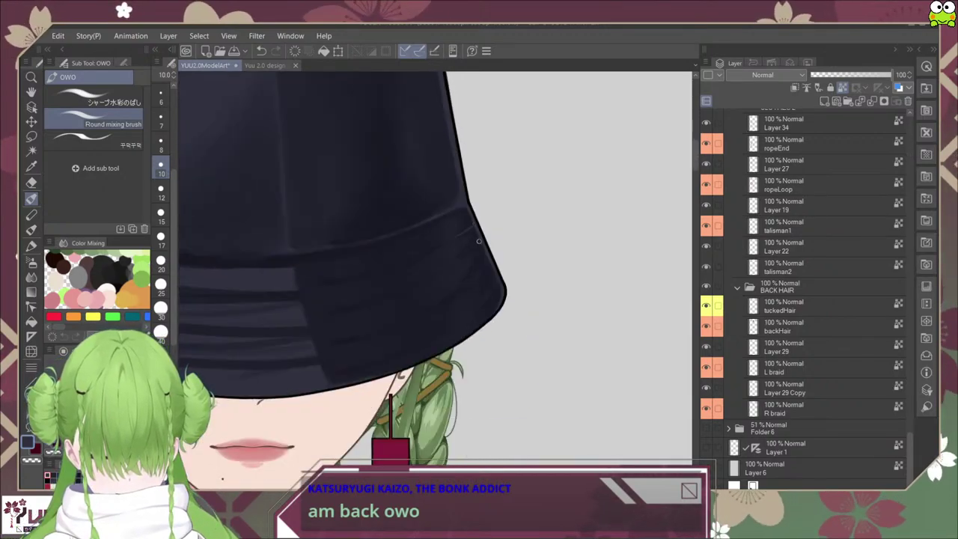
pyautogui.scroll(-2, 479, 241)
pyautogui.scroll(3, 490, 251)
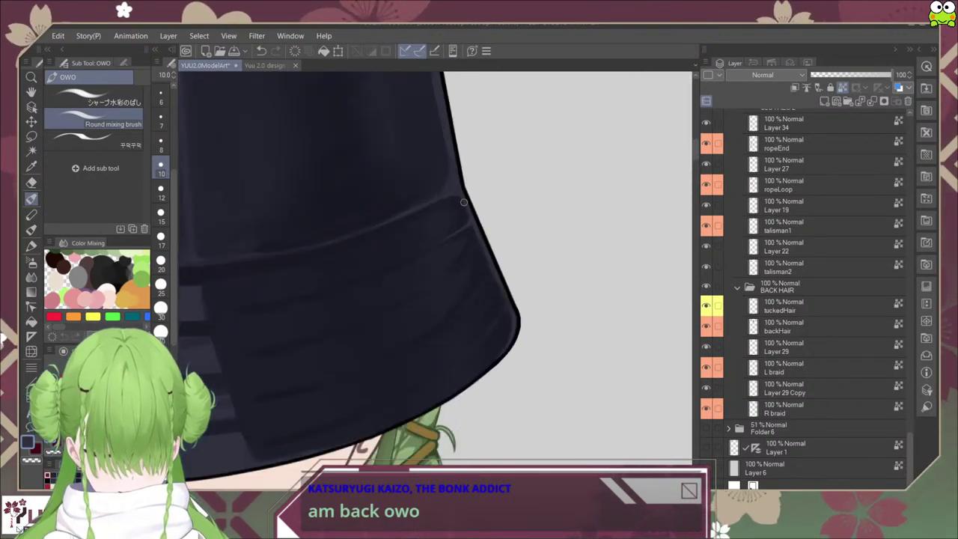
pyautogui.scroll(1, 471, 217)
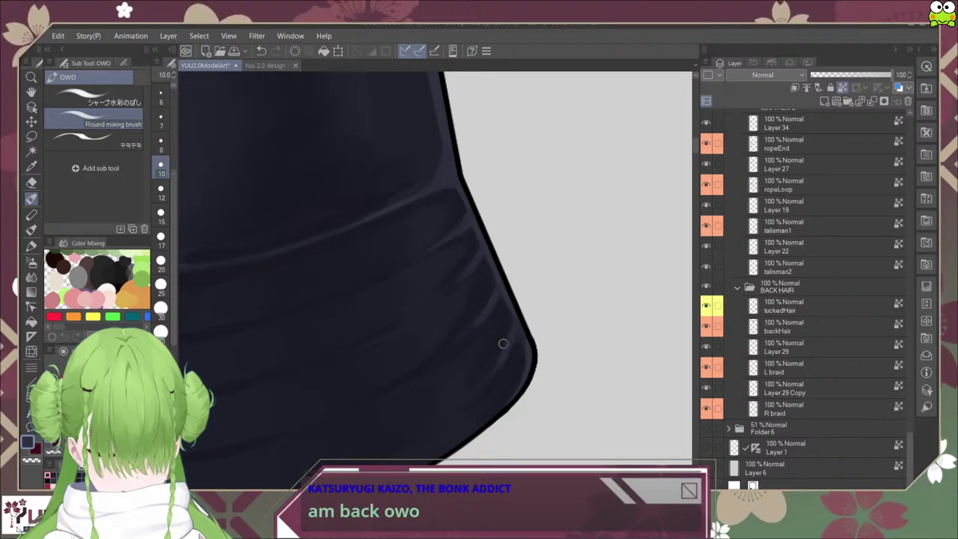
# Step: Sharpen the light creases along the brim's right rim by refining the dark shadows between them
pyautogui.scroll(-1, 512, 417)
pyautogui.scroll(5, 483, 407)
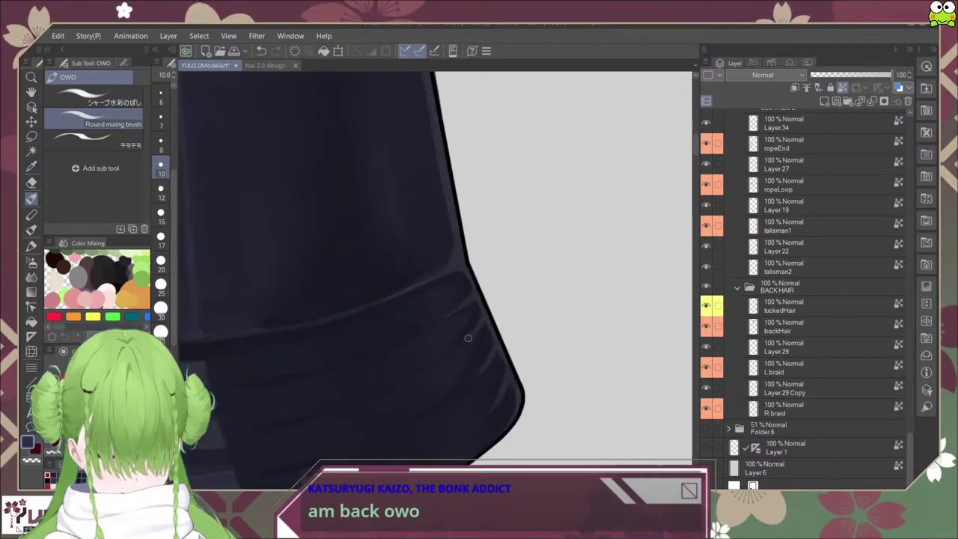
pyautogui.scroll(-1, 486, 244)
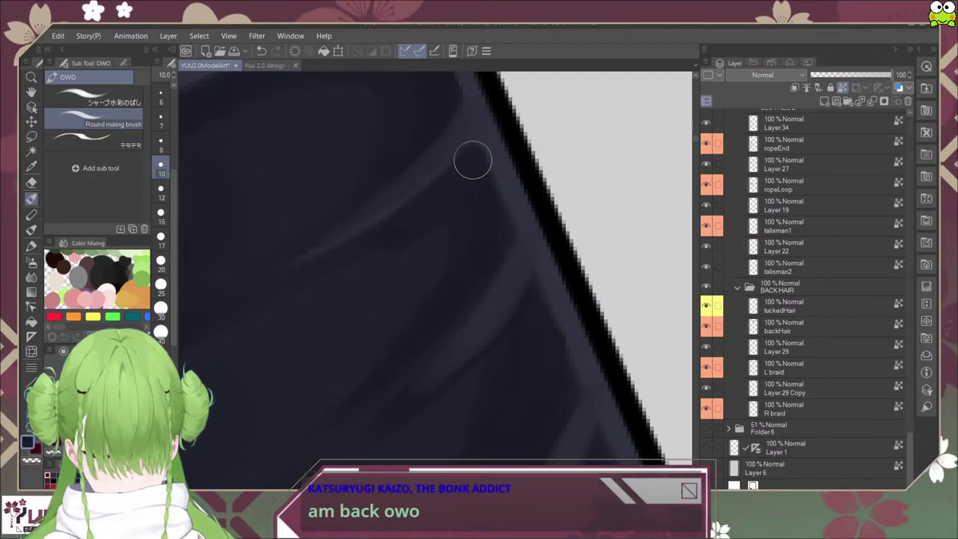
pyautogui.scroll(-5, 491, 256)
pyautogui.moveTo(513, 342); pyautogui.dragTo(535, 318)
pyautogui.scroll(-3, 519, 298)
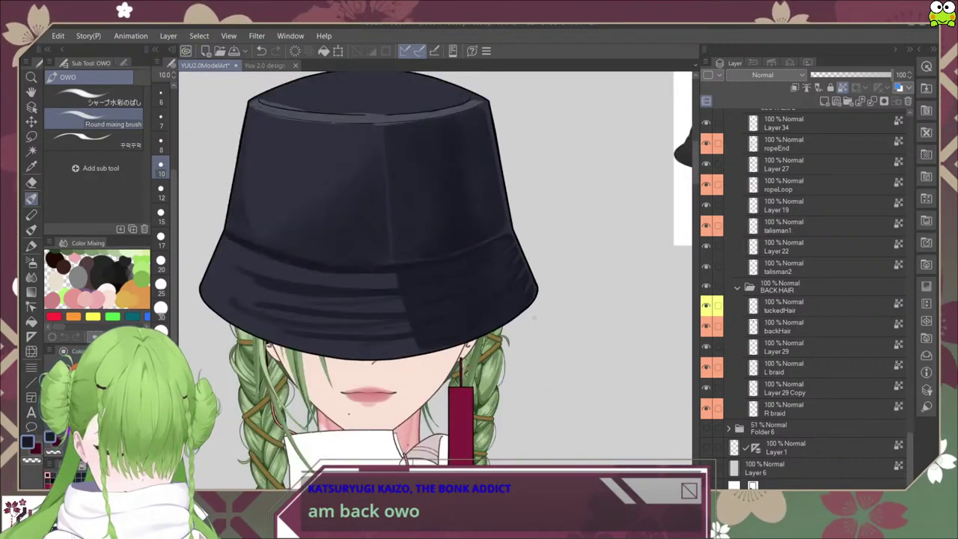
# Step: Taper the lowest light crease and refine the shadow beside it at the brim's outer right corner
pyautogui.scroll(-3, 506, 296)
pyautogui.scroll(7, 506, 295)
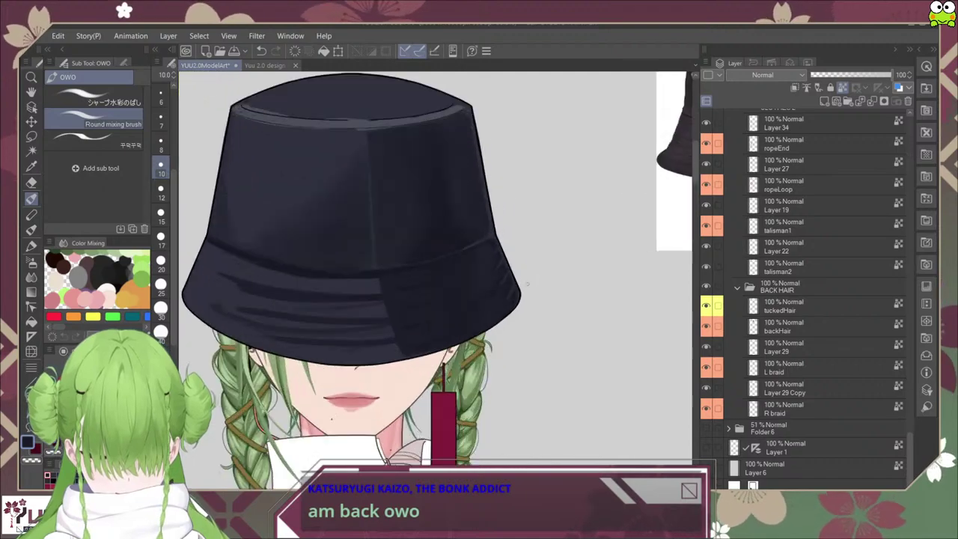
pyautogui.scroll(2, 498, 336)
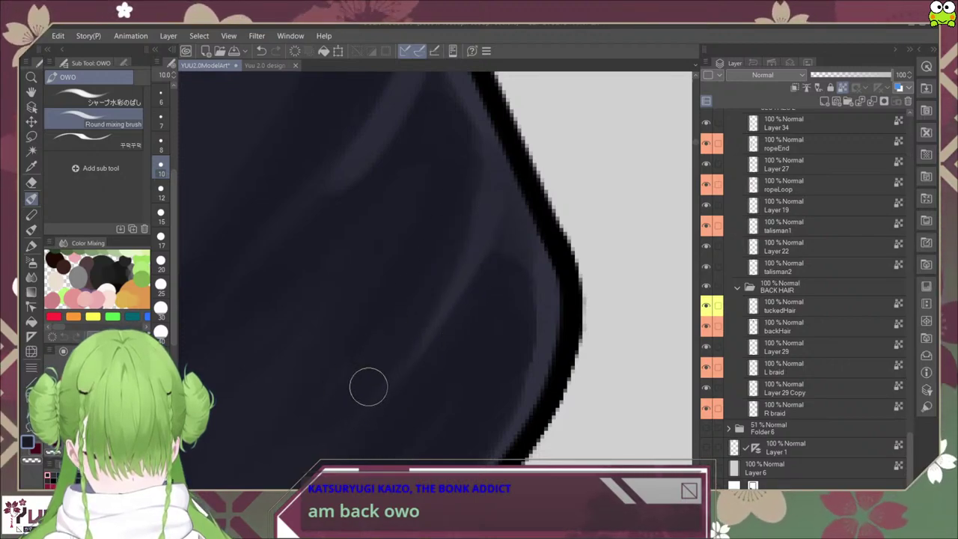
pyautogui.scroll(-3, 292, 434)
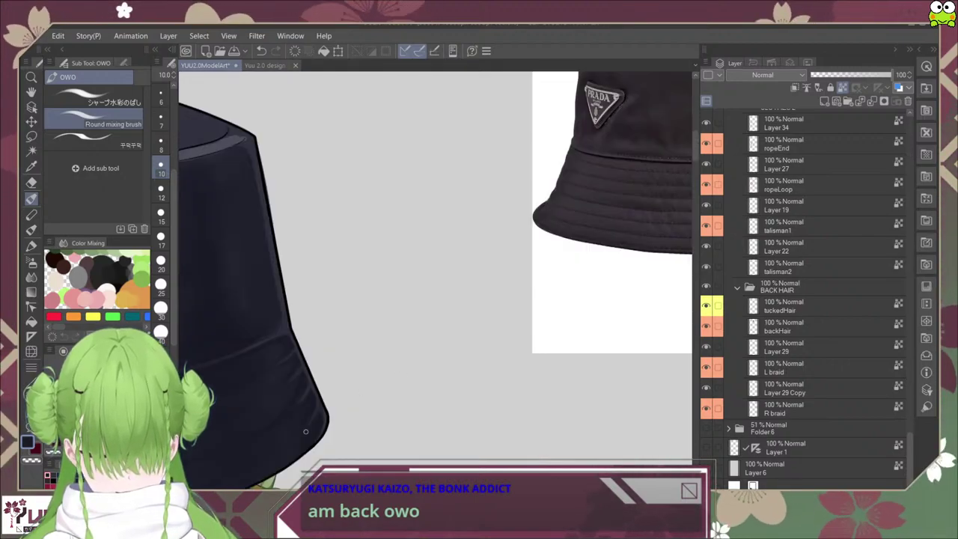
# Step: Lengthen and refine the light creases along the brim's right rim with the Round mixing brush at size 10
pyautogui.moveTo(305, 431); pyautogui.dragTo(456, 307)
pyautogui.scroll(2, 417, 301)
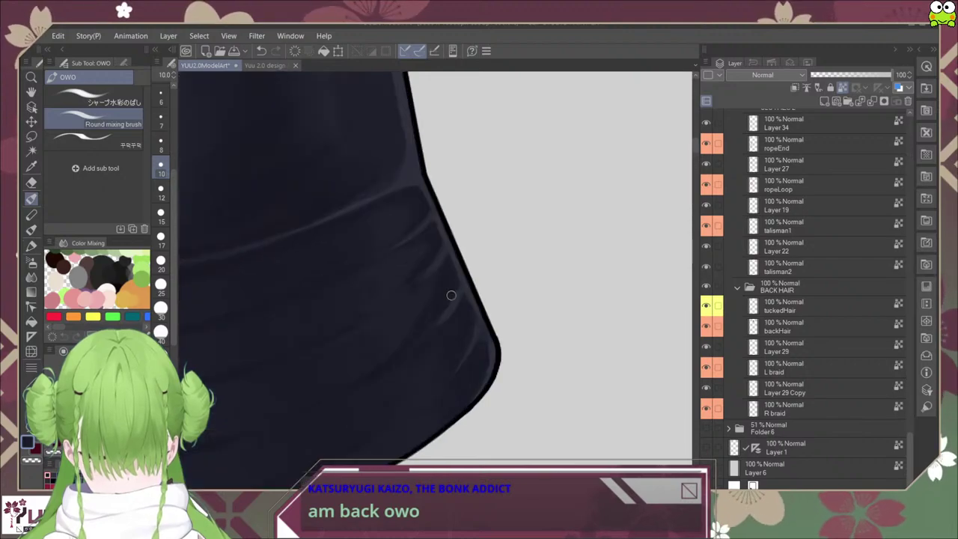
pyautogui.scroll(1, 464, 286)
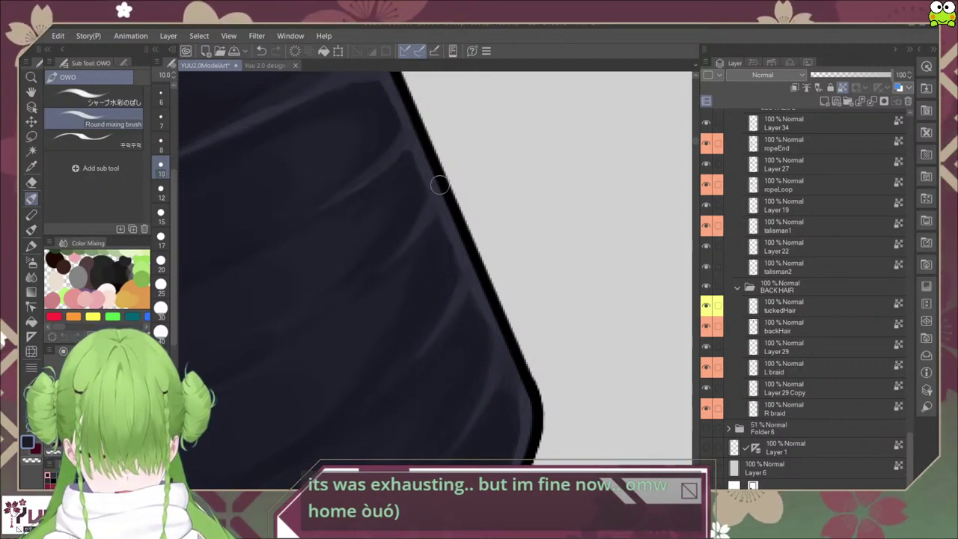
pyautogui.scroll(-4, 446, 179)
pyautogui.moveTo(455, 234); pyautogui.dragTo(453, 284)
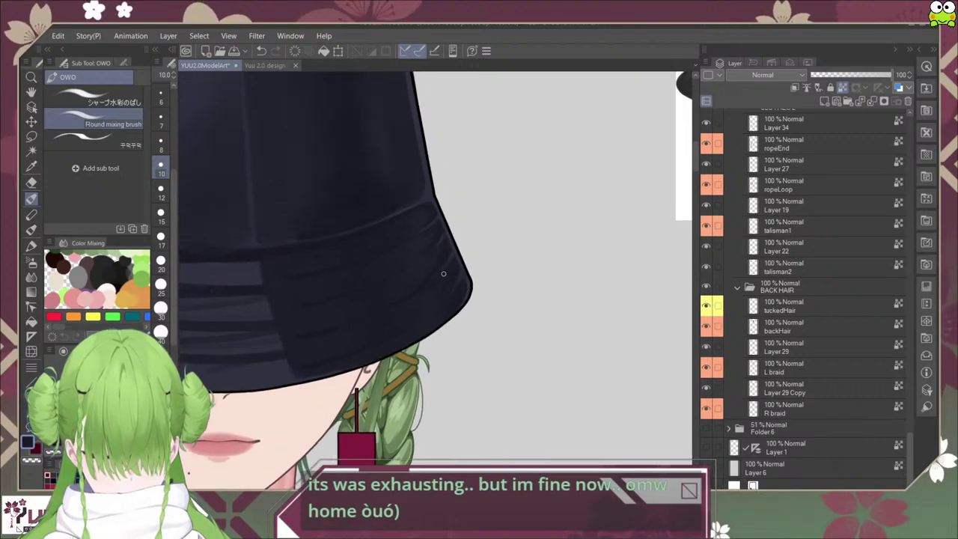
pyautogui.scroll(2, 446, 271)
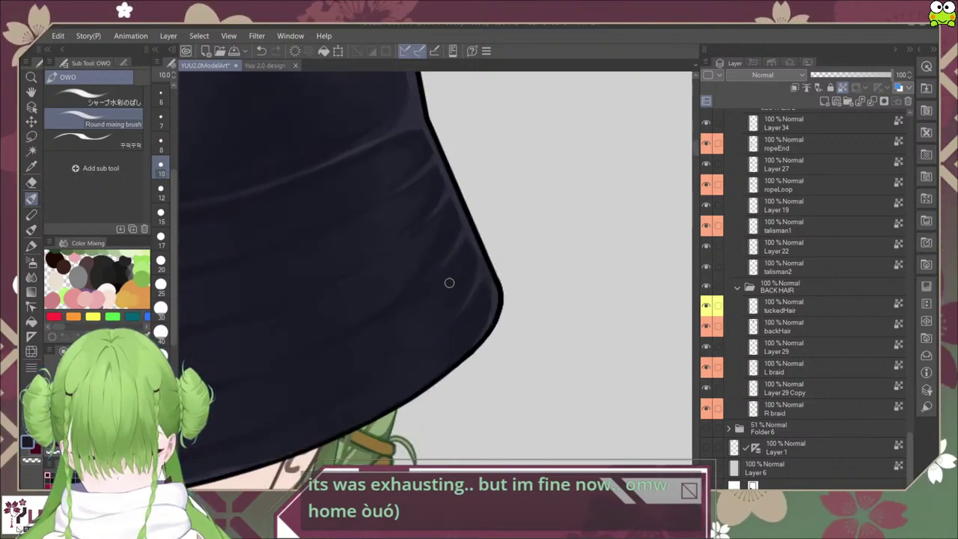
pyautogui.scroll(-1, 438, 294)
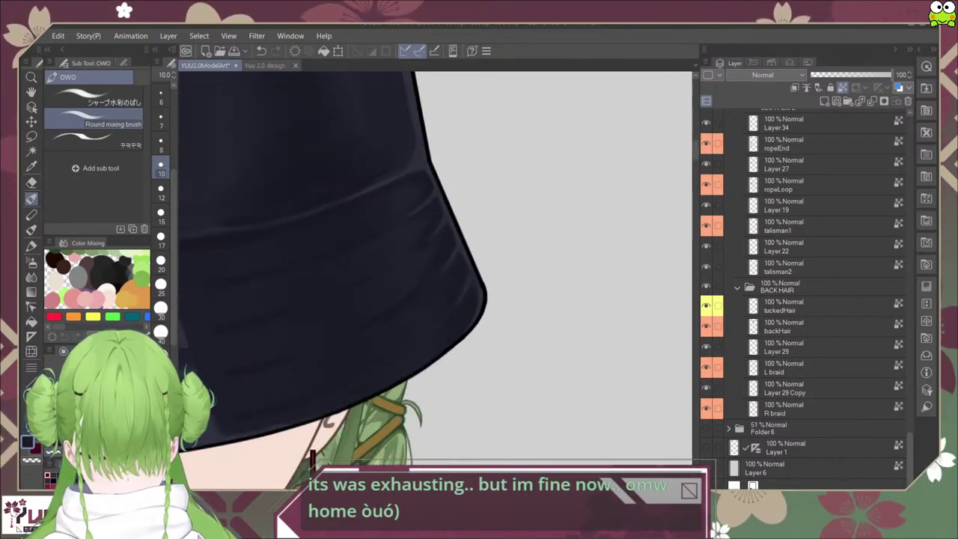
pyautogui.moveTo(437, 294); pyautogui.dragTo(462, 273)
# Step: Soften the light creases along the brim's right rim with the シャープ水彩のばし blending brush at size 40
pyautogui.click(112, 98)
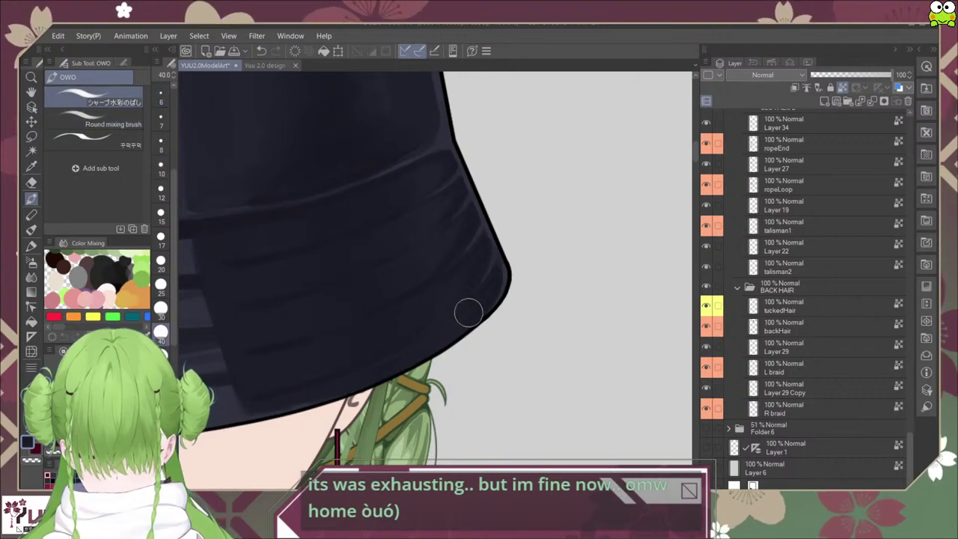
pyautogui.scroll(1, 480, 305)
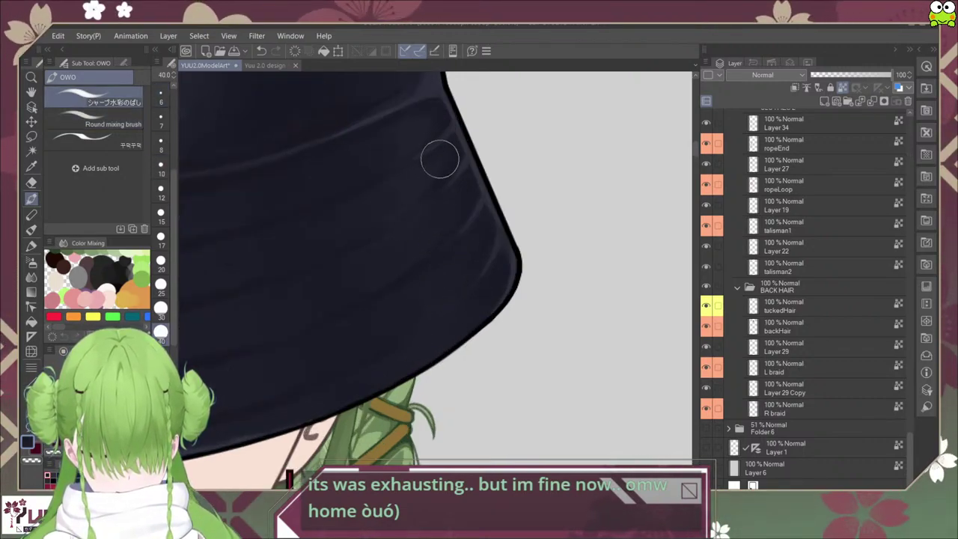
pyautogui.scroll(-4, 449, 305)
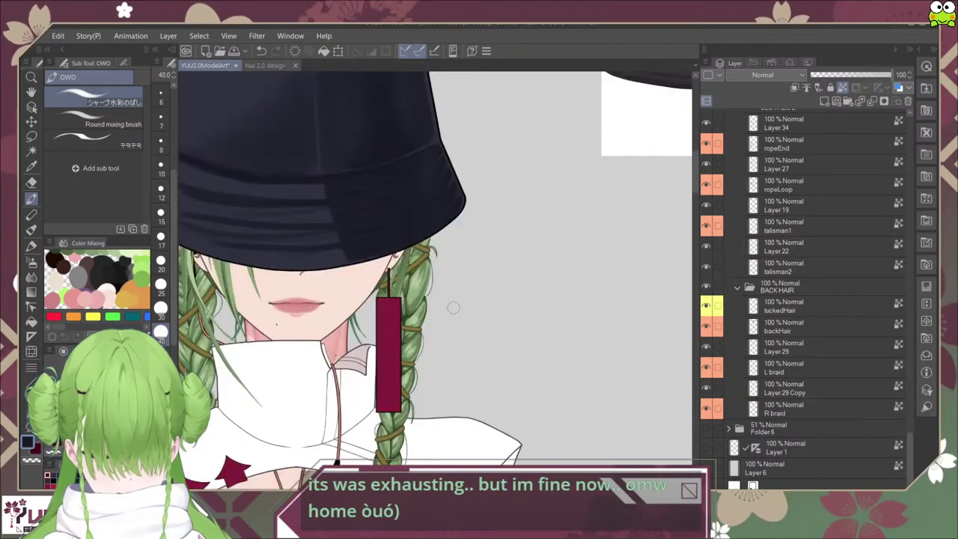
pyautogui.scroll(-3, 479, 288)
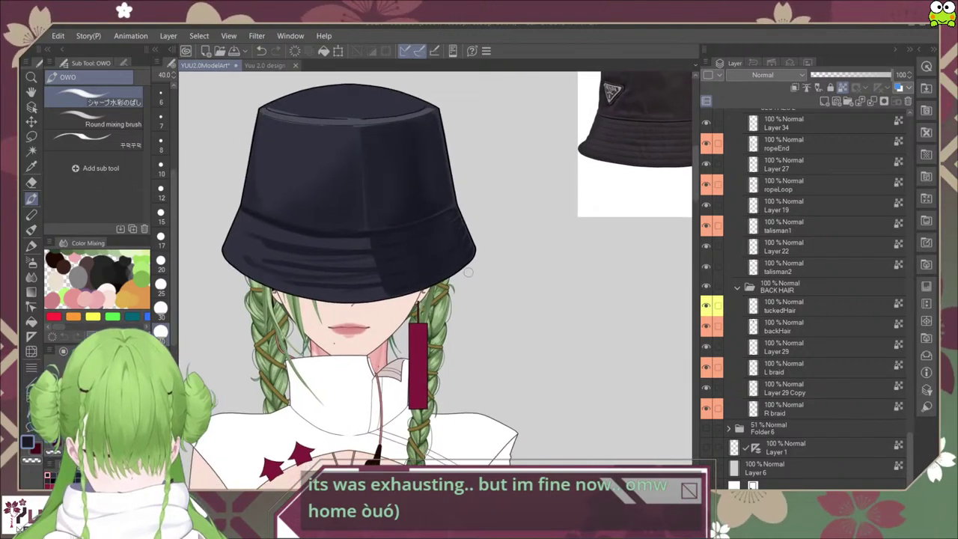
pyautogui.scroll(5, 469, 266)
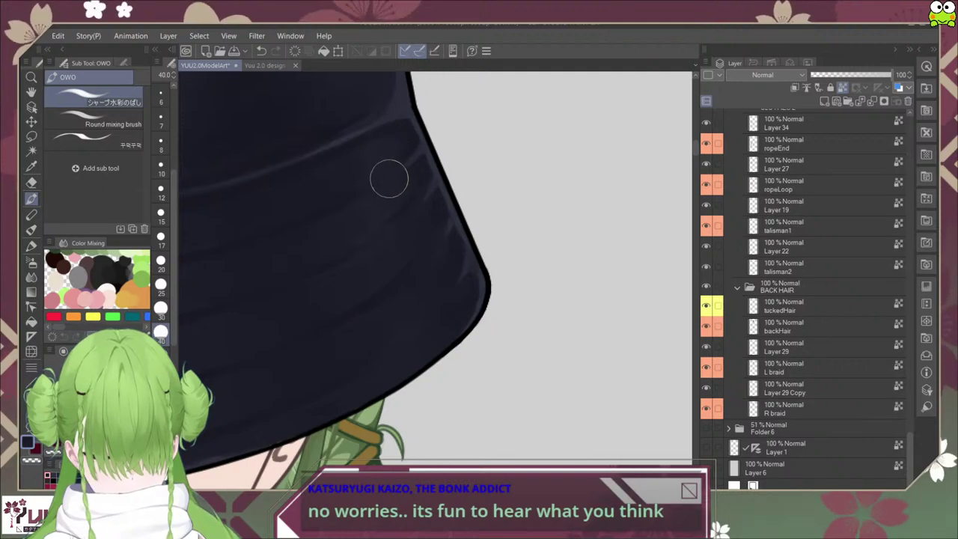
# Step: Fade the inner ends of the right rim creases into the dark brim, leaving only short light tips at the edge
pyautogui.scroll(-4, 404, 141)
pyautogui.scroll(3, 424, 291)
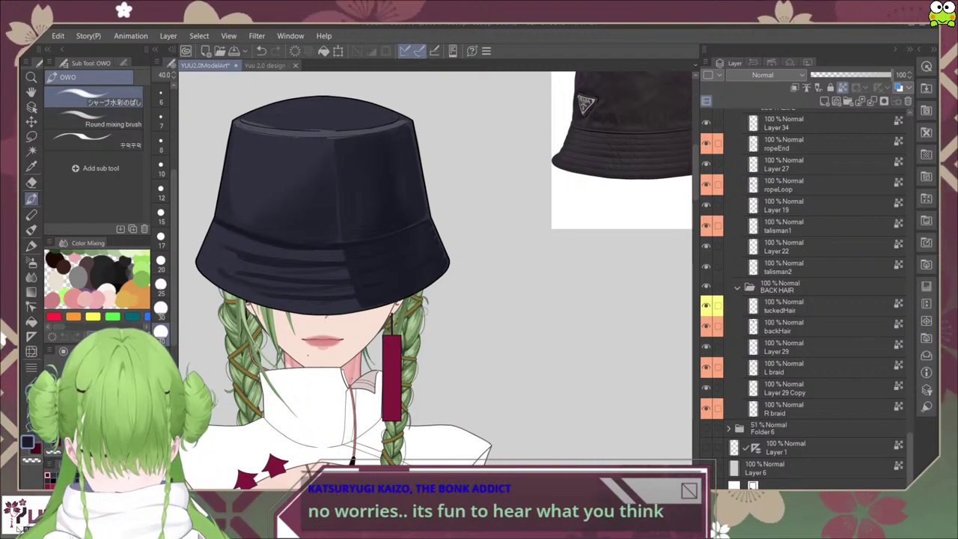
pyautogui.scroll(5, 421, 283)
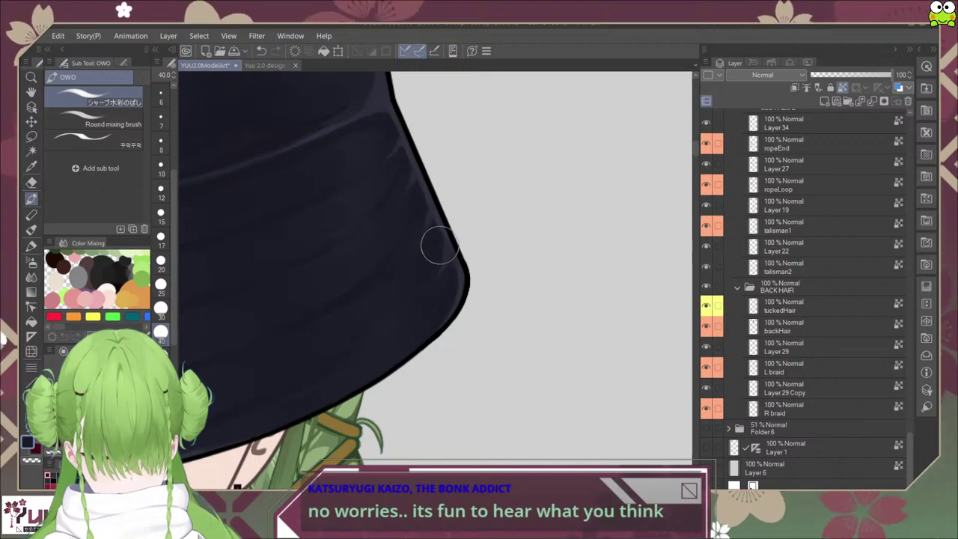
pyautogui.scroll(-3, 451, 330)
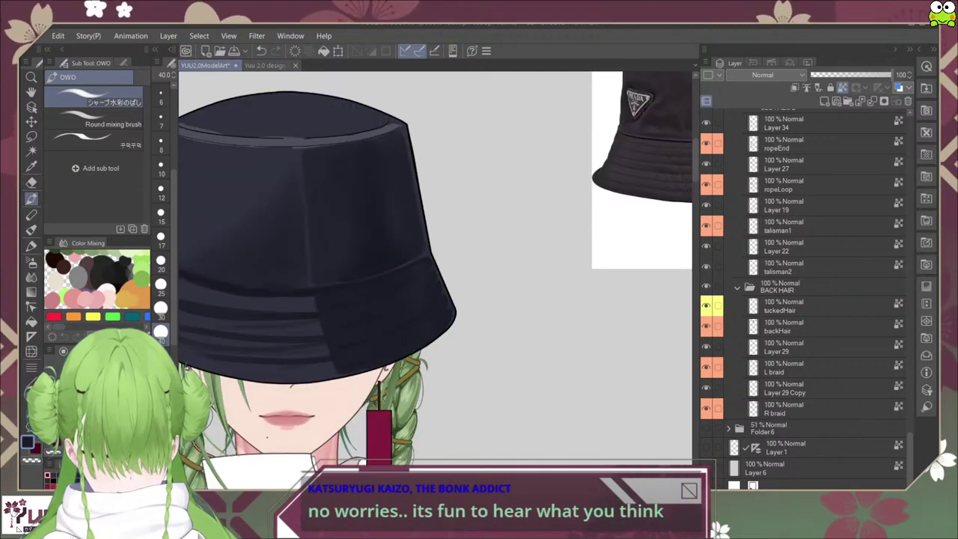
pyautogui.moveTo(457, 348); pyautogui.dragTo(477, 322)
pyautogui.scroll(-1, 476, 316)
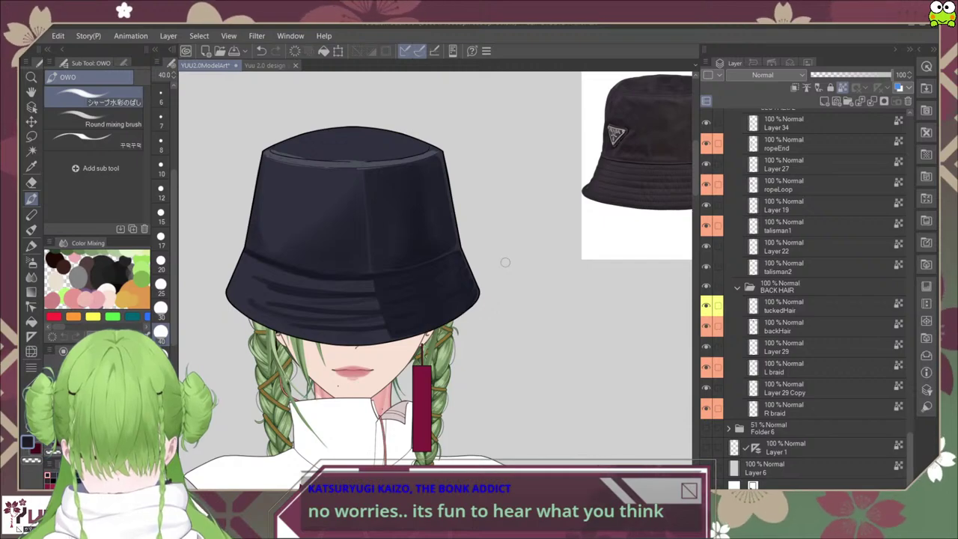
pyautogui.scroll(3, 454, 291)
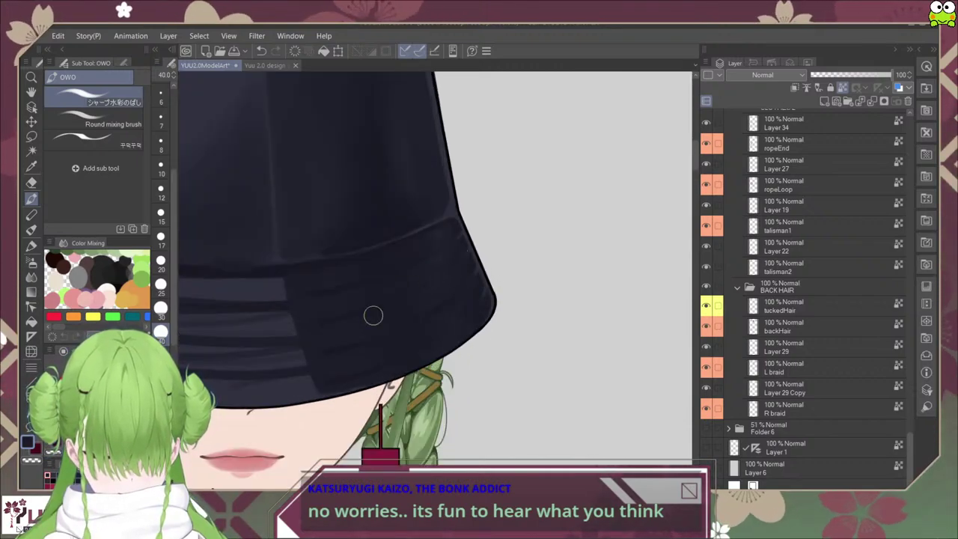
# Step: Blend the faint fold shading across the brim's dark right panel with the size 40 blending brush
pyautogui.scroll(-5, 373, 315)
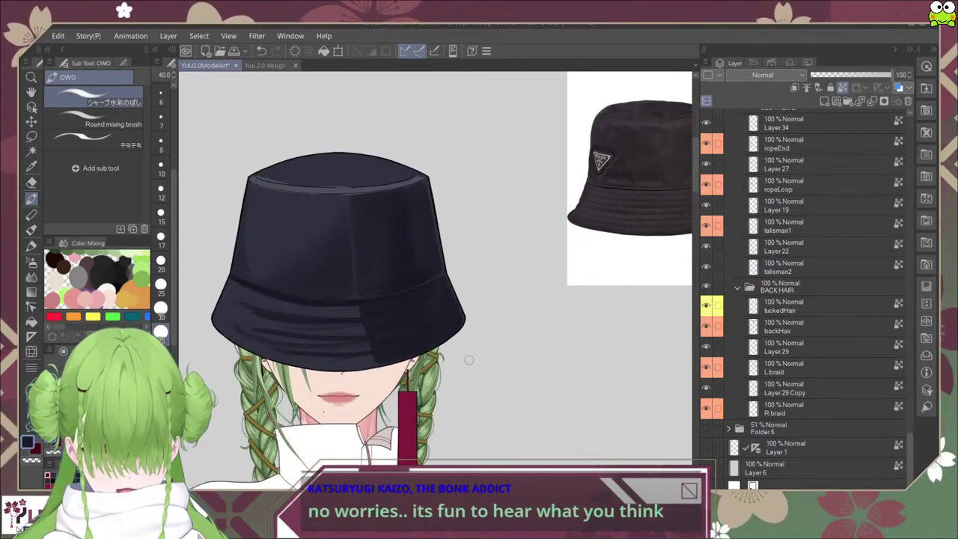
pyautogui.scroll(5, 468, 359)
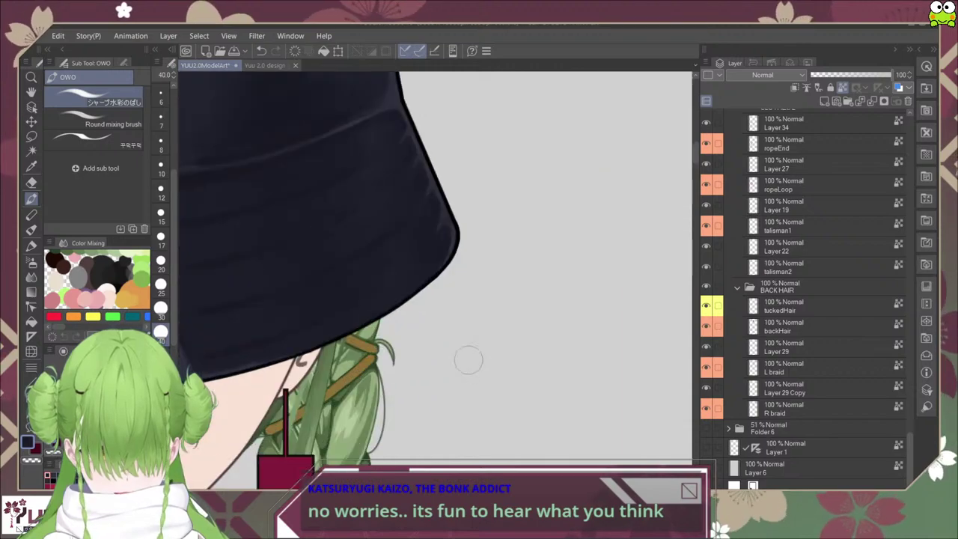
pyautogui.scroll(-1, 468, 359)
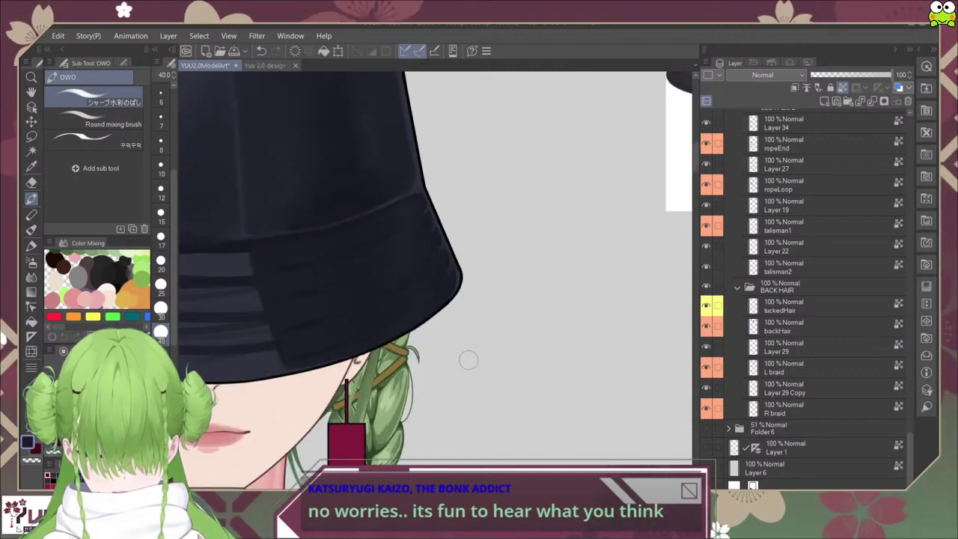
pyautogui.moveTo(469, 359); pyautogui.dragTo(573, 358)
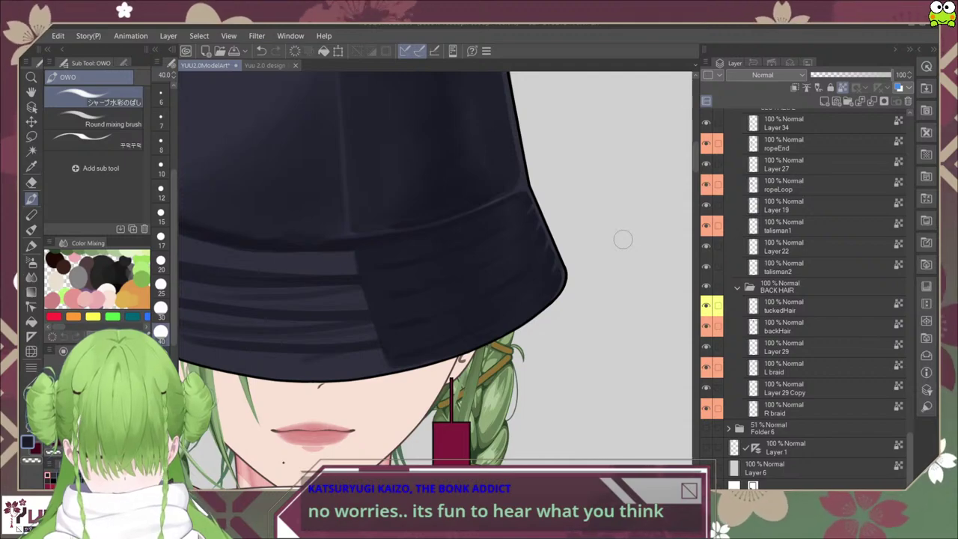
pyautogui.scroll(2, 516, 322)
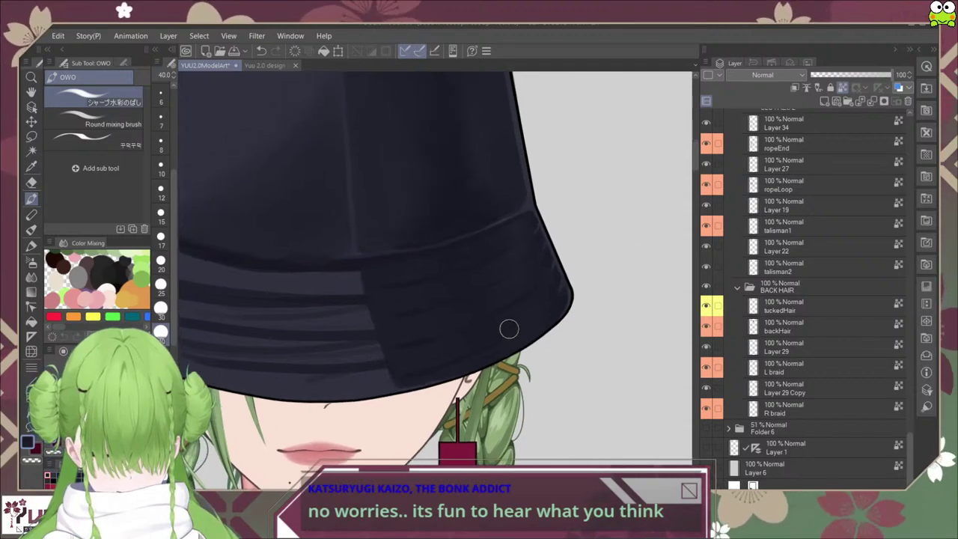
pyautogui.scroll(3, 483, 259)
pyautogui.scroll(-5, 478, 271)
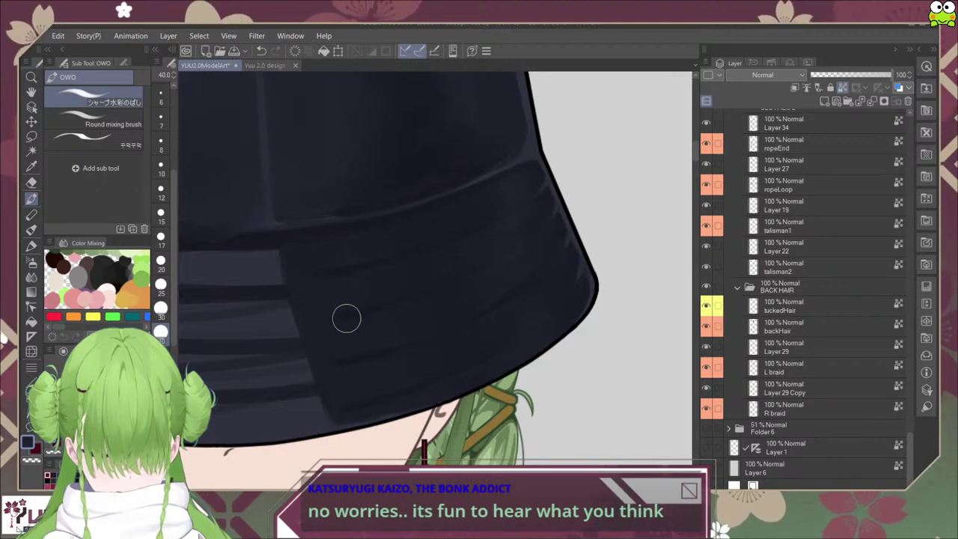
# Step: Darken the horizontal creases across the brim's right panel with the 꾸덕꾸덕 brush at size 12, using a colour sampled from the panel
pyautogui.keyDown('alt'); pyautogui.click(314, 301); pyautogui.keyUp('alt')
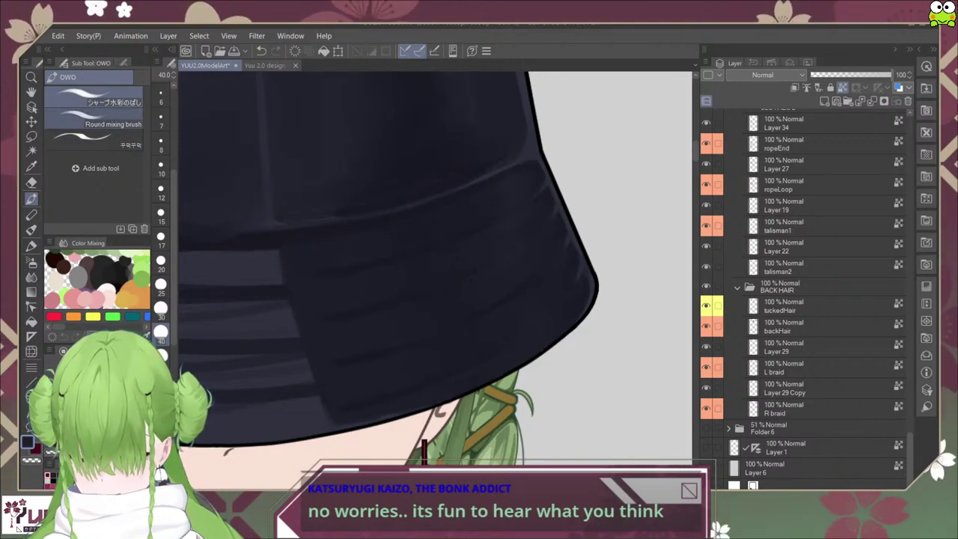
pyautogui.click(95, 119)
pyautogui.click(95, 140)
pyautogui.scroll(4, 478, 273)
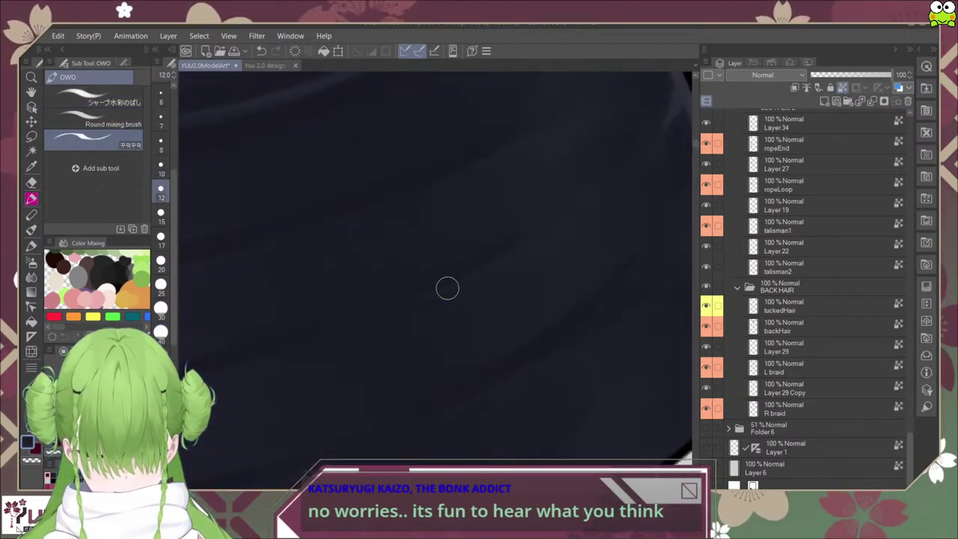
pyautogui.scroll(-2, 387, 330)
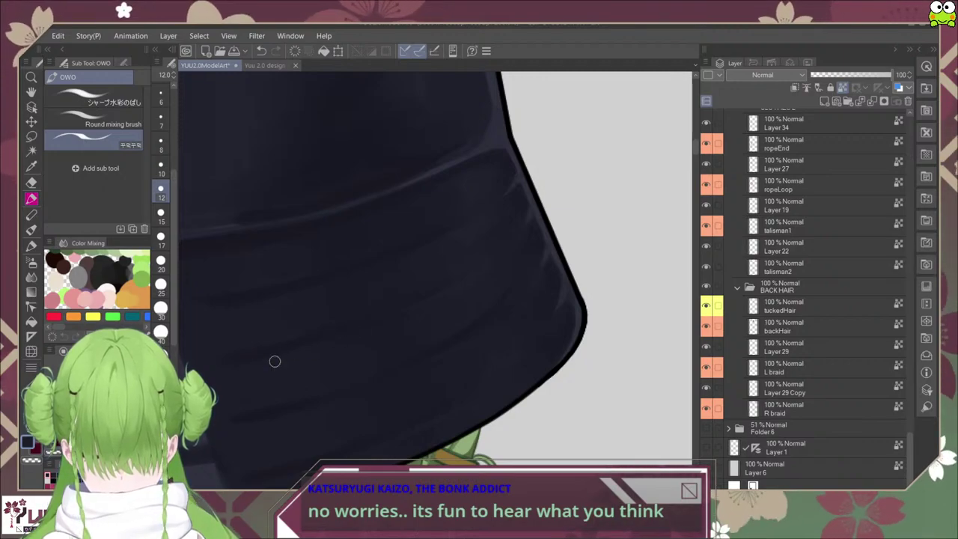
pyautogui.scroll(-3, 439, 324)
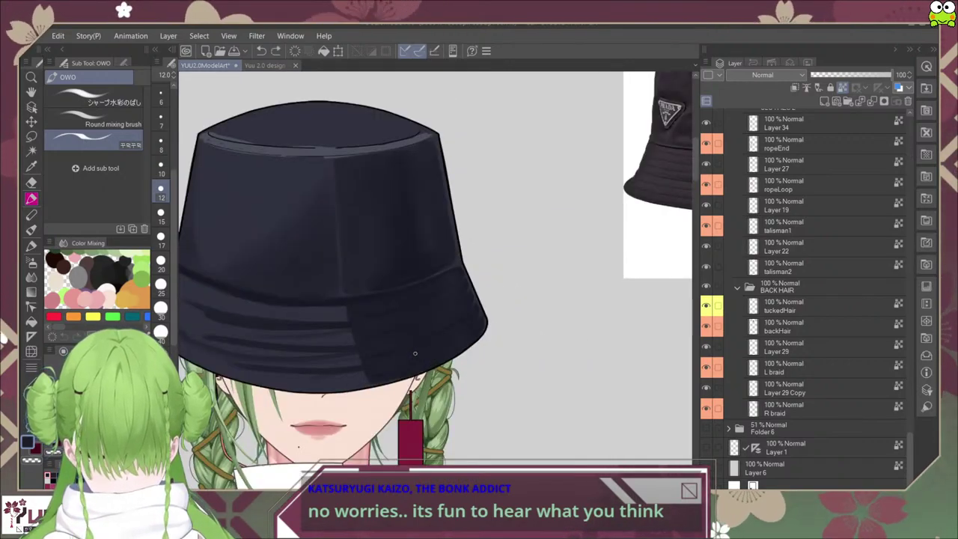
pyautogui.scroll(3, 415, 353)
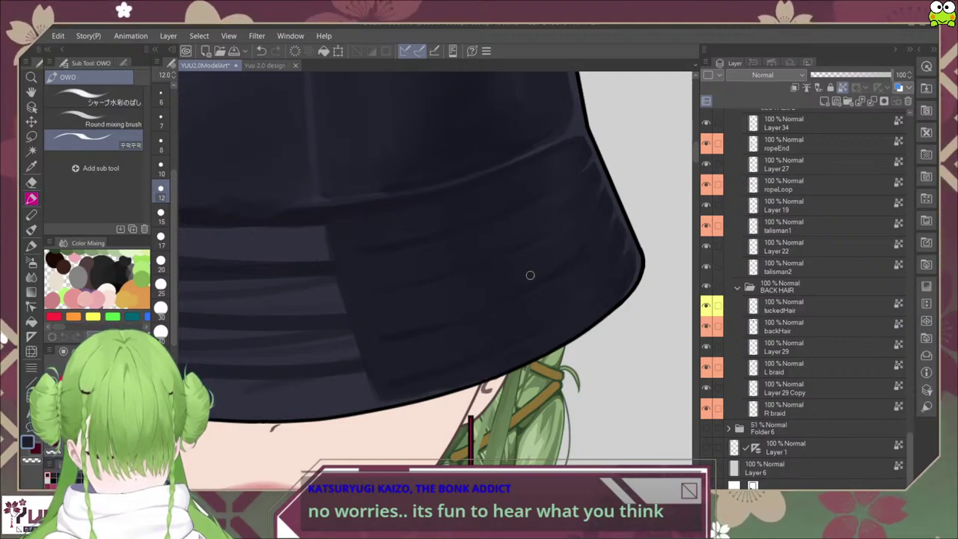
# Step: Refine the dark creases on the brim's right panel and undo the last stroke on the upper crease
pyautogui.scroll(5, 530, 274)
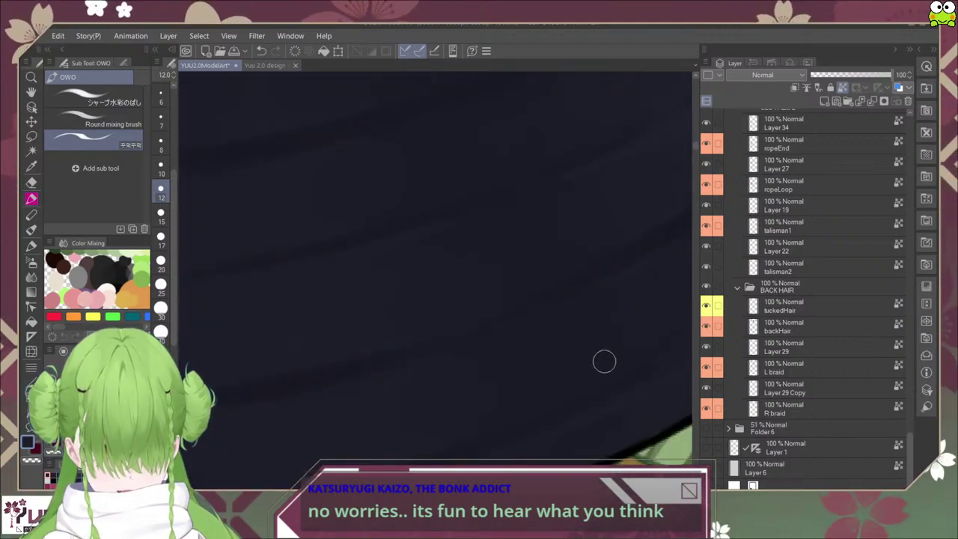
pyautogui.scroll(-4, 605, 367)
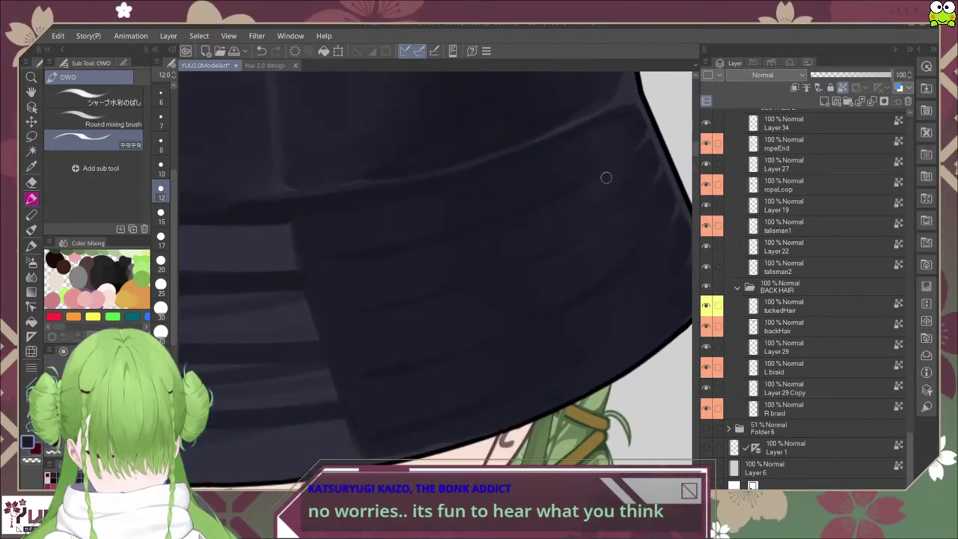
pyautogui.moveTo(576, 192); pyautogui.dragTo(528, 208)
pyautogui.hotkey('ctrl', 'z')
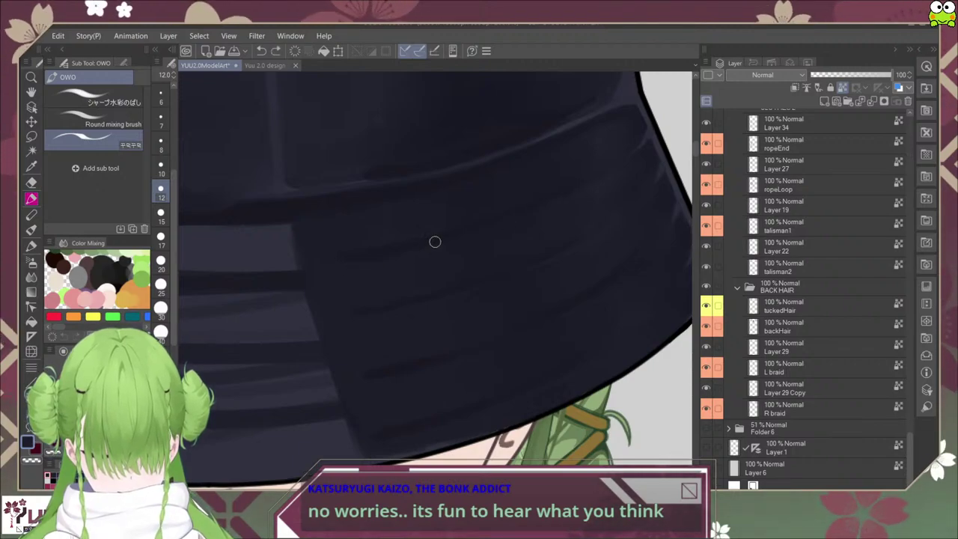
# Step: Try a light edge line along the bottom of the brim's dark right panel and undo it
pyautogui.scroll(-2, 566, 285)
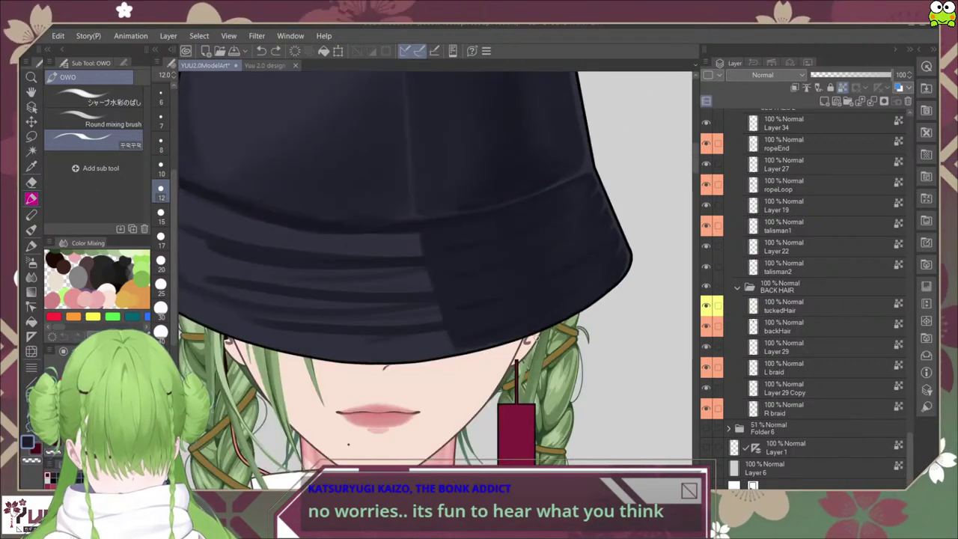
pyautogui.scroll(2, 513, 341)
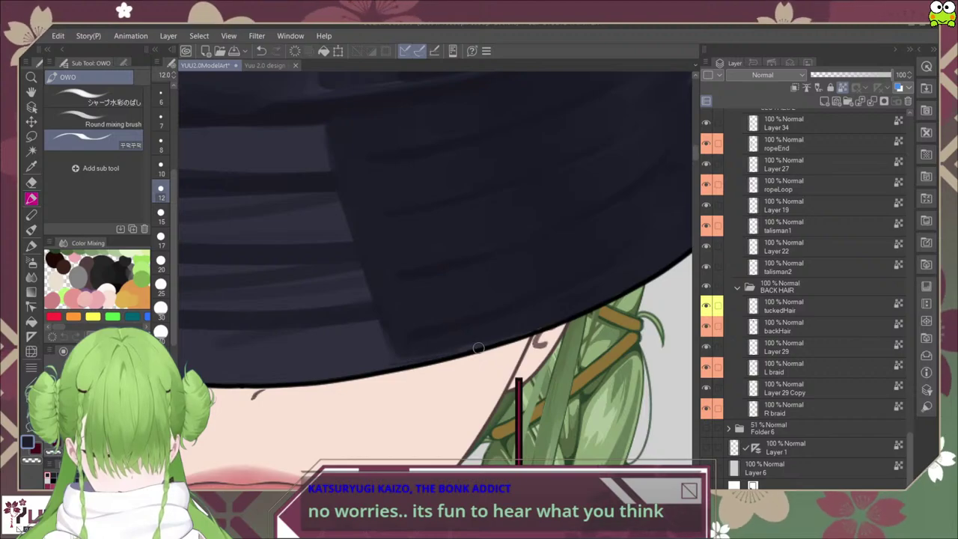
pyautogui.hotkey('ctrl', 'z')
# Step: Sample the lighter brim colour and refine the thin light edge along the brim's lower right rim up to its outer corner
pyautogui.keyDown('alt'); pyautogui.click(364, 358); pyautogui.keyUp('alt')
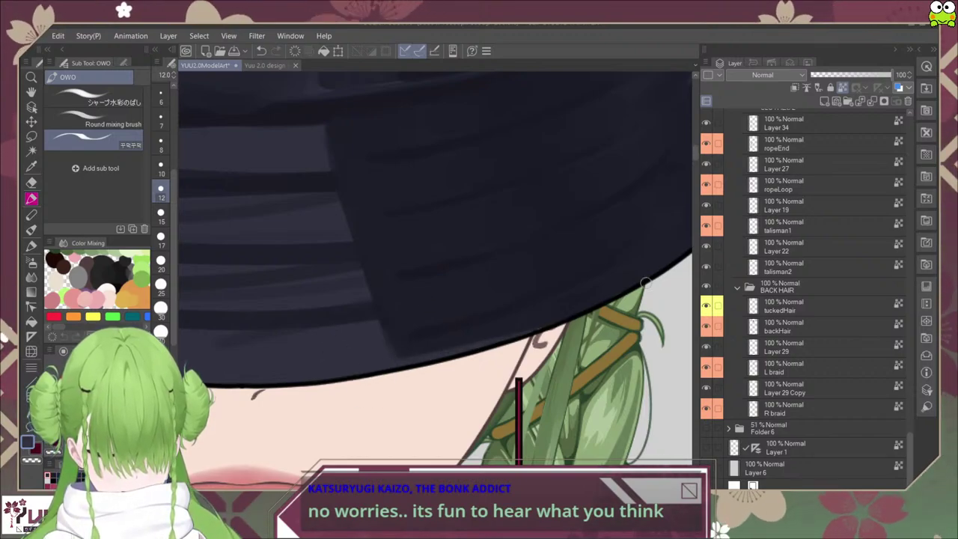
pyautogui.hotkey('ctrl', '-')
pyautogui.hotkey('ctrl', '-')
pyautogui.hotkey('ctrl', '-')
pyautogui.scroll(4, 563, 231)
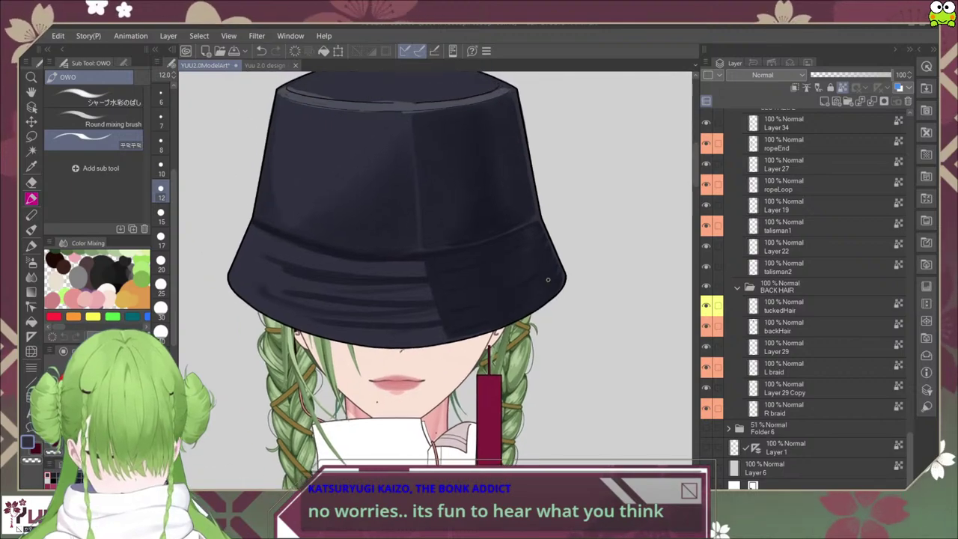
pyautogui.scroll(2, 563, 231)
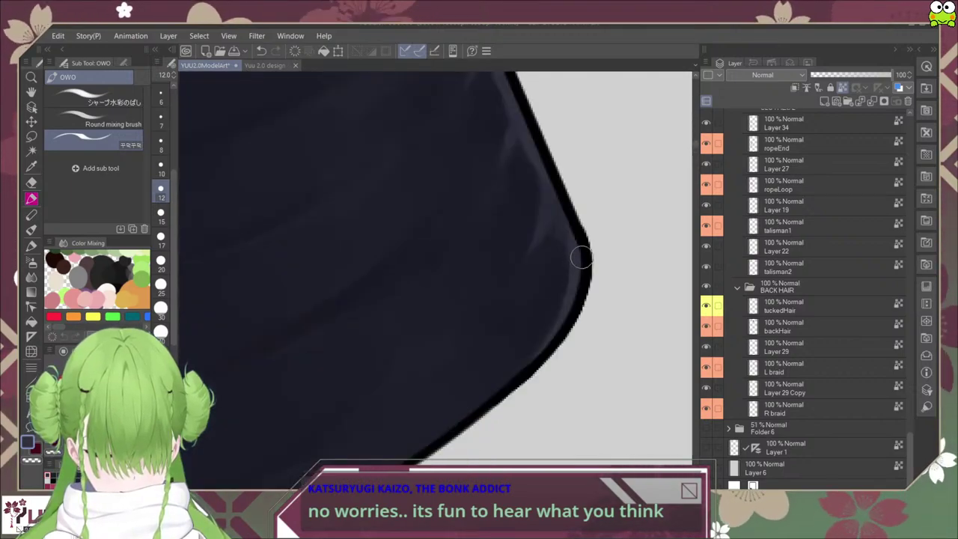
pyautogui.scroll(-2, 582, 290)
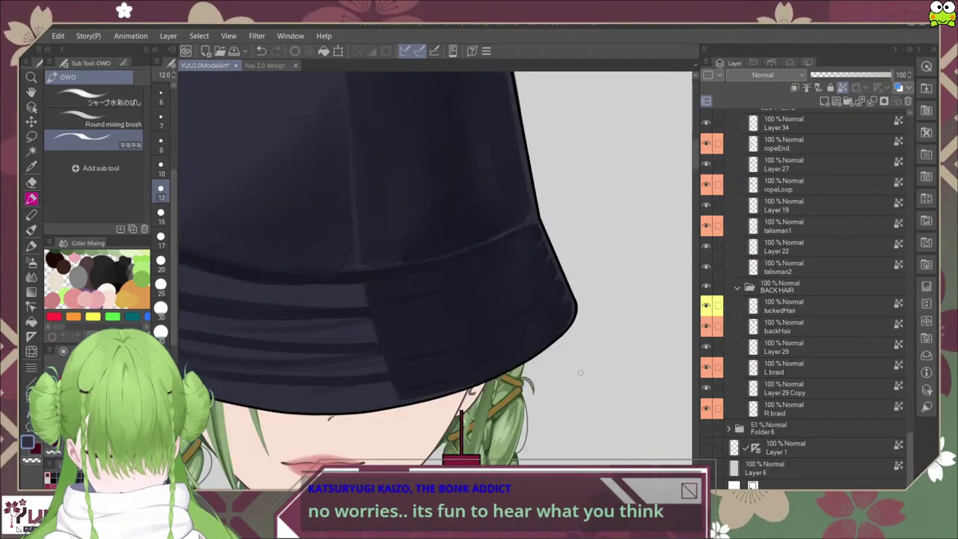
# Step: Try a light stroke along the upper crease of the brim's dark right panel and undo it
pyautogui.scroll(1, 417, 400)
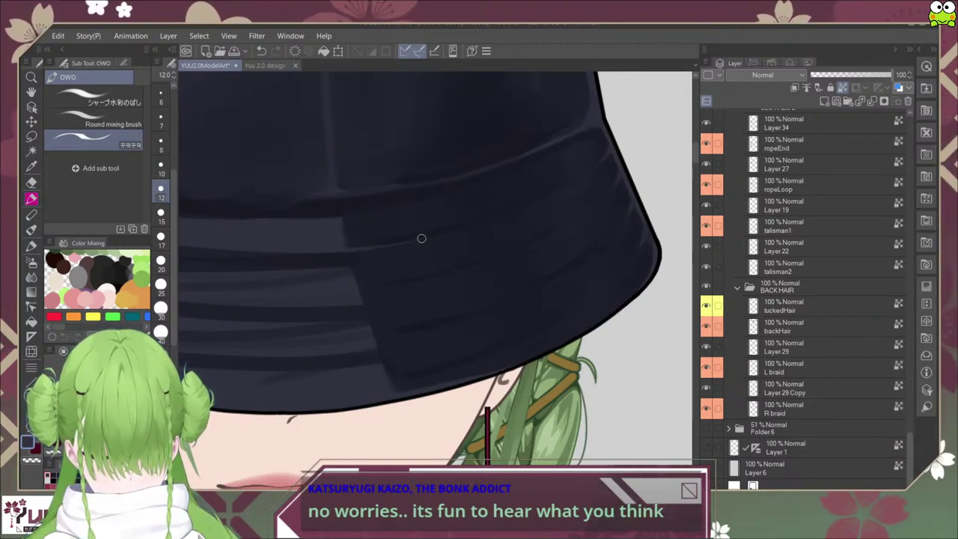
pyautogui.hotkey('ctrl', 'z')
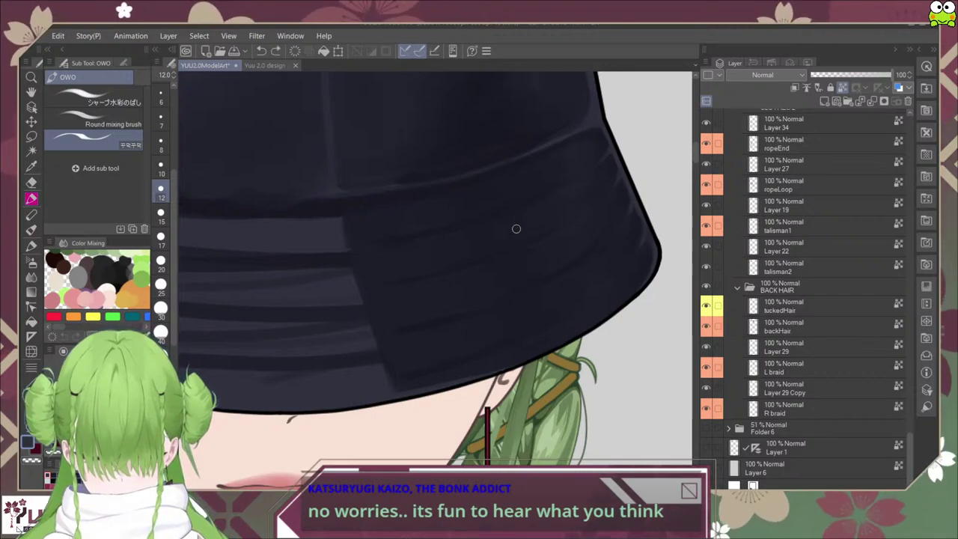
pyautogui.moveTo(524, 187)
pyautogui.keyDown('shift'); pyautogui.mouseDown()
pyautogui.moveTo(556, 238)
pyautogui.moveTo(552, 334)
pyautogui.mouseUp(); pyautogui.keyUp('shift')
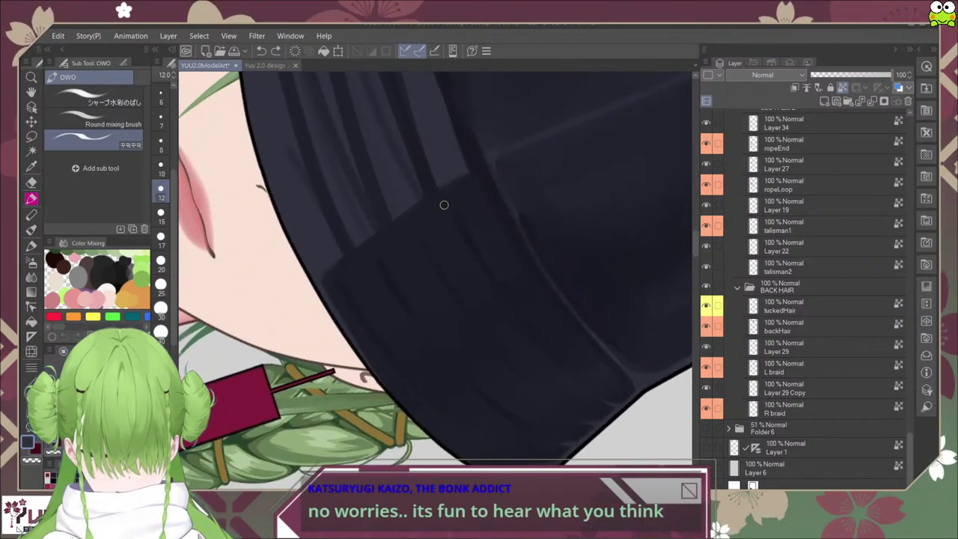
pyautogui.scroll(-2, 472, 234)
pyautogui.moveTo(464, 169); pyautogui.dragTo(473, 220)
pyautogui.scroll(2, 473, 221)
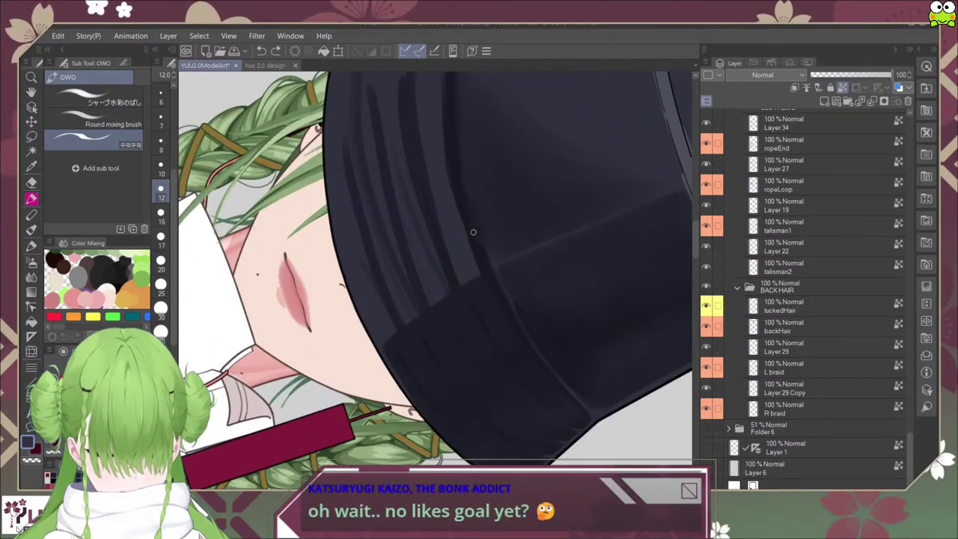
# Step: Add a new layer above Layer 30 with the symmetry ruler shown, and pick green as the drawing colour
pyautogui.moveTo(910, 456)
pyautogui.mouseDown()
pyautogui.moveTo(910, 135)
pyautogui.moveTo(910, 458)
pyautogui.mouseUp()
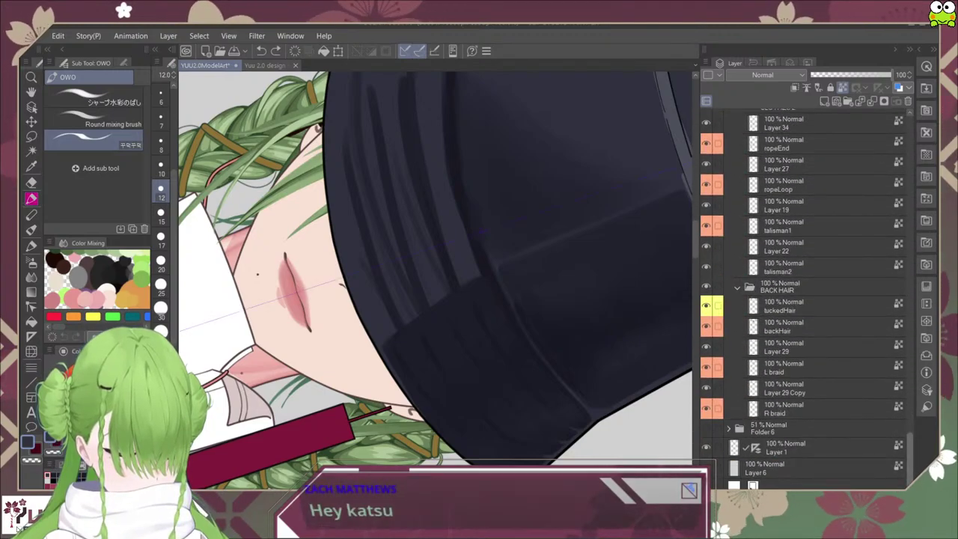
pyautogui.scroll(10, 804, 299)
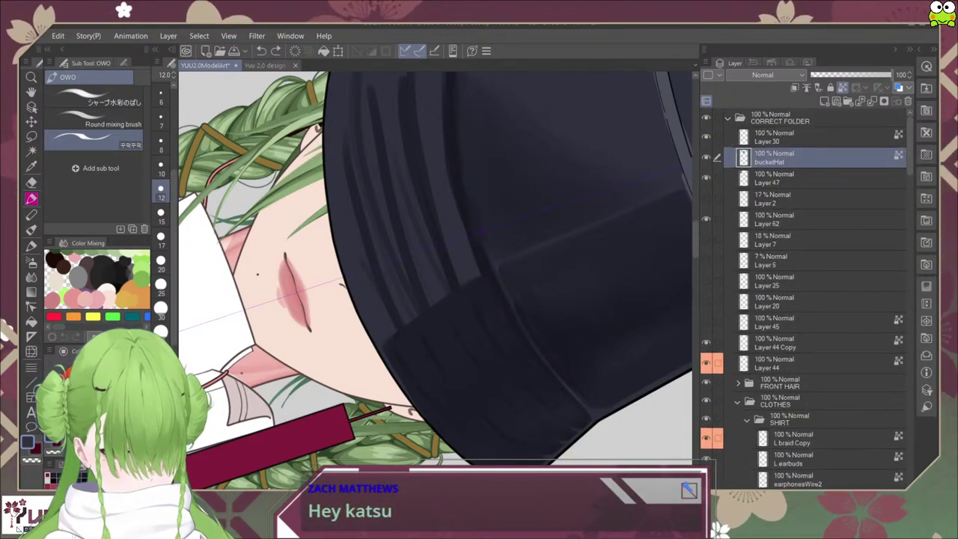
pyautogui.click(814, 137)
pyautogui.click(824, 101)
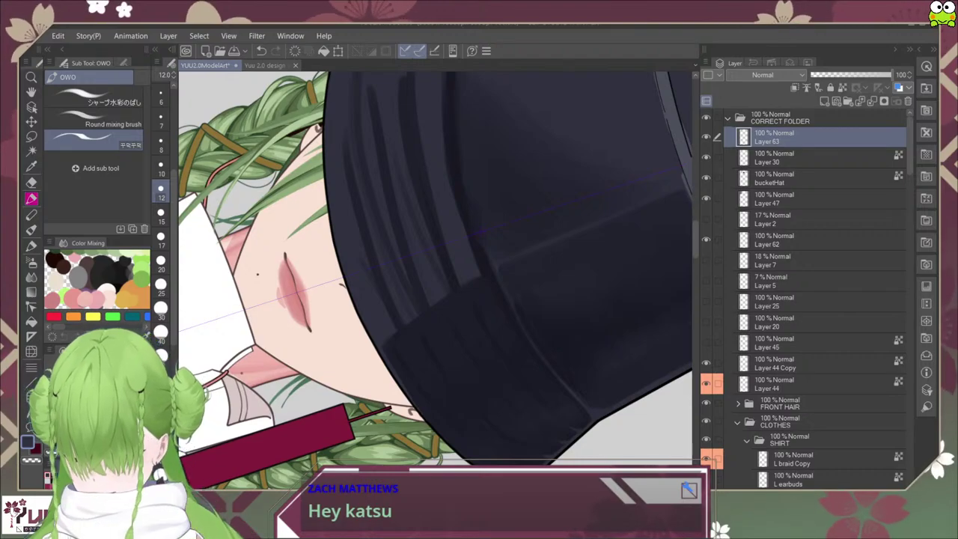
pyautogui.click(140, 279)
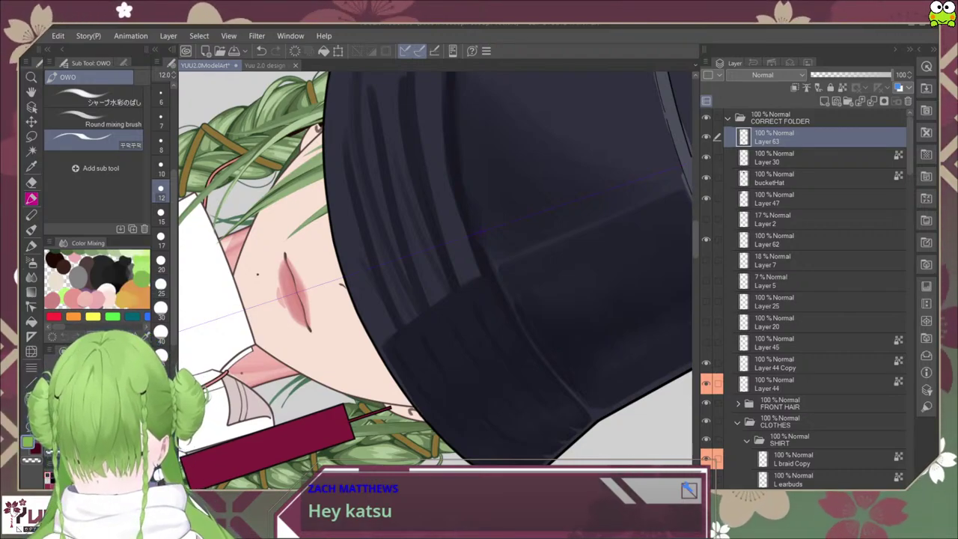
# Step: Draw a thin green mirrored guide line along the seam between the crown and brim, undoing the first attempt
pyautogui.hotkey('ctrl', '-')
pyautogui.hotkey('ctrl', '-')
pyautogui.moveTo(486, 365); pyautogui.dragTo(342, 339)
pyautogui.hotkey('ctrl', '+')
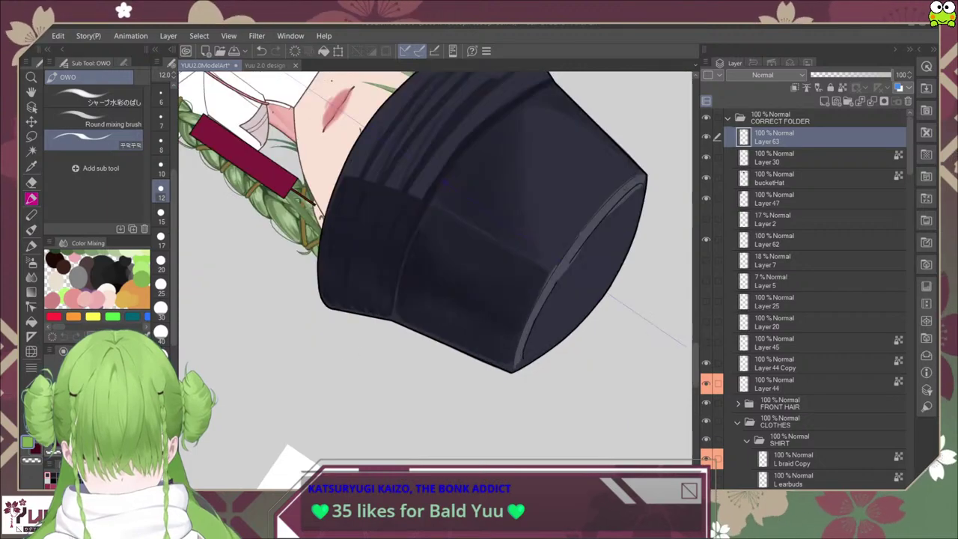
pyautogui.moveTo(418, 232); pyautogui.dragTo(408, 323)
pyautogui.scroll(3, 433, 291)
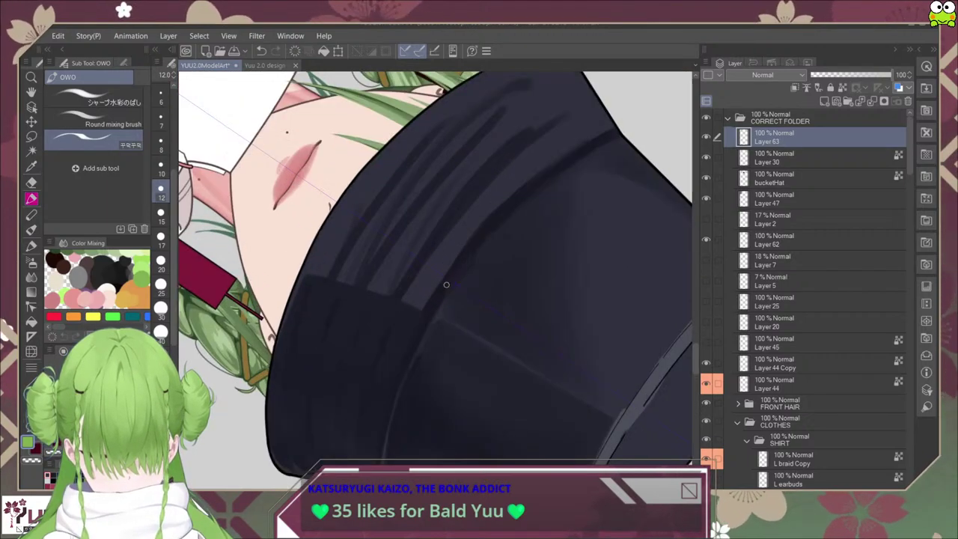
pyautogui.moveTo(497, 199); pyautogui.dragTo(507, 193)
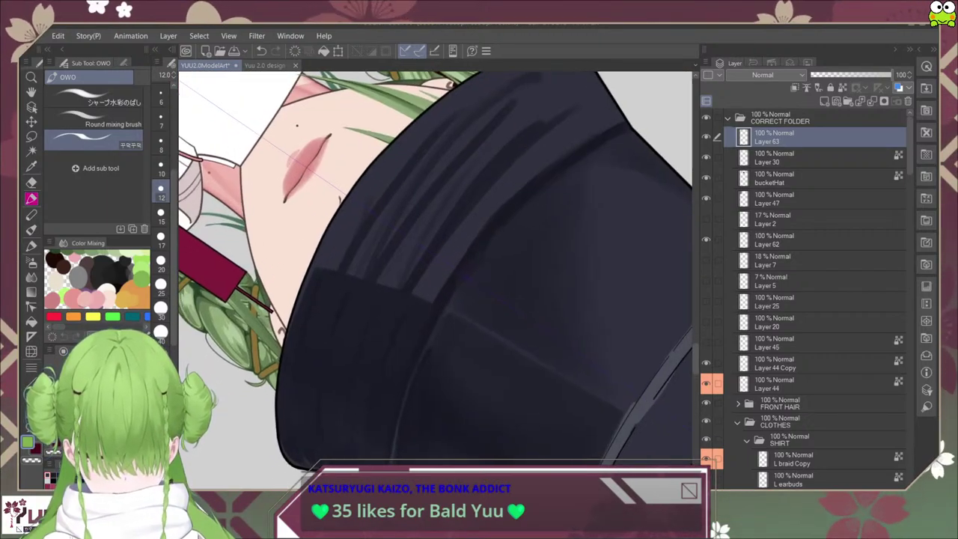
pyautogui.press('-')
pyautogui.press('-')
pyautogui.press('-')
pyautogui.press('-')
pyautogui.press('-')
pyautogui.press('-')
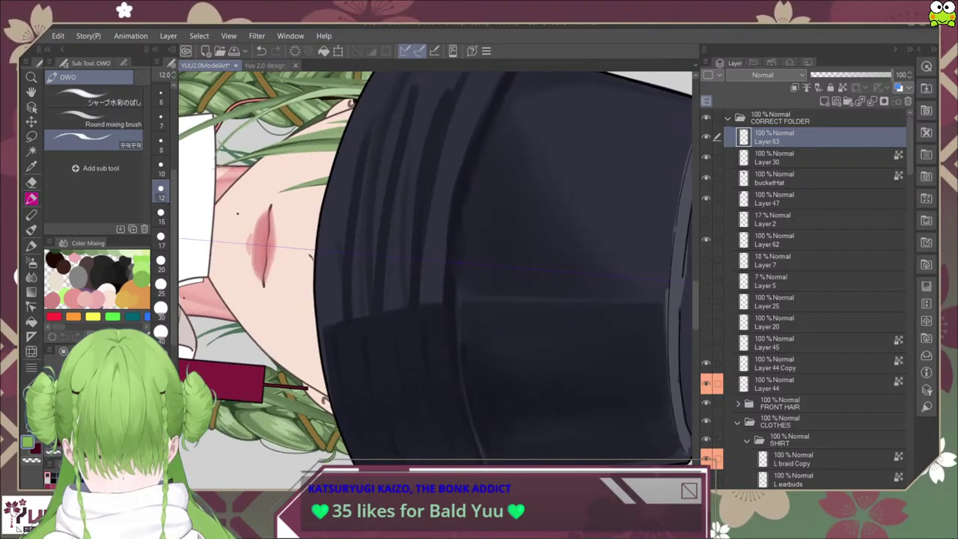
pyautogui.scroll(-3, 408, 322)
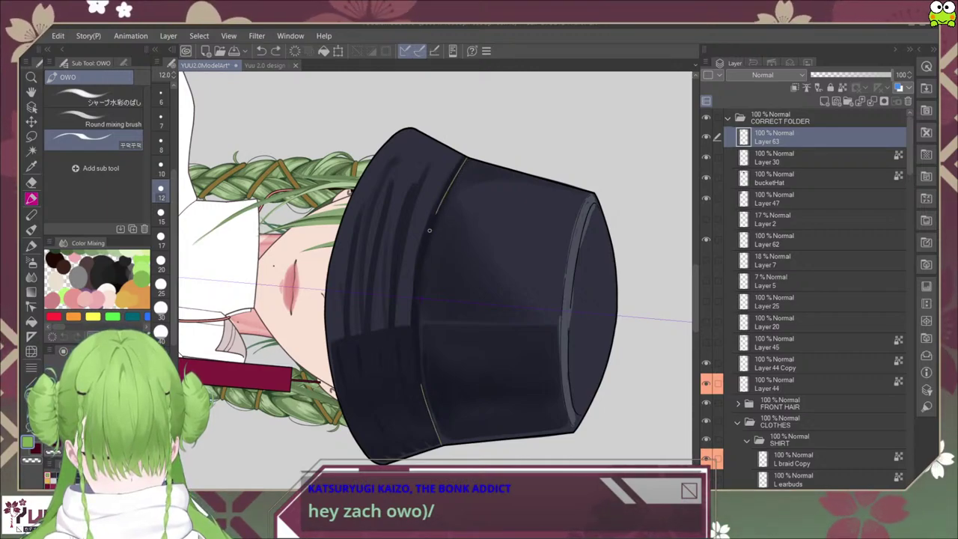
pyautogui.hotkey('ctrl', 'z')
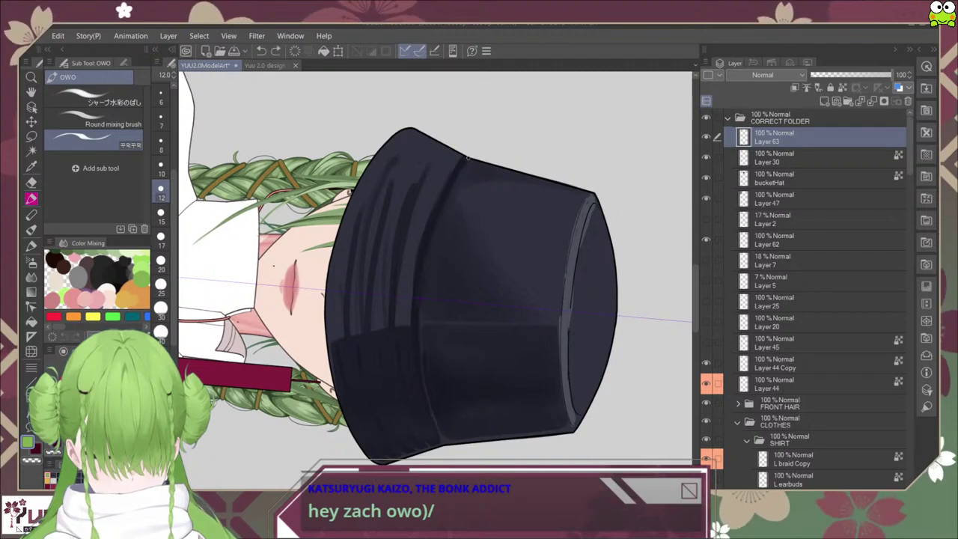
pyautogui.moveTo(440, 202)
pyautogui.mouseDown()
pyautogui.moveTo(417, 262)
pyautogui.moveTo(414, 320)
pyautogui.mouseUp()
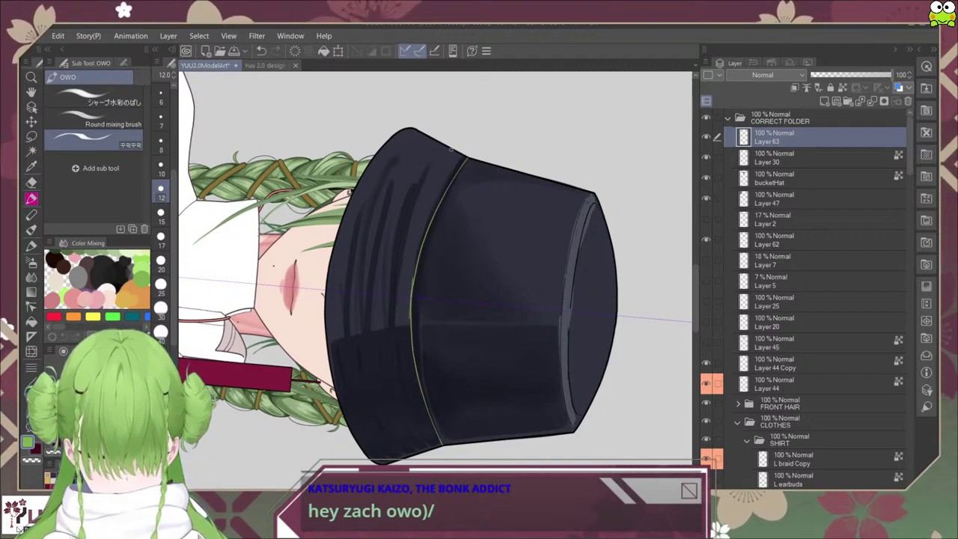
# Step: Try a second green guide line on the brim parallel to the crown seam and undo it
pyautogui.moveTo(448, 153); pyautogui.dragTo(413, 217)
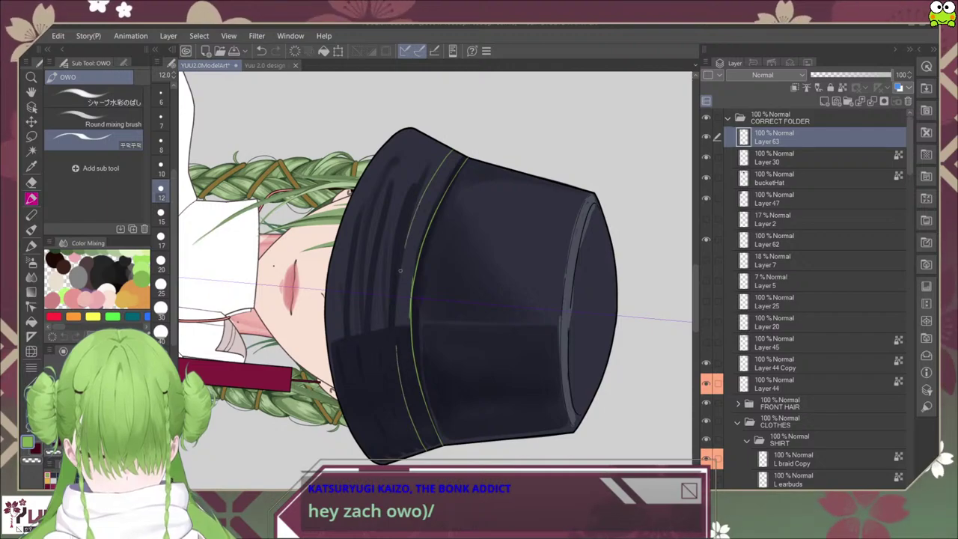
pyautogui.hotkey('ctrl', 'z')
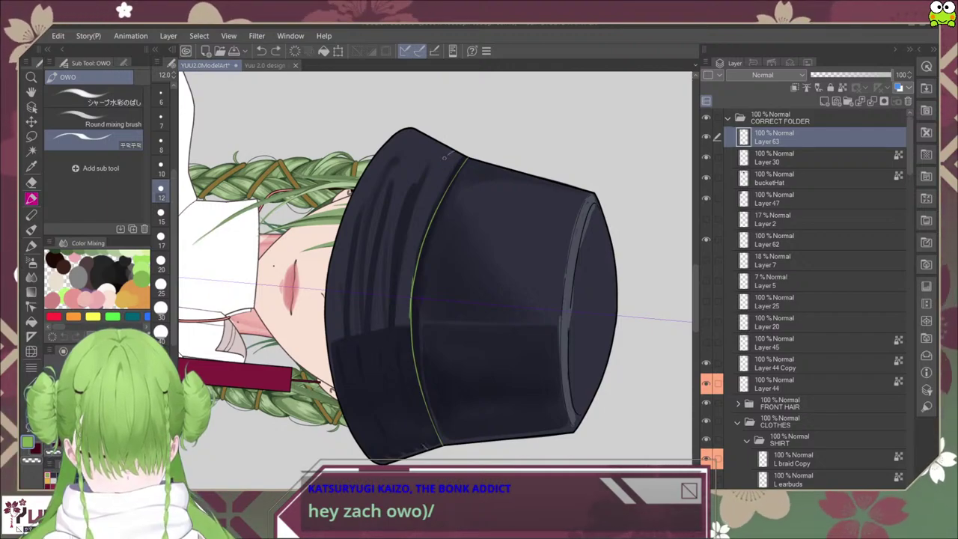
pyautogui.moveTo(443, 156)
pyautogui.mouseDown()
pyautogui.moveTo(430, 183)
pyautogui.moveTo(398, 430)
pyautogui.mouseUp()
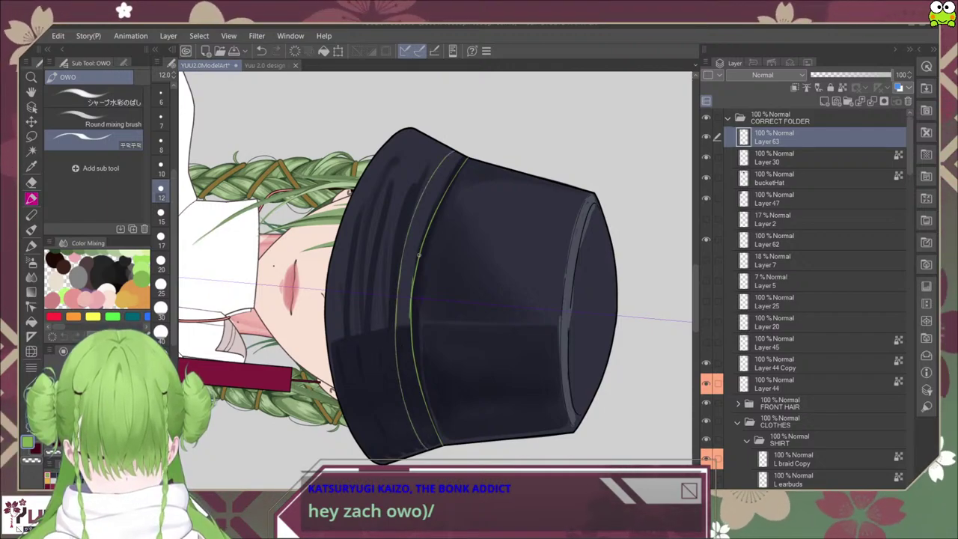
pyautogui.scroll(2, 434, 453)
pyautogui.scroll(-3, 437, 440)
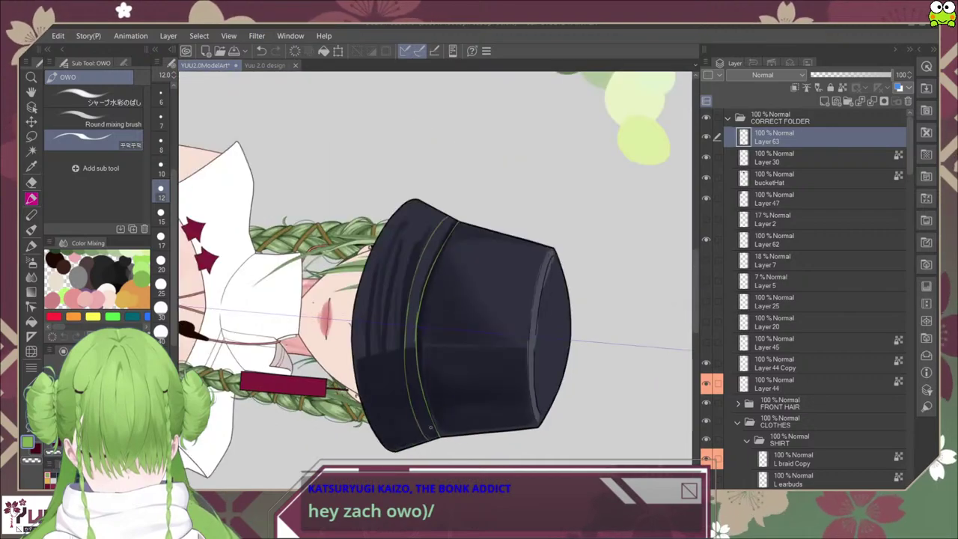
pyautogui.hotkey('ctrl', 'z')
# Step: Try short green spacing marks across the brim near the symmetry line and undo them
pyautogui.scroll(4, 445, 390)
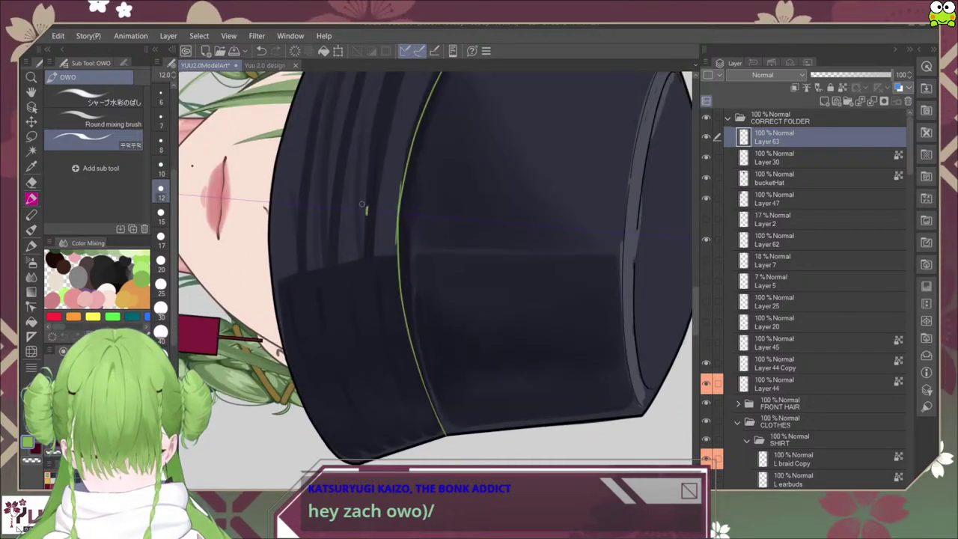
pyautogui.moveTo(338, 204)
pyautogui.mouseDown()
pyautogui.moveTo(337, 212)
pyautogui.moveTo(308, 210)
pyautogui.mouseUp()
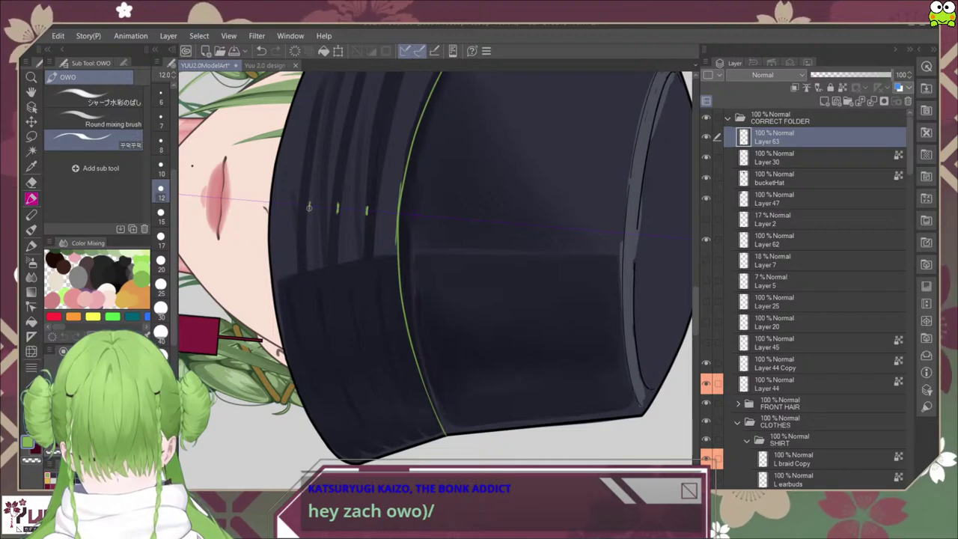
pyautogui.hotkey('ctrl', 'z')
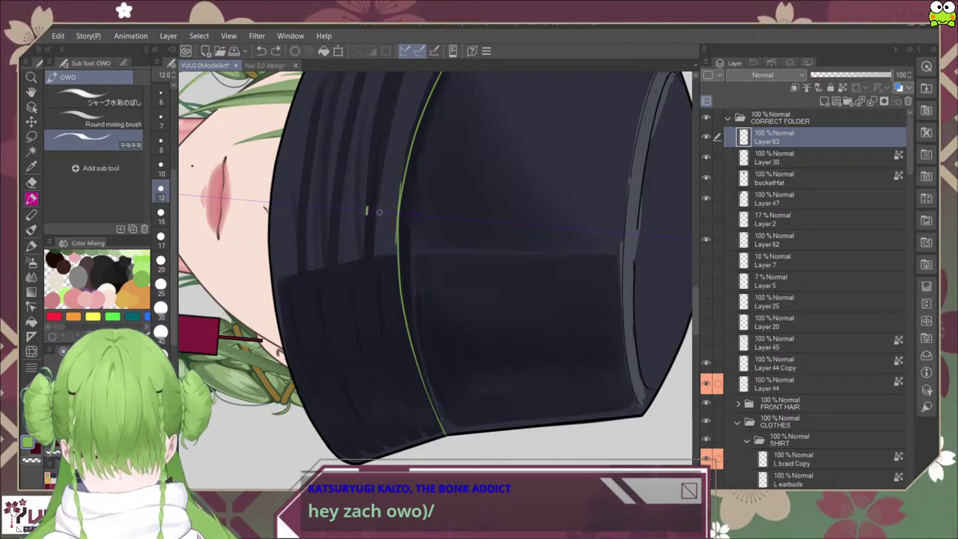
pyautogui.hotkey('ctrl', 'z')
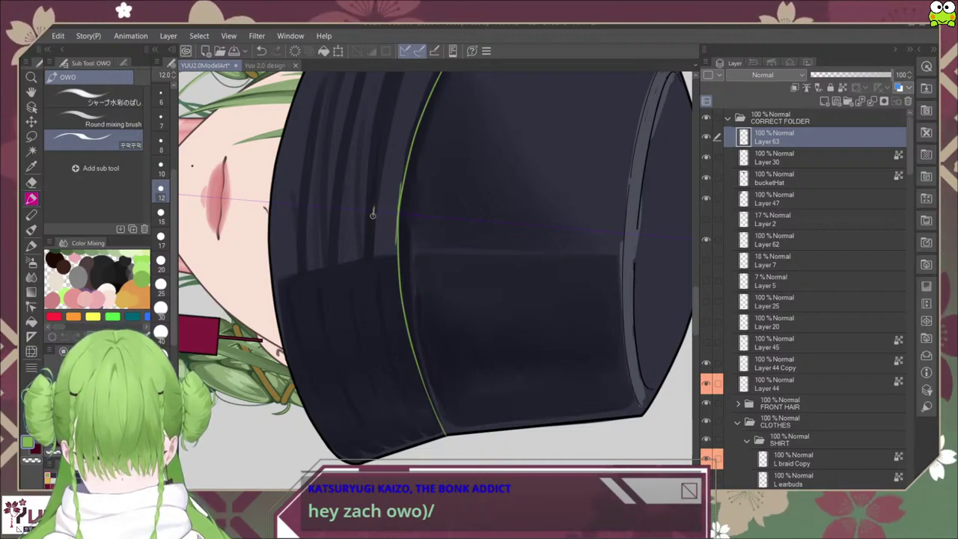
# Step: Draw five short green spacing marks across the brim near the symmetry line, undoing the misplaced one
pyautogui.moveTo(348, 204); pyautogui.dragTo(347, 213)
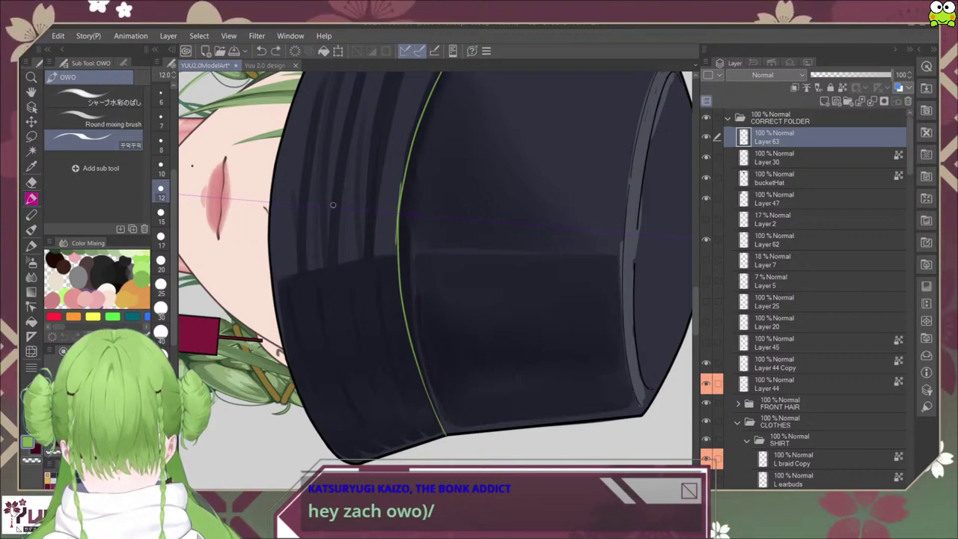
pyautogui.moveTo(329, 202); pyautogui.dragTo(329, 213)
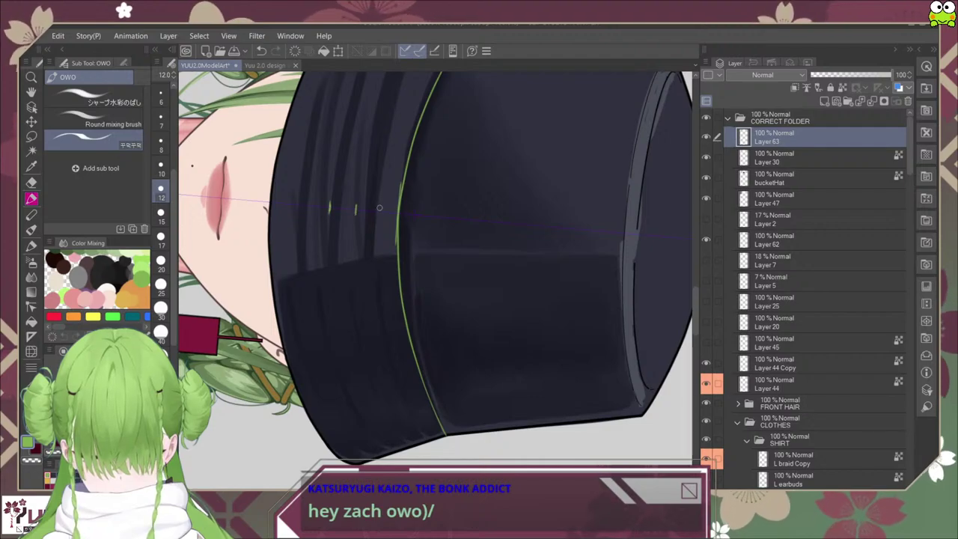
pyautogui.hotkey('ctrl', 'z')
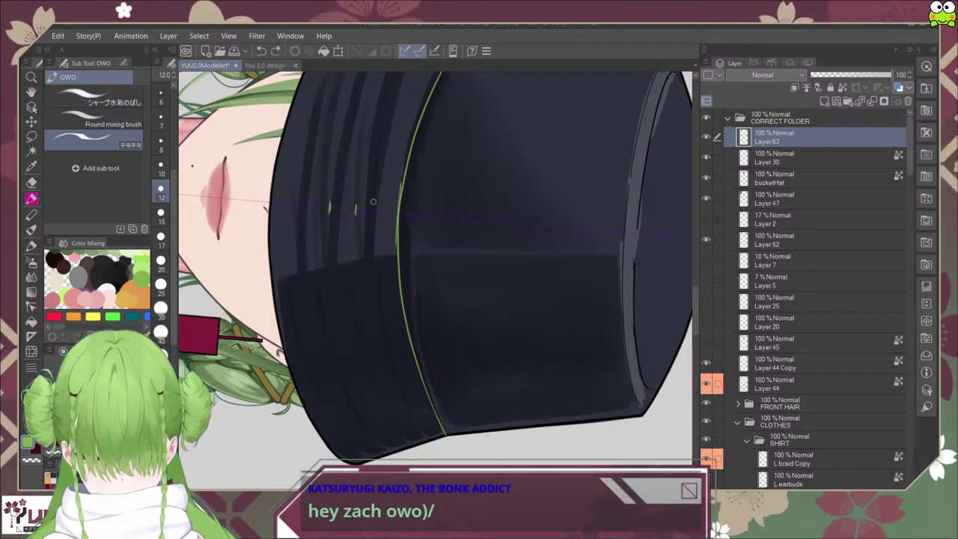
pyautogui.moveTo(352, 203); pyautogui.dragTo(352, 214)
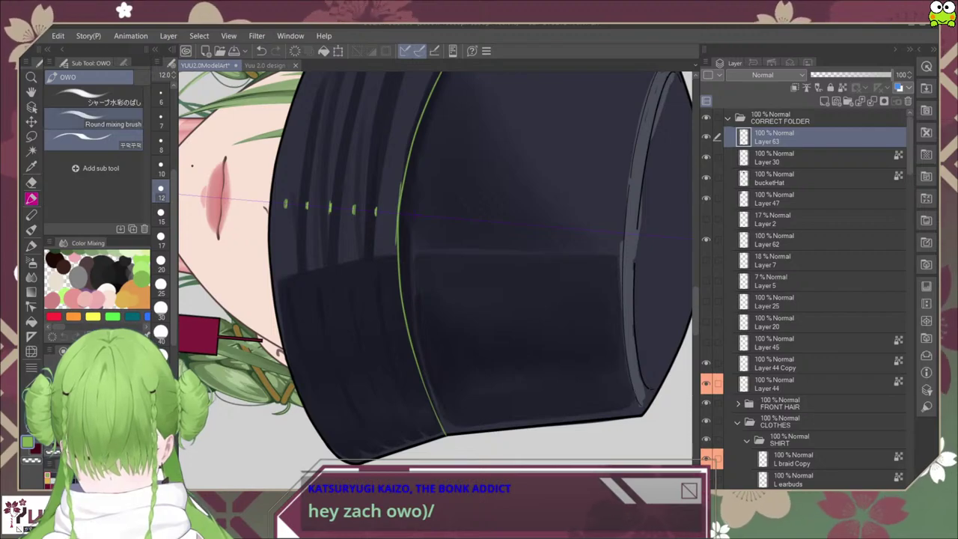
# Step: Lasso the five green spacing marks, transform them slightly toward the crown seam, and clear the selection
pyautogui.click(31, 137)
pyautogui.moveTo(362, 244)
pyautogui.mouseDown()
pyautogui.moveTo(365, 177)
pyautogui.moveTo(365, 242)
pyautogui.mouseUp()
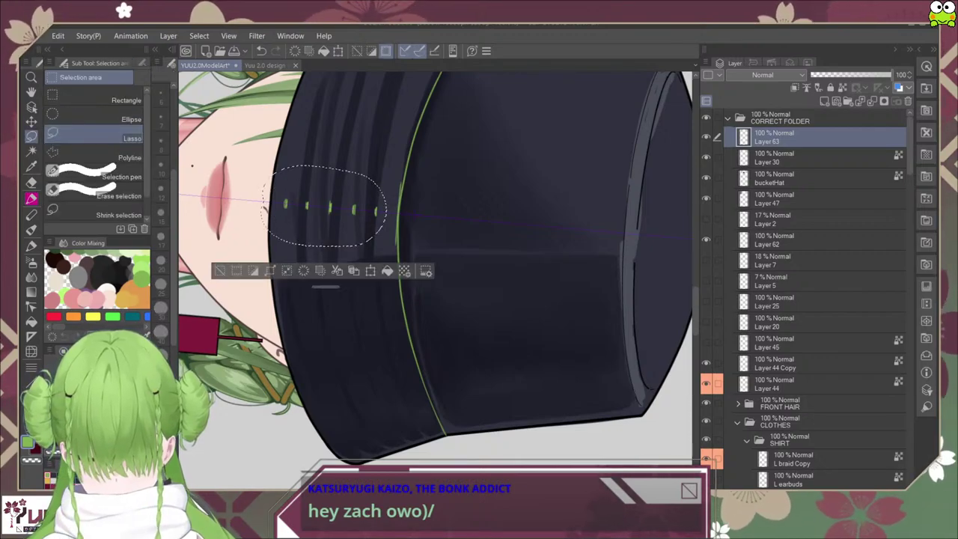
pyautogui.hotkey('ctrl', 't')
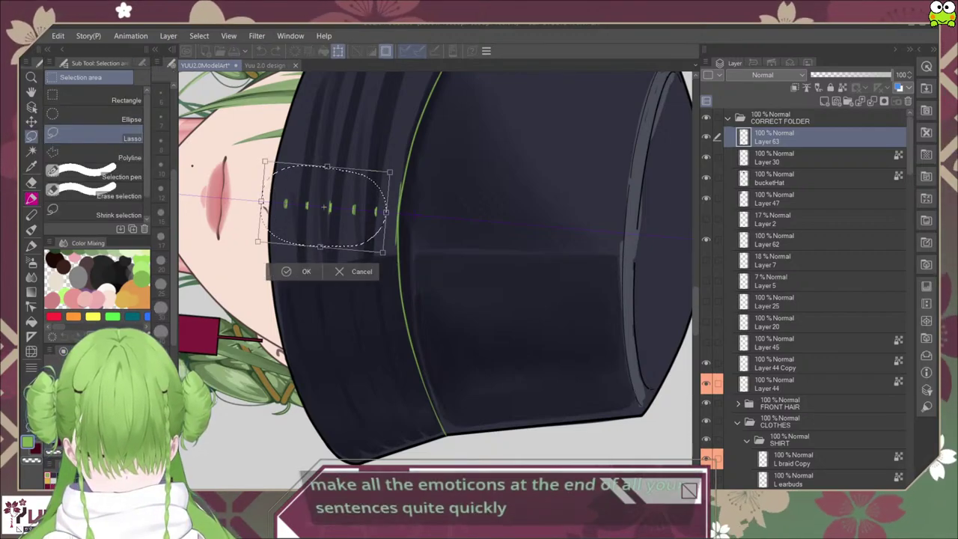
pyautogui.press('Right')
pyautogui.press('Right')
pyautogui.press('Right')
pyautogui.press('Right')
pyautogui.press('Right')
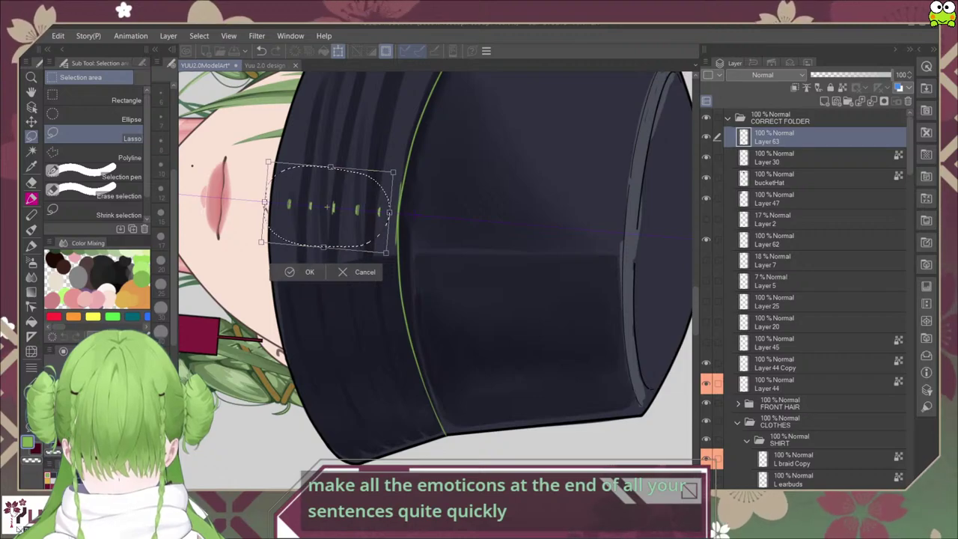
pyautogui.press('Left')
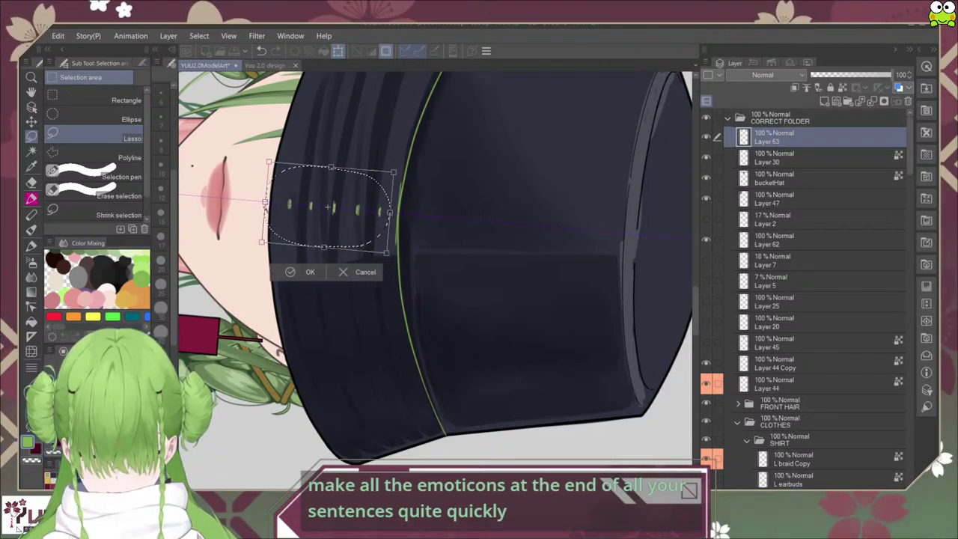
pyautogui.press('Return')
pyautogui.hotkey('ctrl', 'd')
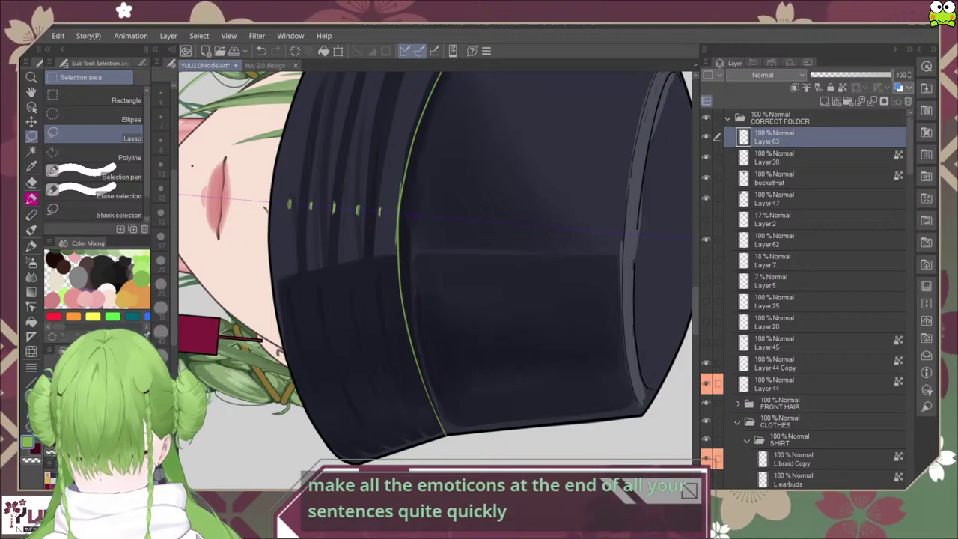
# Step: Try a curved green guide line with the 꾸덕꾸덕 brush through the spacing mark nearest the crown, and undo it
pyautogui.press('p')
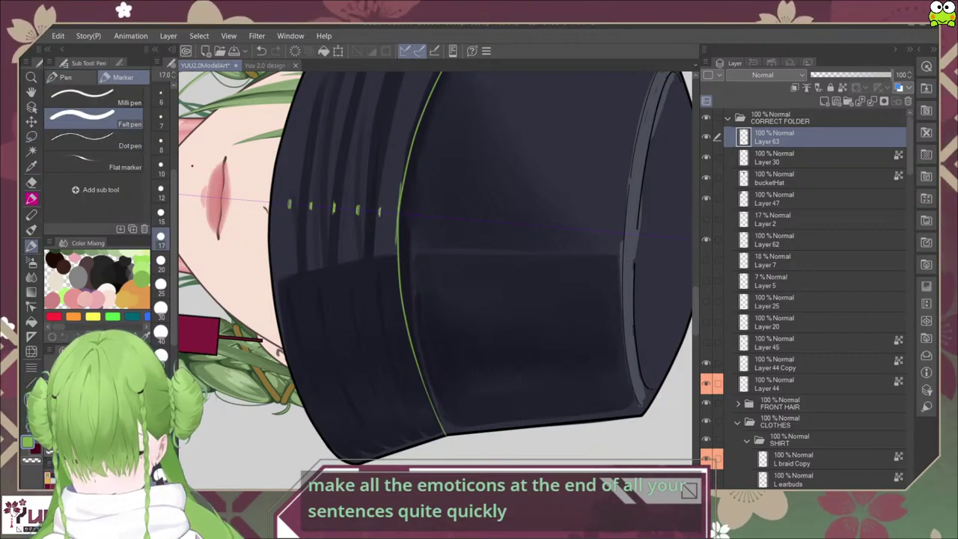
pyautogui.click(31, 198)
pyautogui.scroll(-1, 415, 221)
pyautogui.moveTo(420, 199); pyautogui.dragTo(414, 225)
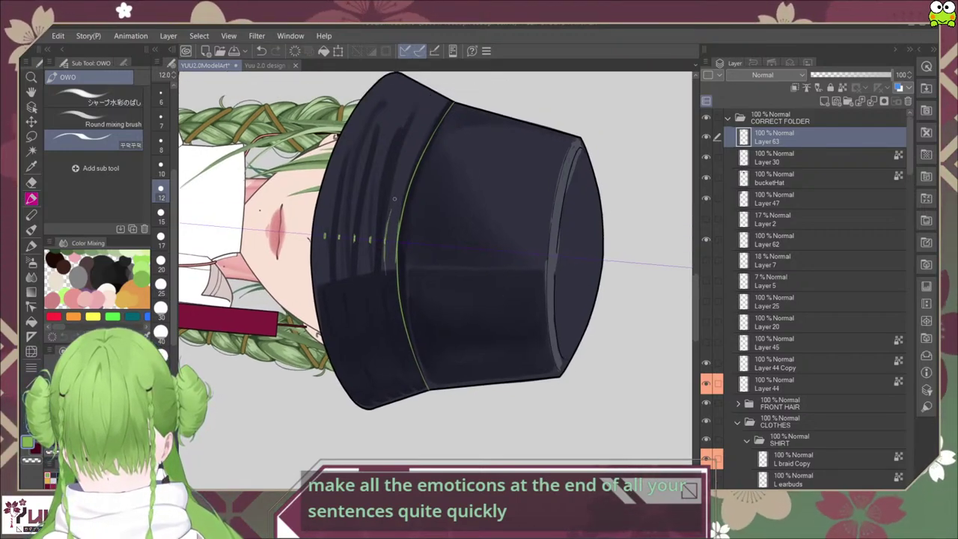
pyautogui.hotkey('ctrl', 'z')
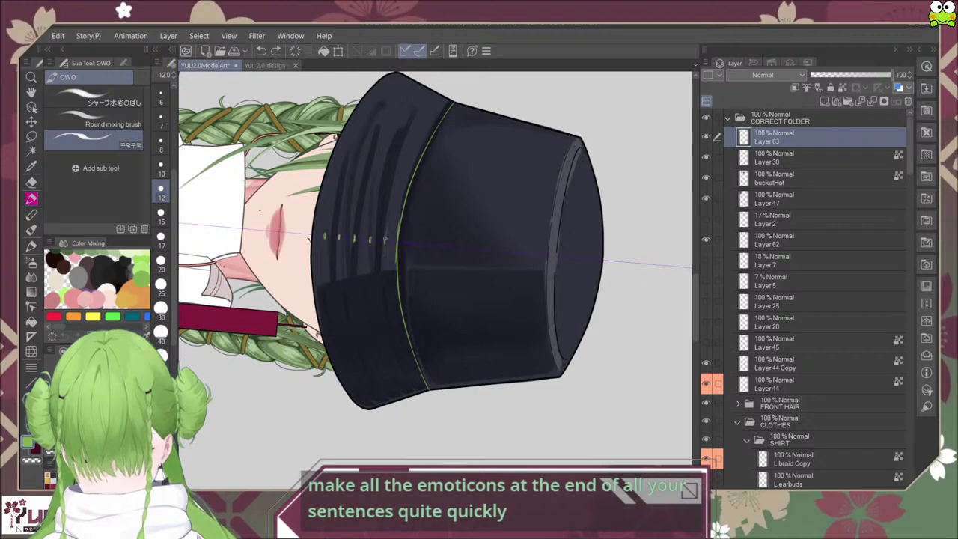
# Step: Try extending the green guide line nearest the crown seam toward the brim's side, and undo the strokes
pyautogui.moveTo(385, 239); pyautogui.dragTo(414, 136)
pyautogui.moveTo(397, 184); pyautogui.dragTo(411, 140)
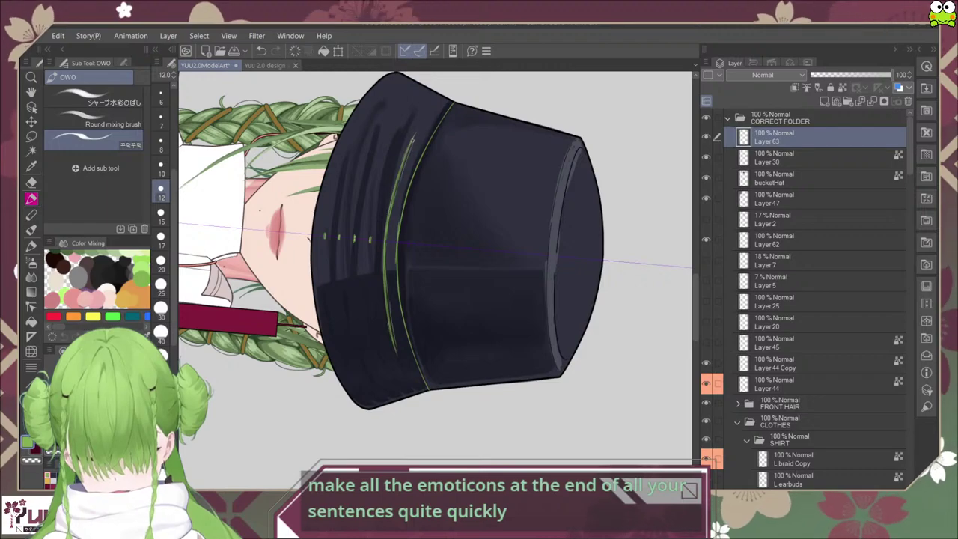
pyautogui.hotkey('ctrl', 'z')
pyautogui.hotkey('ctrl', 'z')
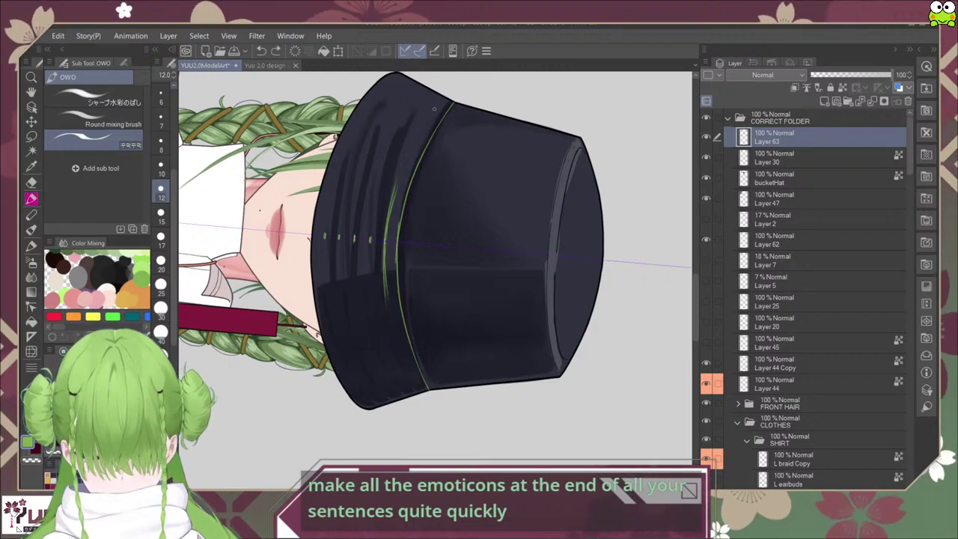
# Step: Undo the leftover strokes and redraw the guide line through the mark nearest the crown with the Oil paint brush at size 15
pyautogui.click(31, 245)
pyautogui.click(32, 231)
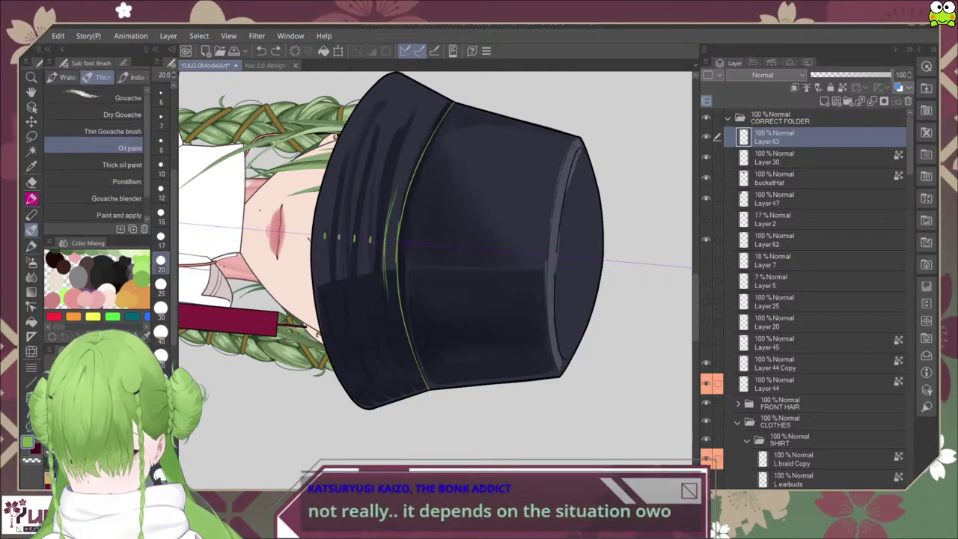
pyautogui.scroll(1, 400, 220)
pyautogui.hotkey('ctrl', 'z')
pyautogui.hotkey('ctrl', 'z')
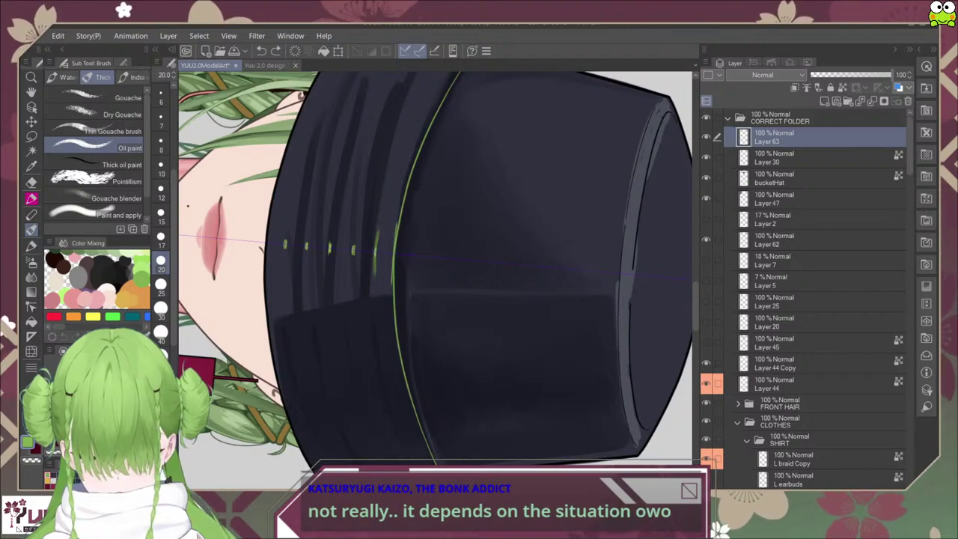
pyautogui.click(161, 217)
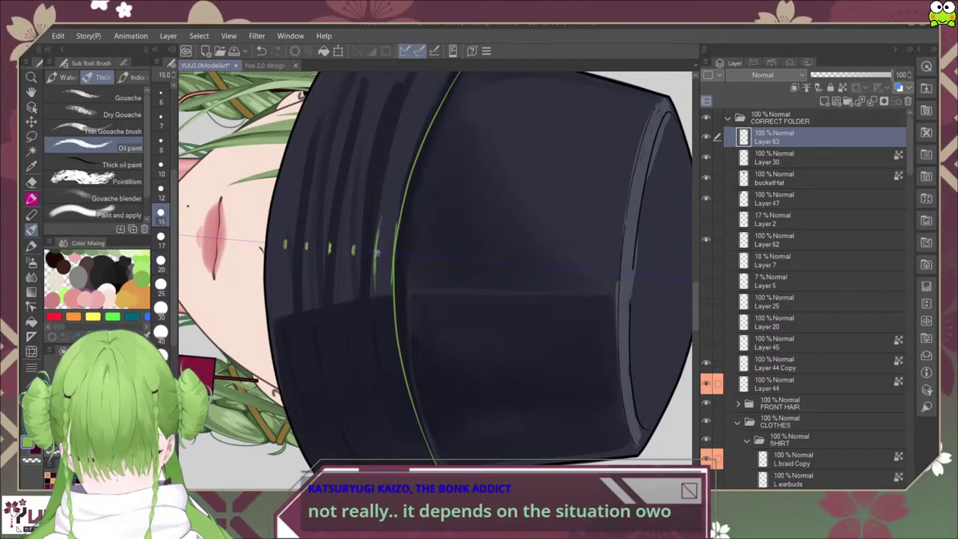
pyautogui.moveTo(377, 251); pyautogui.dragTo(391, 172)
pyautogui.moveTo(379, 226); pyautogui.dragTo(400, 145)
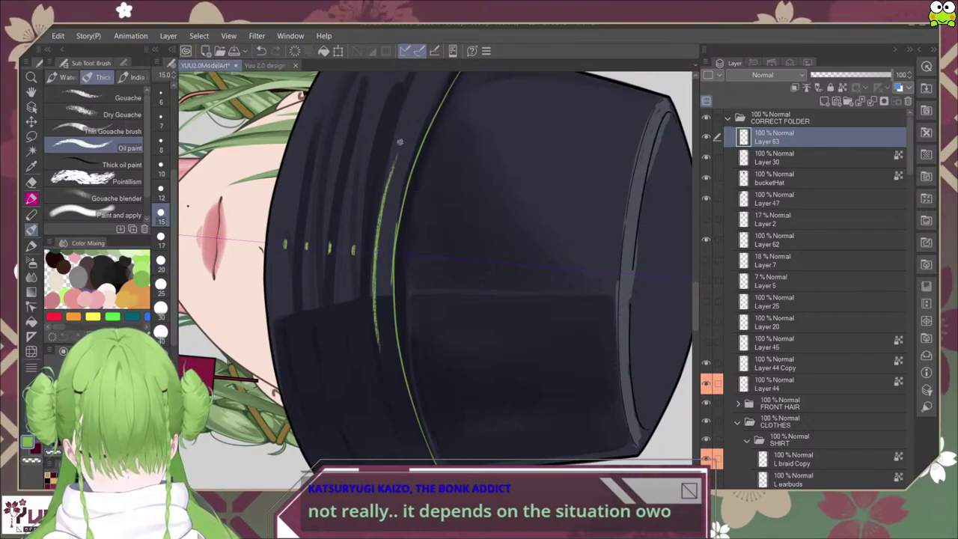
pyautogui.moveTo(379, 226); pyautogui.dragTo(397, 160)
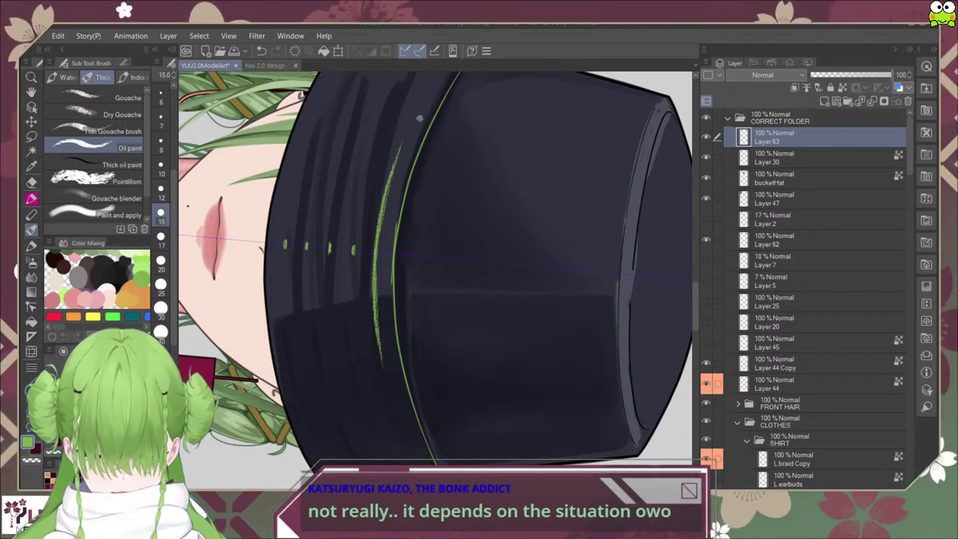
# Step: Draw the outer end of the green line nearest the crown seam, reaching the brim's side outline
pyautogui.scroll(-1, 419, 118)
pyautogui.moveTo(460, 238); pyautogui.dragTo(495, 266)
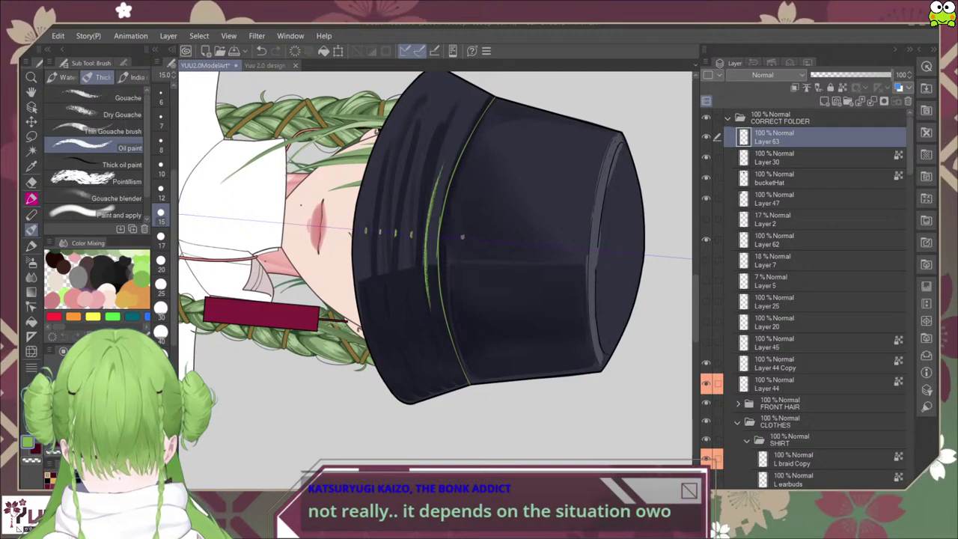
pyautogui.scroll(3, 460, 231)
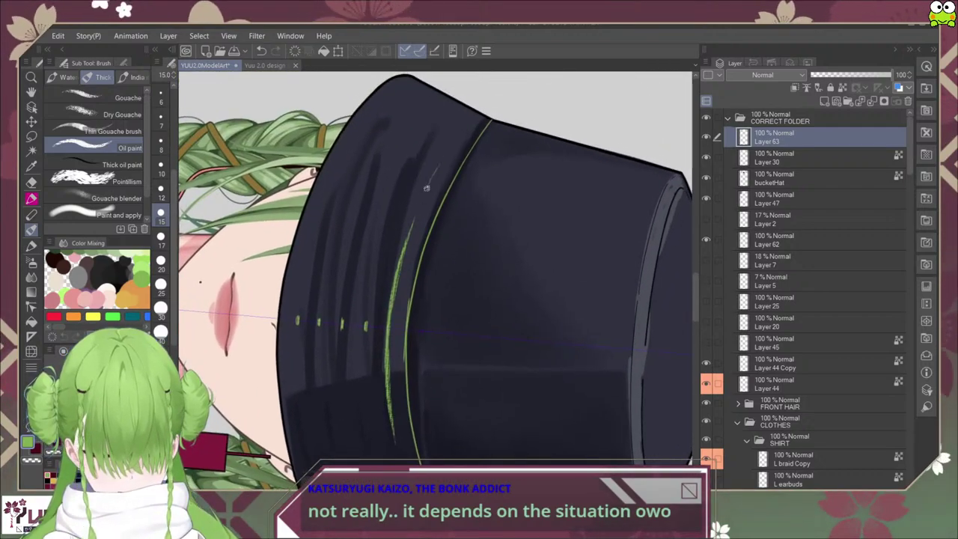
pyautogui.moveTo(432, 181); pyautogui.dragTo(465, 124)
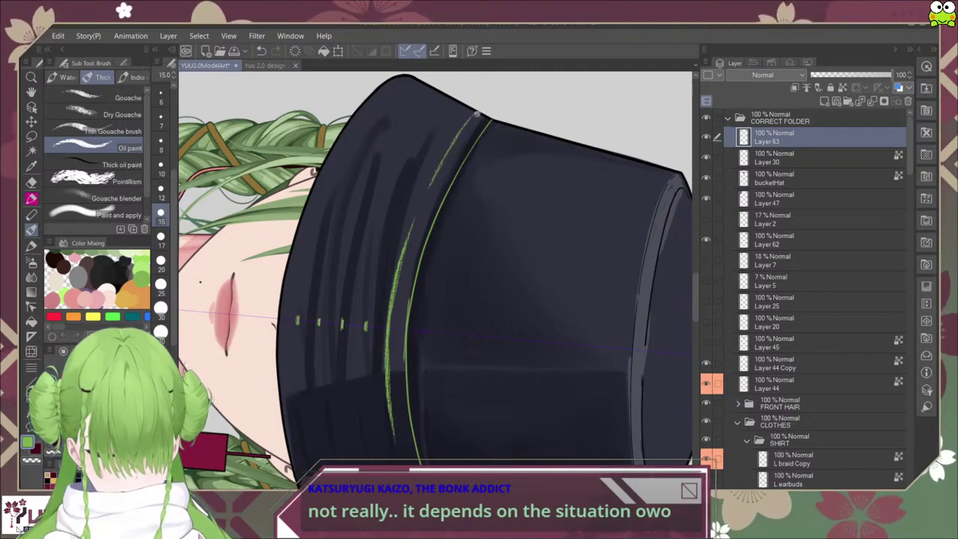
pyautogui.moveTo(443, 156); pyautogui.dragTo(477, 111)
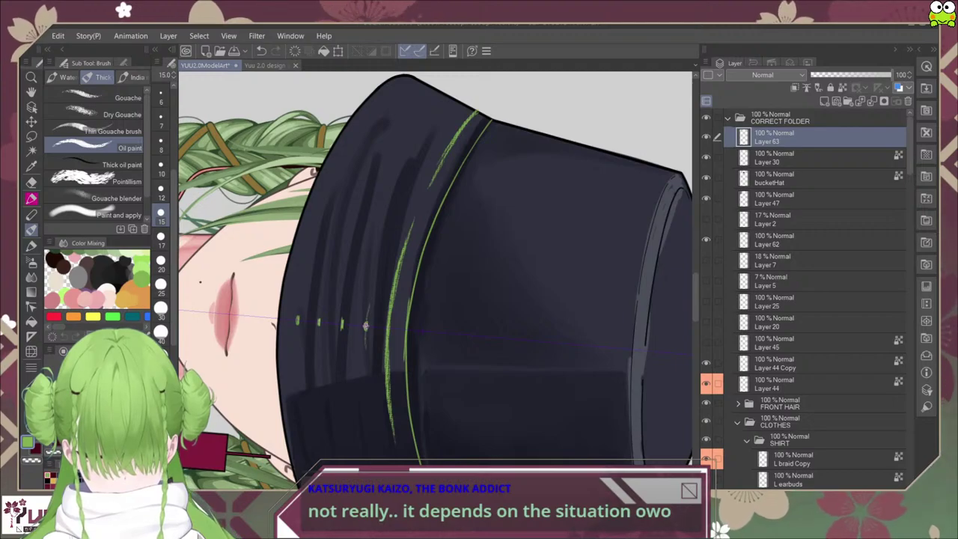
# Step: Draw a second curved green seam line through the next spacing mark, running out to the brim's side outline
pyautogui.moveTo(369, 298); pyautogui.dragTo(377, 263)
pyautogui.moveTo(366, 320)
pyautogui.mouseDown()
pyautogui.moveTo(378, 258)
pyautogui.moveTo(365, 404)
pyautogui.mouseUp()
pyautogui.moveTo(380, 245)
pyautogui.mouseDown()
pyautogui.moveTo(362, 354)
pyautogui.moveTo(369, 419)
pyautogui.mouseUp()
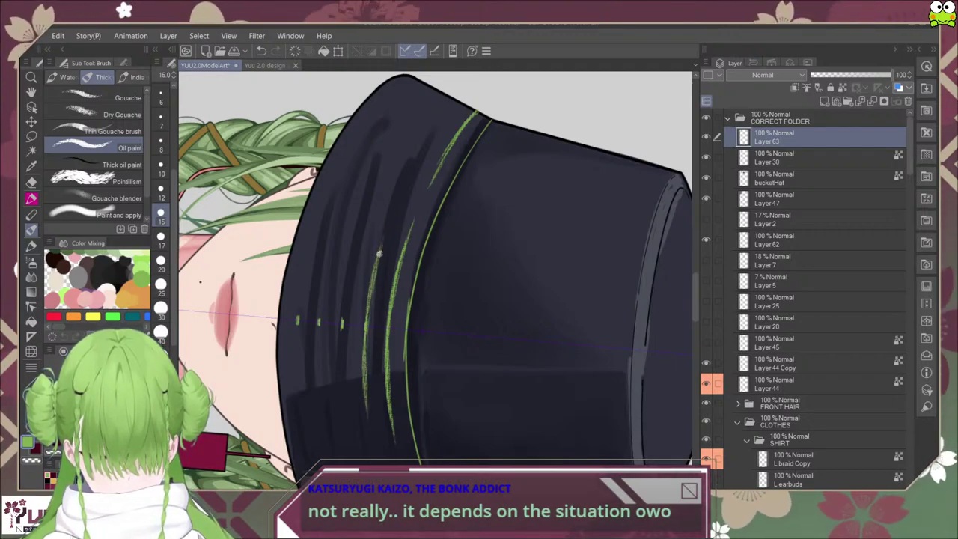
pyautogui.moveTo(391, 217); pyautogui.dragTo(368, 437)
pyautogui.moveTo(383, 241); pyautogui.dragTo(409, 177)
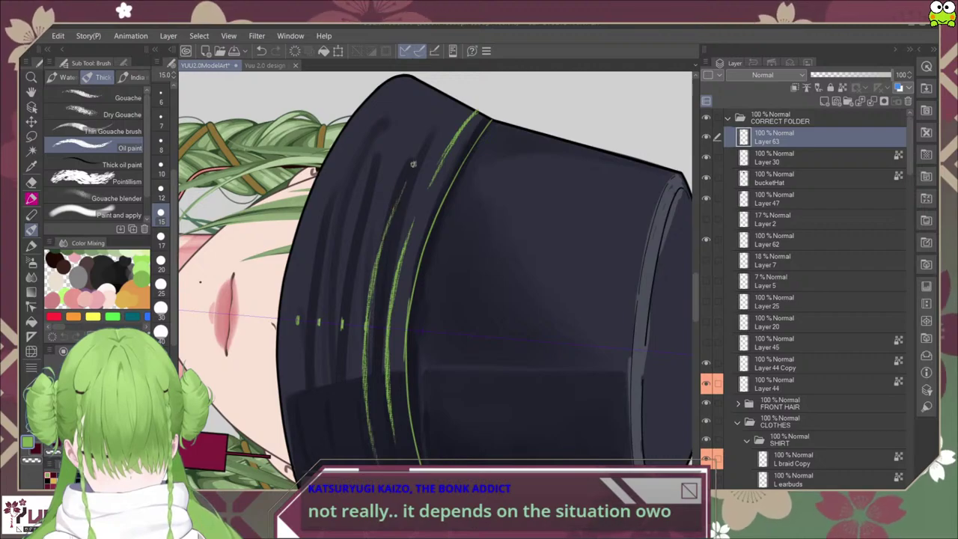
pyautogui.moveTo(395, 209)
pyautogui.mouseDown()
pyautogui.moveTo(421, 151)
pyautogui.moveTo(394, 218)
pyautogui.moveTo(428, 139)
pyautogui.moveTo(457, 106)
pyautogui.mouseUp()
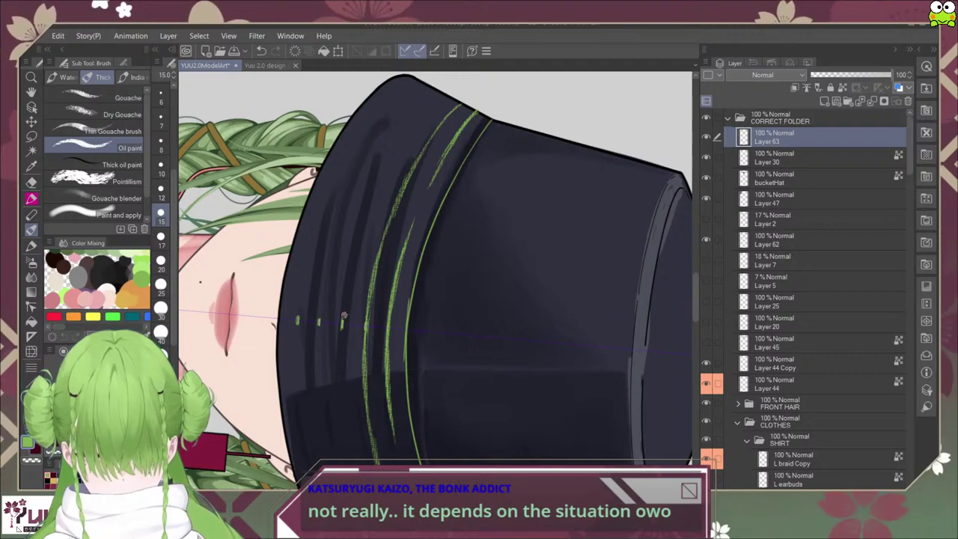
# Step: Draw a third curved green seam line through the middle spacing mark, following the brim's curve to its side outline
pyautogui.moveTo(341, 360); pyautogui.dragTo(348, 278)
pyautogui.moveTo(344, 393)
pyautogui.mouseDown()
pyautogui.moveTo(355, 256)
pyautogui.moveTo(381, 183)
pyautogui.mouseUp()
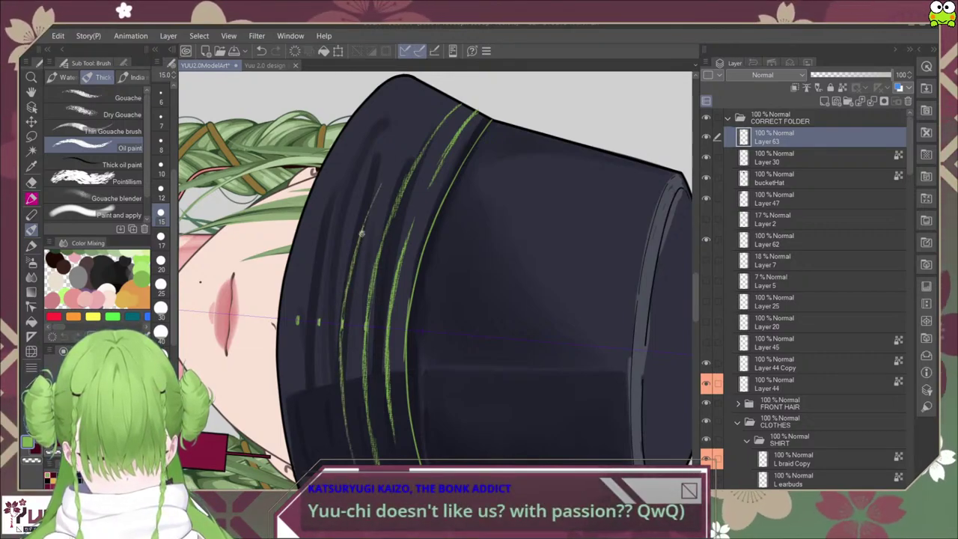
pyautogui.moveTo(342, 319)
pyautogui.mouseDown()
pyautogui.moveTo(374, 198)
pyautogui.moveTo(406, 135)
pyautogui.mouseUp()
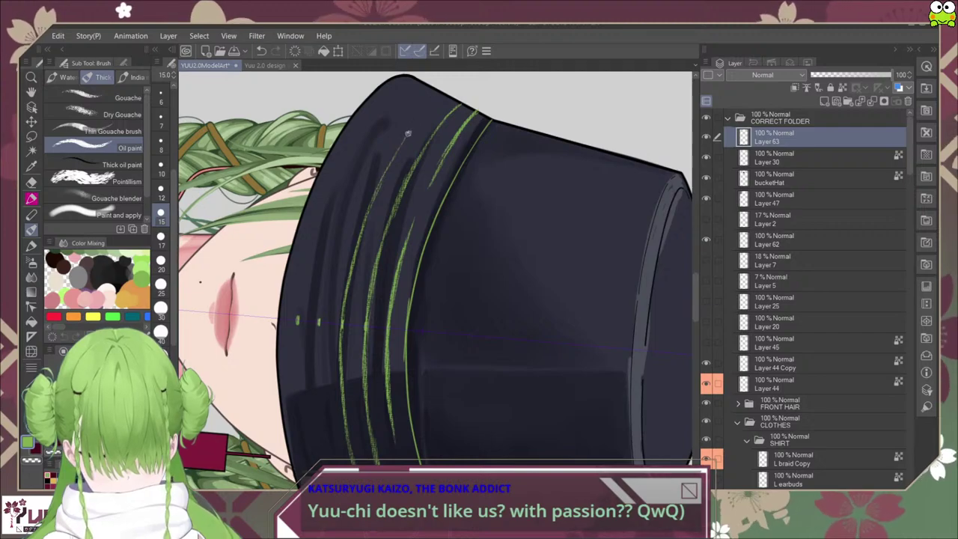
pyautogui.moveTo(445, 96)
pyautogui.mouseDown()
pyautogui.moveTo(401, 142)
pyautogui.moveTo(427, 110)
pyautogui.moveTo(371, 201)
pyautogui.moveTo(398, 149)
pyautogui.moveTo(354, 250)
pyautogui.mouseUp()
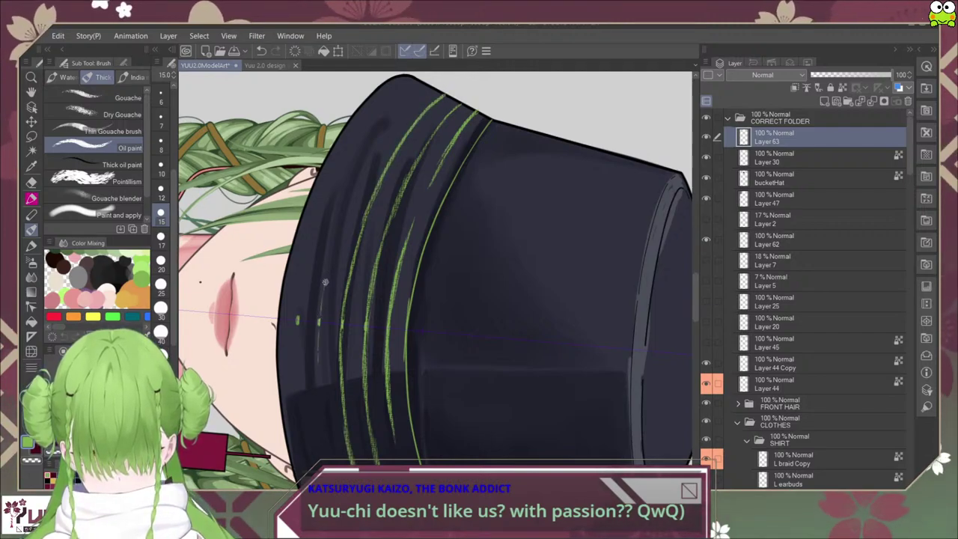
# Step: Draw a fourth curved green seam line through the second spacing mark from the brim's lower edge, out to the side outline
pyautogui.moveTo(326, 282); pyautogui.dragTo(352, 199)
pyautogui.moveTo(336, 244); pyautogui.dragTo(386, 138)
pyautogui.moveTo(363, 179)
pyautogui.mouseDown()
pyautogui.moveTo(433, 88)
pyautogui.moveTo(416, 99)
pyautogui.moveTo(436, 89)
pyautogui.moveTo(395, 122)
pyautogui.moveTo(402, 113)
pyautogui.moveTo(365, 174)
pyautogui.moveTo(377, 144)
pyautogui.moveTo(318, 335)
pyautogui.mouseUp()
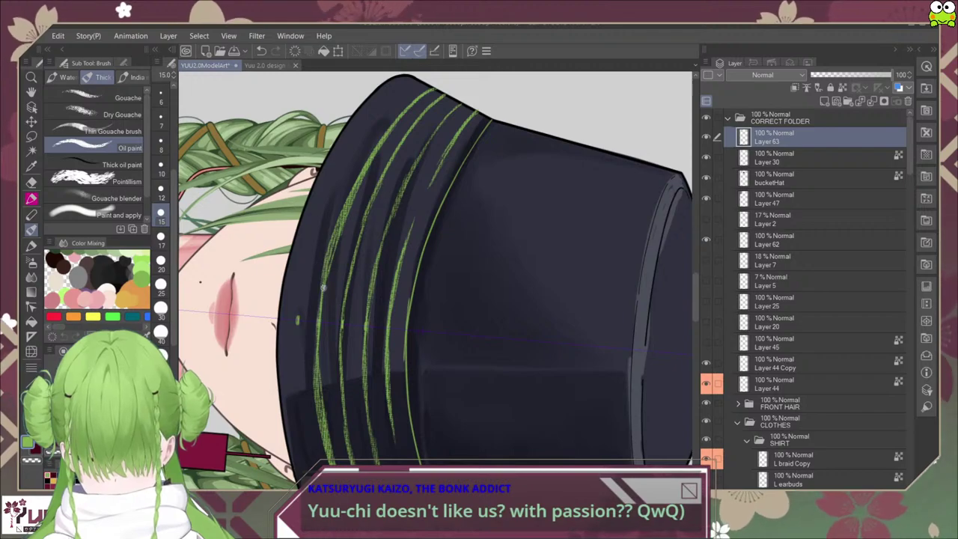
# Step: Thin the rough stretch of the fourth green seam line with the Snap eraser
pyautogui.moveTo(348, 305); pyautogui.dragTo(356, 270)
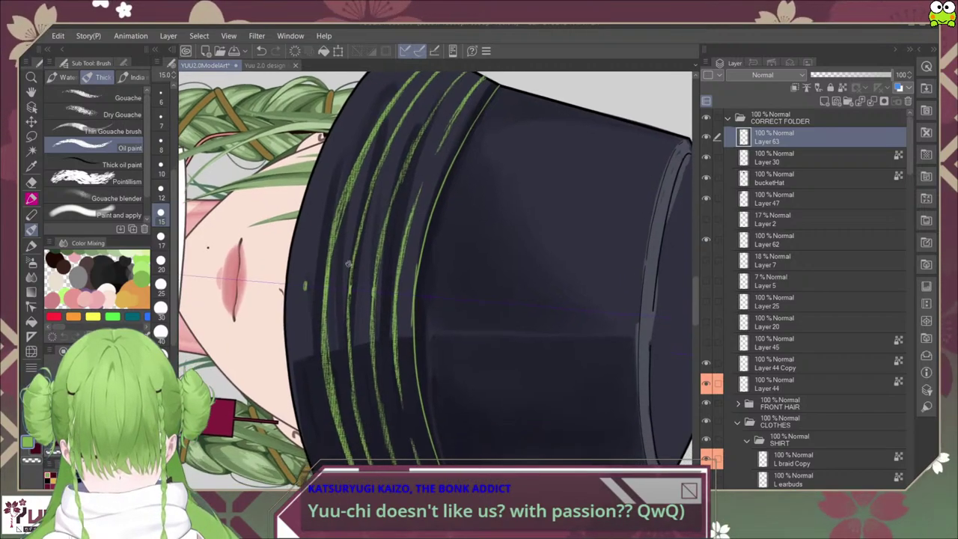
pyautogui.press('e')
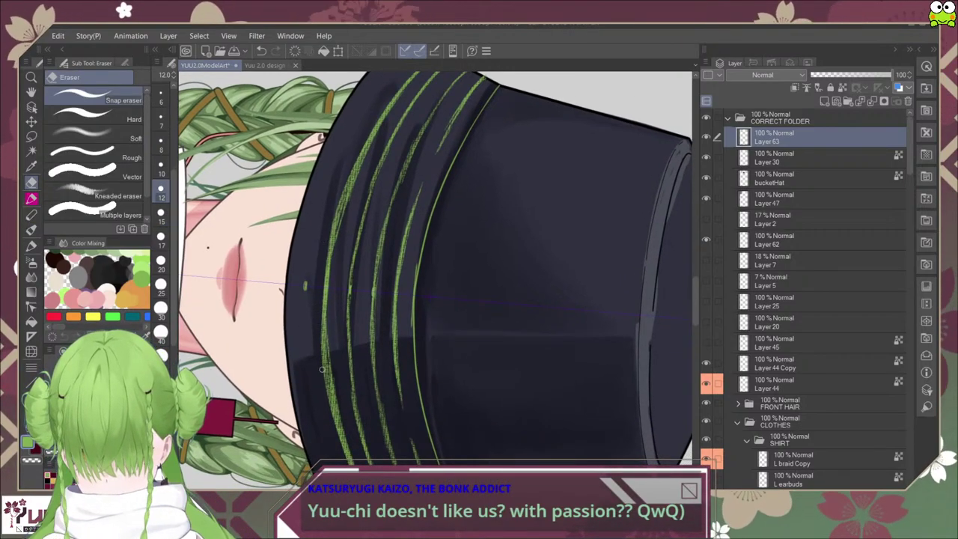
pyautogui.moveTo(320, 312); pyautogui.dragTo(332, 431)
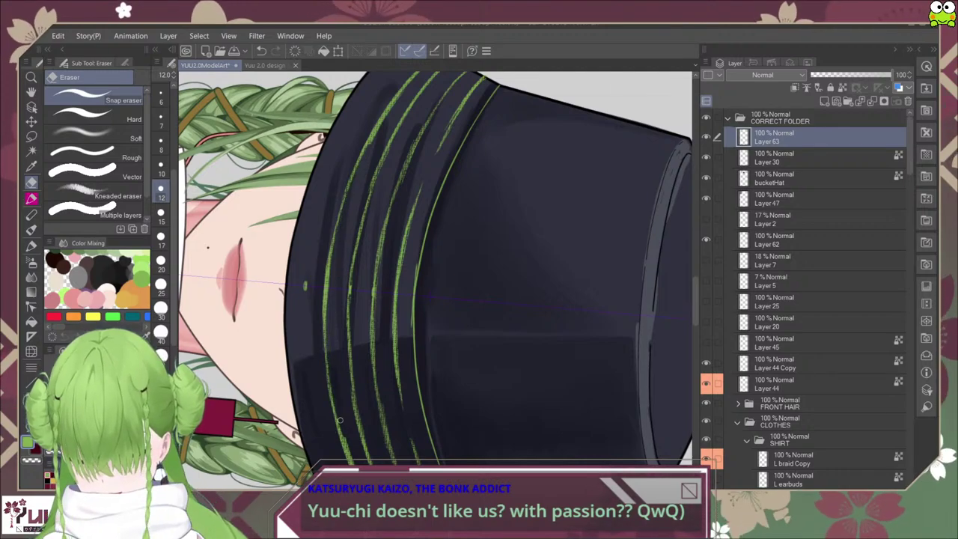
pyautogui.scroll(-2, 338, 403)
pyautogui.moveTo(345, 419); pyautogui.dragTo(347, 375)
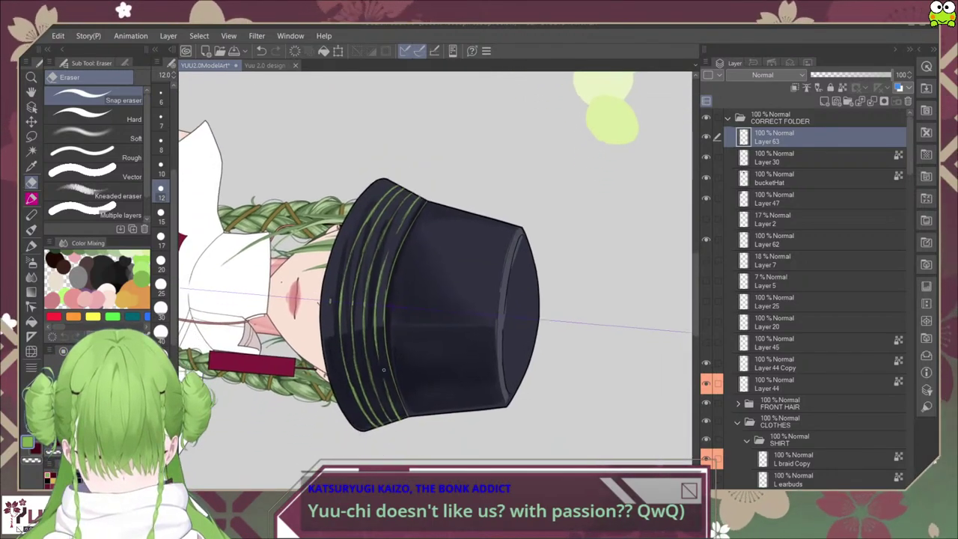
pyautogui.scroll(2, 364, 402)
pyautogui.moveTo(364, 411); pyautogui.dragTo(377, 349)
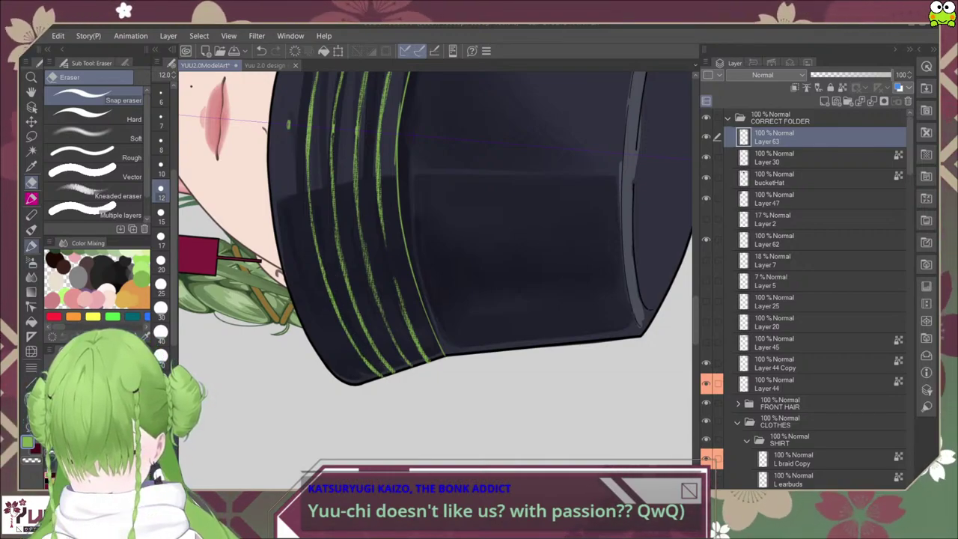
# Step: Draw a fifth curved green seam line with the Oil paint brush through the spacing mark closest to the brim's lower edge
pyautogui.press('b')
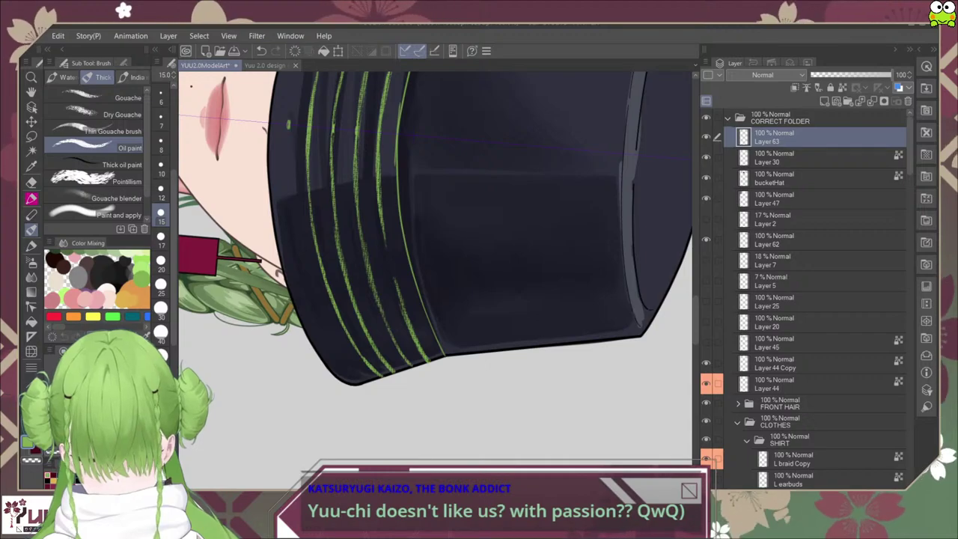
pyautogui.moveTo(384, 201)
pyautogui.mouseDown()
pyautogui.moveTo(389, 351)
pyautogui.moveTo(373, 432)
pyautogui.mouseUp()
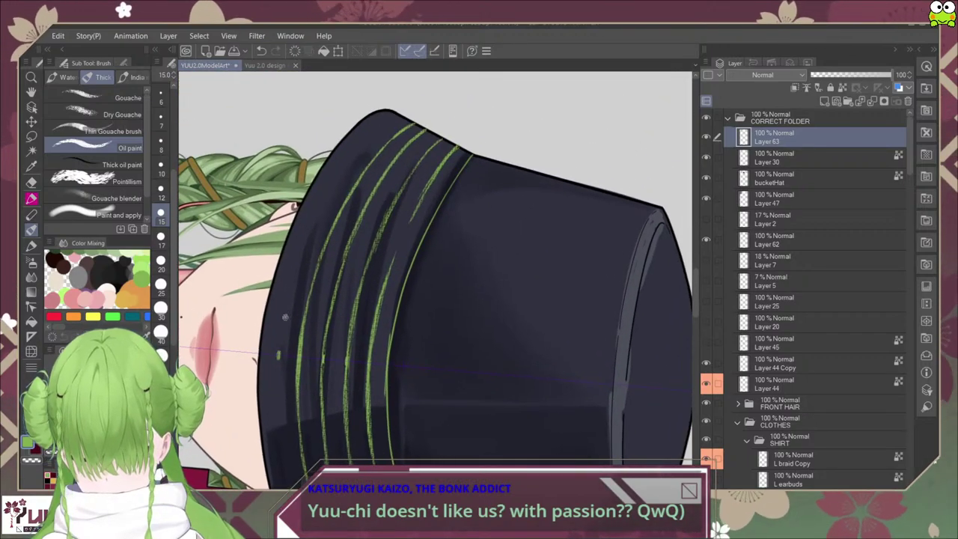
pyautogui.moveTo(283, 326); pyautogui.dragTo(276, 378)
pyautogui.moveTo(282, 327); pyautogui.dragTo(275, 419)
pyautogui.moveTo(291, 281); pyautogui.dragTo(277, 433)
pyautogui.moveTo(298, 259); pyautogui.dragTo(286, 306)
pyautogui.moveTo(301, 248)
pyautogui.mouseDown()
pyautogui.moveTo(288, 295)
pyautogui.moveTo(317, 199)
pyautogui.moveTo(297, 270)
pyautogui.moveTo(302, 246)
pyautogui.mouseUp()
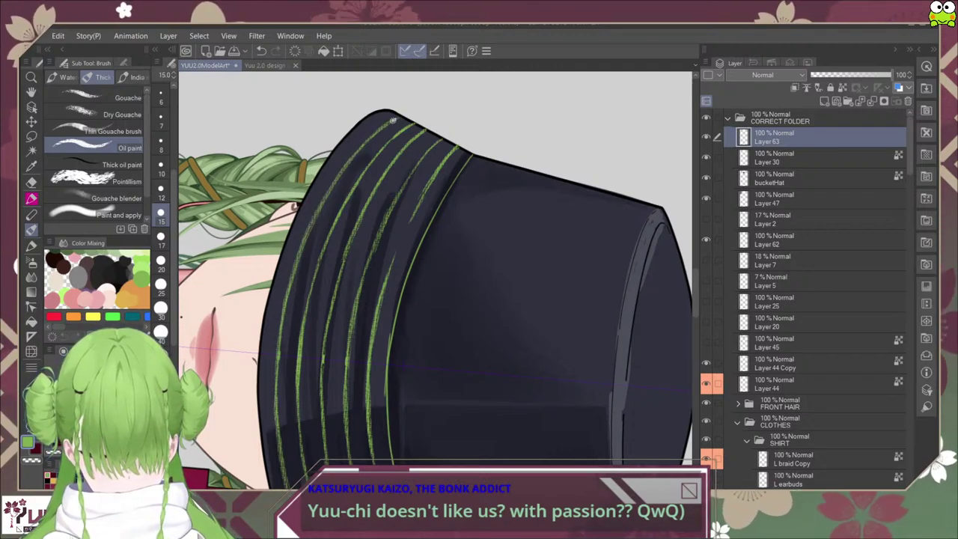
pyautogui.moveTo(354, 153)
pyautogui.mouseDown()
pyautogui.moveTo(403, 116)
pyautogui.moveTo(348, 158)
pyautogui.mouseUp()
# Step: Reset the canvas rotation to upright and clean up the outer ends of the green seam lines with the Snap eraser
pyautogui.scroll(-3, 327, 185)
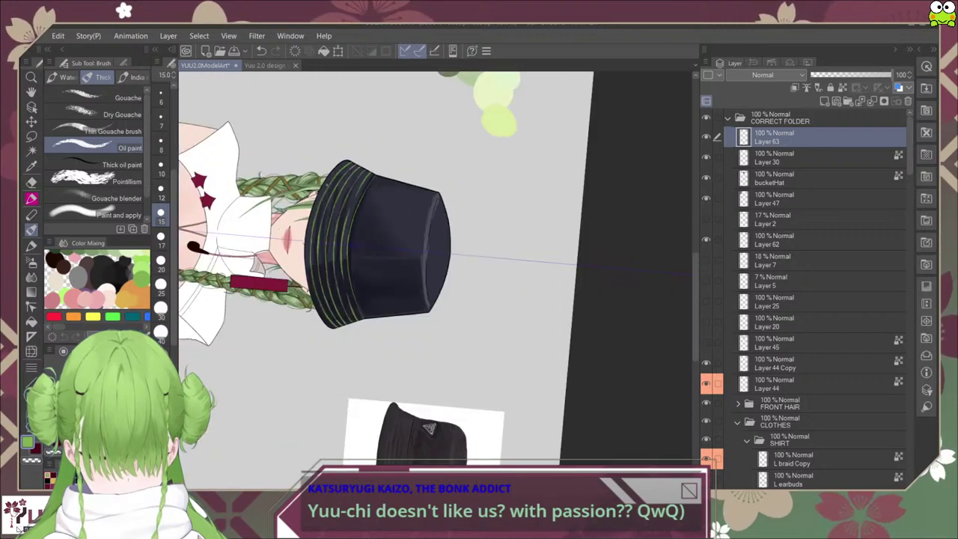
pyautogui.hotkey('ctrl', '@')
pyautogui.moveTo(532, 315); pyautogui.dragTo(581, 199)
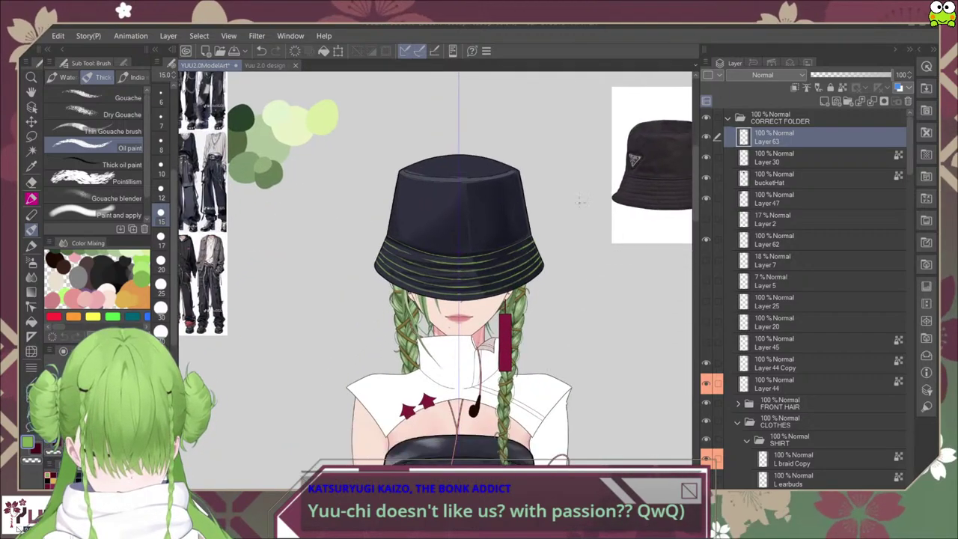
pyautogui.scroll(2, 552, 252)
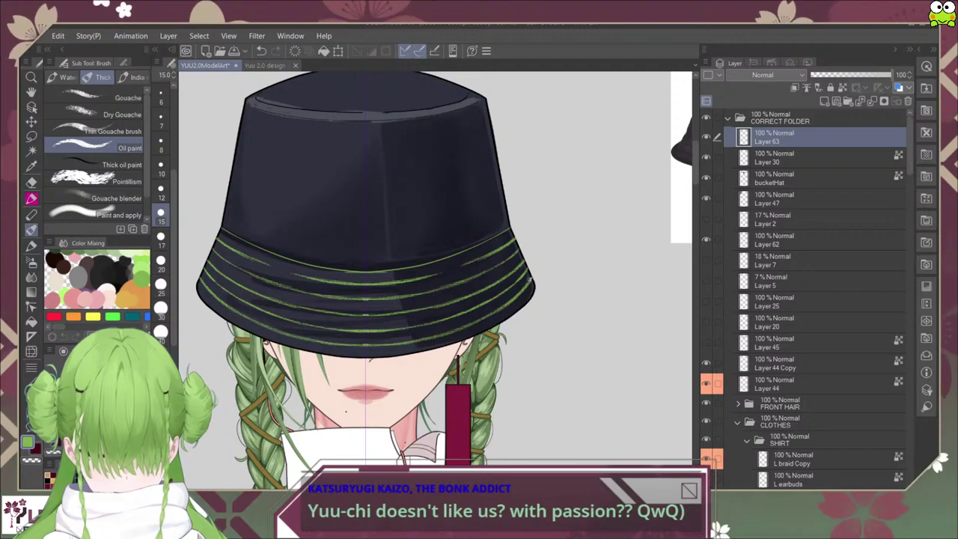
pyautogui.scroll(2, 528, 279)
pyautogui.scroll(2, 531, 263)
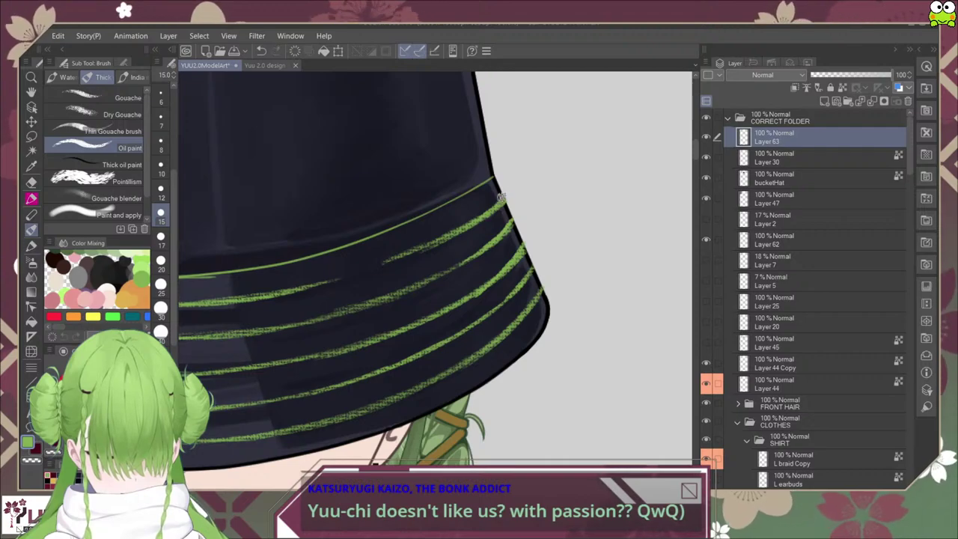
pyautogui.press('e')
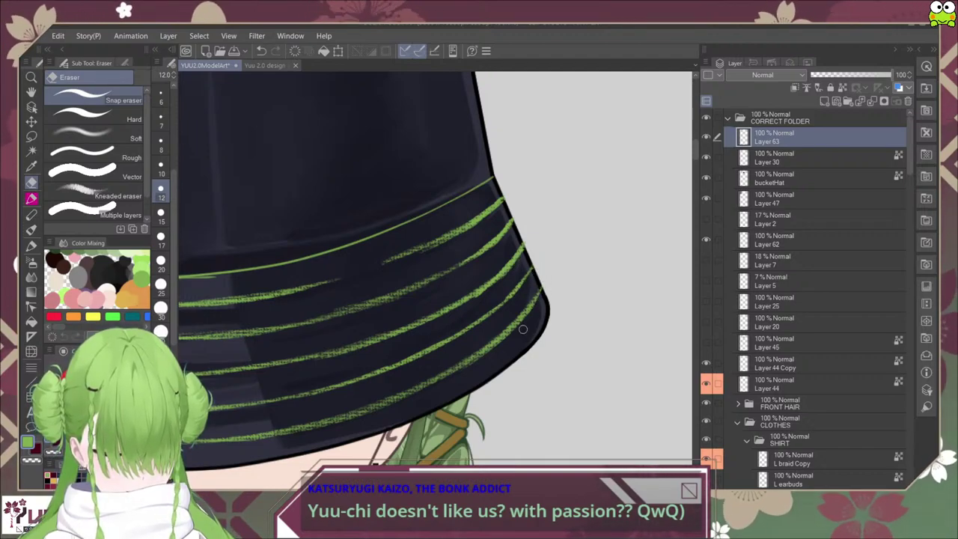
pyautogui.scroll(-3, 517, 327)
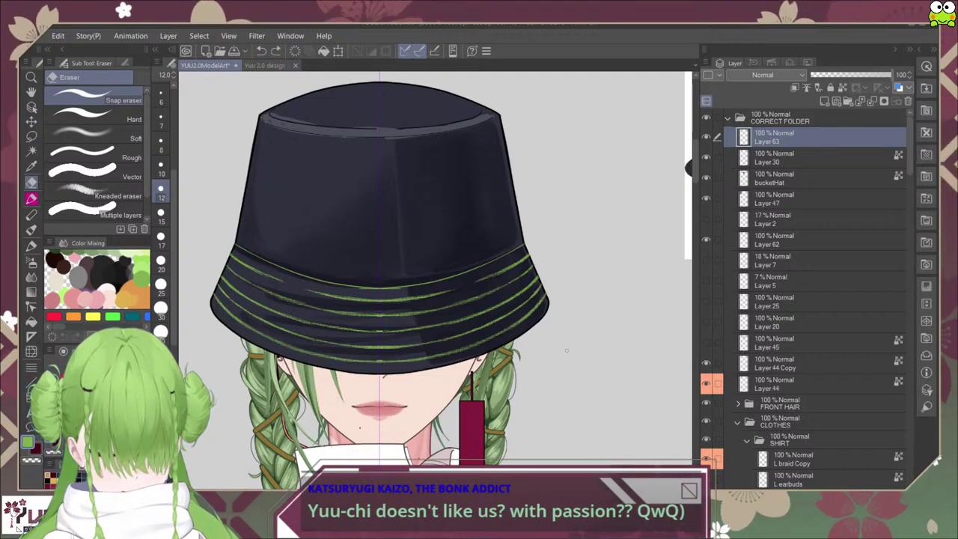
pyautogui.scroll(-1, 566, 349)
pyautogui.scroll(-1, 564, 348)
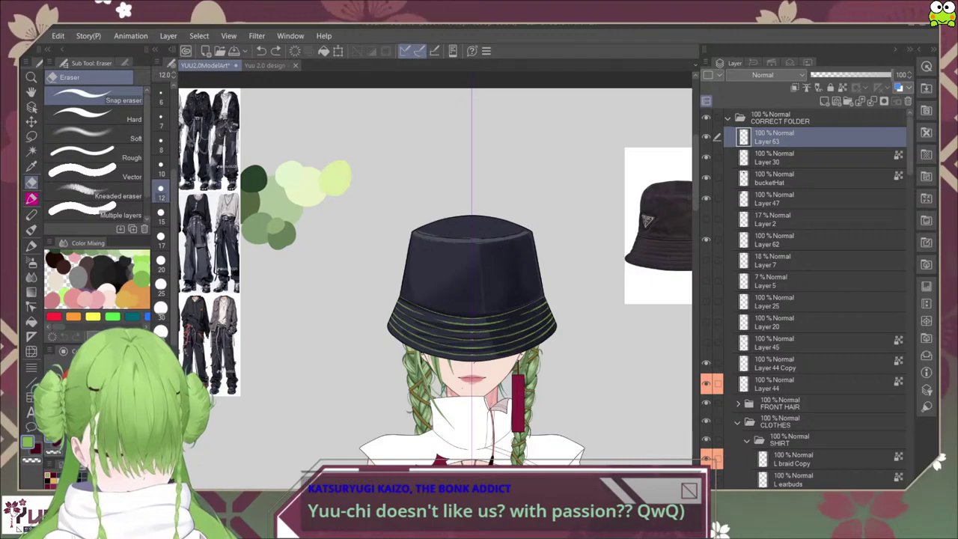
# Step: Lower the opacity of the green seam line layer to 65% and hide the symmetry ruler line
pyautogui.moveTo(886, 75); pyautogui.dragTo(868, 75)
pyautogui.moveTo(909, 146); pyautogui.dragTo(909, 464)
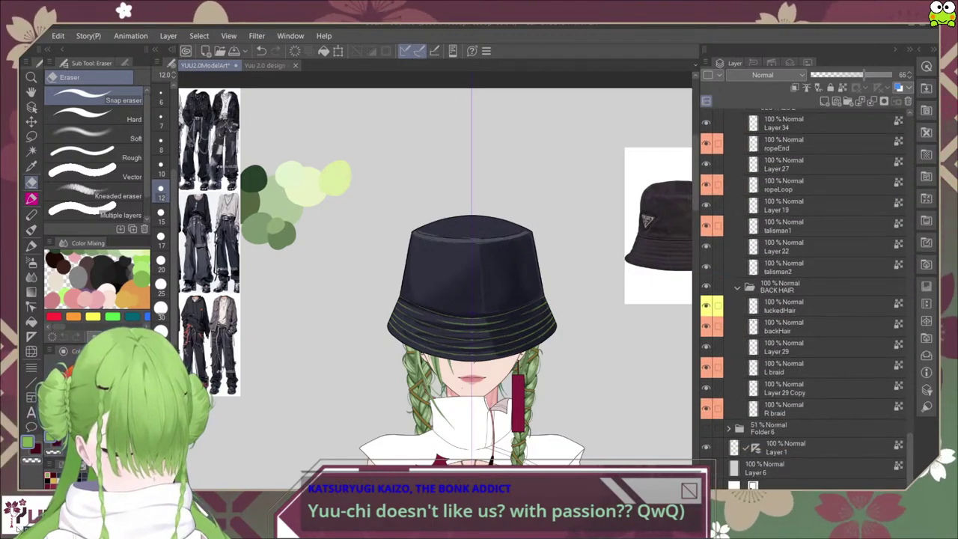
pyautogui.scroll(2, 548, 324)
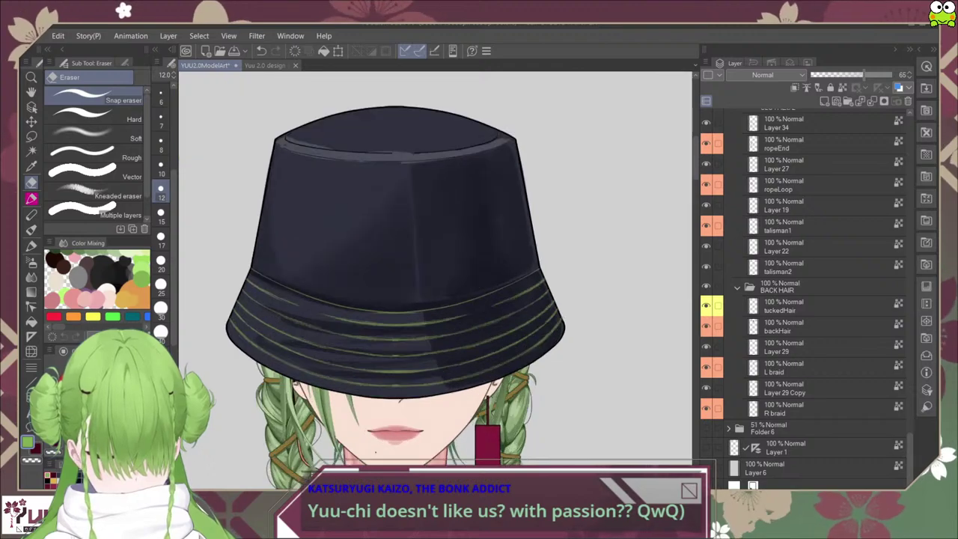
# Step: Lower the opacity of the green seam line layer to 10% and make the bucketHat layer active
pyautogui.moveTo(909, 460); pyautogui.dragTo(909, 142)
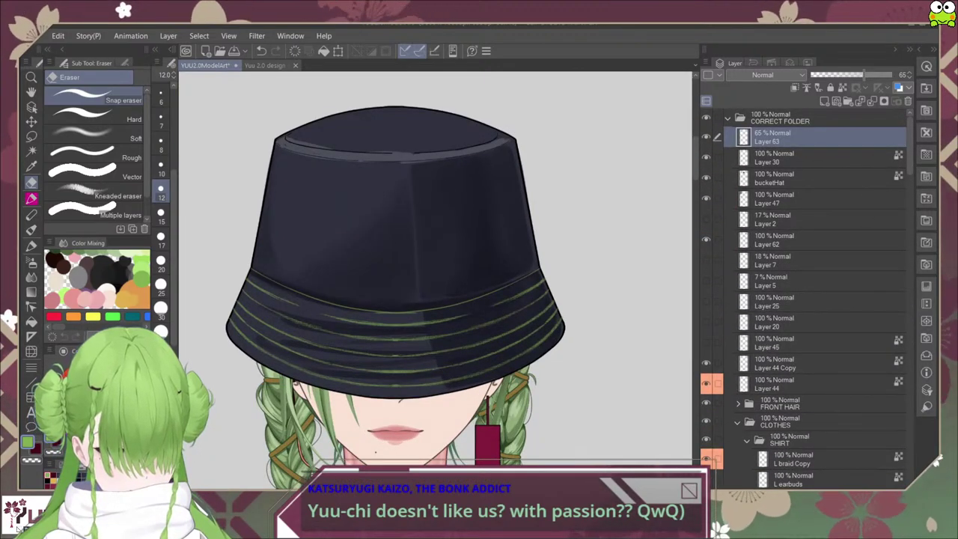
pyautogui.moveTo(863, 75); pyautogui.dragTo(830, 75)
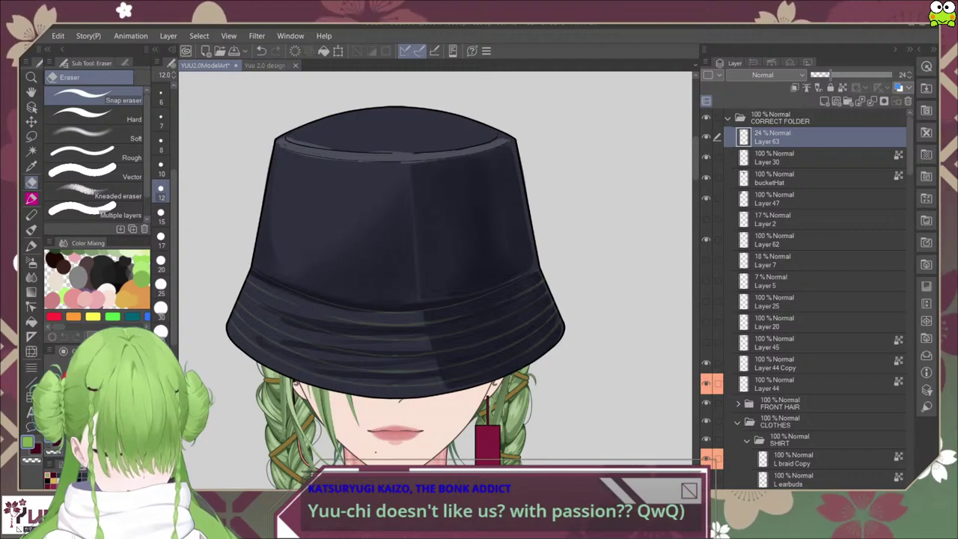
pyautogui.click(801, 179)
pyautogui.scroll(2, 534, 335)
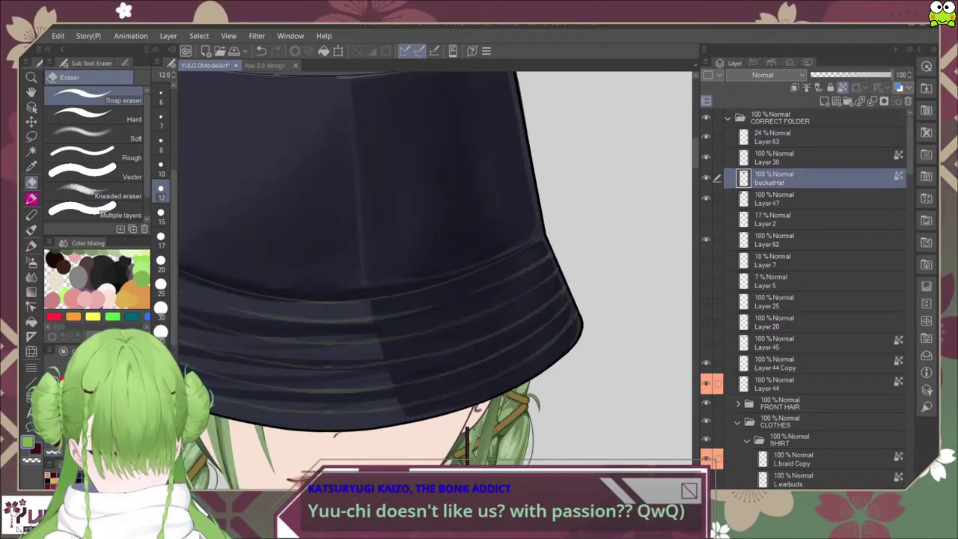
pyautogui.click(800, 137)
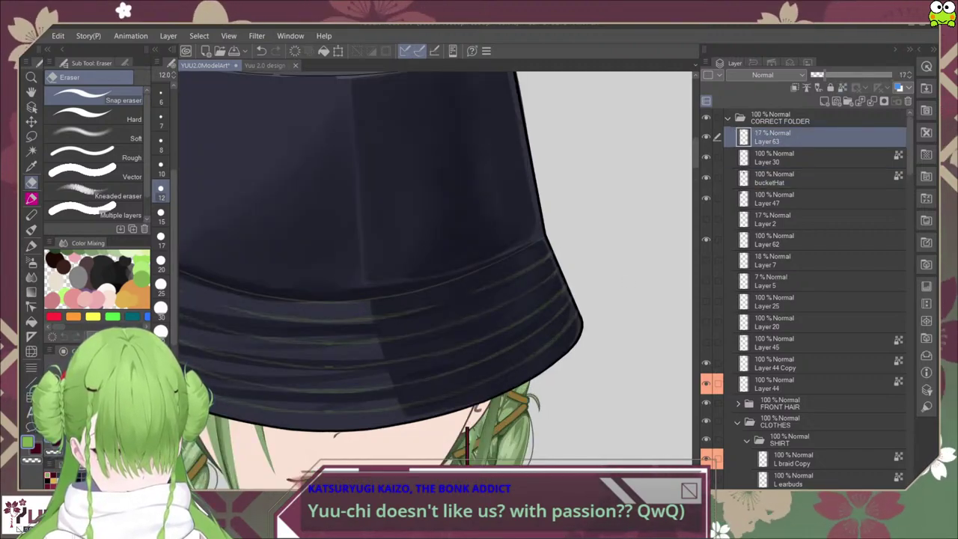
pyautogui.moveTo(812, 75); pyautogui.dragTo(813, 74)
pyautogui.click(800, 178)
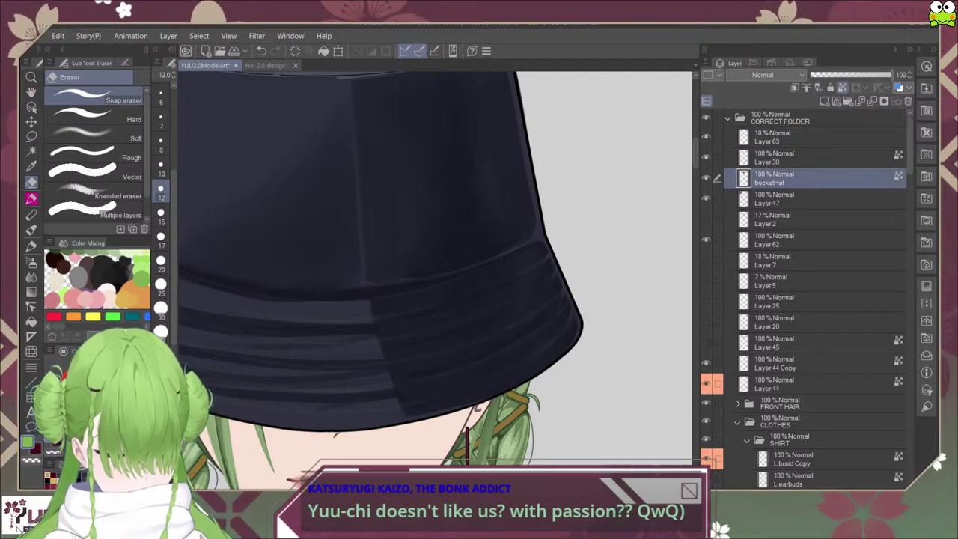
pyautogui.scroll(2, 549, 280)
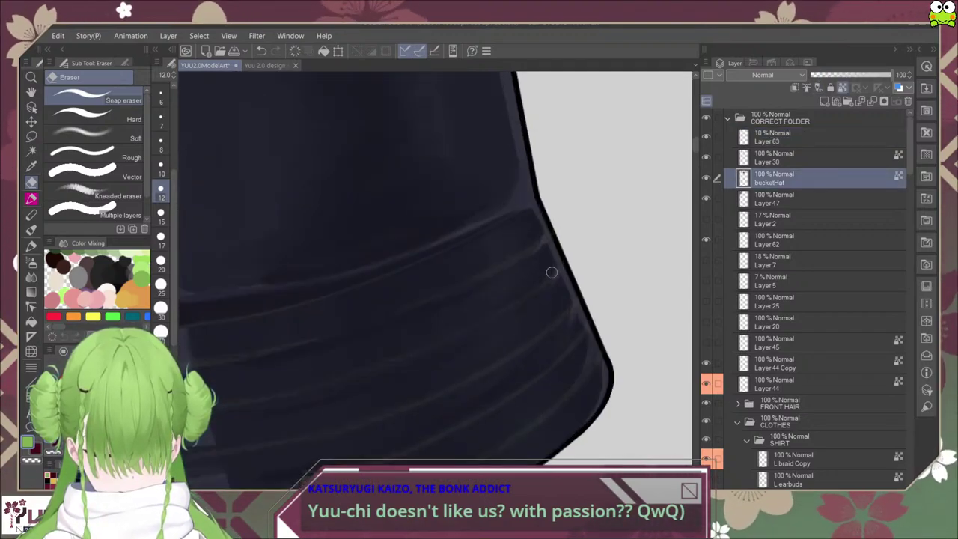
pyautogui.scroll(1, 549, 273)
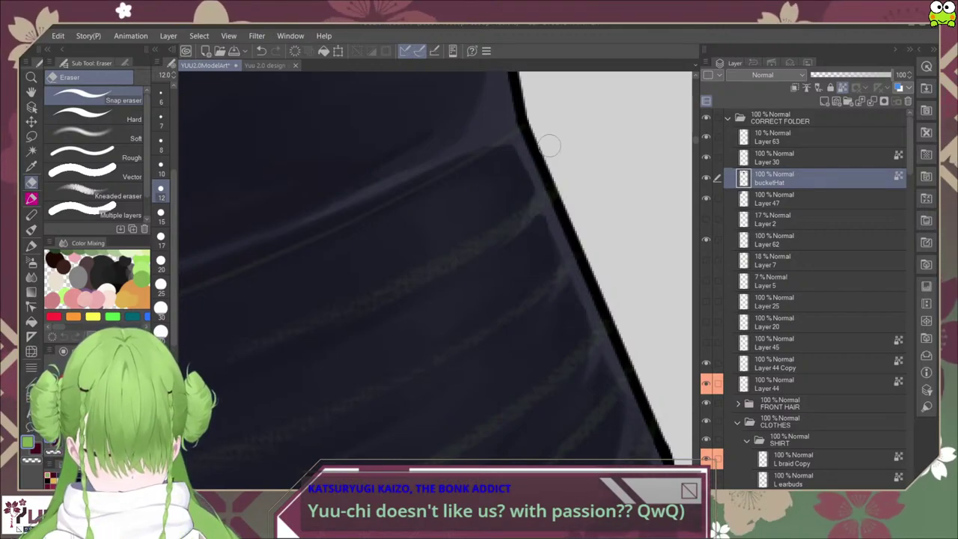
pyautogui.moveTo(550, 142)
pyautogui.mouseDown()
pyautogui.moveTo(529, 155)
pyautogui.moveTo(533, 168)
pyautogui.mouseUp()
pyautogui.hotkey('ctrl', 'z')
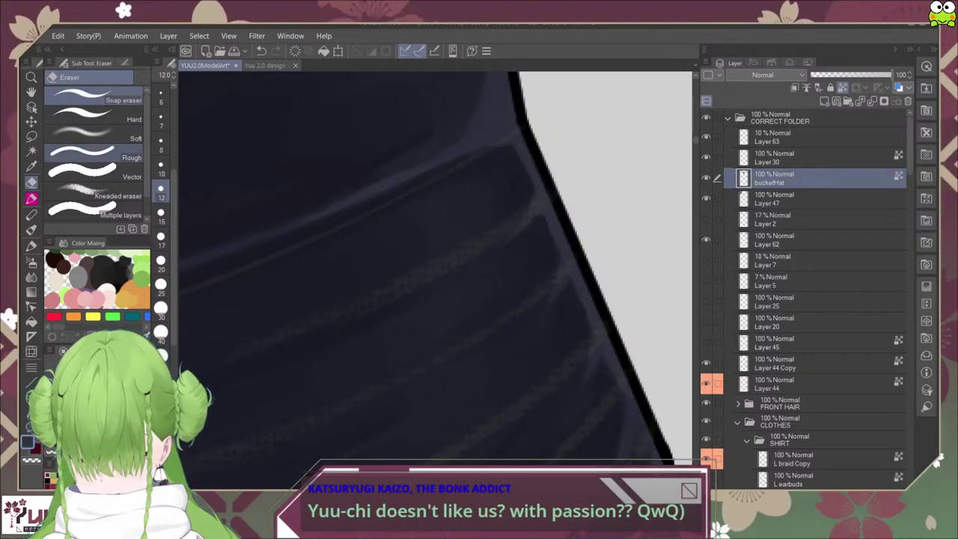
# Step: Switch to the Round mixing brush at size 10 for painting the outer end of the brim's uppermost seam
pyautogui.click(32, 198)
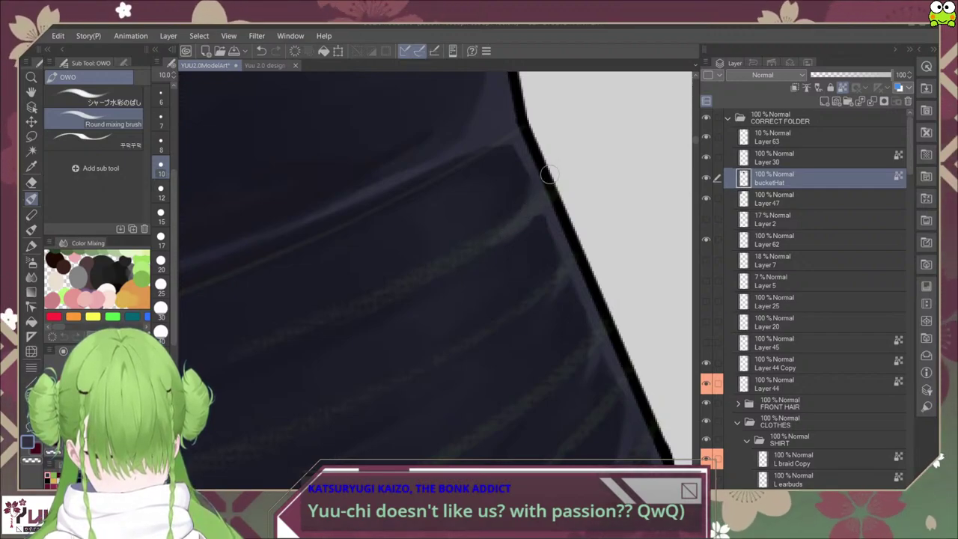
pyautogui.scroll(-2, 550, 170)
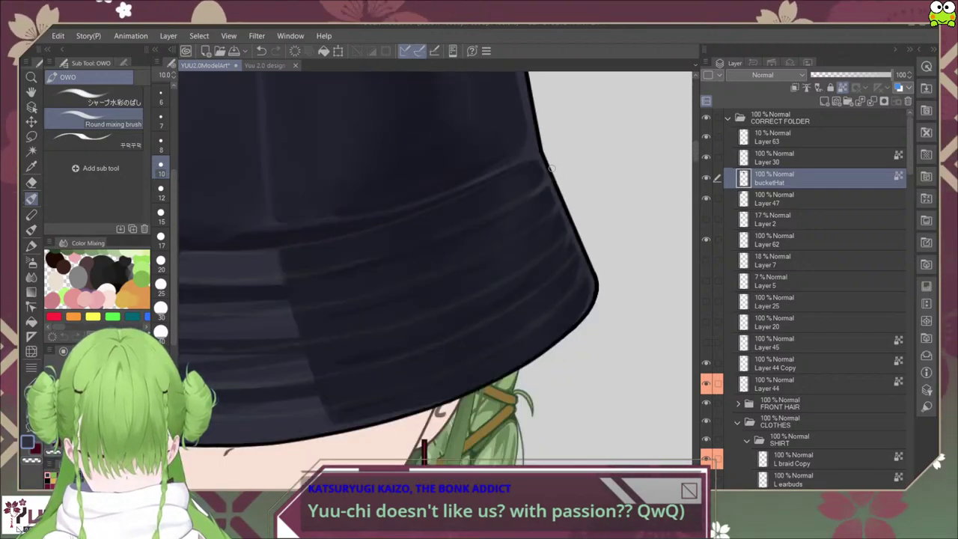
pyautogui.scroll(-2, 551, 170)
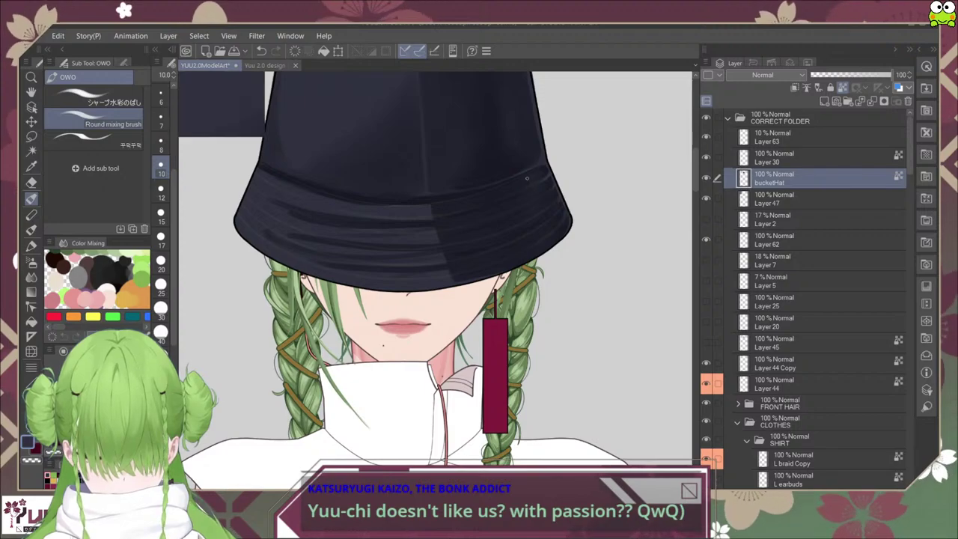
pyautogui.scroll(2, 524, 188)
pyautogui.scroll(-4, 533, 204)
pyautogui.scroll(4, 524, 199)
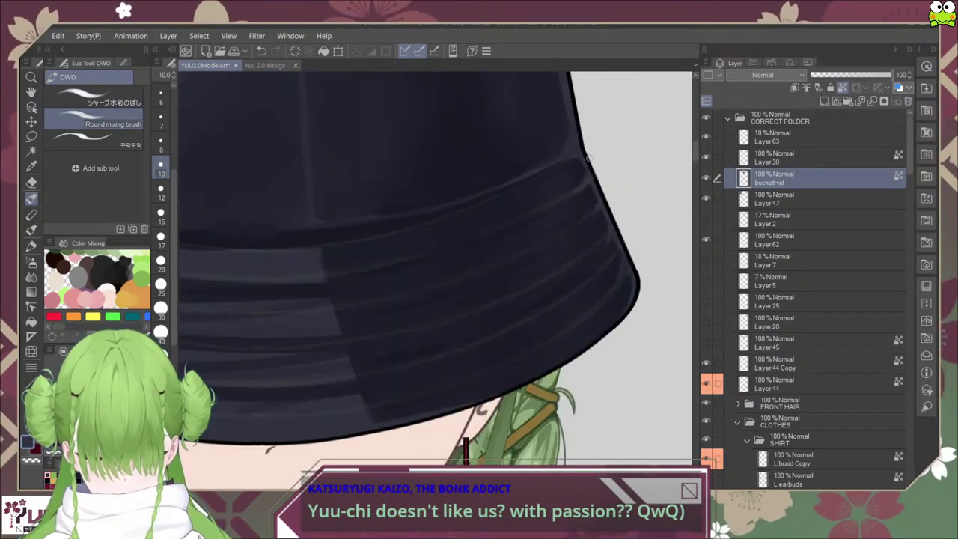
pyautogui.scroll(1, 568, 107)
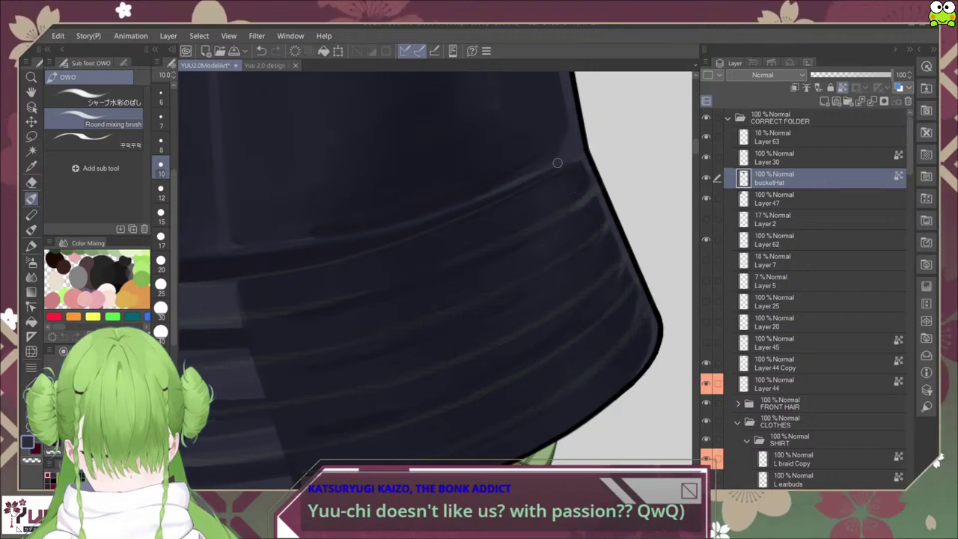
# Step: Try a lighter stroke along the seam between the hat's crown and brim with the Round mixing brush, and undo it
pyautogui.moveTo(555, 167); pyautogui.dragTo(387, 242)
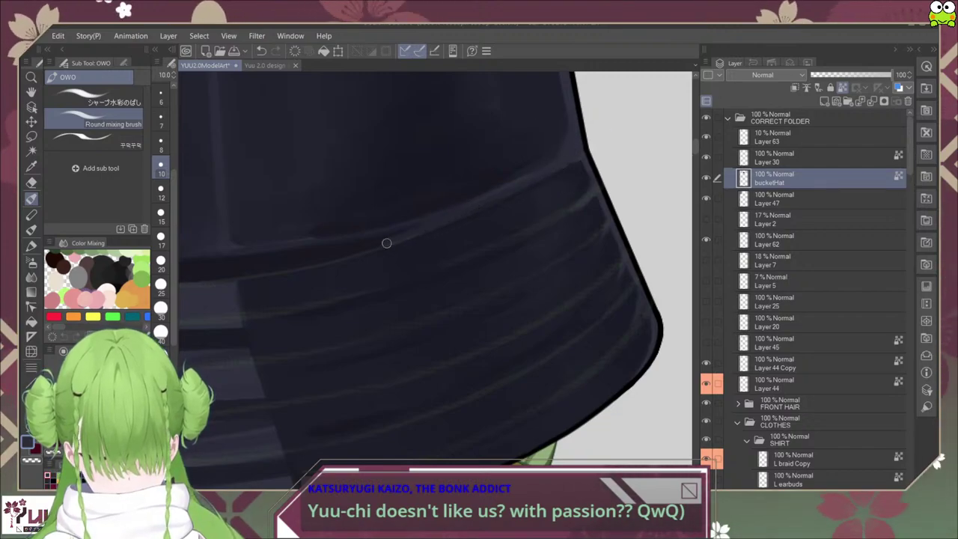
pyautogui.hotkey('ctrl', 'z')
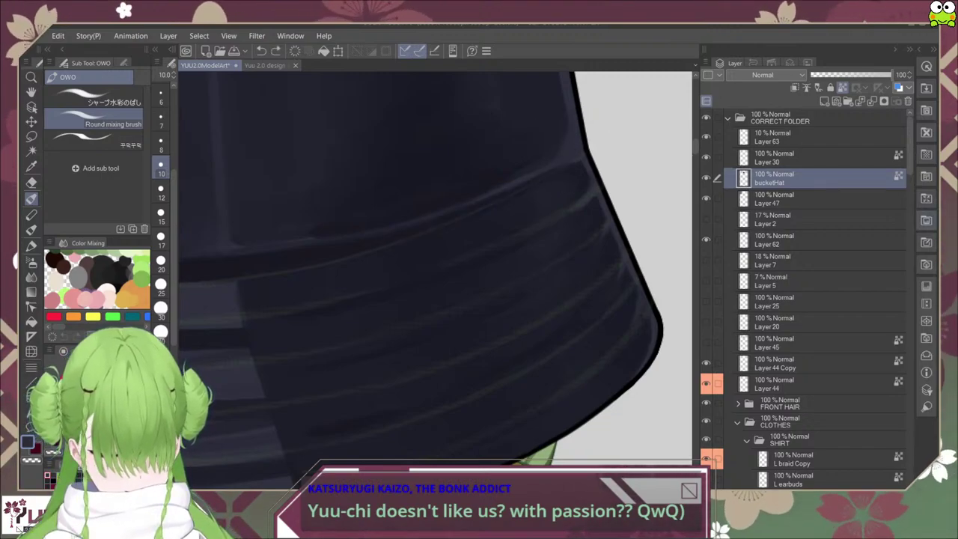
pyautogui.scroll(-10, 815, 284)
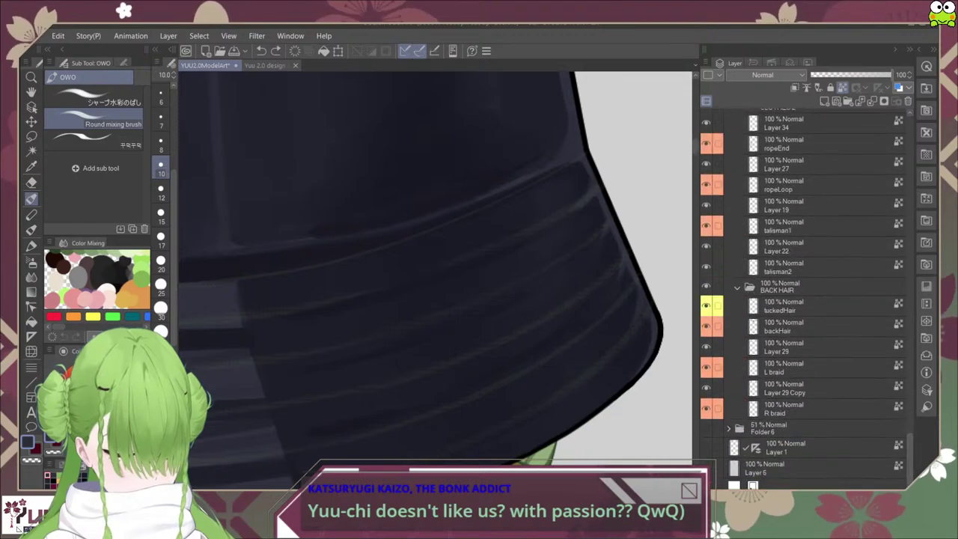
pyautogui.scroll(-2, 599, 288)
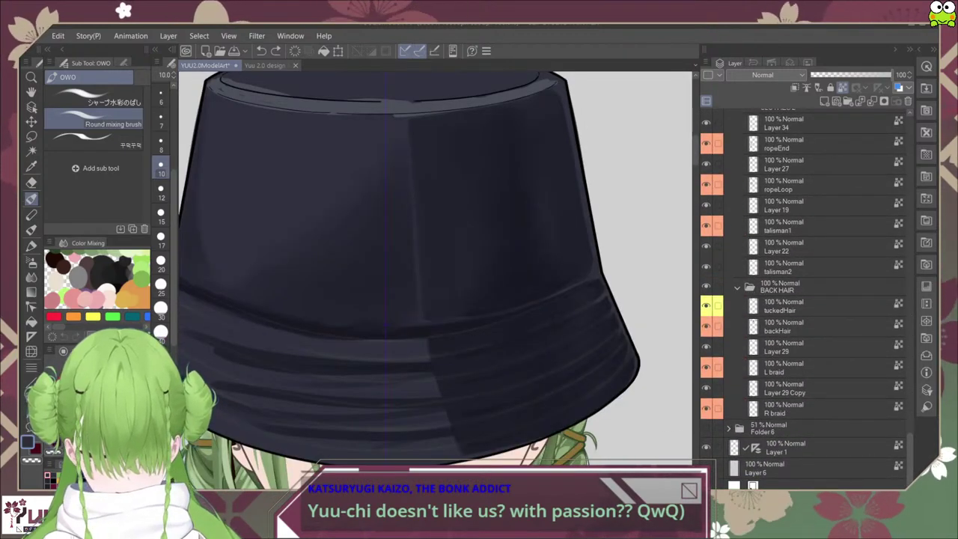
# Step: Paint a lighter navy band along the seam between the hat's crown and brim with the G-pen at size 10
pyautogui.moveTo(544, 261); pyautogui.dragTo(545, 331)
pyautogui.scroll(1, 544, 331)
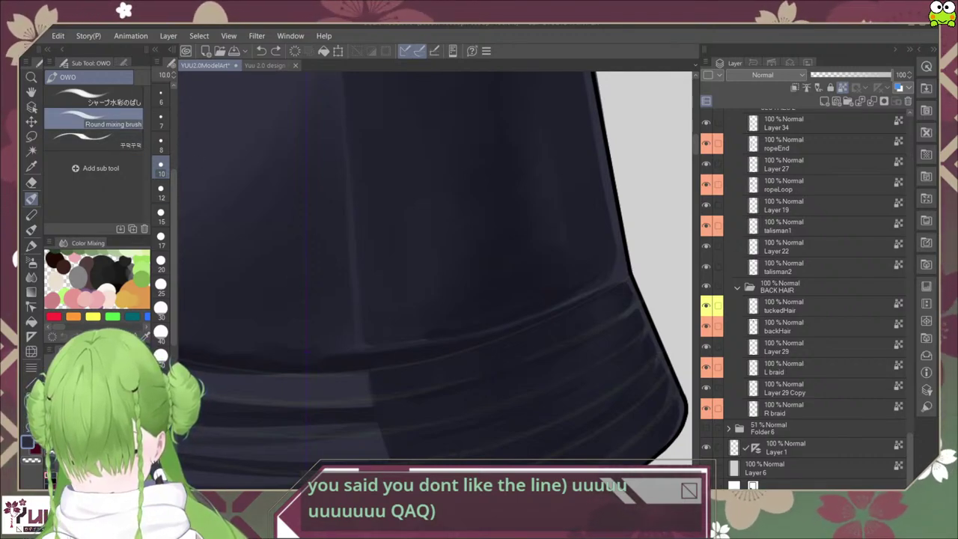
pyautogui.press('p')
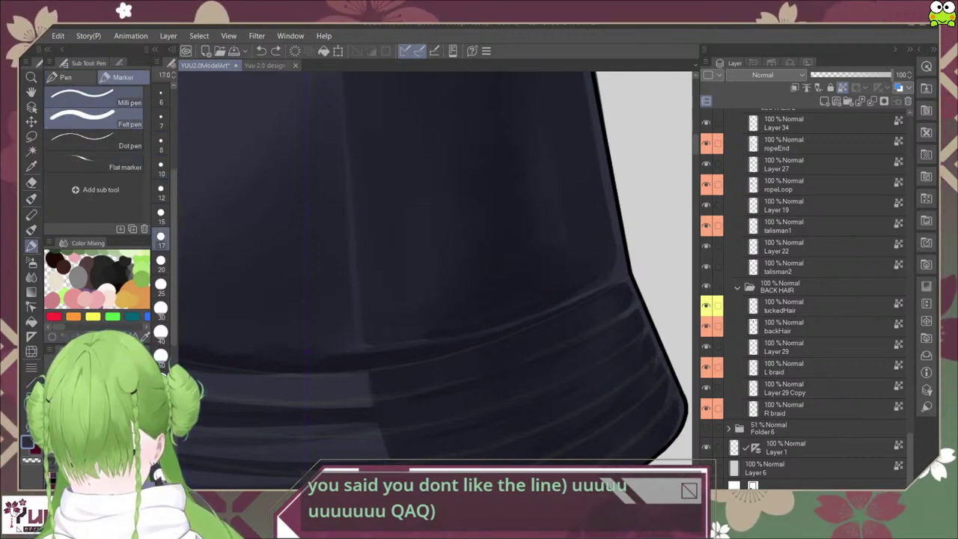
pyautogui.click(68, 77)
pyautogui.moveTo(519, 234)
pyautogui.mouseDown()
pyautogui.moveTo(477, 350)
pyautogui.moveTo(465, 355)
pyautogui.mouseUp()
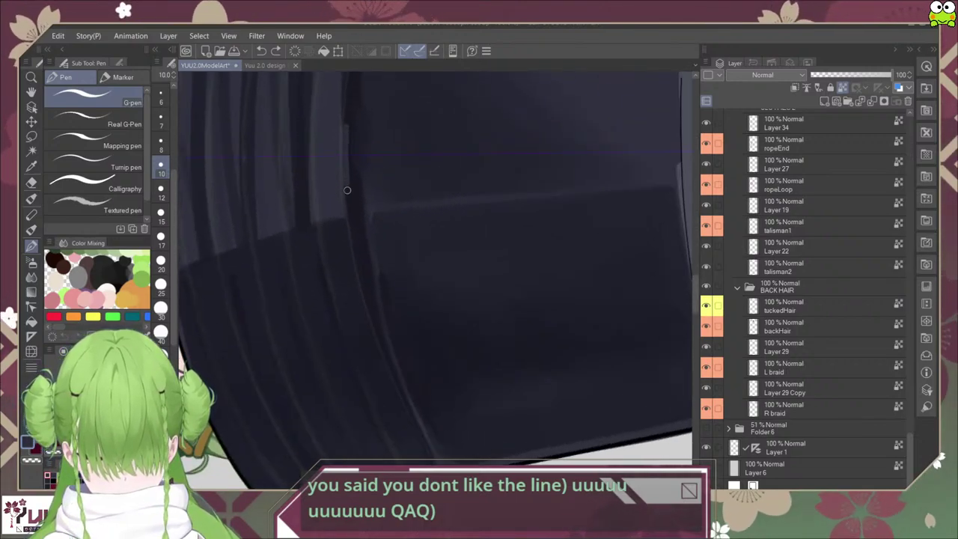
pyautogui.moveTo(347, 184); pyautogui.dragTo(371, 312)
pyautogui.moveTo(355, 169); pyautogui.dragTo(387, 358)
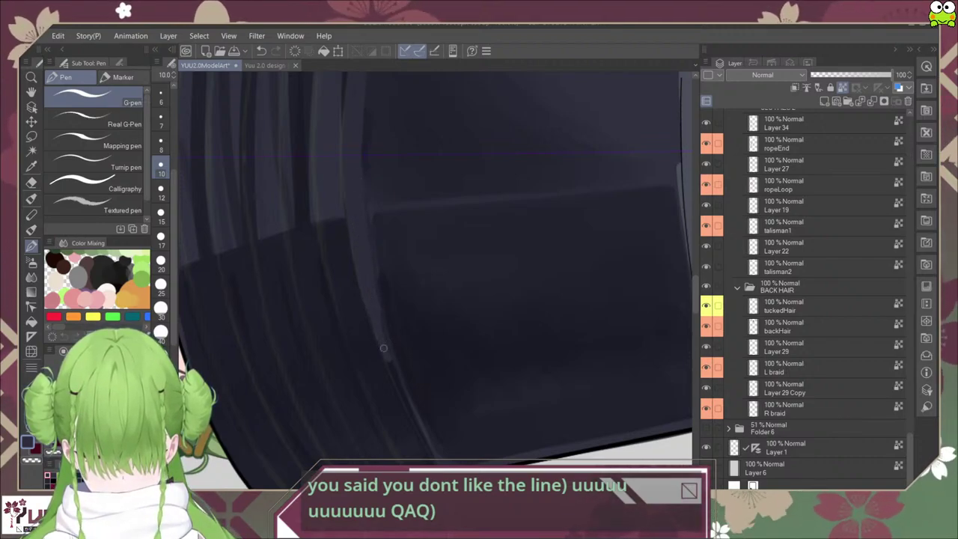
pyautogui.moveTo(375, 323); pyautogui.dragTo(421, 432)
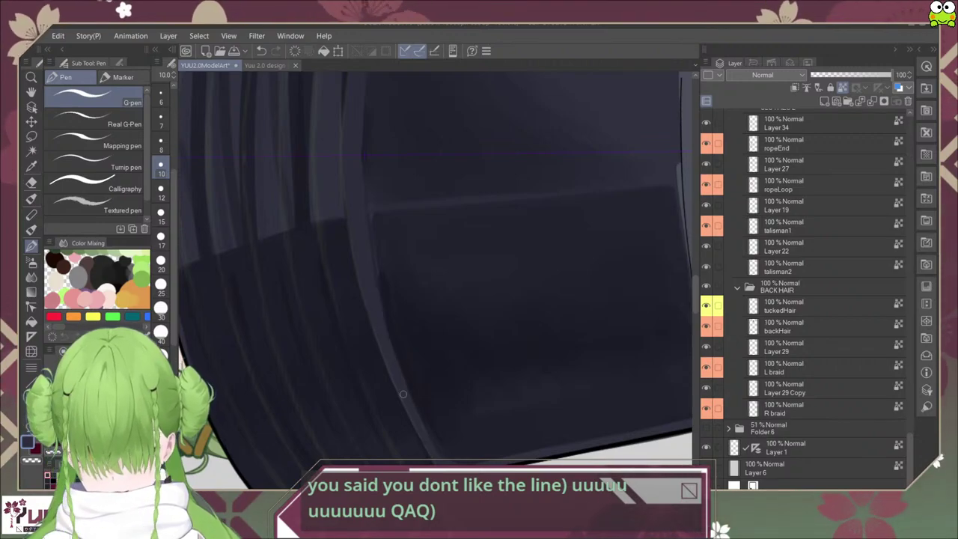
pyautogui.scroll(-3, 373, 302)
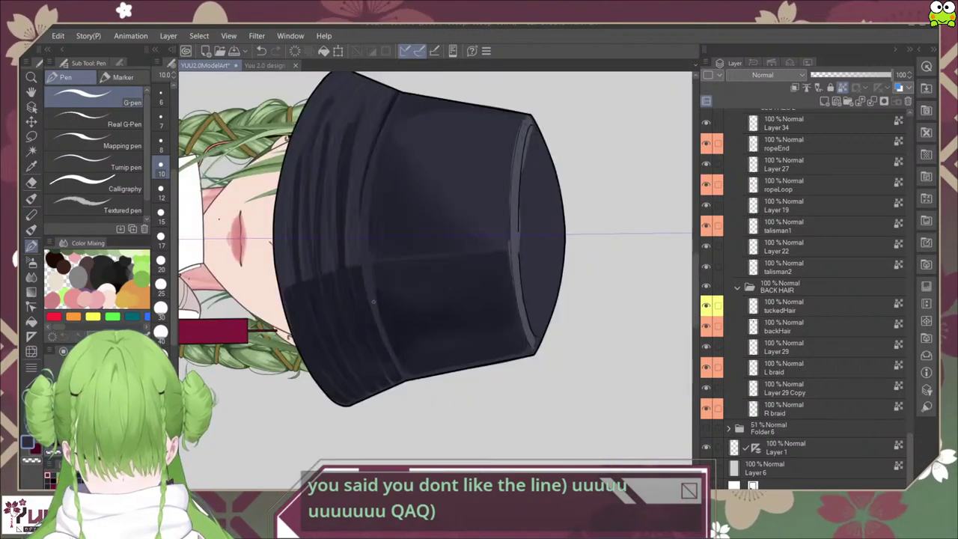
pyautogui.press('r')
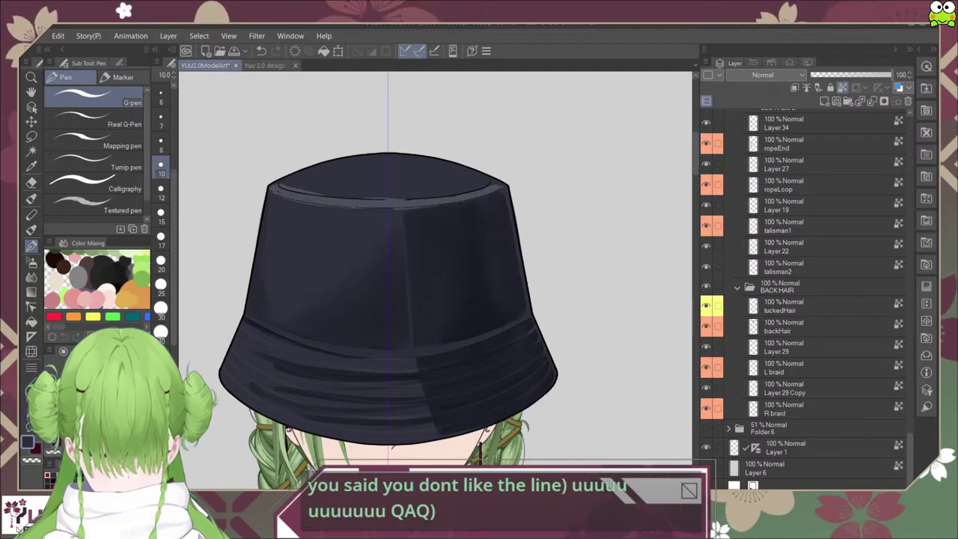
# Step: Blend the area where the crown's vertical seam meets the brim band, using the Round mixing brush at size 10
pyautogui.scroll(5, 512, 370)
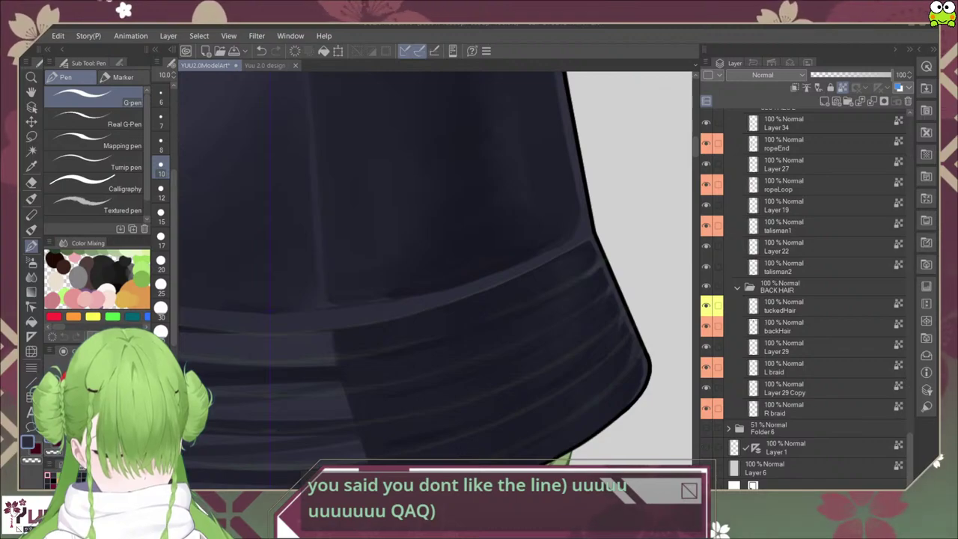
pyautogui.scroll(2, 481, 324)
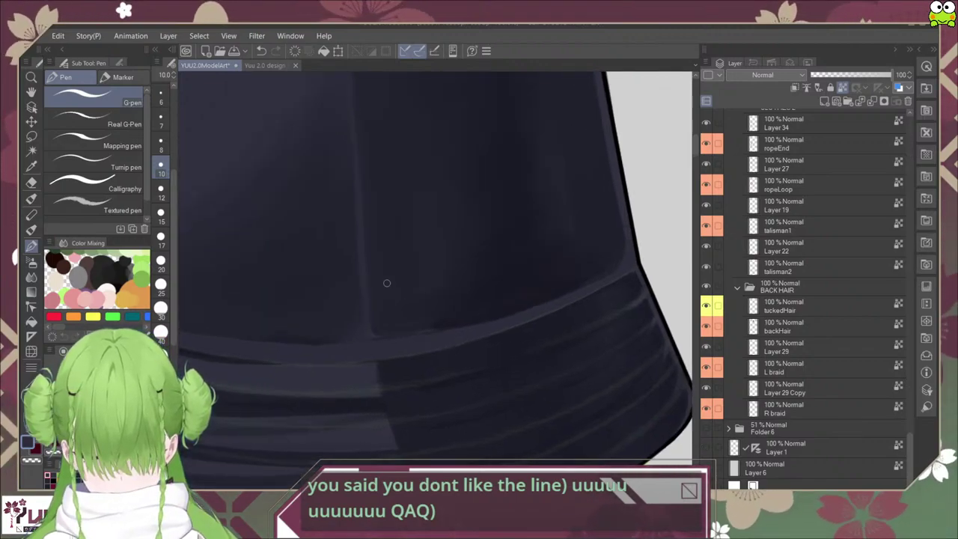
pyautogui.scroll(2, 385, 317)
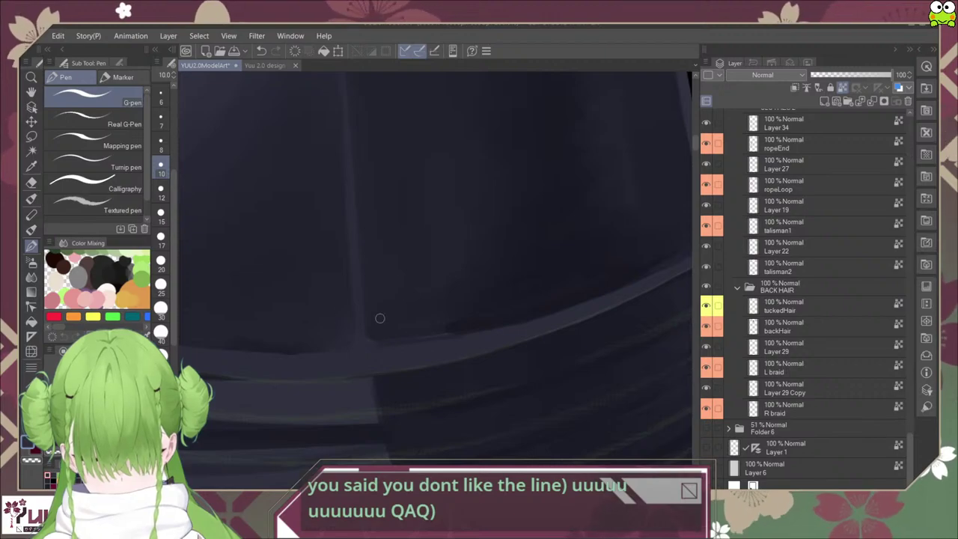
pyautogui.click(31, 229)
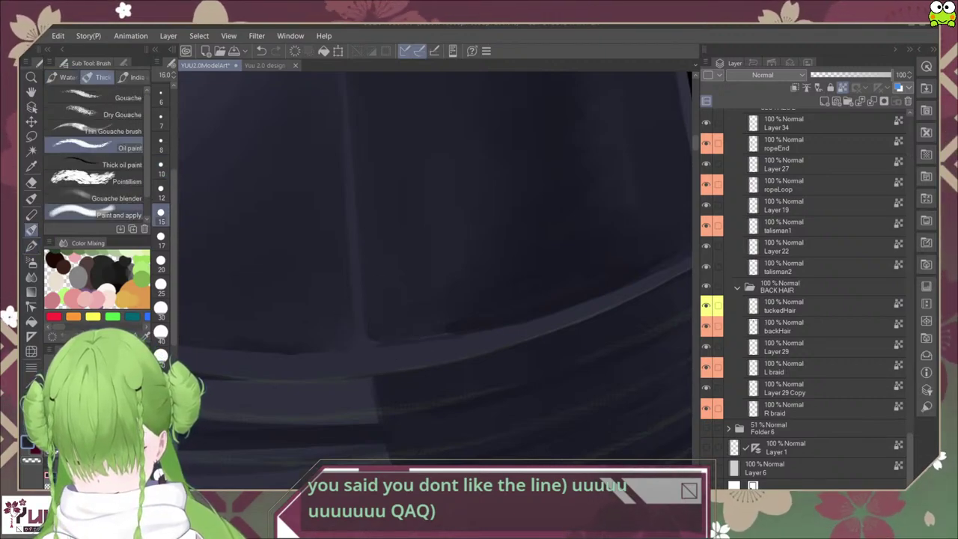
pyautogui.click(31, 199)
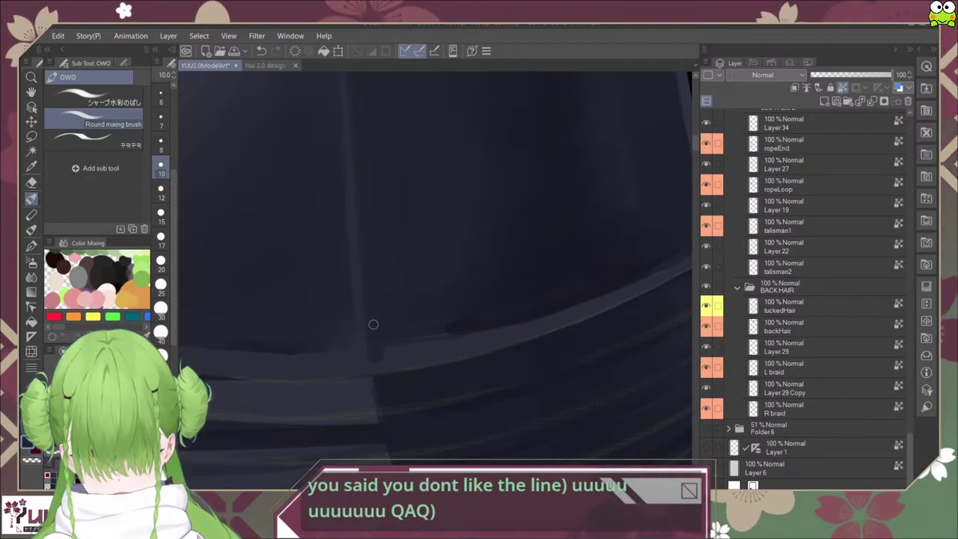
pyautogui.moveTo(415, 324); pyautogui.dragTo(387, 286)
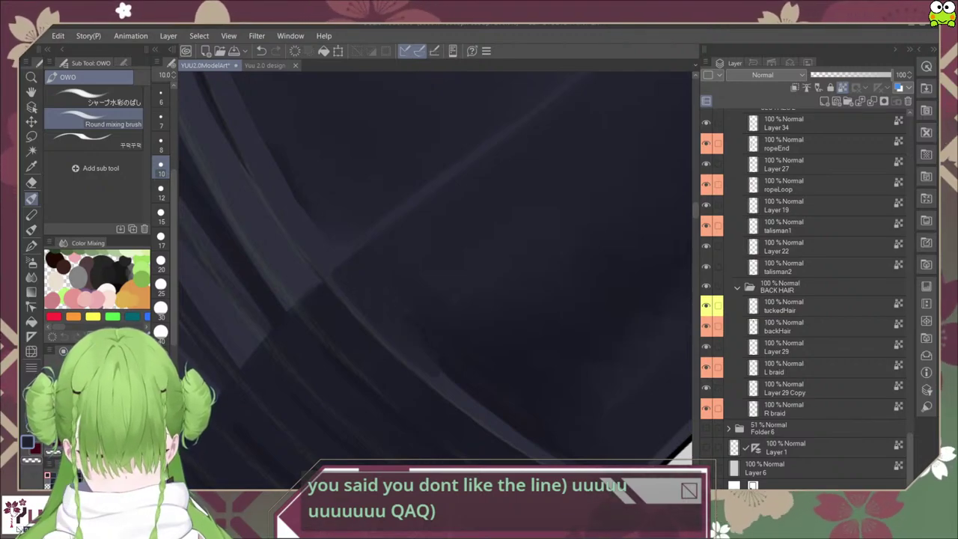
pyautogui.hotkey('ctrl', '@')
pyautogui.scroll(-3, 386, 449)
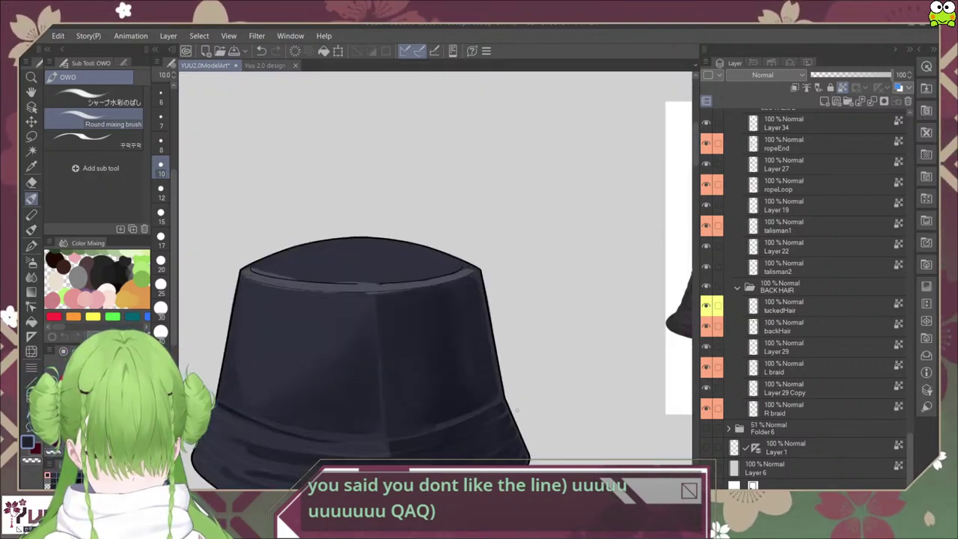
# Step: Thin the seam highlight toward the hat's right edge and soften the shading just above it
pyautogui.scroll(1, 442, 389)
pyautogui.moveTo(457, 418); pyautogui.dragTo(495, 336)
pyautogui.scroll(3, 495, 336)
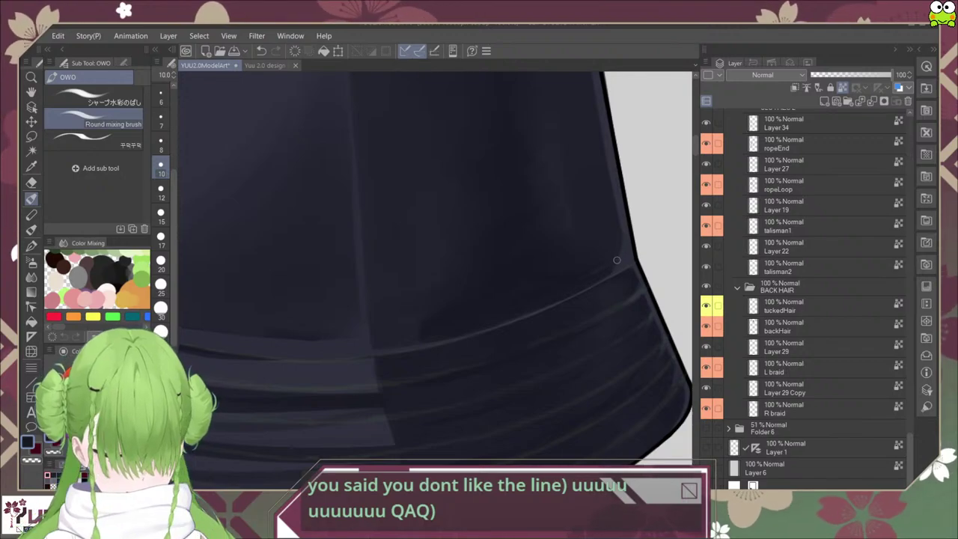
pyautogui.click(105, 97)
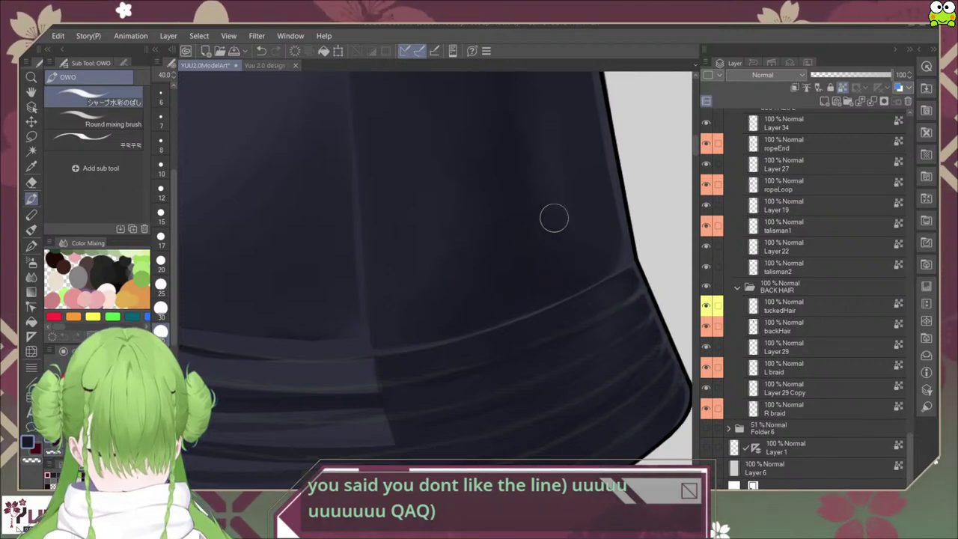
pyautogui.scroll(-4, 537, 162)
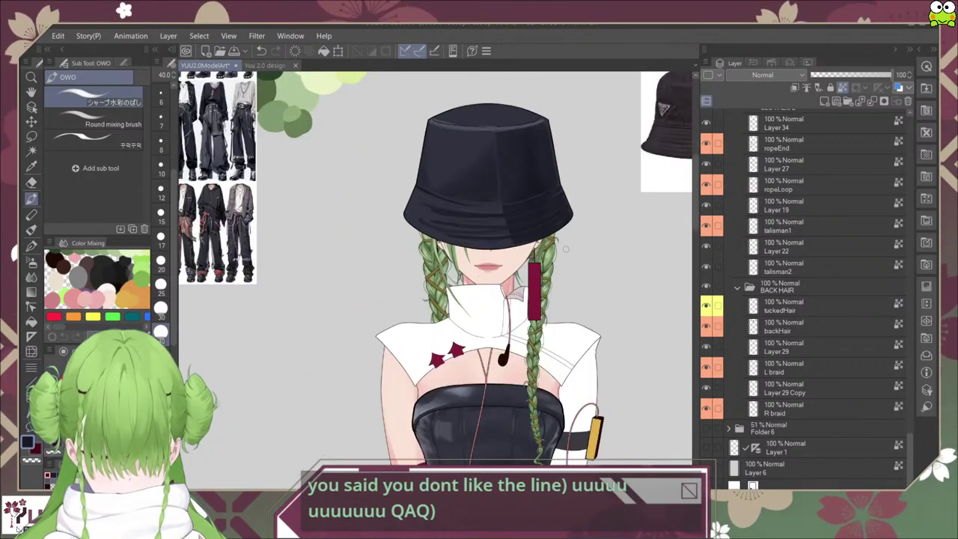
# Step: Soften the hard shadow edge running down the hat brim's folds with the シャープ水彩のばし brush at size 40
pyautogui.moveTo(534, 229); pyautogui.dragTo(537, 275)
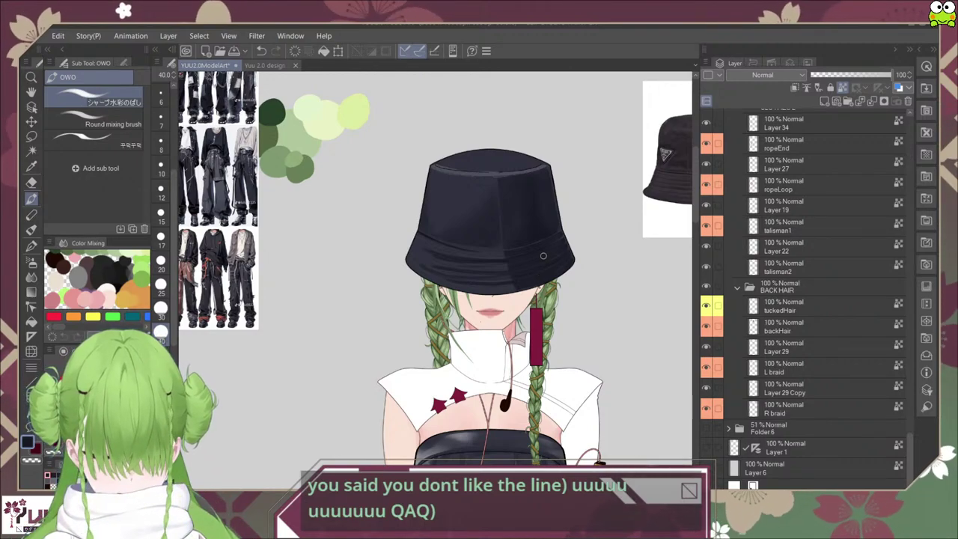
pyautogui.scroll(5, 524, 217)
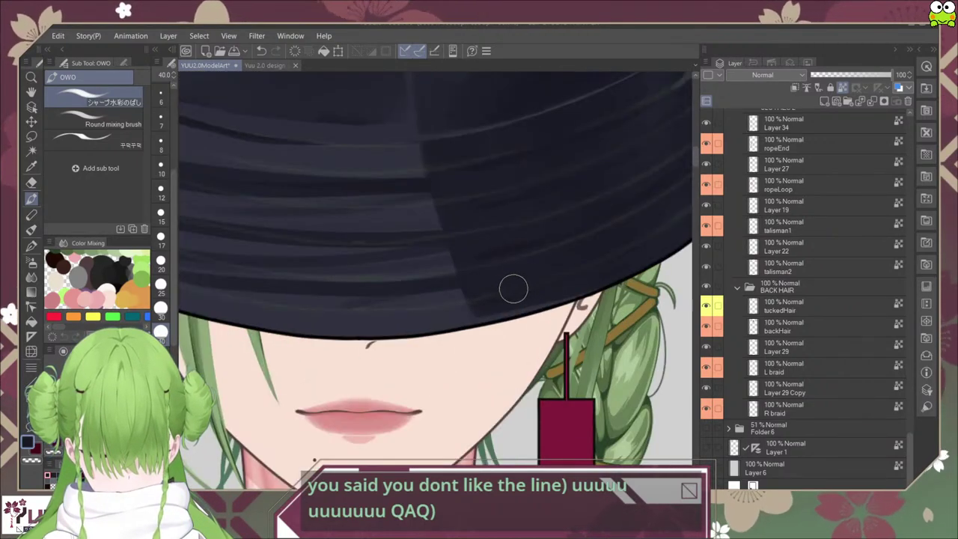
pyautogui.scroll(2, 454, 227)
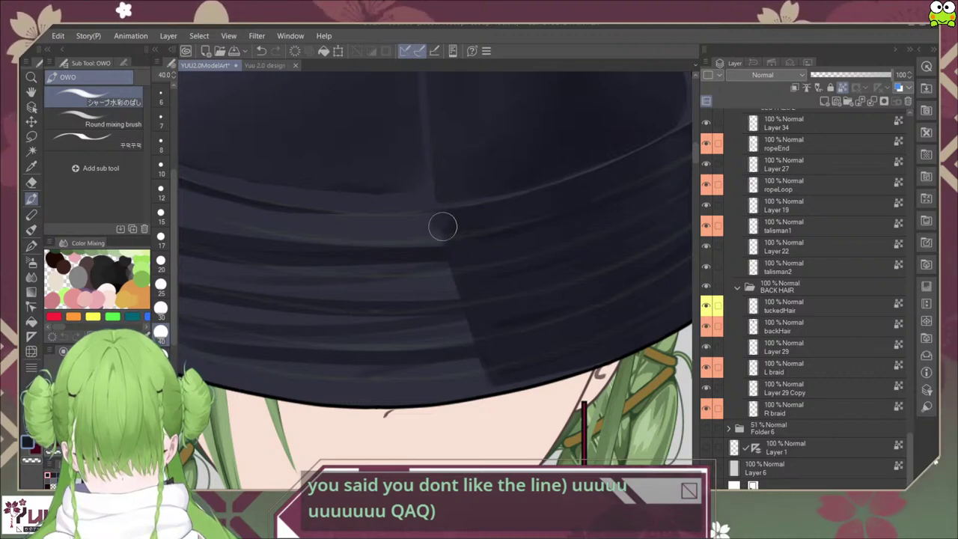
pyautogui.moveTo(439, 222)
pyautogui.mouseDown()
pyautogui.moveTo(455, 244)
pyautogui.moveTo(436, 271)
pyautogui.moveTo(457, 287)
pyautogui.moveTo(446, 325)
pyautogui.moveTo(475, 356)
pyautogui.moveTo(460, 387)
pyautogui.moveTo(476, 364)
pyautogui.mouseUp()
pyautogui.moveTo(469, 281)
pyautogui.mouseDown()
pyautogui.moveTo(494, 387)
pyautogui.moveTo(456, 251)
pyautogui.moveTo(474, 382)
pyautogui.moveTo(419, 253)
pyautogui.moveTo(397, 365)
pyautogui.mouseUp()
pyautogui.scroll(-4, 395, 367)
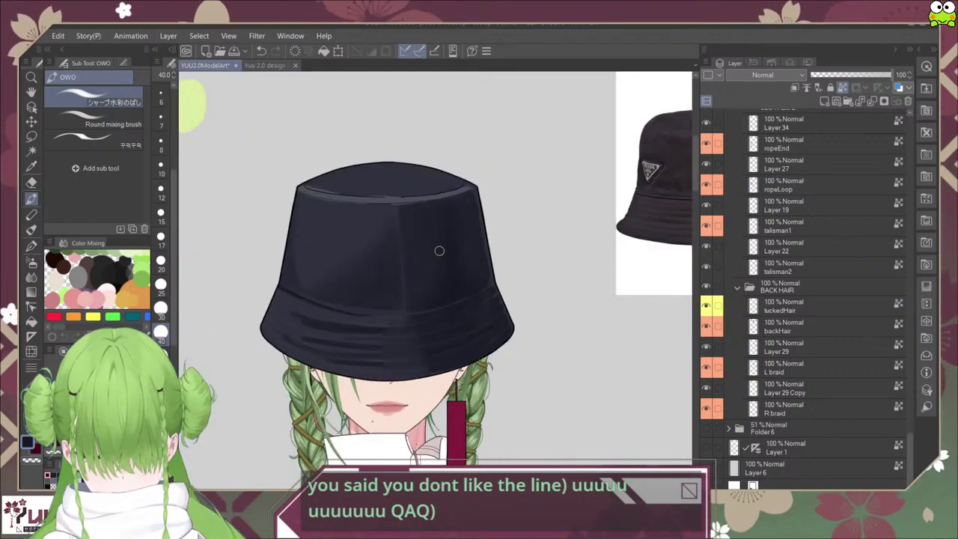
# Step: Smooth the light and dark fold stripes at the middle of the brim, working toward its left half
pyautogui.scroll(3, 438, 250)
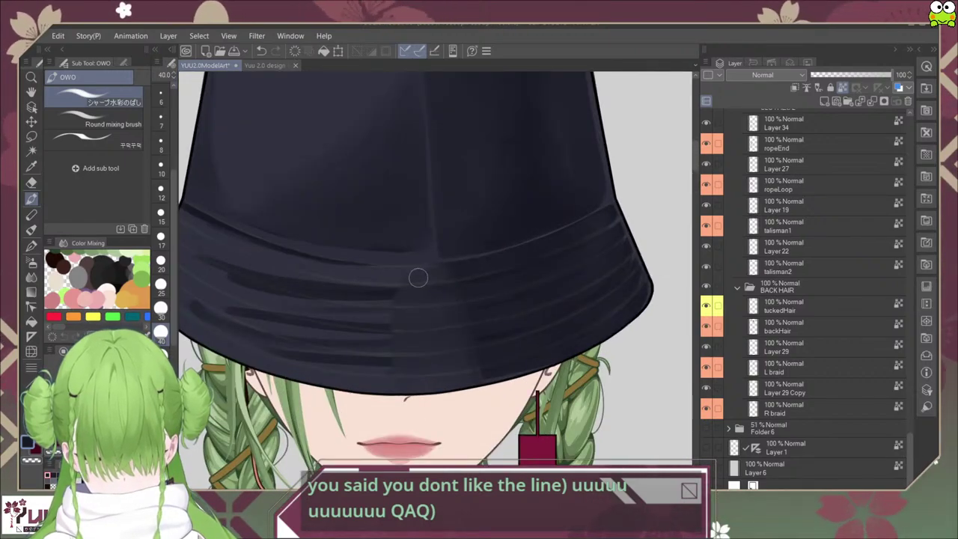
pyautogui.moveTo(403, 278)
pyautogui.mouseDown()
pyautogui.moveTo(375, 306)
pyautogui.moveTo(410, 332)
pyautogui.moveTo(404, 366)
pyautogui.moveTo(384, 385)
pyautogui.moveTo(395, 355)
pyautogui.mouseUp()
pyautogui.moveTo(376, 280); pyautogui.dragTo(374, 333)
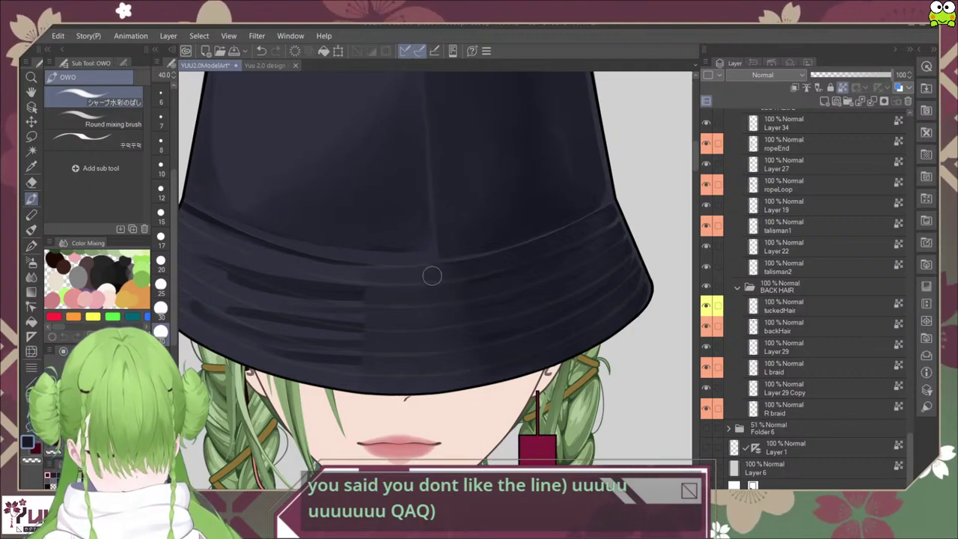
pyautogui.scroll(-4, 386, 342)
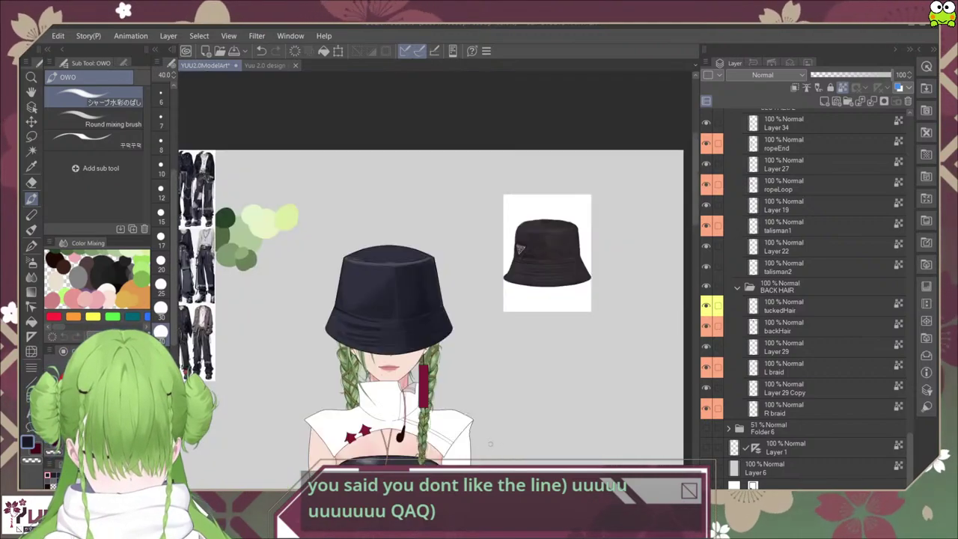
# Step: Sample the brim's dark navy and mix the central folds with thin vertical strokes of the Round mixing brush
pyautogui.moveTo(427, 386); pyautogui.dragTo(511, 365)
pyautogui.scroll(3, 476, 302)
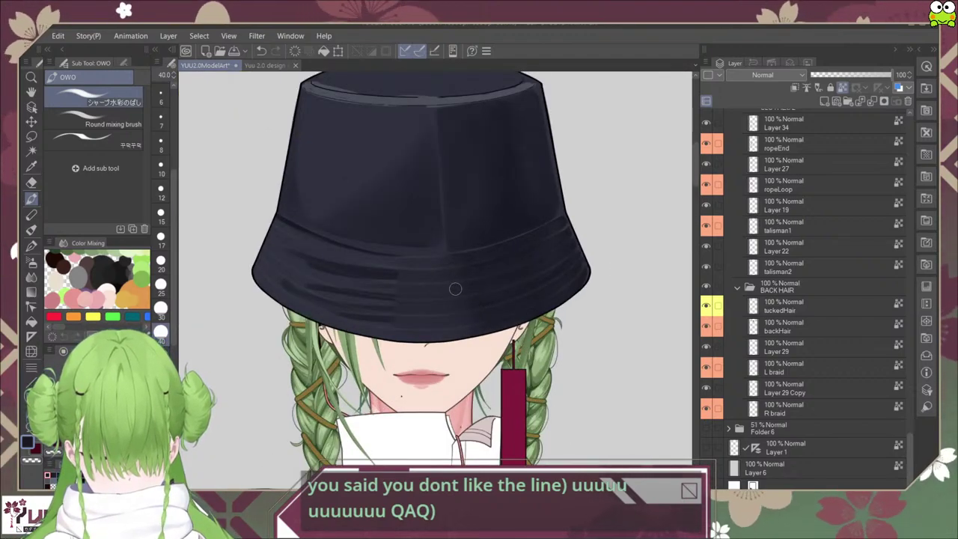
pyautogui.scroll(1, 454, 260)
pyautogui.keyDown('alt'); pyautogui.click(448, 257); pyautogui.keyUp('alt')
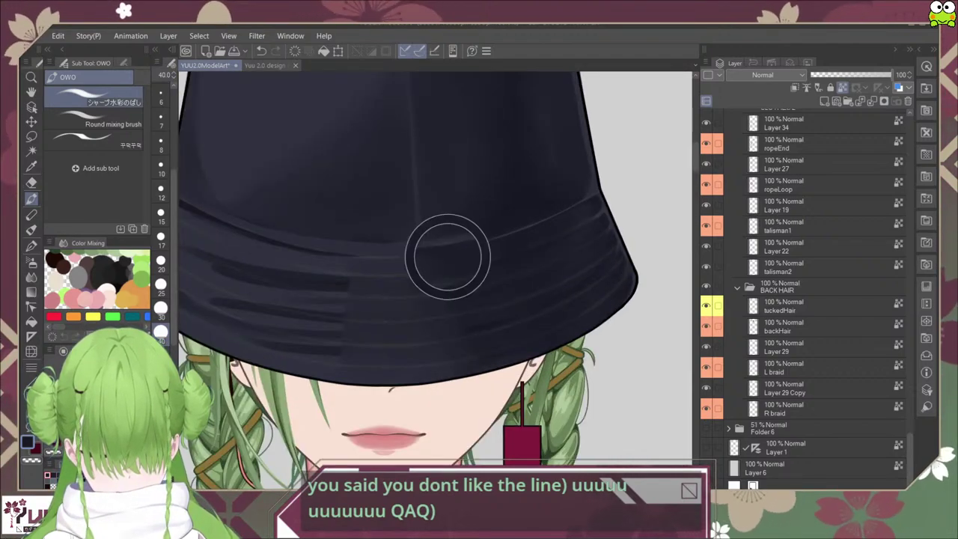
pyautogui.click(93, 118)
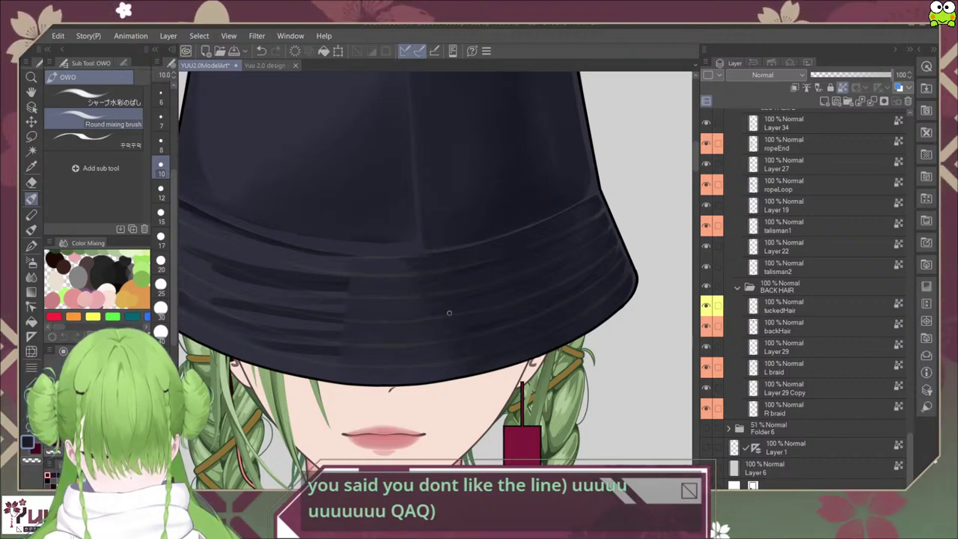
pyautogui.moveTo(398, 262)
pyautogui.mouseDown()
pyautogui.moveTo(427, 294)
pyautogui.moveTo(449, 356)
pyautogui.moveTo(404, 272)
pyautogui.moveTo(403, 306)
pyautogui.moveTo(446, 365)
pyautogui.moveTo(404, 276)
pyautogui.mouseUp()
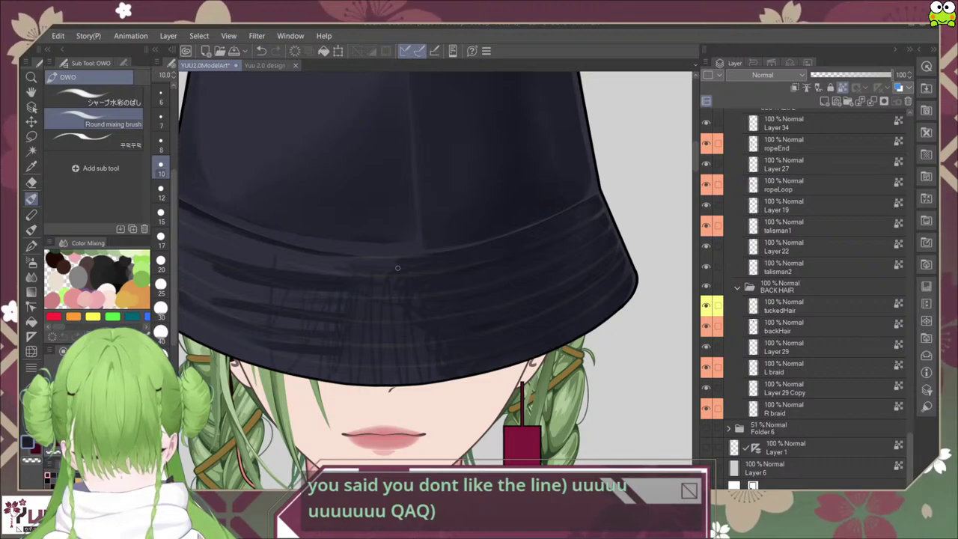
# Step: Blend the vertical strokes and the remaining dark fold patches across the brim's left half with the シャープ水彩のばし brush
pyautogui.click(109, 98)
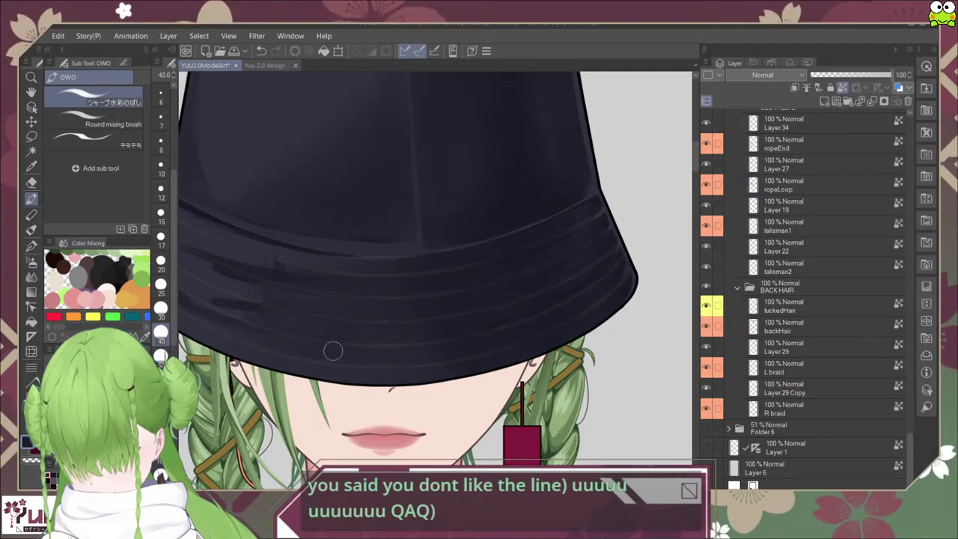
pyautogui.scroll(-4, 374, 374)
pyautogui.scroll(5, 389, 359)
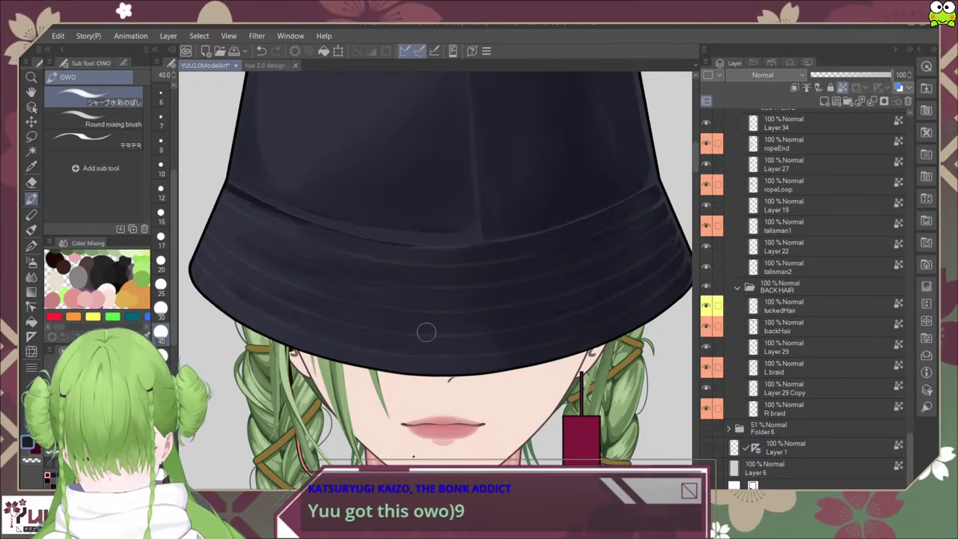
pyautogui.scroll(-3, 427, 333)
pyautogui.moveTo(423, 344); pyautogui.dragTo(474, 327)
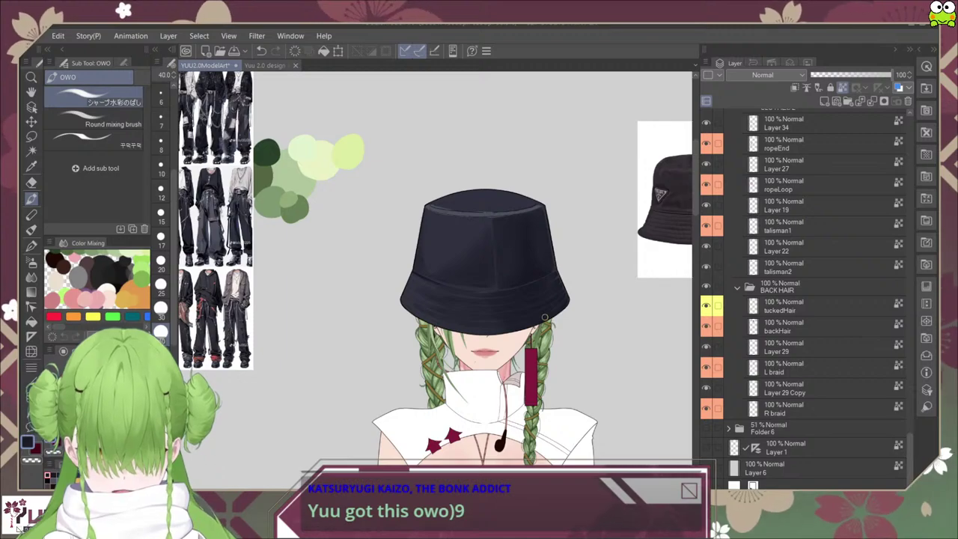
# Step: Blend the fold stripes near the brim's right edge with the シャープ水彩のばし brush at size 12
pyautogui.scroll(-3, 544, 317)
pyautogui.scroll(6, 545, 312)
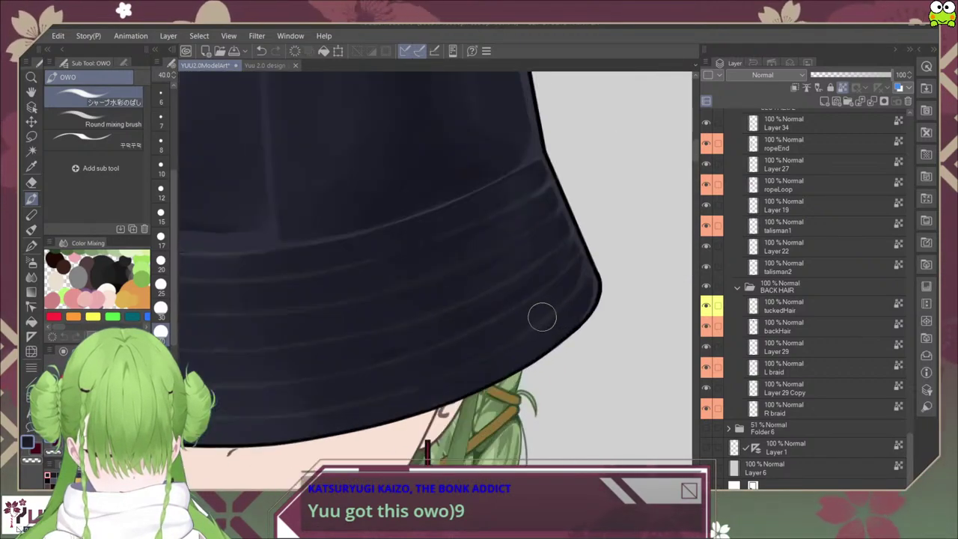
pyautogui.moveTo(546, 311); pyautogui.dragTo(561, 314)
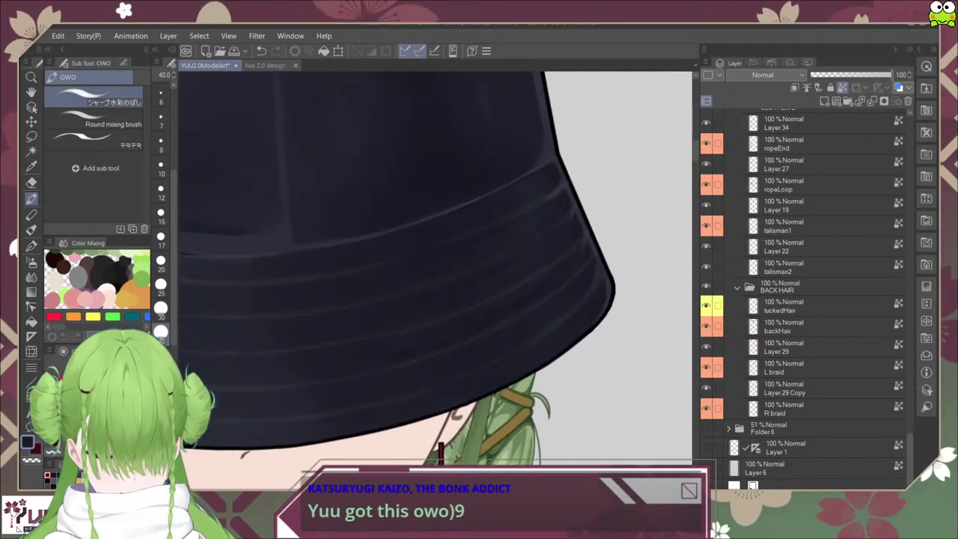
pyautogui.click(161, 190)
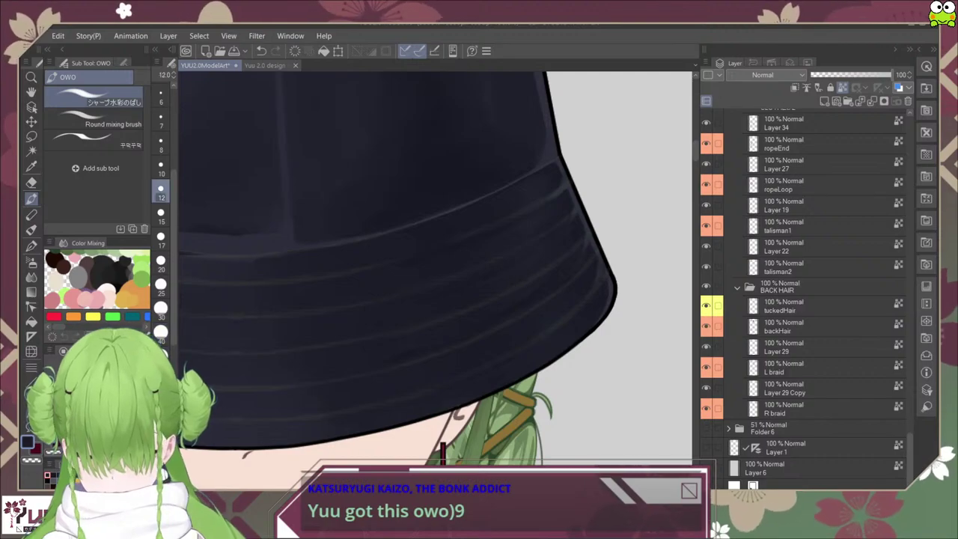
pyautogui.scroll(2, 549, 216)
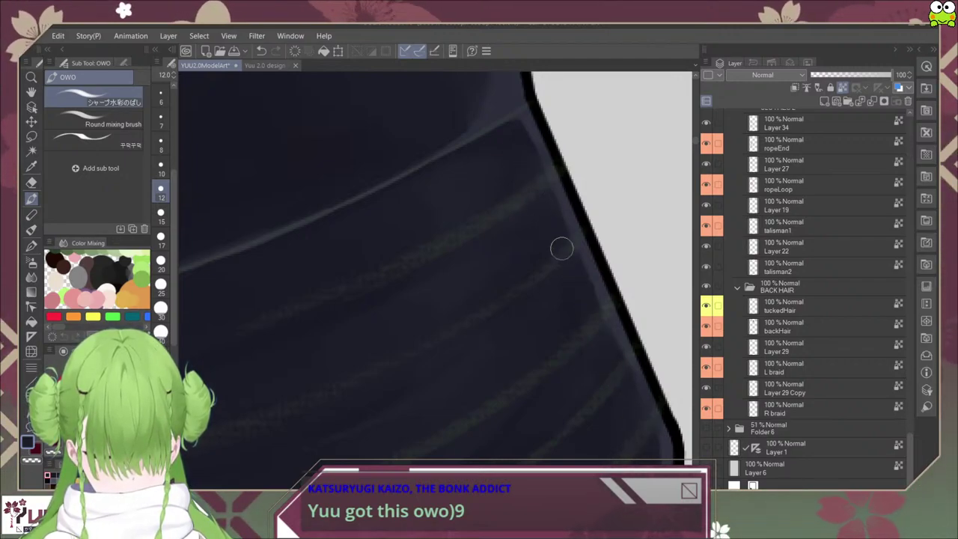
# Step: Mix the fold ends and the light rim along the brim's right edge with the Round mixing brush at size 10
pyautogui.click(104, 118)
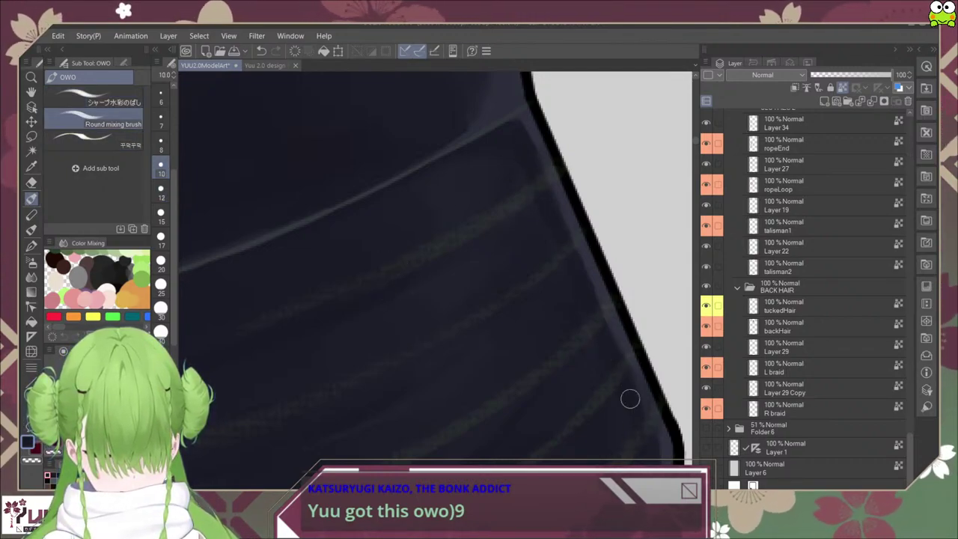
pyautogui.moveTo(641, 447); pyautogui.dragTo(608, 379)
pyautogui.scroll(-4, 503, 110)
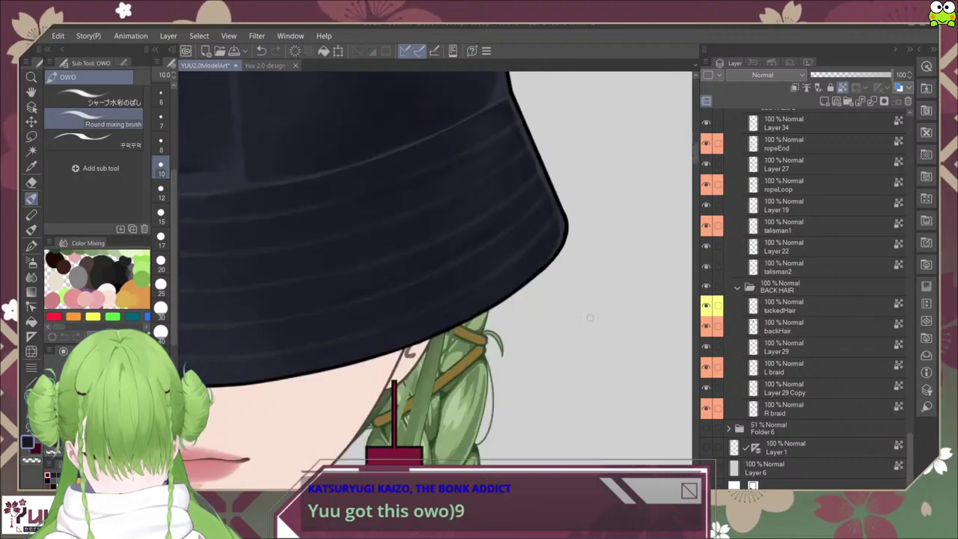
pyautogui.moveTo(545, 172); pyautogui.dragTo(554, 248)
pyautogui.scroll(2, 516, 172)
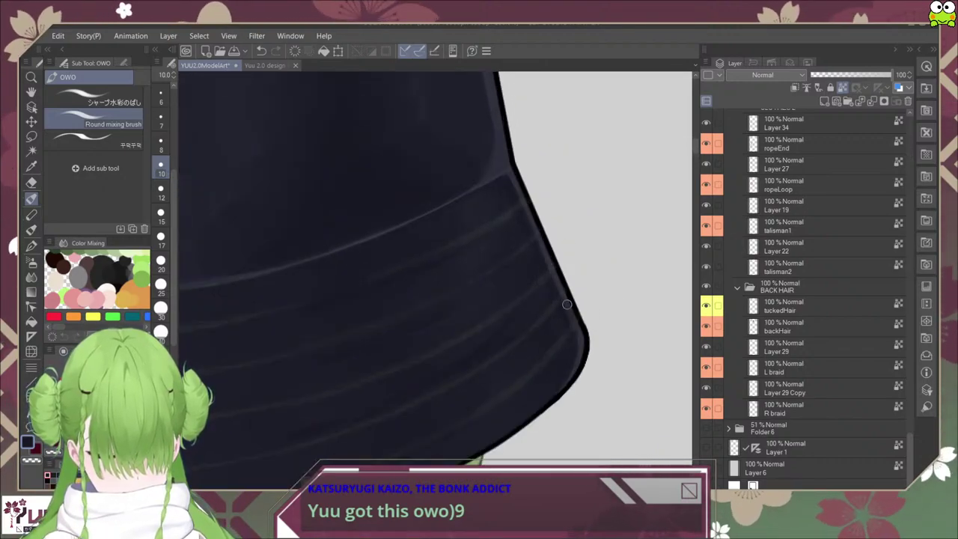
pyautogui.scroll(2, 572, 336)
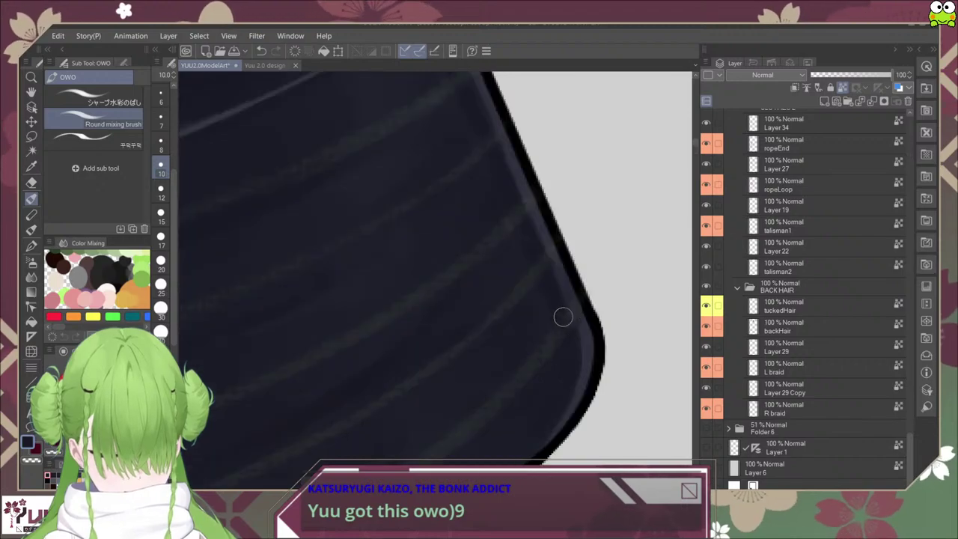
pyautogui.scroll(-3, 553, 297)
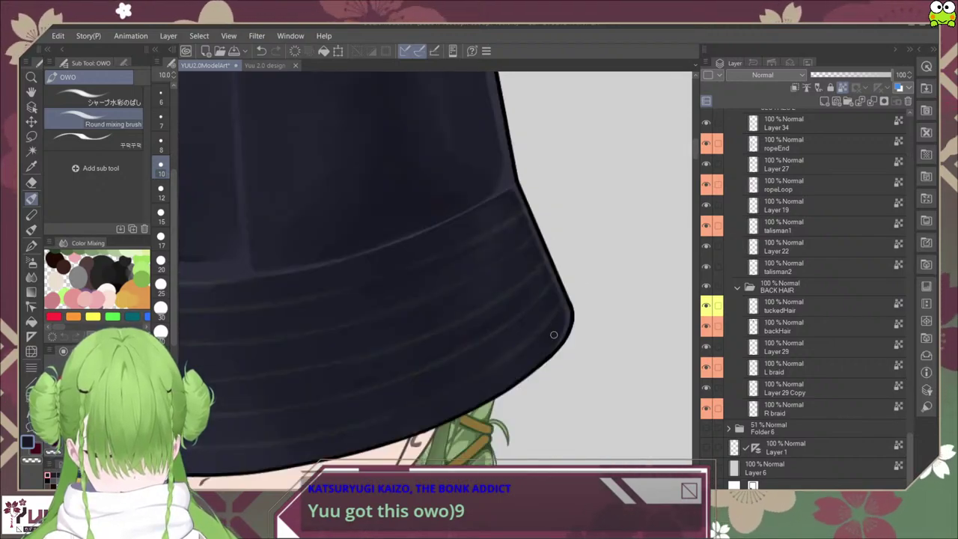
pyautogui.moveTo(554, 333); pyautogui.dragTo(556, 377)
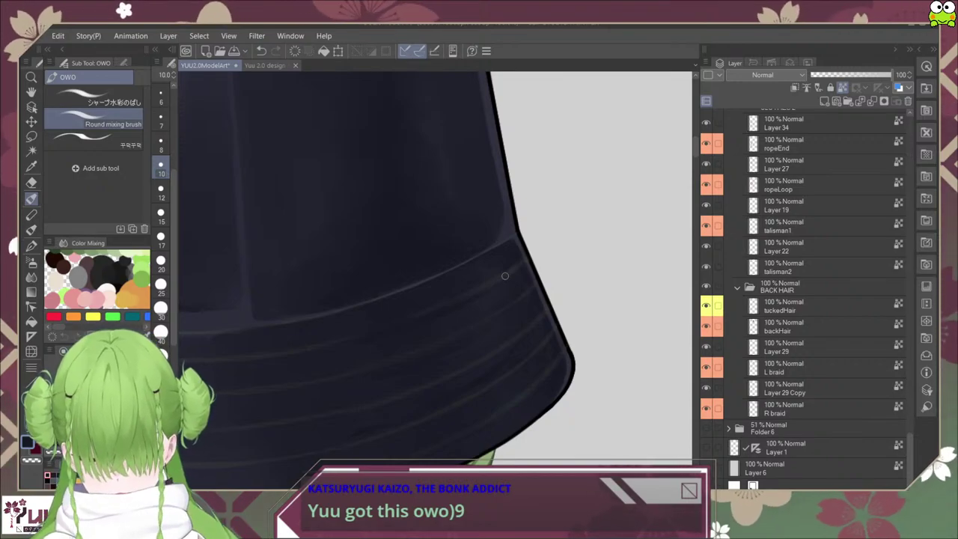
# Step: Paint the light ends of the upper folds into the brim's right rim with the third OWO brush at size 12
pyautogui.scroll(-3, 504, 275)
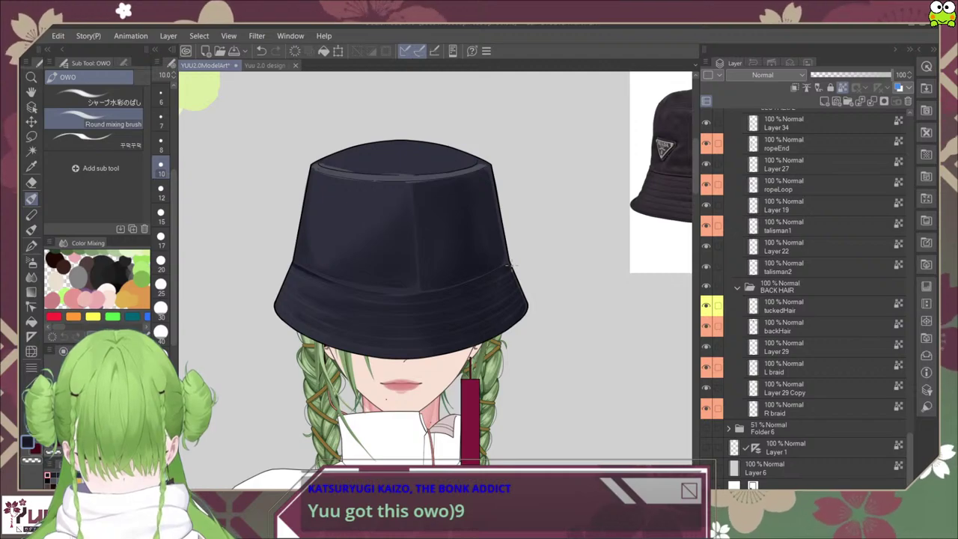
pyautogui.scroll(3, 508, 264)
pyautogui.scroll(3, 523, 295)
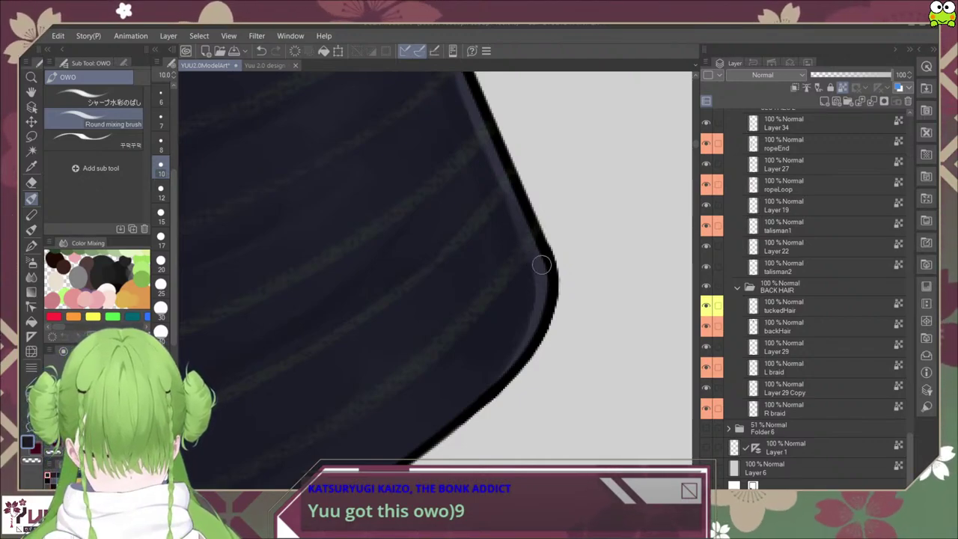
pyautogui.scroll(3, 551, 258)
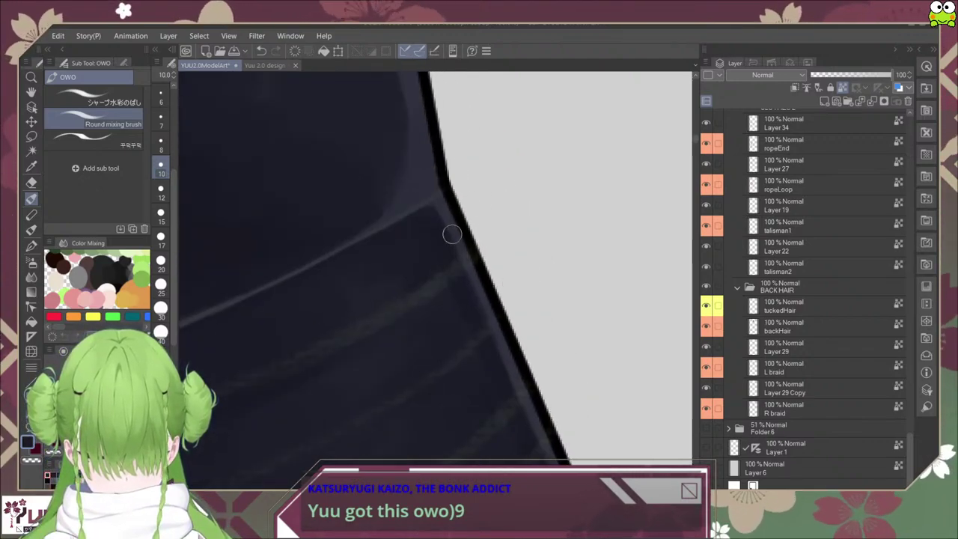
pyautogui.click(103, 141)
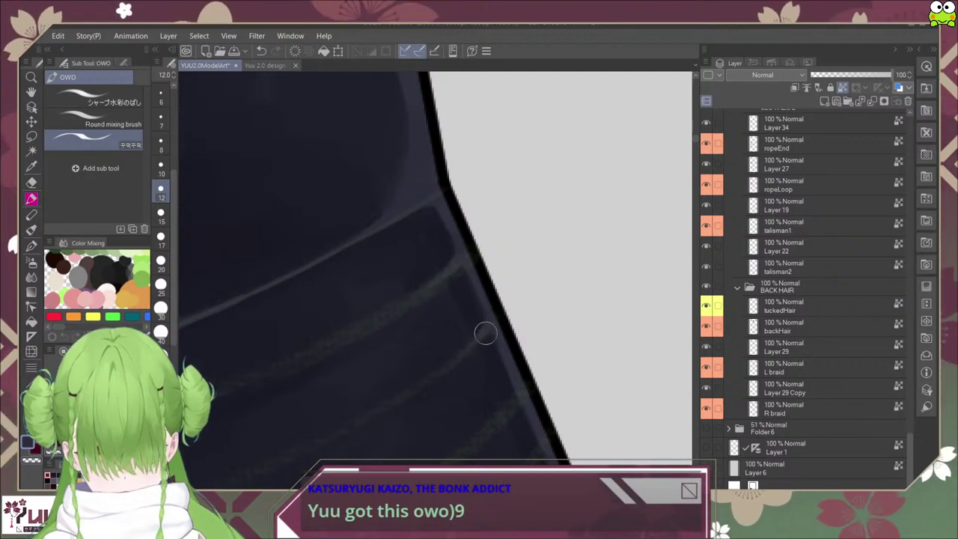
pyautogui.scroll(-5, 488, 339)
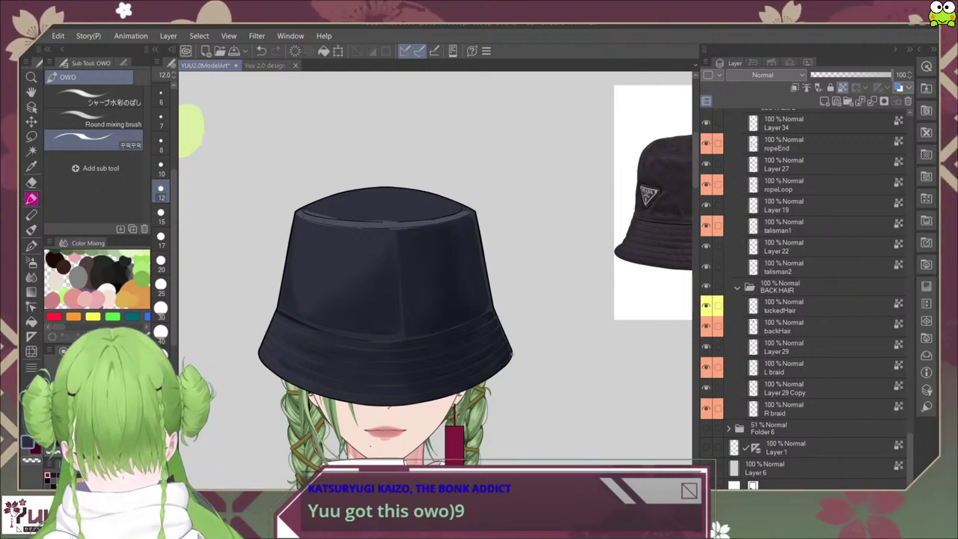
# Step: Curve the light ends of the remaining lower folds into the rim, working down to the brim's right corner
pyautogui.scroll(5, 466, 287)
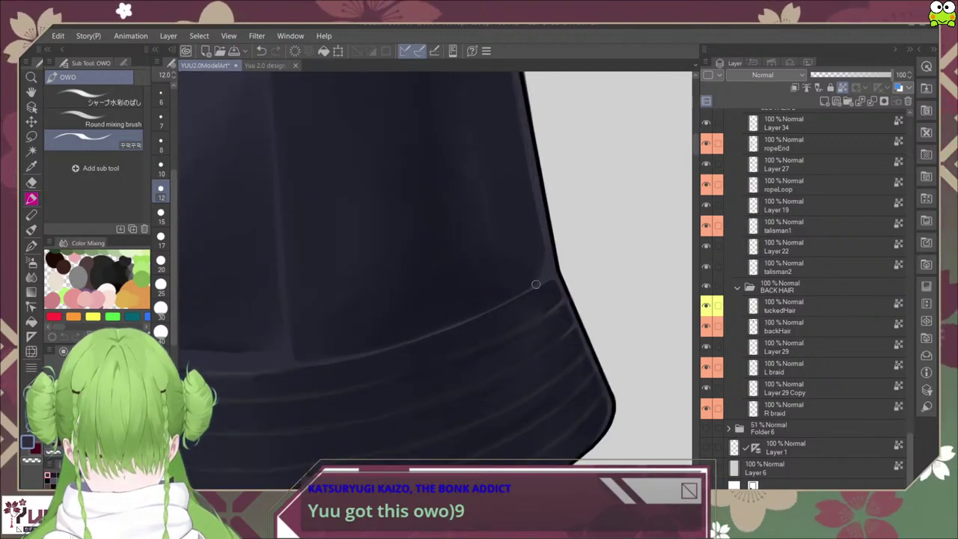
pyautogui.scroll(-5, 536, 284)
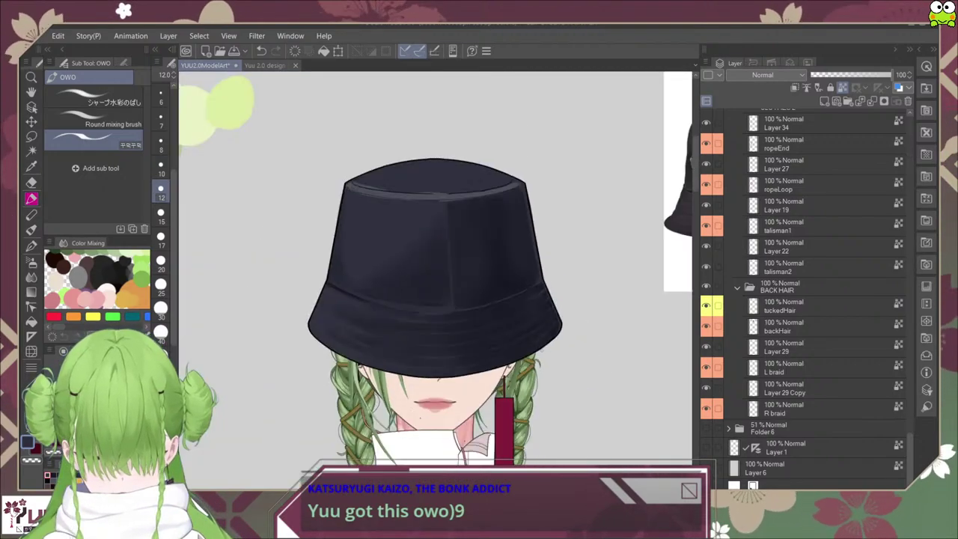
pyautogui.scroll(5, 531, 279)
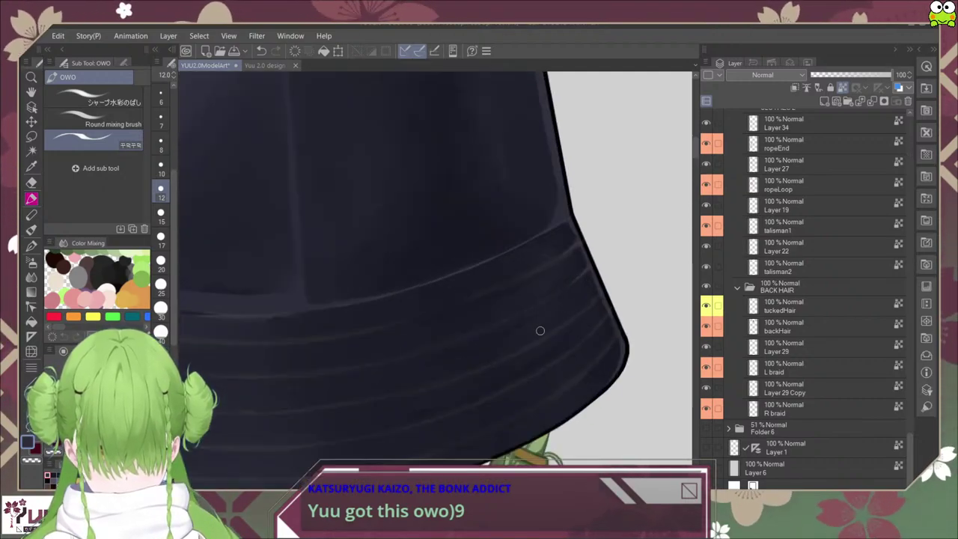
pyautogui.scroll(2, 539, 332)
pyautogui.scroll(3, 562, 327)
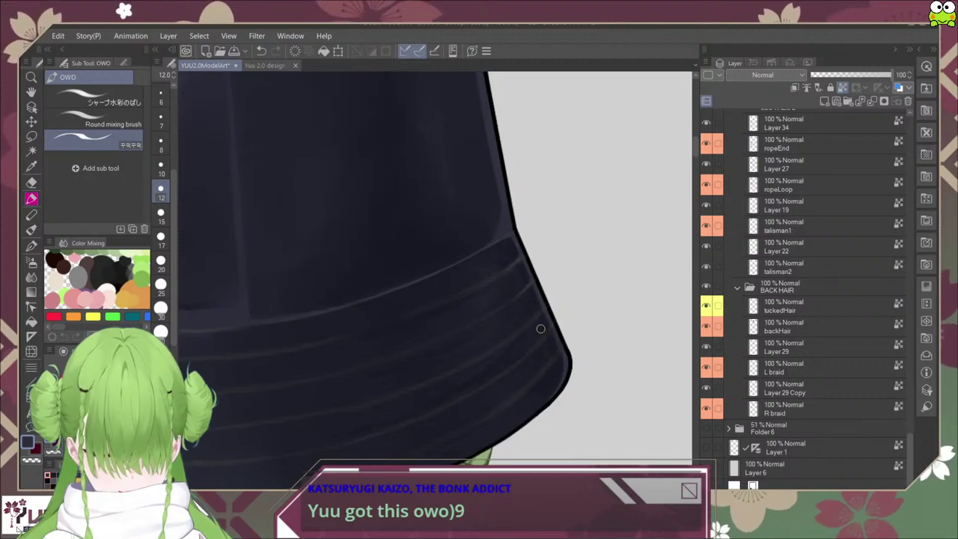
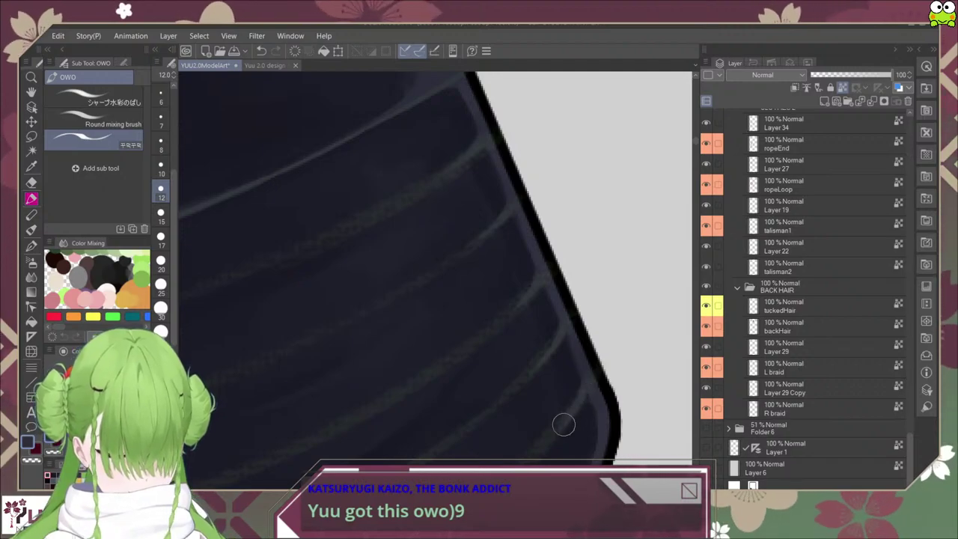
# Step: Find the bucketHat layer in the layer list and check the whole hat with the Layer 63 fold guides hidden
pyautogui.moveTo(910, 458); pyautogui.dragTo(910, 138)
pyautogui.hotkey('ctrl', '-')
pyautogui.hotkey('ctrl', '-')
pyautogui.hotkey('ctrl', '-')
pyautogui.hotkey('ctrl', '-')
pyautogui.hotkey('ctrl', '-')
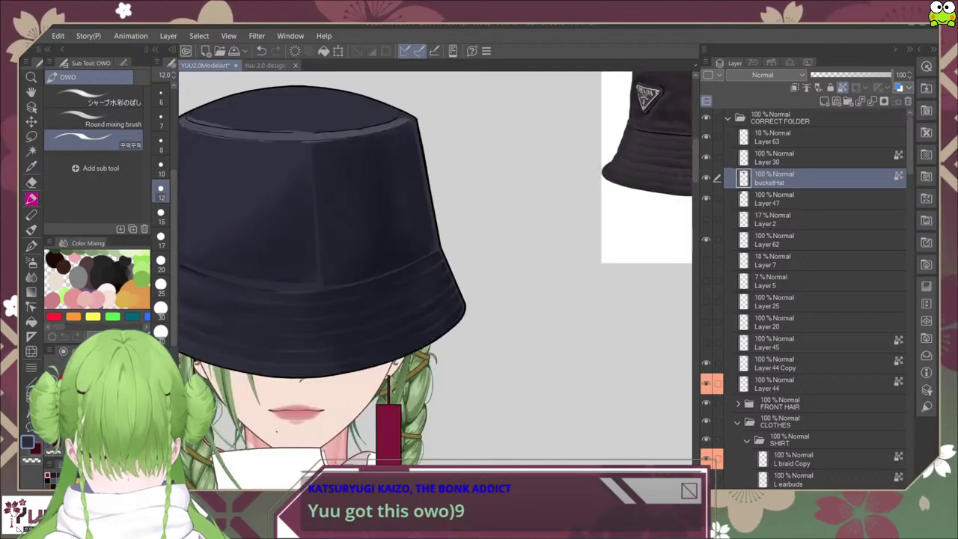
pyautogui.moveTo(532, 315); pyautogui.dragTo(626, 342)
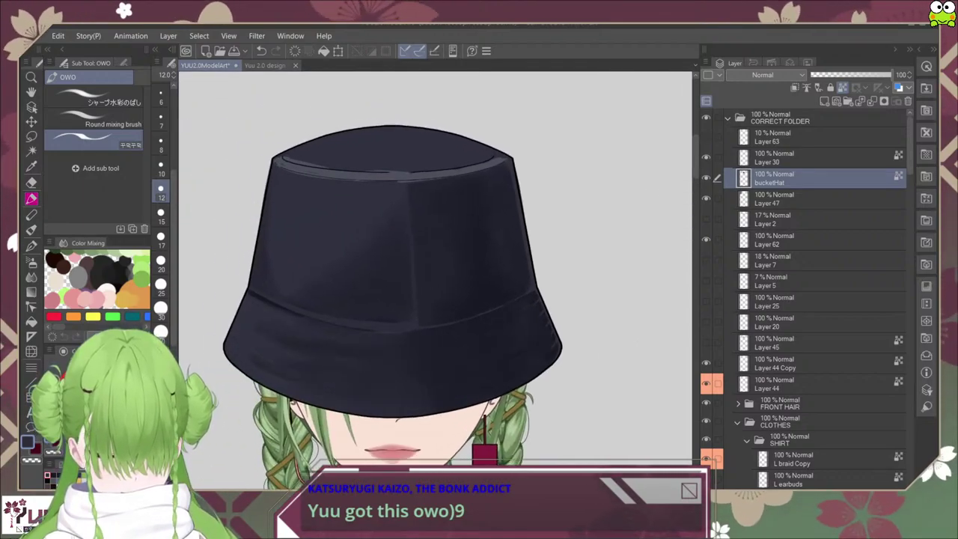
# Step: Show the Layer 63 guides and refine the light joints between folds and rim, working up from the brim's right corner
pyautogui.scroll(5, 556, 338)
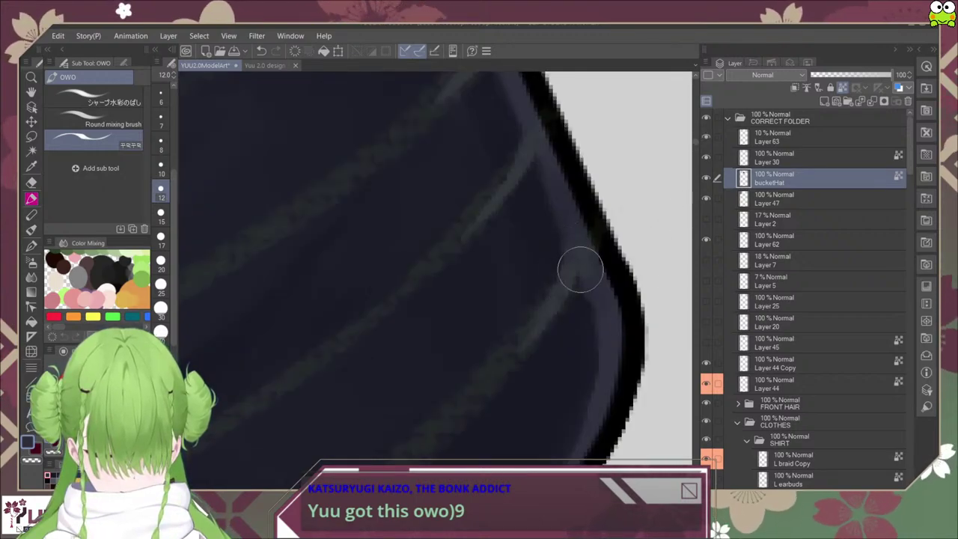
pyautogui.moveTo(623, 274); pyautogui.dragTo(608, 406)
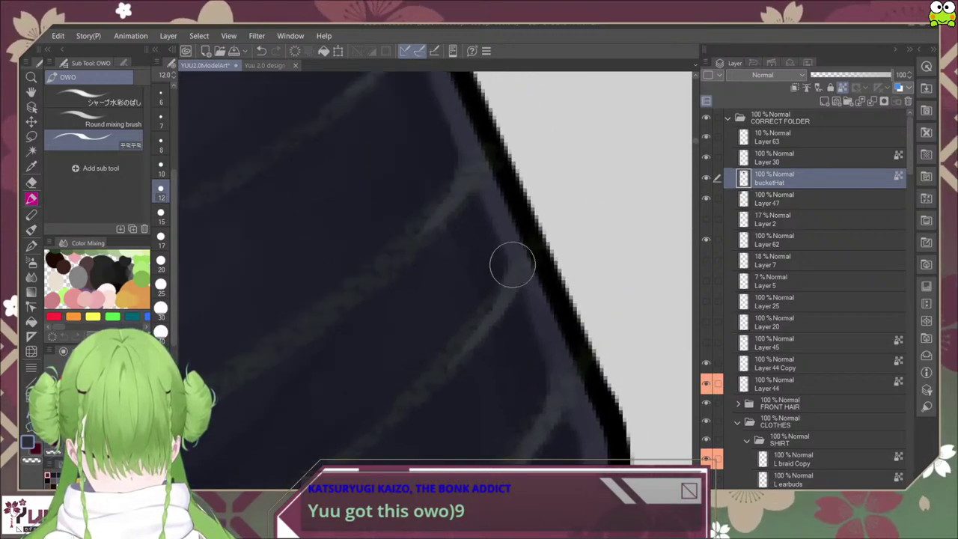
pyautogui.moveTo(499, 292); pyautogui.dragTo(518, 398)
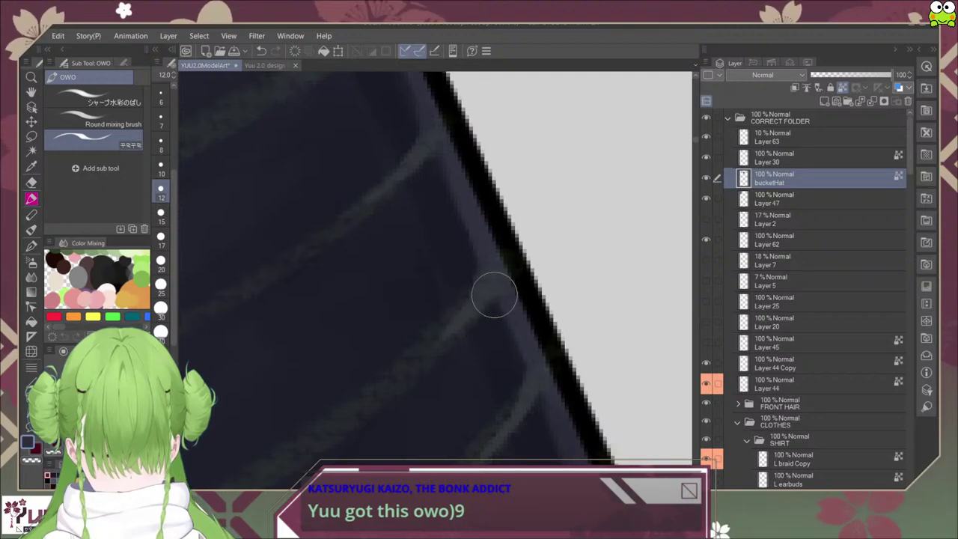
pyautogui.moveTo(442, 157); pyautogui.dragTo(457, 271)
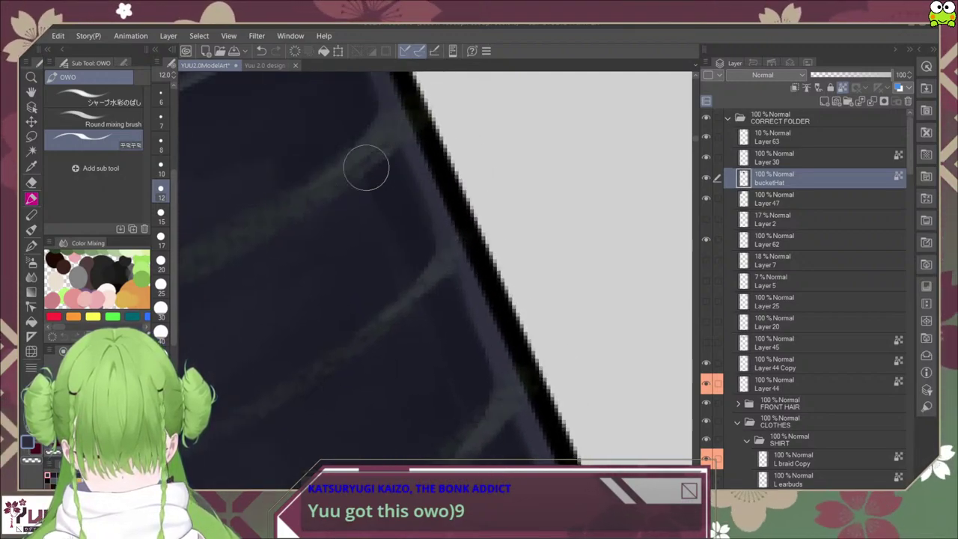
# Step: Trace a light line inward from the right rim along the brim's topmost fold guide, redoing the first stroke
pyautogui.moveTo(391, 145); pyautogui.dragTo(191, 263)
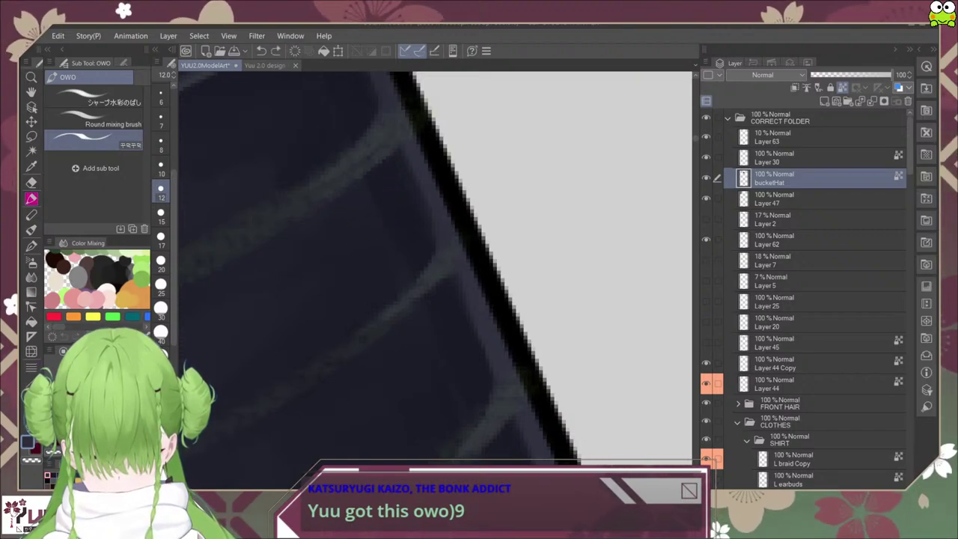
pyautogui.hscroll(-3, 372, 212)
pyautogui.moveTo(492, 141); pyautogui.dragTo(349, 233)
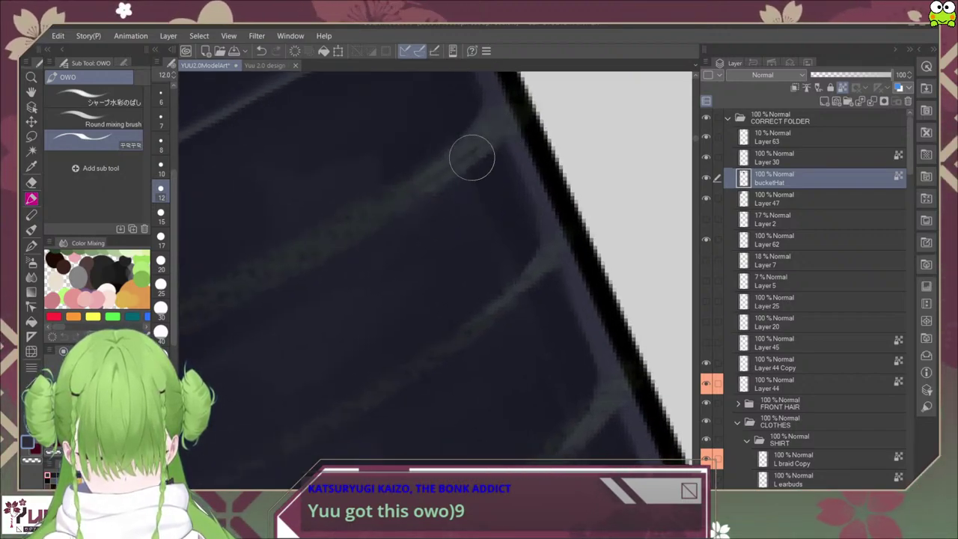
pyautogui.moveTo(472, 158); pyautogui.dragTo(309, 263)
pyautogui.moveTo(389, 225)
pyautogui.mouseDown()
pyautogui.moveTo(228, 305)
pyautogui.moveTo(325, 253)
pyautogui.moveTo(289, 274)
pyautogui.mouseUp()
pyautogui.scroll(-5, 487, 174)
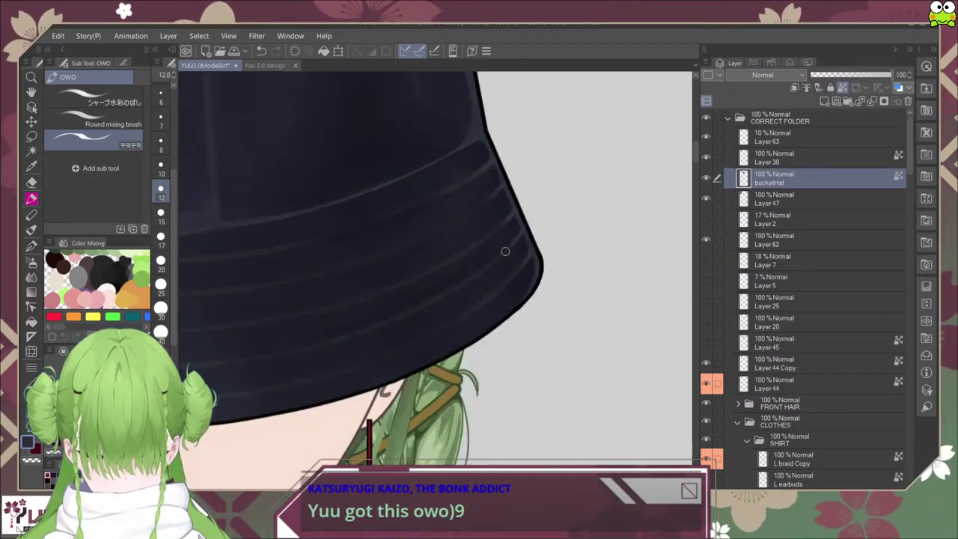
pyautogui.scroll(5, 505, 251)
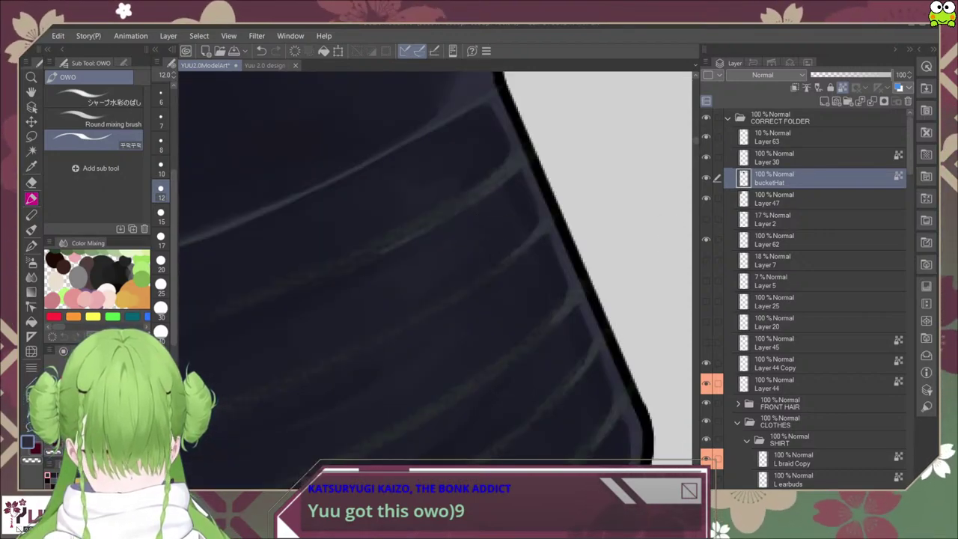
# Step: Hide the Layer 63 guides and touch up the tapered light fold ends along the brim's right edge
pyautogui.scroll(-4, 511, 345)
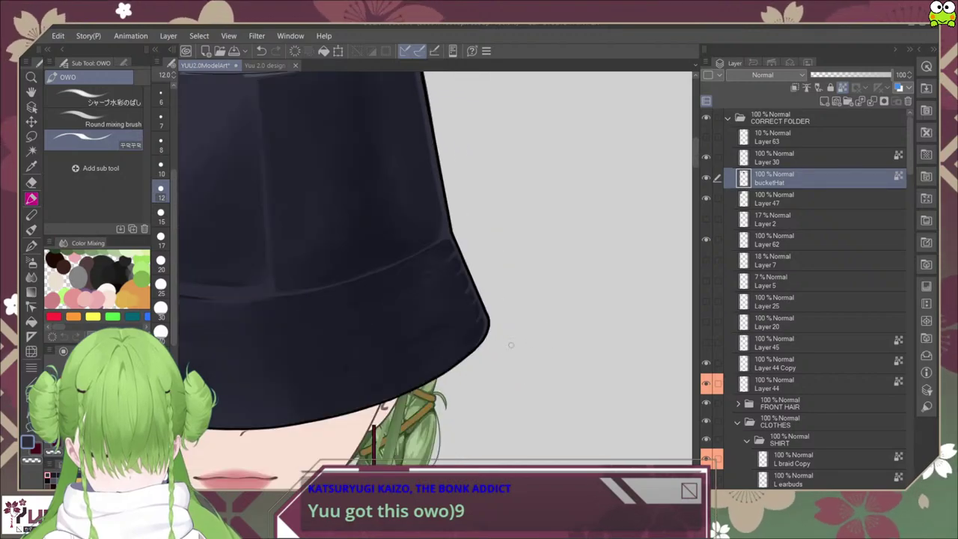
pyautogui.moveTo(449, 340); pyautogui.dragTo(509, 309)
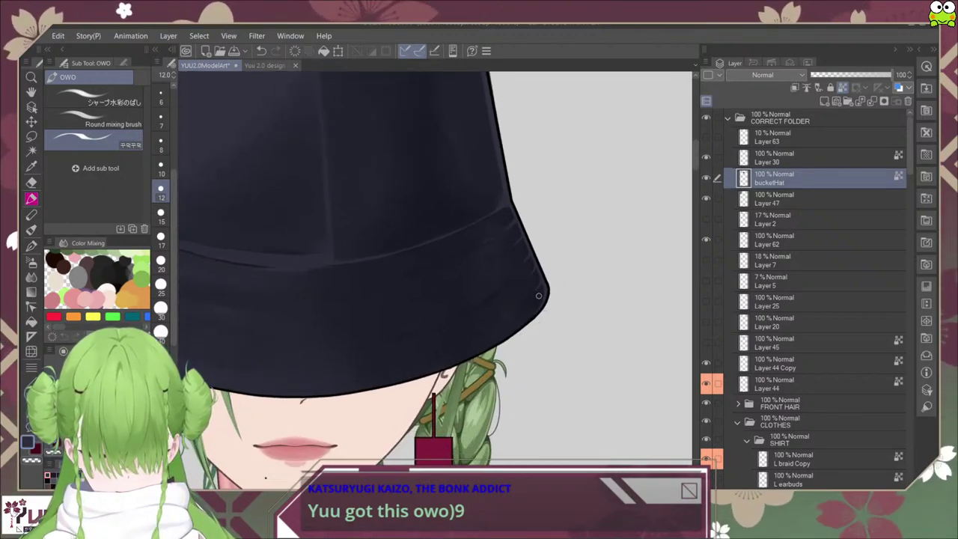
pyautogui.scroll(5, 538, 270)
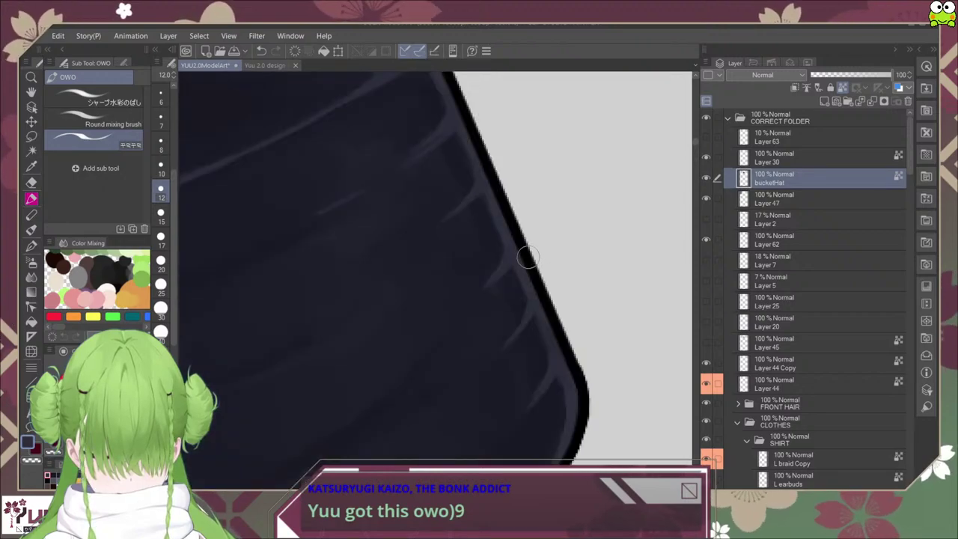
pyautogui.scroll(-2, 482, 254)
pyautogui.scroll(2, 477, 248)
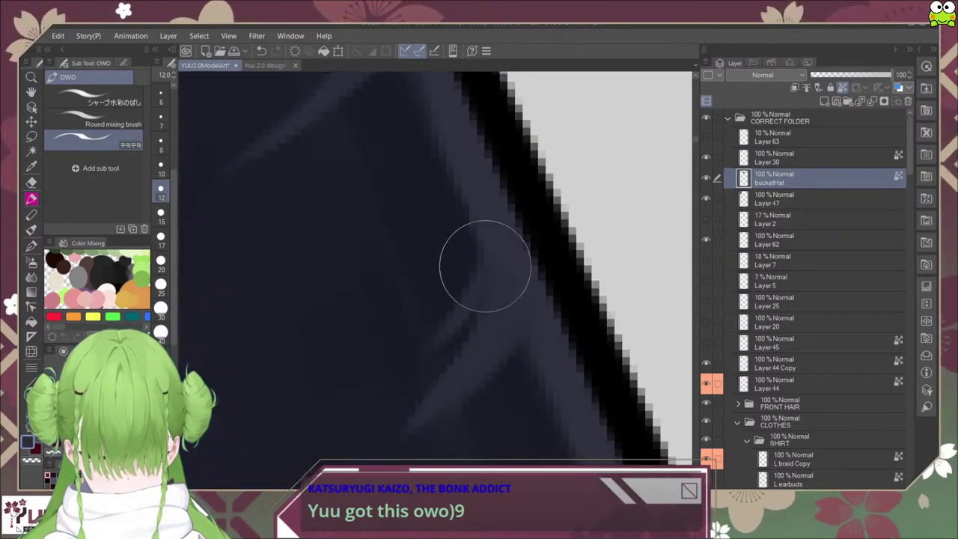
pyautogui.scroll(-4, 471, 294)
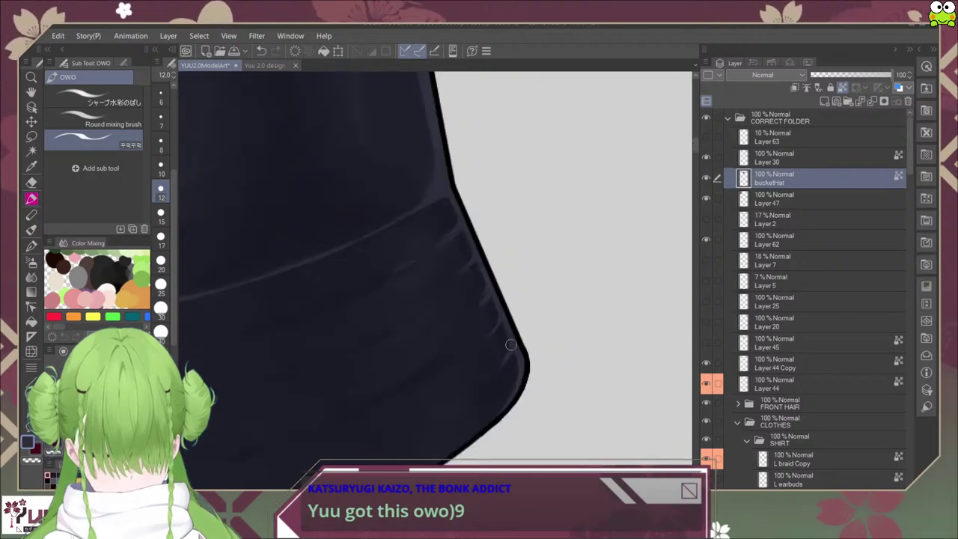
# Step: Show the Layer 63 guides to extend a light fold end inward from the brim's right rim, and hide the guides again
pyautogui.scroll(2, 529, 302)
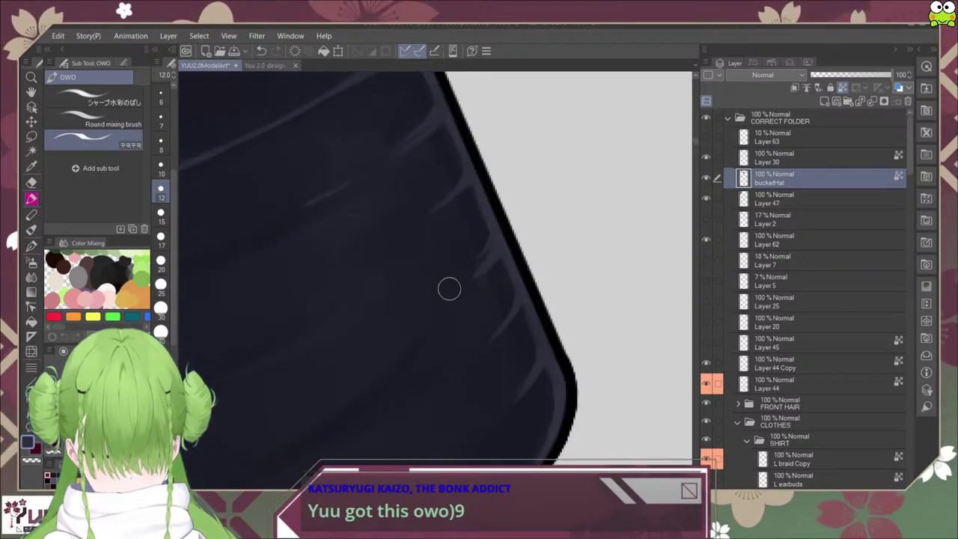
pyautogui.scroll(2, 591, 232)
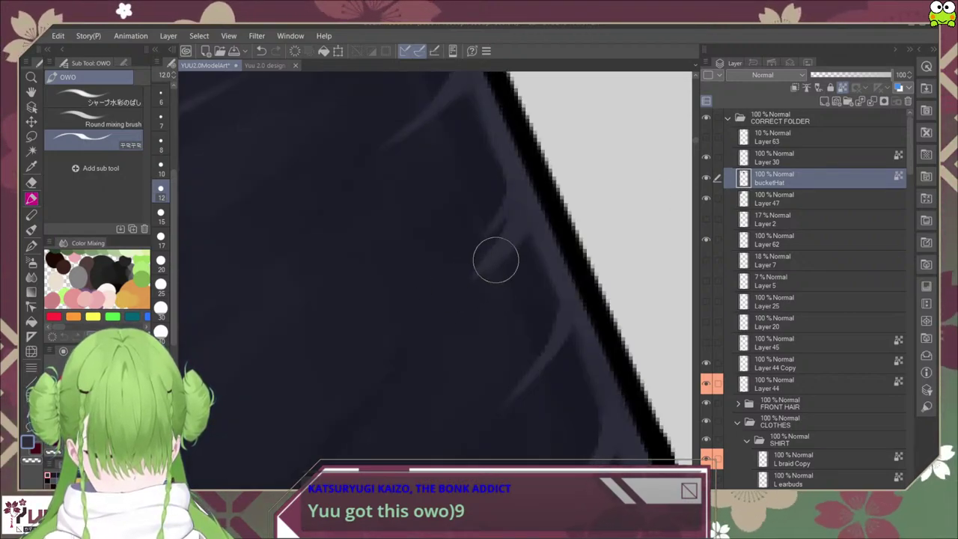
pyautogui.click(705, 136)
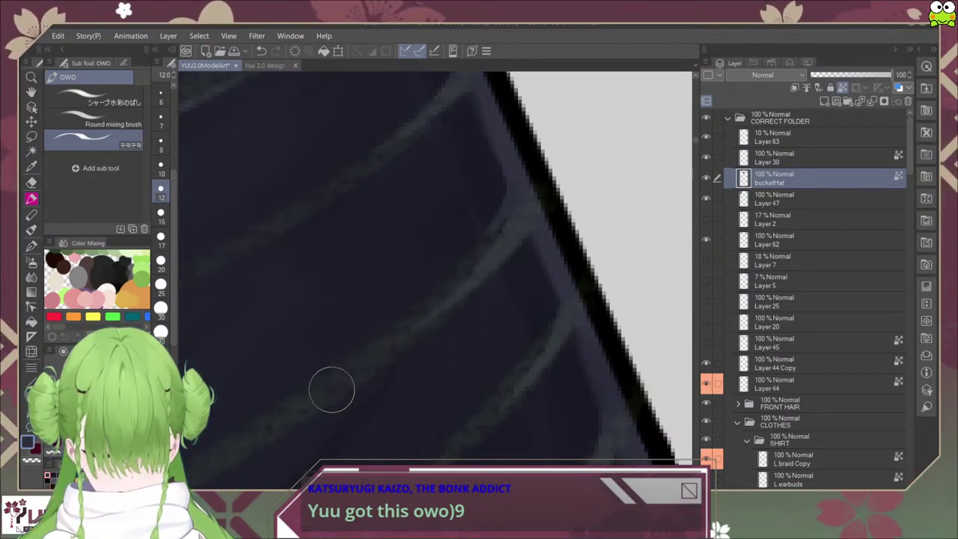
pyautogui.scroll(-5, 513, 337)
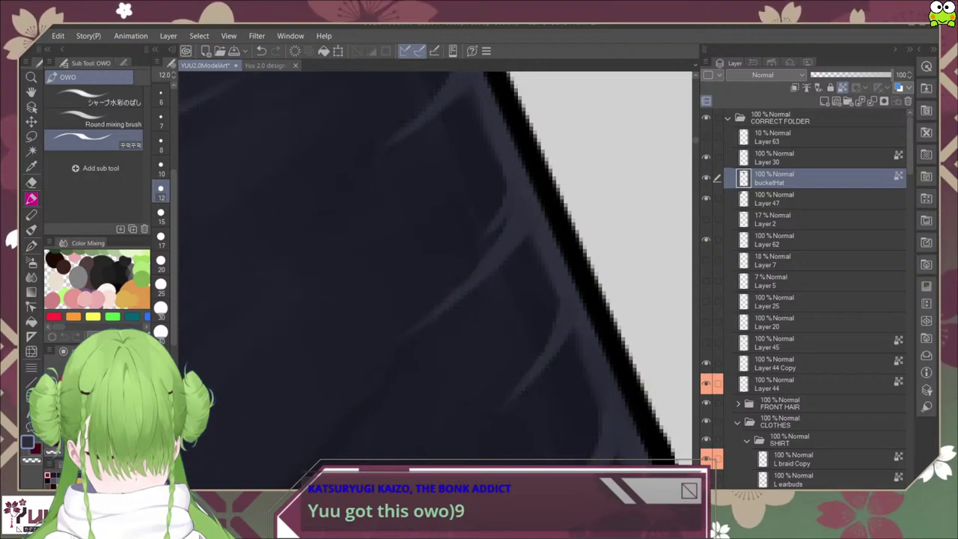
pyautogui.scroll(-3, 513, 337)
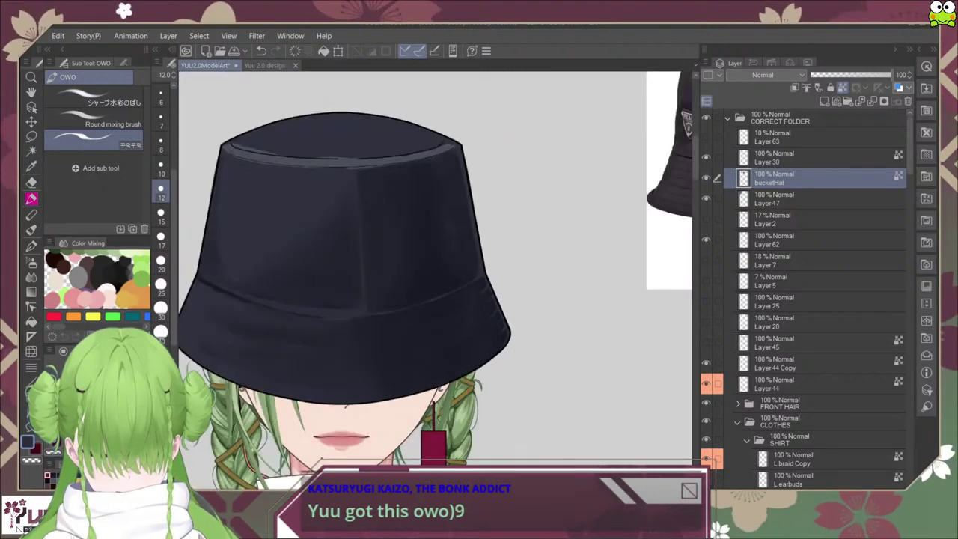
# Step: Paint dark shading into the pockets between the light fold ends, working up the brim's right rim from the lower corner
pyautogui.scroll(6, 523, 329)
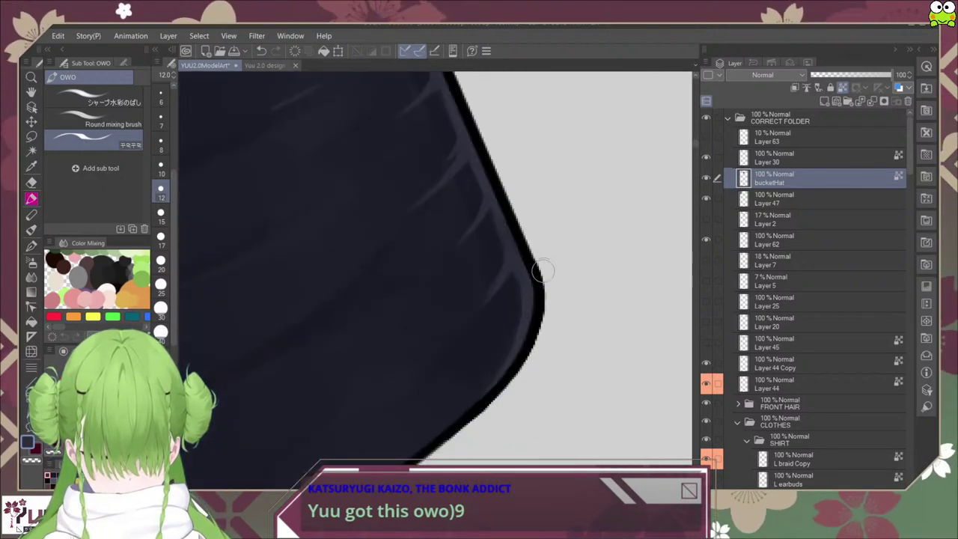
pyautogui.scroll(-3, 442, 339)
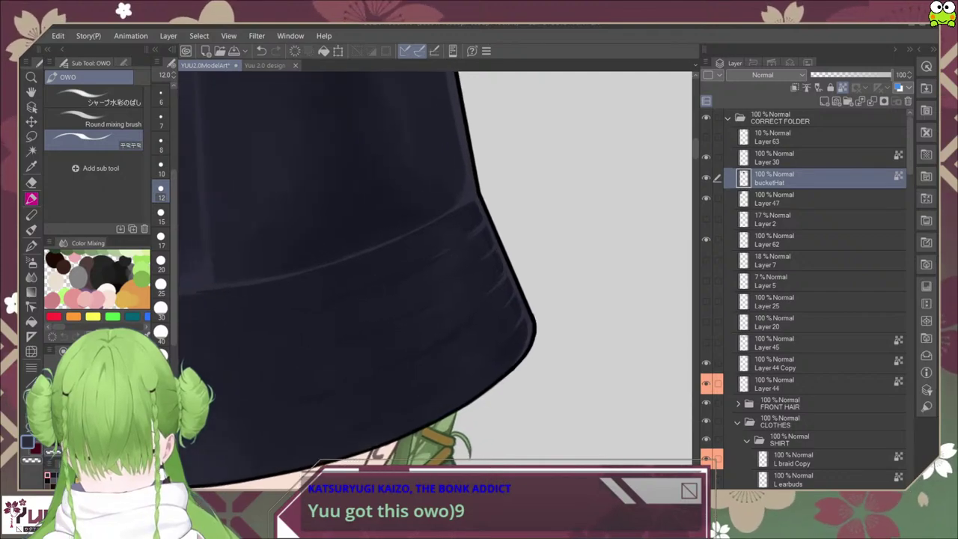
pyautogui.scroll(2, 331, 297)
pyautogui.scroll(5, 449, 307)
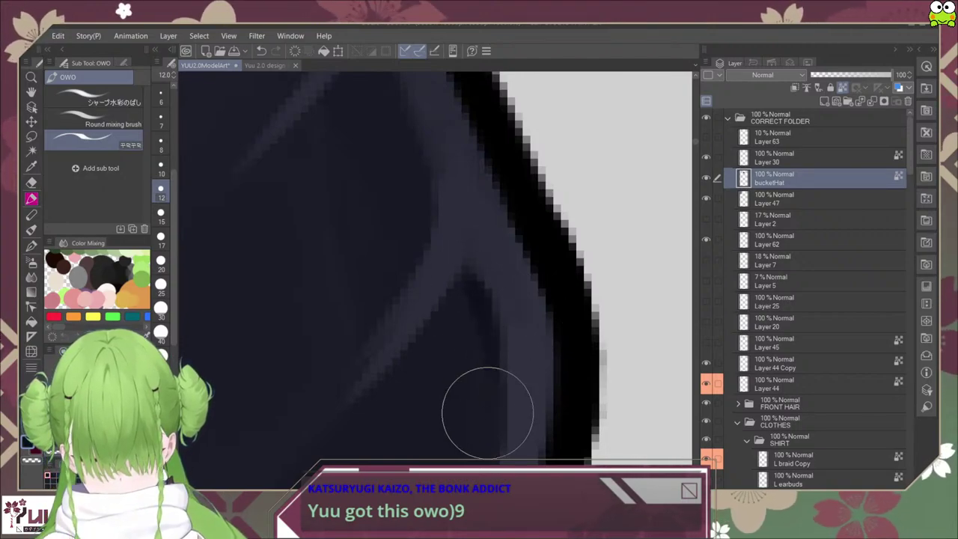
pyautogui.moveTo(469, 299)
pyautogui.mouseDown()
pyautogui.moveTo(457, 295)
pyautogui.moveTo(465, 307)
pyautogui.moveTo(481, 305)
pyautogui.mouseUp()
pyautogui.scroll(-3, 498, 381)
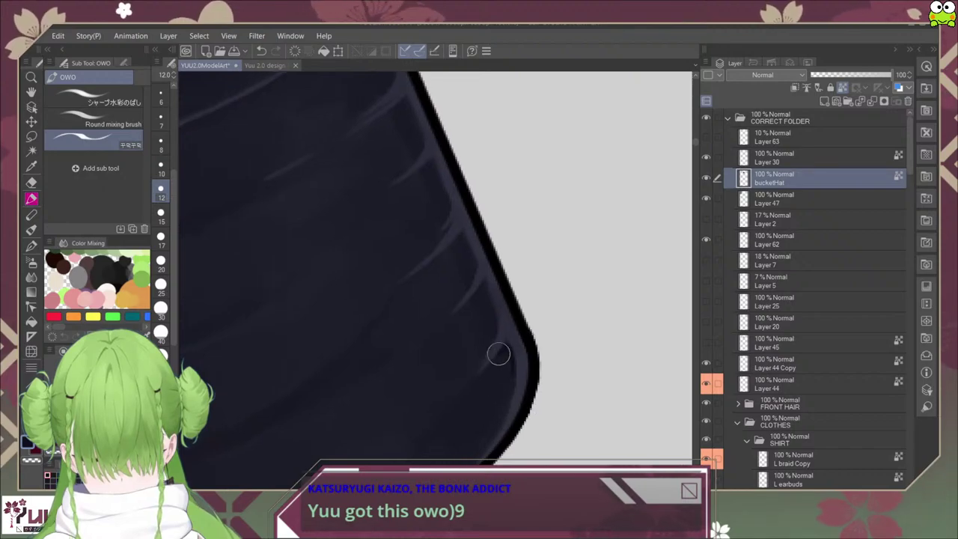
pyautogui.moveTo(485, 283)
pyautogui.mouseDown()
pyautogui.moveTo(489, 313)
pyautogui.moveTo(476, 292)
pyautogui.mouseUp()
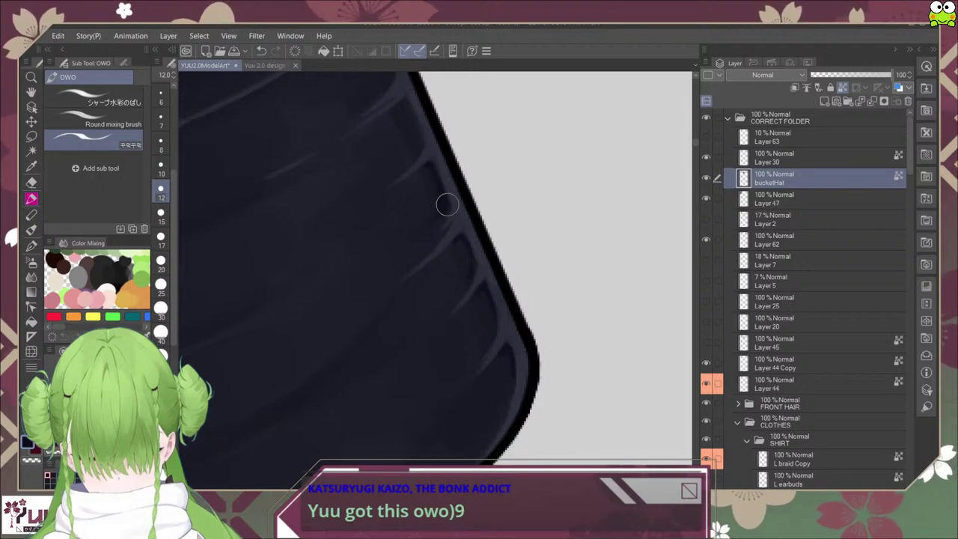
pyautogui.moveTo(421, 137); pyautogui.dragTo(428, 236)
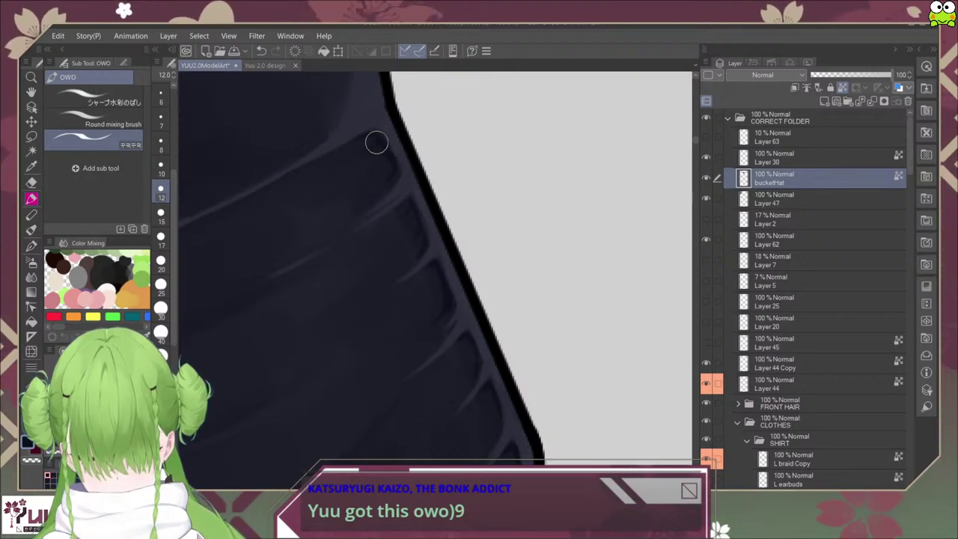
# Step: Check the shaded fold ends on the brim's right side against the whole hat
pyautogui.scroll(-4, 403, 156)
pyautogui.moveTo(422, 220); pyautogui.dragTo(532, 261)
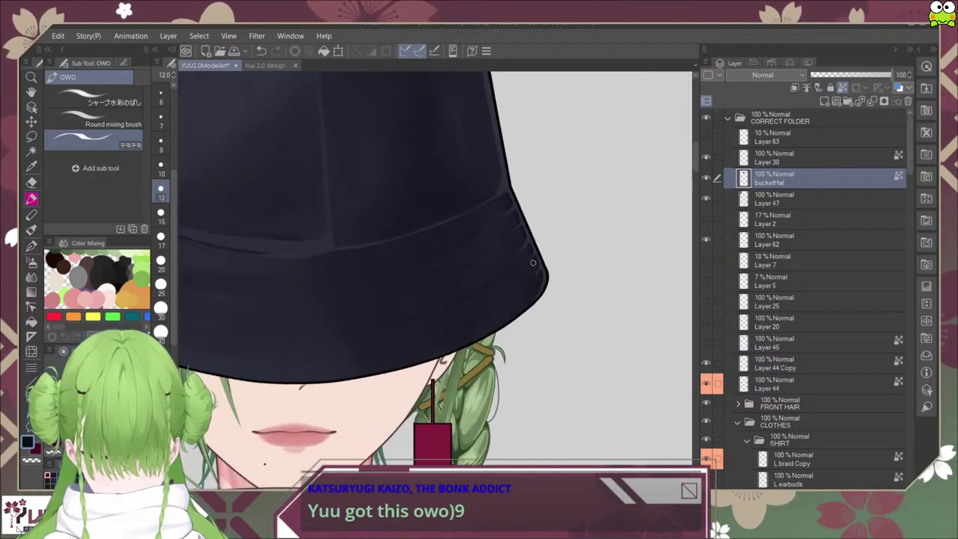
pyautogui.scroll(1, 532, 261)
pyautogui.scroll(-3, 552, 276)
pyautogui.scroll(3, 574, 315)
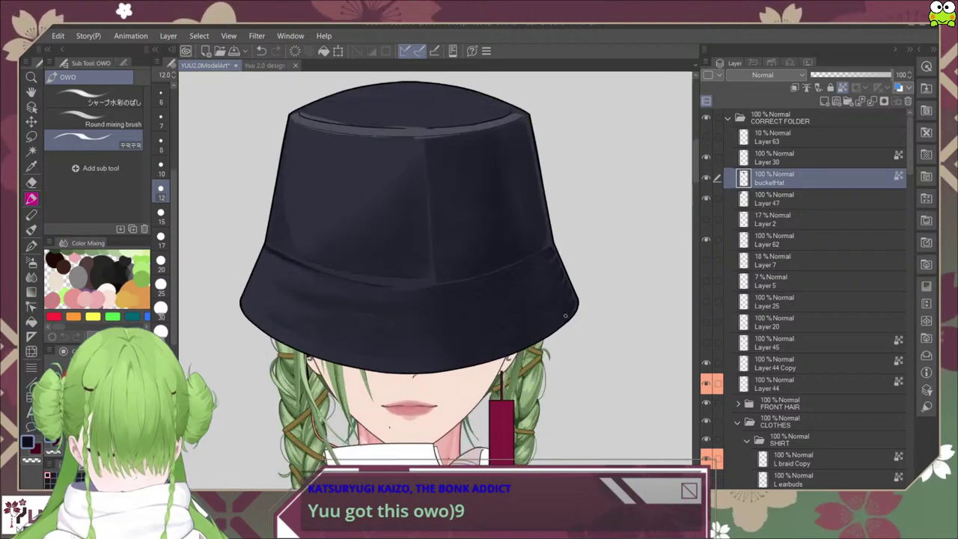
pyautogui.scroll(1, 574, 309)
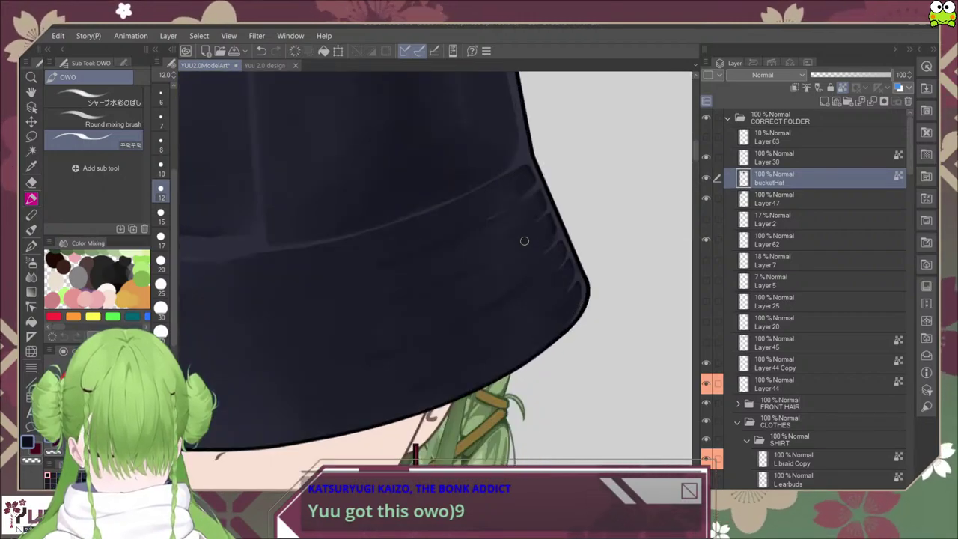
pyautogui.scroll(2, 524, 240)
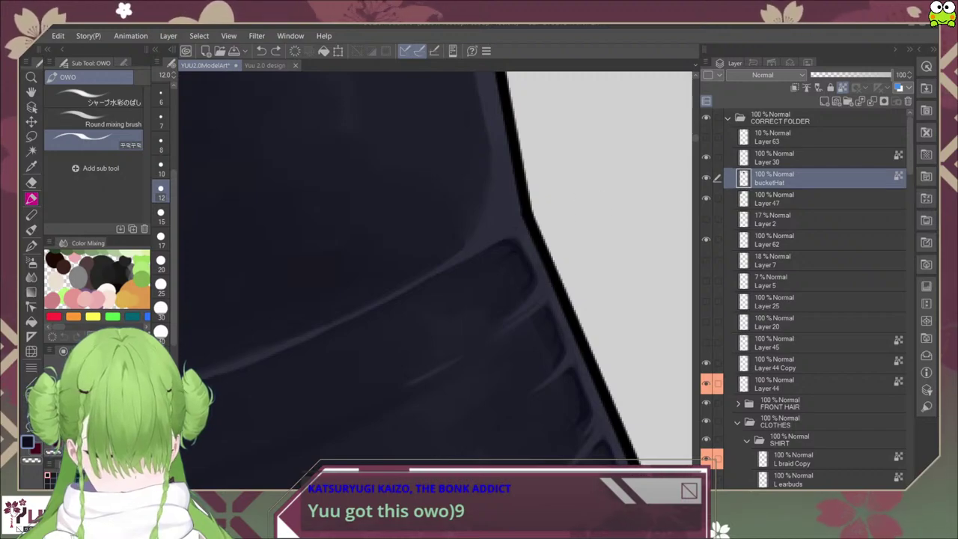
# Step: Show the Layer 63 guides and compare the hat's brim seam and stitching rows with the reference hat photo
pyautogui.click(706, 137)
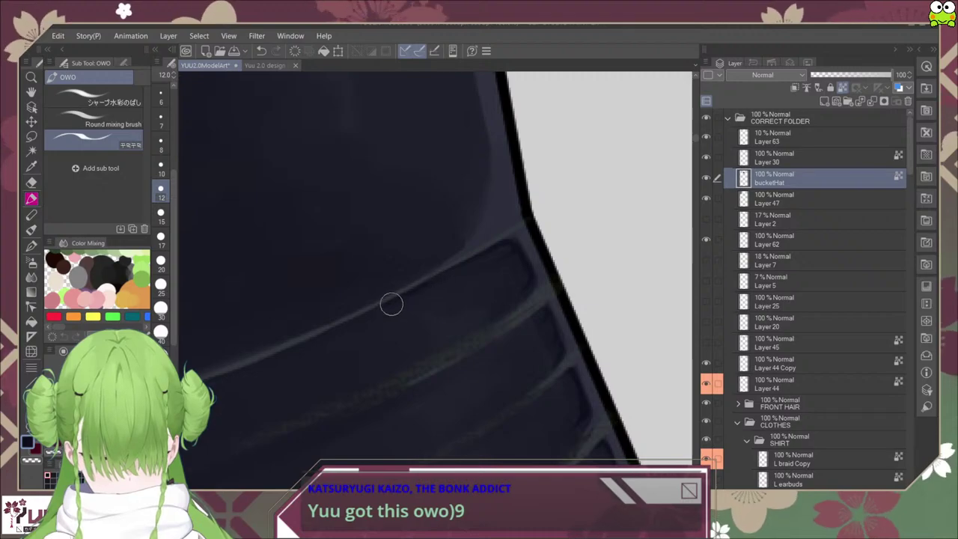
pyautogui.scroll(-4, 511, 234)
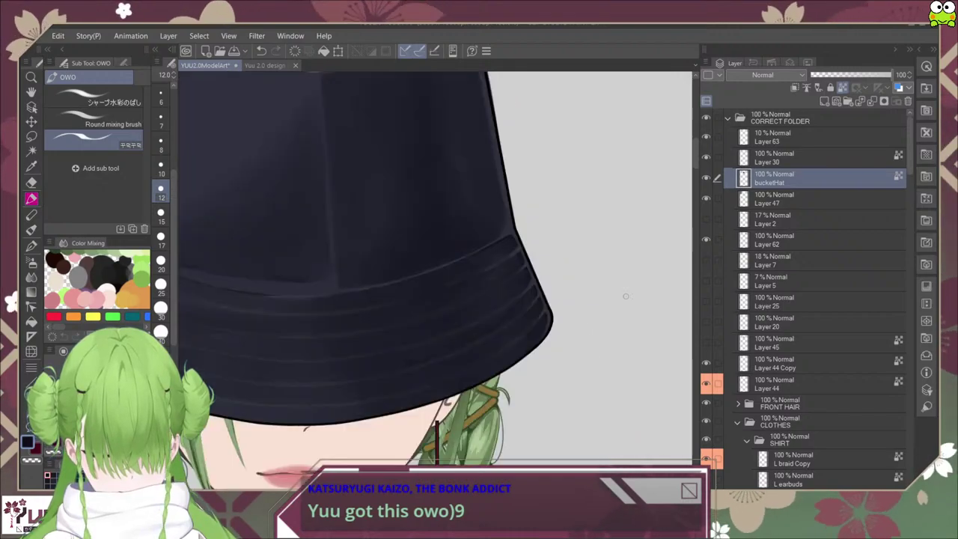
pyautogui.moveTo(624, 295)
pyautogui.mouseDown()
pyautogui.moveTo(326, 382)
pyautogui.moveTo(215, 473)
pyautogui.mouseUp()
pyautogui.scroll(2, 567, 289)
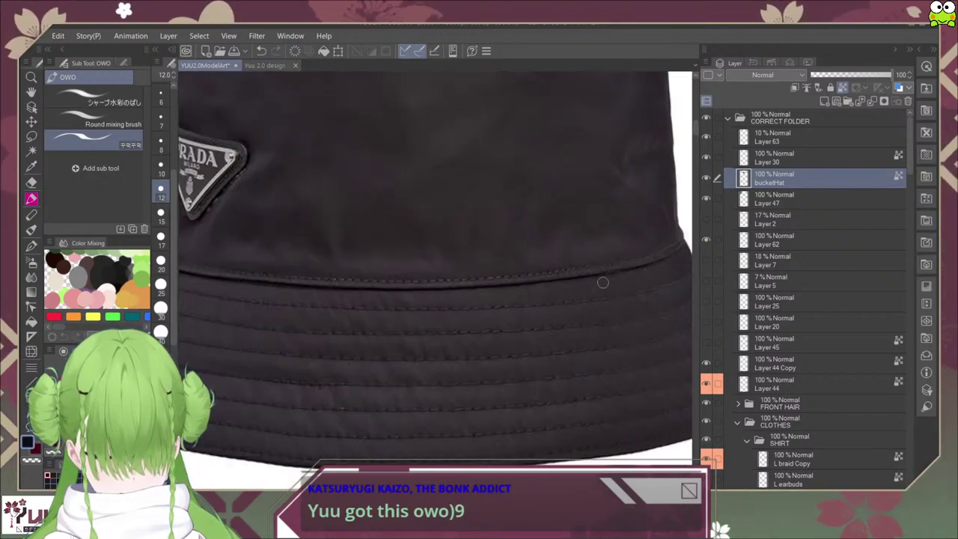
pyautogui.scroll(-4, 601, 282)
pyautogui.moveTo(355, 383); pyautogui.dragTo(552, 264)
pyautogui.scroll(2, 552, 264)
pyautogui.scroll(-4, 554, 270)
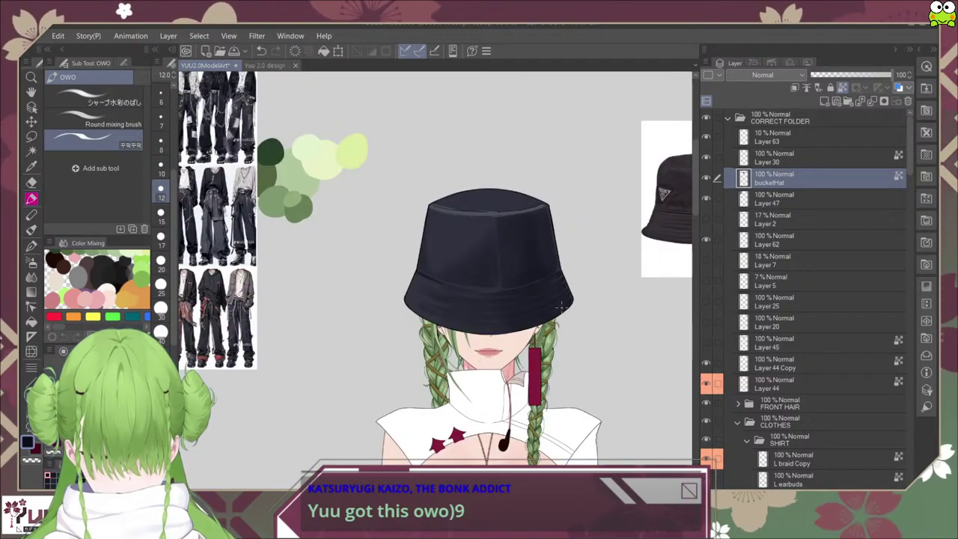
# Step: Paint a thin dark shadow line under the light seam between crown and brim on the hat's right half
pyautogui.scroll(3, 550, 297)
pyautogui.scroll(2, 526, 254)
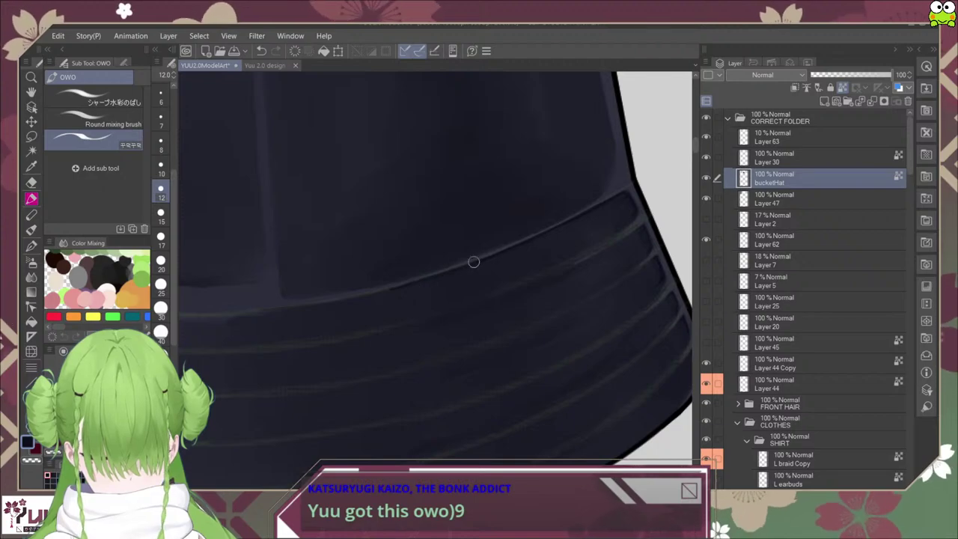
pyautogui.scroll(-3, 584, 227)
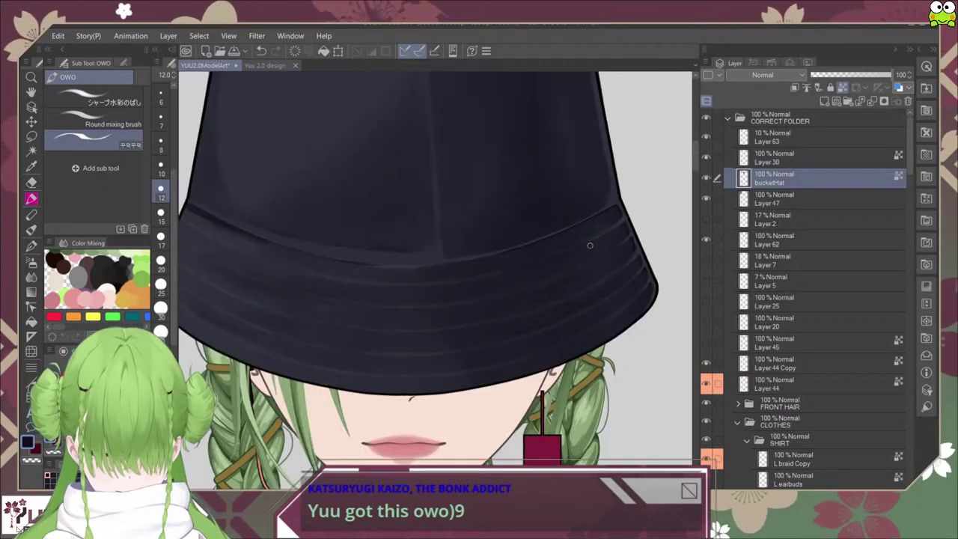
# Step: Switch to the Round mixing brush at size 7 and refine the shadow line beneath the brim seam
pyautogui.scroll(2, 577, 242)
pyautogui.click(105, 119)
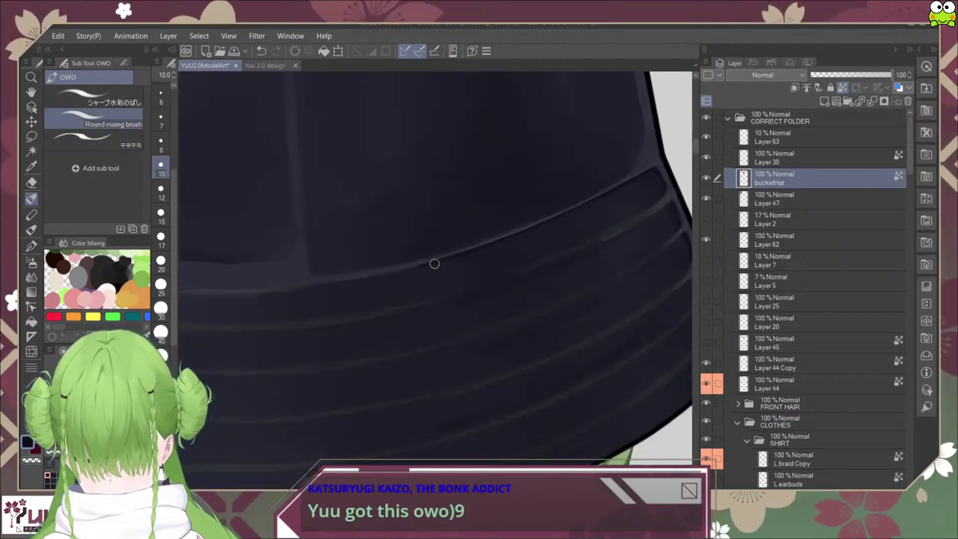
pyautogui.click(161, 118)
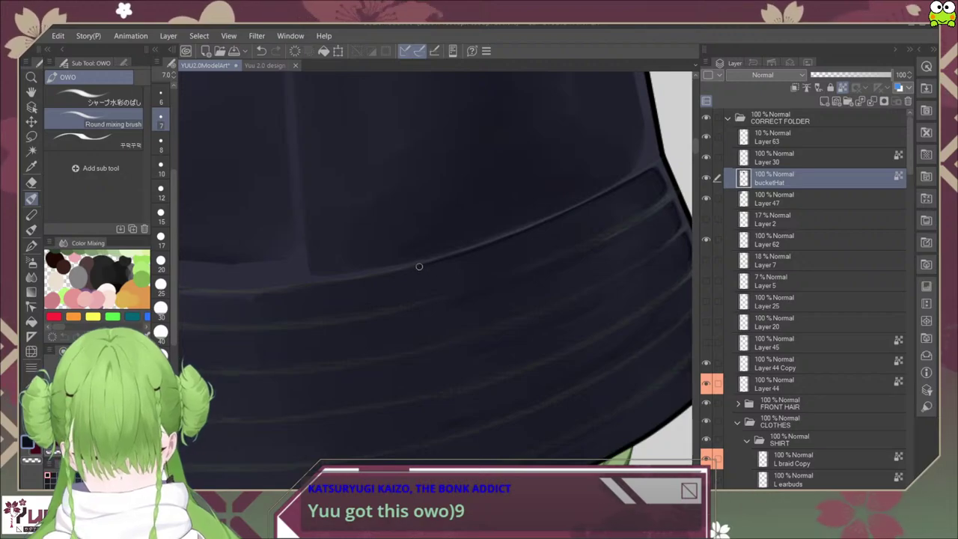
pyautogui.scroll(-3, 648, 184)
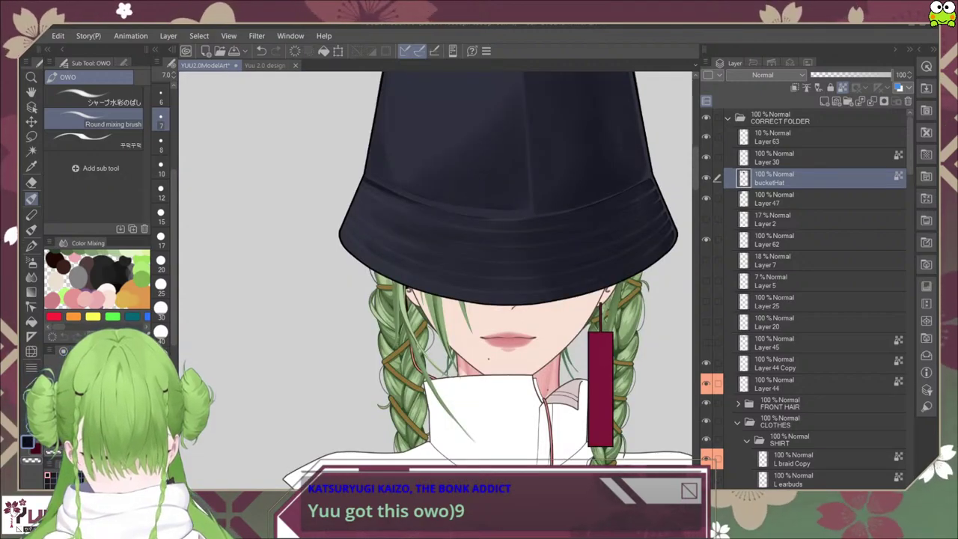
pyautogui.moveTo(648, 184); pyautogui.dragTo(581, 214)
# Step: Toggle the bucketHat layer off and on, and review the whole hat with the Layer 63 guides hidden
pyautogui.click(706, 178)
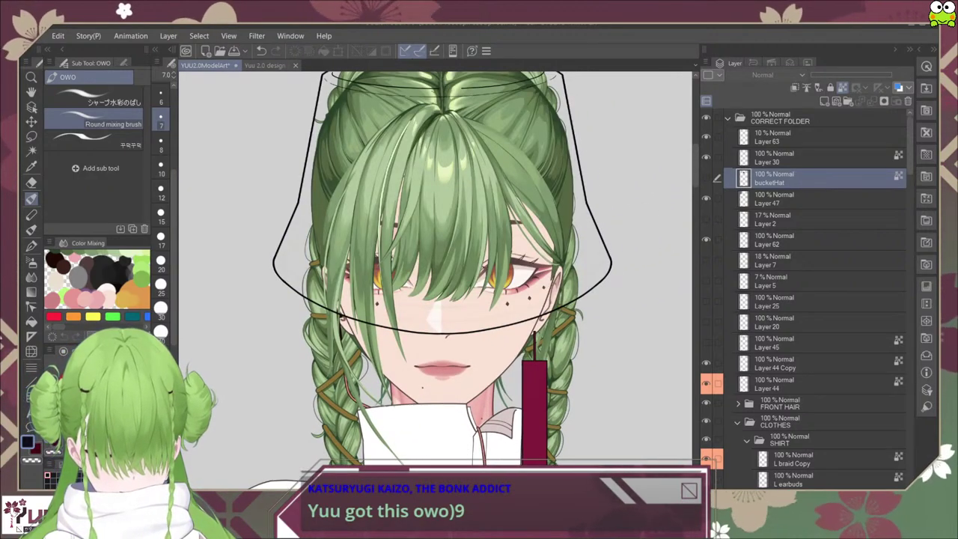
pyautogui.click(706, 177)
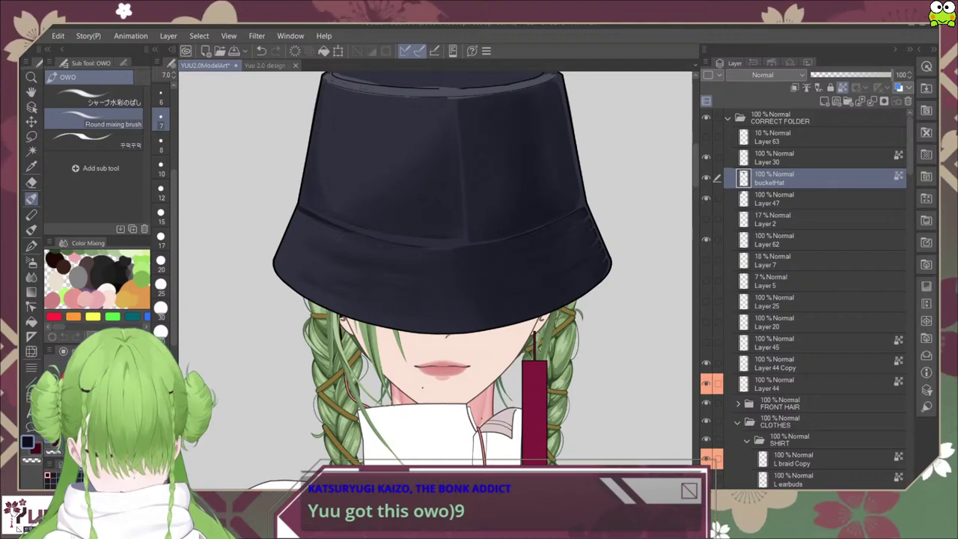
pyautogui.scroll(-3, 684, 198)
pyautogui.moveTo(684, 198); pyautogui.dragTo(567, 252)
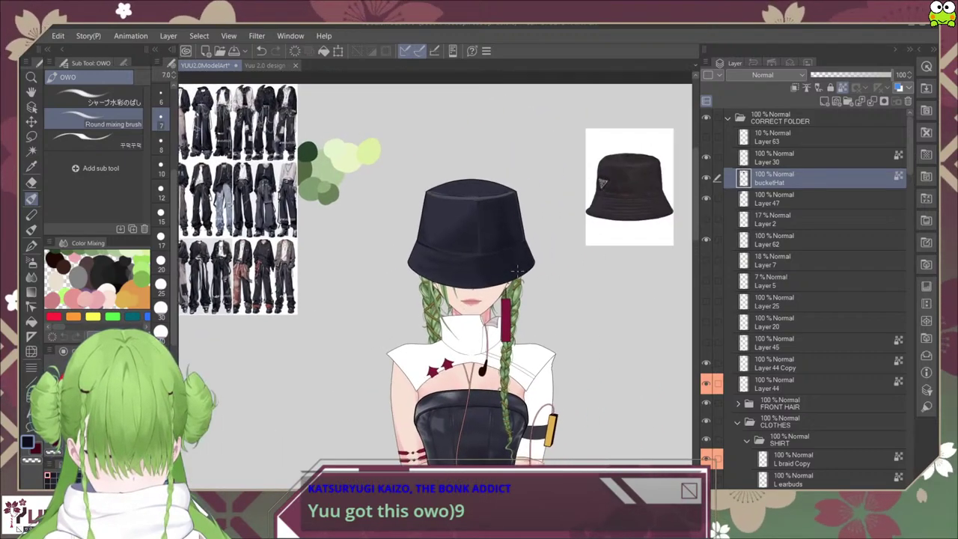
pyautogui.scroll(3, 566, 258)
pyautogui.scroll(-2, 566, 259)
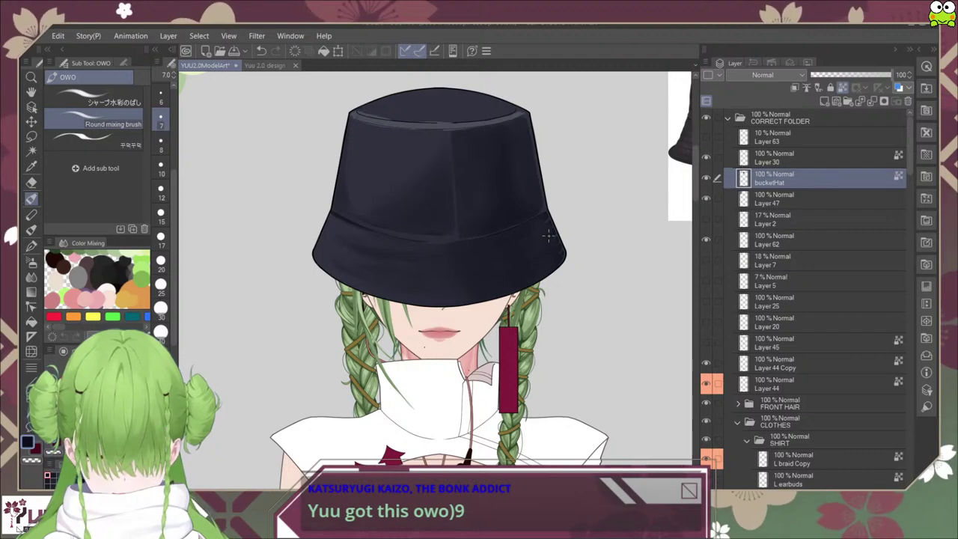
# Step: Show the Layer 63 guides and continue the dark shadow line under the brim seam toward the crown's vertical seam
pyautogui.scroll(2, 513, 244)
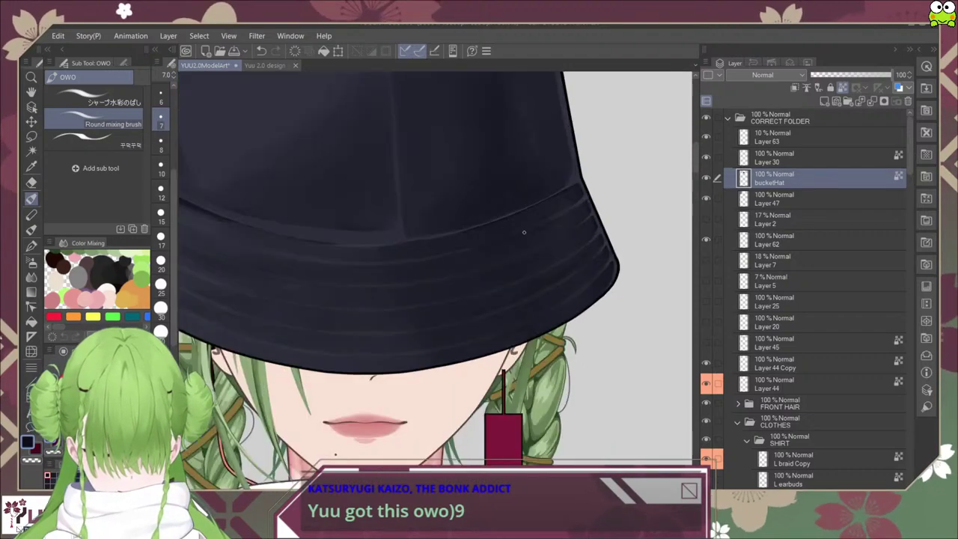
pyautogui.scroll(1, 518, 234)
pyautogui.moveTo(545, 242); pyautogui.dragTo(479, 282)
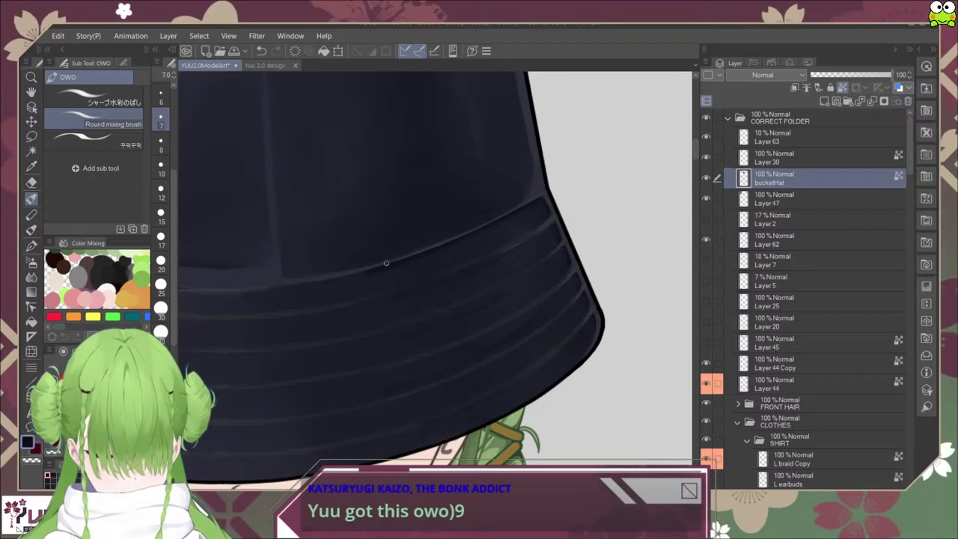
pyautogui.moveTo(387, 263)
pyautogui.mouseDown()
pyautogui.moveTo(408, 236)
pyautogui.moveTo(445, 229)
pyautogui.moveTo(429, 229)
pyautogui.mouseUp()
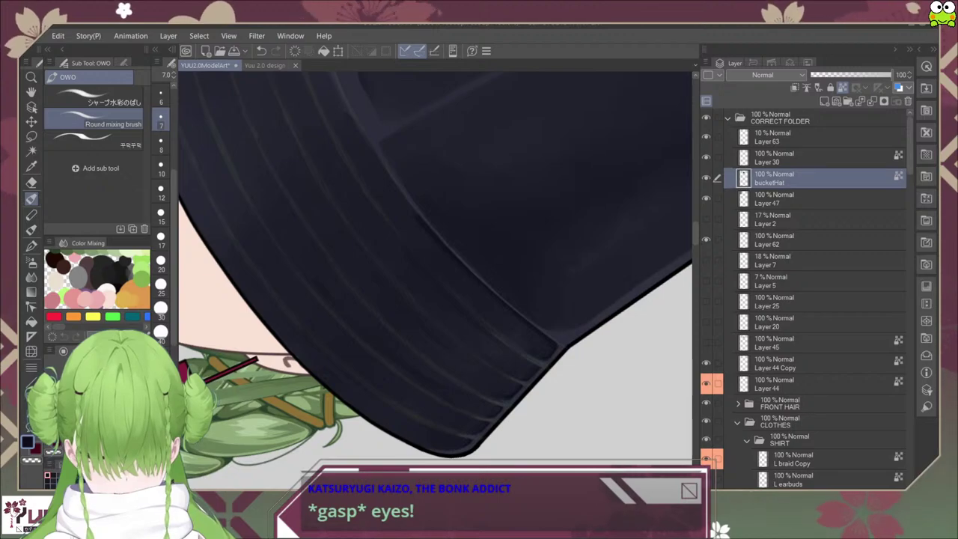
# Step: Hide the bucketHat layer to view the hair and face beneath, and show the layer again
pyautogui.click(705, 178)
pyautogui.hotkey('ctrl', '-')
pyautogui.hotkey('ctrl', '-')
pyautogui.hotkey('ctrl', '-')
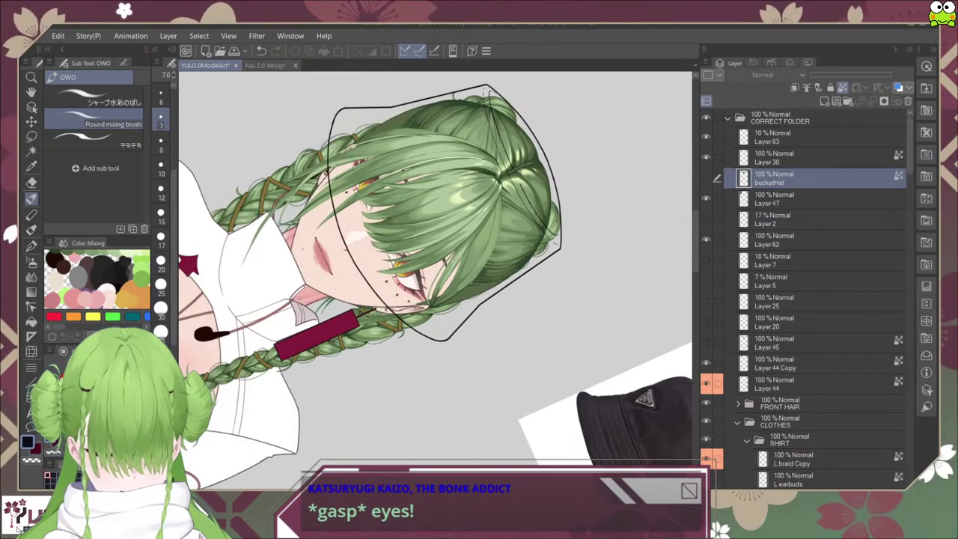
pyautogui.click(706, 178)
# Step: Blend the dark shadow along the light brim seam where it tapers toward the crown's vertical seam
pyautogui.scroll(3, 432, 255)
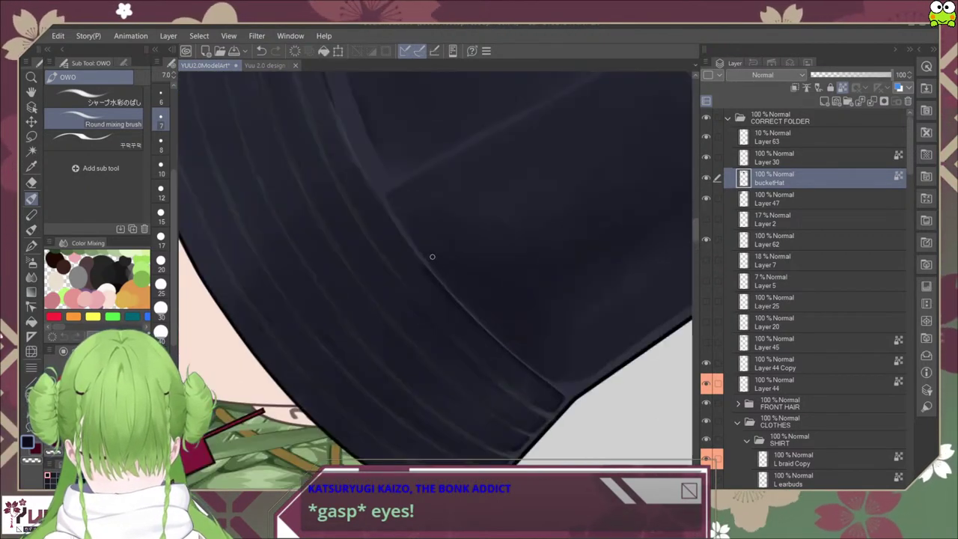
pyautogui.hotkey('ctrl', '+')
pyautogui.hotkey('ctrl', '+')
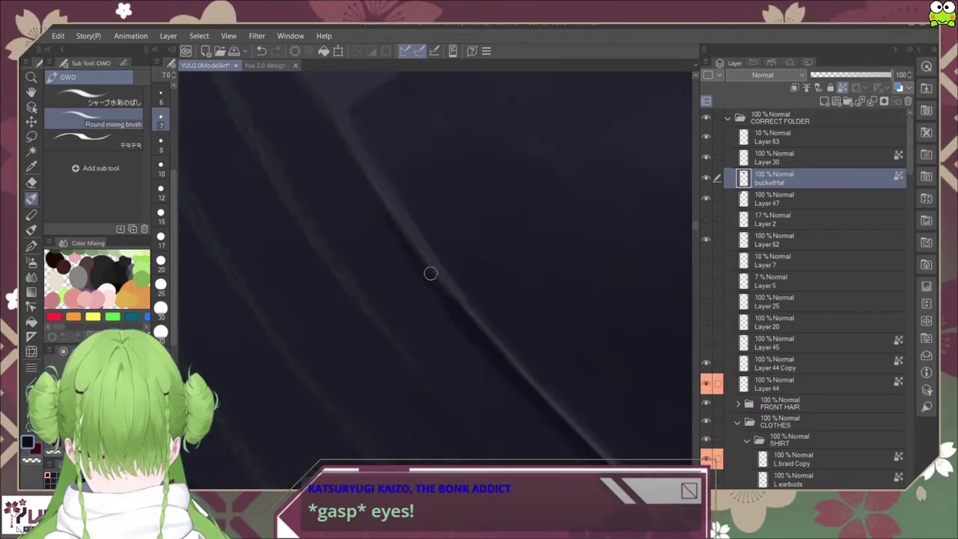
pyautogui.hotkey('ctrl', '-')
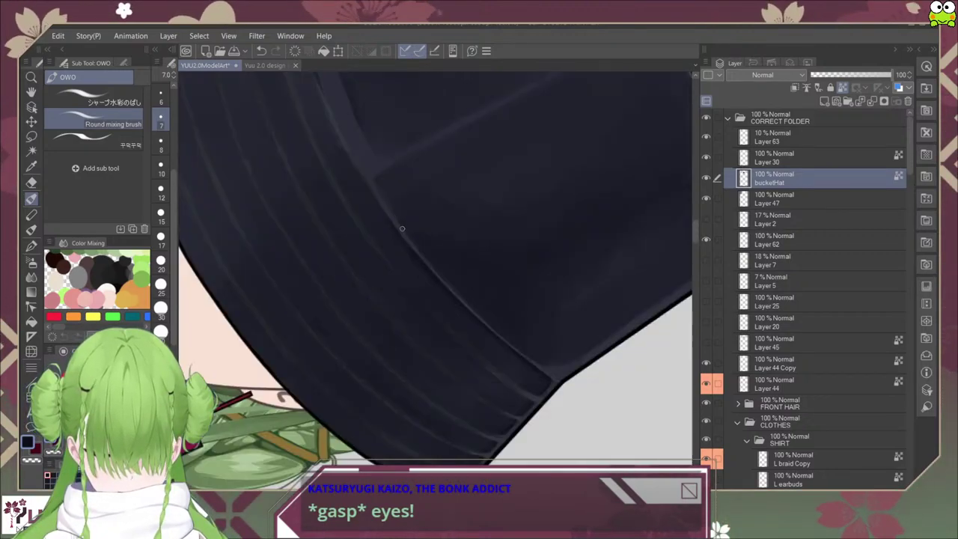
# Step: Continue the dark shadow line beneath the brim seam from the crown's vertical seam to the hat's left edge
pyautogui.hotkey('ctrl', '+')
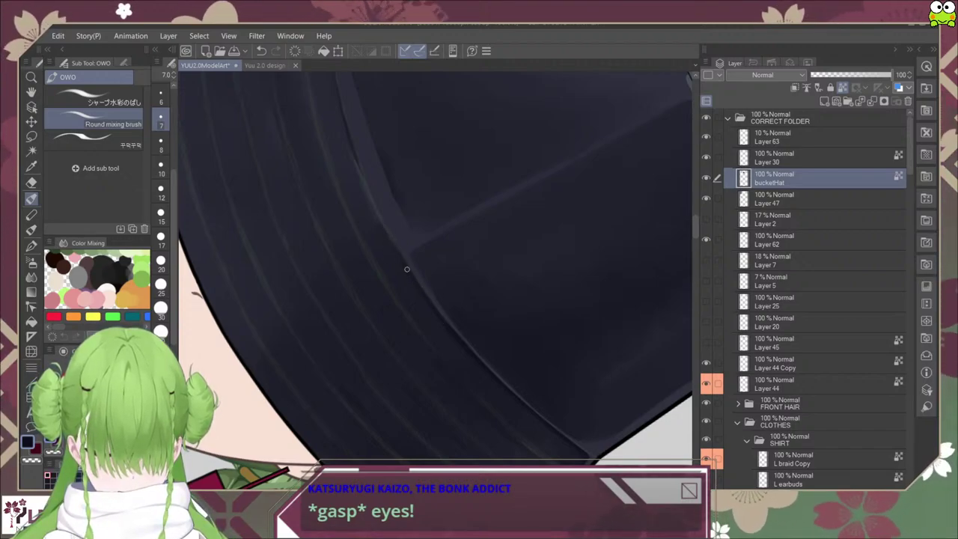
pyautogui.moveTo(404, 224); pyautogui.dragTo(447, 378)
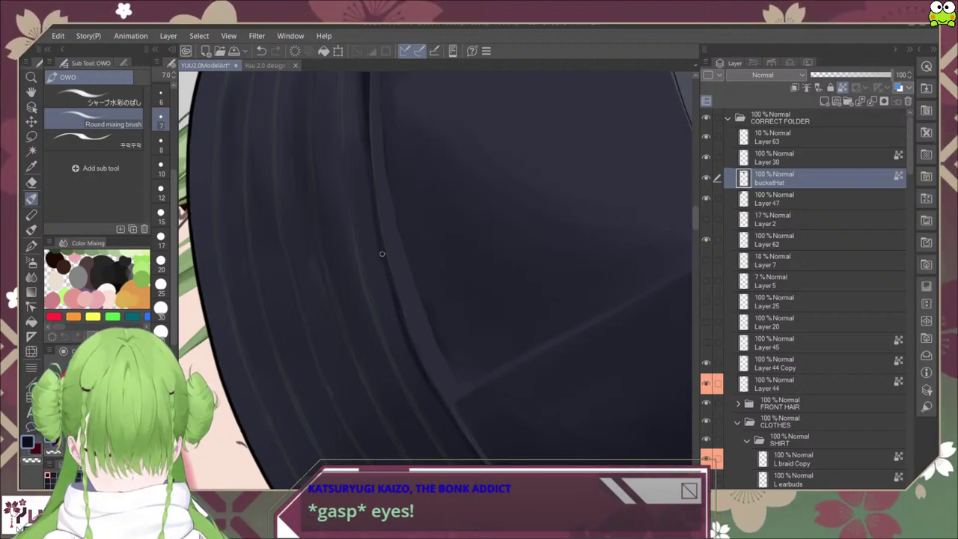
pyautogui.scroll(-2, 389, 281)
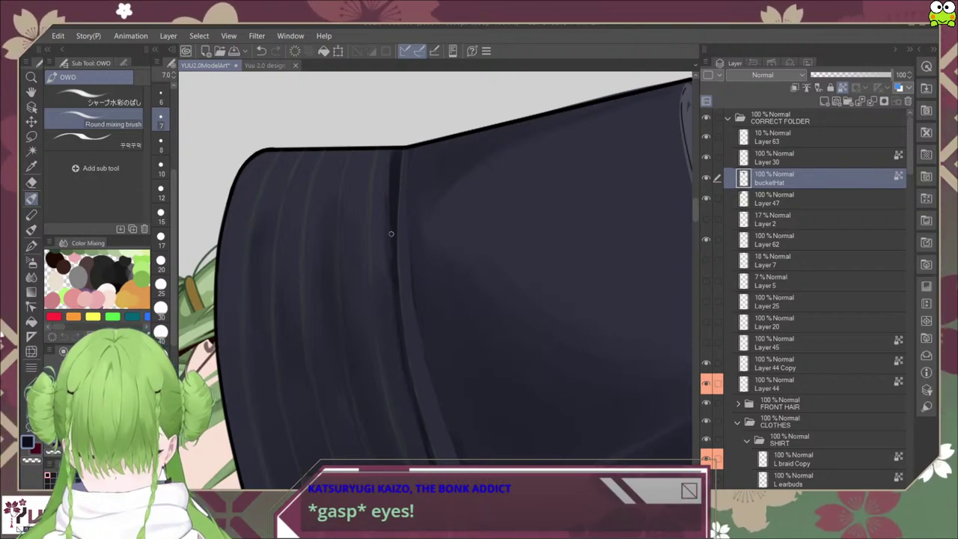
pyautogui.scroll(-3, 424, 136)
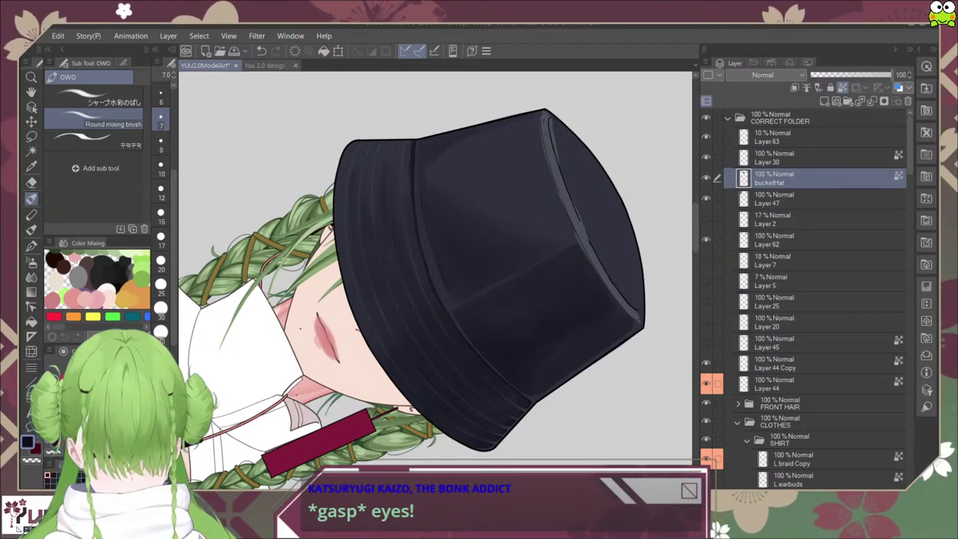
pyautogui.scroll(2, 410, 175)
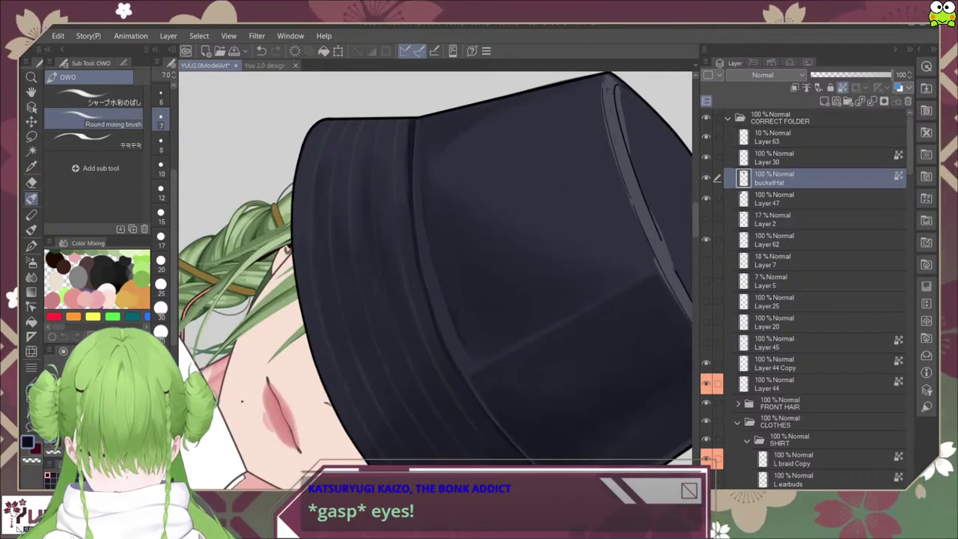
# Step: Paint dark fold lines along the Layer 63 guides on the brim's right half, using the sharp watercolor blender and the Round mixing brush
pyautogui.hotkey('ctrl', '@')
pyautogui.moveTo(410, 176); pyautogui.dragTo(538, 251)
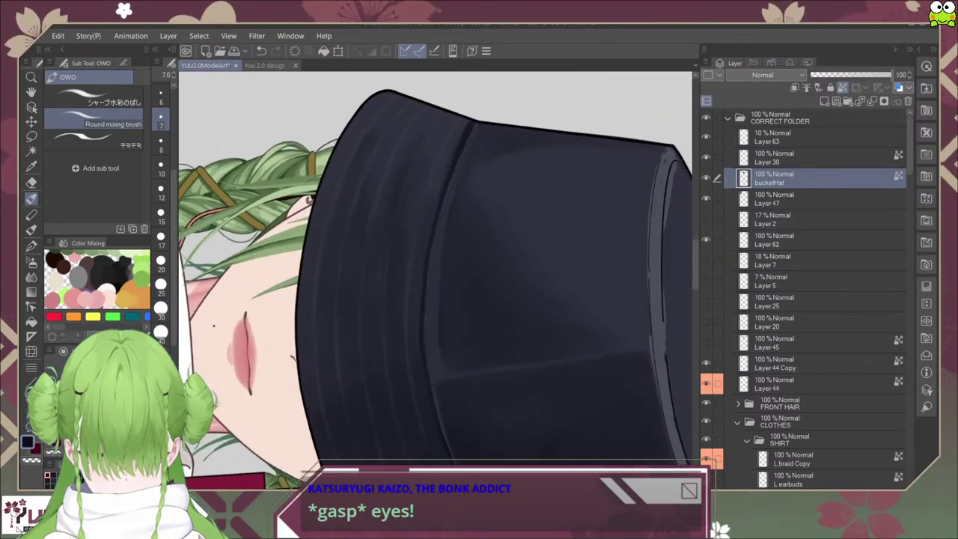
pyautogui.click(95, 97)
pyautogui.moveTo(479, 299); pyautogui.dragTo(450, 239)
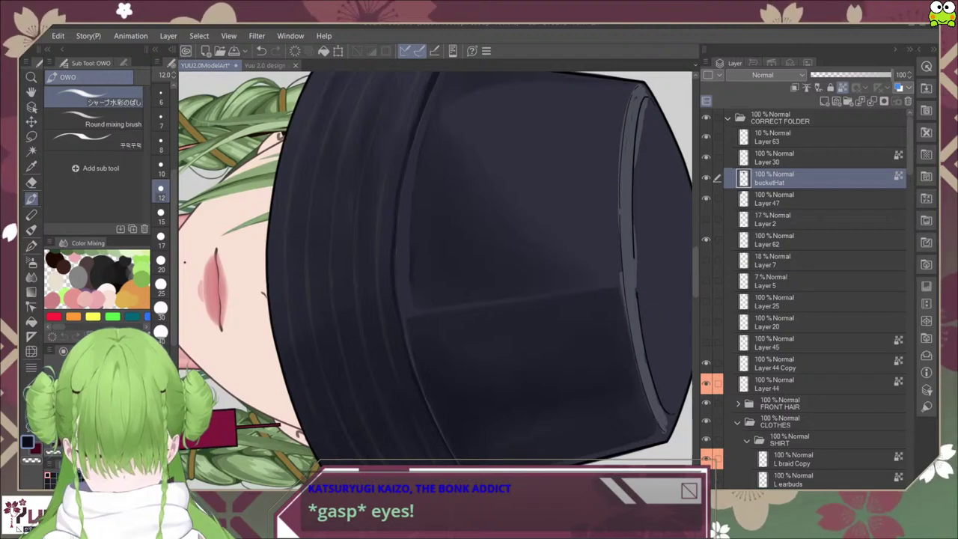
pyautogui.moveTo(538, 224); pyautogui.dragTo(553, 266)
pyautogui.moveTo(407, 238); pyautogui.dragTo(413, 173)
pyautogui.scroll(2, 413, 173)
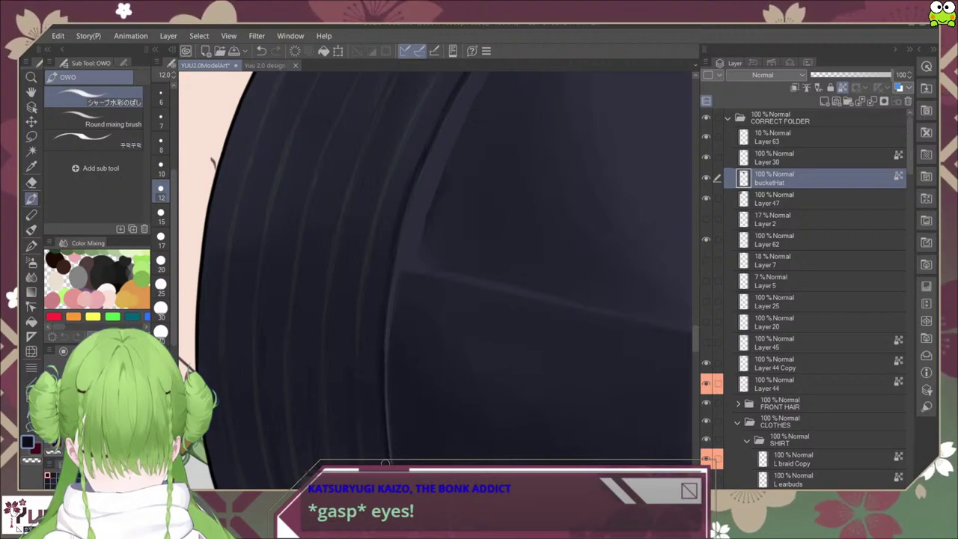
pyautogui.moveTo(381, 411); pyautogui.dragTo(384, 336)
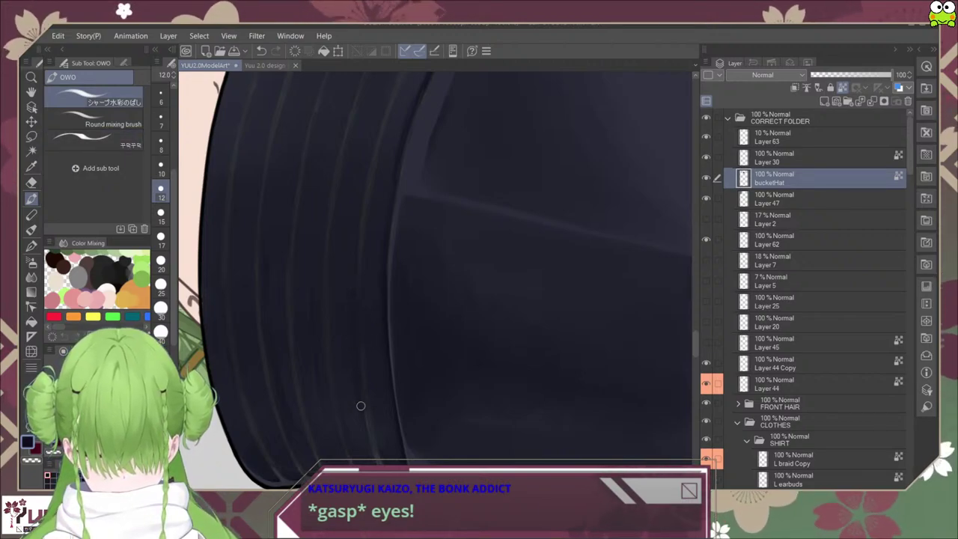
pyautogui.click(94, 119)
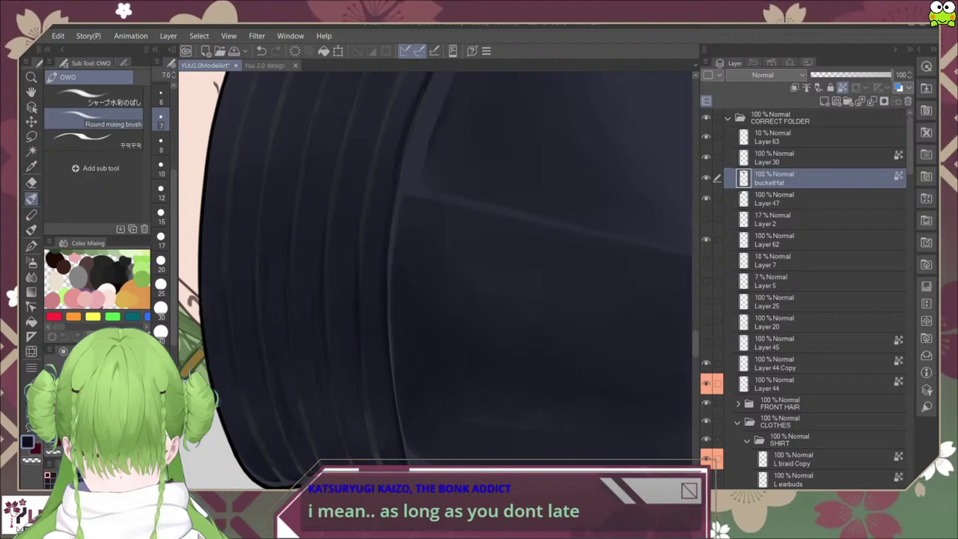
# Step: Hide the Layer 63 guides and soften the right brim's dark folds with the sharp watercolor blender at sizes 12 and 25
pyautogui.scroll(-4, 560, 413)
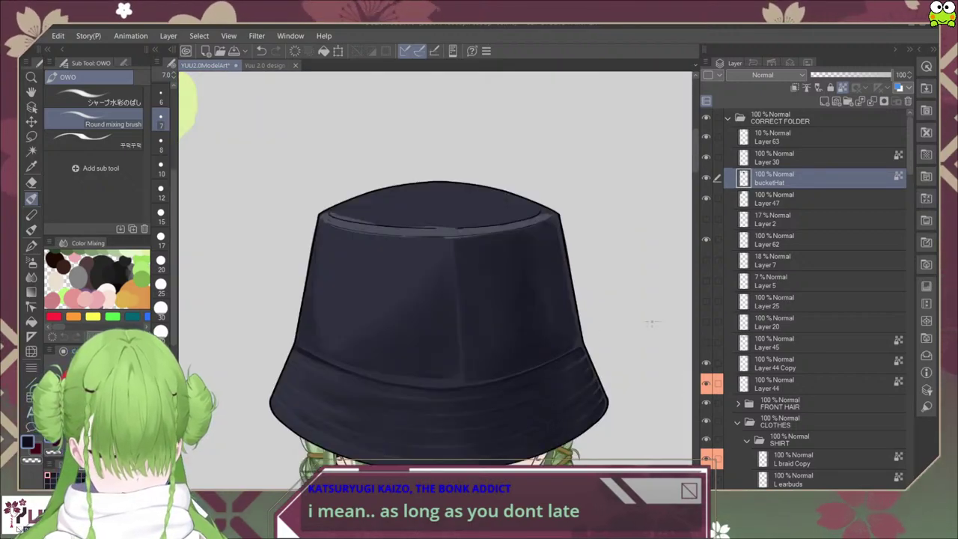
pyautogui.scroll(4, 509, 308)
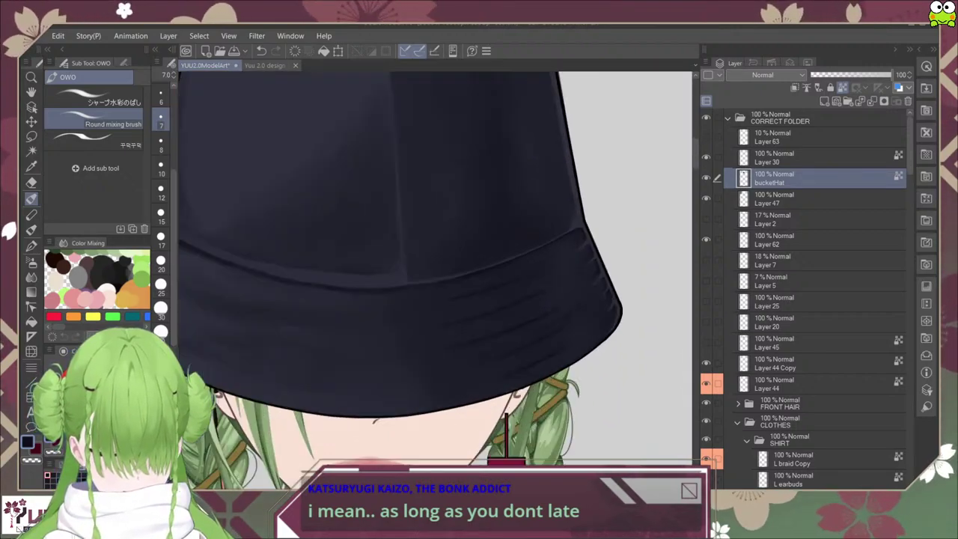
pyautogui.click(96, 97)
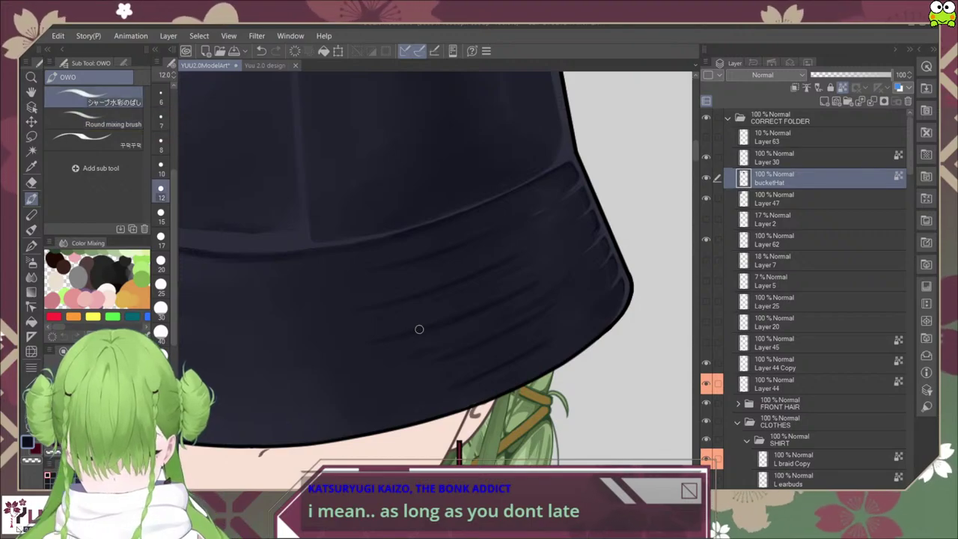
pyautogui.click(161, 287)
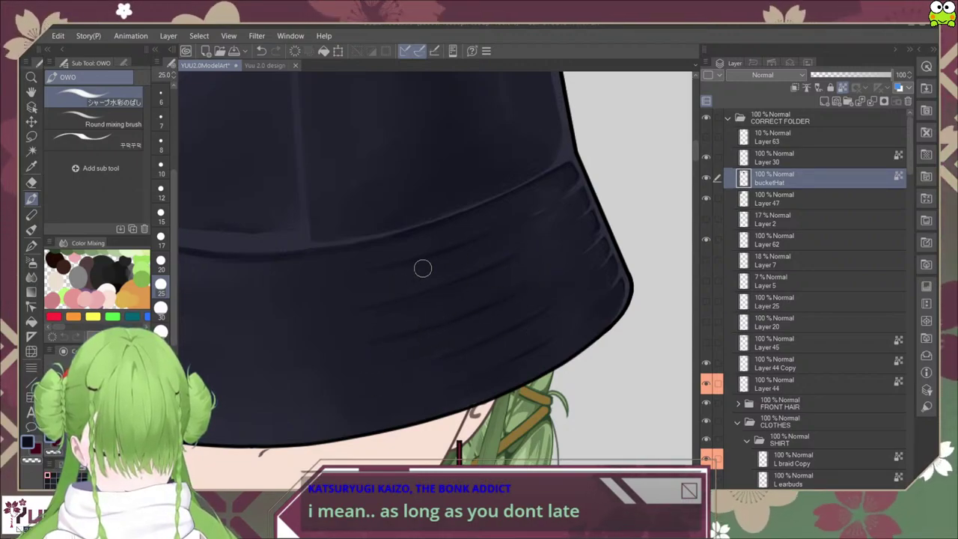
# Step: Check the folds against the whole hat and smooth the right brim further with the size 25 blender
pyautogui.scroll(-4, 534, 203)
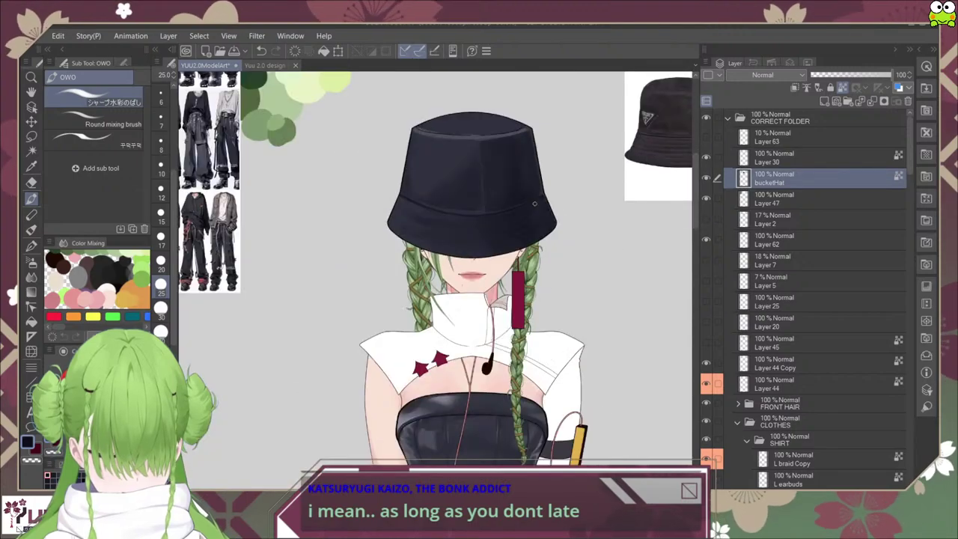
pyautogui.moveTo(542, 225); pyautogui.dragTo(485, 273)
pyautogui.scroll(2, 485, 273)
pyautogui.scroll(2, 468, 299)
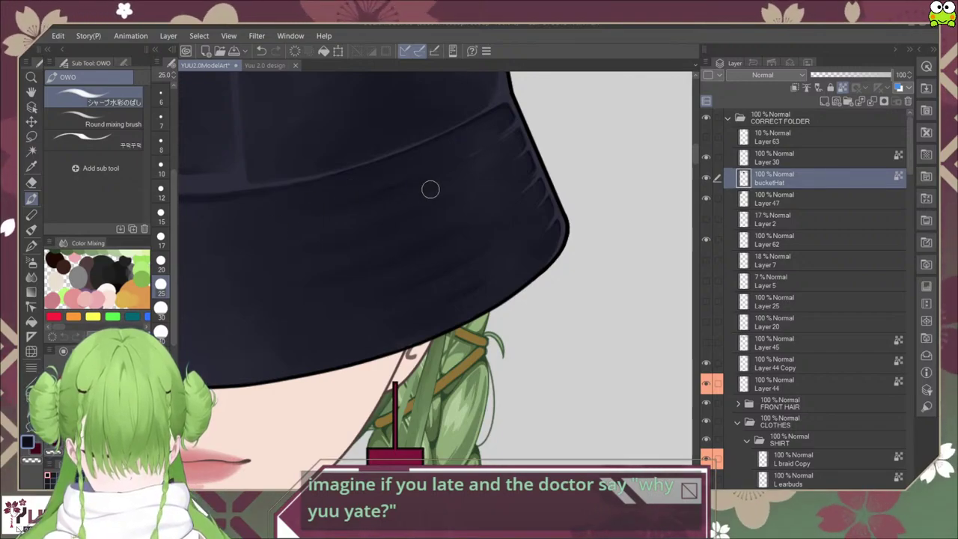
pyautogui.scroll(-3, 465, 179)
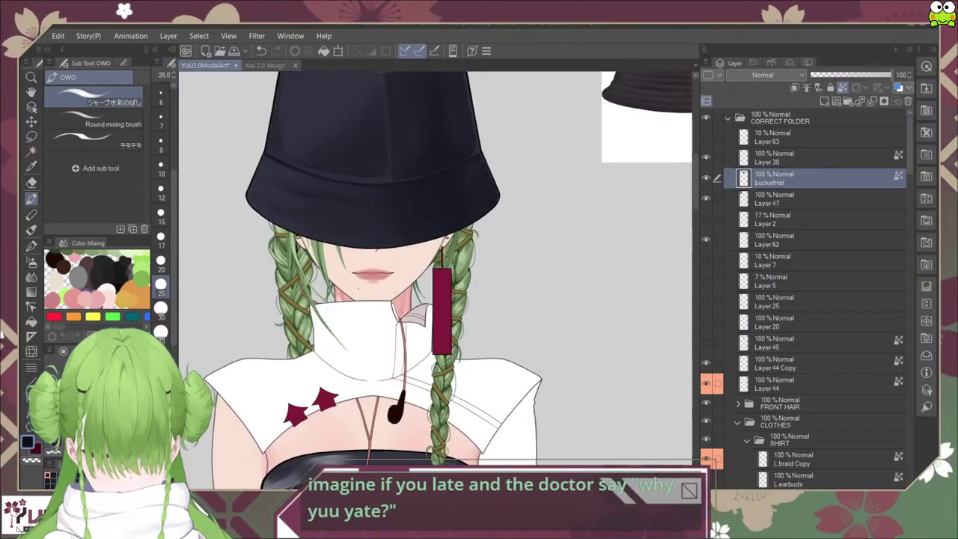
pyautogui.scroll(2, 458, 284)
pyautogui.scroll(2, 464, 287)
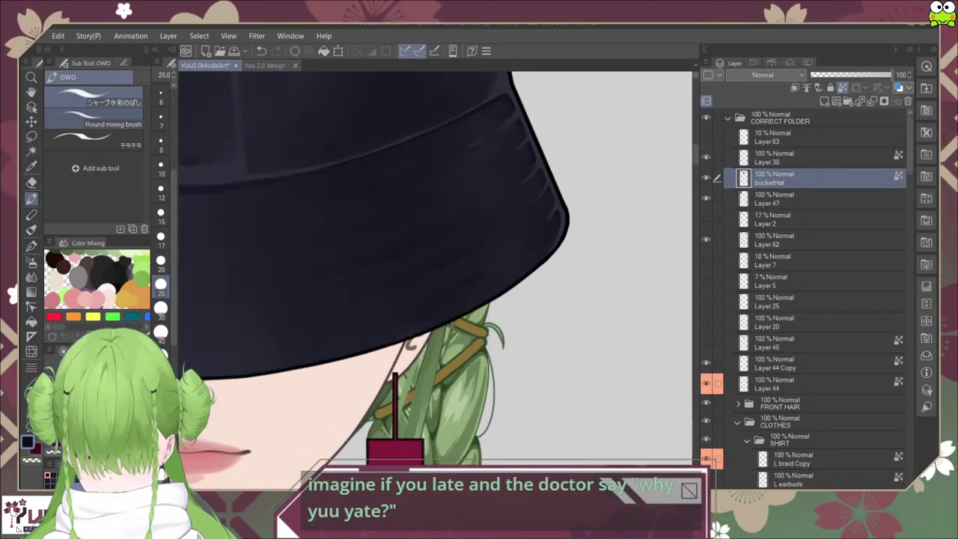
# Step: Switch to the third OWO brush at size 12, sample the brim's navy, and show Layer 63 to start the upper fold strokes
pyautogui.click(105, 119)
pyautogui.click(105, 139)
pyautogui.scroll(1, 510, 153)
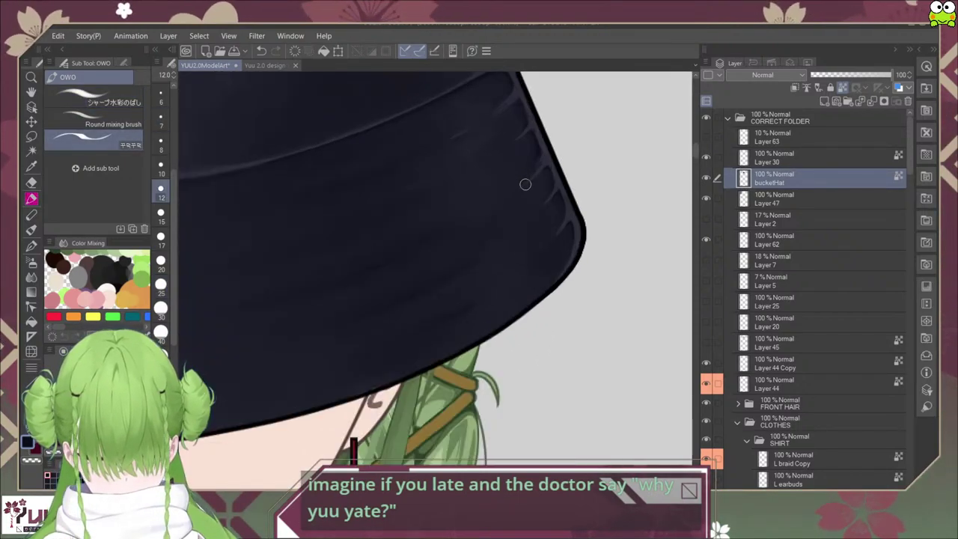
pyautogui.scroll(4, 475, 145)
pyautogui.keyDown('alt'); pyautogui.click(476, 144); pyautogui.keyUp('alt')
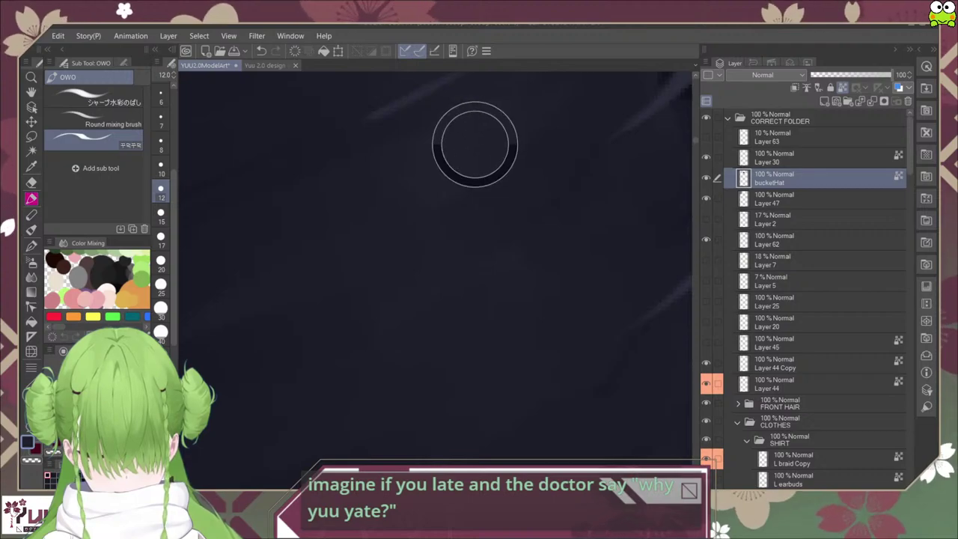
pyautogui.scroll(-5, 474, 145)
pyautogui.moveTo(442, 187); pyautogui.dragTo(430, 228)
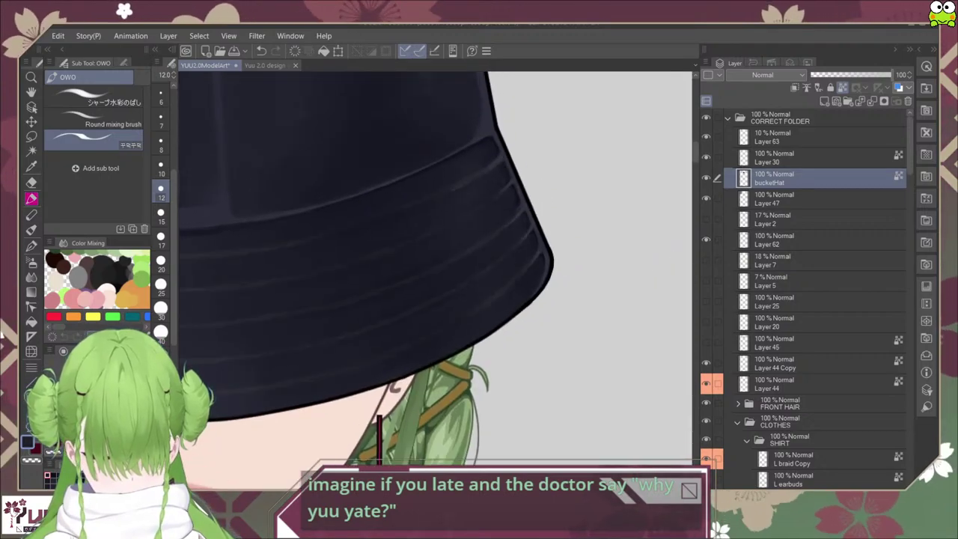
pyautogui.scroll(3, 422, 213)
pyautogui.scroll(2, 448, 218)
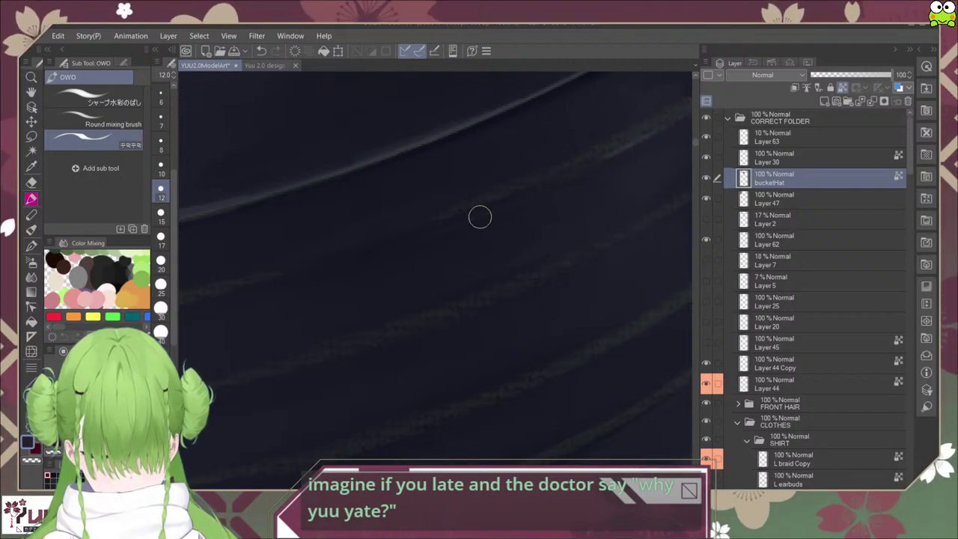
# Step: Sample the brim colour again and paint a soft fold stroke along the second guide line, checking it with Layer 63 hidden
pyautogui.scroll(-3, 479, 216)
pyautogui.scroll(5, 555, 254)
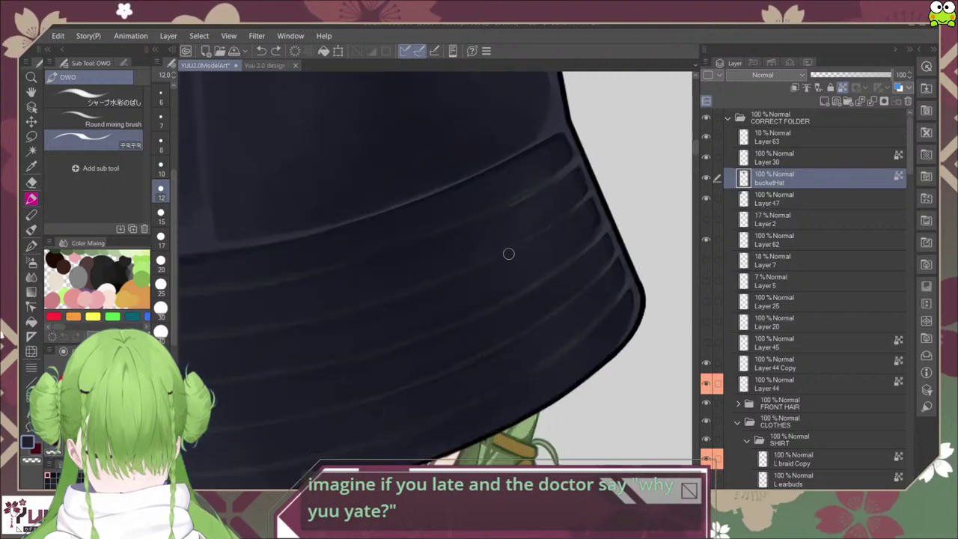
pyautogui.keyDown('alt'); pyautogui.click(487, 244); pyautogui.keyUp('alt')
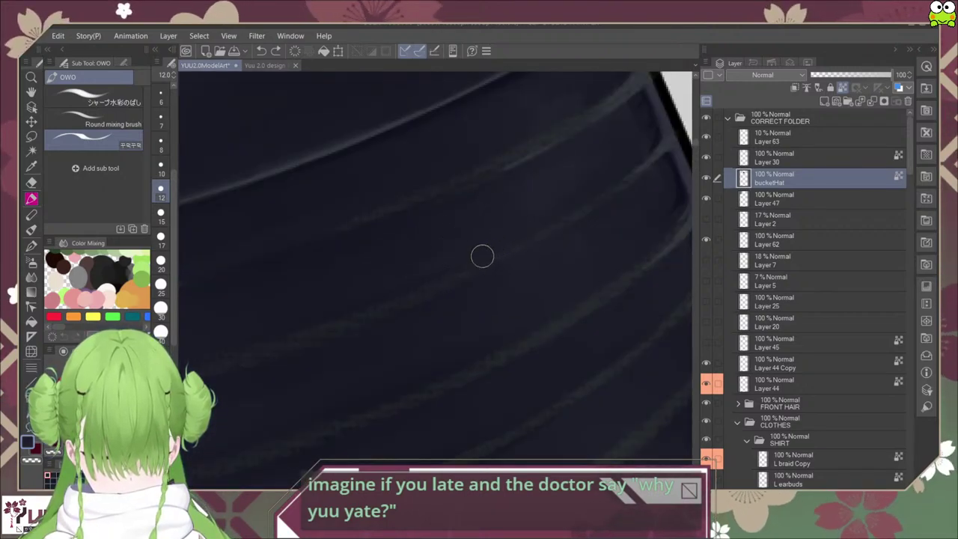
pyautogui.moveTo(481, 254); pyautogui.dragTo(308, 323)
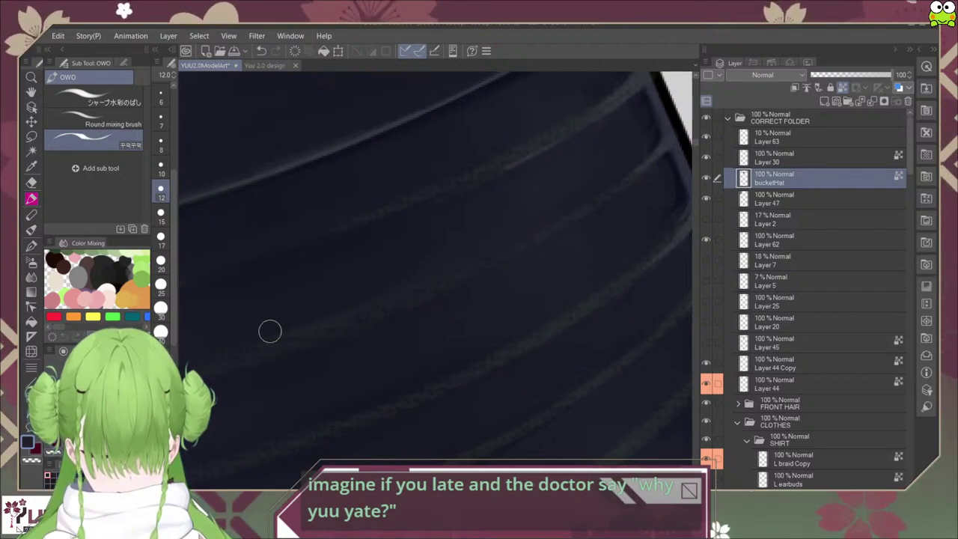
pyautogui.scroll(-5, 509, 246)
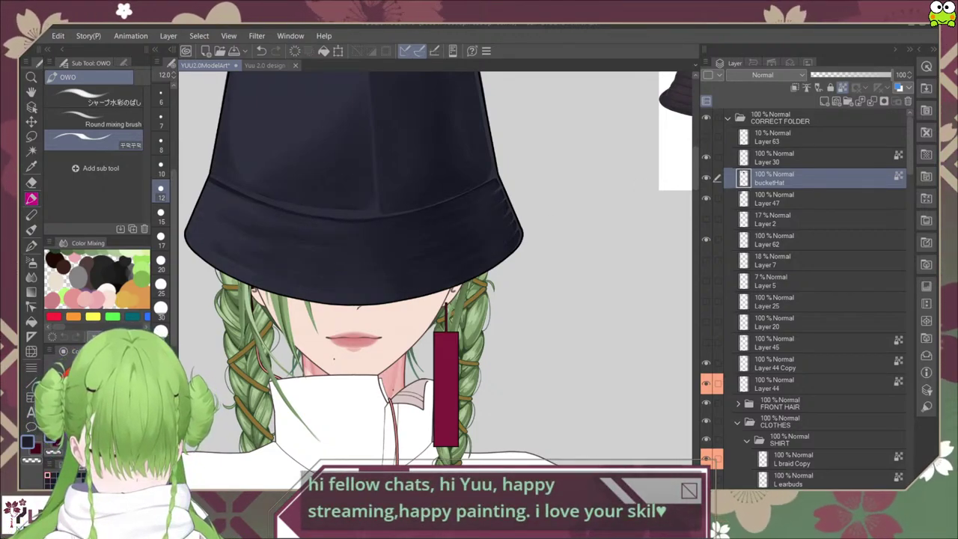
# Step: Show the Layer 63 guides and extend the fold strokes along the upper and middle lines of the right brim
pyautogui.scroll(2, 477, 228)
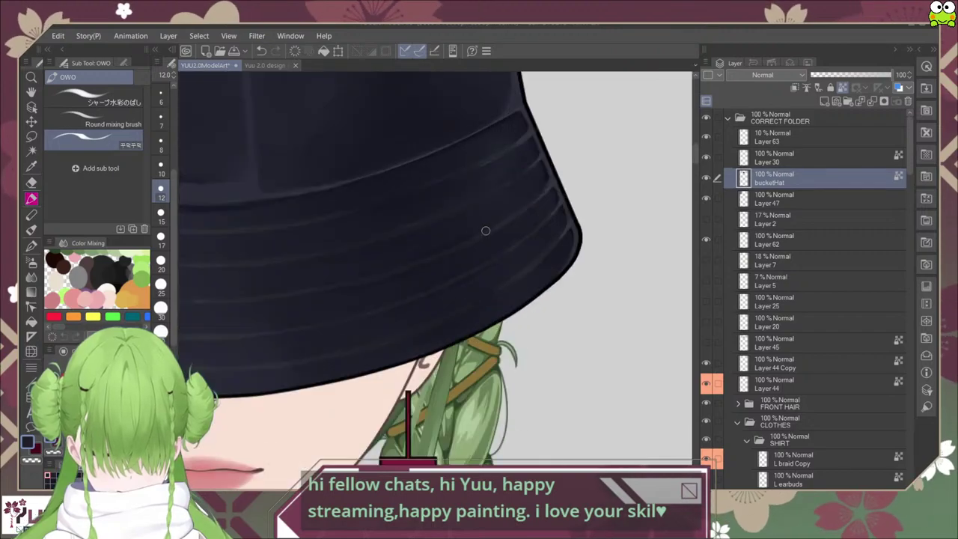
pyautogui.scroll(2, 483, 247)
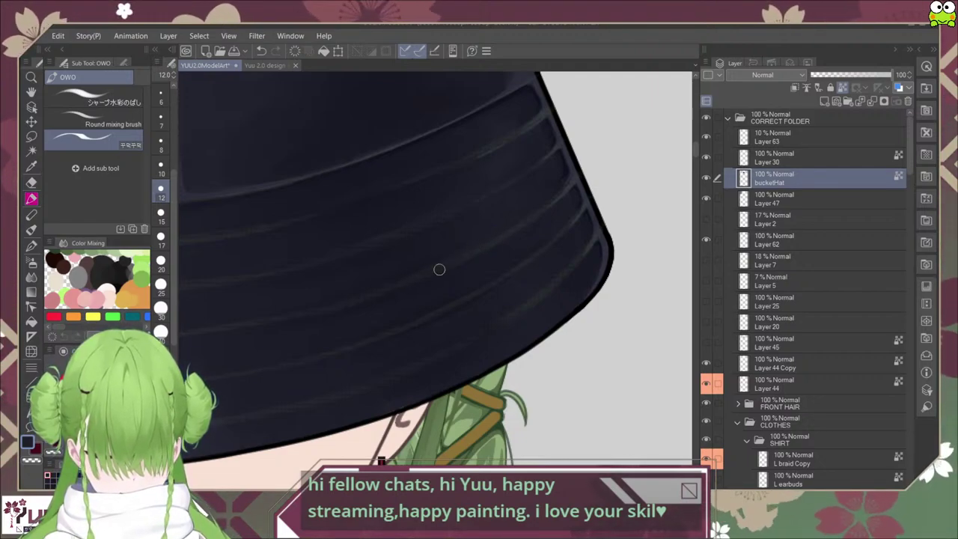
pyautogui.moveTo(455, 163); pyautogui.dragTo(439, 219)
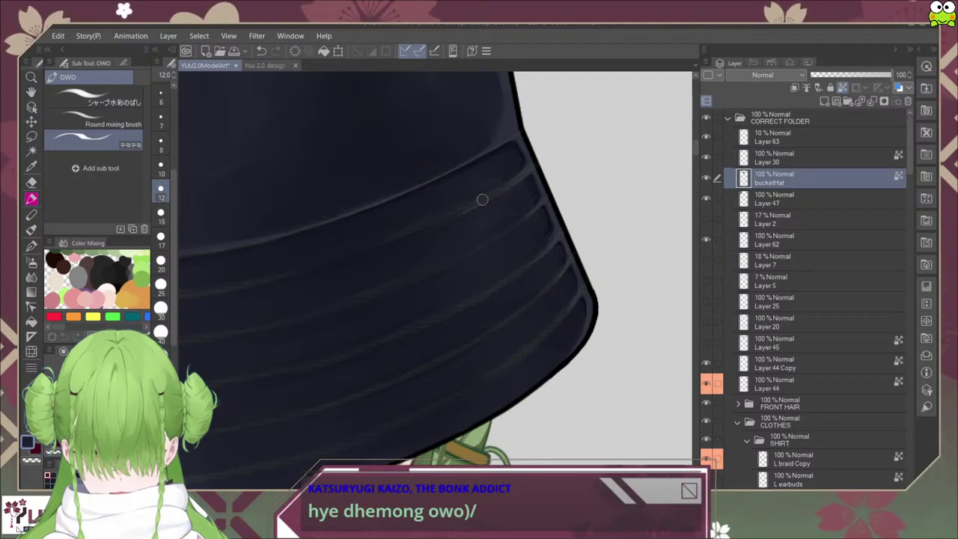
pyautogui.scroll(-1, 482, 199)
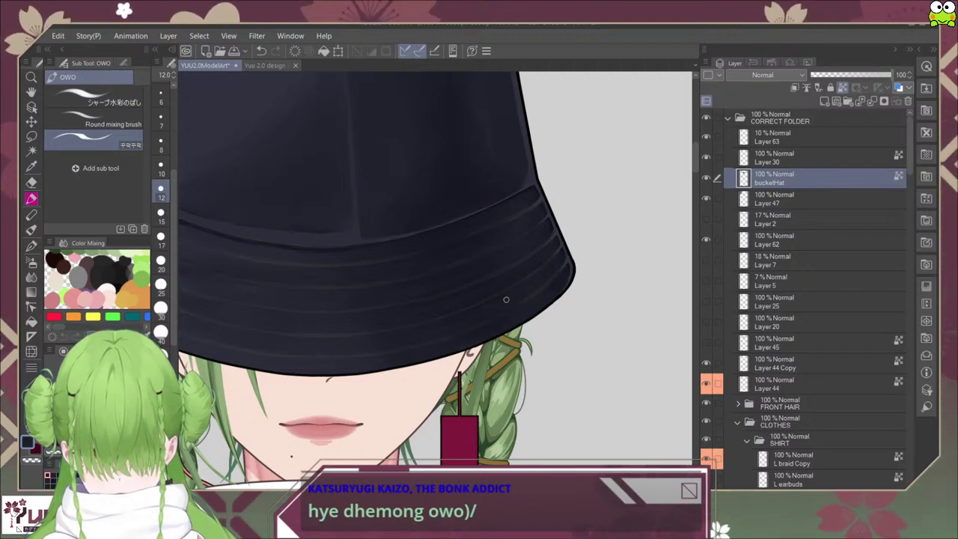
# Step: Work the lower fold strokes toward the brim's right corner and undo the last stroke
pyautogui.scroll(1, 520, 270)
pyautogui.moveTo(556, 317); pyautogui.dragTo(565, 288)
pyautogui.scroll(1, 562, 270)
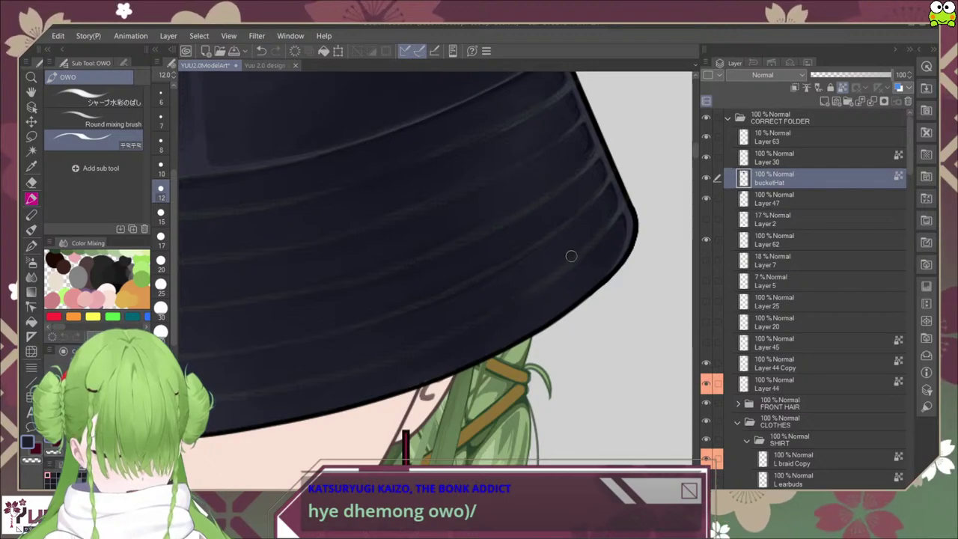
pyautogui.hotkey('ctrl', 'z')
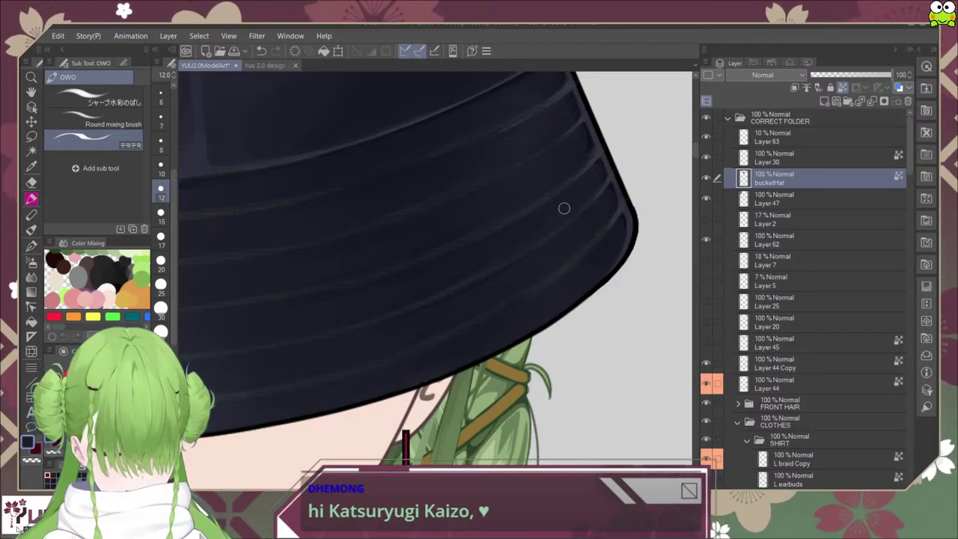
# Step: Refine the brim folds with the Round mixing brush at size 7 and check them with Layer 63 hidden
pyautogui.click(100, 119)
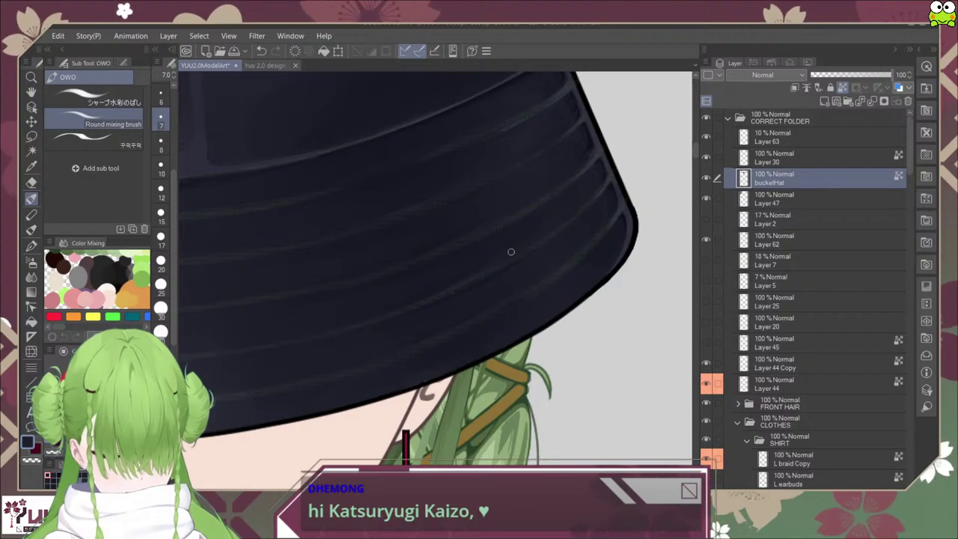
pyautogui.moveTo(187, 215); pyautogui.dragTo(290, 202)
pyautogui.scroll(-5, 464, 290)
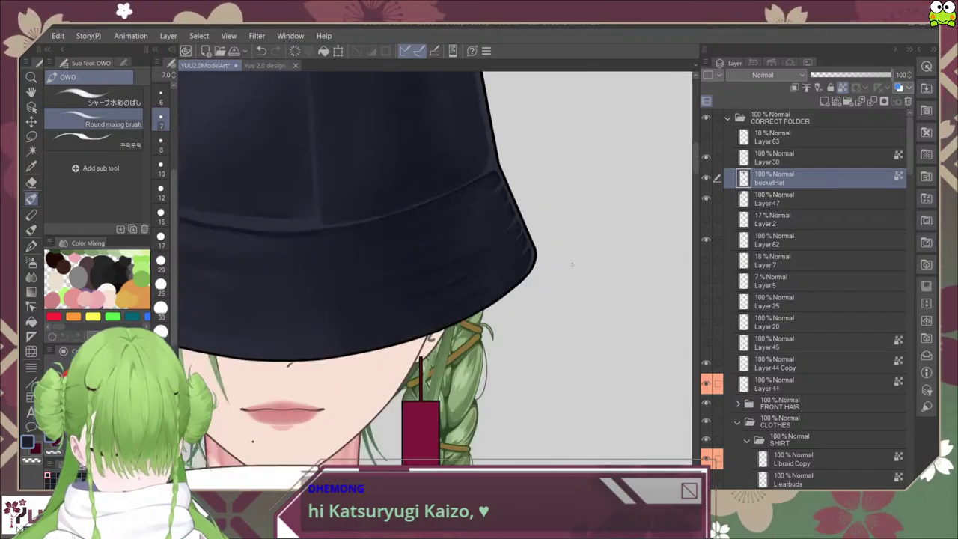
pyautogui.scroll(3, 534, 292)
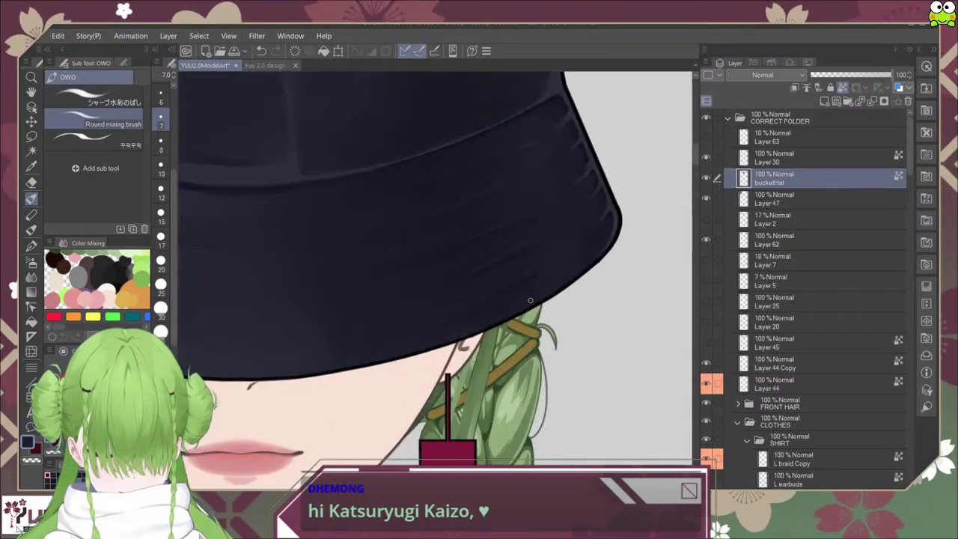
# Step: Soften the fold strokes on the right half of the brim with the シャープ水彩のばし blending brush at size 25
pyautogui.click(95, 97)
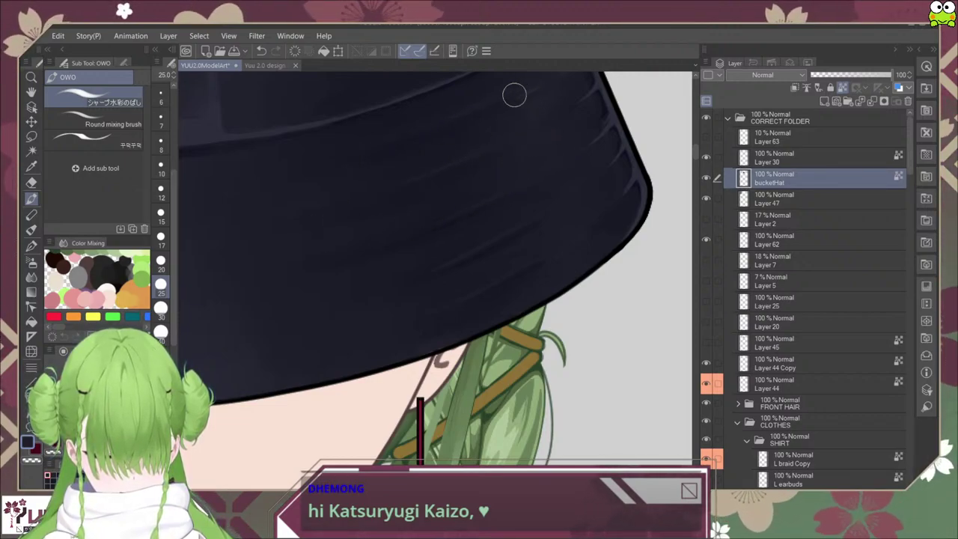
pyautogui.moveTo(517, 177); pyautogui.dragTo(486, 245)
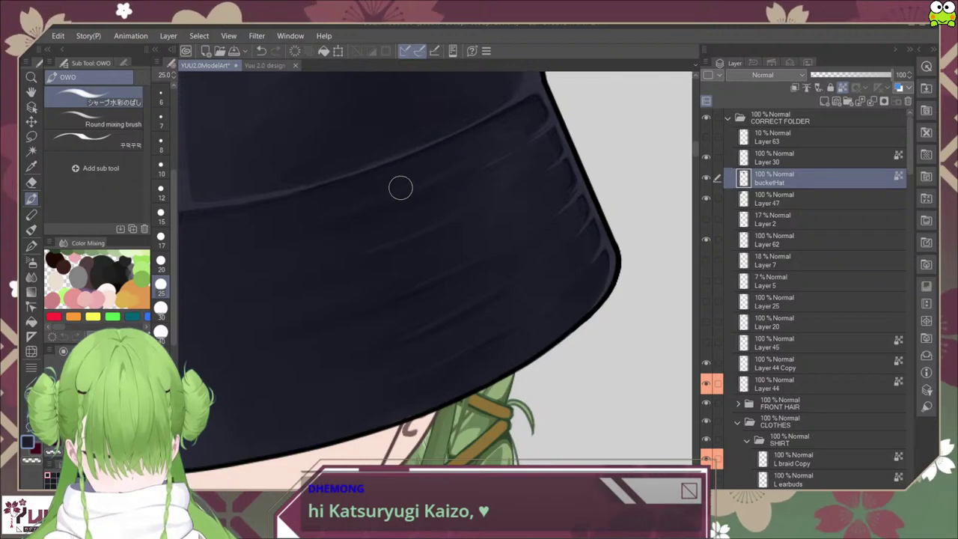
pyautogui.scroll(-3, 379, 264)
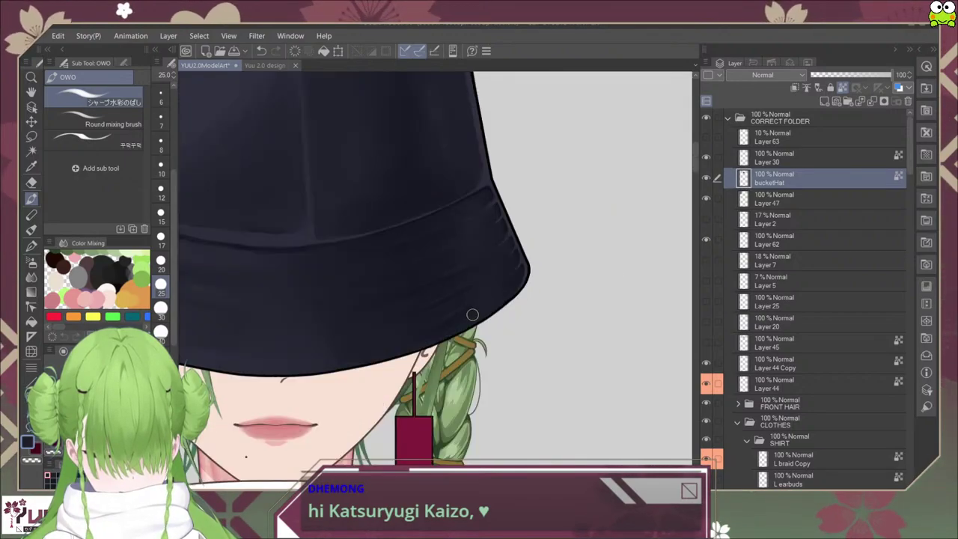
pyautogui.scroll(3, 515, 284)
pyautogui.scroll(2, 528, 271)
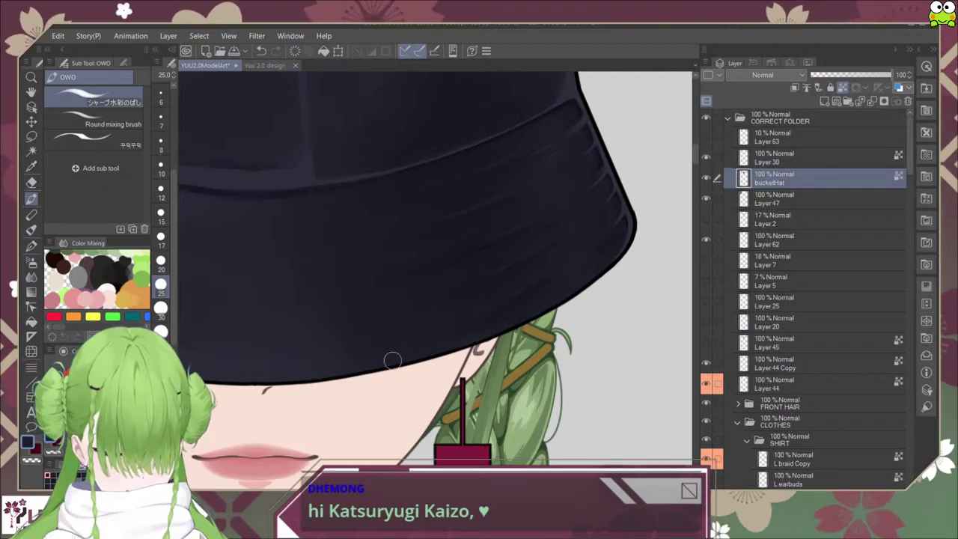
pyautogui.scroll(-3, 389, 357)
pyautogui.scroll(5, 483, 329)
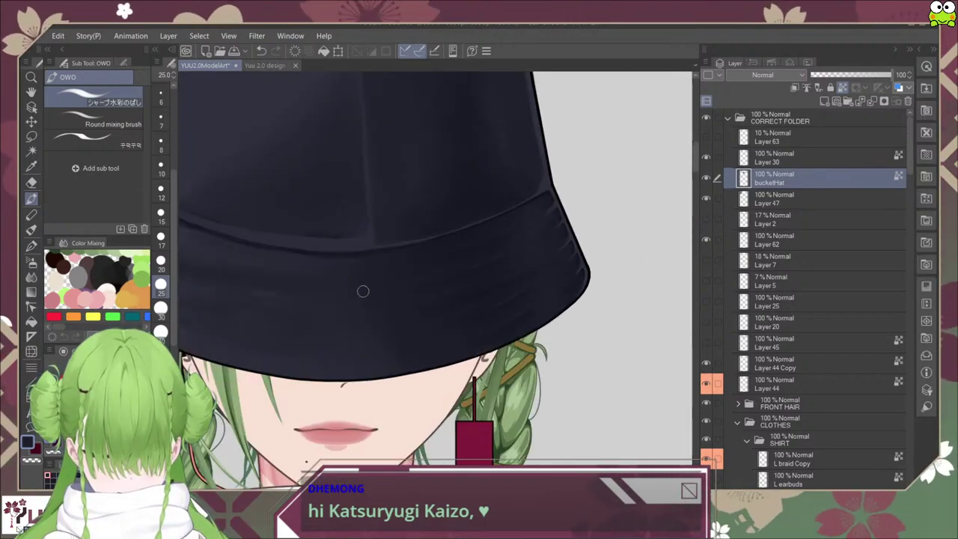
# Step: Blend the brim shading just below the crown seam, from the centre toward the hat's left side, on the bucketHat layer
pyautogui.scroll(-3, 489, 332)
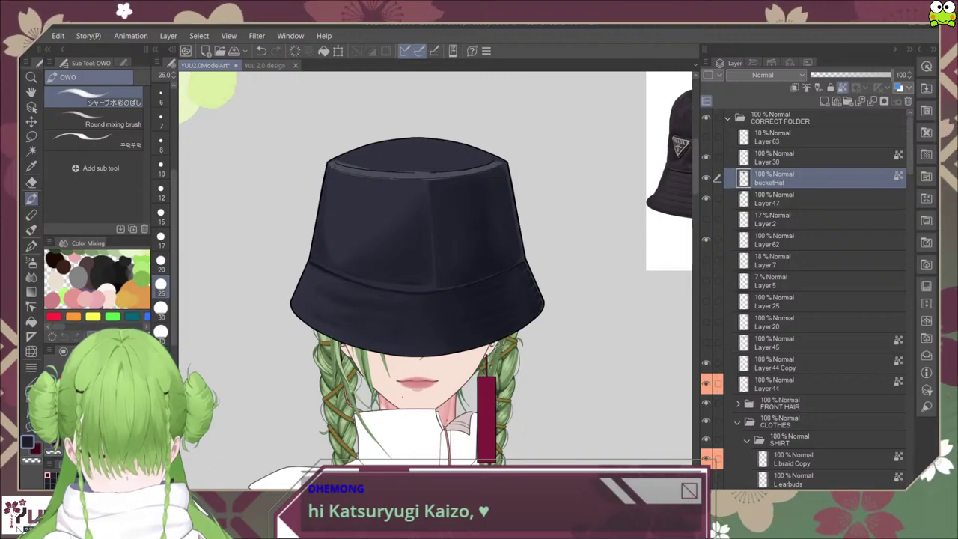
pyautogui.scroll(3, 513, 333)
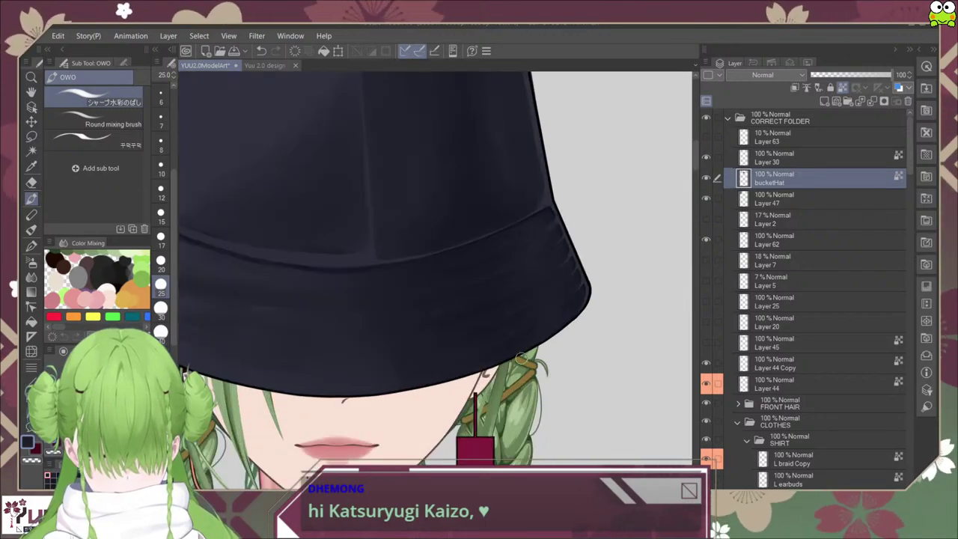
pyautogui.scroll(-3, 500, 373)
pyautogui.scroll(3, 499, 372)
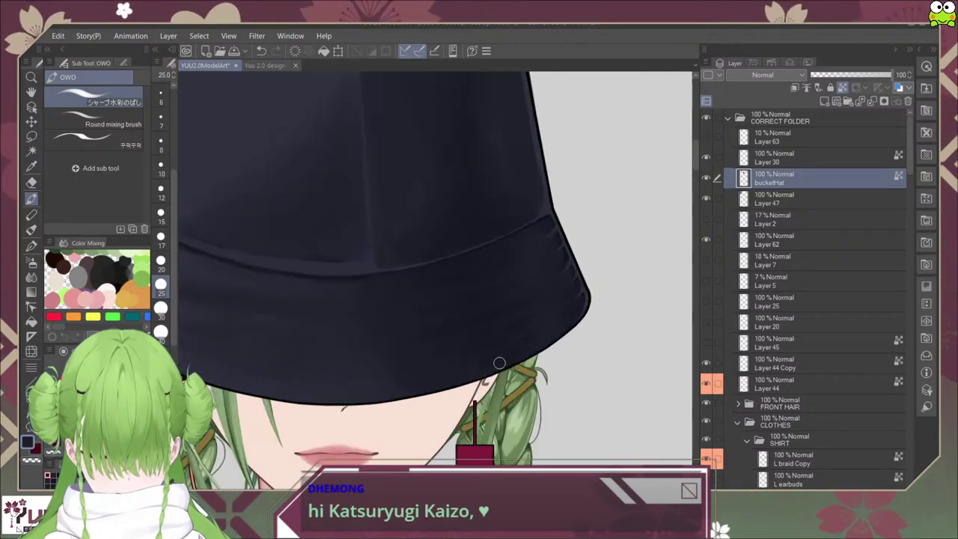
pyautogui.scroll(5, 499, 363)
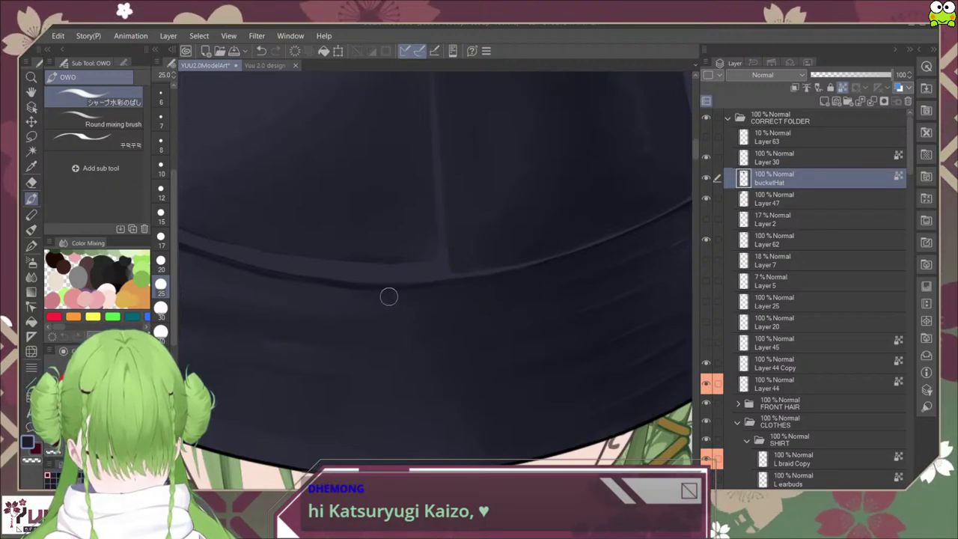
pyautogui.press('r')
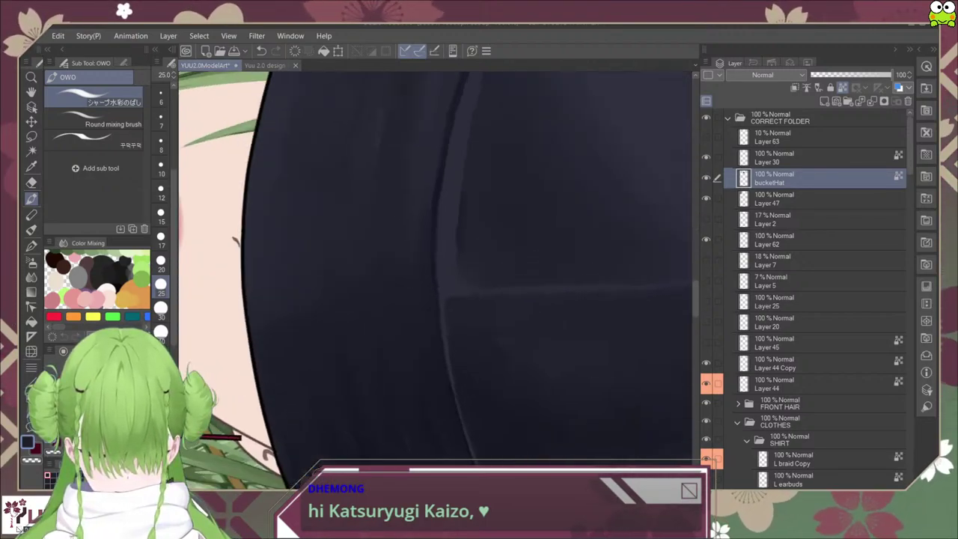
pyautogui.moveTo(431, 200); pyautogui.dragTo(426, 315)
pyautogui.moveTo(416, 216); pyautogui.dragTo(414, 254)
pyautogui.scroll(-1, 417, 272)
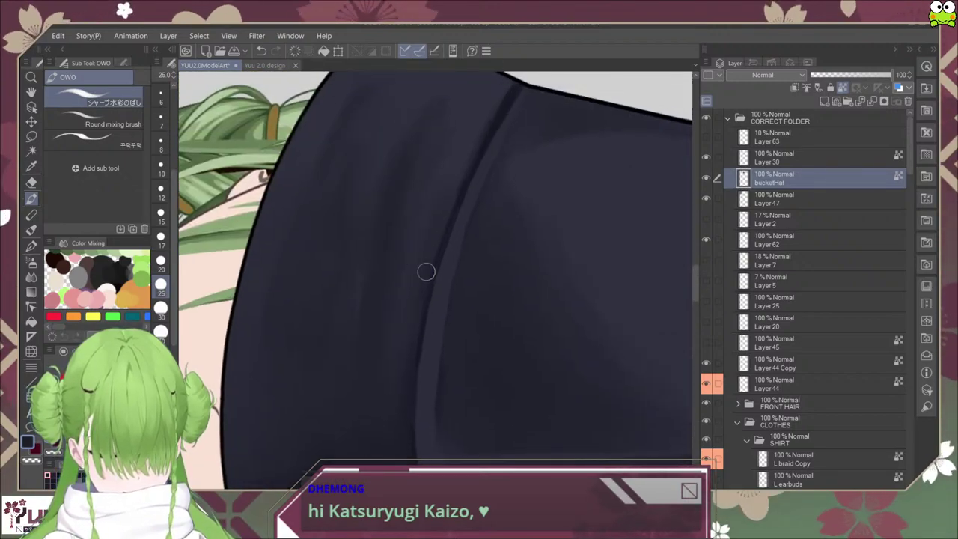
pyautogui.scroll(-1, 430, 232)
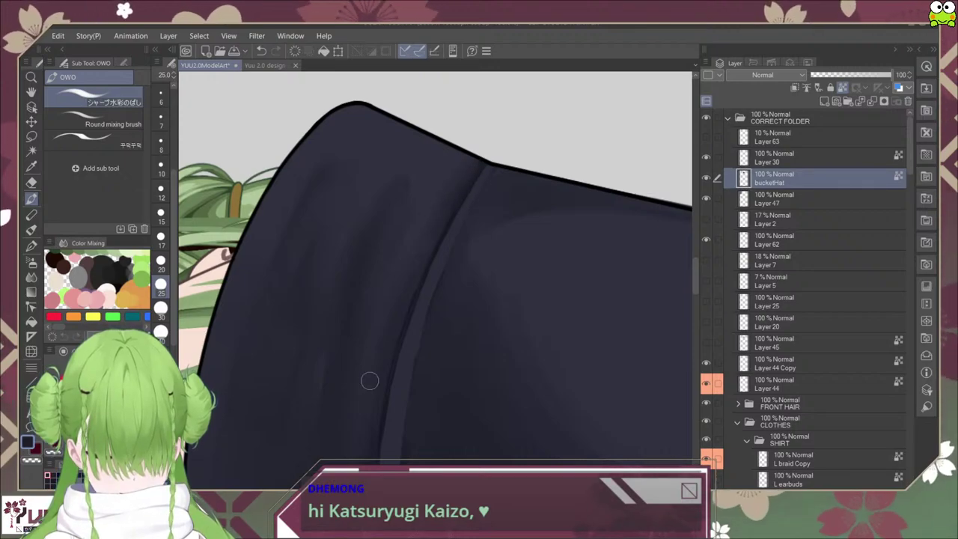
pyautogui.hotkey('ctrl', '@')
pyautogui.scroll(-4, 367, 461)
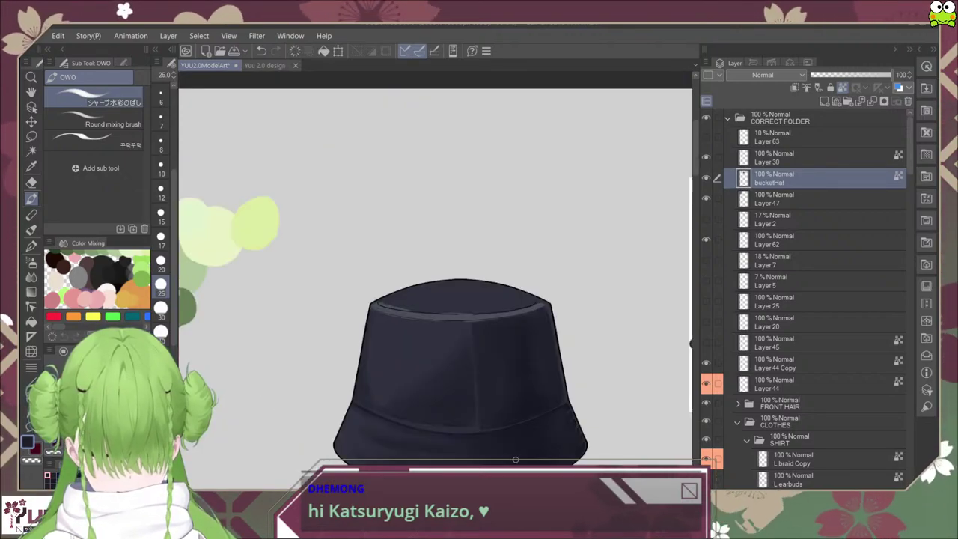
# Step: Smooth the crown shading along the seam band just beside the vertical centre seam with the size 25 blending brush
pyautogui.moveTo(516, 458); pyautogui.dragTo(510, 327)
pyautogui.scroll(-4, 531, 343)
pyautogui.scroll(8, 518, 332)
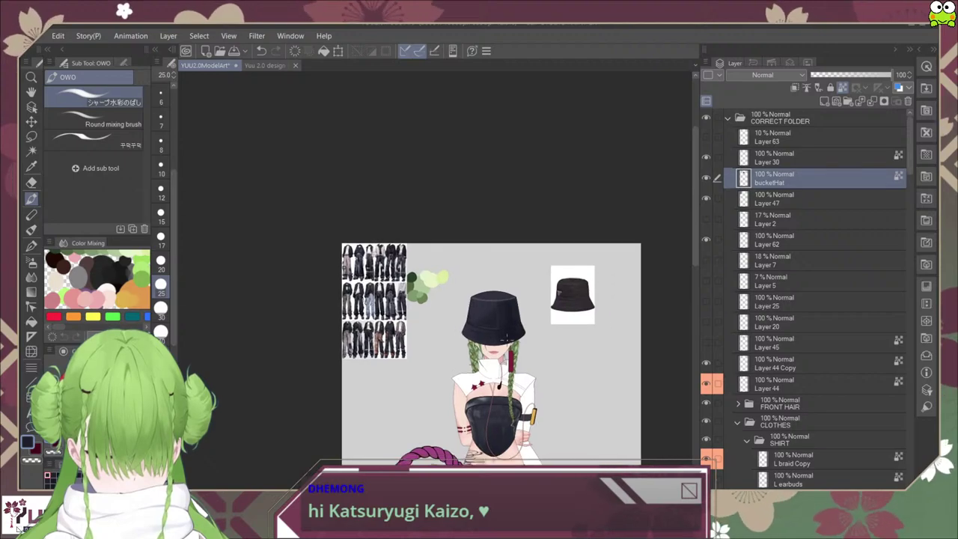
pyautogui.scroll(-2, 518, 332)
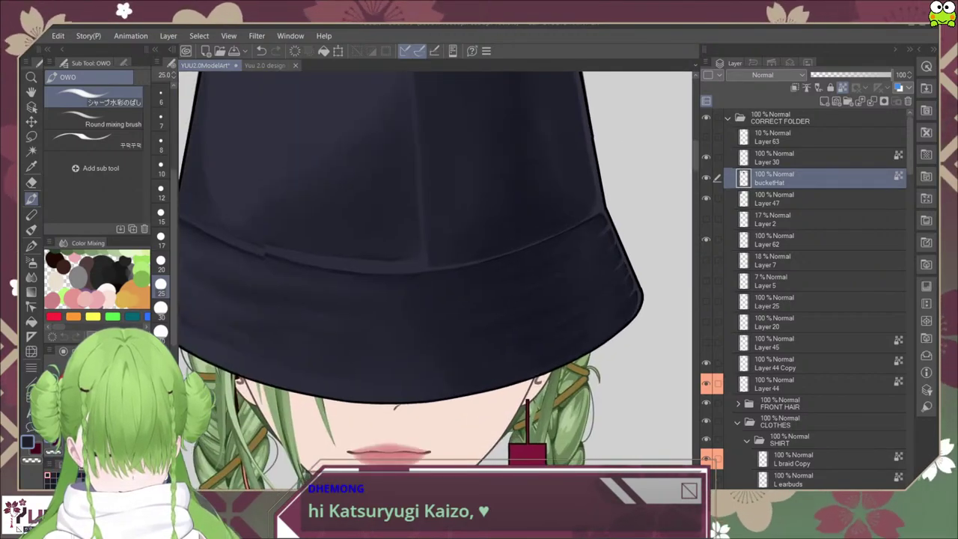
pyautogui.scroll(6, 455, 327)
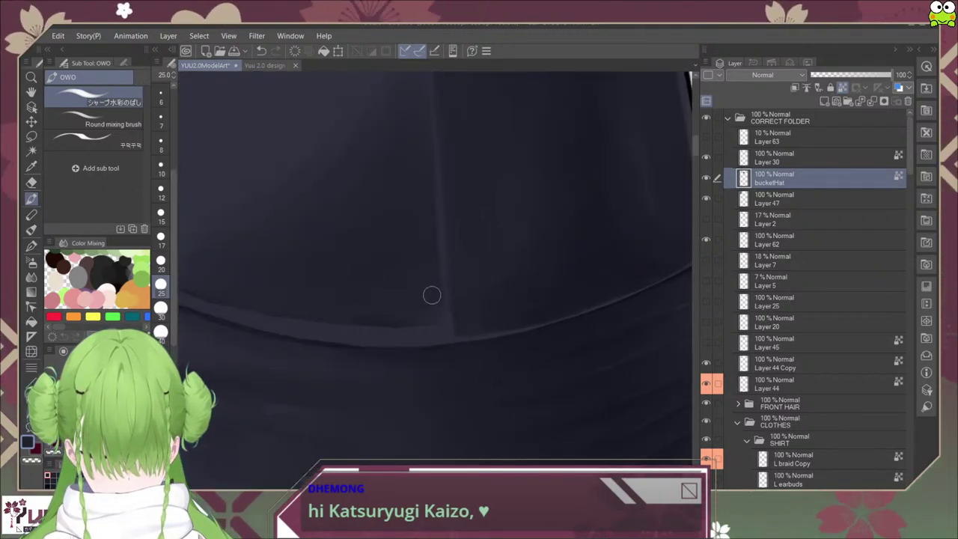
pyautogui.moveTo(425, 321); pyautogui.dragTo(384, 315)
# Step: Paint over the light band along the left crown seam with the Round mixing brush at size 40, narrowing it to a thin edge
pyautogui.press('b')
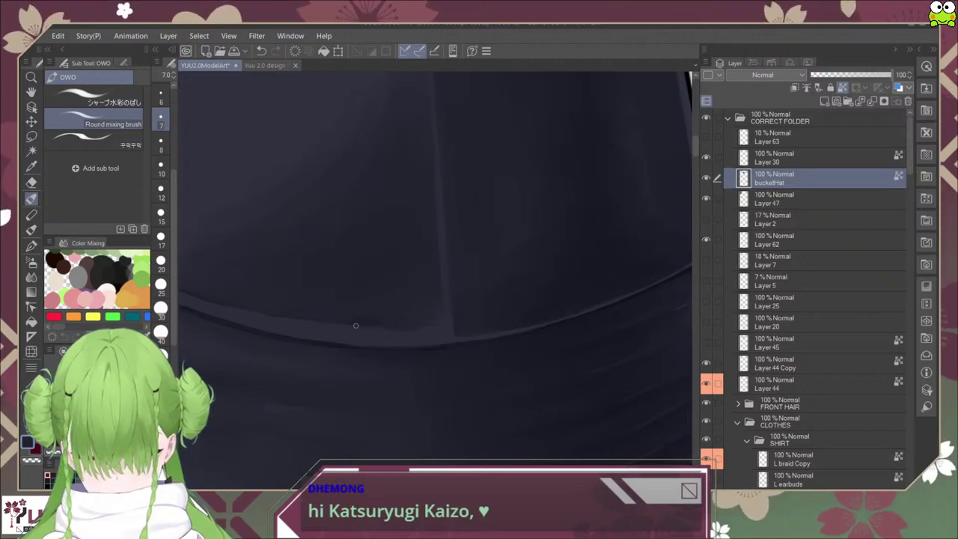
pyautogui.click(161, 334)
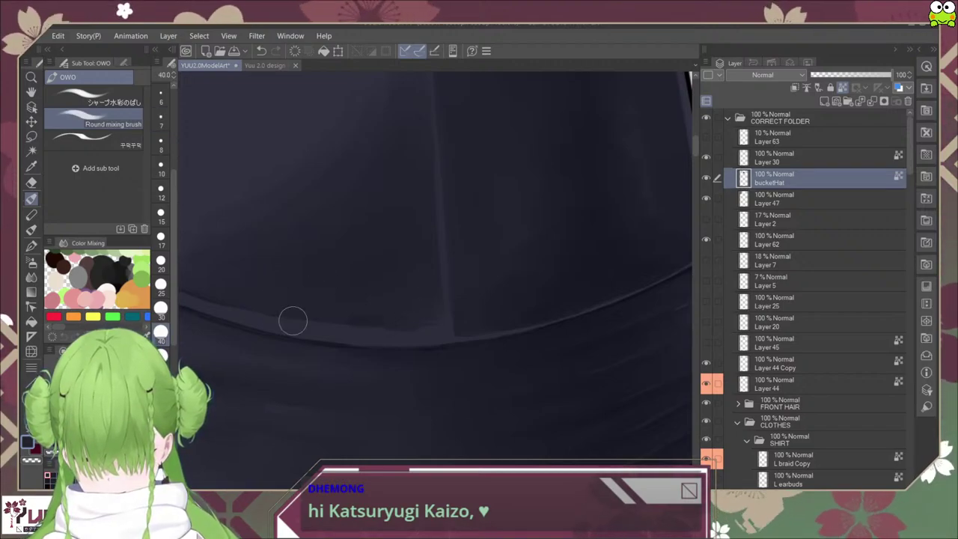
pyautogui.moveTo(524, 225); pyautogui.dragTo(515, 322)
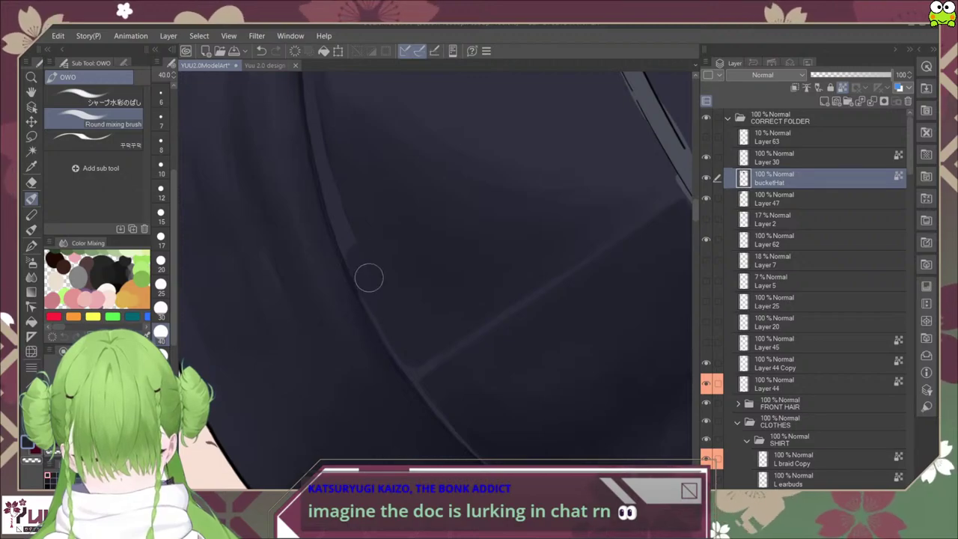
pyautogui.hotkey('ctrl', 'z')
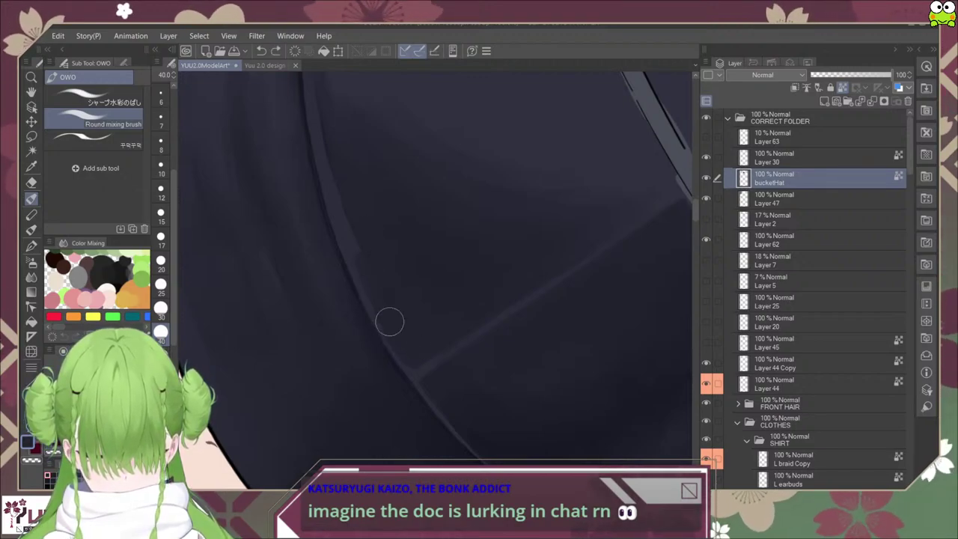
pyautogui.moveTo(359, 229); pyautogui.dragTo(397, 323)
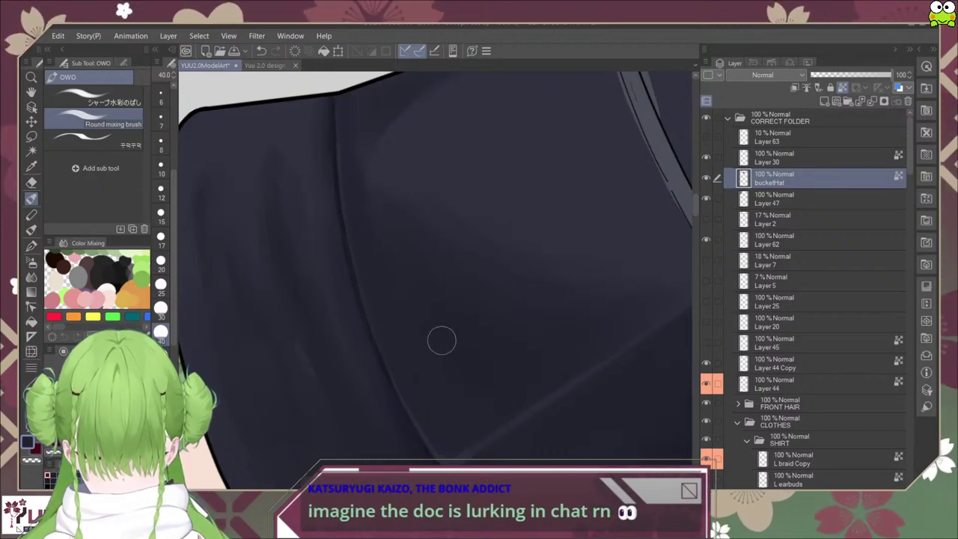
pyautogui.moveTo(392, 429)
pyautogui.mouseDown()
pyautogui.moveTo(542, 393)
pyautogui.moveTo(465, 390)
pyautogui.mouseUp()
# Step: Smooth the crown shading above the left seam with the シャープ水彩のばし brush at size 25 and check the whole hat
pyautogui.click(109, 100)
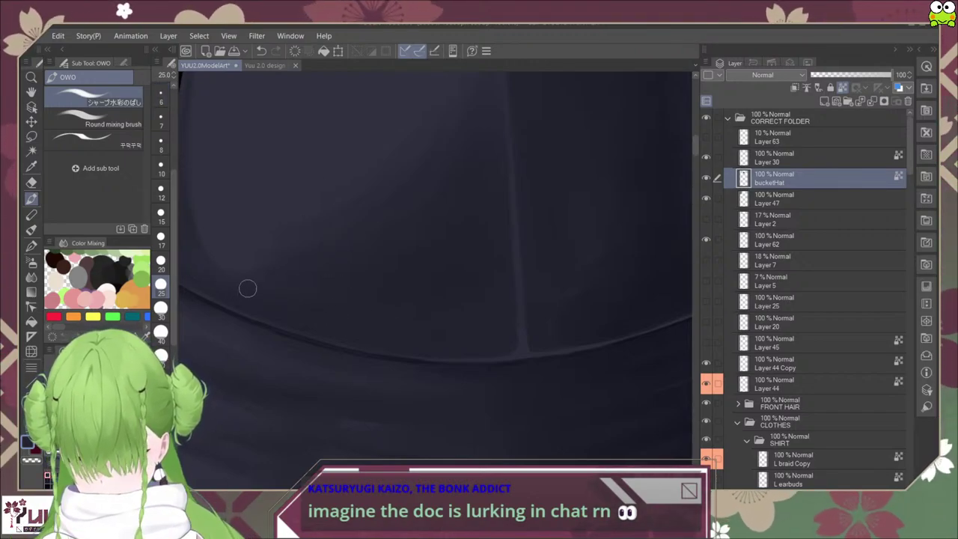
pyautogui.scroll(-4, 478, 319)
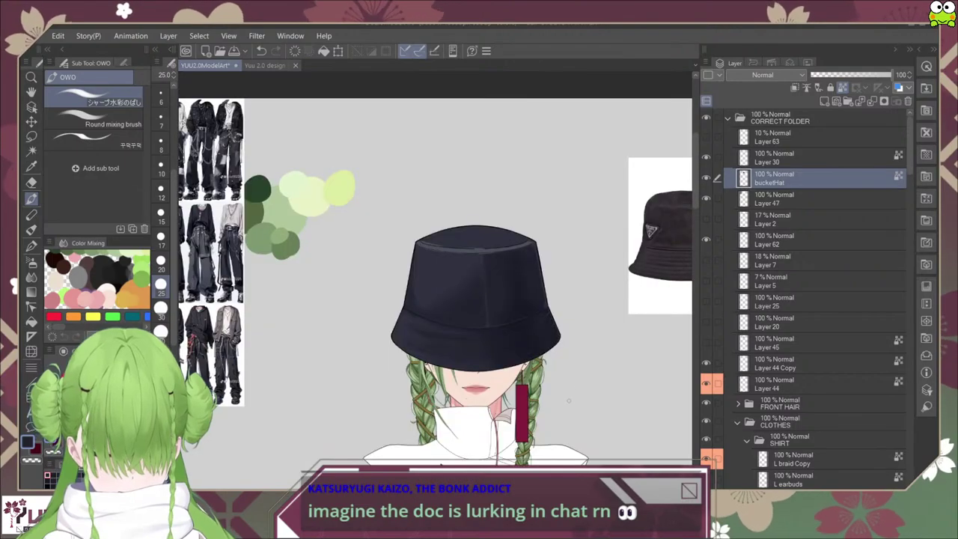
pyautogui.scroll(-1, 551, 385)
pyautogui.moveTo(566, 347); pyautogui.dragTo(511, 324)
pyautogui.scroll(-3, 511, 325)
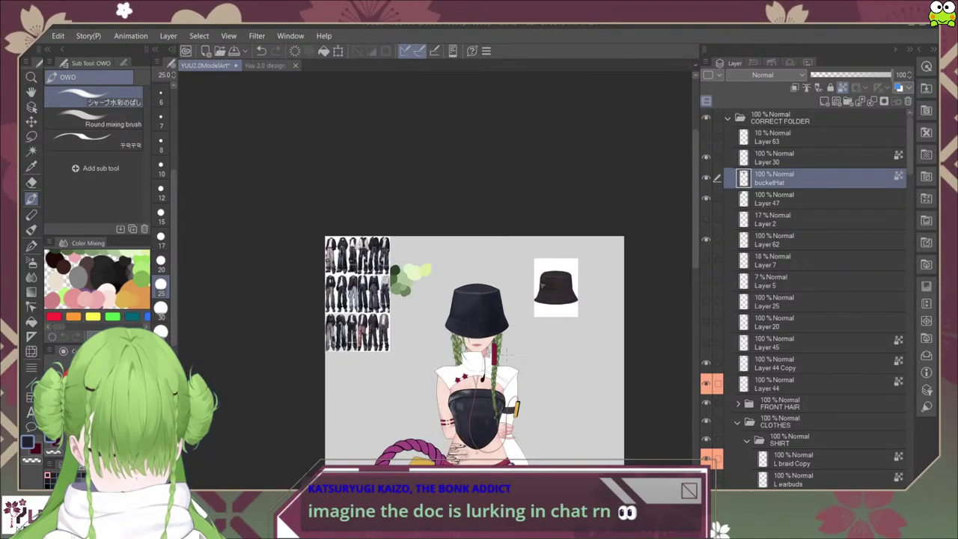
pyautogui.scroll(4, 505, 357)
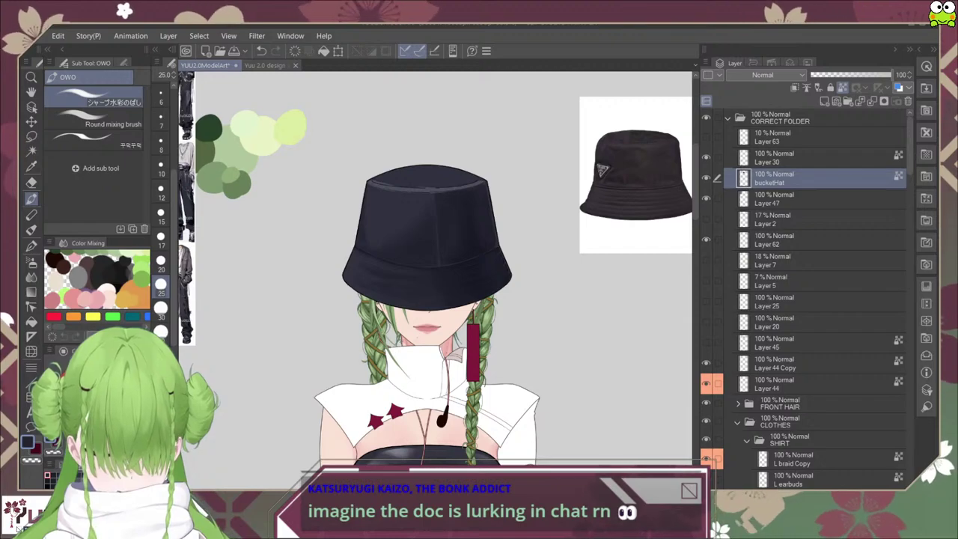
pyautogui.scroll(5, 514, 279)
pyautogui.scroll(-5, 523, 320)
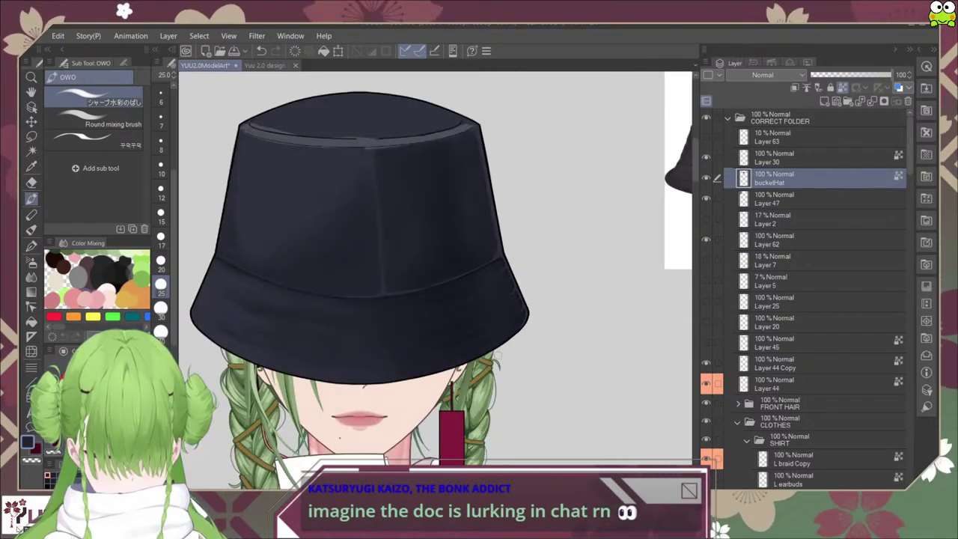
# Step: Show the Layer 63 guides, try fold strokes on the left brim with the Round mixing brush at size 40, and undo the last one
pyautogui.press('^')
pyautogui.press('^')
pyautogui.press('^')
pyautogui.press('^')
pyautogui.press('^')
pyautogui.press('^')
pyautogui.press('^')
pyautogui.press('^')
pyautogui.press('^')
pyautogui.press('^')
pyautogui.press('^')
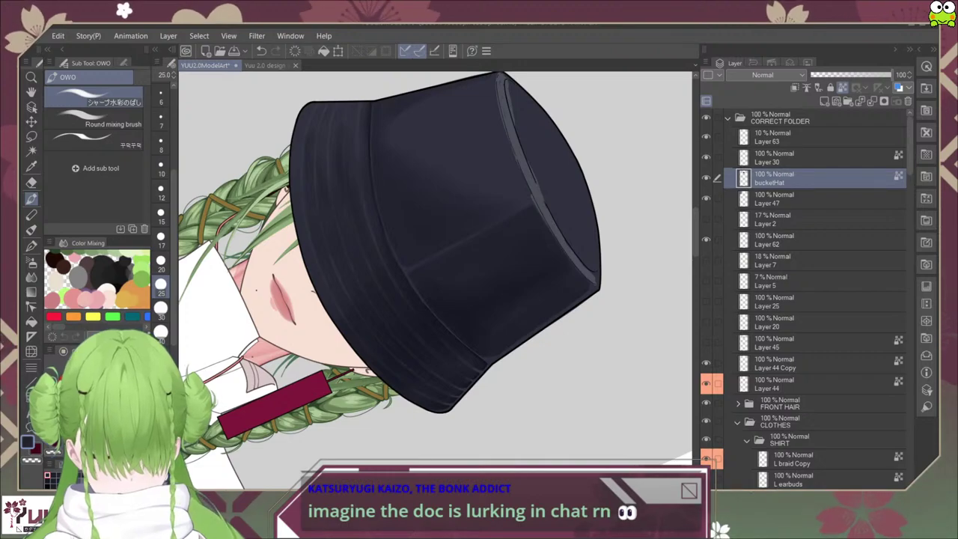
pyautogui.moveTo(365, 216)
pyautogui.mouseDown()
pyautogui.moveTo(377, 255)
pyautogui.moveTo(393, 249)
pyautogui.moveTo(394, 258)
pyautogui.mouseUp()
pyautogui.scroll(1, 371, 240)
pyautogui.scroll(-1, 393, 235)
pyautogui.scroll(1, 392, 239)
pyautogui.click(114, 118)
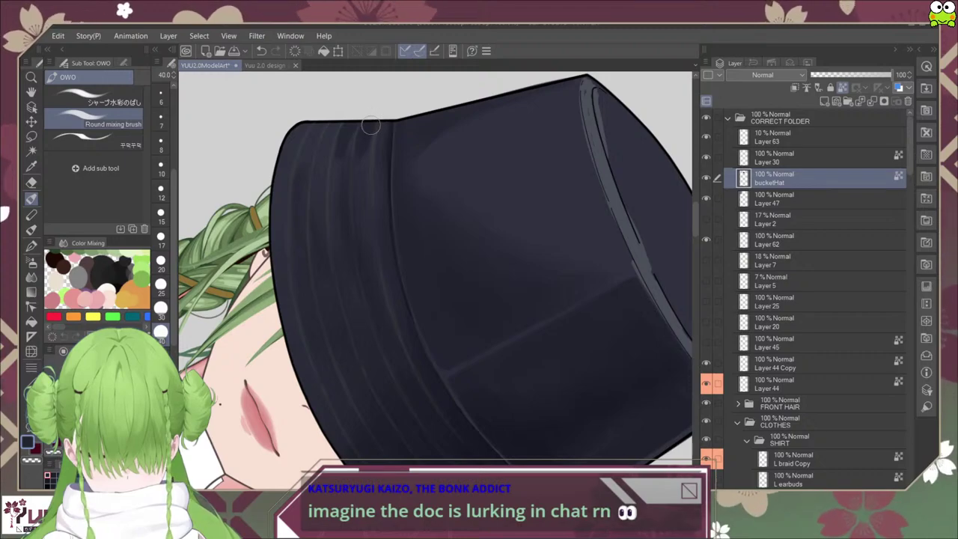
pyautogui.hotkey('ctrl', 'z')
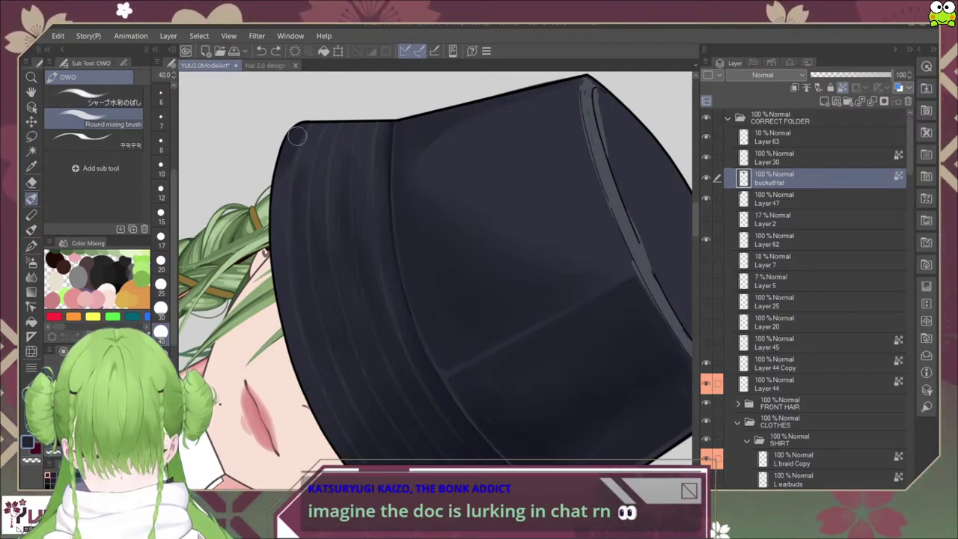
# Step: Paint short dark folds along the guide lines at the brim's left end and blend them, alternating the Round mixing and シャープ水彩のばし brushes
pyautogui.moveTo(330, 122); pyautogui.dragTo(327, 142)
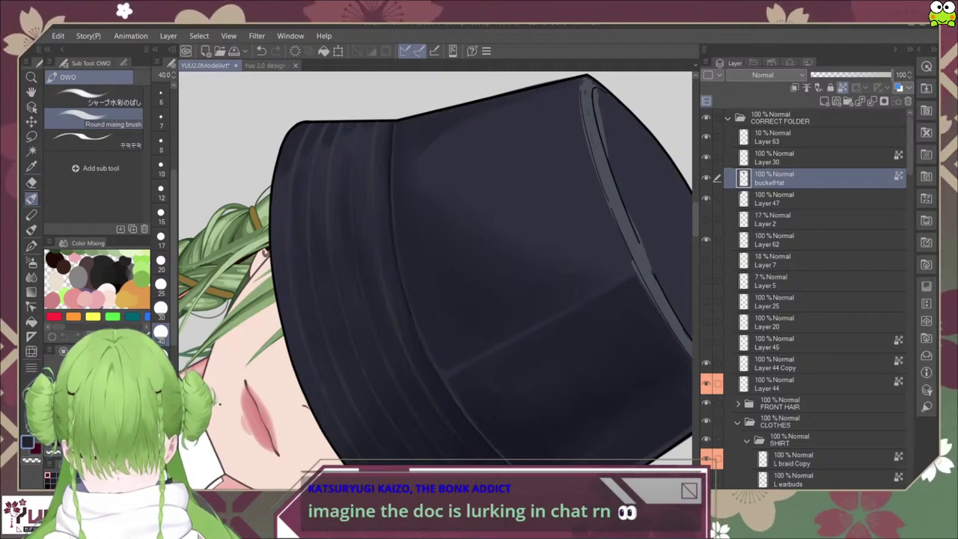
pyautogui.hotkey('ctrl', '@')
pyautogui.moveTo(323, 247); pyautogui.dragTo(421, 165)
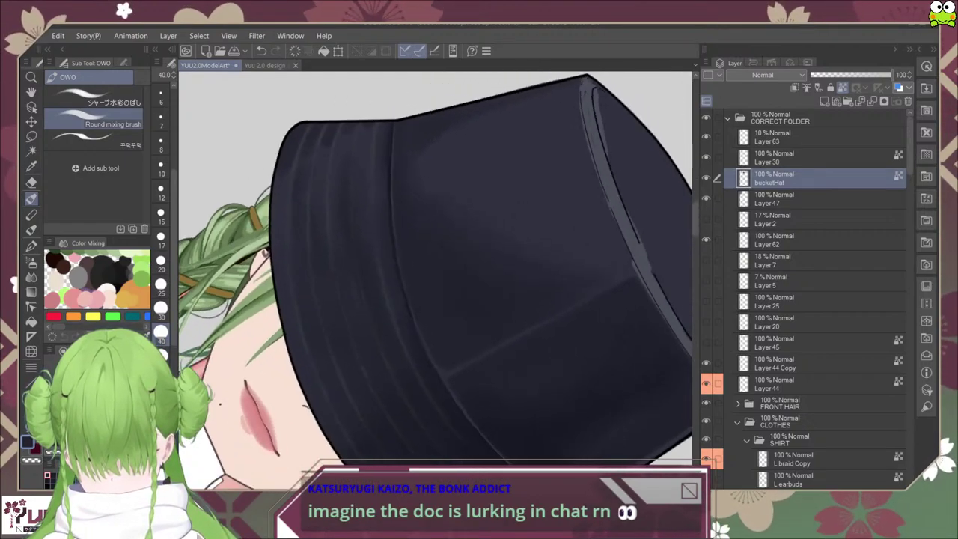
pyautogui.click(93, 97)
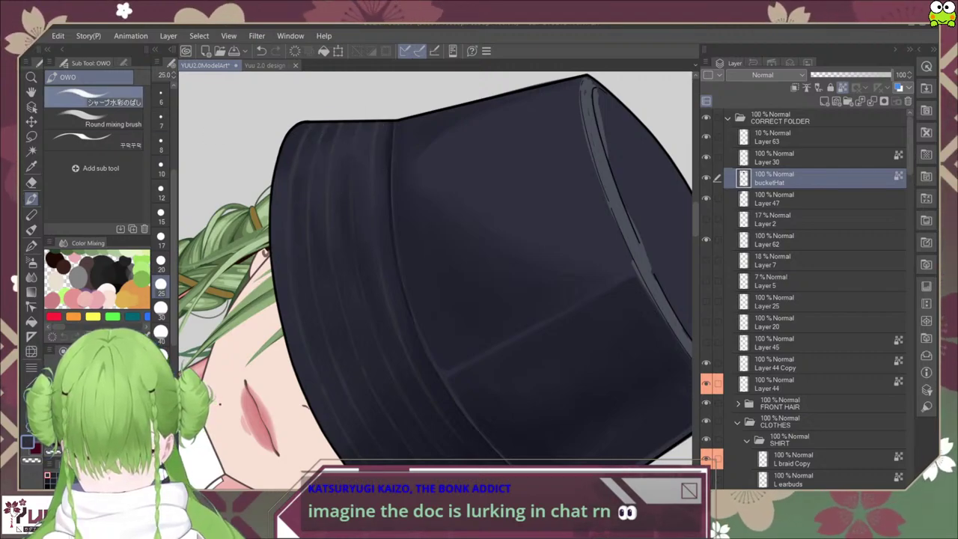
pyautogui.click(96, 119)
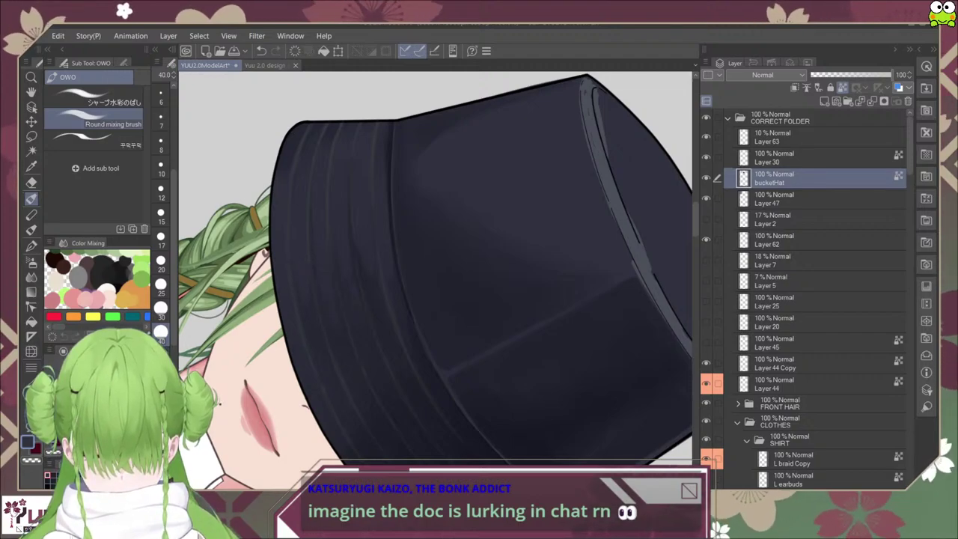
# Step: Hide Layer 63 and check the whole hat's brim folds against the reference hat photo
pyautogui.hotkey('ctrl', '@')
pyautogui.scroll(-3, 383, 469)
pyautogui.moveTo(497, 439); pyautogui.dragTo(488, 384)
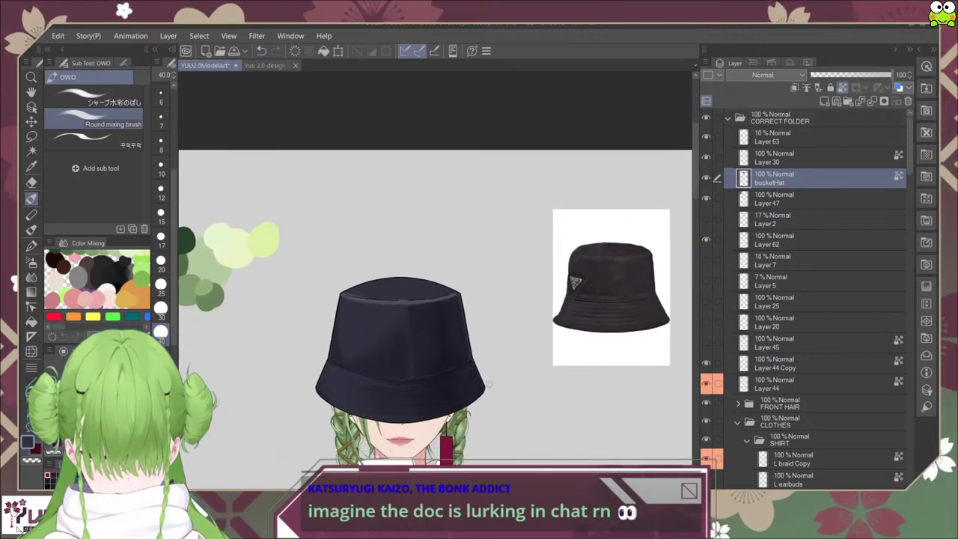
pyautogui.scroll(2, 488, 384)
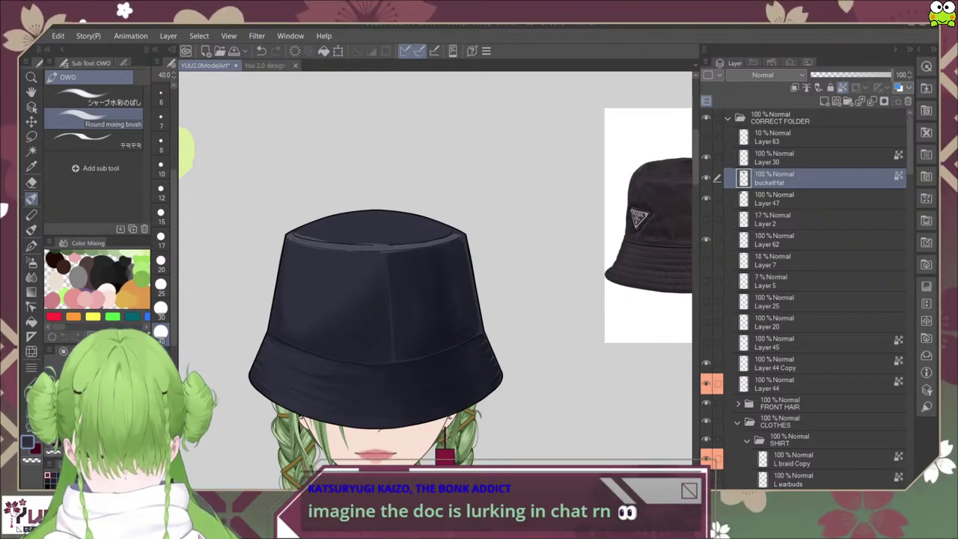
# Step: Blend the folds on the left half of the brim with the シャープ水彩のばし brush at size 25 and check the whole hat
pyautogui.moveTo(488, 383); pyautogui.dragTo(377, 380)
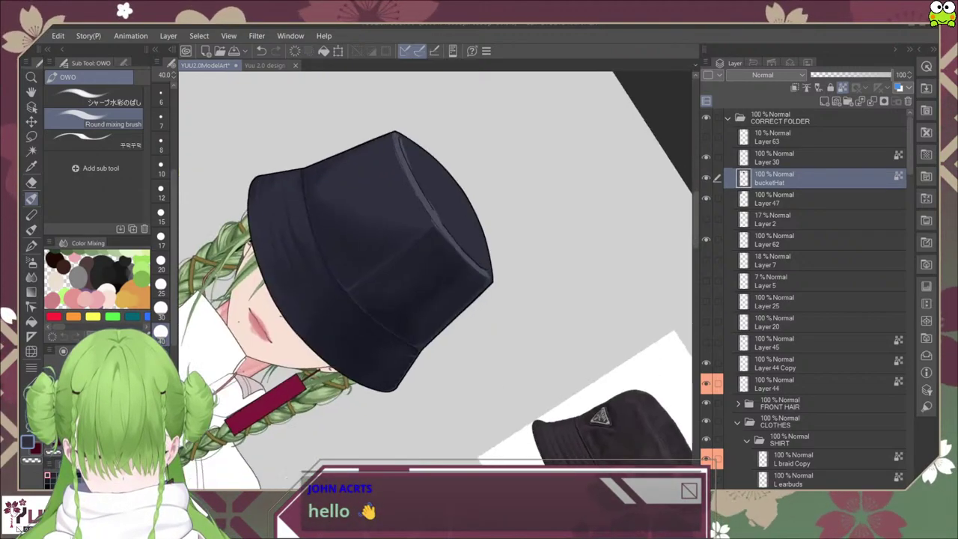
pyautogui.moveTo(486, 475); pyautogui.dragTo(328, 475)
pyautogui.scroll(2, 330, 473)
pyautogui.scroll(-2, 383, 247)
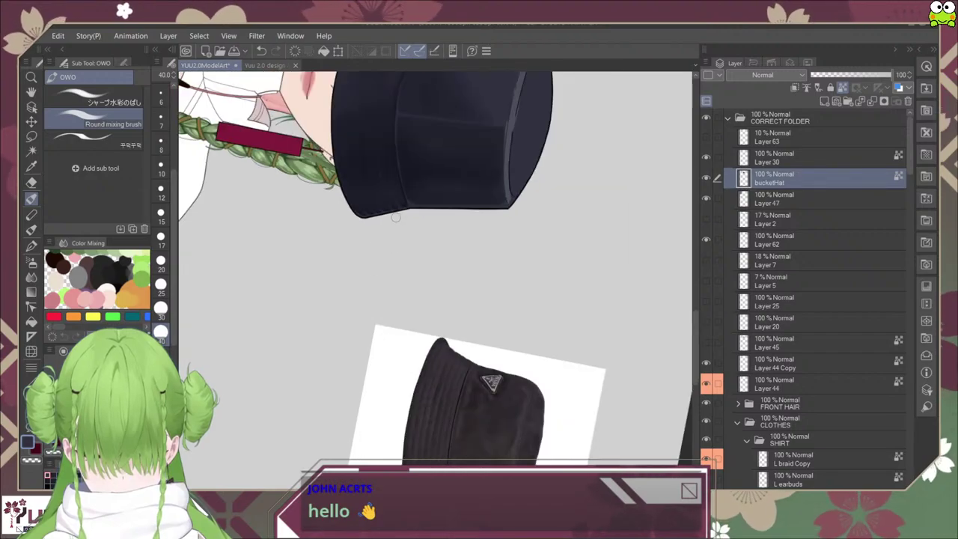
pyautogui.moveTo(396, 216); pyautogui.dragTo(391, 422)
pyautogui.scroll(1, 404, 245)
pyautogui.moveTo(414, 241); pyautogui.dragTo(408, 271)
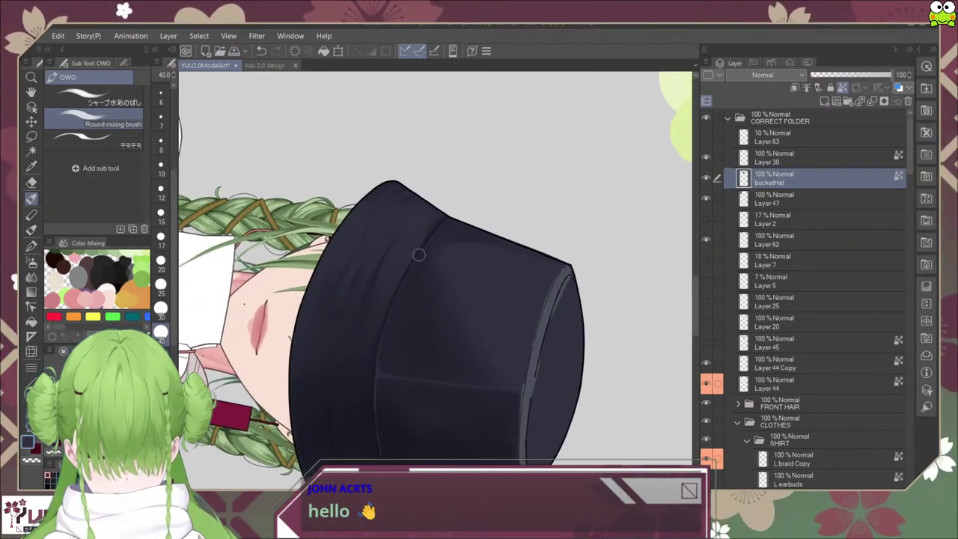
pyautogui.scroll(3, 419, 254)
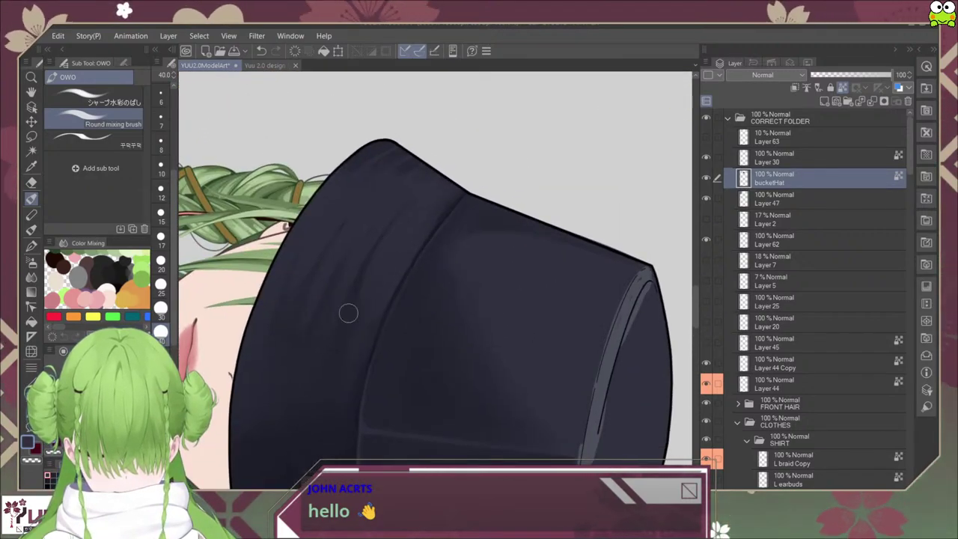
pyautogui.click(94, 98)
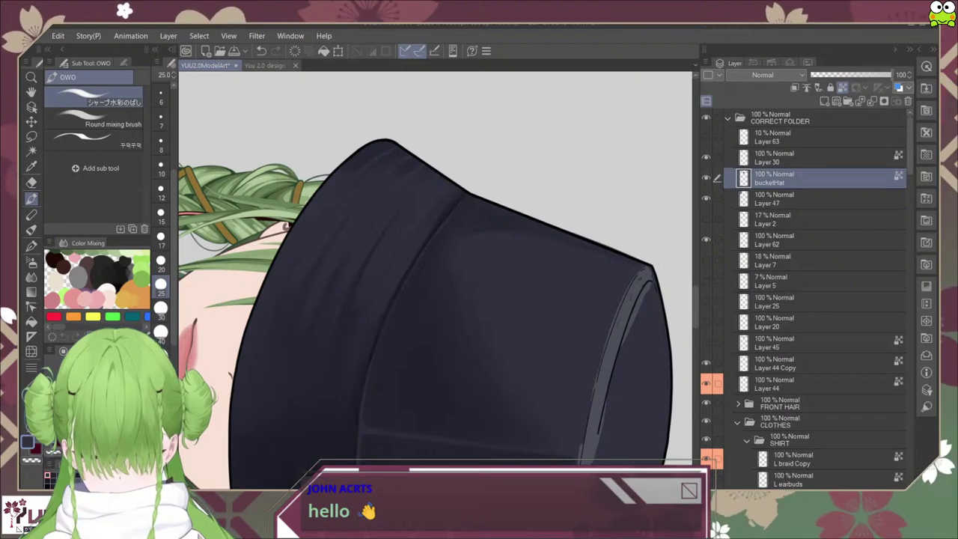
pyautogui.scroll(-5, 309, 221)
pyautogui.moveTo(513, 470); pyautogui.dragTo(485, 404)
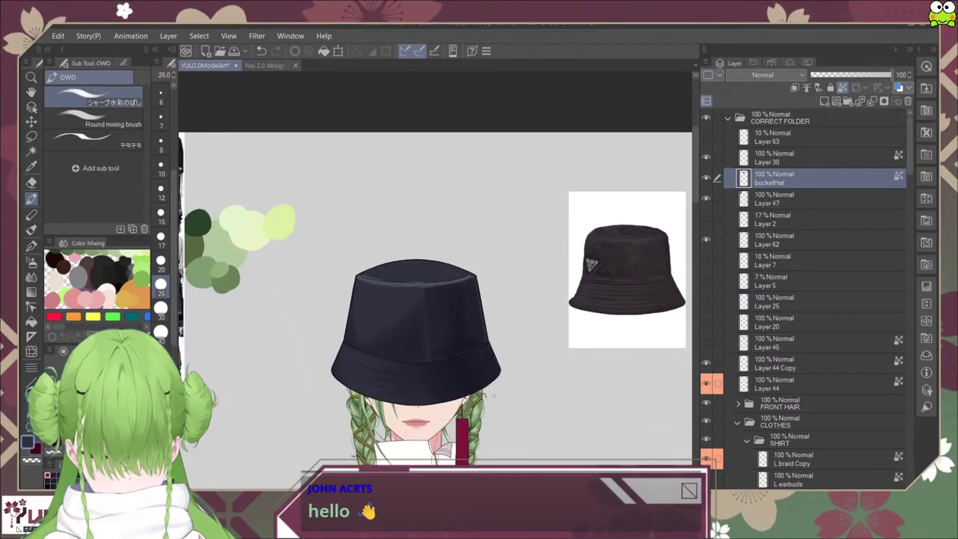
pyautogui.scroll(3, 487, 404)
pyautogui.scroll(-3, 487, 405)
# Step: Paint short light fold marks along the Layer 63 guides at the brim's centre using brush sizes 40 and 12, hide the guides, and check the hat
pyautogui.scroll(6, 432, 389)
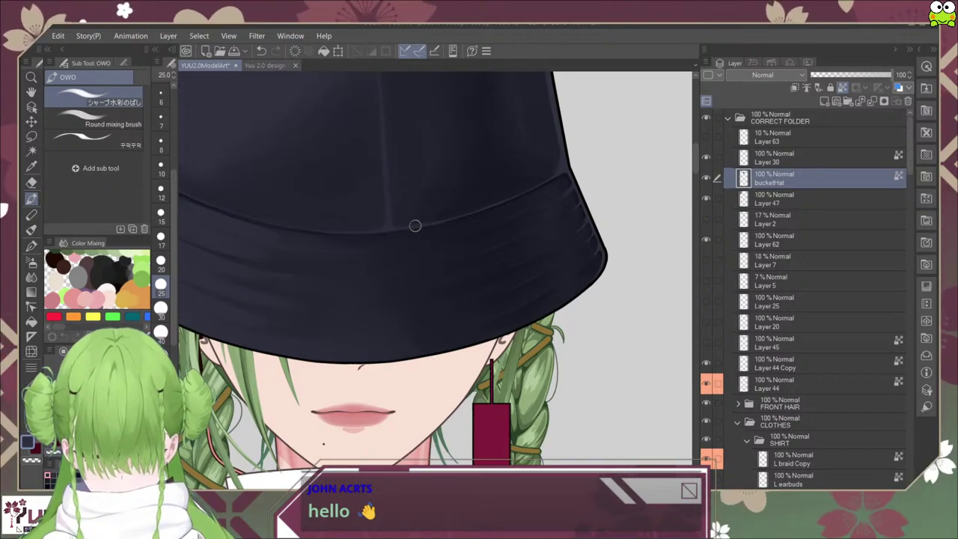
pyautogui.scroll(2, 373, 253)
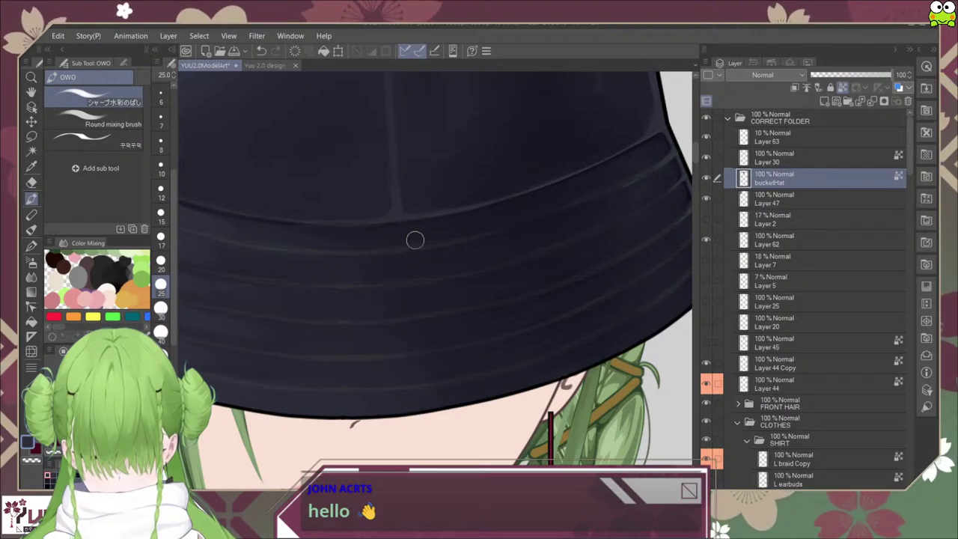
pyautogui.click(105, 120)
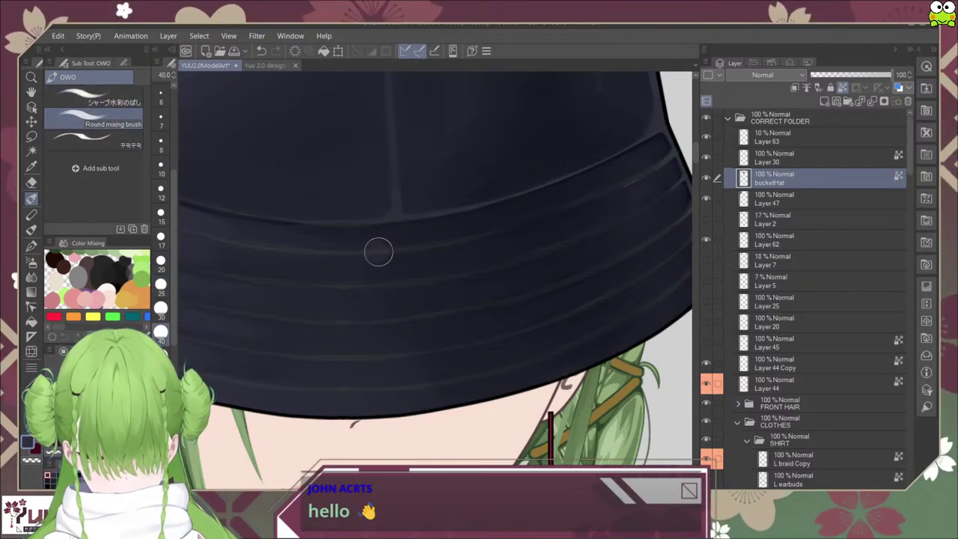
pyautogui.click(103, 140)
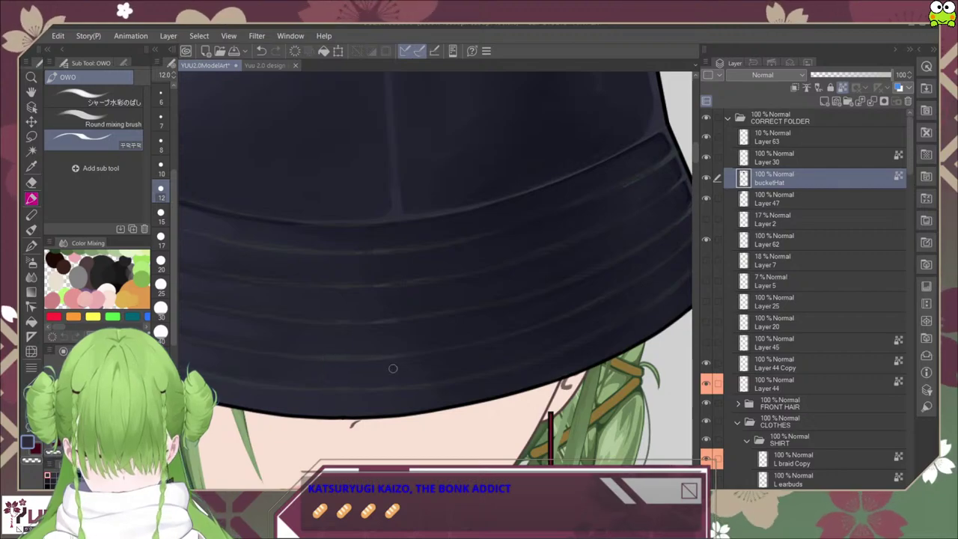
pyautogui.click(706, 137)
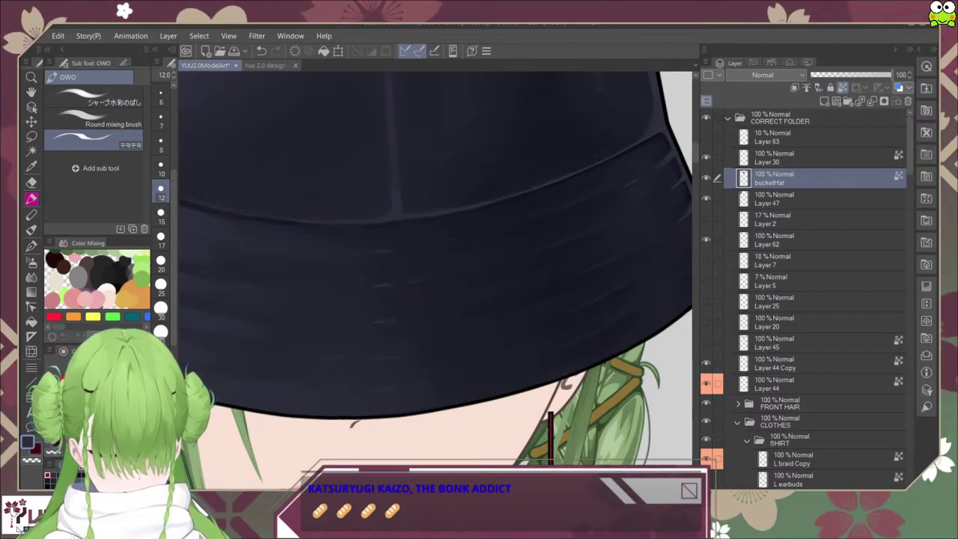
pyautogui.hotkey('ctrl', '-')
pyautogui.hotkey('ctrl', '-')
pyautogui.hotkey('ctrl', '-')
pyautogui.scroll(-3, 419, 387)
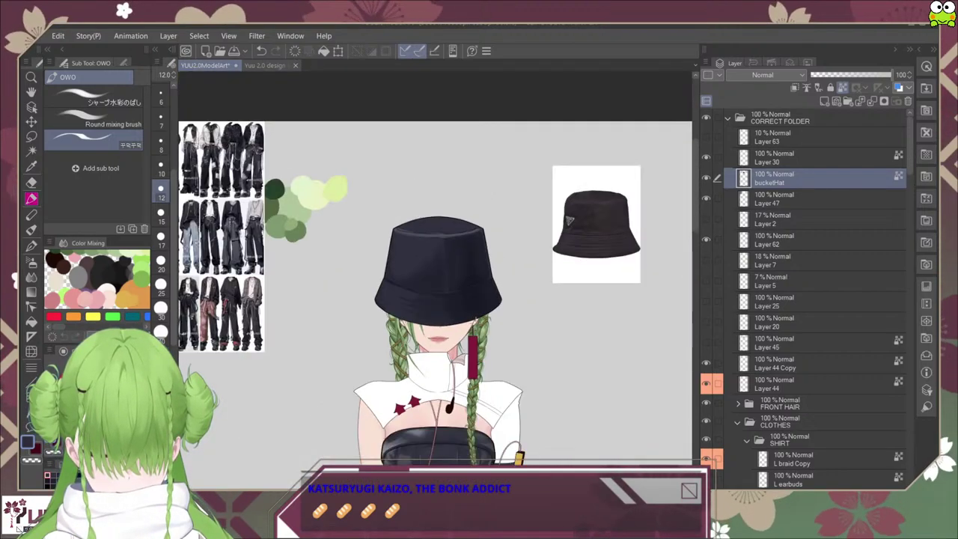
pyautogui.scroll(6, 419, 387)
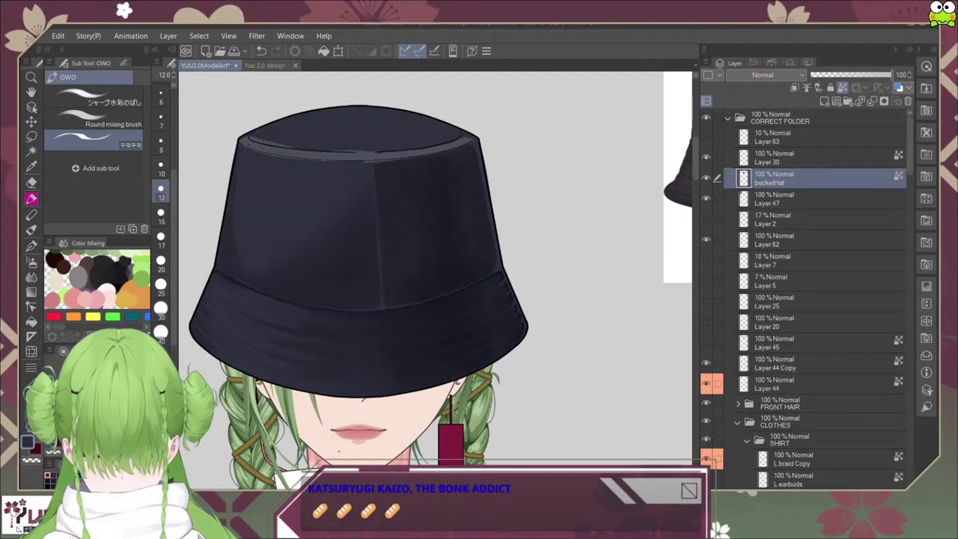
# Step: Sample the brim colour and paint dark folds along the Layer 63 guides across the brim's centre with the Round mixing brush at size 40
pyautogui.moveTo(376, 339); pyautogui.dragTo(414, 331)
pyautogui.scroll(3, 407, 301)
pyautogui.keyDown('alt'); pyautogui.click(347, 175); pyautogui.keyUp('alt')
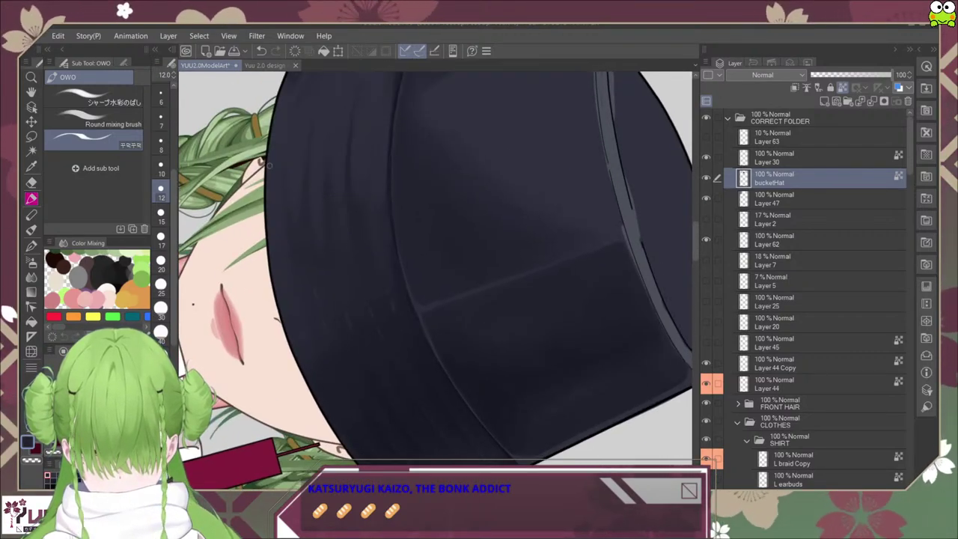
pyautogui.click(104, 119)
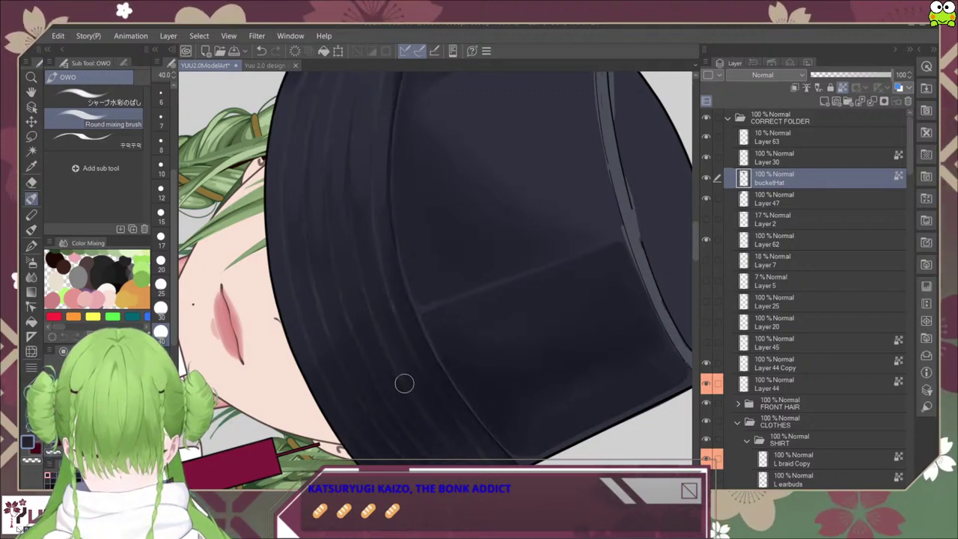
pyautogui.moveTo(364, 285); pyautogui.dragTo(404, 383)
pyautogui.hotkey('ctrl', 'z')
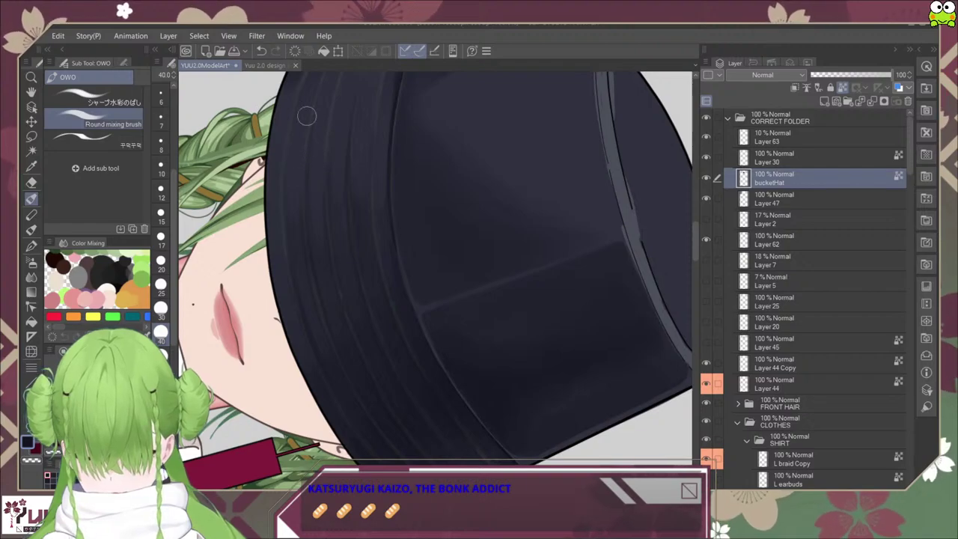
# Step: Smooth the central brim folds with the シャープ水彩のばし brush at sizes 25 and 30, and hide Layer 63
pyautogui.click(101, 98)
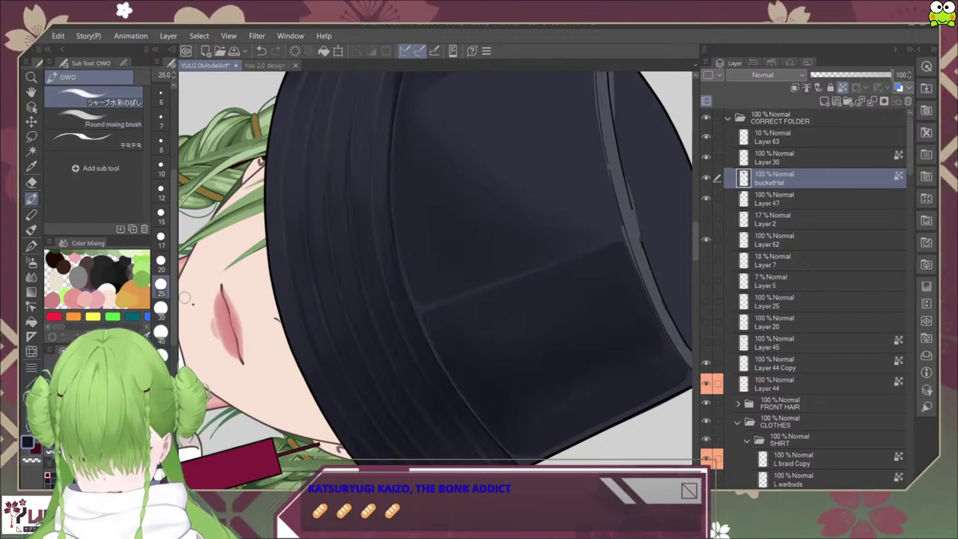
pyautogui.click(160, 307)
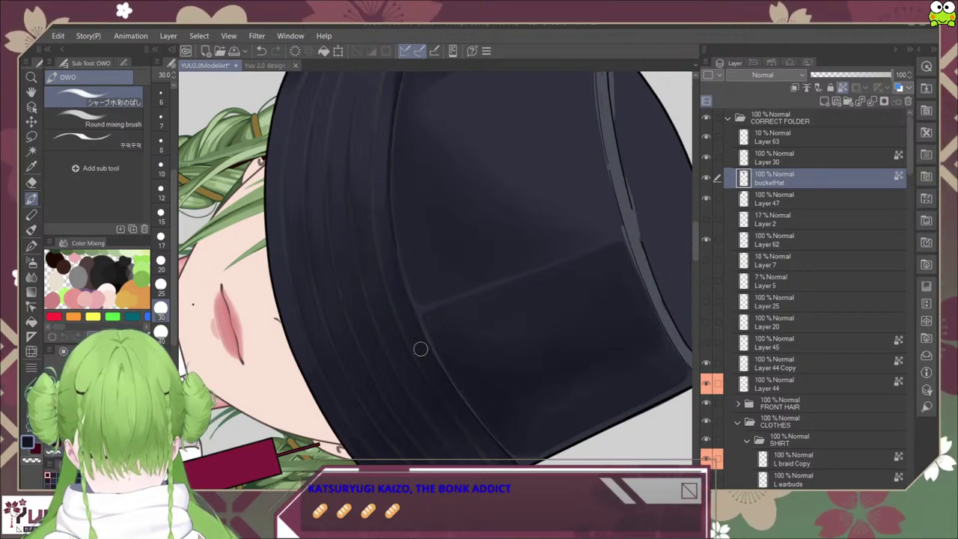
pyautogui.hotkey('ctrl', '@')
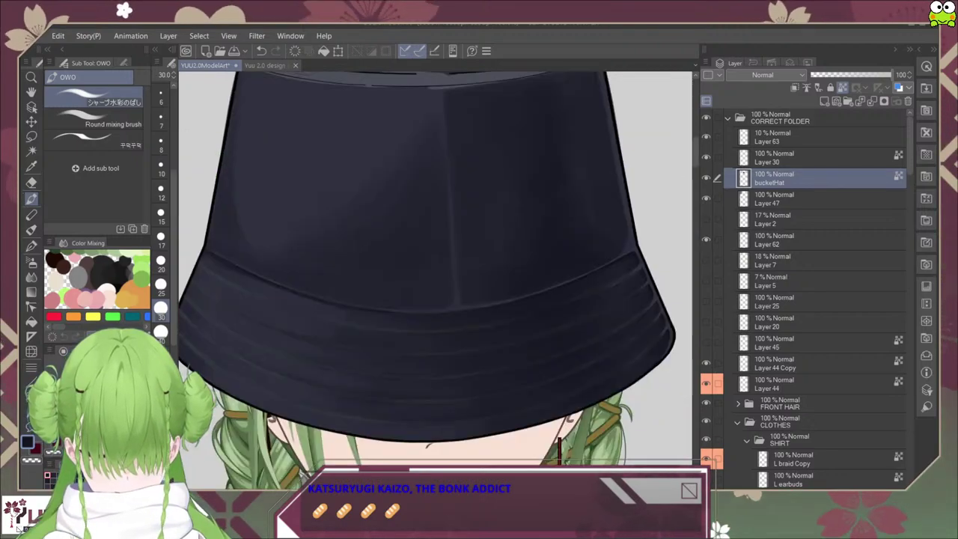
pyautogui.scroll(-3, 386, 475)
pyautogui.moveTo(415, 465); pyautogui.dragTo(420, 373)
pyautogui.scroll(3, 419, 372)
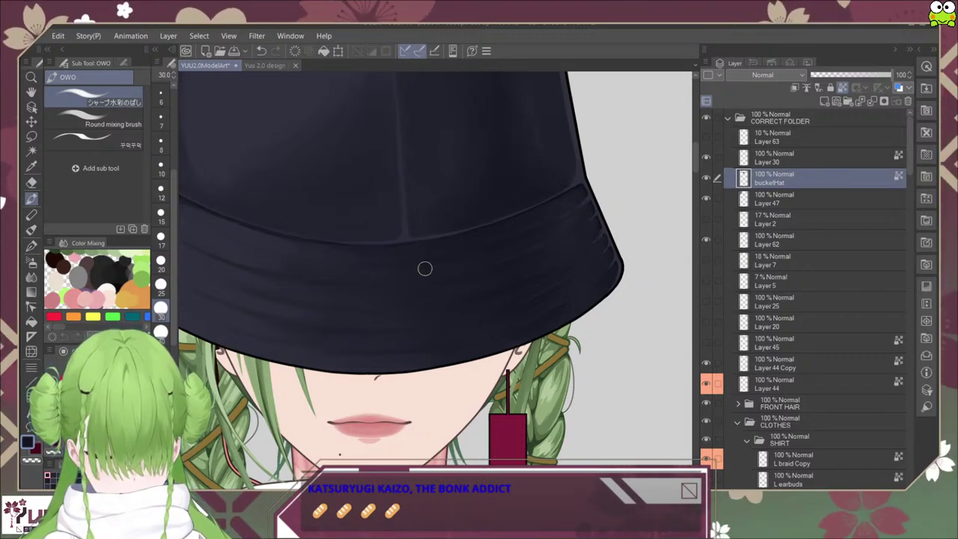
# Step: Compare the brim folds with the reference hat photo, viewing both the whole figure and the brim's right end
pyautogui.hotkey('ctrl', '-')
pyautogui.hotkey('ctrl', '-')
pyautogui.hotkey('ctrl', '-')
pyautogui.hotkey('ctrl', '-')
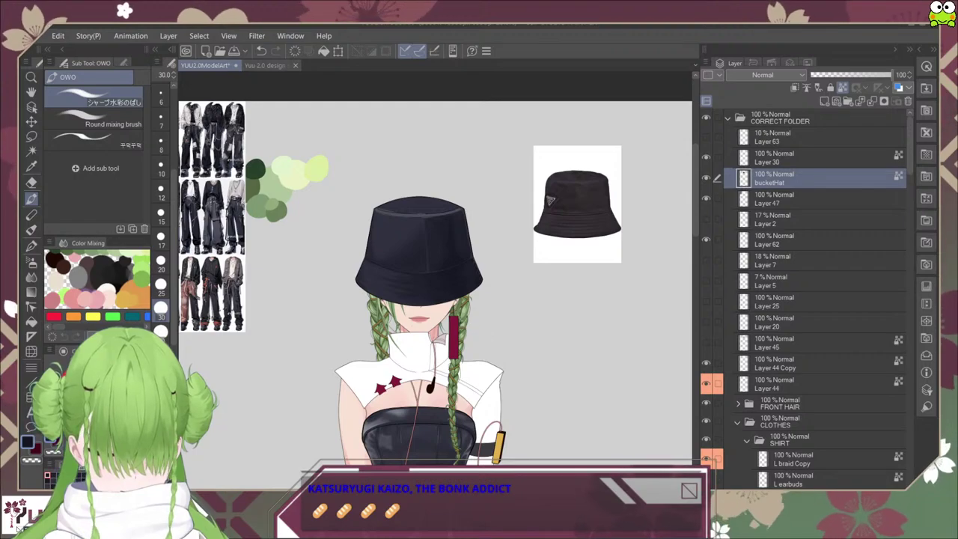
pyautogui.moveTo(473, 322); pyautogui.dragTo(431, 316)
pyautogui.scroll(-2, 429, 303)
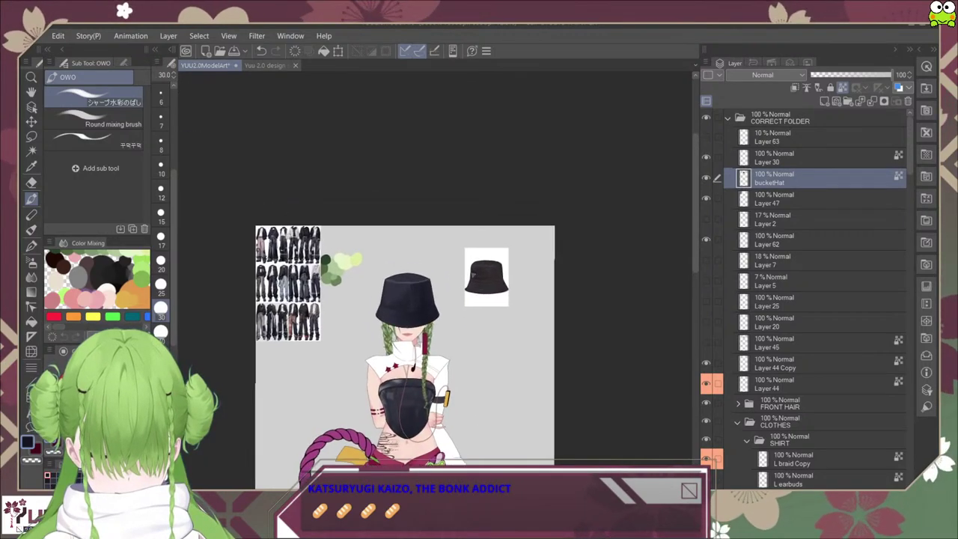
pyautogui.scroll(5, 426, 316)
pyautogui.scroll(3, 430, 315)
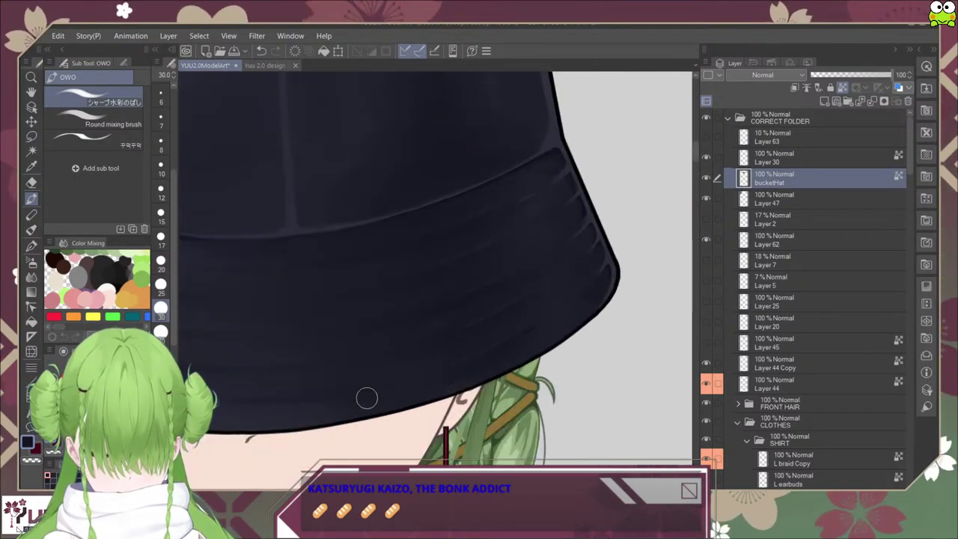
pyautogui.scroll(-5, 393, 398)
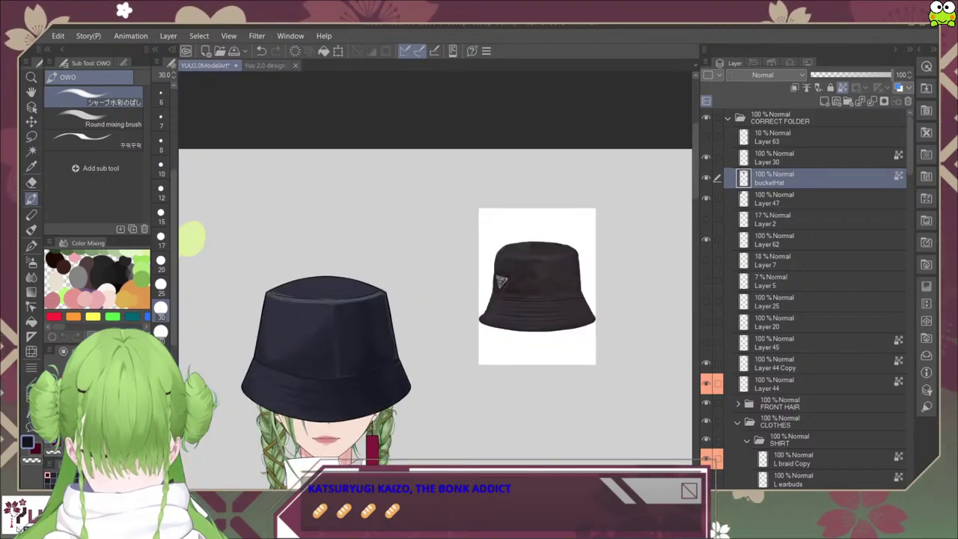
pyautogui.scroll(3, 467, 365)
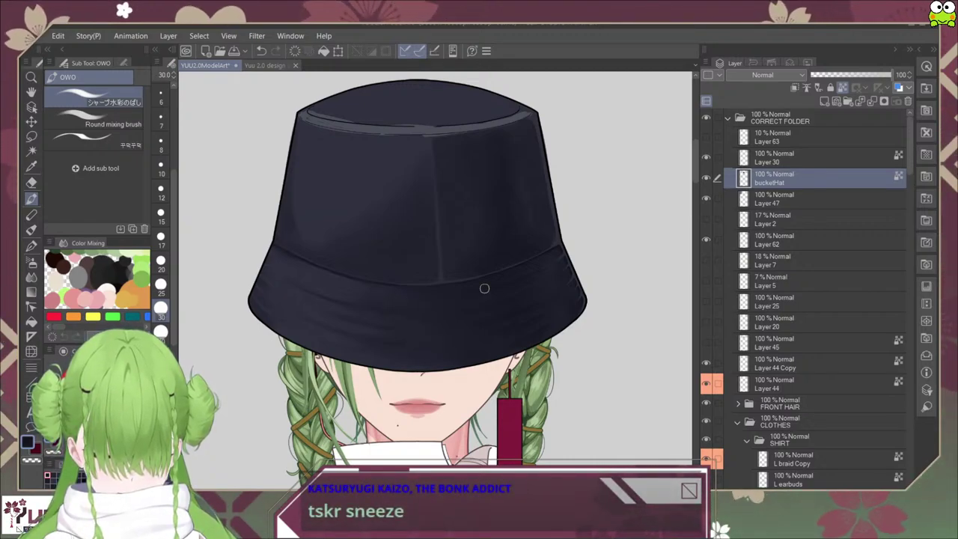
# Step: Inspect the central brim folds in a tilted close-up and check the upright hat as a whole
pyautogui.press('^')
pyautogui.press('^')
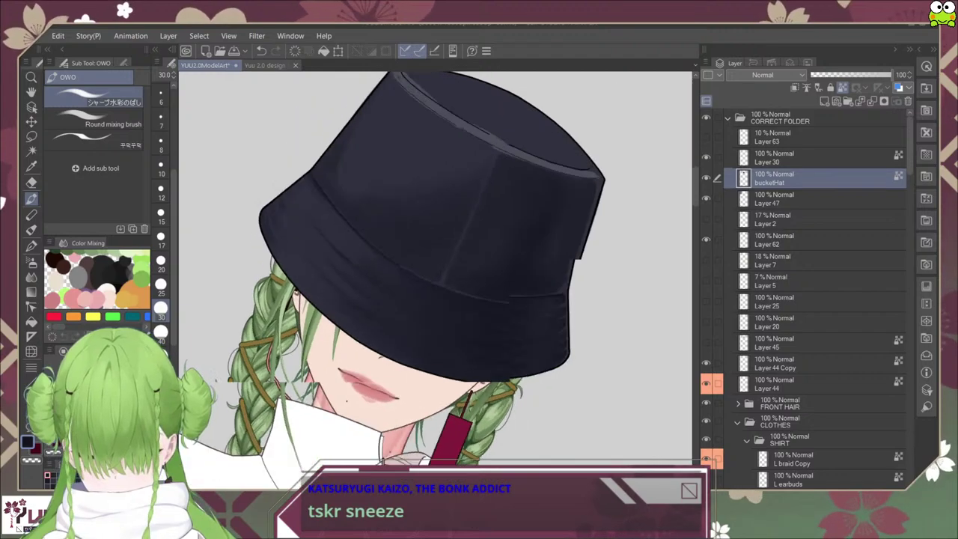
pyautogui.hotkey('ctrl', '+')
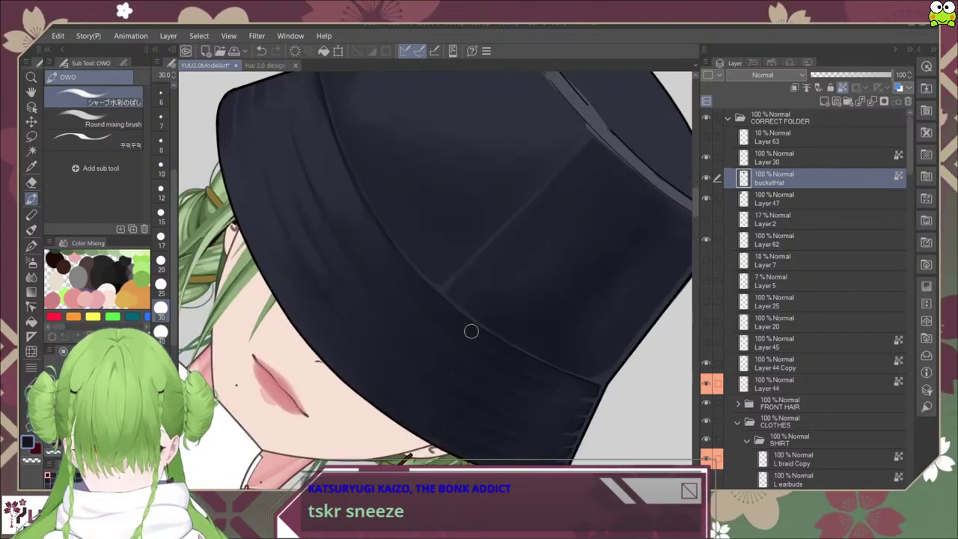
pyautogui.press('-')
pyautogui.press('-')
pyautogui.hotkey('ctrl', '-')
pyautogui.hotkey('ctrl', '-')
pyautogui.scroll(-5, 466, 444)
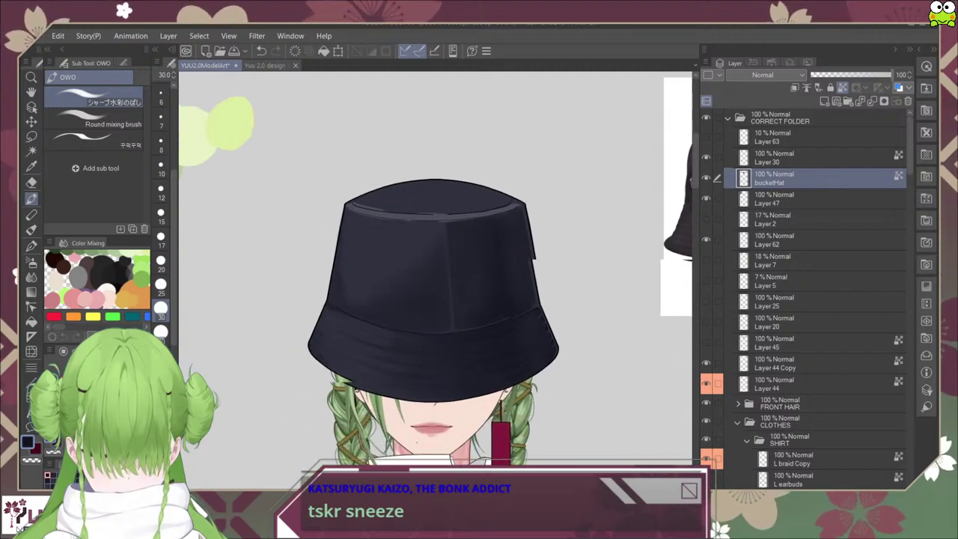
pyautogui.scroll(5, 317, 242)
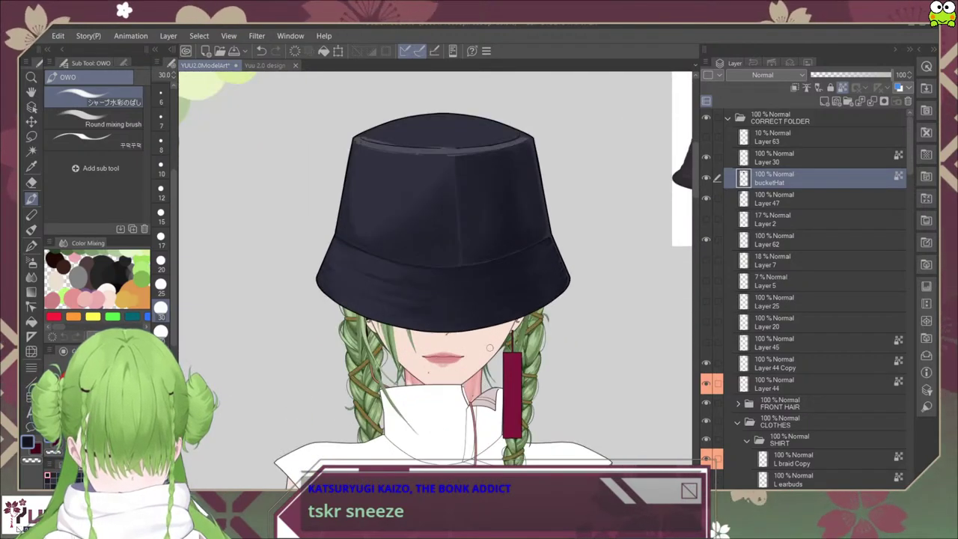
# Step: Refine the left brim folds along the Layer 63 guides with the シャープ水彩のばし and Round mixing brushes, hide the guides, and check the hat
pyautogui.moveTo(274, 273)
pyautogui.mouseDown()
pyautogui.moveTo(348, 144)
pyautogui.moveTo(353, 224)
pyautogui.mouseUp()
pyautogui.scroll(1, 357, 212)
pyautogui.scroll(2, 357, 213)
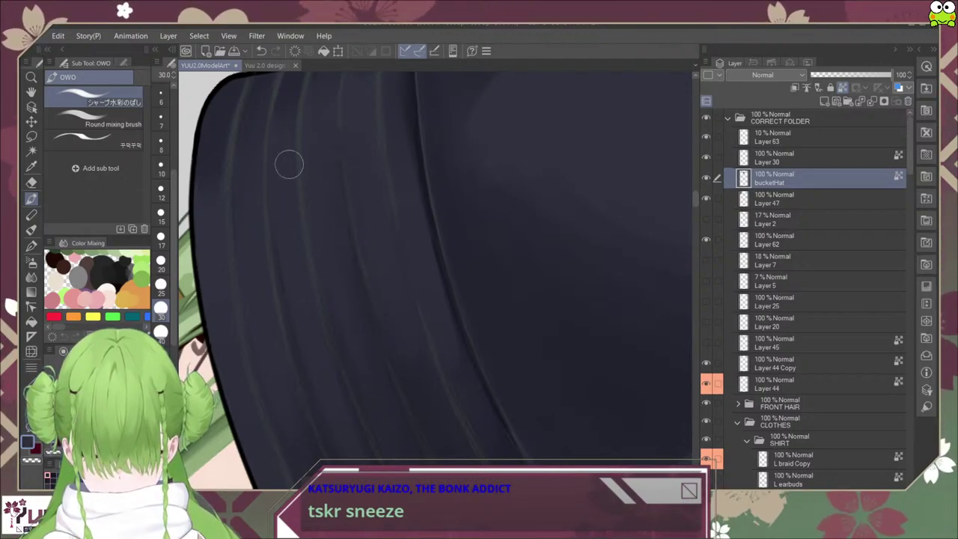
pyautogui.click(93, 119)
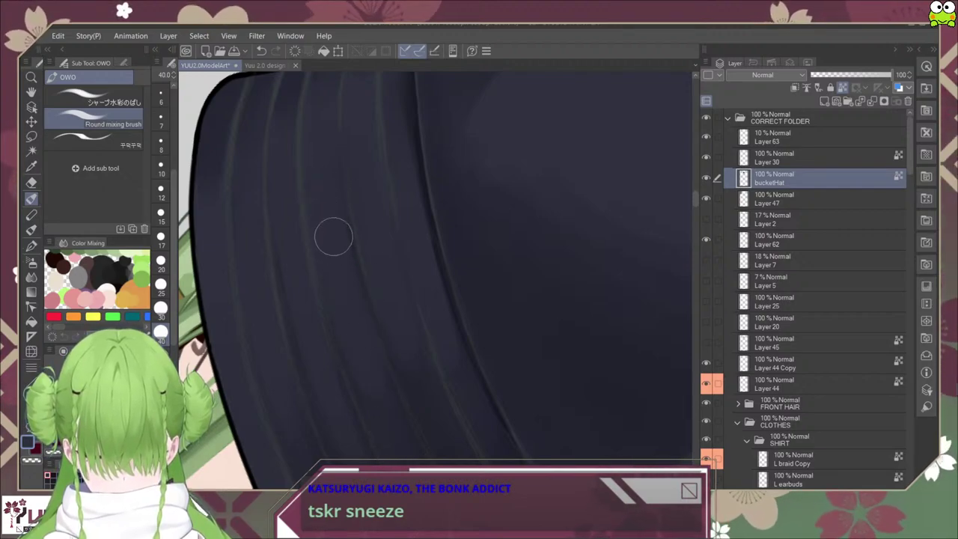
pyautogui.moveTo(385, 396); pyautogui.dragTo(386, 333)
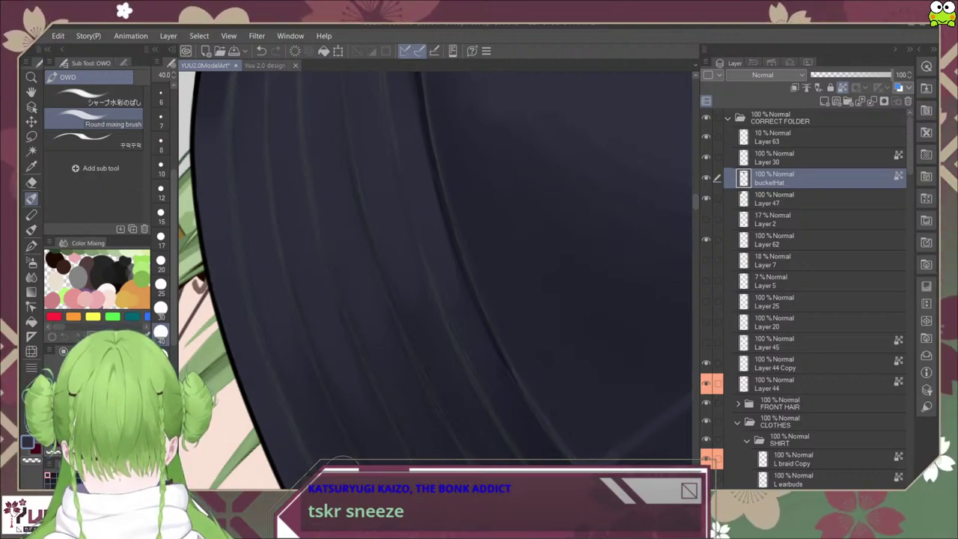
pyautogui.moveTo(360, 179); pyautogui.dragTo(370, 267)
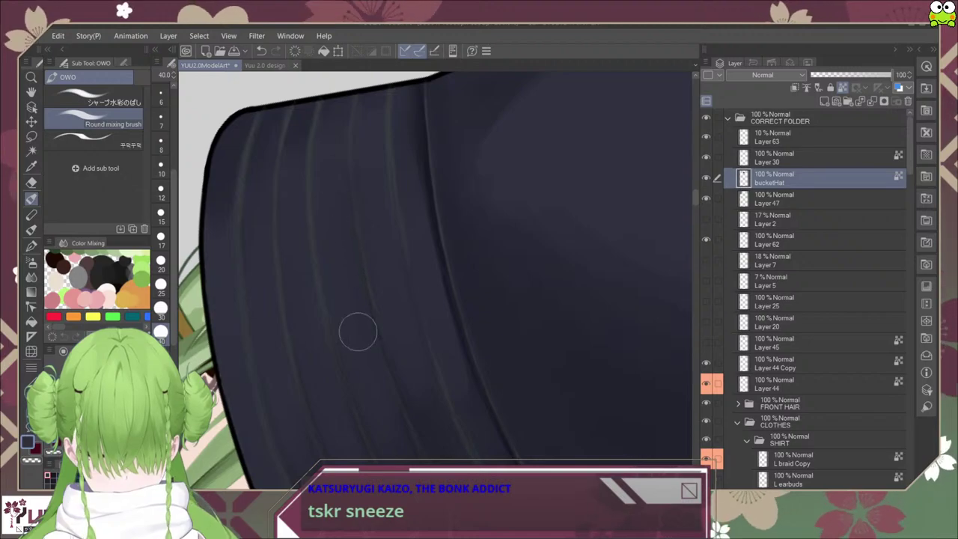
pyautogui.scroll(-5, 390, 414)
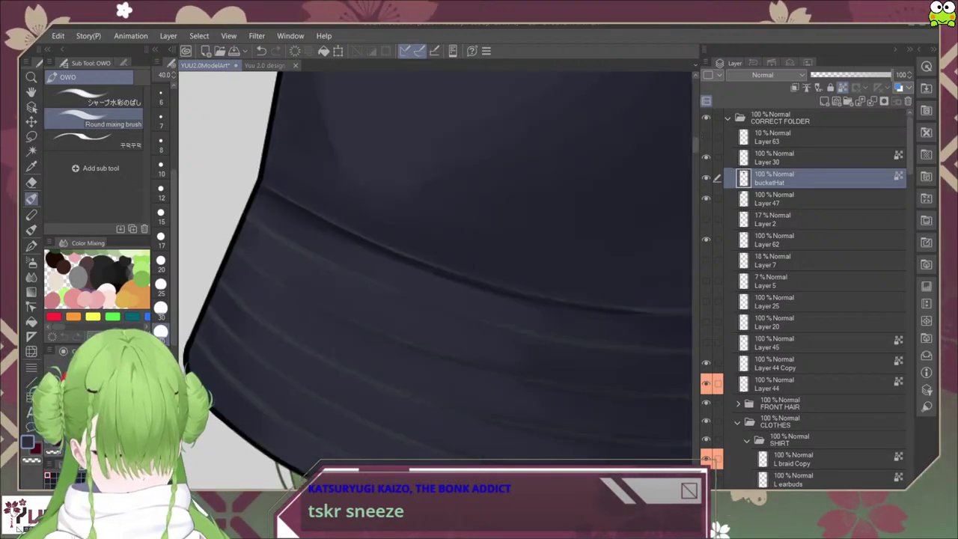
pyautogui.hotkey('ctrl', '-')
pyautogui.scroll(-4, 479, 380)
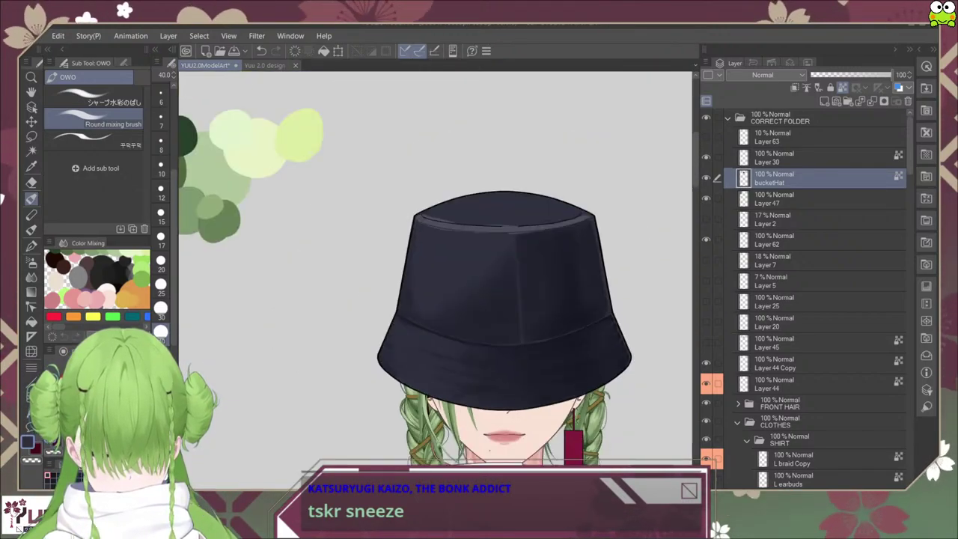
# Step: Examine the brim folds in a tilted close-up, with and without the Layer 63 guides, and compare the upright hat with the reference photo
pyautogui.moveTo(478, 381); pyautogui.dragTo(352, 301)
pyautogui.scroll(3, 408, 282)
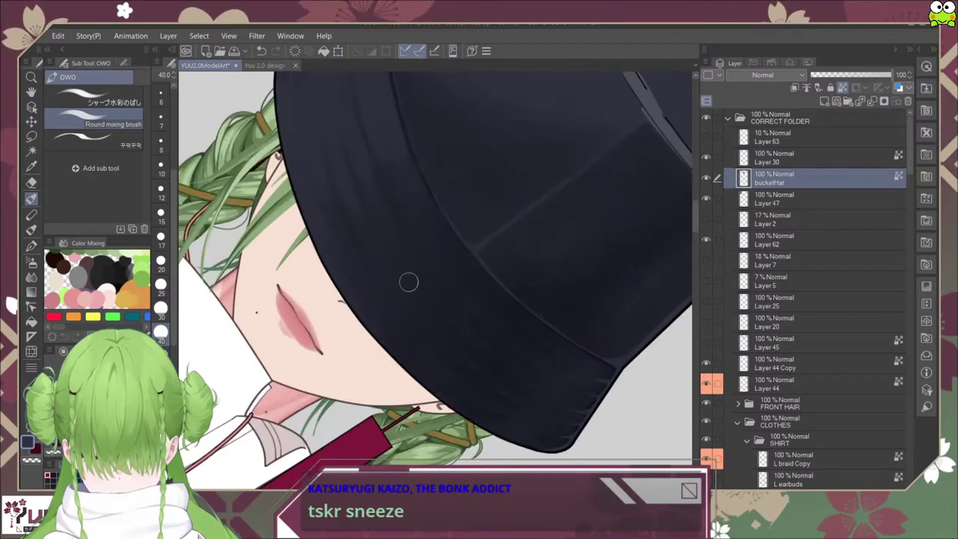
pyautogui.scroll(2, 404, 232)
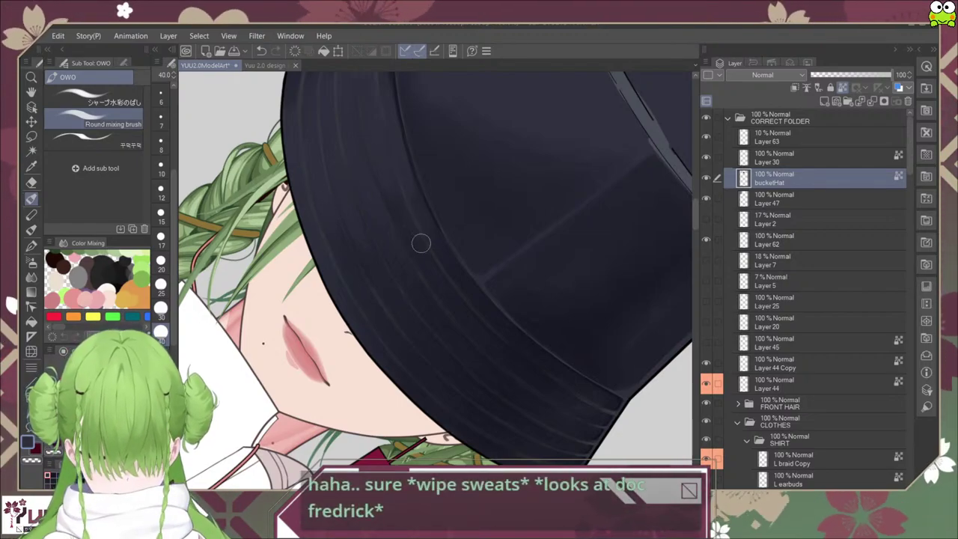
pyautogui.hotkey('ctrl', '@')
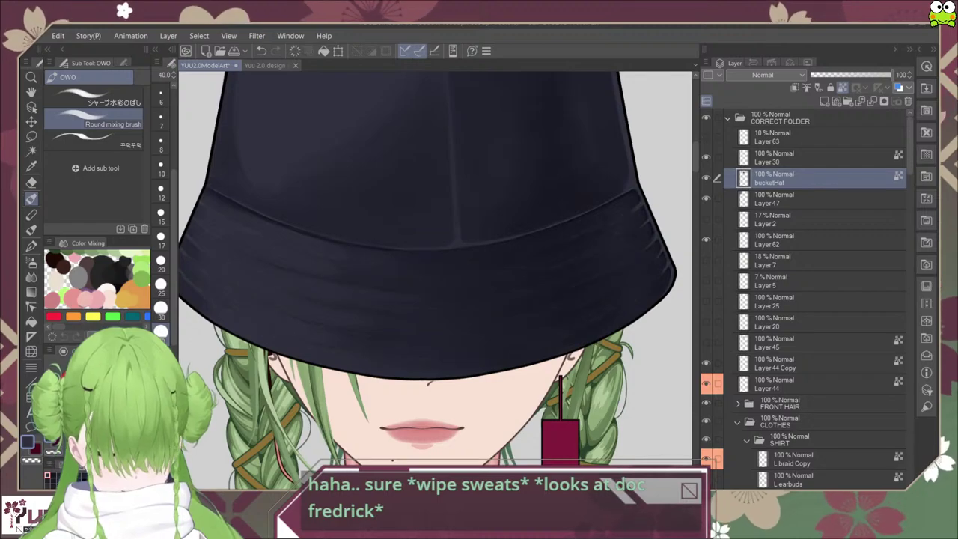
pyautogui.hotkey('ctrl', '-')
pyautogui.hotkey('ctrl', '-')
pyautogui.hotkey('ctrl', '-')
pyautogui.hotkey('ctrl', '-')
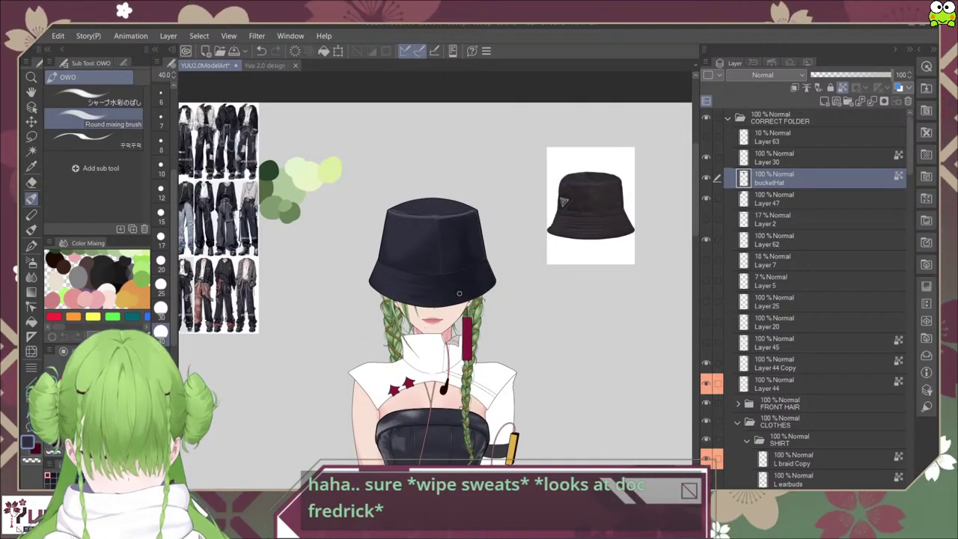
pyautogui.scroll(-3, 459, 307)
pyautogui.scroll(4, 466, 314)
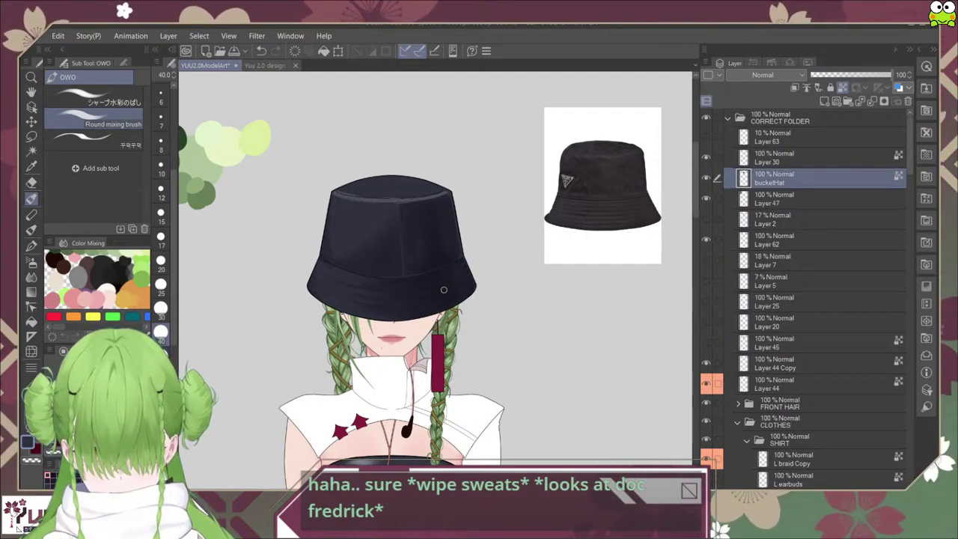
pyautogui.scroll(5, 444, 289)
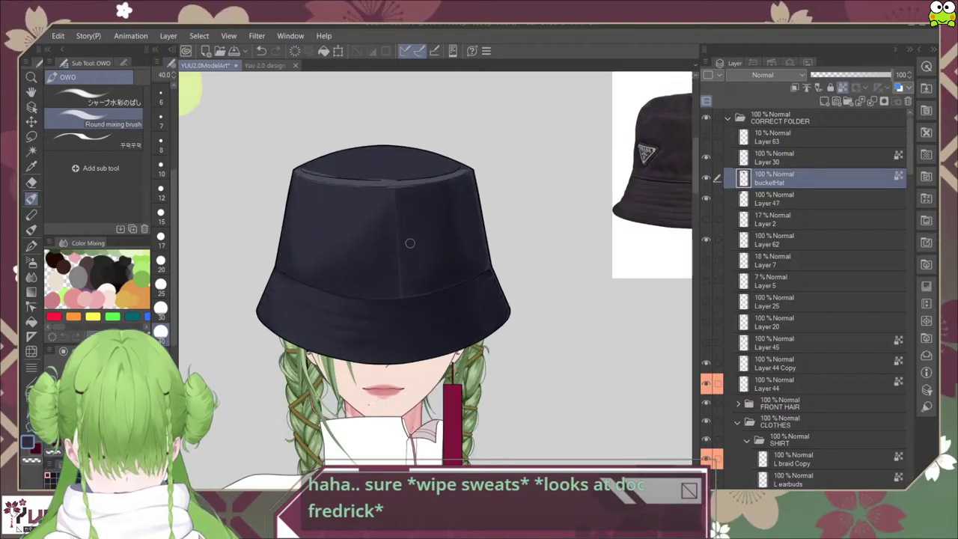
# Step: Soften the vertical seam down the middle of the hat's crown with the シャープ水彩のばし brush at size 30, checking against the reference hat
pyautogui.moveTo(392, 273); pyautogui.dragTo(395, 282)
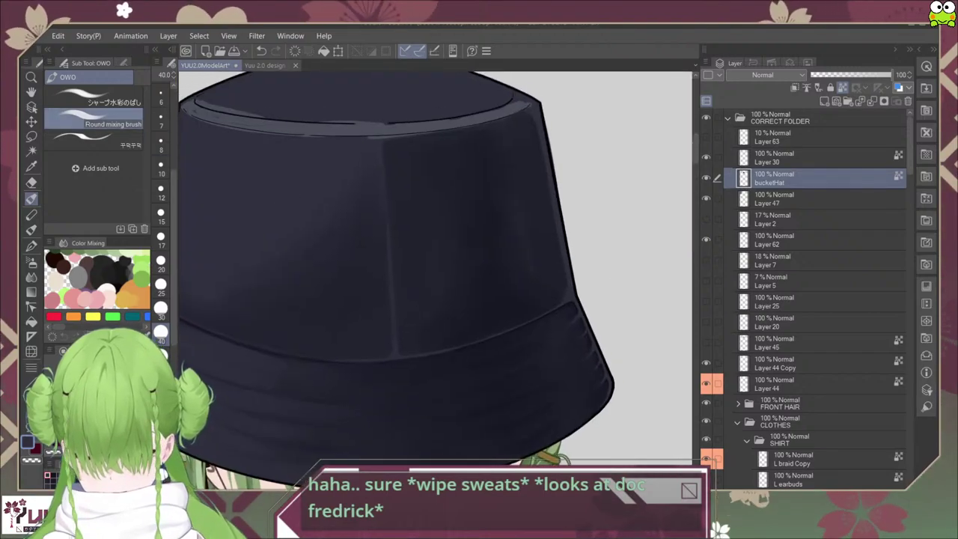
pyautogui.click(105, 97)
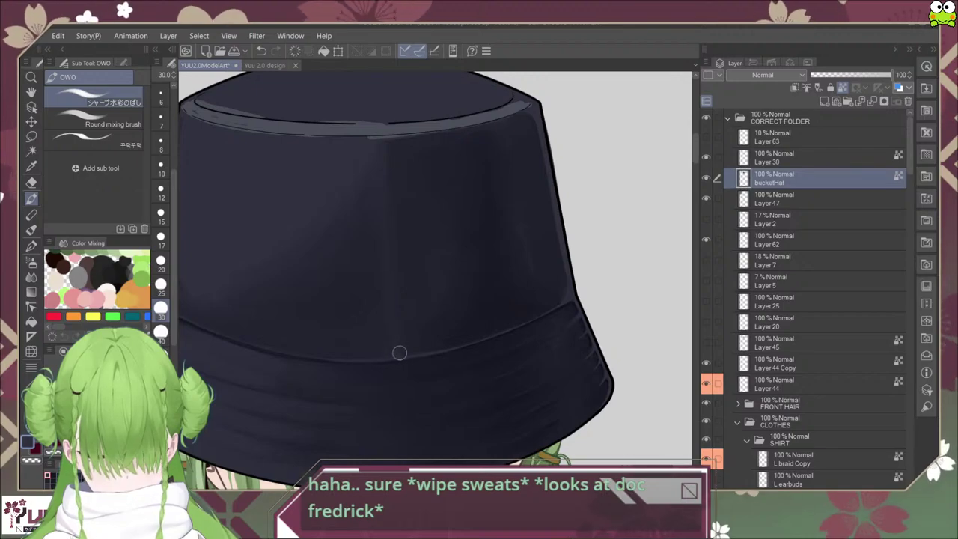
pyautogui.scroll(-5, 399, 352)
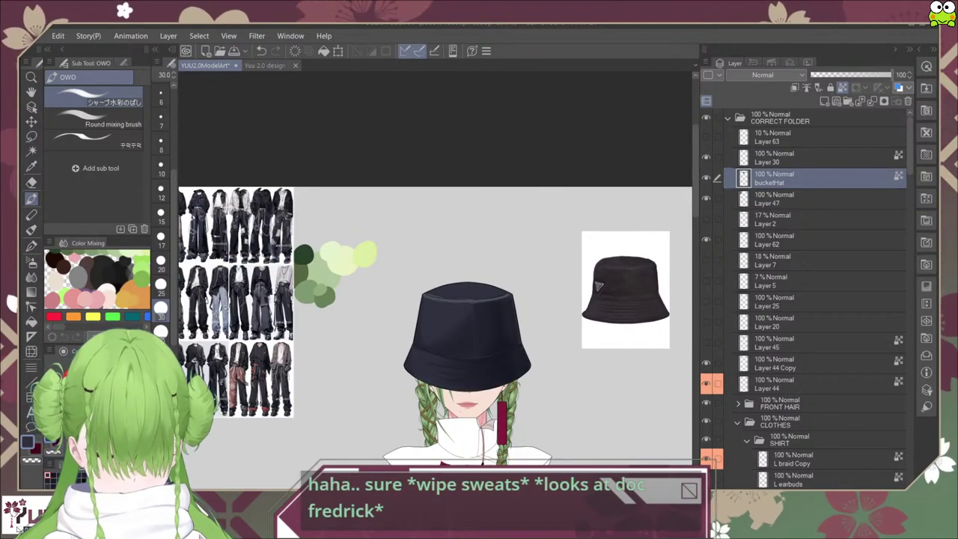
pyautogui.scroll(-5, 499, 352)
pyautogui.scroll(7, 499, 351)
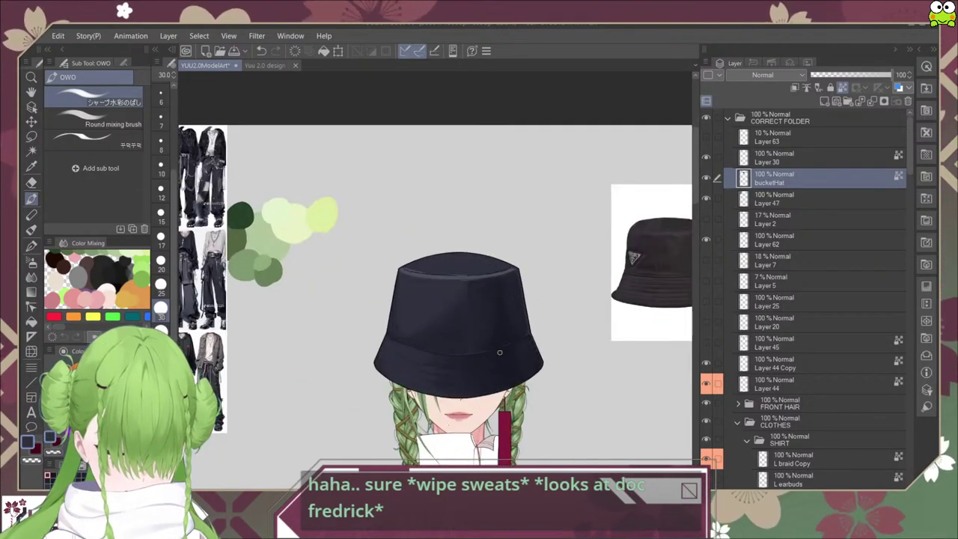
pyautogui.scroll(5, 499, 352)
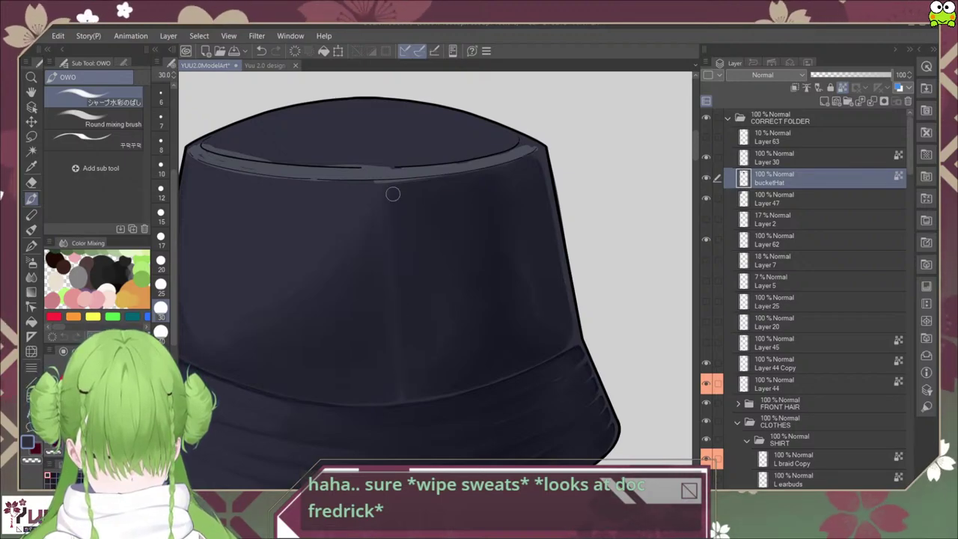
pyautogui.scroll(-4, 407, 387)
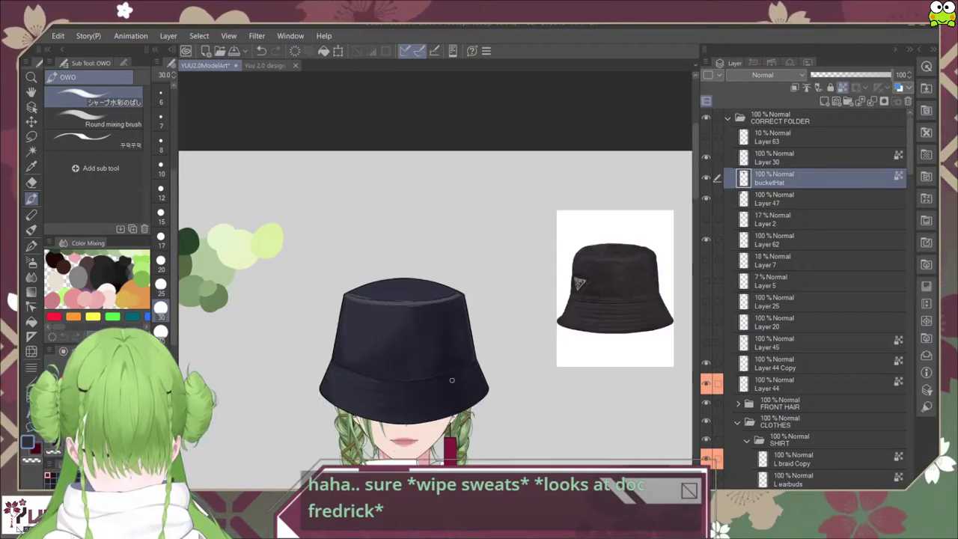
pyautogui.moveTo(452, 380); pyautogui.dragTo(456, 368)
pyautogui.scroll(-3, 467, 357)
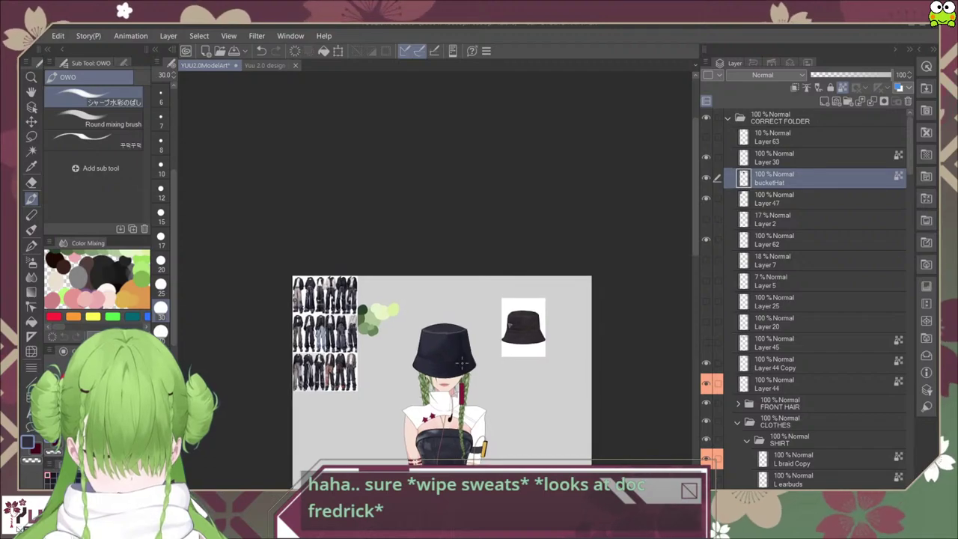
pyautogui.scroll(8, 449, 344)
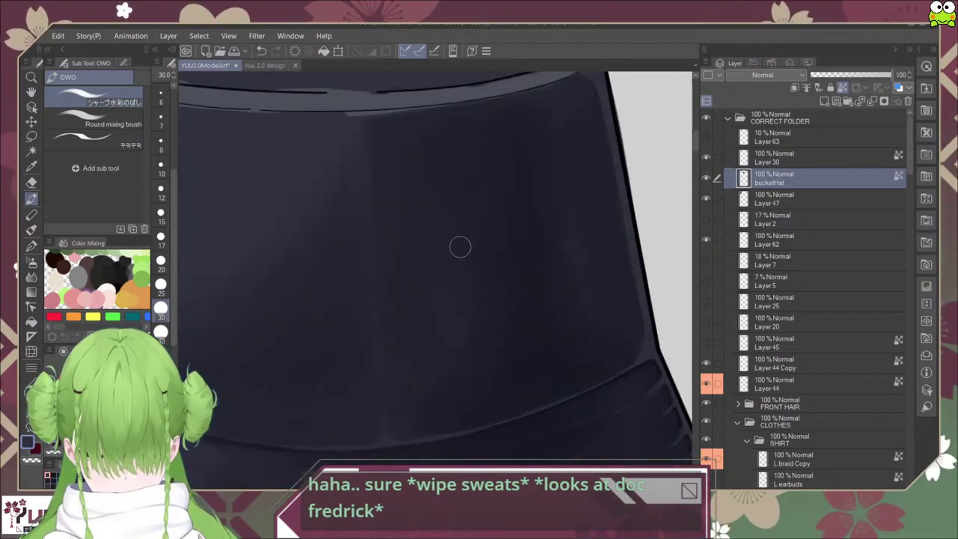
# Step: Repaint the light highlight along the crown's central seam with the Round mixing brush at size 40 and check the whole hat
pyautogui.scroll(-2, 449, 235)
pyautogui.moveTo(461, 292); pyautogui.dragTo(465, 308)
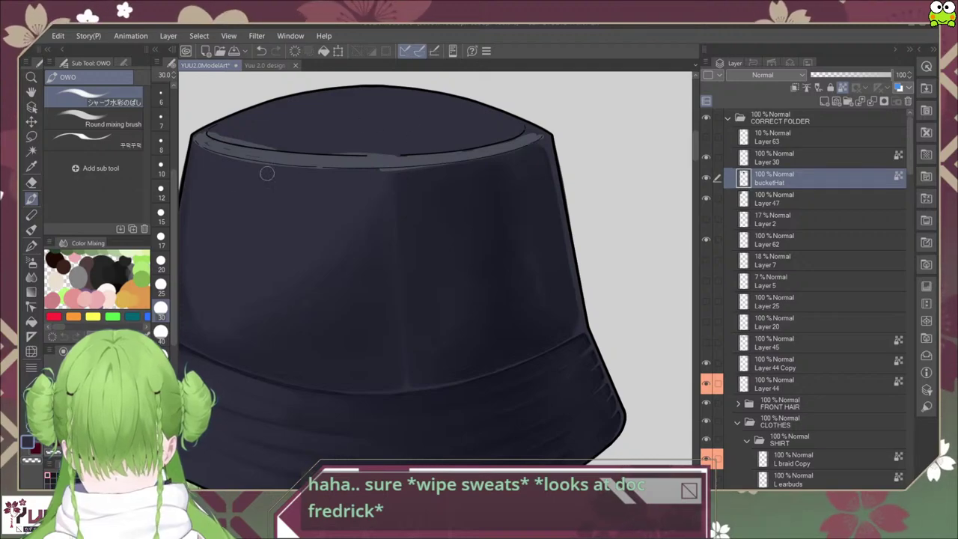
pyautogui.click(98, 120)
pyautogui.moveTo(380, 182); pyautogui.dragTo(423, 182)
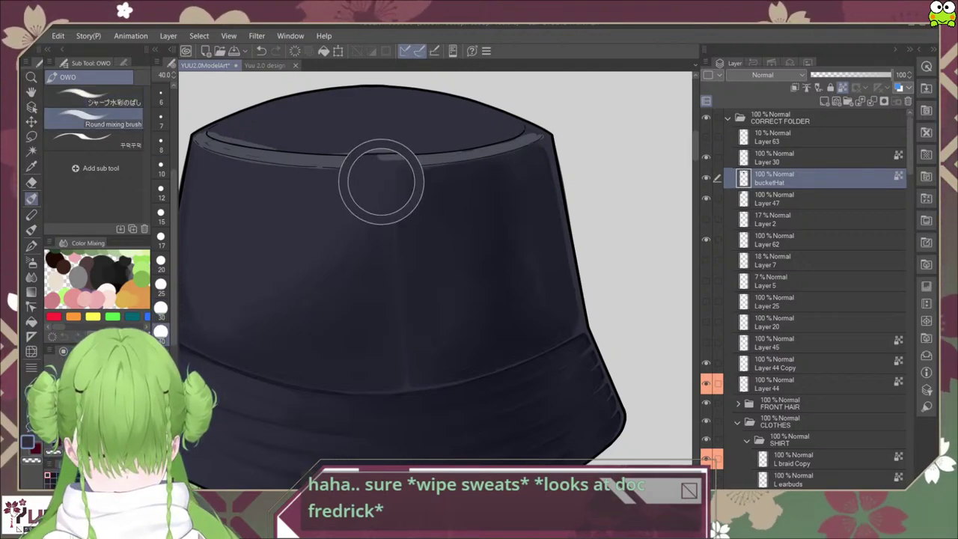
pyautogui.press('[')
pyautogui.press('[')
pyautogui.press('[')
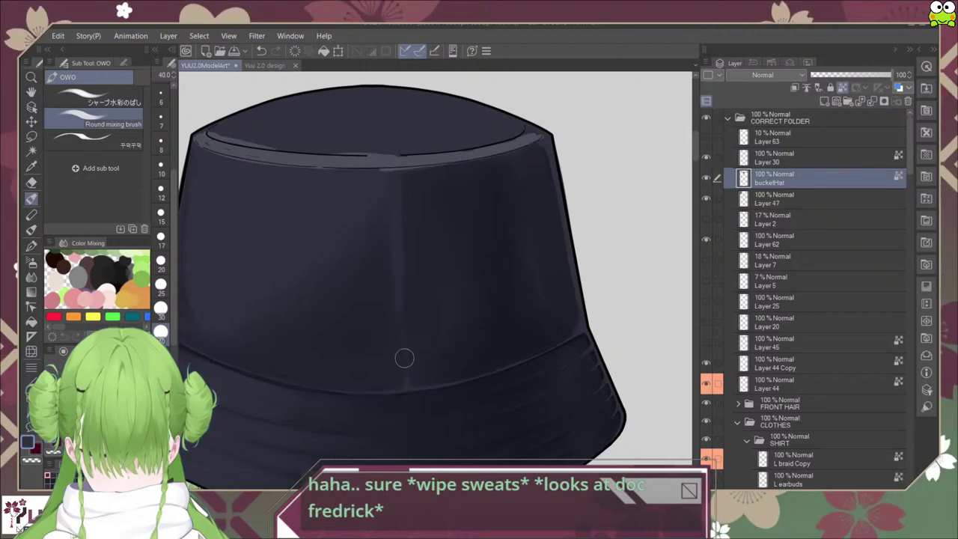
pyautogui.scroll(-3, 402, 329)
pyautogui.scroll(2, 402, 283)
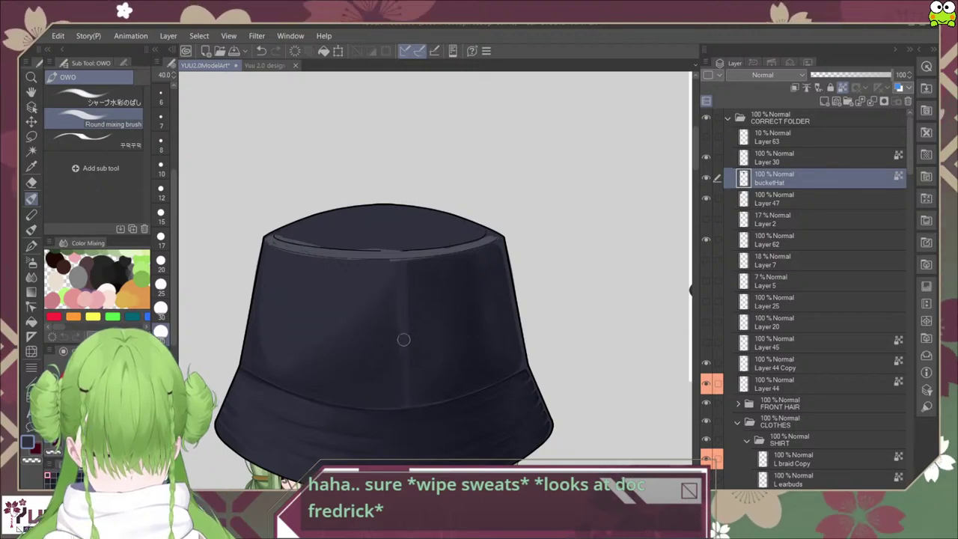
pyautogui.scroll(-3, 415, 372)
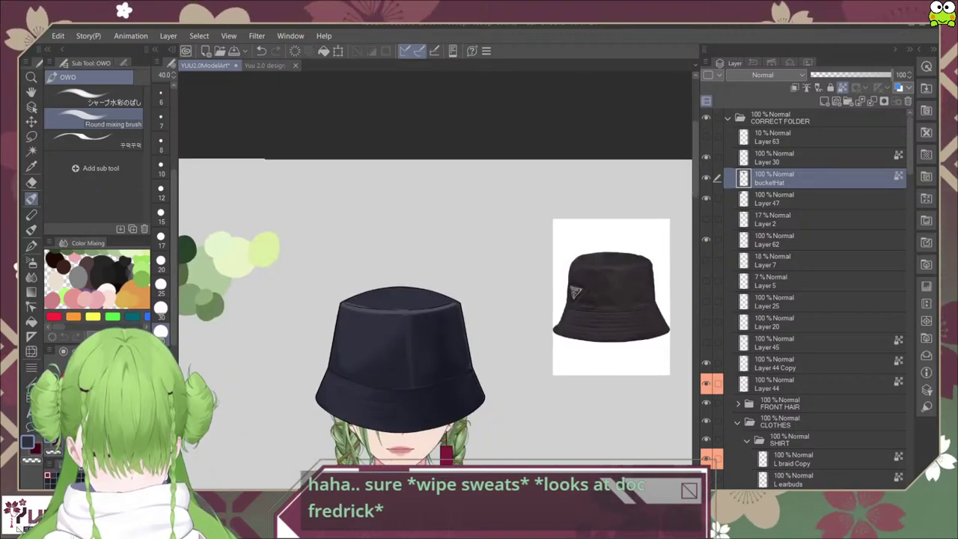
pyautogui.scroll(2, 438, 367)
pyautogui.scroll(3, 439, 367)
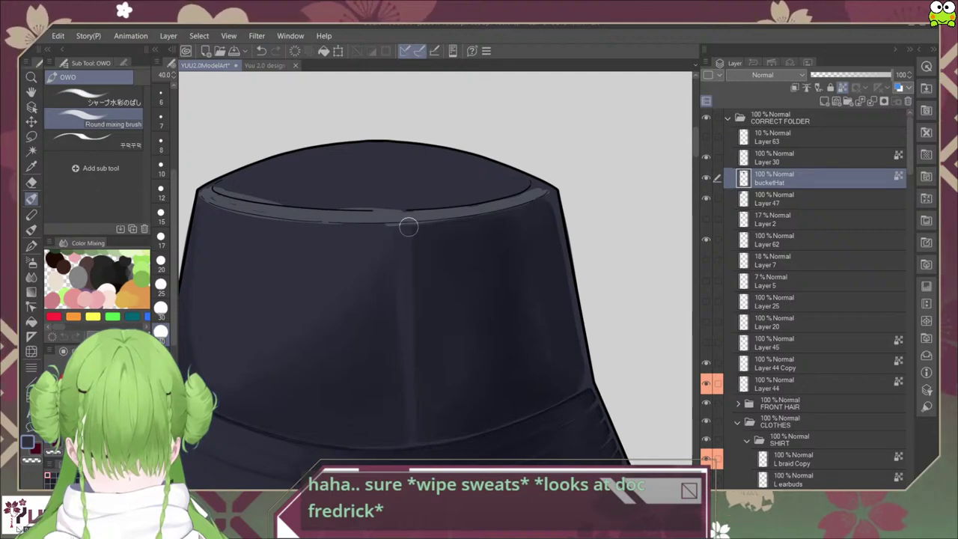
# Step: Blend the repainted seam highlight into the crown's shading with the シャープ水彩のばし brush at size 30, comparing it with the reference hat
pyautogui.click(94, 98)
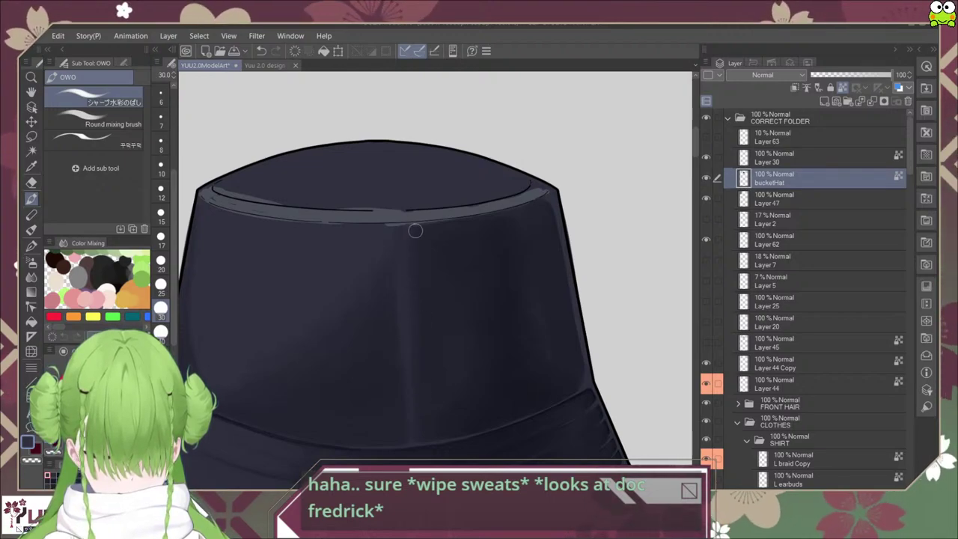
pyautogui.moveTo(455, 329); pyautogui.dragTo(487, 327)
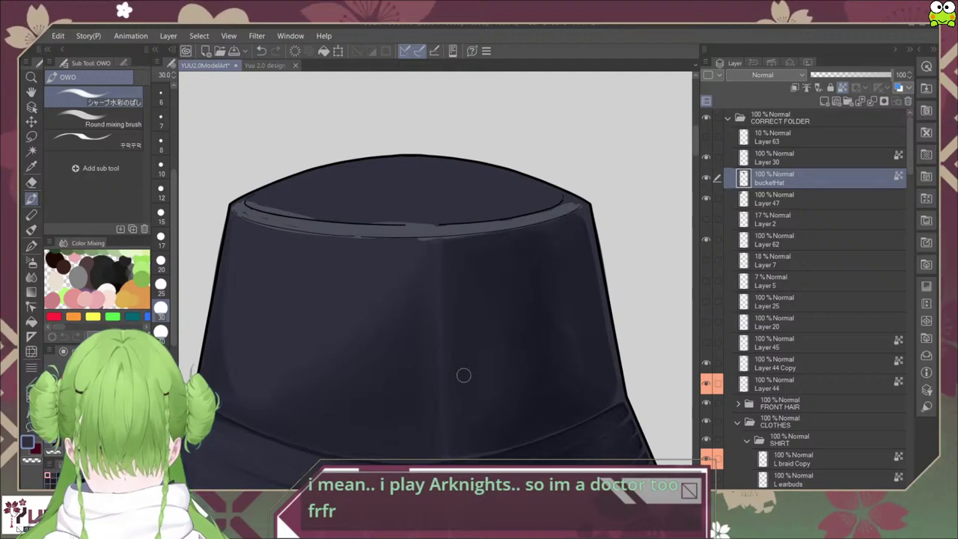
pyautogui.scroll(-5, 463, 375)
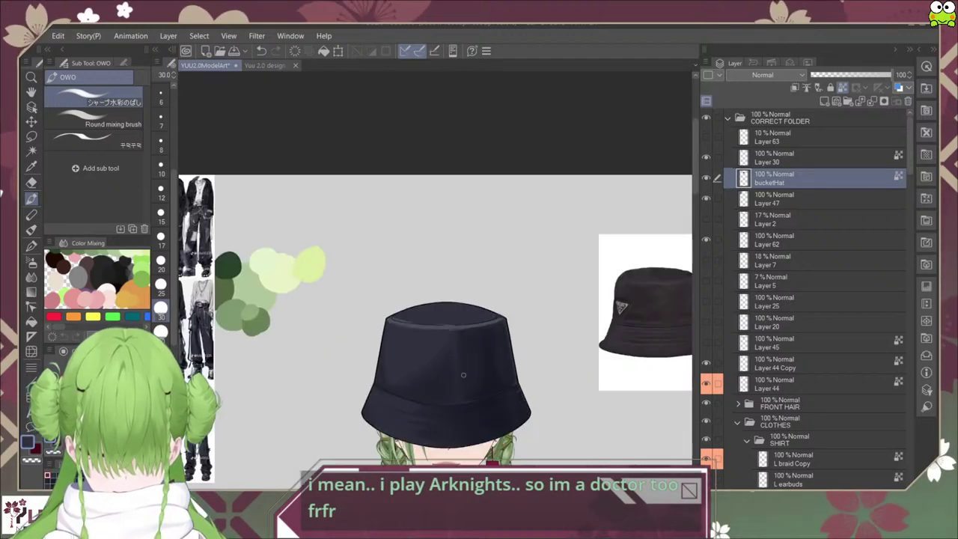
pyautogui.scroll(-2, 509, 330)
pyautogui.scroll(5, 509, 329)
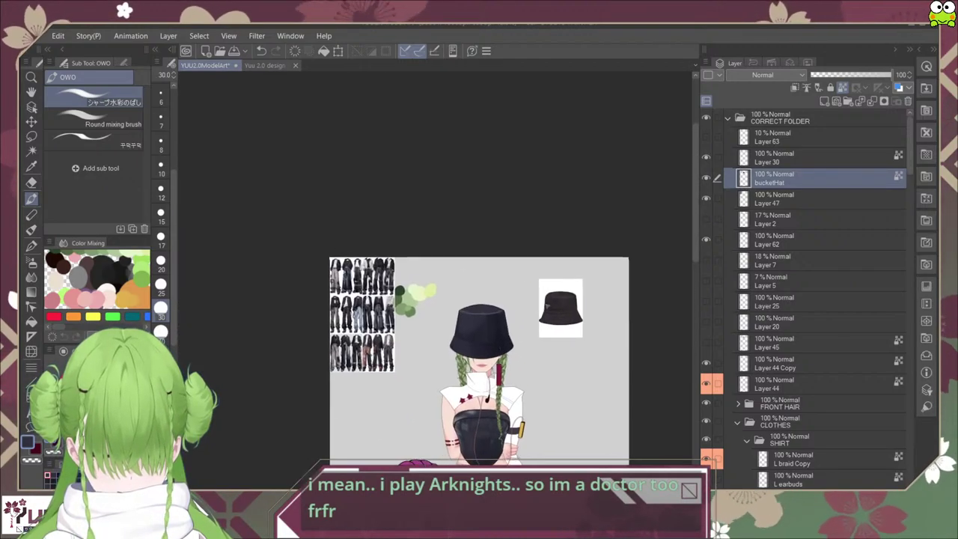
pyautogui.scroll(-1, 477, 344)
pyautogui.scroll(1, 402, 255)
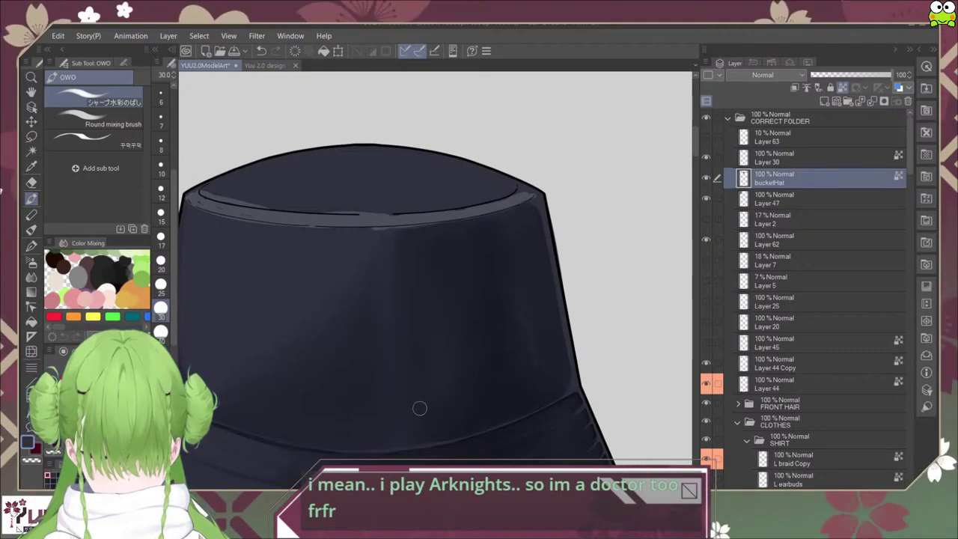
pyautogui.scroll(-5, 453, 342)
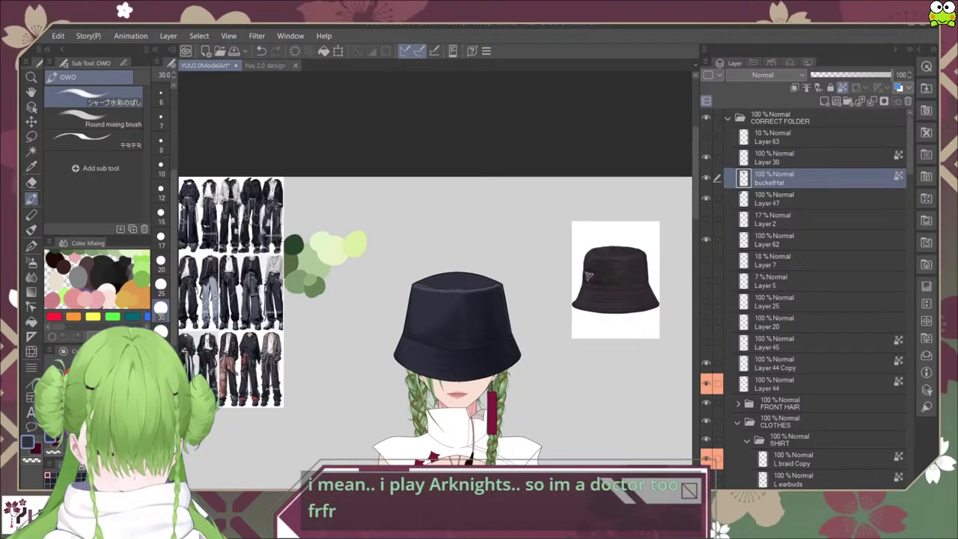
pyautogui.moveTo(507, 362); pyautogui.dragTo(503, 350)
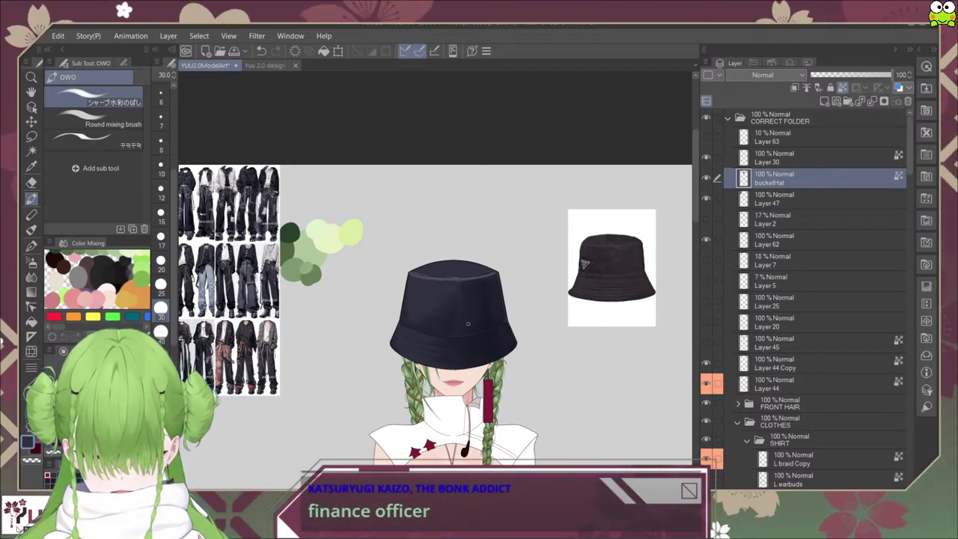
pyautogui.scroll(5, 467, 323)
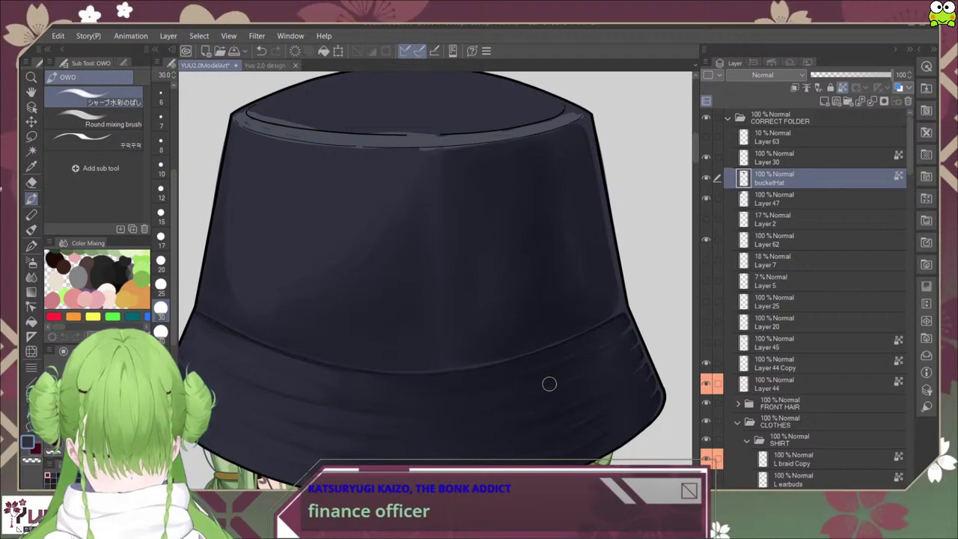
pyautogui.scroll(-4, 550, 383)
pyautogui.scroll(-1, 540, 395)
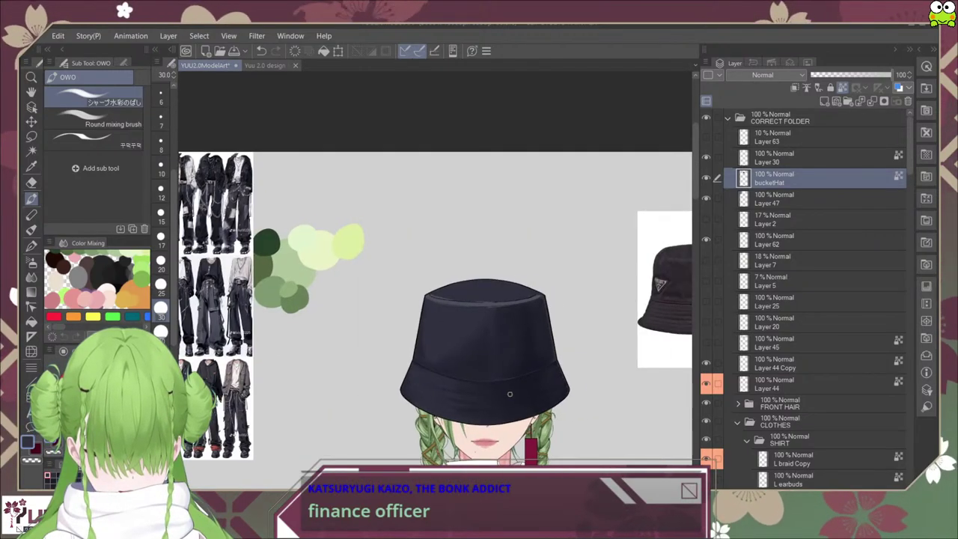
# Step: Smooth the broad shading across the middle of the crown with the シャープ水彩のばし brush at size 50 and check the hat from afar
pyautogui.scroll(4, 510, 394)
pyautogui.scroll(-2, 505, 374)
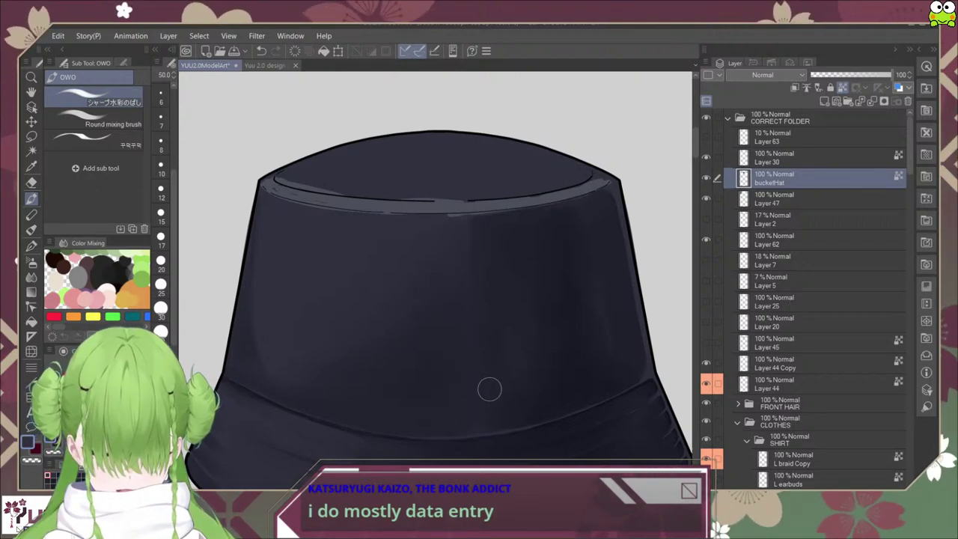
pyautogui.scroll(-5, 489, 388)
pyautogui.scroll(3, 514, 396)
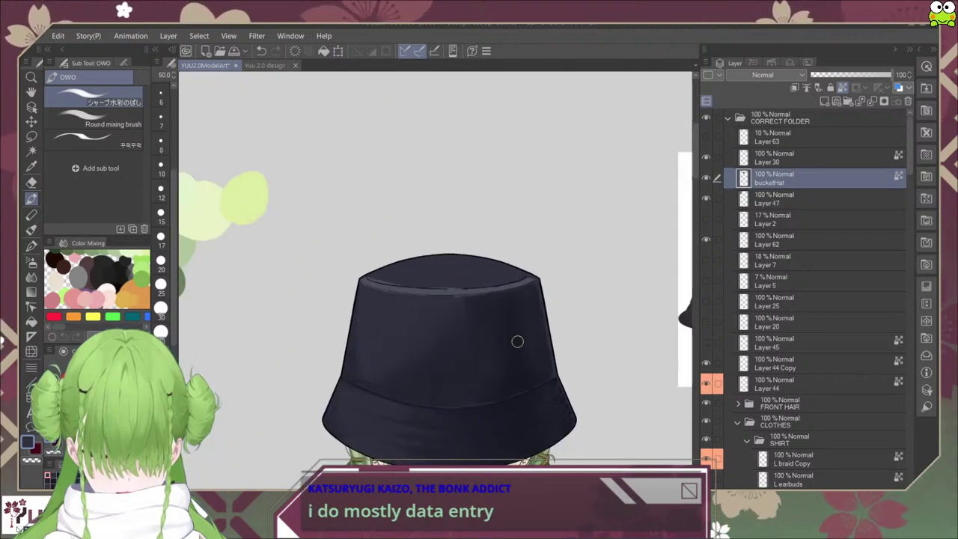
pyautogui.scroll(-5, 517, 341)
pyautogui.scroll(6, 506, 322)
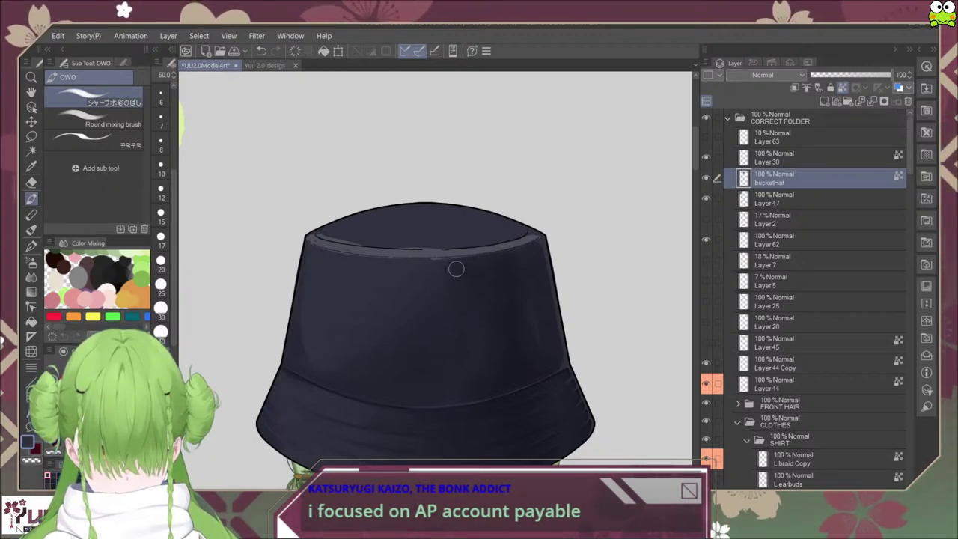
pyautogui.scroll(2, 453, 301)
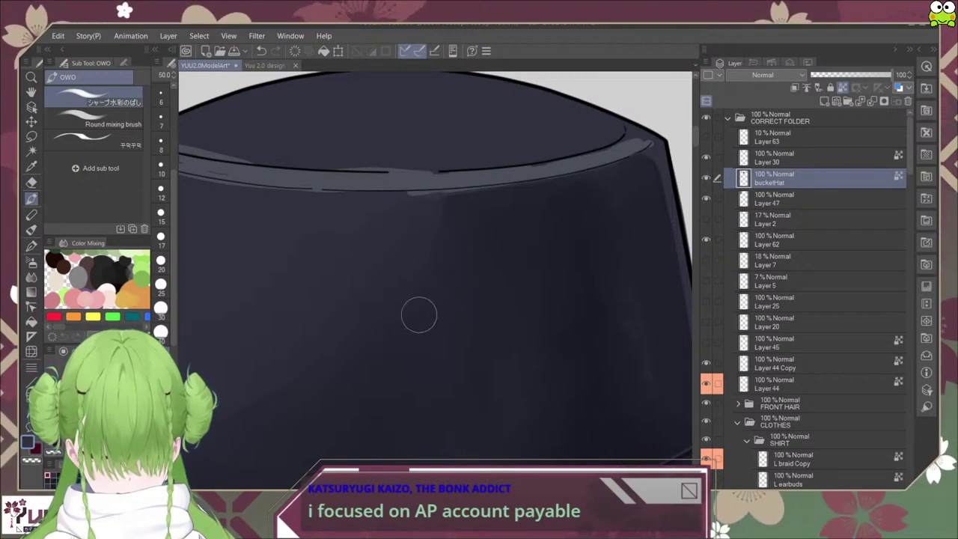
pyautogui.scroll(-5, 454, 379)
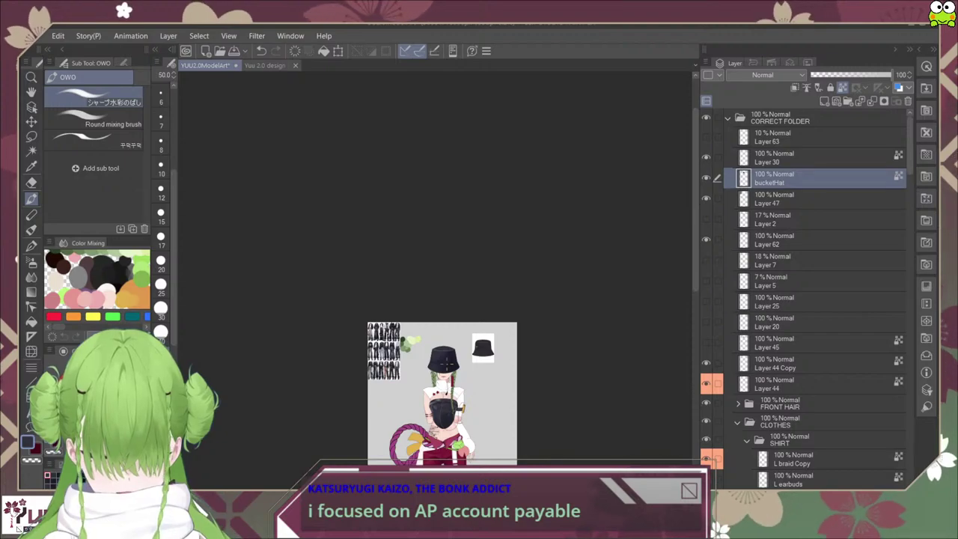
pyautogui.scroll(4, 454, 374)
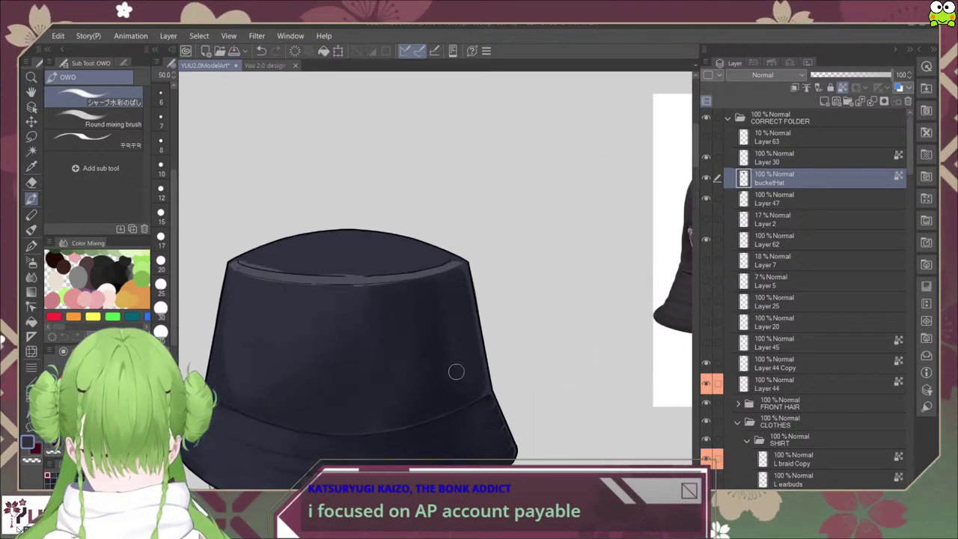
# Step: Examine the hat's overall shading up close and from afar, comparing it with the reference hat
pyautogui.scroll(-1, 458, 374)
pyautogui.scroll(4, 458, 374)
pyautogui.scroll(-1, 458, 374)
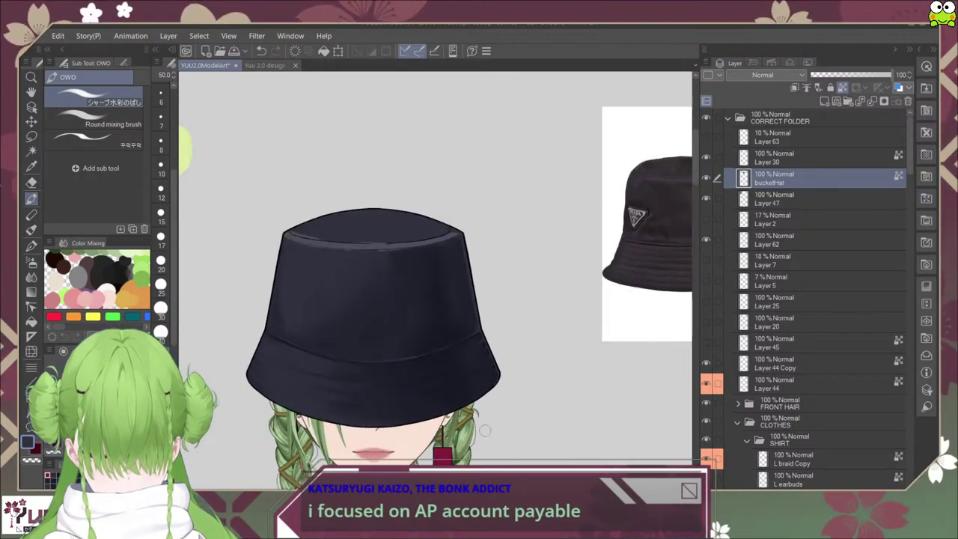
pyautogui.moveTo(512, 376); pyautogui.dragTo(537, 327)
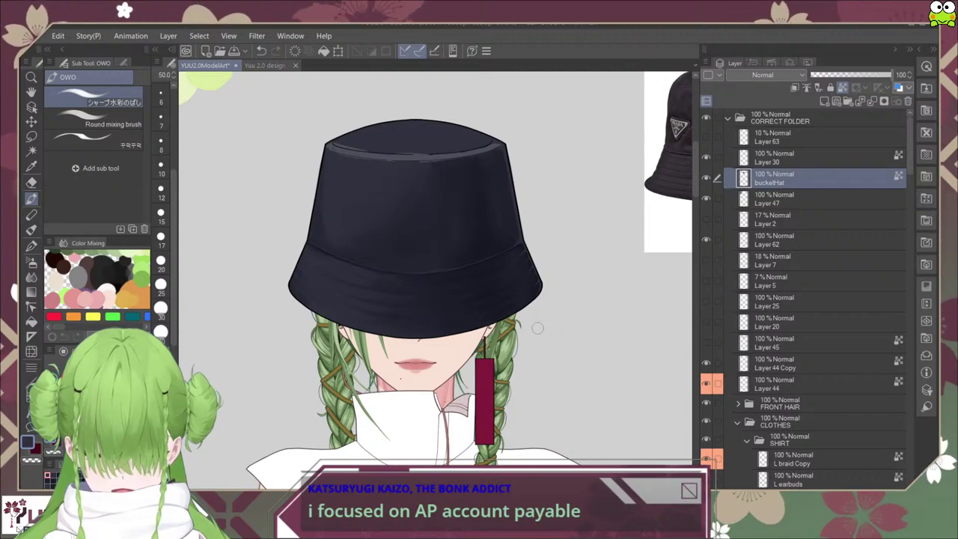
pyautogui.scroll(-2, 437, 375)
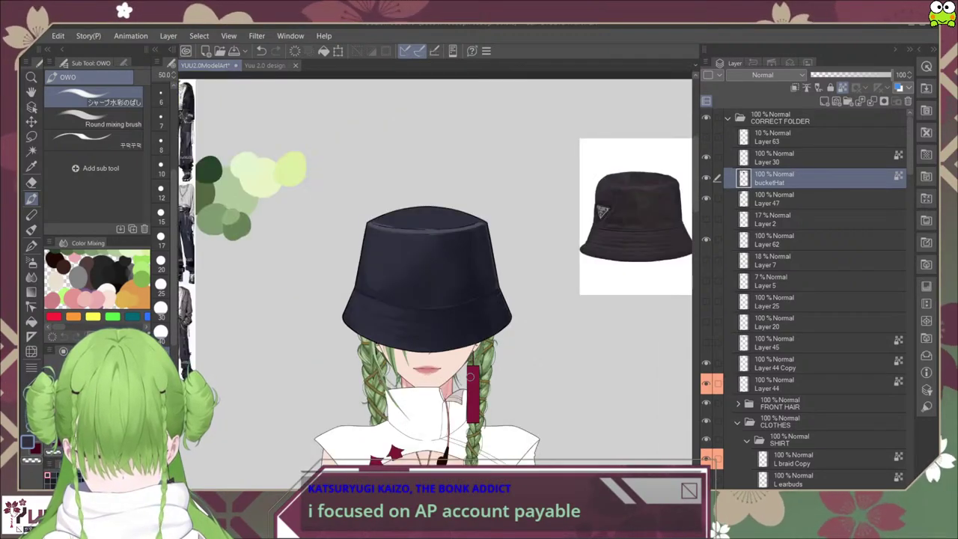
pyautogui.scroll(2, 435, 344)
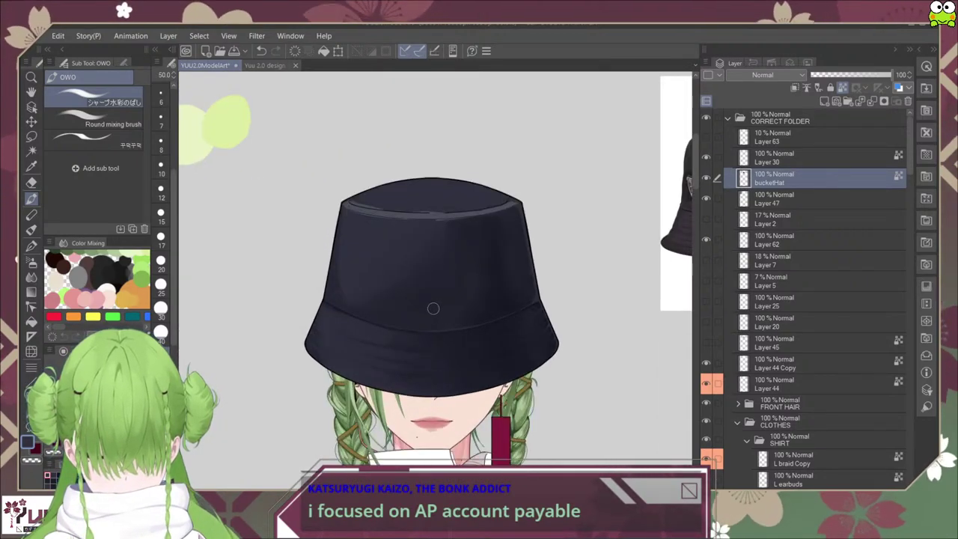
pyautogui.scroll(2, 385, 253)
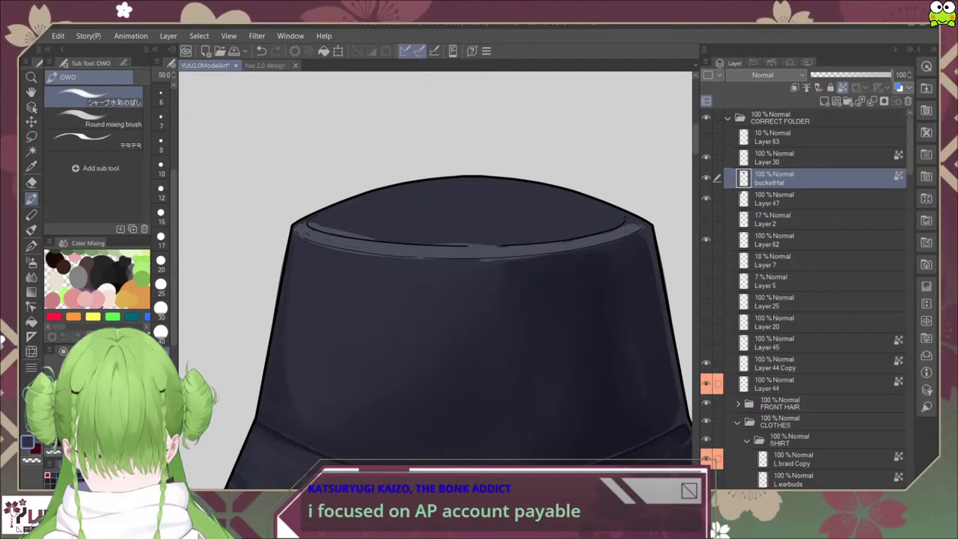
pyautogui.moveTo(541, 326); pyautogui.dragTo(504, 342)
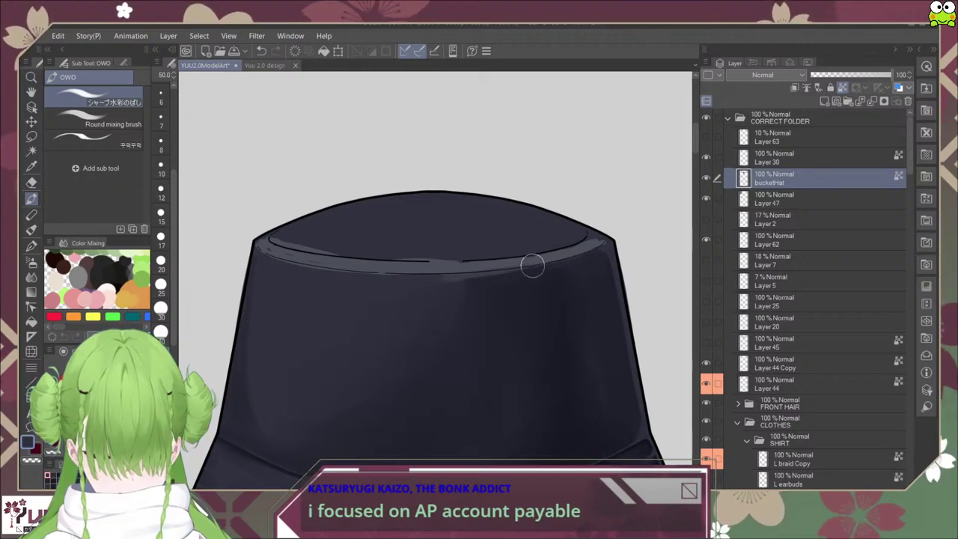
# Step: Undo the last three strokes on the hat's crown
pyautogui.hotkey('ctrl', 'z')
pyautogui.hotkey('ctrl', 'z')
pyautogui.hotkey('ctrl', 'z')
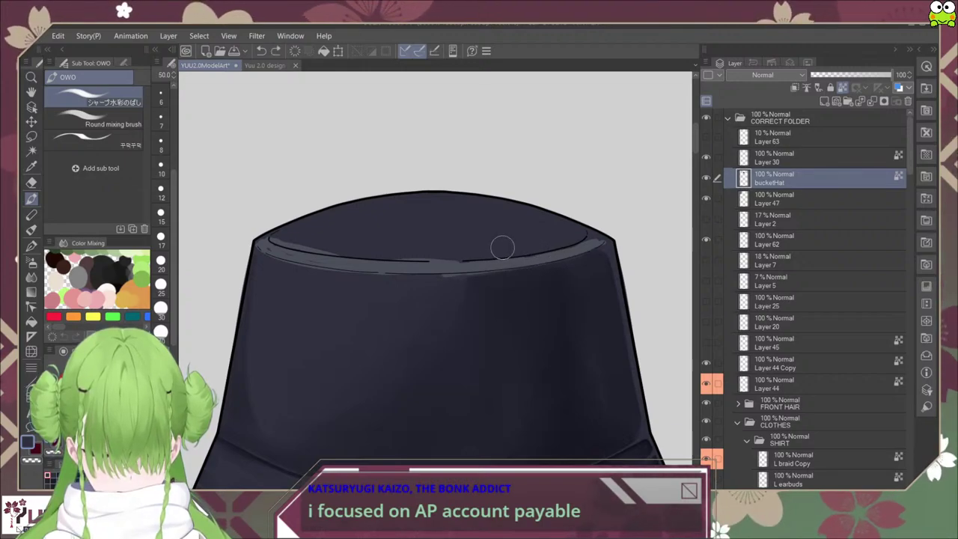
# Step: Paint over the light spill below the crown's top band at the central seam with the Round mixing brush at size 20
pyautogui.scroll(5, 502, 247)
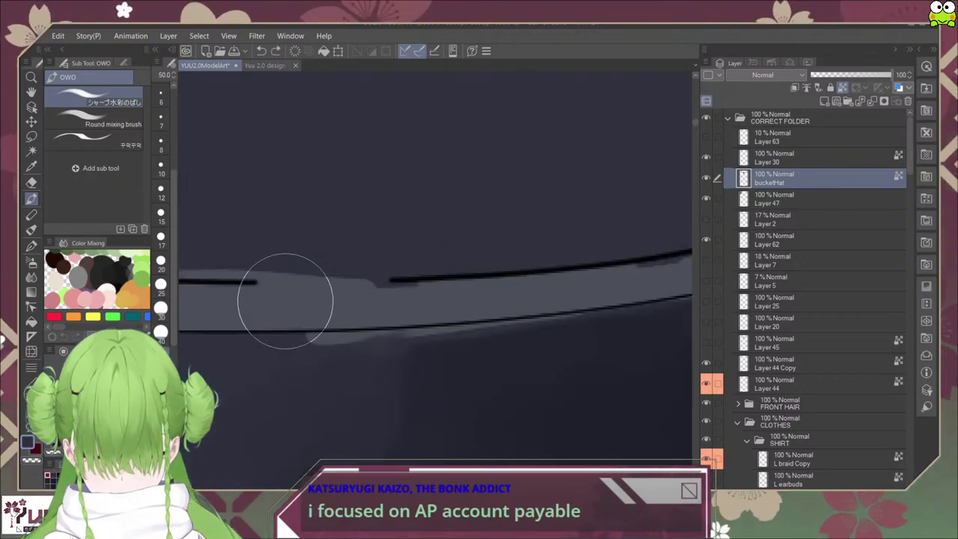
pyautogui.click(93, 119)
pyautogui.moveTo(609, 347)
pyautogui.mouseDown()
pyautogui.moveTo(437, 463)
pyautogui.moveTo(318, 468)
pyautogui.mouseUp()
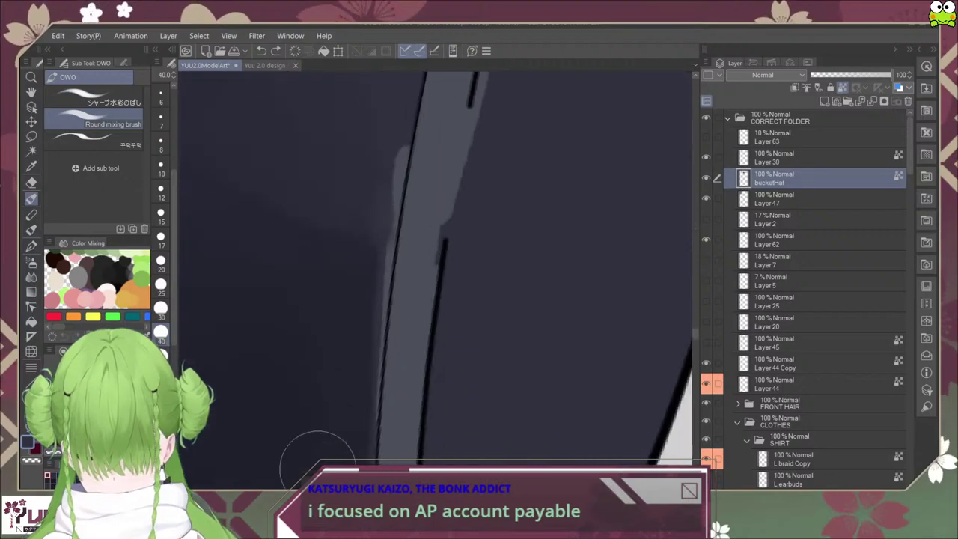
pyautogui.click(161, 141)
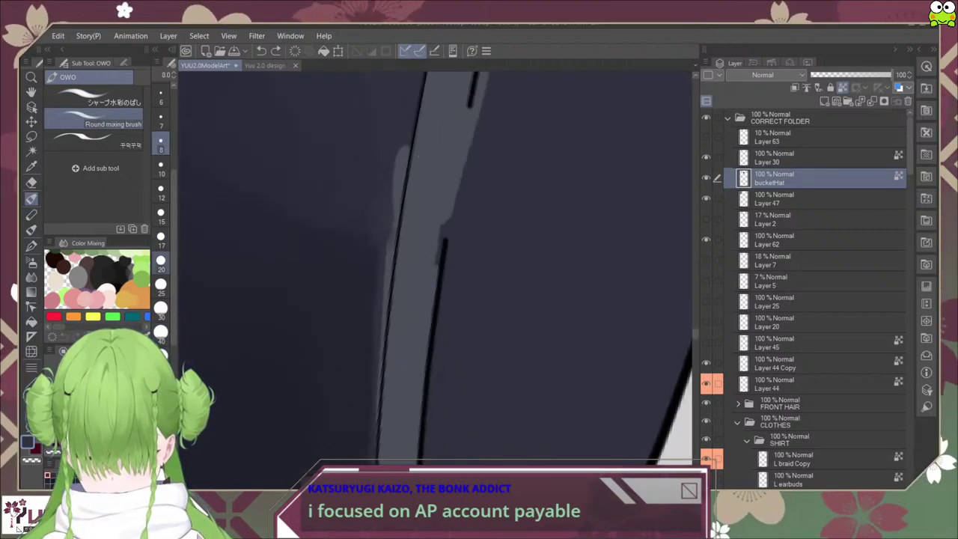
pyautogui.click(161, 263)
pyautogui.moveTo(404, 140); pyautogui.dragTo(380, 270)
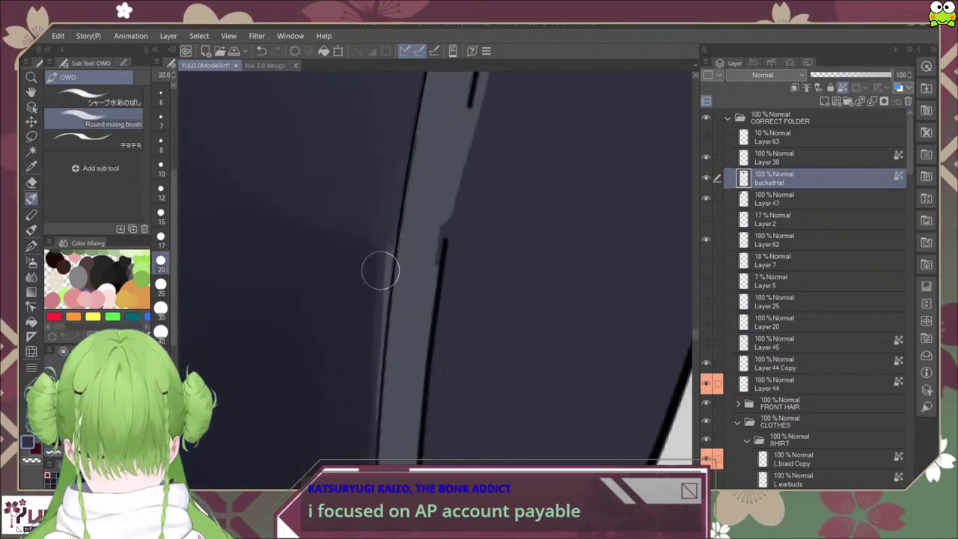
pyautogui.moveTo(400, 169); pyautogui.dragTo(379, 294)
pyautogui.moveTo(398, 250); pyautogui.dragTo(400, 243)
pyautogui.hotkey('ctrl', 'z')
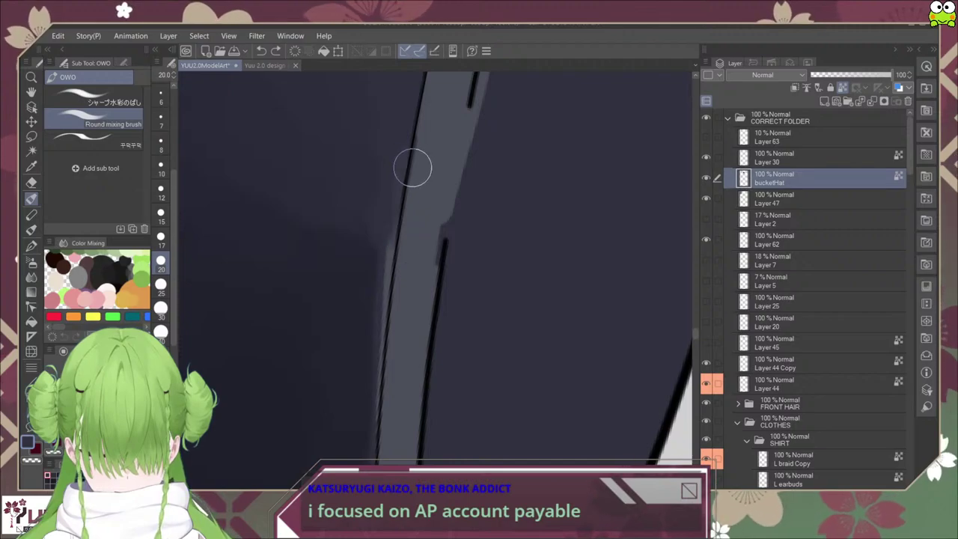
# Step: Try to even out the shading along the top band's lower edge with longer strokes, and undo them
pyautogui.moveTo(403, 136); pyautogui.dragTo(377, 303)
pyautogui.moveTo(393, 190); pyautogui.dragTo(371, 369)
pyautogui.moveTo(392, 207); pyautogui.dragTo(372, 416)
pyautogui.hotkey('ctrl', 'z')
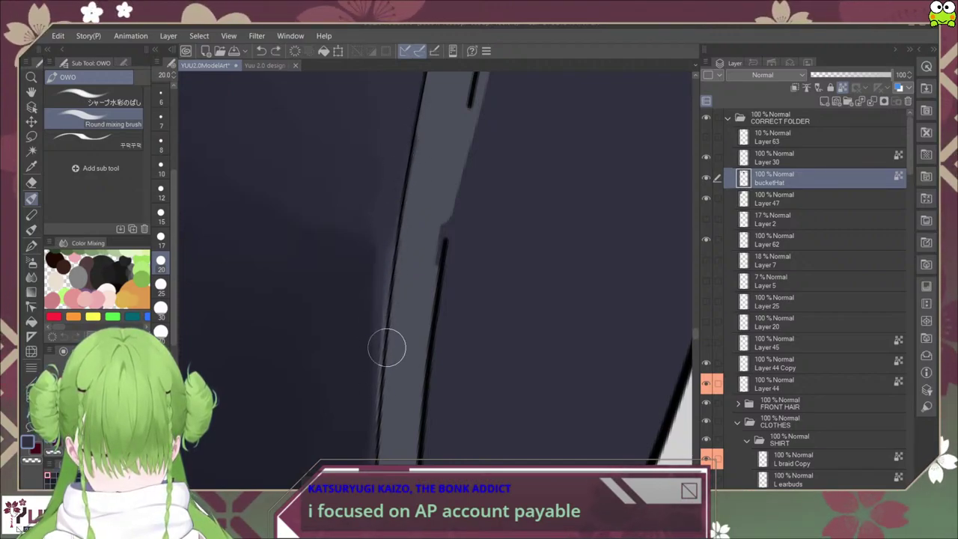
pyautogui.moveTo(386, 347)
pyautogui.mouseDown()
pyautogui.moveTo(378, 341)
pyautogui.moveTo(393, 351)
pyautogui.mouseUp()
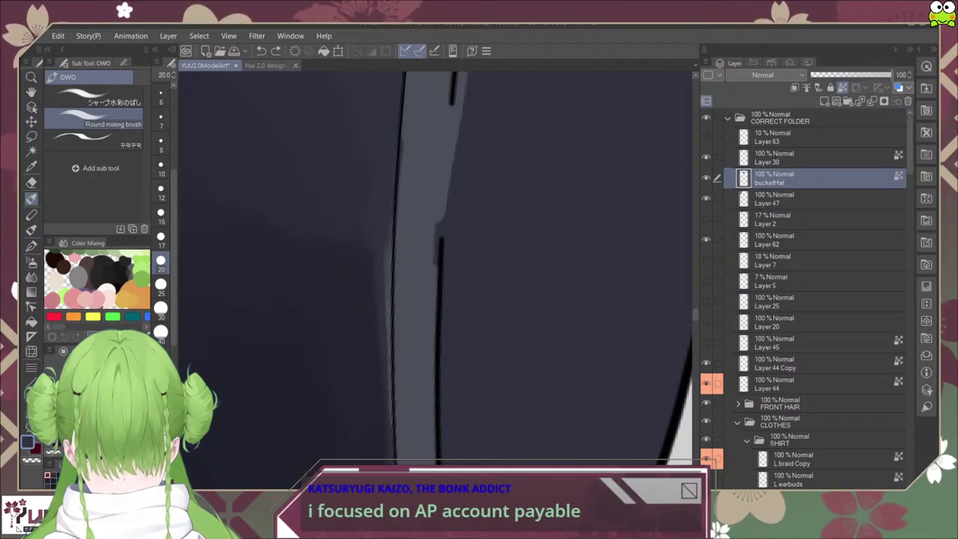
pyautogui.hotkey('ctrl', 'z')
pyautogui.hotkey('ctrl', 'z')
pyautogui.hotkey('ctrl', 'z')
pyautogui.hotkey('ctrl', 'z')
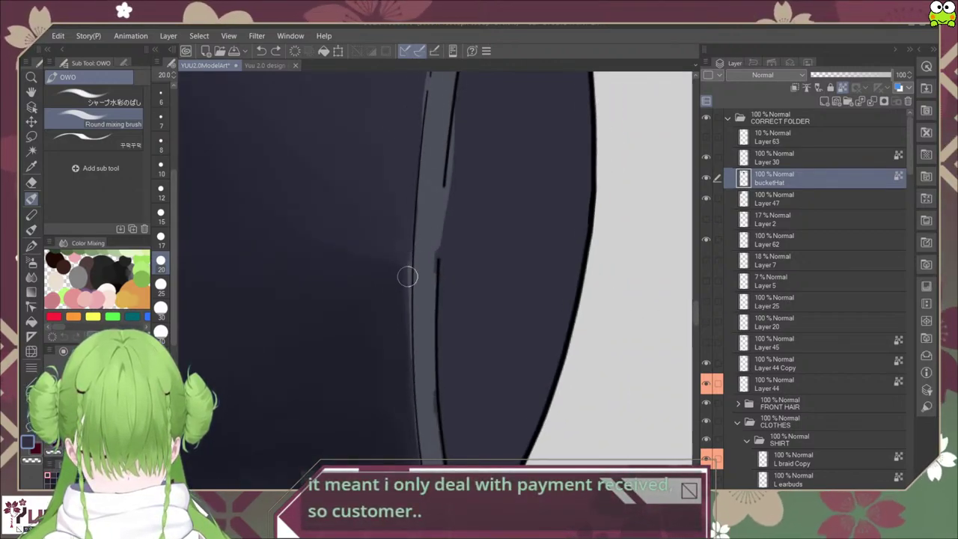
# Step: Repaint the lower edge of the crown's top band from the central seam rightward with the Round mixing brush at size 20
pyautogui.moveTo(408, 261); pyautogui.dragTo(408, 288)
pyautogui.moveTo(407, 239); pyautogui.dragTo(411, 326)
pyautogui.moveTo(405, 271); pyautogui.dragTo(407, 309)
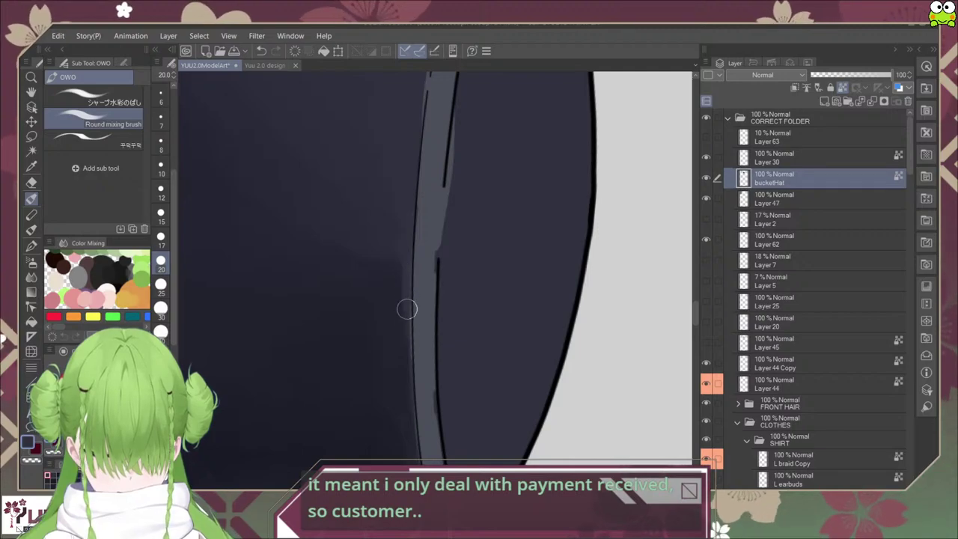
pyautogui.moveTo(410, 226); pyautogui.dragTo(409, 327)
pyautogui.moveTo(410, 294); pyautogui.dragTo(419, 446)
pyautogui.moveTo(409, 365); pyautogui.dragTo(417, 451)
pyautogui.moveTo(409, 391); pyautogui.dragTo(418, 451)
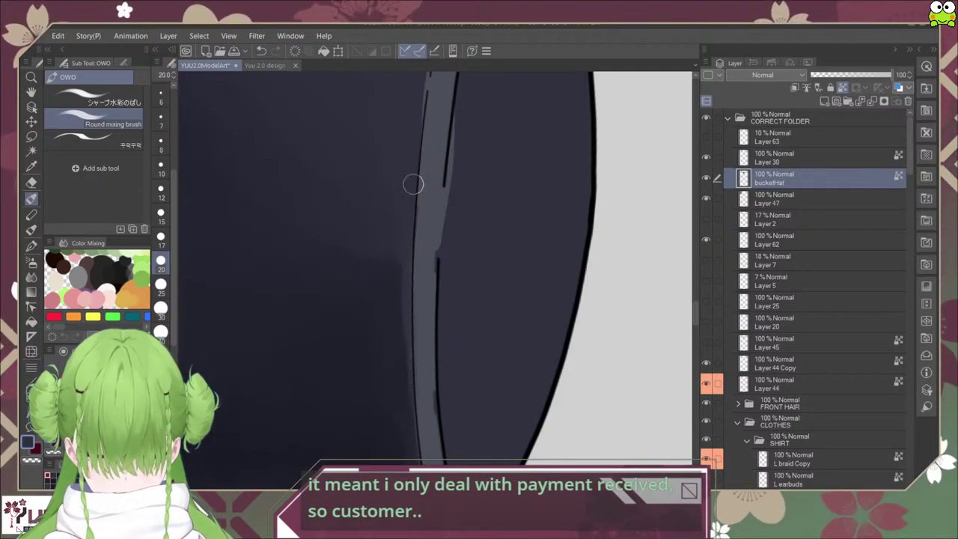
pyautogui.scroll(-3, 436, 269)
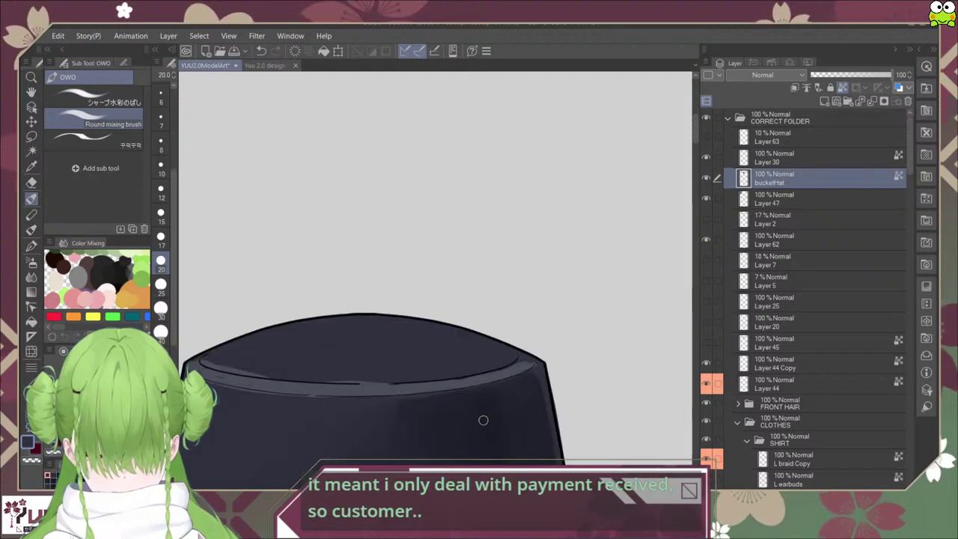
# Step: Examine the crown's top band and side shading from several distances and compare them with the reference hat
pyautogui.scroll(4, 482, 420)
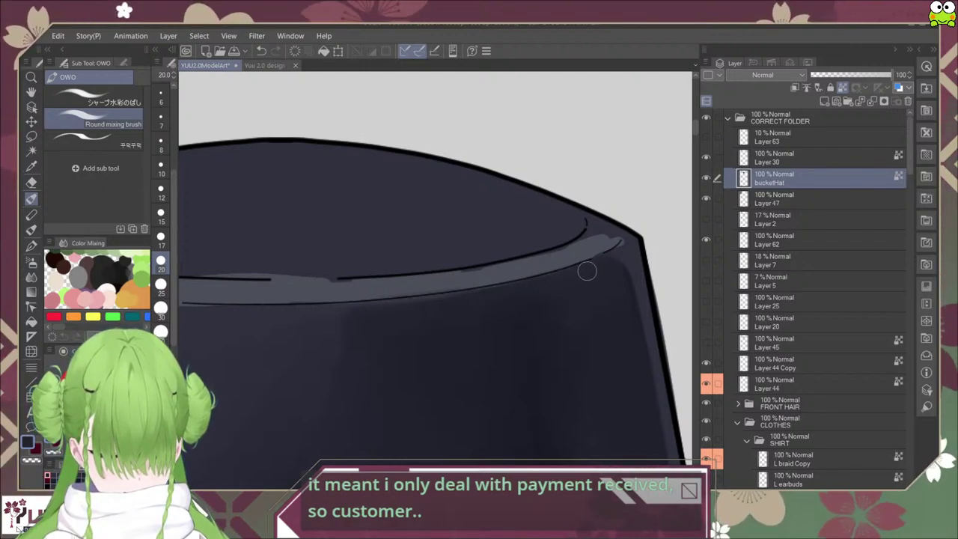
pyautogui.scroll(-4, 618, 268)
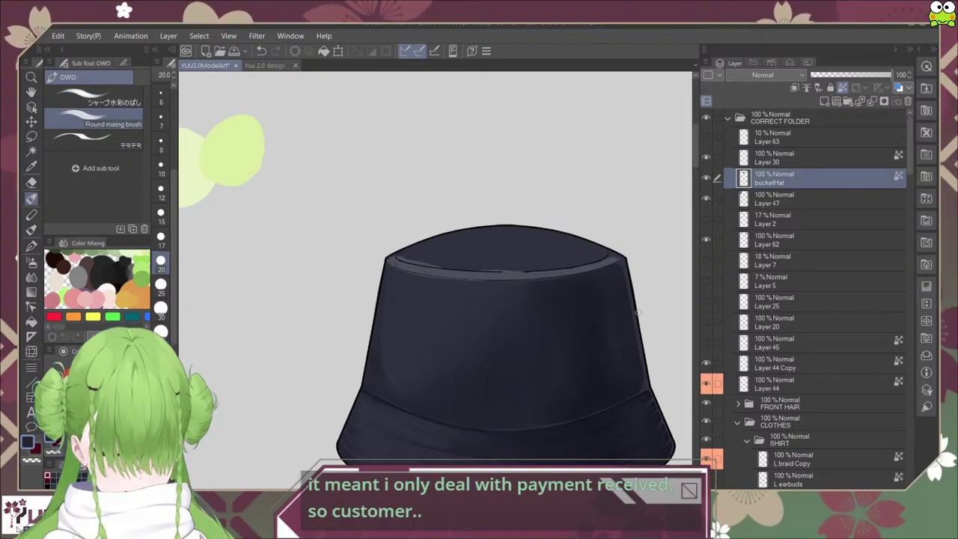
pyautogui.scroll(1, 550, 285)
pyautogui.scroll(-2, 550, 285)
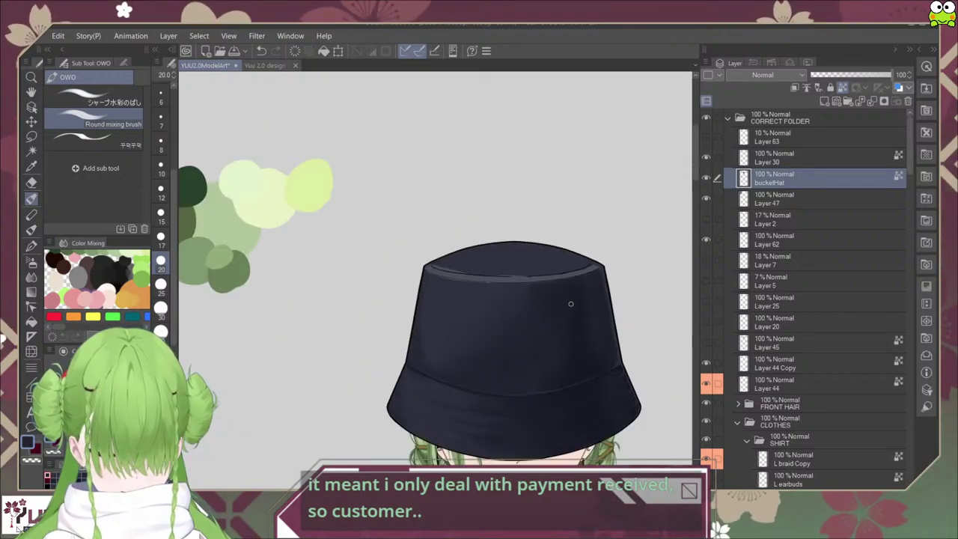
pyautogui.scroll(3, 615, 346)
pyautogui.click(93, 98)
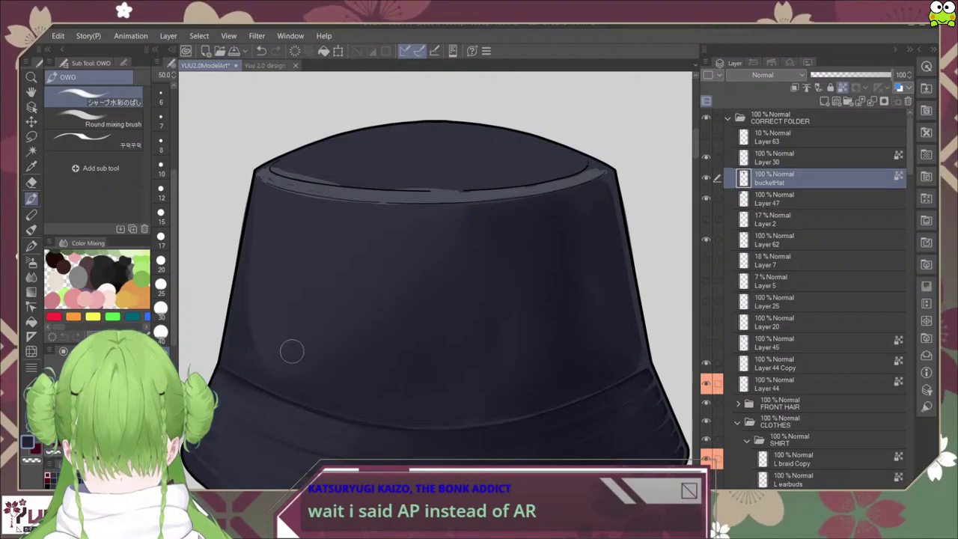
pyautogui.scroll(-3, 464, 359)
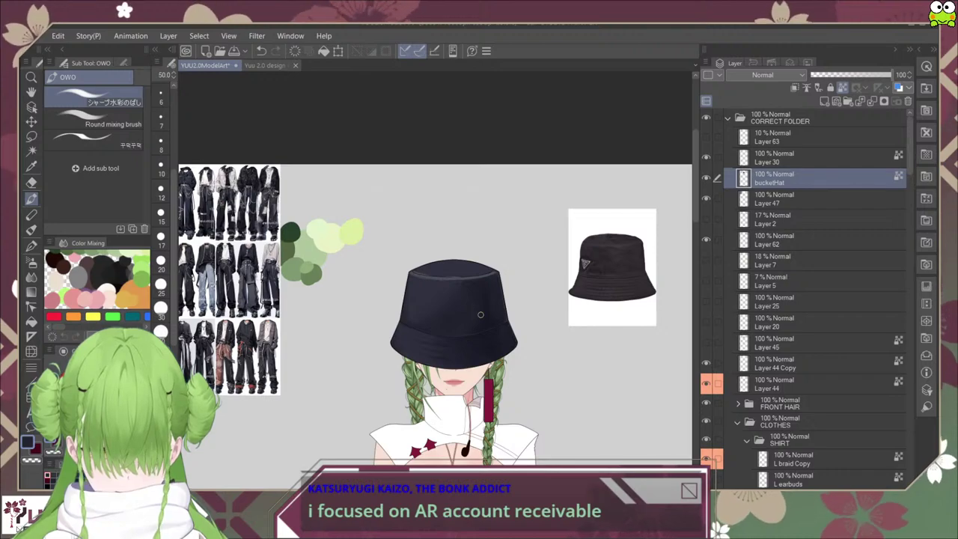
pyautogui.scroll(5, 487, 324)
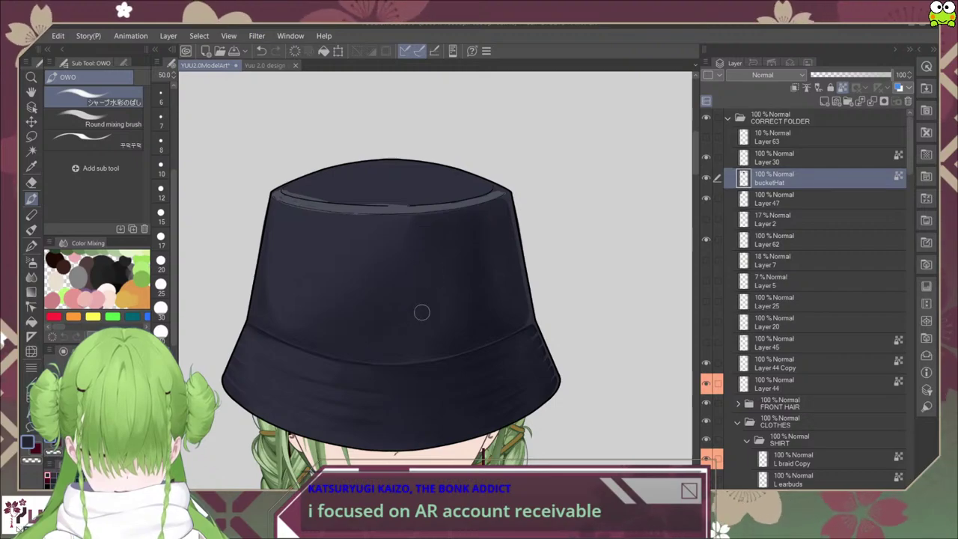
pyautogui.scroll(-2, 446, 318)
pyautogui.moveTo(464, 353)
pyautogui.mouseDown()
pyautogui.moveTo(451, 327)
pyautogui.moveTo(468, 379)
pyautogui.mouseUp()
pyautogui.scroll(1, 457, 327)
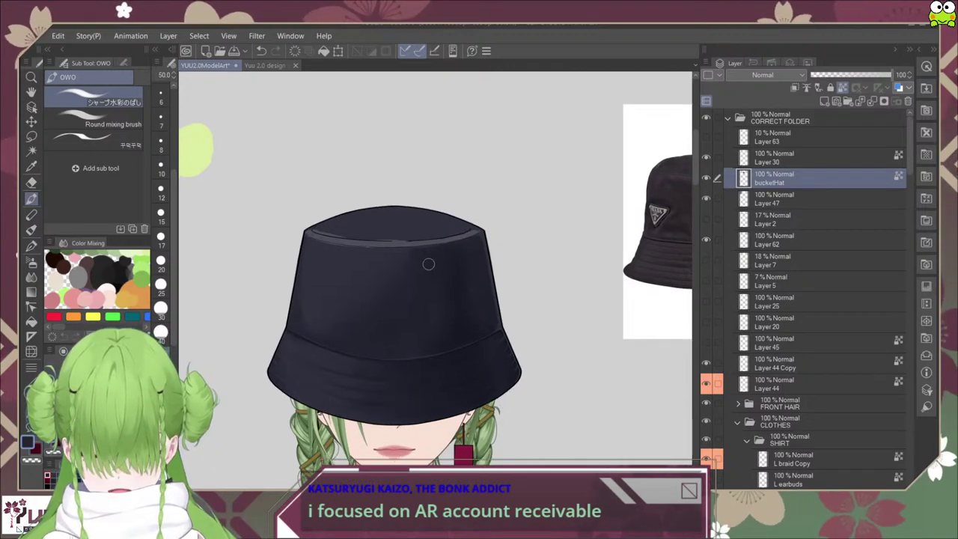
pyautogui.scroll(1, 448, 256)
pyautogui.moveTo(466, 277); pyautogui.dragTo(468, 337)
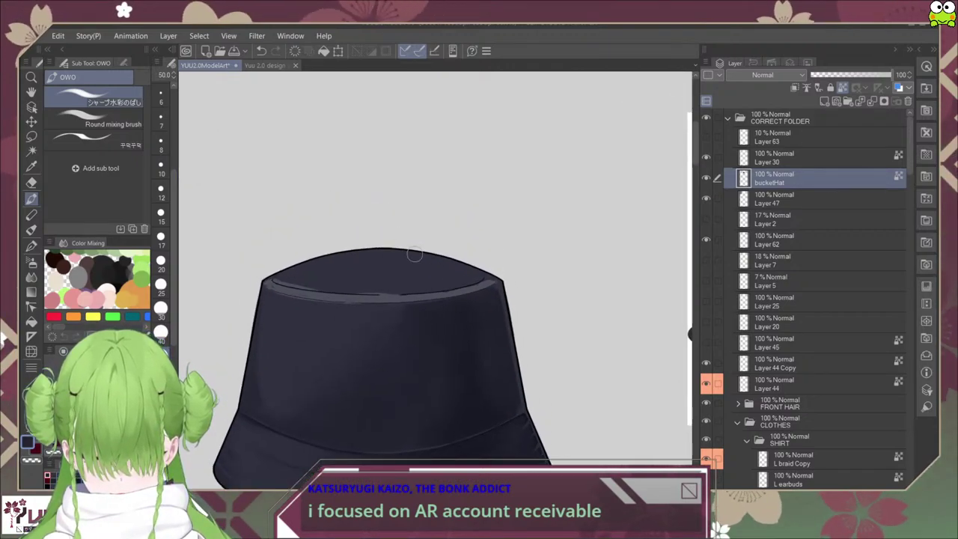
pyautogui.scroll(-3, 426, 269)
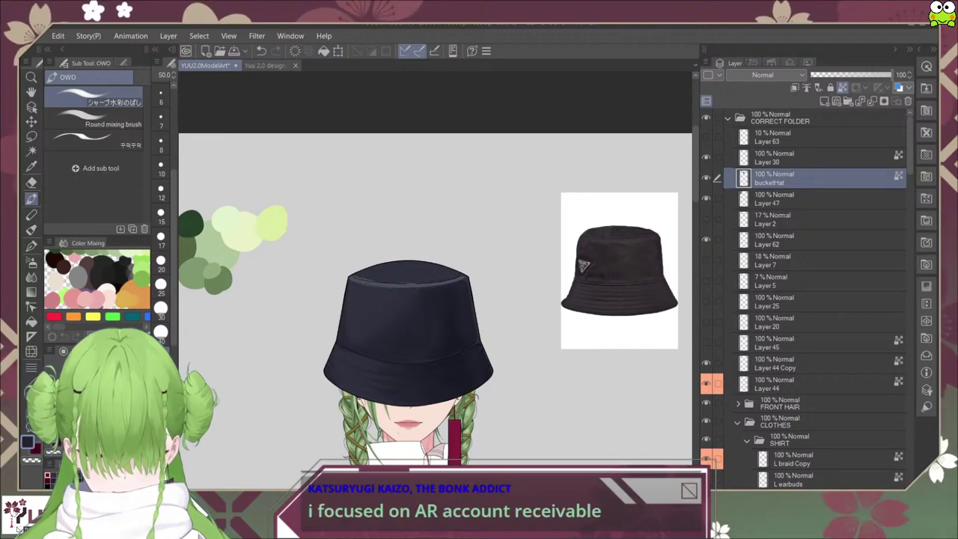
pyautogui.scroll(4, 513, 269)
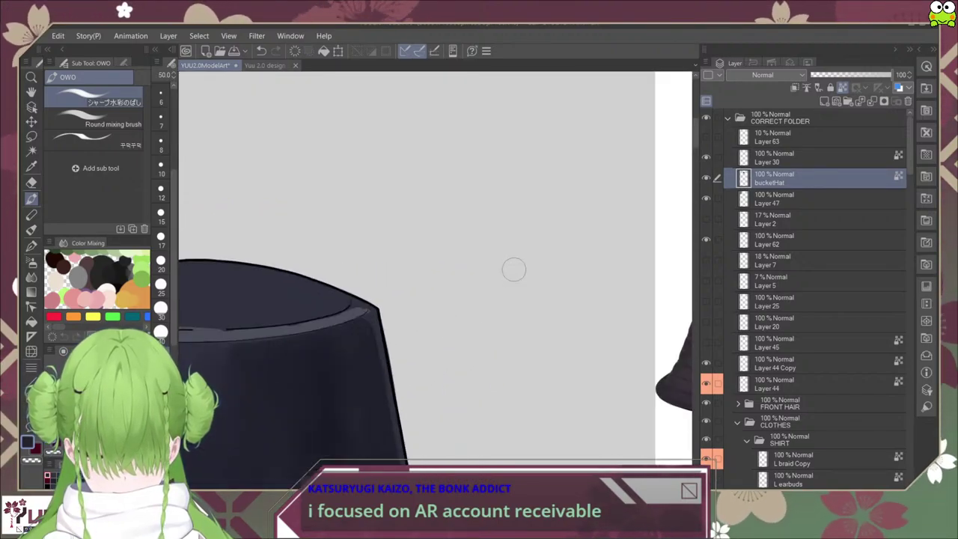
pyautogui.moveTo(513, 269); pyautogui.dragTo(718, 260)
# Step: Trim the light tip of the top band at the crown's right corner with the Round mixing brush at size 20
pyautogui.scroll(3, 568, 297)
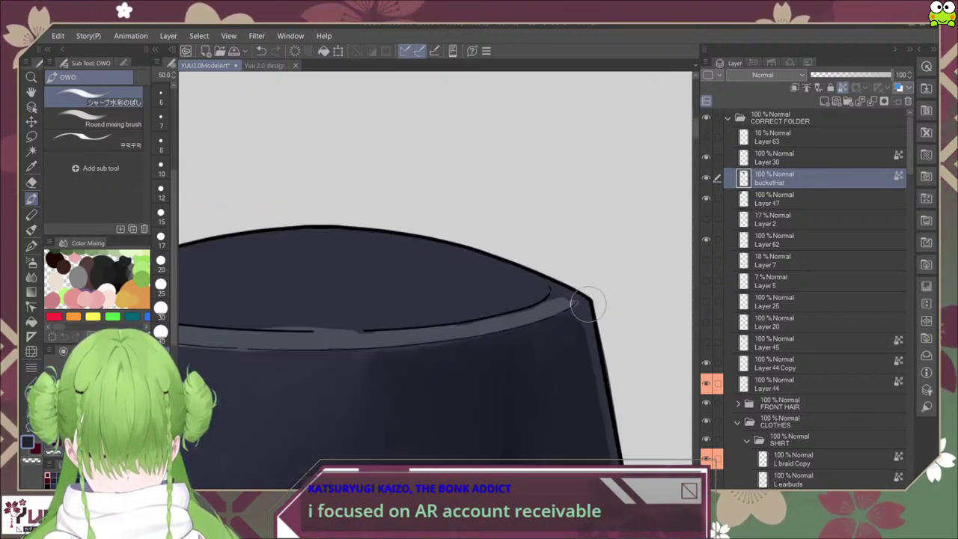
pyautogui.click(94, 119)
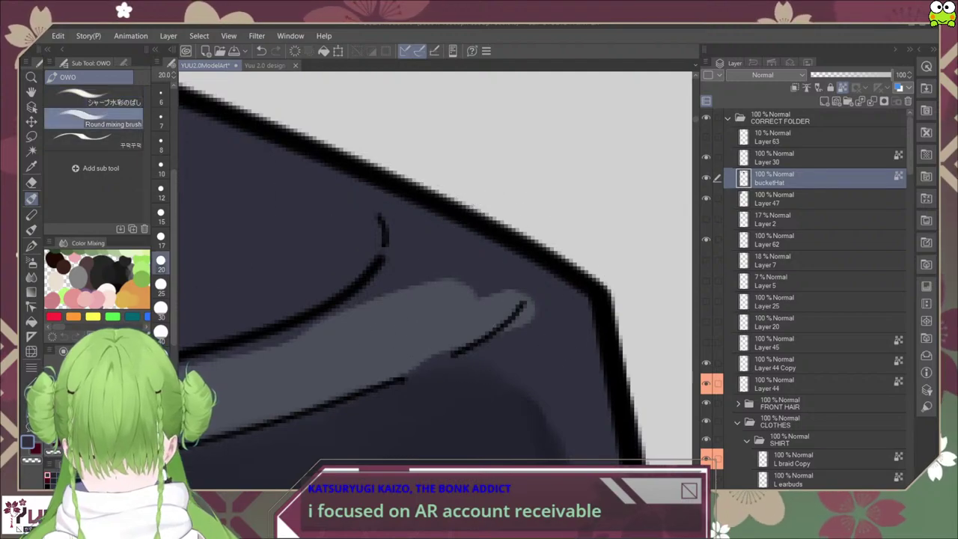
pyautogui.moveTo(530, 320)
pyautogui.mouseDown()
pyautogui.moveTo(555, 320)
pyautogui.moveTo(534, 349)
pyautogui.moveTo(555, 328)
pyautogui.mouseUp()
pyautogui.hotkey('ctrl', 'z')
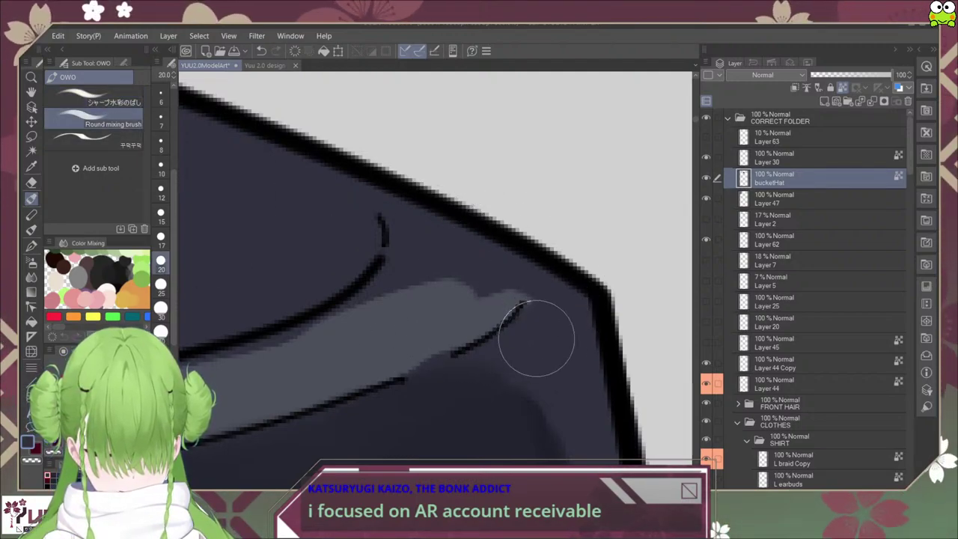
pyautogui.scroll(-4, 579, 285)
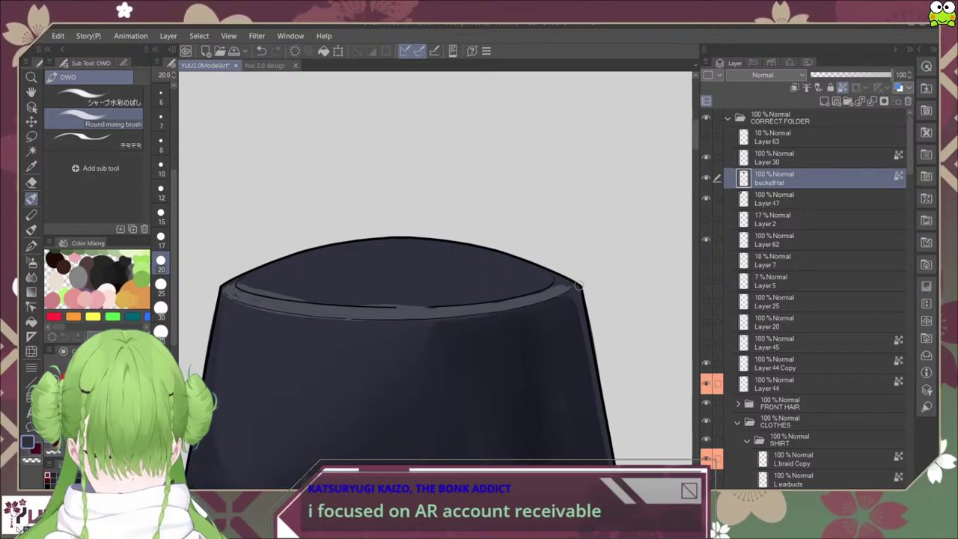
pyautogui.scroll(2, 578, 285)
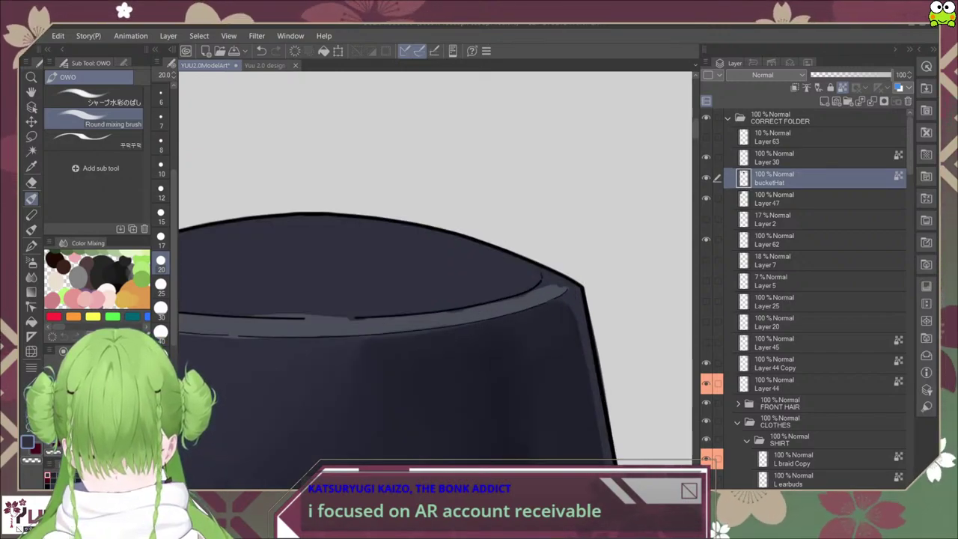
# Step: Paint along the left end of the crown's top band with the Round mixing brush at size 20
pyautogui.moveTo(578, 285); pyautogui.dragTo(419, 425)
pyautogui.moveTo(404, 150); pyautogui.dragTo(389, 406)
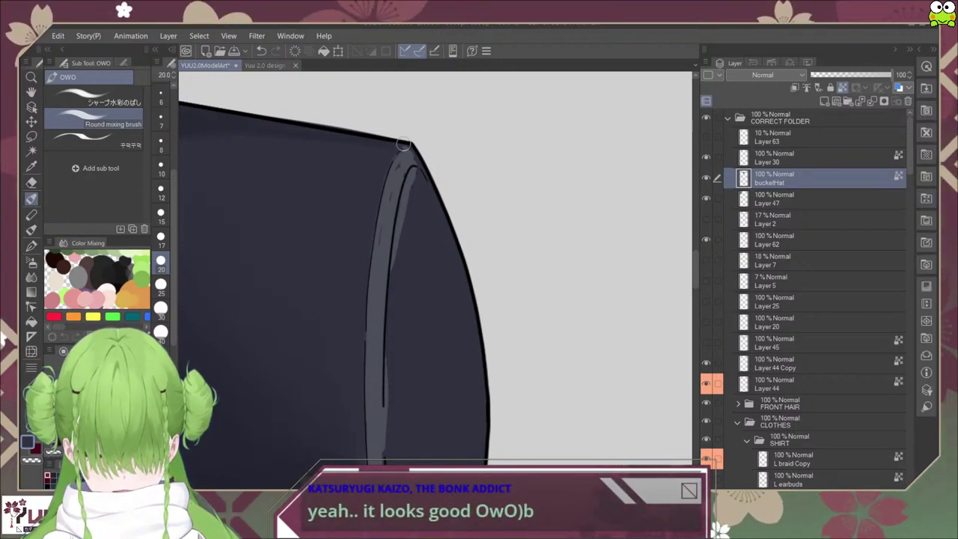
pyautogui.hotkey('ctrl', '@')
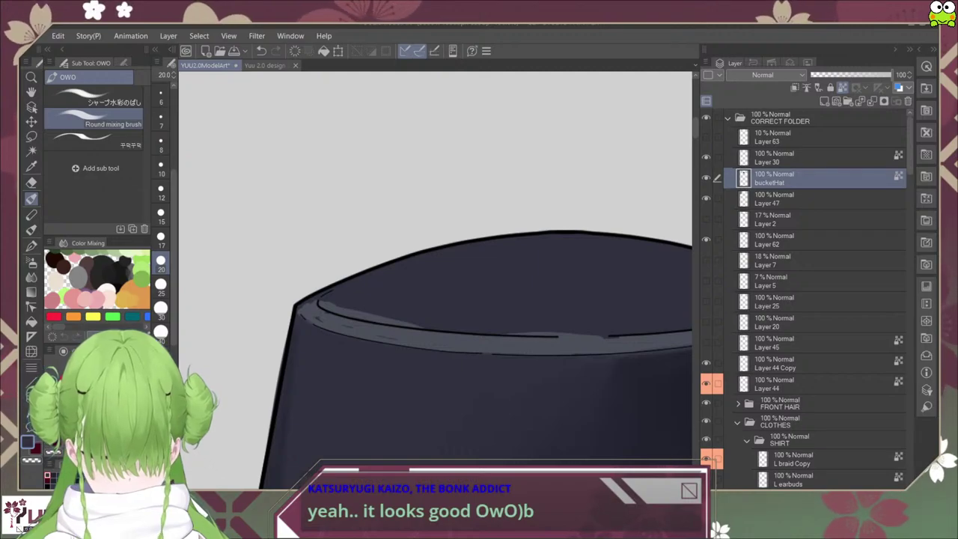
# Step: Smooth the left and middle stretches of the crown's top band with the シャープ水彩のばし brush at size 30
pyautogui.click(93, 97)
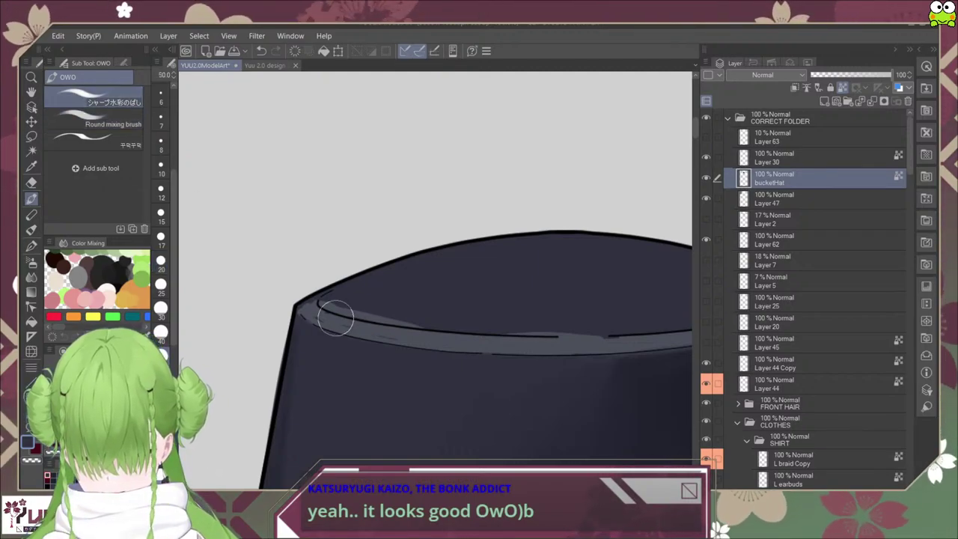
pyautogui.click(160, 307)
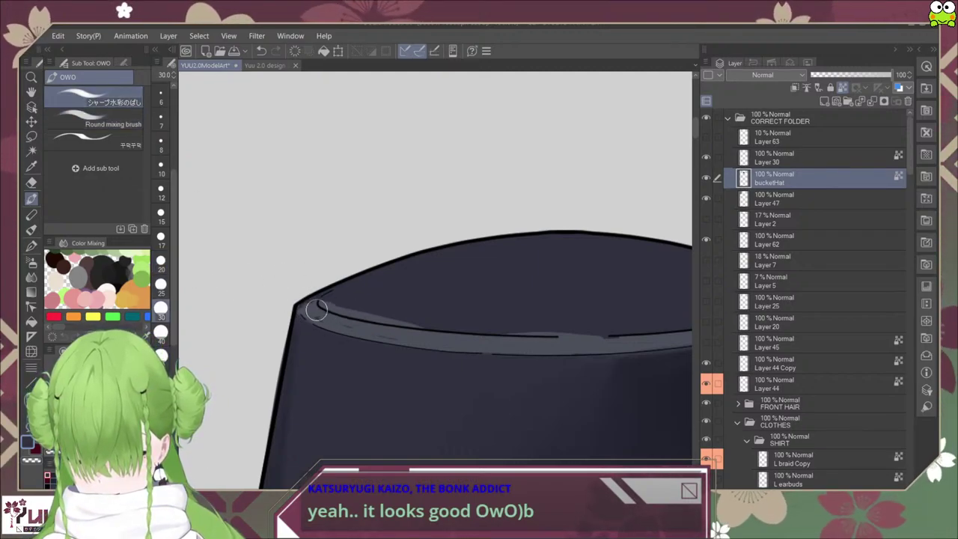
pyautogui.moveTo(327, 323)
pyautogui.mouseDown()
pyautogui.moveTo(314, 303)
pyautogui.moveTo(306, 310)
pyautogui.moveTo(402, 343)
pyautogui.moveTo(343, 324)
pyautogui.mouseUp()
pyautogui.hotkey('ctrl', 'z')
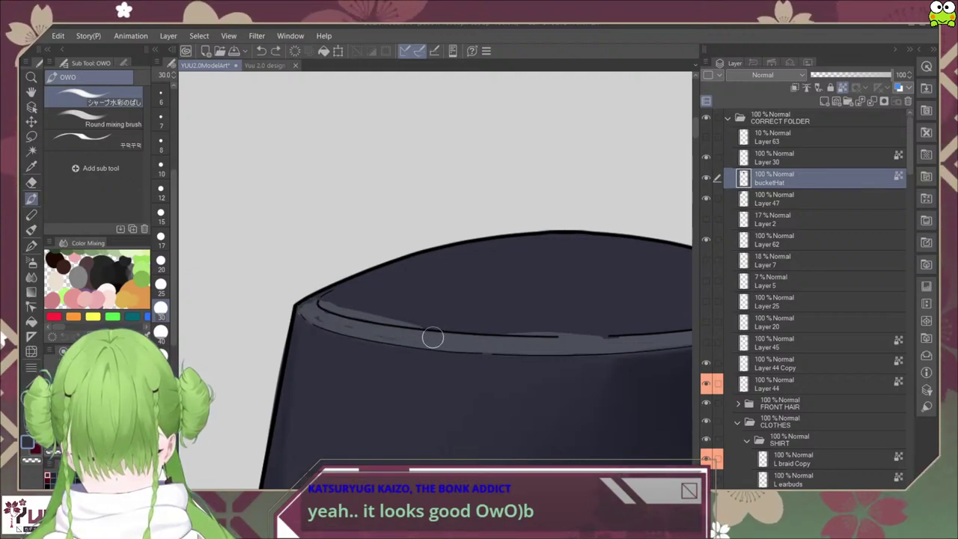
pyautogui.moveTo(432, 338)
pyautogui.mouseDown()
pyautogui.moveTo(360, 332)
pyautogui.moveTo(352, 317)
pyautogui.mouseUp()
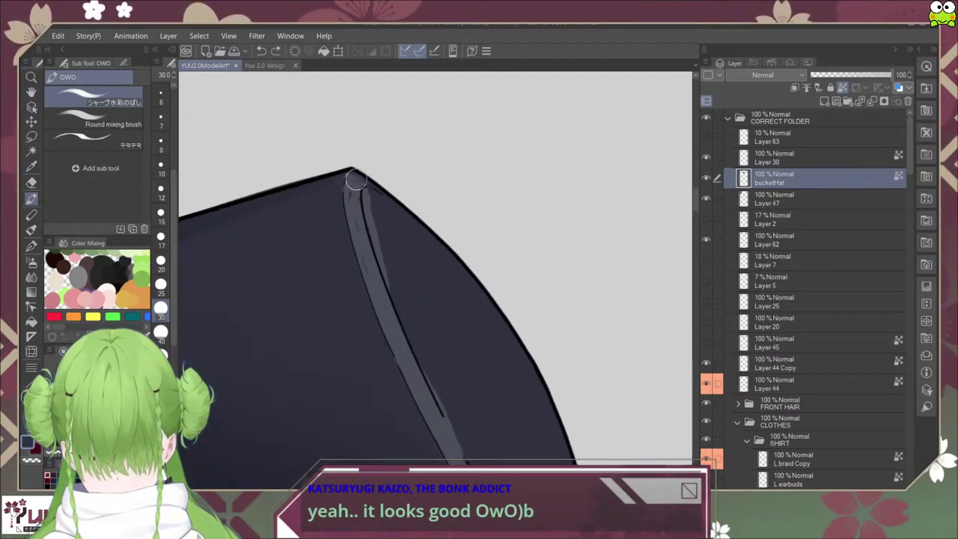
pyautogui.moveTo(356, 180)
pyautogui.mouseDown()
pyautogui.moveTo(380, 301)
pyautogui.moveTo(402, 347)
pyautogui.mouseUp()
pyautogui.moveTo(451, 430); pyautogui.dragTo(392, 285)
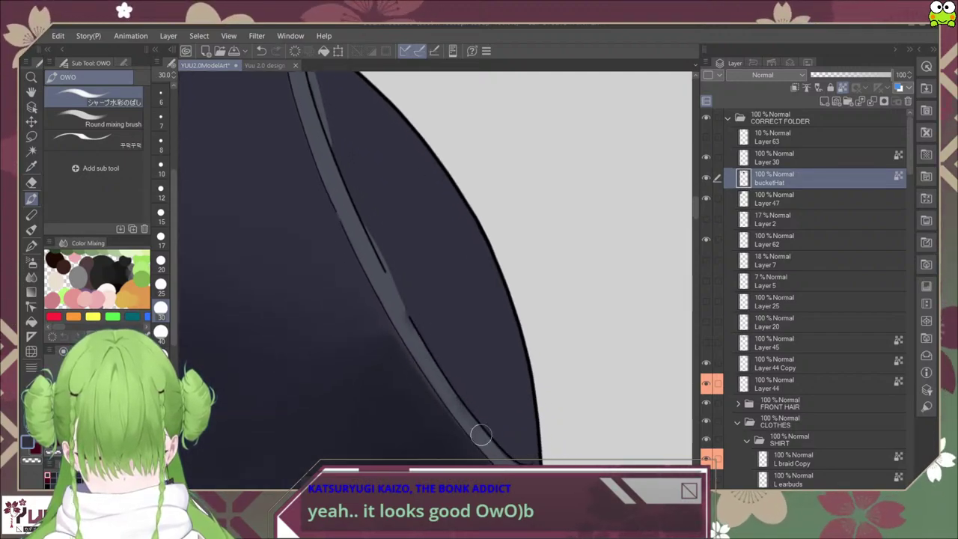
# Step: Blend the right end of the top band into the crown's right corner with the シャープ水彩のばし brush at size 30
pyautogui.moveTo(407, 327)
pyautogui.mouseDown()
pyautogui.moveTo(512, 459)
pyautogui.moveTo(483, 410)
pyautogui.mouseUp()
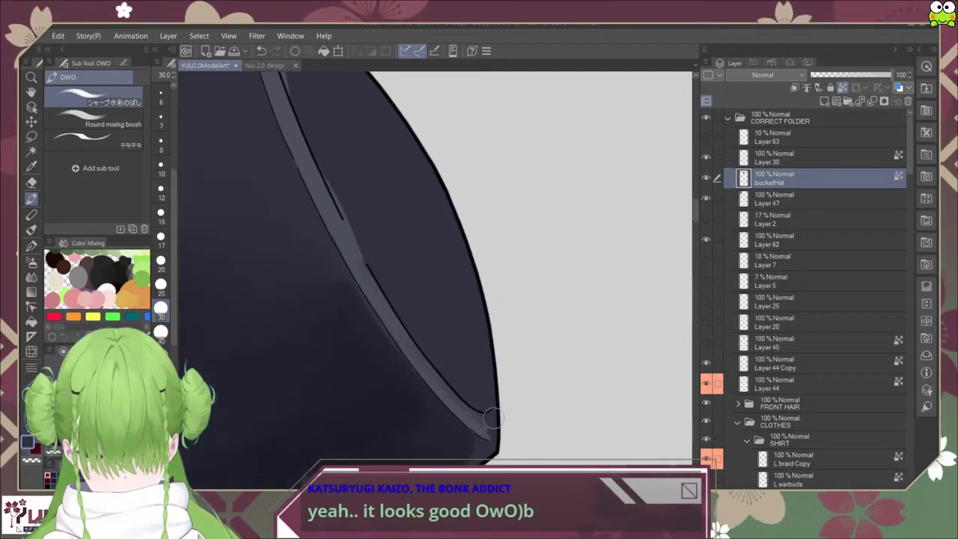
pyautogui.moveTo(436, 364); pyautogui.dragTo(495, 430)
pyautogui.moveTo(438, 374); pyautogui.dragTo(481, 418)
pyautogui.moveTo(411, 341); pyautogui.dragTo(463, 411)
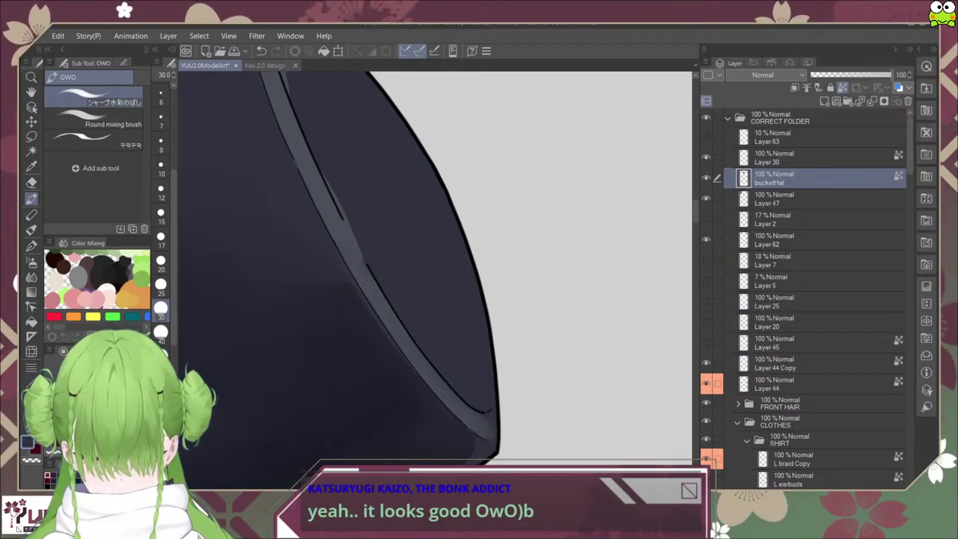
pyautogui.scroll(-2, 391, 465)
pyautogui.scroll(1, 408, 463)
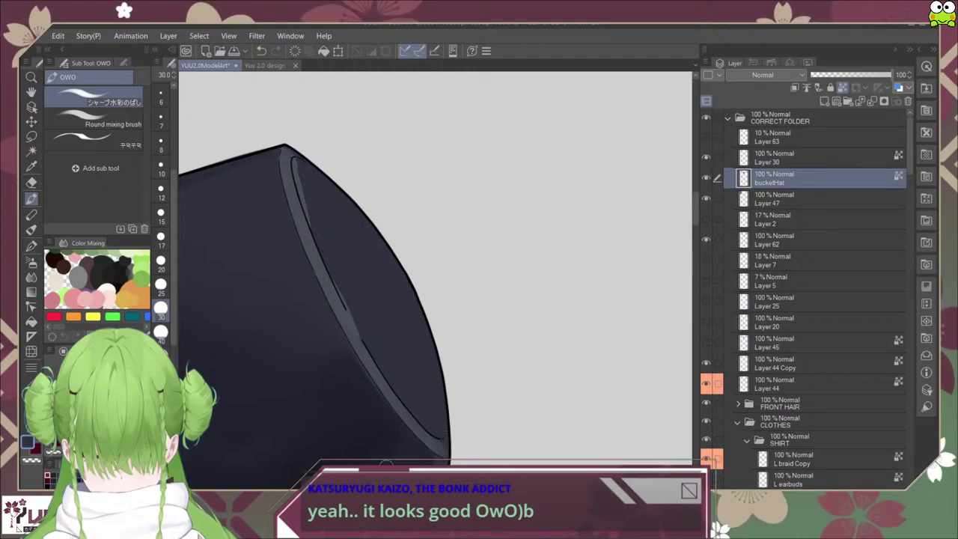
# Step: Sample a dark navy from the crown's side and cover the light smudge along the left inner edge of the crown's top panel
pyautogui.moveTo(386, 464); pyautogui.dragTo(295, 390)
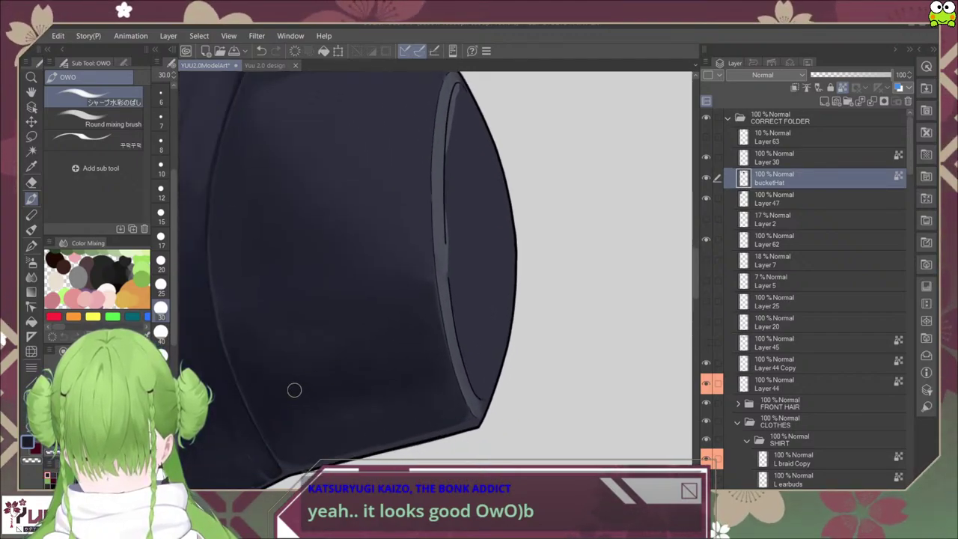
pyautogui.keyDown('alt'); pyautogui.click(267, 390); pyautogui.keyUp('alt')
pyautogui.moveTo(500, 376); pyautogui.dragTo(395, 406)
pyautogui.click(94, 120)
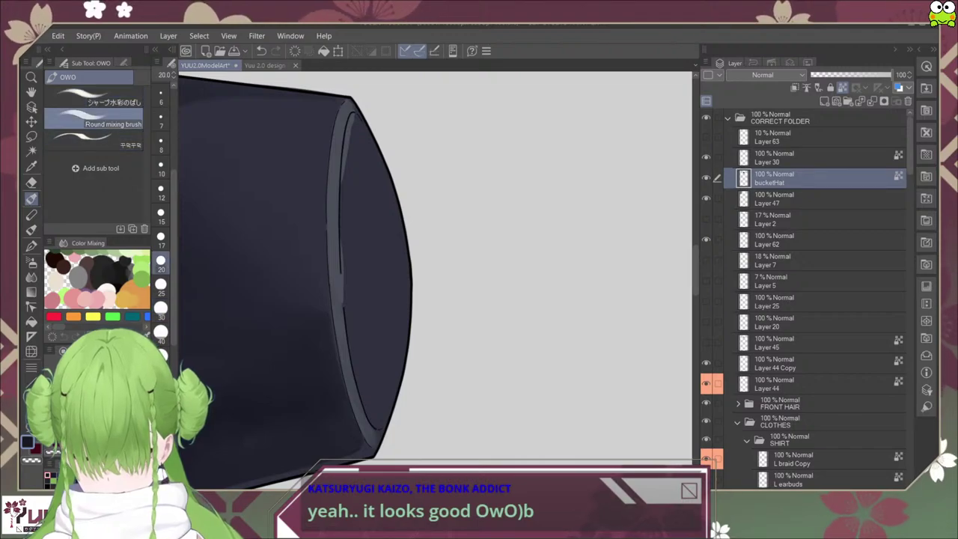
pyautogui.hscroll(-4, 275, 244)
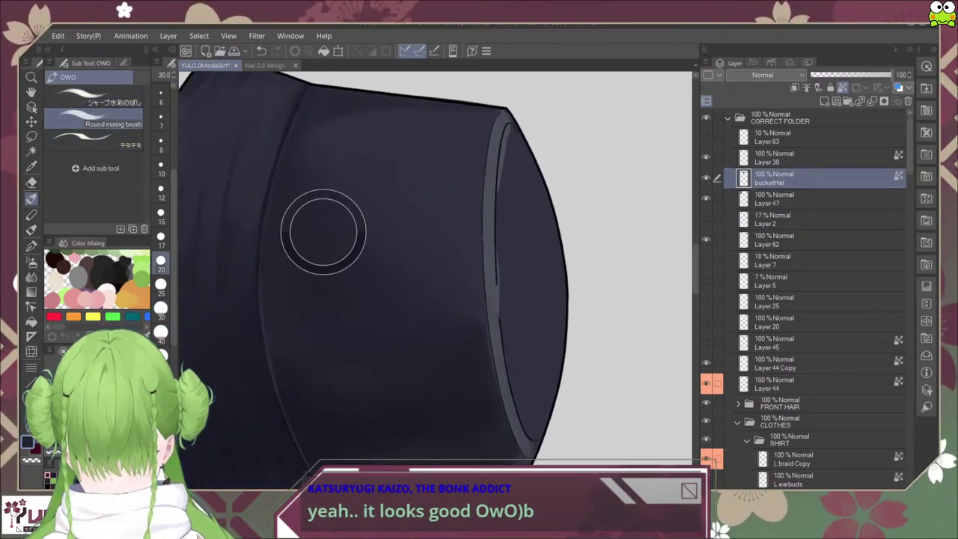
pyautogui.hscroll(4, 364, 315)
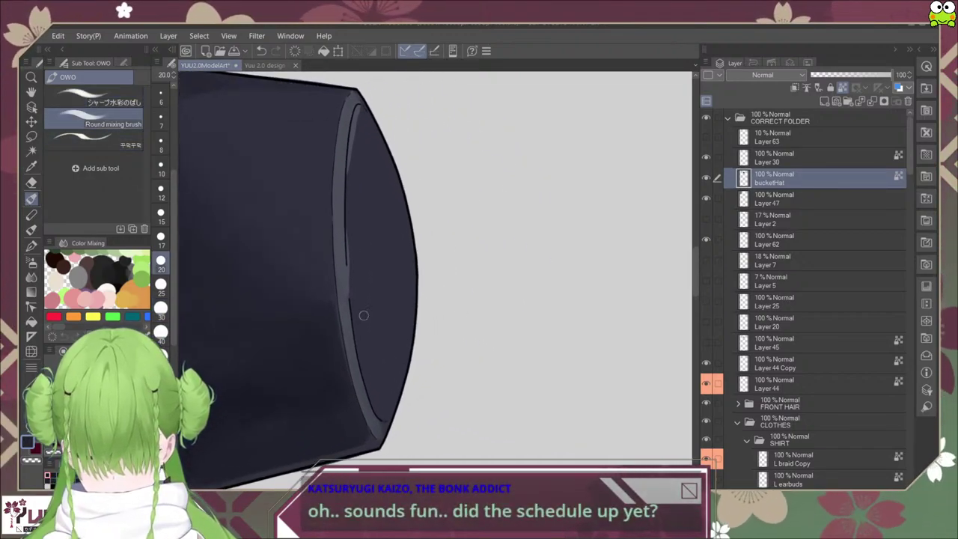
pyautogui.click(94, 98)
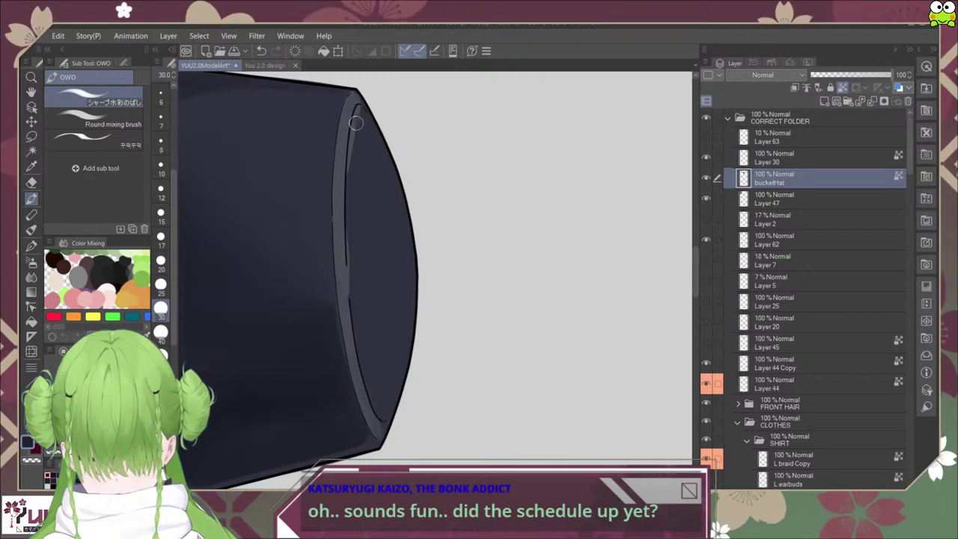
pyautogui.press('.')
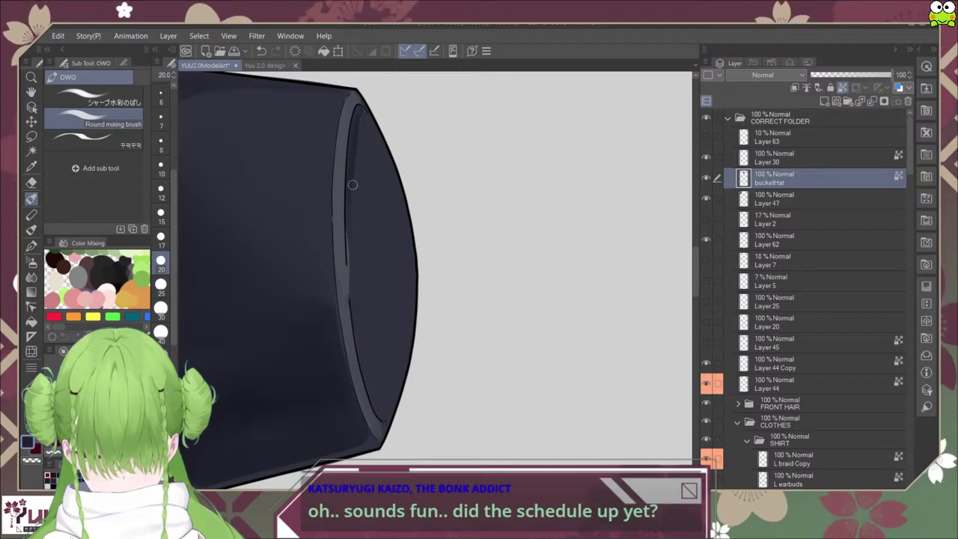
# Step: Lay curved dark shading strokes along the front edge and across the crown's top panel with the Round mixing brush at size 20
pyautogui.moveTo(352, 184); pyautogui.dragTo(348, 288)
pyautogui.moveTo(348, 212); pyautogui.dragTo(364, 329)
pyautogui.moveTo(382, 160); pyautogui.dragTo(389, 180)
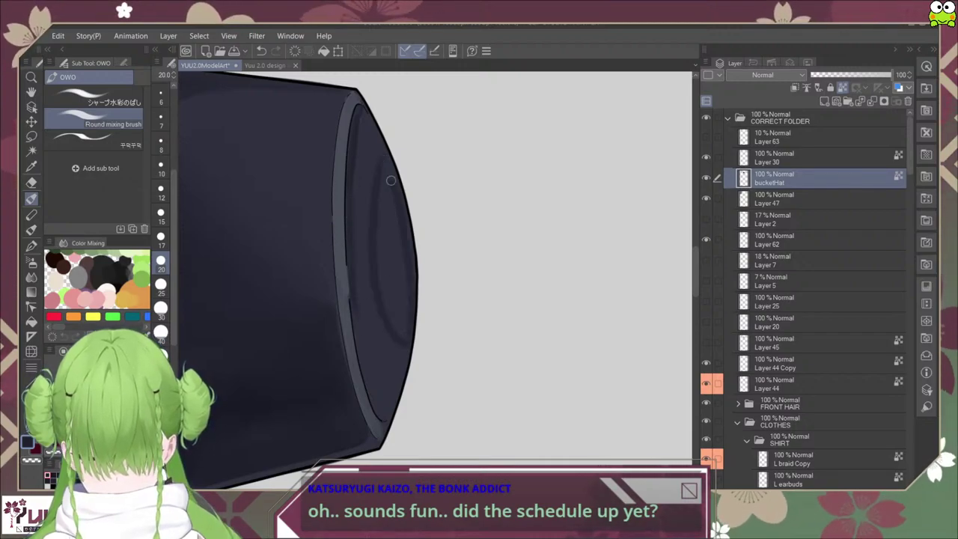
pyautogui.hotkey('ctrl', 'z')
pyautogui.moveTo(410, 230)
pyautogui.mouseDown()
pyautogui.moveTo(410, 302)
pyautogui.moveTo(395, 347)
pyautogui.mouseUp()
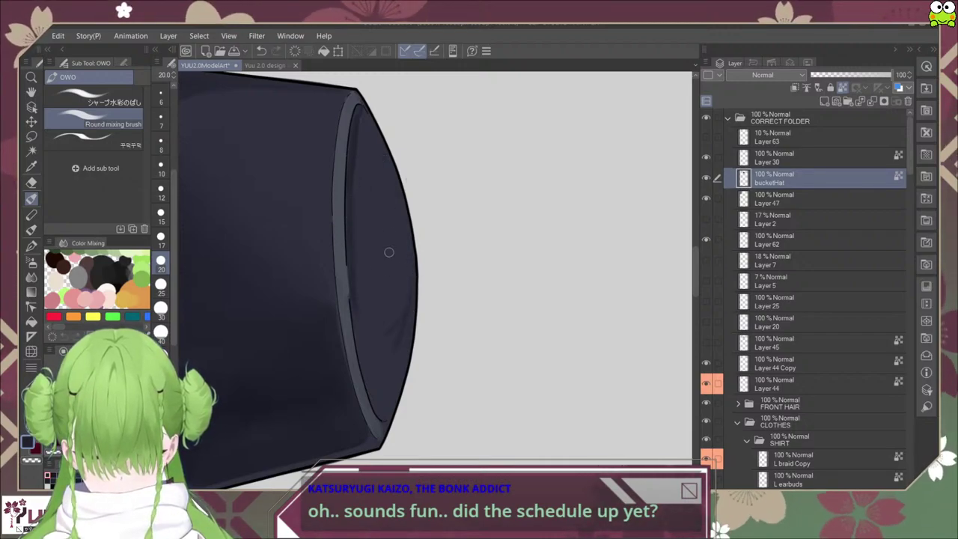
pyautogui.moveTo(368, 191)
pyautogui.mouseDown()
pyautogui.moveTo(379, 237)
pyautogui.moveTo(375, 177)
pyautogui.moveTo(392, 317)
pyautogui.mouseUp()
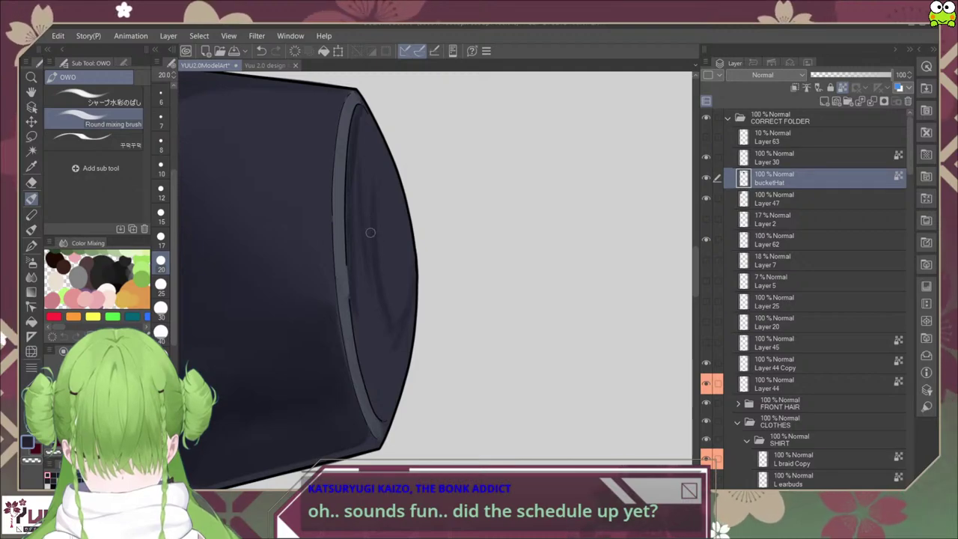
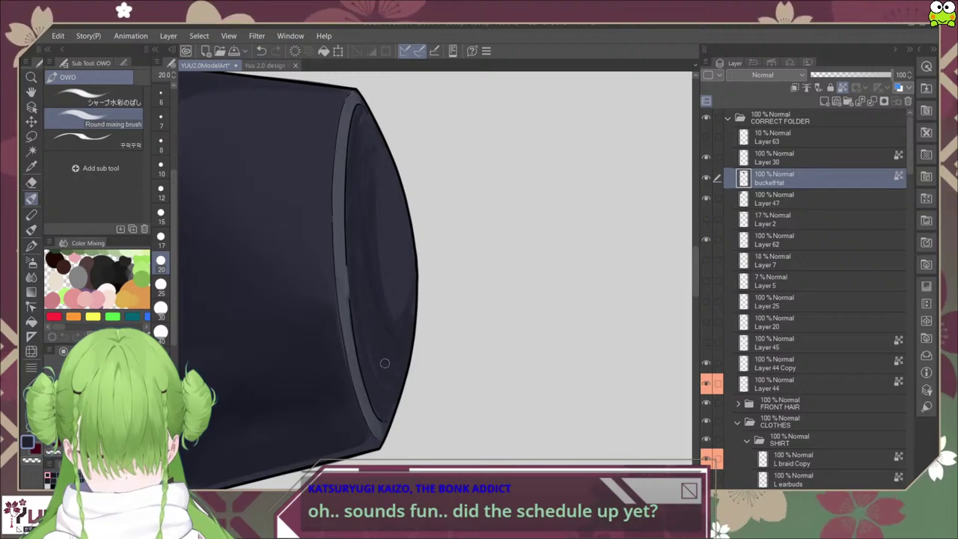
# Step: Sample a darker navy from the hat and paint a deep shadow over the right part of the crown's top panel
pyautogui.moveTo(289, 393); pyautogui.dragTo(398, 334)
pyautogui.keyDown('alt'); pyautogui.click(271, 358); pyautogui.keyUp('alt')
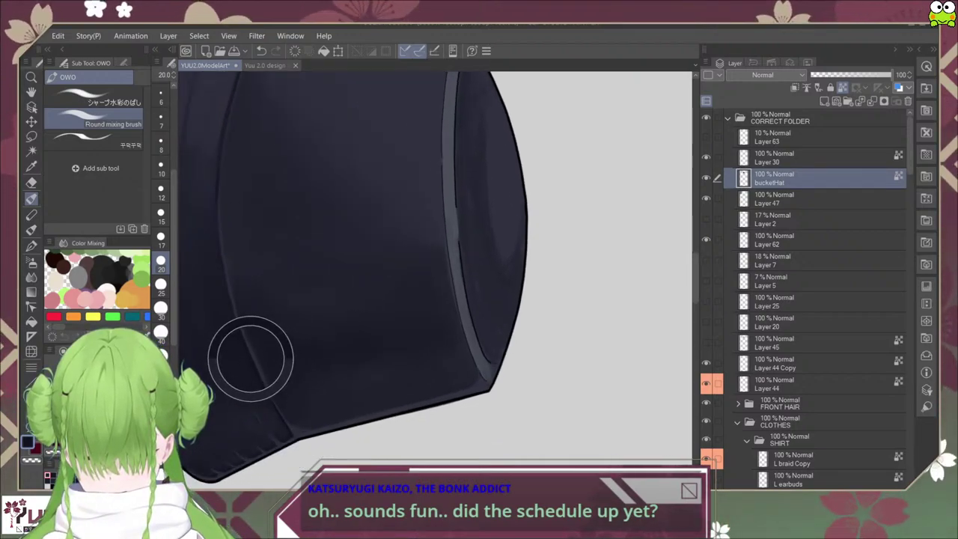
pyautogui.moveTo(478, 296); pyautogui.dragTo(415, 338)
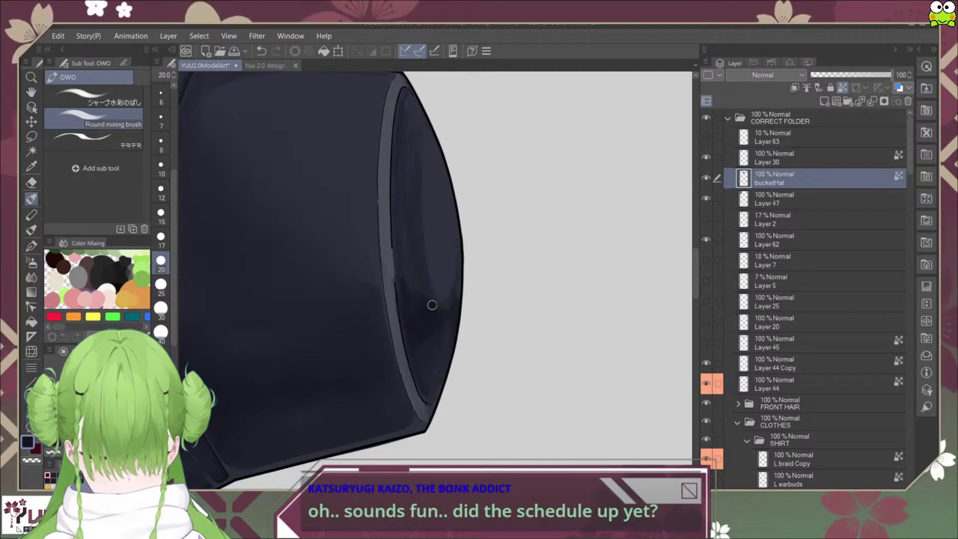
# Step: Examine the new top-panel shading from several distances and compare it with the reference hat
pyautogui.hotkey('ctrl', '@')
pyautogui.scroll(-5, 418, 419)
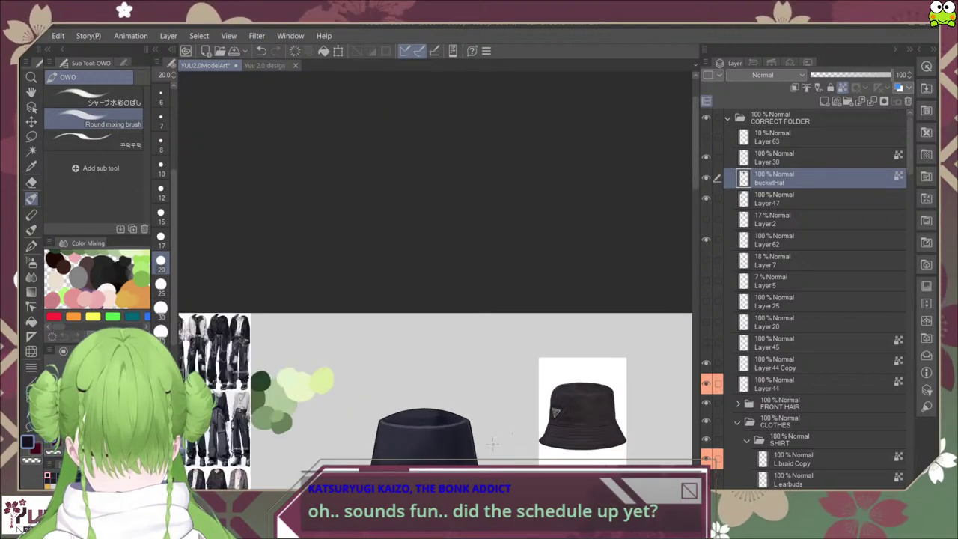
pyautogui.scroll(3, 526, 370)
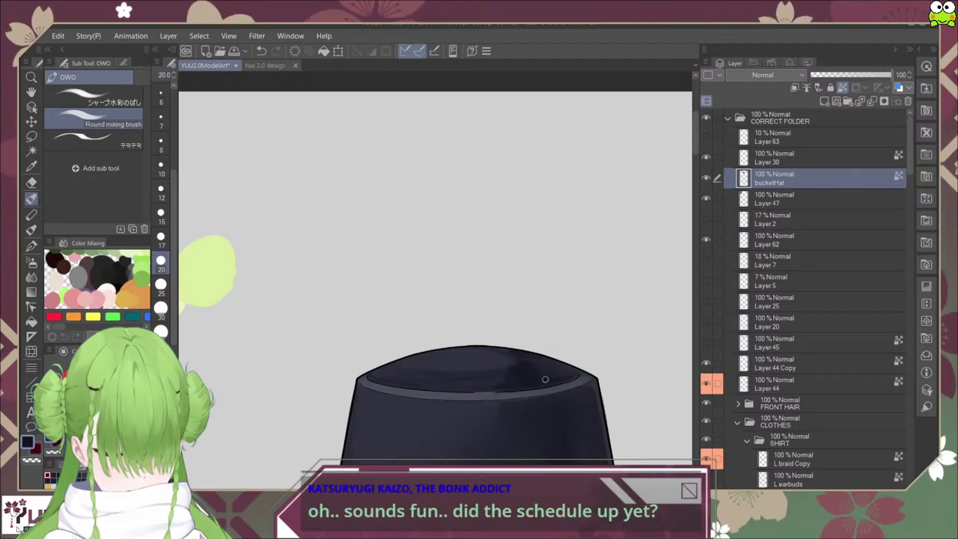
pyautogui.scroll(-3, 582, 368)
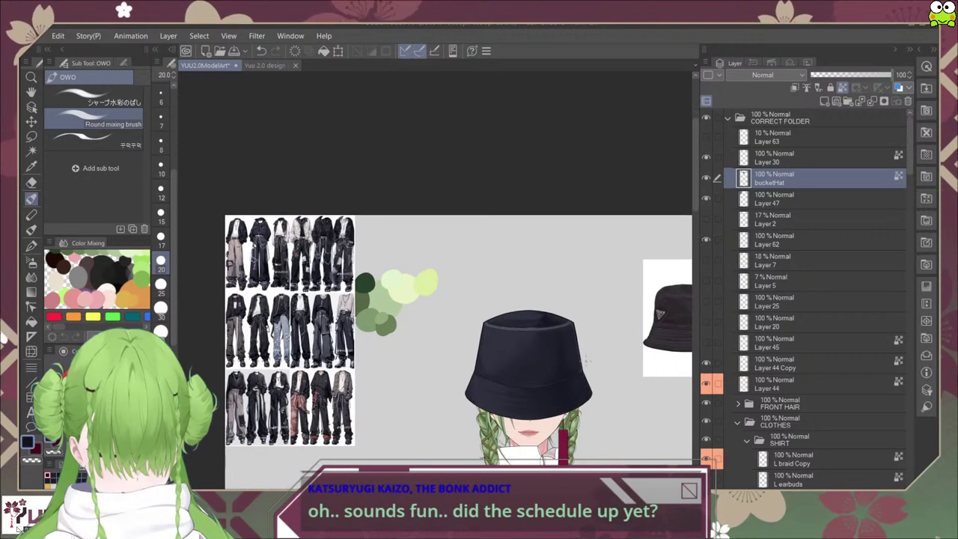
pyautogui.scroll(3, 575, 350)
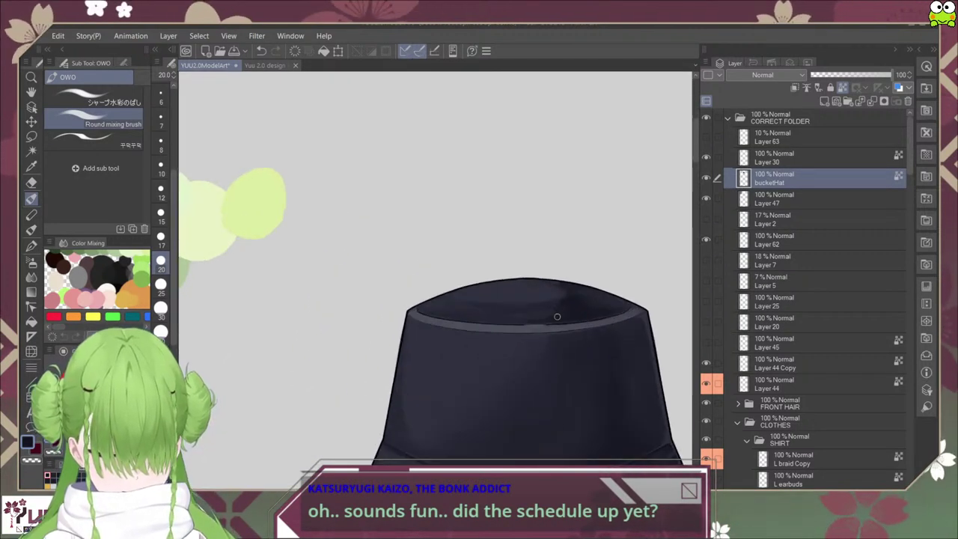
pyautogui.scroll(-3, 551, 314)
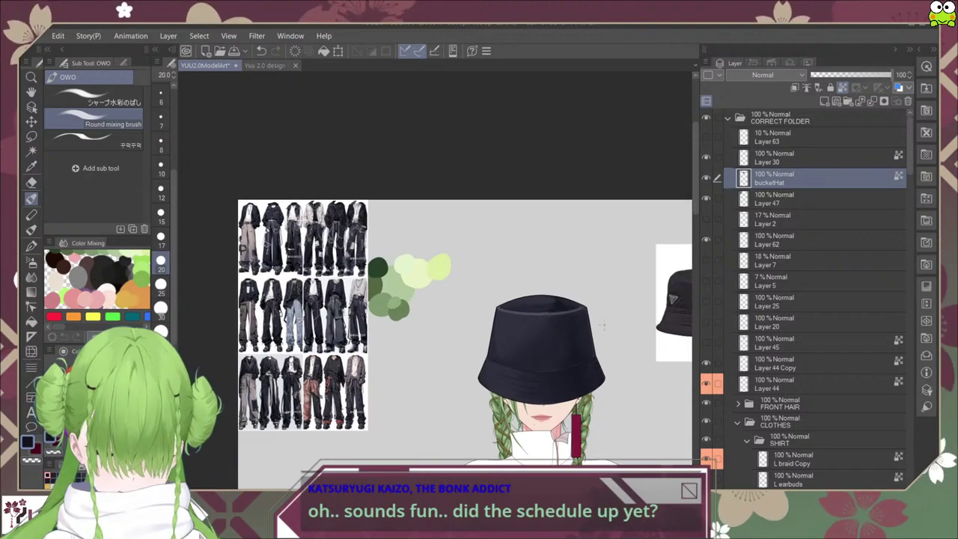
pyautogui.scroll(3, 595, 316)
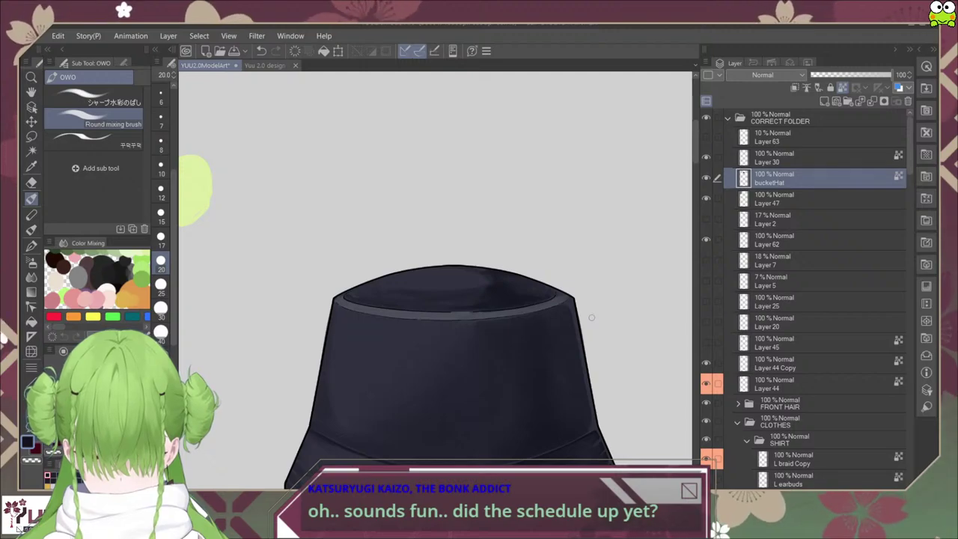
# Step: Soften the shading across the crown's top panel with the シャープ水彩のばし brush at size 30 and check it at full-figure distance
pyautogui.scroll(1, 515, 314)
pyautogui.click(96, 98)
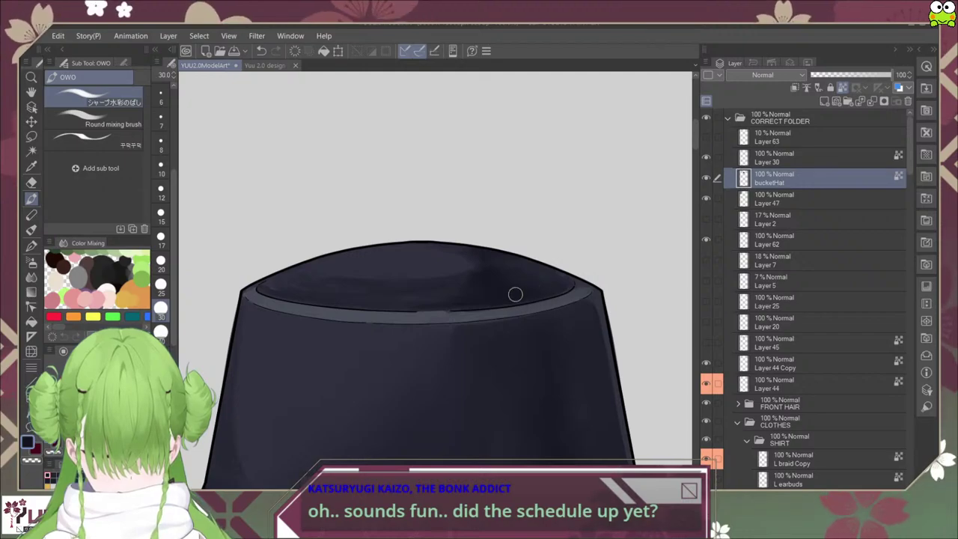
pyautogui.press('-')
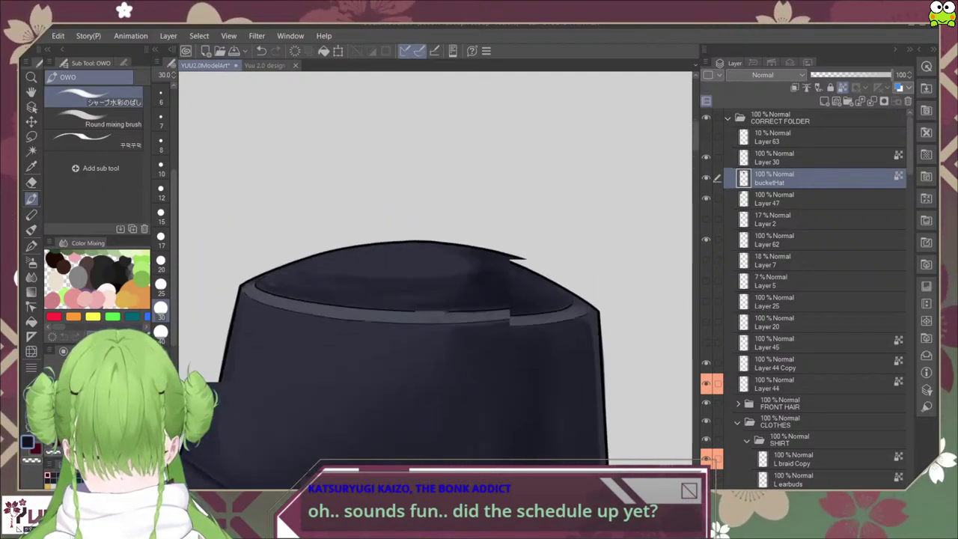
pyautogui.press('^')
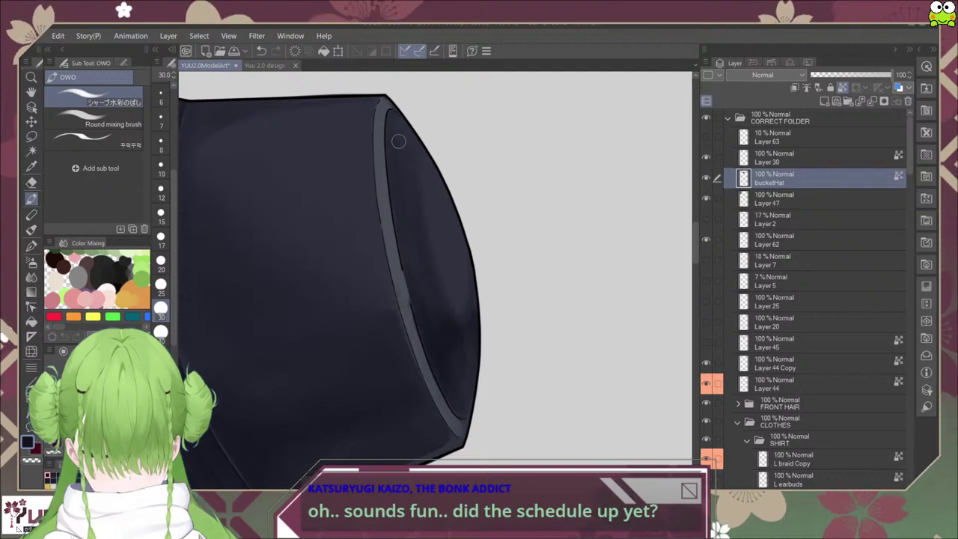
pyautogui.hotkey('ctrl', '@')
pyautogui.scroll(-3, 389, 479)
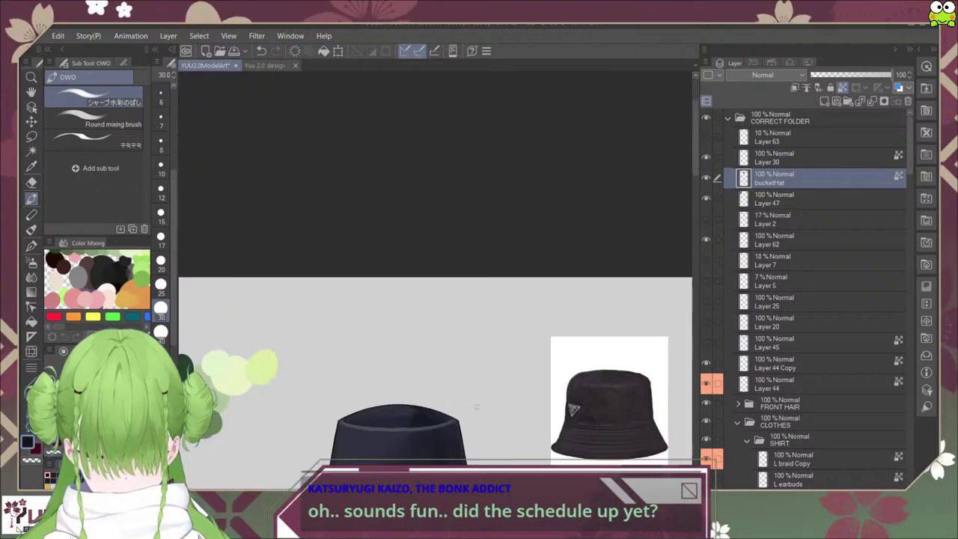
pyautogui.scroll(-3, 492, 290)
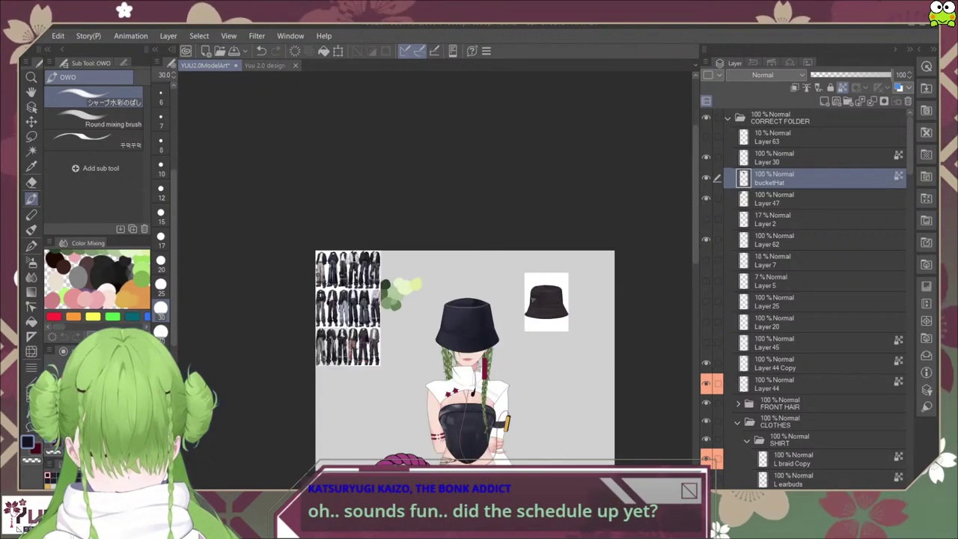
pyautogui.scroll(5, 483, 299)
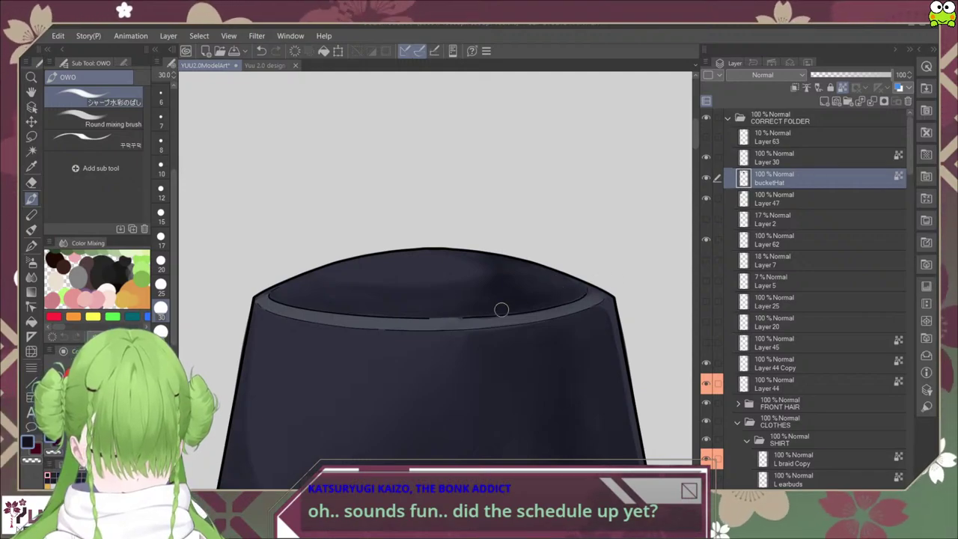
pyautogui.scroll(-5, 624, 269)
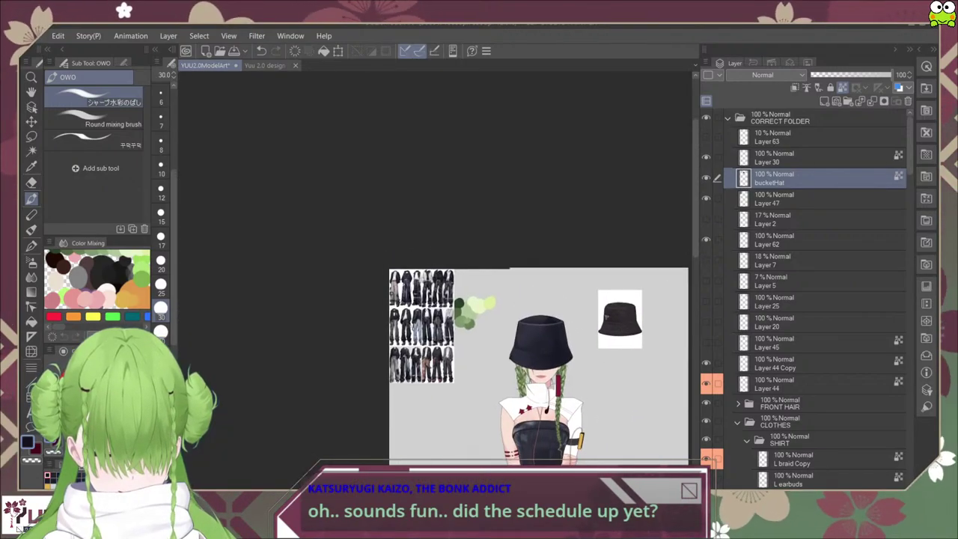
# Step: Check the hat at full-figure distance and undo the last stroke at the right end of the crown's light rim band
pyautogui.scroll(3, 554, 324)
pyautogui.scroll(3, 553, 324)
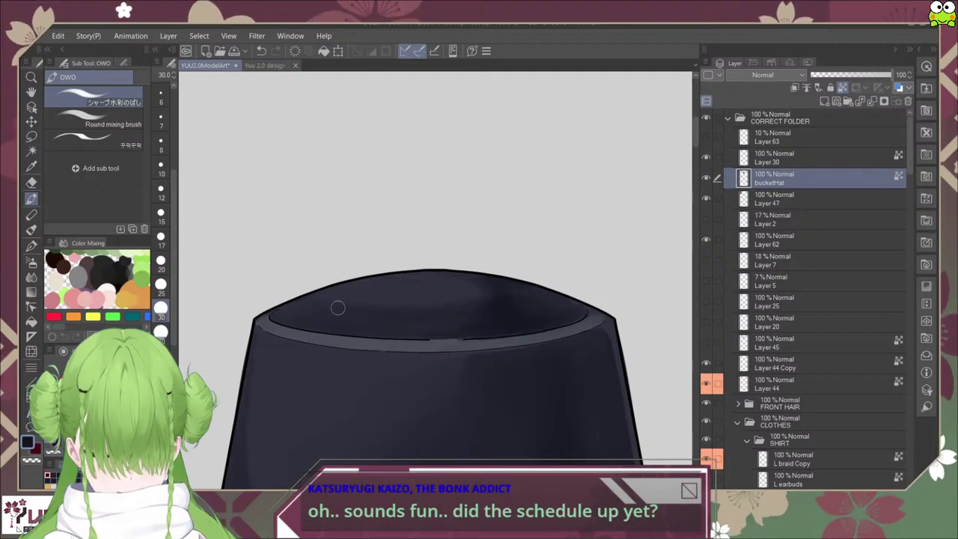
pyautogui.scroll(-5, 602, 322)
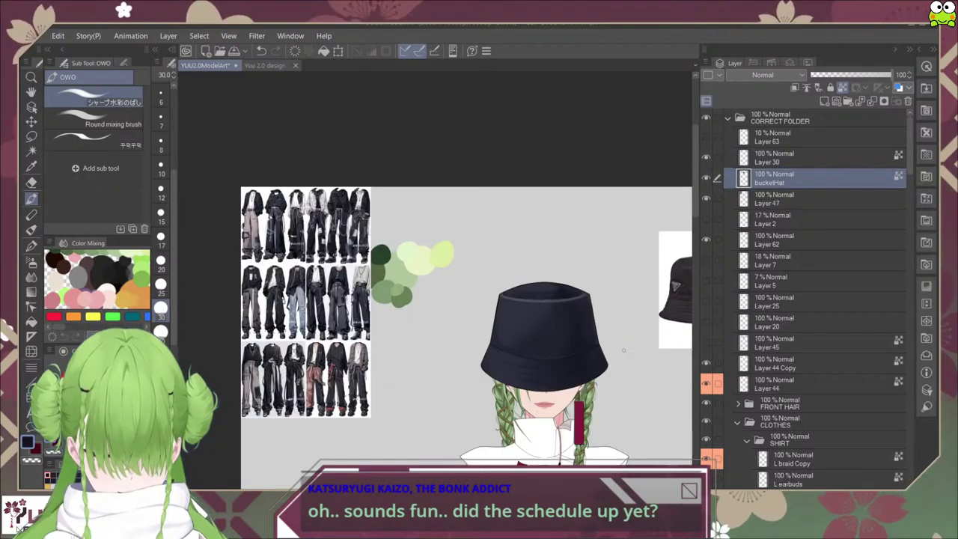
pyautogui.moveTo(627, 326); pyautogui.dragTo(563, 315)
pyautogui.scroll(8, 537, 279)
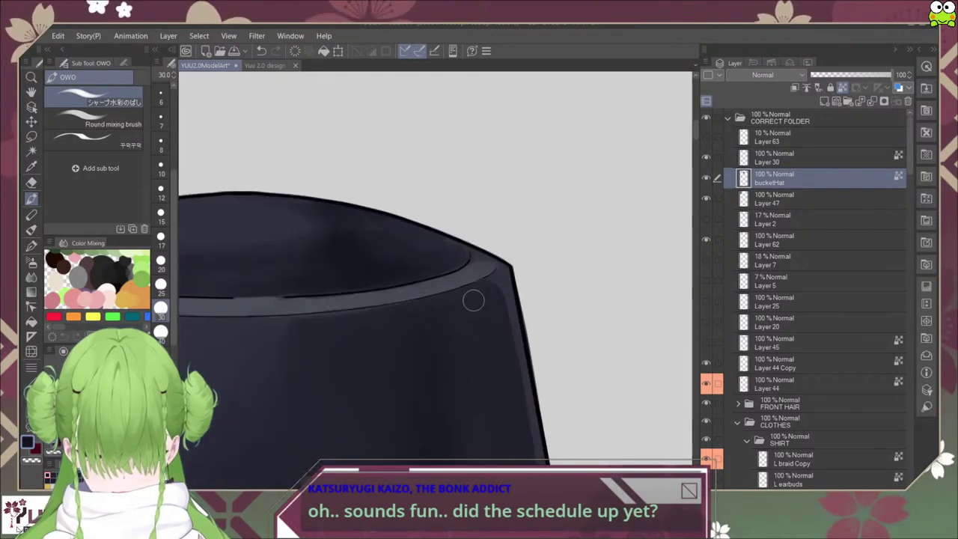
pyautogui.hotkey('ctrl', 'z')
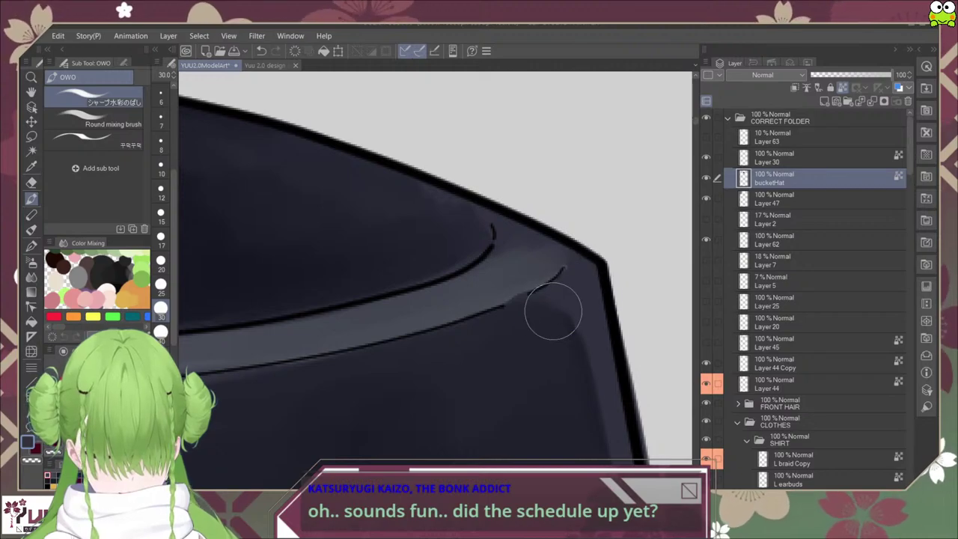
# Step: Touch up the light rim band along the crown's front edge with the Round mixing brush at size 20
pyautogui.press('.')
pyautogui.scroll(-4, 471, 283)
pyautogui.moveTo(421, 305)
pyautogui.mouseDown()
pyautogui.moveTo(594, 287)
pyautogui.moveTo(475, 303)
pyautogui.moveTo(556, 297)
pyautogui.moveTo(491, 306)
pyautogui.moveTo(521, 306)
pyautogui.moveTo(597, 290)
pyautogui.moveTo(544, 301)
pyautogui.mouseUp()
pyautogui.hotkey('ctrl', 'z')
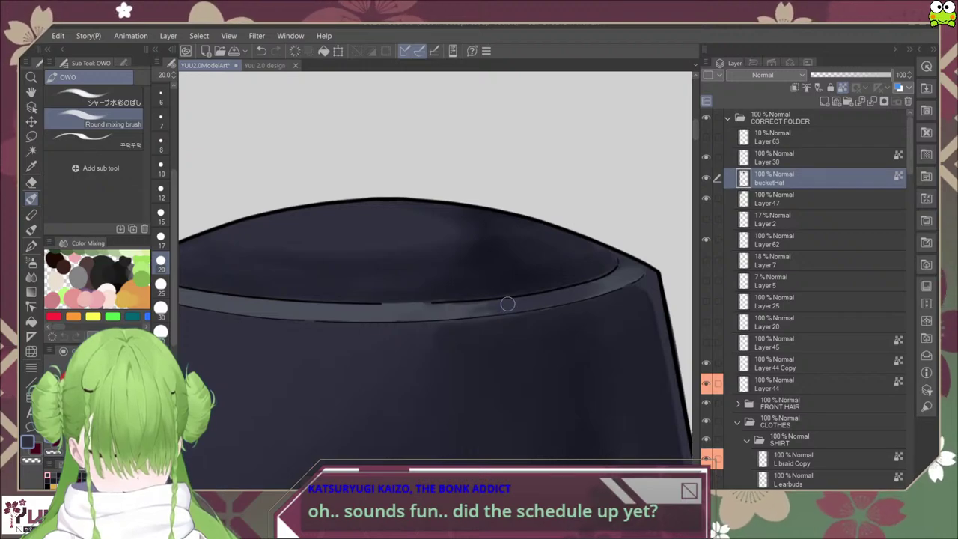
pyautogui.moveTo(470, 303); pyautogui.dragTo(487, 303)
pyautogui.scroll(-3, 404, 415)
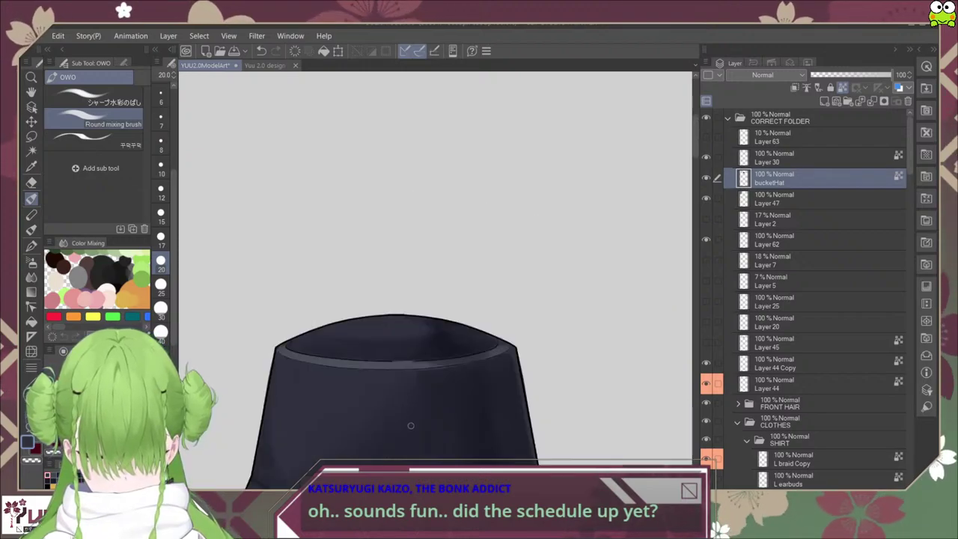
# Step: Paint along the rest of the crown's light rim band and soften it with the シャープ水彩のばし brush at size 30
pyautogui.moveTo(396, 367); pyautogui.dragTo(346, 247)
pyautogui.scroll(2, 355, 224)
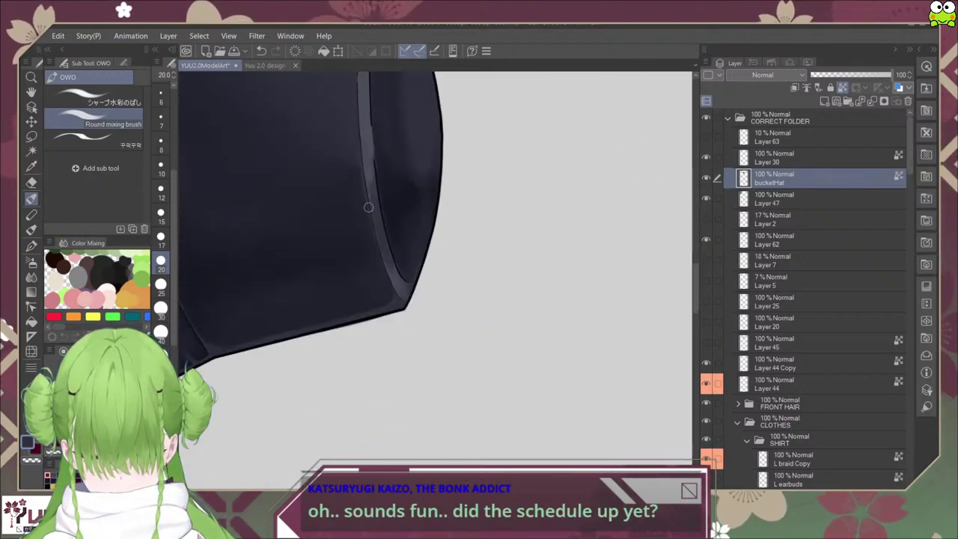
pyautogui.moveTo(369, 207); pyautogui.dragTo(379, 469)
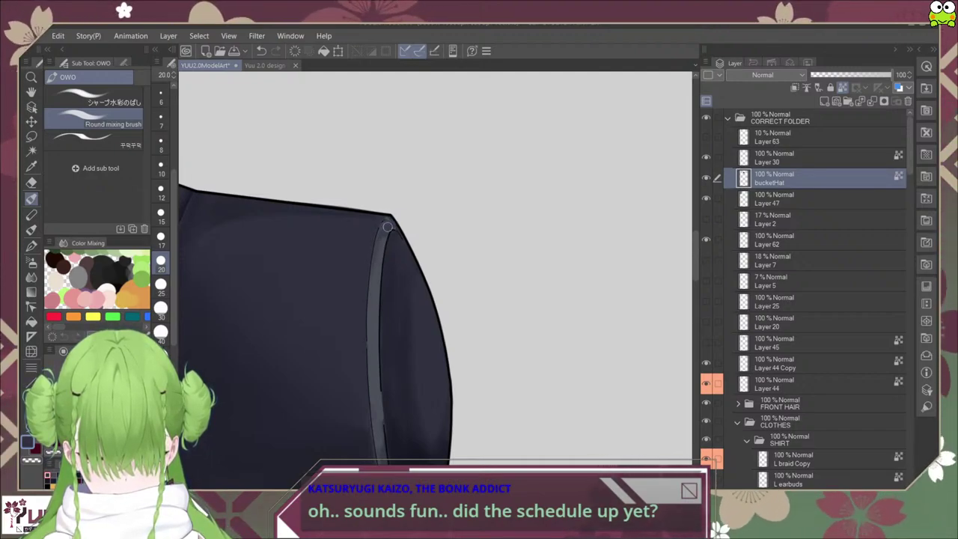
pyautogui.click(112, 98)
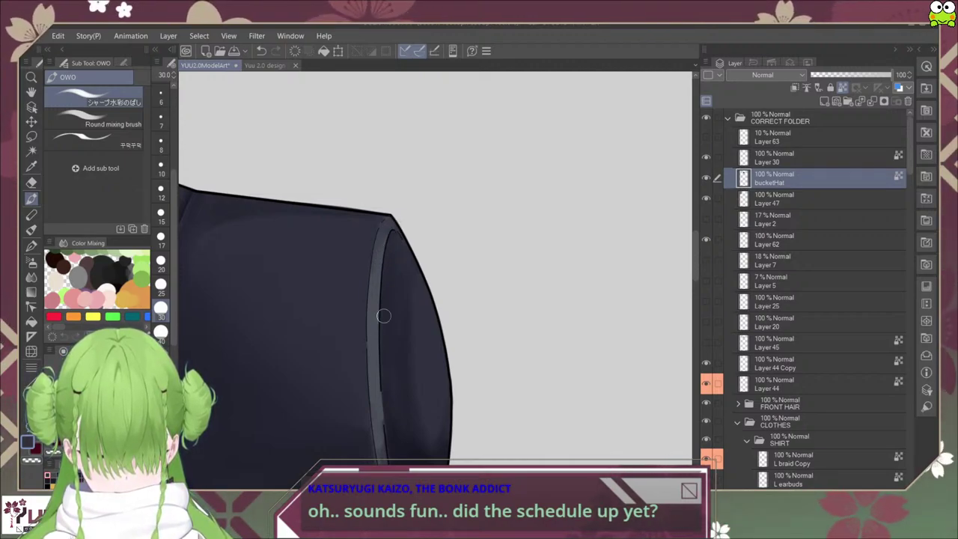
pyautogui.scroll(-3, 383, 316)
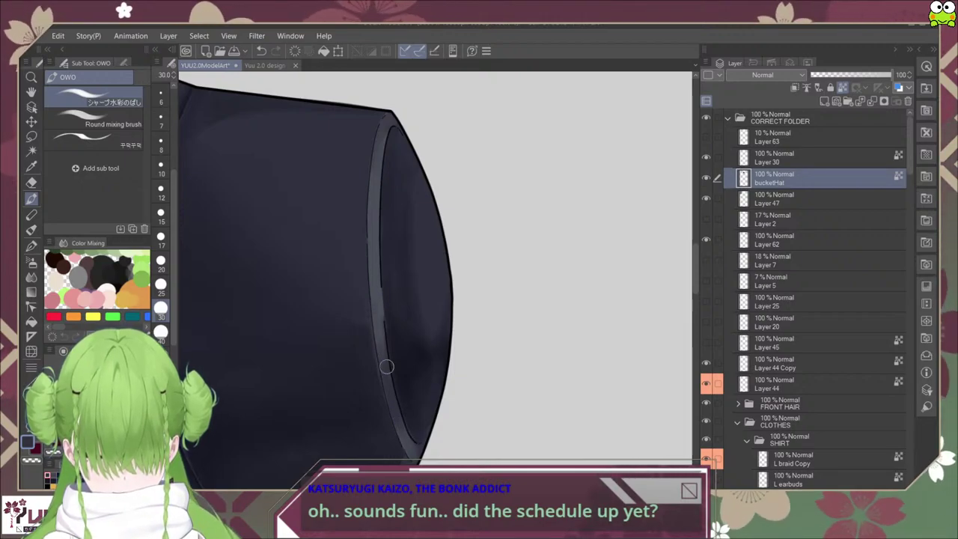
pyautogui.hotkey('ctrl', '@')
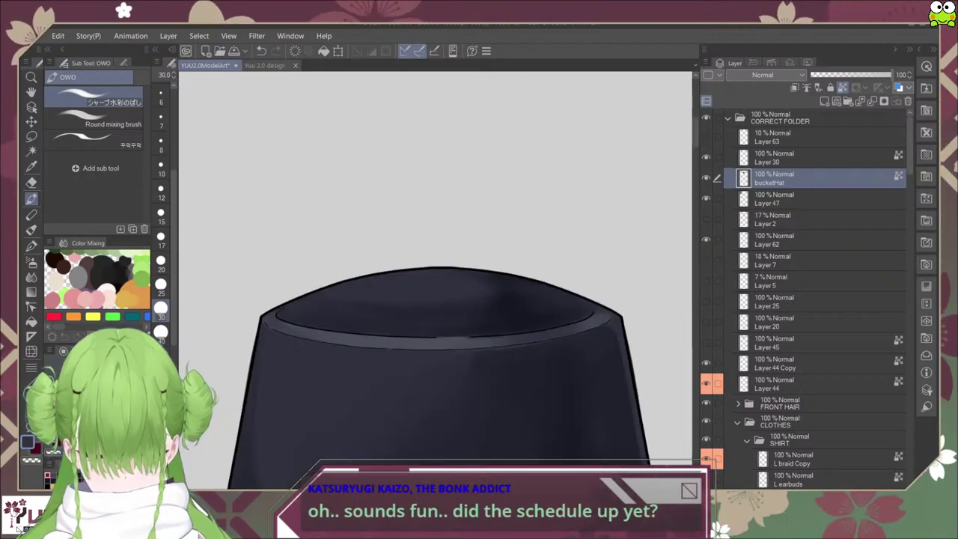
# Step: Examine the shaded bucket hat from several distances and compare it with the reference hat
pyautogui.scroll(-3, 368, 486)
pyautogui.moveTo(368, 486); pyautogui.dragTo(443, 310)
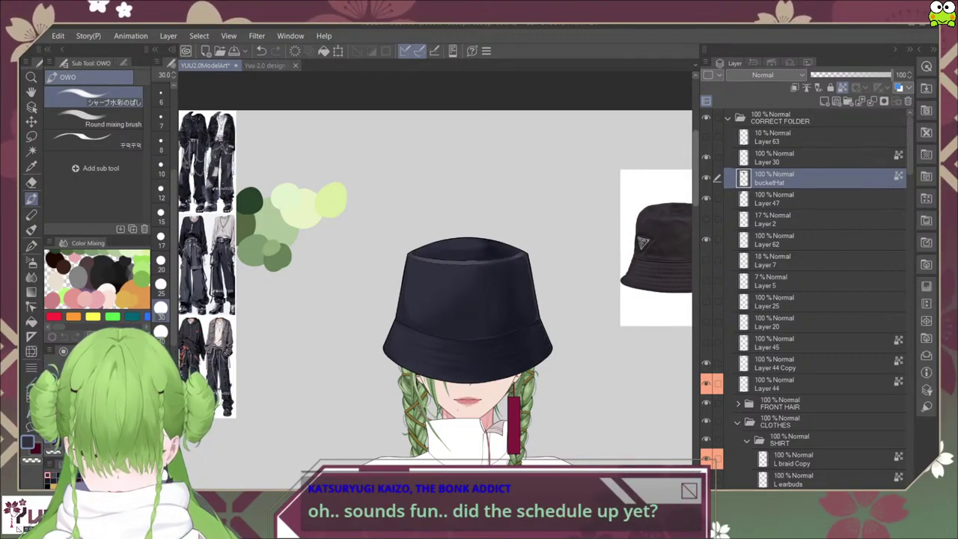
pyautogui.scroll(3, 553, 349)
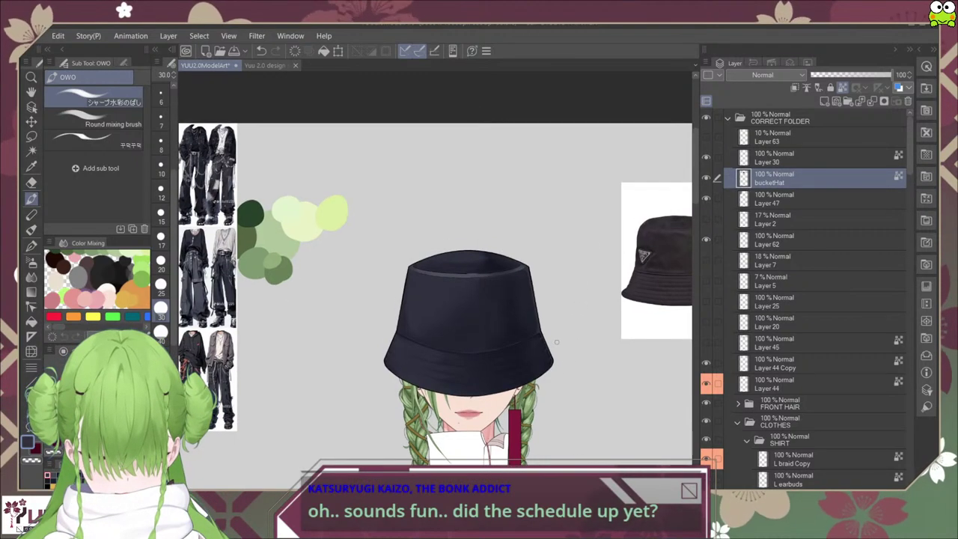
pyautogui.moveTo(553, 350); pyautogui.dragTo(590, 364)
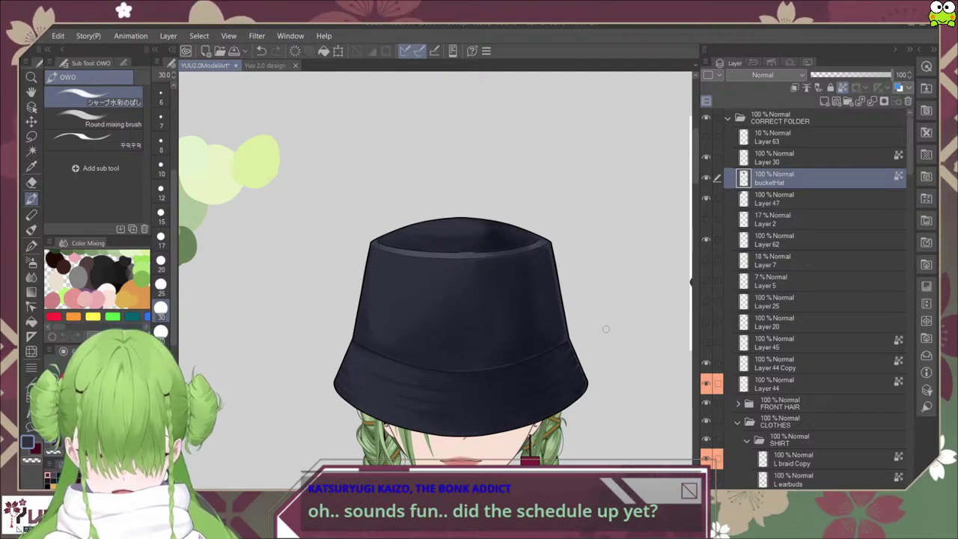
pyautogui.scroll(-3, 486, 314)
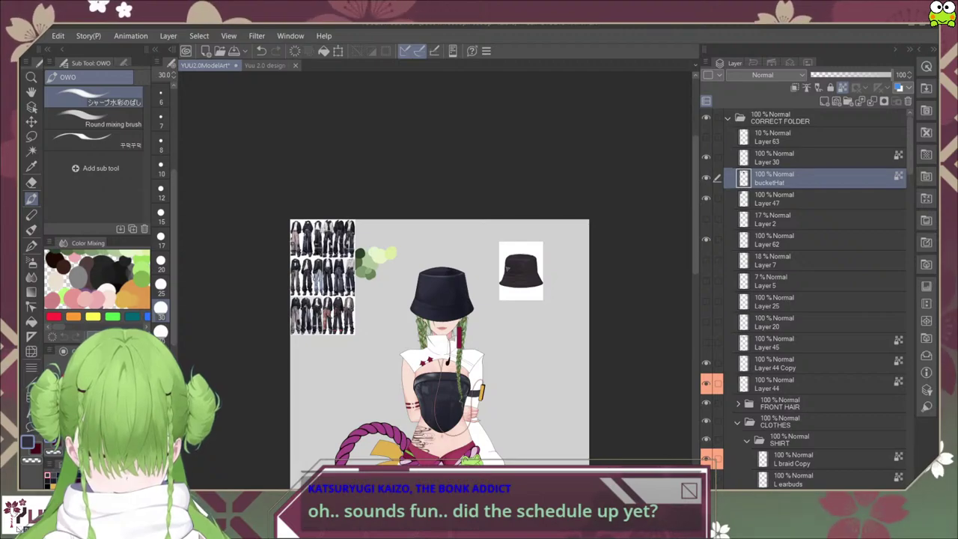
pyautogui.scroll(3, 457, 309)
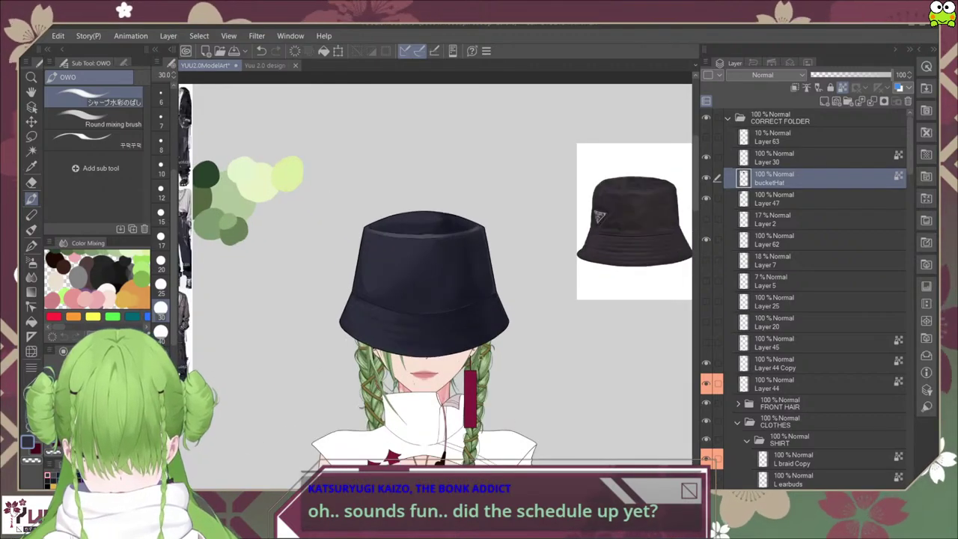
pyautogui.scroll(1, 483, 361)
pyautogui.moveTo(502, 241); pyautogui.dragTo(522, 276)
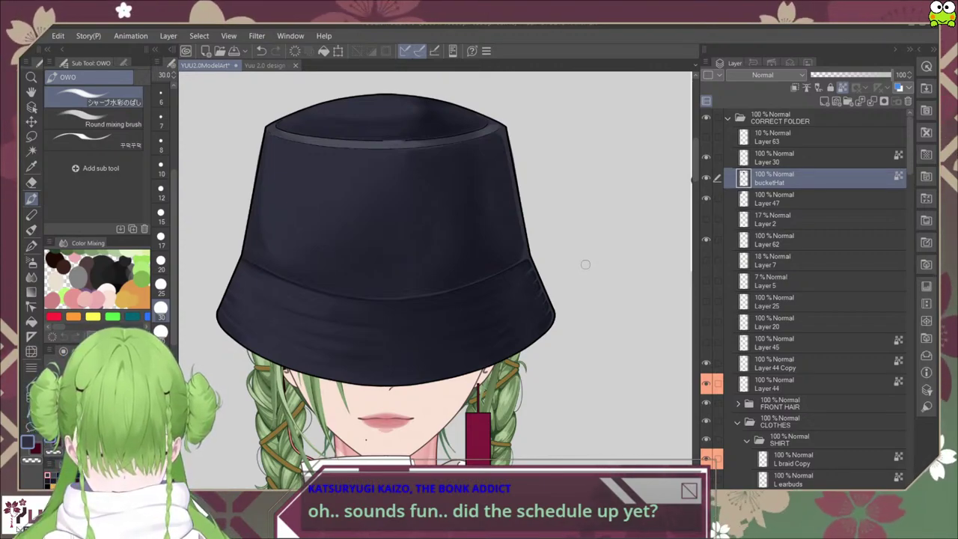
pyautogui.moveTo(549, 249); pyautogui.dragTo(608, 275)
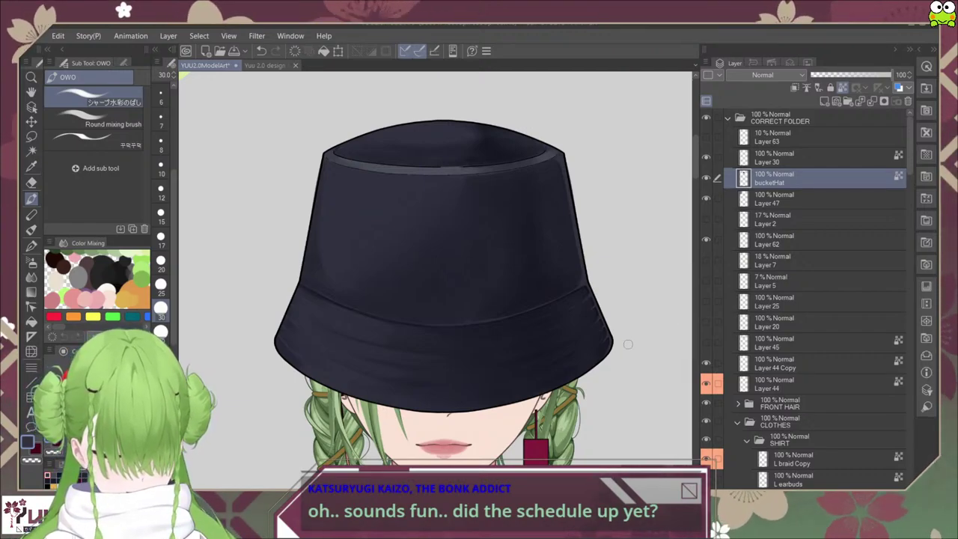
pyautogui.scroll(-6, 628, 343)
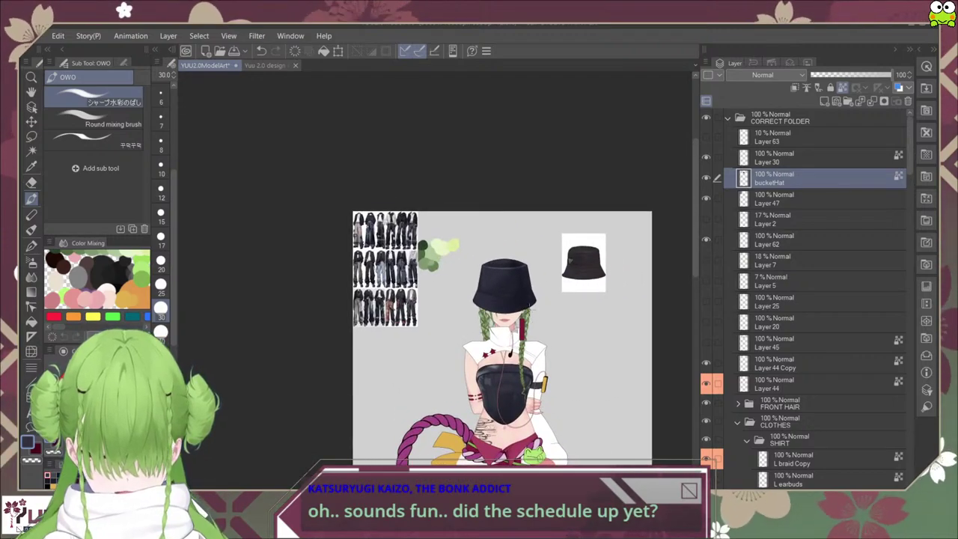
# Step: Find the shirt's layers in the CLOTHES folder, check the lower collarFlap layer's visibility and select the upper top layer
pyautogui.scroll(3, 530, 309)
pyautogui.scroll(-1, 543, 367)
pyautogui.moveTo(544, 396); pyautogui.dragTo(612, 354)
pyautogui.scroll(3, 538, 343)
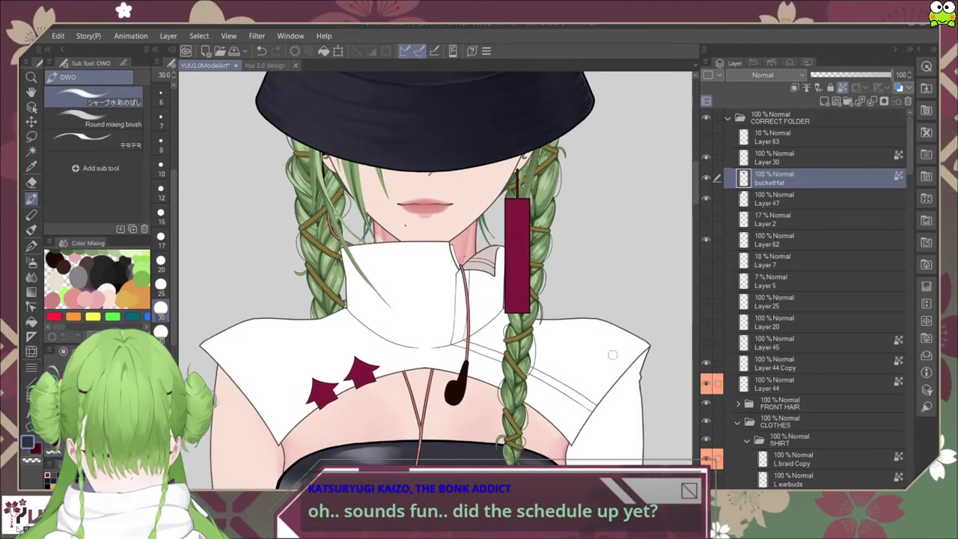
pyautogui.scroll(-6, 815, 300)
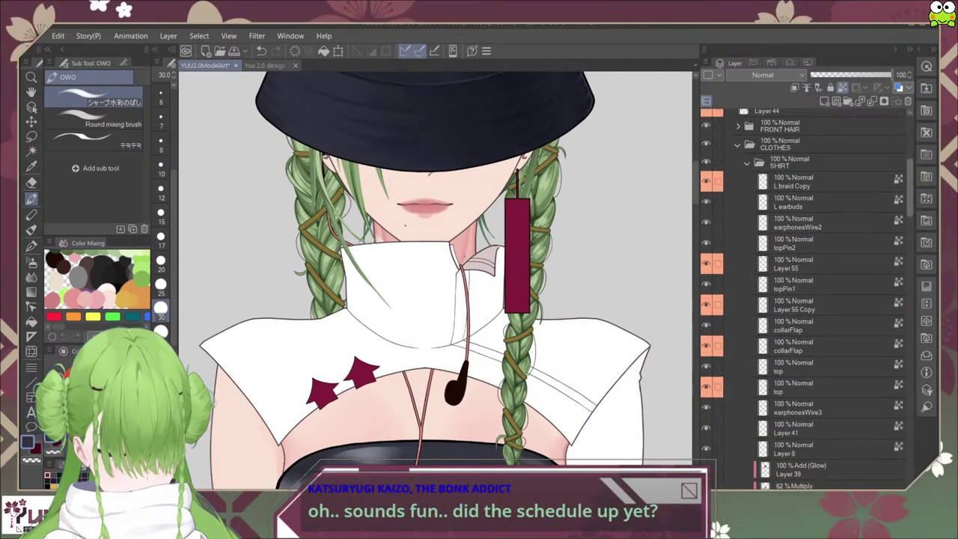
pyautogui.scroll(-1, 815, 299)
pyautogui.scroll(-1, 815, 299)
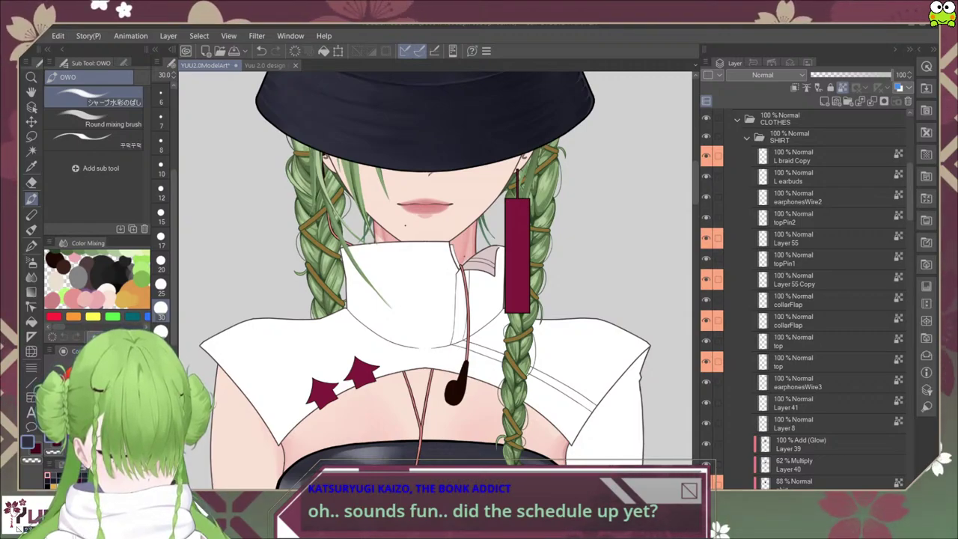
pyautogui.click(808, 321)
pyautogui.click(705, 320)
pyautogui.click(705, 320)
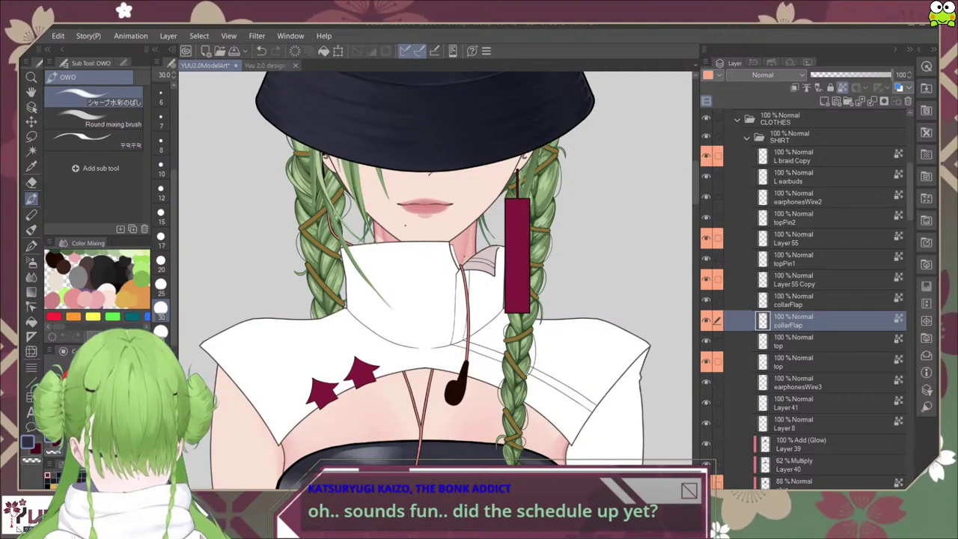
pyautogui.click(808, 341)
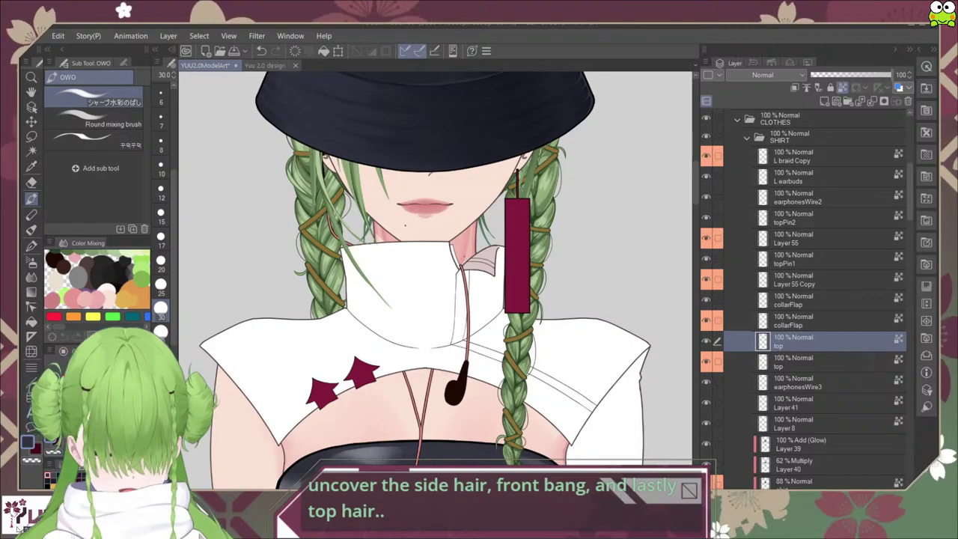
# Step: Hide the bucketHat layer and Layer 30 above it to uncover the character's head
pyautogui.scroll(5, 804, 299)
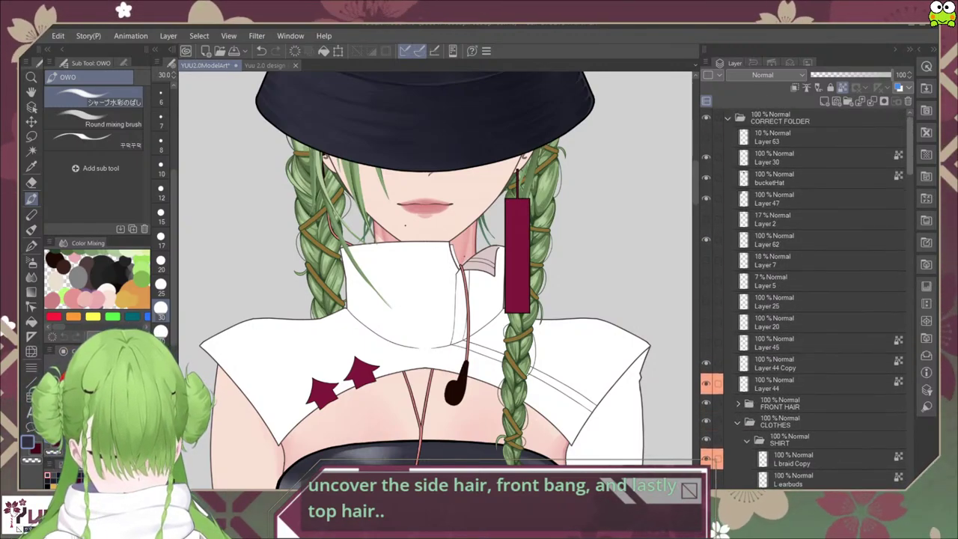
pyautogui.hotkey('ctrl', '-')
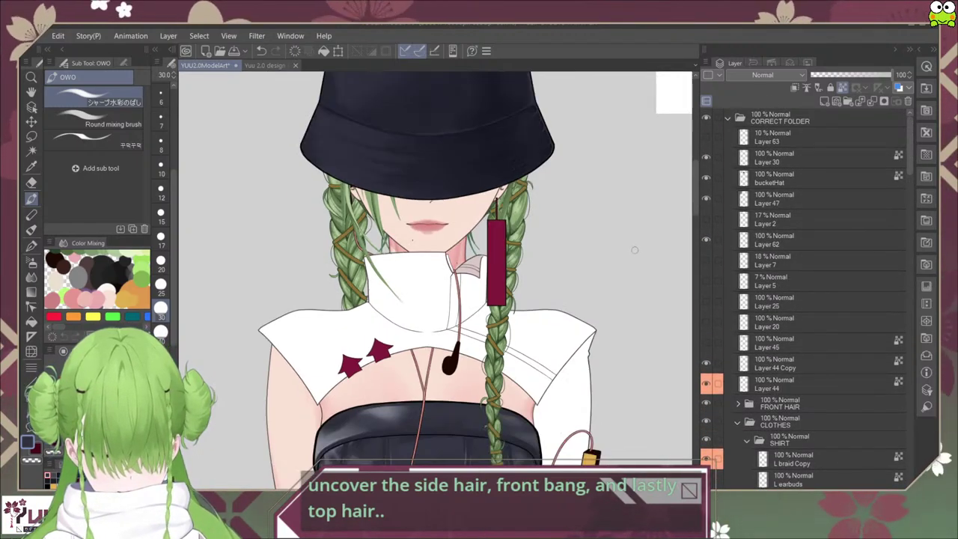
pyautogui.moveTo(611, 212); pyautogui.dragTo(595, 324)
pyautogui.click(706, 158)
pyautogui.click(706, 178)
# Step: Expand the FRONT HAIR folder and select the R frontstrand1 layer
pyautogui.scroll(-10, 805, 299)
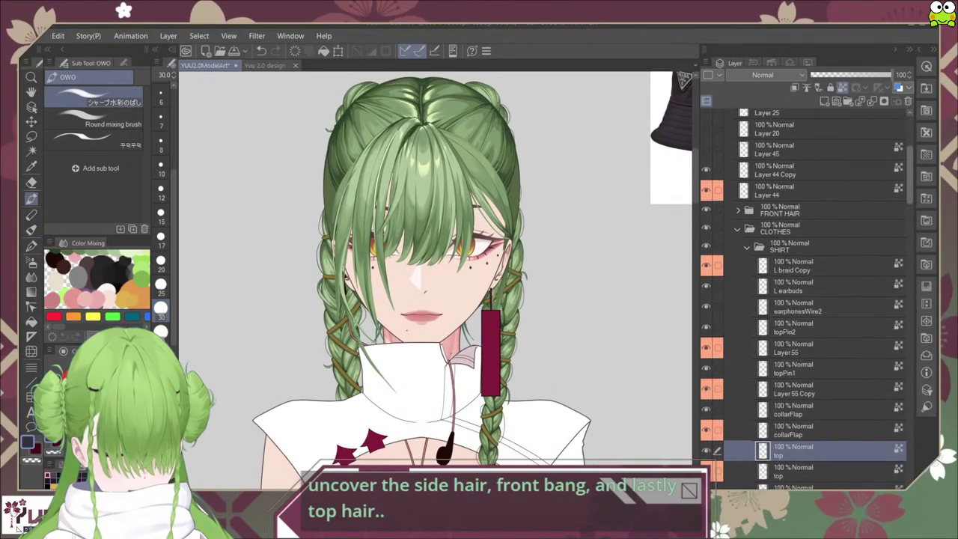
pyautogui.scroll(5, 804, 299)
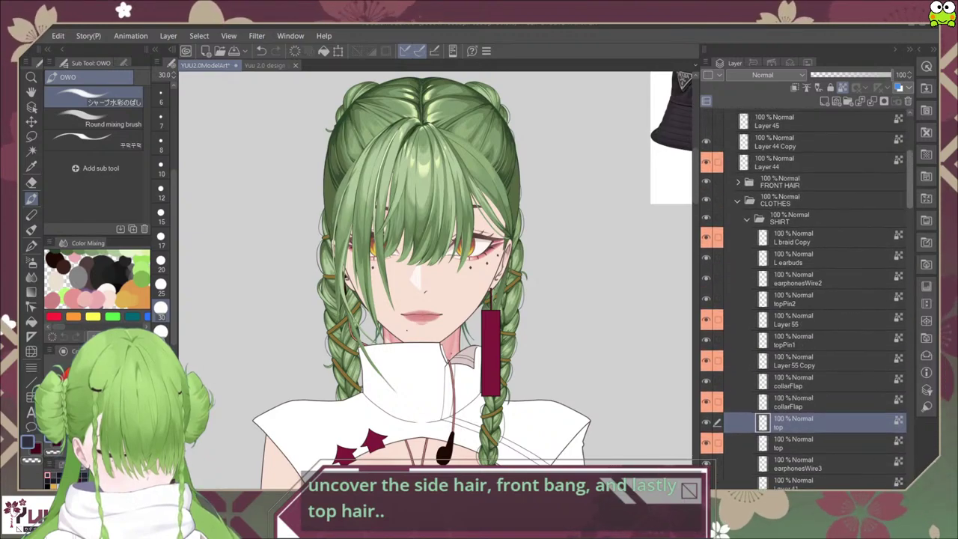
pyautogui.scroll(1, 804, 299)
pyautogui.click(737, 270)
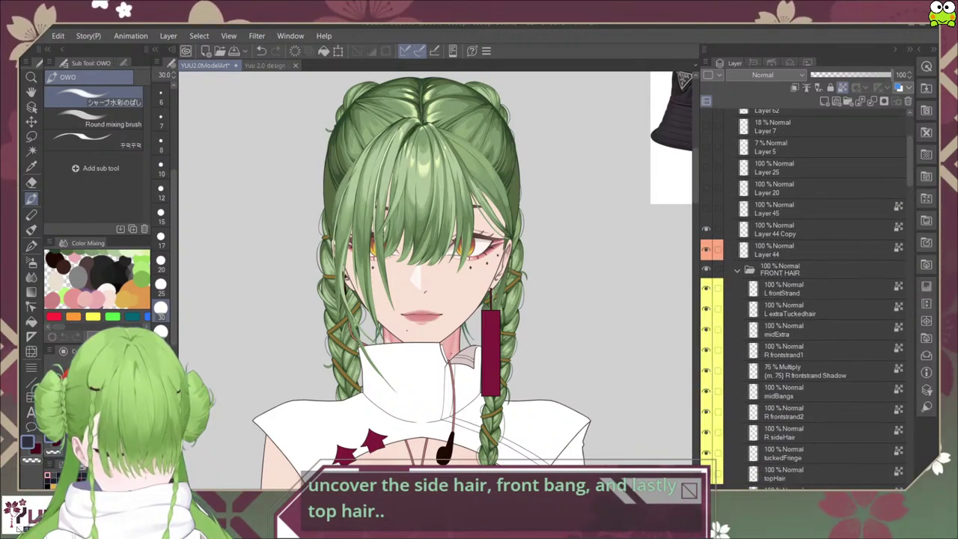
pyautogui.scroll(-5, 804, 300)
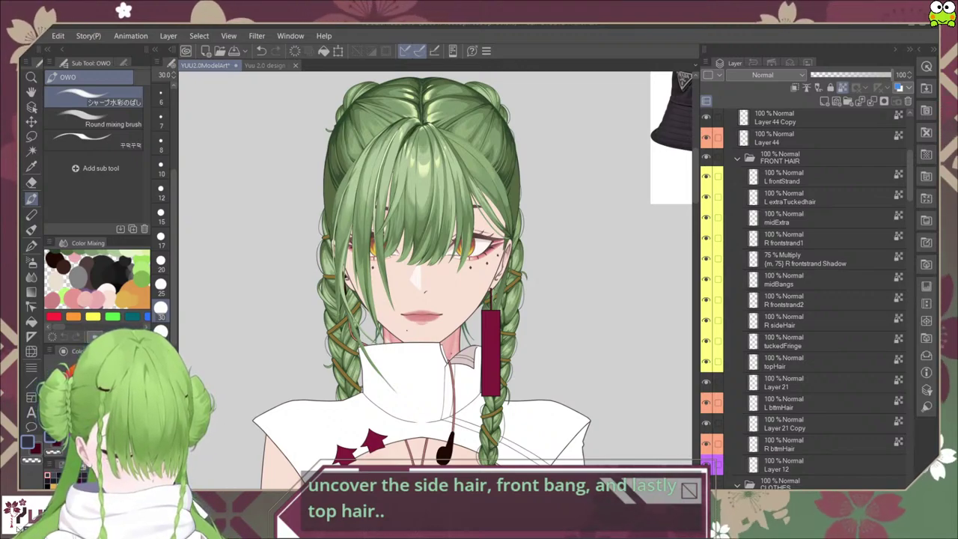
pyautogui.click(812, 239)
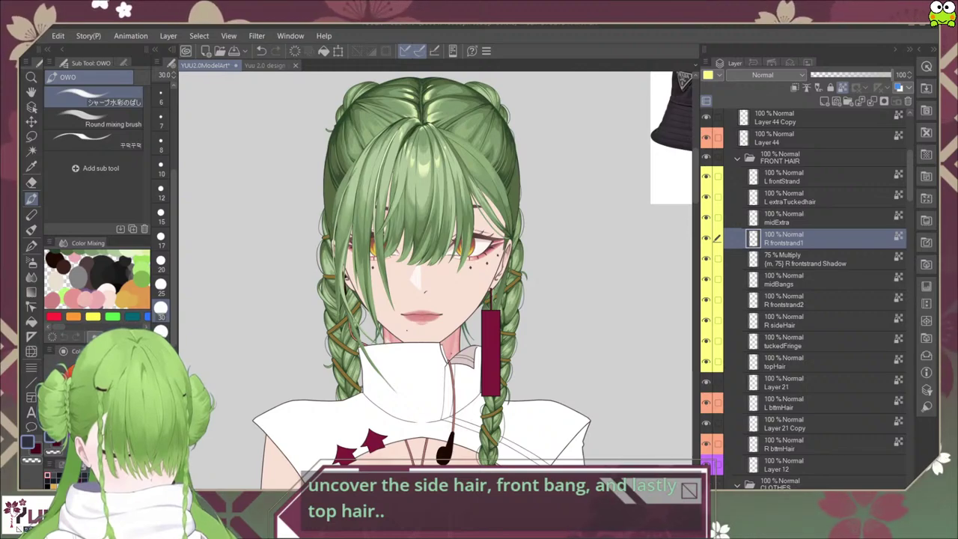
# Step: Hide the front hair layers L frontStrand, L extraTuckedhair, midExtra, R frontstrand1, its Multiply shadow, midBangs and R frontstrand2
pyautogui.click(705, 176)
pyautogui.click(717, 217)
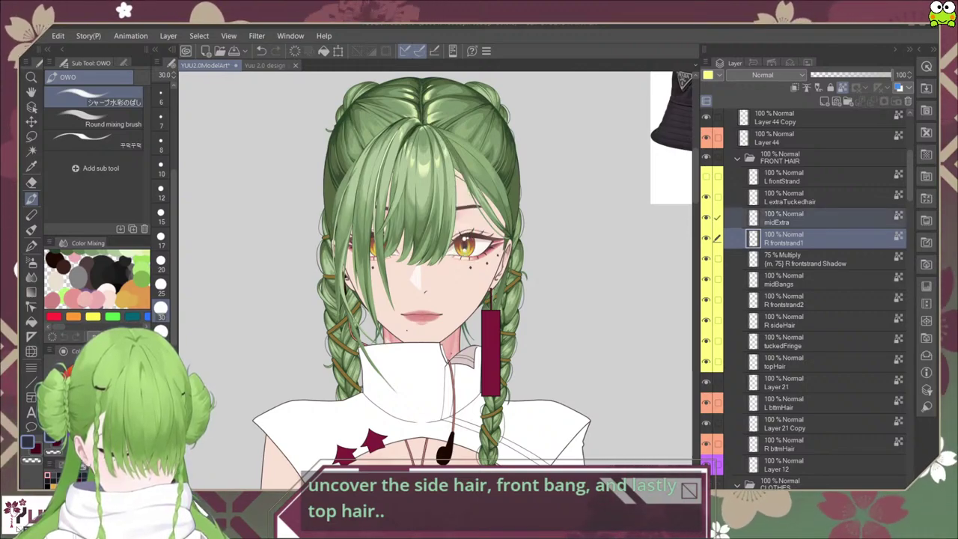
pyautogui.click(716, 217)
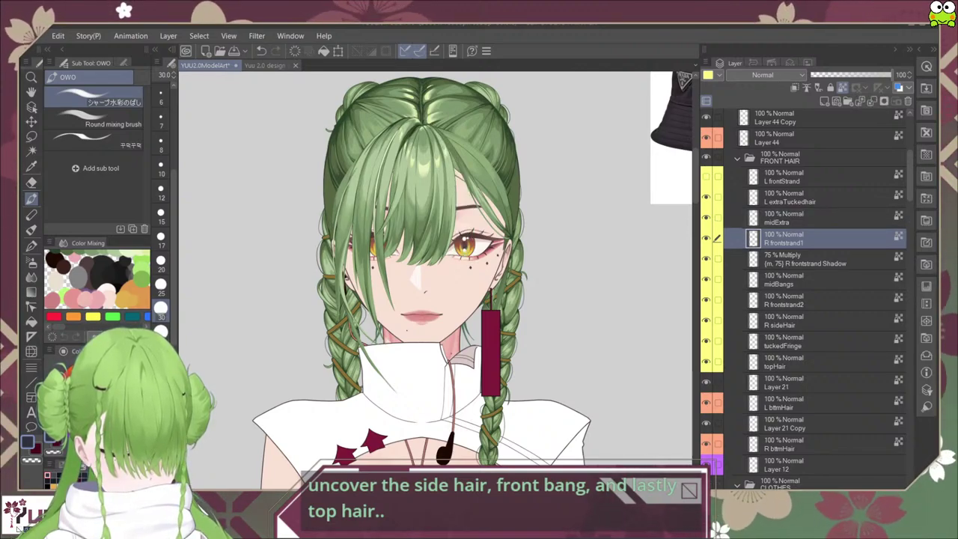
pyautogui.click(705, 197)
pyautogui.click(706, 217)
pyautogui.click(705, 237)
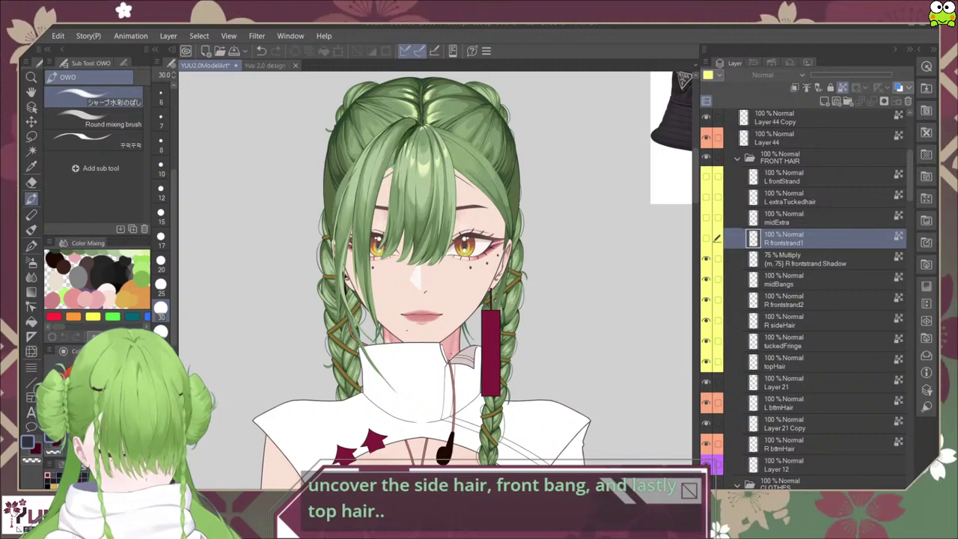
pyautogui.click(705, 259)
pyautogui.click(705, 278)
pyautogui.click(706, 298)
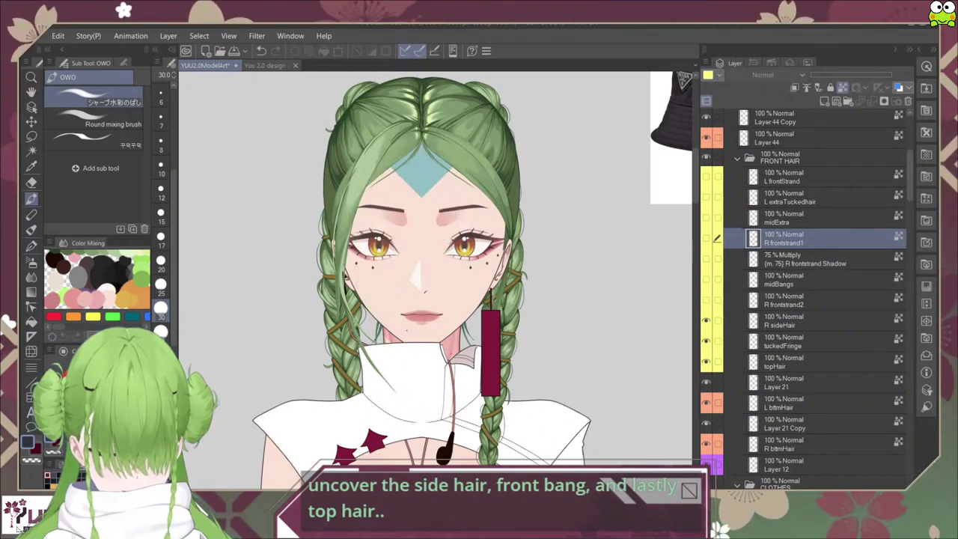
# Step: Hide the R sideHair layer in the FRONT HAIR folder
pyautogui.click(706, 319)
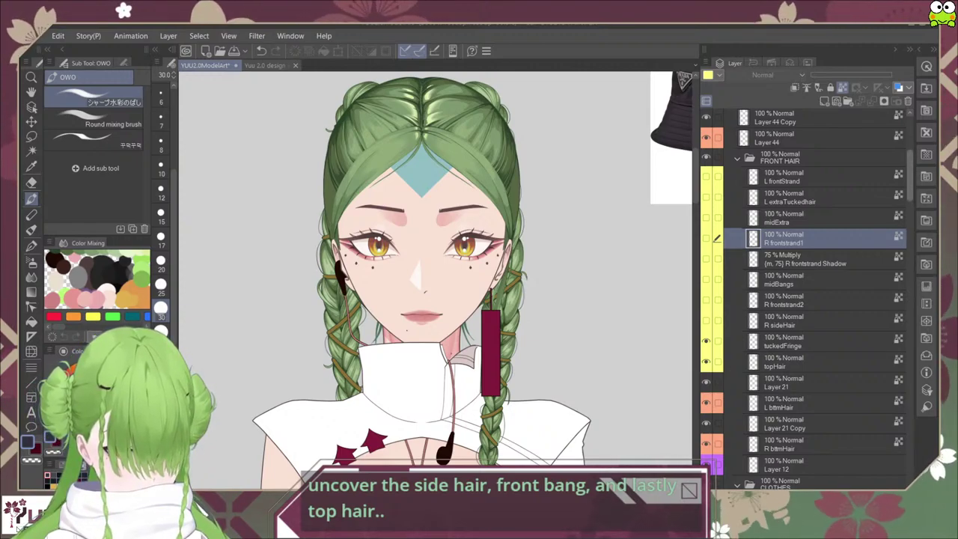
# Step: Look through the layer stack from the FRONT HAIR folder through SHIRT, PANTS and SHOES to the FACE folder
pyautogui.scroll(-4, 804, 299)
pyautogui.scroll(-6, 804, 300)
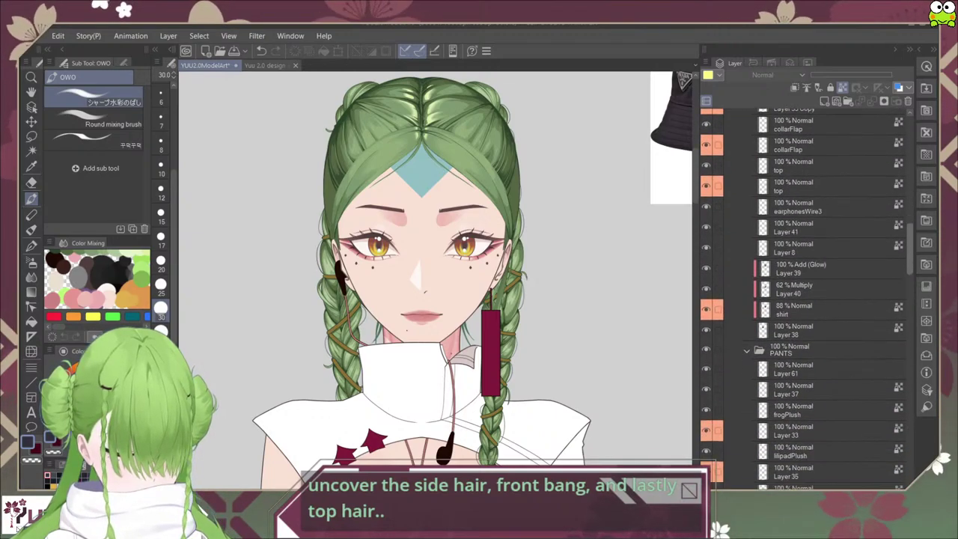
pyautogui.scroll(10, 804, 299)
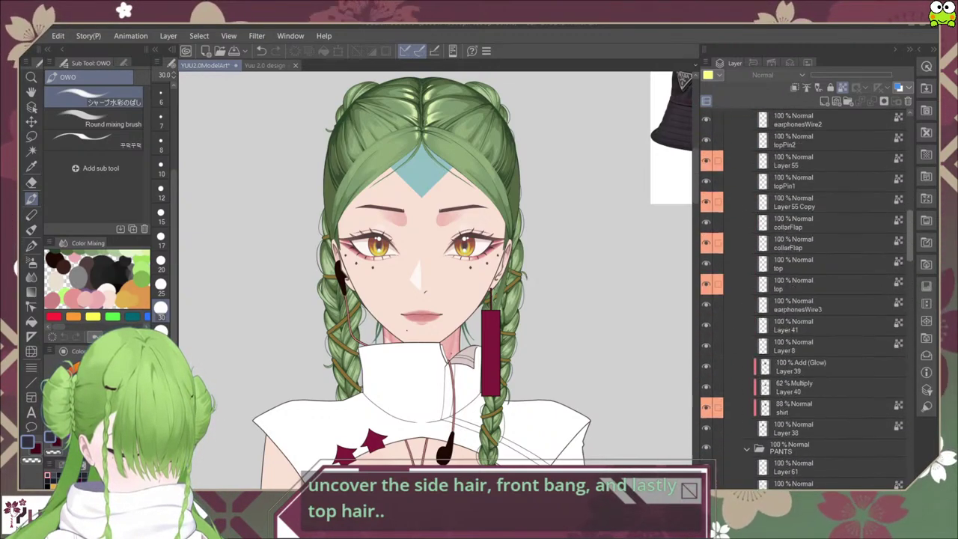
pyautogui.scroll(7, 805, 299)
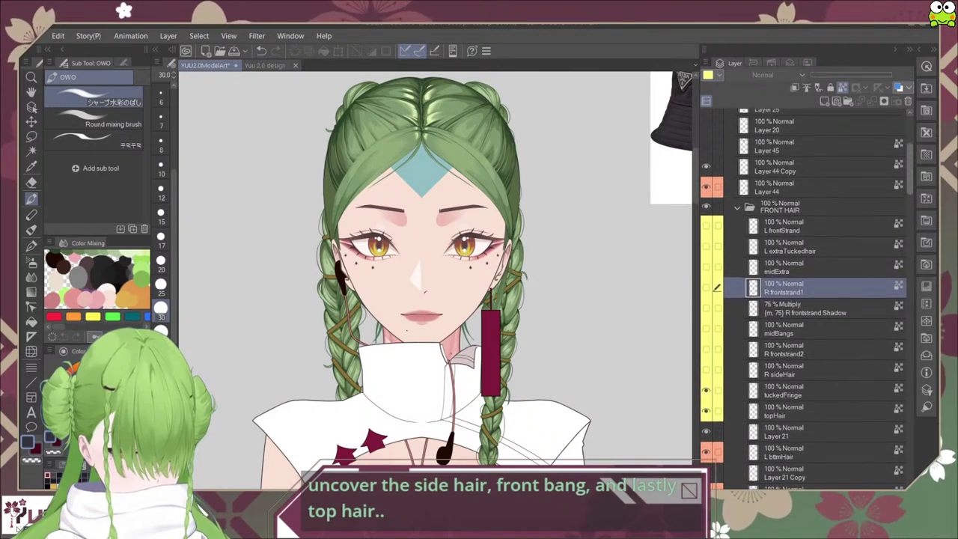
pyautogui.scroll(-8, 804, 300)
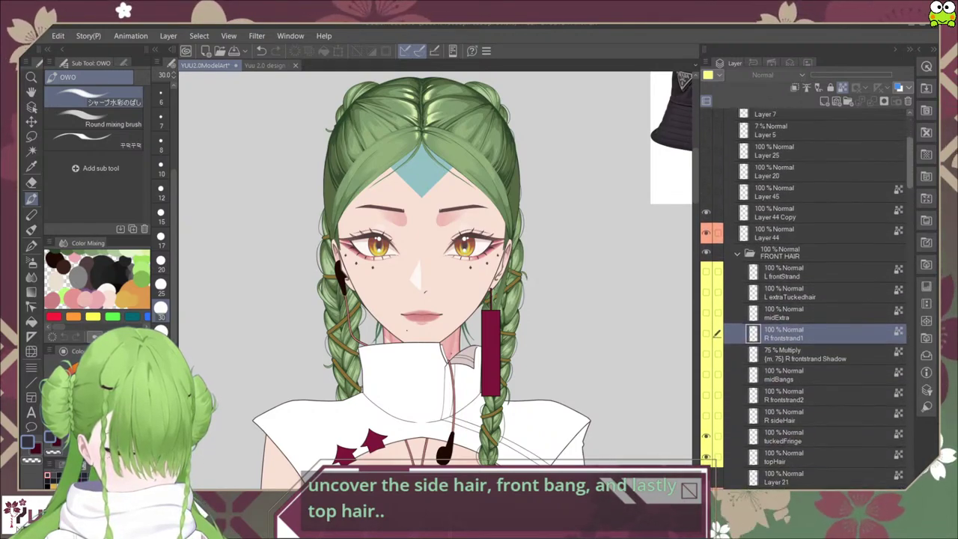
pyautogui.scroll(-5, 804, 299)
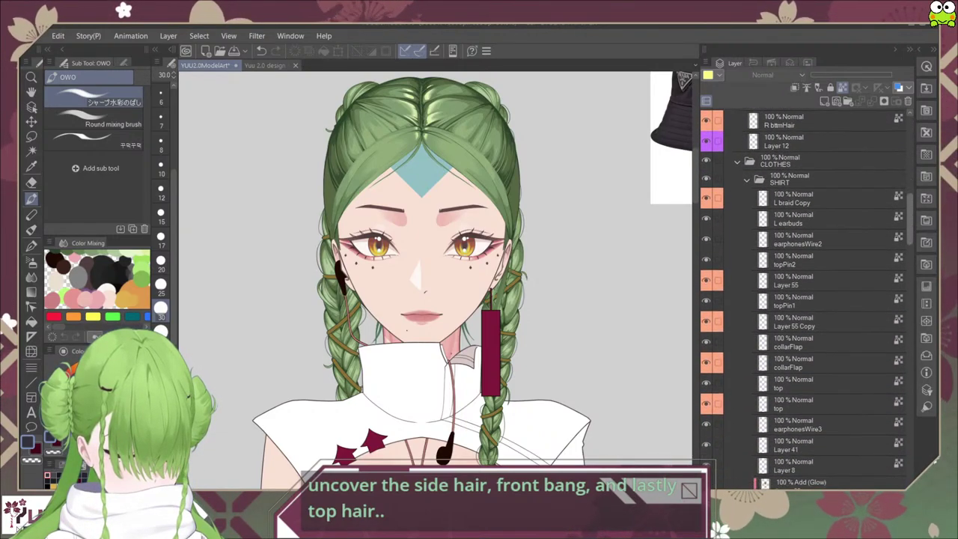
pyautogui.scroll(-7, 804, 300)
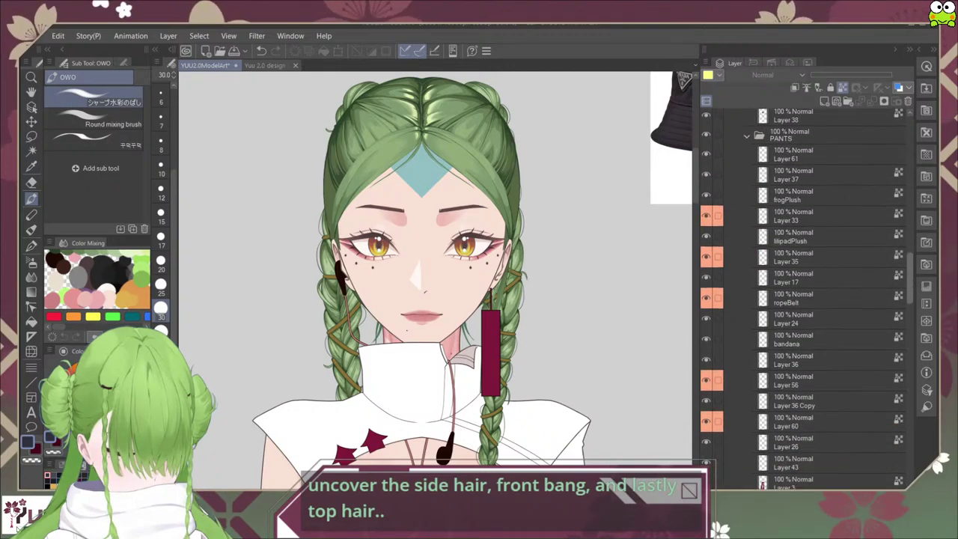
pyautogui.scroll(-10, 804, 299)
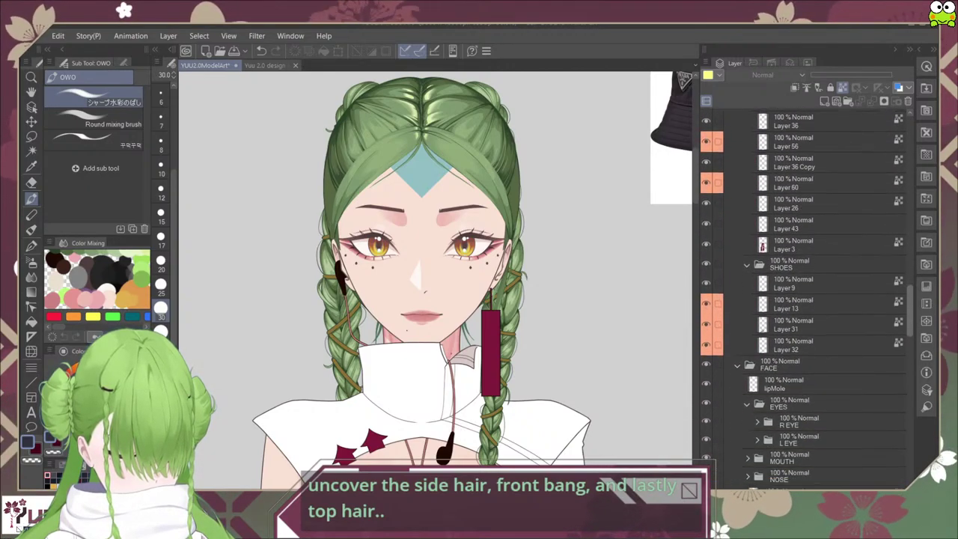
# Step: Hide the [TOGGLE] avatarArrow layer and the front hair layers from tuckedFringe down to Layer 12
pyautogui.scroll(-1, 804, 299)
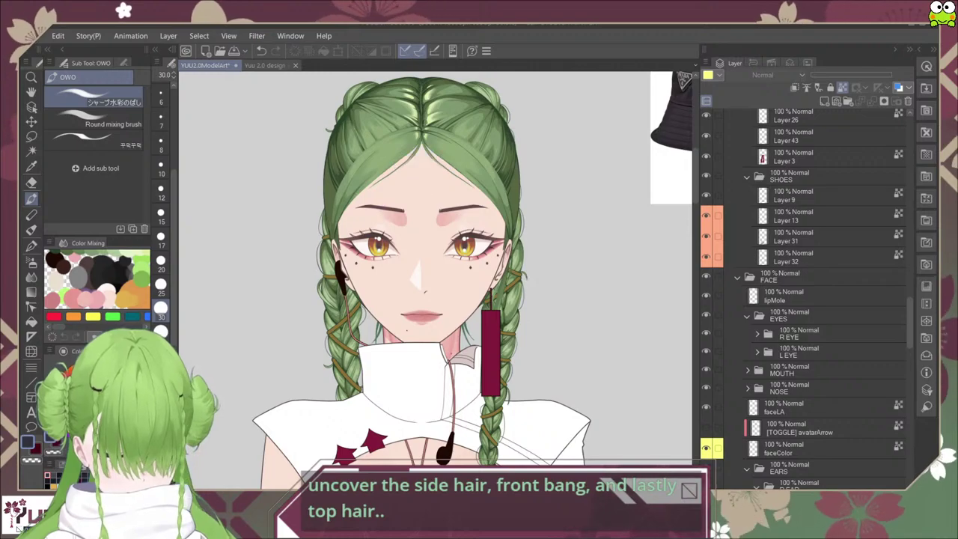
pyautogui.scroll(7, 805, 300)
pyautogui.scroll(10, 804, 299)
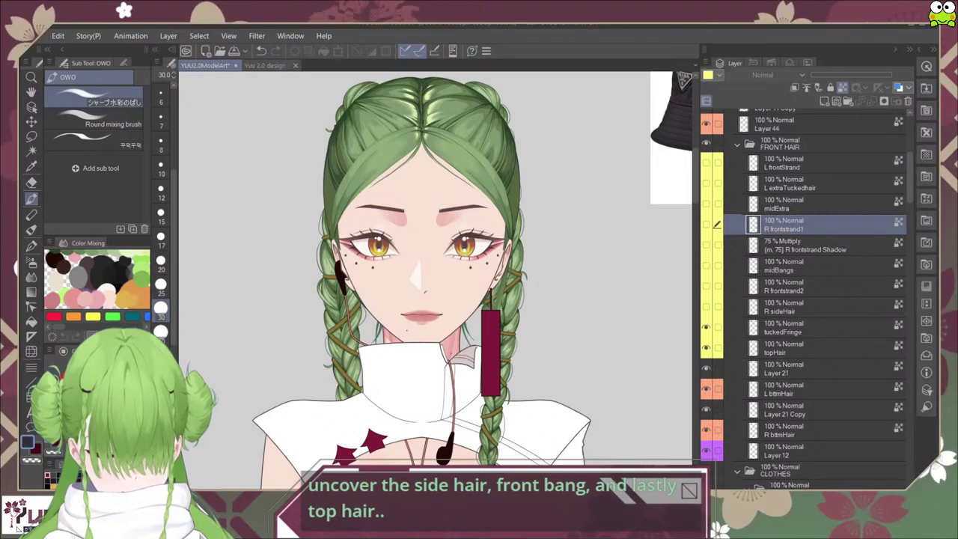
pyautogui.scroll(-2, 805, 299)
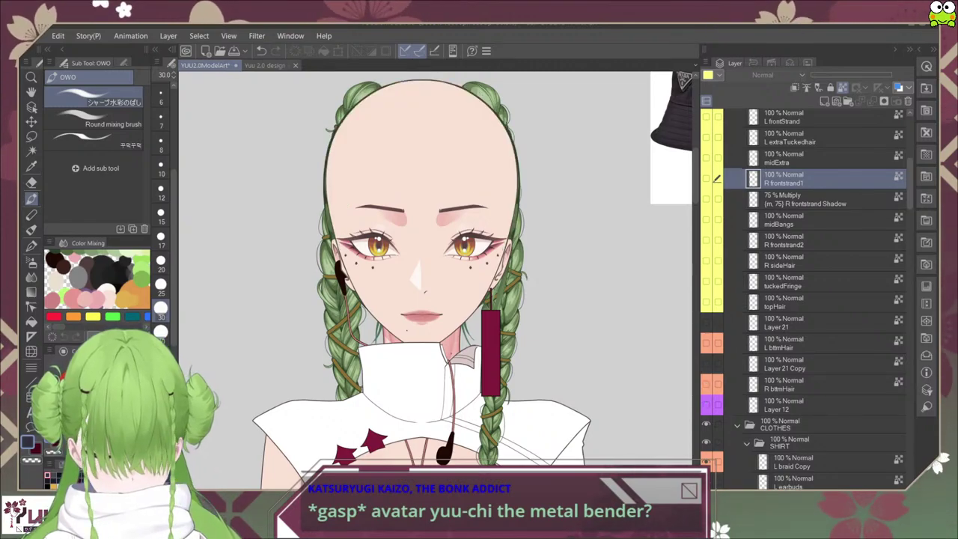
# Step: Toggle the BACK HAIR folder off and on to check the head without the back hair
pyautogui.scroll(-15, 804, 292)
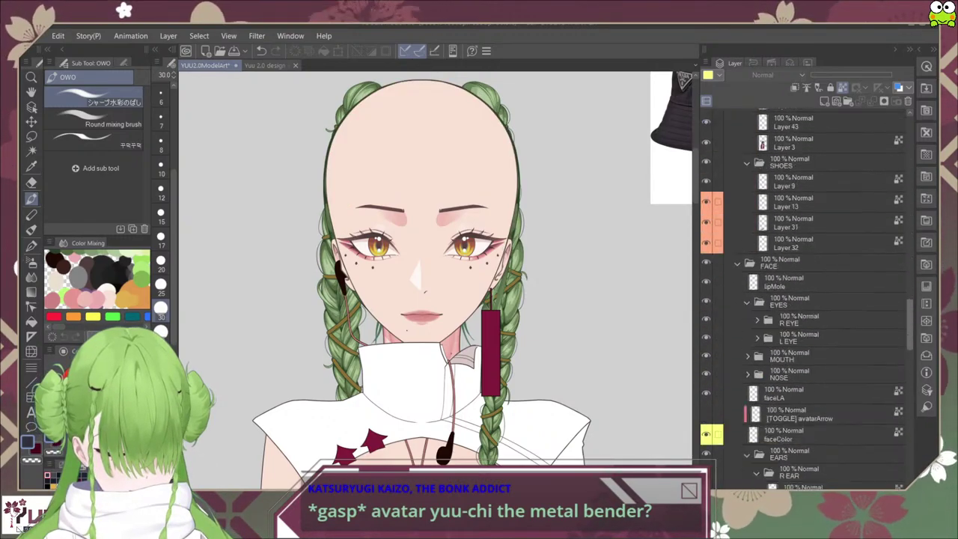
pyautogui.scroll(-10, 805, 292)
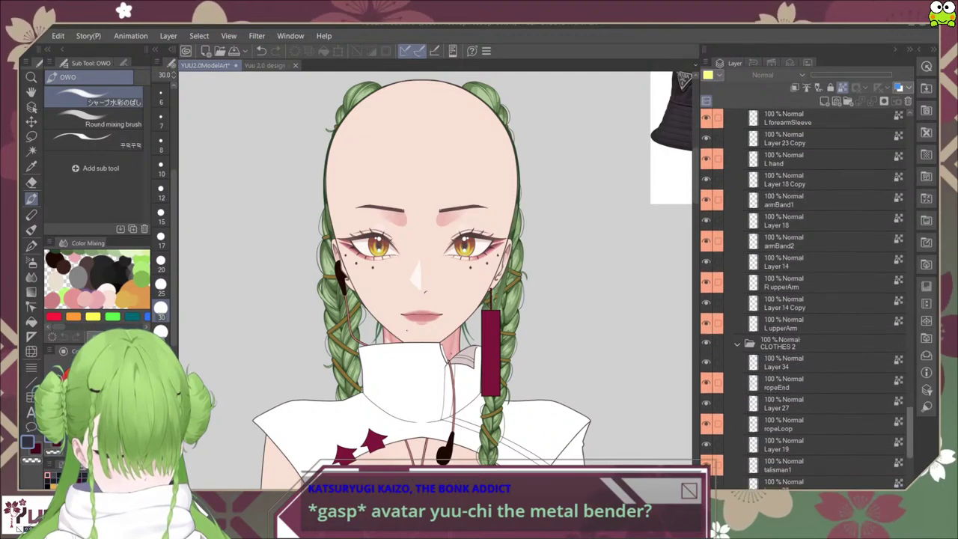
pyautogui.click(706, 286)
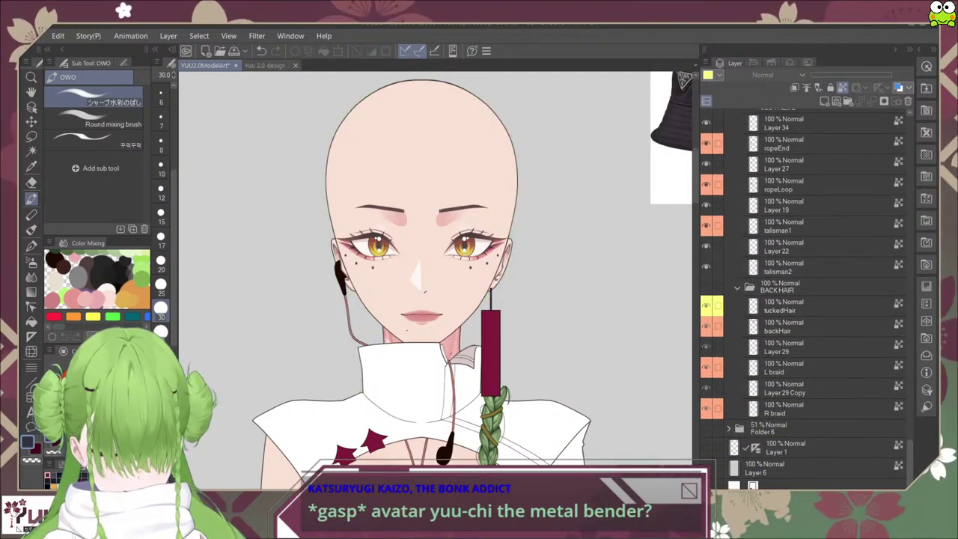
pyautogui.moveTo(910, 458); pyautogui.dragTo(909, 454)
pyautogui.hotkey('ctrl', 'y')
pyautogui.scroll(10, 804, 284)
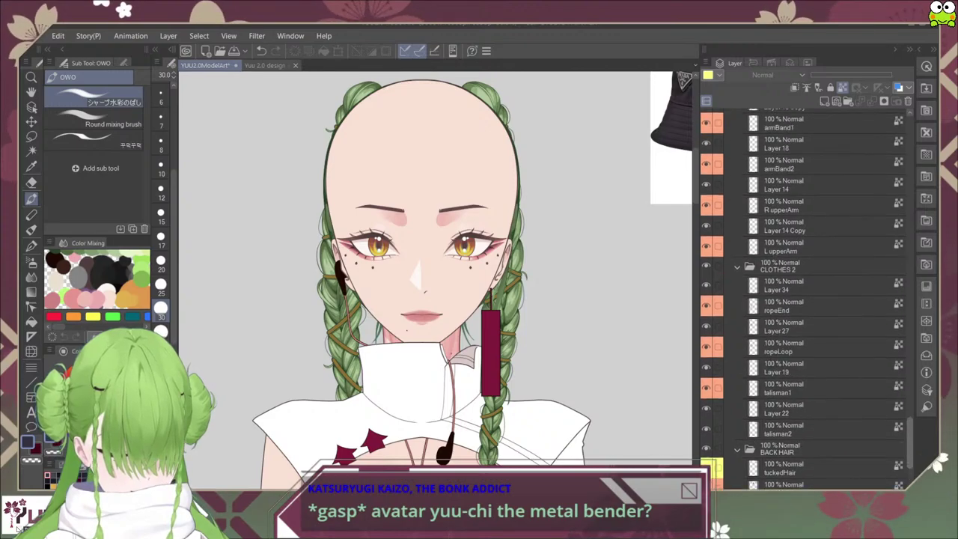
# Step: Restore the visibility of the front hair layers from tuckedFringe down to Layer 12
pyautogui.scroll(10, 805, 284)
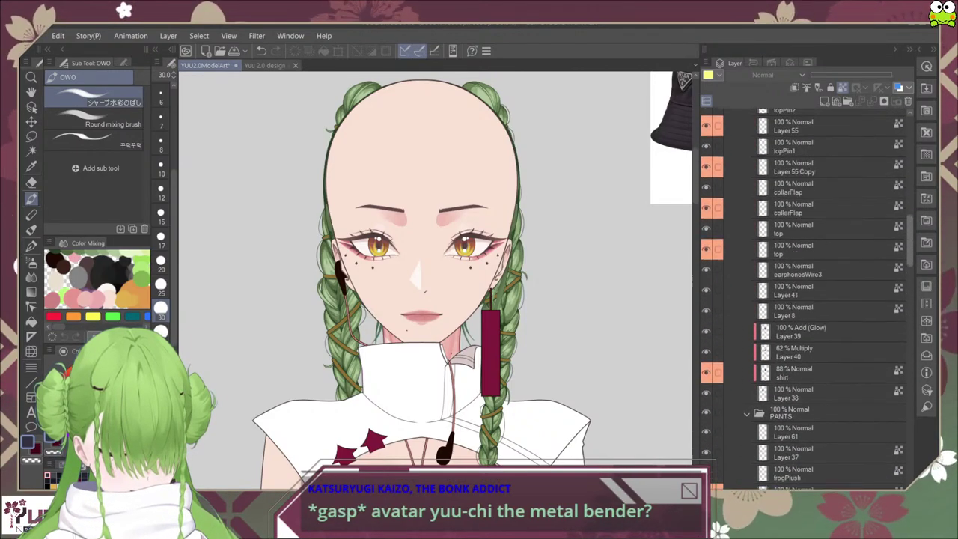
pyautogui.click(793, 144)
pyautogui.scroll(5, 805, 284)
pyautogui.scroll(-4, 804, 284)
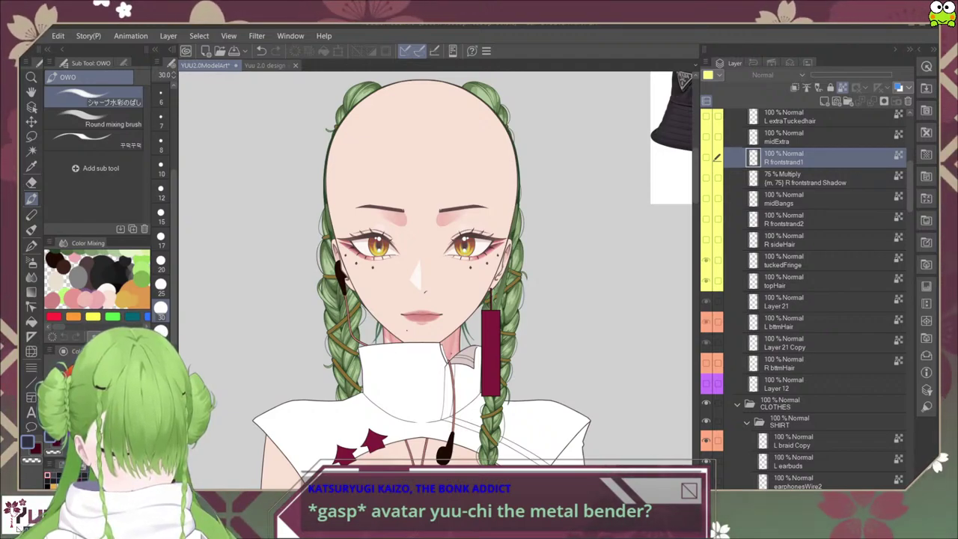
pyautogui.click(706, 259)
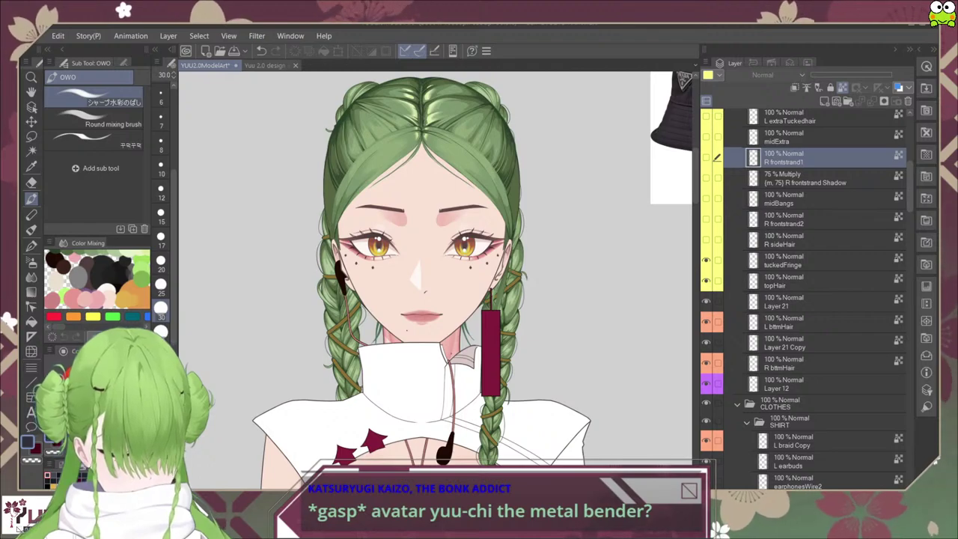
# Step: Show the R sideHair and R frontstrand2 layers and toggle R sideHair to compare its effect
pyautogui.click(706, 239)
pyautogui.click(705, 220)
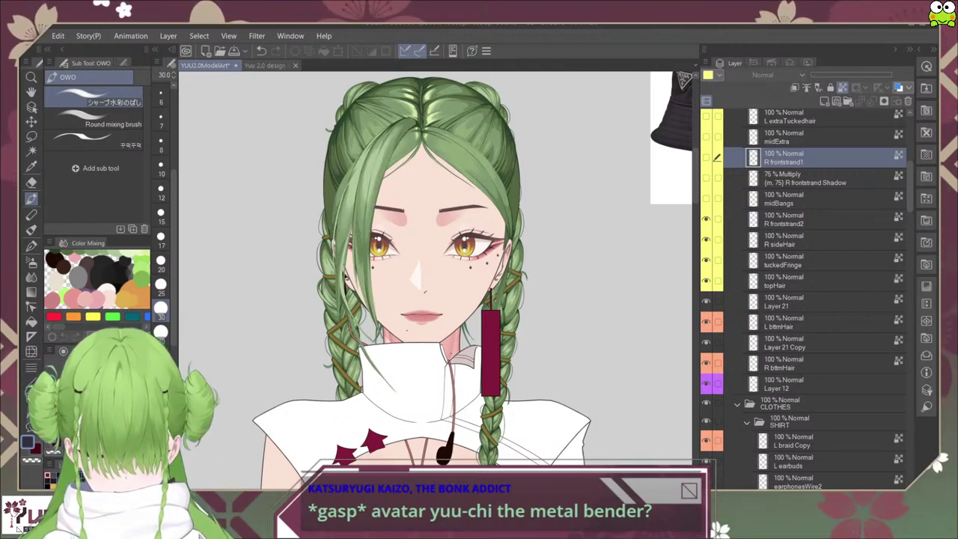
pyautogui.click(705, 240)
pyautogui.click(705, 239)
pyautogui.click(705, 240)
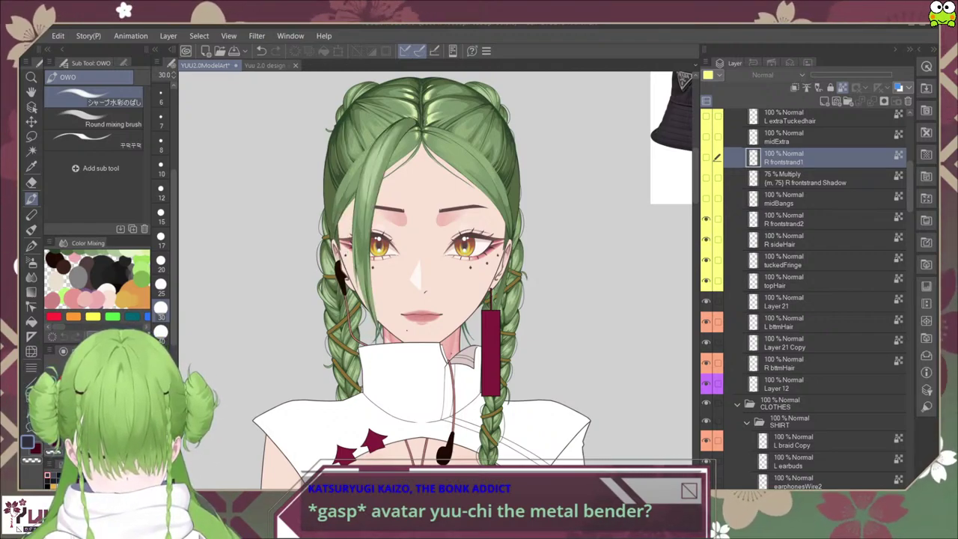
pyautogui.click(705, 239)
pyautogui.click(705, 240)
pyautogui.click(705, 239)
# Step: Toggle R frontstrand2 and R sideHair separately to compare each strand alone and both together
pyautogui.click(706, 220)
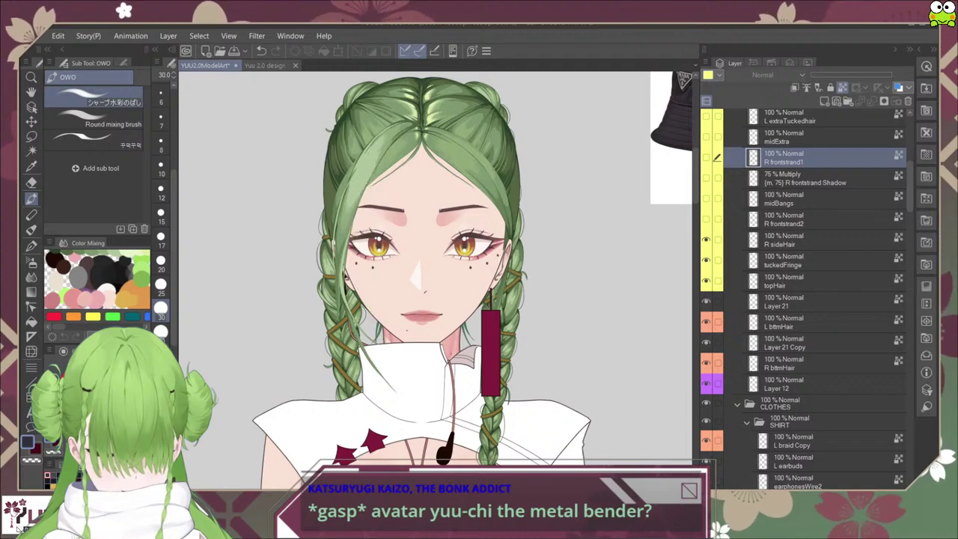
pyautogui.click(706, 239)
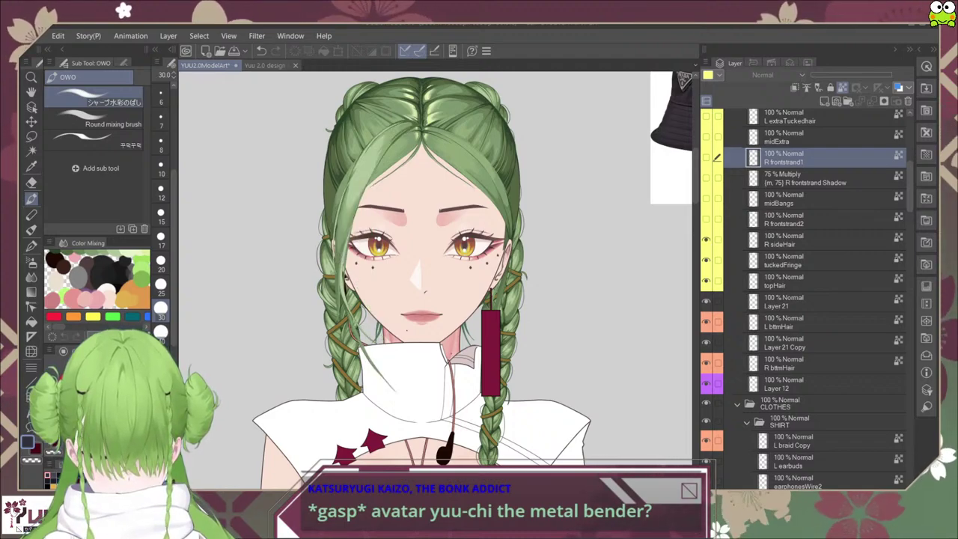
pyautogui.click(705, 219)
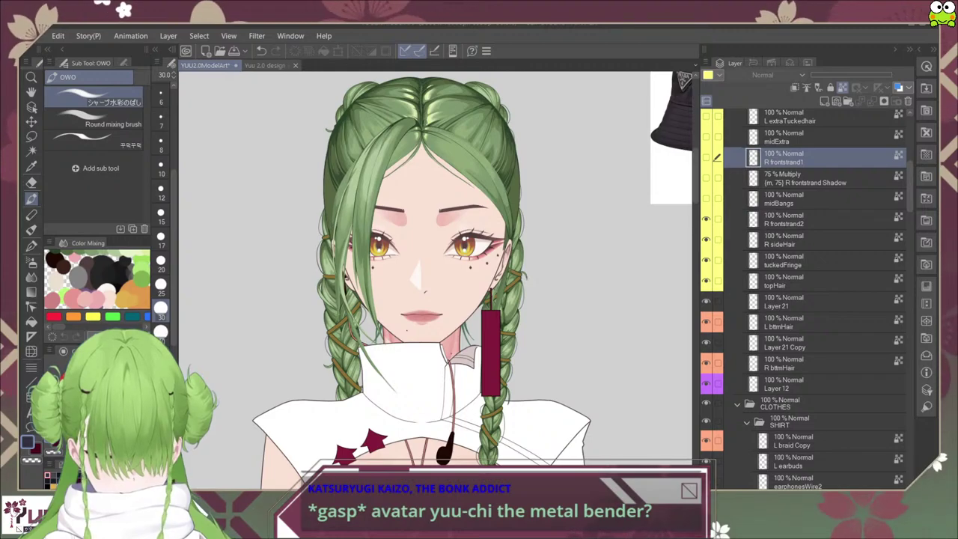
pyautogui.click(706, 239)
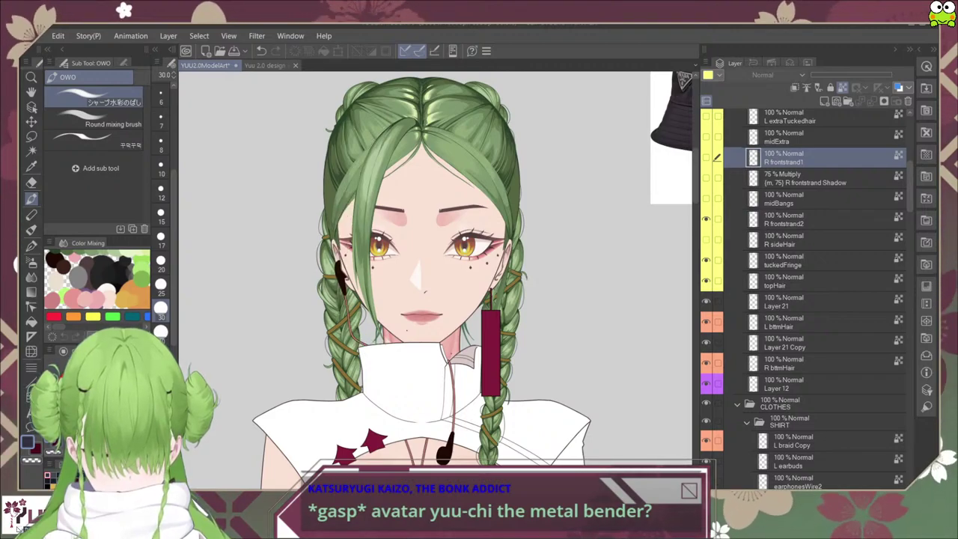
pyautogui.hotkey('ctrl', '-')
pyautogui.hotkey('ctrl', '+')
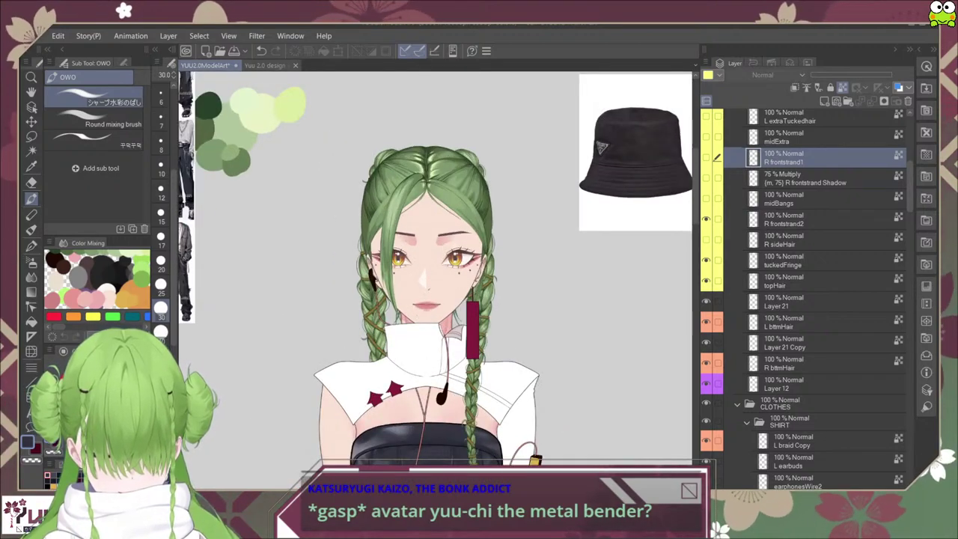
pyautogui.hotkey('ctrl', '+')
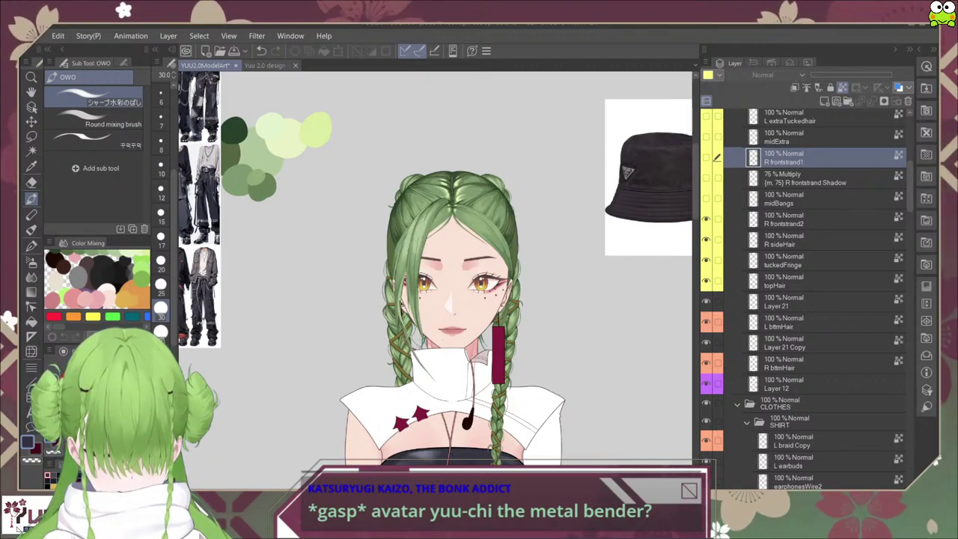
# Step: Isolate the midBangs layer by hiding R frontstrand2 and R sideHair, and toggle it until it is hidden
pyautogui.click(706, 198)
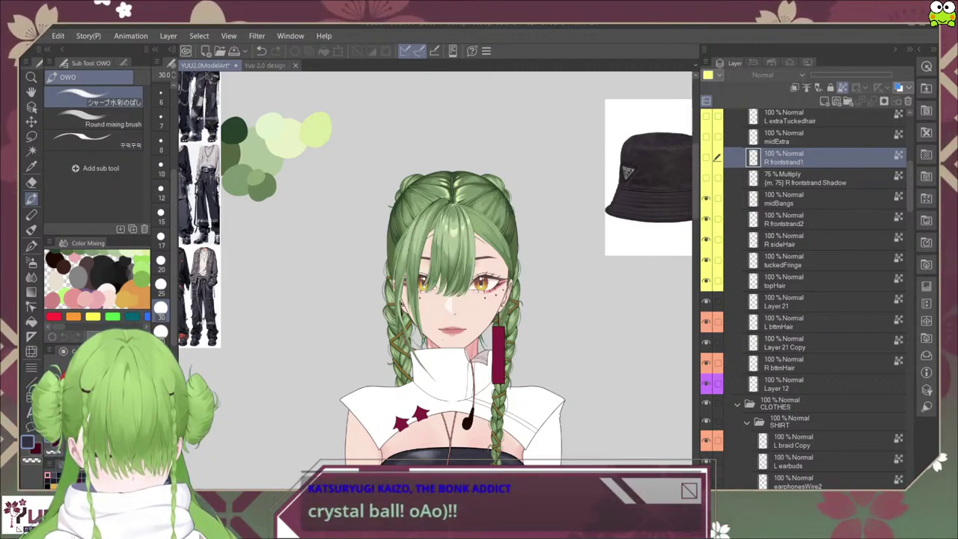
pyautogui.moveTo(706, 219); pyautogui.dragTo(705, 240)
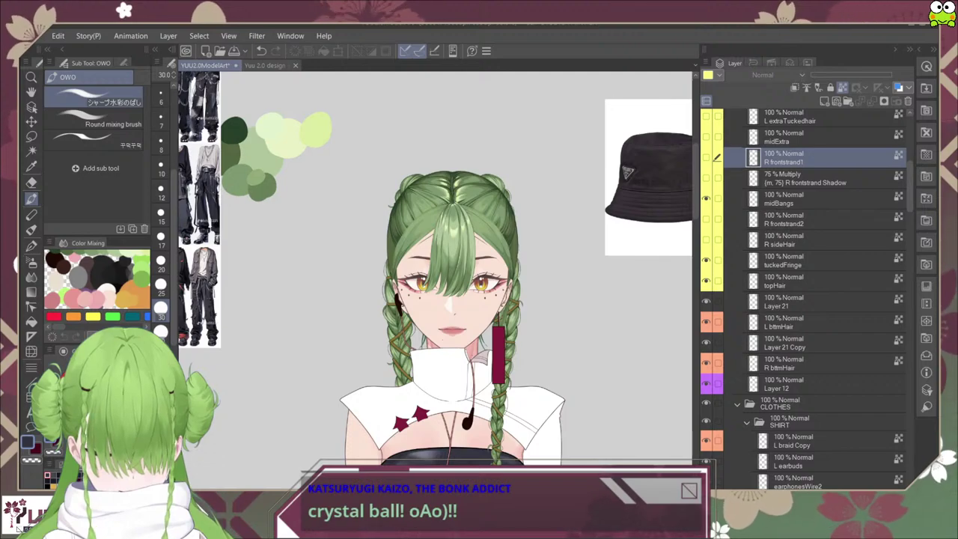
pyautogui.click(705, 198)
pyautogui.click(706, 199)
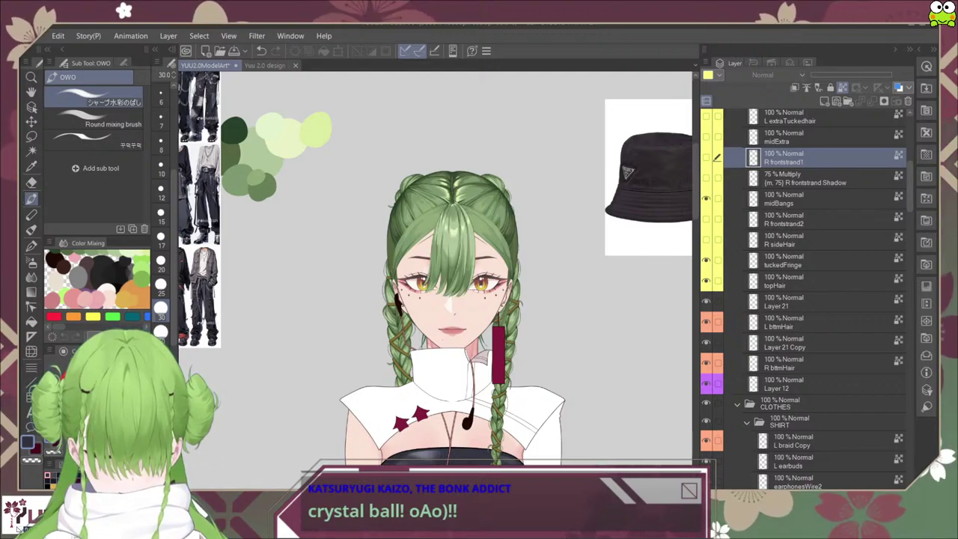
pyautogui.click(706, 197)
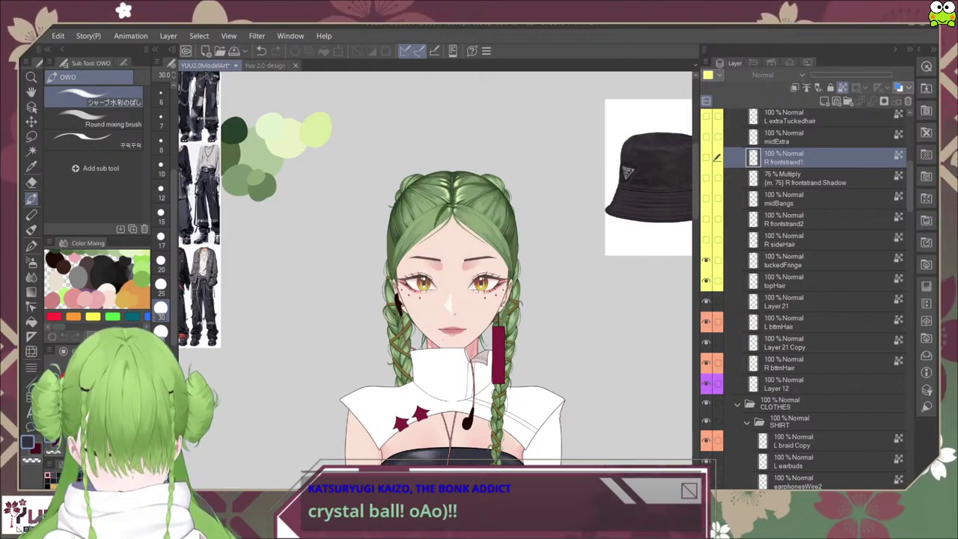
# Step: Show the R frontstrand1 layer with its R frontstrand Shadow layer and examine the strand on the face
pyautogui.click(705, 157)
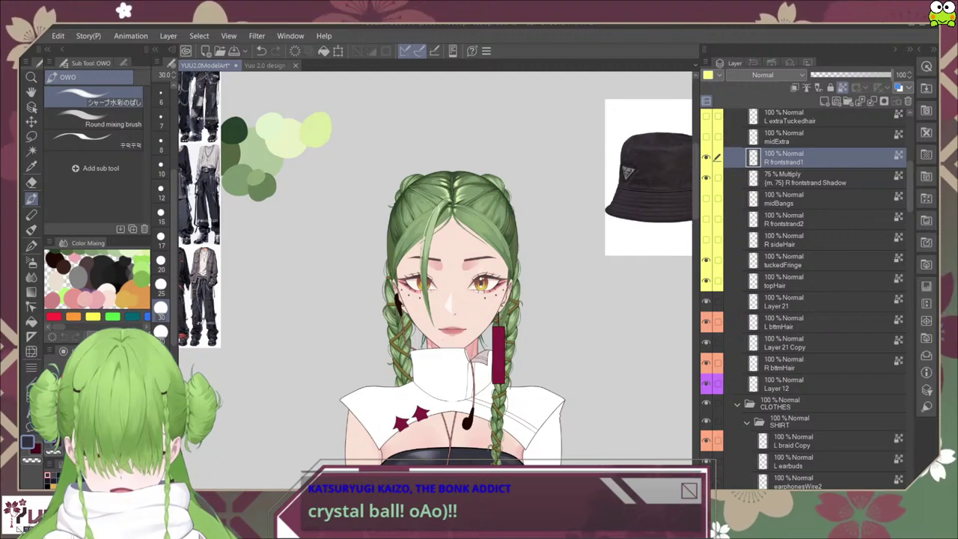
pyautogui.hotkey('ctrl', '-')
pyautogui.hotkey('ctrl', '-')
pyautogui.hotkey('ctrl', '-')
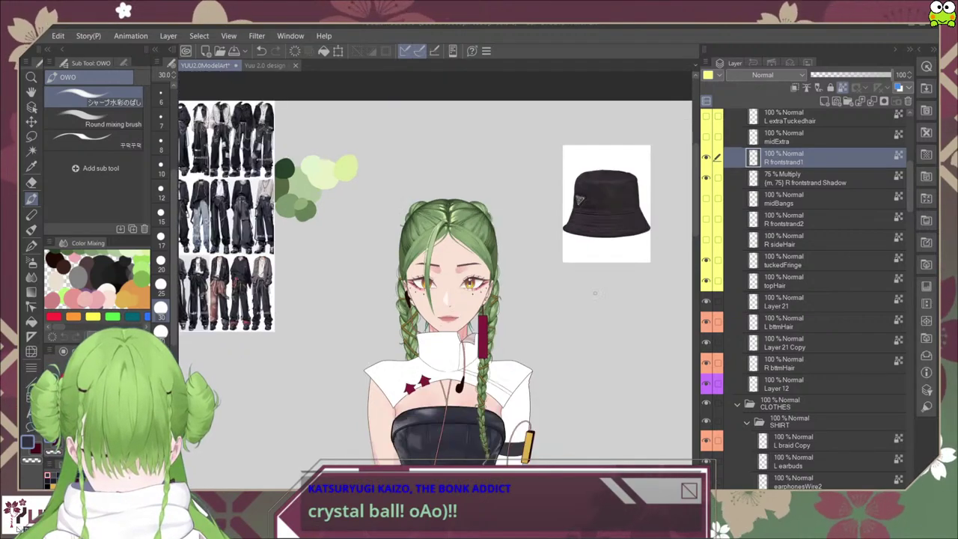
pyautogui.moveTo(441, 284); pyautogui.dragTo(471, 325)
pyautogui.scroll(5, 505, 316)
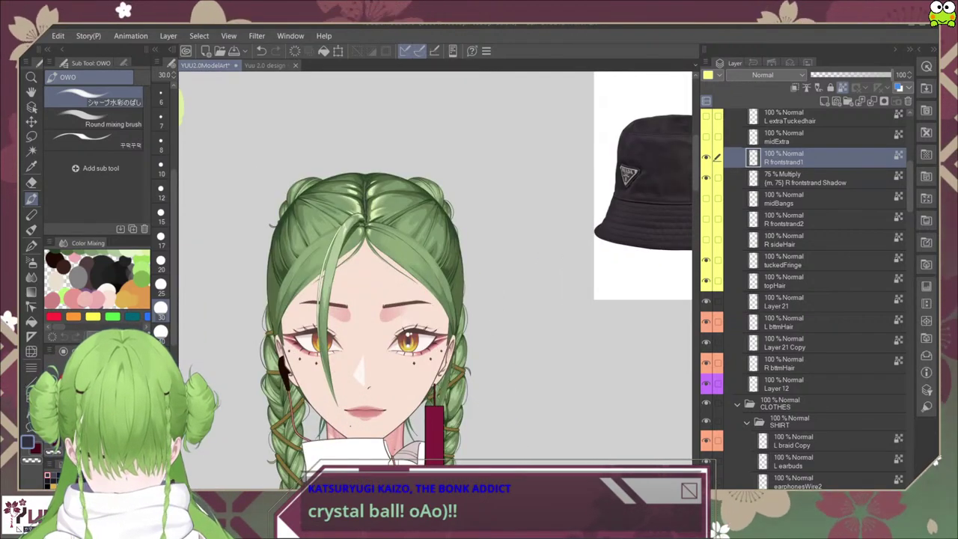
pyautogui.scroll(-2, 536, 329)
pyautogui.scroll(3, 537, 341)
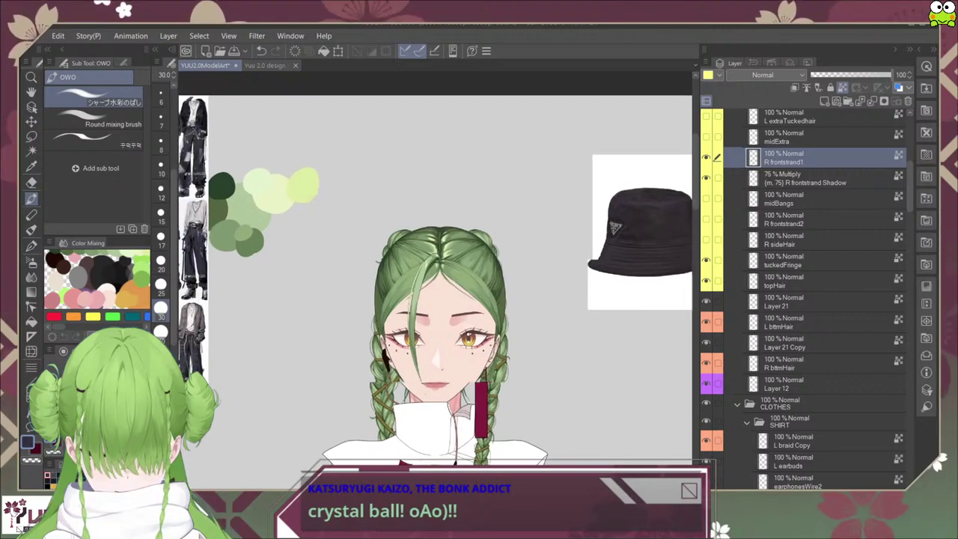
pyautogui.moveTo(537, 353); pyautogui.dragTo(585, 323)
pyautogui.scroll(-2, 592, 331)
pyautogui.scroll(2, 585, 323)
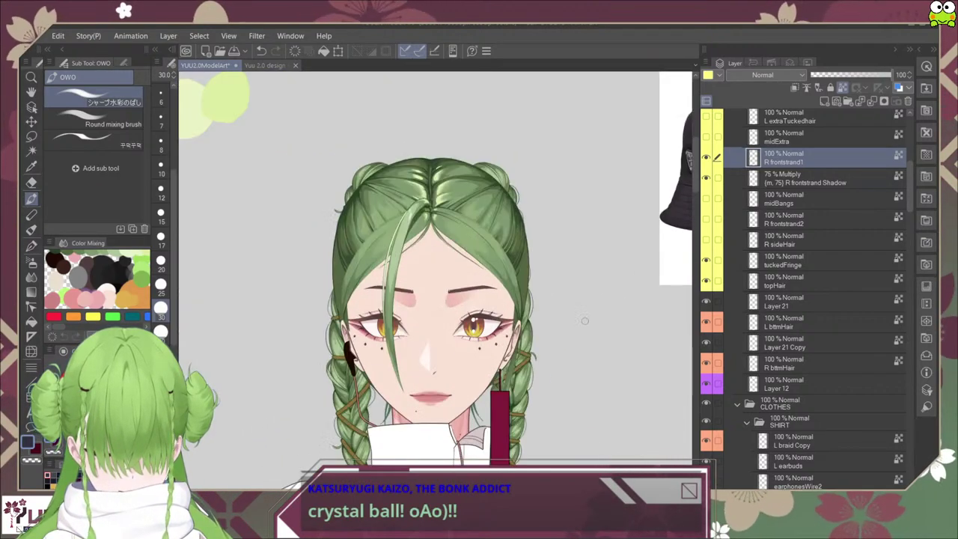
# Step: Show the L frontStrand layer in the FRONT HAIR folder and examine both front strands together
pyautogui.scroll(5, 808, 284)
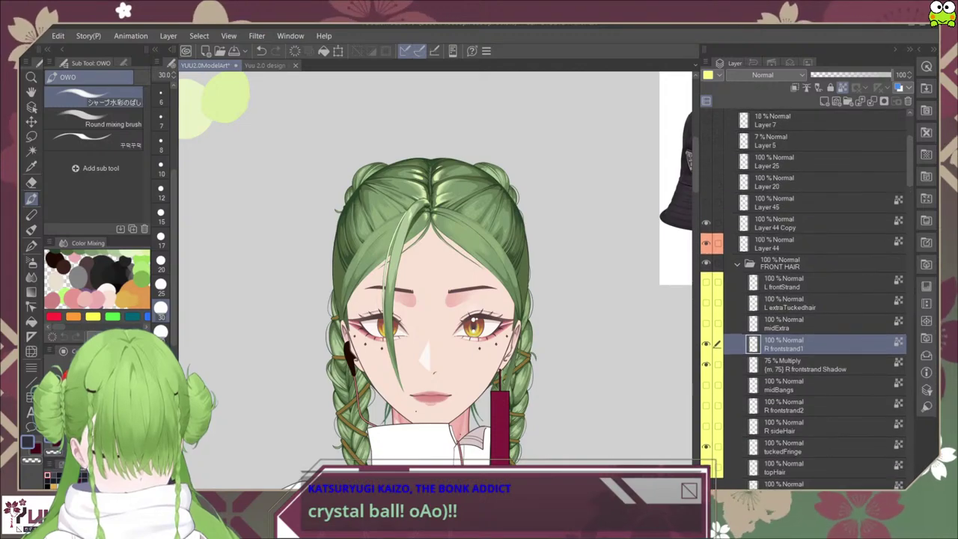
pyautogui.click(706, 302)
pyautogui.click(705, 303)
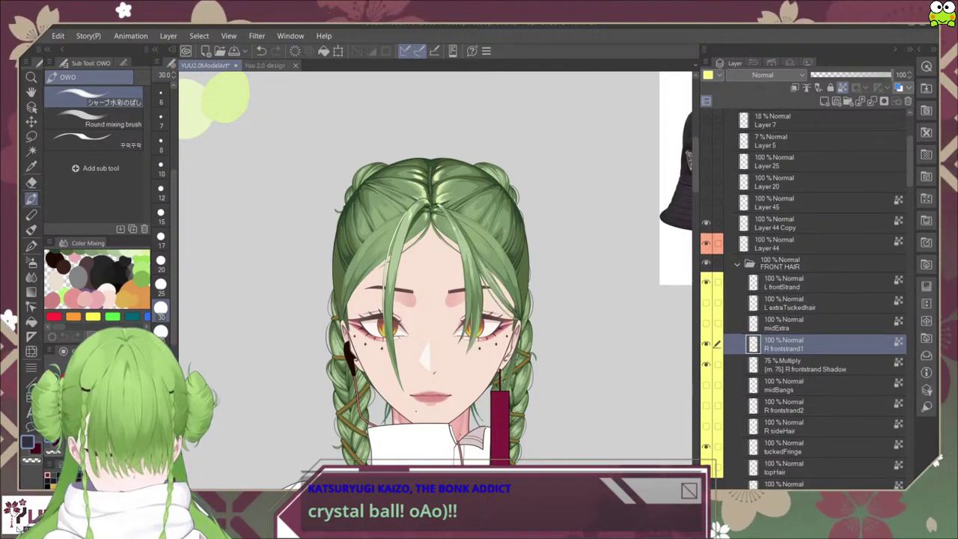
pyautogui.scroll(-2, 434, 329)
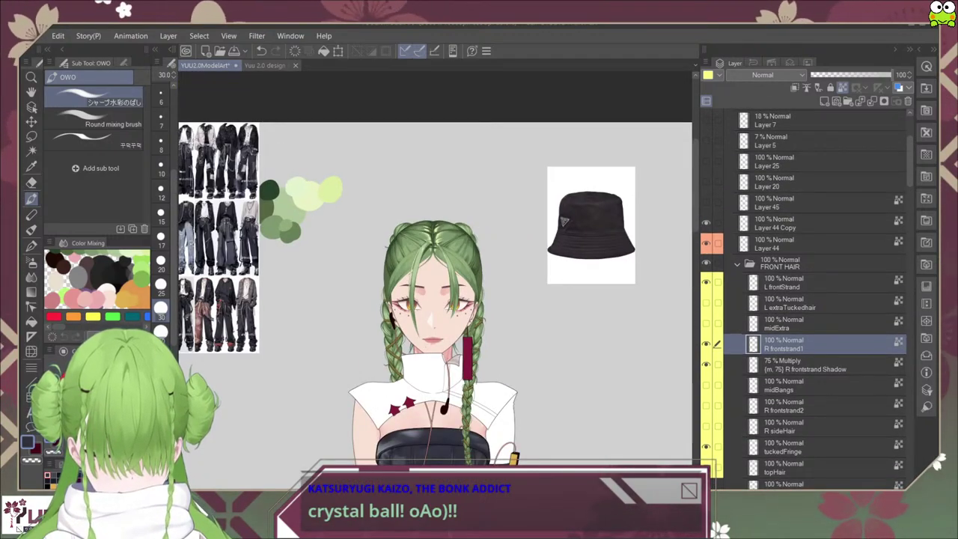
pyautogui.hotkey('ctrl', '-')
pyautogui.hotkey('ctrl', '+')
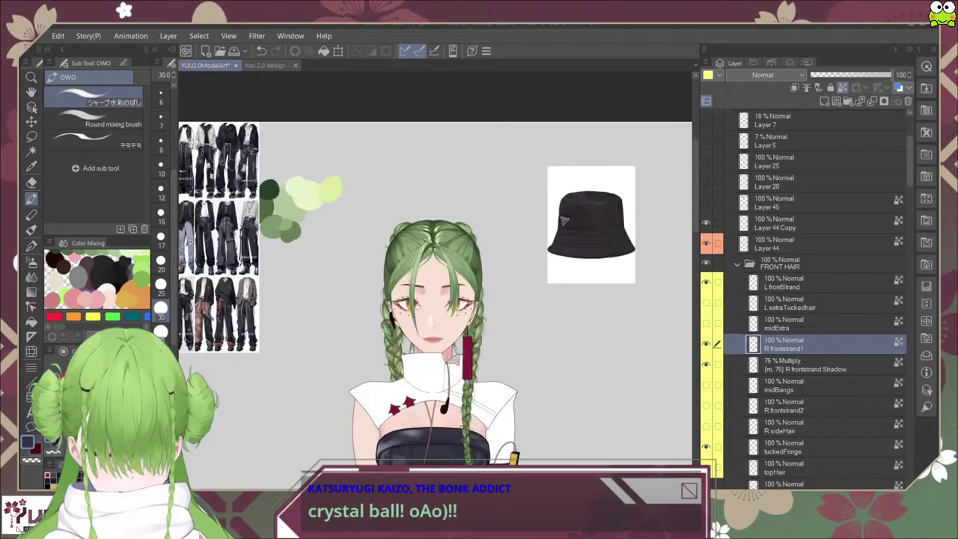
# Step: Show the remaining front hair layers: L extraTuckedhair, midExtra, midBangs, R frontstrand2 and R sideHair
pyautogui.click(705, 303)
pyautogui.click(705, 323)
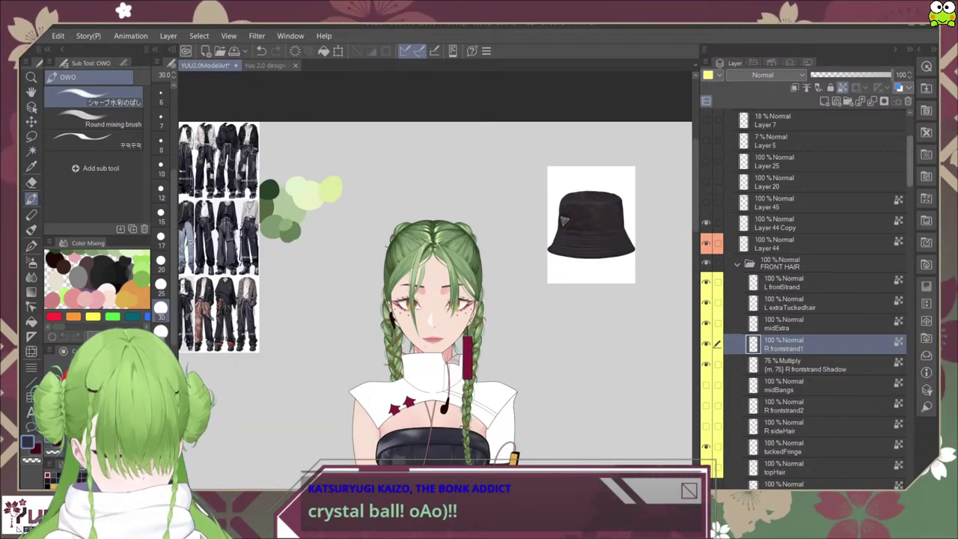
pyautogui.scroll(-4, 804, 284)
pyautogui.click(706, 255)
pyautogui.click(705, 275)
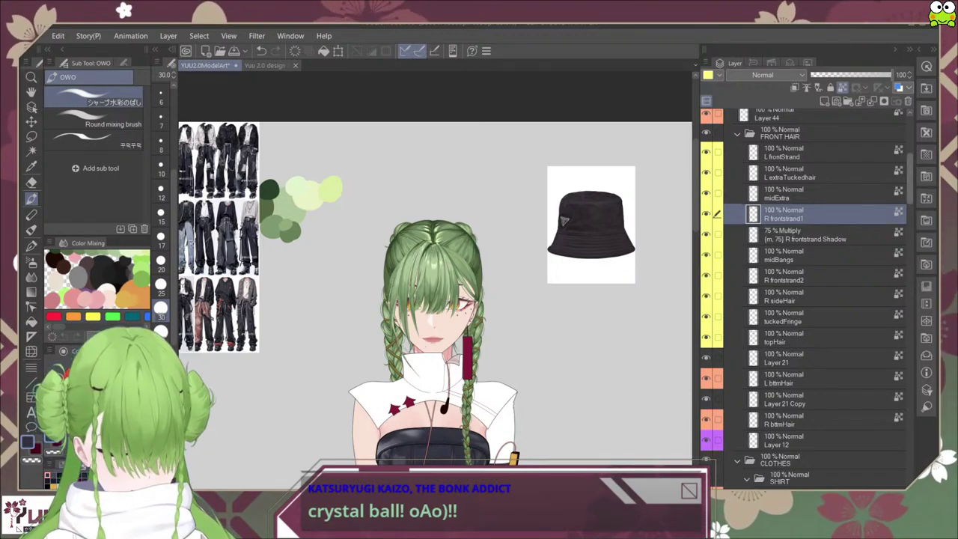
pyautogui.scroll(-5, 804, 300)
pyautogui.scroll(-5, 805, 300)
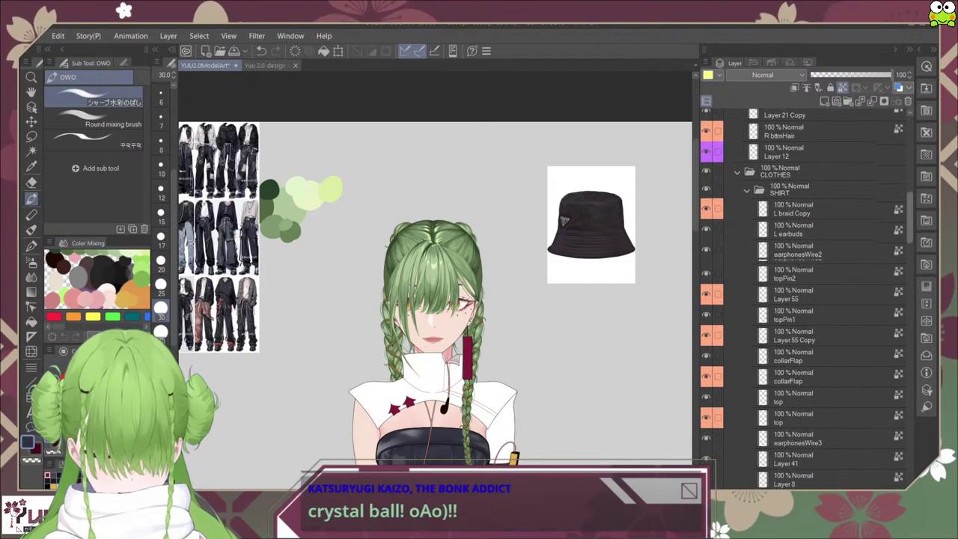
pyautogui.scroll(10, 804, 300)
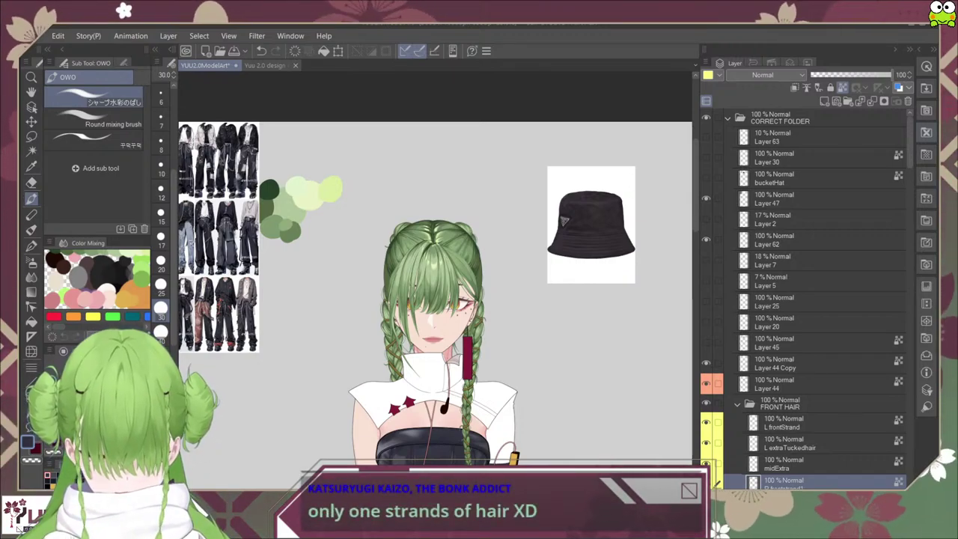
# Step: Show Layer 30 and the bucketHat layer so the bucket hat sits on the model's head
pyautogui.scroll(2, 453, 296)
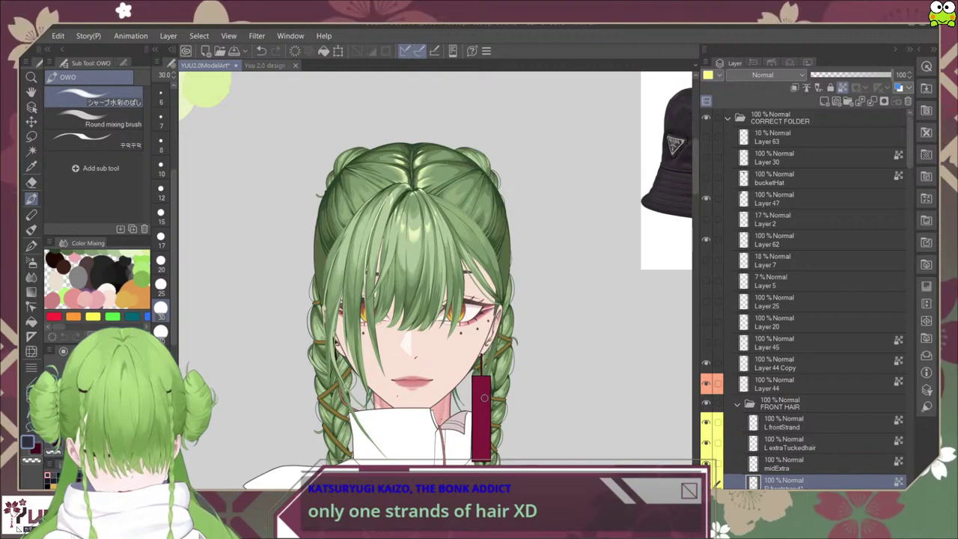
pyautogui.moveTo(453, 296); pyautogui.dragTo(457, 306)
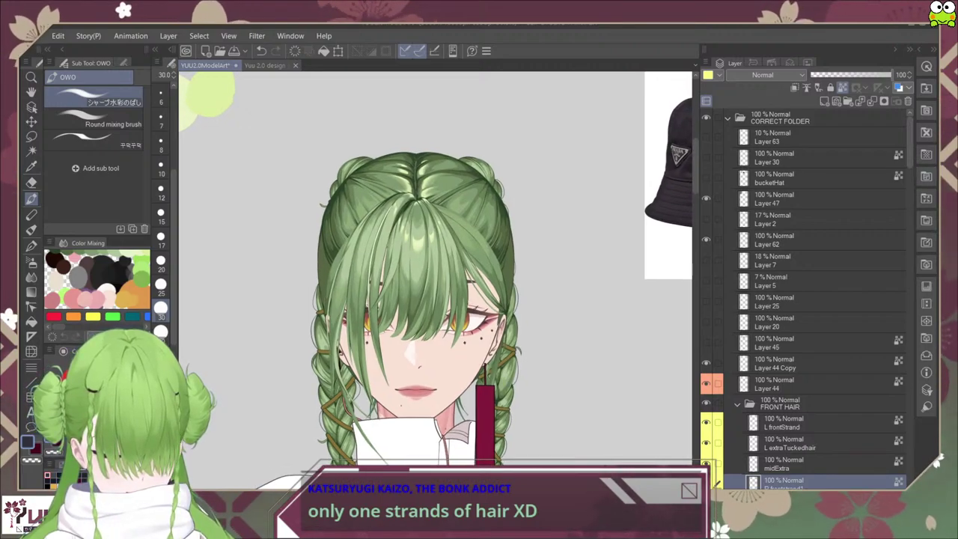
pyautogui.click(705, 157)
pyautogui.click(705, 178)
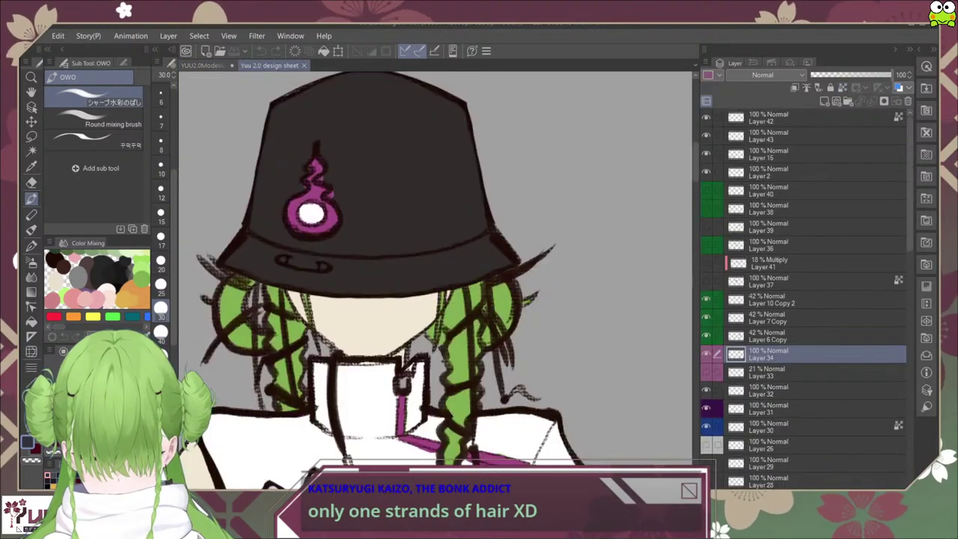
# Step: Examine the flame emblem on the hat in the Yuu 2.0 design sheet, and return to the YUU2.0ModelArt file
pyautogui.click(265, 65)
pyautogui.scroll(3, 406, 300)
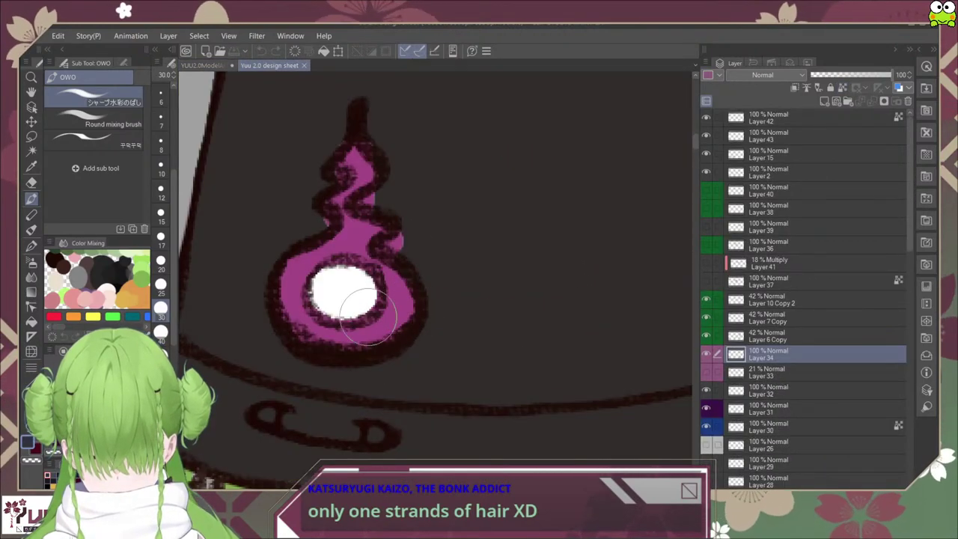
pyautogui.click(200, 66)
pyautogui.scroll(-3, 423, 301)
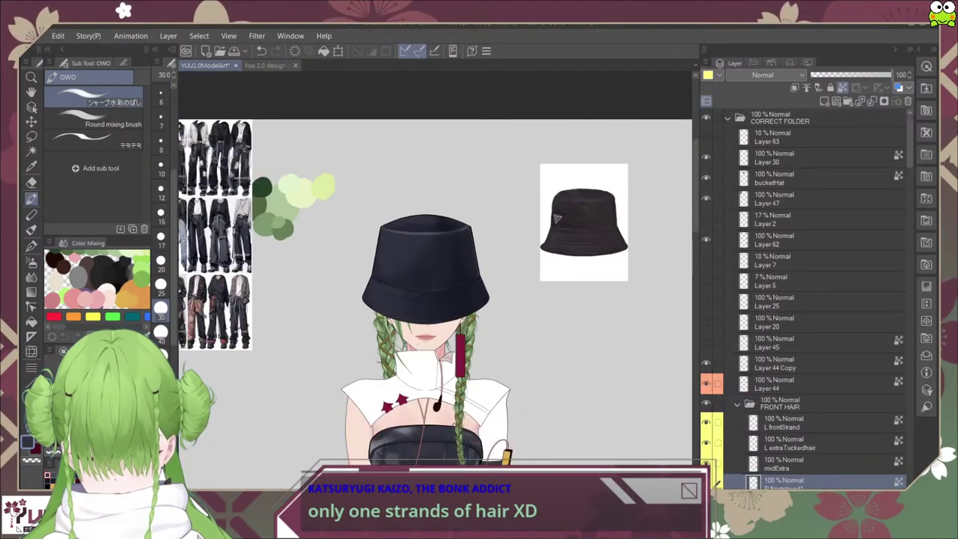
pyautogui.scroll(5, 423, 301)
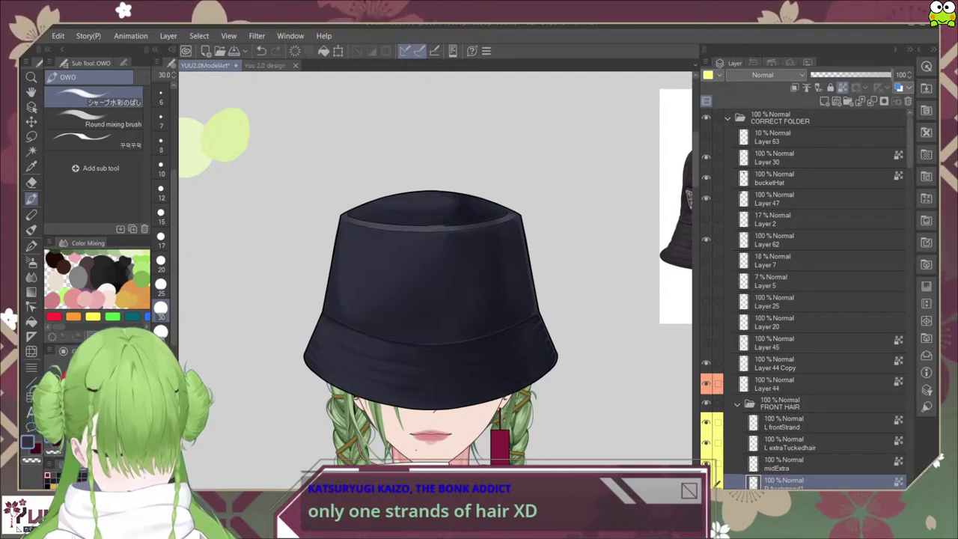
# Step: Put the bucketHat layer and Layer 30 into a new folder inside CORRECT FOLDER and check it by toggling its visibility
pyautogui.click(801, 178)
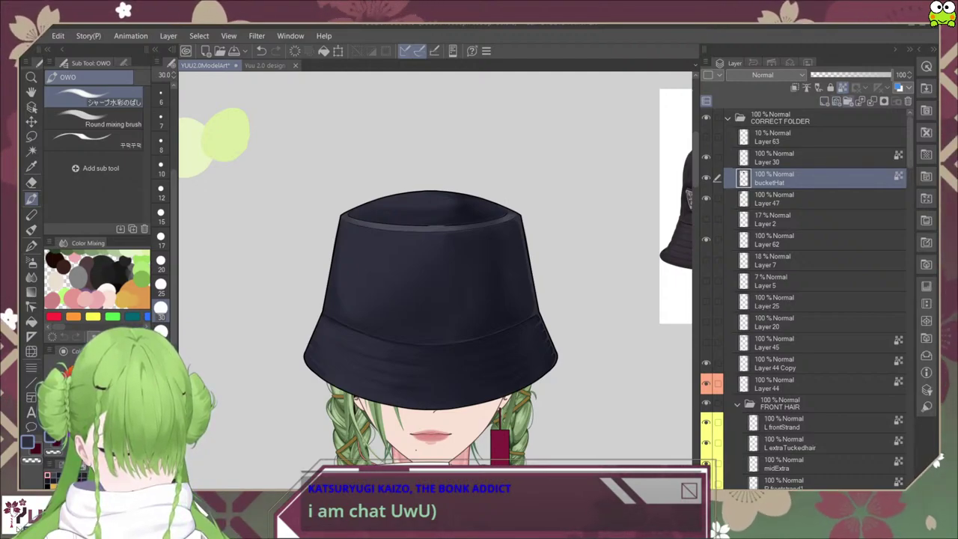
pyautogui.click(848, 101)
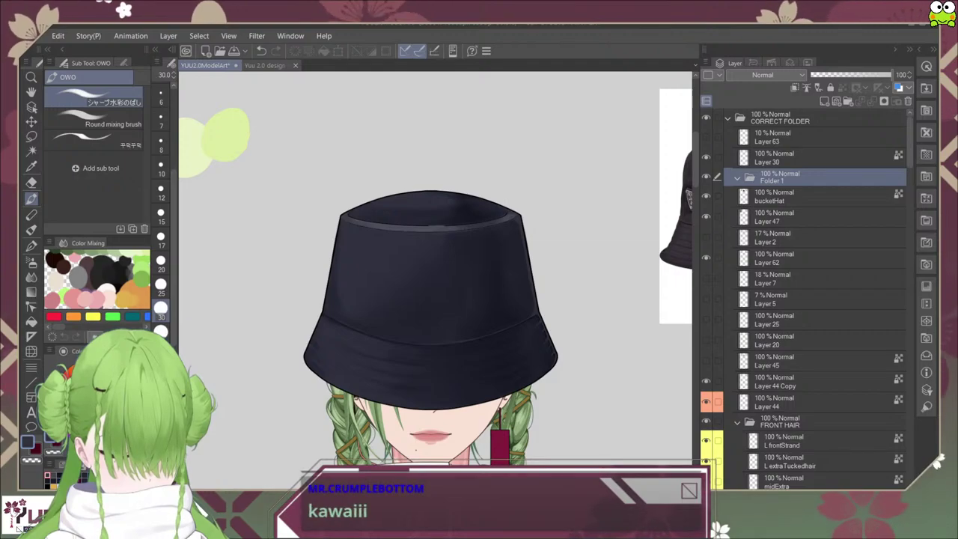
pyautogui.moveTo(814, 158); pyautogui.dragTo(814, 187)
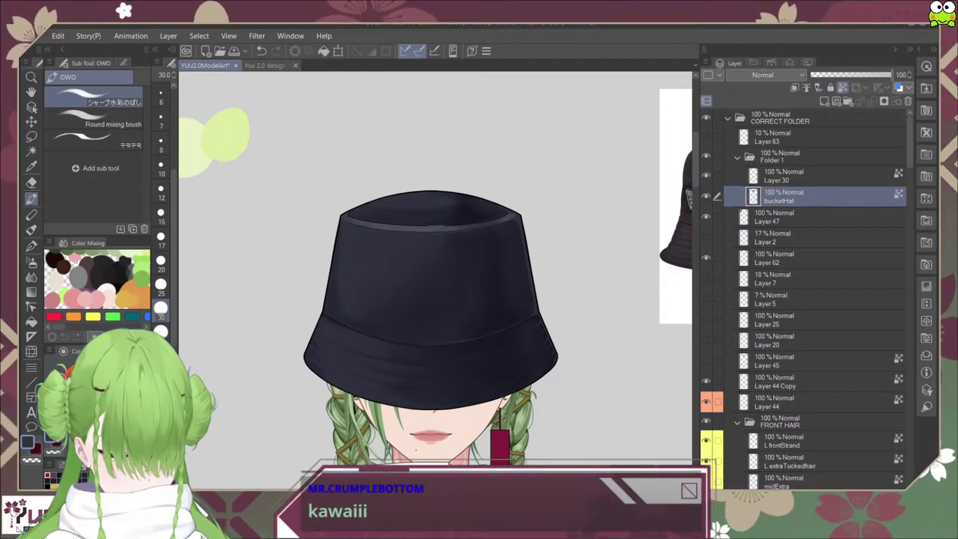
pyautogui.click(706, 157)
pyautogui.click(705, 156)
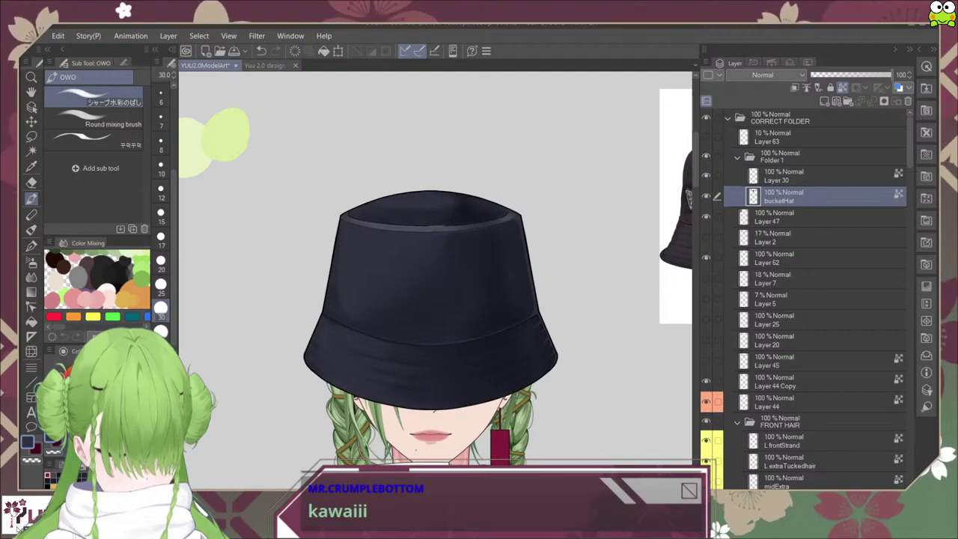
# Step: Add a second folder inside Folder 1 and rename the outer folder to ACCESSORIES
pyautogui.hotkey('ctrl', 'g')
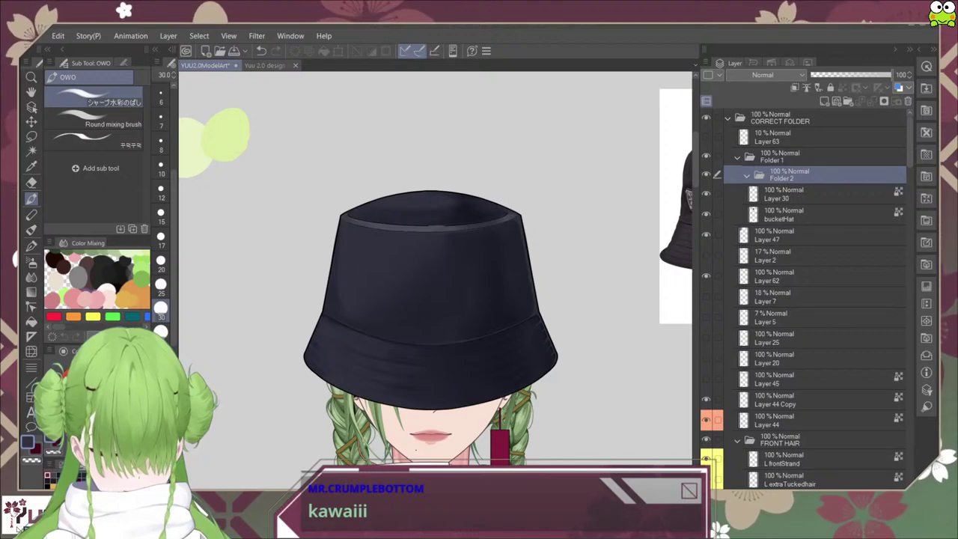
pyautogui.click(823, 195)
pyautogui.click(822, 175)
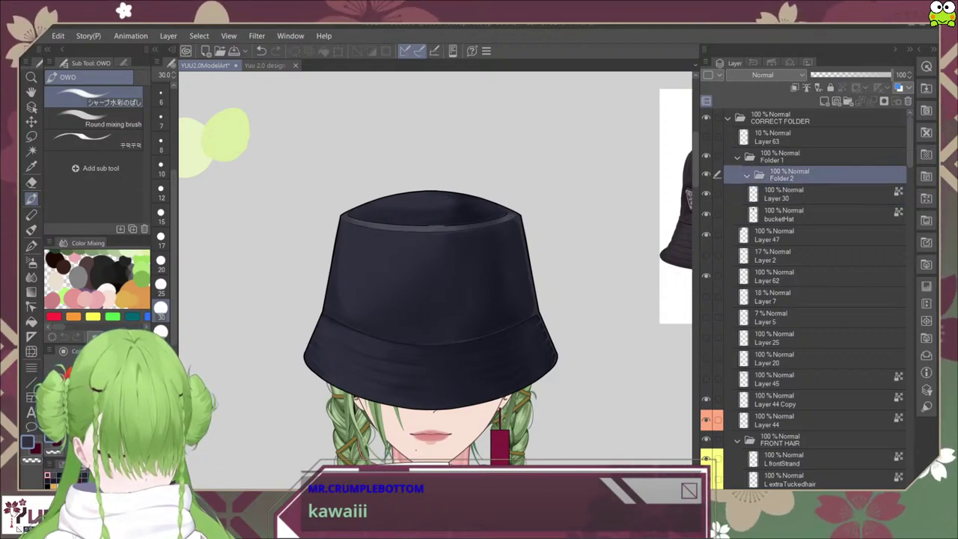
pyautogui.click(823, 157)
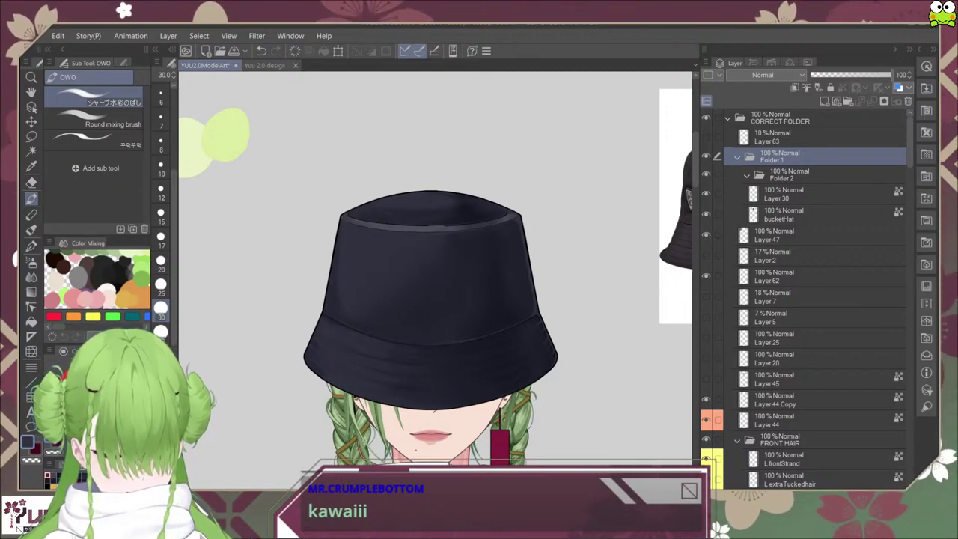
pyautogui.write('ACCESSORIES')
pyautogui.press('Return')
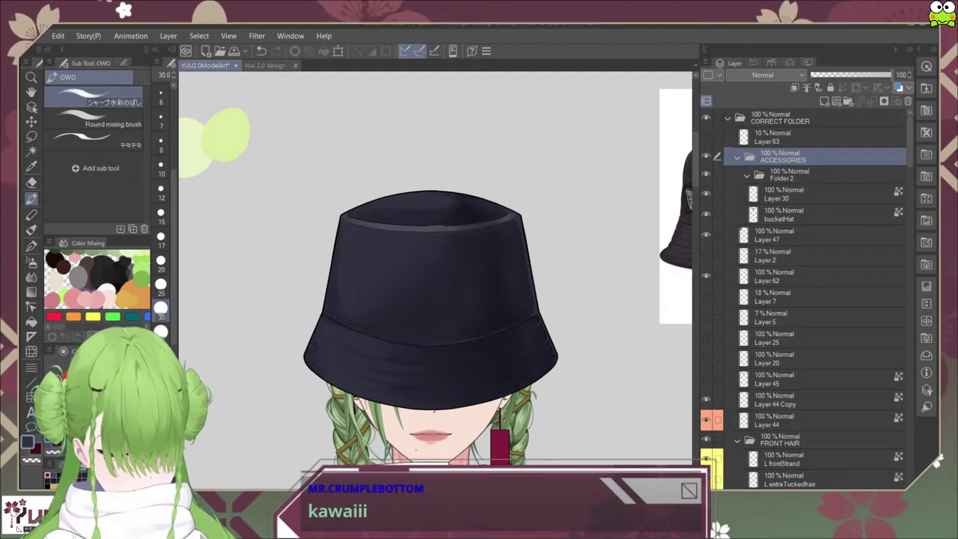
# Step: Name the inner folder bucketHat and move Layer 30 and the bucketHat layer into it
pyautogui.click(793, 215)
pyautogui.keyDown('ctrl'); pyautogui.click(793, 194); pyautogui.keyUp('ctrl')
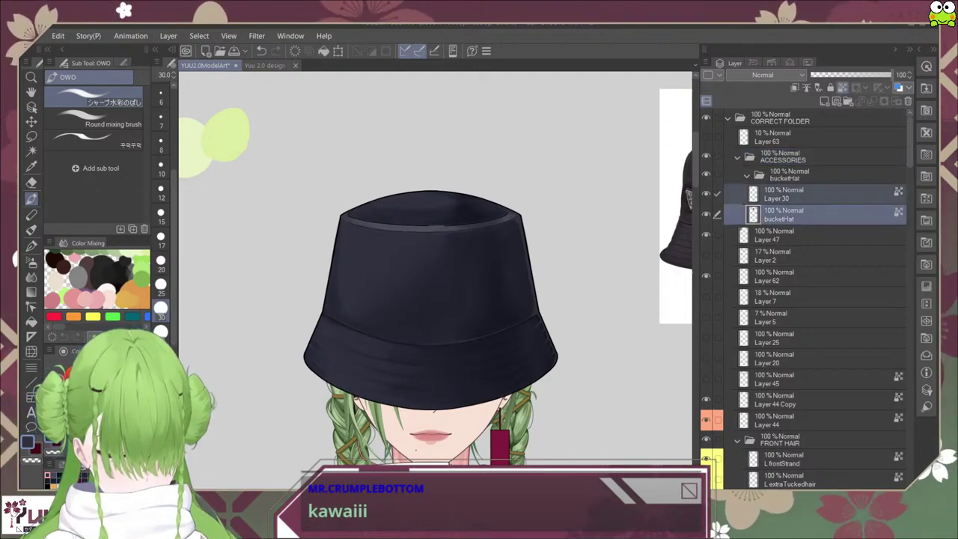
pyautogui.moveTo(793, 196); pyautogui.dragTo(793, 180)
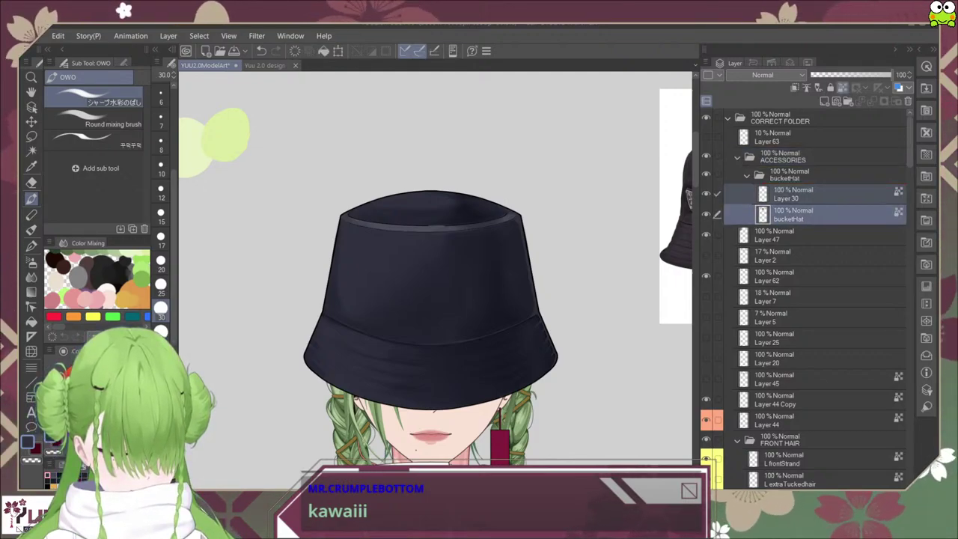
pyautogui.click(793, 214)
# Step: Add a new layer above Layer 30 in the bucketHat folder and mark the bucketHat layer with the orange palette color
pyautogui.click(793, 175)
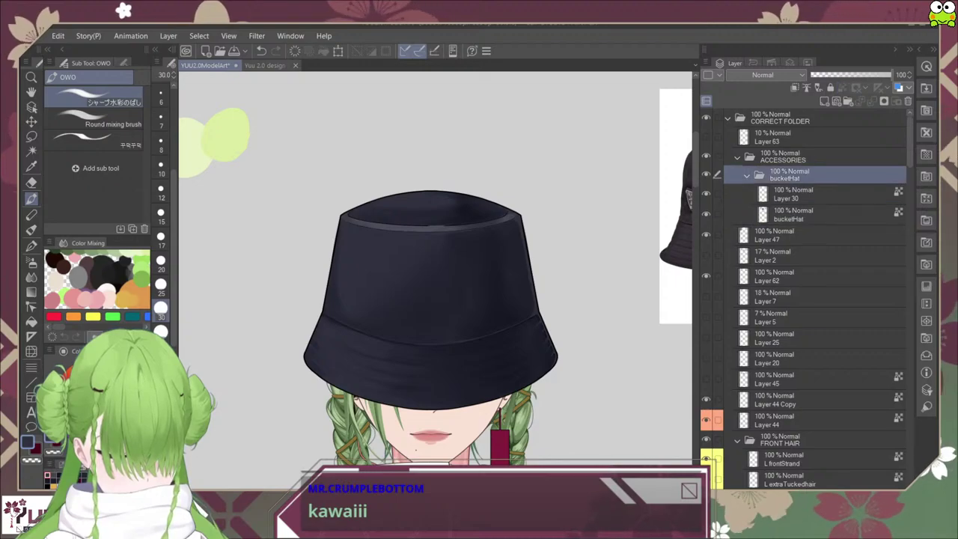
pyautogui.hotkey('ctrl', 'shift', 'n')
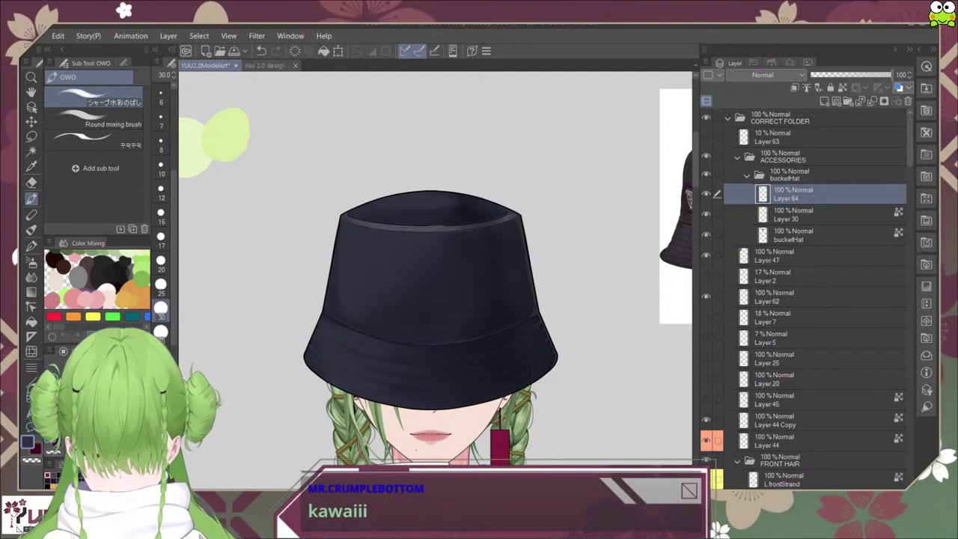
pyautogui.click(793, 235)
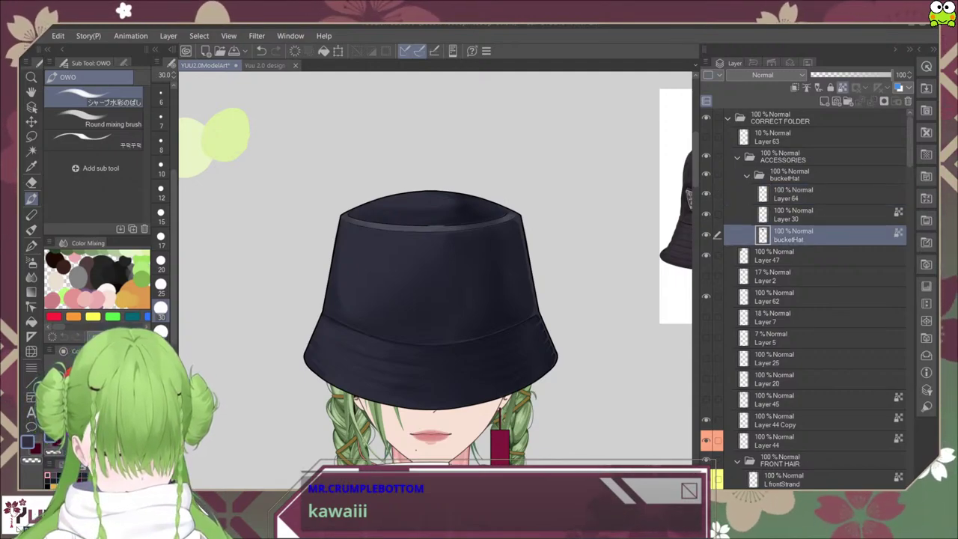
pyautogui.click(708, 75)
# Step: Try a black circle outline on Layer 64 near the lower front of the hat, using the Ellipse tool at size 4
pyautogui.click(793, 194)
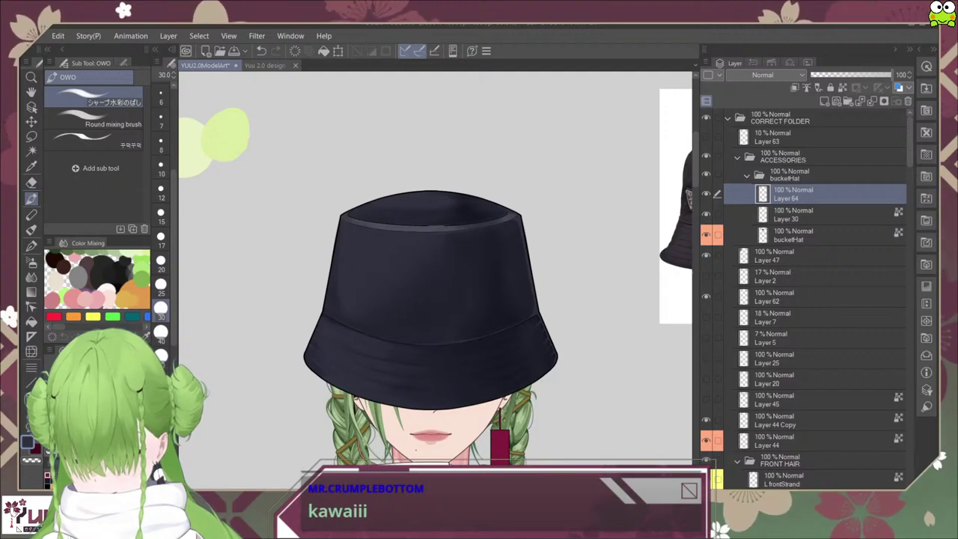
pyautogui.press('u')
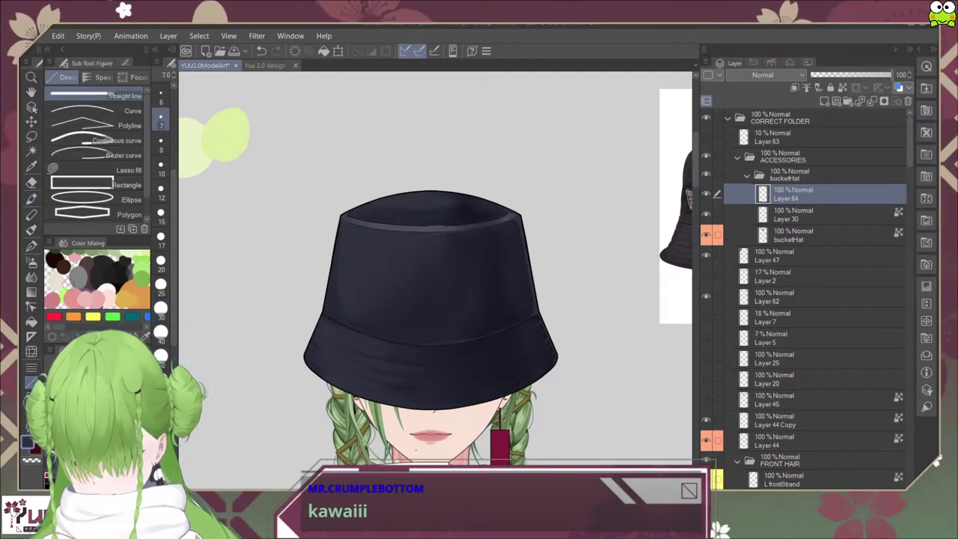
pyautogui.click(97, 199)
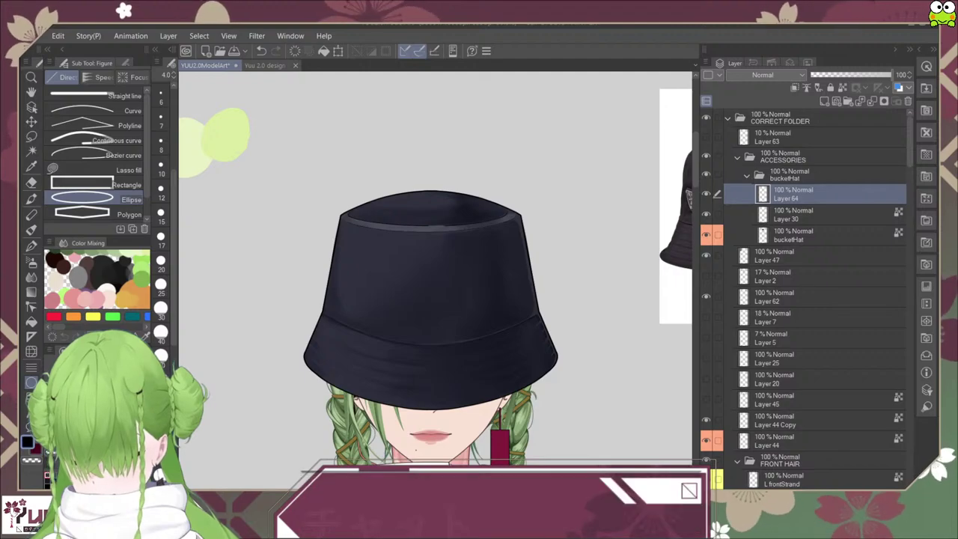
pyautogui.scroll(2, 382, 334)
pyautogui.moveTo(382, 334); pyautogui.dragTo(344, 359)
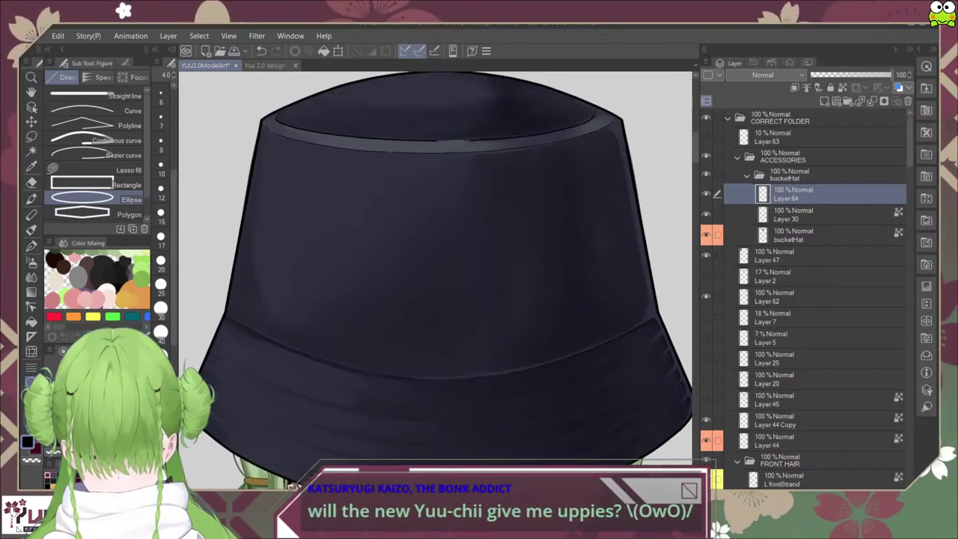
pyautogui.moveTo(307, 282); pyautogui.dragTo(379, 354)
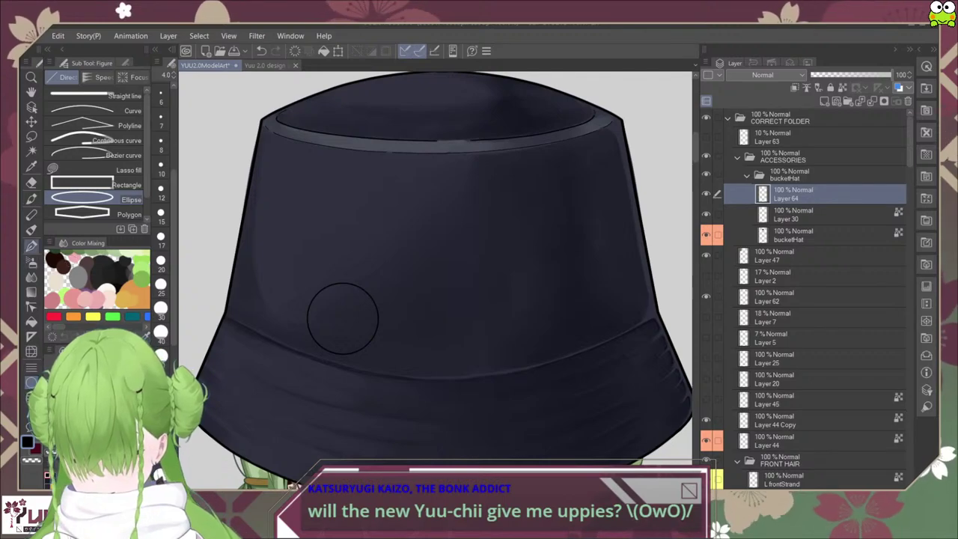
# Step: Try a flame line along the circle's upper edge with the Milli pen marker at size 6, and undo it
pyautogui.click(31, 230)
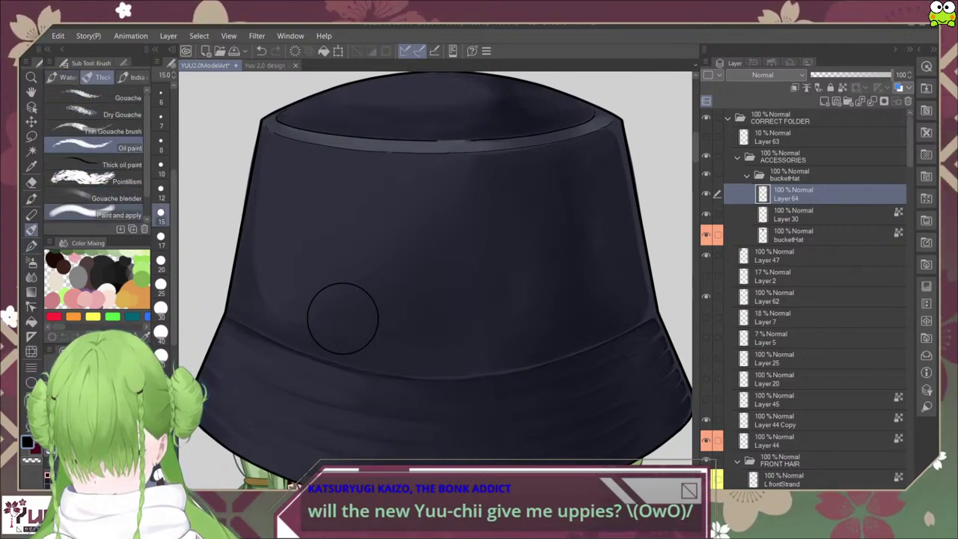
pyautogui.click(31, 245)
pyautogui.click(123, 77)
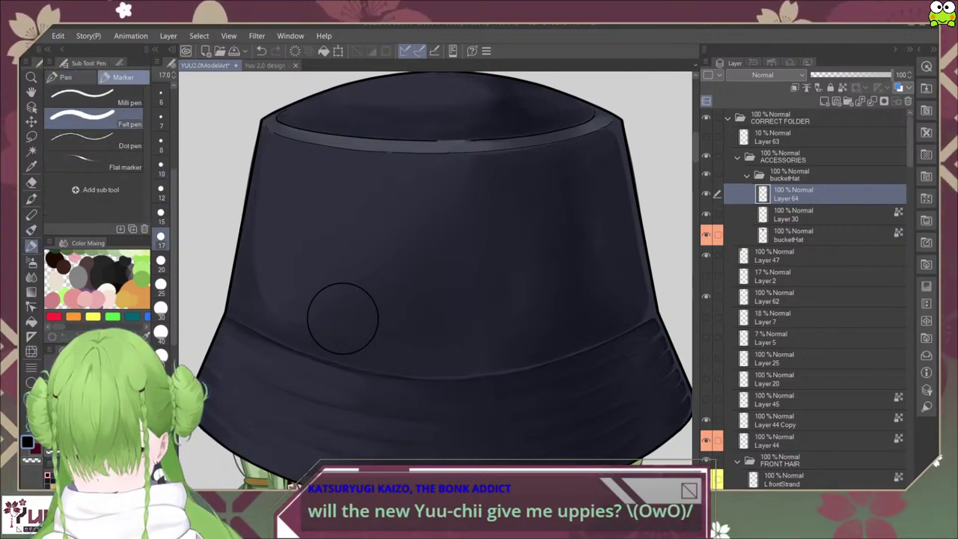
pyautogui.click(94, 98)
pyautogui.scroll(4, 342, 318)
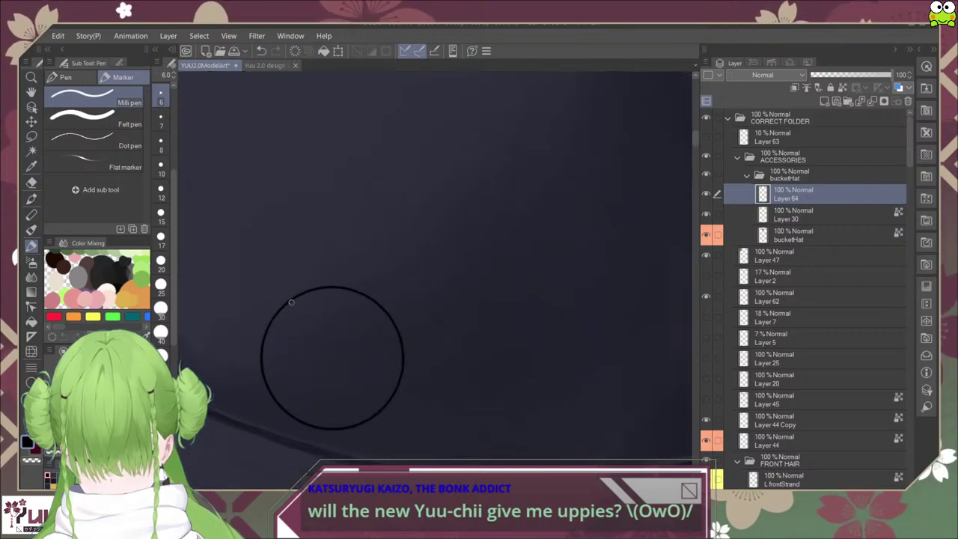
pyautogui.moveTo(279, 311); pyautogui.dragTo(309, 289)
pyautogui.hotkey('ctrl', 'z')
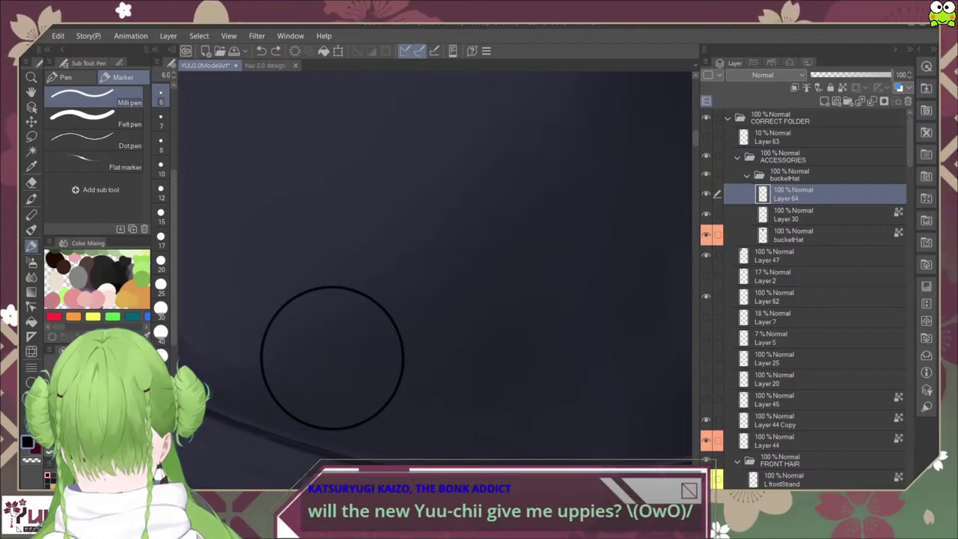
# Step: Try a curved flame stroke rising from the circle with the Milli pen at size 5, and undo the strokes and the circle
pyautogui.press('[')
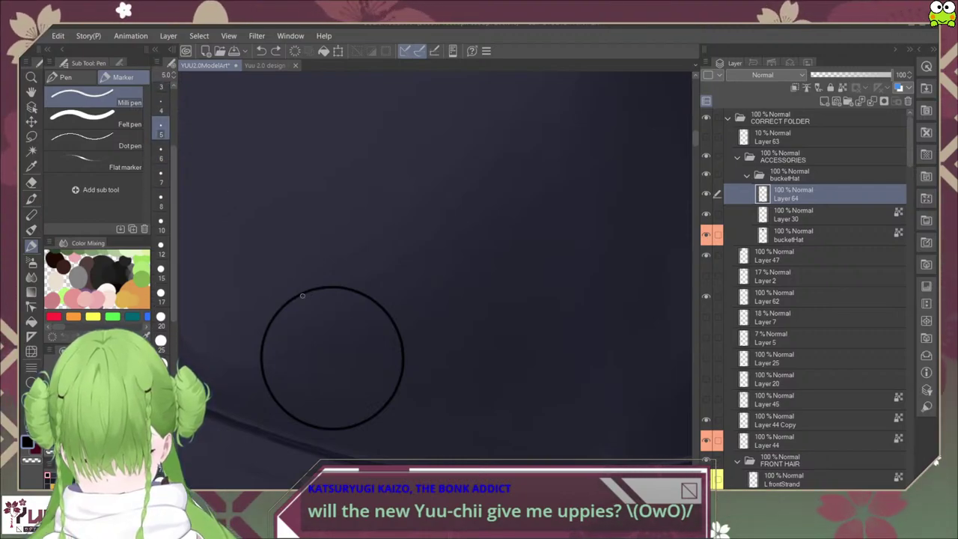
pyautogui.moveTo(317, 276); pyautogui.dragTo(306, 247)
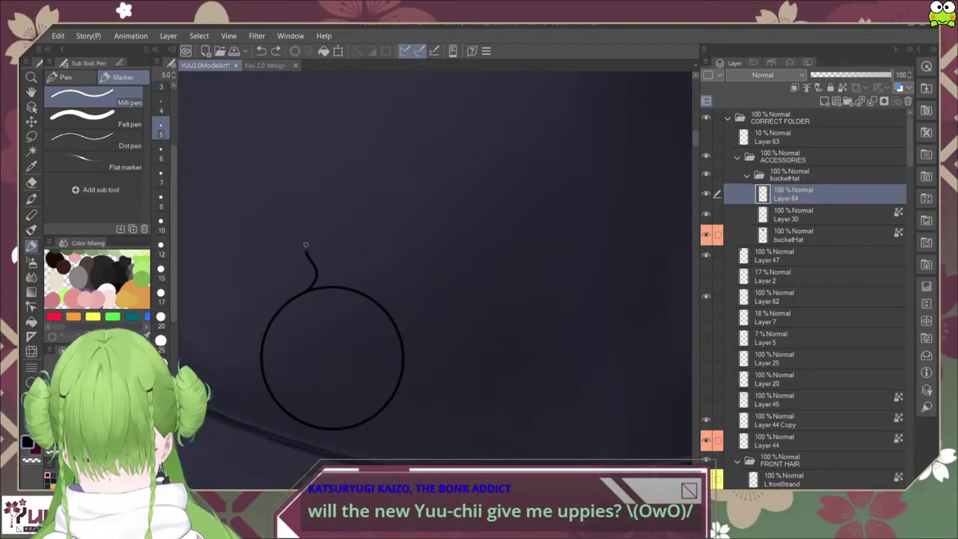
pyautogui.hotkey('ctrl', 'z')
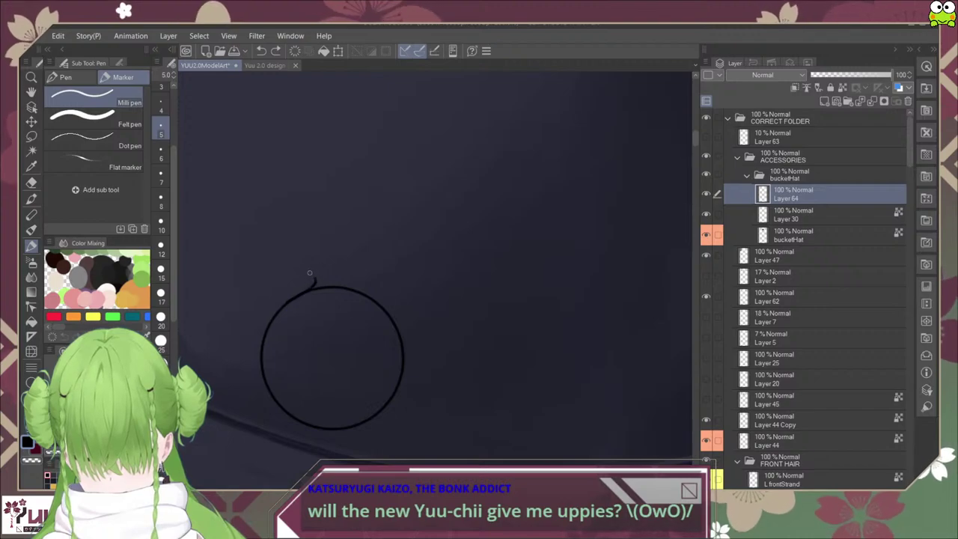
pyautogui.hotkey('ctrl', 'z')
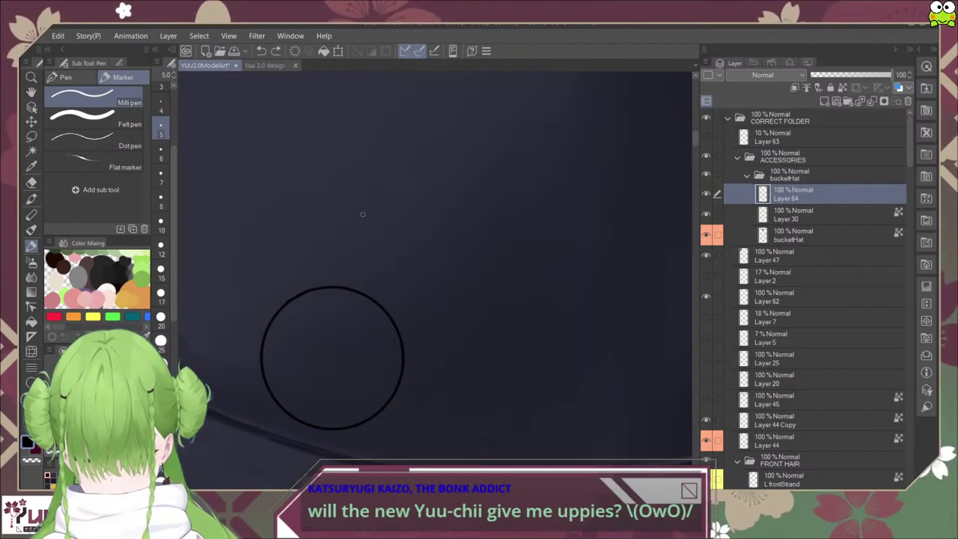
pyautogui.hotkey('ctrl', 'z')
# Step: Draw a slightly flattened black ellipse outline at size 4 on the lower front of the hat as the flame emblem's base
pyautogui.press('u')
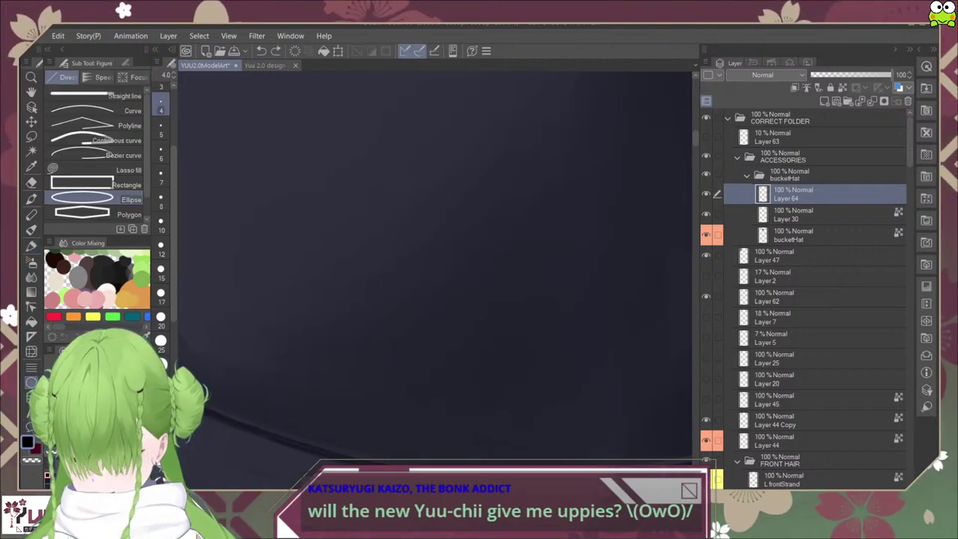
pyautogui.moveTo(303, 254); pyautogui.dragTo(421, 359)
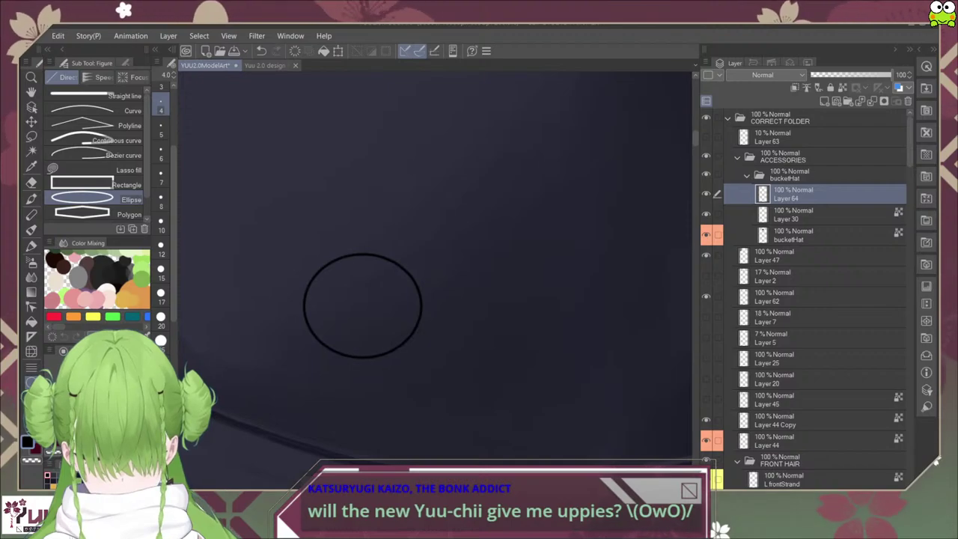
pyautogui.scroll(-6, 430, 285)
pyautogui.scroll(6, 430, 285)
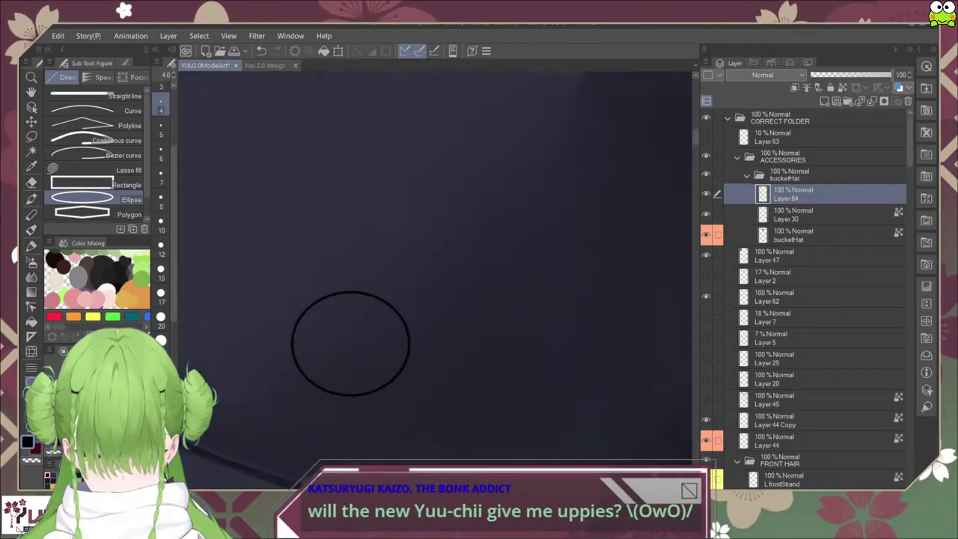
# Step: Draw the flame's two wavy side lines rising from the ellipse's upper edge with the black Milli pen at size 5
pyautogui.moveTo(419, 254); pyautogui.dragTo(430, 295)
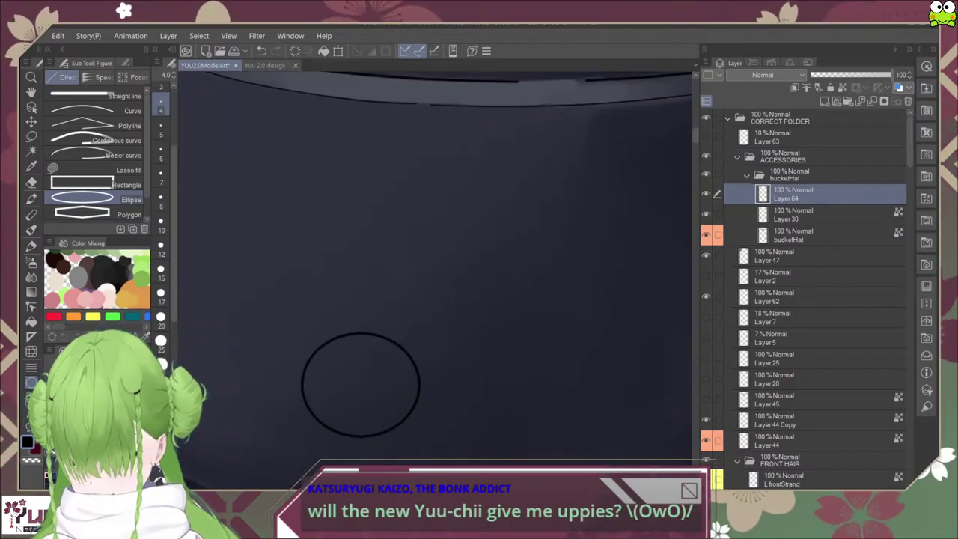
pyautogui.press('p')
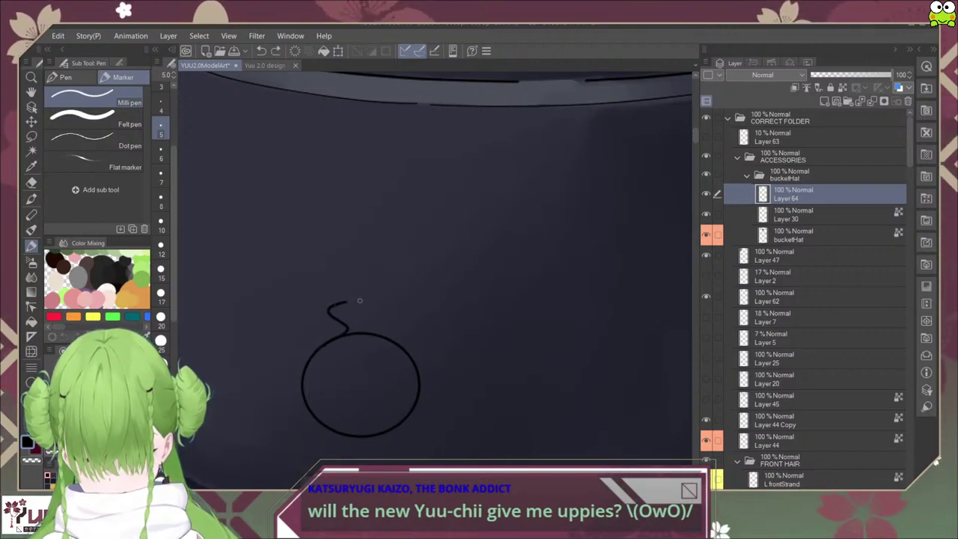
pyautogui.moveTo(371, 283)
pyautogui.mouseDown()
pyautogui.moveTo(355, 268)
pyautogui.moveTo(357, 245)
pyautogui.mouseUp()
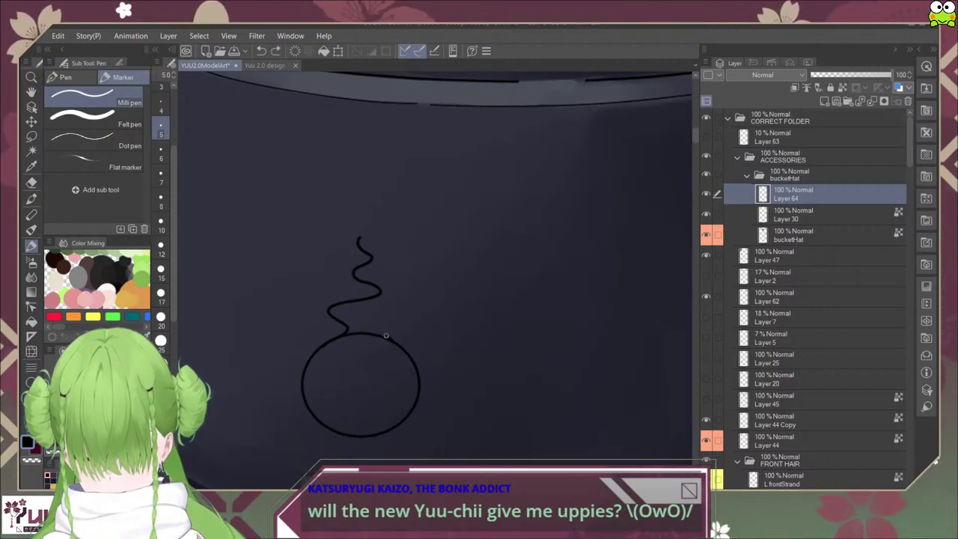
pyautogui.moveTo(379, 320); pyautogui.dragTo(408, 316)
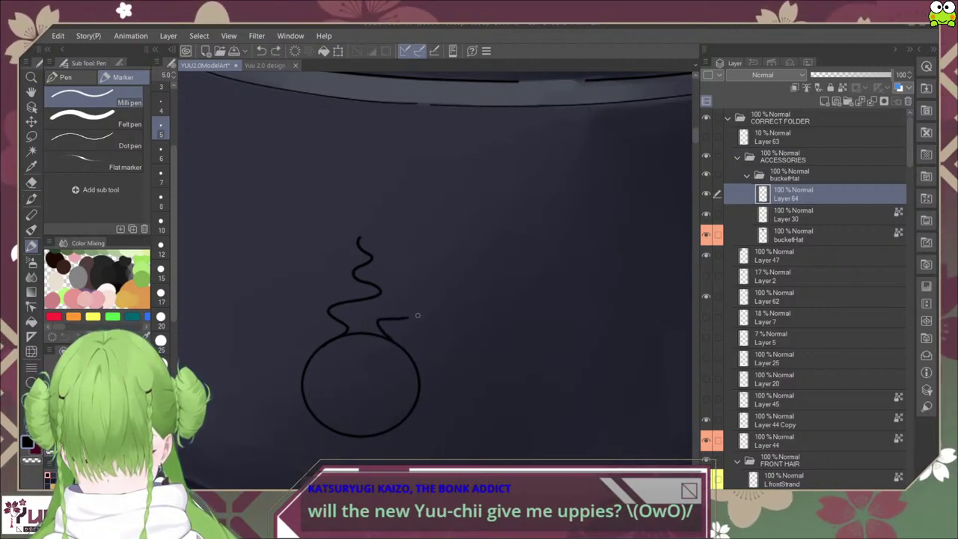
pyautogui.hotkey('ctrl', 'z')
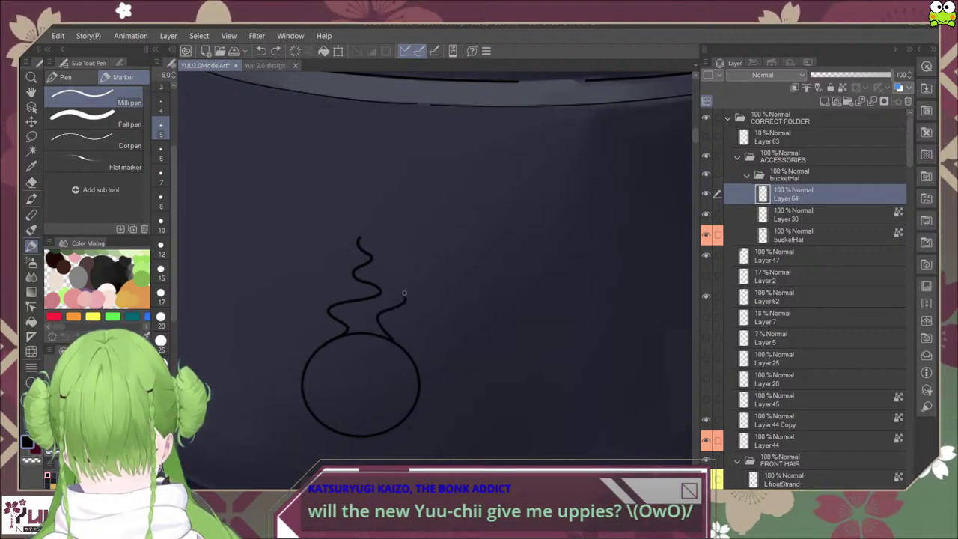
pyautogui.moveTo(369, 273); pyautogui.dragTo(383, 271)
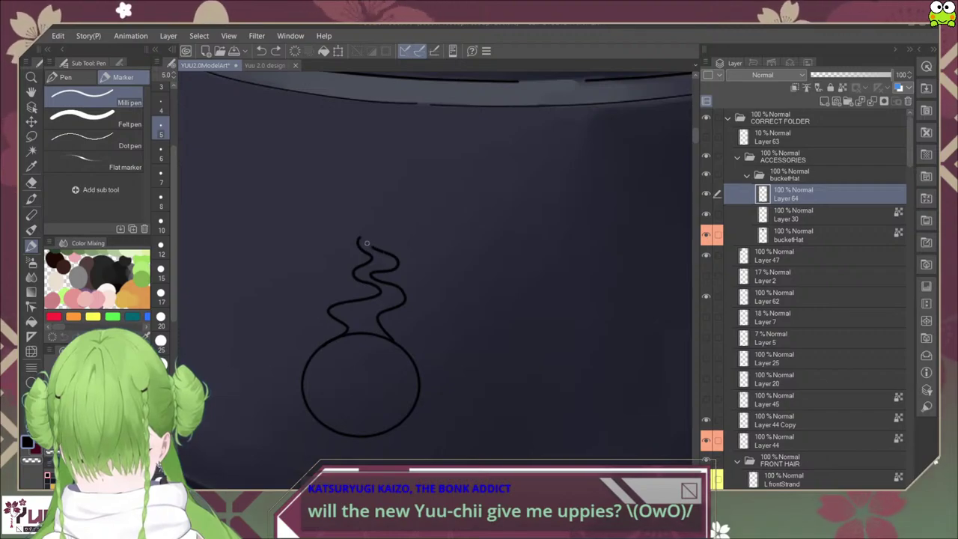
pyautogui.moveTo(378, 232); pyautogui.dragTo(379, 261)
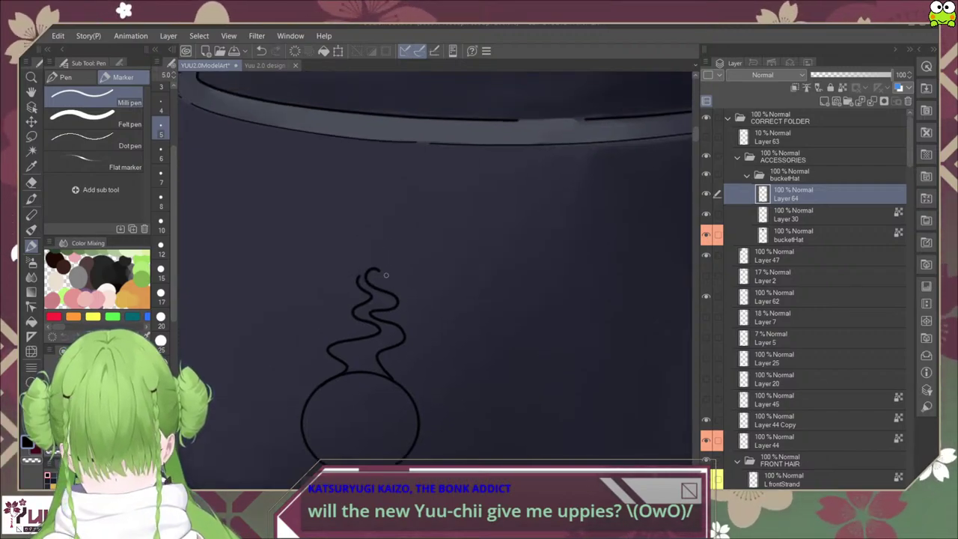
# Step: Join the two flame lines at the top by extending the left one into a curled tip, redoing the stroke until it fits
pyautogui.scroll(4, 373, 259)
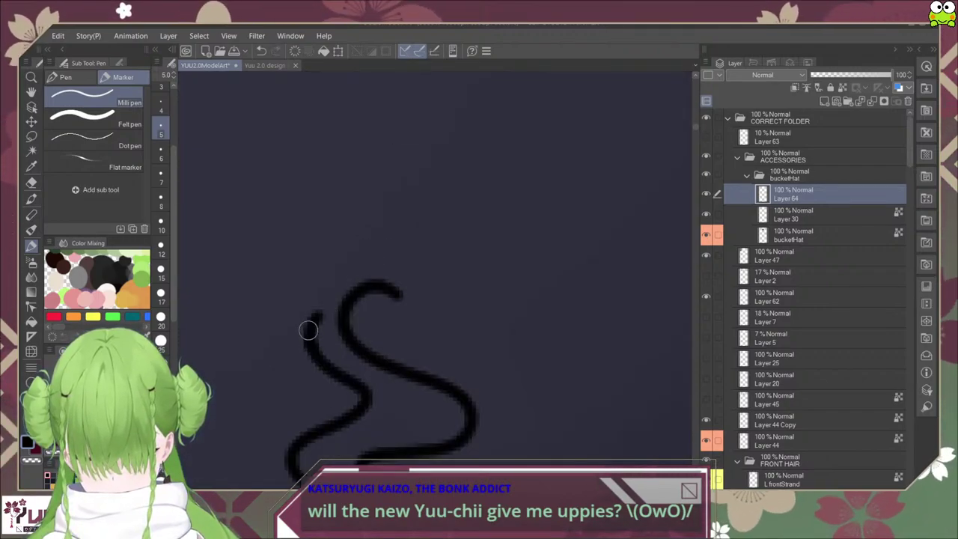
pyautogui.moveTo(308, 330); pyautogui.dragTo(317, 299)
pyautogui.hotkey('ctrl', 'z')
pyautogui.moveTo(308, 338)
pyautogui.mouseDown()
pyautogui.moveTo(316, 300)
pyautogui.moveTo(343, 271)
pyautogui.moveTo(375, 267)
pyautogui.moveTo(393, 293)
pyautogui.mouseUp()
pyautogui.hotkey('ctrl', 'z')
pyautogui.moveTo(307, 345)
pyautogui.mouseDown()
pyautogui.moveTo(325, 294)
pyautogui.moveTo(361, 275)
pyautogui.moveTo(401, 296)
pyautogui.mouseUp()
pyautogui.hotkey('ctrl', 'z')
pyautogui.moveTo(322, 310)
pyautogui.mouseDown()
pyautogui.moveTo(311, 347)
pyautogui.moveTo(314, 302)
pyautogui.moveTo(366, 278)
pyautogui.moveTo(386, 285)
pyautogui.mouseUp()
pyautogui.hotkey('ctrl', 'z')
pyautogui.moveTo(307, 345)
pyautogui.mouseDown()
pyautogui.moveTo(307, 317)
pyautogui.moveTo(326, 291)
pyautogui.moveTo(357, 277)
pyautogui.moveTo(415, 292)
pyautogui.mouseUp()
pyautogui.scroll(-4, 414, 293)
# Step: Clean up the line work at the flame's curled tip with the Snap eraser at size 12
pyautogui.press('e')
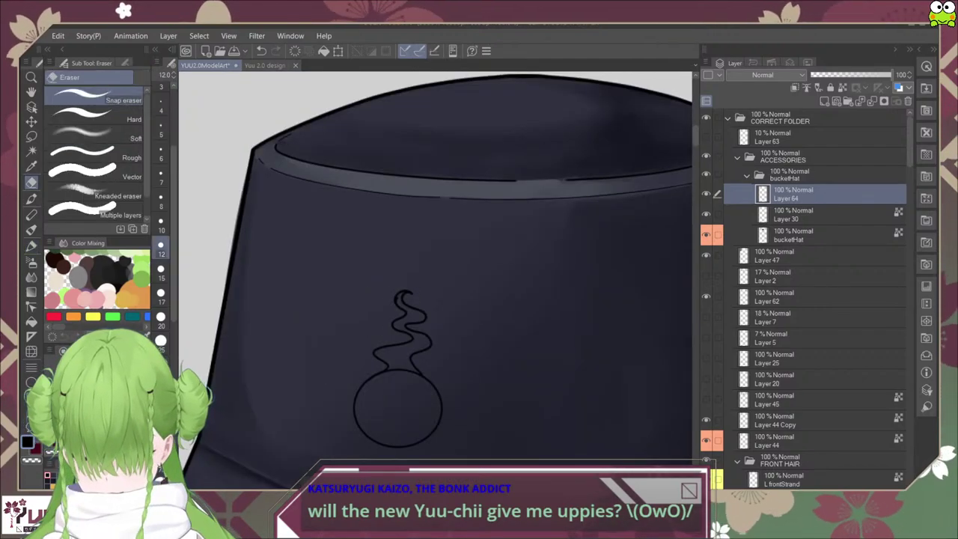
pyautogui.scroll(5, 405, 299)
pyautogui.moveTo(386, 297)
pyautogui.mouseDown()
pyautogui.moveTo(366, 270)
pyautogui.moveTo(363, 317)
pyautogui.mouseUp()
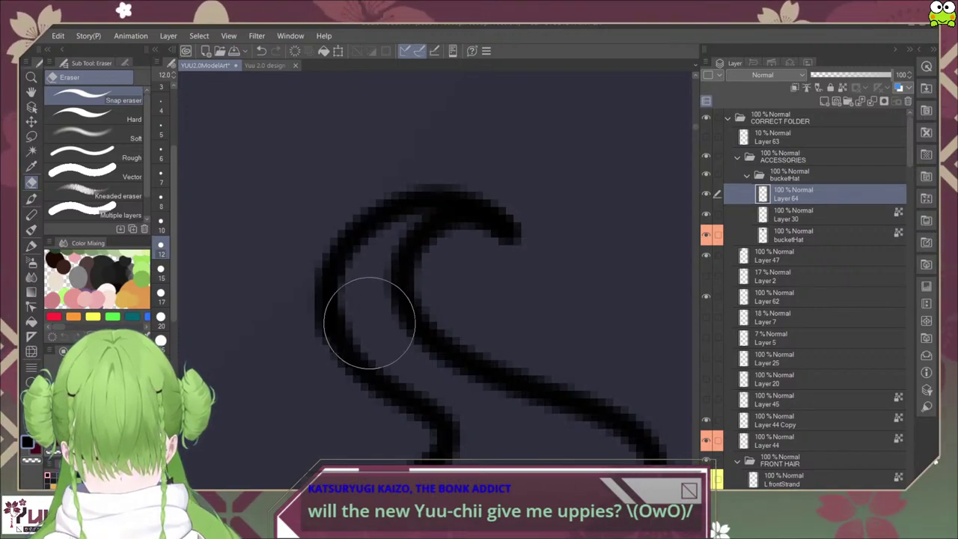
pyautogui.scroll(-5, 387, 318)
pyautogui.scroll(5, 397, 309)
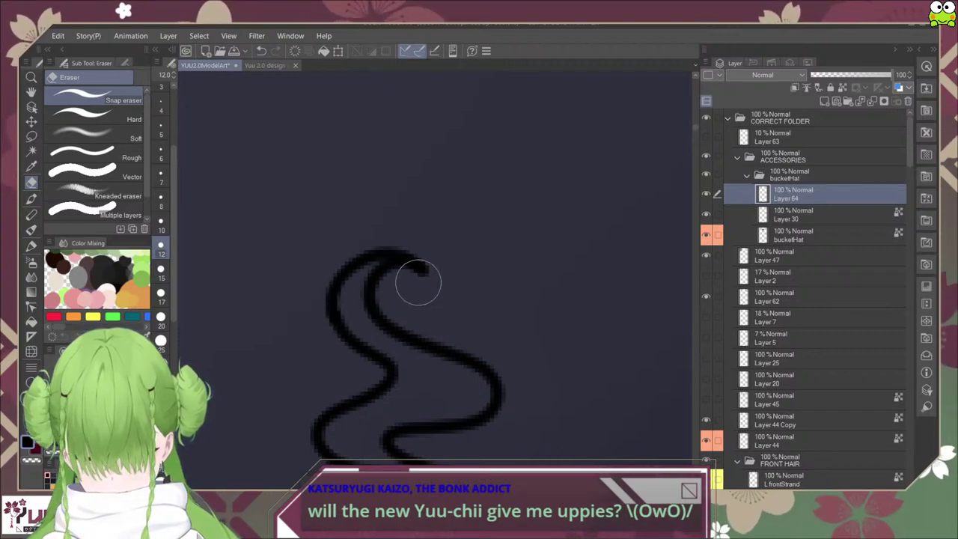
pyautogui.scroll(-5, 449, 278)
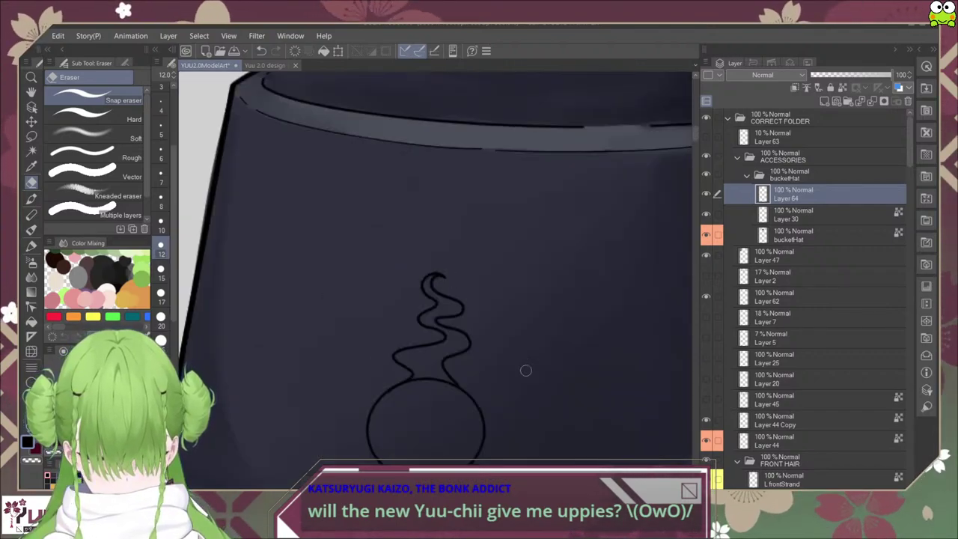
# Step: Blend the right flame line smoothly into the ellipse's upper right edge with the Milli pen at size 5
pyautogui.scroll(3, 453, 364)
pyautogui.scroll(2, 393, 342)
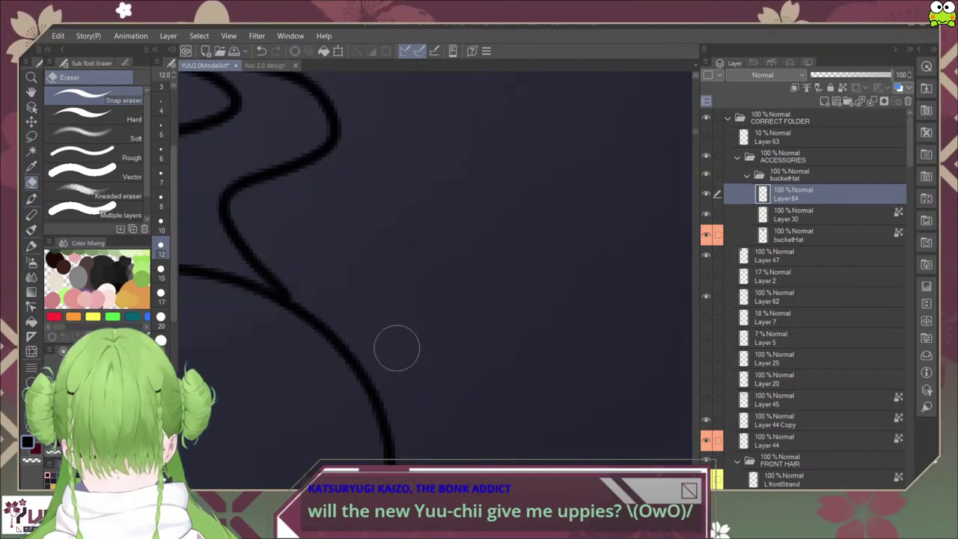
pyautogui.press('p')
pyautogui.scroll(1, 295, 285)
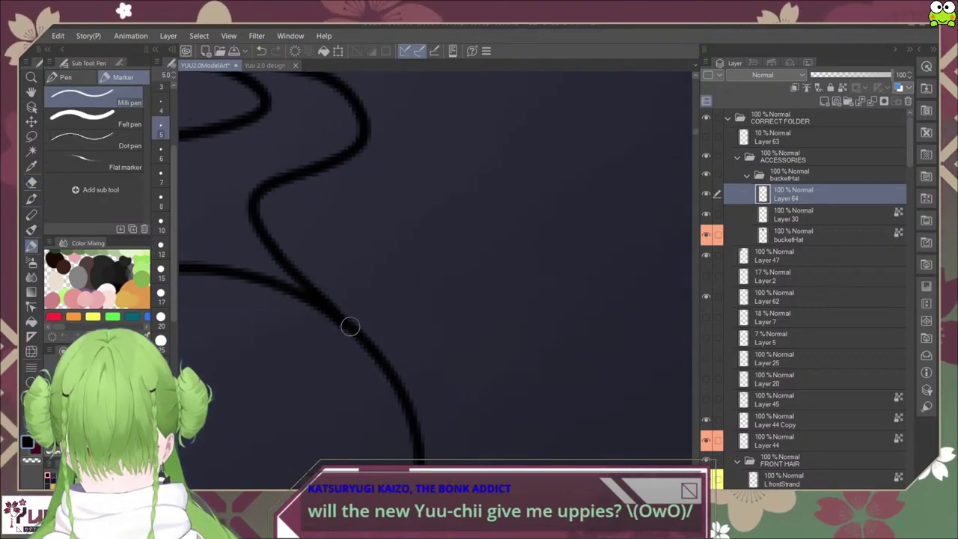
# Step: Examine the hat emblem on the Yuu 2.0 design sheet and compare it with the emblem on the whole model
pyautogui.click(269, 65)
pyautogui.scroll(-2, 484, 309)
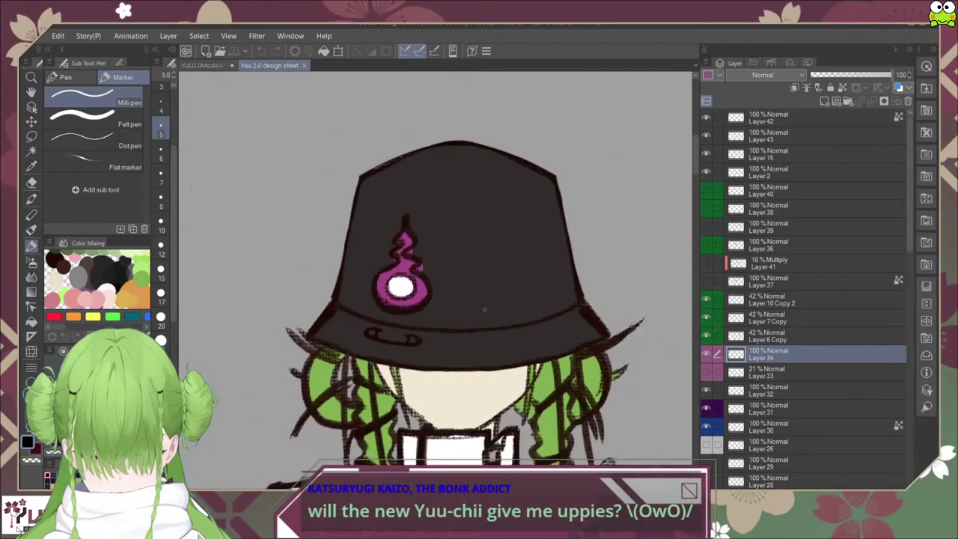
pyautogui.moveTo(495, 449); pyautogui.dragTo(474, 307)
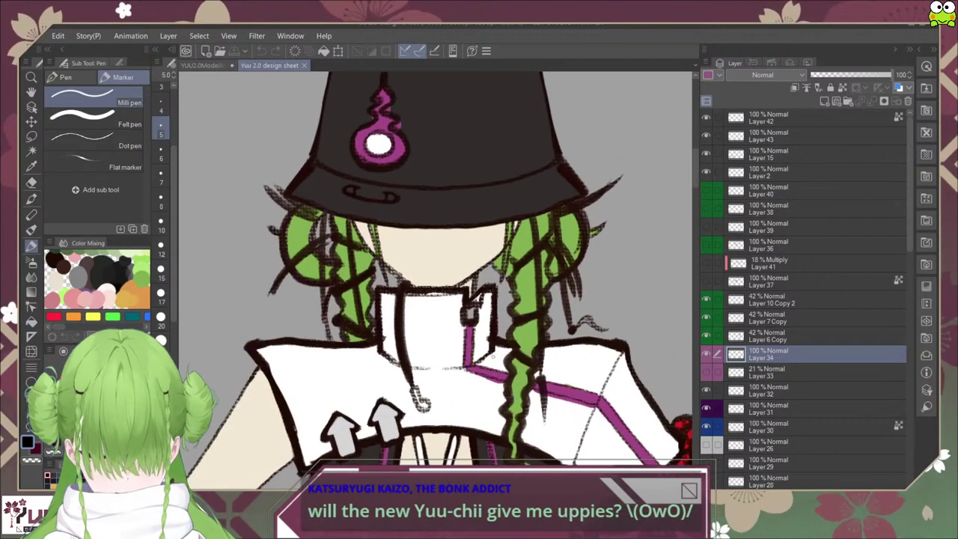
pyautogui.scroll(3, 481, 352)
pyautogui.scroll(-5, 476, 355)
pyautogui.moveTo(475, 404); pyautogui.dragTo(488, 312)
pyautogui.click(202, 65)
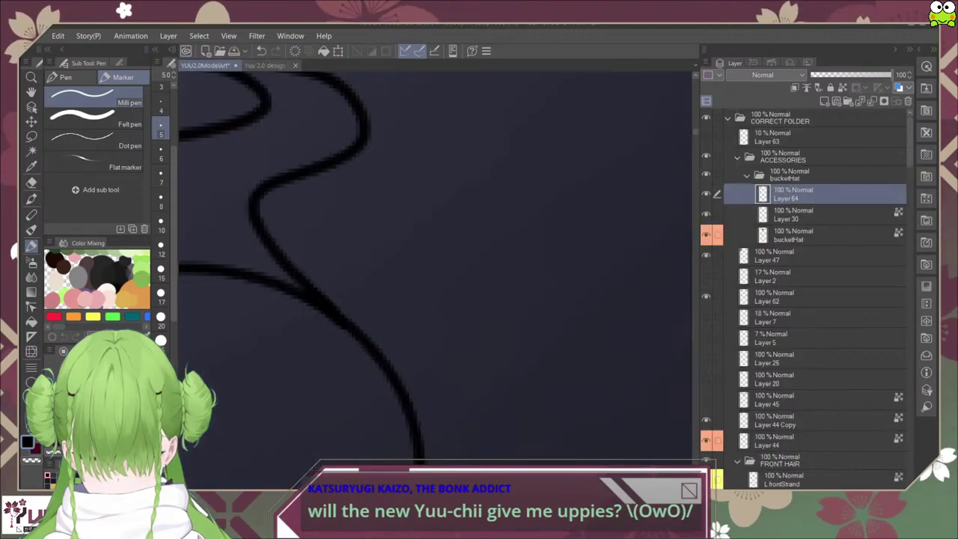
pyautogui.scroll(-5, 465, 365)
pyautogui.scroll(-5, 478, 380)
pyautogui.moveTo(491, 441); pyautogui.dragTo(461, 265)
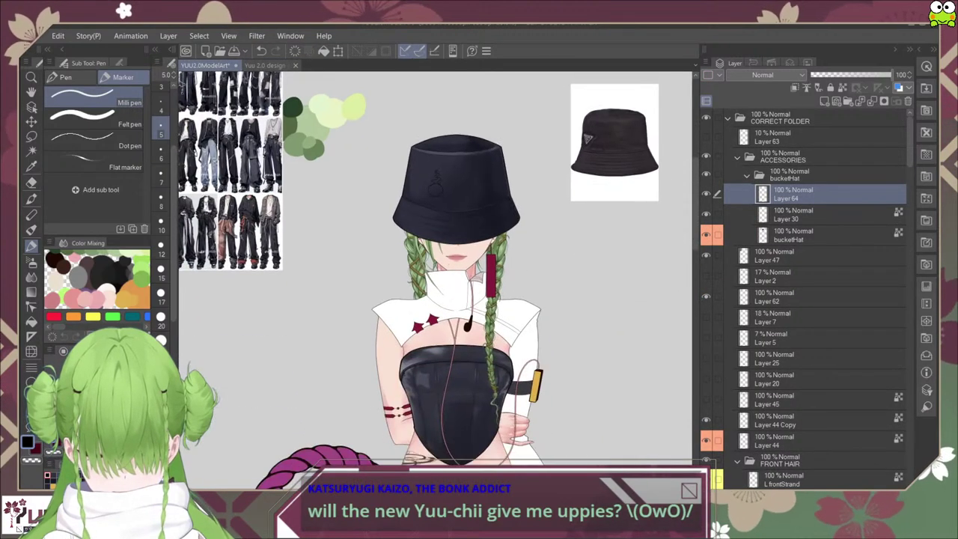
pyautogui.moveTo(466, 384); pyautogui.dragTo(466, 261)
pyautogui.moveTo(442, 98); pyautogui.dragTo(476, 310)
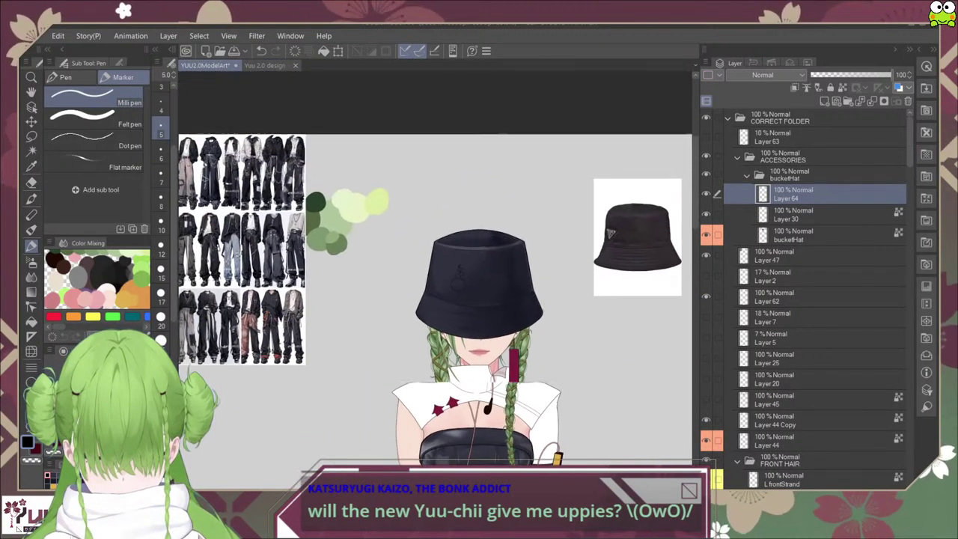
# Step: Erase the ellipse's upper edge between the two flame lines with the Snap eraser so the outline opens into the flame
pyautogui.scroll(8, 472, 290)
pyautogui.moveTo(371, 196)
pyautogui.mouseDown()
pyautogui.moveTo(457, 326)
pyautogui.moveTo(485, 333)
pyautogui.mouseUp()
pyautogui.press('e')
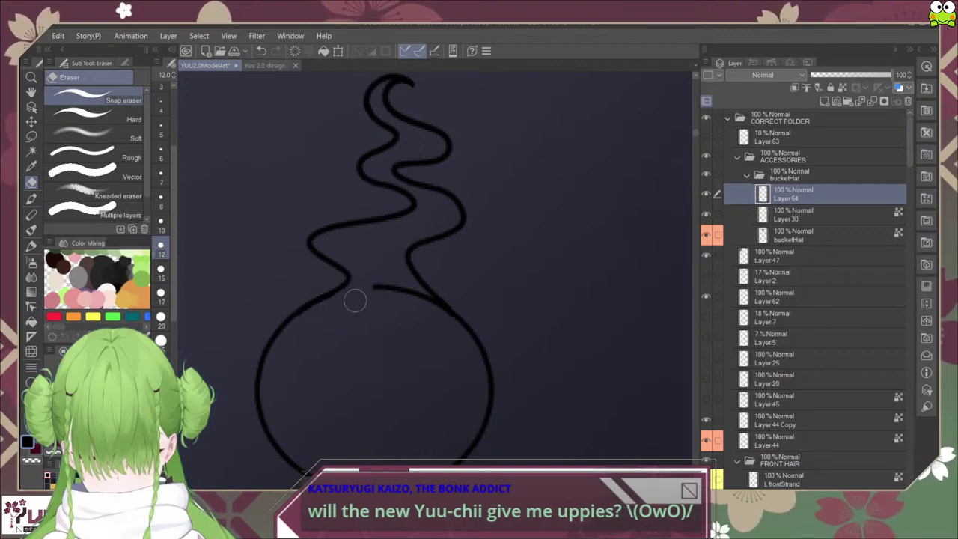
pyautogui.moveTo(395, 289)
pyautogui.mouseDown()
pyautogui.moveTo(425, 307)
pyautogui.moveTo(411, 287)
pyautogui.moveTo(437, 312)
pyautogui.mouseUp()
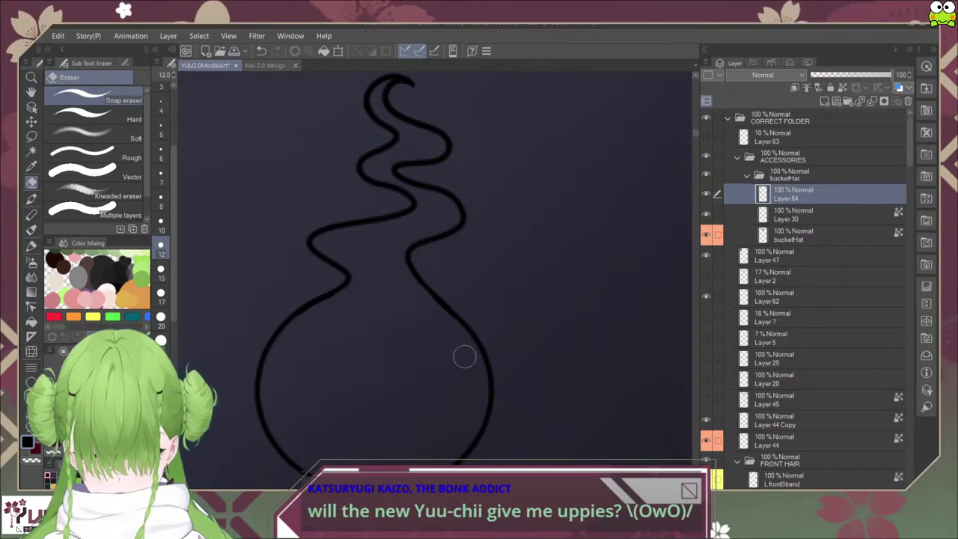
pyautogui.scroll(-5, 464, 357)
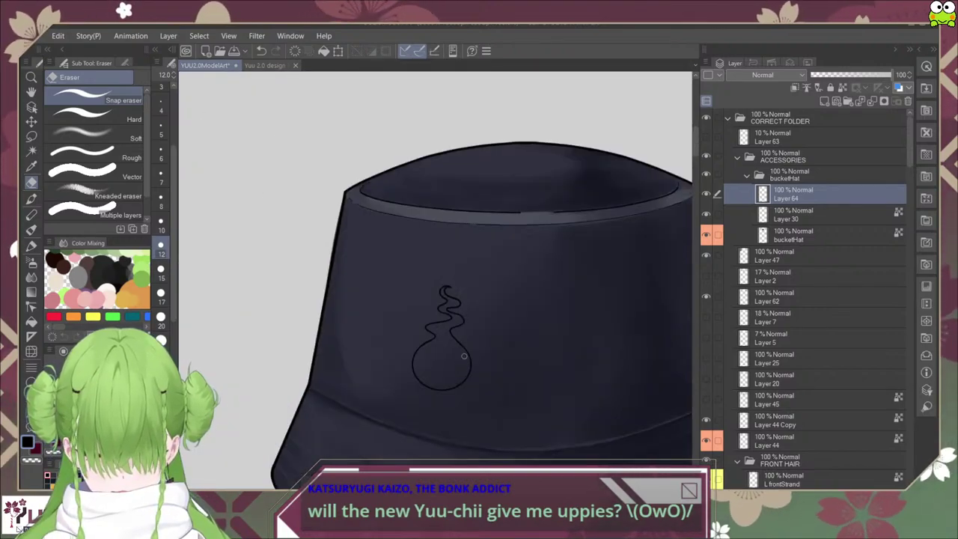
# Step: Review the full model's hat, the character views on the design sheet and its separate face drawing
pyautogui.scroll(-2, 463, 357)
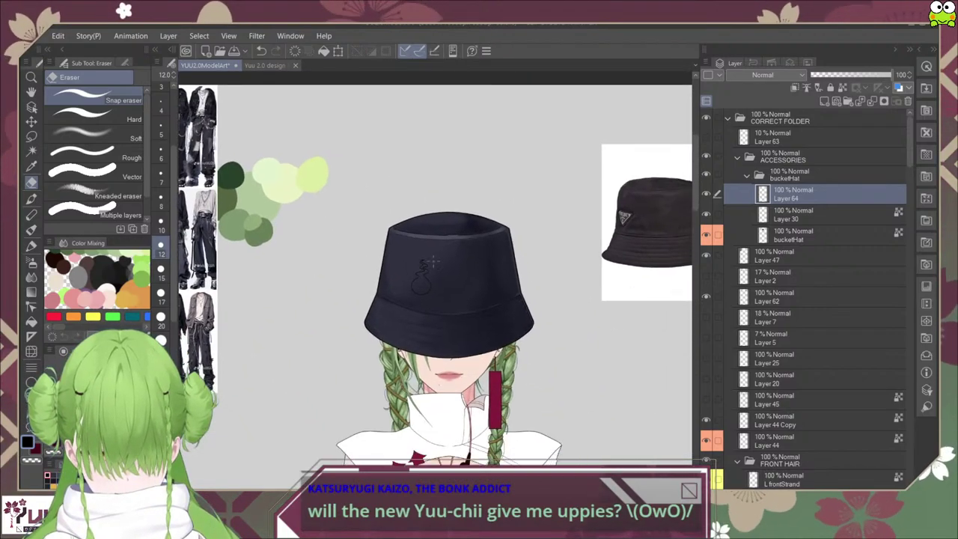
pyautogui.click(269, 65)
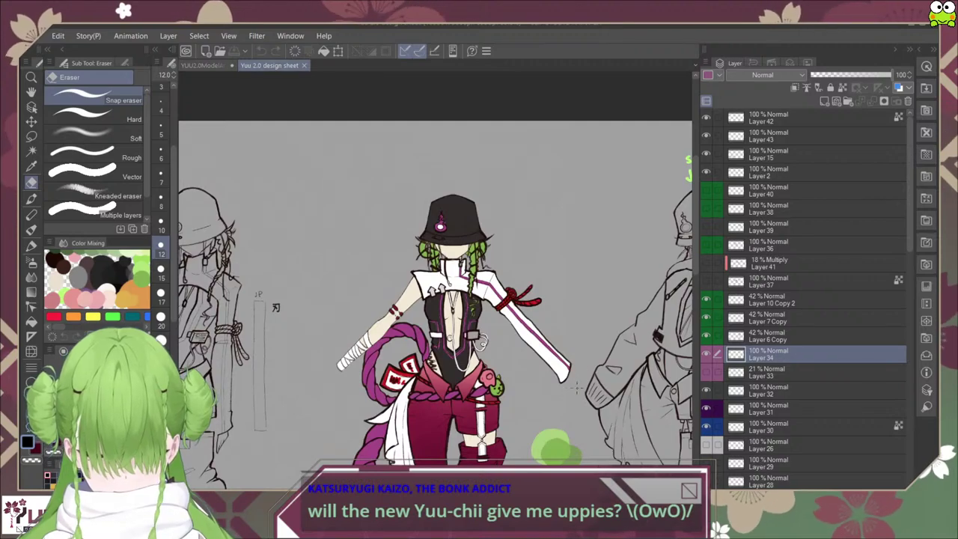
pyautogui.scroll(-3, 509, 168)
pyautogui.moveTo(509, 169); pyautogui.dragTo(498, 195)
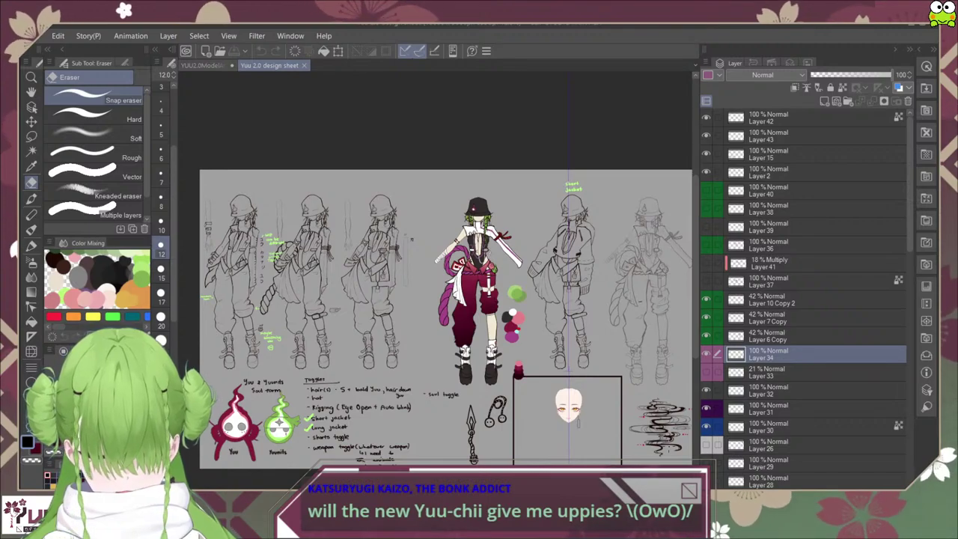
pyautogui.scroll(5, 539, 346)
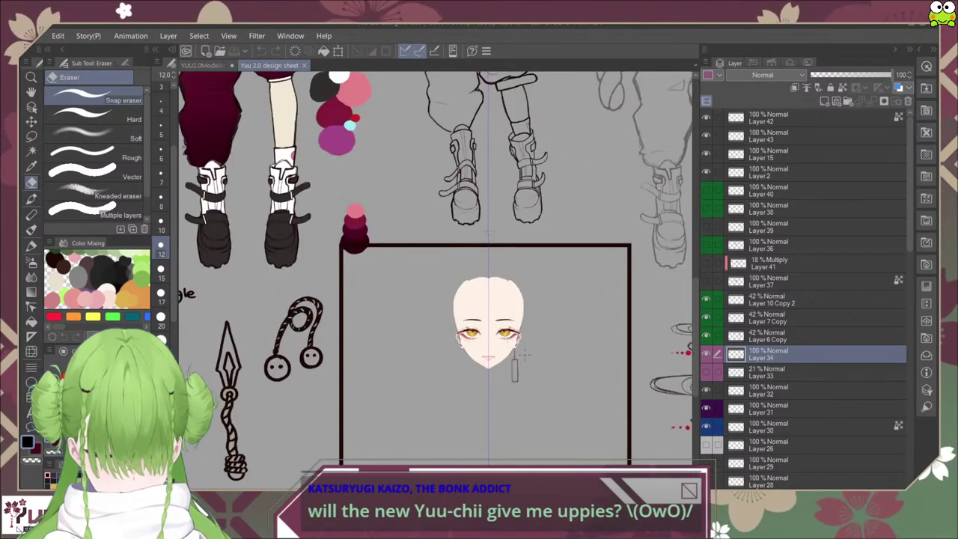
pyautogui.scroll(-6, 575, 371)
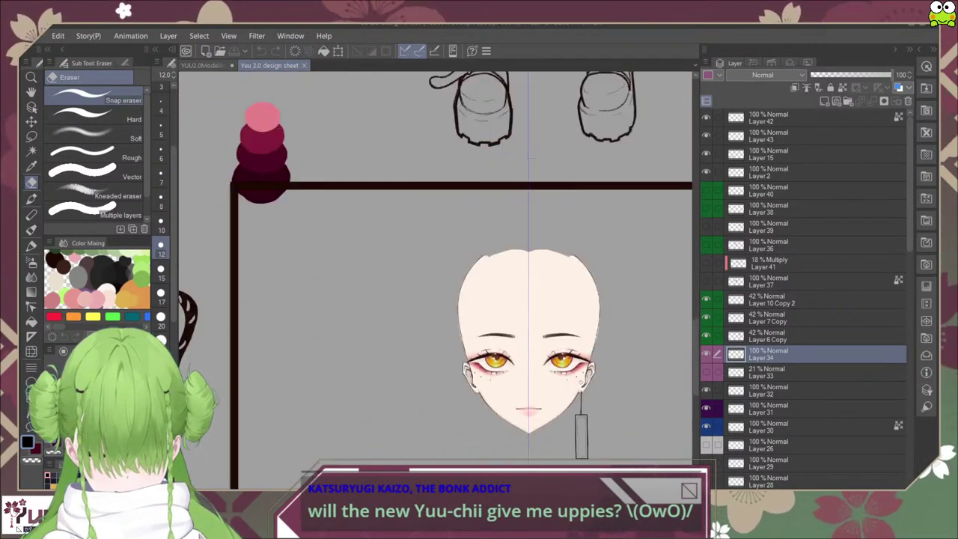
pyautogui.scroll(8, 569, 366)
pyautogui.scroll(-6, 566, 365)
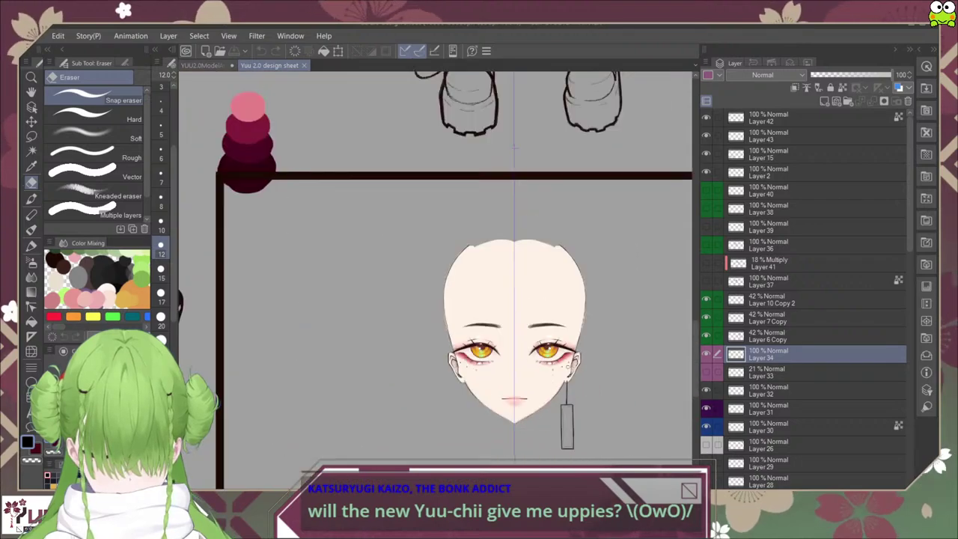
pyautogui.click(203, 65)
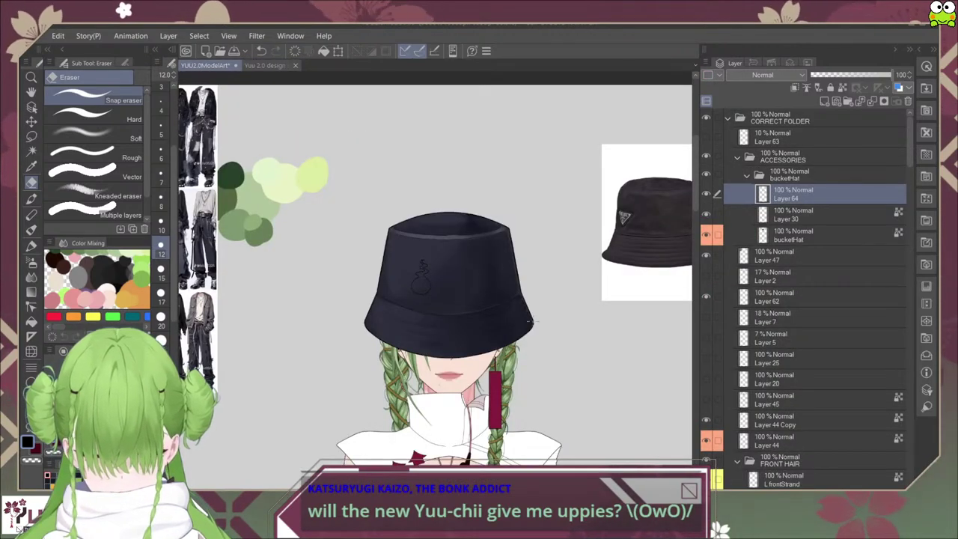
# Step: Add a new layer in the bucketHat folder and place the Layer 64 flame line art above it
pyautogui.scroll(8, 427, 282)
pyautogui.moveTo(471, 246); pyautogui.dragTo(500, 315)
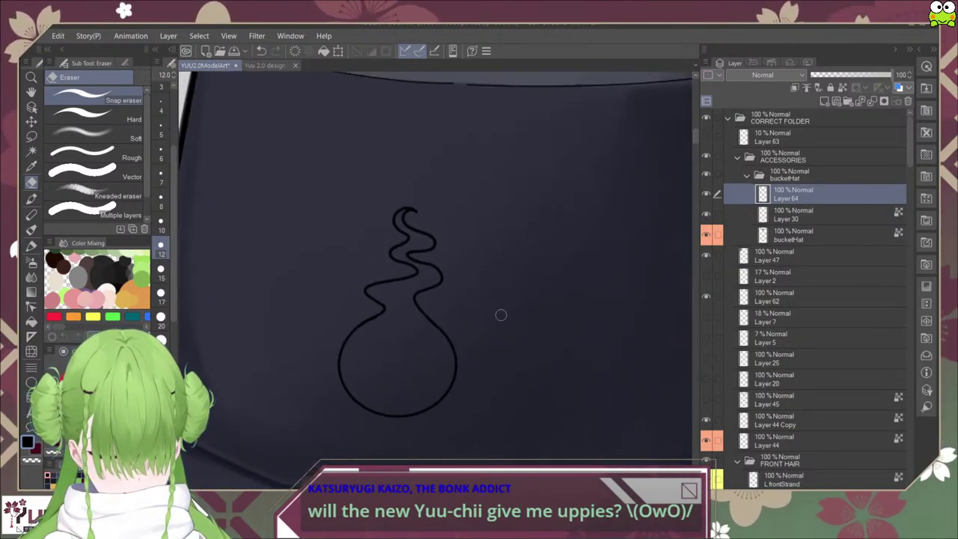
pyautogui.click(824, 101)
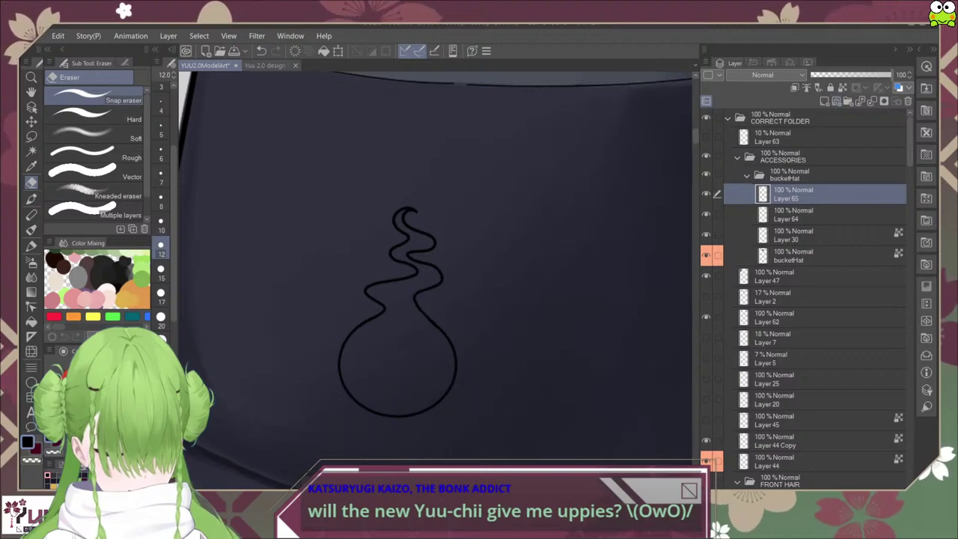
pyautogui.moveTo(830, 215); pyautogui.dragTo(830, 187)
# Step: Lock the transparent pixels of Layer 64 and mark the new layer beneath it with the orange palette color
pyautogui.click(842, 88)
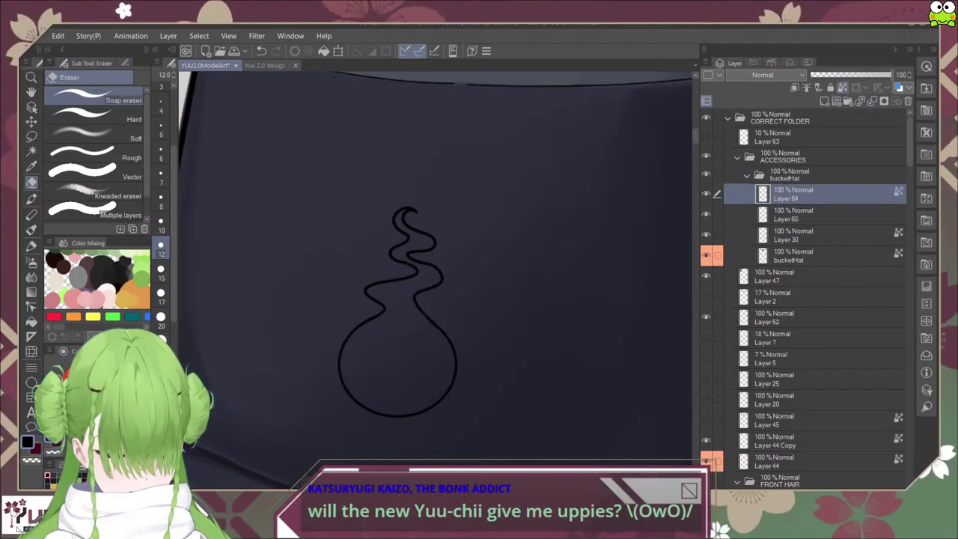
pyautogui.click(831, 215)
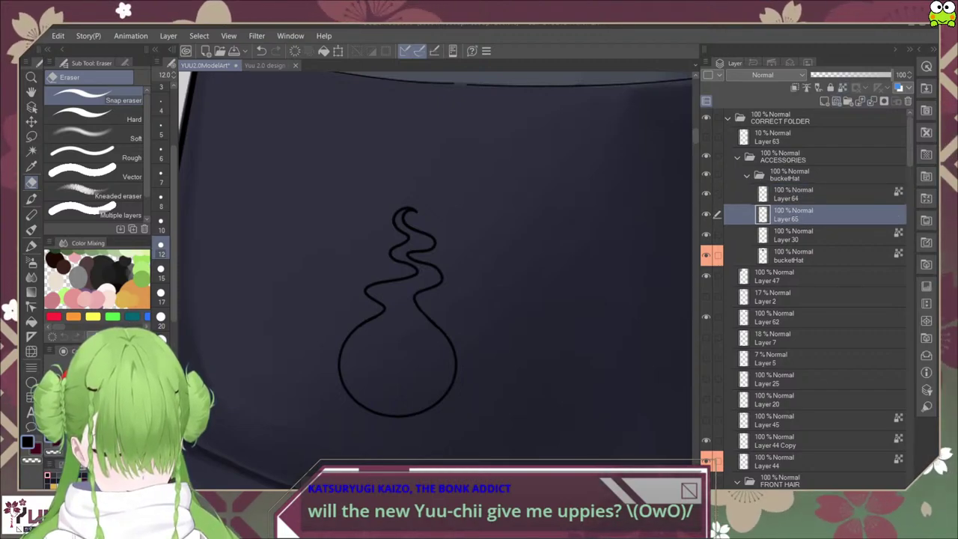
pyautogui.click(708, 75)
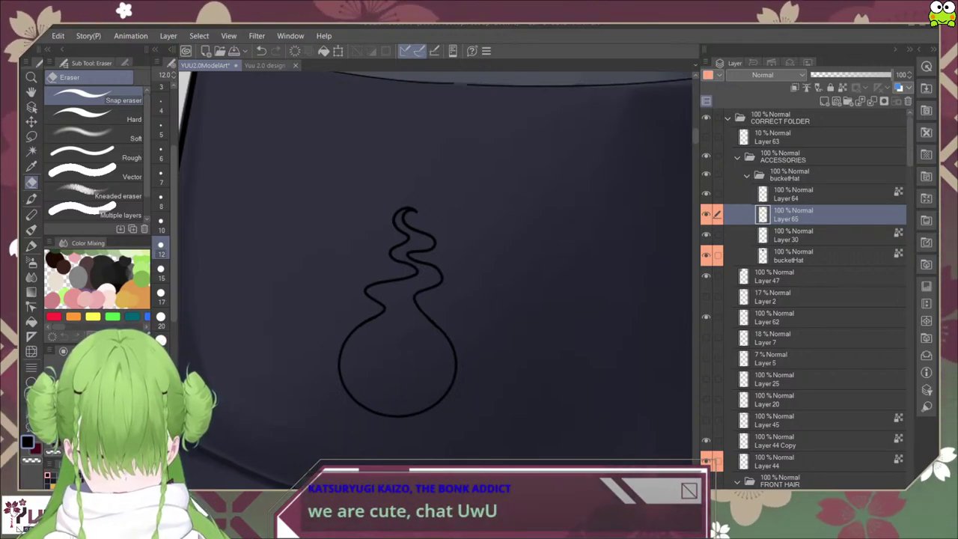
pyautogui.scroll(-2, 421, 340)
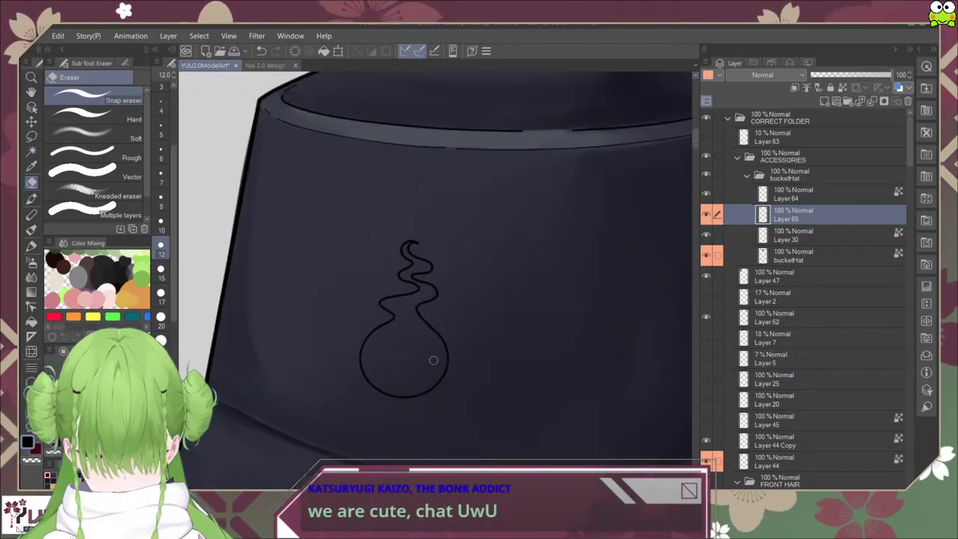
# Step: Paint white along the inner left edge of the flame's round body on Layer 65 with the Milli pen at size 10
pyautogui.scroll(5, 433, 359)
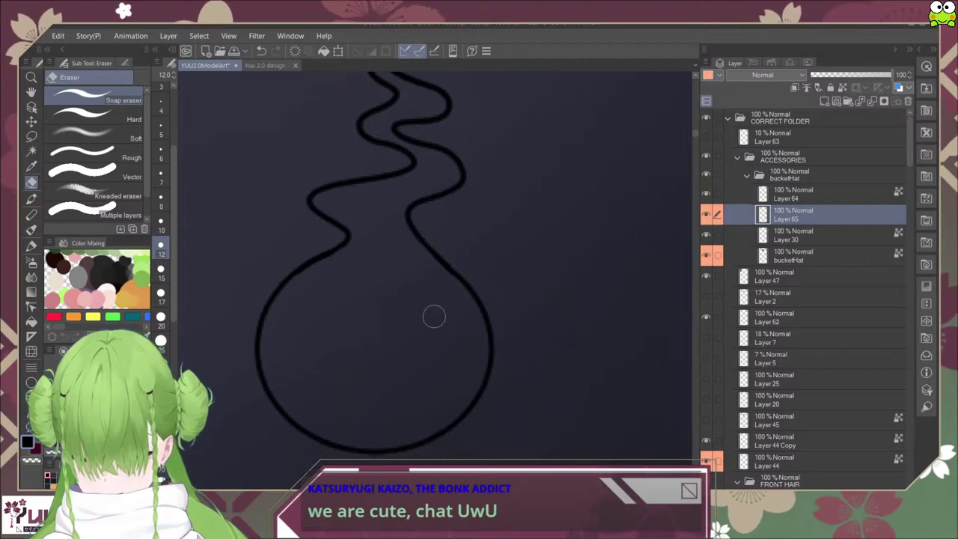
pyautogui.keyDown('alt'); pyautogui.click(110, 285); pyautogui.keyUp('alt')
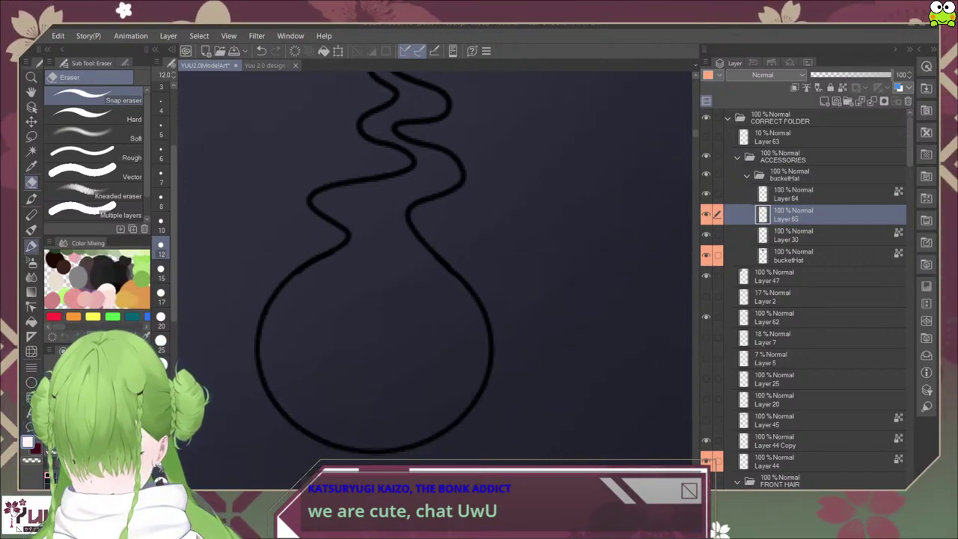
pyautogui.press('p')
pyautogui.press(']')
pyautogui.press(']')
pyautogui.press(']')
pyautogui.press(']')
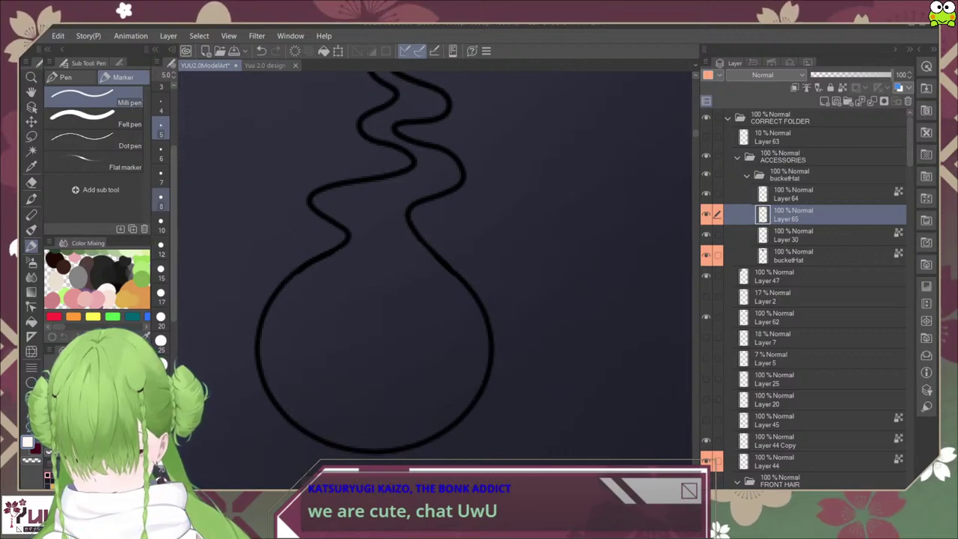
pyautogui.click(161, 223)
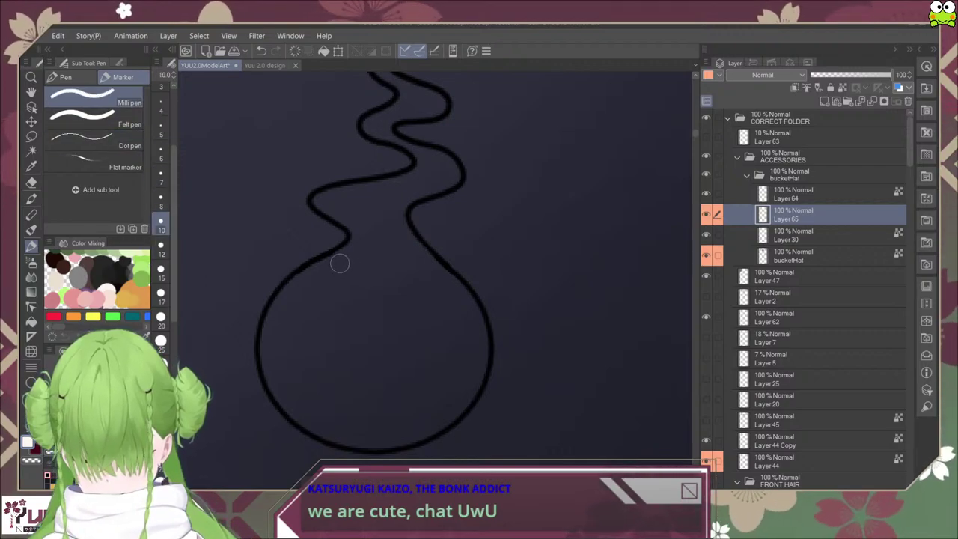
pyautogui.moveTo(336, 260)
pyautogui.mouseDown()
pyautogui.moveTo(295, 281)
pyautogui.moveTo(269, 330)
pyautogui.moveTo(271, 373)
pyautogui.moveTo(311, 425)
pyautogui.mouseUp()
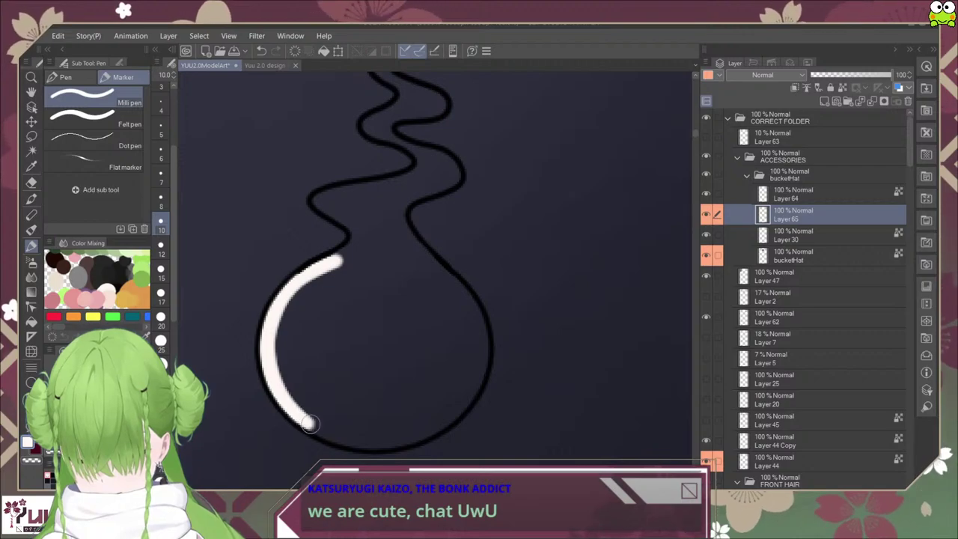
pyautogui.moveTo(340, 256); pyautogui.dragTo(354, 239)
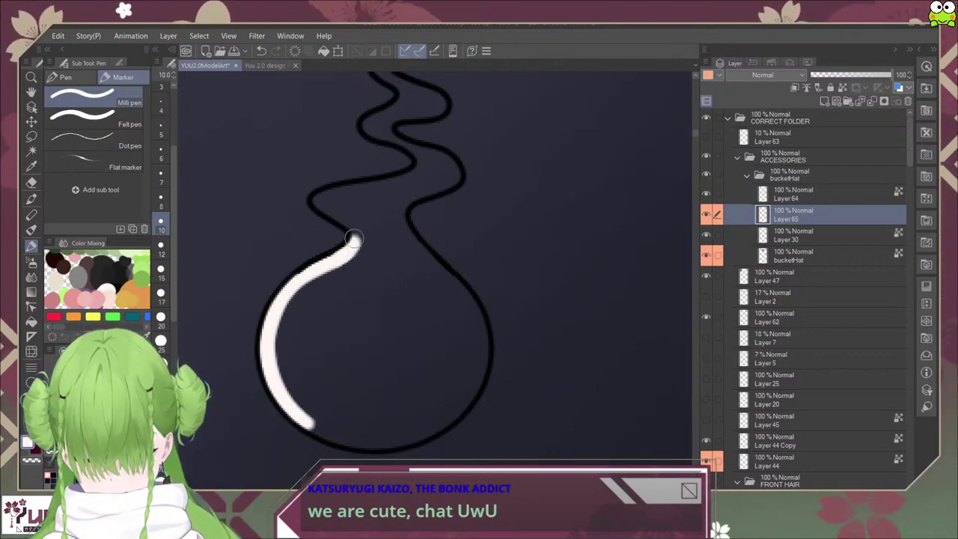
# Step: Continue the white inner border along both wavy flame lines and around the rest of the round body
pyautogui.moveTo(323, 195)
pyautogui.mouseDown()
pyautogui.moveTo(358, 239)
pyautogui.moveTo(363, 224)
pyautogui.moveTo(344, 203)
pyautogui.moveTo(323, 199)
pyautogui.moveTo(400, 178)
pyautogui.mouseUp()
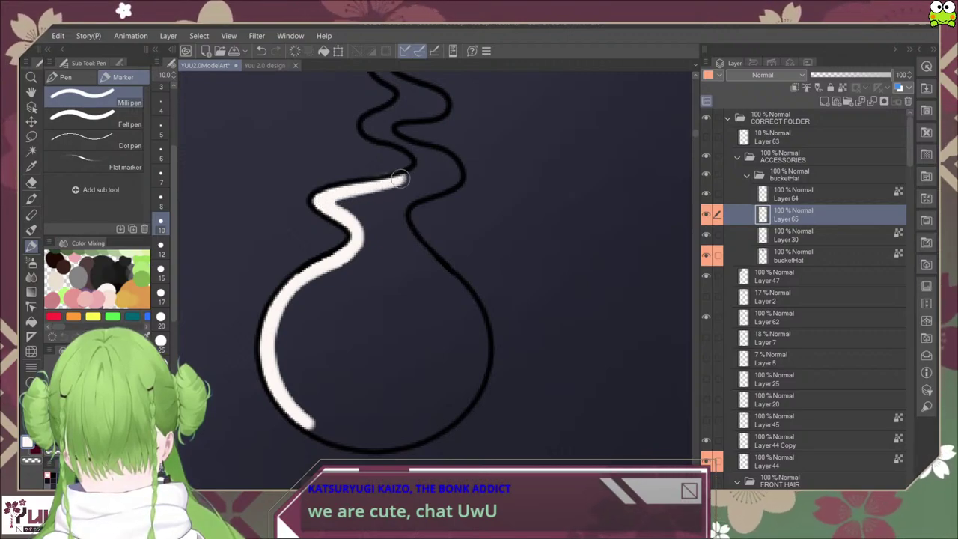
pyautogui.hotkey('ctrl', 'z')
pyautogui.moveTo(320, 199)
pyautogui.mouseDown()
pyautogui.moveTo(404, 178)
pyautogui.moveTo(424, 161)
pyautogui.mouseUp()
pyautogui.moveTo(383, 123)
pyautogui.mouseDown()
pyautogui.moveTo(378, 183)
pyautogui.moveTo(419, 218)
pyautogui.moveTo(367, 170)
pyautogui.moveTo(393, 153)
pyautogui.moveTo(380, 94)
pyautogui.moveTo(373, 118)
pyautogui.moveTo(438, 154)
pyautogui.moveTo(397, 163)
pyautogui.moveTo(426, 159)
pyautogui.moveTo(434, 206)
pyautogui.moveTo(457, 232)
pyautogui.mouseUp()
pyautogui.moveTo(417, 203)
pyautogui.mouseDown()
pyautogui.moveTo(449, 228)
pyautogui.moveTo(400, 258)
pyautogui.moveTo(394, 276)
pyautogui.moveTo(401, 282)
pyautogui.moveTo(431, 244)
pyautogui.moveTo(419, 243)
pyautogui.moveTo(481, 319)
pyautogui.moveTo(488, 368)
pyautogui.moveTo(408, 370)
pyautogui.moveTo(368, 348)
pyautogui.mouseUp()
pyautogui.moveTo(264, 202)
pyautogui.mouseDown()
pyautogui.moveTo(264, 276)
pyautogui.moveTo(282, 313)
pyautogui.moveTo(326, 351)
pyautogui.moveTo(390, 355)
pyautogui.mouseUp()
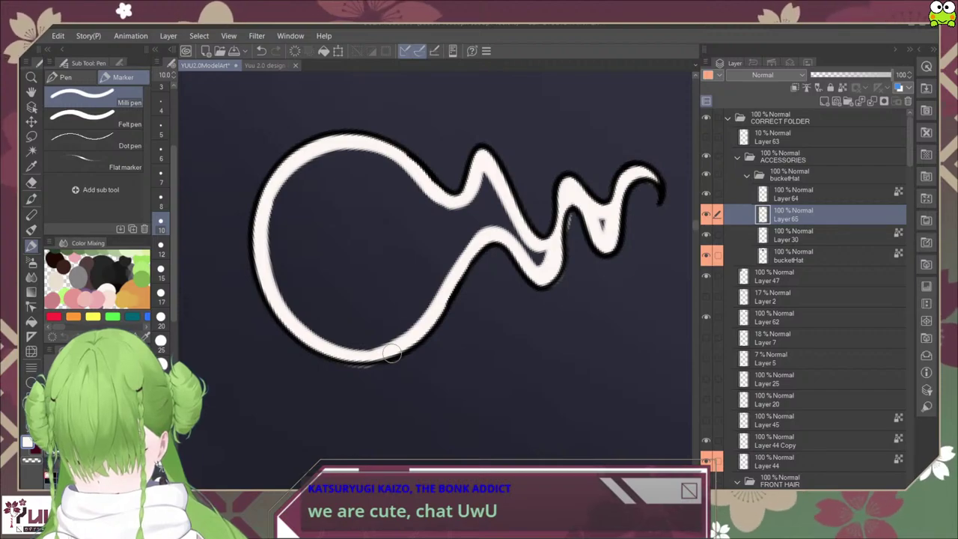
pyautogui.press('-')
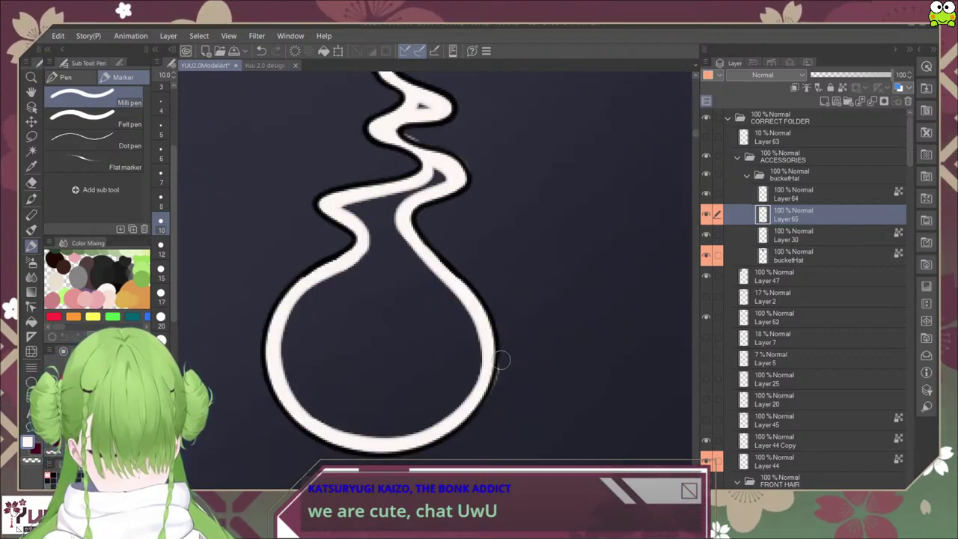
# Step: Erase the stray white paint outside the flame's black outline with the Snap eraser
pyautogui.press('e')
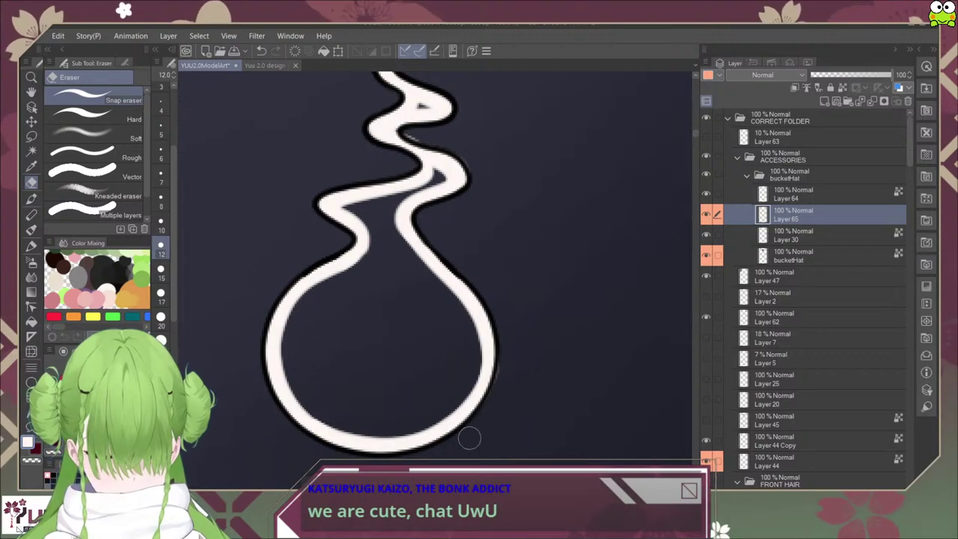
pyautogui.scroll(5, 406, 167)
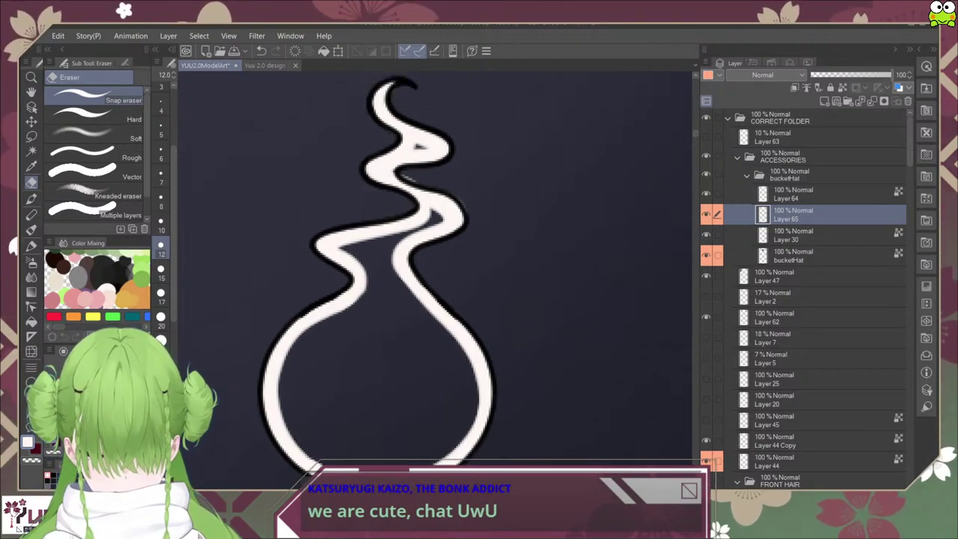
pyautogui.moveTo(386, 179)
pyautogui.mouseDown()
pyautogui.moveTo(385, 167)
pyautogui.moveTo(427, 201)
pyautogui.mouseUp()
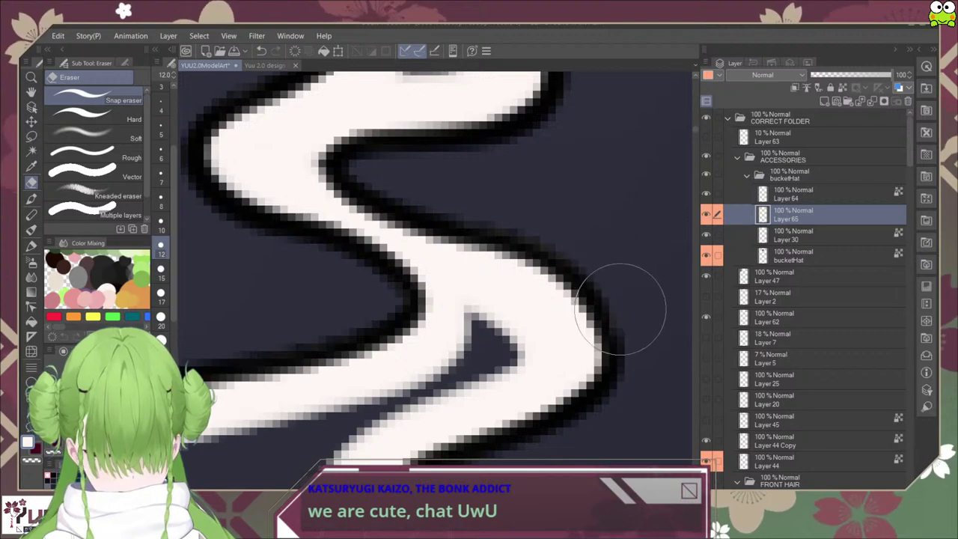
pyautogui.scroll(-6, 635, 339)
pyautogui.moveTo(639, 422); pyautogui.dragTo(532, 333)
pyautogui.scroll(3, 532, 302)
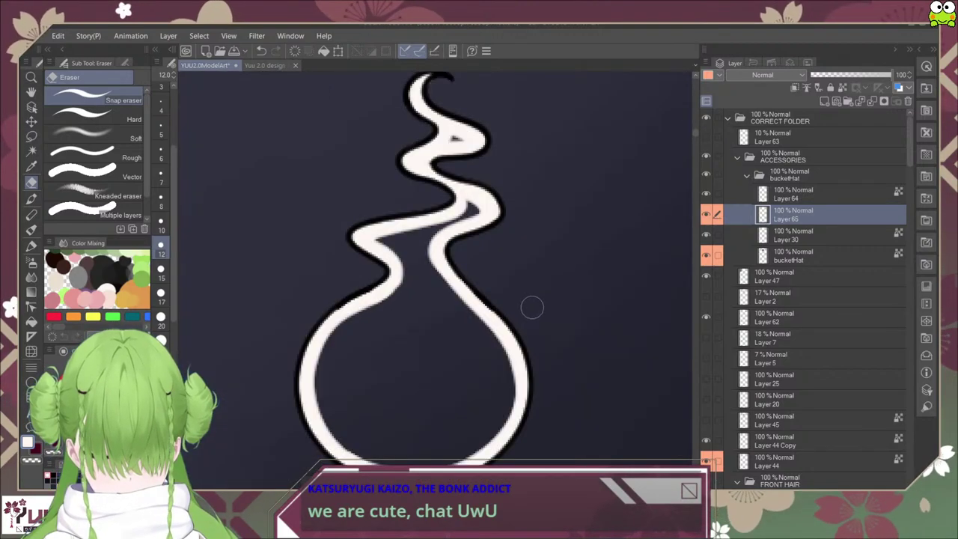
# Step: Sample the purple of the model's waist rope and check the flame emblem's coloring on the design sheet's hat
pyautogui.scroll(-7, 501, 370)
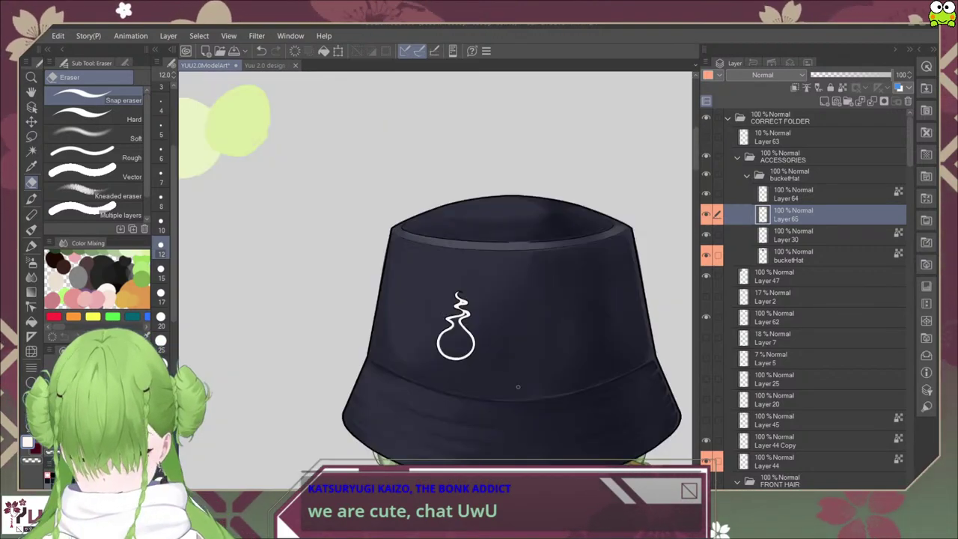
pyautogui.moveTo(516, 388)
pyautogui.mouseDown()
pyautogui.moveTo(466, 242)
pyautogui.moveTo(453, 158)
pyautogui.mouseUp()
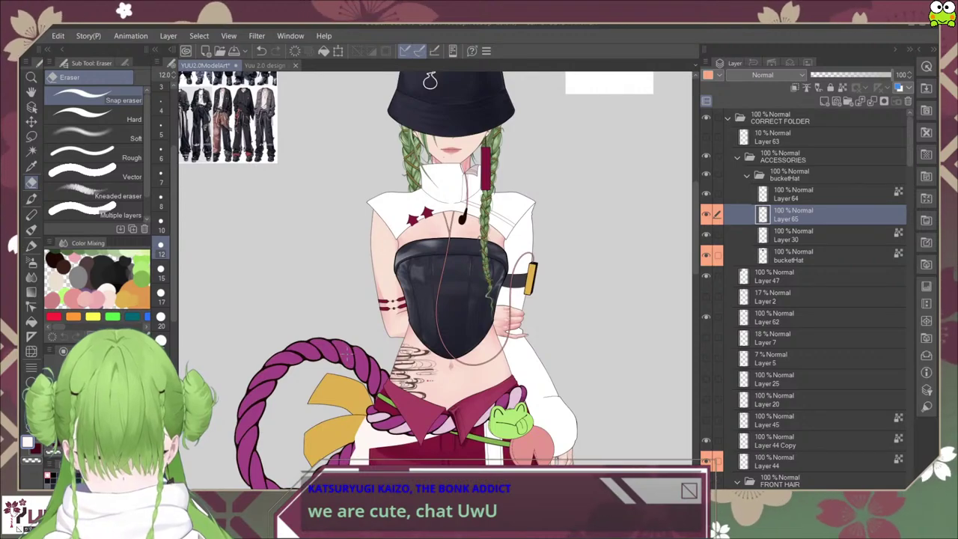
pyautogui.keyDown('alt'); pyautogui.click(343, 353); pyautogui.keyUp('alt')
pyautogui.click(265, 65)
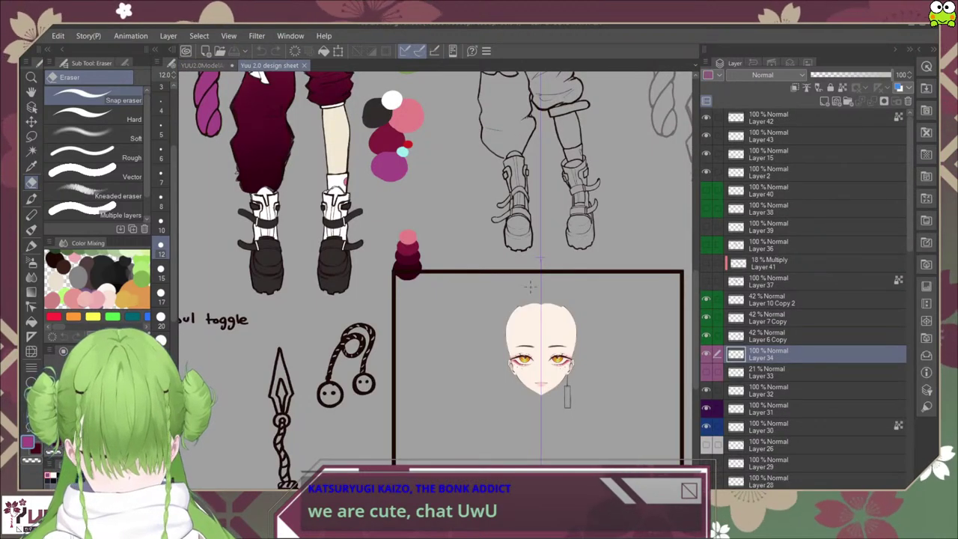
pyautogui.moveTo(530, 287); pyautogui.dragTo(591, 490)
pyautogui.moveTo(419, 172); pyautogui.dragTo(453, 297)
pyautogui.moveTo(389, 172); pyautogui.dragTo(397, 202)
pyautogui.scroll(4, 391, 199)
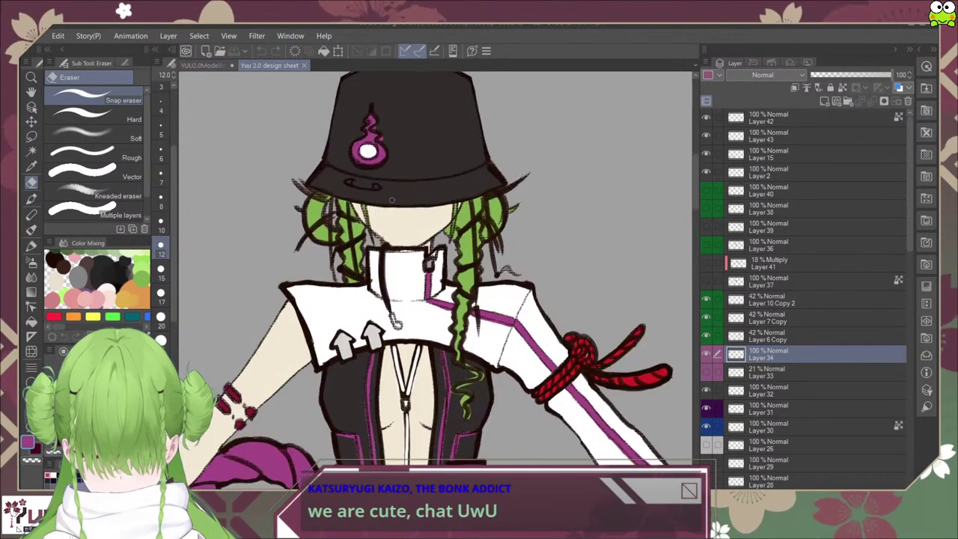
pyautogui.scroll(2, 391, 200)
pyautogui.hotkey('ctrl', 'Tab')
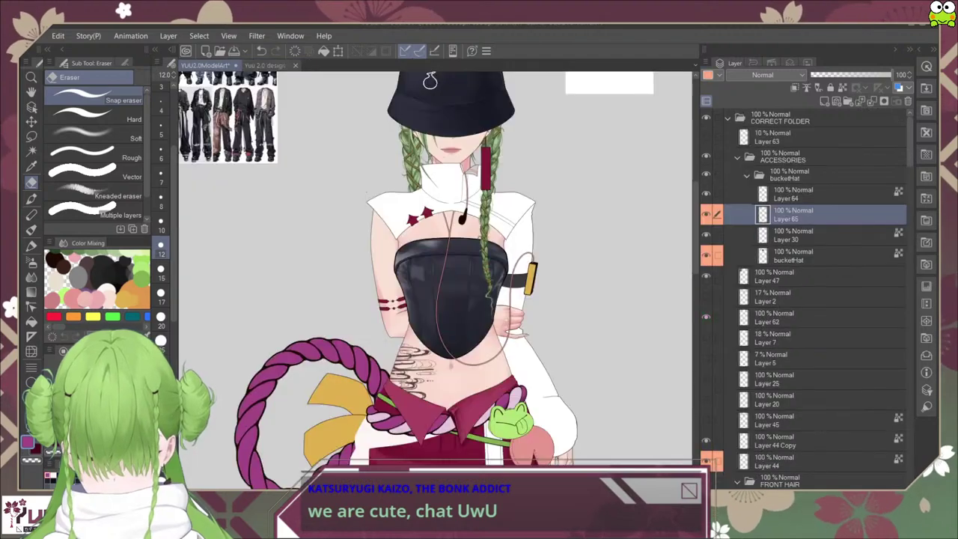
pyautogui.moveTo(430, 80); pyautogui.dragTo(432, 258)
pyautogui.scroll(6, 433, 255)
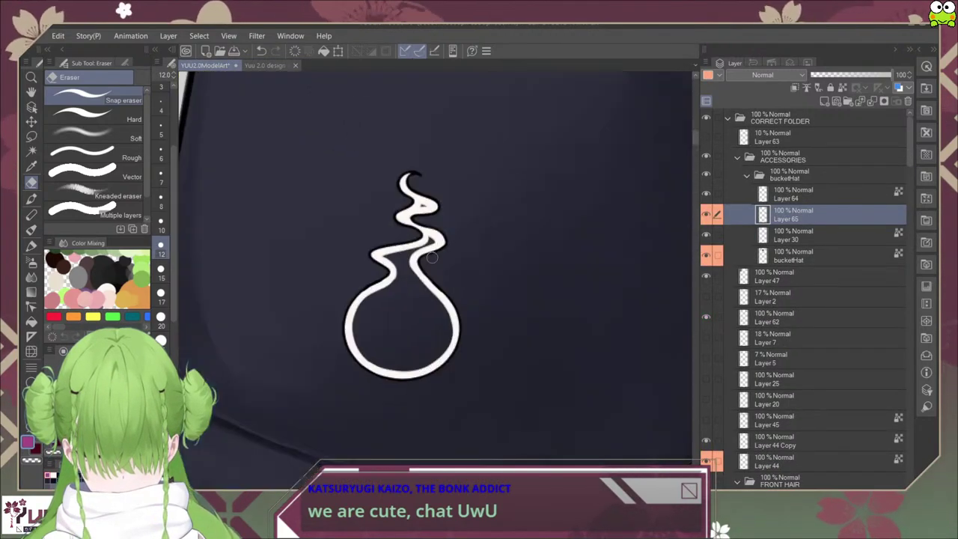
# Step: Fill the small gap in the flame's upper bend with purple using the Milli pen at size 6, trimming it with white
pyautogui.press('p')
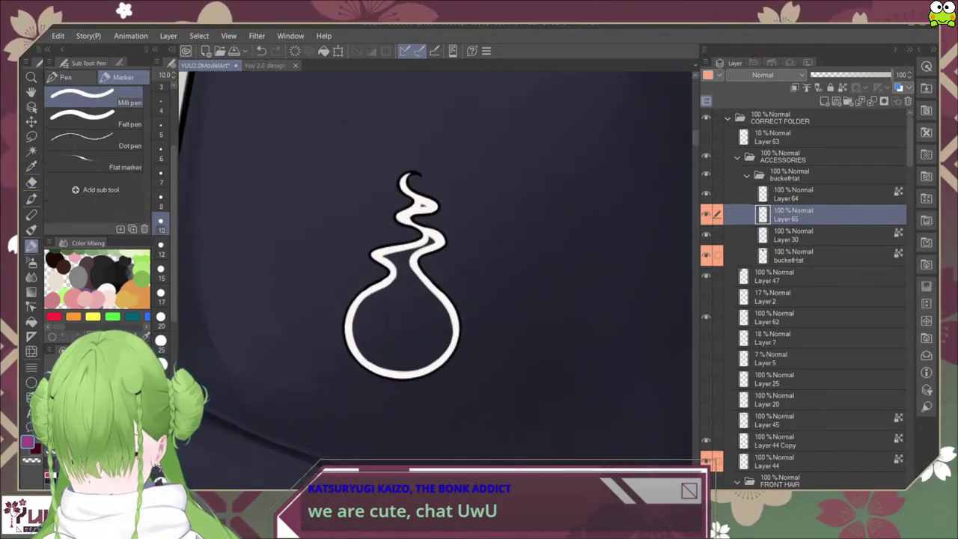
pyautogui.scroll(5, 435, 283)
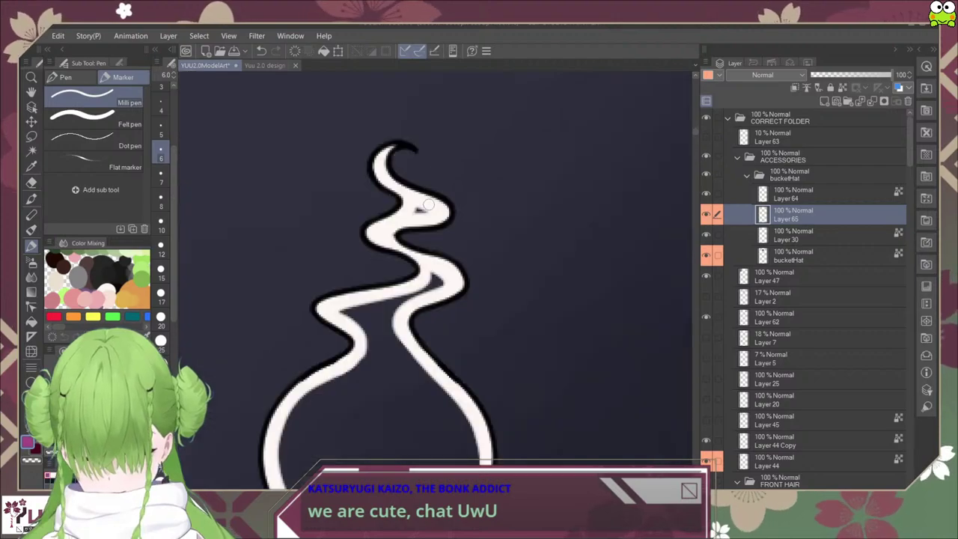
pyautogui.moveTo(397, 214)
pyautogui.mouseDown()
pyautogui.moveTo(391, 220)
pyautogui.moveTo(427, 222)
pyautogui.moveTo(389, 226)
pyautogui.moveTo(419, 221)
pyautogui.mouseUp()
pyautogui.scroll(-5, 421, 221)
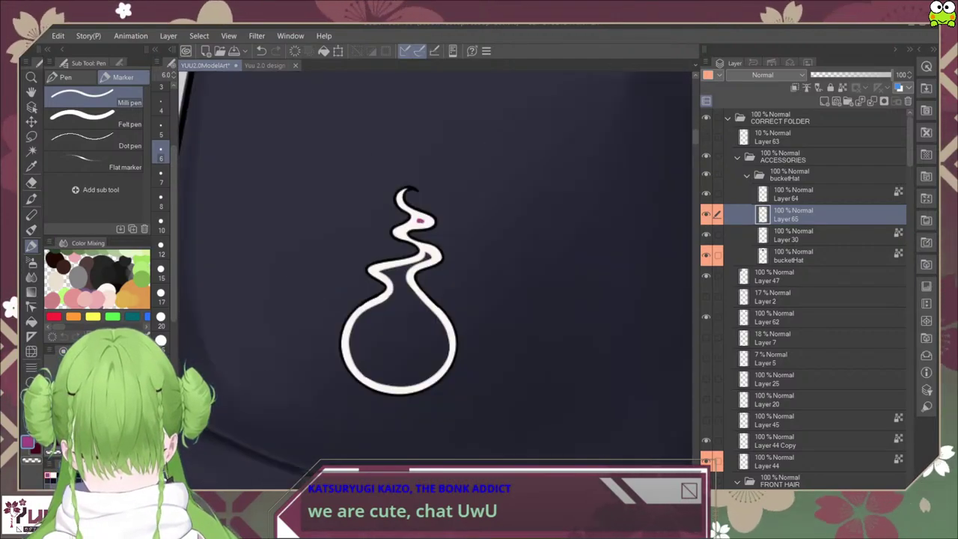
pyautogui.scroll(5, 423, 222)
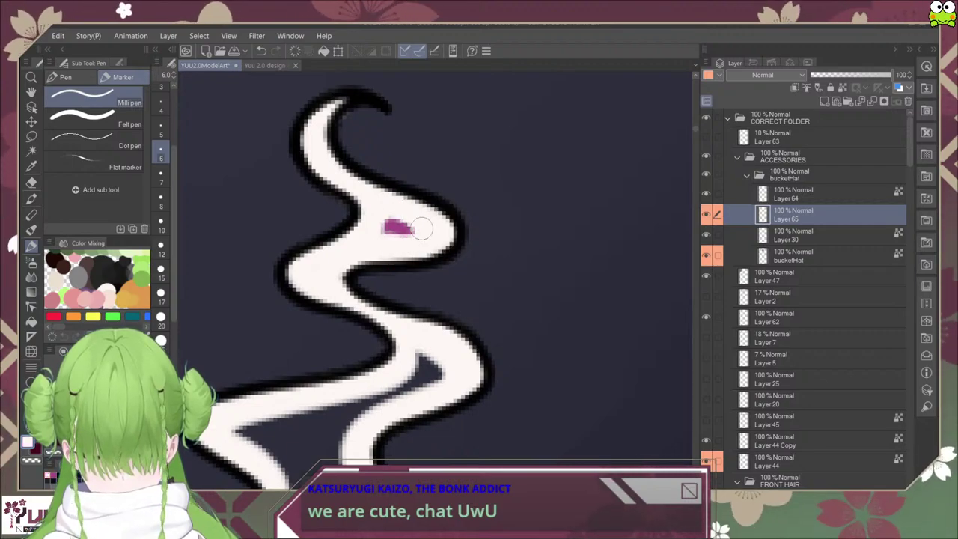
pyautogui.scroll(-5, 473, 320)
pyautogui.moveTo(434, 277); pyautogui.dragTo(423, 249)
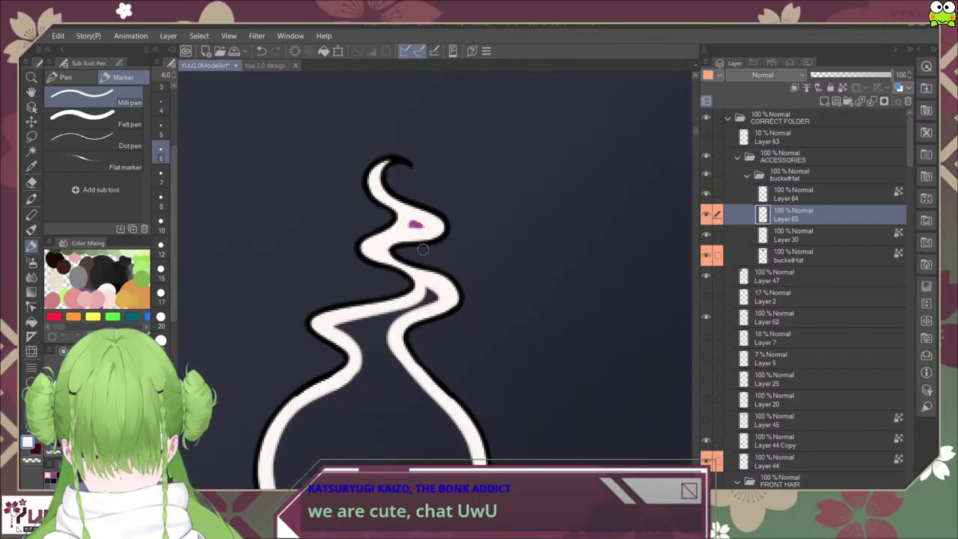
# Step: Resample the purple and paint the upper edge of the gap in the flame's lower bend with the Milli pen at size 4
pyautogui.scroll(-10, 197, 321)
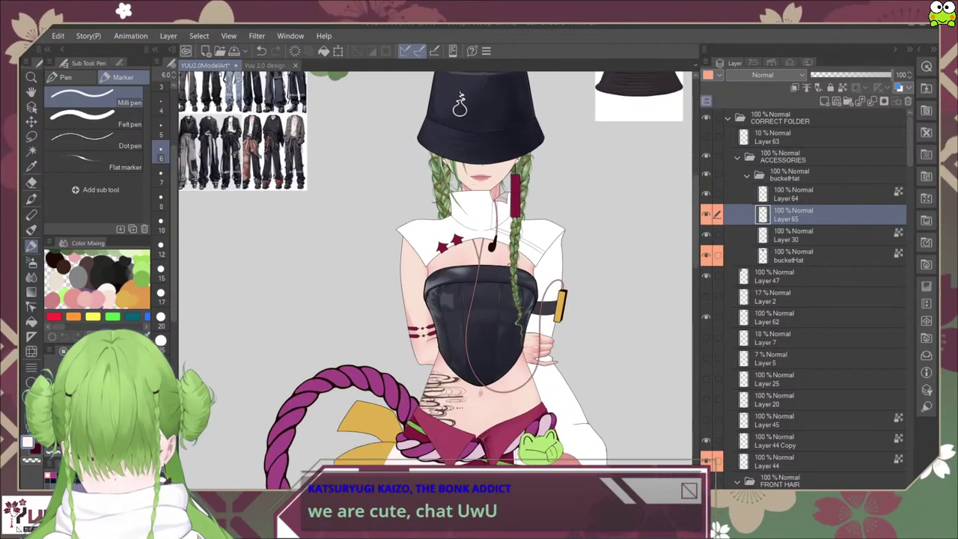
pyautogui.scroll(10, 433, 316)
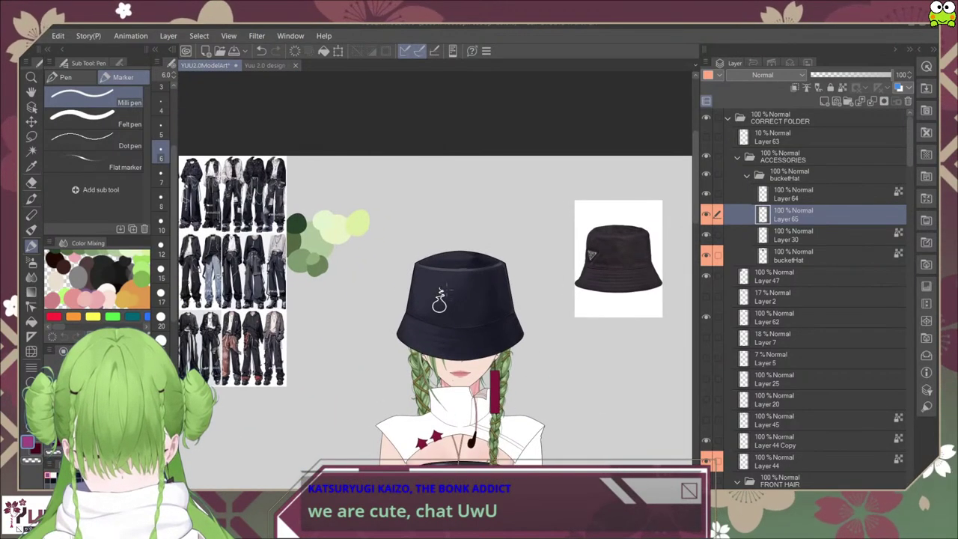
pyautogui.scroll(5, 432, 316)
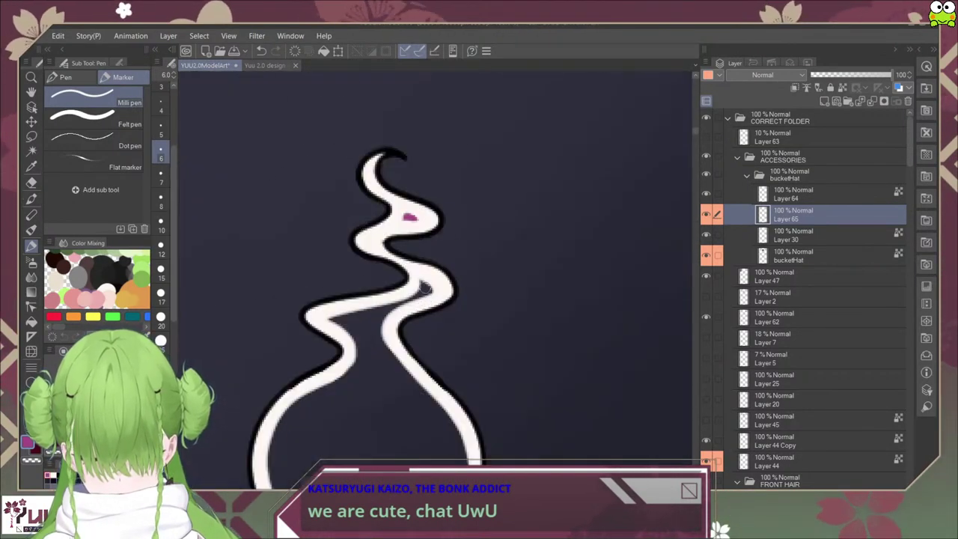
pyautogui.scroll(5, 424, 288)
pyautogui.press('[')
pyautogui.press('[')
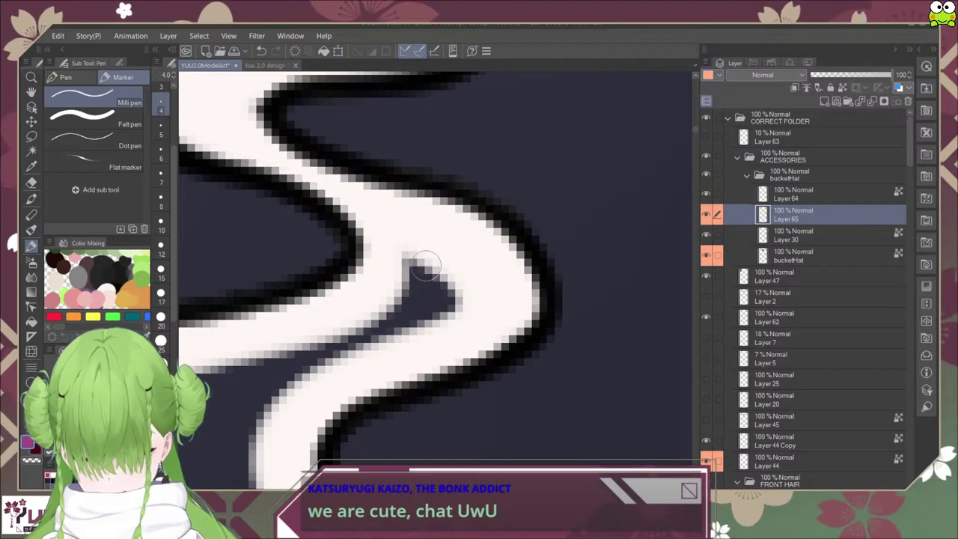
pyautogui.moveTo(406, 252)
pyautogui.mouseDown()
pyautogui.moveTo(441, 298)
pyautogui.moveTo(437, 314)
pyautogui.mouseUp()
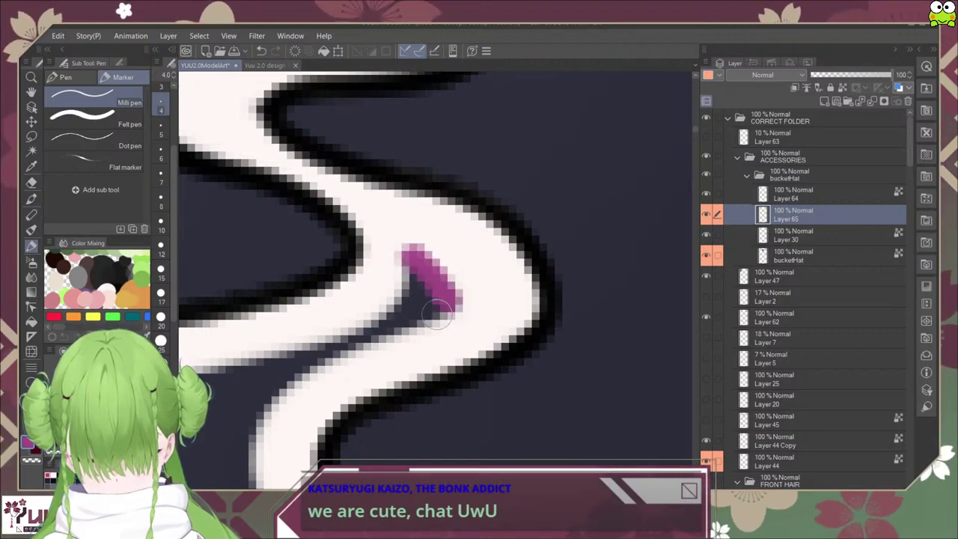
pyautogui.scroll(-5, 438, 314)
pyautogui.scroll(4, 461, 265)
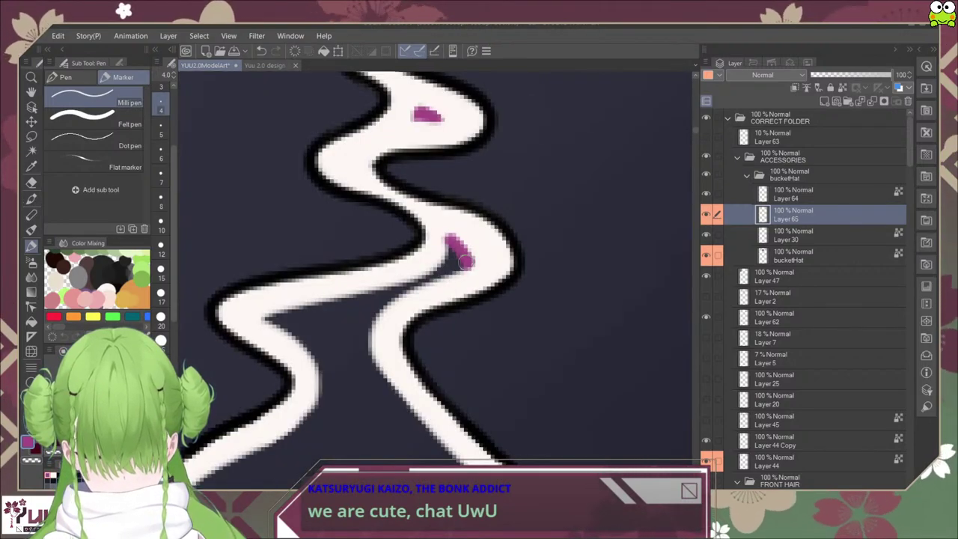
# Step: Line both inner edges of the flame's neck with purple and thicken the corners where the lines bend
pyautogui.moveTo(464, 260)
pyautogui.mouseDown()
pyautogui.moveTo(380, 312)
pyautogui.moveTo(370, 358)
pyautogui.moveTo(375, 380)
pyautogui.mouseUp()
pyautogui.scroll(-5, 375, 380)
pyautogui.scroll(5, 379, 341)
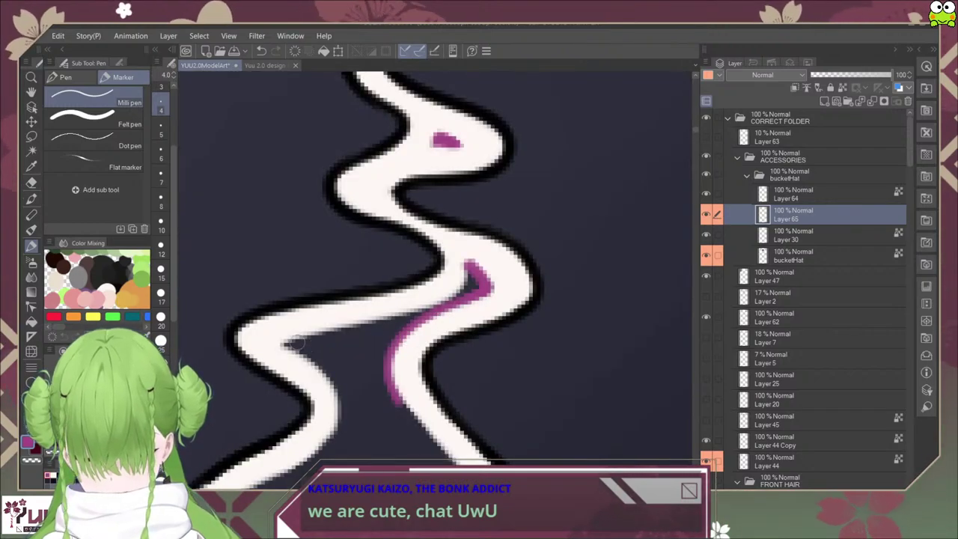
pyautogui.moveTo(305, 355)
pyautogui.mouseDown()
pyautogui.moveTo(340, 404)
pyautogui.moveTo(310, 339)
pyautogui.moveTo(390, 319)
pyautogui.moveTo(298, 341)
pyautogui.moveTo(411, 318)
pyautogui.moveTo(380, 323)
pyautogui.moveTo(475, 277)
pyautogui.mouseUp()
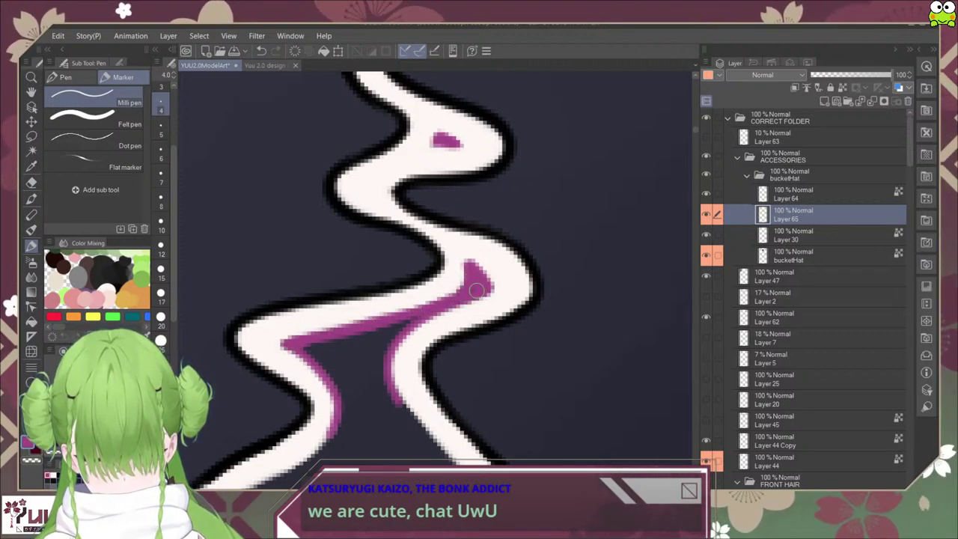
pyautogui.moveTo(304, 347); pyautogui.dragTo(320, 365)
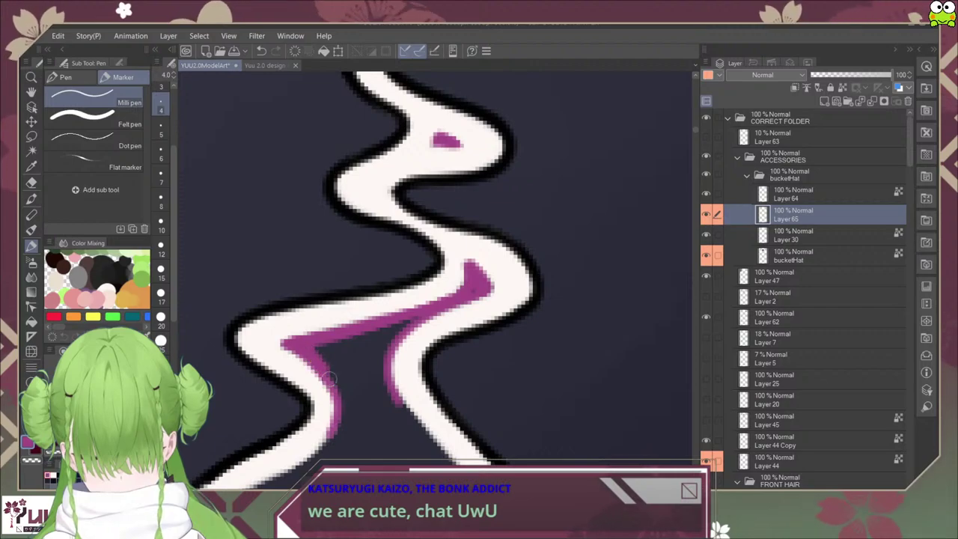
pyautogui.moveTo(432, 315)
pyautogui.mouseDown()
pyautogui.moveTo(391, 350)
pyautogui.moveTo(386, 371)
pyautogui.moveTo(397, 405)
pyautogui.moveTo(417, 412)
pyautogui.mouseUp()
# Step: Line both inner sides of the flame's round body with purple from the neck downward, using the Milli pen at size 4
pyautogui.hotkey('ctrl', '-')
pyautogui.hotkey('ctrl', '-')
pyautogui.hotkey('ctrl', '-')
pyautogui.hotkey('ctrl', '-')
pyautogui.hotkey('ctrl', '-')
pyautogui.scroll(4, 410, 363)
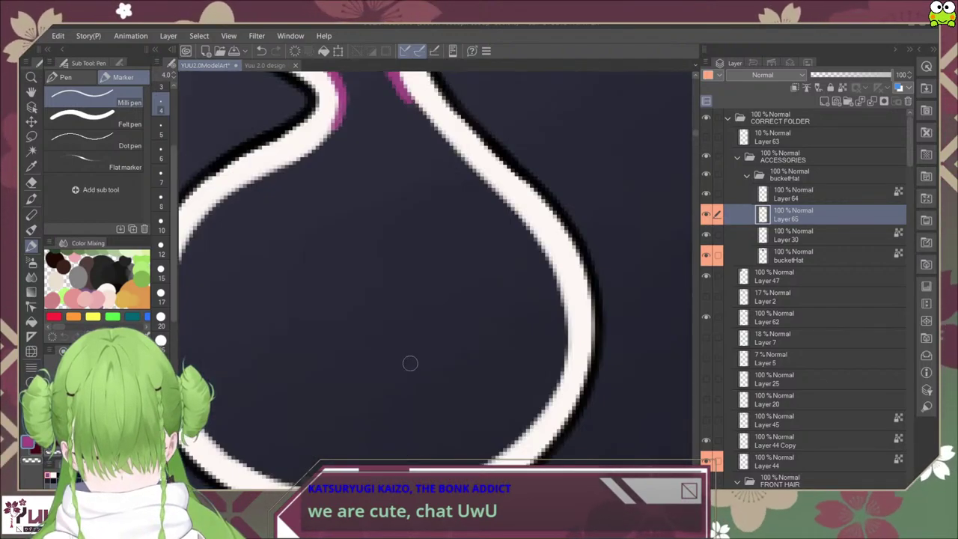
pyautogui.scroll(-2, 413, 359)
pyautogui.moveTo(431, 362); pyautogui.dragTo(416, 360)
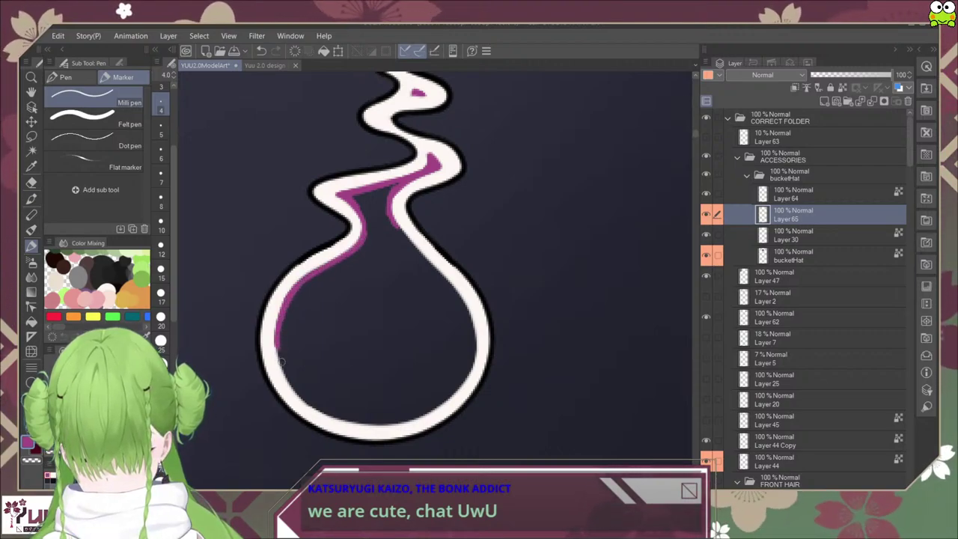
pyautogui.moveTo(396, 223); pyautogui.dragTo(443, 278)
pyautogui.moveTo(475, 349); pyautogui.dragTo(471, 365)
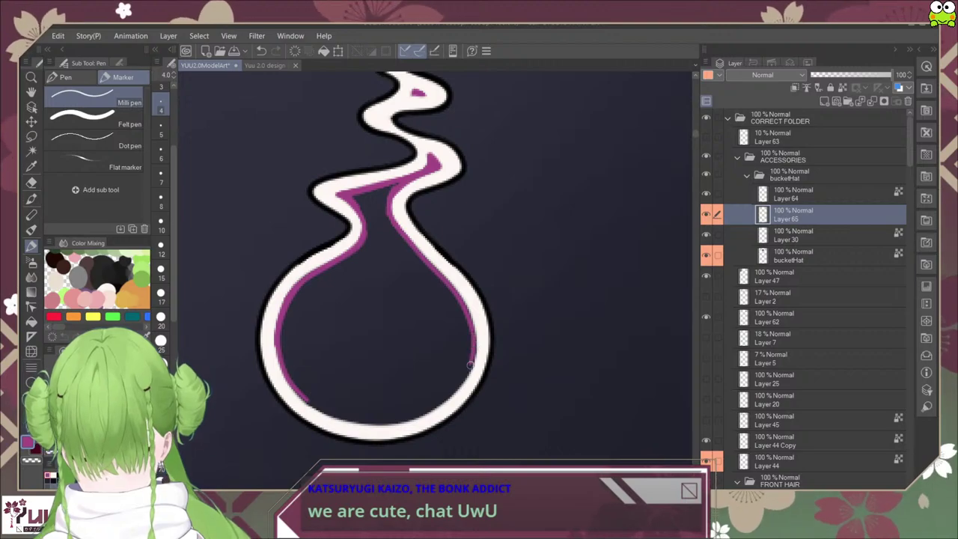
# Step: Close the purple line along the bottom inner edge of the flame's round body and thicken its thin stretches
pyautogui.scroll(-4, 479, 359)
pyautogui.scroll(4, 468, 371)
pyautogui.press('^')
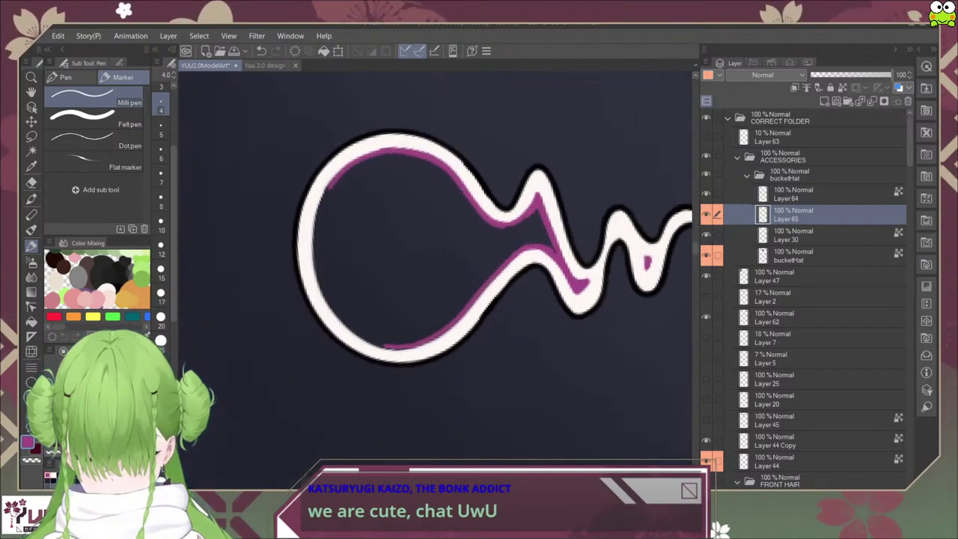
pyautogui.moveTo(315, 256); pyautogui.dragTo(326, 187)
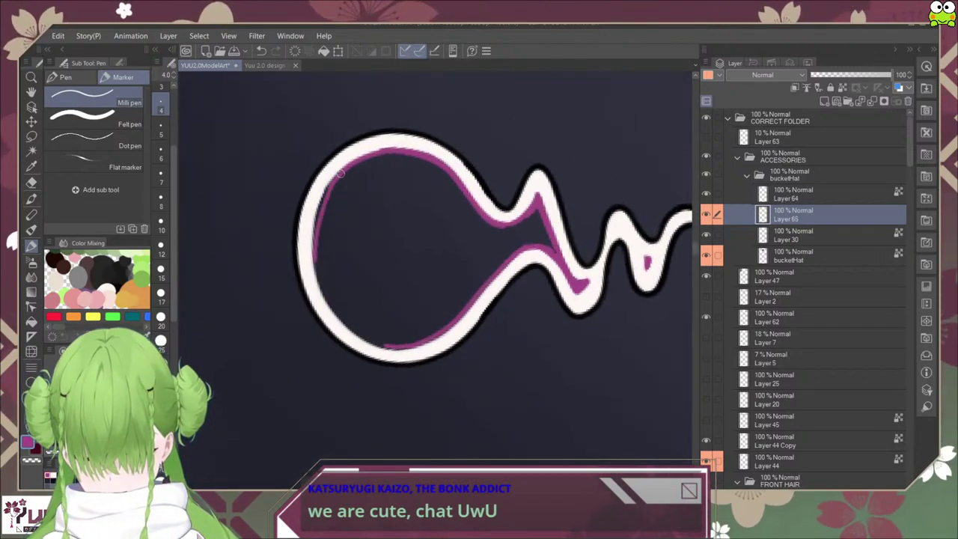
pyautogui.moveTo(322, 286); pyautogui.dragTo(344, 323)
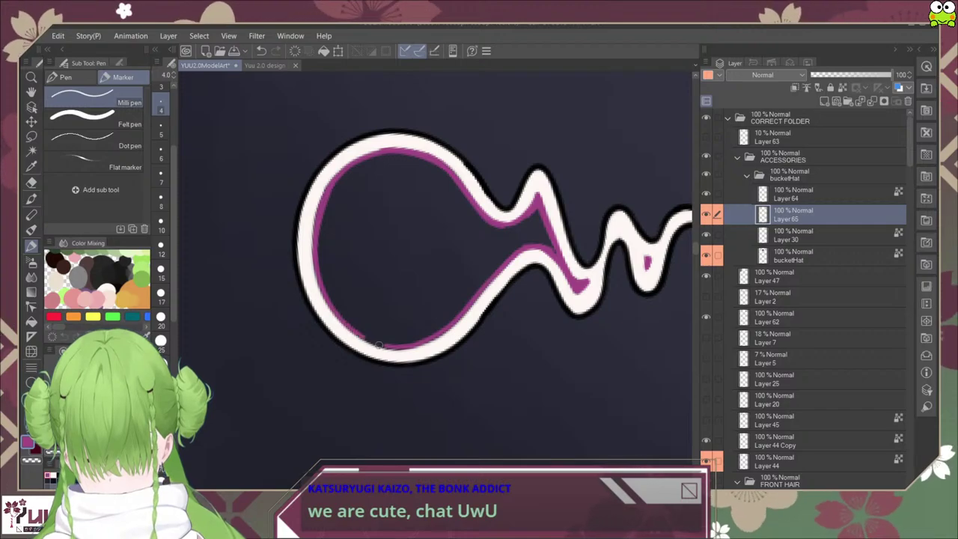
pyautogui.scroll(4, 332, 184)
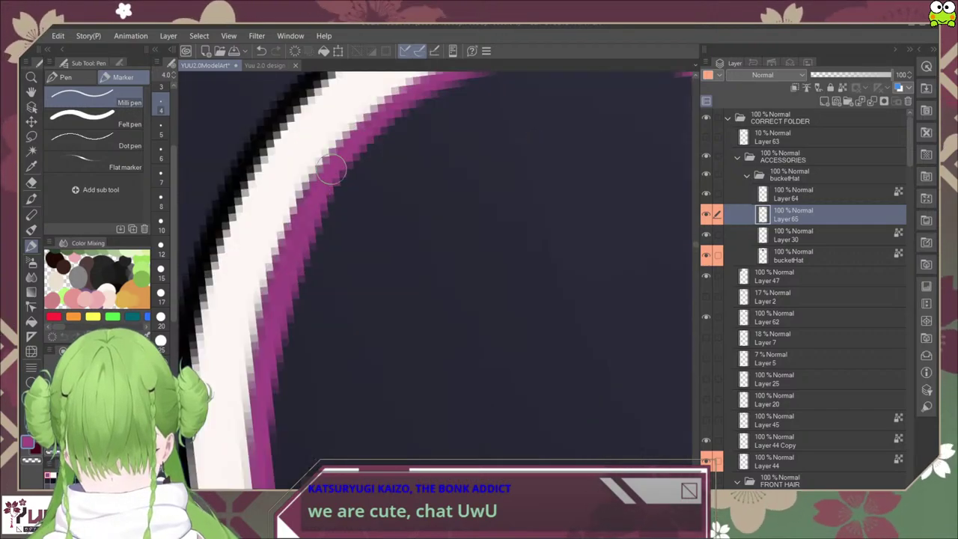
pyautogui.moveTo(332, 170); pyautogui.dragTo(275, 311)
pyautogui.scroll(-4, 280, 333)
pyautogui.scroll(2, 284, 377)
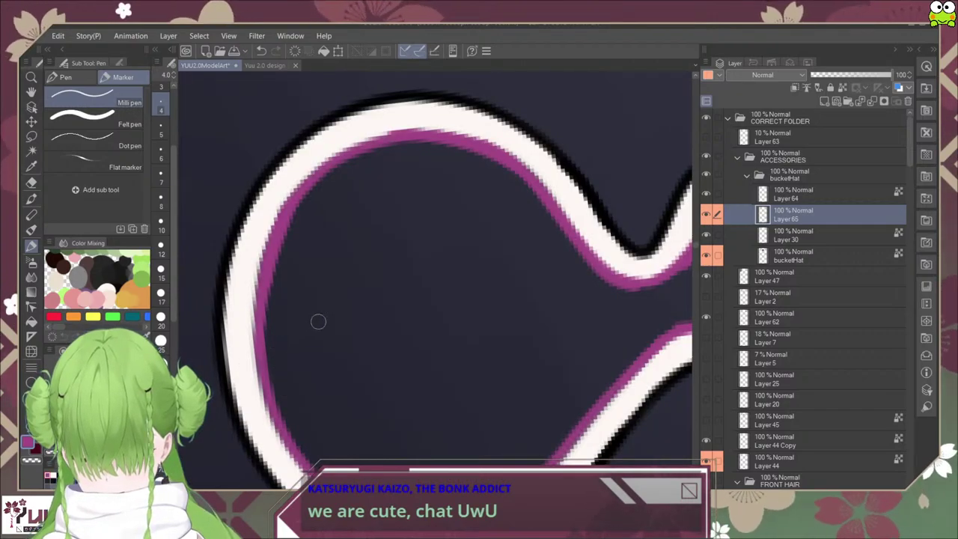
pyautogui.scroll(-4, 317, 317)
pyautogui.hotkey('ctrl', '@')
pyautogui.scroll(3, 489, 294)
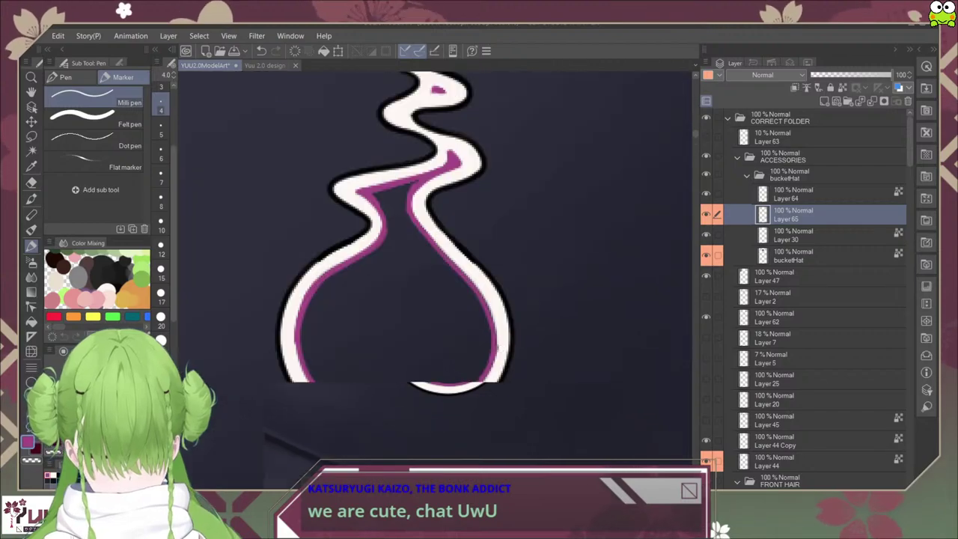
pyautogui.moveTo(390, 375); pyautogui.dragTo(400, 385)
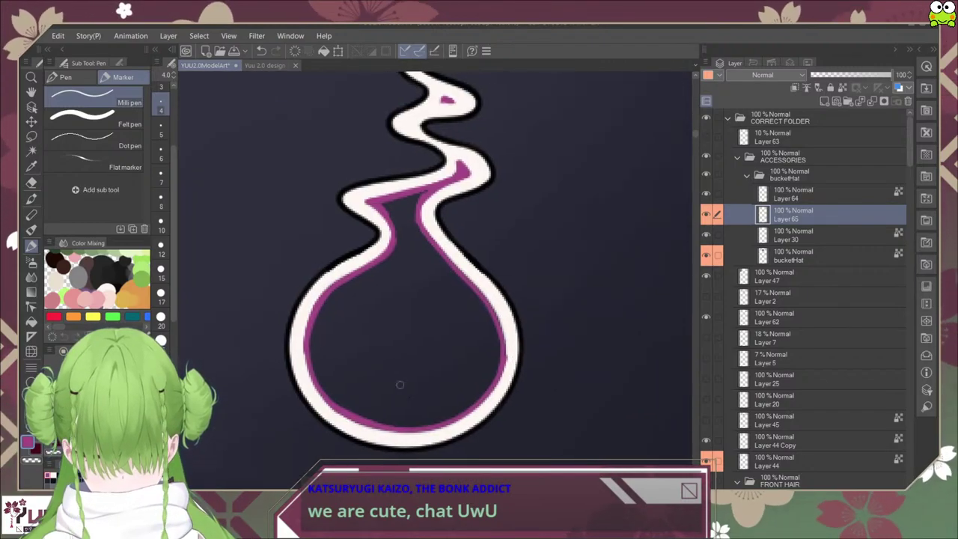
# Step: Fill the outlined flame body with purple and cover the leftover dark spot in the neck with the Oil paint brush
pyautogui.press('g')
pyautogui.click(404, 345)
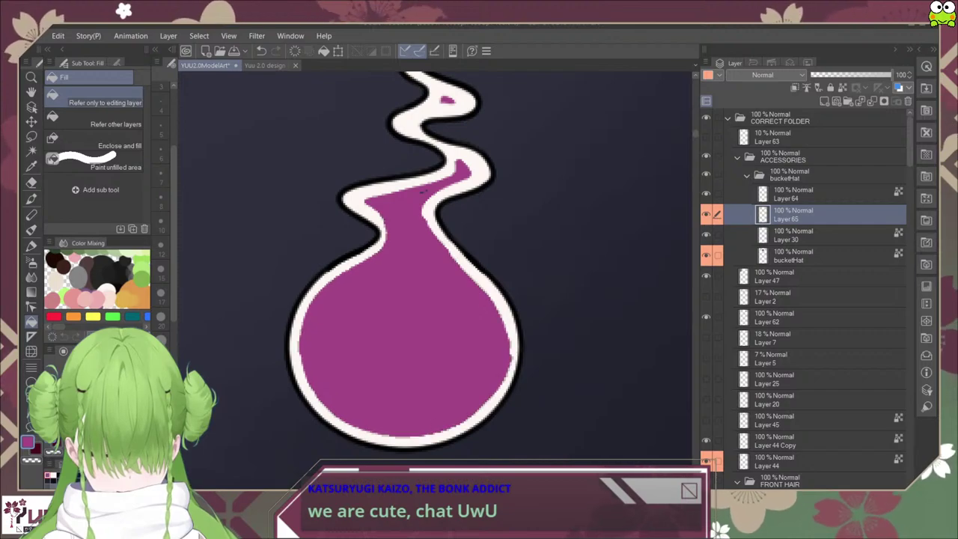
pyautogui.press('b')
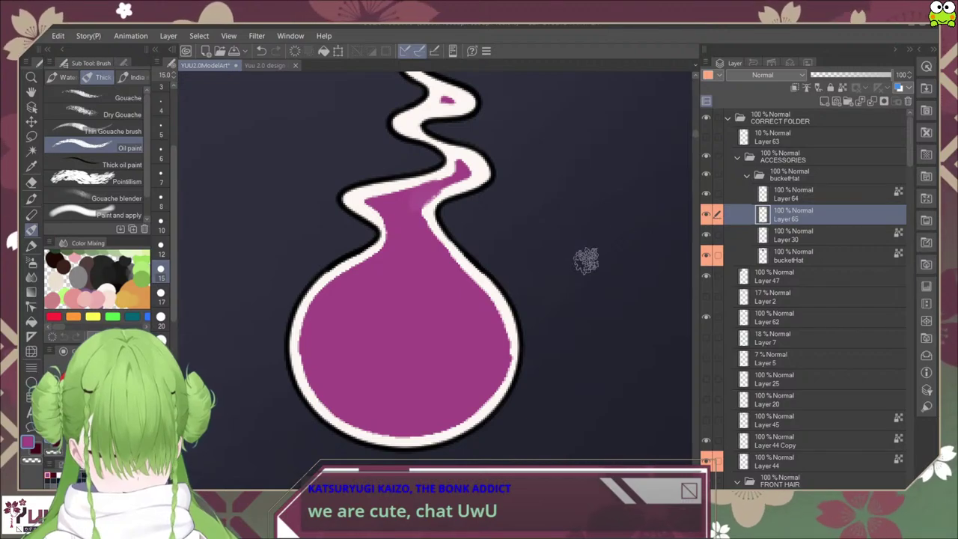
pyautogui.scroll(-3, 516, 299)
pyautogui.scroll(3, 522, 289)
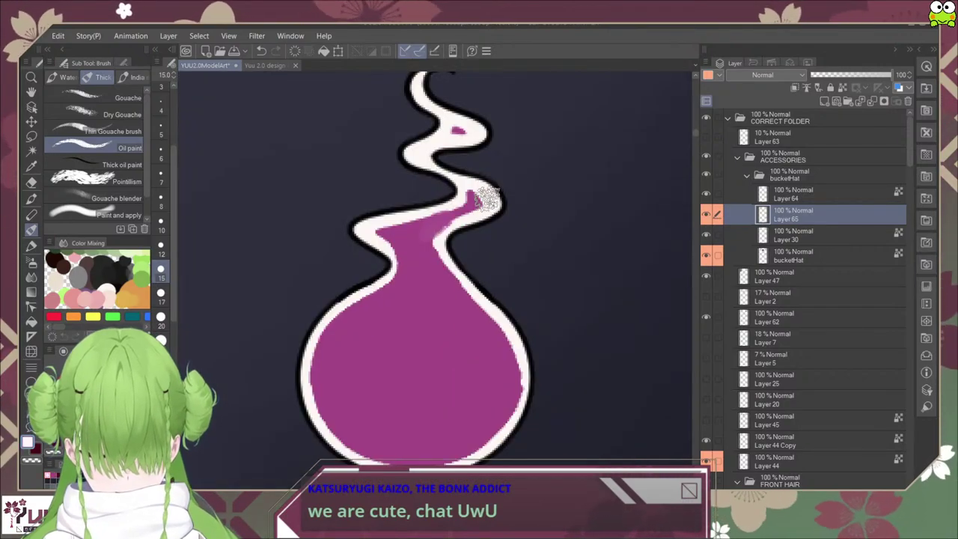
# Step: Thicken the white border along the body's right side with the Milli pen at size 10, and lock the layer's transparent pixels
pyautogui.press('p')
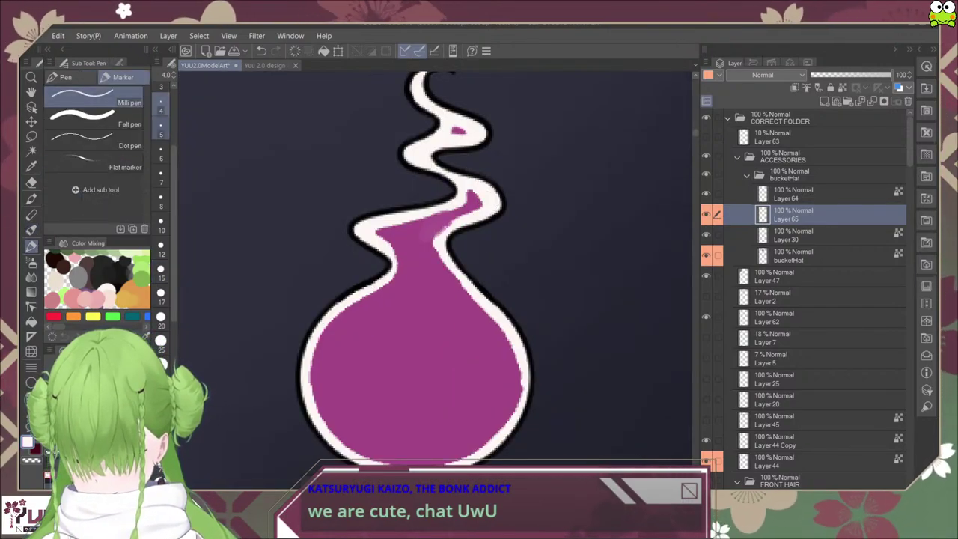
pyautogui.click(161, 225)
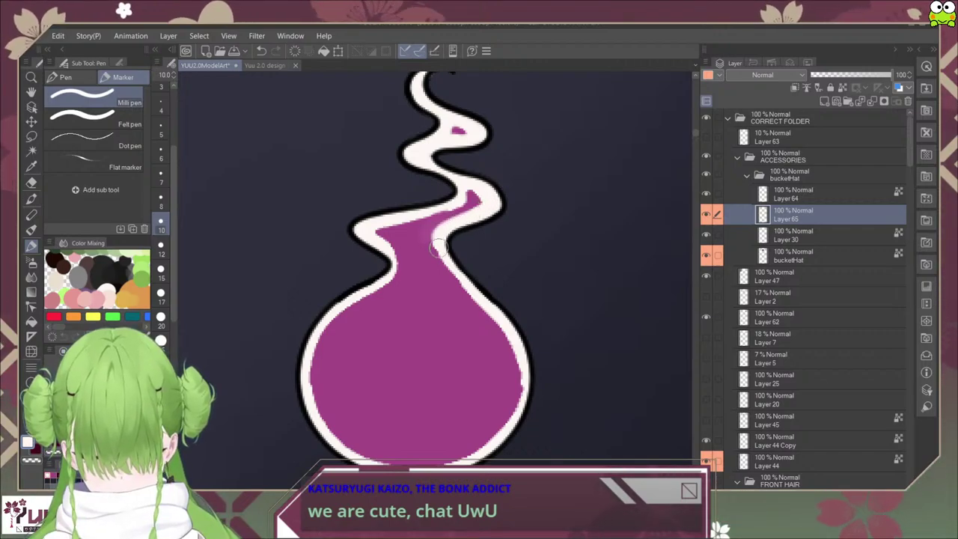
pyautogui.moveTo(445, 262)
pyautogui.mouseDown()
pyautogui.moveTo(502, 326)
pyautogui.moveTo(525, 370)
pyautogui.moveTo(514, 416)
pyautogui.mouseUp()
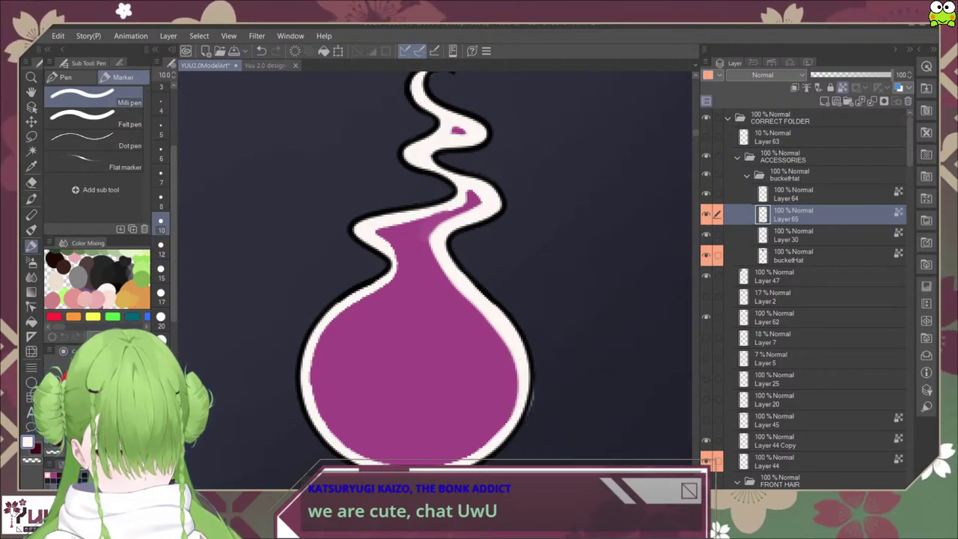
# Step: Thicken the white border around the flame body's left side and bottom with the Milli pen at size 10
pyautogui.press('e')
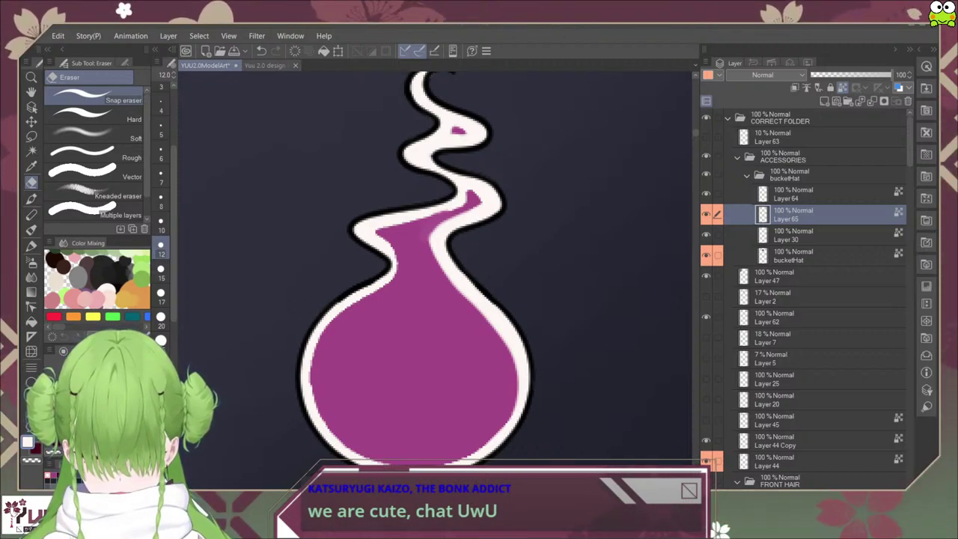
pyautogui.moveTo(379, 238)
pyautogui.mouseDown()
pyautogui.moveTo(371, 228)
pyautogui.moveTo(413, 215)
pyautogui.mouseUp()
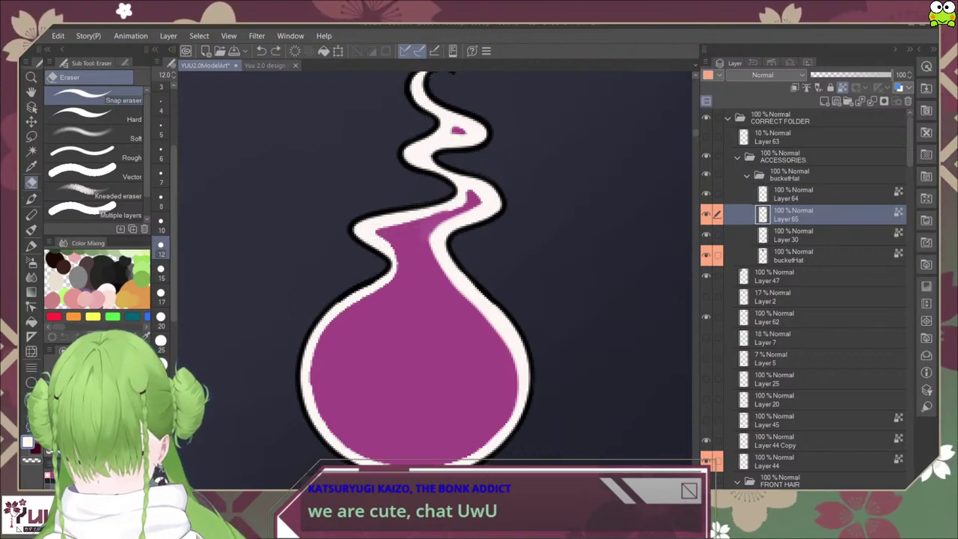
pyautogui.press('p')
pyautogui.moveTo(365, 231)
pyautogui.mouseDown()
pyautogui.moveTo(395, 271)
pyautogui.moveTo(318, 333)
pyautogui.moveTo(305, 370)
pyautogui.moveTo(314, 408)
pyautogui.moveTo(335, 440)
pyautogui.moveTo(415, 469)
pyautogui.moveTo(452, 462)
pyautogui.mouseUp()
pyautogui.moveTo(309, 388)
pyautogui.mouseDown()
pyautogui.moveTo(338, 438)
pyautogui.moveTo(404, 462)
pyautogui.moveTo(489, 451)
pyautogui.moveTo(540, 410)
pyautogui.mouseUp()
pyautogui.moveTo(464, 454)
pyautogui.mouseDown()
pyautogui.moveTo(490, 441)
pyautogui.moveTo(518, 397)
pyautogui.moveTo(516, 344)
pyautogui.mouseUp()
pyautogui.scroll(-5, 541, 380)
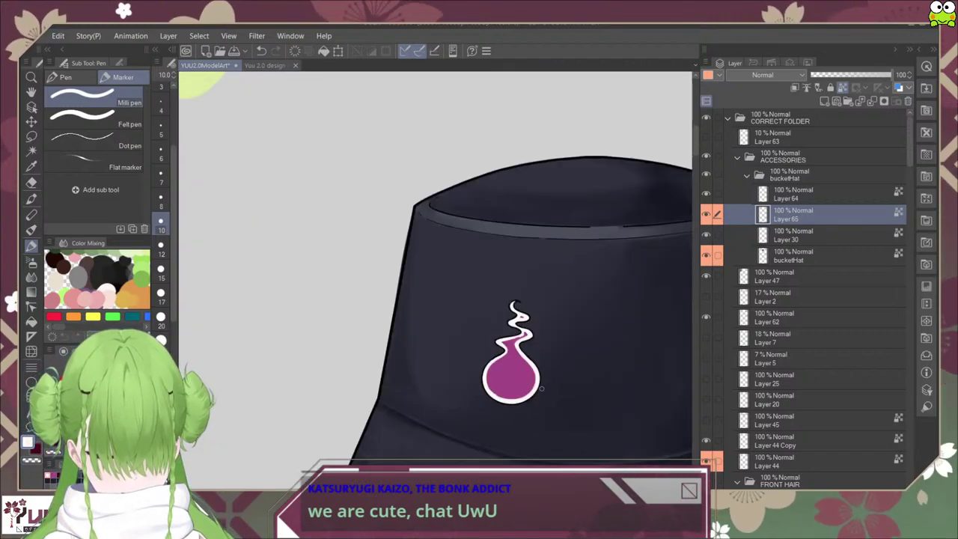
# Step: Widen the white border around the flame's neck and smooth the body's lower left edge with sampled purple
pyautogui.scroll(5, 487, 351)
pyautogui.moveTo(388, 324)
pyautogui.mouseDown()
pyautogui.moveTo(410, 315)
pyautogui.moveTo(392, 322)
pyautogui.moveTo(488, 292)
pyautogui.mouseUp()
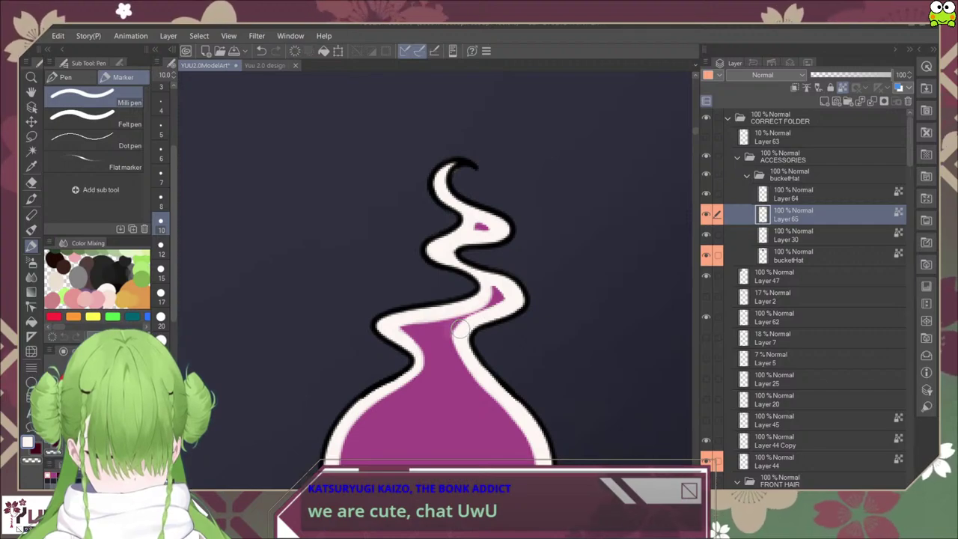
pyautogui.moveTo(408, 339)
pyautogui.mouseDown()
pyautogui.moveTo(420, 356)
pyautogui.moveTo(416, 372)
pyautogui.mouseUp()
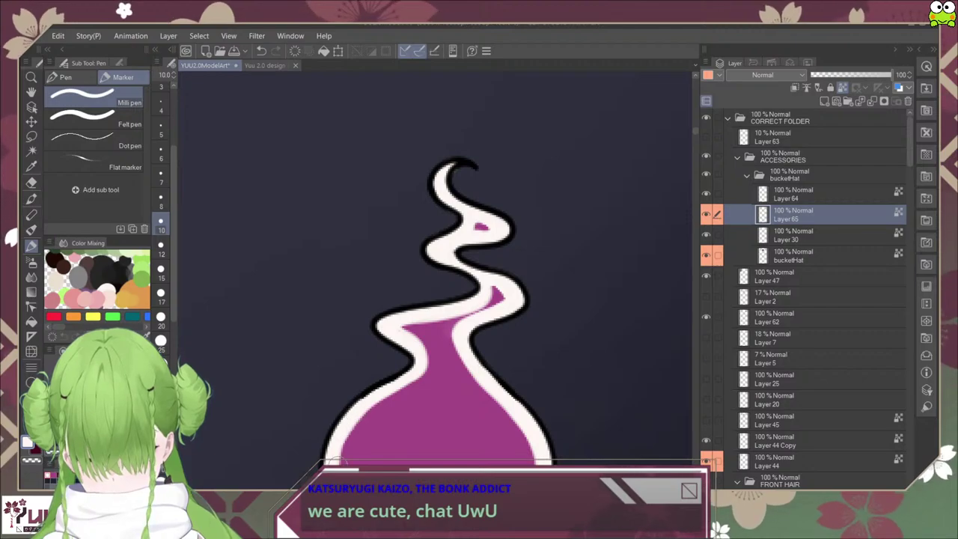
pyautogui.scroll(-3, 440, 446)
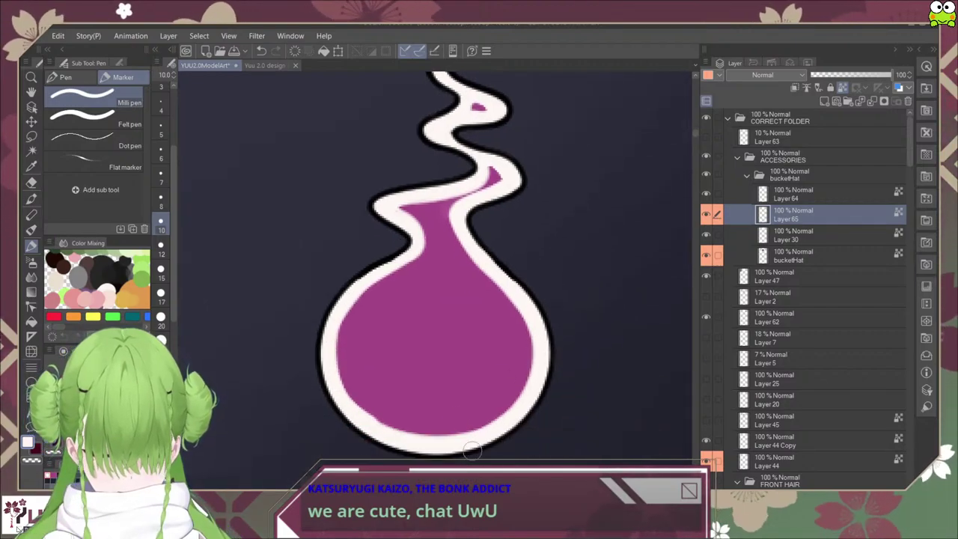
pyautogui.scroll(2, 385, 397)
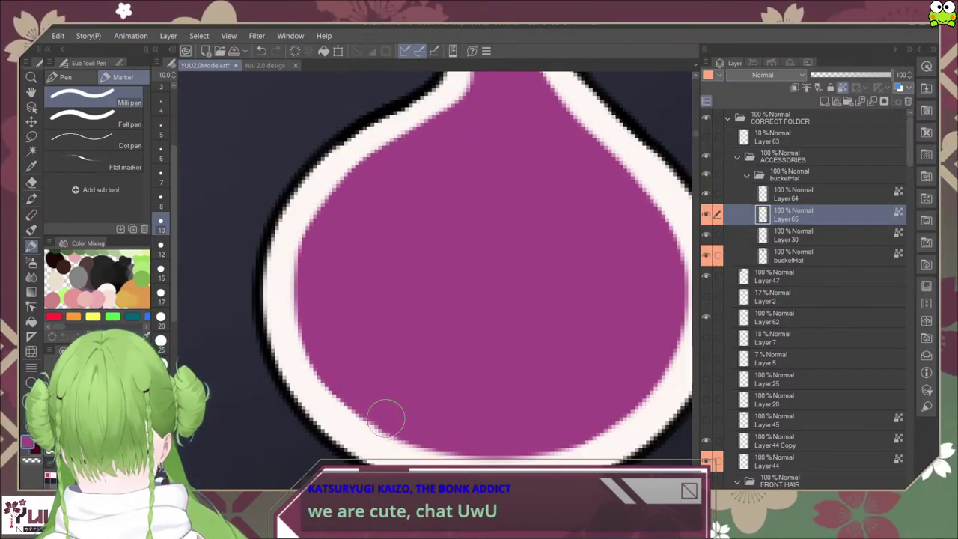
pyautogui.scroll(-5, 366, 397)
pyautogui.scroll(5, 413, 398)
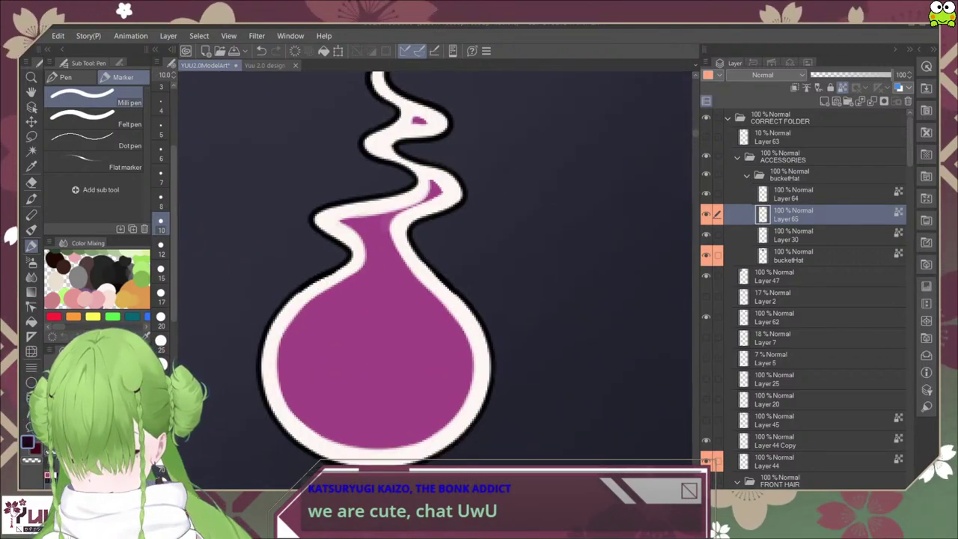
# Step: Try to draw a black circle inside the flame's purple body with the Ellipse tool at size 2.5
pyautogui.click(112, 266)
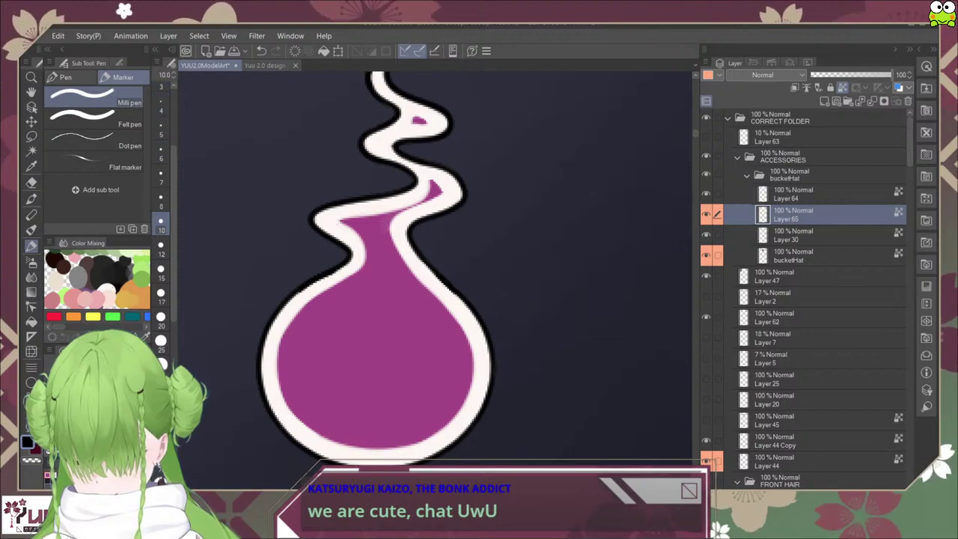
pyautogui.press('u')
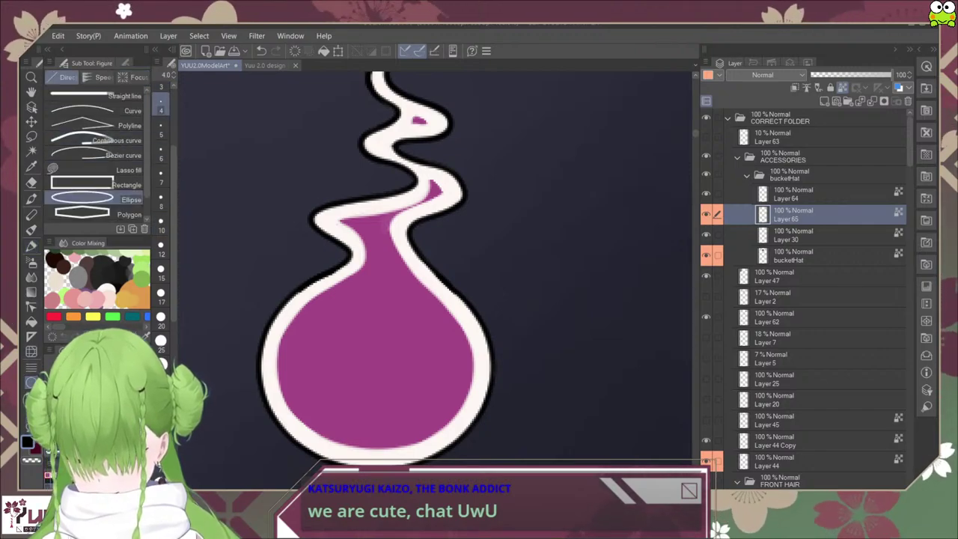
pyautogui.press('[')
pyautogui.press('[')
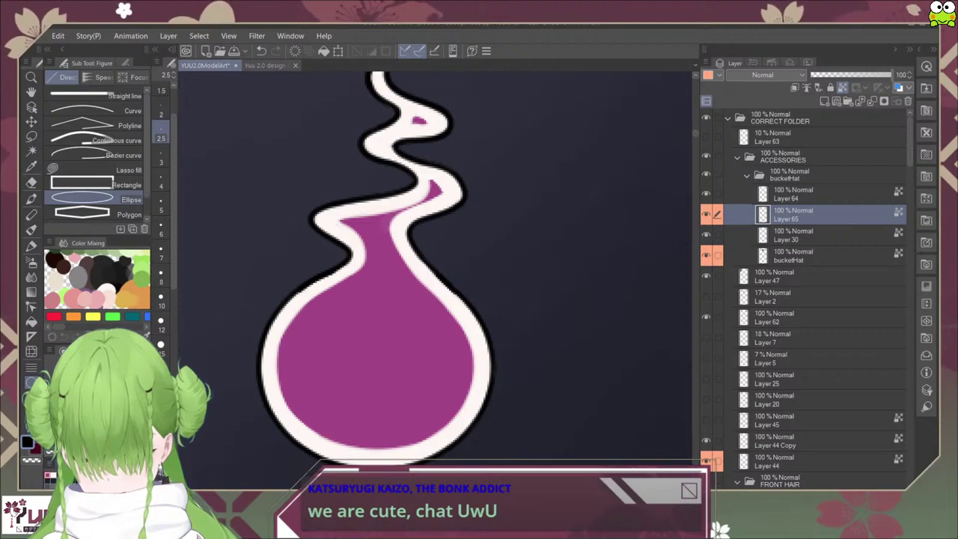
pyautogui.moveTo(305, 281); pyautogui.dragTo(458, 431)
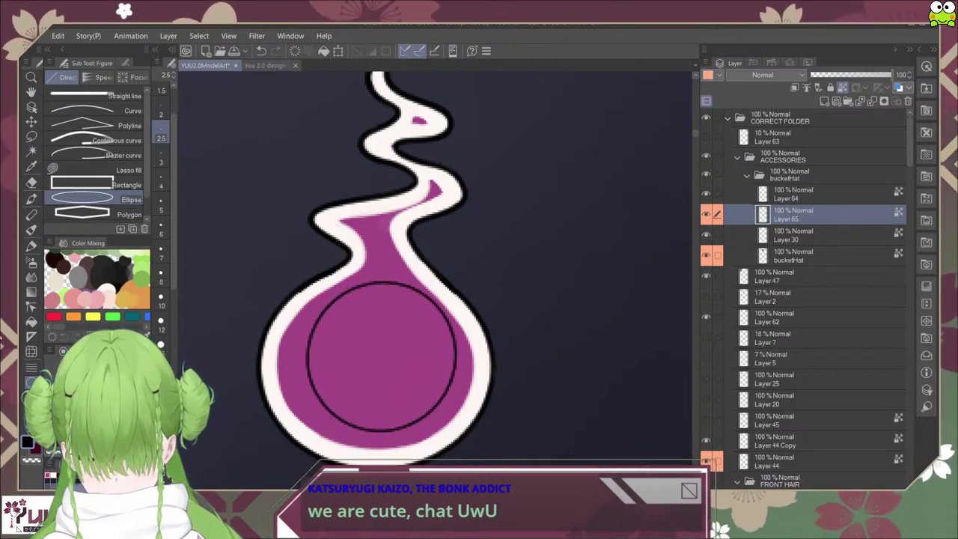
pyautogui.hotkey('ctrl', 'z')
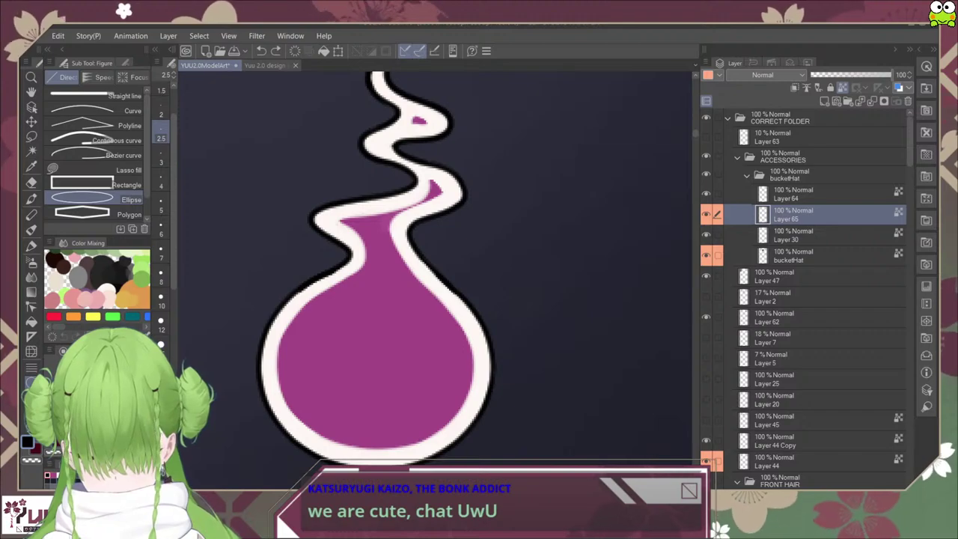
pyautogui.moveTo(298, 288); pyautogui.dragTo(484, 386)
pyautogui.scroll(-4, 490, 426)
pyautogui.scroll(2, 486, 385)
pyautogui.hotkey('ctrl', 'z')
pyautogui.scroll(3, 471, 391)
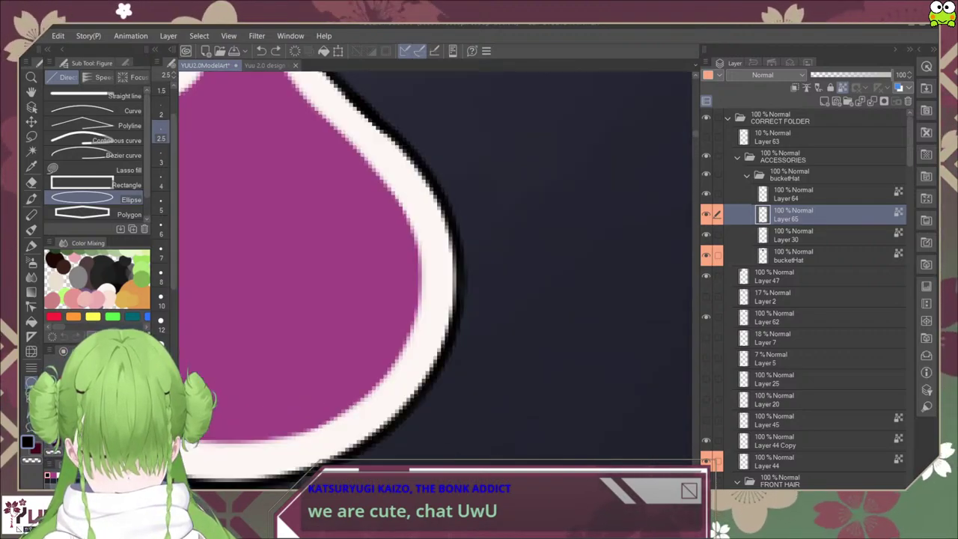
# Step: Try to draw a black inner line along the flame body's upper left with the Milli pen at size 4
pyautogui.scroll(-3, 359, 299)
pyautogui.scroll(1, 359, 299)
pyautogui.press('p')
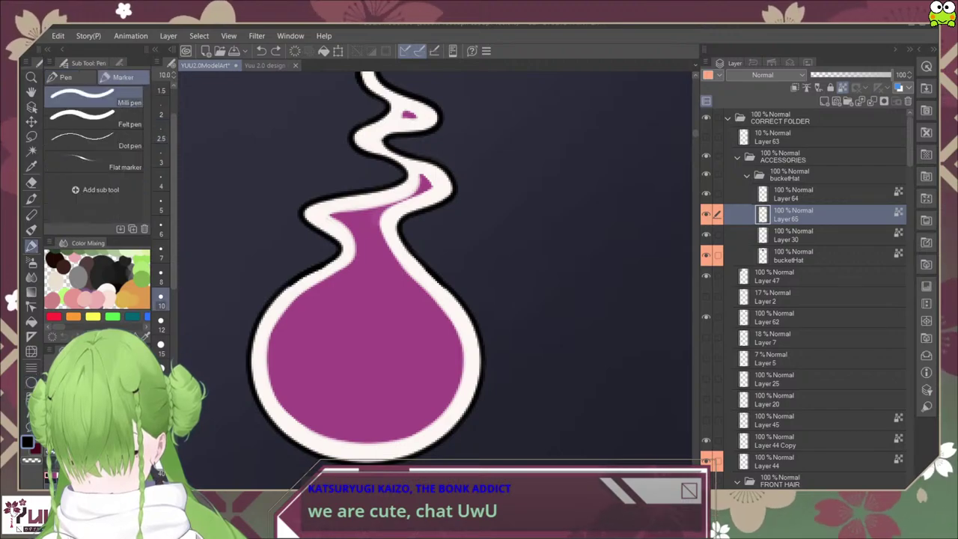
pyautogui.click(161, 156)
pyautogui.click(161, 134)
pyautogui.click(161, 156)
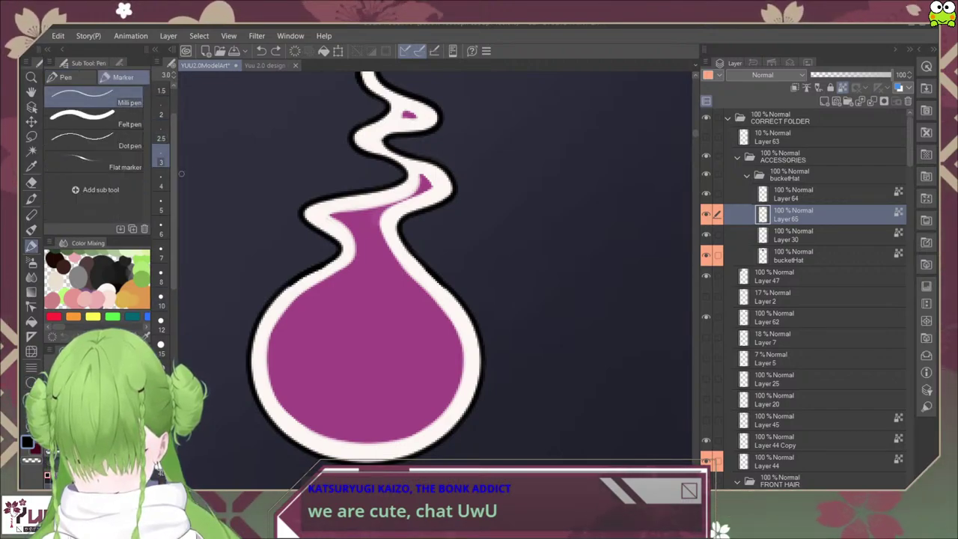
pyautogui.click(161, 179)
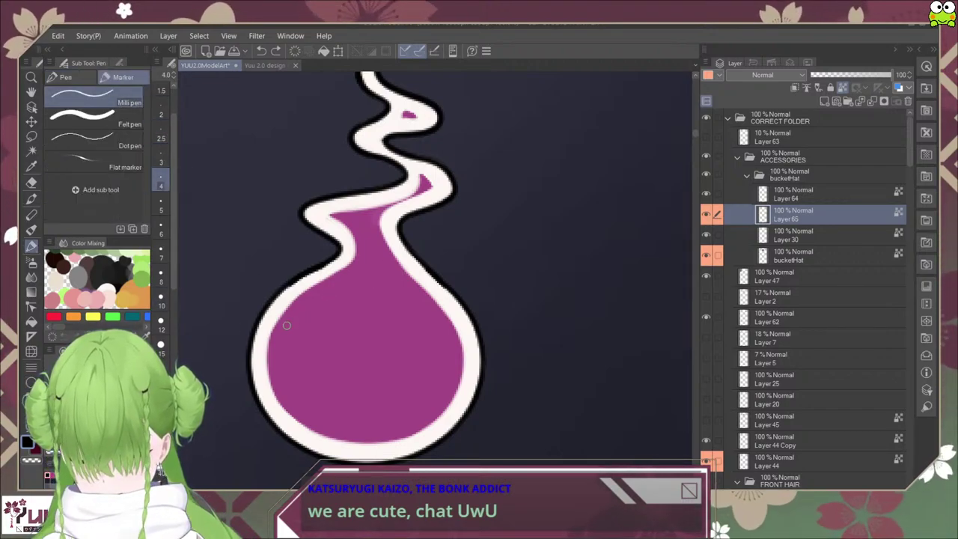
pyautogui.moveTo(282, 330); pyautogui.dragTo(291, 316)
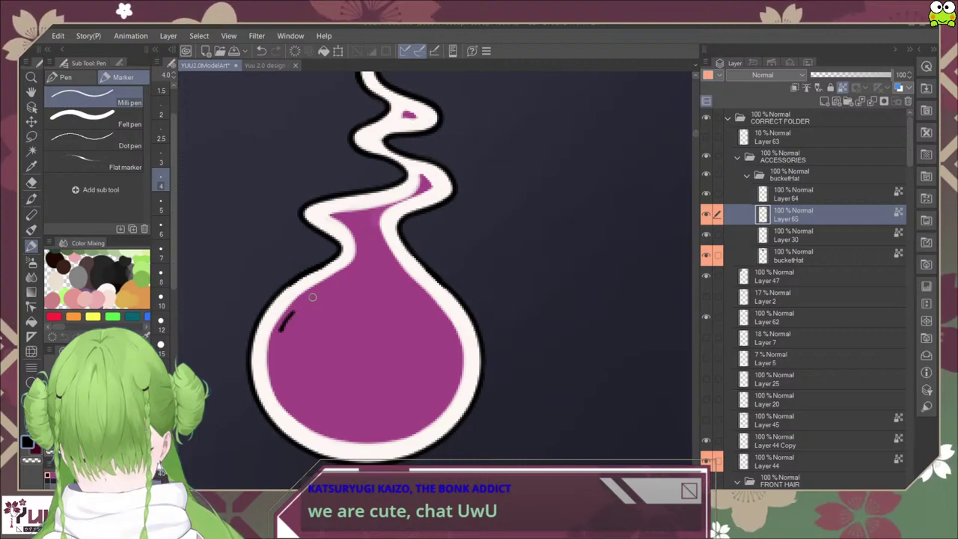
pyautogui.press('[')
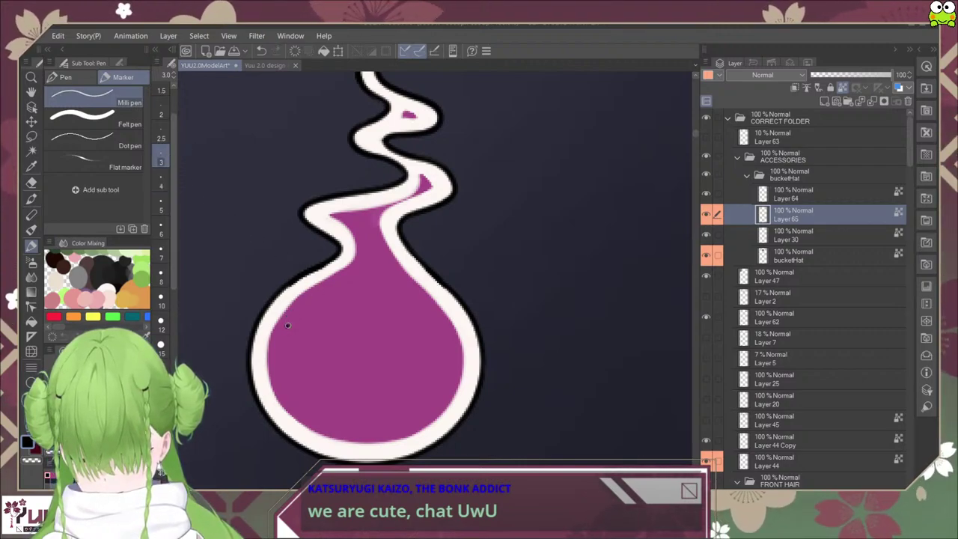
# Step: Try to draw a thinner black inner line along the flame body's upper left with the Milli pen at size 3
pyautogui.moveTo(287, 325); pyautogui.dragTo(299, 311)
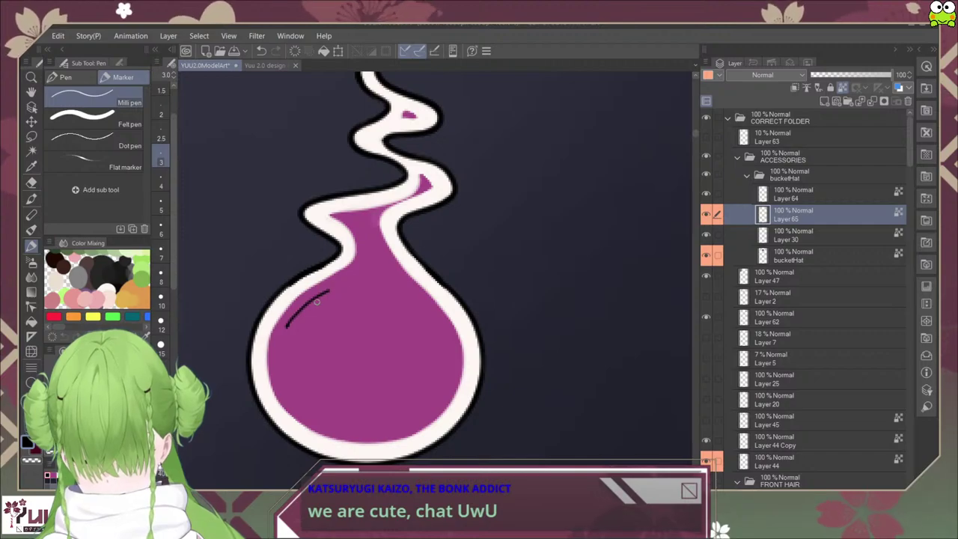
pyautogui.hotkey('ctrl', 'z')
pyautogui.moveTo(301, 307); pyautogui.dragTo(365, 277)
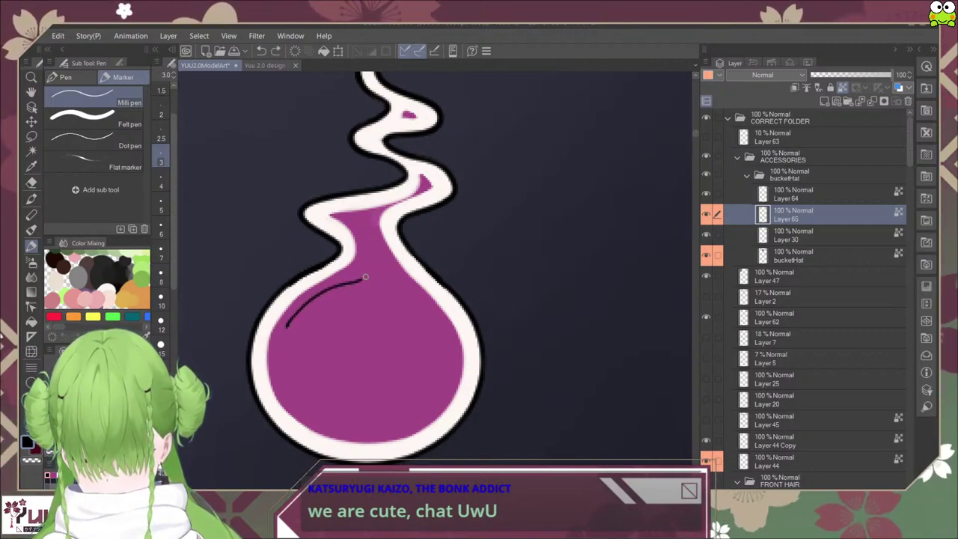
pyautogui.hotkey('ctrl', 'z')
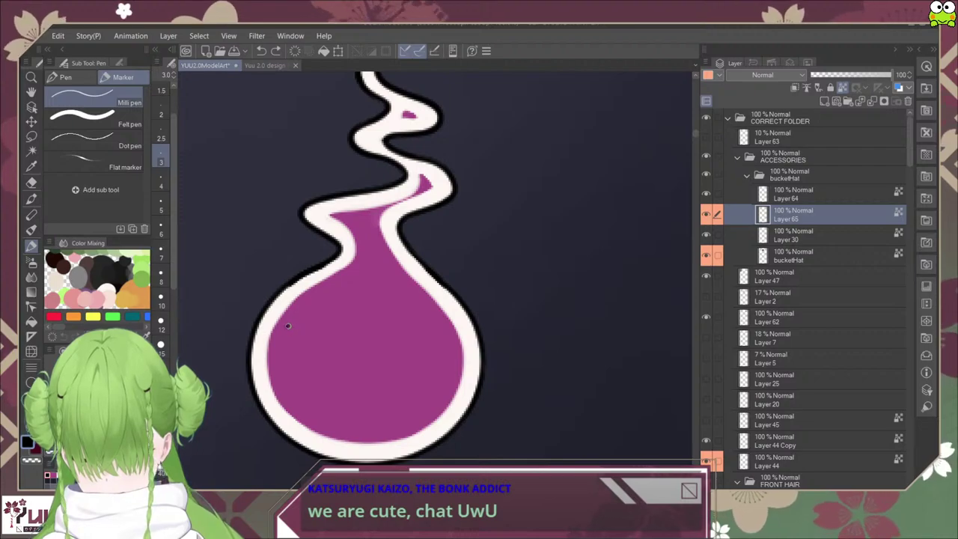
pyautogui.moveTo(286, 323); pyautogui.dragTo(306, 302)
pyautogui.hotkey('ctrl', 'z')
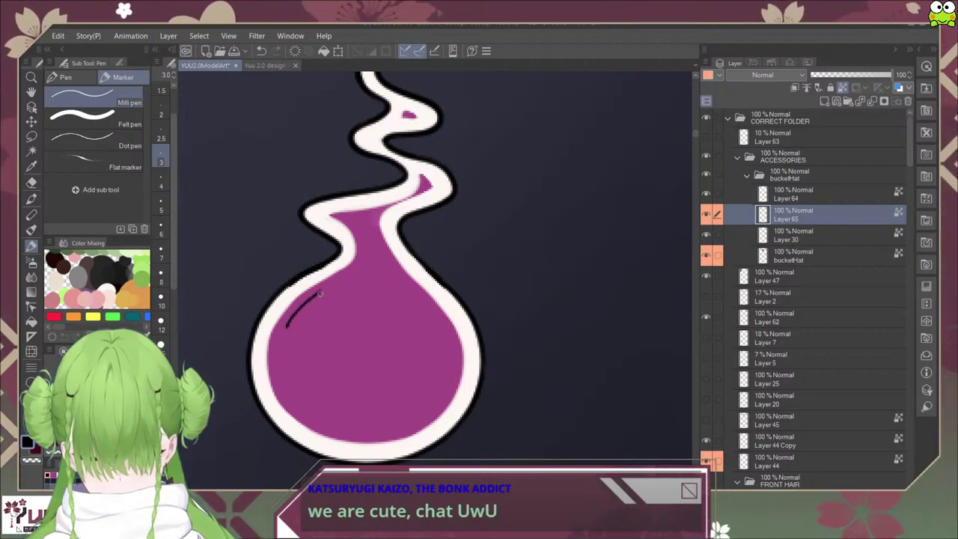
pyautogui.hotkey('ctrl', 'z')
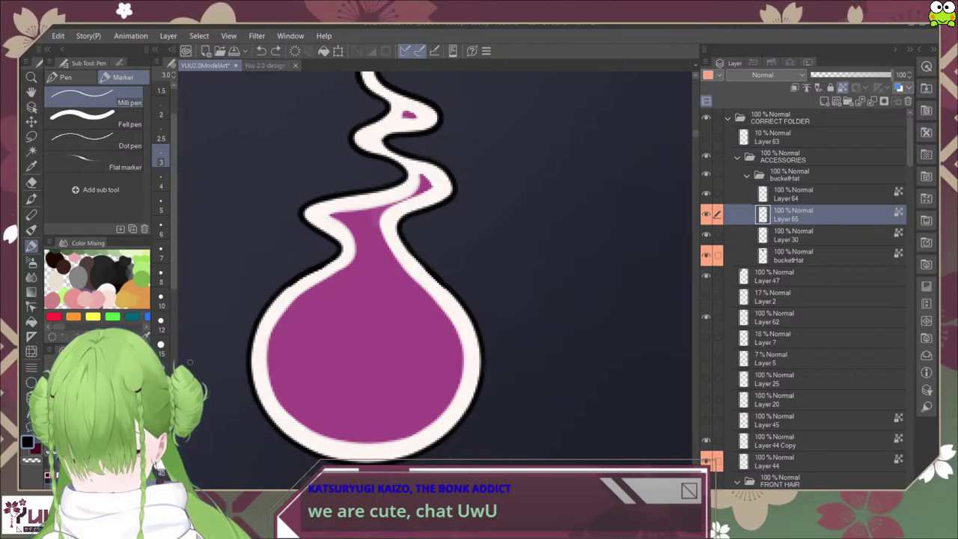
# Step: Draw a broken dark purple line from the flame body's upper left up through the neck with the Milli pen at size 3
pyautogui.keyDown('alt'); pyautogui.click(345, 309); pyautogui.keyUp('alt')
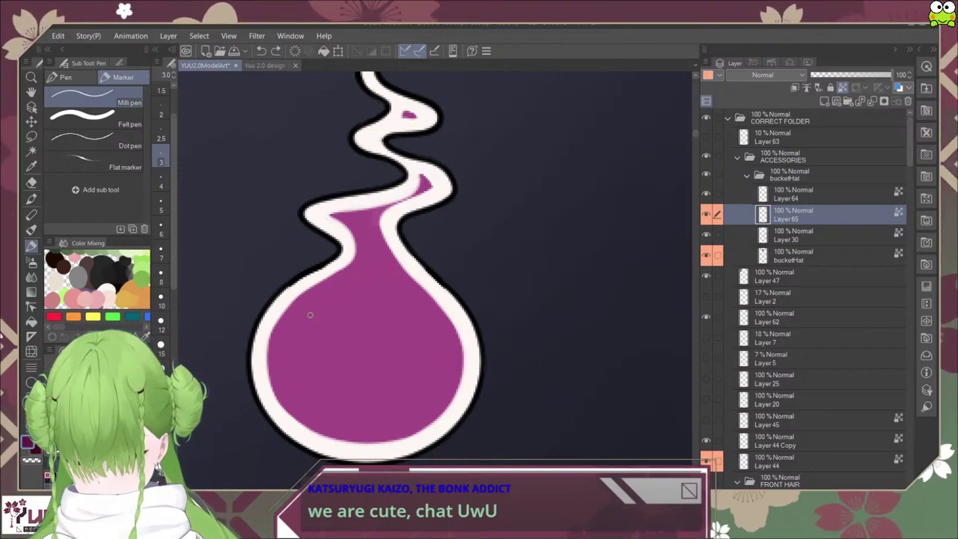
pyautogui.moveTo(299, 313); pyautogui.dragTo(286, 328)
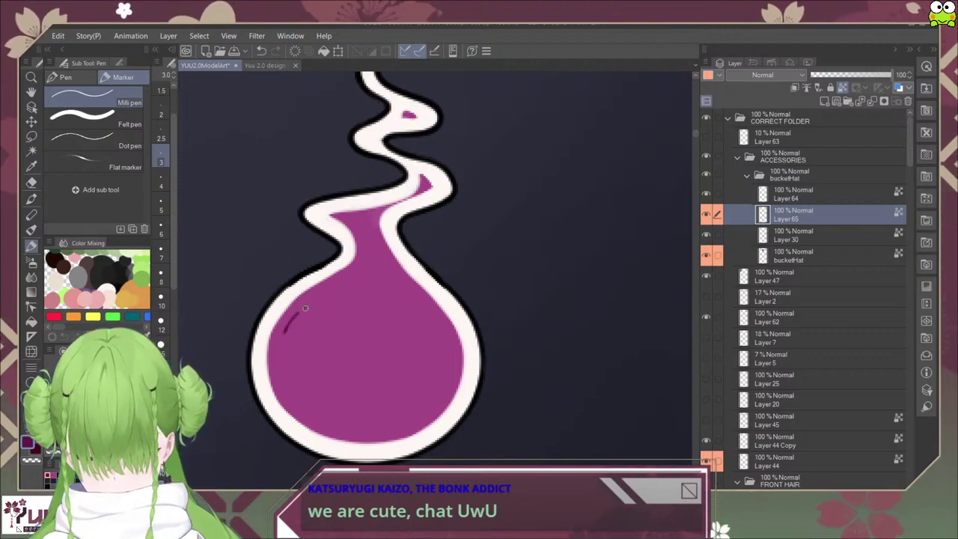
pyautogui.moveTo(333, 290)
pyautogui.mouseDown()
pyautogui.moveTo(308, 304)
pyautogui.moveTo(367, 271)
pyautogui.mouseUp()
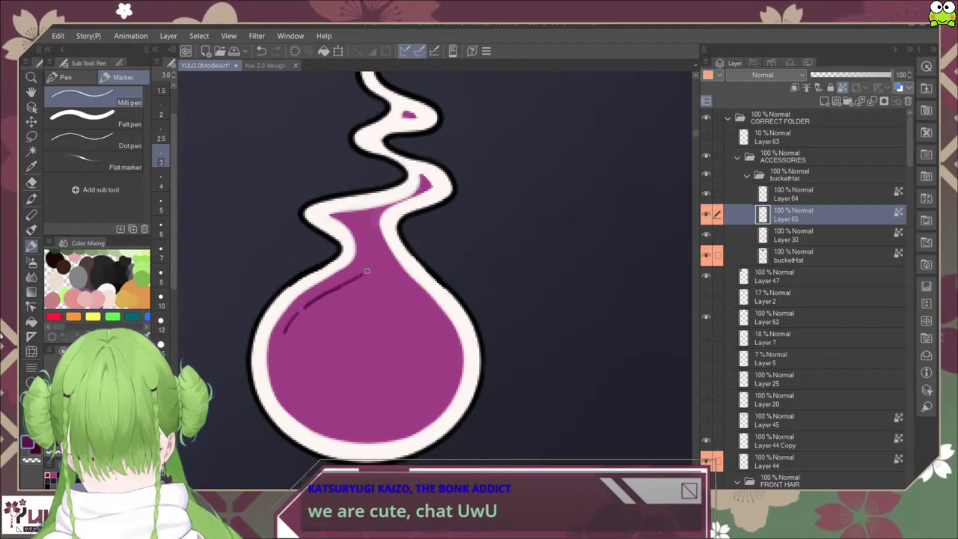
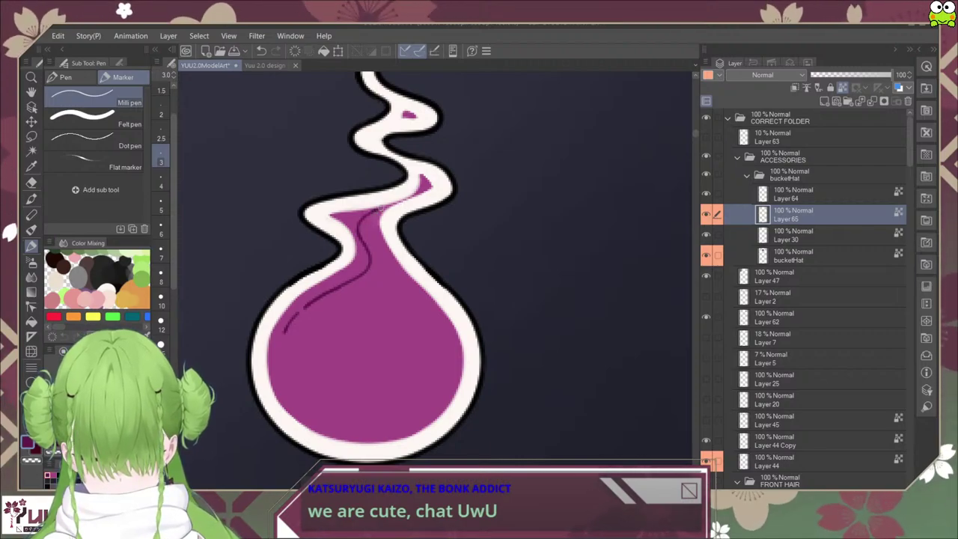
pyautogui.scroll(-5, 419, 179)
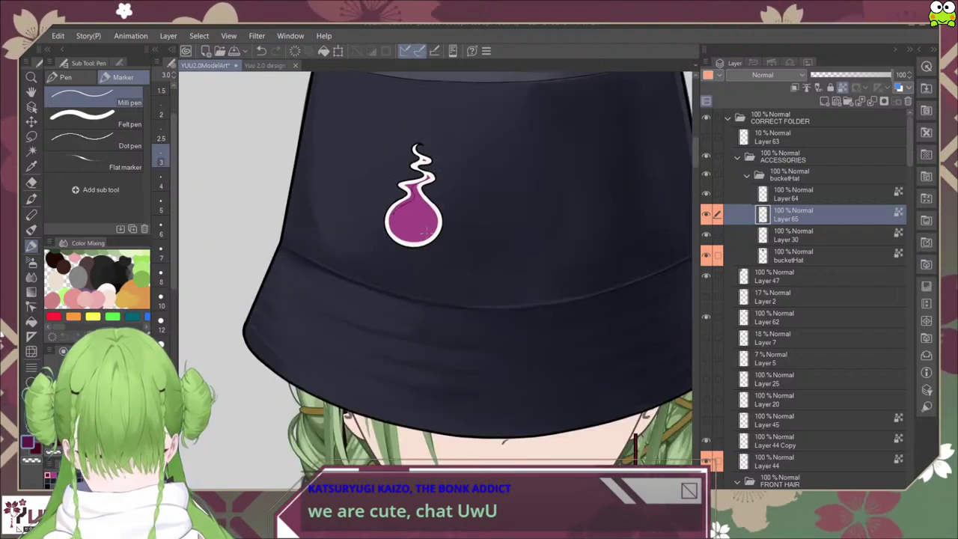
pyautogui.scroll(5, 419, 187)
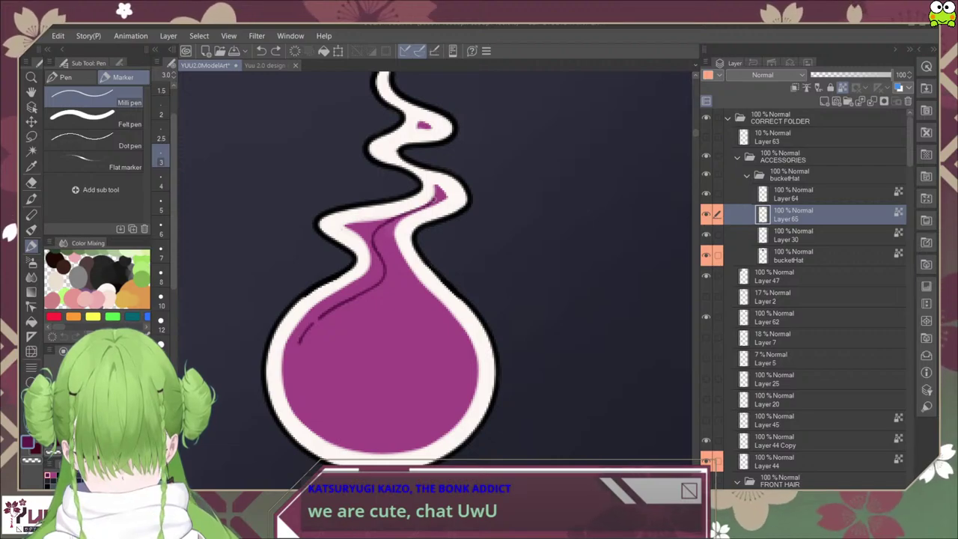
# Step: Draw a dark purple inner line from the neck down the flame body's right side, redoing it closer to the white border
pyautogui.moveTo(392, 228); pyautogui.dragTo(404, 271)
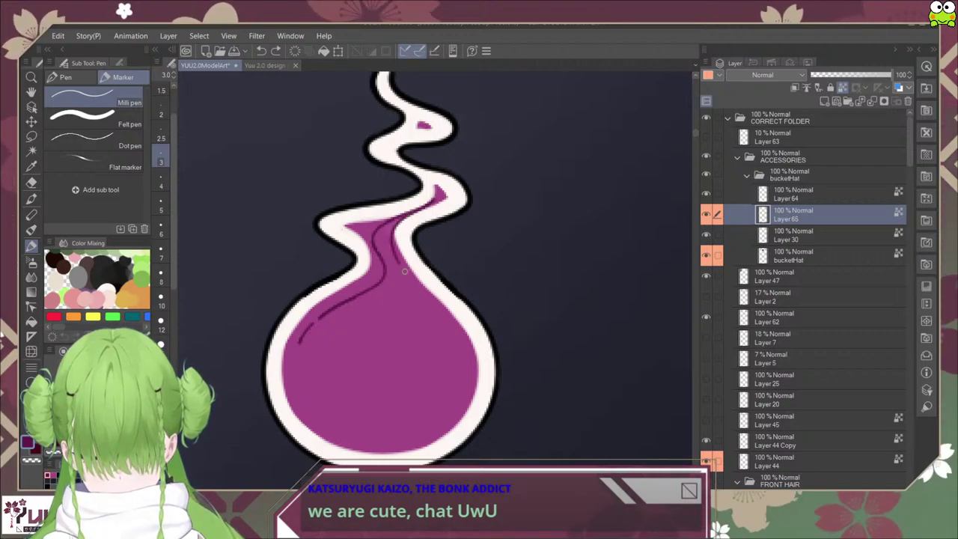
pyautogui.moveTo(445, 349); pyautogui.dragTo(447, 372)
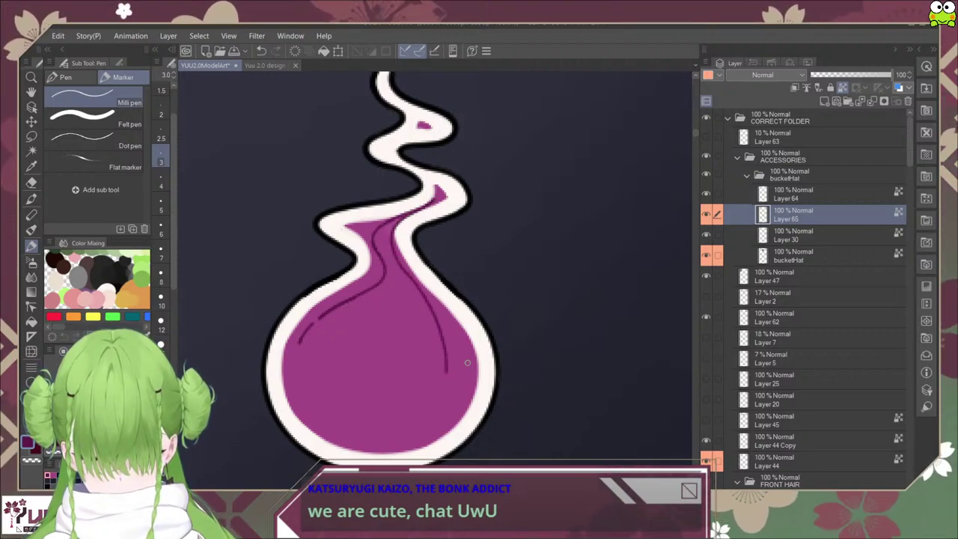
pyautogui.hotkey('ctrl', 'z')
pyautogui.hotkey('ctrl', 'z')
pyautogui.moveTo(395, 254); pyautogui.dragTo(396, 224)
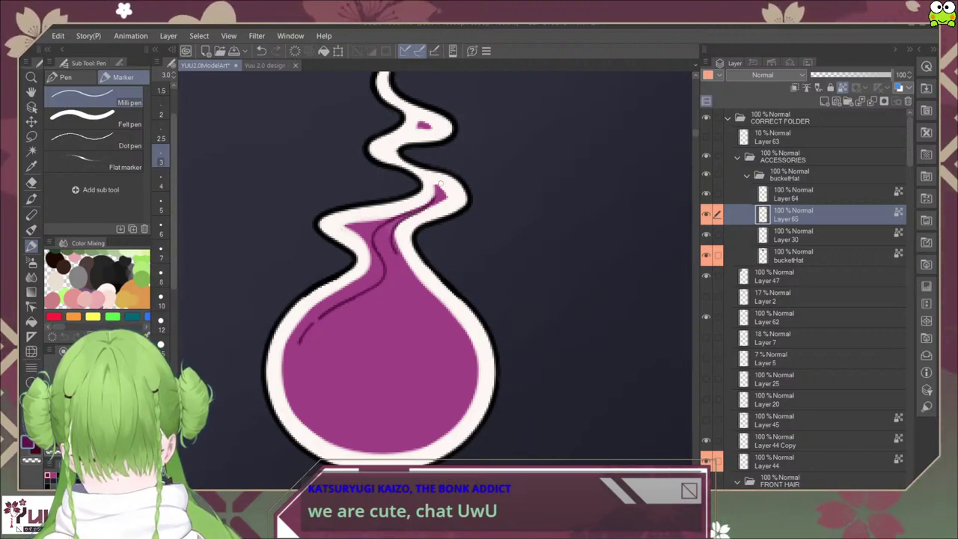
pyautogui.moveTo(401, 259); pyautogui.dragTo(458, 355)
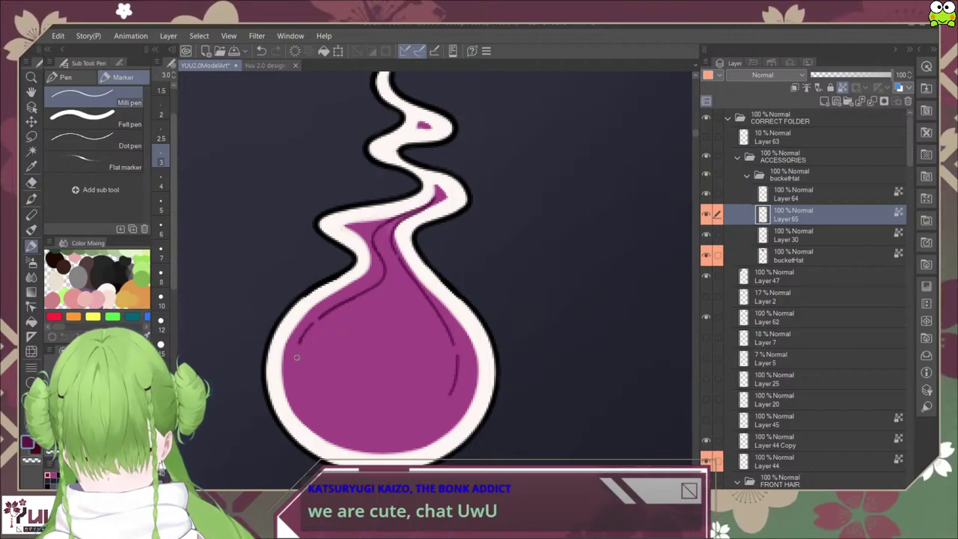
# Step: Rotate the canvas, continue the dark purple inner line around the flame body's left and bottom, and reset the rotation
pyautogui.moveTo(314, 344)
pyautogui.mouseDown()
pyautogui.moveTo(312, 218)
pyautogui.moveTo(310, 242)
pyautogui.mouseUp()
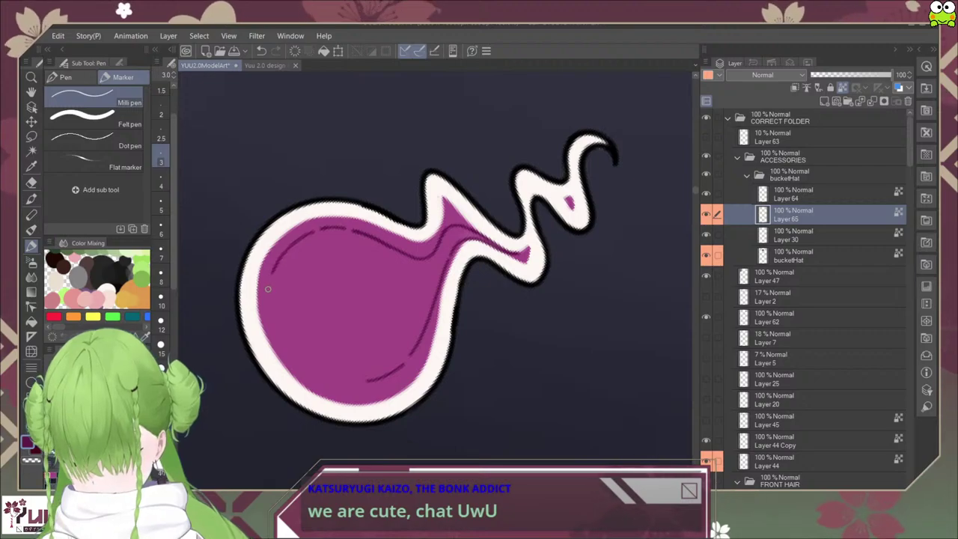
pyautogui.moveTo(268, 289); pyautogui.dragTo(267, 308)
pyautogui.moveTo(305, 374)
pyautogui.mouseDown()
pyautogui.moveTo(342, 388)
pyautogui.moveTo(402, 366)
pyautogui.mouseUp()
pyautogui.scroll(-4, 422, 332)
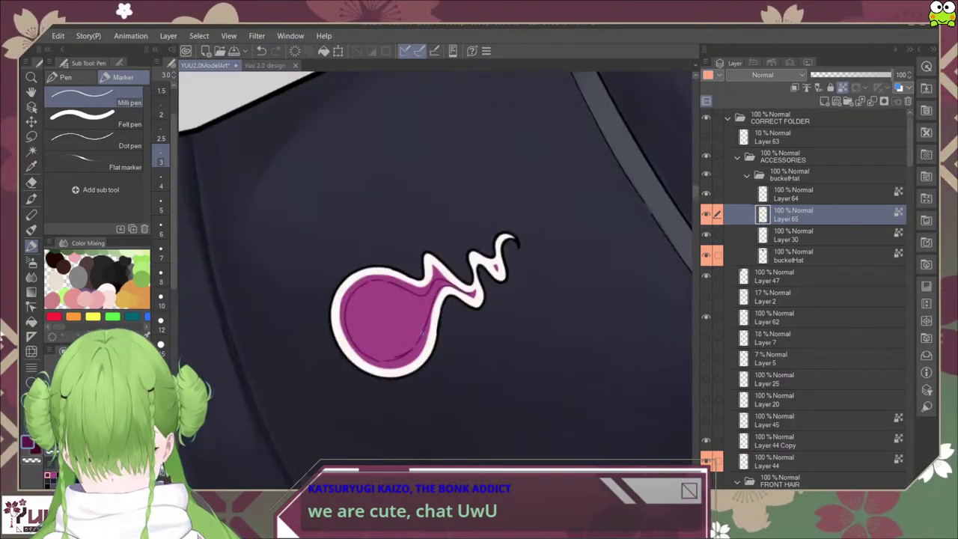
pyautogui.hotkey('ctrl', '@')
pyautogui.scroll(4, 483, 333)
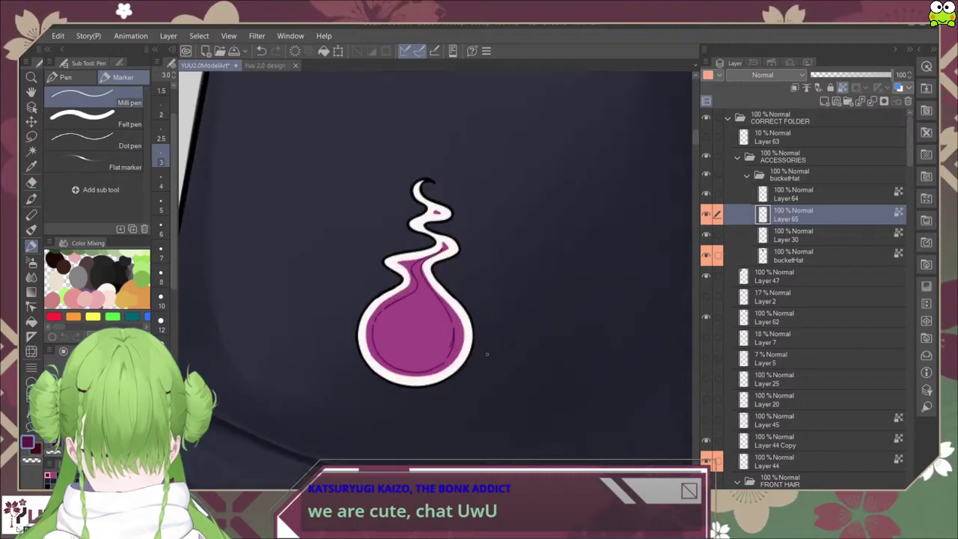
# Step: Undo the dark purple inner lines drawn on the flame's body and neck
pyautogui.hotkey('ctrl', 'z')
pyautogui.hotkey('ctrl', 'z')
pyautogui.hotkey('ctrl', 'z')
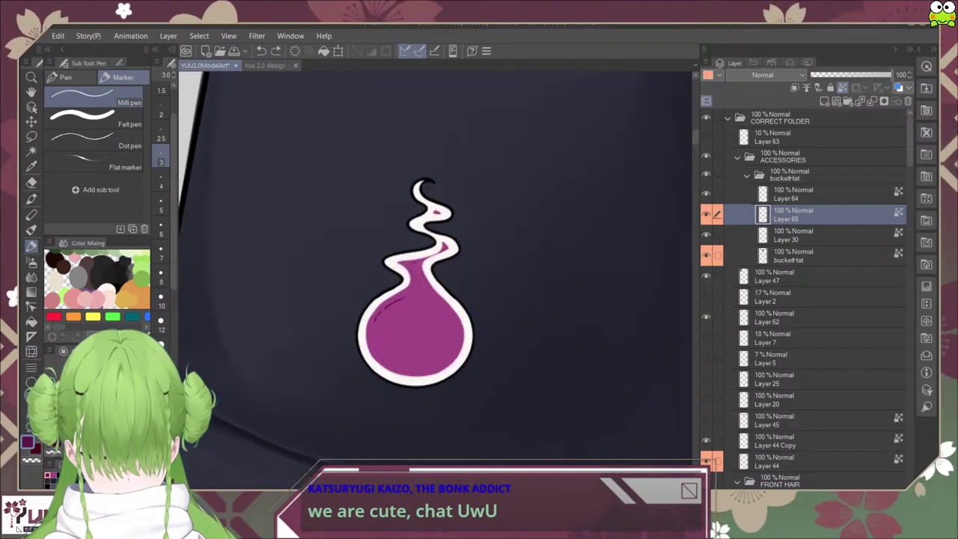
pyautogui.scroll(2, 393, 338)
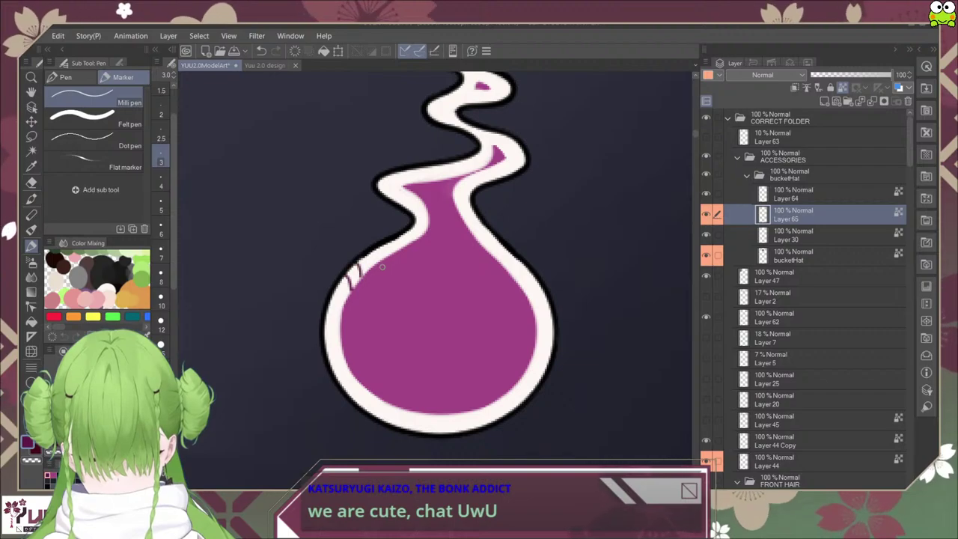
# Step: Examine how the flame emblem reads up close and against the whole bucket hat
pyautogui.scroll(-5, 404, 247)
pyautogui.scroll(4, 436, 289)
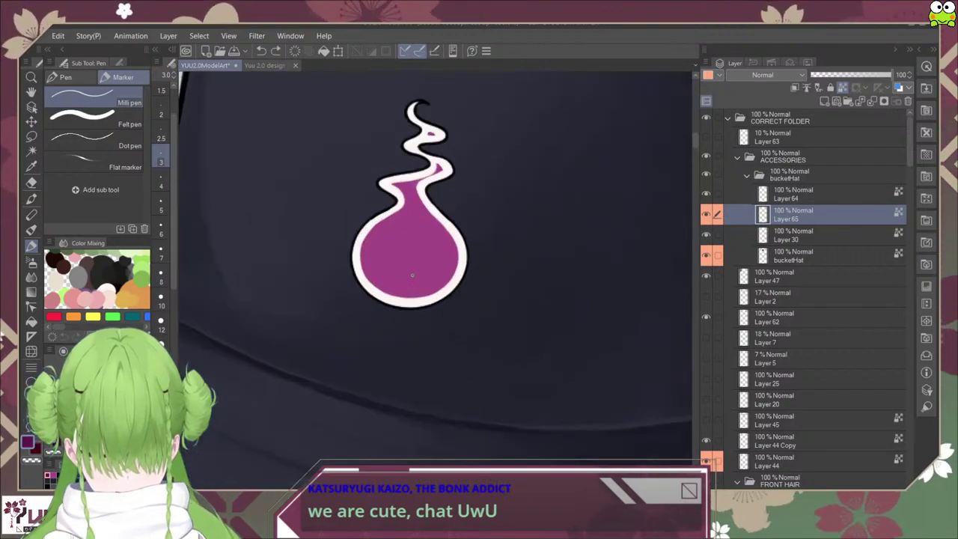
pyautogui.scroll(-3, 445, 299)
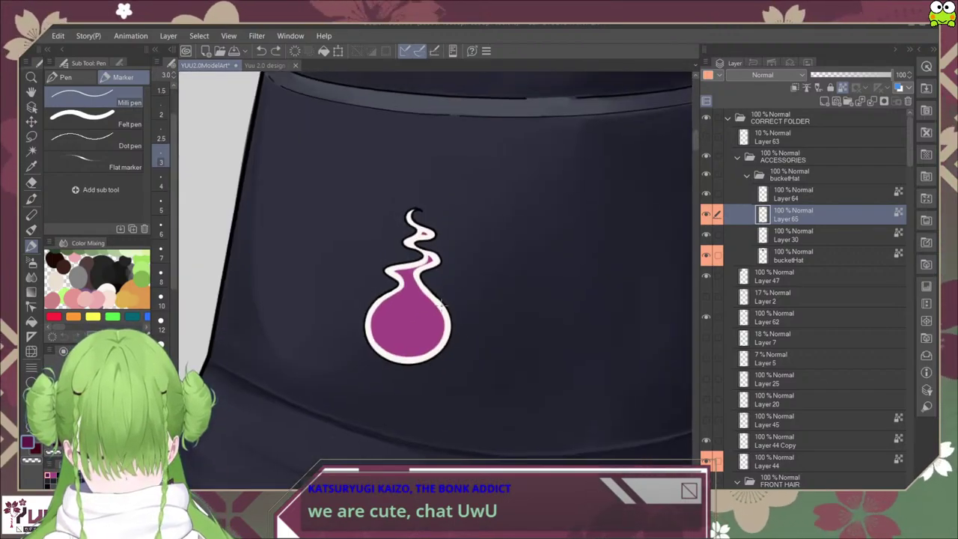
pyautogui.scroll(3, 449, 307)
pyautogui.scroll(-5, 450, 334)
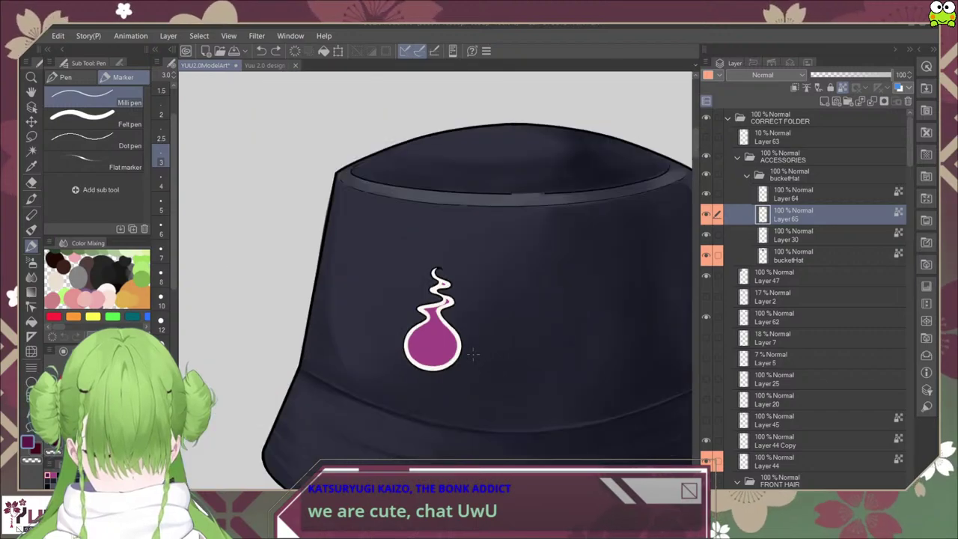
pyautogui.scroll(-3, 464, 329)
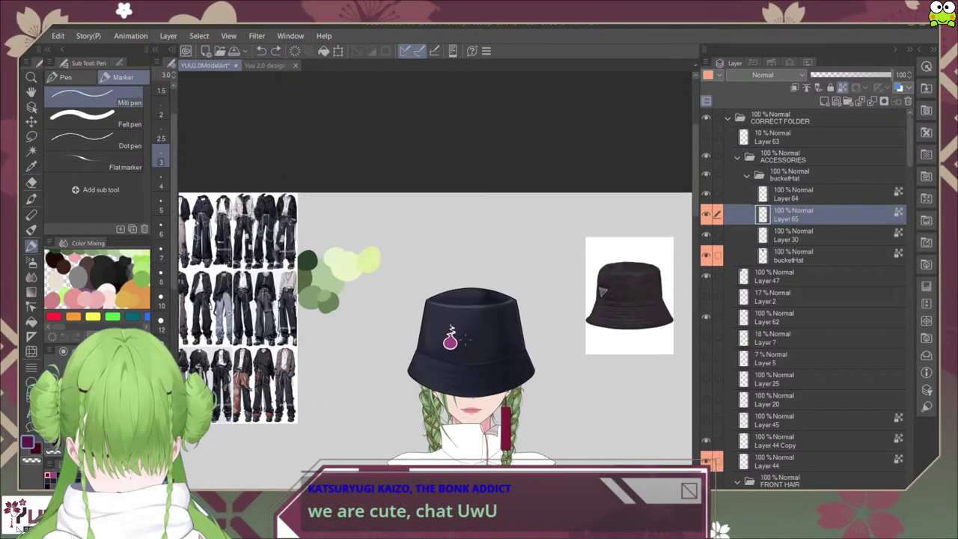
pyautogui.scroll(5, 453, 336)
pyautogui.scroll(-3, 445, 344)
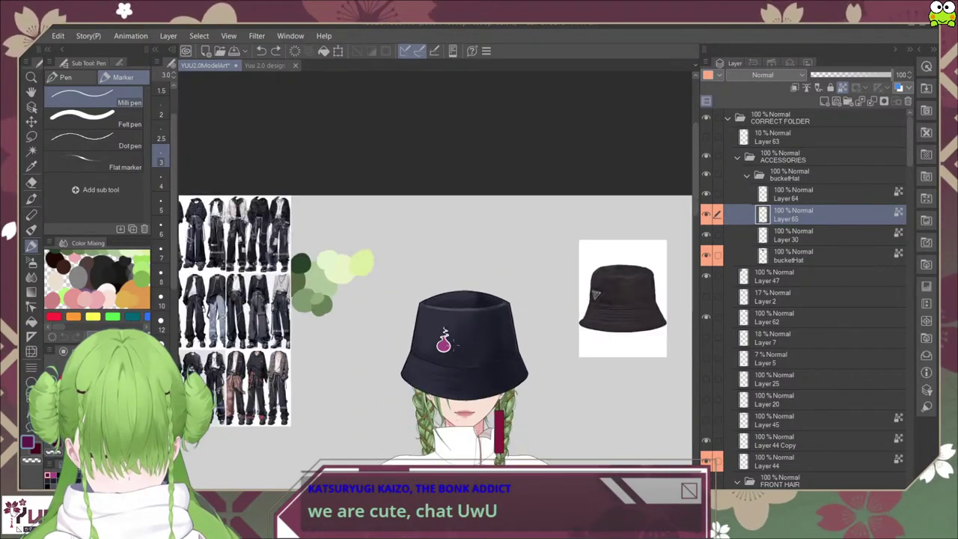
pyautogui.scroll(3, 448, 357)
pyautogui.scroll(4, 449, 357)
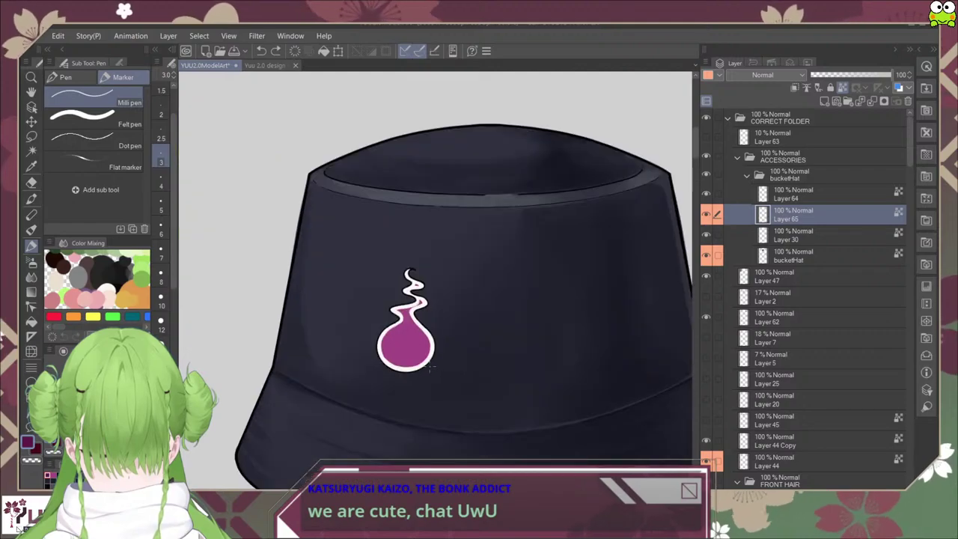
# Step: Edge the two small purple patches in the flame's wavy tail with dark purple, using the Milli pen at size 3
pyautogui.scroll(5, 428, 359)
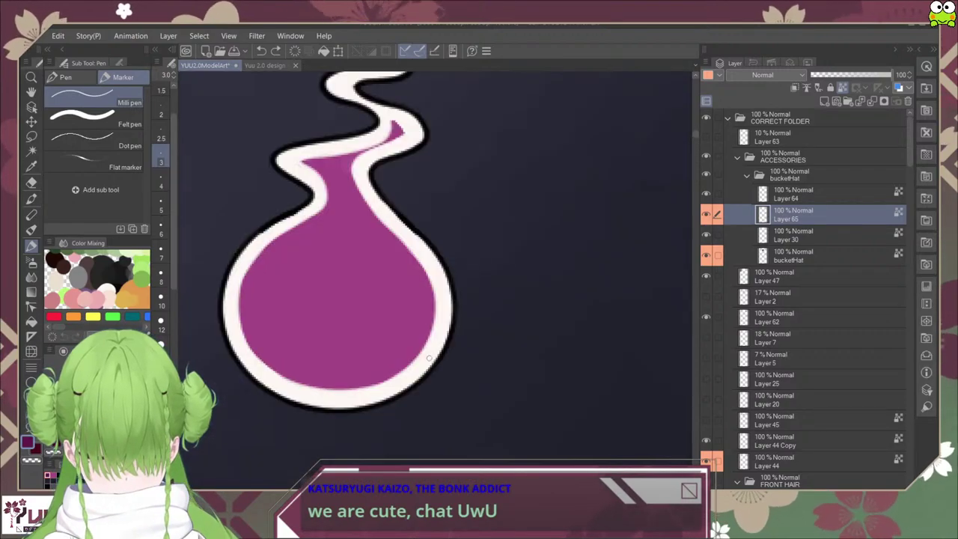
pyautogui.scroll(2, 393, 196)
pyautogui.moveTo(393, 206)
pyautogui.mouseDown()
pyautogui.moveTo(389, 214)
pyautogui.moveTo(414, 217)
pyautogui.mouseUp()
pyautogui.hotkey('ctrl', 'z')
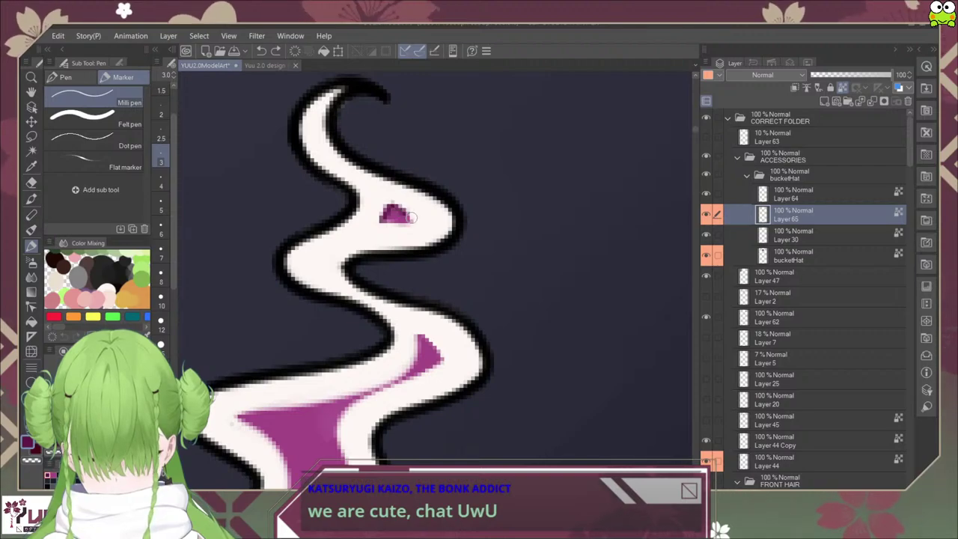
pyautogui.moveTo(421, 341)
pyautogui.mouseDown()
pyautogui.moveTo(407, 370)
pyautogui.moveTo(427, 340)
pyautogui.moveTo(419, 332)
pyautogui.moveTo(443, 360)
pyautogui.mouseUp()
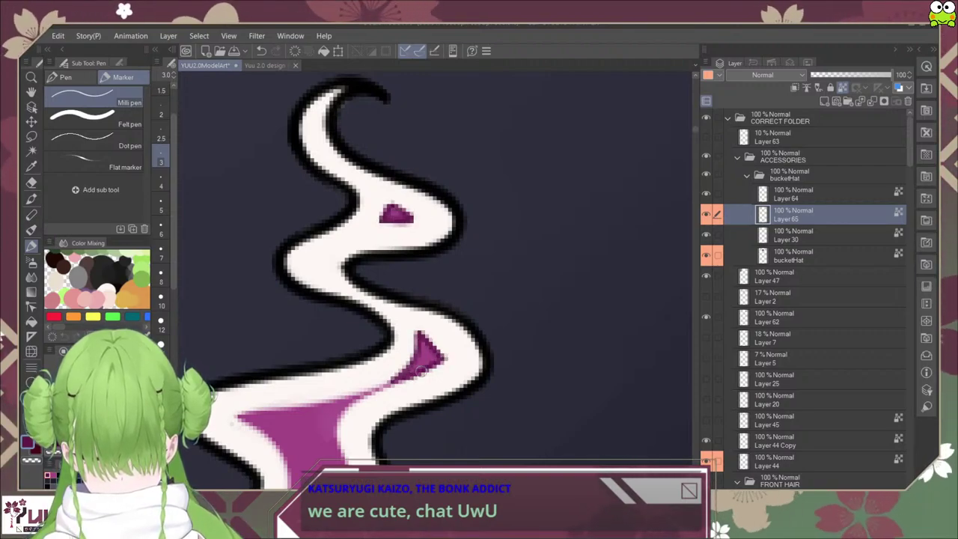
pyautogui.scroll(-3, 455, 231)
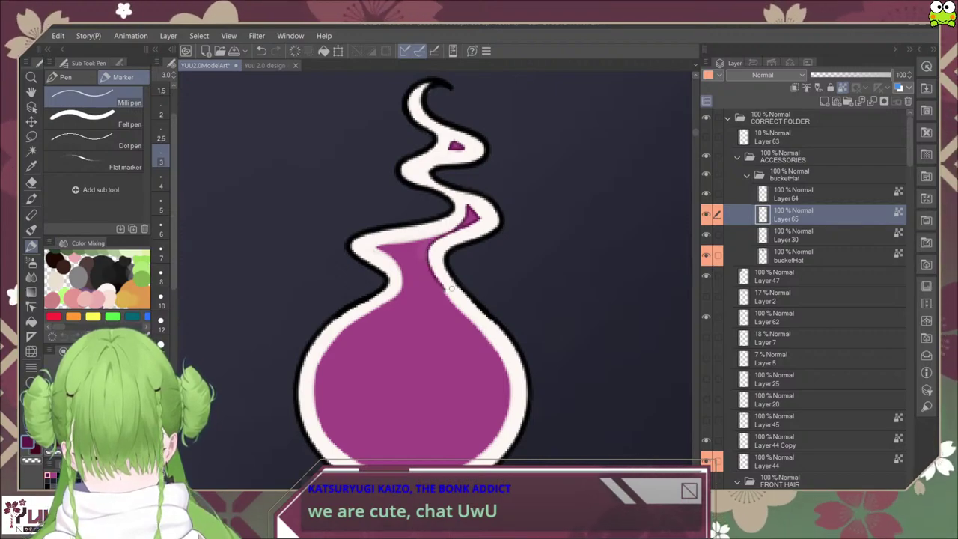
# Step: Draw a thin dark purple line along the purple fill's right edge, from the flame's neck down to the body
pyautogui.scroll(3, 456, 299)
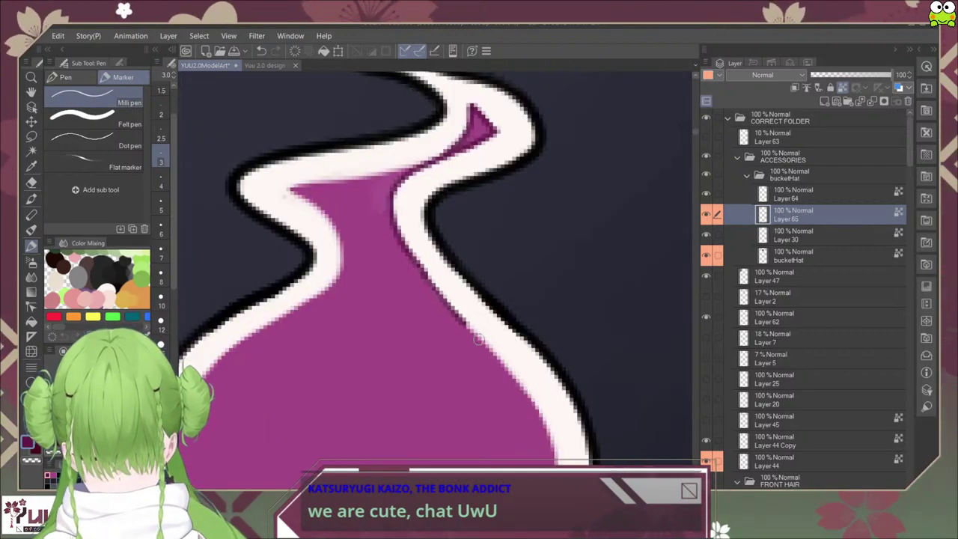
pyautogui.moveTo(479, 339)
pyautogui.mouseDown()
pyautogui.moveTo(539, 413)
pyautogui.moveTo(550, 446)
pyautogui.mouseUp()
pyautogui.scroll(-2, 549, 445)
pyautogui.moveTo(473, 341); pyautogui.dragTo(488, 323)
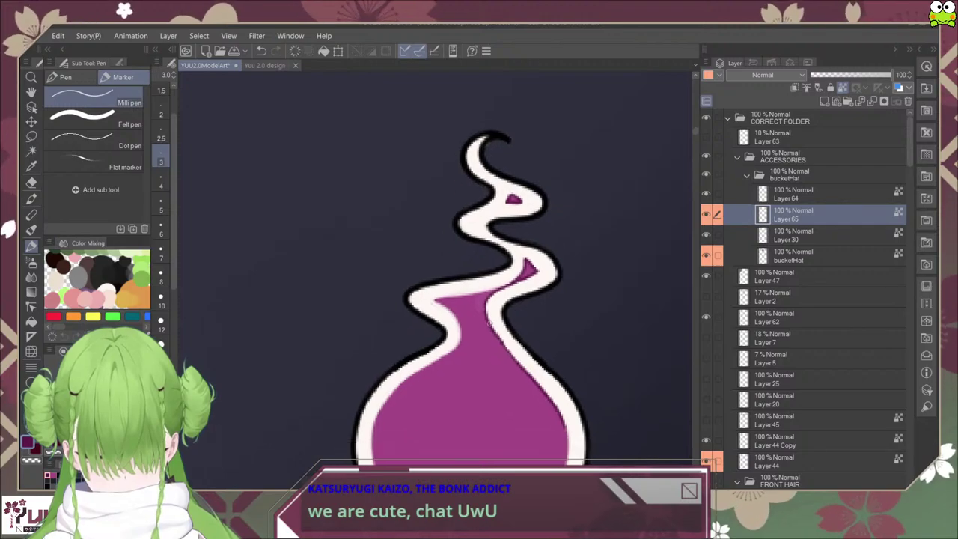
# Step: Trace the left edge of the flame's neck and upper body with a dark purple line beside the white border
pyautogui.scroll(3, 460, 280)
pyautogui.moveTo(414, 308)
pyautogui.mouseDown()
pyautogui.moveTo(503, 292)
pyautogui.moveTo(586, 260)
pyautogui.mouseUp()
pyautogui.moveTo(420, 304)
pyautogui.mouseDown()
pyautogui.moveTo(459, 342)
pyautogui.moveTo(464, 393)
pyautogui.mouseUp()
pyautogui.moveTo(465, 441); pyautogui.dragTo(472, 203)
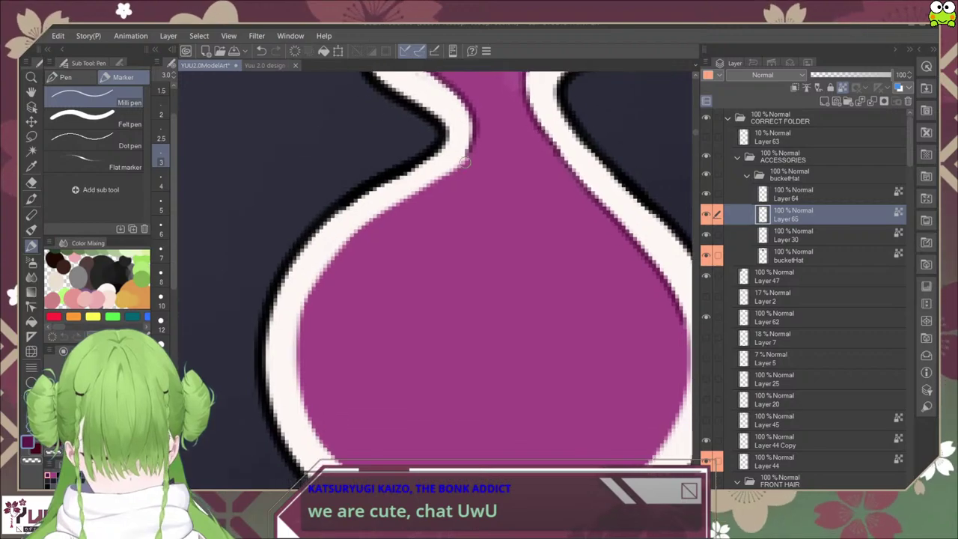
pyautogui.moveTo(468, 155)
pyautogui.mouseDown()
pyautogui.moveTo(381, 209)
pyautogui.moveTo(315, 285)
pyautogui.moveTo(299, 348)
pyautogui.moveTo(301, 397)
pyautogui.moveTo(320, 438)
pyautogui.mouseUp()
# Step: Rotate the canvas and continue the dark purple inner line around the rest of the flame's round body
pyautogui.press('^')
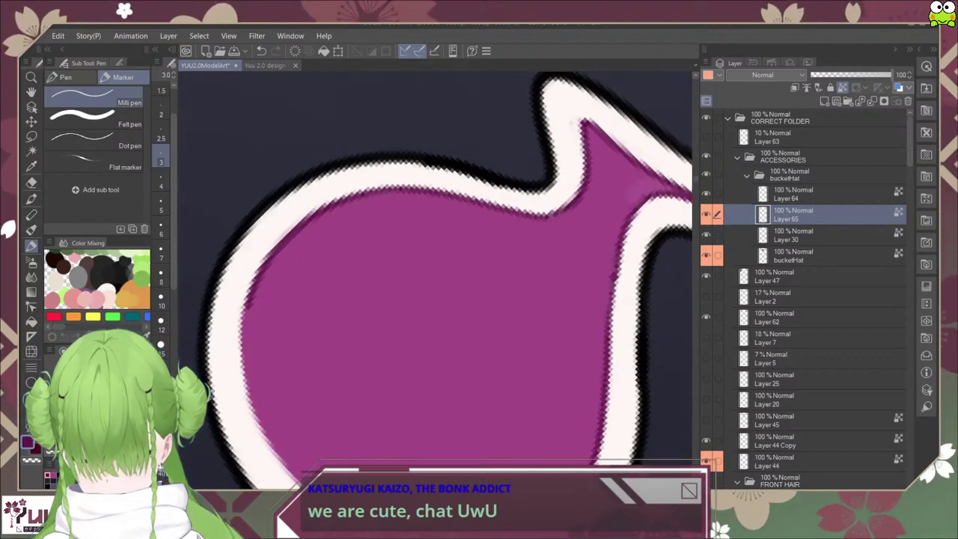
pyautogui.moveTo(313, 377); pyautogui.dragTo(369, 216)
pyautogui.moveTo(298, 154)
pyautogui.mouseDown()
pyautogui.moveTo(293, 196)
pyautogui.moveTo(319, 286)
pyautogui.moveTo(356, 337)
pyautogui.moveTo(409, 374)
pyautogui.mouseUp()
pyautogui.scroll(5, 408, 374)
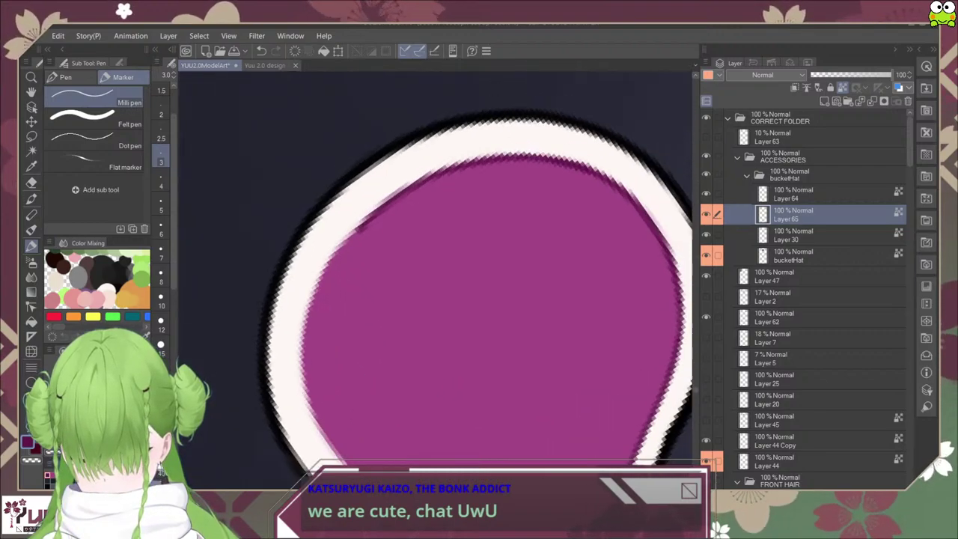
pyautogui.moveTo(323, 281)
pyautogui.mouseDown()
pyautogui.moveTo(307, 326)
pyautogui.moveTo(309, 392)
pyautogui.moveTo(340, 445)
pyautogui.mouseUp()
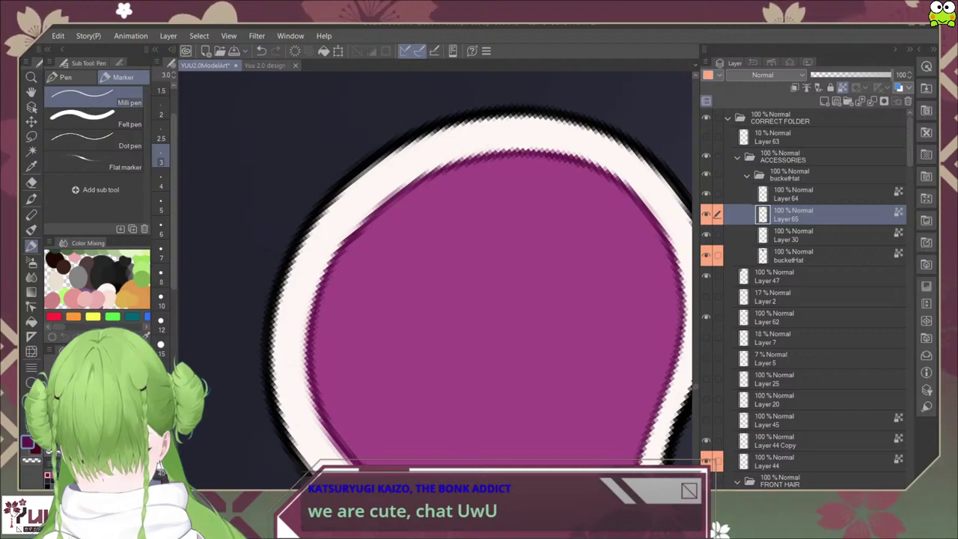
pyautogui.moveTo(464, 374); pyautogui.dragTo(381, 232)
pyautogui.scroll(-5, 492, 406)
pyautogui.moveTo(419, 435); pyautogui.dragTo(511, 349)
# Step: Check the flame emblem against the whole bucket hat and compare it with the emblem on the Yuu 2.0 design sheet
pyautogui.scroll(-3, 511, 348)
pyautogui.scroll(4, 535, 330)
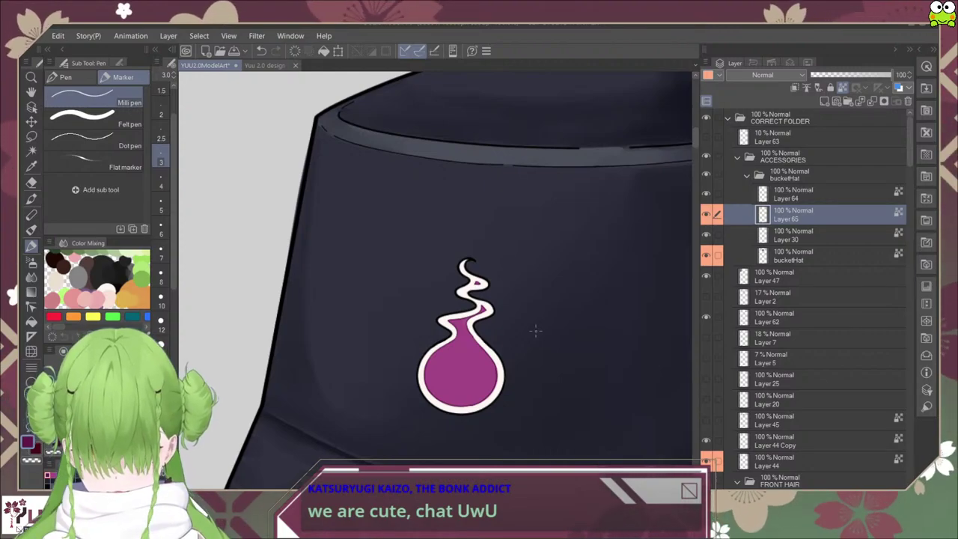
pyautogui.scroll(-3, 516, 376)
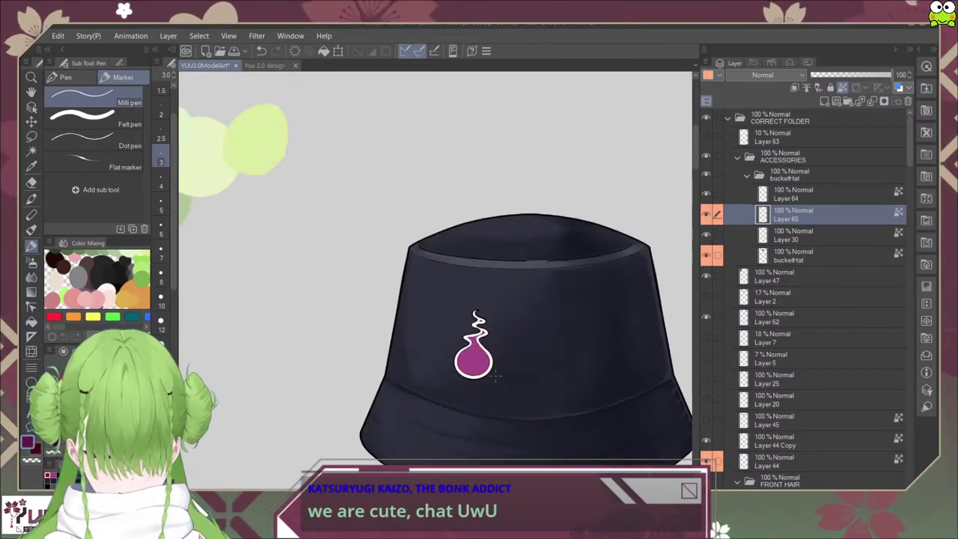
pyautogui.scroll(4, 495, 375)
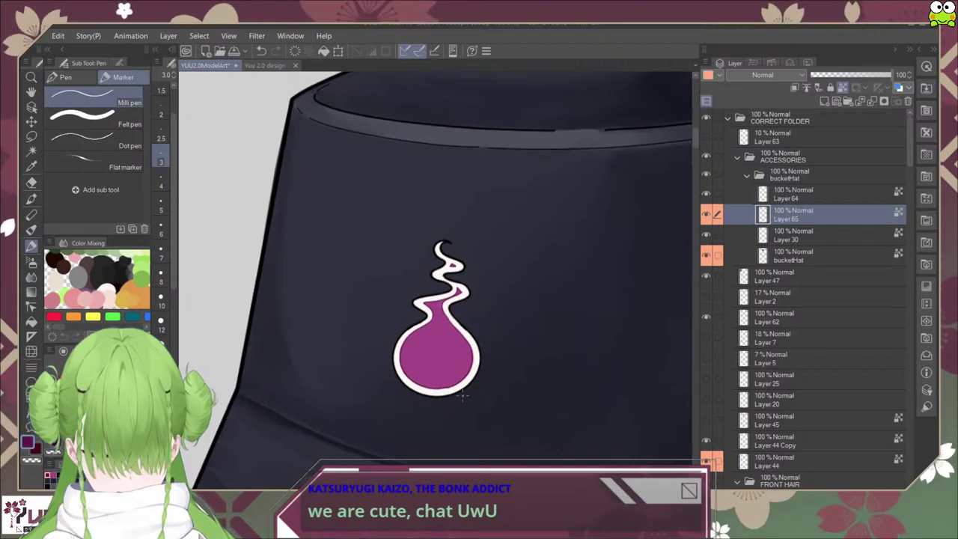
pyautogui.scroll(2, 464, 395)
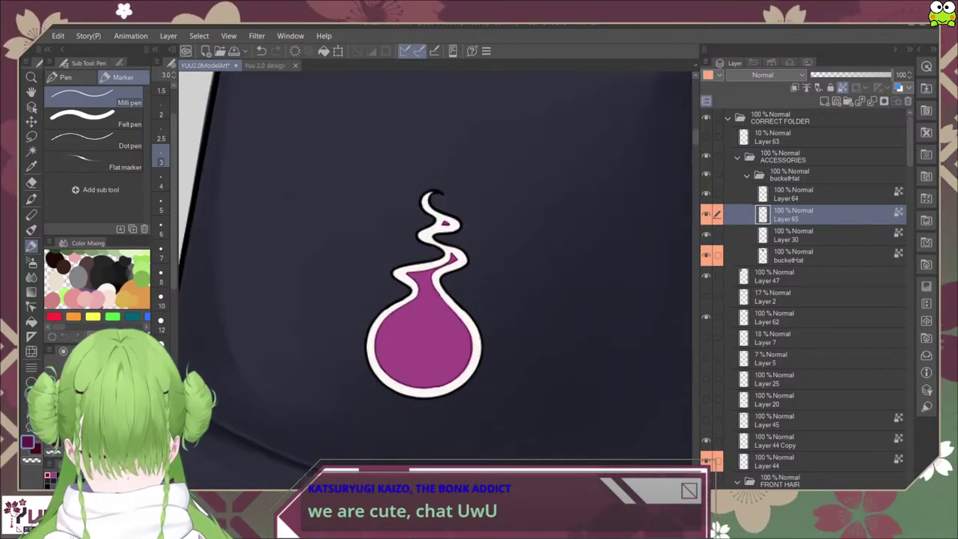
pyautogui.click(266, 65)
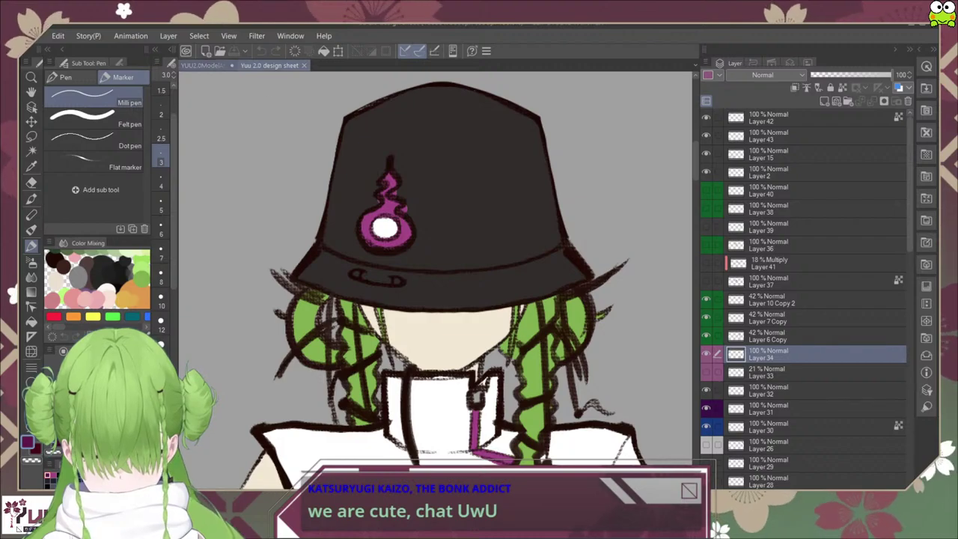
pyautogui.hotkey('ctrl', 'Tab')
pyautogui.scroll(4, 465, 348)
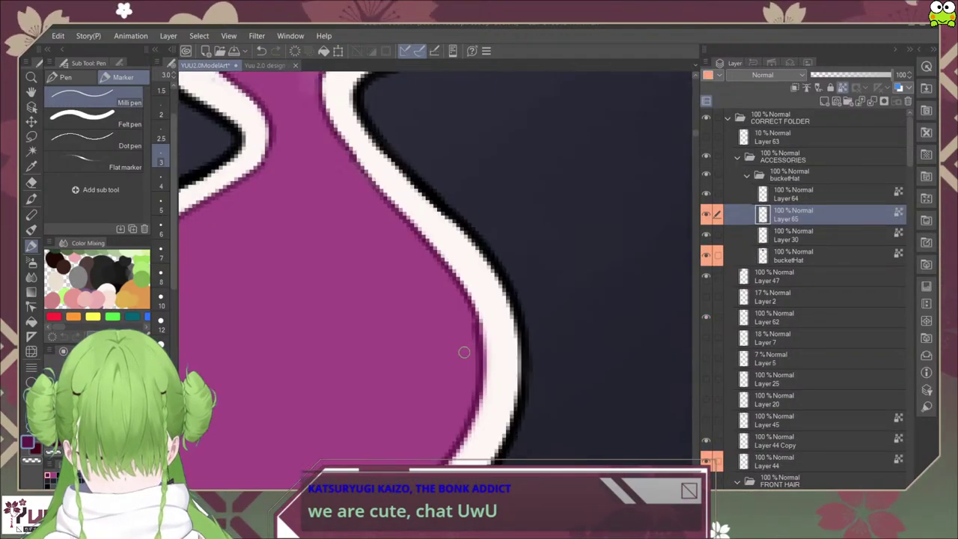
# Step: Try to sketch a dark purple circle freehand inside the flame's body
pyautogui.scroll(-4, 464, 352)
pyautogui.scroll(2, 465, 349)
pyautogui.moveTo(459, 356); pyautogui.dragTo(468, 355)
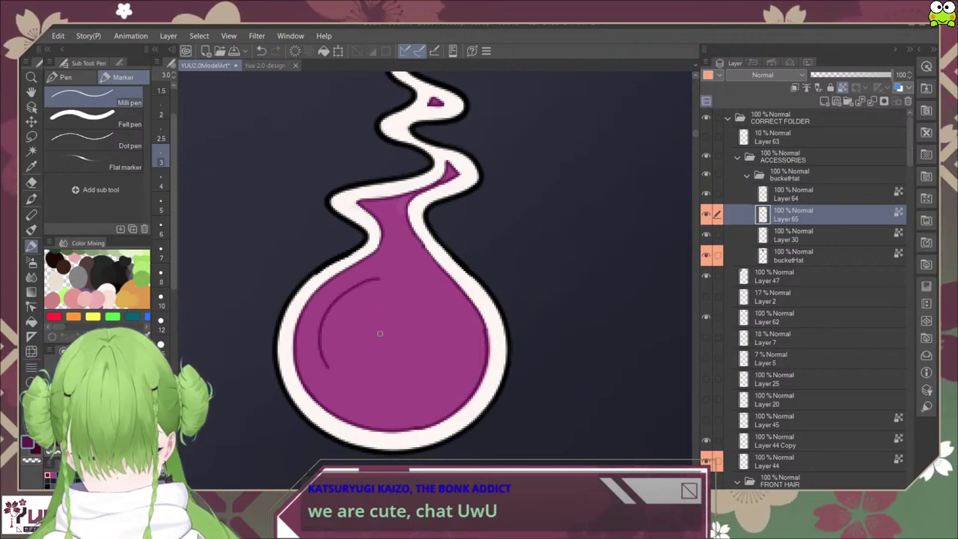
pyautogui.hotkey('ctrl', 'z')
pyautogui.moveTo(407, 284)
pyautogui.mouseDown()
pyautogui.moveTo(357, 300)
pyautogui.moveTo(346, 365)
pyautogui.mouseUp()
pyautogui.moveTo(374, 393)
pyautogui.mouseDown()
pyautogui.moveTo(419, 399)
pyautogui.moveTo(457, 360)
pyautogui.mouseUp()
pyautogui.hotkey('ctrl', 'z')
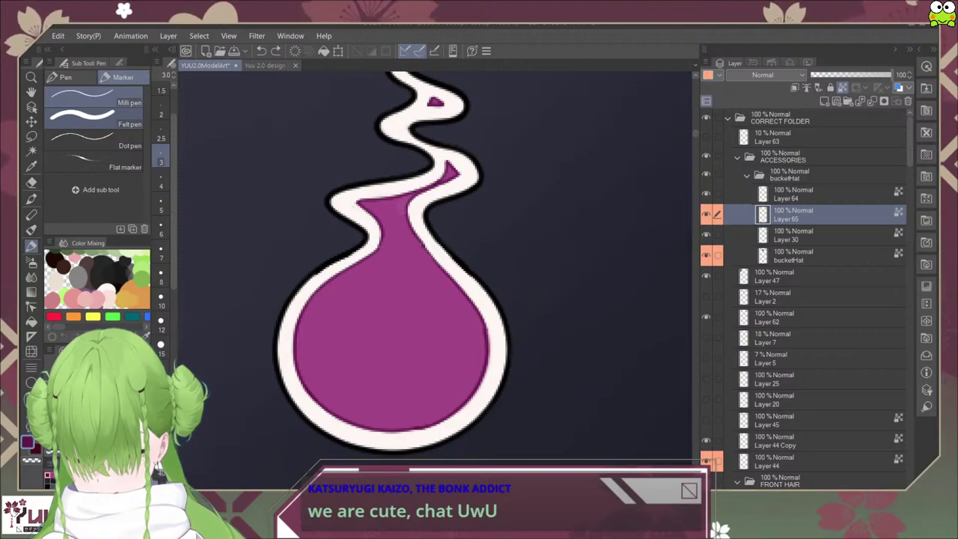
# Step: Stamp a solid white circle in the center of the flame's body with the Milli pen at size 60
pyautogui.click(93, 118)
pyautogui.click(93, 97)
pyautogui.moveTo(173, 164); pyautogui.dragTo(173, 243)
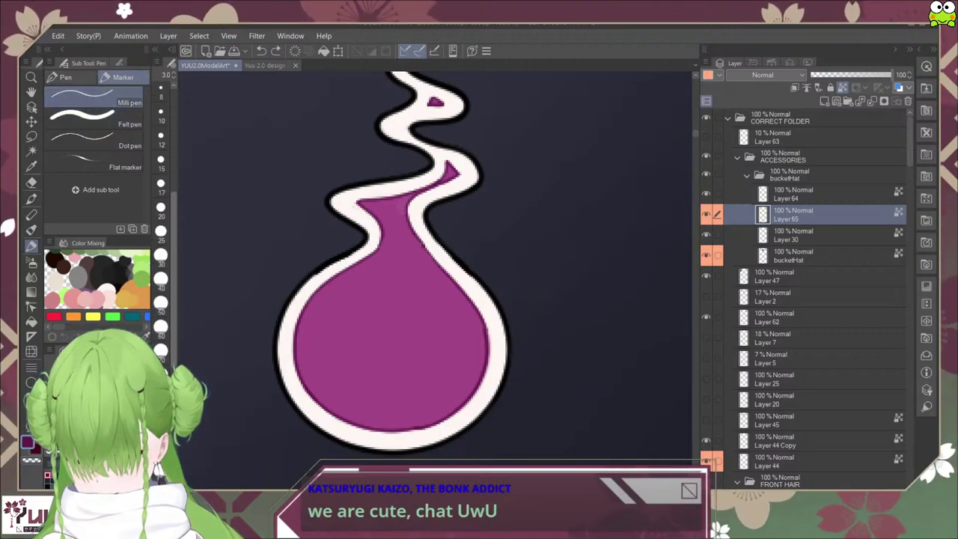
pyautogui.scroll(-3, 160, 224)
pyautogui.click(160, 250)
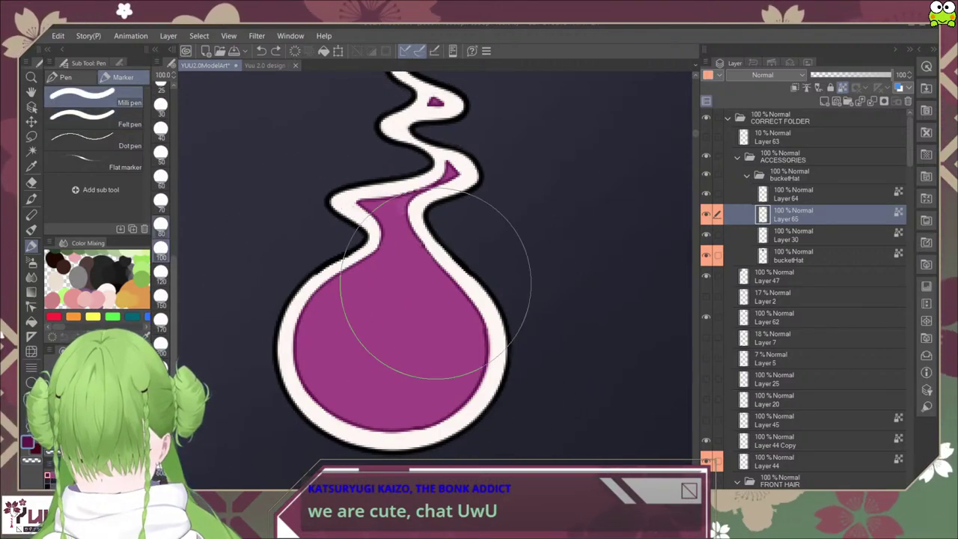
pyautogui.click(160, 223)
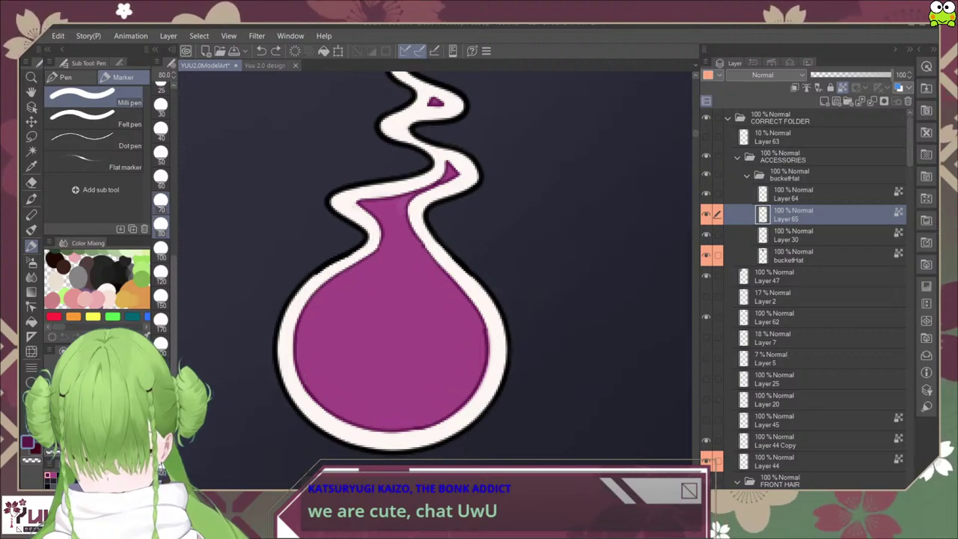
pyautogui.click(160, 175)
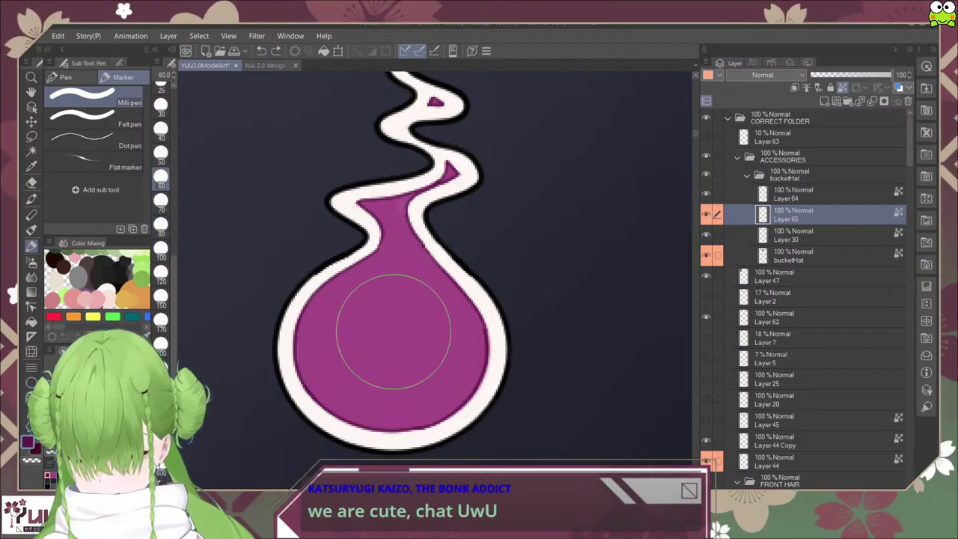
pyautogui.click(73, 378)
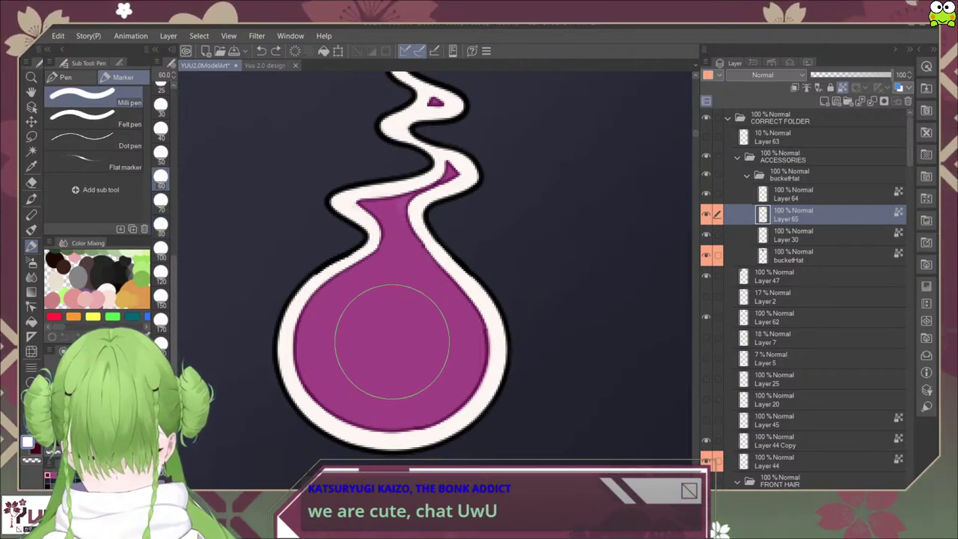
pyautogui.click(392, 342)
pyautogui.click(392, 343)
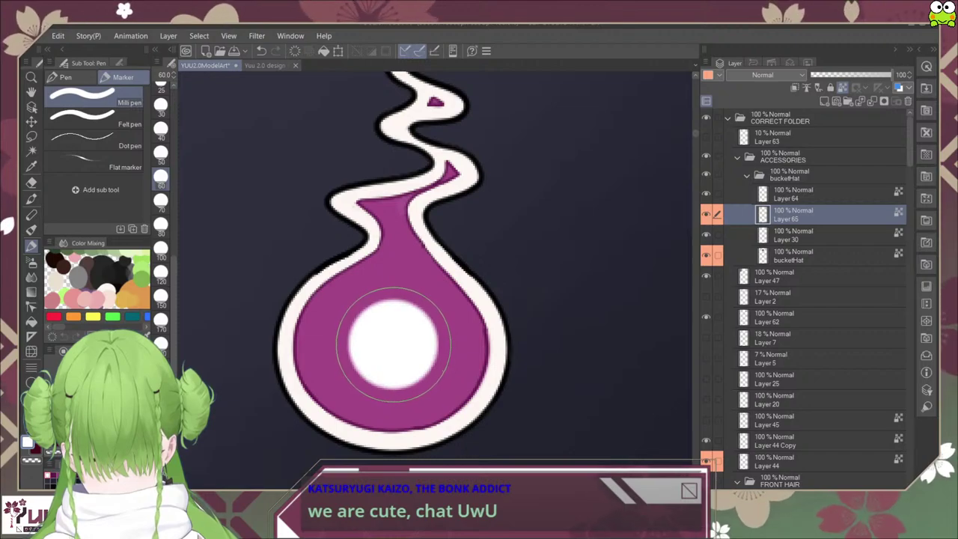
pyautogui.click(390, 344)
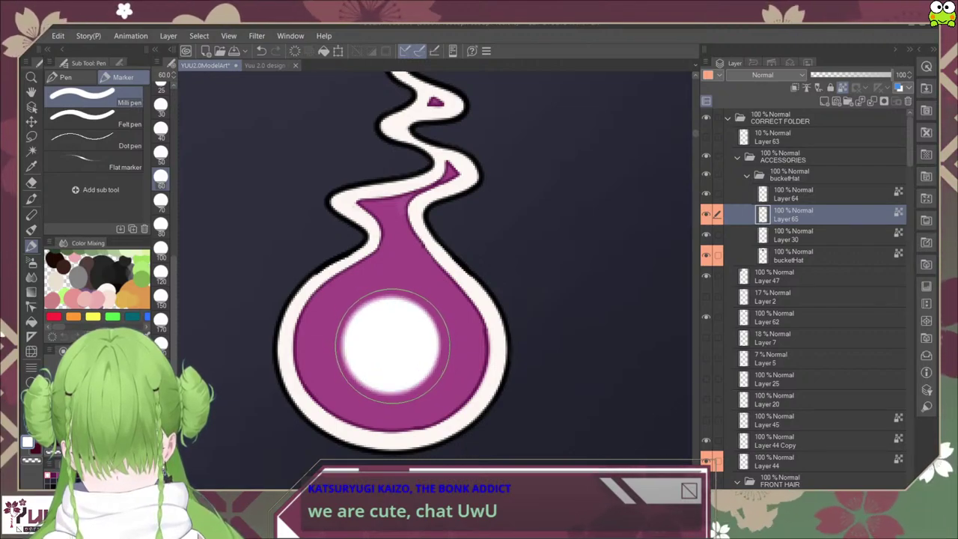
pyautogui.click(389, 345)
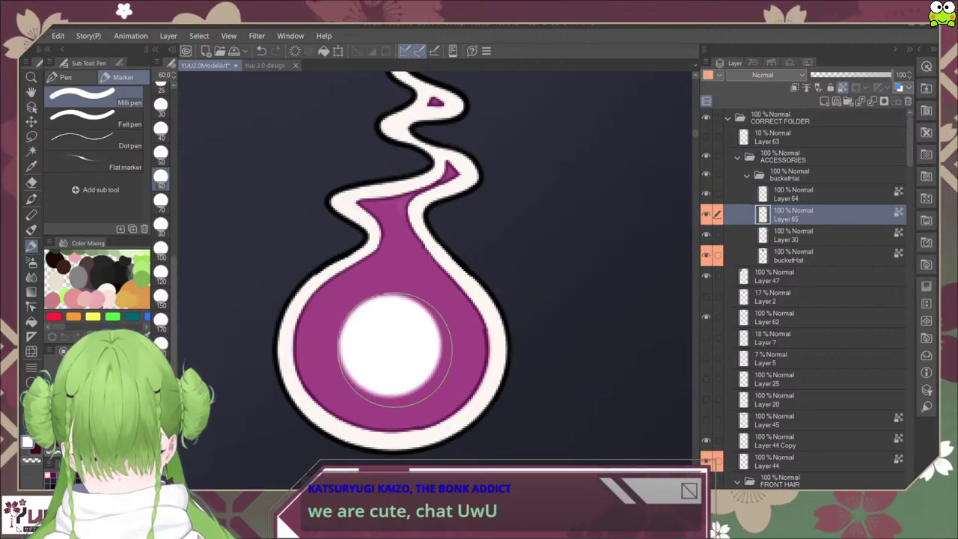
pyautogui.click(391, 347)
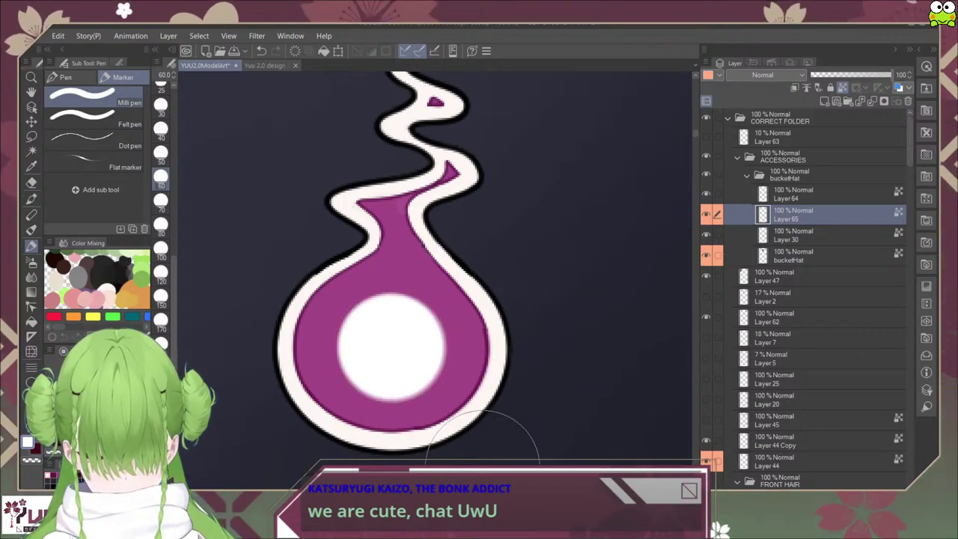
# Step: Outline the upper edge of the flame's white center circle with a dark purple arc using the Milli pen at size 4
pyautogui.scroll(-4, 486, 458)
pyautogui.scroll(-5, 497, 333)
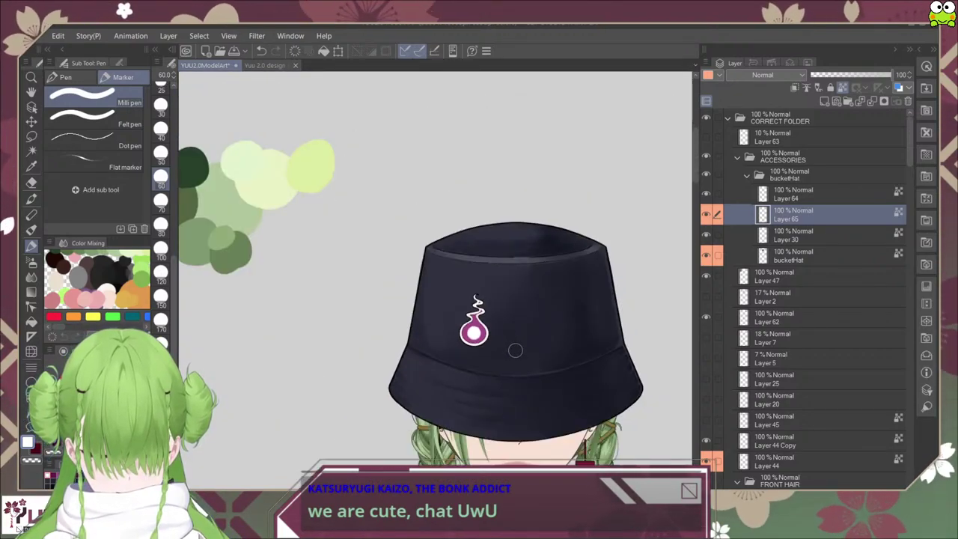
pyautogui.scroll(7, 479, 348)
pyautogui.scroll(5, 468, 350)
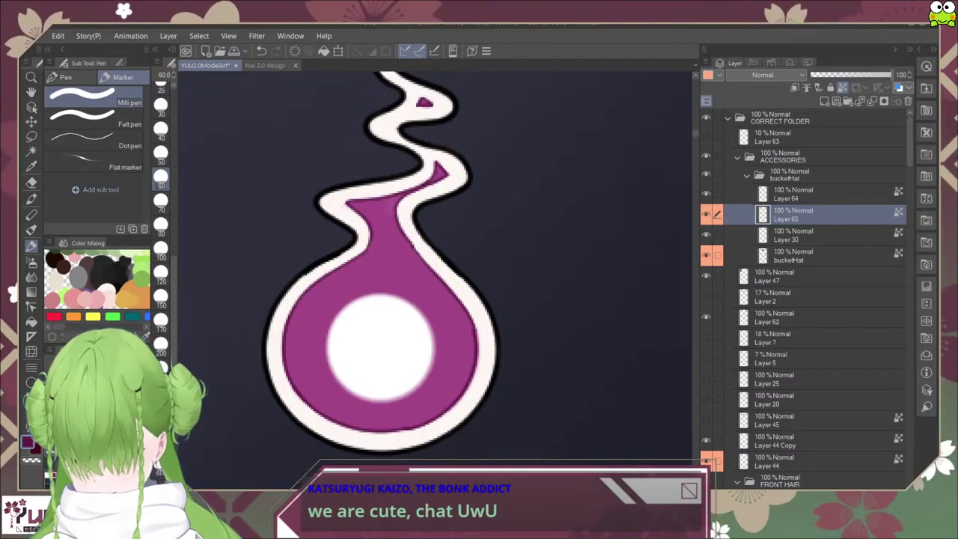
pyautogui.scroll(5, 161, 225)
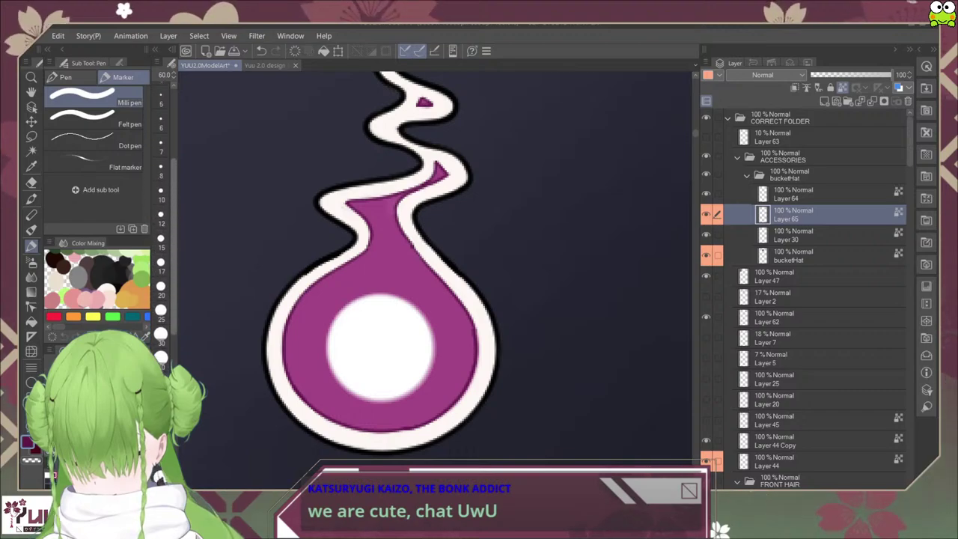
pyautogui.scroll(3, 161, 224)
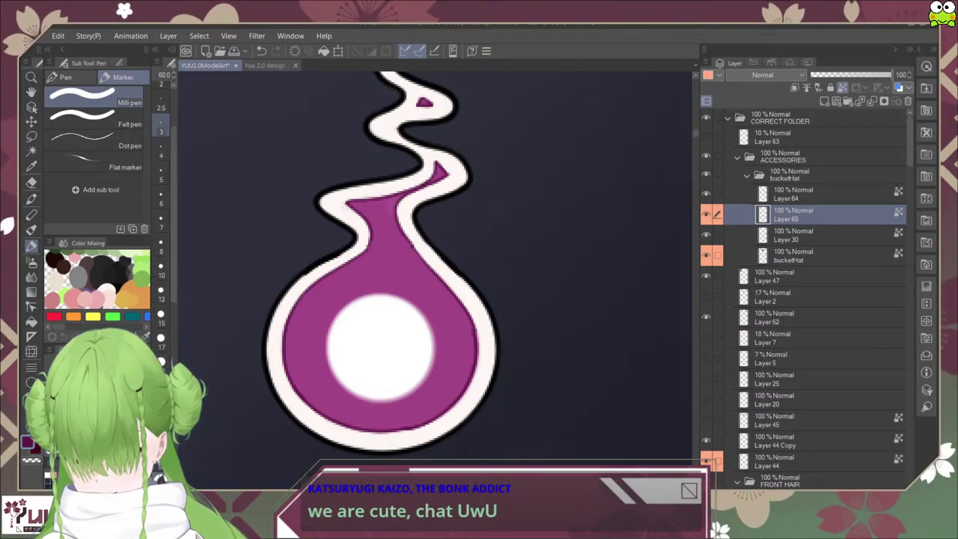
pyautogui.click(161, 154)
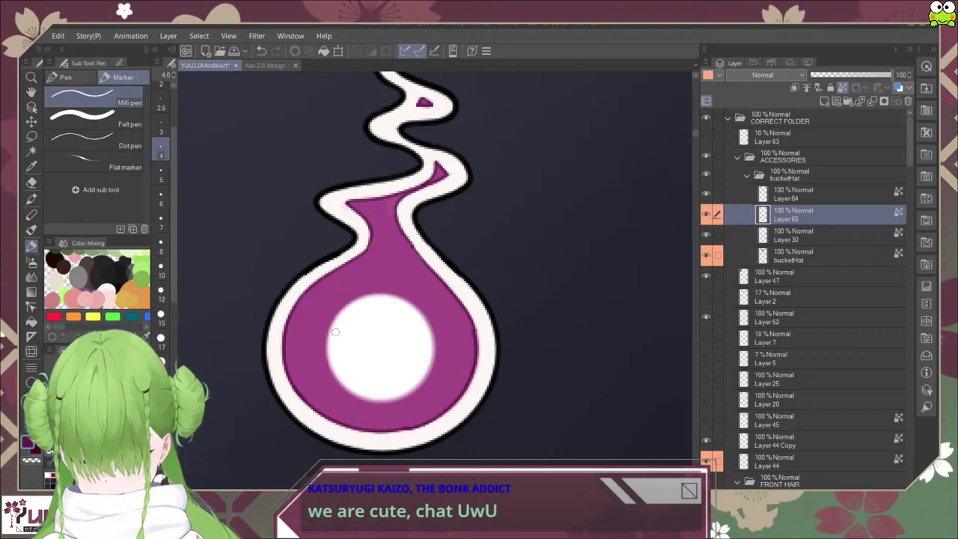
pyautogui.scroll(2, 332, 329)
pyautogui.moveTo(332, 311)
pyautogui.mouseDown()
pyautogui.moveTo(390, 258)
pyautogui.moveTo(441, 261)
pyautogui.mouseUp()
pyautogui.hotkey('ctrl', 'z')
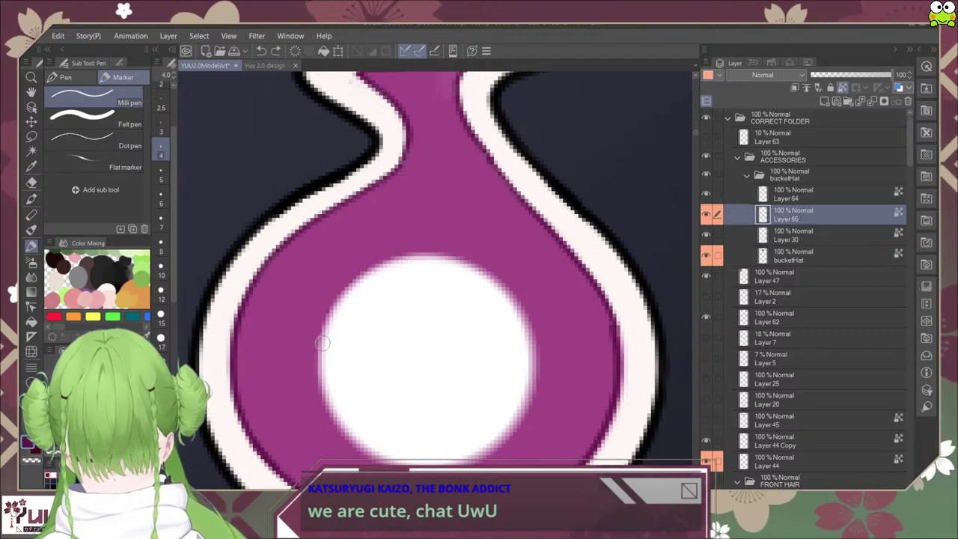
pyautogui.moveTo(321, 346)
pyautogui.mouseDown()
pyautogui.moveTo(355, 285)
pyautogui.moveTo(398, 251)
pyautogui.mouseUp()
pyautogui.hotkey('ctrl', 'z')
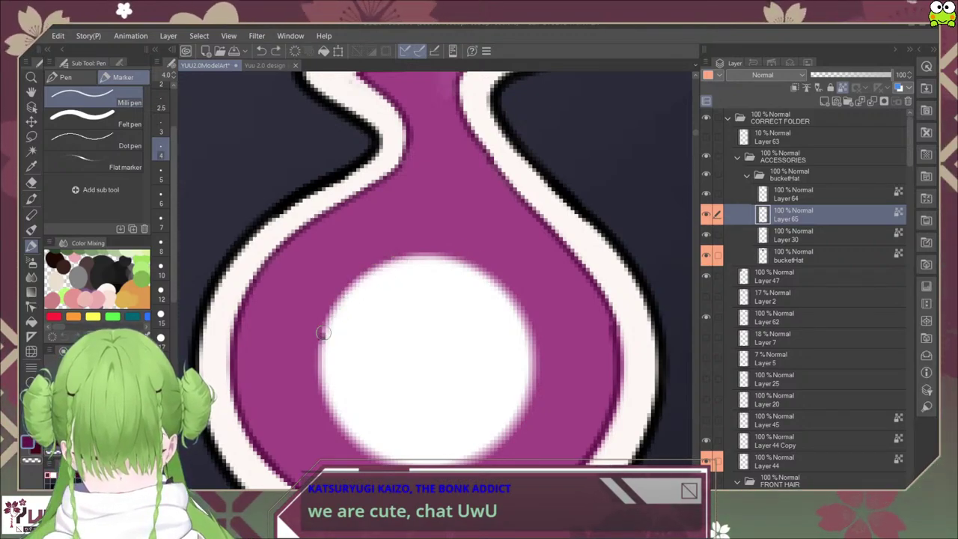
pyautogui.moveTo(323, 332)
pyautogui.mouseDown()
pyautogui.moveTo(354, 282)
pyautogui.moveTo(413, 252)
pyautogui.mouseUp()
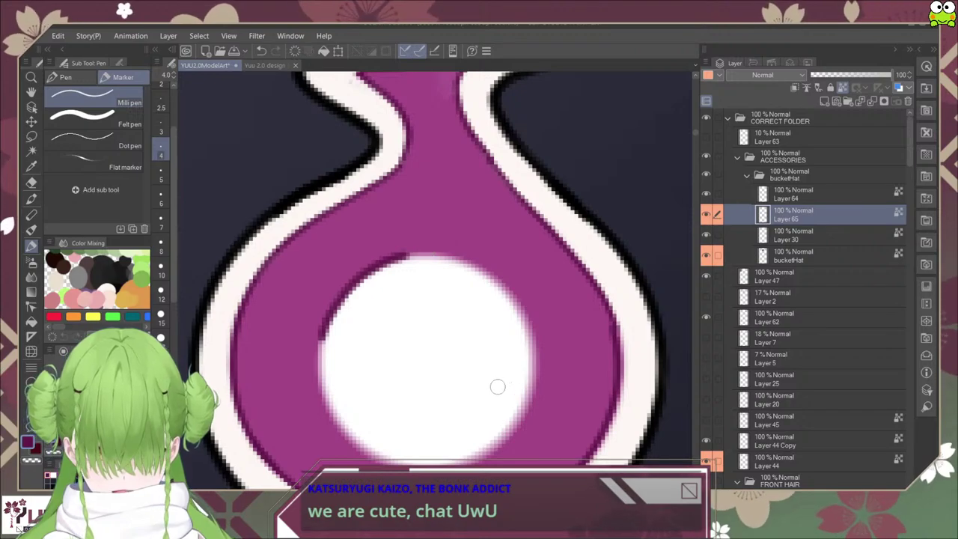
# Step: Rotate the canvas and extend the dark purple outline along the next section of the white circle, redoing uneven strokes
pyautogui.moveTo(497, 386); pyautogui.dragTo(441, 329)
pyautogui.moveTo(274, 291)
pyautogui.mouseDown()
pyautogui.moveTo(281, 350)
pyautogui.moveTo(305, 389)
pyautogui.mouseUp()
pyautogui.moveTo(274, 296); pyautogui.dragTo(302, 377)
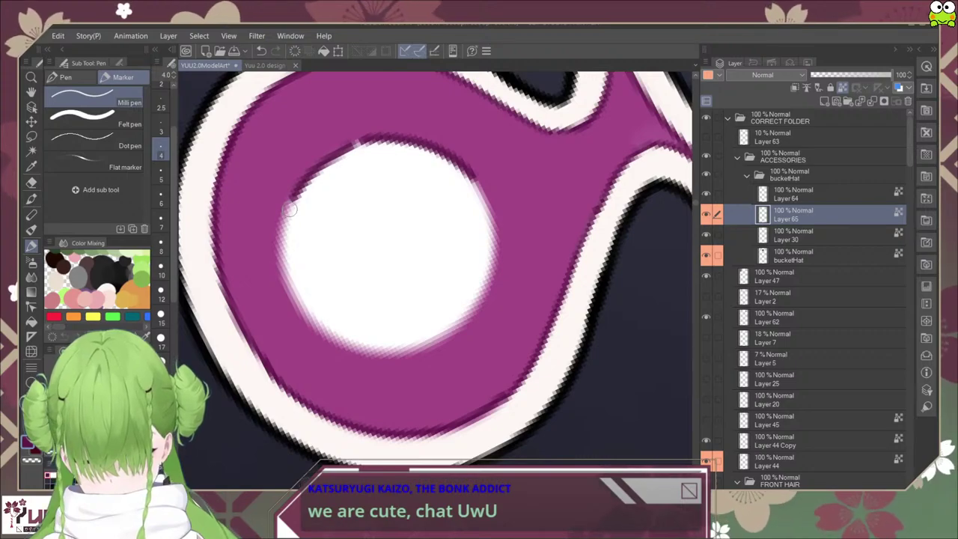
pyautogui.moveTo(293, 203); pyautogui.dragTo(282, 257)
pyautogui.hotkey('ctrl', 'z')
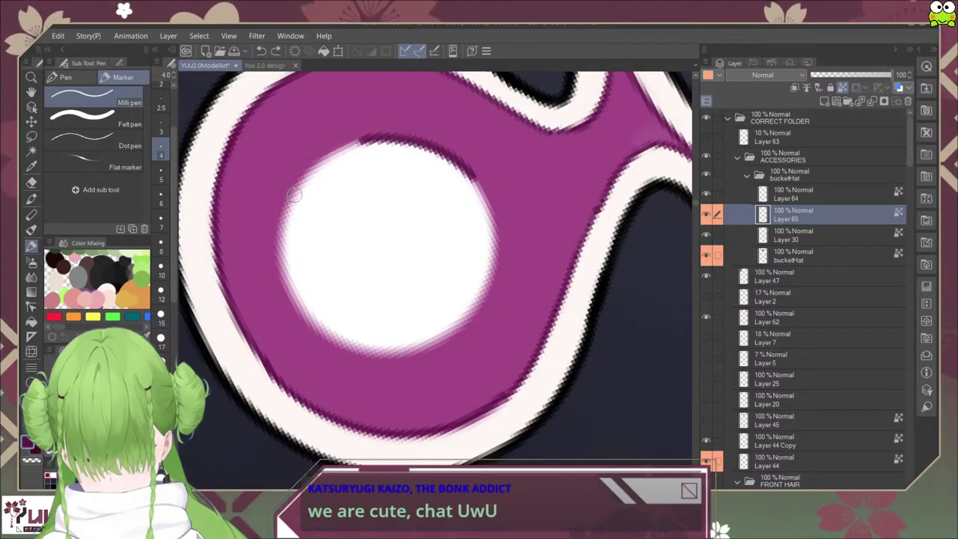
pyautogui.moveTo(294, 204)
pyautogui.mouseDown()
pyautogui.moveTo(306, 175)
pyautogui.moveTo(350, 144)
pyautogui.mouseUp()
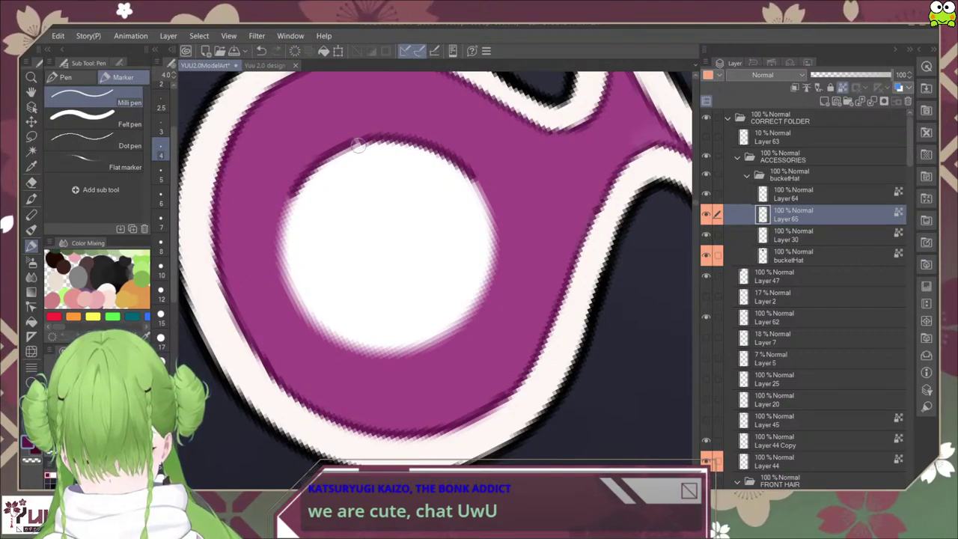
pyautogui.hotkey('ctrl', 'z')
pyautogui.moveTo(292, 200)
pyautogui.mouseDown()
pyautogui.moveTo(327, 155)
pyautogui.moveTo(357, 143)
pyautogui.mouseUp()
# Step: Keep rotating the canvas and close the dark purple outline around the rest of the white circle
pyautogui.moveTo(290, 202)
pyautogui.mouseDown()
pyautogui.moveTo(282, 262)
pyautogui.moveTo(291, 294)
pyautogui.mouseUp()
pyautogui.hotkey('ctrl', 'z')
pyautogui.moveTo(285, 216)
pyautogui.mouseDown()
pyautogui.moveTo(282, 258)
pyautogui.moveTo(313, 327)
pyautogui.moveTo(306, 259)
pyautogui.moveTo(330, 205)
pyautogui.moveTo(383, 159)
pyautogui.moveTo(362, 220)
pyautogui.mouseUp()
pyautogui.hotkey('ctrl', 'z')
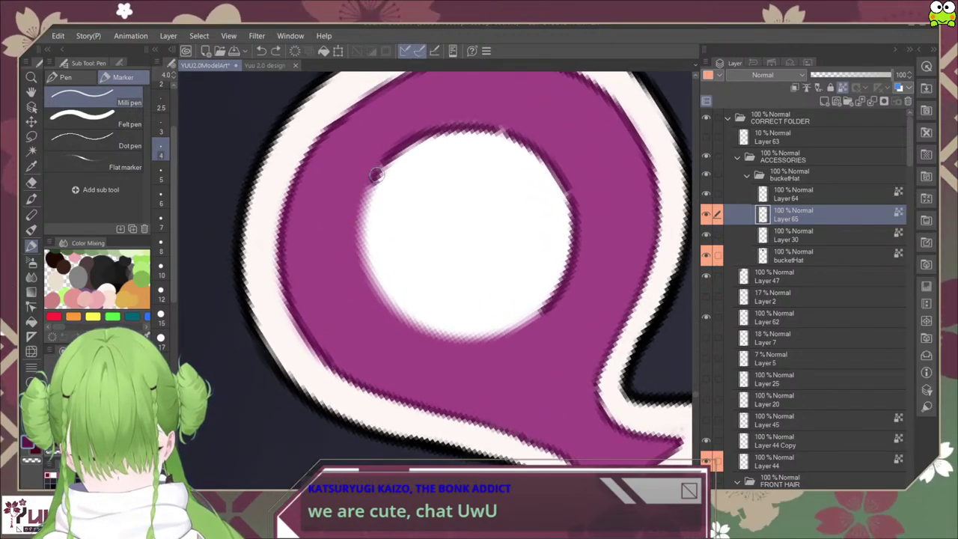
pyautogui.moveTo(378, 171)
pyautogui.mouseDown()
pyautogui.moveTo(357, 250)
pyautogui.moveTo(370, 285)
pyautogui.moveTo(378, 240)
pyautogui.moveTo(467, 325)
pyautogui.moveTo(476, 318)
pyautogui.mouseUp()
pyautogui.hotkey('ctrl', 'z')
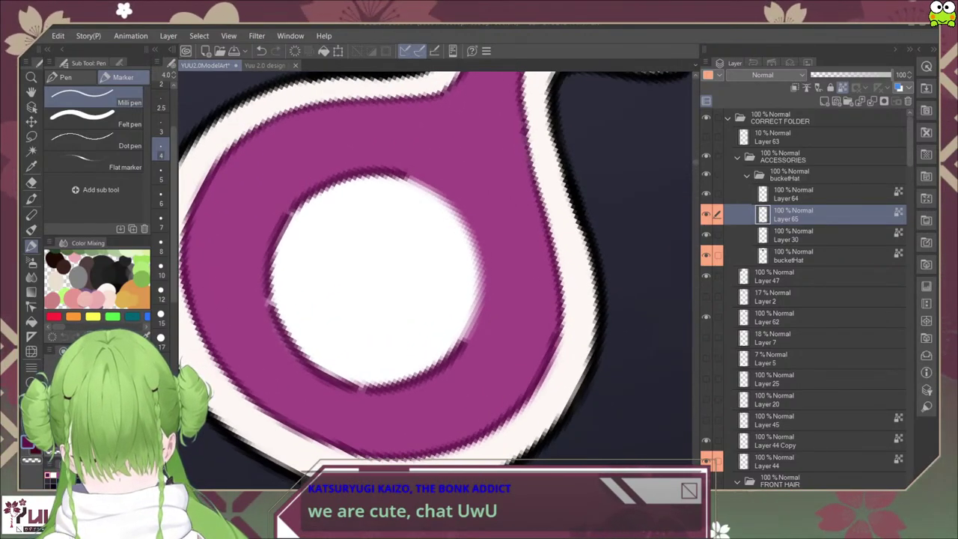
pyautogui.moveTo(442, 223); pyautogui.dragTo(478, 263)
pyautogui.moveTo(404, 331)
pyautogui.mouseDown()
pyautogui.moveTo(448, 327)
pyautogui.moveTo(507, 287)
pyautogui.moveTo(533, 212)
pyautogui.mouseUp()
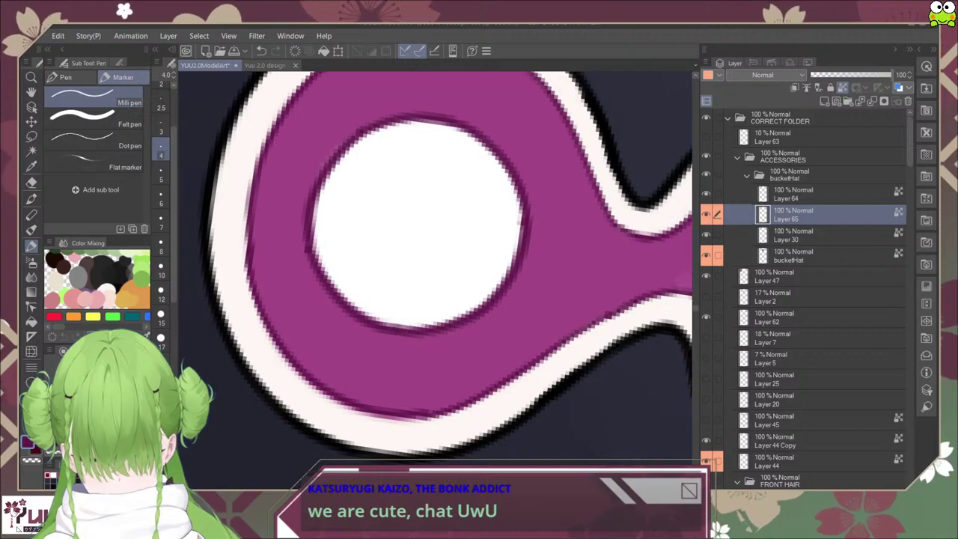
# Step: Reset the canvas rotation and paint two black vertical oval eyes over the upper sides of the white circle
pyautogui.hotkey('ctrl', '@')
pyautogui.scroll(-8, 404, 329)
pyautogui.scroll(2, 476, 284)
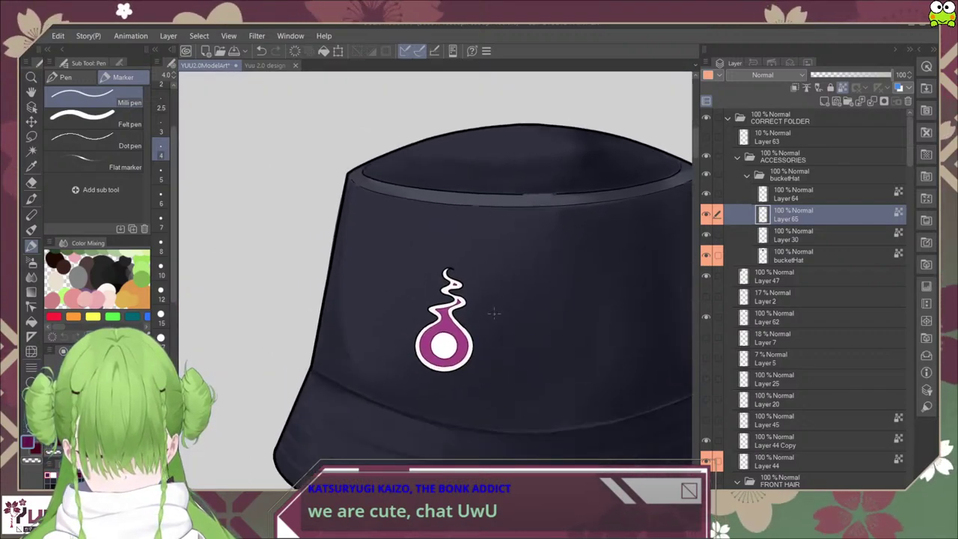
pyautogui.scroll(3, 476, 284)
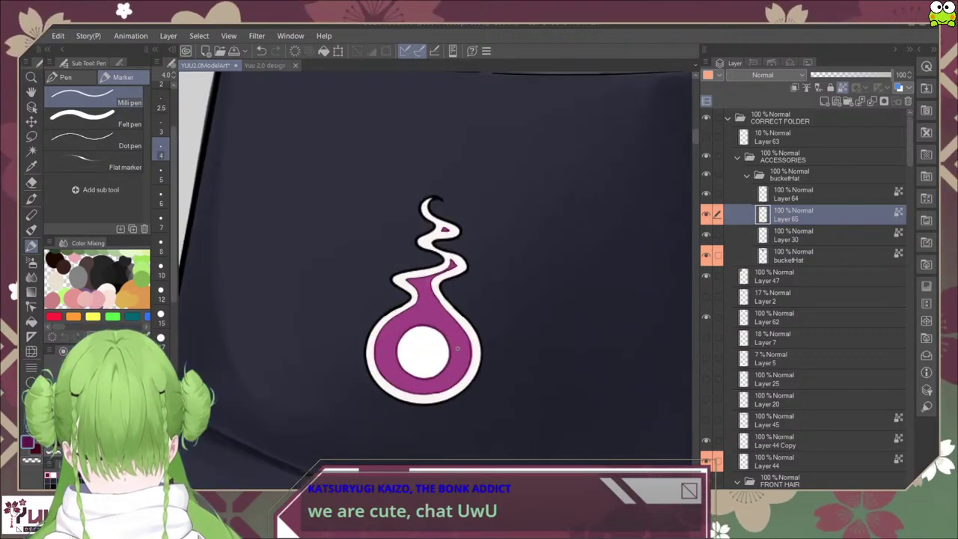
pyautogui.scroll(2, 457, 348)
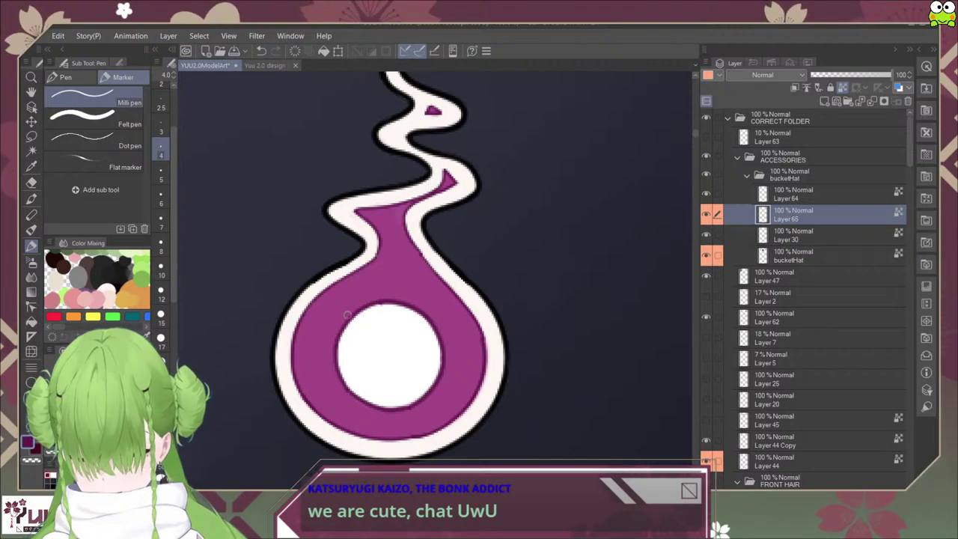
pyautogui.moveTo(351, 300); pyautogui.dragTo(359, 352)
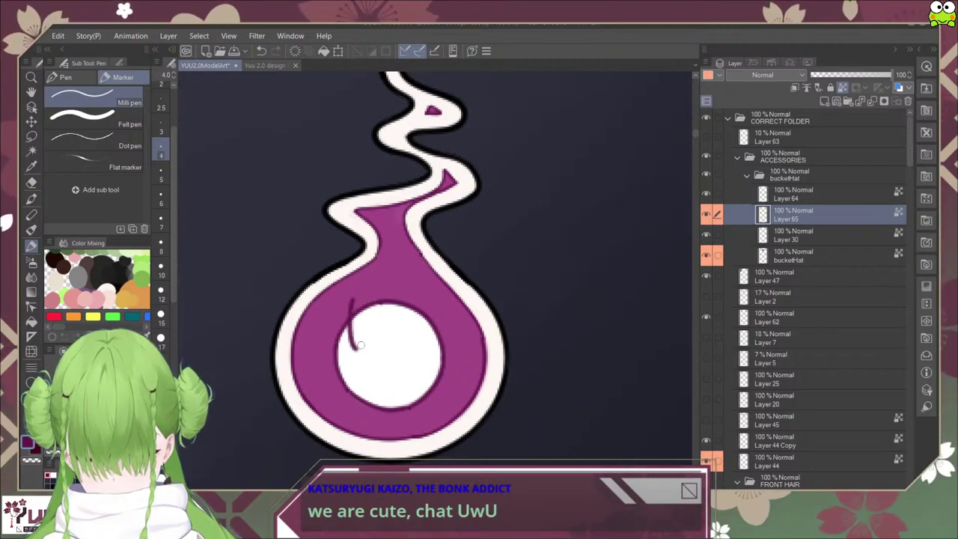
pyautogui.hotkey('ctrl', 'z')
pyautogui.moveTo(347, 303); pyautogui.dragTo(339, 346)
pyautogui.hotkey('ctrl', 'z')
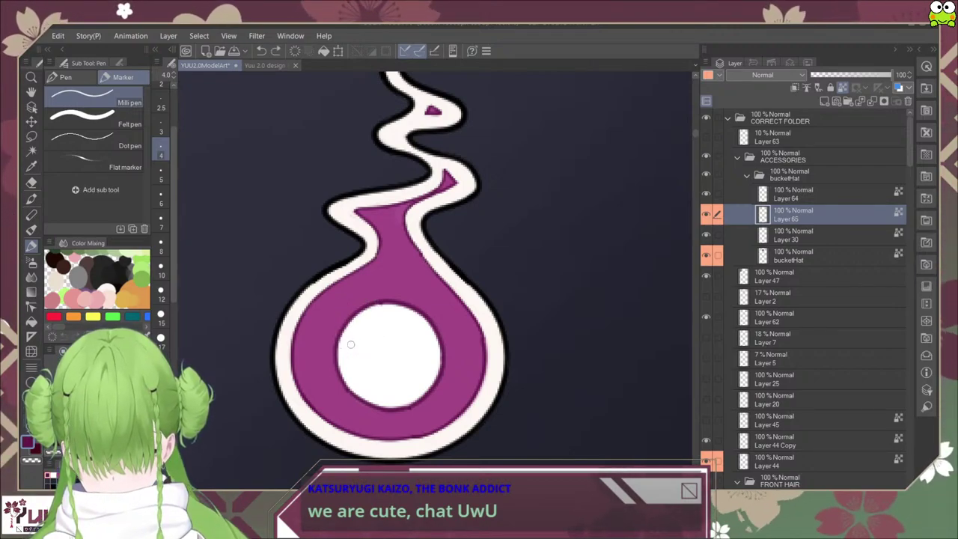
pyautogui.moveTo(347, 309)
pyautogui.mouseDown()
pyautogui.moveTo(356, 361)
pyautogui.moveTo(351, 306)
pyautogui.moveTo(353, 345)
pyautogui.moveTo(348, 340)
pyautogui.mouseUp()
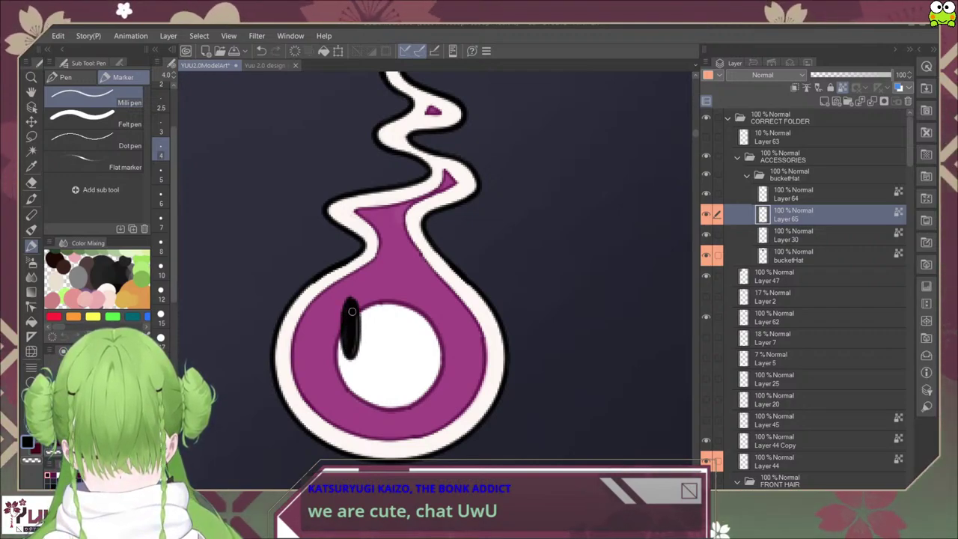
pyautogui.moveTo(426, 303)
pyautogui.mouseDown()
pyautogui.moveTo(431, 355)
pyautogui.moveTo(434, 300)
pyautogui.moveTo(432, 351)
pyautogui.moveTo(429, 325)
pyautogui.mouseUp()
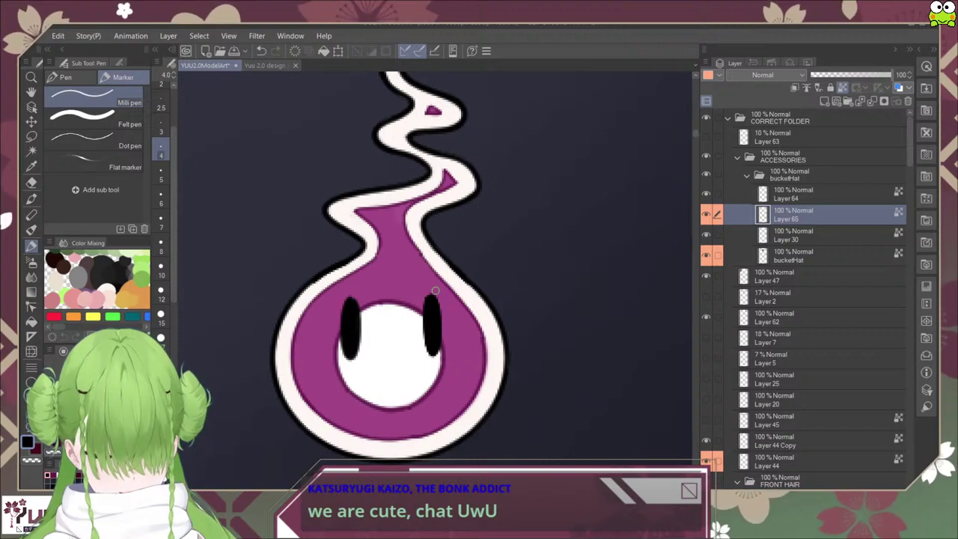
pyautogui.scroll(-5, 434, 289)
pyautogui.scroll(-2, 423, 281)
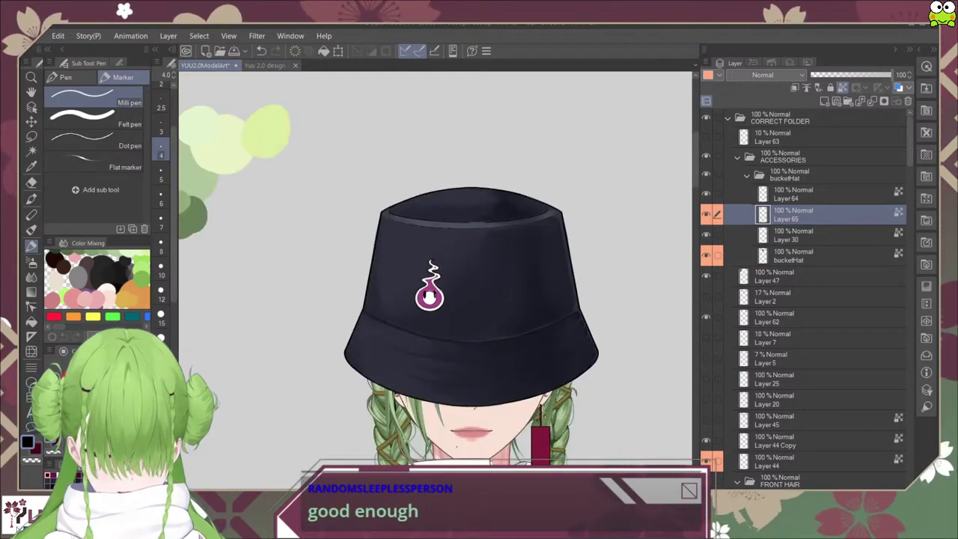
pyautogui.scroll(4, 423, 280)
pyautogui.scroll(2, 435, 290)
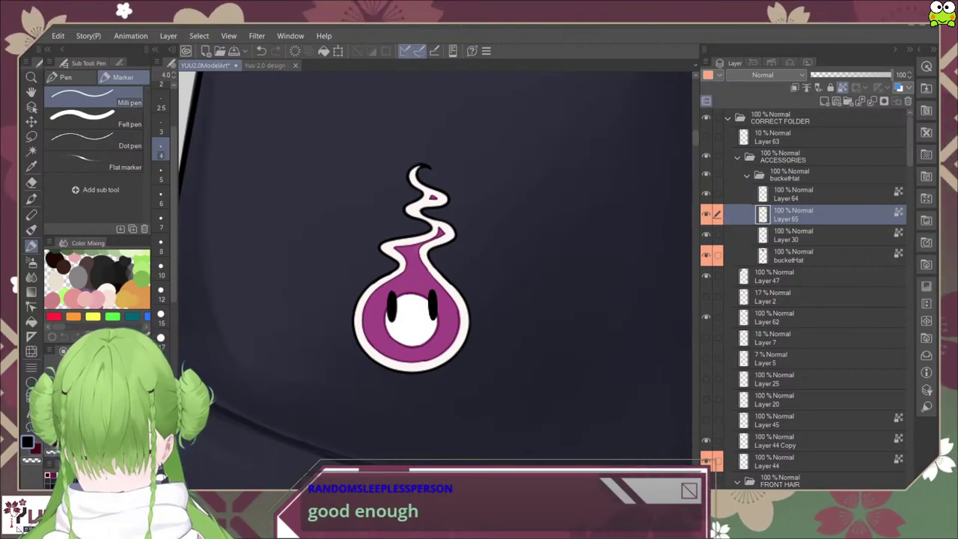
# Step: Switch to the Yuu 2.0 design sheet and paste the purple-and-blue reference image on a new layer above Layer 42
pyautogui.click(264, 65)
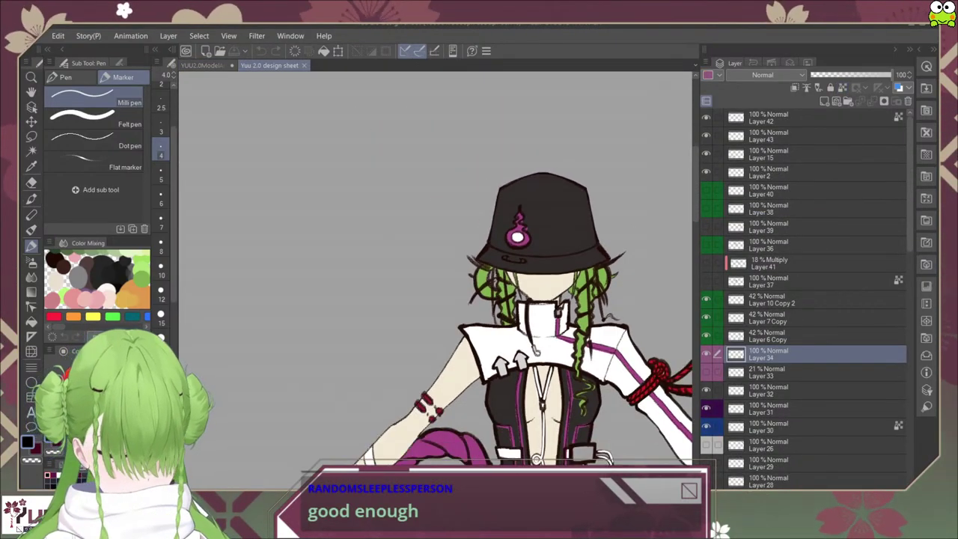
pyautogui.click(815, 117)
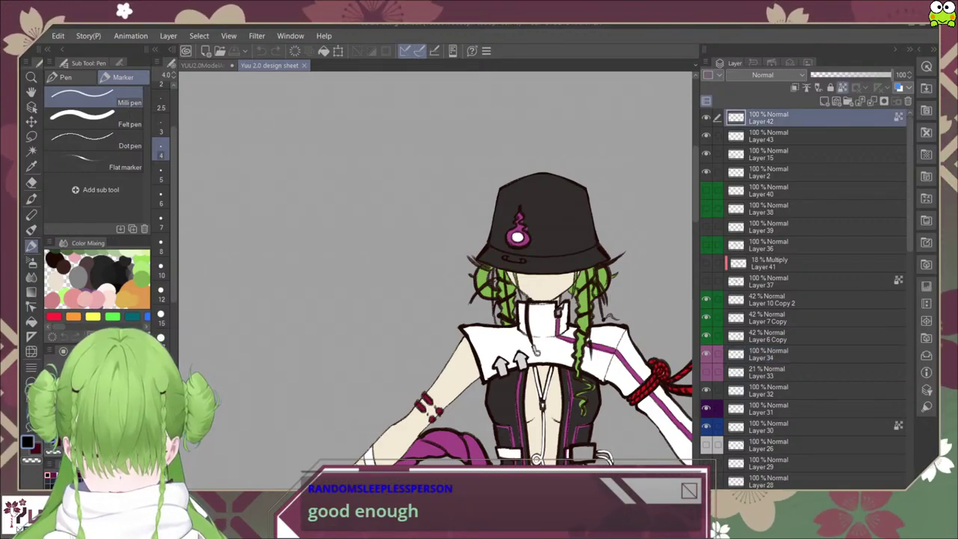
pyautogui.hotkey('ctrl', 'shift', 'n')
pyautogui.scroll(-5, 247, 195)
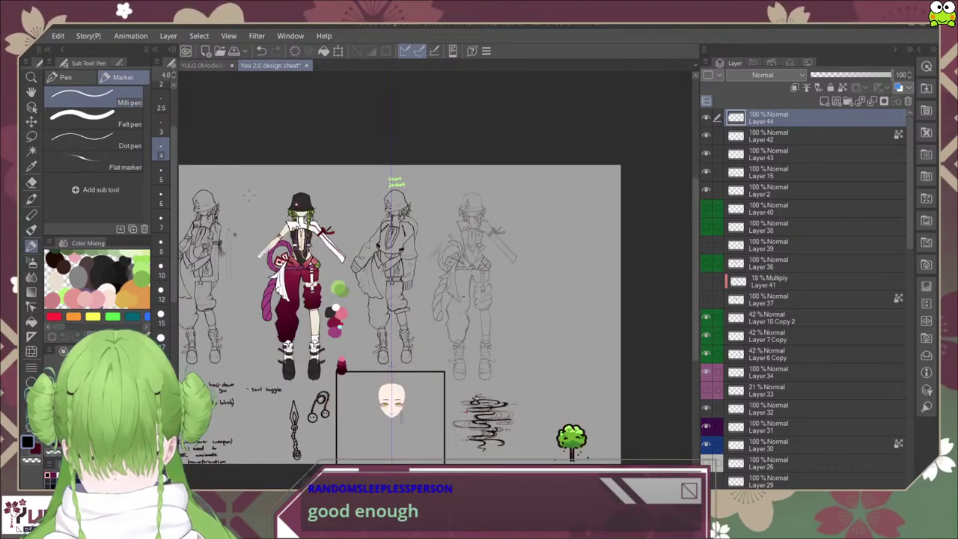
pyautogui.moveTo(249, 196); pyautogui.dragTo(507, 223)
pyautogui.scroll(2, 343, 203)
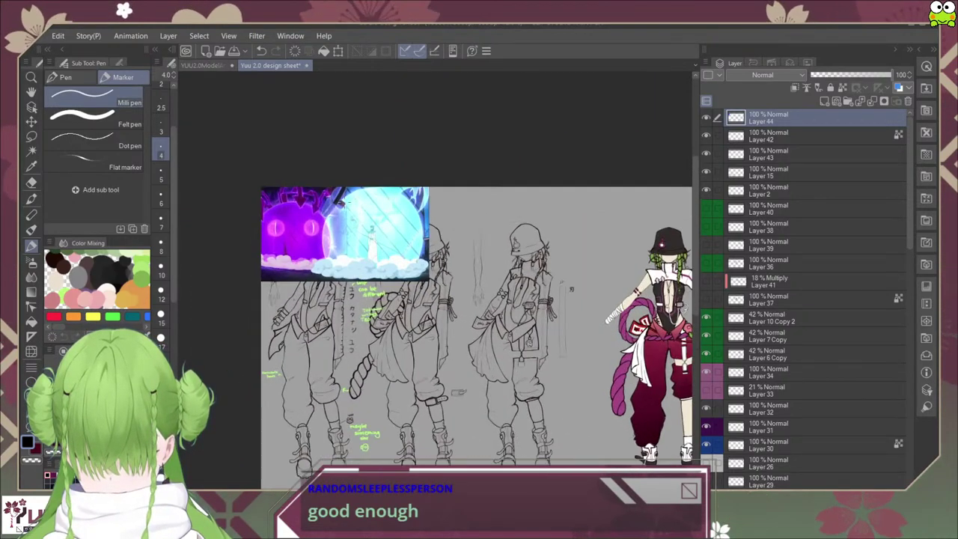
pyautogui.scroll(2, 357, 141)
# Step: Enlarge the pasted reference image to nearly double its size from its upper-left corner
pyautogui.hotkey('ctrl', 't')
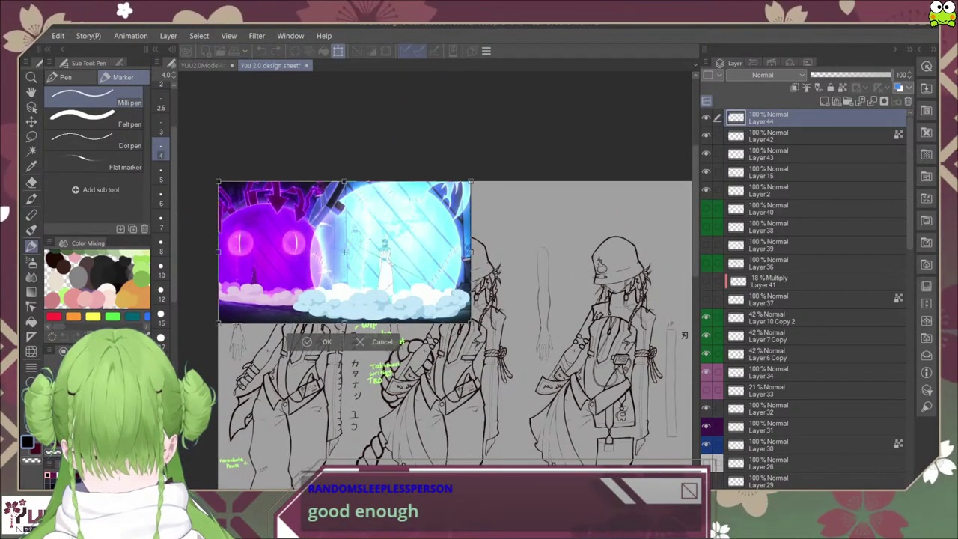
pyautogui.moveTo(469, 323); pyautogui.dragTo(681, 441)
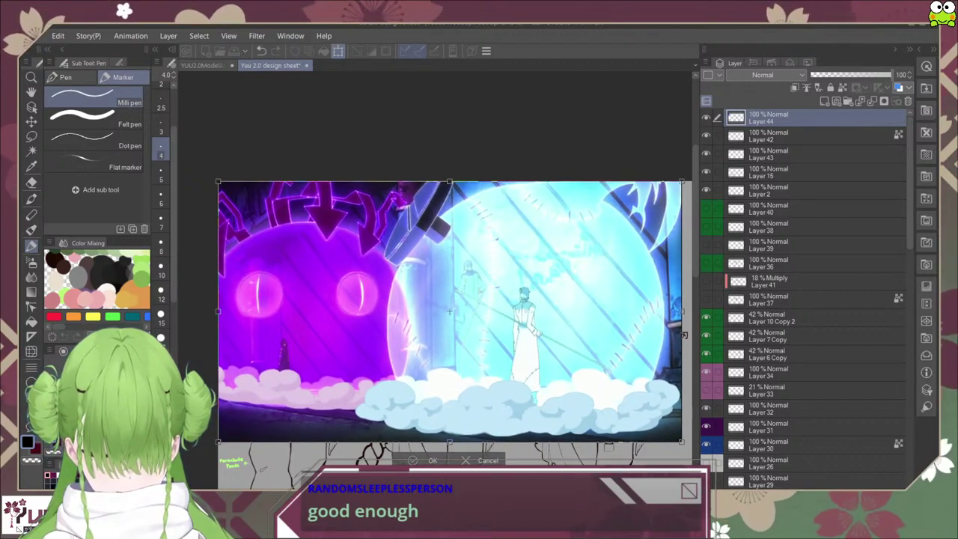
pyautogui.press('Return')
pyautogui.moveTo(552, 377); pyautogui.dragTo(540, 384)
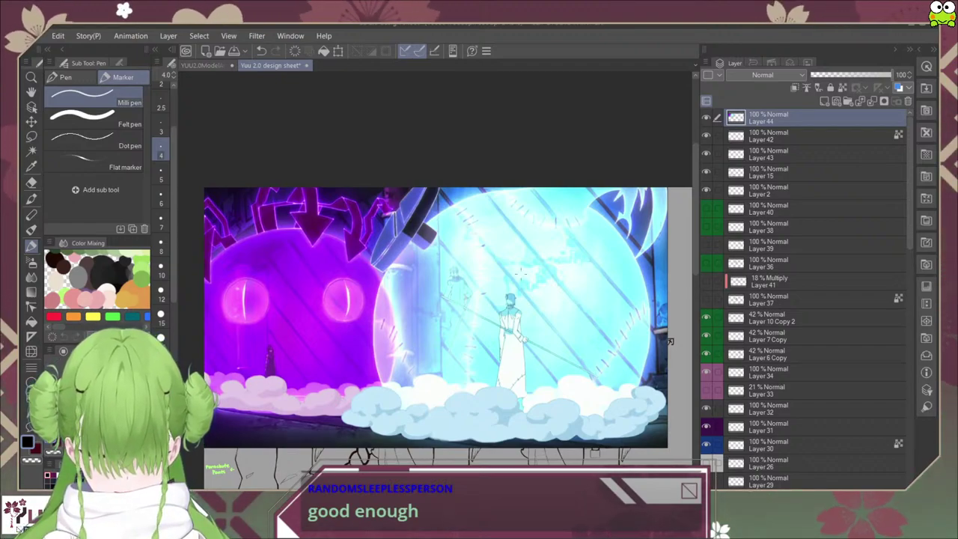
# Step: Circle the white-coated figure in the reference image with the Felt pen at size 8 in orange
pyautogui.scroll(1, 520, 274)
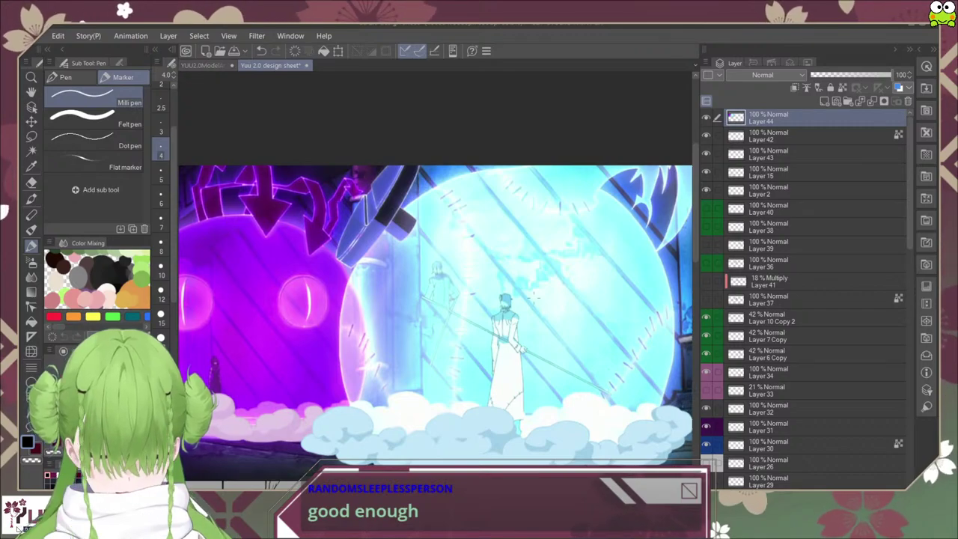
pyautogui.click(95, 118)
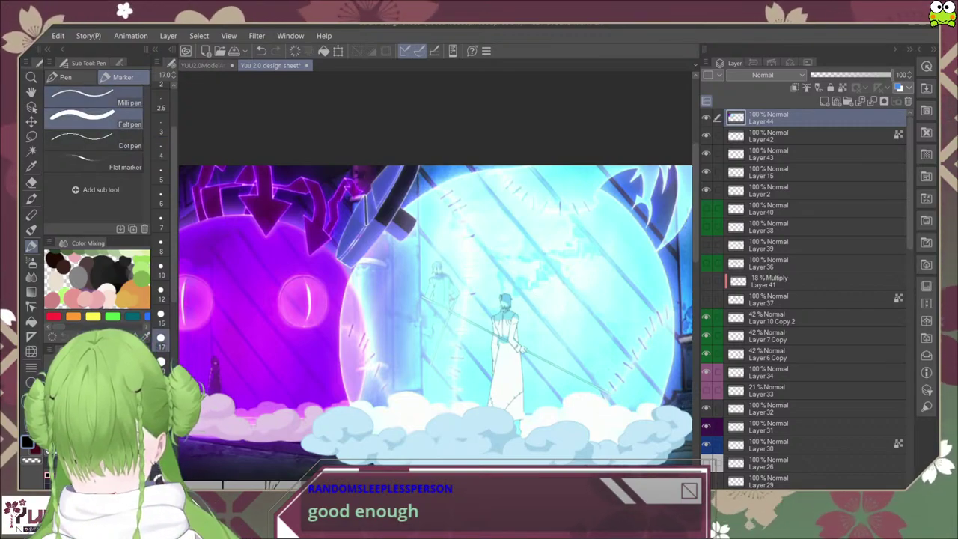
pyautogui.click(161, 243)
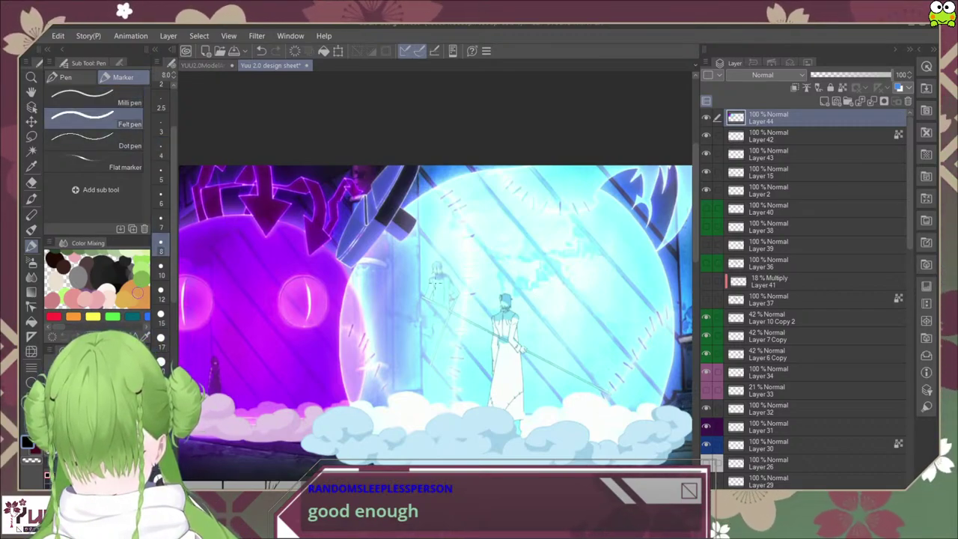
pyautogui.click(138, 291)
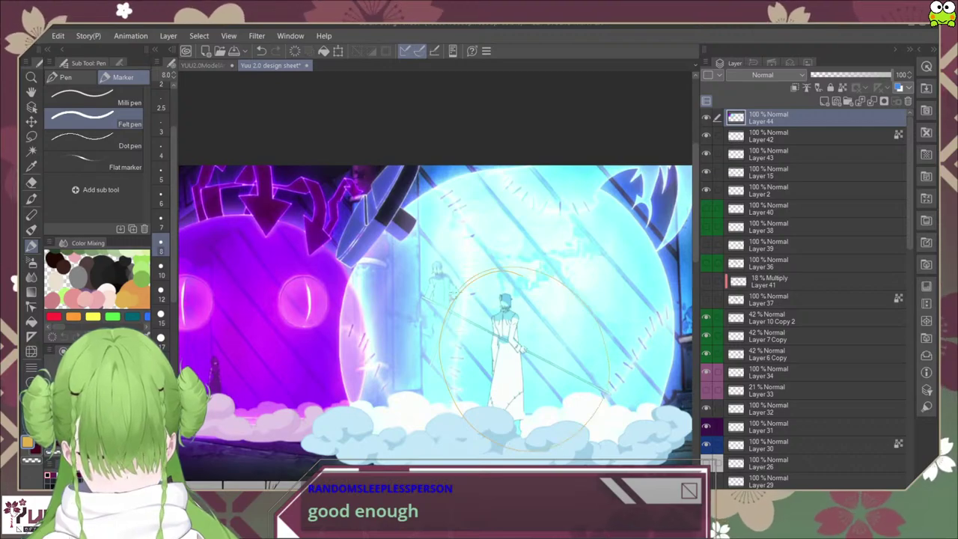
pyautogui.moveTo(454, 294)
pyautogui.mouseDown()
pyautogui.moveTo(591, 374)
pyautogui.moveTo(588, 382)
pyautogui.moveTo(604, 337)
pyautogui.mouseUp()
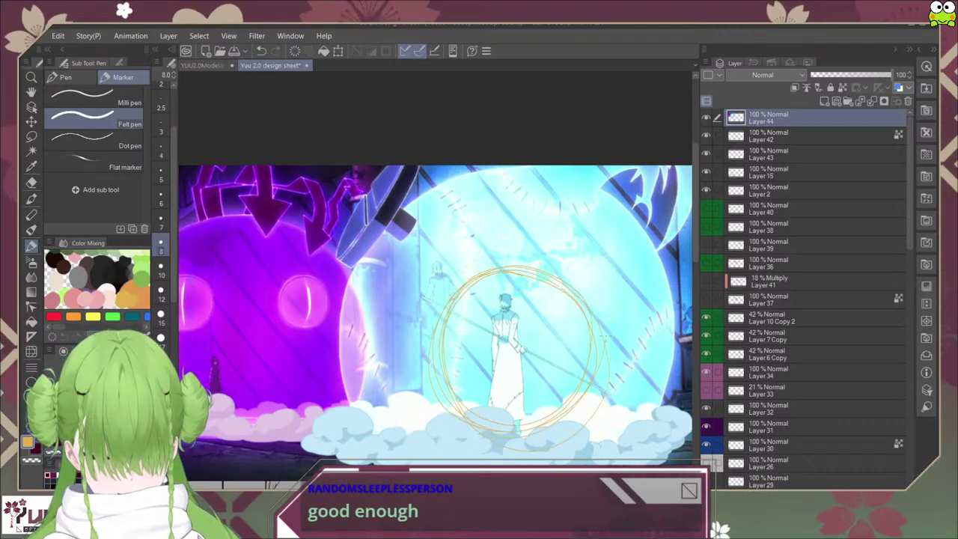
# Step: Undo the orange circles around the white-coated figure, and try a larger orange loop around the blue sphere
pyautogui.hotkey('ctrl', 'z')
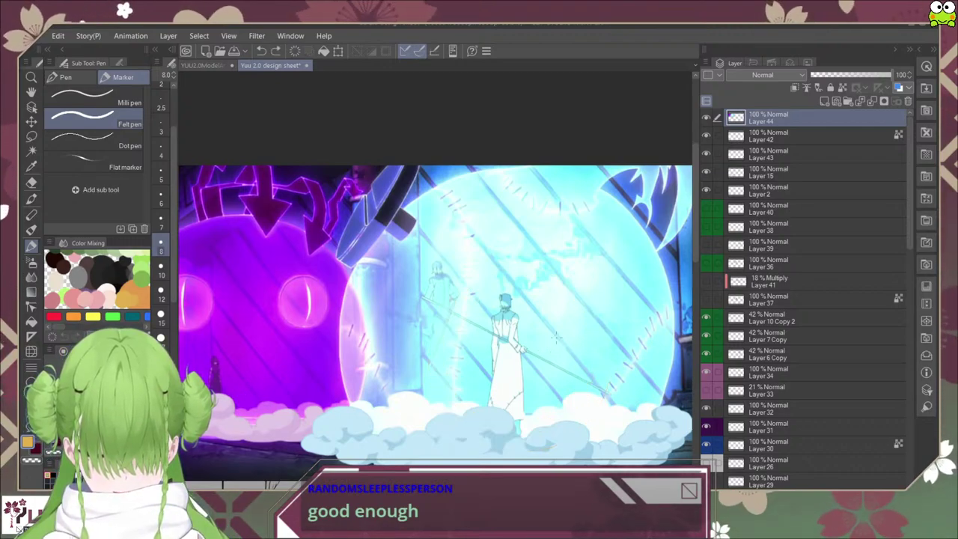
pyautogui.moveTo(664, 318); pyautogui.dragTo(349, 240)
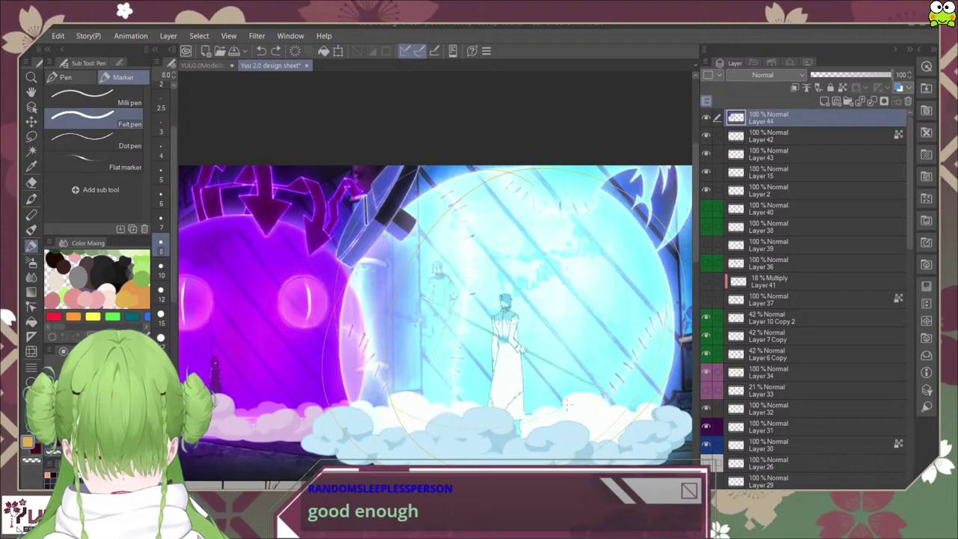
pyautogui.hotkey('ctrl', 'z')
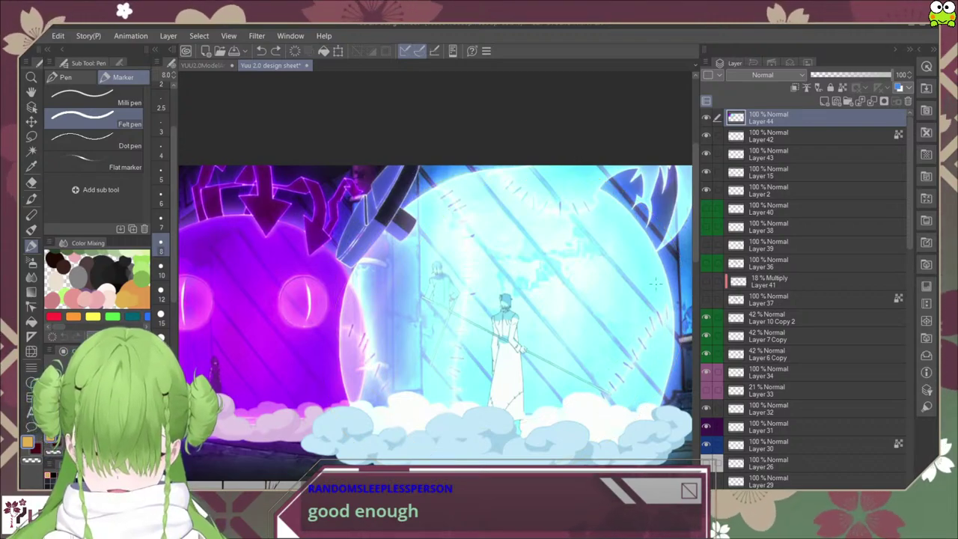
# Step: Try an orange vertical ellipse closely around the white-coated figure, and undo it
pyautogui.scroll(-5, 598, 328)
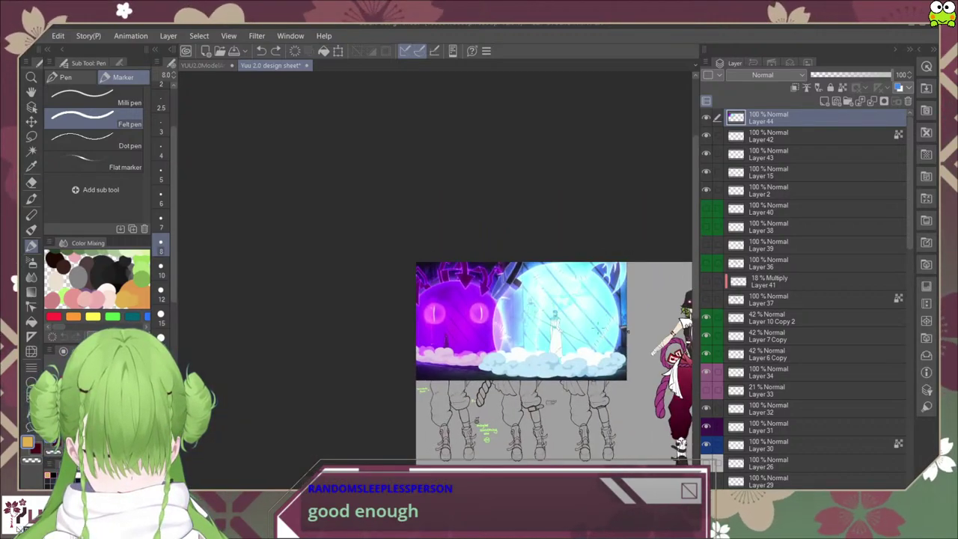
pyautogui.scroll(6, 597, 327)
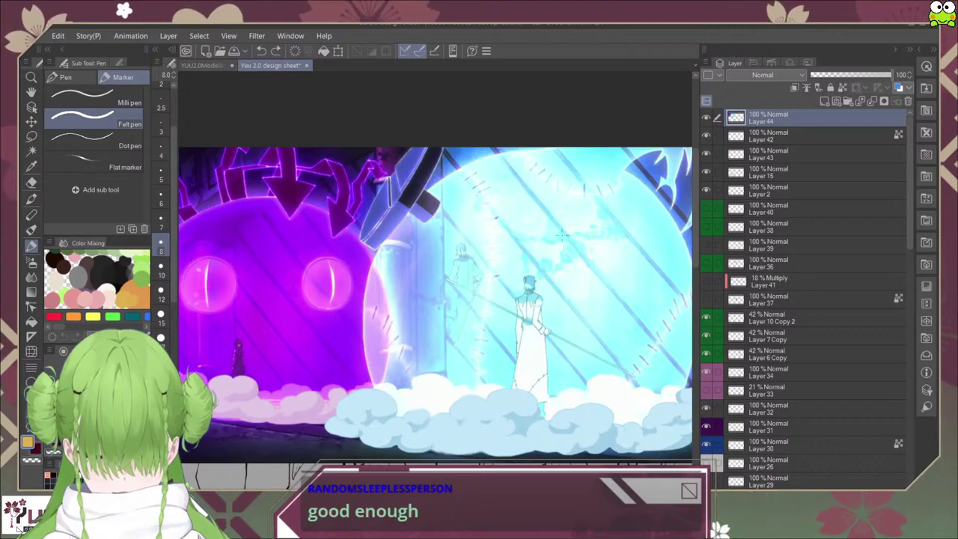
pyautogui.scroll(2, 538, 286)
pyautogui.moveTo(488, 285); pyautogui.dragTo(483, 303)
pyautogui.moveTo(526, 249); pyautogui.dragTo(563, 285)
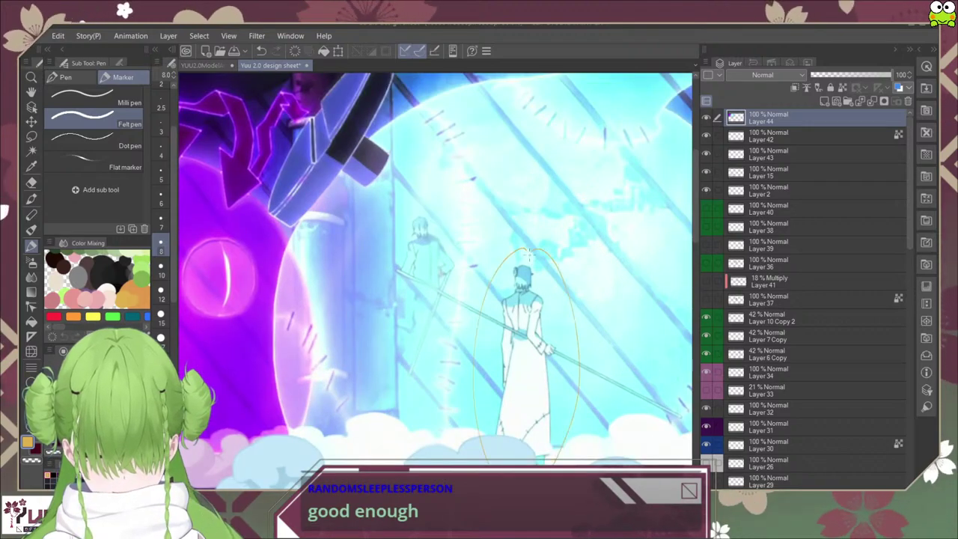
pyautogui.hotkey('ctrl', 'z')
pyautogui.hotkey('ctrl', 'z')
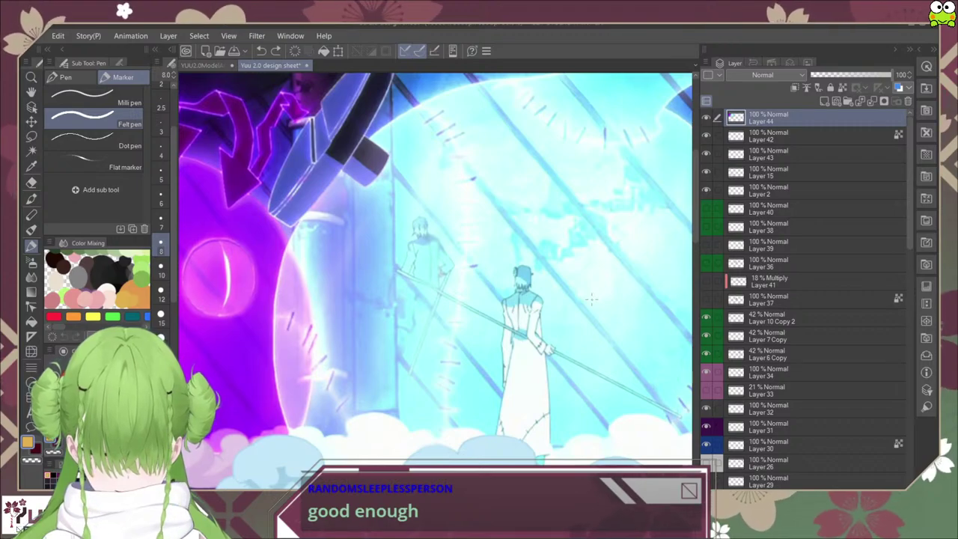
# Step: Try marking the stitched seam at the hem of the figure's coat with a short orange stroke, and undo it
pyautogui.moveTo(544, 413); pyautogui.dragTo(518, 447)
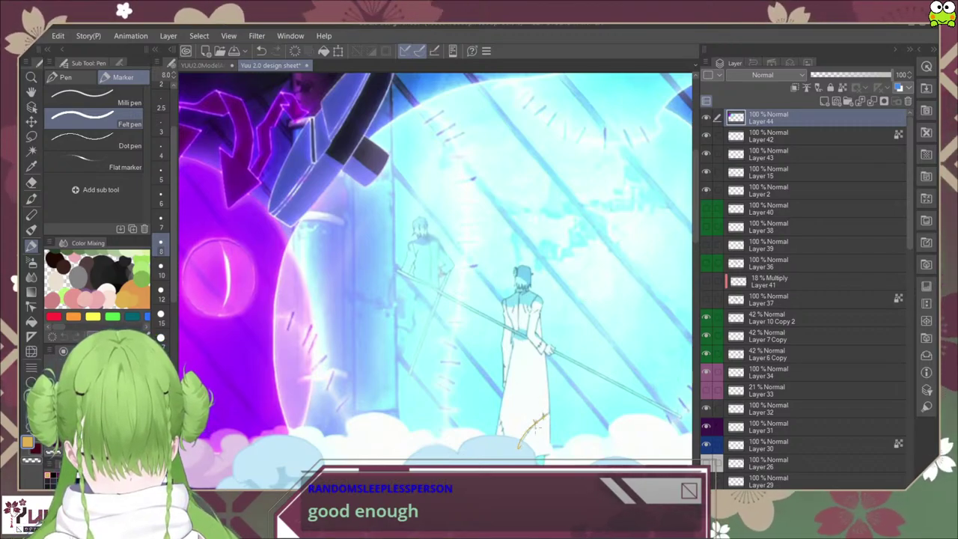
pyautogui.hotkey('ctrl', 'z')
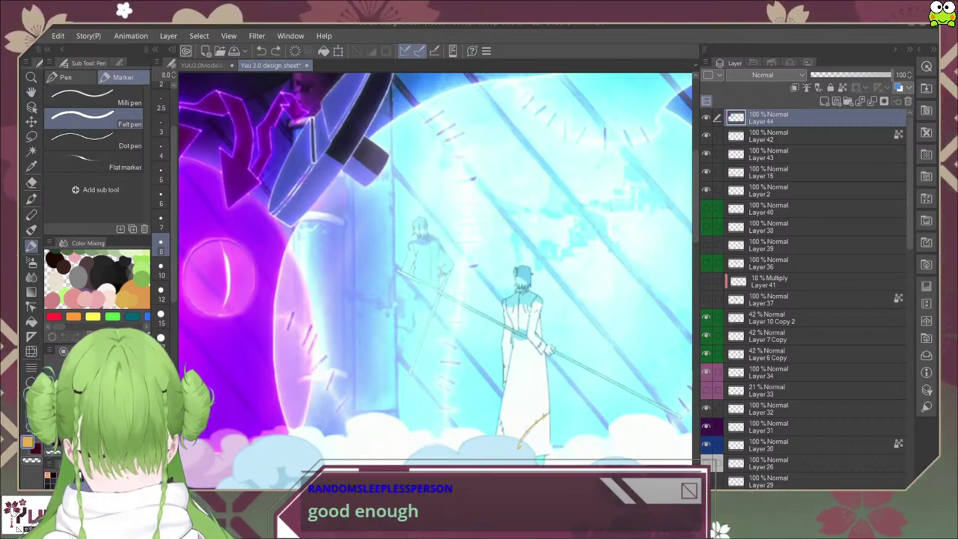
pyautogui.moveTo(514, 272); pyautogui.dragTo(530, 273)
pyautogui.scroll(3, 531, 274)
pyautogui.scroll(-2, 529, 271)
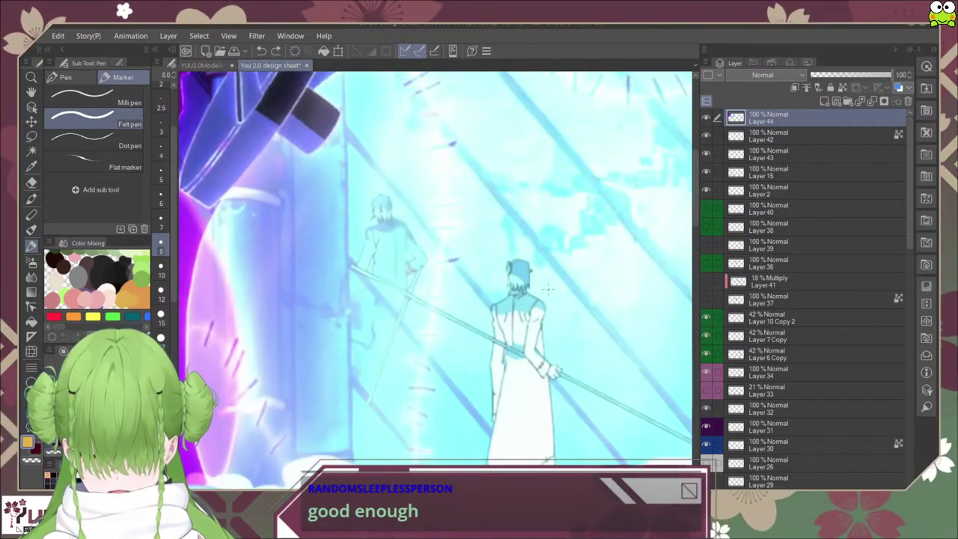
pyautogui.scroll(-2, 547, 288)
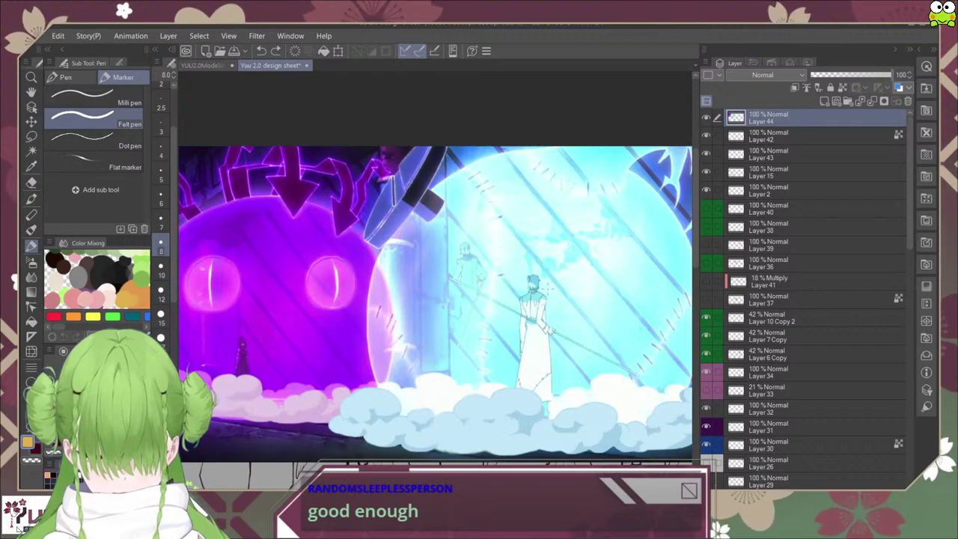
# Step: Try tracing the stitched seam down the blue sphere's near side with an orange S-shaped curve, and undo it
pyautogui.moveTo(548, 286); pyautogui.dragTo(529, 311)
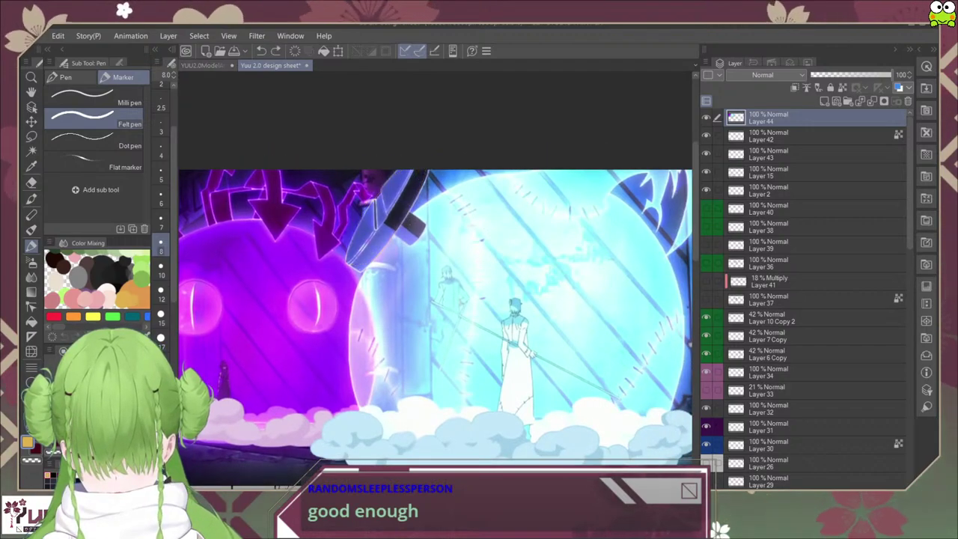
pyautogui.moveTo(454, 189); pyautogui.dragTo(470, 312)
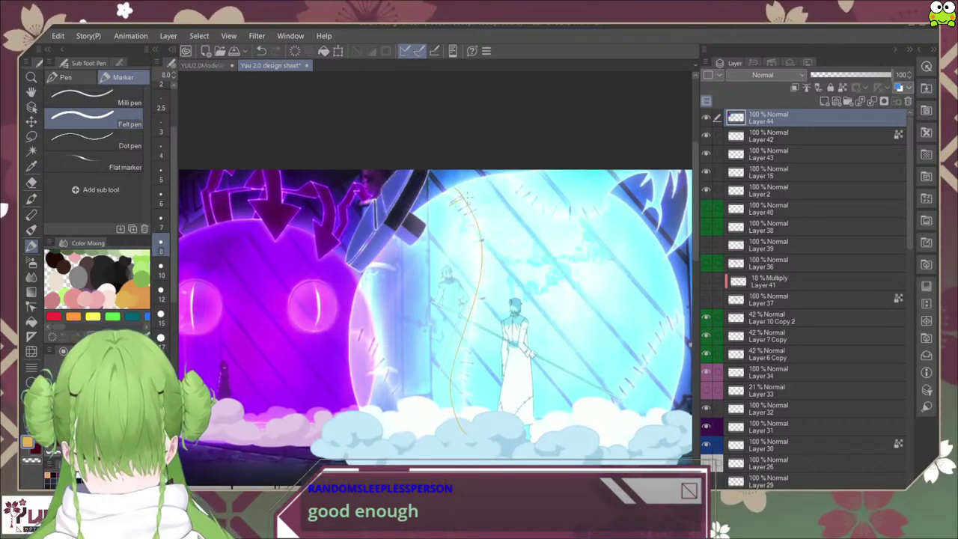
pyautogui.hotkey('ctrl', 'z')
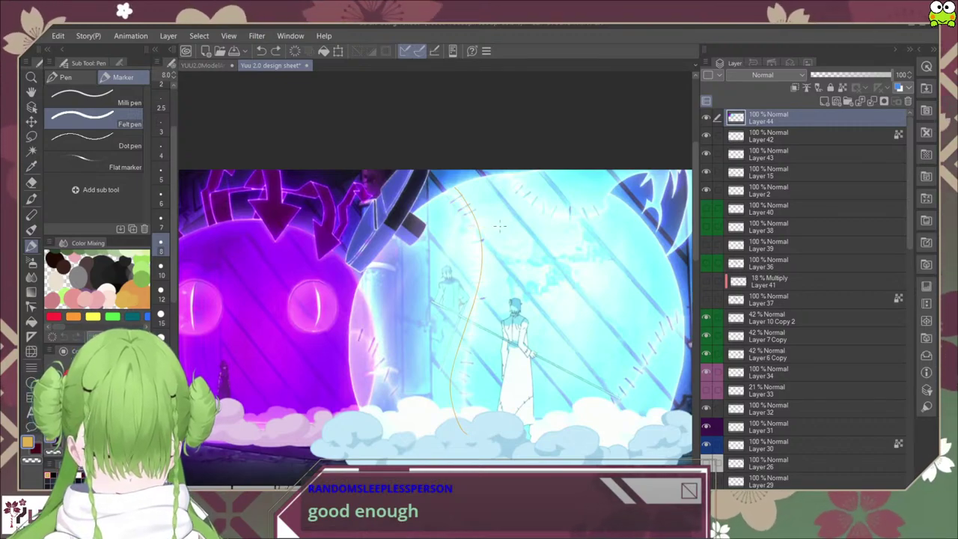
pyautogui.hotkey('ctrl', 'z')
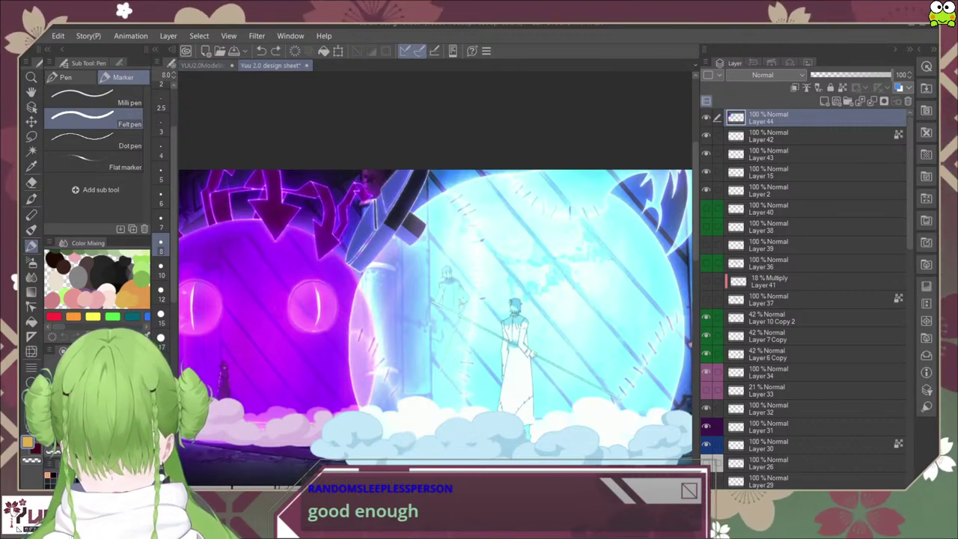
# Step: Switch back to the YUU2.0ModelArt document and examine the flame emblem on the bucket hat at different scales
pyautogui.click(204, 66)
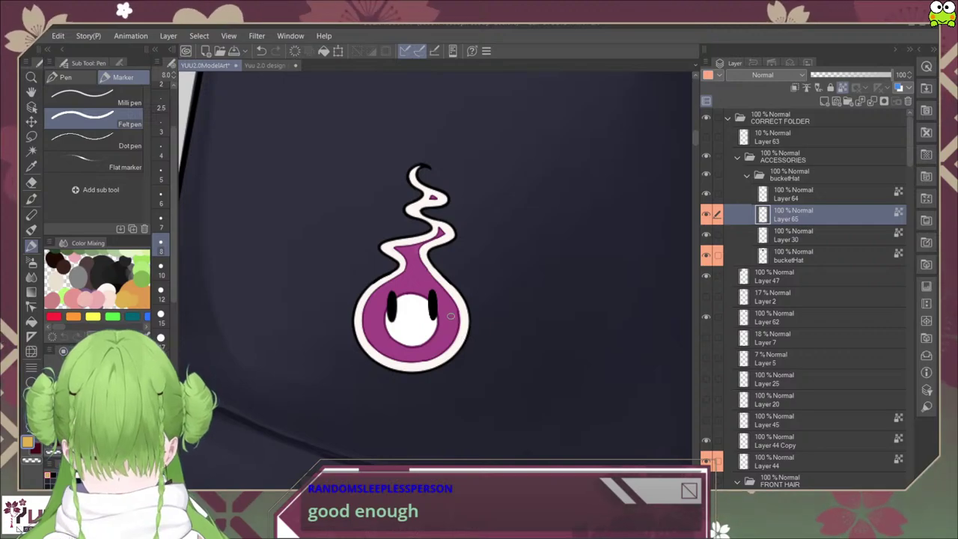
pyautogui.scroll(3, 436, 313)
pyautogui.scroll(-4, 437, 312)
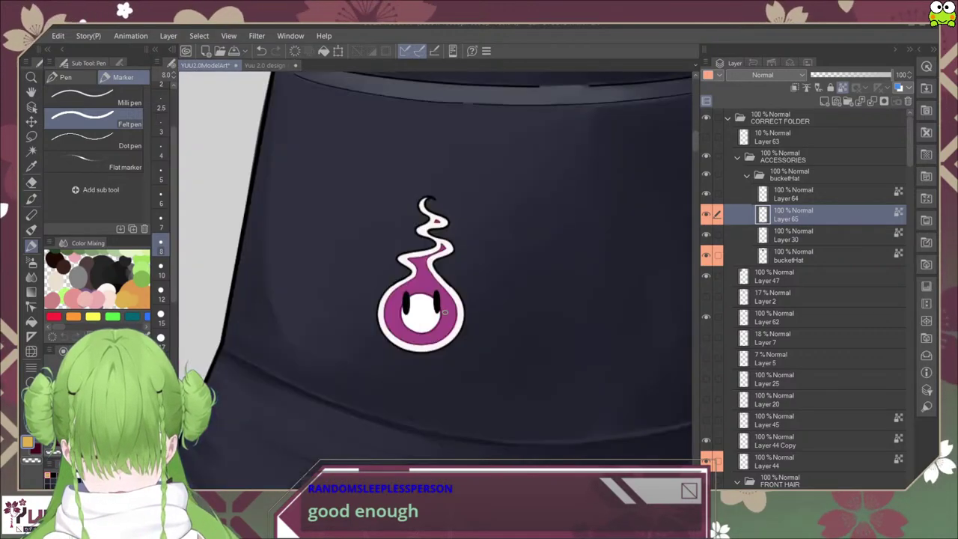
pyautogui.scroll(1, 441, 313)
pyautogui.scroll(-1, 441, 312)
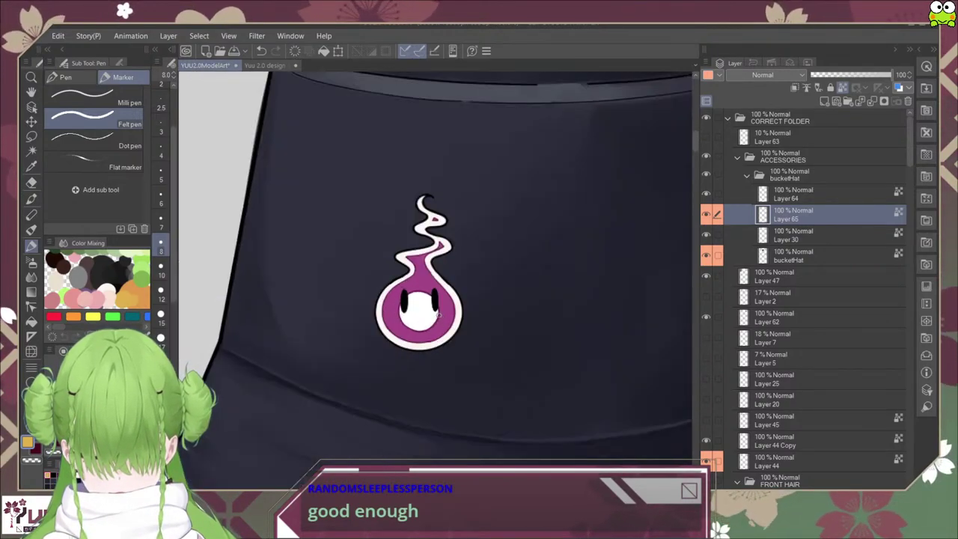
pyautogui.scroll(3, 437, 314)
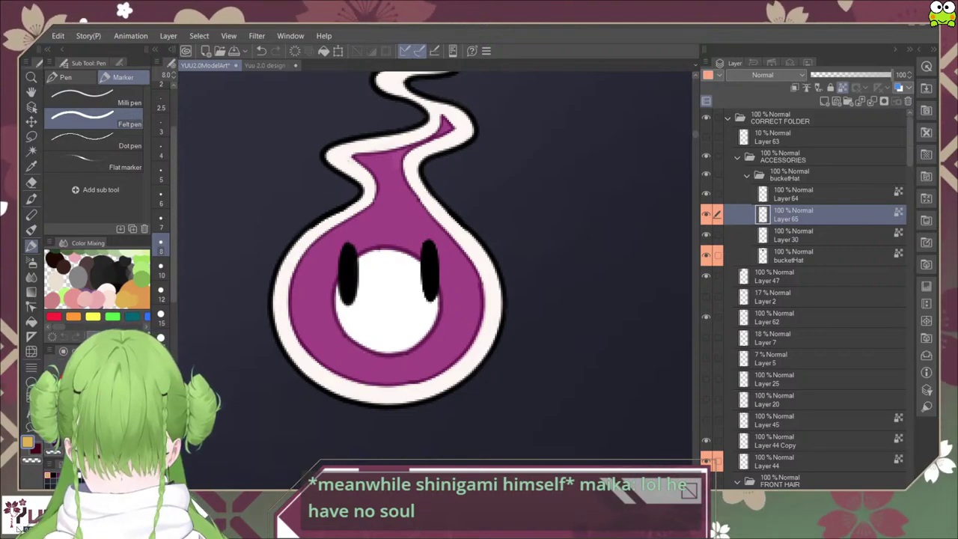
# Step: Return to the Yuu 2.0 design sheet and paste the second reference image on a new layer above Layer 44
pyautogui.click(265, 65)
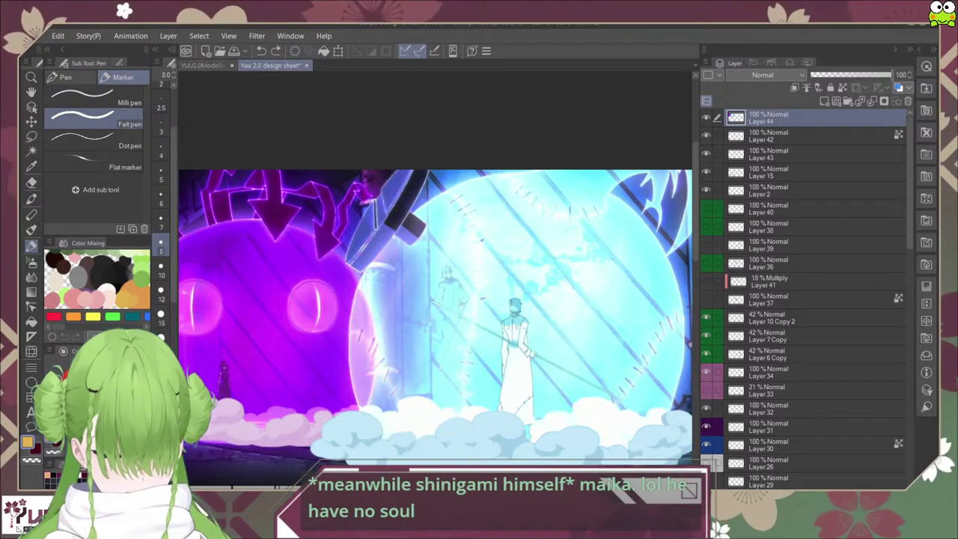
pyautogui.hotkey('ctrl', 'v')
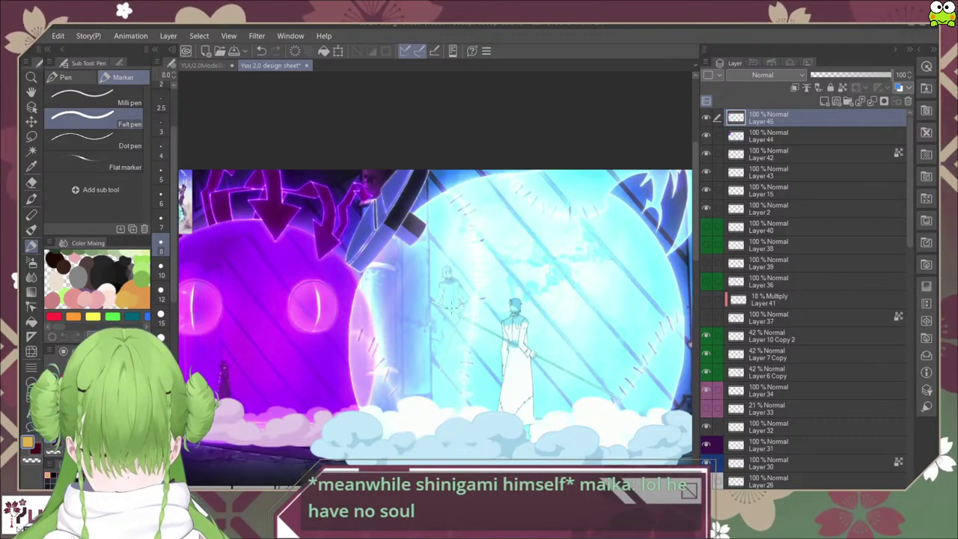
pyautogui.scroll(-2, 451, 307)
# Step: Enlarge the pasted reference image to about six times its size from its upper-left corner, and hide Layer 45
pyautogui.hotkey('ctrl', 't')
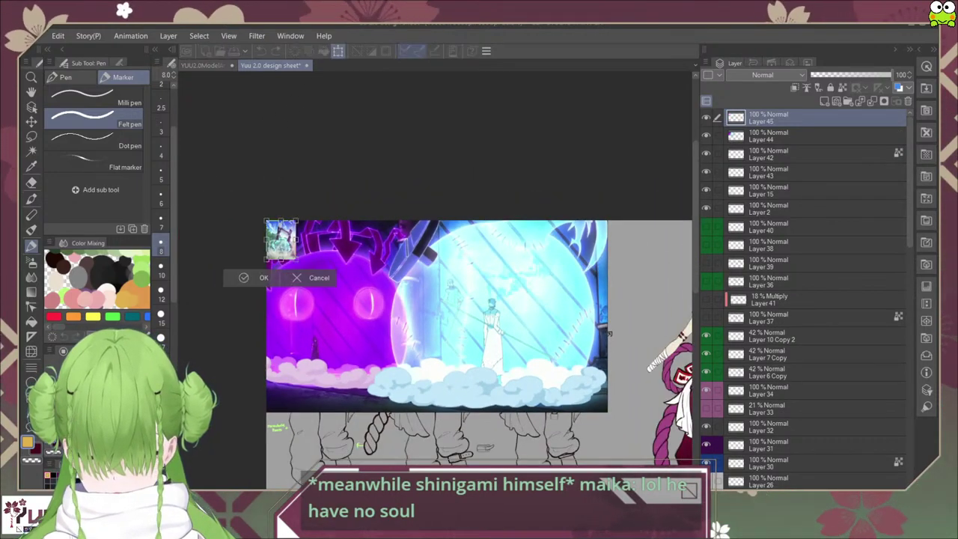
pyautogui.moveTo(296, 260); pyautogui.dragTo(446, 459)
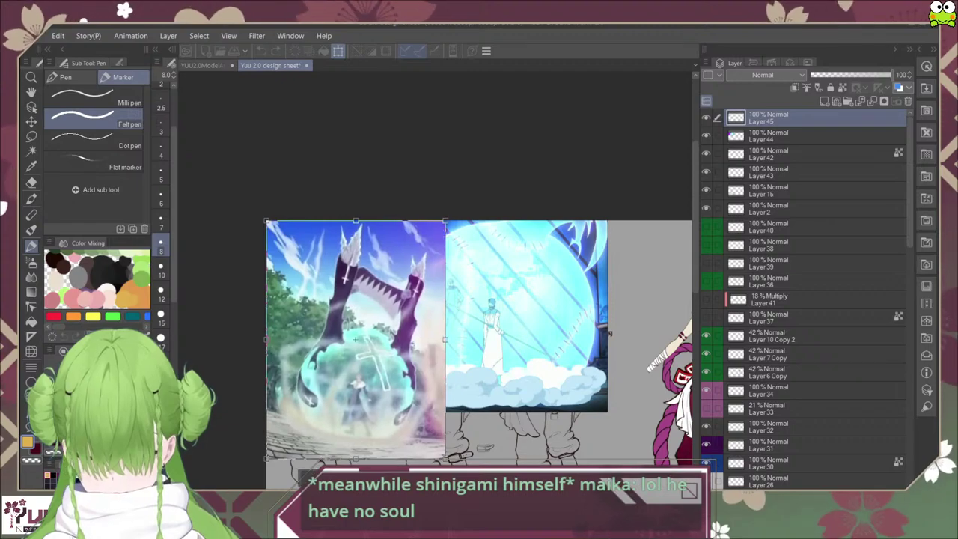
pyautogui.scroll(2, 409, 363)
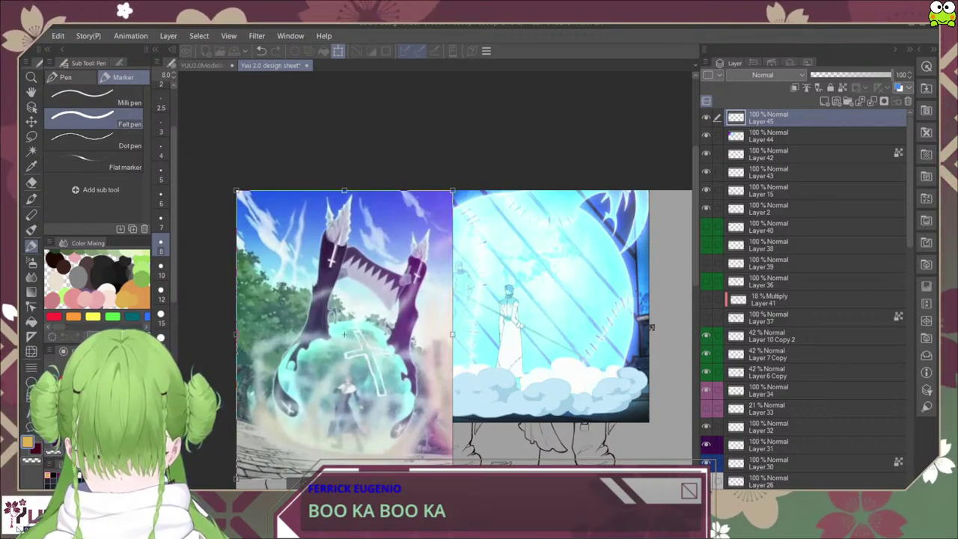
pyautogui.scroll(1, 350, 383)
pyautogui.scroll(-1, 365, 356)
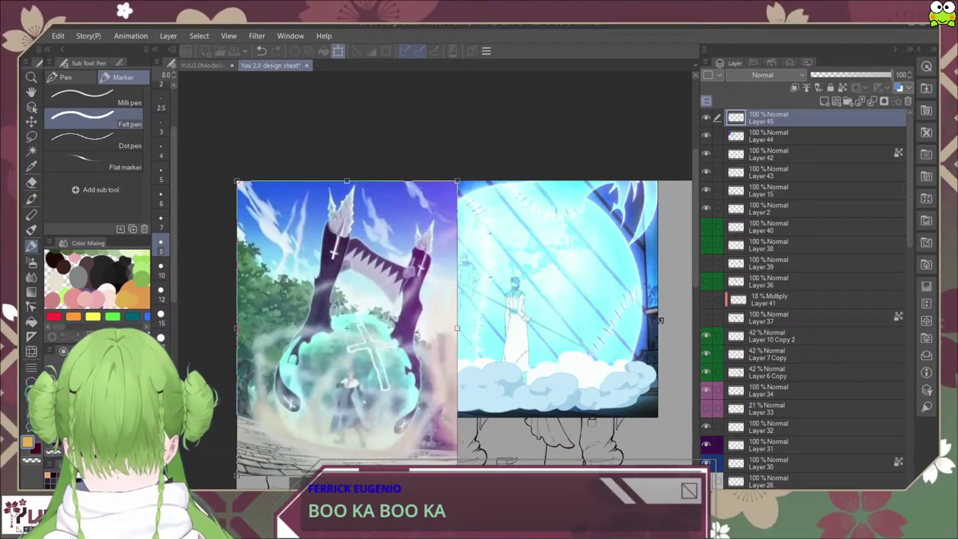
pyautogui.press('Return')
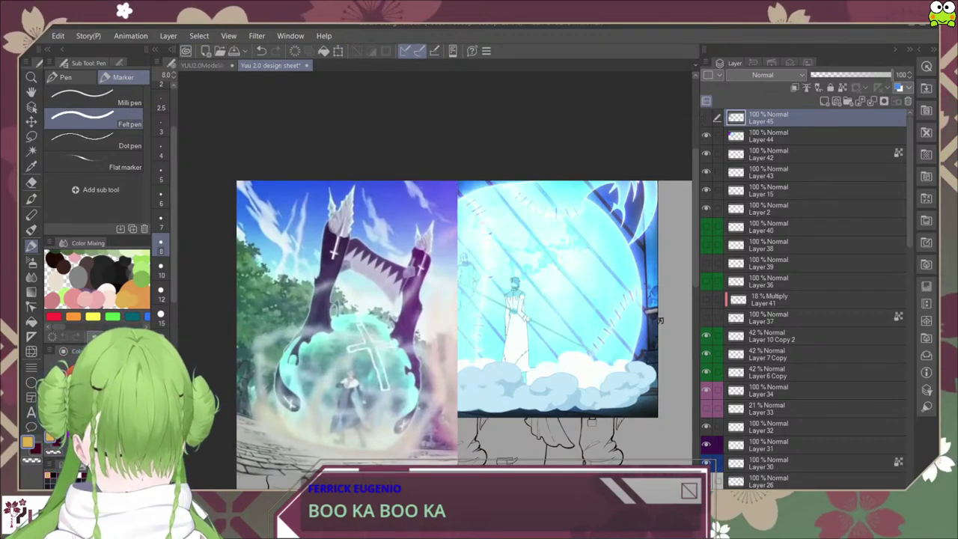
pyautogui.click(705, 118)
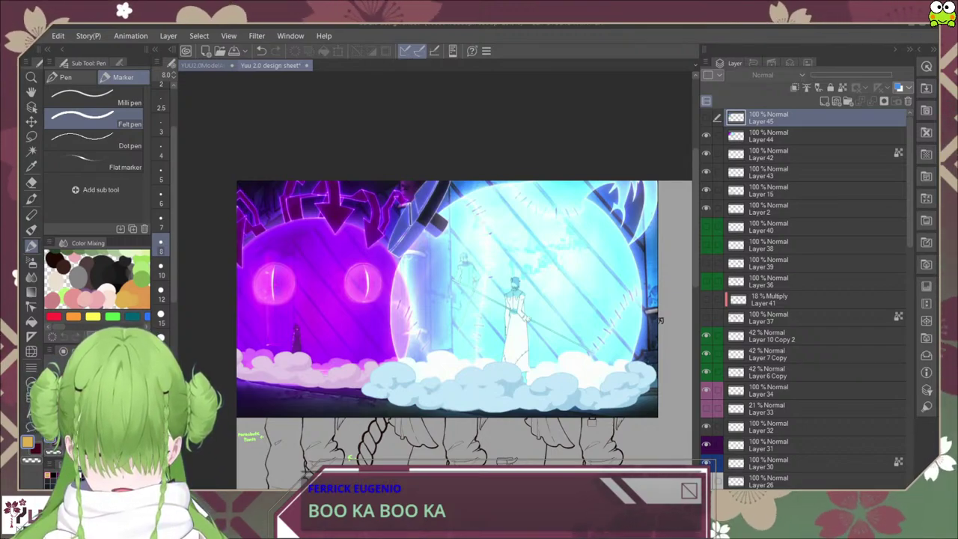
# Step: Switch to the YUU2.0ModelArt document and examine how the flame emblem's face and outline read on the hat
pyautogui.click(205, 66)
pyautogui.scroll(-1, 465, 305)
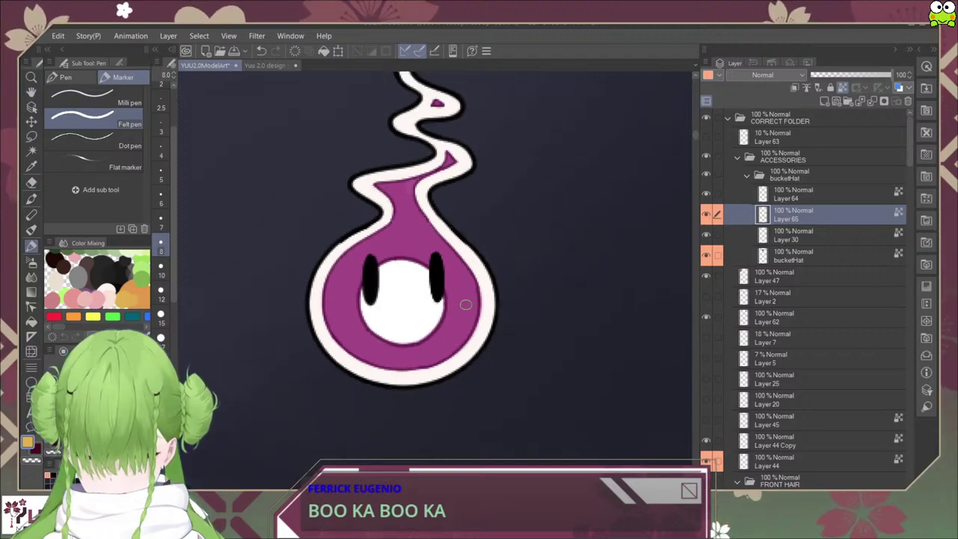
pyautogui.scroll(-3, 465, 305)
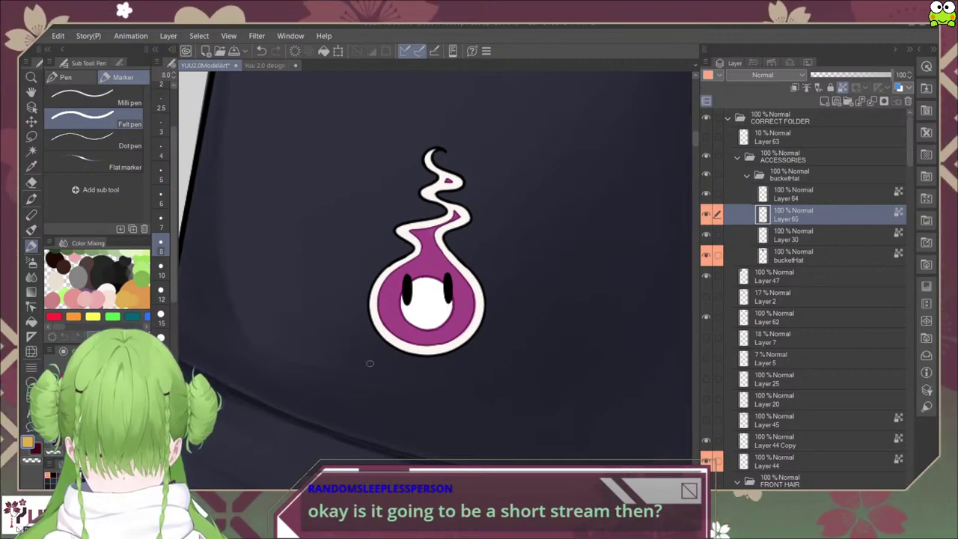
pyautogui.scroll(2, 460, 325)
pyautogui.scroll(-5, 460, 323)
pyautogui.scroll(3, 460, 322)
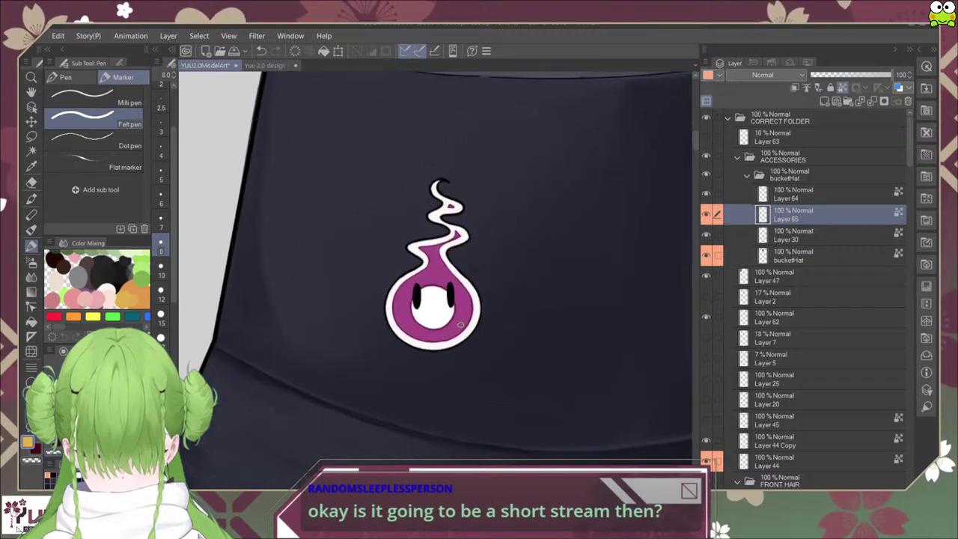
pyautogui.scroll(3, 460, 323)
pyautogui.scroll(-1, 461, 316)
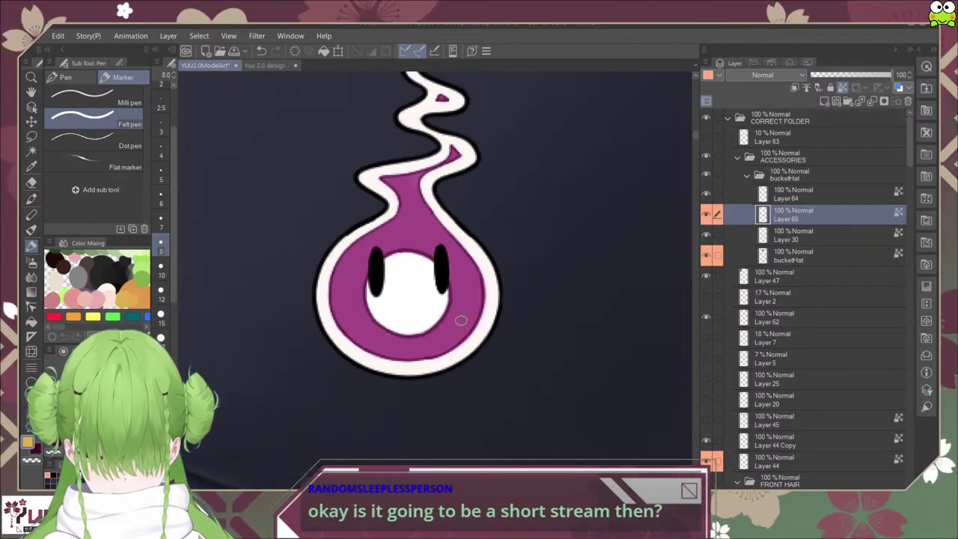
pyautogui.scroll(2, 459, 342)
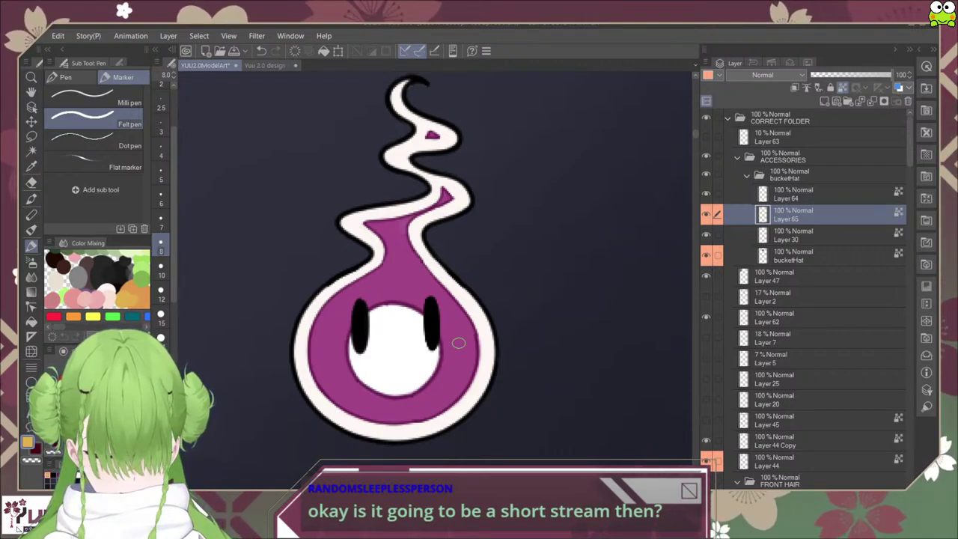
# Step: Make Layer 65 the active layer, sample dark purple from the flame, and choose the Milli pen
pyautogui.click(800, 194)
pyautogui.click(800, 215)
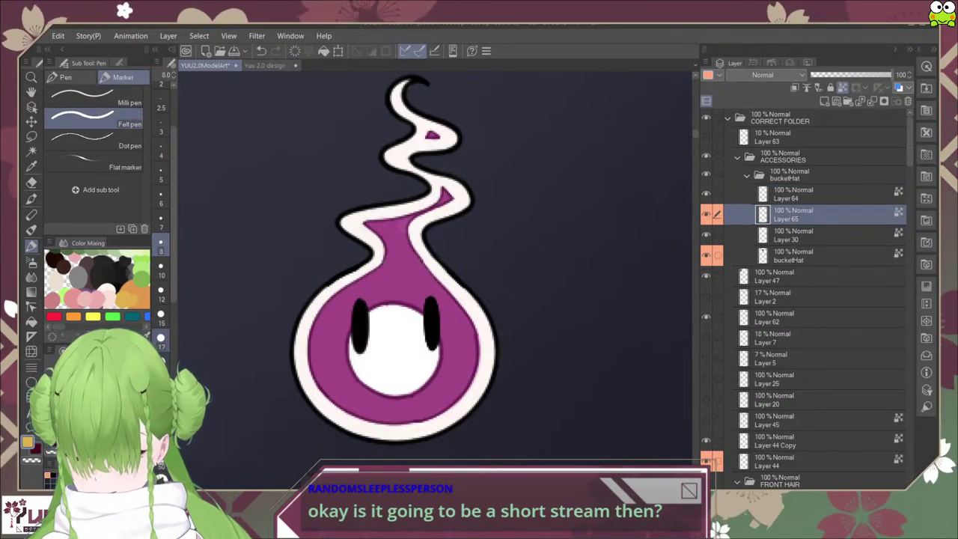
pyautogui.keyDown('alt'); pyautogui.click(397, 278); pyautogui.keyUp('alt')
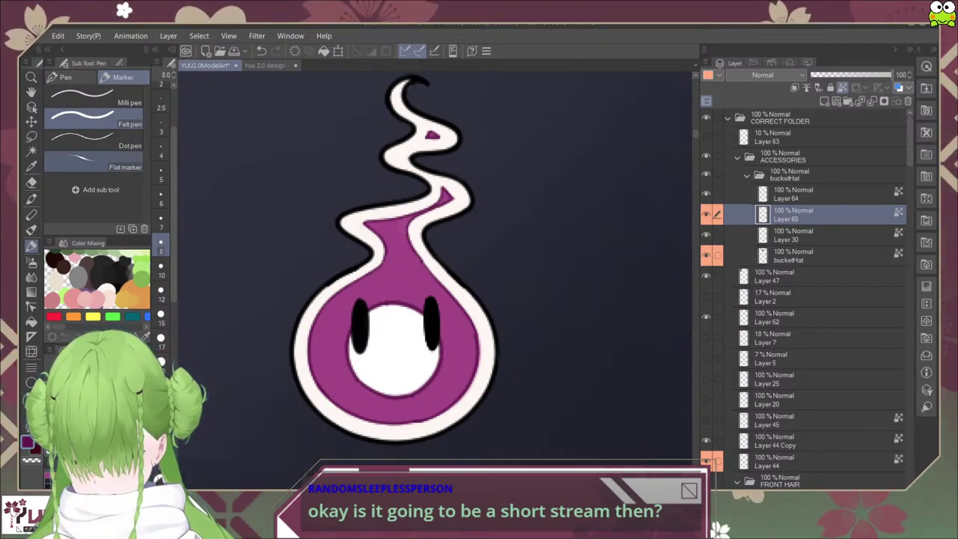
pyautogui.click(86, 97)
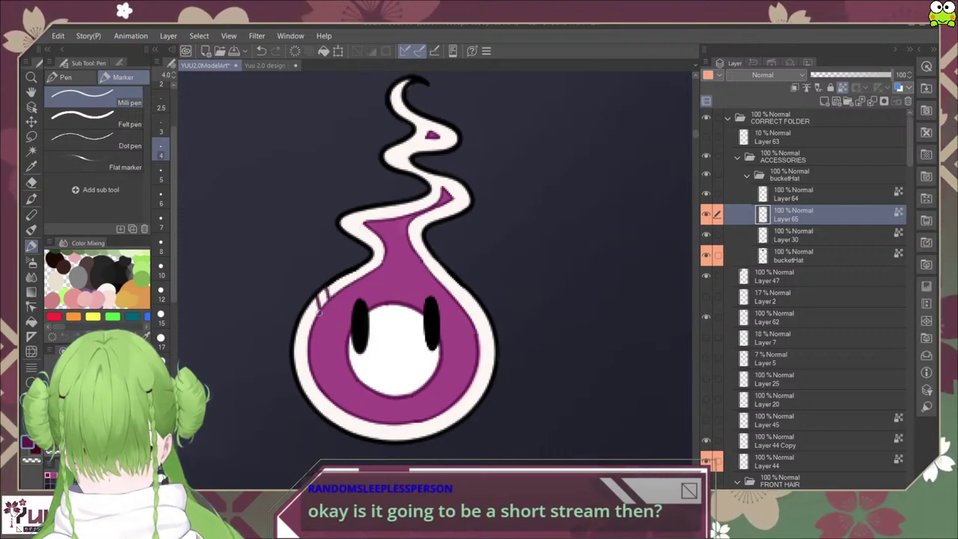
# Step: Try slanted dark purple stitch lines across the white rim on the flame's left side
pyautogui.moveTo(306, 305)
pyautogui.mouseDown()
pyautogui.moveTo(314, 322)
pyautogui.moveTo(297, 352)
pyautogui.moveTo(301, 385)
pyautogui.mouseUp()
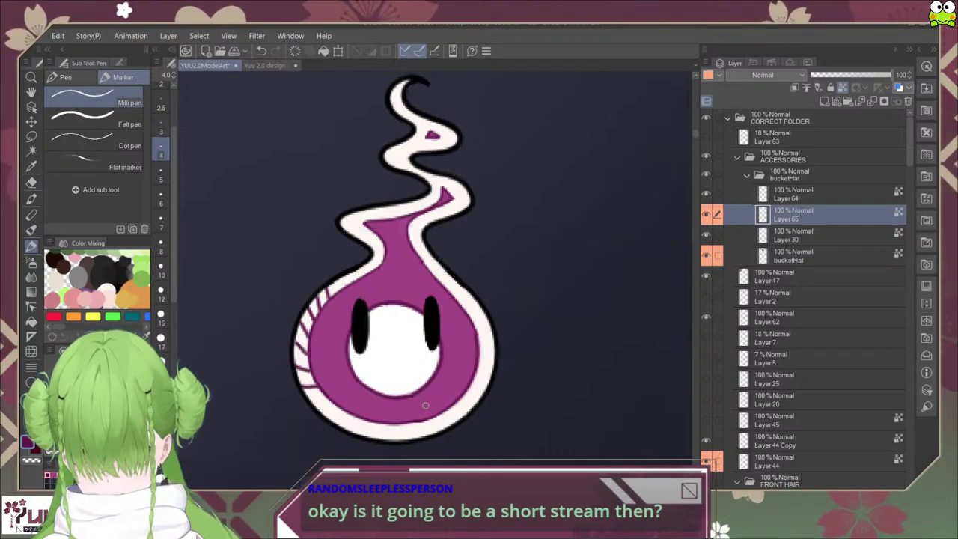
pyautogui.hotkey('ctrl', 'z')
pyautogui.hotkey('ctrl', 'z')
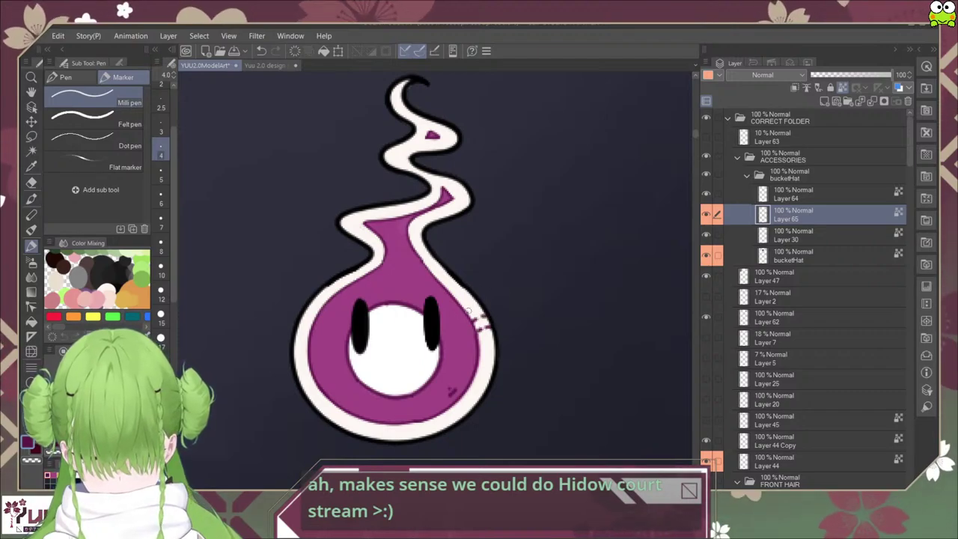
# Step: Try short dashed stitches along the white rim on the flame's upper-right side and check them against the whole hat
pyautogui.moveTo(468, 311)
pyautogui.mouseDown()
pyautogui.moveTo(474, 295)
pyautogui.moveTo(458, 293)
pyautogui.mouseUp()
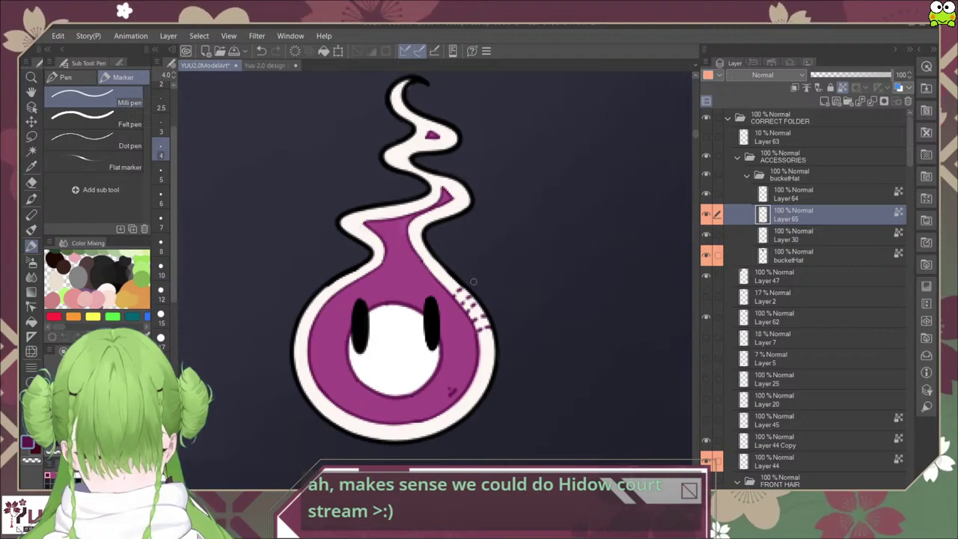
pyautogui.scroll(-3, 472, 282)
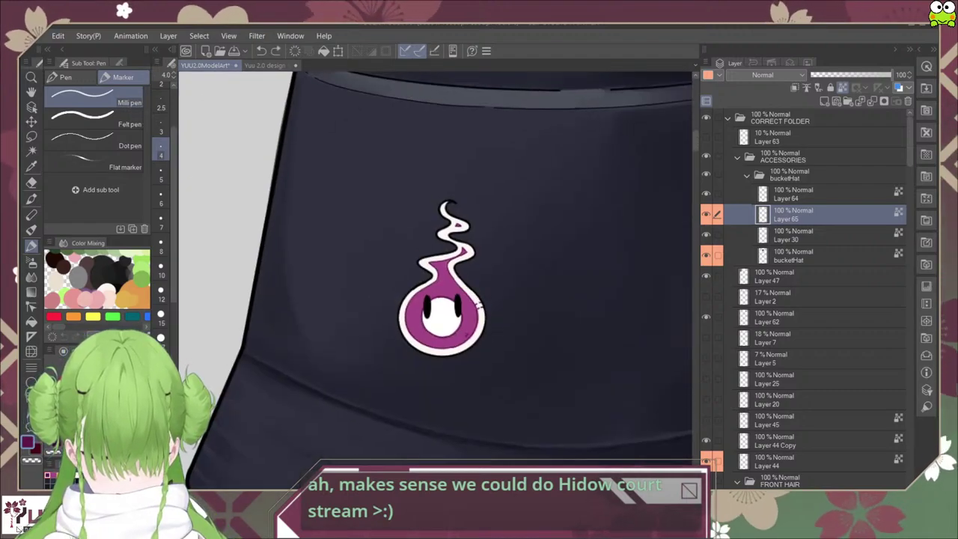
pyautogui.scroll(-3, 480, 339)
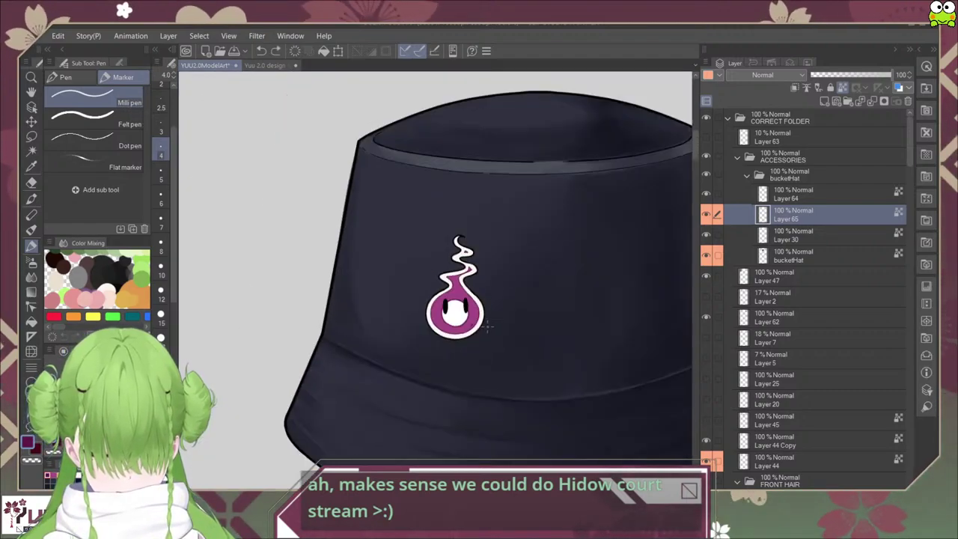
# Step: Add small clusters of dark purple specks beside the left eye, on the body's left side and in the flame's neck
pyautogui.scroll(5, 481, 339)
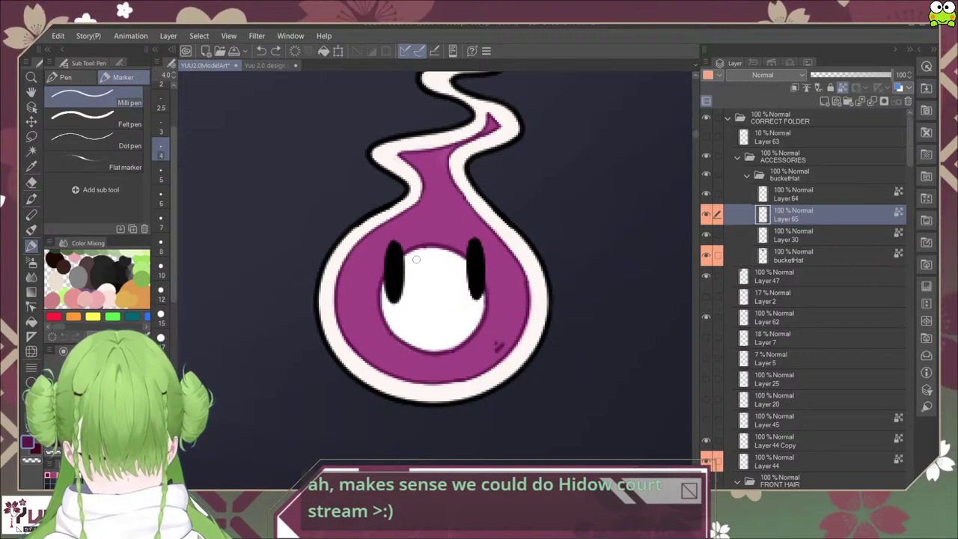
pyautogui.moveTo(412, 259); pyautogui.dragTo(410, 266)
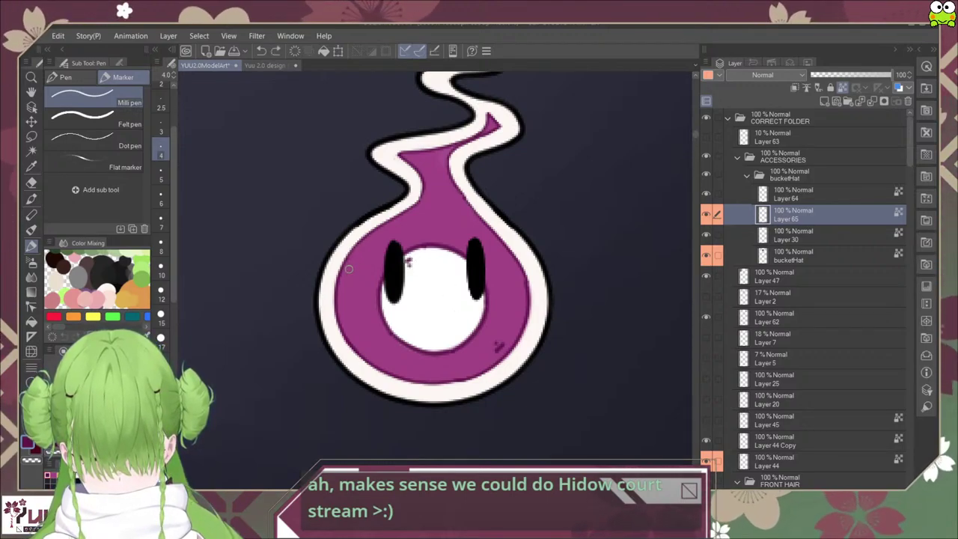
pyautogui.moveTo(348, 269); pyautogui.dragTo(349, 273)
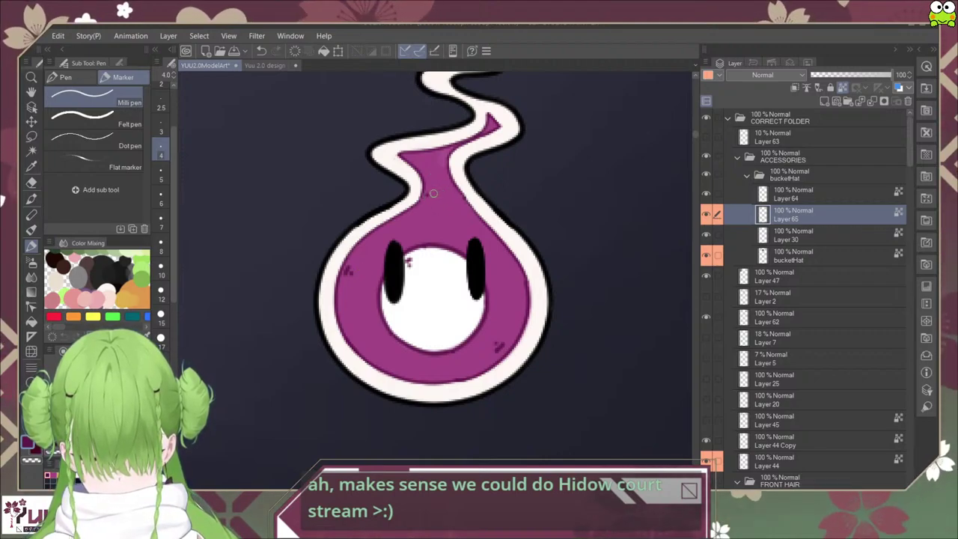
pyautogui.moveTo(432, 190); pyautogui.dragTo(431, 186)
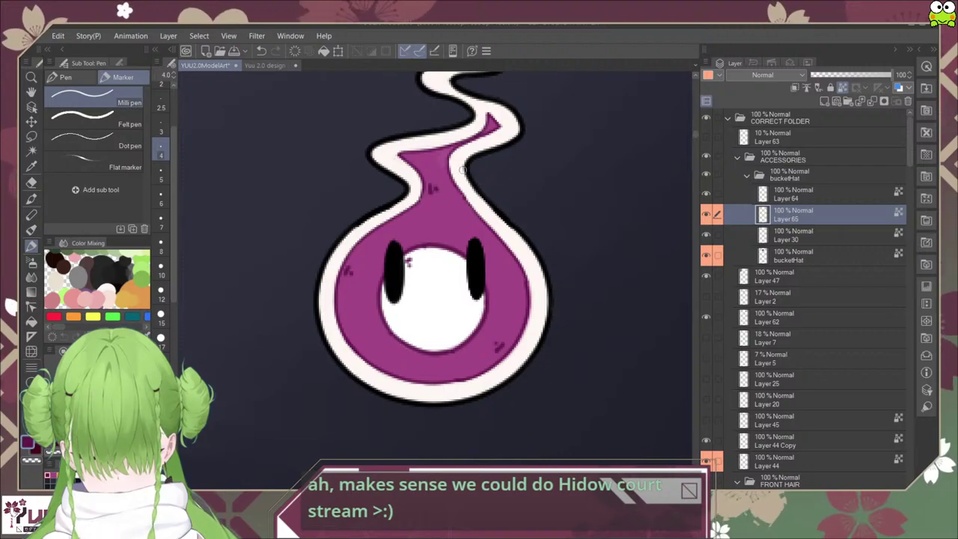
# Step: Draw dark purple speck clusters on the white rim at the tail's lower-left bend and at the right bend above it
pyautogui.scroll(4, 404, 161)
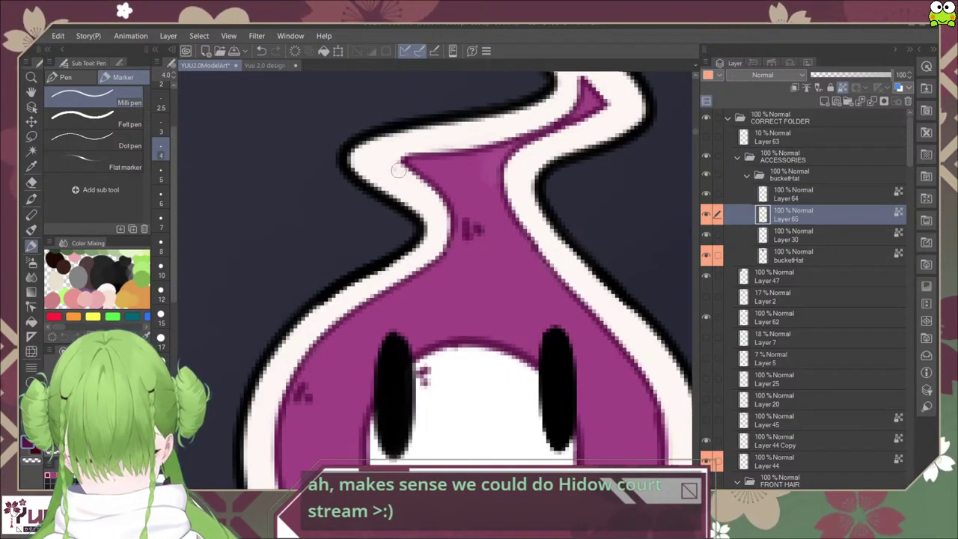
pyautogui.moveTo(399, 171)
pyautogui.mouseDown()
pyautogui.moveTo(407, 184)
pyautogui.moveTo(414, 170)
pyautogui.moveTo(397, 179)
pyautogui.mouseUp()
pyautogui.hotkey('ctrl', 'z')
pyautogui.moveTo(620, 111); pyautogui.dragTo(545, 186)
pyautogui.scroll(-4, 634, 130)
pyautogui.scroll(4, 520, 182)
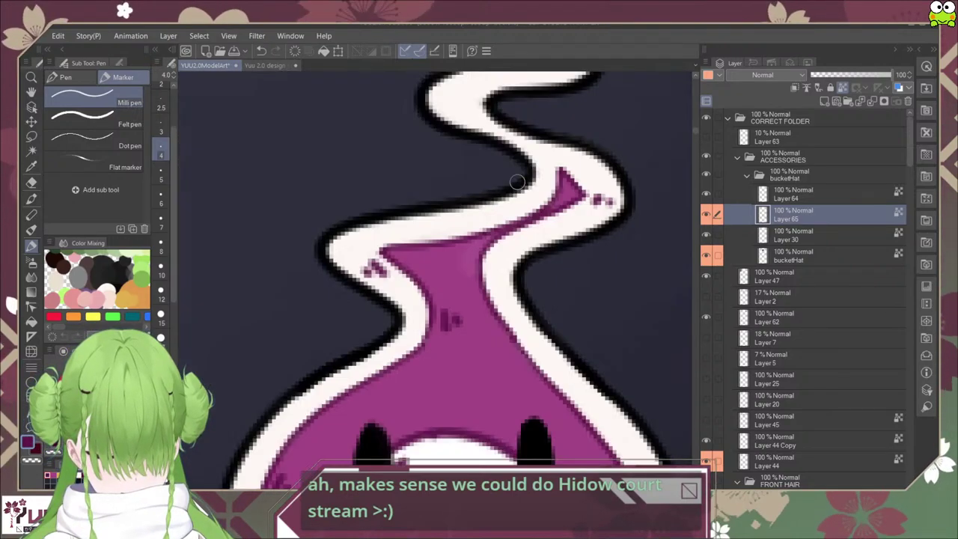
pyautogui.scroll(-5, 514, 138)
pyautogui.scroll(5, 514, 138)
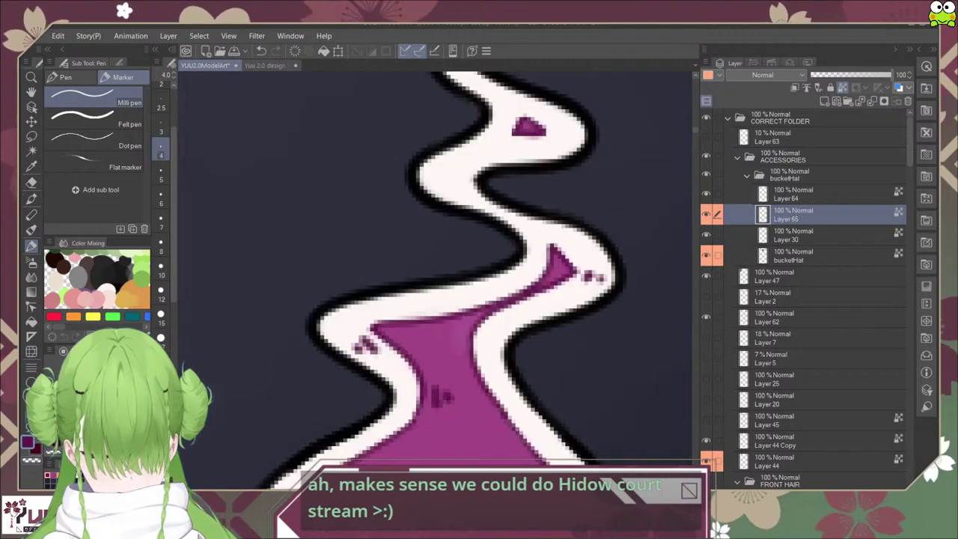
# Step: Try a dark purple mark on the lower-left part of the emblem's white rim
pyautogui.scroll(-5, 429, 389)
pyautogui.scroll(5, 429, 389)
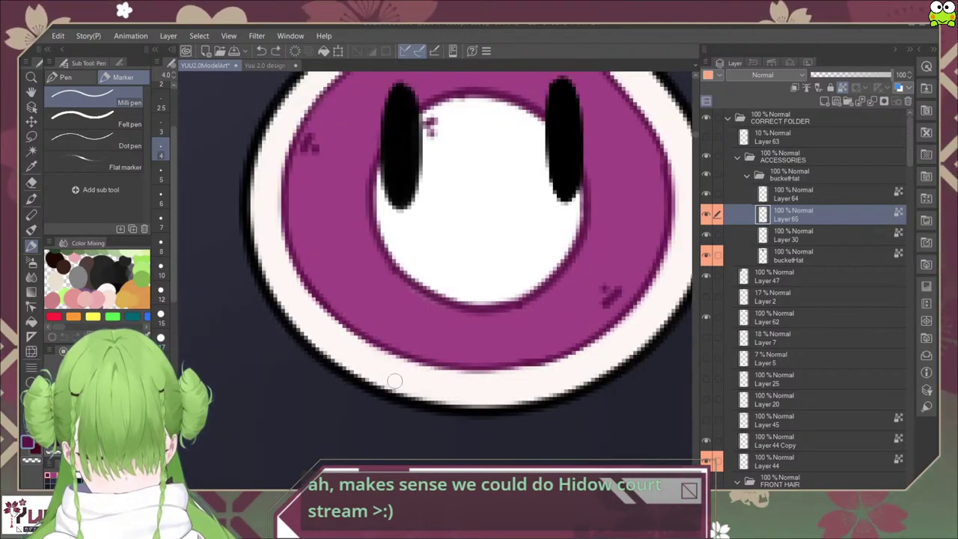
pyautogui.moveTo(393, 376); pyautogui.dragTo(387, 388)
pyautogui.hotkey('ctrl', 'z')
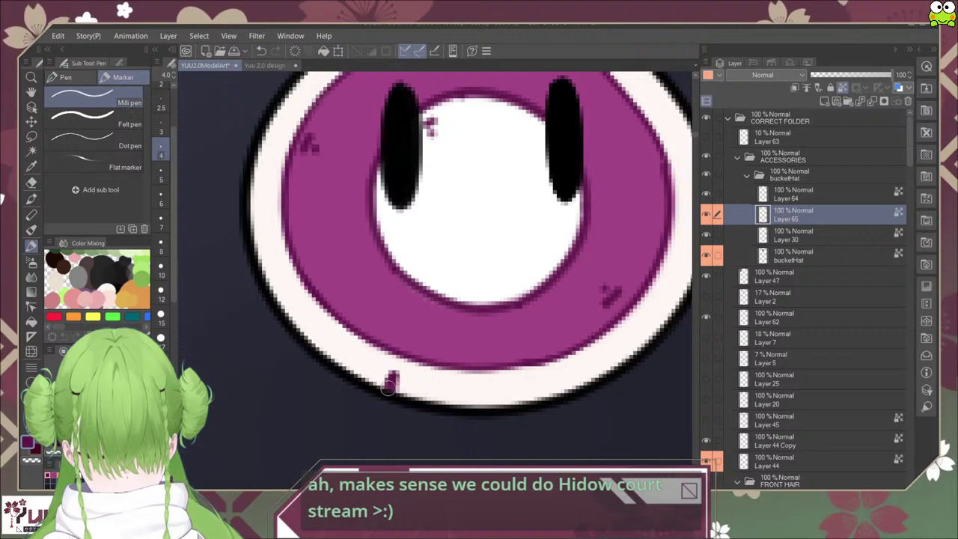
pyautogui.scroll(-5, 389, 385)
pyautogui.scroll(2, 389, 385)
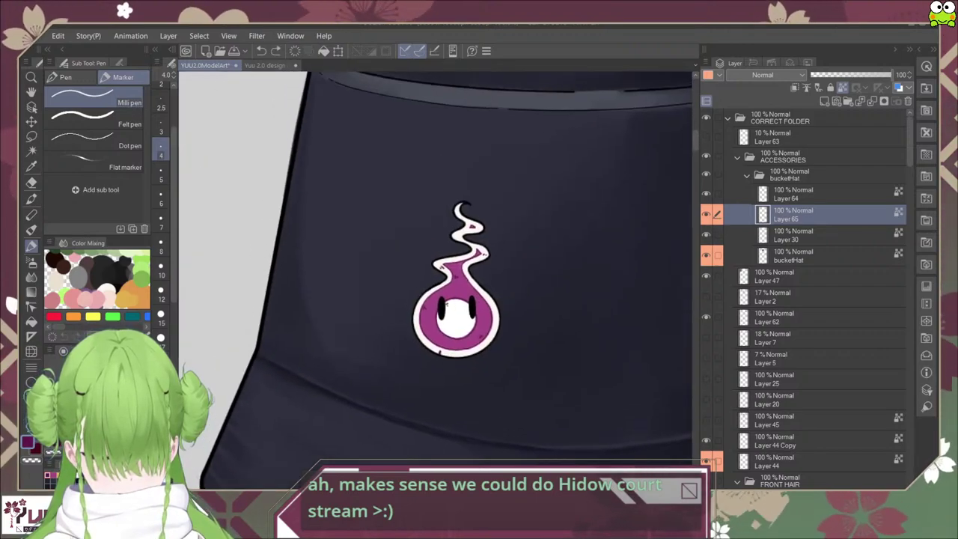
# Step: Draw a jagged crack from the lower-left rim up to the white face's lower edge and fill it with dark purple
pyautogui.scroll(3, 446, 353)
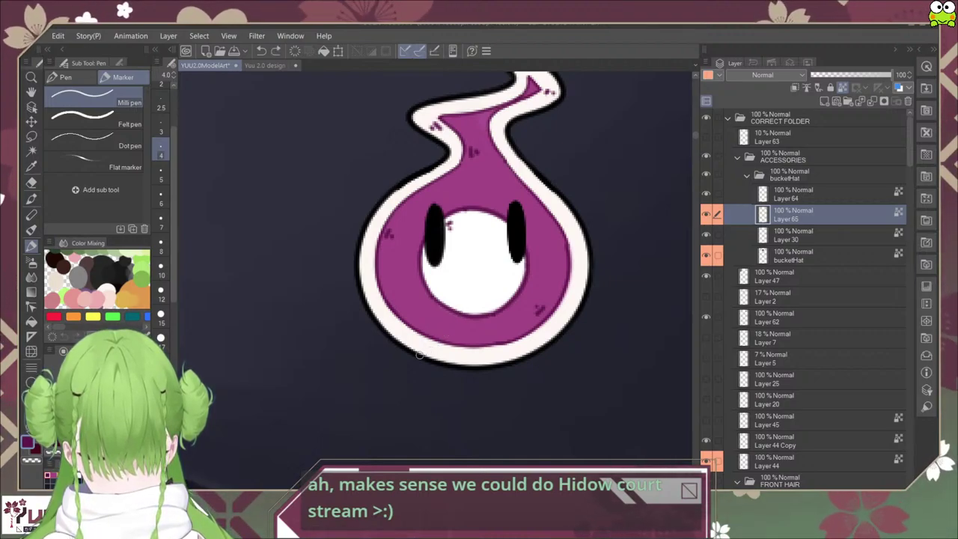
pyautogui.moveTo(420, 355); pyautogui.dragTo(430, 338)
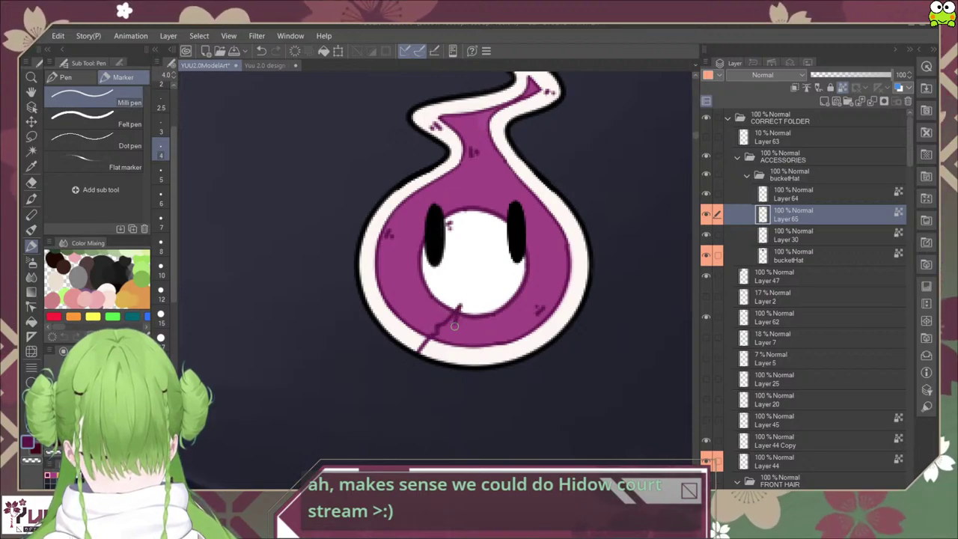
pyautogui.moveTo(454, 326)
pyautogui.mouseDown()
pyautogui.moveTo(437, 360)
pyautogui.moveTo(432, 336)
pyautogui.mouseUp()
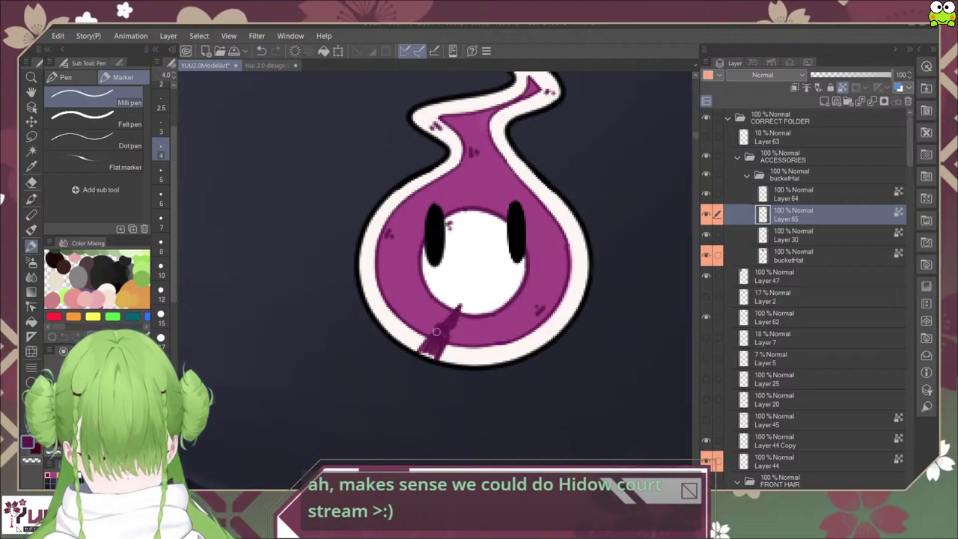
pyautogui.moveTo(436, 331); pyautogui.dragTo(429, 359)
pyautogui.scroll(-4, 444, 299)
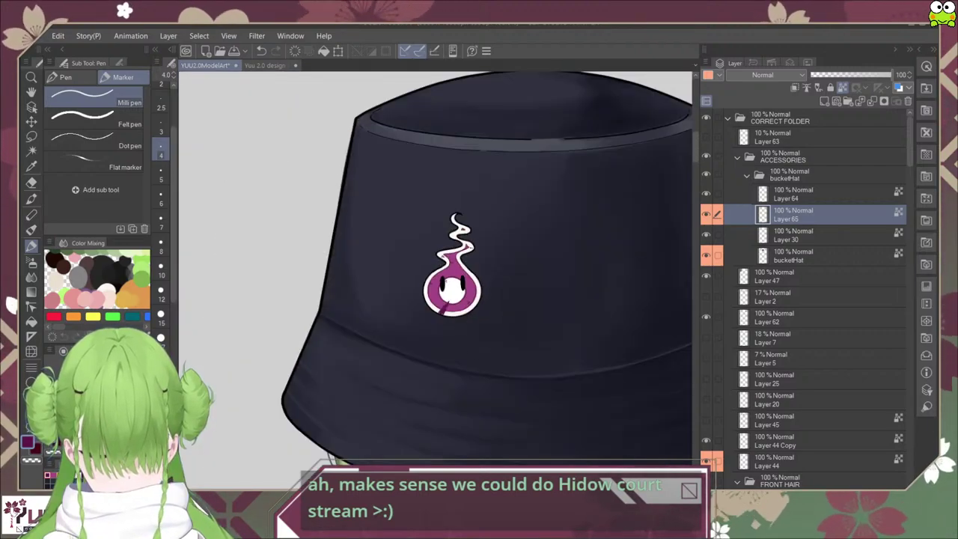
pyautogui.moveTo(459, 307); pyautogui.dragTo(461, 327)
pyautogui.scroll(2, 459, 324)
pyautogui.hotkey('ctrl', 'z')
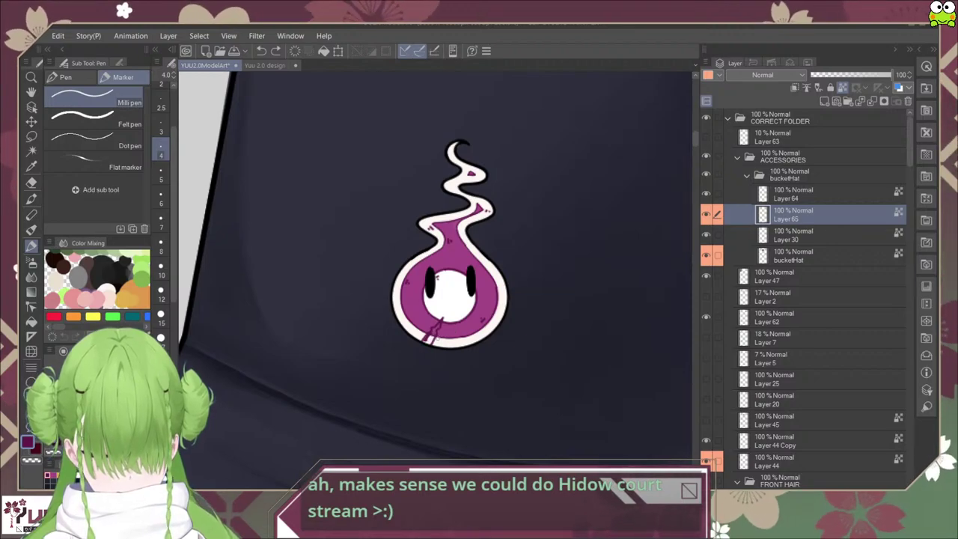
pyautogui.scroll(3, 438, 338)
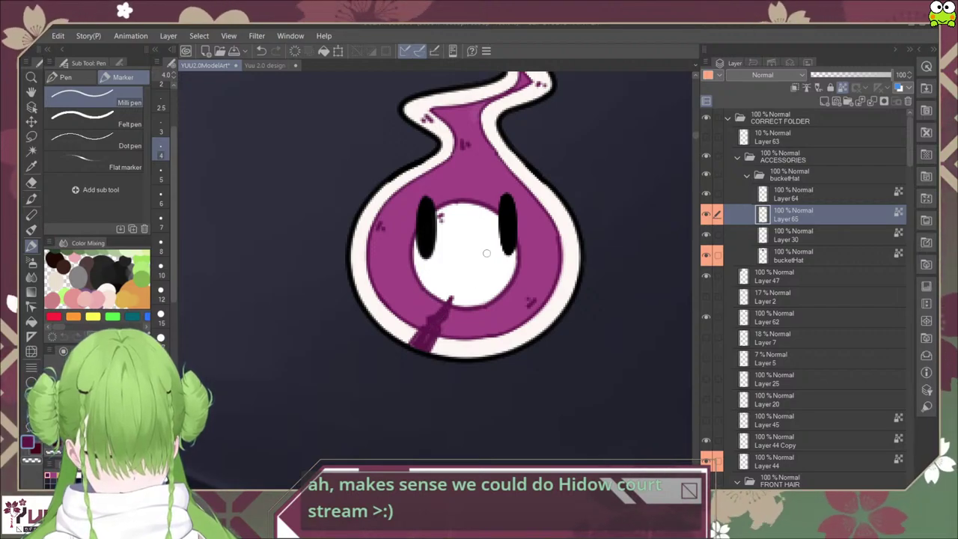
# Step: Draw a second dark purple crack from the upper-right rim past the right eye into the white face
pyautogui.scroll(-5, 486, 253)
pyautogui.scroll(5, 500, 254)
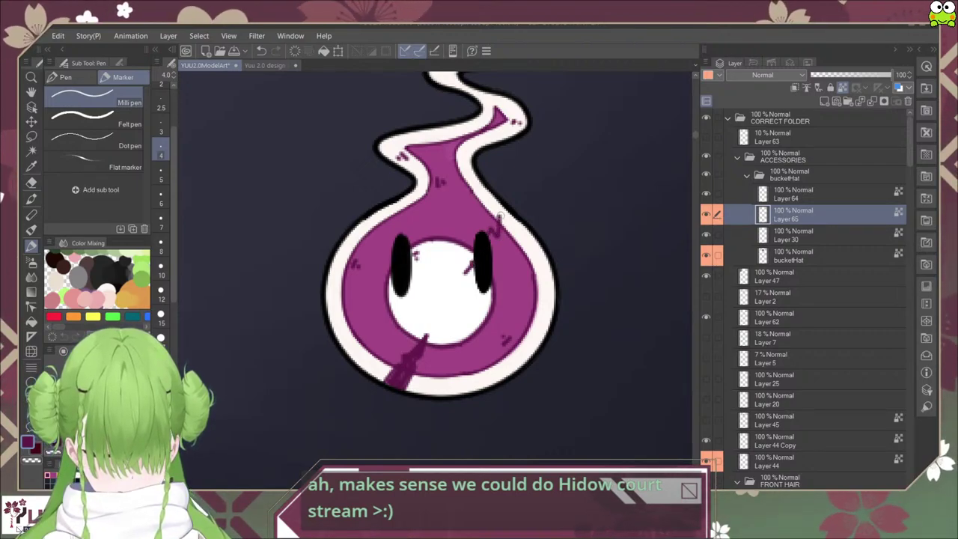
pyautogui.moveTo(500, 216); pyautogui.dragTo(511, 215)
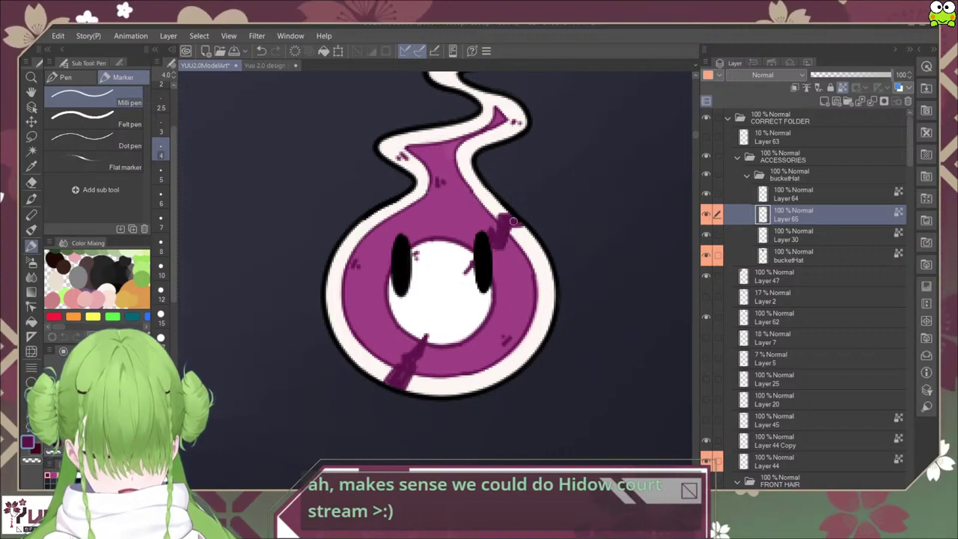
pyautogui.scroll(-5, 508, 228)
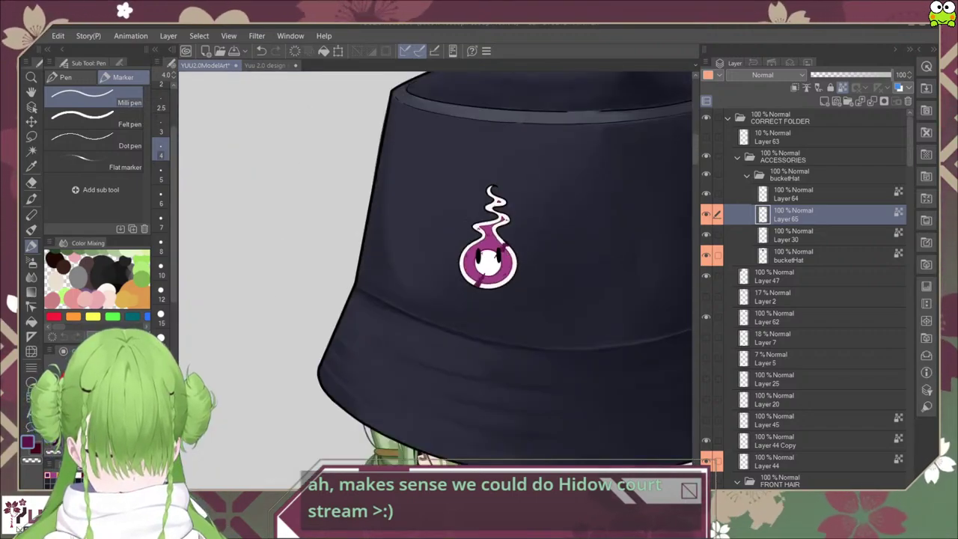
pyautogui.scroll(5, 503, 292)
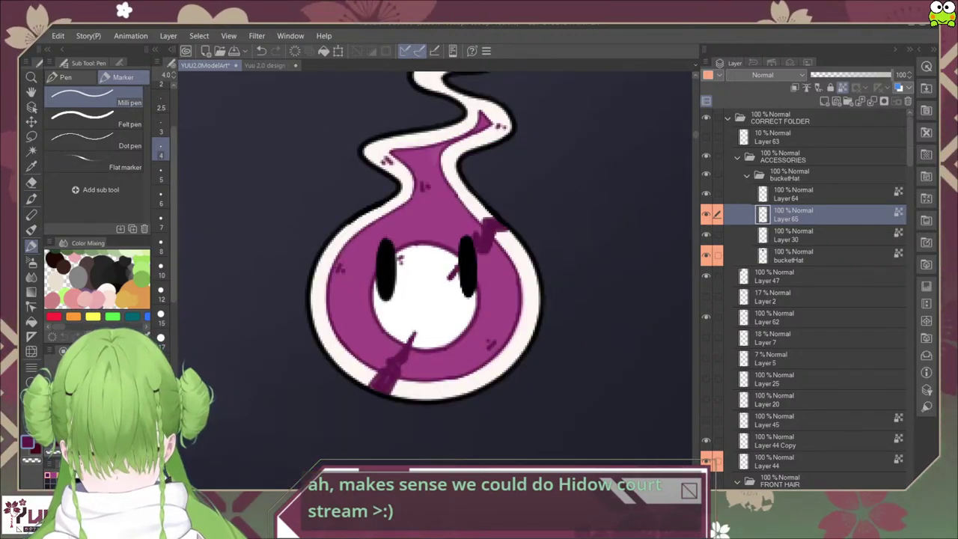
# Step: Switch to white and thin the small crack mark on the face beside the right eye
pyautogui.hotkey('ctrl', 'z')
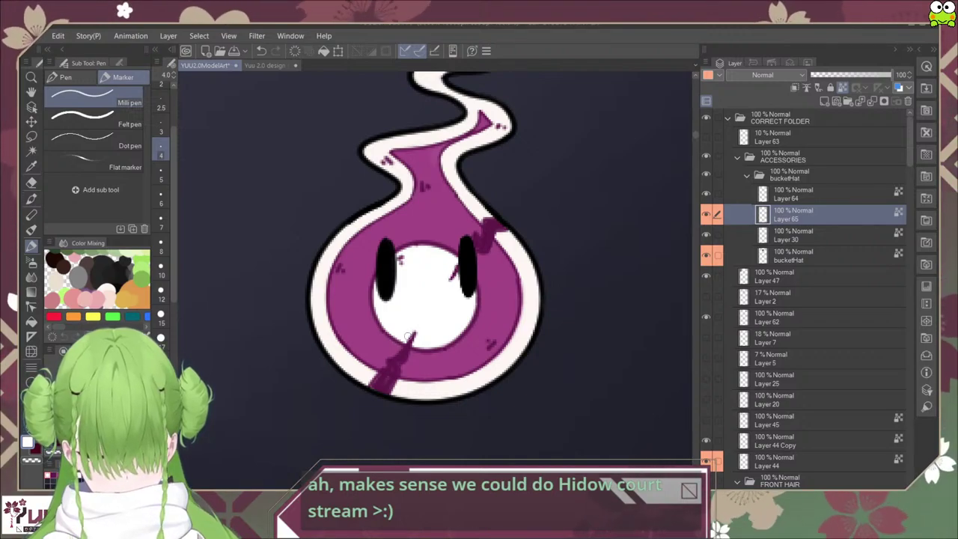
pyautogui.scroll(-5, 408, 335)
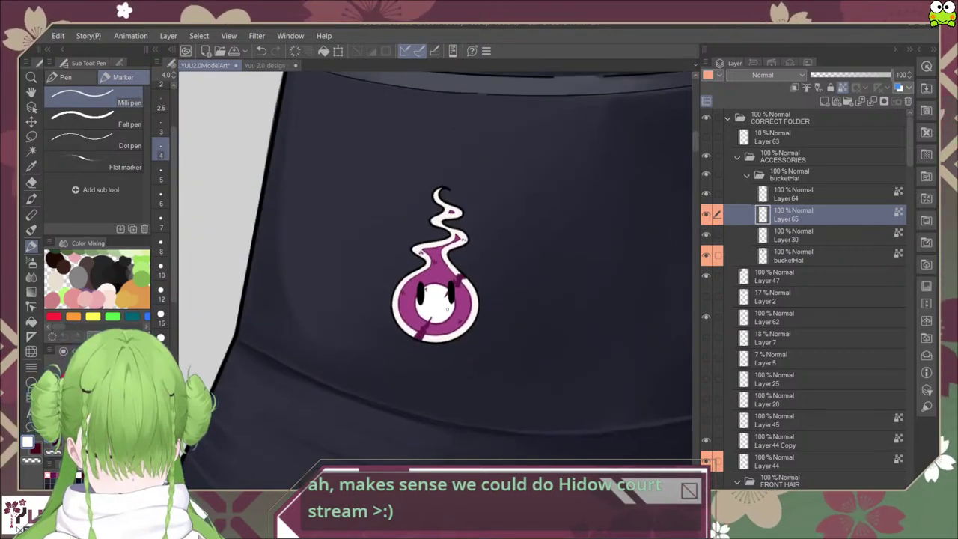
pyautogui.scroll(5, 449, 303)
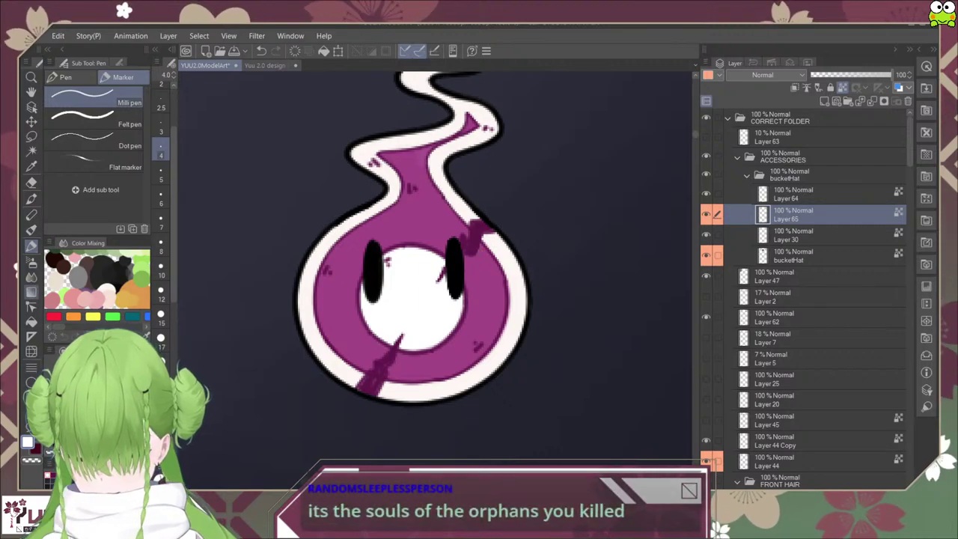
# Step: Sample the crack's dark purple again and examine the cracked emblem up close and against the hat
pyautogui.keyDown('alt'); pyautogui.click(476, 232); pyautogui.keyUp('alt')
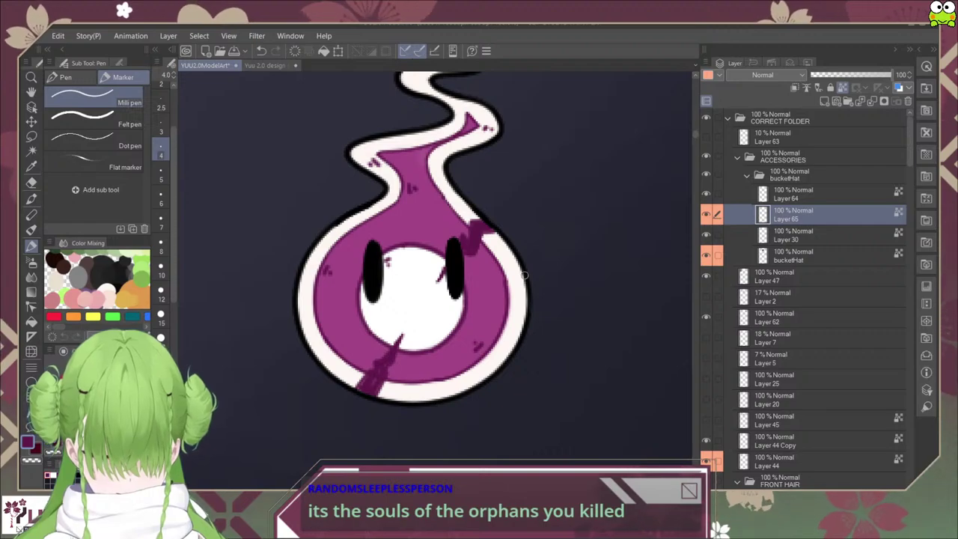
pyautogui.scroll(-3, 524, 275)
pyautogui.moveTo(501, 298); pyautogui.dragTo(490, 320)
pyautogui.scroll(1, 490, 320)
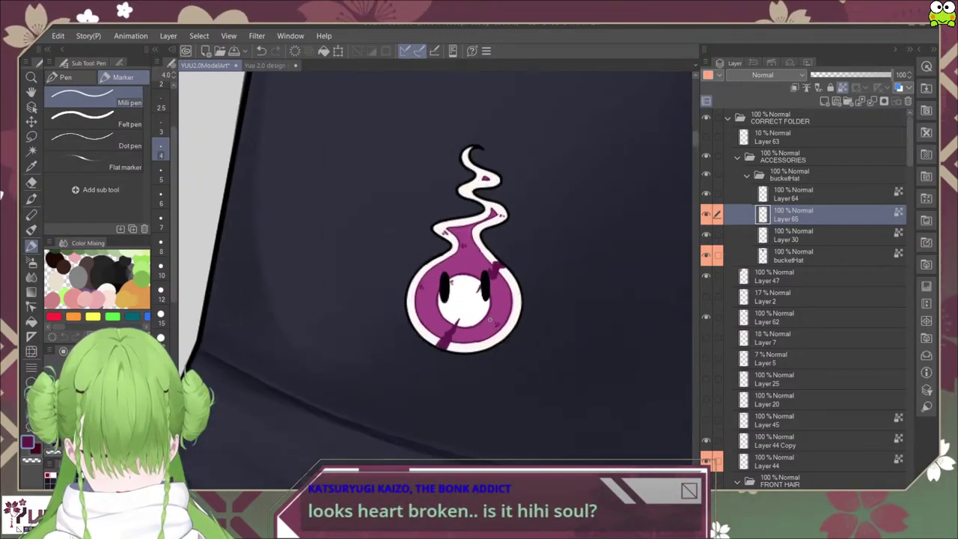
pyautogui.scroll(2, 494, 329)
pyautogui.scroll(2, 397, 382)
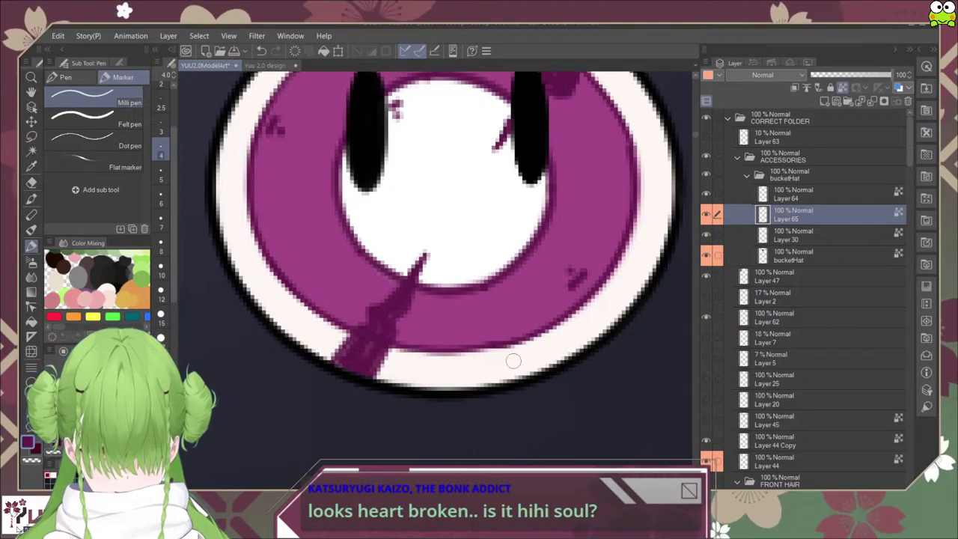
pyautogui.scroll(-4, 537, 353)
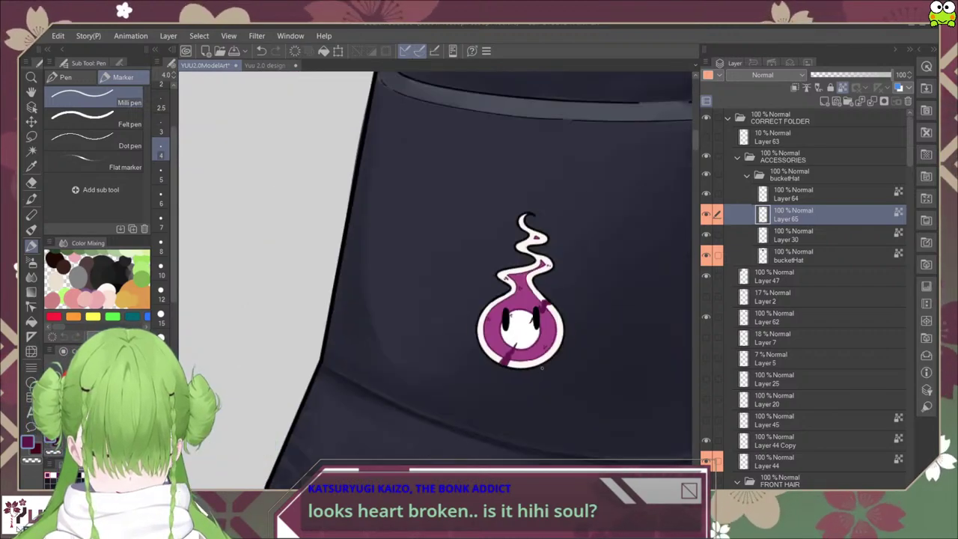
# Step: Try small white highlight dots in both of the flame emblem's black eyes
pyautogui.scroll(-3, 543, 365)
pyautogui.scroll(1, 541, 352)
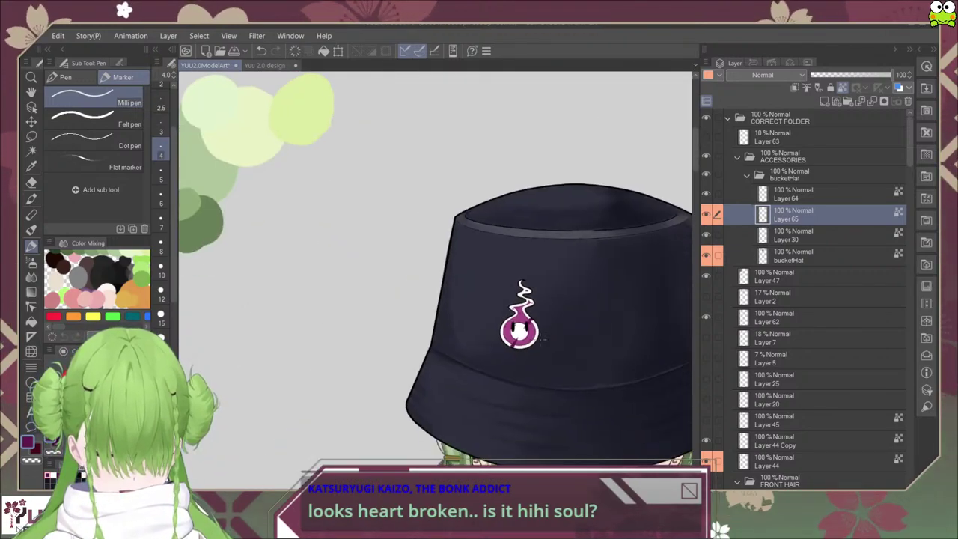
pyautogui.scroll(-1, 541, 342)
pyautogui.scroll(6, 540, 341)
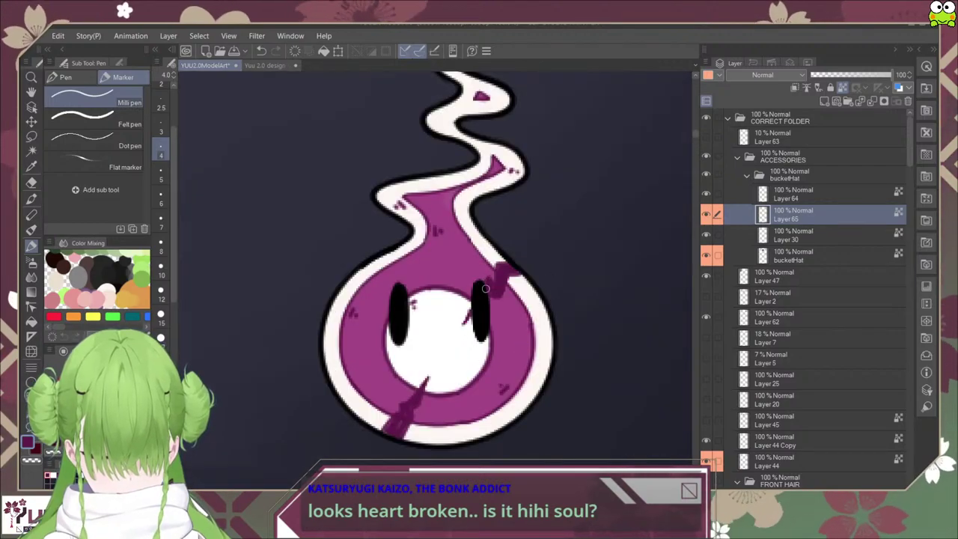
pyautogui.click(399, 303)
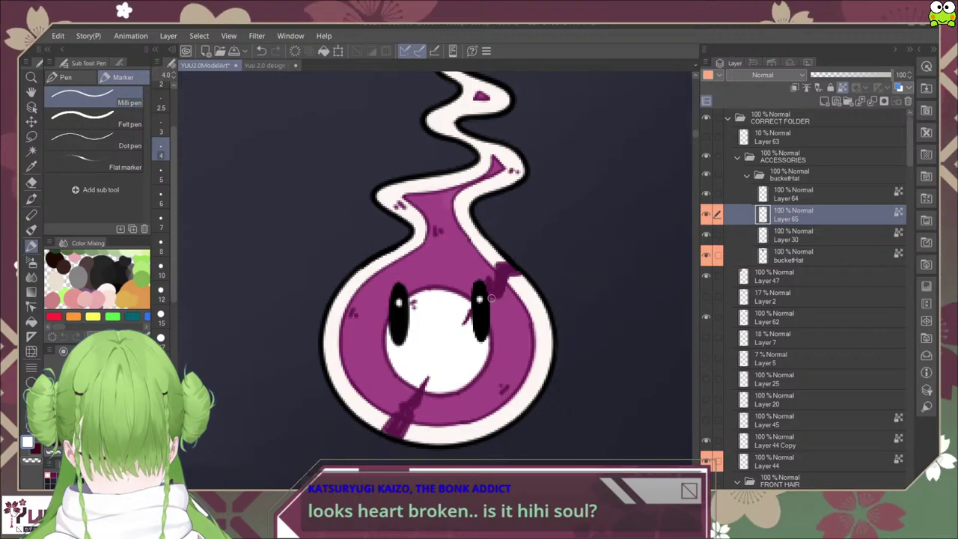
pyautogui.scroll(-6, 491, 298)
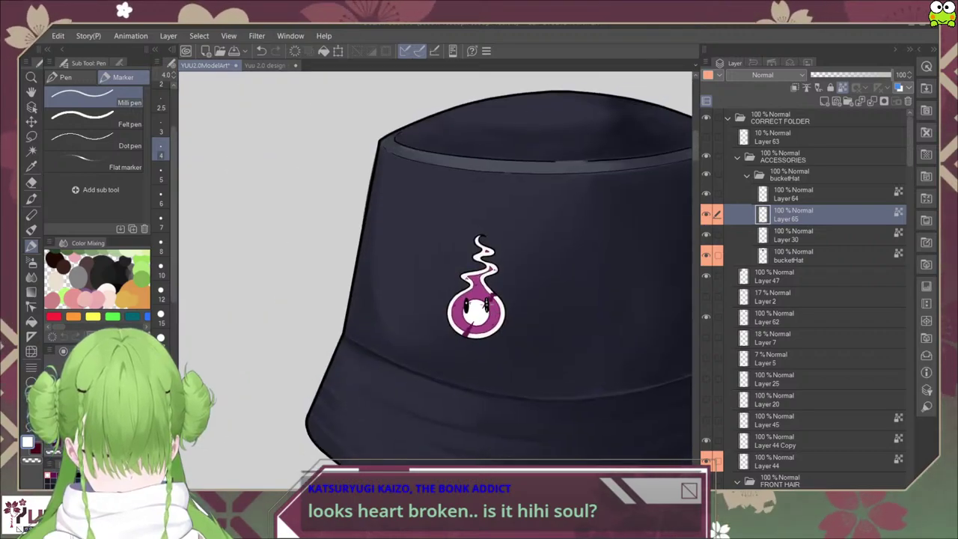
pyautogui.scroll(6, 503, 267)
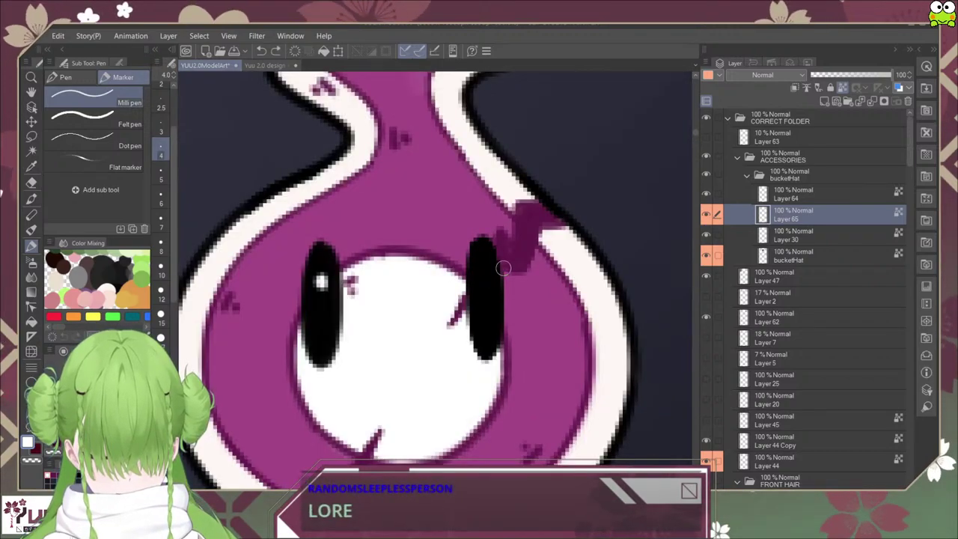
pyautogui.scroll(-2, 509, 271)
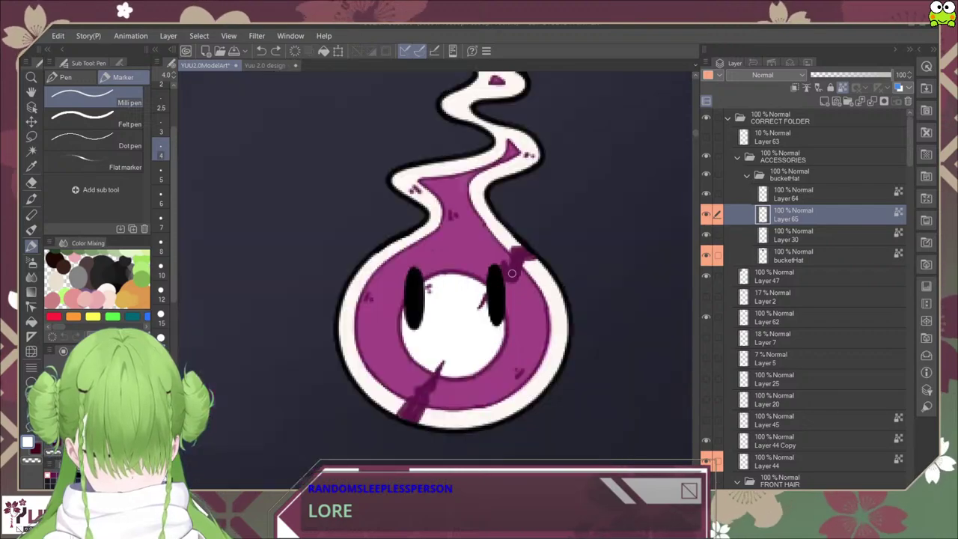
pyautogui.scroll(4, 512, 273)
pyautogui.scroll(-2, 498, 278)
pyautogui.scroll(-4, 499, 333)
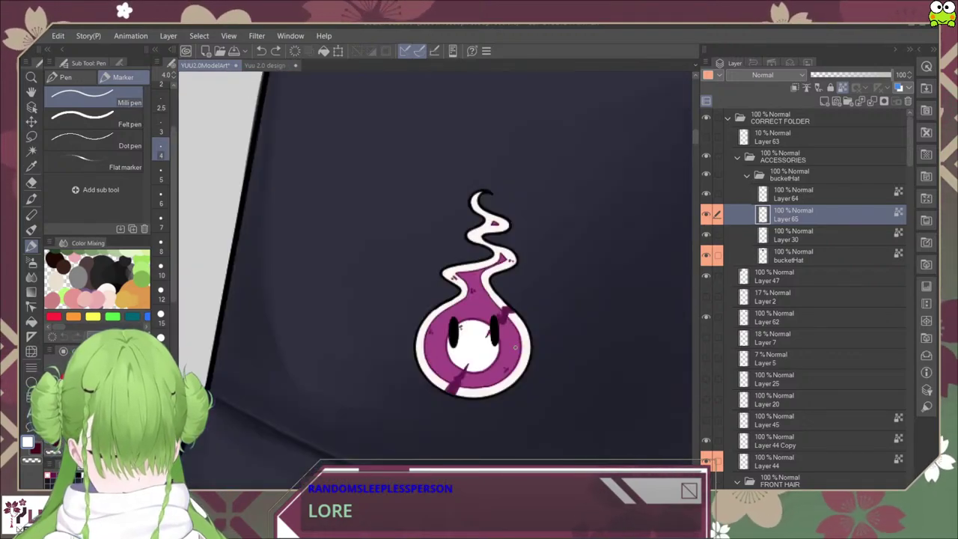
# Step: Add a small dark purple speck on the left bend of the flame's upper white tail
pyautogui.scroll(4, 507, 282)
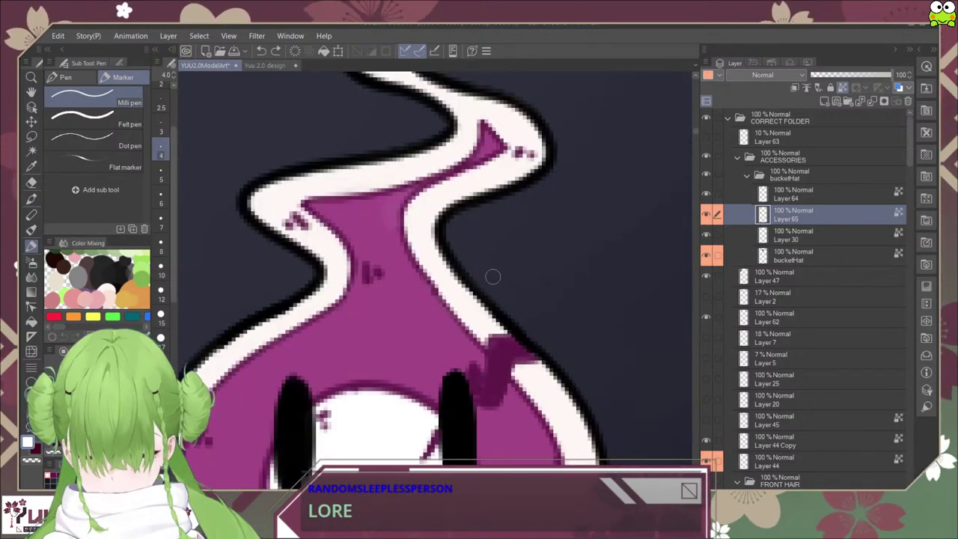
pyautogui.scroll(5, 501, 355)
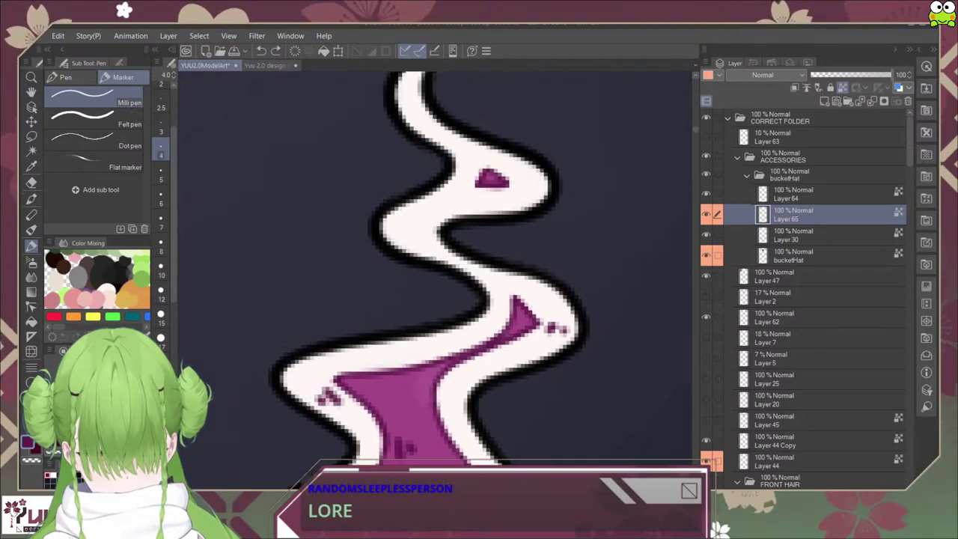
pyautogui.click(400, 270)
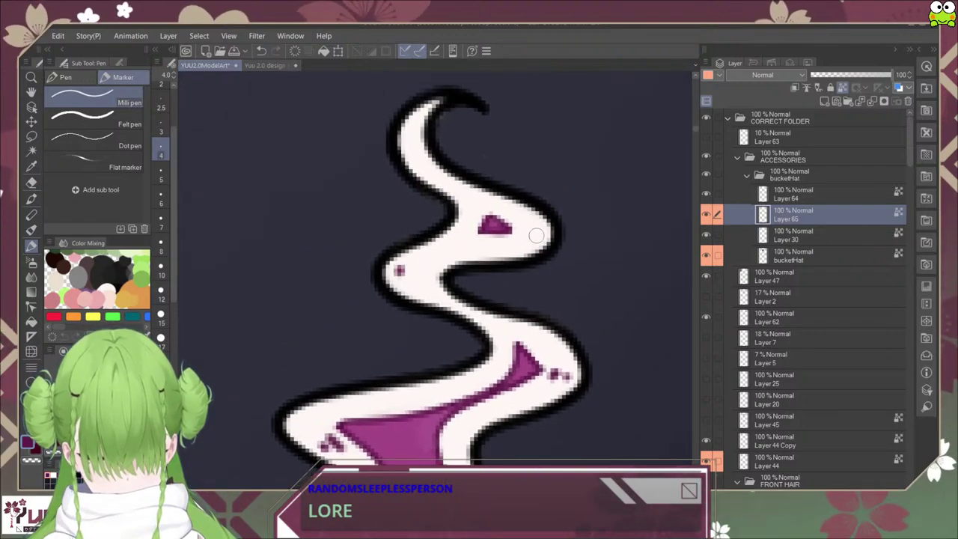
pyautogui.hotkey('ctrl', 'z')
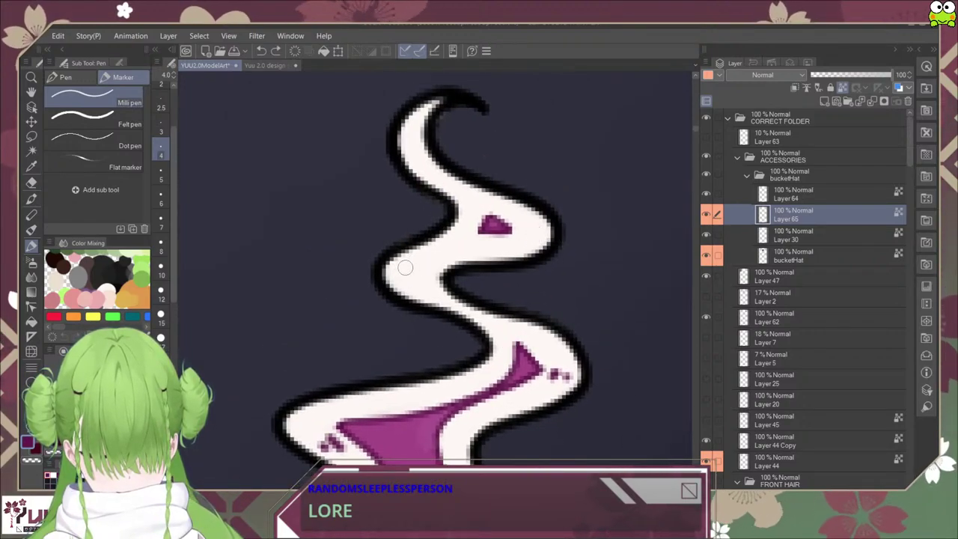
pyautogui.moveTo(404, 267); pyautogui.dragTo(416, 272)
pyautogui.scroll(-5, 439, 257)
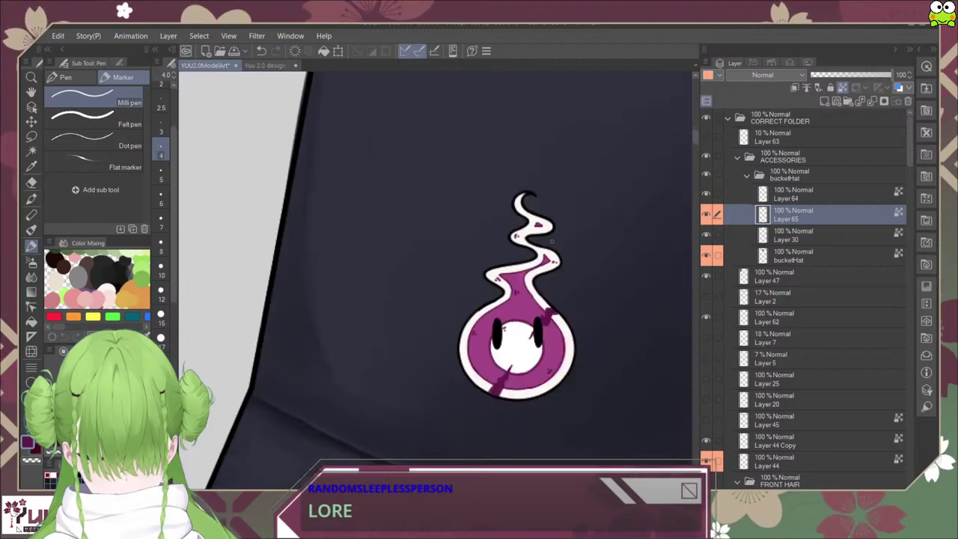
pyautogui.moveTo(562, 299); pyautogui.dragTo(532, 310)
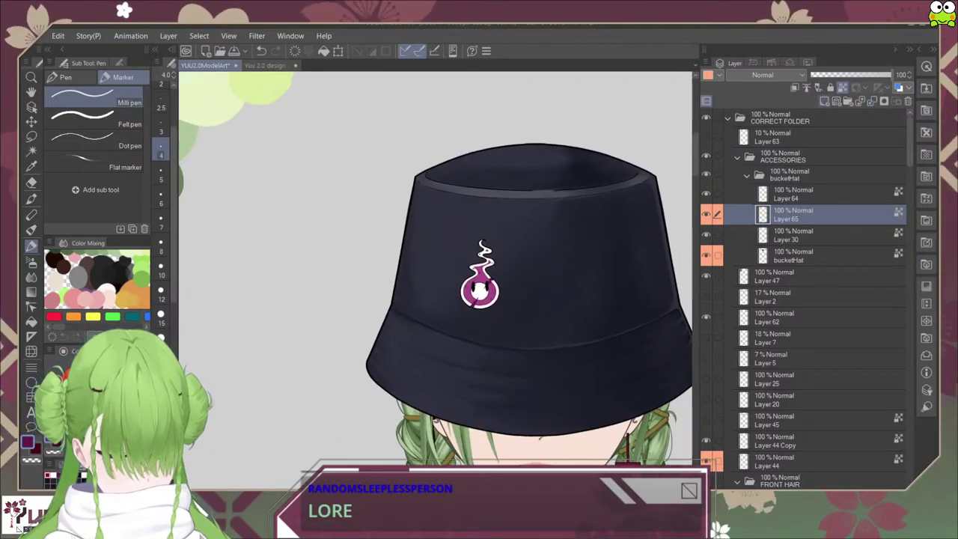
# Step: Create a new layer set to Multiply and stack it above Layer 64 in the bucketHat folder
pyautogui.click(825, 101)
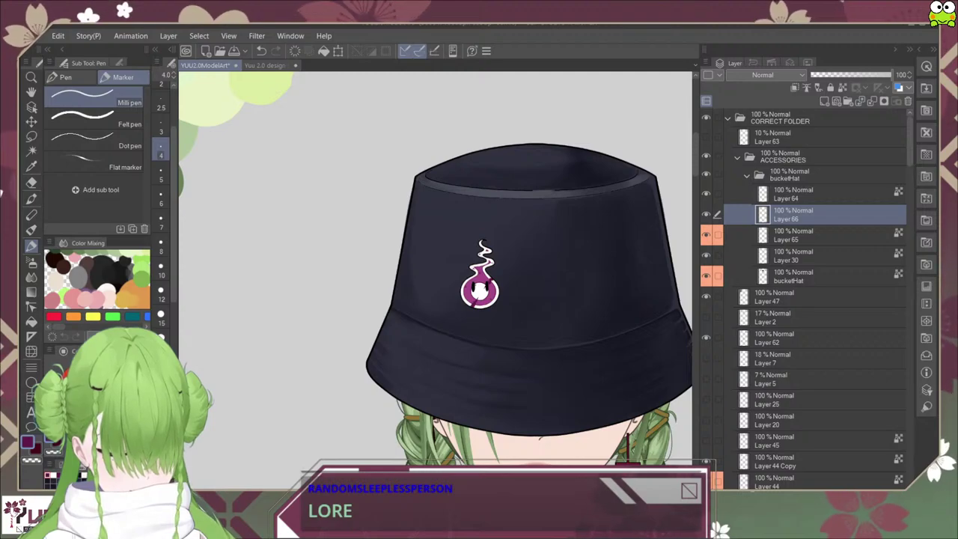
pyautogui.scroll(1, 542, 307)
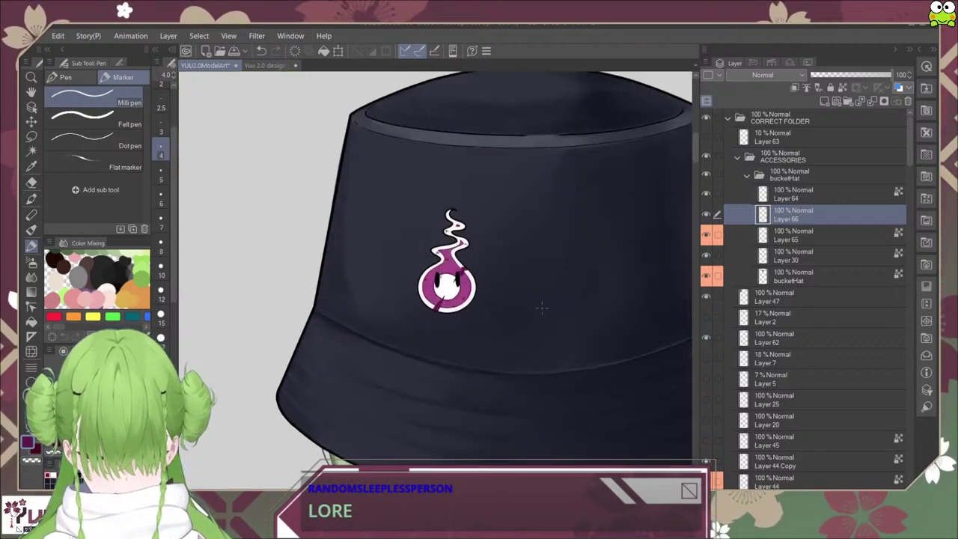
pyautogui.moveTo(580, 290); pyautogui.dragTo(543, 298)
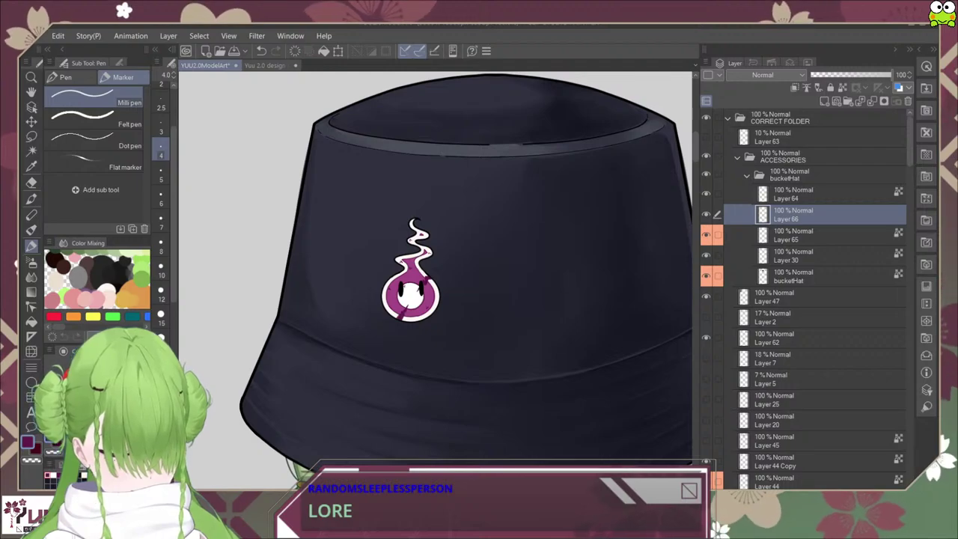
pyautogui.click(767, 105)
pyautogui.moveTo(812, 194); pyautogui.dragTo(811, 225)
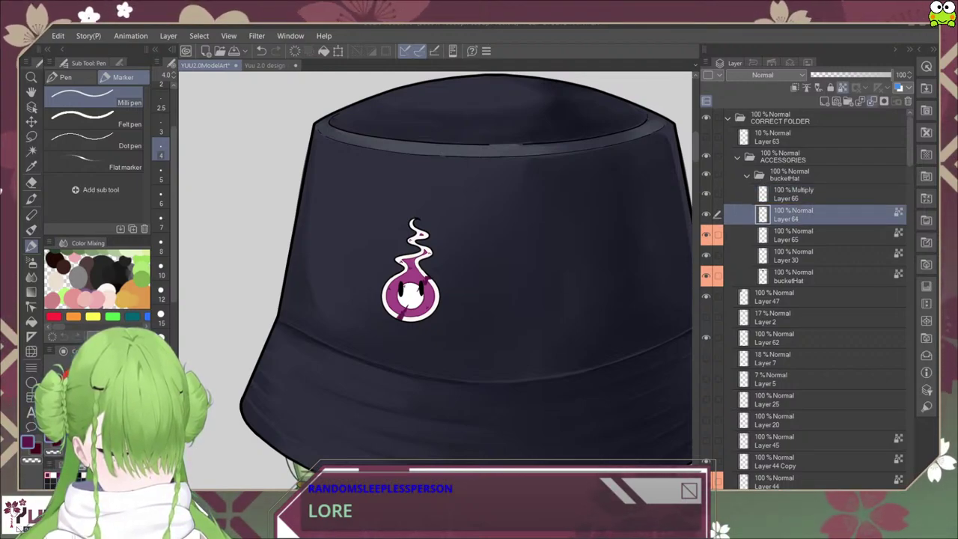
# Step: Merge Layer 64 into Layer 65 and clip the Multiply layer to it, ready for the Round mixing brush
pyautogui.hotkey('ctrl', 'e')
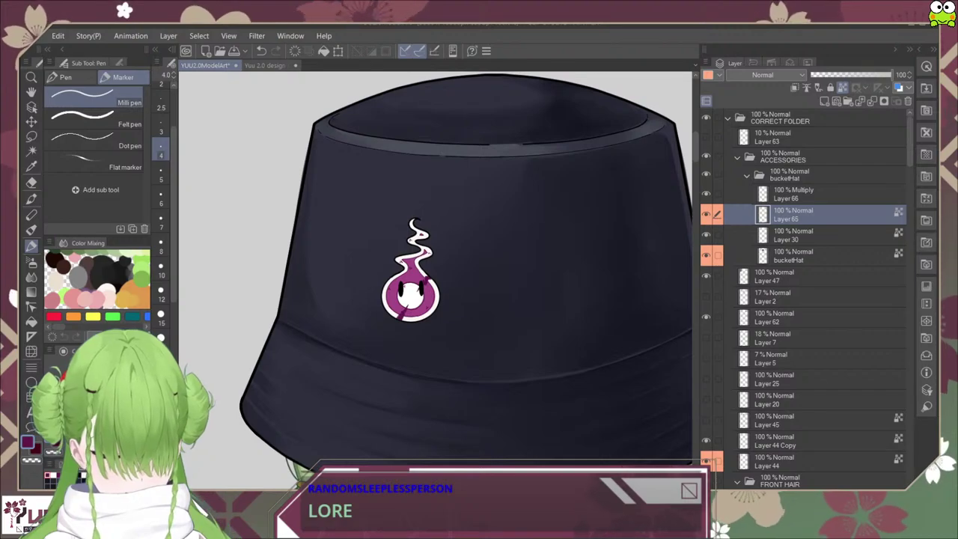
pyautogui.click(812, 193)
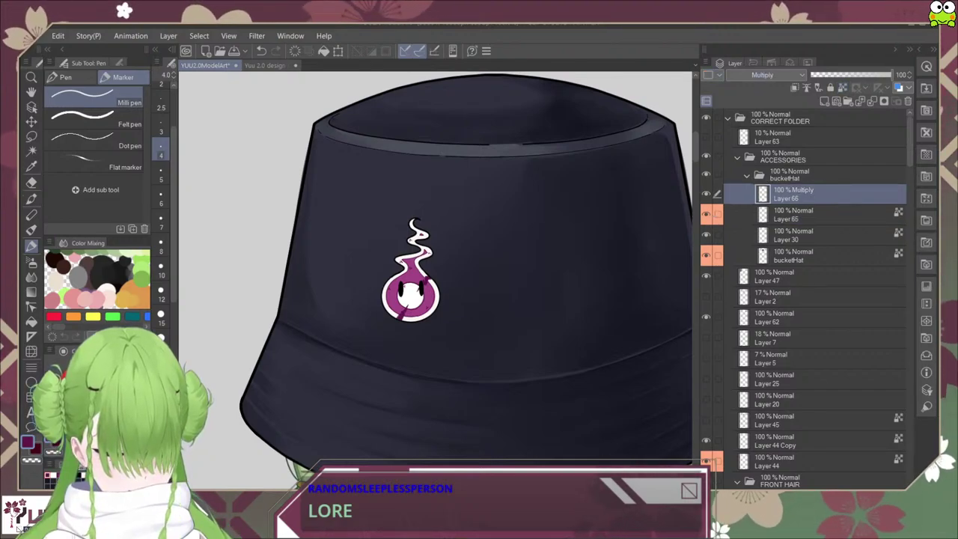
pyautogui.click(794, 88)
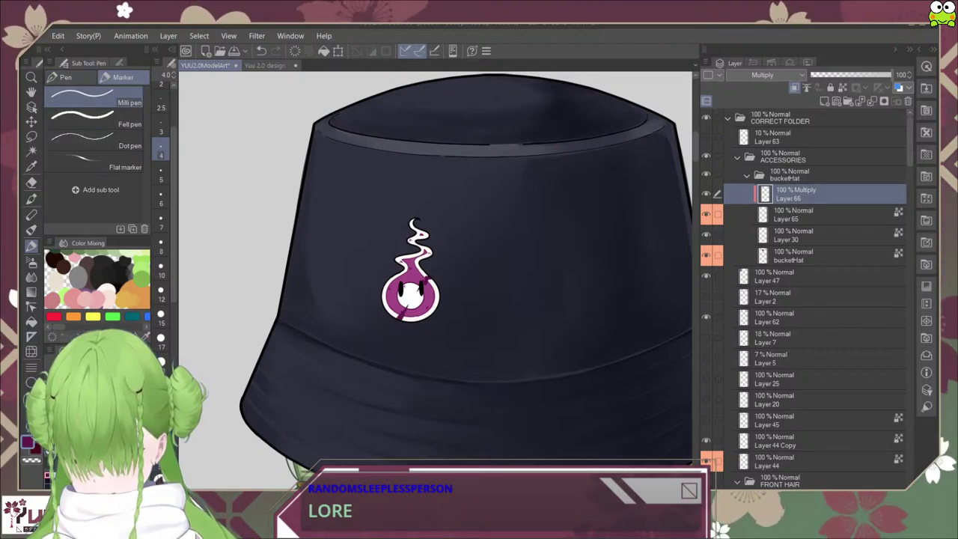
pyautogui.click(31, 198)
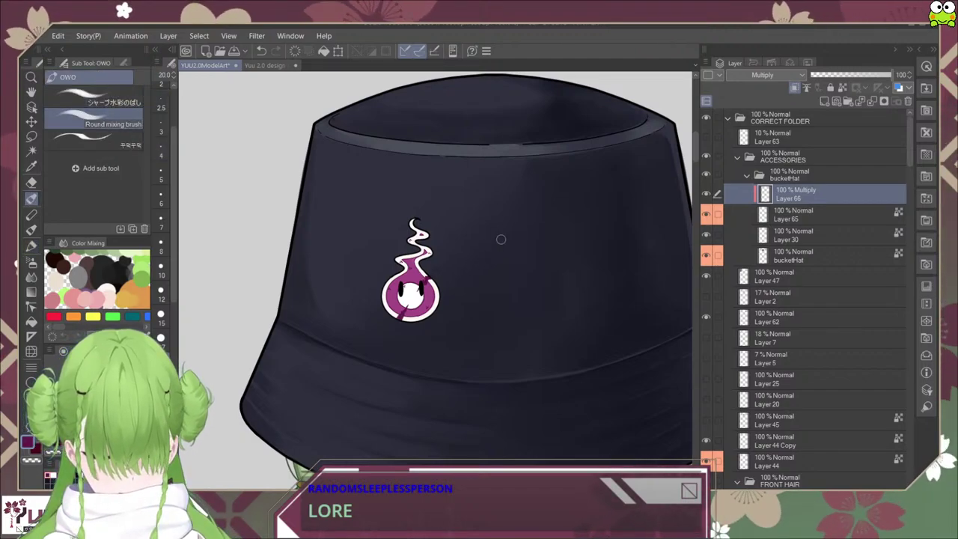
# Step: Move the flame emblem on Layer 65 closer to the hat's left edge, just above the brim
pyautogui.click(812, 215)
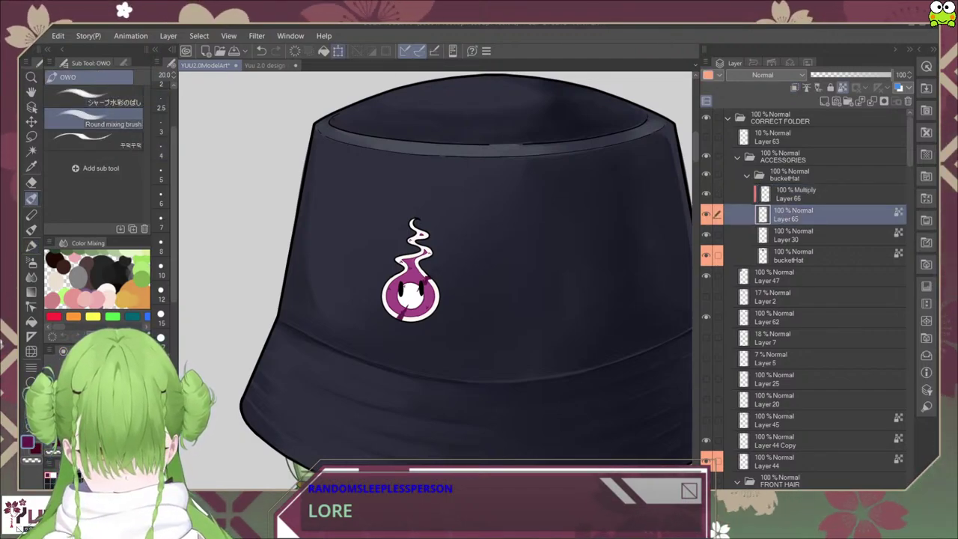
pyautogui.hotkey('ctrl', 't')
pyautogui.moveTo(430, 287); pyautogui.dragTo(356, 261)
pyautogui.scroll(-2, 411, 302)
pyautogui.scroll(3, 438, 384)
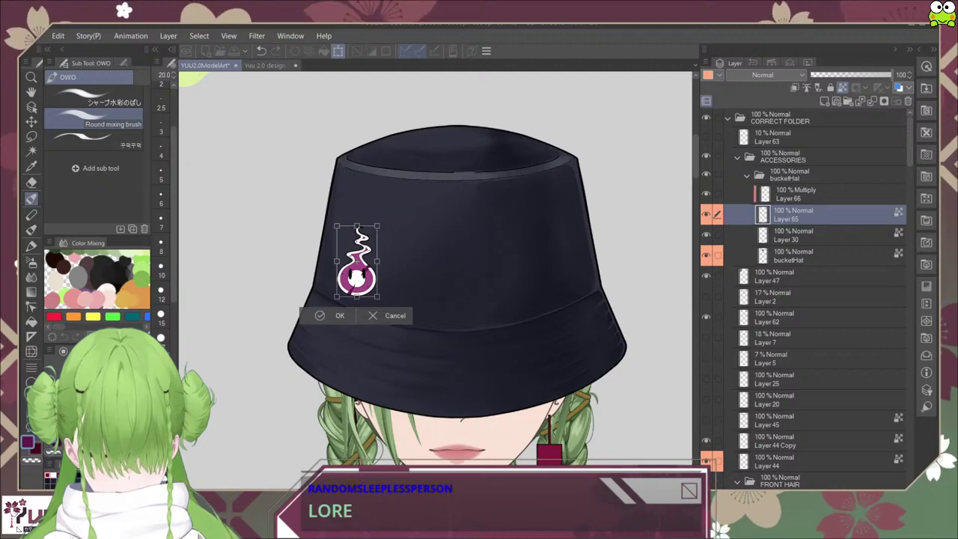
pyautogui.scroll(-3, 374, 276)
pyautogui.press('Return')
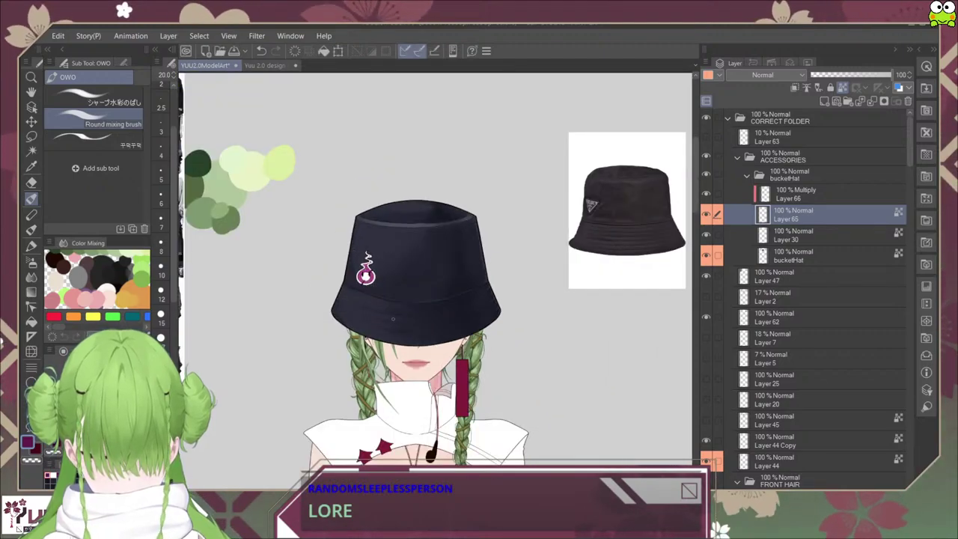
pyautogui.scroll(-3, 392, 318)
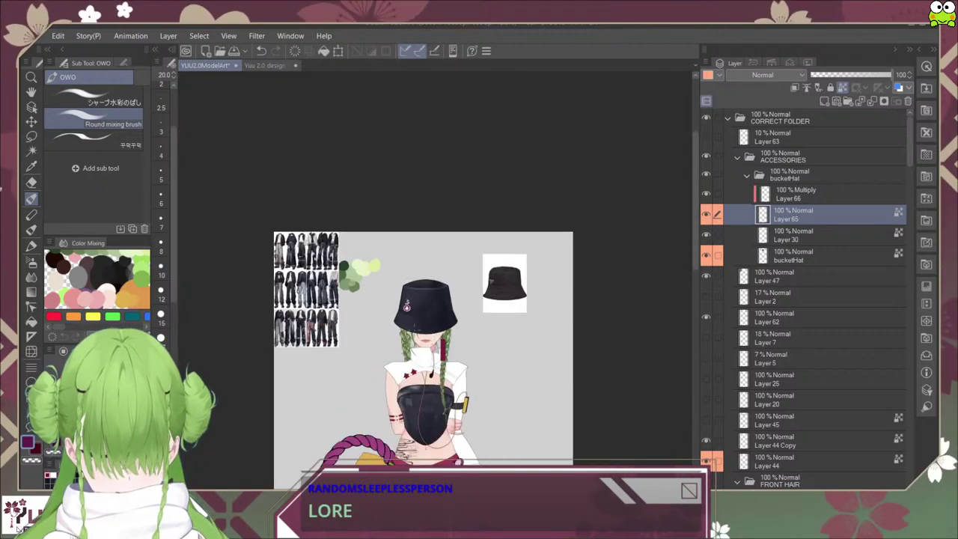
pyautogui.scroll(3, 412, 317)
pyautogui.scroll(3, 411, 316)
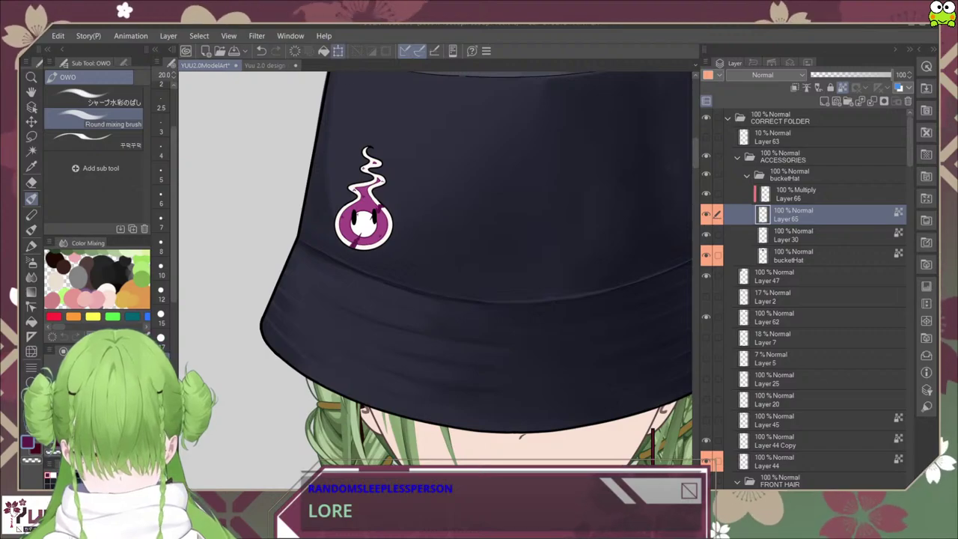
# Step: Show the tool properties and start transforming the emblem on Layer 65 in Free Transform mode
pyautogui.click(124, 63)
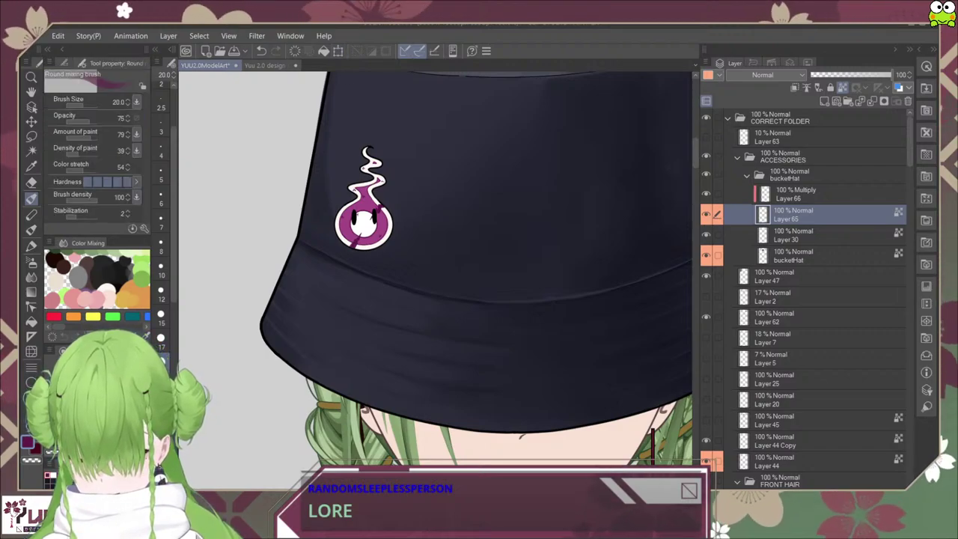
pyautogui.hotkey('ctrl', 't')
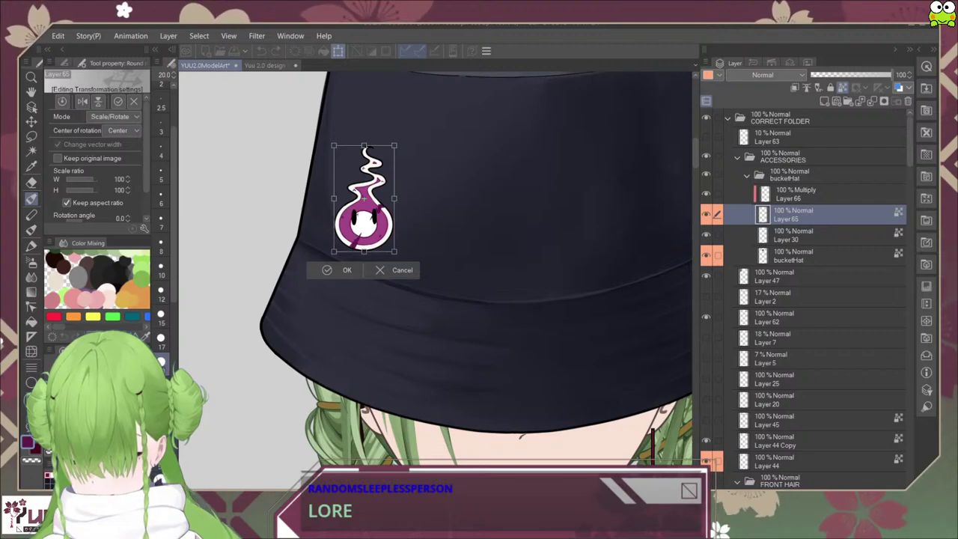
pyautogui.hotkey('ctrl', 'shift', 't')
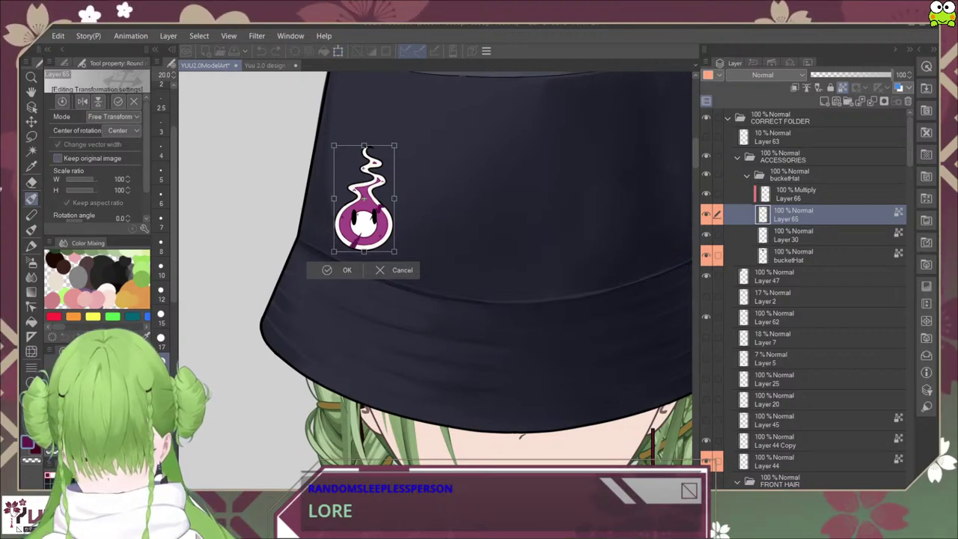
# Step: Free-transform the flame emblem on Layer 65, pulling its two outer-side corners inward to follow the slant of the hat
pyautogui.moveTo(334, 145); pyautogui.dragTo(337, 156)
pyautogui.moveTo(334, 252); pyautogui.dragTo(340, 243)
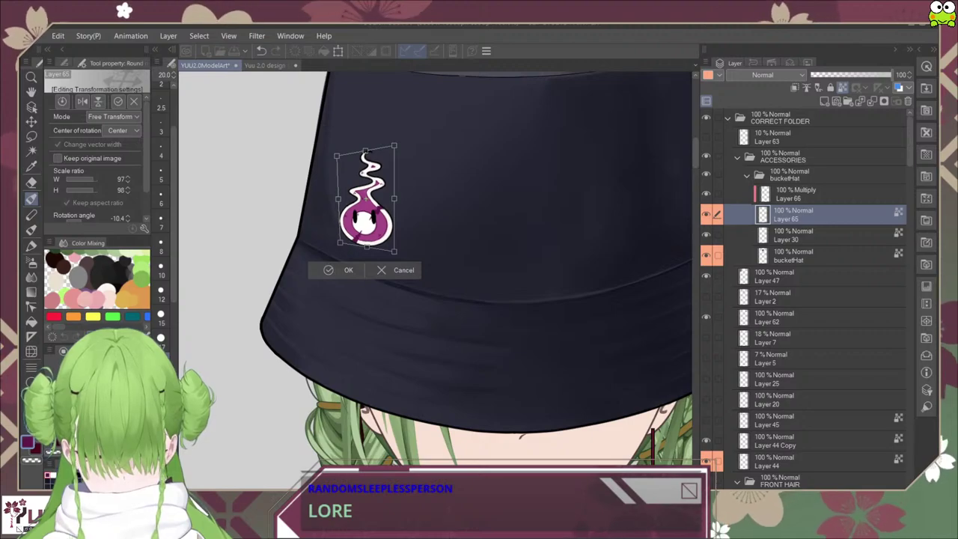
pyautogui.moveTo(337, 155); pyautogui.dragTo(336, 159)
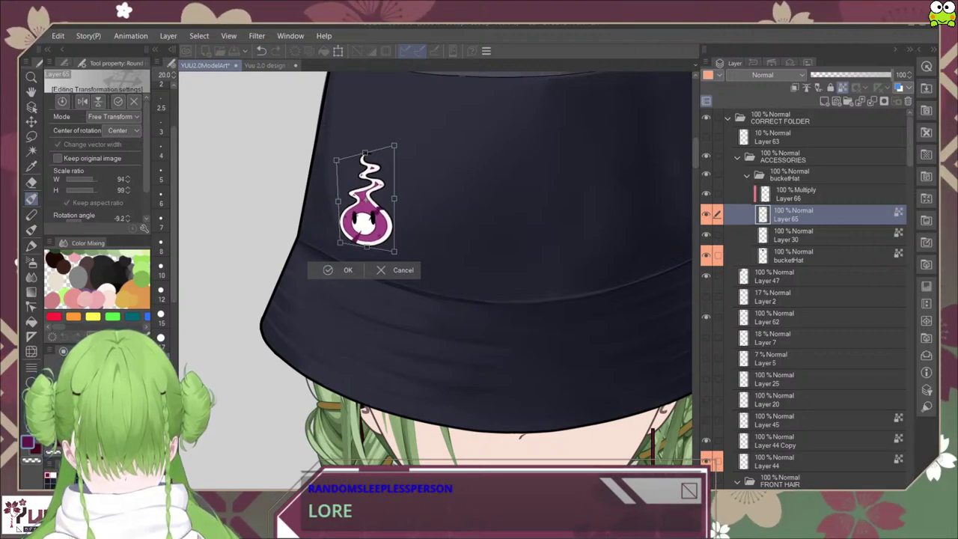
pyautogui.click(330, 270)
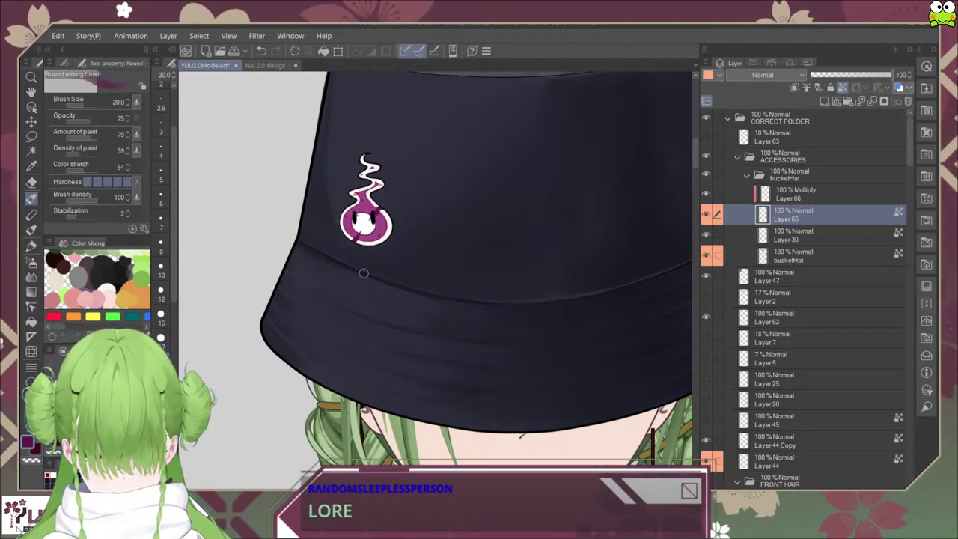
# Step: Move the flame emblem slightly toward the hat's outer edge and free-transform its upper outer corner slightly upward and inward
pyautogui.hotkey('ctrl', '0')
pyautogui.scroll(-2, 432, 290)
pyautogui.scroll(3, 432, 277)
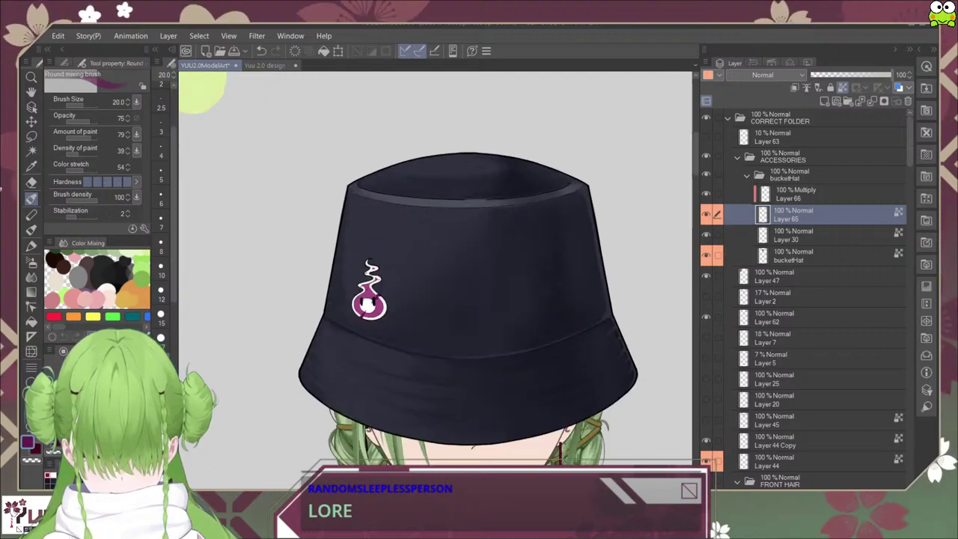
pyautogui.hotkey('ctrl', 't')
pyautogui.moveTo(368, 298); pyautogui.dragTo(365, 300)
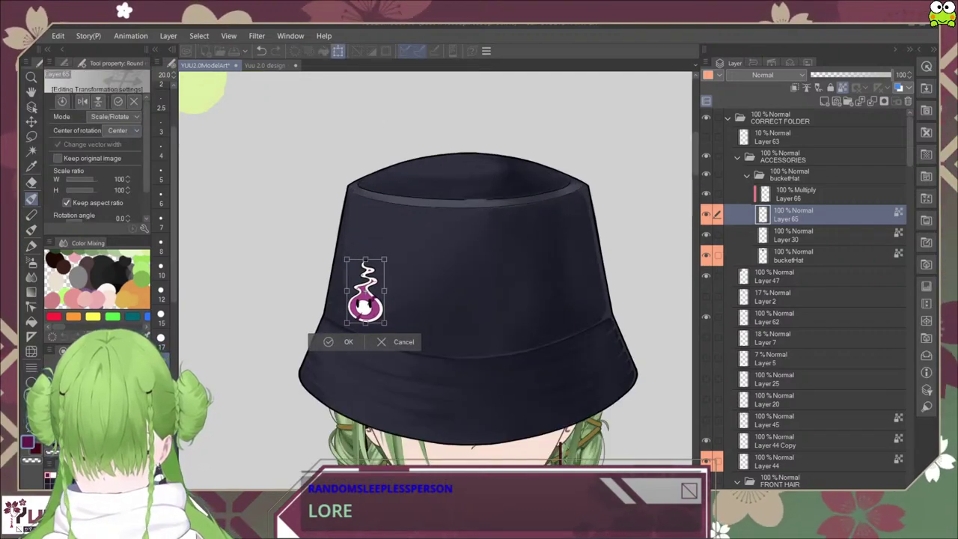
pyautogui.hotkey('ctrl', 'shift', 't')
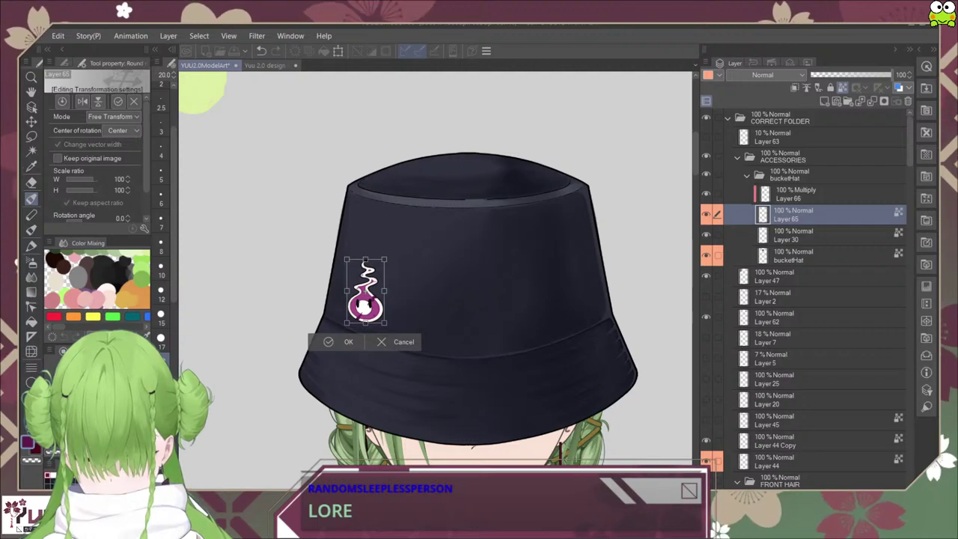
pyautogui.moveTo(346, 259); pyautogui.dragTo(349, 254)
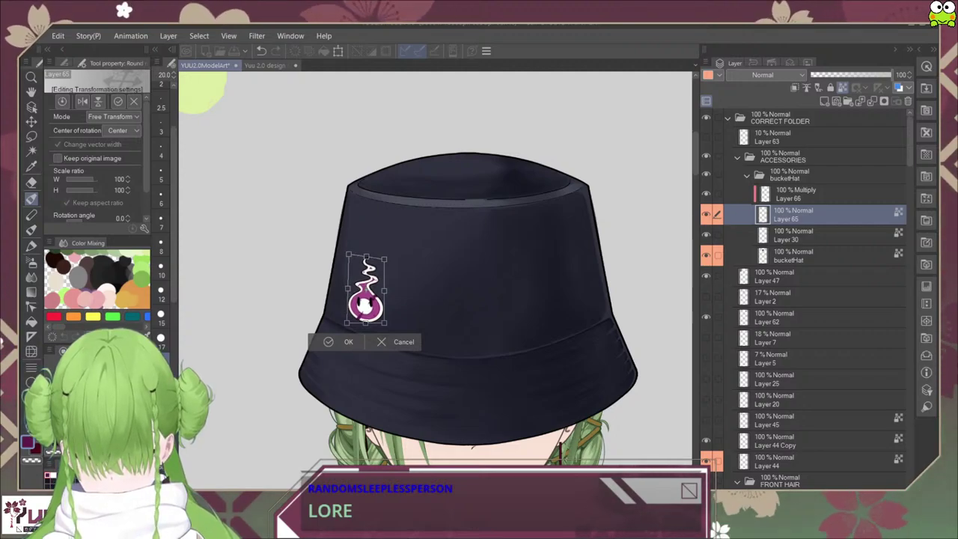
pyautogui.click(329, 341)
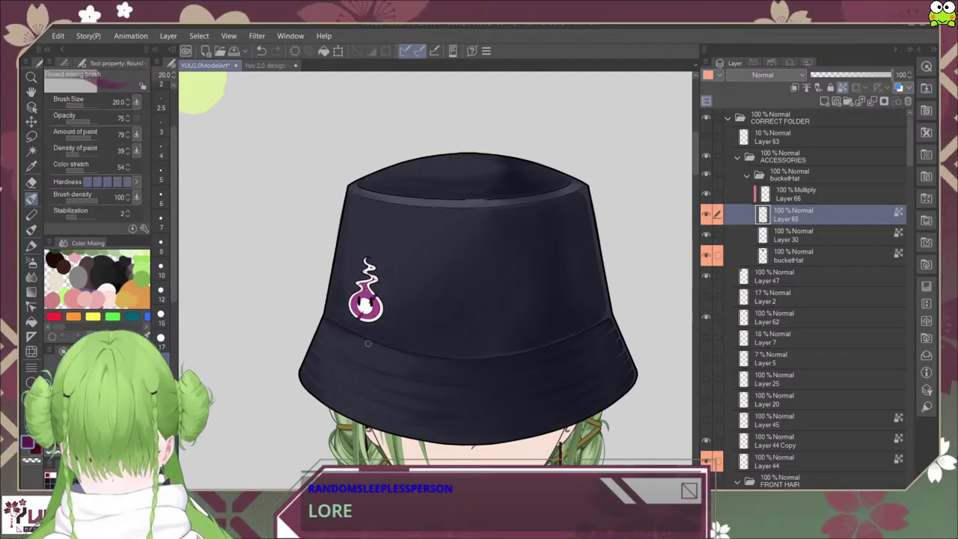
pyautogui.scroll(-2, 386, 352)
pyautogui.moveTo(443, 364); pyautogui.dragTo(418, 316)
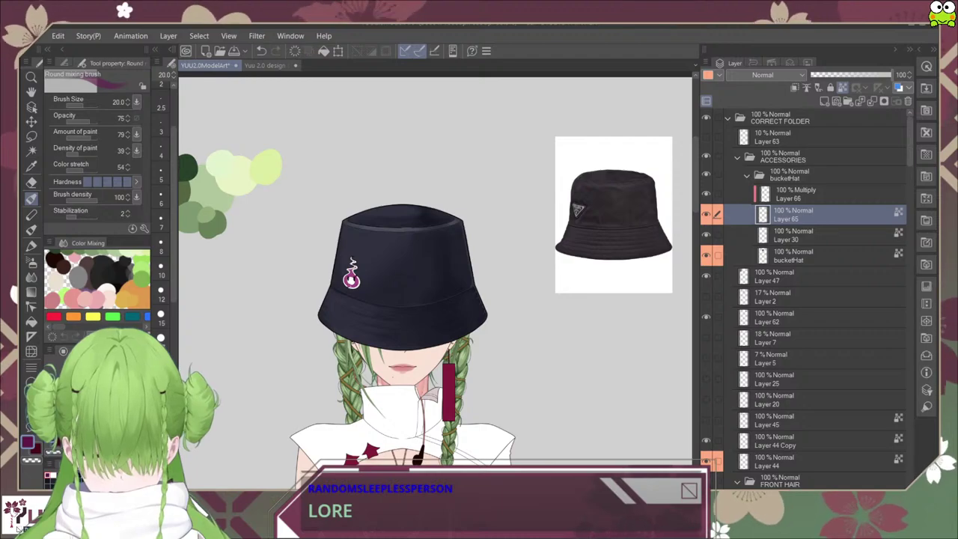
# Step: Shade the lower part of the flame emblem on the Multiply layer, Layer 66, with the Round mixing brush
pyautogui.scroll(4, 344, 273)
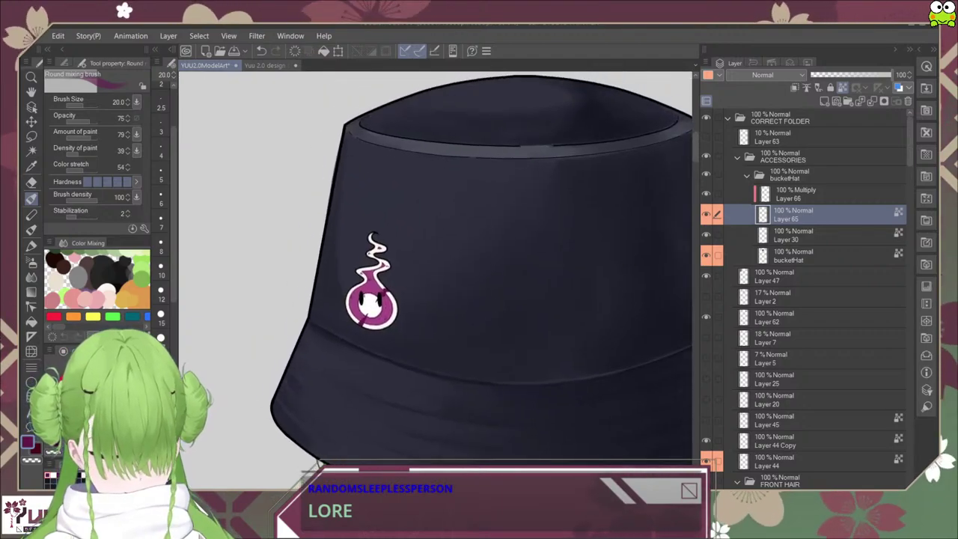
pyautogui.hotkey('alt', ']')
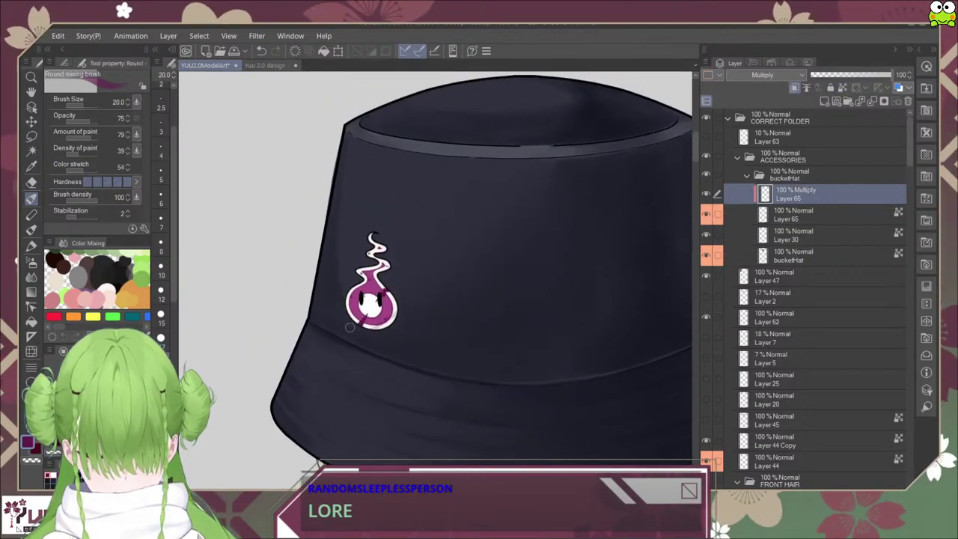
pyautogui.moveTo(349, 327)
pyautogui.mouseDown()
pyautogui.moveTo(398, 314)
pyautogui.moveTo(381, 327)
pyautogui.moveTo(389, 313)
pyautogui.moveTo(352, 314)
pyautogui.mouseUp()
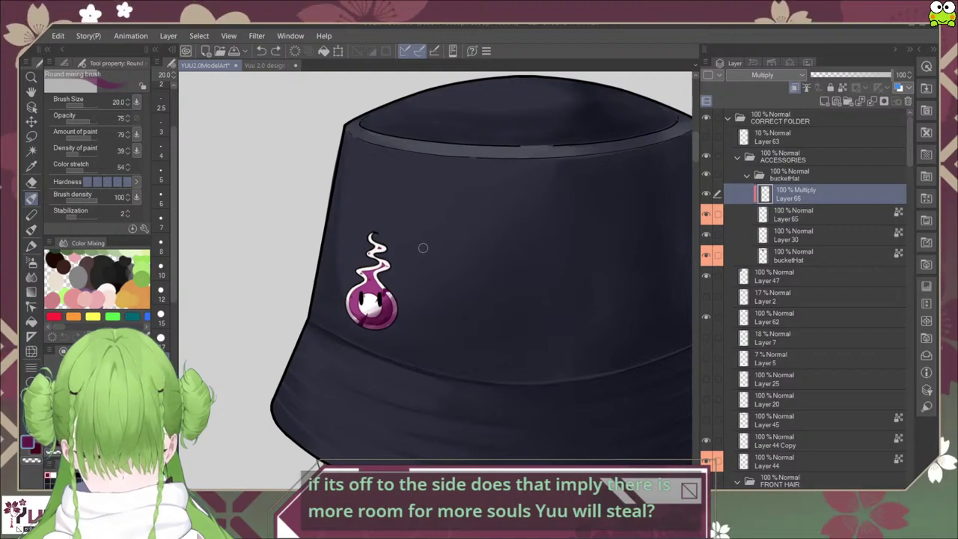
pyautogui.scroll(-5, 423, 248)
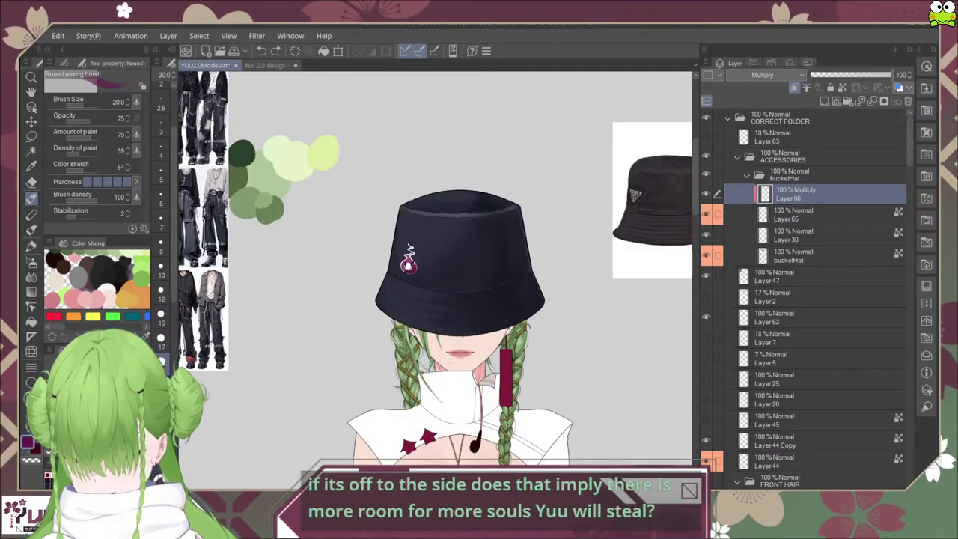
# Step: Switch to the シャープ水彩のばし brush and check the shaded emblem against the whole hat
pyautogui.click(65, 63)
pyautogui.click(94, 96)
pyautogui.scroll(3, 426, 273)
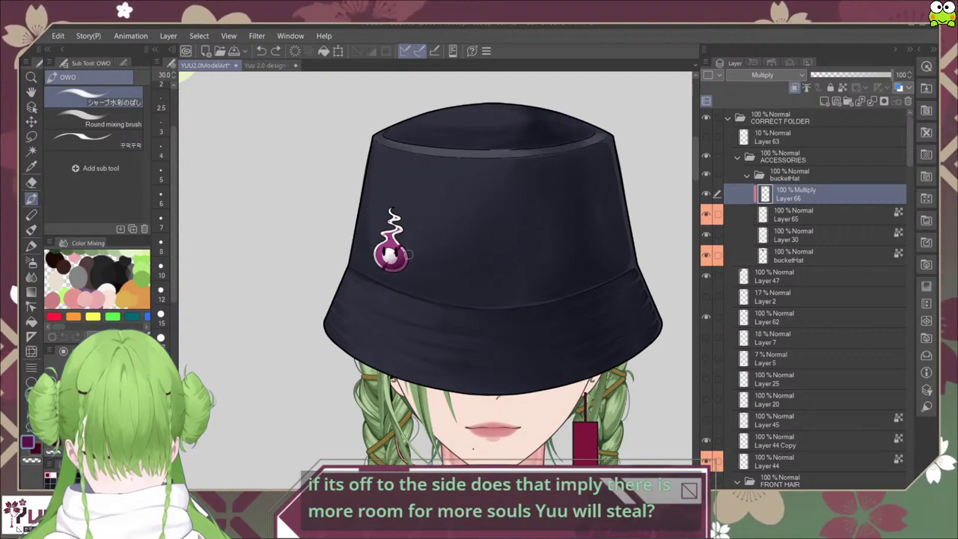
pyautogui.scroll(-5, 419, 259)
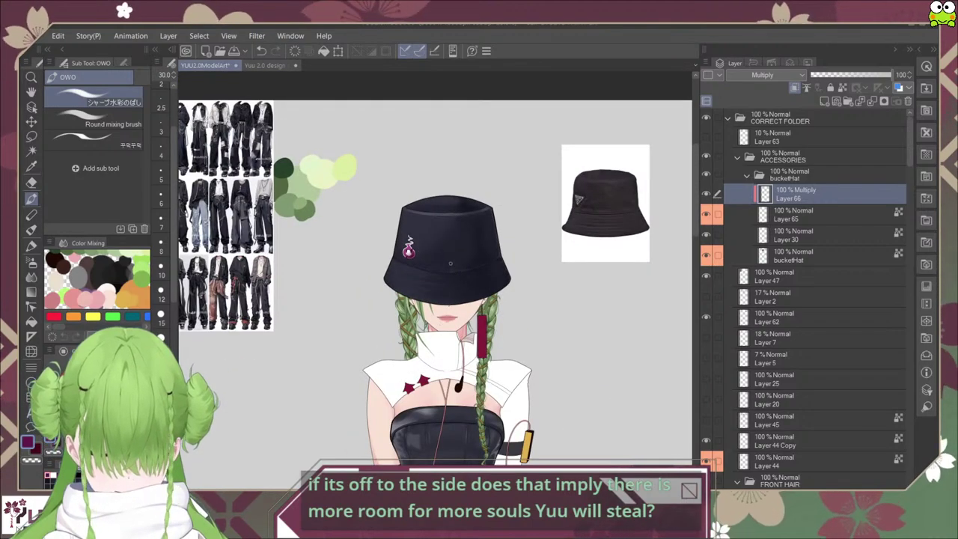
pyautogui.scroll(5, 420, 245)
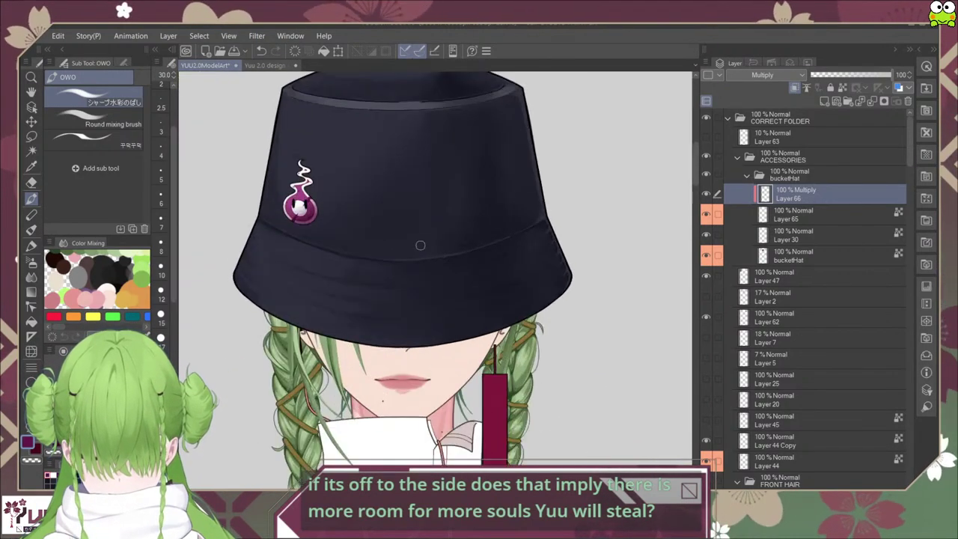
pyautogui.hotkey('ctrl', 't')
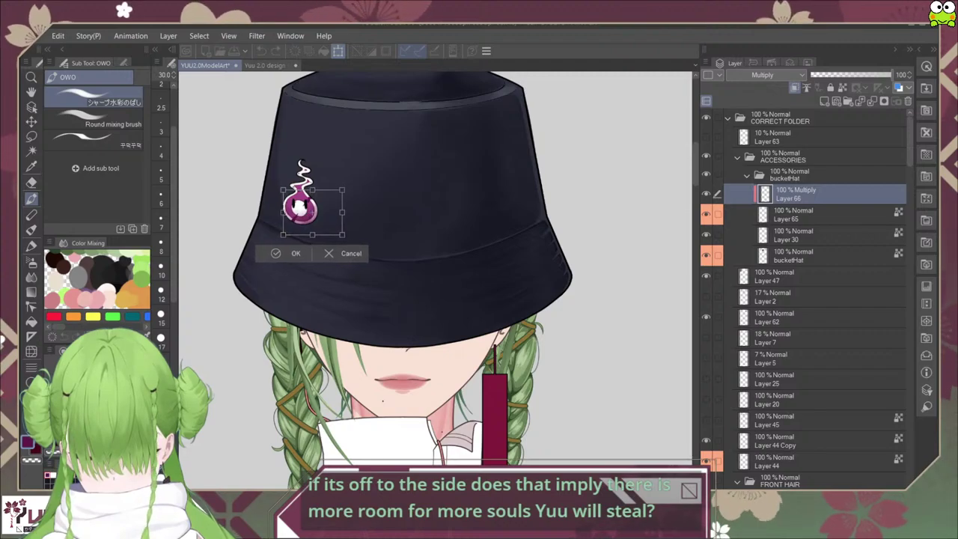
pyautogui.click(348, 250)
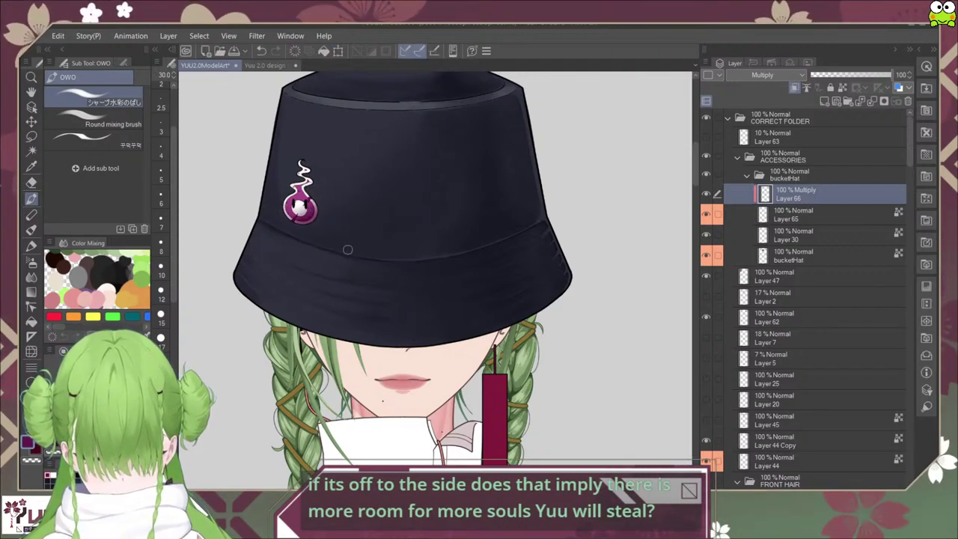
pyautogui.hotkey('alt', '[')
pyautogui.hotkey('ctrl', 't')
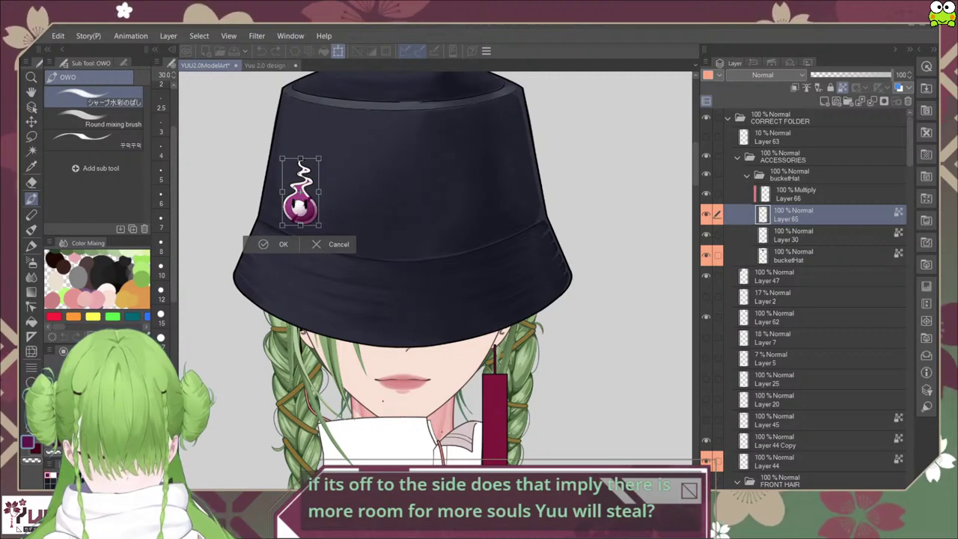
pyautogui.press('Return')
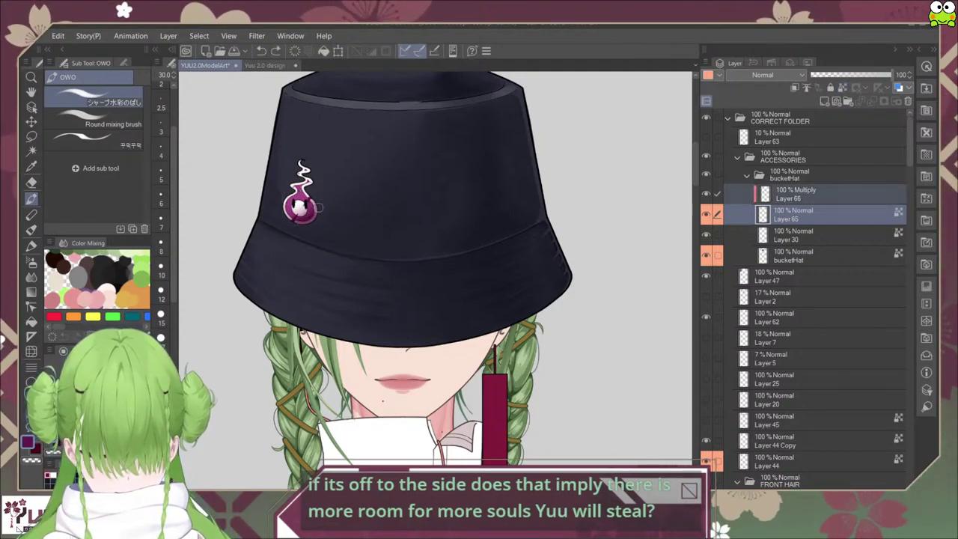
# Step: Move the flame emblem together with its shading, Layers 65 and 66, slightly toward the hat's center and brim
pyautogui.hotkey('ctrl', 't')
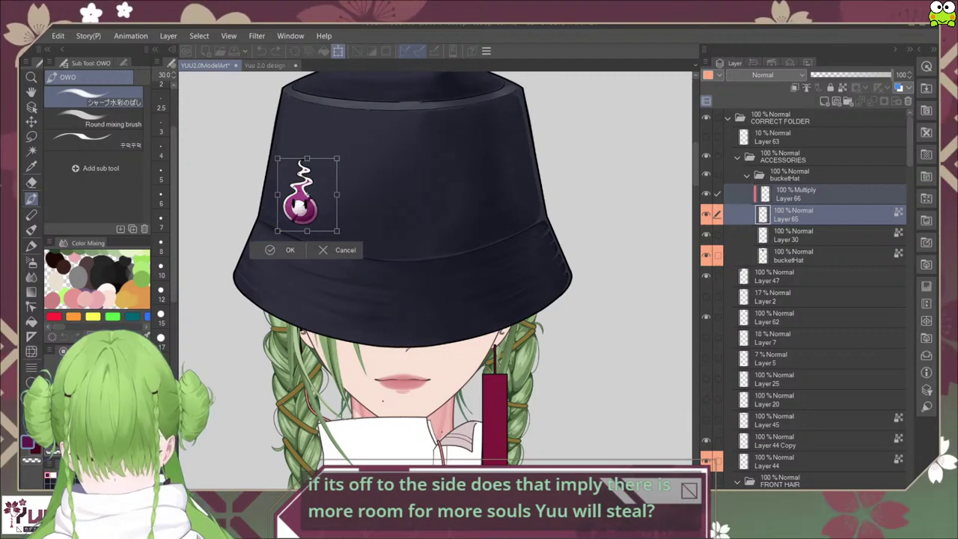
pyautogui.moveTo(305, 193); pyautogui.dragTo(316, 198)
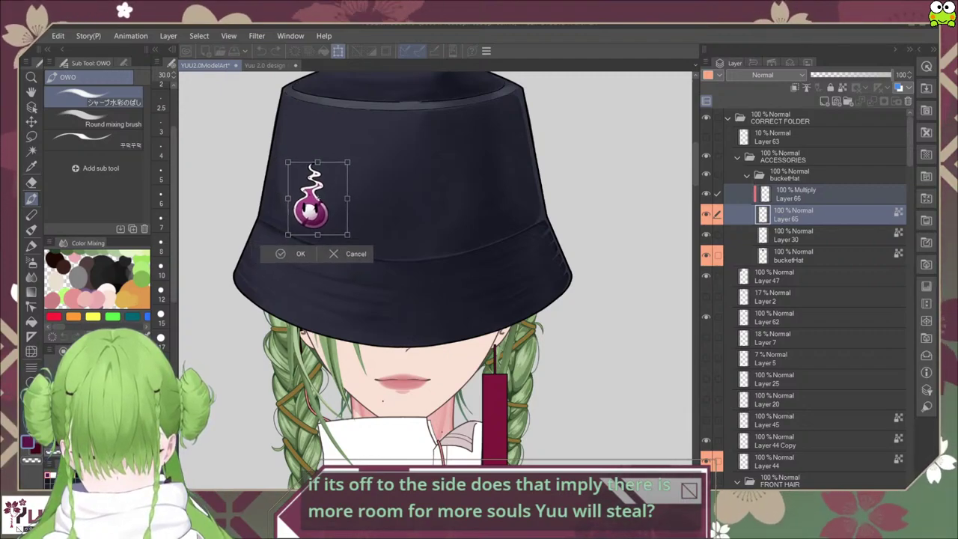
pyautogui.click(294, 255)
pyautogui.scroll(-2, 326, 261)
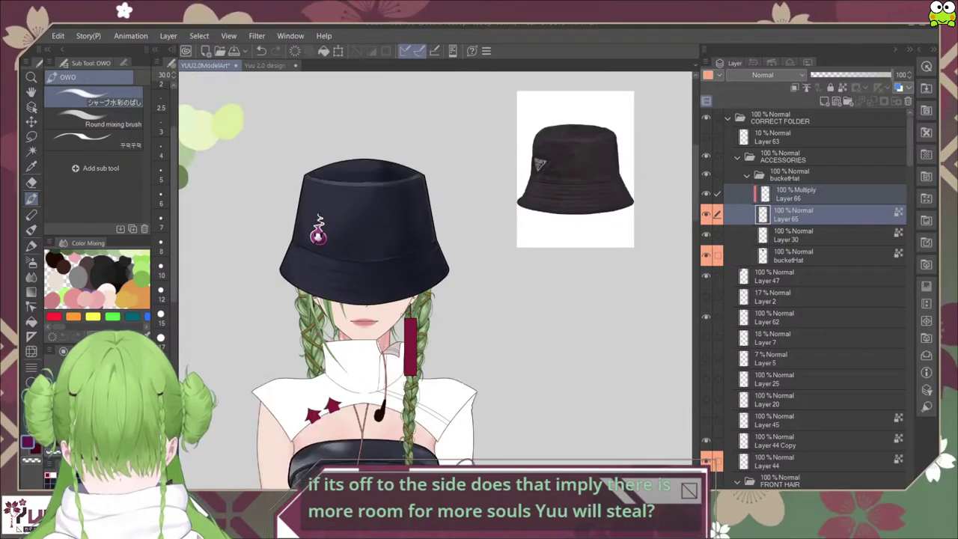
pyautogui.scroll(-4, 402, 316)
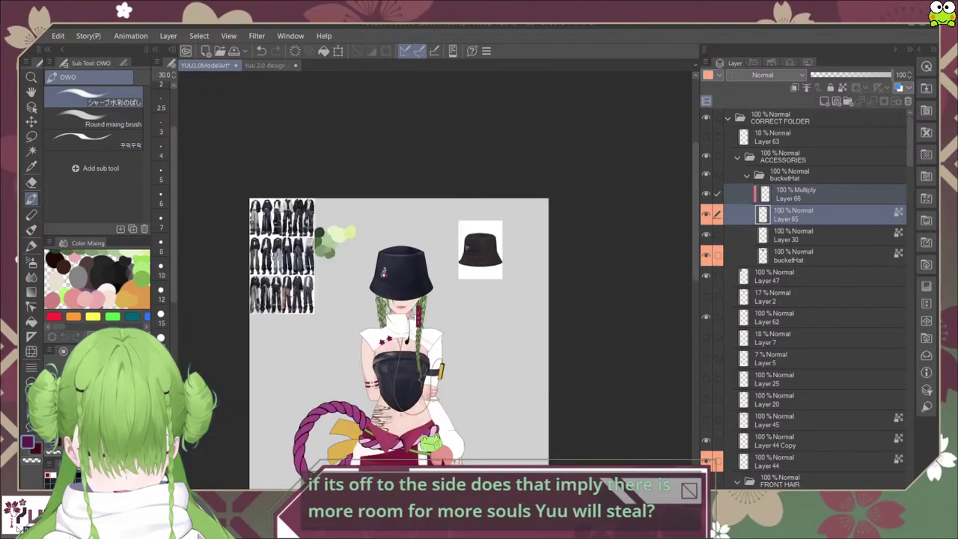
pyautogui.moveTo(400, 257); pyautogui.dragTo(411, 264)
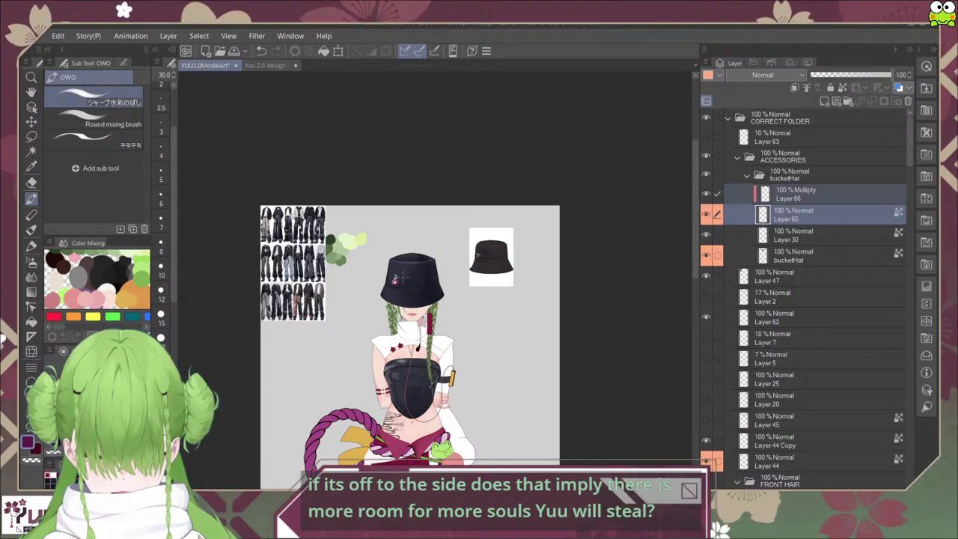
# Step: Set the opacity of the emblem's Multiply shading layer, Layer 66, to 75%
pyautogui.scroll(5, 404, 277)
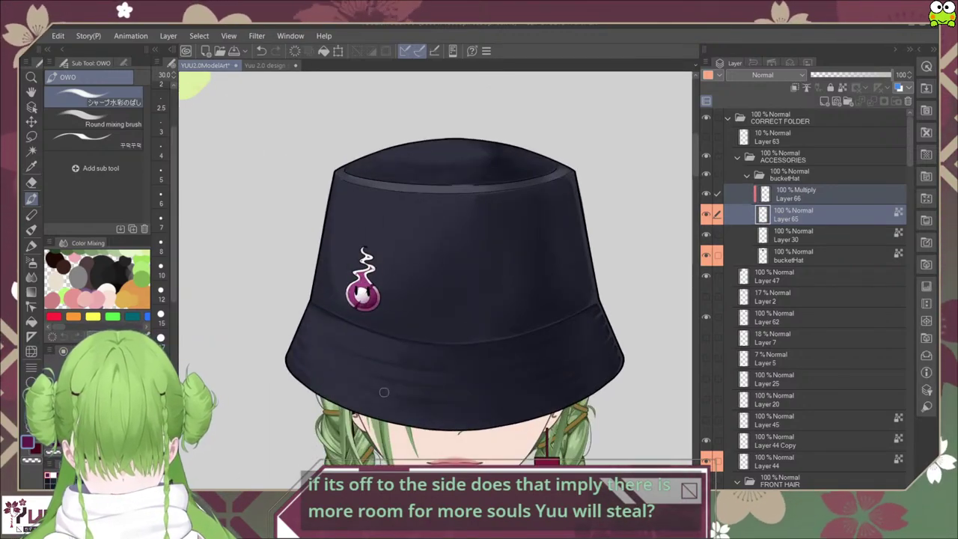
pyautogui.scroll(2, 417, 394)
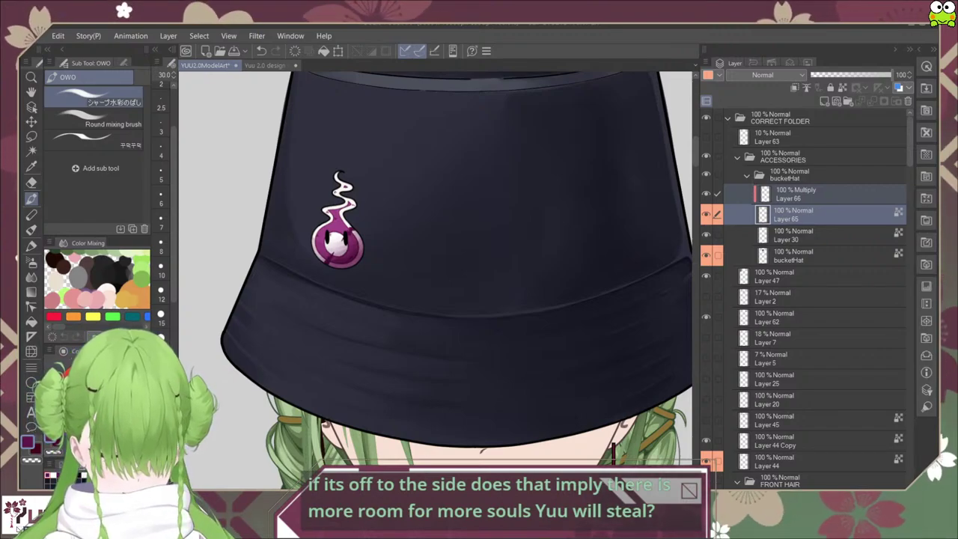
pyautogui.click(815, 194)
pyautogui.moveTo(887, 75); pyautogui.dragTo(873, 75)
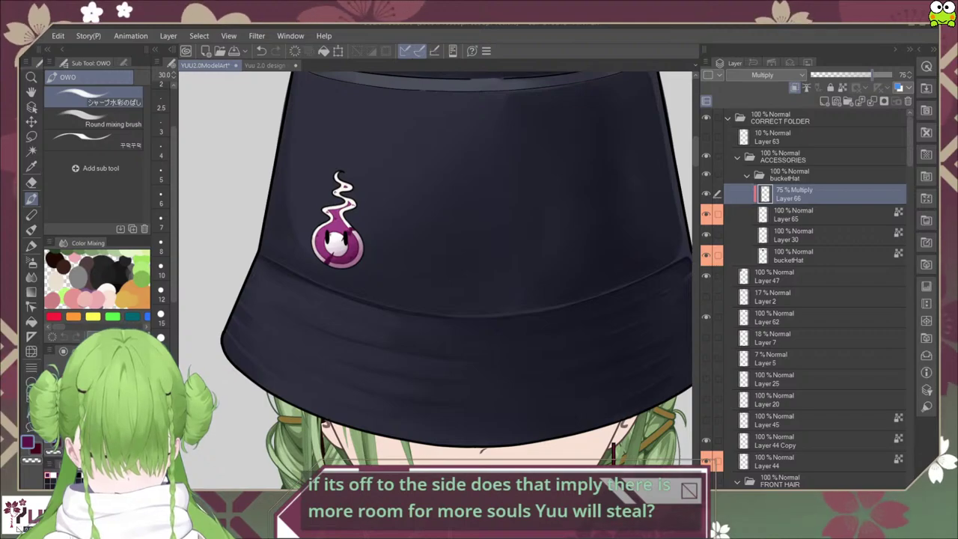
pyautogui.scroll(-2, 434, 277)
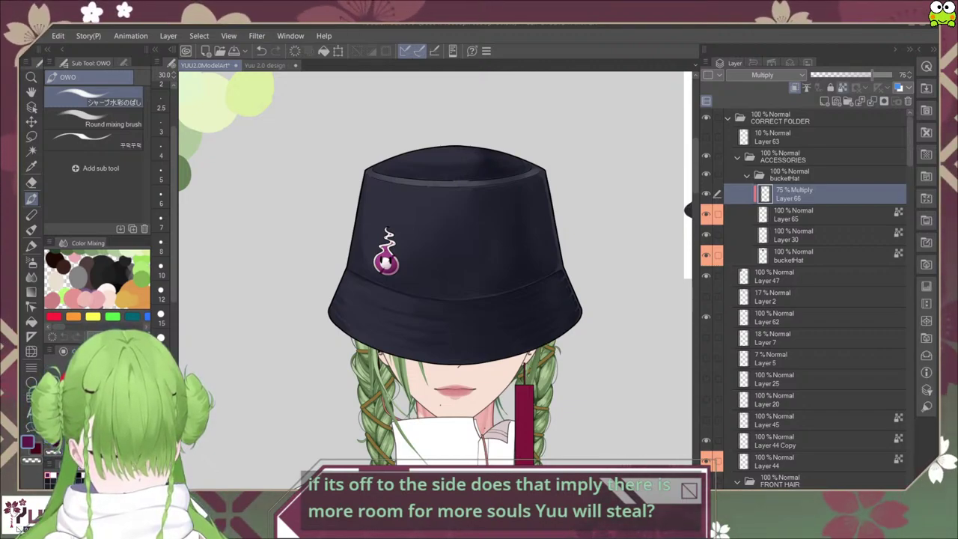
# Step: Merge the Multiply shading into emblem Layer 65 and toggle the merged layer's visibility to check it
pyautogui.hotkey('ctrl', 'e')
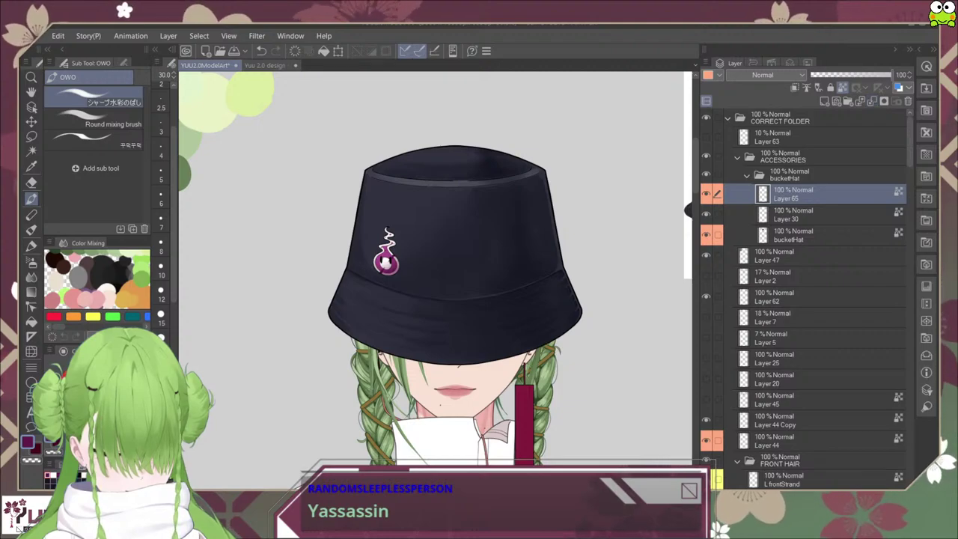
pyautogui.click(705, 194)
pyautogui.click(705, 194)
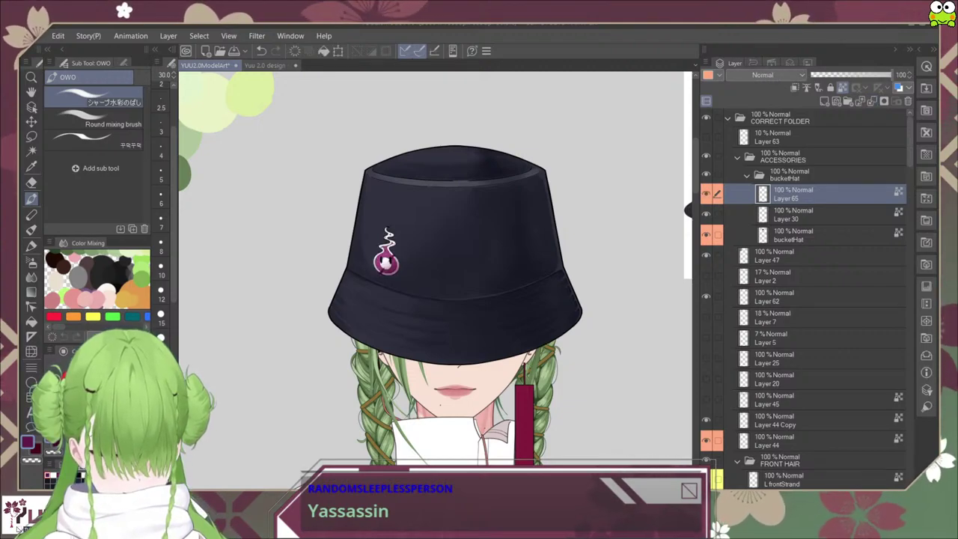
# Step: Add a new layer above the emblem in the bucketHat folder and select the Milli pen, displaying its tool properties
pyautogui.hotkey('ctrl', 'shift', 'n')
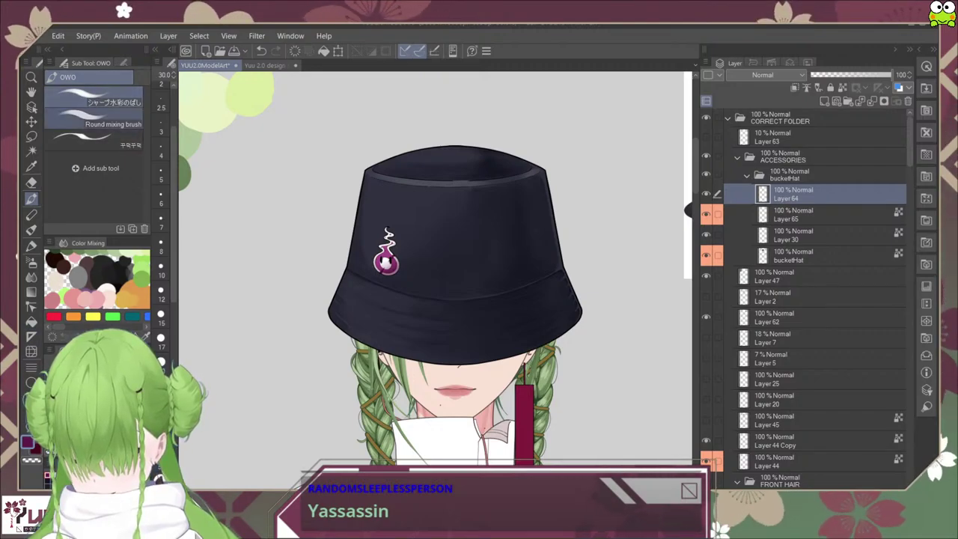
pyautogui.press('p')
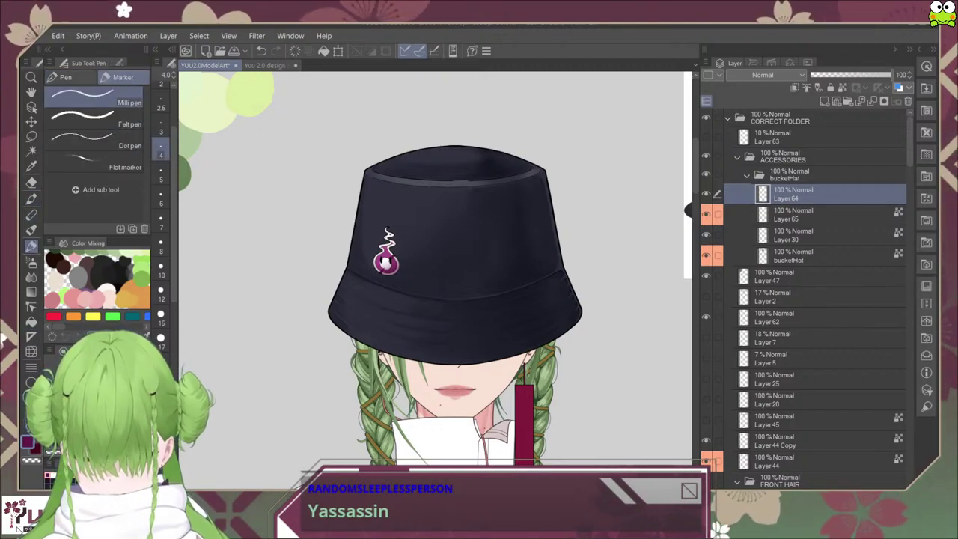
pyautogui.click(119, 63)
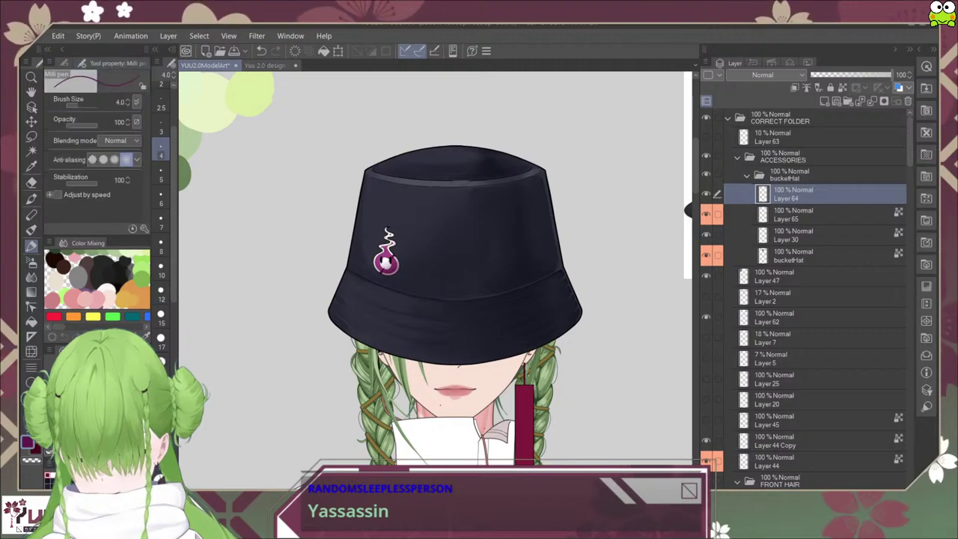
pyautogui.click(65, 63)
pyautogui.click(118, 63)
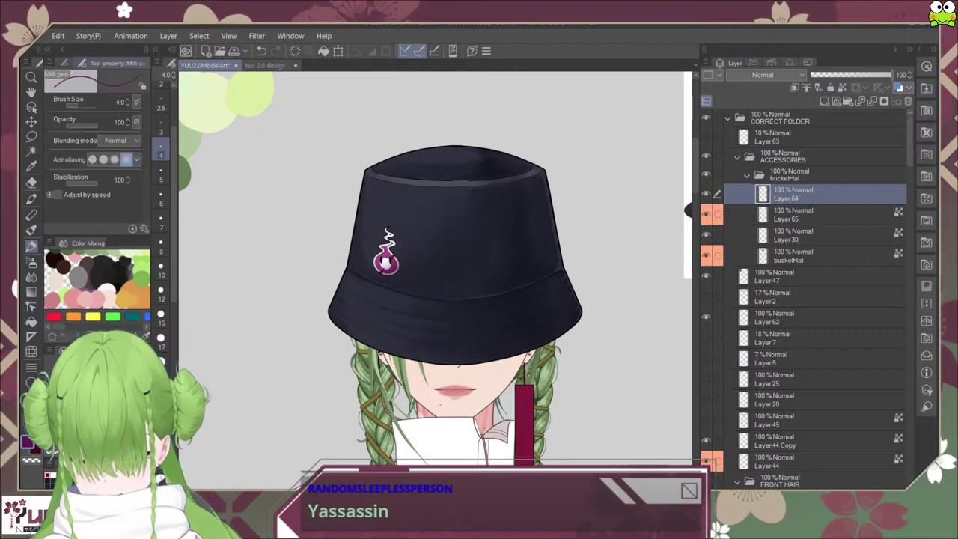
# Step: Display the marker sub tools and paste the safety-pin reference image as a new layer above Layer 64
pyautogui.click(64, 62)
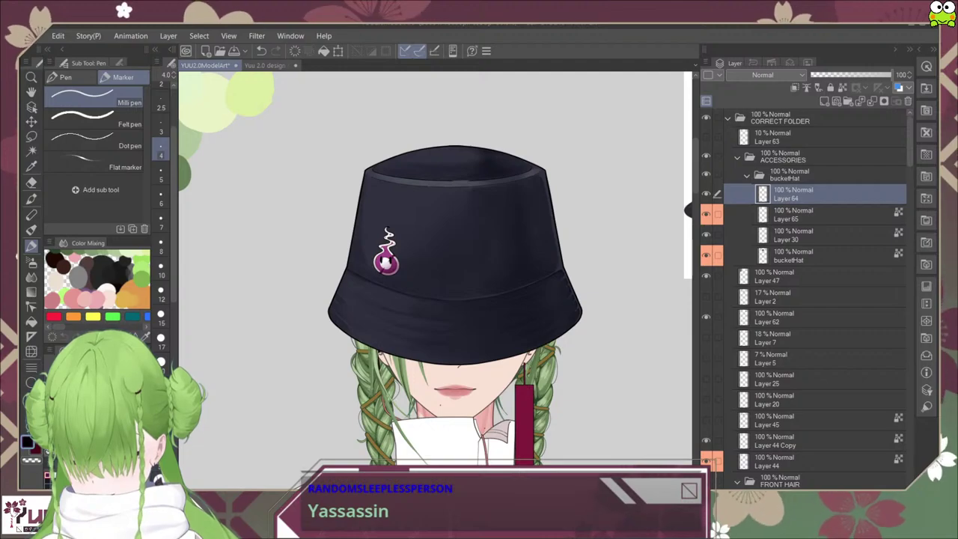
pyautogui.scroll(2, 416, 325)
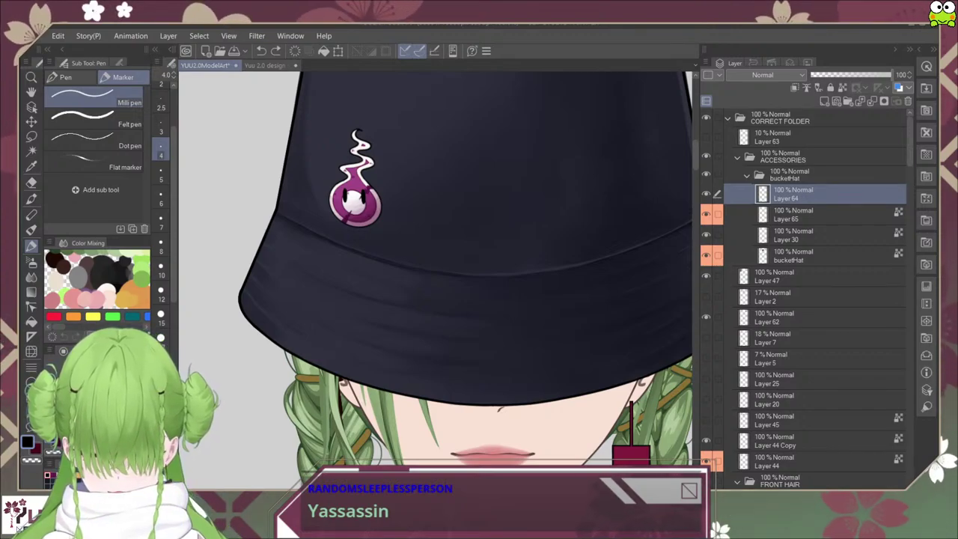
pyautogui.hotkey('ctrl', 'shift', 'n')
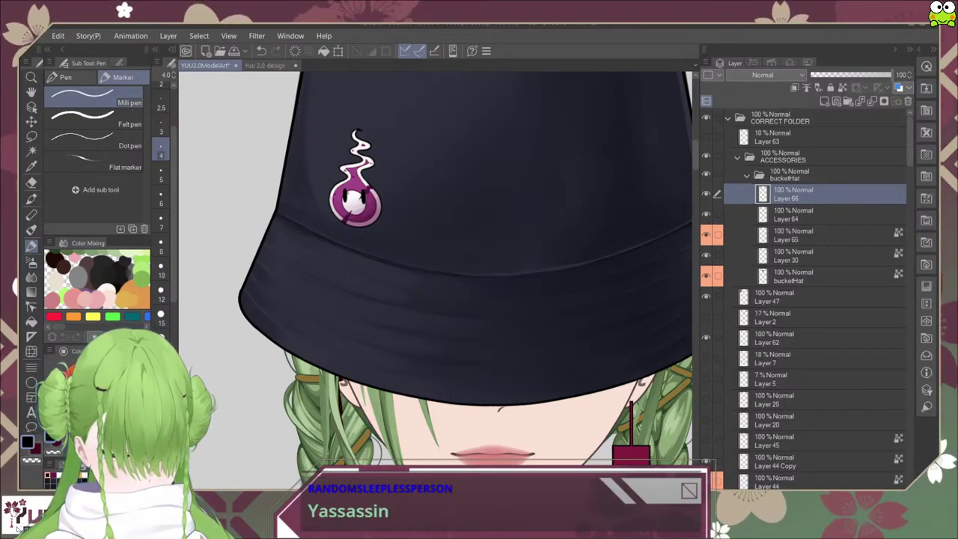
# Step: Transform the safety-pin reference image, moving it from the canvas corner onto the character and enlarging it over the hat
pyautogui.click(338, 51)
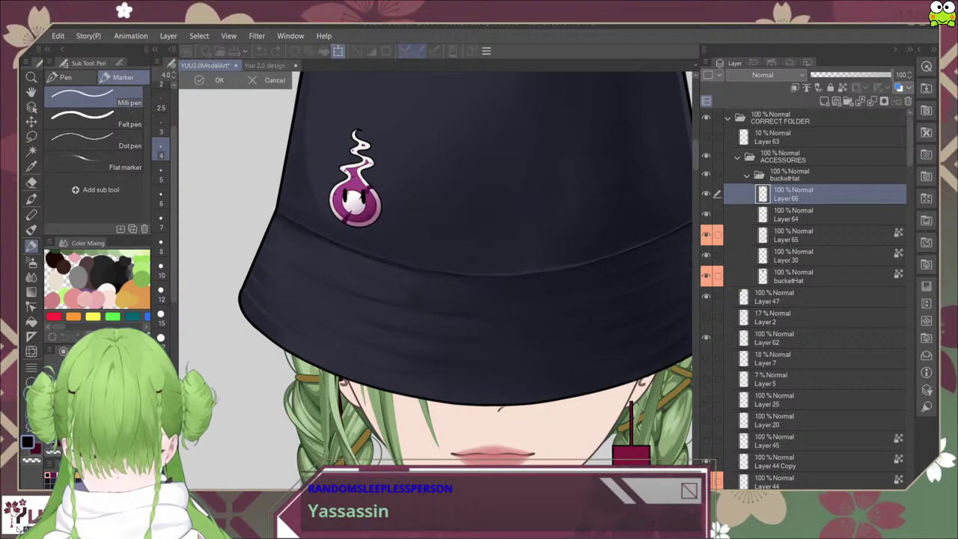
pyautogui.scroll(-5, 329, 151)
pyautogui.scroll(-4, 334, 159)
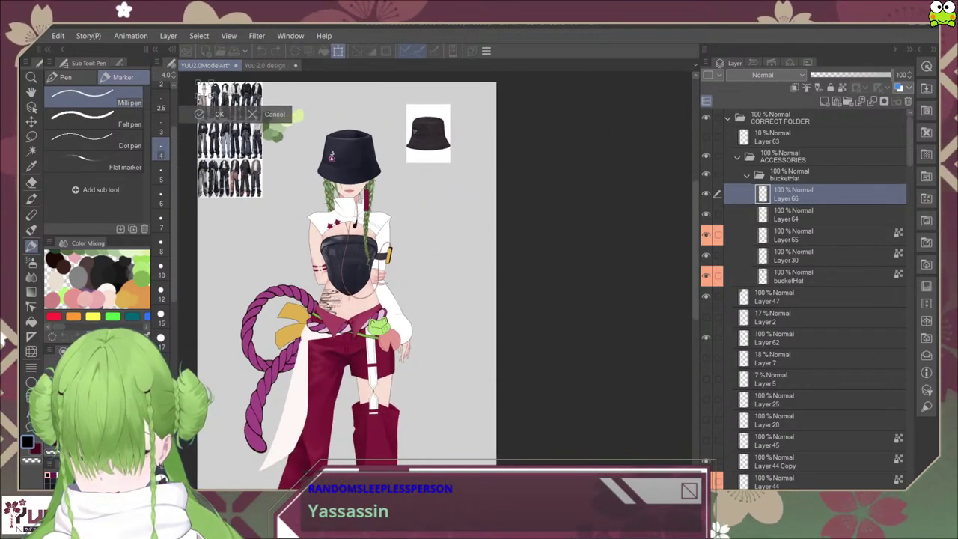
pyautogui.moveTo(205, 90); pyautogui.dragTo(353, 187)
pyautogui.scroll(2, 353, 187)
pyautogui.scroll(4, 353, 181)
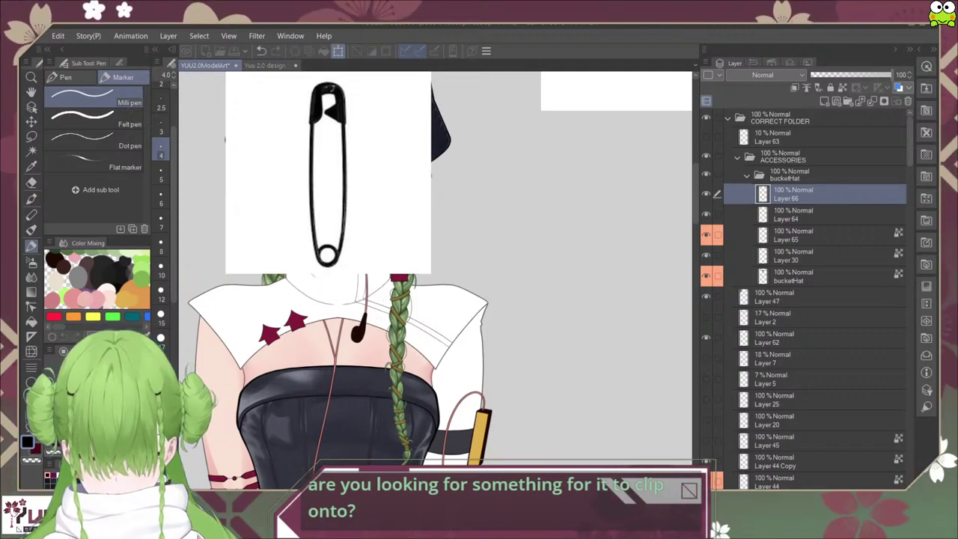
pyautogui.scroll(3, 329, 224)
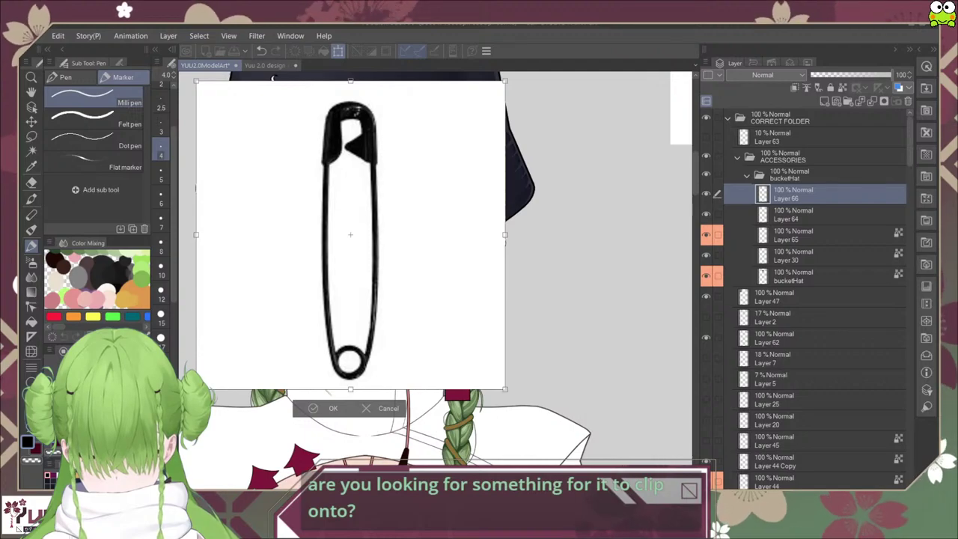
pyautogui.click(261, 50)
pyautogui.click(276, 51)
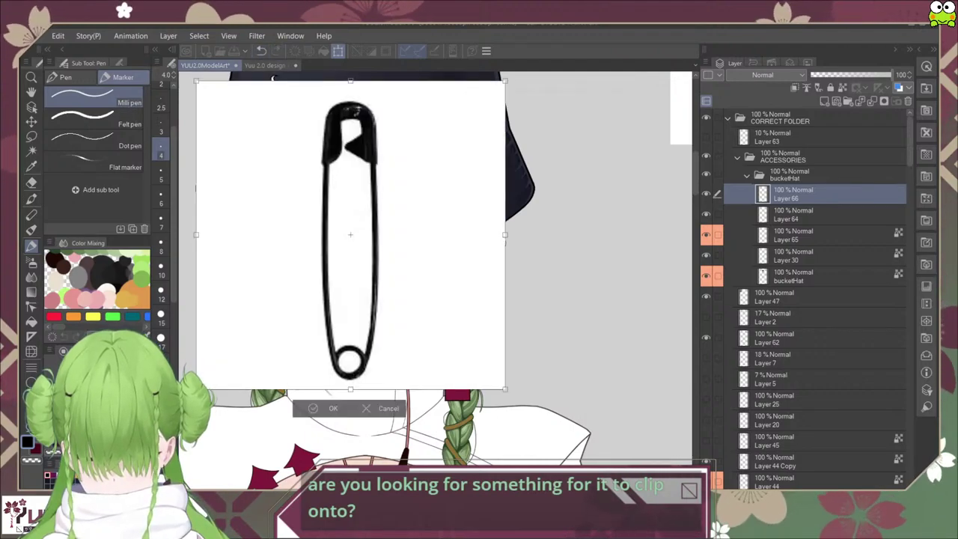
pyautogui.press('Return')
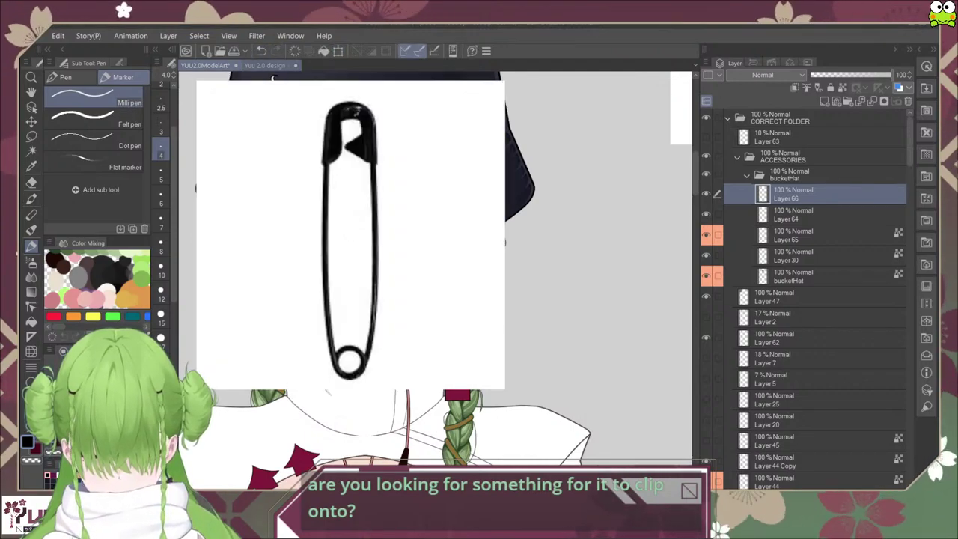
# Step: Switch to the Yuu 2.0 design sheet and examine the safety pin's placement on the hat brim below the flame
pyautogui.click(268, 66)
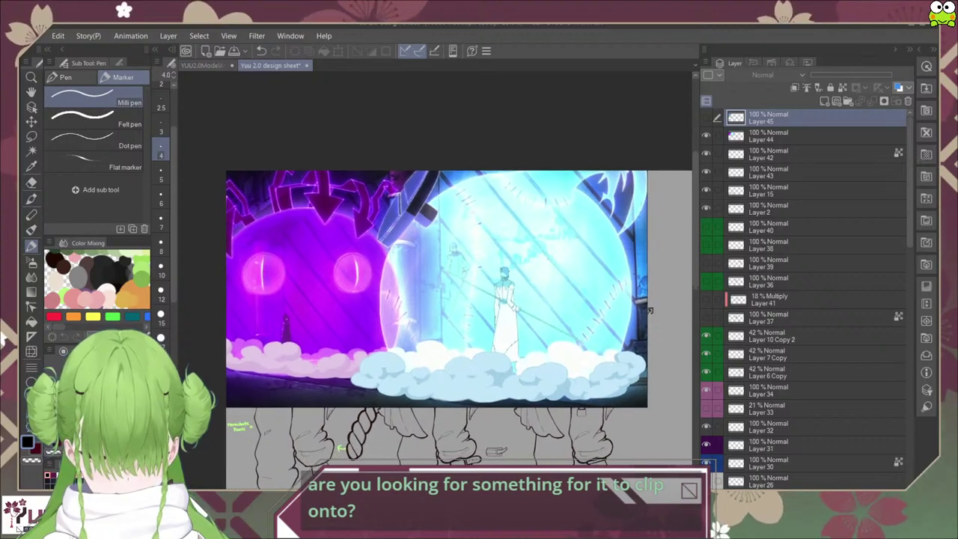
pyautogui.moveTo(621, 299); pyautogui.dragTo(414, 240)
pyautogui.moveTo(577, 207); pyautogui.dragTo(528, 231)
pyautogui.scroll(2, 528, 230)
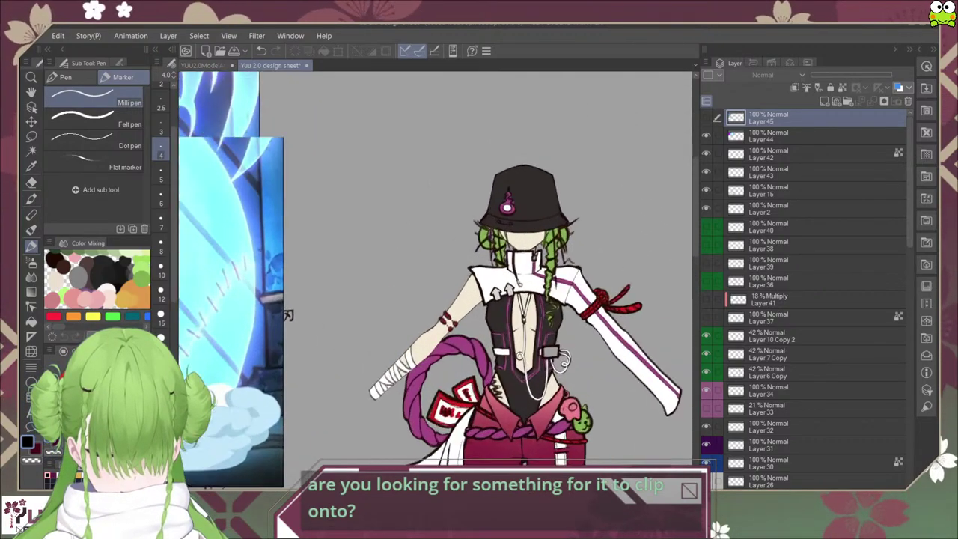
pyautogui.scroll(5, 516, 225)
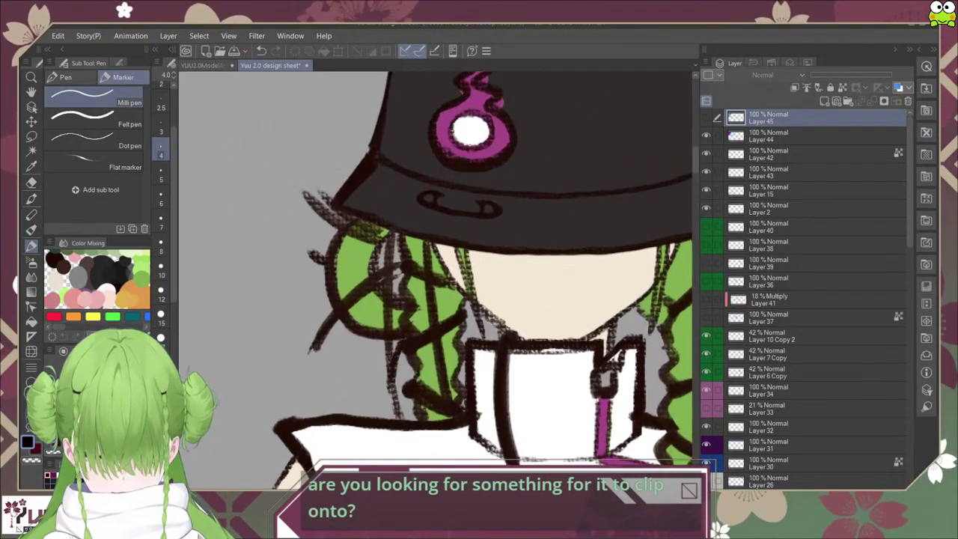
pyautogui.moveTo(509, 224); pyautogui.dragTo(393, 361)
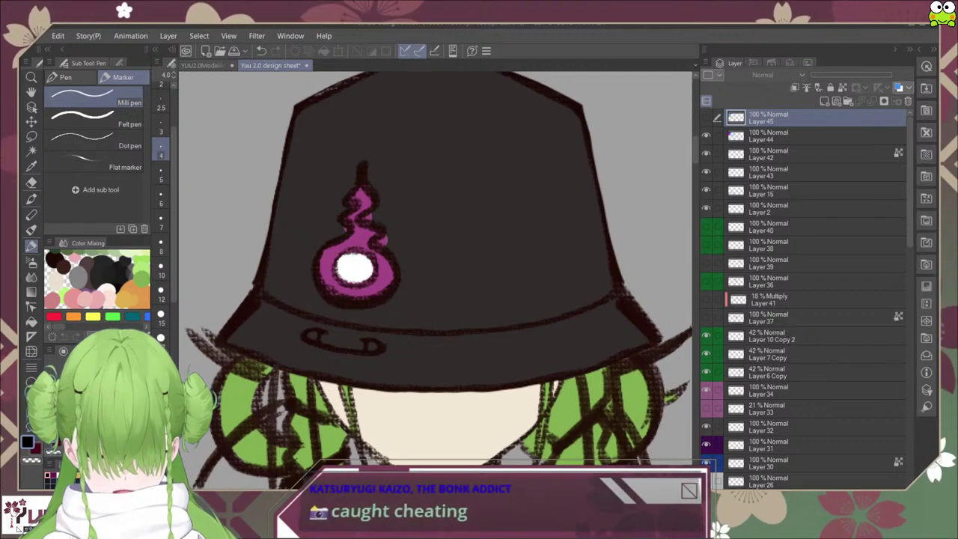
pyautogui.scroll(1, 434, 277)
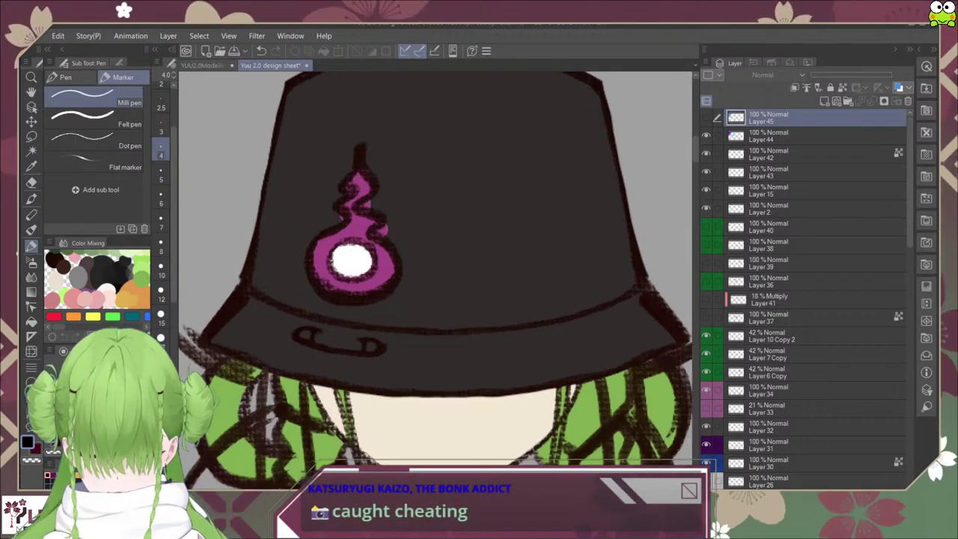
# Step: Return to the YUU2.0ModelArt document and shrink, rotate to nearly horizontal and move the safety-pin image onto the hat brim
pyautogui.click(202, 65)
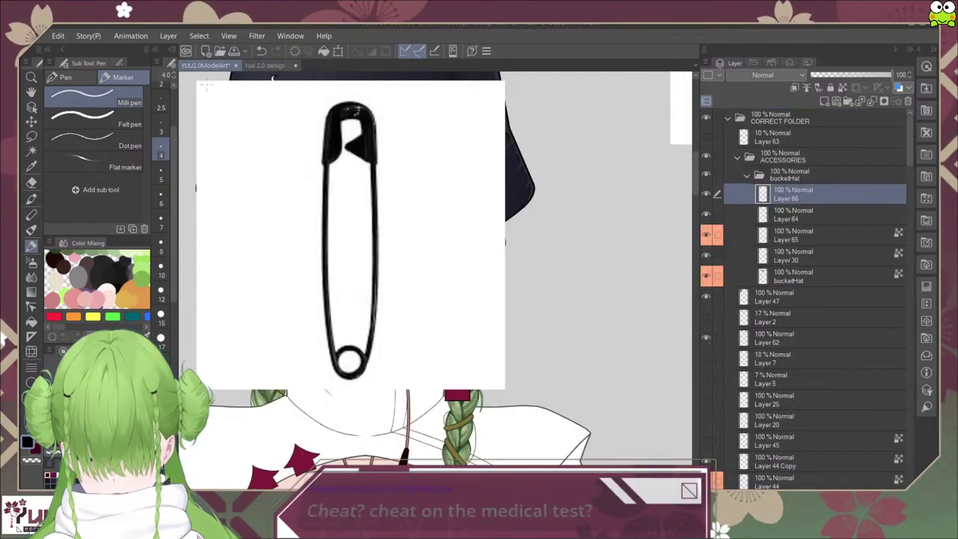
pyautogui.scroll(-2, 384, 251)
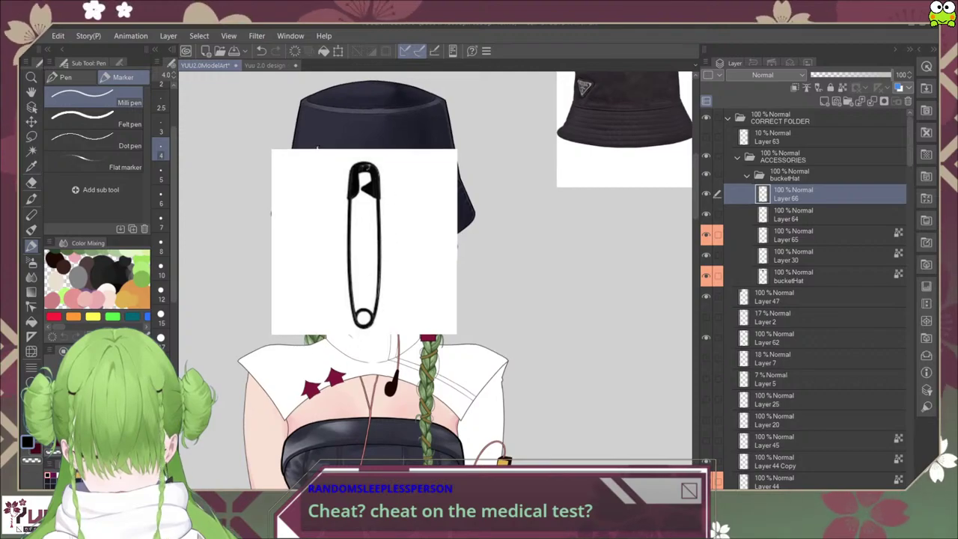
pyautogui.scroll(1, 353, 112)
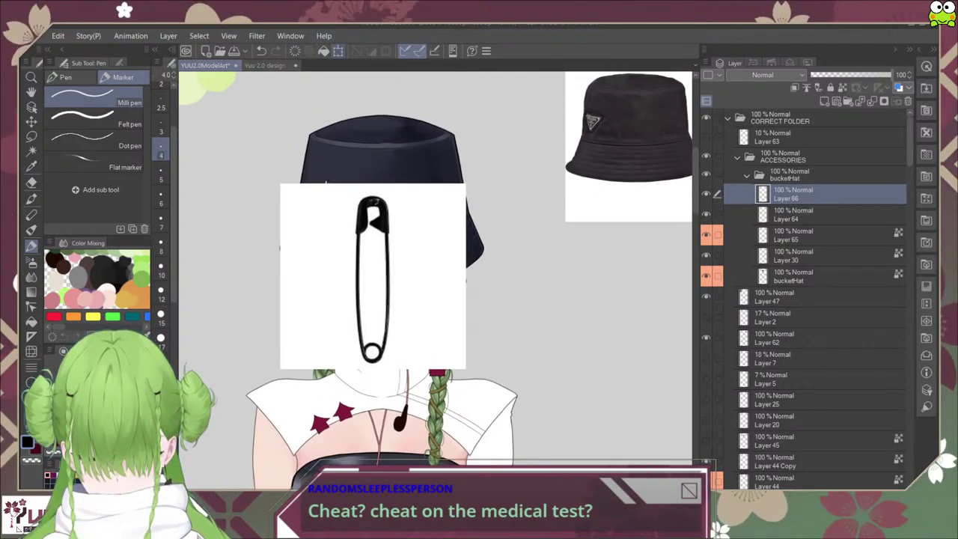
pyautogui.hotkey('ctrl', 't')
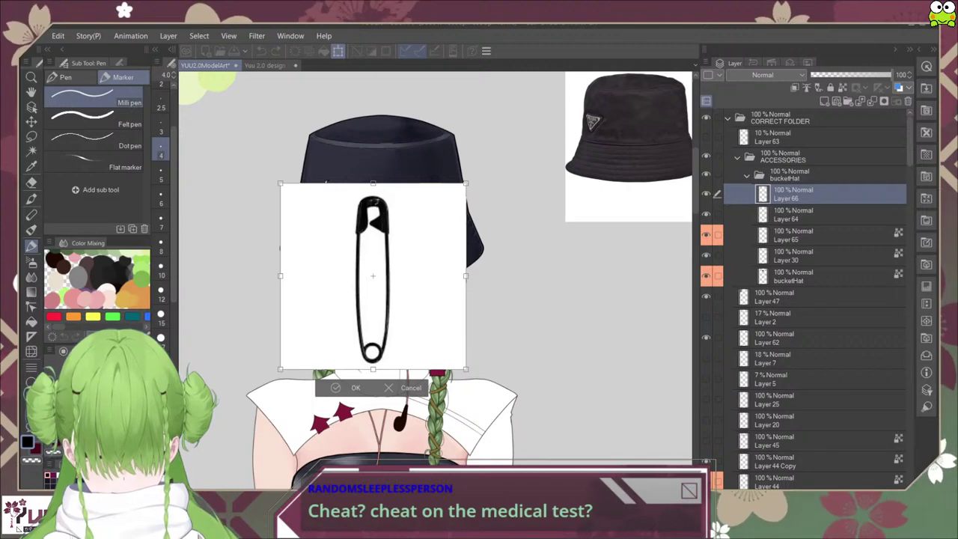
pyautogui.moveTo(478, 174); pyautogui.dragTo(375, 278)
pyautogui.moveTo(329, 229); pyautogui.dragTo(332, 249)
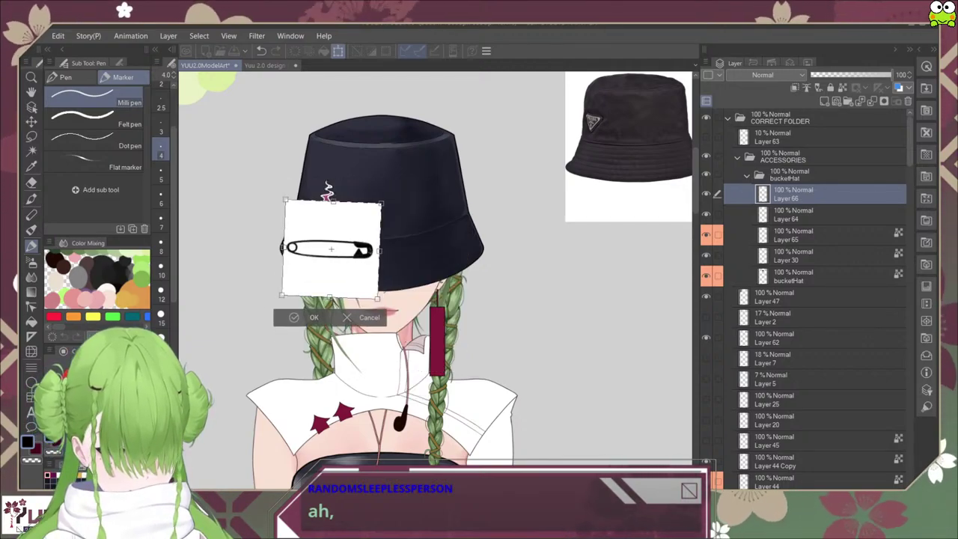
pyautogui.press('Return')
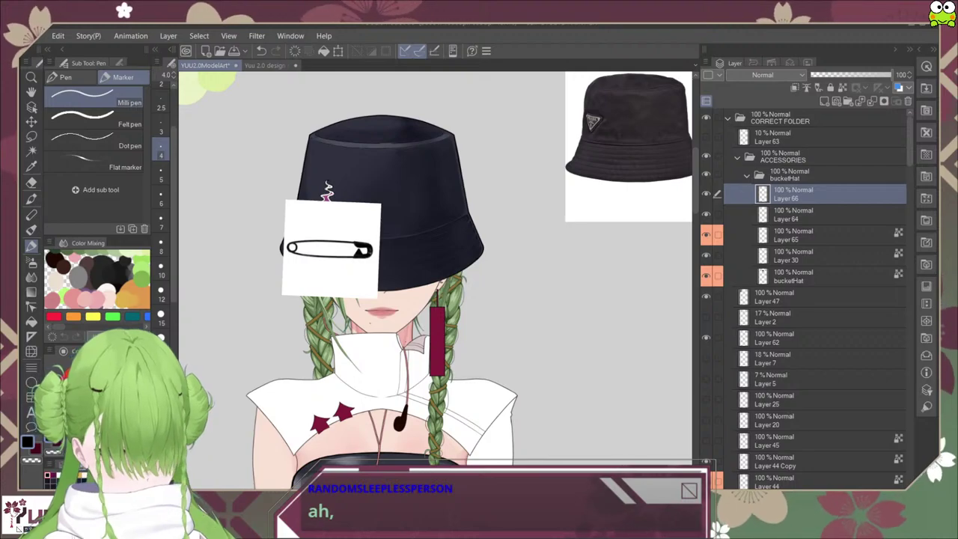
# Step: Set the opacity of the safety-pin reference, Layer 66, to 56%
pyautogui.click(856, 74)
pyautogui.scroll(2, 327, 260)
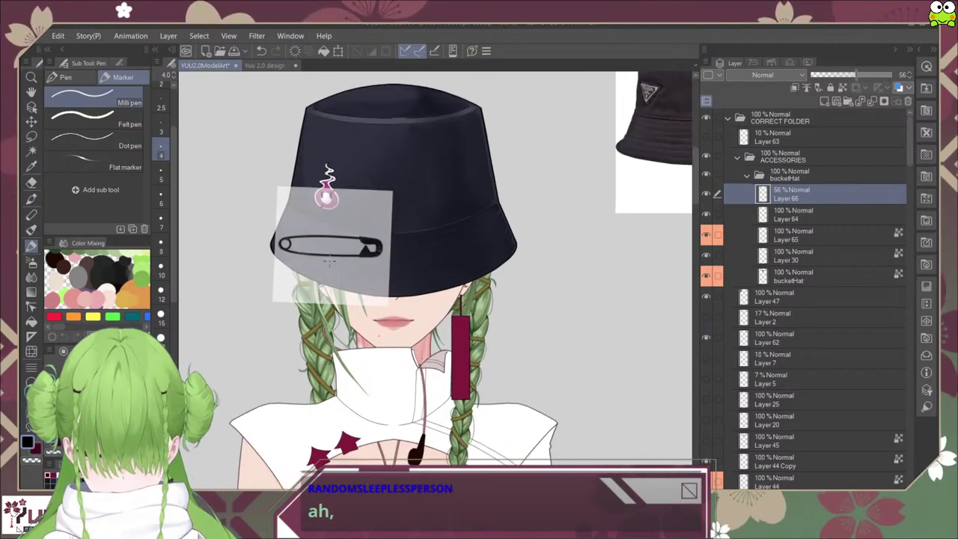
pyautogui.scroll(3, 352, 250)
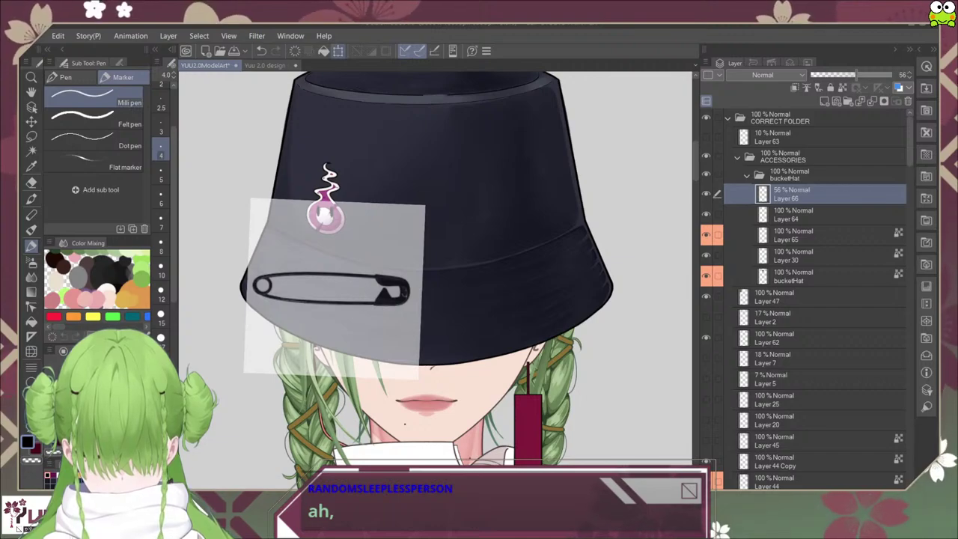
# Step: Tilt the safety-pin image to follow the brim's slope, shrink it and position it on the brim below the flame emblem
pyautogui.hotkey('ctrl', 't')
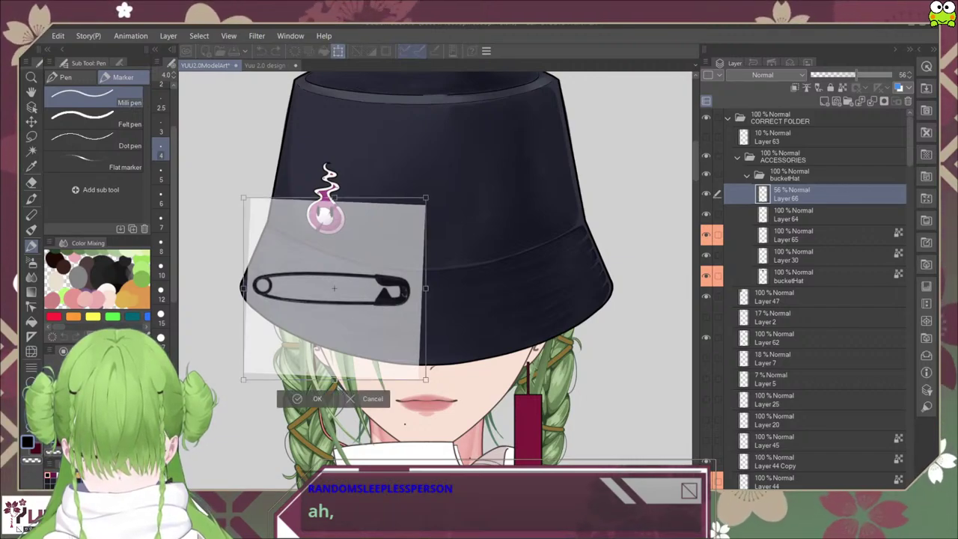
pyautogui.moveTo(428, 211); pyautogui.dragTo(444, 240)
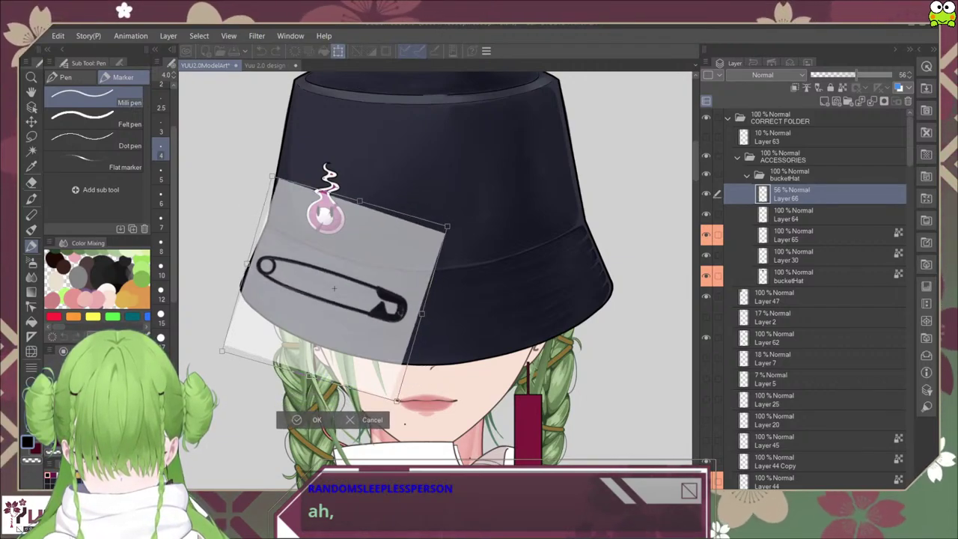
pyautogui.moveTo(397, 401); pyautogui.dragTo(371, 354)
pyautogui.moveTo(321, 265); pyautogui.dragTo(321, 287)
pyautogui.moveTo(370, 375); pyautogui.dragTo(364, 363)
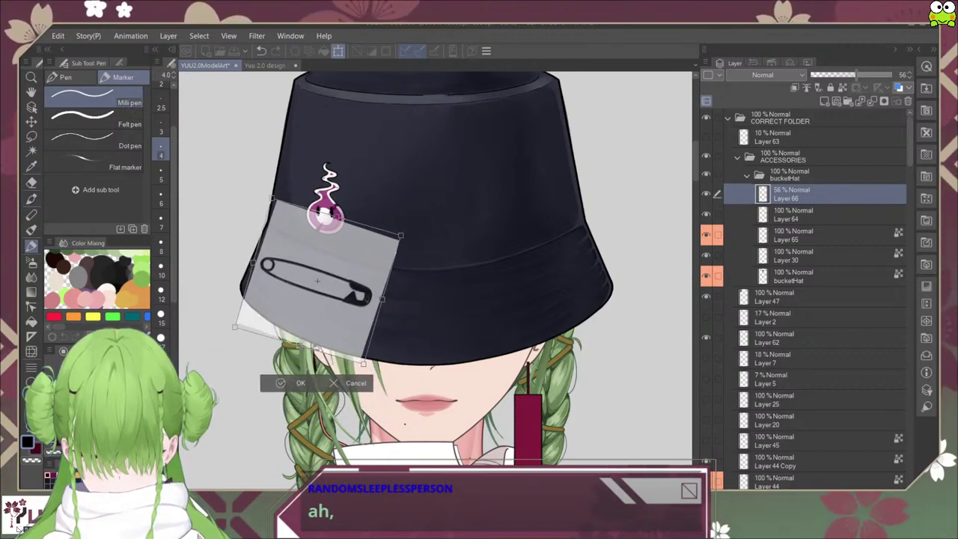
pyautogui.moveTo(318, 281); pyautogui.dragTo(325, 288)
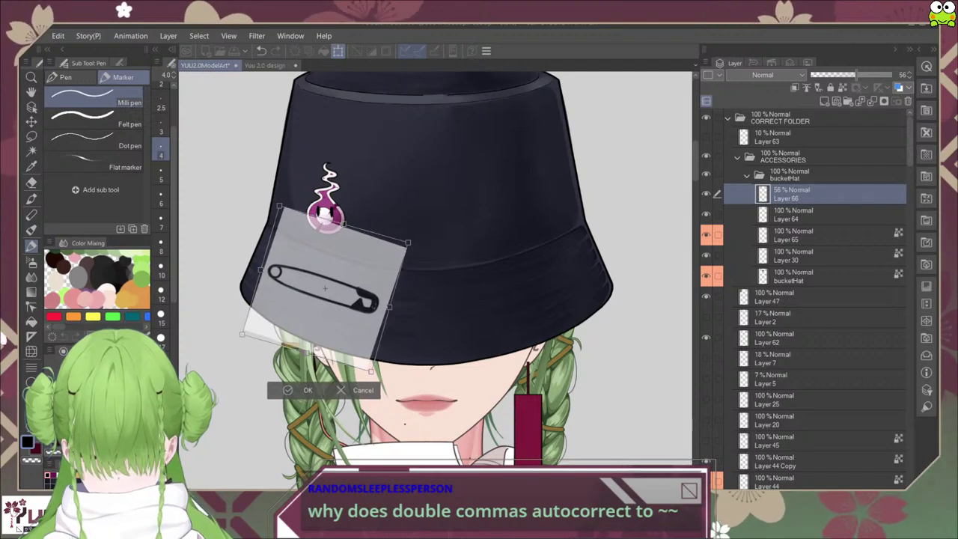
pyautogui.scroll(-5, 324, 287)
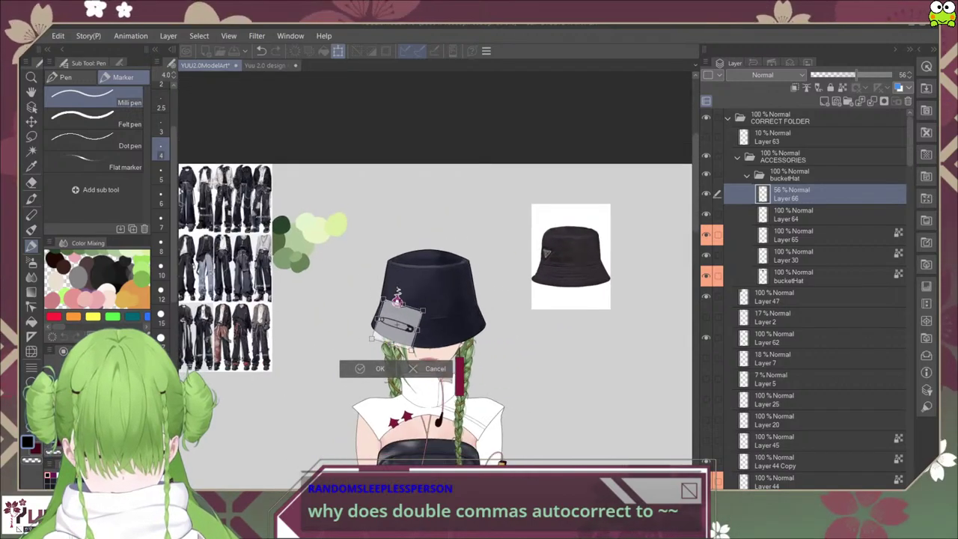
pyautogui.scroll(2, 324, 288)
pyautogui.scroll(1, 392, 338)
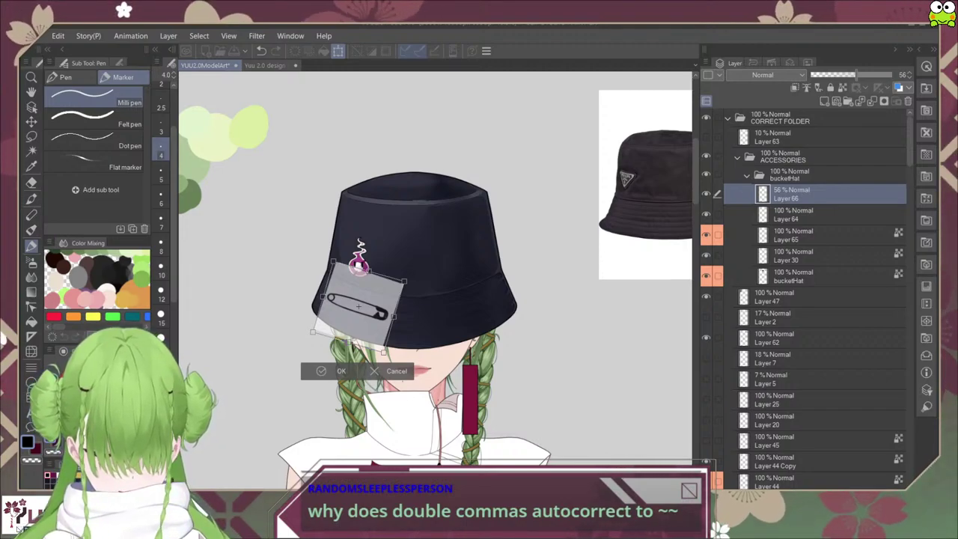
pyautogui.press('Return')
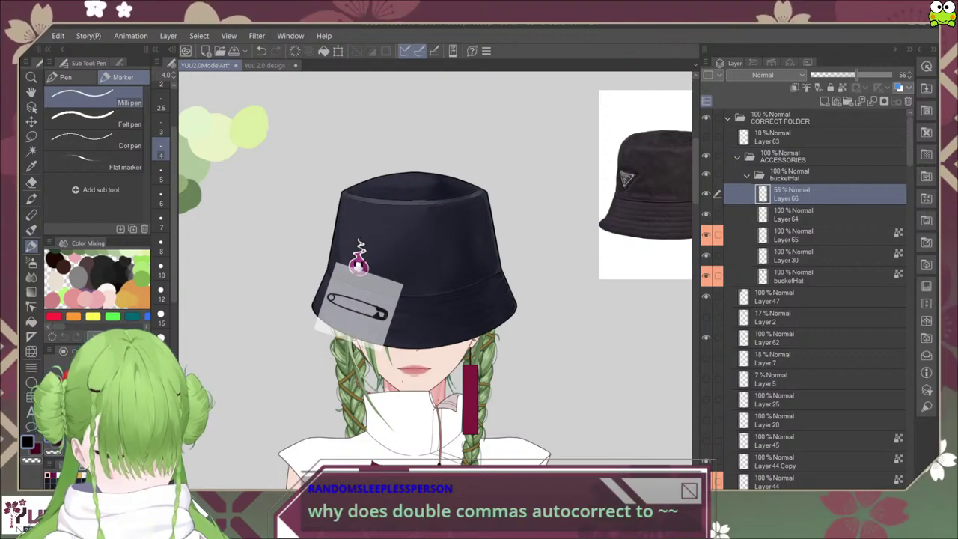
# Step: Rotate the safety-pin reference slightly counterclockwise to fine-tune its angle on the brim
pyautogui.scroll(2, 383, 327)
pyautogui.scroll(1, 384, 327)
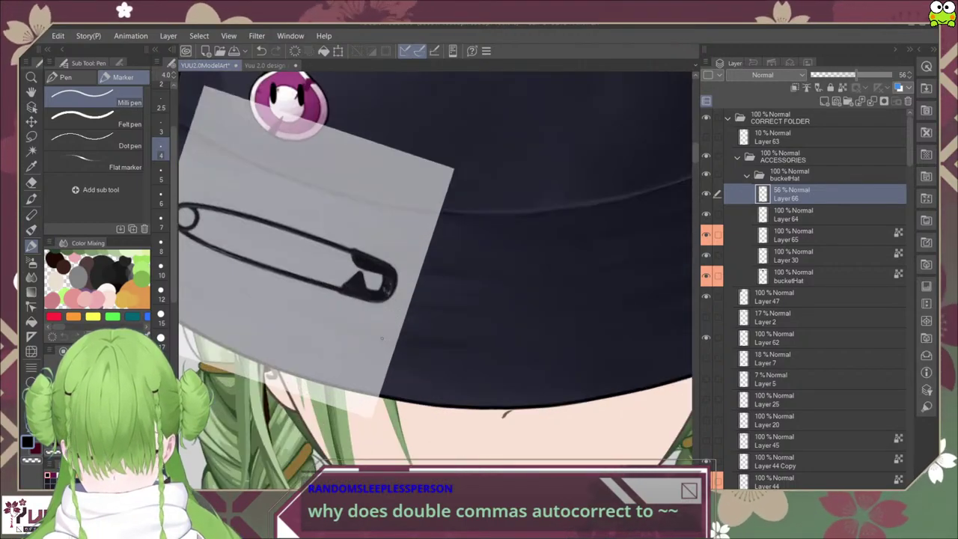
pyautogui.moveTo(378, 333); pyautogui.dragTo(478, 338)
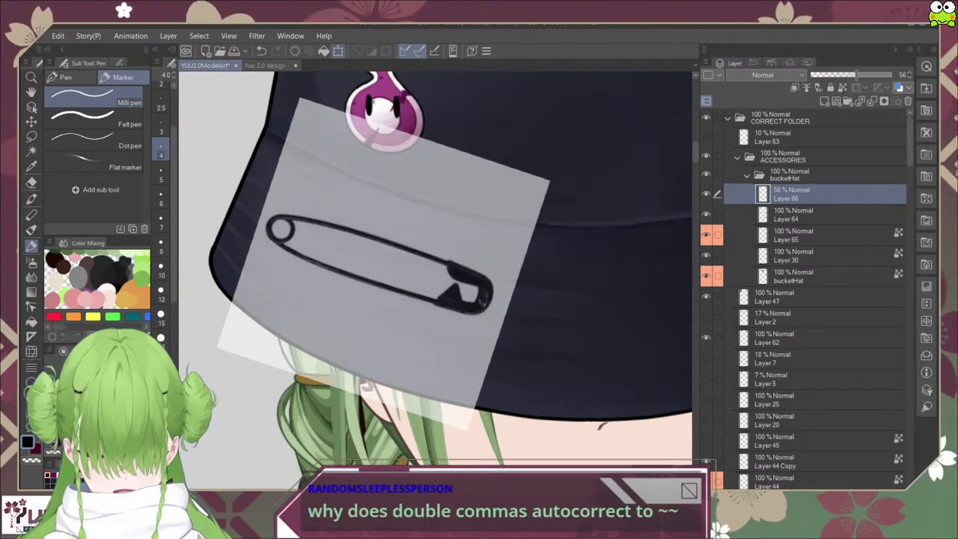
pyautogui.hotkey('ctrl', 't')
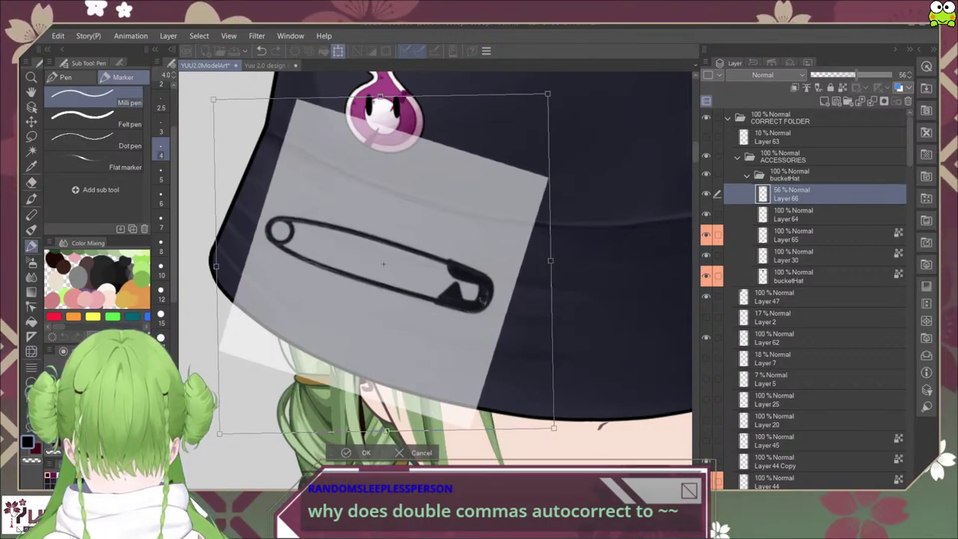
pyautogui.press('Return')
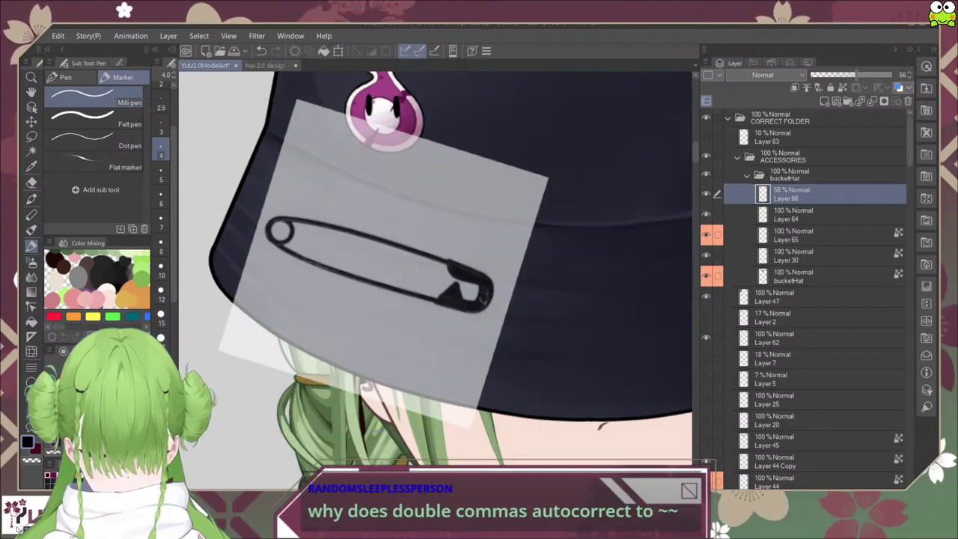
# Step: Lower the safety-pin reference, Layer 66, to 25% opacity and rotate it slightly clockwise on the brim
pyautogui.moveTo(856, 75); pyautogui.dragTo(831, 74)
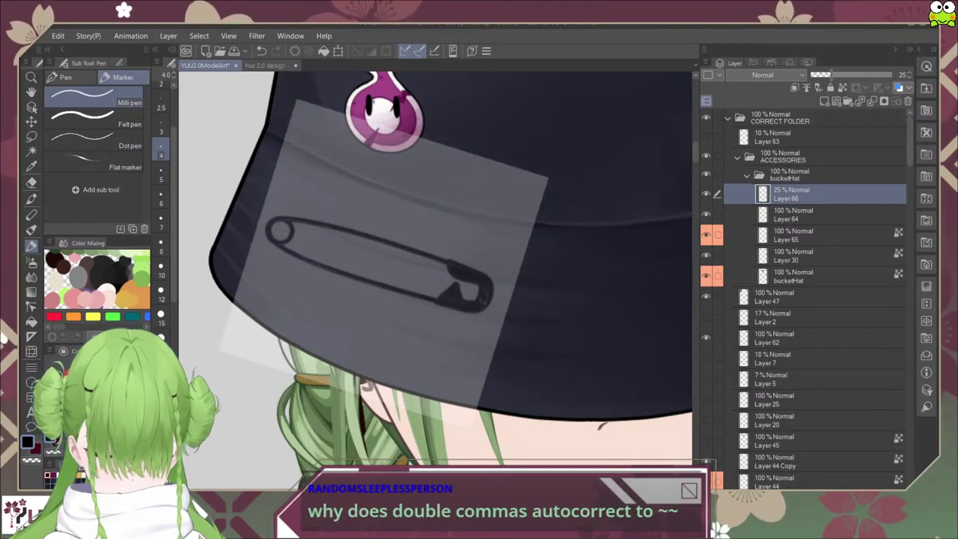
pyautogui.hotkey('ctrl', 't')
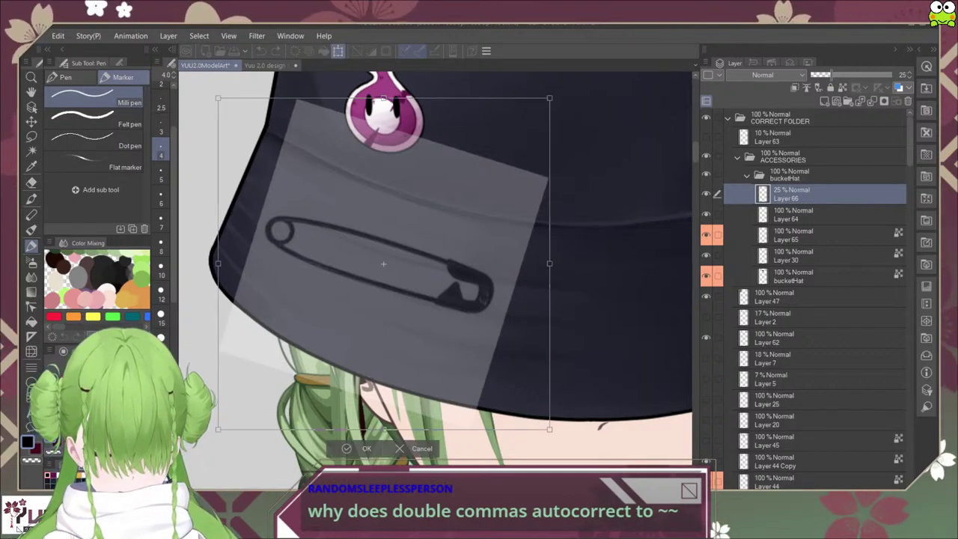
pyautogui.moveTo(563, 259); pyautogui.dragTo(562, 266)
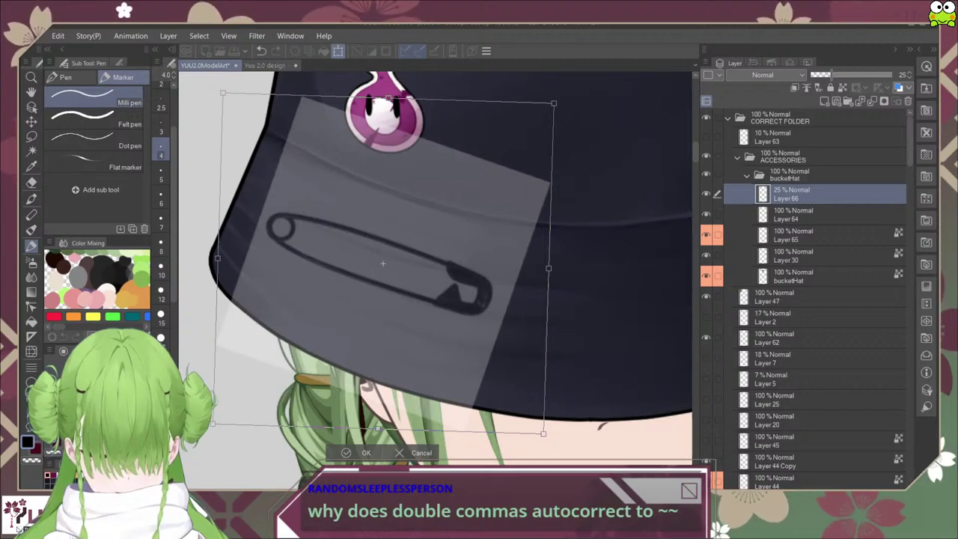
pyautogui.press('Return')
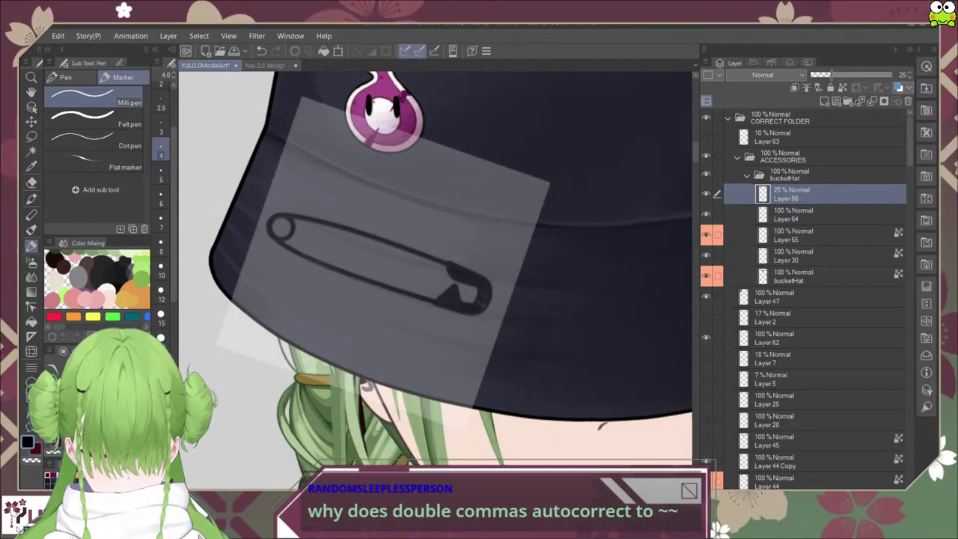
# Step: Move Layer 64 above the safety-pin reference layer and mark it with the orange palette color
pyautogui.click(795, 215)
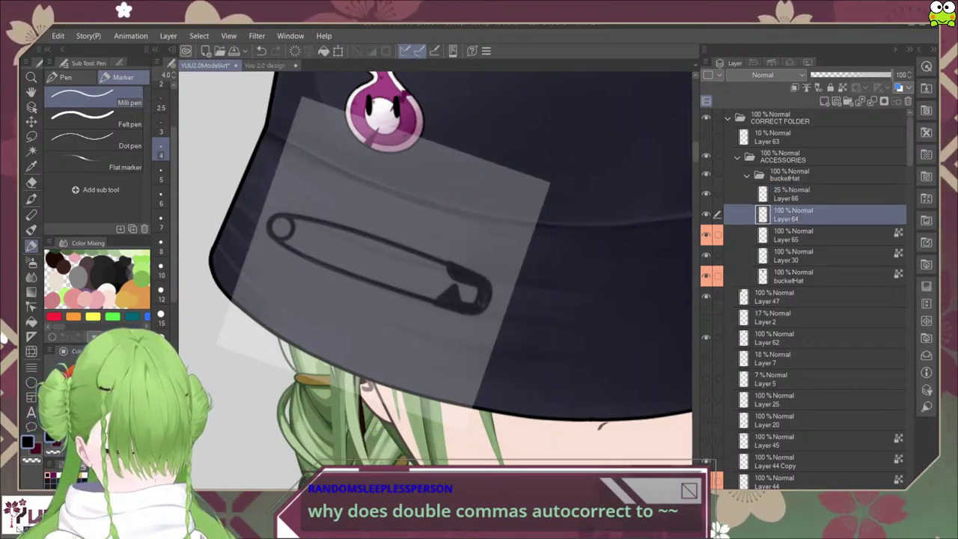
pyautogui.hotkey('ctrl', ']')
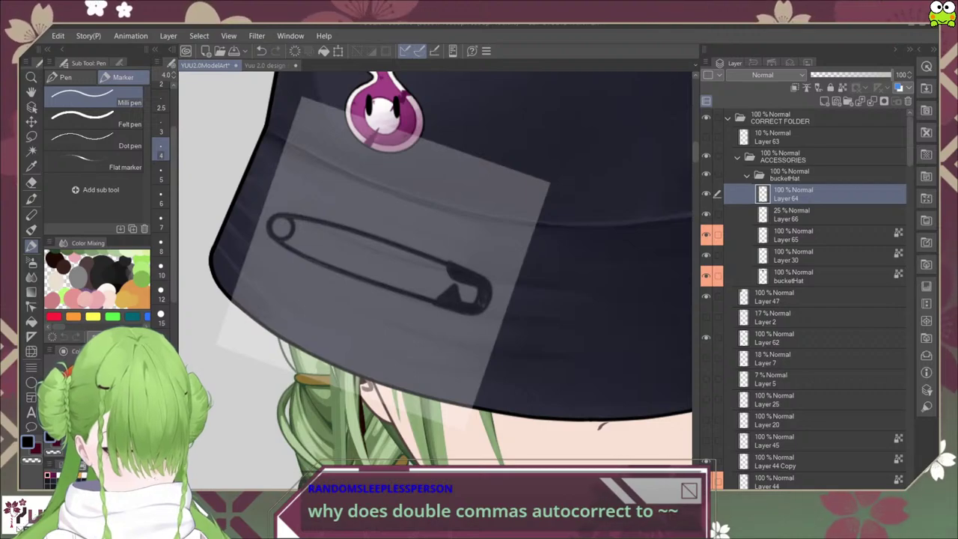
pyautogui.click(708, 74)
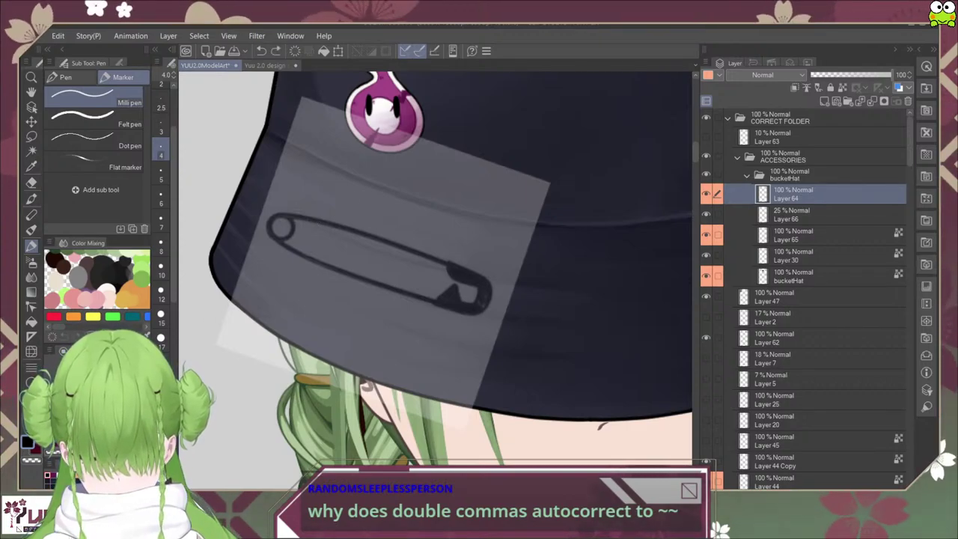
pyautogui.hotkey('shift', 'space')
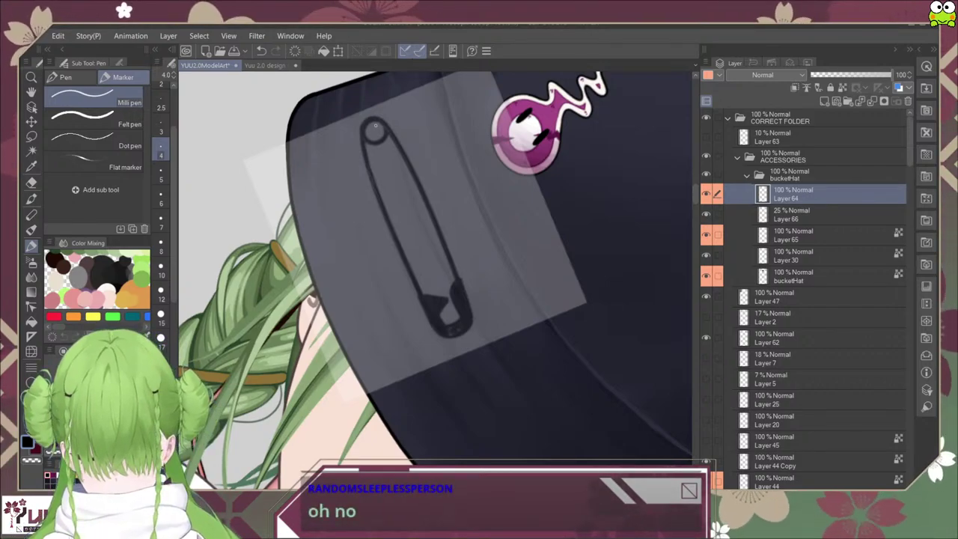
pyautogui.scroll(3, 375, 125)
pyautogui.moveTo(362, 119); pyautogui.dragTo(354, 157)
pyautogui.hotkey('ctrl', 'z')
pyautogui.moveTo(359, 120)
pyautogui.mouseDown()
pyautogui.moveTo(348, 140)
pyautogui.moveTo(368, 165)
pyautogui.mouseUp()
pyautogui.hotkey('ctrl', 'z')
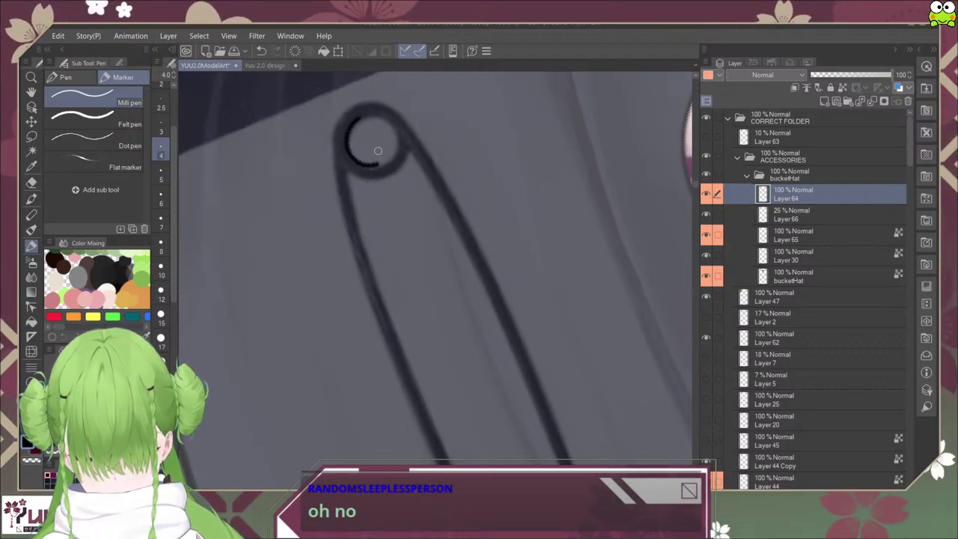
pyautogui.hotkey('ctrl', 'z')
pyautogui.moveTo(363, 118)
pyautogui.mouseDown()
pyautogui.moveTo(348, 152)
pyautogui.moveTo(379, 164)
pyautogui.mouseUp()
pyautogui.hotkey('ctrl', 'z')
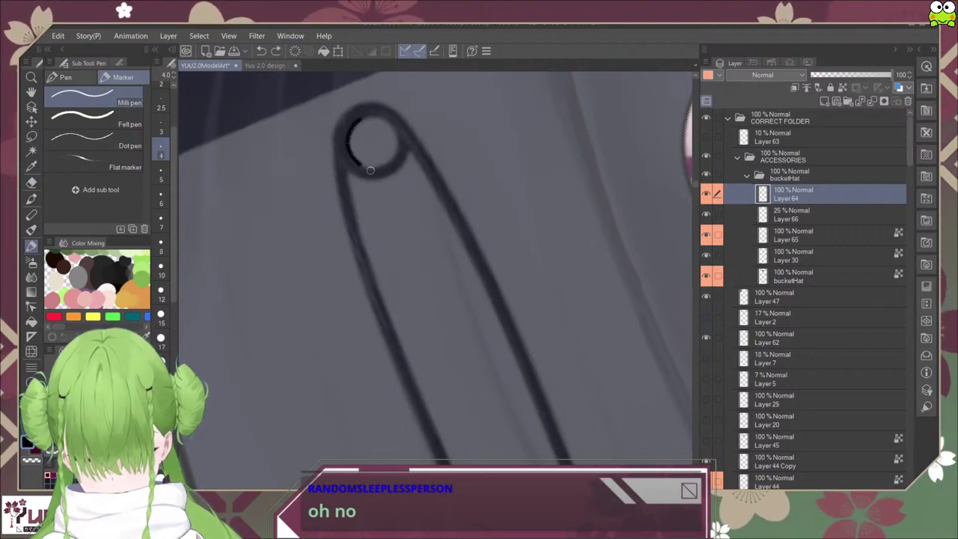
# Step: Ink the inner circle of the safety pin's coil in black on Layer 64 and thicken its outline
pyautogui.moveTo(362, 125)
pyautogui.mouseDown()
pyautogui.moveTo(354, 123)
pyautogui.moveTo(348, 147)
pyautogui.moveTo(370, 166)
pyautogui.mouseUp()
pyautogui.moveTo(360, 119)
pyautogui.mouseDown()
pyautogui.moveTo(347, 142)
pyautogui.moveTo(376, 165)
pyautogui.mouseUp()
pyautogui.moveTo(362, 120)
pyautogui.mouseDown()
pyautogui.moveTo(347, 150)
pyautogui.moveTo(377, 168)
pyautogui.moveTo(393, 158)
pyautogui.mouseUp()
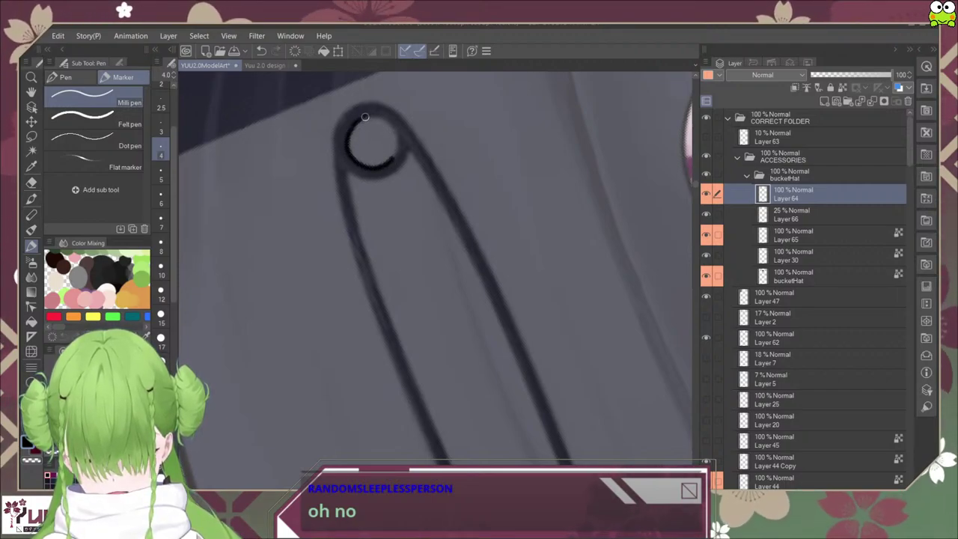
pyautogui.moveTo(364, 117)
pyautogui.mouseDown()
pyautogui.moveTo(392, 126)
pyautogui.moveTo(391, 161)
pyautogui.mouseUp()
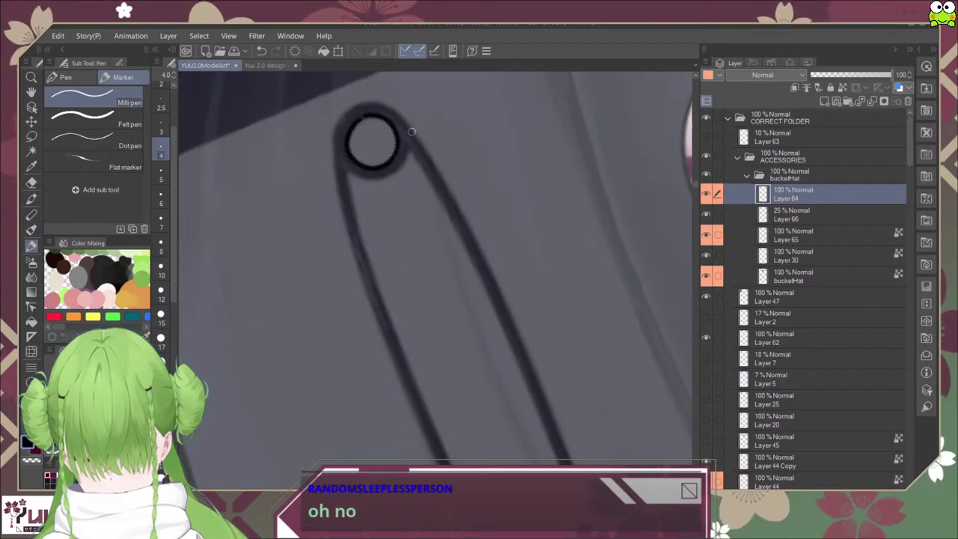
pyautogui.scroll(2, 372, 124)
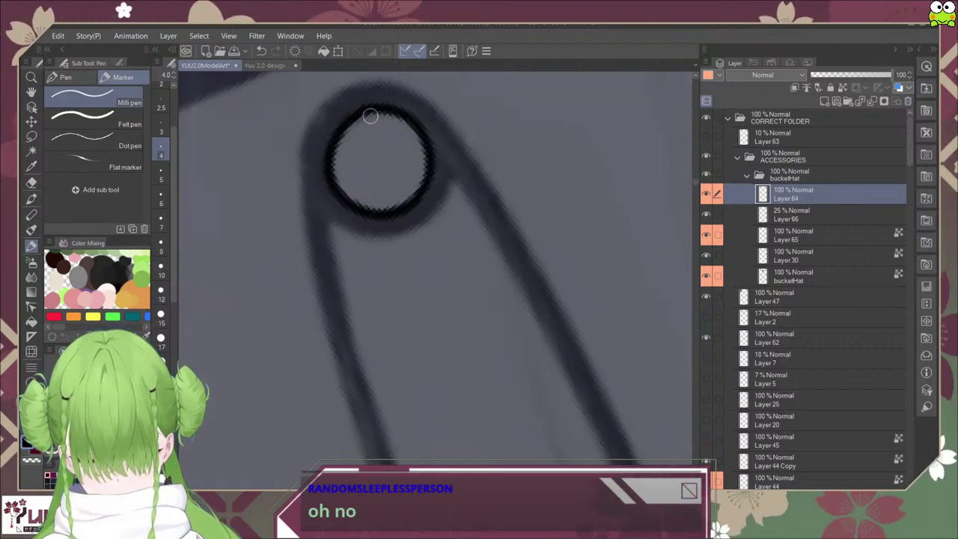
pyautogui.moveTo(366, 110)
pyautogui.mouseDown()
pyautogui.moveTo(341, 126)
pyautogui.moveTo(331, 176)
pyautogui.moveTo(342, 196)
pyautogui.moveTo(381, 211)
pyautogui.moveTo(414, 198)
pyautogui.moveTo(392, 208)
pyautogui.moveTo(417, 193)
pyautogui.moveTo(424, 125)
pyautogui.mouseUp()
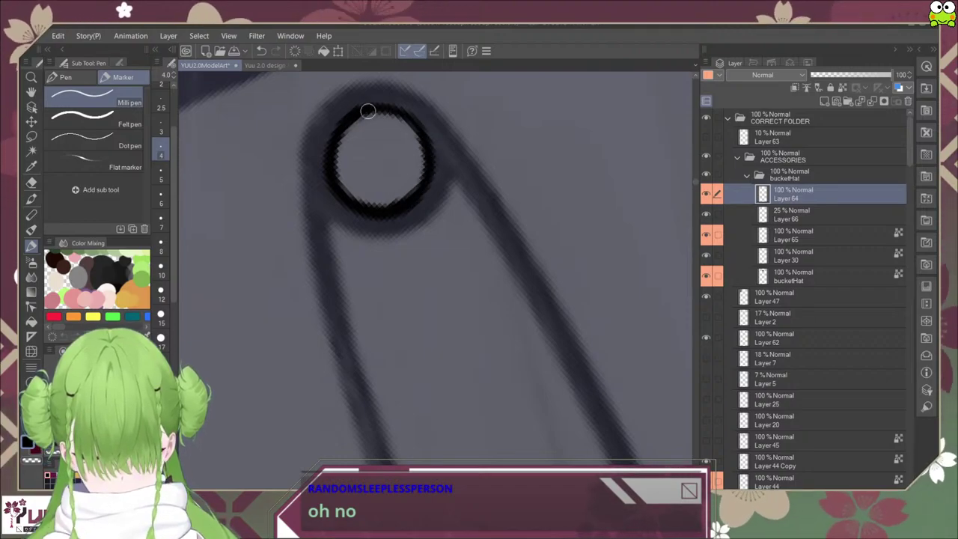
pyautogui.moveTo(368, 110)
pyautogui.mouseDown()
pyautogui.moveTo(421, 131)
pyautogui.moveTo(427, 187)
pyautogui.moveTo(408, 188)
pyautogui.moveTo(417, 249)
pyautogui.mouseUp()
pyautogui.scroll(-5, 429, 186)
pyautogui.scroll(5, 416, 201)
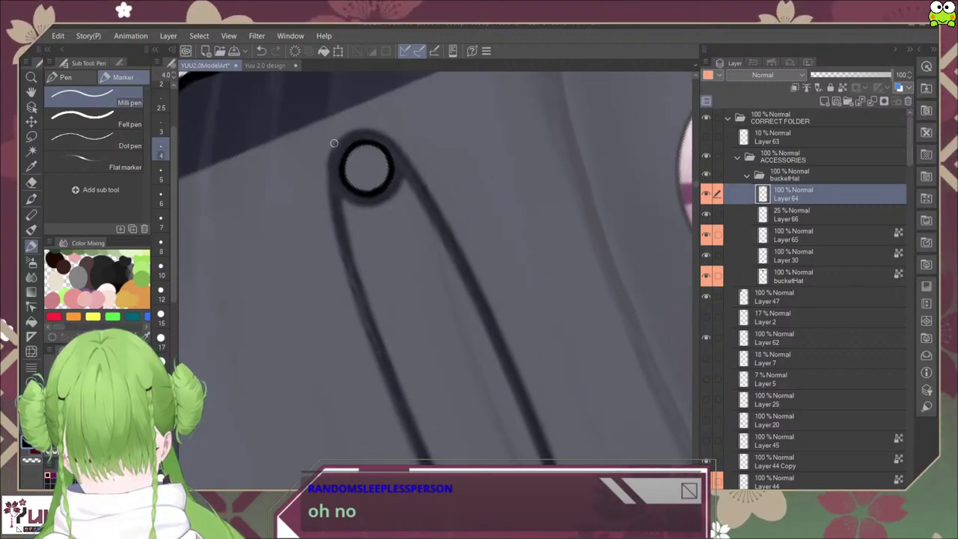
pyautogui.hotkey('ctrl', 'z')
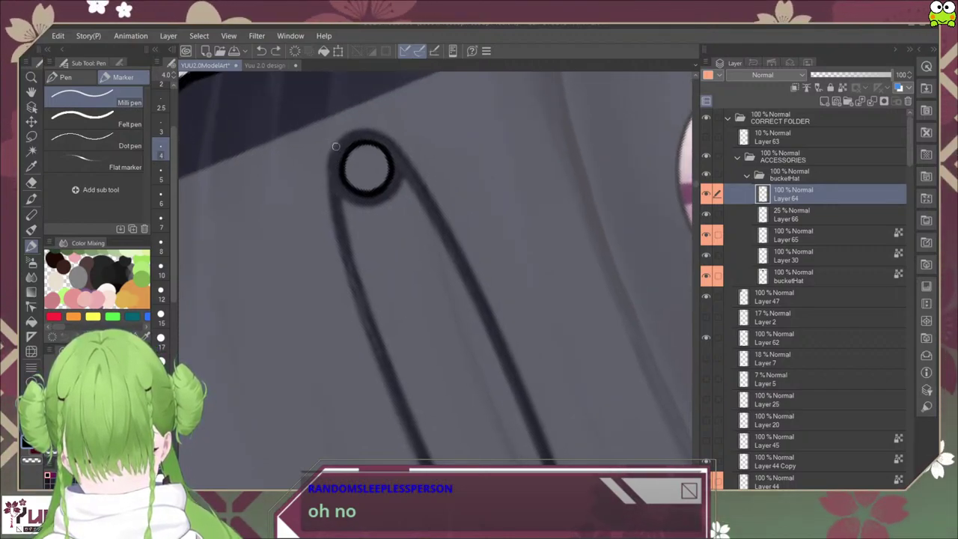
pyautogui.moveTo(341, 136); pyautogui.dragTo(329, 177)
pyautogui.hotkey('ctrl', 'z')
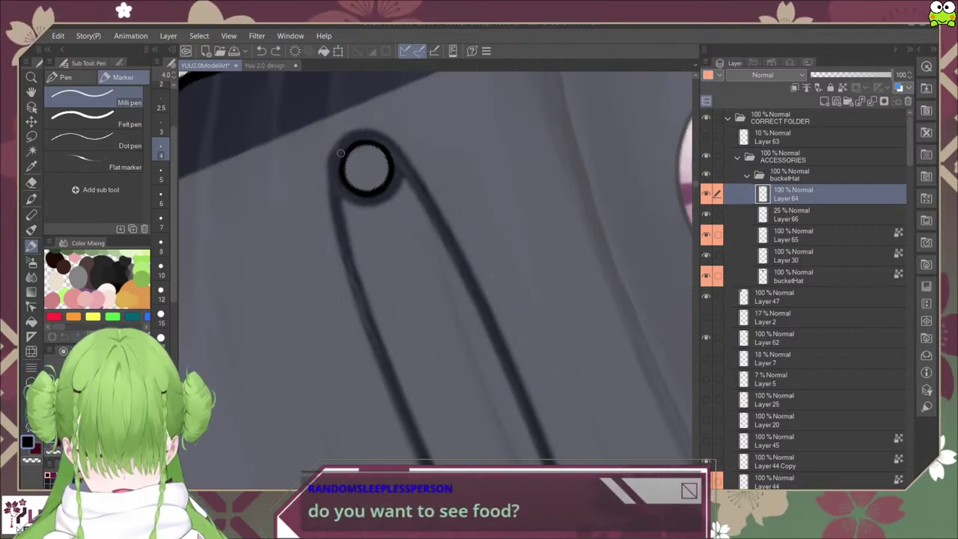
pyautogui.moveTo(459, 316); pyautogui.dragTo(456, 345)
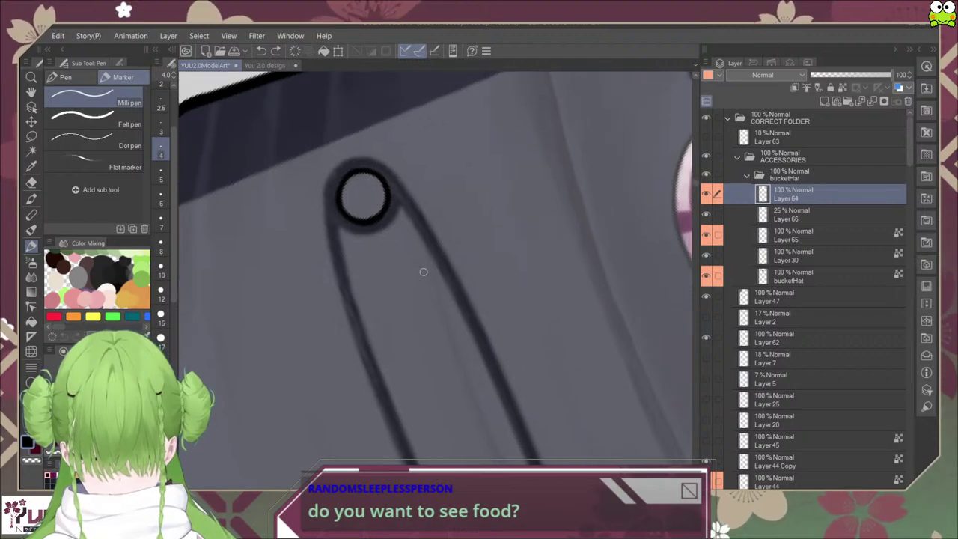
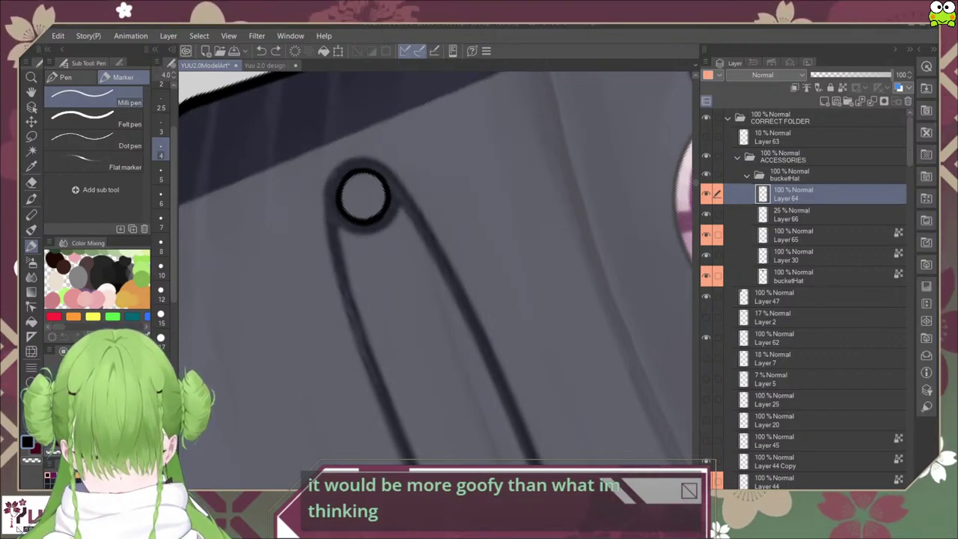
pyautogui.moveTo(408, 227); pyautogui.dragTo(414, 226)
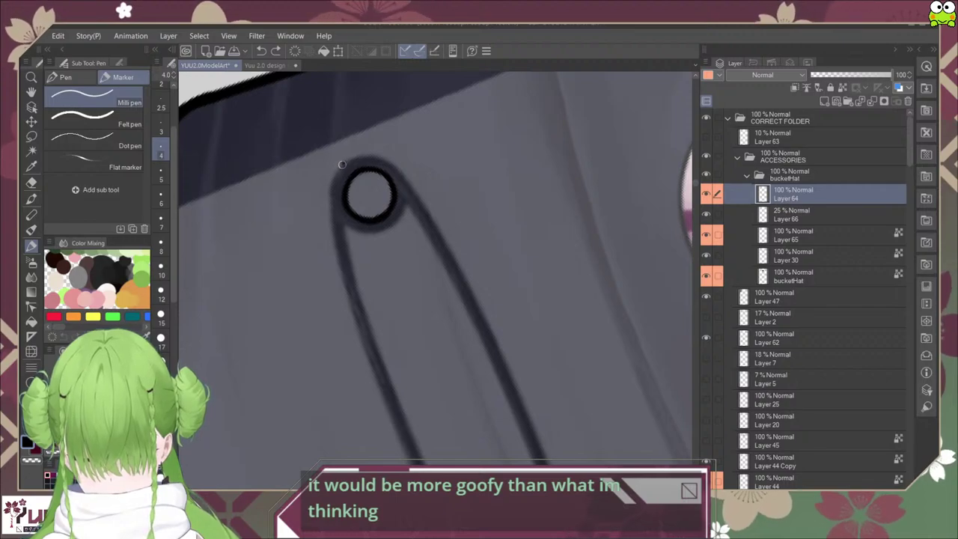
pyautogui.moveTo(330, 183)
pyautogui.mouseDown()
pyautogui.moveTo(330, 206)
pyautogui.moveTo(358, 235)
pyautogui.moveTo(386, 228)
pyautogui.moveTo(410, 199)
pyautogui.mouseUp()
pyautogui.hotkey('ctrl', 'z')
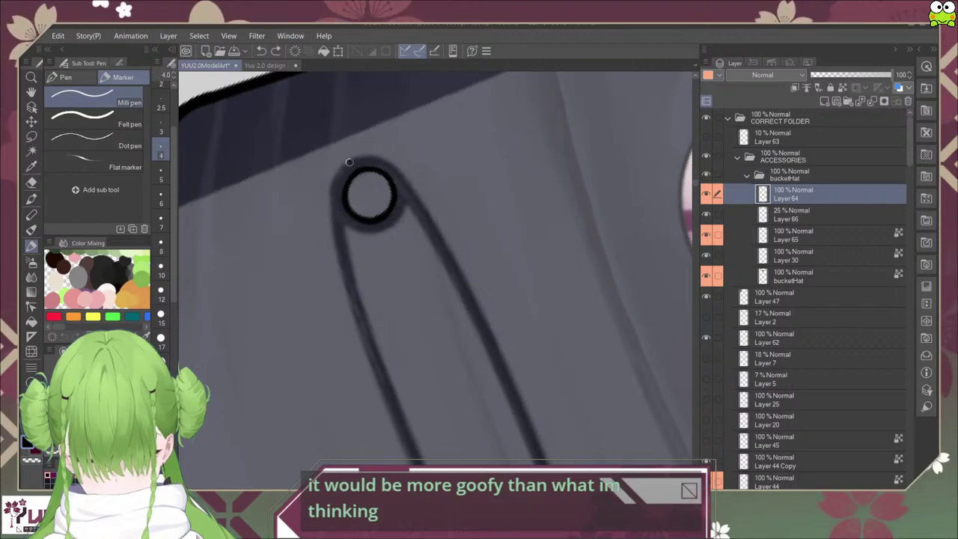
# Step: Ink most of the outer circle of the safety pin's coil, leaving the part where the pin's arm joins open
pyautogui.moveTo(351, 160)
pyautogui.mouseDown()
pyautogui.moveTo(331, 196)
pyautogui.moveTo(338, 219)
pyautogui.moveTo(362, 234)
pyautogui.mouseUp()
pyautogui.moveTo(384, 231); pyautogui.dragTo(397, 217)
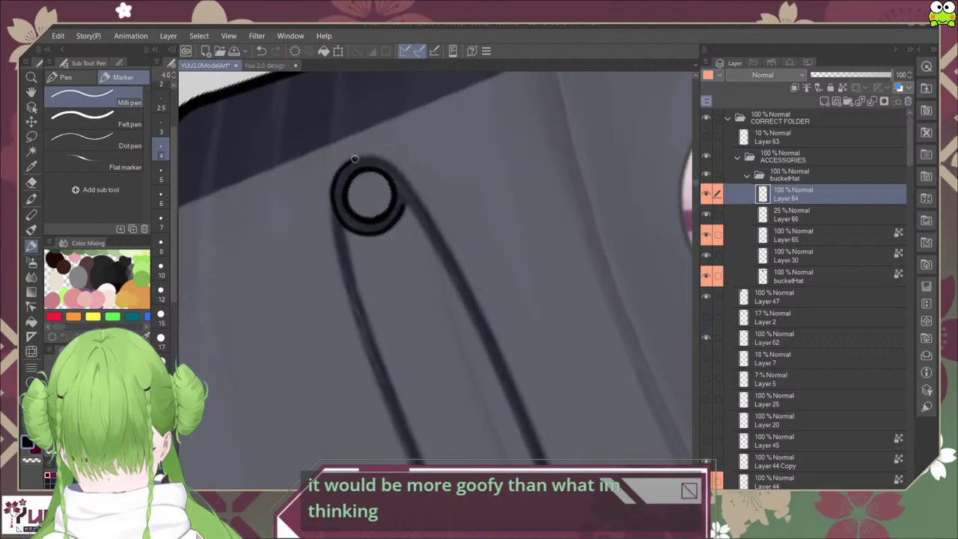
pyautogui.scroll(-3, 374, 147)
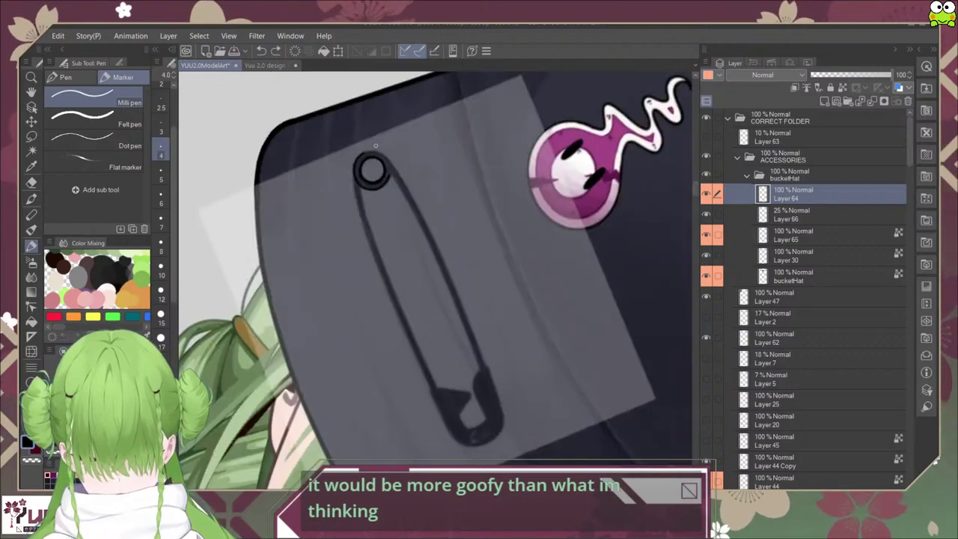
pyautogui.moveTo(470, 270); pyautogui.dragTo(462, 274)
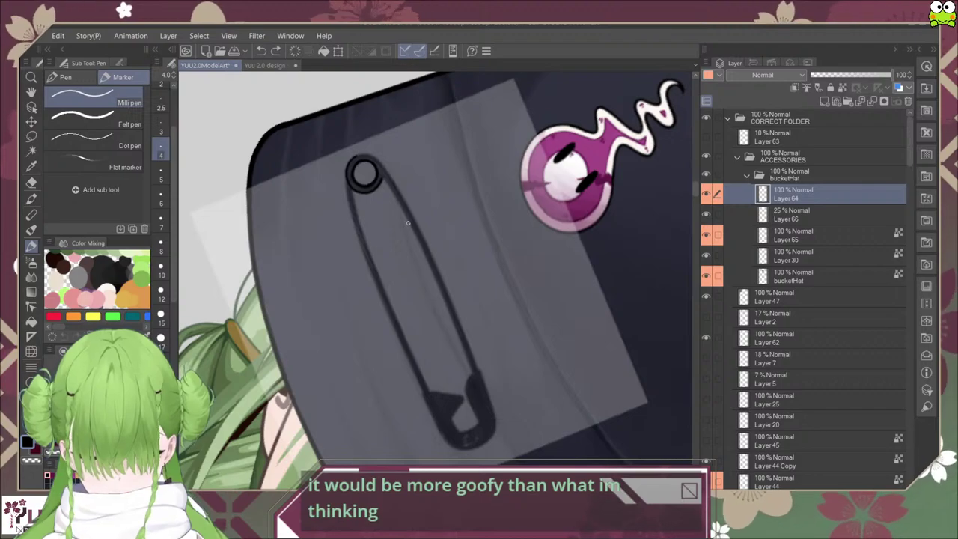
pyautogui.moveTo(524, 352); pyautogui.dragTo(462, 169)
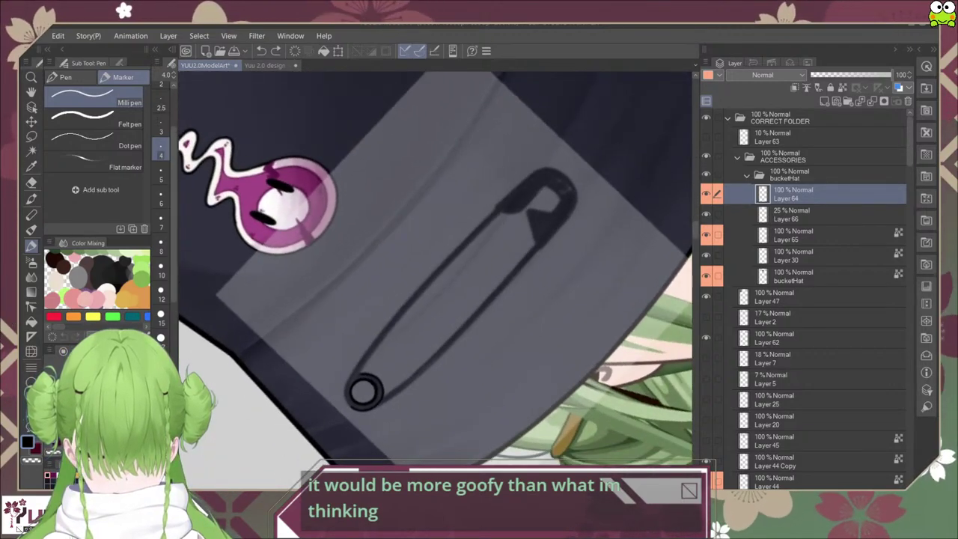
pyautogui.moveTo(426, 361)
pyautogui.mouseDown()
pyautogui.moveTo(404, 360)
pyautogui.moveTo(424, 344)
pyautogui.mouseUp()
pyautogui.scroll(2, 405, 359)
pyautogui.scroll(-3, 416, 356)
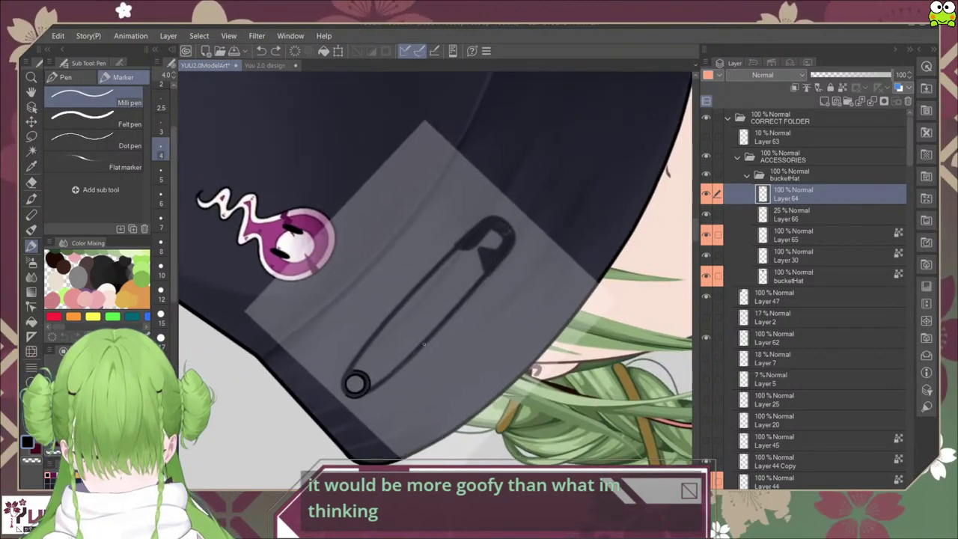
pyautogui.scroll(4, 424, 344)
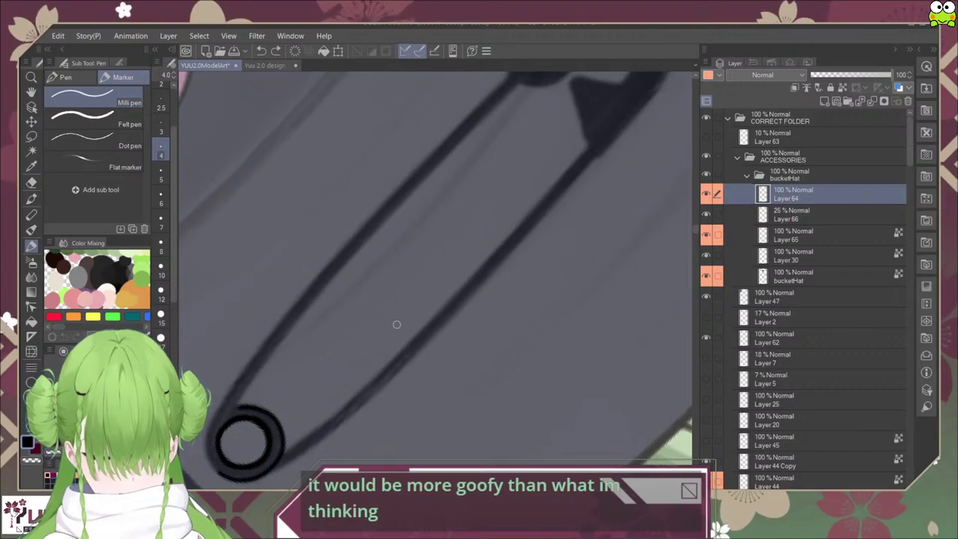
pyautogui.scroll(-4, 397, 324)
pyautogui.scroll(3, 404, 307)
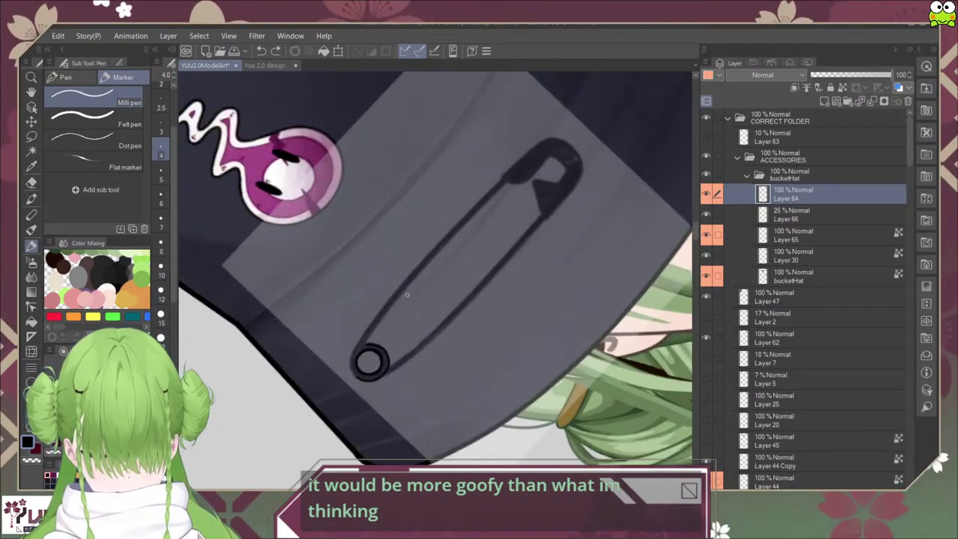
pyautogui.scroll(1, 383, 339)
pyautogui.scroll(1, 444, 274)
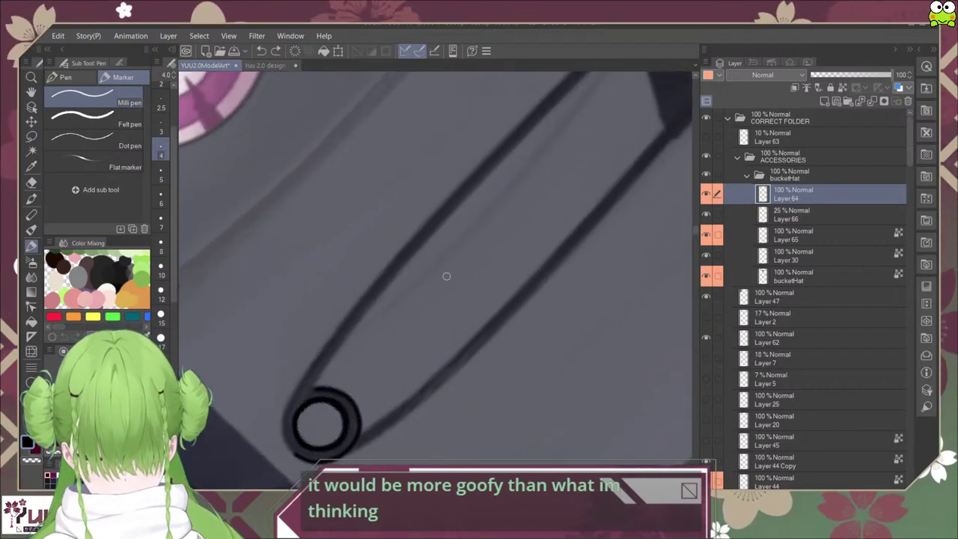
pyautogui.scroll(-3, 461, 268)
pyautogui.moveTo(460, 268); pyautogui.dragTo(410, 287)
pyautogui.scroll(3, 423, 267)
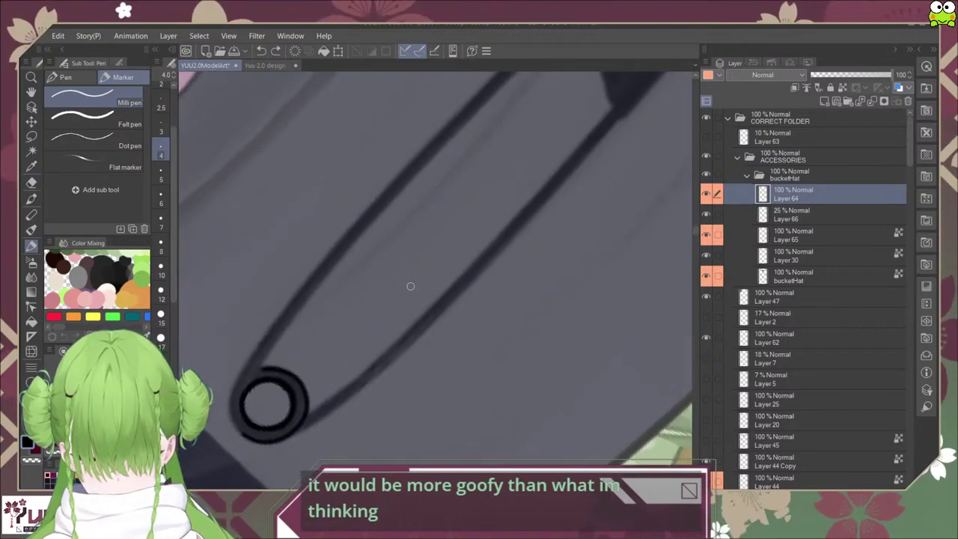
pyautogui.scroll(-2, 412, 284)
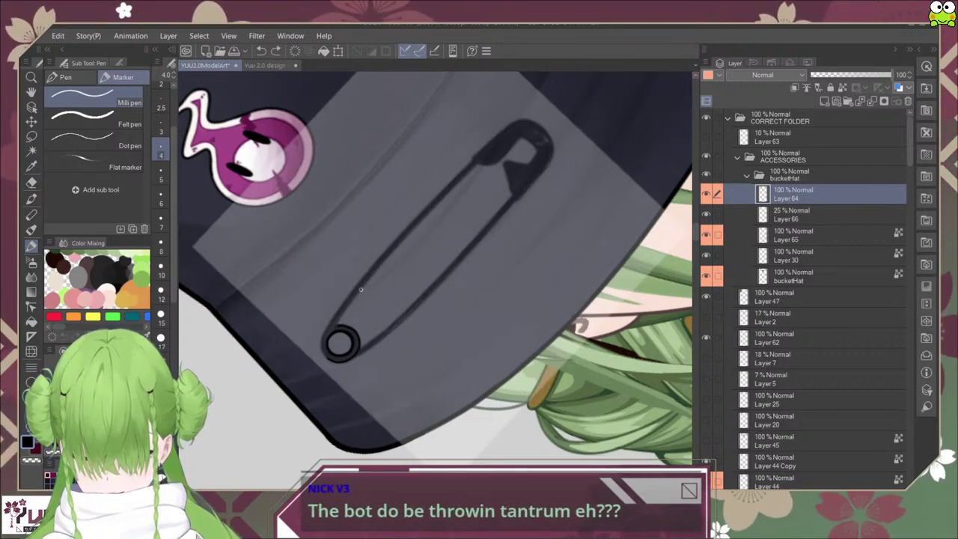
# Step: Ink the missing outer side of the coil's ring, from the pin's upper arm around to the existing outline
pyautogui.scroll(4, 377, 315)
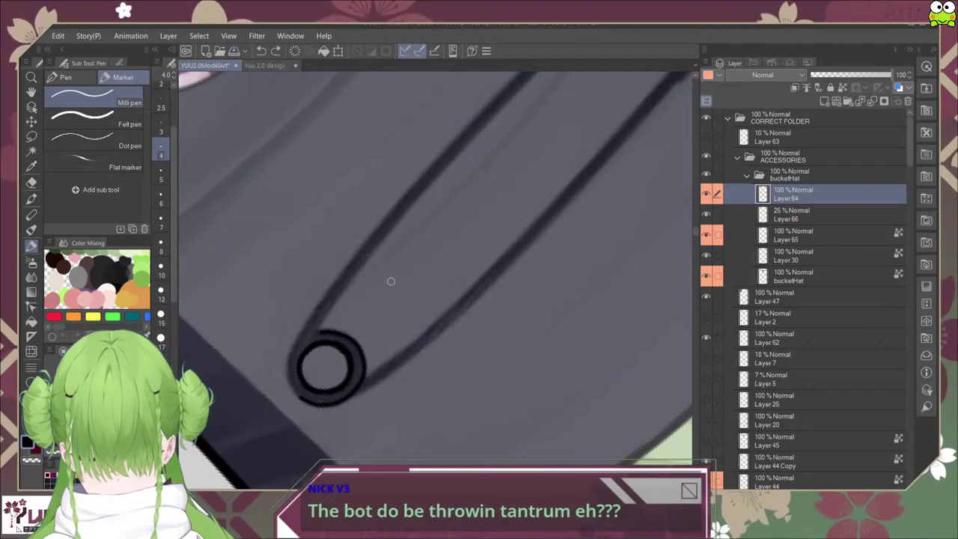
pyautogui.moveTo(300, 333)
pyautogui.mouseDown()
pyautogui.moveTo(287, 367)
pyautogui.moveTo(301, 397)
pyautogui.mouseUp()
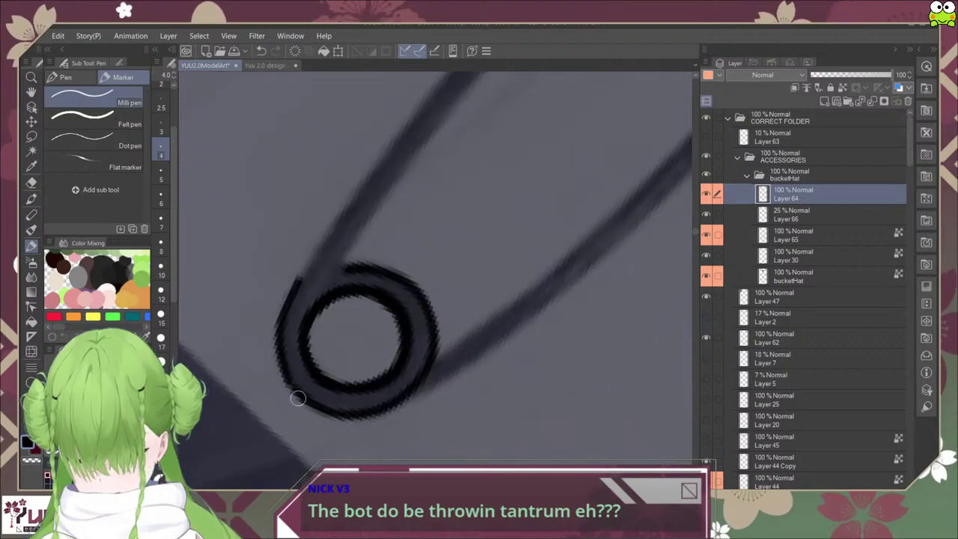
pyautogui.scroll(2, 299, 395)
pyautogui.scroll(-4, 306, 384)
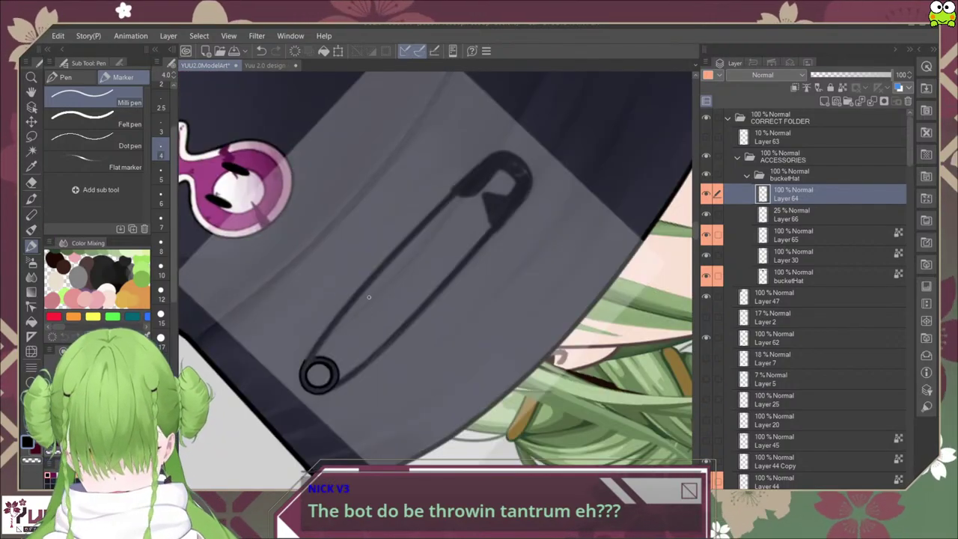
pyautogui.moveTo(404, 287); pyautogui.dragTo(380, 307)
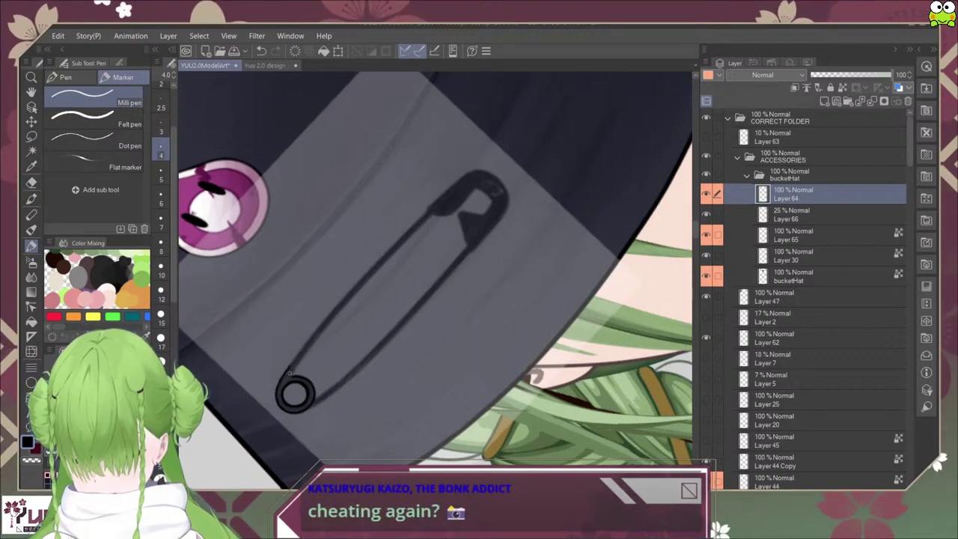
pyautogui.scroll(3, 317, 359)
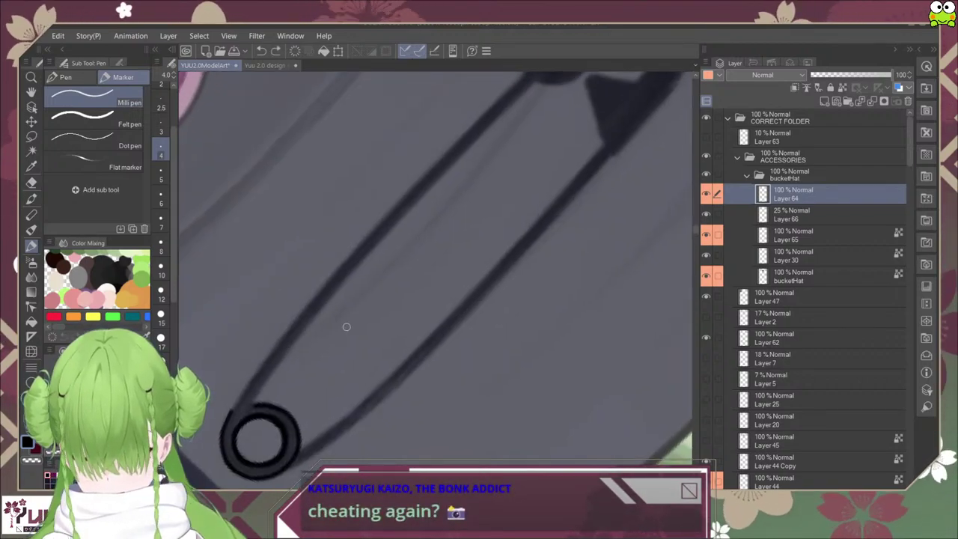
pyautogui.scroll(-4, 342, 336)
pyautogui.moveTo(395, 291); pyautogui.dragTo(368, 326)
pyautogui.scroll(2, 380, 305)
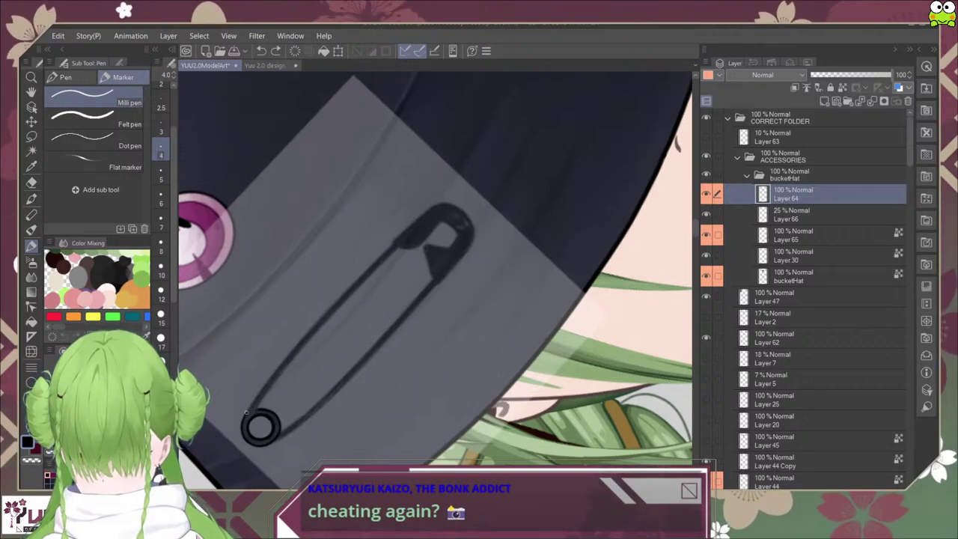
pyautogui.moveTo(257, 395); pyautogui.dragTo(315, 323)
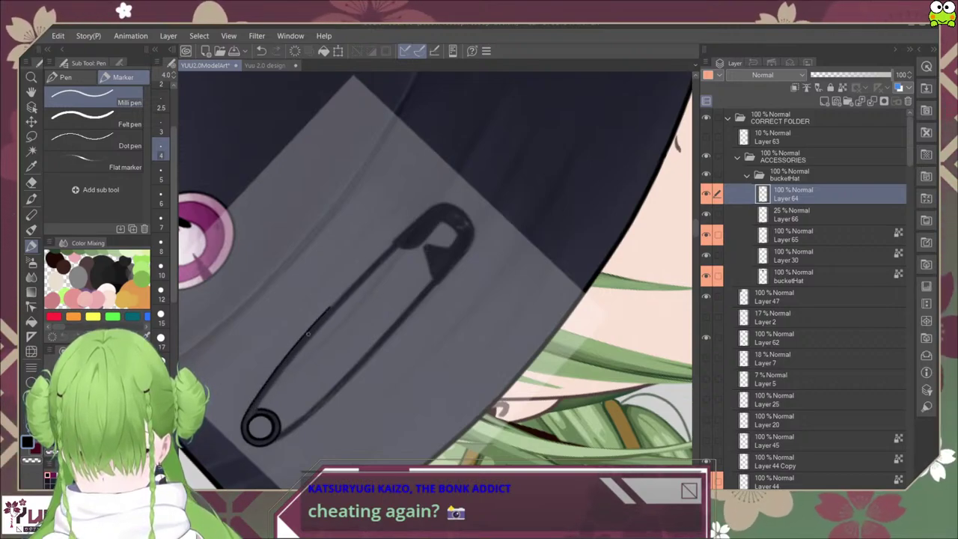
pyautogui.hotkey('ctrl', 'z')
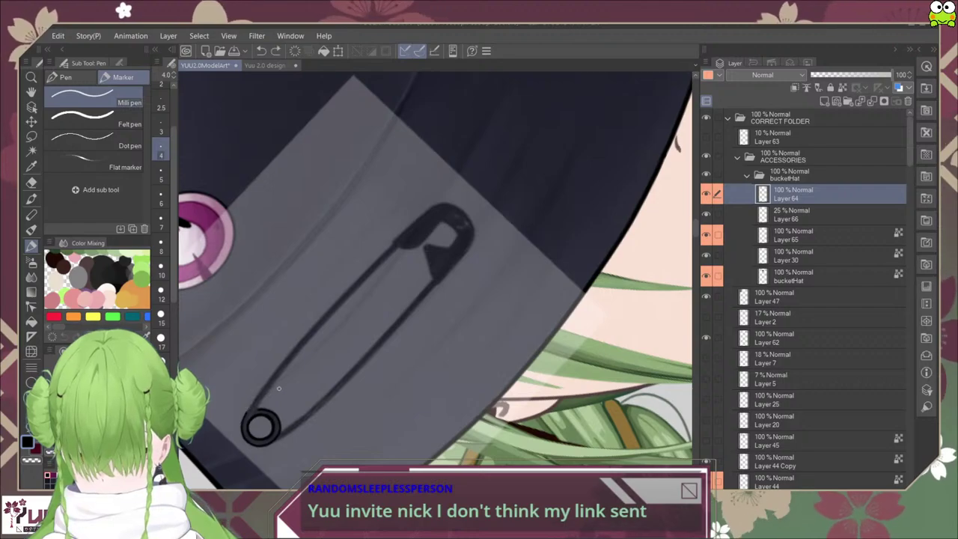
# Step: Ink both edges of a short stub of the pin's upper arm, starting at the coil, and close its end
pyautogui.scroll(2, 278, 387)
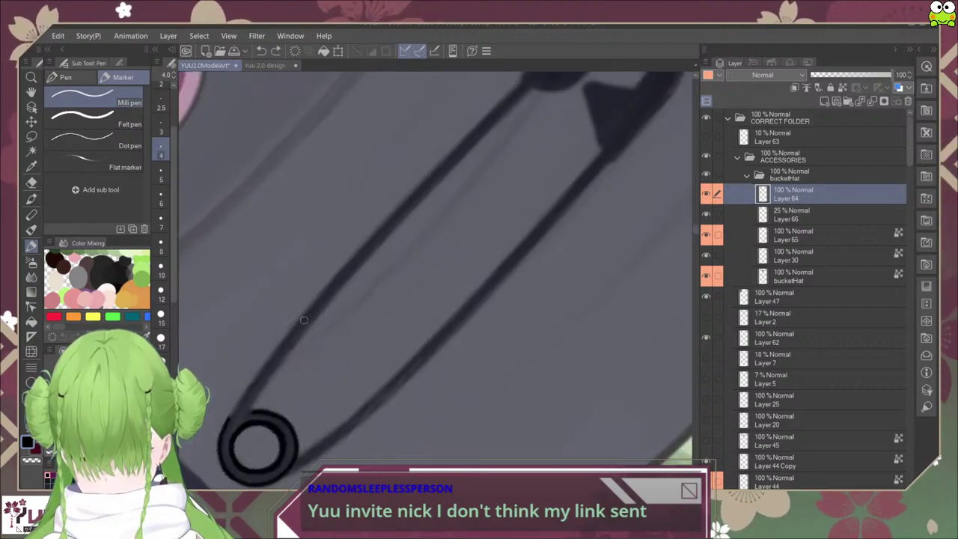
pyautogui.moveTo(302, 320); pyautogui.dragTo(313, 330)
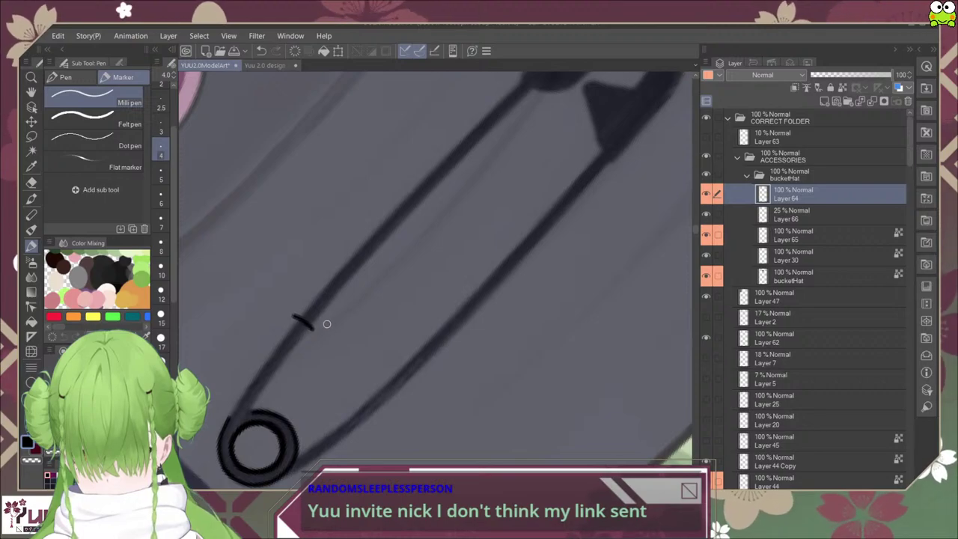
pyautogui.hotkey('ctrl', 'z')
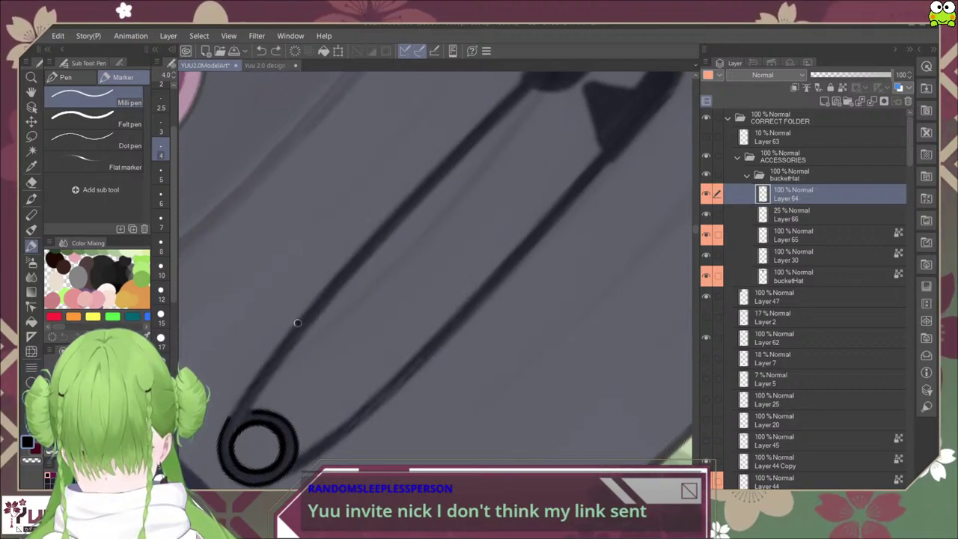
pyautogui.moveTo(237, 408); pyautogui.dragTo(301, 323)
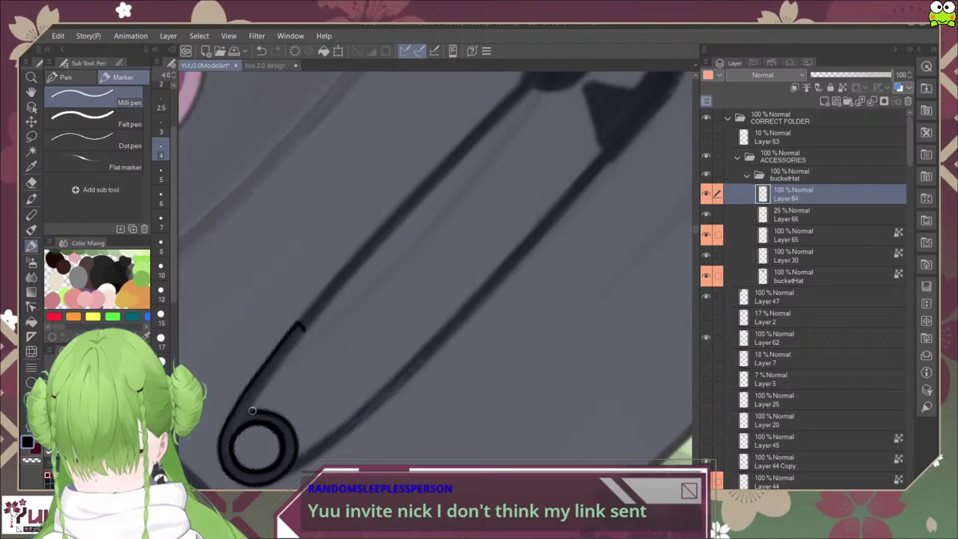
pyautogui.moveTo(253, 411); pyautogui.dragTo(313, 322)
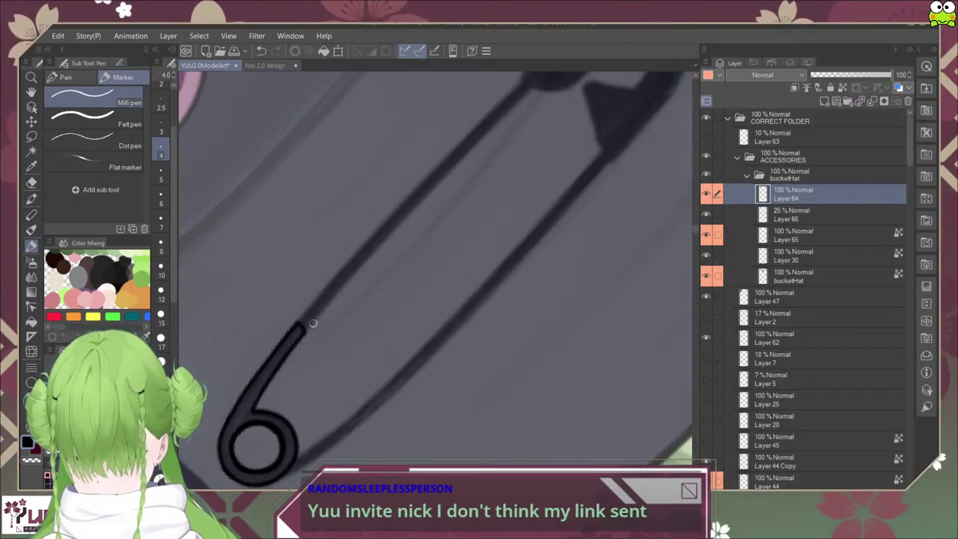
# Step: Erase the excess ink at the end of the coil-side arm stub to trim its cap, and return to the pen
pyautogui.hotkey('ctrl', '@')
pyautogui.scroll(-5, 384, 464)
pyautogui.moveTo(460, 429); pyautogui.dragTo(465, 312)
pyautogui.scroll(2, 465, 313)
pyautogui.scroll(4, 395, 289)
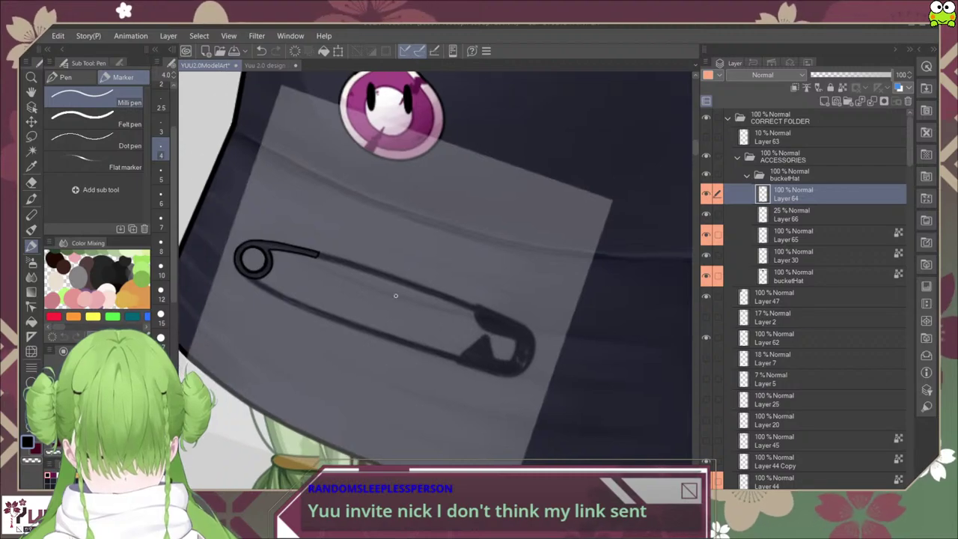
pyautogui.scroll(2, 325, 246)
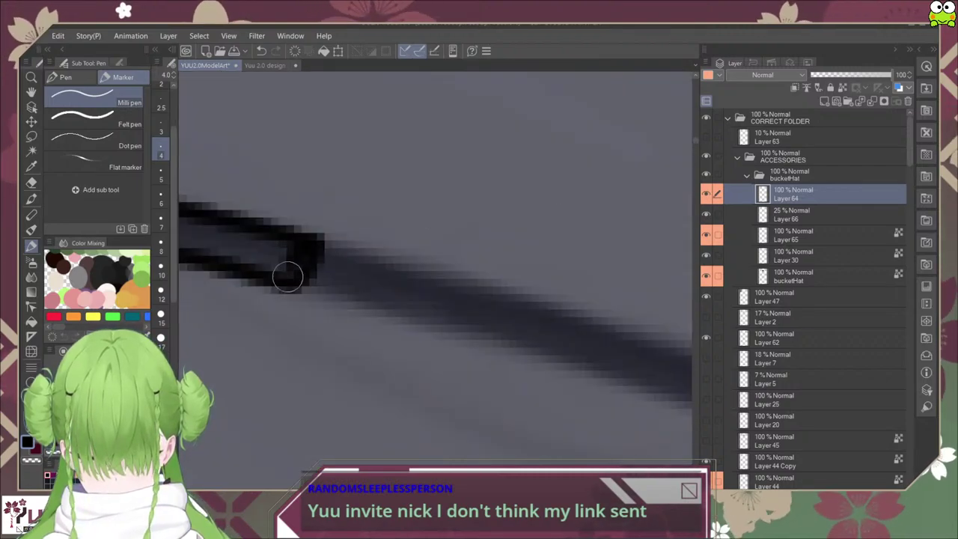
pyautogui.press('e')
pyautogui.moveTo(324, 272)
pyautogui.mouseDown()
pyautogui.moveTo(287, 268)
pyautogui.moveTo(308, 279)
pyautogui.moveTo(305, 251)
pyautogui.moveTo(291, 257)
pyautogui.moveTo(295, 284)
pyautogui.mouseUp()
pyautogui.press('p')
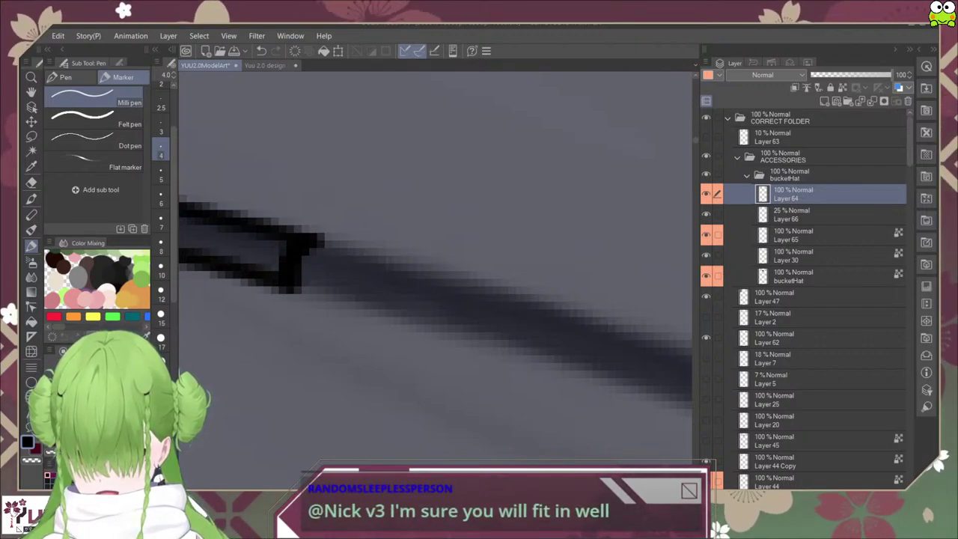
# Step: Ink a short end cap across the pin's upper arm, a little before the clasp
pyautogui.hotkey('ctrl', '-')
pyautogui.hotkey('ctrl', '-')
pyautogui.hotkey('ctrl', '-')
pyautogui.hotkey('ctrl', '-')
pyautogui.hotkey('ctrl', '-')
pyautogui.hotkey('ctrl', '-')
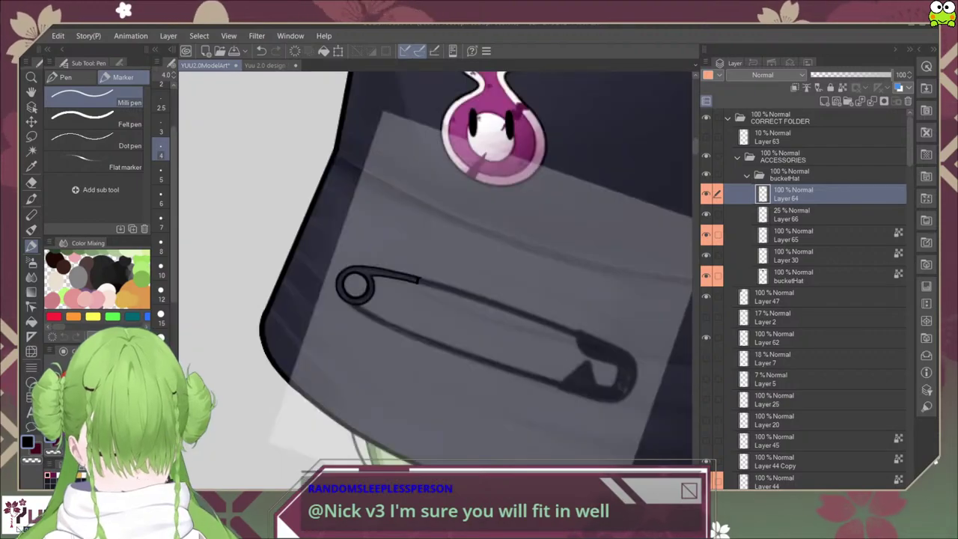
pyautogui.scroll(5, 592, 364)
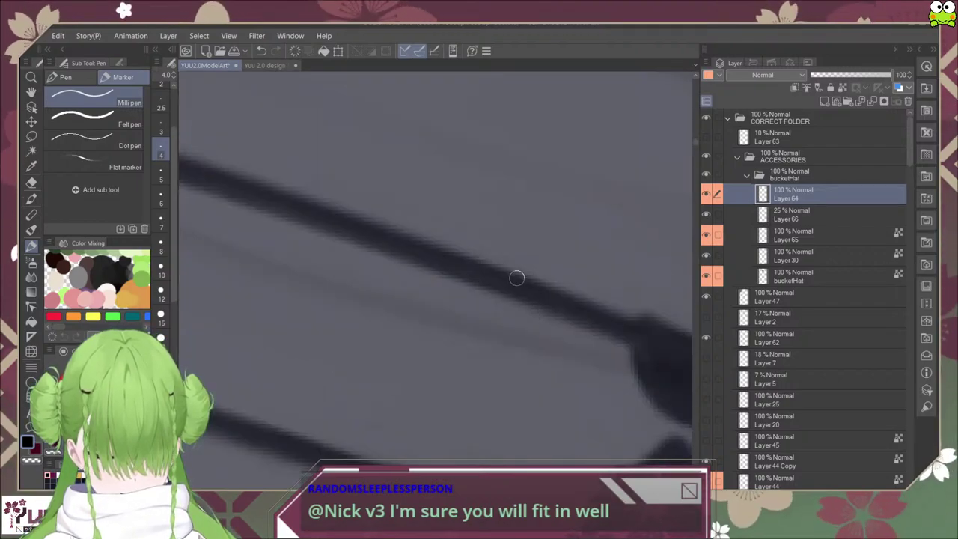
pyautogui.moveTo(515, 279); pyautogui.dragTo(504, 292)
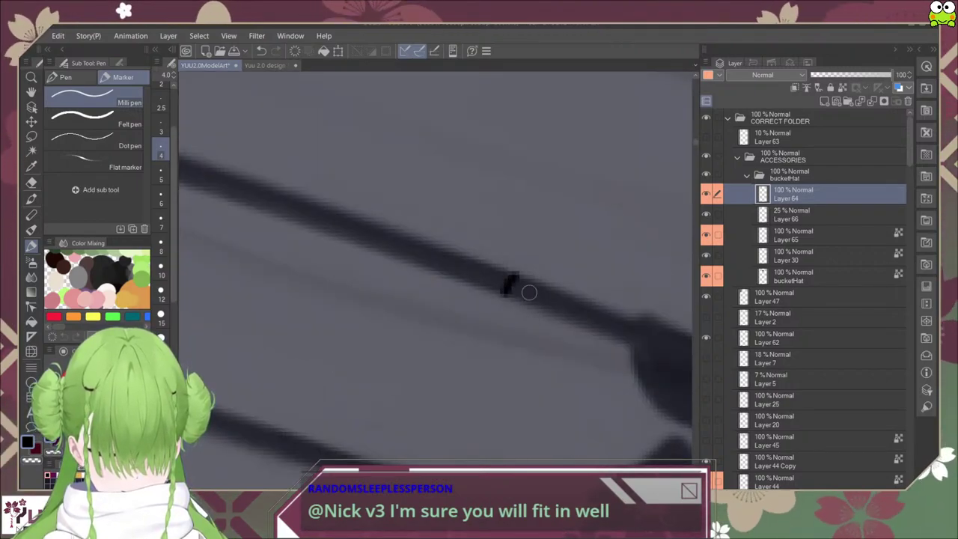
pyautogui.scroll(-5, 529, 291)
pyautogui.scroll(5, 522, 287)
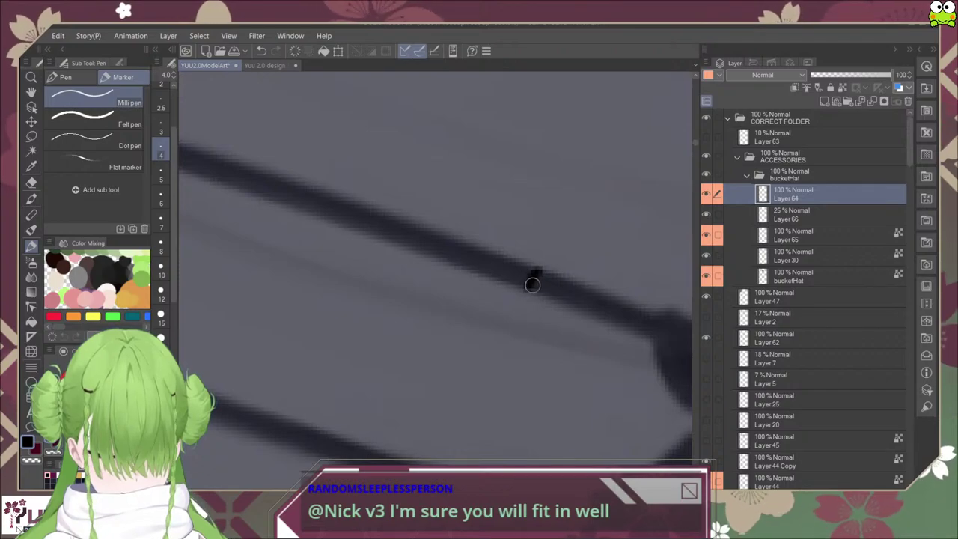
pyautogui.moveTo(522, 276); pyautogui.dragTo(520, 287)
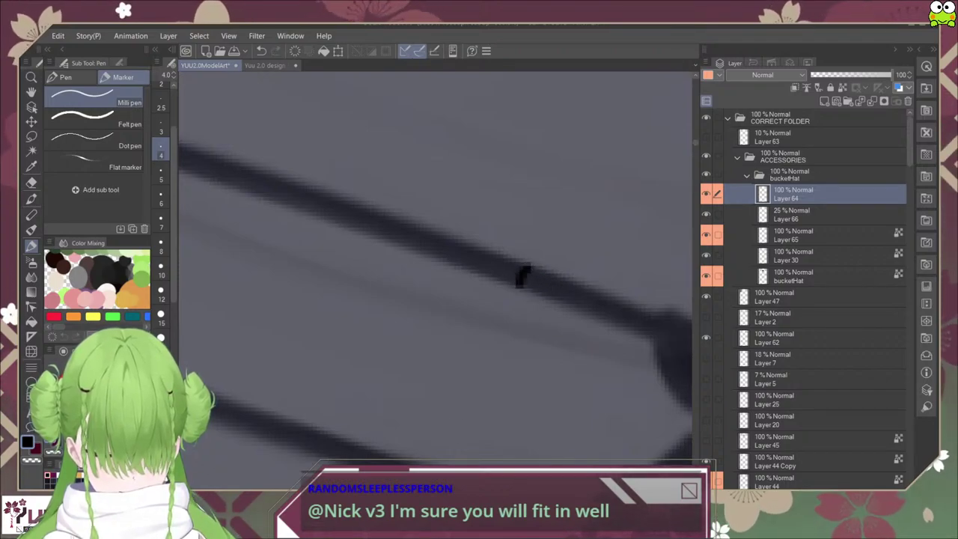
# Step: Ink both edges of the upper arm from the new end cap to the clasp
pyautogui.moveTo(567, 307)
pyautogui.mouseDown()
pyautogui.moveTo(505, 400)
pyautogui.moveTo(422, 417)
pyautogui.moveTo(467, 414)
pyautogui.mouseUp()
pyautogui.moveTo(458, 374)
pyautogui.mouseDown()
pyautogui.moveTo(469, 255)
pyautogui.moveTo(460, 259)
pyautogui.moveTo(445, 392)
pyautogui.mouseUp()
pyautogui.hotkey('ctrl', 'z')
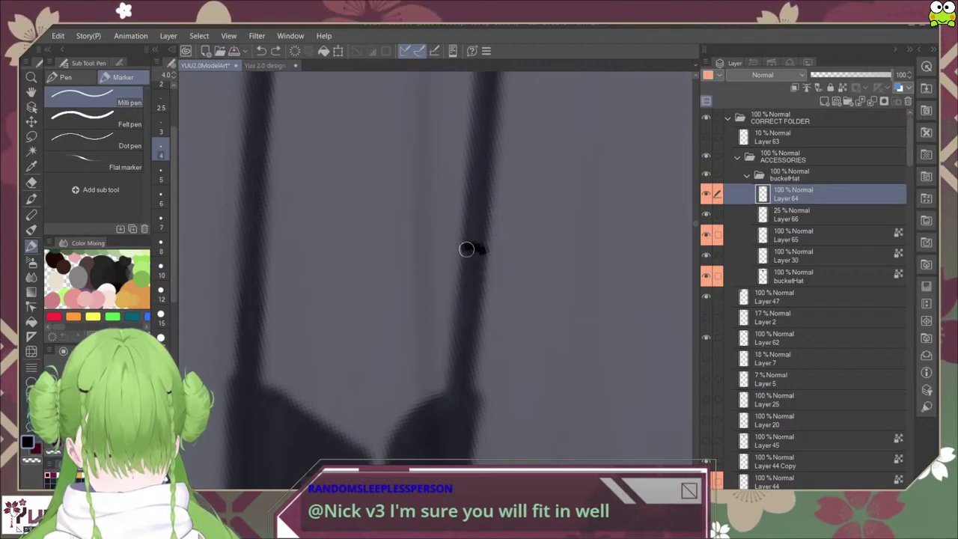
pyautogui.moveTo(466, 249)
pyautogui.mouseDown()
pyautogui.moveTo(451, 381)
pyautogui.moveTo(480, 297)
pyautogui.moveTo(462, 381)
pyautogui.mouseUp()
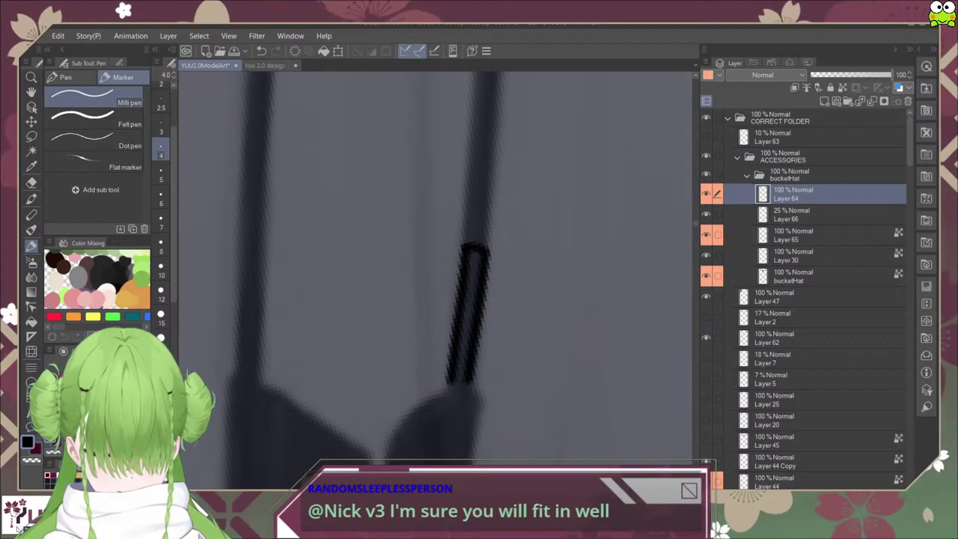
# Step: Ink the clasp's curved inner edge from the upper arm's base to the corner of the clasp's opening
pyautogui.moveTo(433, 452); pyautogui.dragTo(483, 296)
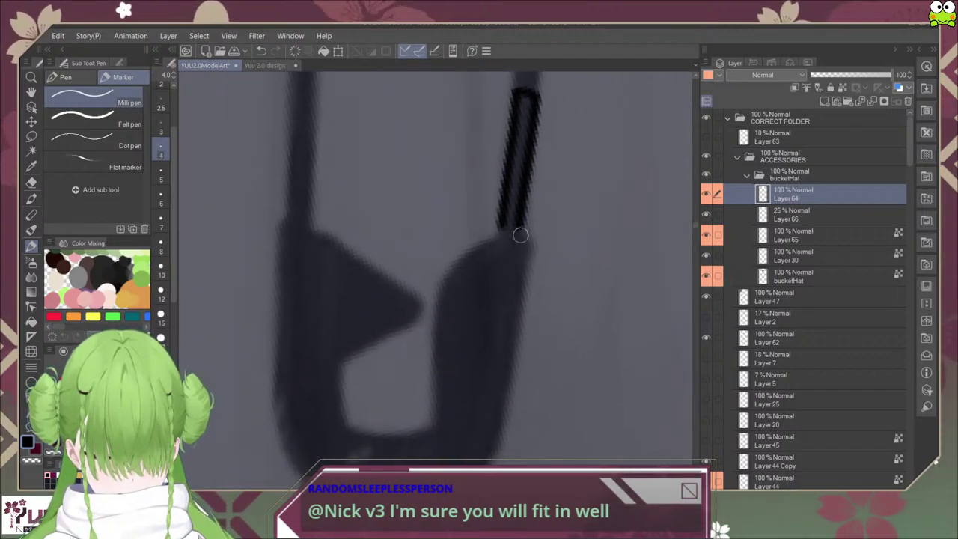
pyautogui.moveTo(508, 235)
pyautogui.mouseDown()
pyautogui.moveTo(521, 223)
pyautogui.moveTo(532, 247)
pyautogui.moveTo(523, 236)
pyautogui.moveTo(492, 237)
pyautogui.moveTo(444, 278)
pyautogui.moveTo(432, 348)
pyautogui.moveTo(439, 432)
pyautogui.mouseUp()
pyautogui.hotkey('ctrl', 'z')
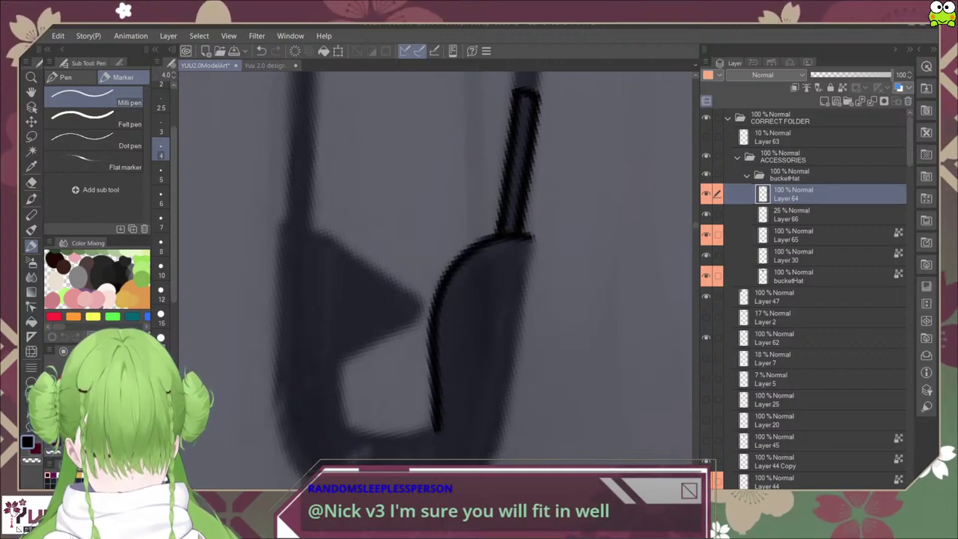
pyautogui.press('-')
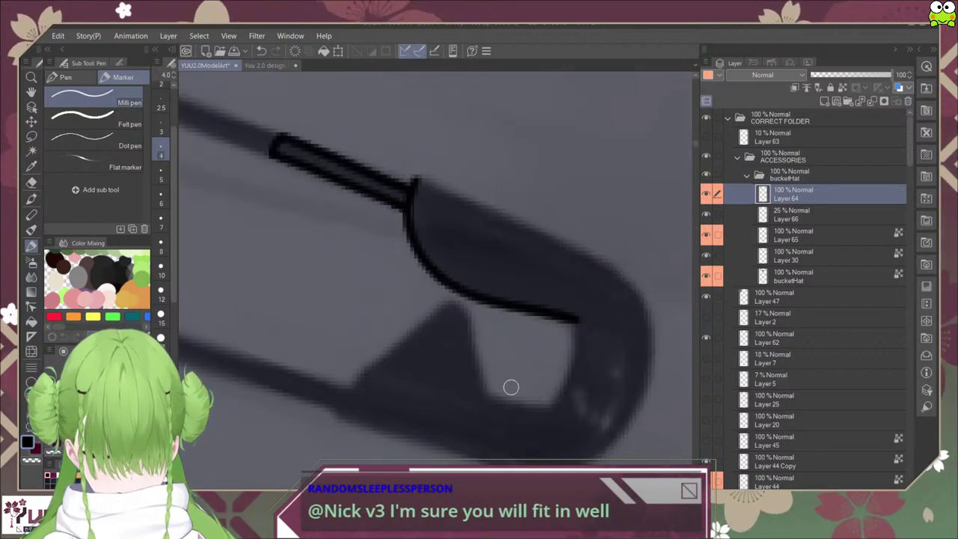
pyautogui.moveTo(487, 392); pyautogui.dragTo(425, 374)
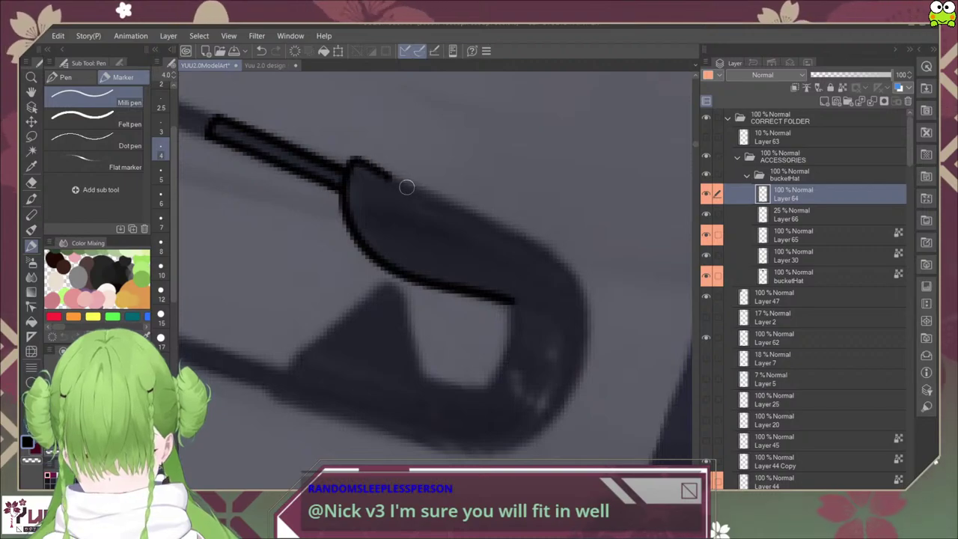
pyautogui.moveTo(350, 161); pyautogui.dragTo(534, 241)
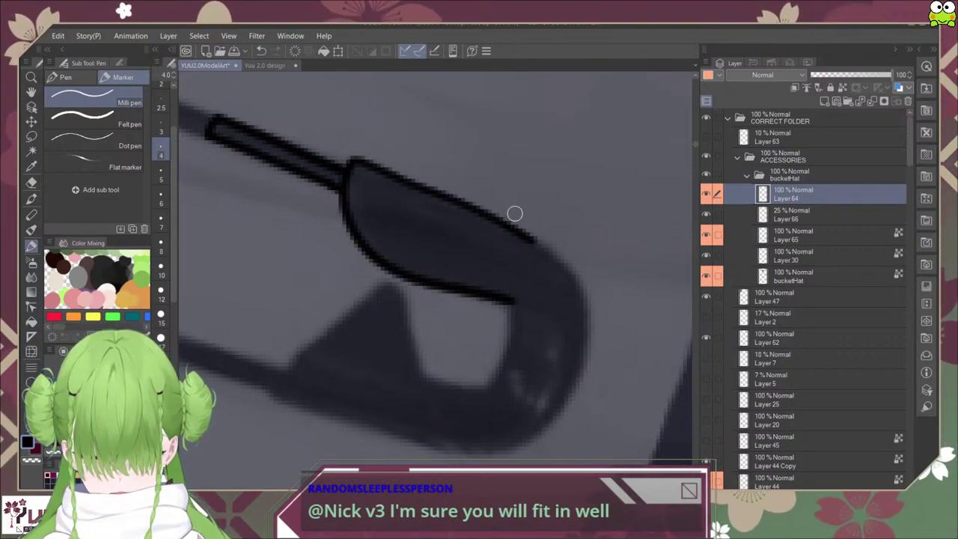
pyautogui.hotkey('ctrl', 'z')
pyautogui.moveTo(416, 206)
pyautogui.mouseDown()
pyautogui.moveTo(362, 257)
pyautogui.moveTo(367, 244)
pyautogui.mouseUp()
pyautogui.moveTo(290, 267); pyautogui.dragTo(395, 213)
pyautogui.hotkey('ctrl', 'z')
pyautogui.hotkey('ctrl', 'z')
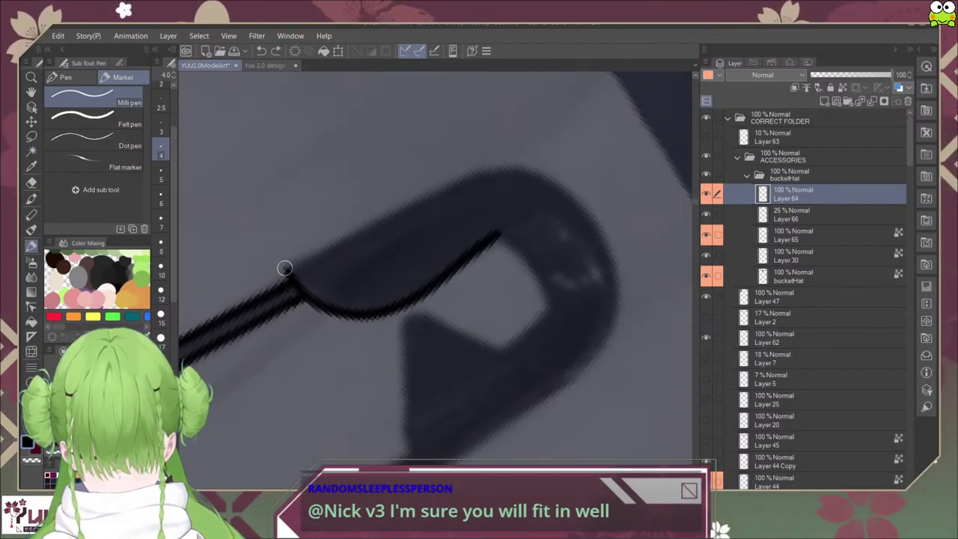
# Step: Ink the clasp's outer edge from the upper arm over the top and partway around the bend
pyautogui.moveTo(284, 267)
pyautogui.mouseDown()
pyautogui.moveTo(481, 171)
pyautogui.moveTo(506, 169)
pyautogui.moveTo(528, 171)
pyautogui.moveTo(582, 206)
pyautogui.moveTo(624, 277)
pyautogui.mouseUp()
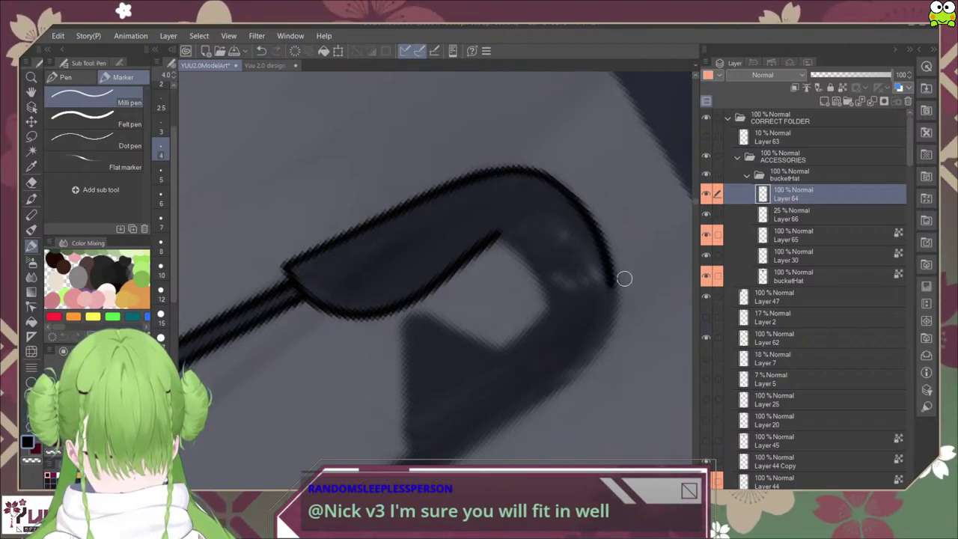
pyautogui.hotkey('ctrl', 'z')
pyautogui.moveTo(505, 170)
pyautogui.mouseDown()
pyautogui.moveTo(548, 180)
pyautogui.moveTo(576, 204)
pyautogui.moveTo(621, 280)
pyautogui.moveTo(539, 208)
pyautogui.mouseUp()
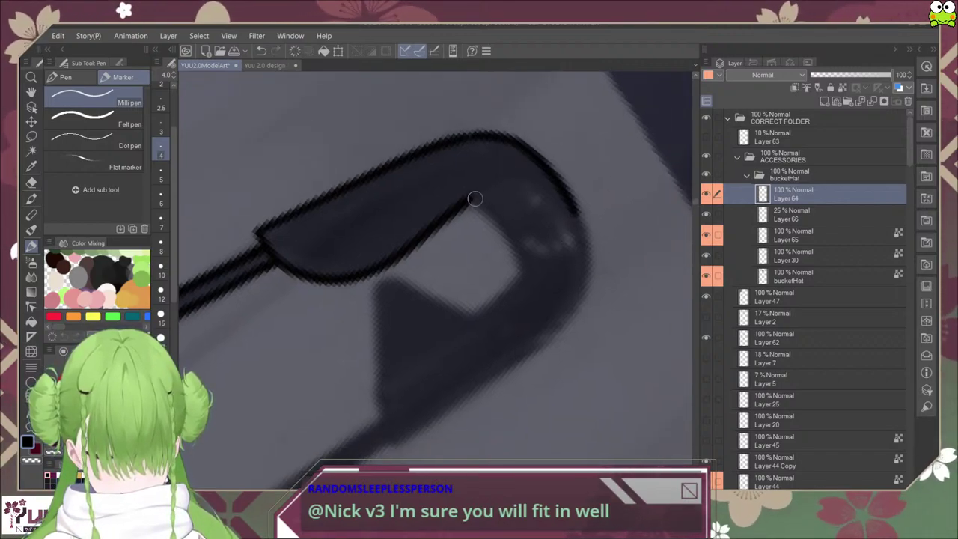
# Step: Ink the clasp's inner opening and pointed tab, and close its outline with the remaining outer edge
pyautogui.moveTo(475, 199)
pyautogui.mouseDown()
pyautogui.moveTo(524, 274)
pyautogui.moveTo(474, 316)
pyautogui.moveTo(395, 281)
pyautogui.moveTo(375, 302)
pyautogui.moveTo(378, 390)
pyautogui.moveTo(396, 441)
pyautogui.moveTo(484, 386)
pyautogui.mouseUp()
pyautogui.hotkey('ctrl', 'z')
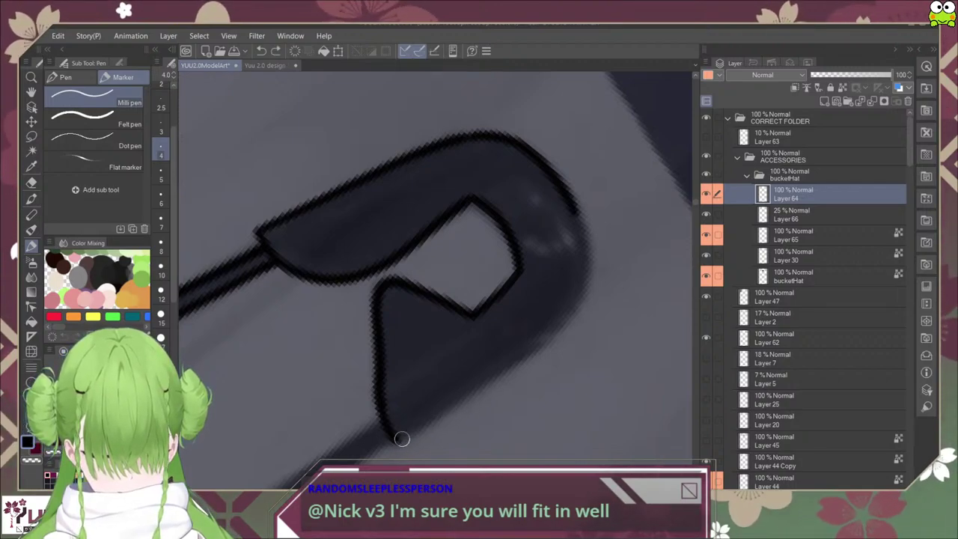
pyautogui.moveTo(401, 439)
pyautogui.mouseDown()
pyautogui.moveTo(496, 379)
pyautogui.moveTo(573, 312)
pyautogui.moveTo(586, 275)
pyautogui.moveTo(585, 196)
pyautogui.moveTo(584, 232)
pyautogui.moveTo(576, 214)
pyautogui.moveTo(590, 258)
pyautogui.moveTo(586, 293)
pyautogui.moveTo(570, 331)
pyautogui.moveTo(580, 305)
pyautogui.moveTo(538, 346)
pyautogui.mouseUp()
pyautogui.hotkey('ctrl', 'z')
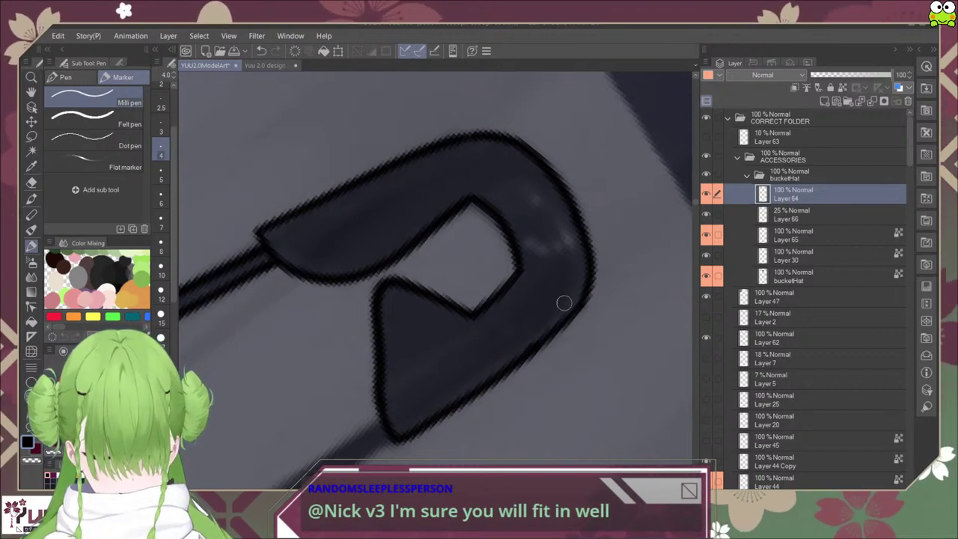
# Step: Try to ink the first edge of the safety pin's long lower arm from the coil toward the clasp
pyautogui.scroll(-4, 410, 240)
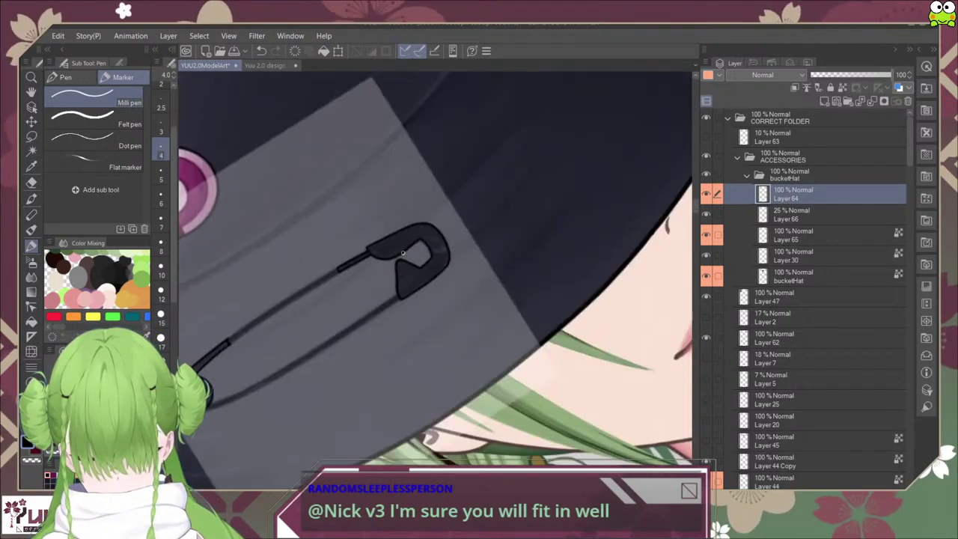
pyautogui.moveTo(342, 364); pyautogui.dragTo(378, 252)
pyautogui.scroll(2, 437, 318)
pyautogui.scroll(-3, 457, 367)
pyautogui.scroll(3, 457, 367)
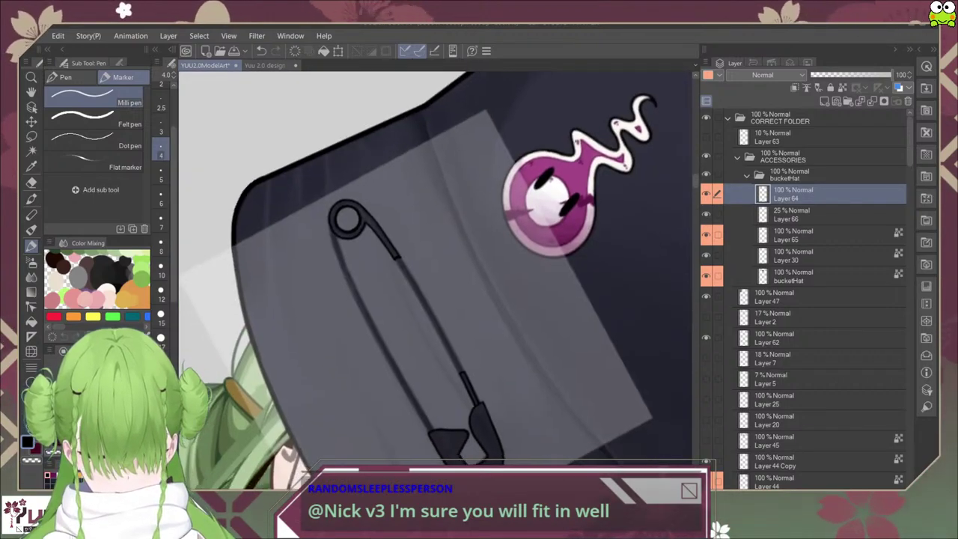
pyautogui.scroll(-3, 454, 351)
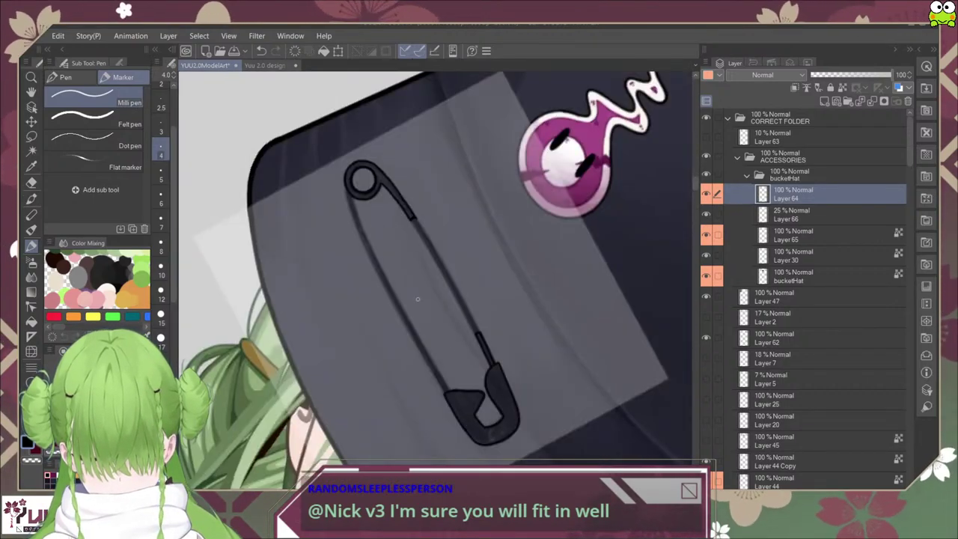
pyautogui.moveTo(353, 197); pyautogui.dragTo(361, 223)
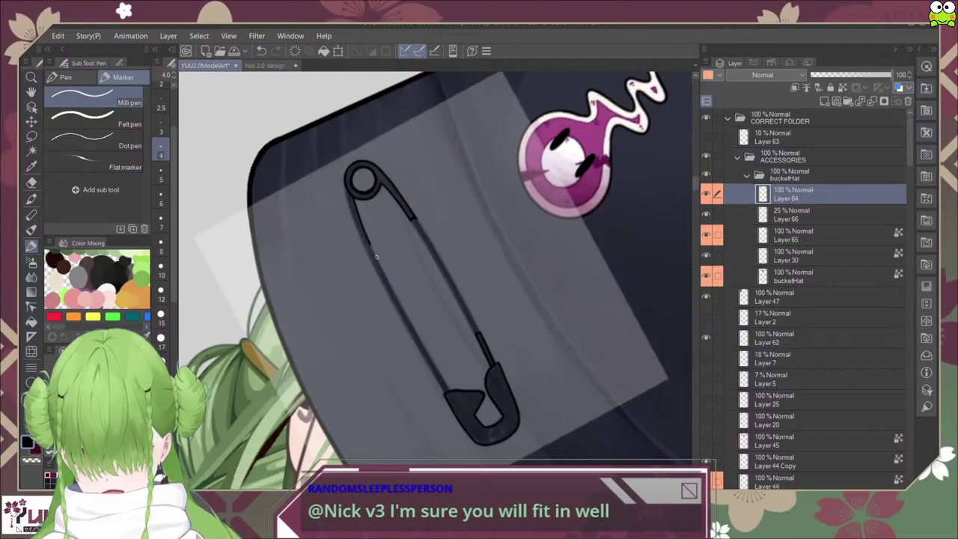
pyautogui.moveTo(413, 323); pyautogui.dragTo(427, 349)
pyautogui.hotkey('ctrl', 'z')
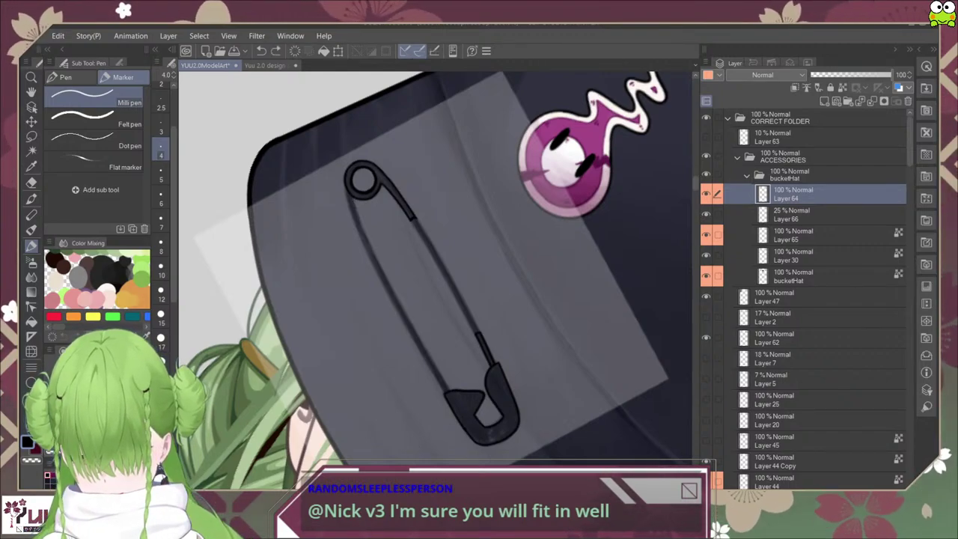
pyautogui.moveTo(441, 348)
pyautogui.mouseDown()
pyautogui.moveTo(408, 344)
pyautogui.moveTo(420, 346)
pyautogui.mouseUp()
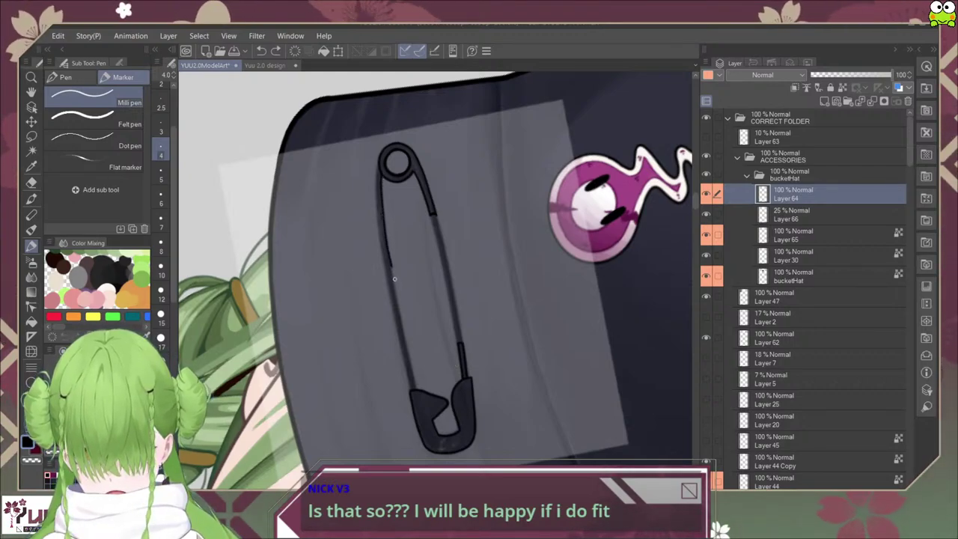
pyautogui.hotkey('ctrl', 'z')
pyautogui.moveTo(381, 175); pyautogui.dragTo(399, 300)
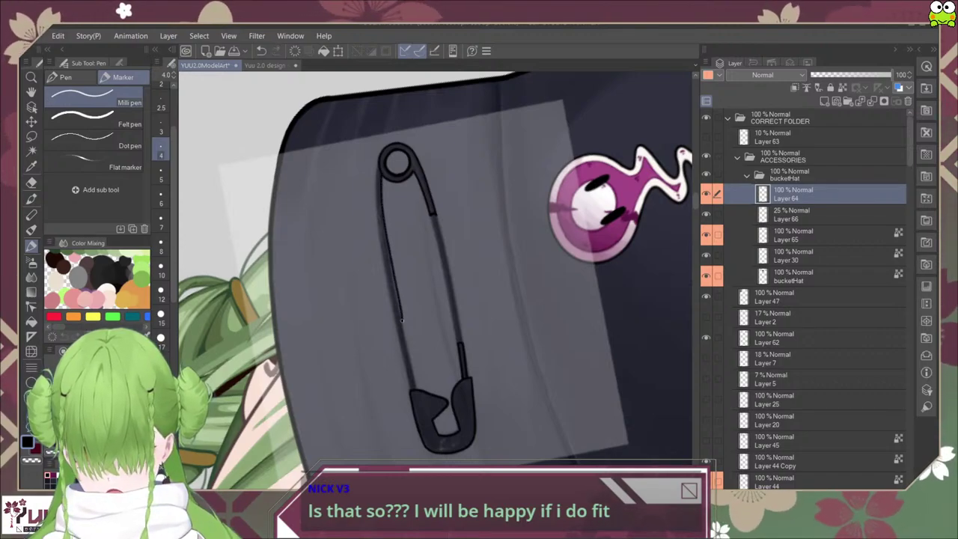
pyautogui.hotkey('ctrl', 'z')
pyautogui.moveTo(384, 230); pyautogui.dragTo(390, 264)
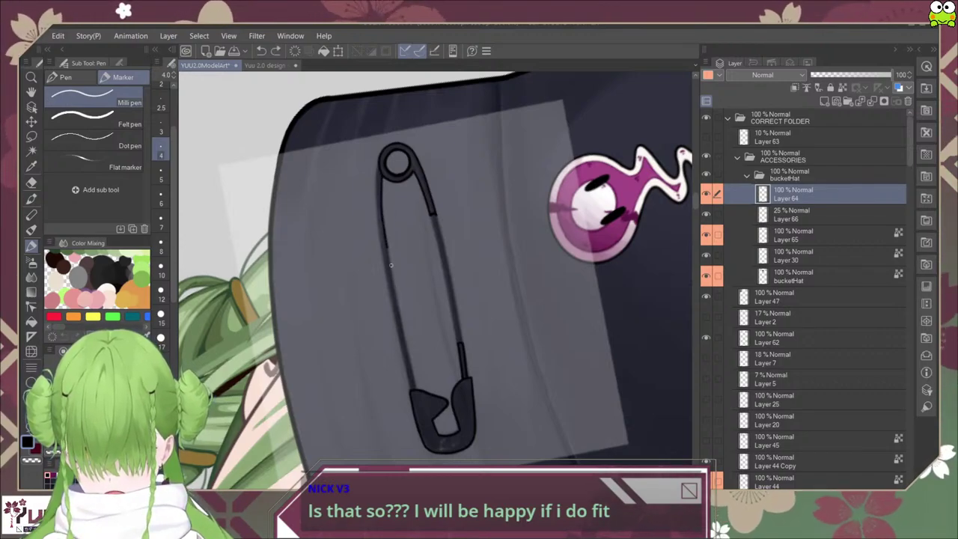
pyautogui.hotkey('ctrl', 'z')
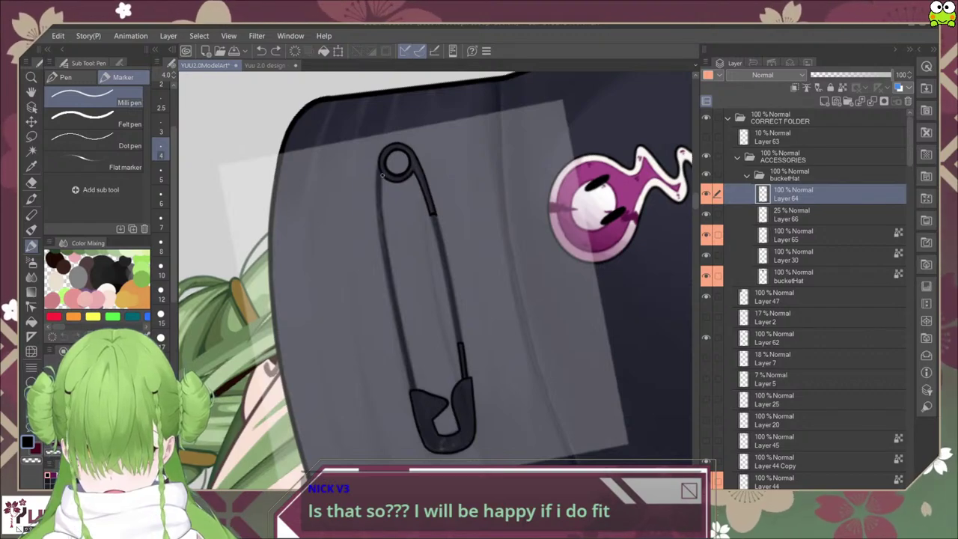
# Step: Ink both edges of the pin's long lower arm from the coil down to the clasp
pyautogui.moveTo(381, 173); pyautogui.dragTo(382, 206)
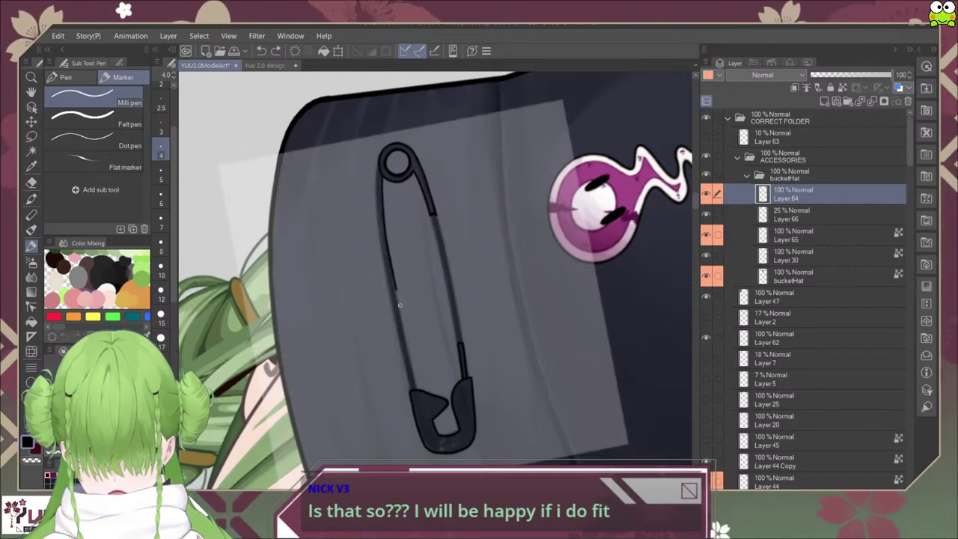
pyautogui.moveTo(412, 363); pyautogui.dragTo(416, 378)
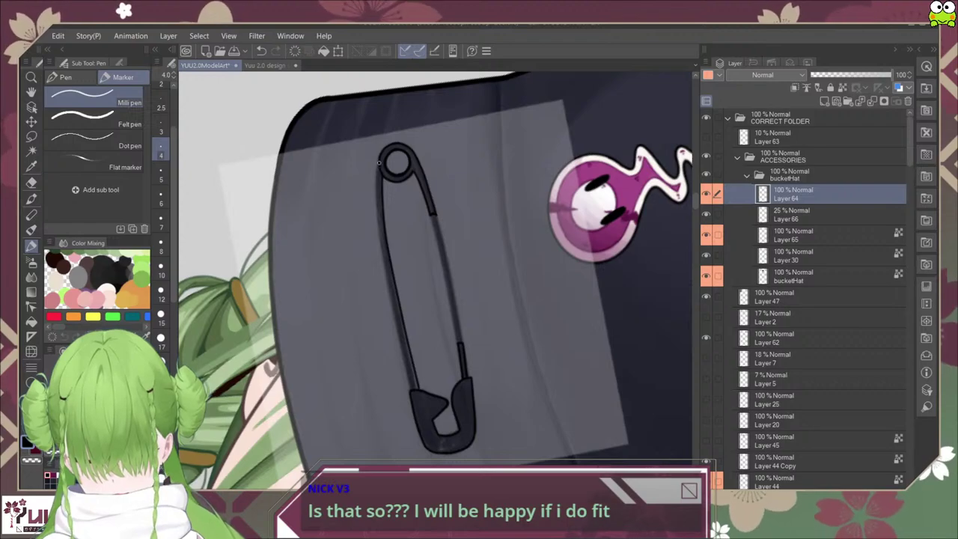
pyautogui.moveTo(380, 228); pyautogui.dragTo(383, 253)
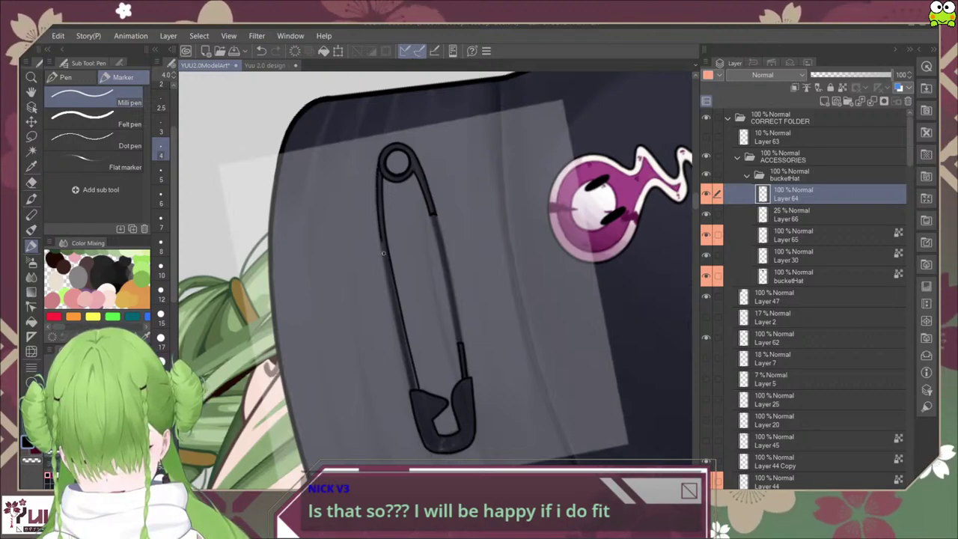
pyautogui.moveTo(397, 314); pyautogui.dragTo(404, 349)
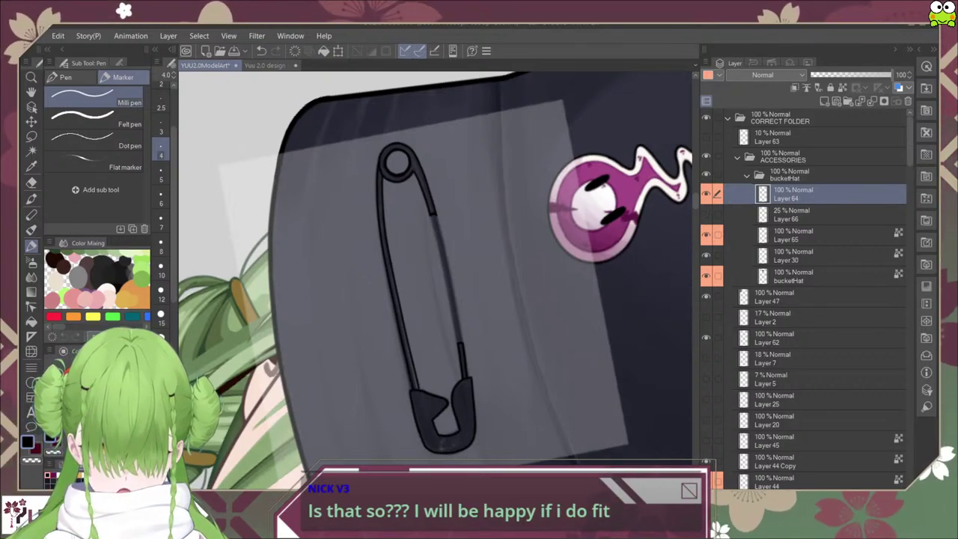
# Step: Hide the faded reference image layer and check the pin's line art against the hat brim
pyautogui.click(706, 214)
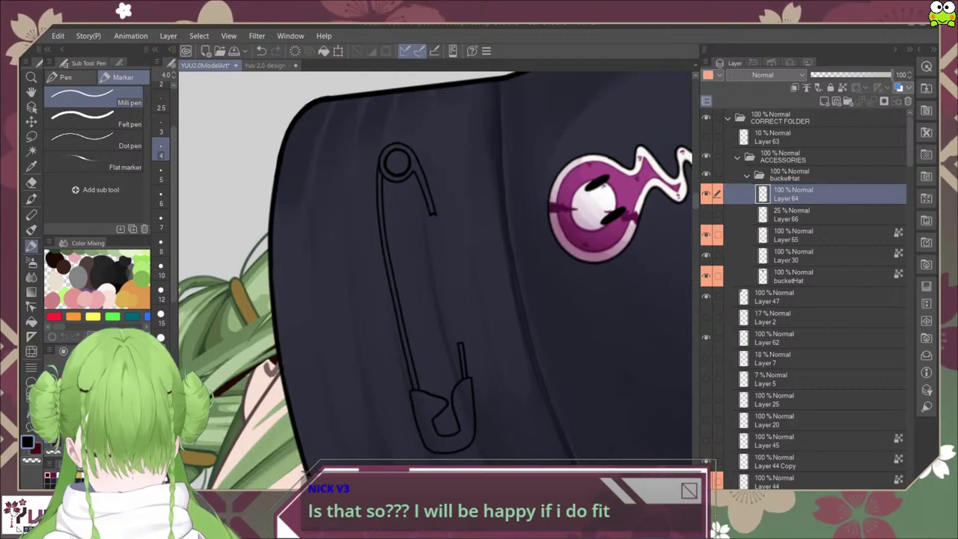
pyautogui.hotkey('ctrl', '@')
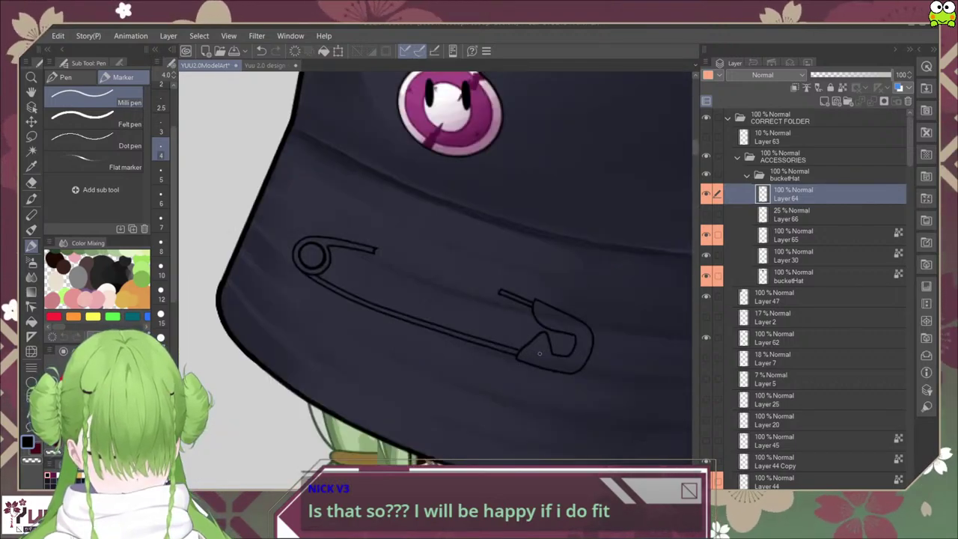
pyautogui.hotkey('ctrl', '@')
pyautogui.scroll(-2, 561, 381)
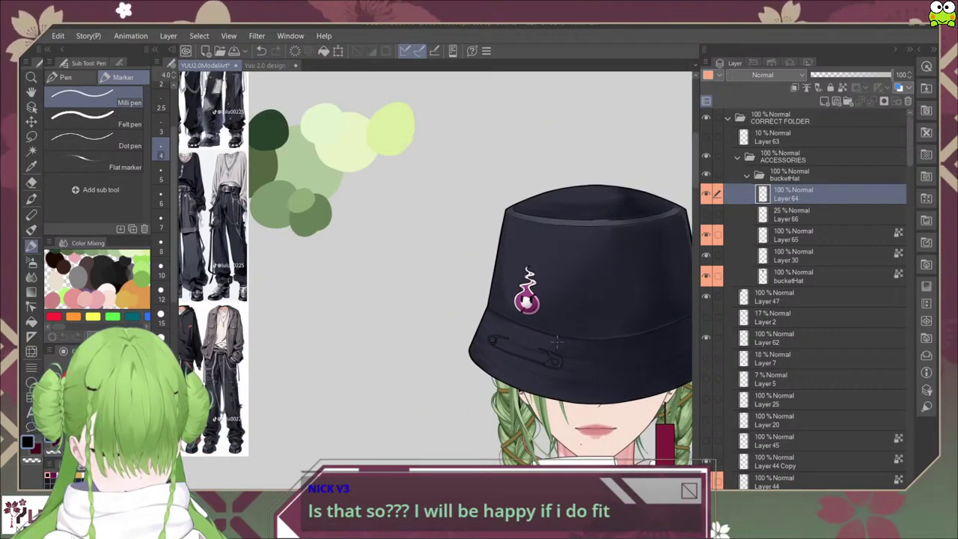
pyautogui.scroll(4, 556, 341)
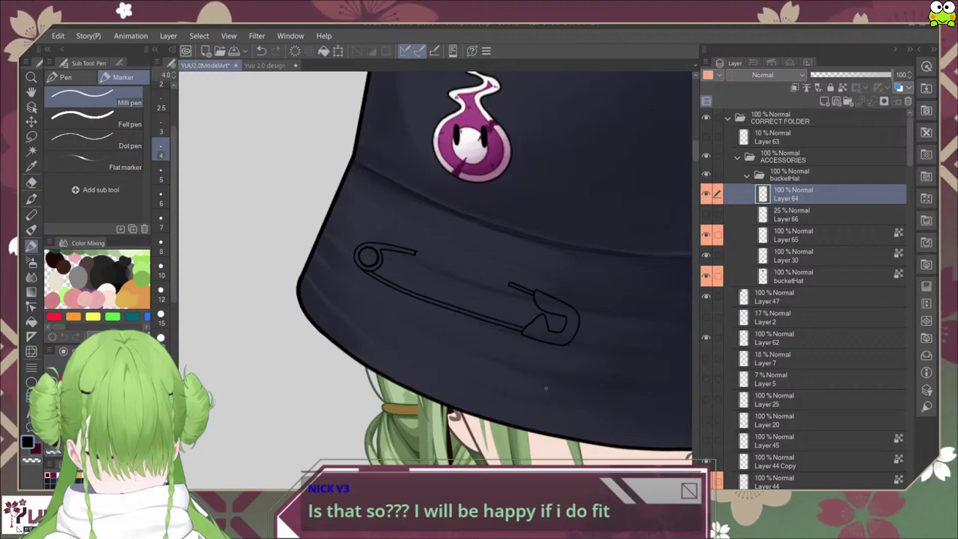
pyautogui.scroll(-3, 544, 387)
pyautogui.scroll(-4, 543, 388)
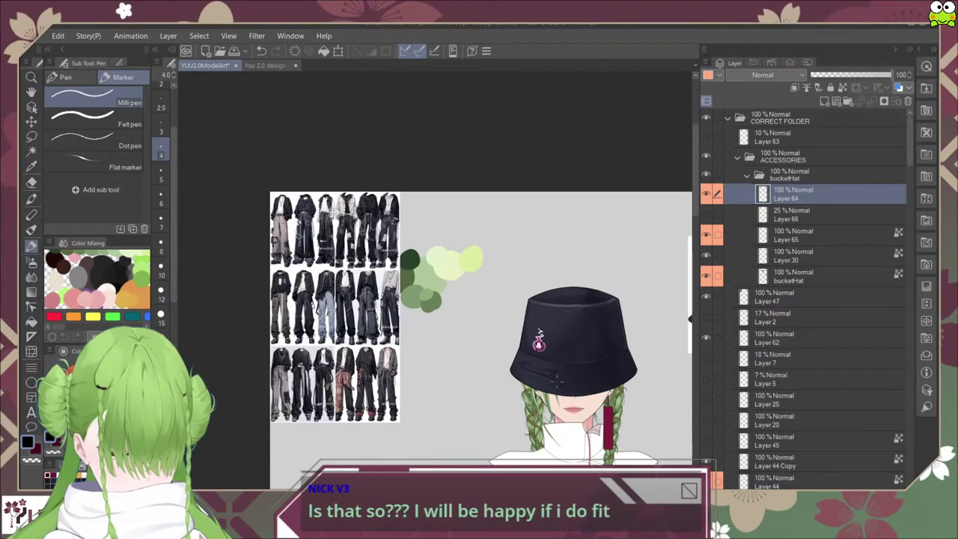
pyautogui.scroll(6, 552, 380)
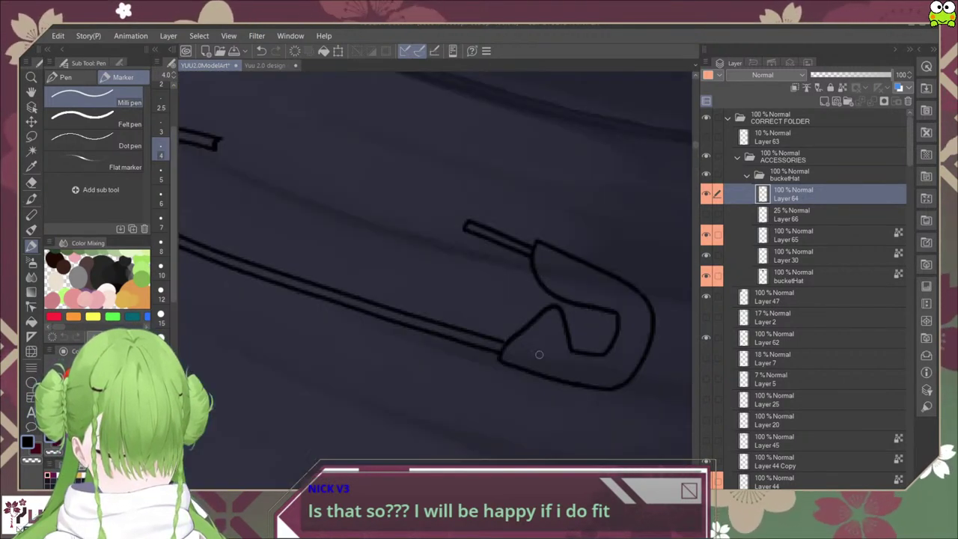
pyautogui.hotkey('ctrl', '-')
pyautogui.hotkey('ctrl', '-')
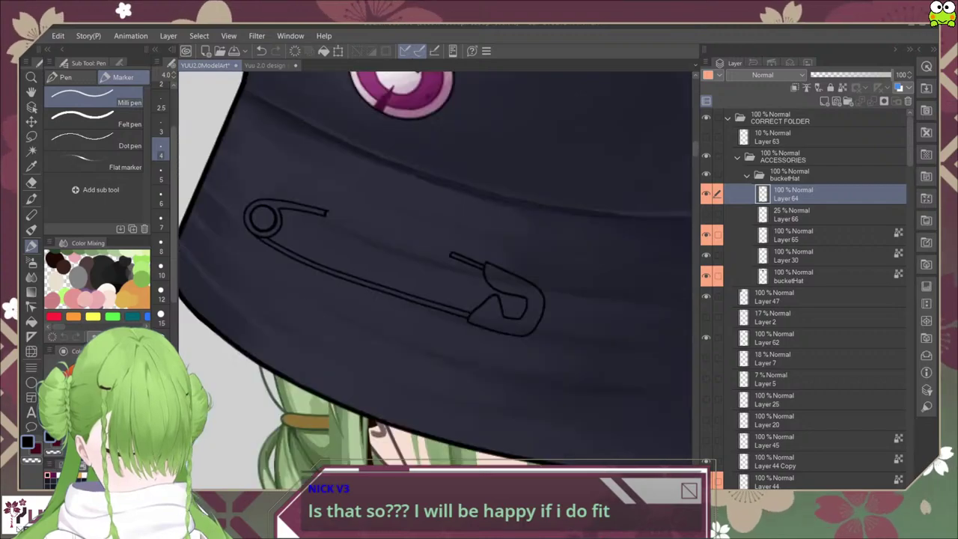
# Step: Add a new layer directly beneath the pin's line art and mark it with the orange palette colour
pyautogui.click(823, 101)
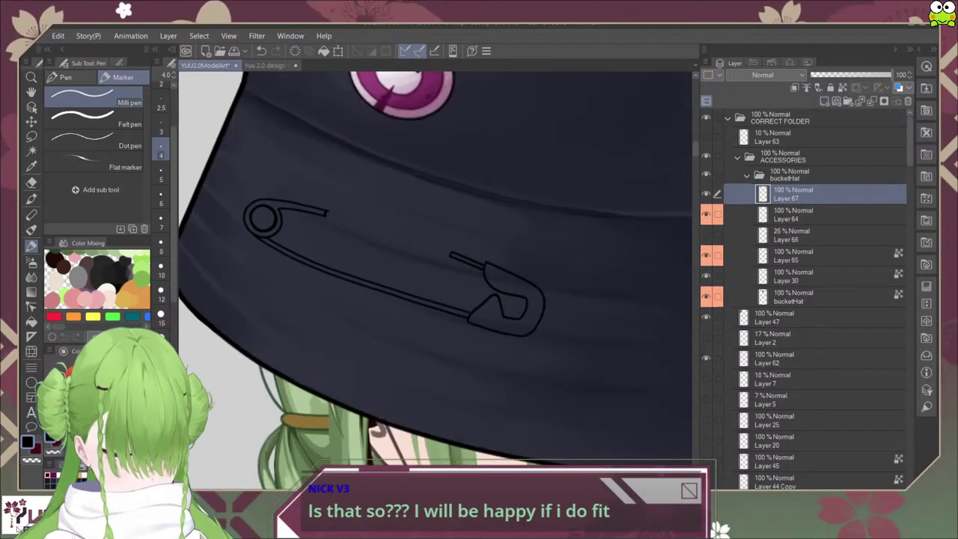
pyautogui.moveTo(816, 194); pyautogui.dragTo(815, 224)
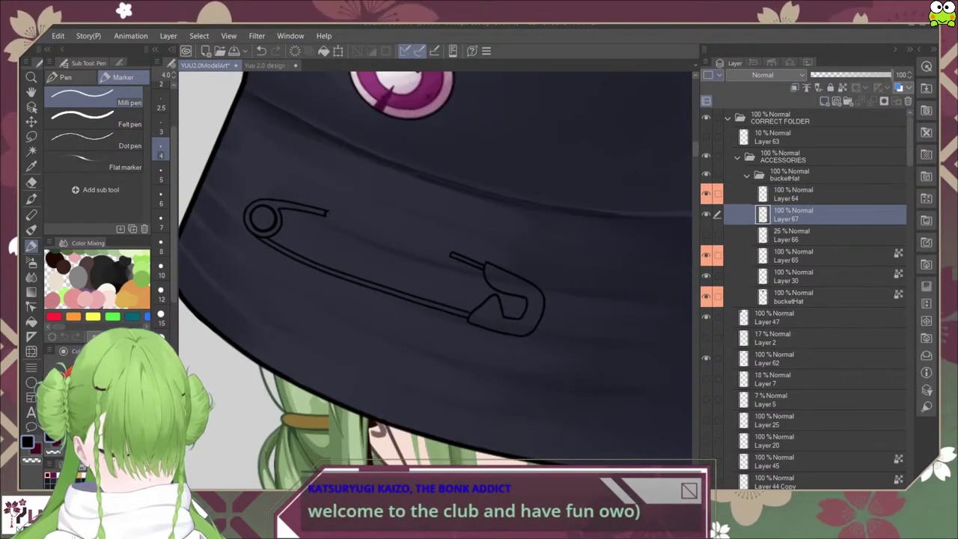
pyautogui.click(708, 75)
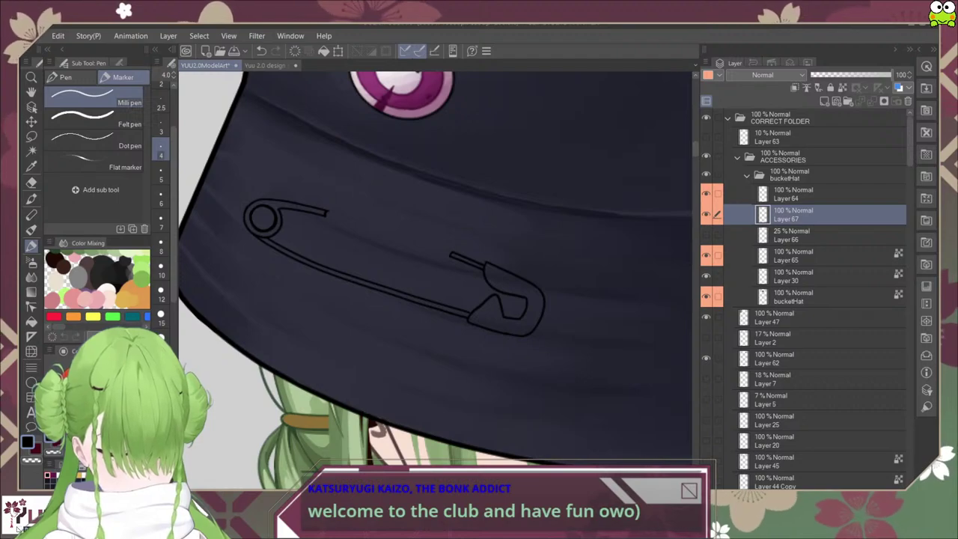
# Step: Clear the line-art layer's orange palette colour and lock its transparent pixels, leaving it selected together with the new layer beneath
pyautogui.click(815, 194)
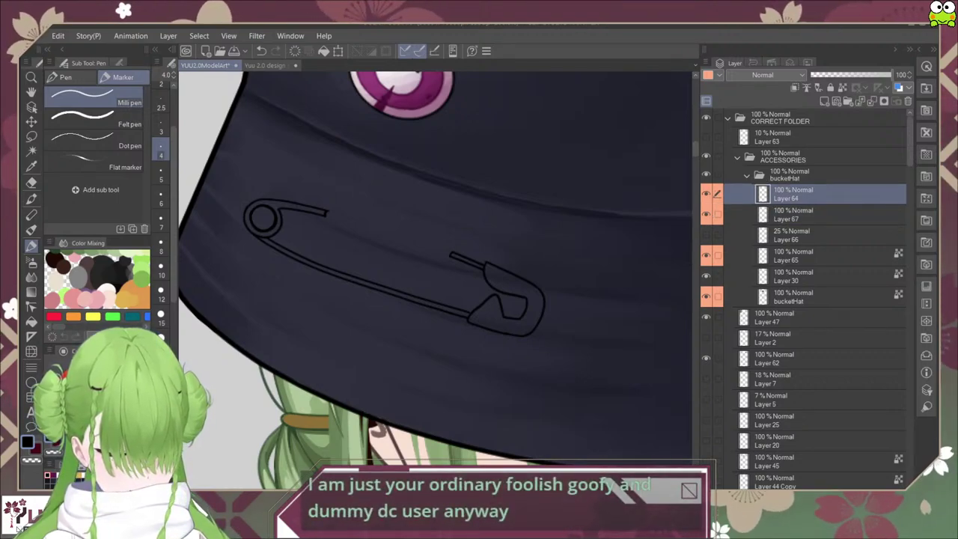
pyautogui.click(707, 75)
pyautogui.click(816, 215)
pyautogui.click(816, 195)
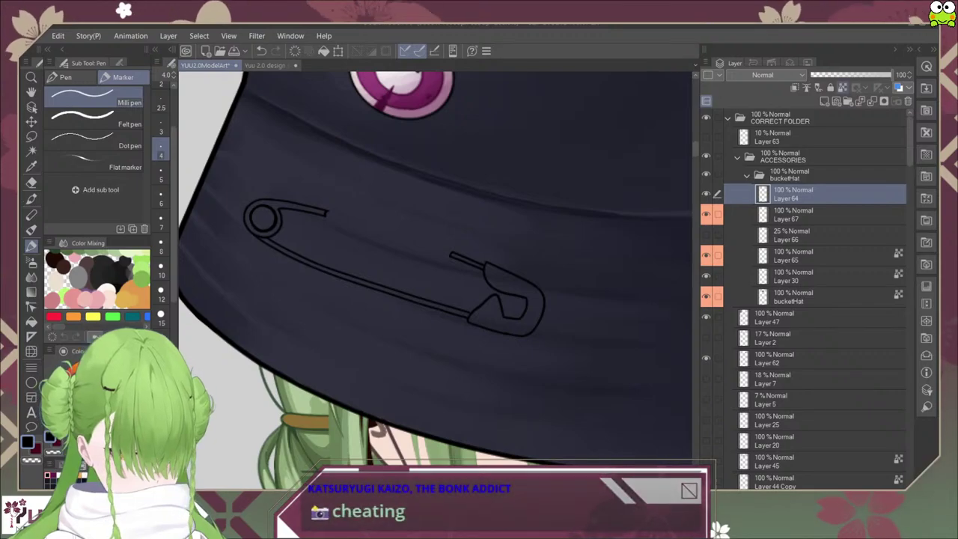
pyautogui.click(816, 215)
pyautogui.keyDown('ctrl'); pyautogui.click(816, 195); pyautogui.keyUp('ctrl')
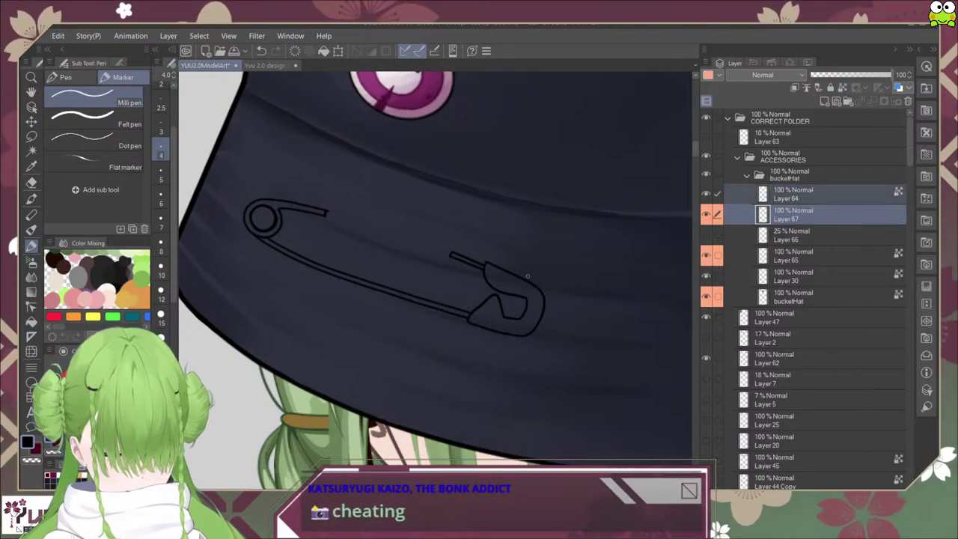
# Step: Examine the pin's placement and the brim seam against the whole hat and the character's outfit
pyautogui.scroll(-2, 533, 285)
pyautogui.scroll(-2, 588, 271)
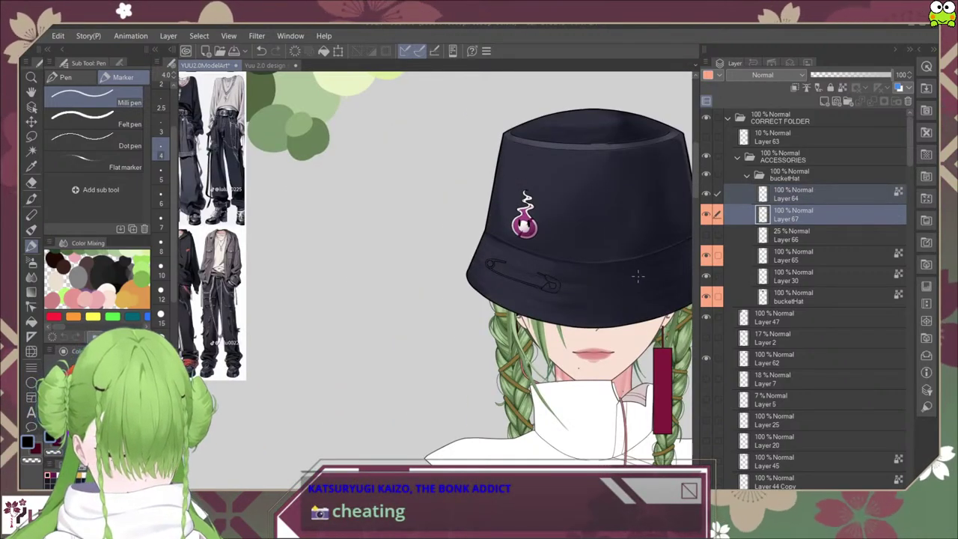
pyautogui.moveTo(638, 276); pyautogui.dragTo(552, 199)
pyautogui.scroll(1, 532, 404)
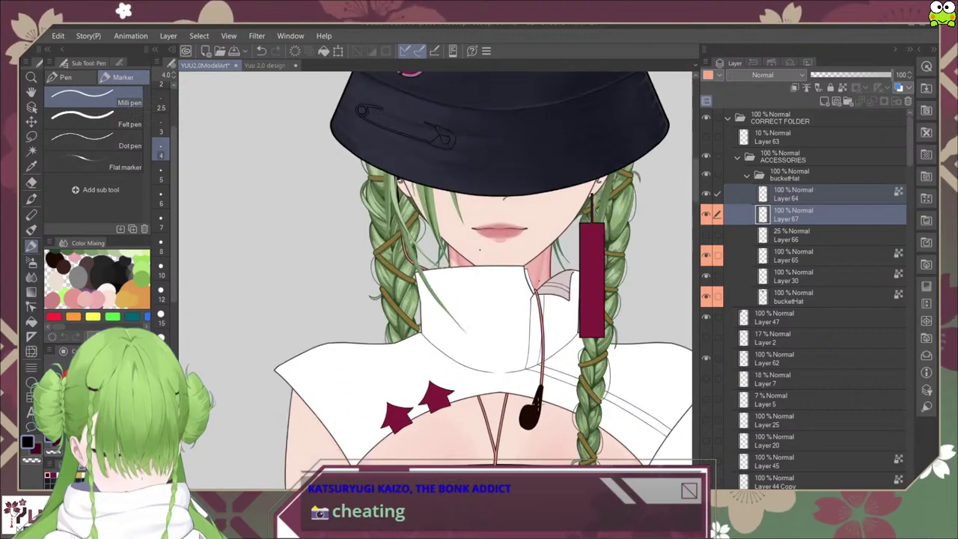
pyautogui.scroll(5, 588, 277)
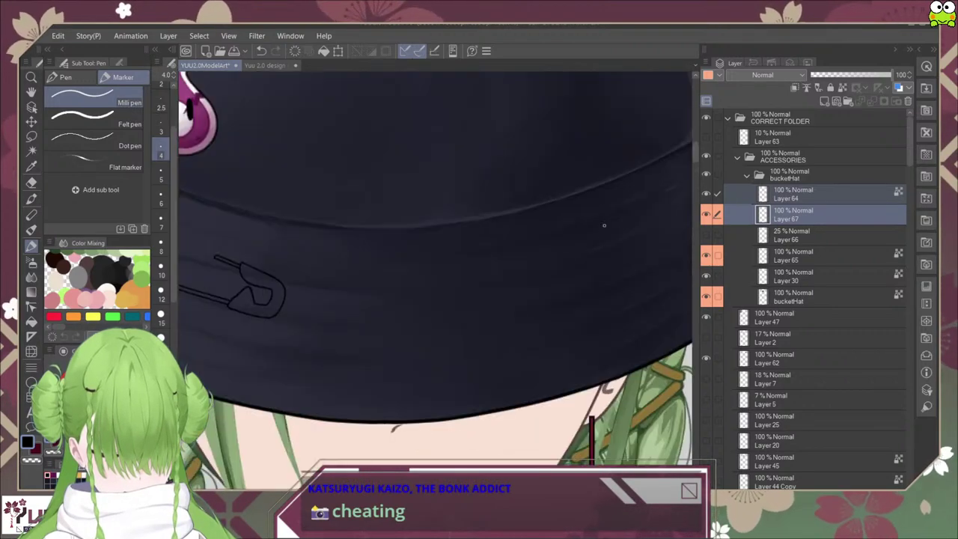
pyautogui.scroll(3, 584, 206)
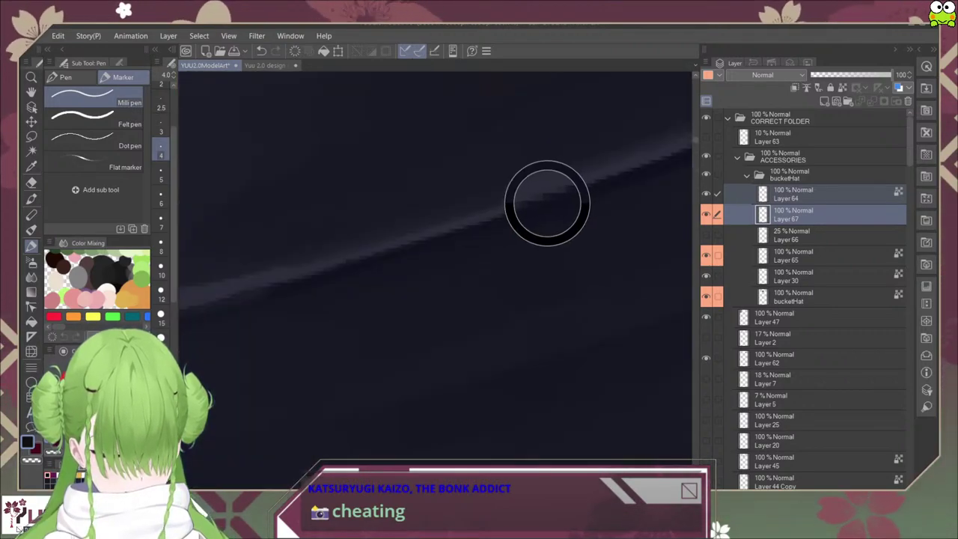
pyautogui.scroll(-7, 541, 208)
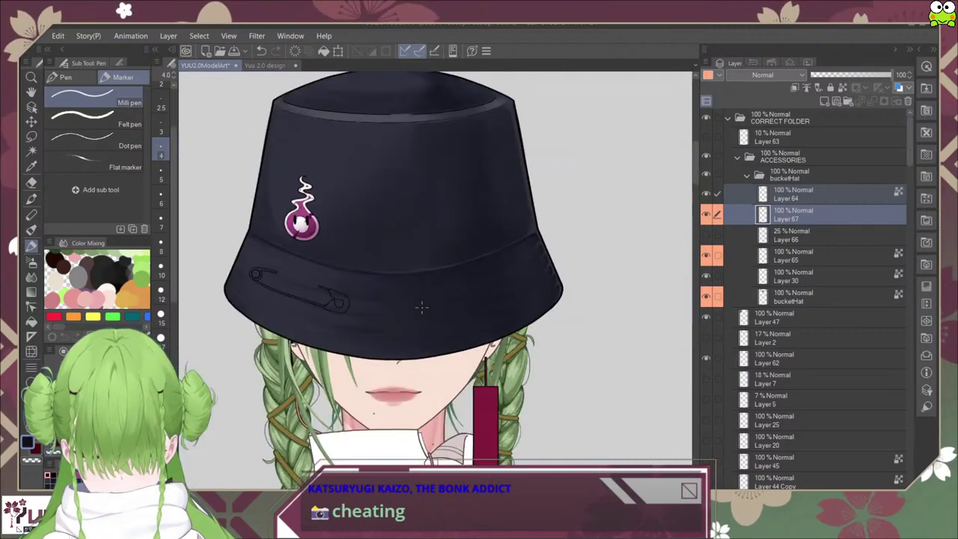
pyautogui.scroll(3, 297, 298)
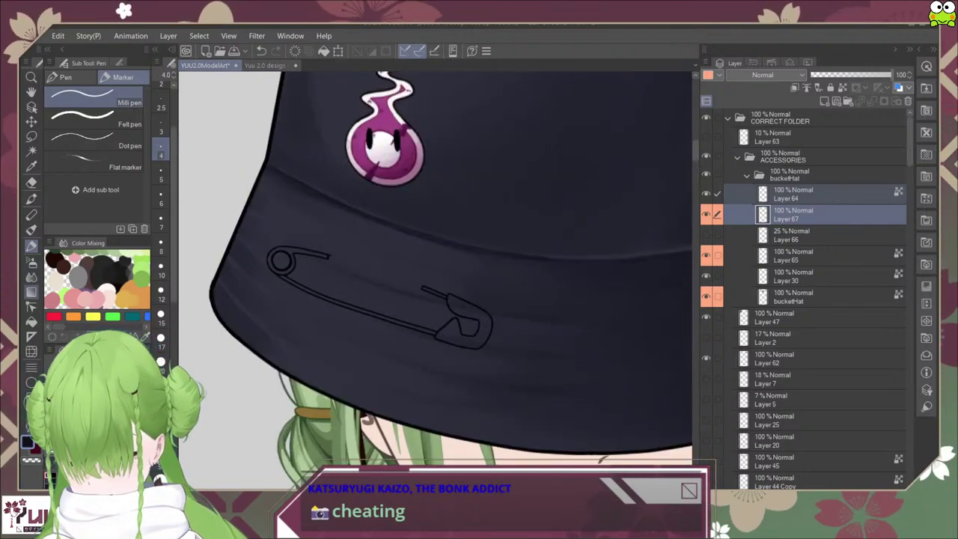
# Step: Fill the pin's clasp, pointed tab, coil and lower arm with the dark colour using the Fill tool
pyautogui.press('g')
pyautogui.click(483, 318)
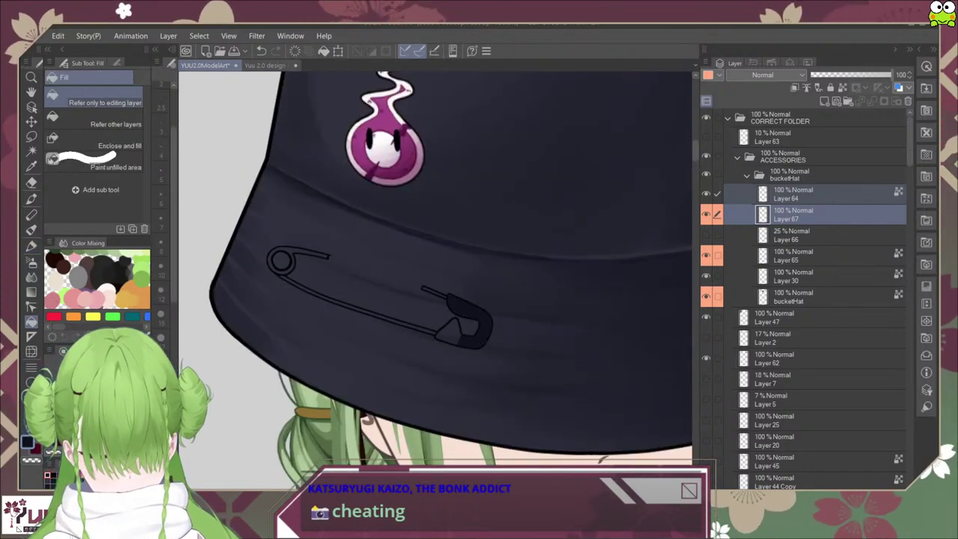
pyautogui.click(450, 333)
pyautogui.click(293, 256)
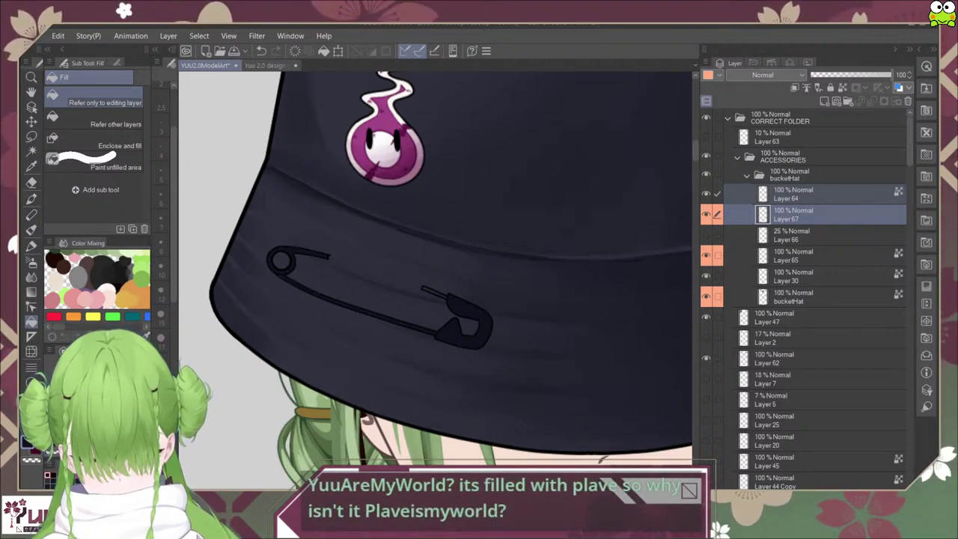
pyautogui.press('p')
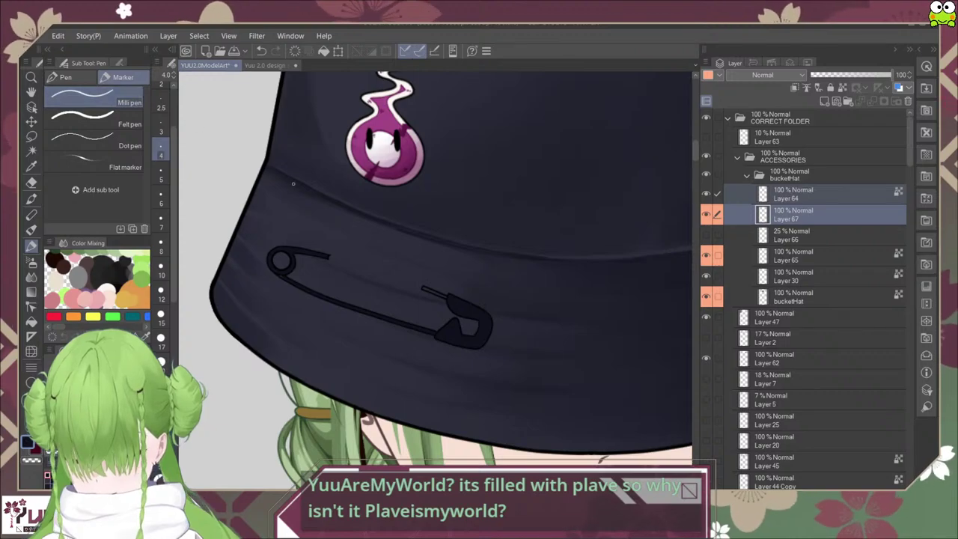
# Step: Paint the remaining unfilled parts of the pin's short arm beside the clasp and around the coil in the dark colour with the Milli pen
pyautogui.scroll(3, 446, 295)
pyautogui.moveTo(374, 282)
pyautogui.mouseDown()
pyautogui.moveTo(437, 310)
pyautogui.moveTo(372, 278)
pyautogui.moveTo(438, 306)
pyautogui.mouseUp()
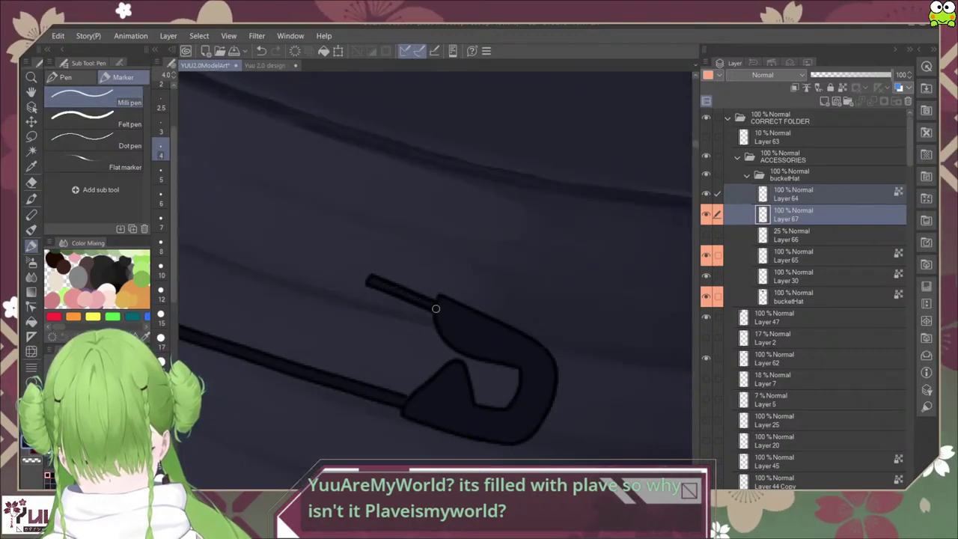
pyautogui.moveTo(426, 404); pyautogui.dragTo(318, 245)
pyautogui.scroll(-3, 330, 456)
pyautogui.scroll(3, 401, 240)
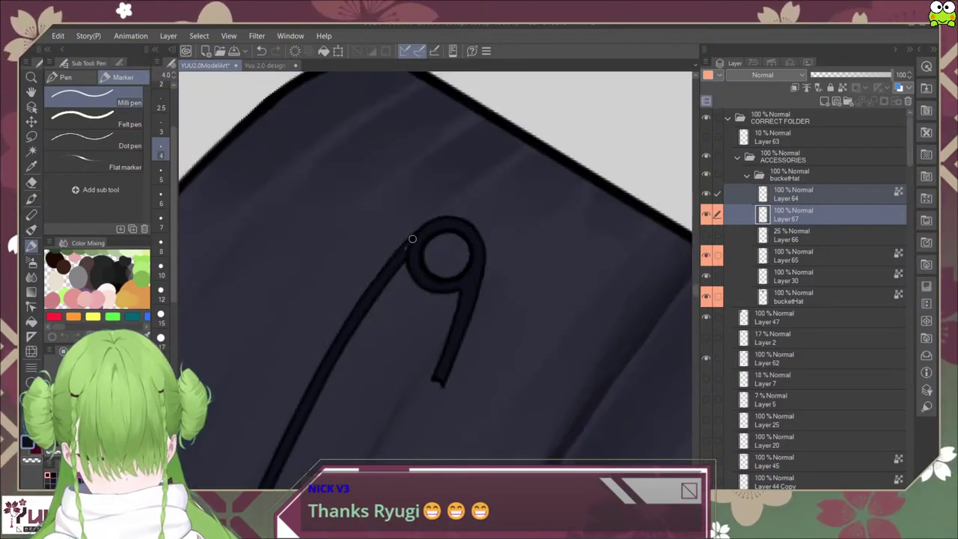
pyautogui.scroll(-3, 357, 318)
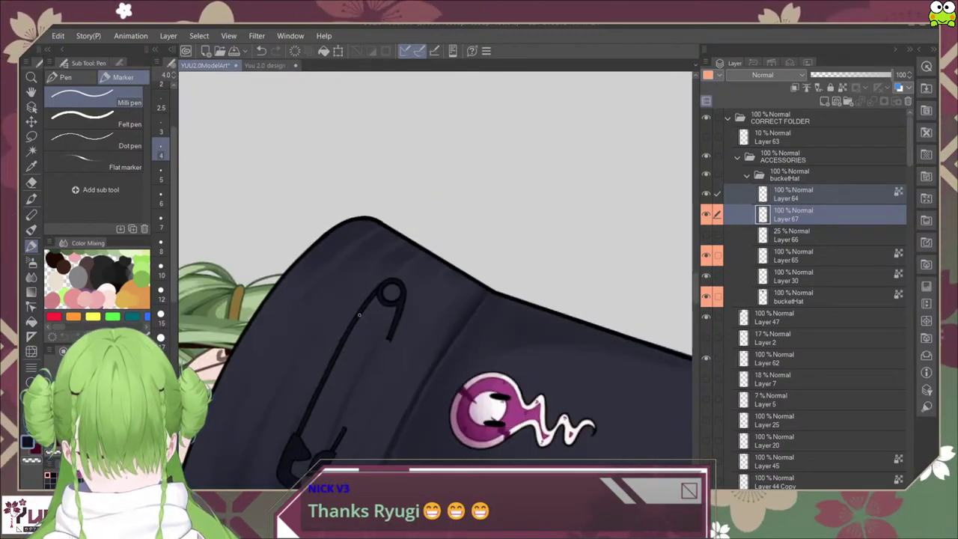
# Step: Select only the pin's colour layer beneath the line art and lock its transparent pixels
pyautogui.moveTo(419, 314); pyautogui.dragTo(428, 296)
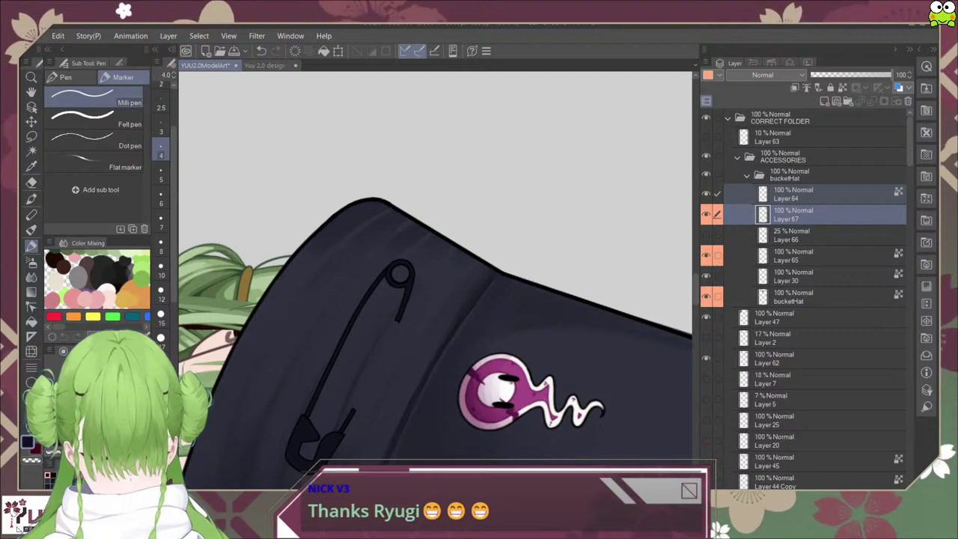
pyautogui.moveTo(523, 359); pyautogui.dragTo(504, 185)
pyautogui.moveTo(595, 375); pyautogui.dragTo(416, 343)
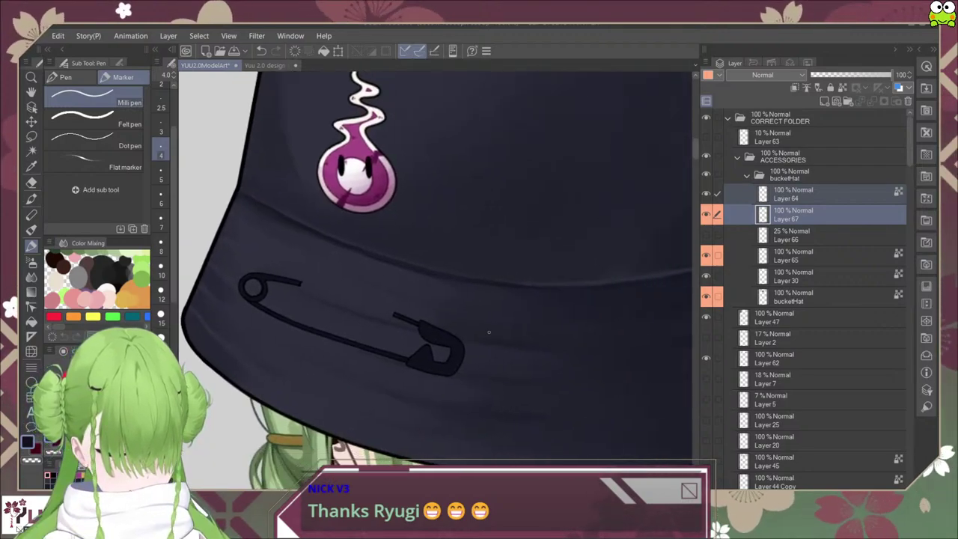
pyautogui.click(793, 215)
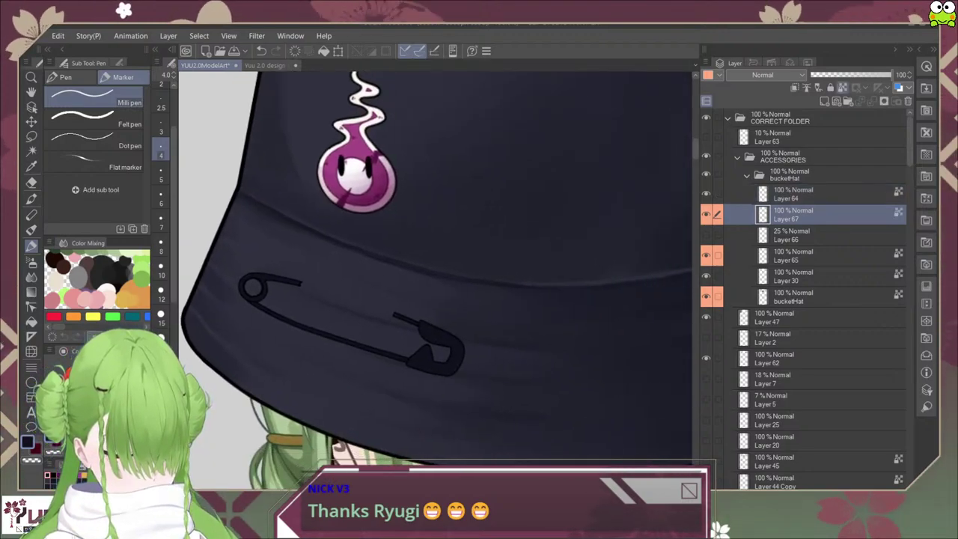
# Step: Try grey highlights on the pin's lower arm, coil and clasp with the Felt pen at size 25
pyautogui.scroll(-4, 449, 299)
pyautogui.scroll(3, 461, 321)
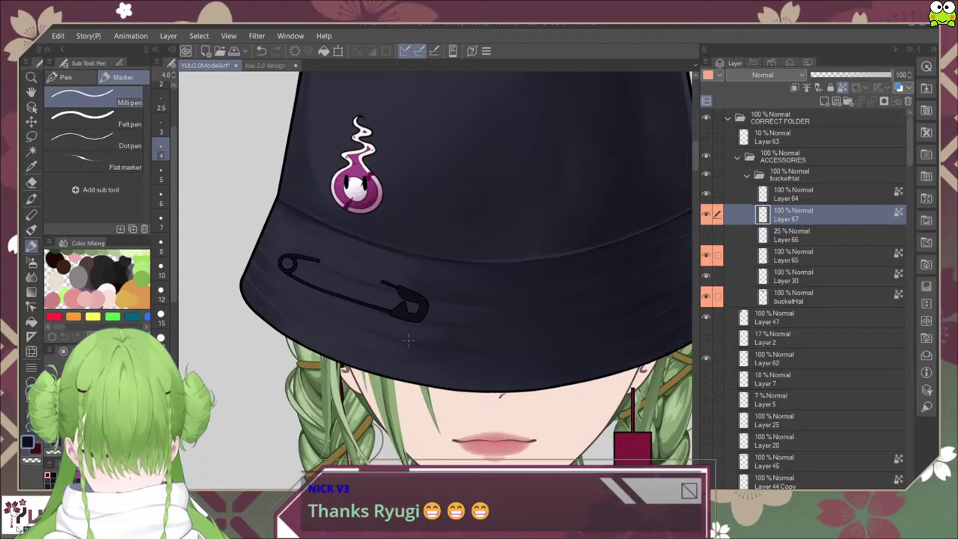
pyautogui.scroll(2, 460, 320)
pyautogui.scroll(-3, 420, 302)
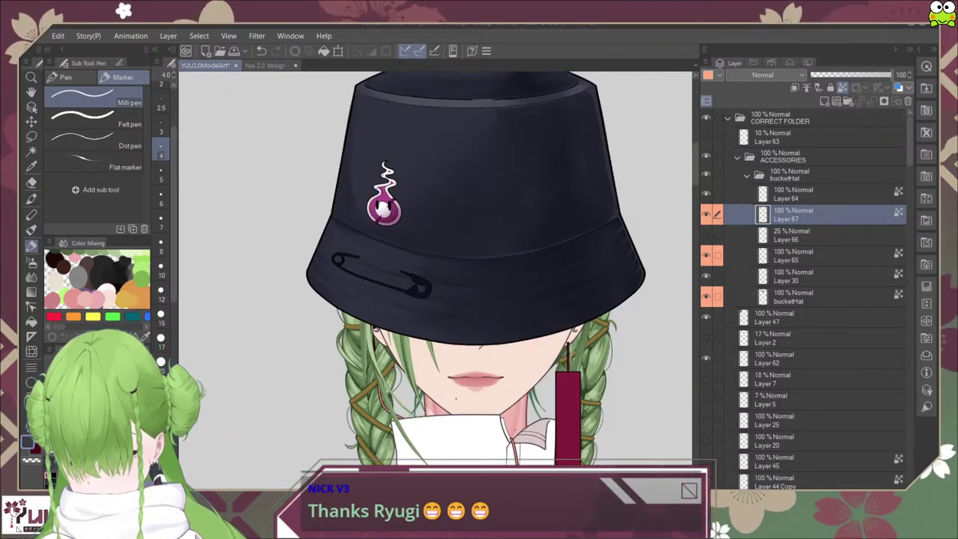
pyautogui.click(90, 120)
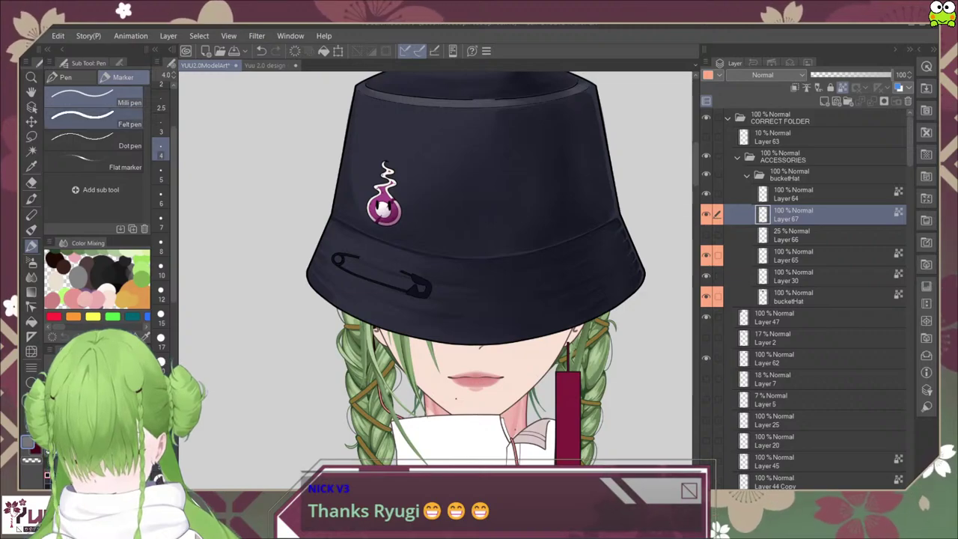
pyautogui.hotkey('ctrl', 'z')
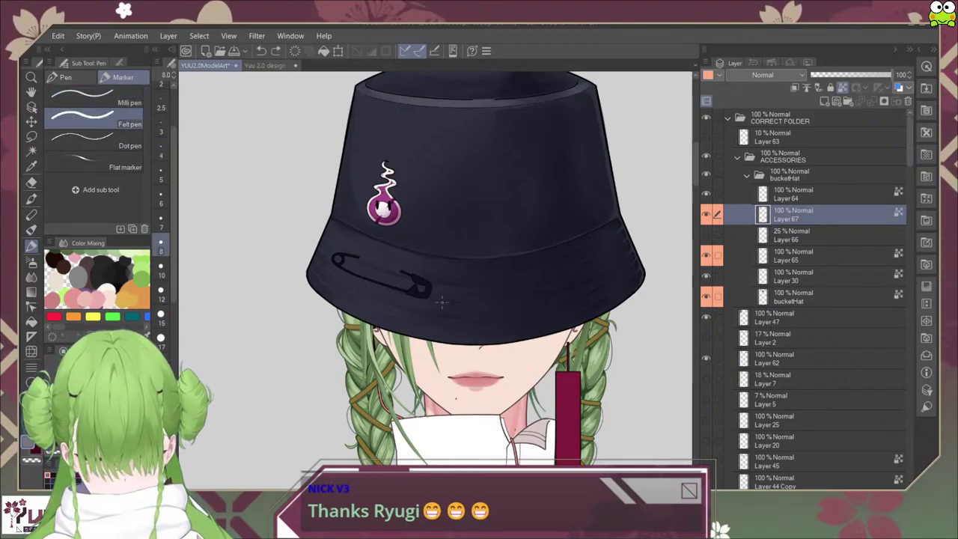
pyautogui.click(160, 395)
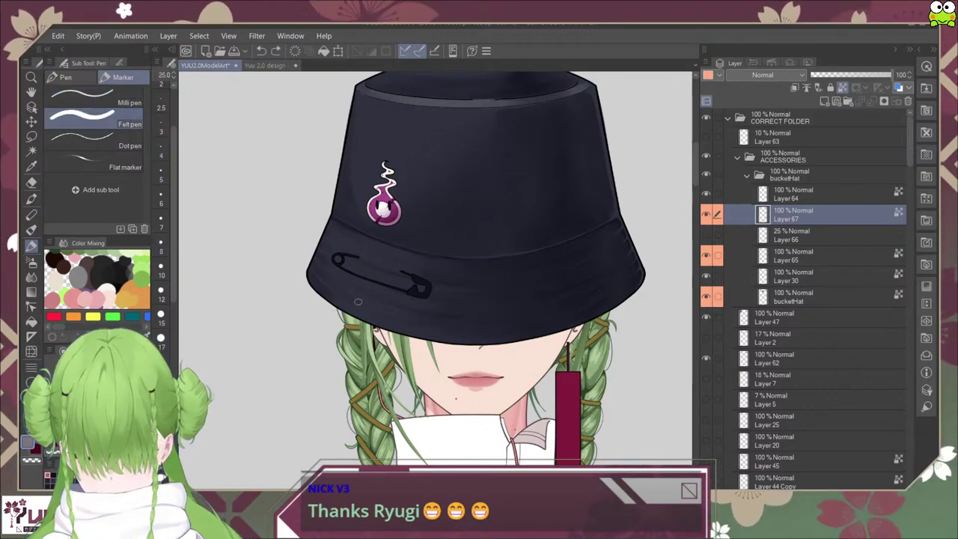
pyautogui.moveTo(368, 281); pyautogui.dragTo(357, 285)
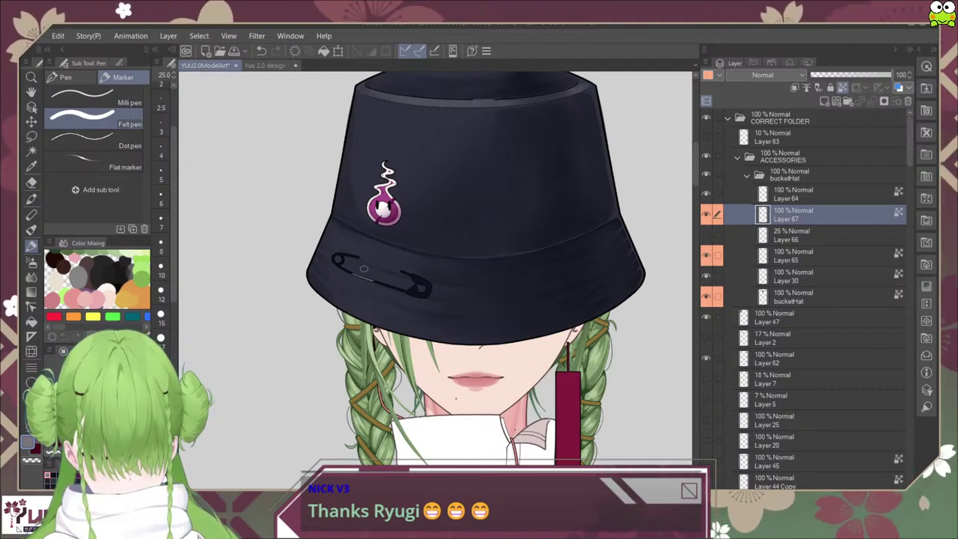
pyautogui.scroll(5, 340, 258)
pyautogui.hotkey('ctrl', 'z')
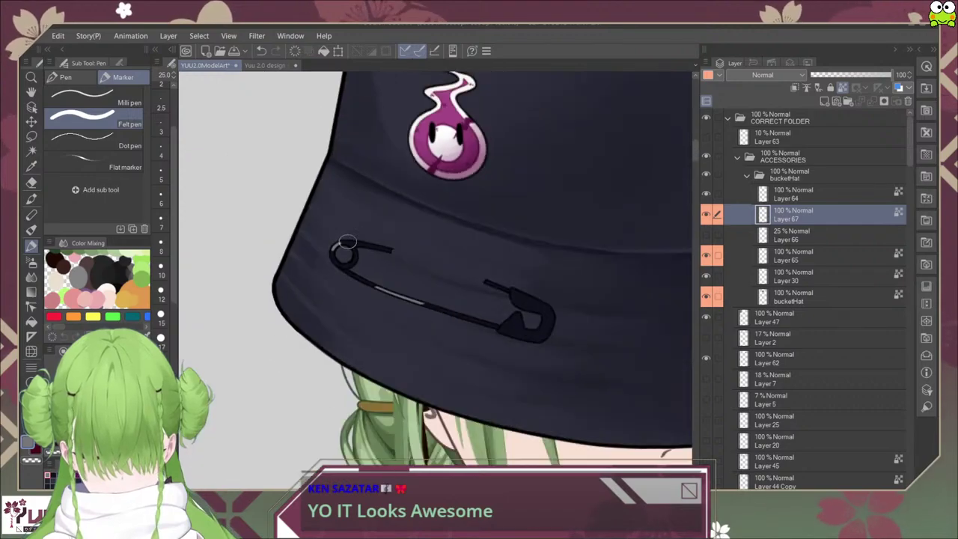
pyautogui.scroll(-5, 315, 256)
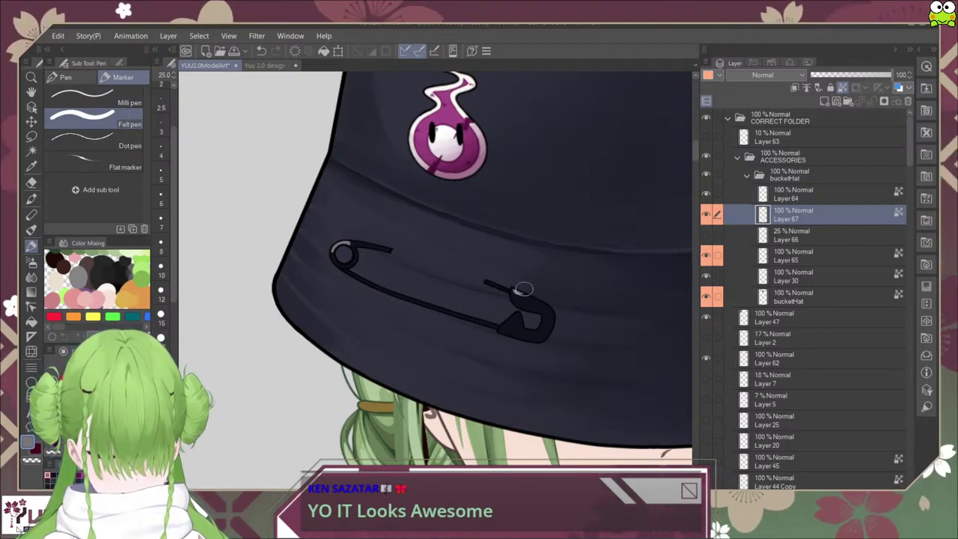
pyautogui.moveTo(519, 291); pyautogui.dragTo(520, 293)
# Step: Examine the dark safety pin against the whole hat, the character's outfit and the reference images
pyautogui.scroll(-6, 547, 266)
pyautogui.scroll(-2, 528, 223)
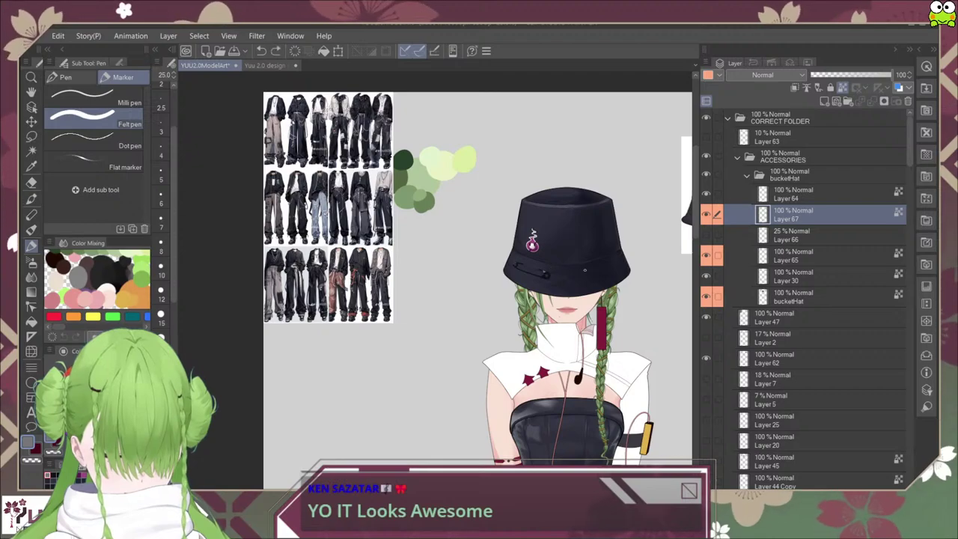
pyautogui.scroll(3, 532, 234)
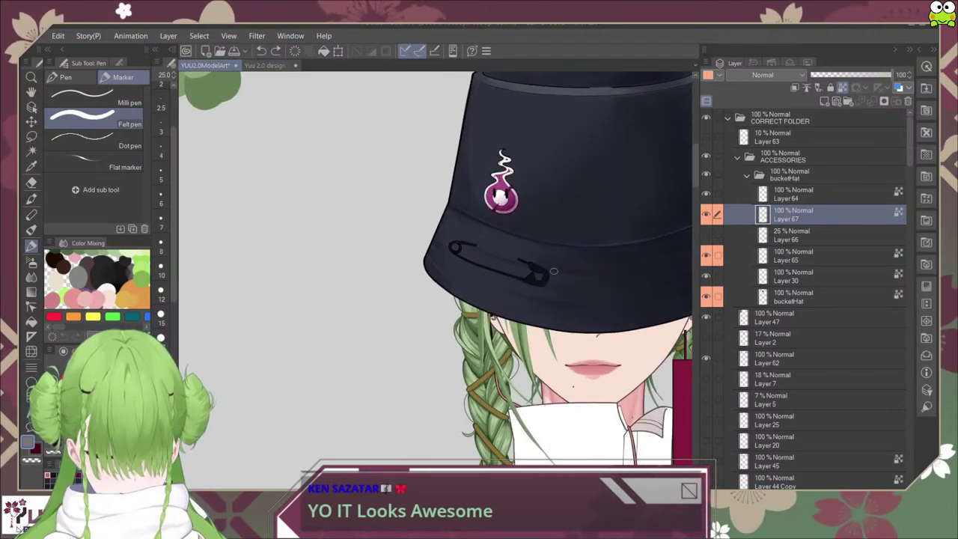
pyautogui.scroll(-3, 555, 272)
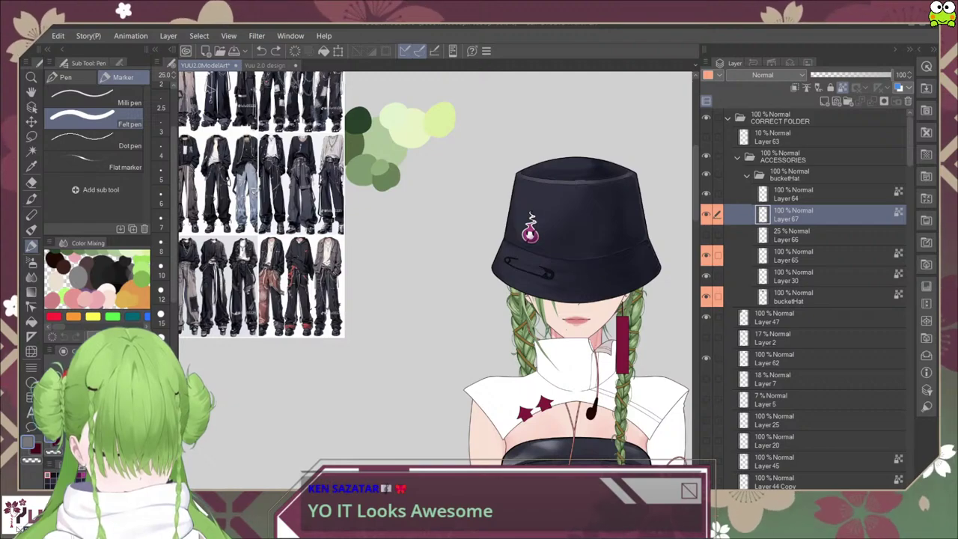
pyautogui.scroll(1, 554, 272)
pyautogui.scroll(-3, 555, 273)
pyautogui.scroll(4, 533, 271)
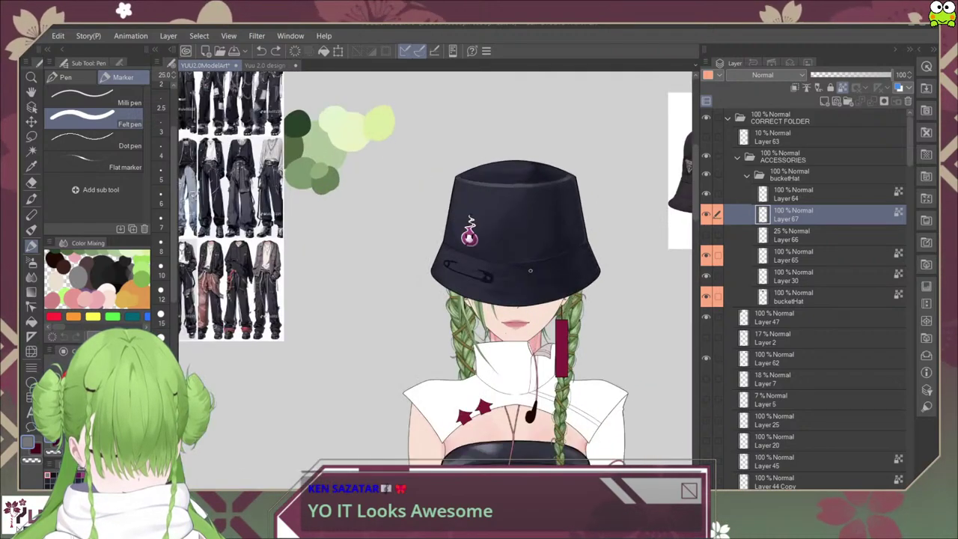
pyautogui.moveTo(555, 257); pyautogui.dragTo(527, 275)
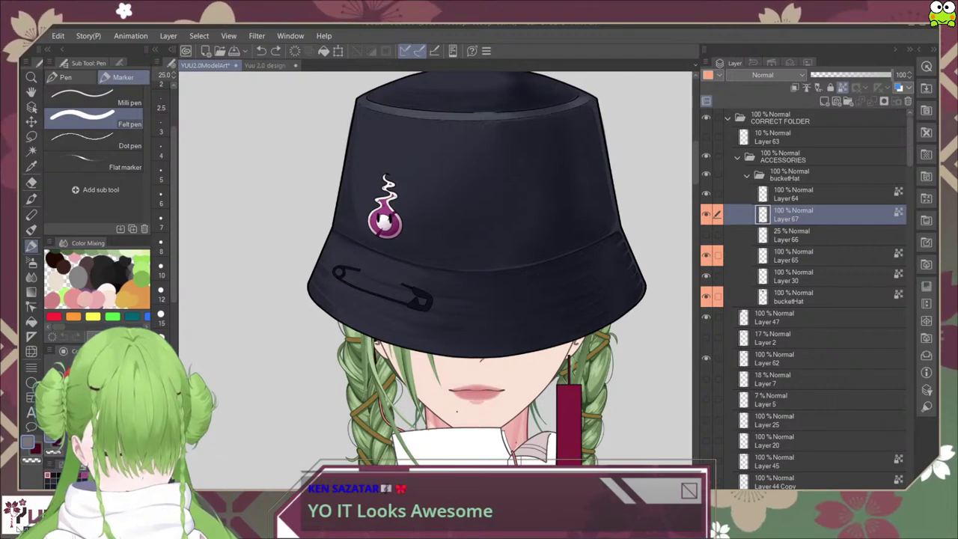
# Step: Merge the pin's line-art layer down into its colour layer
pyautogui.click(815, 194)
pyautogui.click(815, 215)
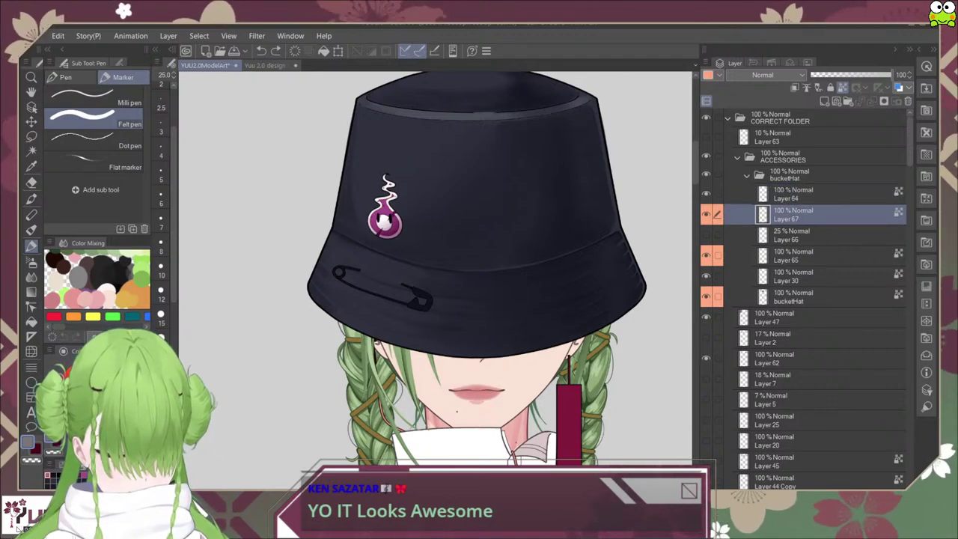
pyautogui.click(815, 194)
pyautogui.click(815, 214)
pyautogui.click(816, 193)
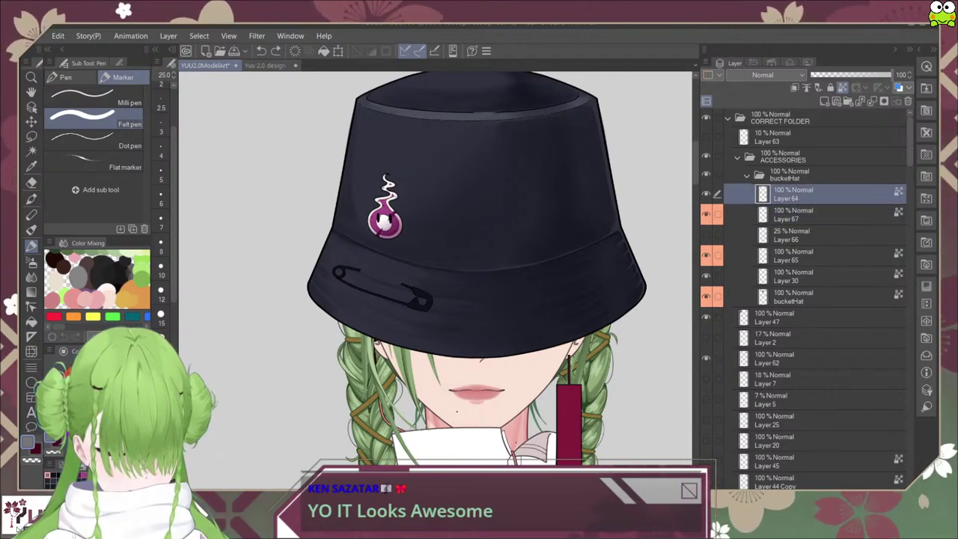
pyautogui.click(872, 101)
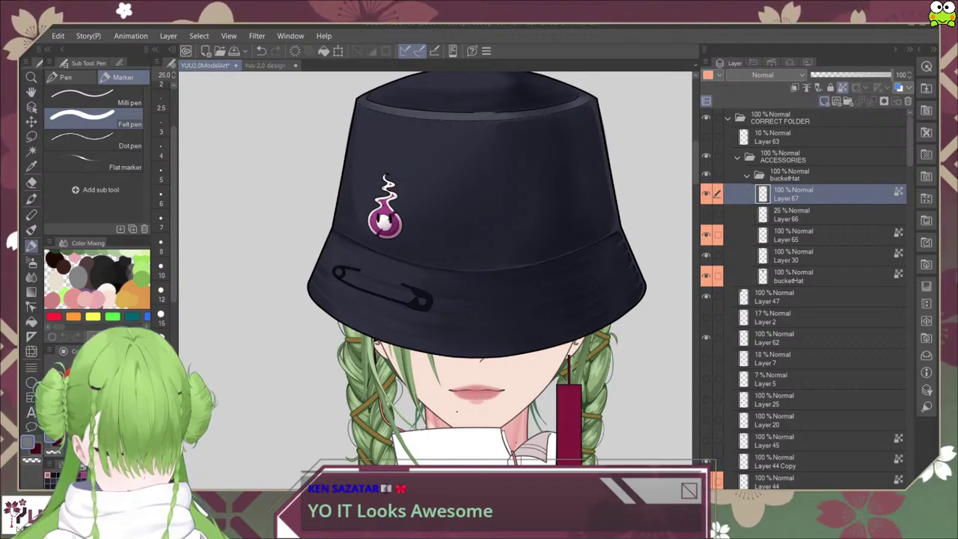
# Step: Add a new layer above the merged pin layer, clip it to that layer and name it "[C. 75] pinHighlight"
pyautogui.hotkey('ctrl', 'y')
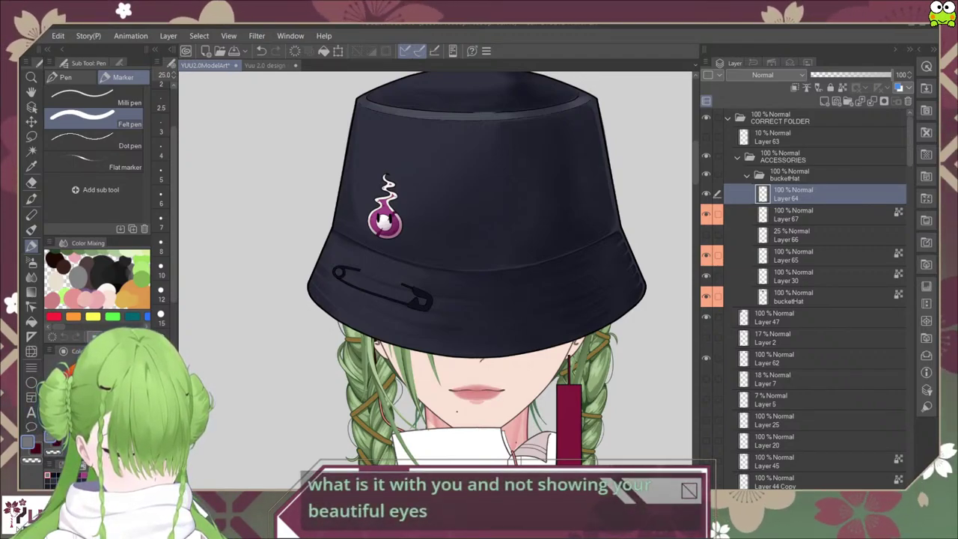
pyautogui.click(794, 87)
pyautogui.click(795, 87)
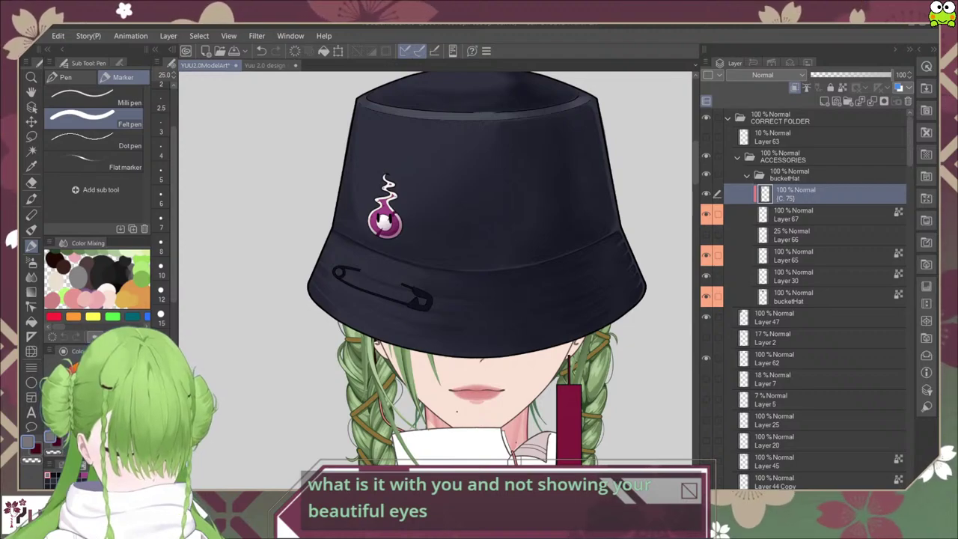
pyautogui.write('pinHighlight')
pyautogui.press('Return')
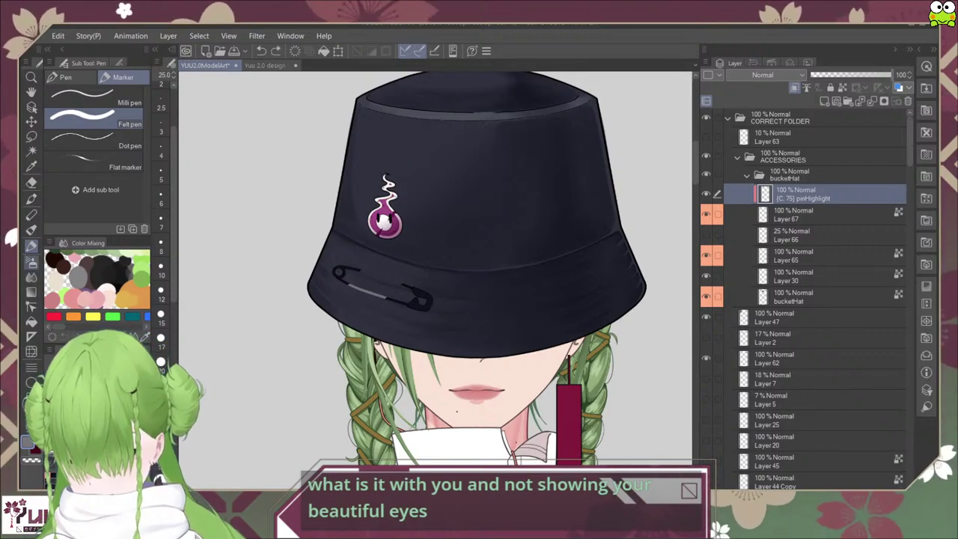
# Step: Try shading the pin on its merged layer with the Soft airbrush at size 10
pyautogui.click(32, 261)
pyautogui.click(808, 215)
pyautogui.scroll(3, 449, 323)
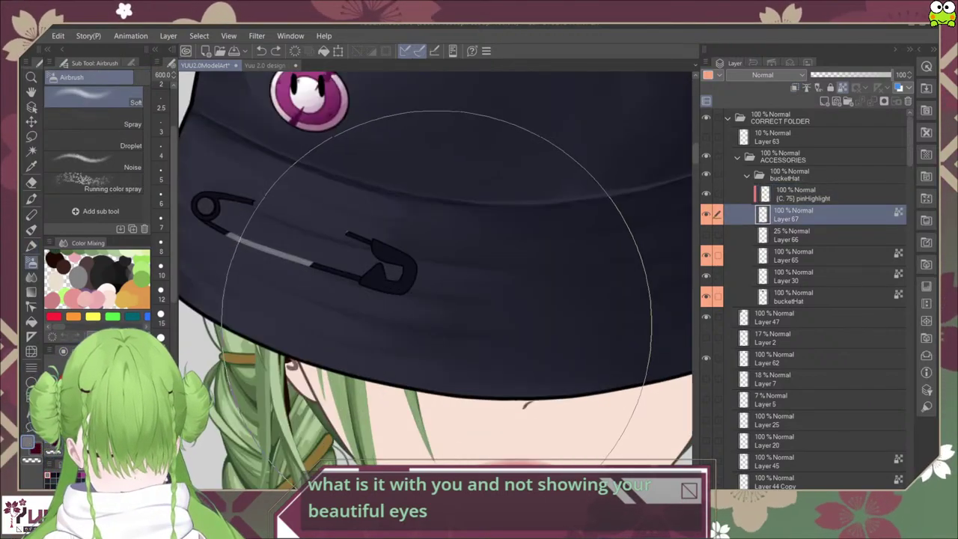
pyautogui.click(161, 269)
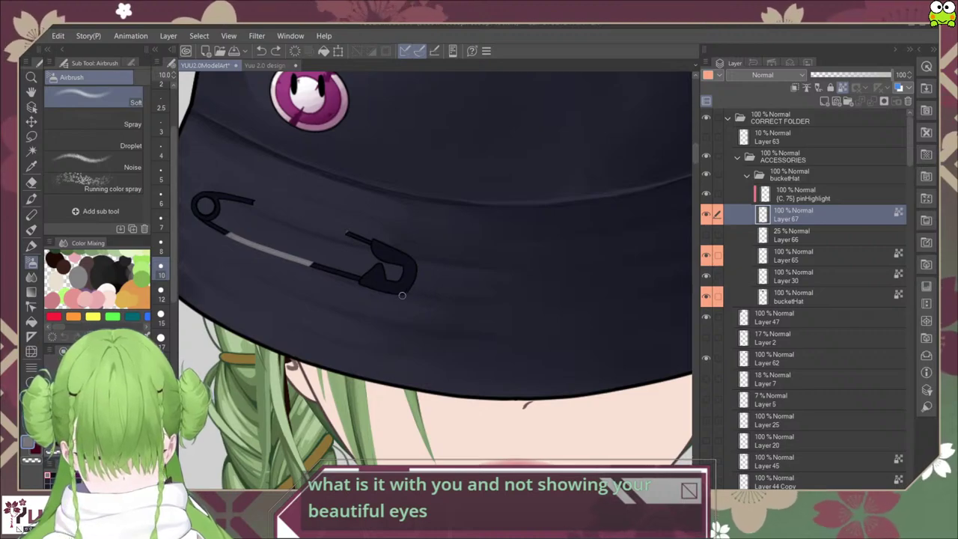
pyautogui.hotkey('ctrl', 'z')
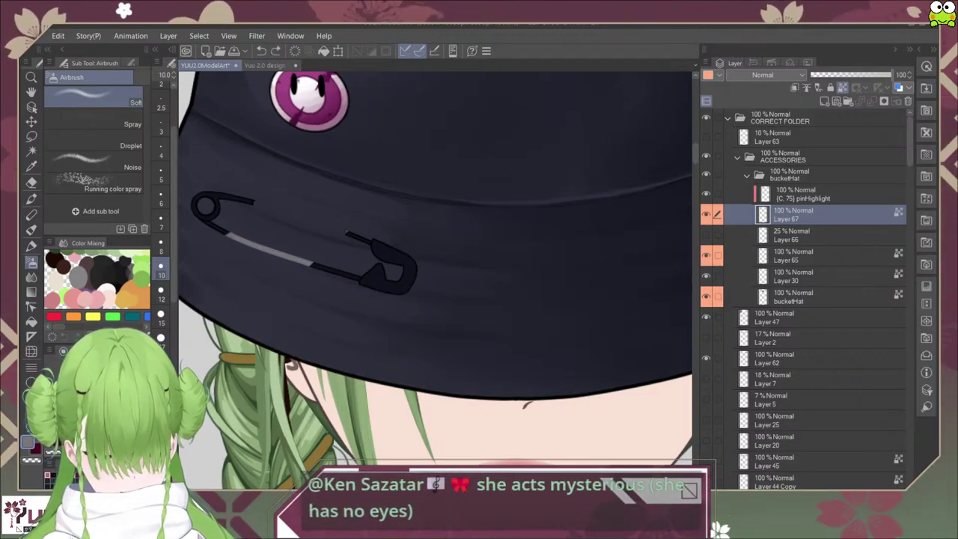
# Step: Set the pinHighlight layer's opacity to 75%
pyautogui.click(808, 194)
pyautogui.click(870, 75)
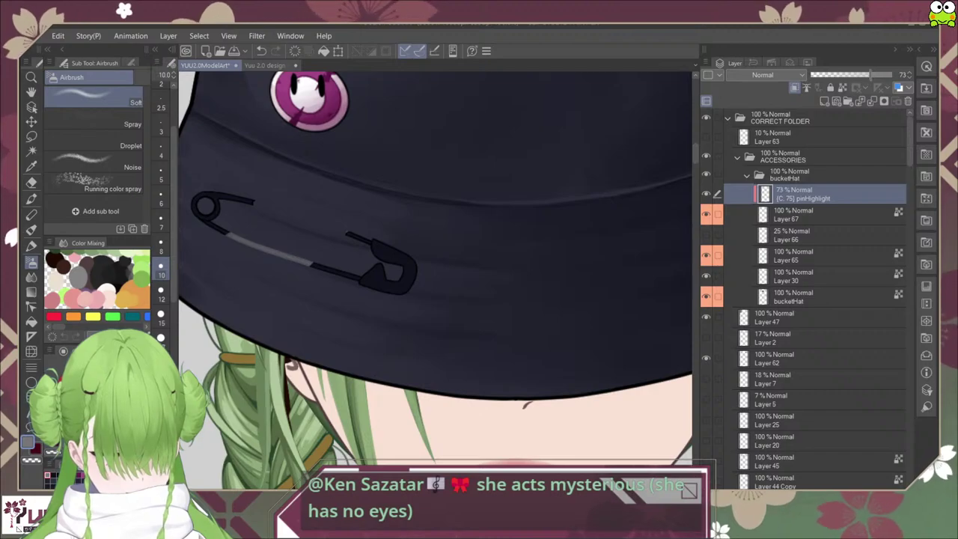
pyautogui.scroll(-3, 359, 257)
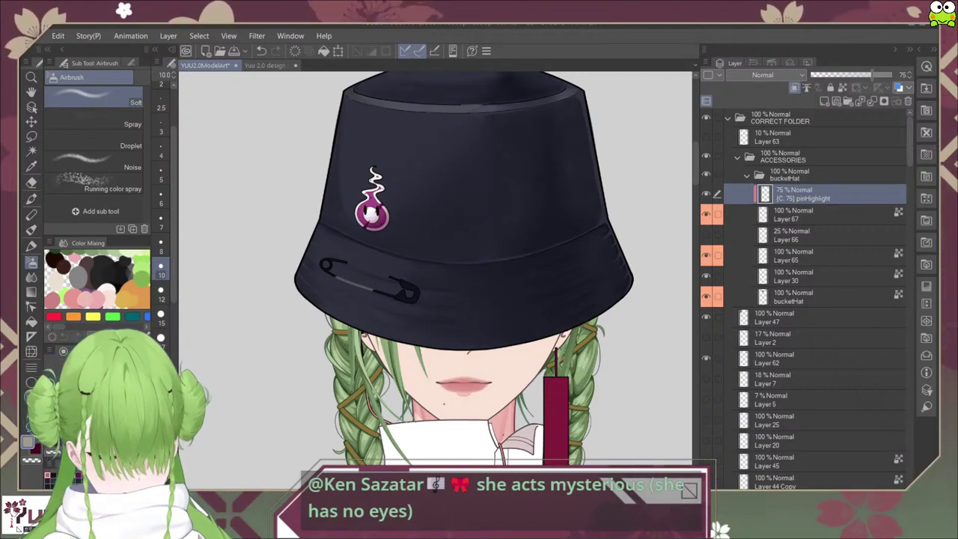
# Step: Lock the pinHighlight layer's transparent pixels and recolour the highlight stroke with the beige-grey colour instead of filling the whole pin
pyautogui.click(323, 51)
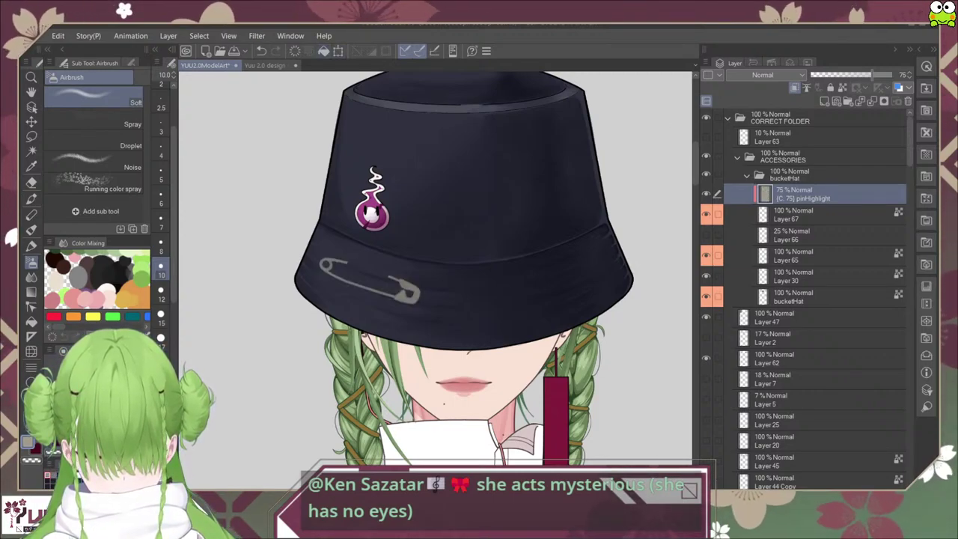
pyautogui.click(261, 50)
pyautogui.click(843, 87)
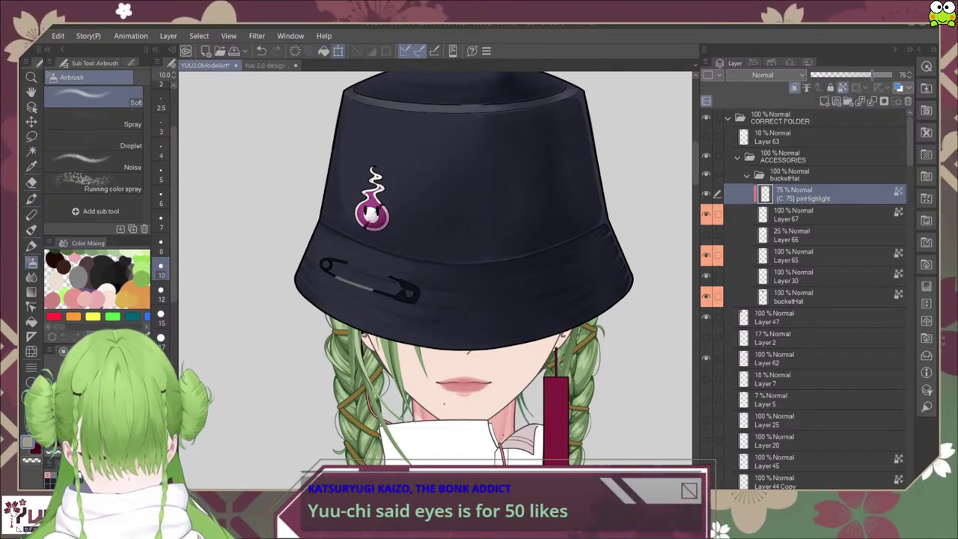
# Step: Try to shift the safety pin on Layer 67 slightly across the hat brim with a transform
pyautogui.scroll(-2, 410, 314)
pyautogui.scroll(-1, 420, 310)
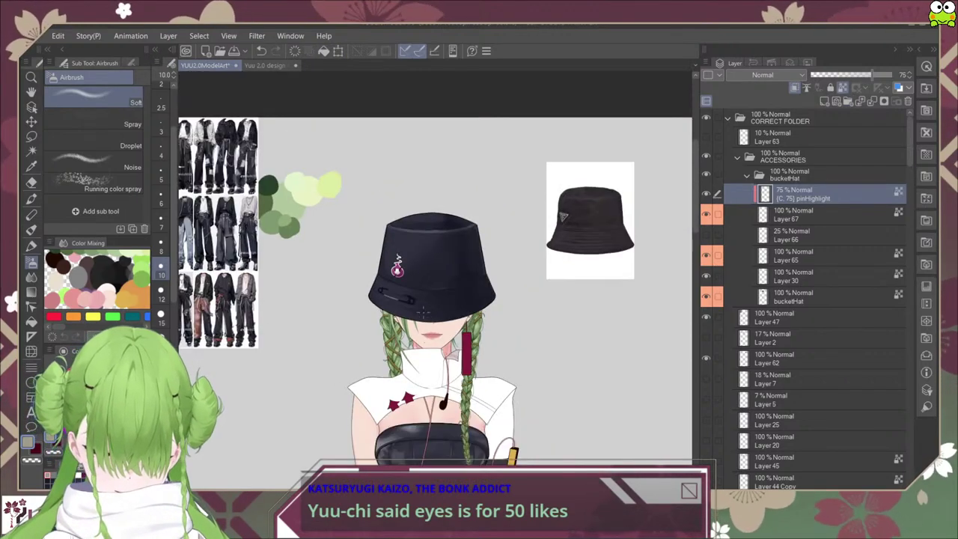
pyautogui.scroll(4, 420, 309)
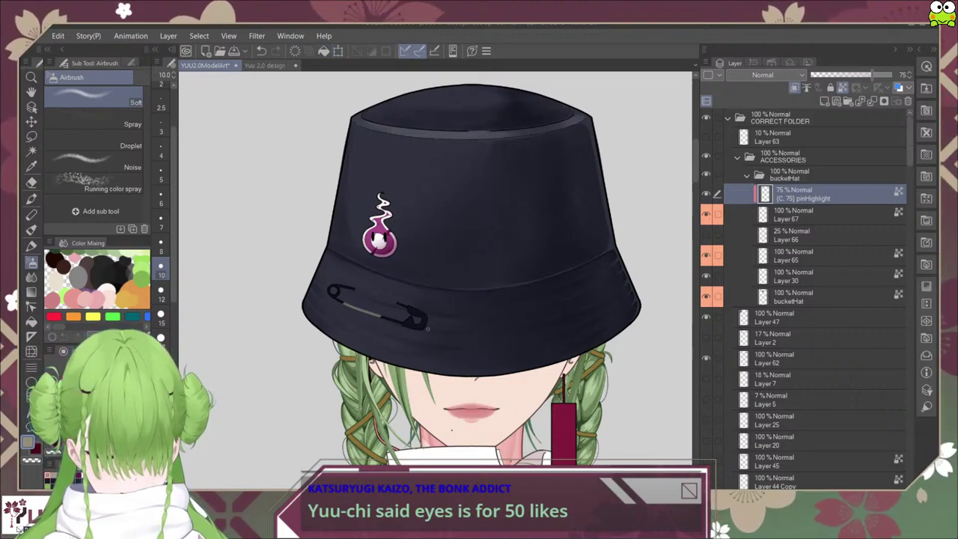
pyautogui.click(804, 215)
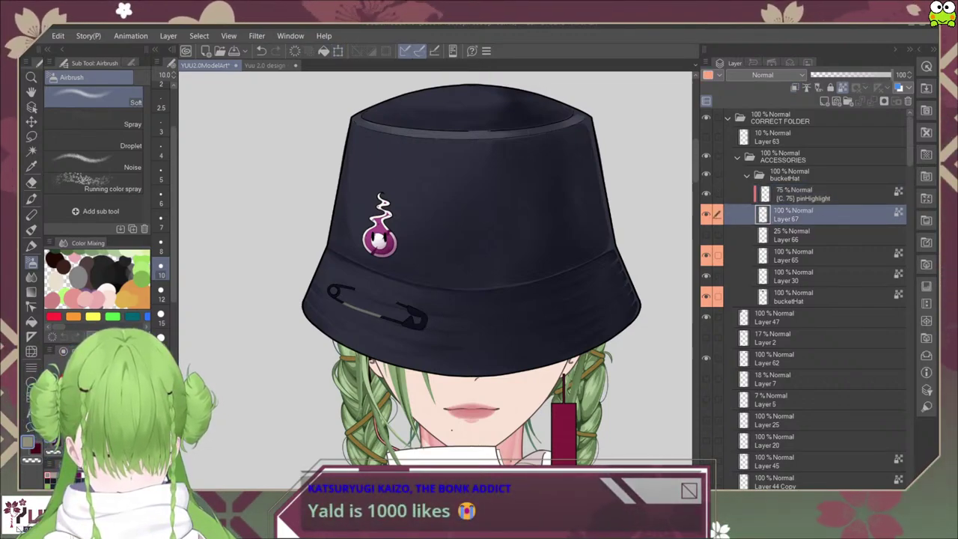
pyautogui.hotkey('ctrl', 't')
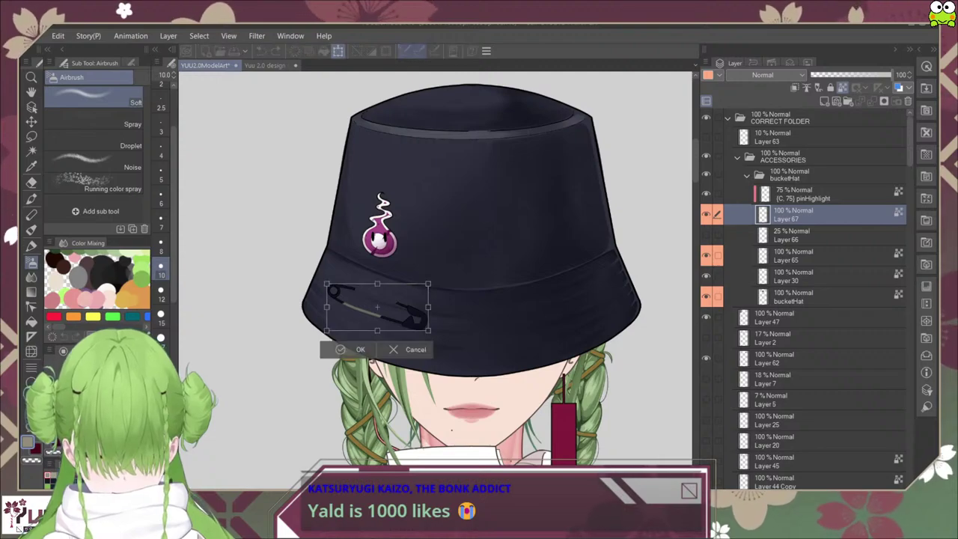
pyautogui.moveTo(376, 306)
pyautogui.mouseDown()
pyautogui.moveTo(355, 302)
pyautogui.moveTo(380, 309)
pyautogui.mouseUp()
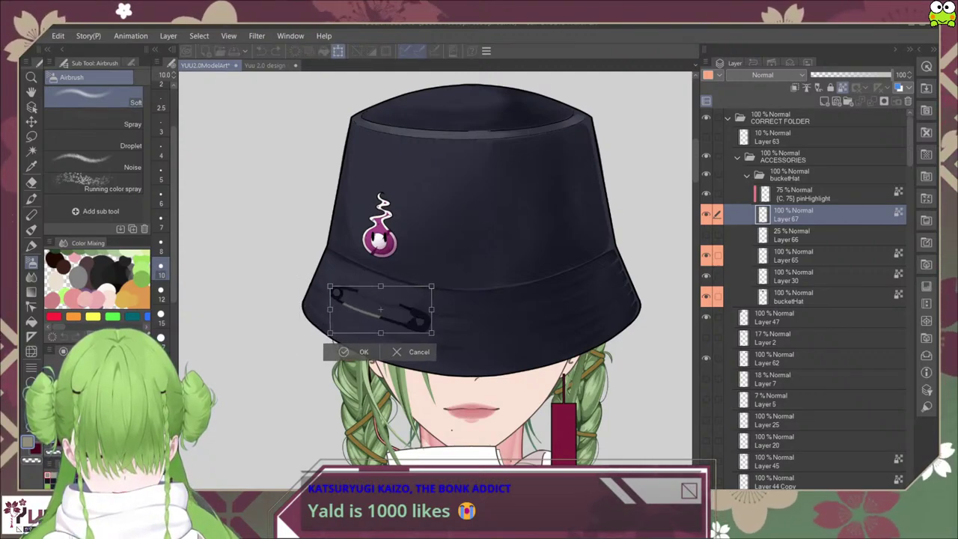
pyautogui.hotkey('ctrl', 'z')
pyautogui.press('Return')
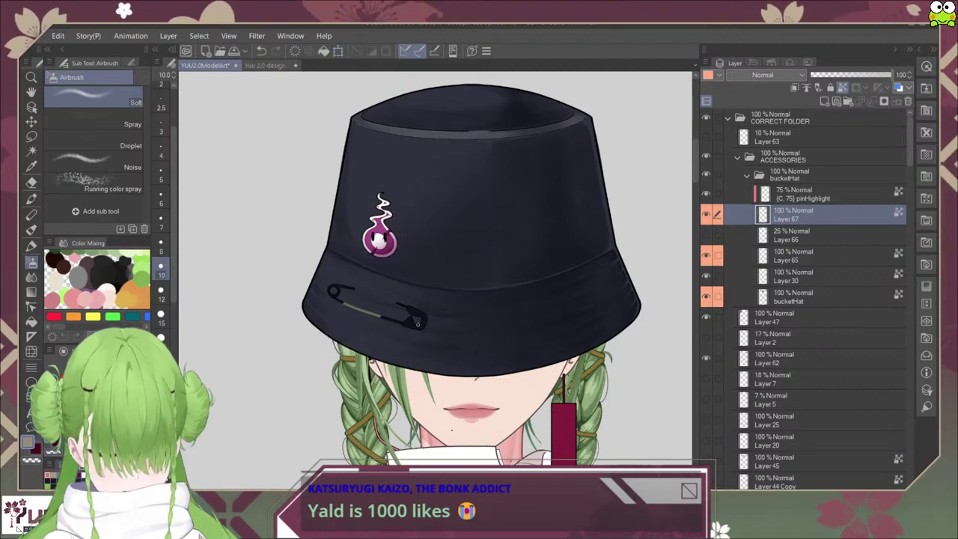
# Step: Draw a beige-grey highlight along the lower outer corner of the pin's clasp on Layer 67 with the Milli pen at size 4
pyautogui.scroll(5, 419, 321)
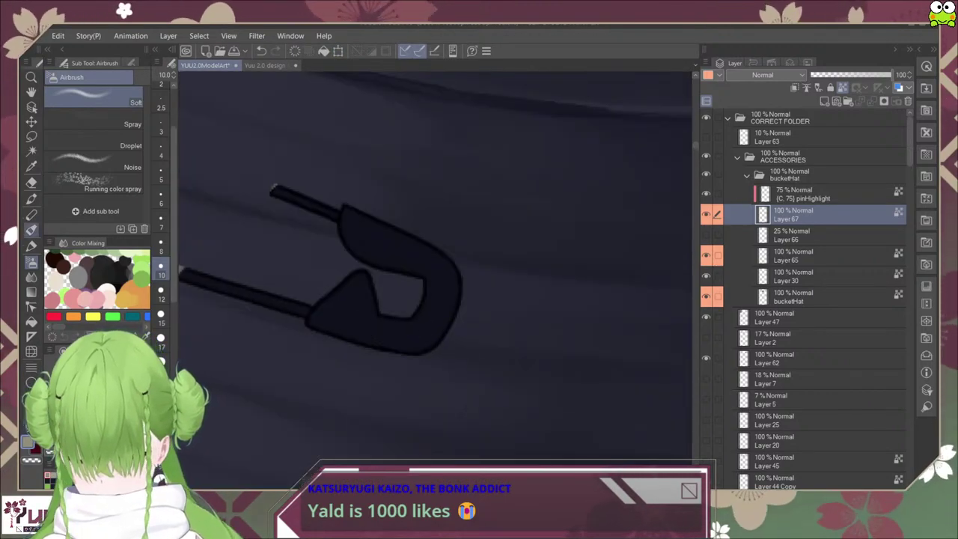
pyautogui.click(31, 229)
pyautogui.click(32, 246)
pyautogui.click(94, 98)
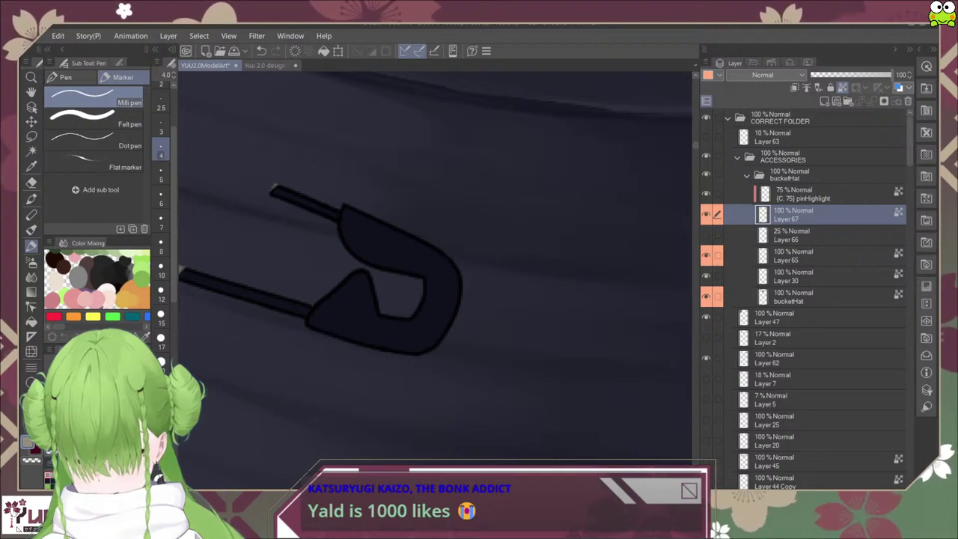
pyautogui.scroll(2, 429, 340)
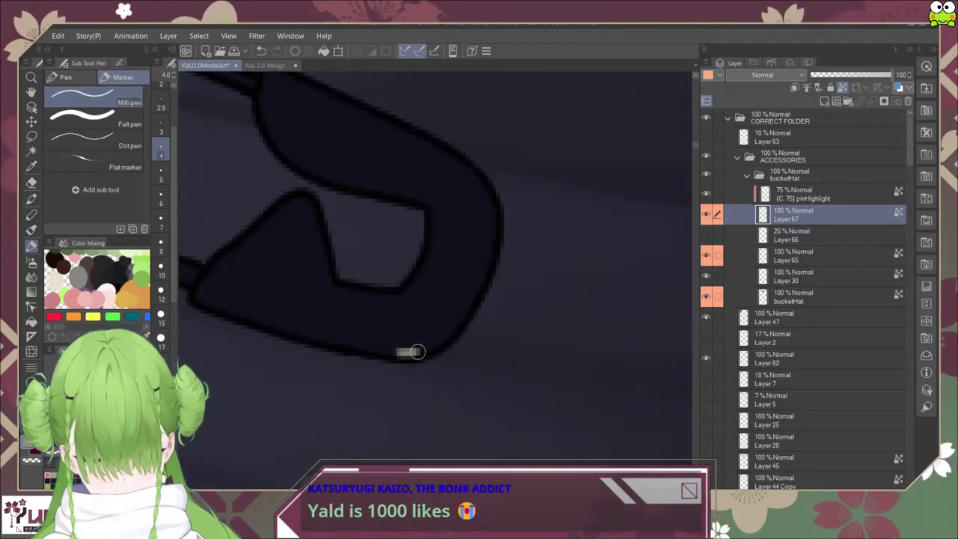
pyautogui.moveTo(404, 352)
pyautogui.mouseDown()
pyautogui.moveTo(449, 329)
pyautogui.moveTo(404, 355)
pyautogui.moveTo(380, 352)
pyautogui.moveTo(433, 340)
pyautogui.moveTo(458, 320)
pyautogui.moveTo(397, 350)
pyautogui.mouseUp()
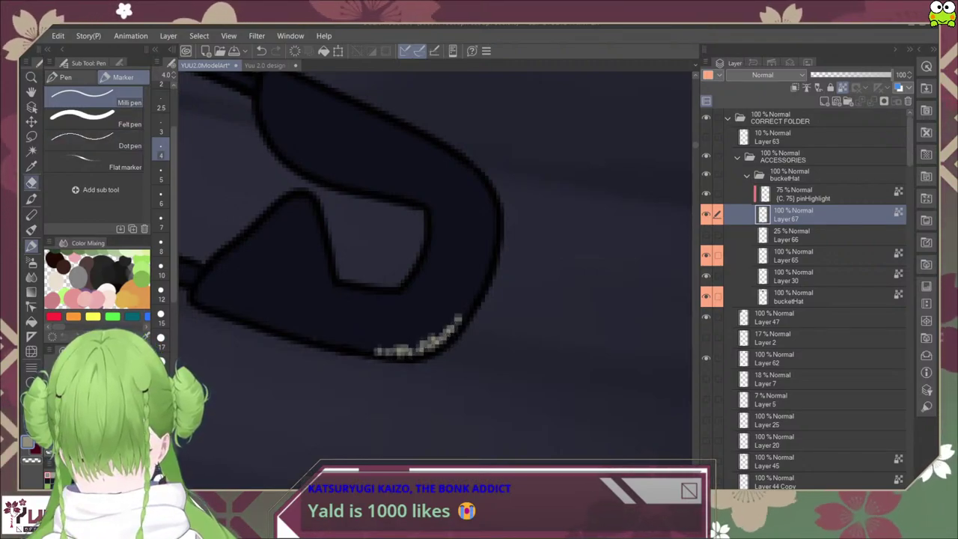
# Step: Blend the clasp's lower-corner highlight into the dark fill with the シャープ水彩のばし brush at size 6
pyautogui.click(32, 198)
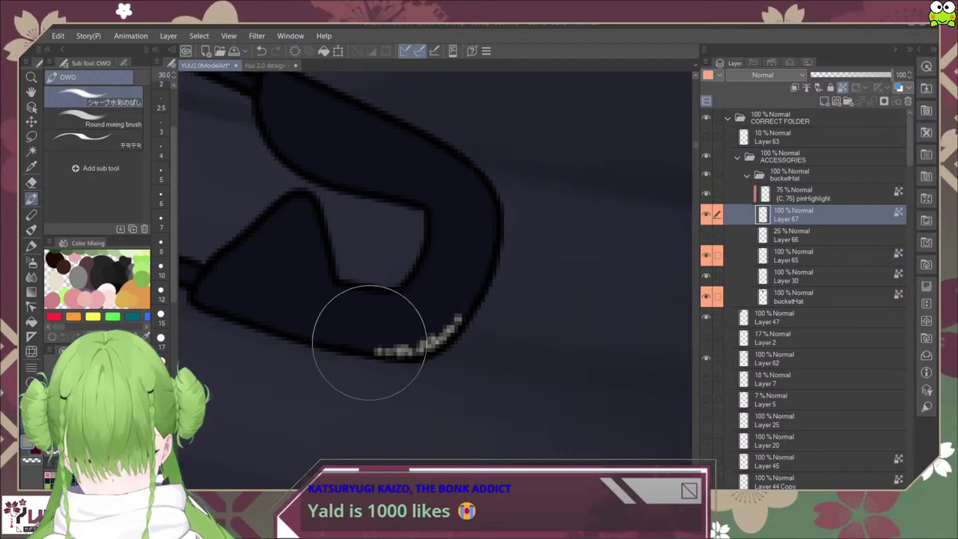
pyautogui.click(160, 196)
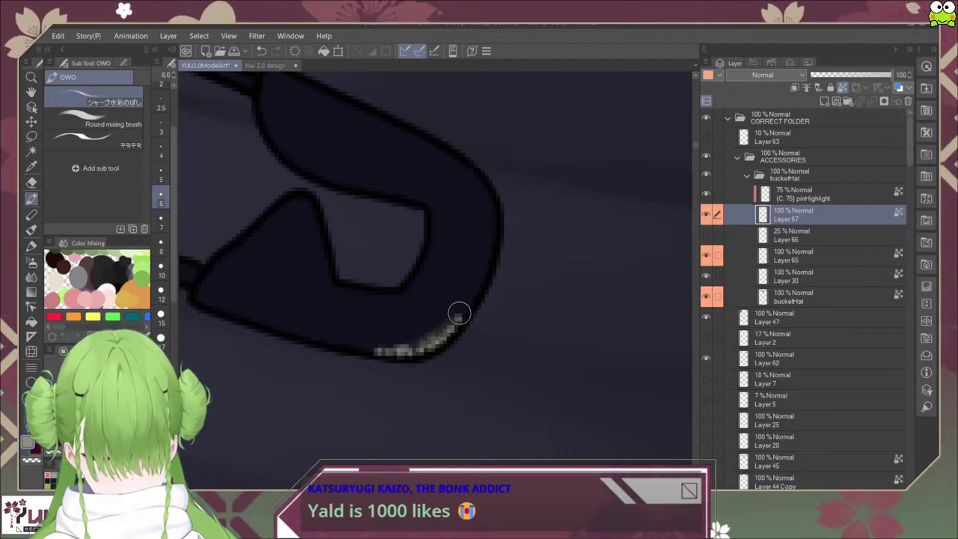
pyautogui.moveTo(458, 314)
pyautogui.mouseDown()
pyautogui.moveTo(405, 344)
pyautogui.moveTo(367, 346)
pyautogui.mouseUp()
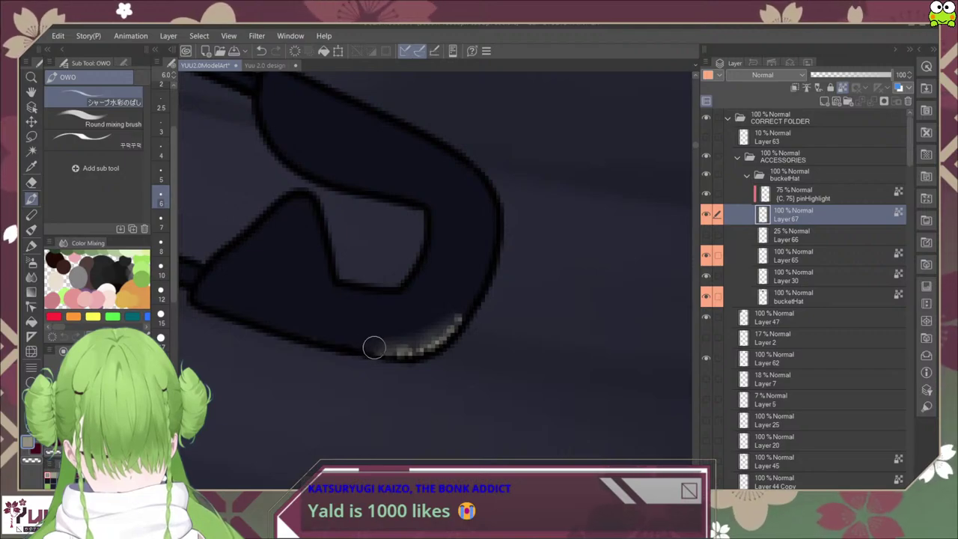
pyautogui.moveTo(462, 305)
pyautogui.mouseDown()
pyautogui.moveTo(426, 330)
pyautogui.moveTo(378, 340)
pyautogui.moveTo(456, 307)
pyautogui.moveTo(393, 339)
pyautogui.mouseUp()
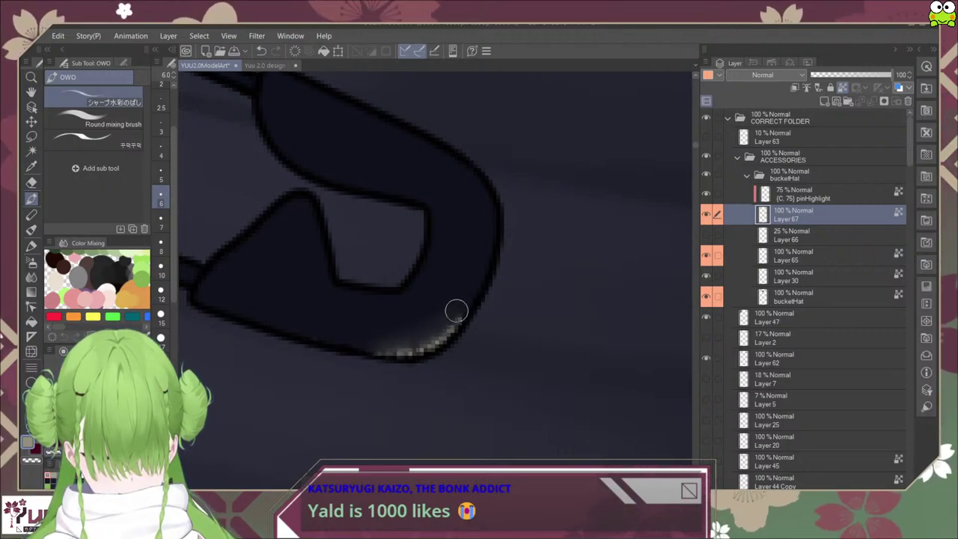
pyautogui.moveTo(460, 308)
pyautogui.mouseDown()
pyautogui.moveTo(421, 347)
pyautogui.moveTo(394, 348)
pyautogui.mouseUp()
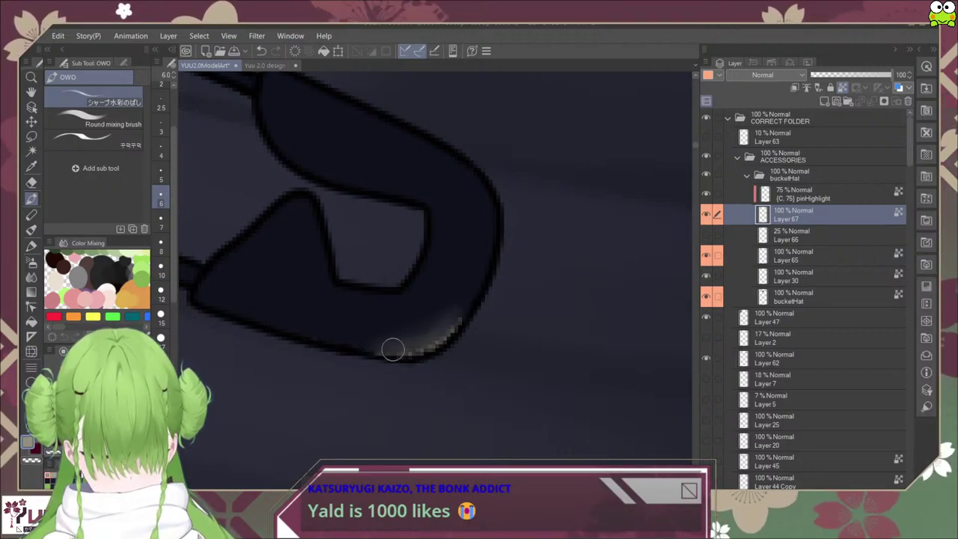
pyautogui.moveTo(464, 306)
pyautogui.mouseDown()
pyautogui.moveTo(426, 343)
pyautogui.moveTo(380, 347)
pyautogui.mouseUp()
pyautogui.moveTo(457, 311)
pyautogui.mouseDown()
pyautogui.moveTo(388, 341)
pyautogui.moveTo(421, 345)
pyautogui.moveTo(385, 348)
pyautogui.mouseUp()
pyautogui.moveTo(464, 308); pyautogui.dragTo(387, 348)
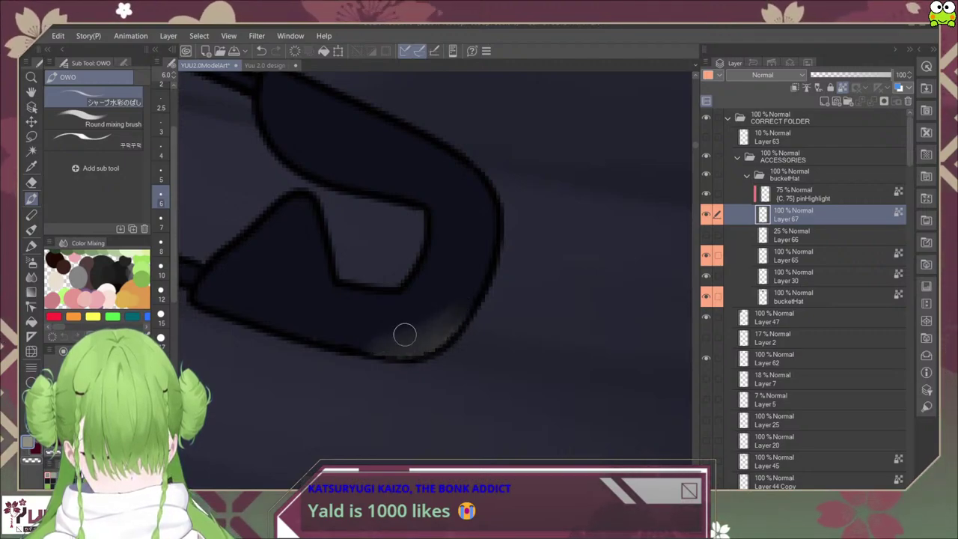
pyautogui.moveTo(460, 300)
pyautogui.mouseDown()
pyautogui.moveTo(374, 344)
pyautogui.moveTo(458, 294)
pyautogui.moveTo(361, 336)
pyautogui.moveTo(446, 307)
pyautogui.mouseUp()
pyautogui.moveTo(368, 336); pyautogui.dragTo(461, 284)
pyautogui.scroll(-5, 474, 301)
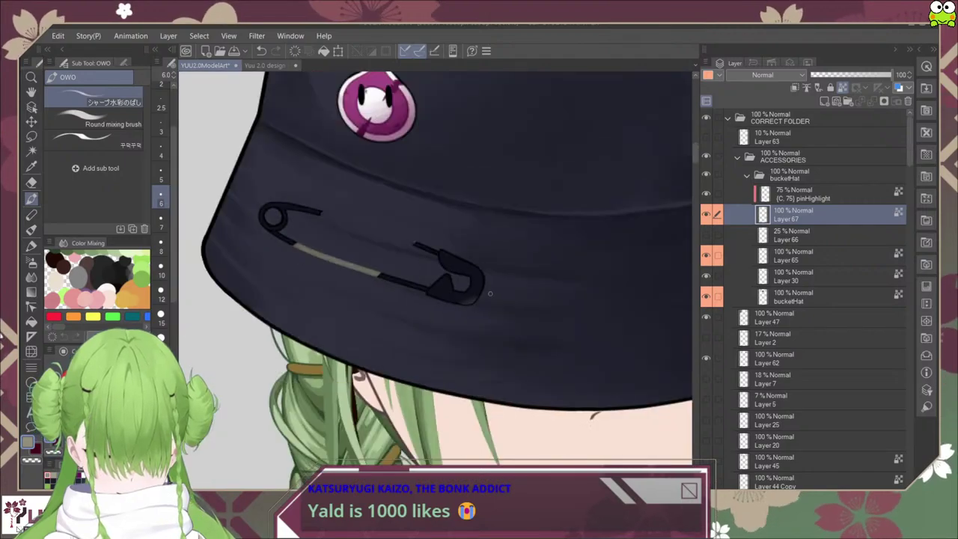
pyautogui.scroll(-2, 512, 278)
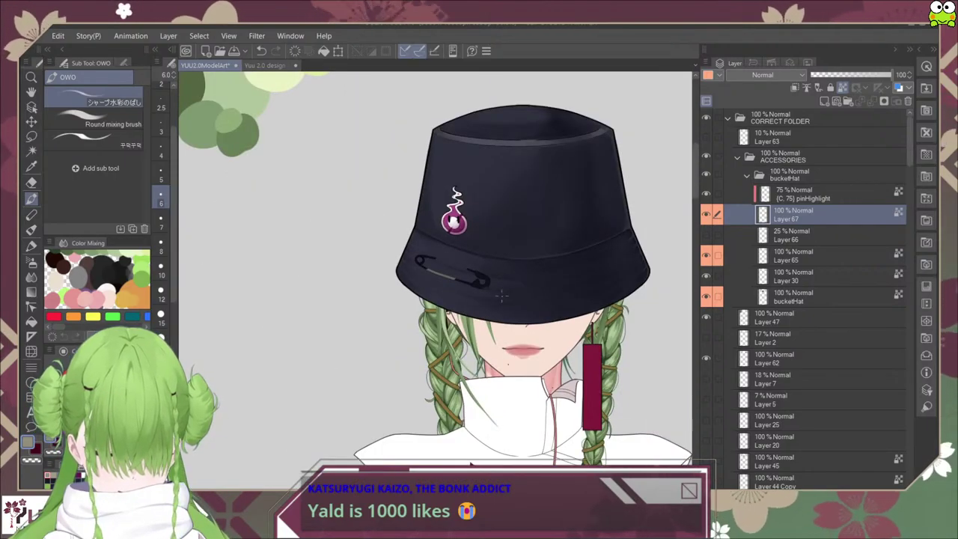
# Step: Refine the clasp's lower-corner highlight with the Round mixing brush at size 5
pyautogui.scroll(6, 483, 276)
pyautogui.click(112, 124)
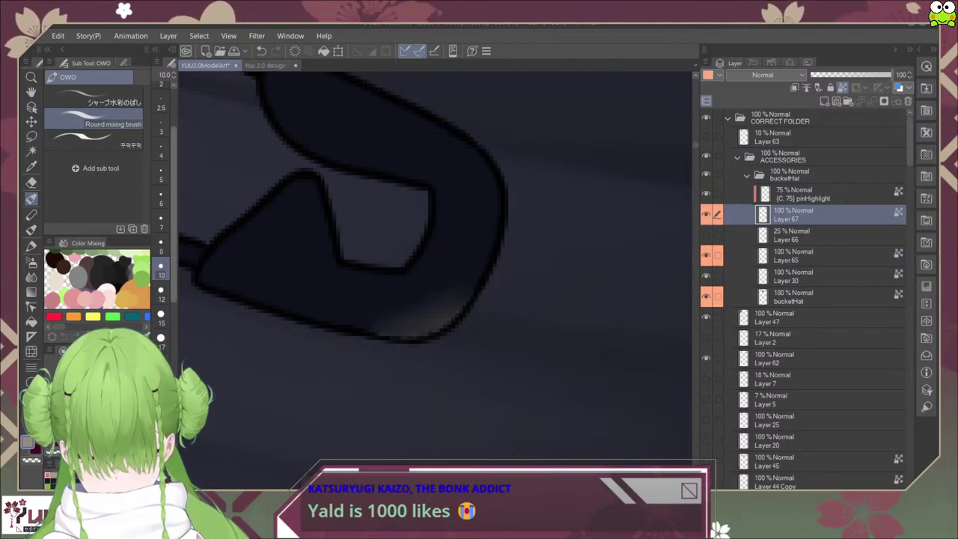
pyautogui.click(161, 174)
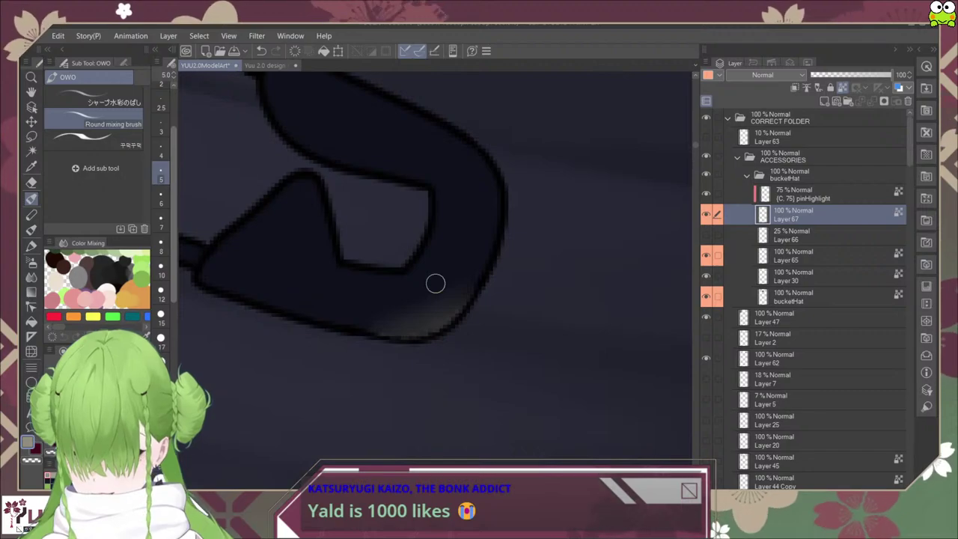
pyautogui.scroll(-5, 435, 283)
pyautogui.scroll(-2, 437, 284)
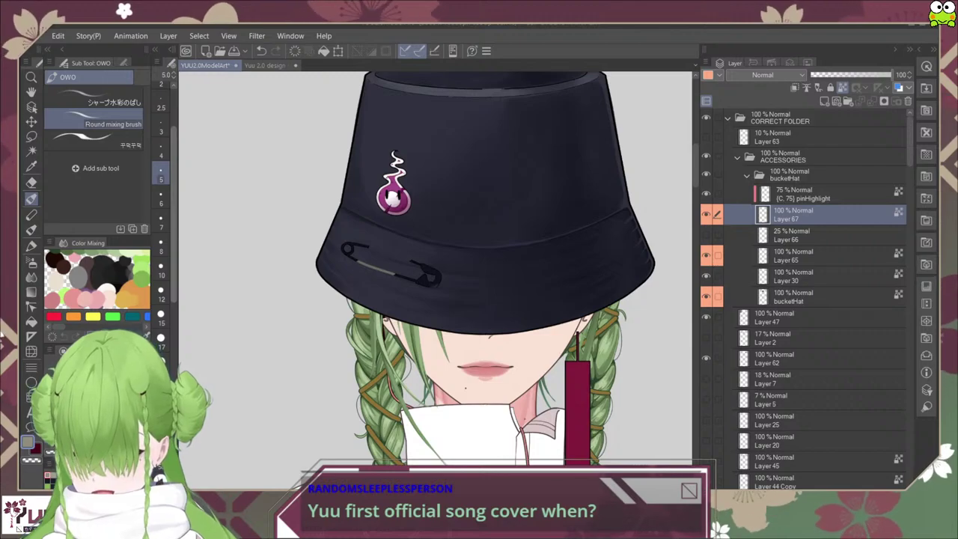
pyautogui.hotkey('ctrl', '-')
pyautogui.hotkey('ctrl', '-')
pyautogui.hotkey('ctrl', '-')
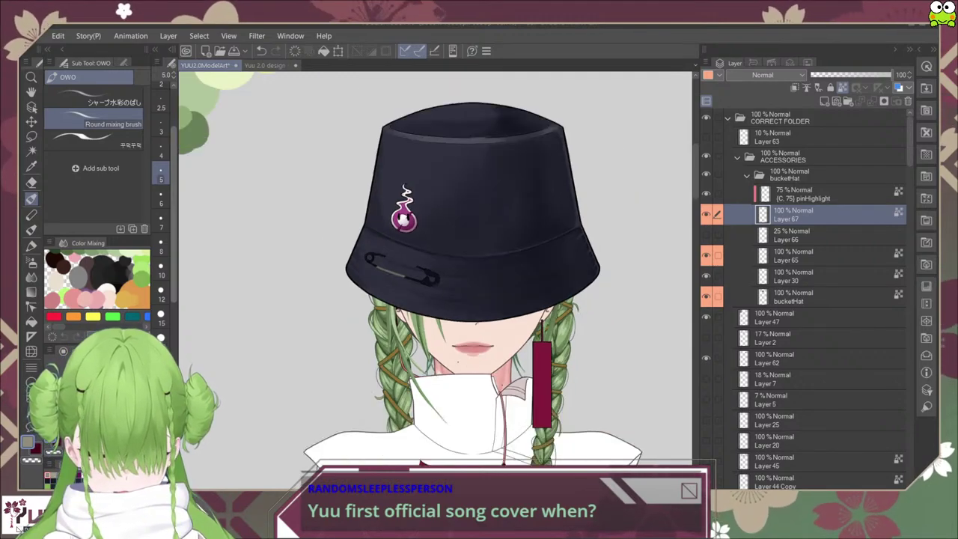
# Step: Paint a thin soft highlight along the upper edge of the pin's clasp with the Round mixing brush
pyautogui.hotkey('ctrl', '+')
pyautogui.hotkey('ctrl', '+')
pyautogui.hotkey('ctrl', '+')
pyautogui.hotkey('ctrl', '+')
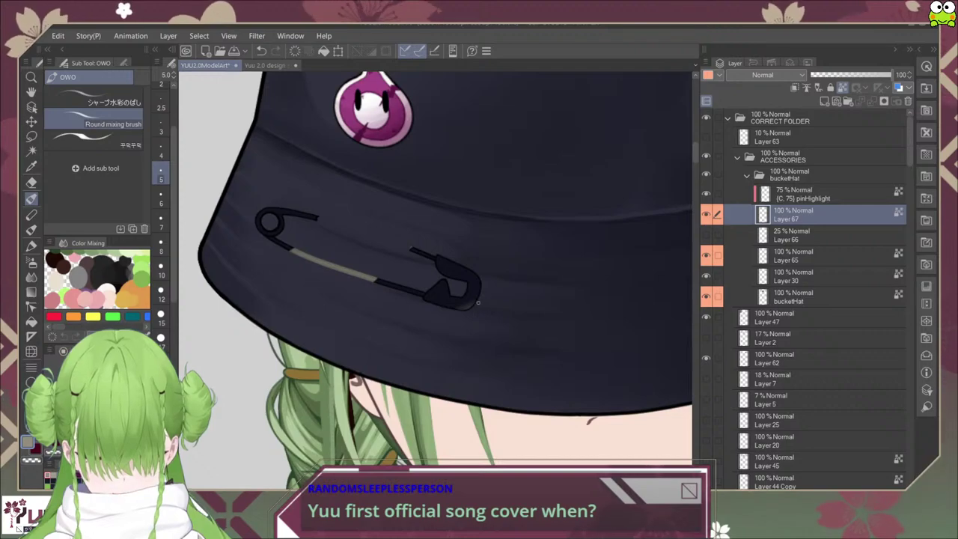
pyautogui.hotkey('ctrl', '+')
pyautogui.hotkey('ctrl', '+')
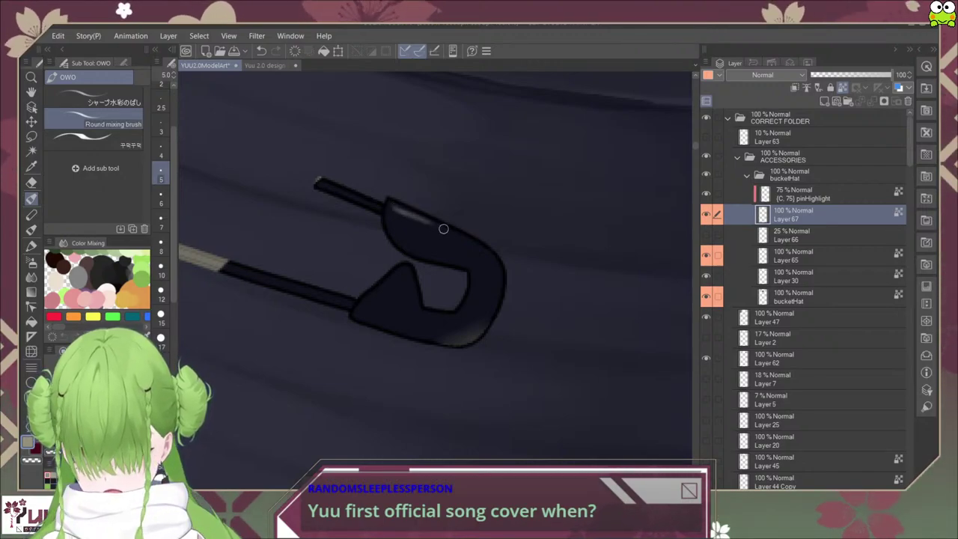
pyautogui.scroll(-3, 446, 225)
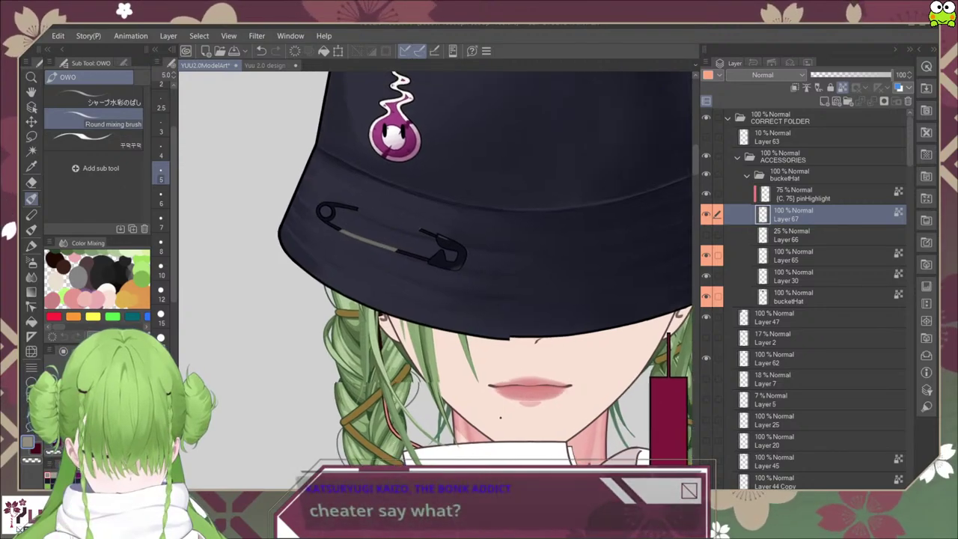
# Step: Add a small highlight to the upper outer edge of the pin's round coil with the Round mixing brush
pyautogui.scroll(3, 433, 283)
pyautogui.scroll(-2, 432, 284)
pyautogui.scroll(5, 304, 216)
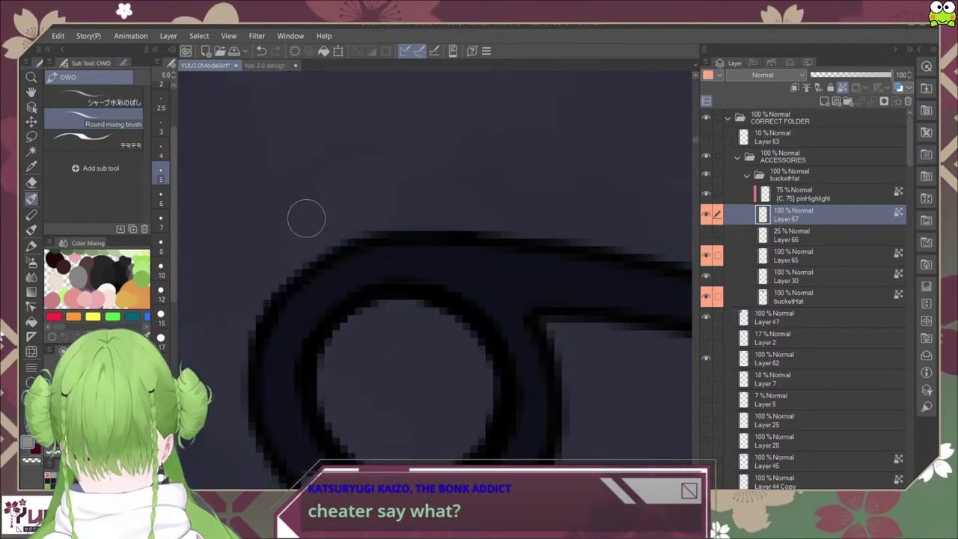
pyautogui.moveTo(296, 315)
pyautogui.mouseDown()
pyautogui.moveTo(321, 288)
pyautogui.moveTo(302, 306)
pyautogui.moveTo(316, 301)
pyautogui.moveTo(311, 308)
pyautogui.moveTo(319, 293)
pyautogui.moveTo(299, 311)
pyautogui.moveTo(327, 286)
pyautogui.moveTo(286, 321)
pyautogui.mouseUp()
pyautogui.scroll(-3, 299, 314)
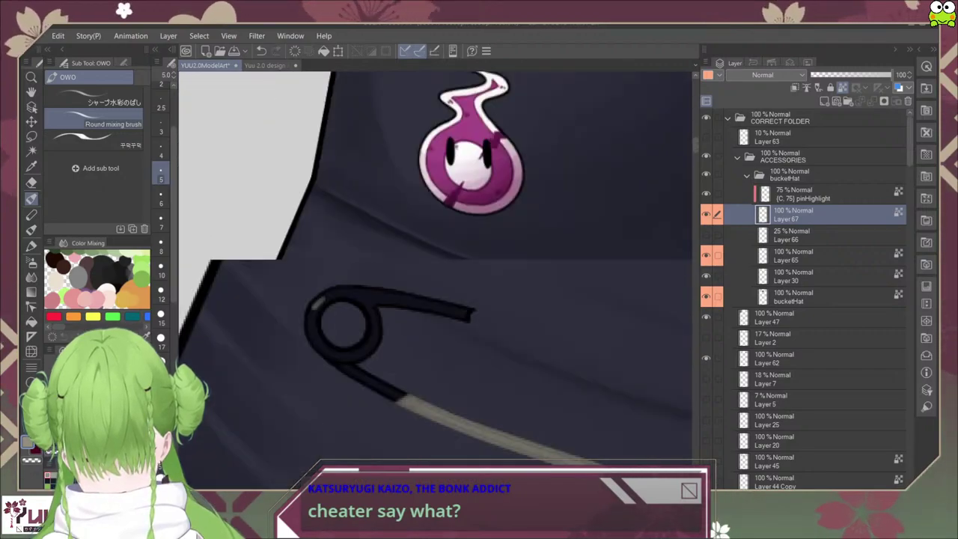
pyautogui.scroll(-2, 509, 344)
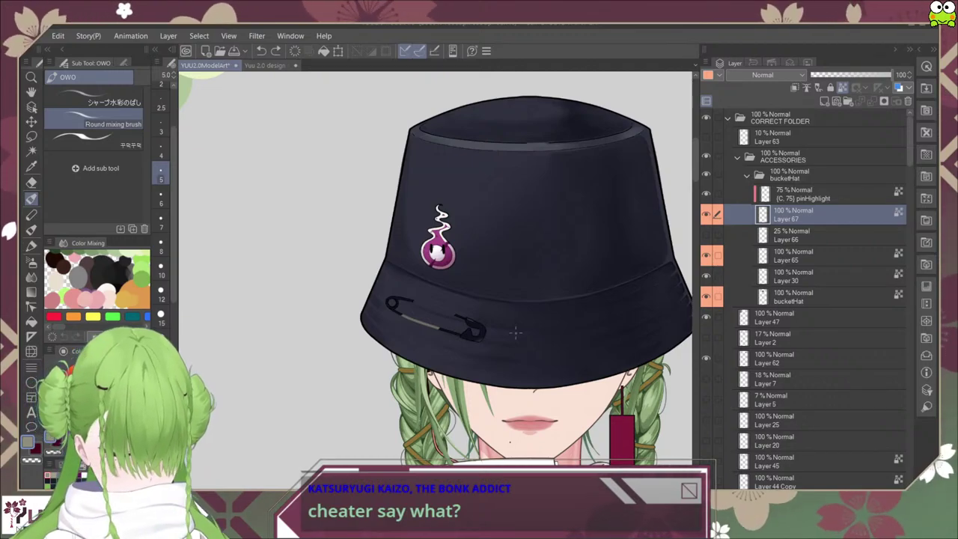
# Step: Hide the ACCESSORIES folder to sample the yellow of the character's iris as the drawing colour, and show the folder again
pyautogui.scroll(2, 515, 333)
pyautogui.moveTo(507, 312); pyautogui.dragTo(494, 342)
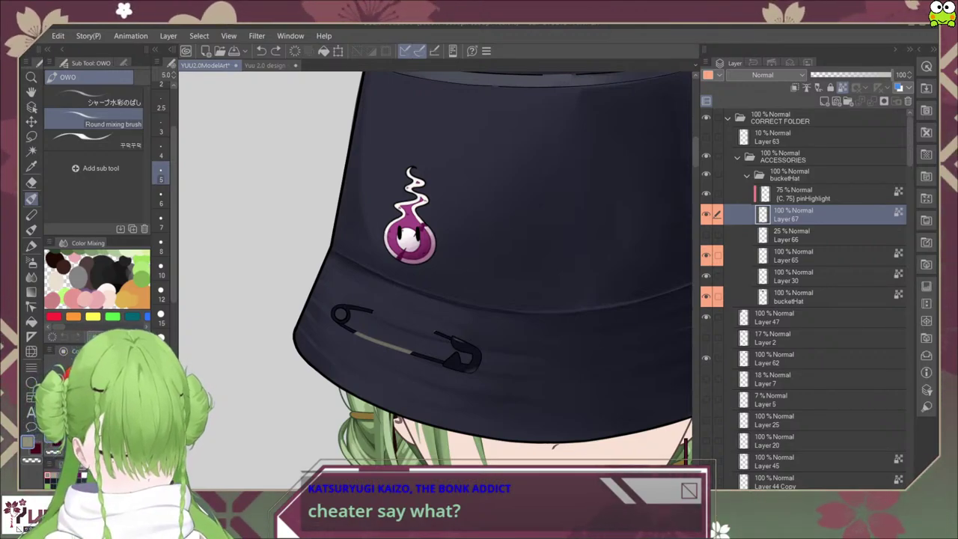
pyautogui.click(705, 155)
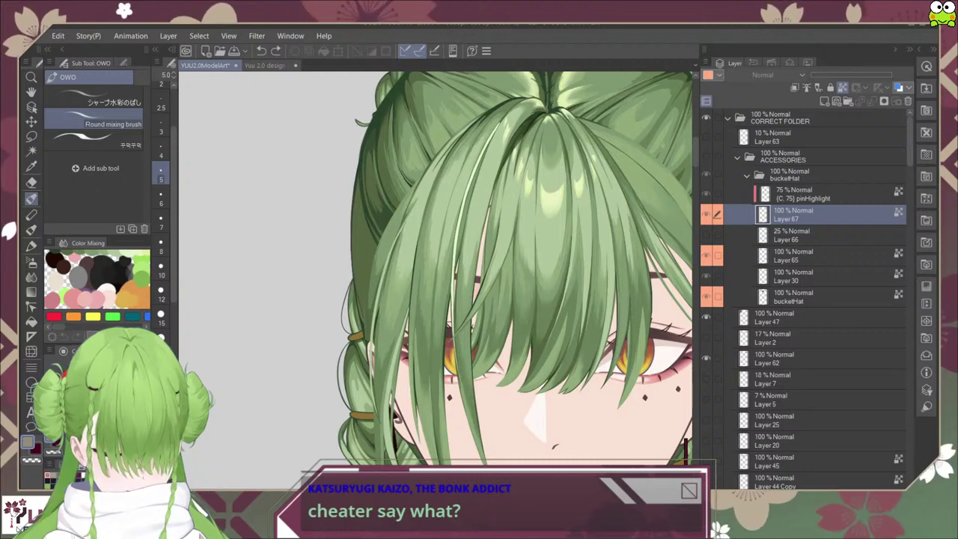
pyautogui.moveTo(524, 314); pyautogui.dragTo(438, 316)
pyautogui.scroll(8, 389, 359)
pyautogui.keyDown('alt'); pyautogui.click(582, 364); pyautogui.keyUp('alt')
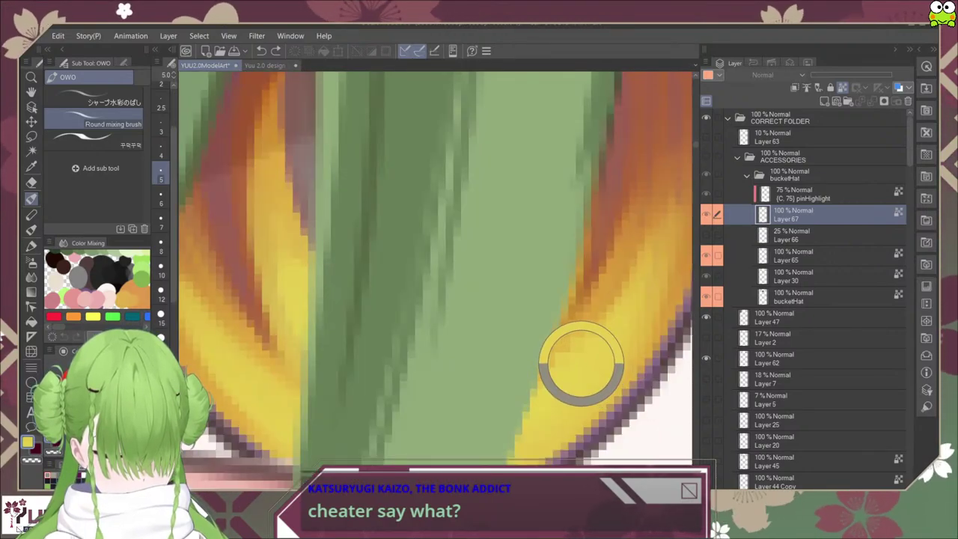
pyautogui.scroll(-10, 582, 363)
pyautogui.scroll(-3, 598, 351)
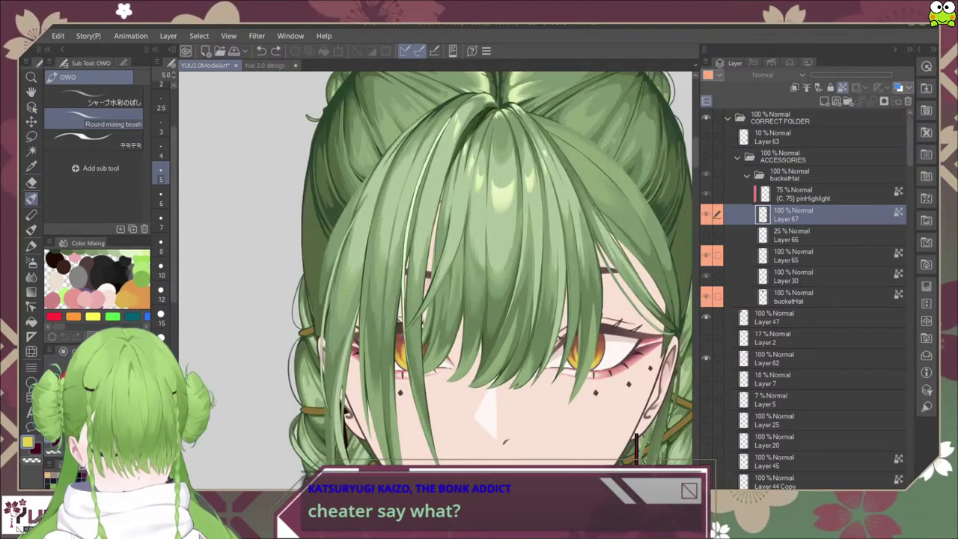
pyautogui.scroll(-1, 609, 362)
pyautogui.moveTo(610, 362); pyautogui.dragTo(559, 362)
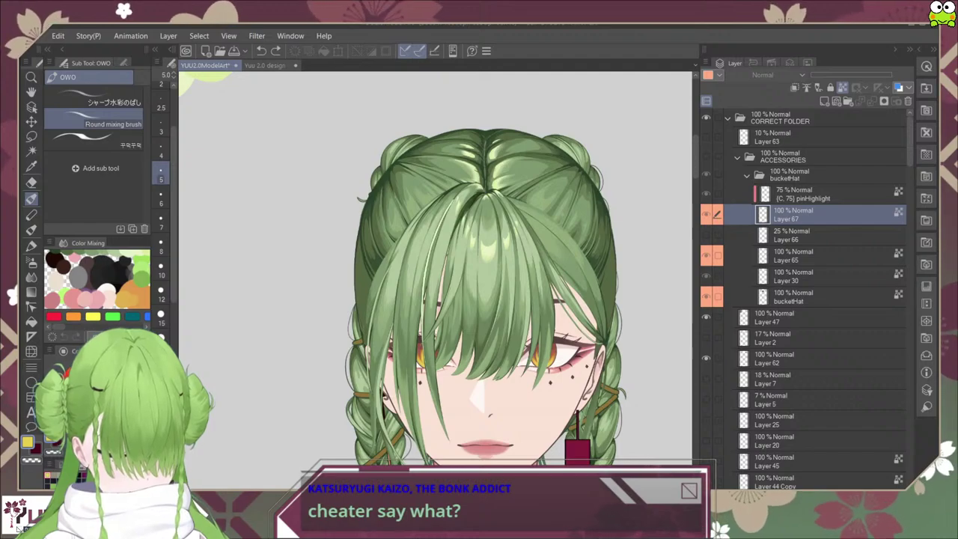
pyautogui.moveTo(699, 277); pyautogui.dragTo(701, 276)
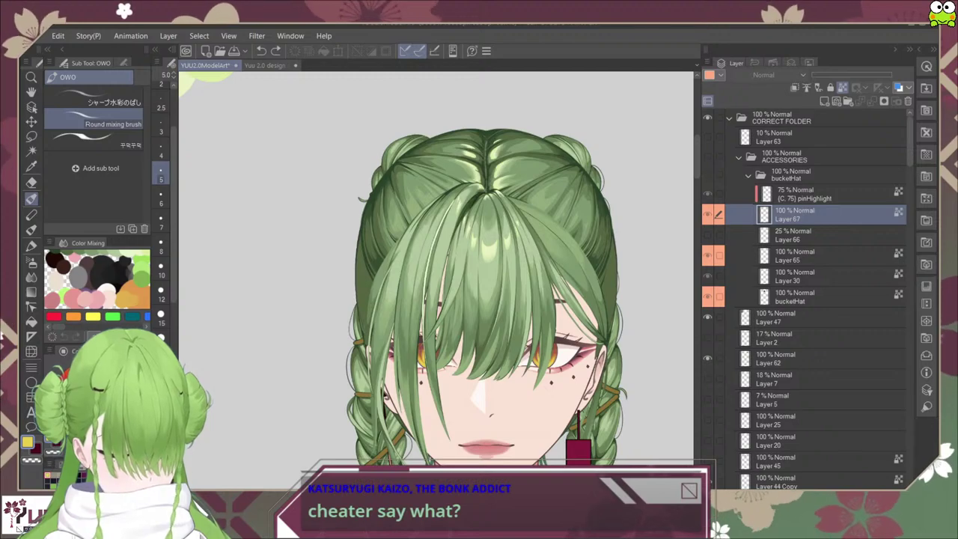
pyautogui.click(707, 156)
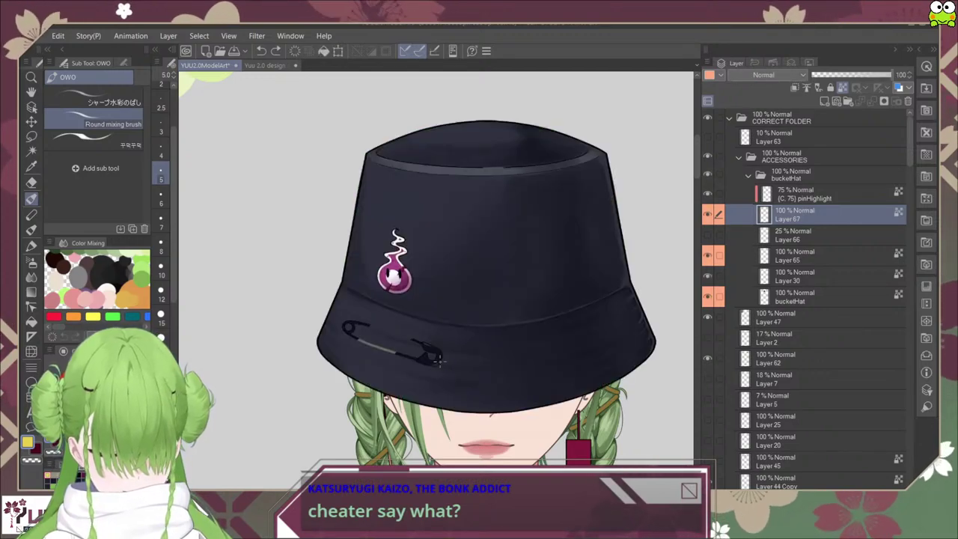
# Step: Hide and show Layer 67 to check that it holds the safety pin, and recolour the pin's dark lines yellow
pyautogui.scroll(2, 440, 360)
pyautogui.click(707, 215)
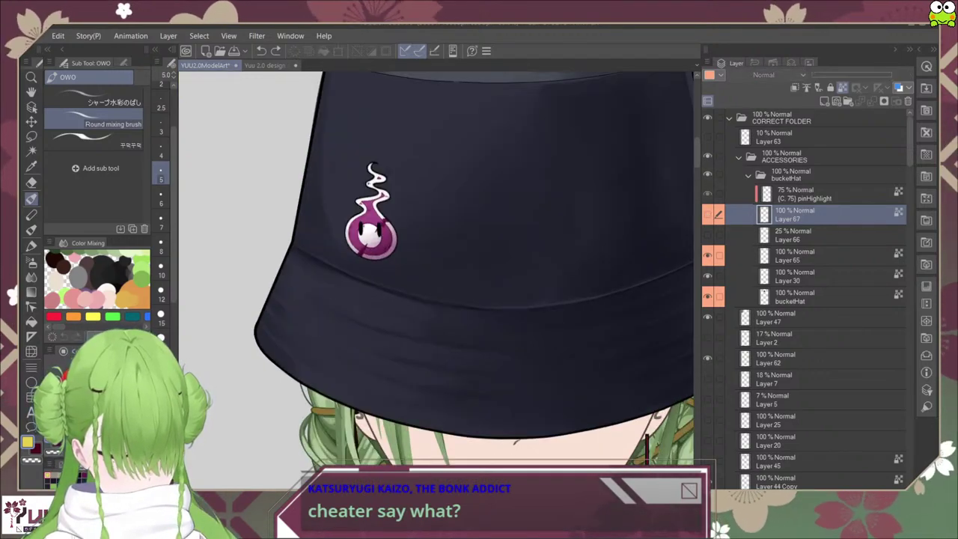
pyautogui.click(706, 215)
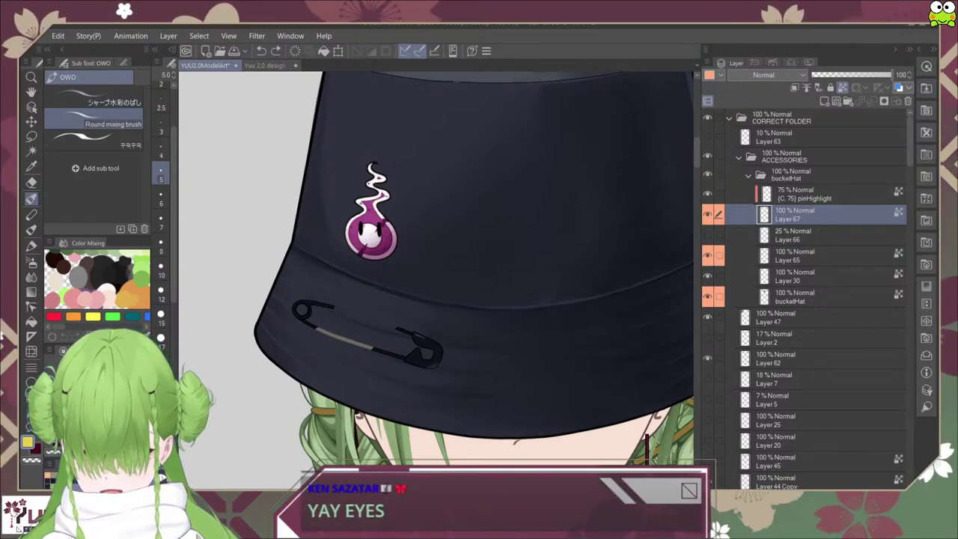
pyautogui.hotkey('ctrl', 'y')
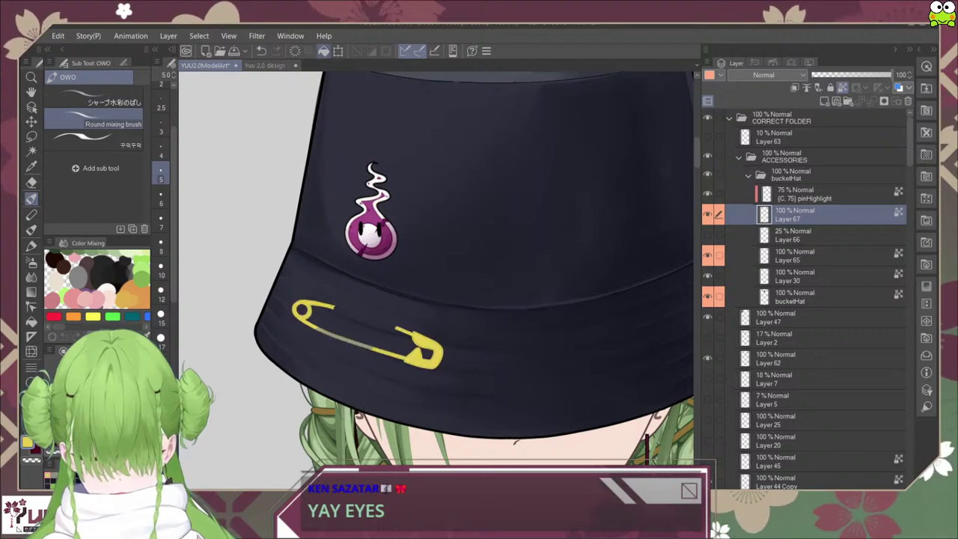
# Step: Cover the dark outline left on the pin's clasp and short arm in yellow with the Felt pen at size 10
pyautogui.scroll(3, 433, 362)
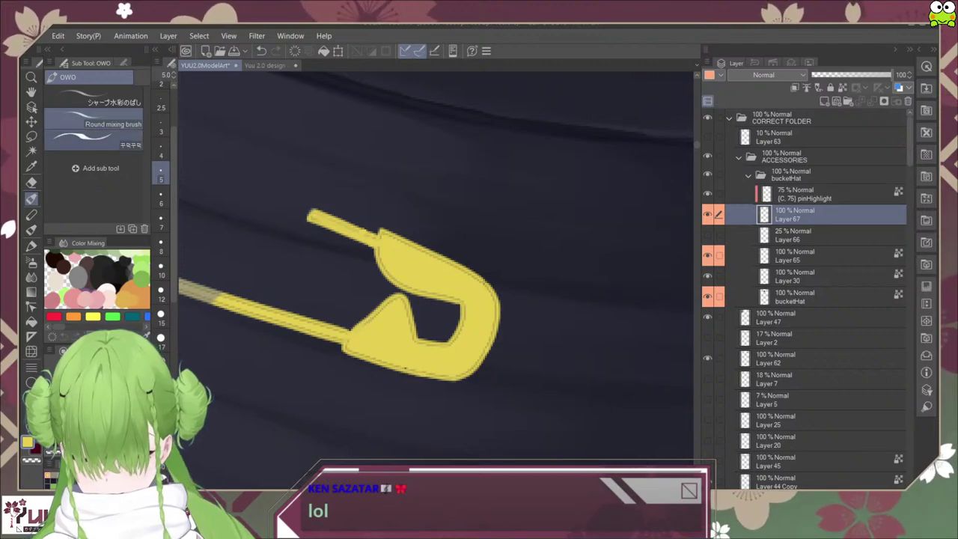
pyautogui.press('b')
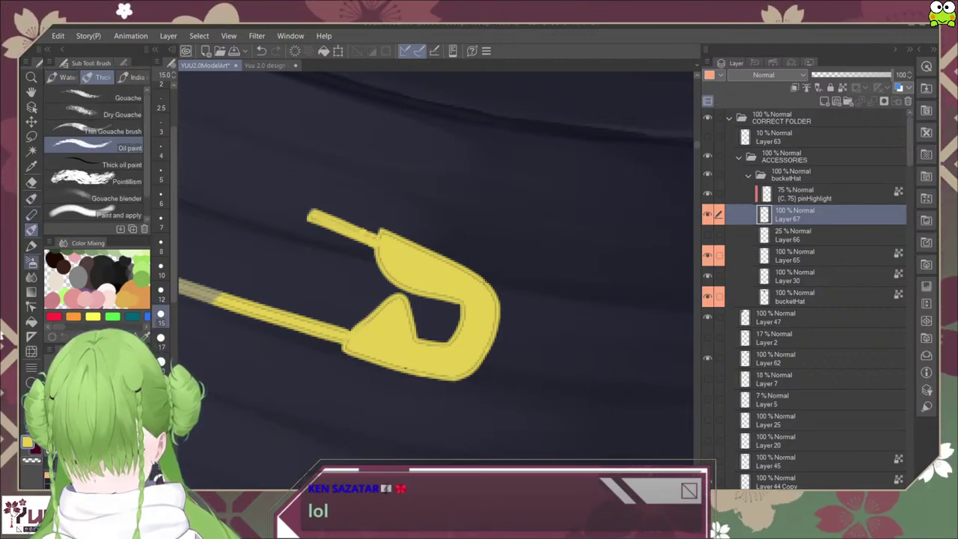
pyautogui.press('p')
pyautogui.moveTo(345, 348); pyautogui.dragTo(346, 342)
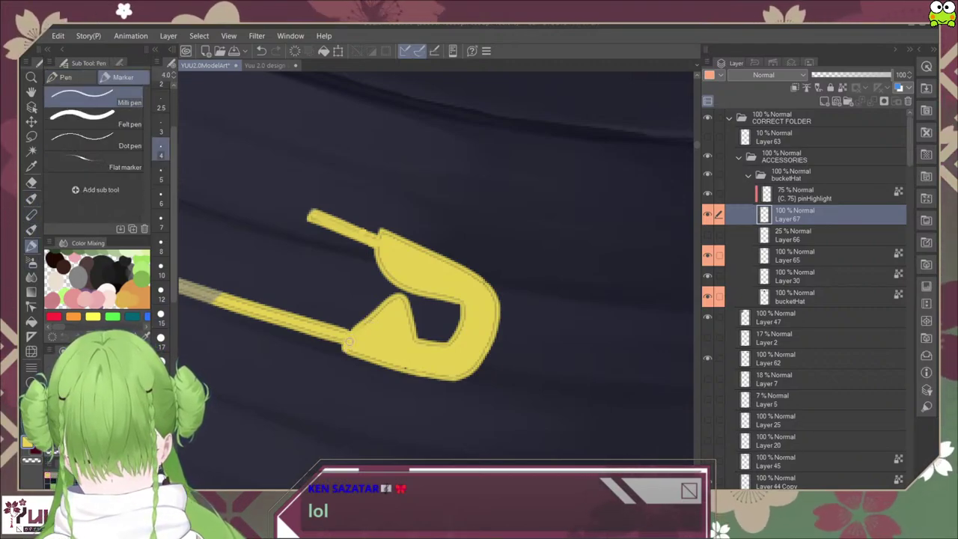
pyautogui.click(95, 119)
pyautogui.click(161, 270)
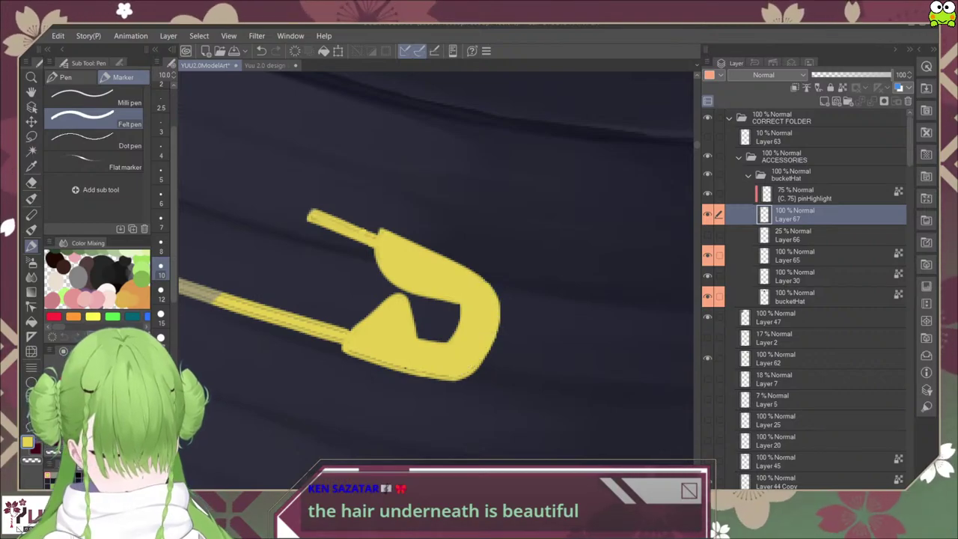
pyautogui.moveTo(372, 338); pyautogui.dragTo(393, 206)
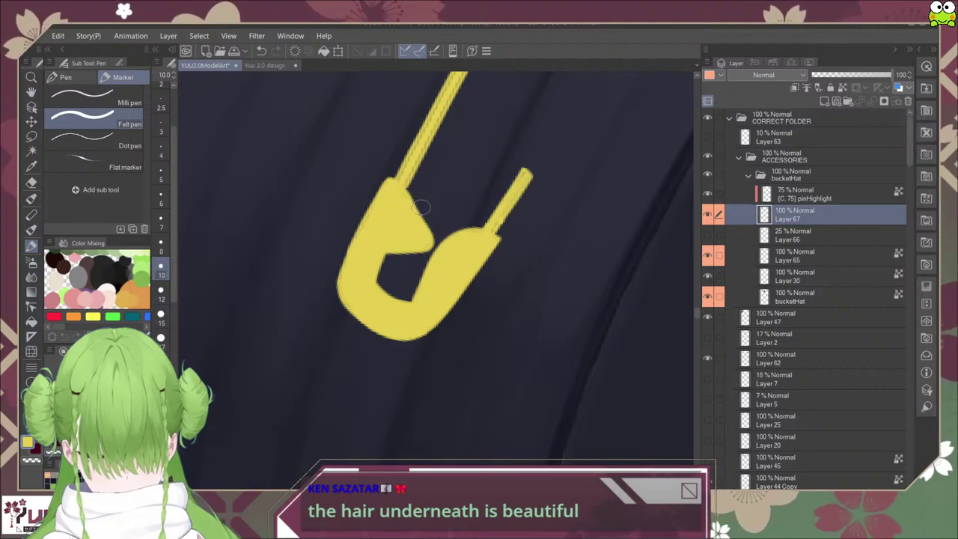
pyautogui.moveTo(425, 225); pyautogui.dragTo(439, 327)
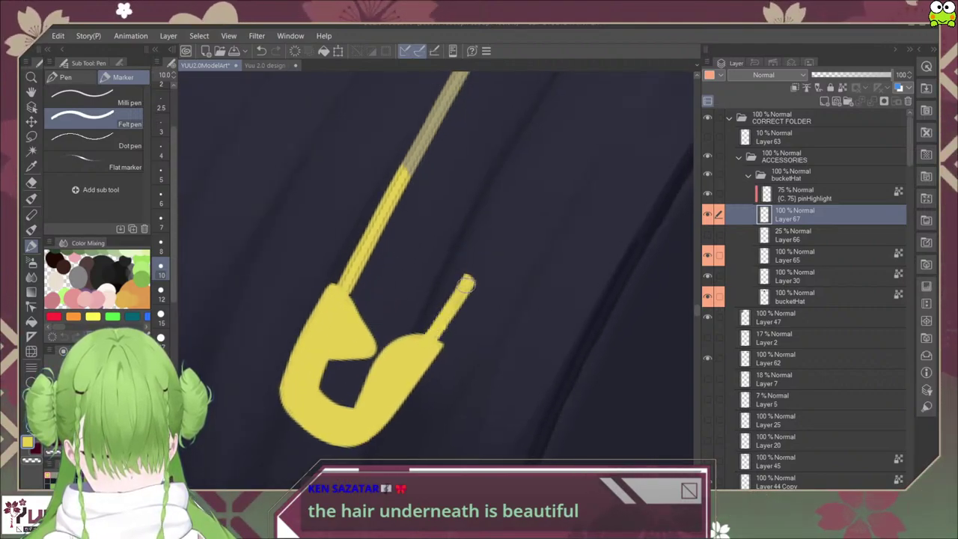
pyautogui.moveTo(457, 278); pyautogui.dragTo(352, 336)
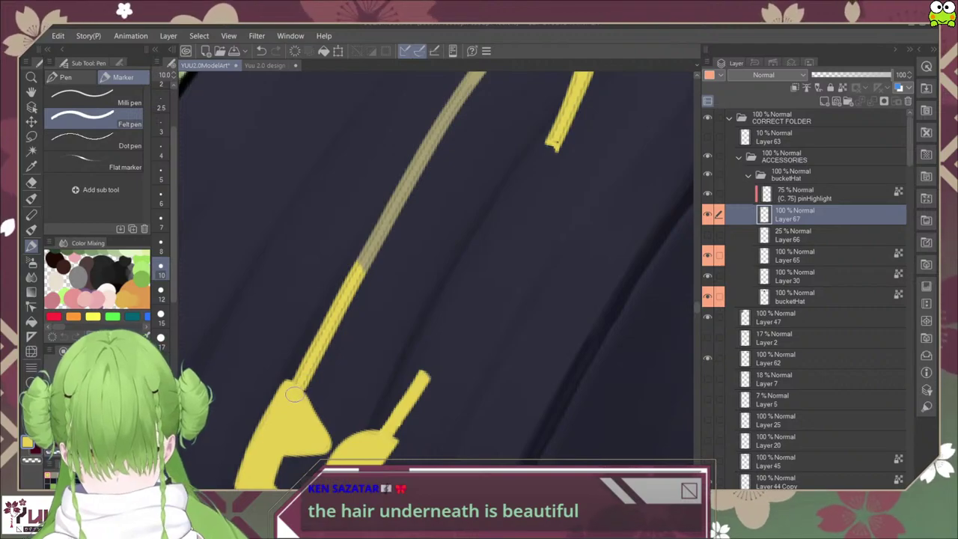
# Step: Hide the pinHighlight layer and paint the pin's long shaft and round coil solid yellow with the Felt pen
pyautogui.click(707, 193)
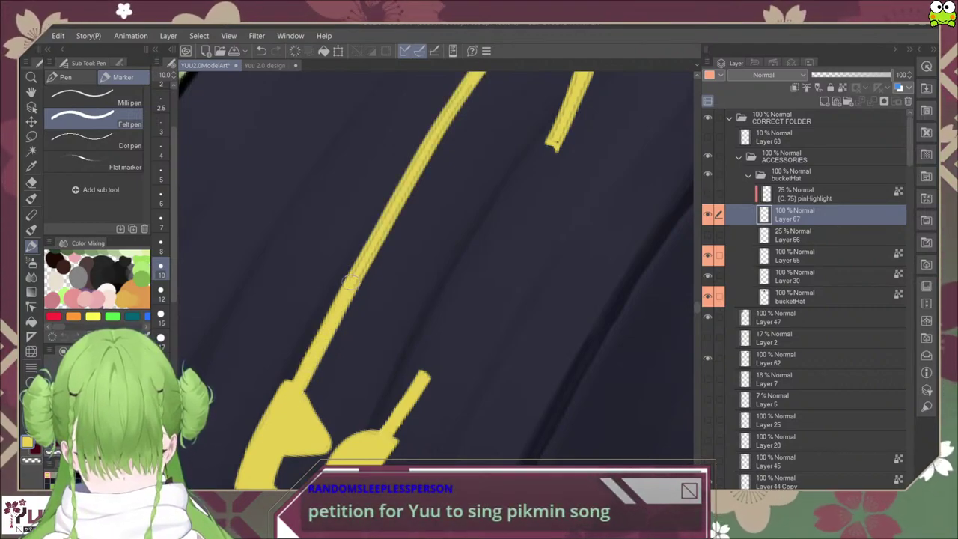
pyautogui.moveTo(387, 221); pyautogui.dragTo(336, 338)
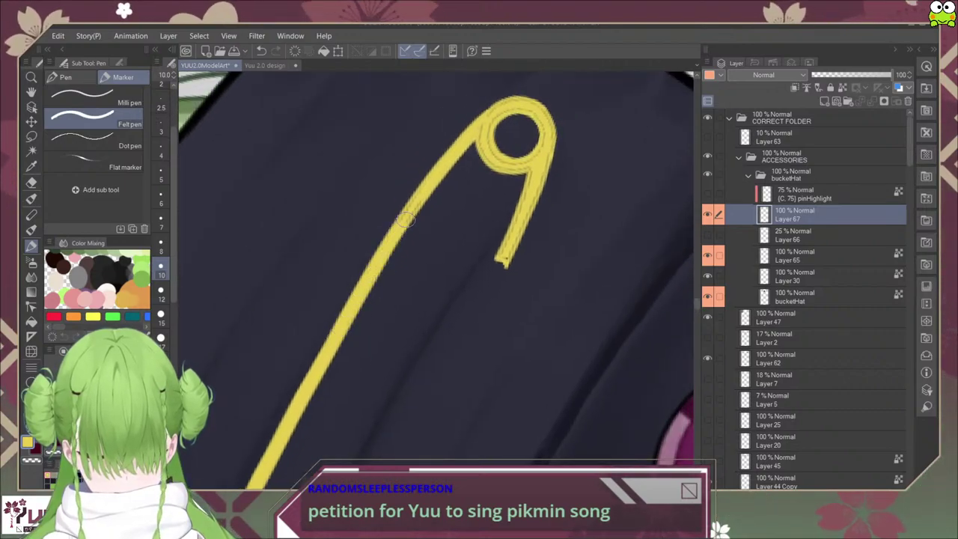
pyautogui.moveTo(478, 131); pyautogui.dragTo(431, 191)
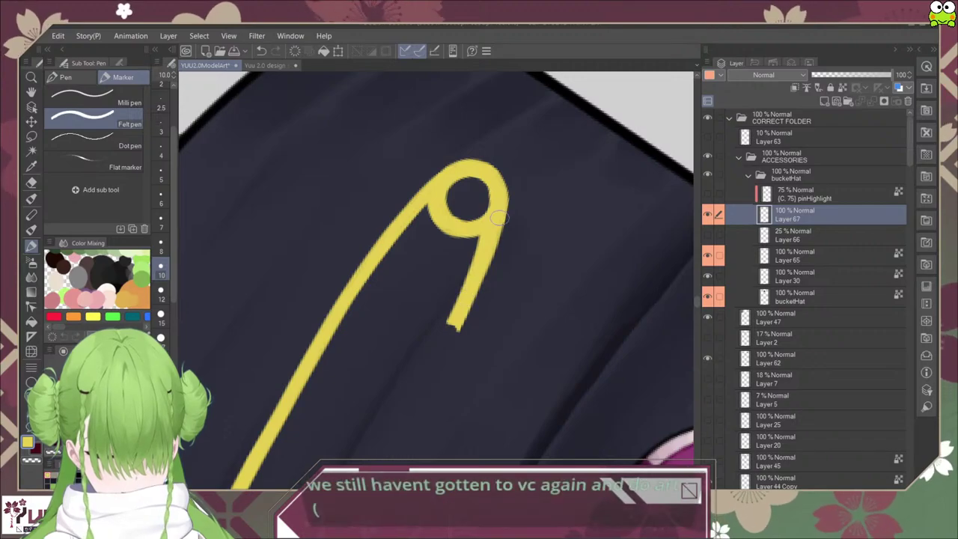
pyautogui.moveTo(499, 217); pyautogui.dragTo(364, 229)
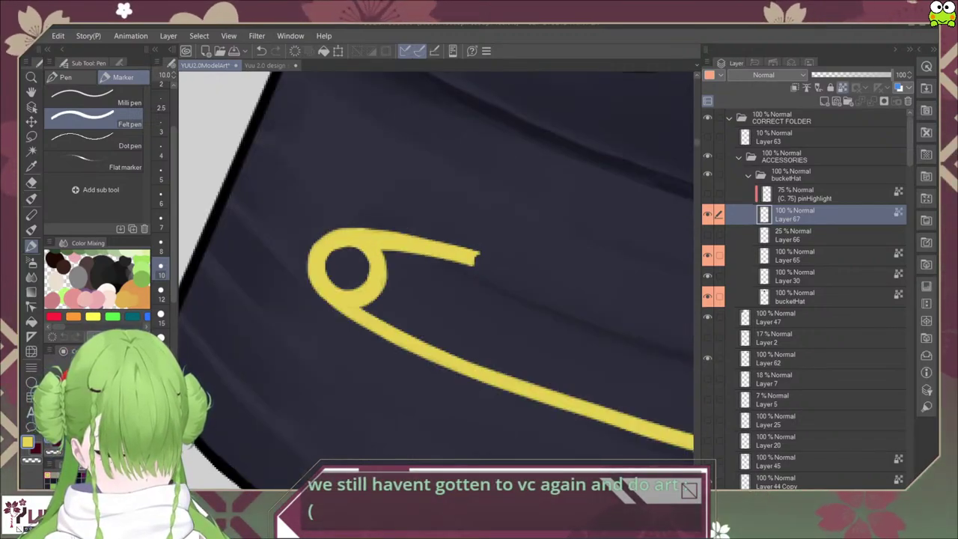
pyautogui.scroll(-7, 453, 274)
pyautogui.moveTo(576, 367); pyautogui.dragTo(545, 359)
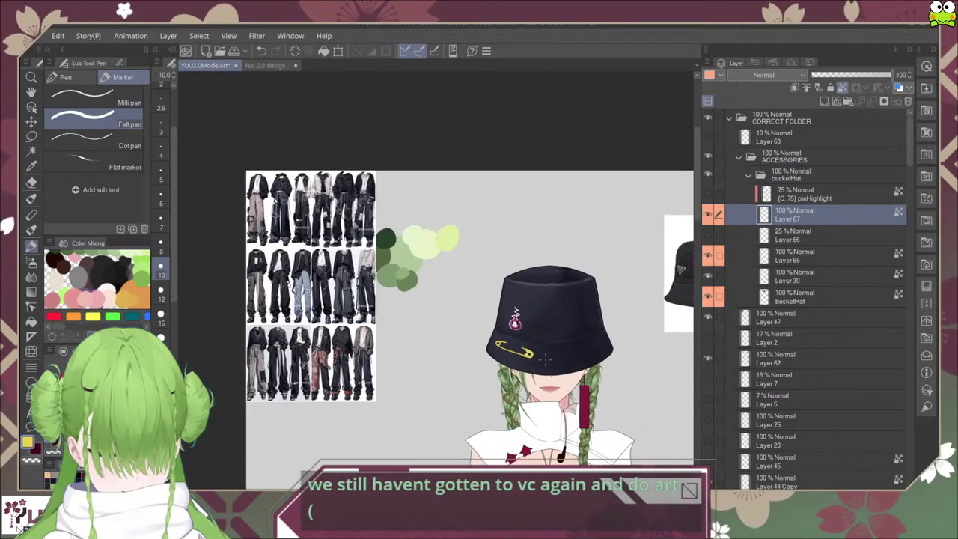
# Step: Shade the joins between the pin's round coil and its two arms in dark yellow with the Round mixing brush at size 5
pyautogui.scroll(5, 545, 359)
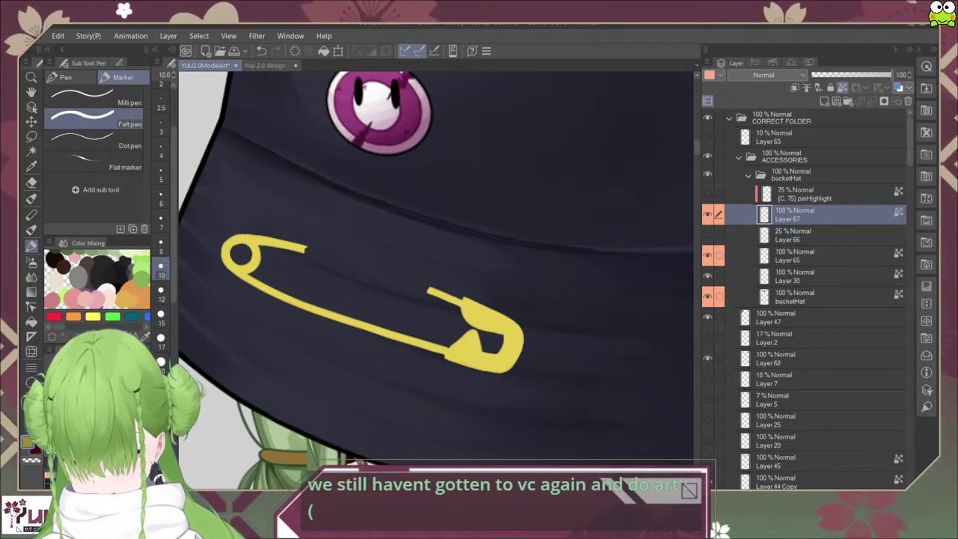
pyautogui.click(31, 199)
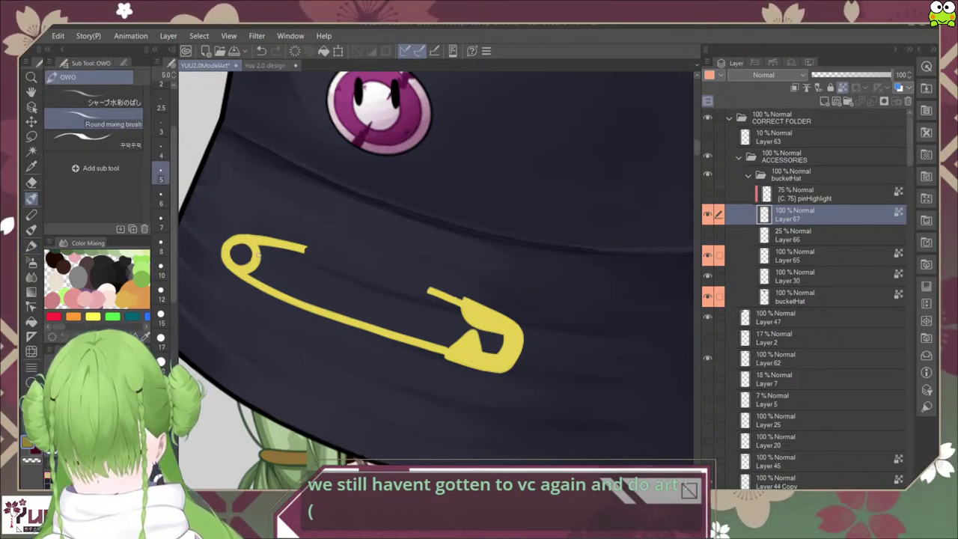
pyautogui.scroll(2, 258, 272)
pyautogui.moveTo(249, 266)
pyautogui.mouseDown()
pyautogui.moveTo(291, 152)
pyautogui.moveTo(325, 118)
pyautogui.moveTo(331, 207)
pyautogui.moveTo(321, 215)
pyautogui.moveTo(311, 175)
pyautogui.moveTo(353, 257)
pyautogui.mouseUp()
pyautogui.scroll(2, 322, 206)
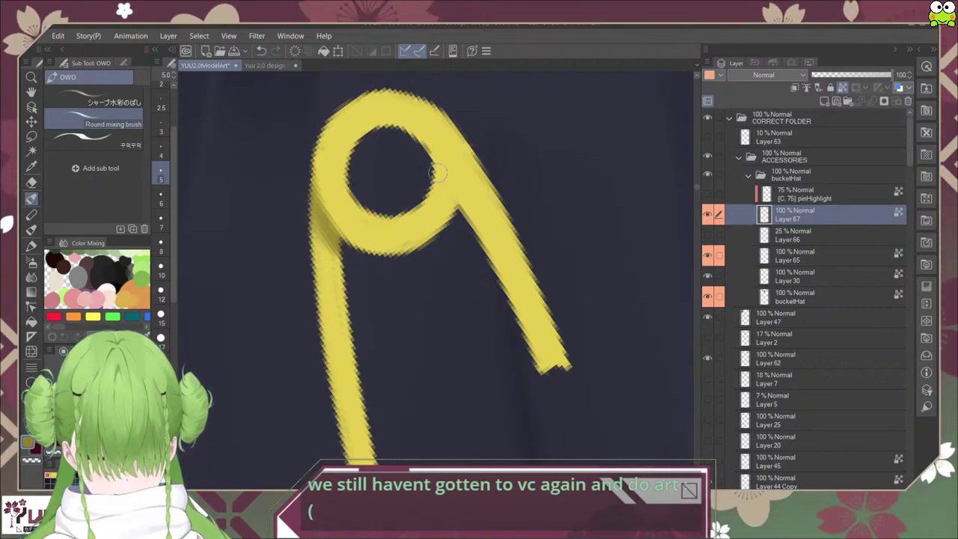
pyautogui.moveTo(423, 145); pyautogui.dragTo(467, 218)
pyautogui.hotkey('ctrl', 'z')
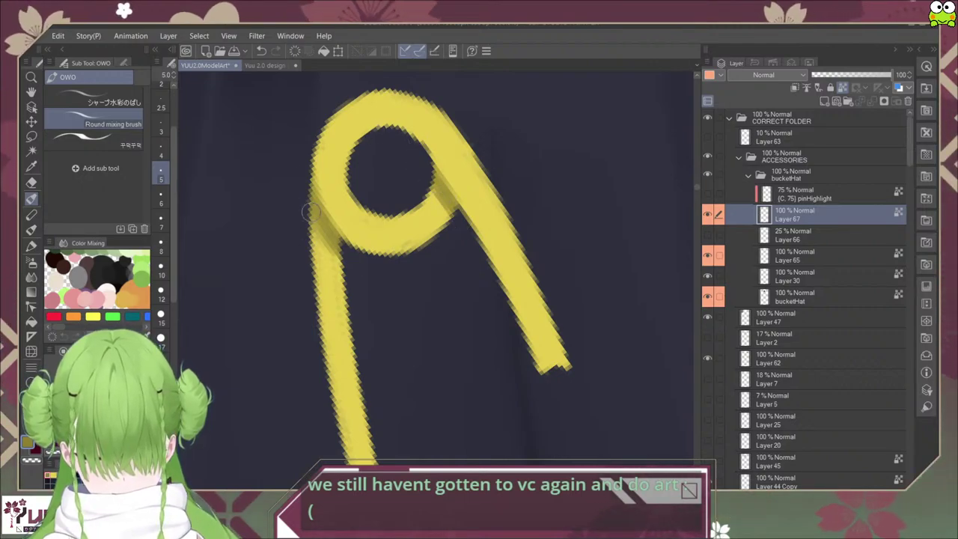
# Step: Paint a dark yellow shadow along the lower edge of the pin's long shaft with the Round mixing brush
pyautogui.moveTo(312, 212); pyautogui.dragTo(322, 348)
pyautogui.scroll(-5, 378, 419)
pyautogui.moveTo(366, 372)
pyautogui.mouseDown()
pyautogui.moveTo(327, 164)
pyautogui.moveTo(345, 262)
pyautogui.mouseUp()
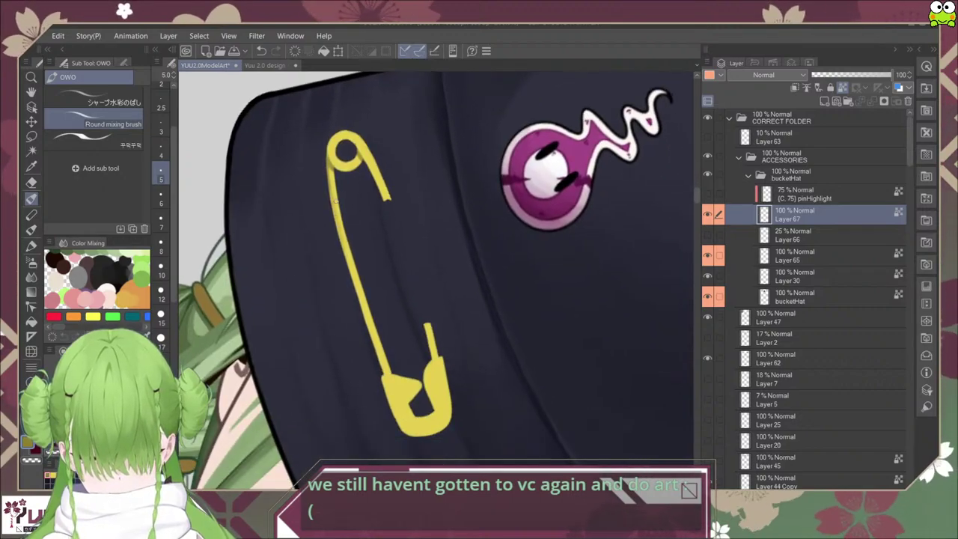
pyautogui.hotkey('ctrl', 'z')
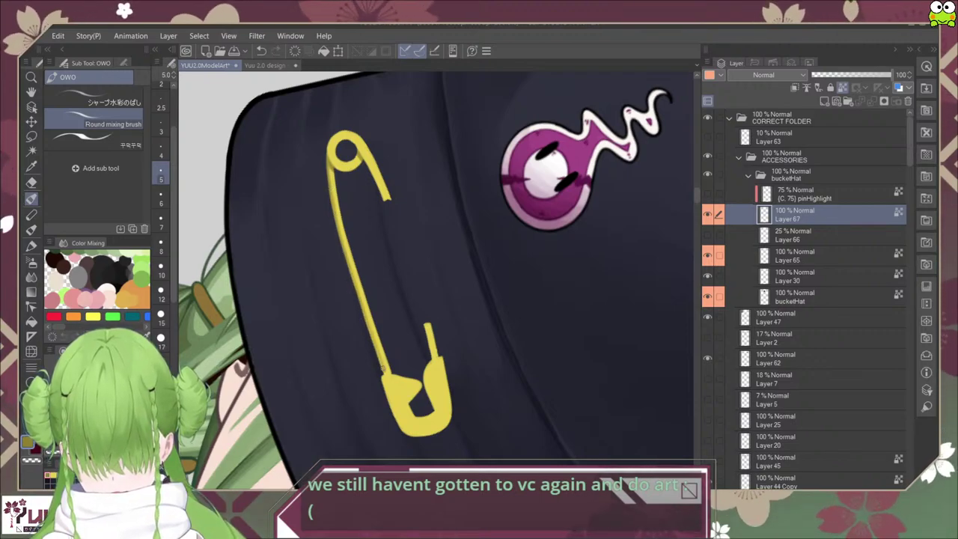
pyautogui.moveTo(384, 367); pyautogui.dragTo(478, 373)
pyautogui.scroll(-4, 378, 449)
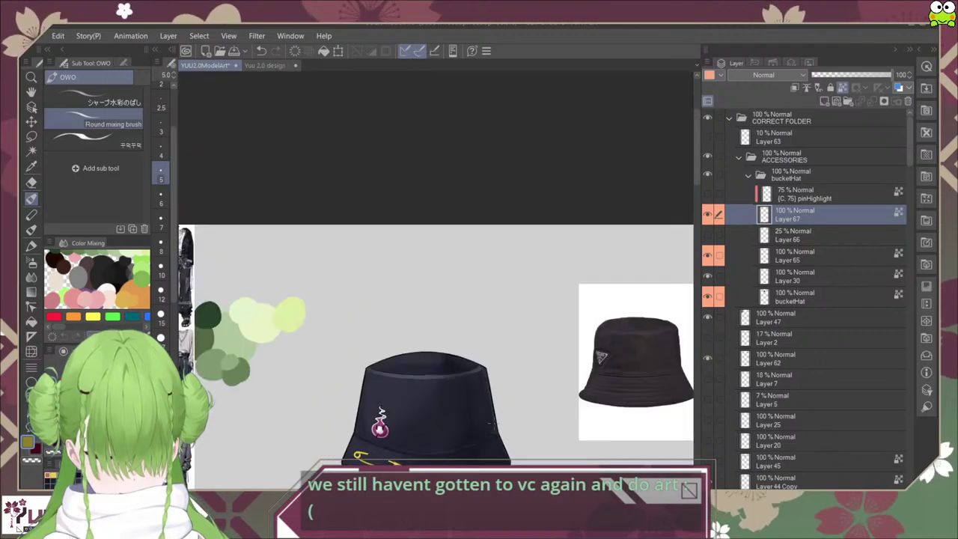
pyautogui.moveTo(377, 449); pyautogui.dragTo(381, 313)
pyautogui.scroll(-3, 493, 239)
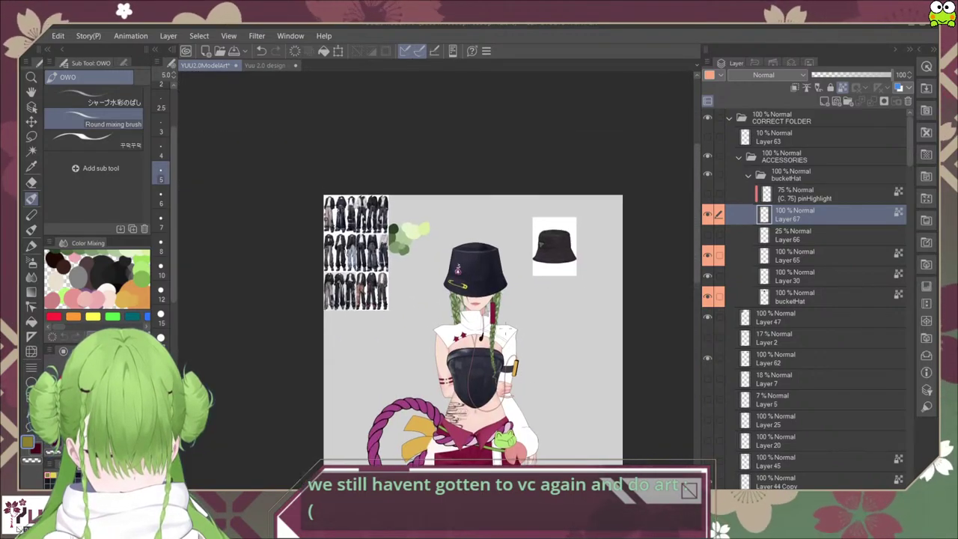
# Step: Darken the ends of the long shaft and the short arm where they meet the clasp
pyautogui.scroll(8, 430, 295)
pyautogui.scroll(4, 430, 294)
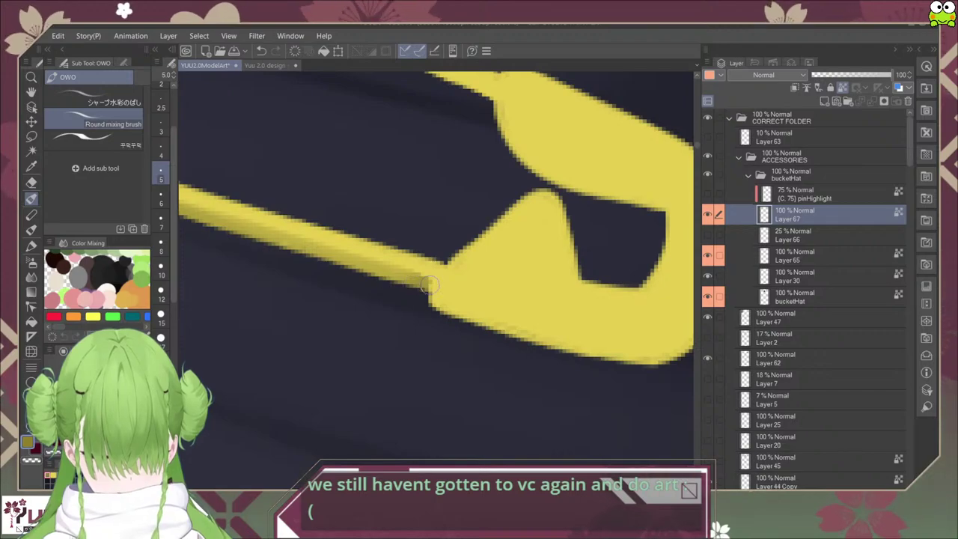
pyautogui.scroll(-5, 430, 284)
pyautogui.scroll(3, 464, 289)
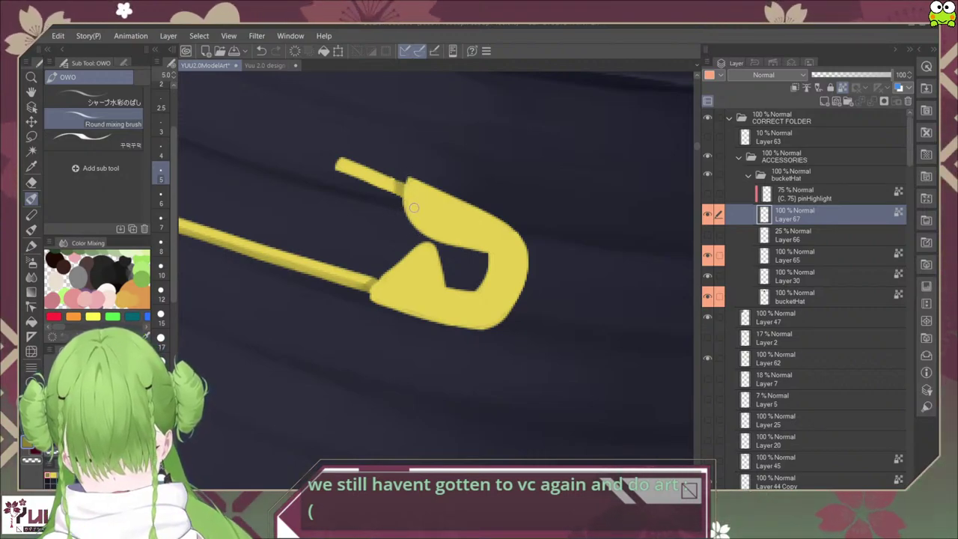
# Step: Shade the inner part of the clasp's upper flap in dark yellow and soften it with the シャープ水彩のばし brush at size 7
pyautogui.moveTo(416, 211); pyautogui.dragTo(456, 231)
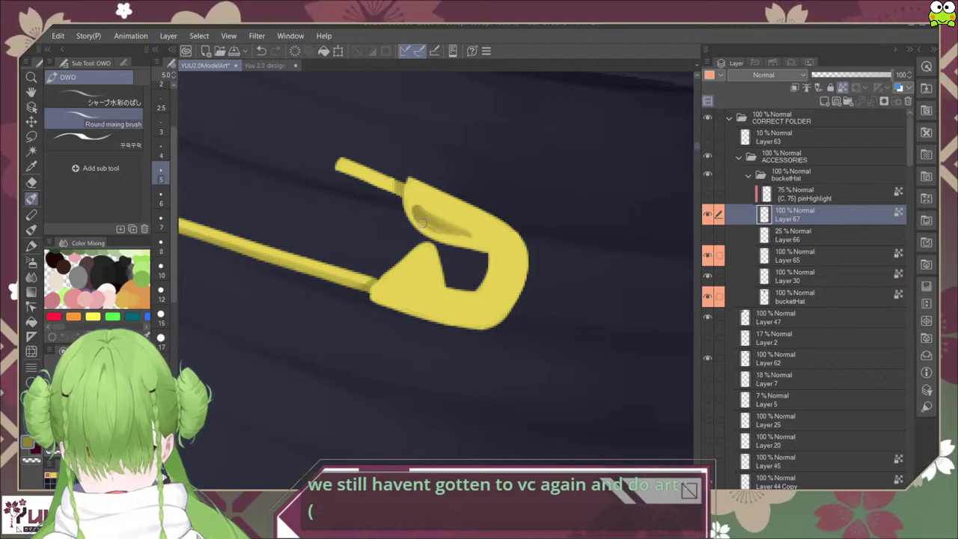
pyautogui.moveTo(443, 230); pyautogui.dragTo(480, 241)
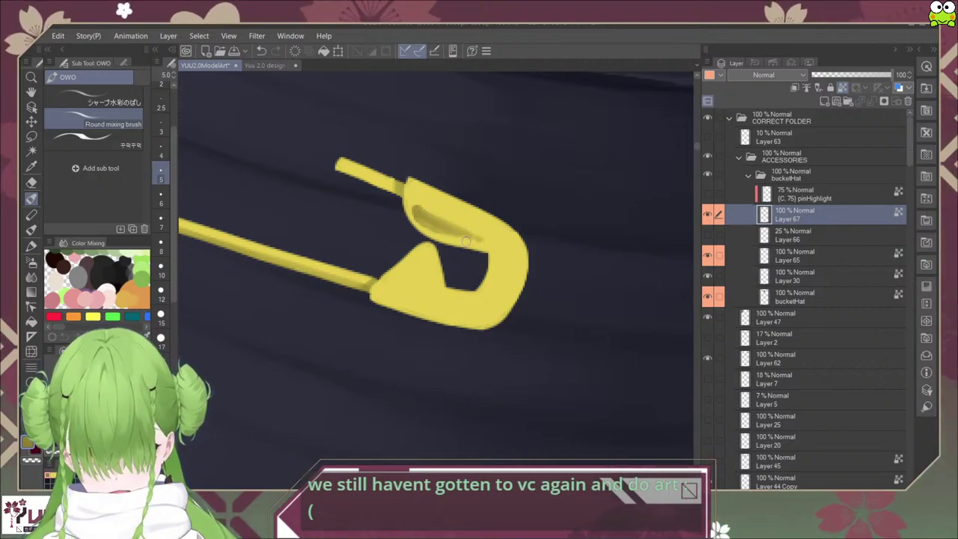
pyautogui.moveTo(446, 233); pyautogui.dragTo(482, 240)
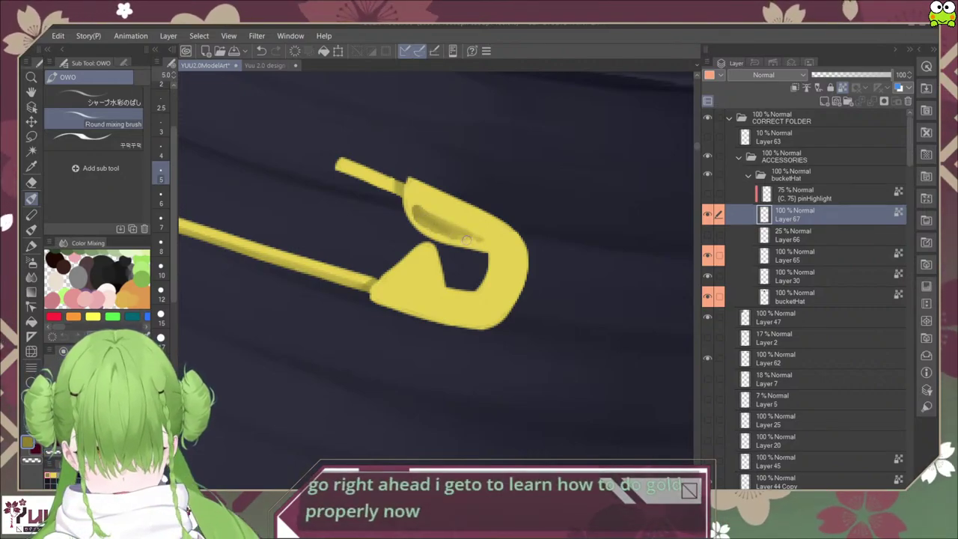
pyautogui.press(',')
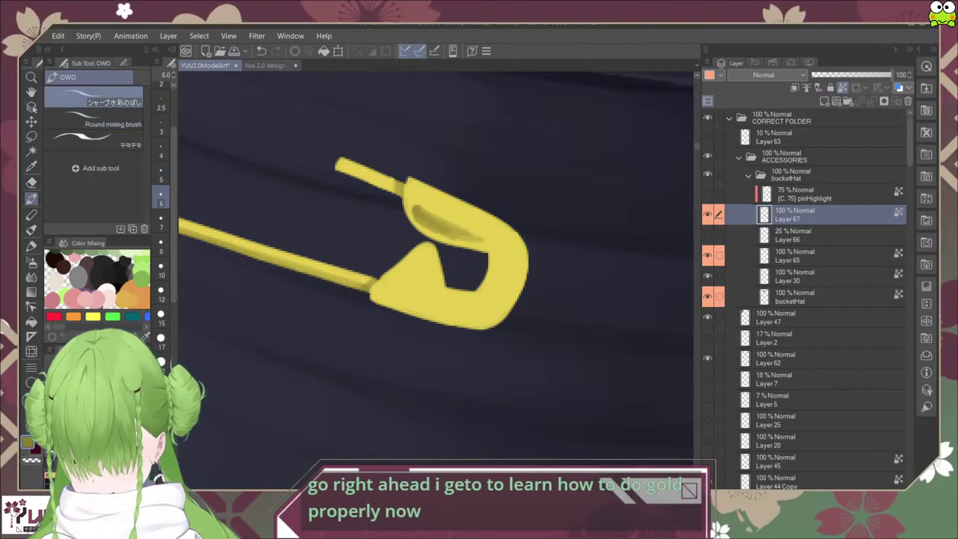
pyautogui.press(']')
pyautogui.scroll(2, 442, 223)
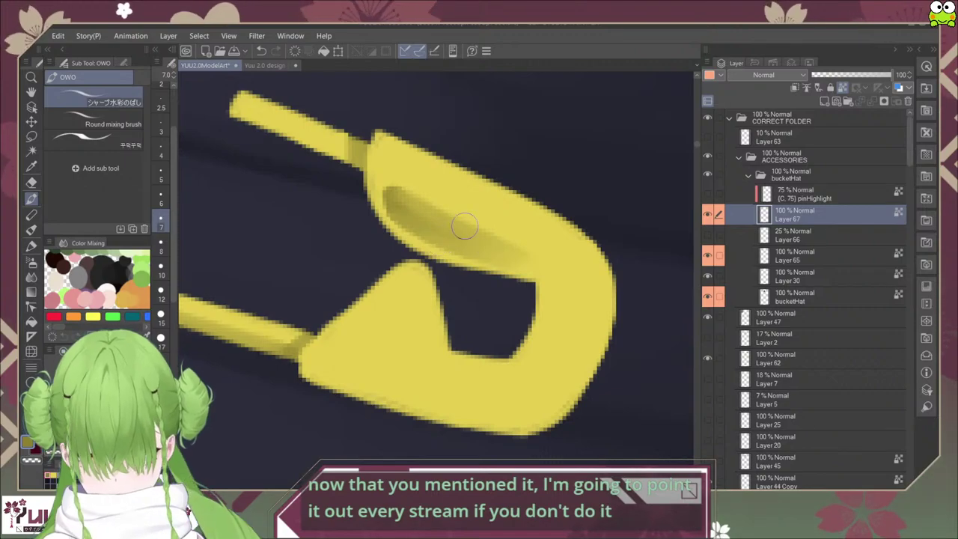
pyautogui.press('.')
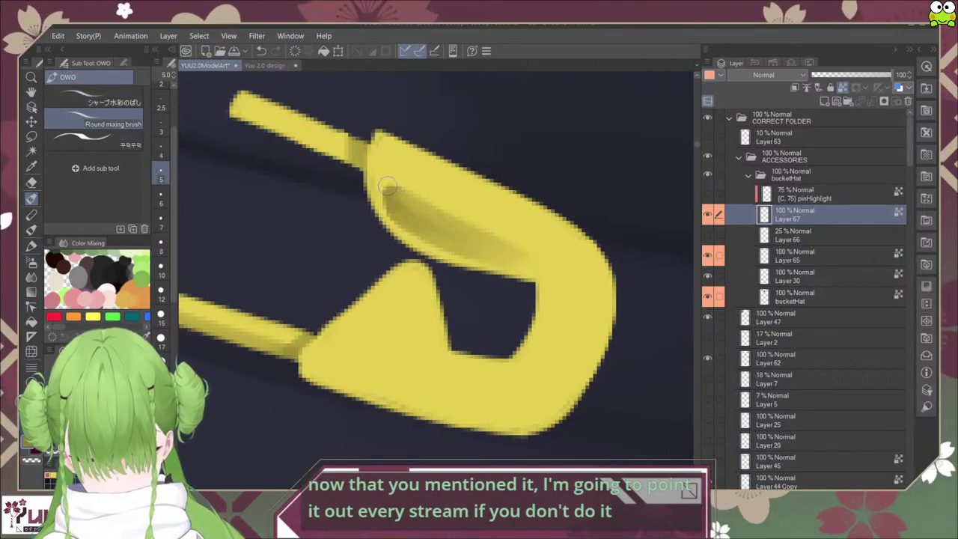
# Step: Shade the inside of the clasp's lower triangular flap in dark yellow and soften it with the シャープ水彩のばし brush at size 7
pyautogui.scroll(-5, 395, 210)
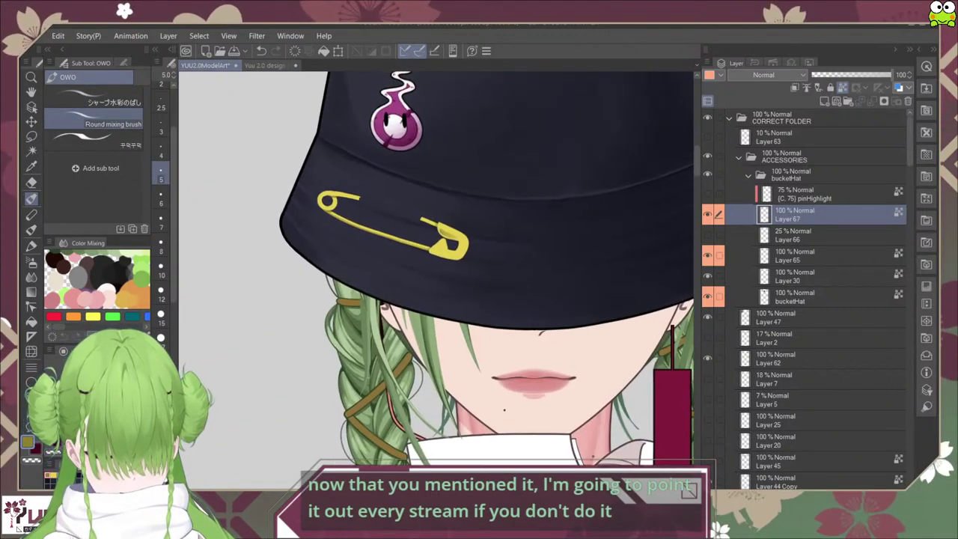
pyautogui.scroll(-3, 472, 239)
pyautogui.scroll(3, 473, 239)
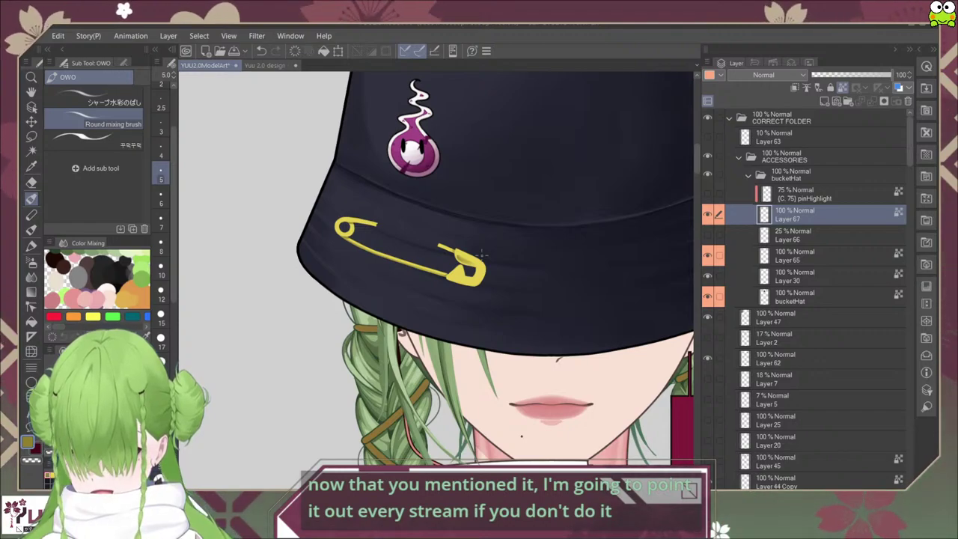
pyautogui.scroll(-5, 481, 254)
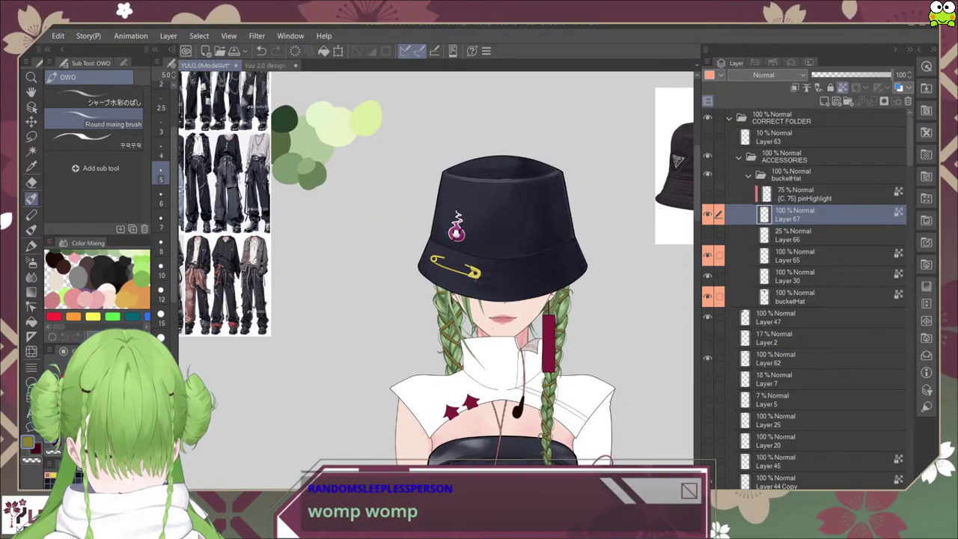
pyautogui.scroll(8, 466, 270)
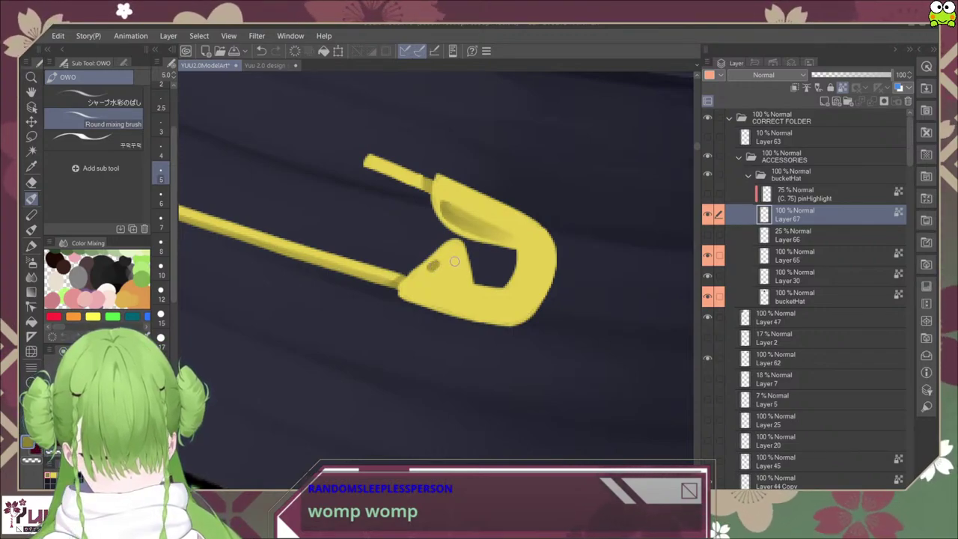
pyautogui.hotkey('ctrl', 'z')
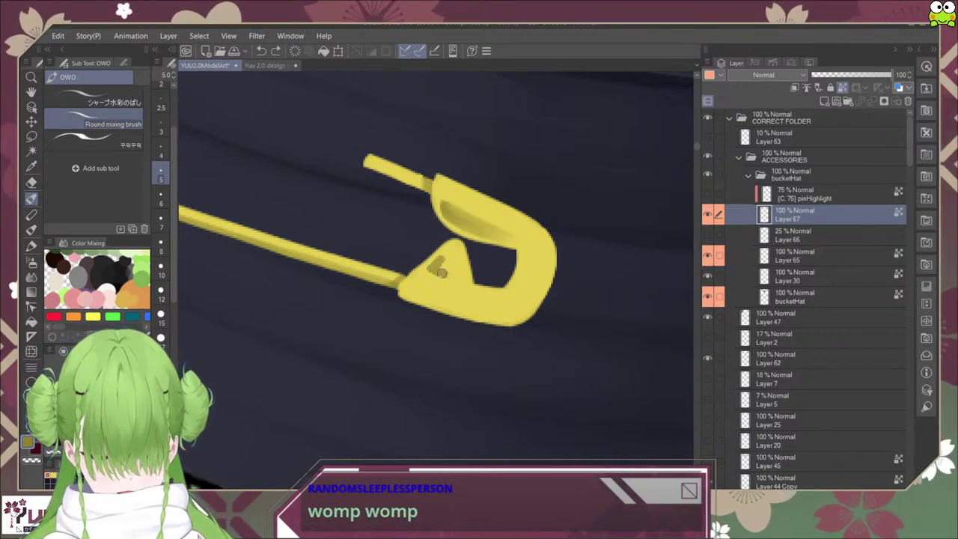
pyautogui.moveTo(442, 273)
pyautogui.mouseDown()
pyautogui.moveTo(446, 259)
pyautogui.moveTo(435, 269)
pyautogui.mouseUp()
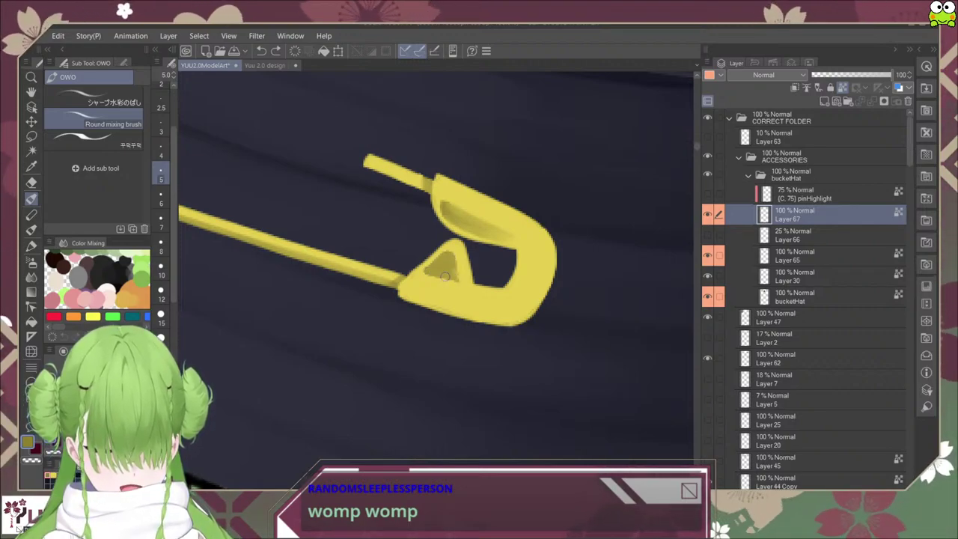
pyautogui.press(',')
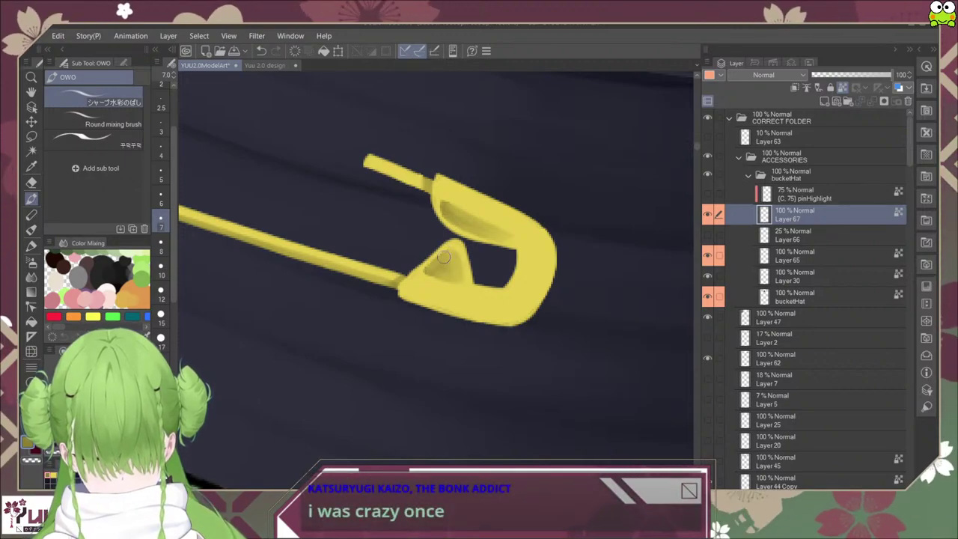
# Step: Paint a dark yellow shadow along the lower edges of the pin's short coil-side arm and round coil with the Round mixing brush at size 5
pyautogui.scroll(-8, 459, 259)
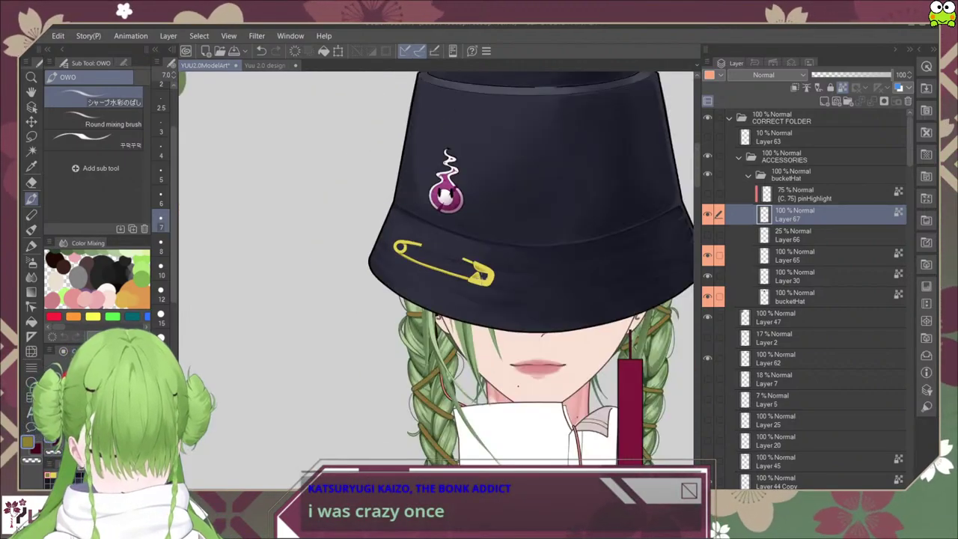
pyautogui.scroll(5, 486, 290)
pyautogui.scroll(5, 486, 291)
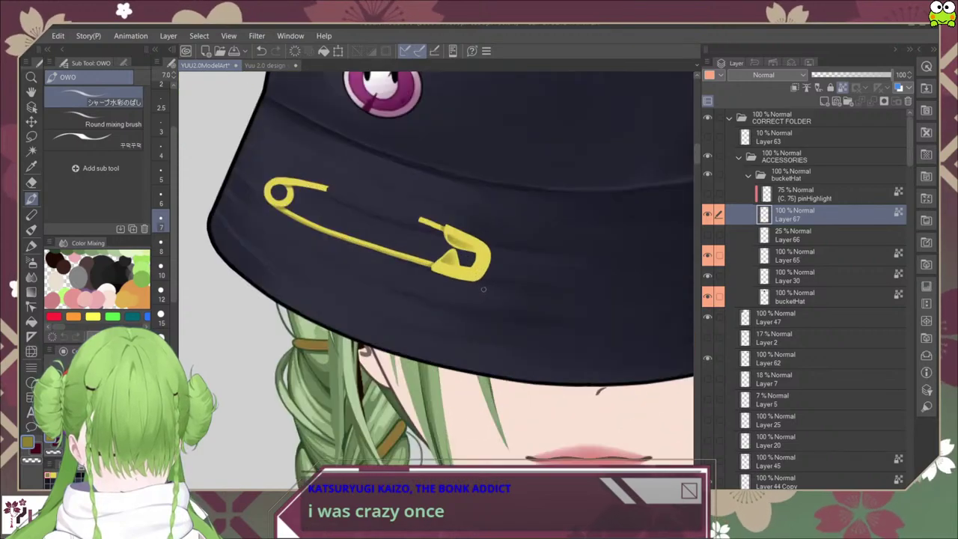
pyautogui.scroll(4, 393, 339)
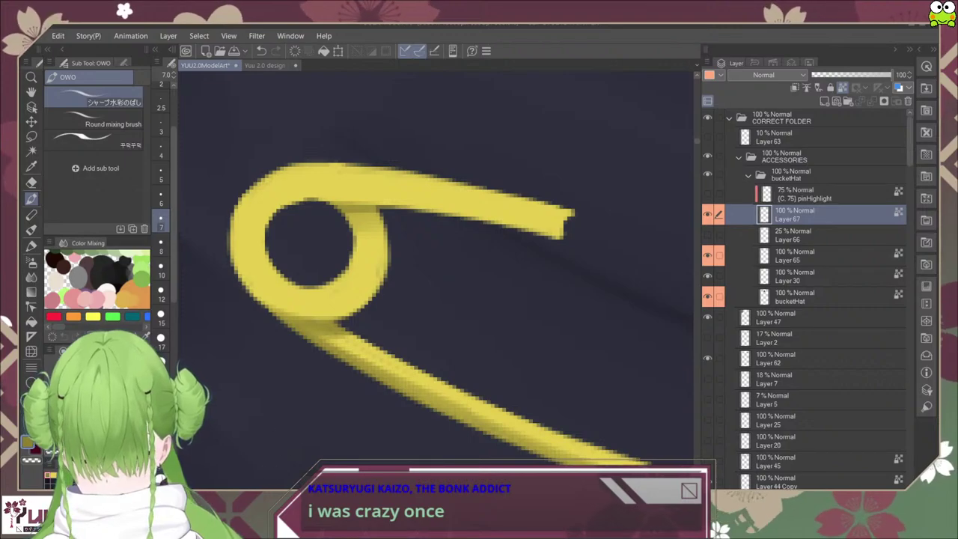
pyautogui.press('^')
pyautogui.press('^')
pyautogui.press('^')
pyautogui.press('^')
pyautogui.press('^')
pyautogui.press('^')
pyautogui.press('^')
pyautogui.press('^')
pyautogui.click(94, 119)
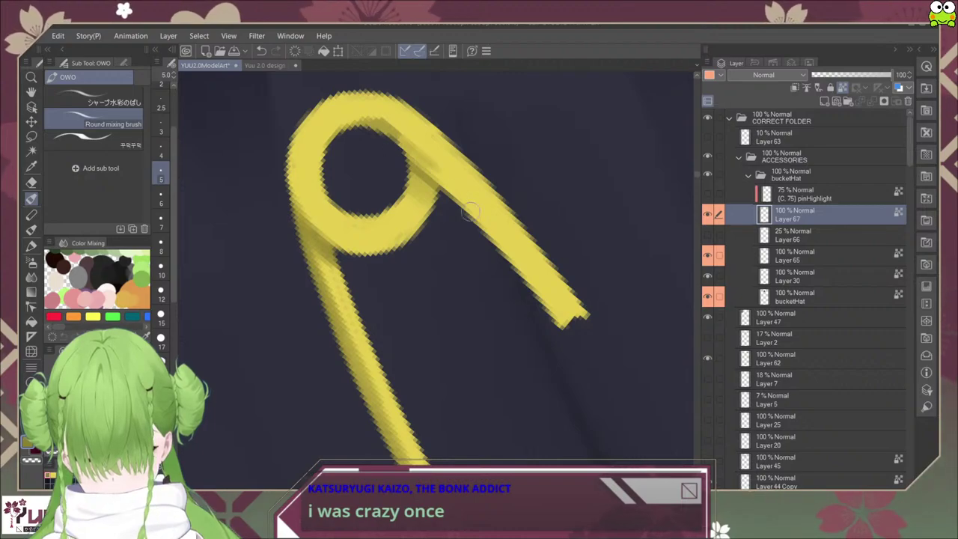
pyautogui.moveTo(453, 196); pyautogui.dragTo(550, 302)
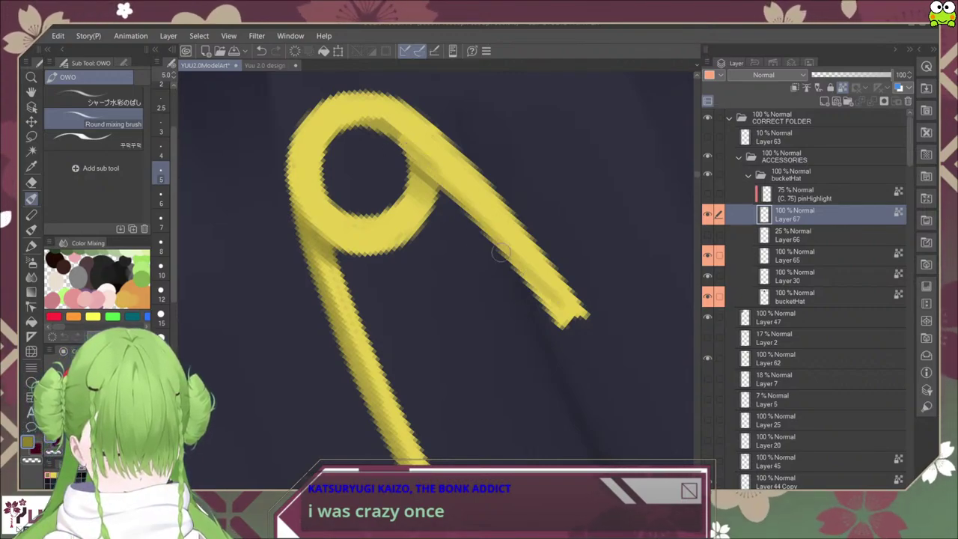
pyautogui.moveTo(498, 247); pyautogui.dragTo(561, 317)
pyautogui.moveTo(528, 286); pyautogui.dragTo(559, 322)
pyautogui.moveTo(473, 214); pyautogui.dragTo(430, 172)
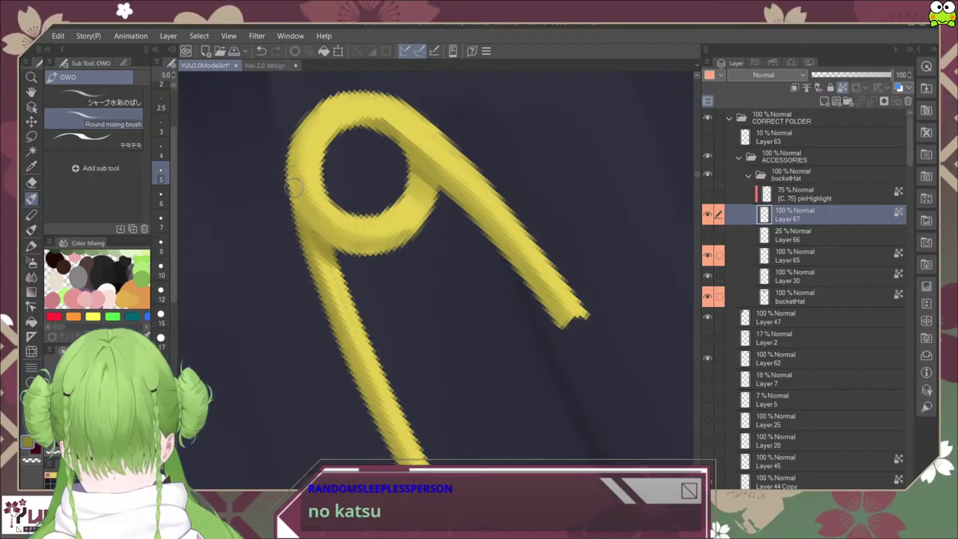
pyautogui.hotkey('ctrl', '@')
pyautogui.hotkey('ctrl', 'alt', '0')
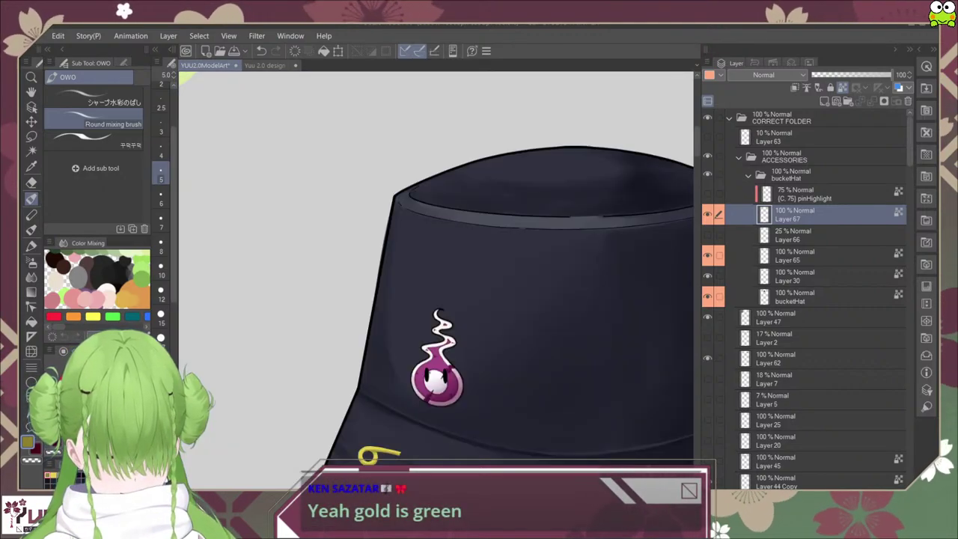
# Step: Shade the inner edge of the clasp's bend around its opening in dark yellow with the Round mixing brush
pyautogui.moveTo(518, 389); pyautogui.dragTo(527, 190)
pyautogui.scroll(4, 385, 245)
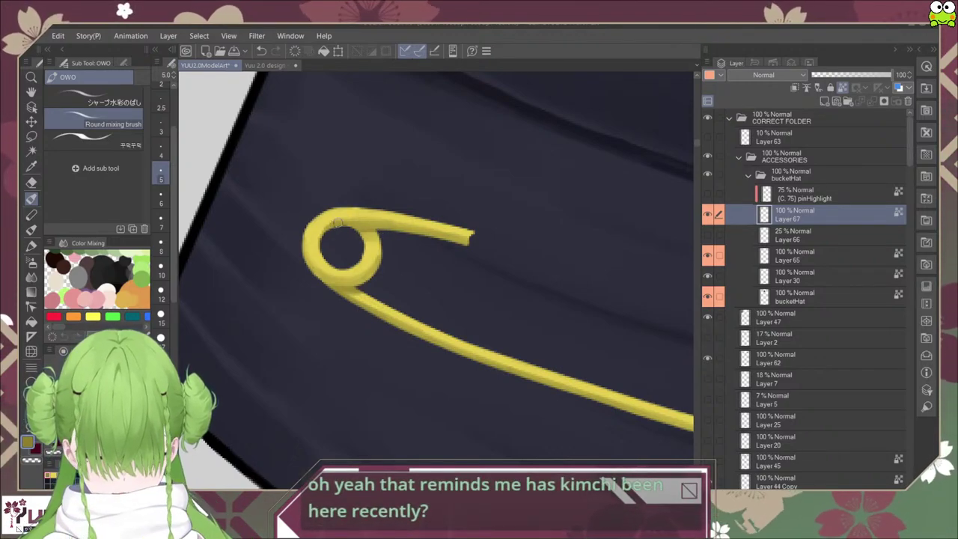
pyautogui.scroll(-5, 619, 371)
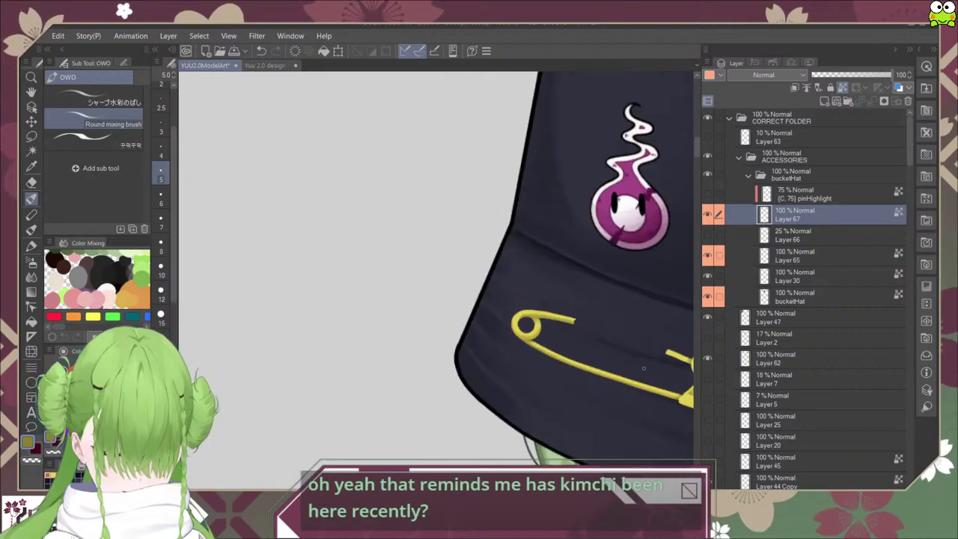
pyautogui.scroll(5, 565, 335)
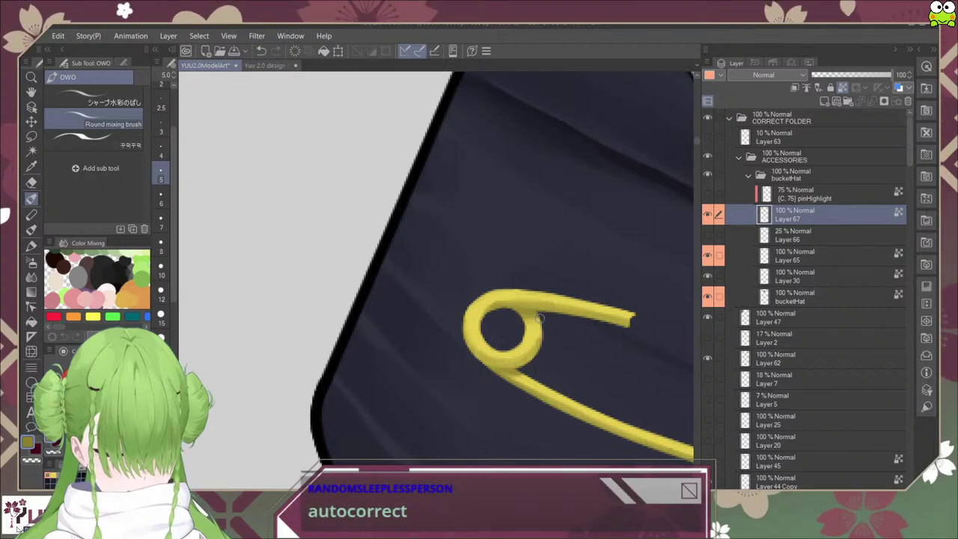
pyautogui.scroll(-3, 605, 366)
pyautogui.scroll(5, 605, 365)
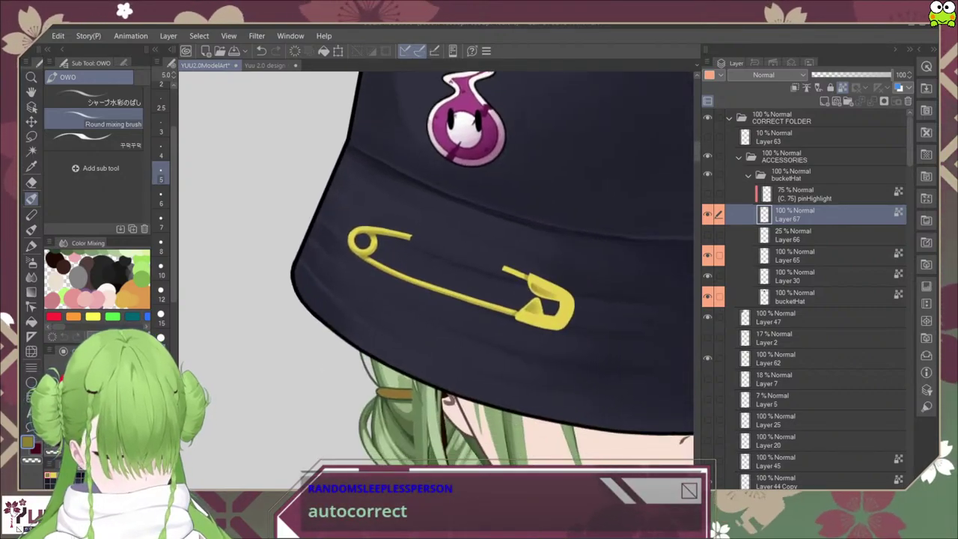
pyautogui.scroll(3, 530, 259)
pyautogui.scroll(-5, 531, 258)
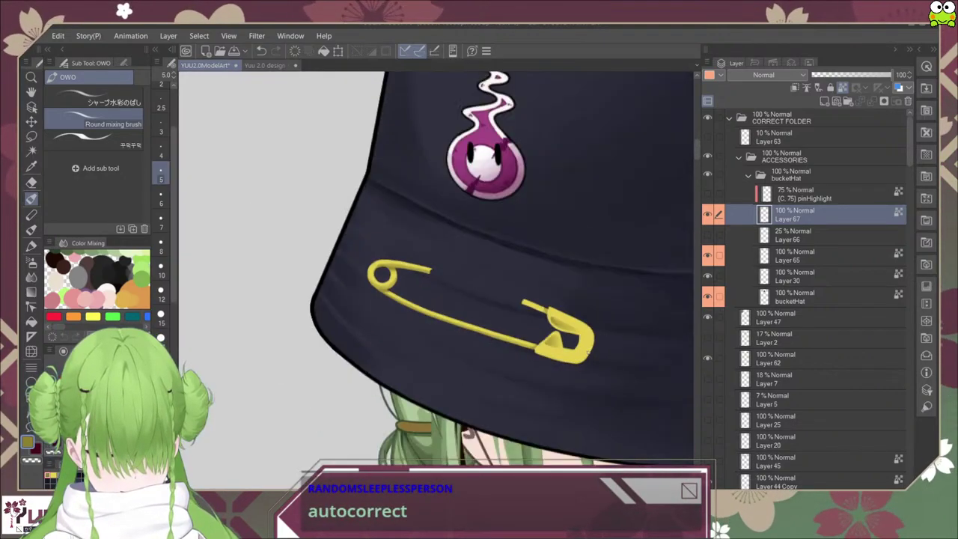
pyautogui.scroll(3, 563, 332)
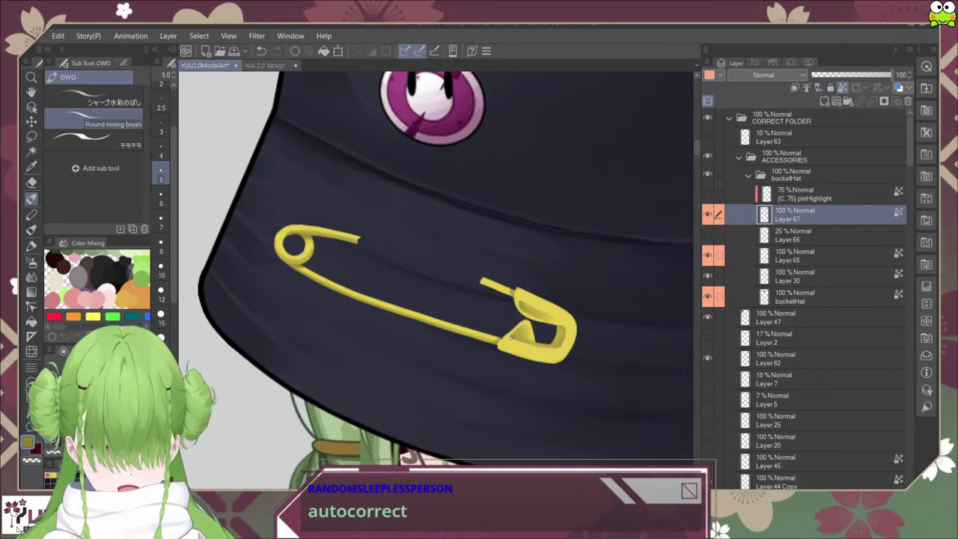
# Step: Paint a dark yellow shadow along the clasp's outer lower edge, from the long shaft's end around to the bend
pyautogui.moveTo(538, 329); pyautogui.dragTo(355, 359)
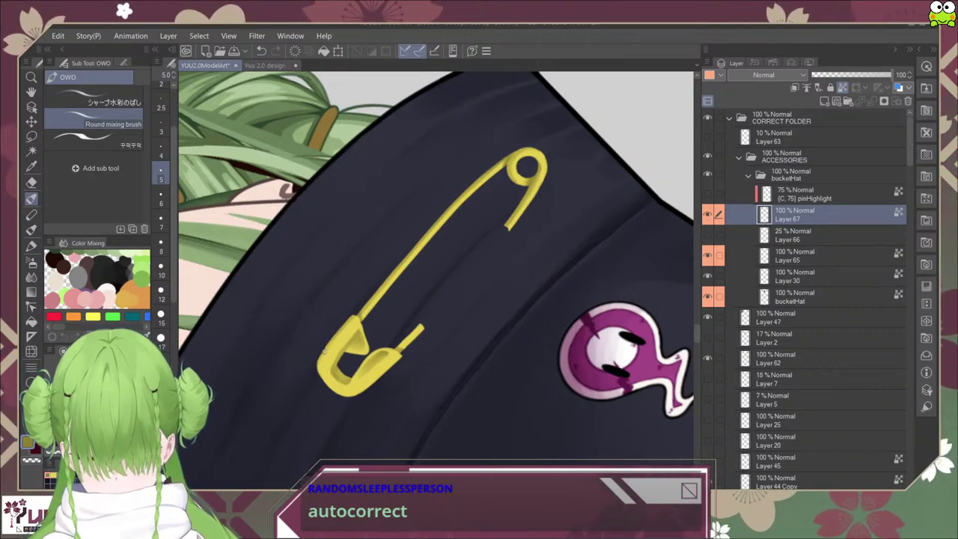
pyautogui.scroll(4, 344, 330)
pyautogui.moveTo(326, 348)
pyautogui.mouseDown()
pyautogui.moveTo(285, 421)
pyautogui.moveTo(342, 356)
pyautogui.mouseUp()
pyautogui.scroll(-4, 317, 364)
pyautogui.scroll(2, 342, 354)
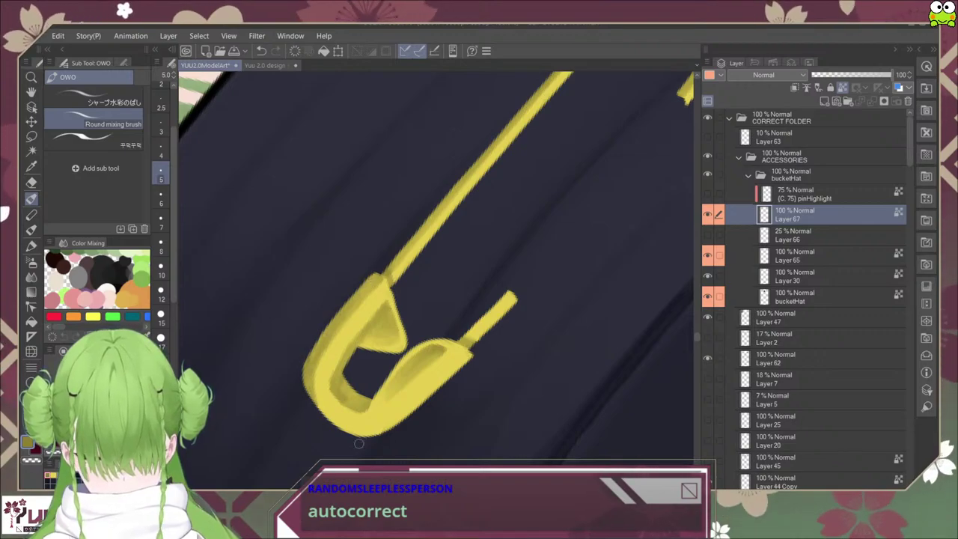
pyautogui.moveTo(359, 444); pyautogui.dragTo(618, 283)
pyautogui.scroll(-3, 374, 472)
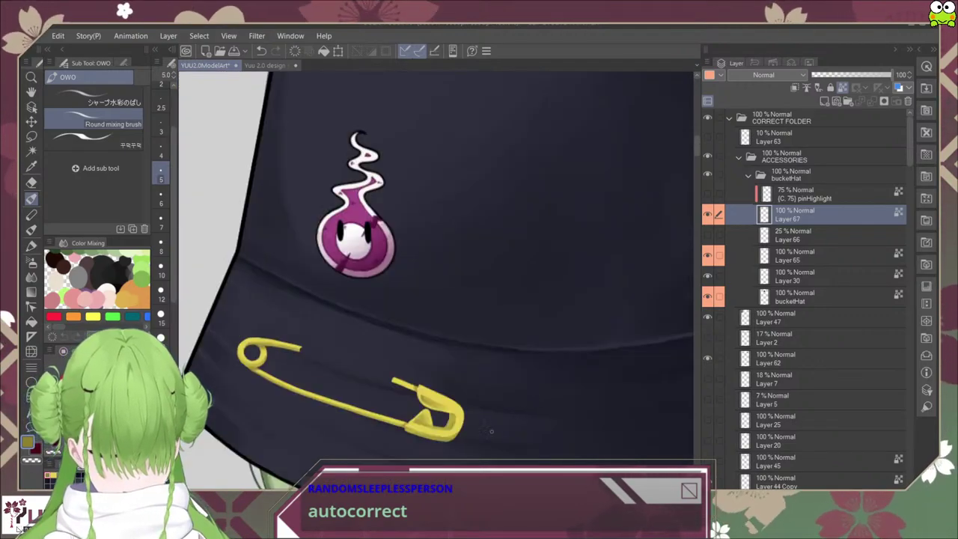
pyautogui.moveTo(456, 464); pyautogui.dragTo(525, 398)
pyautogui.scroll(1, 525, 396)
pyautogui.scroll(2, 517, 334)
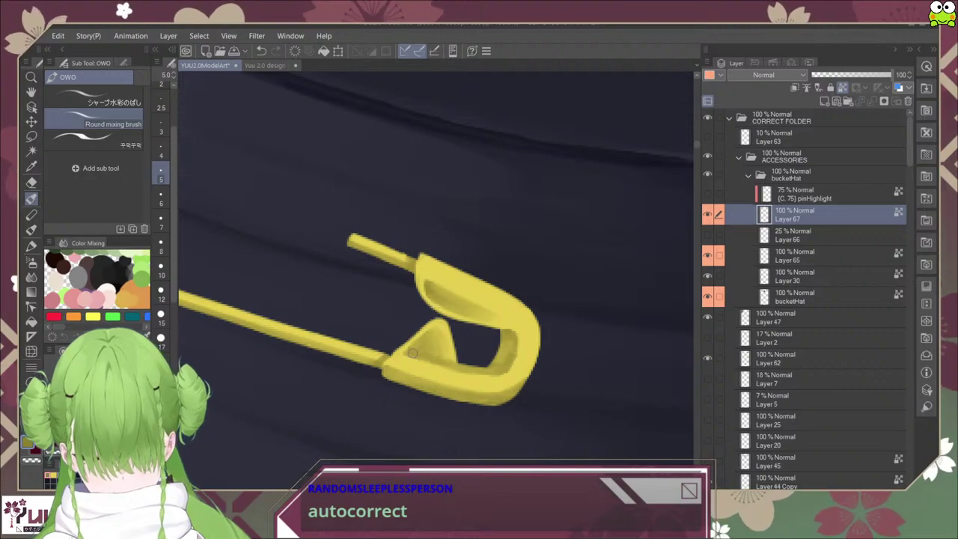
# Step: Deepen the shadows where the coil overlaps the pin's two arms in a darker yellow-brown with the Round mixing brush at size 4
pyautogui.scroll(-6, 455, 367)
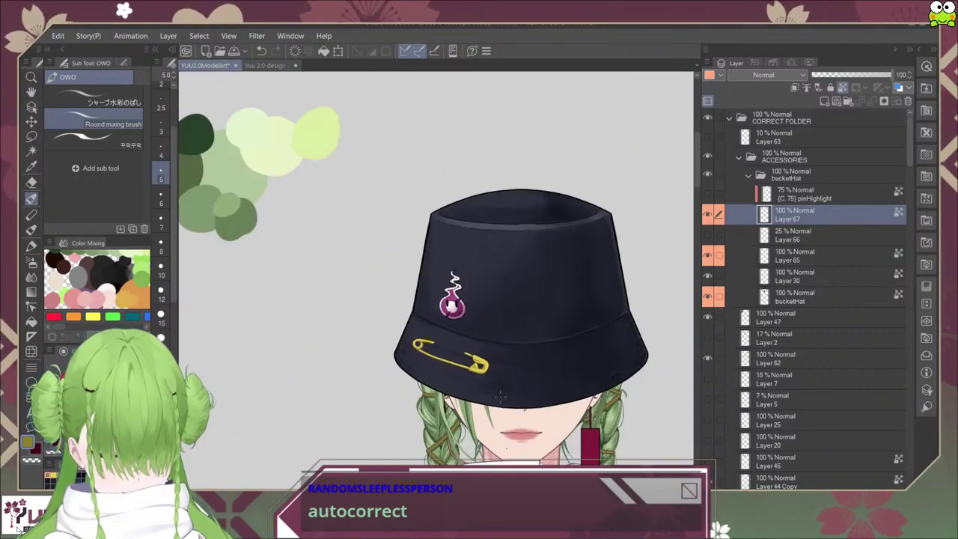
pyautogui.scroll(-3, 499, 396)
pyautogui.scroll(6, 502, 368)
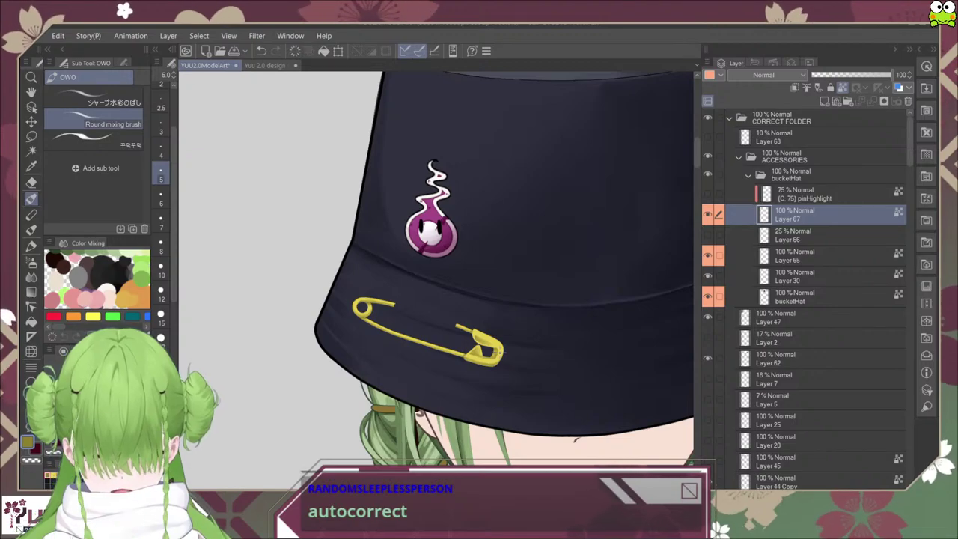
pyautogui.scroll(4, 453, 386)
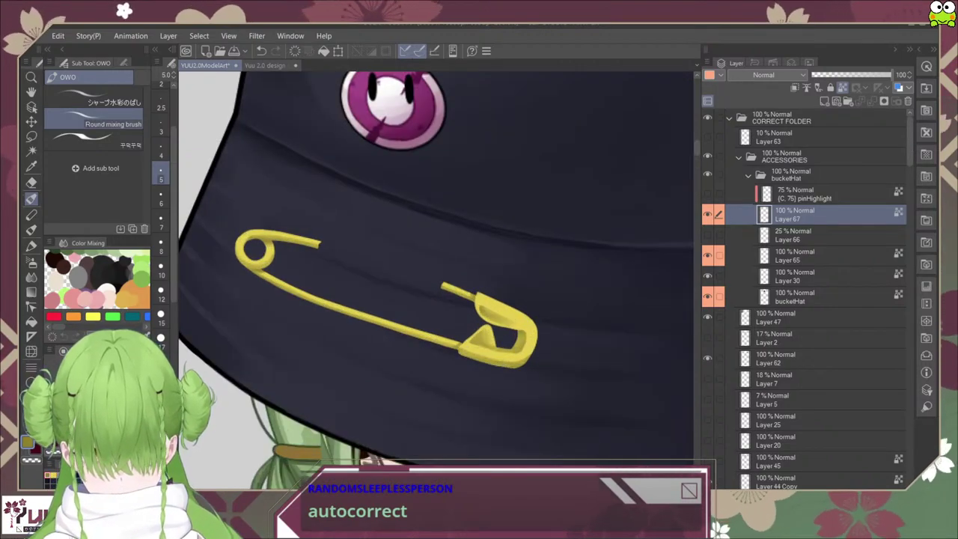
pyautogui.moveTo(339, 321); pyautogui.dragTo(336, 250)
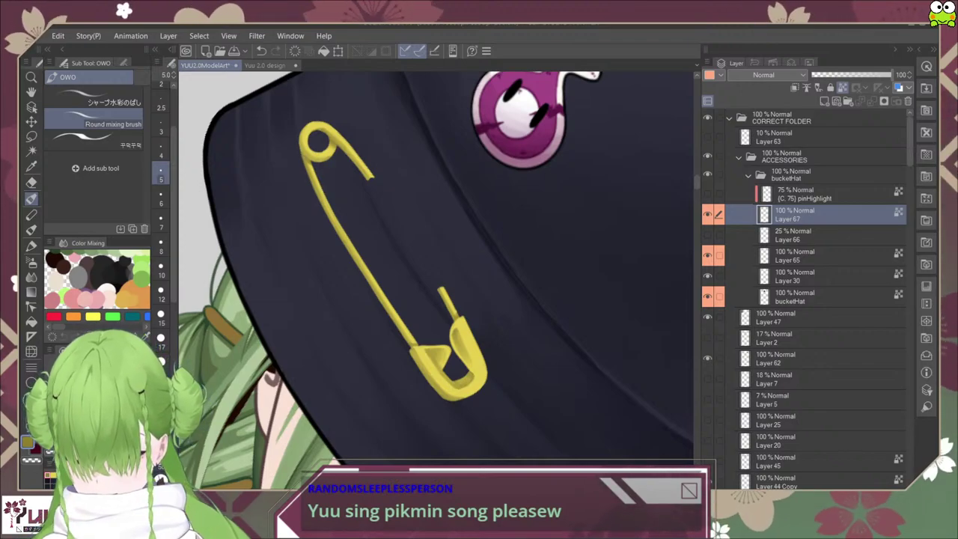
pyautogui.scroll(6, 310, 156)
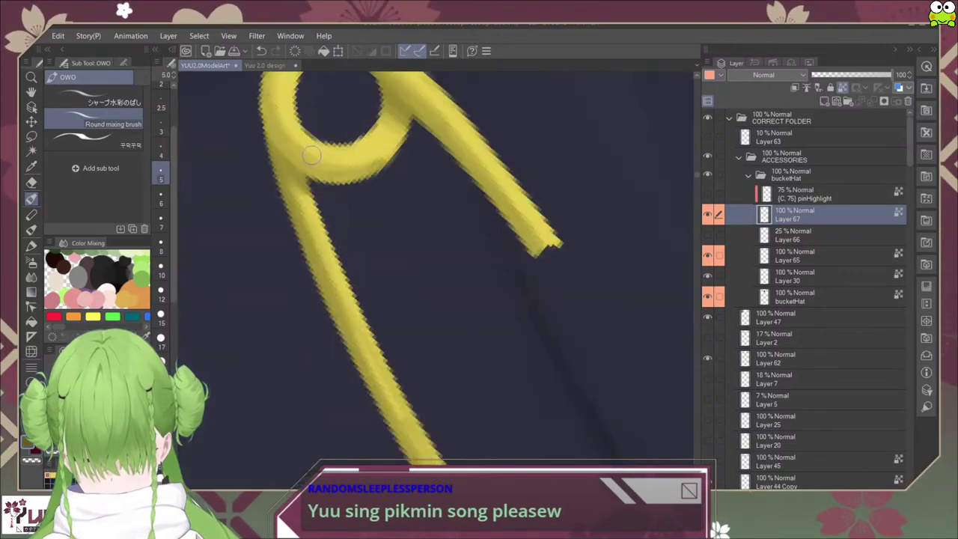
pyautogui.click(160, 150)
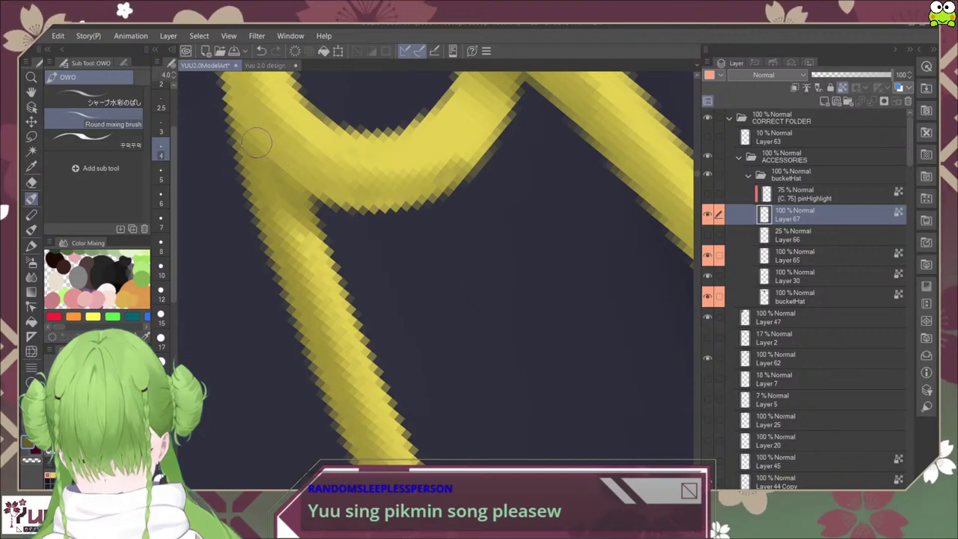
pyautogui.scroll(-4, 331, 195)
pyautogui.scroll(1, 299, 203)
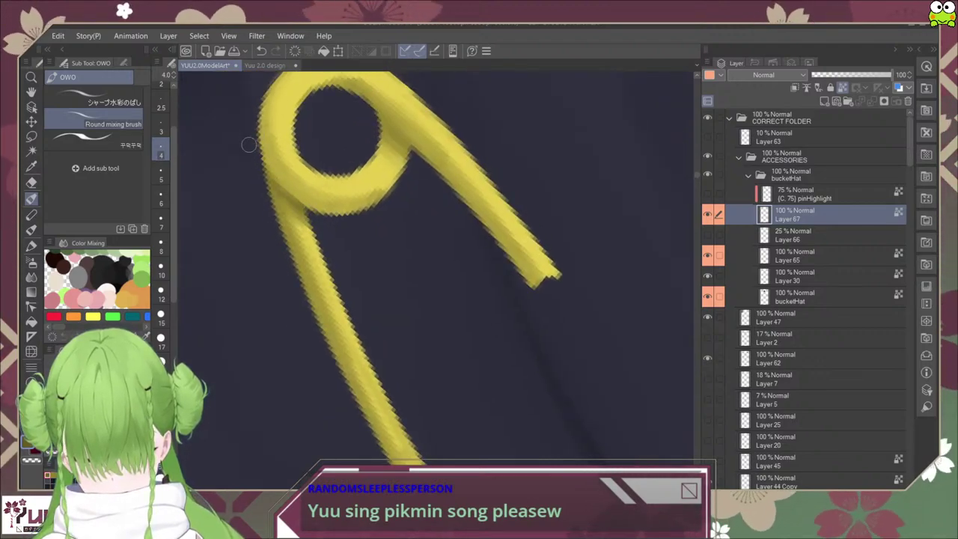
pyautogui.moveTo(313, 218); pyautogui.dragTo(302, 217)
pyautogui.moveTo(424, 213); pyautogui.dragTo(439, 266)
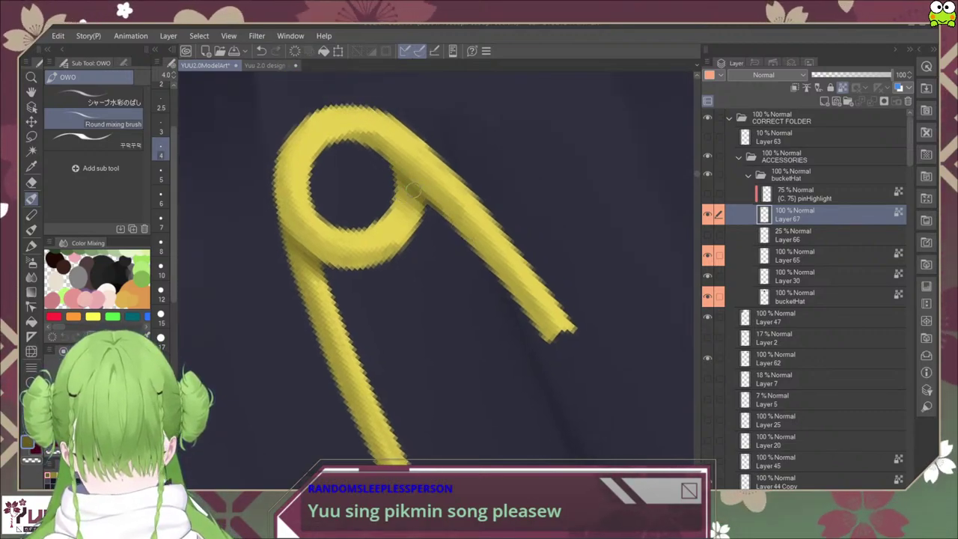
pyautogui.press('-')
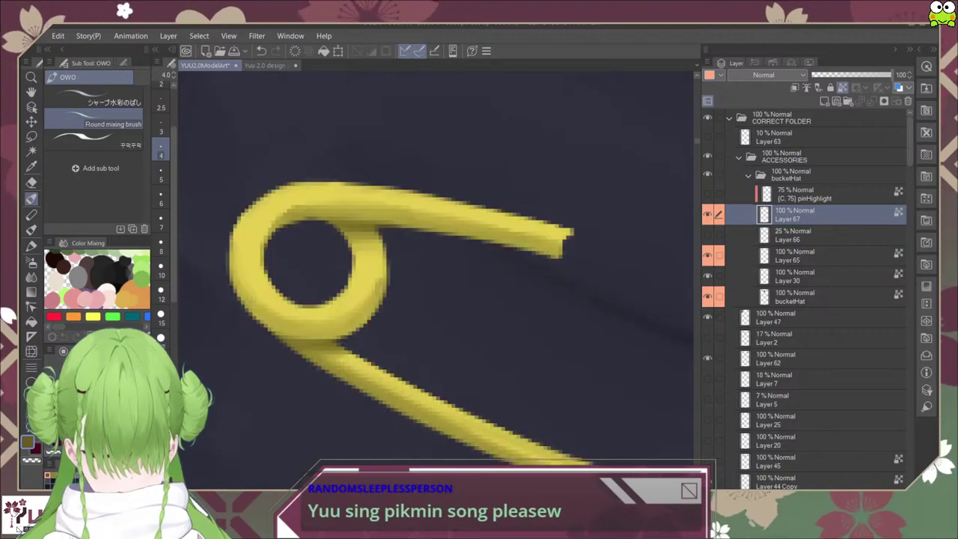
# Step: Deepen the shadows where the pin's two shafts enter the clasp and along its lower edge with the Round mixing brush at size 4
pyautogui.scroll(-10, 449, 456)
pyautogui.moveTo(454, 457); pyautogui.dragTo(421, 354)
pyautogui.scroll(1, 453, 411)
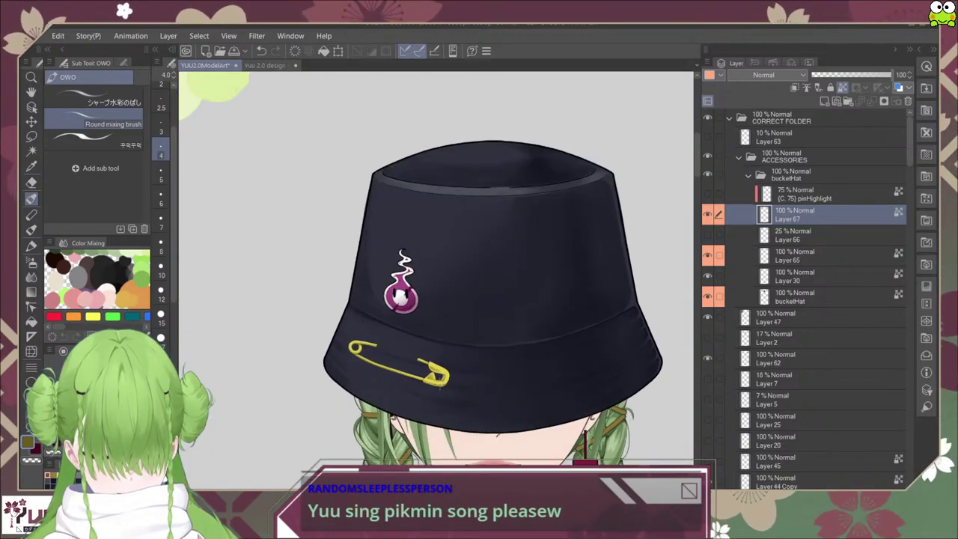
pyautogui.scroll(2, 427, 384)
pyautogui.scroll(4, 418, 368)
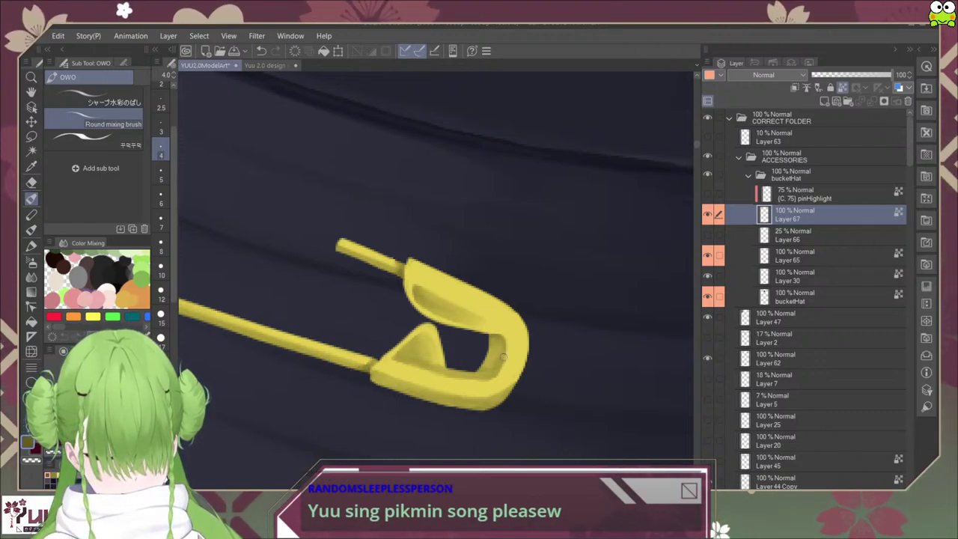
pyautogui.scroll(-3, 497, 397)
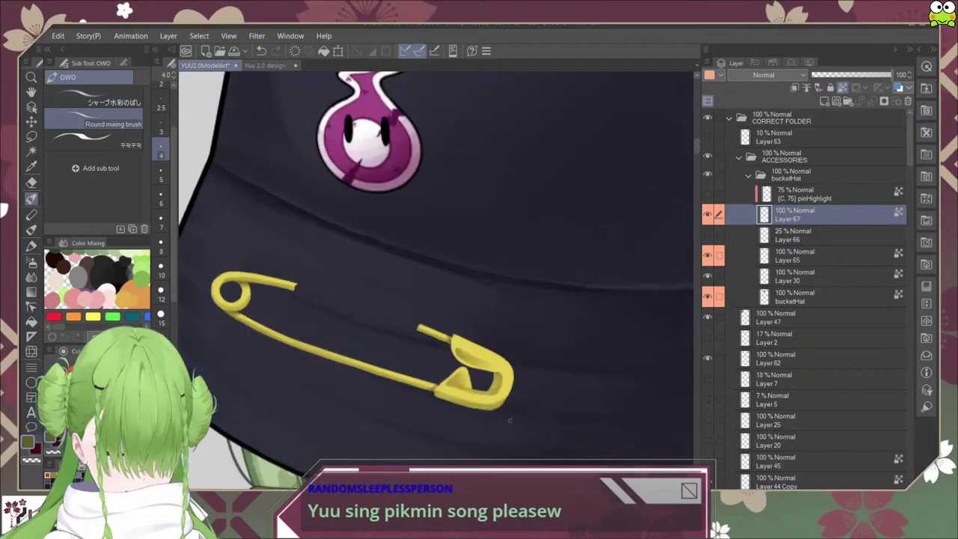
pyautogui.scroll(5, 490, 389)
pyautogui.scroll(-6, 490, 387)
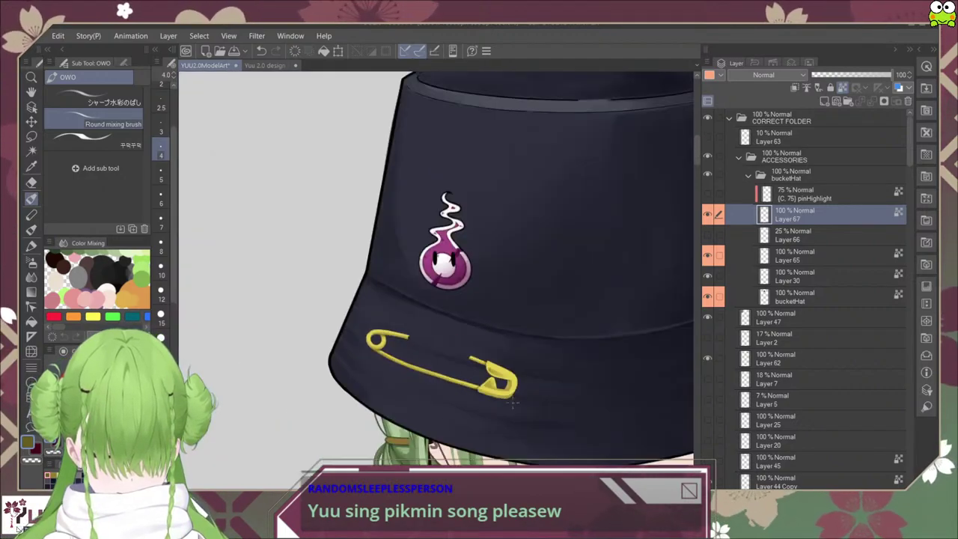
pyautogui.scroll(6, 478, 348)
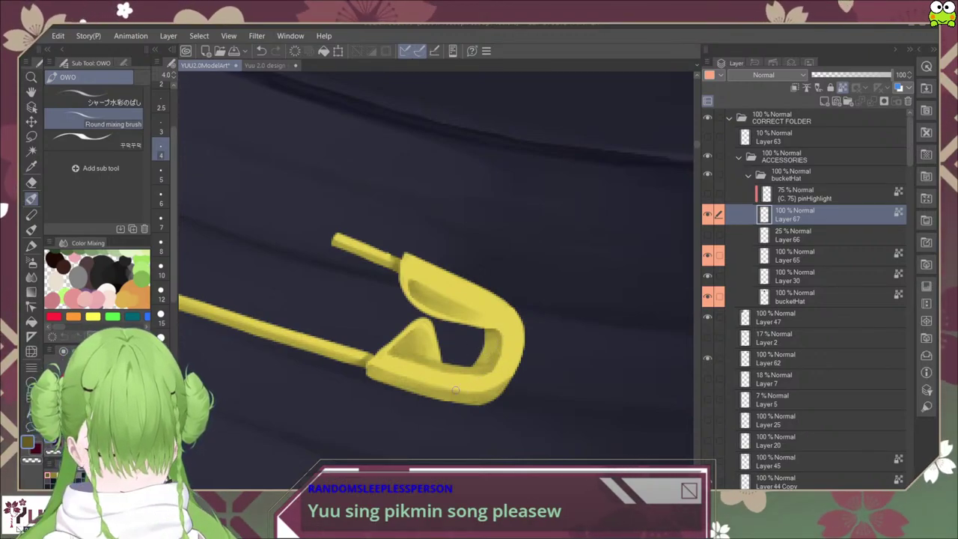
pyautogui.moveTo(456, 390)
pyautogui.mouseDown()
pyautogui.moveTo(342, 338)
pyautogui.moveTo(336, 322)
pyautogui.mouseUp()
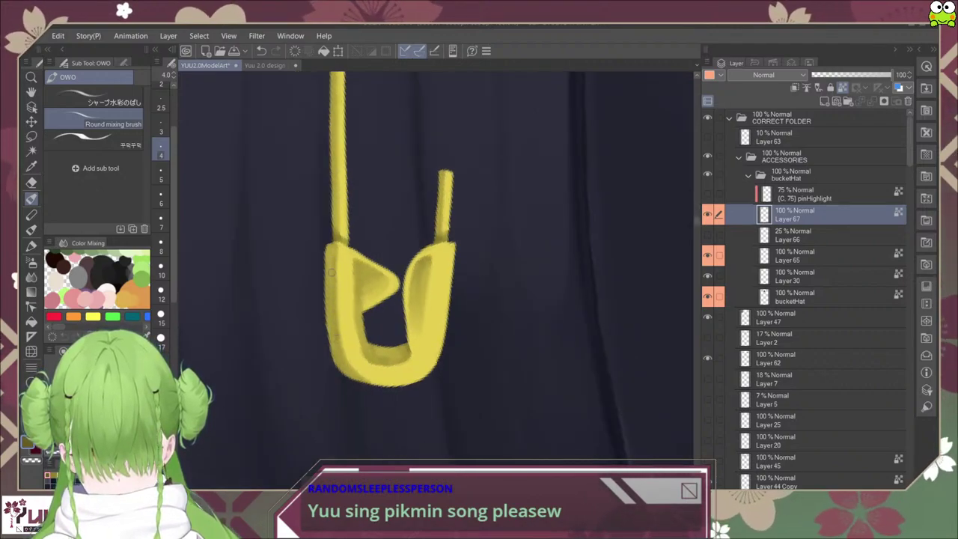
# Step: Soften the clasp's shading with the シャープ水彩のばし blending brush at size 7
pyautogui.click(105, 98)
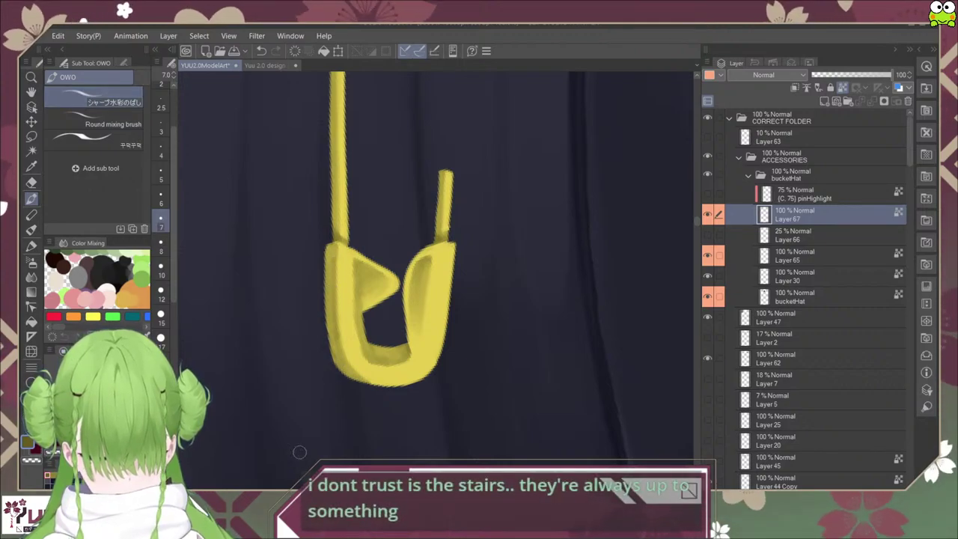
pyautogui.hotkey('ctrl', '@')
pyautogui.scroll(-4, 374, 471)
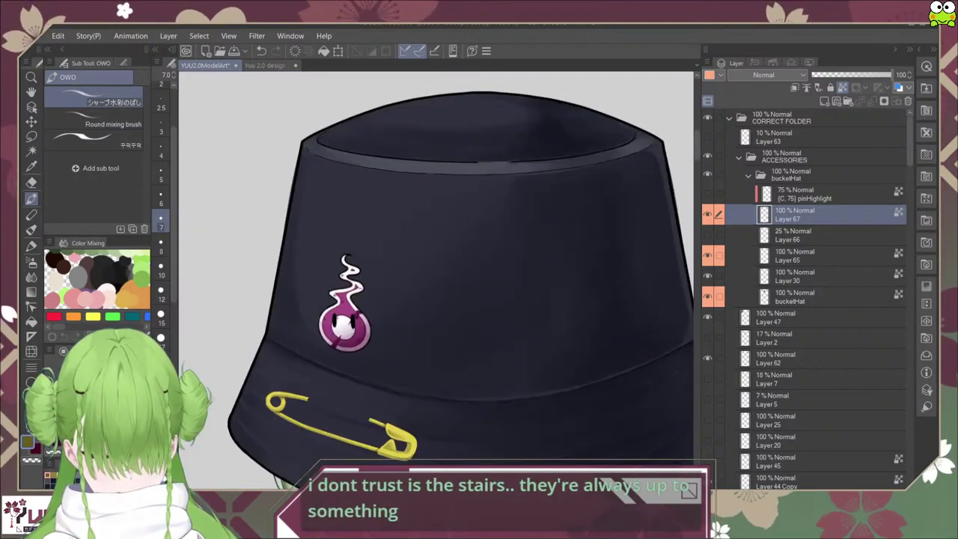
pyautogui.hotkey('ctrl', '+')
pyautogui.hotkey('ctrl', '+')
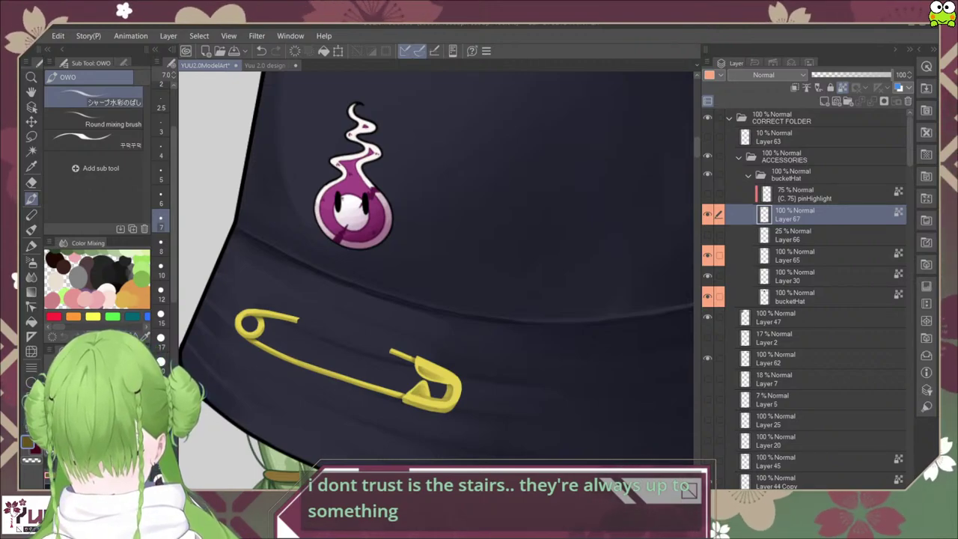
# Step: Deepen the coil's inner upper edge and its overlaps with the arms in brown with the Round mixing brush at size 4
pyautogui.moveTo(420, 392); pyautogui.dragTo(457, 383)
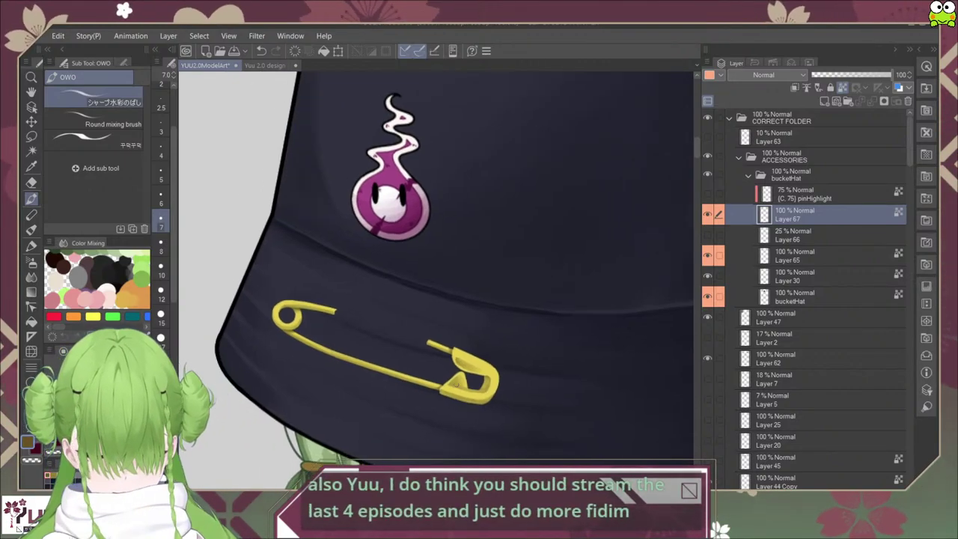
pyautogui.scroll(1, 403, 368)
pyautogui.moveTo(270, 303); pyautogui.dragTo(315, 306)
pyautogui.scroll(4, 315, 306)
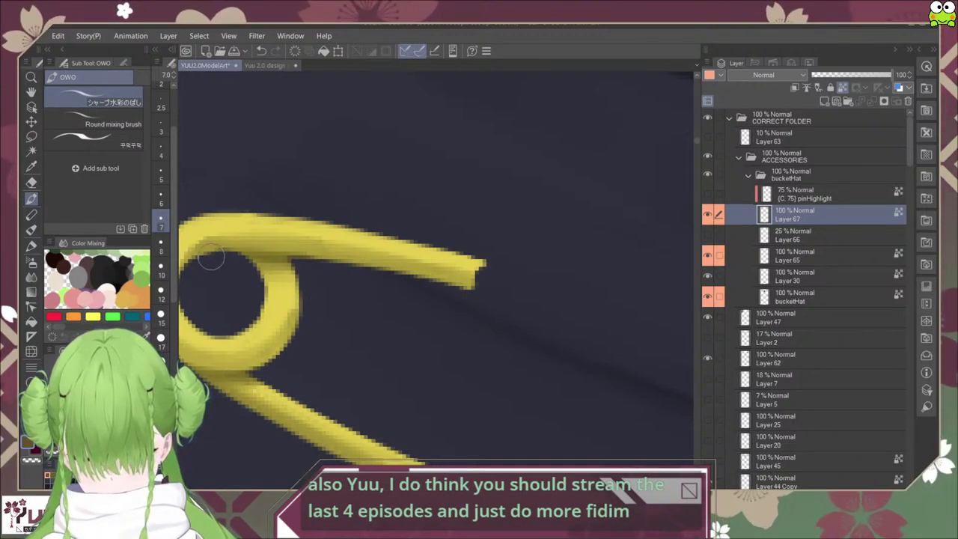
pyautogui.click(94, 119)
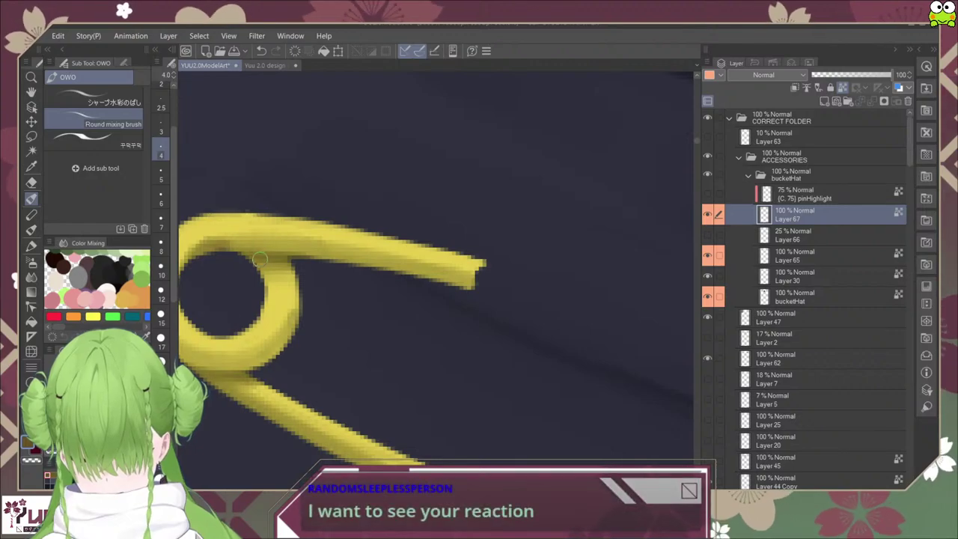
pyautogui.scroll(-5, 329, 318)
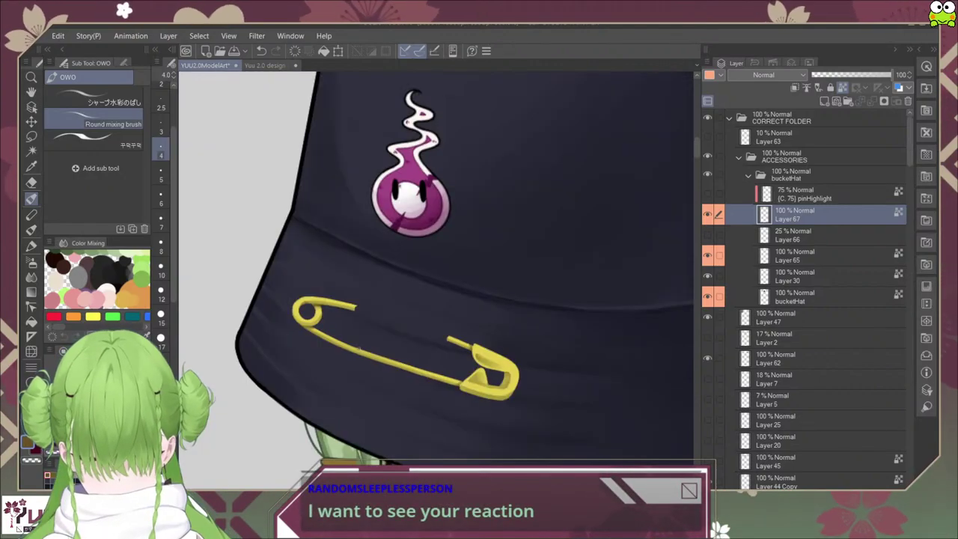
pyautogui.scroll(5, 339, 356)
pyautogui.scroll(-5, 310, 282)
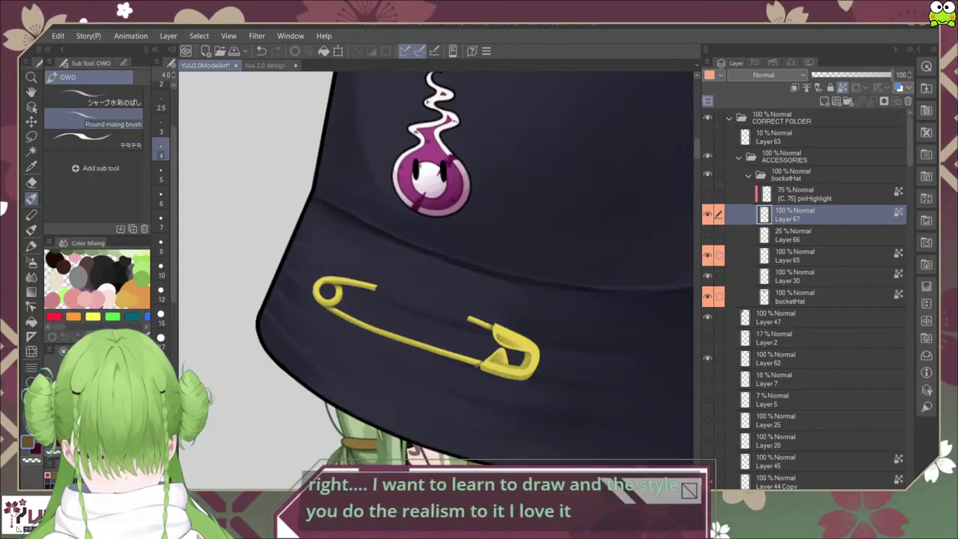
pyautogui.scroll(4, 327, 288)
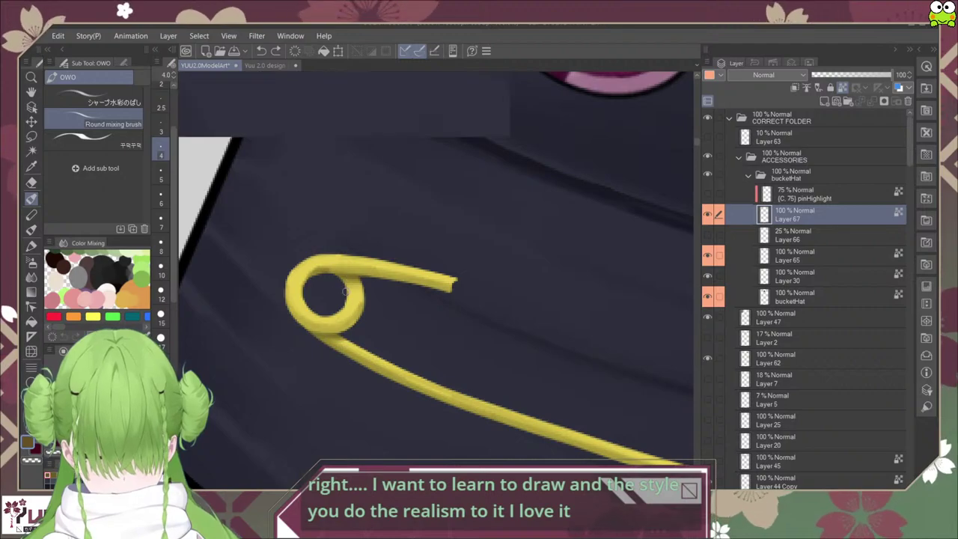
pyautogui.scroll(2, 326, 289)
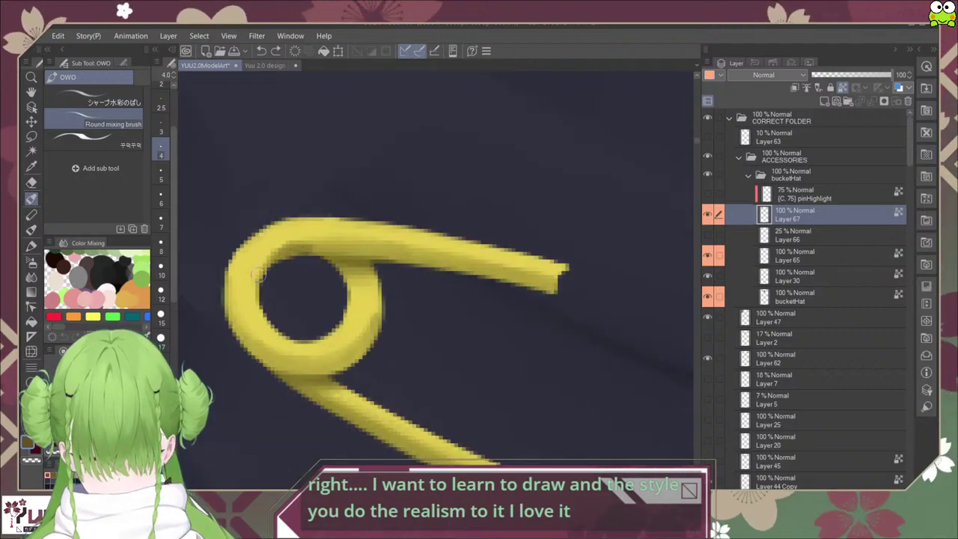
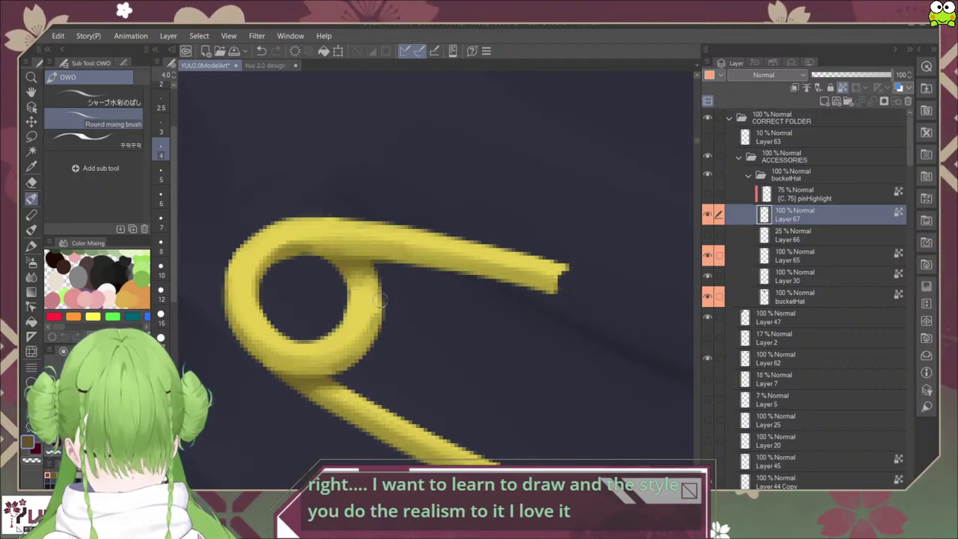
pyautogui.scroll(-5, 383, 338)
pyautogui.scroll(2, 506, 364)
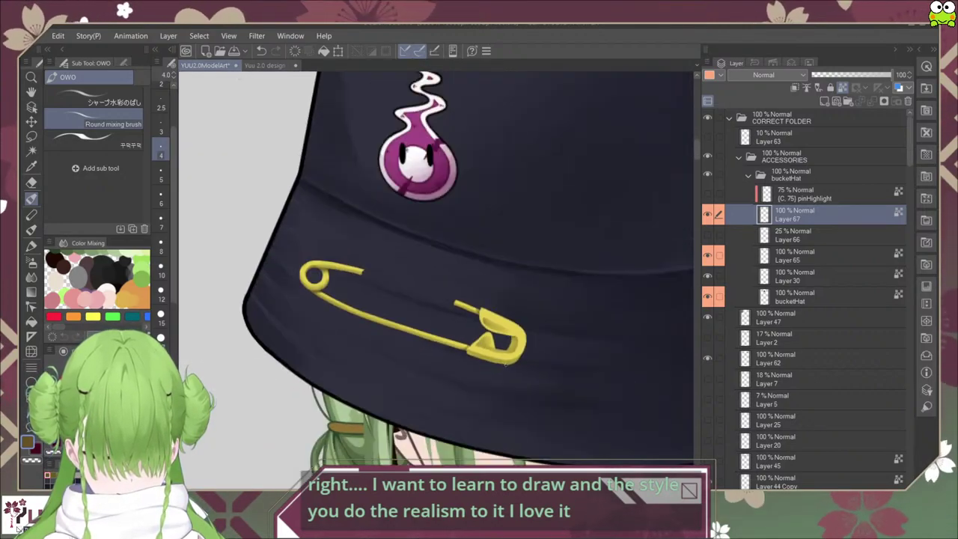
pyautogui.scroll(-4, 506, 364)
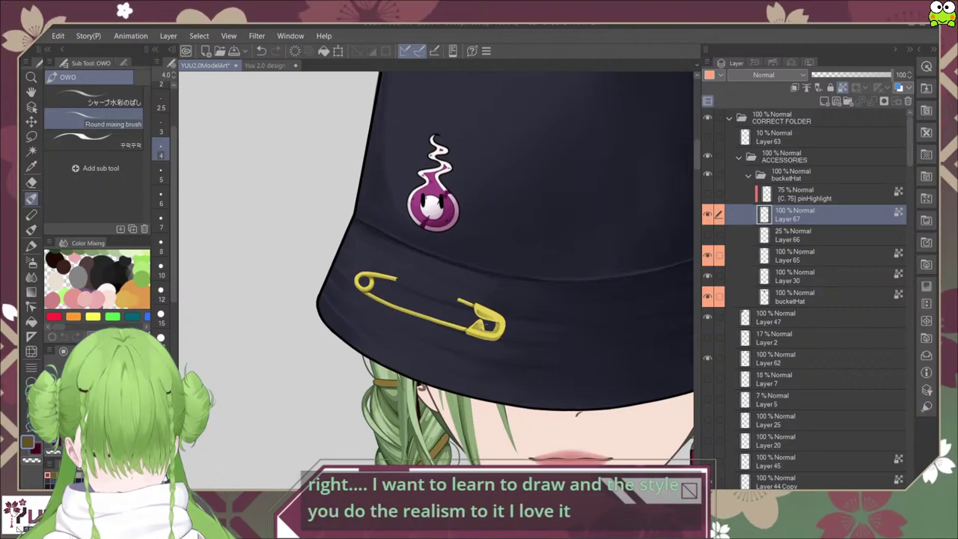
# Step: Paint an orange-brown shadow on the inner edge of the clasp's bend and blend it with the シャープ水彩のばし brush at size 7
pyautogui.scroll(6, 469, 326)
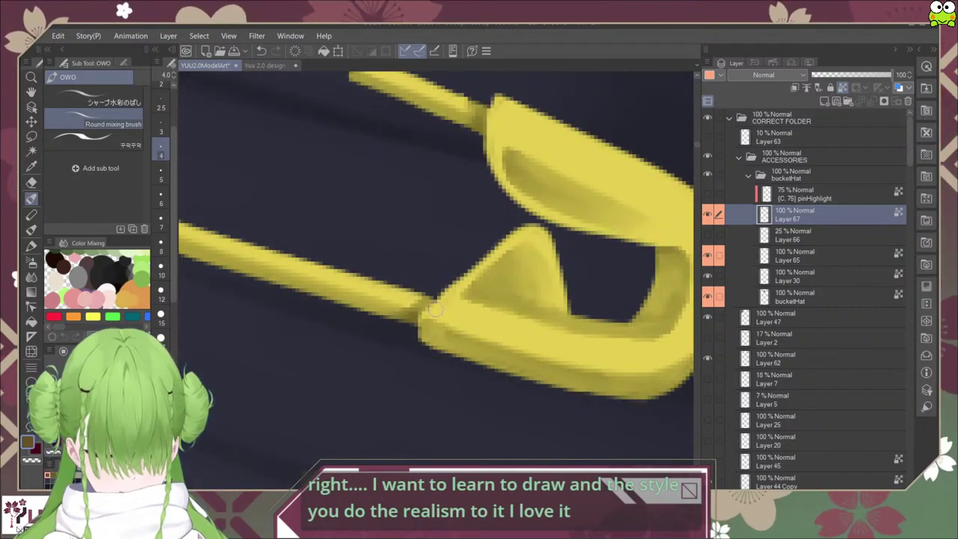
pyautogui.scroll(-4, 471, 296)
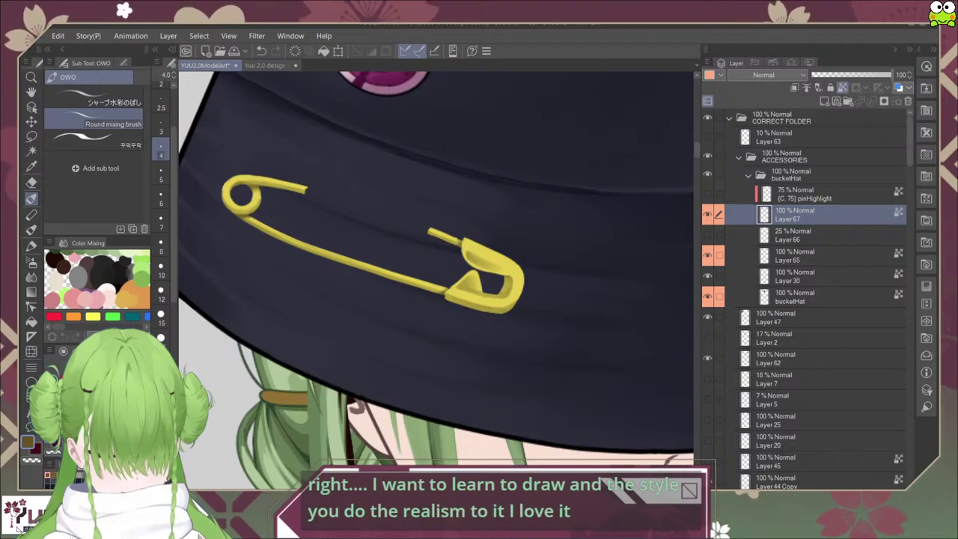
pyautogui.scroll(5, 506, 279)
pyautogui.moveTo(519, 269)
pyautogui.mouseDown()
pyautogui.moveTo(551, 295)
pyautogui.moveTo(517, 280)
pyautogui.moveTo(507, 300)
pyautogui.moveTo(521, 271)
pyautogui.moveTo(518, 295)
pyautogui.moveTo(528, 292)
pyautogui.moveTo(499, 317)
pyautogui.moveTo(529, 325)
pyautogui.moveTo(496, 341)
pyautogui.moveTo(488, 334)
pyautogui.moveTo(509, 332)
pyautogui.moveTo(524, 317)
pyautogui.moveTo(493, 327)
pyautogui.mouseUp()
pyautogui.hotkey('ctrl', 'z')
pyautogui.click(111, 405)
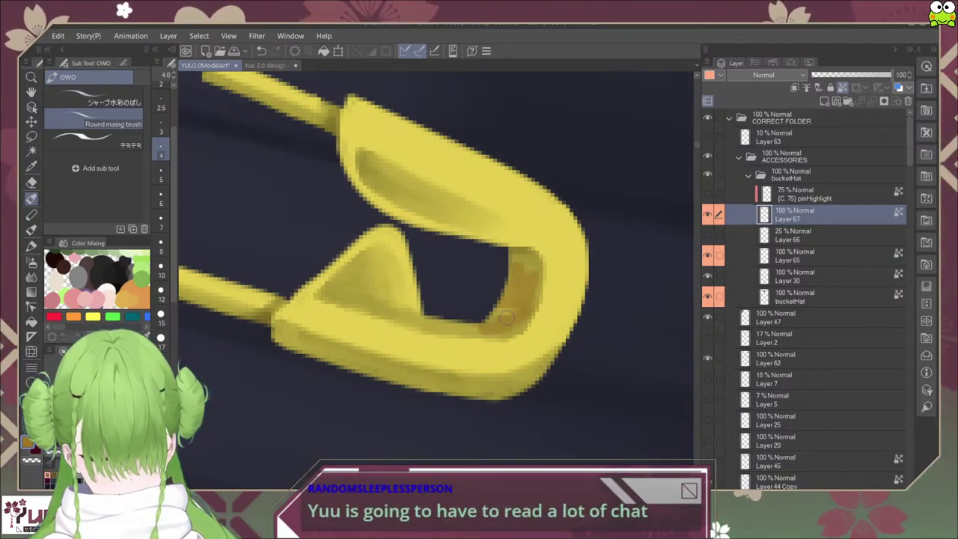
pyautogui.click(94, 98)
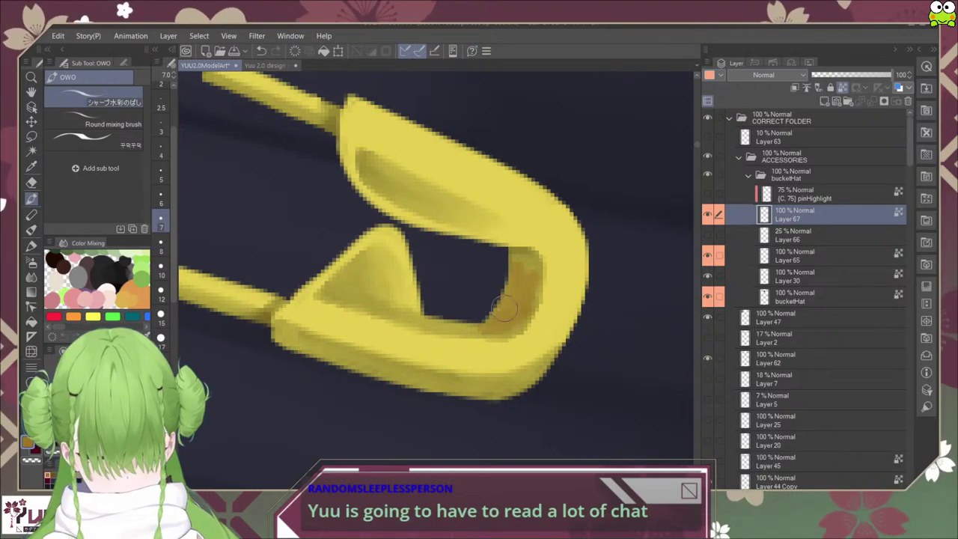
pyautogui.moveTo(503, 308)
pyautogui.mouseDown()
pyautogui.moveTo(513, 278)
pyautogui.moveTo(530, 267)
pyautogui.moveTo(517, 263)
pyautogui.moveTo(492, 320)
pyautogui.moveTo(526, 290)
pyautogui.moveTo(505, 321)
pyautogui.moveTo(528, 277)
pyautogui.moveTo(523, 311)
pyautogui.moveTo(463, 326)
pyautogui.moveTo(490, 331)
pyautogui.moveTo(526, 300)
pyautogui.moveTo(506, 325)
pyautogui.moveTo(529, 298)
pyautogui.mouseUp()
pyautogui.hotkey('ctrl', 'alt', '0')
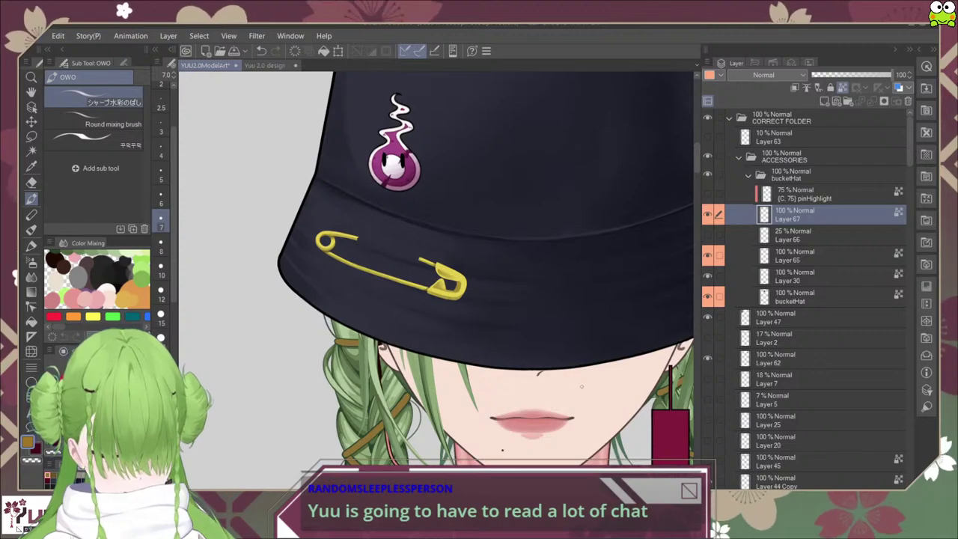
# Step: Paint an orange-brown shadow on the outer lower corner of the clasp's bend with the Round mixing brush at size 4
pyautogui.scroll(-1, 581, 387)
pyautogui.moveTo(516, 348); pyautogui.dragTo(520, 364)
pyautogui.scroll(3, 503, 364)
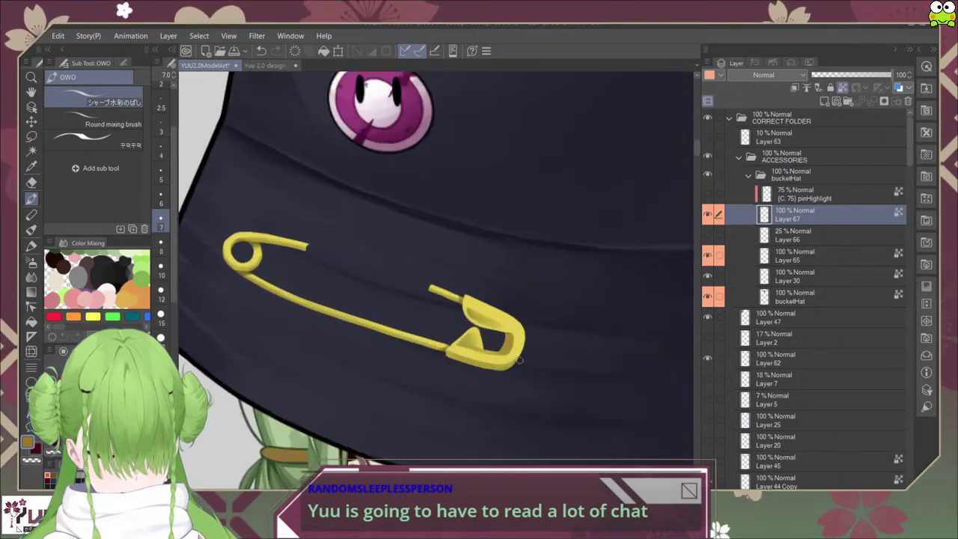
pyautogui.scroll(4, 516, 360)
pyautogui.click(96, 119)
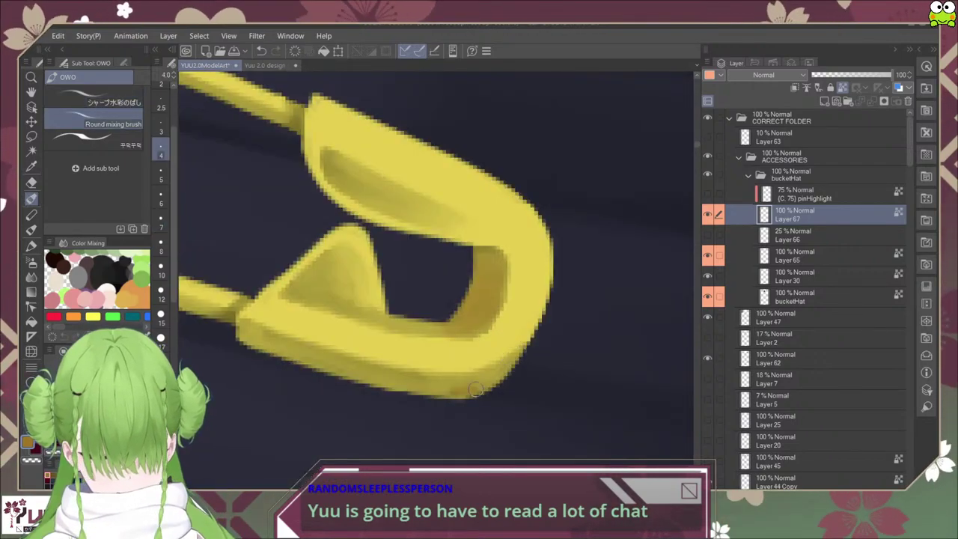
pyautogui.moveTo(475, 389)
pyautogui.mouseDown()
pyautogui.moveTo(526, 352)
pyautogui.moveTo(451, 398)
pyautogui.mouseUp()
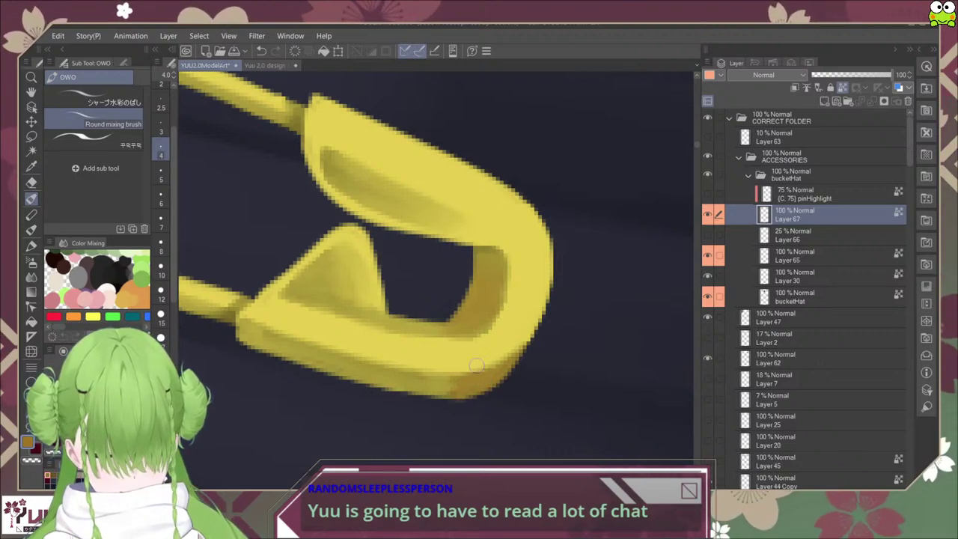
# Step: Add orange-brown shading inside the clasp's upper hollow and blend the new clasp shadows with the シャープ水彩のばし brush at size 7
pyautogui.moveTo(328, 169)
pyautogui.mouseDown()
pyautogui.moveTo(349, 181)
pyautogui.moveTo(318, 129)
pyautogui.moveTo(359, 193)
pyautogui.mouseUp()
pyautogui.click(105, 98)
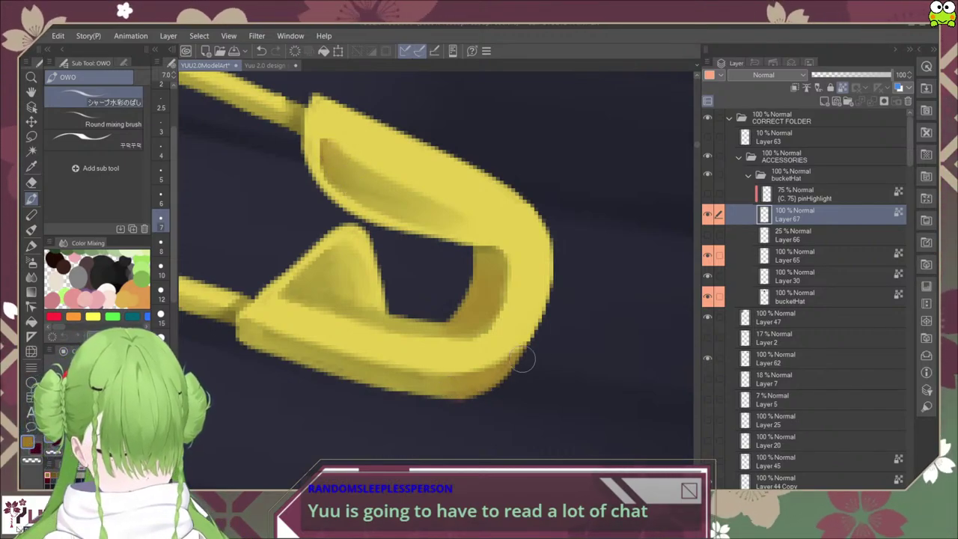
pyautogui.moveTo(523, 359); pyautogui.dragTo(521, 351)
pyautogui.scroll(-5, 546, 324)
pyautogui.scroll(4, 538, 363)
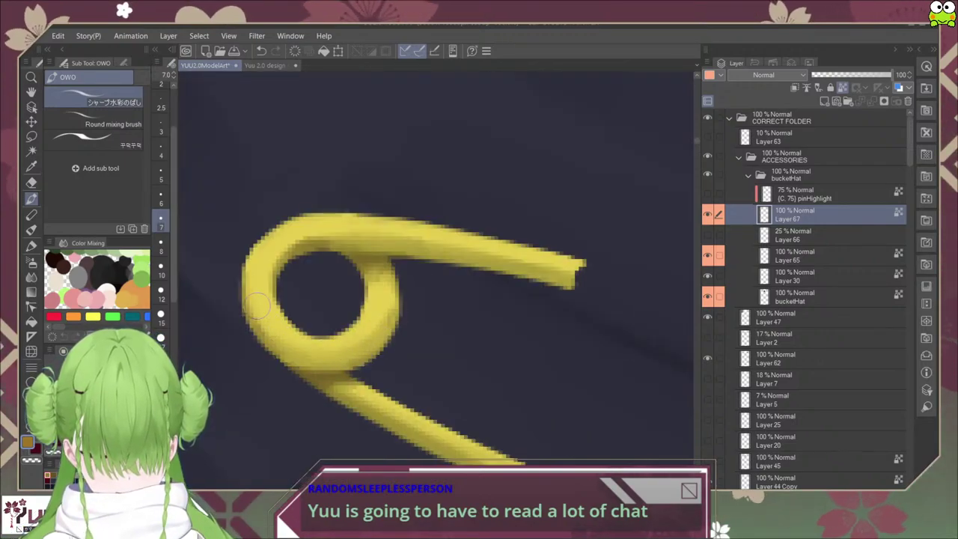
pyautogui.scroll(-5, 459, 316)
pyautogui.scroll(3, 573, 392)
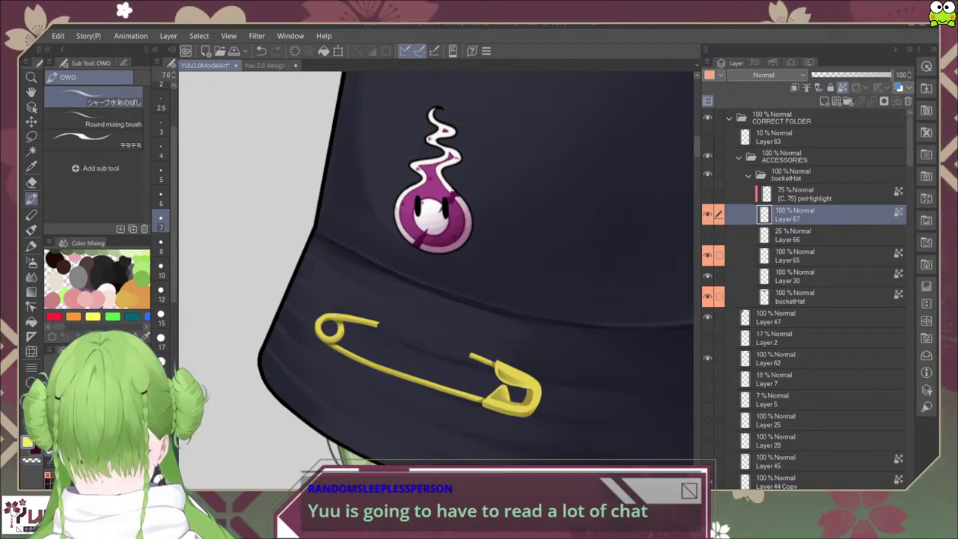
# Step: Try a light yellow stroke on the pin with the Felt pen at size 10, and undo it
pyautogui.click(112, 123)
pyautogui.scroll(3, 396, 358)
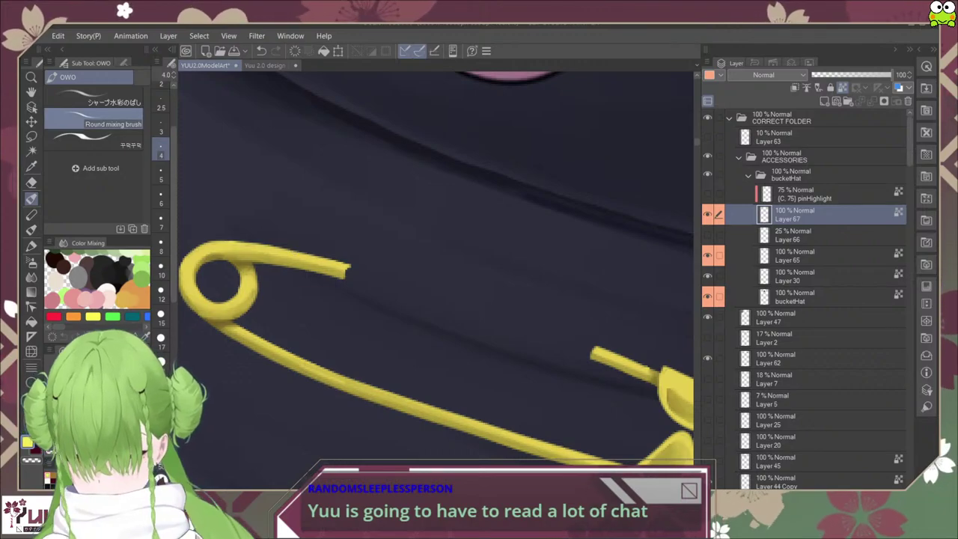
pyautogui.press('p')
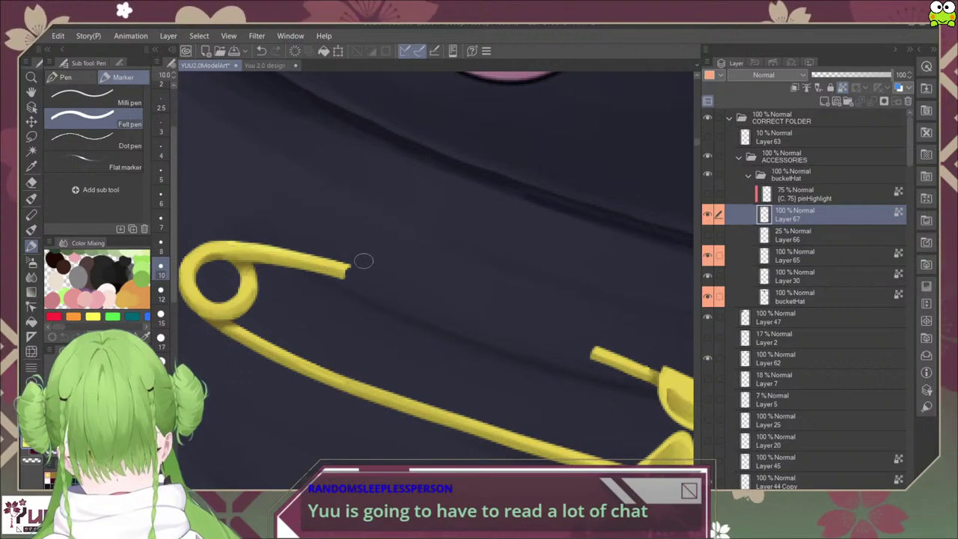
pyautogui.hotkey('ctrl', 'z')
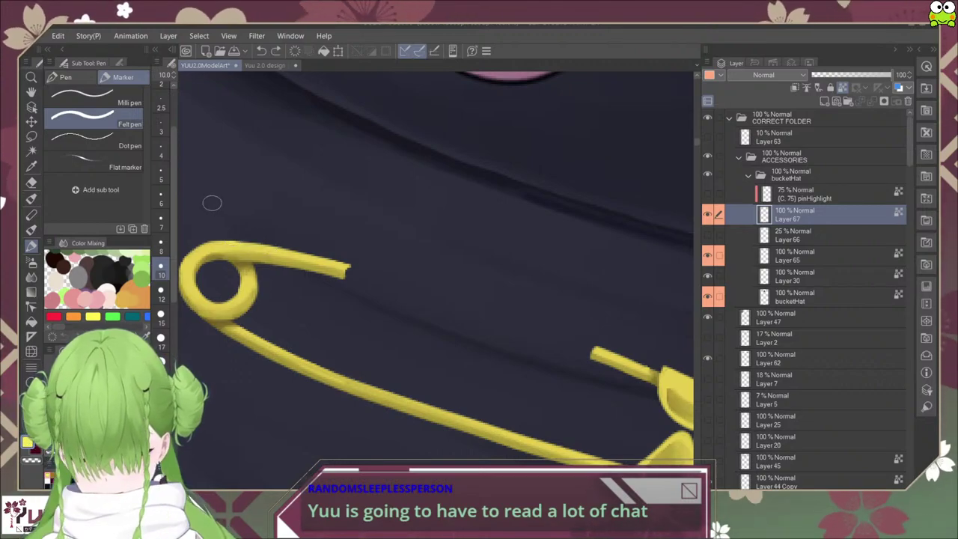
pyautogui.hotkey('ctrl', '+')
pyautogui.hotkey('ctrl', '+')
pyautogui.hotkey('ctrl', '-')
pyautogui.hotkey('ctrl', '-')
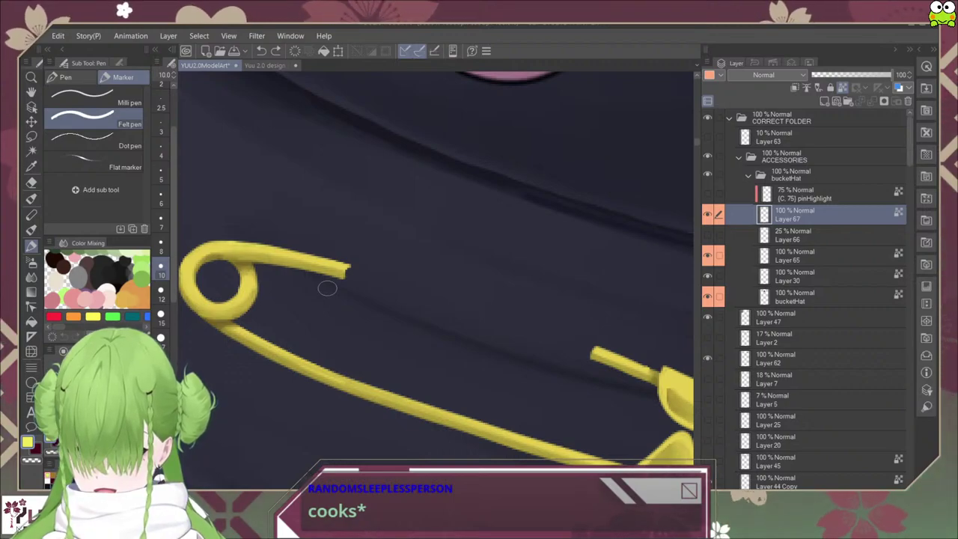
pyautogui.scroll(-5, 327, 288)
pyautogui.scroll(5, 329, 296)
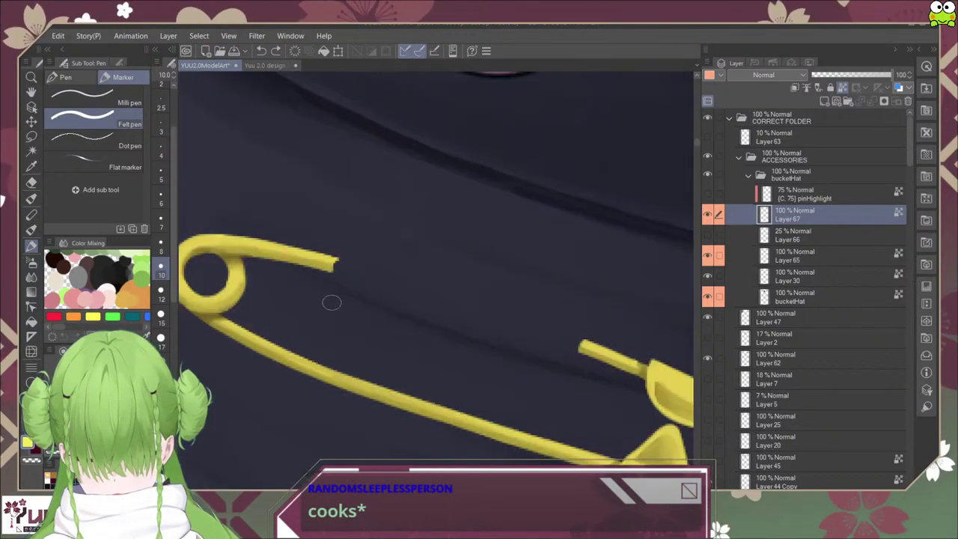
# Step: Paint a bright yellow highlight along the outer curve of the pin's coil with the Felt pen at size 5
pyautogui.scroll(3, 329, 273)
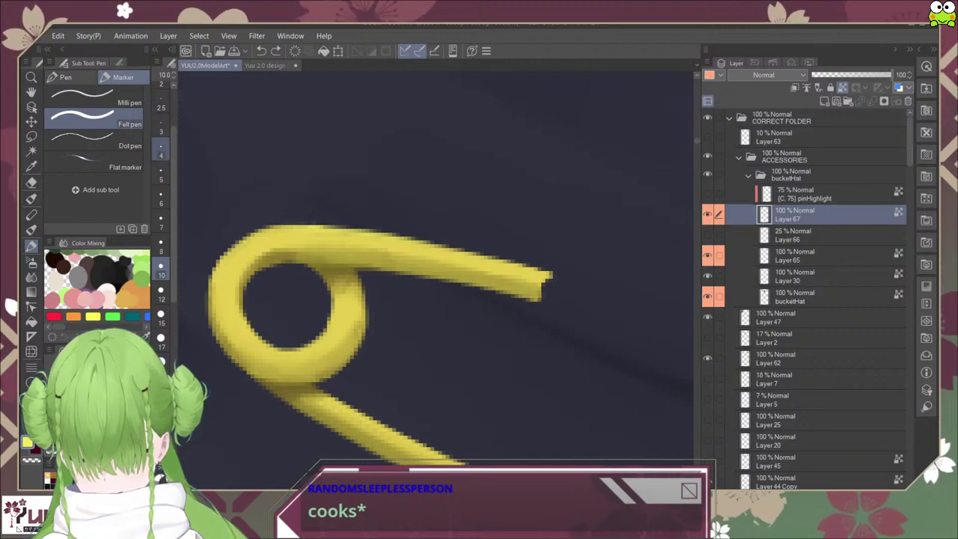
pyautogui.click(161, 174)
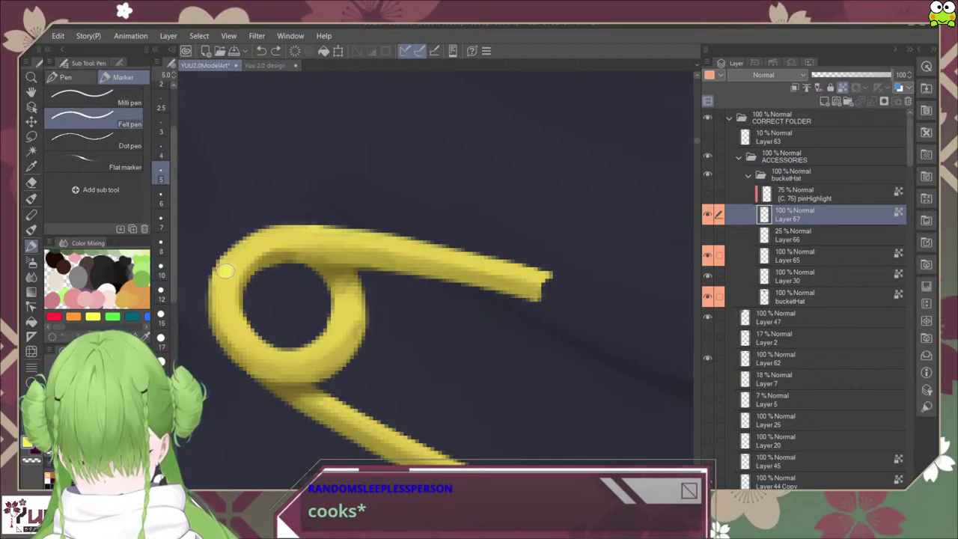
pyautogui.moveTo(225, 271); pyautogui.dragTo(258, 237)
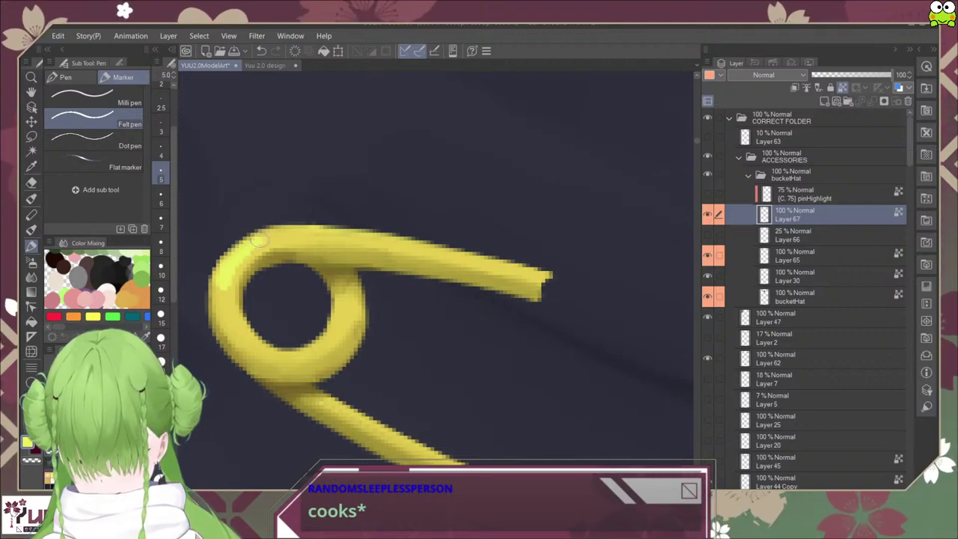
pyautogui.scroll(-5, 392, 237)
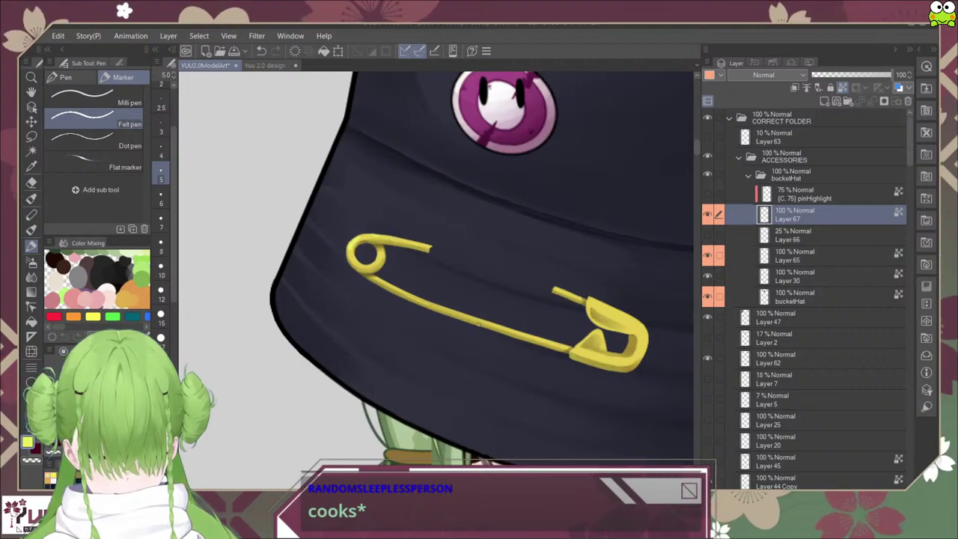
pyautogui.scroll(-3, 476, 325)
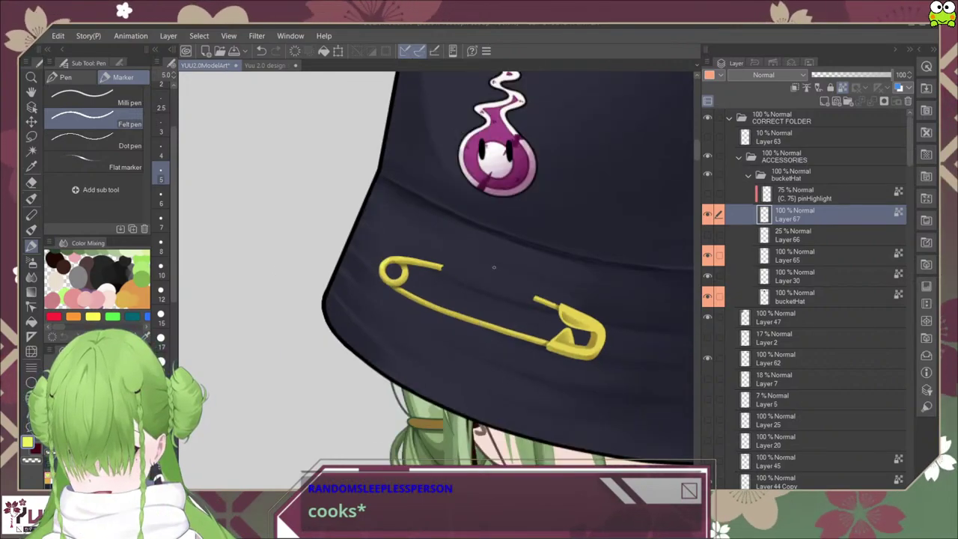
# Step: Extend the bright yellow highlights over the coil's top and inner rim and along the short arm leaving it
pyautogui.scroll(5, 416, 259)
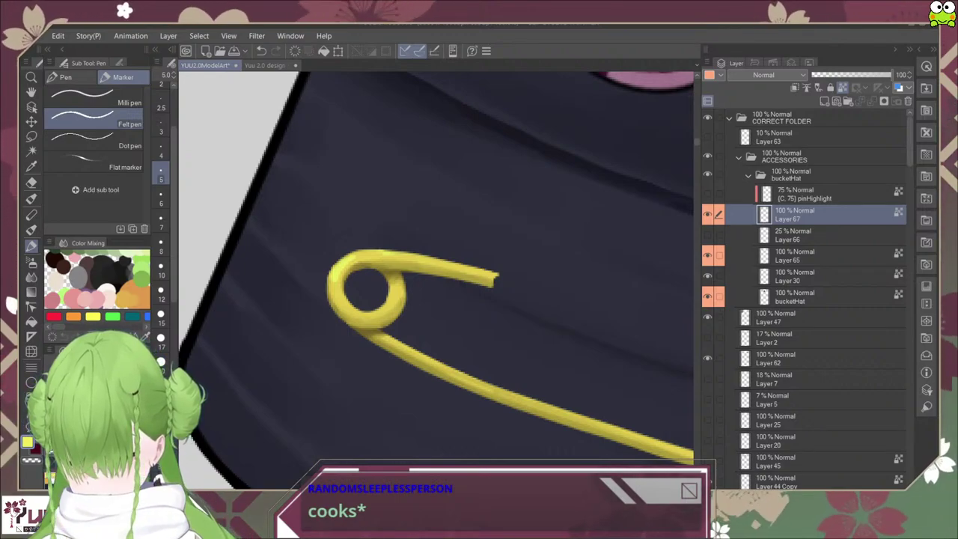
pyautogui.scroll(2, 348, 271)
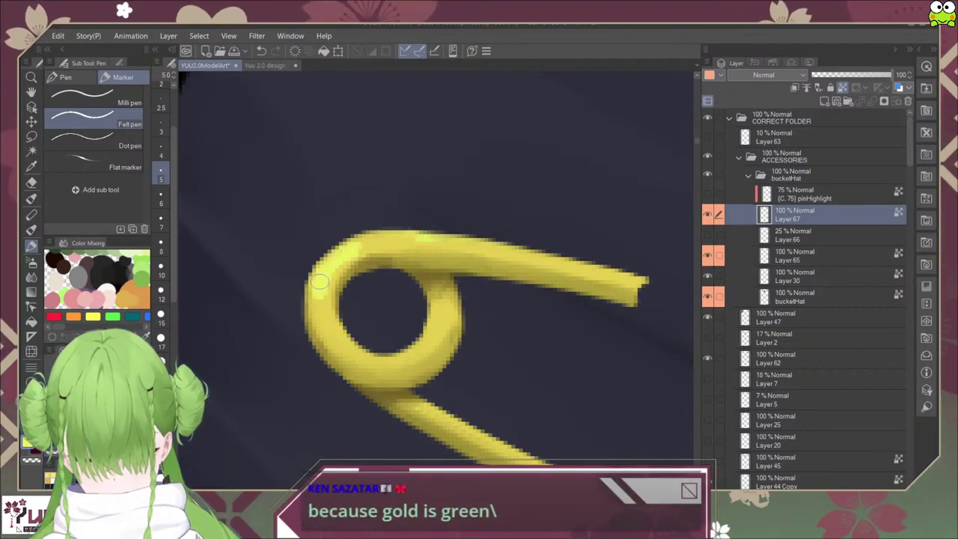
pyautogui.moveTo(468, 239); pyautogui.dragTo(517, 350)
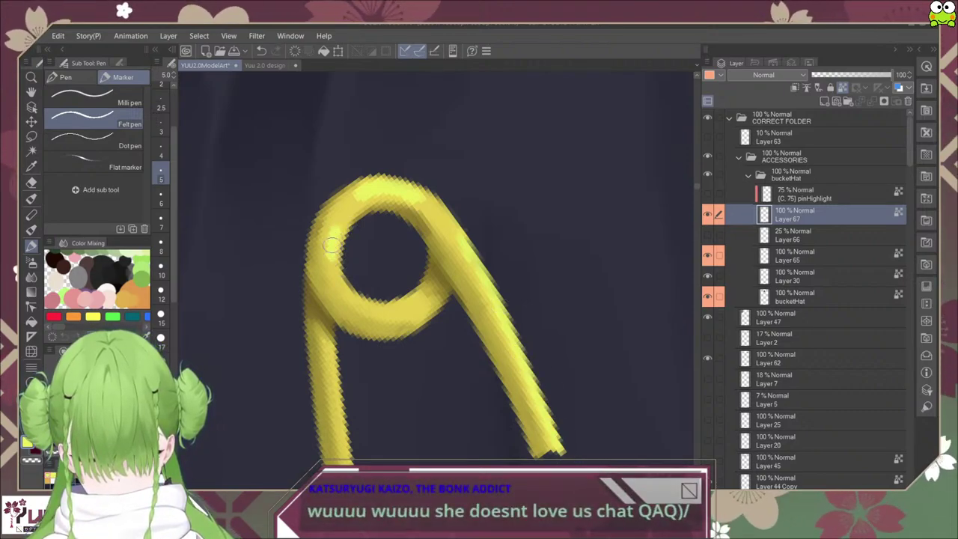
pyautogui.scroll(-5, 357, 285)
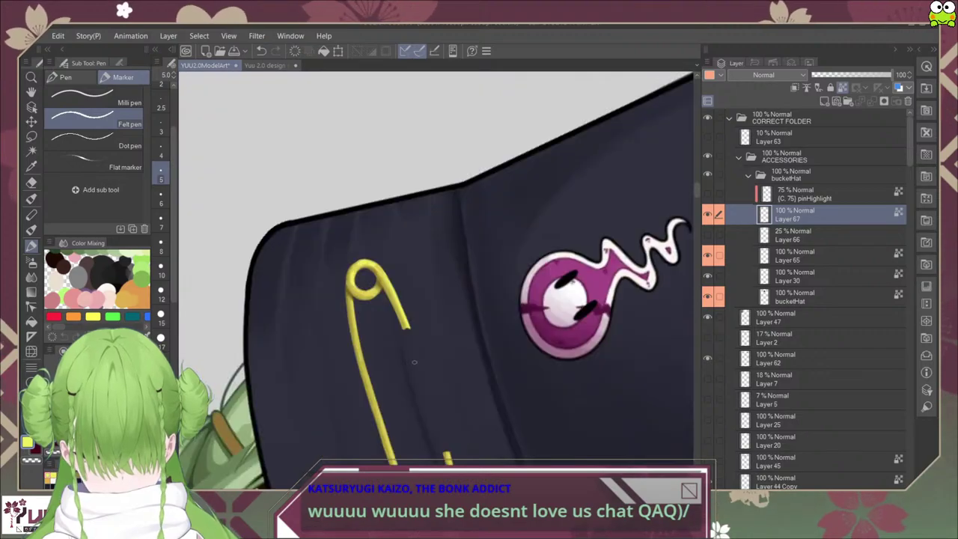
# Step: Paint a thin bright yellow highlight on the long arm just below the coil
pyautogui.moveTo(414, 362); pyautogui.dragTo(392, 231)
pyautogui.scroll(3, 355, 199)
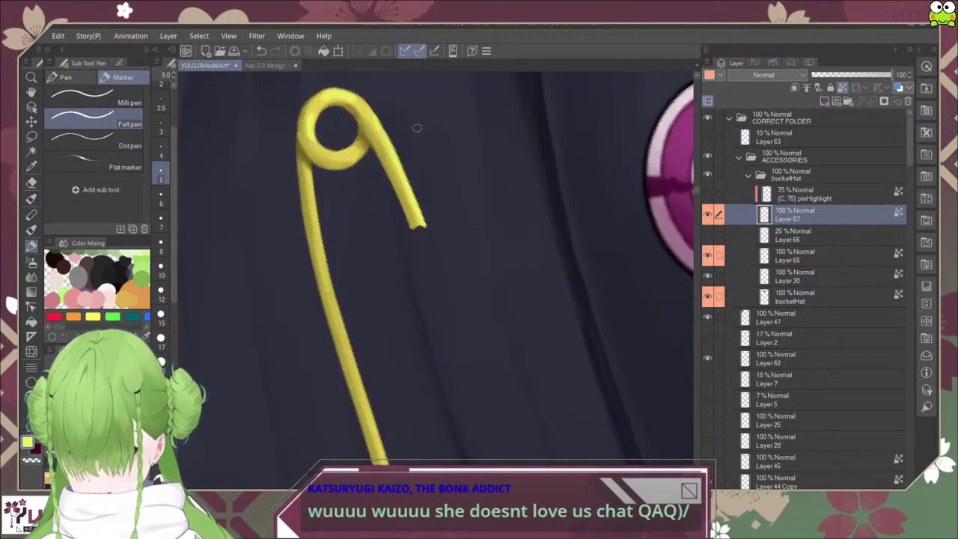
pyautogui.scroll(-3, 414, 254)
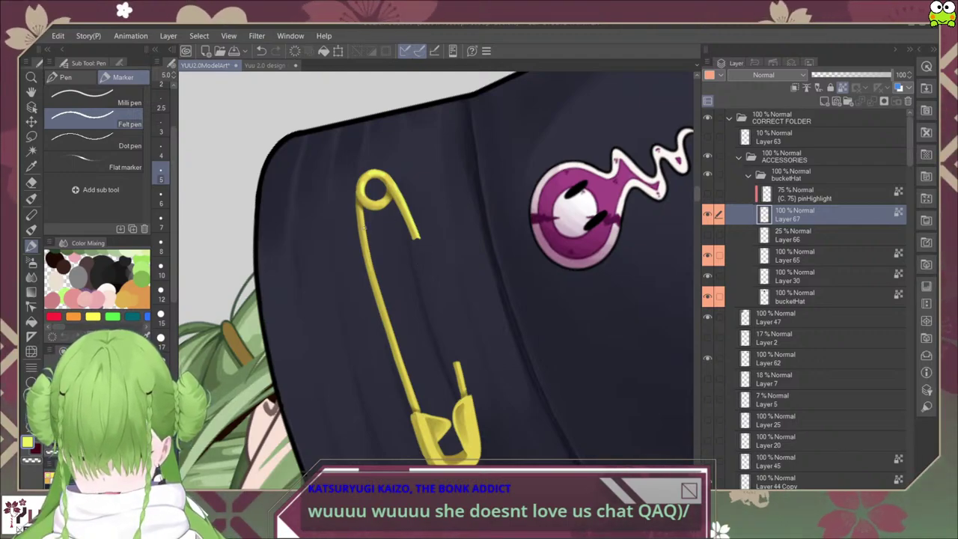
pyautogui.scroll(4, 364, 227)
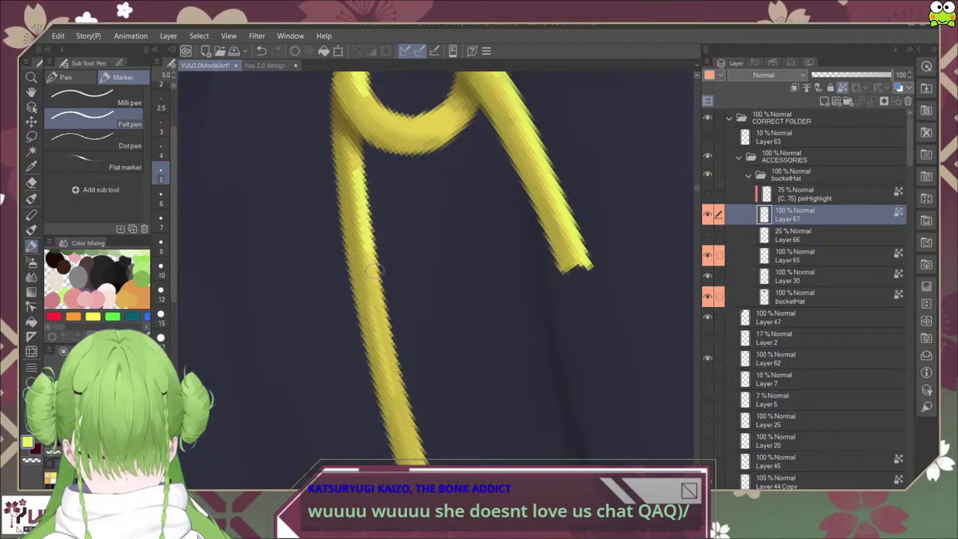
pyautogui.scroll(-4, 374, 272)
pyautogui.scroll(4, 391, 315)
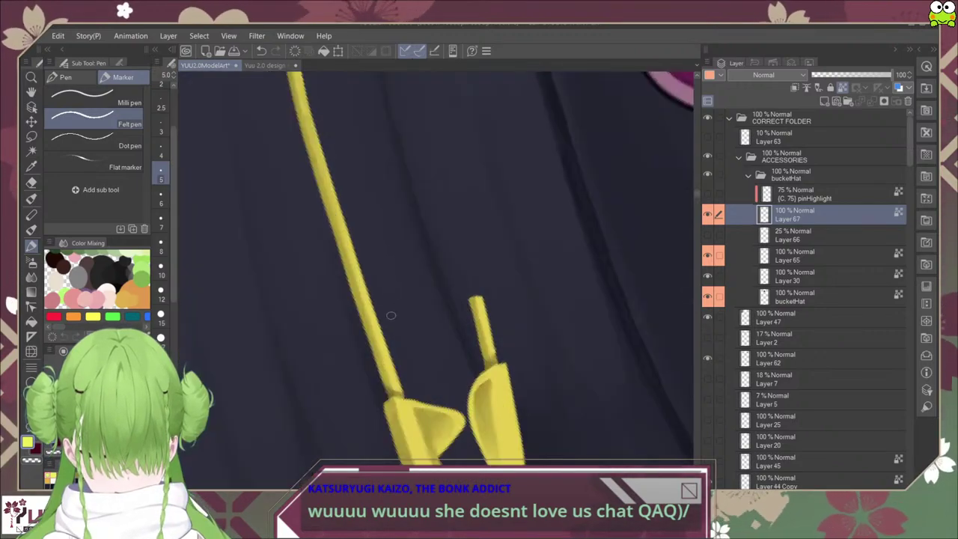
# Step: Add bright yellow highlights along the long arm's middle and the stretch near the clasp, undoing a stray stroke
pyautogui.moveTo(392, 364); pyautogui.dragTo(367, 265)
pyautogui.hotkey('ctrl', 'z')
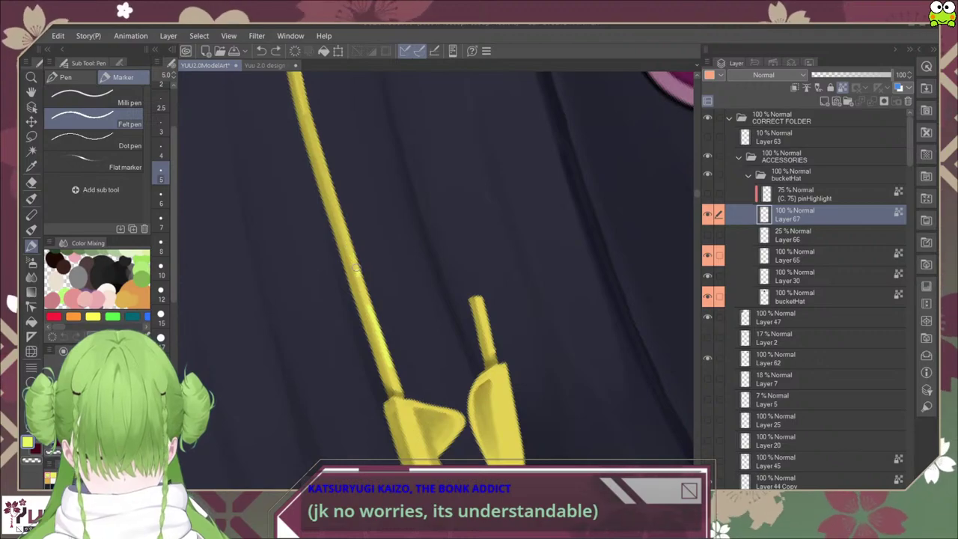
pyautogui.scroll(-5, 357, 266)
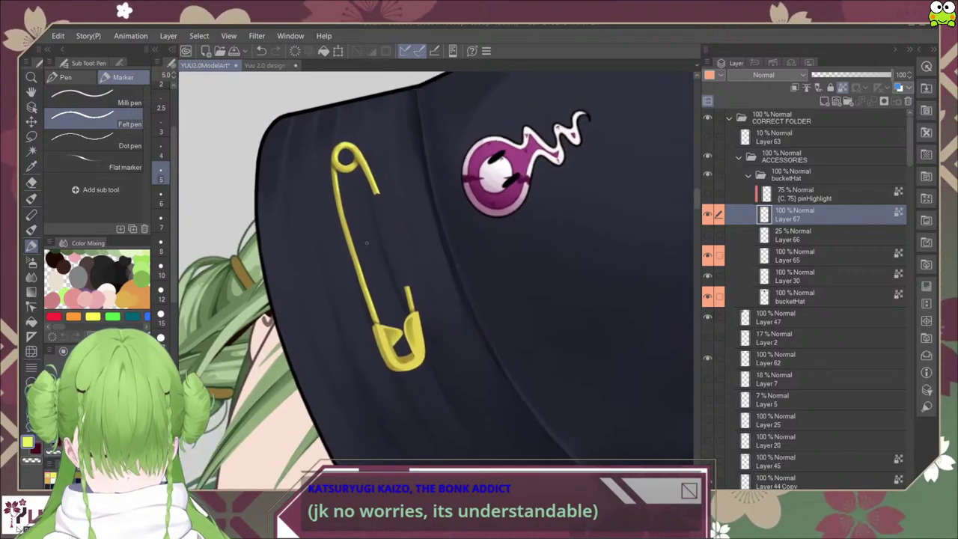
pyautogui.scroll(5, 366, 242)
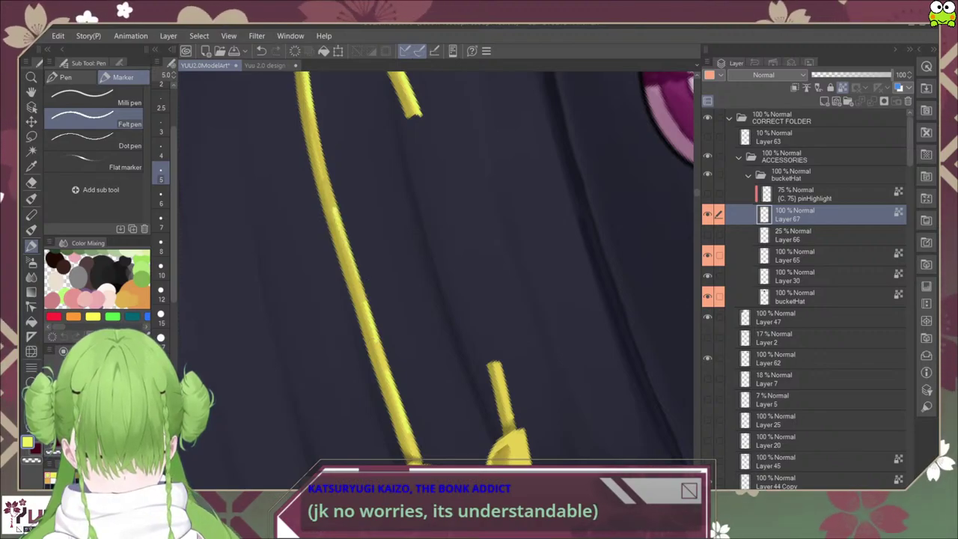
pyautogui.hotkey('ctrl', '@')
pyautogui.scroll(-5, 371, 449)
pyautogui.scroll(-1, 370, 449)
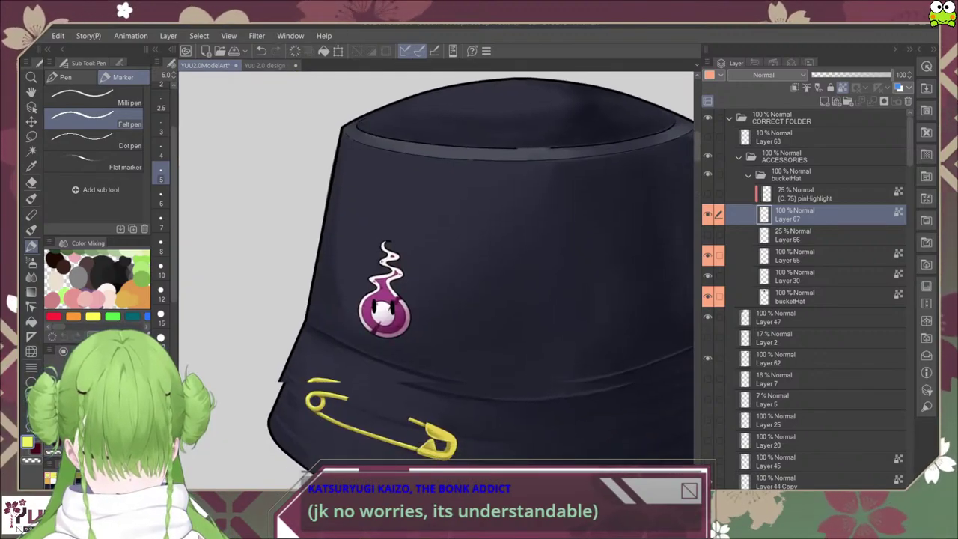
# Step: Highlight the short needle end and the clasp's upper outer edge in bright yellow, undoing the unwanted strokes
pyautogui.hotkey('ctrl', '-')
pyautogui.hotkey('ctrl', '-')
pyautogui.scroll(5, 459, 322)
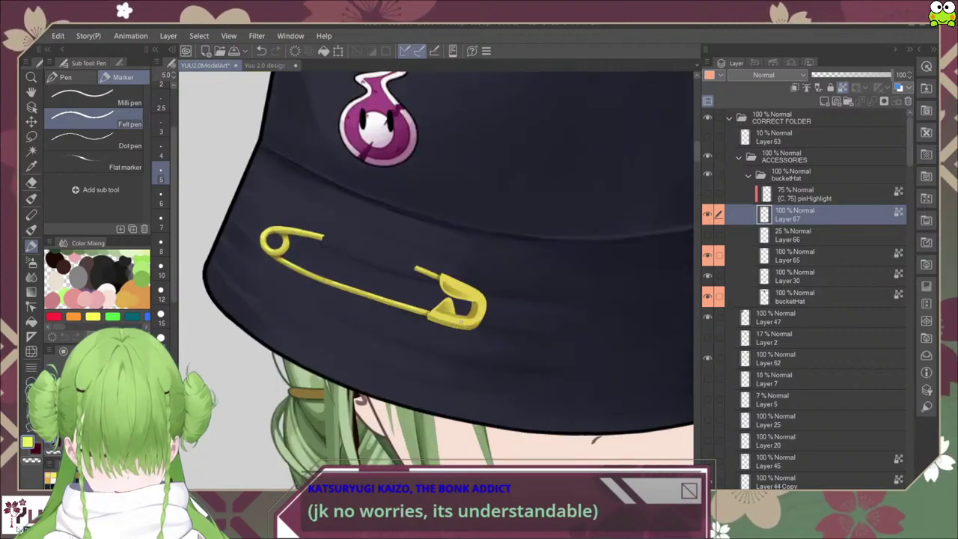
pyautogui.scroll(-5, 459, 329)
pyautogui.scroll(5, 455, 316)
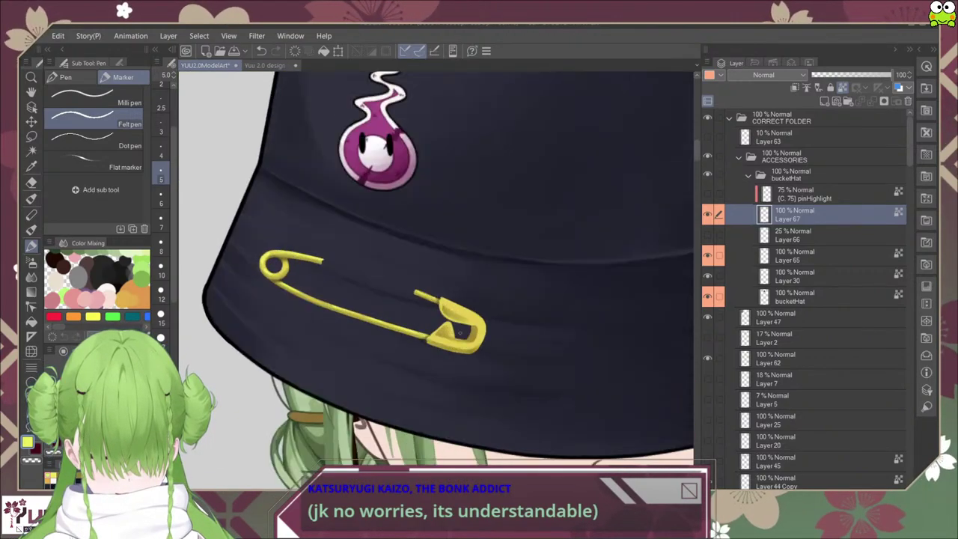
pyautogui.moveTo(362, 225); pyautogui.dragTo(486, 276)
pyautogui.hotkey('ctrl', 'z')
pyautogui.hotkey('ctrl', 'z')
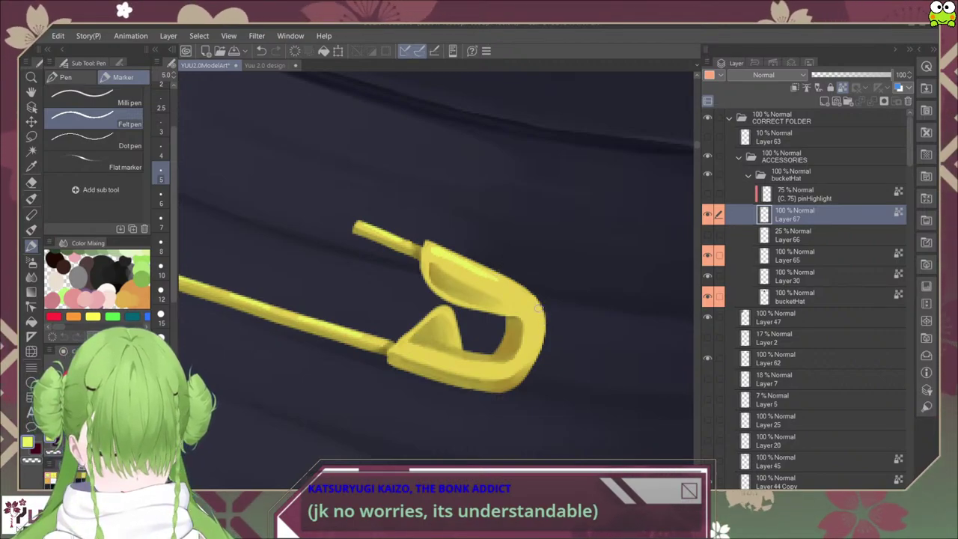
# Step: Paint bright yellow highlights around the clasp's outer bend and along the upper edge of its lower bar
pyautogui.scroll(2, 537, 308)
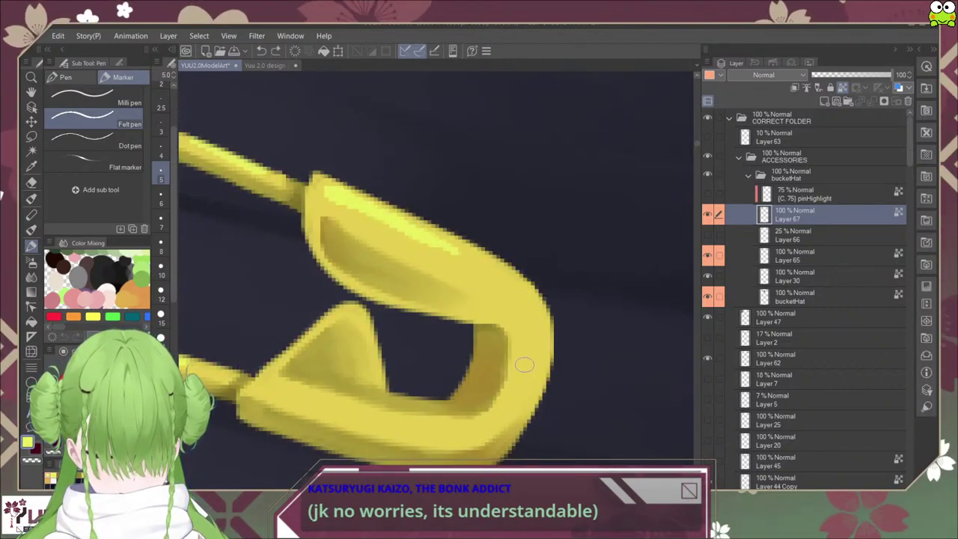
pyautogui.moveTo(523, 364)
pyautogui.mouseDown()
pyautogui.moveTo(487, 422)
pyautogui.moveTo(515, 389)
pyautogui.moveTo(522, 354)
pyautogui.moveTo(495, 423)
pyautogui.moveTo(522, 344)
pyautogui.moveTo(506, 414)
pyautogui.moveTo(522, 351)
pyautogui.mouseUp()
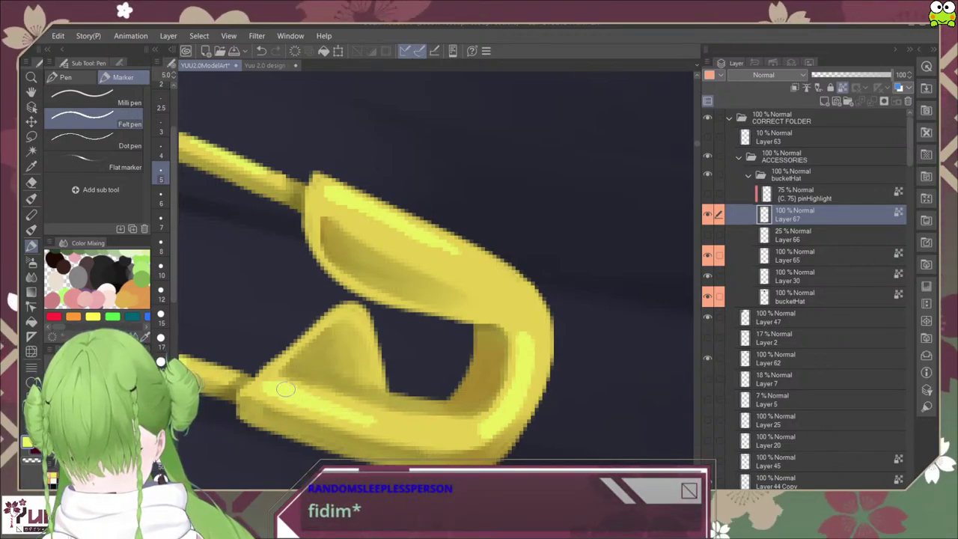
pyautogui.scroll(-7, 373, 481)
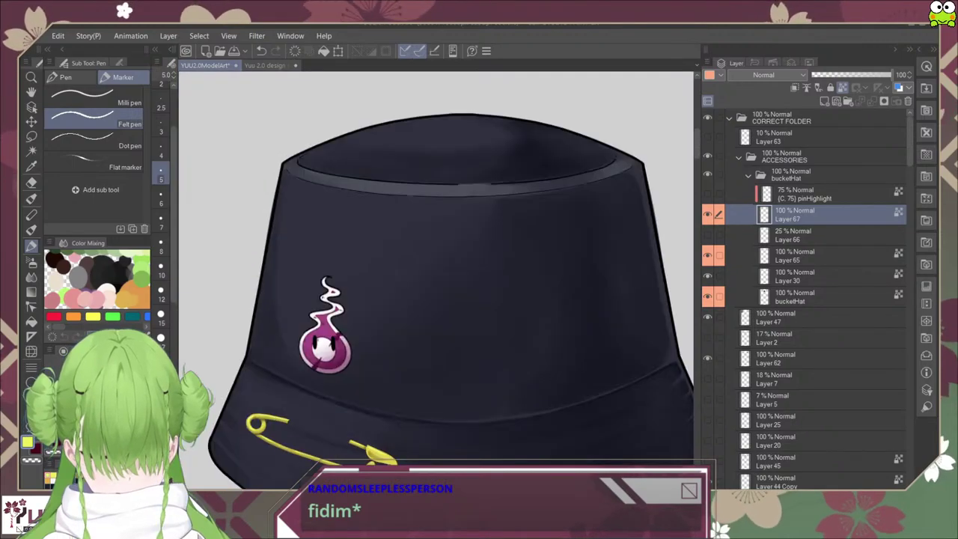
# Step: Add a black Edge border effect with thickness 1.0 to the safety pin layer, Layer 67
pyautogui.moveTo(373, 481); pyautogui.dragTo(407, 436)
pyautogui.scroll(2, 442, 410)
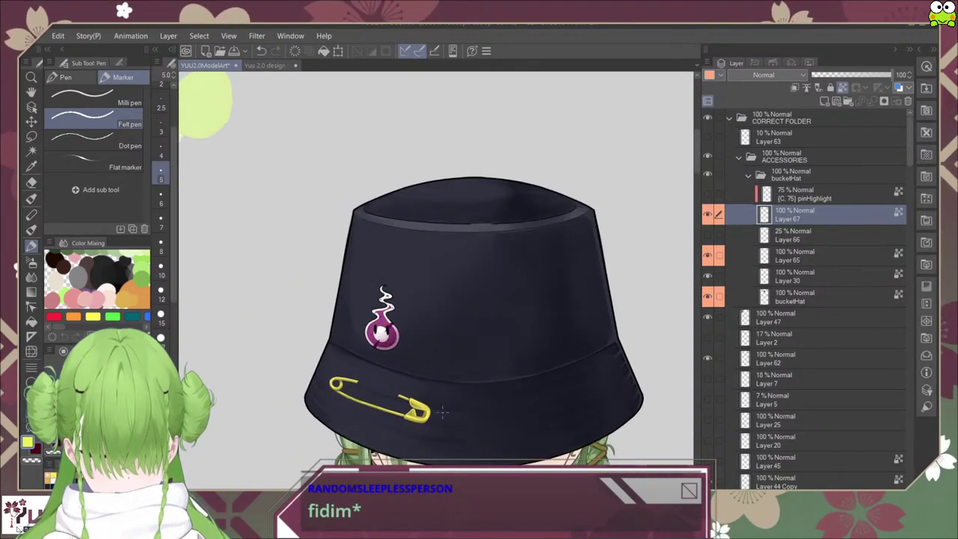
pyautogui.scroll(-3, 443, 302)
pyautogui.scroll(-3, 442, 302)
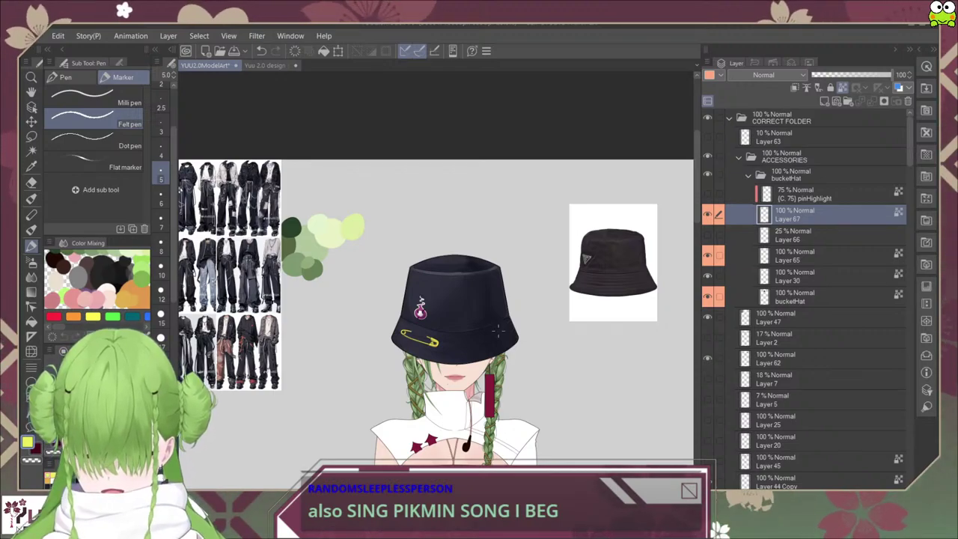
pyautogui.scroll(2, 441, 352)
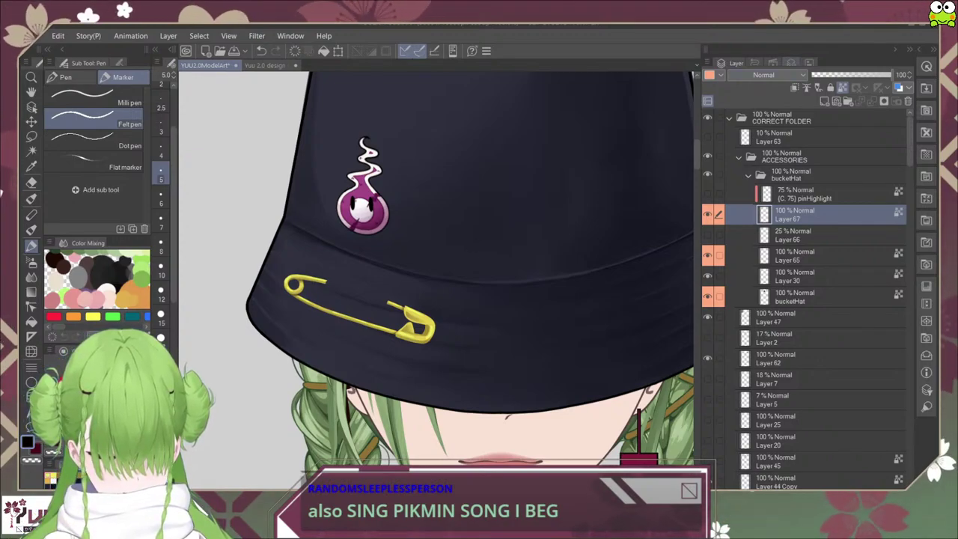
pyautogui.click(790, 63)
pyautogui.click(851, 85)
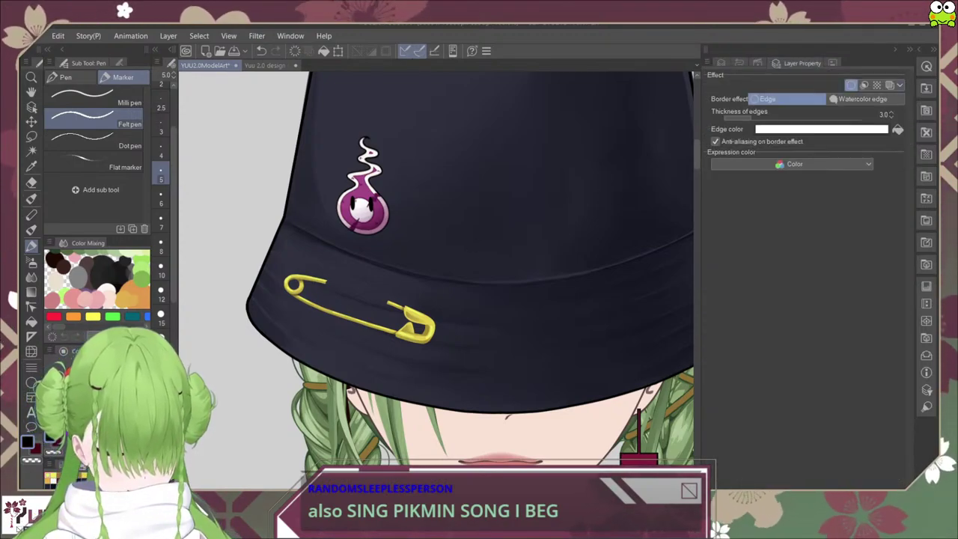
pyautogui.click(897, 129)
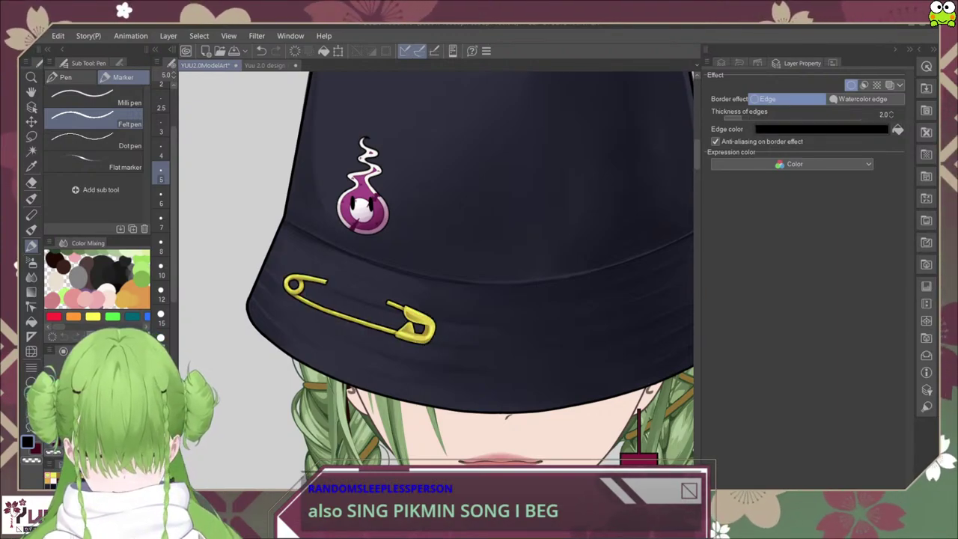
pyautogui.click(891, 117)
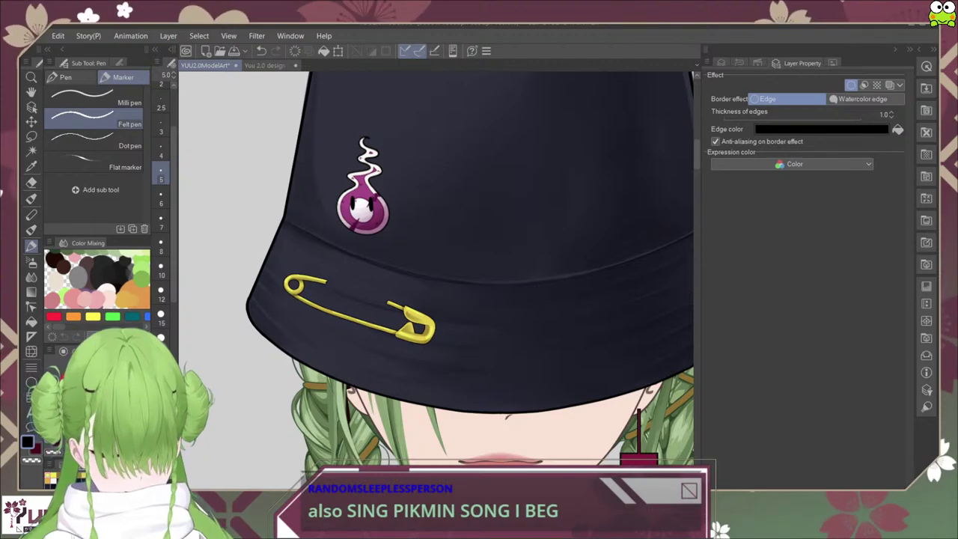
pyautogui.click(721, 63)
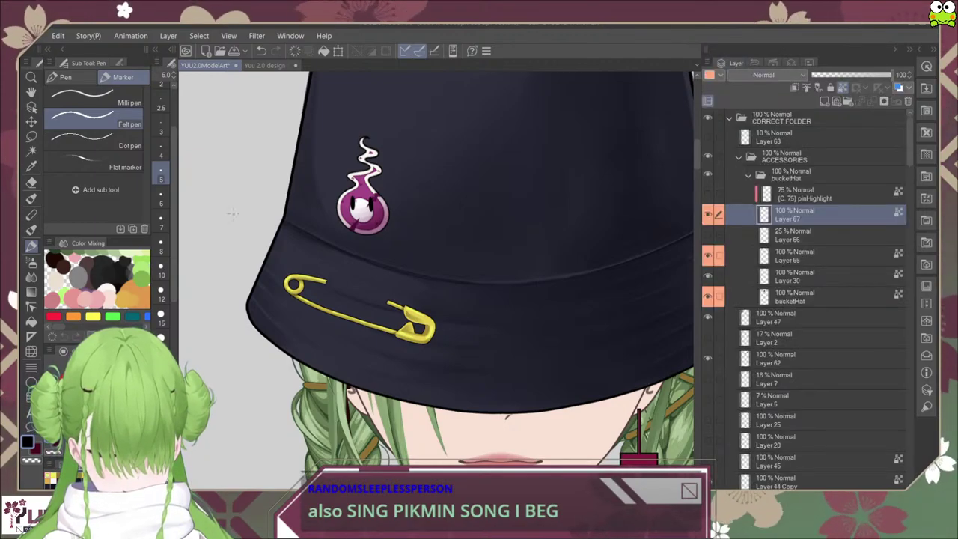
# Step: Draw a dark separating line with the Milli pen where the safety pin's long wire meets the clasp
pyautogui.scroll(5, 410, 317)
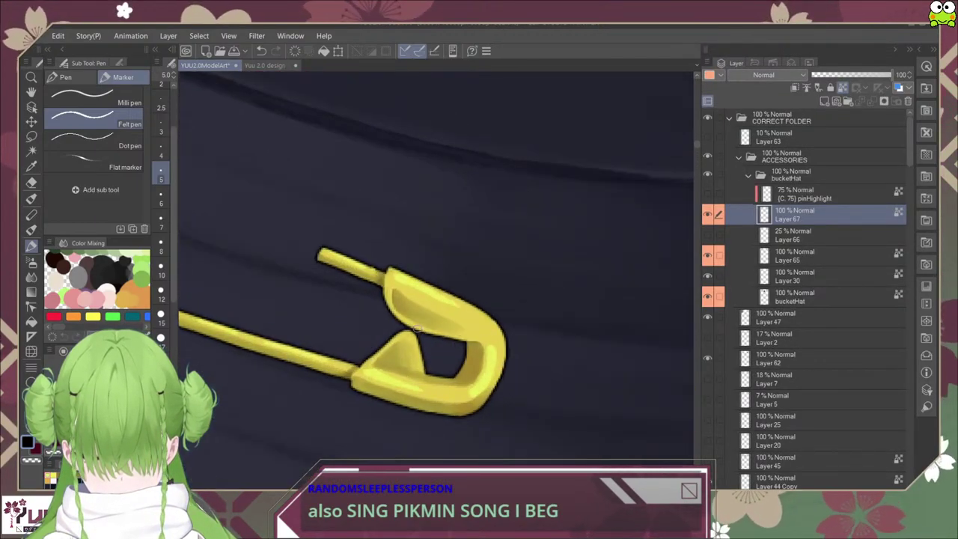
pyautogui.scroll(-5, 416, 328)
pyautogui.scroll(5, 417, 328)
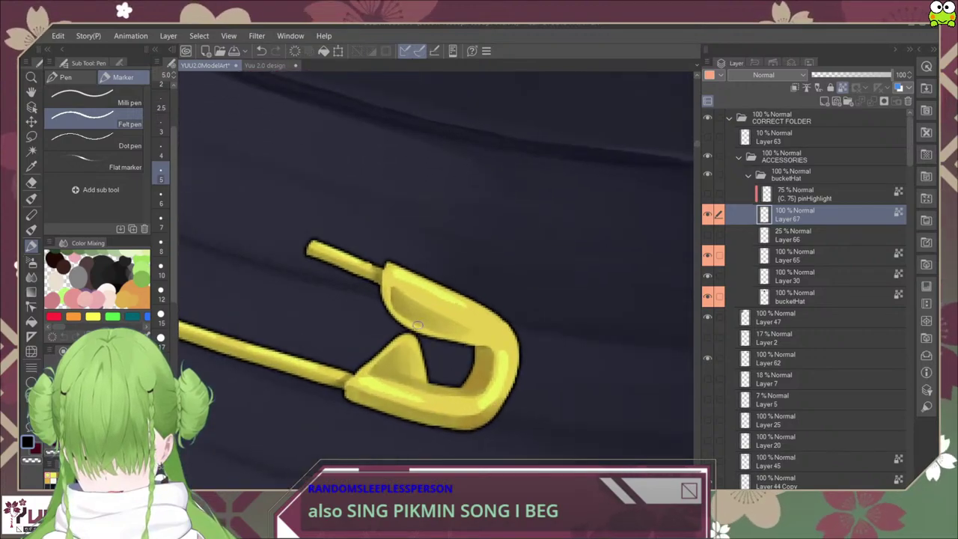
pyautogui.scroll(-5, 416, 326)
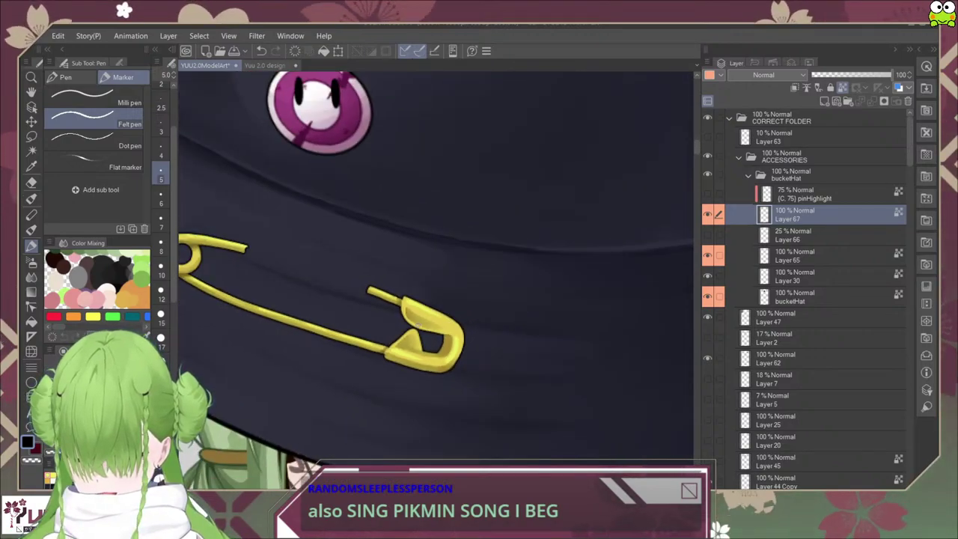
pyautogui.scroll(-1, 417, 326)
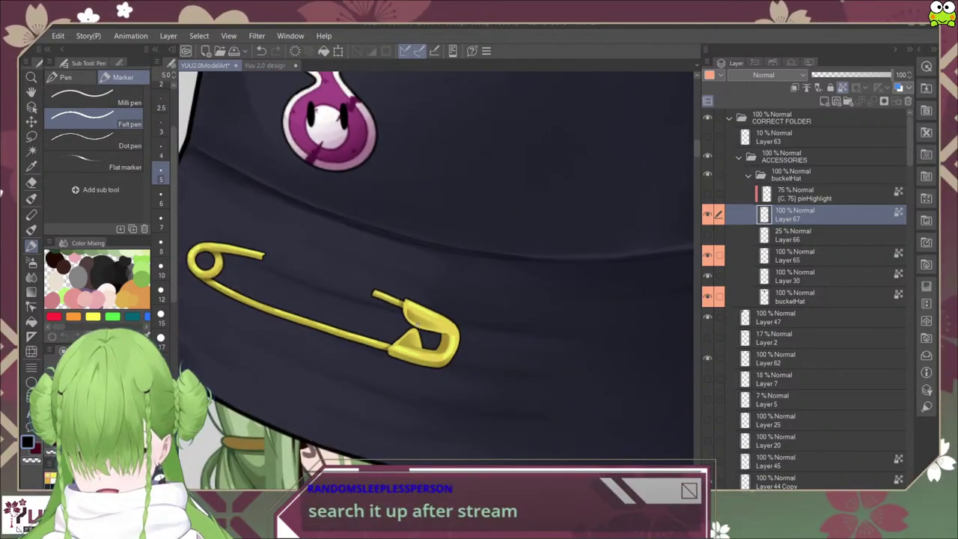
pyautogui.moveTo(417, 323); pyautogui.dragTo(467, 332)
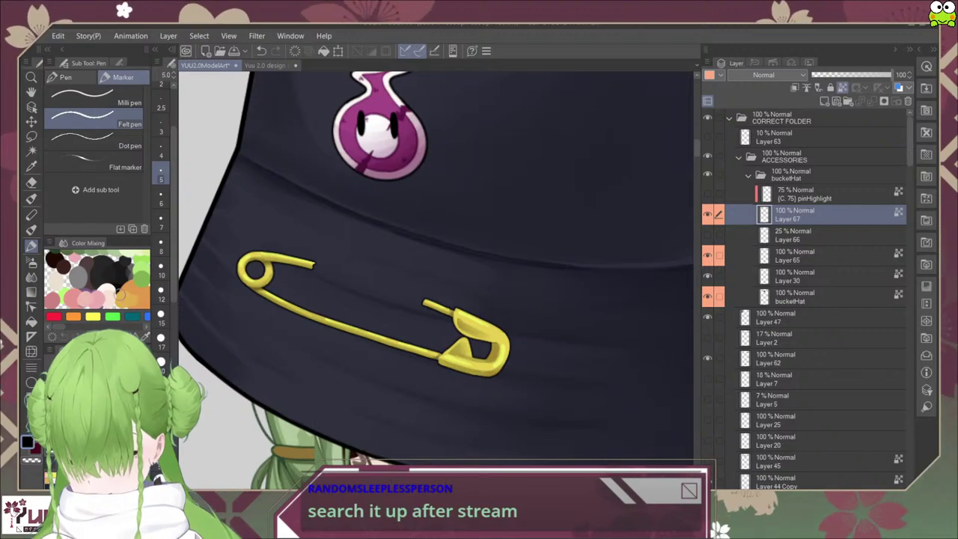
pyautogui.scroll(5, 443, 300)
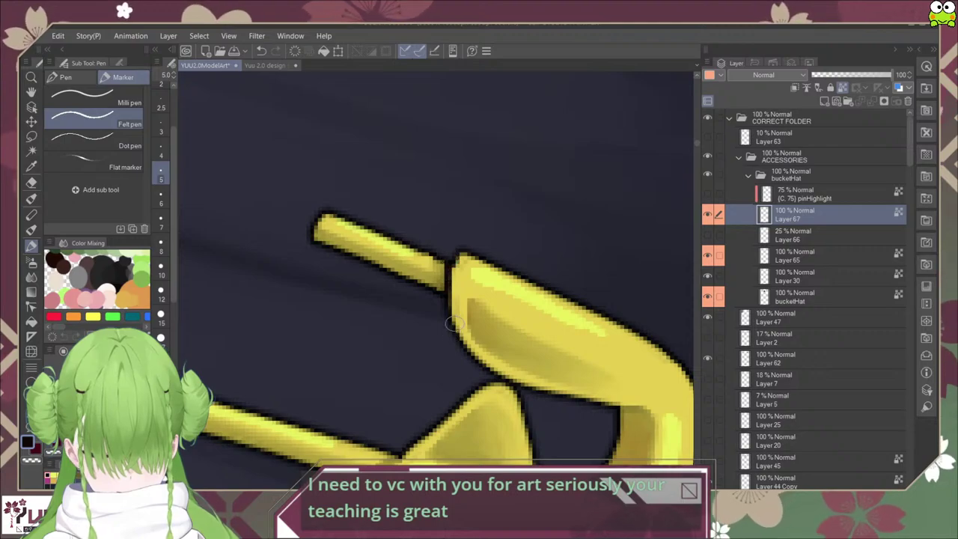
pyautogui.moveTo(398, 448)
pyautogui.mouseDown()
pyautogui.moveTo(414, 394)
pyautogui.moveTo(398, 444)
pyautogui.mouseUp()
pyautogui.hotkey('ctrl', 'z')
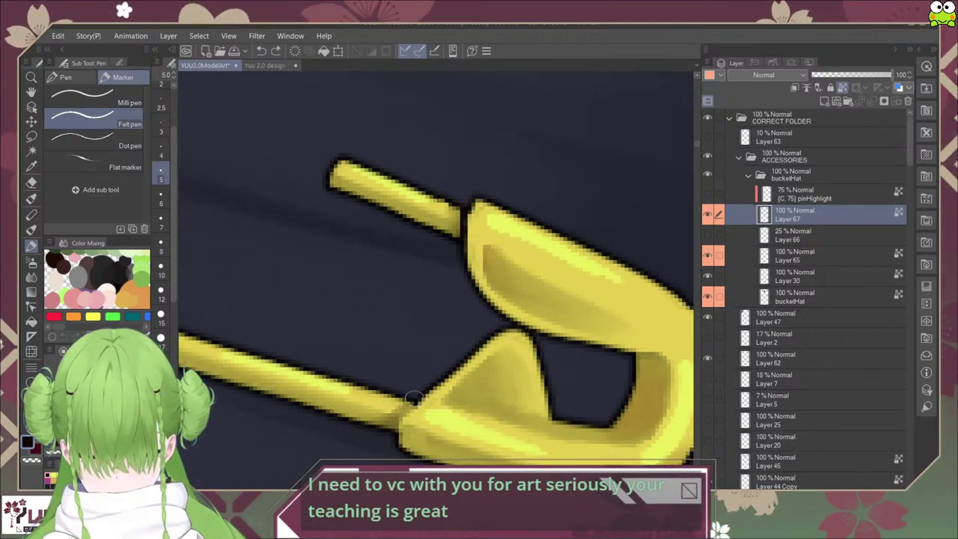
pyautogui.click(104, 97)
pyautogui.hotkey('ctrl', 'z')
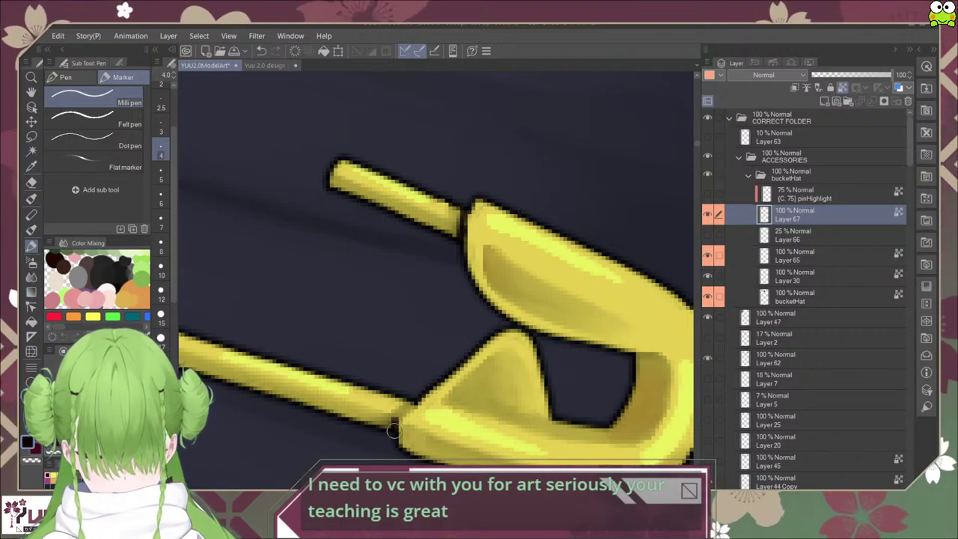
pyautogui.moveTo(392, 430); pyautogui.dragTo(442, 377)
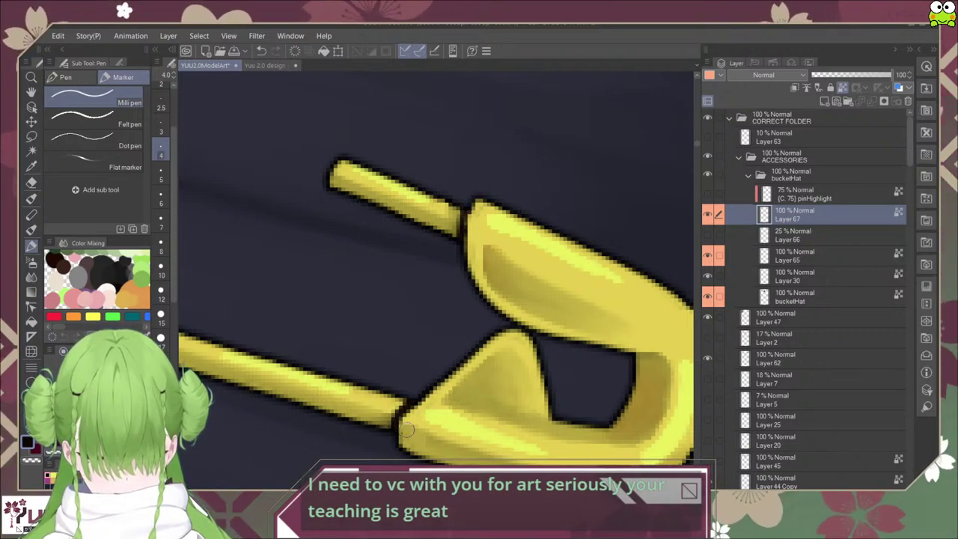
# Step: Draw a dark line along the pin coil's edge beside the long wire, and try a matching one beside the short wire
pyautogui.scroll(-4, 406, 430)
pyautogui.moveTo(407, 429); pyautogui.dragTo(476, 420)
pyautogui.scroll(4, 349, 361)
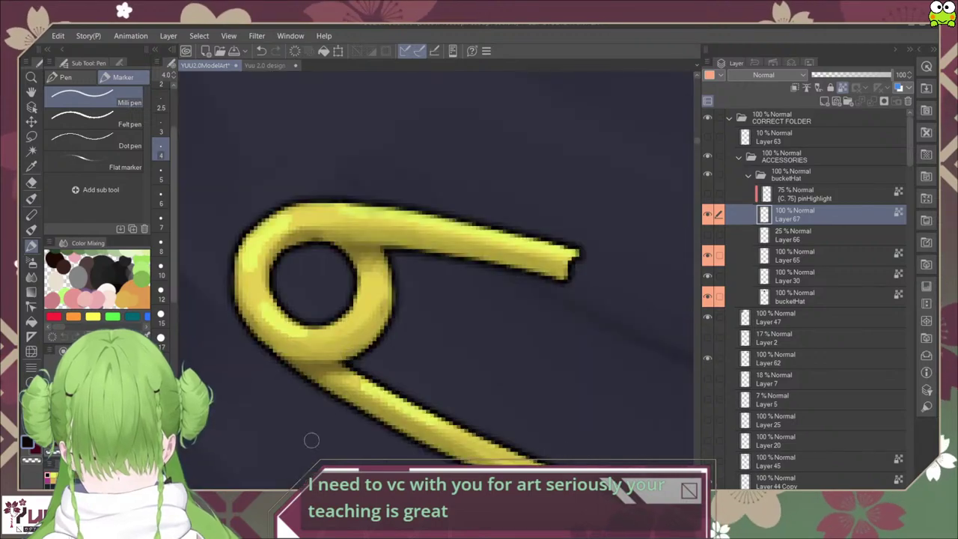
pyautogui.moveTo(349, 361); pyautogui.dragTo(332, 223)
pyautogui.moveTo(368, 295); pyautogui.dragTo(378, 347)
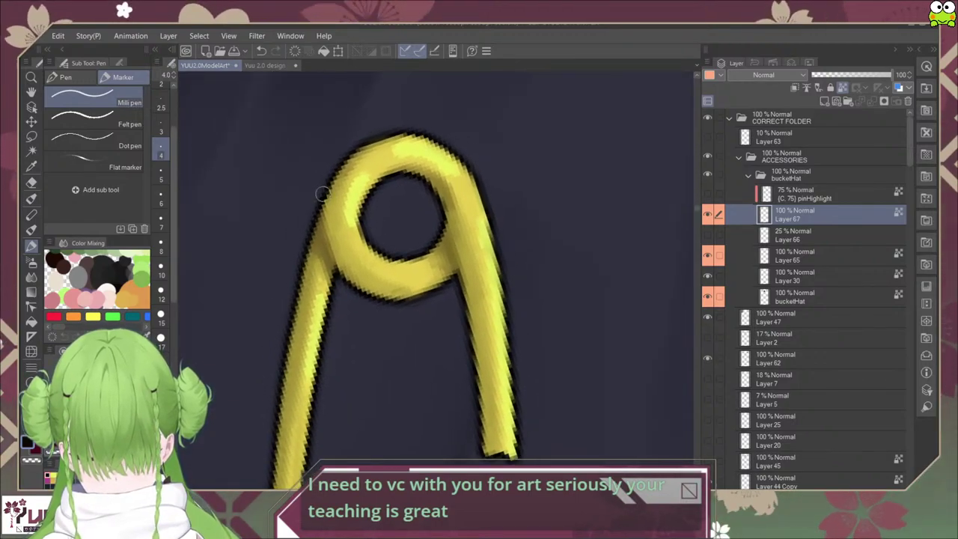
pyautogui.moveTo(324, 237); pyautogui.dragTo(339, 272)
pyautogui.hotkey('ctrl', 'z')
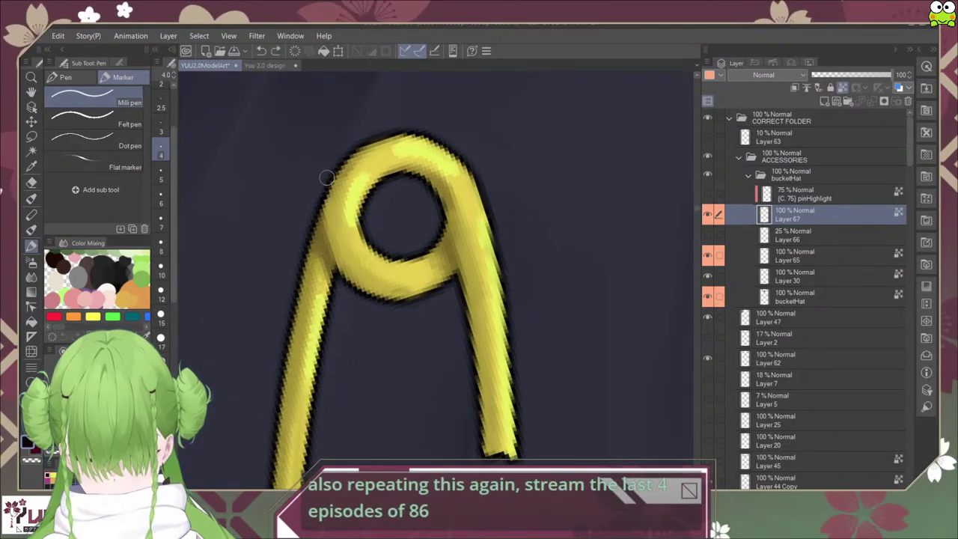
pyautogui.moveTo(320, 201); pyautogui.dragTo(345, 289)
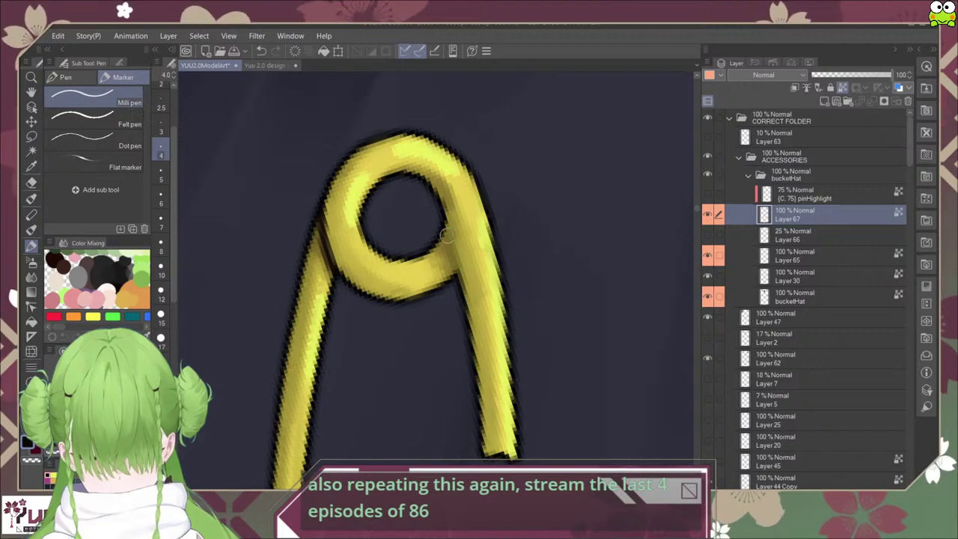
pyautogui.moveTo(444, 223)
pyautogui.mouseDown()
pyautogui.moveTo(461, 286)
pyautogui.moveTo(441, 216)
pyautogui.moveTo(461, 288)
pyautogui.mouseUp()
pyautogui.hotkey('ctrl', 'z')
pyautogui.hotkey('ctrl', '@')
pyautogui.scroll(-6, 380, 482)
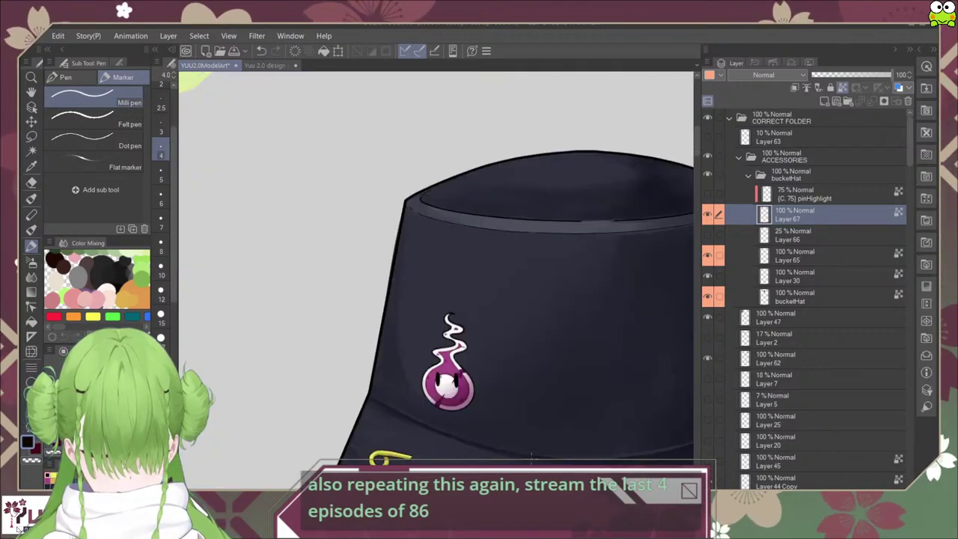
# Step: Try to draw a dark line at the inner opening of the safety pin's clasp
pyautogui.moveTo(557, 454); pyautogui.dragTo(511, 350)
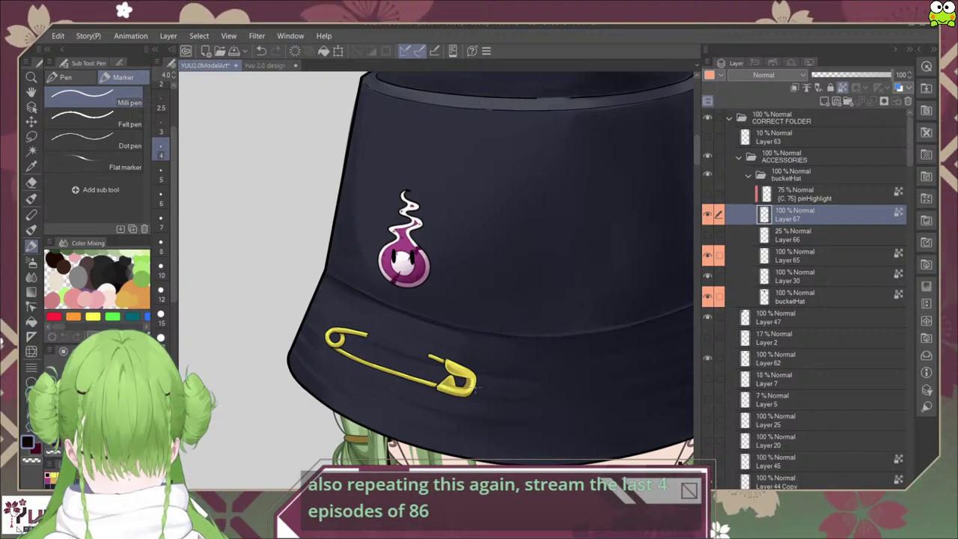
pyautogui.scroll(5, 471, 384)
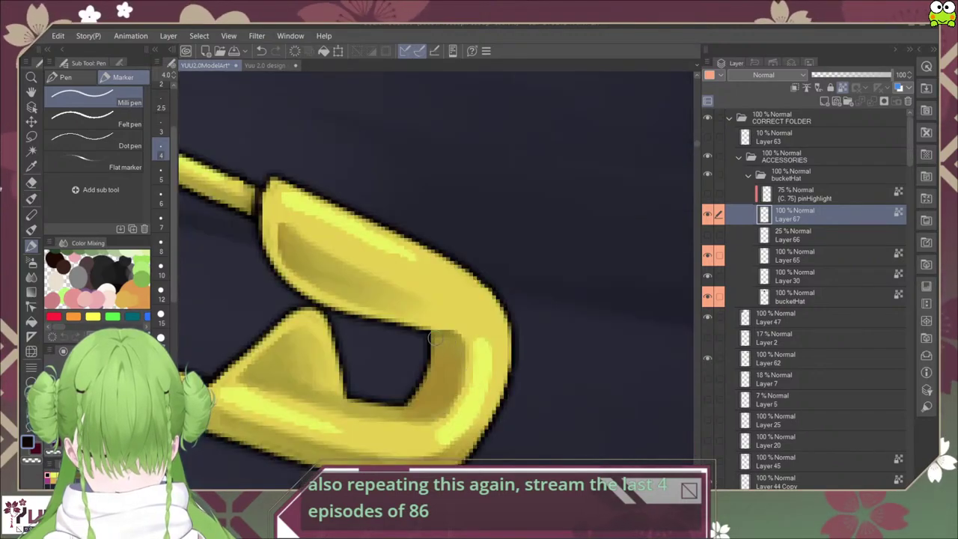
pyautogui.moveTo(434, 338)
pyautogui.mouseDown()
pyautogui.moveTo(463, 335)
pyautogui.moveTo(459, 377)
pyautogui.moveTo(485, 383)
pyautogui.mouseUp()
pyautogui.scroll(-5, 482, 392)
pyautogui.hotkey('ctrl', 'z')
pyautogui.scroll(5, 471, 385)
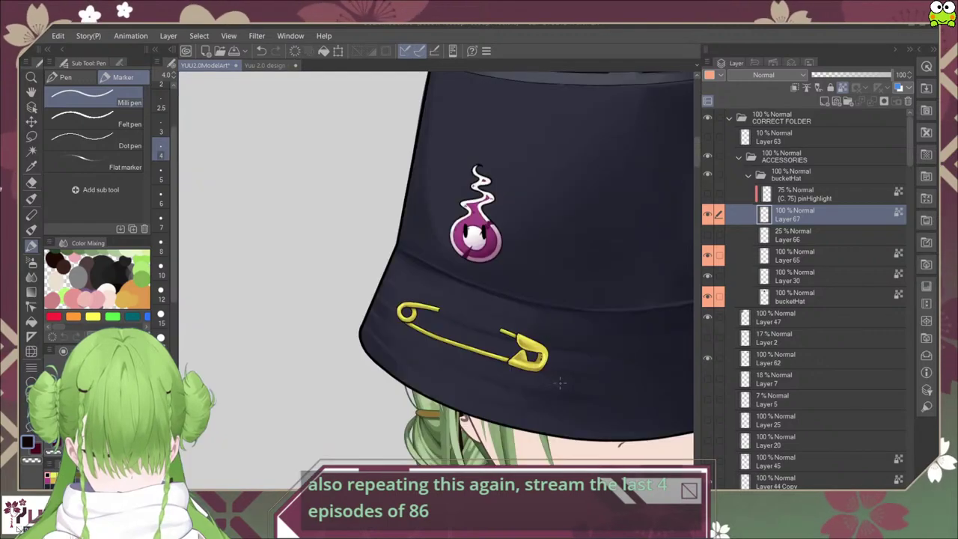
pyautogui.scroll(-5, 528, 351)
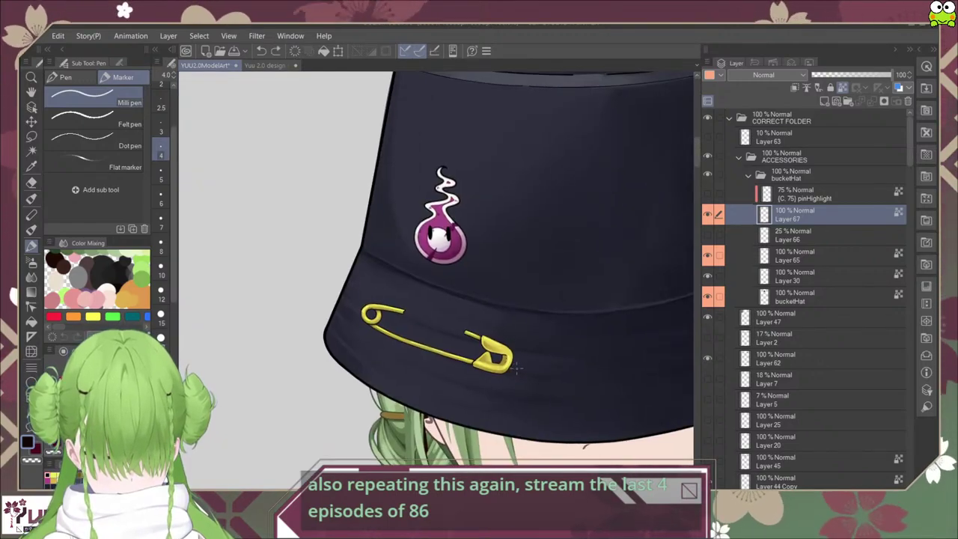
pyautogui.scroll(-2, 537, 377)
pyautogui.scroll(5, 537, 377)
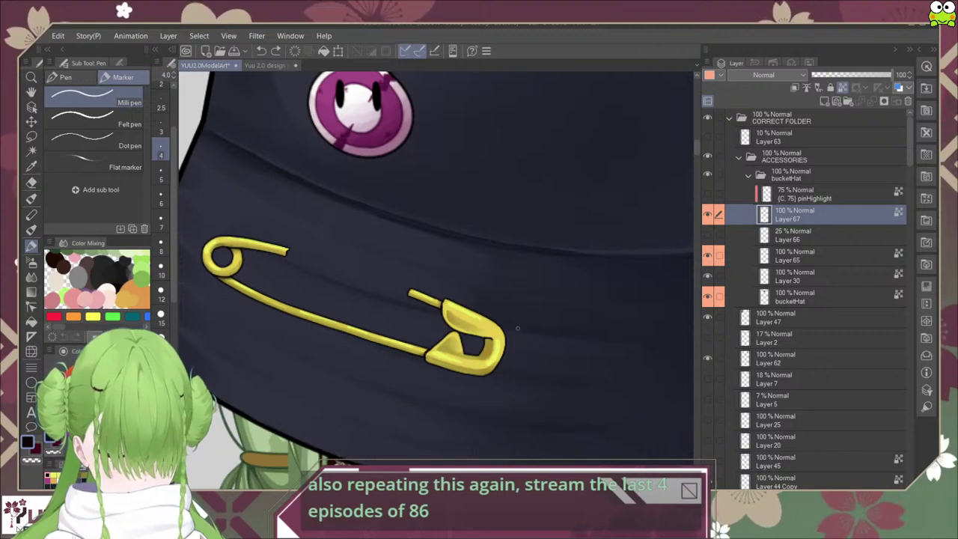
# Step: Create a new layer, place it directly below Layer 67 without clipping, and give it the orange palette color
pyautogui.click(836, 101)
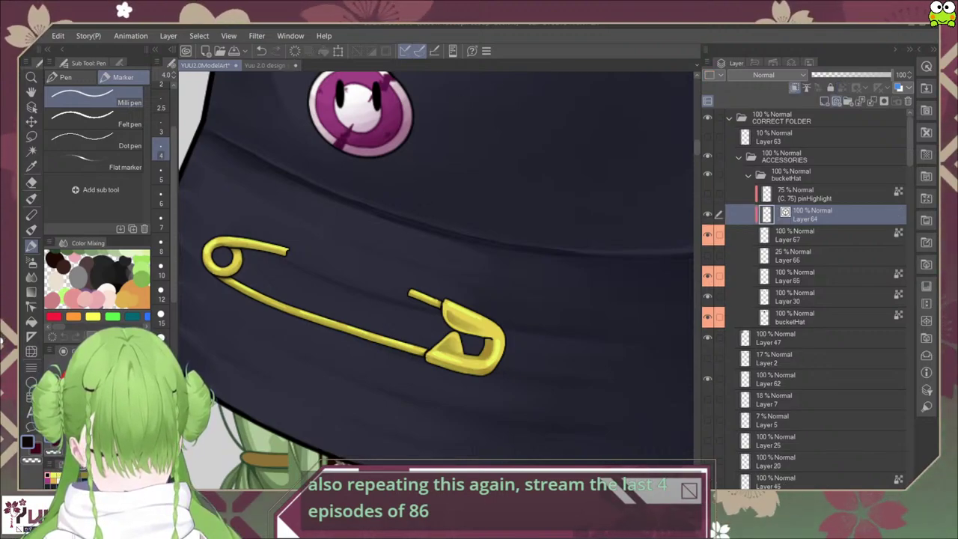
pyautogui.hotkey('ctrl', 'z')
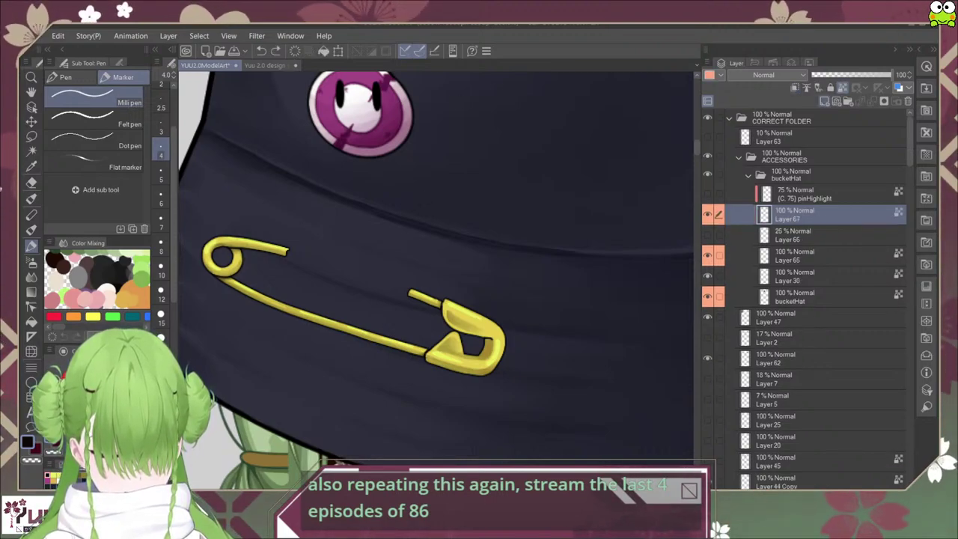
pyautogui.hotkey('ctrl', 'y')
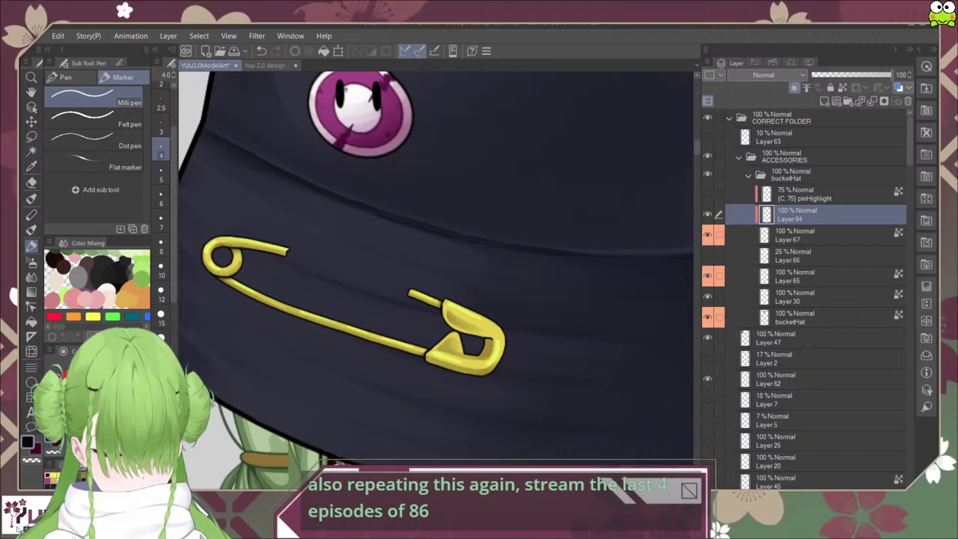
pyautogui.moveTo(796, 214); pyautogui.dragTo(796, 240)
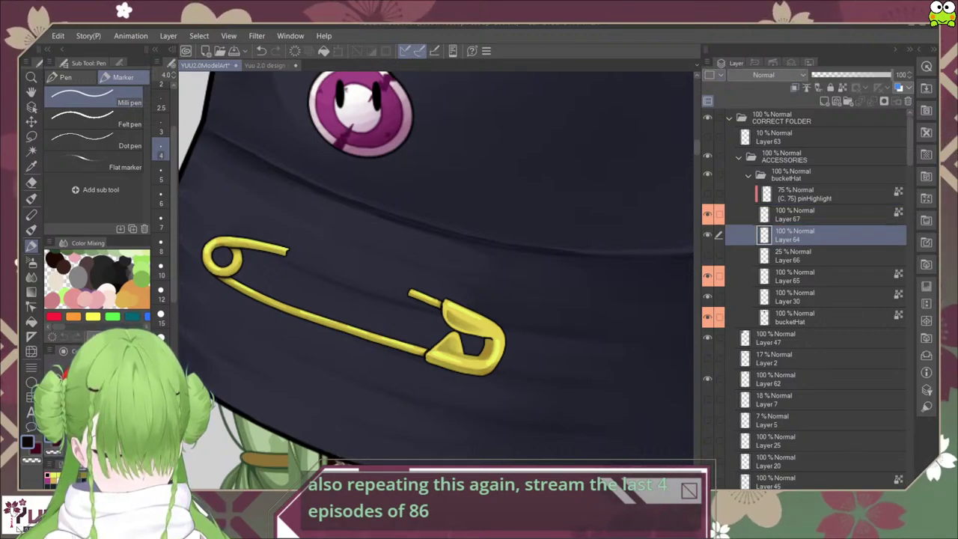
pyautogui.click(709, 75)
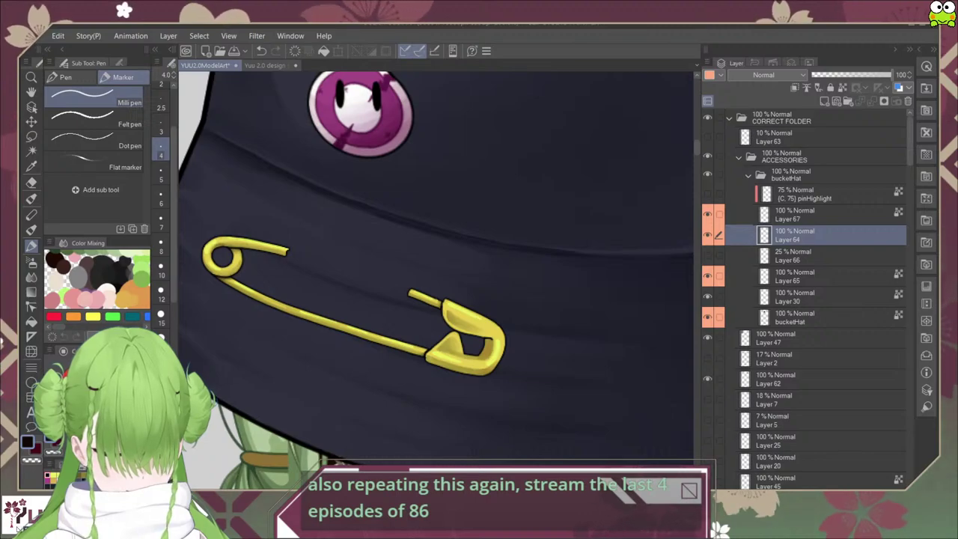
# Step: Merge Layer 67 down into the new layer beneath it, and toggle the merged layer's visibility to check it
pyautogui.click(815, 215)
pyautogui.click(872, 101)
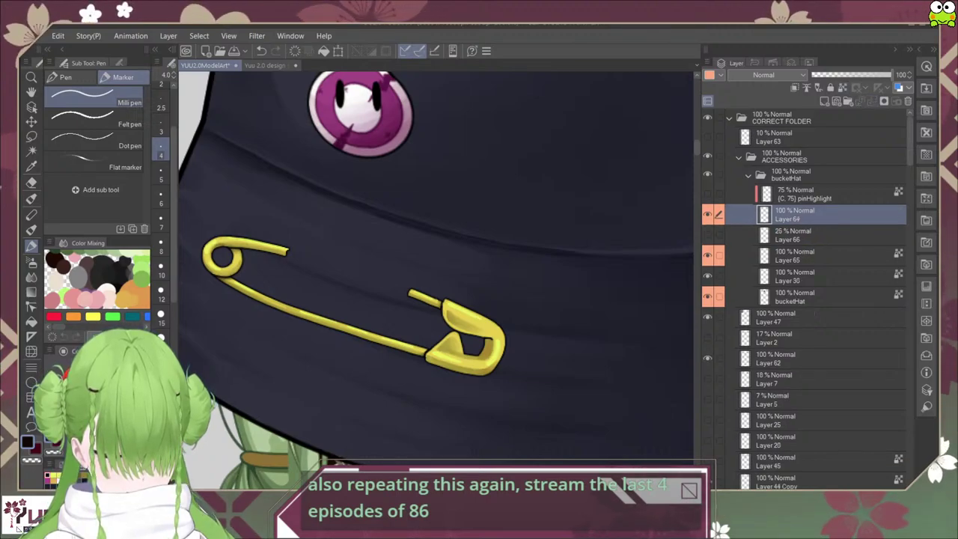
pyautogui.click(707, 215)
pyautogui.click(707, 215)
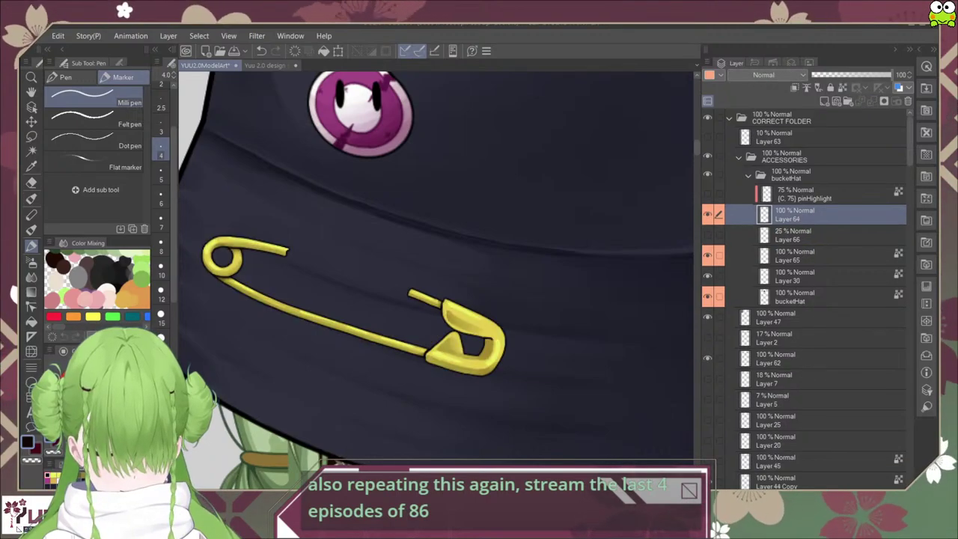
# Step: Make the pinHighlight layer visible over the safety pin
pyautogui.moveTo(249, 292); pyautogui.dragTo(367, 335)
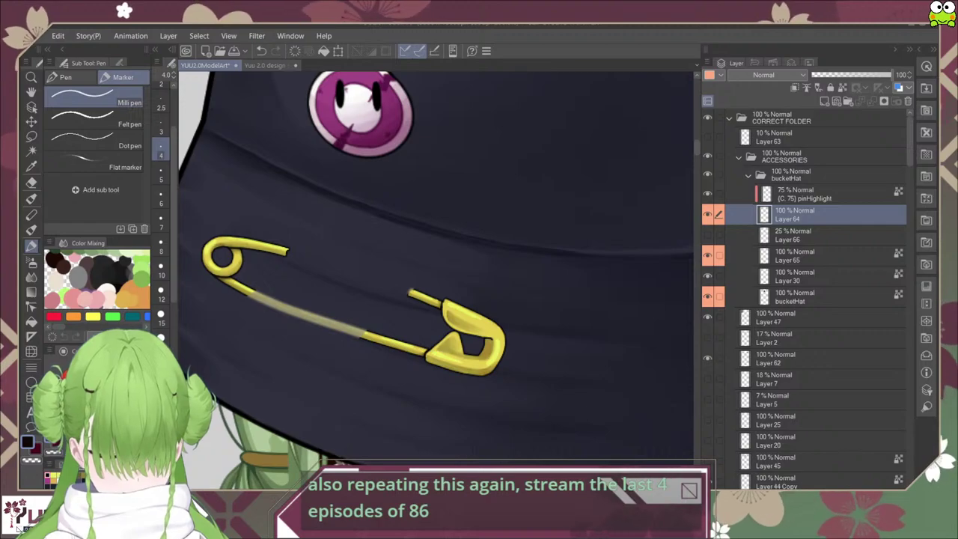
pyautogui.click(707, 194)
pyautogui.click(707, 194)
pyautogui.scroll(-4, 543, 259)
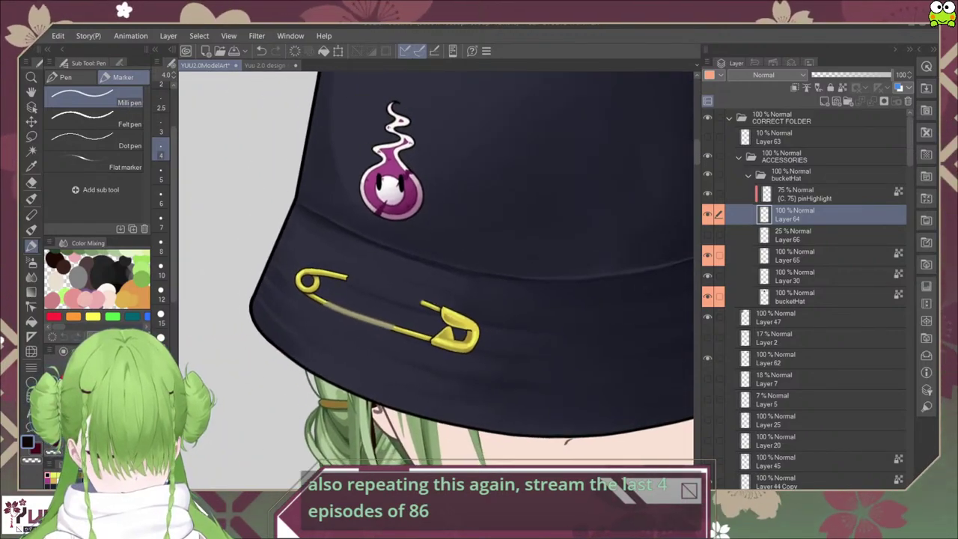
# Step: Set the blending mode of the pinHighlight layer to Multiply
pyautogui.click(805, 195)
pyautogui.scroll(-4, 435, 288)
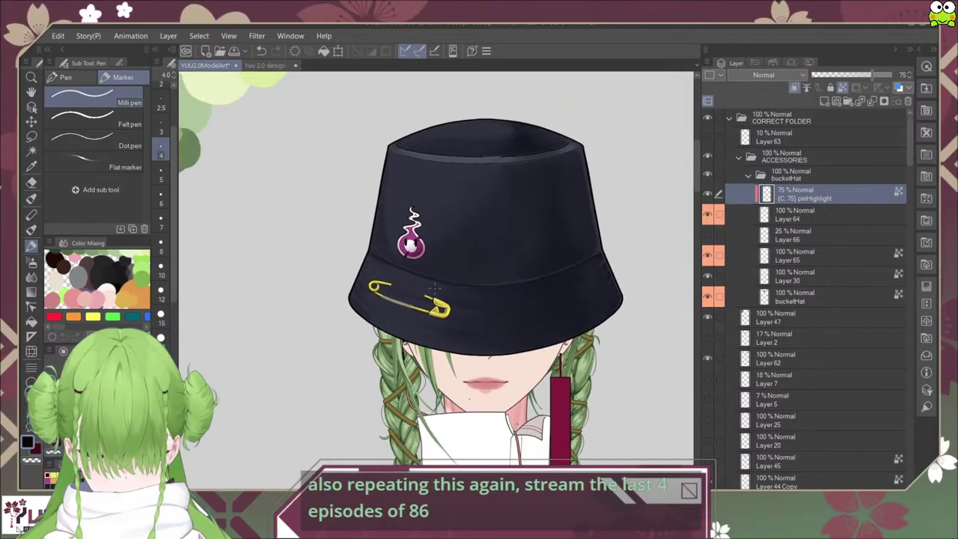
pyautogui.scroll(3, 435, 288)
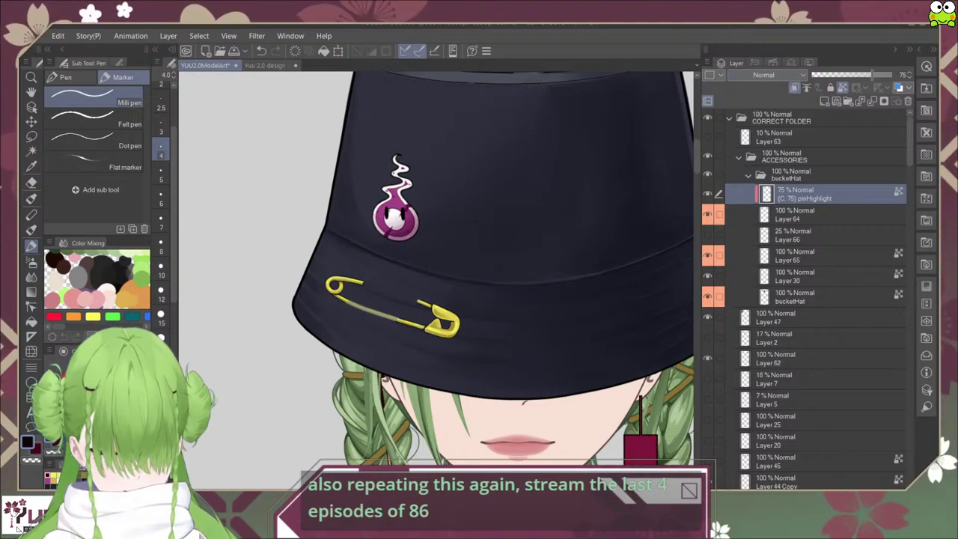
pyautogui.click(765, 103)
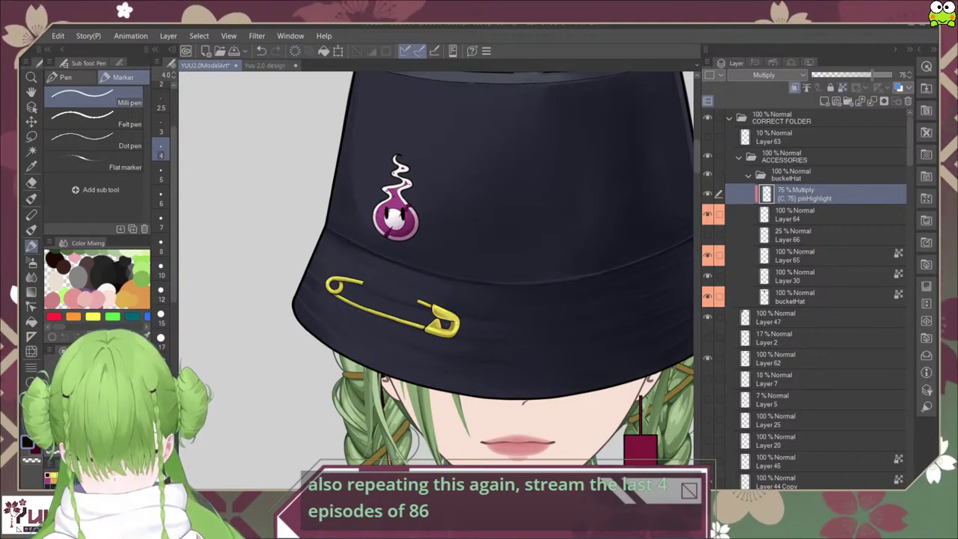
# Step: Sample the golden yellow from the pin's clasp and shade the clasp using the Round mixing brush at size 20
pyautogui.keyDown('alt'); pyautogui.click(448, 327); pyautogui.keyUp('alt')
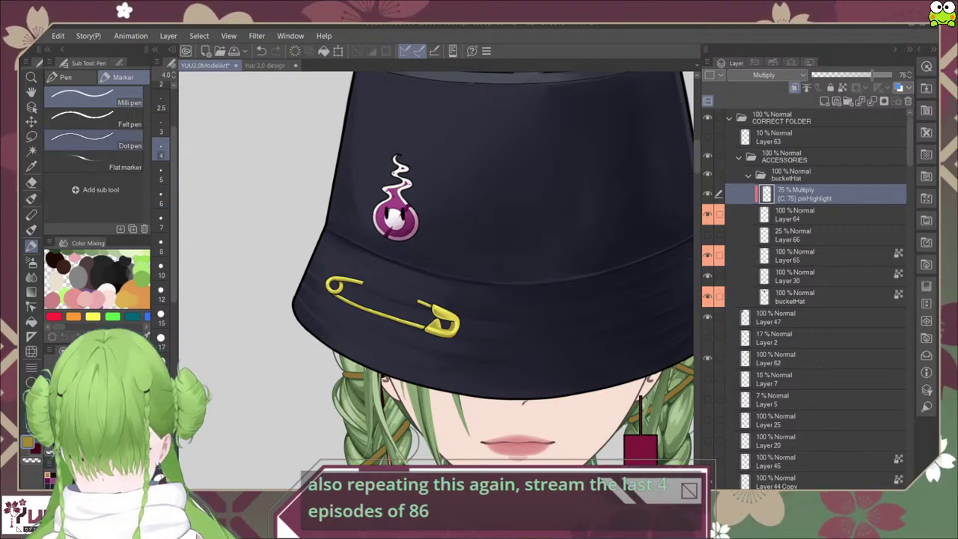
pyautogui.click(89, 119)
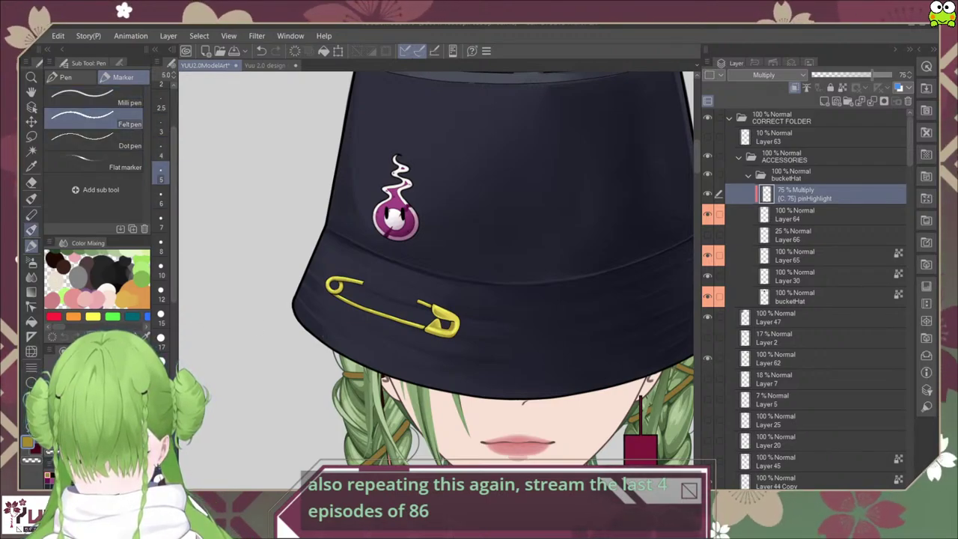
pyautogui.press('b')
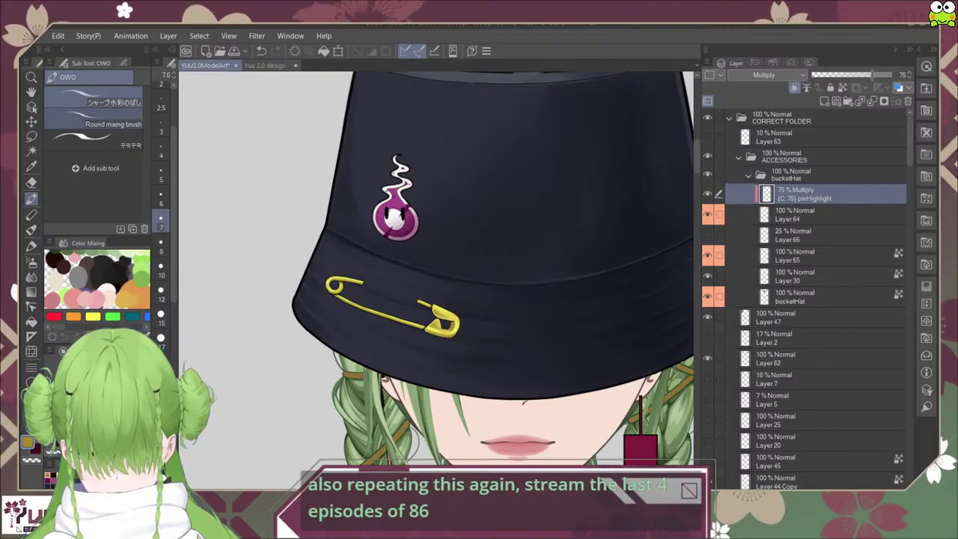
pyautogui.click(94, 120)
pyautogui.click(161, 362)
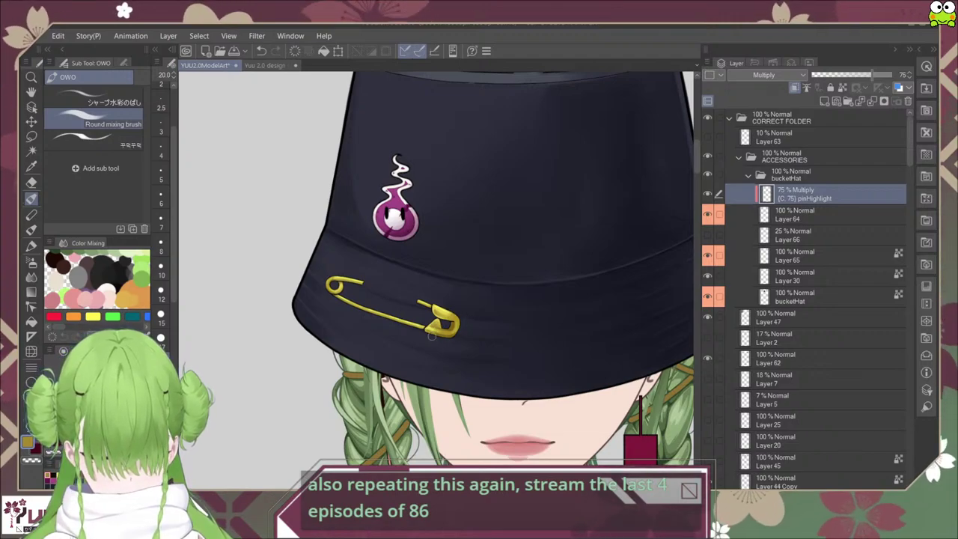
pyautogui.scroll(-5, 453, 299)
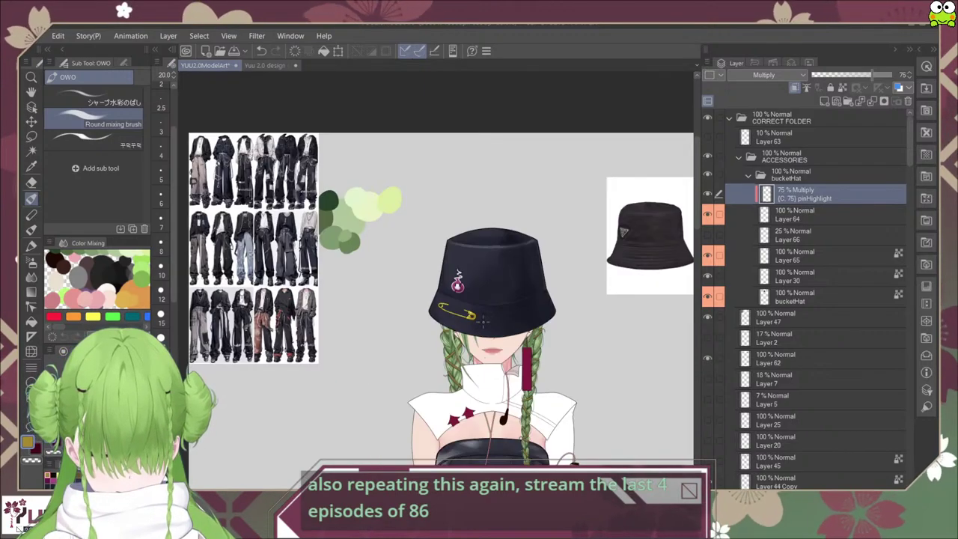
pyautogui.scroll(3, 483, 320)
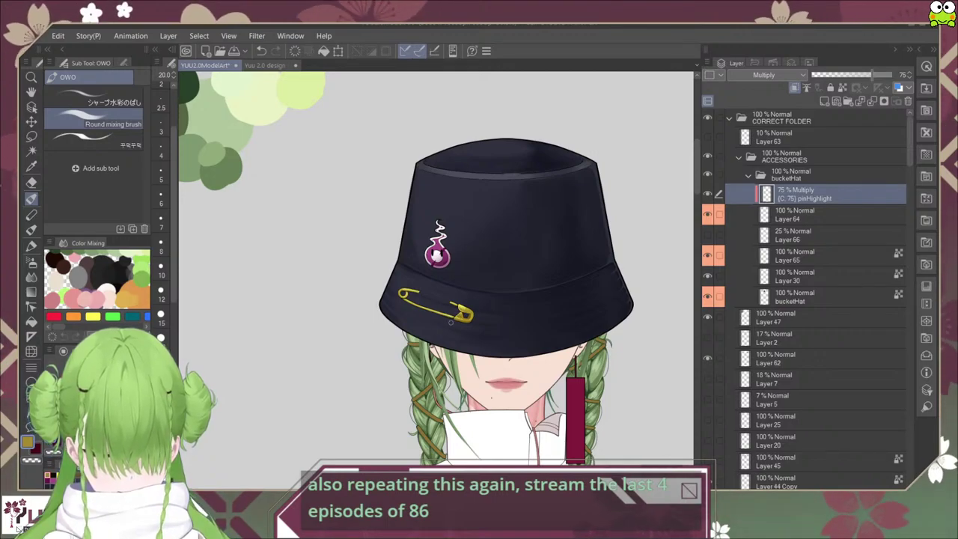
# Step: Deepen the golden shading along the safety pin with the シャープ水彩のばし brush at size 30 and the Round mixing brush at size 20
pyautogui.click(111, 99)
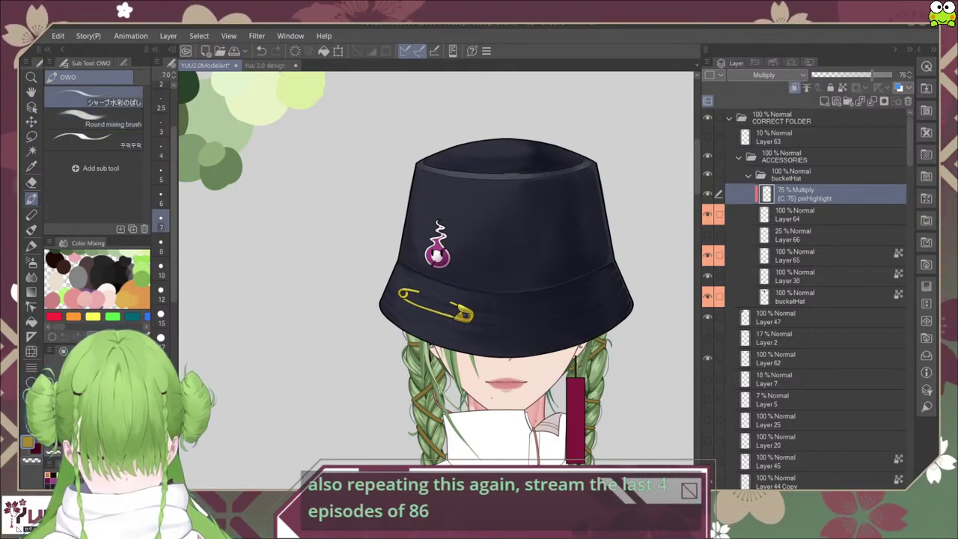
pyautogui.press(']')
pyautogui.press(']')
pyautogui.press(']')
pyautogui.press(']')
pyautogui.press(']')
pyautogui.press(']')
pyautogui.press(']')
pyautogui.press(']')
pyautogui.scroll(1, 477, 310)
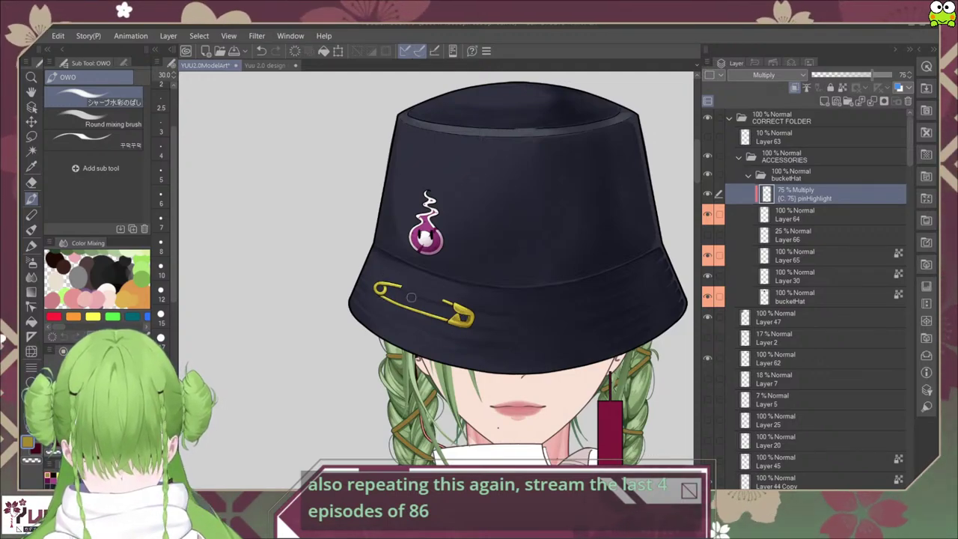
pyautogui.click(95, 119)
pyautogui.scroll(3, 397, 309)
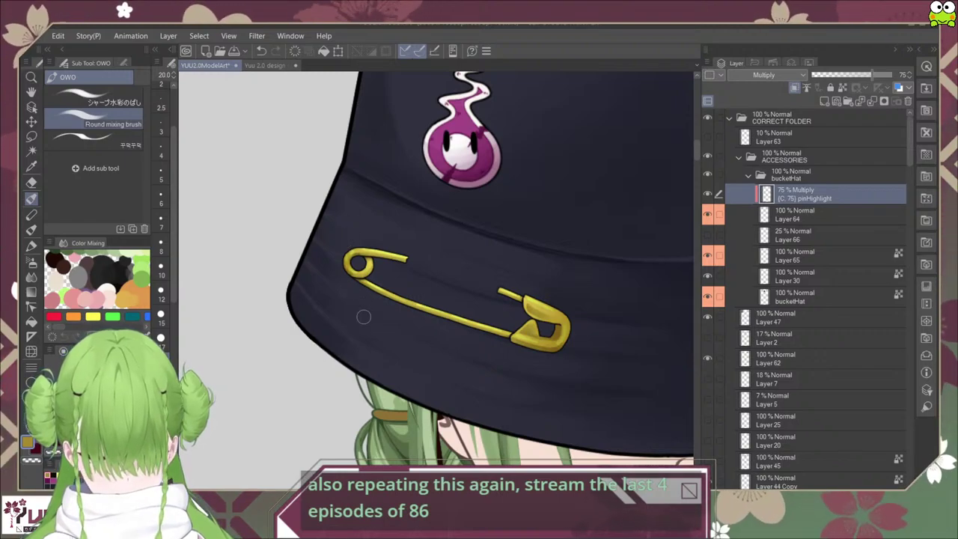
pyautogui.scroll(-3, 406, 336)
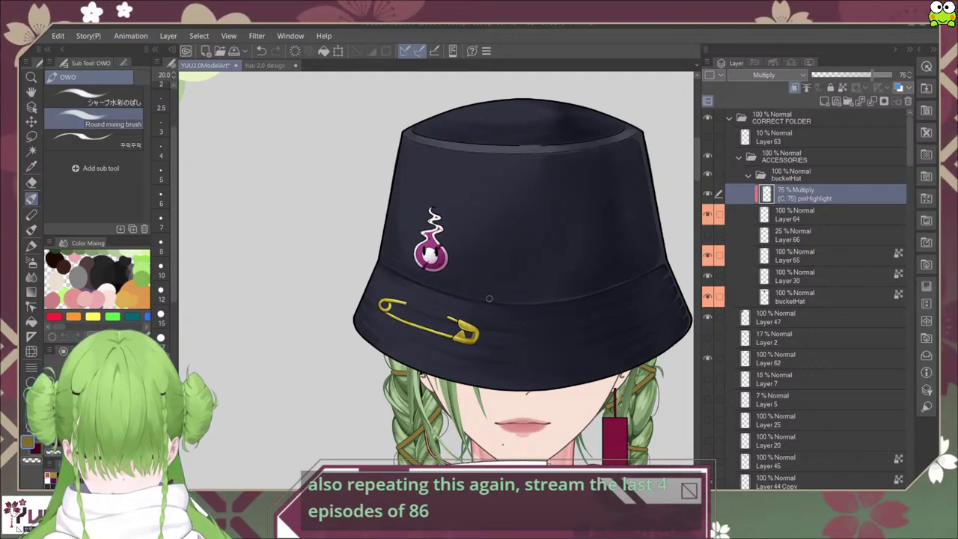
# Step: Pick a muted purple and the シャープ水彩のばし brush at size 30, and check the pin's shading against the whole hat and figure
pyautogui.click(107, 277)
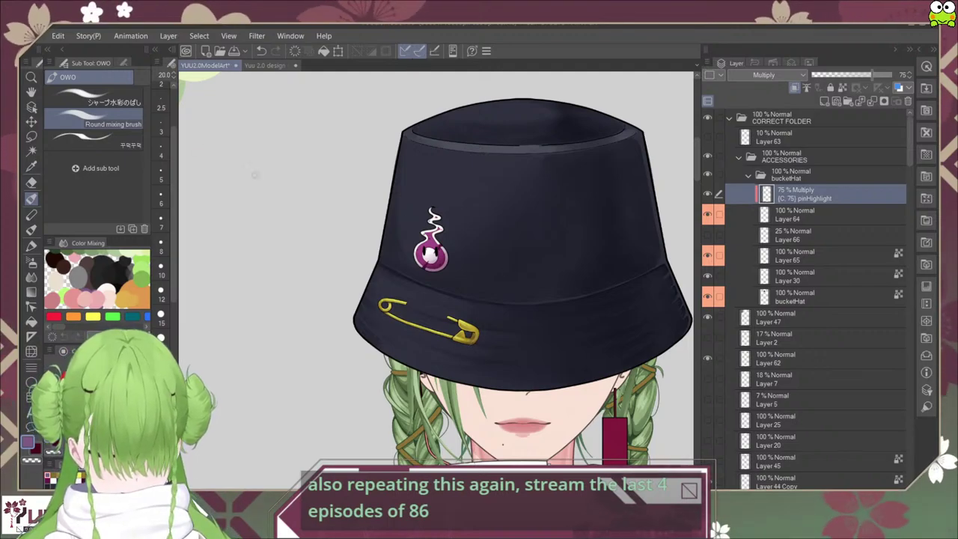
pyautogui.click(113, 97)
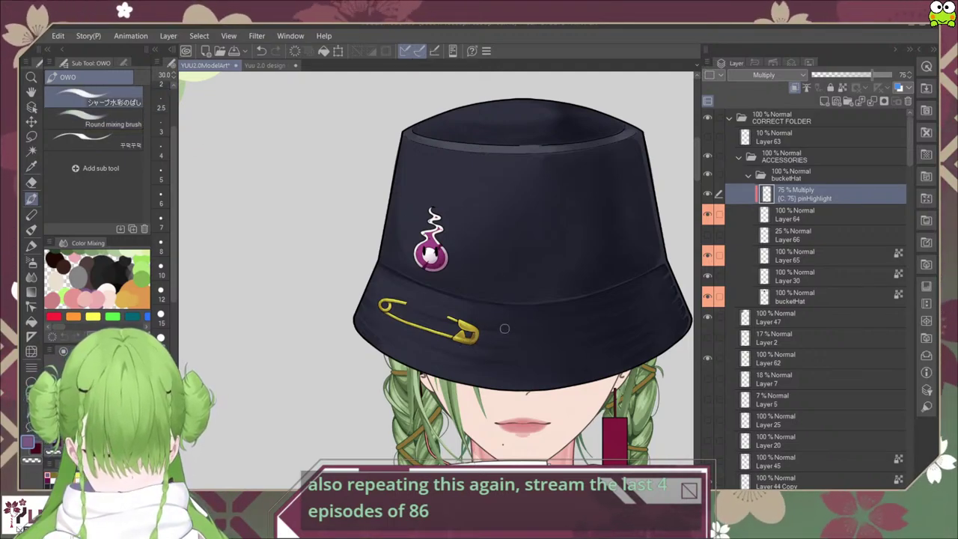
pyautogui.scroll(-2, 504, 328)
pyautogui.moveTo(520, 352); pyautogui.dragTo(480, 335)
pyautogui.scroll(-1, 503, 342)
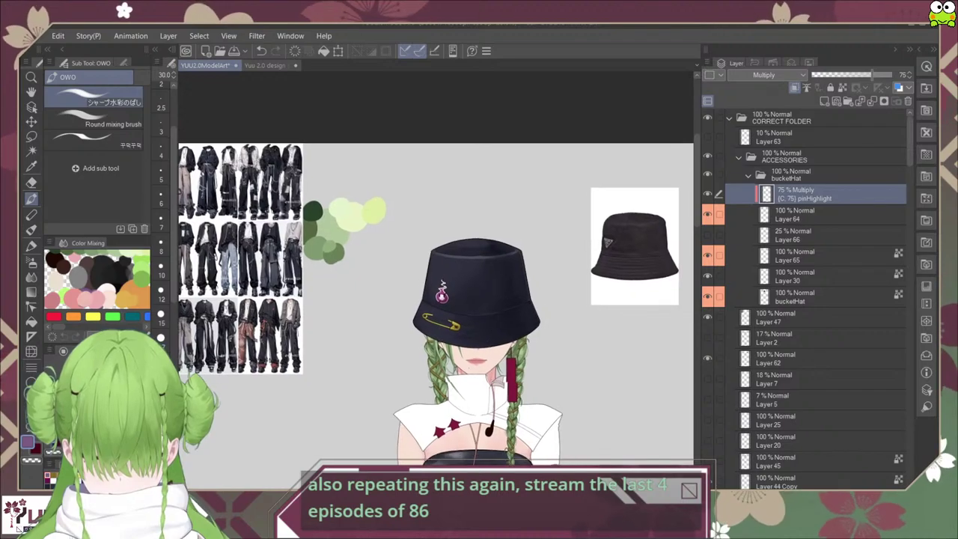
pyautogui.scroll(-2, 475, 342)
pyautogui.scroll(6, 475, 342)
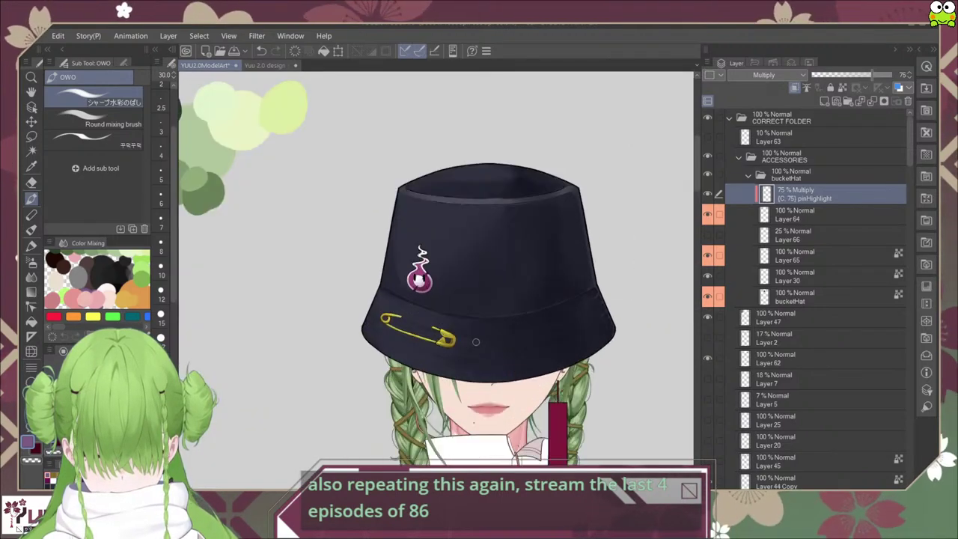
pyautogui.scroll(2, 475, 342)
pyautogui.scroll(2, 504, 321)
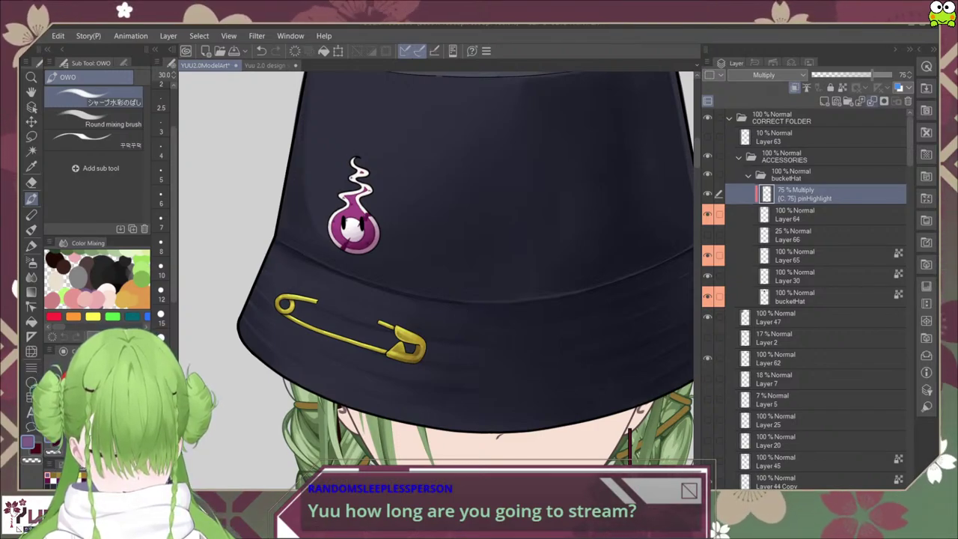
# Step: Merge the pinHighlight layer down into Layer 64 and toggle the merged layer's visibility to check it
pyautogui.hotkey('ctrl', 'e')
pyautogui.click(707, 193)
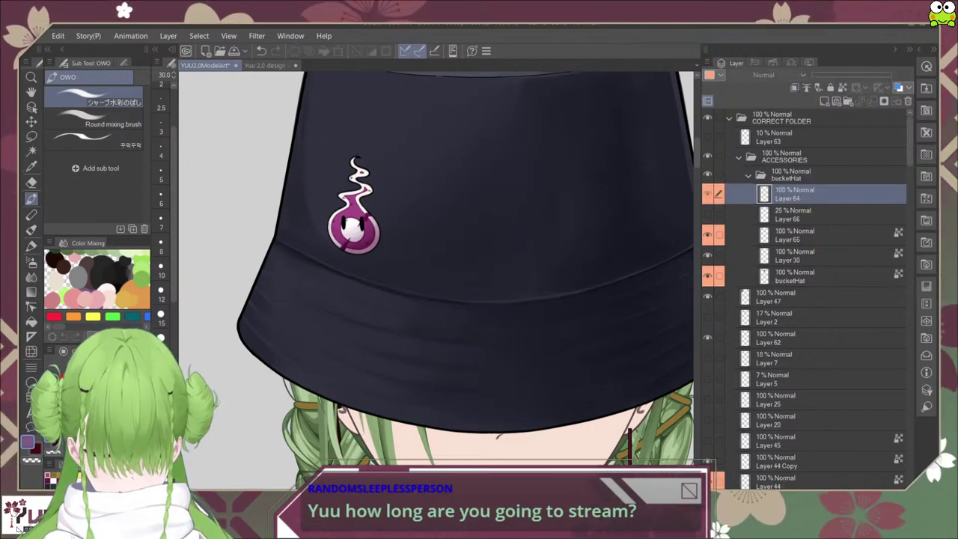
pyautogui.click(707, 193)
# Step: Shrink the safety pin, rotate it slightly clockwise, and reposition it on the left part of the hat brim
pyautogui.hotkey('ctrl', 't')
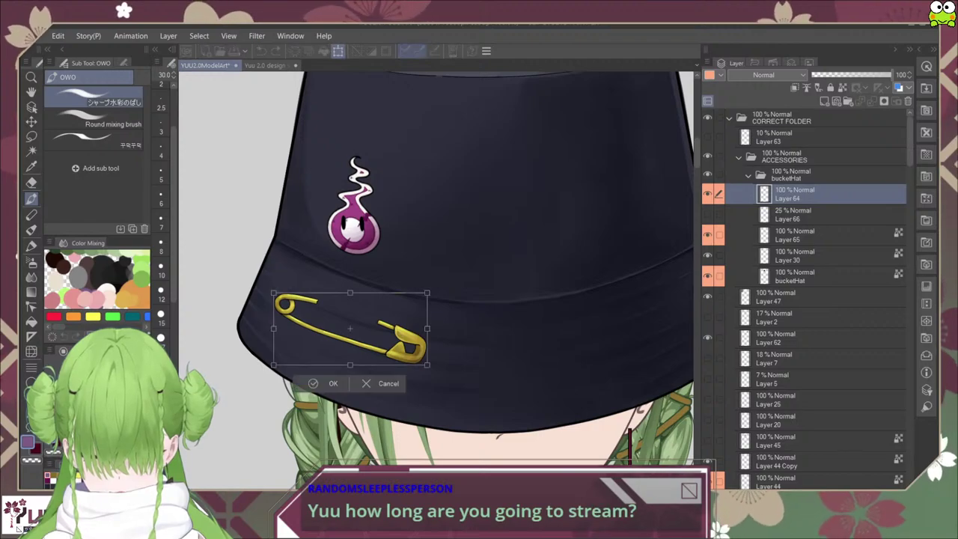
pyautogui.moveTo(427, 365); pyautogui.dragTo(397, 350)
pyautogui.moveTo(335, 321); pyautogui.dragTo(349, 324)
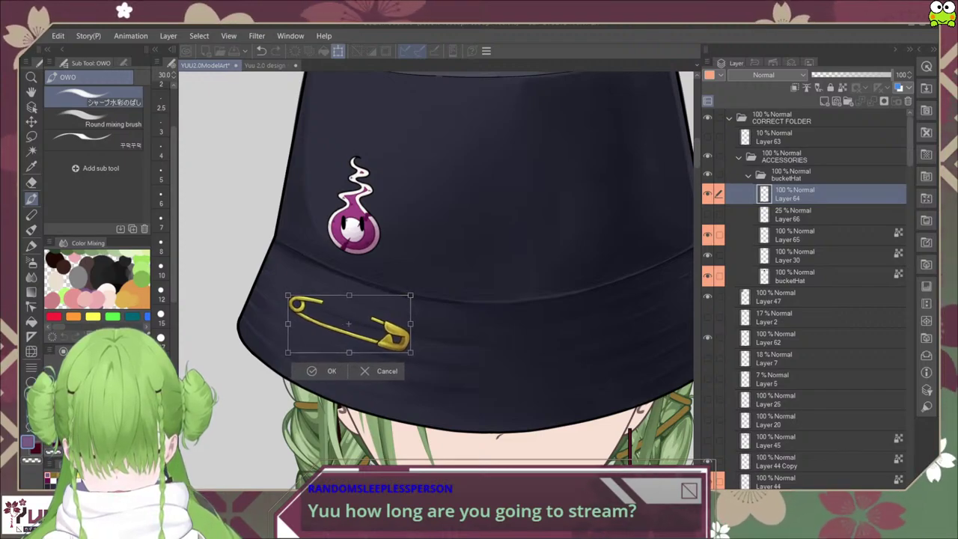
pyautogui.moveTo(420, 361); pyautogui.dragTo(418, 366)
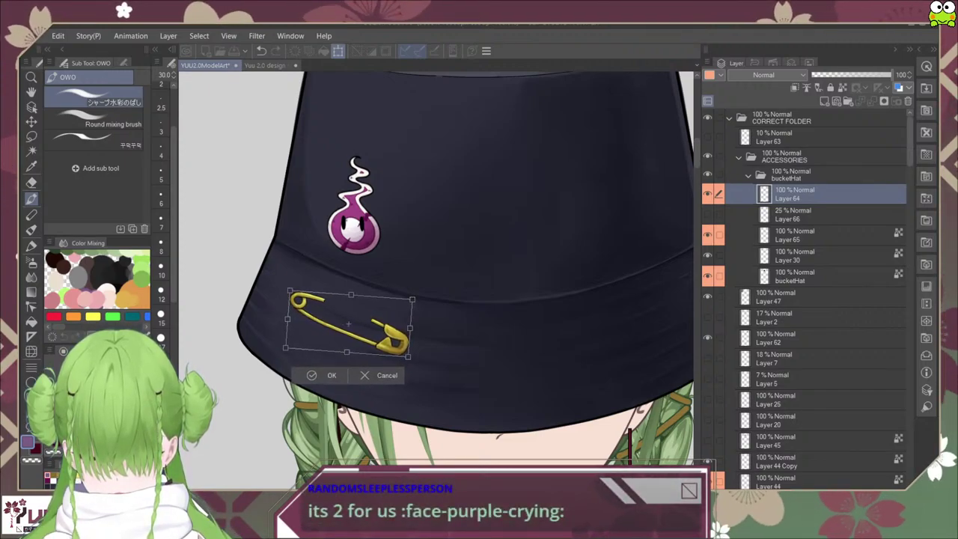
pyautogui.moveTo(350, 326); pyautogui.dragTo(351, 327)
pyautogui.click(312, 375)
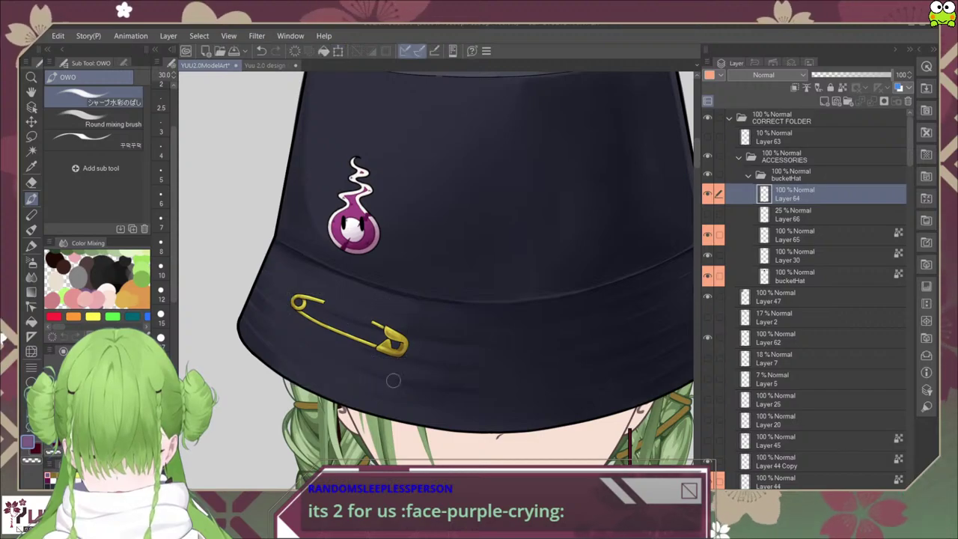
# Step: Collapse the ACCESSORIES folder, toggle its visibility to compare the figure with and without the hat, and make Layer 63 visible
pyautogui.scroll(-2, 481, 357)
pyautogui.scroll(-5, 481, 356)
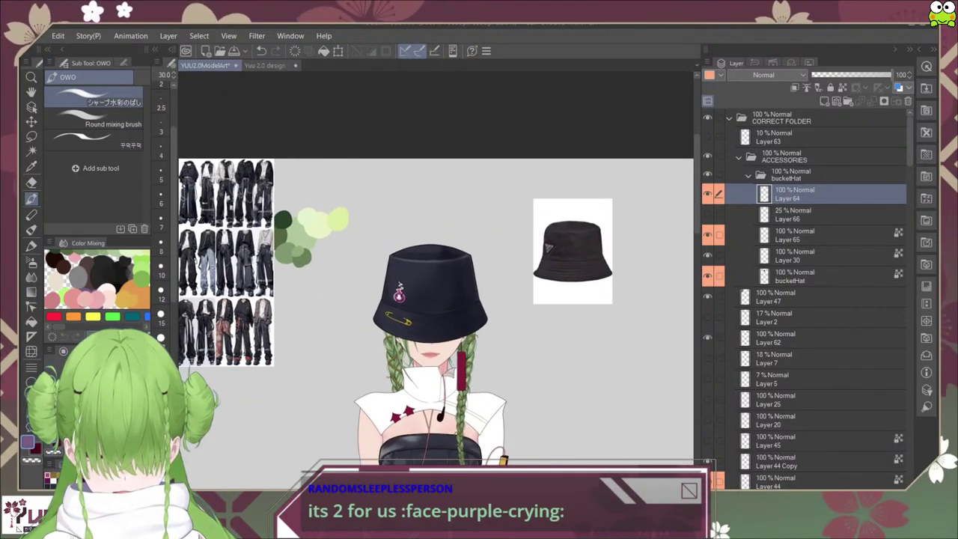
pyautogui.moveTo(492, 352); pyautogui.dragTo(466, 345)
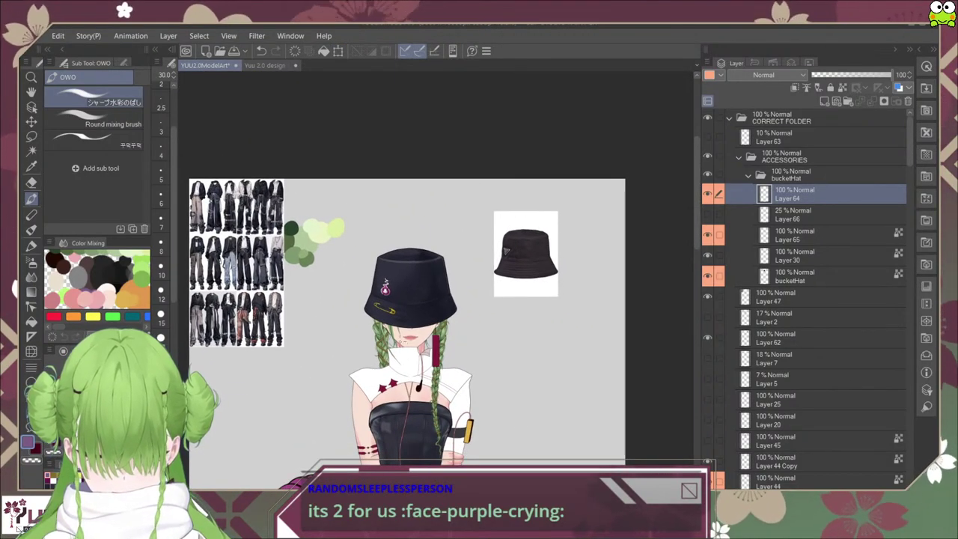
pyautogui.scroll(-1, 412, 344)
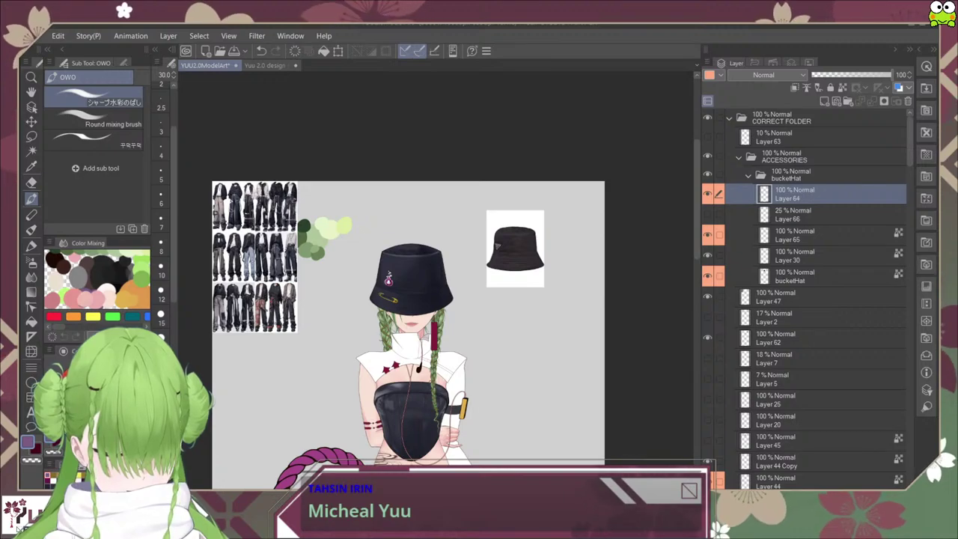
pyautogui.click(739, 157)
pyautogui.click(707, 157)
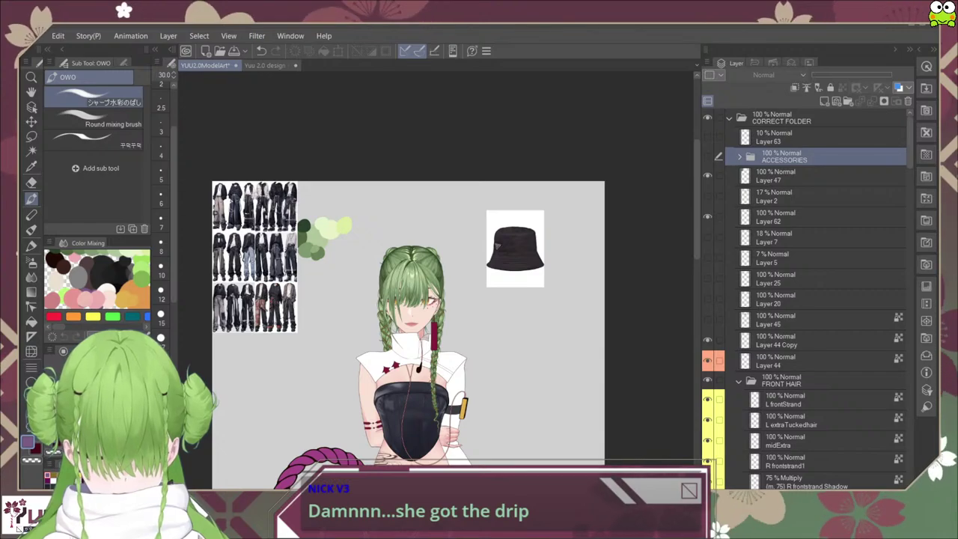
pyautogui.moveTo(707, 137); pyautogui.dragTo(707, 156)
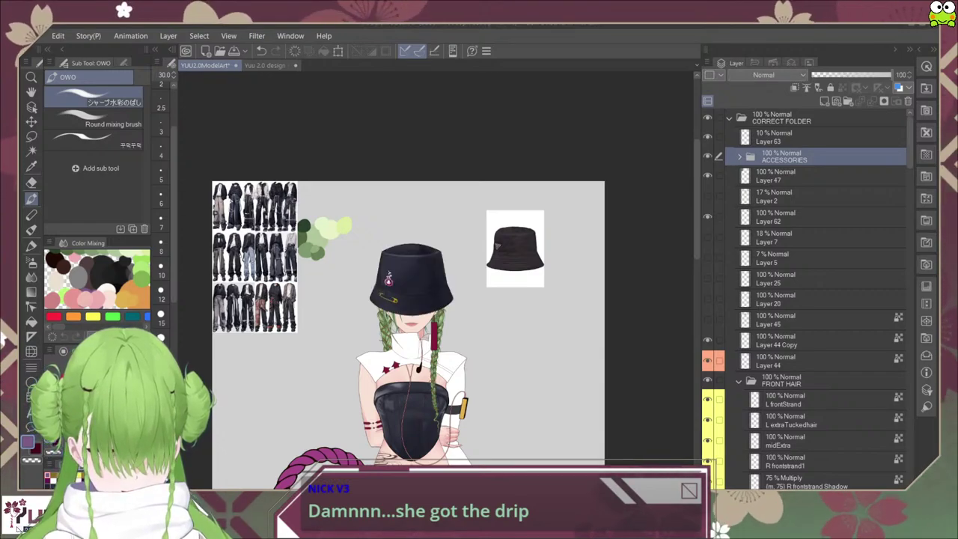
pyautogui.scroll(-3, 582, 373)
pyautogui.moveTo(582, 373); pyautogui.dragTo(572, 248)
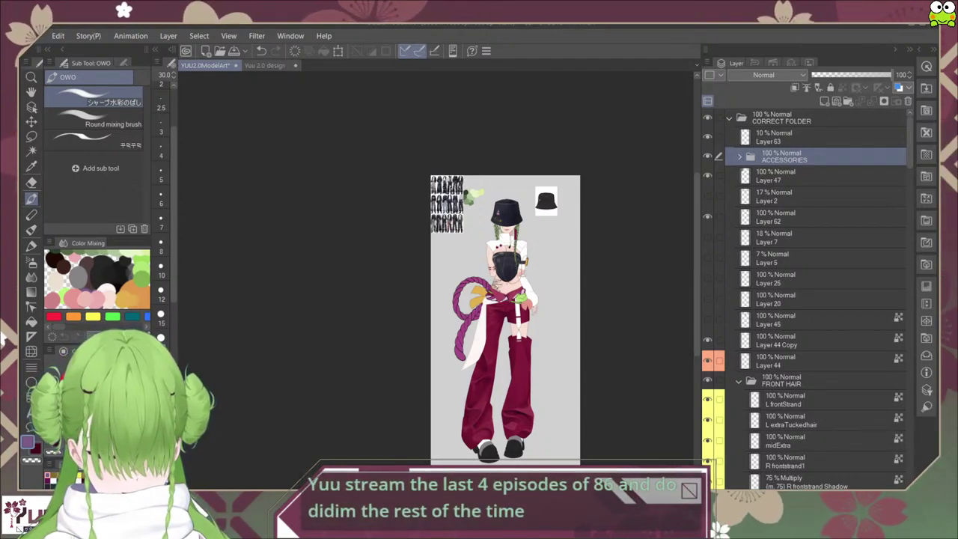
# Step: Hide the ACCESSORIES folder and move it below Layer 44, directly above the FRONT HAIR folder
pyautogui.click(707, 156)
pyautogui.scroll(6, 525, 230)
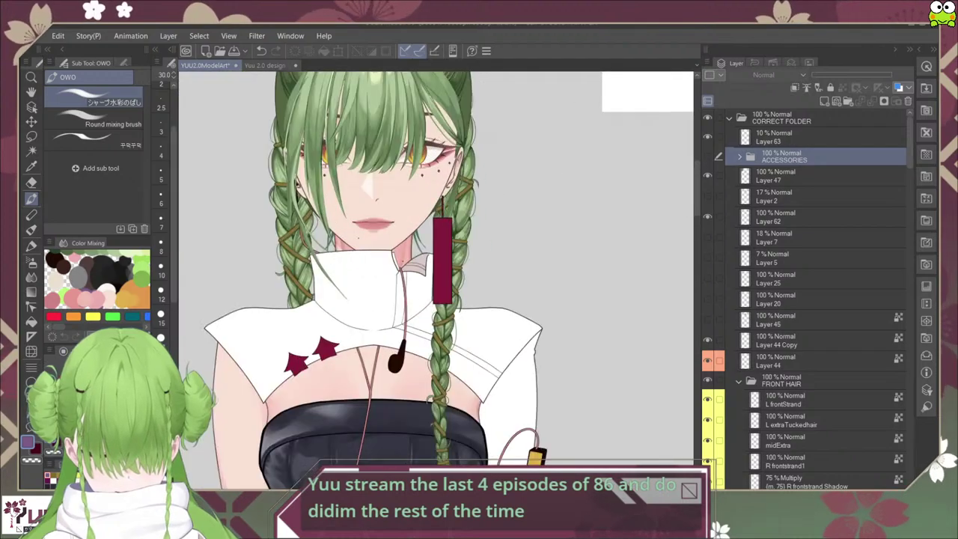
pyautogui.moveTo(910, 142); pyautogui.dragTo(910, 144)
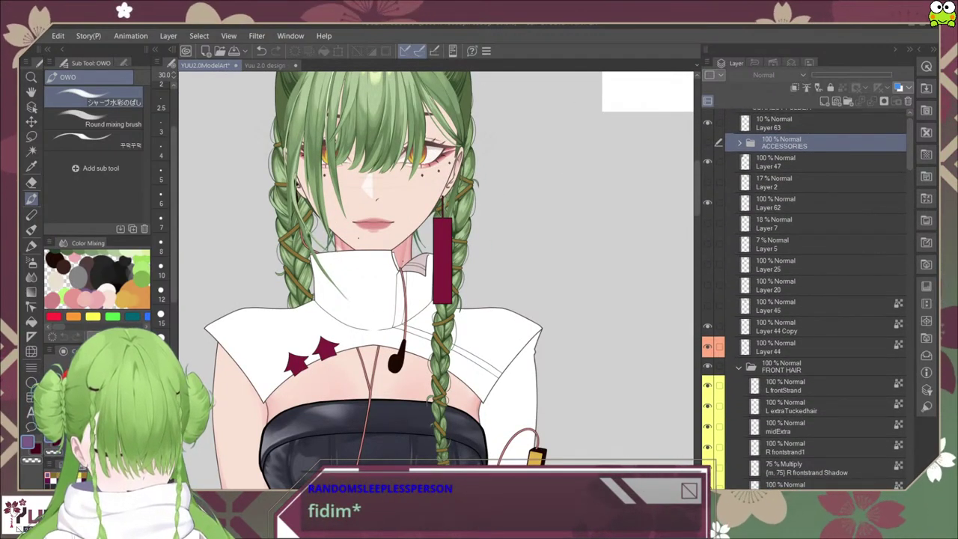
pyautogui.moveTo(808, 352); pyautogui.dragTo(808, 355)
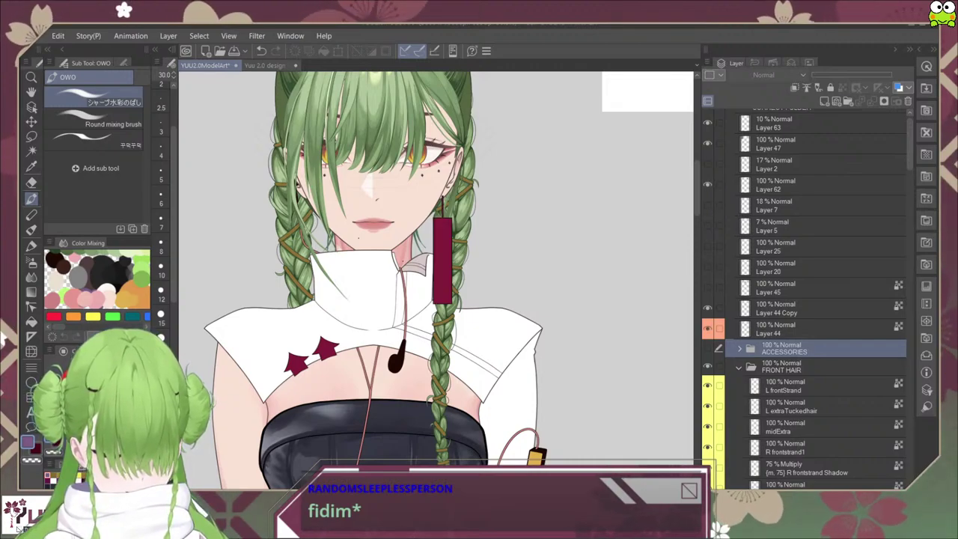
# Step: Move Layer 44 and Layer 44 Copy into the ACCESSORIES folder and expand the folder to show its layers
pyautogui.click(808, 329)
pyautogui.keyDown('shift'); pyautogui.click(808, 308); pyautogui.keyUp('shift')
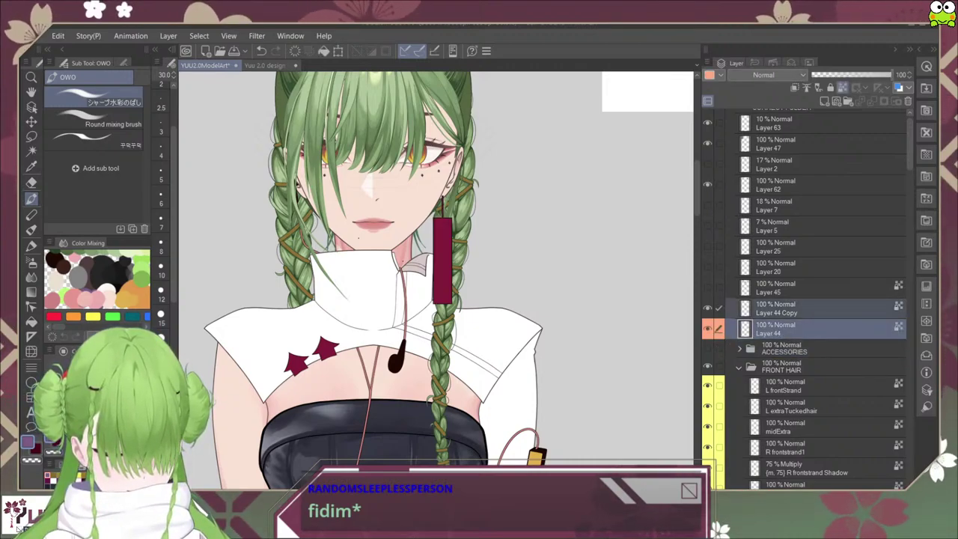
pyautogui.moveTo(808, 311); pyautogui.dragTo(808, 348)
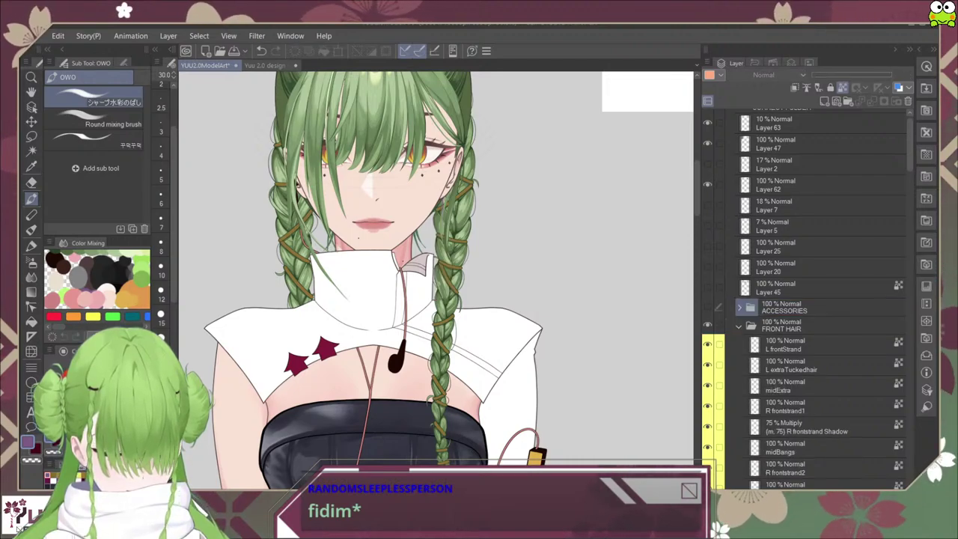
pyautogui.click(739, 308)
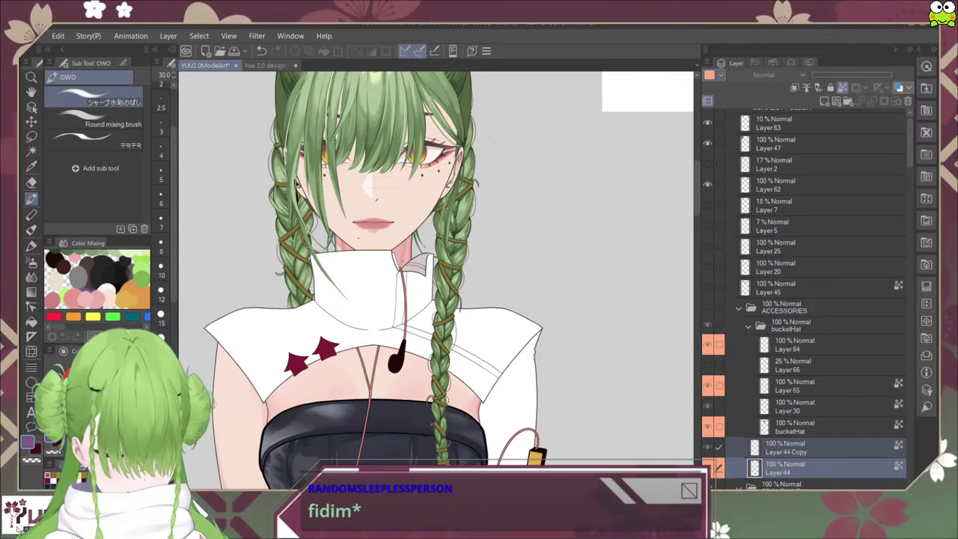
# Step: Collapse the ACCESSORIES folder and delete Layer 63 from the CORRECT FOLDER
pyautogui.click(739, 308)
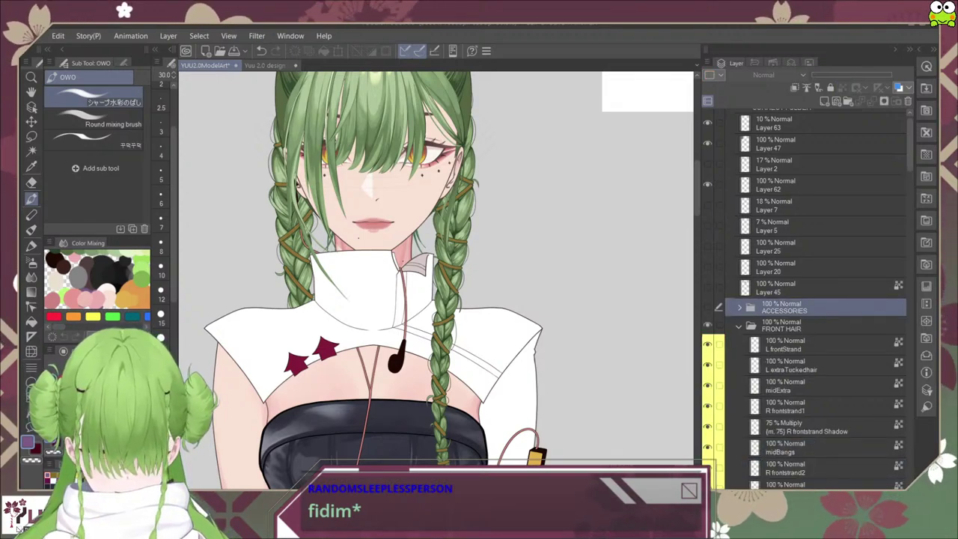
pyautogui.moveTo(389, 284); pyautogui.dragTo(450, 337)
pyautogui.scroll(1, 815, 300)
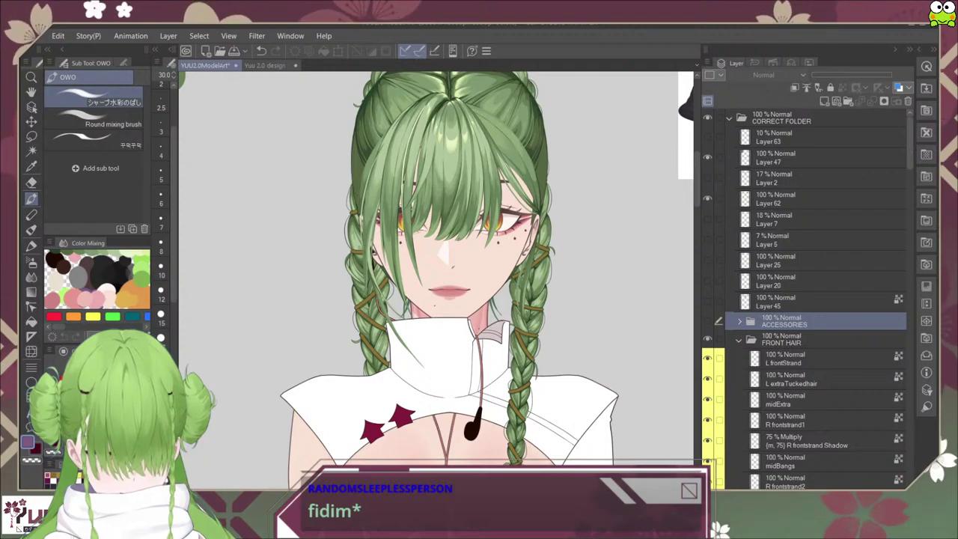
pyautogui.click(823, 138)
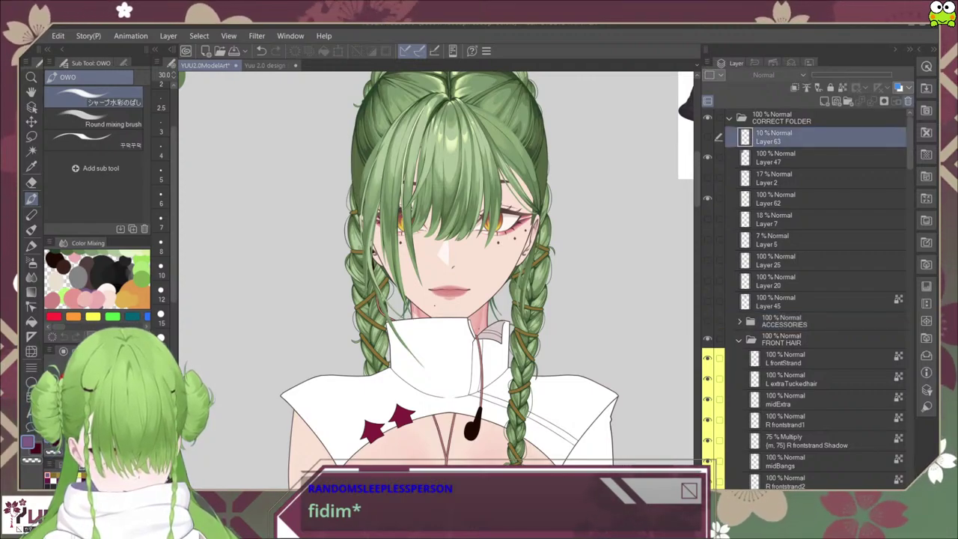
pyautogui.click(907, 101)
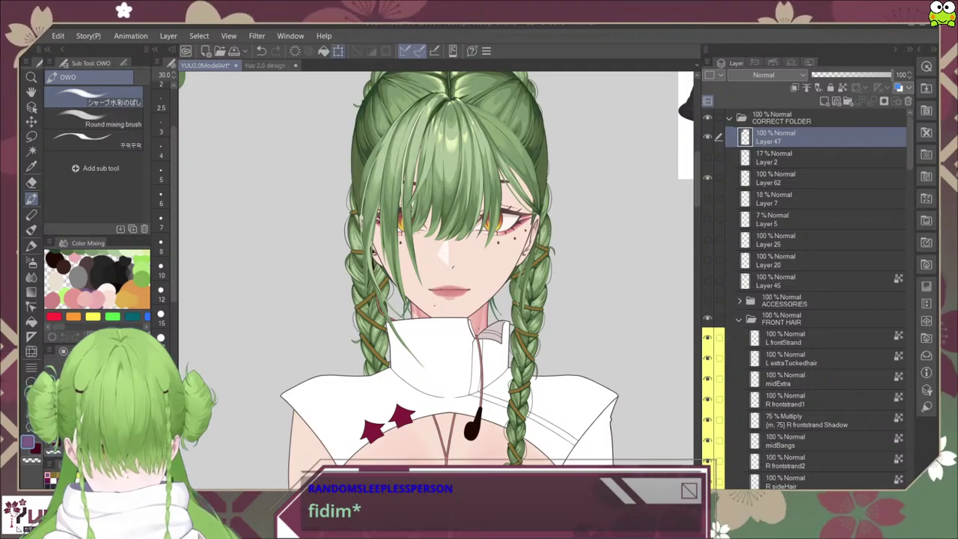
# Step: Select Layer 62 and toggle its visibility off and on to check what it contains
pyautogui.hotkey('ctrl', 't')
pyautogui.hotkey('ctrl', '-')
pyautogui.hotkey('ctrl', '-')
pyautogui.click(277, 317)
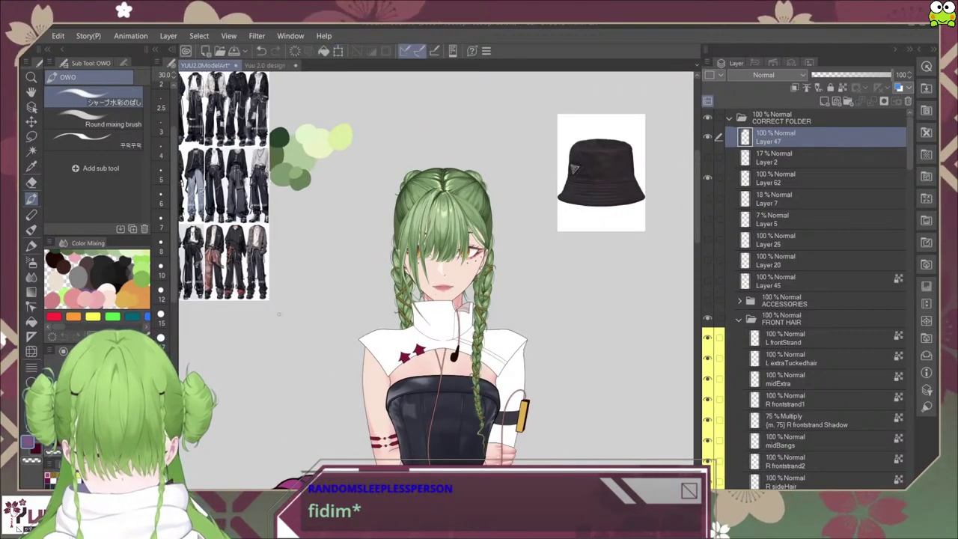
pyautogui.click(808, 178)
pyautogui.click(707, 178)
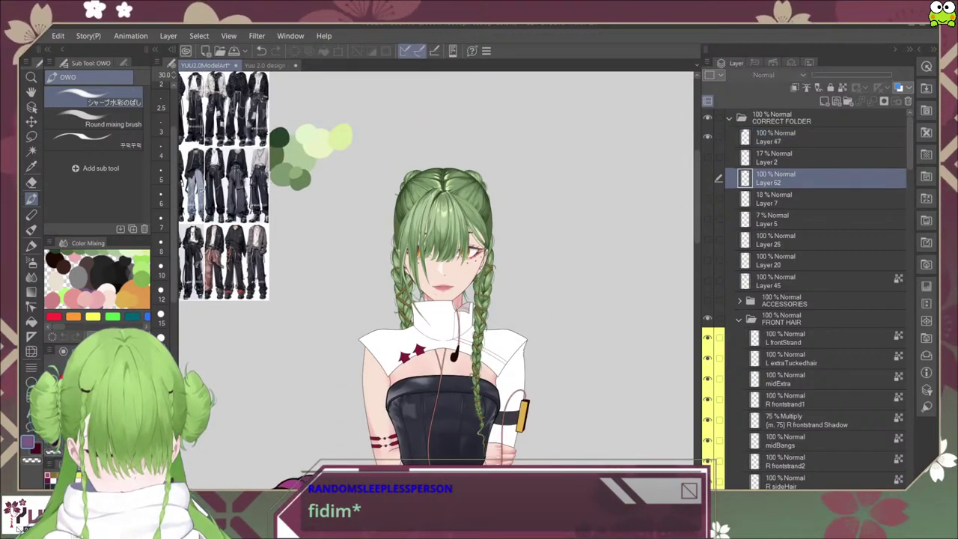
pyautogui.click(707, 178)
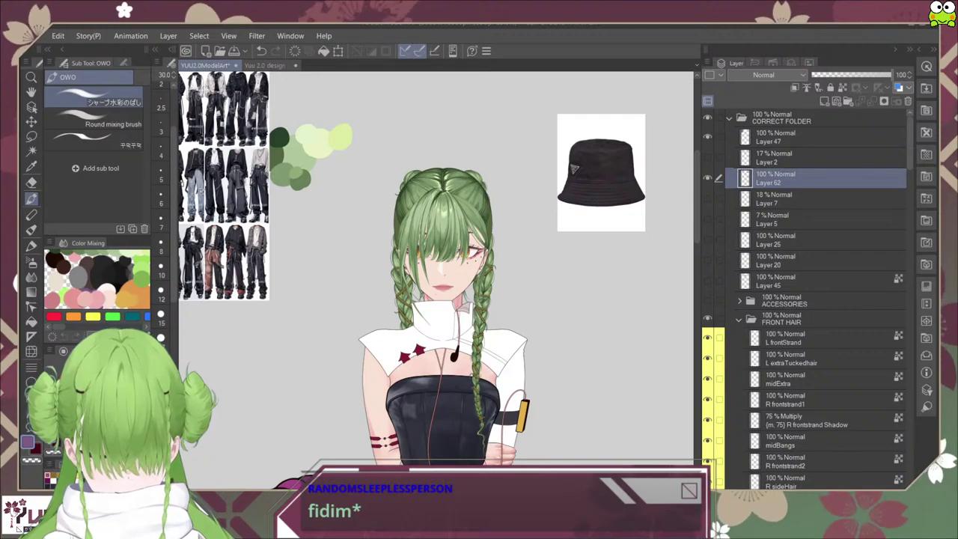
# Step: Toggle the ACCESSORIES folder's visibility repeatedly to compare the figure with and without the hat and earring, leaving the folder hidden
pyautogui.scroll(2, 479, 296)
pyautogui.scroll(3, 478, 296)
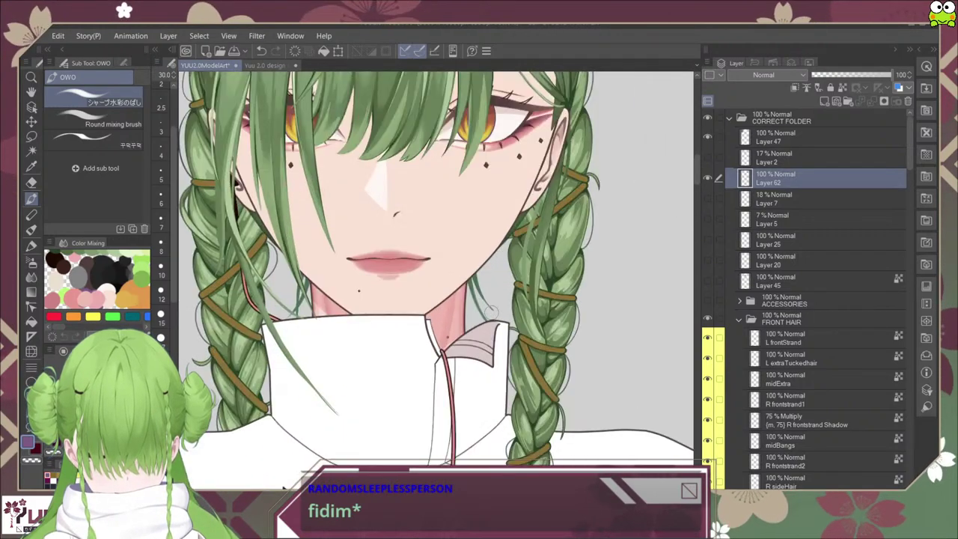
pyautogui.scroll(-3, 493, 311)
pyautogui.moveTo(520, 325); pyautogui.dragTo(515, 253)
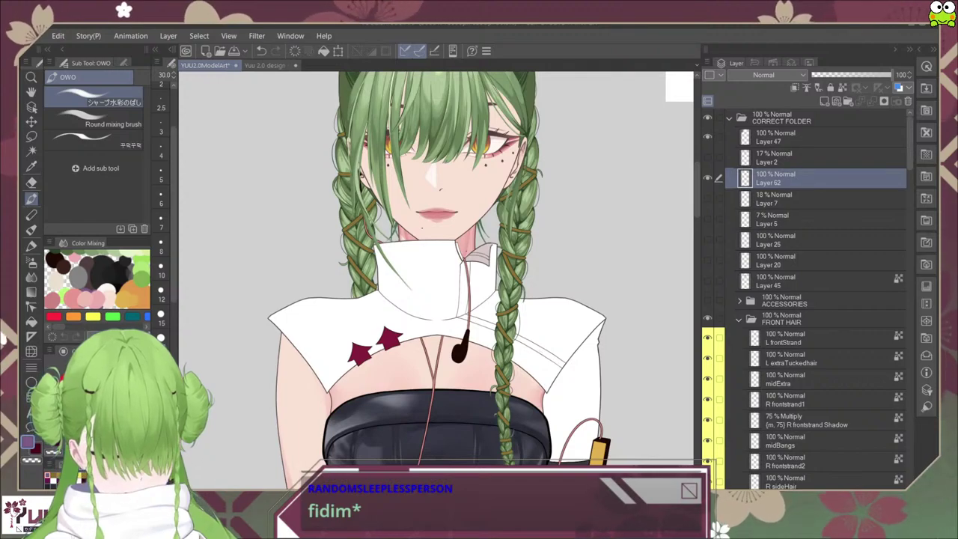
pyautogui.scroll(-4, 808, 284)
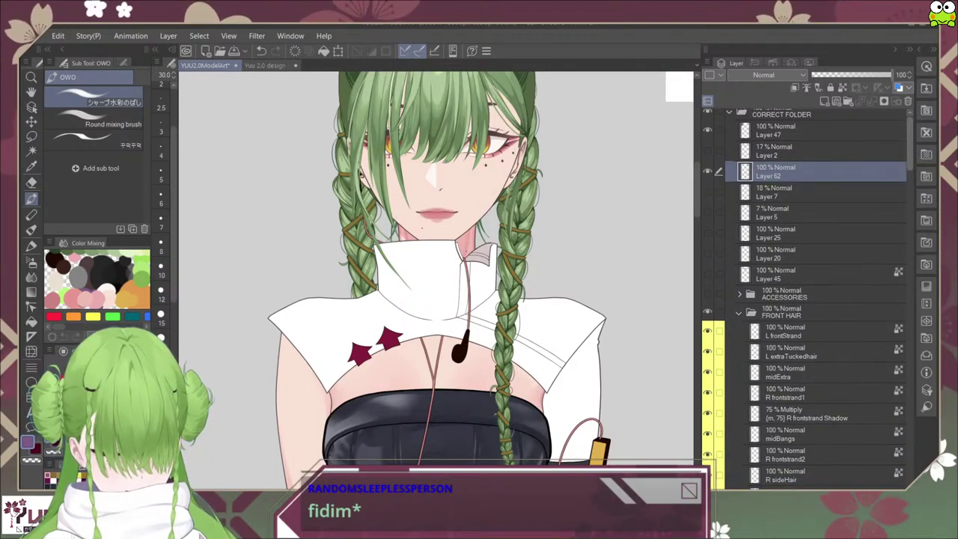
pyautogui.scroll(-2, 808, 284)
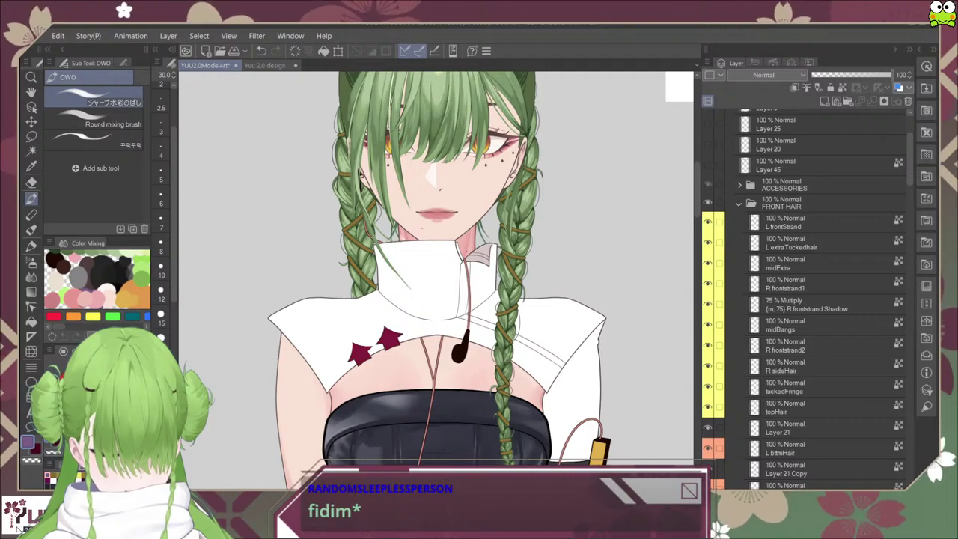
pyautogui.click(707, 184)
pyautogui.click(707, 184)
pyautogui.click(707, 184)
pyautogui.click(707, 184)
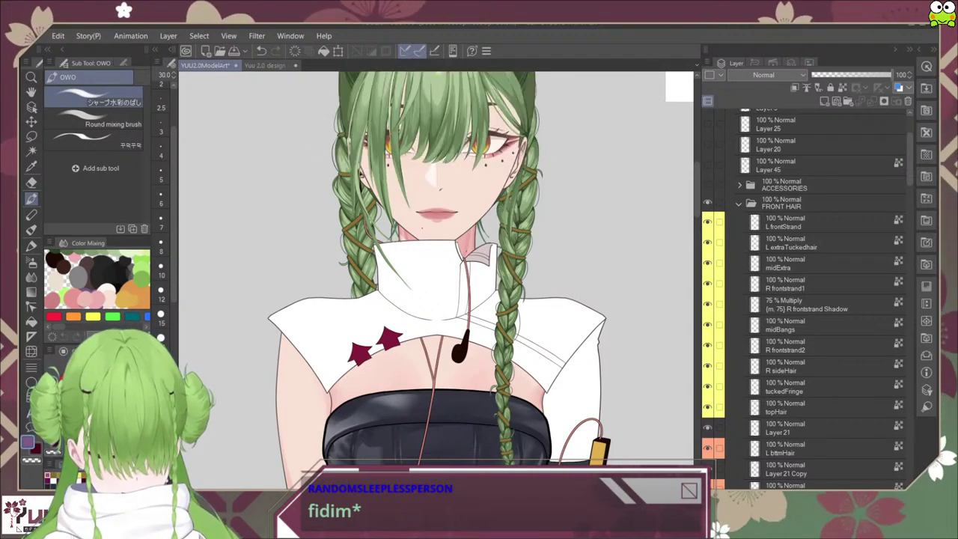
pyautogui.click(707, 184)
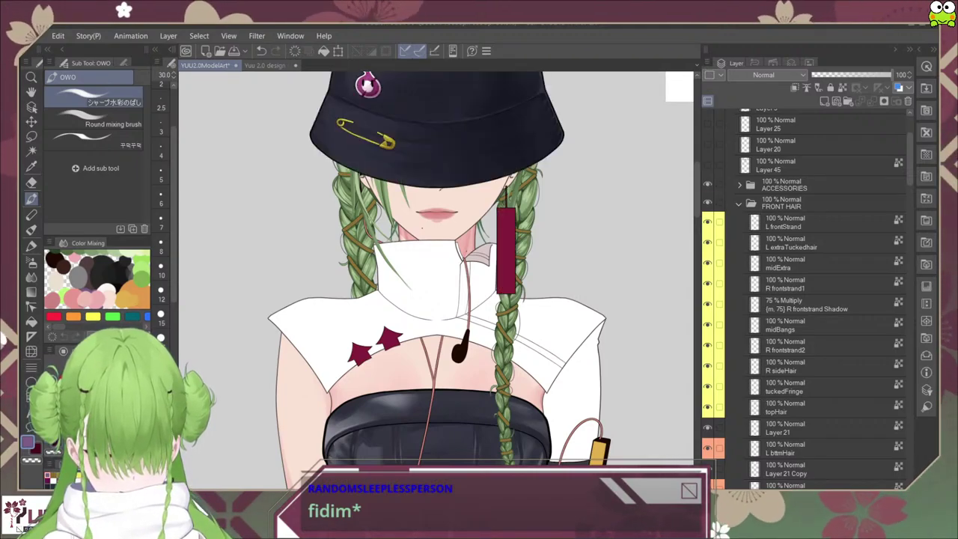
pyautogui.click(707, 184)
# Step: Examine the character's hair, face and white top close up and from a distance
pyautogui.moveTo(537, 340); pyautogui.dragTo(537, 334)
pyautogui.scroll(1, 536, 334)
pyautogui.scroll(-1, 577, 329)
pyautogui.scroll(-2, 576, 330)
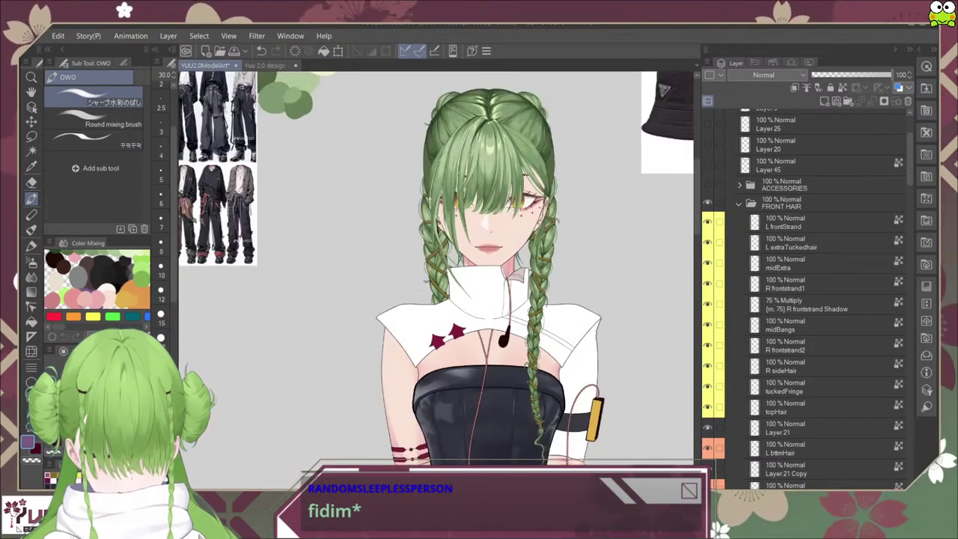
pyautogui.scroll(4, 573, 374)
pyautogui.scroll(-3, 576, 399)
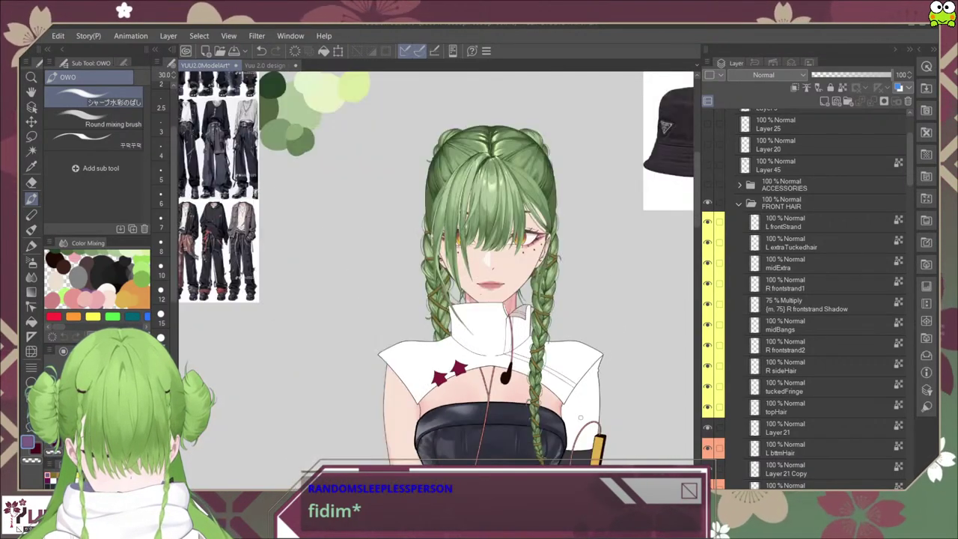
pyautogui.scroll(2, 573, 403)
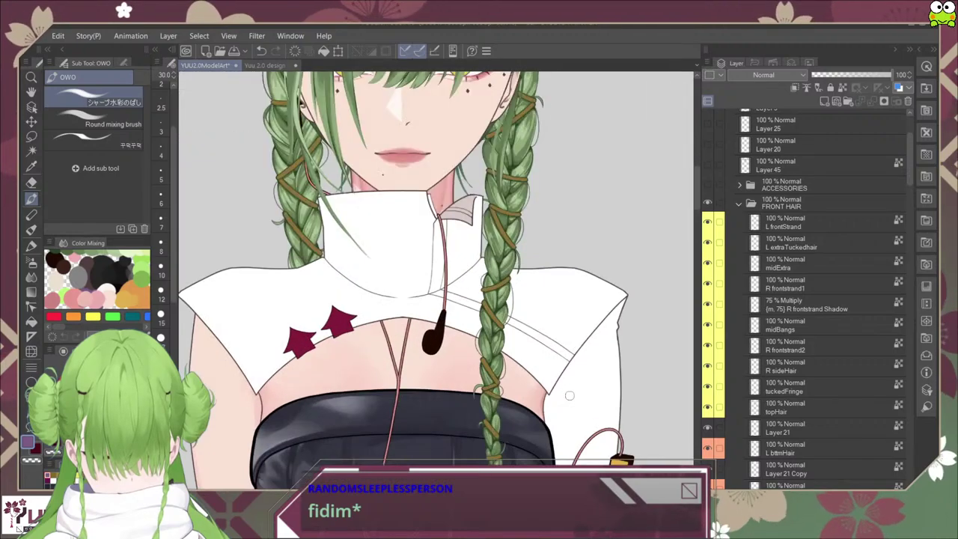
pyautogui.scroll(1, 576, 398)
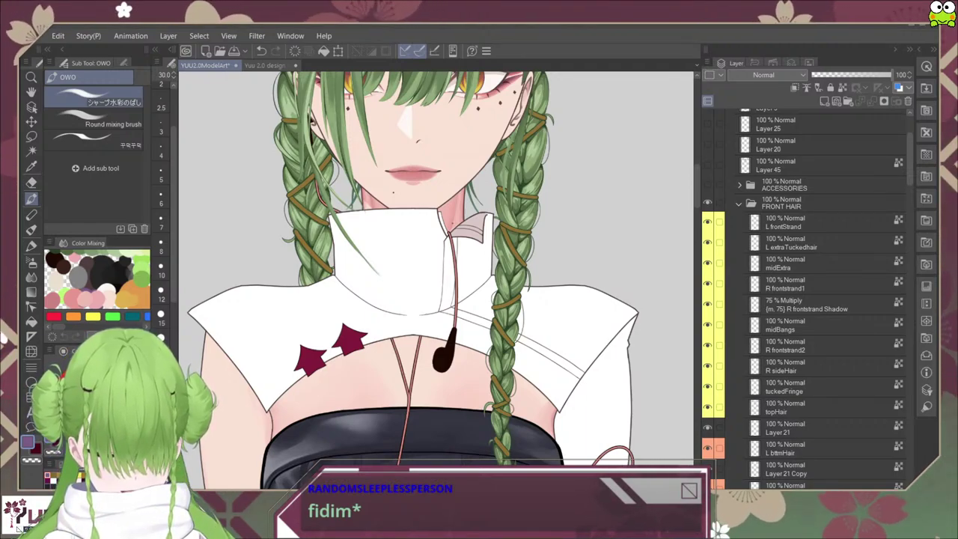
pyautogui.scroll(-2, 804, 299)
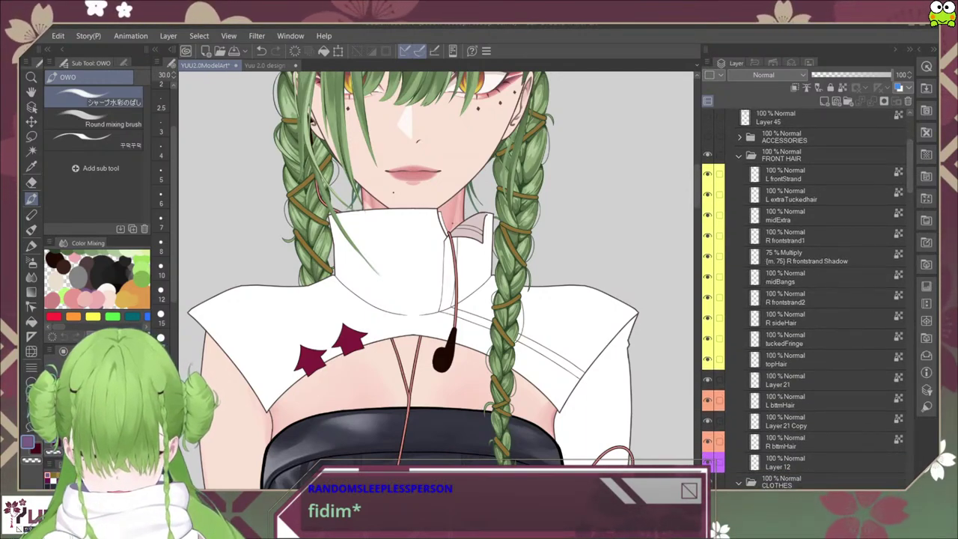
pyautogui.scroll(-2, 582, 348)
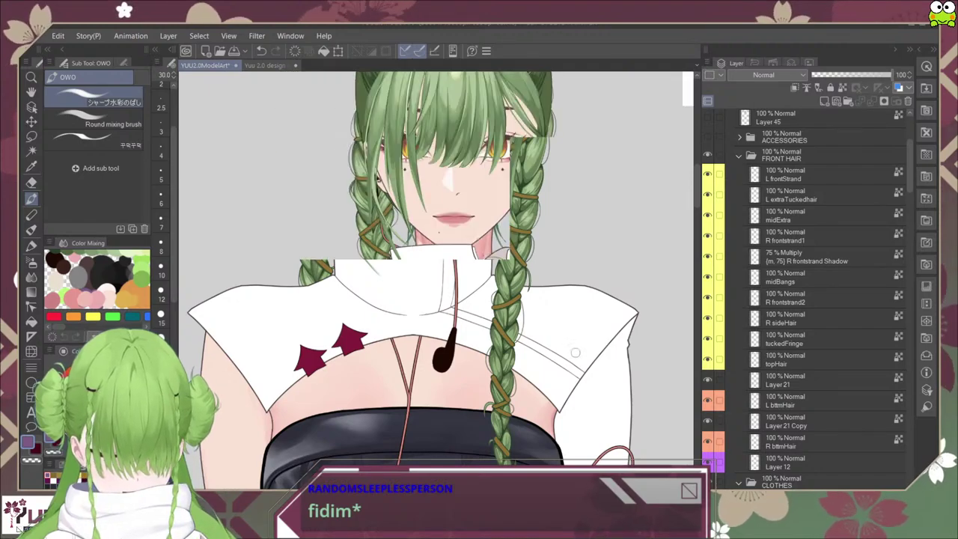
pyautogui.scroll(-4, 597, 391)
# Step: Find the red trousers on Layer 3, just above the SHOES folder, and hide them to expose the boots
pyautogui.moveTo(597, 391); pyautogui.dragTo(554, 137)
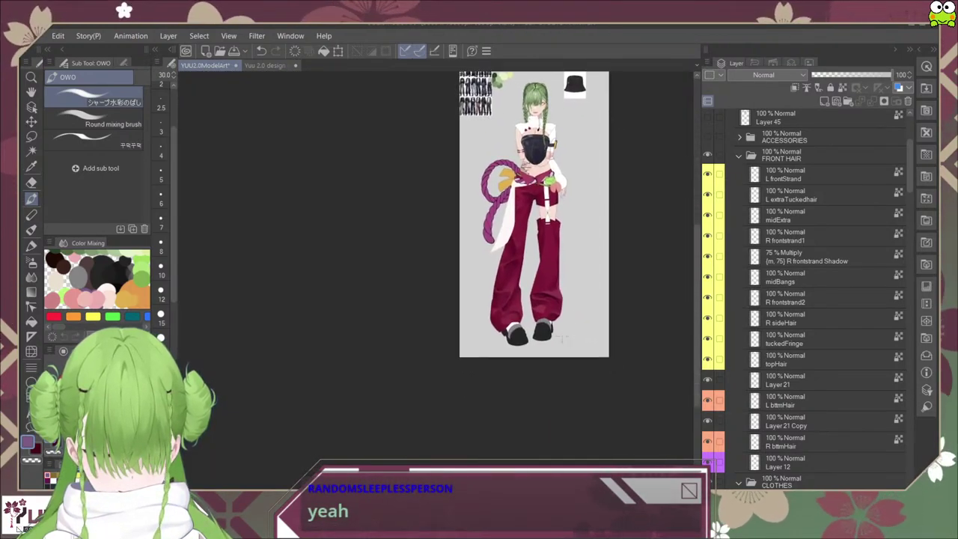
pyautogui.scroll(3, 559, 334)
pyautogui.scroll(3, 552, 332)
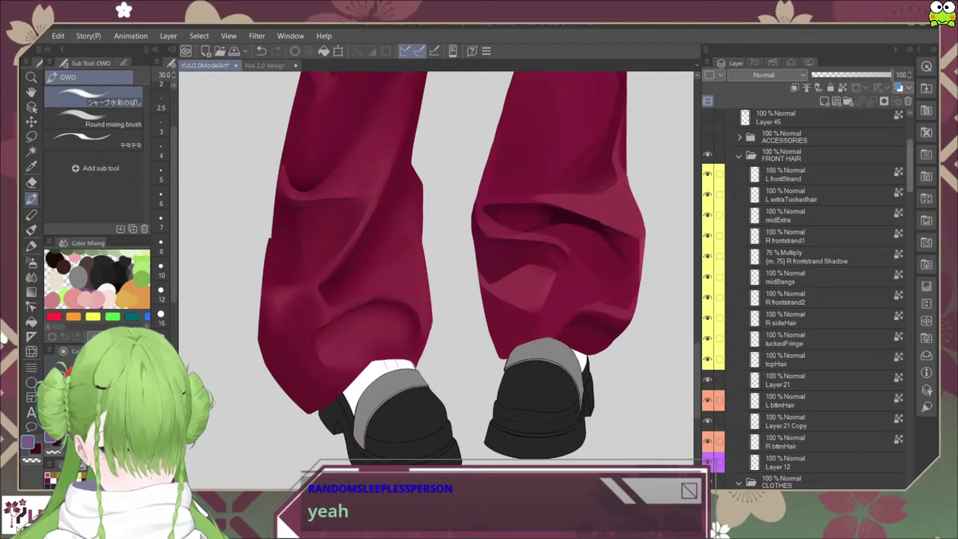
pyautogui.scroll(-5, 804, 300)
pyautogui.scroll(-10, 804, 300)
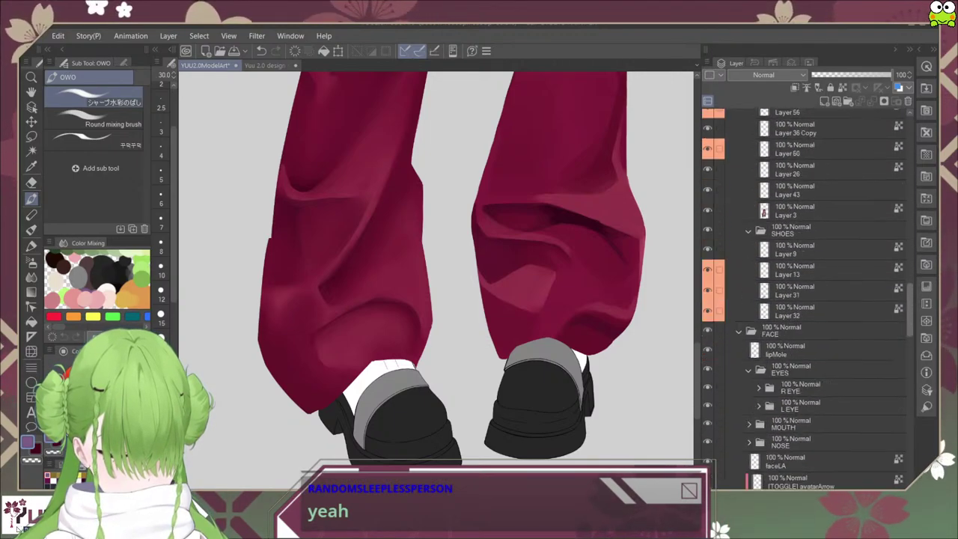
pyautogui.scroll(-5, 804, 299)
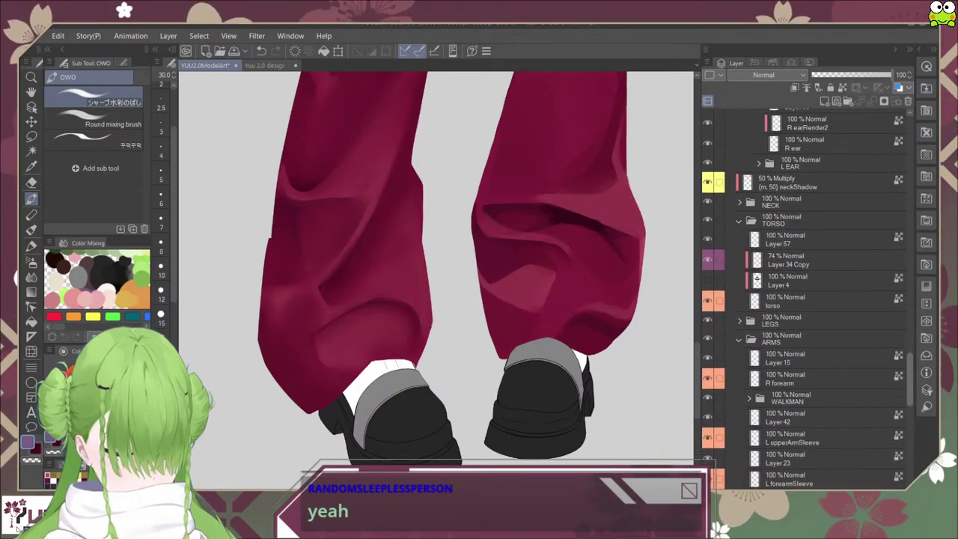
pyautogui.scroll(10, 804, 299)
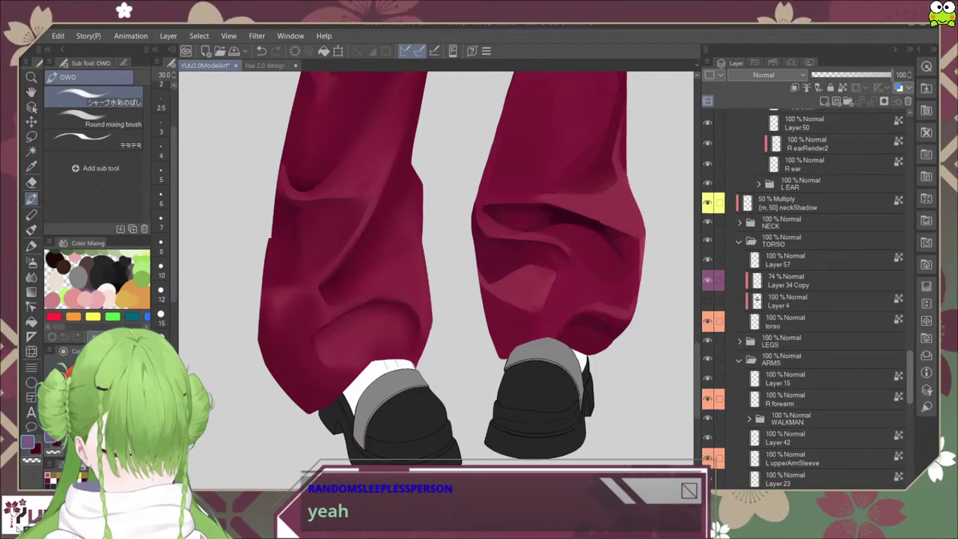
pyautogui.scroll(-1, 804, 299)
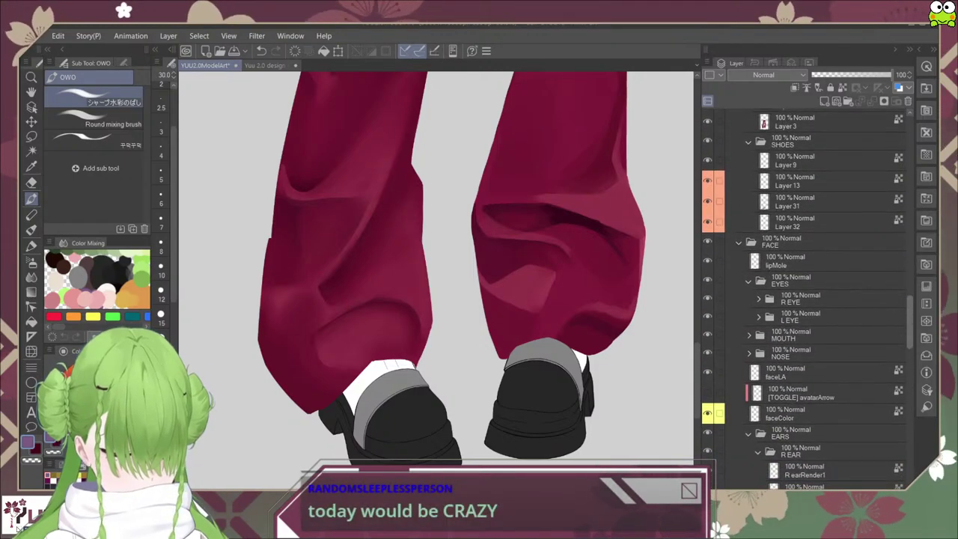
pyautogui.scroll(5, 804, 299)
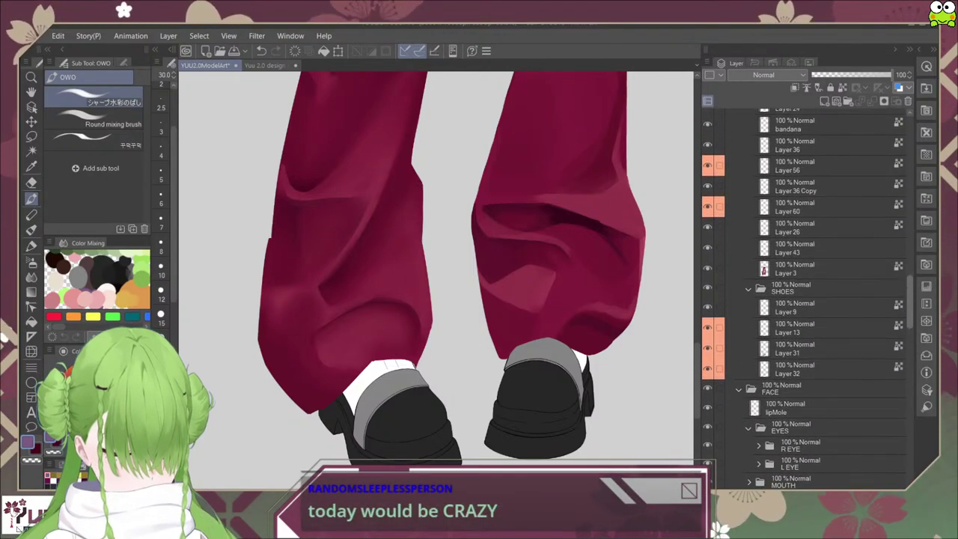
pyautogui.click(707, 278)
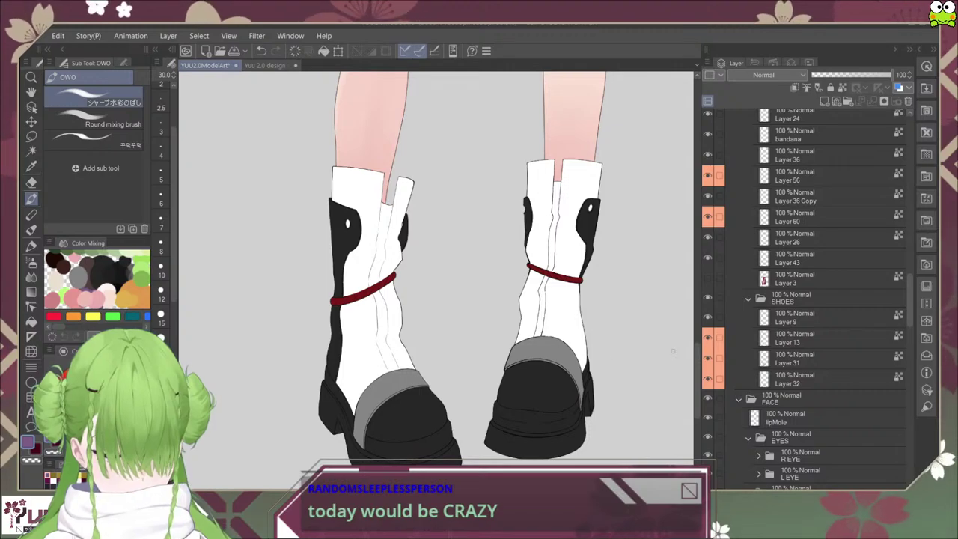
# Step: Use the Select layer tool on the boots in the artwork to select Layers 9, 13, 31 and 32 in the SHOES folder
pyautogui.scroll(-15, 804, 299)
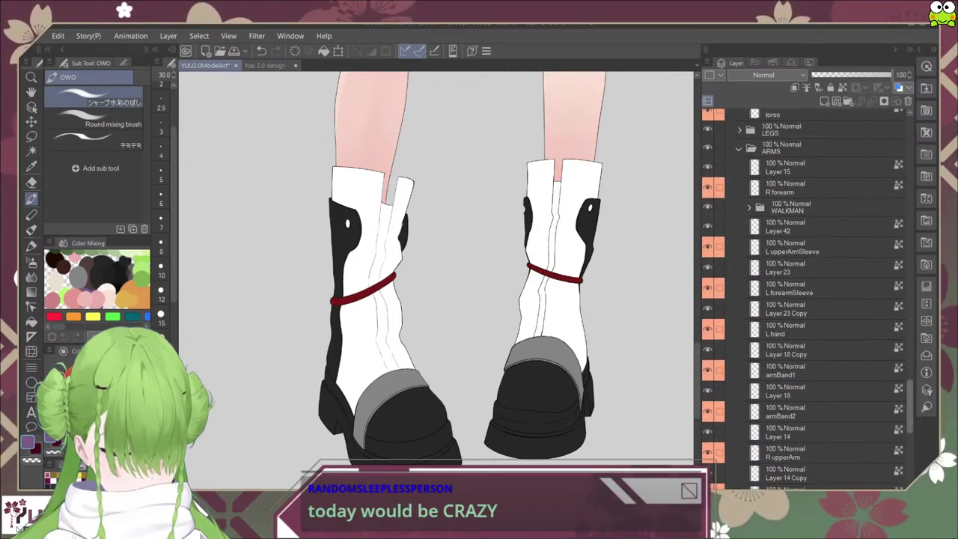
pyautogui.scroll(-3, 804, 299)
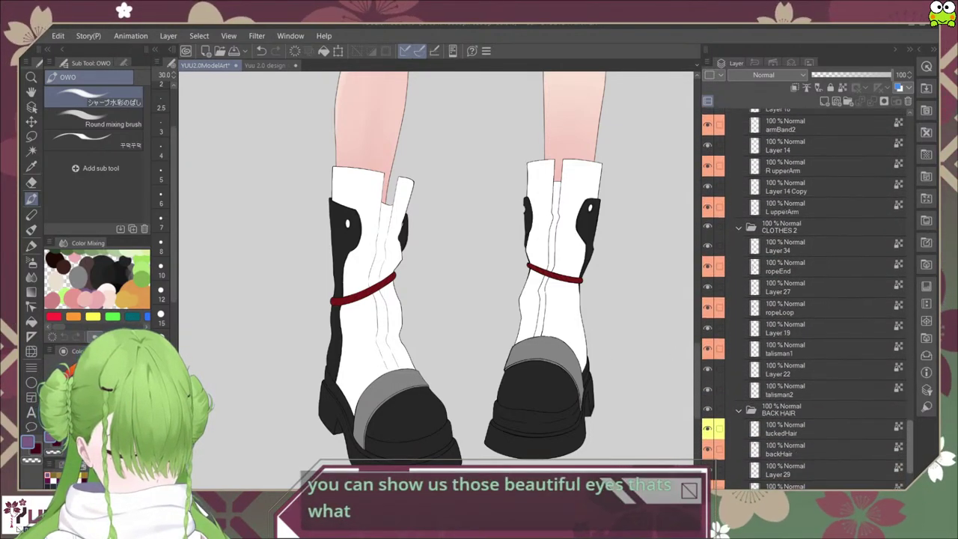
pyautogui.scroll(12, 804, 299)
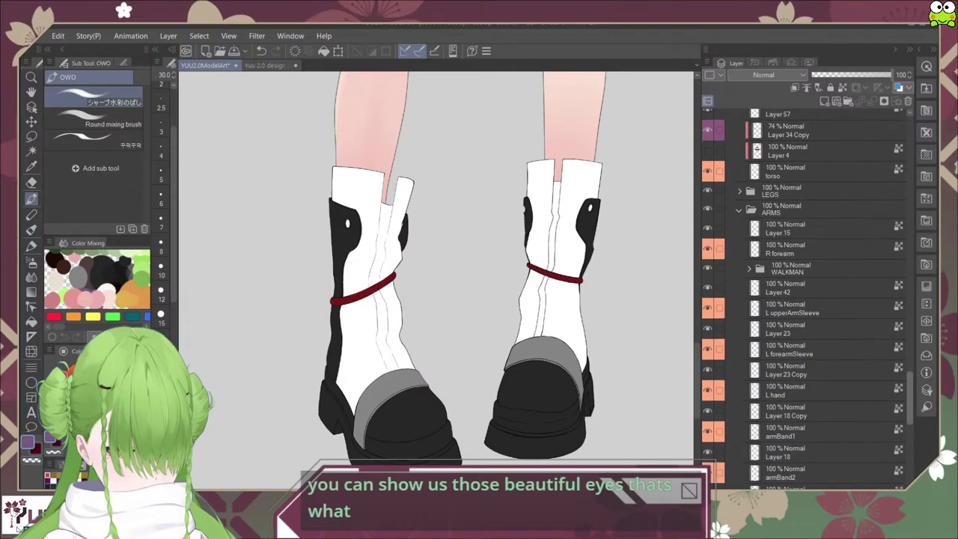
pyautogui.scroll(-15, 804, 299)
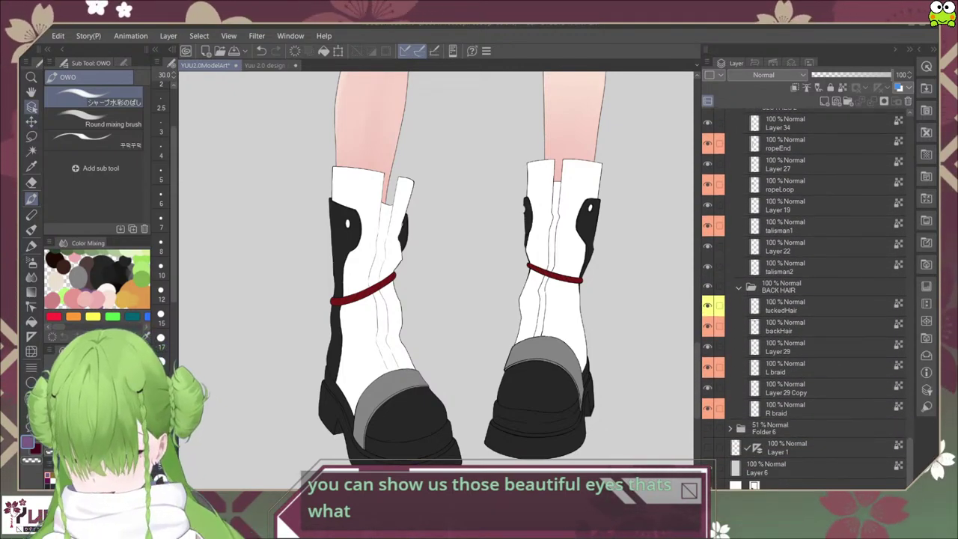
pyautogui.click(31, 107)
pyautogui.moveTo(613, 332); pyautogui.dragTo(586, 385)
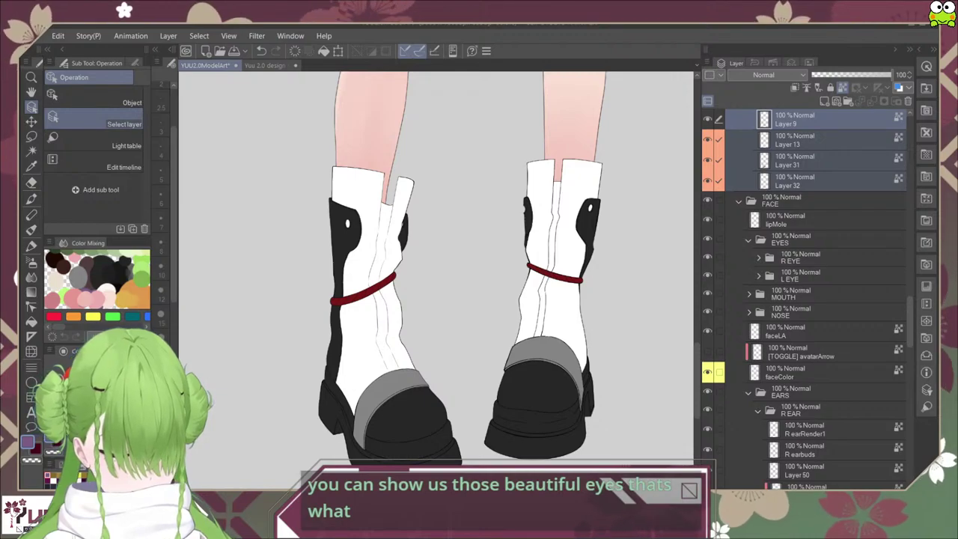
pyautogui.scroll(4, 804, 299)
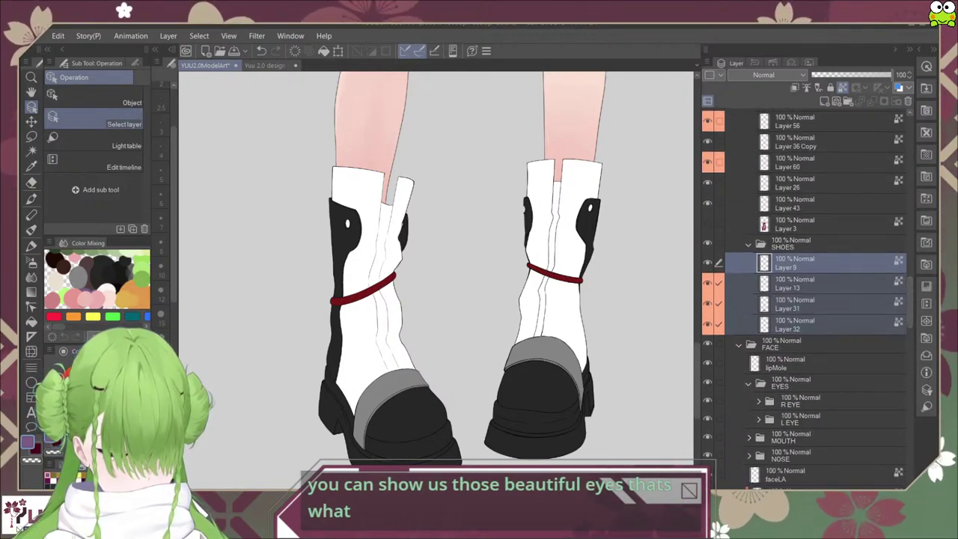
# Step: Deselect Layers 13, 31 and 32 and toggle the visibility of the SHOES layers to identify which boot parts each one holds
pyautogui.moveTo(718, 283); pyautogui.dragTo(719, 324)
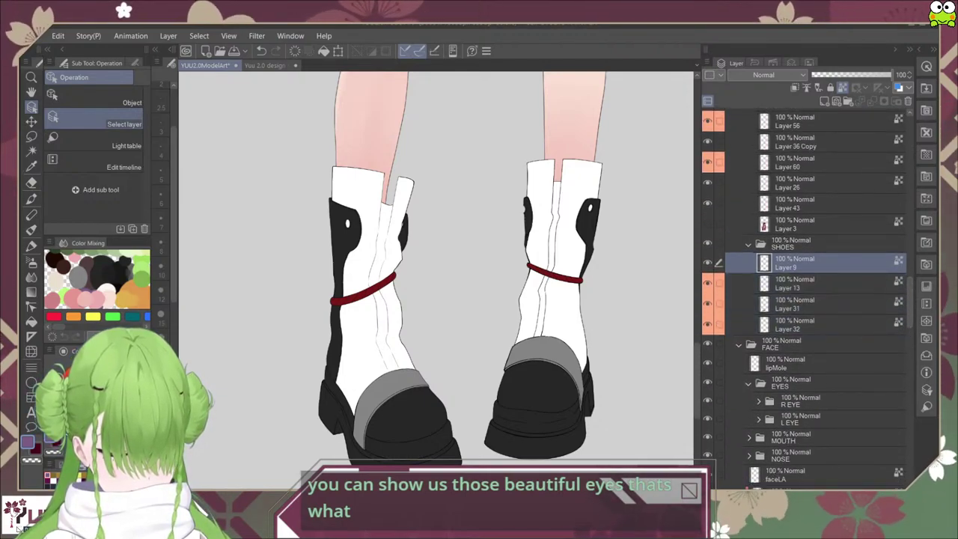
pyautogui.click(706, 284)
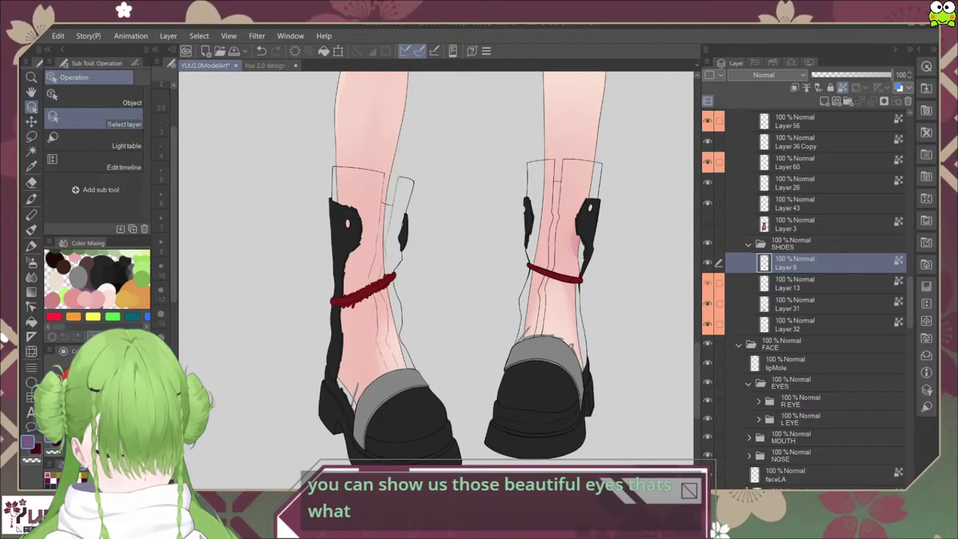
pyautogui.click(707, 283)
pyautogui.click(707, 304)
pyautogui.click(707, 304)
pyautogui.click(707, 324)
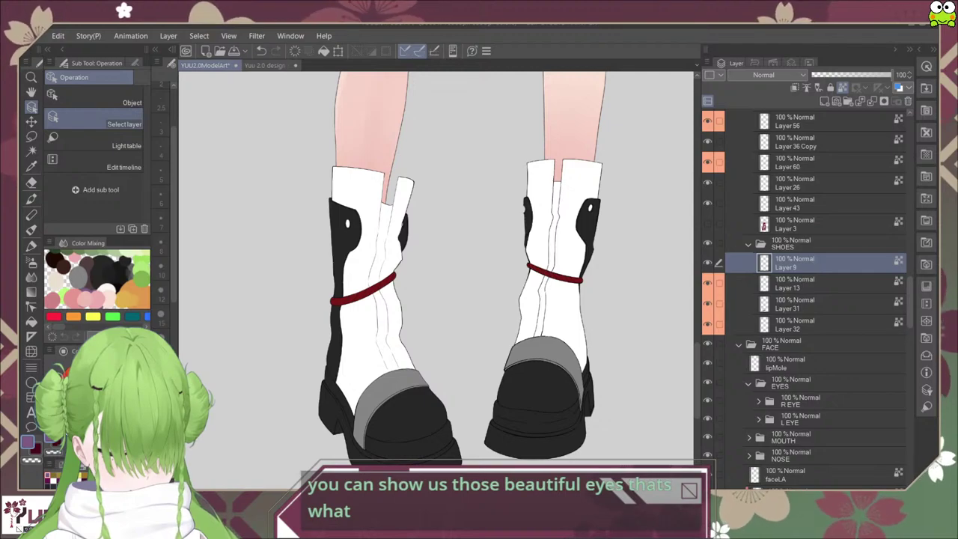
pyautogui.click(707, 262)
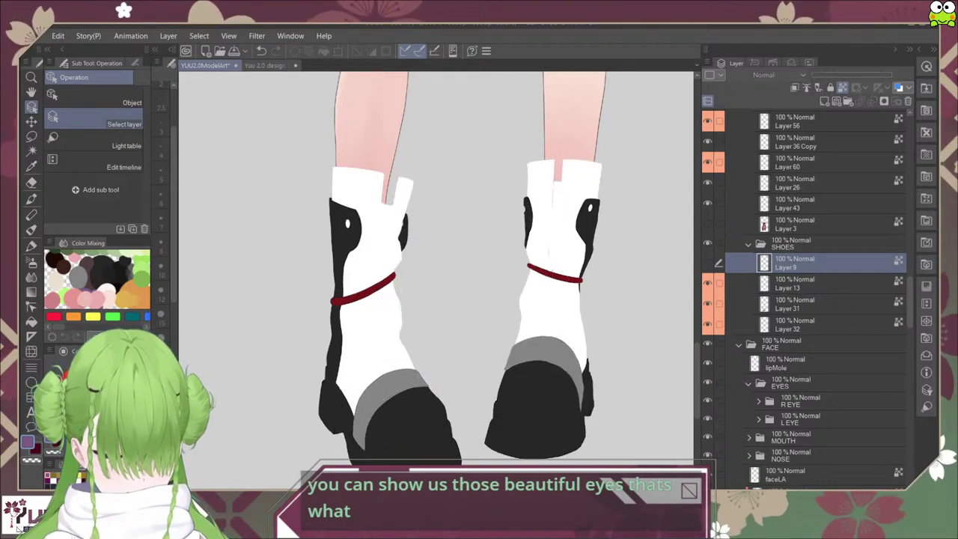
pyautogui.click(707, 263)
# Step: Merge Layer 13 and Layer 31 of the SHOES folder down into Layer 32
pyautogui.click(816, 284)
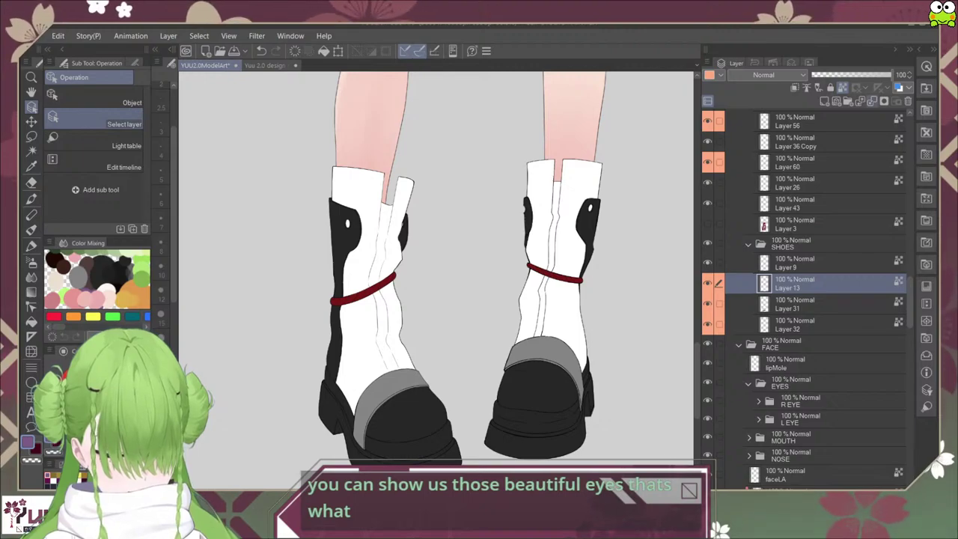
pyautogui.click(871, 101)
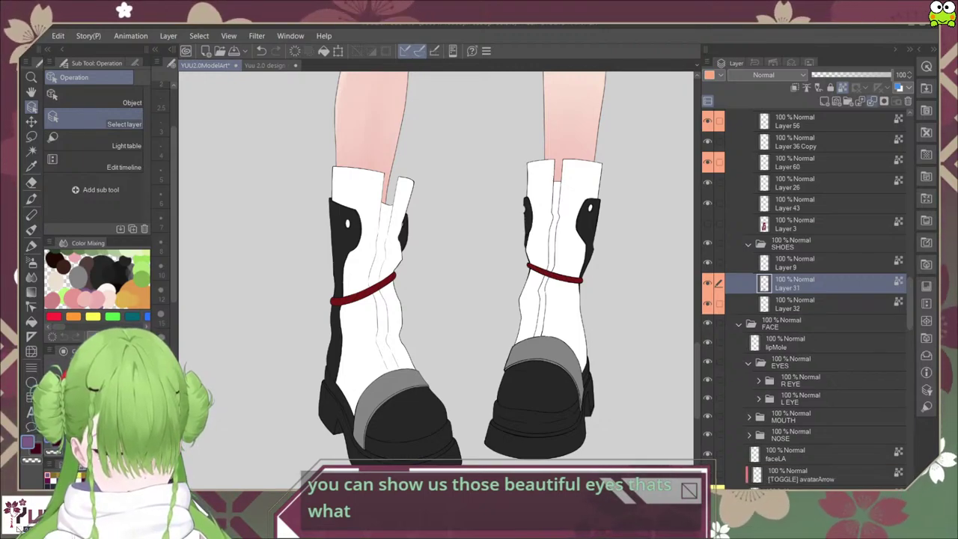
pyautogui.press('Delete')
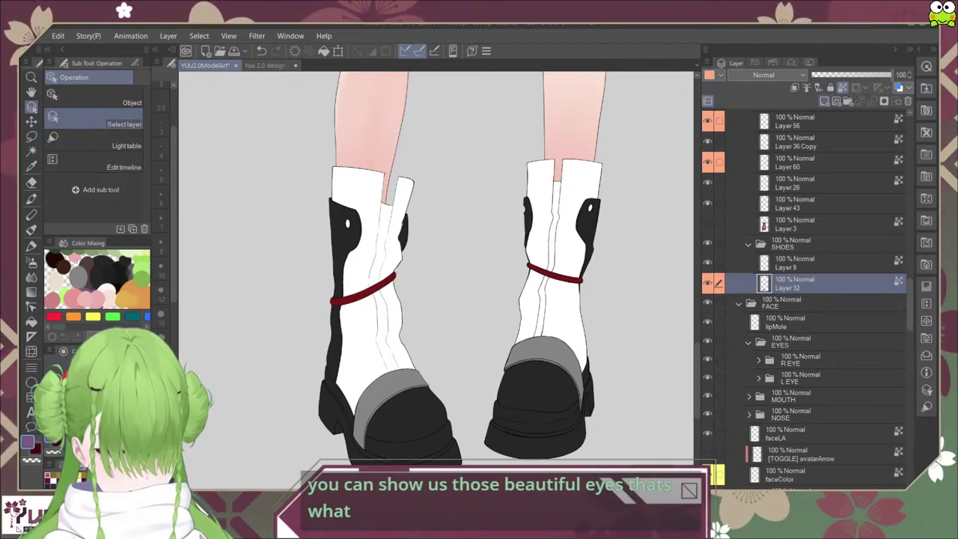
# Step: Add a shading layer clipped to Layer 32, set to Multiply at 40% opacity, and choose the Round mixing brush
pyautogui.hotkey('ctrl', 'z')
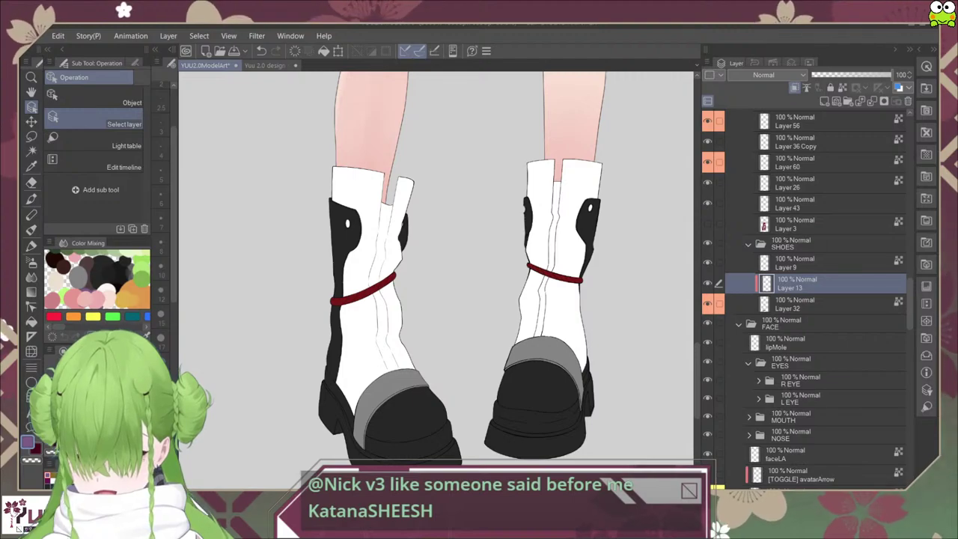
pyautogui.moveTo(448, 276); pyautogui.dragTo(422, 265)
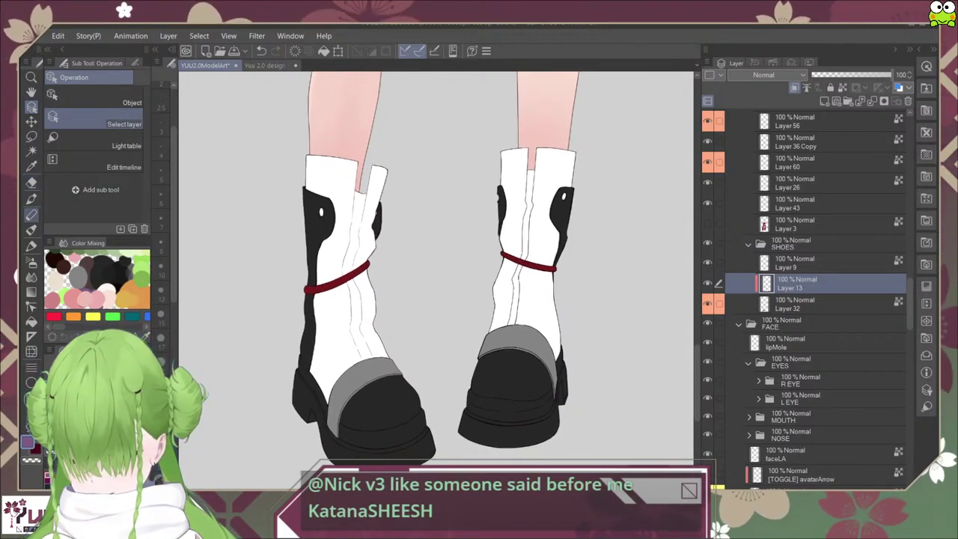
pyautogui.click(32, 199)
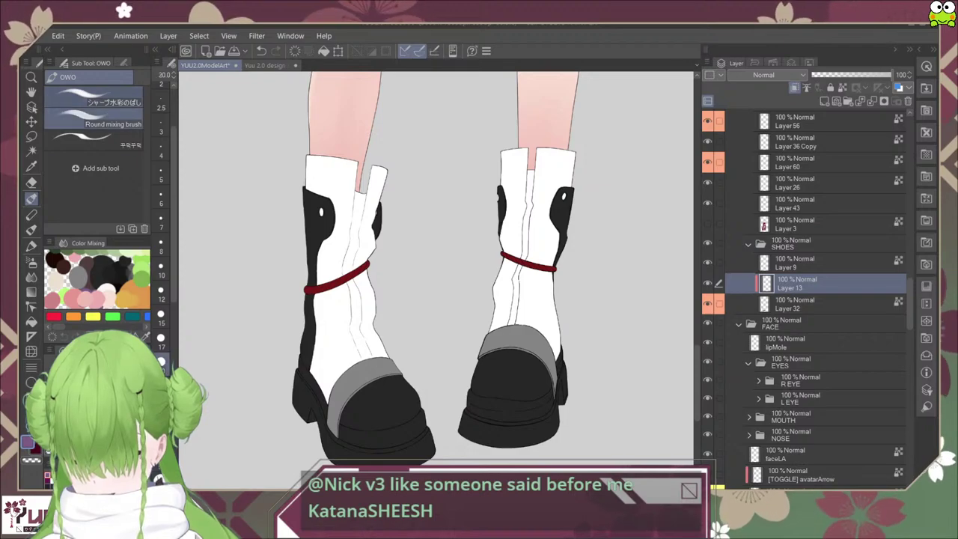
pyautogui.press('[')
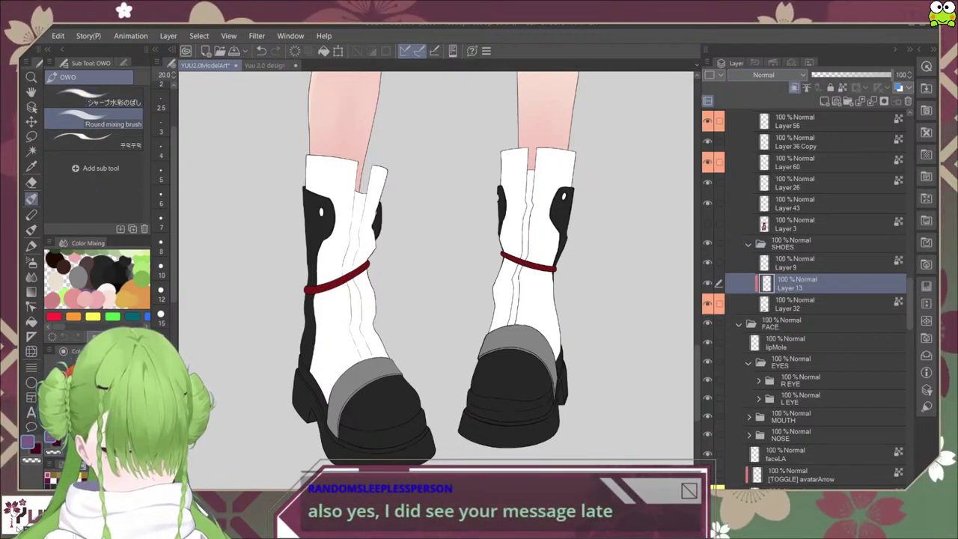
pyautogui.click(764, 108)
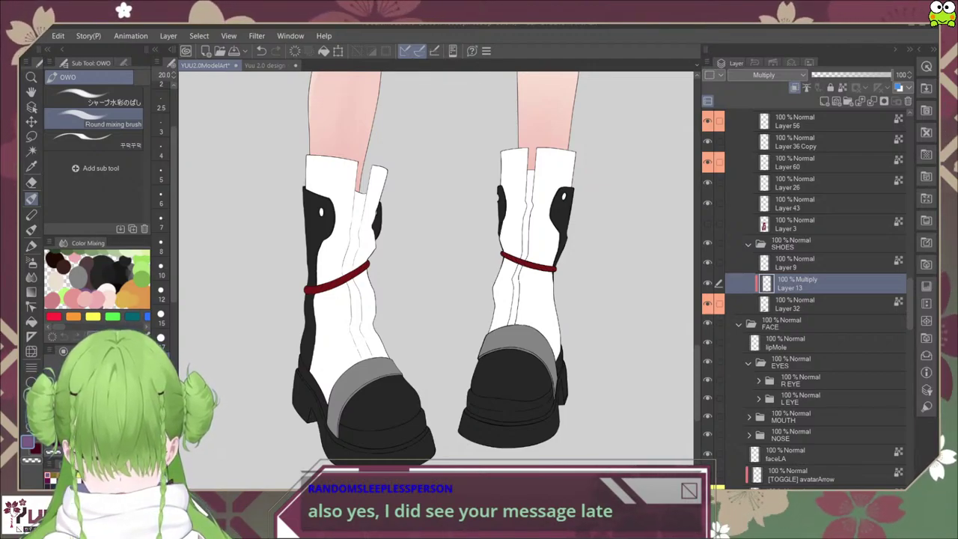
pyautogui.moveTo(892, 75); pyautogui.dragTo(843, 75)
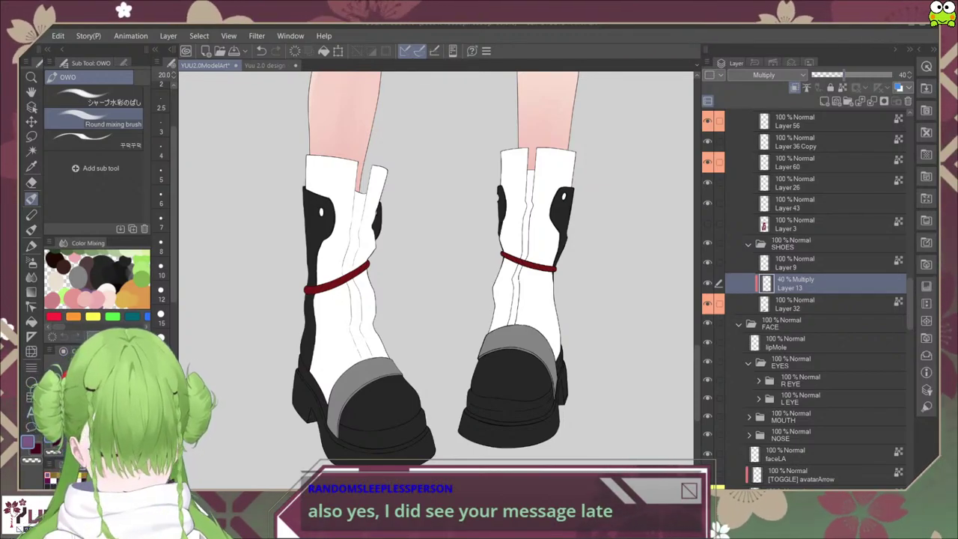
# Step: Toggle the visibility of the merged boot colours on Layer 32 repeatedly to compare the boots with and without them
pyautogui.click(707, 304)
pyautogui.click(706, 303)
pyautogui.click(706, 304)
pyautogui.click(707, 304)
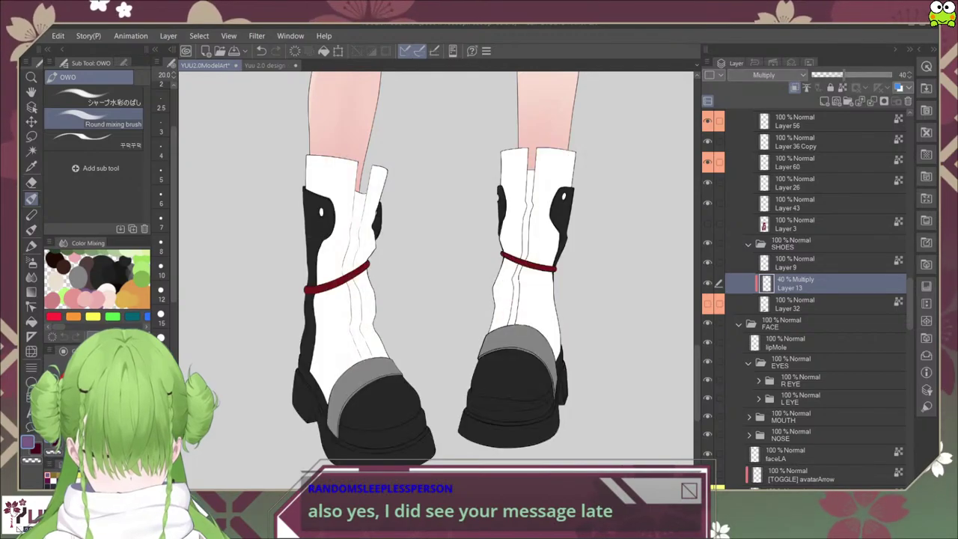
pyautogui.click(707, 304)
pyautogui.click(707, 304)
pyautogui.click(707, 304)
pyautogui.click(707, 303)
pyautogui.click(707, 304)
pyautogui.click(707, 304)
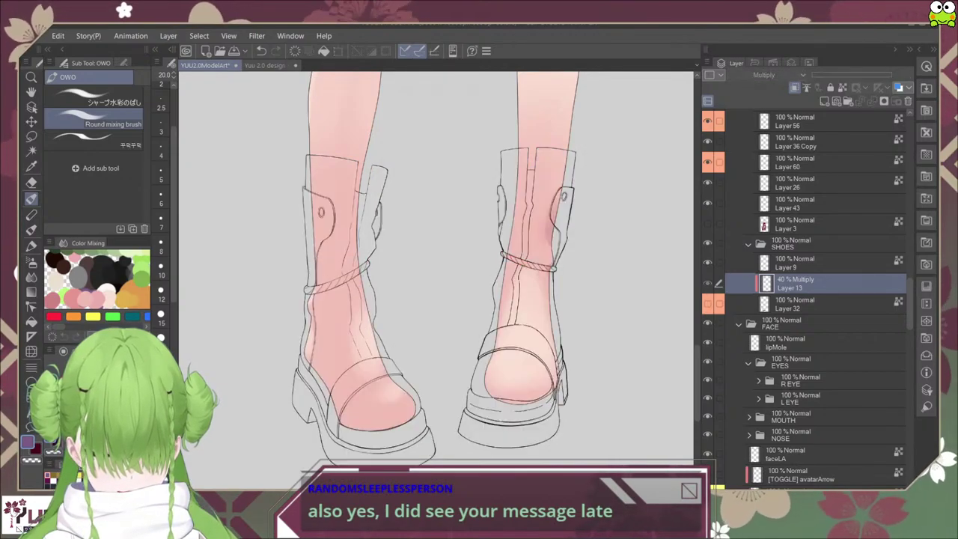
pyautogui.click(707, 304)
pyautogui.moveTo(554, 325); pyautogui.dragTo(557, 371)
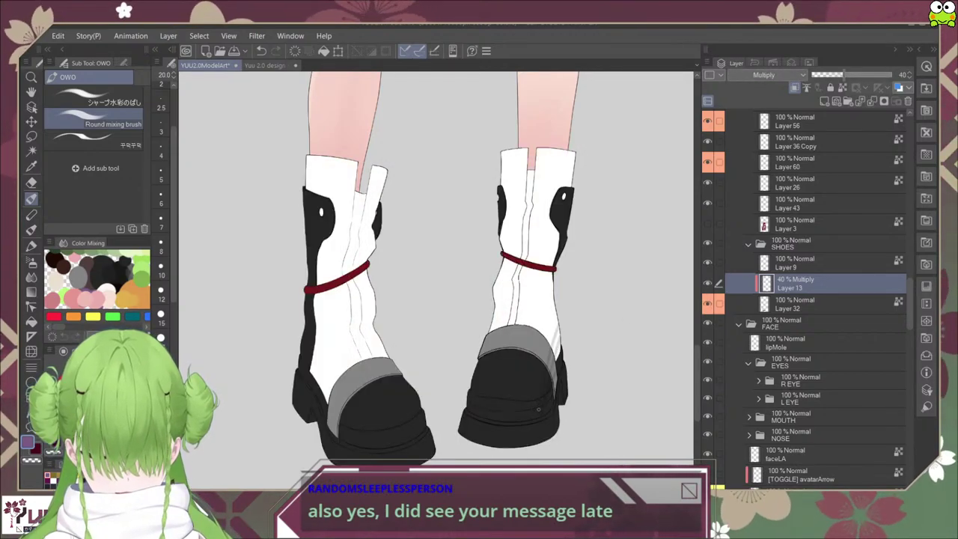
pyautogui.moveTo(537, 405); pyautogui.dragTo(524, 457)
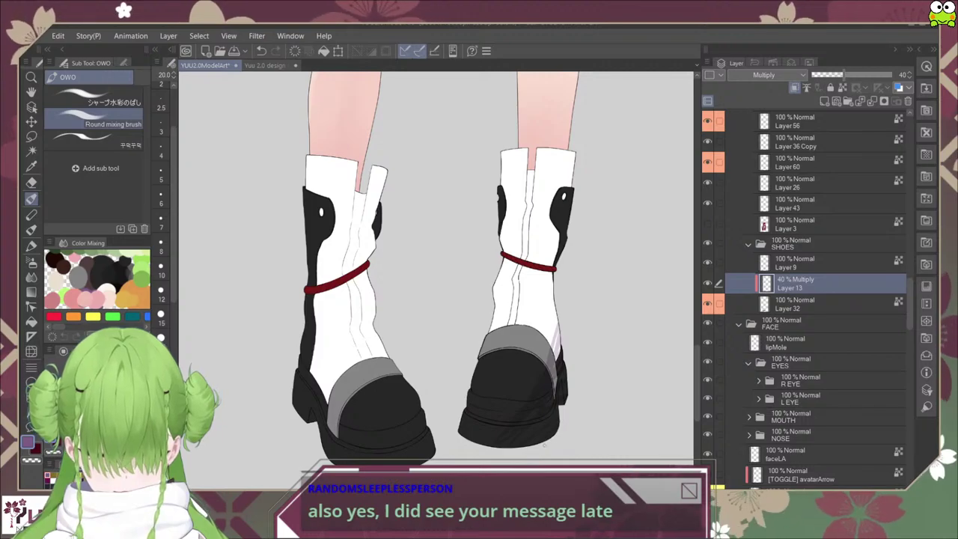
pyautogui.hotkey('ctrl', 'z')
pyautogui.hotkey('ctrl', 'z')
# Step: With the brush size at 40, paint soft grey fold shadows across the white shafts and ankles of both boots
pyautogui.click(161, 317)
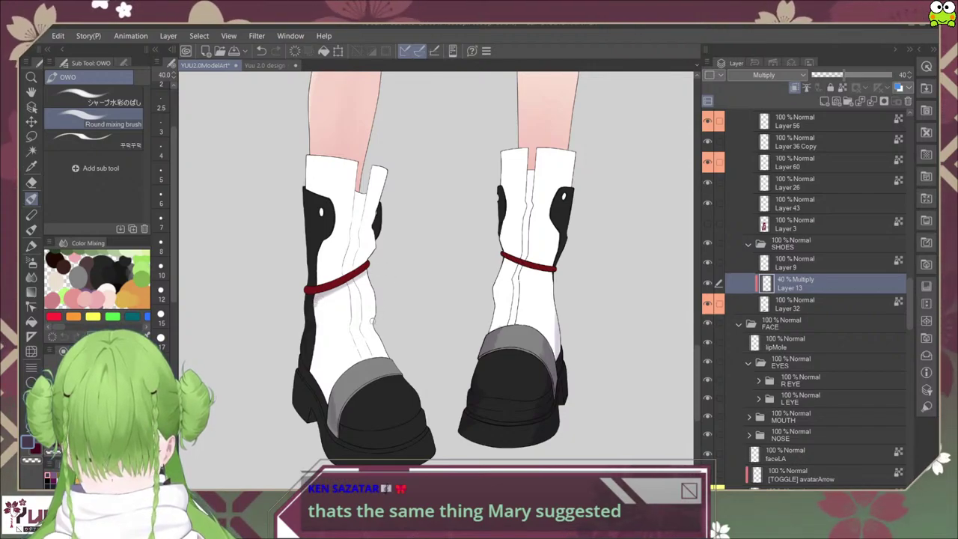
pyautogui.moveTo(365, 325); pyautogui.dragTo(329, 318)
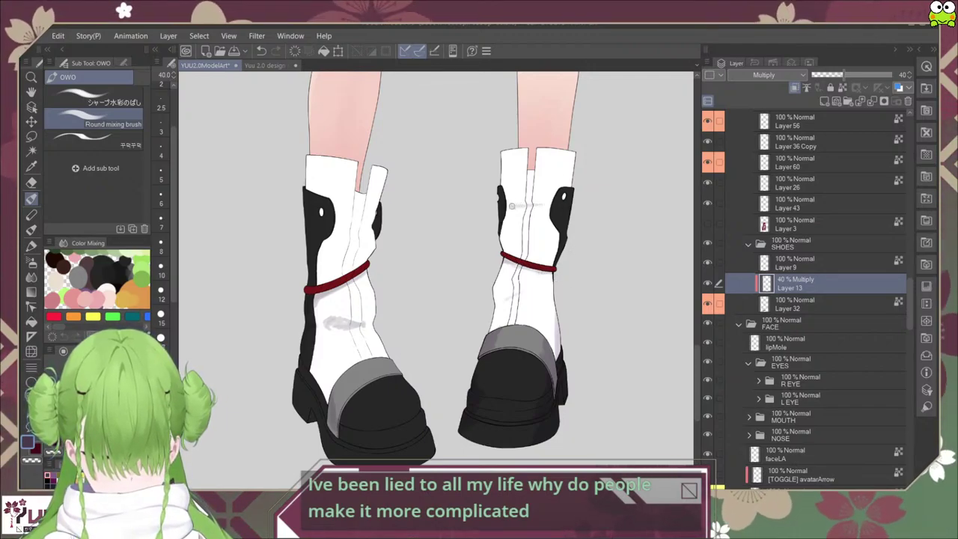
pyautogui.moveTo(510, 210); pyautogui.dragTo(542, 208)
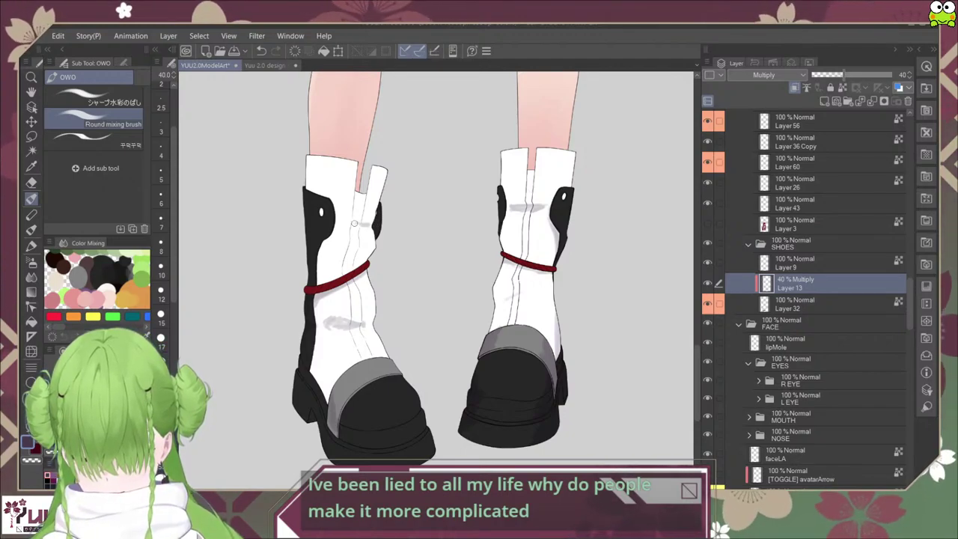
pyautogui.moveTo(345, 228)
pyautogui.mouseDown()
pyautogui.moveTo(339, 233)
pyautogui.moveTo(368, 228)
pyautogui.mouseUp()
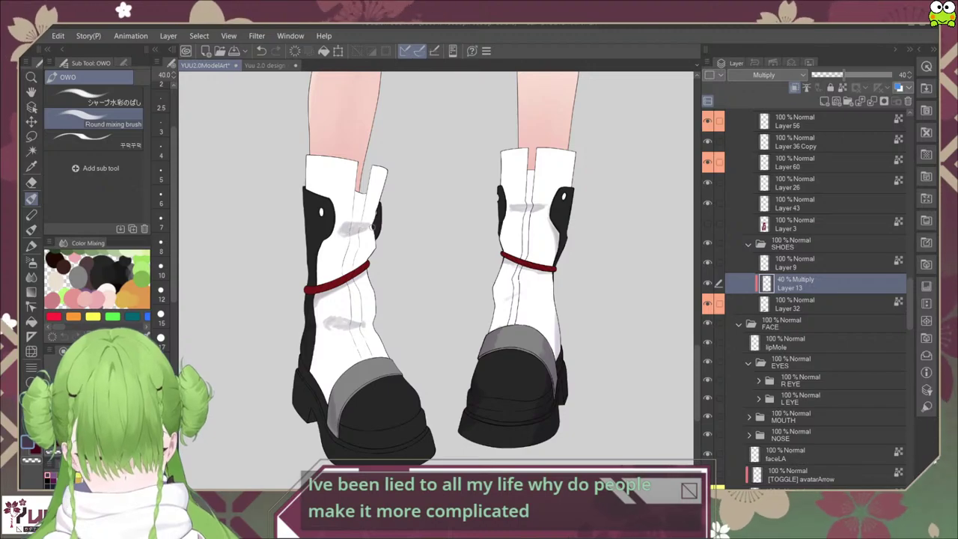
# Step: Show the red trousers on Layer 3 to check the boots against the whole outfit, and hide them again
pyautogui.click(707, 223)
pyautogui.hotkey('ctrl', '-')
pyautogui.hotkey('ctrl', '-')
pyautogui.hotkey('ctrl', '-')
pyautogui.moveTo(520, 270); pyautogui.dragTo(556, 348)
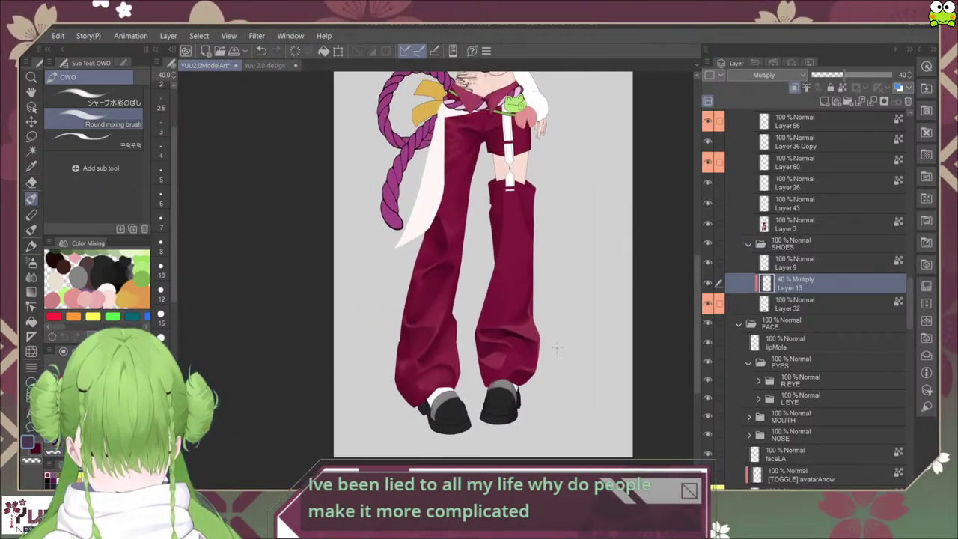
pyautogui.scroll(2, 540, 356)
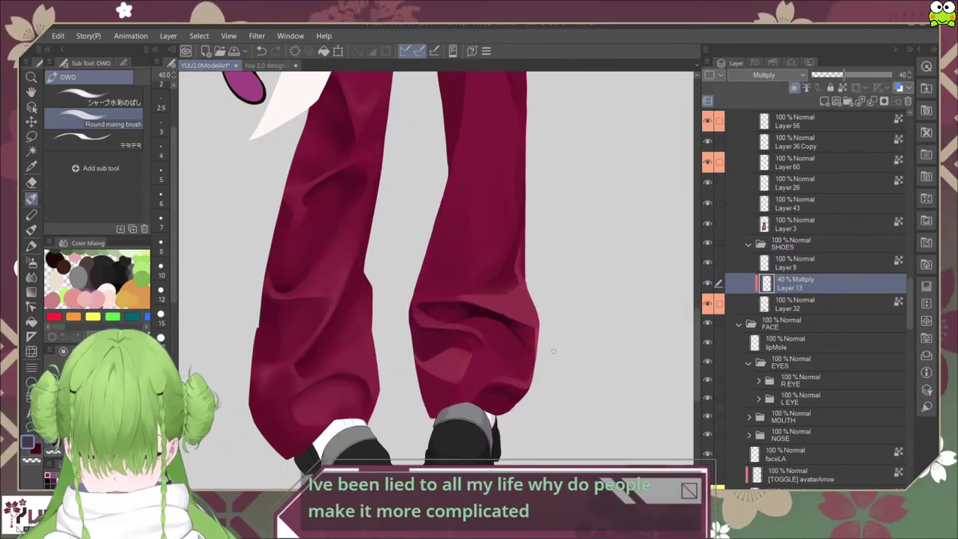
pyautogui.scroll(-4, 552, 348)
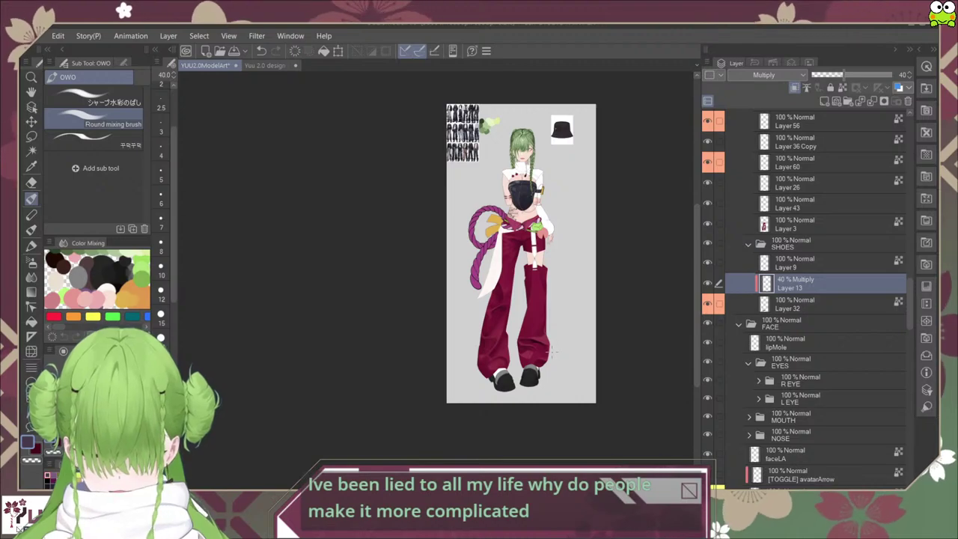
pyautogui.scroll(3, 551, 350)
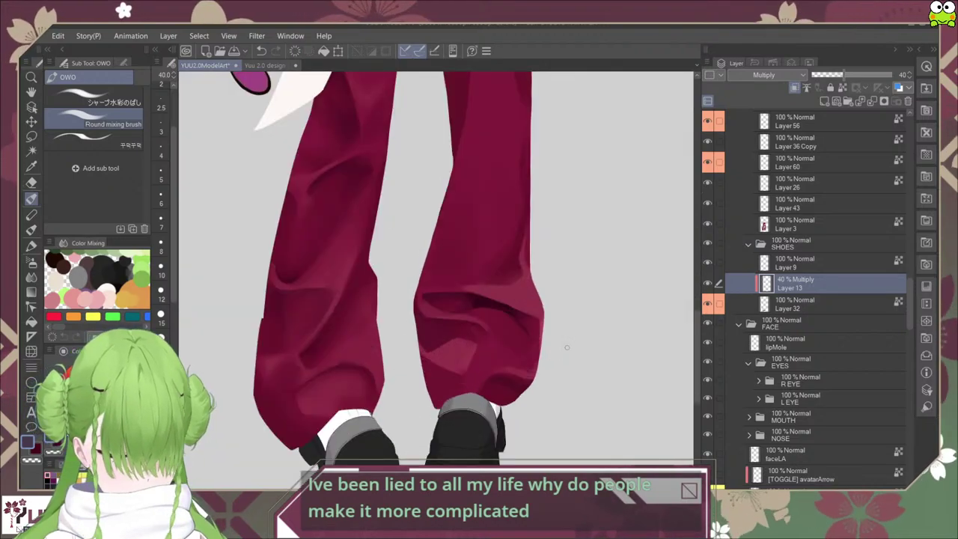
pyautogui.click(707, 284)
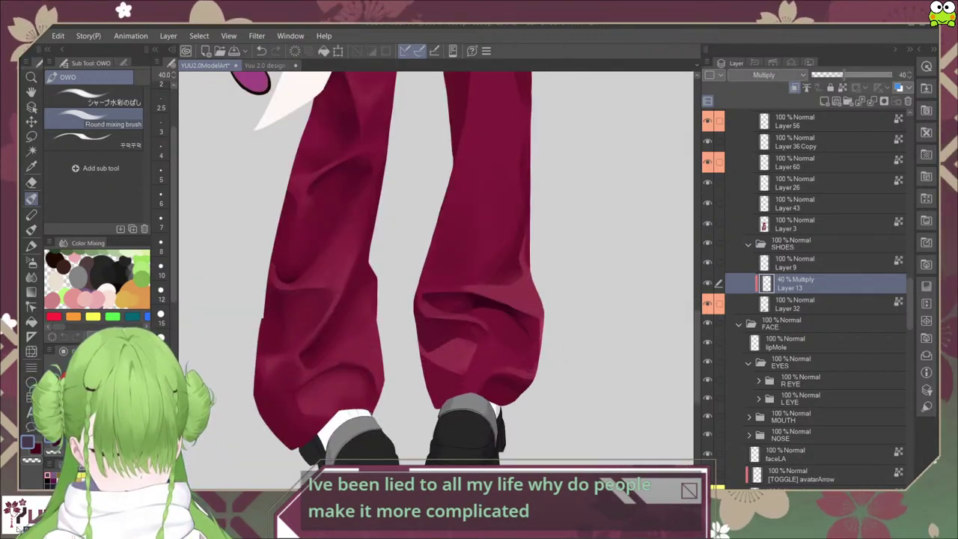
pyautogui.click(707, 224)
# Step: Paint more shadows above the left boot's red cord and on the grey toe bands and black toes of both boots
pyautogui.moveTo(483, 385)
pyautogui.mouseDown()
pyautogui.moveTo(525, 351)
pyautogui.moveTo(570, 366)
pyautogui.moveTo(633, 327)
pyautogui.mouseUp()
pyautogui.scroll(2, 526, 352)
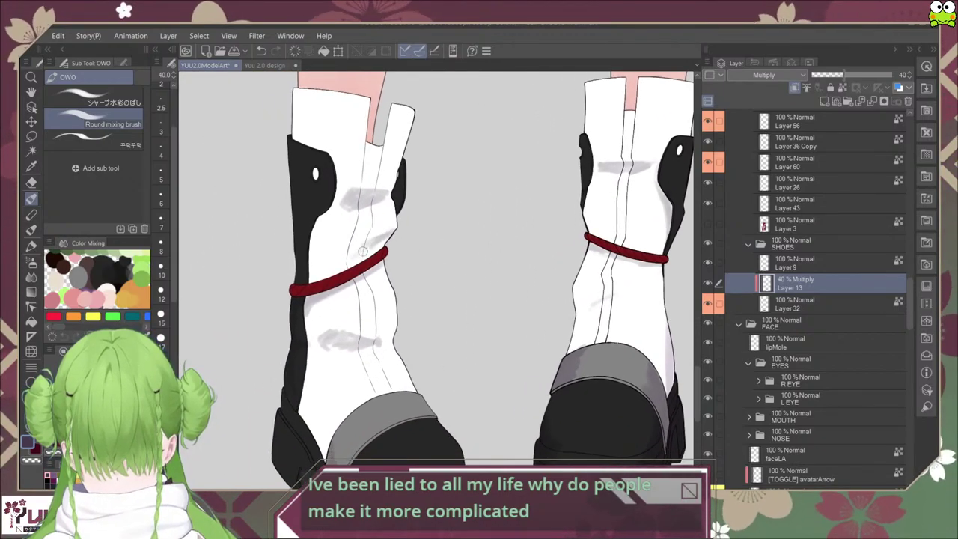
pyautogui.moveTo(364, 247)
pyautogui.mouseDown()
pyautogui.moveTo(358, 259)
pyautogui.moveTo(383, 246)
pyautogui.moveTo(360, 252)
pyautogui.mouseUp()
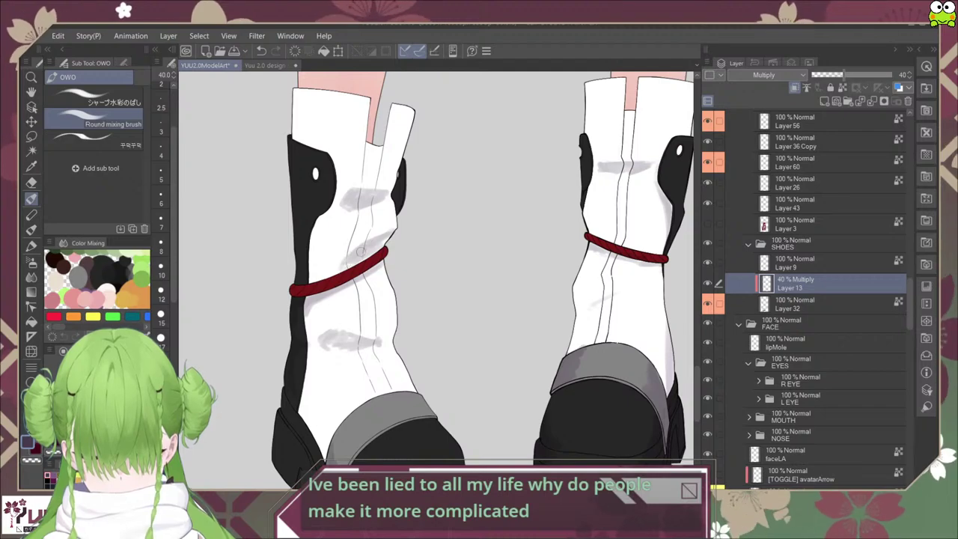
pyautogui.moveTo(586, 363)
pyautogui.mouseDown()
pyautogui.moveTo(469, 287)
pyautogui.moveTo(443, 288)
pyautogui.moveTo(481, 291)
pyautogui.mouseUp()
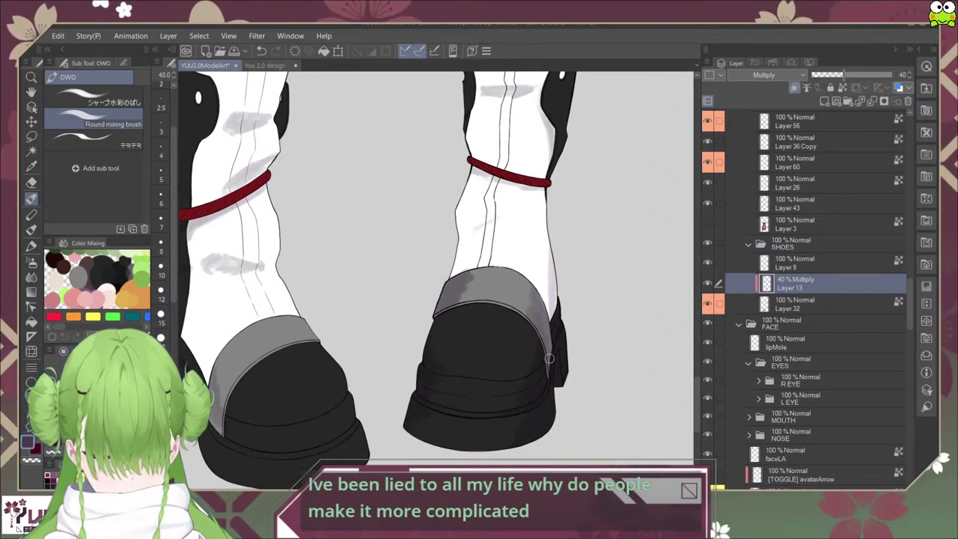
pyautogui.moveTo(549, 358)
pyautogui.mouseDown()
pyautogui.moveTo(541, 305)
pyautogui.moveTo(535, 315)
pyautogui.mouseUp()
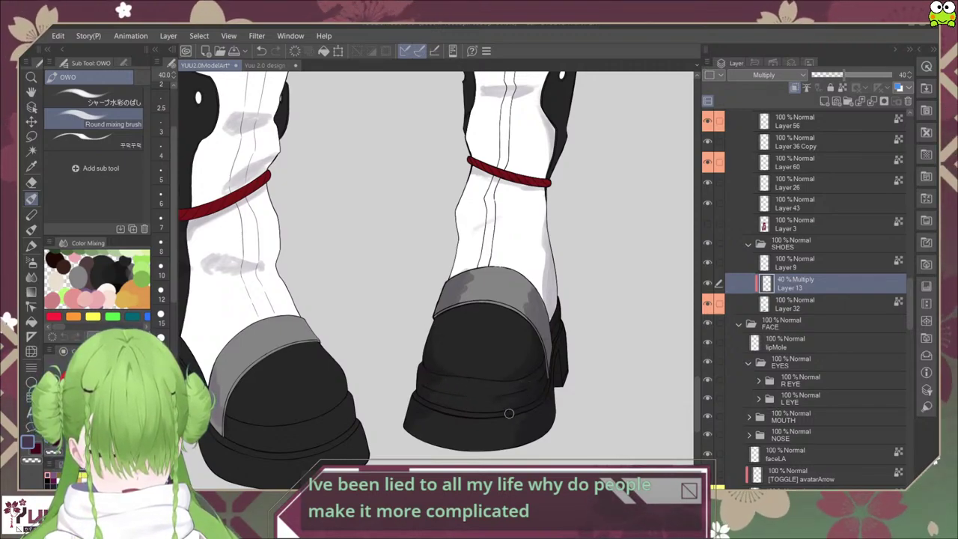
pyautogui.moveTo(536, 425); pyautogui.dragTo(676, 405)
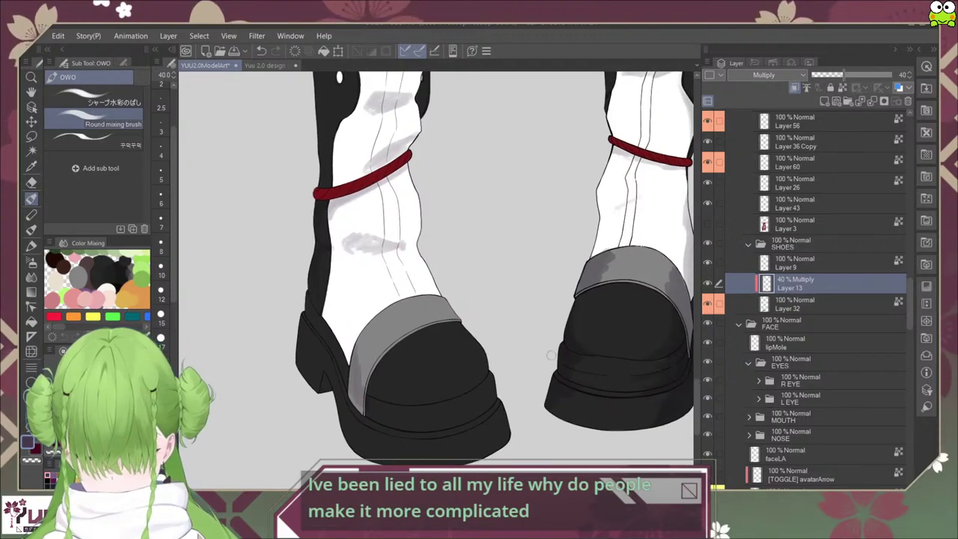
pyautogui.moveTo(351, 385)
pyautogui.mouseDown()
pyautogui.moveTo(354, 395)
pyautogui.moveTo(366, 387)
pyautogui.moveTo(364, 398)
pyautogui.moveTo(364, 383)
pyautogui.mouseUp()
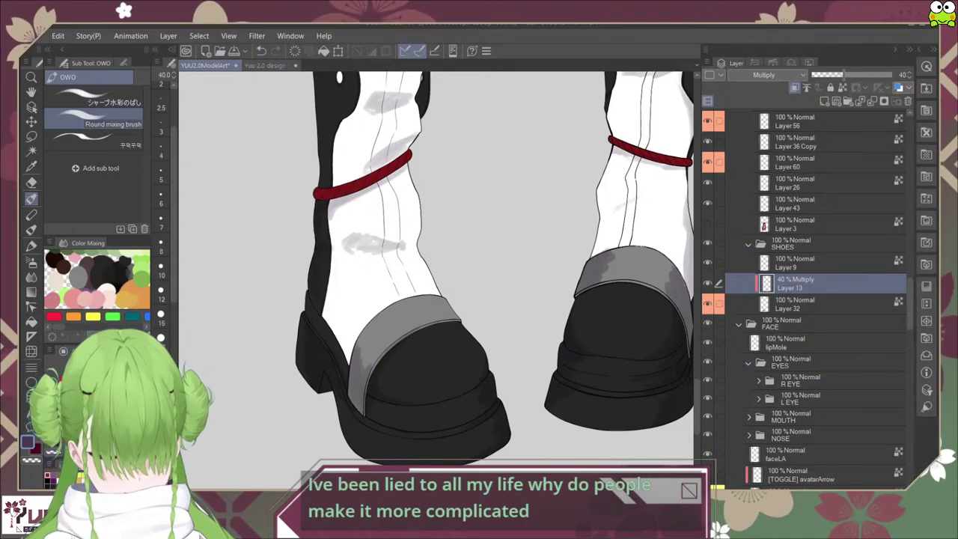
# Step: Show the trousers over the boots to check the toe shading below the hems, and hide them again
pyautogui.click(707, 224)
pyautogui.hotkey('ctrl', '-')
pyautogui.hotkey('ctrl', '-')
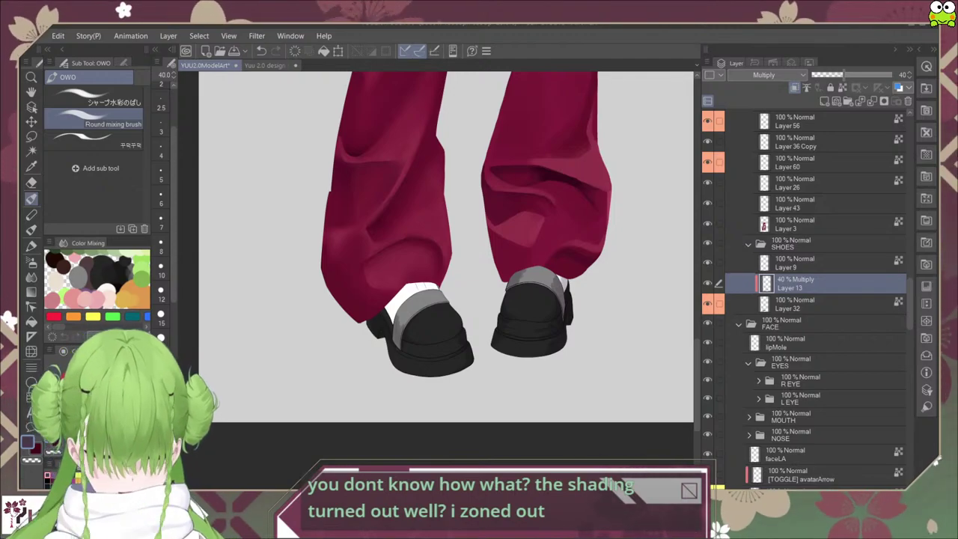
pyautogui.hotkey('ctrl', 'z')
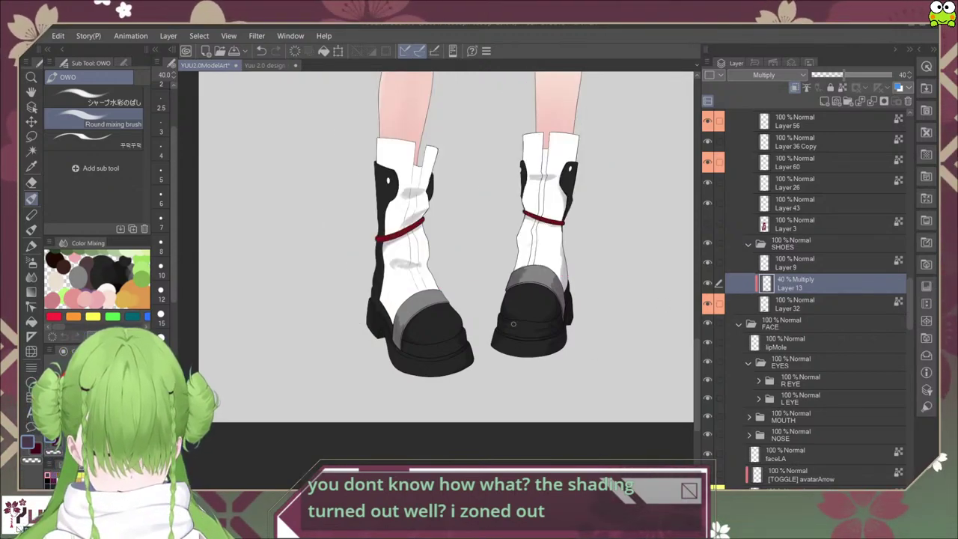
pyautogui.moveTo(491, 298); pyautogui.dragTo(505, 312)
pyautogui.scroll(1, 505, 312)
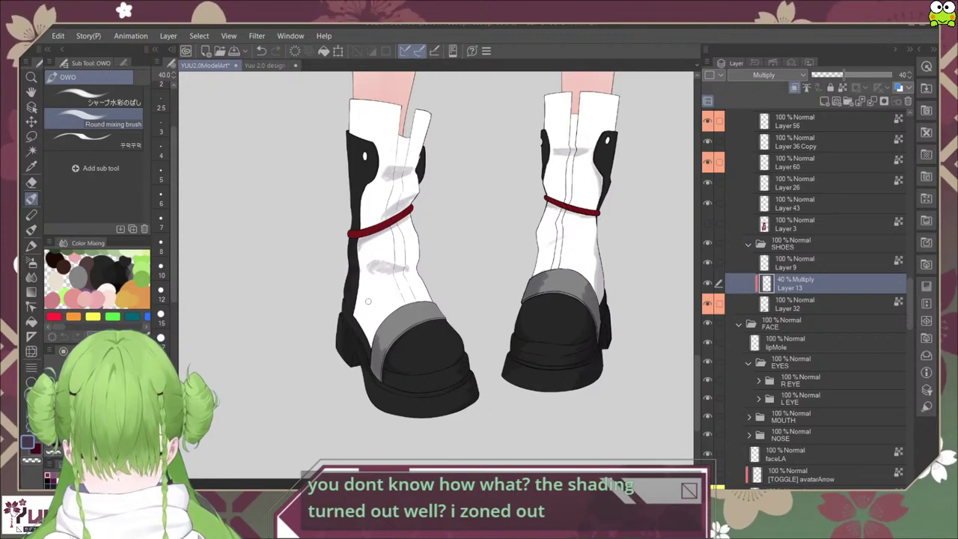
# Step: Paint soft shadows down the heel-side edge of the left boot's white ankle, checking them against both boots
pyautogui.scroll(1, 361, 290)
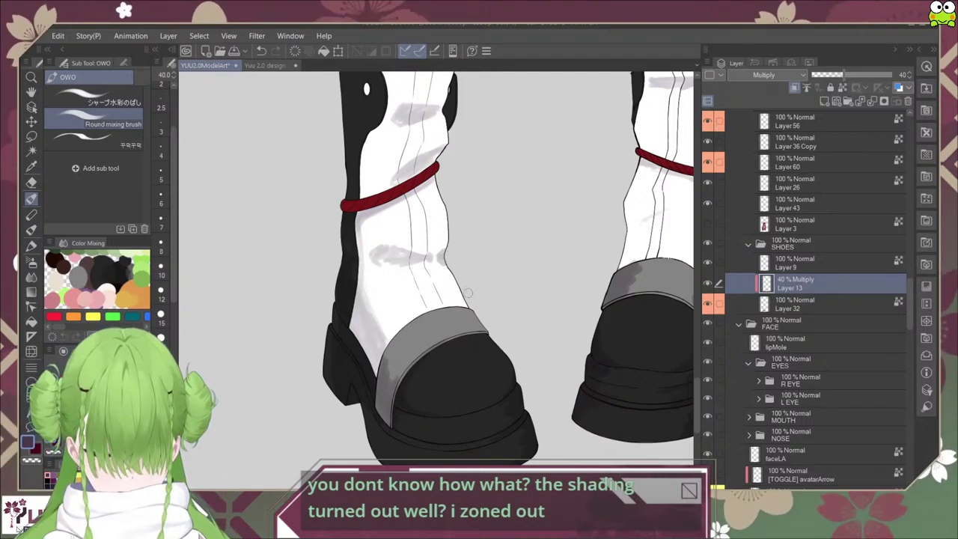
pyautogui.scroll(-3, 499, 355)
pyautogui.scroll(3, 435, 392)
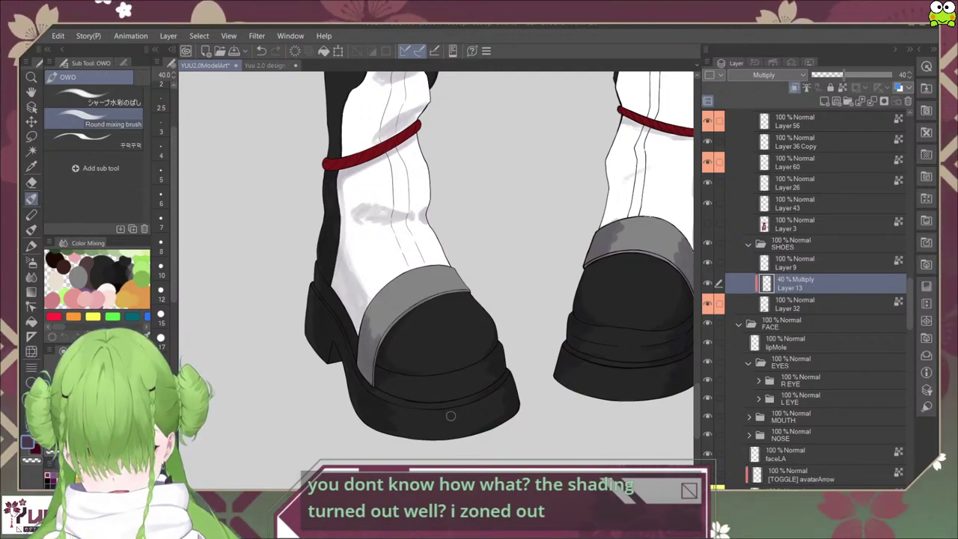
pyautogui.scroll(-3, 450, 415)
pyautogui.scroll(3, 450, 415)
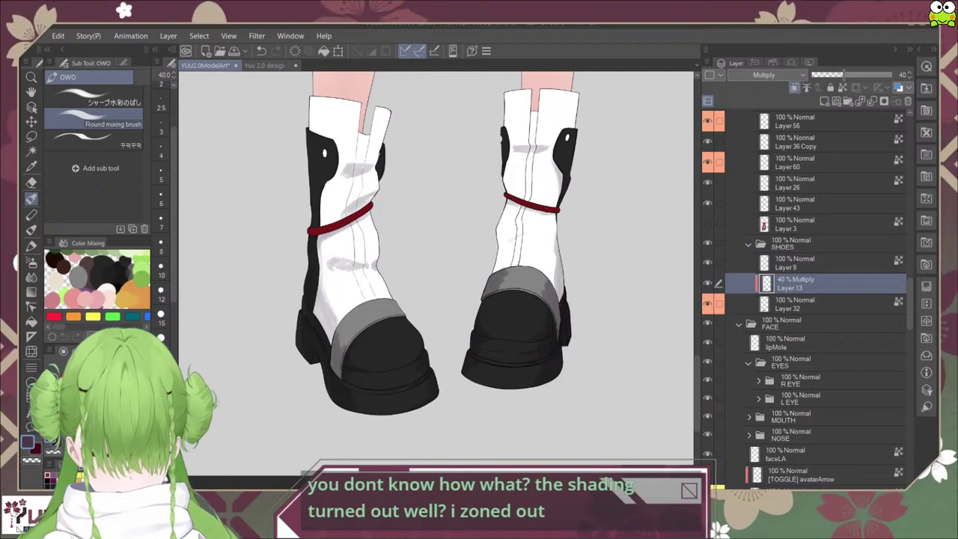
pyautogui.moveTo(541, 283); pyautogui.dragTo(552, 306)
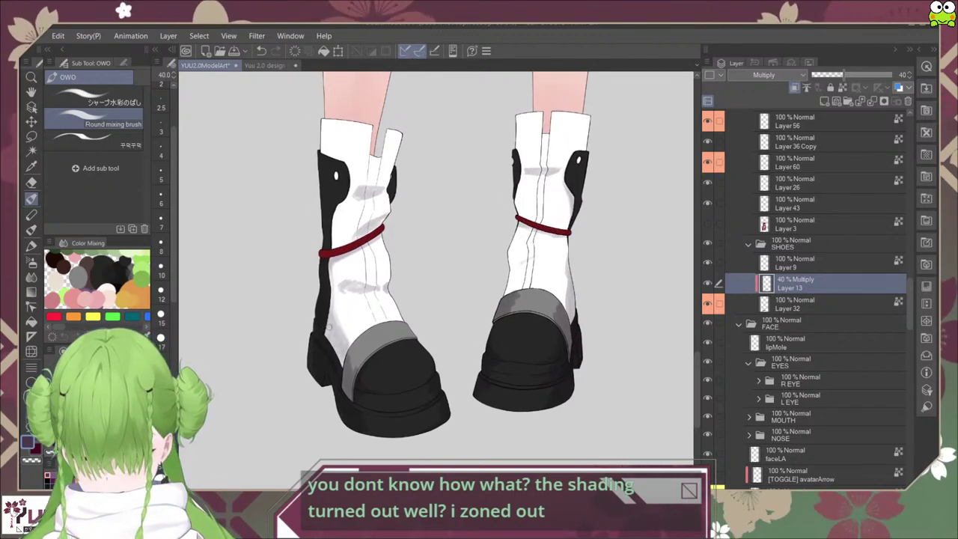
pyautogui.scroll(-3, 349, 338)
pyautogui.scroll(3, 464, 358)
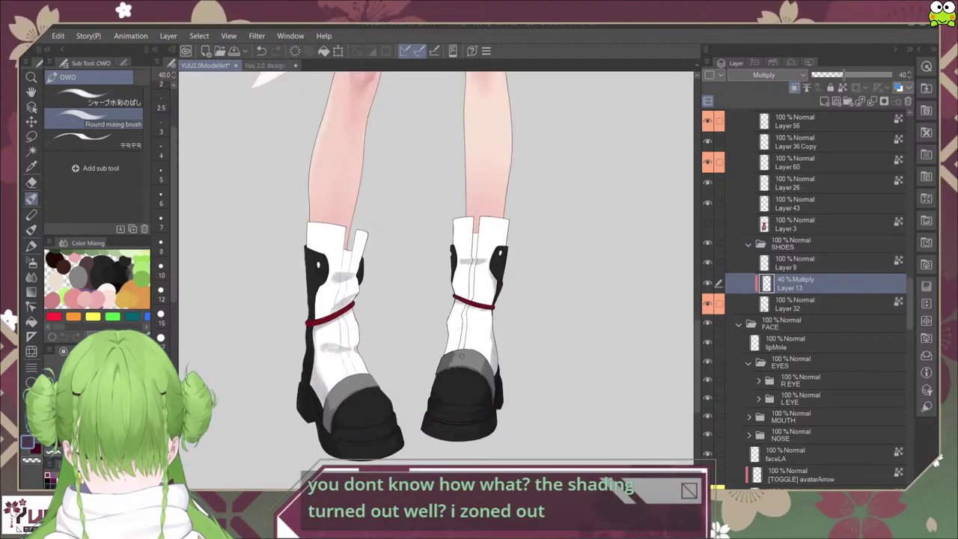
pyautogui.moveTo(410, 334); pyautogui.dragTo(474, 349)
pyautogui.scroll(1, 471, 347)
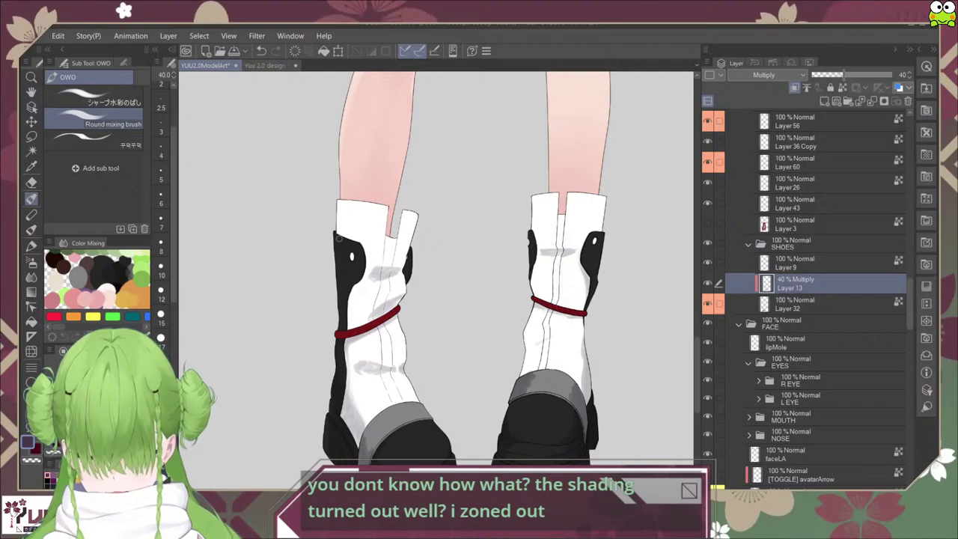
# Step: Paint soft shadows along the inner edge of the left boot's large black panel and beneath its red cord
pyautogui.scroll(2, 340, 345)
pyautogui.scroll(2, 340, 347)
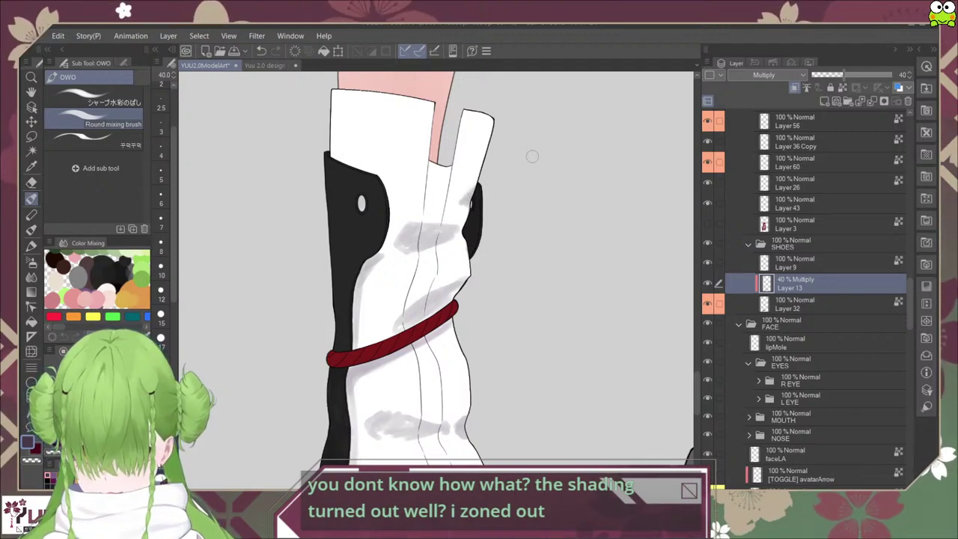
pyautogui.moveTo(652, 404); pyautogui.dragTo(592, 285)
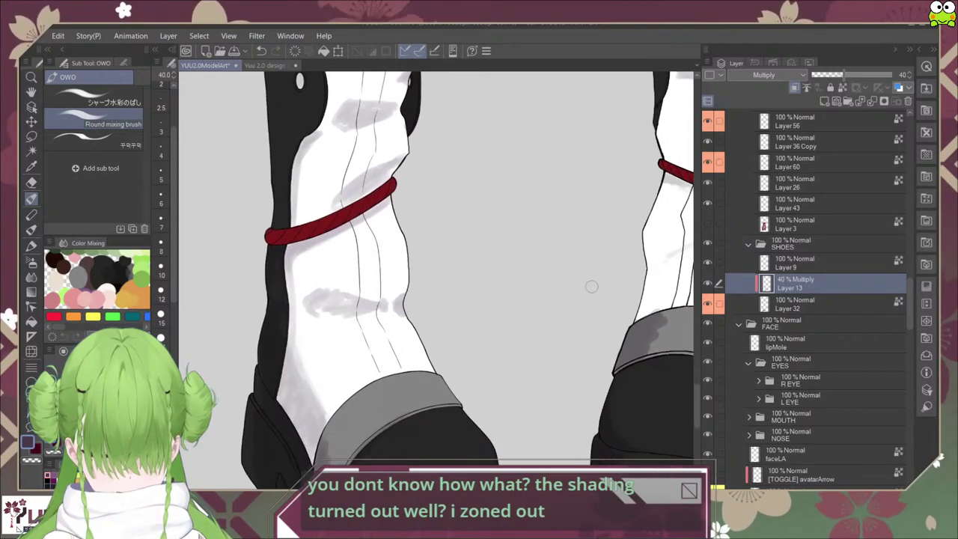
pyautogui.scroll(-1, 615, 321)
pyautogui.moveTo(616, 323); pyautogui.dragTo(473, 238)
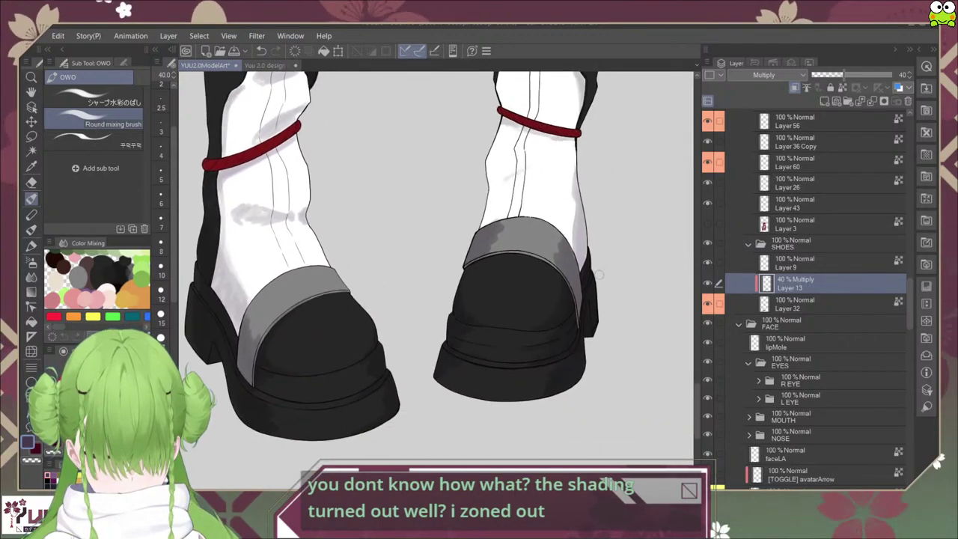
# Step: Shade the outer edge of the left boot's white cuff above the black panel with a soft vertical shadow
pyautogui.scroll(8, 600, 274)
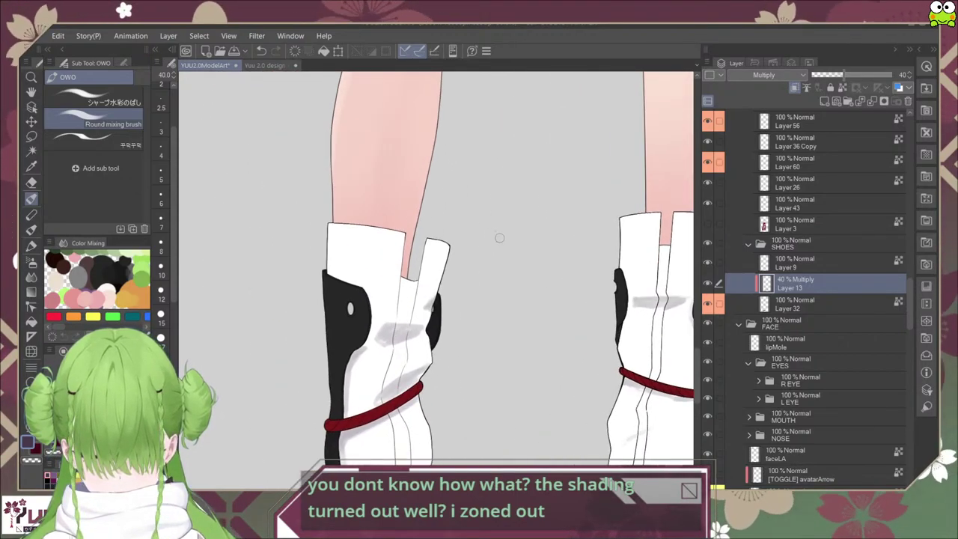
pyautogui.scroll(2, 323, 271)
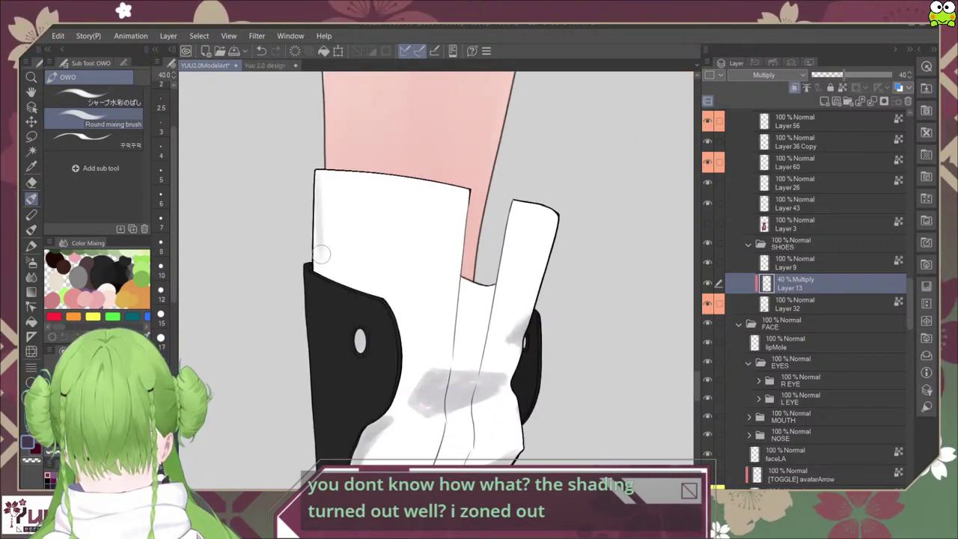
pyautogui.moveTo(327, 242); pyautogui.dragTo(332, 275)
pyautogui.moveTo(330, 179)
pyautogui.mouseDown()
pyautogui.moveTo(332, 276)
pyautogui.moveTo(313, 259)
pyautogui.moveTo(316, 242)
pyautogui.mouseUp()
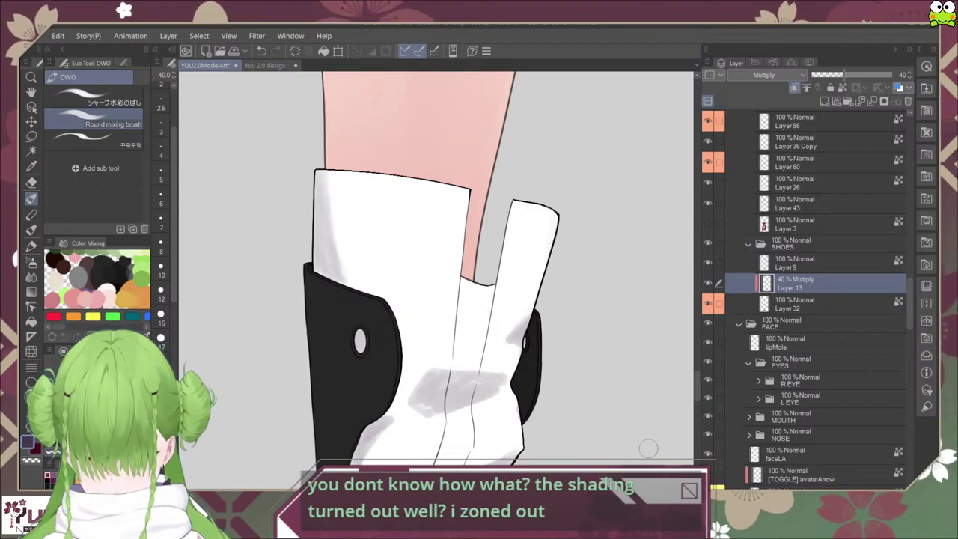
pyautogui.scroll(-2, 648, 448)
pyautogui.scroll(2, 583, 329)
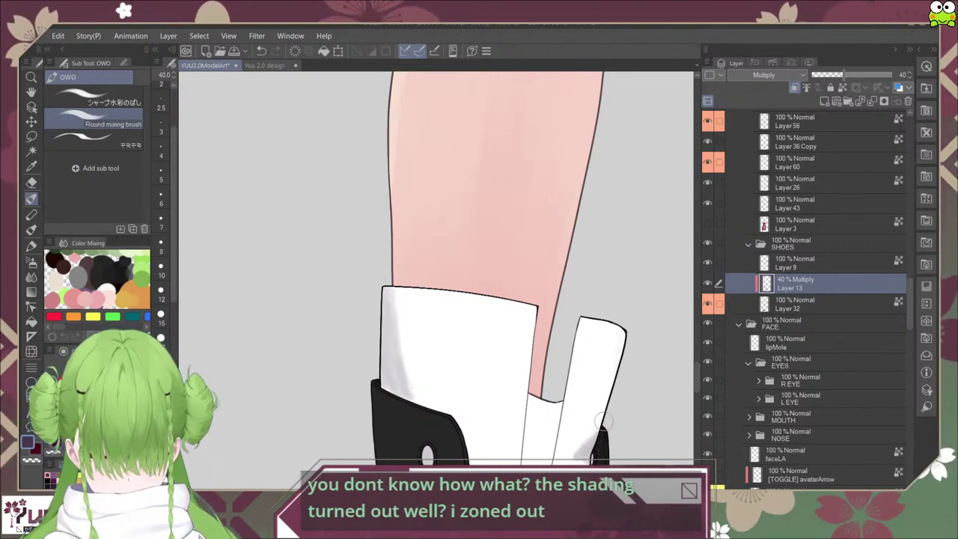
pyautogui.scroll(-1, 616, 396)
# Step: Paint shadows on the right boot's white shaft just above the red cord and beside the black panel
pyautogui.moveTo(623, 414); pyautogui.dragTo(532, 253)
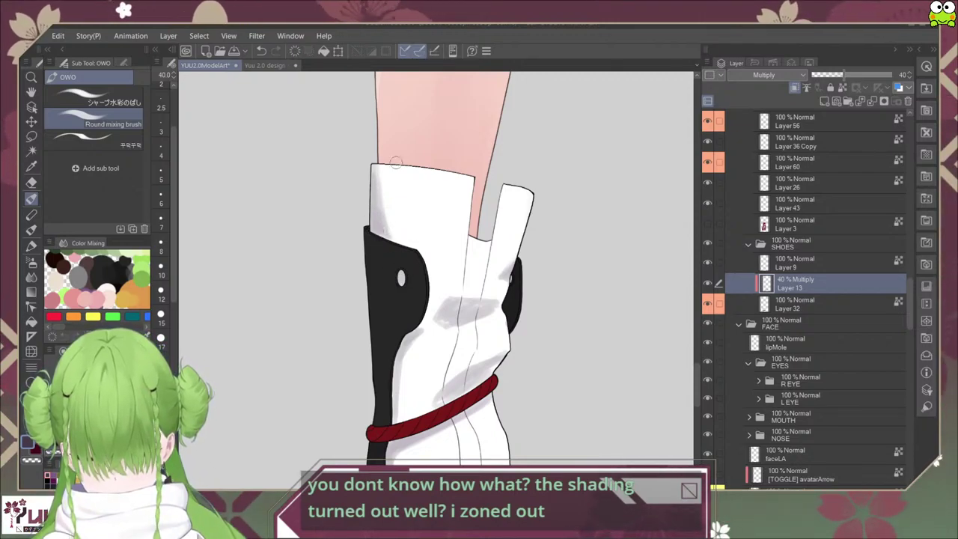
pyautogui.moveTo(567, 413); pyautogui.dragTo(503, 367)
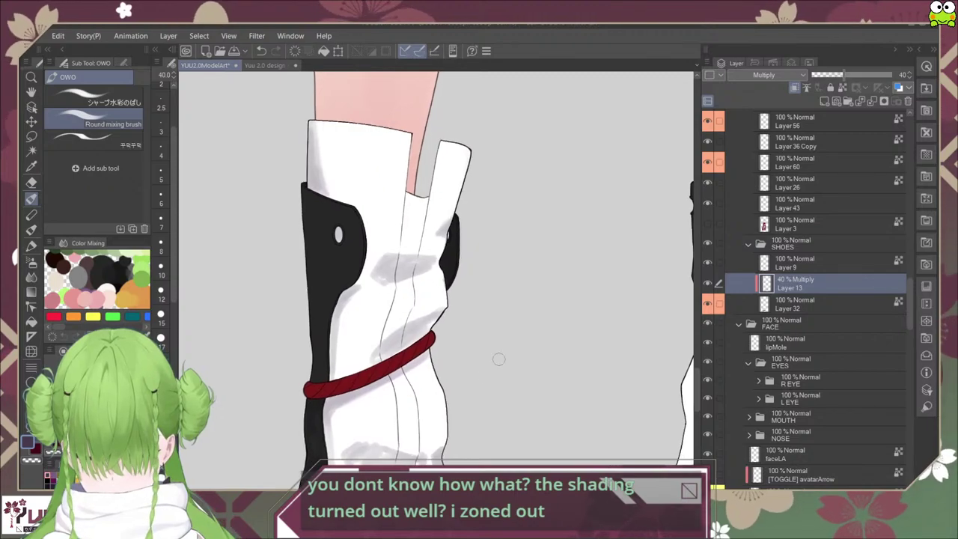
pyautogui.moveTo(682, 303); pyautogui.dragTo(422, 364)
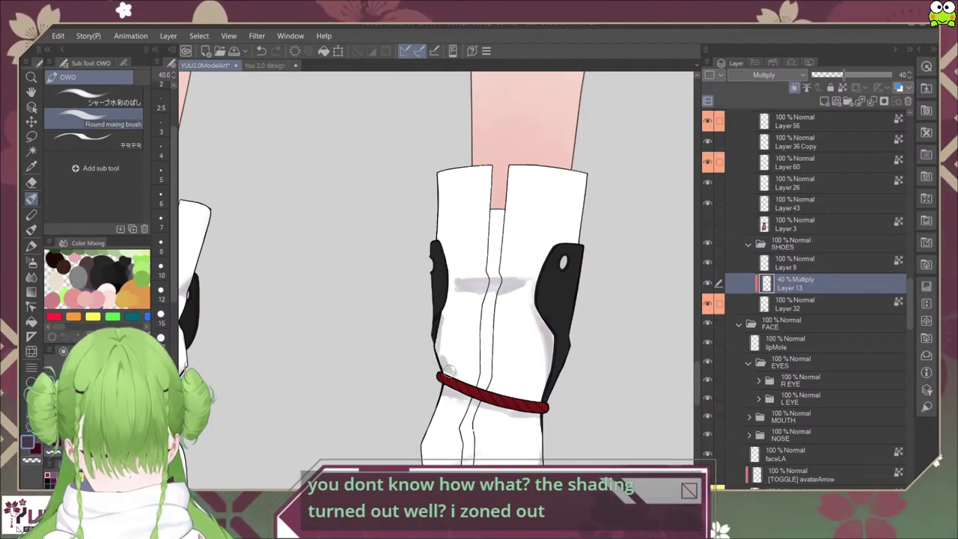
pyautogui.moveTo(441, 358)
pyautogui.mouseDown()
pyautogui.moveTo(475, 380)
pyautogui.moveTo(459, 397)
pyautogui.moveTo(536, 414)
pyautogui.moveTo(569, 329)
pyautogui.mouseUp()
pyautogui.scroll(-2, 555, 429)
pyautogui.scroll(2, 385, 330)
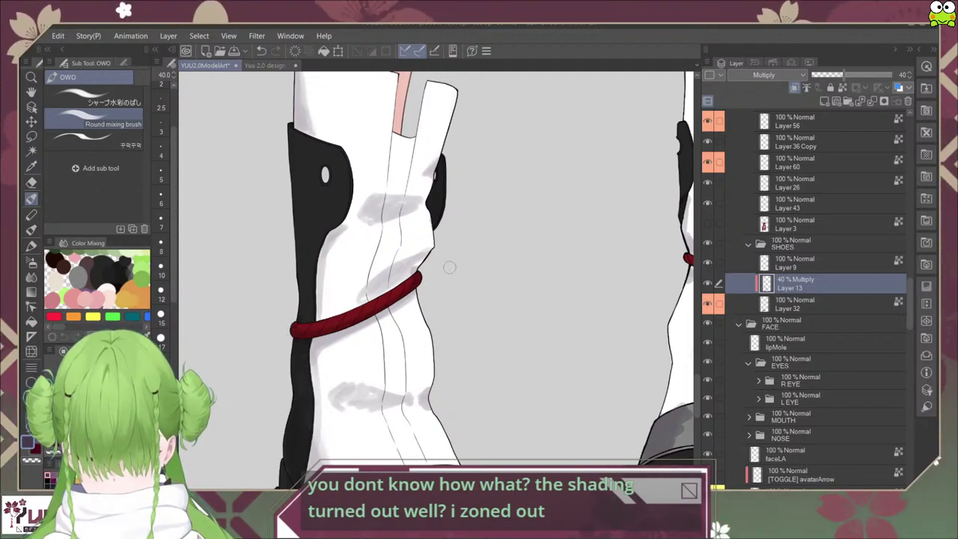
# Step: Paint the cast shadow beneath the right boot's red cord and strengthen the shading along its black panel
pyautogui.moveTo(612, 350); pyautogui.dragTo(333, 379)
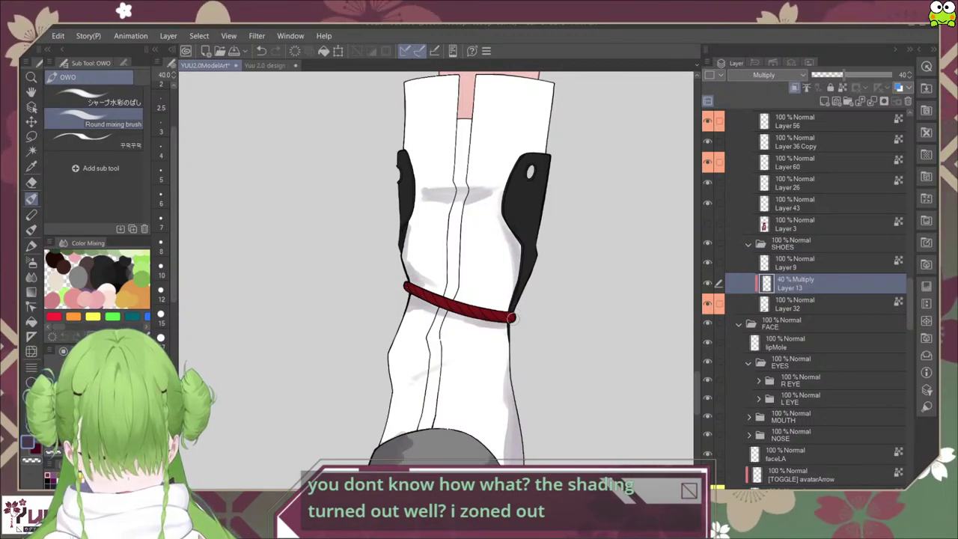
pyautogui.scroll(3, 510, 317)
pyautogui.moveTo(274, 240); pyautogui.dragTo(312, 170)
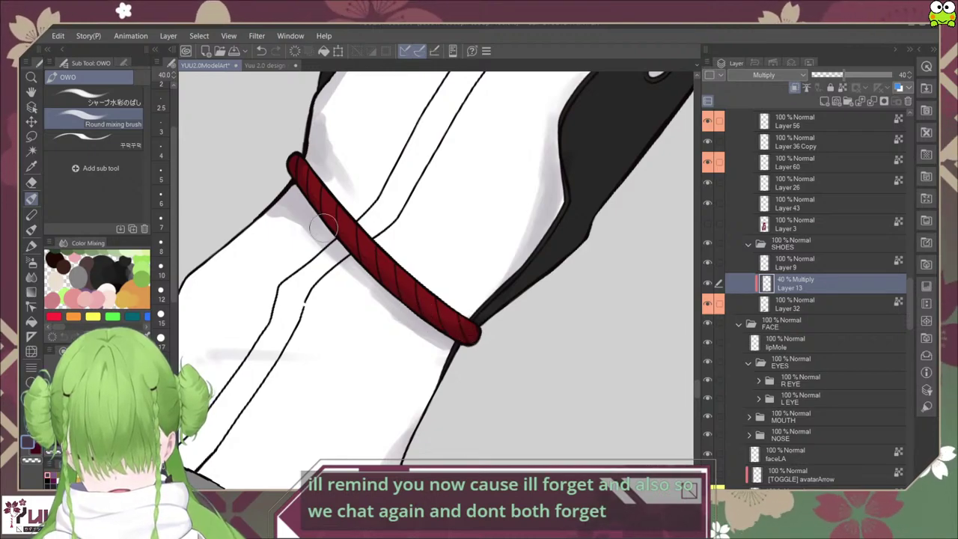
pyautogui.hotkey('ctrl', '@')
pyautogui.scroll(-3, 387, 480)
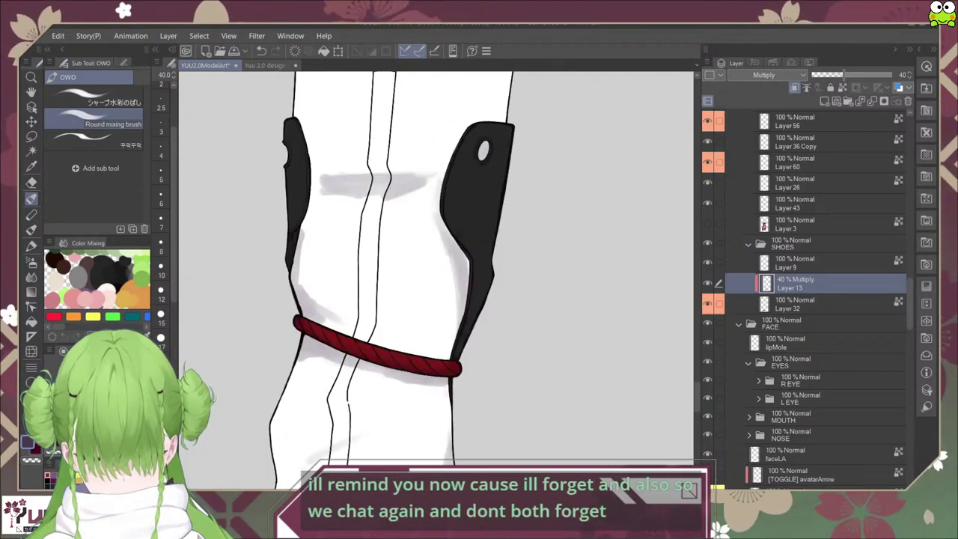
# Step: Paint a curved fold shadow across the right boot's ankle seams and a small shadow at the ankle's outer edge
pyautogui.moveTo(387, 480)
pyautogui.mouseDown()
pyautogui.moveTo(513, 307)
pyautogui.moveTo(544, 285)
pyautogui.mouseUp()
pyautogui.scroll(1, 513, 307)
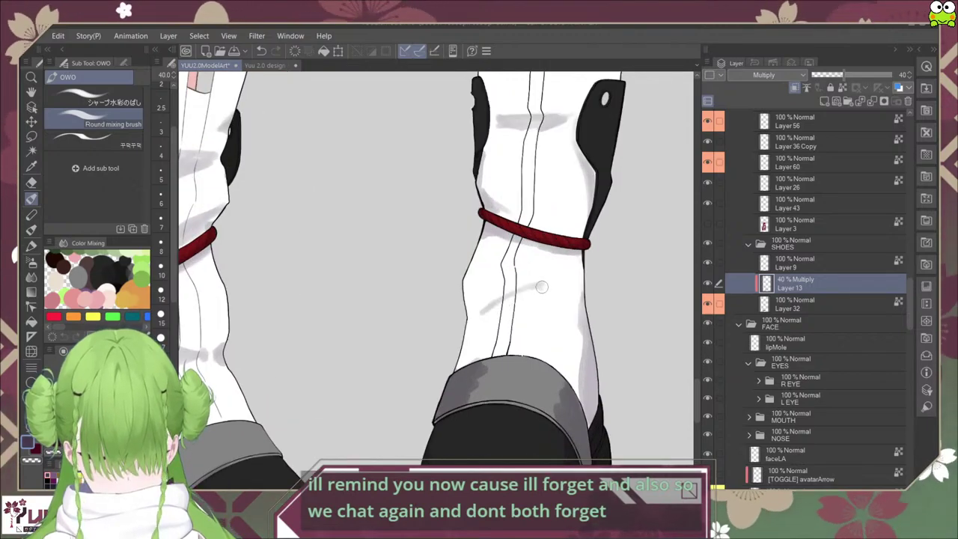
pyautogui.moveTo(490, 305); pyautogui.dragTo(545, 278)
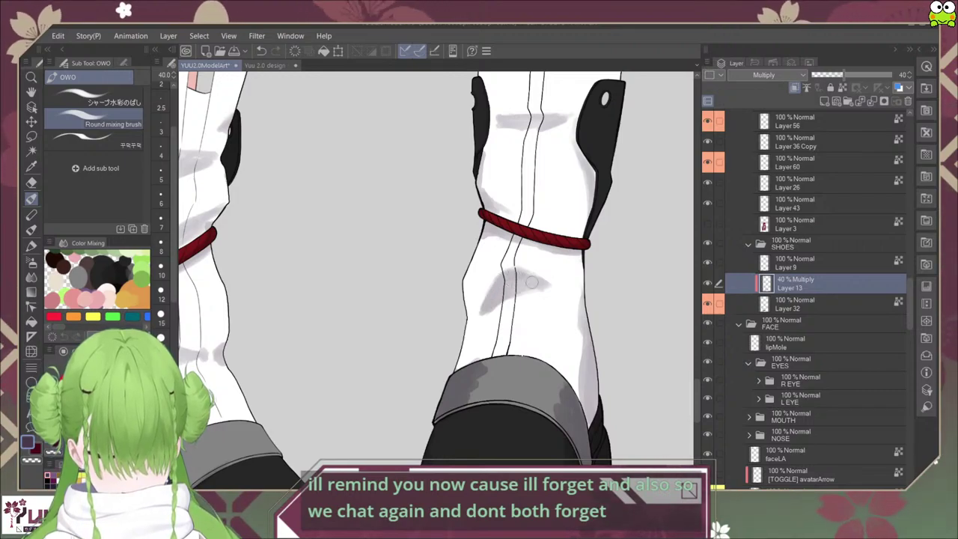
pyautogui.scroll(-3, 587, 290)
pyautogui.scroll(2, 583, 318)
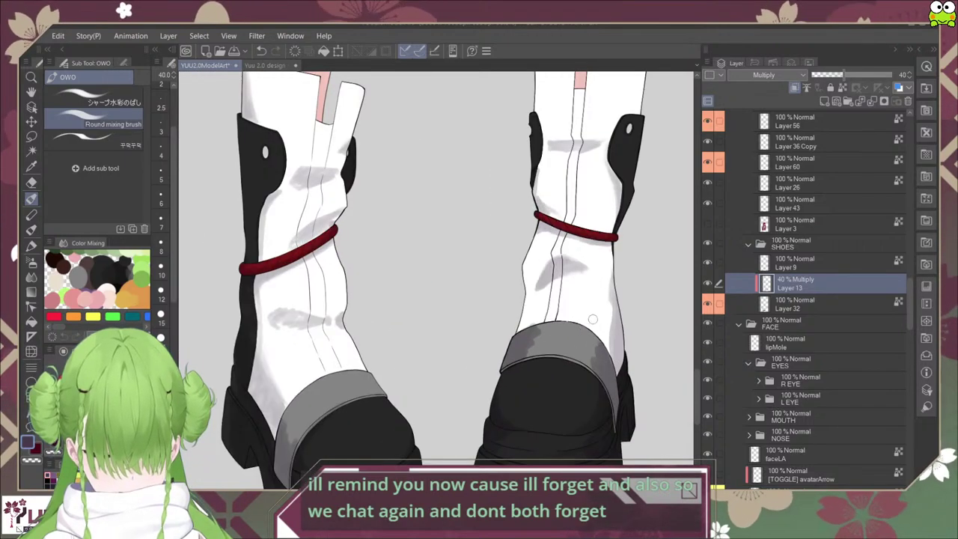
pyautogui.scroll(-3, 592, 320)
pyautogui.scroll(1, 604, 334)
pyautogui.scroll(2, 602, 331)
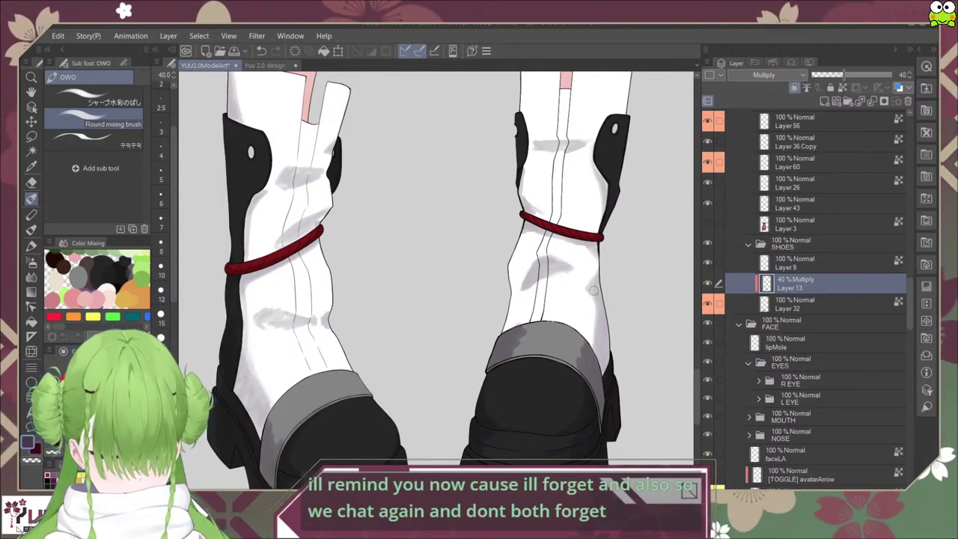
pyautogui.moveTo(611, 364); pyautogui.dragTo(637, 334)
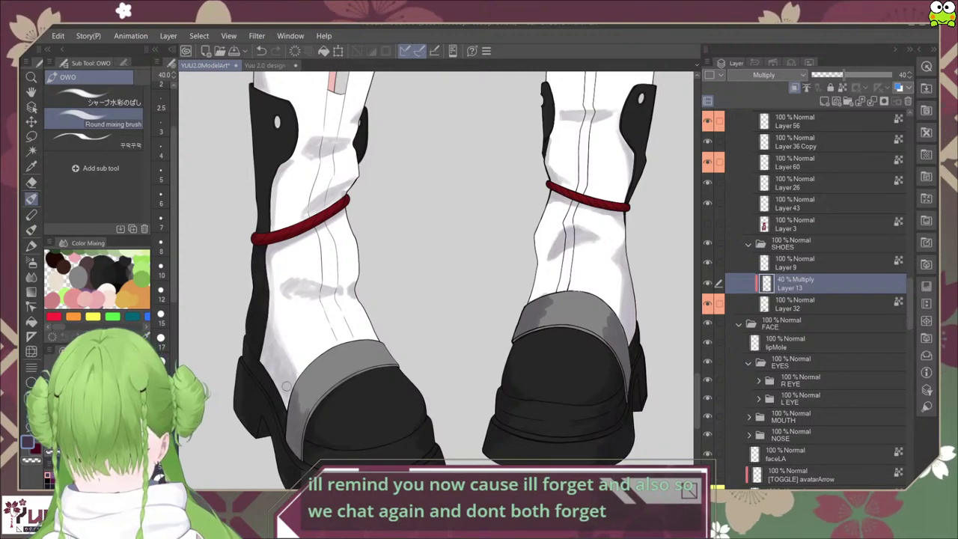
# Step: Blend the left boot's fold and edge shadows smooth with the シャープ水彩のばし brush at size 60
pyautogui.click(97, 98)
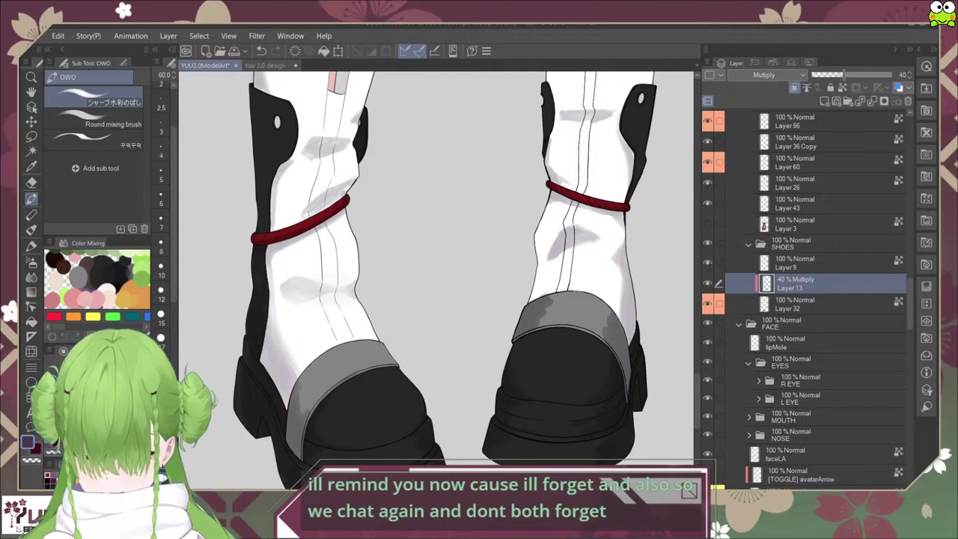
pyautogui.scroll(3, 336, 260)
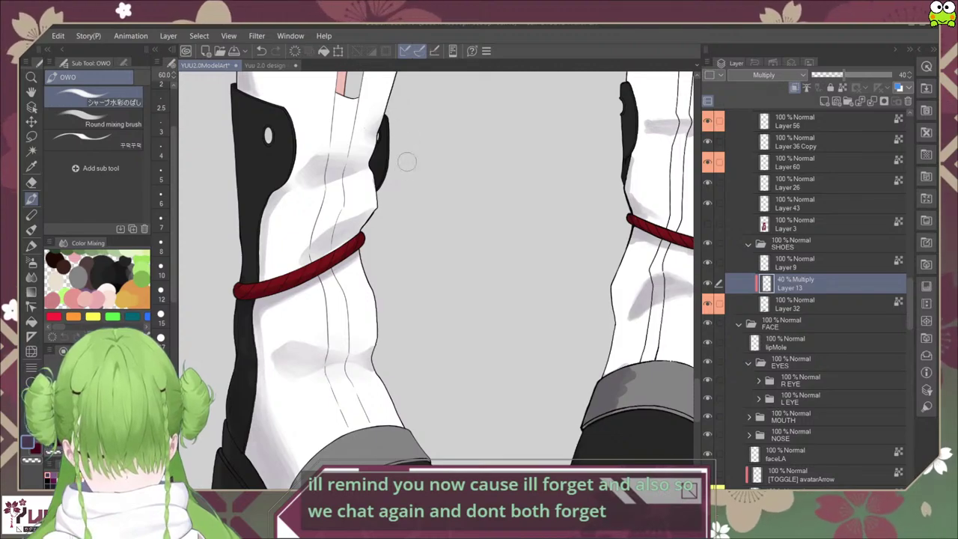
pyautogui.moveTo(415, 176); pyautogui.dragTo(413, 199)
pyautogui.scroll(4, 424, 241)
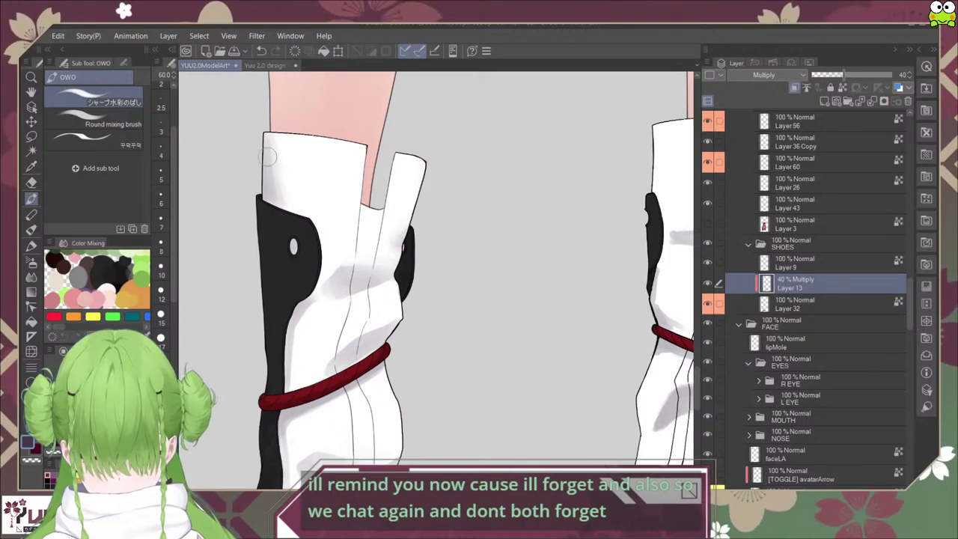
# Step: Deepen the left boot's cuff shadow above the black panel with the Round mixing brush, and blend it with シャープ水彩のばし
pyautogui.scroll(-2, 298, 208)
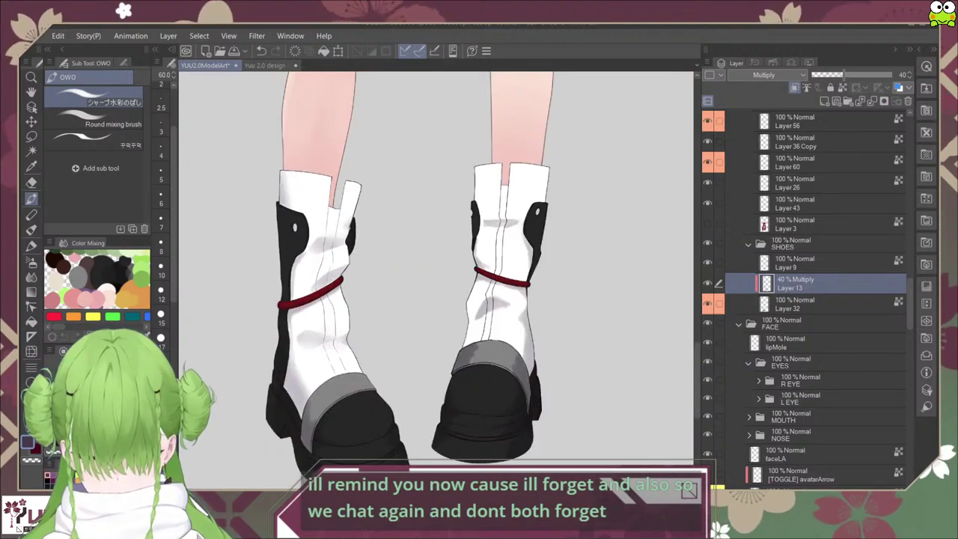
pyautogui.scroll(1, 341, 205)
pyautogui.scroll(3, 340, 205)
pyautogui.click(113, 119)
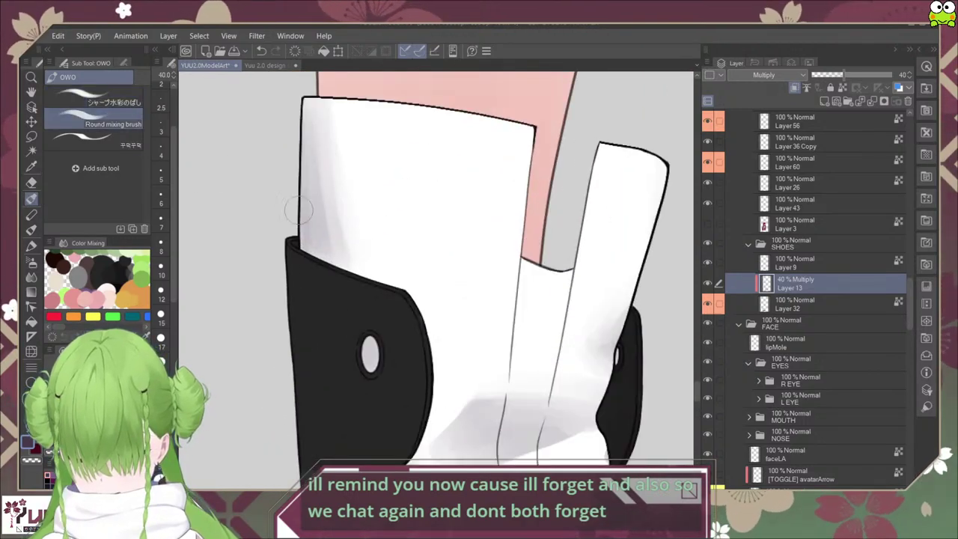
pyautogui.moveTo(314, 255); pyautogui.dragTo(313, 227)
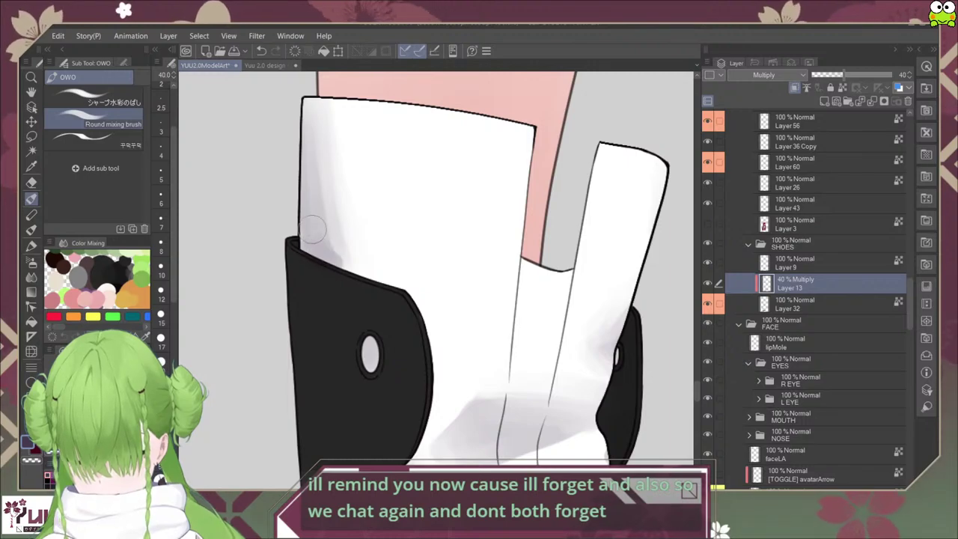
pyautogui.click(101, 97)
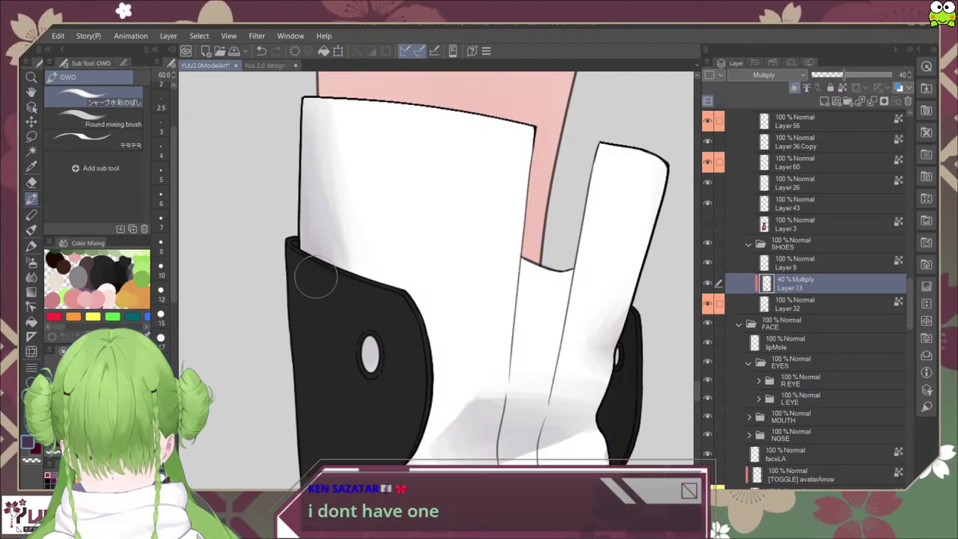
pyautogui.scroll(-5, 517, 411)
pyautogui.scroll(3, 500, 270)
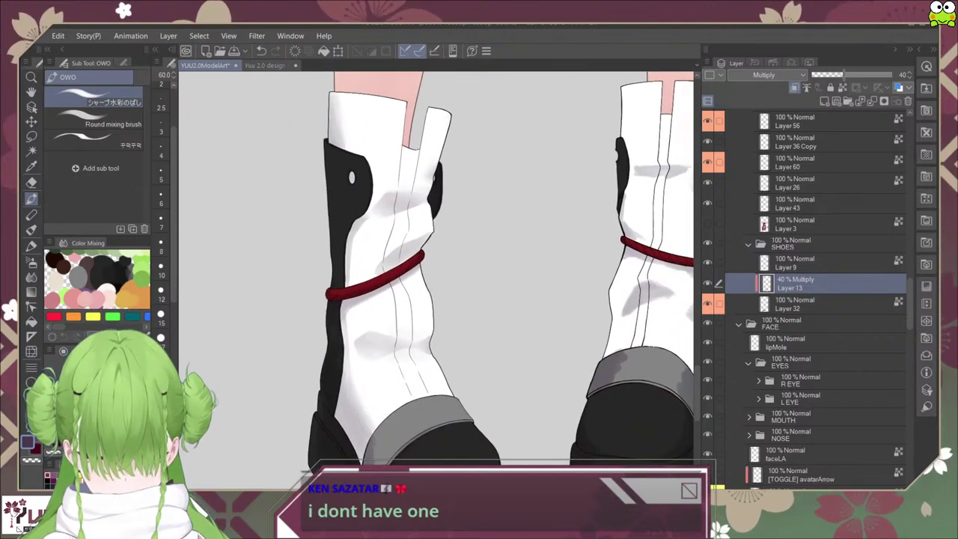
pyautogui.press('b')
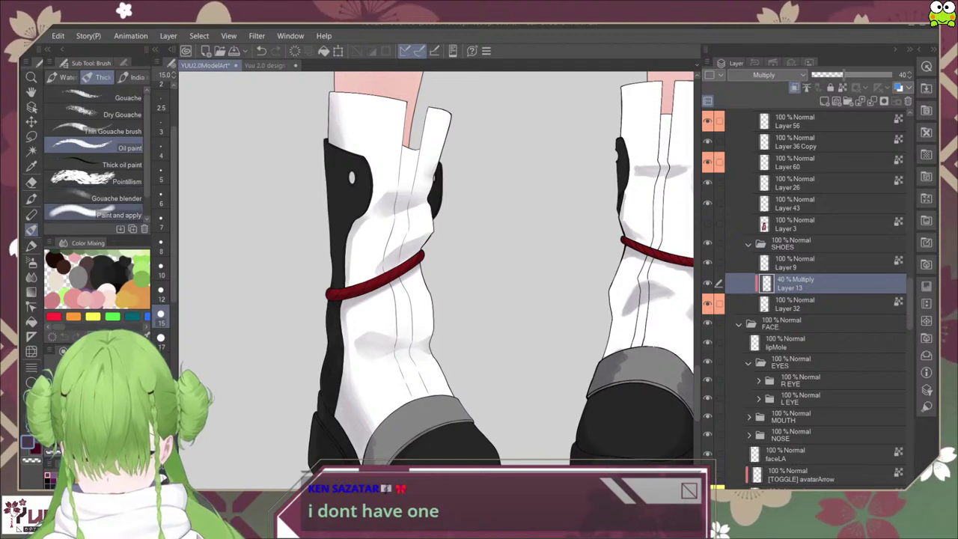
pyautogui.press('p')
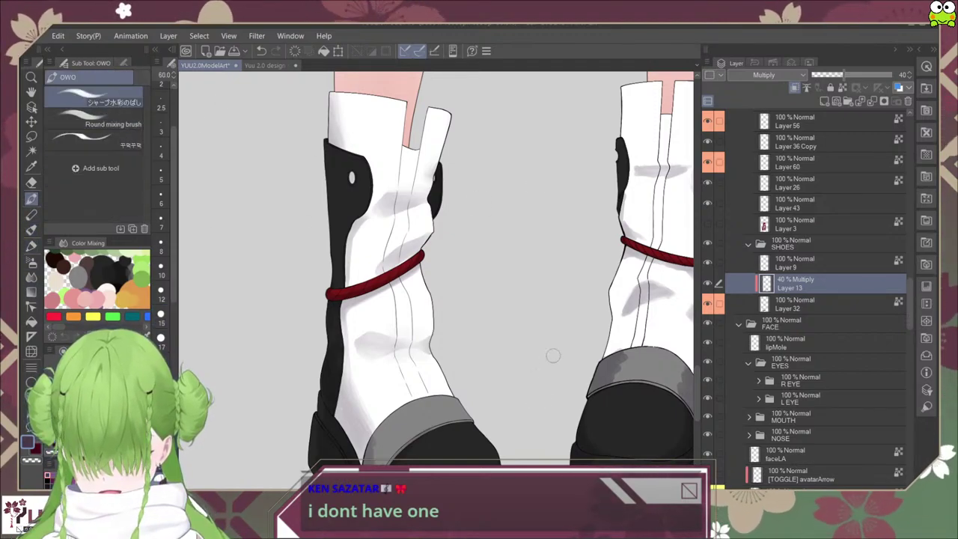
# Step: Blend the grey toe band's shading on the left boot smooth, touching up its shadow with the Round mixing brush
pyautogui.scroll(-5, 553, 357)
pyautogui.scroll(2, 351, 357)
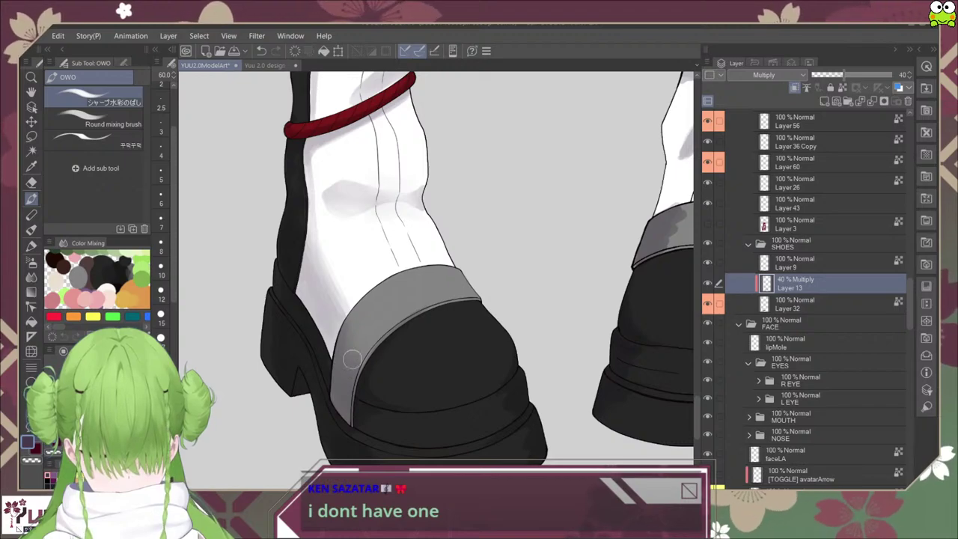
pyautogui.click(104, 123)
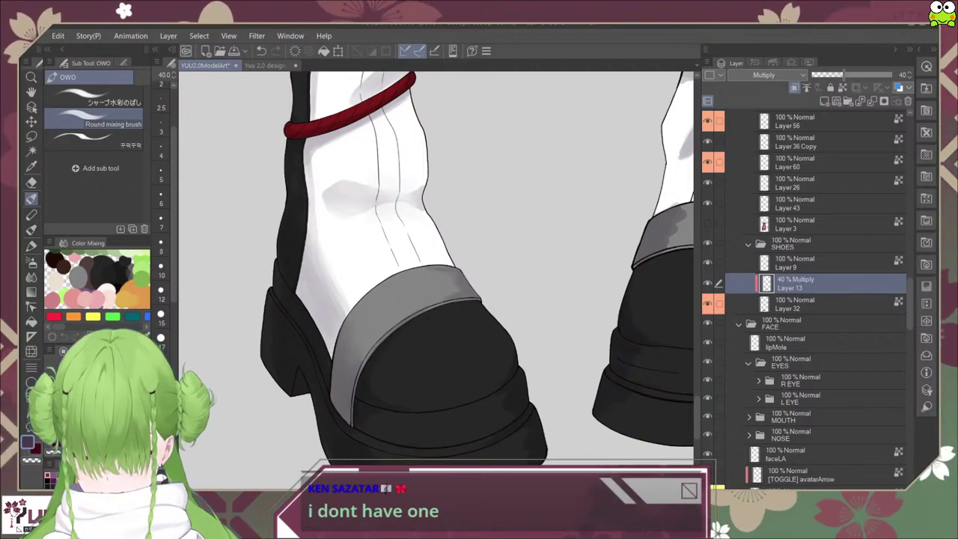
pyautogui.click(96, 97)
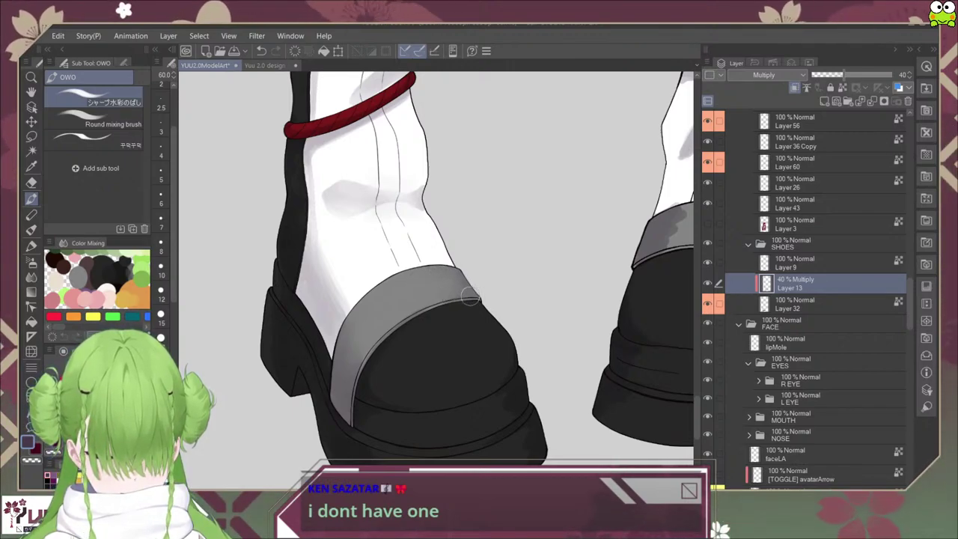
# Step: Blend the shading on the left boot's black toe strip and sole with the シャープ水彩のばし brush at size 60
pyautogui.scroll(-3, 574, 336)
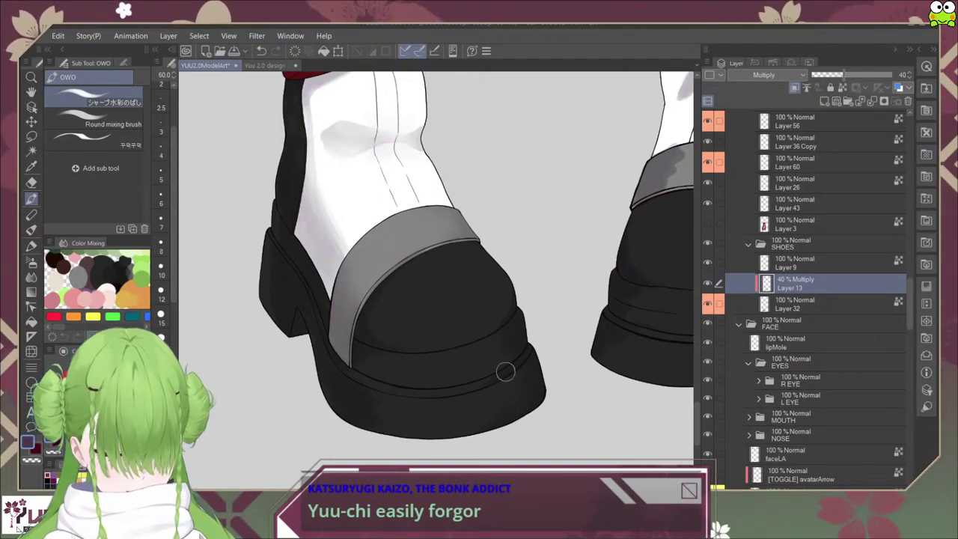
pyautogui.scroll(-3, 487, 324)
pyautogui.scroll(2, 524, 361)
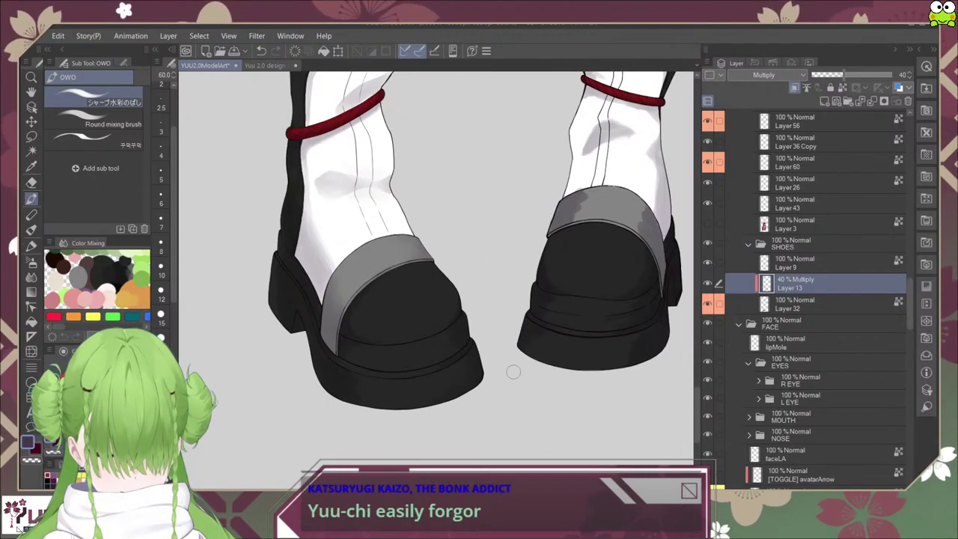
# Step: Deepen the shading on the left boot's toe strip and sole with the Round mixing brush at size 40
pyautogui.click(94, 118)
pyautogui.scroll(1, 503, 323)
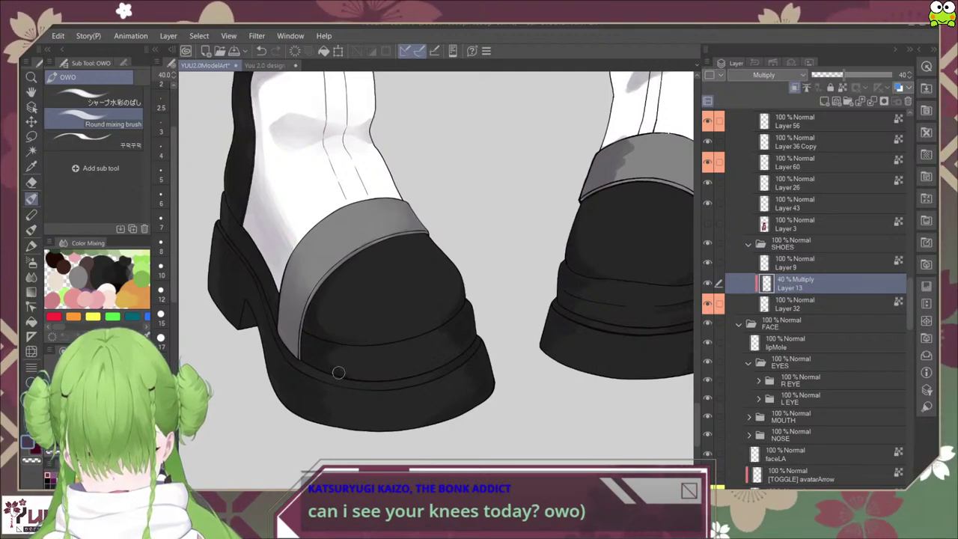
pyautogui.scroll(-3, 439, 367)
pyautogui.scroll(3, 471, 375)
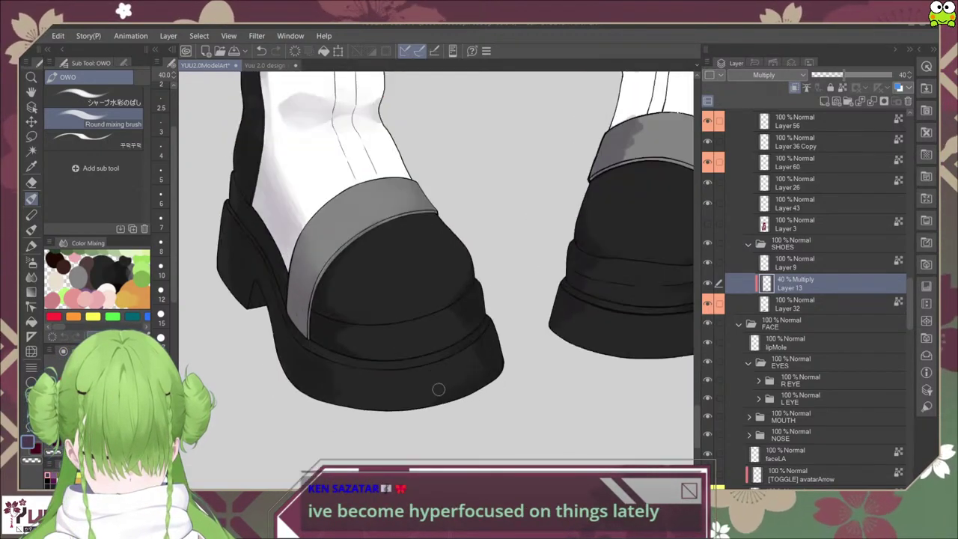
# Step: Shade the left boot's black back panel from the heel up past the red cord
pyautogui.scroll(3, 293, 267)
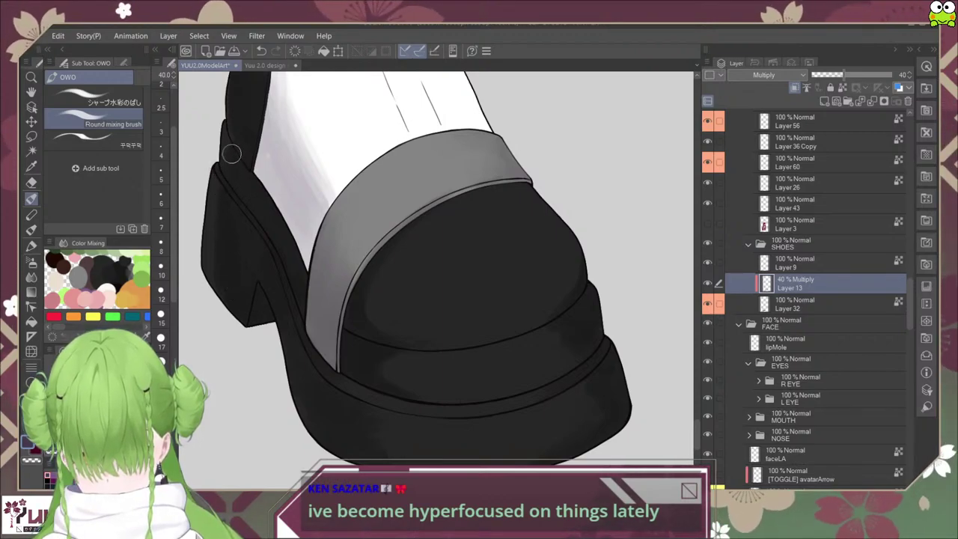
pyautogui.moveTo(245, 132); pyautogui.dragTo(270, 218)
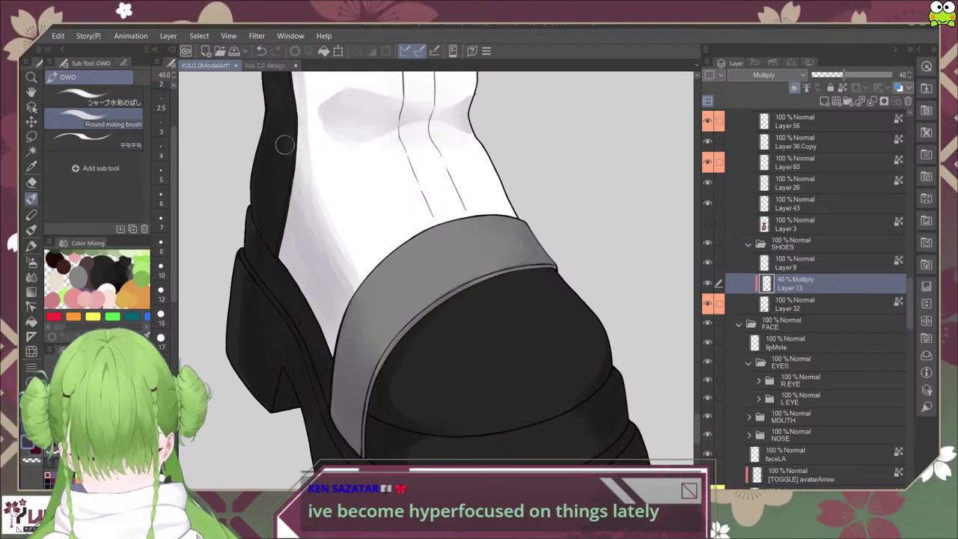
pyautogui.moveTo(285, 139); pyautogui.dragTo(282, 243)
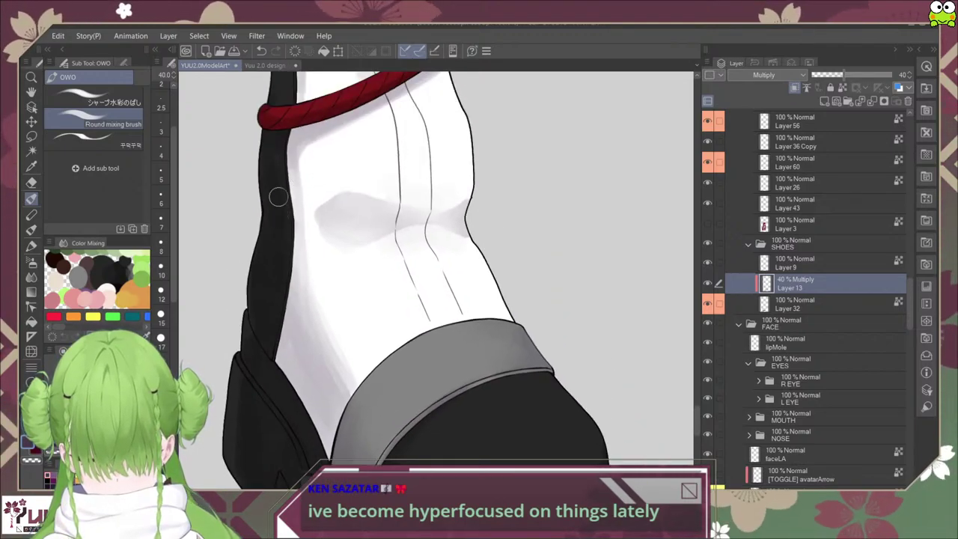
pyautogui.scroll(3, 269, 158)
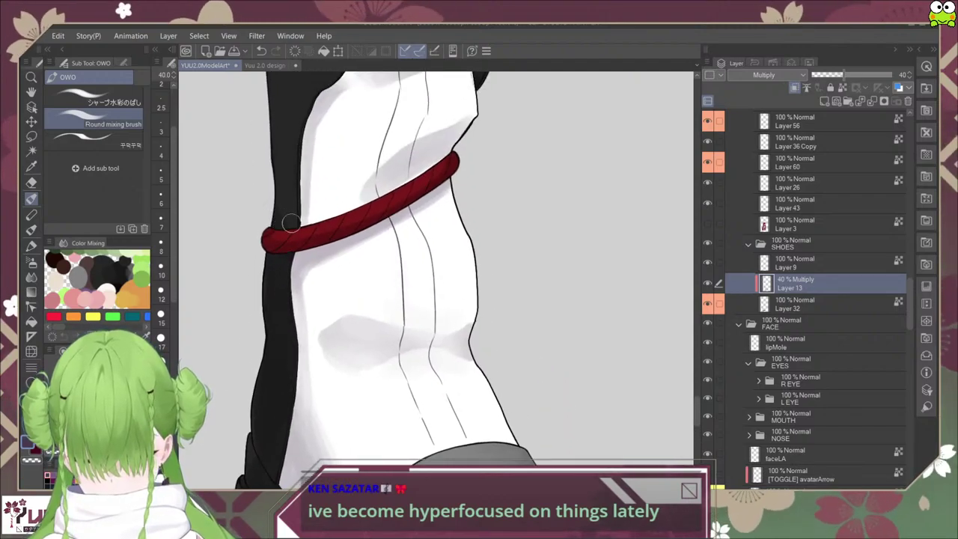
# Step: Paint a thin shadow along the lower edge and outer corner of the left boot's grey band, with brush sizes 10 and 15
pyautogui.scroll(-3, 282, 221)
pyautogui.moveTo(499, 351); pyautogui.dragTo(512, 377)
pyautogui.scroll(1, 480, 363)
pyautogui.scroll(-1, 481, 368)
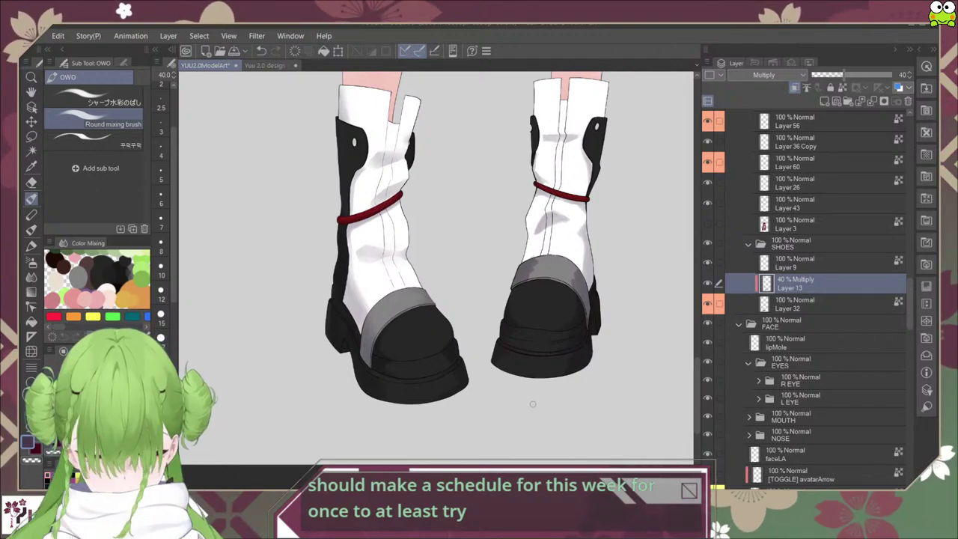
pyautogui.scroll(2, 437, 305)
pyautogui.scroll(2, 419, 296)
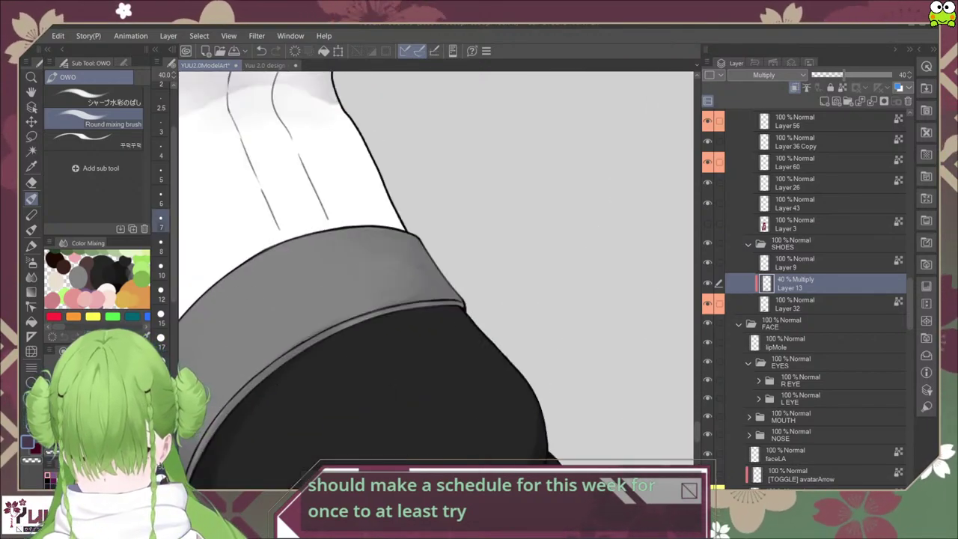
pyautogui.click(160, 267)
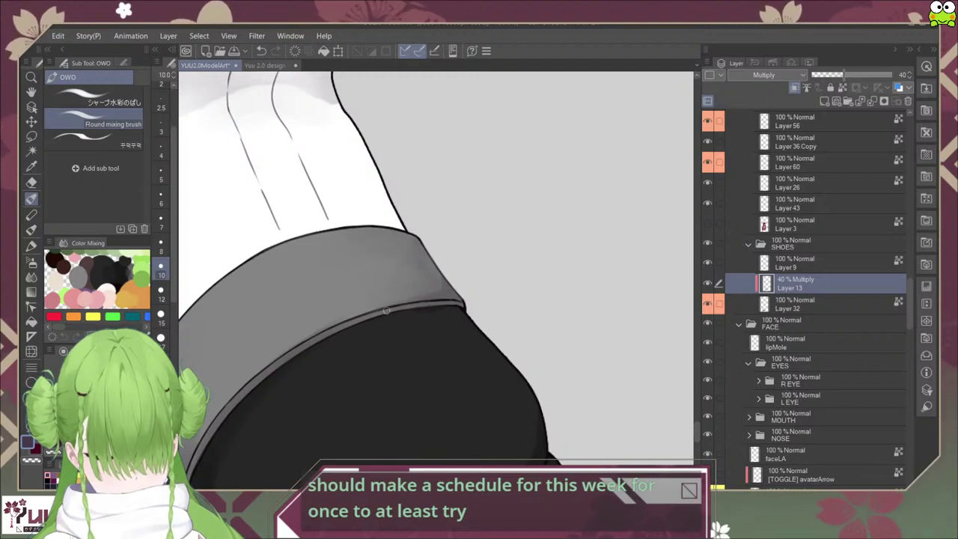
pyautogui.moveTo(413, 305); pyautogui.dragTo(553, 222)
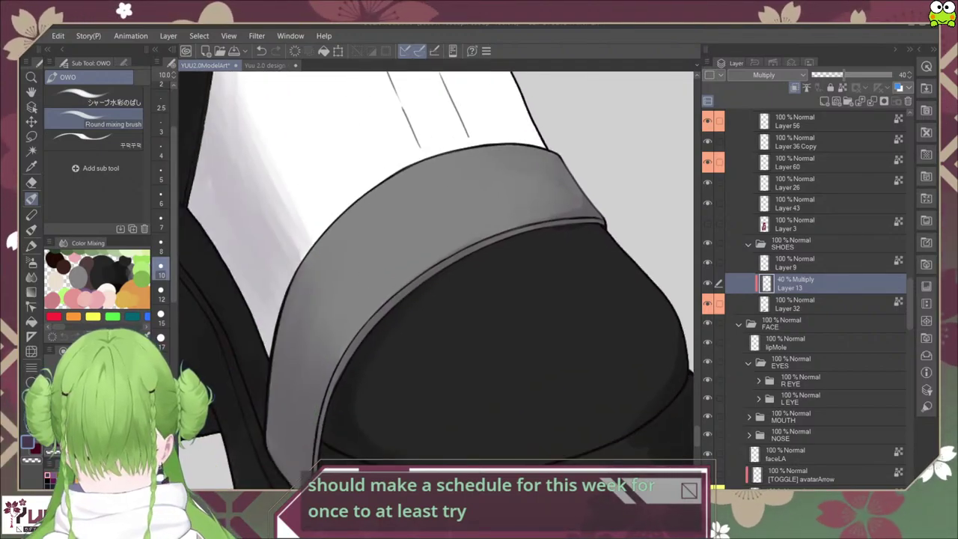
pyautogui.click(161, 317)
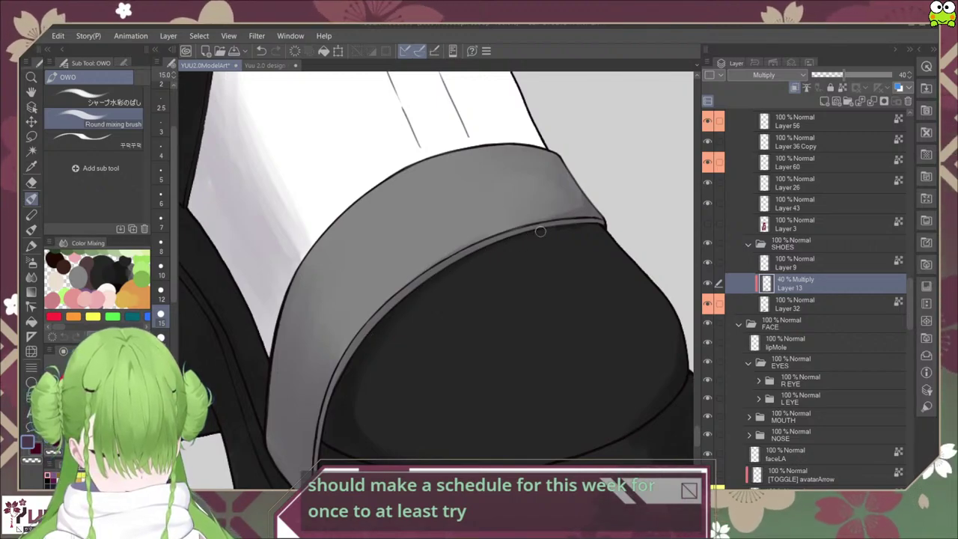
pyautogui.moveTo(648, 234); pyautogui.dragTo(466, 250)
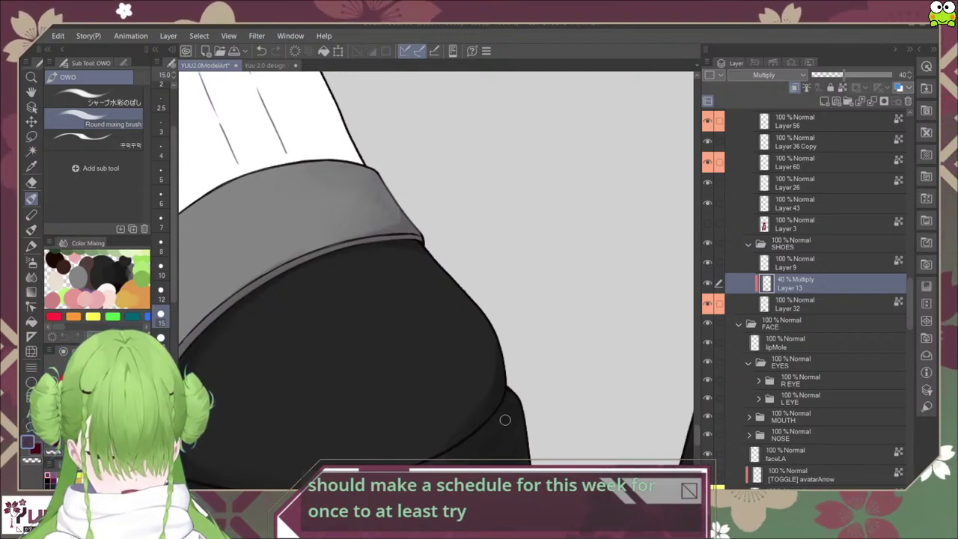
# Step: Darken the left boot's toe strip and sole edges with the Round mixing brush at size 15
pyautogui.scroll(-3, 523, 408)
pyautogui.moveTo(535, 418); pyautogui.dragTo(539, 350)
pyautogui.scroll(2, 539, 356)
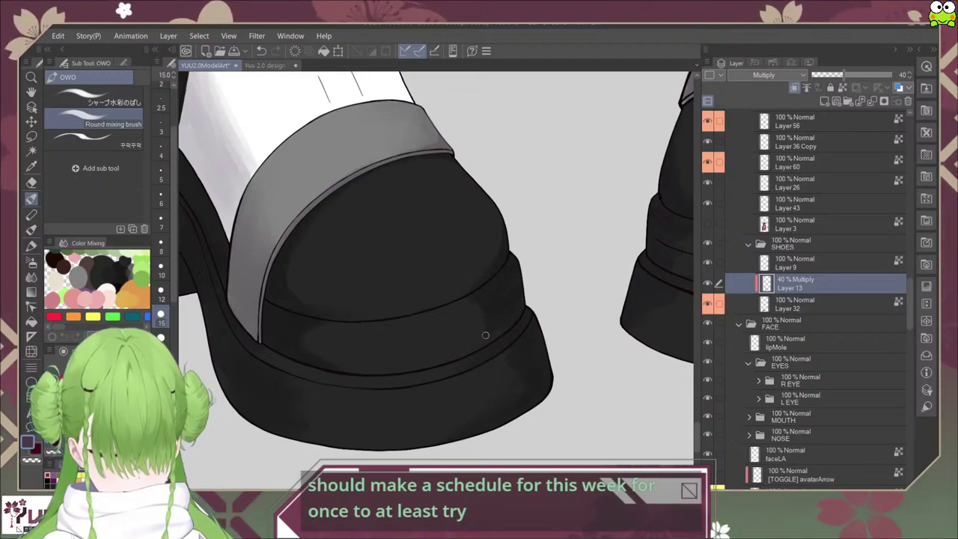
pyautogui.scroll(-3, 506, 323)
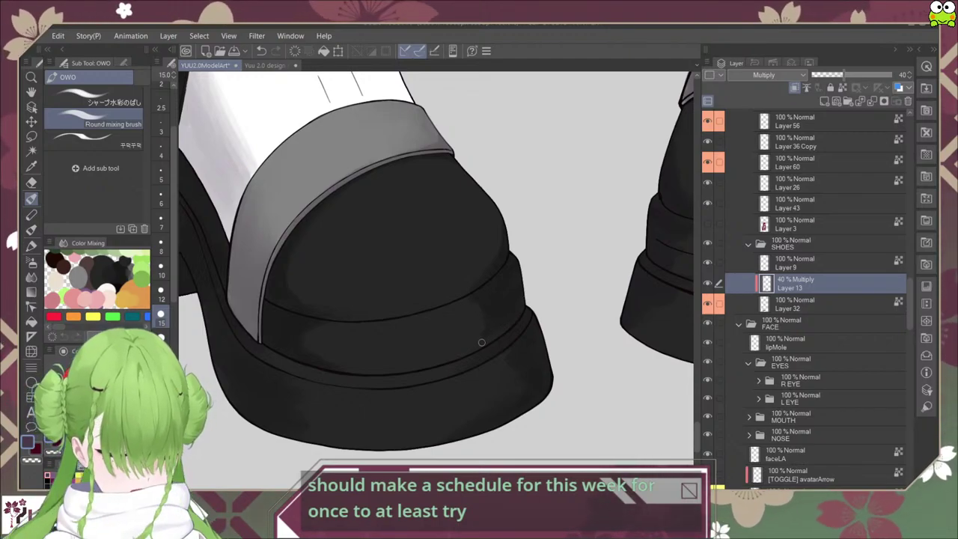
pyautogui.scroll(3, 499, 329)
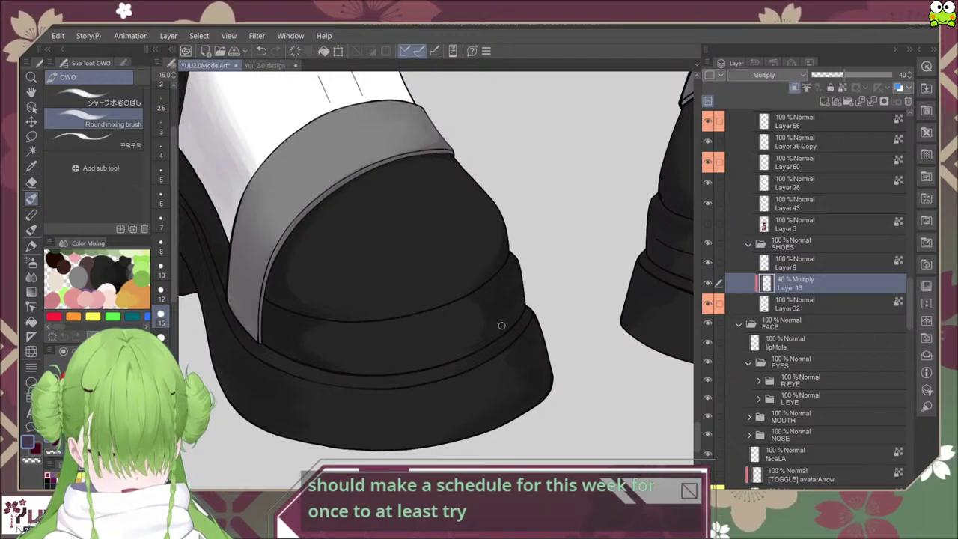
pyautogui.scroll(-3, 487, 337)
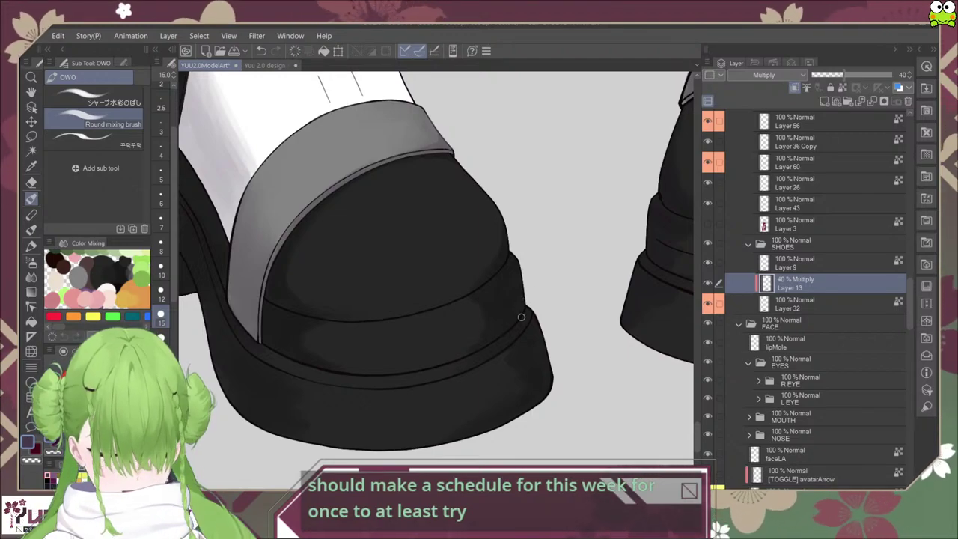
pyautogui.scroll(3, 526, 318)
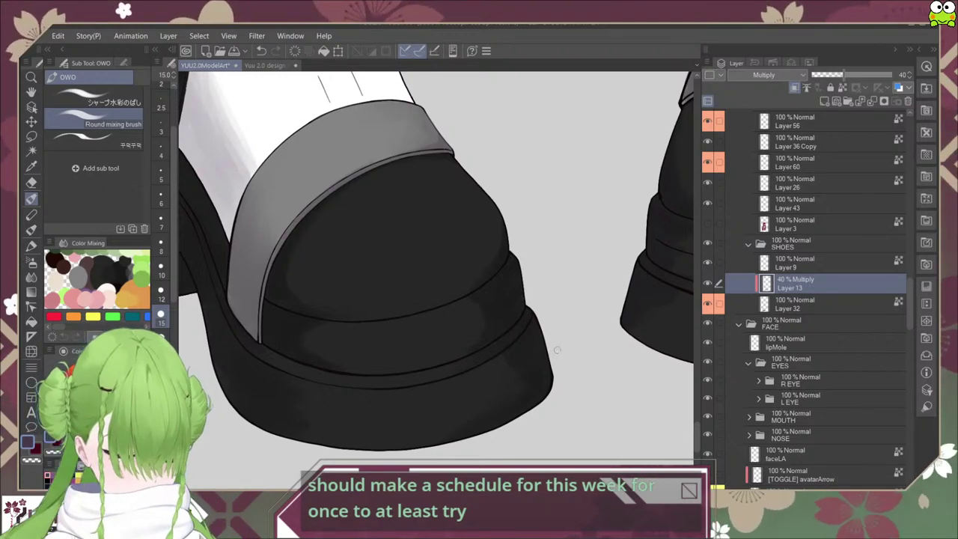
pyautogui.scroll(-3, 524, 352)
pyautogui.scroll(1, 553, 366)
pyautogui.scroll(-1, 566, 375)
pyautogui.moveTo(567, 374); pyautogui.dragTo(524, 383)
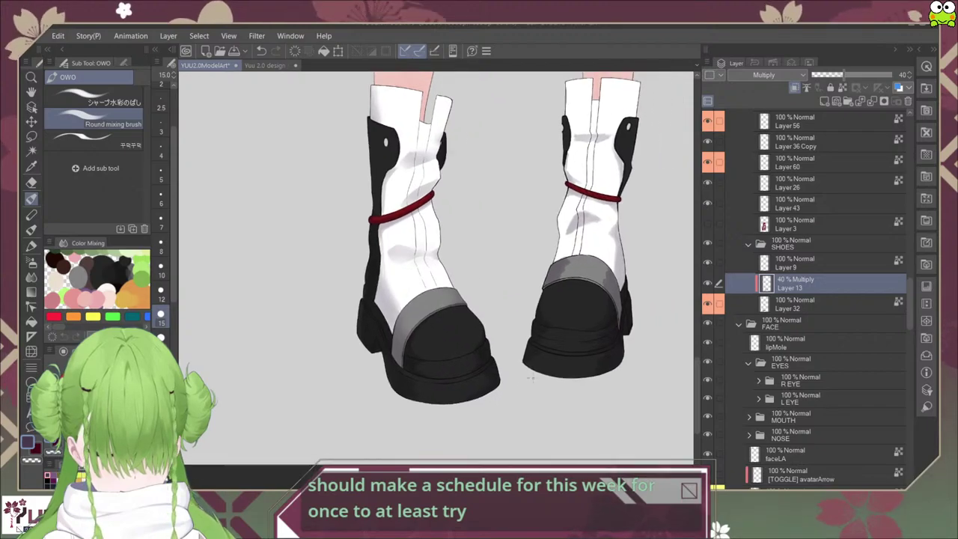
# Step: Blend the grey toe band's shadows on the right boot with the シャープ水彩のばし brush at size 60
pyautogui.scroll(3, 549, 374)
pyautogui.scroll(-3, 577, 366)
pyautogui.moveTo(592, 364); pyautogui.dragTo(547, 375)
pyautogui.scroll(2, 578, 329)
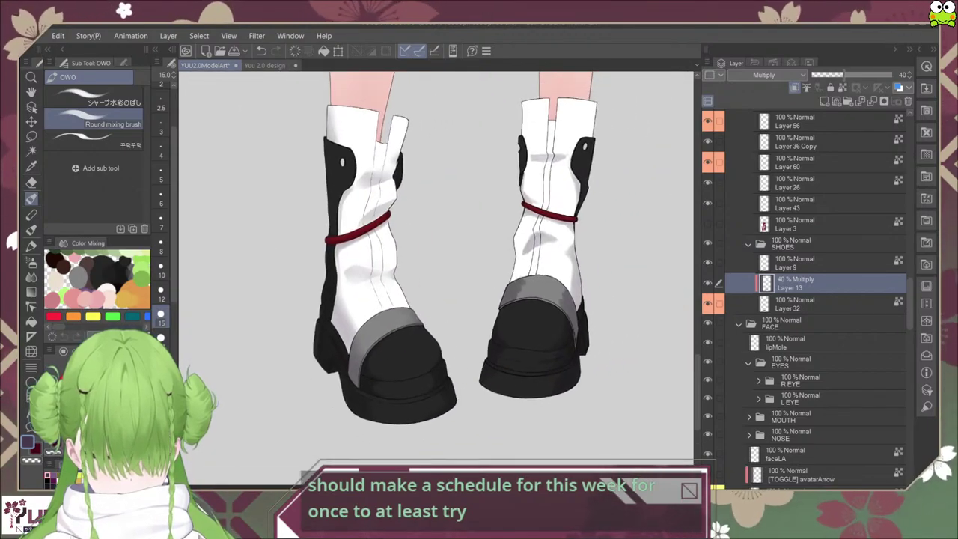
pyautogui.moveTo(546, 299); pyautogui.dragTo(511, 387)
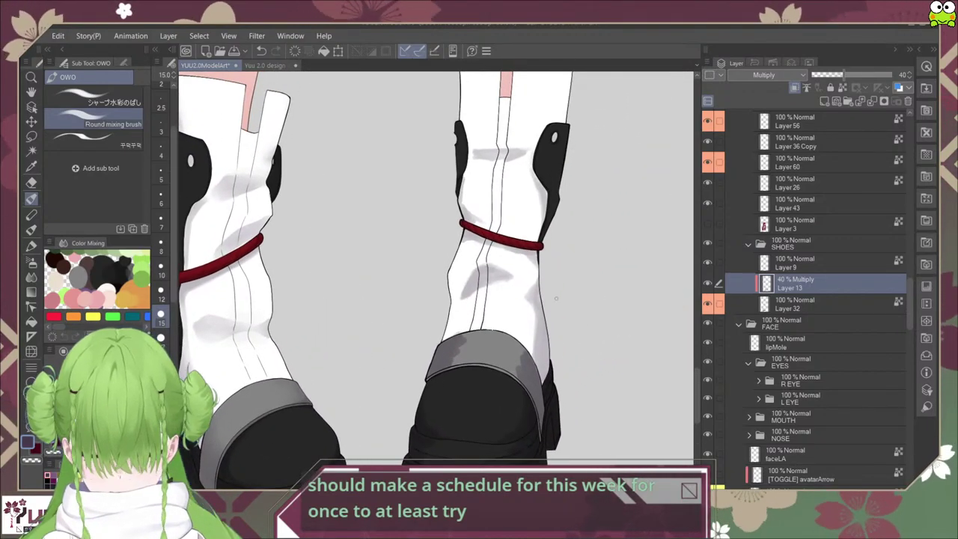
pyautogui.click(97, 97)
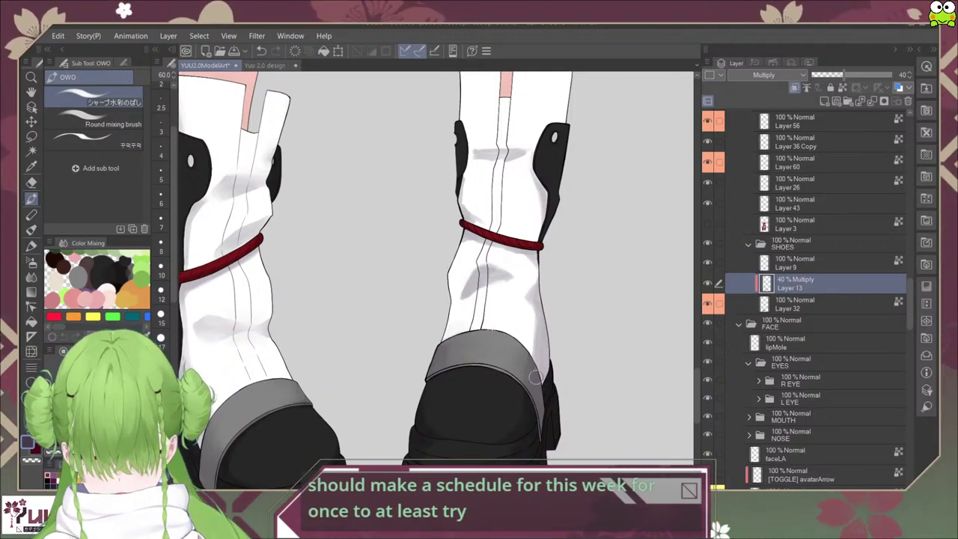
# Step: Blend the right boot's ankle fold shadows and outer edge shading smooth with the シャープ水彩のばし brush
pyautogui.scroll(-2, 535, 378)
pyautogui.scroll(1, 472, 400)
pyautogui.moveTo(472, 399); pyautogui.dragTo(346, 401)
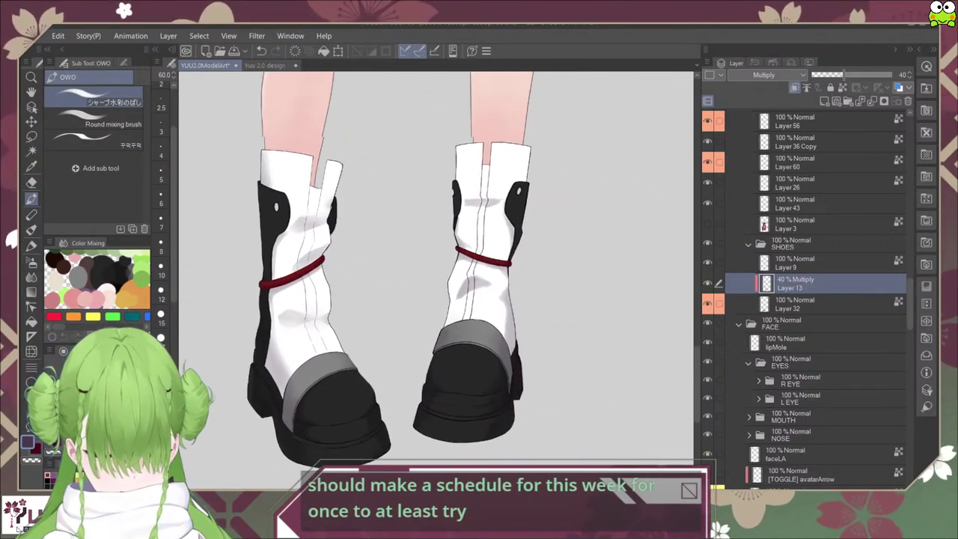
pyautogui.moveTo(493, 298); pyautogui.dragTo(494, 294)
pyautogui.scroll(4, 505, 326)
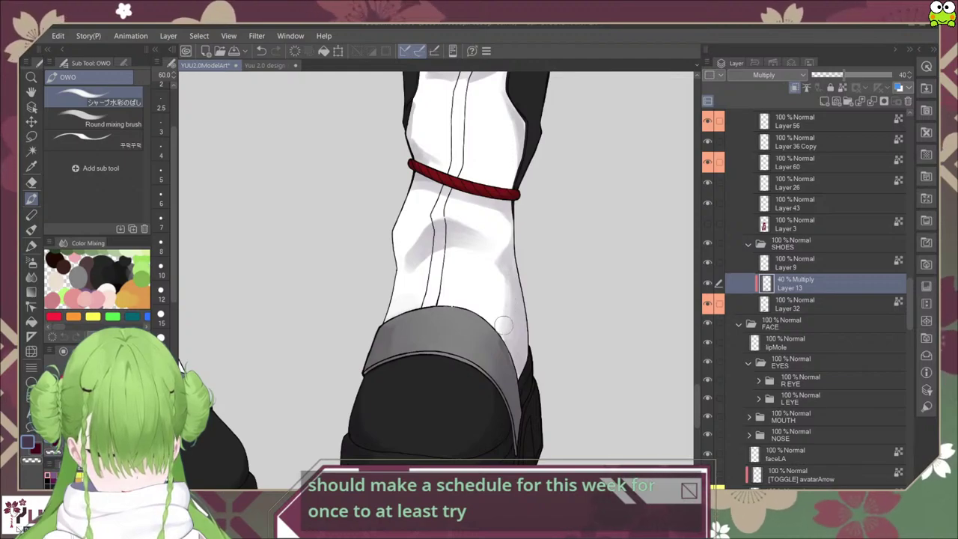
pyautogui.scroll(-3, 517, 244)
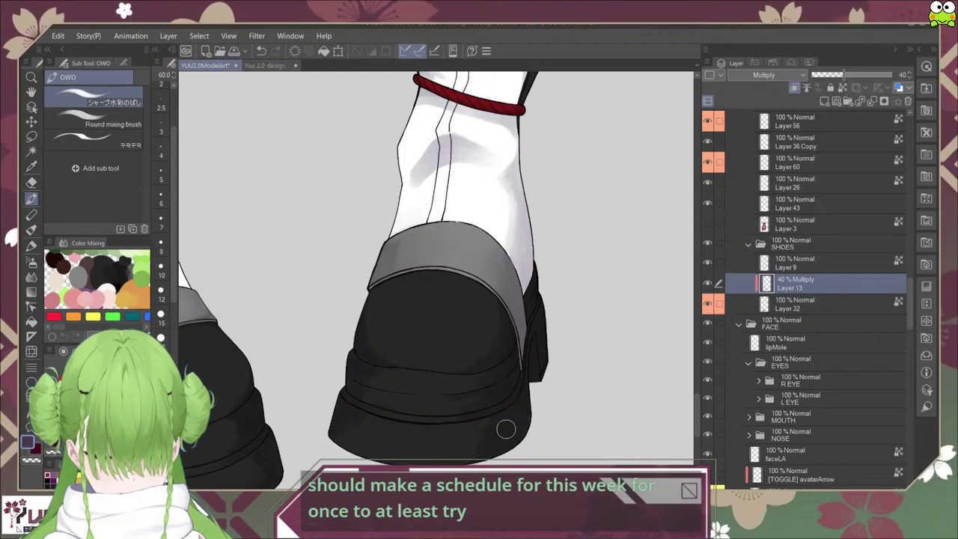
# Step: Deepen the shading around the creases of the right boot's toe strip with the Round mixing brush at size 15
pyautogui.click(95, 119)
pyautogui.scroll(-2, 387, 348)
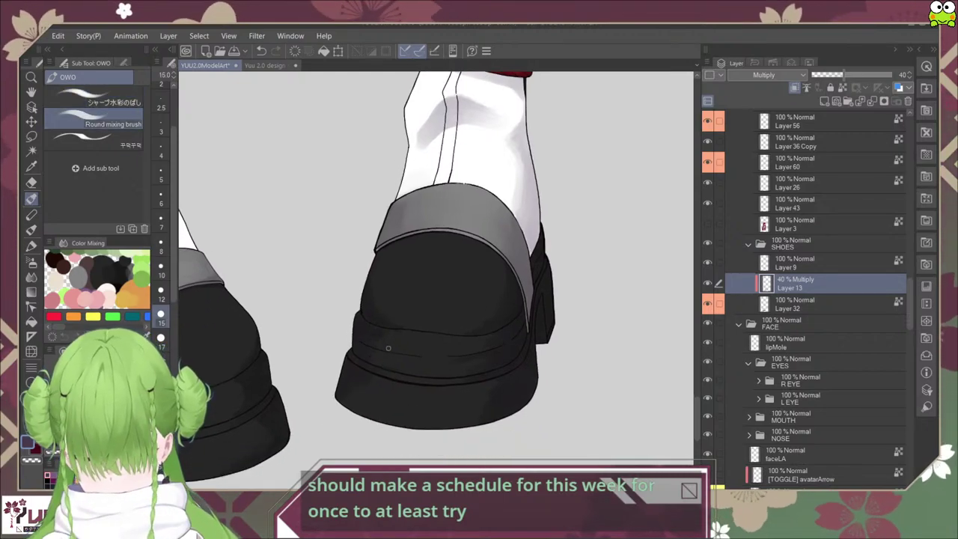
pyautogui.scroll(3, 390, 335)
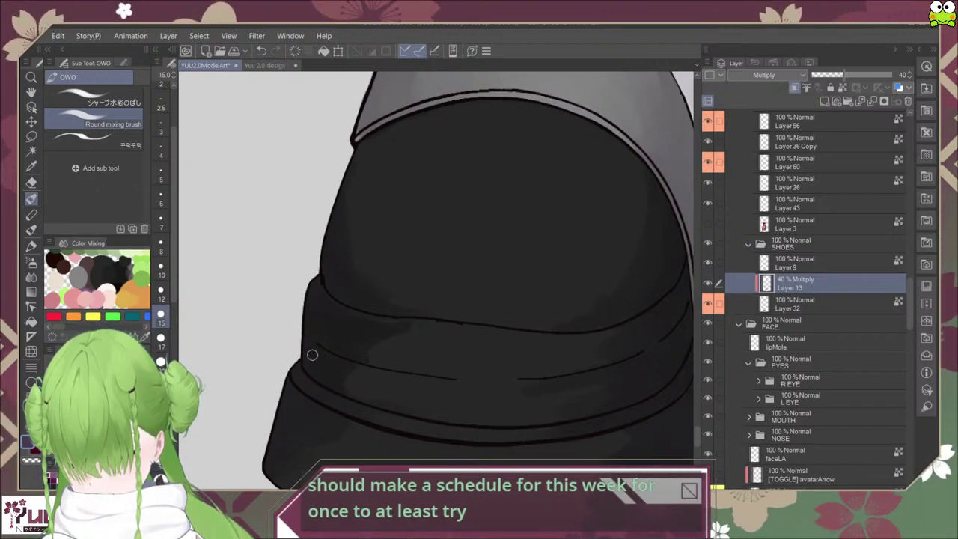
pyautogui.moveTo(357, 376); pyautogui.dragTo(372, 325)
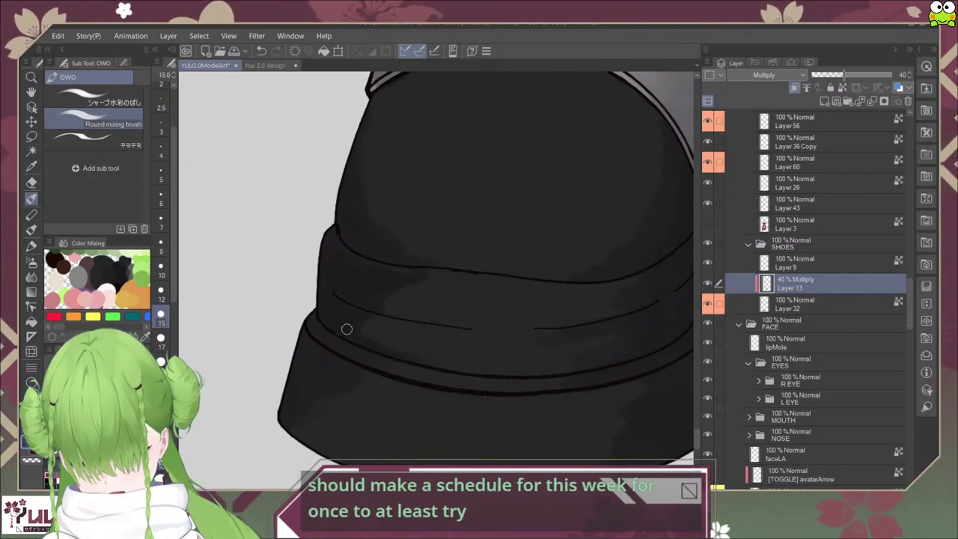
# Step: Shade the right boot's sole and paint a shadow on the toe cap beneath the grey band
pyautogui.scroll(-3, 343, 371)
pyautogui.scroll(3, 528, 389)
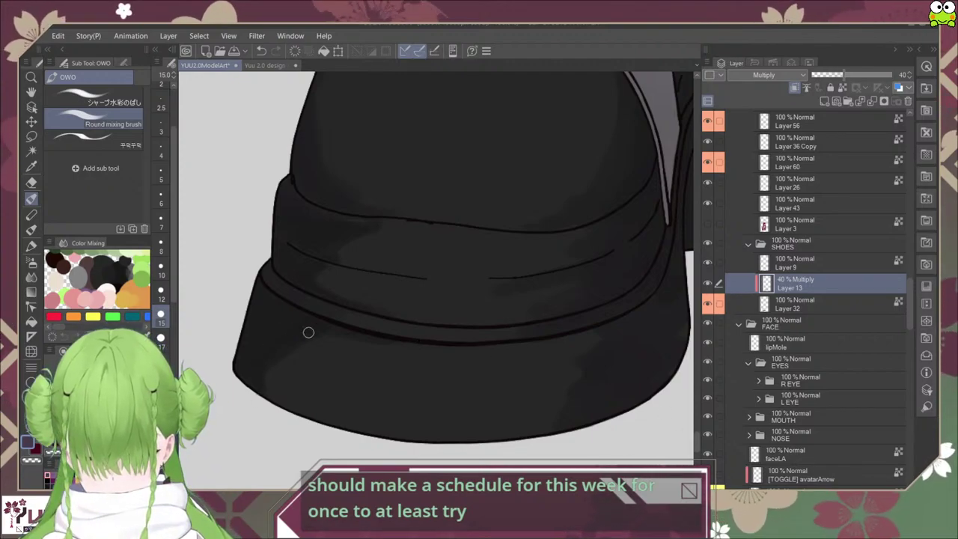
pyautogui.moveTo(674, 386); pyautogui.dragTo(591, 406)
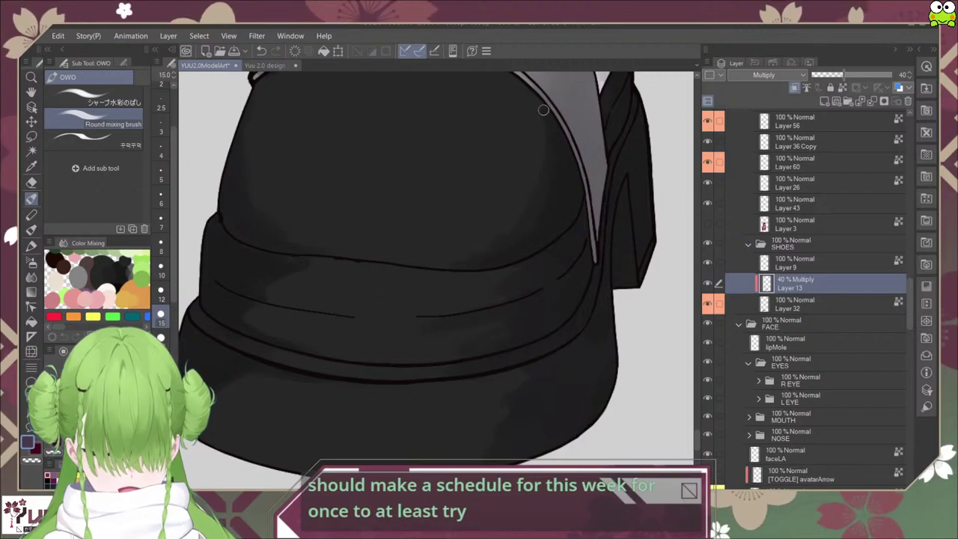
pyautogui.moveTo(513, 159); pyautogui.dragTo(529, 283)
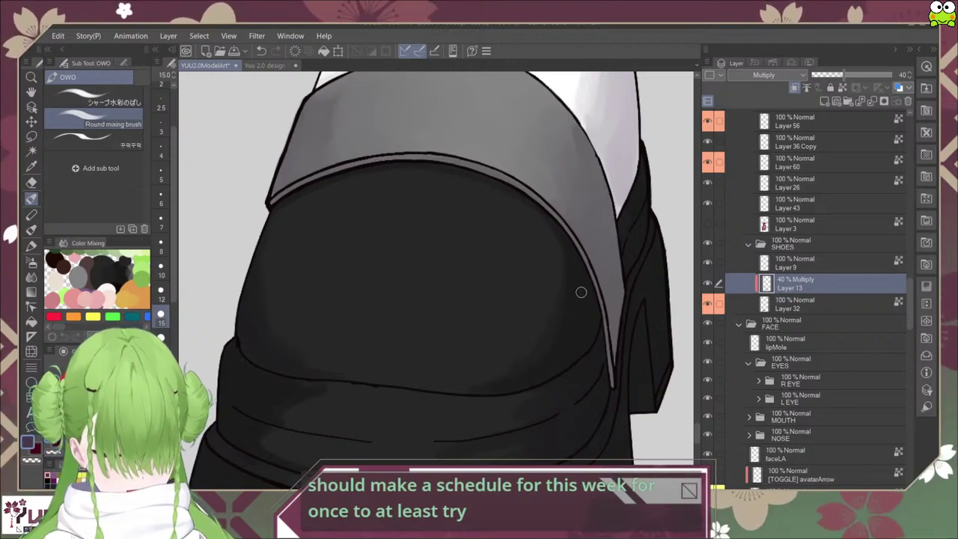
# Step: Blend the horizontal fold shadow across the upper shaft of the right boot with the シャープ水彩のばし brush at size 60
pyautogui.scroll(-2, 488, 371)
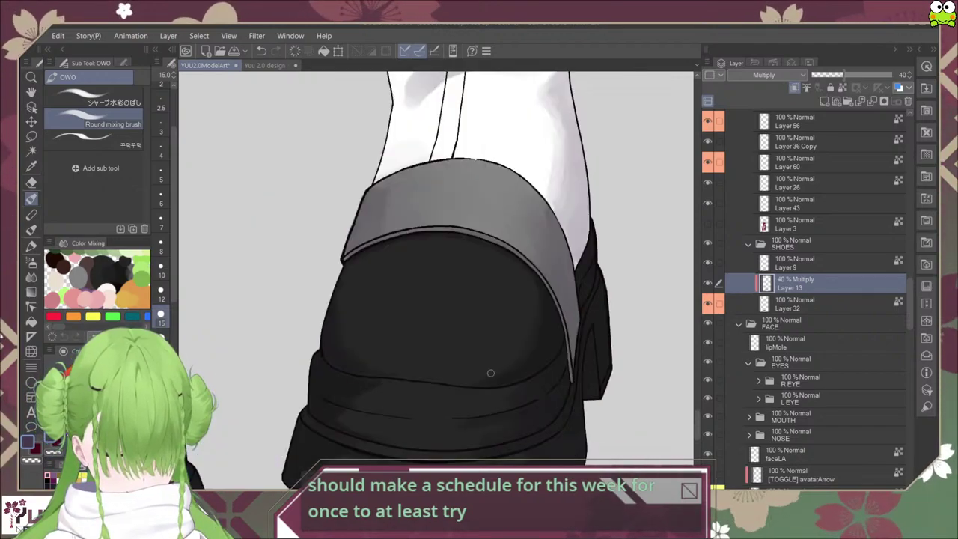
pyautogui.moveTo(512, 394); pyautogui.dragTo(514, 348)
pyautogui.scroll(1, 515, 349)
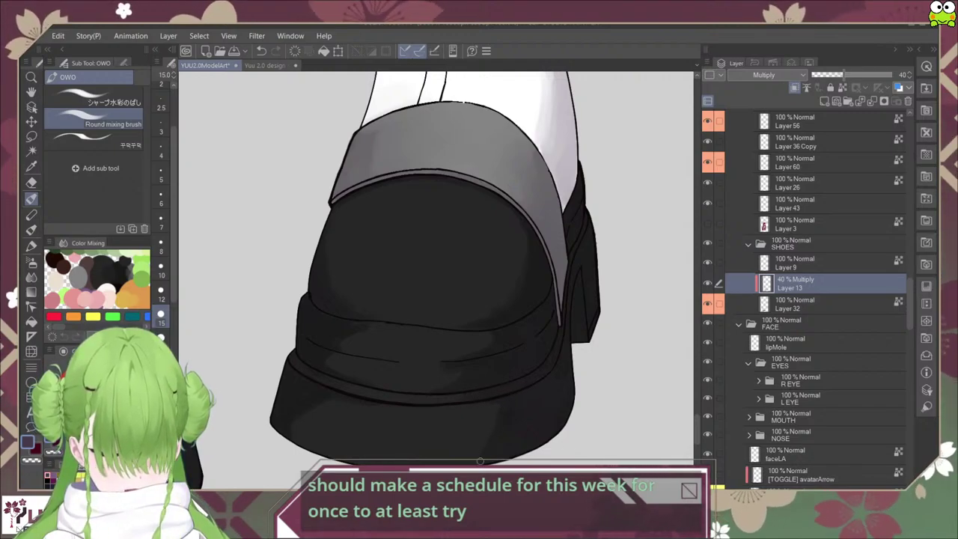
pyautogui.scroll(-2, 511, 390)
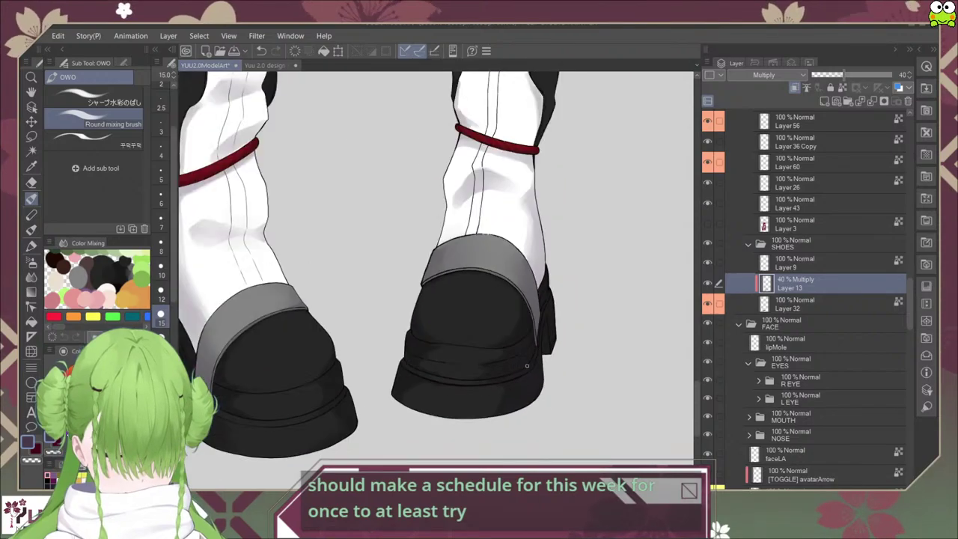
pyautogui.moveTo(533, 389); pyautogui.dragTo(508, 389)
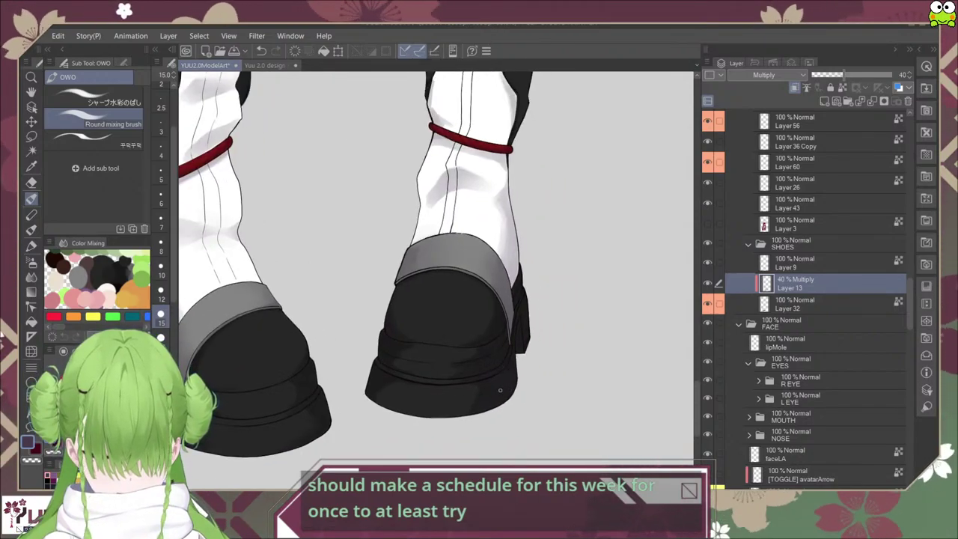
pyautogui.scroll(2, 500, 389)
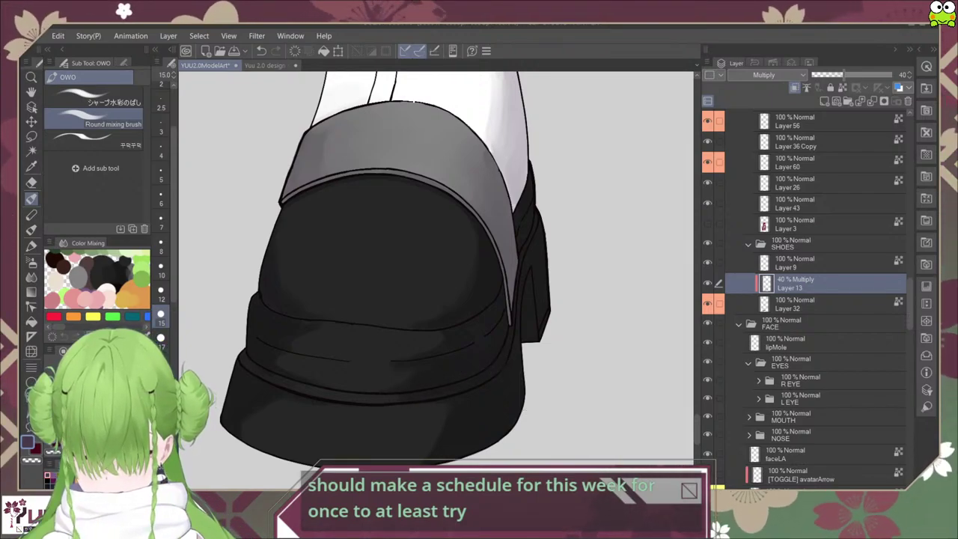
pyautogui.click(97, 97)
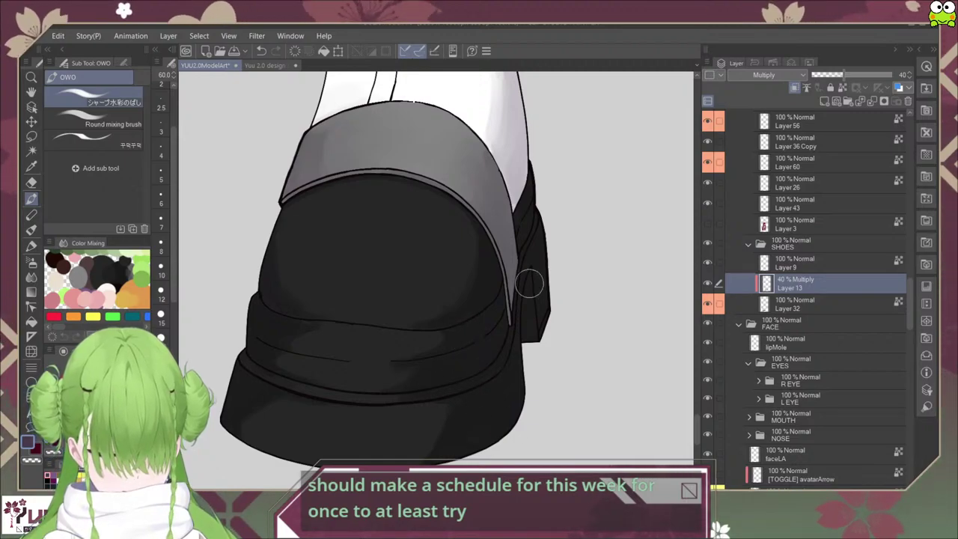
pyautogui.scroll(-1, 539, 283)
pyautogui.moveTo(545, 284); pyautogui.dragTo(521, 483)
pyautogui.moveTo(481, 146); pyautogui.dragTo(478, 229)
pyautogui.moveTo(423, 263)
pyautogui.mouseDown()
pyautogui.moveTo(405, 264)
pyautogui.moveTo(460, 262)
pyautogui.moveTo(405, 262)
pyautogui.mouseUp()
pyautogui.moveTo(466, 259)
pyautogui.mouseDown()
pyautogui.moveTo(504, 279)
pyautogui.moveTo(405, 264)
pyautogui.mouseUp()
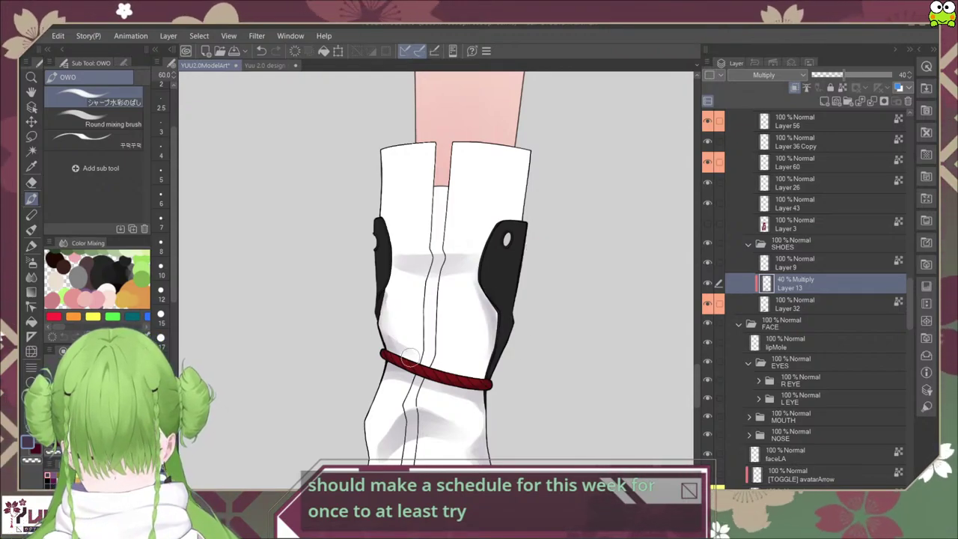
# Step: Review the shading of both boots together with the bare legs above them
pyautogui.scroll(-2, 440, 315)
pyautogui.moveTo(458, 397); pyautogui.dragTo(511, 266)
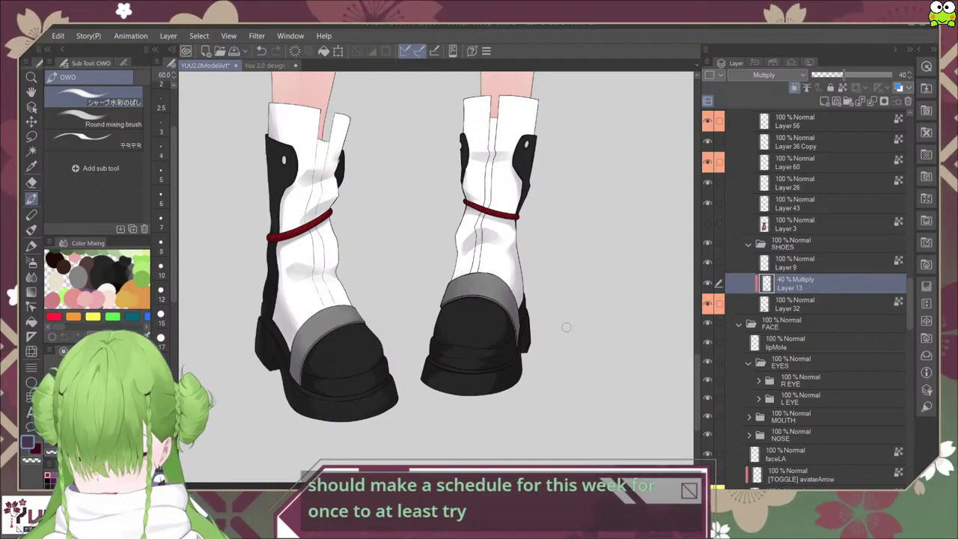
pyautogui.scroll(10, 564, 324)
pyautogui.scroll(-3, 573, 289)
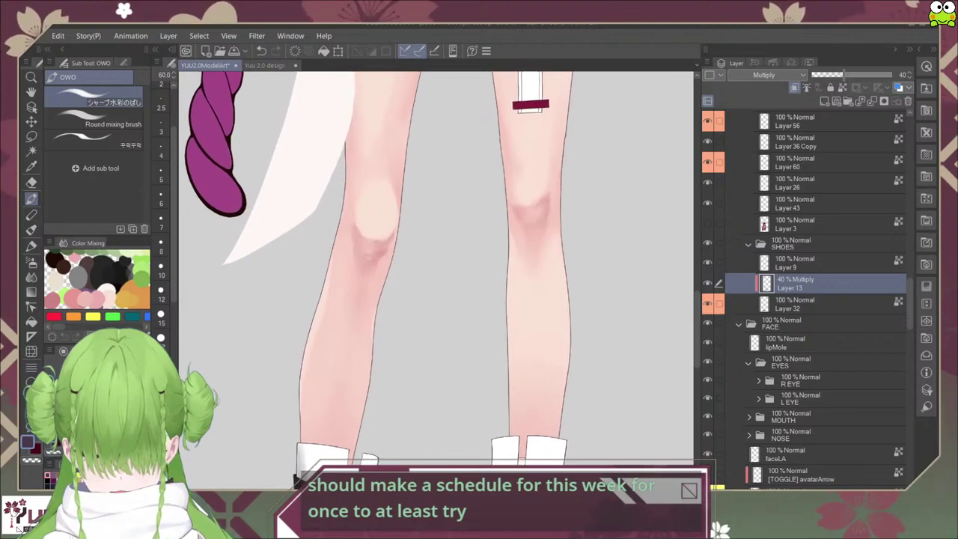
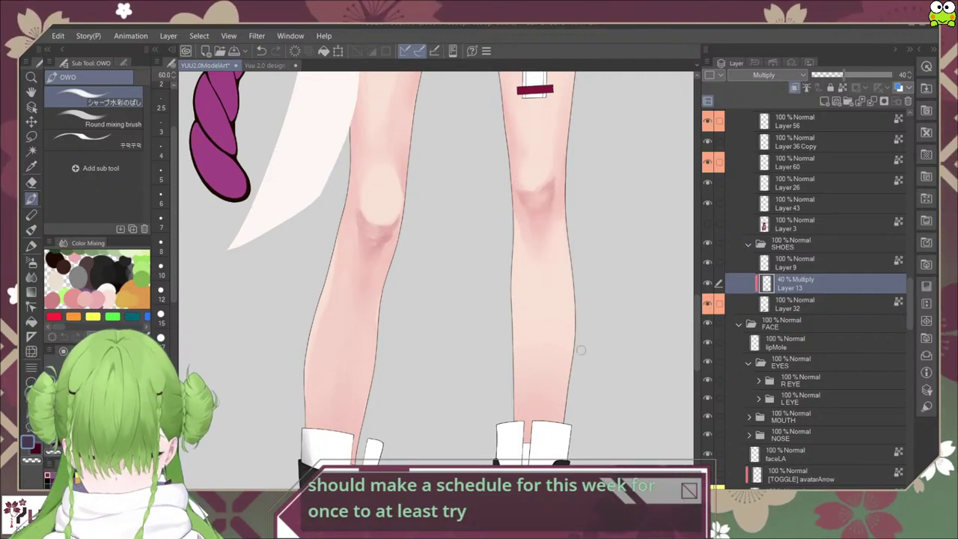
pyautogui.scroll(-5, 599, 399)
pyautogui.moveTo(653, 330); pyautogui.dragTo(591, 321)
pyautogui.scroll(-1, 634, 298)
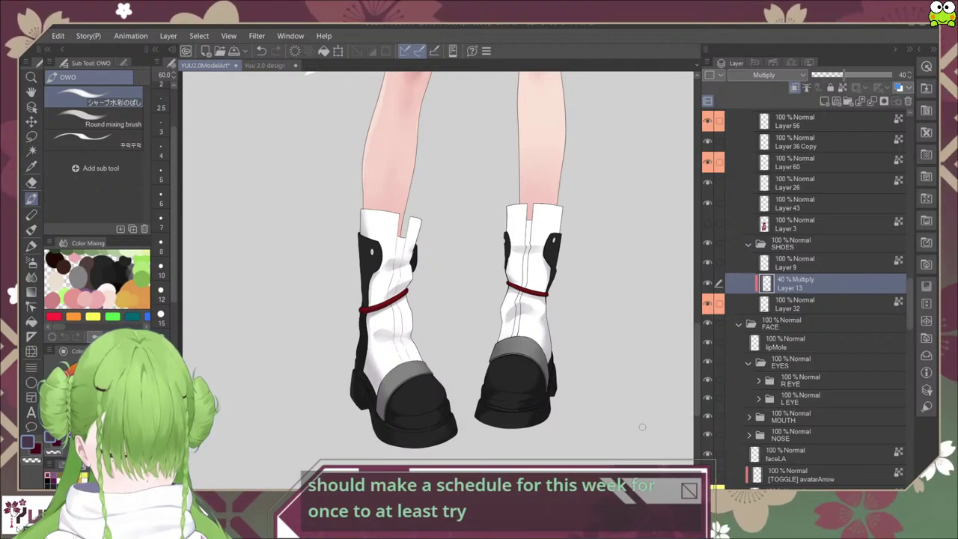
# Step: Show the pants on Layer 3 and check how they look over the shaded boots
pyautogui.click(707, 224)
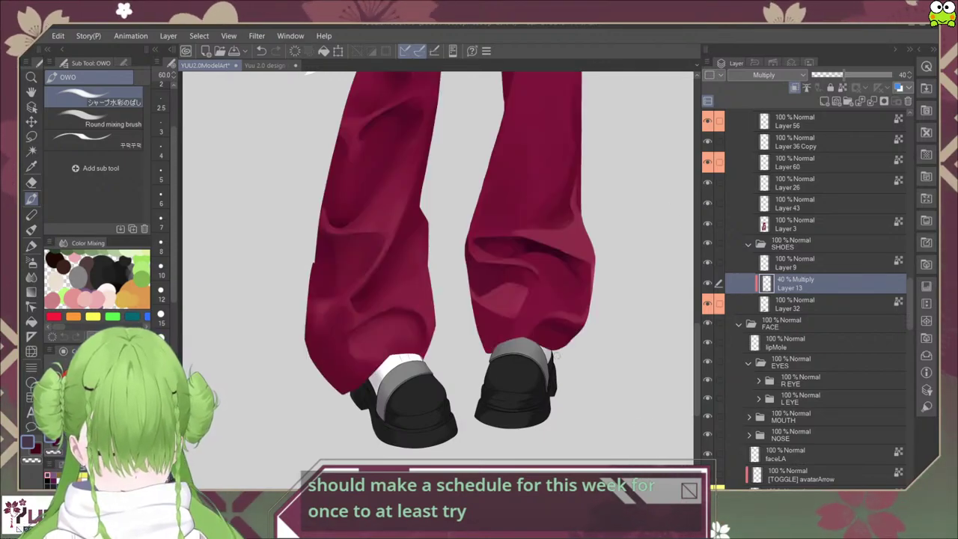
pyautogui.scroll(5, 558, 425)
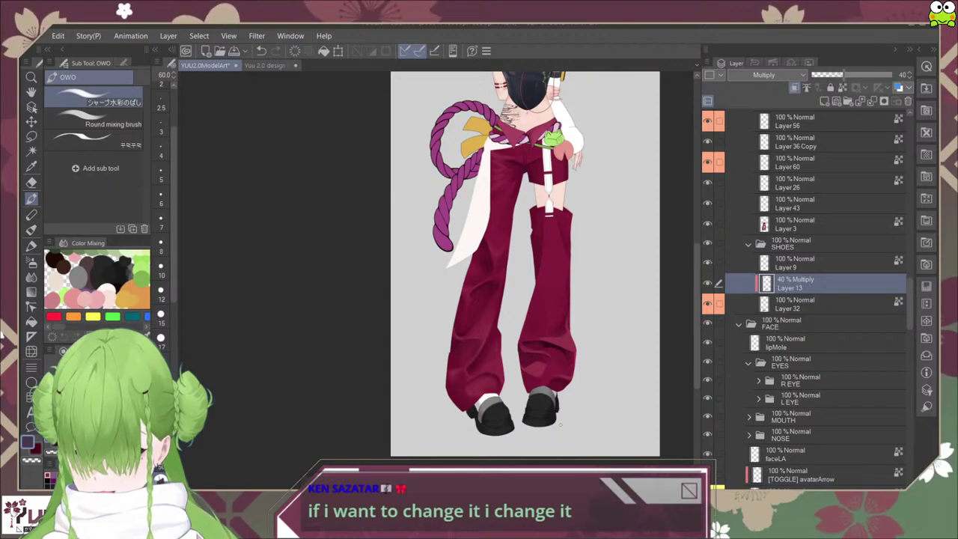
pyautogui.scroll(-1, 562, 423)
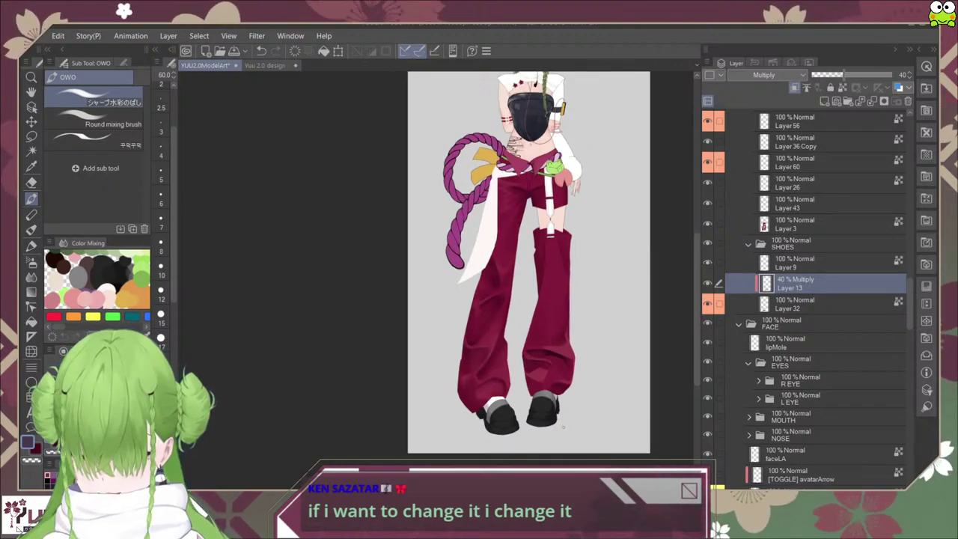
pyautogui.scroll(2, 562, 426)
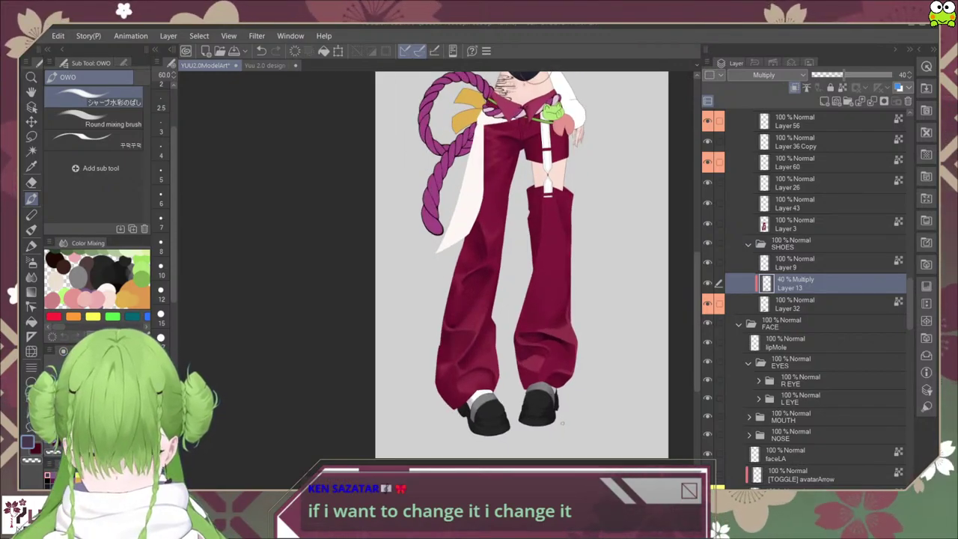
pyautogui.moveTo(591, 353); pyautogui.dragTo(582, 388)
pyautogui.scroll(1, 581, 387)
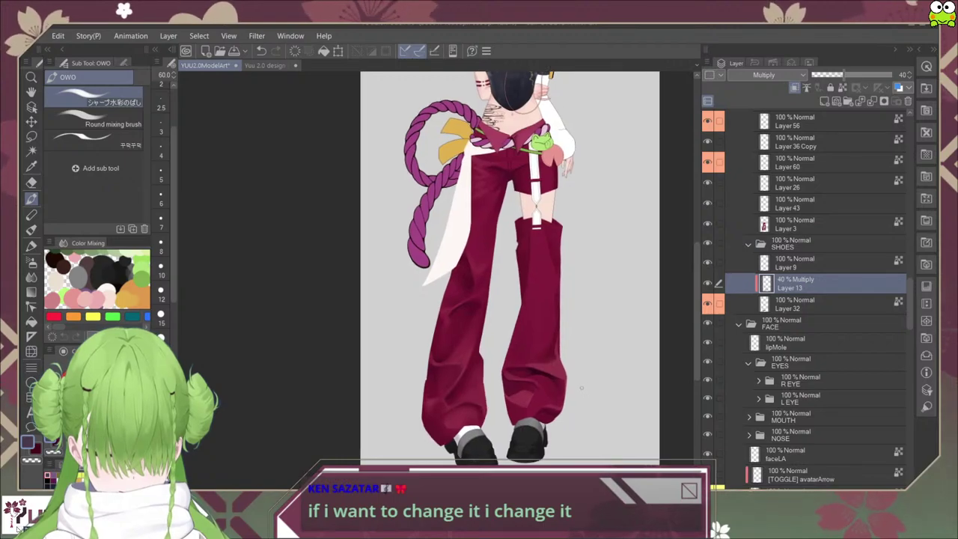
pyautogui.scroll(1, 581, 387)
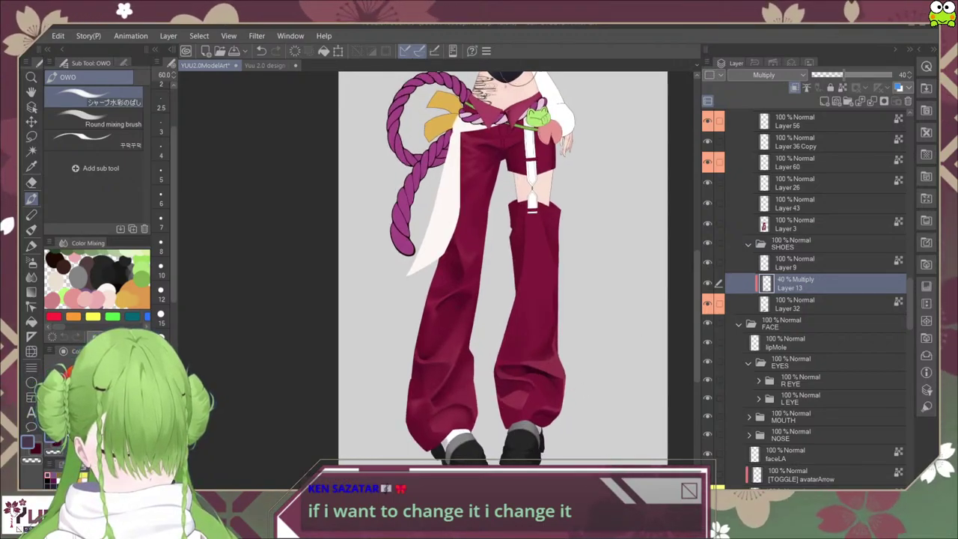
# Step: Select Layer 3 and examine the pants' waist area and the two folded-down flaps up close
pyautogui.click(816, 224)
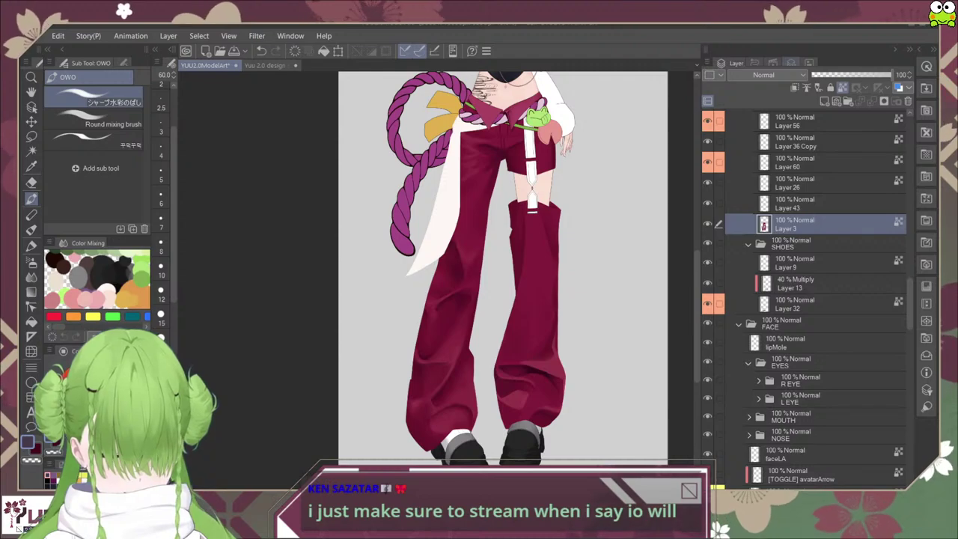
pyautogui.scroll(6, 497, 125)
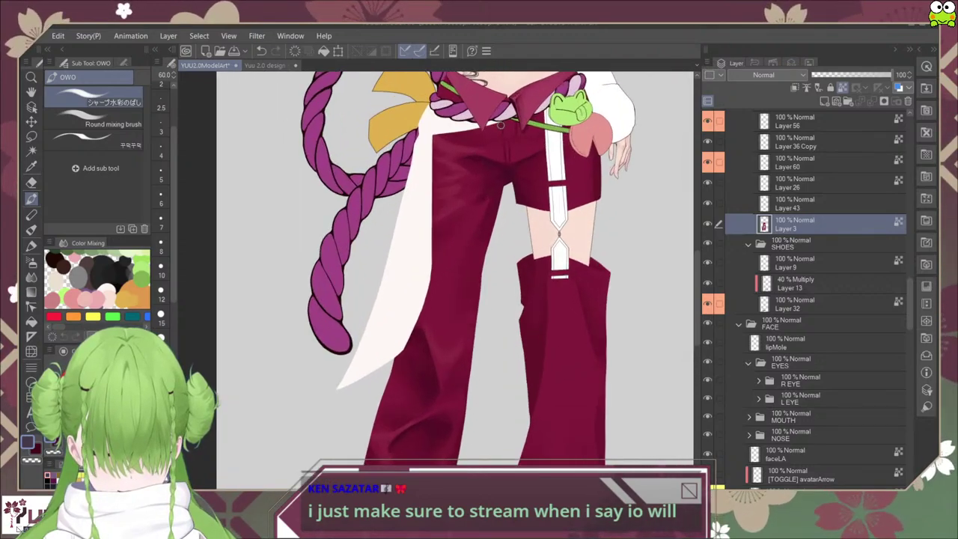
pyautogui.scroll(2, 512, 135)
pyautogui.moveTo(531, 166); pyautogui.dragTo(475, 328)
pyautogui.scroll(1, 475, 329)
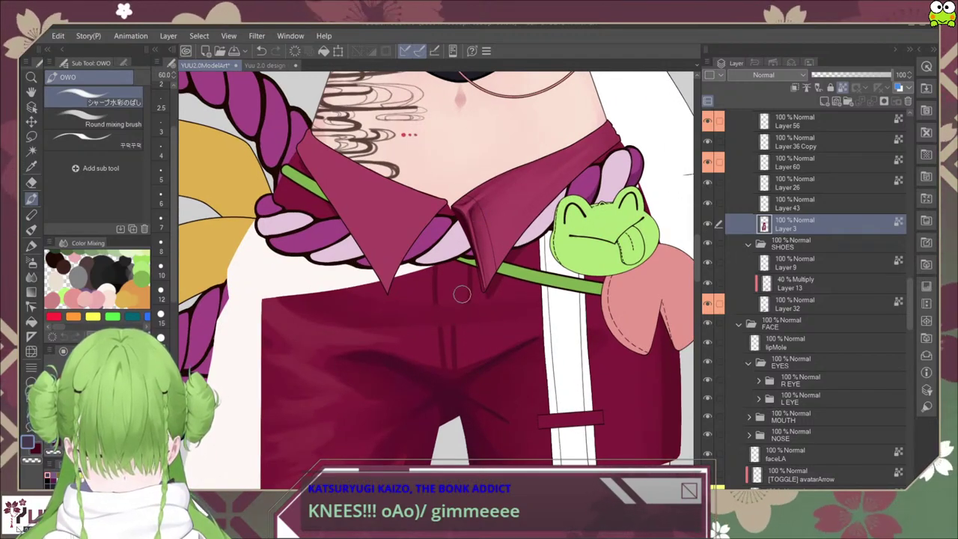
pyautogui.scroll(4, 461, 300)
pyautogui.scroll(-4, 459, 340)
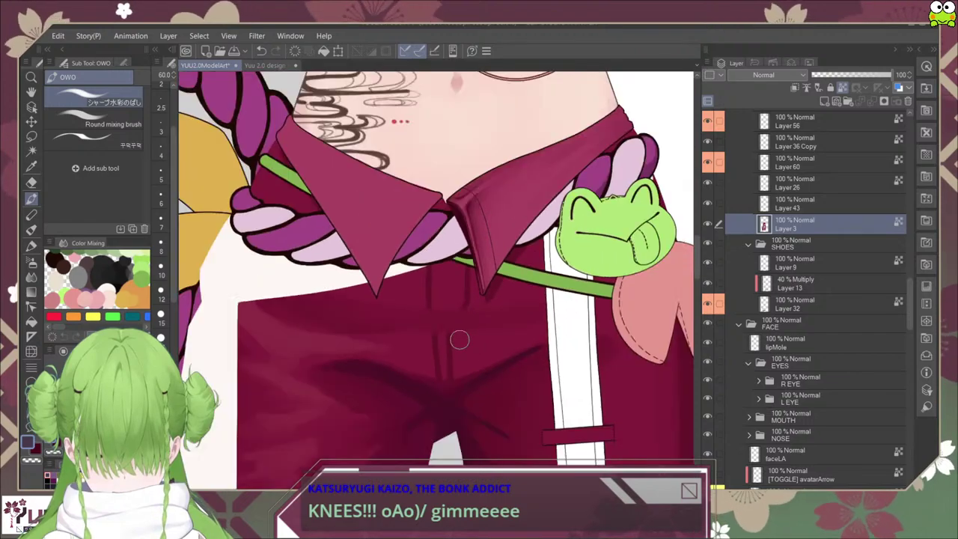
pyautogui.scroll(6, 482, 259)
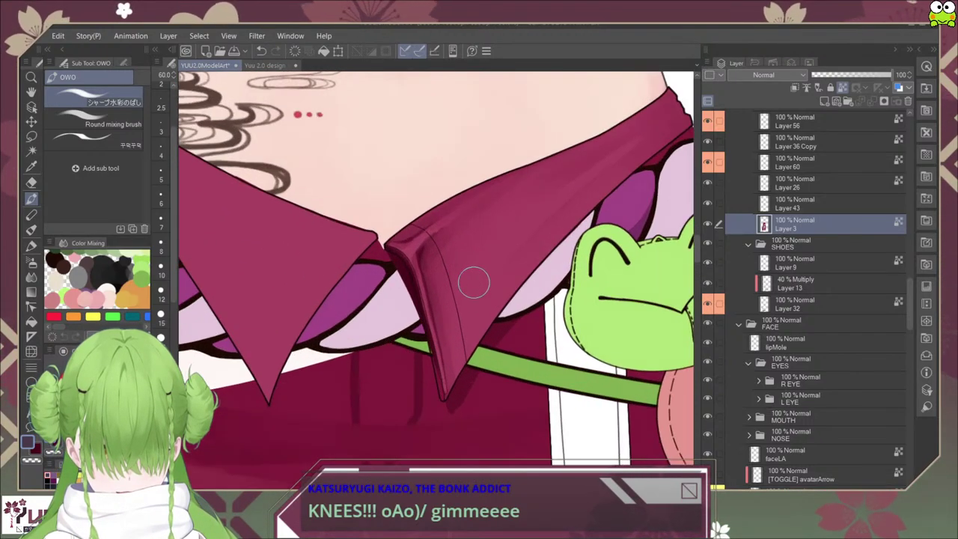
pyautogui.scroll(-3, 468, 296)
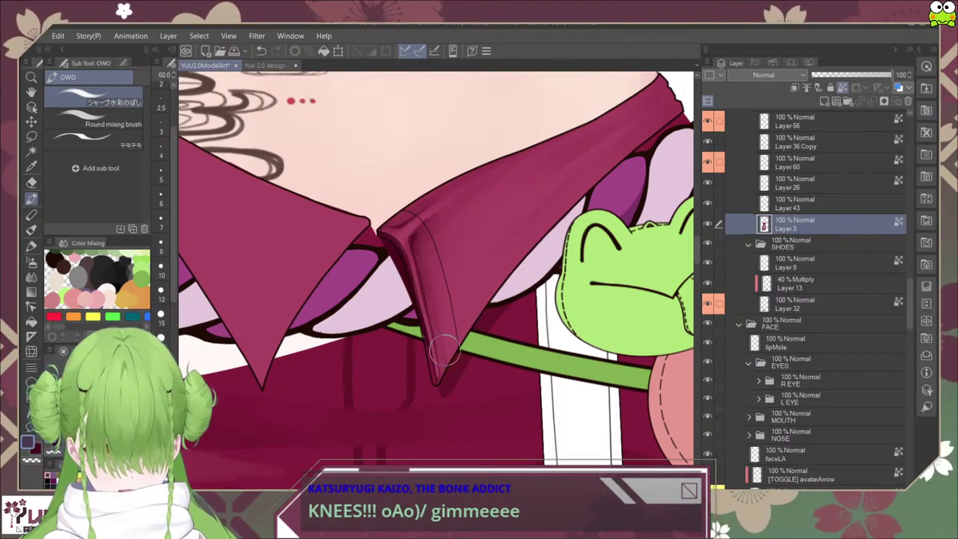
# Step: Check the visibility of Layer 37 and Layer 61 in the PANTS folder to identify the waist flaps' layers, and select Layer 61
pyautogui.scroll(5, 806, 291)
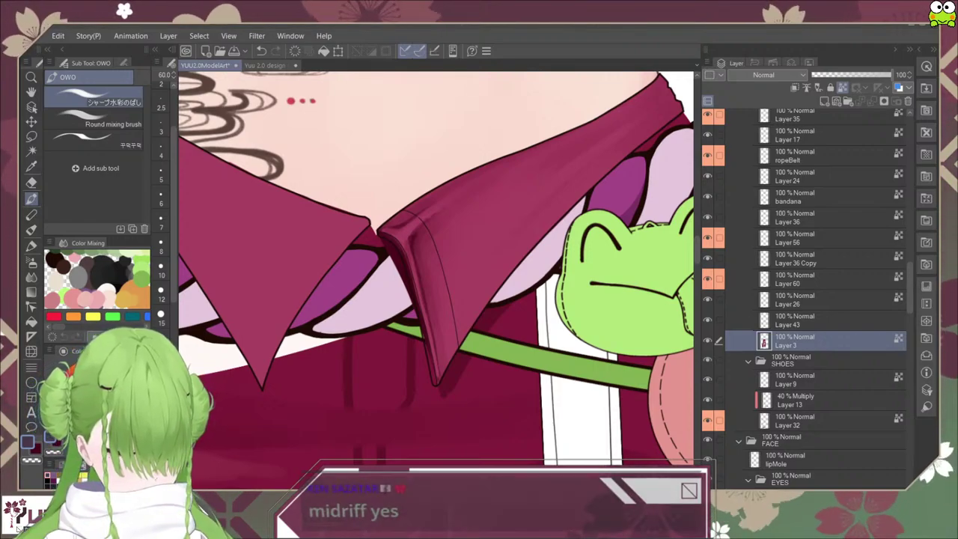
pyautogui.scroll(5, 804, 299)
pyautogui.scroll(3, 804, 299)
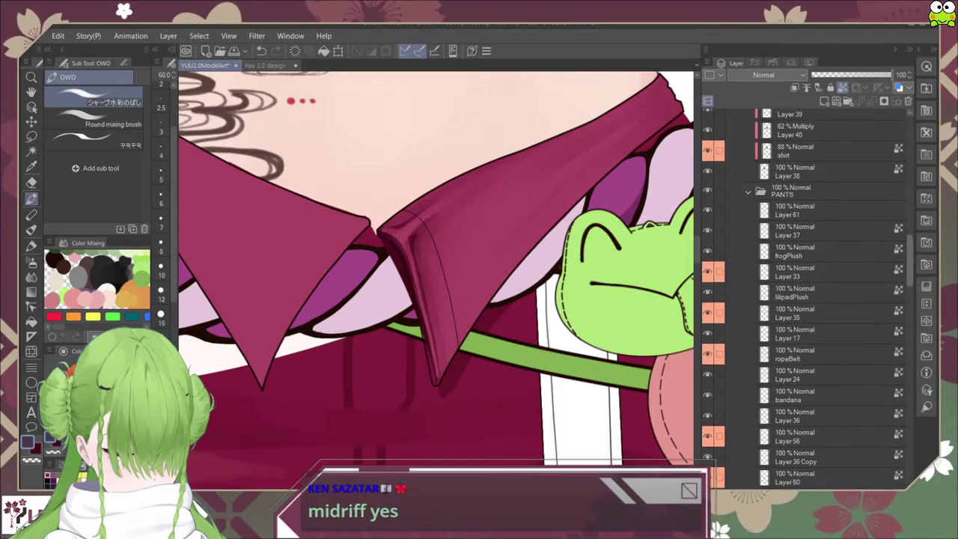
pyautogui.scroll(-3, 716, 479)
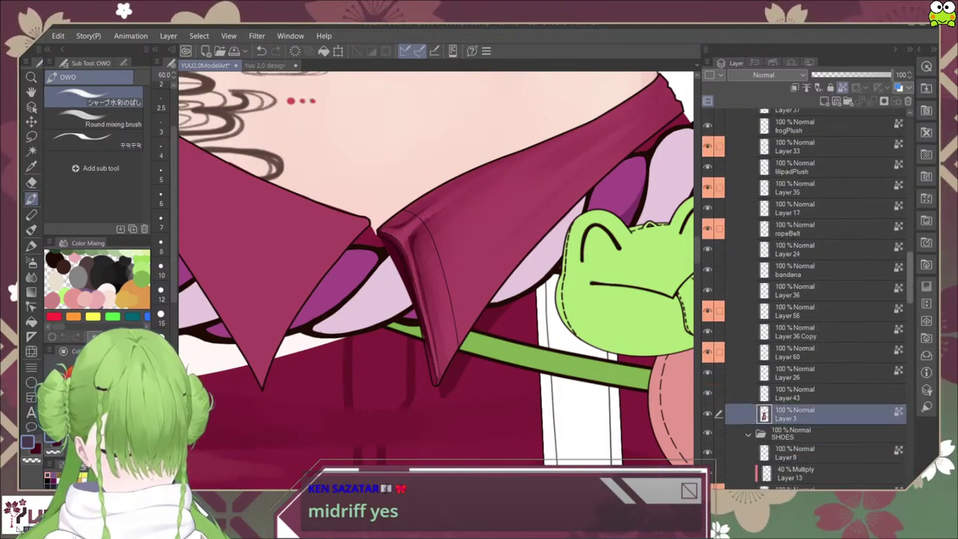
pyautogui.scroll(1, 716, 479)
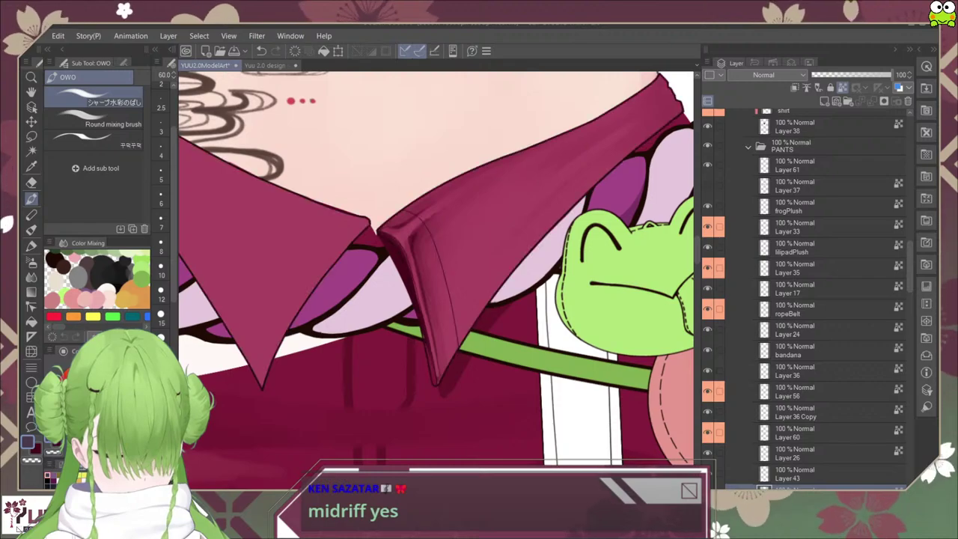
pyautogui.click(823, 186)
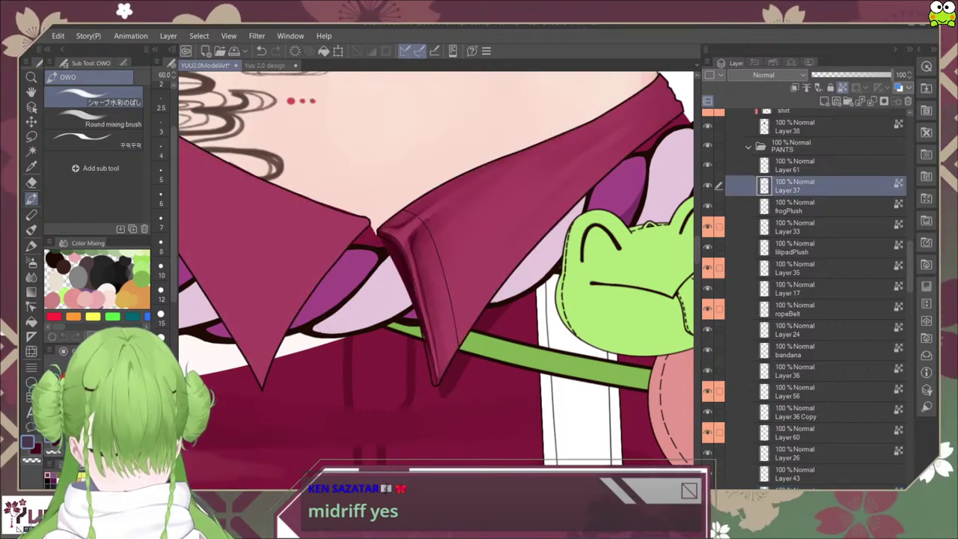
pyautogui.click(823, 165)
pyautogui.click(707, 166)
pyautogui.click(707, 165)
pyautogui.click(823, 186)
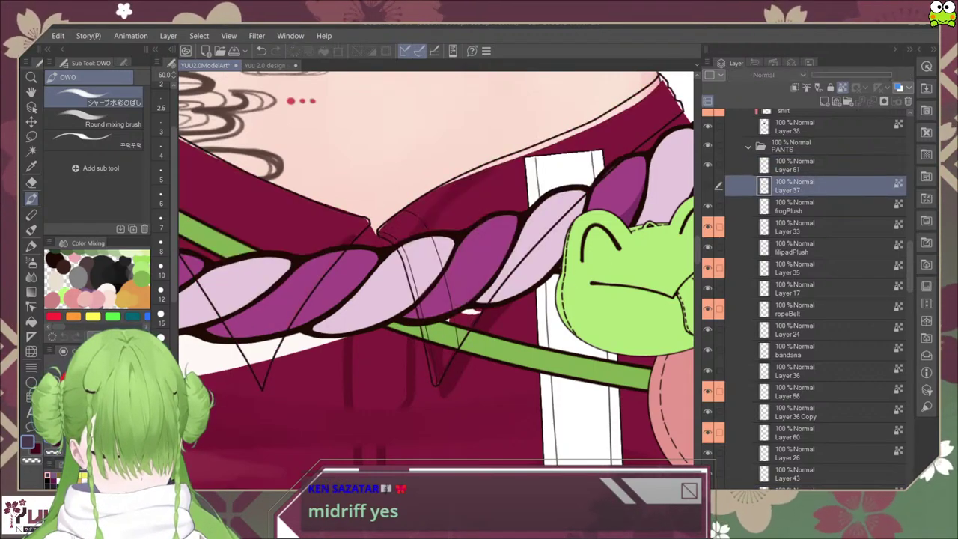
pyautogui.scroll(3, 451, 343)
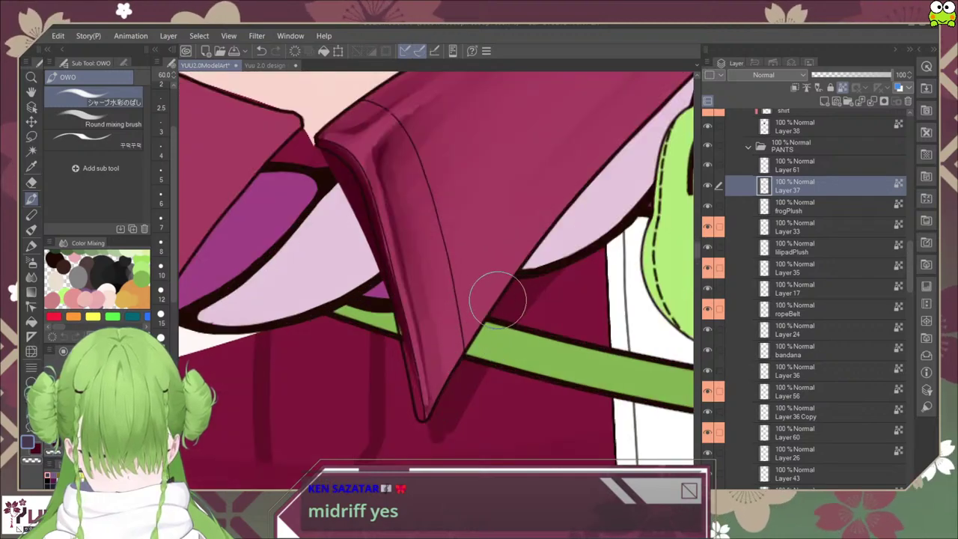
pyautogui.click(798, 169)
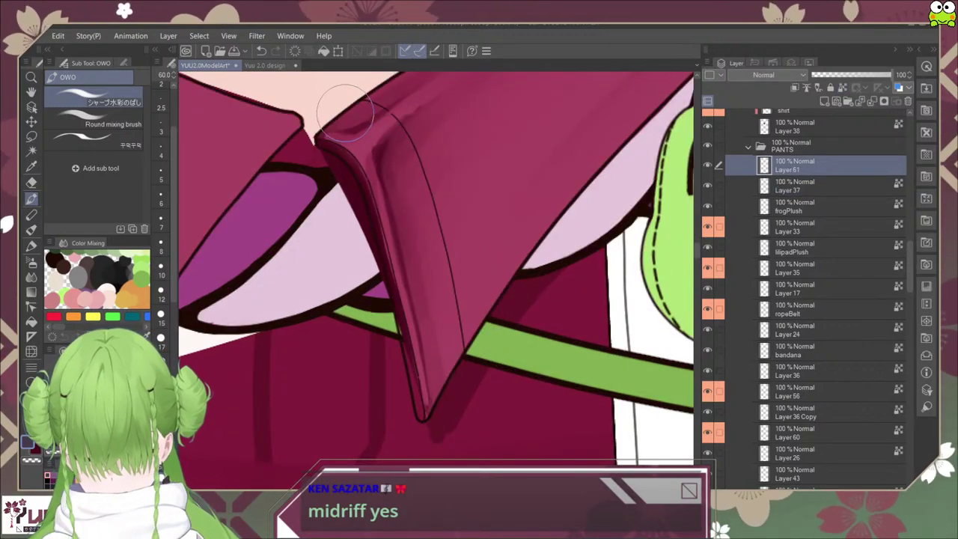
# Step: Try a slanted dark line across the right waist flap's tip on Layer 61 with the Milli pen at size 4
pyautogui.scroll(5, 348, 116)
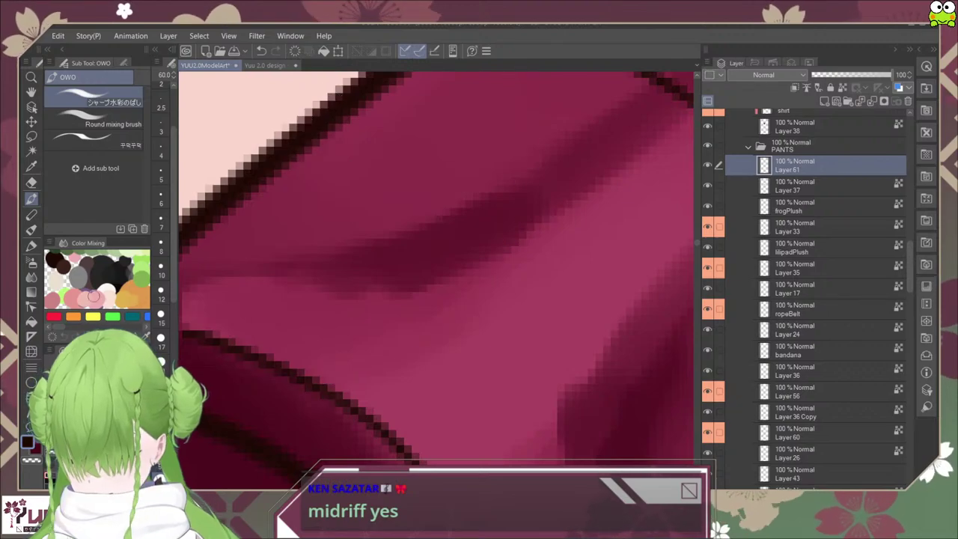
pyautogui.click(31, 244)
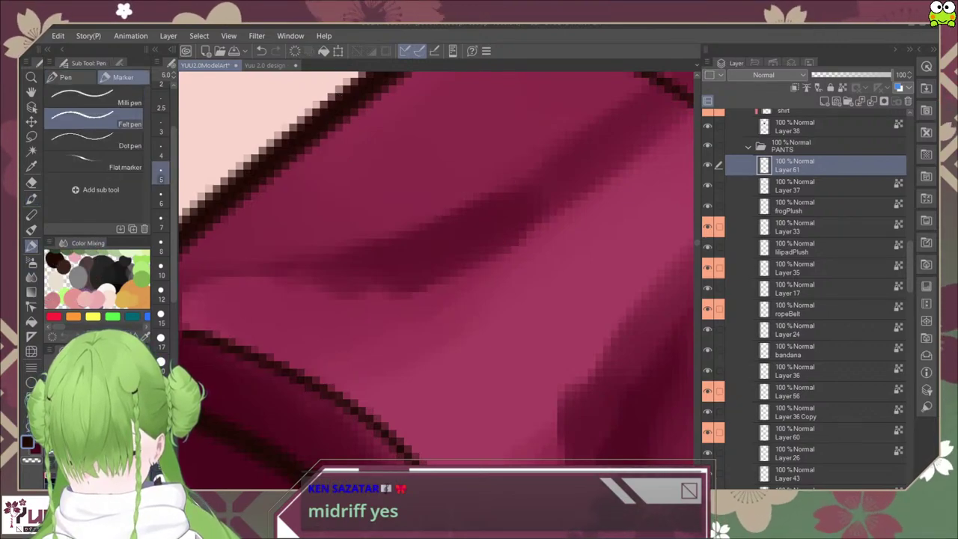
pyautogui.scroll(-4, 577, 413)
pyautogui.moveTo(577, 413); pyautogui.dragTo(461, 112)
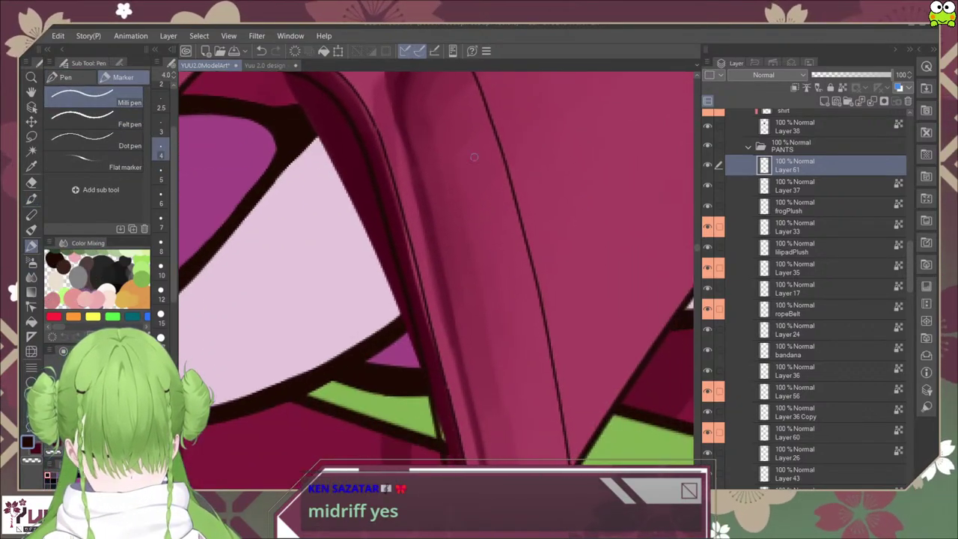
pyautogui.scroll(-3, 449, 180)
pyautogui.moveTo(576, 382); pyautogui.dragTo(563, 397)
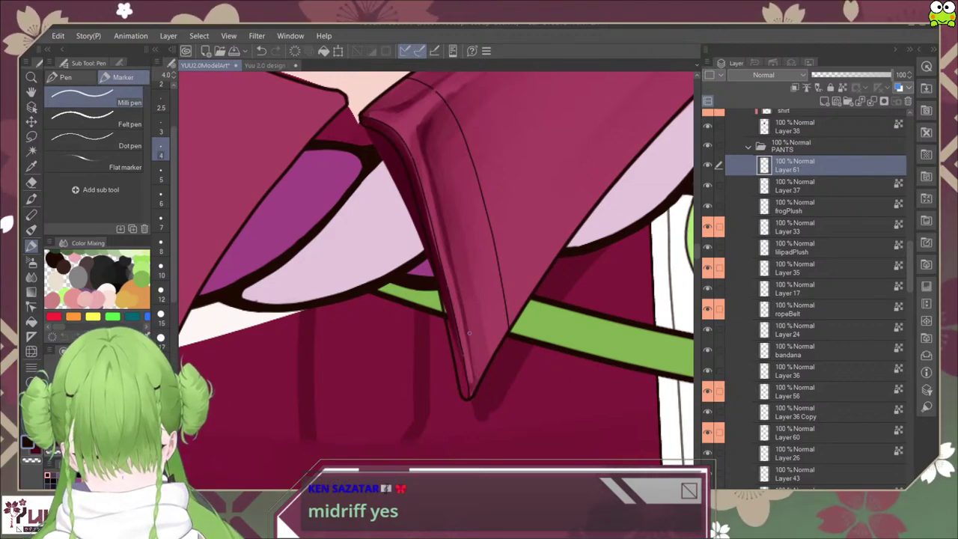
pyautogui.scroll(2, 468, 332)
pyautogui.moveTo(466, 342); pyautogui.dragTo(514, 293)
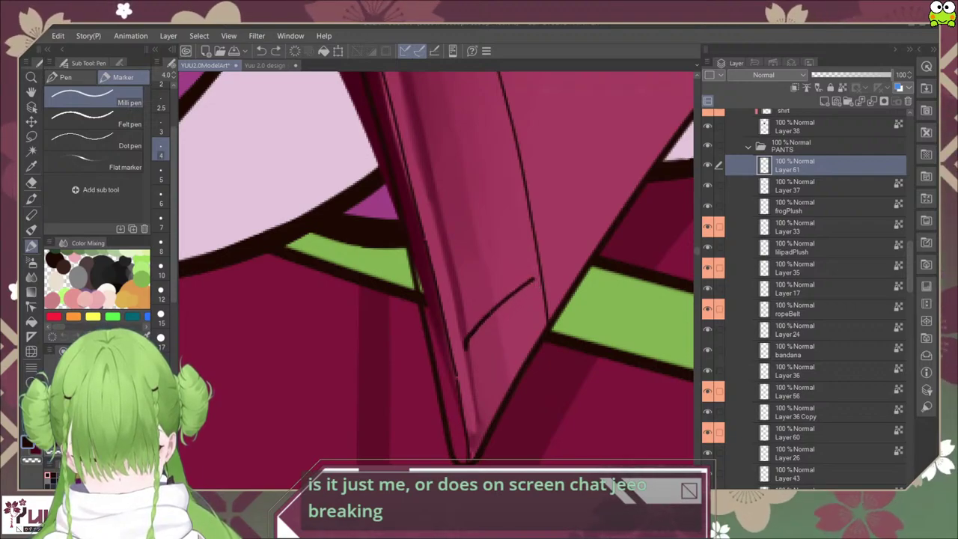
pyautogui.hotkey('ctrl', 'z')
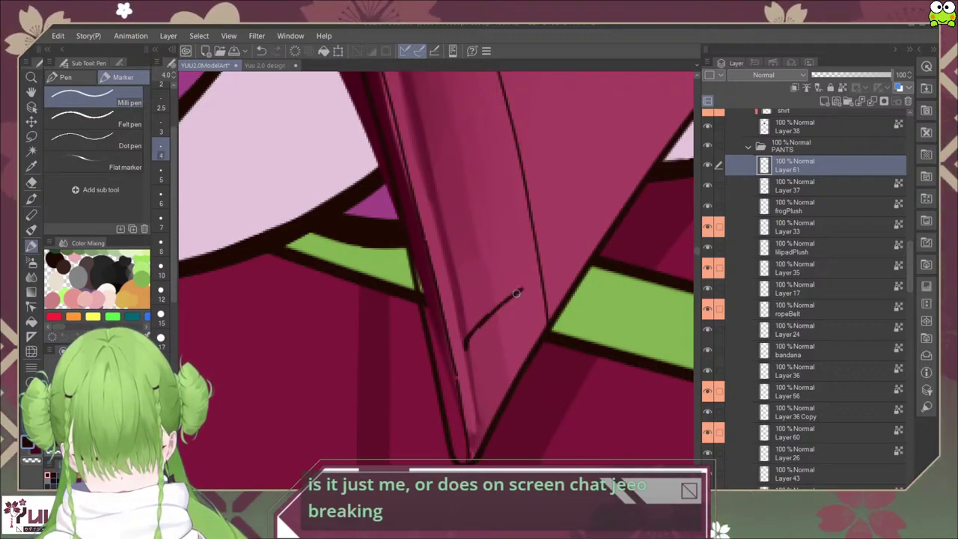
pyautogui.hotkey('ctrl', 'z')
# Step: Sketch a narrow slanted buttonhole with small stitch marks along both edges near the right flap's tip
pyautogui.moveTo(529, 284); pyautogui.dragTo(533, 292)
pyautogui.moveTo(466, 348); pyautogui.dragTo(525, 299)
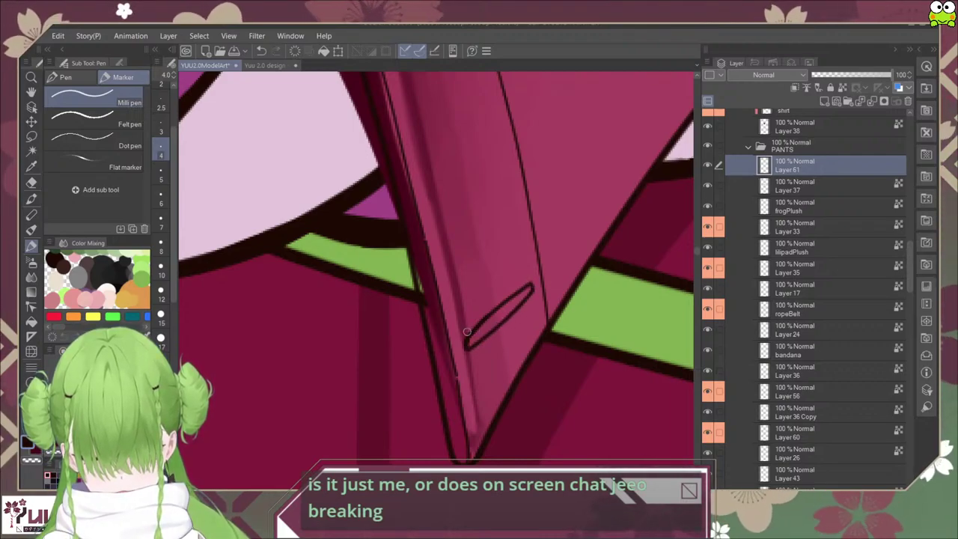
pyautogui.moveTo(461, 332); pyautogui.dragTo(529, 276)
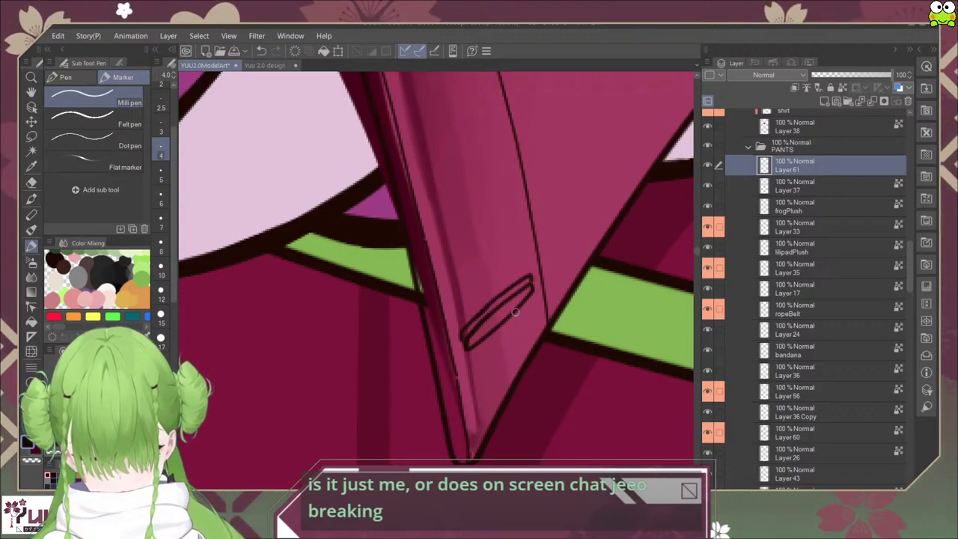
pyautogui.moveTo(505, 332); pyautogui.dragTo(536, 293)
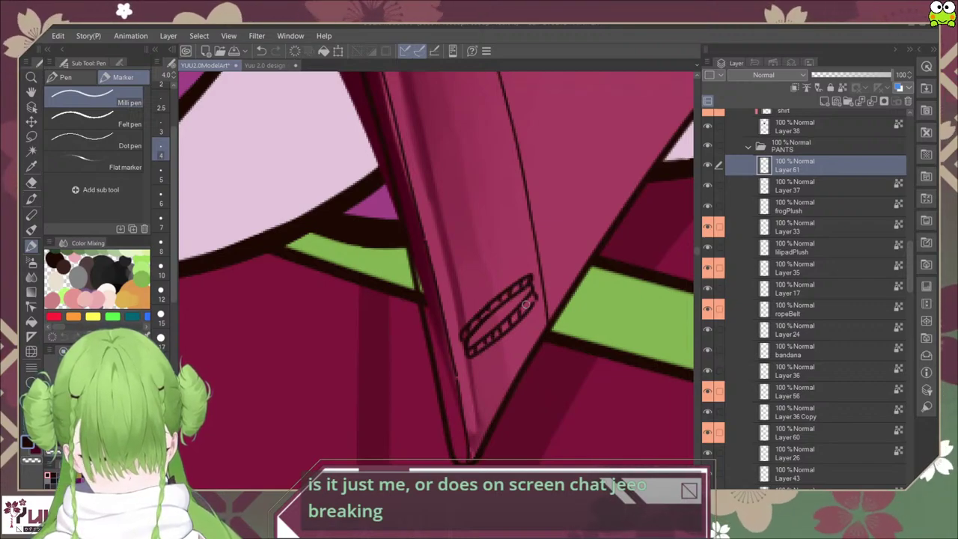
pyautogui.scroll(-3, 531, 315)
pyautogui.scroll(3, 374, 299)
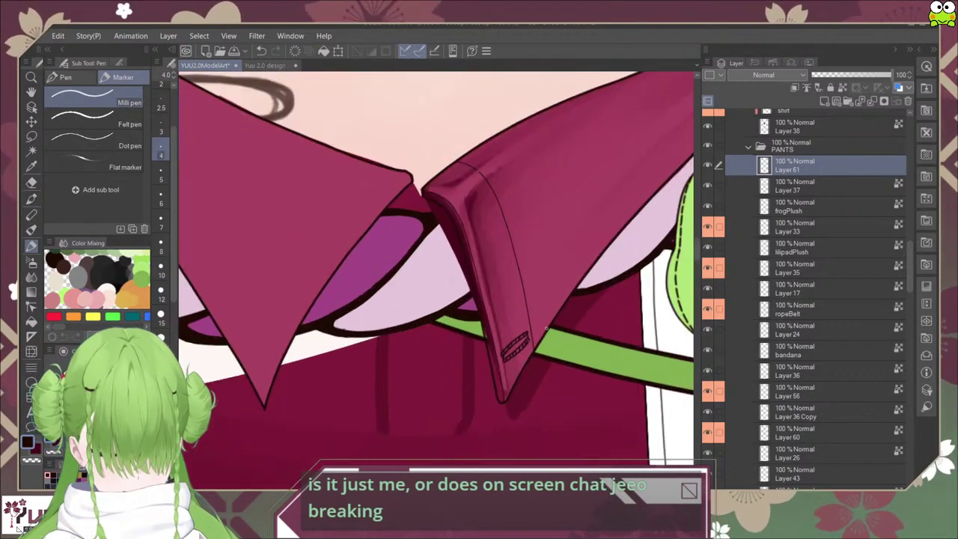
# Step: Undo all the buttonhole strokes on the right waist flap
pyautogui.moveTo(288, 341)
pyautogui.mouseDown()
pyautogui.moveTo(320, 352)
pyautogui.moveTo(298, 335)
pyautogui.moveTo(303, 342)
pyautogui.mouseUp()
pyautogui.hotkey('ctrl', 'z')
pyautogui.hotkey('ctrl', 'z')
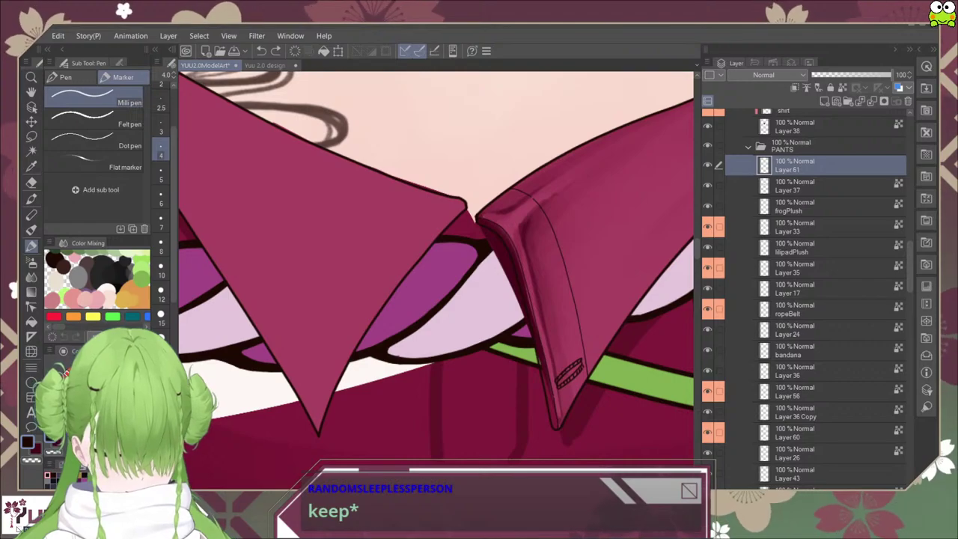
pyautogui.moveTo(598, 403); pyautogui.dragTo(533, 395)
pyautogui.scroll(3, 533, 394)
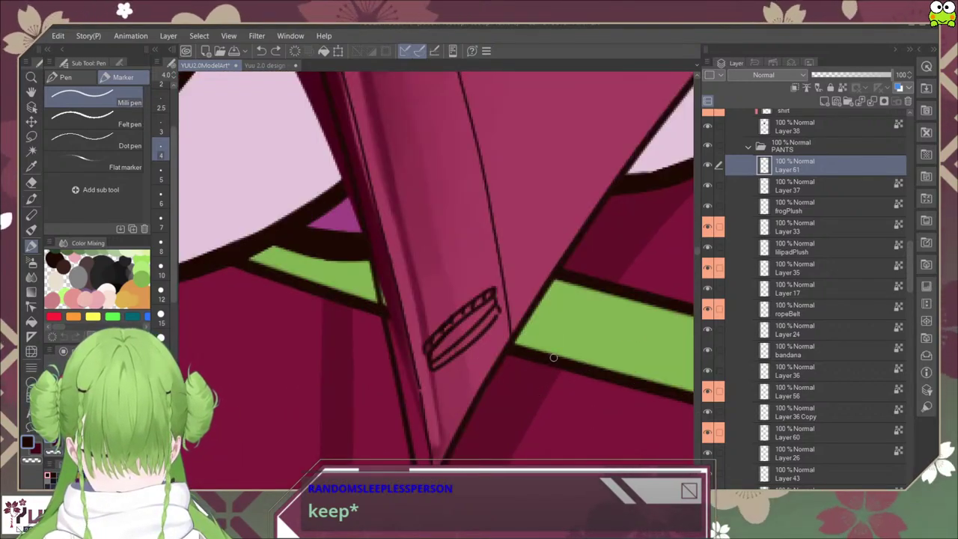
pyautogui.hotkey('ctrl', 'z')
pyautogui.hotkey('ctrl', 'z')
pyautogui.hotkey('ctrl', 'z')
pyautogui.hotkey('ctrl', 'z')
pyautogui.hotkey('ctrl', 'z')
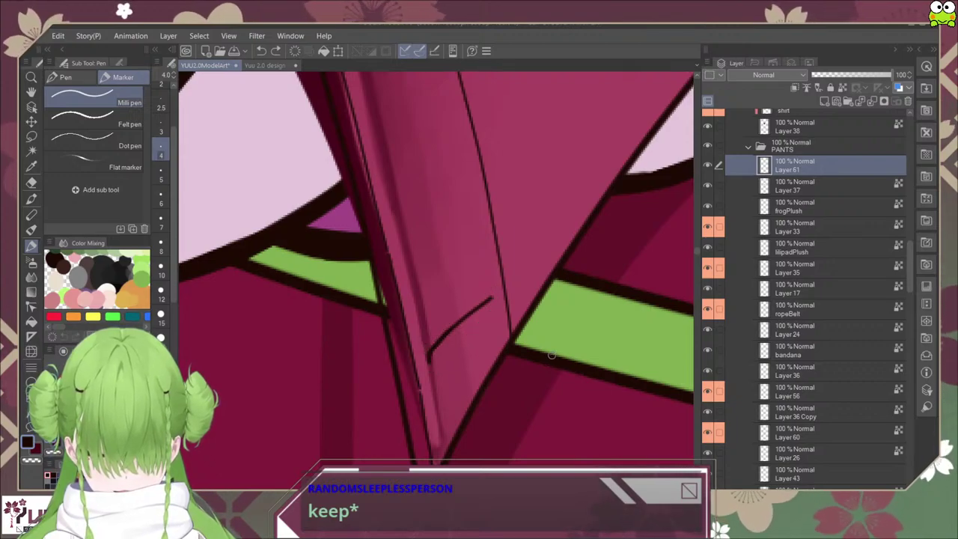
pyautogui.hotkey('ctrl', 'z')
pyautogui.hotkey('ctrl', 'z')
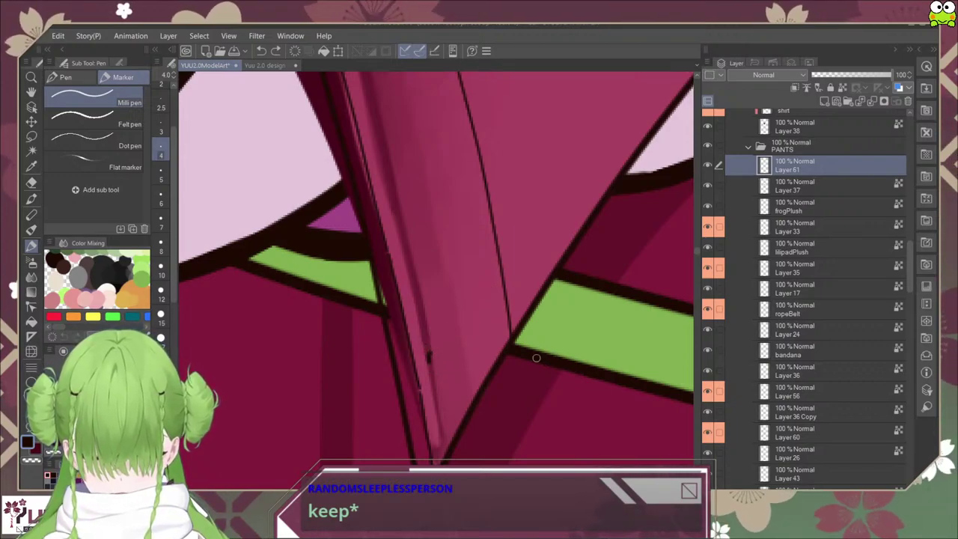
pyautogui.hotkey('ctrl', 'z')
pyautogui.hotkey('ctrl', 'z')
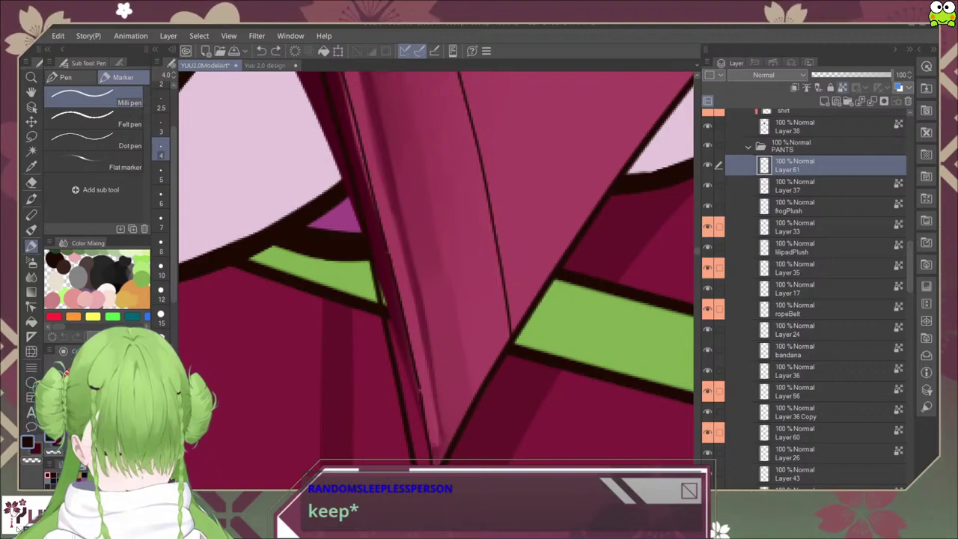
# Step: Make the ACCESSORIES folder visible to show the bucket hat on the character
pyautogui.scroll(-4, 419, 387)
pyautogui.scroll(-8, 385, 305)
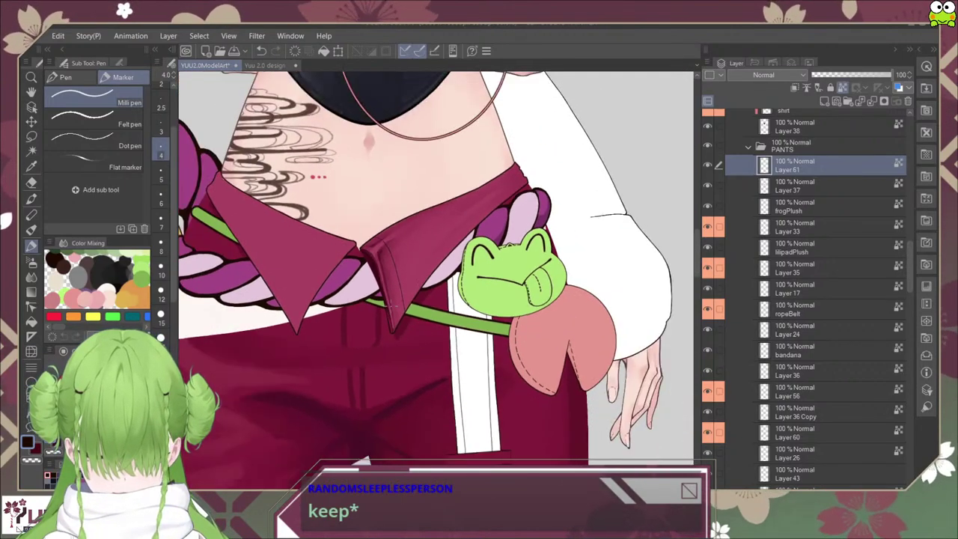
pyautogui.scroll(-3, 560, 146)
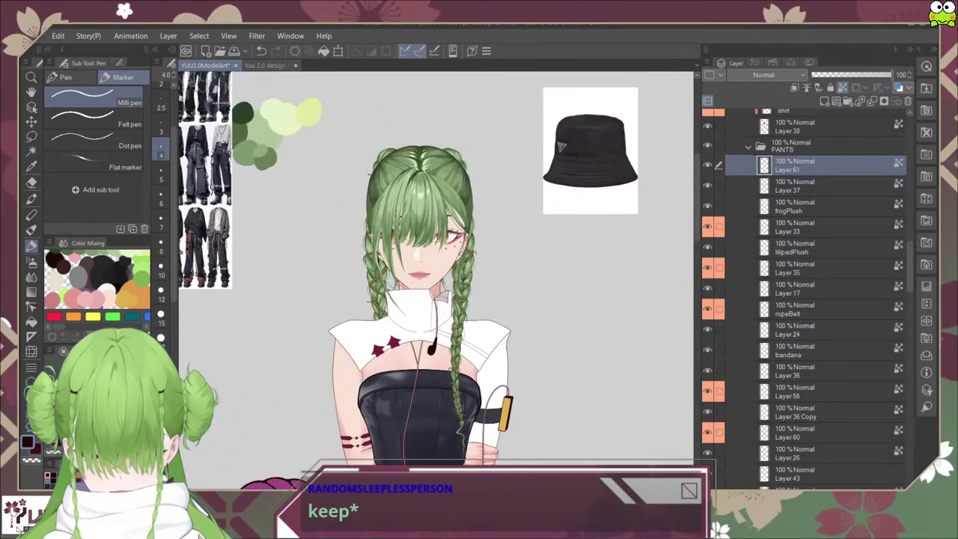
pyautogui.scroll(15, 804, 299)
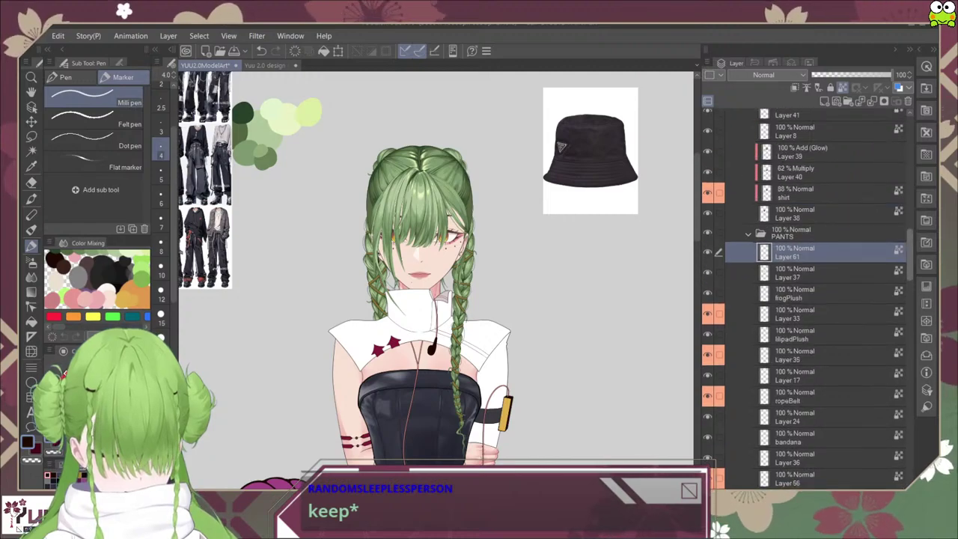
pyautogui.scroll(10, 804, 299)
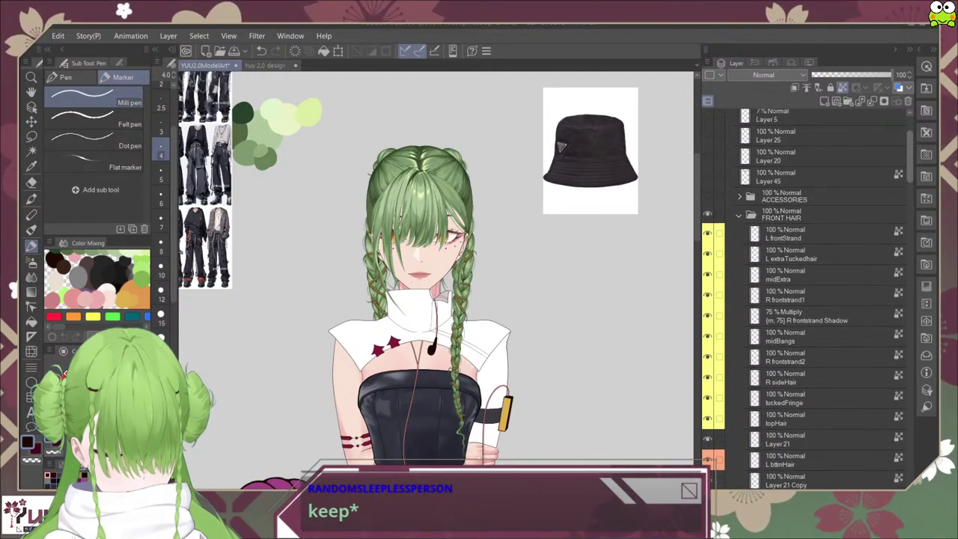
pyautogui.click(707, 300)
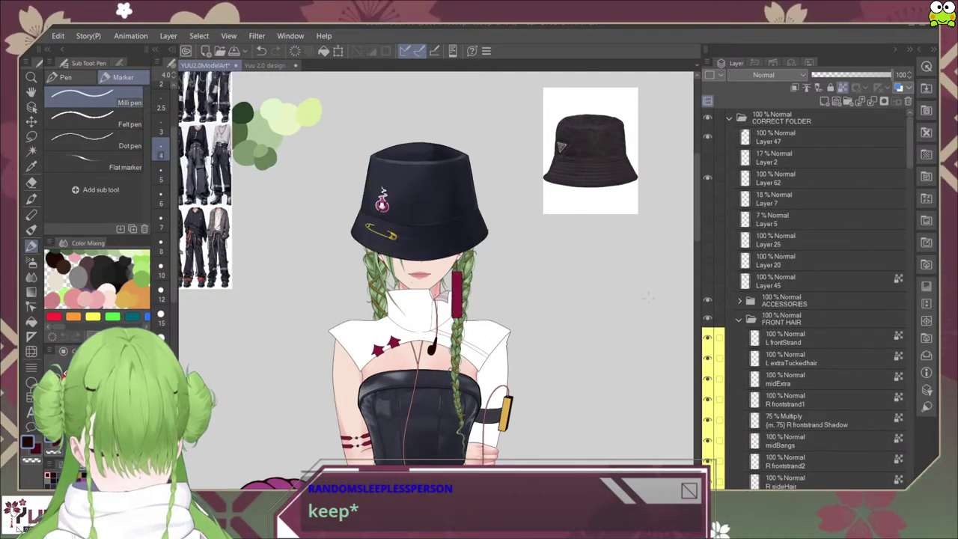
# Step: Examine the bucket hat's shading, purple charm and yellow safety pin up close
pyautogui.scroll(4, 449, 215)
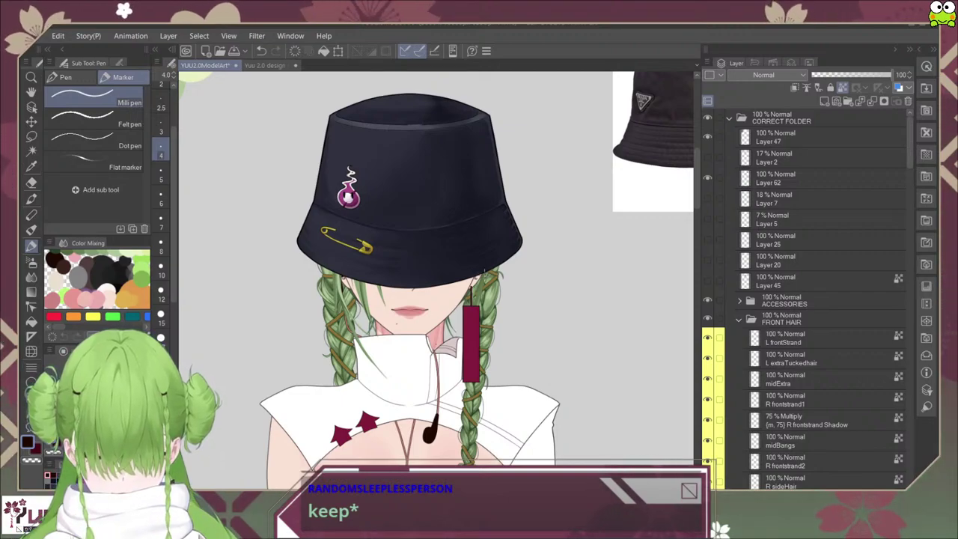
pyautogui.scroll(-2, 484, 271)
pyautogui.scroll(2, 484, 270)
pyautogui.moveTo(503, 265); pyautogui.dragTo(489, 321)
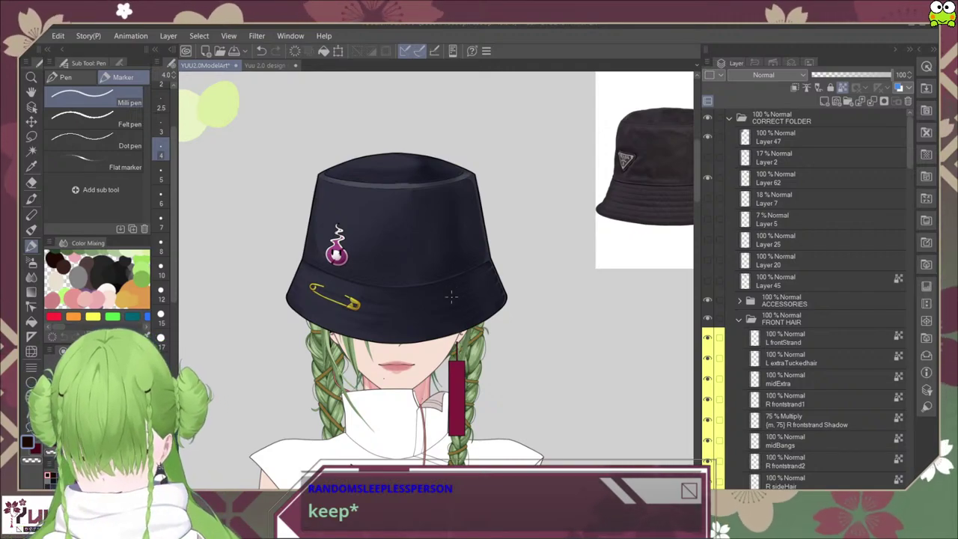
pyautogui.scroll(5, 362, 301)
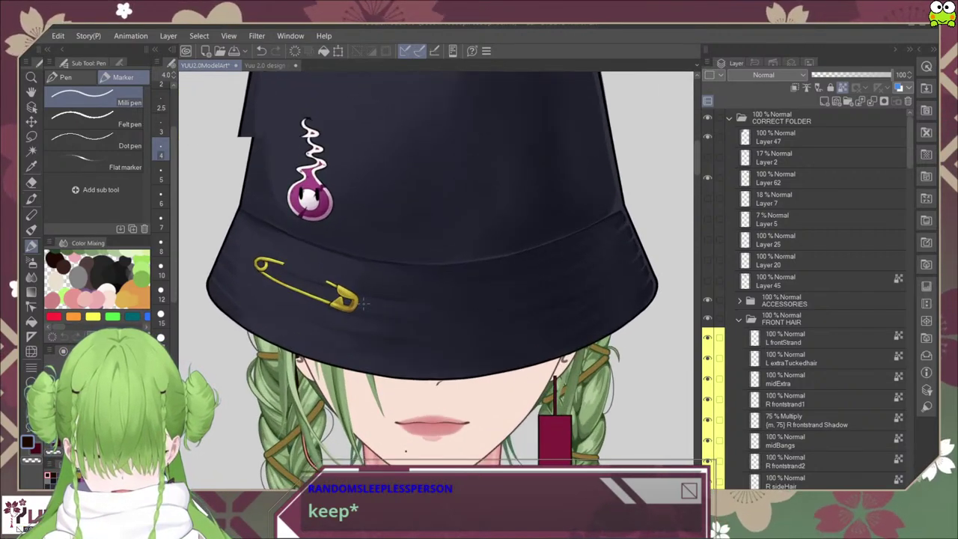
pyautogui.scroll(2, 363, 302)
pyautogui.scroll(-1, 366, 287)
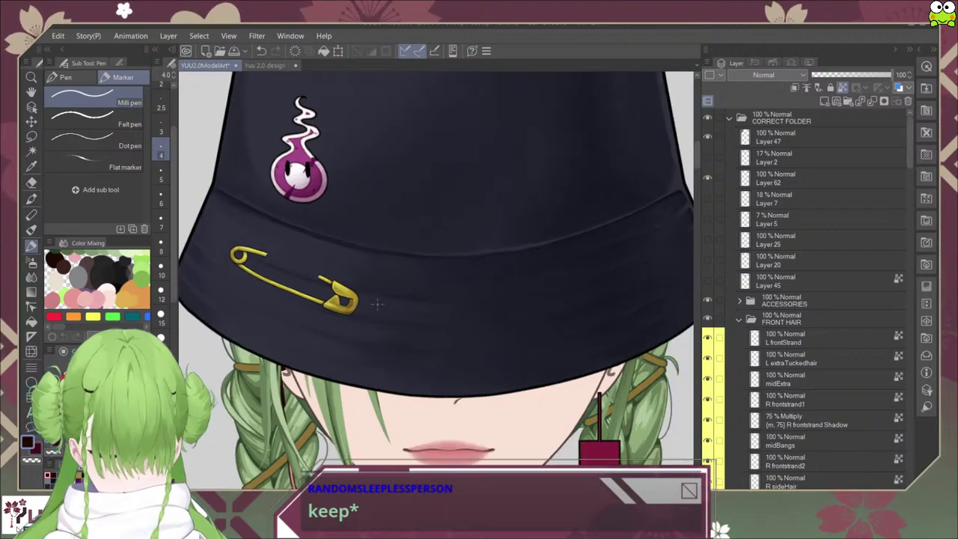
# Step: Expand the ACCESSORIES folder and check Layer 64's visibility to identify the safety pin's layer
pyautogui.click(739, 300)
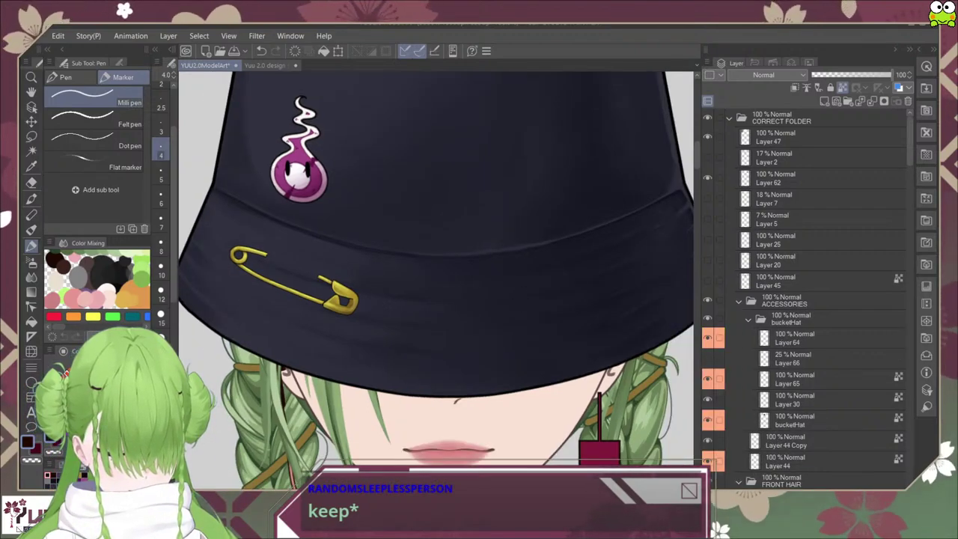
pyautogui.scroll(-3, 793, 301)
pyautogui.scroll(2, 808, 299)
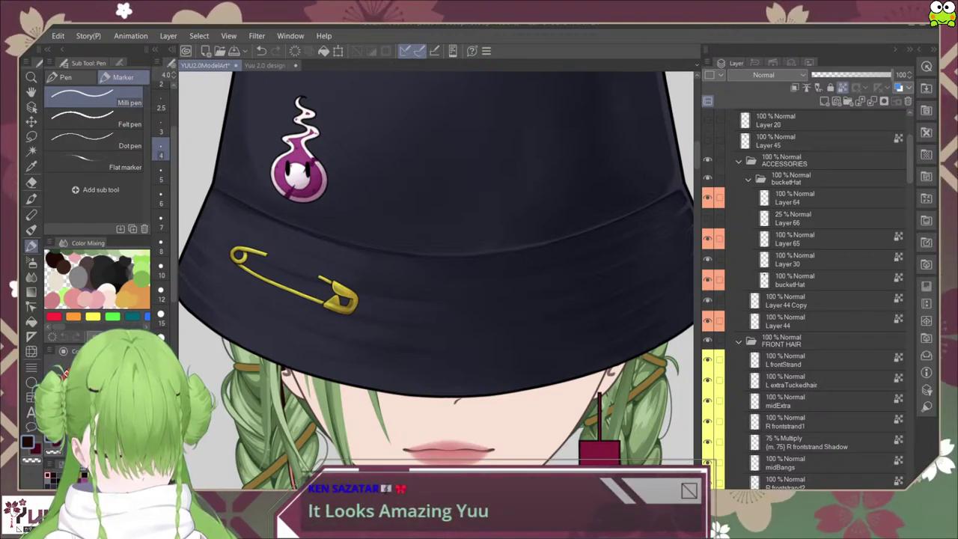
pyautogui.click(706, 197)
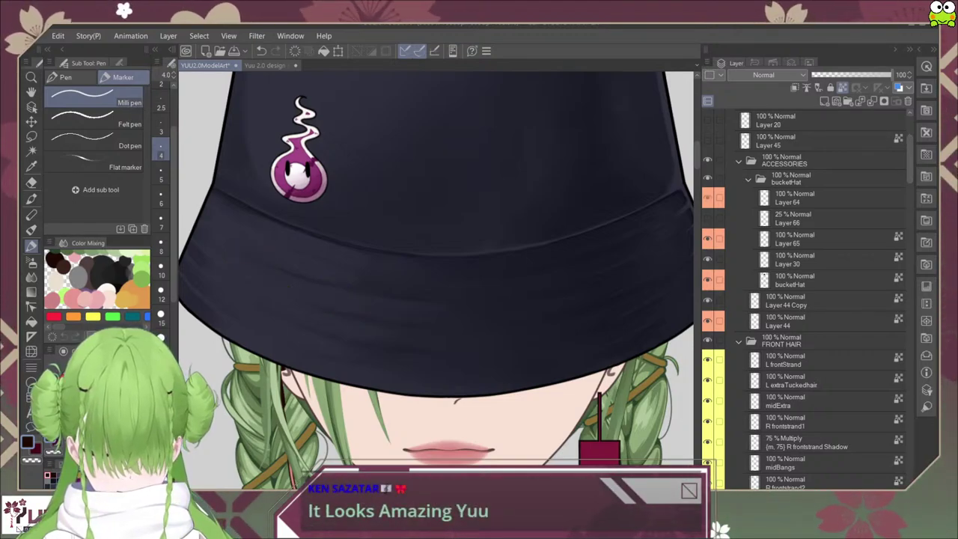
pyautogui.click(707, 196)
# Step: Duplicate the safety pin's Layer 64 and place the copy directly beneath the original in the bucketHat folder
pyautogui.click(808, 197)
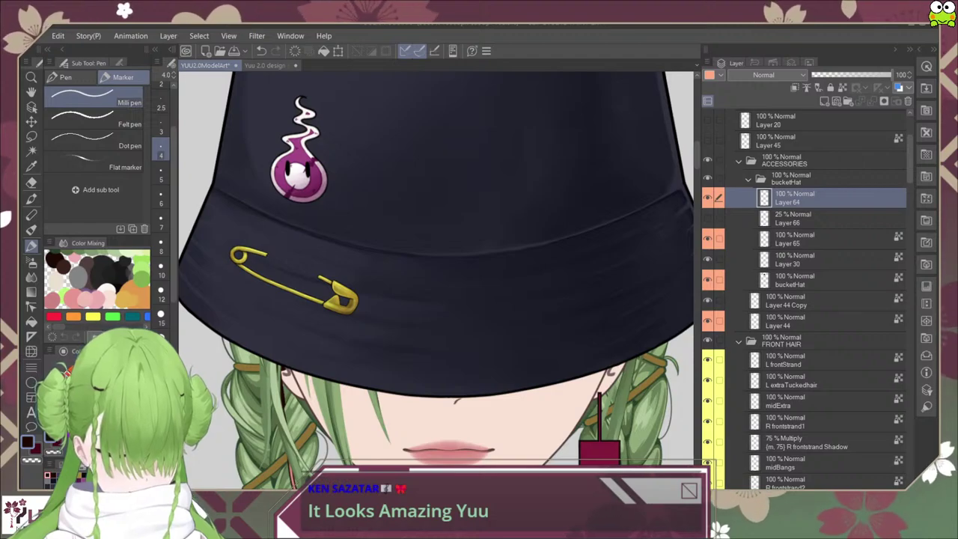
pyautogui.hotkey('ctrl', 'c')
pyautogui.hotkey('ctrl', 'v')
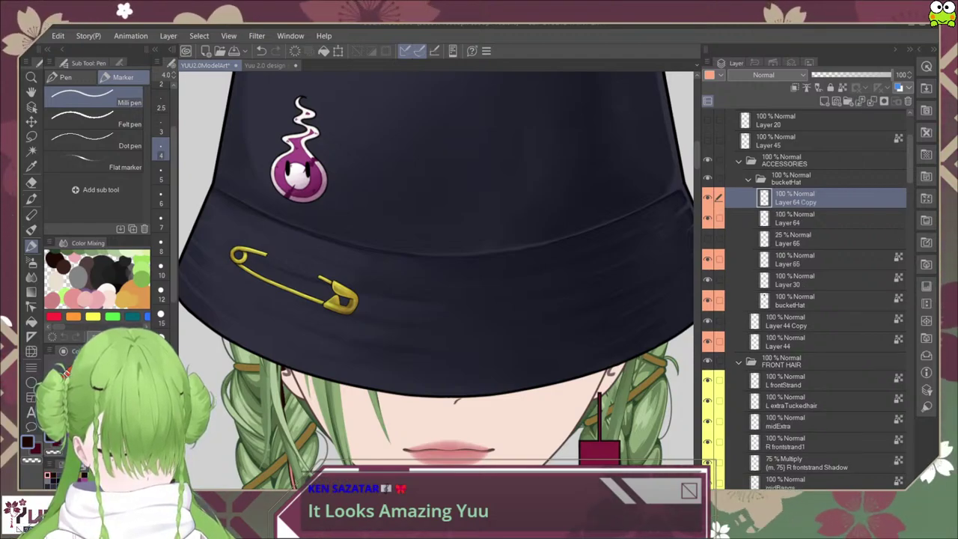
pyautogui.moveTo(808, 223); pyautogui.dragTo(808, 228)
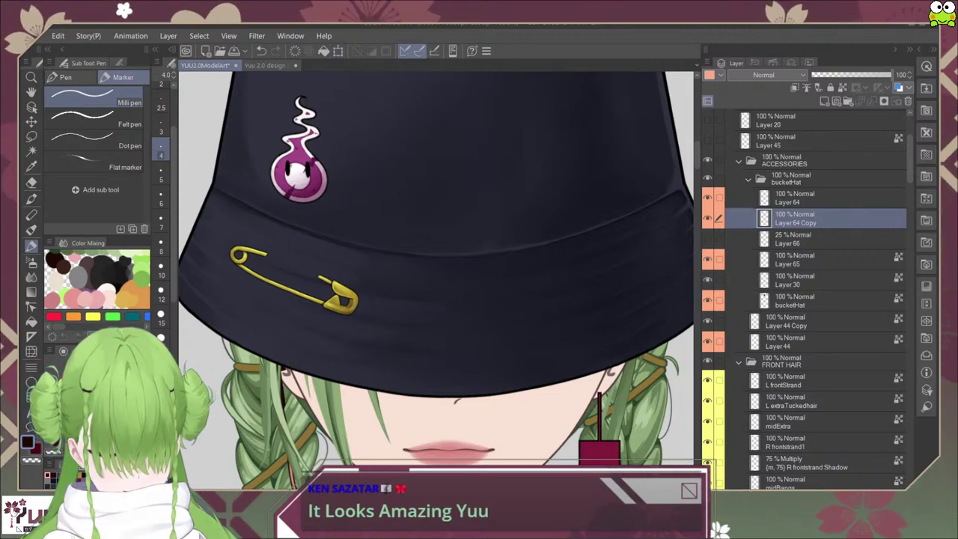
# Step: Lock the transparent pixels of Layer 64 Copy, Layer 64 and Layer 66, and select Layer 64 Copy
pyautogui.click(842, 87)
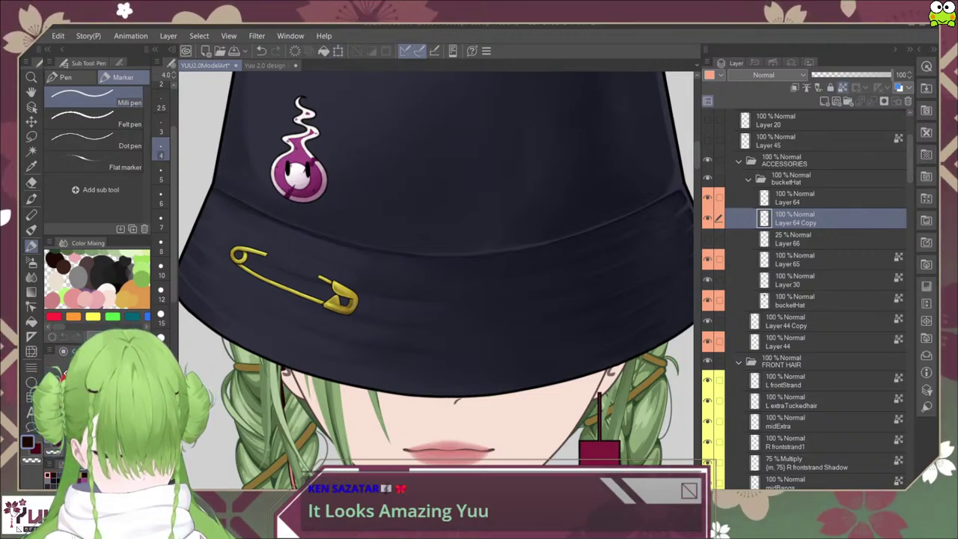
pyautogui.click(812, 198)
pyautogui.click(842, 87)
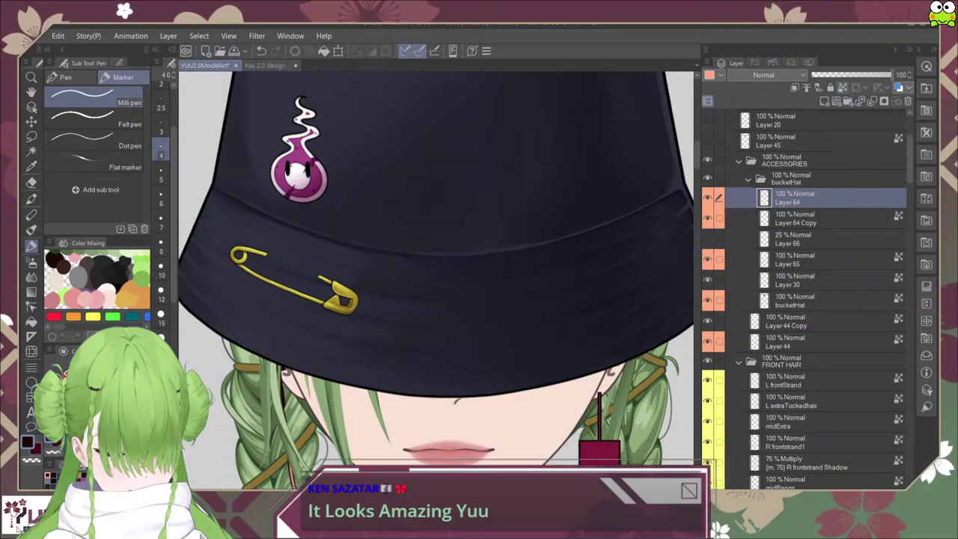
pyautogui.click(811, 239)
pyautogui.click(842, 88)
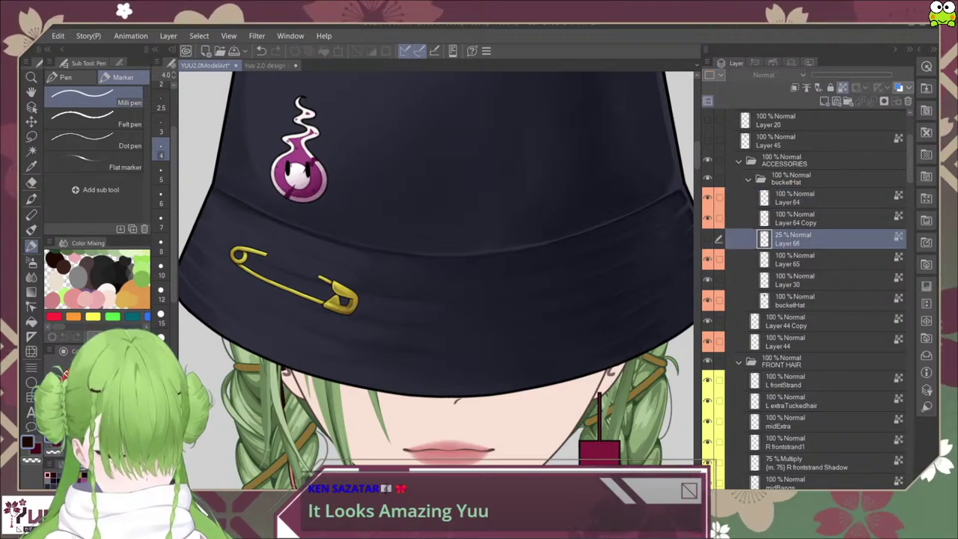
pyautogui.click(812, 199)
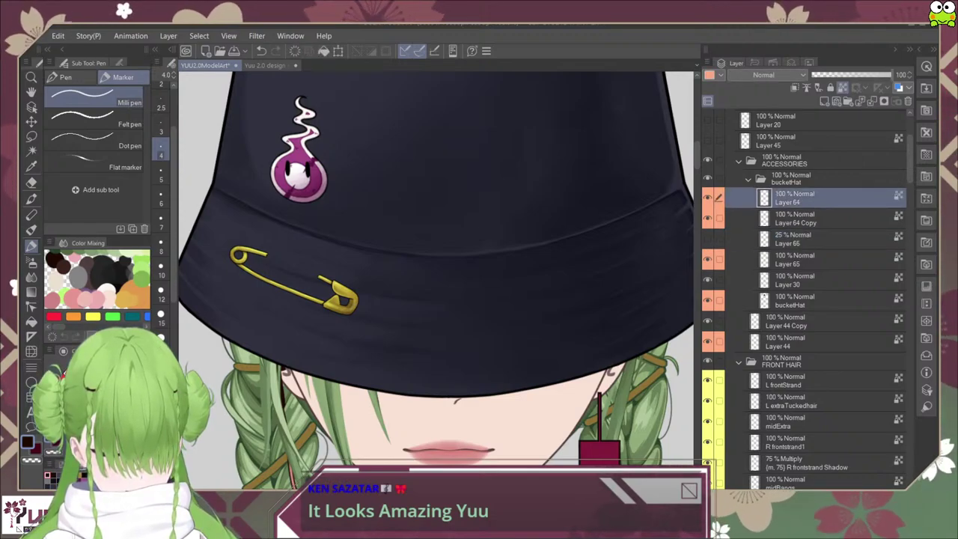
pyautogui.click(811, 218)
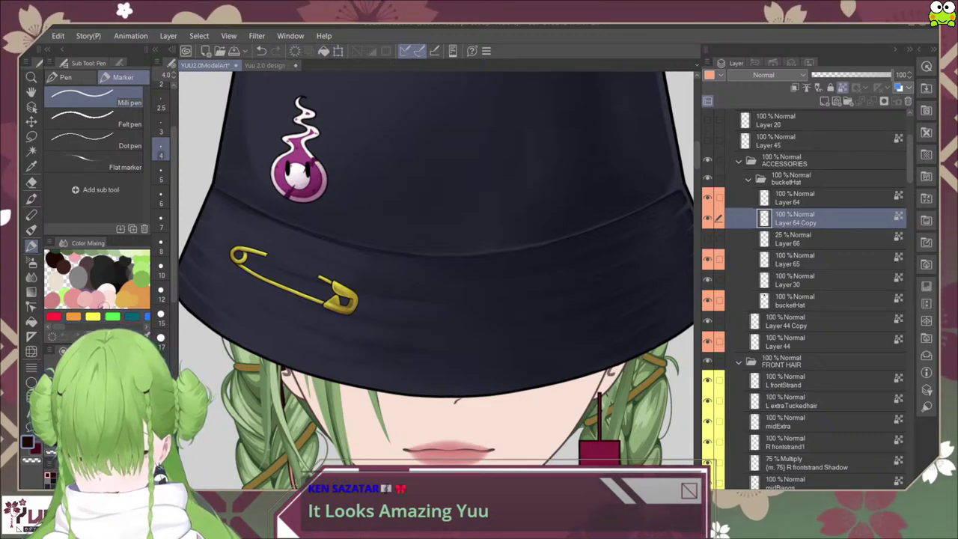
# Step: Recolor Layer 64 Copy muted purple and offset it slightly down and to the right beneath the yellow safety pin
pyautogui.moveTo(94, 290); pyautogui.dragTo(85, 297)
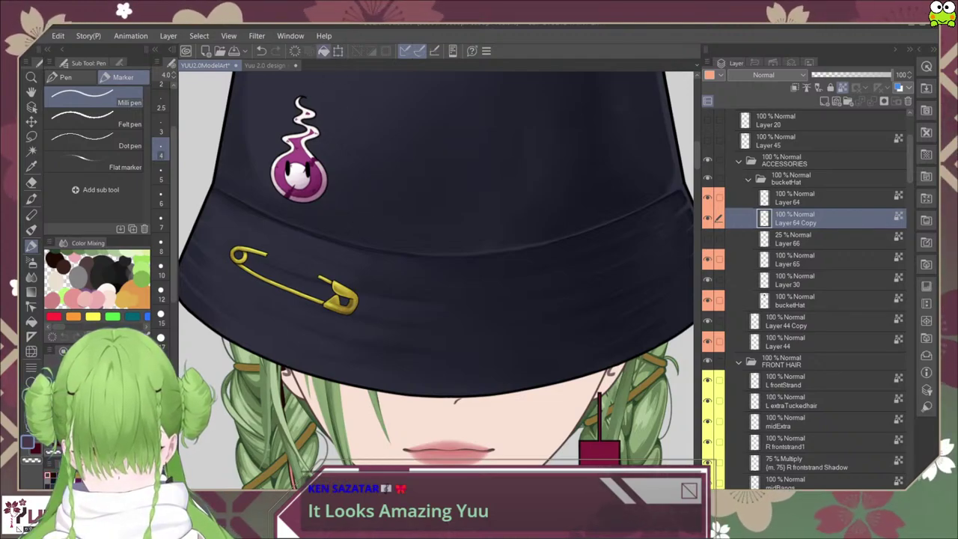
pyautogui.hotkey('ctrl', 't')
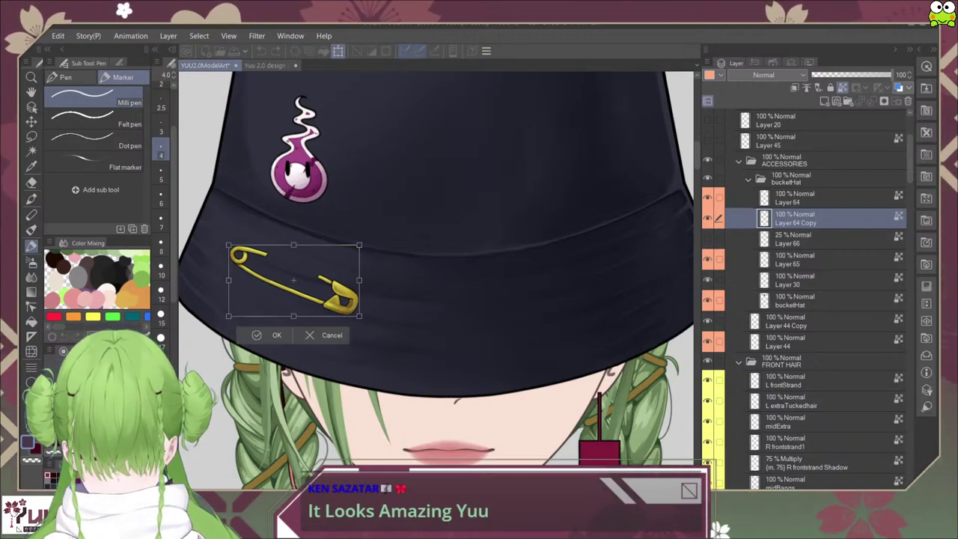
pyautogui.moveTo(293, 280); pyautogui.dragTo(295, 285)
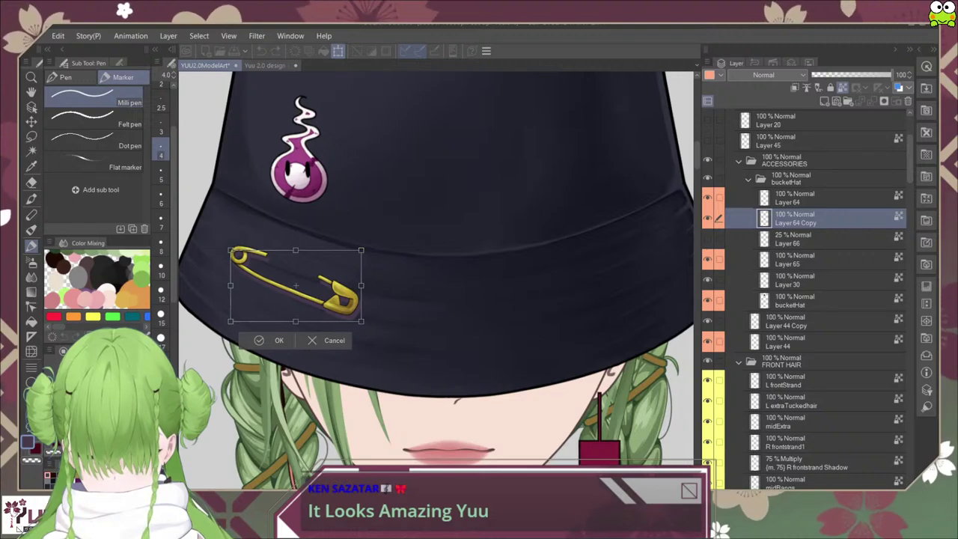
pyautogui.press('Return')
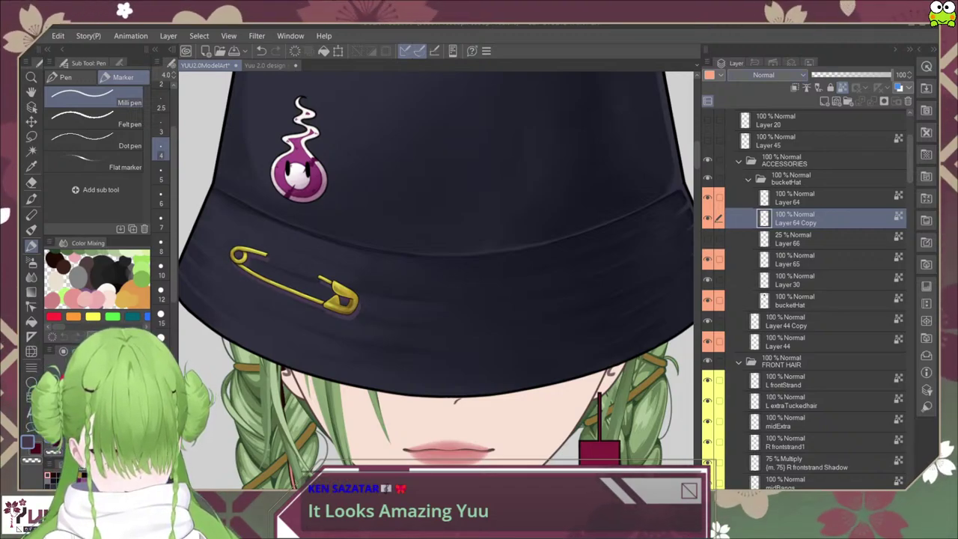
# Step: Set Layer 64 Copy's blending mode to Multiply and its opacity to 50%
pyautogui.click(757, 107)
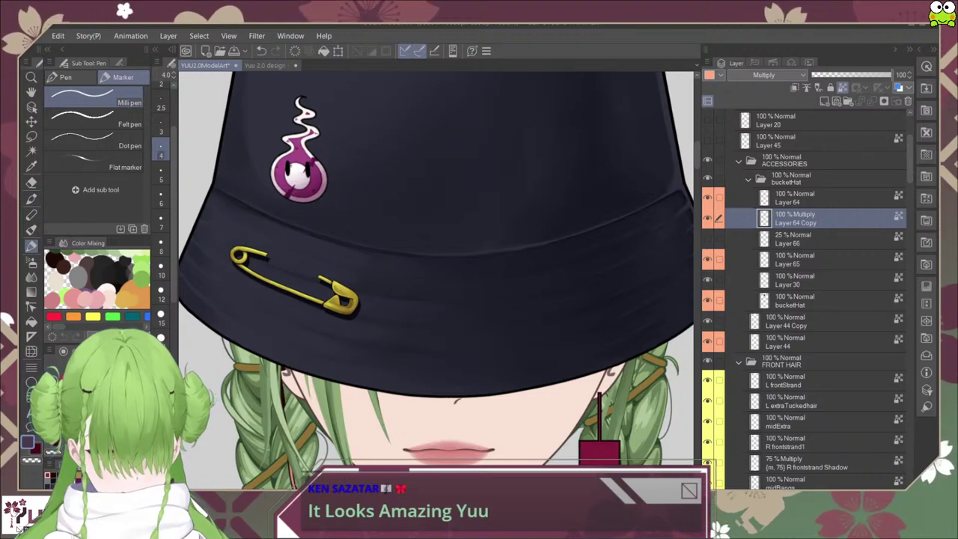
pyautogui.click(866, 75)
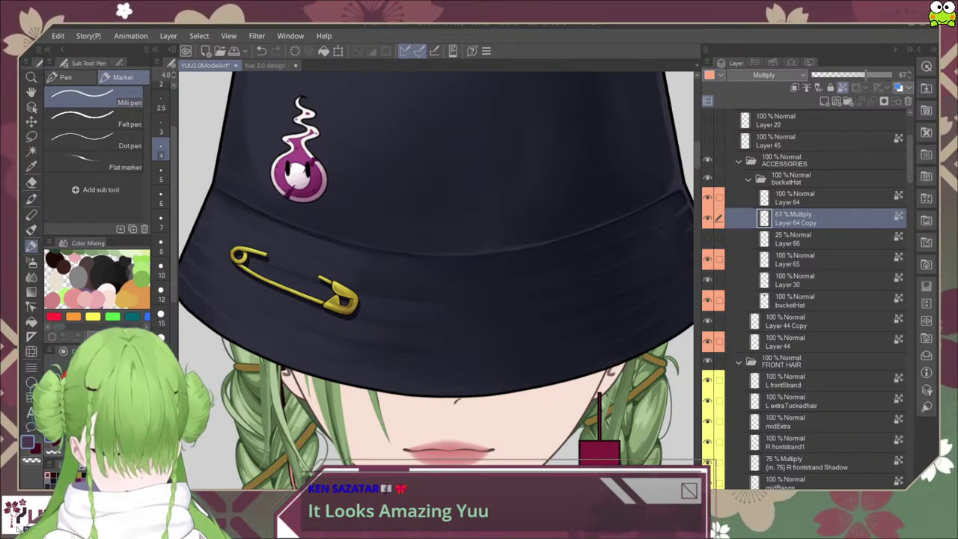
pyautogui.moveTo(865, 74); pyautogui.dragTo(855, 75)
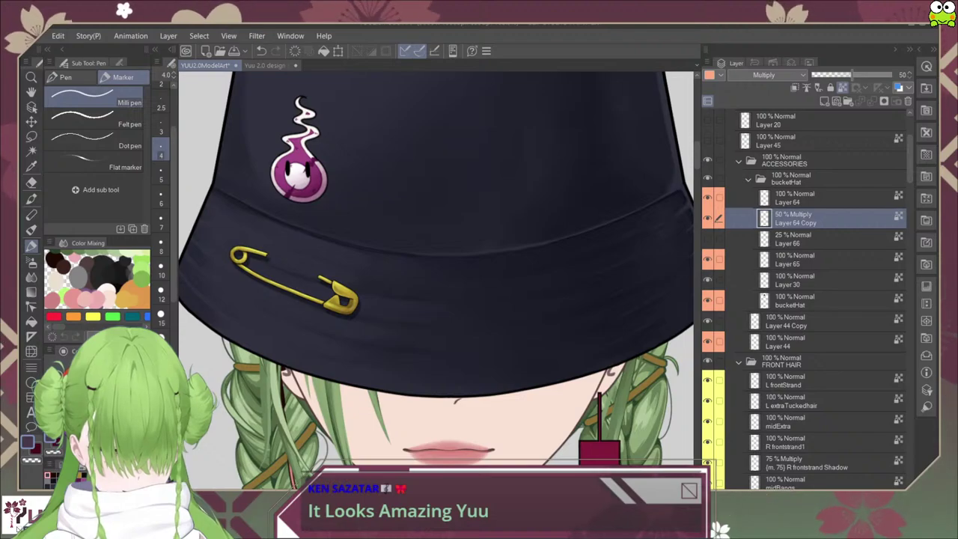
pyautogui.scroll(-5, 377, 240)
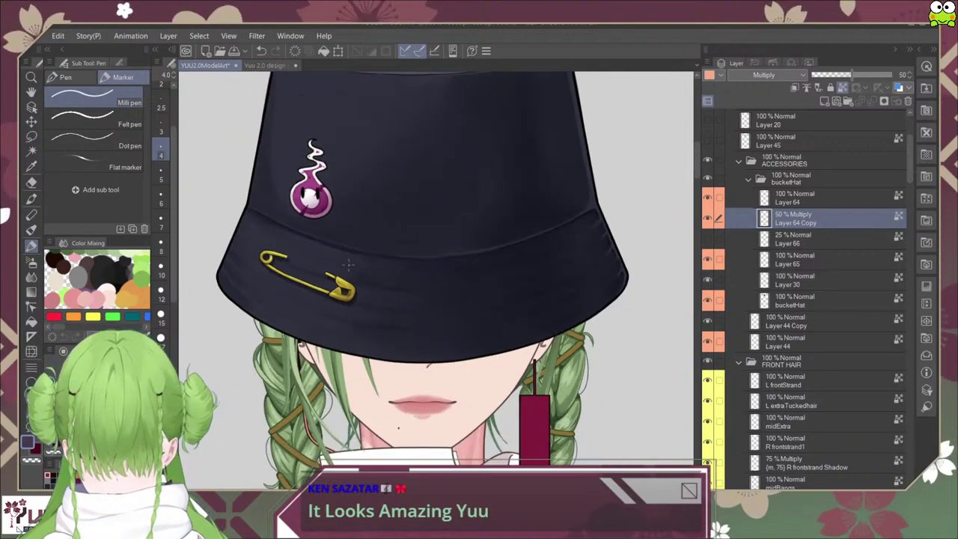
# Step: Reshape the safety pin's shadow on Layer 64 Copy with the Liquify tool, using brush sizes 20 and 30
pyautogui.scroll(4, 339, 265)
pyautogui.scroll(4, 340, 266)
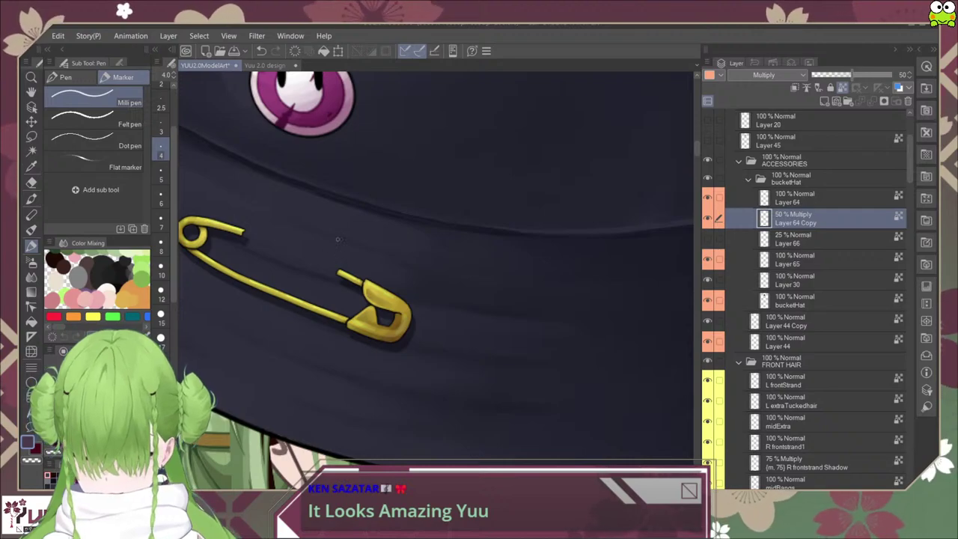
pyautogui.moveTo(339, 239); pyautogui.dragTo(405, 280)
pyautogui.scroll(1, 398, 256)
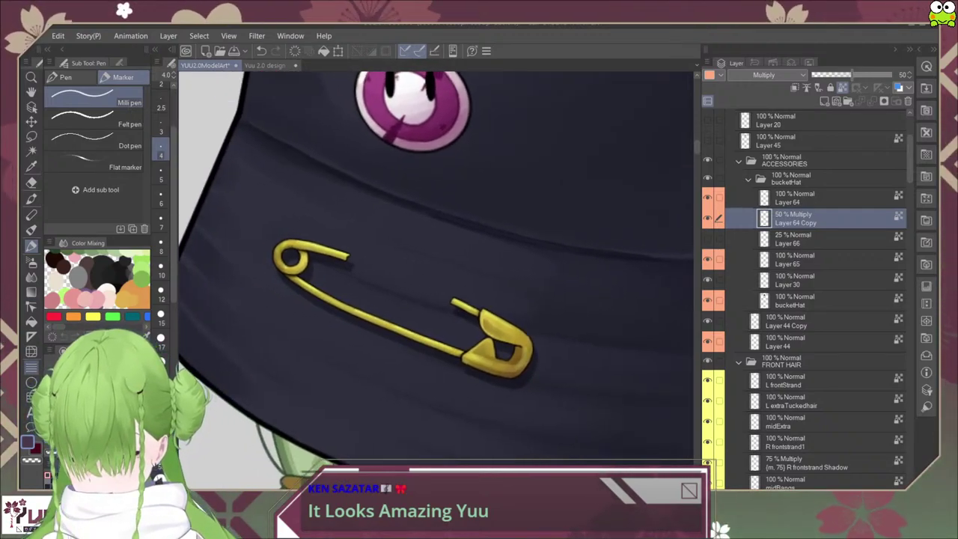
pyautogui.click(31, 351)
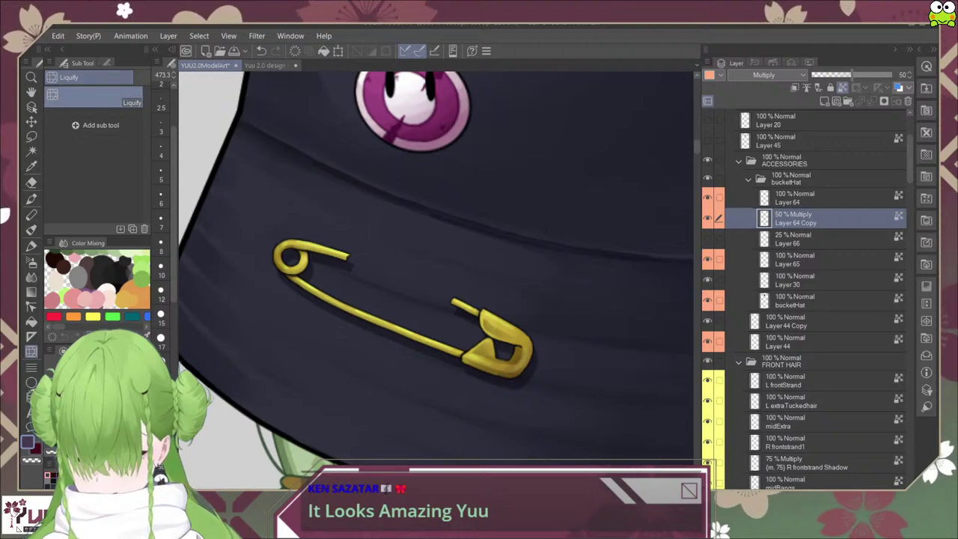
pyautogui.click(107, 62)
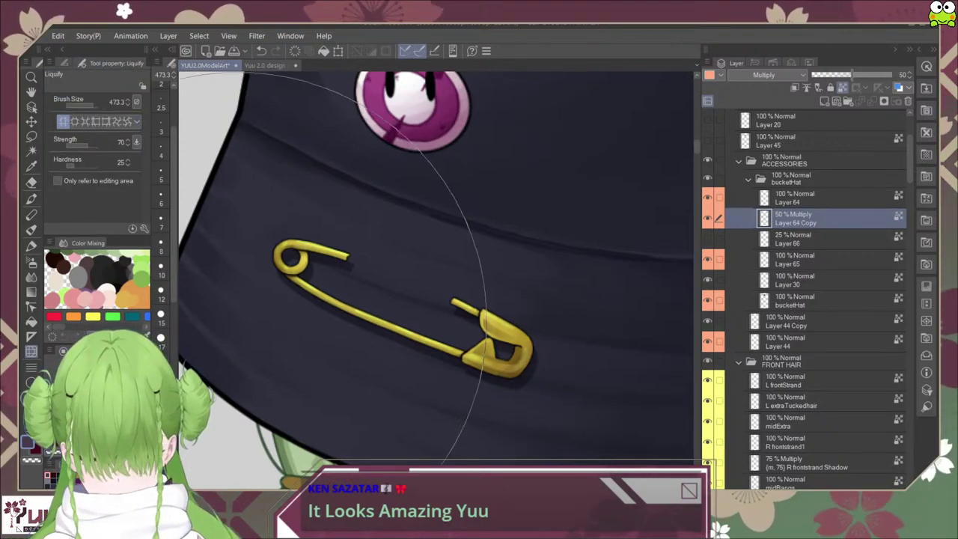
pyautogui.click(161, 241)
pyautogui.click(161, 362)
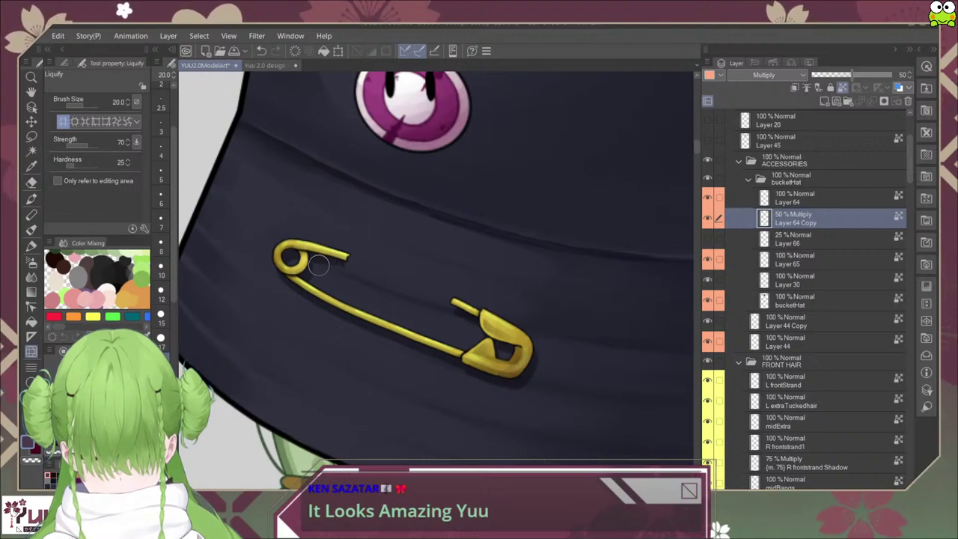
pyautogui.press(']')
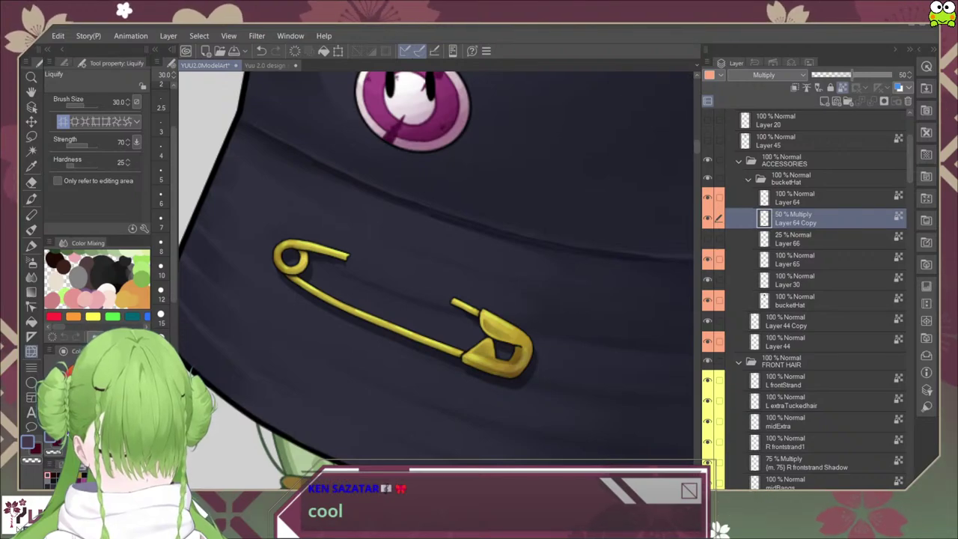
# Step: Toggle Layer 64's visibility to compare the shadow alone and beneath the safety pin, leaving Layer 64 hidden
pyautogui.click(707, 198)
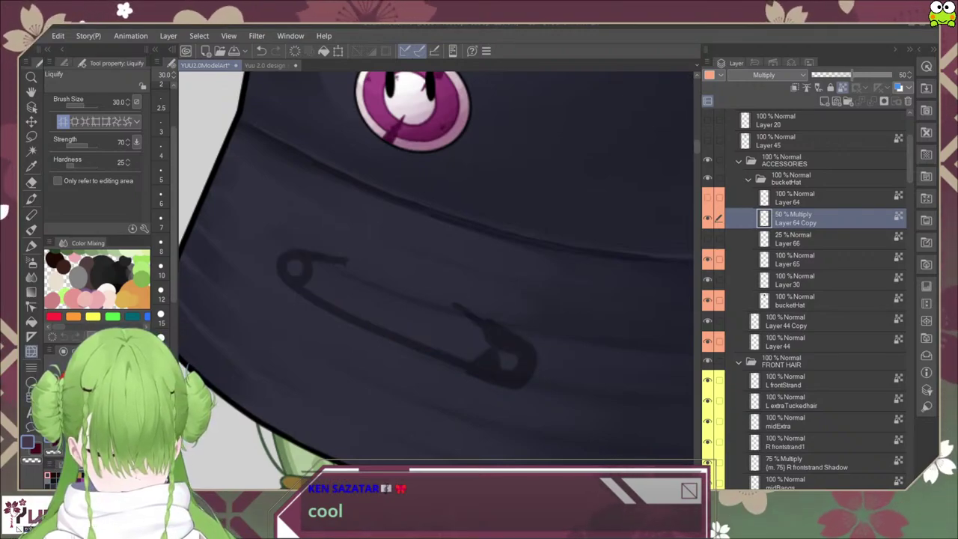
pyautogui.hotkey('ctrl', 'y')
pyautogui.hotkey('ctrl', 'z')
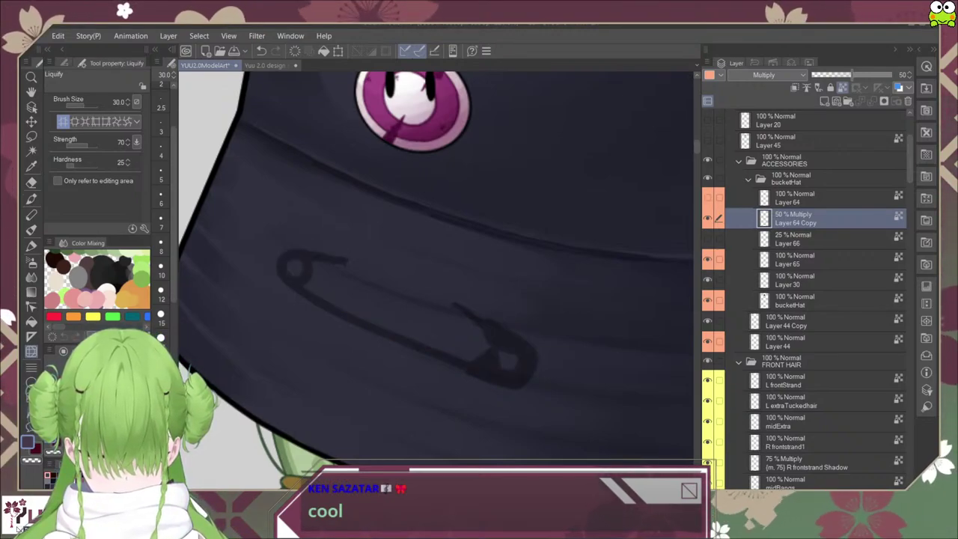
pyautogui.hotkey('ctrl', 'y')
pyautogui.hotkey('ctrl', '-')
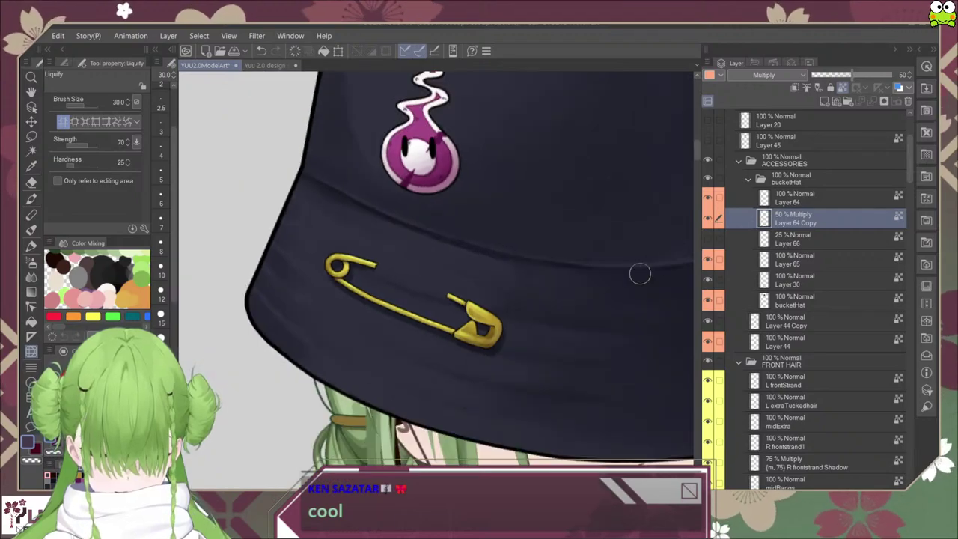
pyautogui.moveTo(508, 366); pyautogui.dragTo(491, 329)
pyautogui.scroll(3, 471, 310)
pyautogui.scroll(-5, 467, 307)
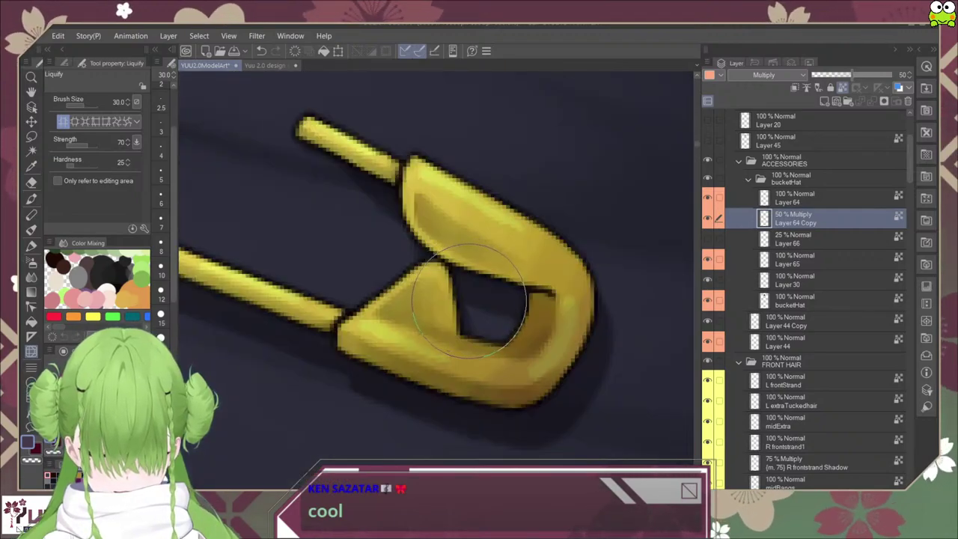
pyautogui.hotkey('ctrl', 'z')
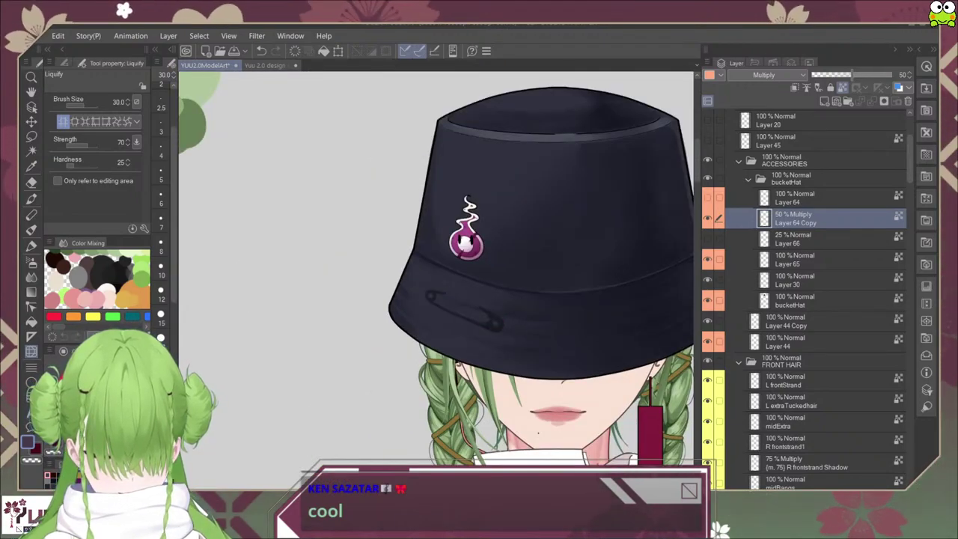
pyautogui.scroll(5, 494, 314)
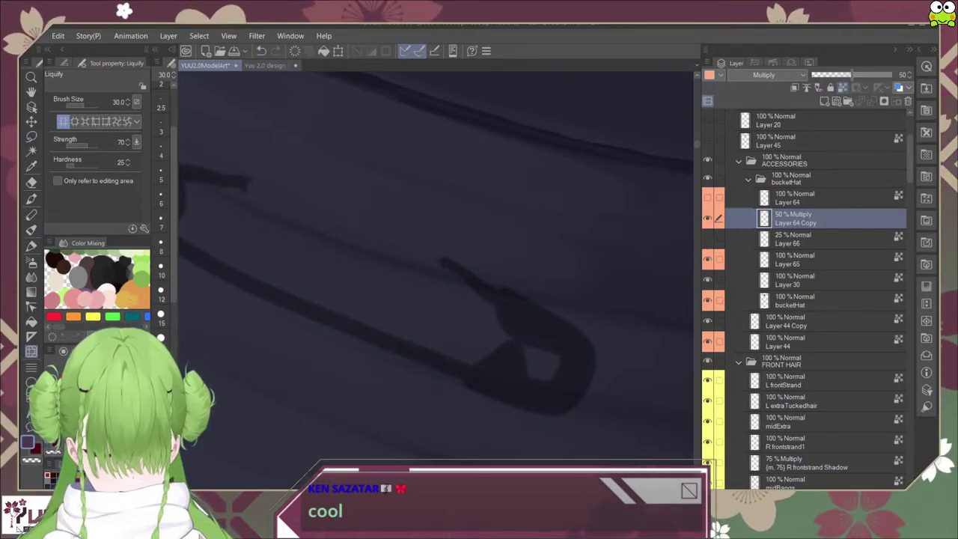
# Step: Touch up the pin shadow's thin arms on Layer 64 Copy with the Milli pen at size 4, and show Layer 64 again
pyautogui.press('p')
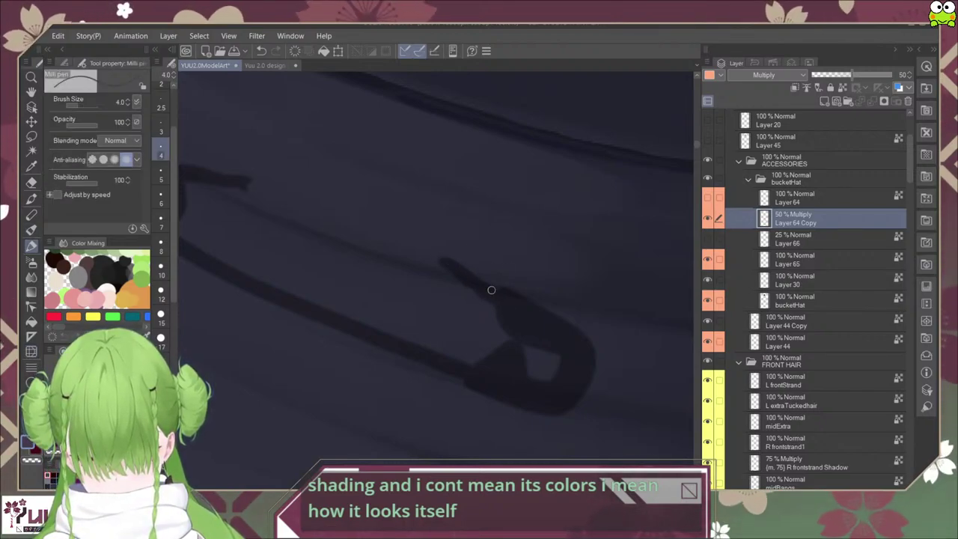
pyautogui.moveTo(444, 261)
pyautogui.mouseDown()
pyautogui.moveTo(509, 295)
pyautogui.moveTo(615, 375)
pyautogui.mouseUp()
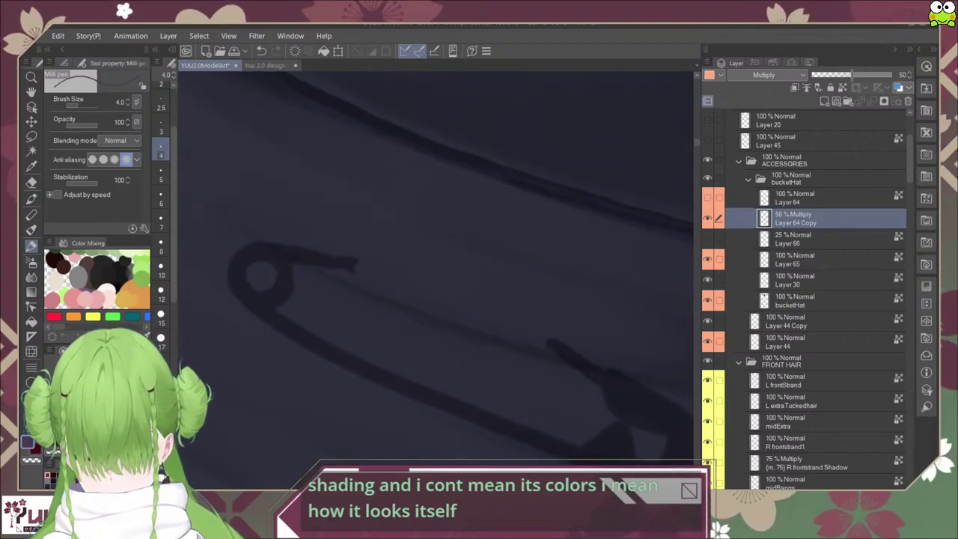
pyautogui.scroll(-3, 337, 276)
pyautogui.scroll(3, 337, 276)
pyautogui.moveTo(344, 273)
pyautogui.mouseDown()
pyautogui.moveTo(343, 254)
pyautogui.moveTo(383, 352)
pyautogui.moveTo(368, 351)
pyautogui.mouseUp()
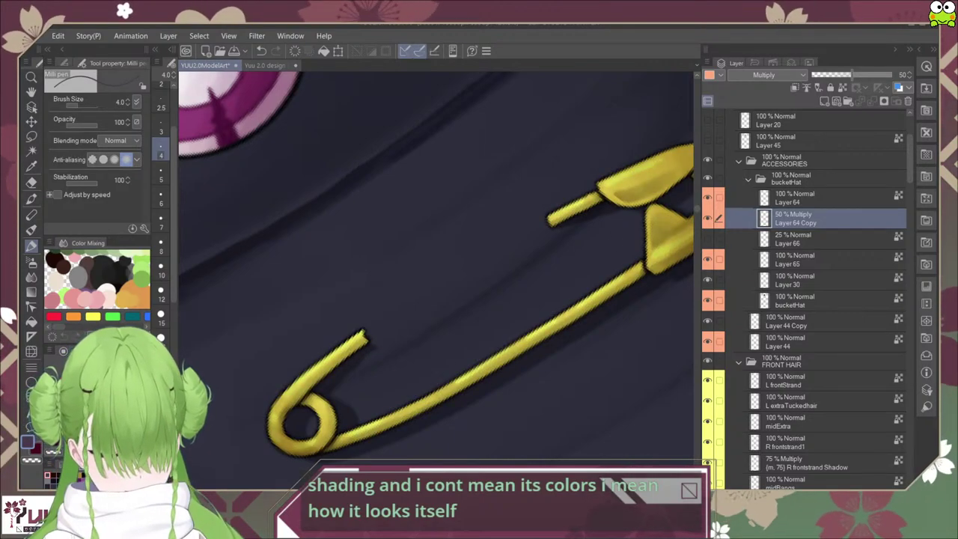
pyautogui.click(707, 197)
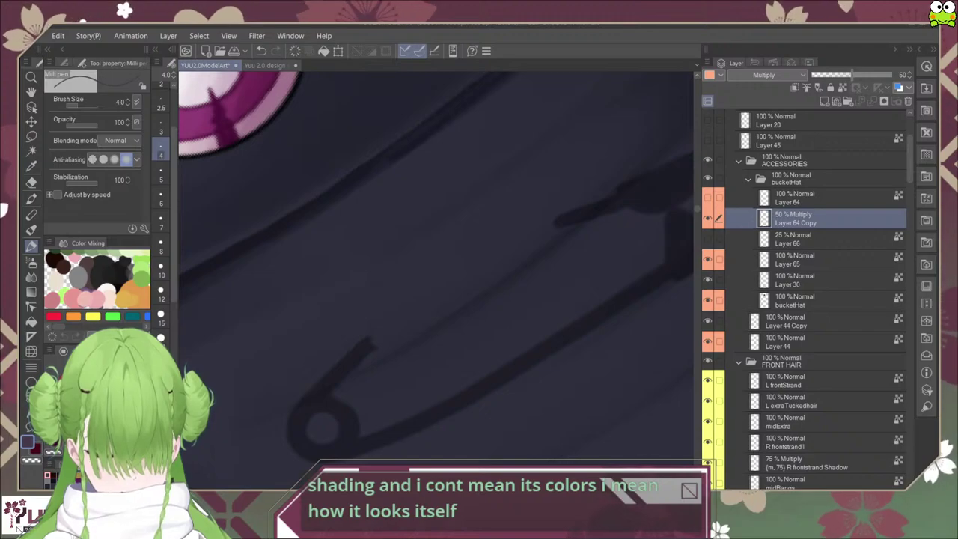
pyautogui.click(707, 198)
pyautogui.hotkey('ctrl', '@')
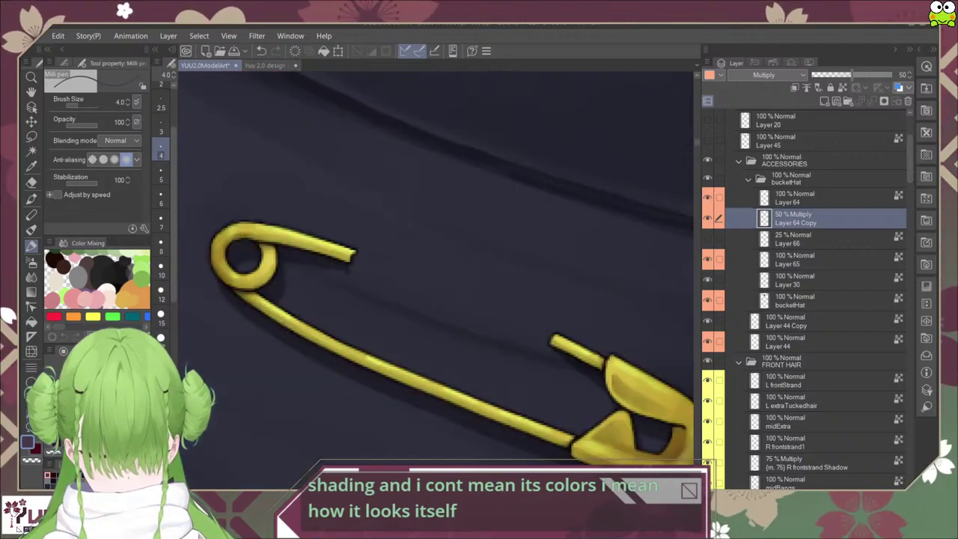
# Step: Examine the safety pin's shadow on the hat brim, both on the whole bucket hat and up close
pyautogui.scroll(-6, 435, 276)
pyautogui.moveTo(529, 388); pyautogui.dragTo(499, 306)
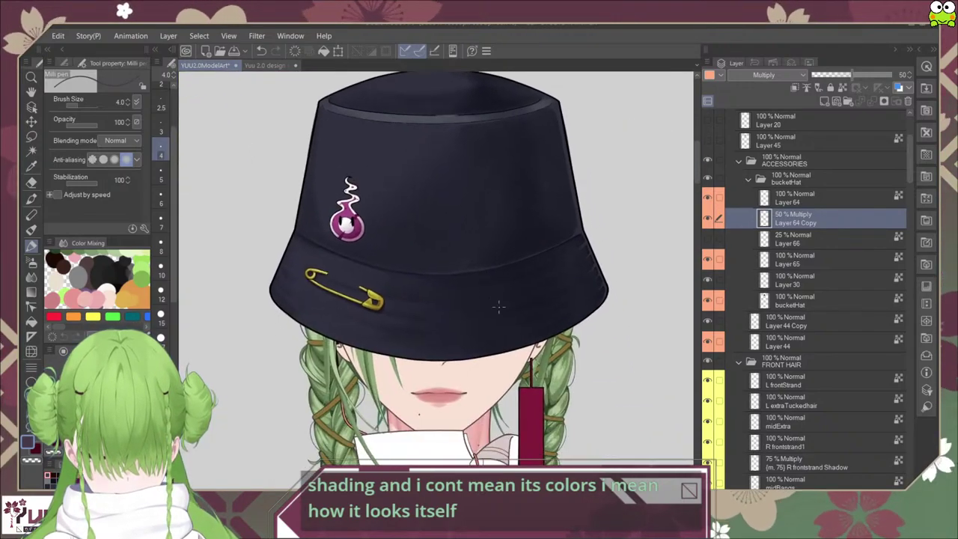
pyautogui.scroll(-2, 499, 306)
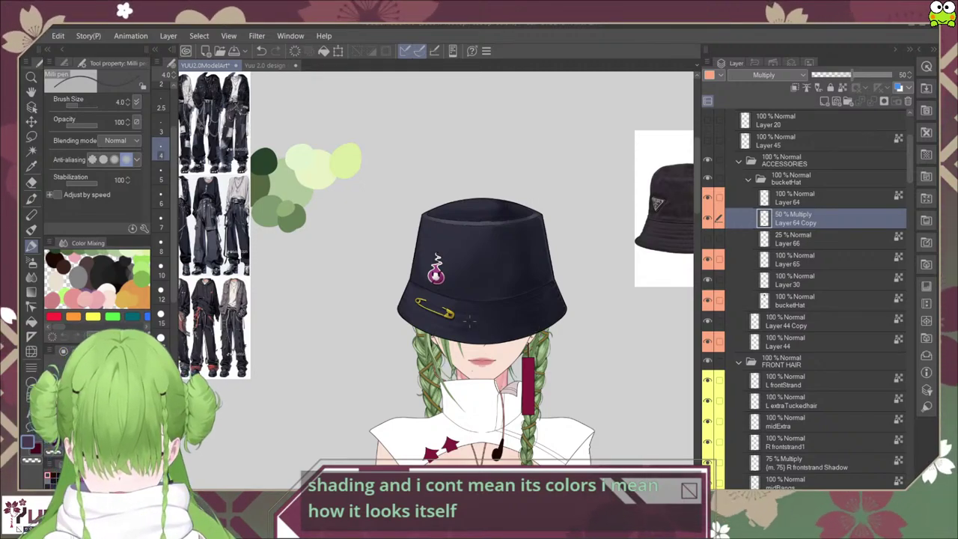
pyautogui.scroll(2, 540, 321)
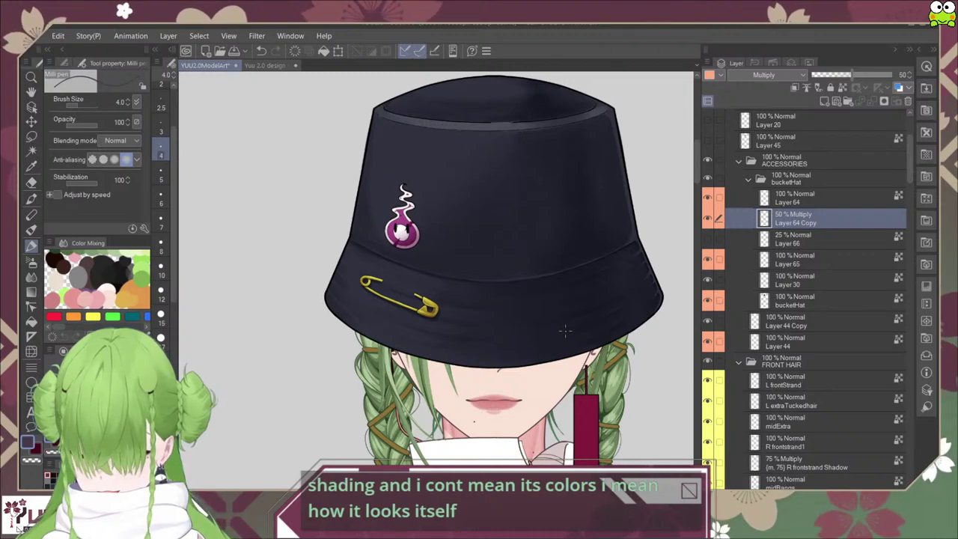
pyautogui.moveTo(565, 330)
pyautogui.mouseDown()
pyautogui.moveTo(533, 332)
pyautogui.moveTo(572, 322)
pyautogui.mouseUp()
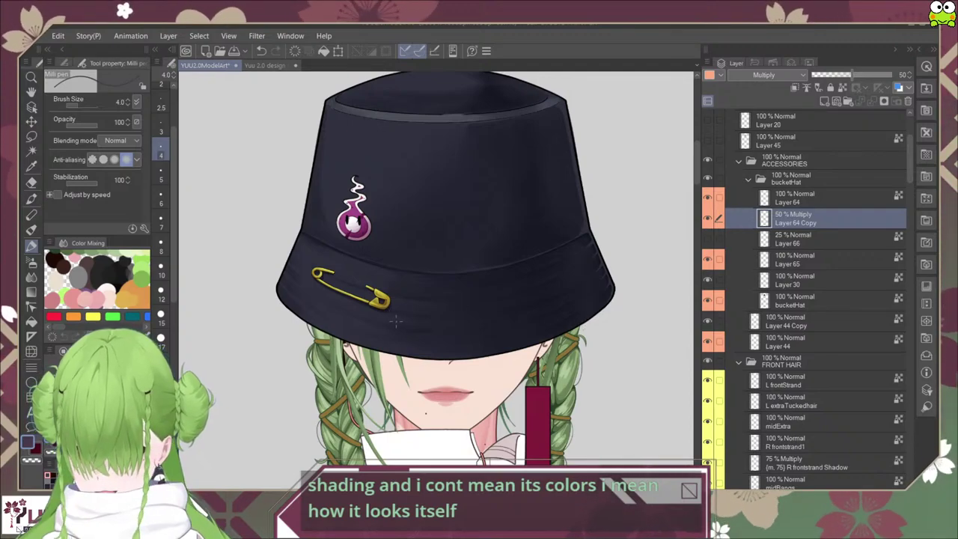
pyautogui.scroll(5, 400, 318)
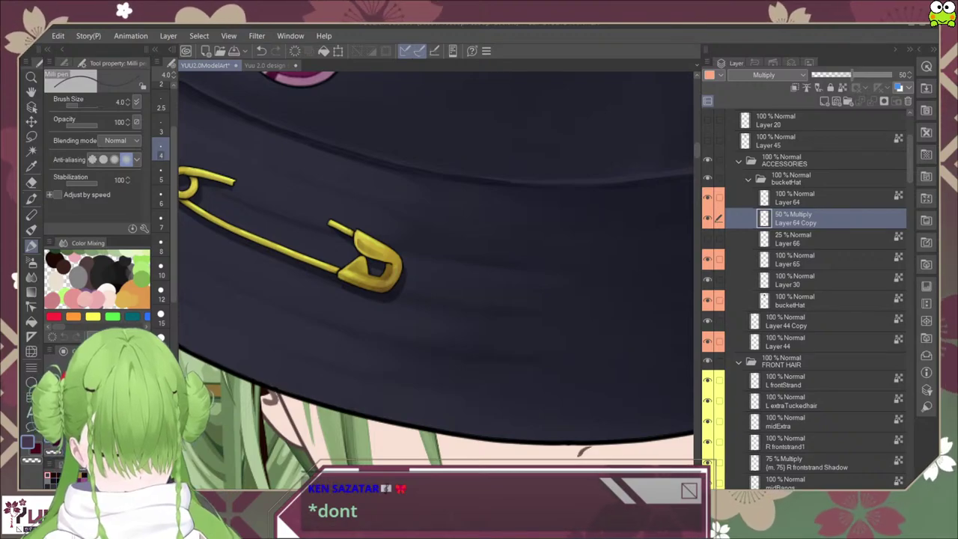
pyautogui.moveTo(400, 299)
pyautogui.mouseDown()
pyautogui.moveTo(475, 303)
pyautogui.moveTo(526, 321)
pyautogui.mouseUp()
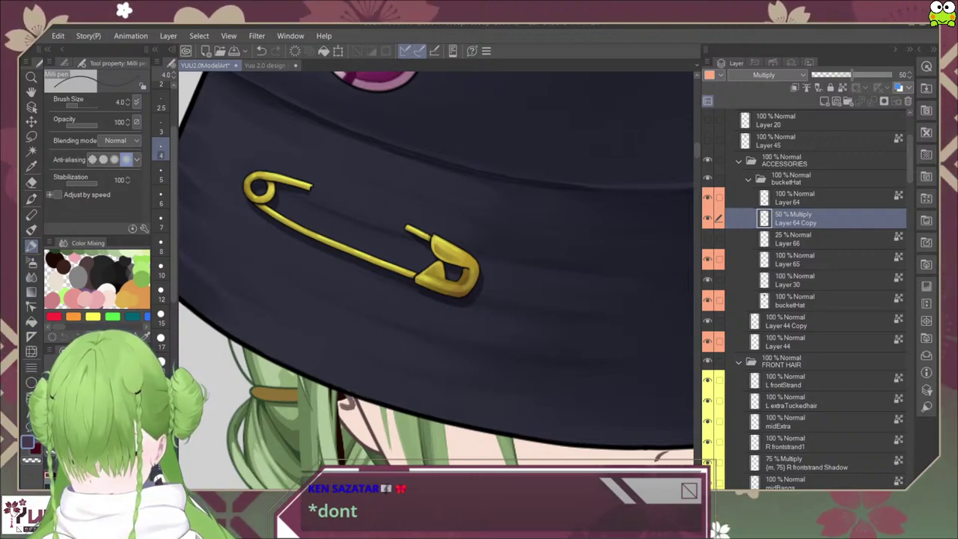
# Step: Soften the safety pin's shadow on Layer 64 Copy with the シャープ水彩のばし blending brush at size 17
pyautogui.click(32, 182)
pyautogui.click(32, 199)
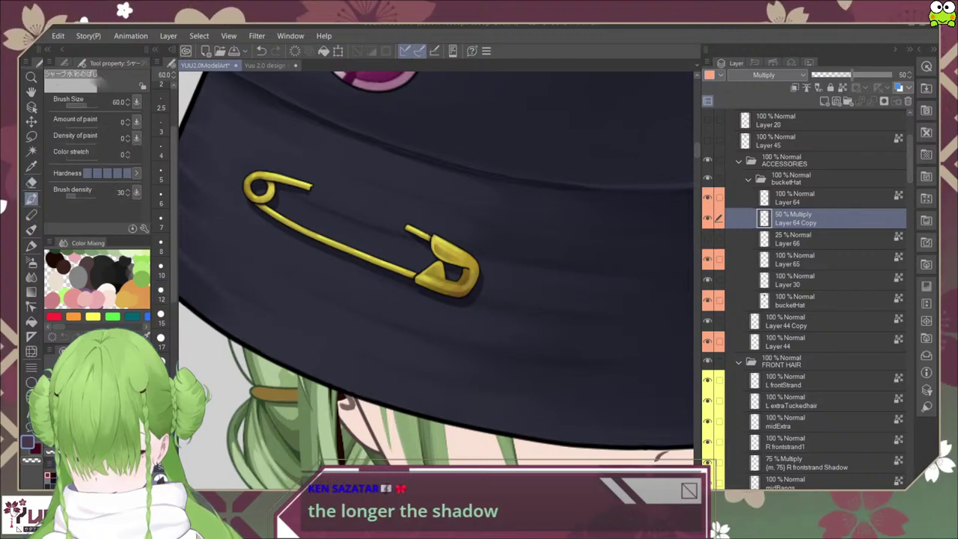
pyautogui.click(65, 63)
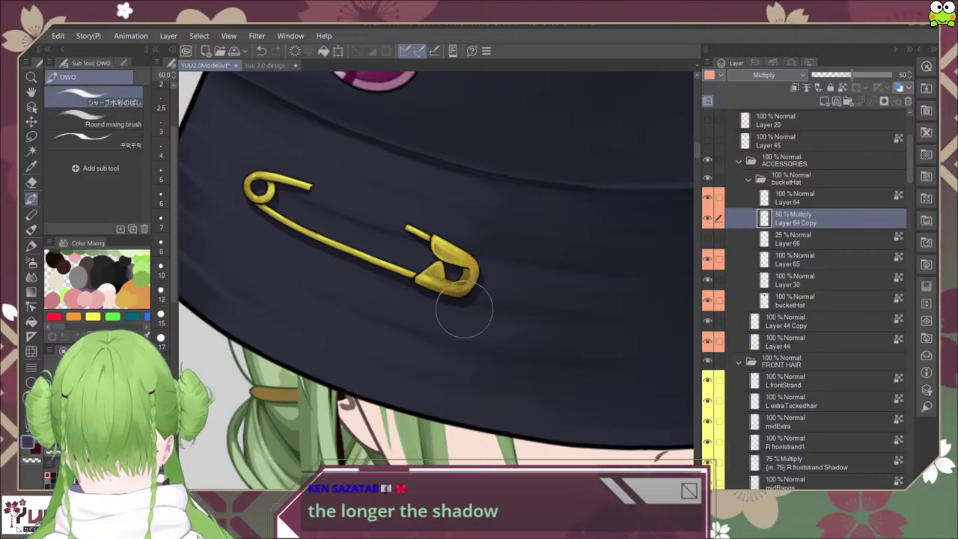
pyautogui.moveTo(561, 280)
pyautogui.mouseDown()
pyautogui.moveTo(520, 374)
pyautogui.moveTo(553, 326)
pyautogui.moveTo(559, 263)
pyautogui.mouseUp()
pyautogui.click(161, 339)
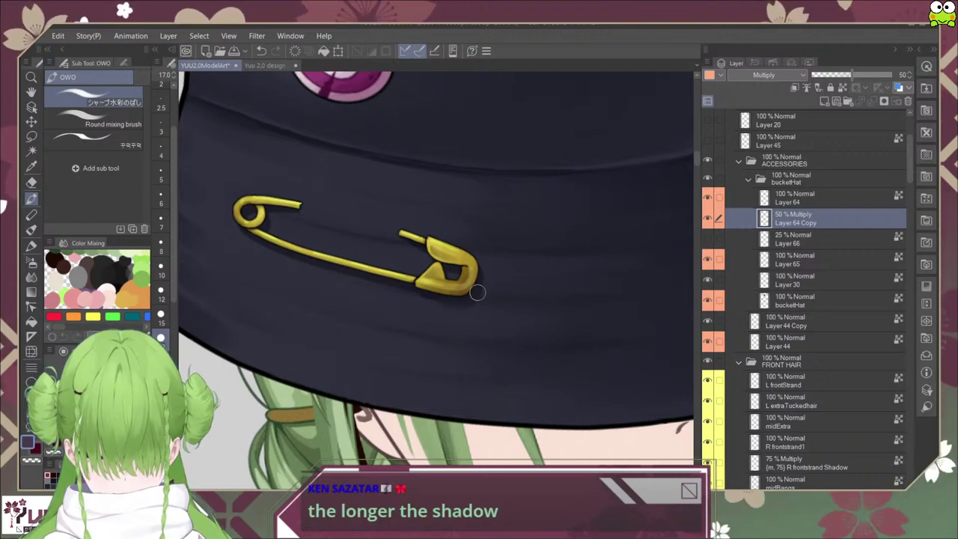
pyautogui.scroll(-4, 516, 341)
pyautogui.scroll(-1, 524, 354)
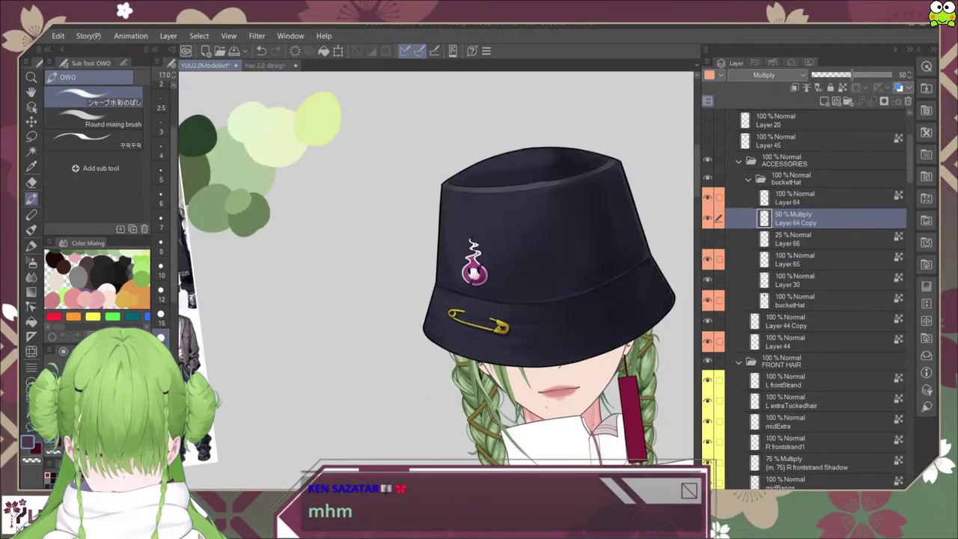
# Step: Check the softened pin shadow up close, with the canvas rotated and upright, and against the whole bucket hat
pyautogui.scroll(3, 489, 357)
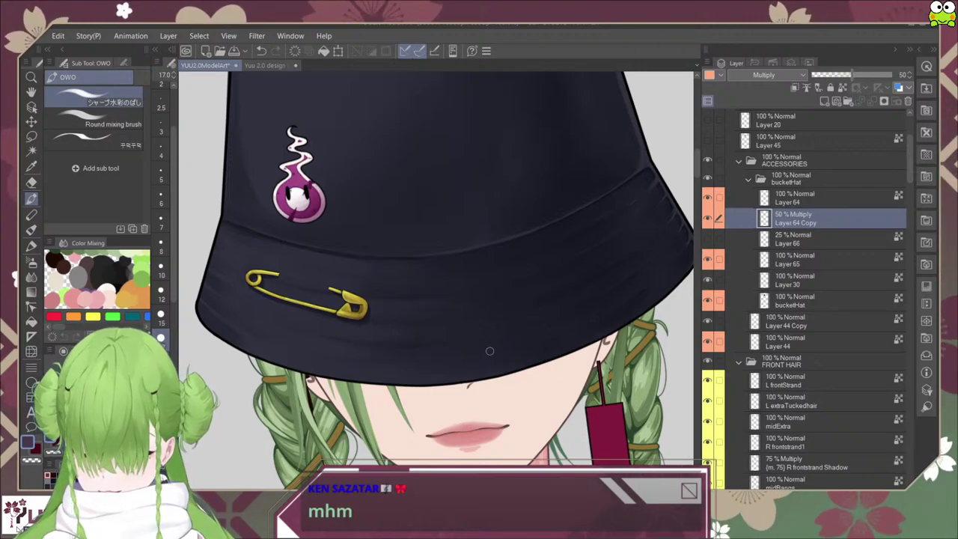
pyautogui.scroll(3, 489, 351)
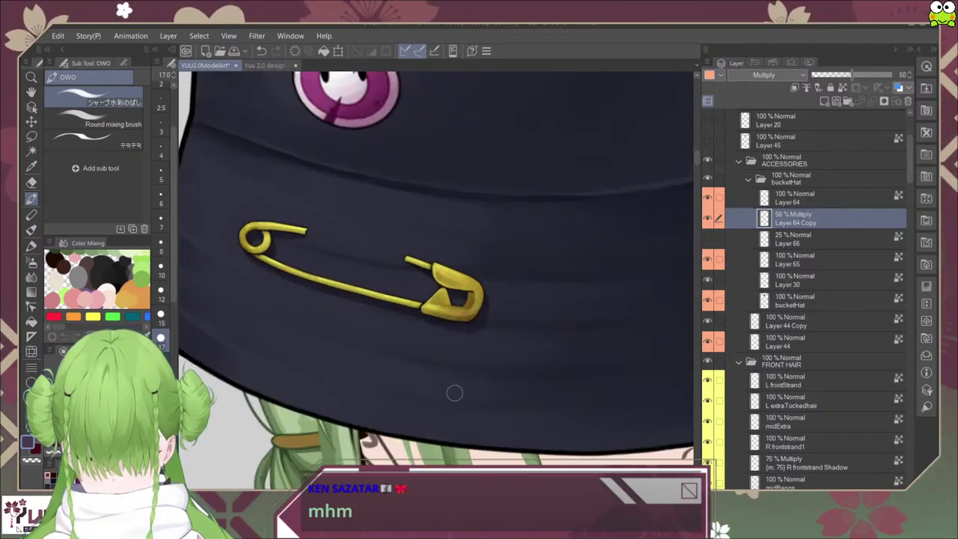
pyautogui.moveTo(490, 351); pyautogui.dragTo(412, 393)
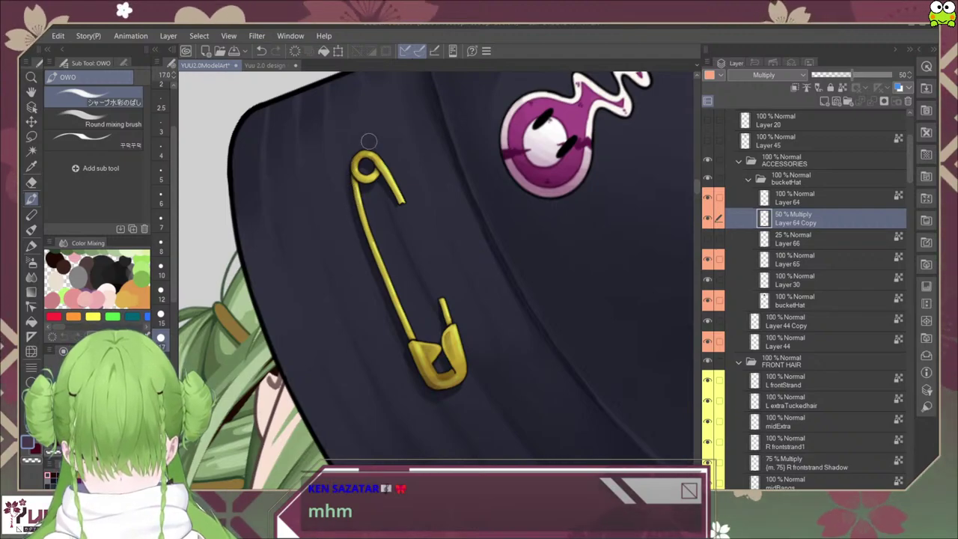
pyautogui.hotkey('ctrl', '@')
pyautogui.scroll(-4, 528, 391)
pyautogui.moveTo(547, 414); pyautogui.dragTo(421, 352)
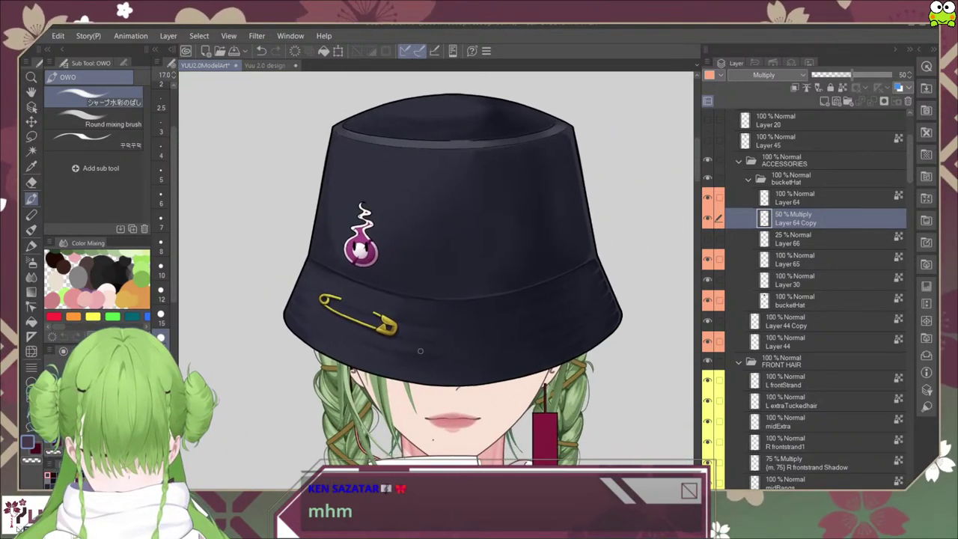
pyautogui.scroll(4, 416, 348)
pyautogui.scroll(2, 356, 329)
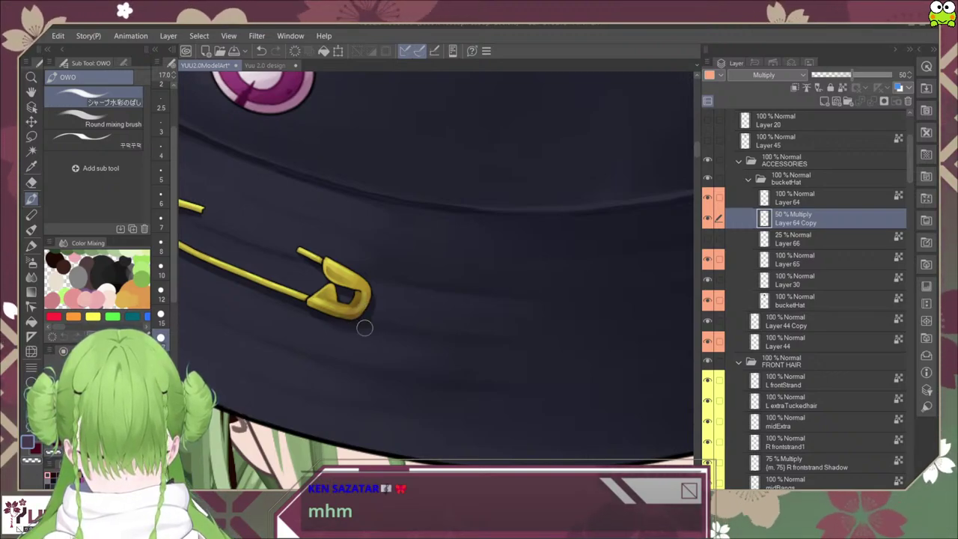
pyautogui.hotkey('ctrl', '-')
pyautogui.hotkey('ctrl', '-')
pyautogui.scroll(-2, 484, 376)
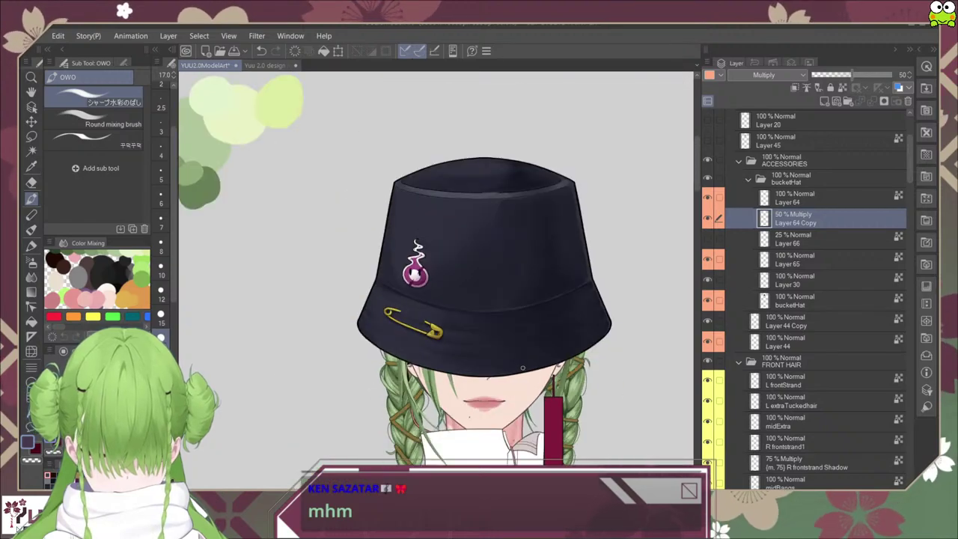
pyautogui.moveTo(523, 368); pyautogui.dragTo(468, 364)
pyautogui.scroll(1, 478, 366)
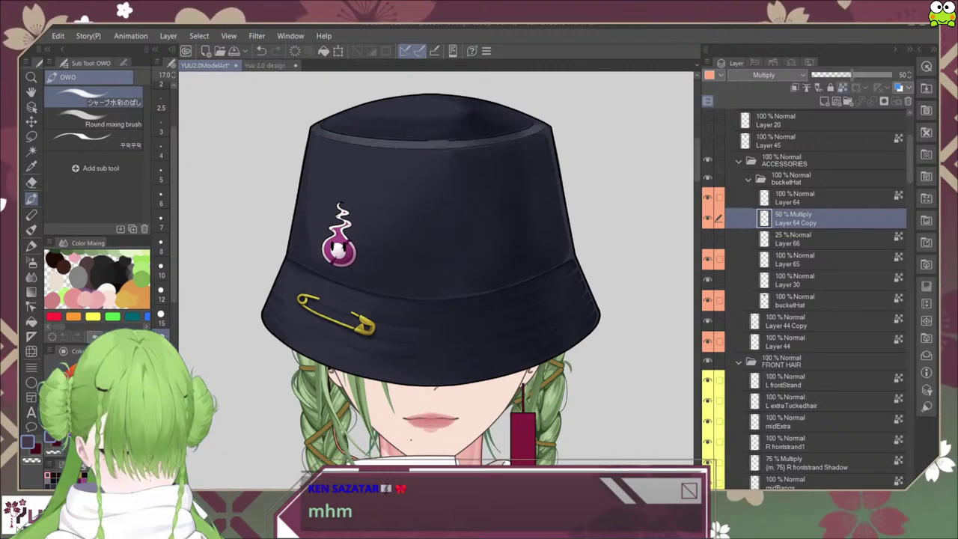
# Step: Rename Layer 64 as safetyPin and Layer 64 Copy as {M, 50} Shadow safetyPin
pyautogui.click(815, 239)
pyautogui.click(816, 197)
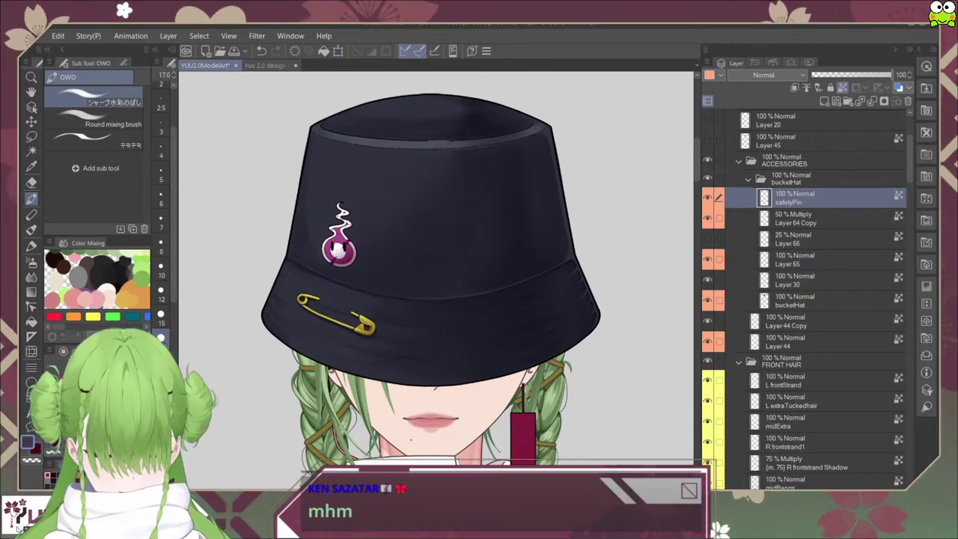
pyautogui.doubleClick(795, 222)
pyautogui.write('{shadow,')
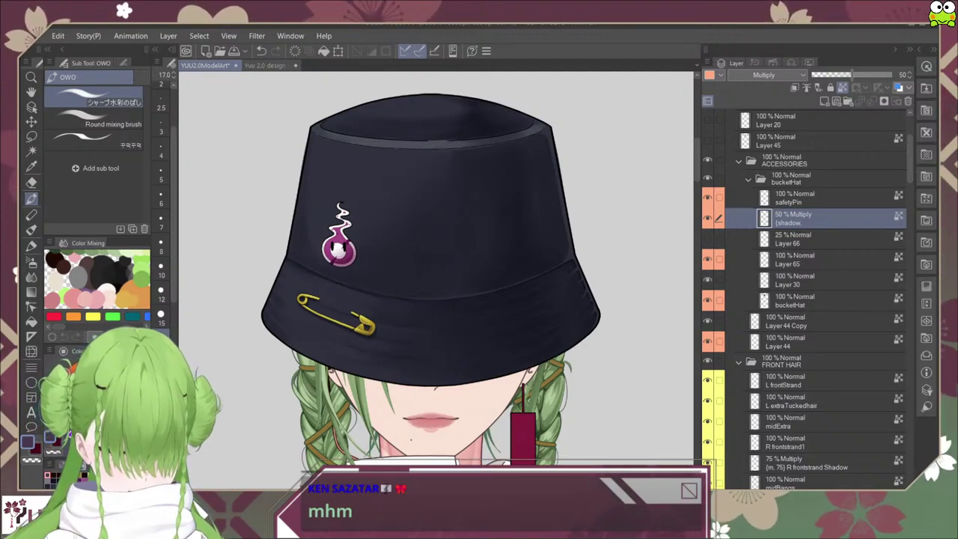
pyautogui.press('Return')
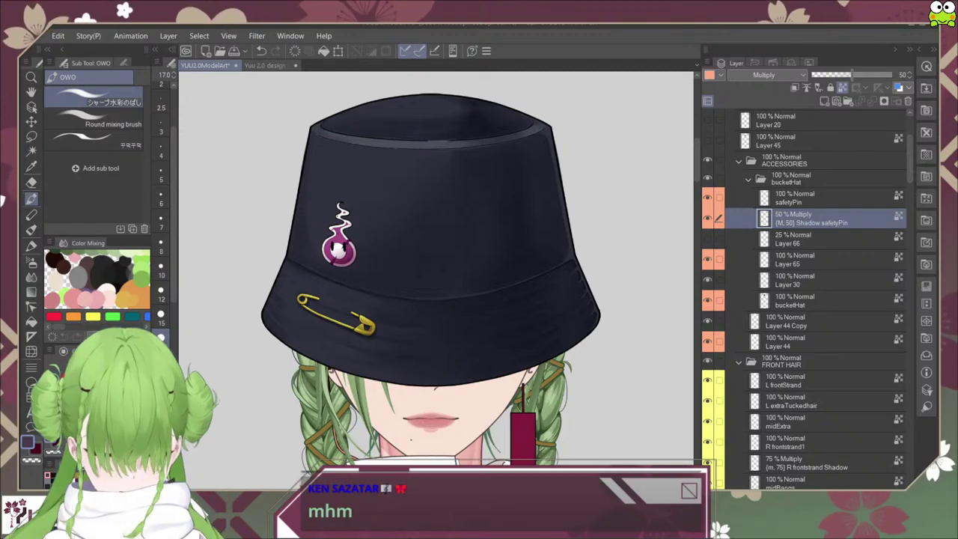
# Step: Duplicate the bucketHat layer directly beneath the original and fill the copy's shape with flat dark purple
pyautogui.scroll(-2, 547, 355)
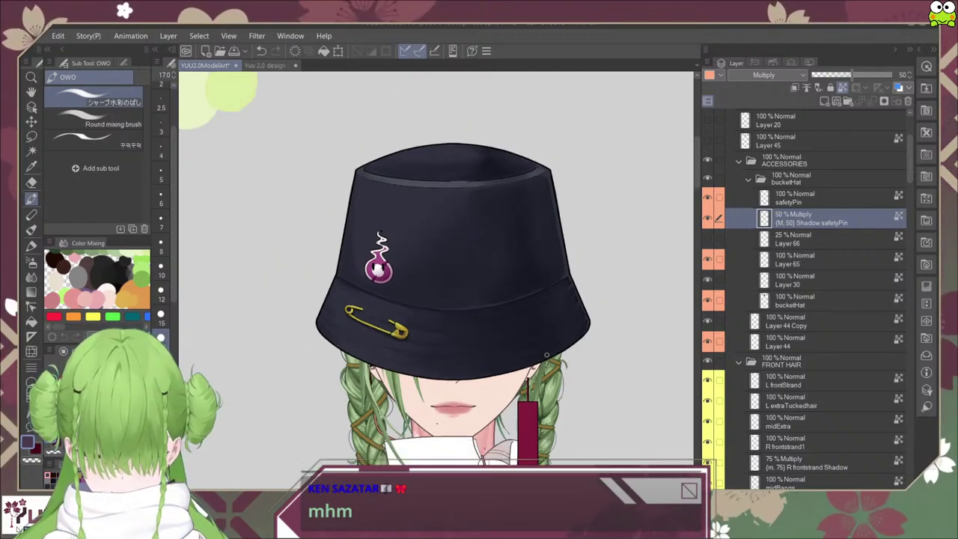
pyautogui.scroll(1, 547, 356)
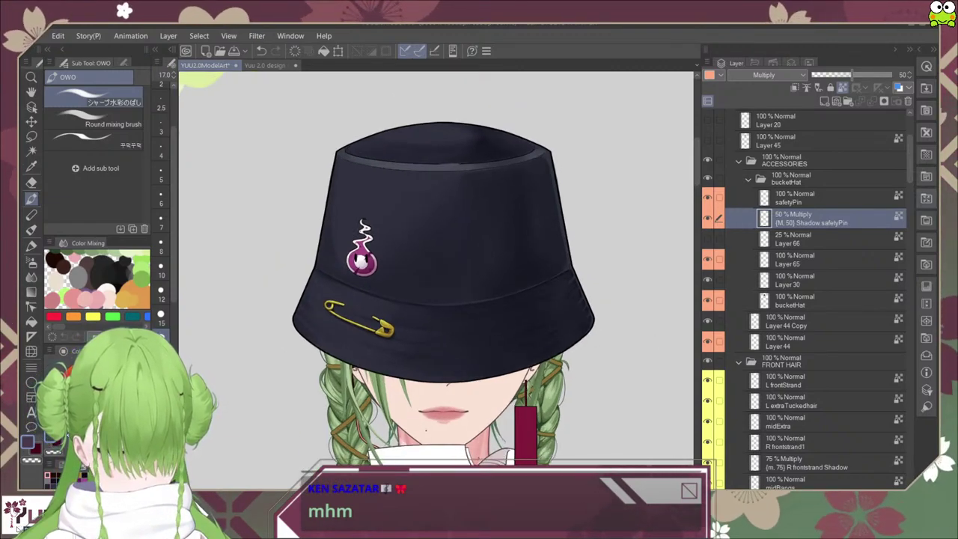
pyautogui.scroll(3, 804, 299)
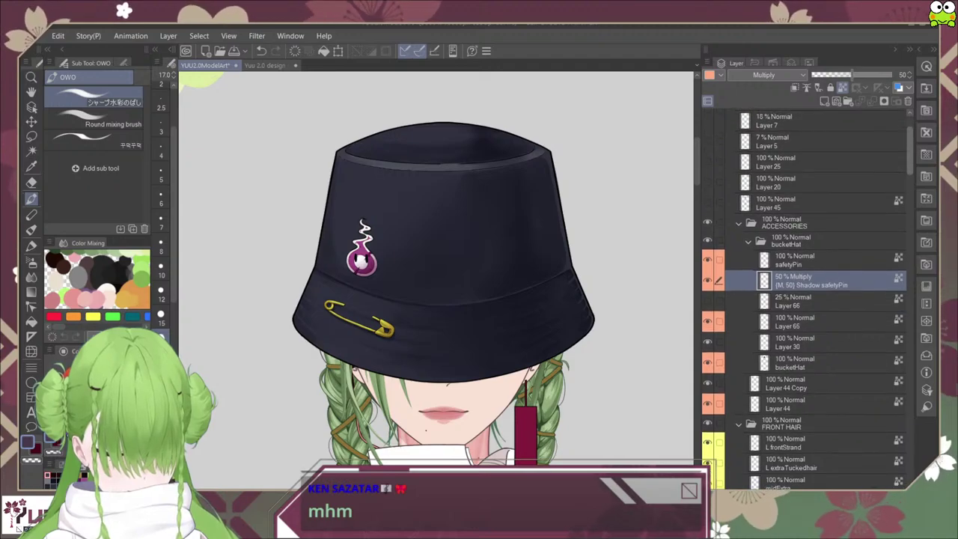
pyautogui.scroll(-6, 805, 299)
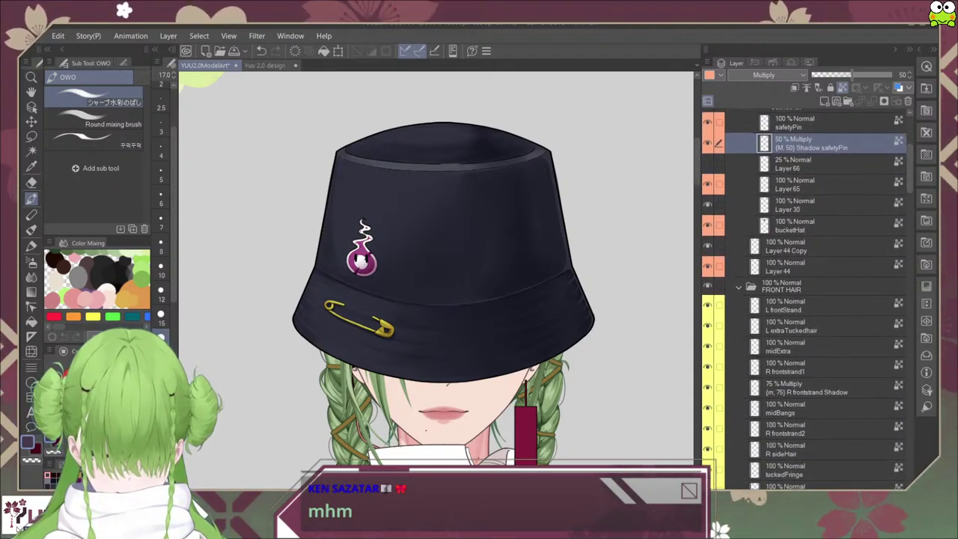
pyautogui.click(812, 226)
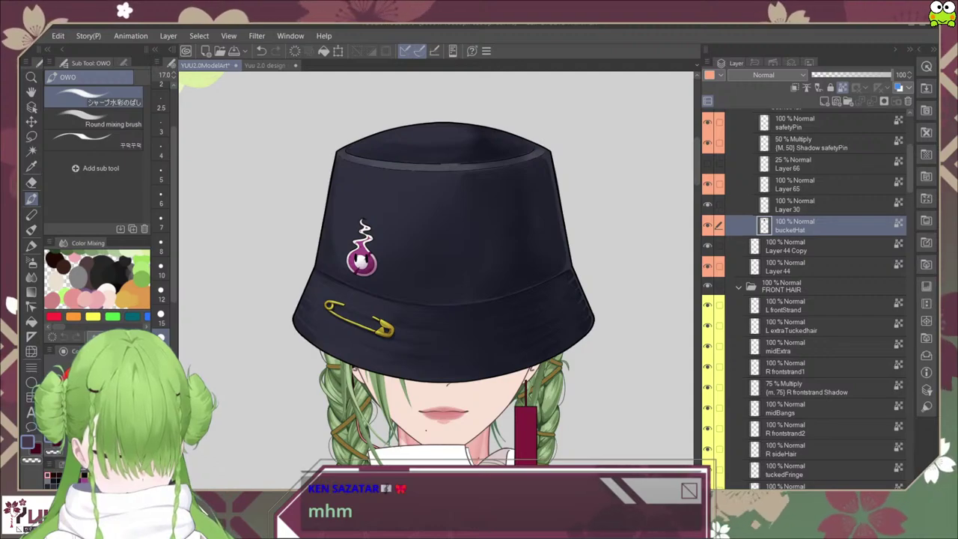
pyautogui.hotkey('ctrl', 'v')
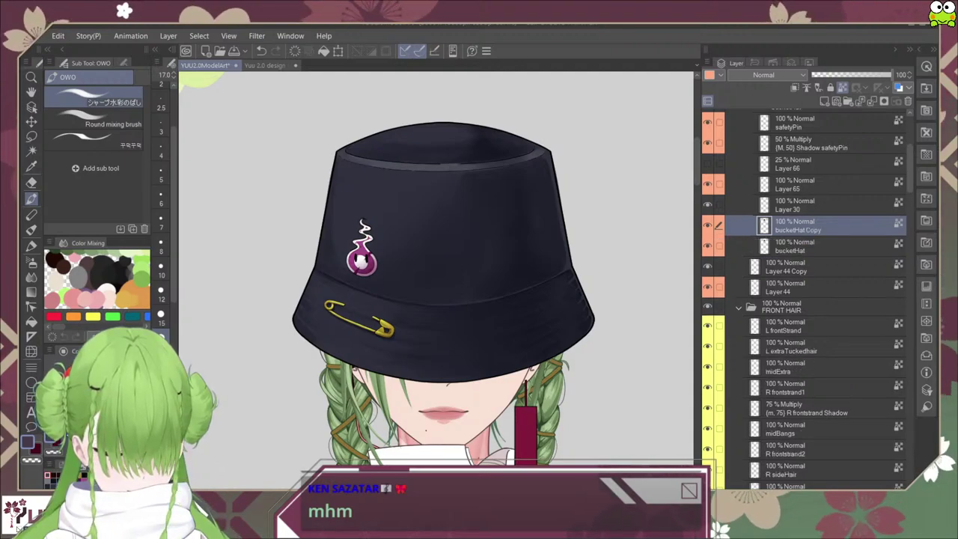
pyautogui.moveTo(823, 226); pyautogui.dragTo(823, 256)
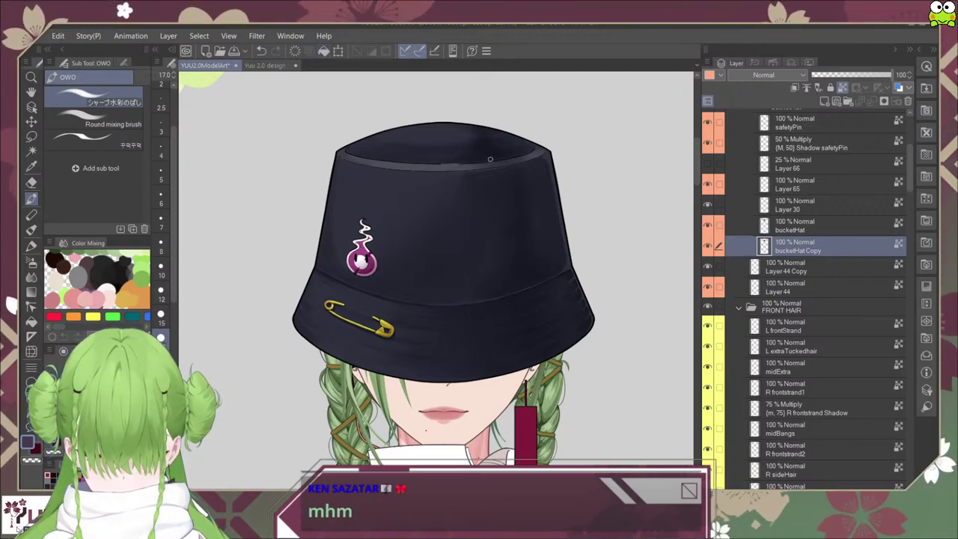
# Step: Transform bucketHat Copy by nudging it straight down until a purple band shows below the hat's brim
pyautogui.hotkey('ctrl', 't')
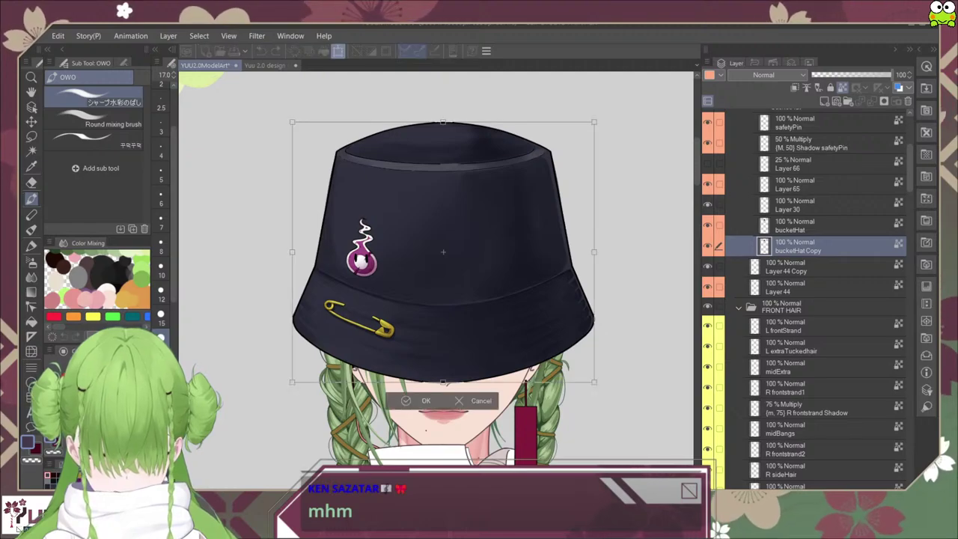
pyautogui.press('Down')
pyautogui.press('Down')
pyautogui.press('Down')
pyautogui.press('Down')
pyautogui.press('Down')
pyautogui.press('Down')
pyautogui.press('Down')
pyautogui.press('Down')
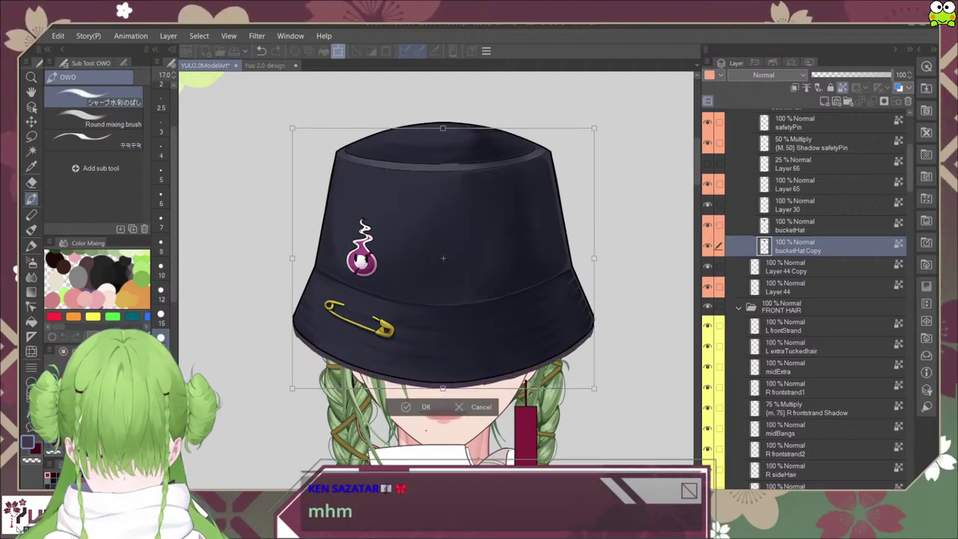
pyautogui.press('Down')
pyautogui.press('Down')
pyautogui.press('Down')
pyautogui.press('Down')
pyautogui.press('Down')
pyautogui.press('Down')
pyautogui.press('Down')
pyautogui.press('Down')
pyautogui.press('Down')
pyautogui.press('Down')
pyautogui.press('Down')
pyautogui.press('Down')
pyautogui.press('Down')
pyautogui.press('Down')
pyautogui.press('Down')
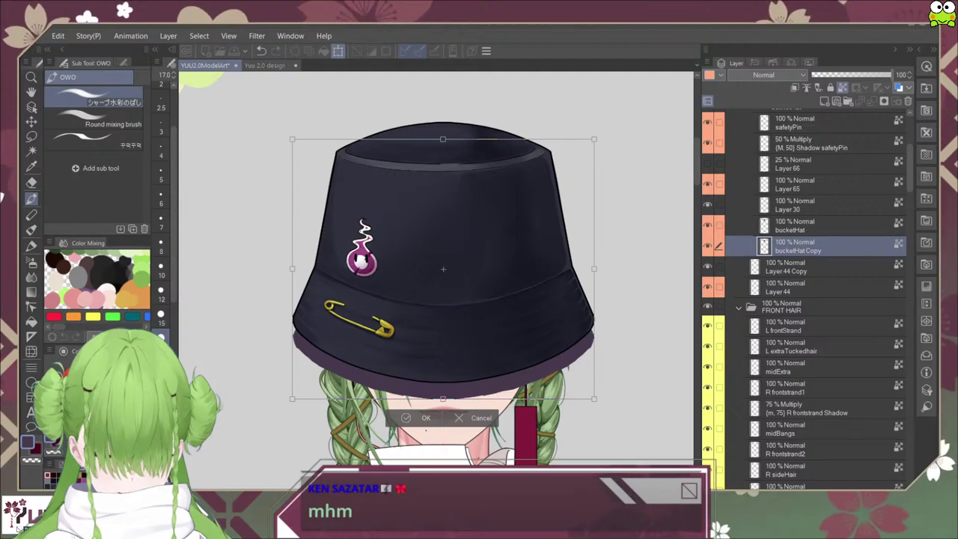
pyautogui.press('Return')
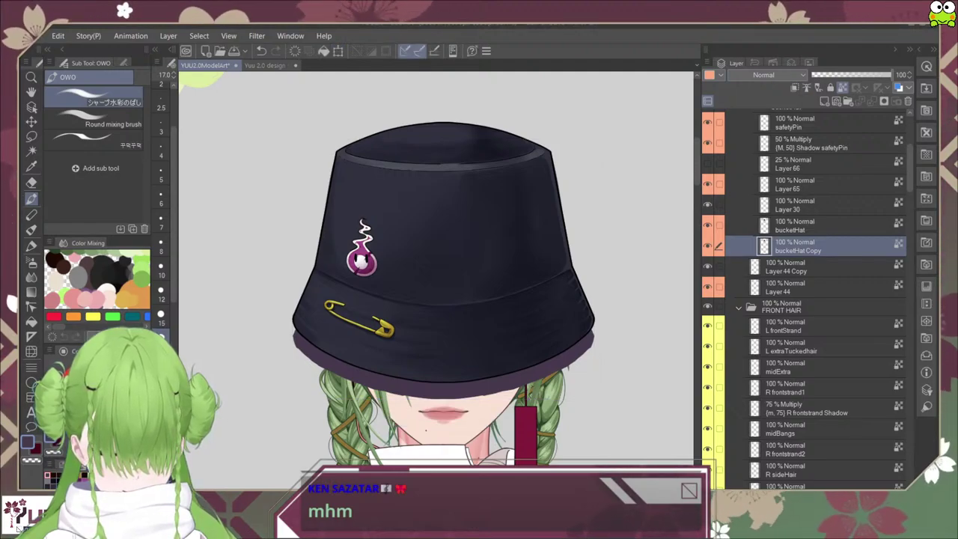
# Step: Set bucketHat Copy to the Multiply blending mode at 40% opacity
pyautogui.click(769, 75)
pyautogui.click(769, 104)
pyautogui.click(852, 74)
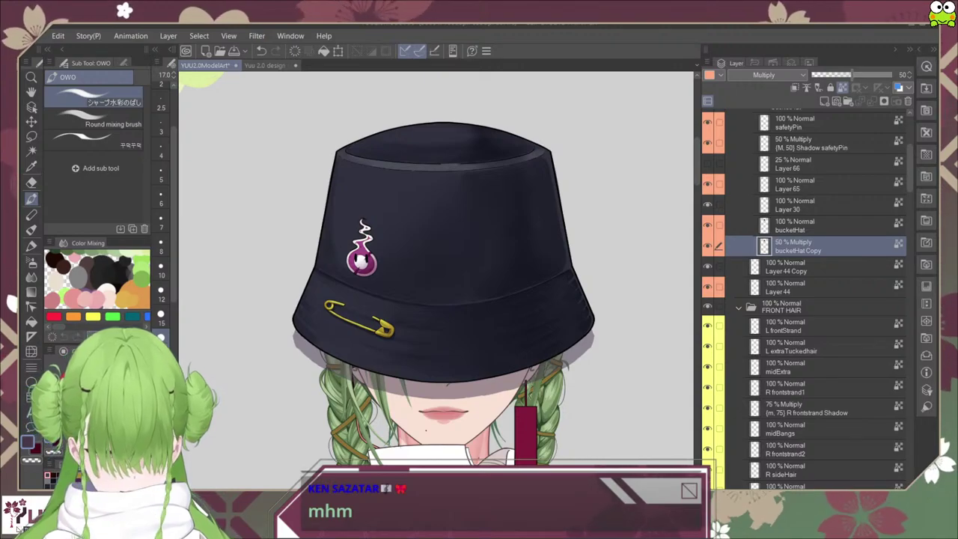
pyautogui.click(838, 75)
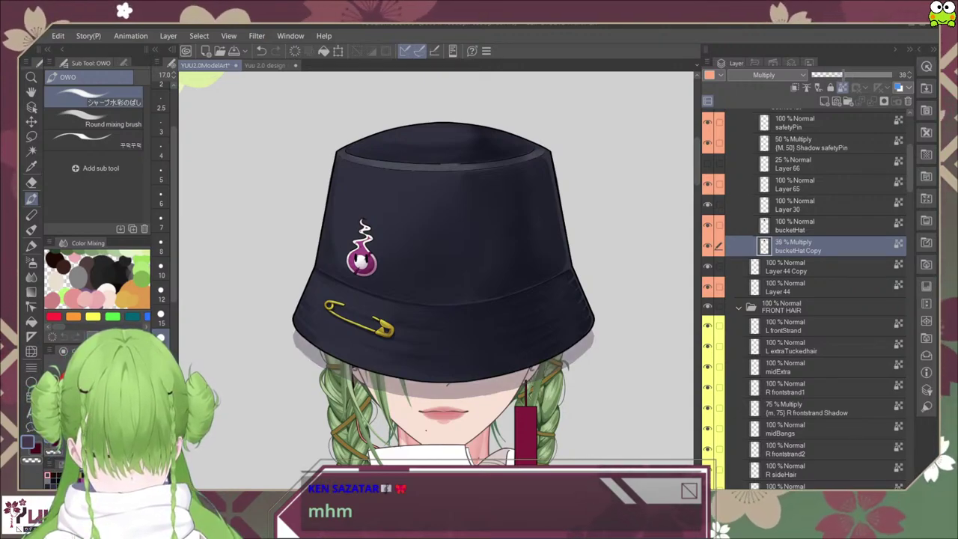
pyautogui.moveTo(843, 75); pyautogui.dragTo(842, 75)
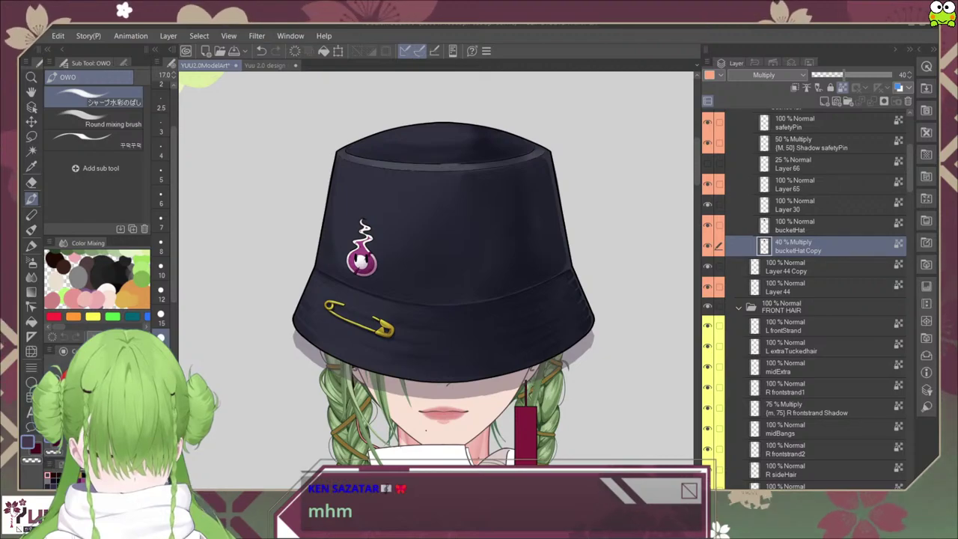
# Step: Move bucketHat Copy out of the ACCESSORIES folder to sit directly above the FRONT HAIR folder
pyautogui.scroll(-3, 449, 368)
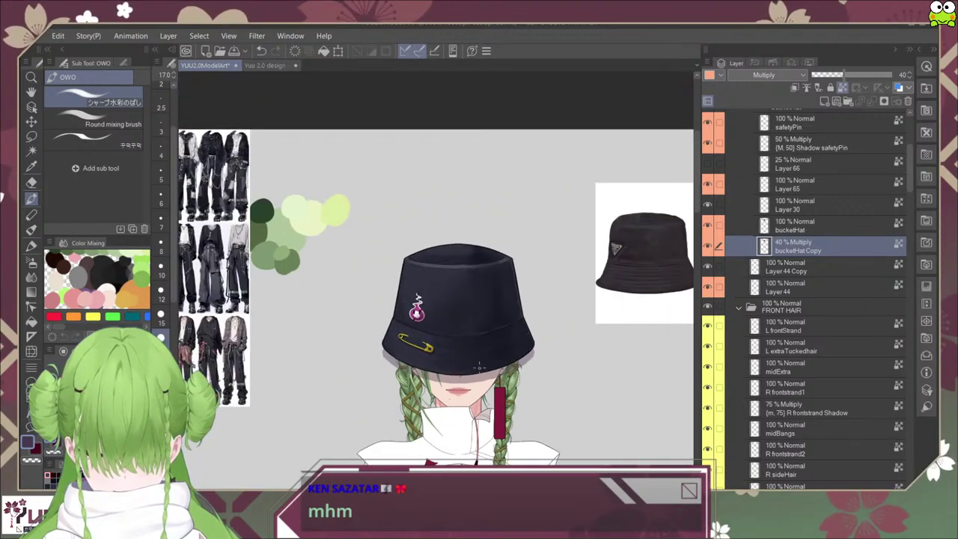
pyautogui.scroll(3, 446, 368)
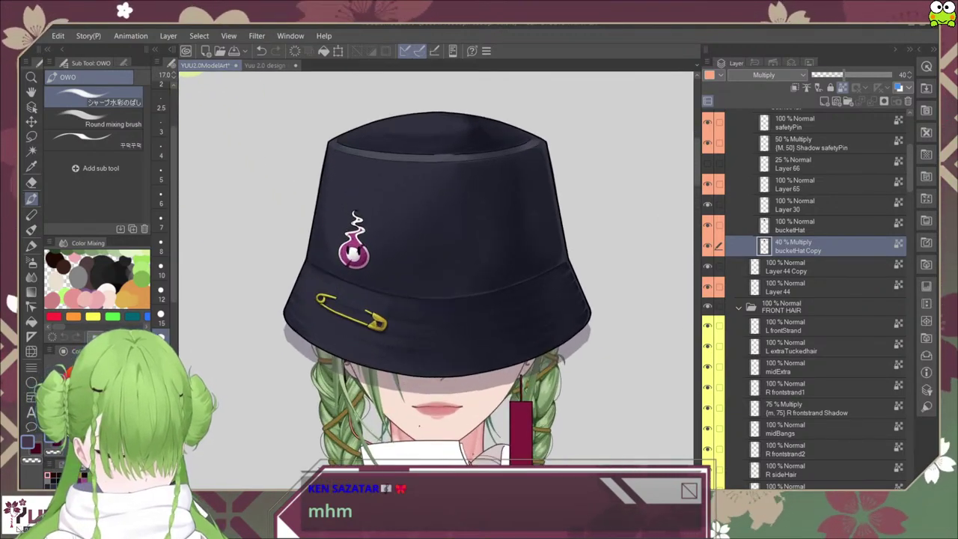
pyautogui.moveTo(797, 247); pyautogui.dragTo(798, 296)
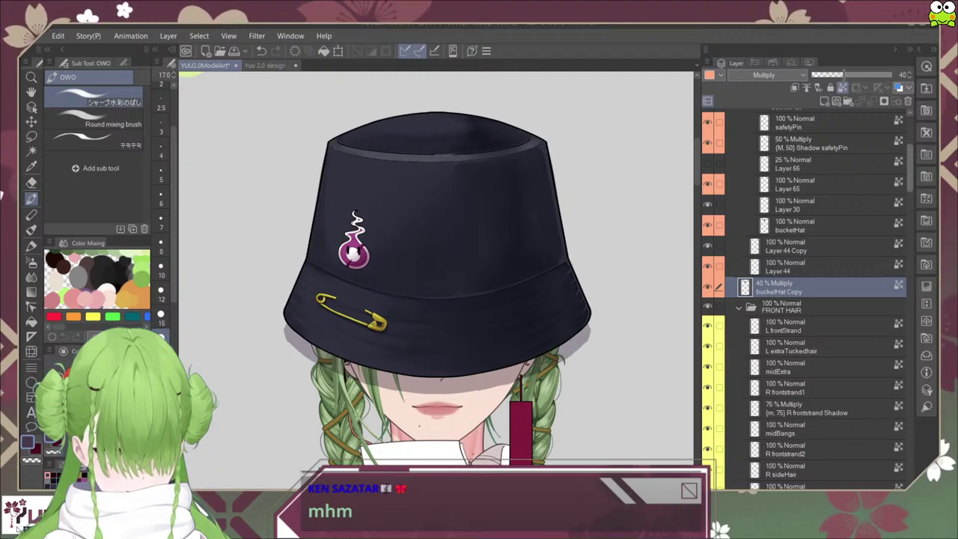
# Step: Collapse the FRONT HAIR and ACCESSORIES folders around bucketHat Copy in the layer list
pyautogui.scroll(-2, 804, 292)
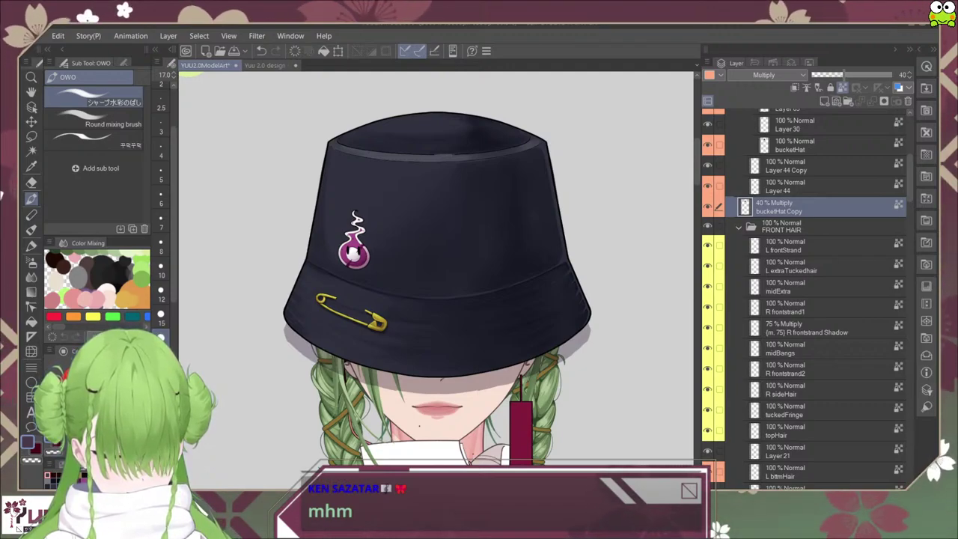
pyautogui.click(738, 227)
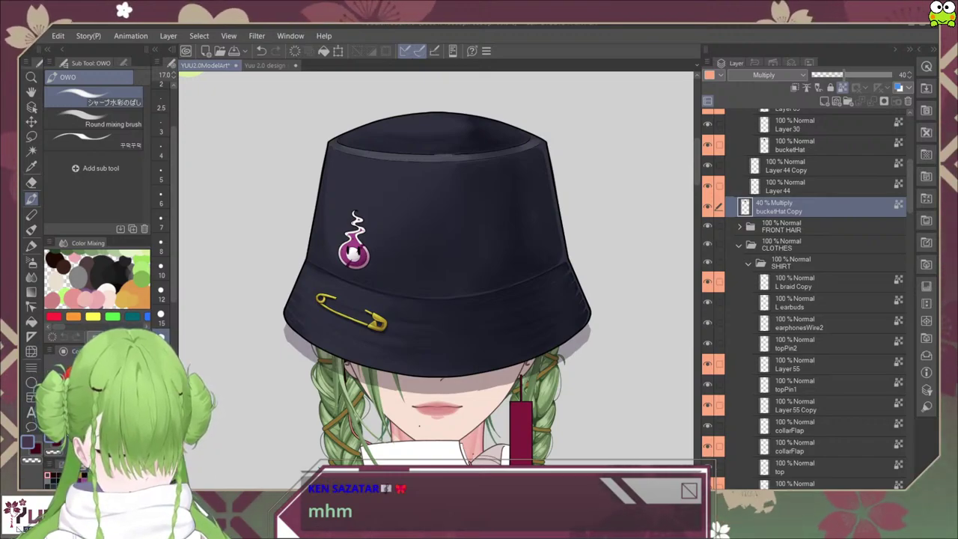
pyautogui.scroll(7, 804, 284)
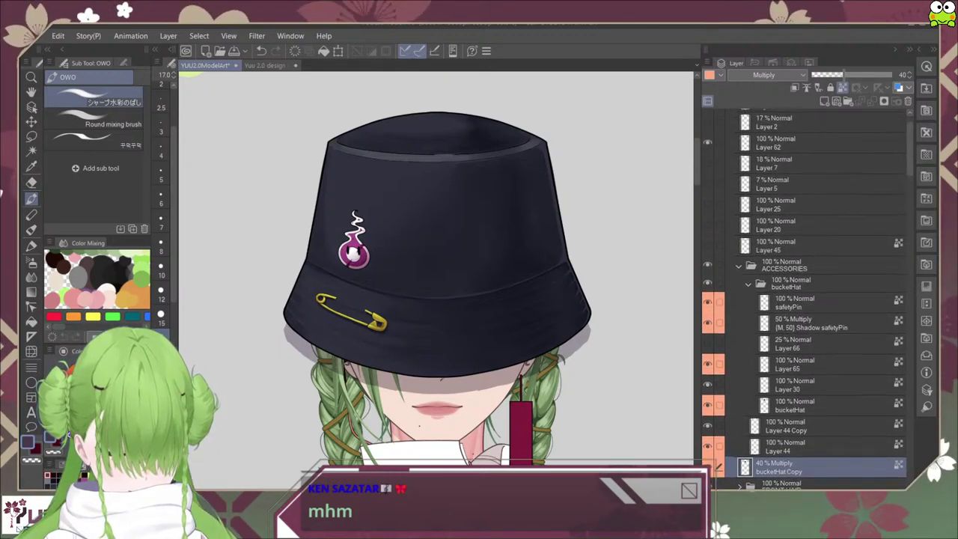
pyautogui.scroll(-2, 804, 284)
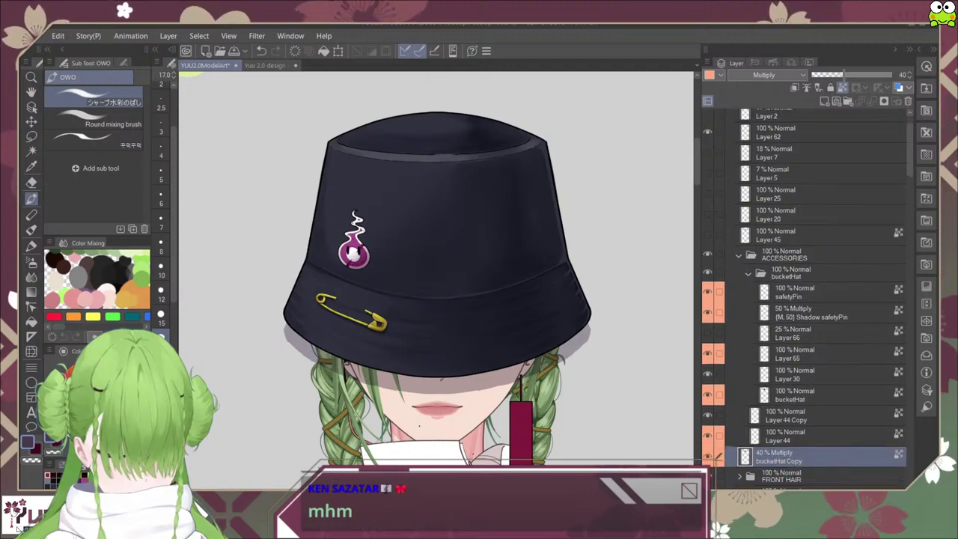
pyautogui.scroll(1, 804, 291)
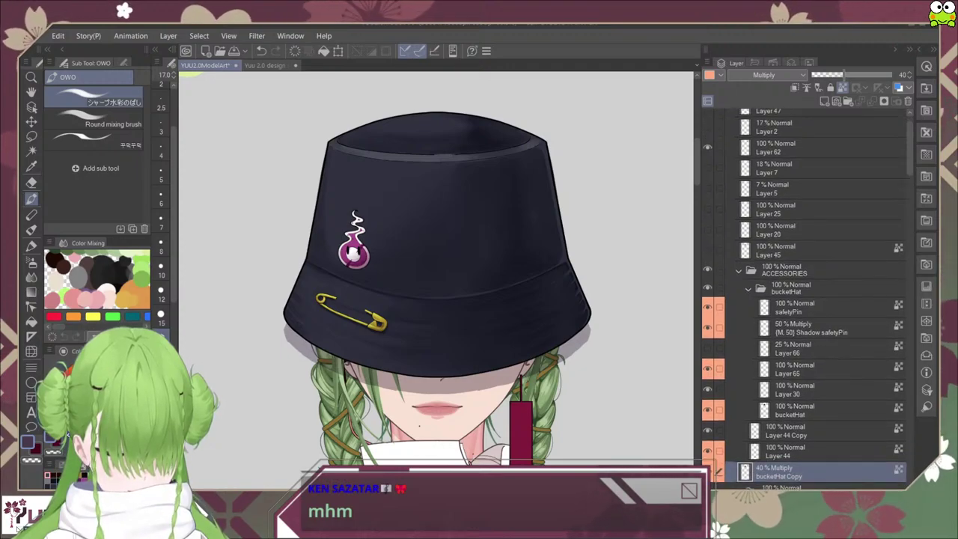
pyautogui.scroll(2, 804, 292)
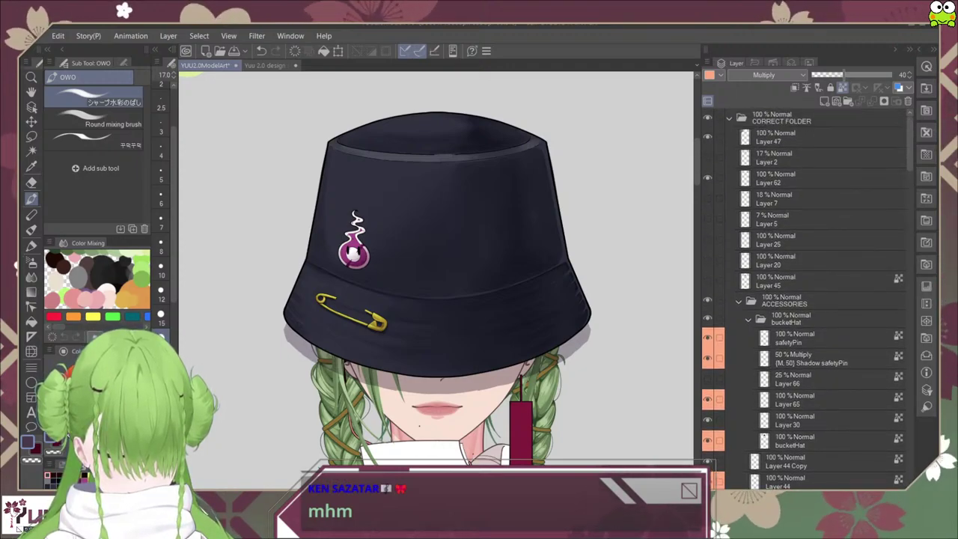
pyautogui.click(738, 300)
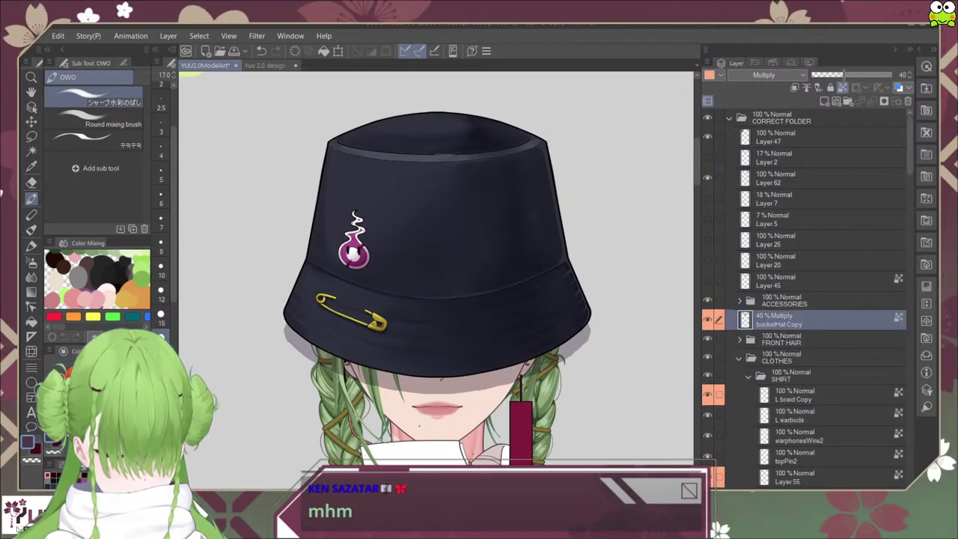
pyautogui.scroll(-2, 804, 299)
pyautogui.scroll(2, 804, 299)
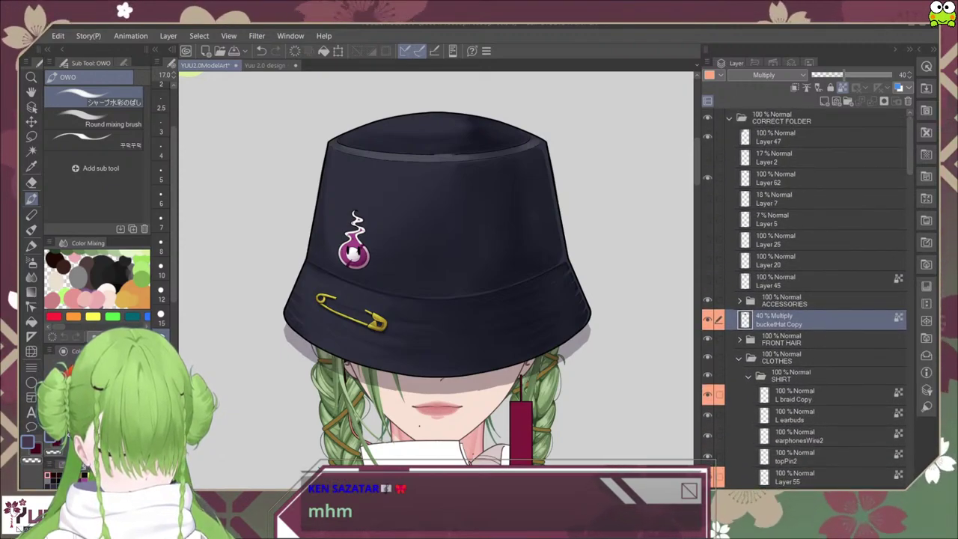
# Step: Try moving the ACCESSORIES folder and bucketHat Copy above CORRECT FOLDER and clipping bucketHat Copy to the layer below
pyautogui.keyDown('ctrl'); pyautogui.click(786, 301); pyautogui.keyUp('ctrl')
pyautogui.moveTo(793, 126); pyautogui.dragTo(793, 111)
pyautogui.click(793, 137)
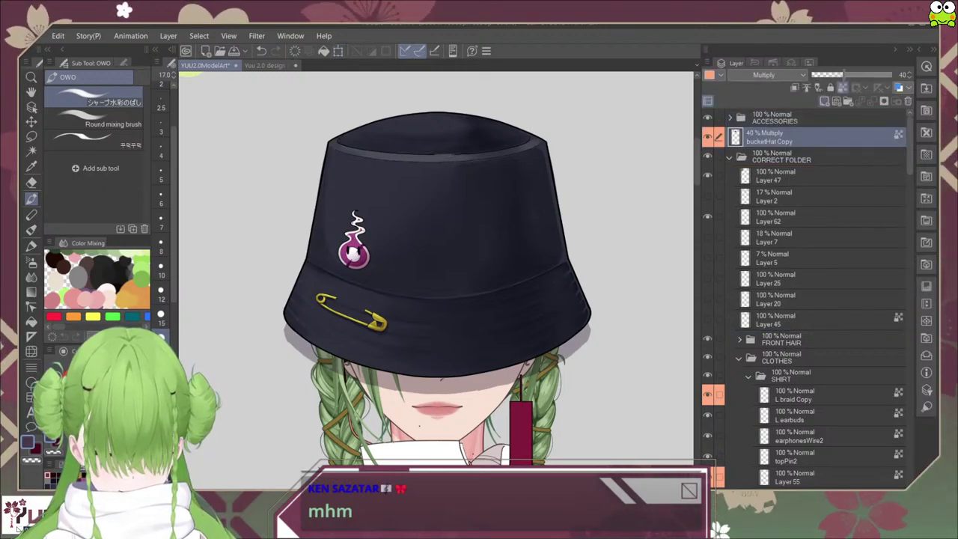
pyautogui.scroll(3, 497, 332)
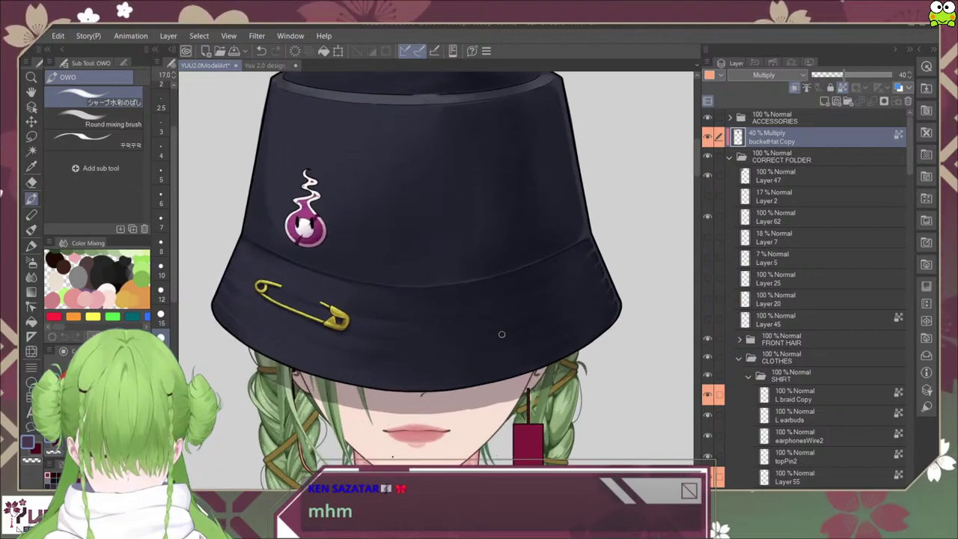
pyautogui.scroll(-3, 502, 333)
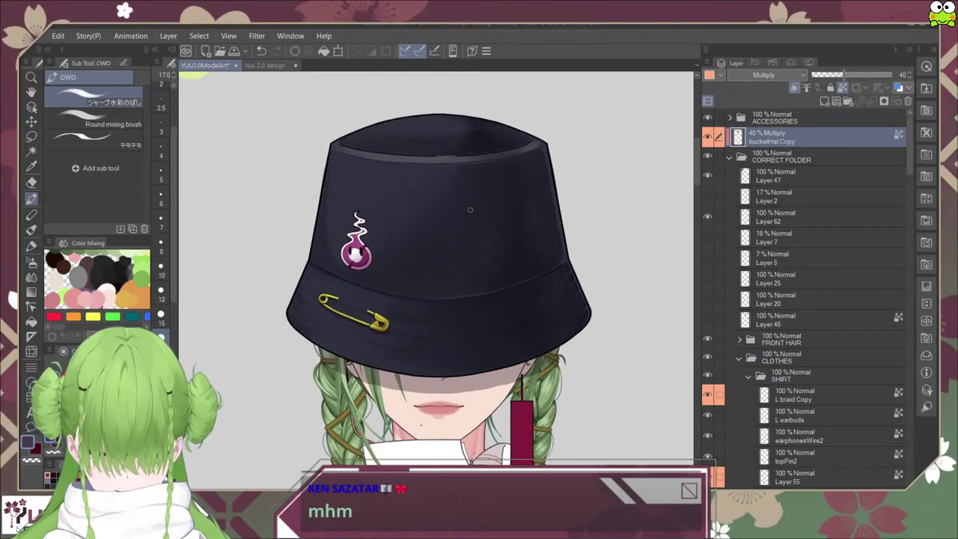
# Step: Try transforming bucketHat Copy by shifting it slightly down and to the right of the hat
pyautogui.hotkey('ctrl', 'shift', 't')
pyautogui.moveTo(478, 321); pyautogui.dragTo(527, 329)
pyautogui.moveTo(485, 270); pyautogui.dragTo(454, 271)
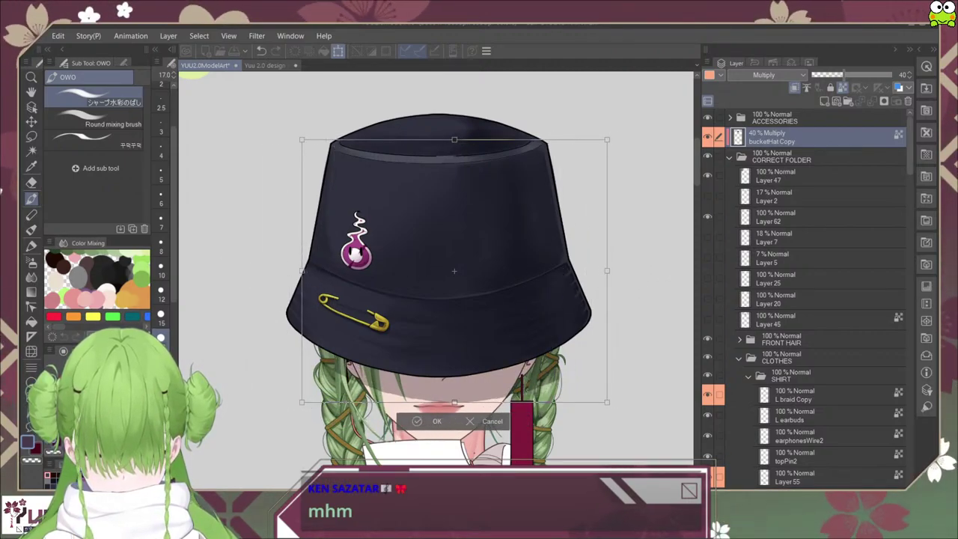
pyautogui.click(416, 421)
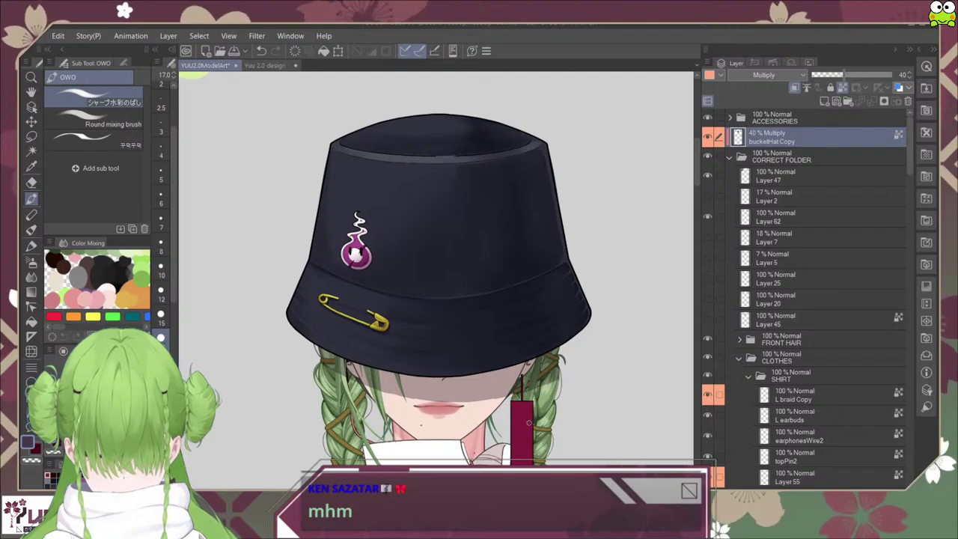
# Step: Undo the transform, the clipping and the layer move of bucketHat Copy and the ACCESSORIES folder
pyautogui.hotkey('ctrl', 'z')
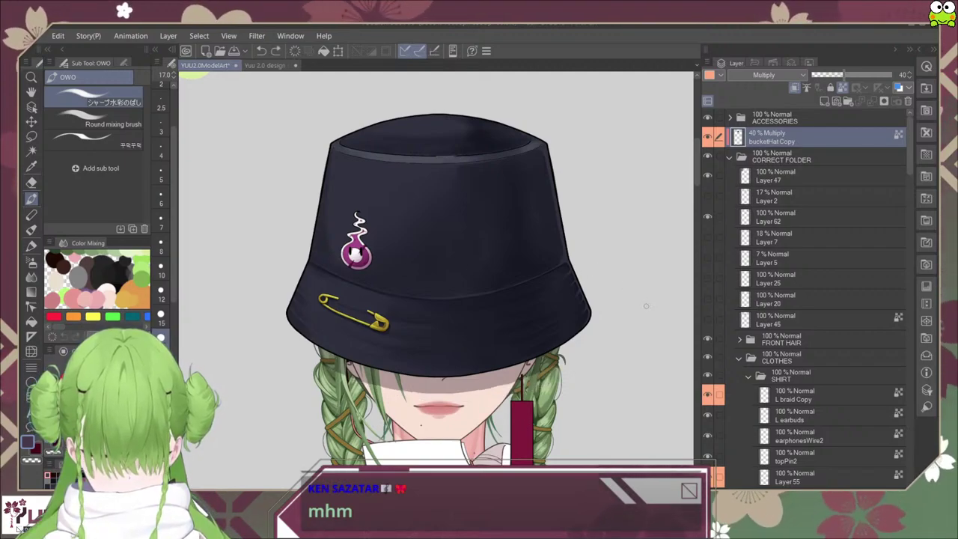
pyautogui.hotkey('ctrl', 'z')
pyautogui.hotkey('ctrl', 'z')
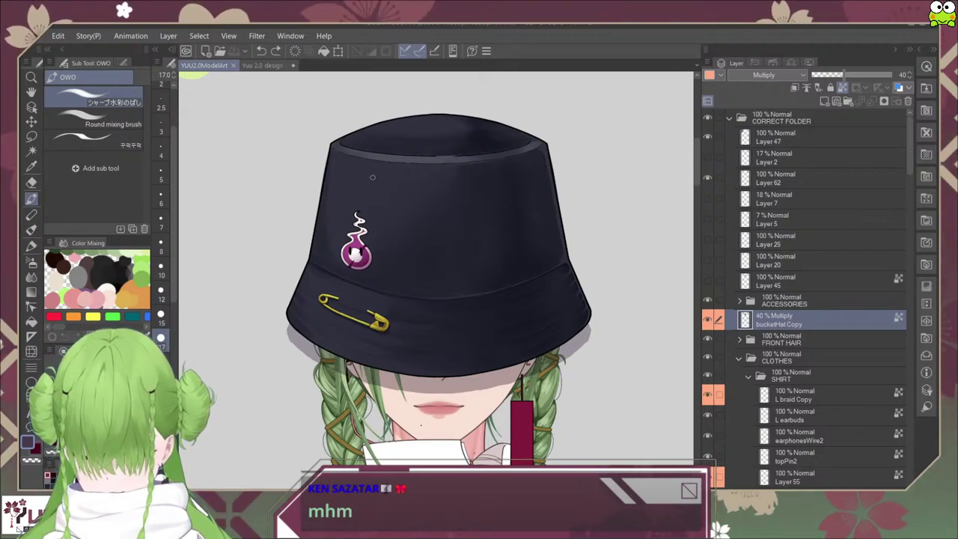
# Step: View the hat in the Yuu 2.0 design sheet and return to the YUU2.0ModelArt canvas
pyautogui.click(265, 65)
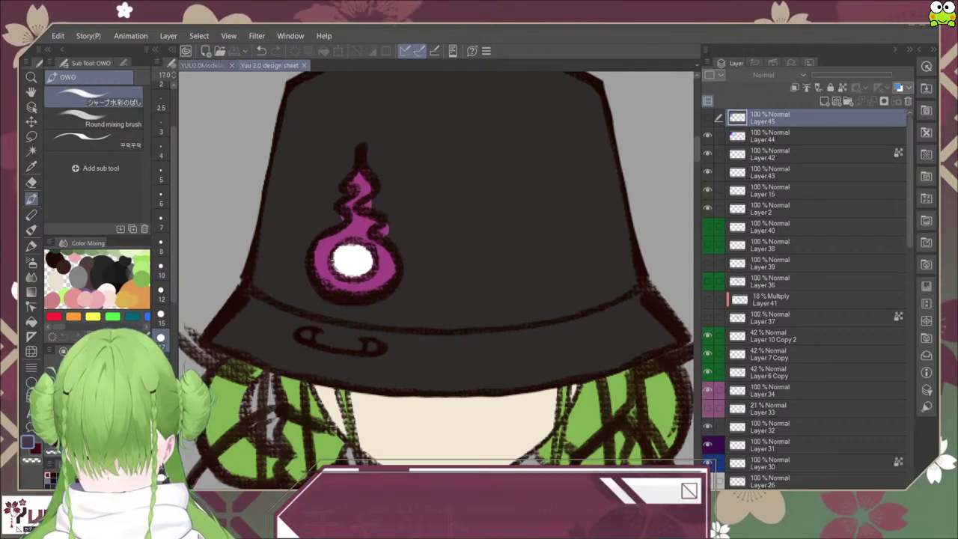
pyautogui.click(201, 65)
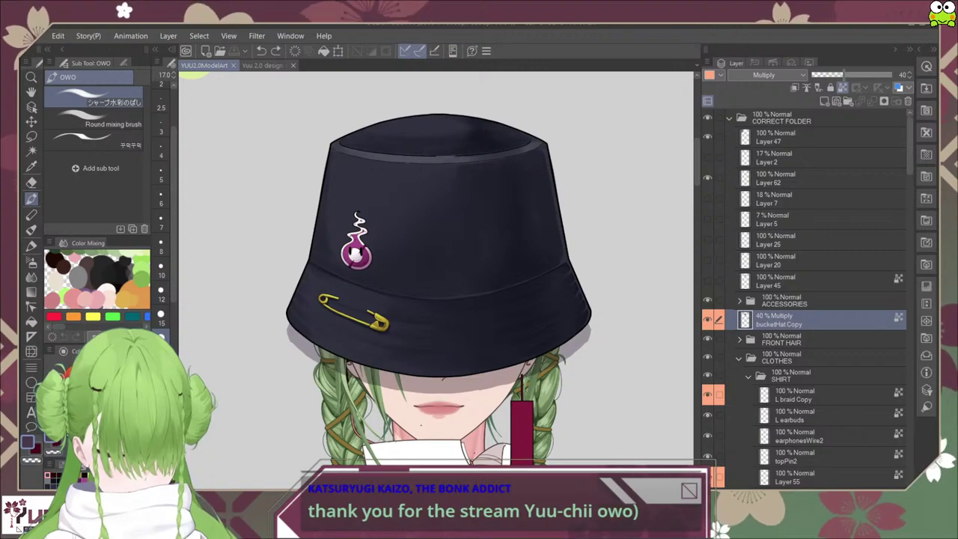
# Step: Hide the ACCESSORIES folder, the bucketHat Copy layer and the FRONT HAIR folder to expose the eyes and eyebrows
pyautogui.click(707, 300)
pyautogui.click(707, 320)
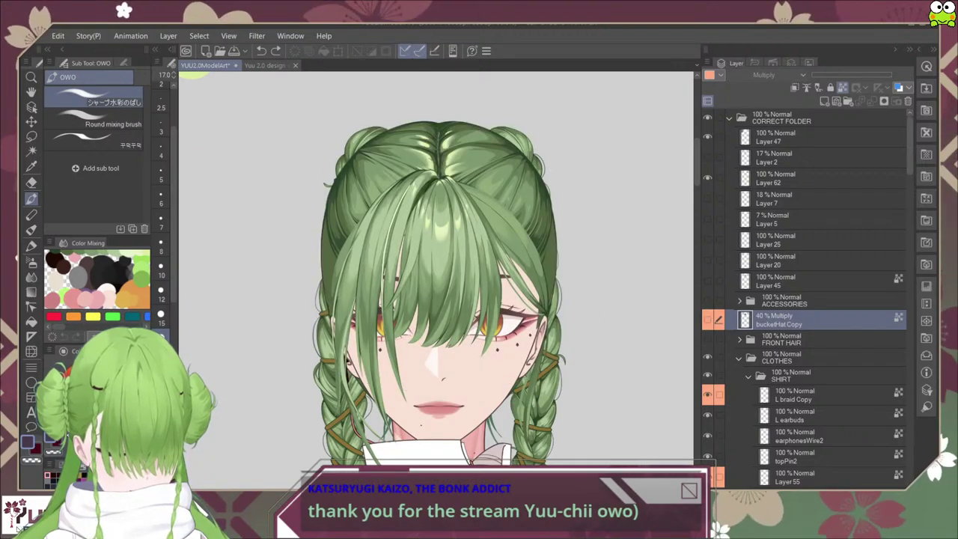
pyautogui.scroll(4, 422, 331)
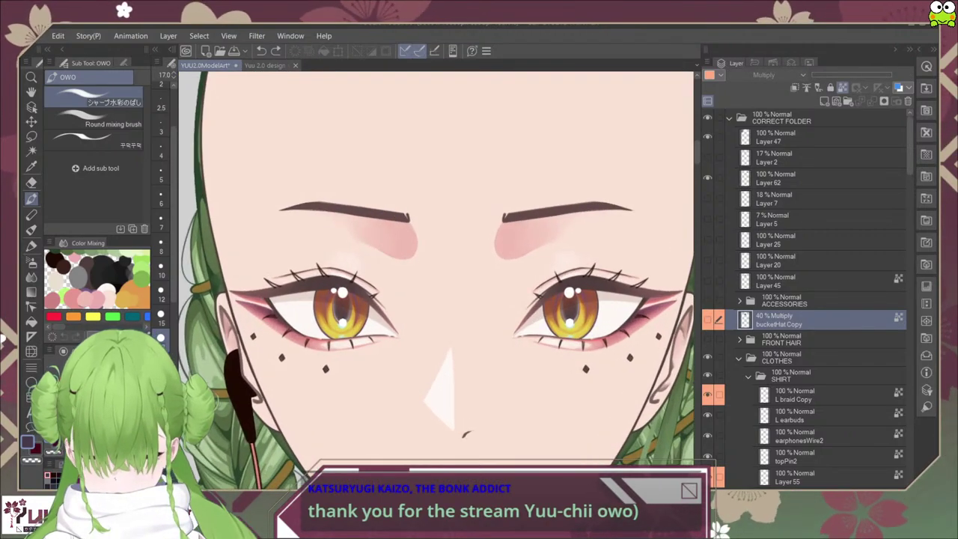
pyautogui.moveTo(440, 324); pyautogui.dragTo(423, 330)
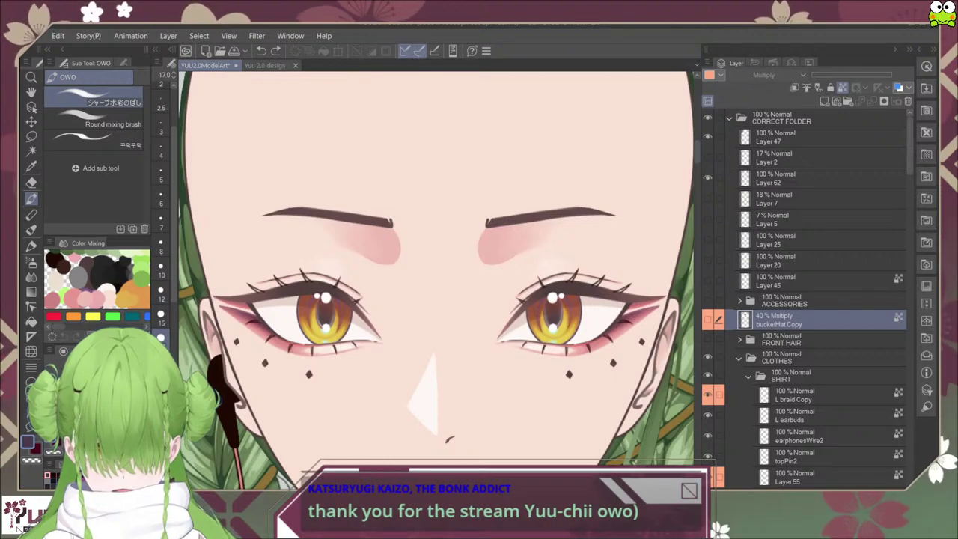